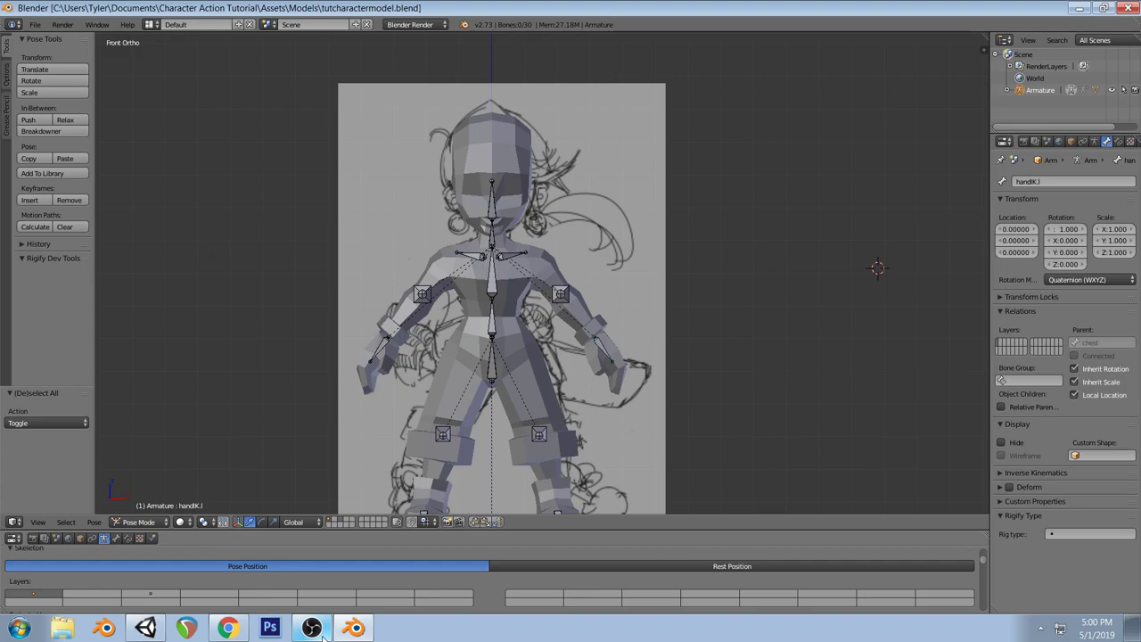
{"action": "left_click", "coordinate": [316, 629]}
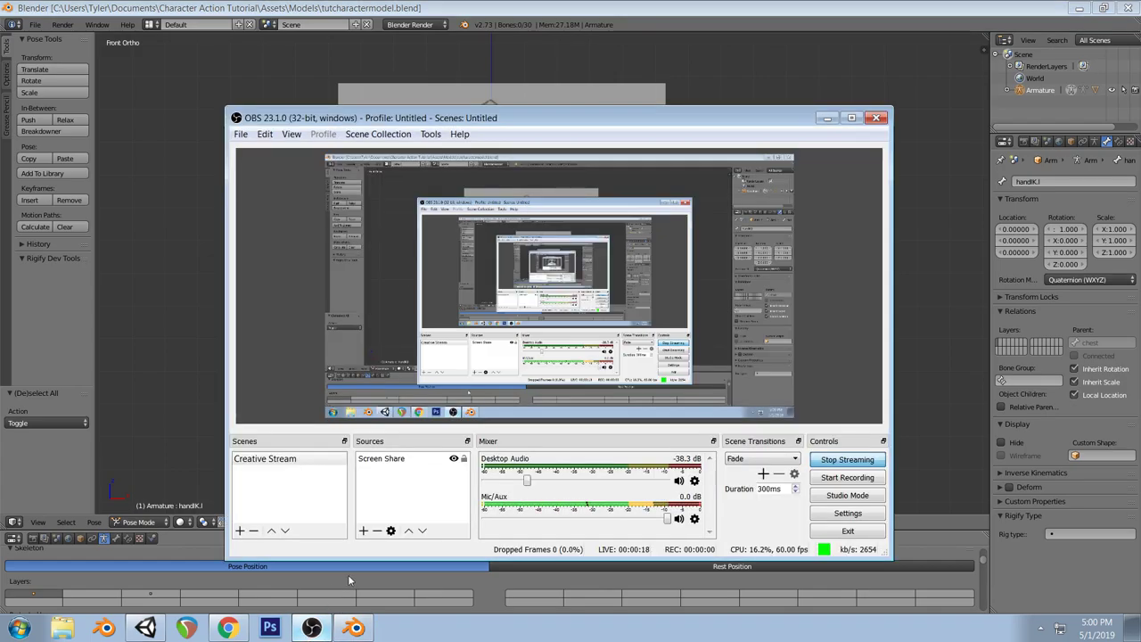
{"action": "left_click", "coordinate": [636, 83]}
{"action": "scroll", "coordinate": [648, 330], "scroll_direction": "down", "scroll_amount": 2}
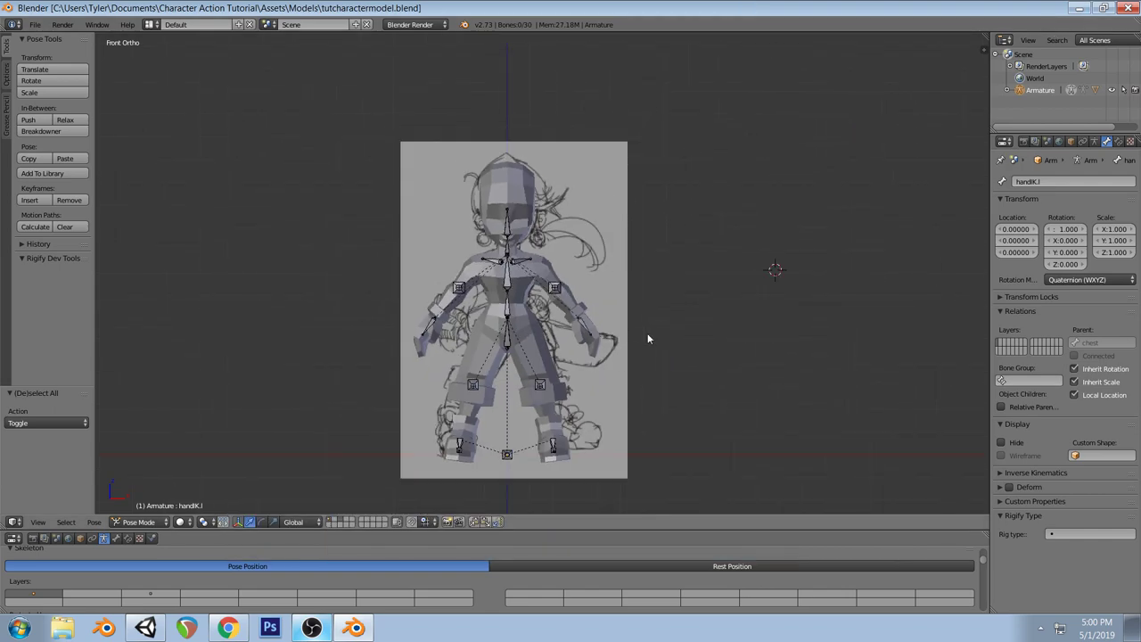
{"action": "scroll", "coordinate": [648, 336], "scroll_direction": "up", "scroll_amount": 1}
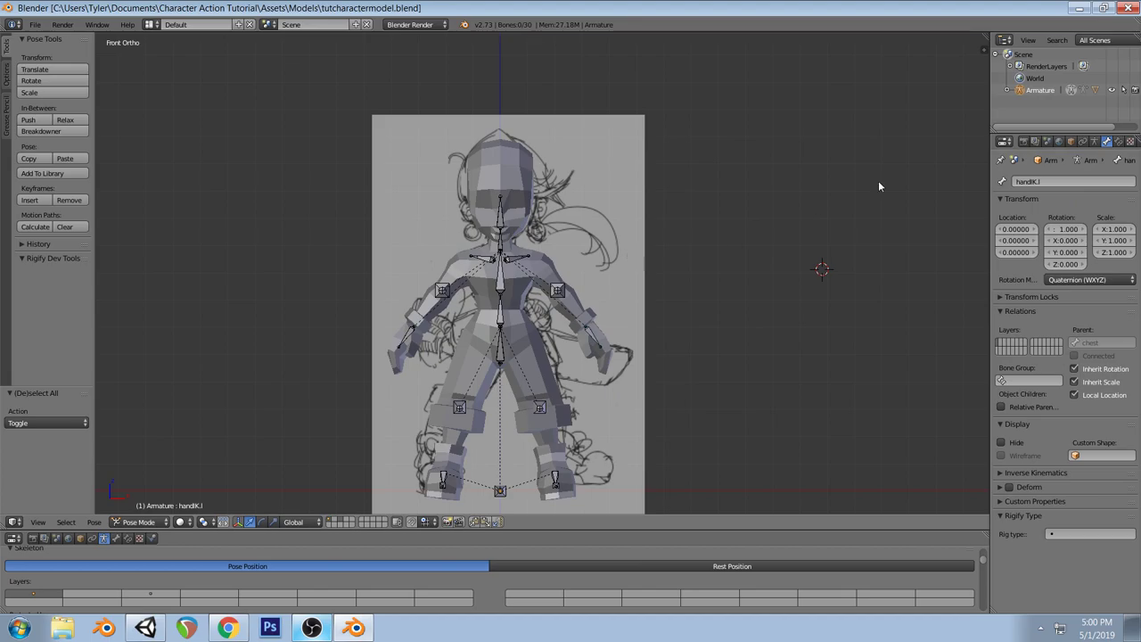
{"action": "key", "text": "n"}
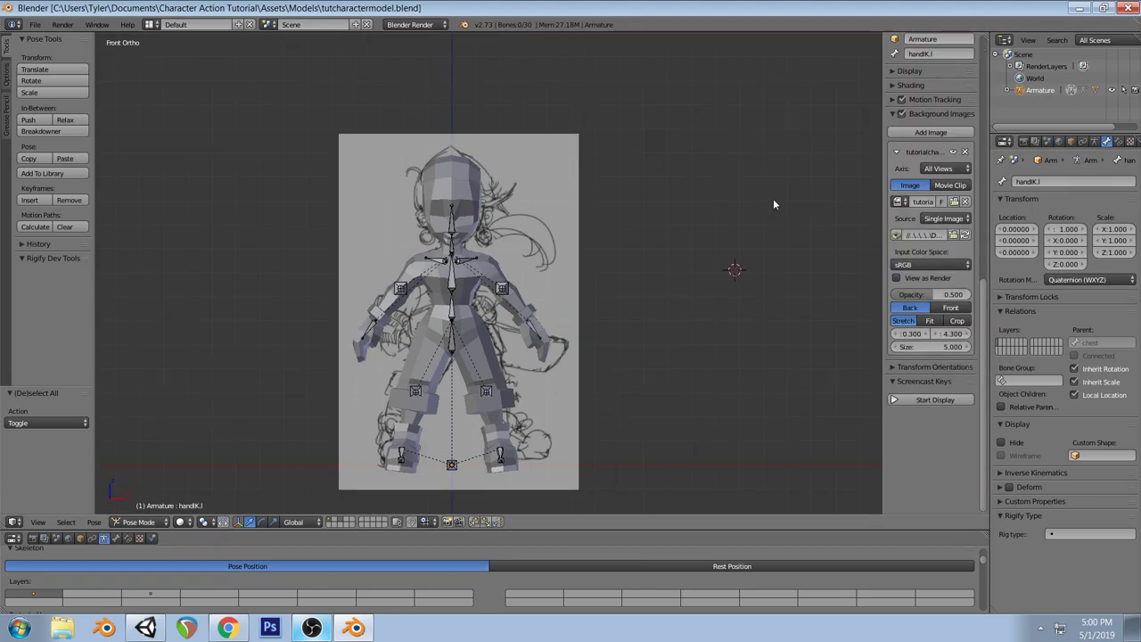
{"action": "key", "text": "n"}
Split the 3D view side by side, hide the tool shelf in the new view and adjust the divider between them
{"action": "left_click_drag", "start_coordinate": [985, 36], "coordinate": [650, 76]}
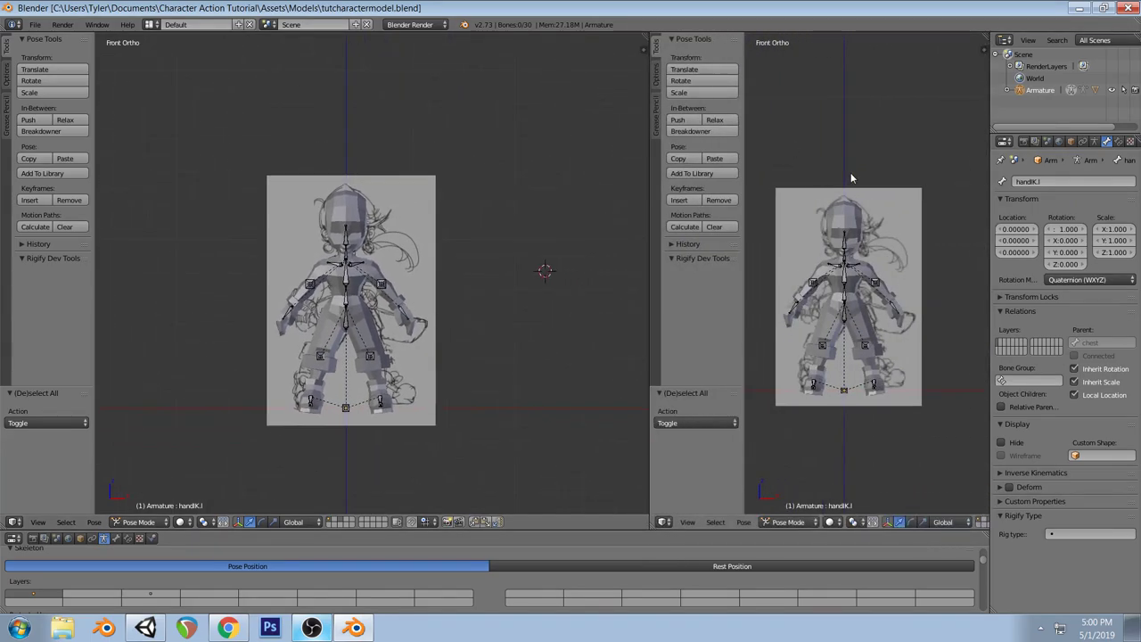
{"action": "key", "text": "t"}
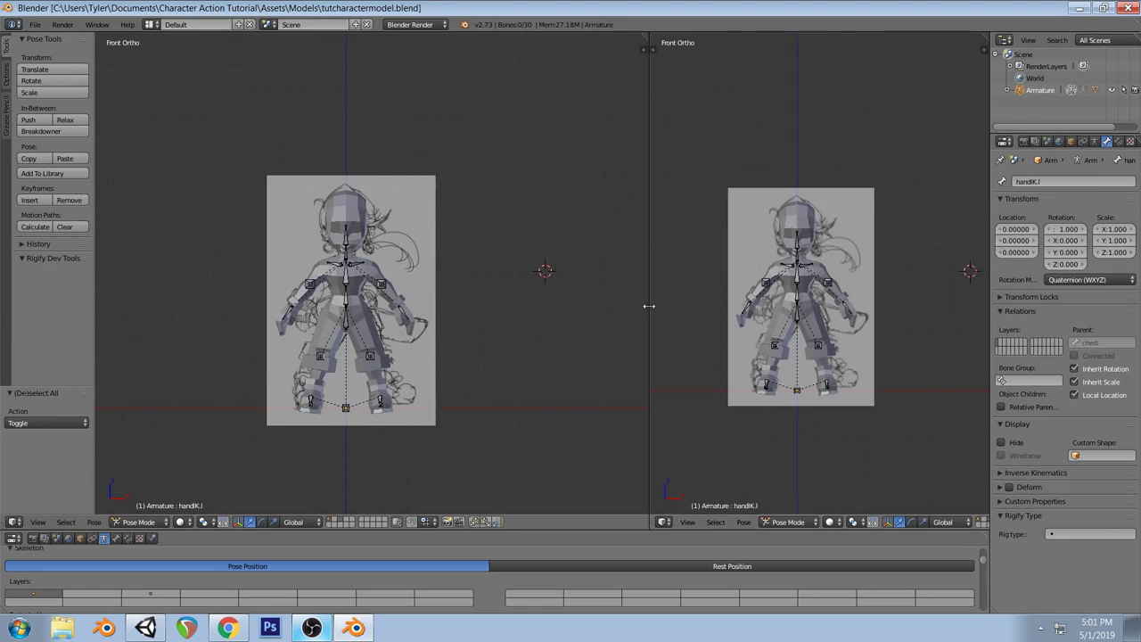
{"action": "left_click_drag", "start_coordinate": [650, 304], "coordinate": [590, 304]}
{"action": "scroll", "coordinate": [393, 279], "scroll_direction": "up", "scroll_amount": 2}
{"action": "middle_click_drag", "start_coordinate": [378, 244], "coordinate": [416, 273], "text": "shift"}
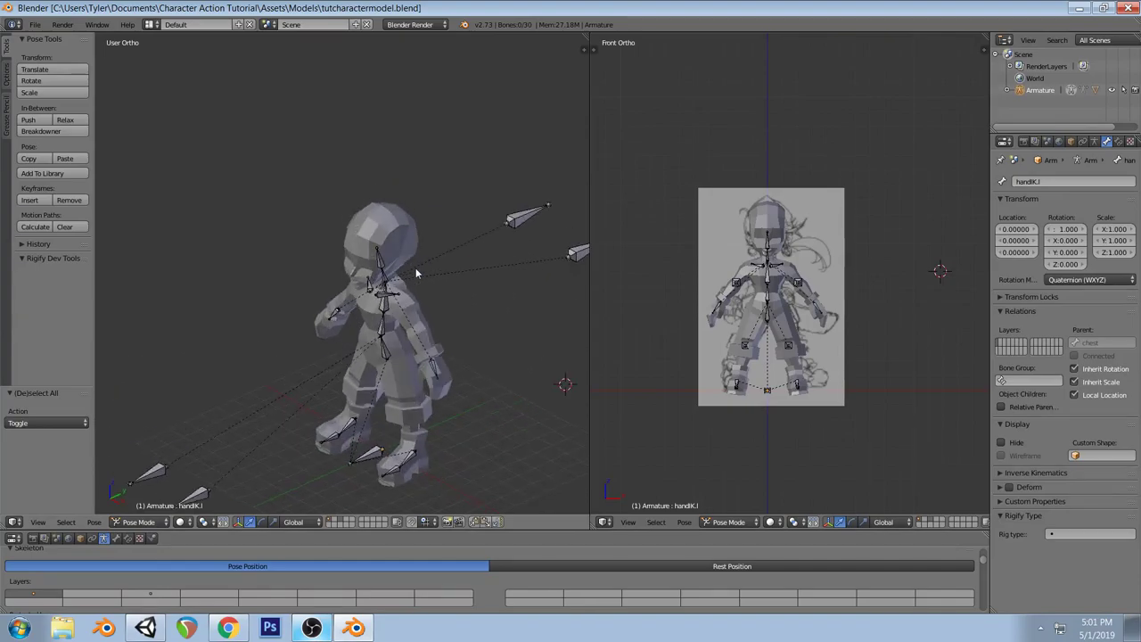
{"action": "key", "text": "KP_1"}
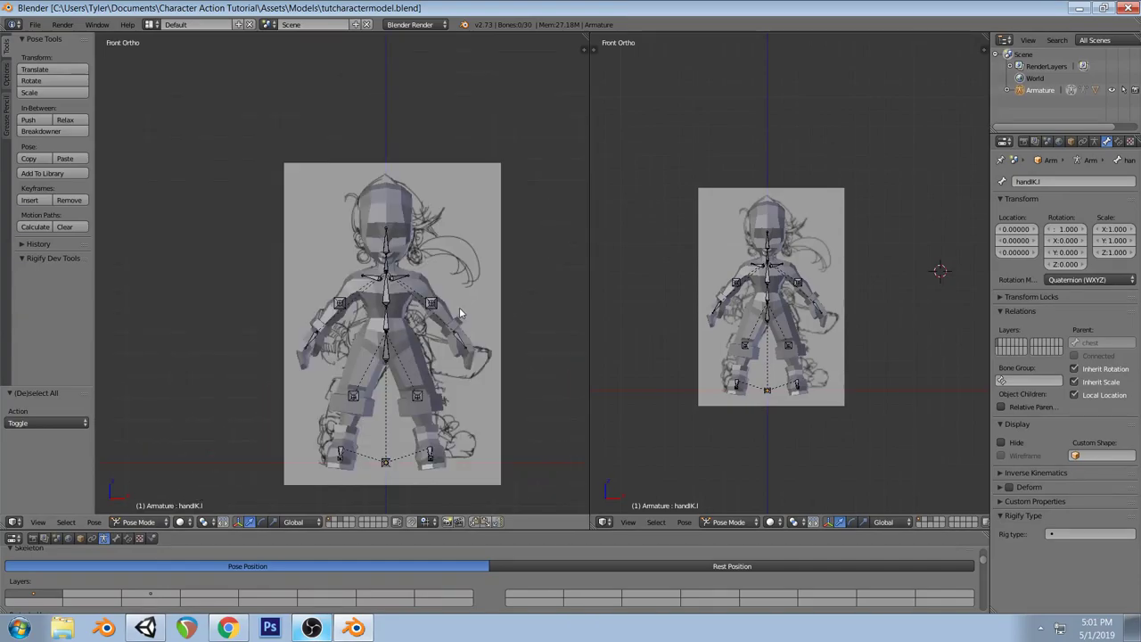
{"action": "left_click_drag", "start_coordinate": [589, 346], "coordinate": [649, 339]}
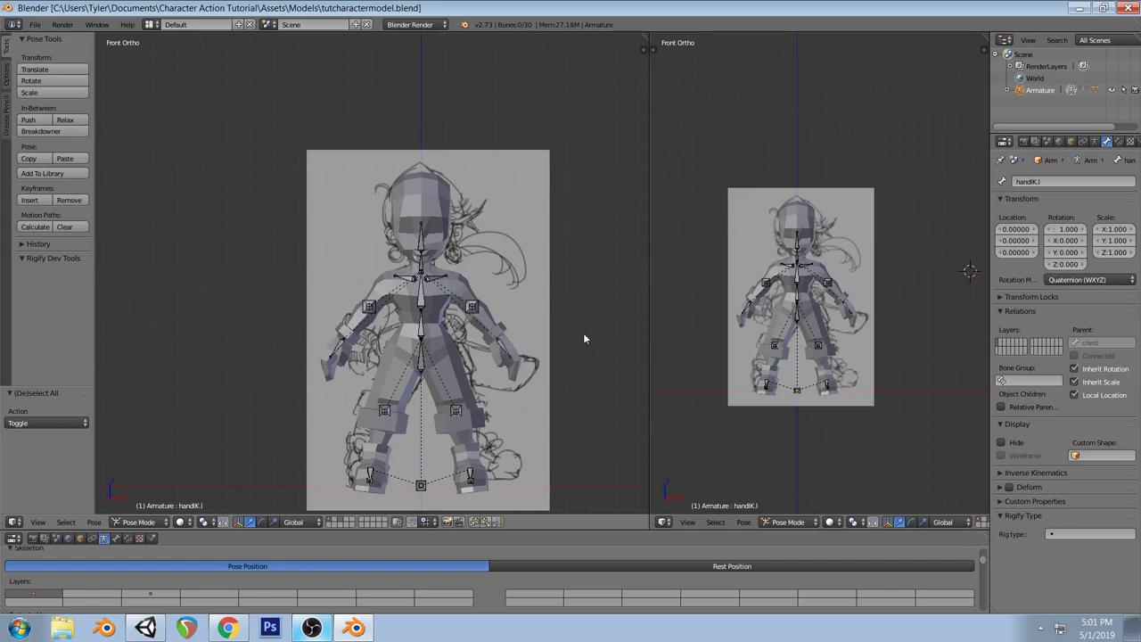
{"action": "scroll", "coordinate": [581, 339], "scroll_direction": "up", "scroll_amount": 1}
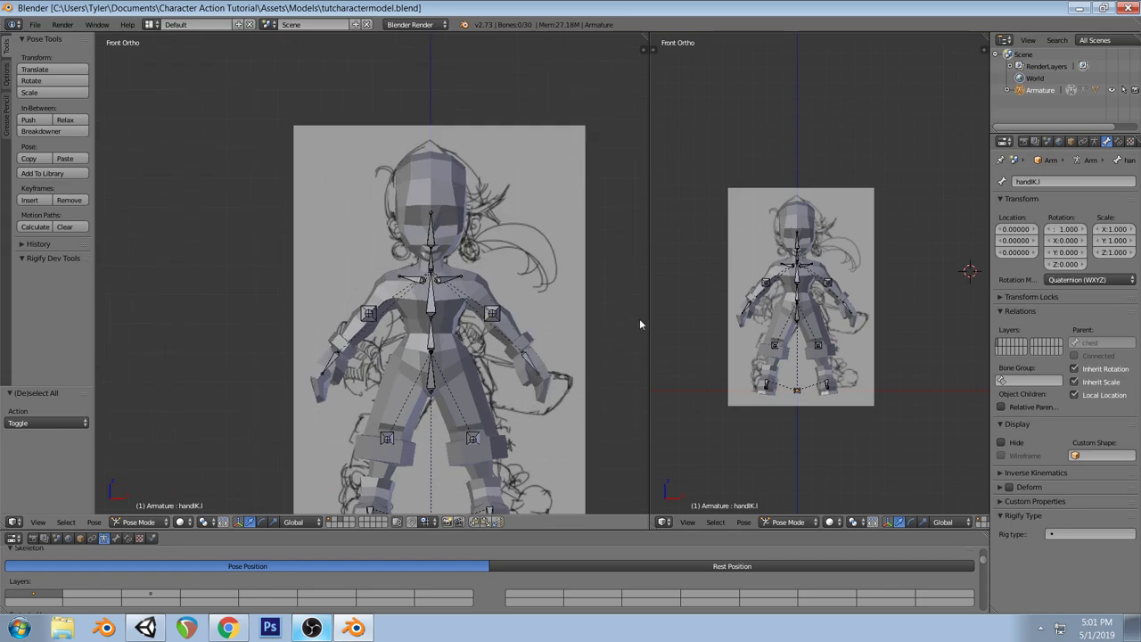
{"action": "left_click_drag", "start_coordinate": [650, 305], "coordinate": [661, 308]}
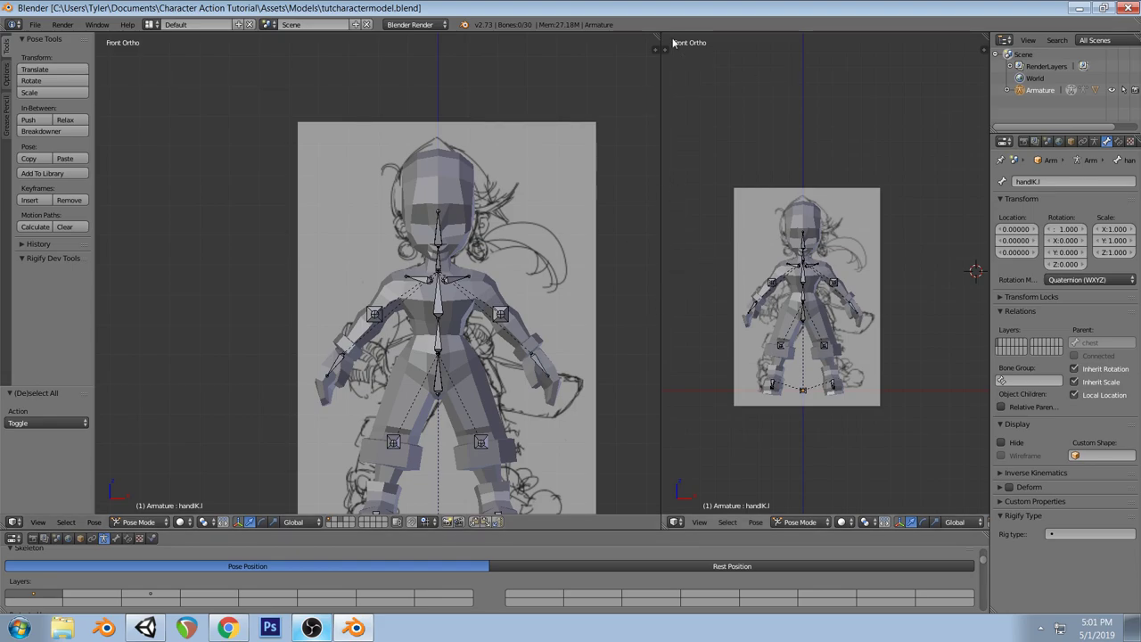
Join the two side-by-side 3D views back into a single front view of the character
{"action": "left_click_drag", "start_coordinate": [664, 41], "coordinate": [960, 73]}
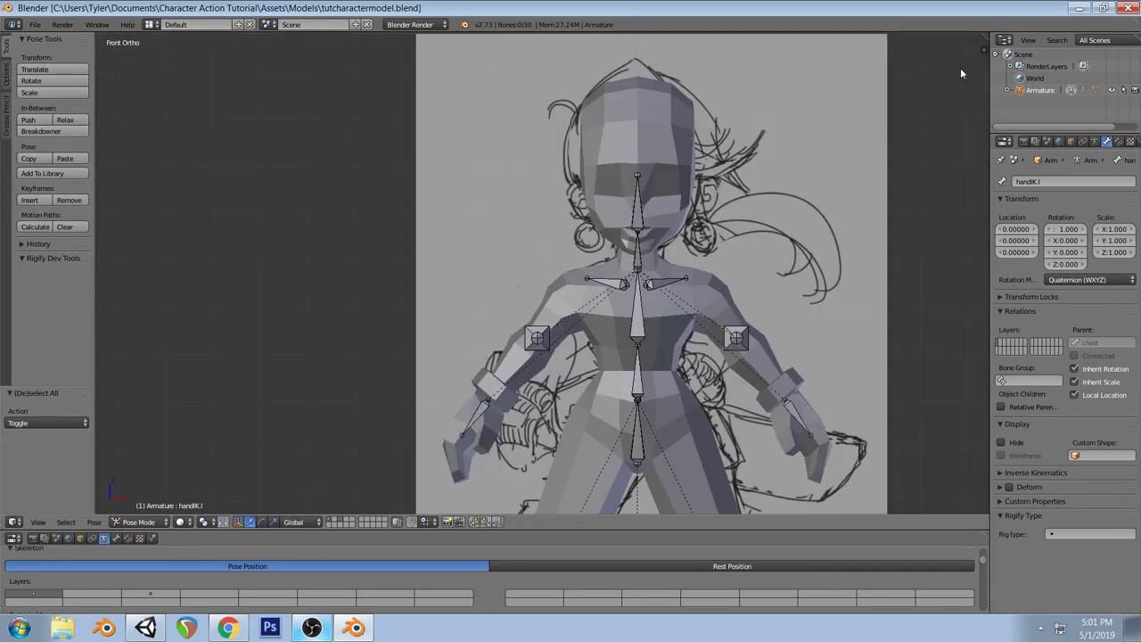
{"action": "scroll", "coordinate": [657, 254], "scroll_direction": "down", "scroll_amount": 4}
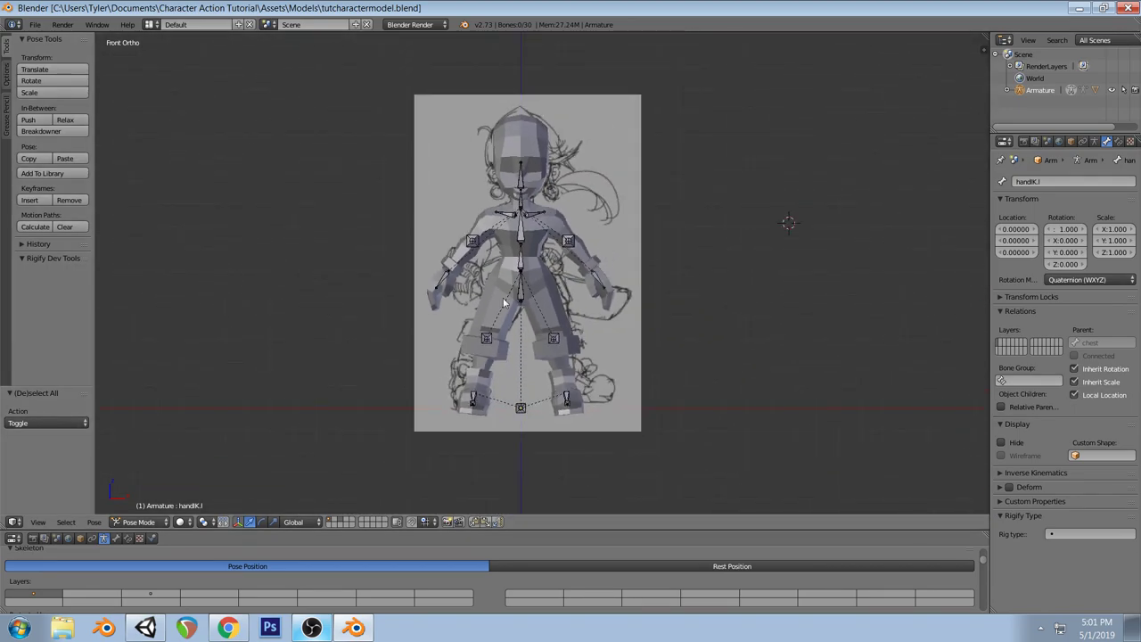
{"action": "scroll", "coordinate": [544, 243], "scroll_direction": "up", "scroll_amount": 1}
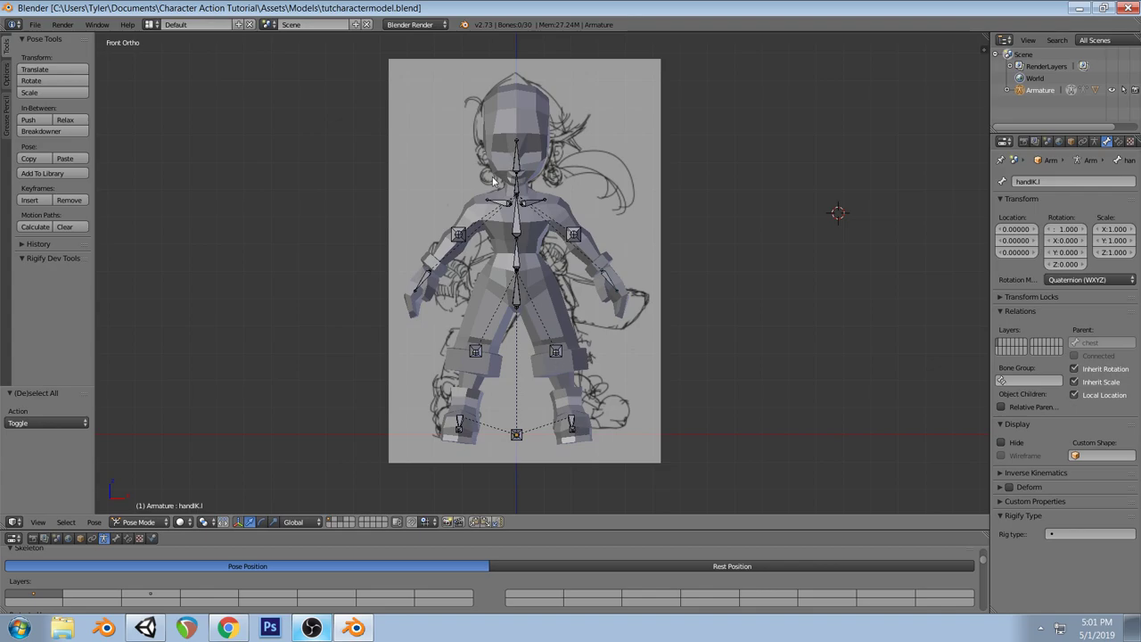
Move the left hand IK bone about -0.83 in X and 0.35 in Z, and rotate it in the front view
{"action": "right_click", "coordinate": [612, 286]}
{"action": "key", "text": "g"}
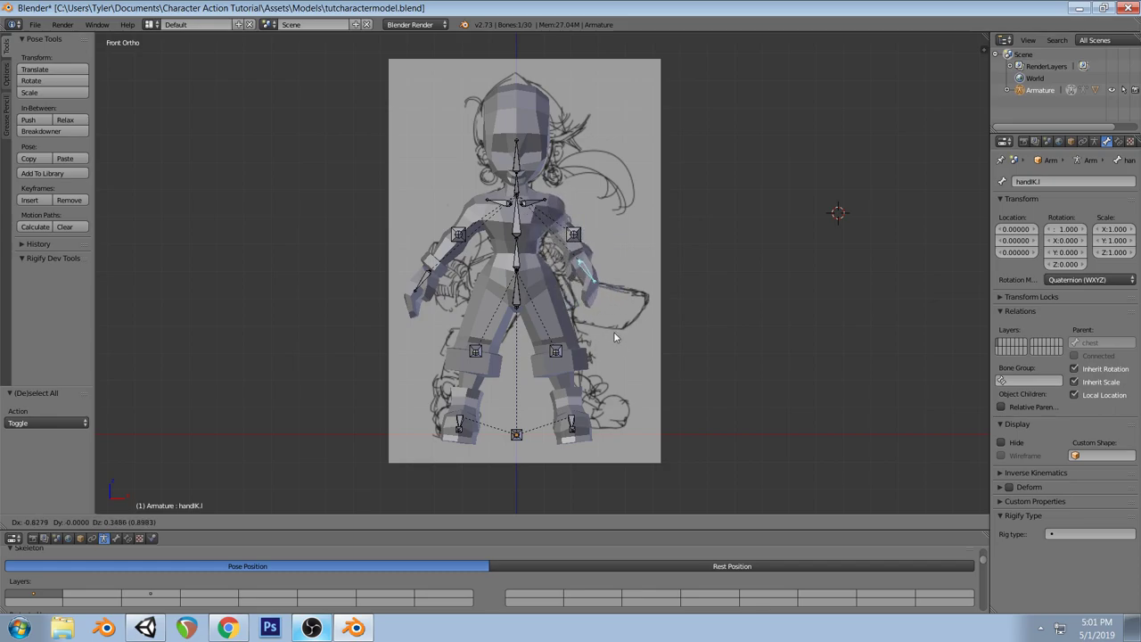
{"action": "left_click", "coordinate": [613, 337]}
{"action": "key", "text": "r"}
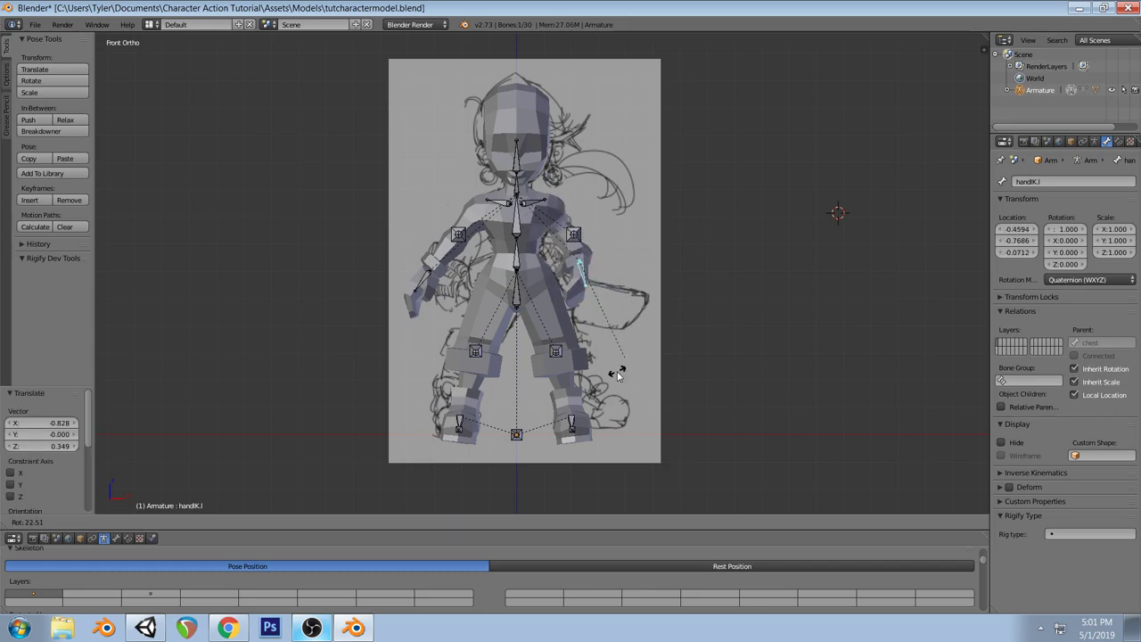
{"action": "left_click", "coordinate": [571, 381]}
Clear the rotation and location of the left hand IK bone, deselect it and return to the front view
{"action": "middle_click_drag", "start_coordinate": [644, 339], "coordinate": [634, 298]}
{"action": "key", "text": "alt+r"}
{"action": "key", "text": "alt+g"}
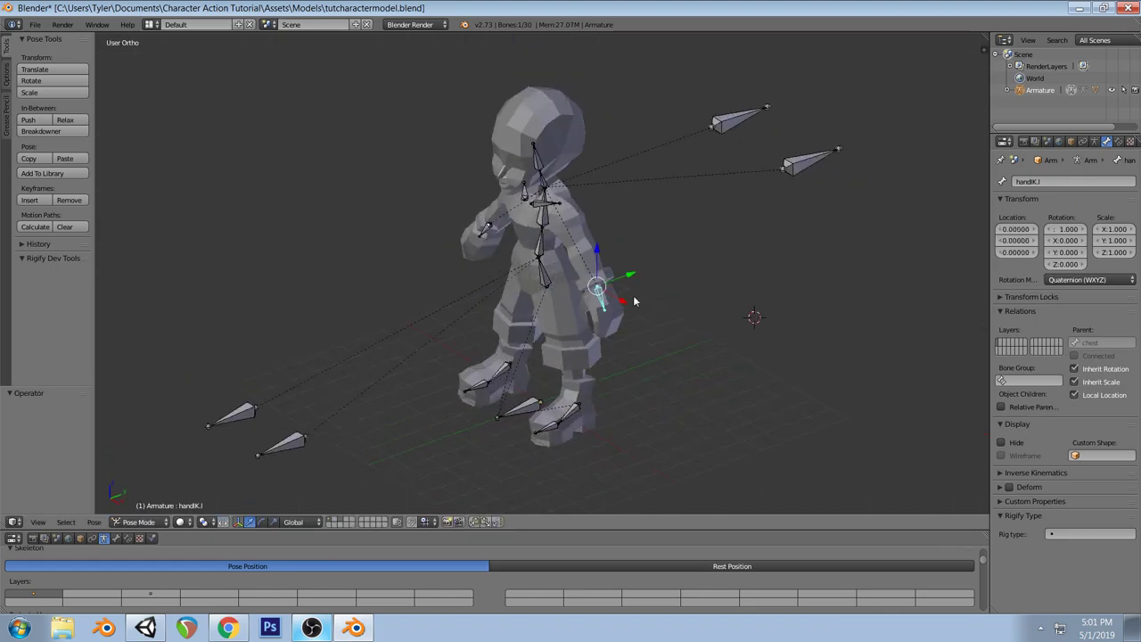
{"action": "key", "text": "a"}
{"action": "key", "text": "KP_1"}
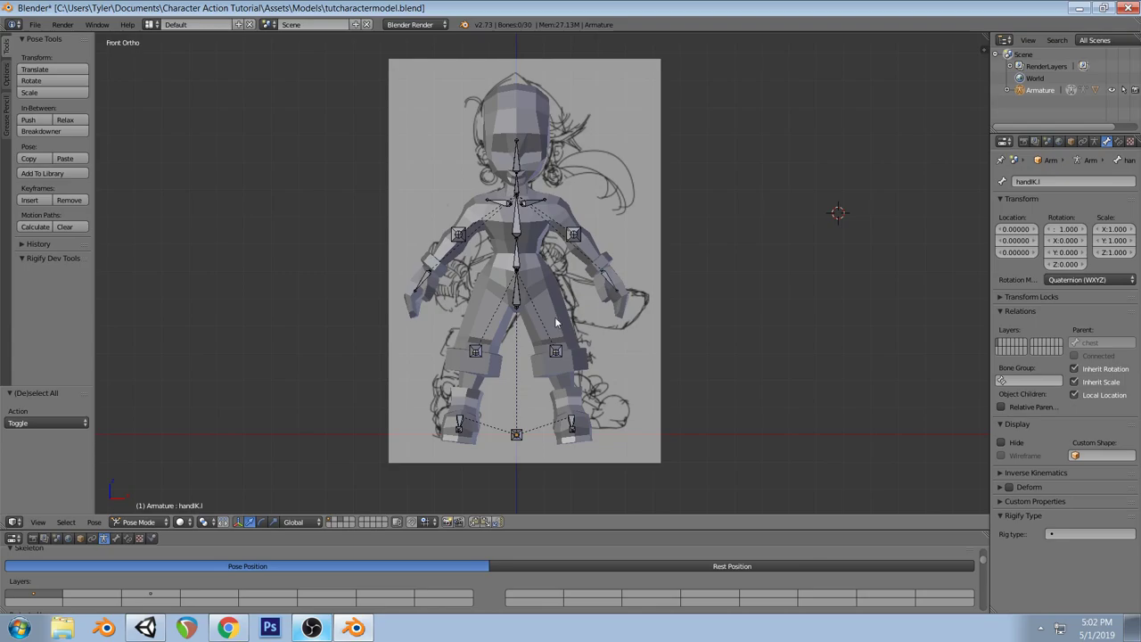
Switch the armature to Edit Mode, select the left foot IK bone and open its Change Bone Layers settings
{"action": "middle_click_drag", "start_coordinate": [616, 255], "coordinate": [553, 323]}
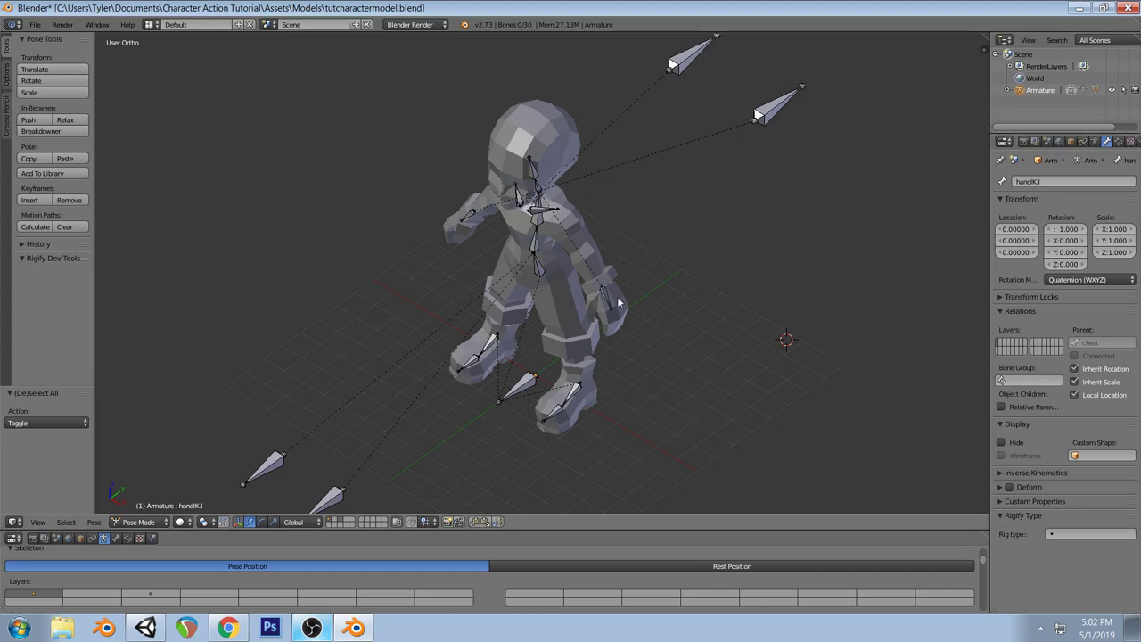
{"action": "left_click", "coordinate": [139, 521]}
{"action": "left_click", "coordinate": [138, 493]}
{"action": "right_click", "coordinate": [572, 392]}
{"action": "key", "text": "m"}
{"action": "key", "text": "m"}
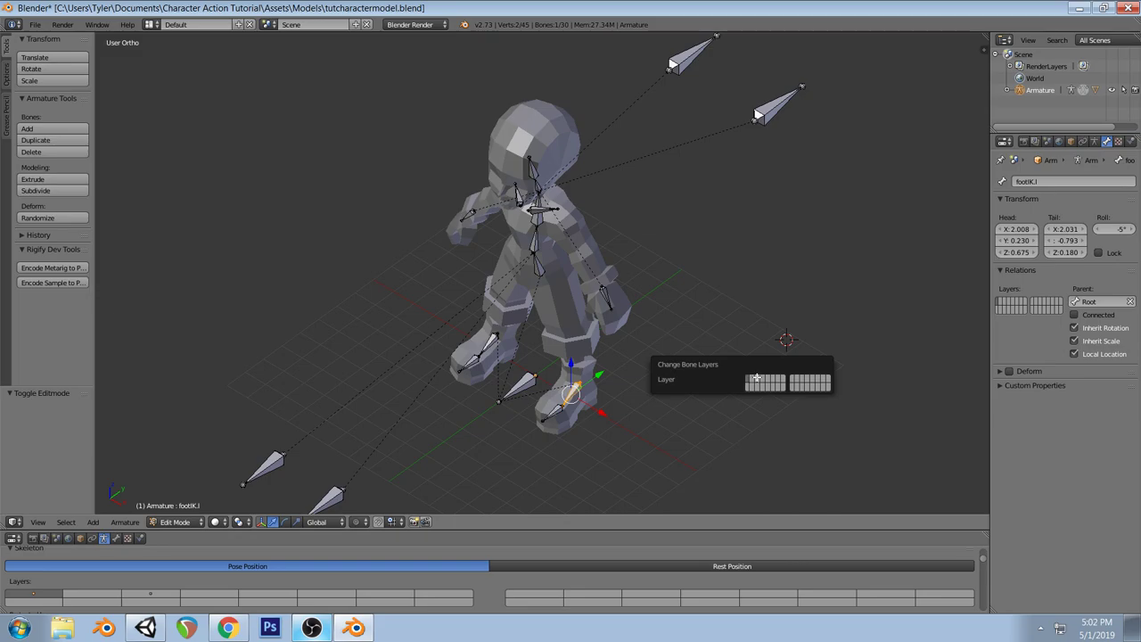
Examine the armature's bones on the first and third layers together and separately, ending with only the first layer shown
{"action": "left_click", "coordinate": [1095, 141]}
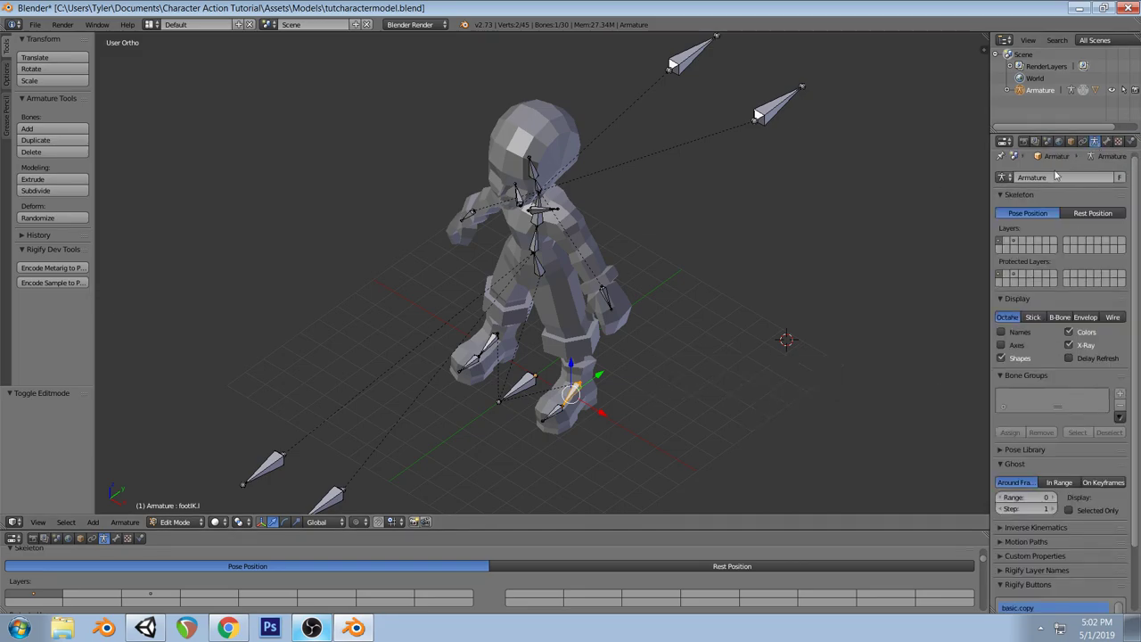
{"action": "left_click", "coordinate": [1014, 243], "text": "shift"}
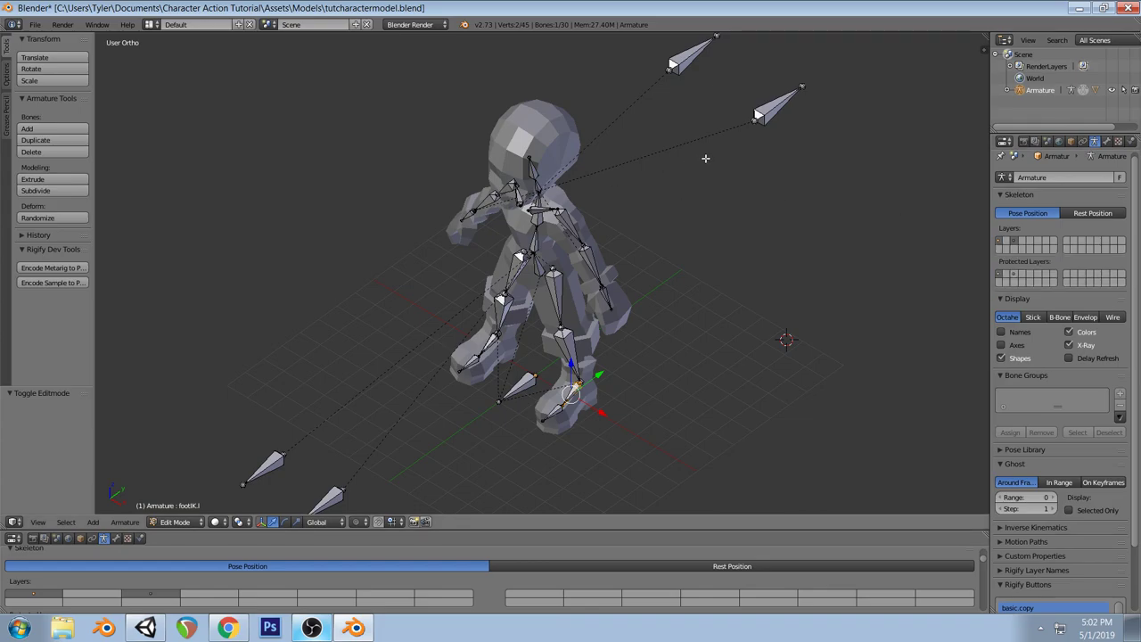
{"action": "left_click", "coordinate": [1006, 246]}
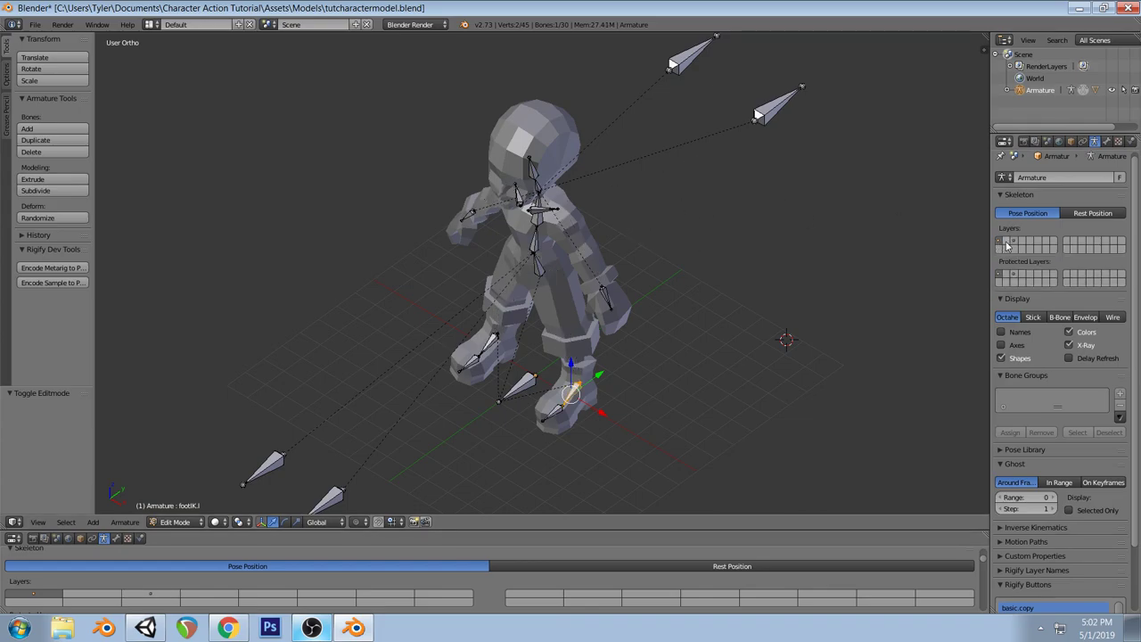
{"action": "left_click", "coordinate": [1006, 246]}
{"action": "middle_click_drag", "start_coordinate": [553, 250], "coordinate": [609, 241]}
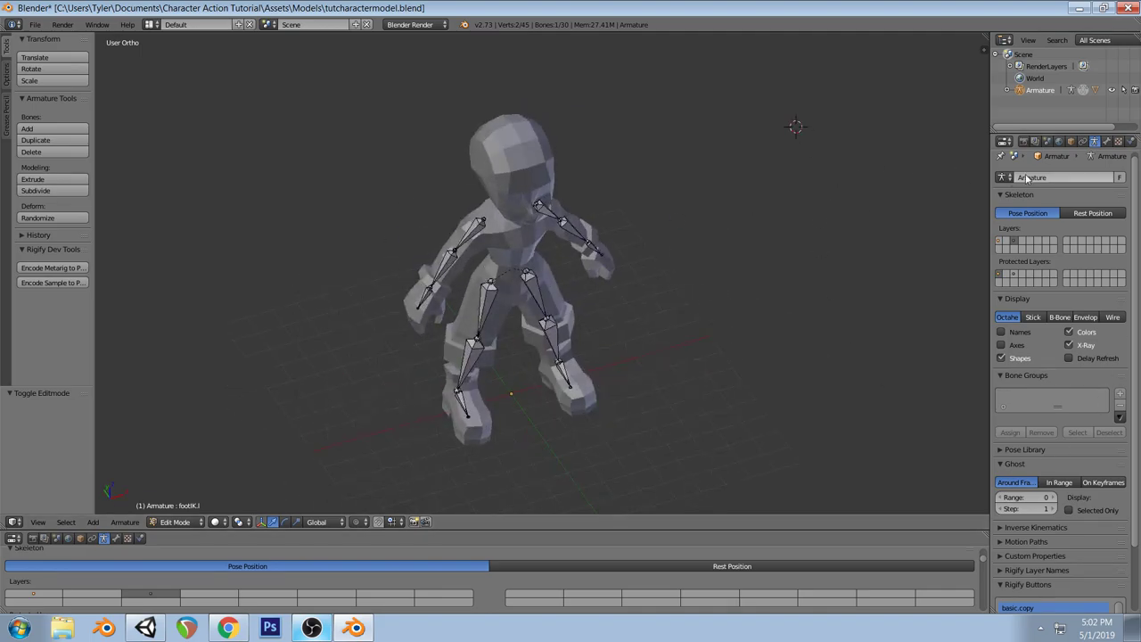
{"action": "left_click", "coordinate": [1003, 246]}
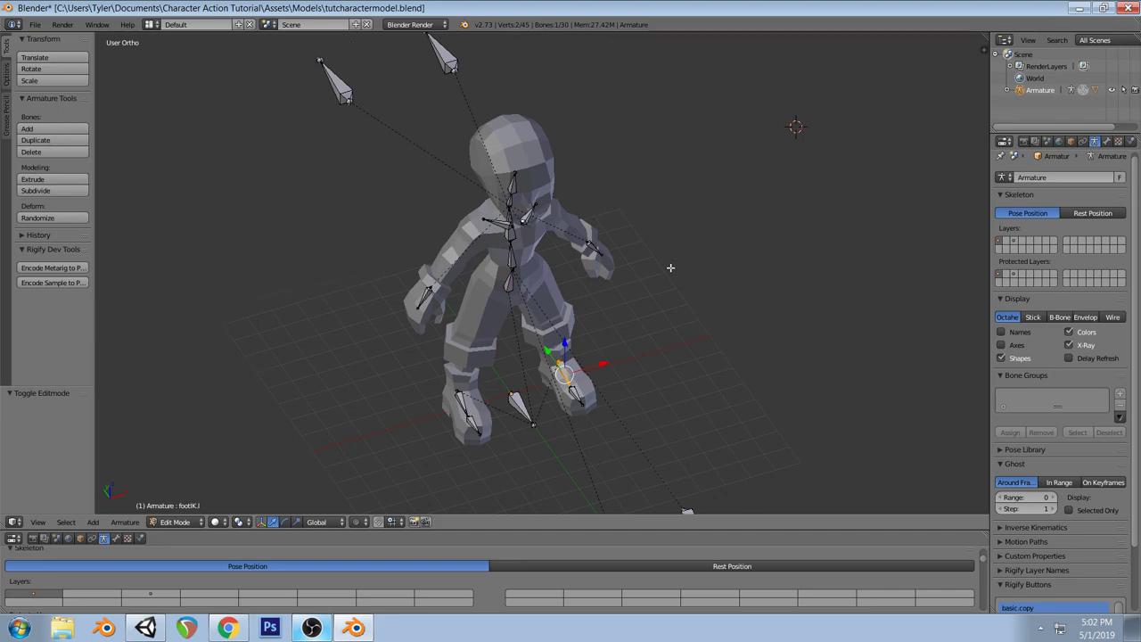
Select the left hand IK bone, return to Pose Mode and move it about -1.56 in X, -0.74 in Y and 0.24 in Z
{"action": "middle_click_drag", "start_coordinate": [669, 267], "coordinate": [591, 241]}
{"action": "right_click", "coordinate": [615, 287]}
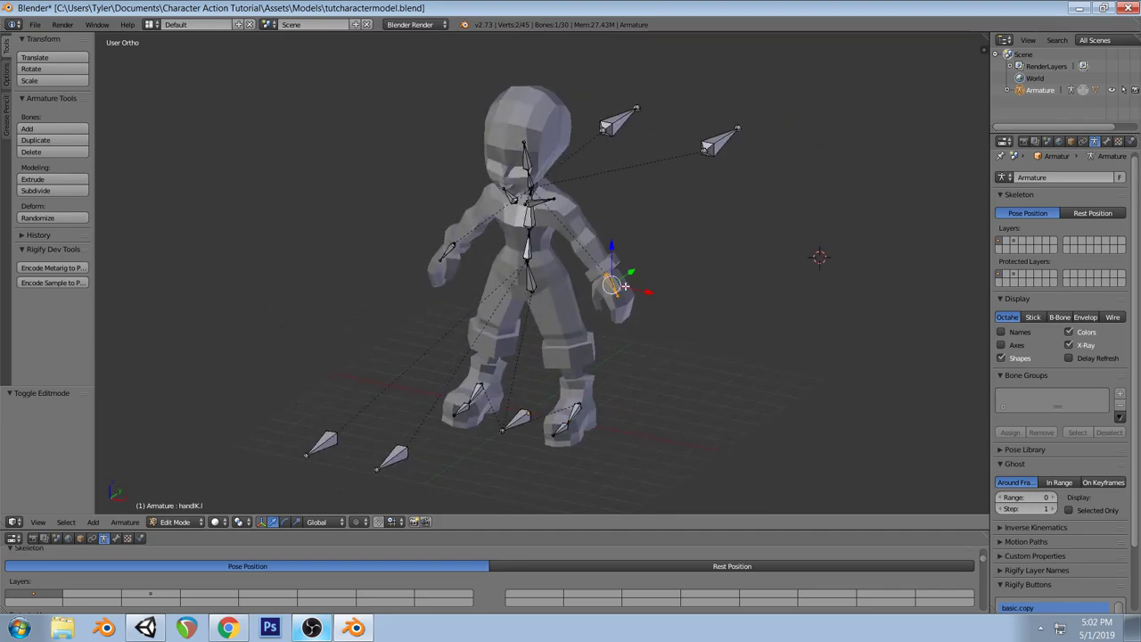
{"action": "left_click", "coordinate": [175, 523]}
{"action": "left_click", "coordinate": [182, 483]}
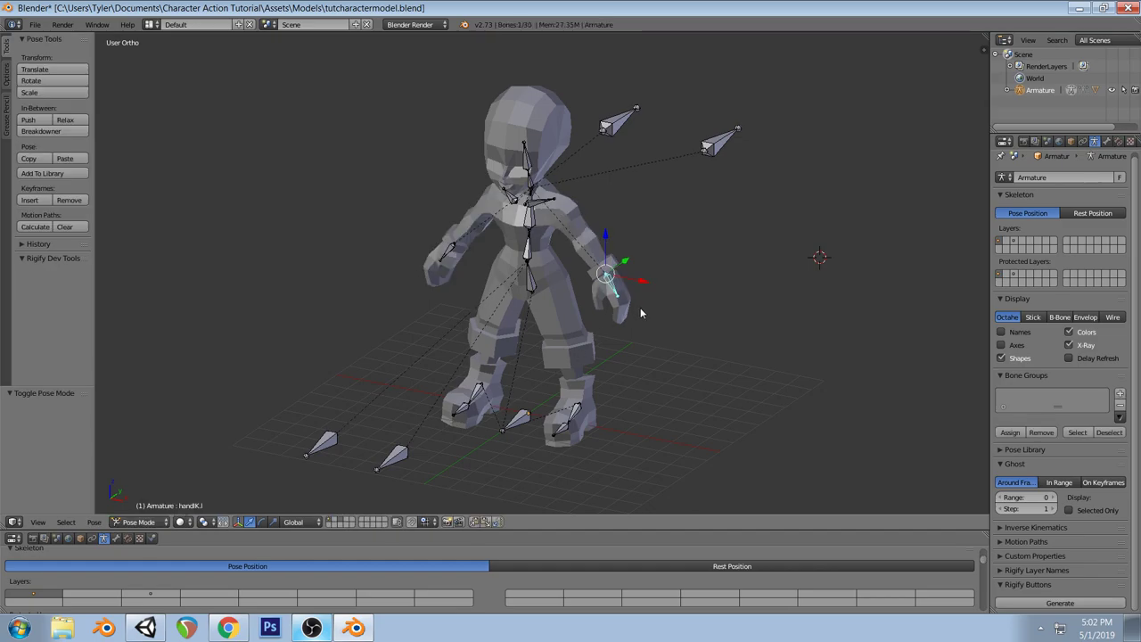
{"action": "key", "text": "g"}
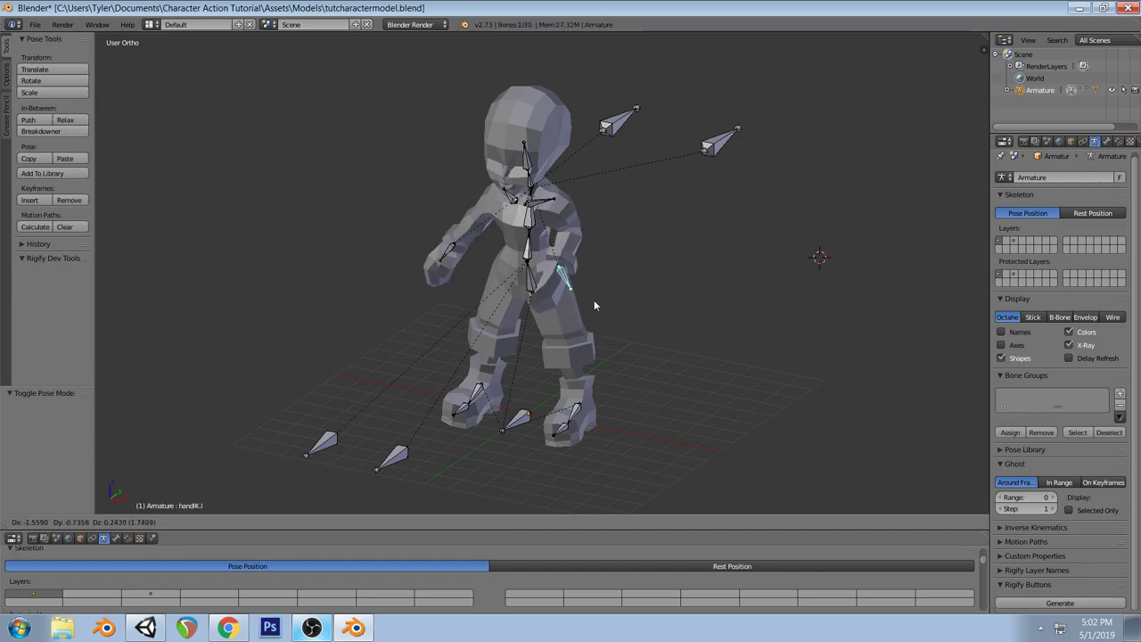
{"action": "left_click", "coordinate": [595, 306]}
Try rotating the left collarbone bone in the front view
{"action": "mouse_move", "coordinate": [606, 260]}
{"action": "middle_mouse_down"}
{"action": "mouse_move", "coordinate": [476, 250]}
{"action": "mouse_move", "coordinate": [624, 251]}
{"action": "middle_mouse_up"}
{"action": "right_click", "coordinate": [546, 204]}
{"action": "key", "text": "KP_1"}
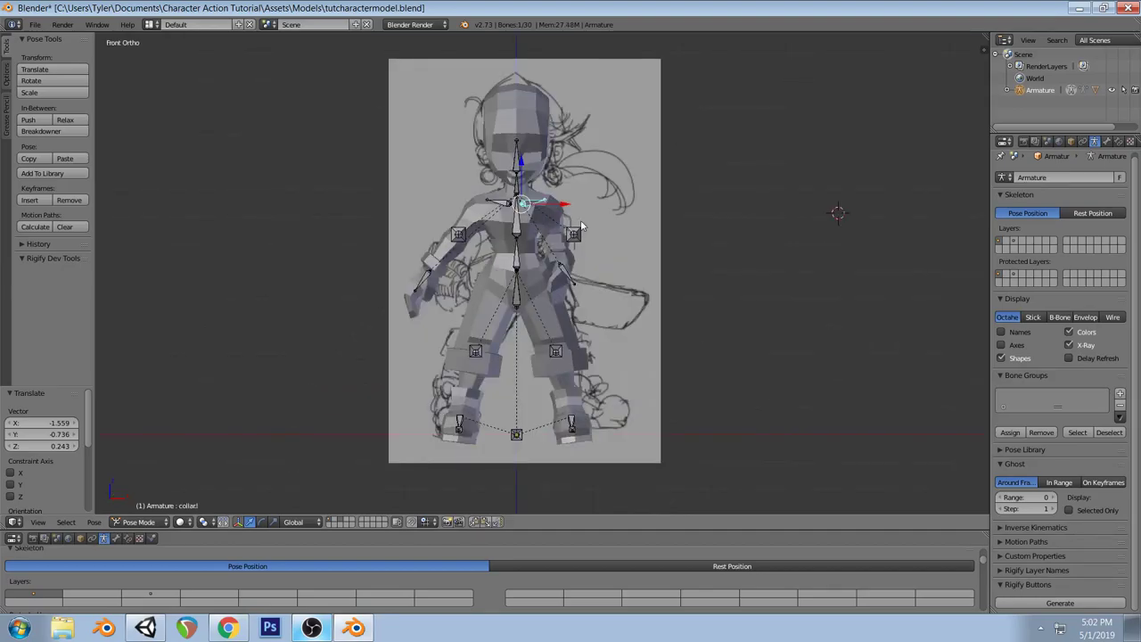
{"action": "key", "text": "r"}
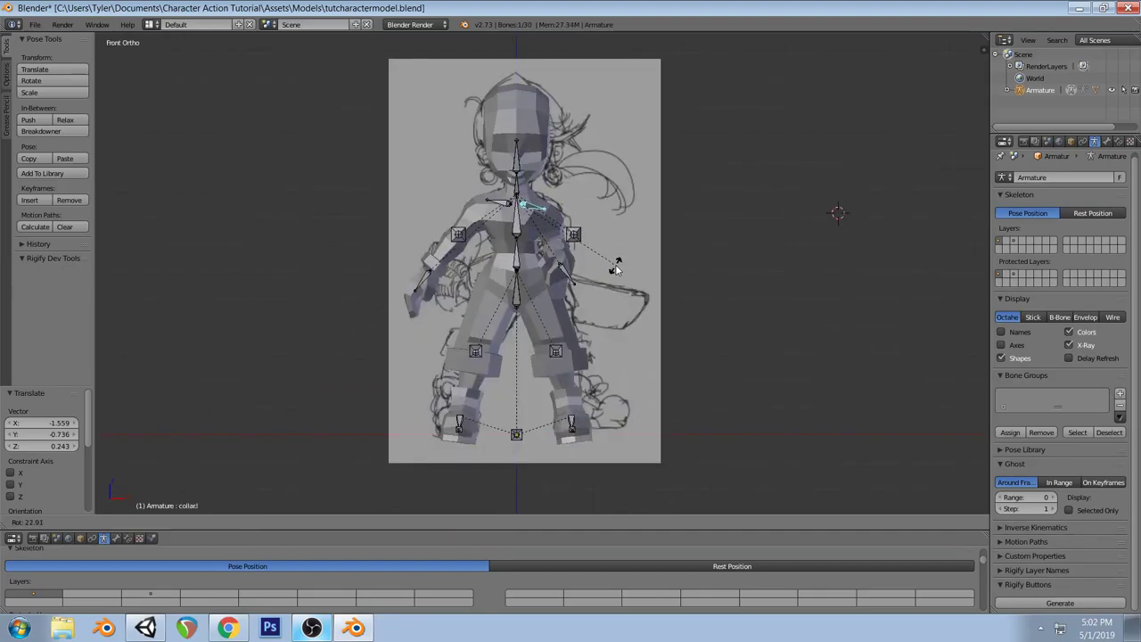
{"action": "right_click", "coordinate": [629, 240]}
Undo the left hand IK bone's last move, deselect all bones and inspect the rig from several angles
{"action": "key", "text": "ctrl+z"}
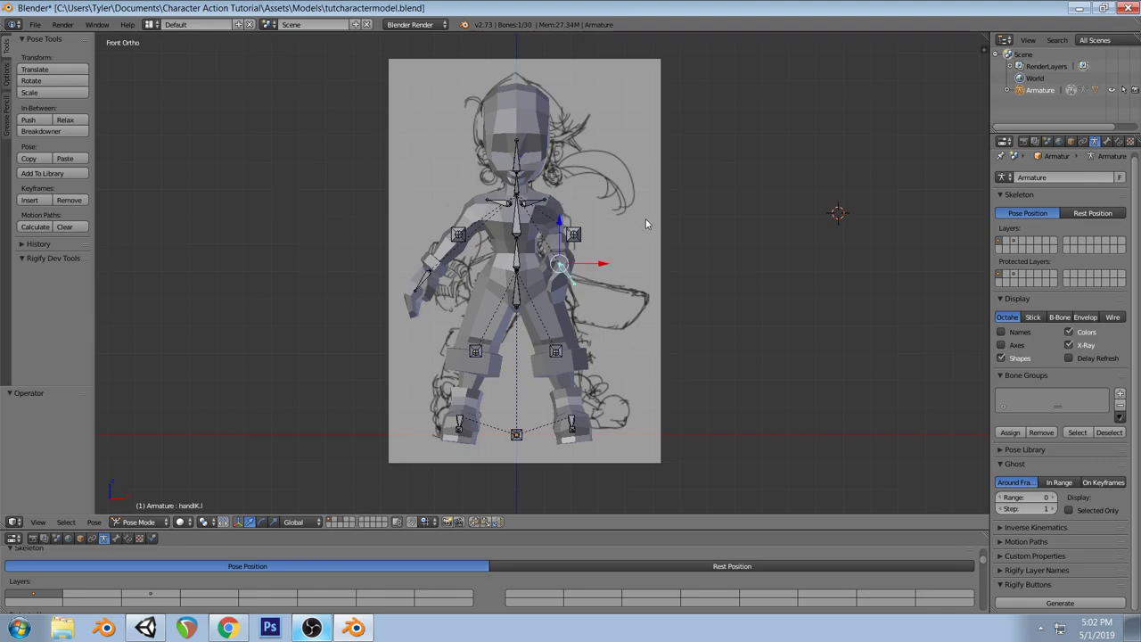
{"action": "key", "text": "a"}
{"action": "middle_click_drag", "start_coordinate": [647, 211], "coordinate": [608, 246]}
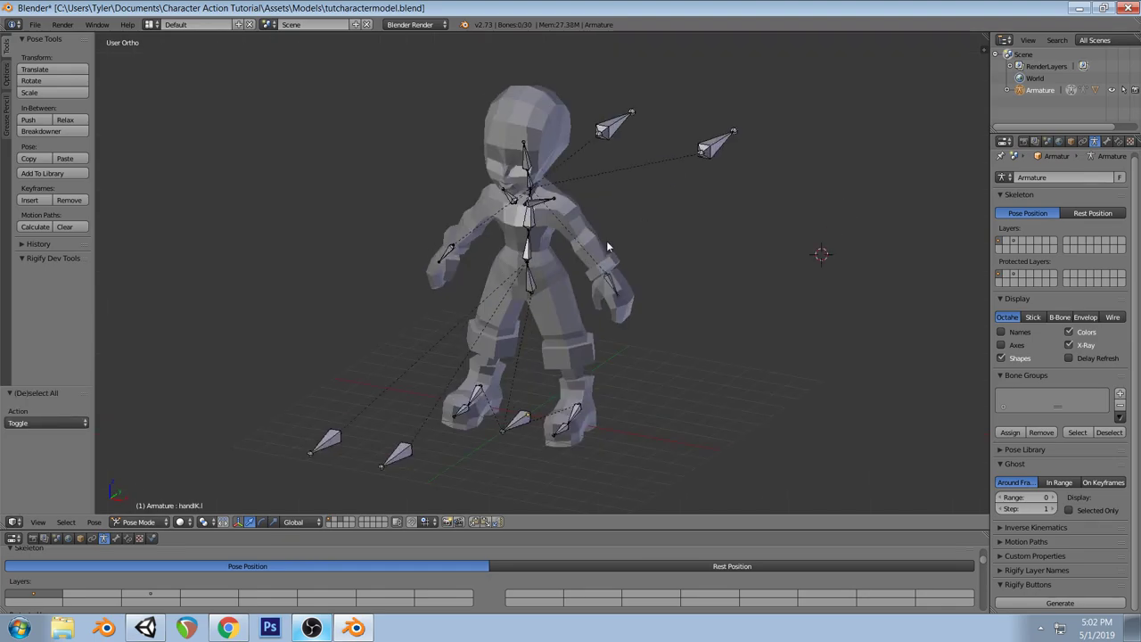
{"action": "middle_click_drag", "start_coordinate": [606, 241], "coordinate": [419, 240]}
{"action": "key", "text": "KP_1"}
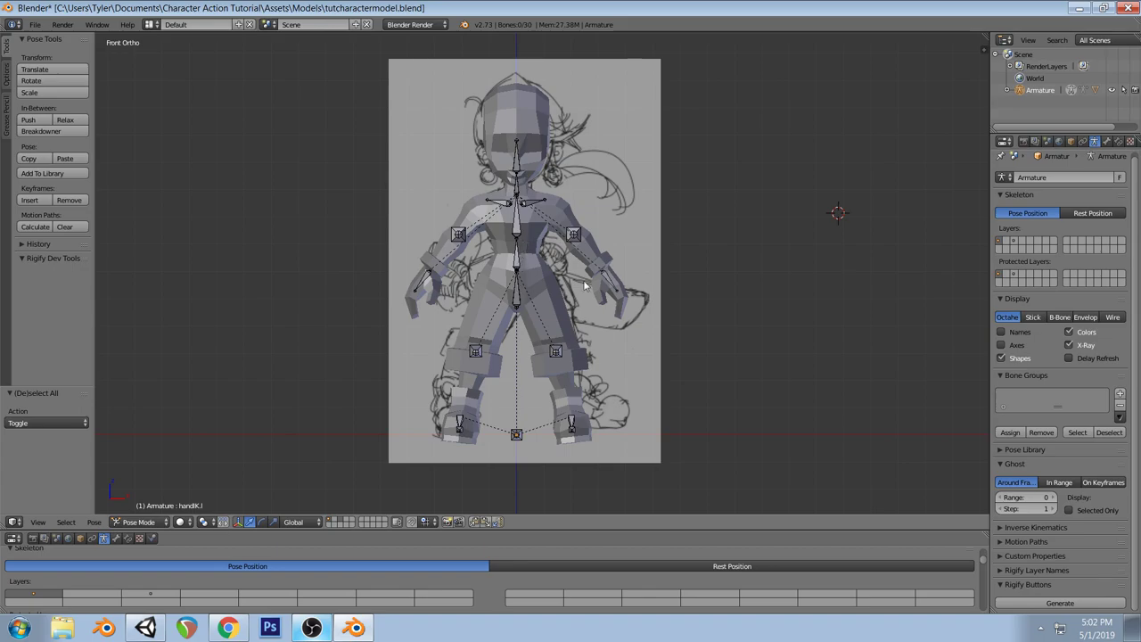
Leave all bones deselected and save over the existing tutcharactermodel.blend file
{"action": "right_click", "coordinate": [532, 205]}
{"action": "key", "text": "a"}
{"action": "key", "text": "ctrl+s"}
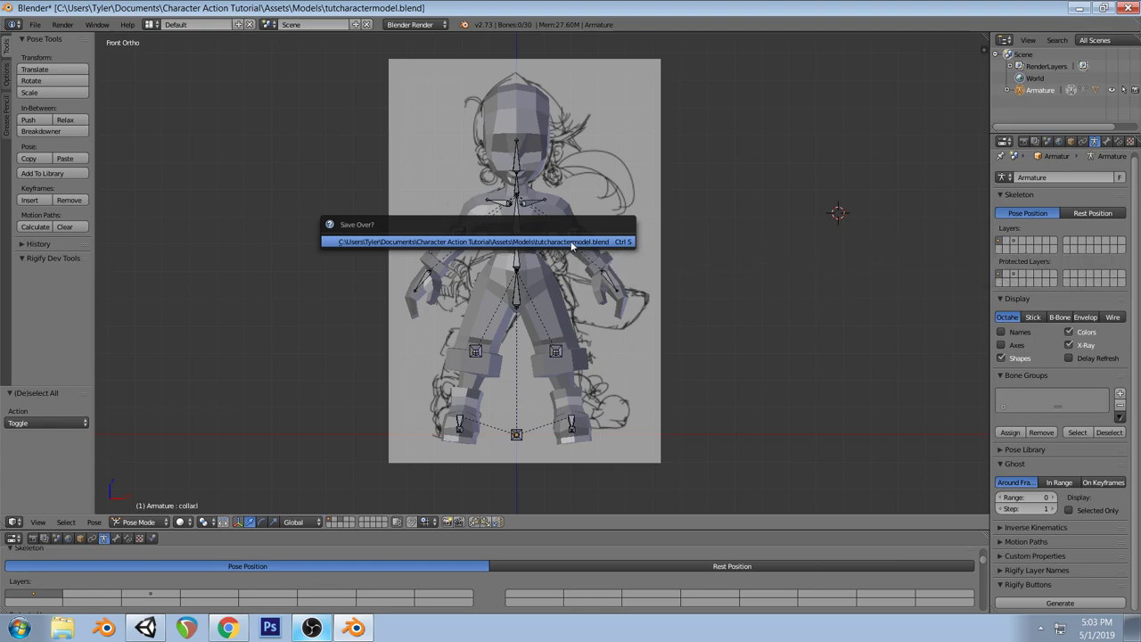
{"action": "left_click", "coordinate": [609, 243]}
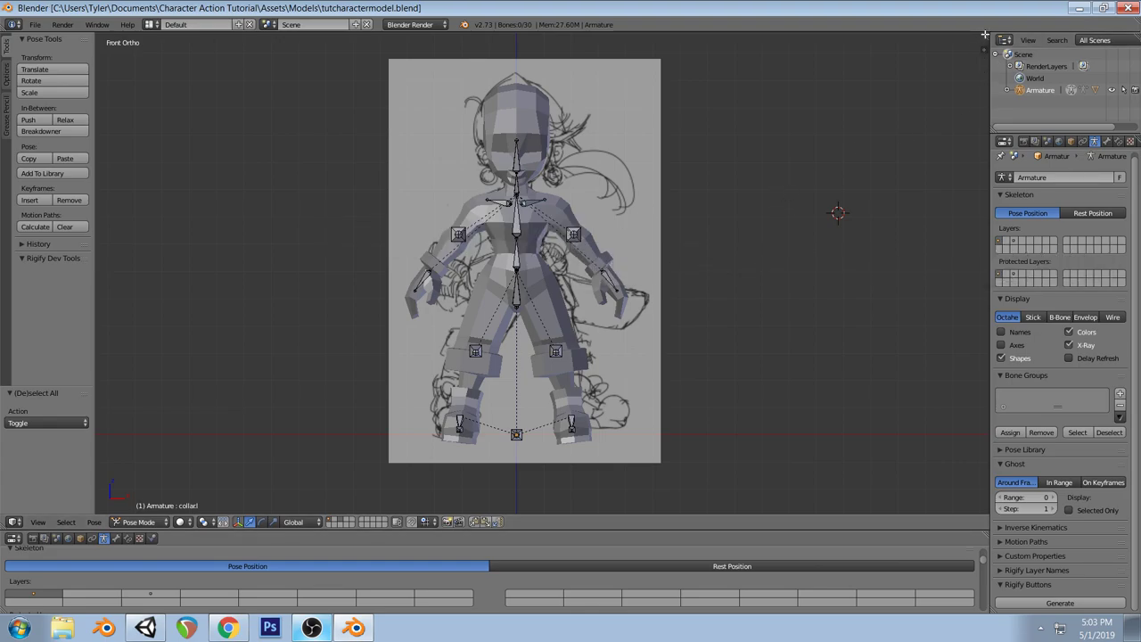
Split the 3D viewport vertically into two side-by-side views, leaving the second one narrower
{"action": "left_click_drag", "start_coordinate": [986, 34], "coordinate": [670, 35]}
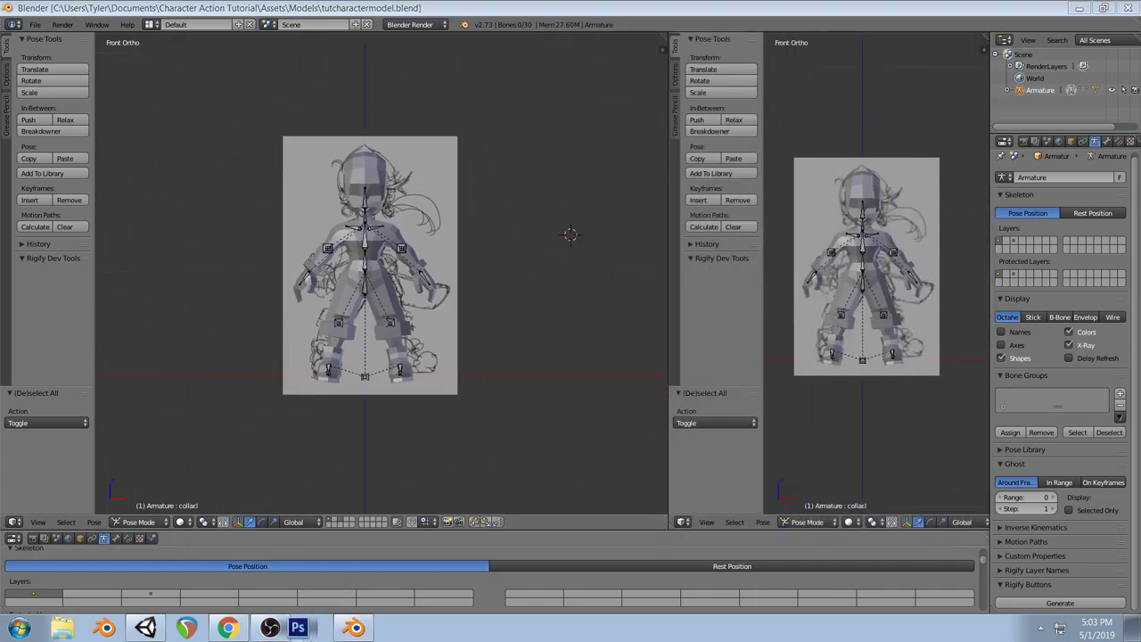
Check the live stream in OBS and the browser window, and return to Blender
{"action": "left_click", "coordinate": [311, 628]}
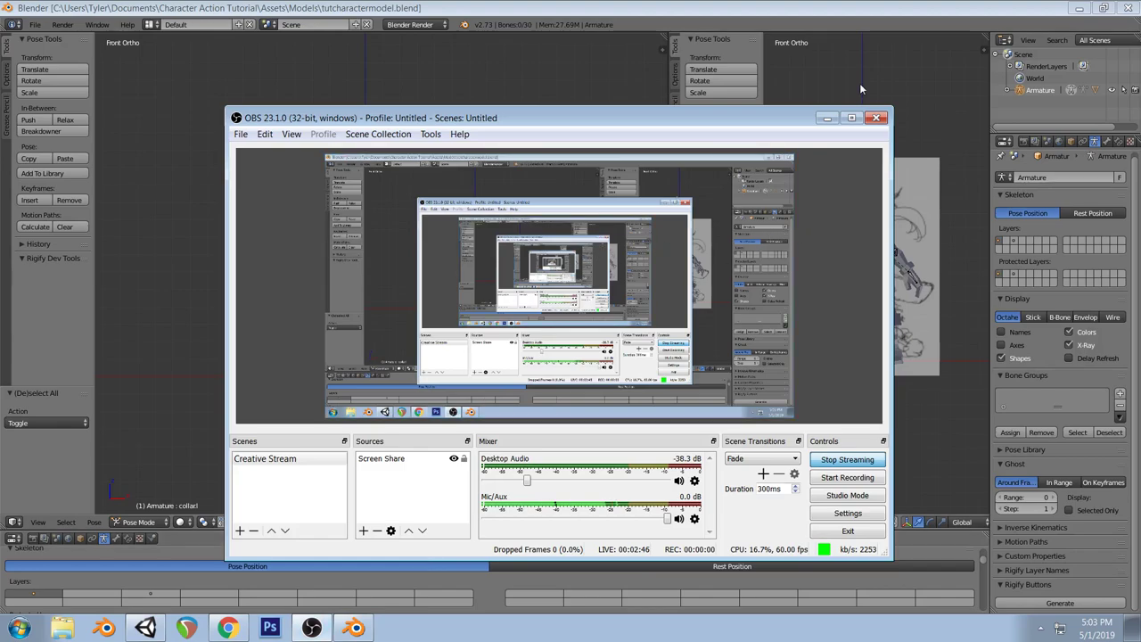
{"action": "left_click", "coordinate": [876, 5]}
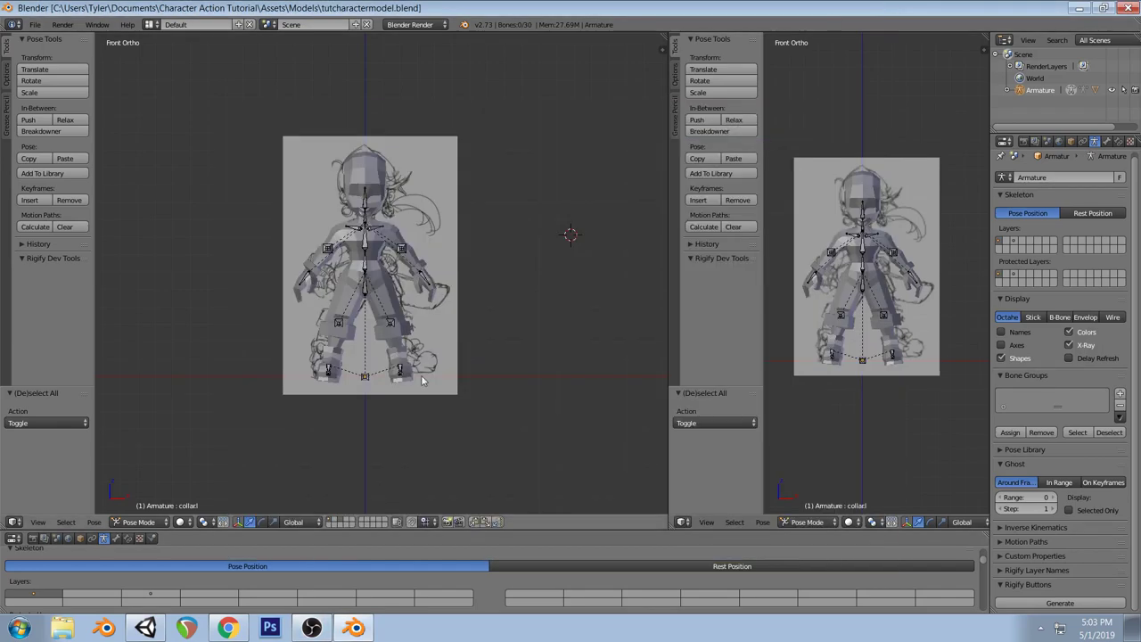
{"action": "left_click", "coordinate": [228, 628]}
{"action": "left_click", "coordinate": [69, 41]}
{"action": "left_click", "coordinate": [351, 631]}
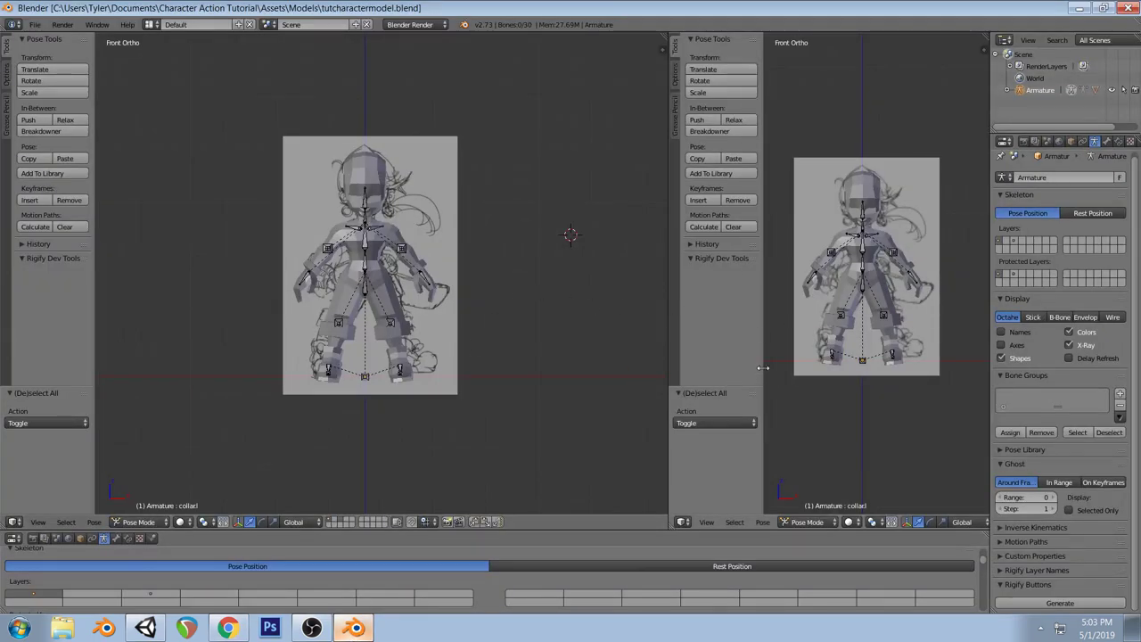
Collapse the new viewport's tool shelf, show the character from the right there and from the front in the main viewport, and widen the new viewport
{"action": "left_click_drag", "start_coordinate": [763, 367], "coordinate": [692, 267]}
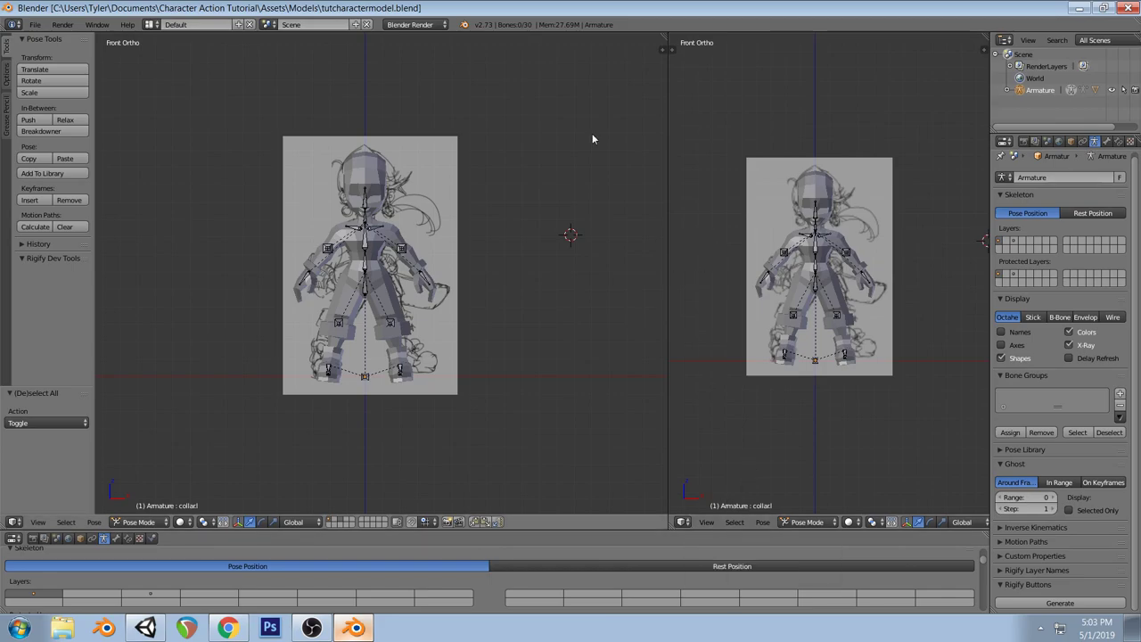
{"action": "middle_click_drag", "start_coordinate": [492, 229], "coordinate": [387, 300]}
{"action": "scroll", "coordinate": [820, 250], "scroll_direction": "up", "scroll_amount": 3}
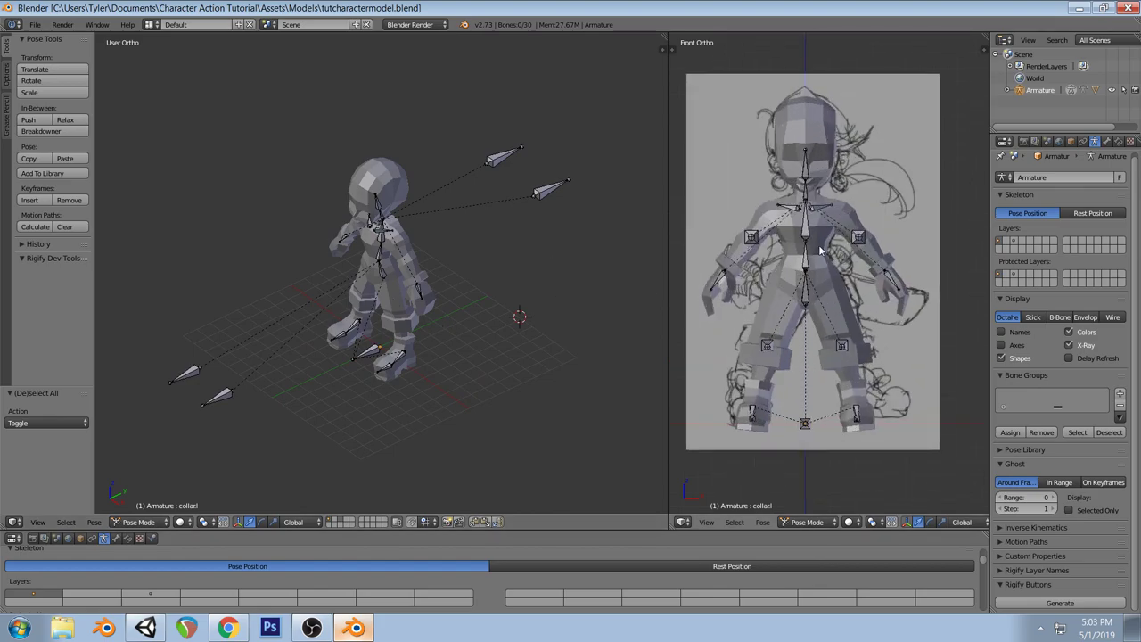
{"action": "key", "text": "KP_3"}
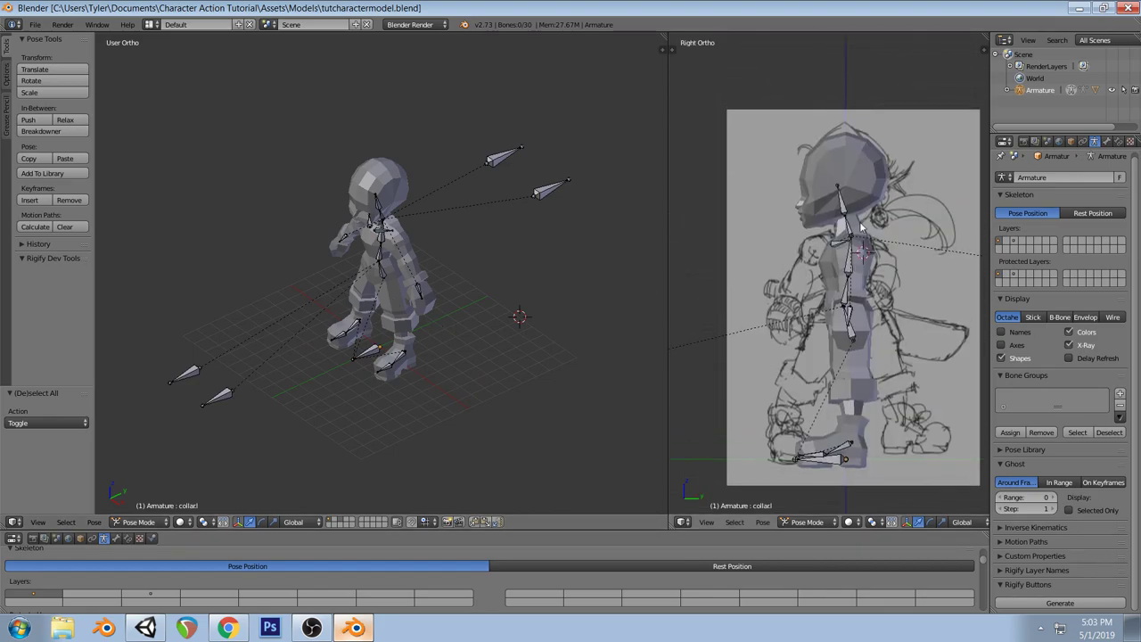
{"action": "middle_click_drag", "start_coordinate": [469, 292], "coordinate": [472, 298]}
{"action": "key", "text": "KP_1"}
{"action": "scroll", "coordinate": [471, 298], "scroll_direction": "up", "scroll_amount": 5}
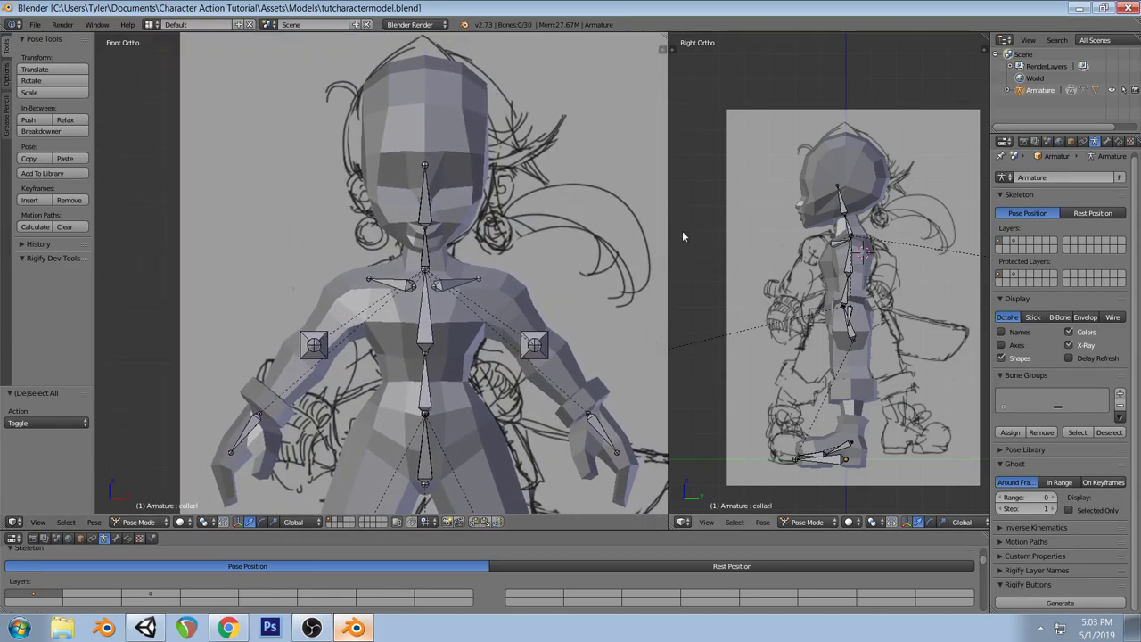
{"action": "left_click_drag", "start_coordinate": [669, 227], "coordinate": [610, 219]}
{"action": "scroll", "coordinate": [713, 231], "scroll_direction": "up", "scroll_amount": 4}
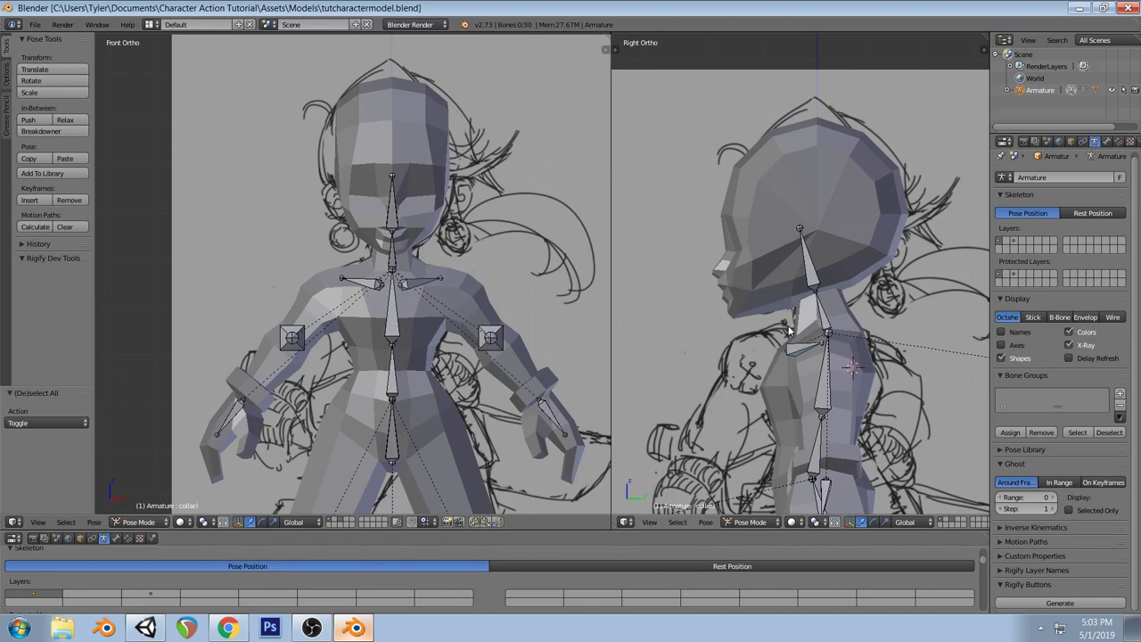
Change the viewport showing the right view into a Dope Sheet and set its mode to Action Editor
{"action": "left_click", "coordinate": [630, 522]}
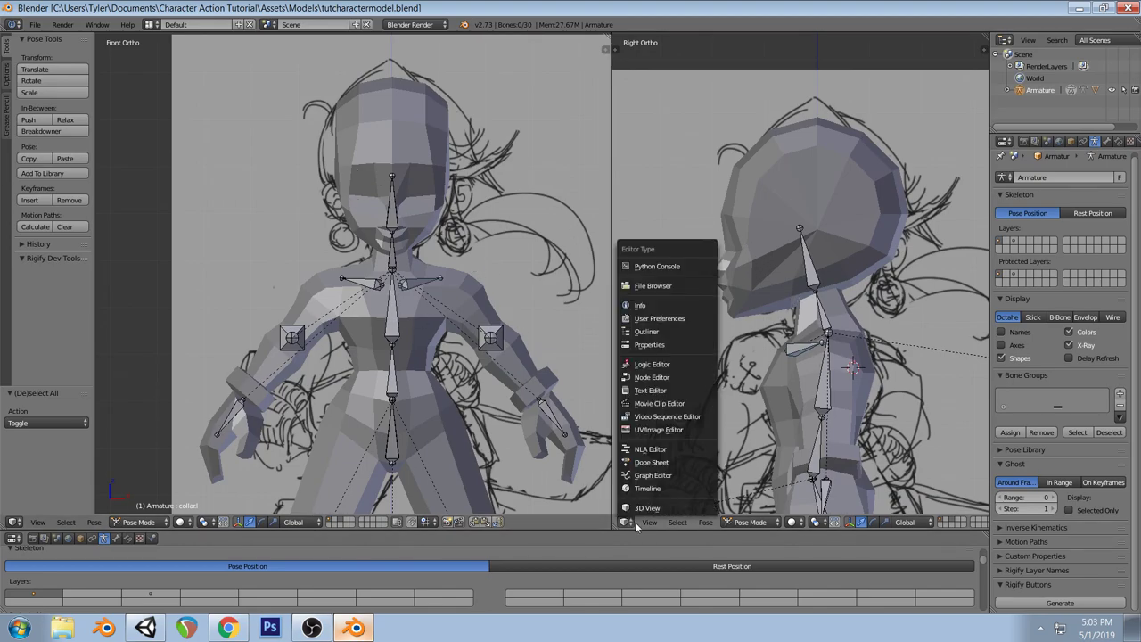
{"action": "left_click", "coordinate": [637, 526]}
{"action": "left_click", "coordinate": [627, 523]}
{"action": "left_click", "coordinate": [654, 462]}
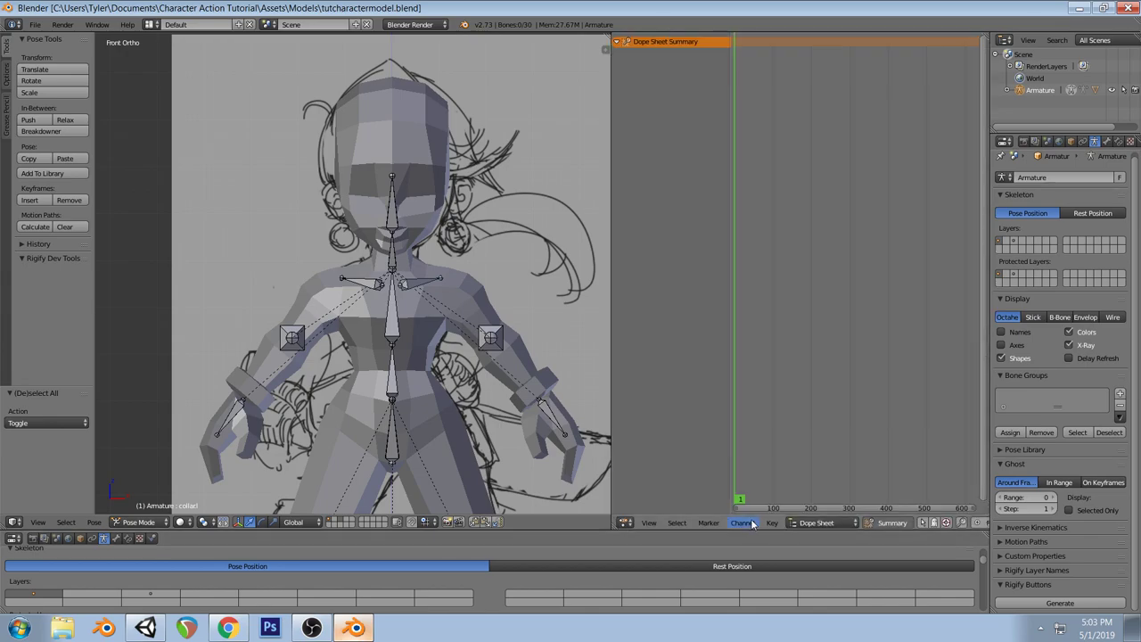
{"action": "left_click", "coordinate": [850, 525]}
{"action": "left_click", "coordinate": [843, 496]}
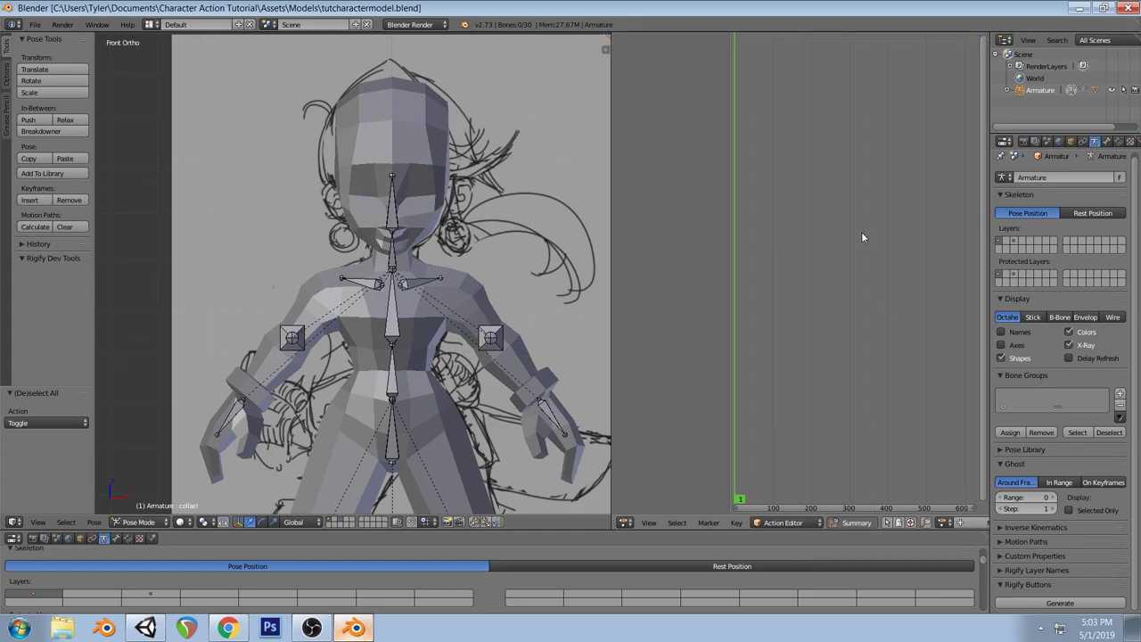
Turn the Properties area below the viewport into a slightly taller Timeline and set its active keying set to LocRotScale
{"action": "scroll", "coordinate": [934, 522], "scroll_direction": "down", "scroll_amount": 4}
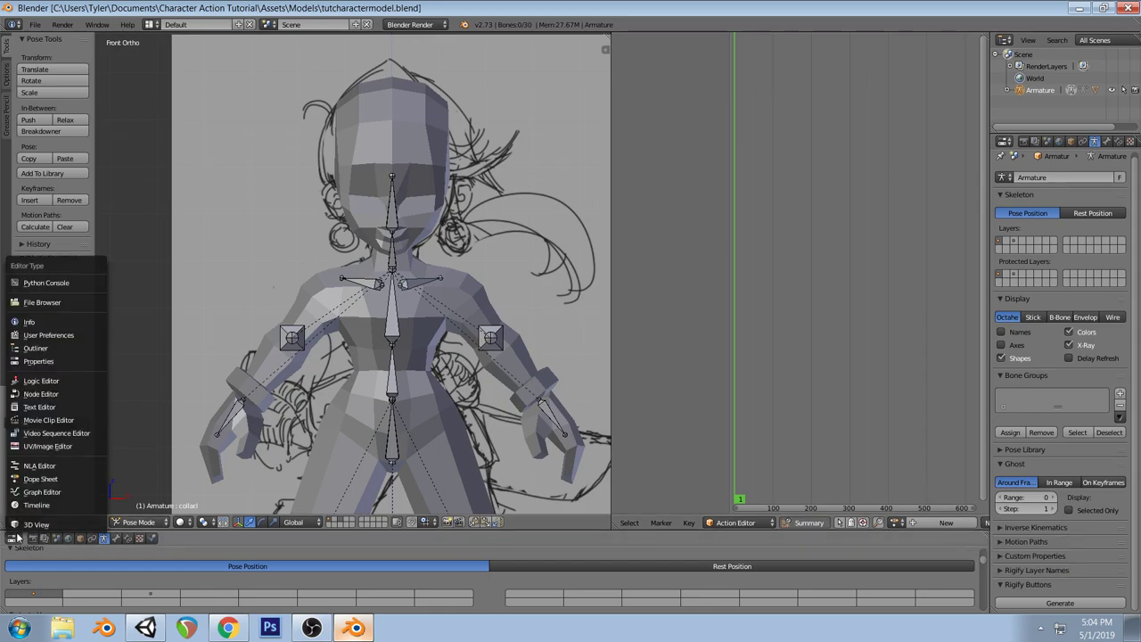
{"action": "left_click", "coordinate": [28, 505]}
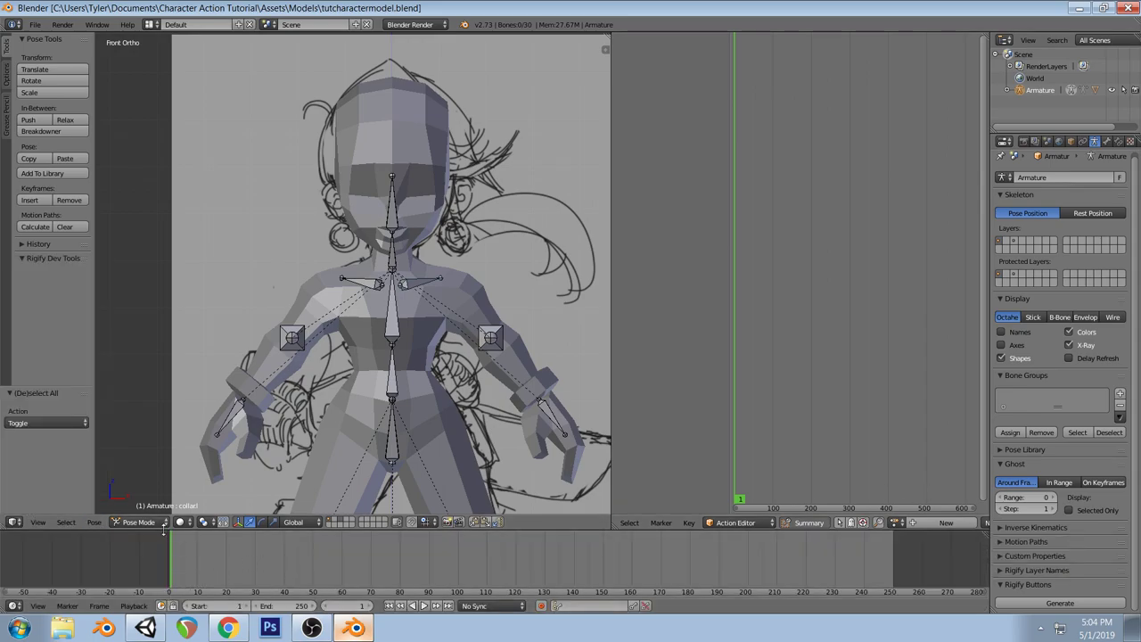
{"action": "left_click_drag", "start_coordinate": [164, 532], "coordinate": [166, 520]}
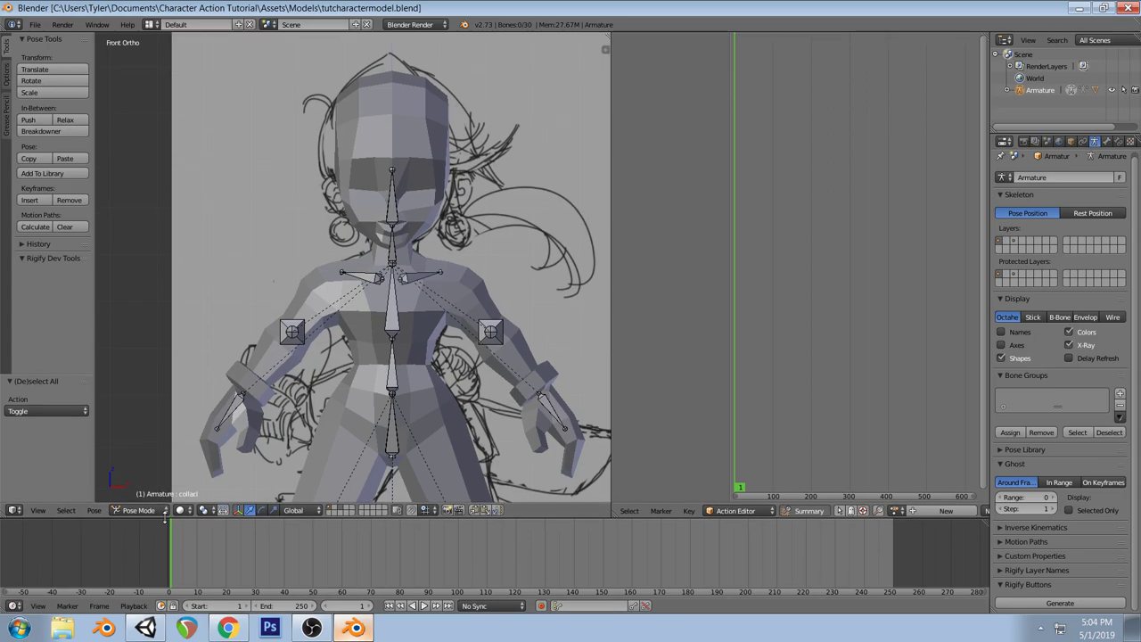
{"action": "left_click", "coordinate": [571, 607]}
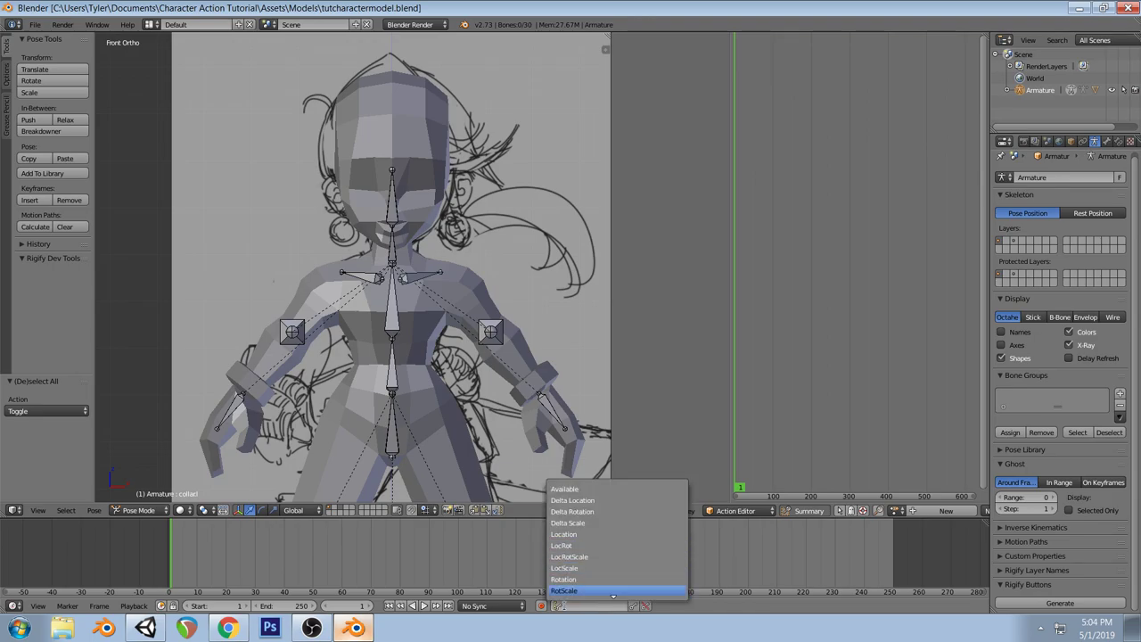
{"action": "left_click", "coordinate": [580, 556]}
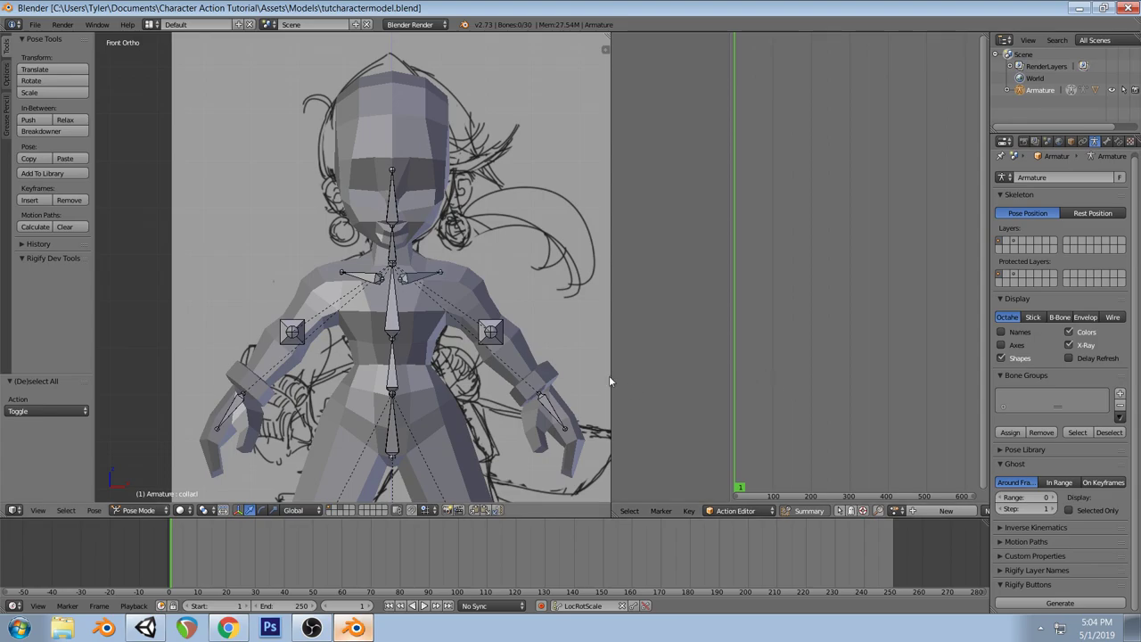
Select the stomach bone, toggle between Edit Mode and Pose Mode, and deselect all bones in Pose Mode
{"action": "scroll", "coordinate": [553, 356], "scroll_direction": "down", "scroll_amount": 4}
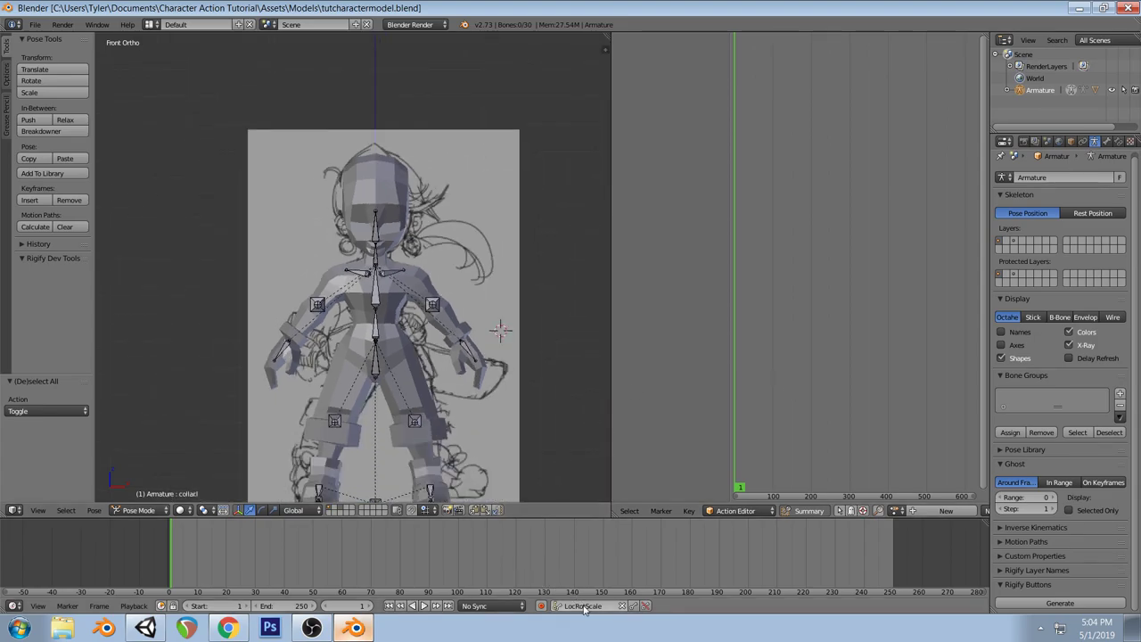
{"action": "scroll", "coordinate": [539, 363], "scroll_direction": "down", "scroll_amount": 2}
{"action": "key", "text": "ctrl+Tab"}
{"action": "key", "text": "ctrl+Tab"}
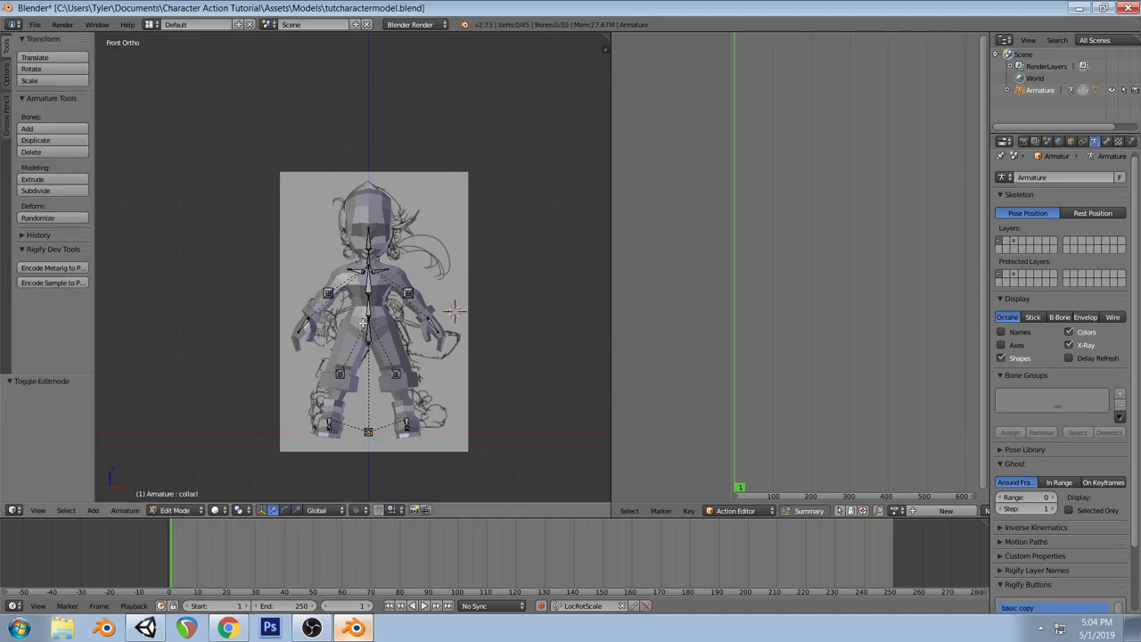
{"action": "right_click", "coordinate": [368, 314]}
{"action": "key", "text": "Tab"}
{"action": "key", "text": "Tab"}
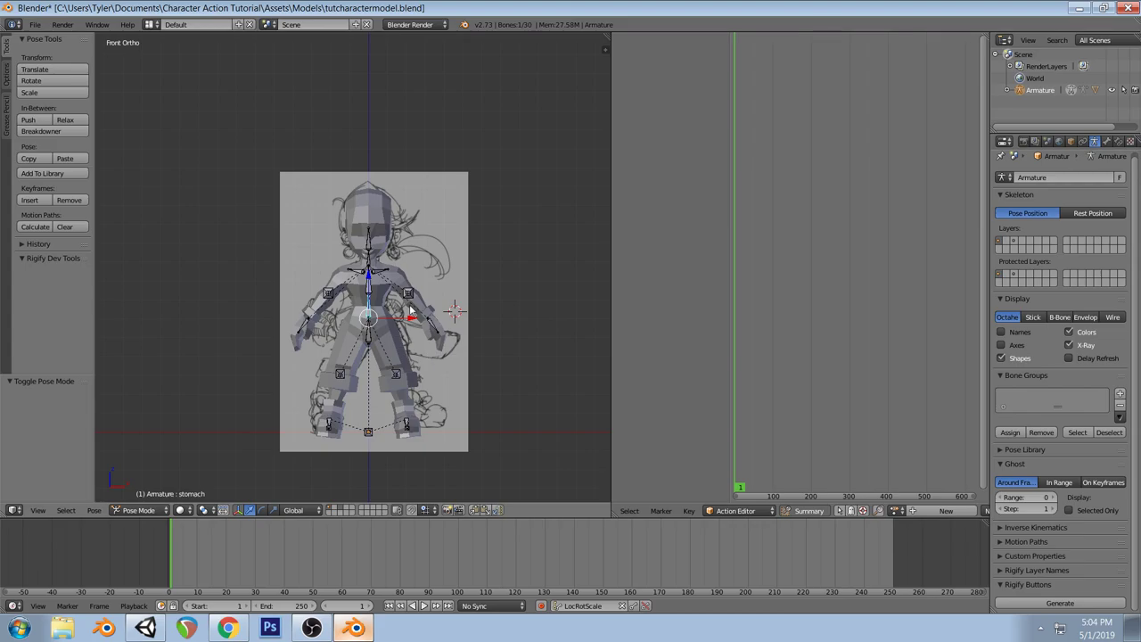
{"action": "key", "text": "a"}
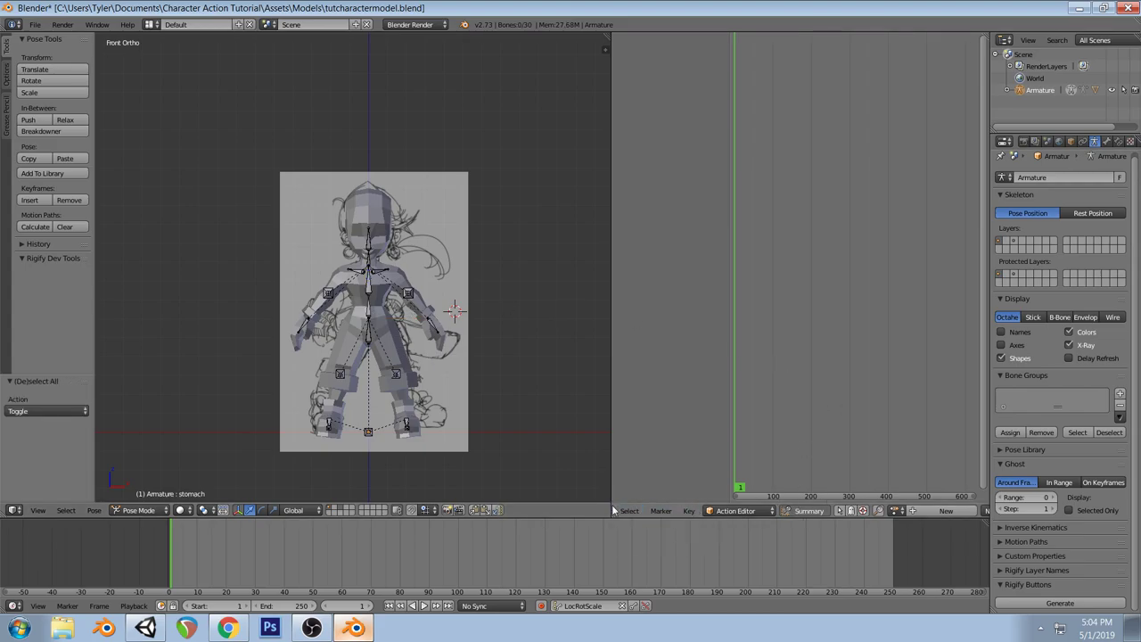
Create a new action in the Action Editor and name it Idle
{"action": "scroll", "coordinate": [766, 513], "scroll_direction": "down", "scroll_amount": 3}
{"action": "scroll", "coordinate": [769, 514], "scroll_direction": "up", "scroll_amount": 1}
{"action": "scroll", "coordinate": [769, 512], "scroll_direction": "down", "scroll_amount": 4}
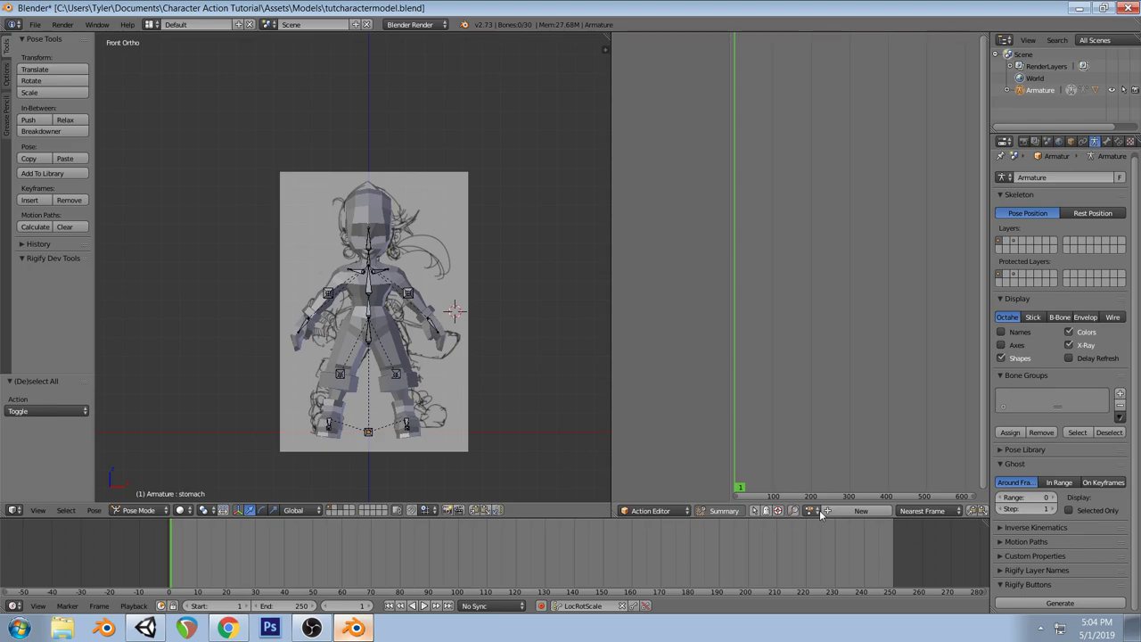
{"action": "left_click", "coordinate": [861, 511]}
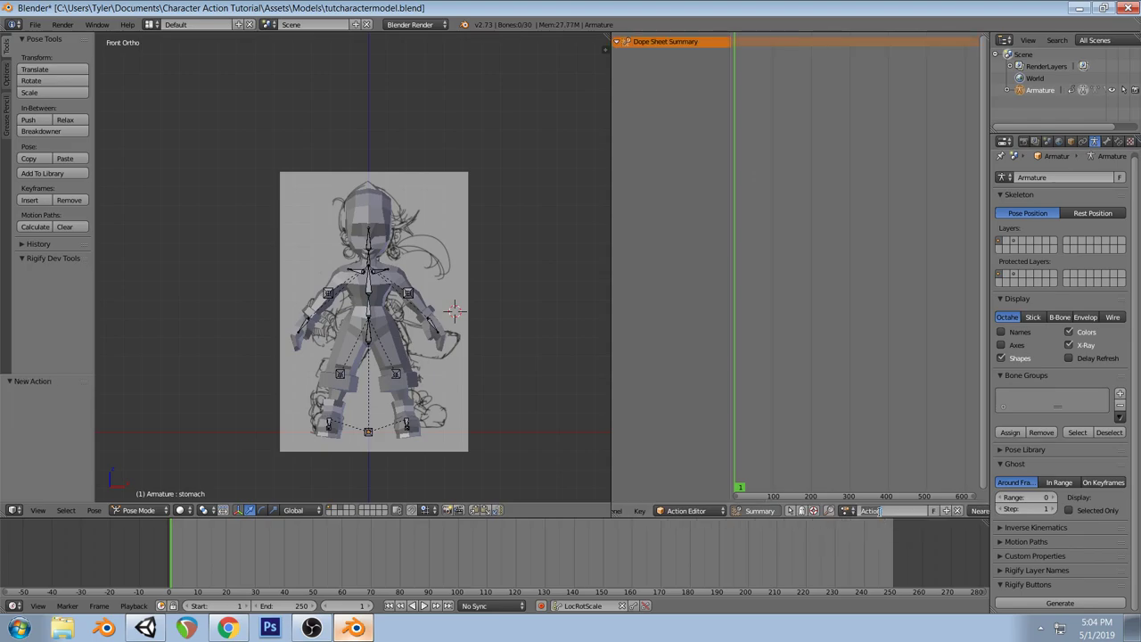
{"action": "type", "text": "id"}
{"action": "key", "text": "Return"}
Frame the Action Editor so that frames 0 to about 60 and the Dope Sheet Summary row are in view
{"action": "scroll", "coordinate": [815, 336], "scroll_direction": "up", "scroll_amount": 12}
{"action": "middle_click_drag", "start_coordinate": [794, 343], "coordinate": [988, 327]}
{"action": "scroll", "coordinate": [825, 352], "scroll_direction": "up", "scroll_amount": 6}
{"action": "middle_click_drag", "start_coordinate": [825, 339], "coordinate": [981, 344]}
{"action": "middle_click_drag", "start_coordinate": [903, 336], "coordinate": [844, 334]}
{"action": "scroll", "coordinate": [844, 335], "scroll_direction": "up", "scroll_amount": 4}
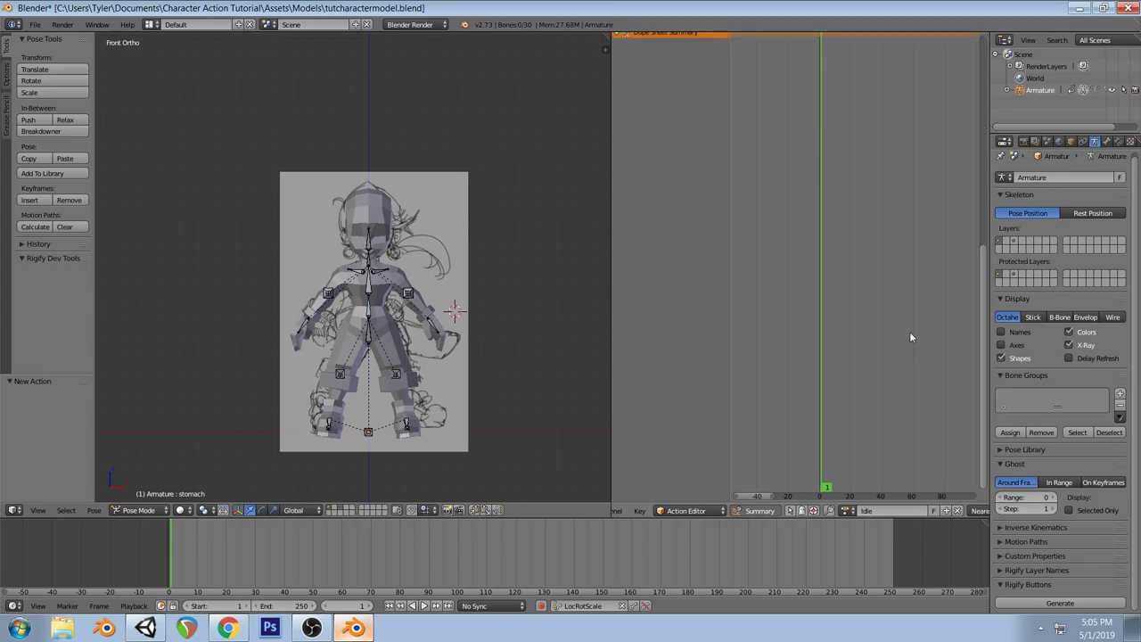
{"action": "scroll", "coordinate": [864, 321], "scroll_direction": "down", "scroll_amount": 3}
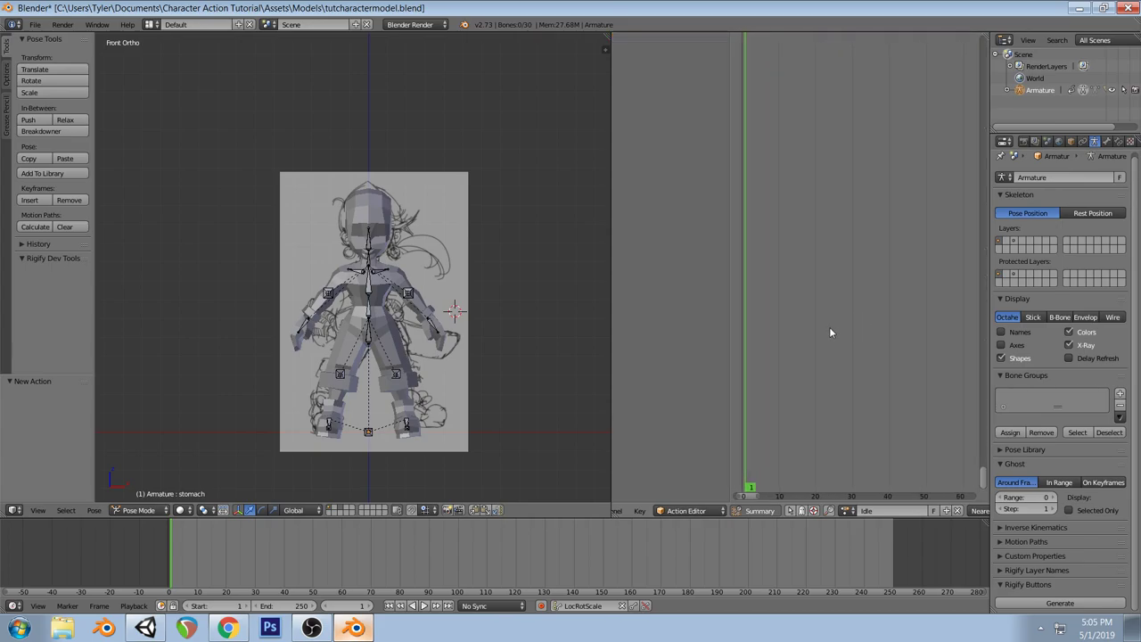
{"action": "middle_click_drag", "start_coordinate": [729, 359], "coordinate": [688, 361], "text": "ctrl"}
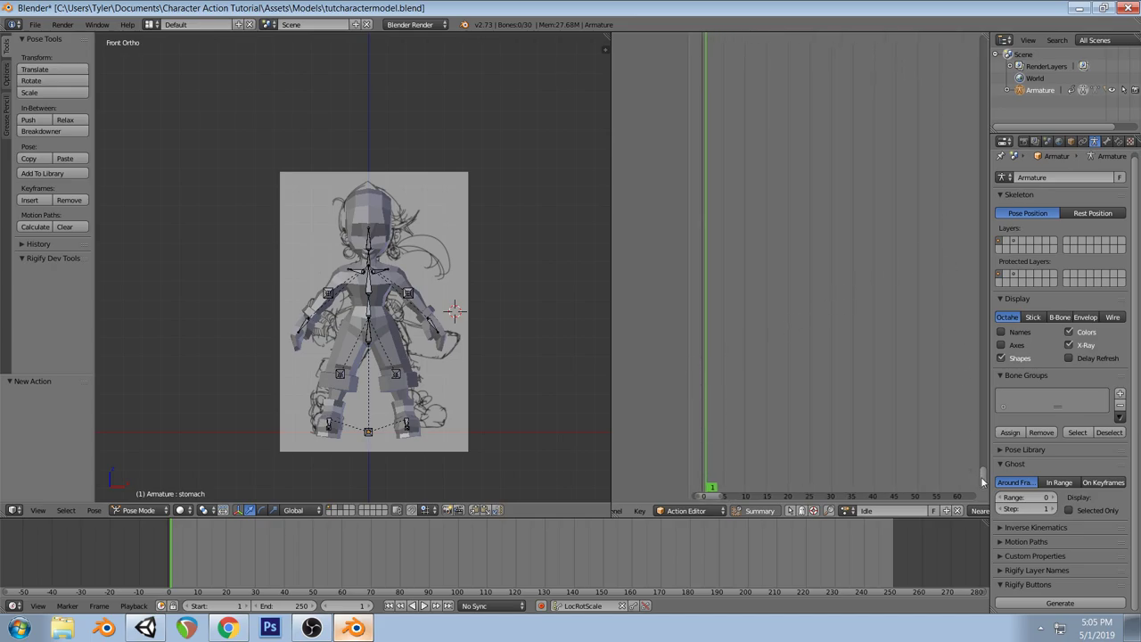
{"action": "left_click_drag", "start_coordinate": [981, 476], "coordinate": [981, 213]}
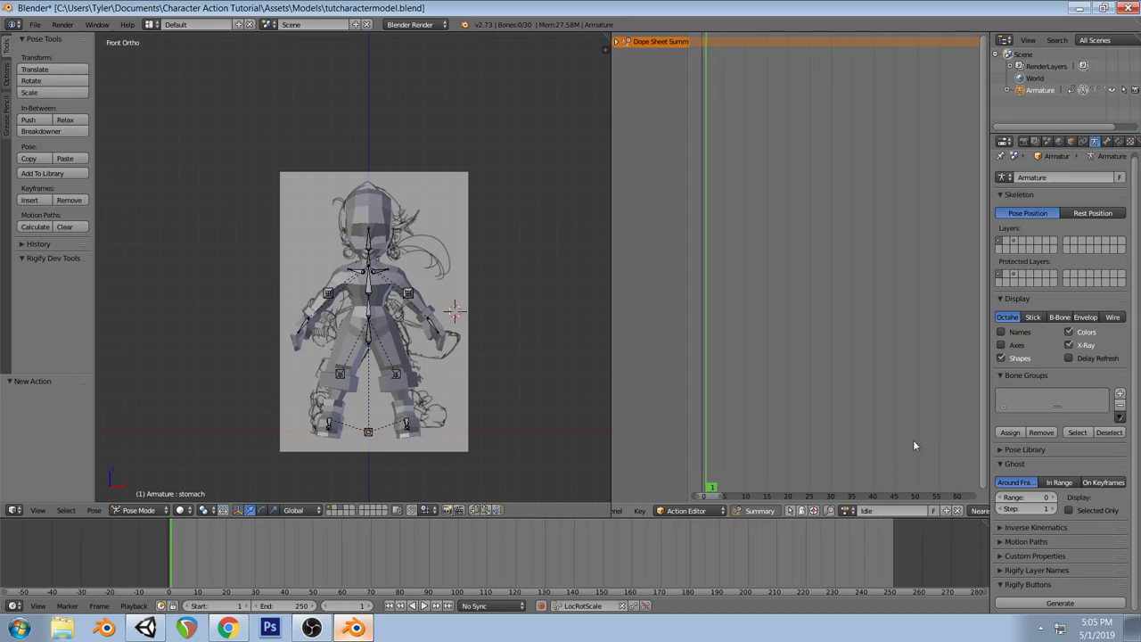
{"action": "middle_click_drag", "start_coordinate": [841, 356], "coordinate": [846, 350]}
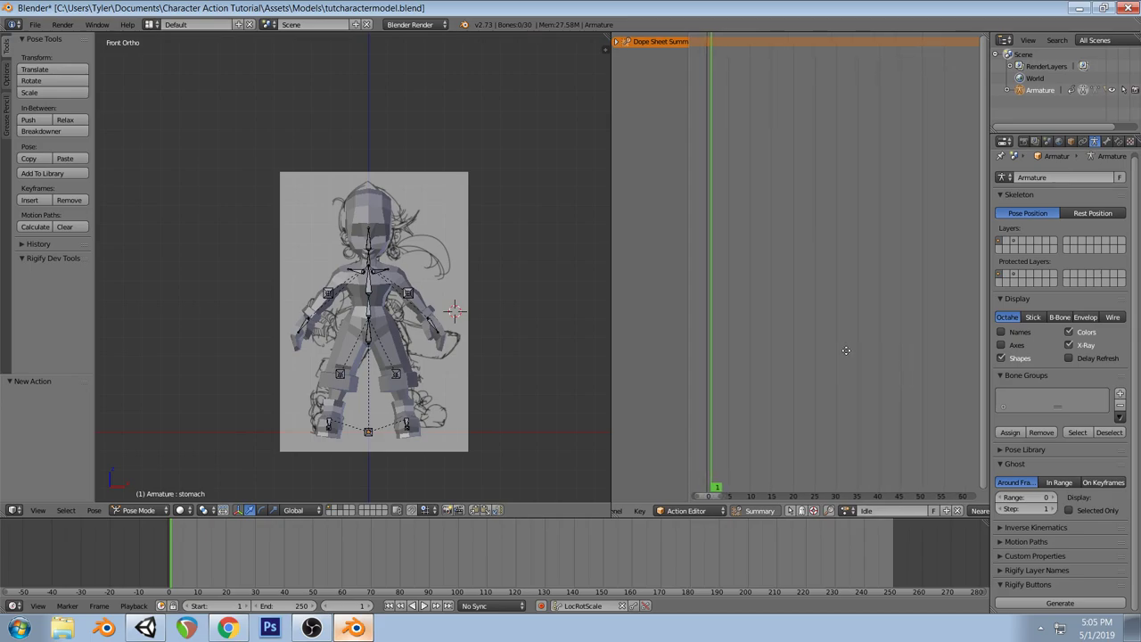
Select all visible bones, go to frame 0 and insert LocRotScale keyframes for the rest pose
{"action": "key", "text": "a"}
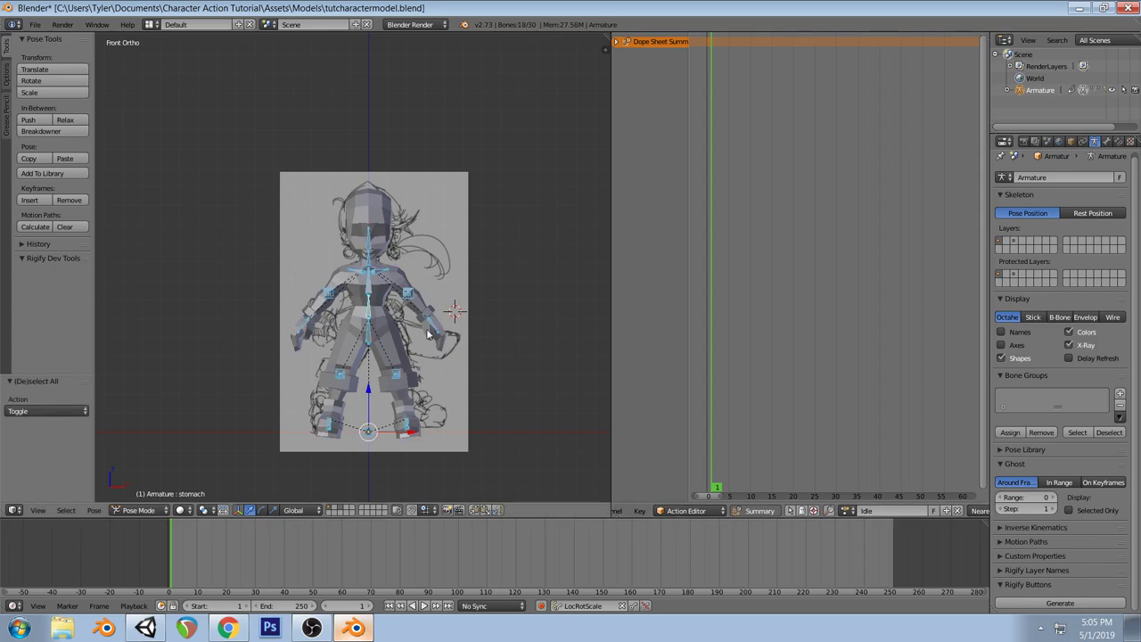
{"action": "middle_click_drag", "start_coordinate": [483, 267], "coordinate": [414, 299]}
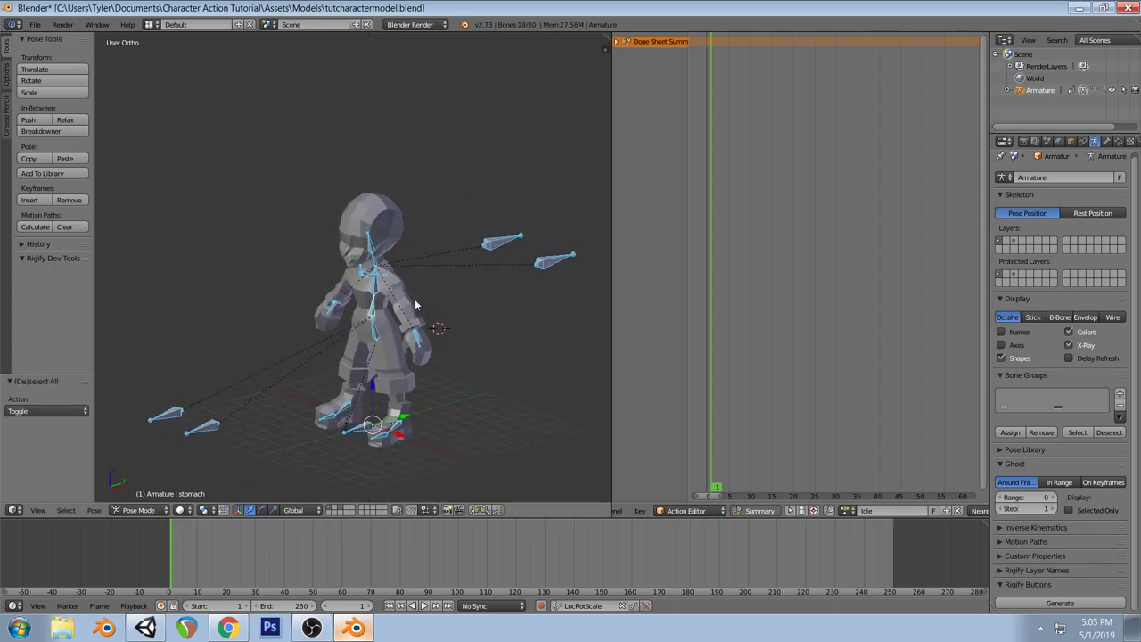
{"action": "left_click", "coordinate": [708, 286]}
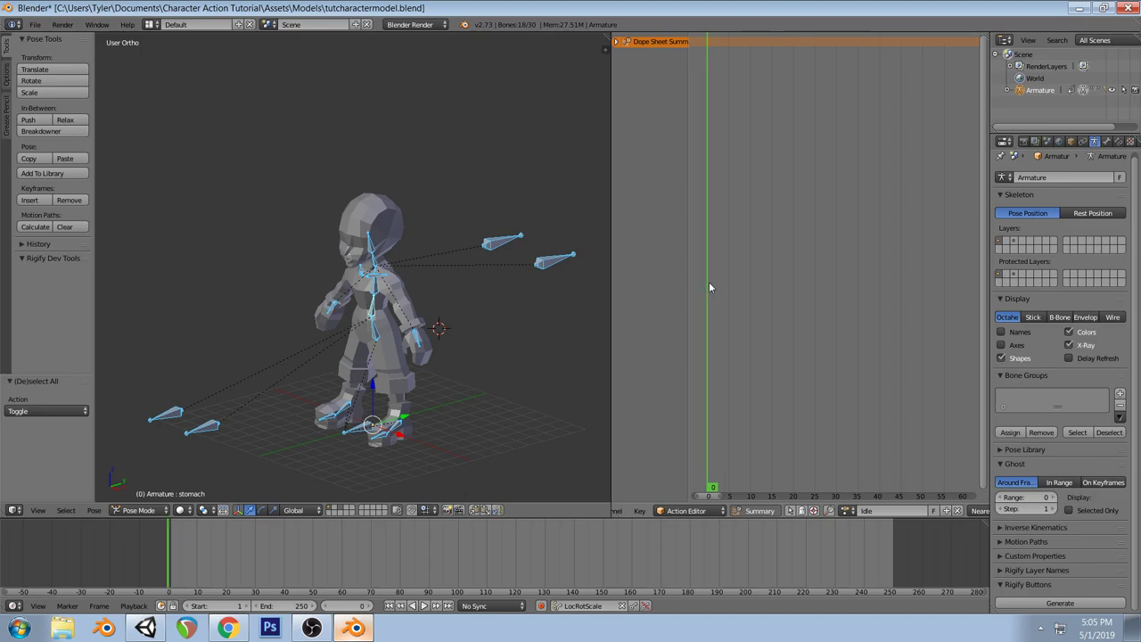
{"action": "scroll", "coordinate": [354, 354], "scroll_direction": "up", "scroll_amount": 1}
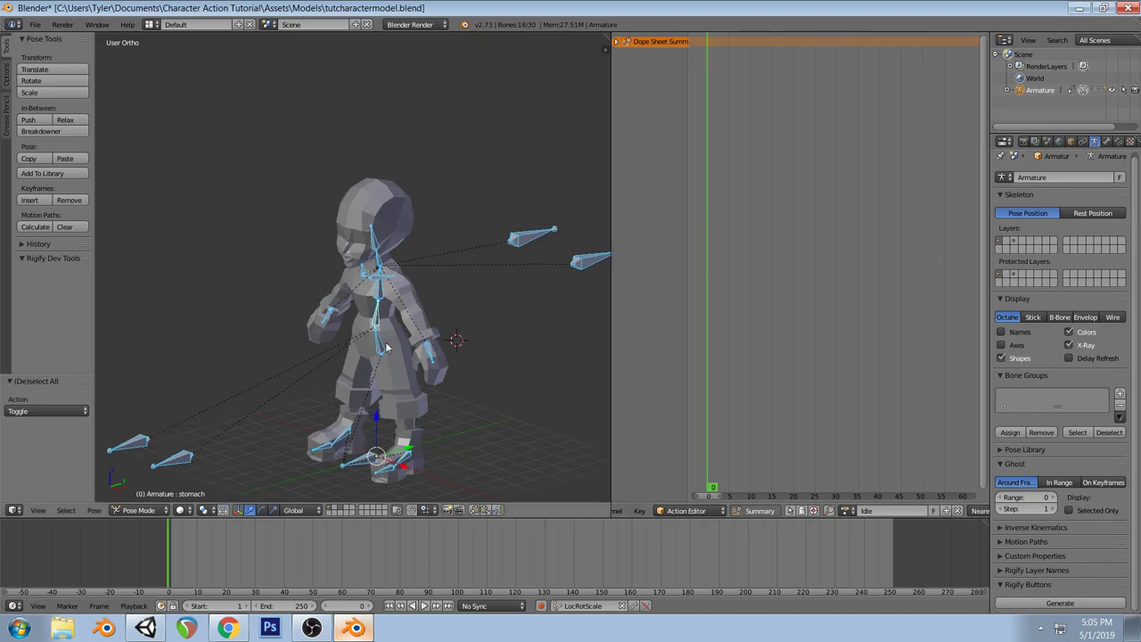
{"action": "key", "text": "i"}
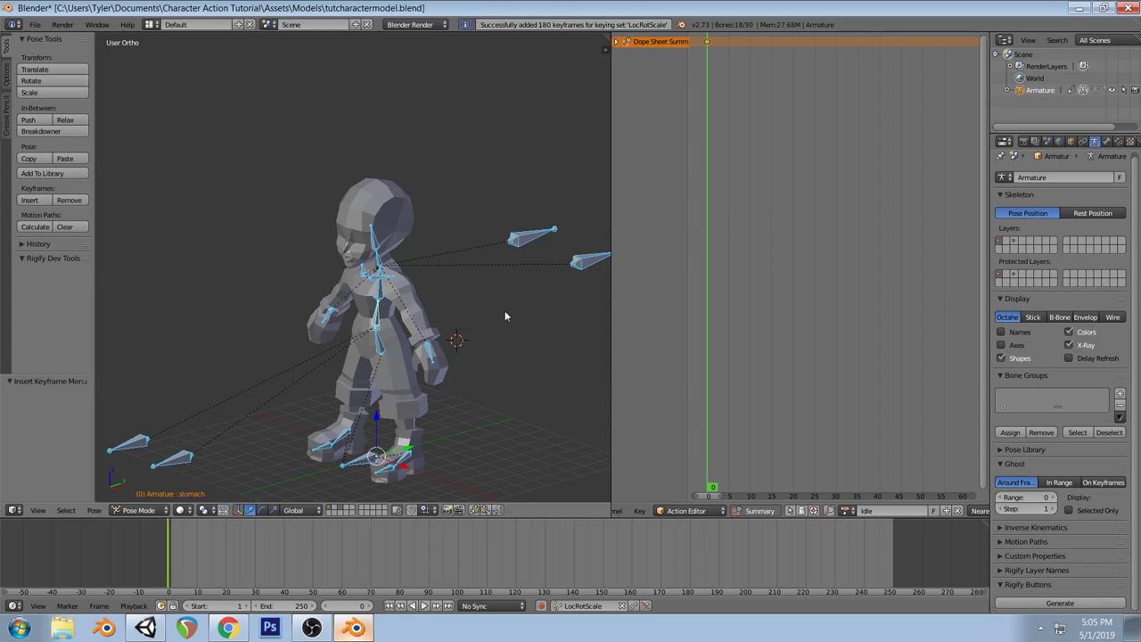
Expand the Dope Sheet Summary to list the bone channels and deselect all keyframes
{"action": "left_click", "coordinate": [616, 42]}
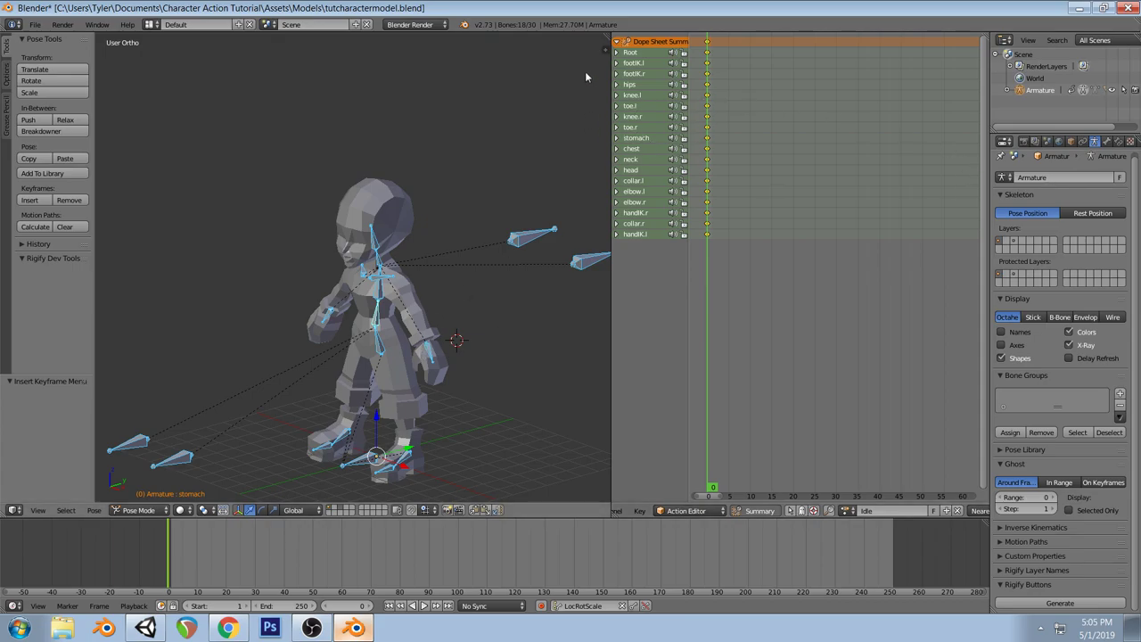
{"action": "key", "text": "a"}
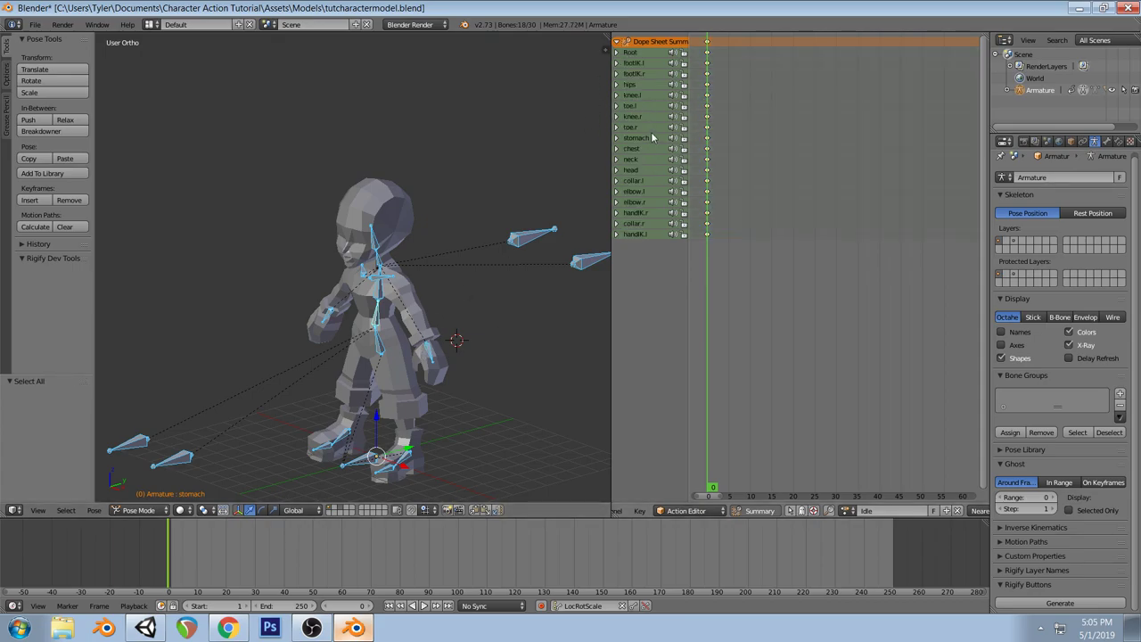
Select all keyframes at frame 0 in the Action Editor together with all bones of the armature
{"action": "key", "text": "a"}
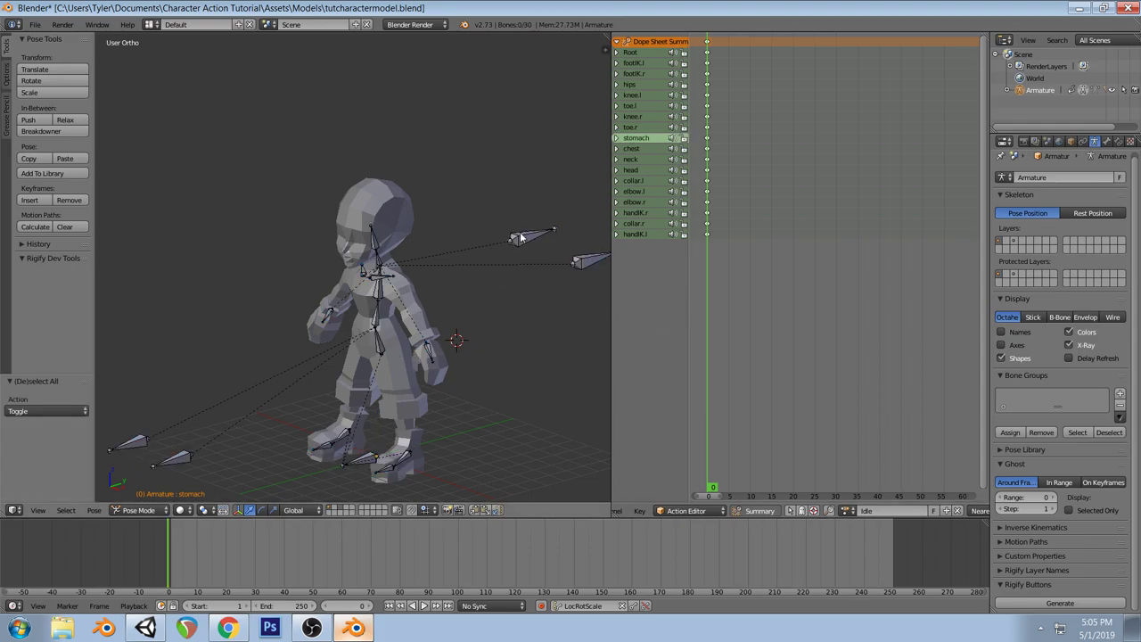
{"action": "key", "text": "a"}
{"action": "key", "text": "a"}
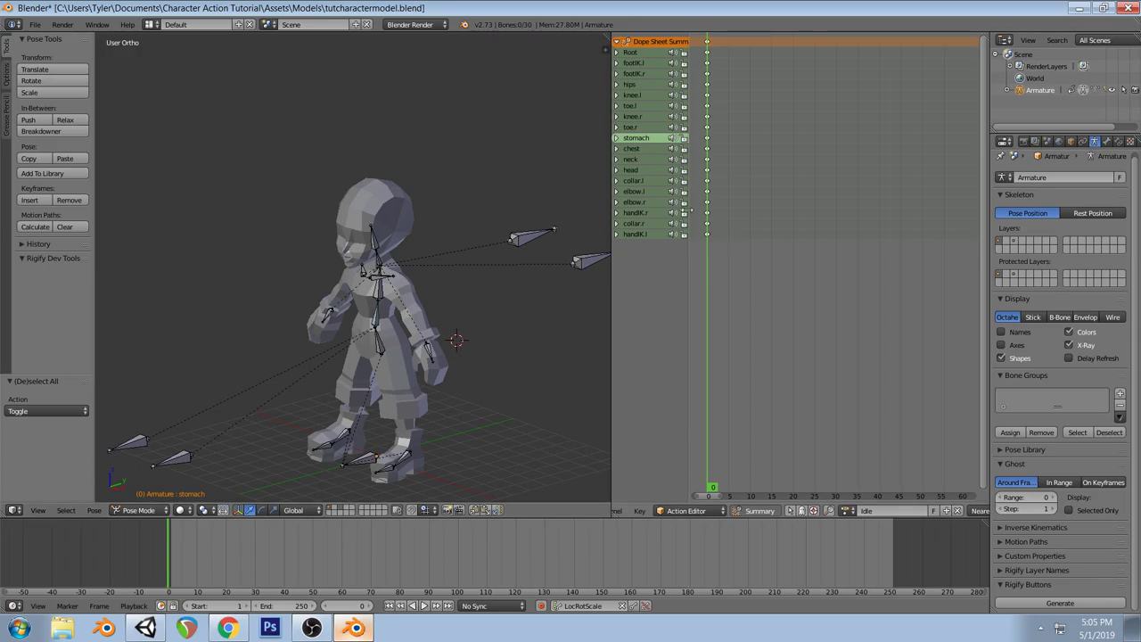
{"action": "key", "text": "a"}
{"action": "key", "text": "a"}
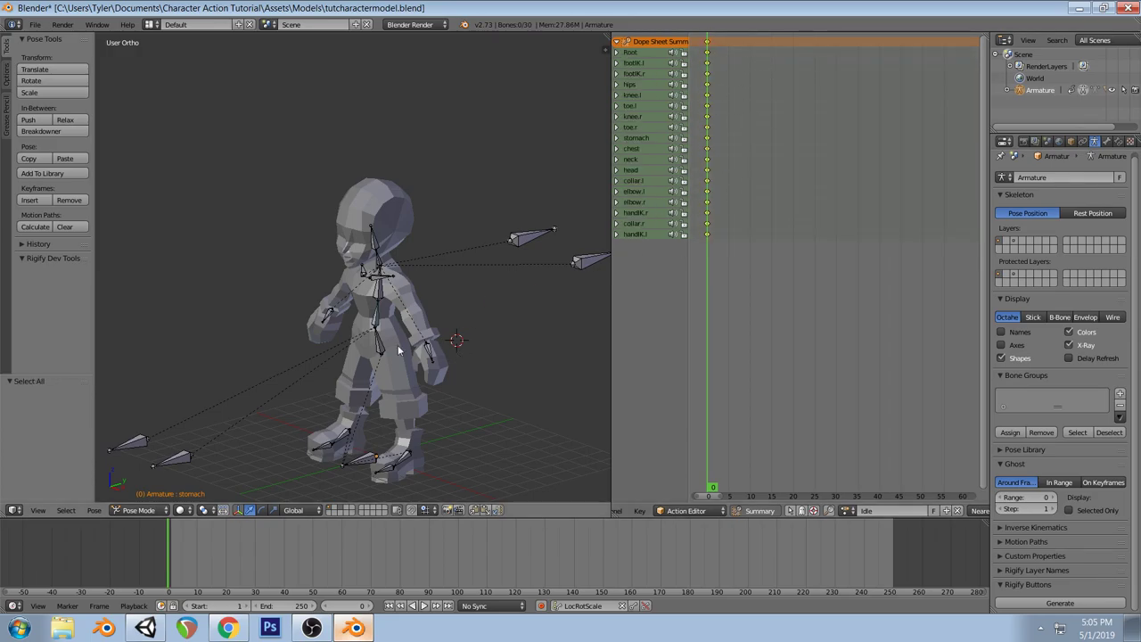
{"action": "key", "text": "a"}
In front view, lower the hips bone about 0.157 along the Z axis
{"action": "key", "text": "KP_1"}
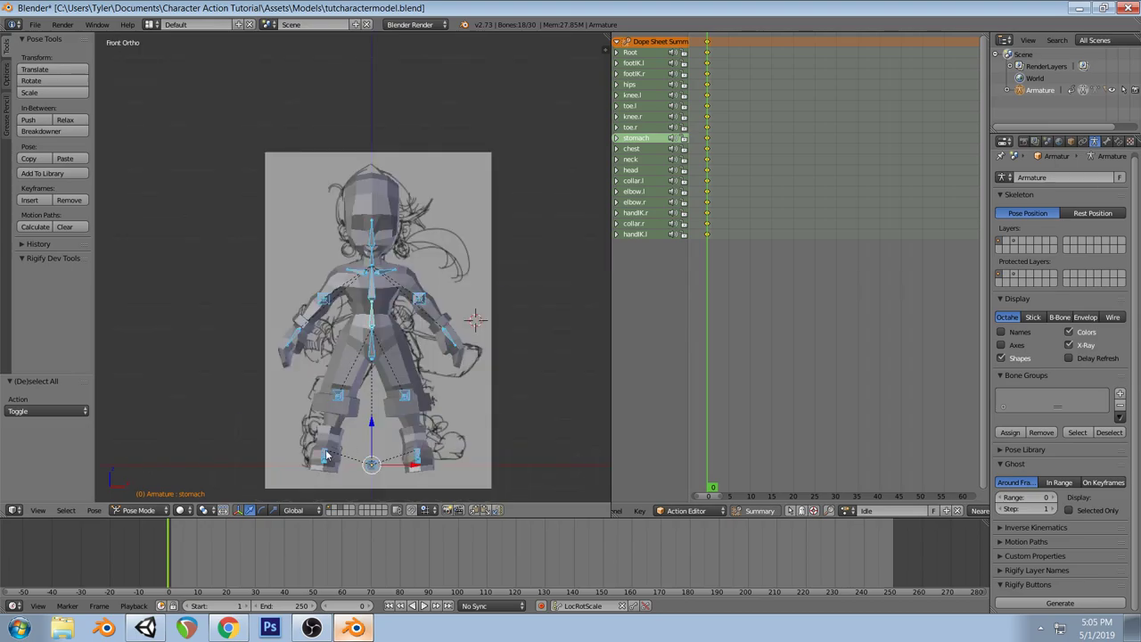
{"action": "right_click", "coordinate": [372, 346]}
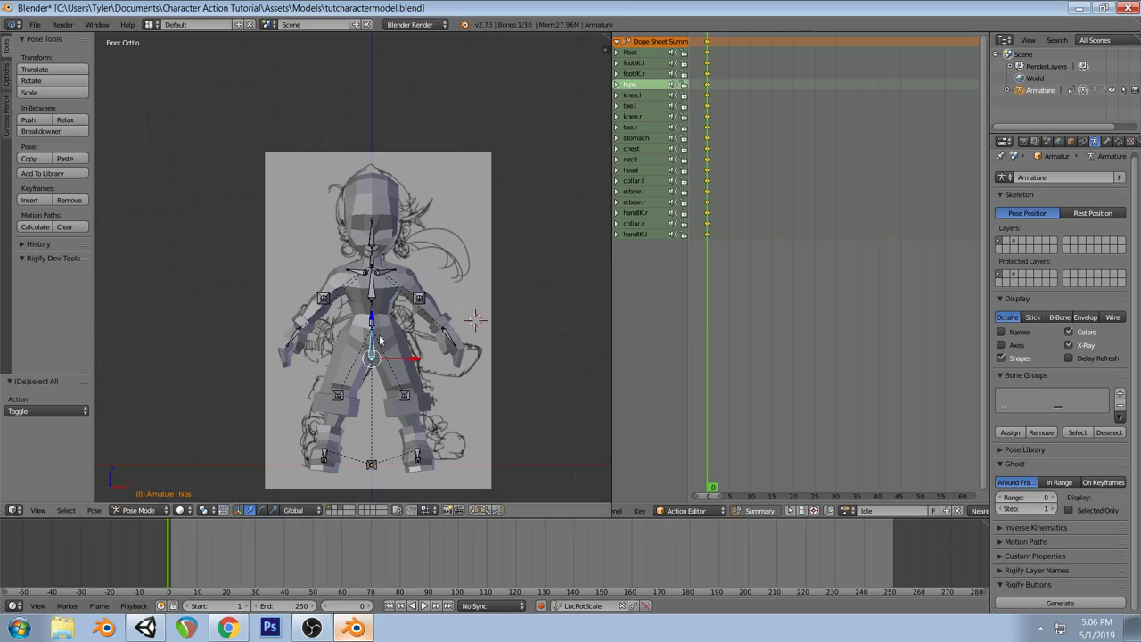
{"action": "key", "text": "g"}
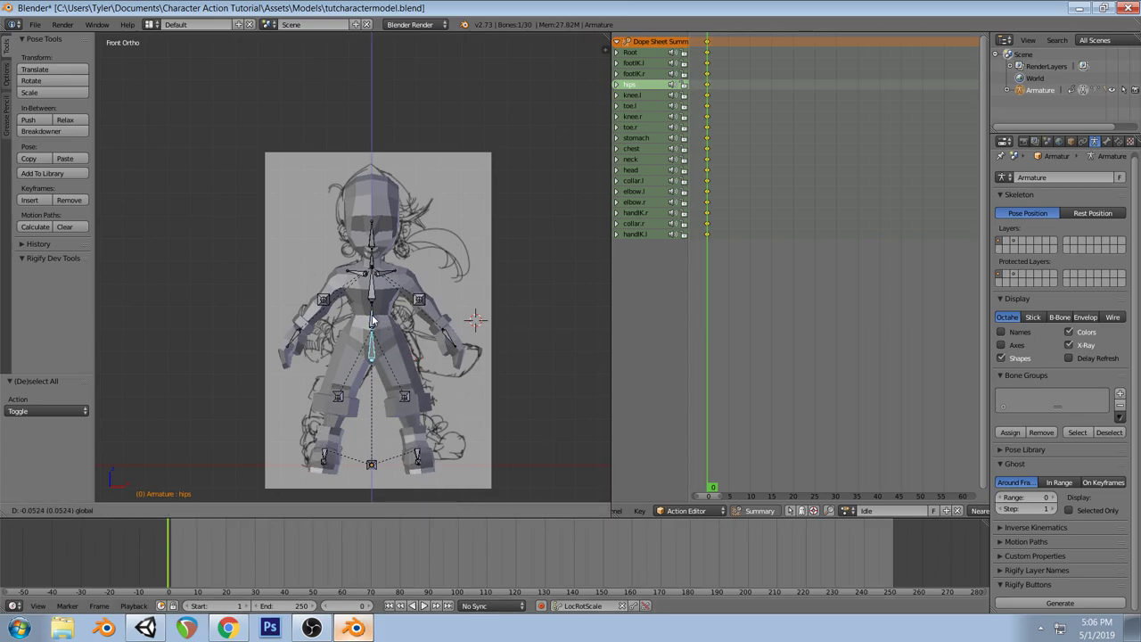
{"action": "left_click", "coordinate": [372, 323]}
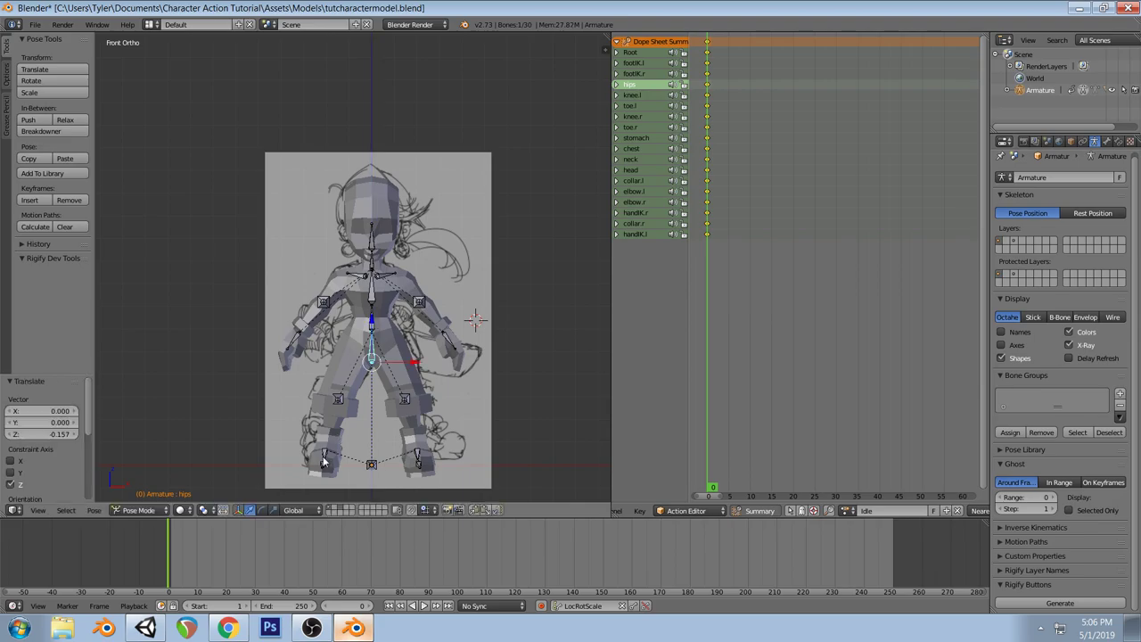
Move footIK.r about 0.76 inward along X, and shift knee.r about 0.71 in X and -0.24 in Z
{"action": "right_click", "coordinate": [326, 460]}
{"action": "key", "text": "g"}
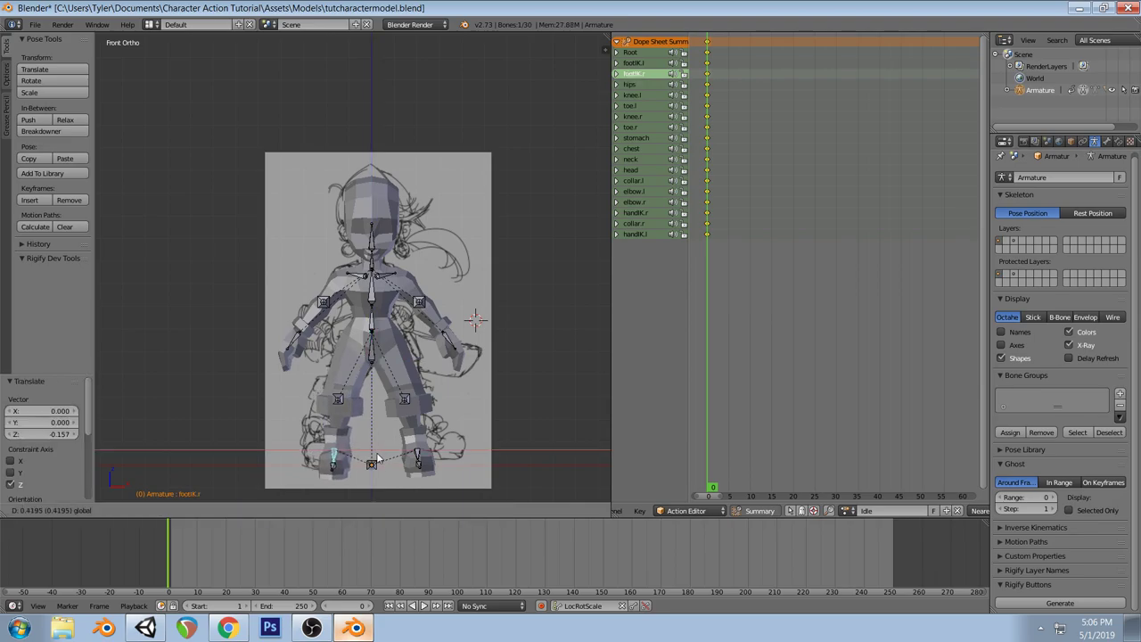
{"action": "left_click", "coordinate": [386, 460]}
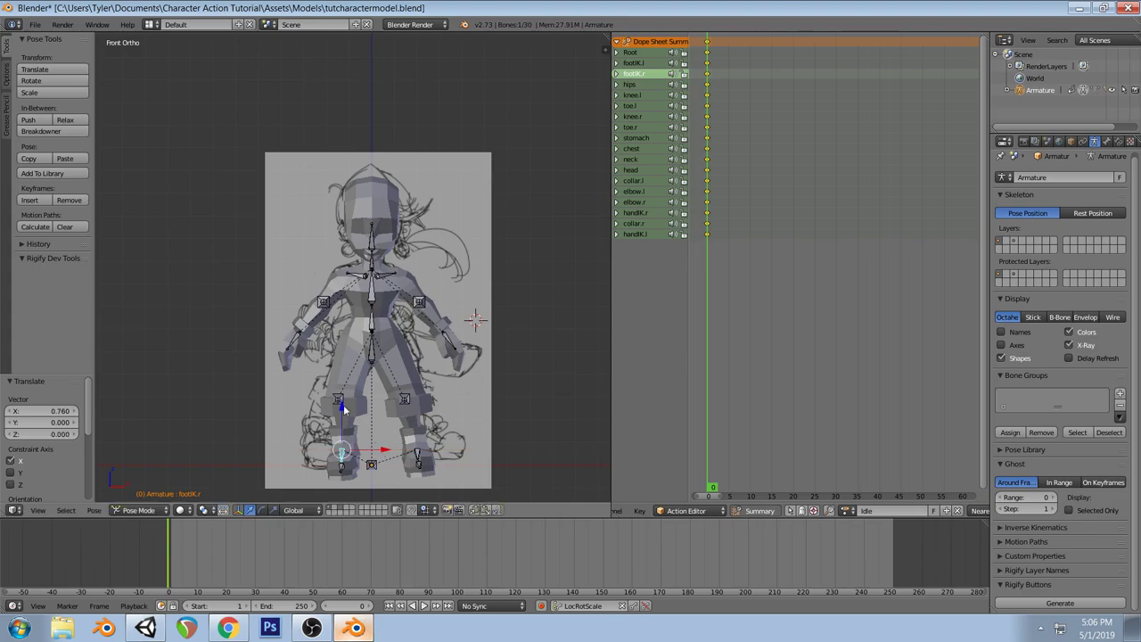
{"action": "right_click", "coordinate": [343, 399]}
{"action": "key", "text": "g"}
{"action": "left_click", "coordinate": [352, 406]}
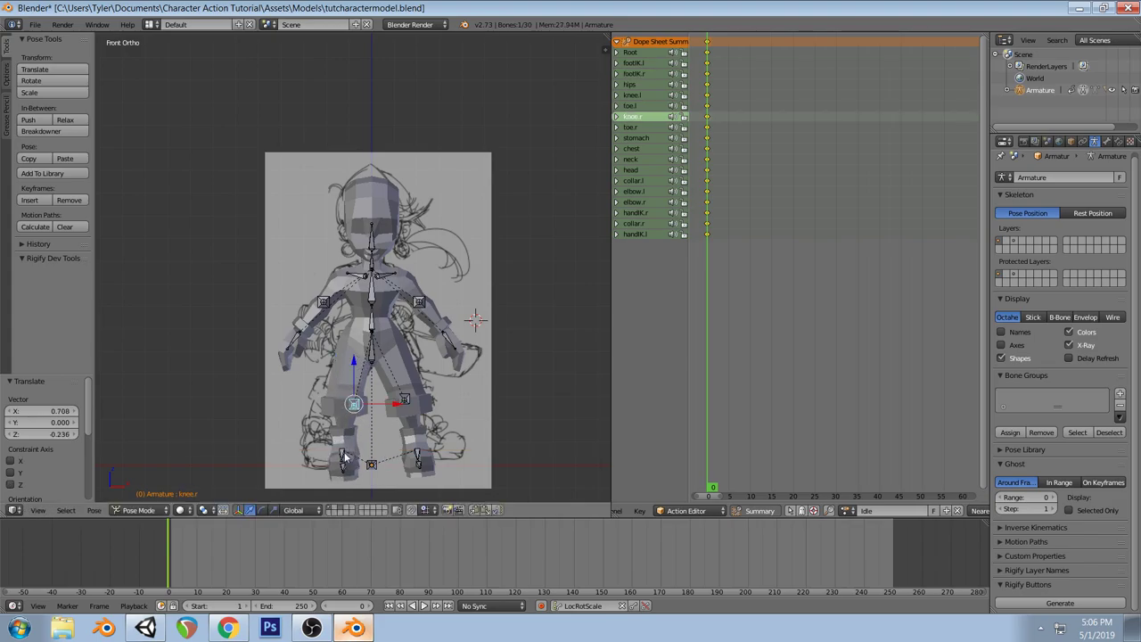
Rotate footIK.r about 5° and move footIK.l about 0.47 inward along X
{"action": "right_click", "coordinate": [347, 456]}
{"action": "key", "text": "r"}
{"action": "left_click", "coordinate": [421, 465]}
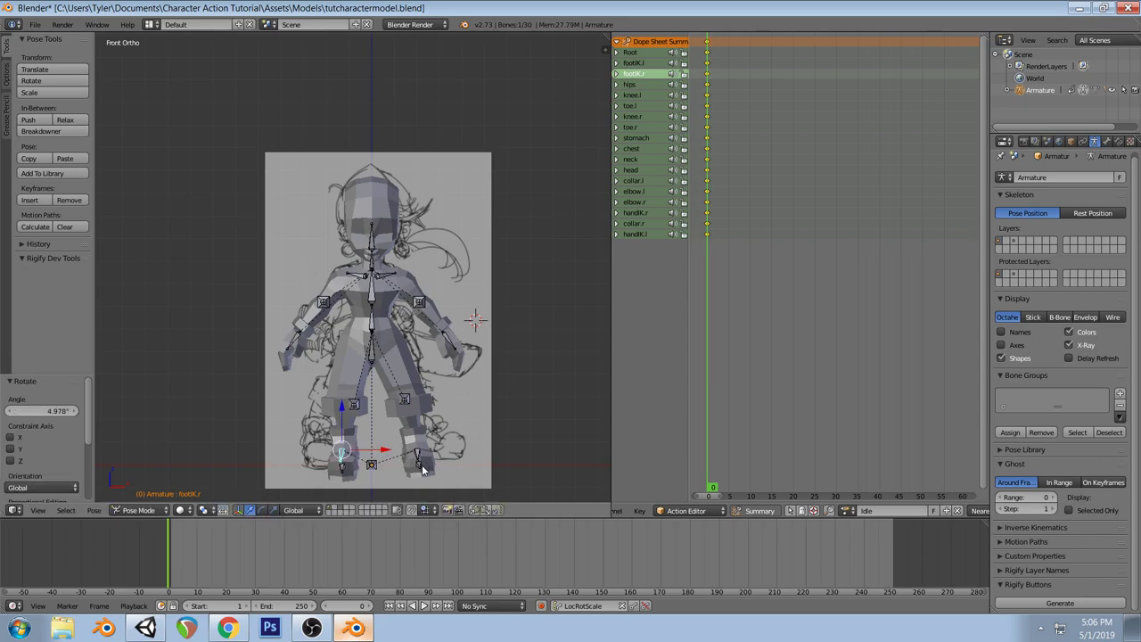
{"action": "right_click", "coordinate": [419, 460]}
{"action": "left_click_drag", "start_coordinate": [461, 452], "coordinate": [409, 450]}
Rotate the hips bone about -14.4° in the front view so the pelvis tilts sideways
{"action": "right_click", "coordinate": [373, 357]}
{"action": "key", "text": "r"}
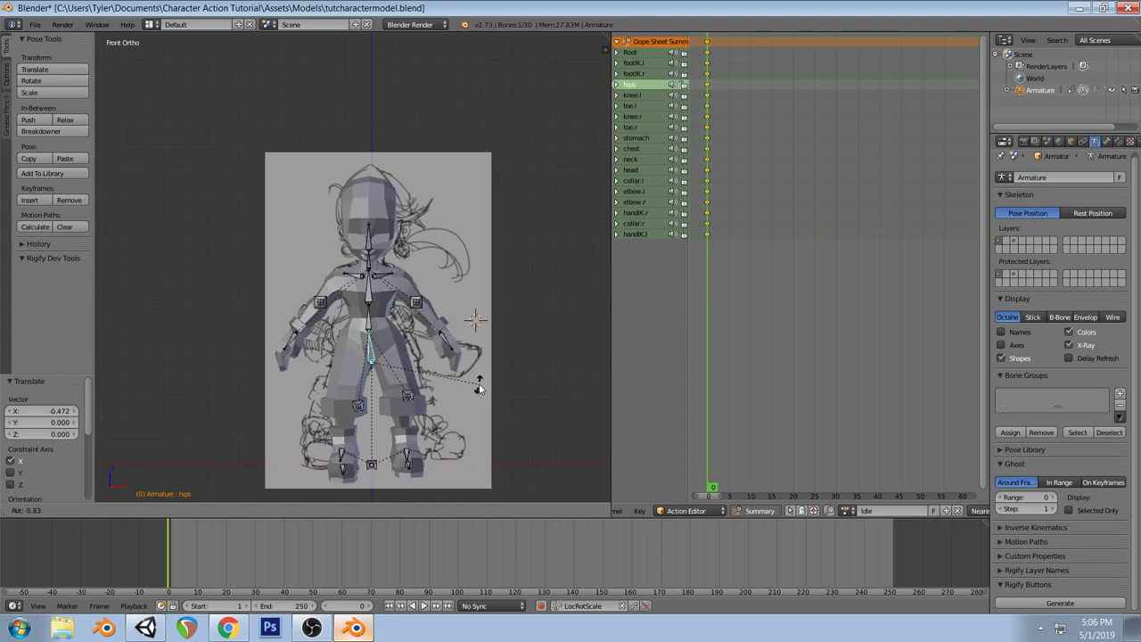
{"action": "left_click", "coordinate": [480, 385]}
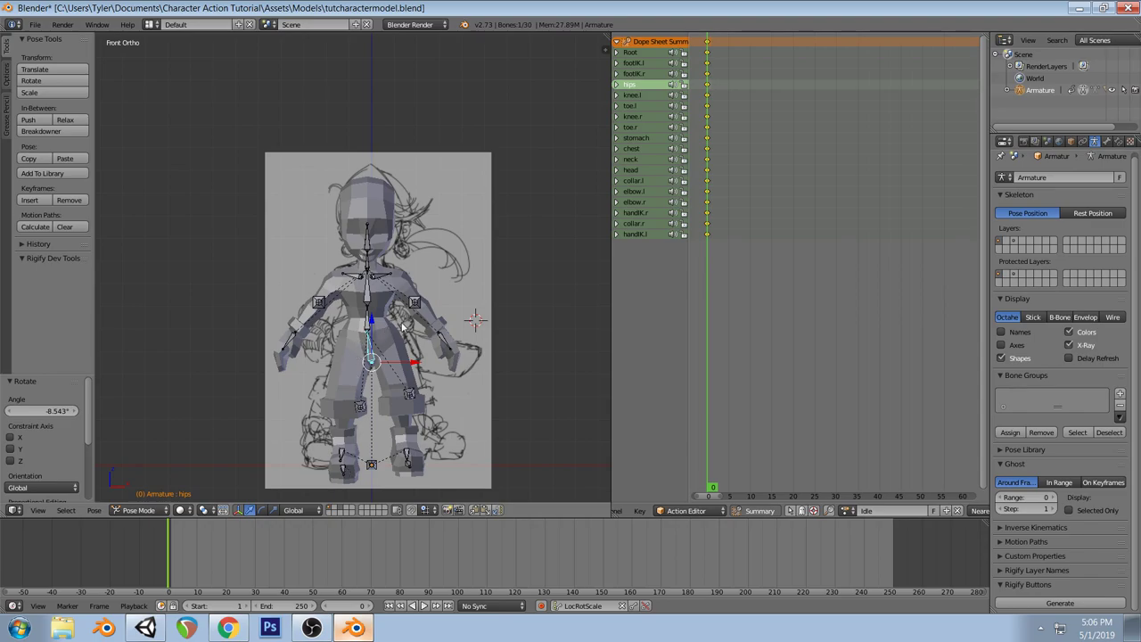
{"action": "key", "text": "ctrl+z"}
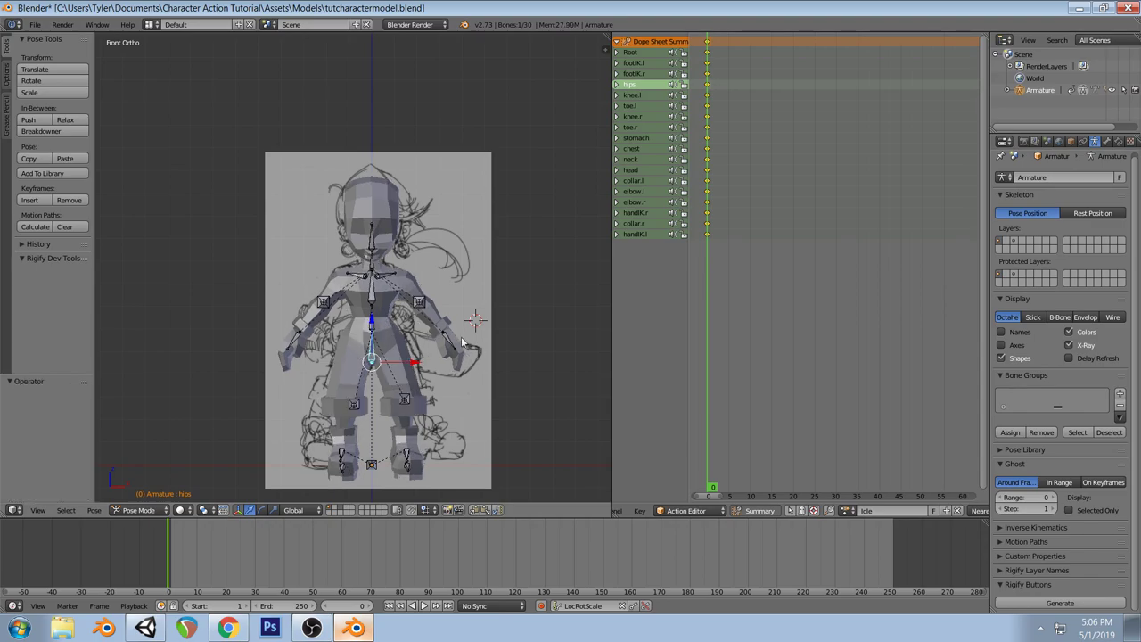
{"action": "key", "text": "r"}
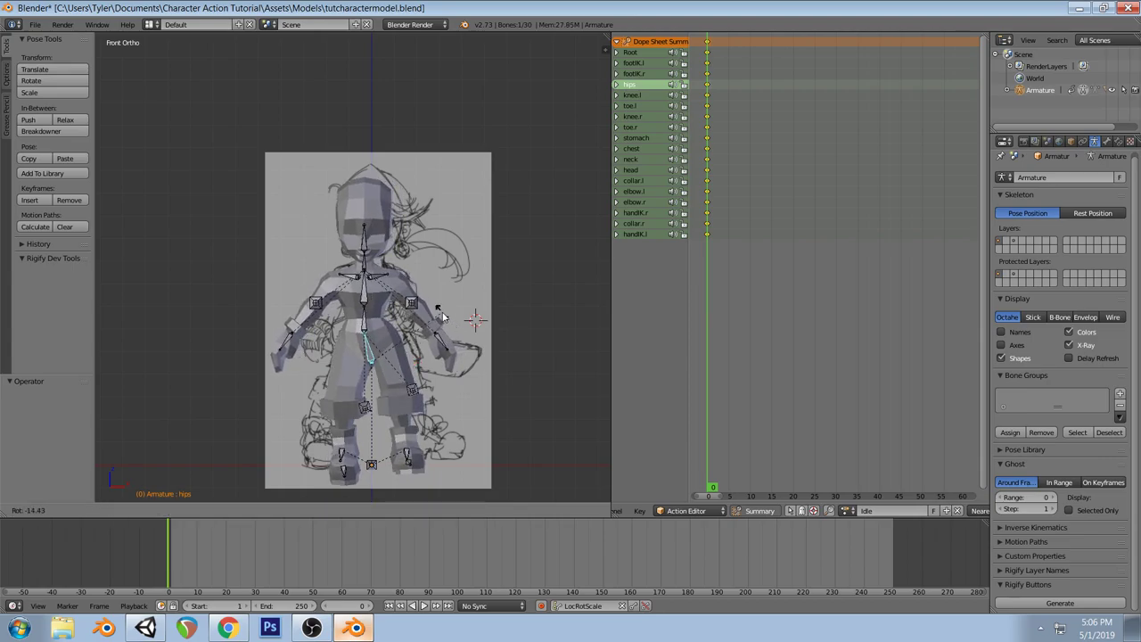
{"action": "left_click", "coordinate": [443, 316]}
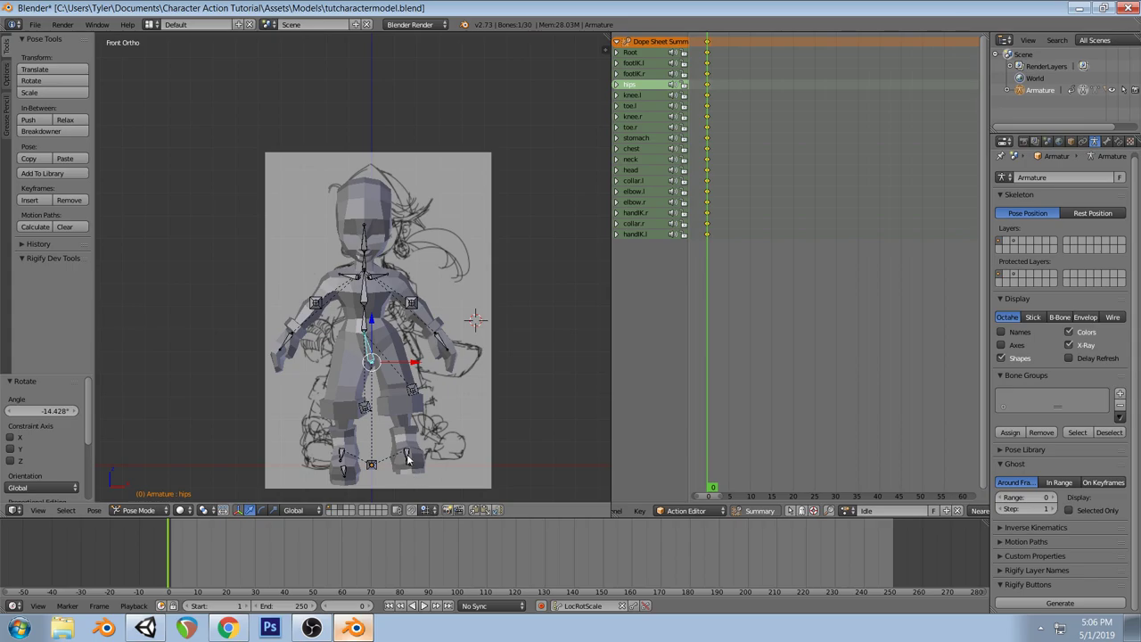
{"action": "right_click", "coordinate": [345, 473]}
{"action": "key", "text": "r"}
{"action": "key", "text": "Escape"}
Raise footIK.r slightly along the Z axis and clear the pose transforms of toe.r
{"action": "right_click", "coordinate": [341, 455]}
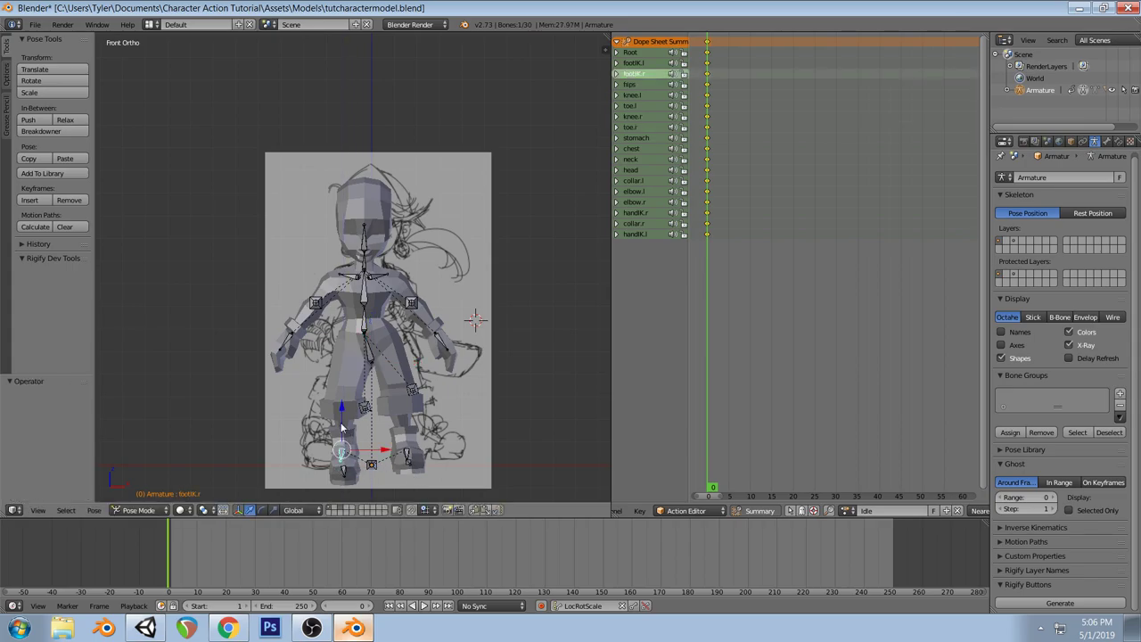
{"action": "key", "text": "g"}
{"action": "key", "text": "z"}
{"action": "left_click", "coordinate": [343, 412]}
{"action": "right_click", "coordinate": [346, 471]}
{"action": "key", "text": "space"}
{"action": "left_click", "coordinate": [374, 478]}
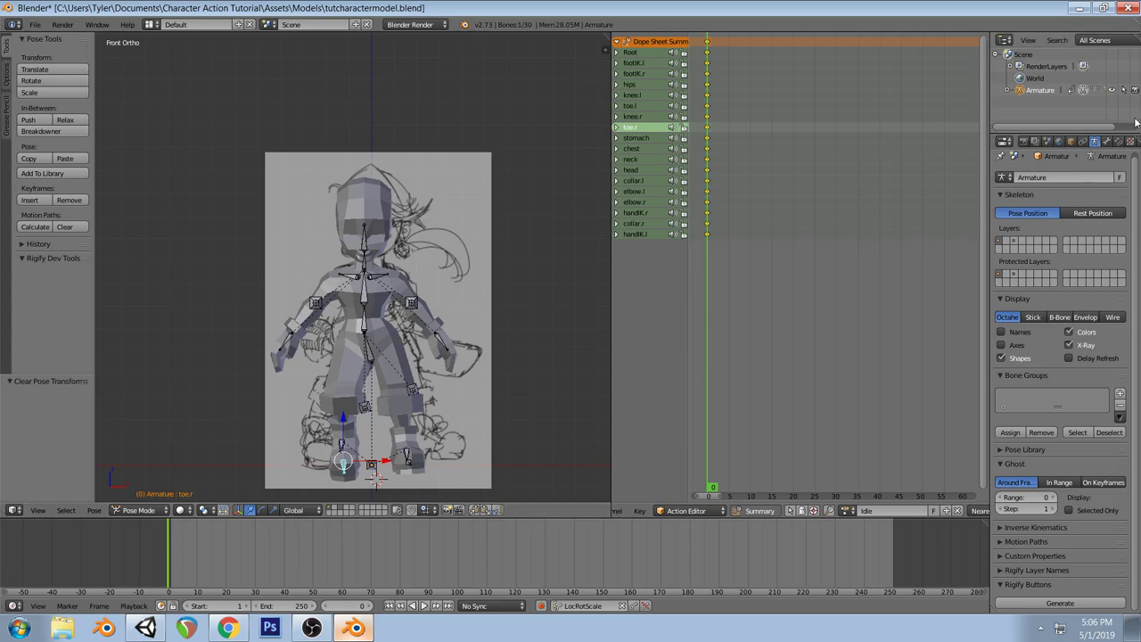
Display the armature's bones as Stick and adjust toe.r with a free trackball rotation
{"action": "left_click", "coordinate": [1033, 317]}
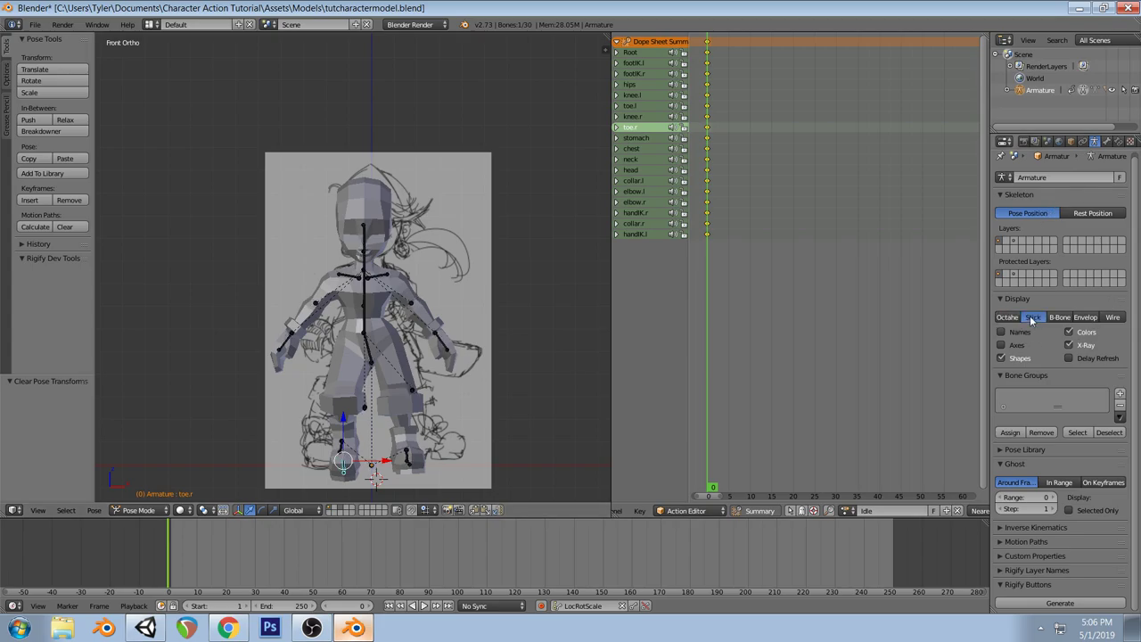
{"action": "middle_click_drag", "start_coordinate": [468, 386], "coordinate": [420, 387]}
{"action": "right_click", "coordinate": [355, 436]}
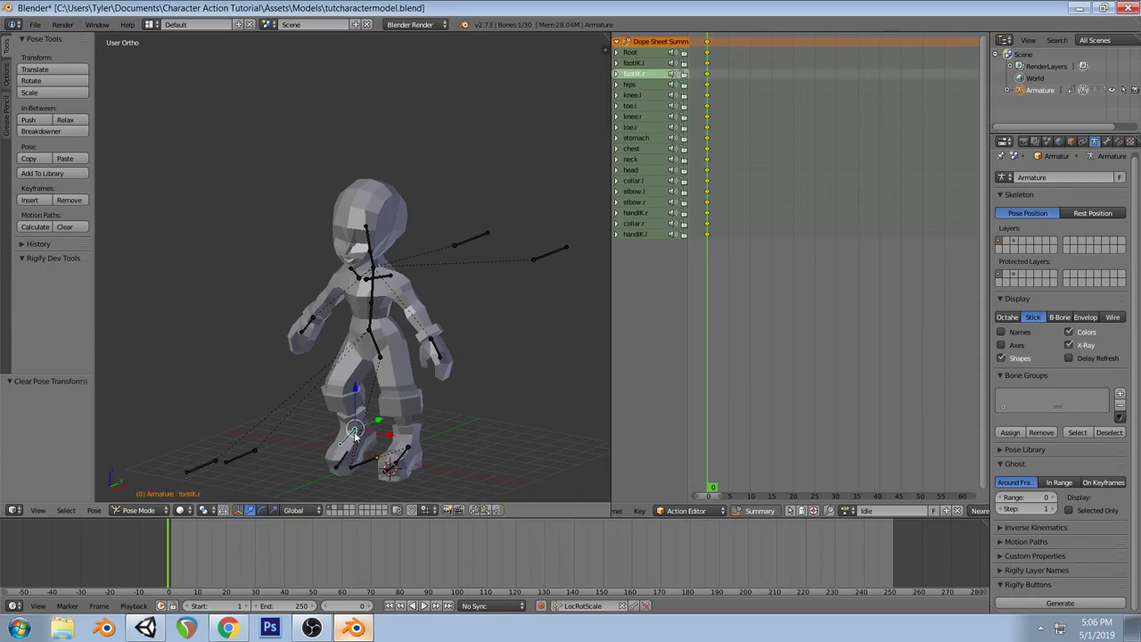
{"action": "right_click", "coordinate": [345, 465]}
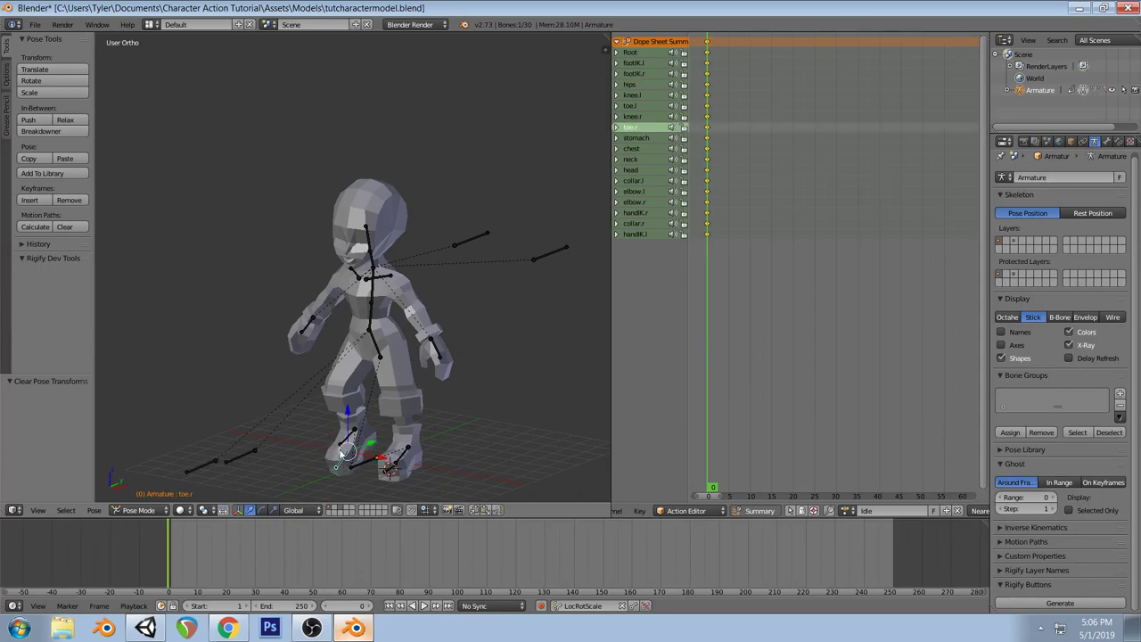
{"action": "key", "text": "r"}
{"action": "key", "text": "r"}
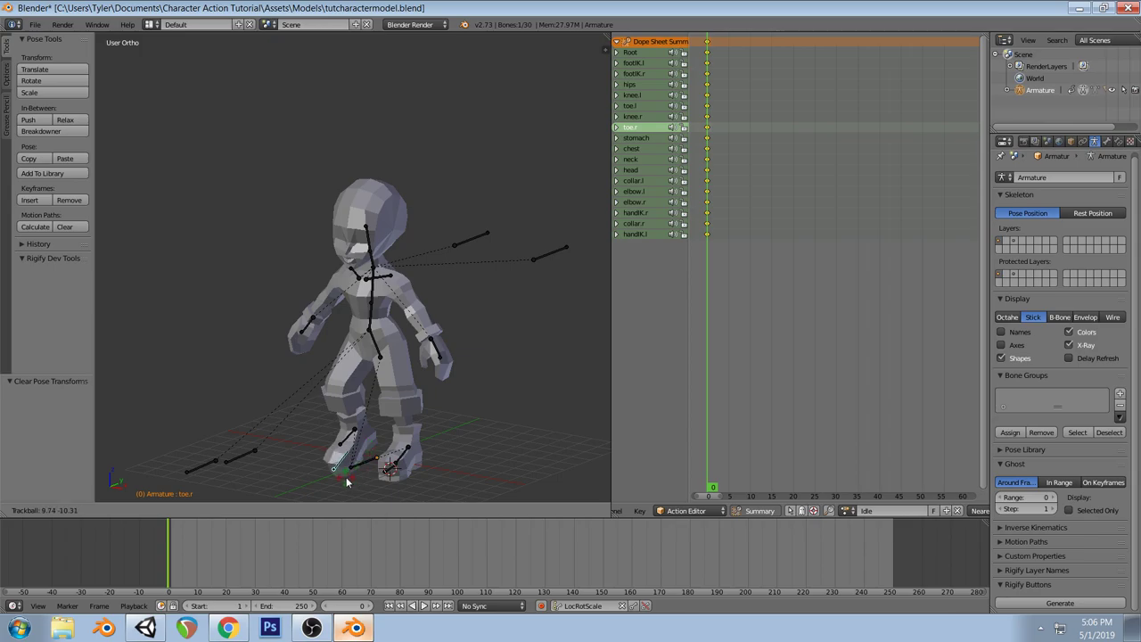
{"action": "left_click", "coordinate": [343, 466]}
{"action": "key", "text": "a"}
In front view, move footIK.l a little further inward along the X axis
{"action": "right_click", "coordinate": [354, 434]}
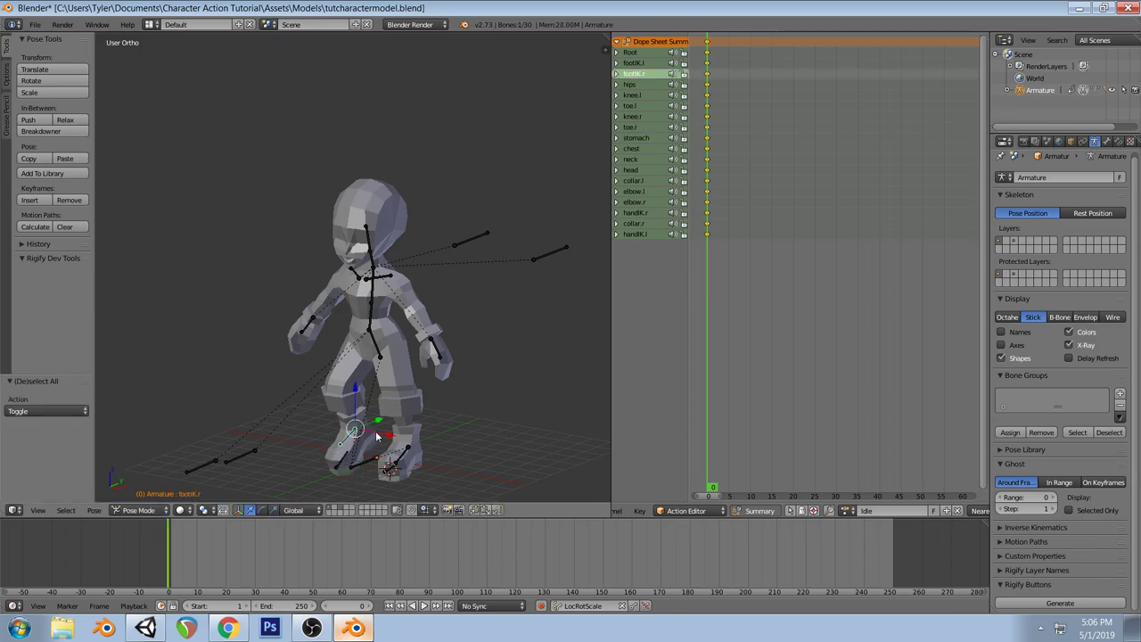
{"action": "key", "text": "KP_1"}
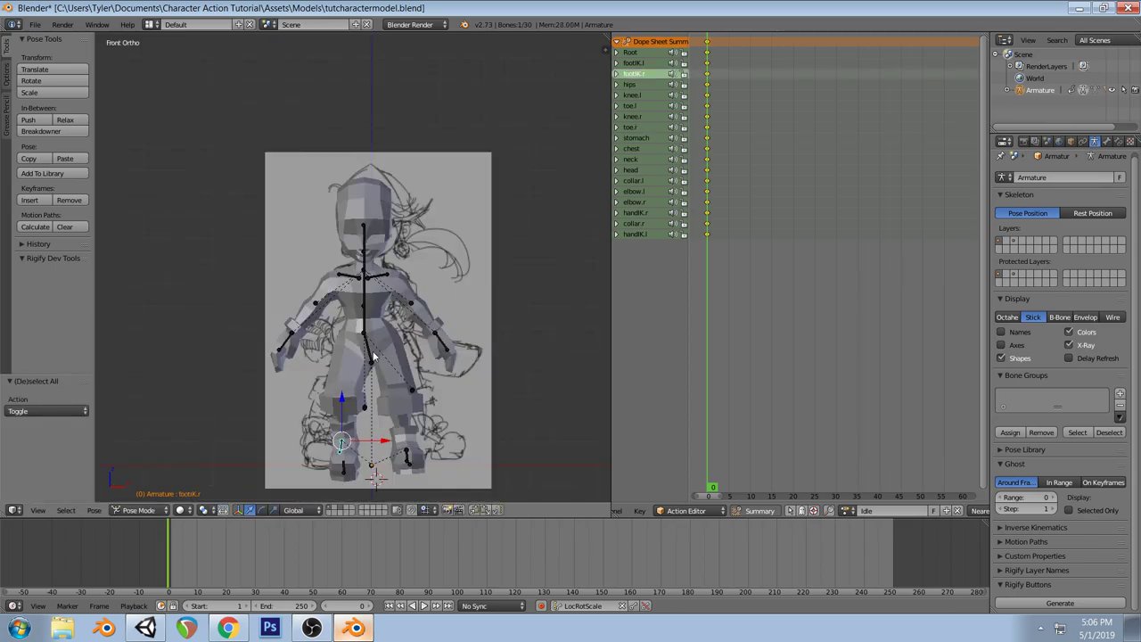
{"action": "right_click", "coordinate": [373, 354]}
{"action": "right_click", "coordinate": [405, 457]}
{"action": "key", "text": "g"}
{"action": "key", "text": "x"}
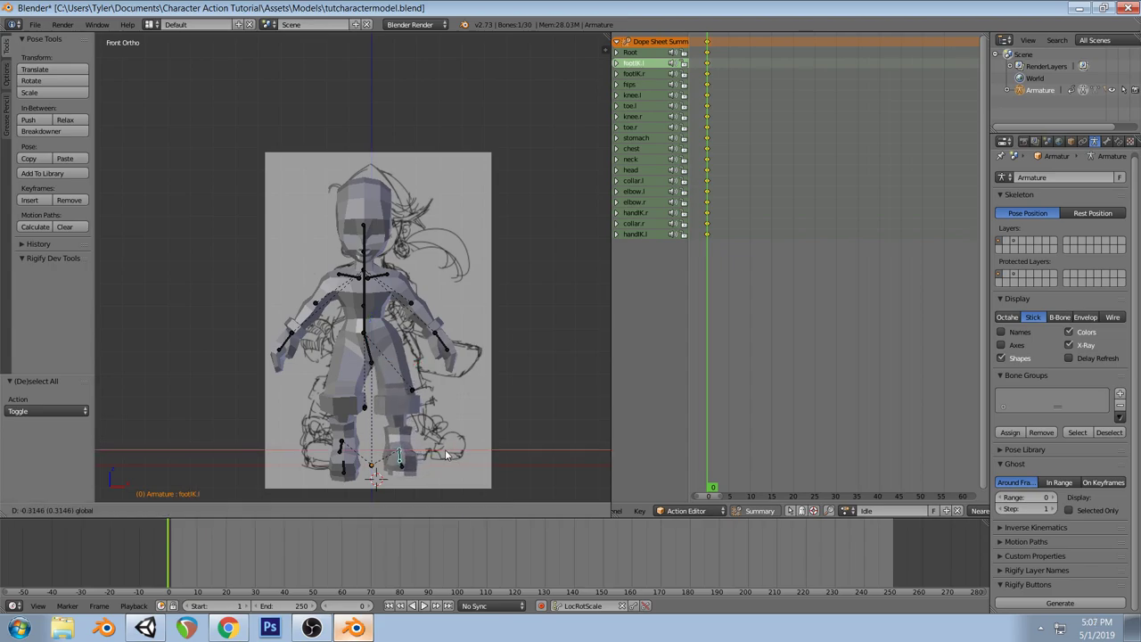
{"action": "left_click", "coordinate": [392, 370]}
Rotate the hips bone by about another -1.1° in the front view
{"action": "right_click", "coordinate": [373, 366]}
{"action": "key", "text": "r"}
{"action": "left_click", "coordinate": [474, 415]}
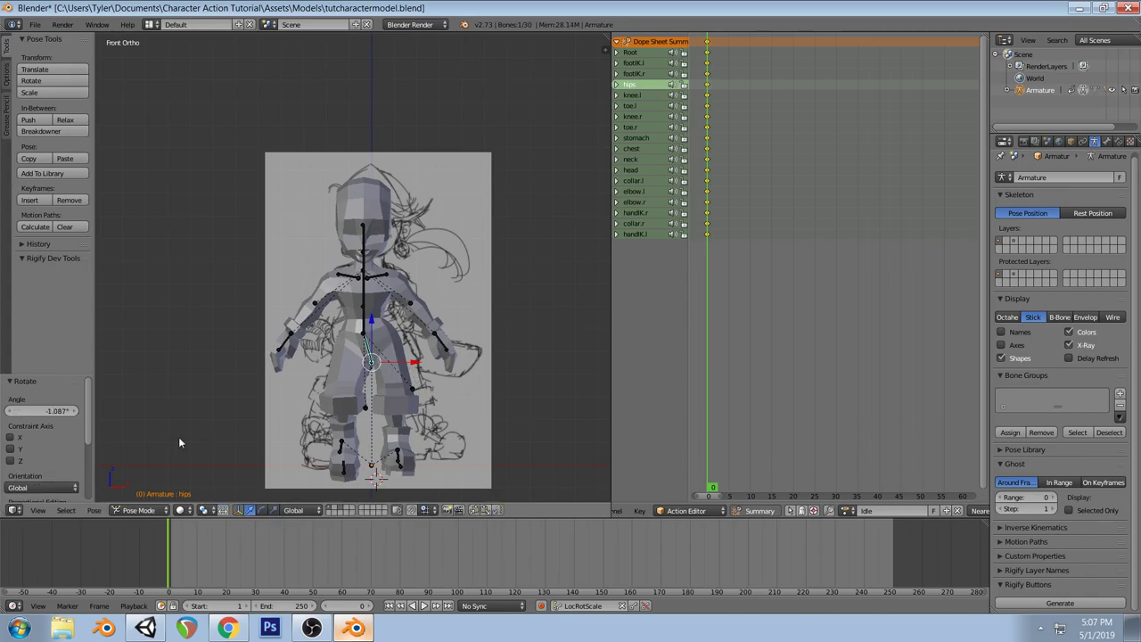
Inspect the transform and parent settings of the hips and stomach bones in Edit Mode, and test the hips' rotation back in Pose Mode
{"action": "left_click", "coordinate": [139, 510]}
{"action": "left_click", "coordinate": [148, 483]}
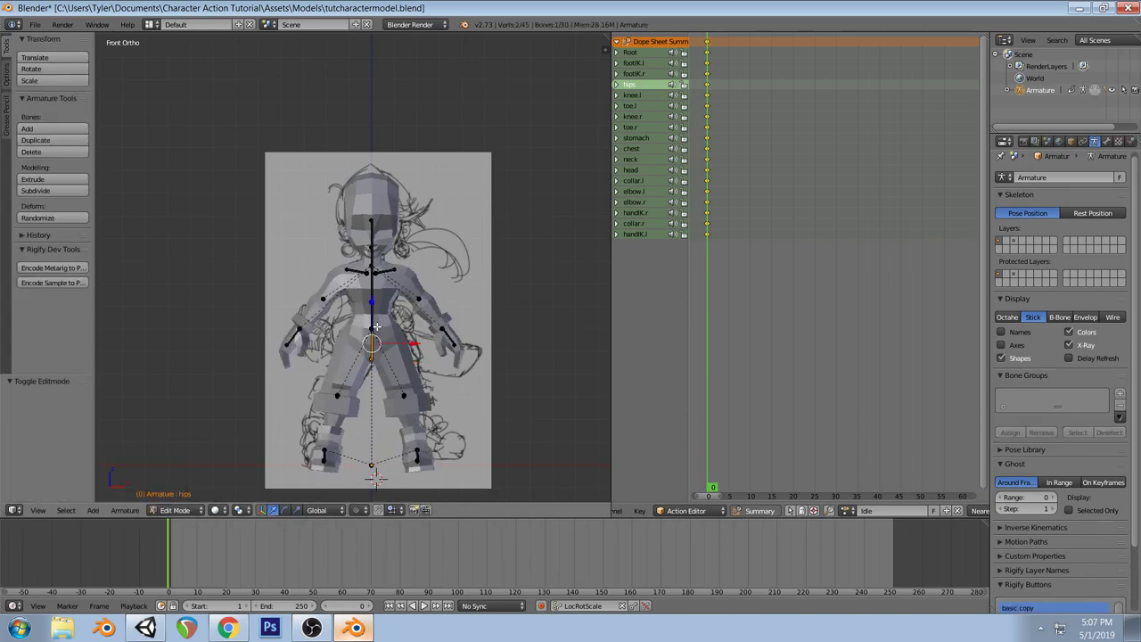
{"action": "left_click", "coordinate": [1108, 142]}
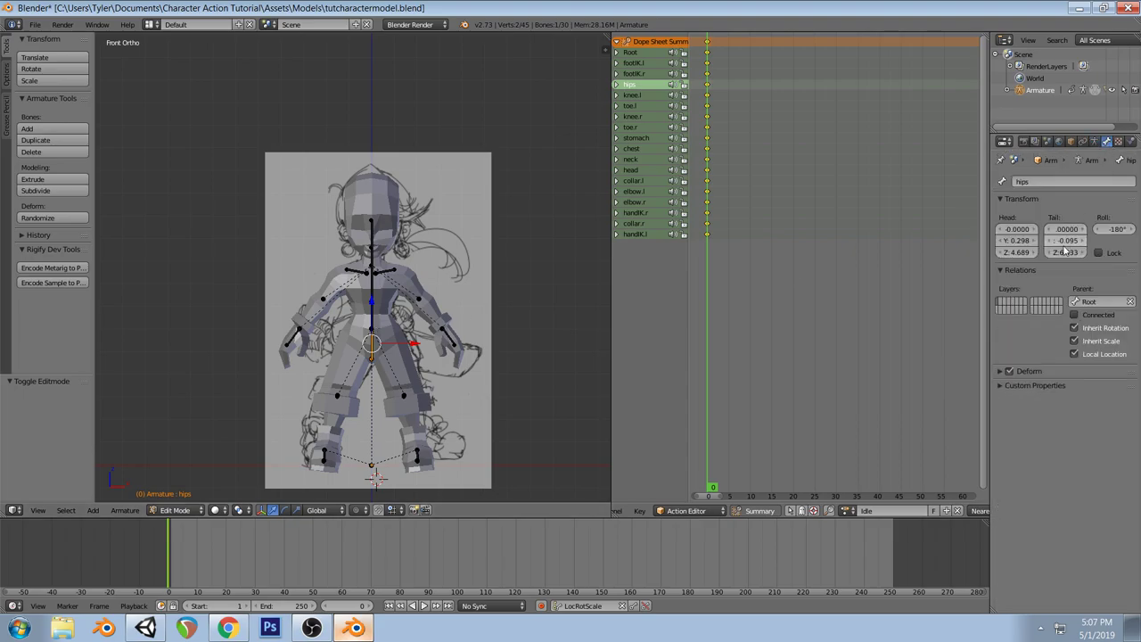
{"action": "right_click", "coordinate": [371, 314]}
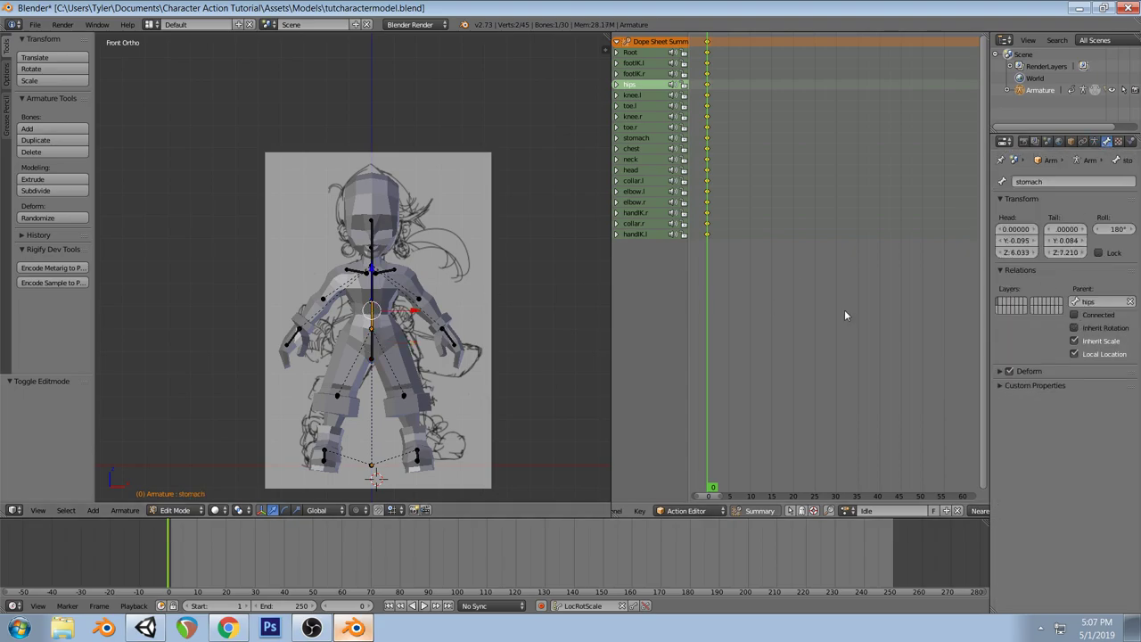
{"action": "right_click", "coordinate": [375, 355]}
{"action": "left_click", "coordinate": [174, 511]}
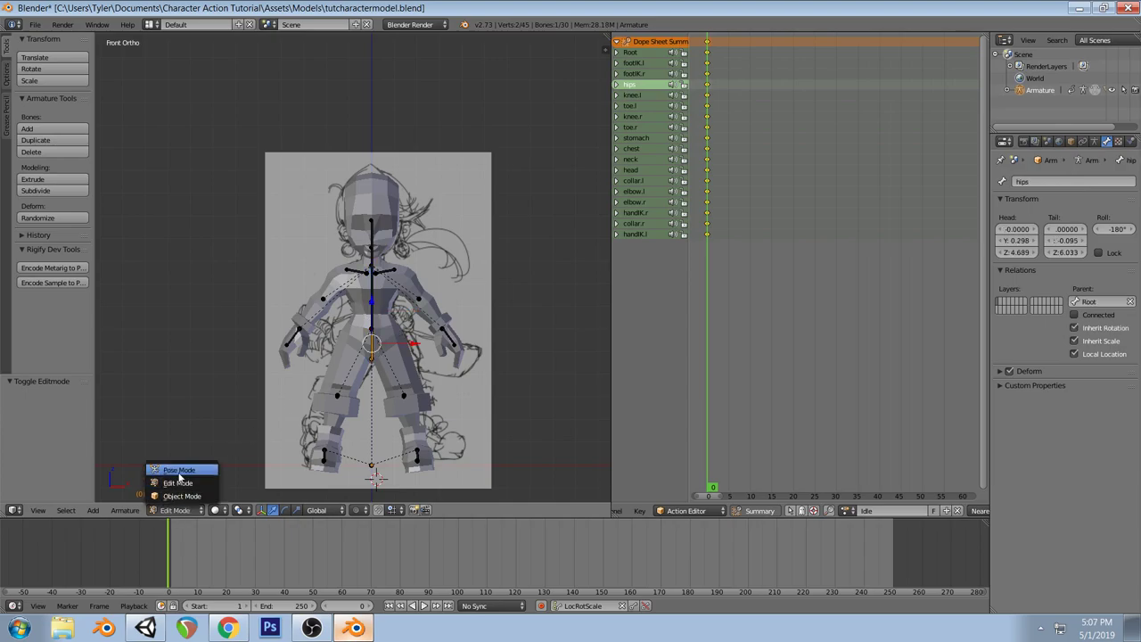
{"action": "left_click", "coordinate": [179, 471]}
{"action": "key", "text": "r"}
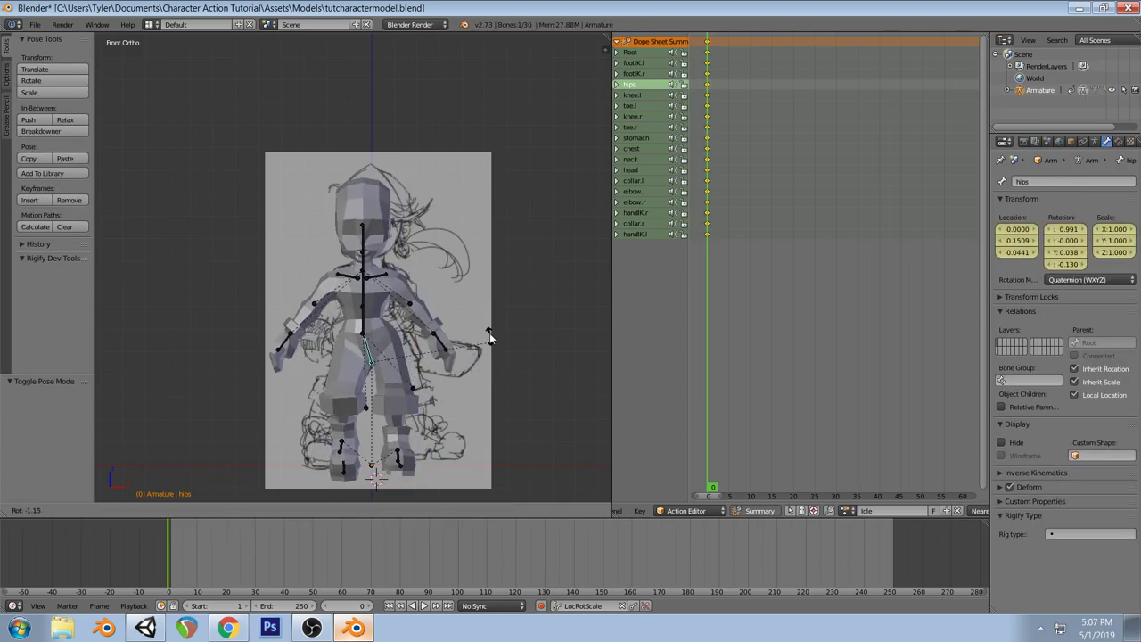
{"action": "right_click", "coordinate": [484, 329]}
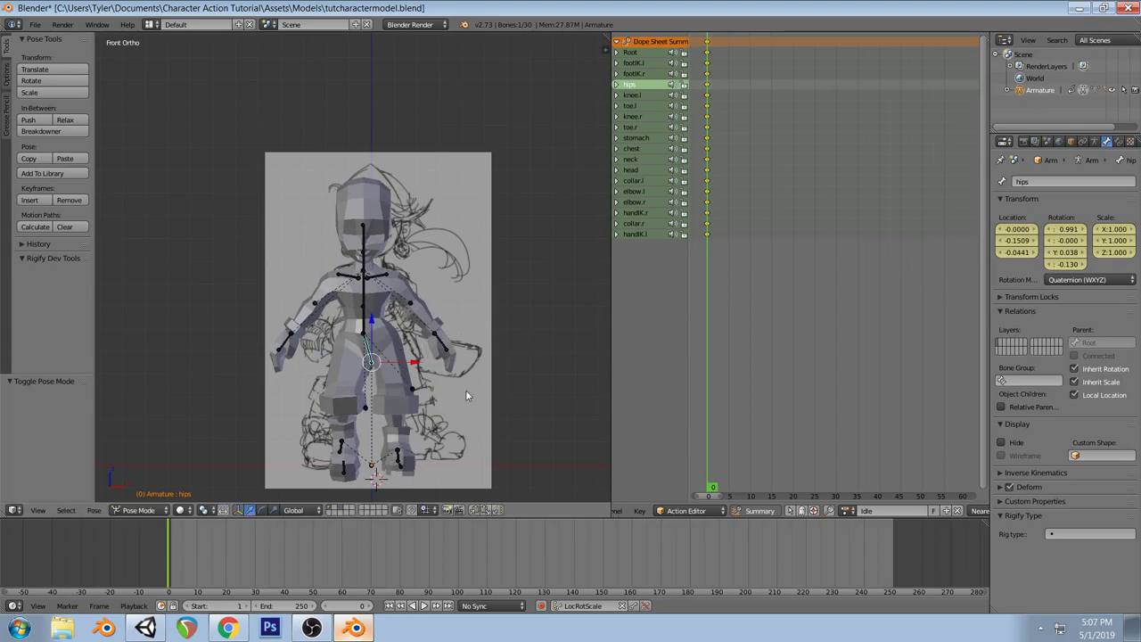
Rotate the Root bone freely with the trackball by about 63.6° and -9.7°
{"action": "right_click", "coordinate": [375, 470]}
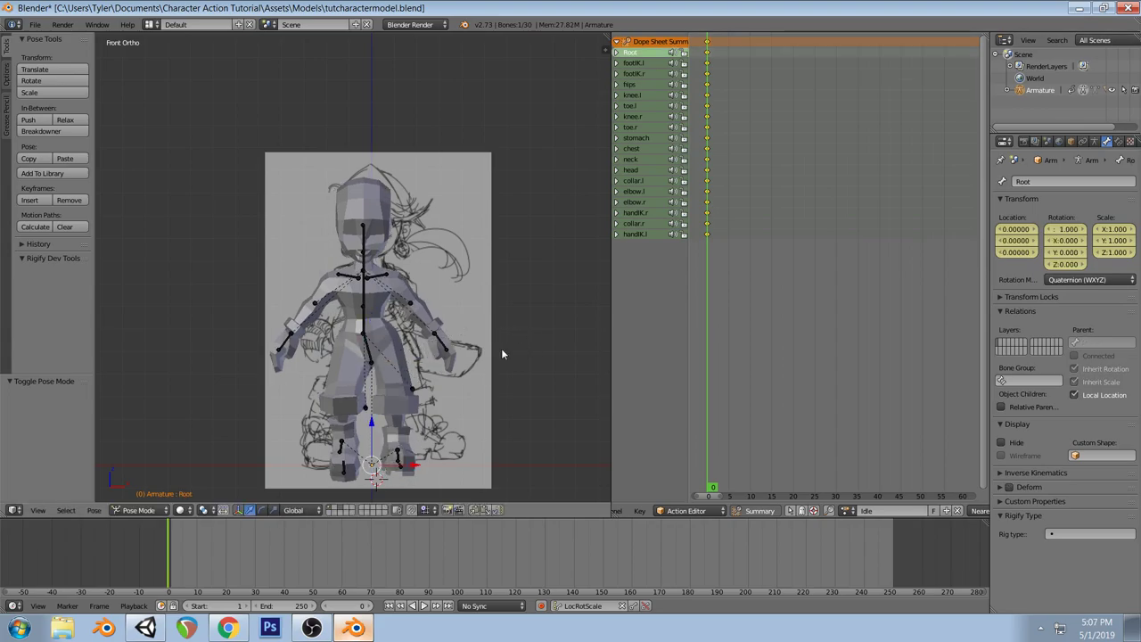
{"action": "key", "text": "r"}
{"action": "key", "text": "r"}
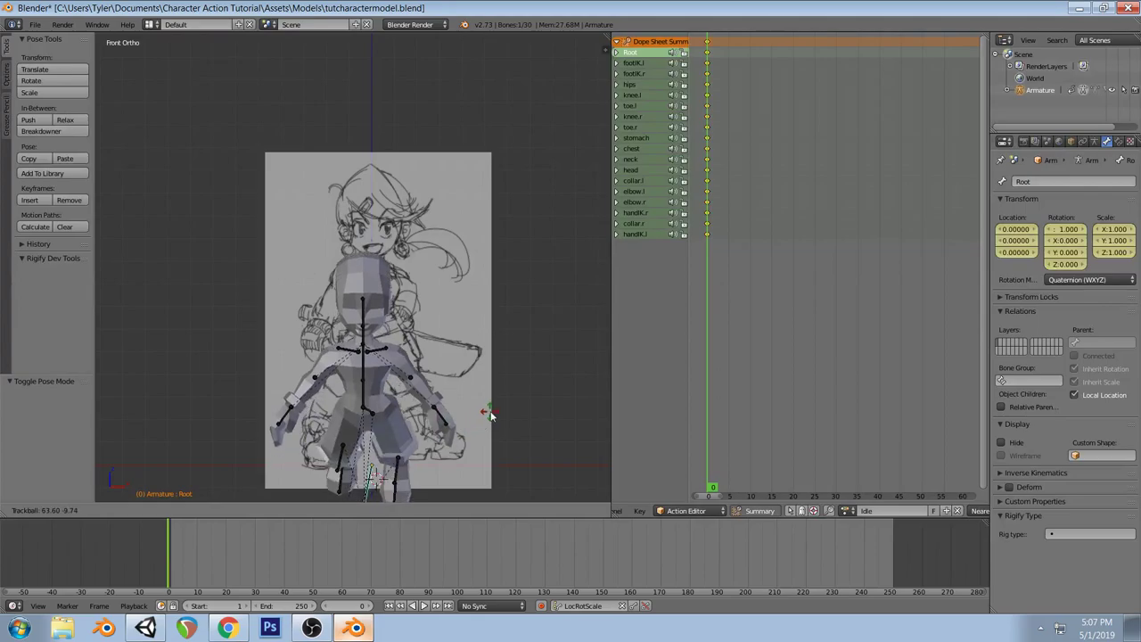
{"action": "left_click", "coordinate": [490, 415]}
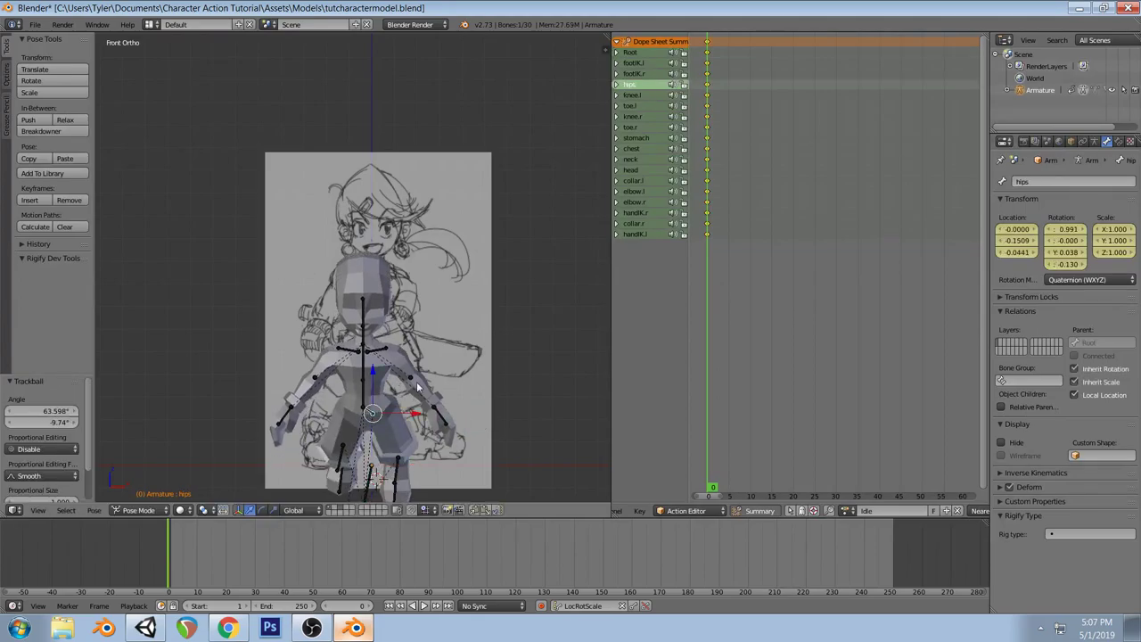
Undo the last trackball rotation of the Root bone and deselect all bones
{"action": "key", "text": "ctrl+z"}
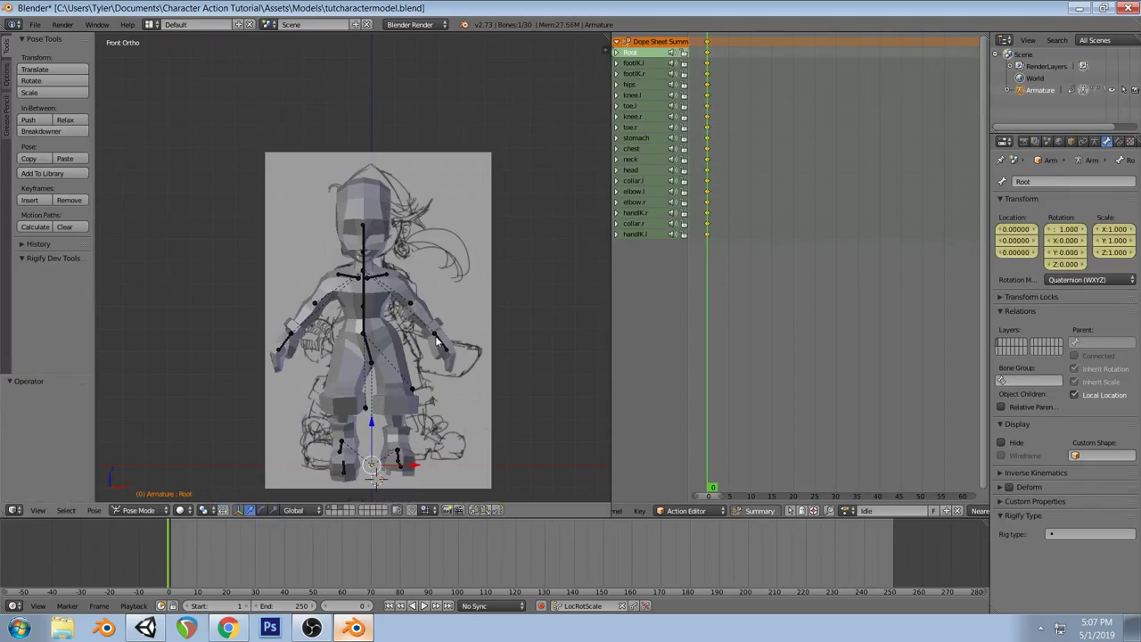
{"action": "key", "text": "a"}
{"action": "mouse_move", "coordinate": [480, 348]}
{"action": "middle_mouse_down"}
{"action": "mouse_move", "coordinate": [463, 357]}
{"action": "mouse_move", "coordinate": [439, 408]}
{"action": "mouse_move", "coordinate": [485, 376]}
{"action": "mouse_move", "coordinate": [478, 348]}
{"action": "middle_mouse_up"}
{"action": "key", "text": "KP_1"}
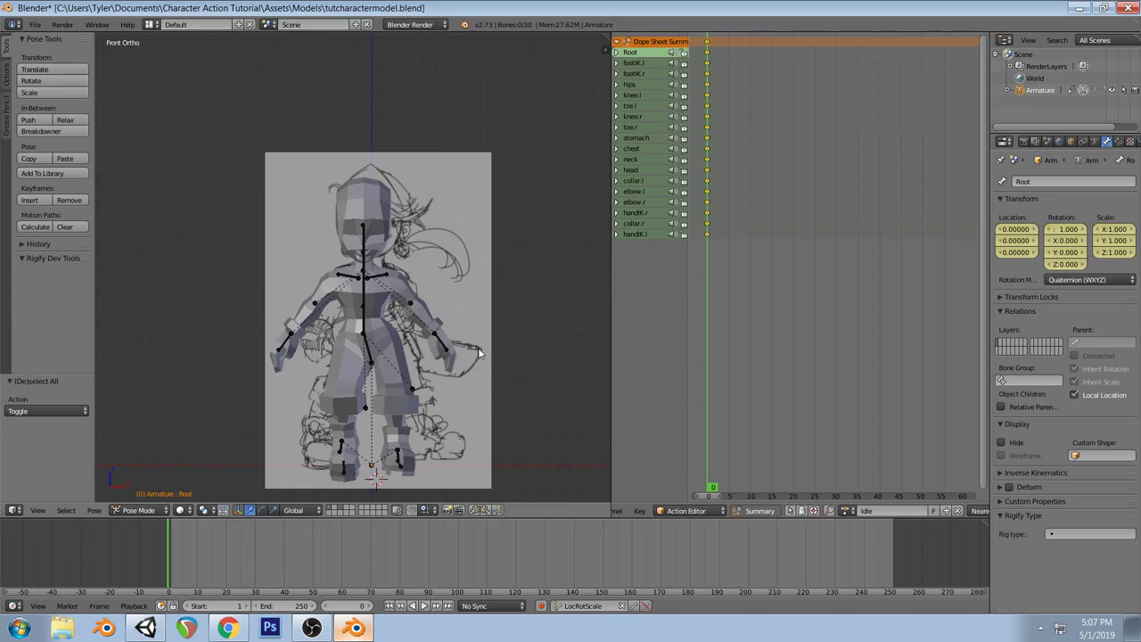
Select the stomach bone and rotate it by about -2° in the front view
{"action": "middle_click_drag", "start_coordinate": [393, 398], "coordinate": [404, 297]}
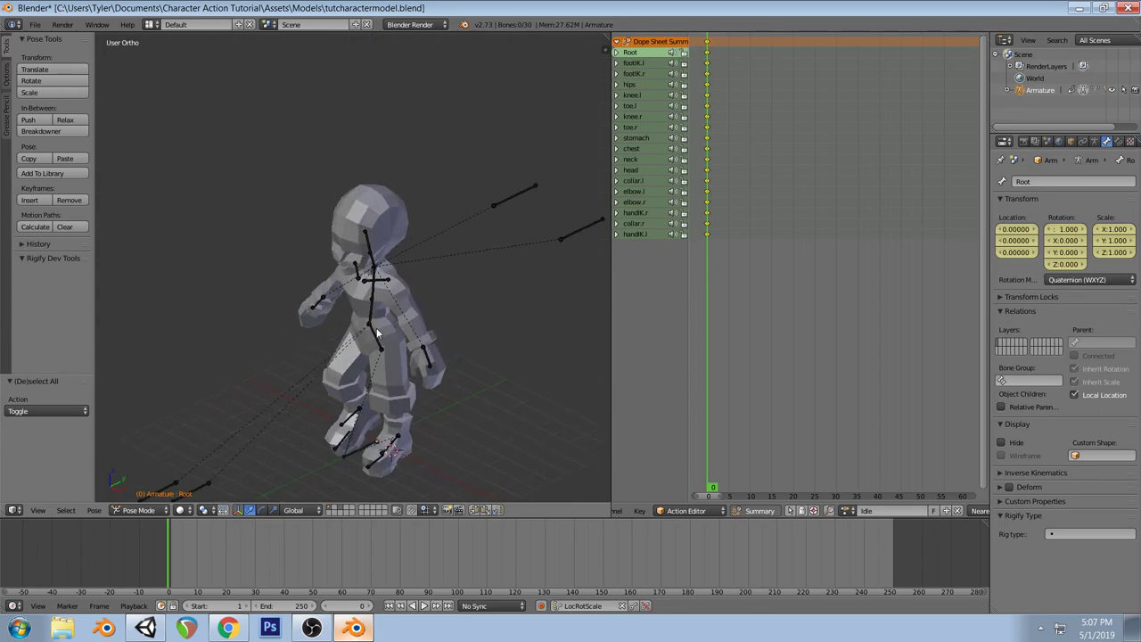
{"action": "right_click", "coordinate": [374, 325]}
{"action": "key", "text": "KP_1"}
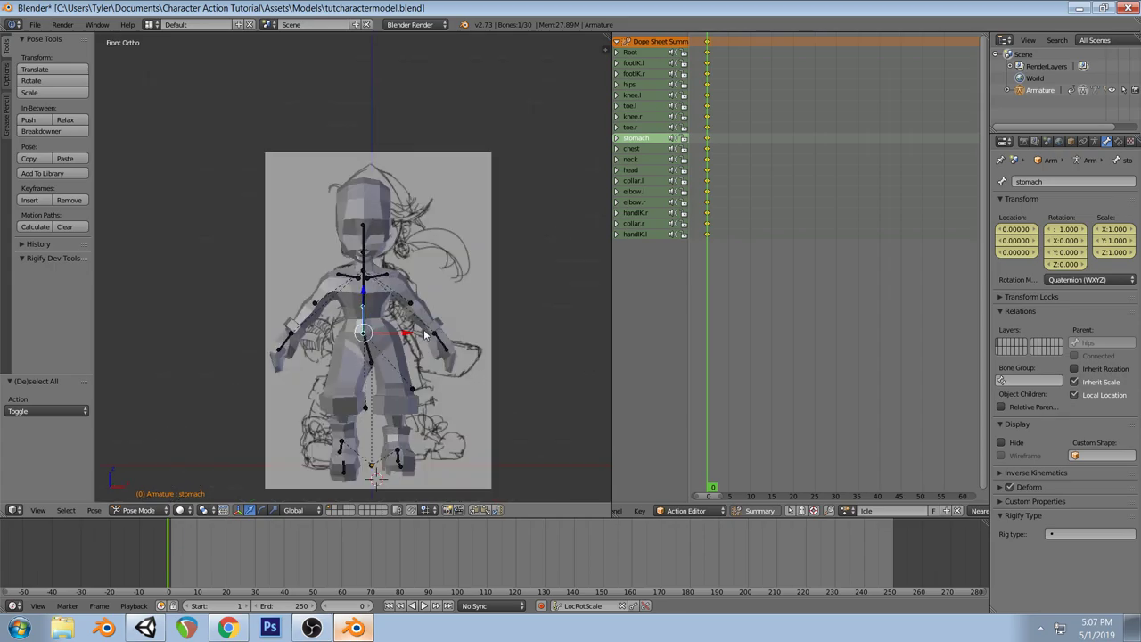
{"action": "key", "text": "r"}
{"action": "left_click", "coordinate": [413, 318]}
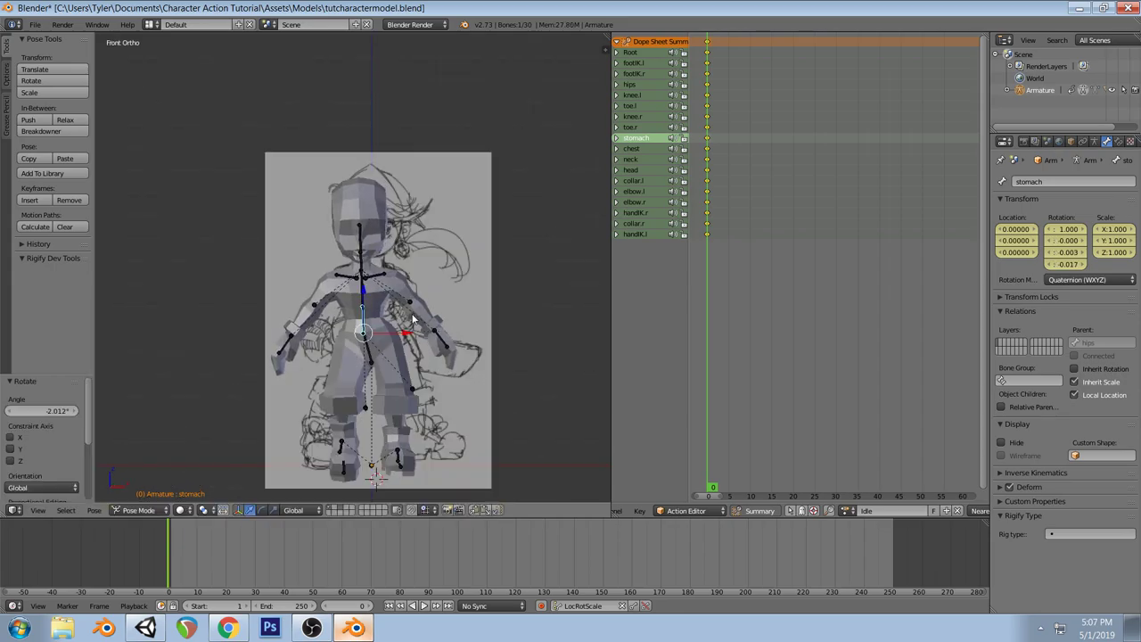
In front view, rotate the hips bone by about -0.5° and the chest bone by about 3.8°
{"action": "right_click", "coordinate": [370, 359]}
{"action": "key", "text": "r"}
{"action": "left_click", "coordinate": [491, 397]}
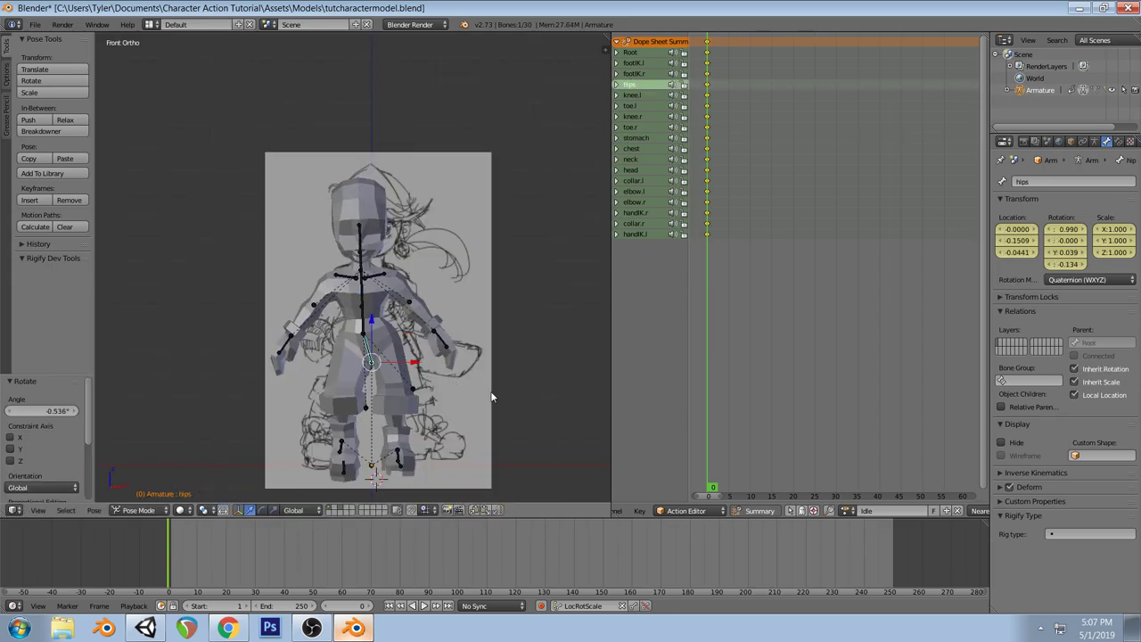
{"action": "right_click", "coordinate": [361, 294]}
{"action": "key", "text": "r"}
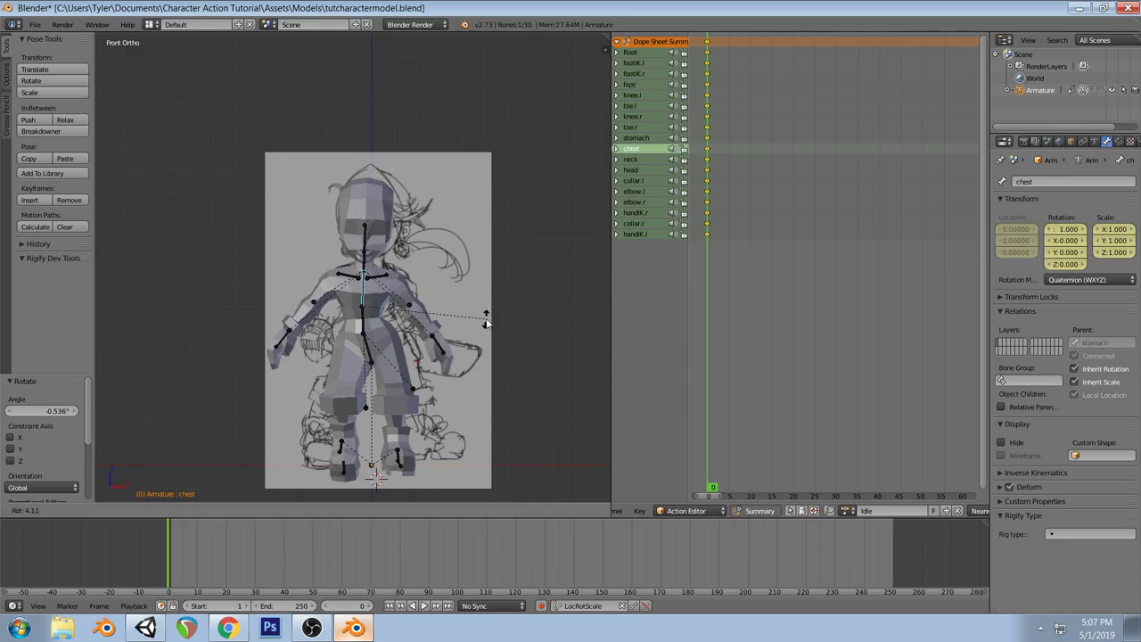
{"action": "left_click", "coordinate": [486, 322]}
Rotate the handIK.r bone by about -28° in the front view
{"action": "right_click", "coordinate": [285, 342]}
{"action": "key", "text": "r"}
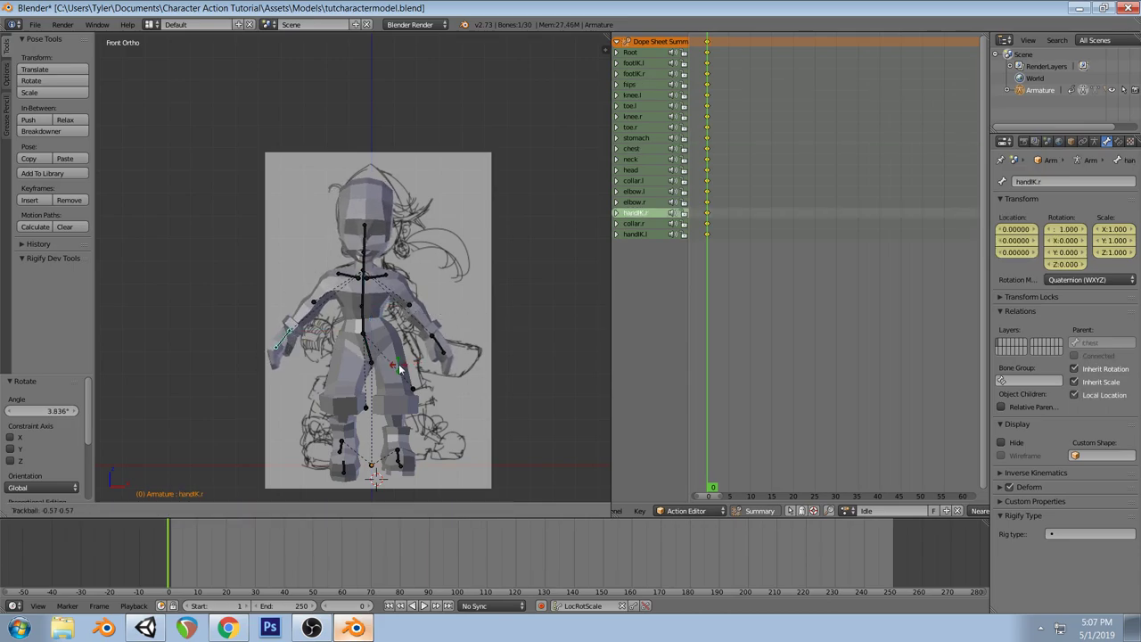
{"action": "left_click", "coordinate": [431, 338]}
{"action": "key", "text": "g"}
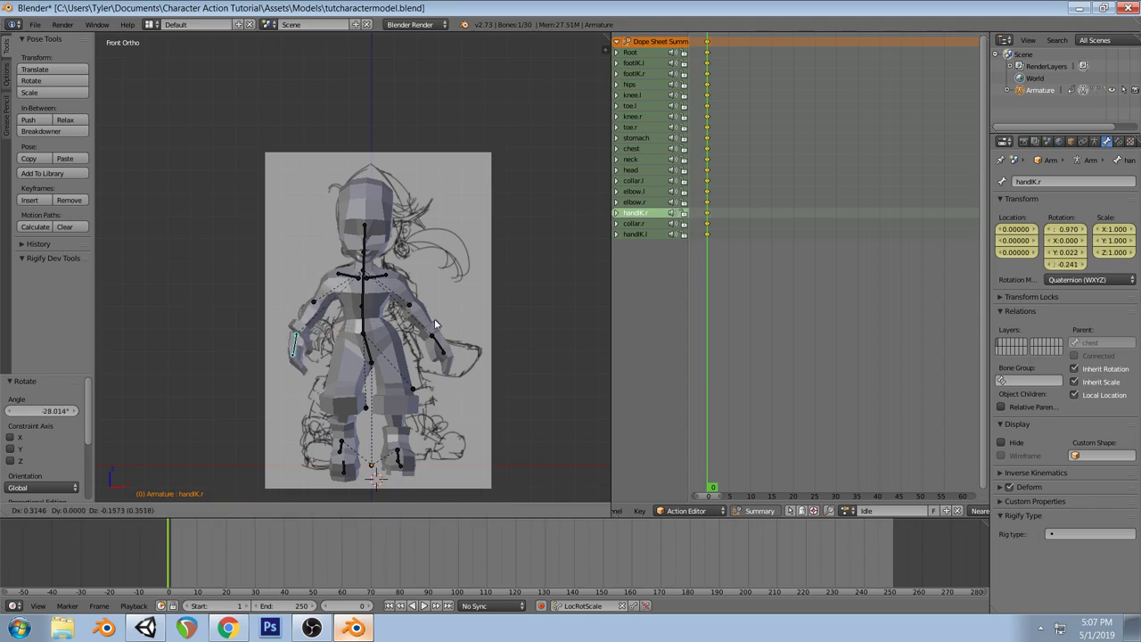
{"action": "right_click", "coordinate": [447, 326]}
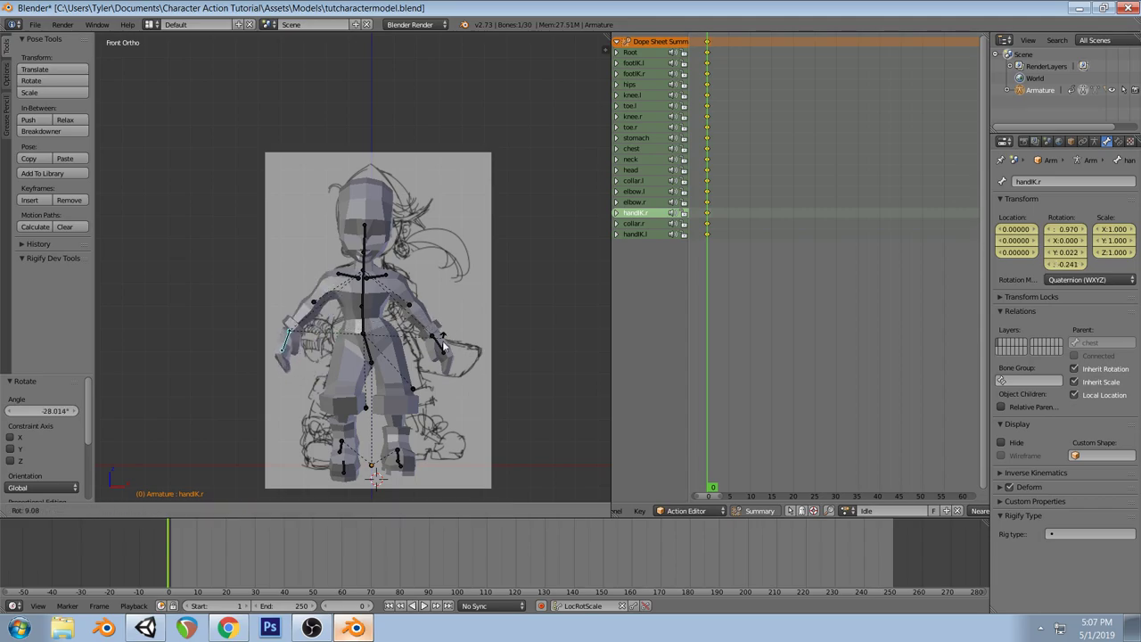
{"action": "key", "text": "r"}
{"action": "key", "text": "r"}
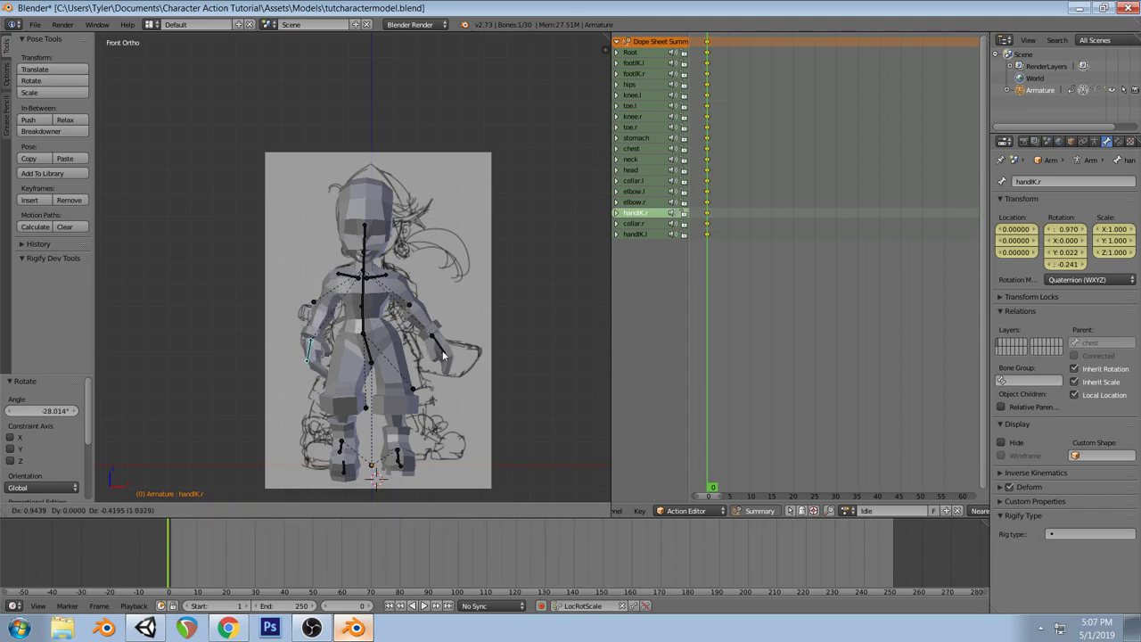
{"action": "right_click", "coordinate": [458, 359]}
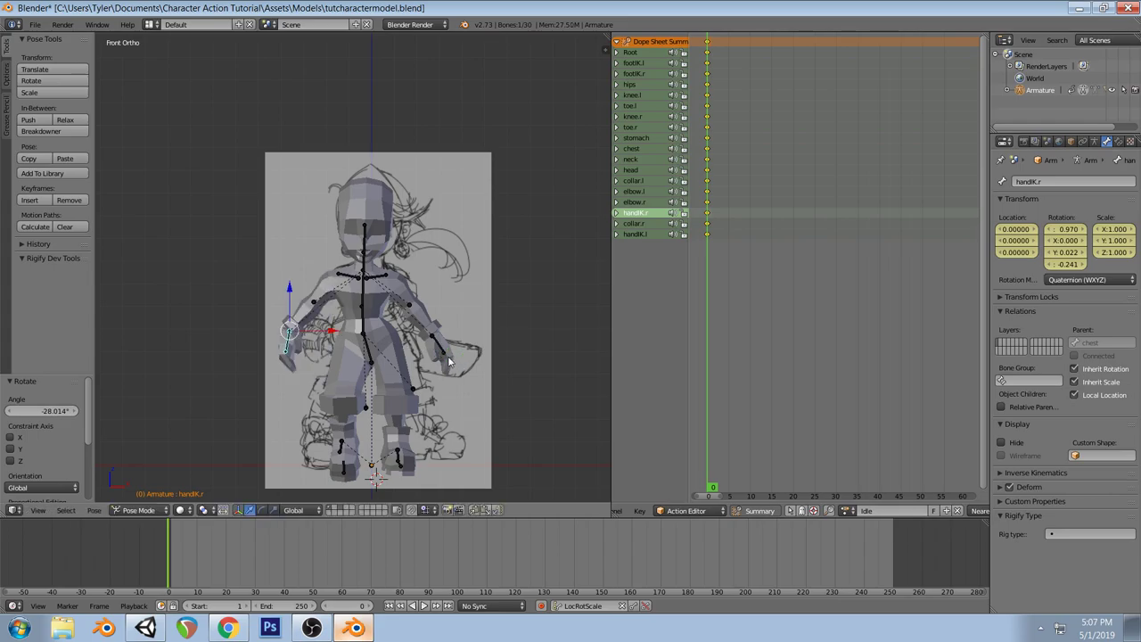
Move handIK.r by about 1.05 in X and -0.39 in Z, and rotate it by about 11.4°
{"action": "key", "text": "g"}
{"action": "left_click", "coordinate": [472, 365]}
{"action": "key", "text": "r"}
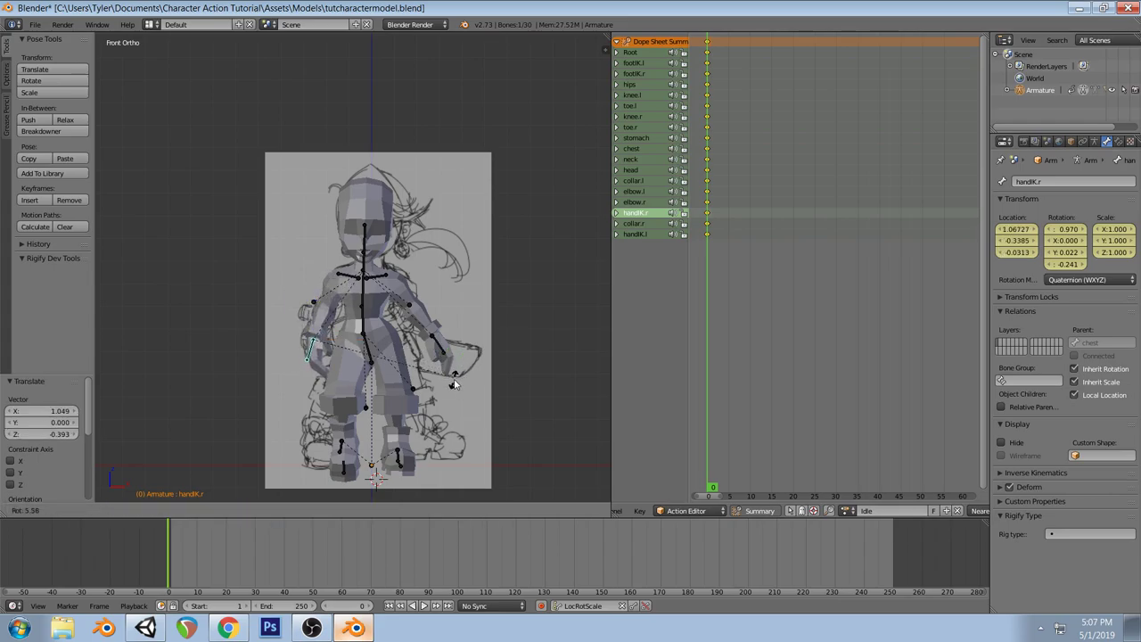
{"action": "left_click", "coordinate": [442, 392]}
Rotate handIK.r freely with the trackball by about 13.2° and 25.8°
{"action": "key", "text": "r"}
{"action": "key", "text": "r"}
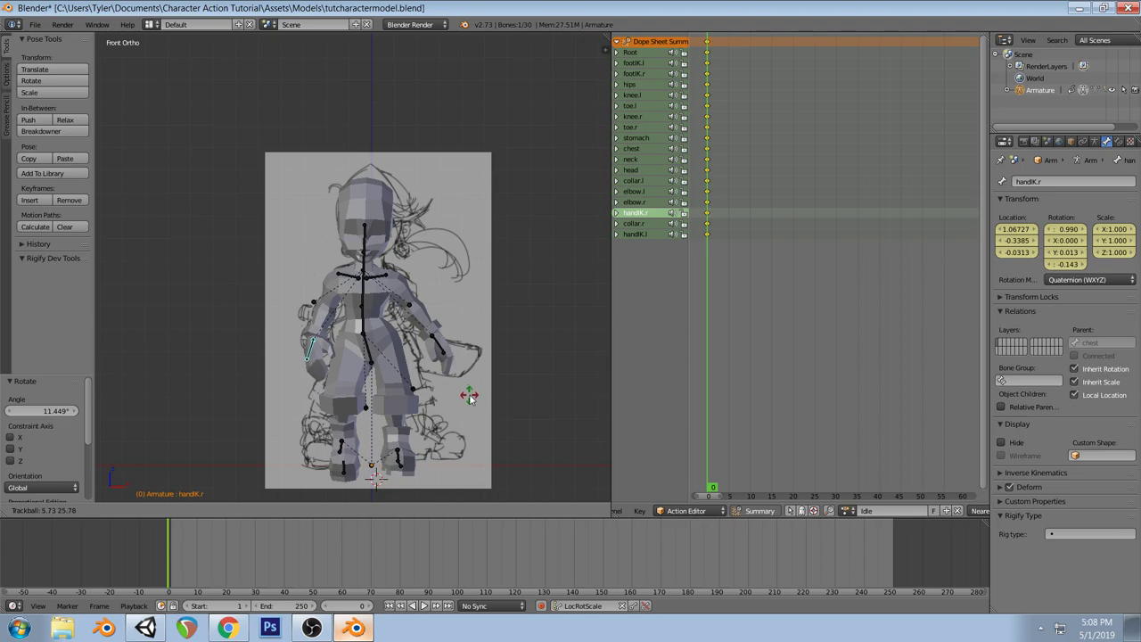
{"action": "left_click", "coordinate": [470, 399]}
Rotate the footIK.r bone freely with the trackball by about -18.3° and -9.2° in the front view
{"action": "middle_click_drag", "start_coordinate": [469, 401], "coordinate": [443, 365]}
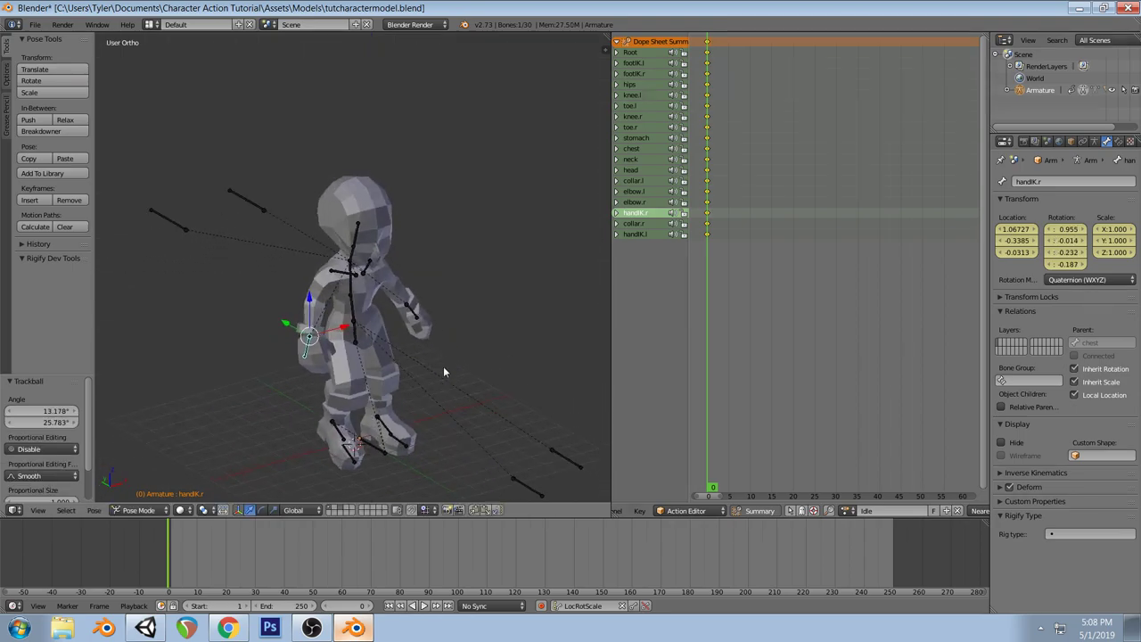
{"action": "right_click", "coordinate": [342, 435]}
{"action": "key", "text": "KP_1"}
{"action": "key", "text": "r"}
{"action": "key", "text": "r"}
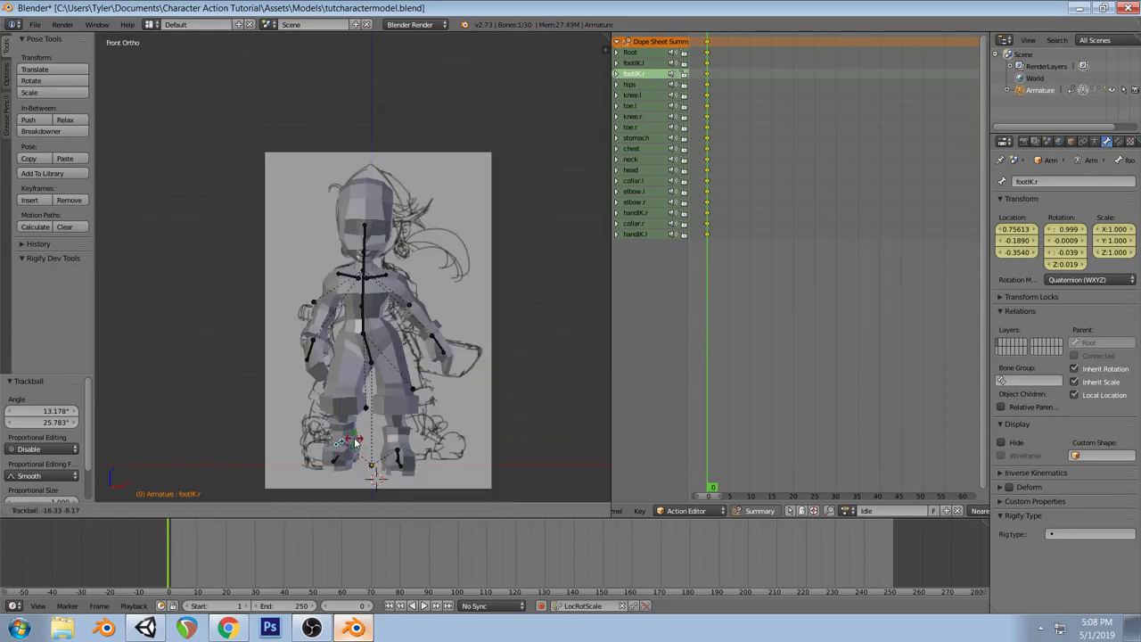
{"action": "left_click", "coordinate": [356, 440]}
Turn the footIK.l bone outward about the Z axis and refine its rotation in the front view
{"action": "right_click", "coordinate": [397, 459]}
{"action": "key", "text": "r"}
{"action": "key", "text": "z"}
{"action": "left_click", "coordinate": [475, 455]}
{"action": "key", "text": "r"}
{"action": "left_click", "coordinate": [482, 464]}
Move the knee.r bone outward by about -2.24 in X, 0.89 in Y and 1.12 in Z
{"action": "middle_click_drag", "start_coordinate": [482, 464], "coordinate": [352, 444]}
{"action": "right_click_drag", "start_coordinate": [352, 443], "coordinate": [310, 432]}
{"action": "left_click", "coordinate": [302, 423]}
{"action": "scroll", "coordinate": [419, 388], "scroll_direction": "up", "scroll_amount": 3}
{"action": "middle_click_drag", "start_coordinate": [441, 382], "coordinate": [419, 341]}
{"action": "right_click", "coordinate": [443, 355]}
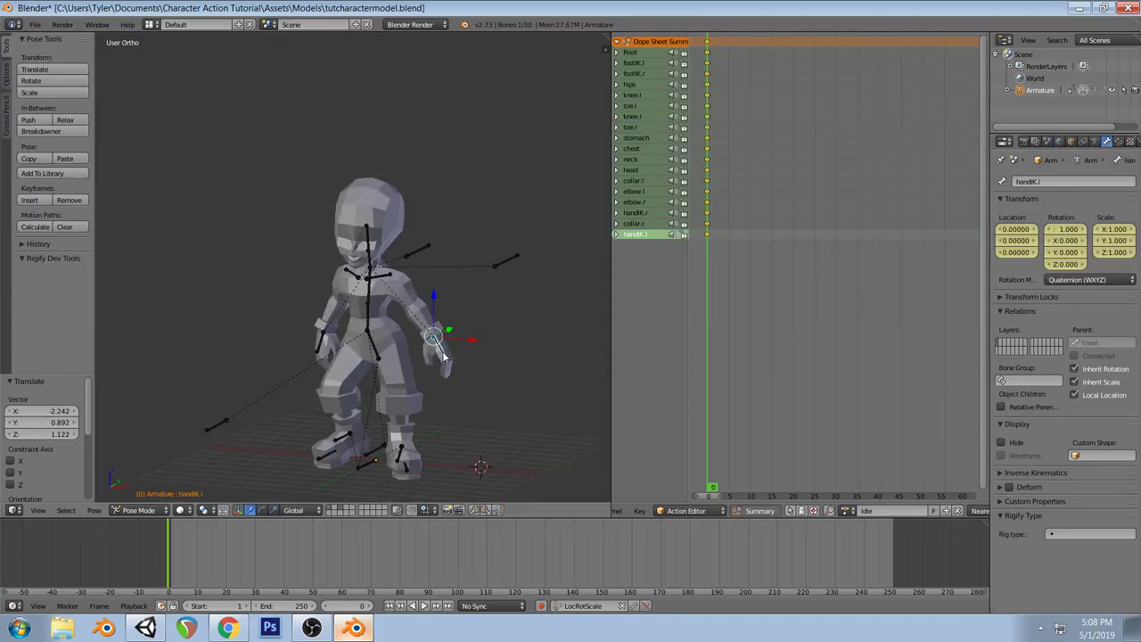
{"action": "key", "text": "KP_1"}
{"action": "right_click", "coordinate": [456, 372]}
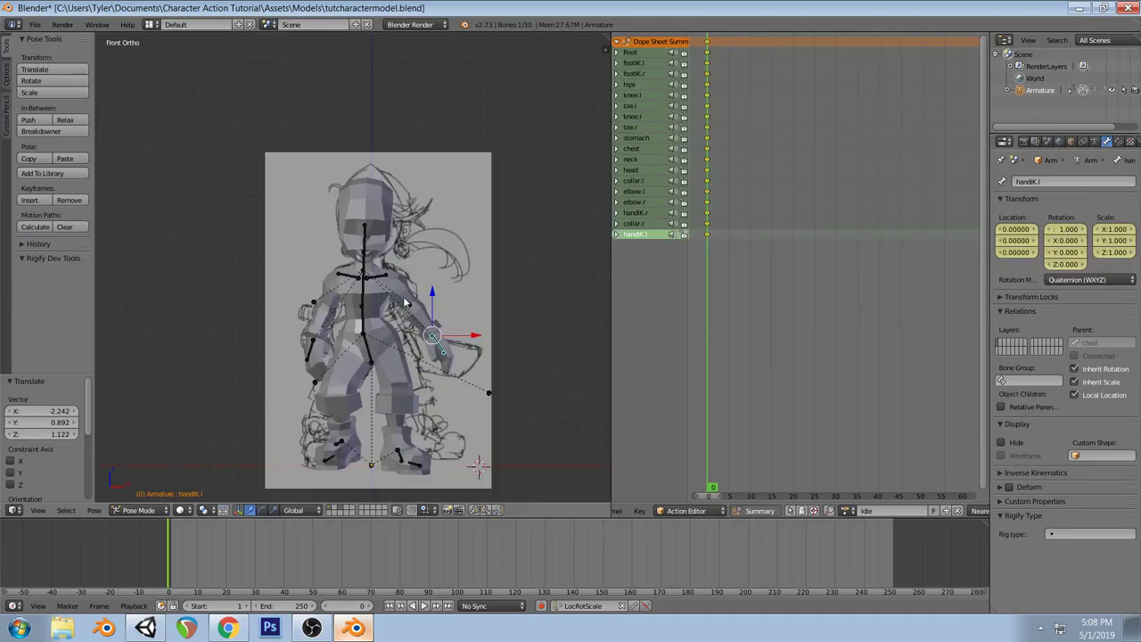
{"action": "key", "text": "g"}
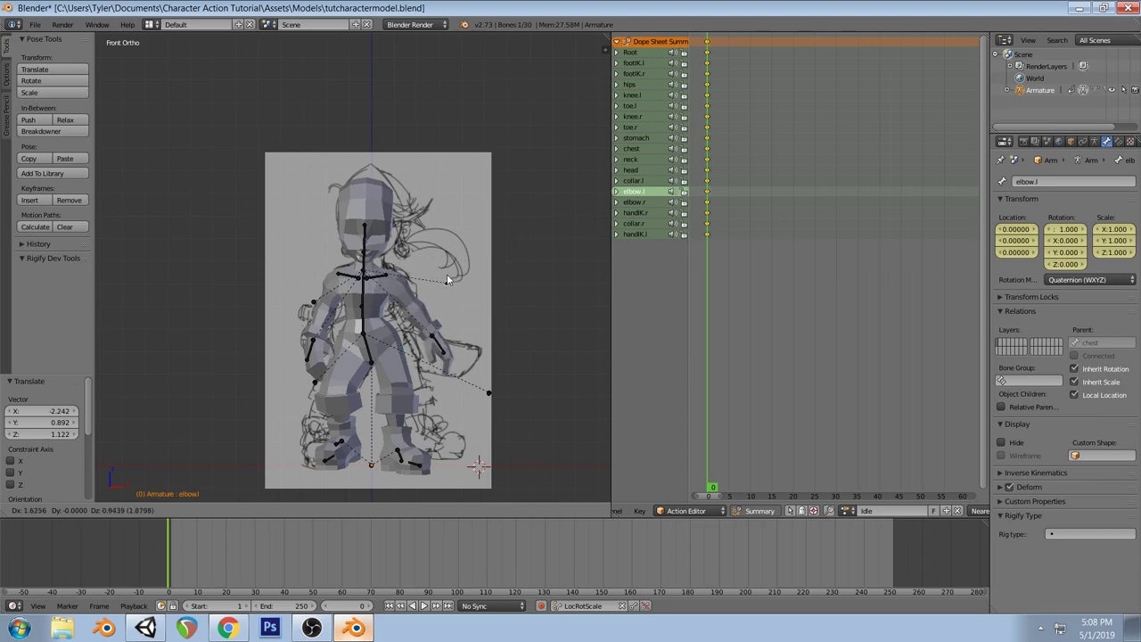
{"action": "right_click", "coordinate": [443, 288]}
Rotate handIK.l by about 18.9° in the front view, plus a trackball rotation of about -59.6° and -47.6°
{"action": "right_click", "coordinate": [437, 345]}
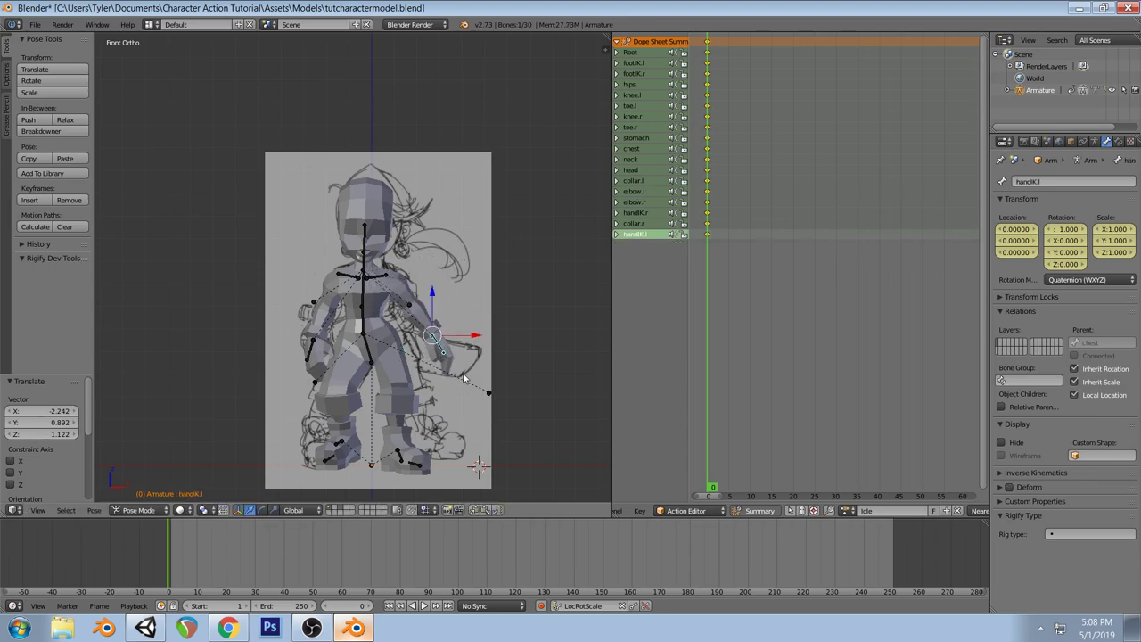
{"action": "key", "text": "r"}
{"action": "right_click", "coordinate": [444, 366]}
{"action": "key", "text": "r"}
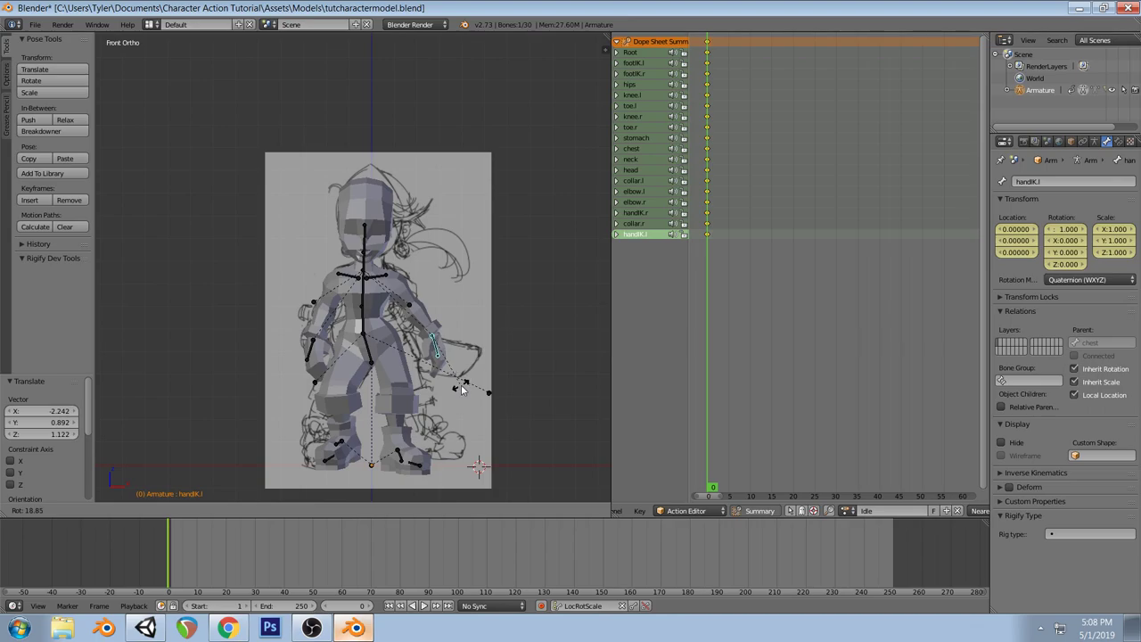
{"action": "left_click", "coordinate": [462, 389]}
{"action": "key", "text": "r"}
{"action": "key", "text": "r"}
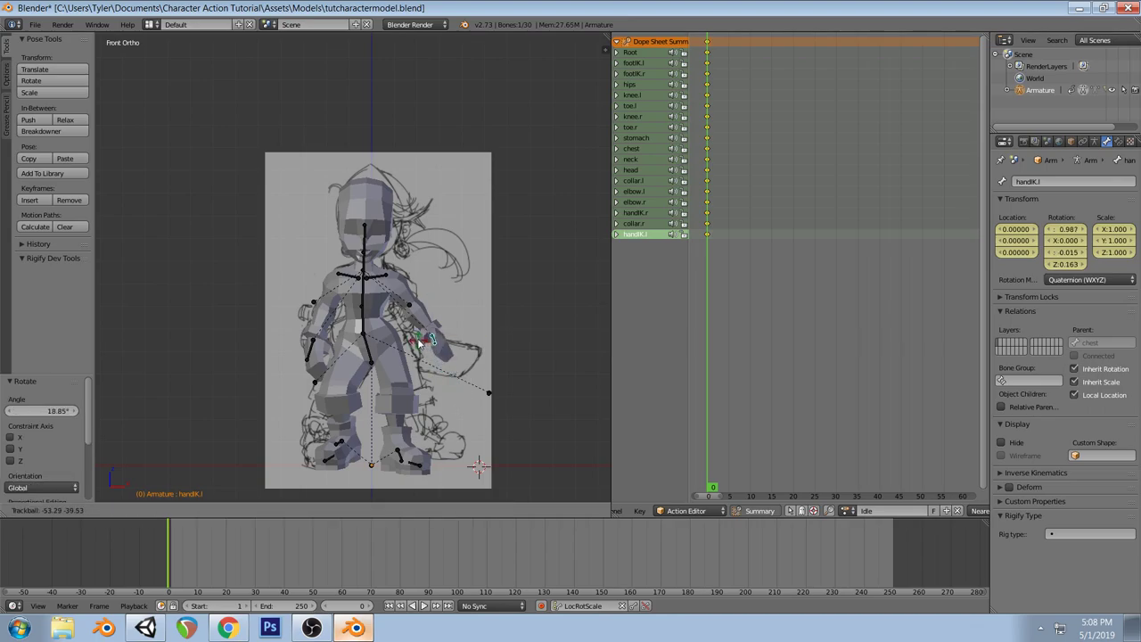
{"action": "left_click", "coordinate": [487, 393]}
Move handIK.l inward toward the hip in the front view and adjust its orientation with a trackball rotation
{"action": "key", "text": "g"}
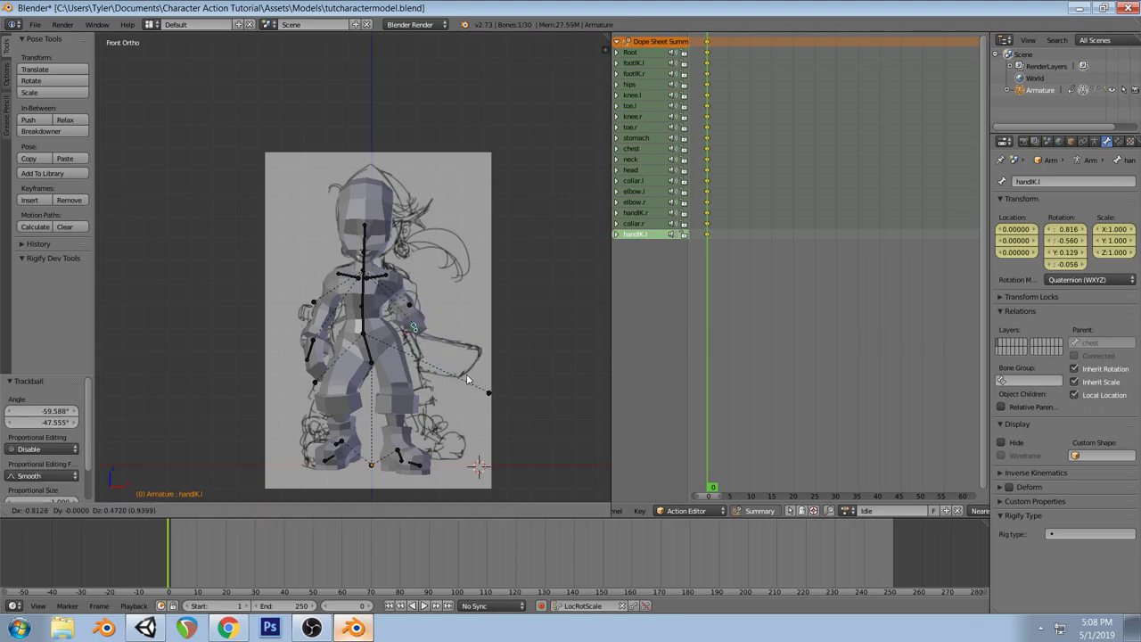
{"action": "left_click", "coordinate": [462, 390]}
{"action": "key", "text": "r"}
{"action": "key", "text": "r"}
{"action": "left_click", "coordinate": [472, 399]}
Move handIK.l by about 0.445 along the Y axis
{"action": "middle_click_drag", "start_coordinate": [479, 361], "coordinate": [346, 388]}
{"action": "left_click_drag", "start_coordinate": [407, 348], "coordinate": [419, 349]}
{"action": "middle_click_drag", "start_coordinate": [283, 303], "coordinate": [381, 339]}
{"action": "key", "text": "ctrl+KP_3"}
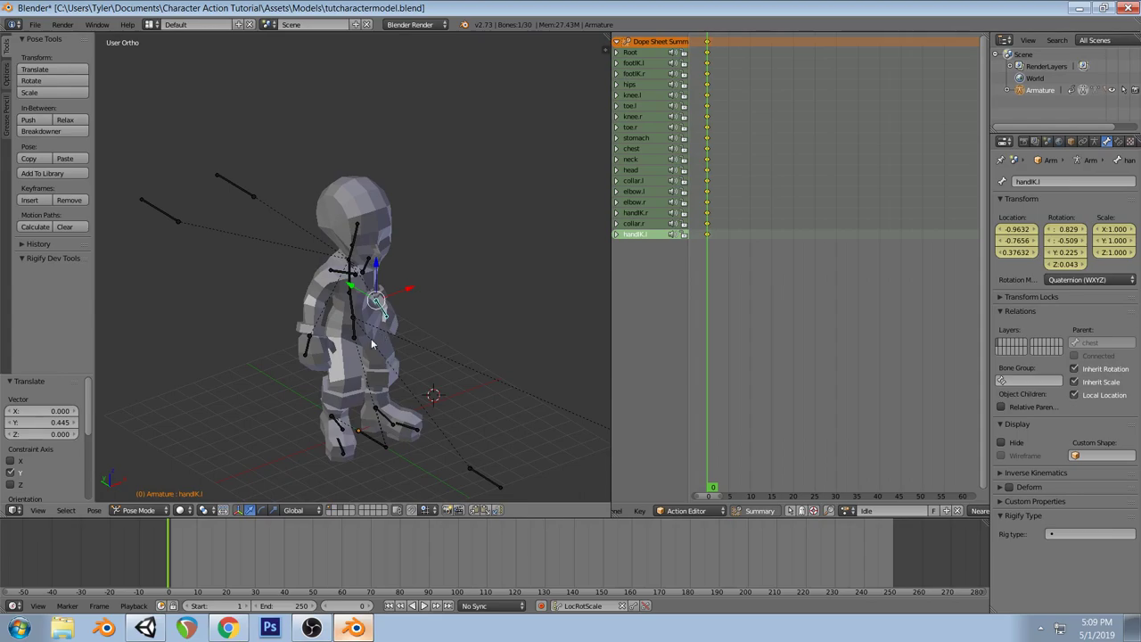
Select the hips bone and raise it by about 0.079 along the Z axis in the front view
{"action": "right_click", "coordinate": [352, 331]}
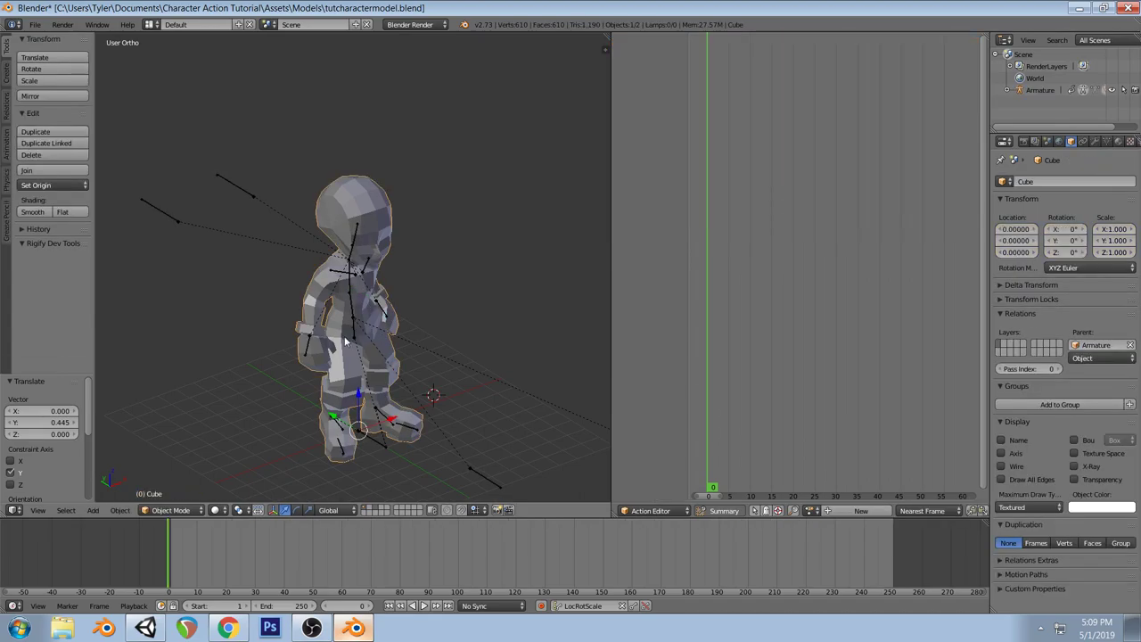
{"action": "right_click", "coordinate": [354, 337]}
{"action": "key", "text": "KP_1"}
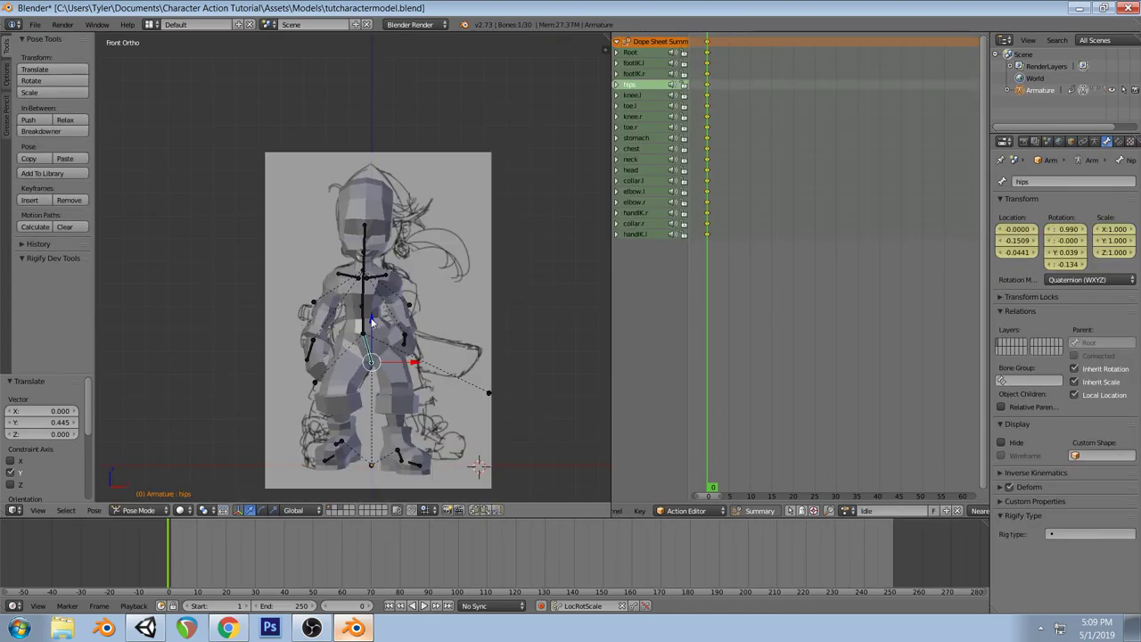
{"action": "key", "text": "g"}
{"action": "left_click", "coordinate": [373, 321]}
Try to move footIK.r by about 0.1 along the X axis
{"action": "right_click", "coordinate": [341, 443]}
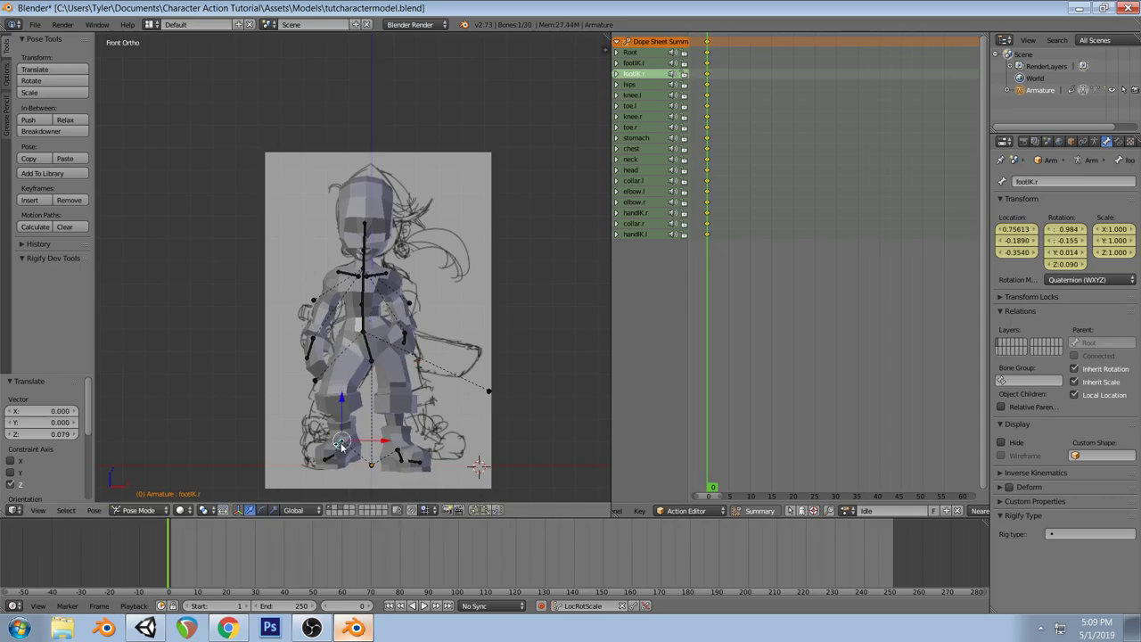
{"action": "key", "text": "g"}
{"action": "key", "text": "x"}
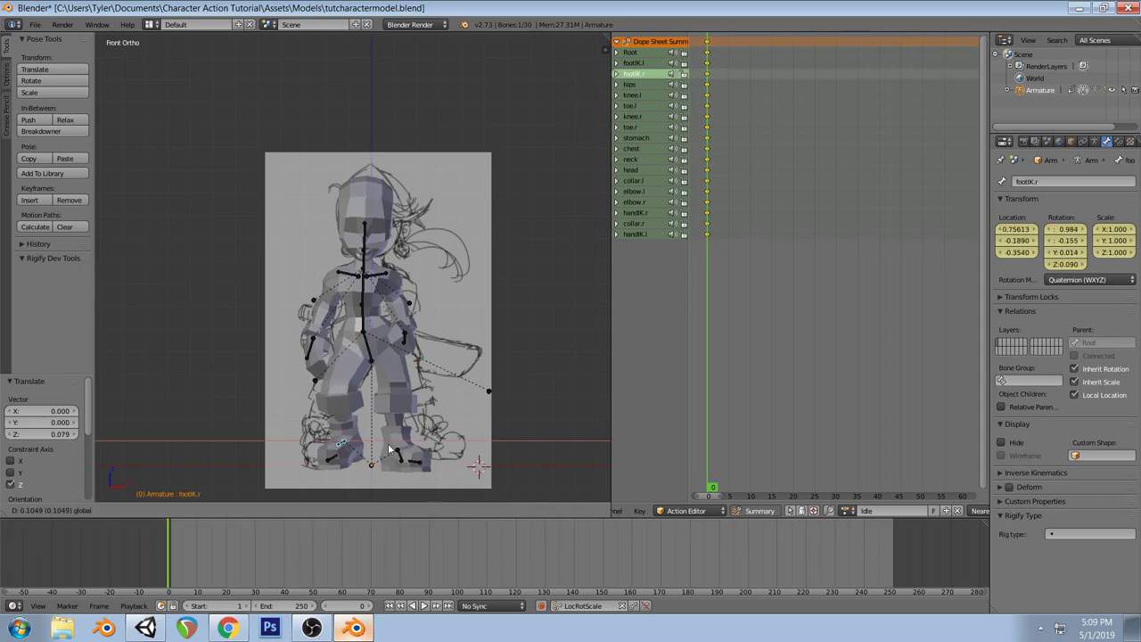
{"action": "left_click", "coordinate": [390, 450]}
{"action": "middle_click_drag", "start_coordinate": [427, 365], "coordinate": [509, 375]}
{"action": "key", "text": "ctrl+z"}
Move footIK.l inward by about -0.18 along the X axis
{"action": "right_click", "coordinate": [381, 425]}
{"action": "middle_click_drag", "start_coordinate": [424, 373], "coordinate": [405, 279]}
{"action": "key", "text": "g"}
{"action": "key", "text": "x"}
{"action": "left_click", "coordinate": [411, 367]}
Rotate the neck bone by about 3.9° in the right side view
{"action": "key", "text": "KP_1"}
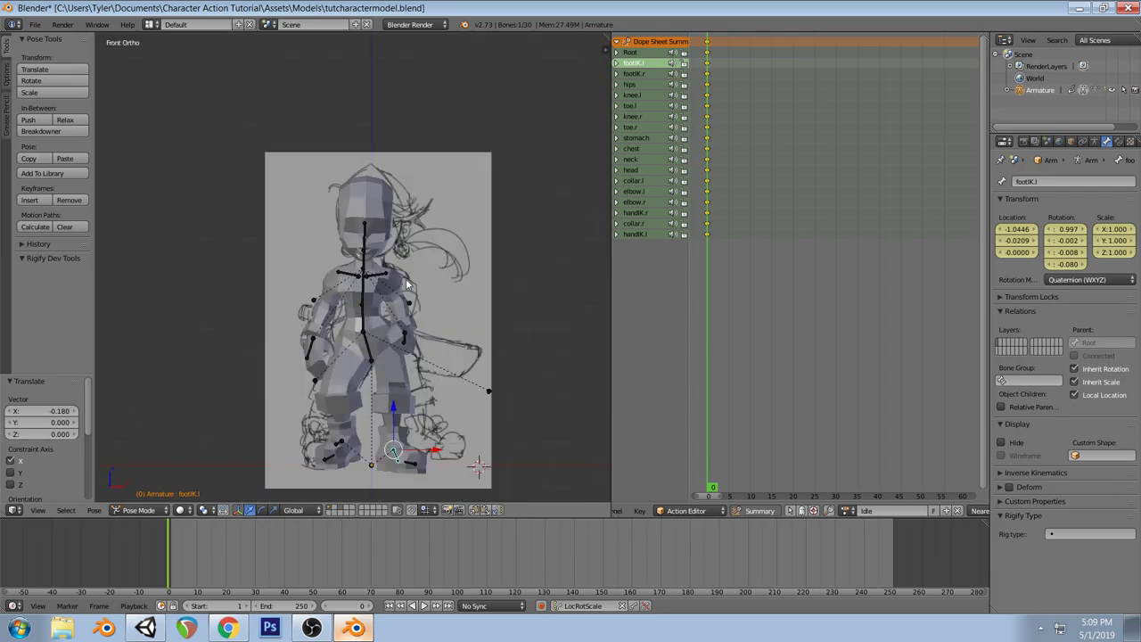
{"action": "right_click", "coordinate": [362, 266]}
{"action": "key", "text": "KP_3"}
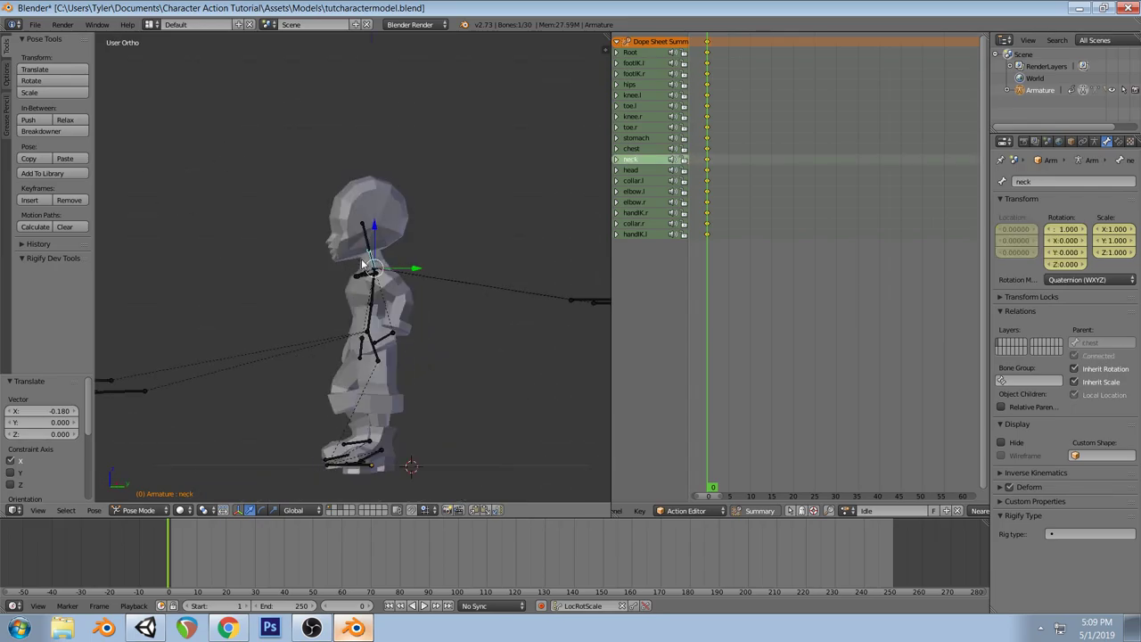
{"action": "key", "text": "r"}
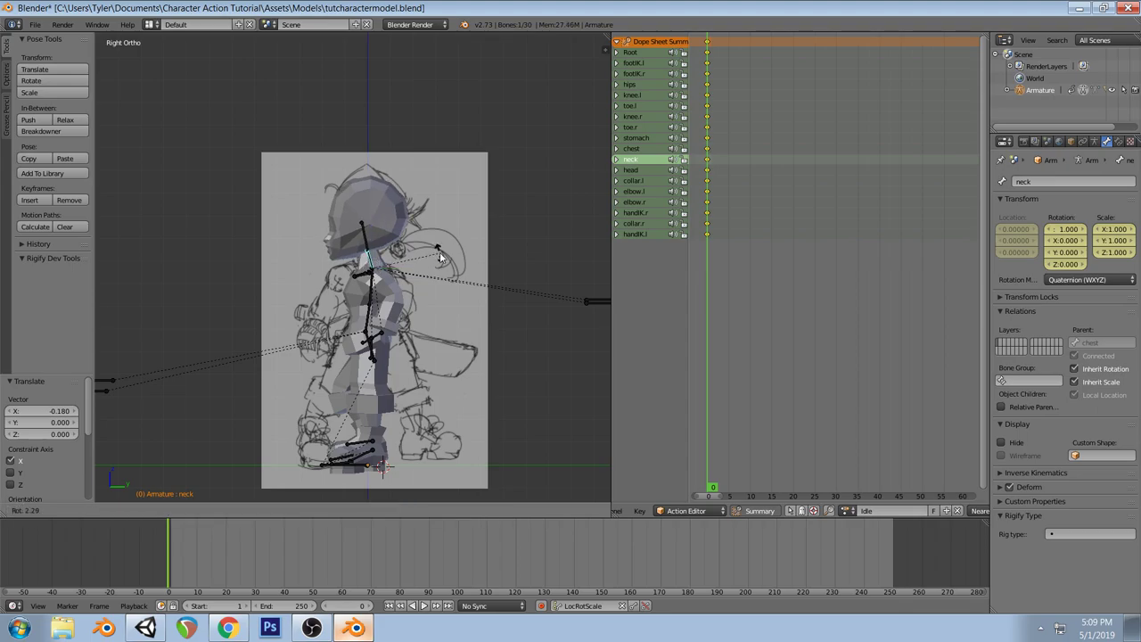
{"action": "left_click", "coordinate": [441, 258]}
Rotate the head bone by about -2° in the front view
{"action": "middle_click_drag", "start_coordinate": [441, 258], "coordinate": [410, 264]}
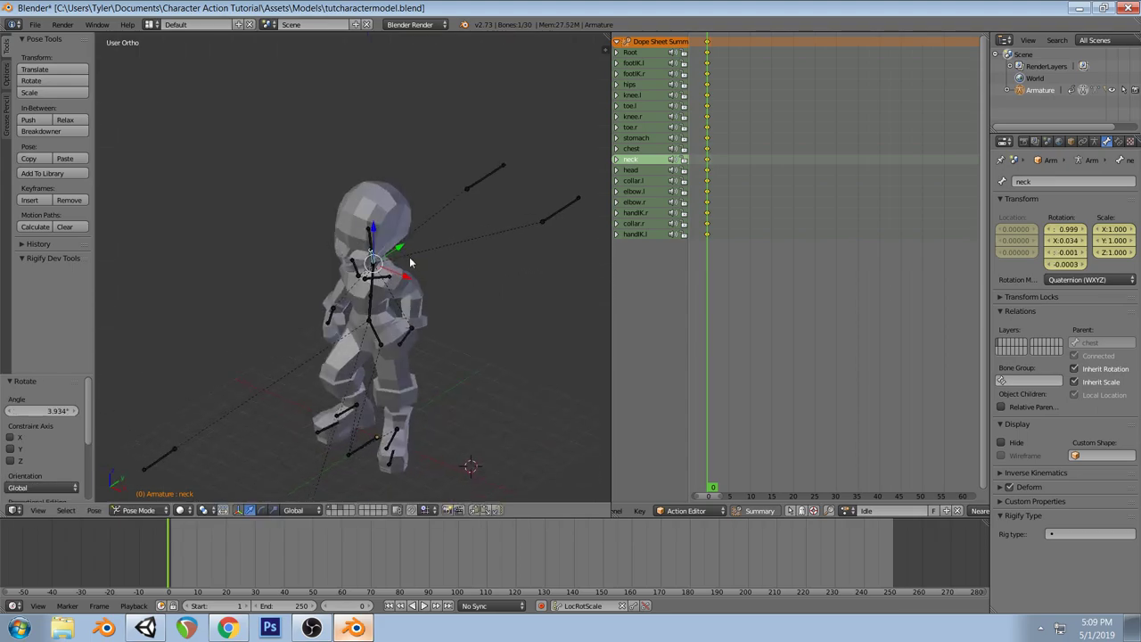
{"action": "right_click", "coordinate": [368, 235]}
{"action": "key", "text": "KP_1"}
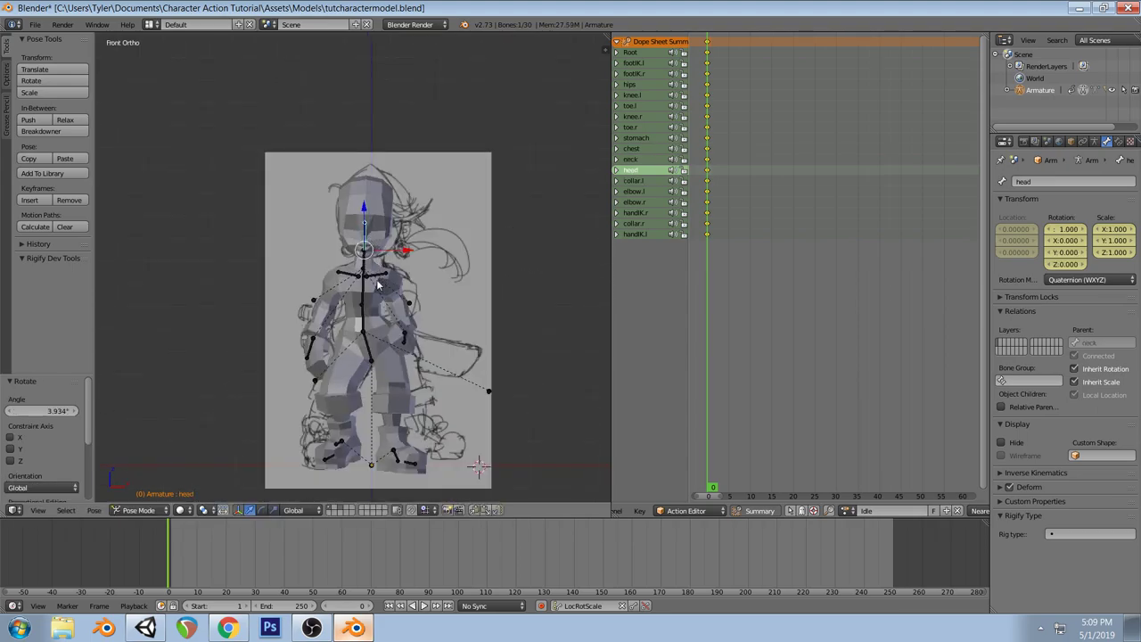
{"action": "key", "text": "r"}
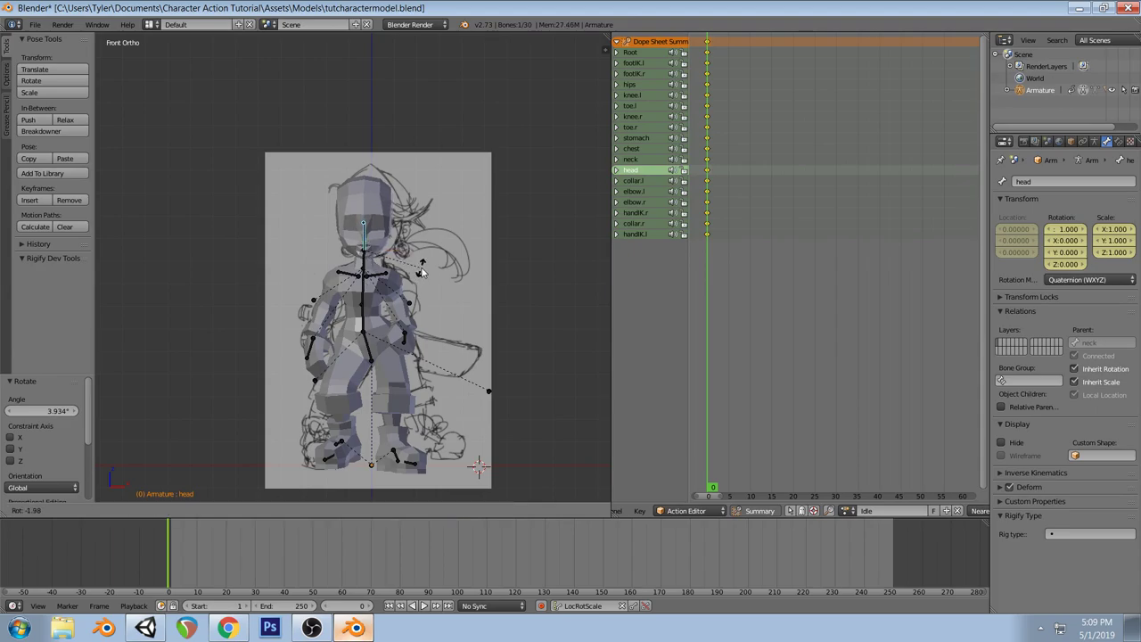
{"action": "left_click", "coordinate": [421, 269]}
Move handIK.r inward by about 0.3 along X and -0.08 along Z in the front view
{"action": "middle_click_drag", "start_coordinate": [421, 266], "coordinate": [503, 334]}
{"action": "right_click", "coordinate": [319, 350]}
{"action": "key", "text": "KP_1"}
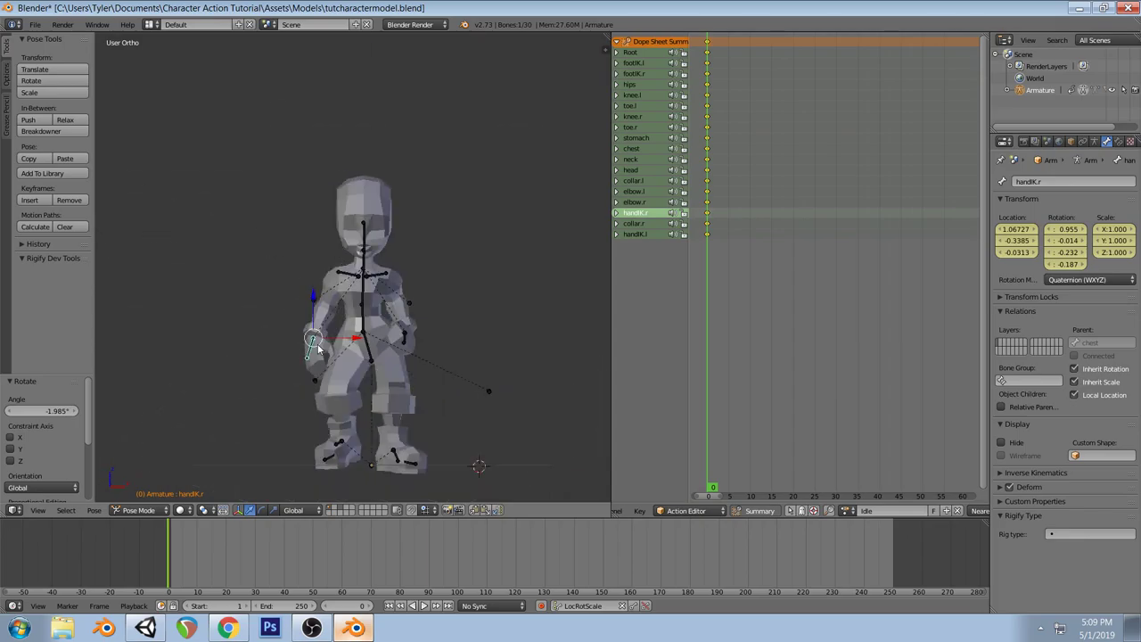
{"action": "key", "text": "g"}
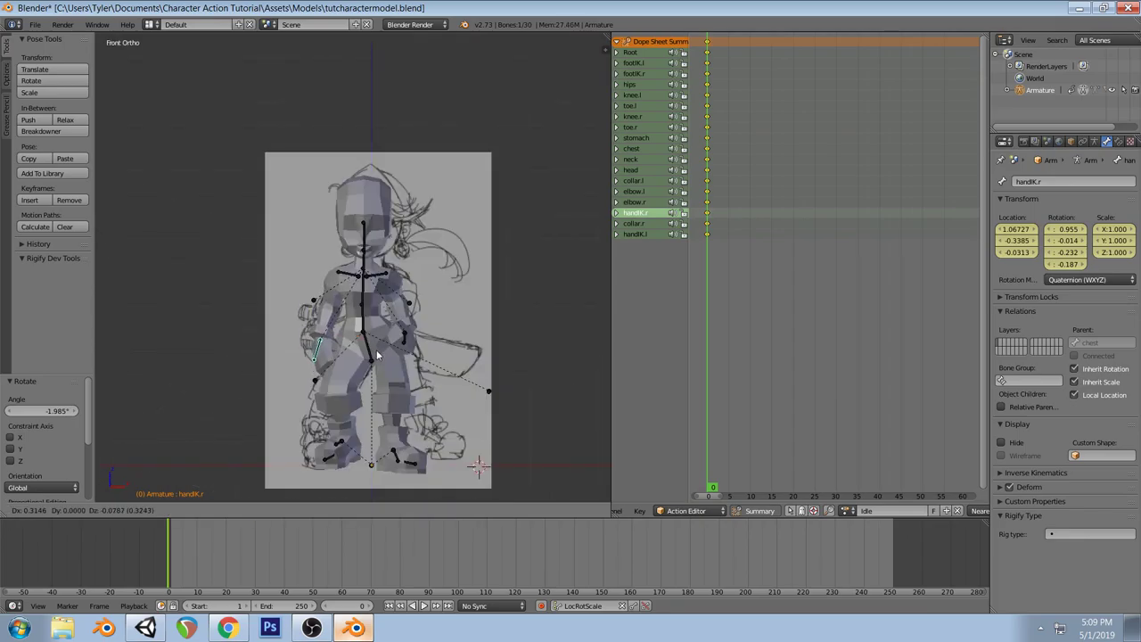
{"action": "left_click", "coordinate": [375, 359]}
Reorient handIK.r with a view rotation and a trackball rotation of about -5.7° on both axes
{"action": "key", "text": "r"}
{"action": "left_click", "coordinate": [387, 423]}
{"action": "key", "text": "r"}
{"action": "key", "text": "r"}
{"action": "left_click", "coordinate": [383, 421]}
Rotate the stomach bone by about -3.3° in the right side view
{"action": "middle_click_drag", "start_coordinate": [383, 422], "coordinate": [502, 407]}
{"action": "key", "text": "KP_3"}
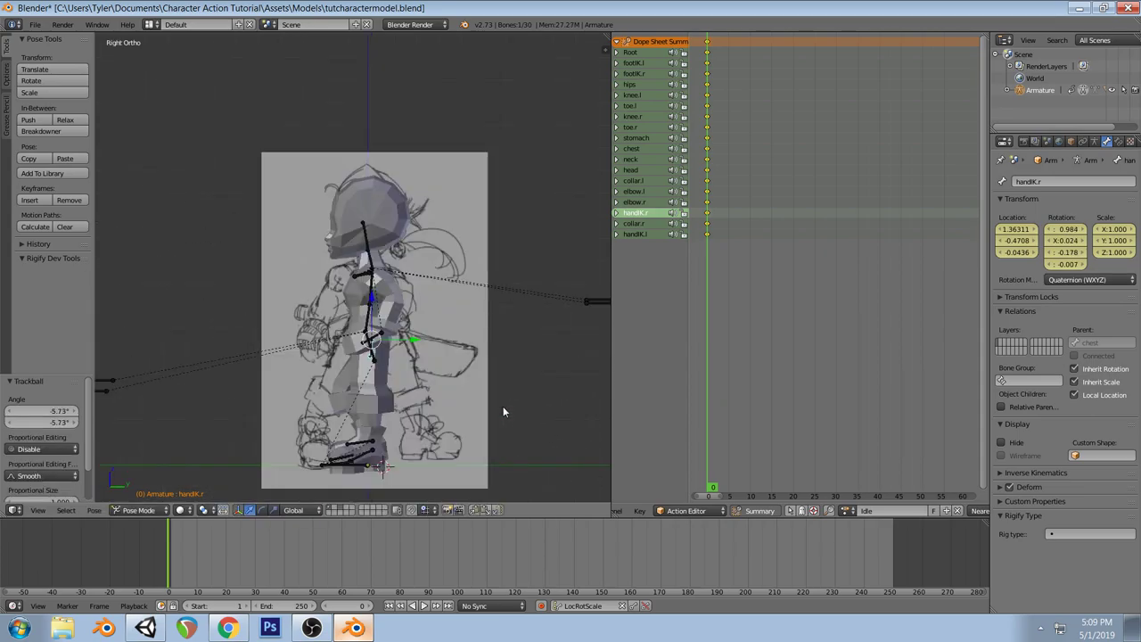
{"action": "right_click", "coordinate": [371, 321]}
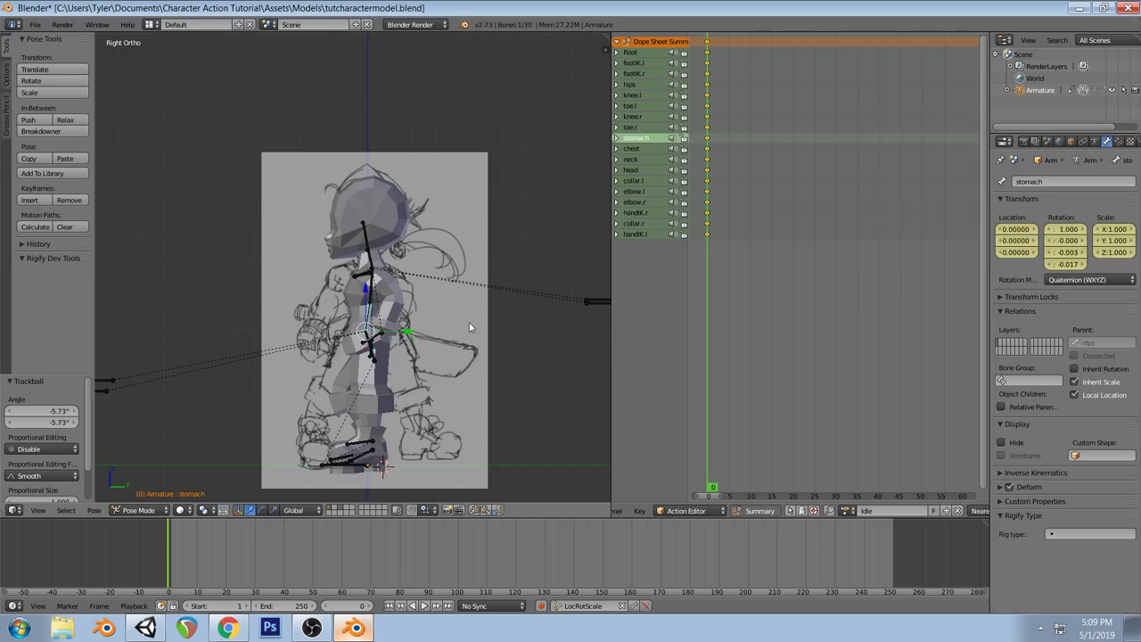
{"action": "key", "text": "r"}
{"action": "left_click", "coordinate": [394, 306]}
Rotate the chest bone by about 5.6° in the right side view
{"action": "right_click", "coordinate": [367, 285]}
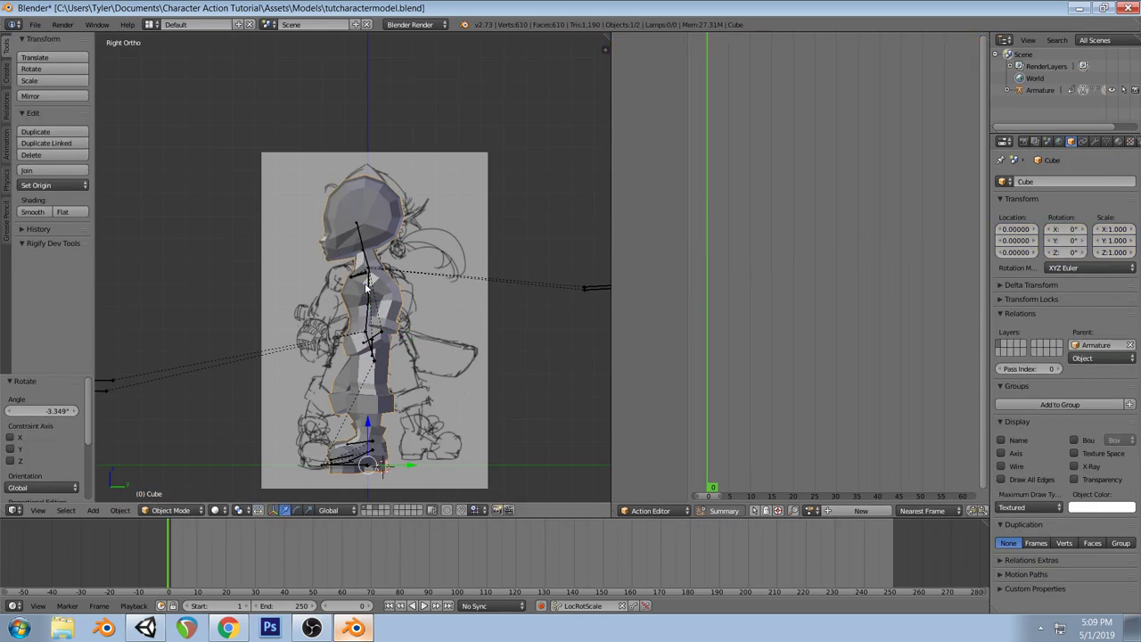
{"action": "right_click", "coordinate": [364, 291]}
{"action": "key", "text": "r"}
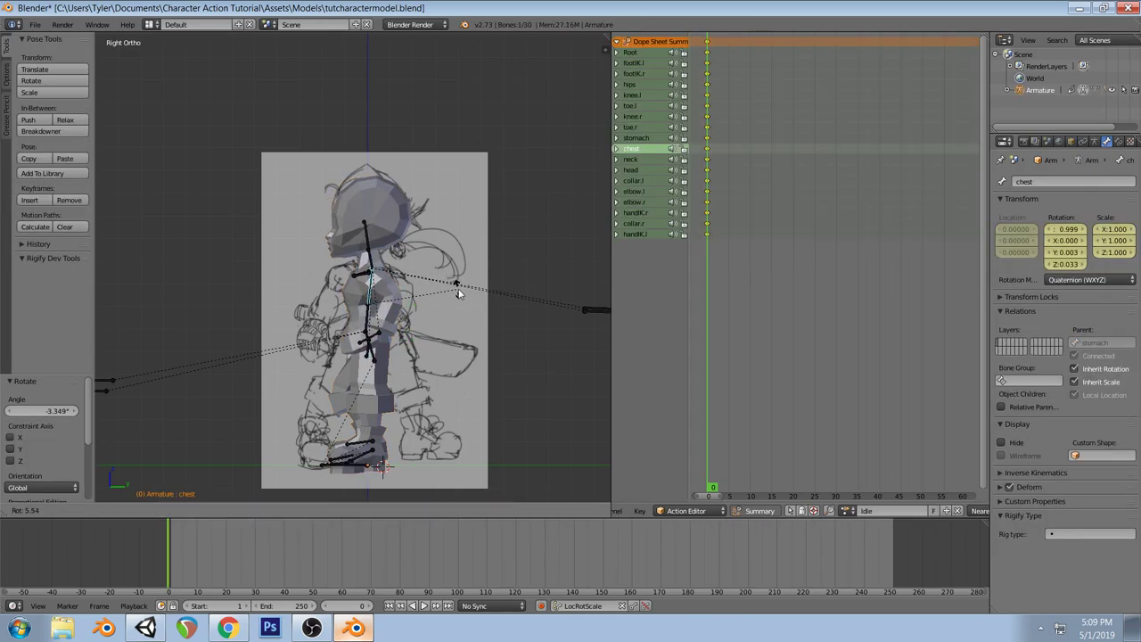
{"action": "left_click", "coordinate": [458, 288]}
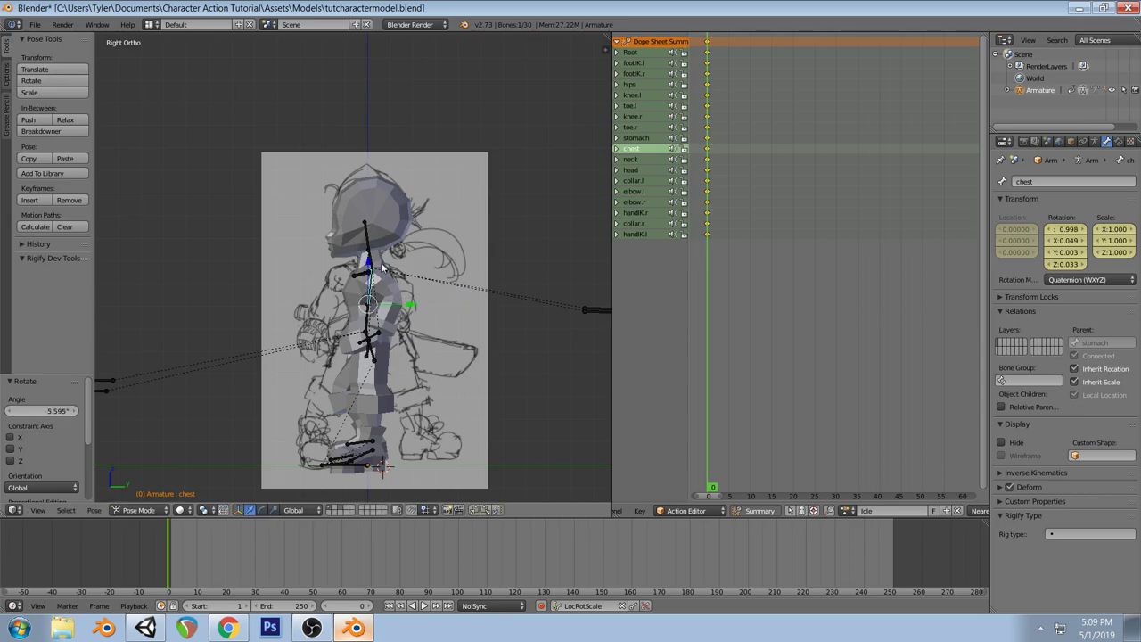
Try a trackball rotation of about 4.6° and 10.3° on the neck bone in the right side view
{"action": "right_click", "coordinate": [373, 258]}
{"action": "key", "text": "r"}
{"action": "key", "text": "r"}
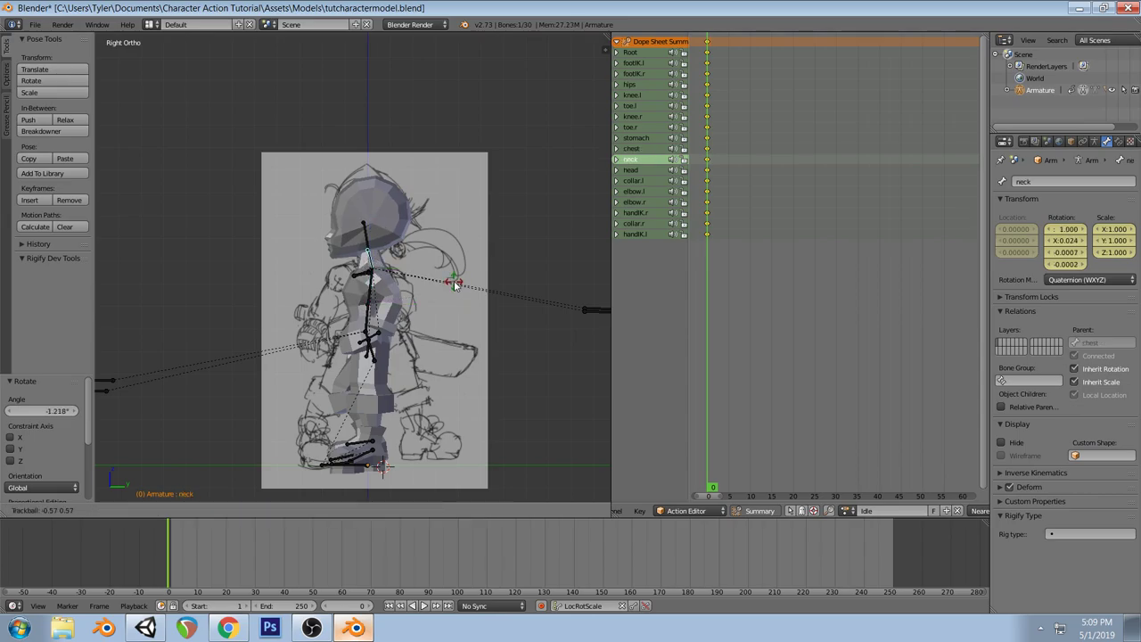
{"action": "left_click", "coordinate": [465, 291]}
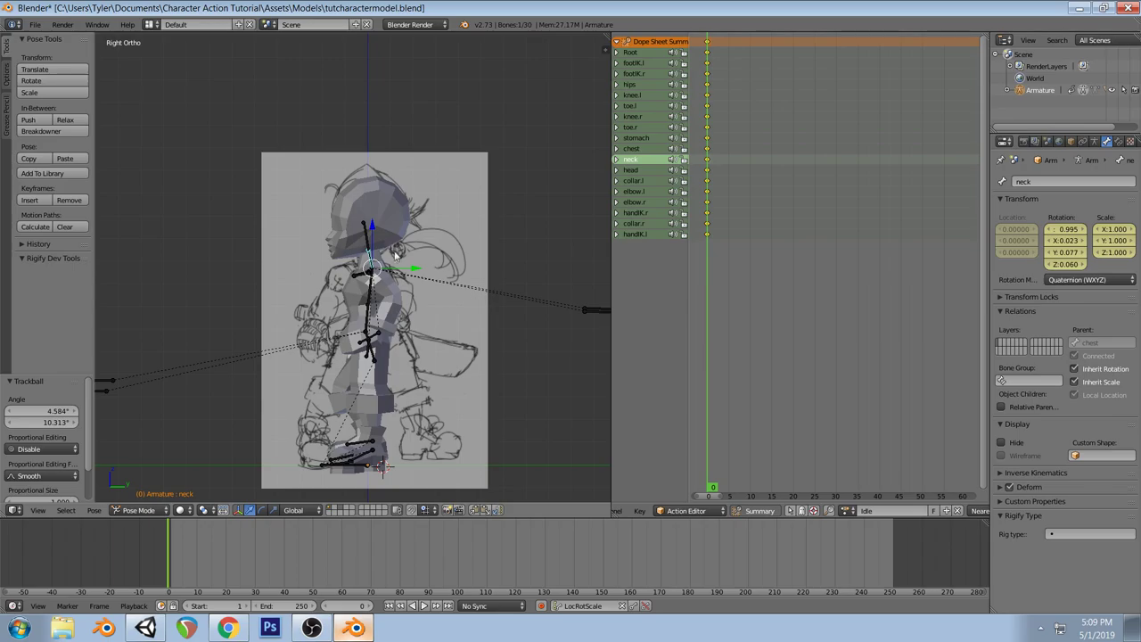
Try a trackball rotation of about 4.6° and 6.9° on the head bone in the right side view
{"action": "right_click", "coordinate": [366, 241]}
{"action": "key", "text": "r"}
{"action": "key", "text": "r"}
{"action": "left_click", "coordinate": [418, 290]}
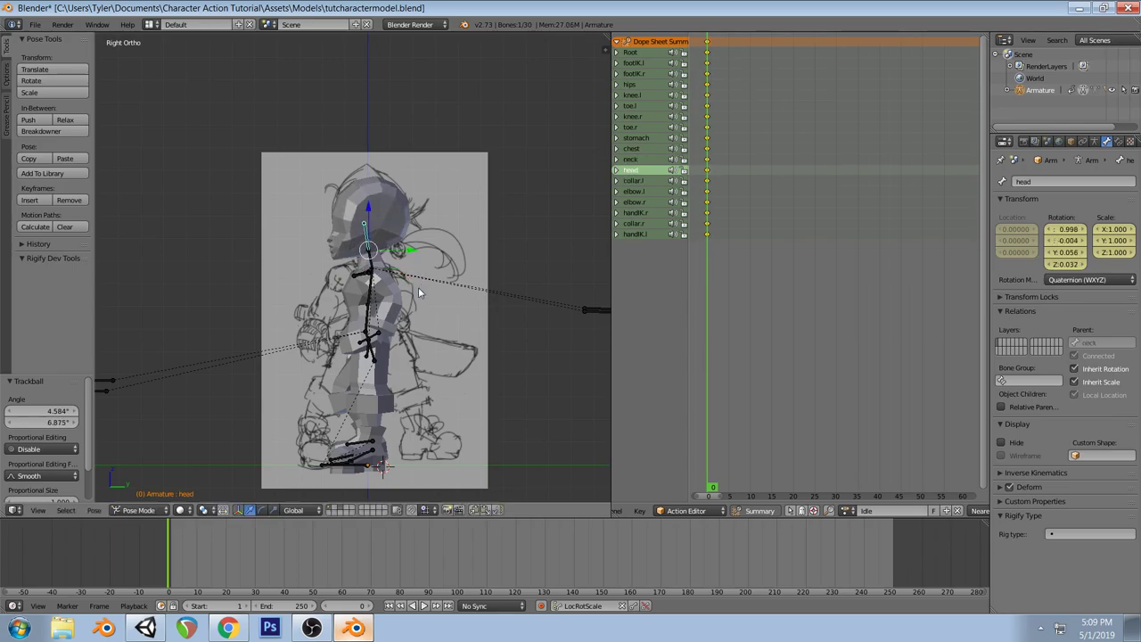
Rotate the neck bone with the trackball by about 2.3° and -4° in the front view
{"action": "key", "text": "KP_1"}
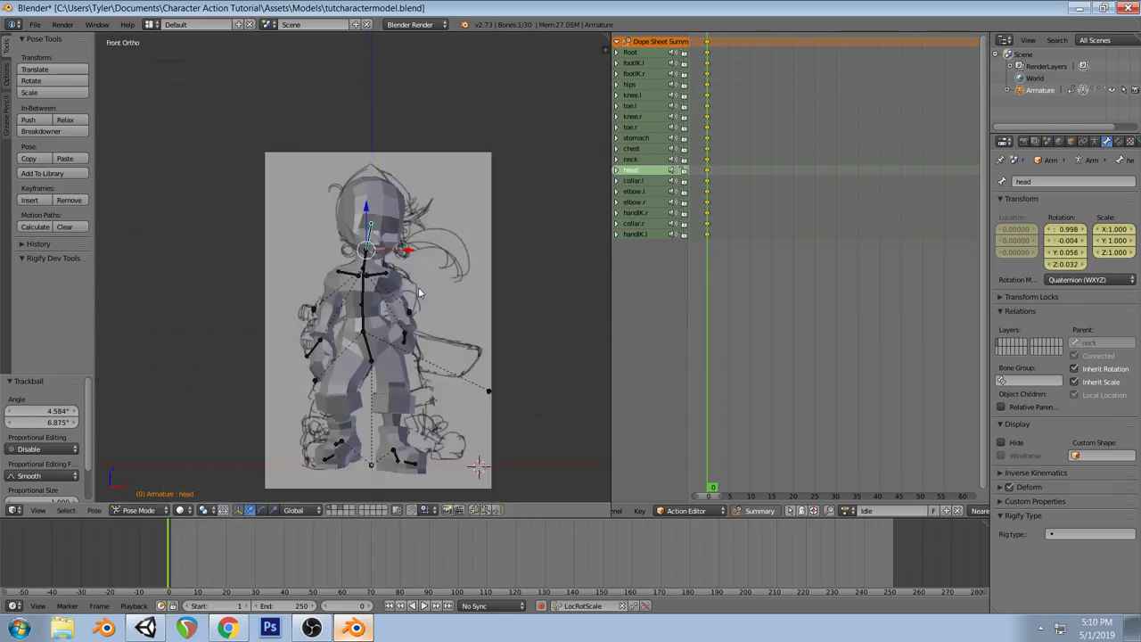
{"action": "right_click", "coordinate": [417, 291]}
{"action": "key", "text": "r"}
{"action": "key", "text": "r"}
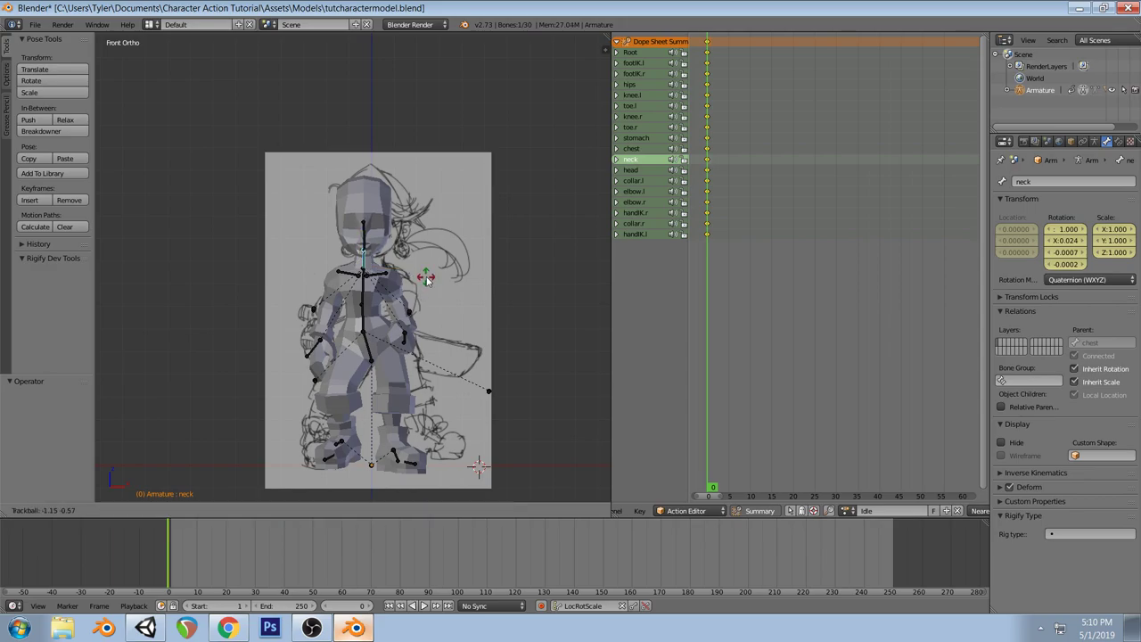
{"action": "left_click", "coordinate": [424, 282]}
Adjust the head bone with a trackball rotation in the front view and clear the selection
{"action": "right_click", "coordinate": [366, 239]}
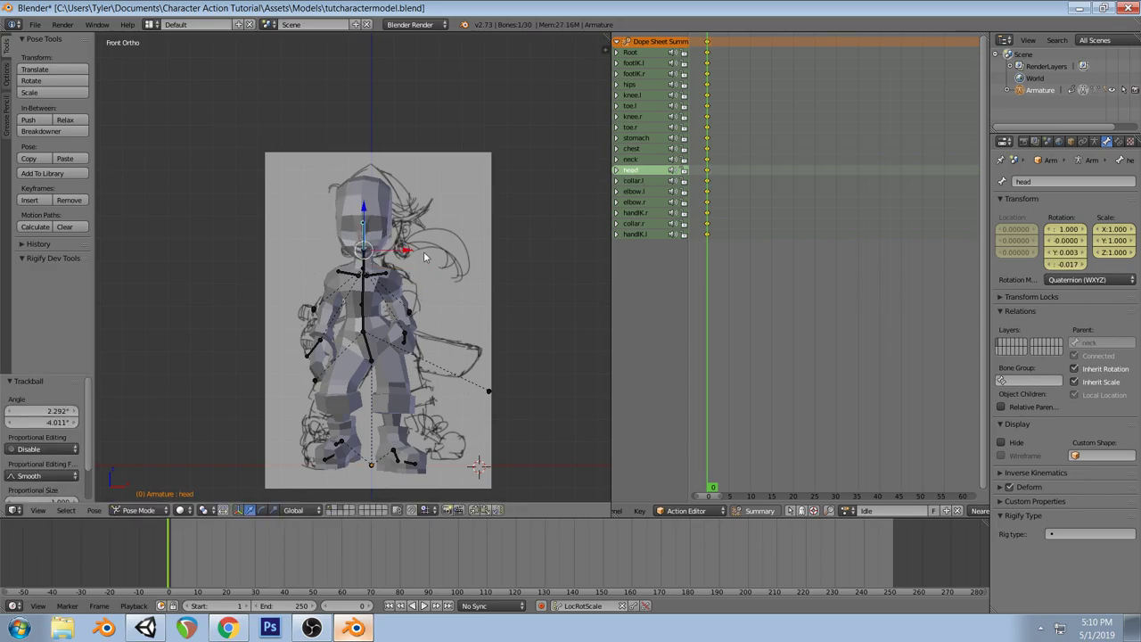
{"action": "key", "text": "r"}
{"action": "key", "text": "r"}
{"action": "left_click", "coordinate": [424, 261]}
{"action": "key", "text": "a"}
Move handIK.l by about 0.08 along Y and 0.18 along Z in the right side view and rotate it slightly
{"action": "middle_click_drag", "start_coordinate": [424, 260], "coordinate": [416, 335]}
{"action": "right_click", "coordinate": [408, 327]}
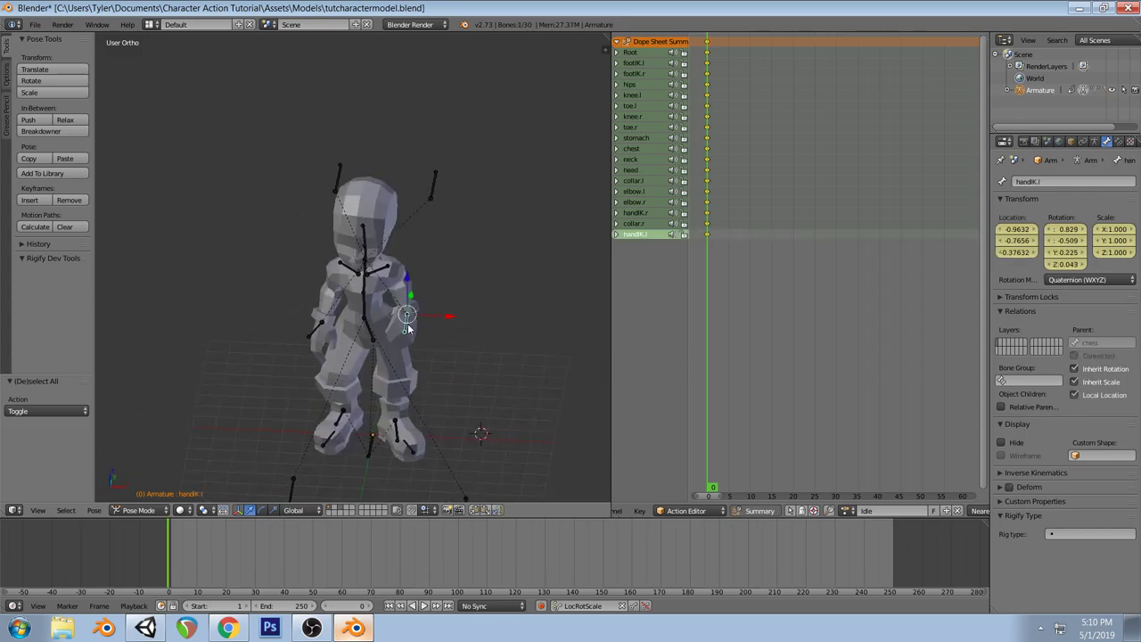
{"action": "key", "text": "KP_3"}
{"action": "key", "text": "g"}
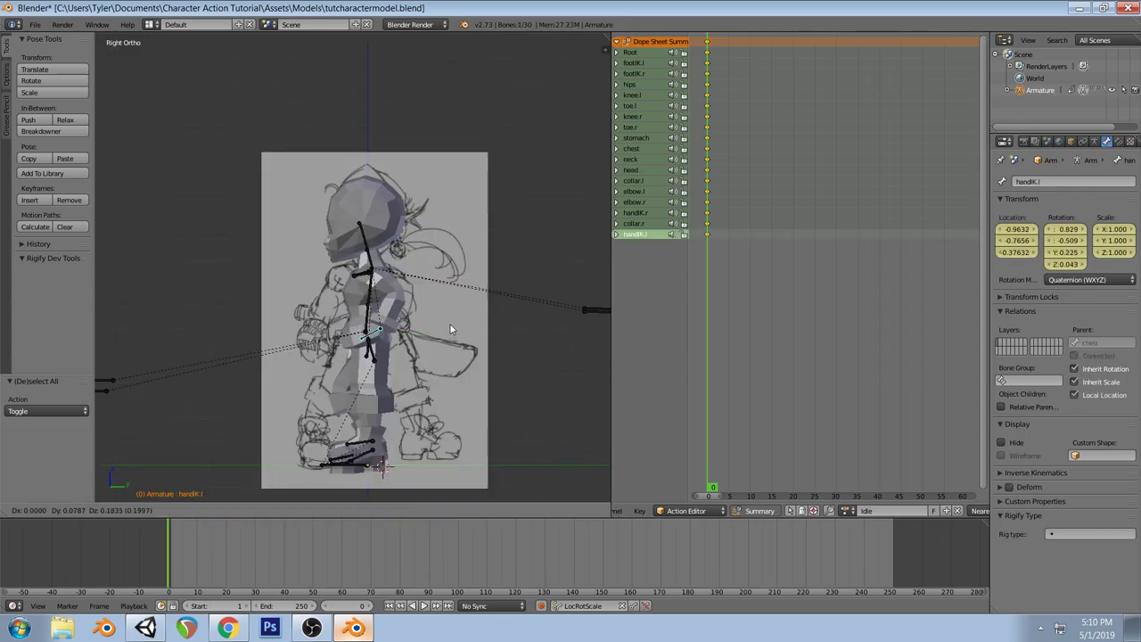
{"action": "left_click", "coordinate": [452, 325]}
{"action": "key", "text": "r"}
{"action": "left_click", "coordinate": [455, 314]}
Insert LocRotScale keyframes for all bones at frame 0 of the Idle action
{"action": "middle_click_drag", "start_coordinate": [458, 315], "coordinate": [437, 373]}
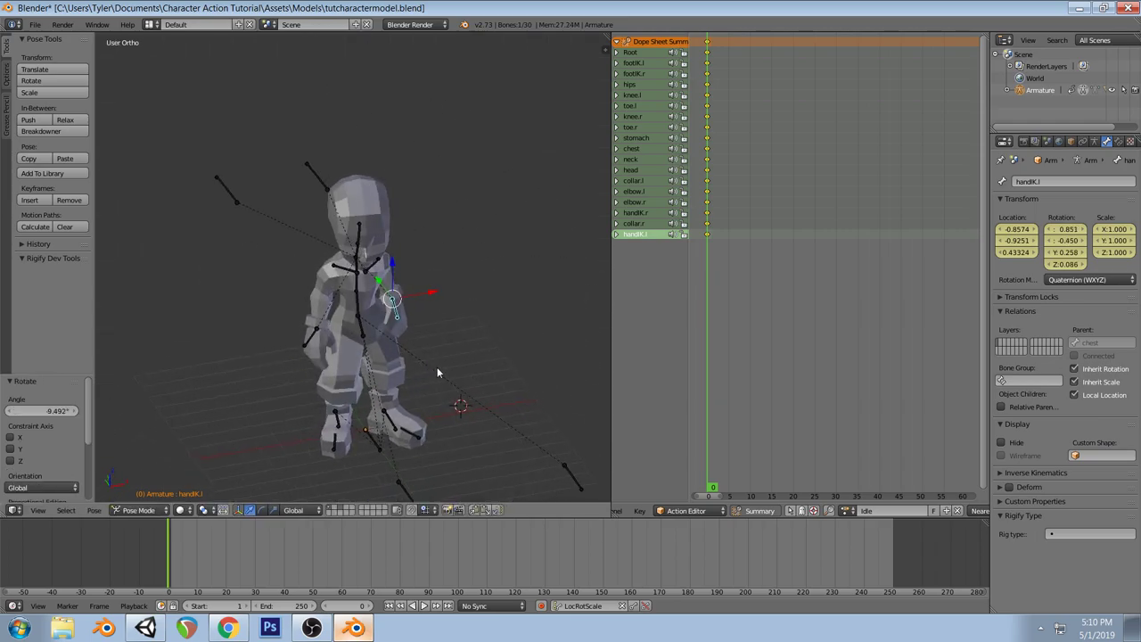
{"action": "key", "text": "a"}
{"action": "key", "text": "a"}
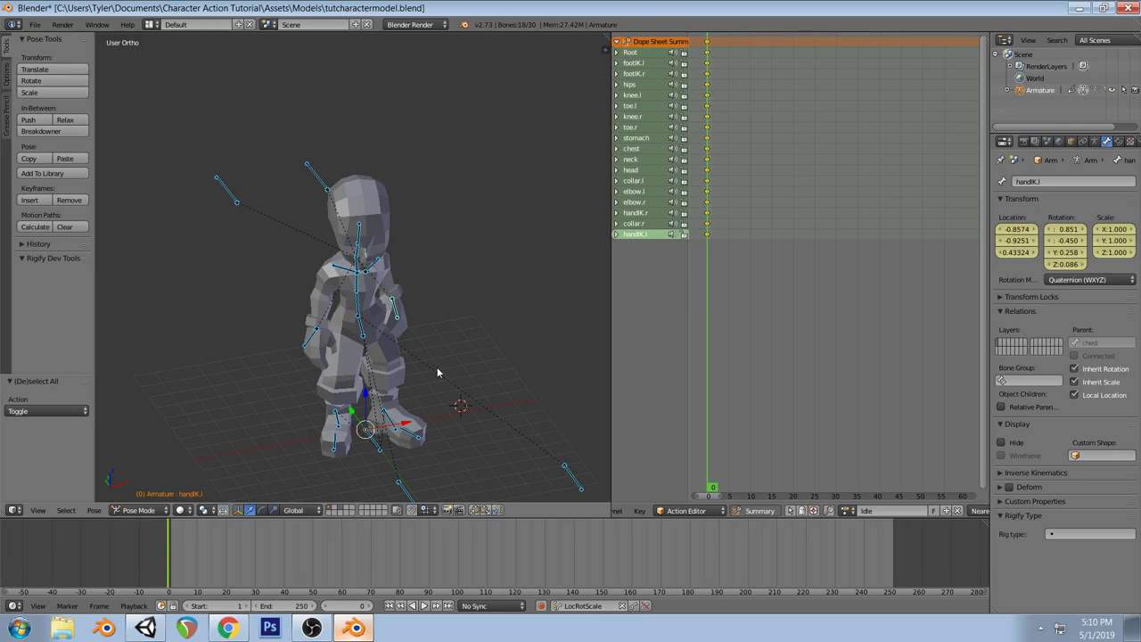
{"action": "key", "text": "i"}
{"action": "key", "text": "a"}
{"action": "right_click", "coordinate": [398, 321]}
{"action": "key", "text": "g"}
{"action": "right_click", "coordinate": [440, 310]}
{"action": "key", "text": "a"}
Move elbow.r by about -1.13 along X, 0.08 along Y and -0.07 along Z
{"action": "middle_click_drag", "start_coordinate": [486, 295], "coordinate": [194, 303]}
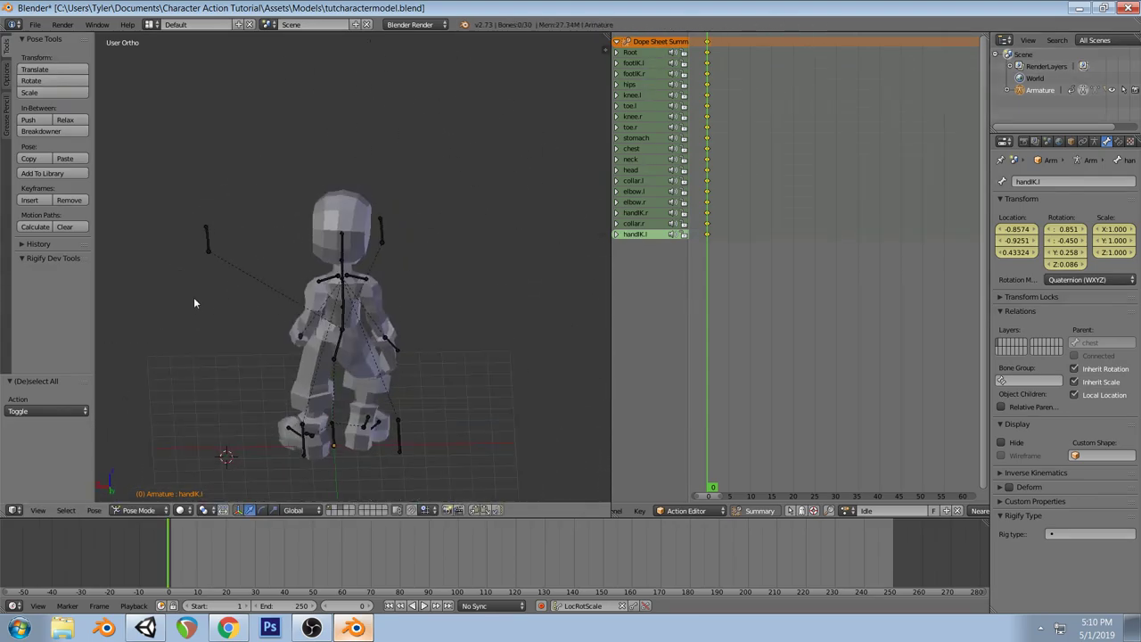
{"action": "right_click", "coordinate": [401, 446]}
{"action": "key", "text": "g"}
{"action": "left_click", "coordinate": [425, 455]}
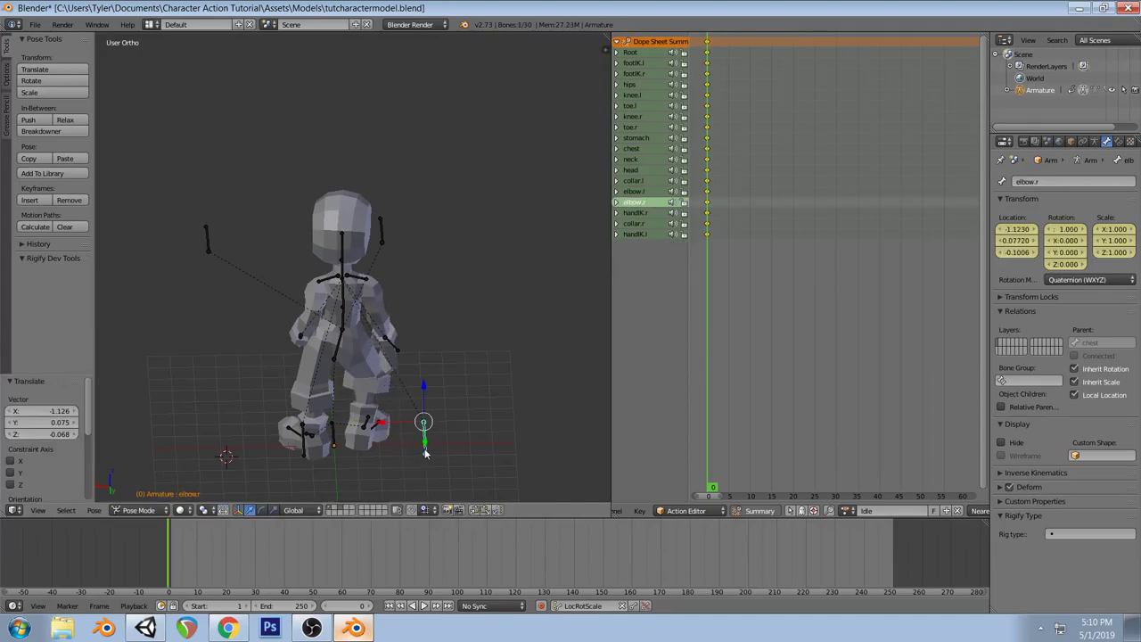
Try moving elbow.l outward by about 4.8 along X, -1.7 along Y and 0.24 along Z
{"action": "middle_click_drag", "start_coordinate": [205, 294], "coordinate": [354, 427]}
{"action": "right_click", "coordinate": [352, 424]}
{"action": "key", "text": "g"}
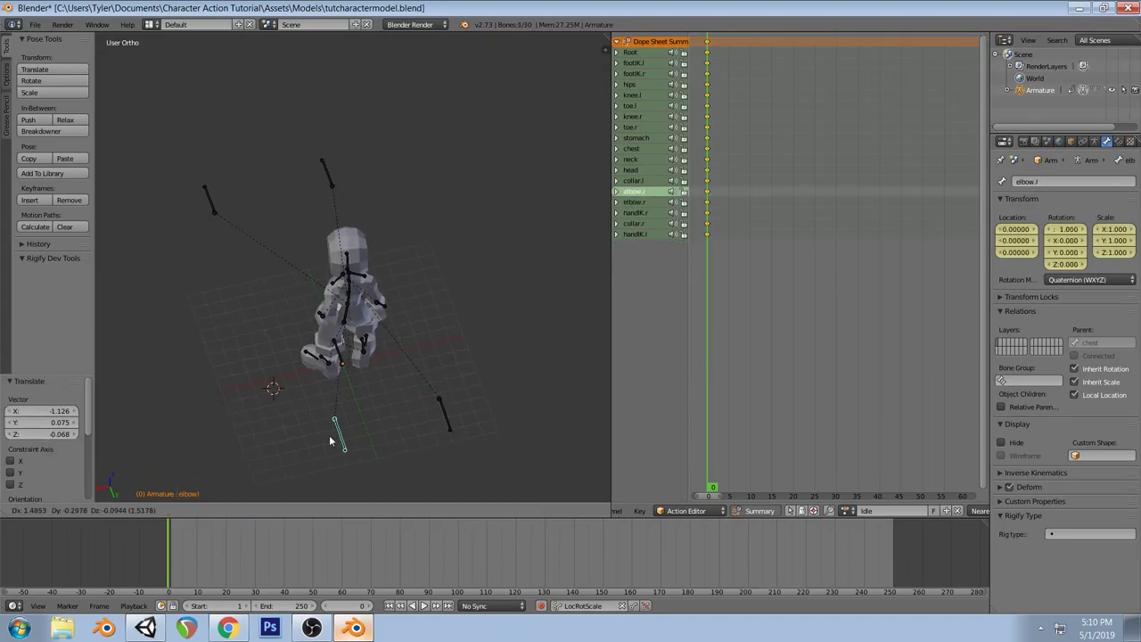
{"action": "left_click", "coordinate": [285, 434]}
Clear elbow.l's location and move it outward by about 3.5 along the X axis only
{"action": "middle_click_drag", "start_coordinate": [255, 390], "coordinate": [492, 321]}
{"action": "scroll", "coordinate": [428, 328], "scroll_direction": "up", "scroll_amount": 2}
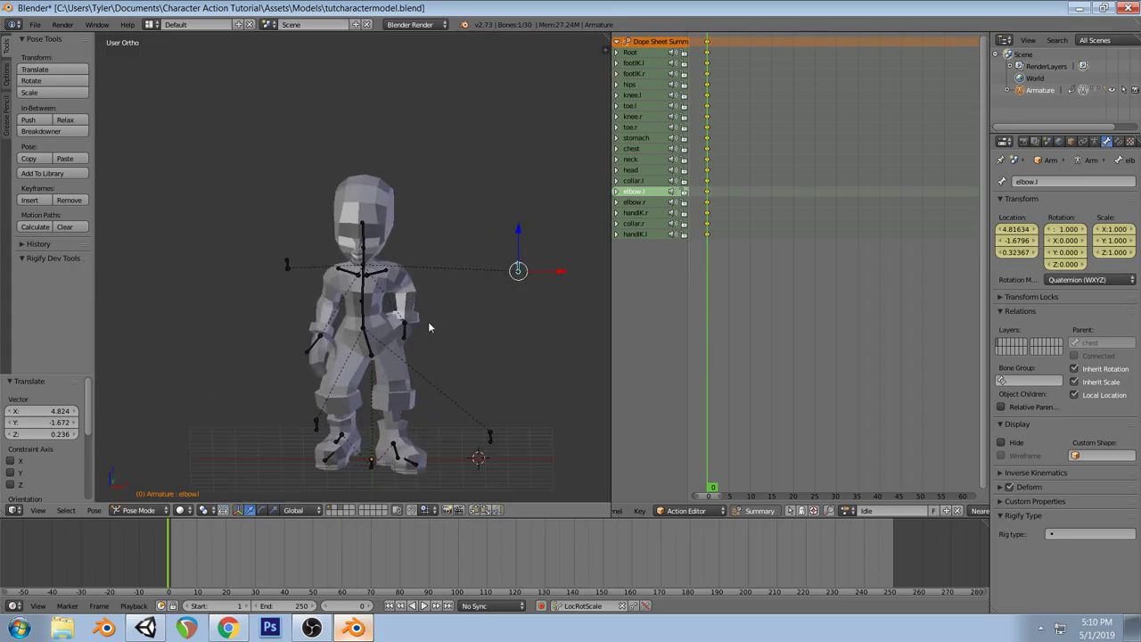
{"action": "key", "text": "KP_1"}
{"action": "key", "text": "KP_5"}
{"action": "middle_click_drag", "start_coordinate": [429, 327], "coordinate": [390, 356]}
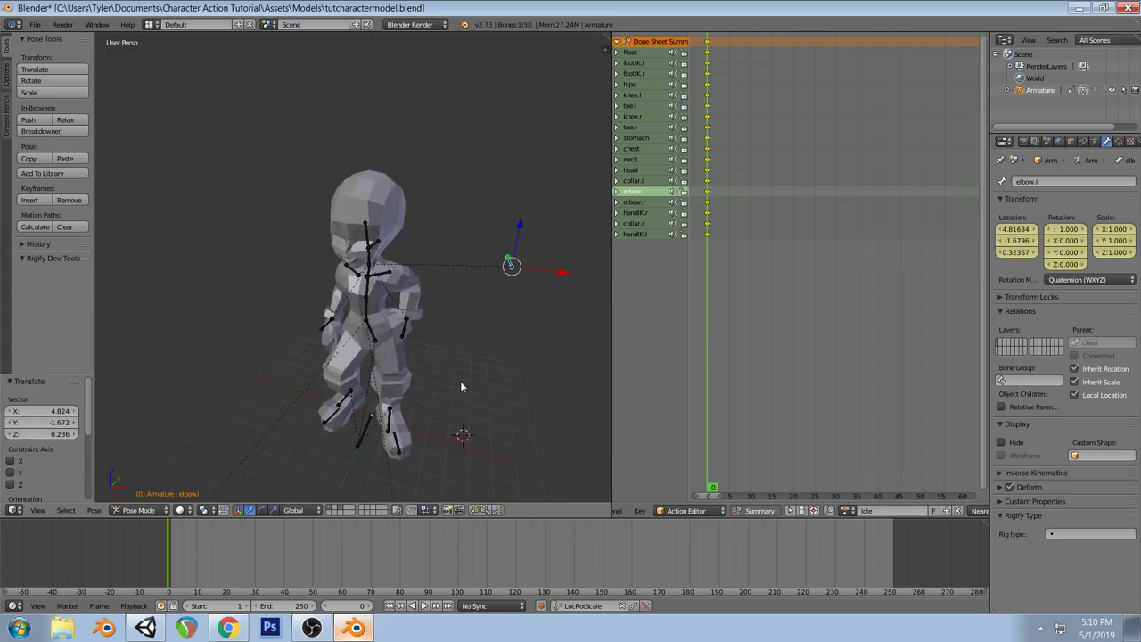
{"action": "key", "text": "alt+g"}
{"action": "left_click_drag", "start_coordinate": [485, 264], "coordinate": [533, 282]}
Reorient the left hand by rotating handIK.l with a trackball rotation and a view rotation
{"action": "right_click", "coordinate": [405, 333]}
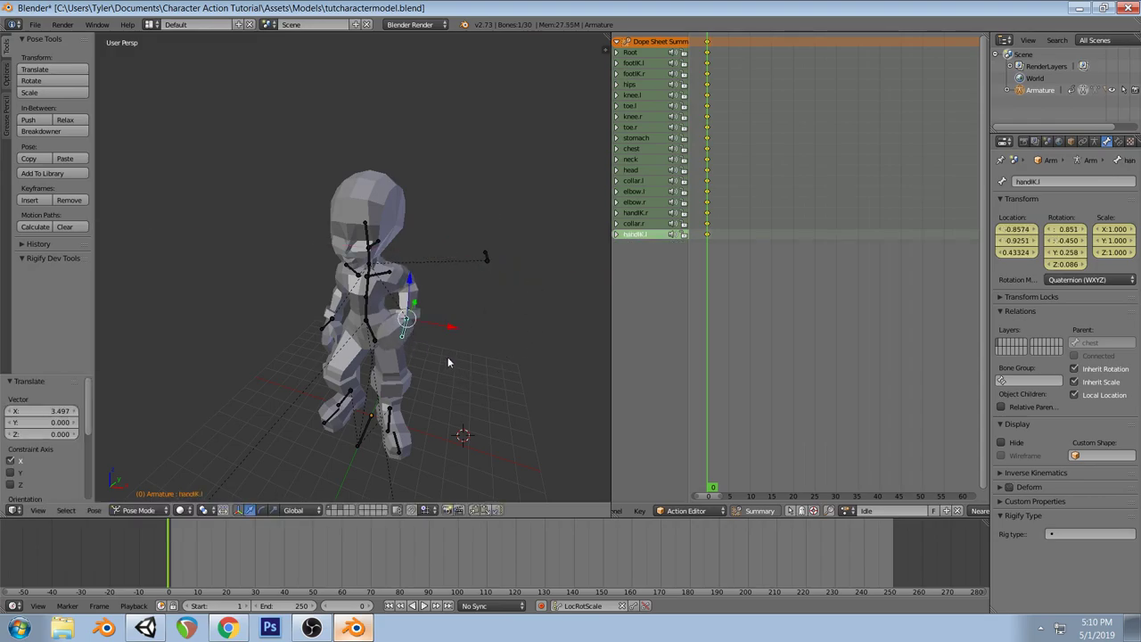
{"action": "key", "text": "r"}
{"action": "key", "text": "r"}
{"action": "left_click", "coordinate": [476, 357]}
{"action": "key", "text": "r"}
{"action": "left_click", "coordinate": [475, 346]}
Key all bones again at frame 0 with the LocRotScale keying set
{"action": "middle_click_drag", "start_coordinate": [476, 355], "coordinate": [199, 327]}
{"action": "key", "text": "a"}
{"action": "key", "text": "a"}
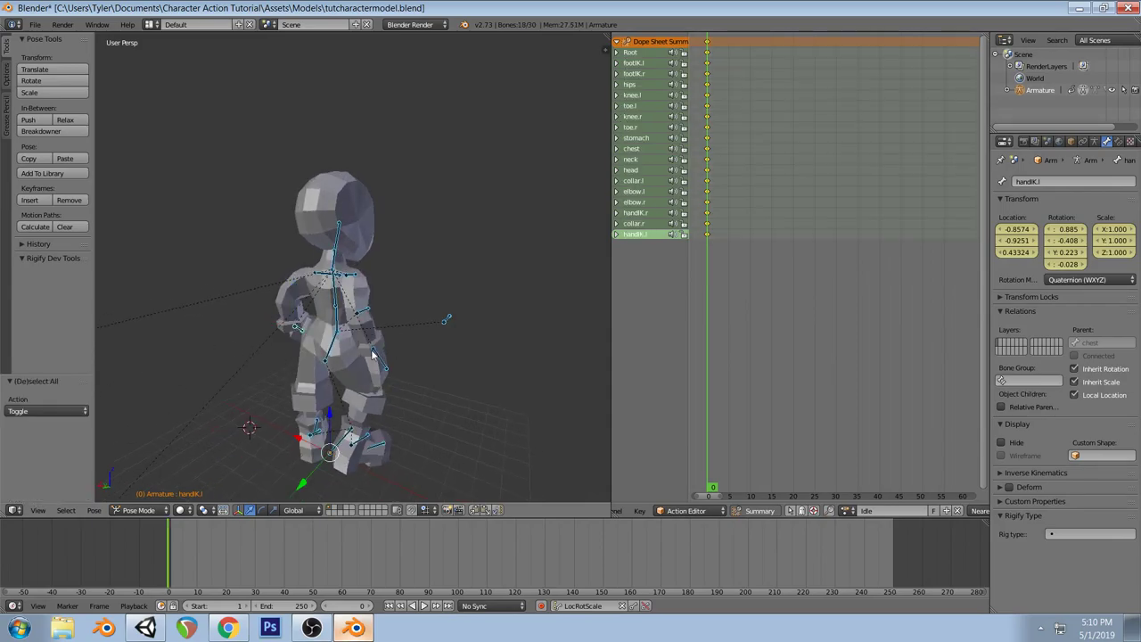
{"action": "key", "text": "i"}
{"action": "key", "text": "KP_1"}
{"action": "key", "text": "KP_5"}
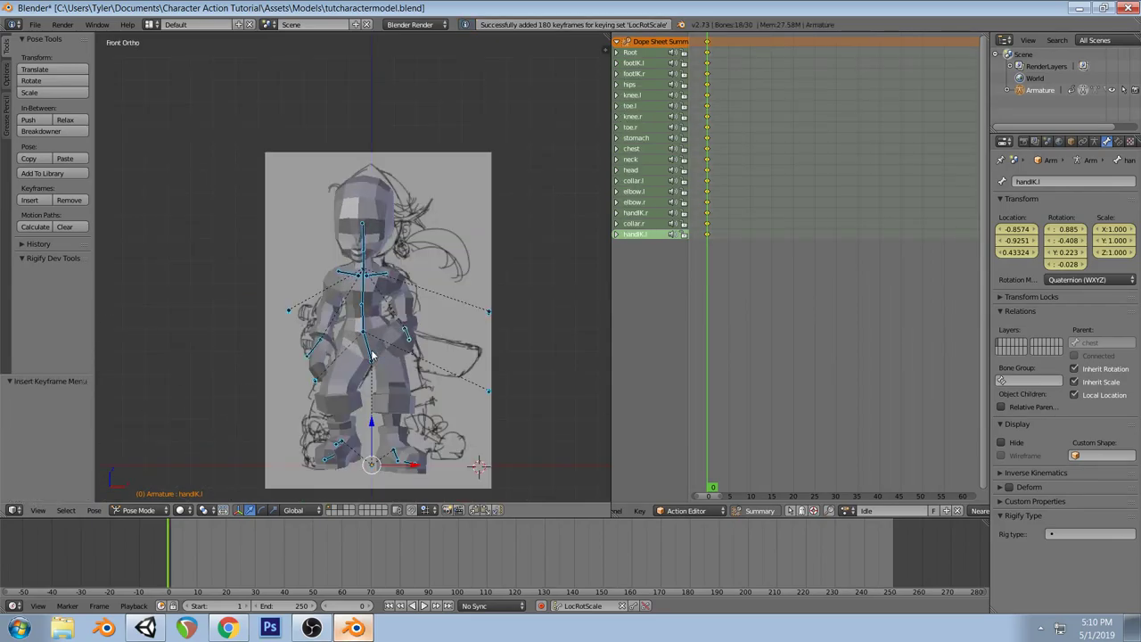
Duplicate the frame 0 keyframes of all bones to frame 60 and save the file
{"action": "right_click", "coordinate": [708, 42]}
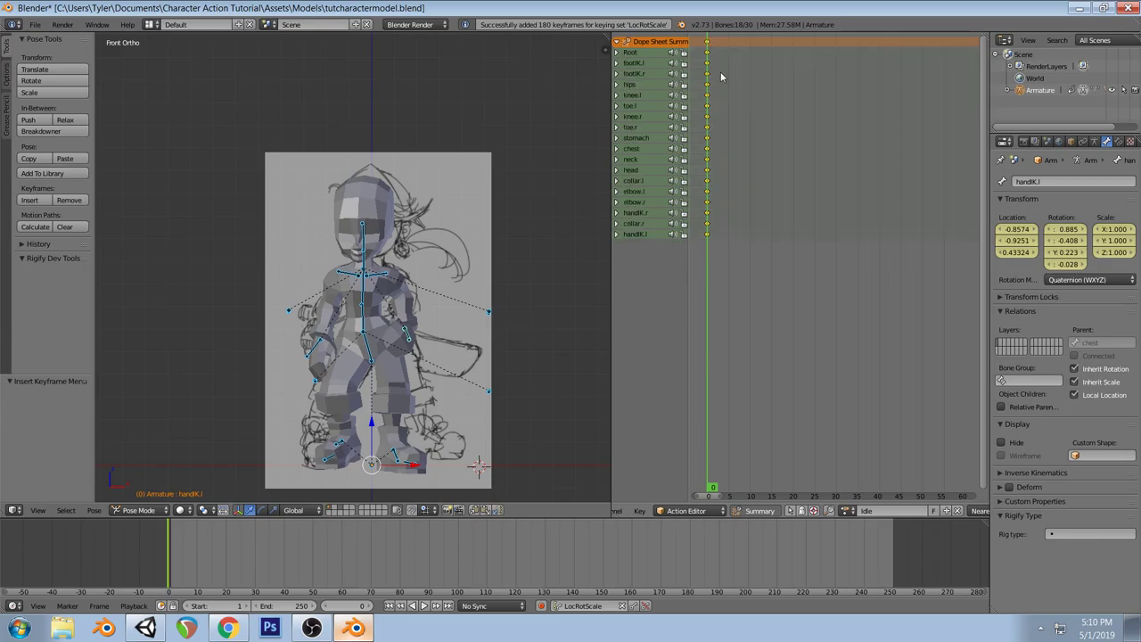
{"action": "key", "text": "shift+d"}
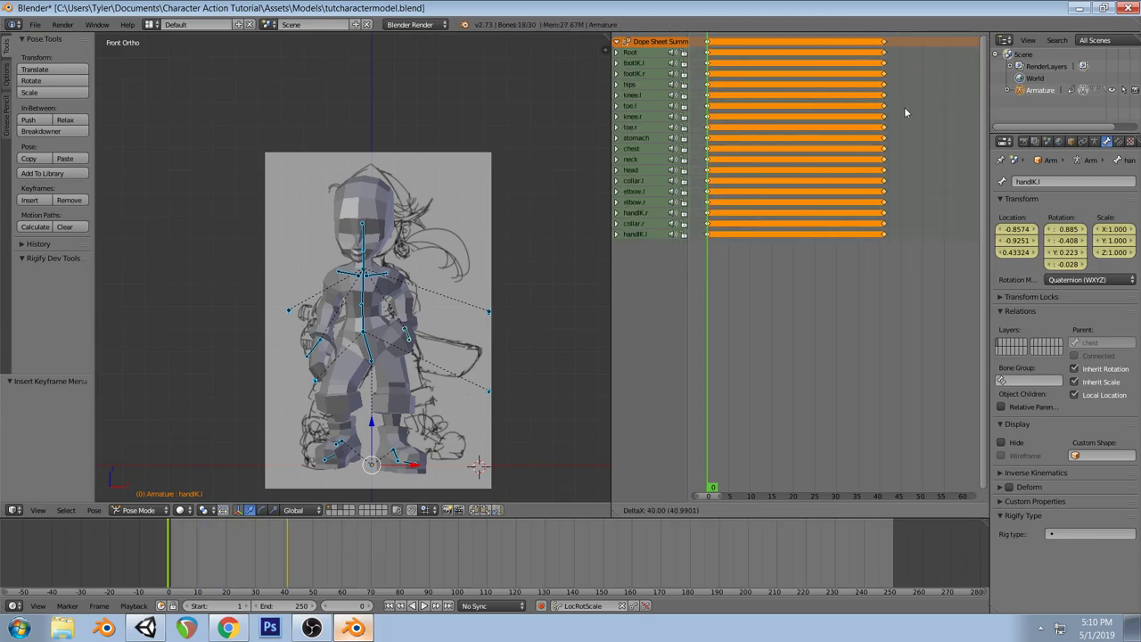
{"action": "left_click", "coordinate": [969, 107]}
{"action": "scroll", "coordinate": [790, 217], "scroll_direction": "down", "scroll_amount": 2}
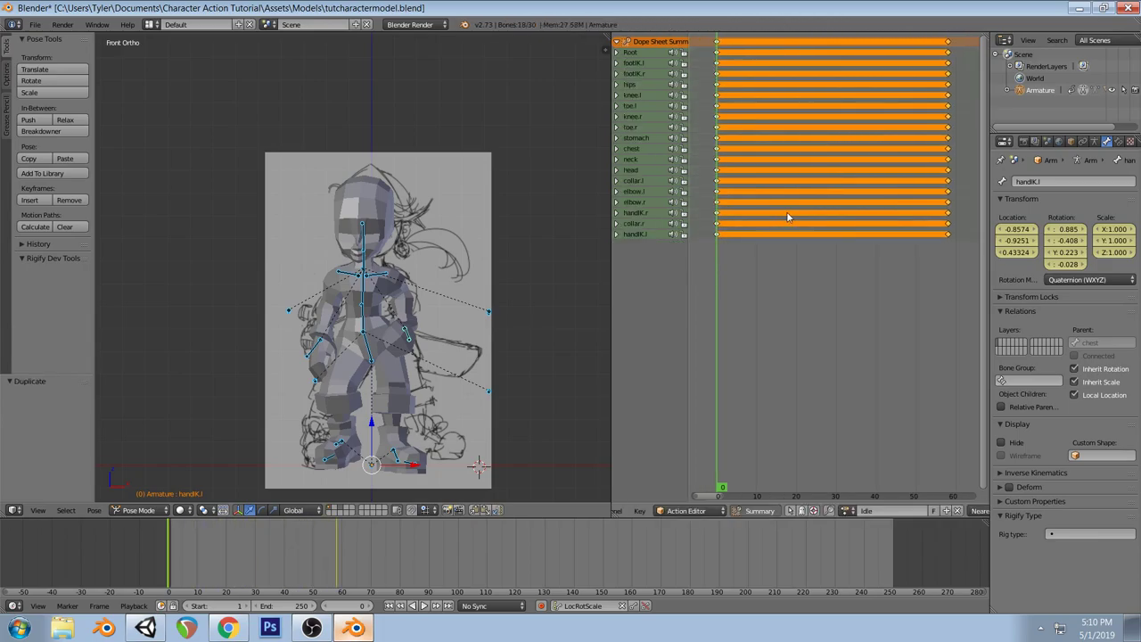
{"action": "middle_click_drag", "start_coordinate": [850, 168], "coordinate": [828, 163]}
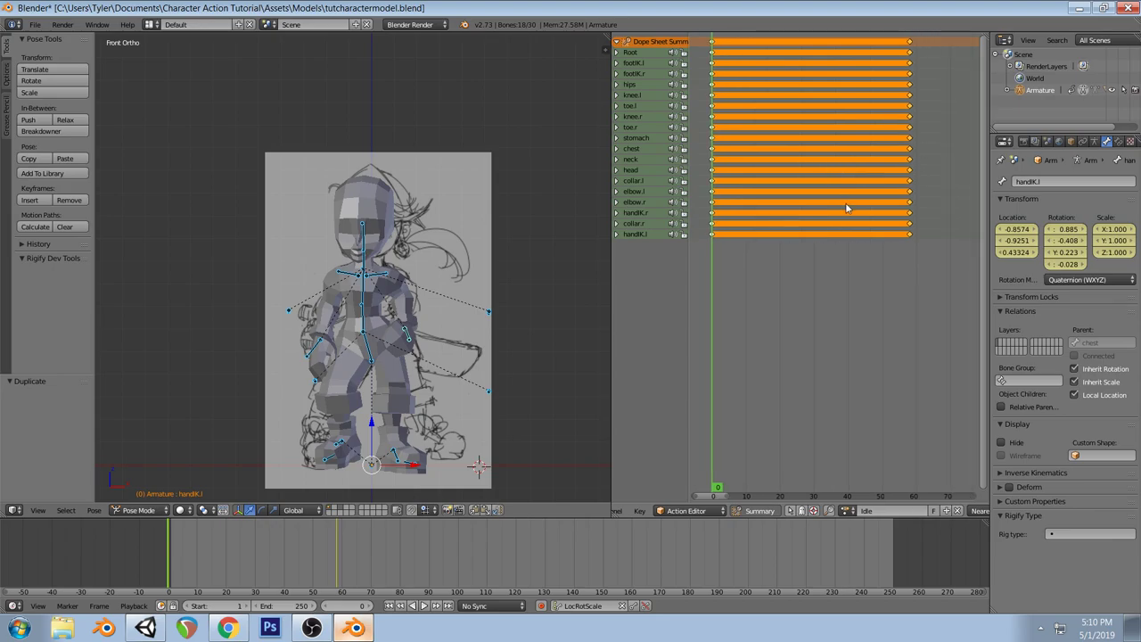
{"action": "key", "text": "a"}
{"action": "key", "text": "ctrl+s"}
{"action": "left_click", "coordinate": [400, 318]}
Move elbow.r by about 2.1 along X, -0.22 along Y and -0.32 along Z and key it at frame 0
{"action": "key", "text": "a"}
{"action": "middle_click_drag", "start_coordinate": [424, 273], "coordinate": [425, 334]}
{"action": "right_click_drag", "start_coordinate": [298, 170], "coordinate": [338, 170]}
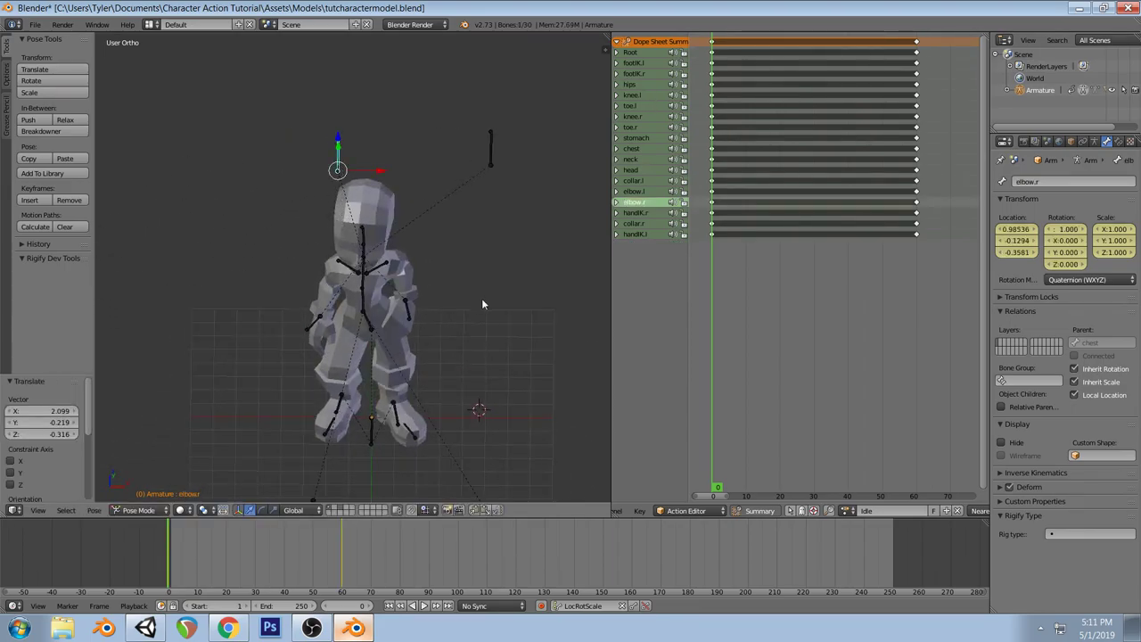
{"action": "key", "text": "i"}
{"action": "key", "text": "a"}
Insert LocRotScale keyframes for all bones at frame 0 and save over the existing file
{"action": "middle_click_drag", "start_coordinate": [481, 305], "coordinate": [449, 288]}
{"action": "key", "text": "a"}
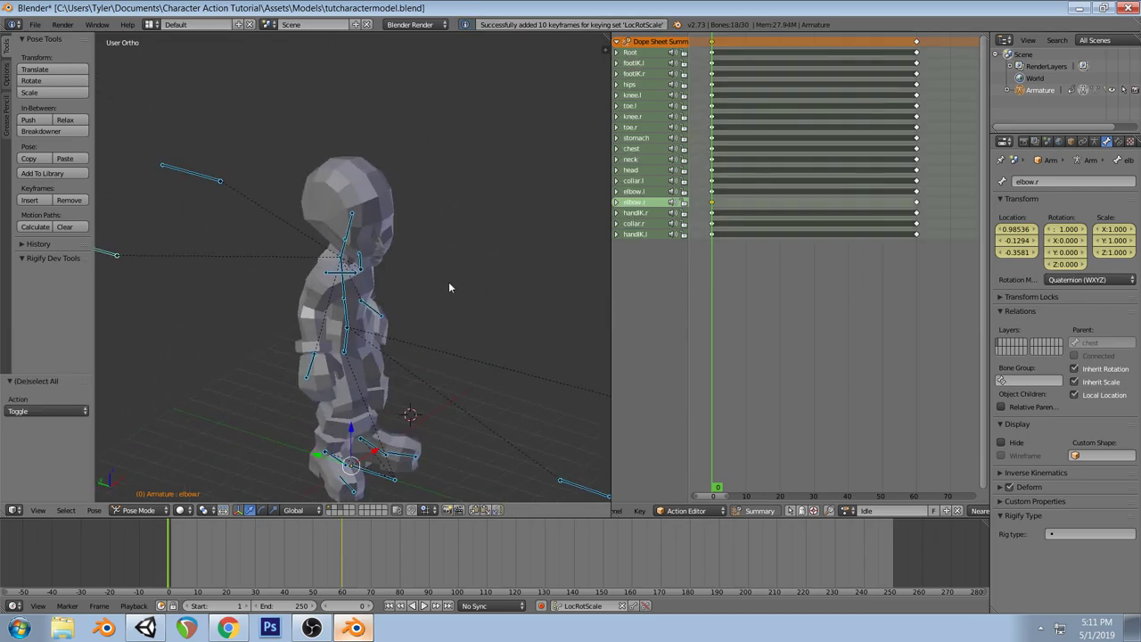
{"action": "key", "text": "i"}
{"action": "key", "text": "ctrl+s"}
{"action": "left_click", "coordinate": [449, 284]}
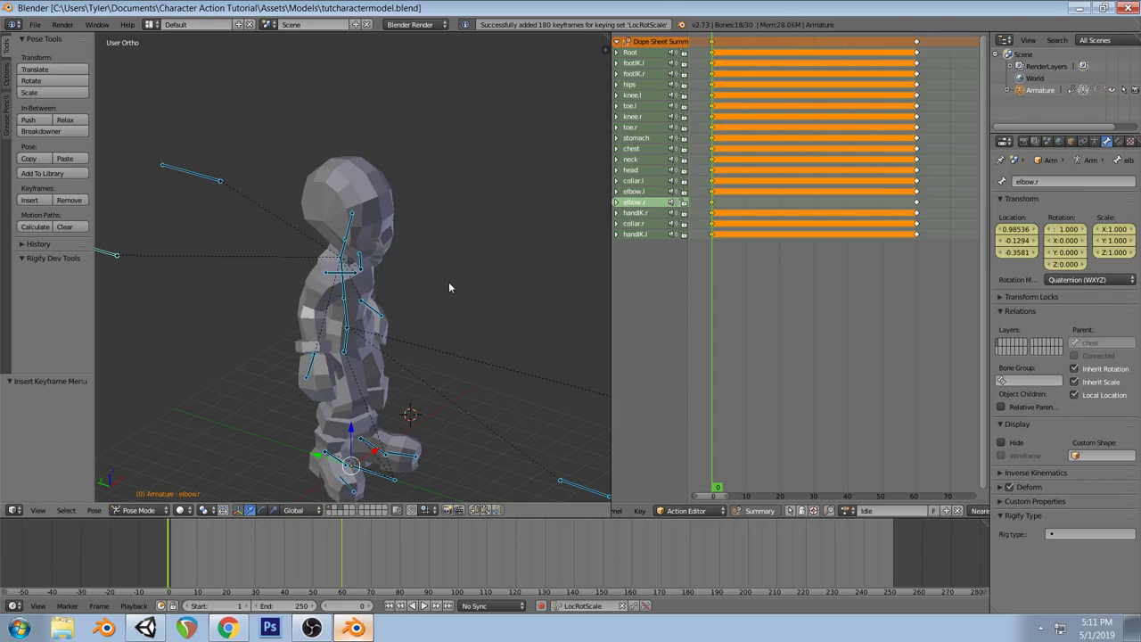
Duplicate the updated frame 0 keyframes of all bones onto frame 60 and save the file
{"action": "right_click", "coordinate": [713, 42]}
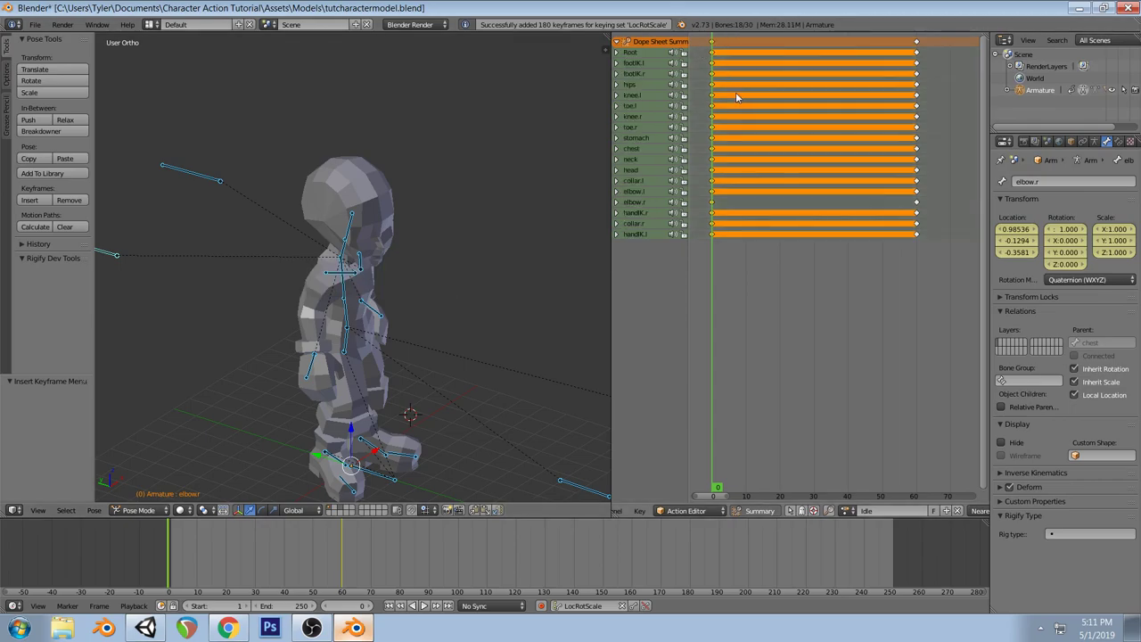
{"action": "key", "text": "shift+d"}
{"action": "left_click", "coordinate": [942, 84]}
{"action": "key", "text": "ctrl+s"}
{"action": "left_click", "coordinate": [499, 285]}
Try a free trackball rotation of the neck bone and undo it
{"action": "middle_click_drag", "start_coordinate": [473, 260], "coordinate": [344, 262]}
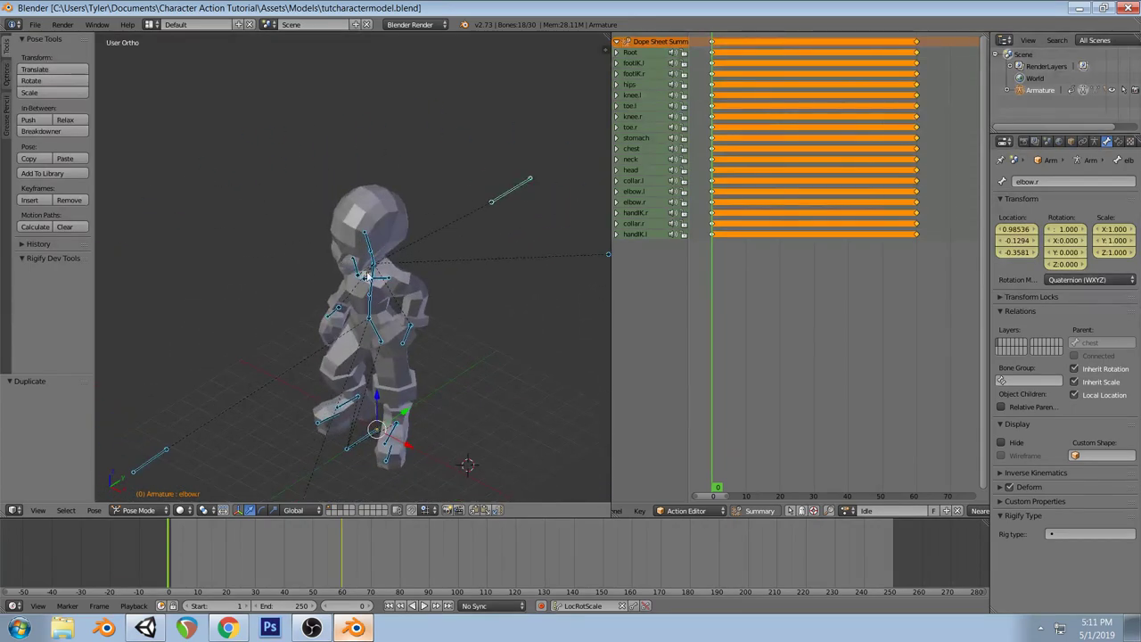
{"action": "right_click", "coordinate": [376, 264]}
{"action": "key", "text": "KP_5"}
{"action": "scroll", "coordinate": [376, 260], "scroll_direction": "down", "scroll_amount": 1}
{"action": "middle_click_drag", "start_coordinate": [381, 278], "coordinate": [415, 282]}
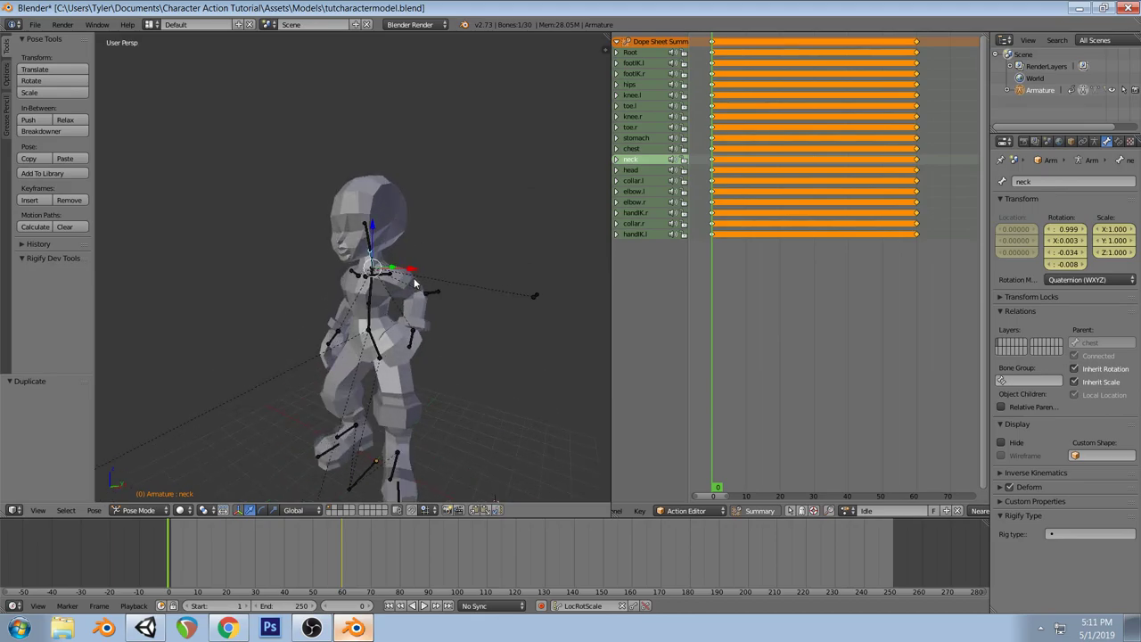
{"action": "key", "text": "r"}
{"action": "key", "text": "r"}
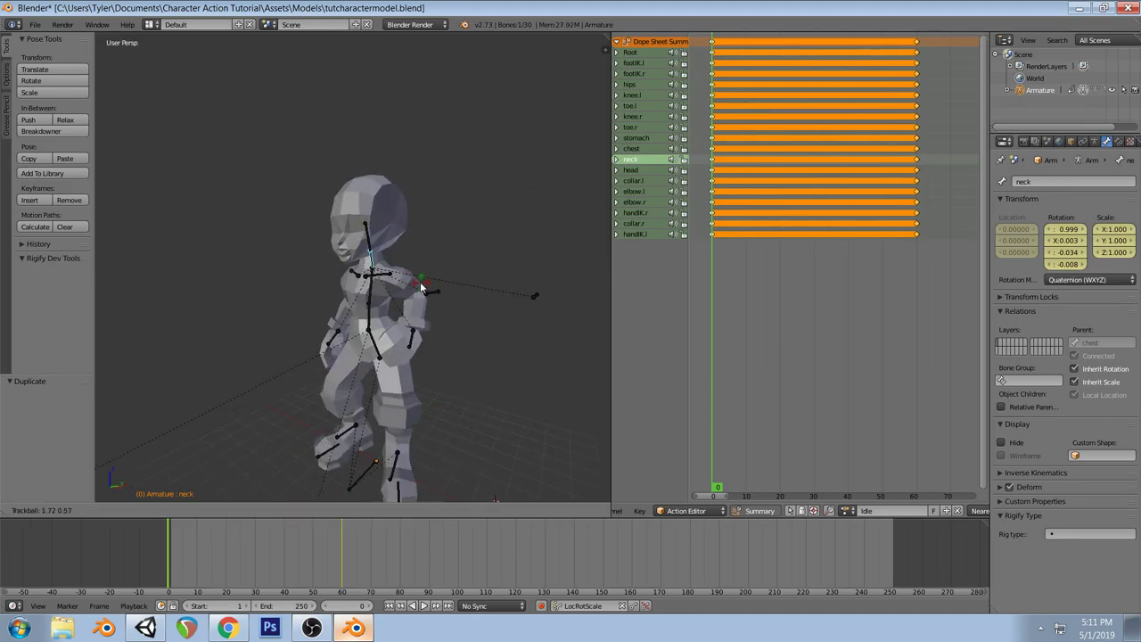
{"action": "left_click", "coordinate": [417, 297]}
{"action": "middle_click_drag", "start_coordinate": [417, 298], "coordinate": [493, 311]}
{"action": "key", "text": "ctrl+z"}
Freely rotate the neck bone in front view to about X 0.024, Y 0.004, Z 0.002, deselect all bones and save the file
{"action": "key", "text": "KP_1"}
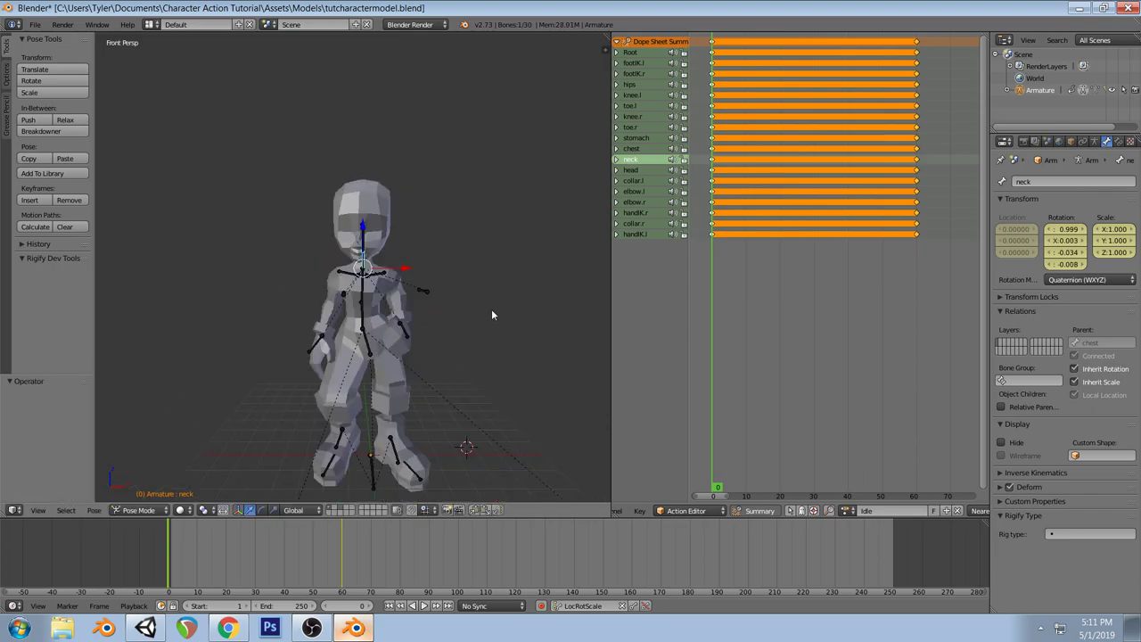
{"action": "key", "text": "KP_5"}
{"action": "key", "text": "r"}
{"action": "key", "text": "r"}
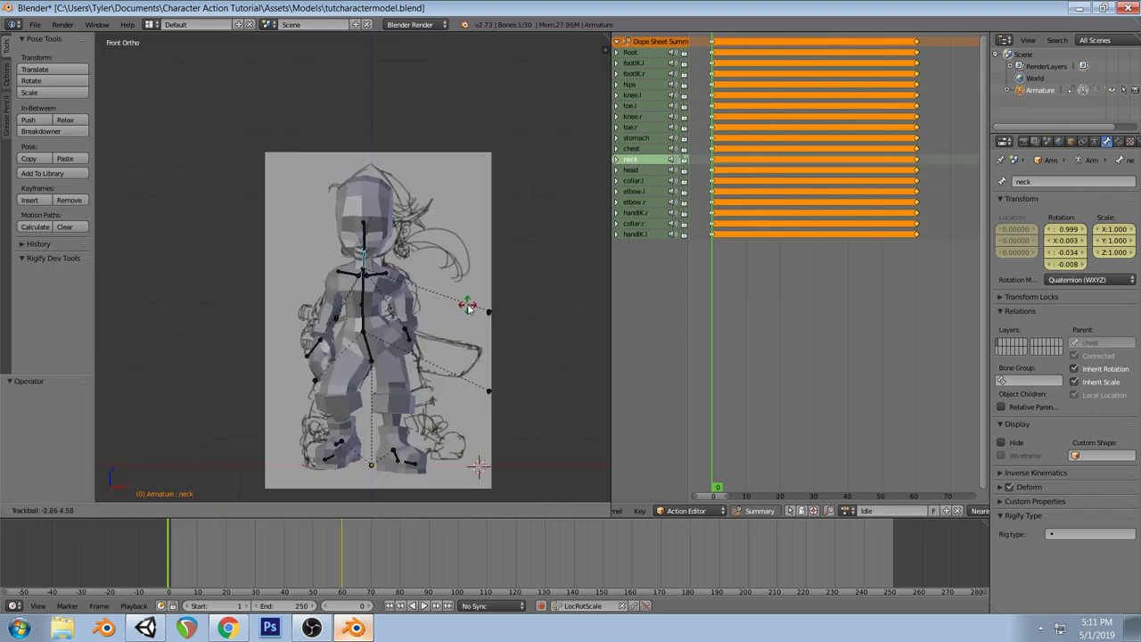
{"action": "left_click", "coordinate": [486, 300]}
{"action": "key", "text": "a"}
{"action": "middle_click_drag", "start_coordinate": [501, 295], "coordinate": [530, 305]}
{"action": "key", "text": "ctrl+s"}
{"action": "left_click", "coordinate": [451, 319]}
{"action": "key", "text": "ctrl+s"}
{"action": "left_click", "coordinate": [530, 305]}
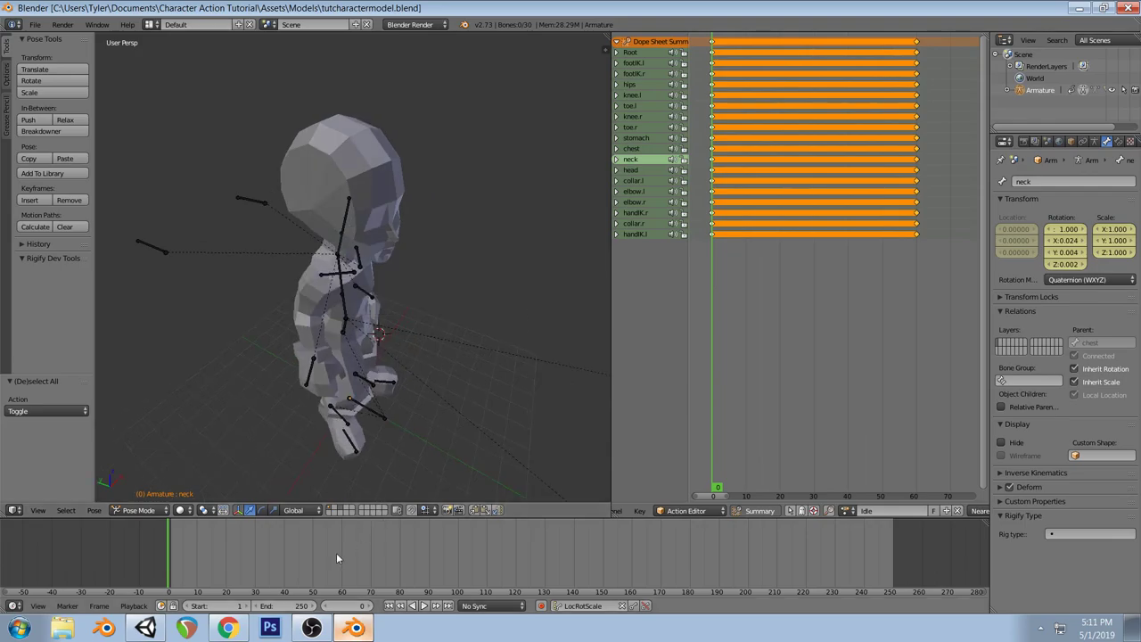
Switch to Unity and remove the Mesh Renderer component from the Capsule object
{"action": "key", "text": "alt+Tab"}
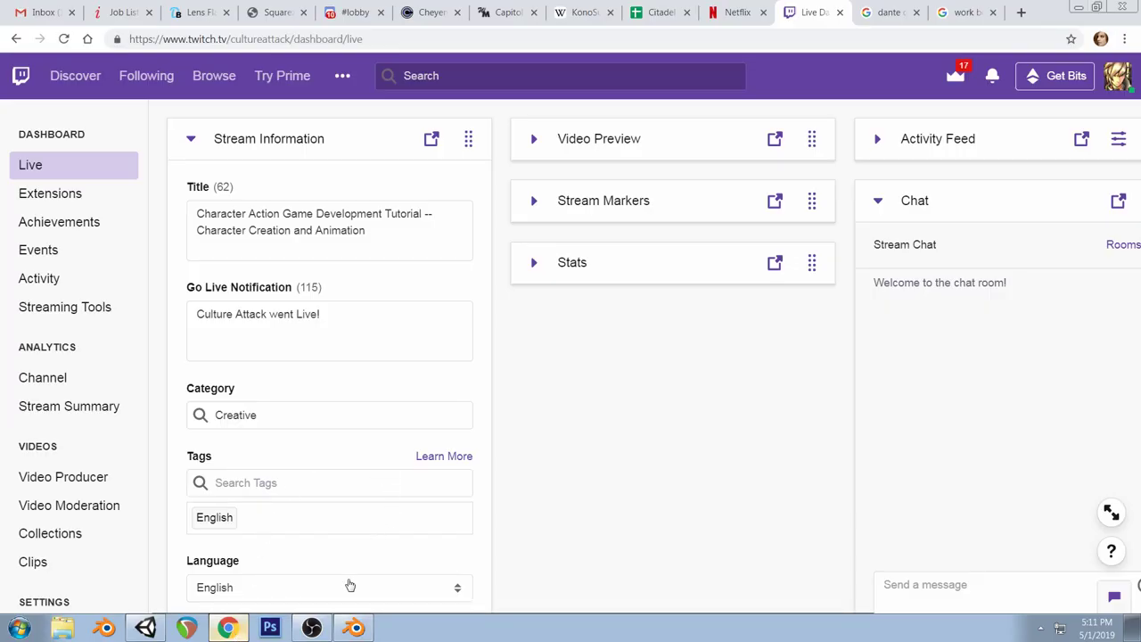
{"action": "left_click", "coordinate": [230, 629]}
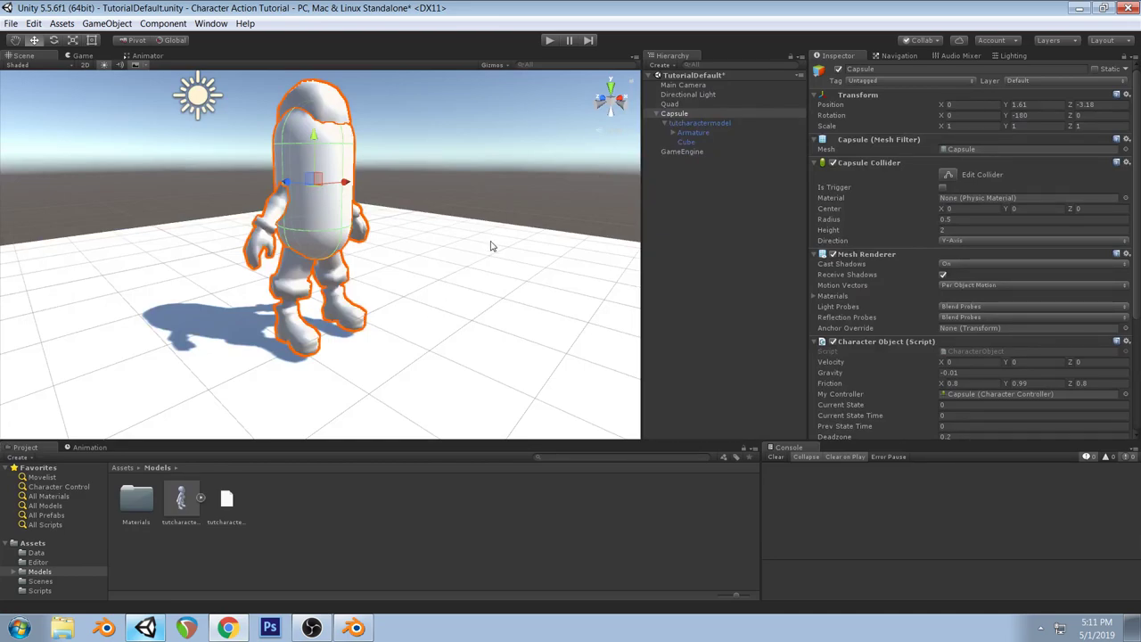
{"action": "right_click_drag", "start_coordinate": [527, 234], "coordinate": [438, 237]}
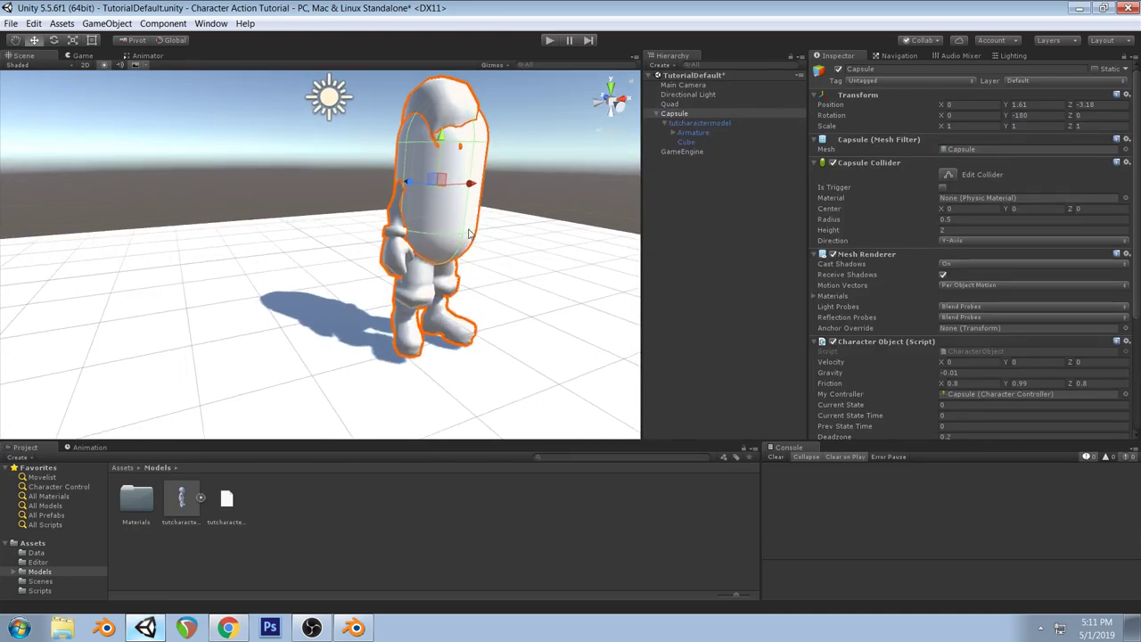
{"action": "right_click_drag", "start_coordinate": [516, 241], "coordinate": [382, 185]}
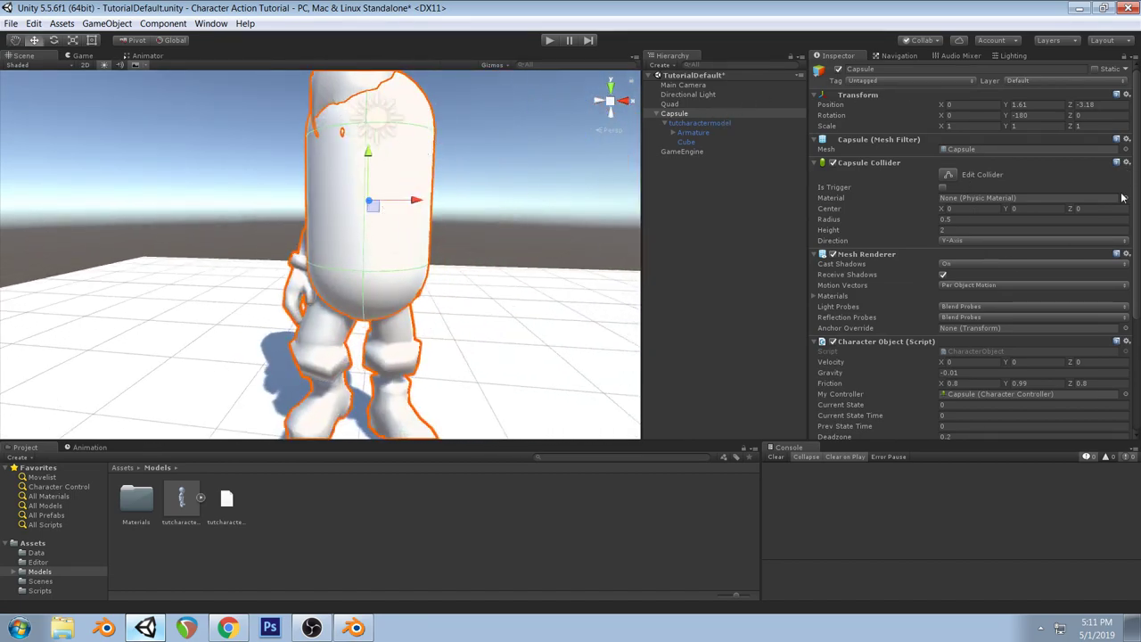
{"action": "left_click", "coordinate": [1127, 255]}
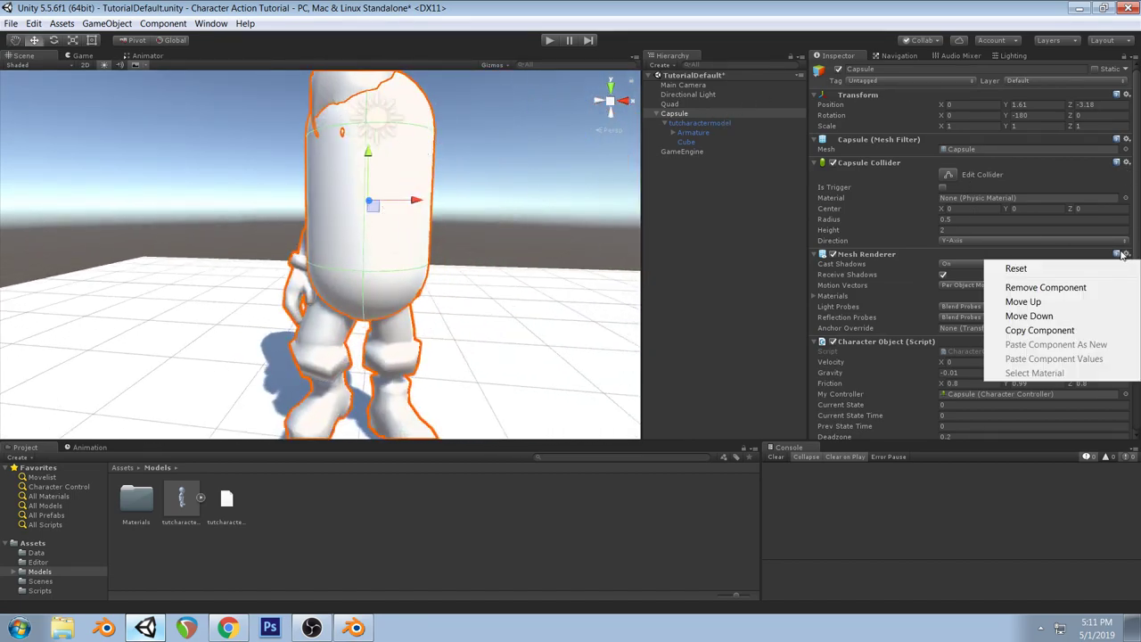
{"action": "left_click", "coordinate": [1057, 289]}
Remove the Mesh Filter component from the Capsule object
{"action": "left_click", "coordinate": [1127, 254]}
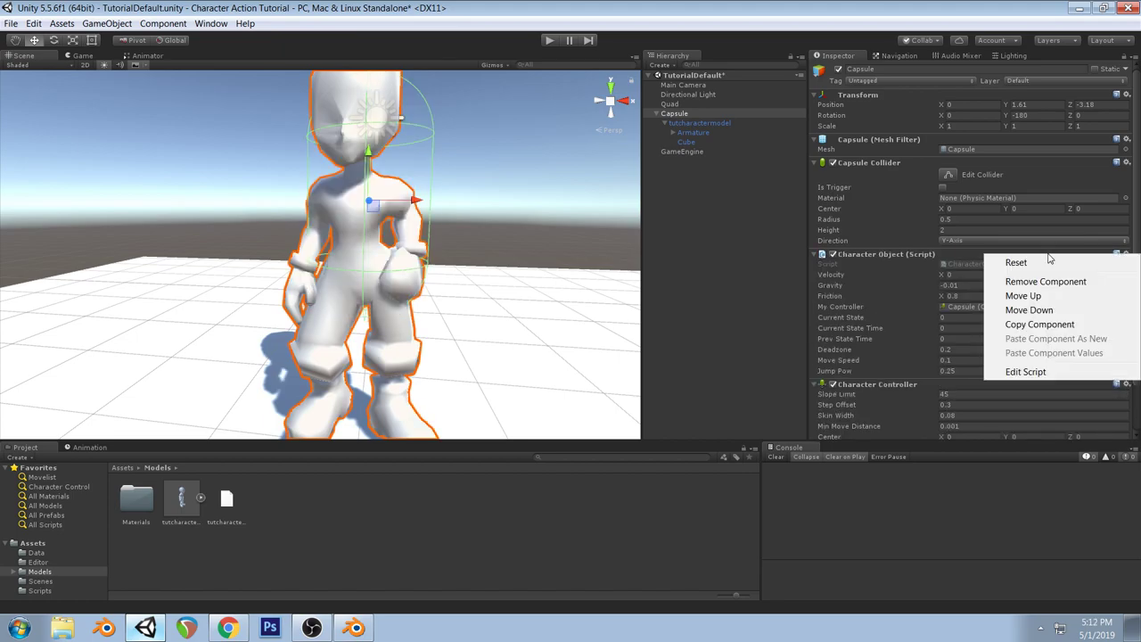
{"action": "left_click", "coordinate": [1129, 252]}
{"action": "left_click", "coordinate": [1127, 257]}
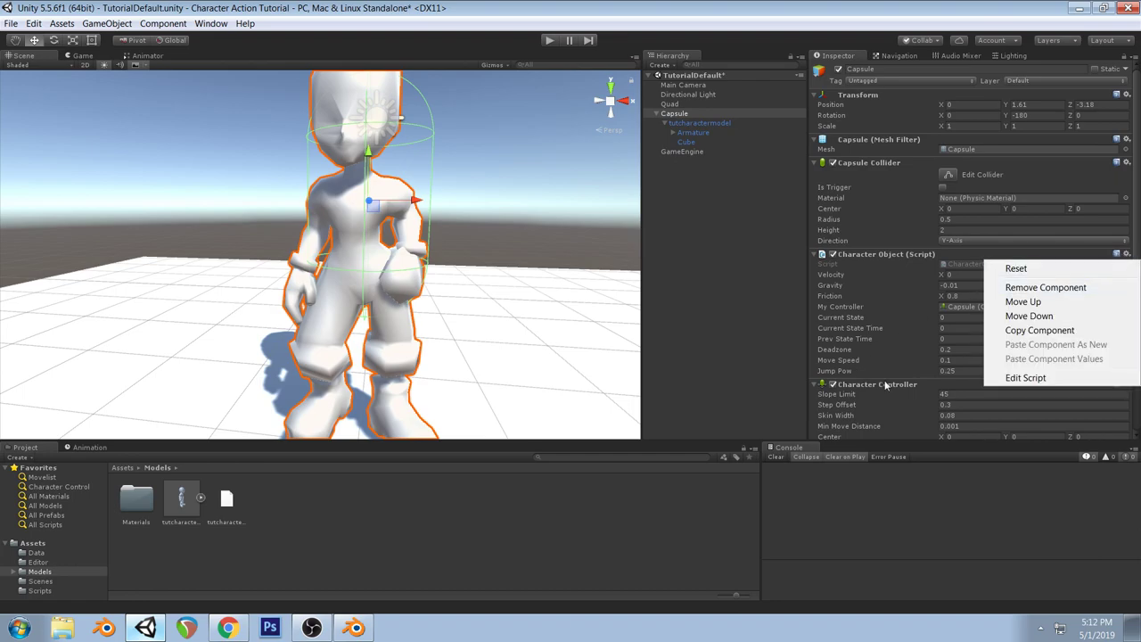
{"action": "left_click", "coordinate": [1126, 145]}
{"action": "left_click", "coordinate": [1127, 146]}
{"action": "left_click", "coordinate": [1096, 173]}
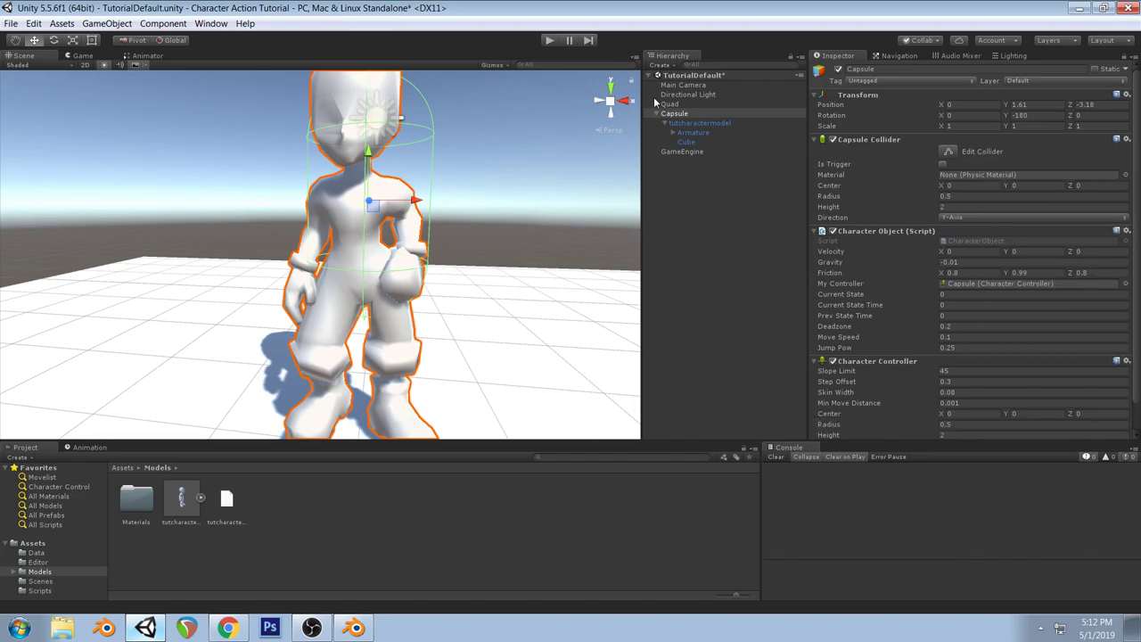
Create an empty child object under Capsule and name it Character
{"action": "left_click_drag", "start_coordinate": [556, 214], "coordinate": [598, 208], "text": "alt"}
{"action": "right_click", "coordinate": [680, 116]}
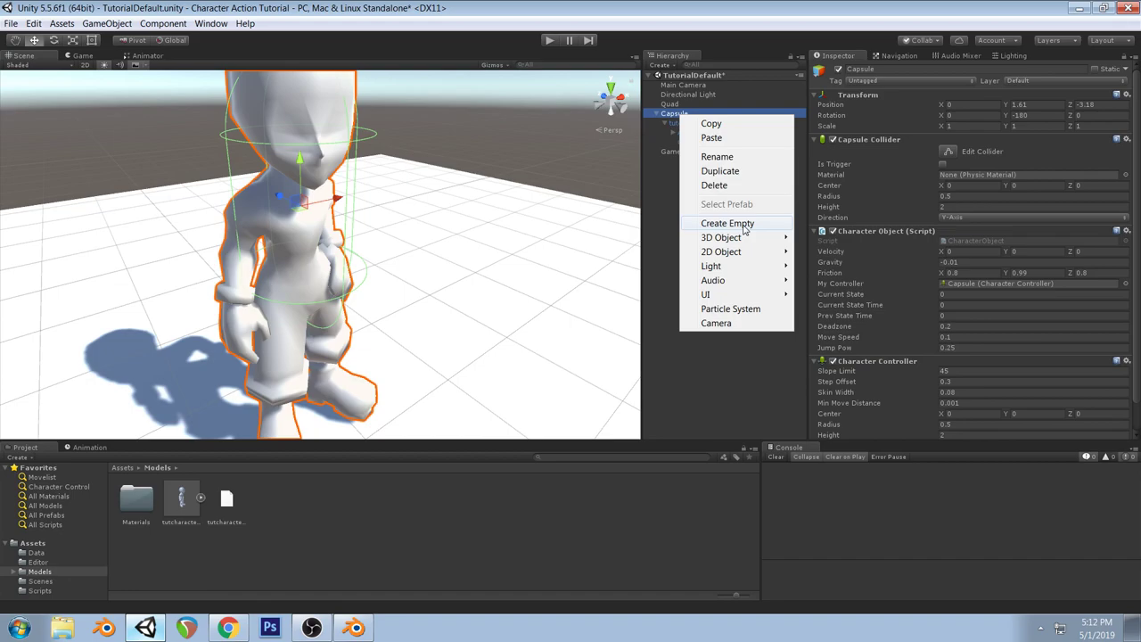
{"action": "left_click", "coordinate": [730, 223]}
{"action": "left_click", "coordinate": [919, 69]}
{"action": "type", "text": "Character"}
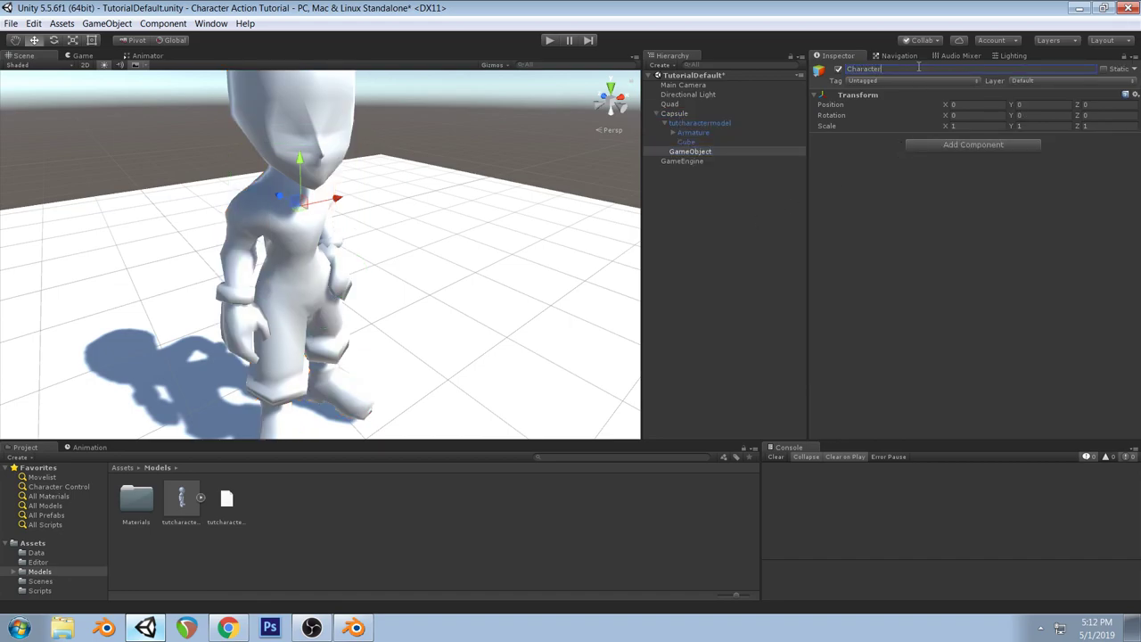
{"action": "key", "text": "Return"}
Create an empty child object under Character and name it Draw
{"action": "right_click", "coordinate": [689, 153]}
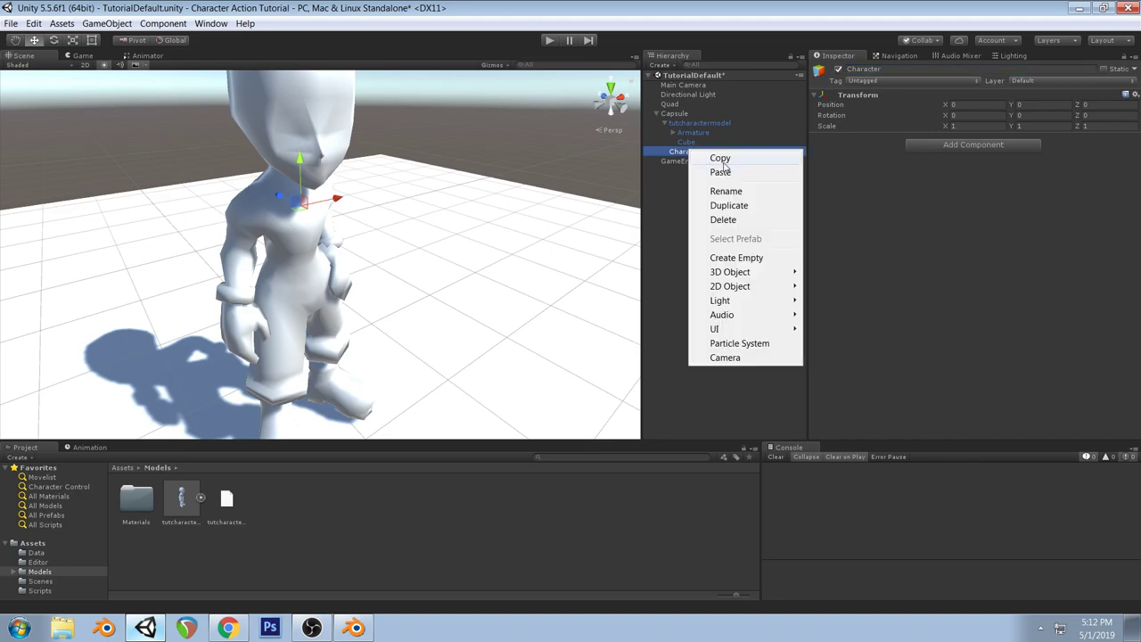
{"action": "left_click", "coordinate": [731, 260]}
{"action": "left_click", "coordinate": [907, 69]}
{"action": "type", "text": "Draw"}
{"action": "key", "text": "Return"}
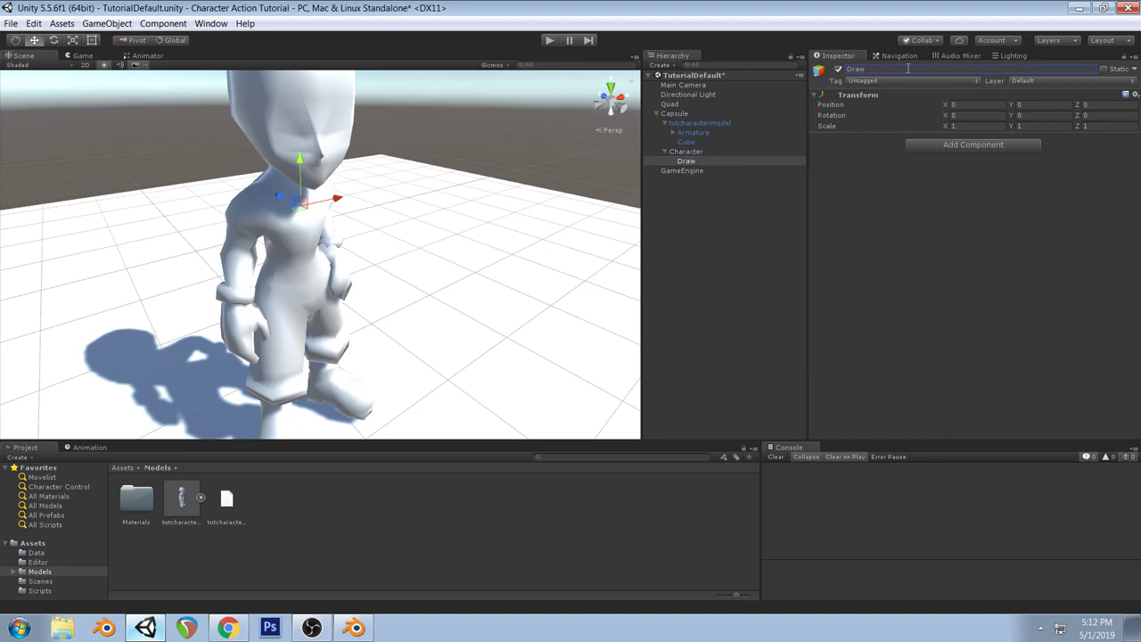
Nest the tutcharactermodel object, currently under Capsule, inside Draw and rename it Model
{"action": "left_click", "coordinate": [689, 124]}
{"action": "left_click_drag", "start_coordinate": [689, 126], "coordinate": [689, 158]}
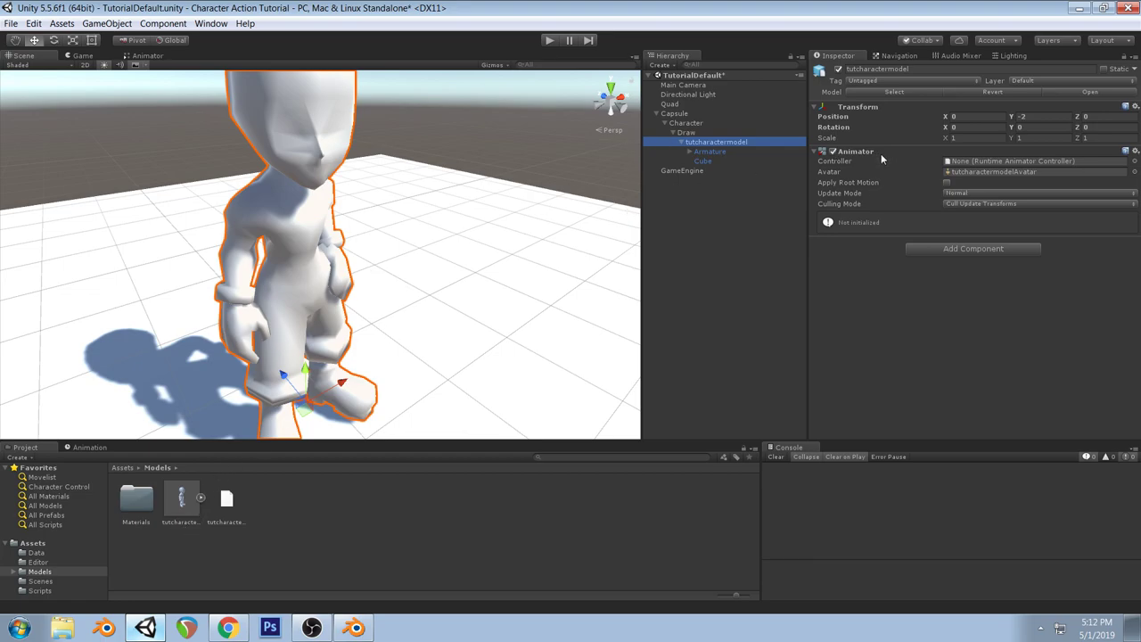
{"action": "left_click", "coordinate": [920, 68]}
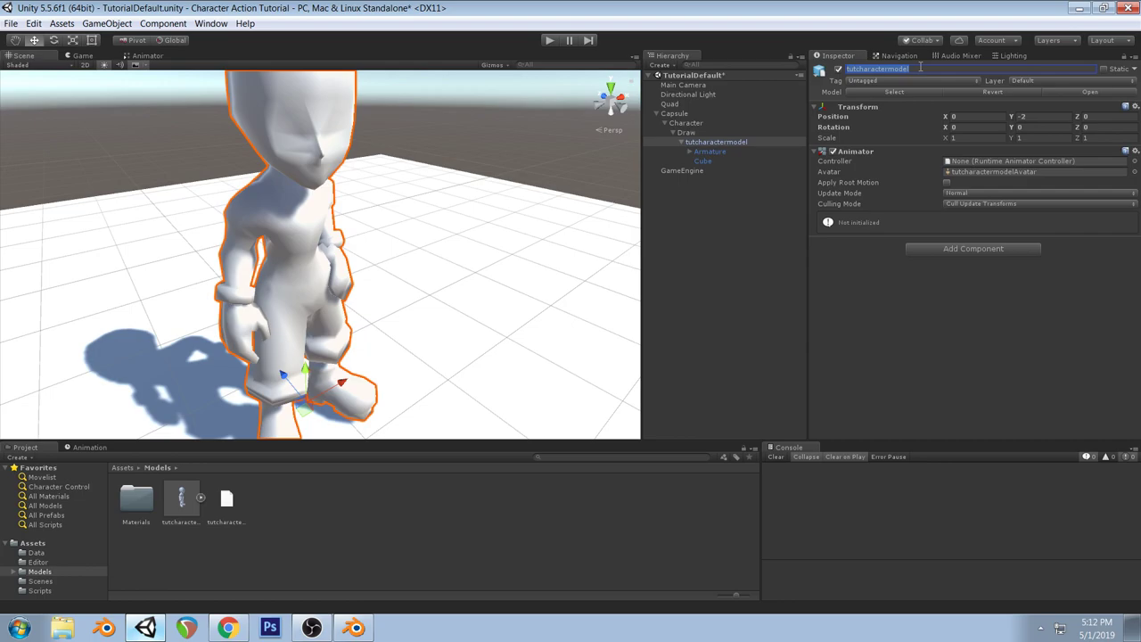
{"action": "type", "text": "Mode"}
{"action": "type", "text": "M"}
{"action": "type", "text": "odel"}
{"action": "key", "text": "Return"}
Rename the Cube mesh object under Model as Body
{"action": "left_click", "coordinate": [702, 161]}
{"action": "left_click", "coordinate": [889, 69]}
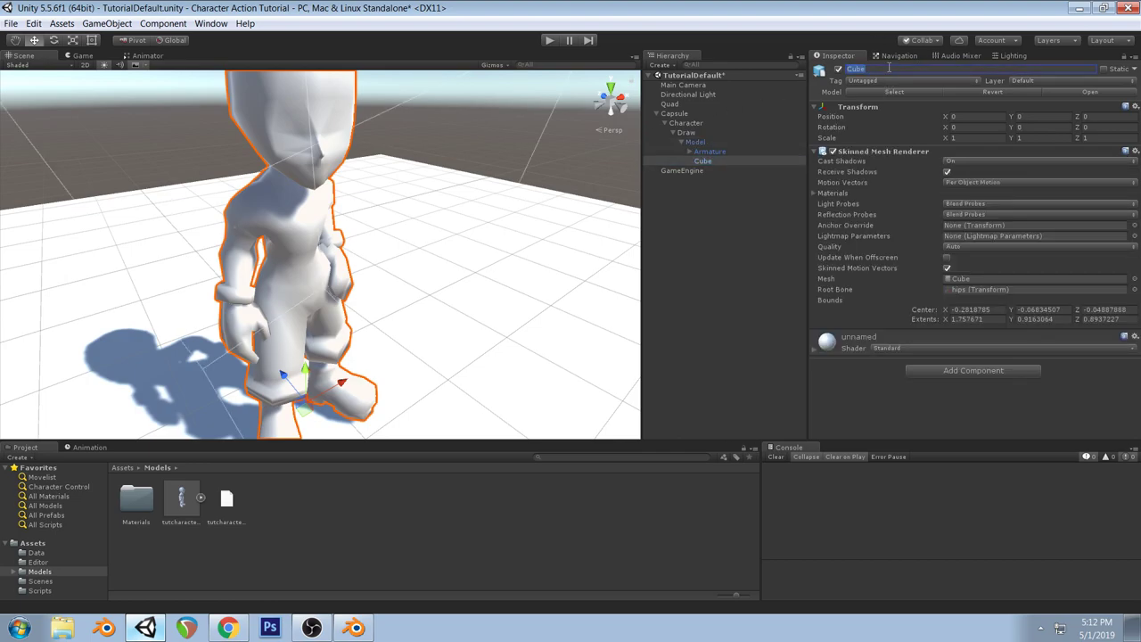
{"action": "type", "text": "Mes"}
{"action": "left_click", "coordinate": [905, 70]}
{"action": "type", "text": "B"}
Try rotating the Character object in the scene and undo the rotations
{"action": "left_click", "coordinate": [686, 133]}
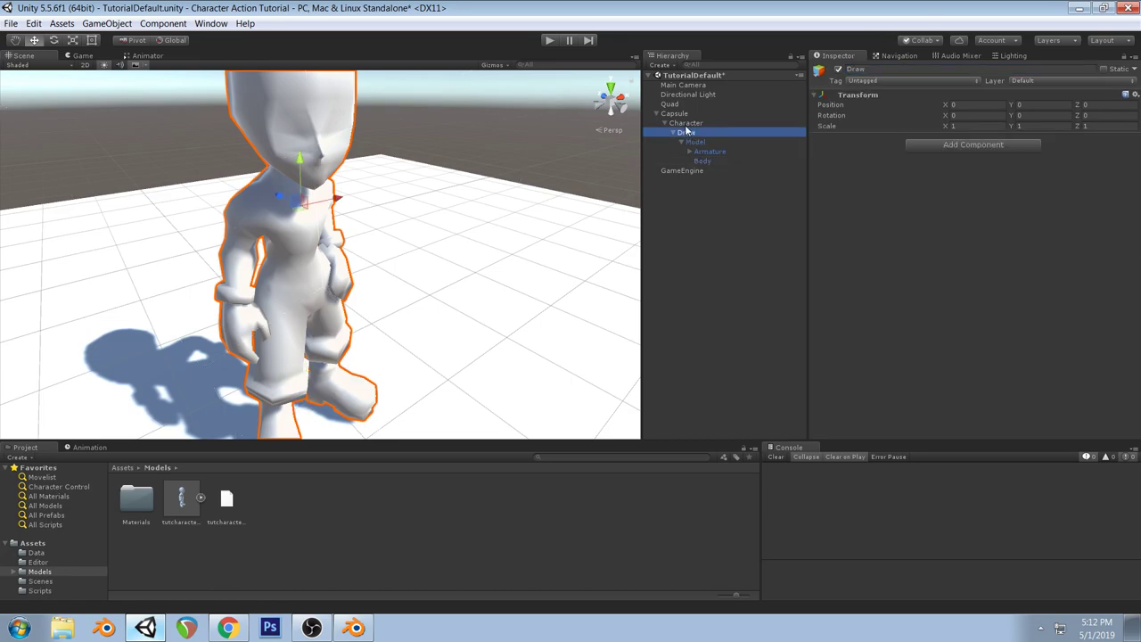
{"action": "left_click", "coordinate": [686, 123]}
{"action": "key", "text": "f"}
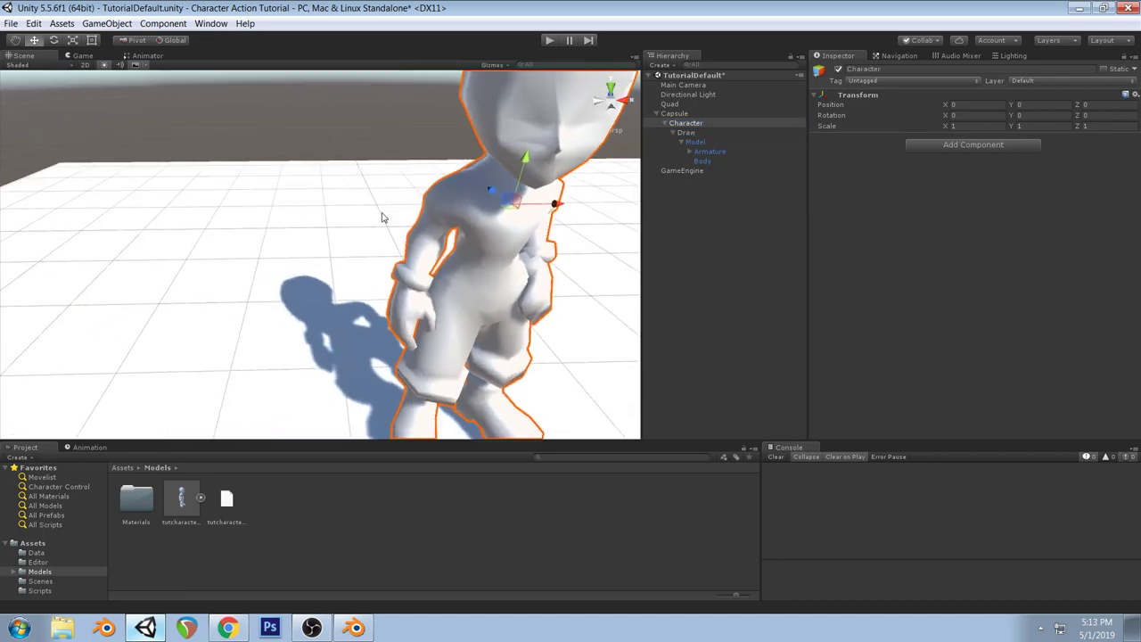
{"action": "left_click", "coordinate": [54, 40]}
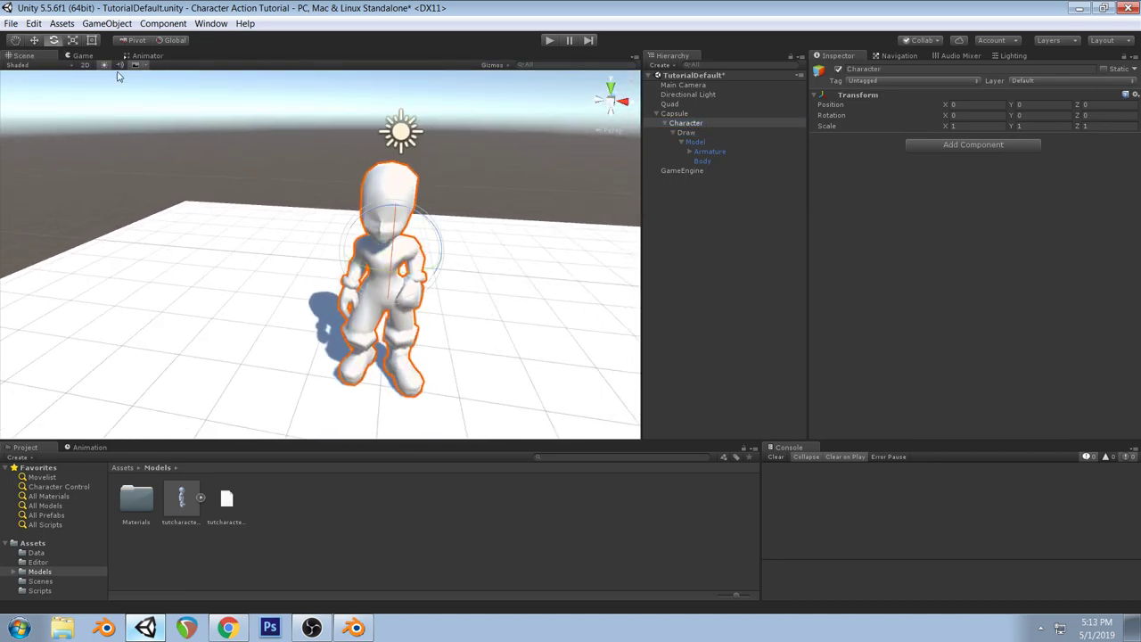
{"action": "left_click_drag", "start_coordinate": [410, 249], "coordinate": [453, 194]}
{"action": "left_click_drag", "start_coordinate": [453, 194], "coordinate": [339, 309]}
{"action": "key", "text": "ctrl+z"}
{"action": "key", "text": "ctrl+z"}
{"action": "left_click_drag", "start_coordinate": [416, 241], "coordinate": [507, 222]}
{"action": "key", "text": "ctrl+z"}
Try raising the Draw object to Y position 2 in the scene and undo the move
{"action": "left_click", "coordinate": [685, 131]}
{"action": "left_click", "coordinate": [34, 41]}
{"action": "left_click_drag", "start_coordinate": [347, 266], "coordinate": [351, 130]}
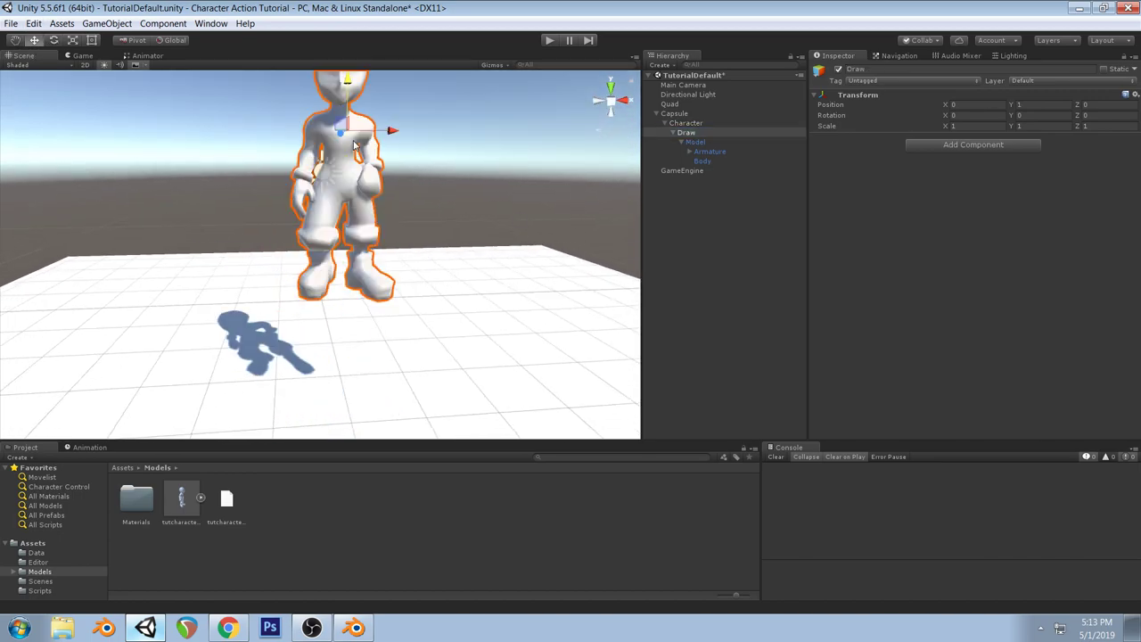
{"action": "left_click", "coordinate": [685, 123]}
{"action": "left_click_drag", "start_coordinate": [453, 203], "coordinate": [371, 220], "text": "alt"}
{"action": "middle_click_drag", "start_coordinate": [444, 201], "coordinate": [367, 222]}
{"action": "key", "text": "ctrl+z"}
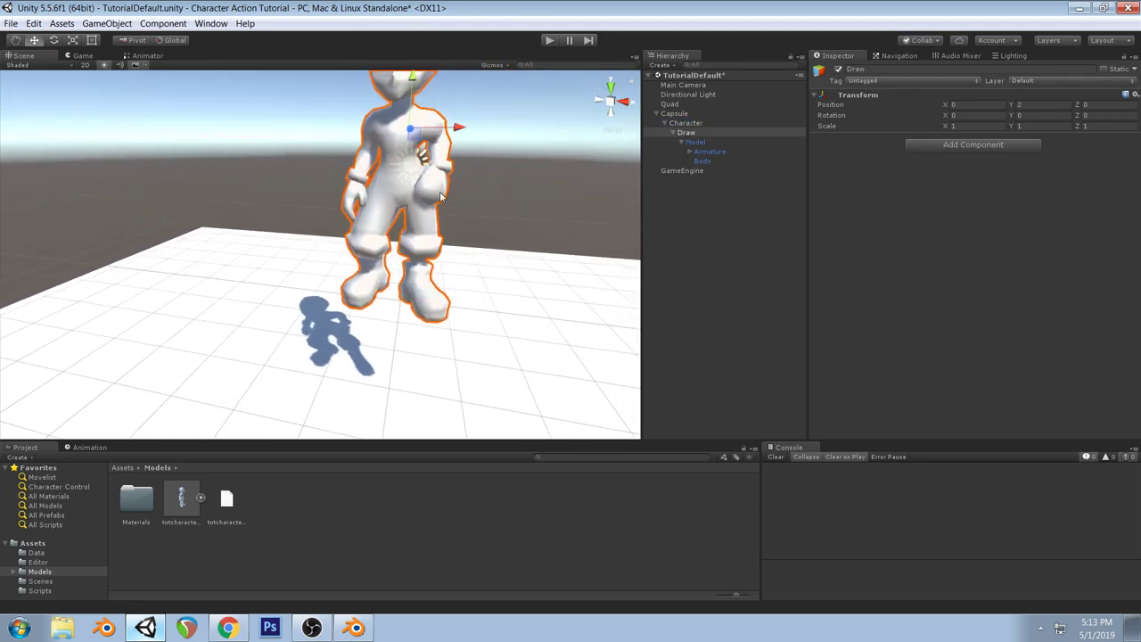
{"action": "key", "text": "ctrl+z"}
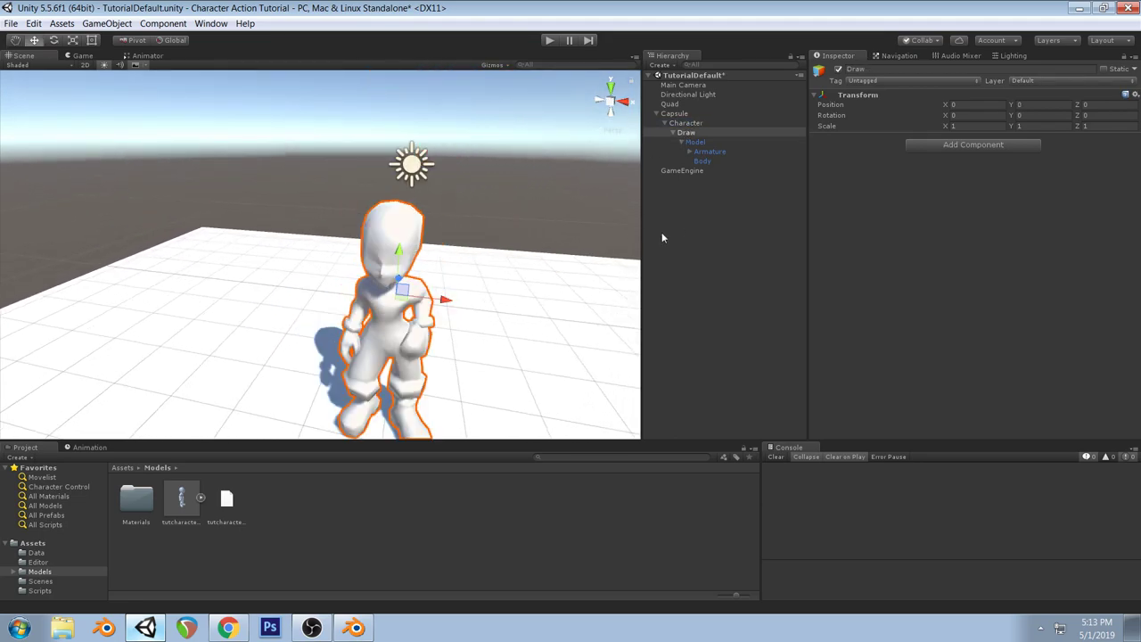
Create an empty child object named Offset under Character and nest Draw inside it
{"action": "left_click", "coordinate": [693, 125]}
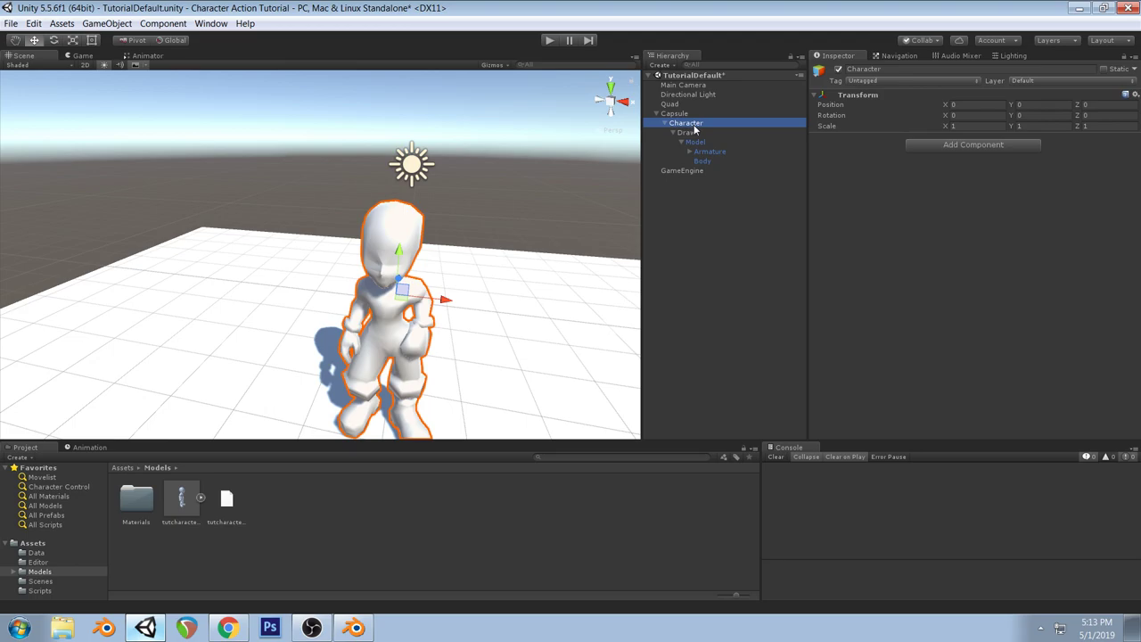
{"action": "right_click", "coordinate": [694, 130]}
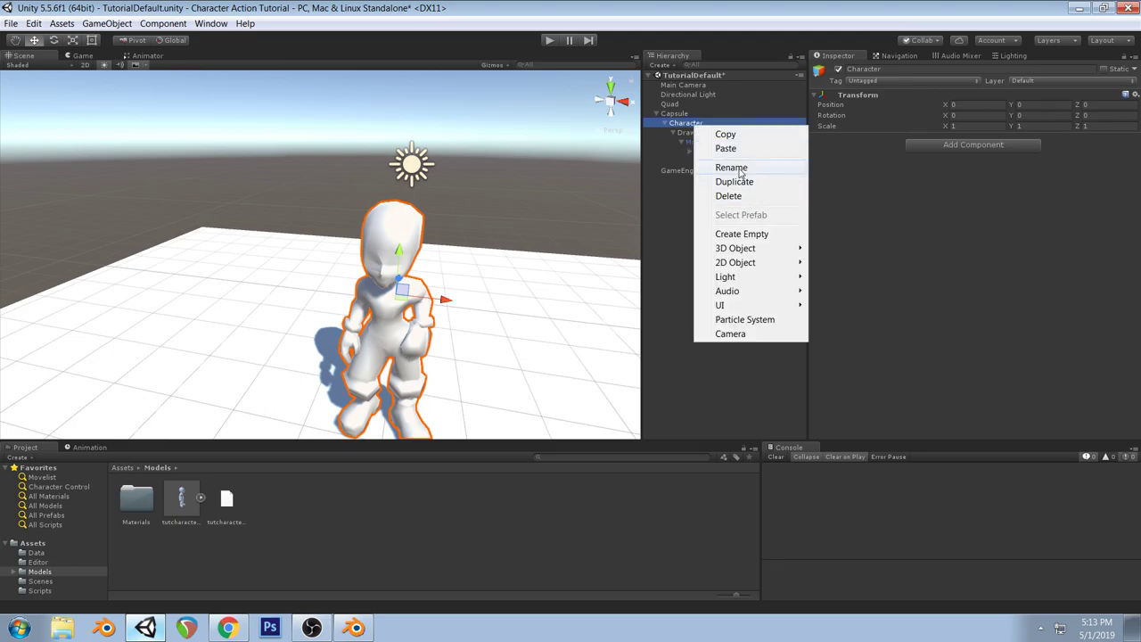
{"action": "left_click", "coordinate": [758, 234]}
{"action": "left_click_drag", "start_coordinate": [687, 178], "coordinate": [693, 129]}
{"action": "left_click", "coordinate": [920, 67]}
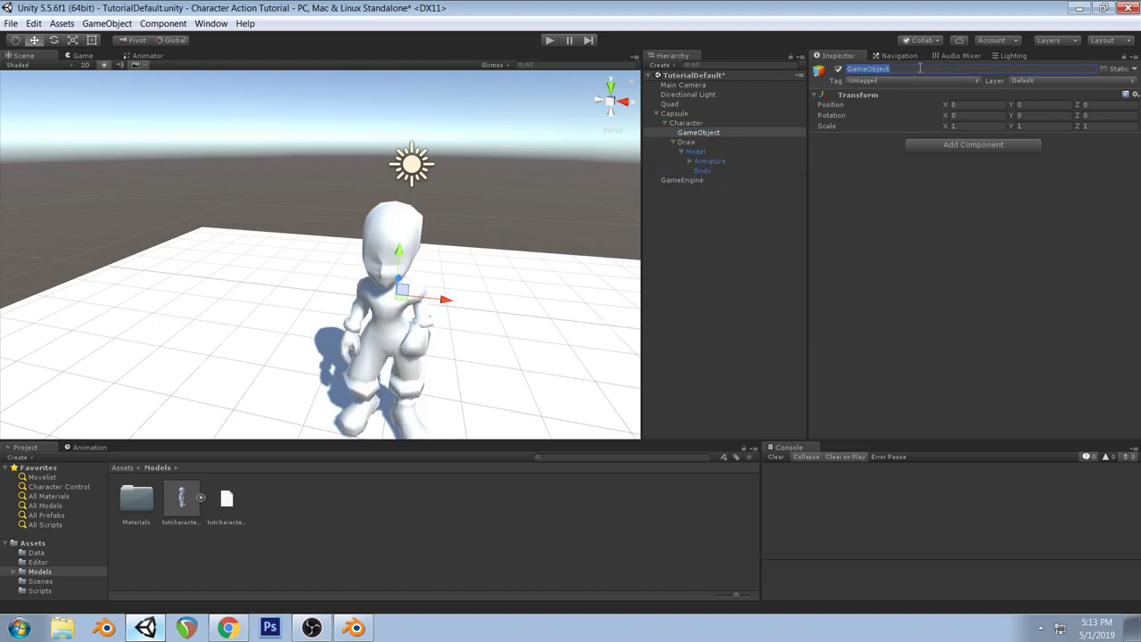
{"action": "type", "text": "Gf"}
{"action": "type", "text": "fset"}
{"action": "key", "text": "Return"}
{"action": "left_click_drag", "start_coordinate": [692, 141], "coordinate": [696, 132]}
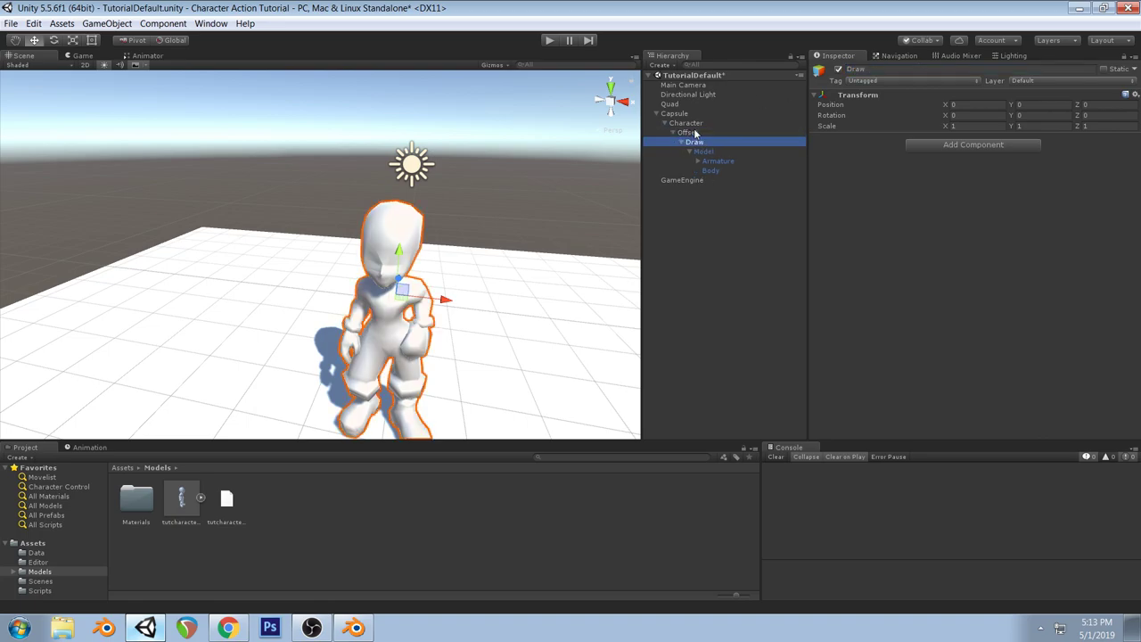
Try moving the Draw object in the scene and undo the move
{"action": "mouse_move", "coordinate": [392, 282]}
{"action": "left_mouse_down", "text": "alt"}
{"action": "mouse_move", "coordinate": [406, 249]}
{"action": "mouse_move", "coordinate": [387, 295]}
{"action": "mouse_move", "coordinate": [452, 259]}
{"action": "left_mouse_up", "text": "alt"}
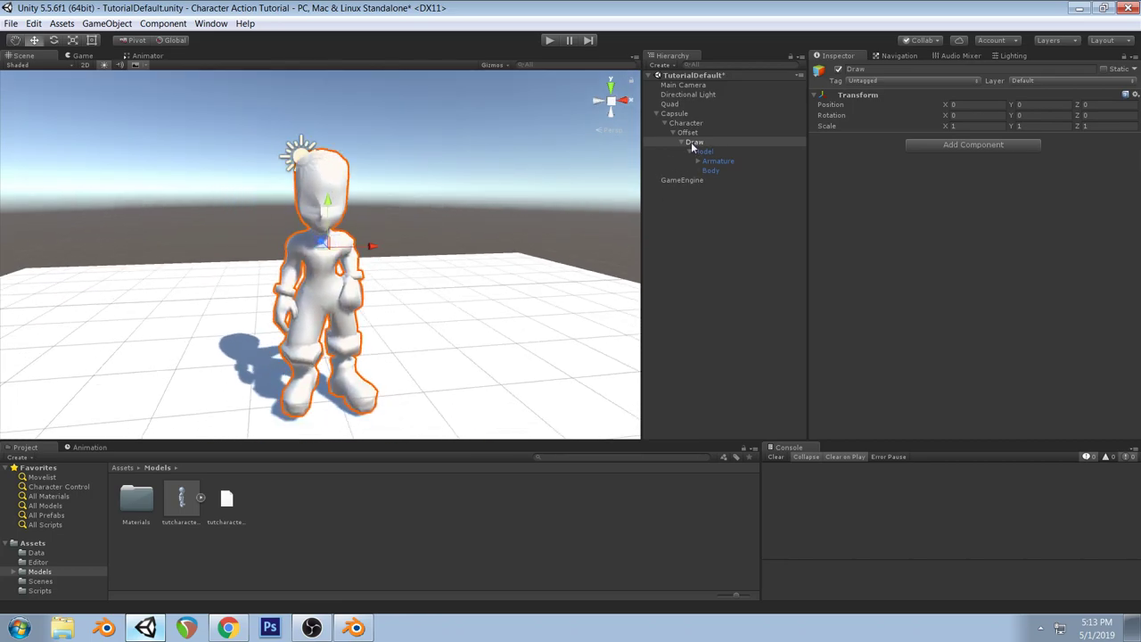
{"action": "left_click_drag", "start_coordinate": [365, 246], "coordinate": [326, 202]}
{"action": "key", "text": "ctrl+z"}
{"action": "key", "text": "f"}
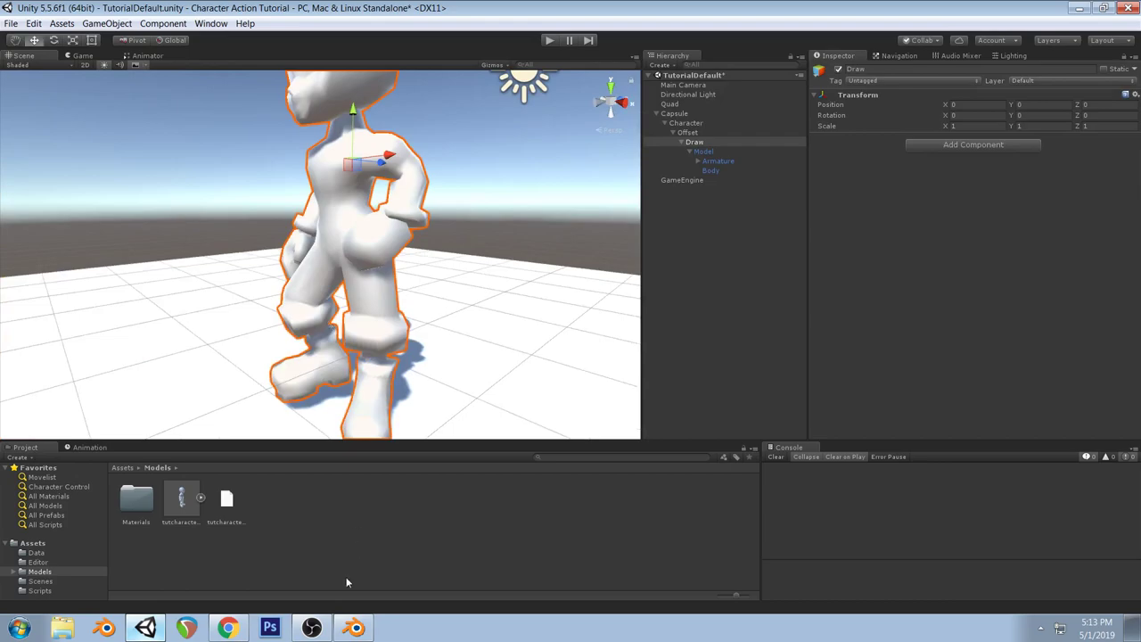
Switch to Blender and move the left hand IK bone about -0.31 in X and 0.38 in Z so the hand rests nearer the waist
{"action": "left_click", "coordinate": [354, 628]}
{"action": "key", "text": "KP_1"}
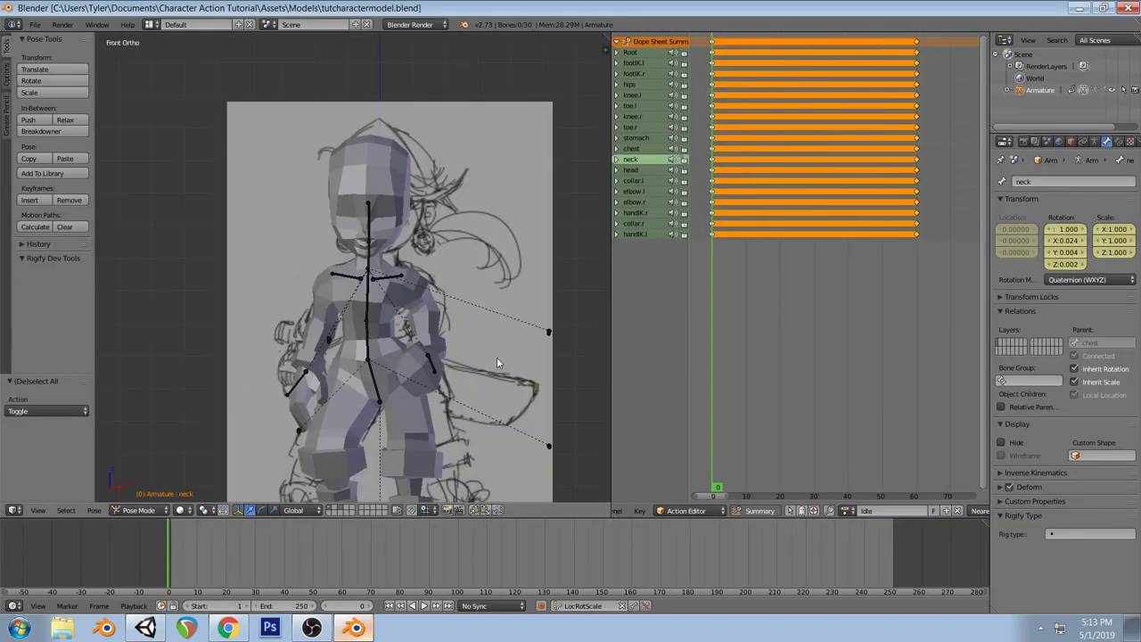
{"action": "right_click", "coordinate": [429, 359]}
{"action": "key", "text": "r"}
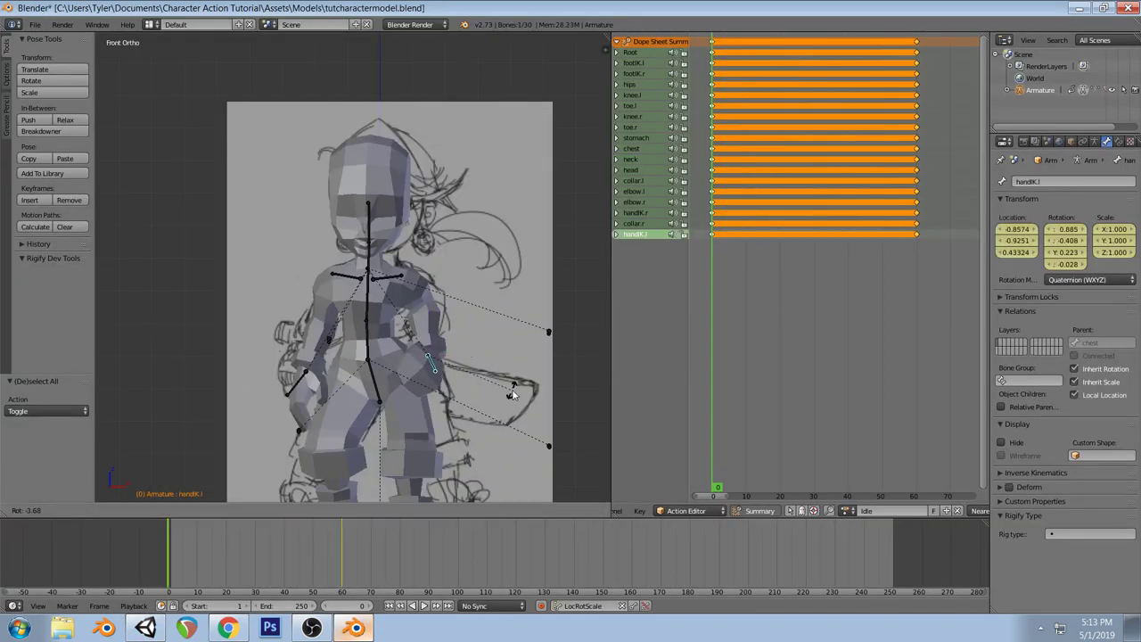
{"action": "key", "text": "g"}
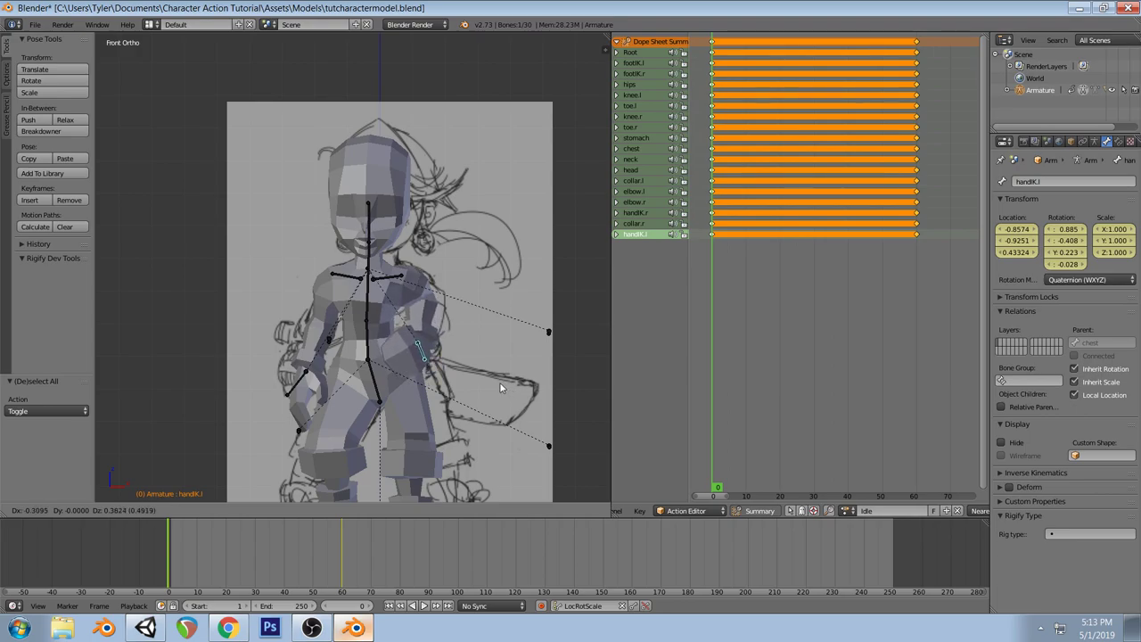
{"action": "left_click", "coordinate": [500, 383]}
{"action": "middle_click_drag", "start_coordinate": [506, 388], "coordinate": [383, 433]}
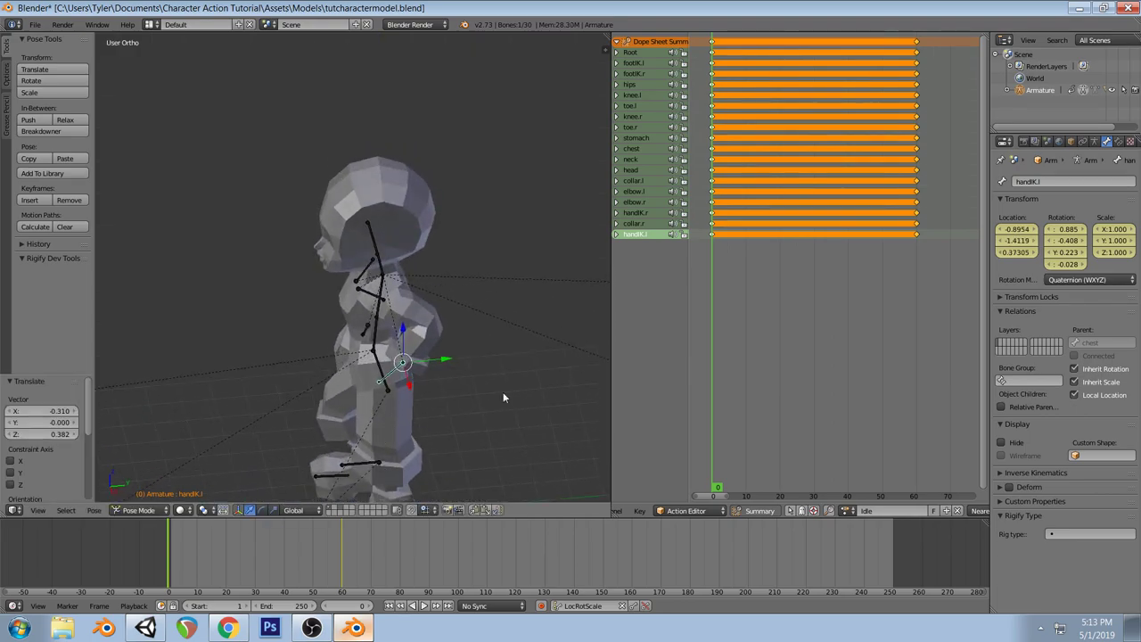
Key the left hand bone with LocRotScale at frame 0 and duplicate the first-frame keyframes to frame 60
{"action": "key", "text": "i"}
{"action": "key", "text": "i"}
{"action": "left_click", "coordinate": [713, 42]}
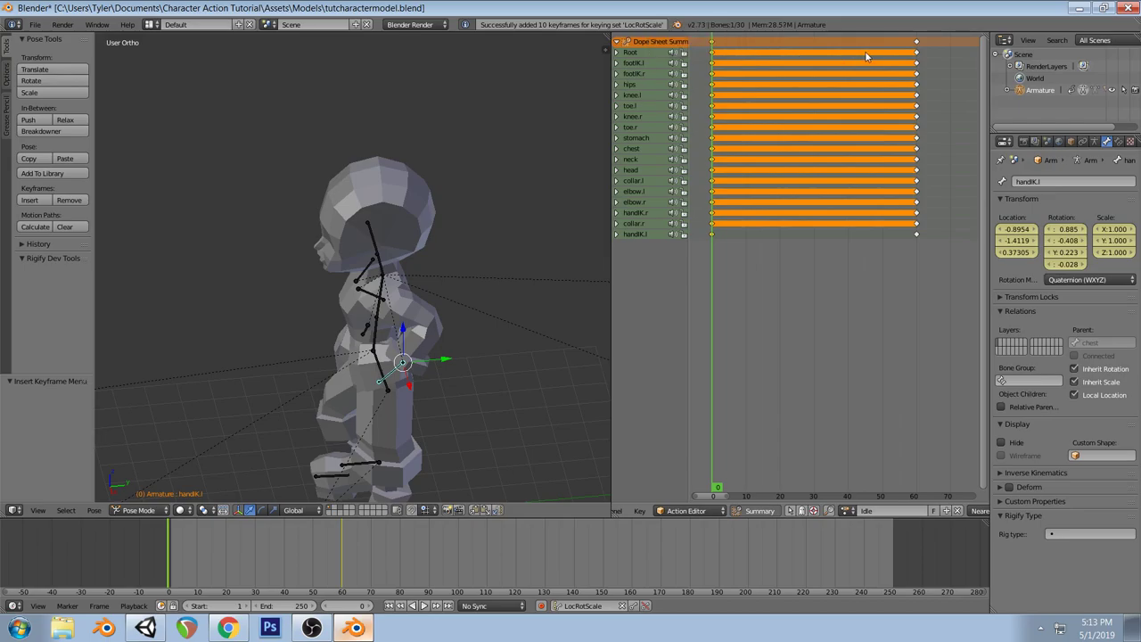
{"action": "key", "text": "g"}
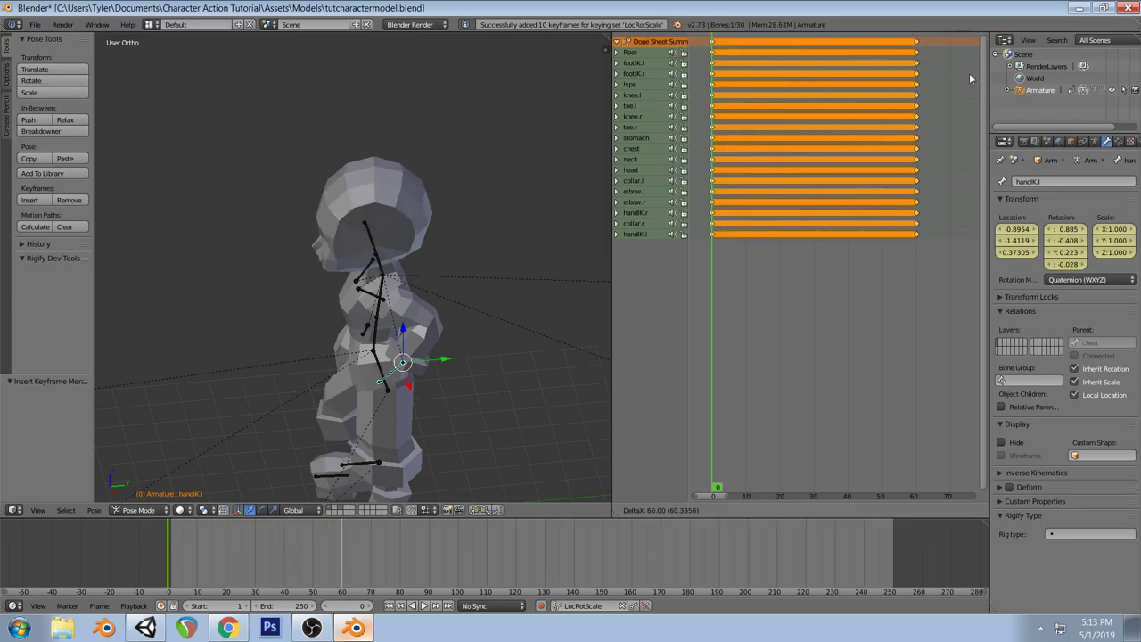
{"action": "left_click", "coordinate": [971, 79]}
Scrub the Idle action to frame 53 and save the Blender file
{"action": "left_click_drag", "start_coordinate": [712, 64], "coordinate": [893, 85]}
{"action": "key", "text": "ctrl+s"}
{"action": "left_click", "coordinate": [400, 303]}
Switch to Unity and examine the character's pose from a distance in the Scene view and in the Game view
{"action": "left_click", "coordinate": [146, 628]}
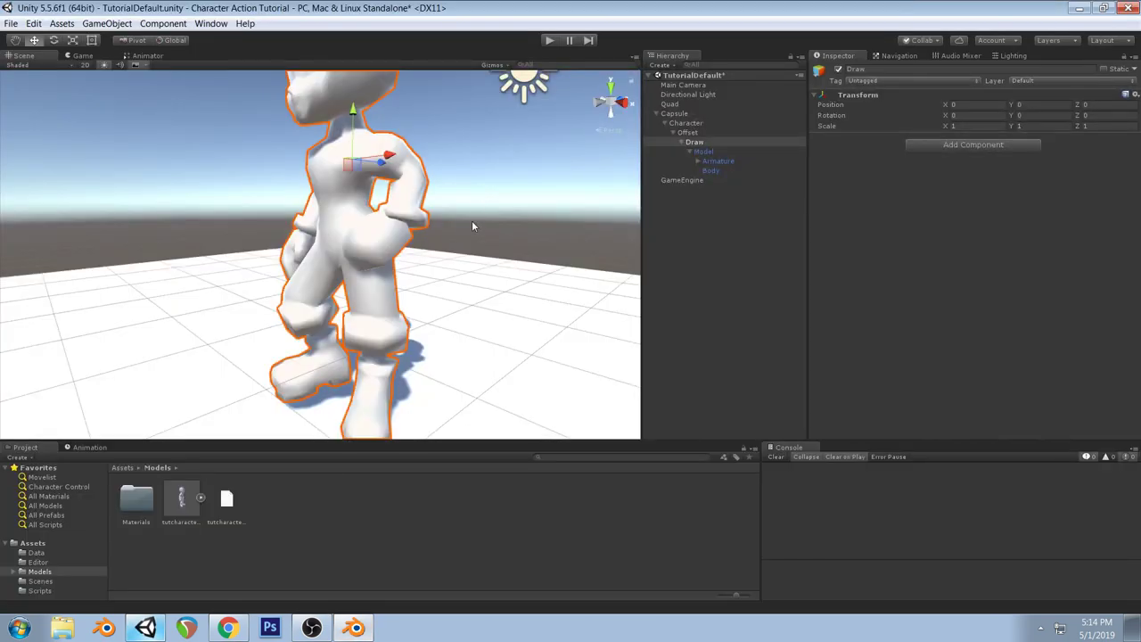
{"action": "left_click_drag", "start_coordinate": [471, 226], "coordinate": [497, 267], "text": "alt"}
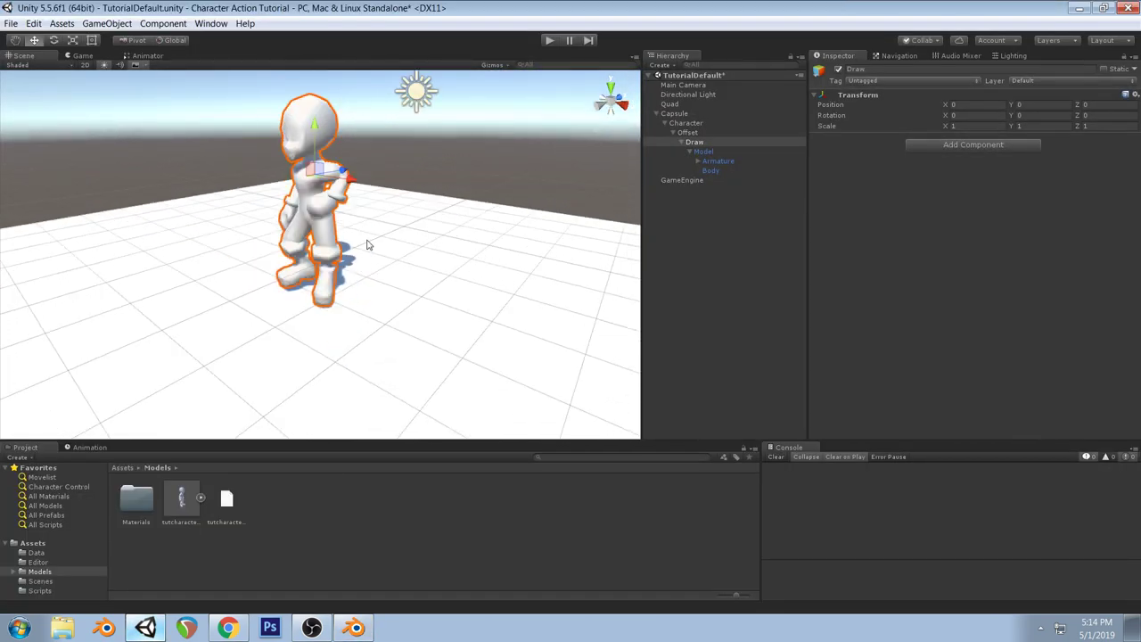
{"action": "left_click_drag", "start_coordinate": [369, 246], "coordinate": [374, 268], "text": "alt"}
{"action": "scroll", "coordinate": [375, 268], "scroll_direction": "down", "scroll_amount": 3}
{"action": "right_click_drag", "start_coordinate": [375, 321], "coordinate": [486, 279]}
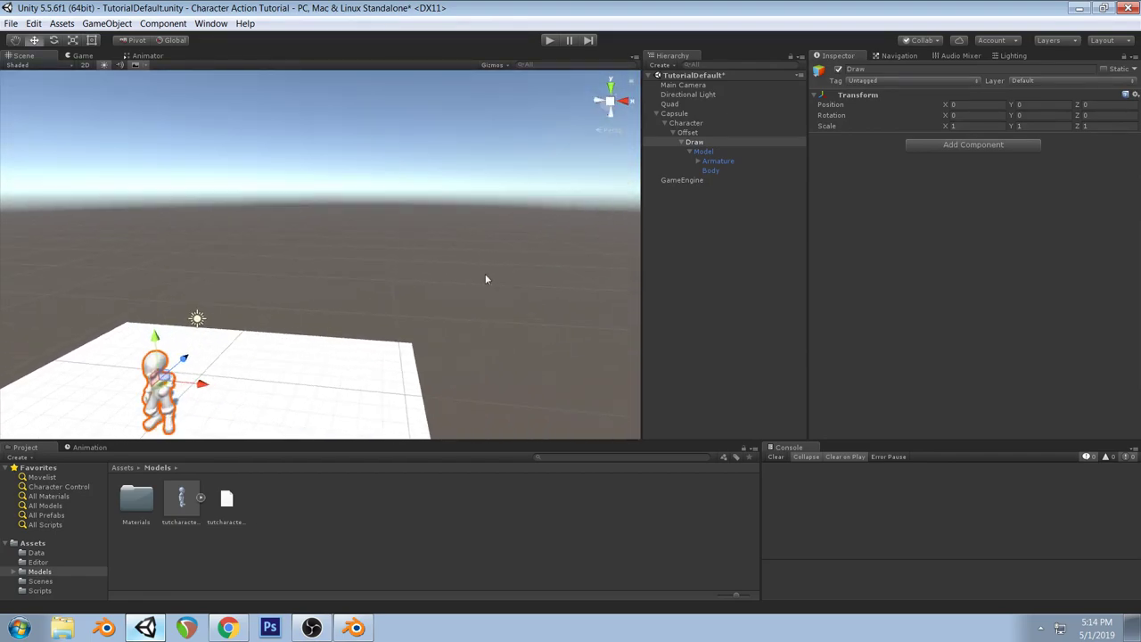
{"action": "left_click", "coordinate": [82, 56]}
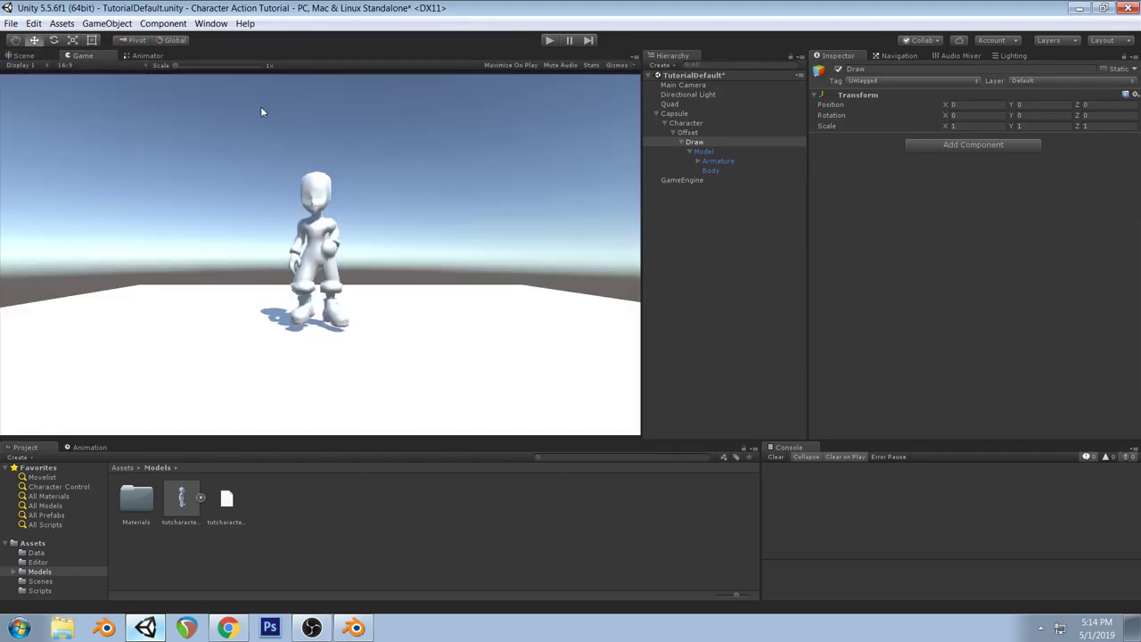
Switch to Blender, rotate the left hand IK bone freely and shift it about 0.058 along Y
{"action": "left_click", "coordinate": [354, 628]}
{"action": "key", "text": "KP_1"}
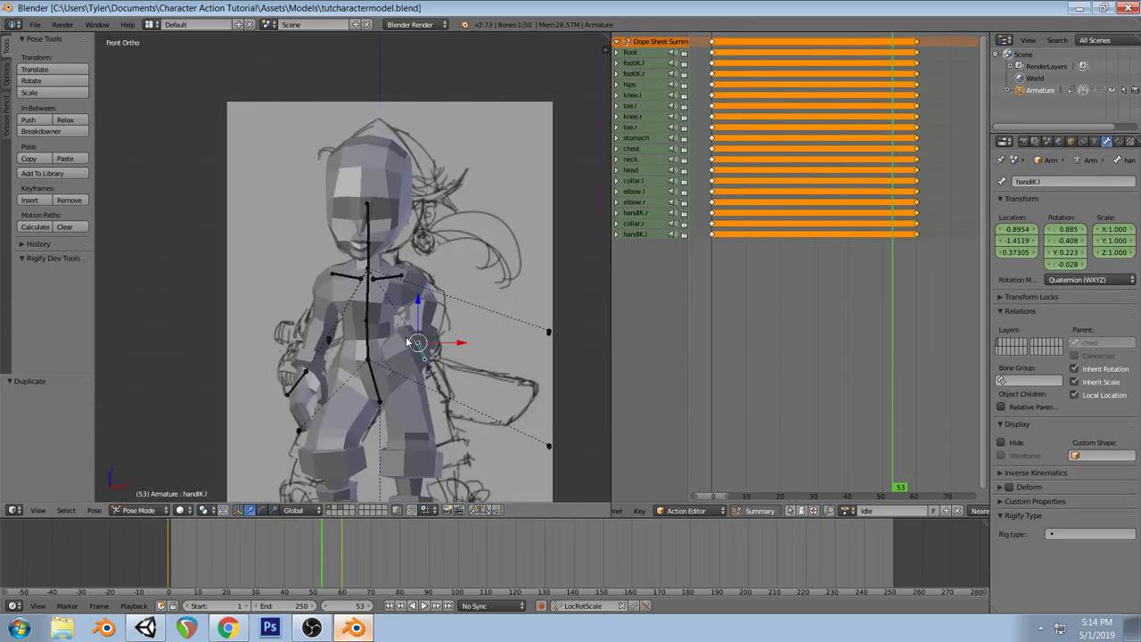
{"action": "key", "text": "r"}
{"action": "key", "text": "r"}
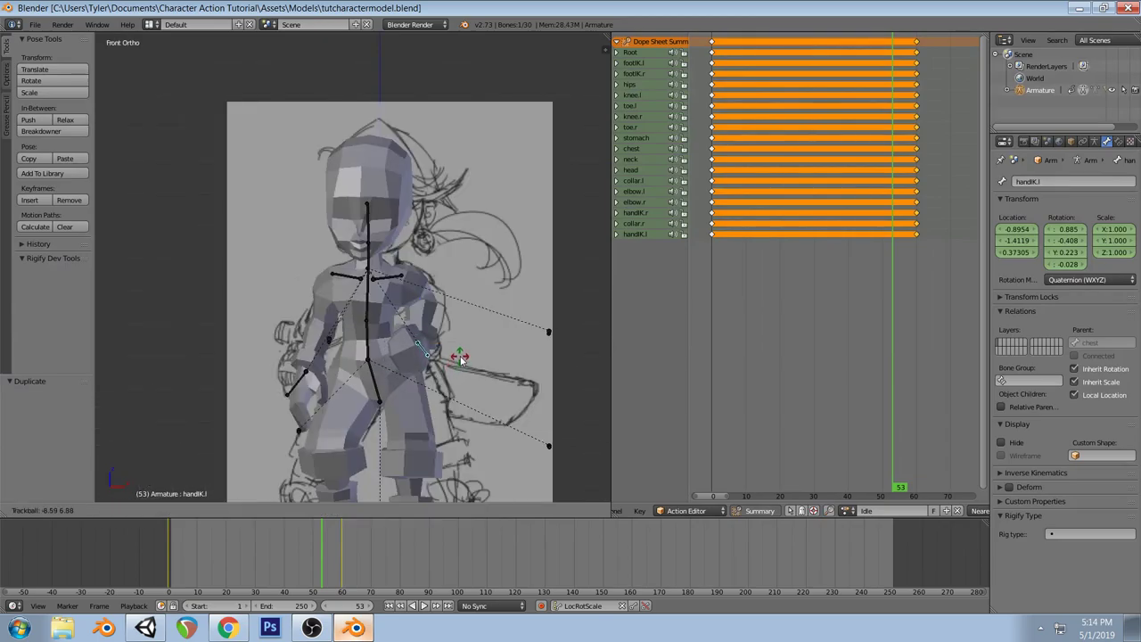
{"action": "left_click", "coordinate": [459, 357]}
{"action": "middle_click_drag", "start_coordinate": [475, 377], "coordinate": [453, 369]}
{"action": "left_click_drag", "start_coordinate": [457, 355], "coordinate": [455, 355]}
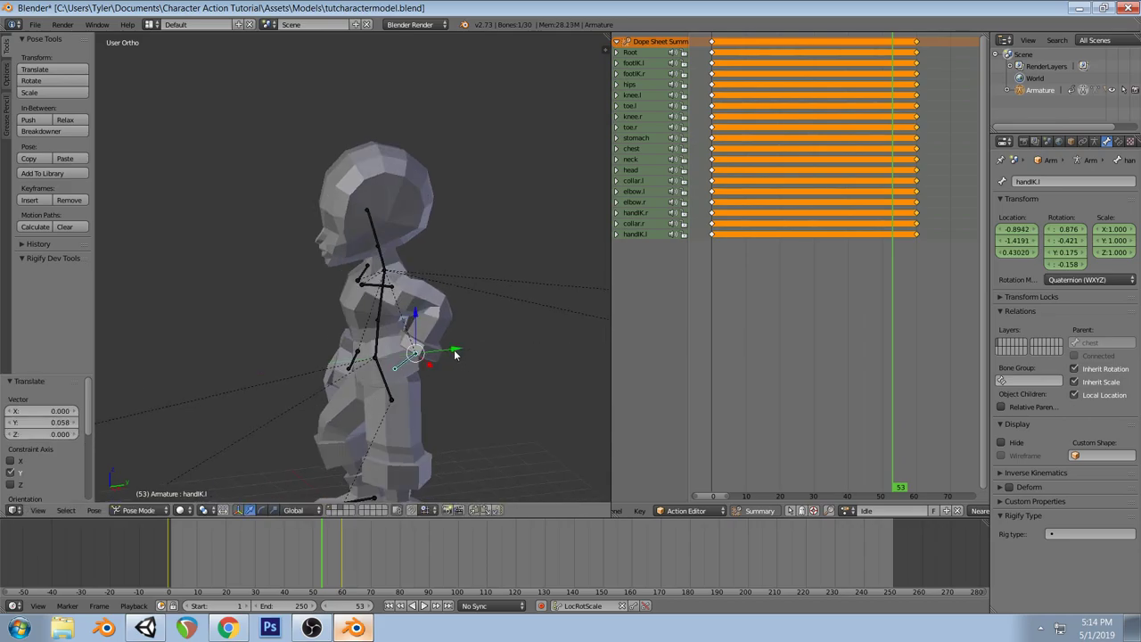
{"action": "key", "text": "KP_1"}
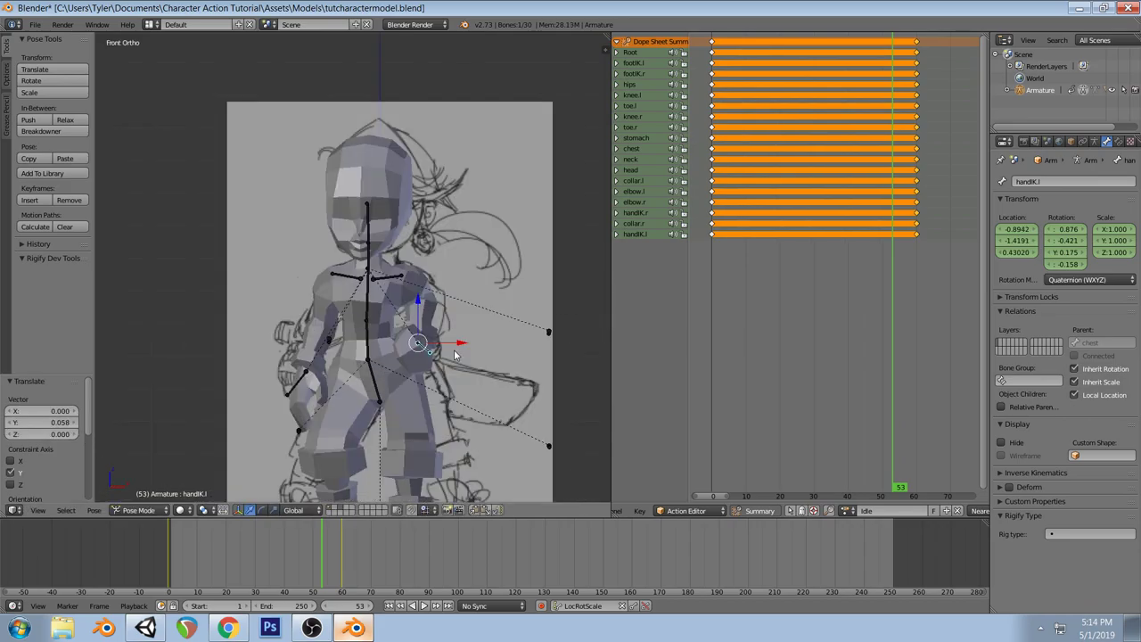
{"action": "right_click", "coordinate": [374, 384]}
{"action": "key", "text": "r"}
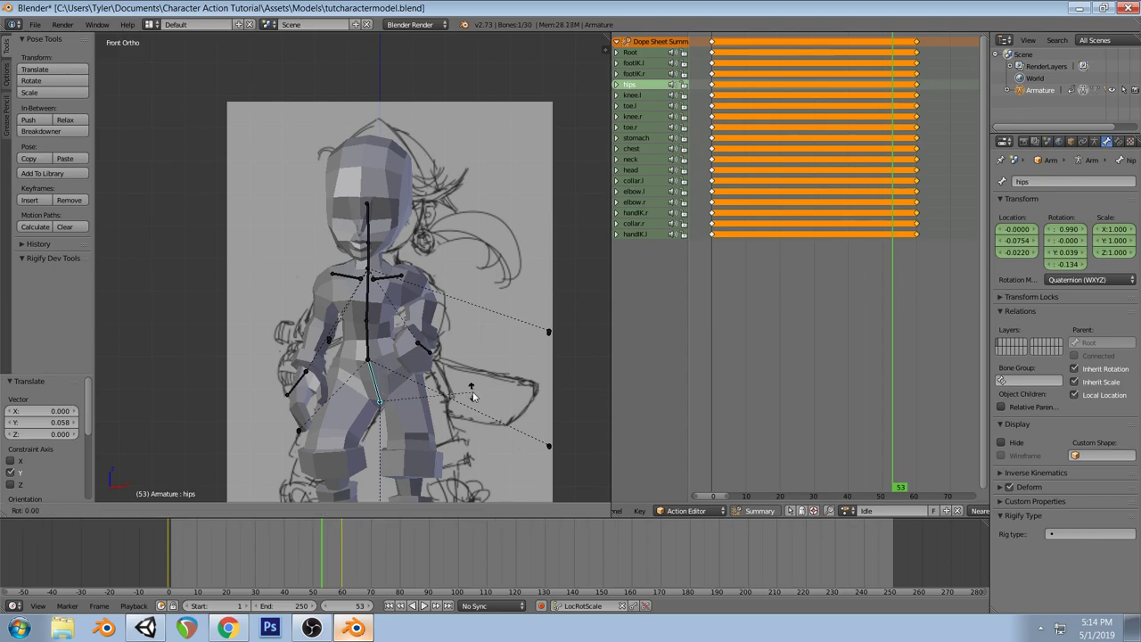
{"action": "right_click", "coordinate": [474, 397]}
{"action": "key", "text": "g"}
{"action": "right_click", "coordinate": [387, 359]}
Rotate the stomach bone about -2.76° and counter-rotate the chest bone about 3.83° in front view
{"action": "right_click", "coordinate": [369, 347]}
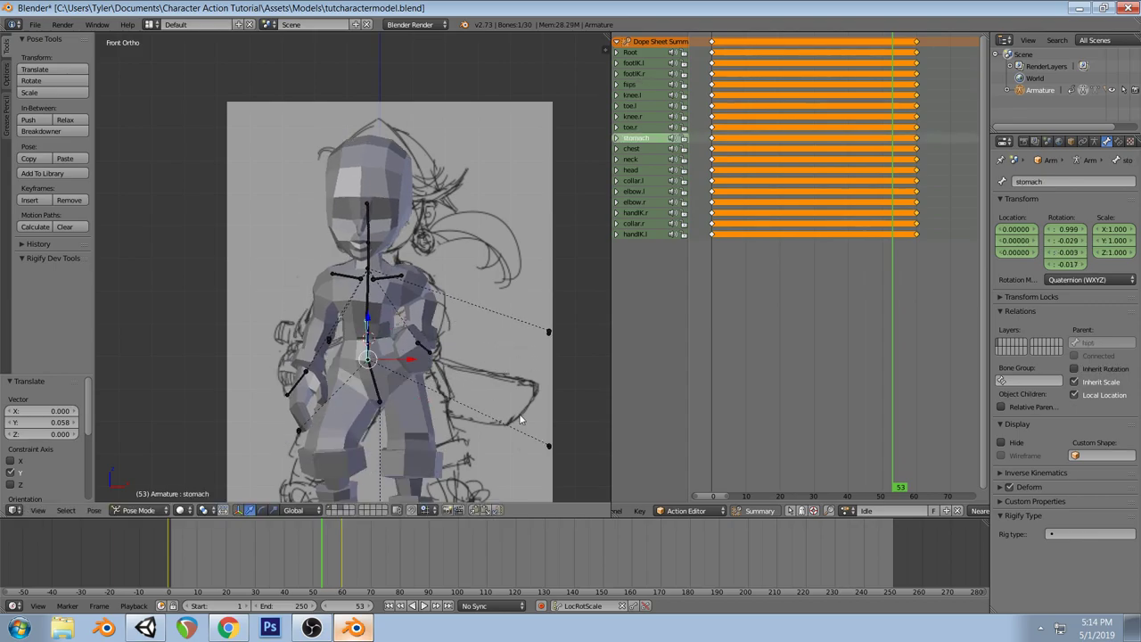
{"action": "key", "text": "r"}
{"action": "left_click", "coordinate": [371, 317]}
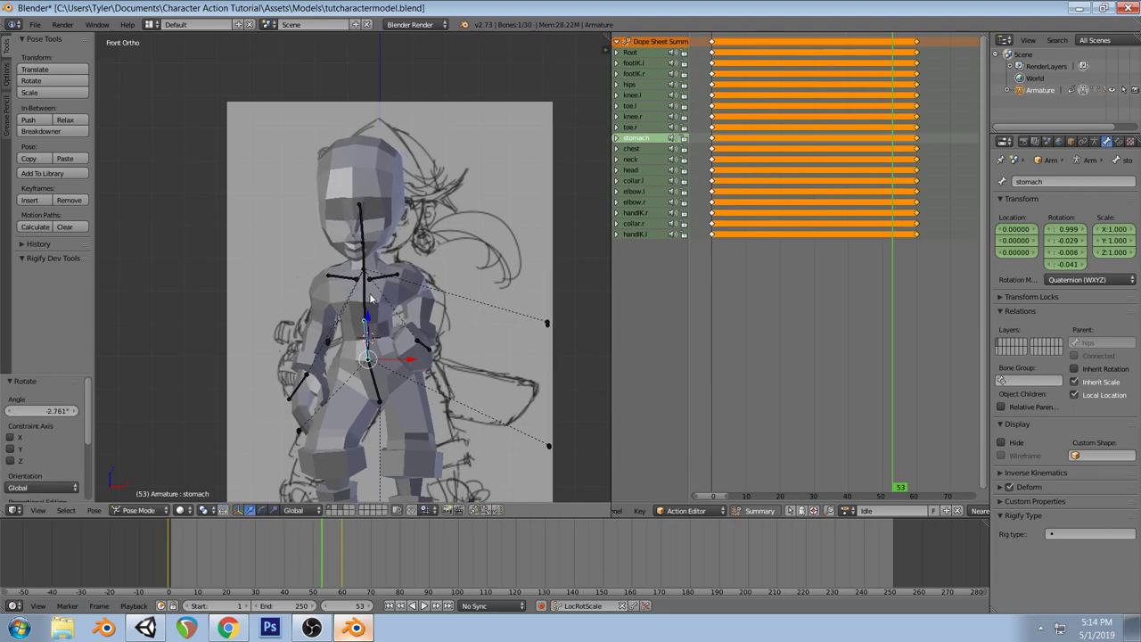
{"action": "right_click", "coordinate": [370, 297]}
{"action": "key", "text": "r"}
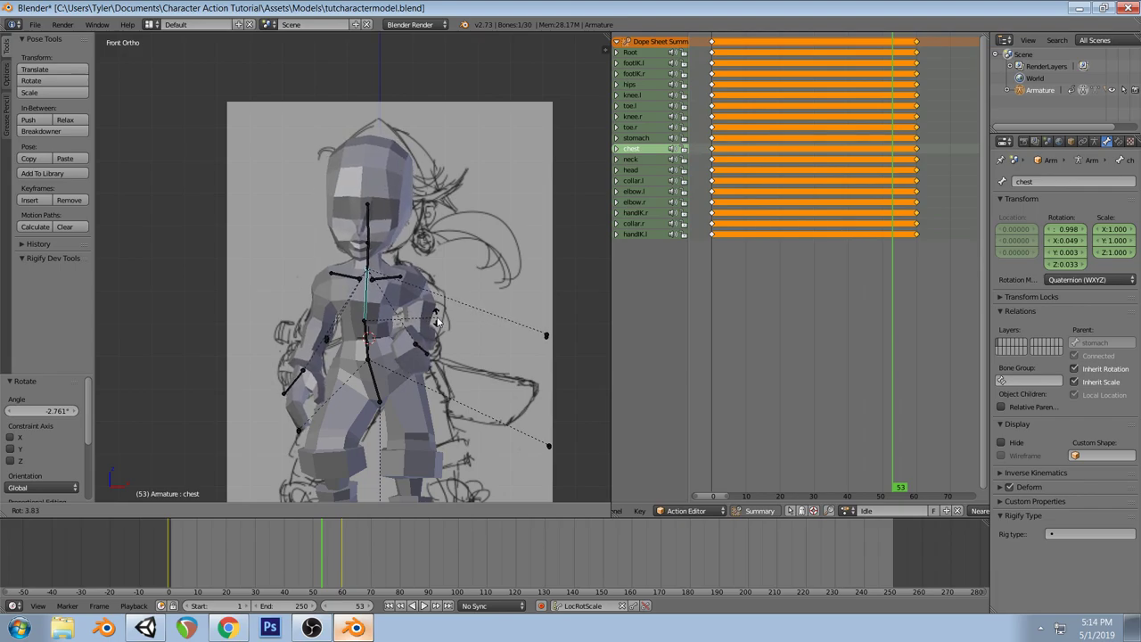
{"action": "left_click", "coordinate": [437, 321]}
Rotate the stomach bone about 1.07° and the hips bone about 0.48° in front view
{"action": "key", "text": "bracketleft"}
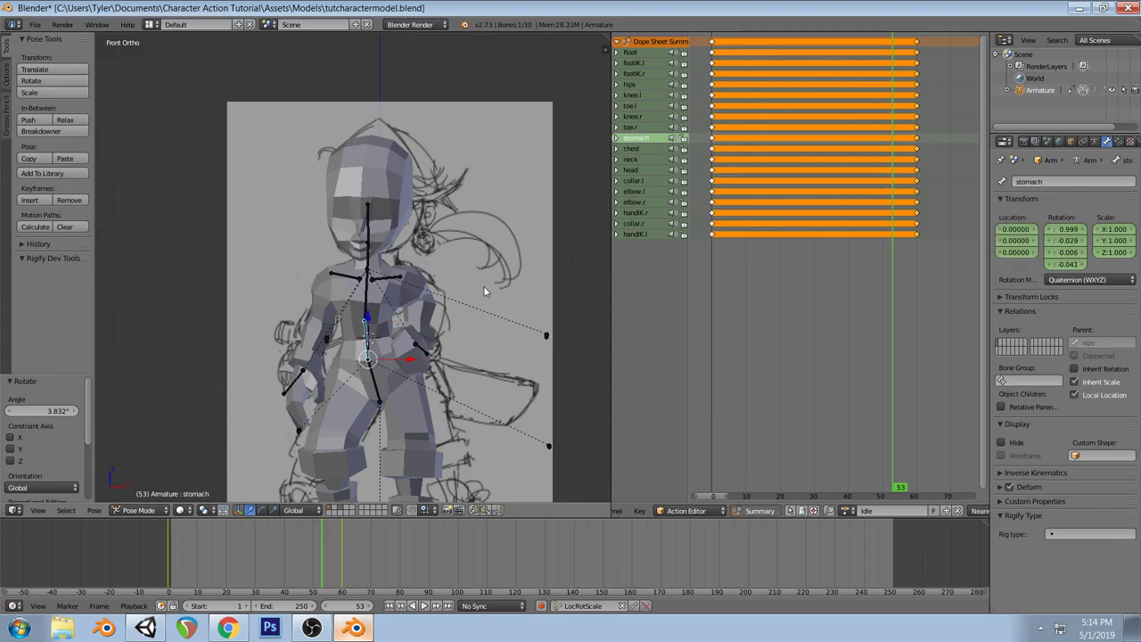
{"action": "key", "text": "r"}
{"action": "left_click", "coordinate": [486, 286]}
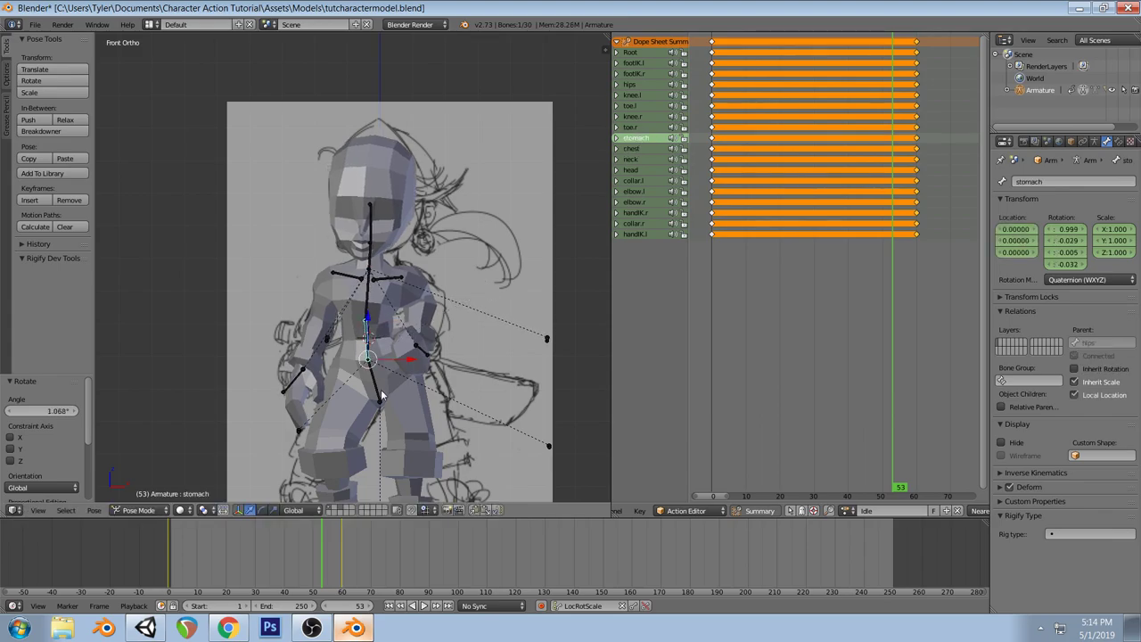
{"action": "key", "text": "bracketleft"}
{"action": "key", "text": "r"}
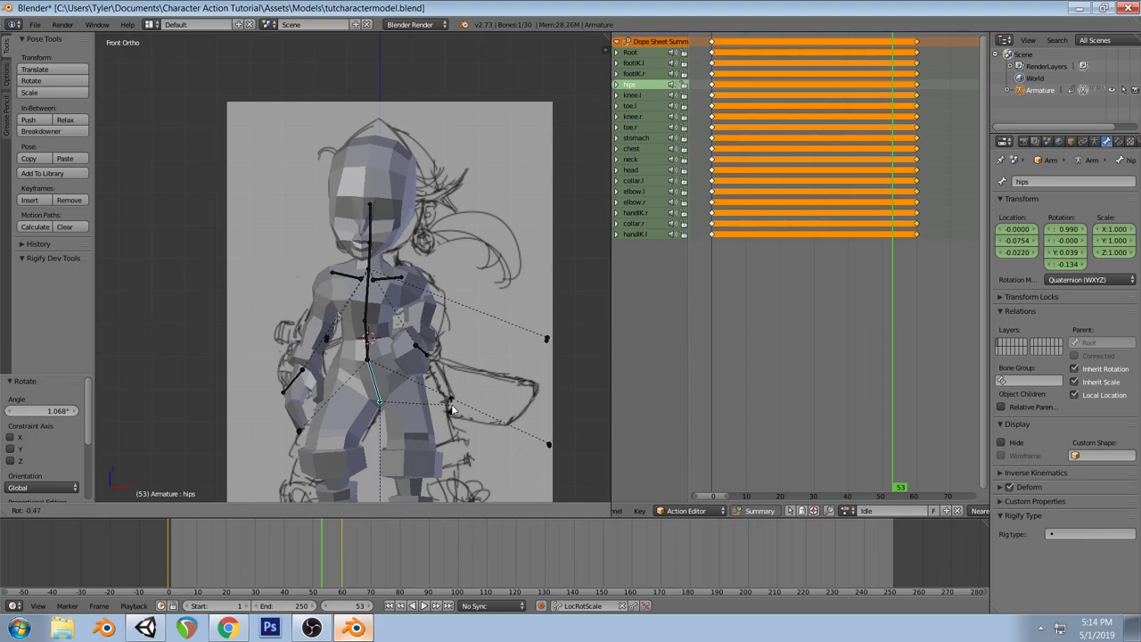
{"action": "left_click", "coordinate": [453, 410]}
Rotate the chest bone about 0.65° in front view
{"action": "right_click", "coordinate": [363, 299]}
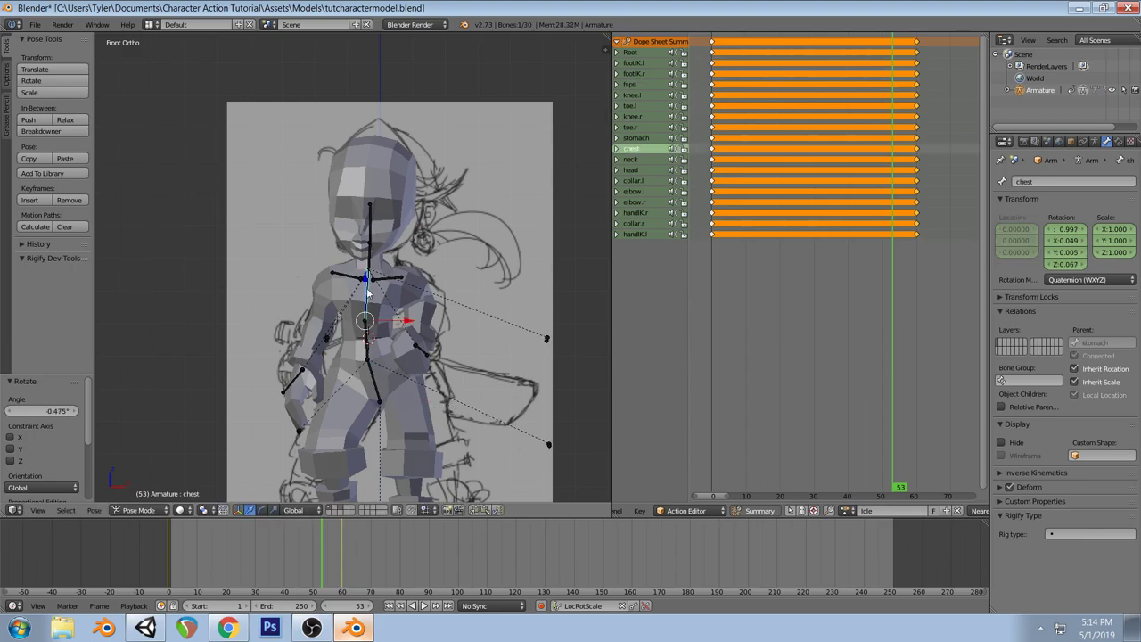
{"action": "key", "text": "r"}
{"action": "left_click", "coordinate": [450, 282]}
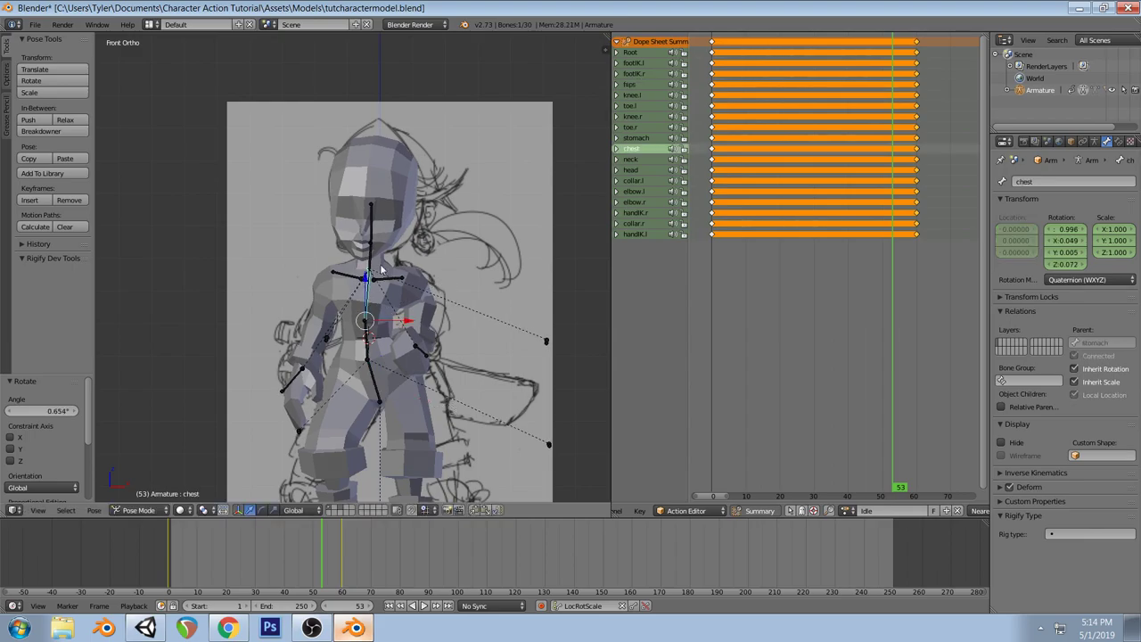
Turn the neck bone about 4.6° with a trackball rotation, tilt it slightly in front view, and deselect all bones
{"action": "right_click", "coordinate": [371, 258]}
{"action": "key", "text": "r"}
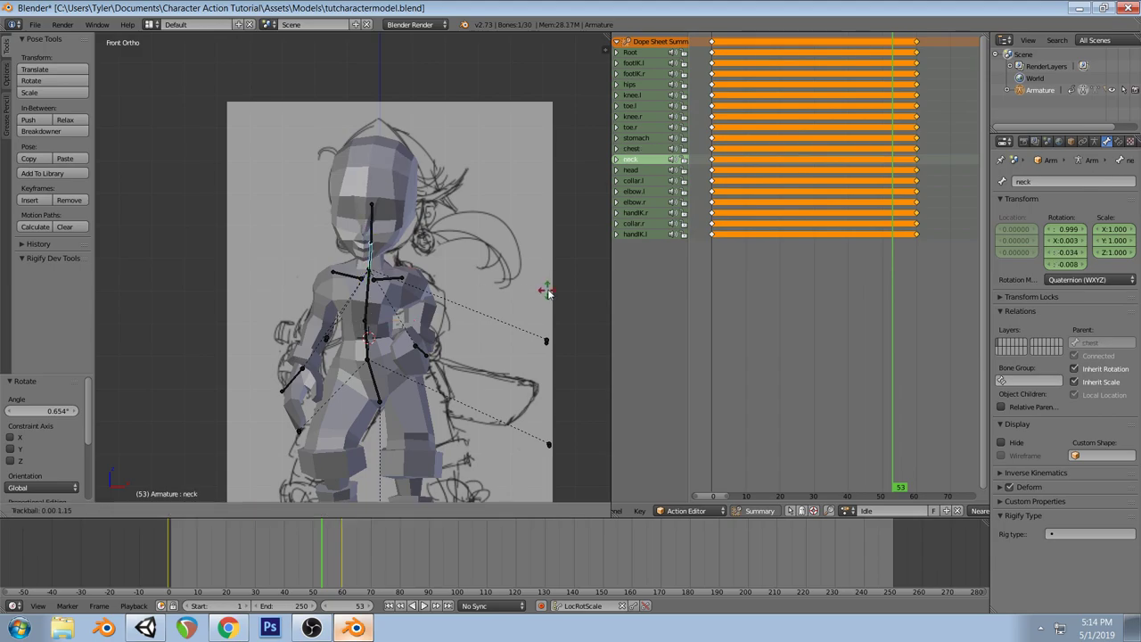
{"action": "key", "text": "r"}
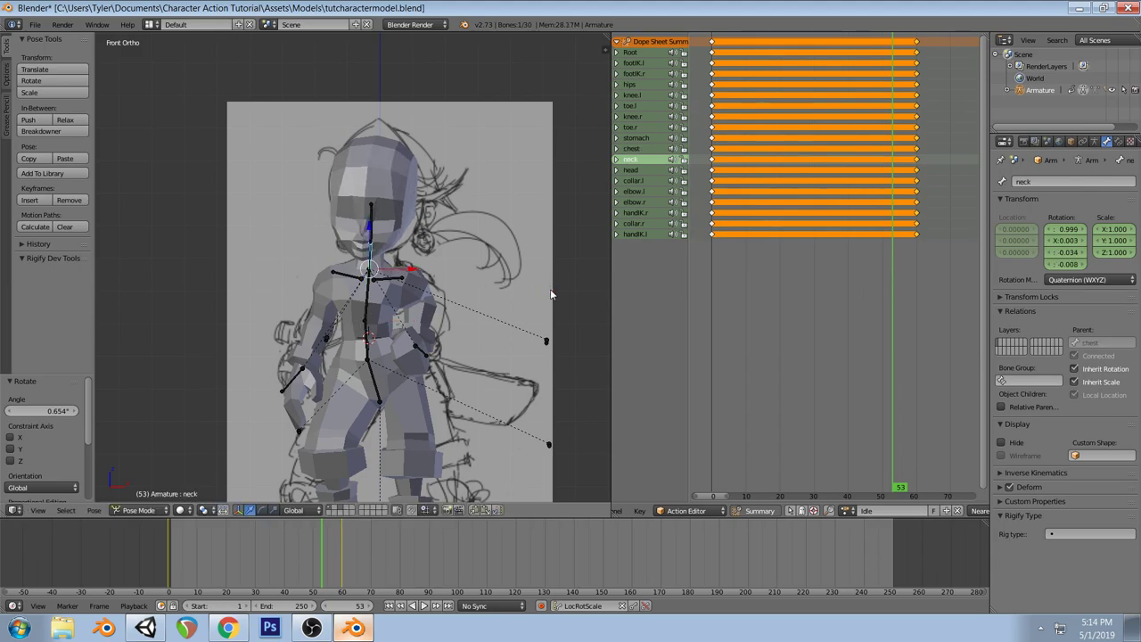
{"action": "left_click", "coordinate": [555, 293]}
{"action": "key", "text": "r"}
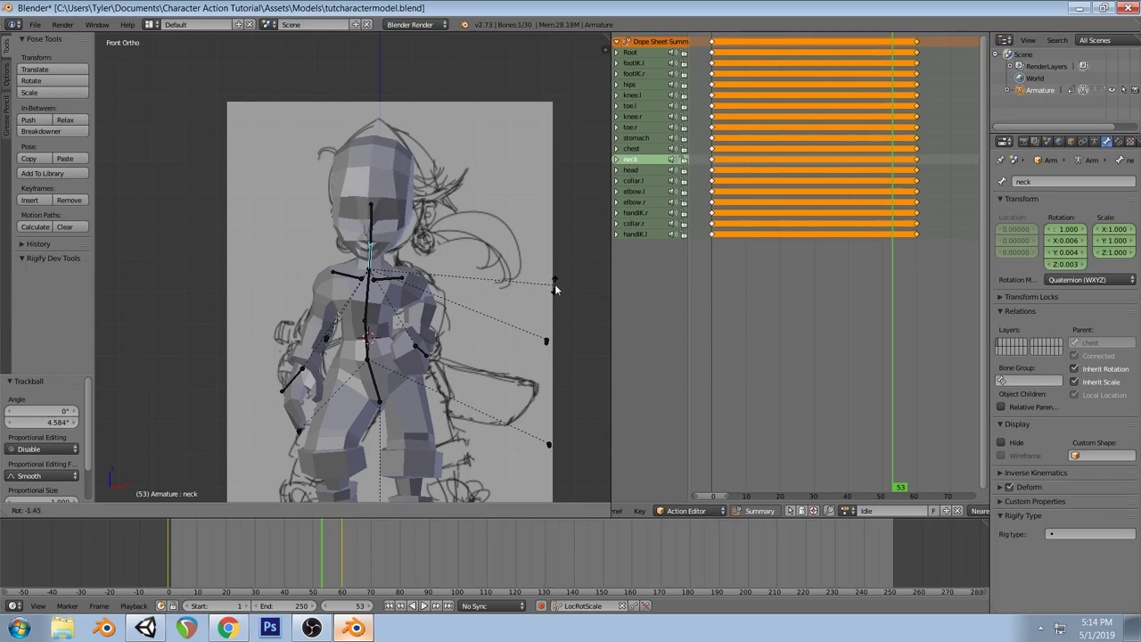
{"action": "left_click", "coordinate": [556, 279]}
{"action": "middle_click_drag", "start_coordinate": [556, 279], "coordinate": [547, 380]}
{"action": "key", "text": "a"}
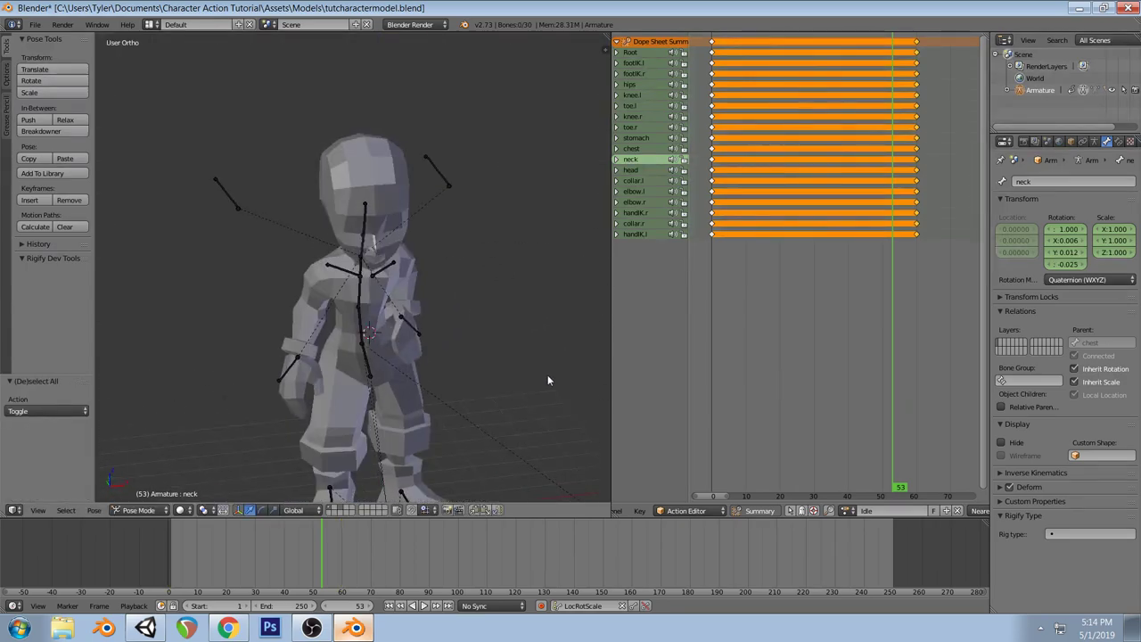
Rotate the stomach bone about -3.76° in front view and rotate the chest bone the opposite way to balance it
{"action": "key", "text": "KP_1"}
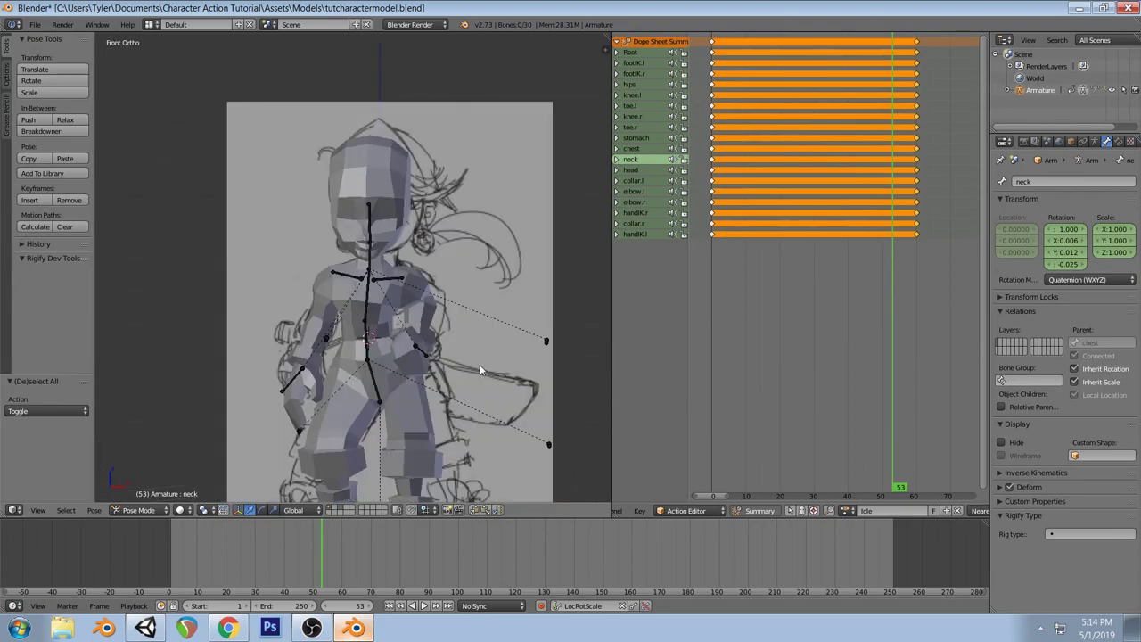
{"action": "right_click", "coordinate": [364, 341]}
{"action": "key", "text": "r"}
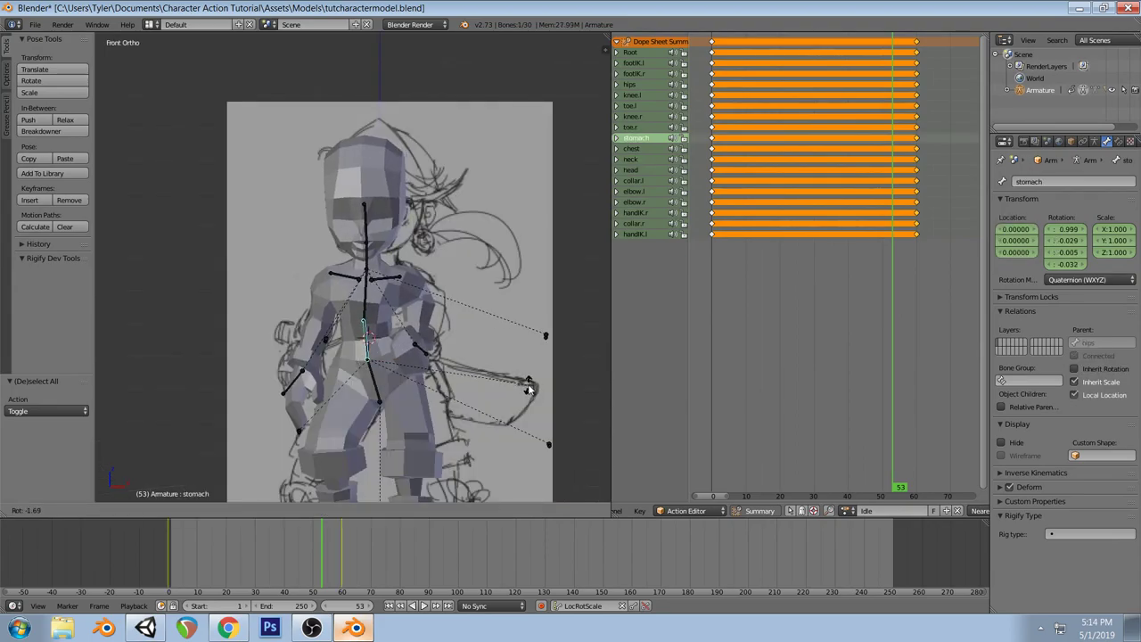
{"action": "left_click", "coordinate": [527, 379]}
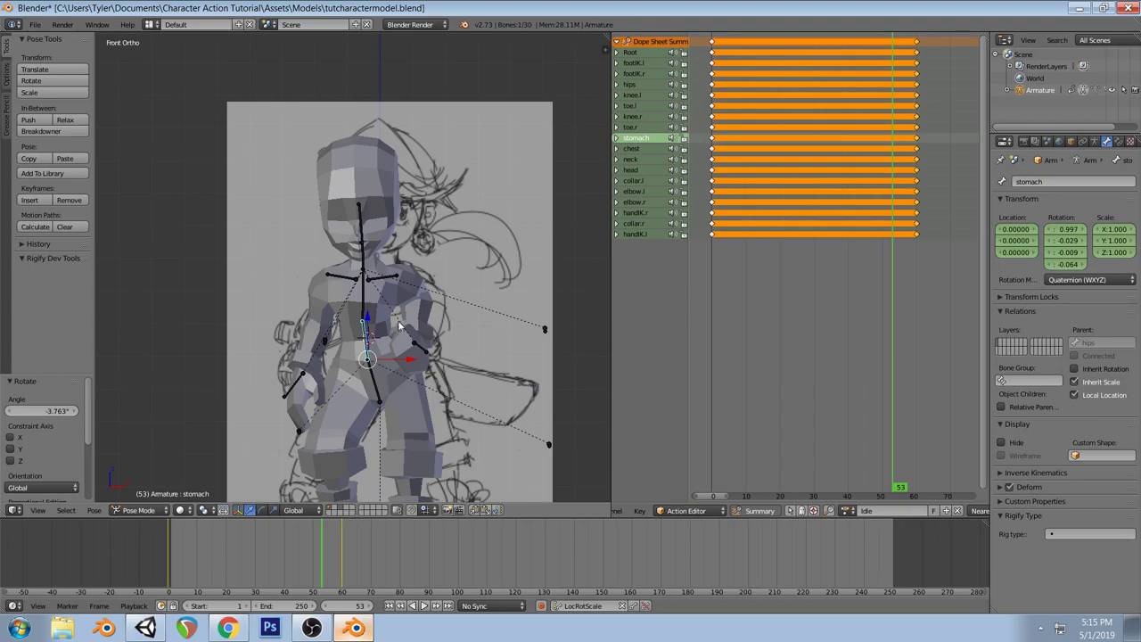
{"action": "right_click", "coordinate": [366, 294]}
{"action": "key", "text": "r"}
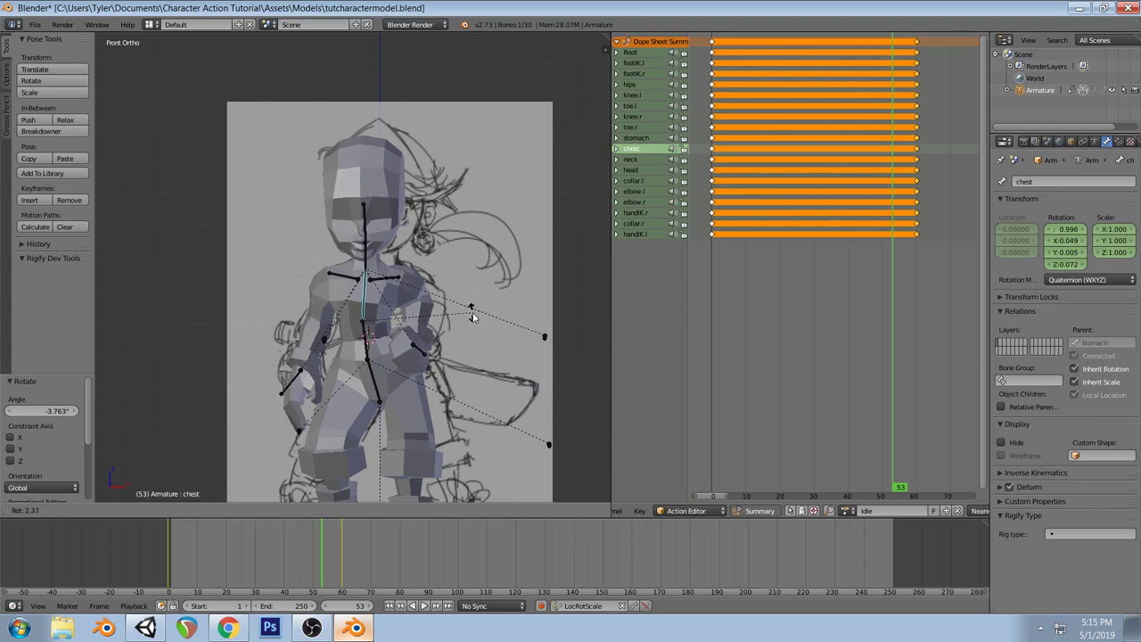
{"action": "left_click", "coordinate": [474, 318]}
Select all visible bones and insert LocRotScale keyframes for the adjusted pose at frame 53
{"action": "key", "text": "a"}
{"action": "key", "text": "a"}
{"action": "key", "text": "i"}
Move the new pose keyframes from frame 53 to frame 0 and duplicate them at frame 60
{"action": "right_click", "coordinate": [895, 43]}
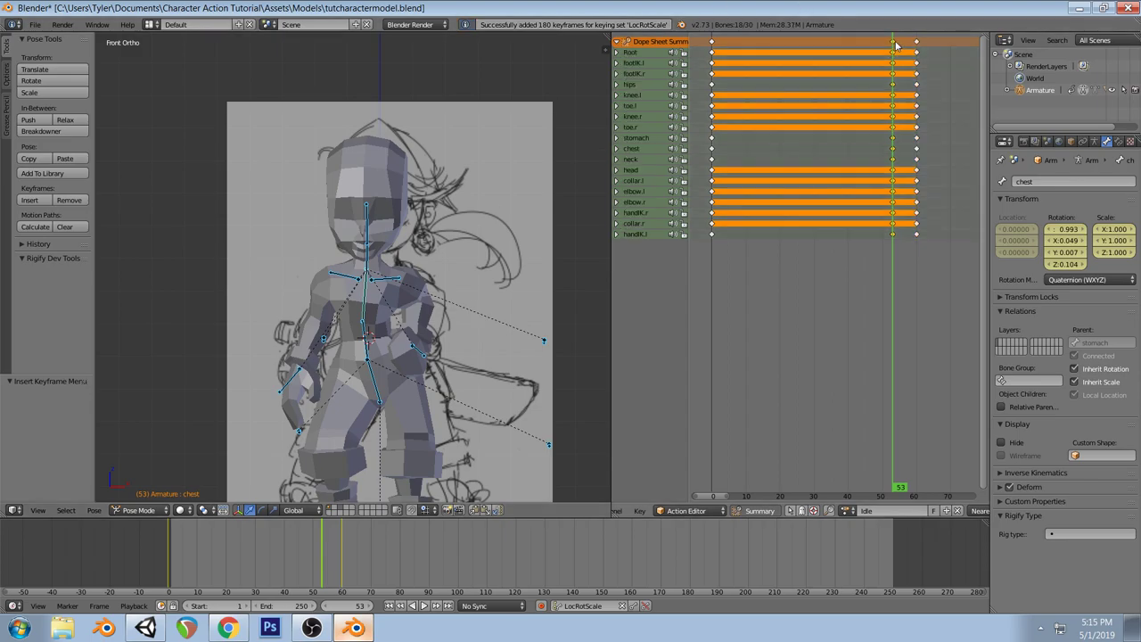
{"action": "key", "text": "g"}
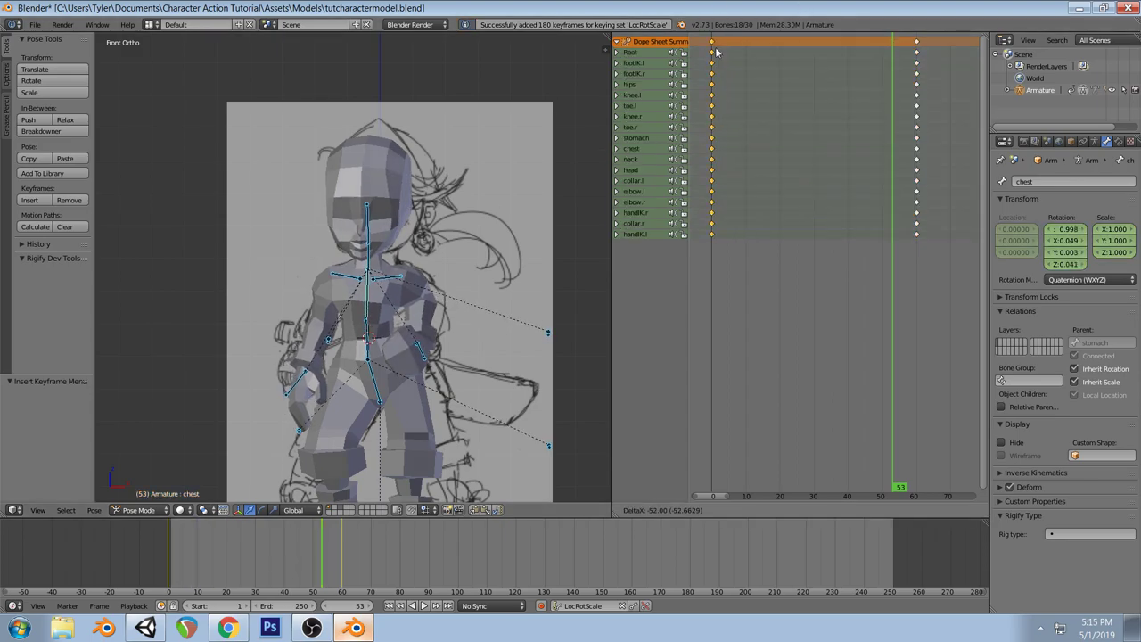
{"action": "left_click", "coordinate": [716, 49]}
{"action": "key", "text": "shift+d"}
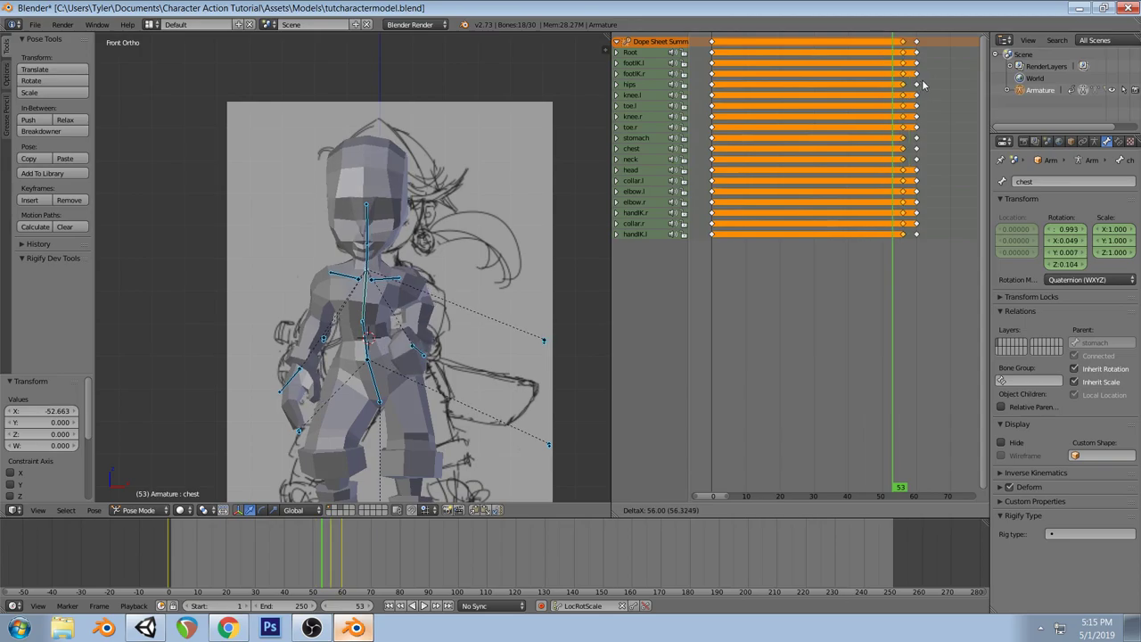
{"action": "left_click", "coordinate": [934, 81]}
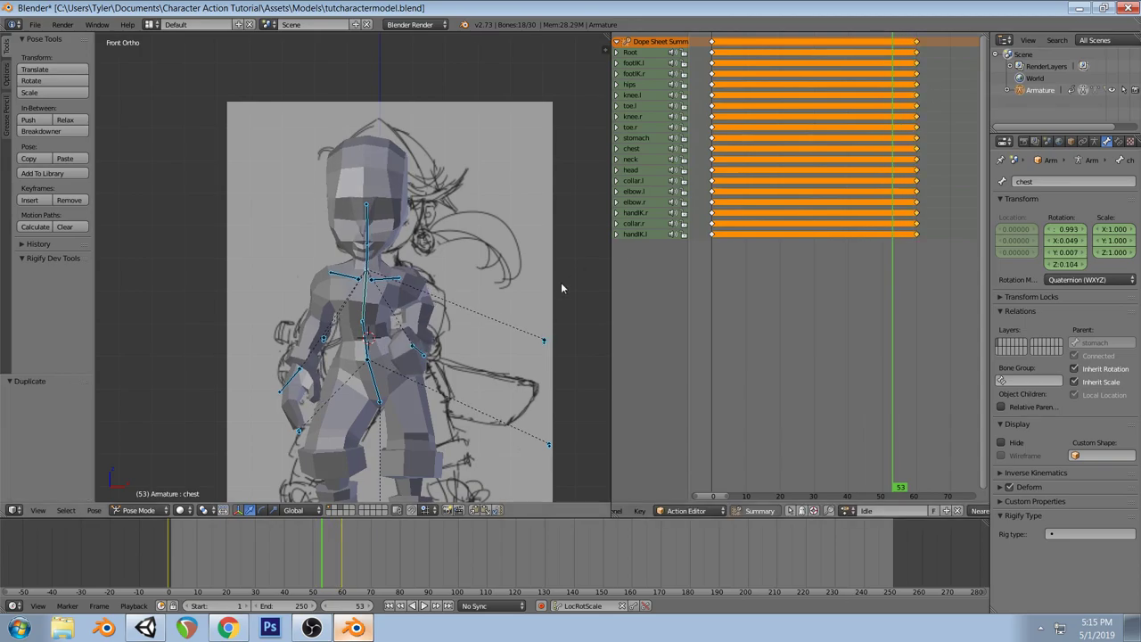
Deselect all bones and save the blend file over the existing one
{"action": "key", "text": "a"}
{"action": "key", "text": "ctrl+s"}
{"action": "left_click", "coordinate": [467, 308]}
{"action": "middle_click_drag", "start_coordinate": [466, 307], "coordinate": [513, 358]}
{"action": "key", "text": "KP_3"}
{"action": "scroll", "coordinate": [513, 358], "scroll_direction": "down", "scroll_amount": 2}
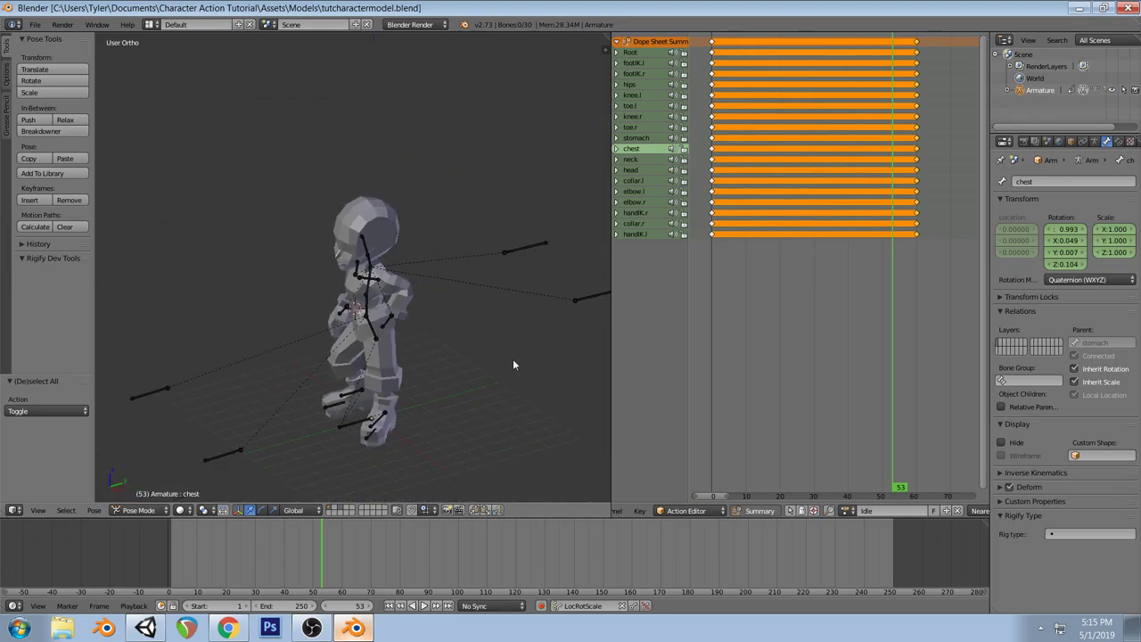
{"action": "key", "text": "ctrl+s"}
{"action": "left_click", "coordinate": [417, 360]}
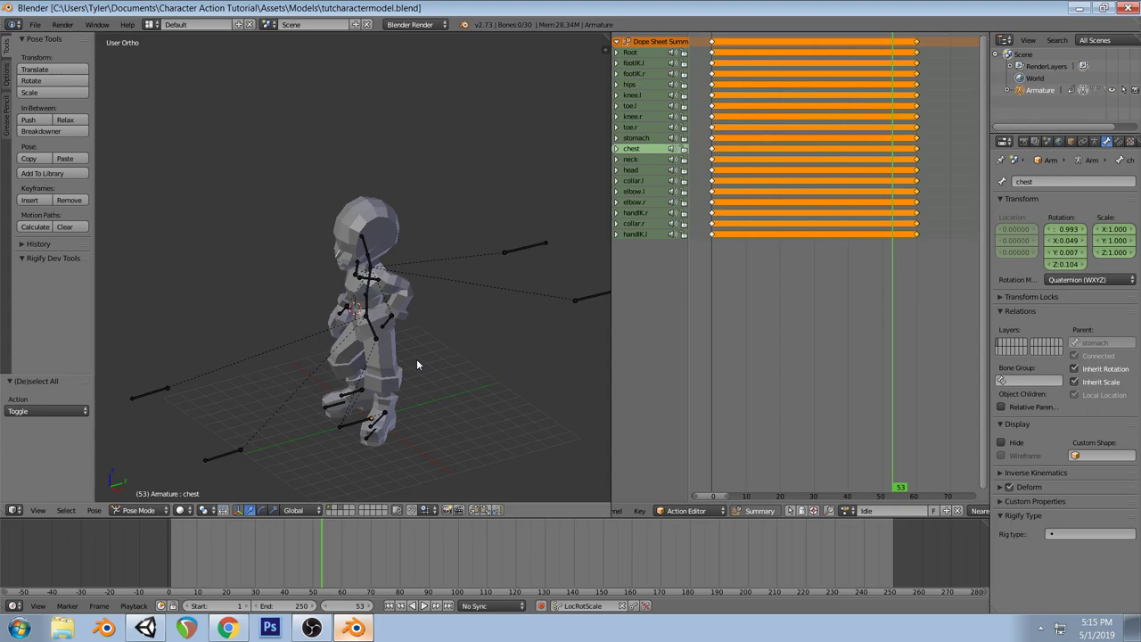
Move the right knee's pole target by about 2.821 in X, -1.324 in Y and -0.526 in Z
{"action": "key", "text": "KP_1"}
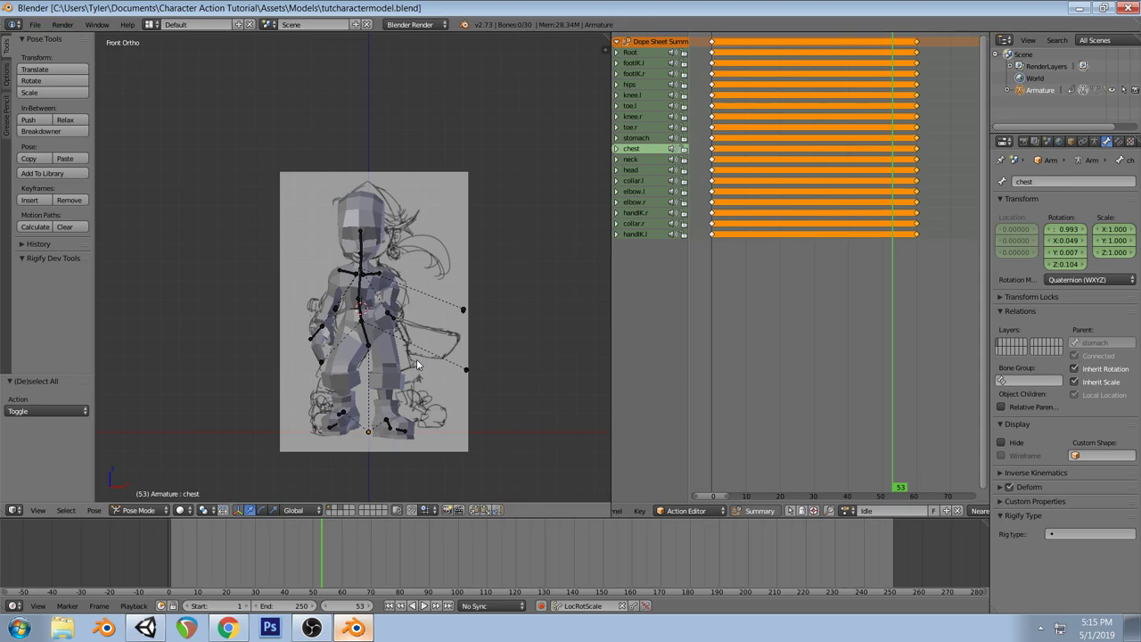
{"action": "right_click", "coordinate": [320, 332]}
{"action": "middle_click_drag", "start_coordinate": [320, 332], "coordinate": [426, 465]}
{"action": "right_click_drag", "start_coordinate": [385, 478], "coordinate": [446, 486]}
{"action": "right_click", "coordinate": [316, 314]}
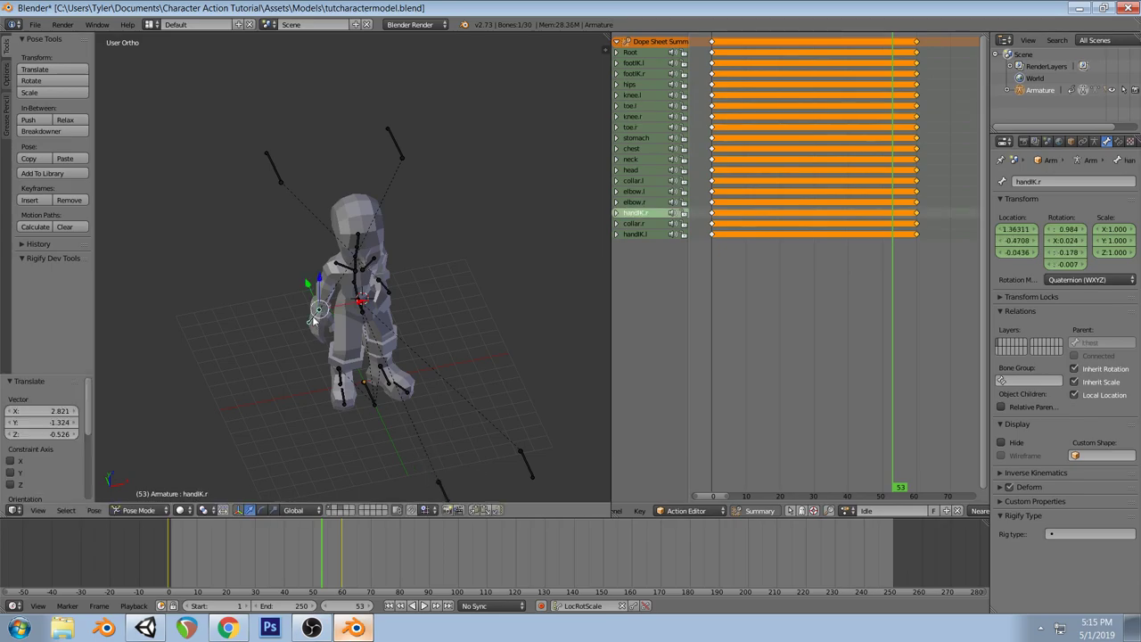
Slide the left and right foot IK bones along Y, the right one by about 0.189
{"action": "key", "text": "KP_3"}
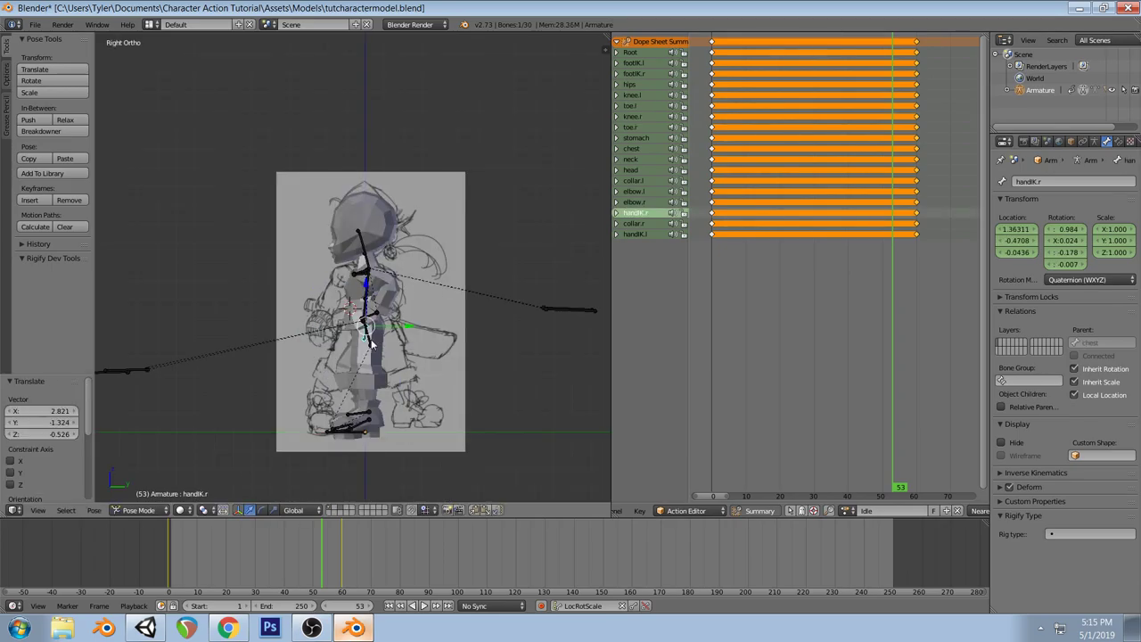
{"action": "right_click", "coordinate": [373, 345]}
{"action": "right_click", "coordinate": [371, 423]}
{"action": "middle_click_drag", "start_coordinate": [411, 377], "coordinate": [414, 428]}
{"action": "left_click_drag", "start_coordinate": [413, 421], "coordinate": [398, 346]}
{"action": "right_click", "coordinate": [360, 408]}
{"action": "middle_click_drag", "start_coordinate": [398, 346], "coordinate": [213, 397]}
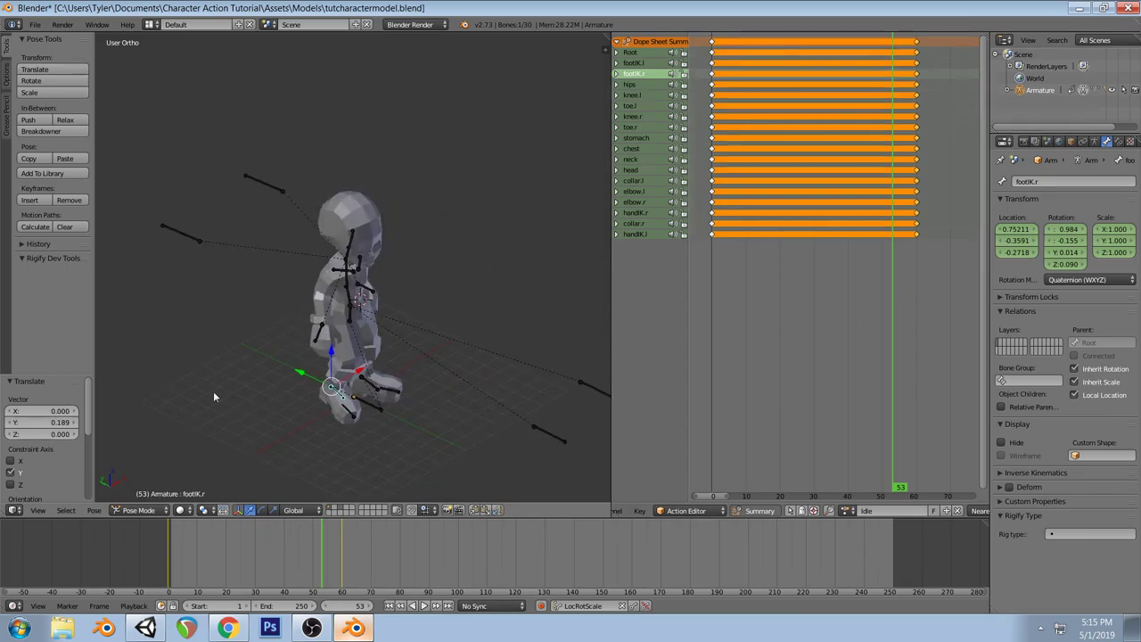
Move the right hand IK bone in left view by about 0.315 in Y and -0.031 in Z
{"action": "right_click", "coordinate": [317, 335]}
{"action": "key", "text": "ctrl+KP_3"}
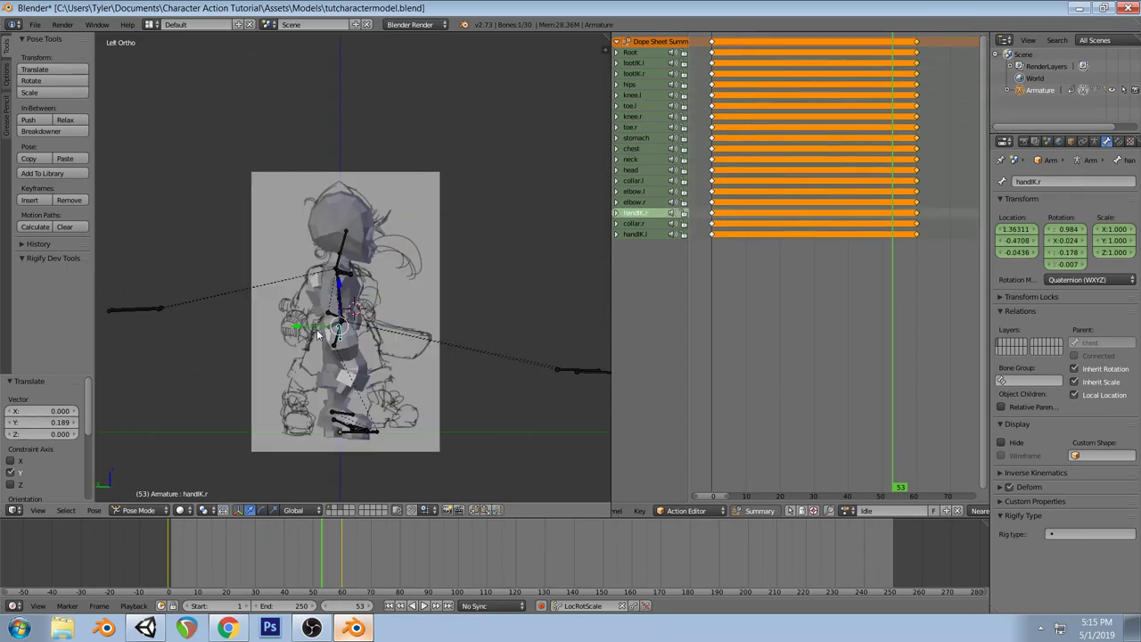
{"action": "key", "text": "g"}
{"action": "left_click", "coordinate": [406, 353]}
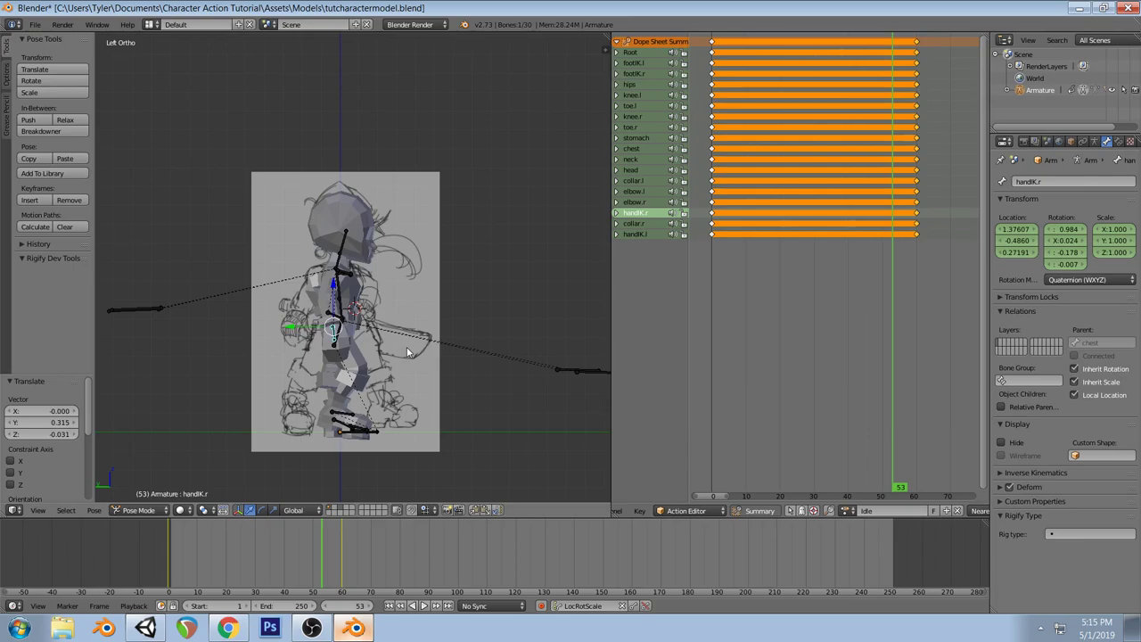
Rotate the right hand IK bone about -9.6° in front view and shift it about 0.236 in X and -0.157 in Z
{"action": "key", "text": "KP_1"}
{"action": "key", "text": "r"}
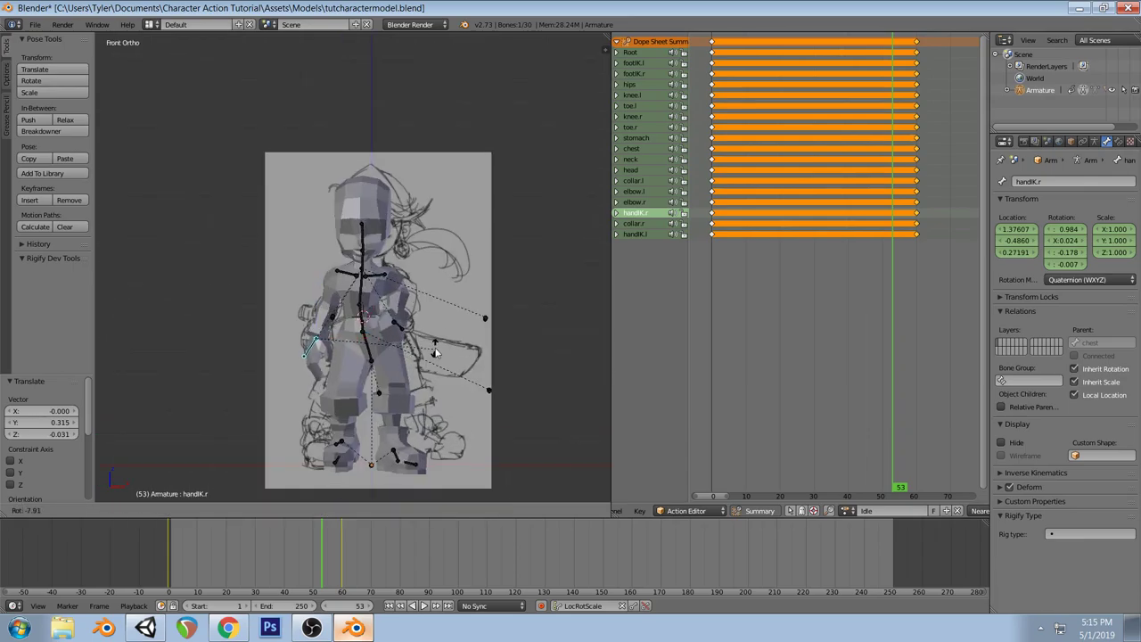
{"action": "left_click", "coordinate": [436, 352]}
{"action": "key", "text": "g"}
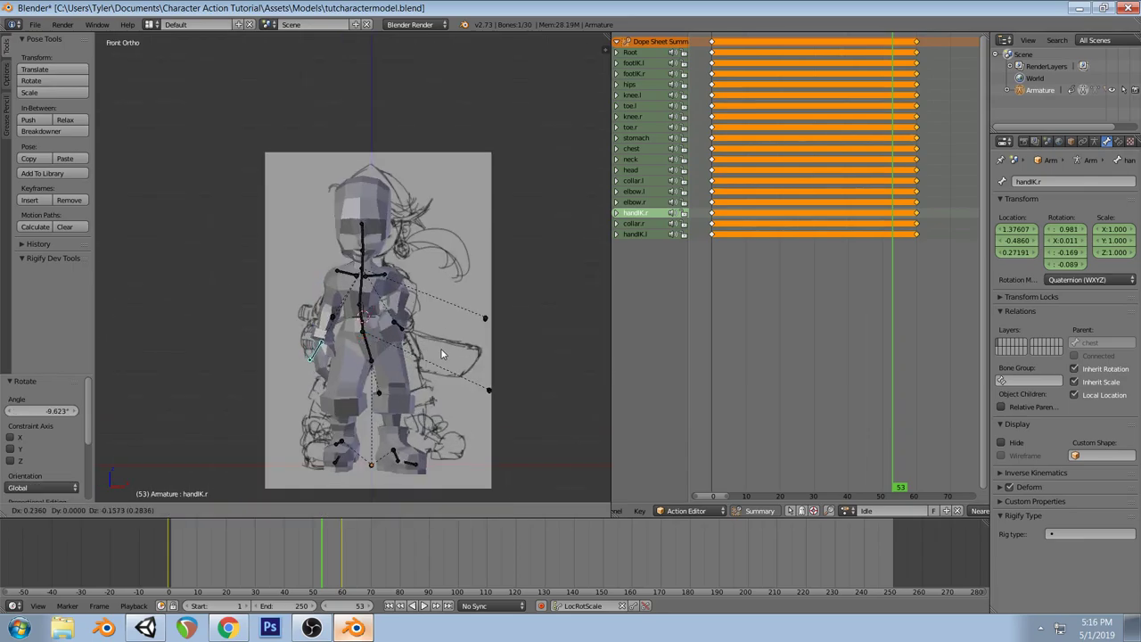
{"action": "left_click", "coordinate": [441, 354]}
Trackball-rotate the right hand IK bone about -5.73° and -3.44°, rotate it about -2.02°, and nudge its position in left view
{"action": "middle_click_drag", "start_coordinate": [441, 354], "coordinate": [495, 394]}
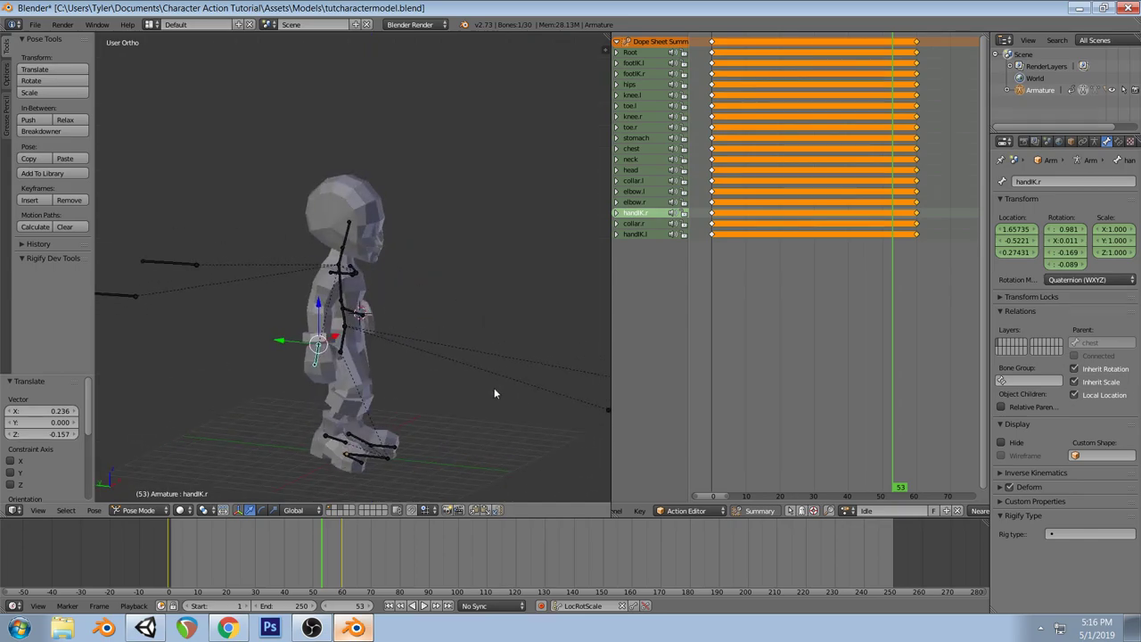
{"action": "key", "text": "r"}
{"action": "key", "text": "r"}
{"action": "left_click", "coordinate": [435, 420]}
{"action": "key", "text": "r"}
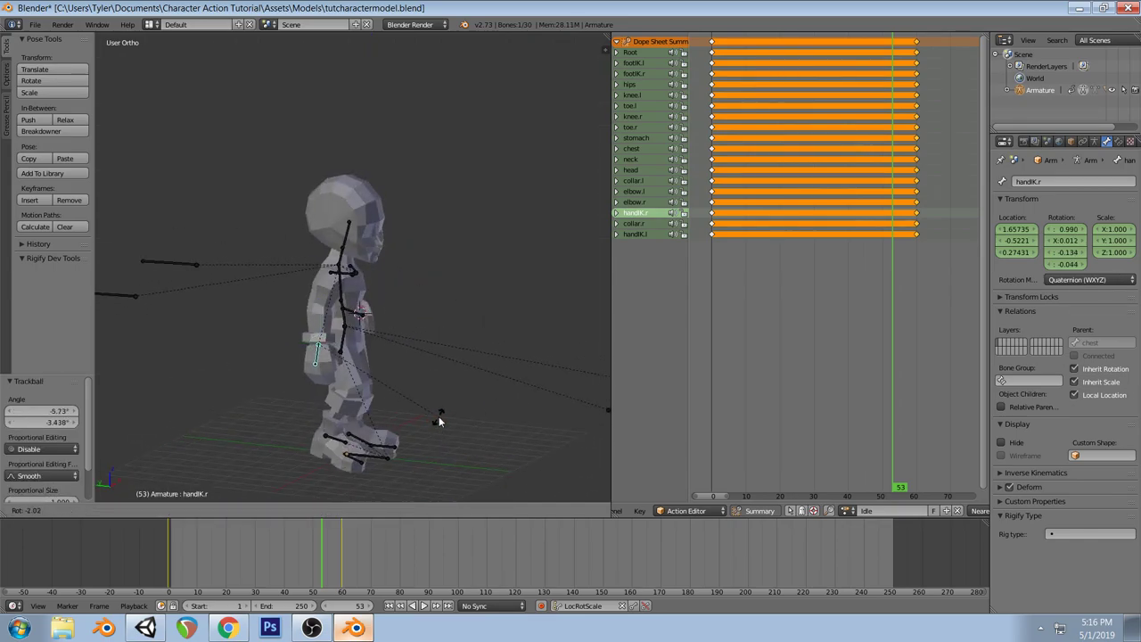
{"action": "left_click", "coordinate": [438, 419]}
{"action": "key", "text": "KP_1"}
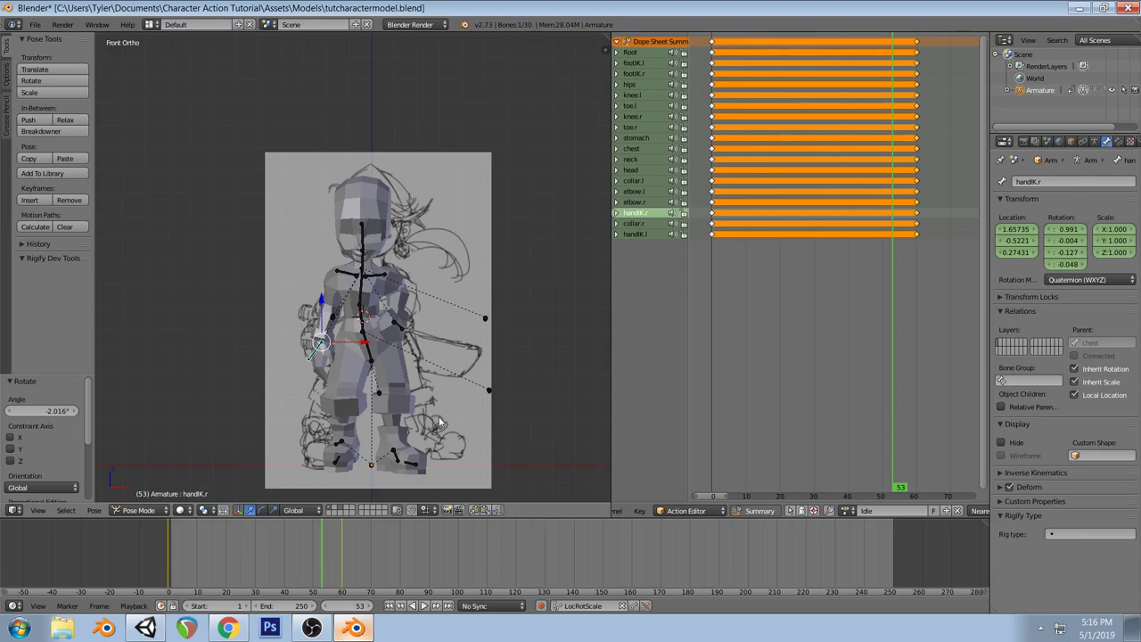
{"action": "key", "text": "ctrl+KP_3"}
{"action": "key", "text": "r"}
{"action": "right_click", "coordinate": [459, 411]}
Select all visible bones and insert LocRotScale keyframes for the adjusted pose at frame 53
{"action": "key", "text": "a"}
{"action": "key", "text": "a"}
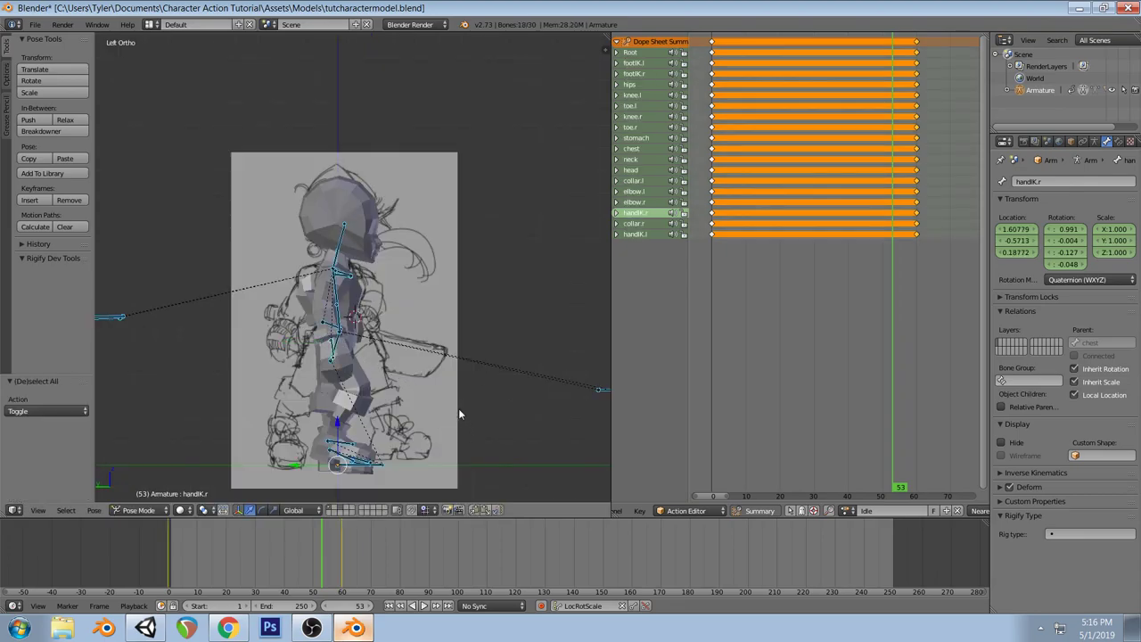
{"action": "key", "text": "i"}
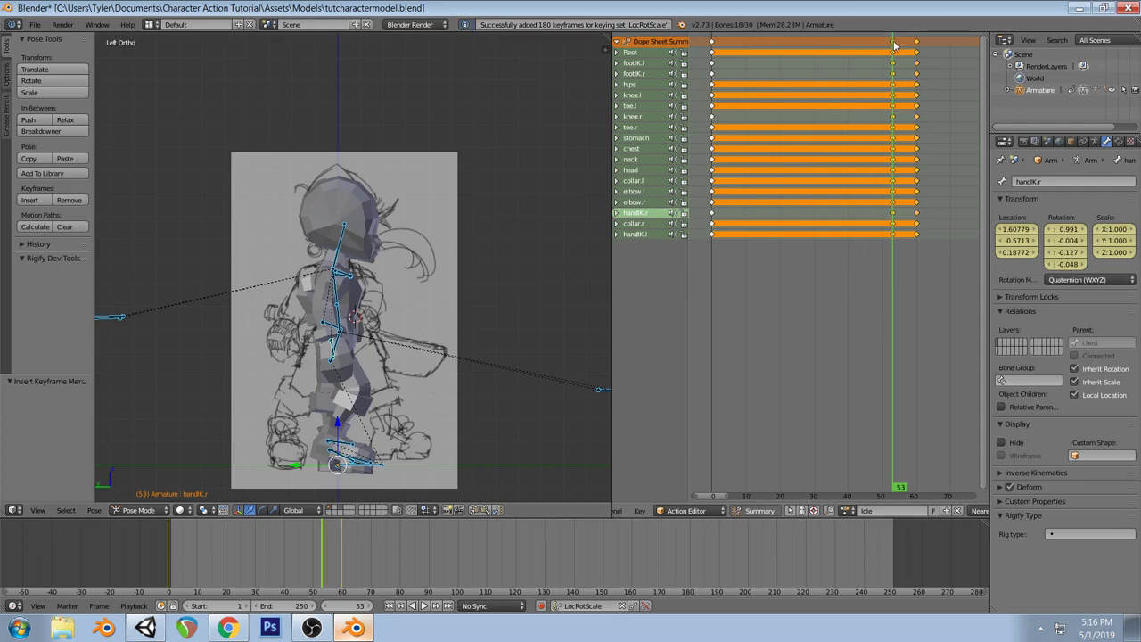
Move the new pose keyframes from frame 53 to frame 60 and duplicate them at frame 0
{"action": "left_click_drag", "start_coordinate": [895, 45], "coordinate": [918, 46]}
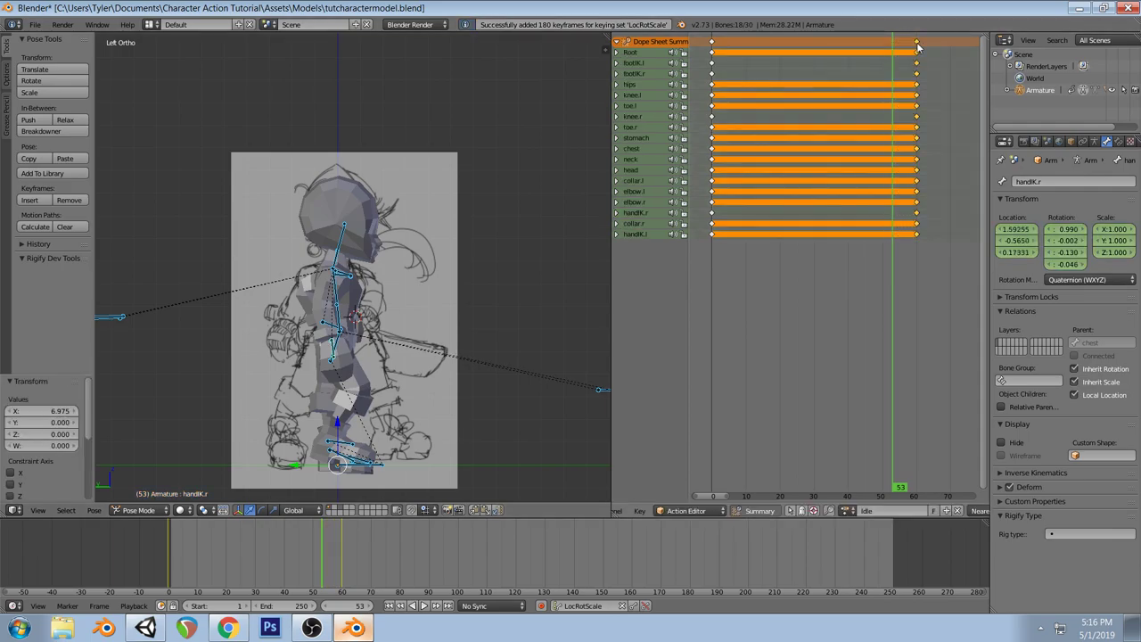
{"action": "left_click", "coordinate": [919, 46]}
{"action": "key", "text": "shift+d"}
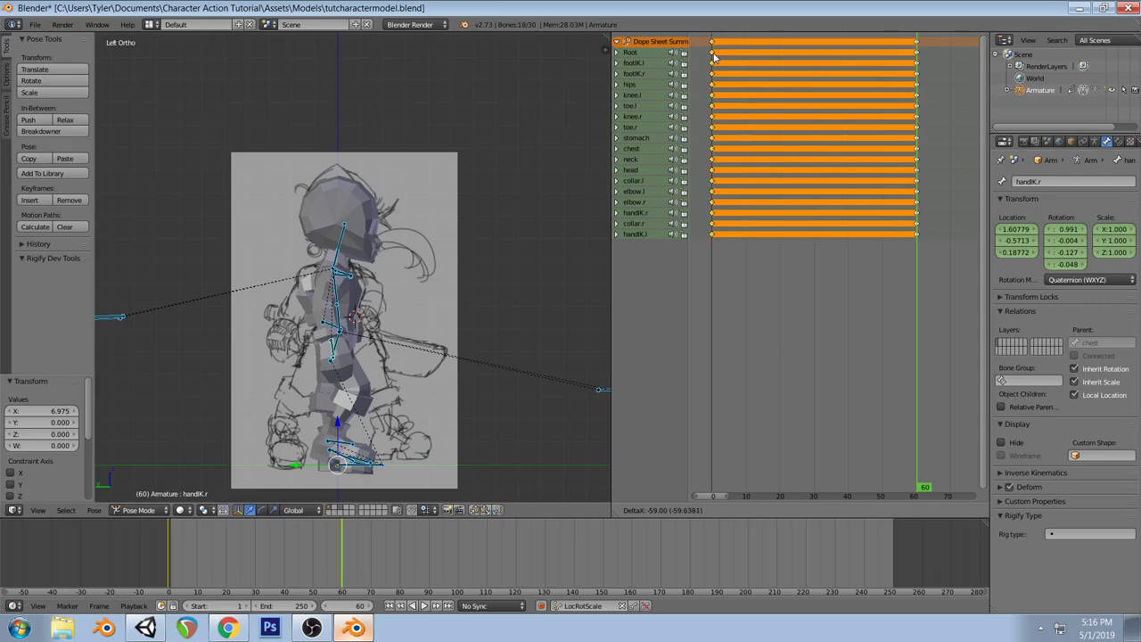
{"action": "left_click", "coordinate": [713, 53]}
Save the blend file over the existing one and switch to Unity
{"action": "key", "text": "ctrl+s"}
{"action": "left_click", "coordinate": [348, 320]}
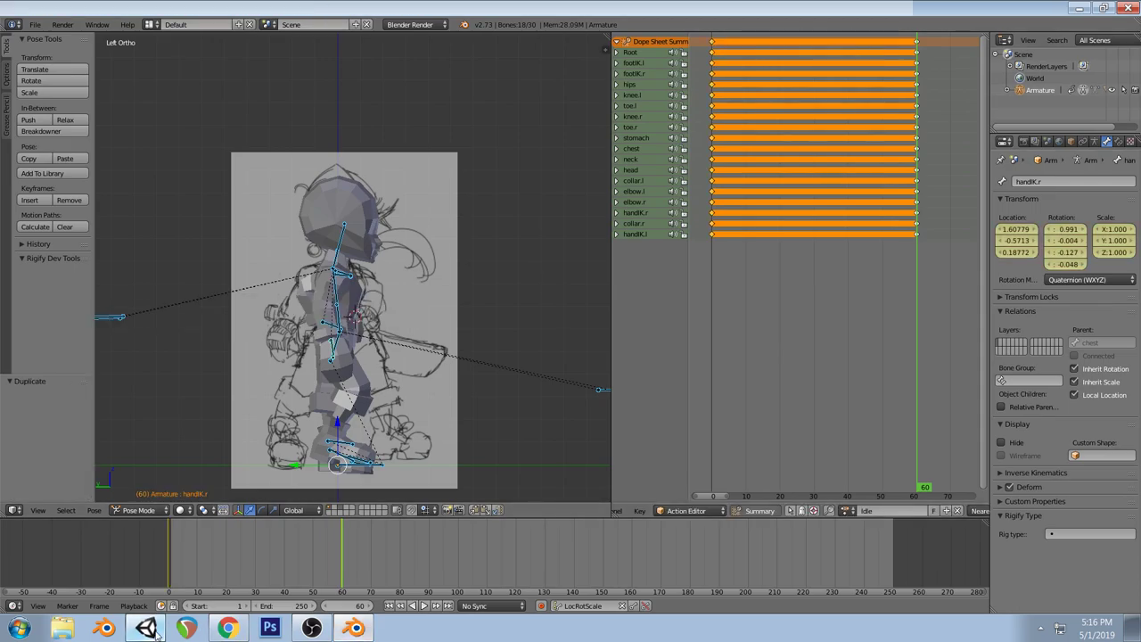
{"action": "key", "text": "alt+Tab"}
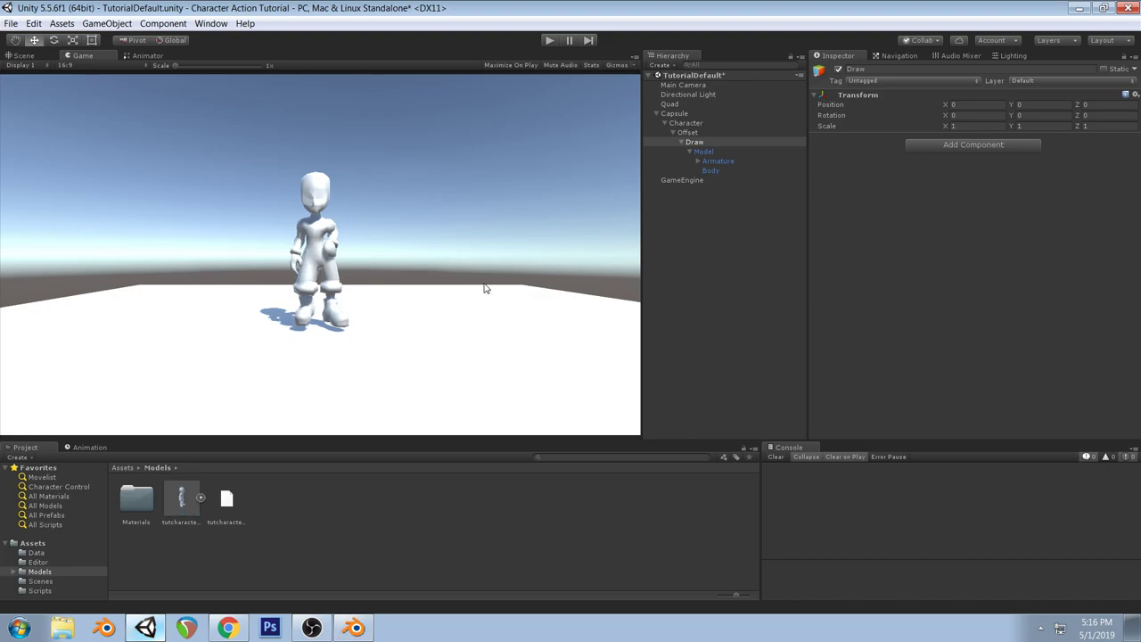
Inspect the reimported character's idle pose up close from the front and side in the Scene view
{"action": "left_click", "coordinate": [23, 55]}
{"action": "mouse_move", "coordinate": [356, 186]}
{"action": "right_mouse_down"}
{"action": "mouse_move", "coordinate": [256, 260]}
{"action": "mouse_move", "coordinate": [295, 223]}
{"action": "right_mouse_up"}
{"action": "left_click", "coordinate": [294, 272]}
{"action": "mouse_move", "coordinate": [294, 223]}
{"action": "middle_mouse_down"}
{"action": "mouse_move", "coordinate": [276, 188]}
{"action": "mouse_move", "coordinate": [277, 199]}
{"action": "middle_mouse_up"}
{"action": "scroll", "coordinate": [277, 199], "scroll_direction": "up", "scroll_amount": 5}
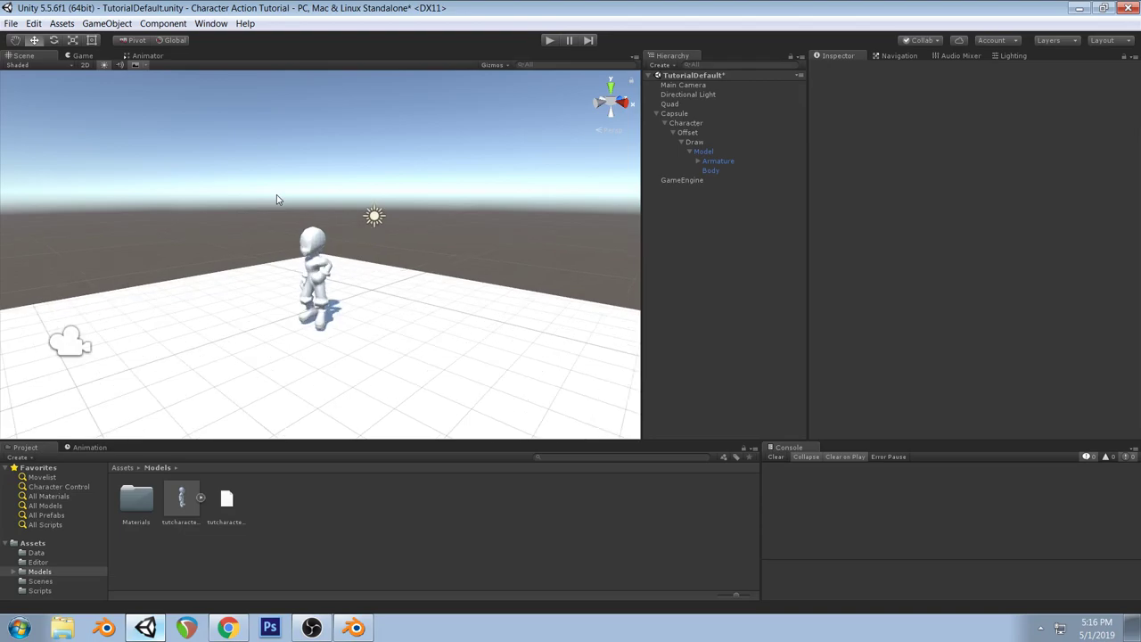
{"action": "right_click_drag", "start_coordinate": [247, 207], "coordinate": [328, 200]}
{"action": "left_click_drag", "start_coordinate": [327, 199], "coordinate": [274, 253], "text": "alt"}
{"action": "key", "text": "d"}
{"action": "right_click_drag", "start_coordinate": [274, 252], "coordinate": [224, 248]}
{"action": "key", "text": "a"}
{"action": "right_click_drag", "start_coordinate": [407, 298], "coordinate": [404, 300]}
{"action": "key", "text": "d"}
{"action": "key", "text": "q"}
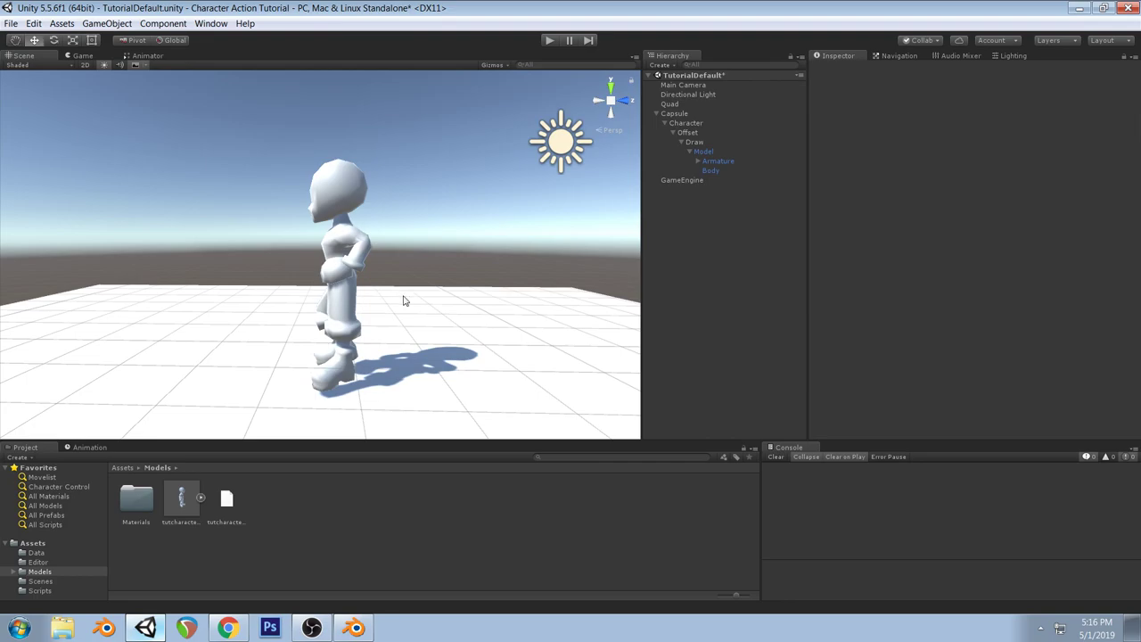
Switch back to Blender, rotate the left hand IK bone about 8.9° in right view and shift it about 0.197 in Y and -0.197 in Z
{"action": "left_click", "coordinate": [355, 630]}
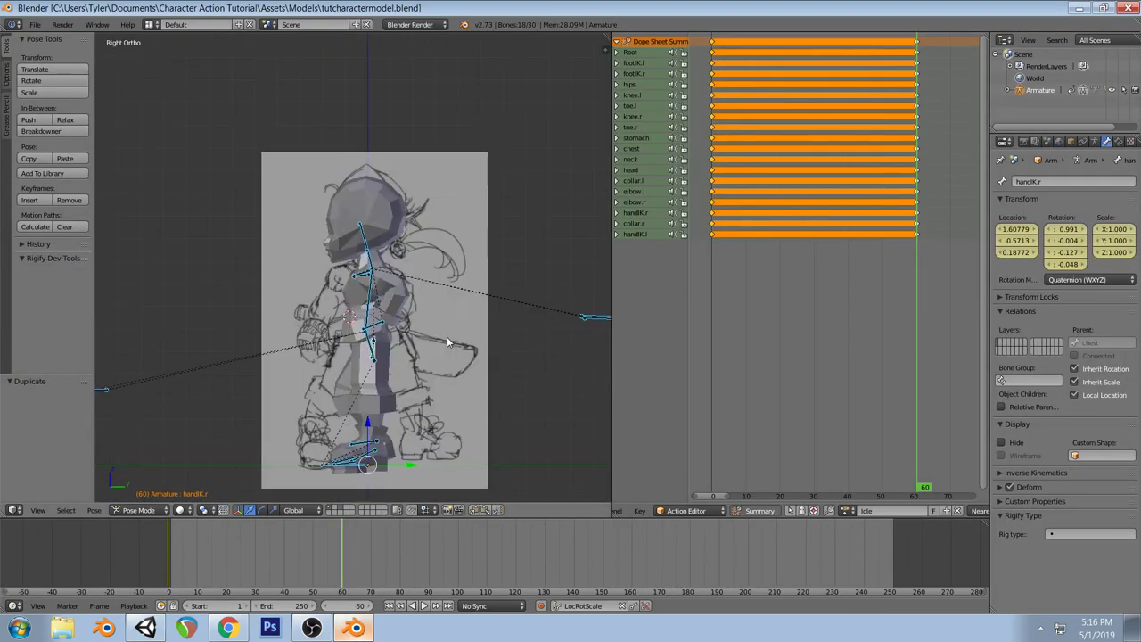
{"action": "scroll", "coordinate": [403, 348], "scroll_direction": "up", "scroll_amount": 1}
{"action": "right_click", "coordinate": [379, 341]}
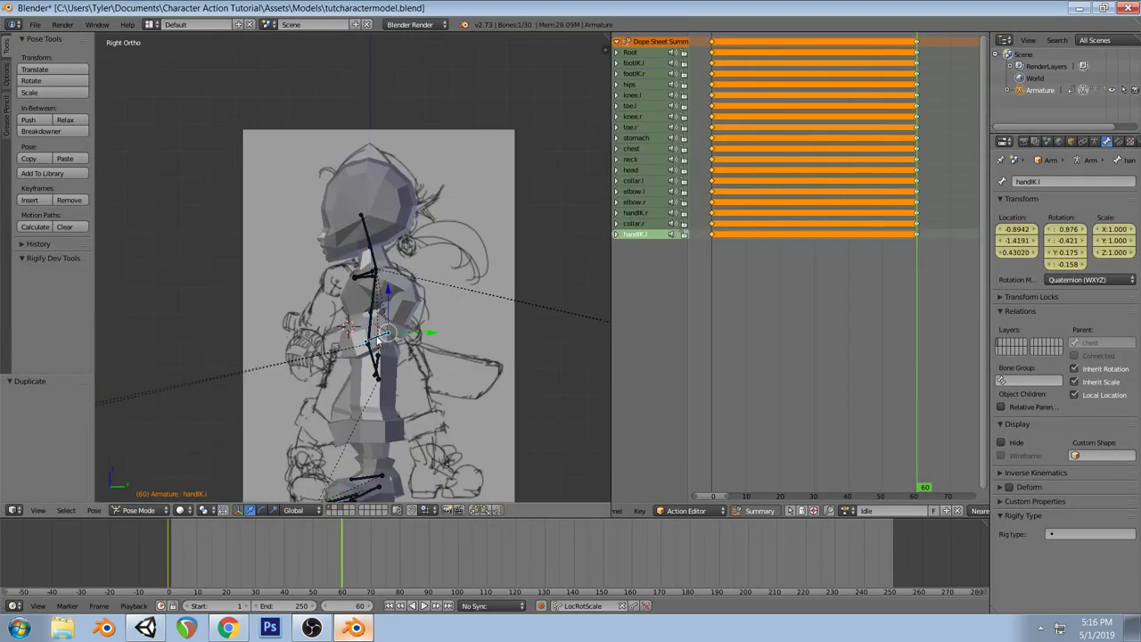
{"action": "key", "text": "r"}
{"action": "left_click", "coordinate": [471, 332]}
{"action": "key", "text": "g"}
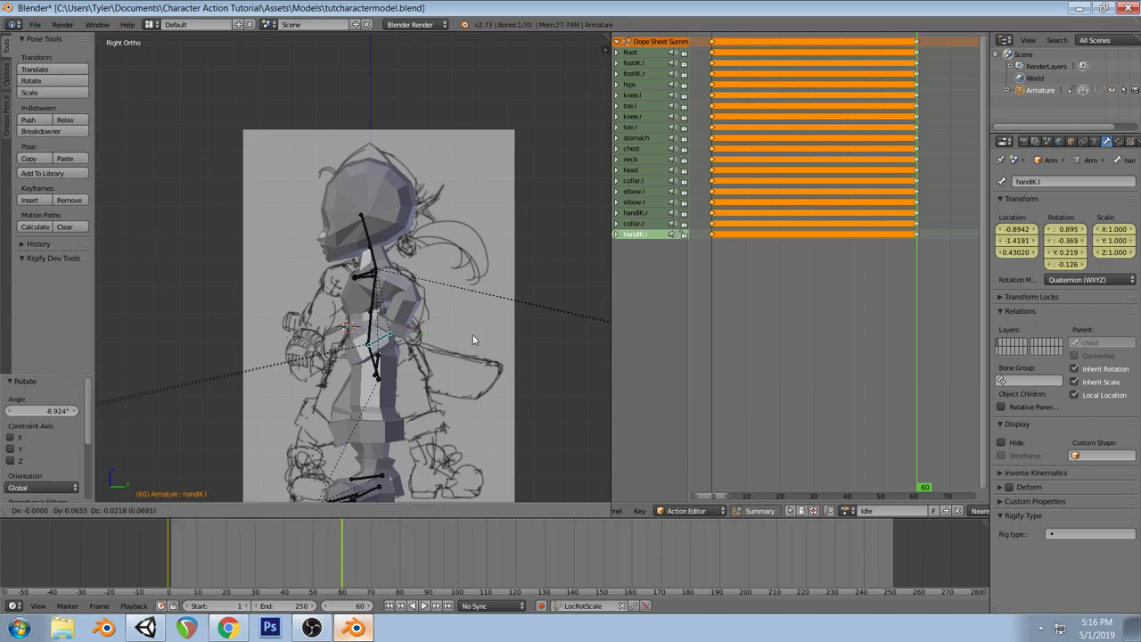
{"action": "left_click", "coordinate": [474, 337]}
{"action": "scroll", "coordinate": [489, 321], "scroll_direction": "down", "scroll_amount": 2}
{"action": "middle_click_drag", "start_coordinate": [489, 321], "coordinate": [354, 302]}
{"action": "right_click", "coordinate": [340, 287]}
{"action": "key", "text": "KP_1"}
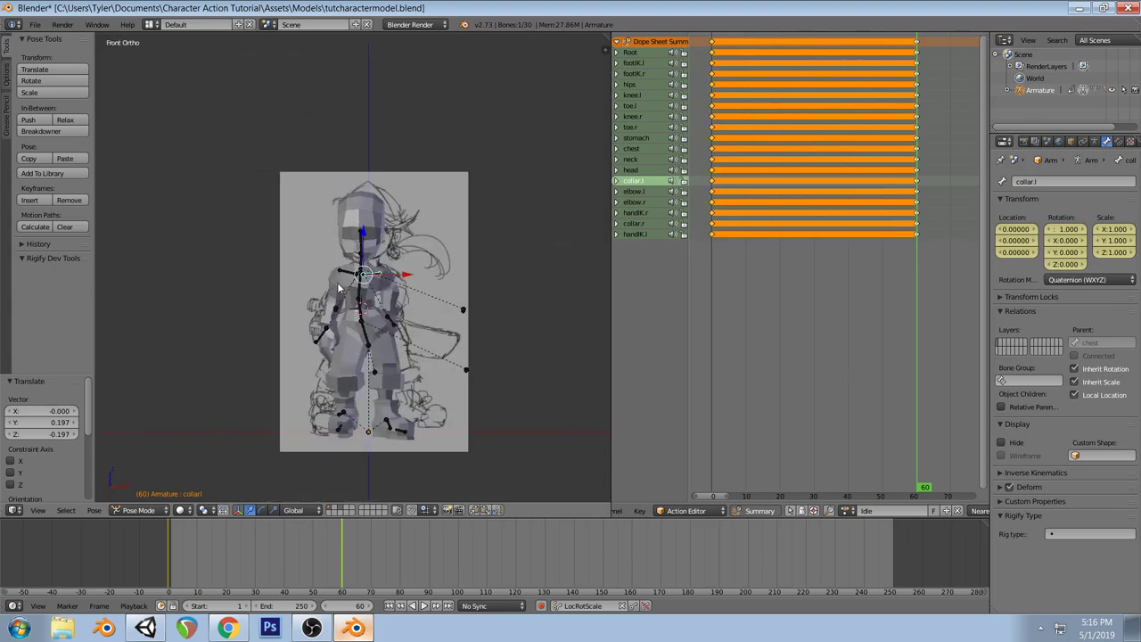
{"action": "key", "text": "r"}
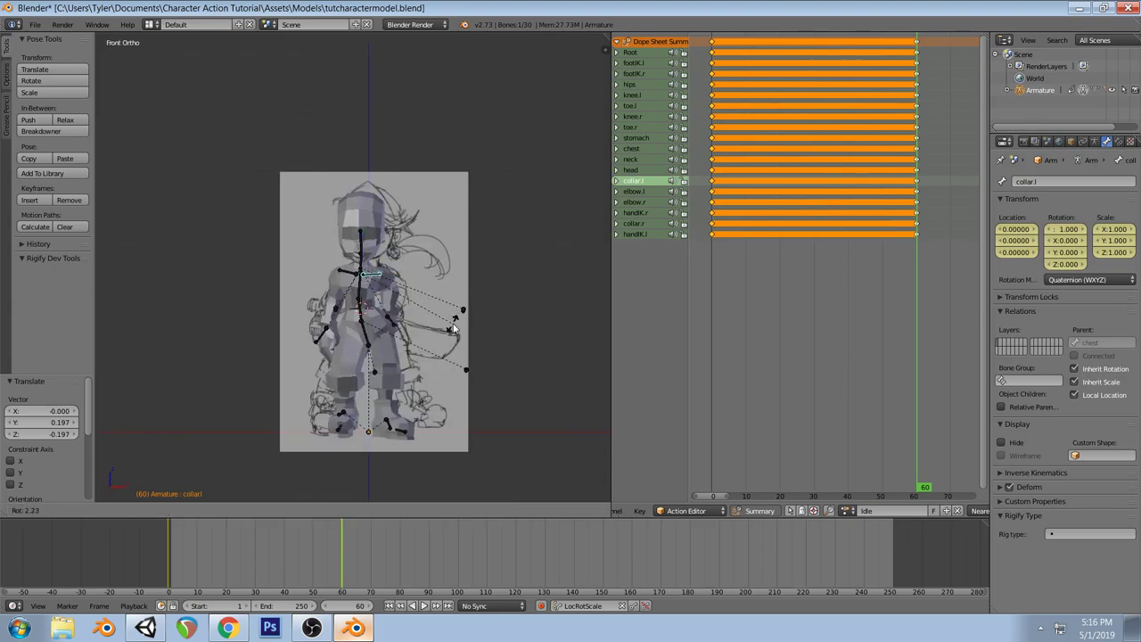
{"action": "right_click", "coordinate": [453, 331]}
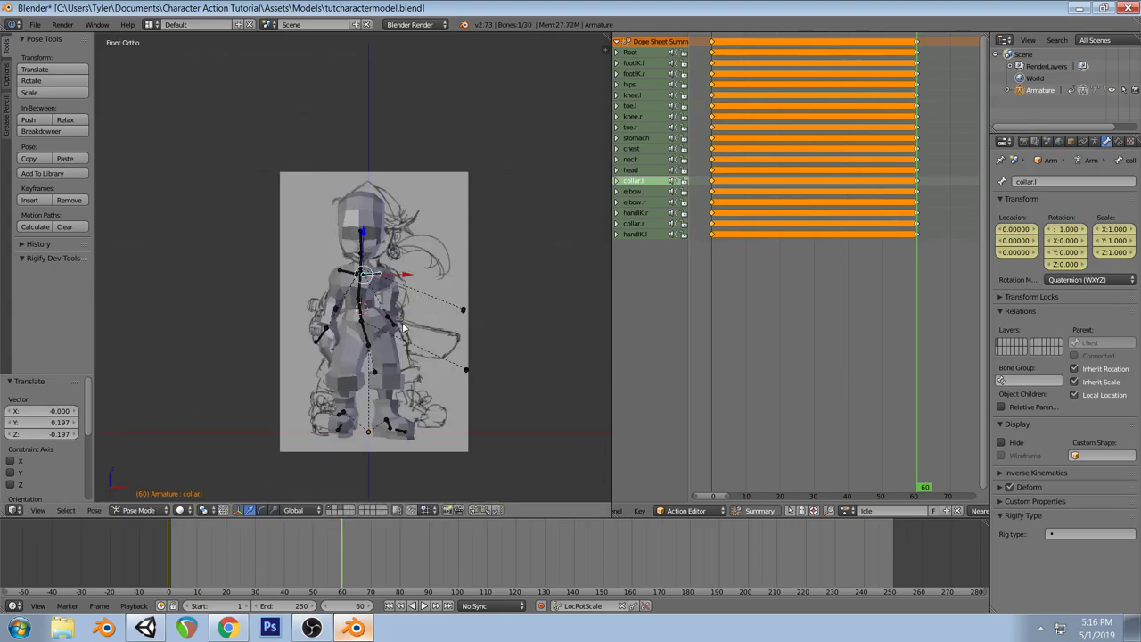
Reorient the left hand IK bone in front view with trackball rotations and a plain rotation of about -14.6°
{"action": "right_click", "coordinate": [391, 326]}
{"action": "key", "text": "r"}
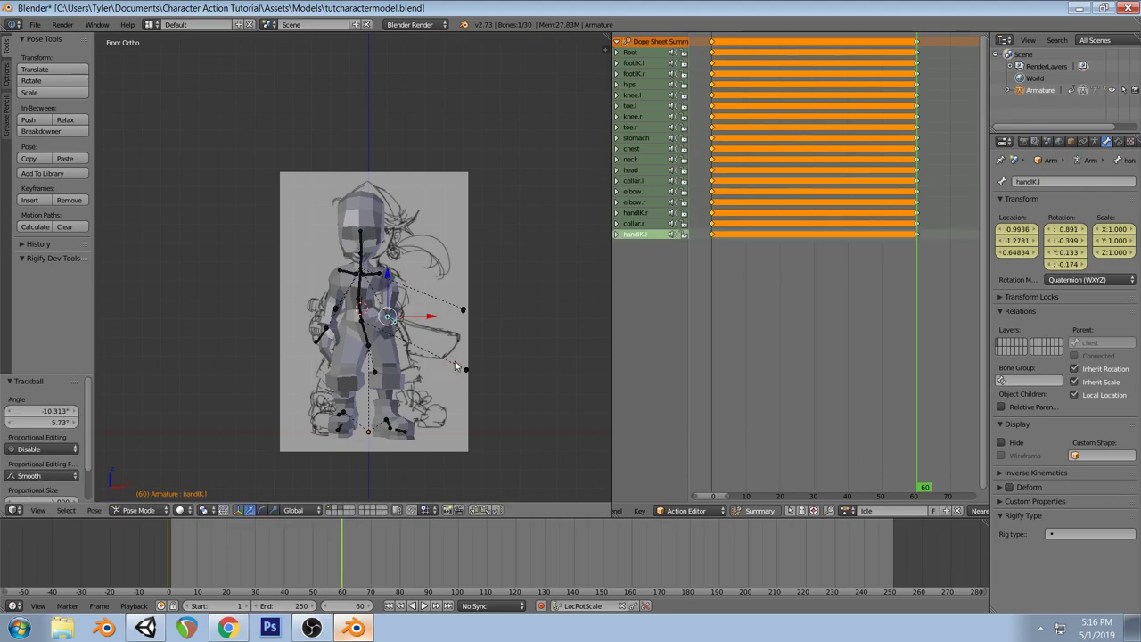
{"action": "left_click", "coordinate": [455, 344]}
{"action": "key", "text": "r"}
{"action": "key", "text": "r"}
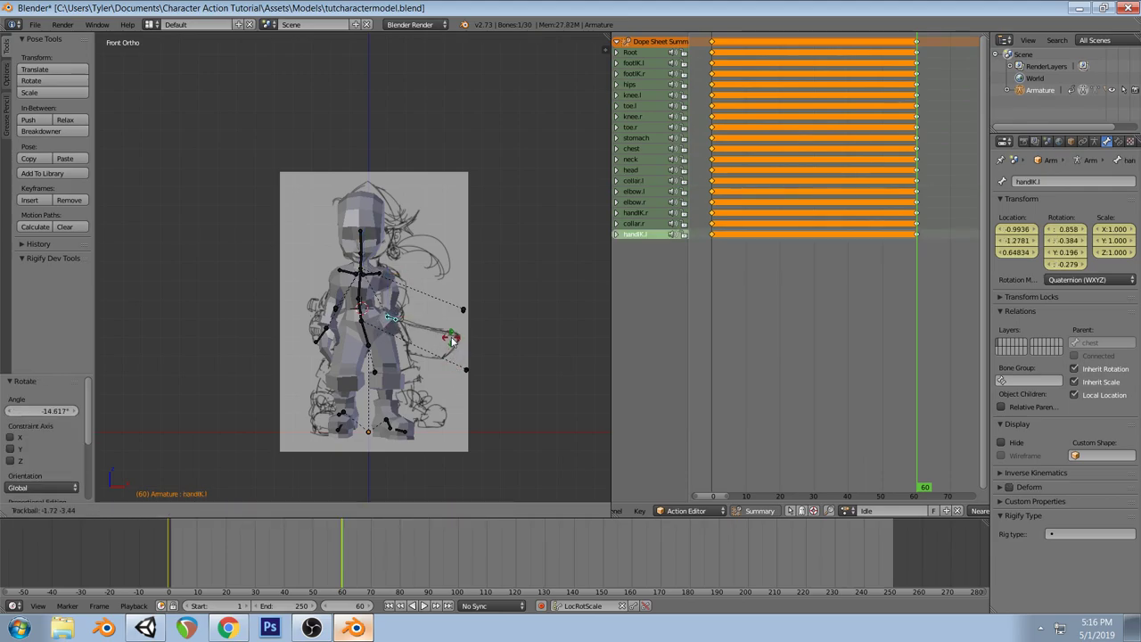
{"action": "left_click", "coordinate": [452, 341]}
{"action": "key", "text": "g"}
{"action": "left_click", "coordinate": [453, 341]}
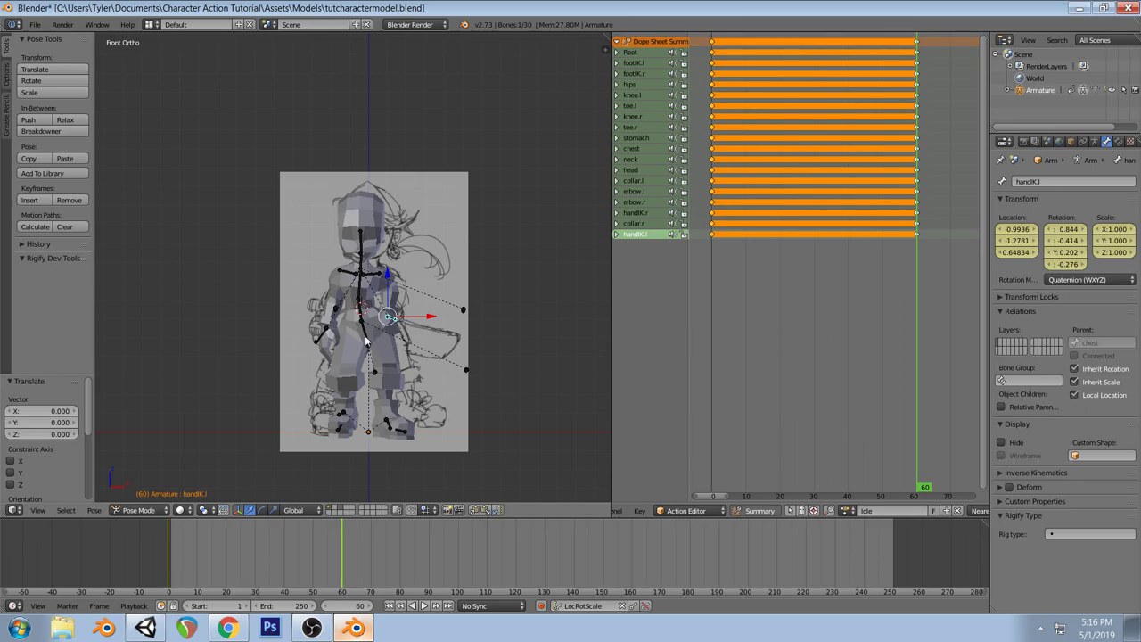
Rotate the stomach bone about -3.07° in front view and counter-rotate the chest bone about 6.22°
{"action": "right_click", "coordinate": [359, 312]}
{"action": "key", "text": "r"}
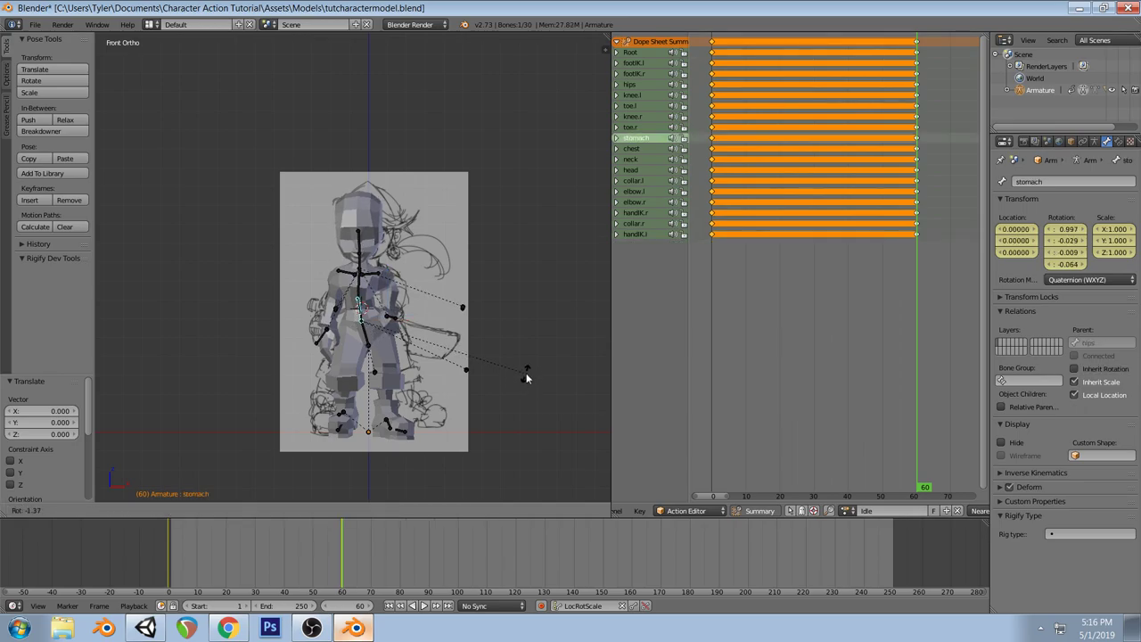
{"action": "left_click", "coordinate": [527, 372]}
{"action": "right_click", "coordinate": [359, 284]}
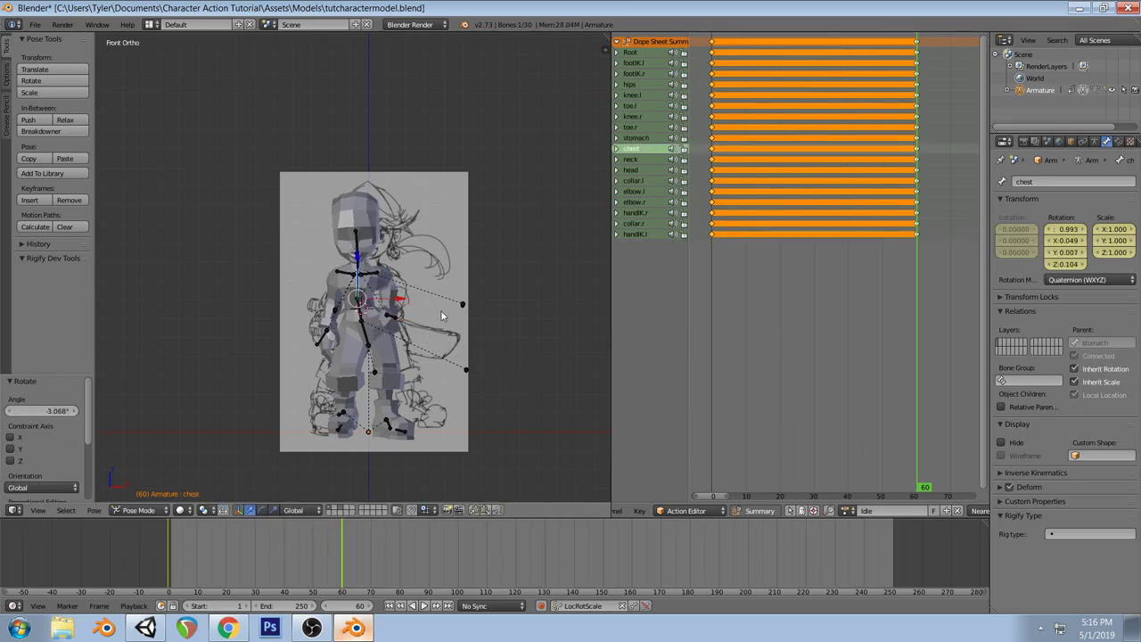
{"action": "key", "text": "r"}
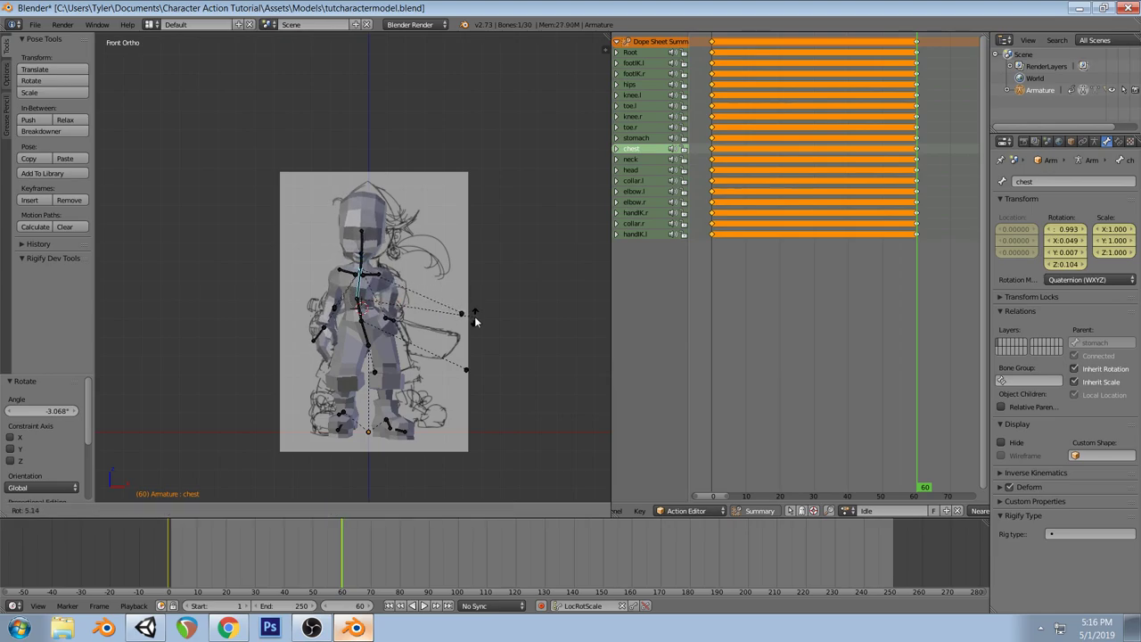
{"action": "left_click", "coordinate": [477, 319]}
Rotate the neck bone slightly in front view
{"action": "right_click", "coordinate": [360, 259]}
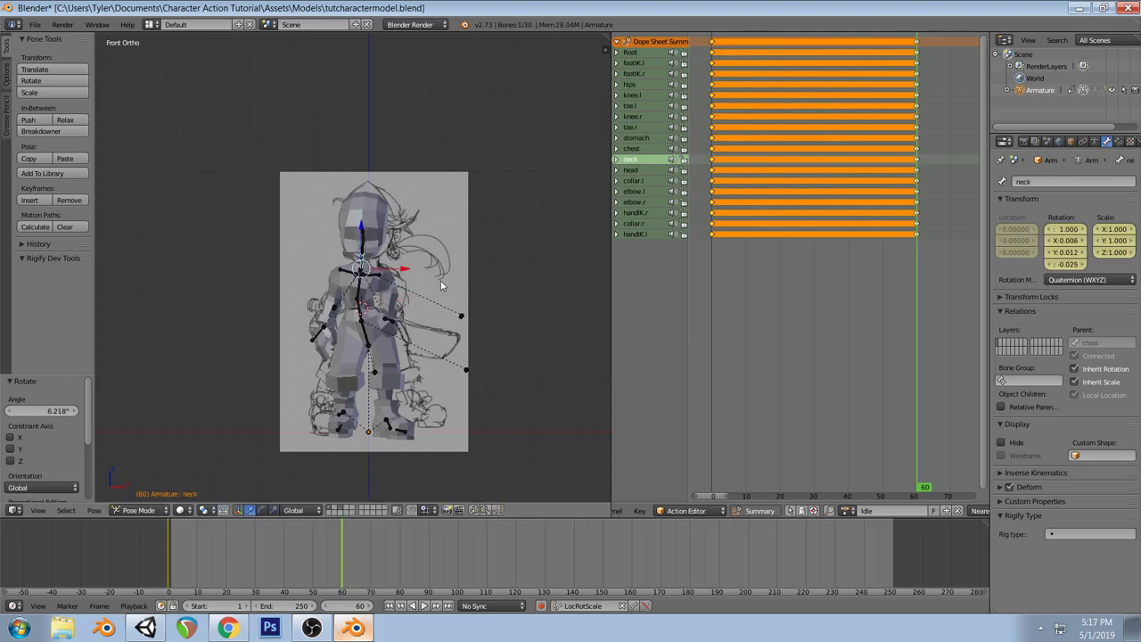
{"action": "key", "text": "r"}
{"action": "left_click", "coordinate": [440, 282]}
Select all visible bones and insert LocRotScale keyframes for the revised pose at frame 60
{"action": "key", "text": "a"}
{"action": "middle_click_drag", "start_coordinate": [439, 282], "coordinate": [392, 310]}
{"action": "key", "text": "a"}
{"action": "key", "text": "i"}
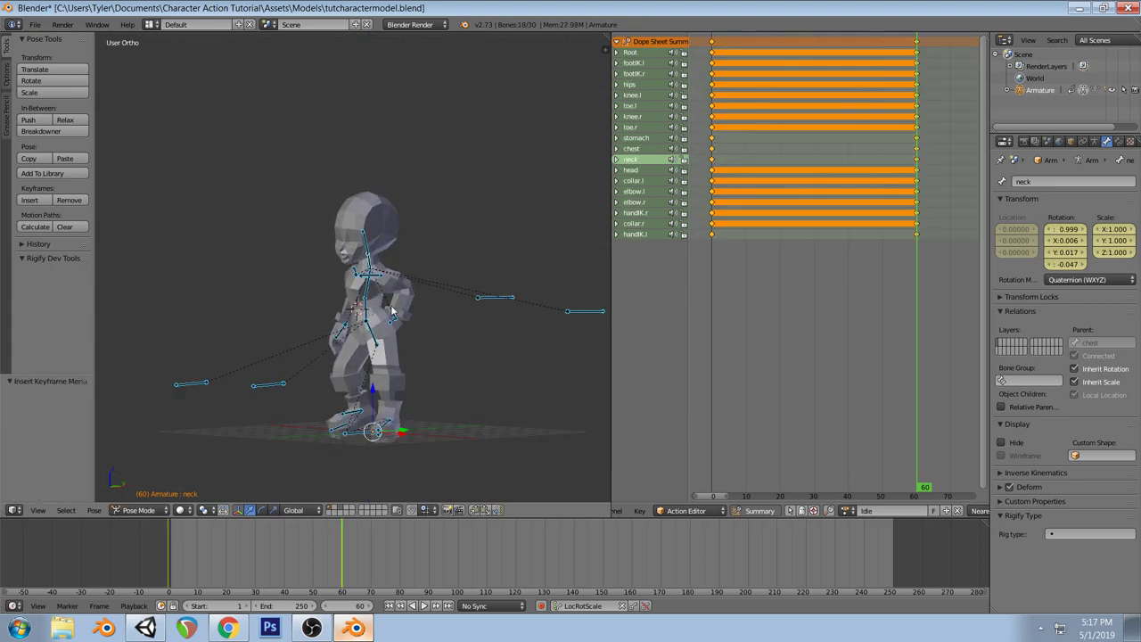
Duplicate the revised pose's keyframes from frame 60 to frame 0 and save the blend file over the existing one
{"action": "key", "text": "shift+d"}
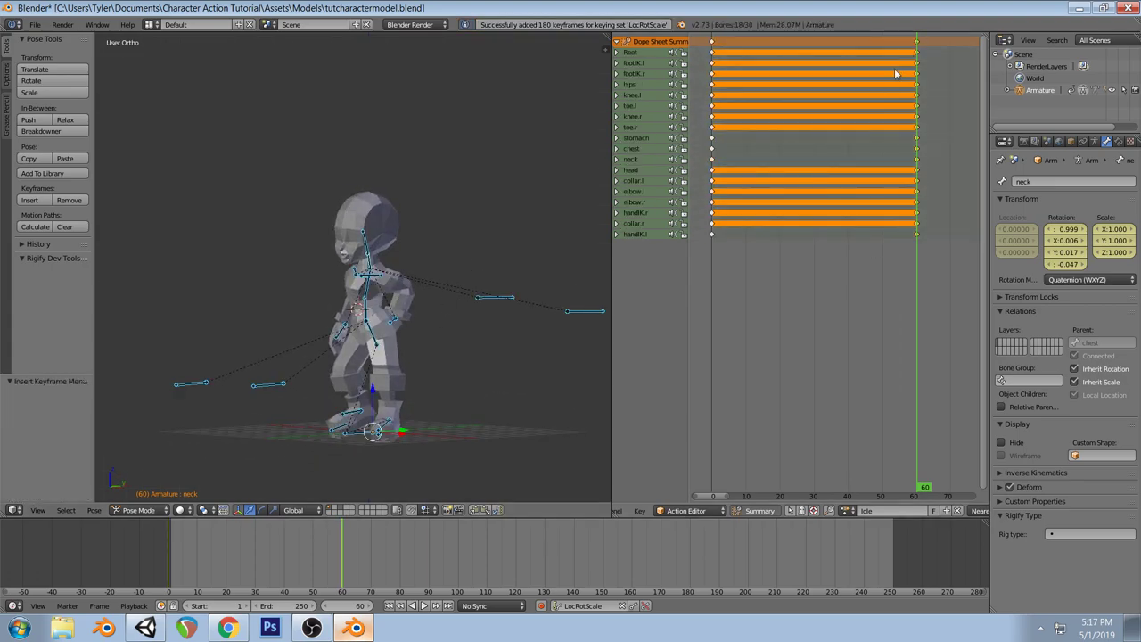
{"action": "left_click", "coordinate": [691, 82]}
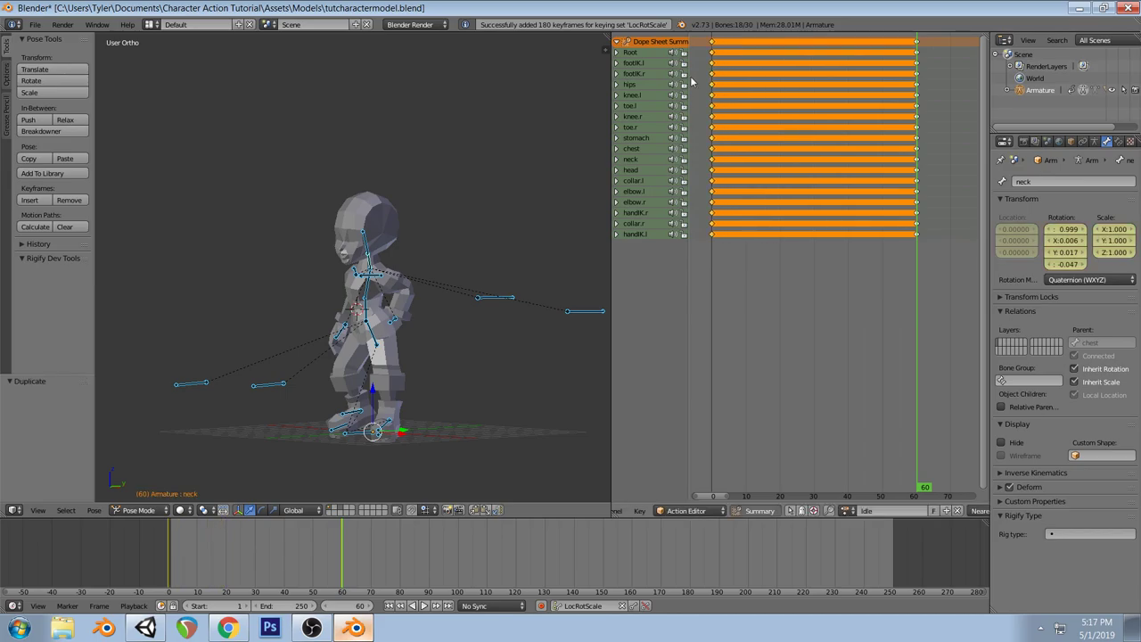
{"action": "key", "text": "ctrl+s"}
{"action": "left_click", "coordinate": [176, 399]}
Switch to Unity and examine the character's updated idle pose from the front in the scene
{"action": "left_click", "coordinate": [147, 626]}
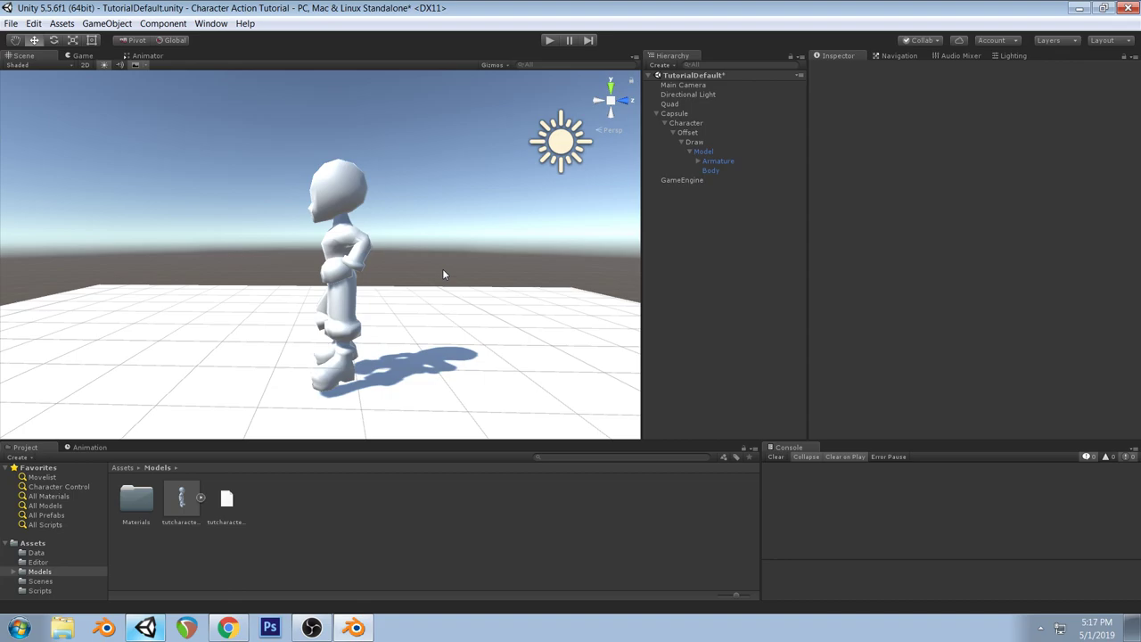
{"action": "right_click_drag", "start_coordinate": [393, 275], "coordinate": [543, 258]}
{"action": "middle_click_drag", "start_coordinate": [321, 245], "coordinate": [558, 259]}
{"action": "left_click_drag", "start_coordinate": [558, 259], "coordinate": [525, 309], "text": "alt"}
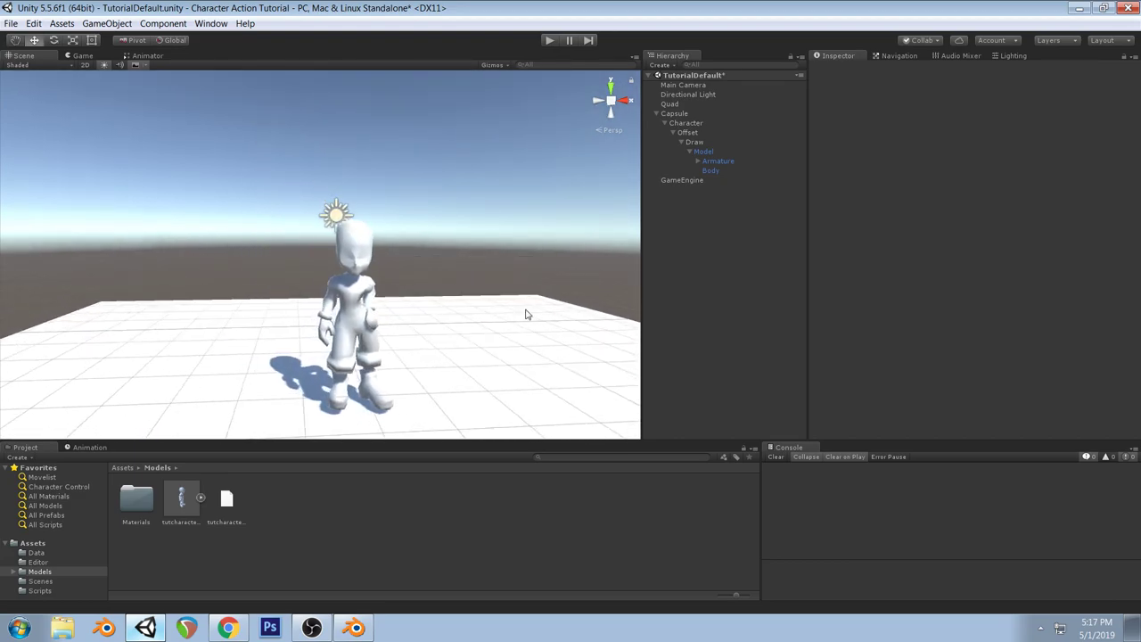
Switch back to Blender and enable the fake user on the Idle action so it is preserved
{"action": "left_click", "coordinate": [354, 628]}
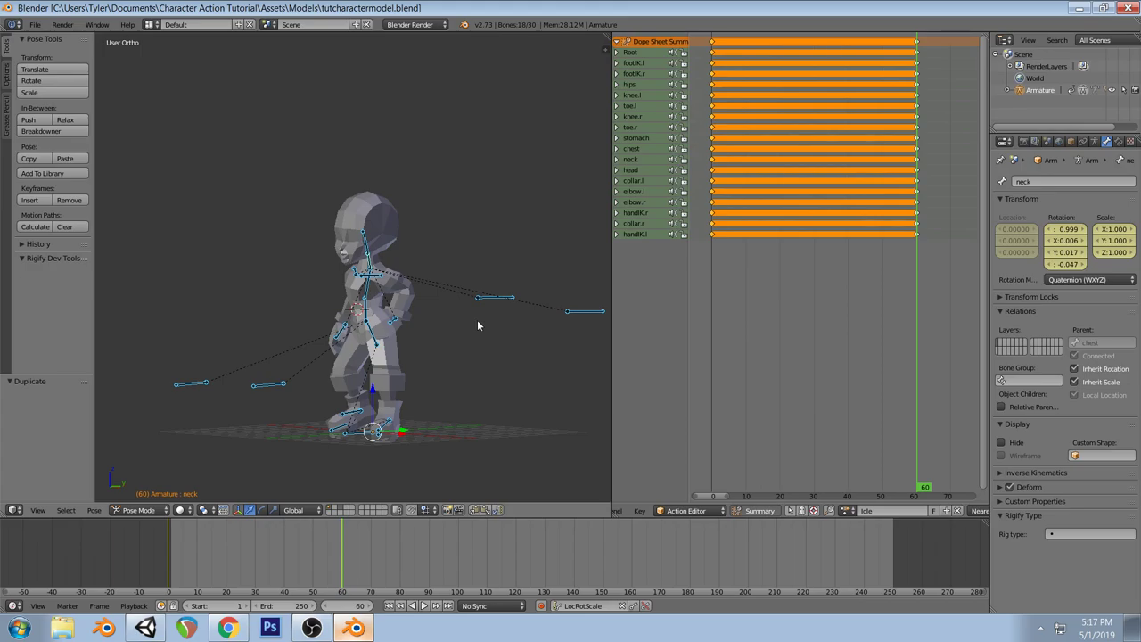
{"action": "scroll", "coordinate": [854, 512], "scroll_direction": "down", "scroll_amount": 2}
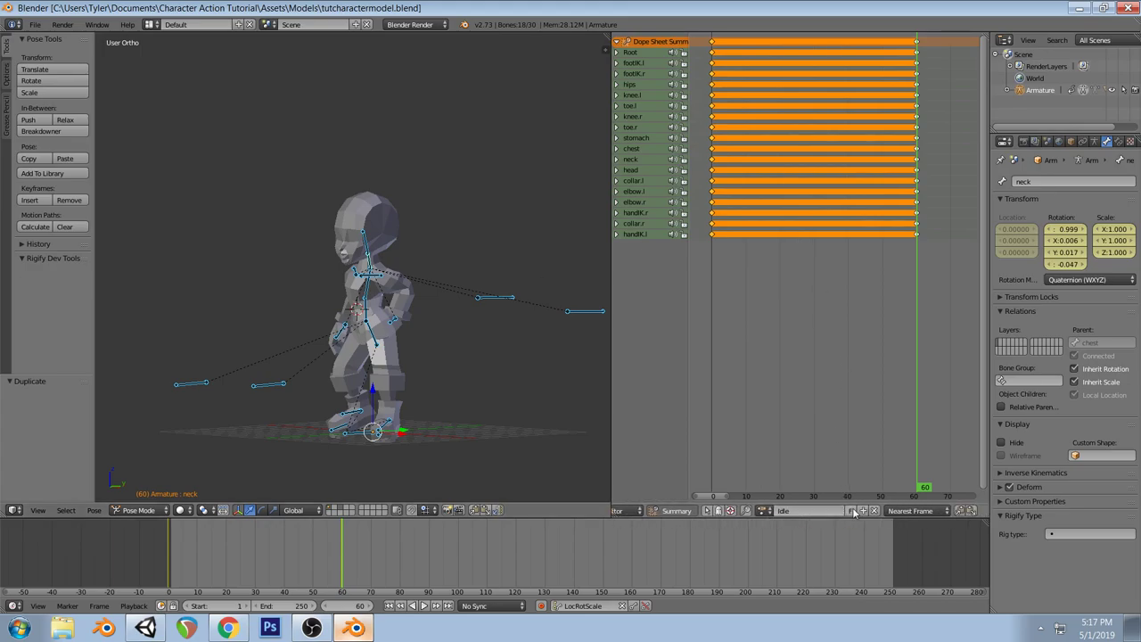
{"action": "key", "text": "KP_1"}
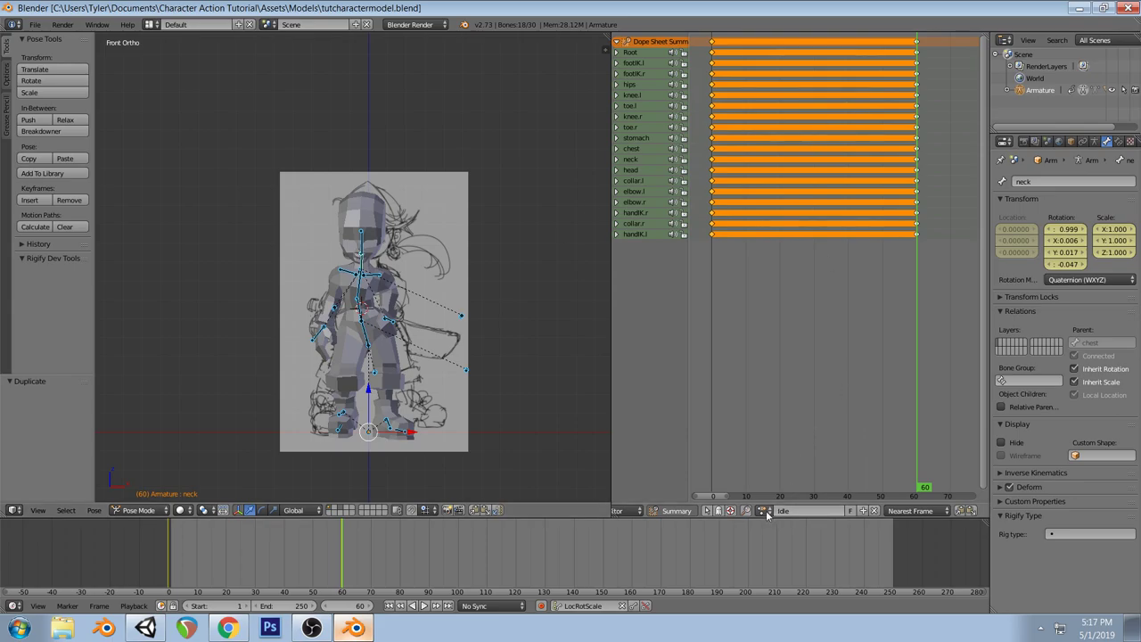
{"action": "left_click", "coordinate": [851, 511]}
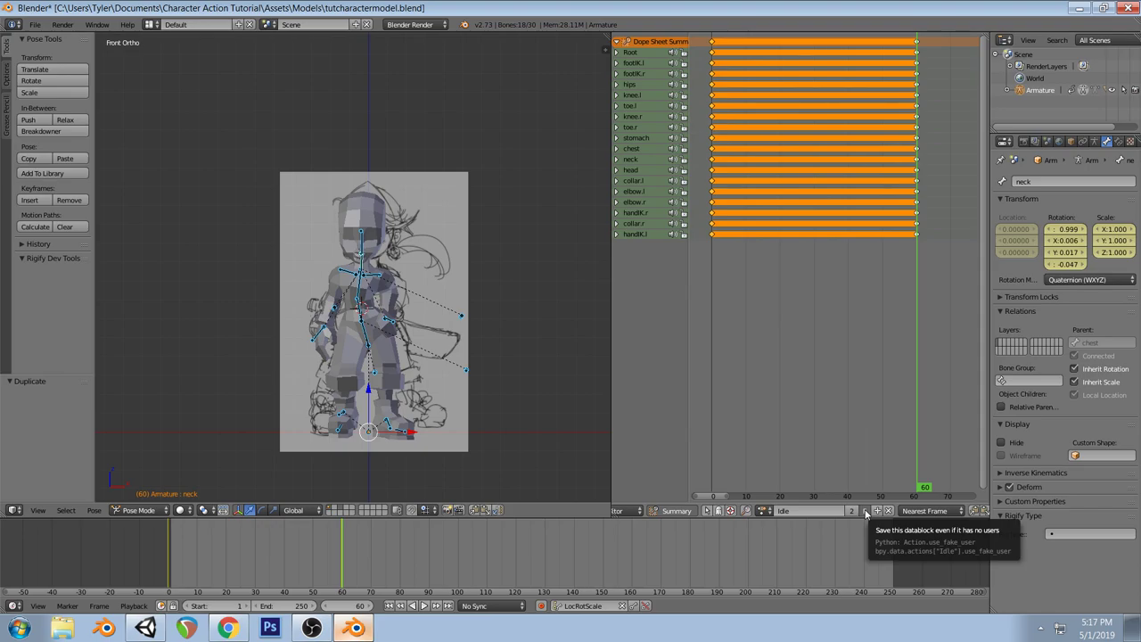
{"action": "middle_click_drag", "start_coordinate": [521, 335], "coordinate": [259, 393]}
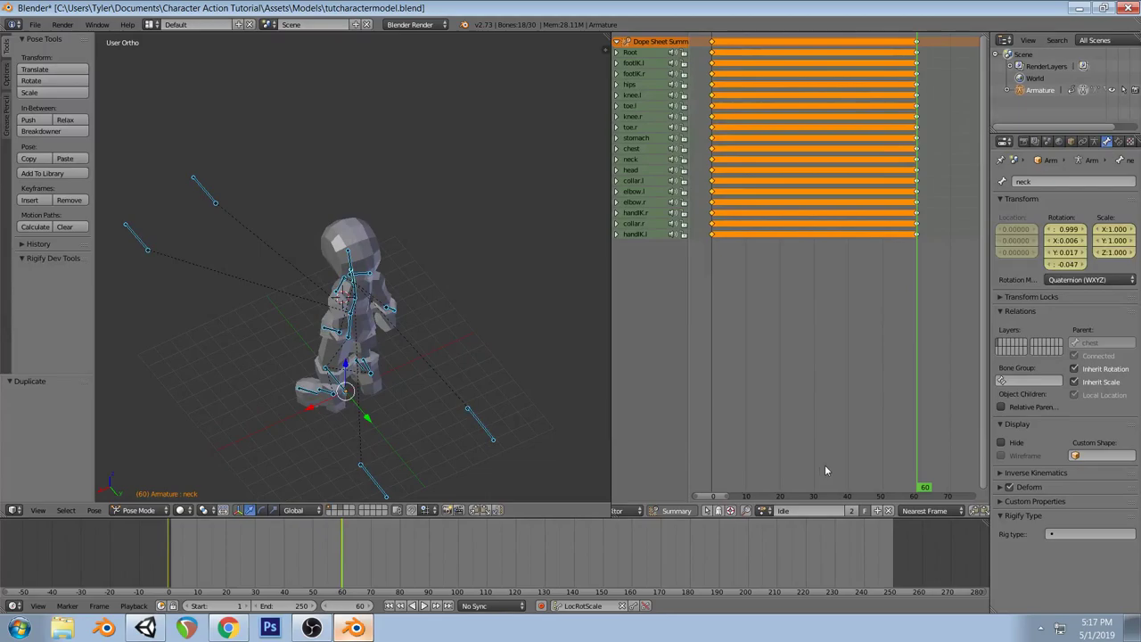
Make a single-user copy of the Idle action, enable its fake user, and rename the copy Run
{"action": "left_click", "coordinate": [852, 513]}
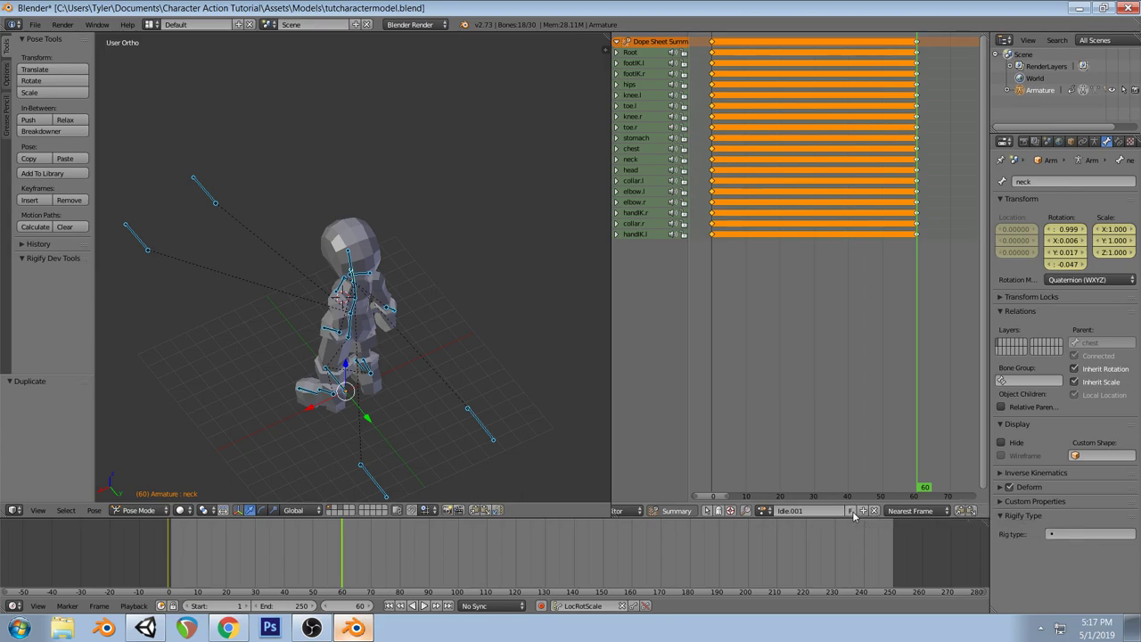
{"action": "left_click", "coordinate": [851, 511]}
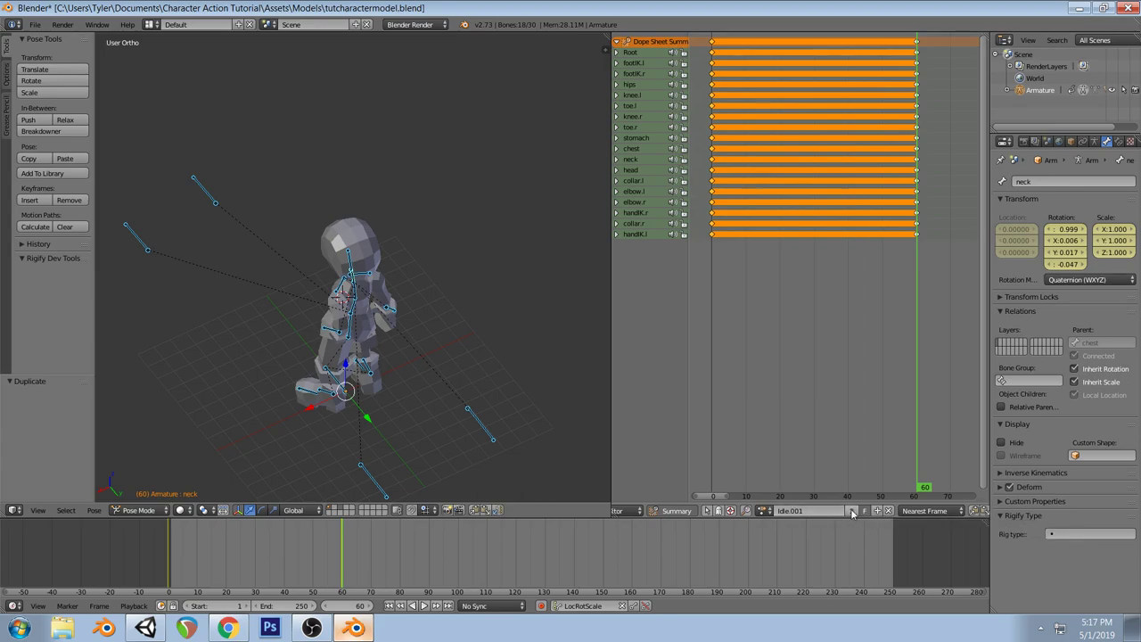
{"action": "left_click", "coordinate": [808, 512]}
{"action": "type", "text": "B"}
{"action": "key", "text": "Return"}
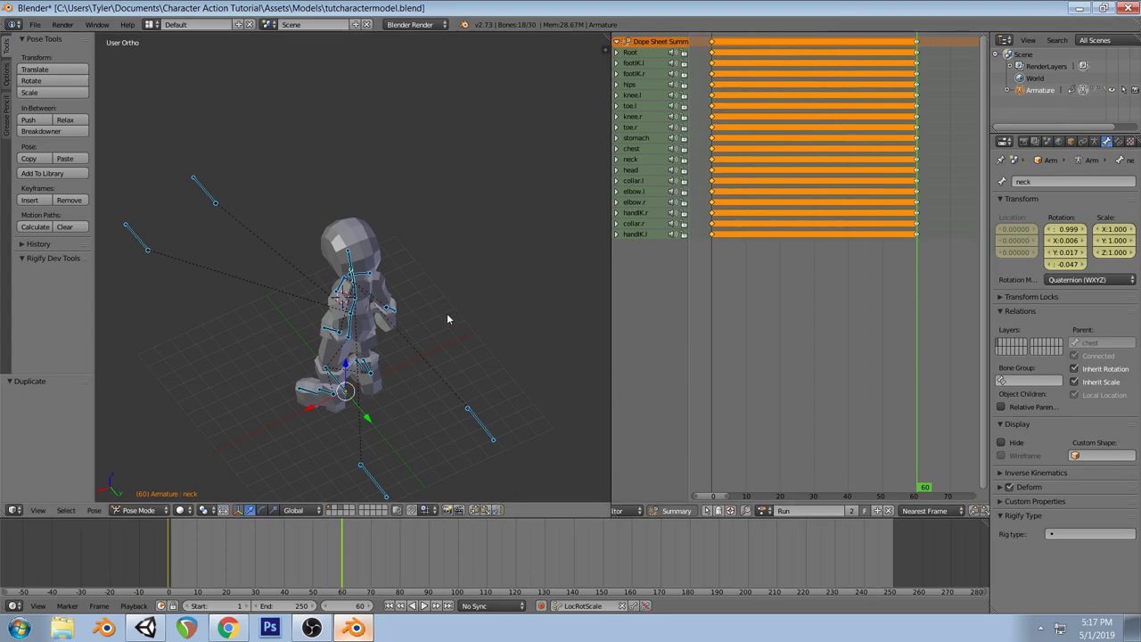
Clear the pose transforms of all visible bones and insert LocRotScale keyframes at frame 60 of the Run action
{"action": "key", "text": "a"}
{"action": "key", "text": "space"}
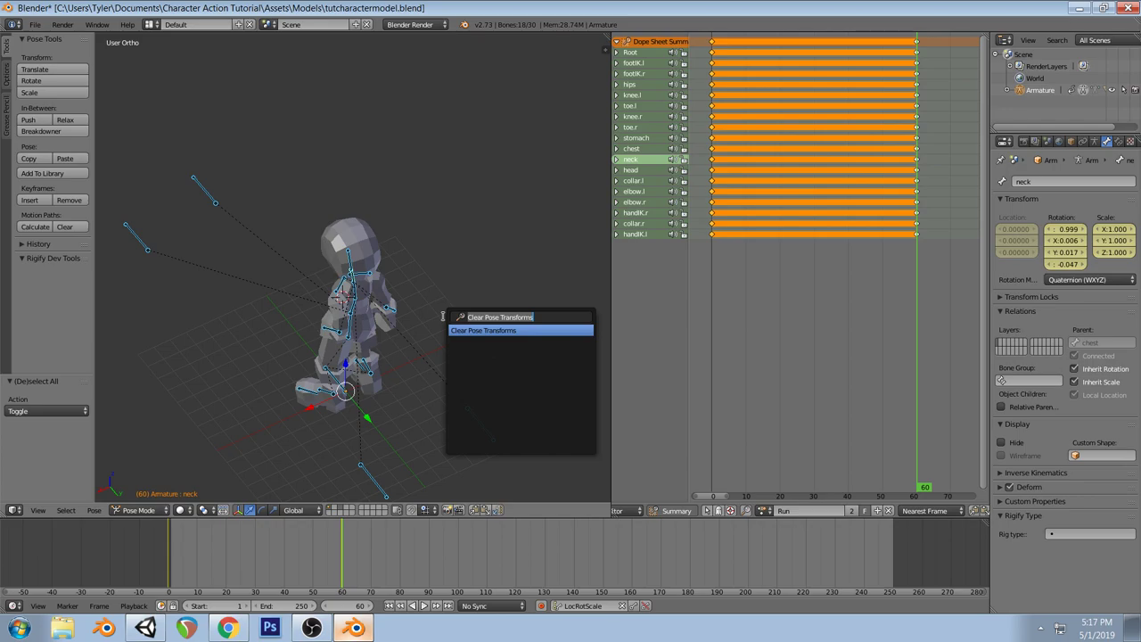
{"action": "key", "text": "Return"}
{"action": "key", "text": "i"}
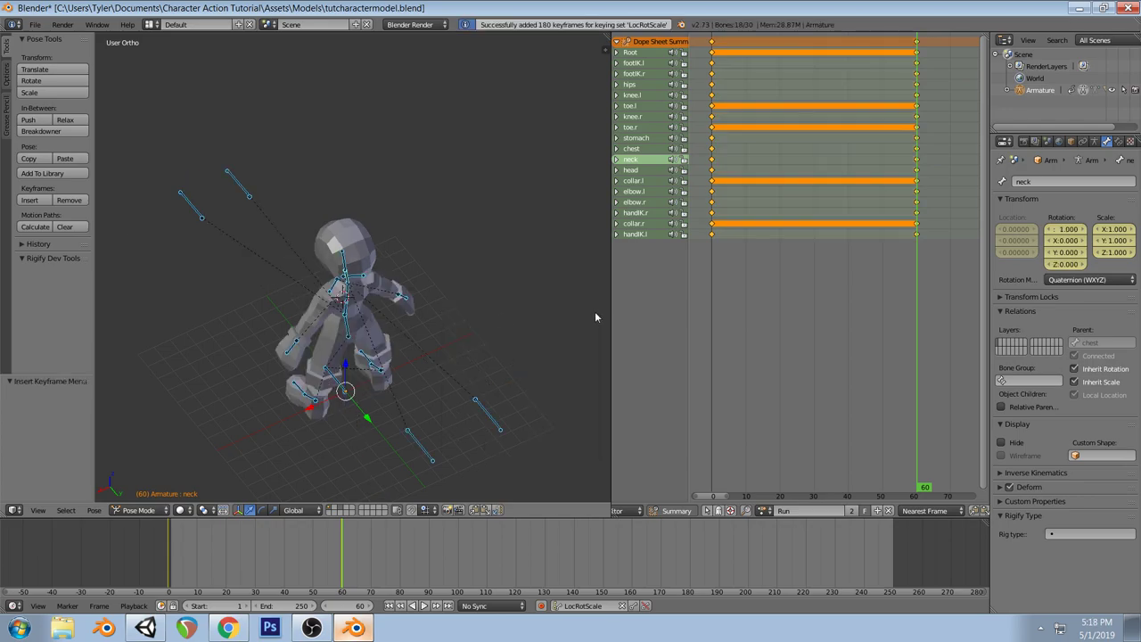
Duplicate the rest-pose keyframes from frame 60 to frame 0 and set the current frame to 0
{"action": "right_click", "coordinate": [916, 41]}
{"action": "key", "text": "g"}
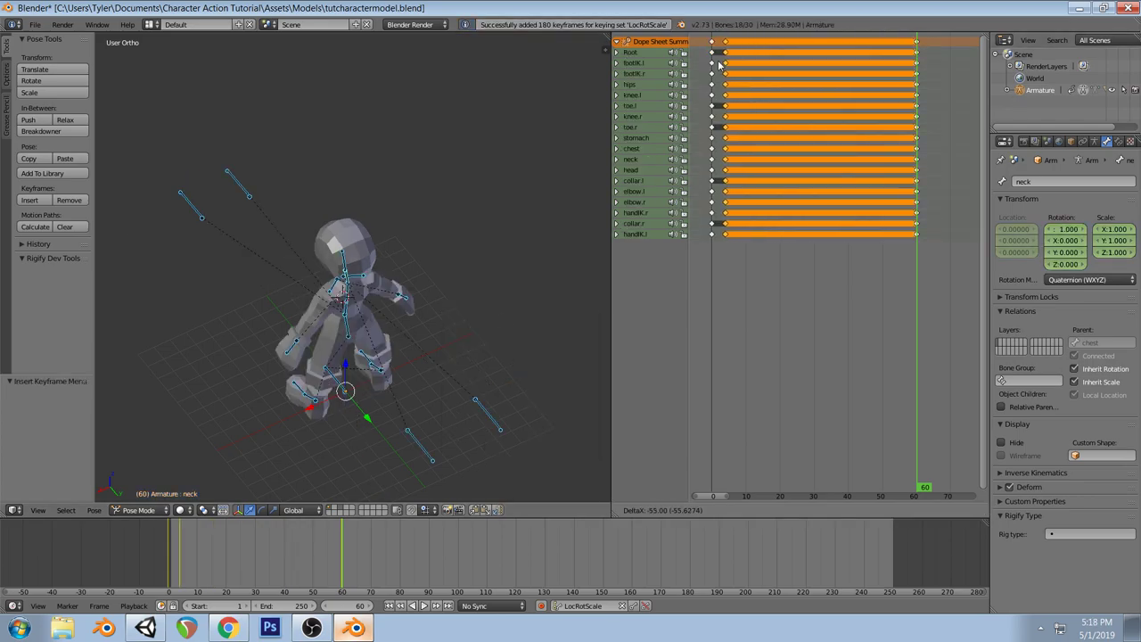
{"action": "left_click", "coordinate": [710, 62]}
{"action": "left_click", "coordinate": [713, 43]}
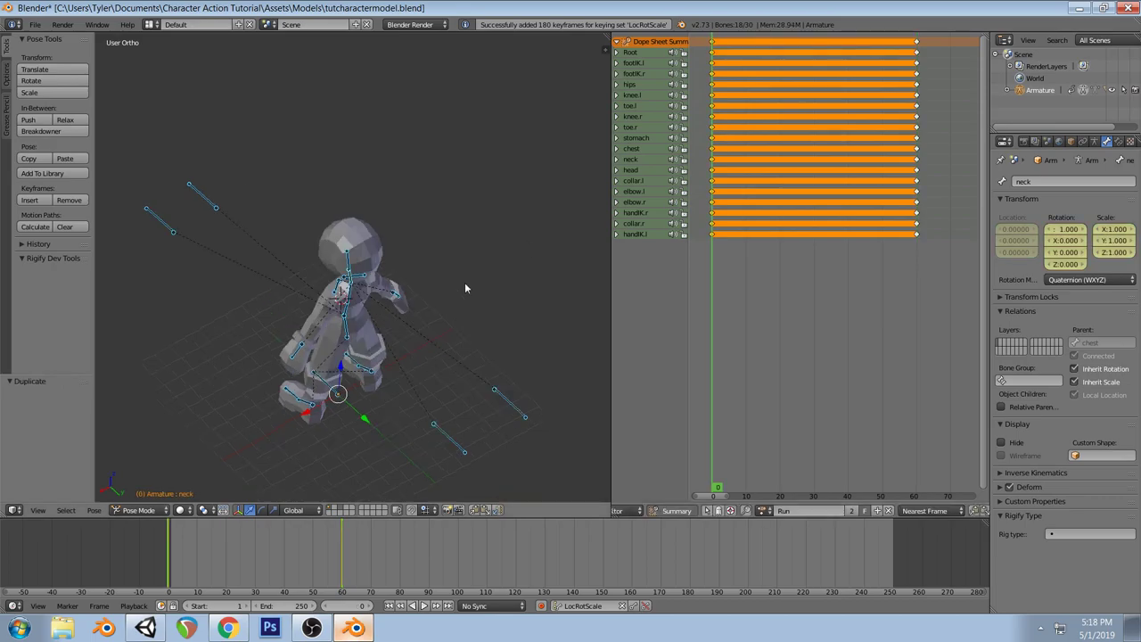
{"action": "key", "text": "KP_3"}
{"action": "middle_click_drag", "start_coordinate": [465, 281], "coordinate": [485, 268]}
Switch to Chrome, search Google Images for "run cycle", and open the six-pose run chart from angryanimator.com
{"action": "left_click", "coordinate": [229, 628]}
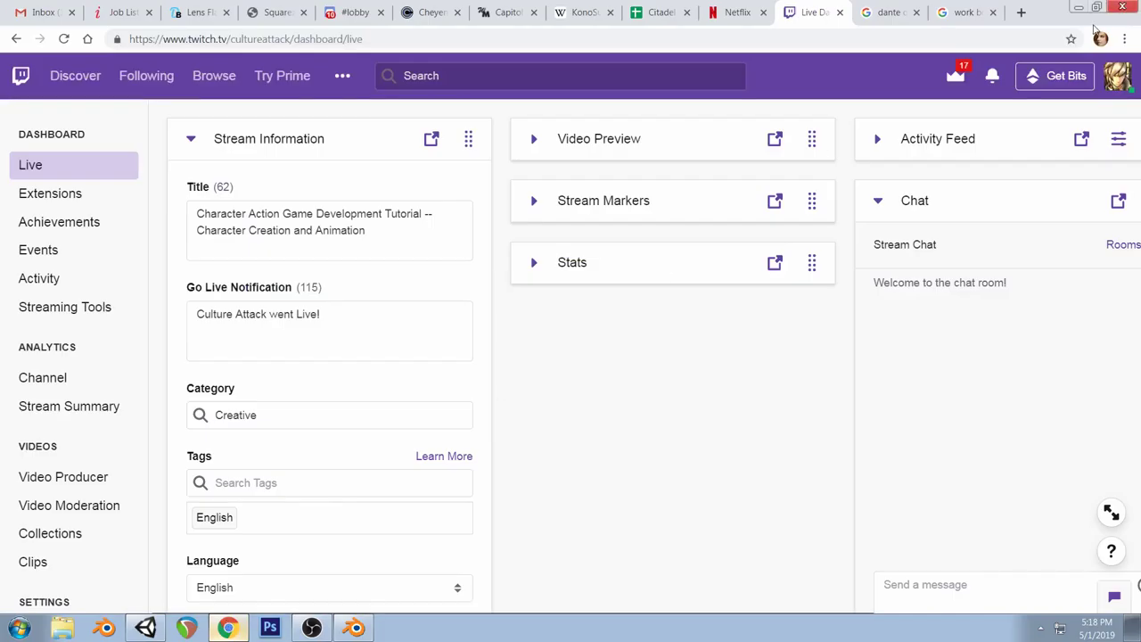
{"action": "left_click", "coordinate": [1021, 13]}
{"action": "type", "text": "run cycle"}
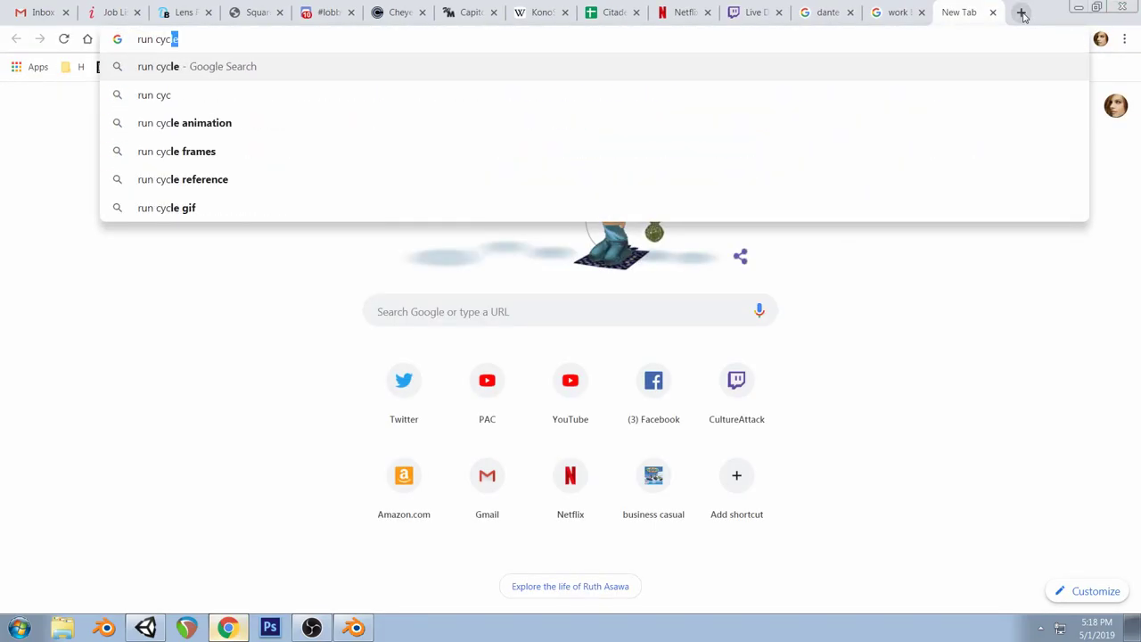
{"action": "key", "text": "Return"}
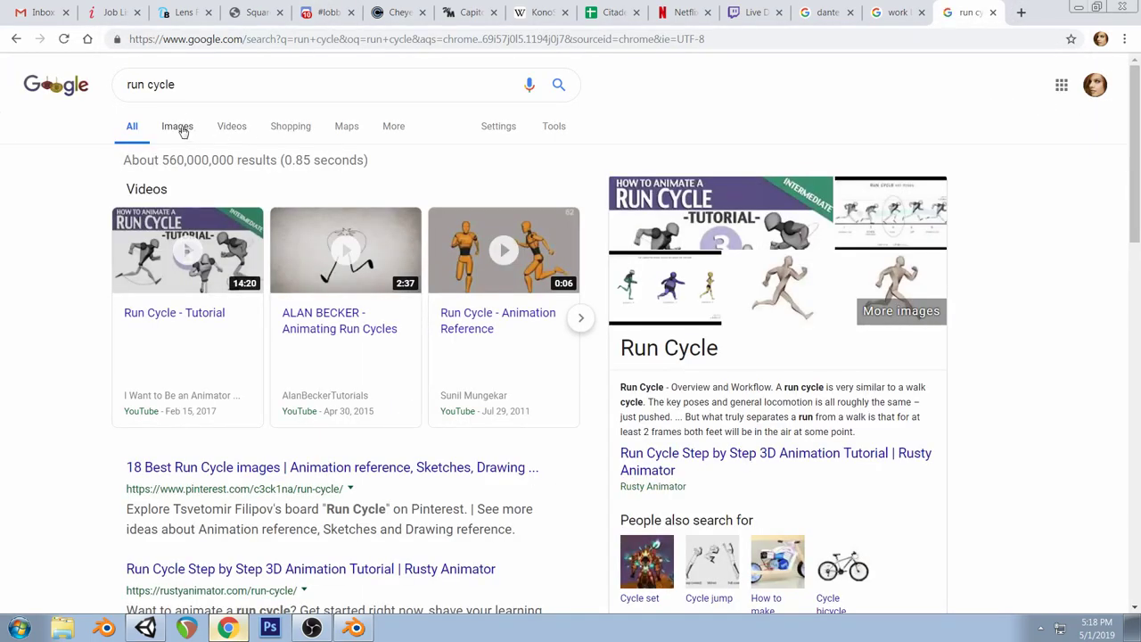
{"action": "left_click", "coordinate": [175, 126]}
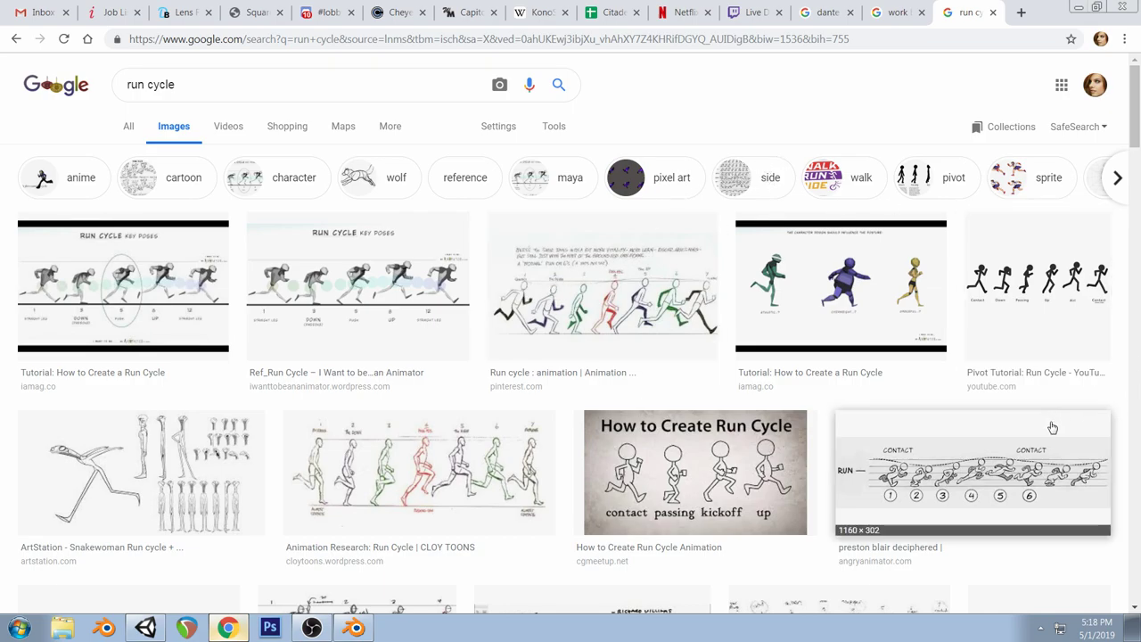
{"action": "left_click", "coordinate": [1042, 470]}
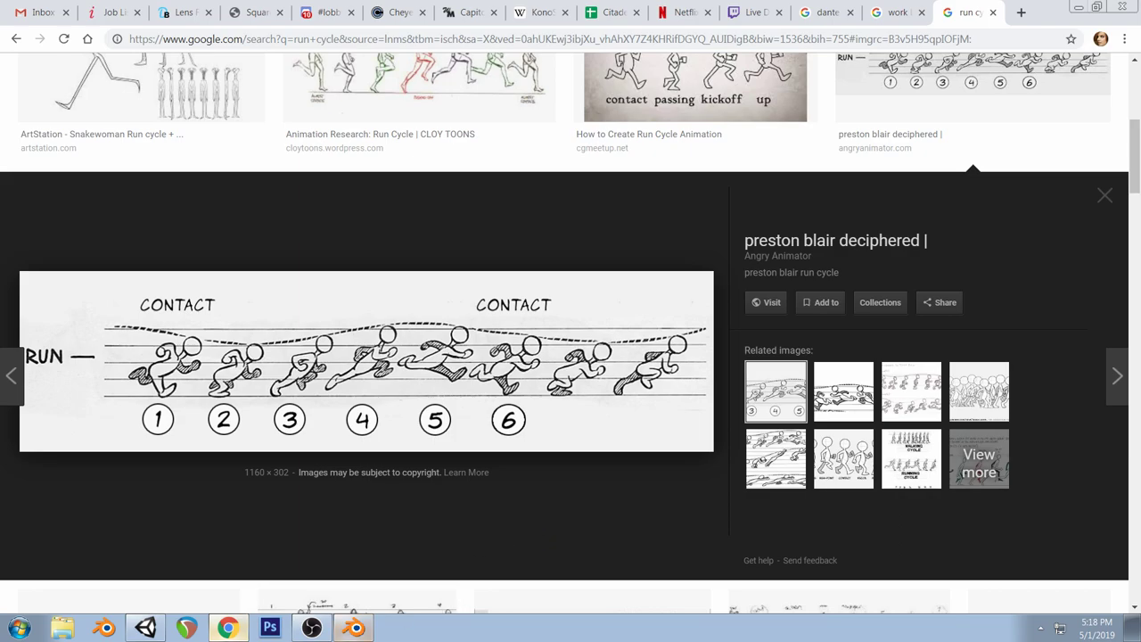
In Blender's front view, move both foot IK bones inward, the left about -0.603 and the right about 0.682 in X
{"action": "left_click", "coordinate": [354, 628]}
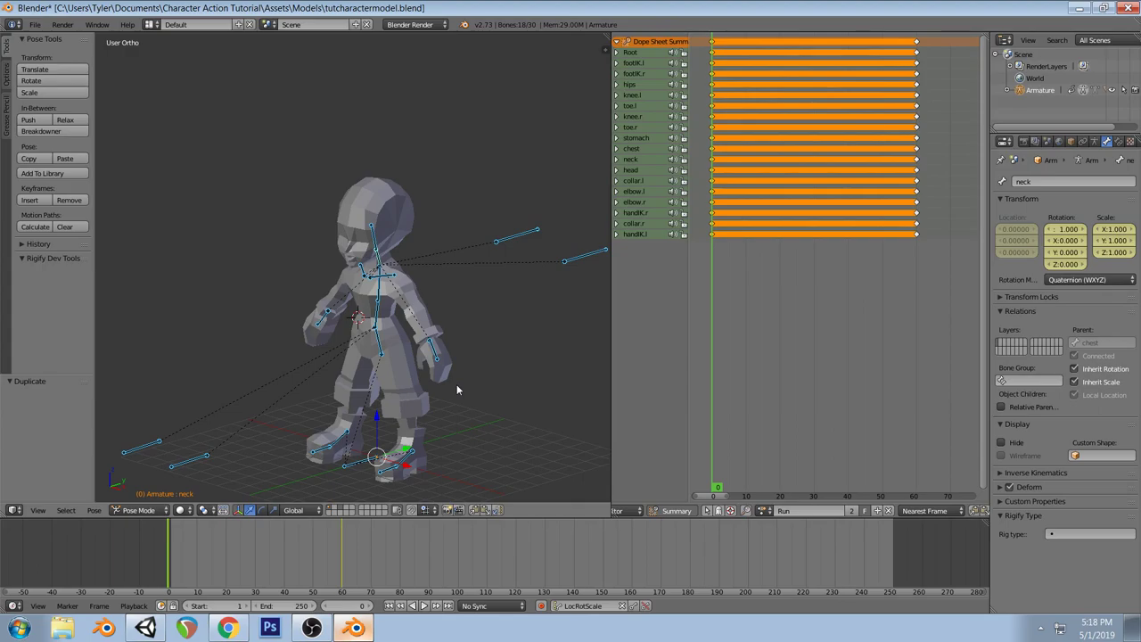
{"action": "key", "text": "KP_1"}
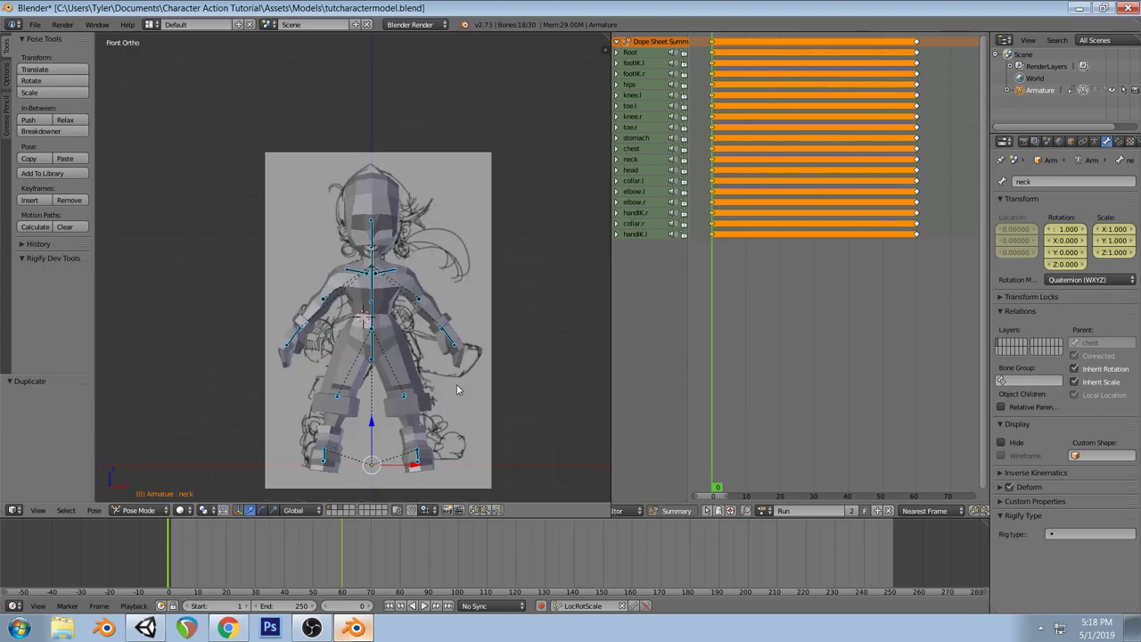
{"action": "right_click", "coordinate": [416, 461]}
{"action": "key", "text": "g"}
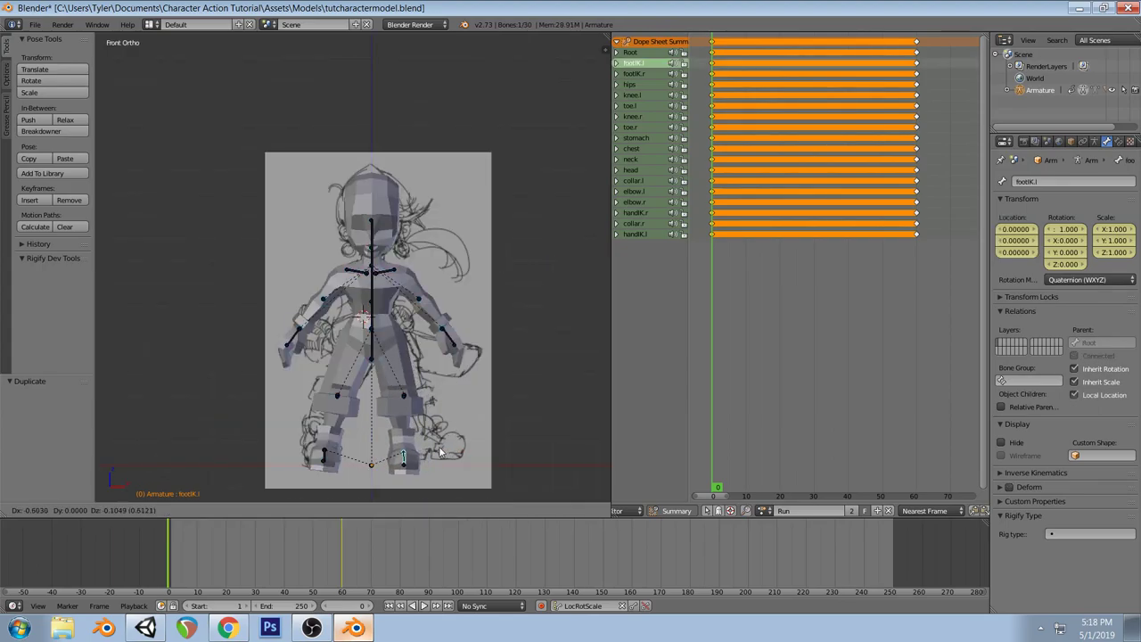
{"action": "left_click", "coordinate": [440, 453]}
{"action": "right_click", "coordinate": [327, 462]}
{"action": "key", "text": "g"}
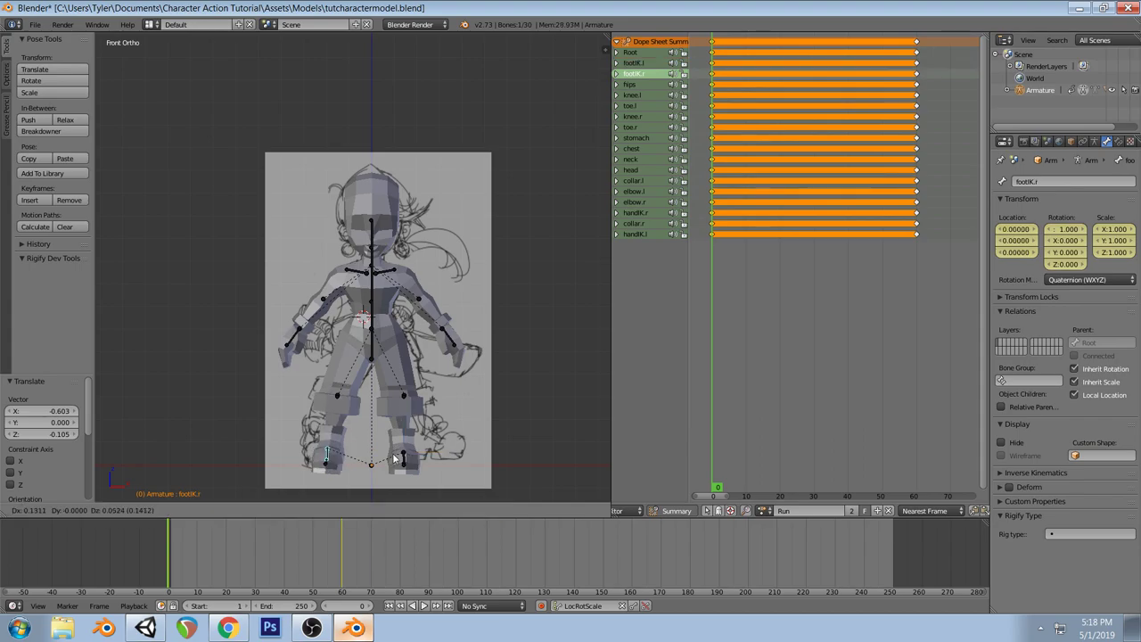
{"action": "left_click", "coordinate": [406, 458]}
{"action": "middle_click_drag", "start_coordinate": [406, 458], "coordinate": [408, 349]}
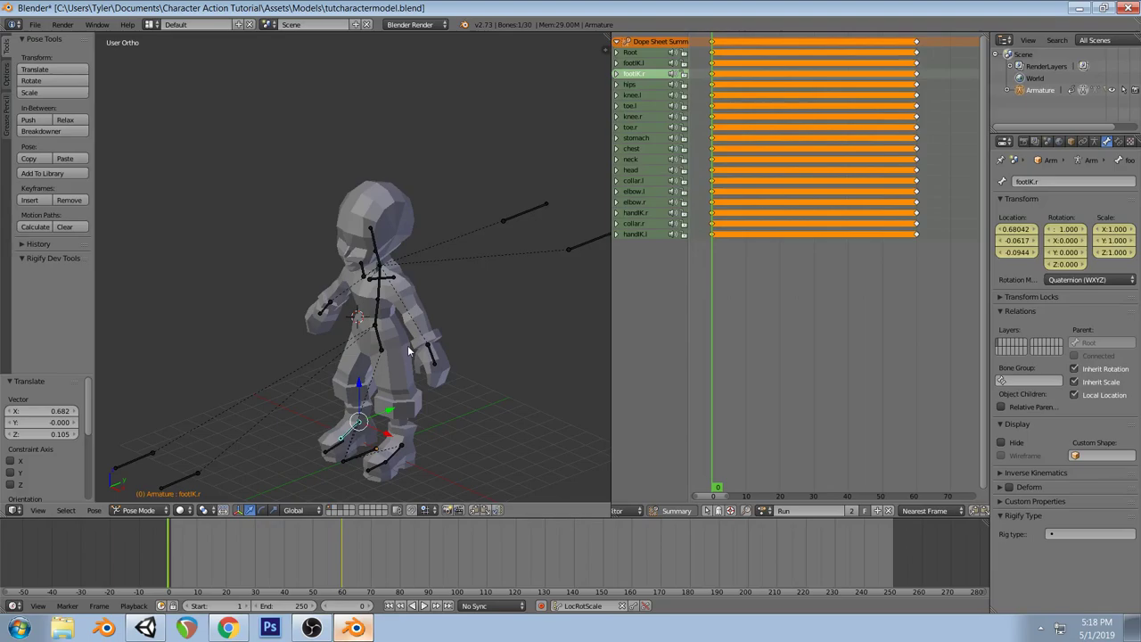
Select all visible bones, insert LocRotScale keyframes for the narrowed stance at frame 0, and deselect the bones
{"action": "key", "text": "a"}
{"action": "key", "text": "i"}
{"action": "key", "text": "a"}
{"action": "key", "text": "KP_1"}
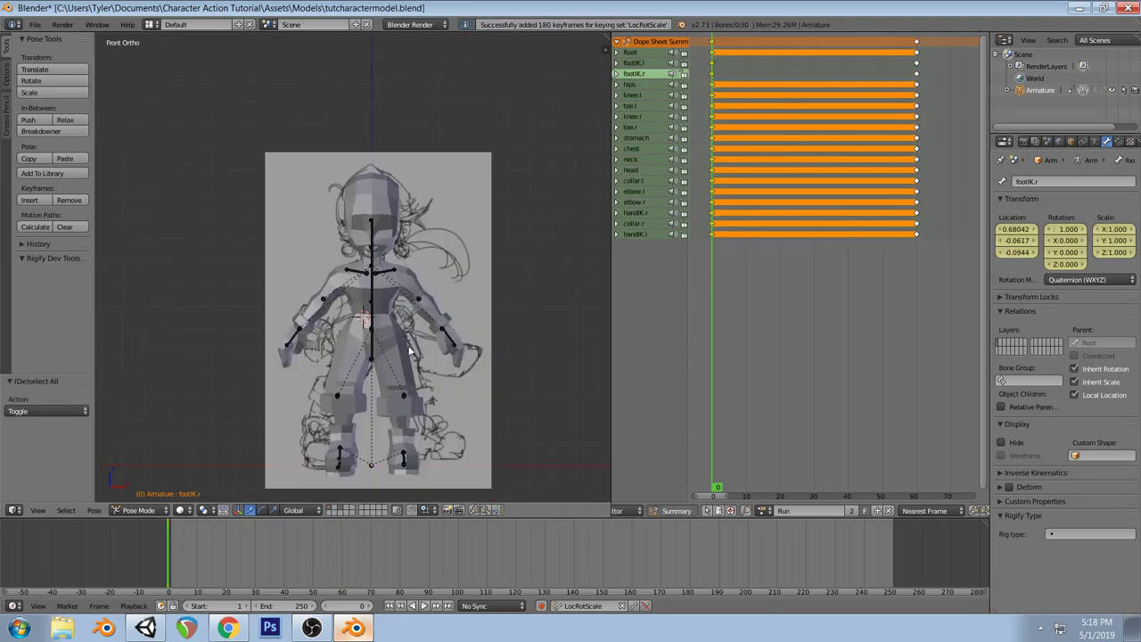
Consult the run chart in Chrome, then move Blender's right foot IK bone about -2.674 in Y and 1.442 in Z in side view
{"action": "left_click", "coordinate": [227, 628]}
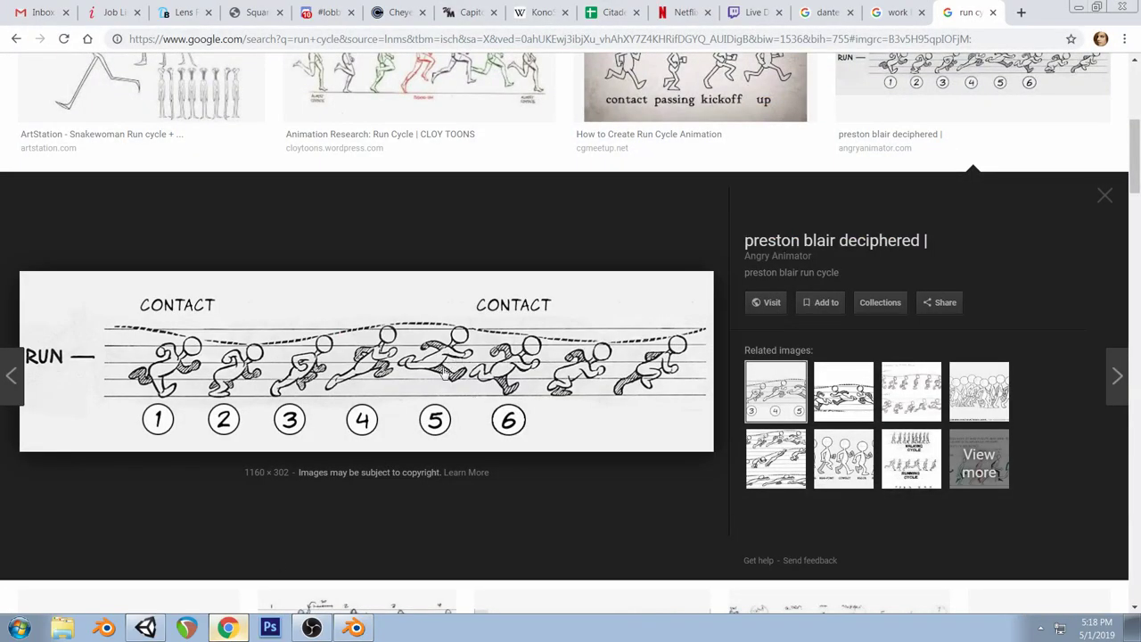
{"action": "left_click", "coordinate": [354, 628]}
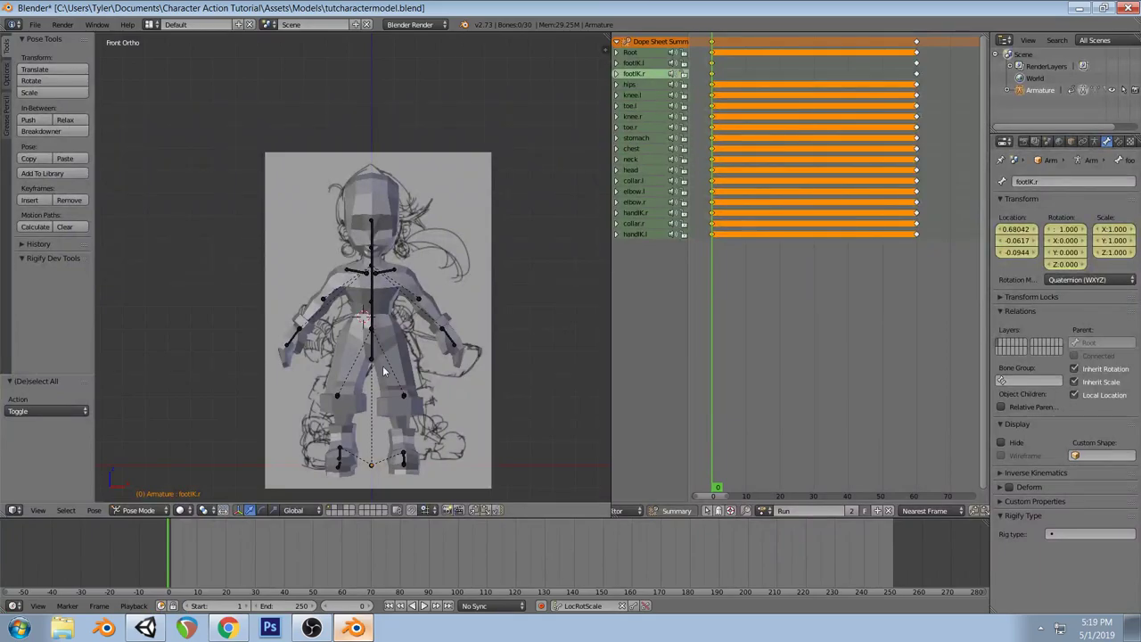
{"action": "right_click", "coordinate": [340, 460]}
{"action": "key", "text": "KP_3"}
{"action": "key", "text": "g"}
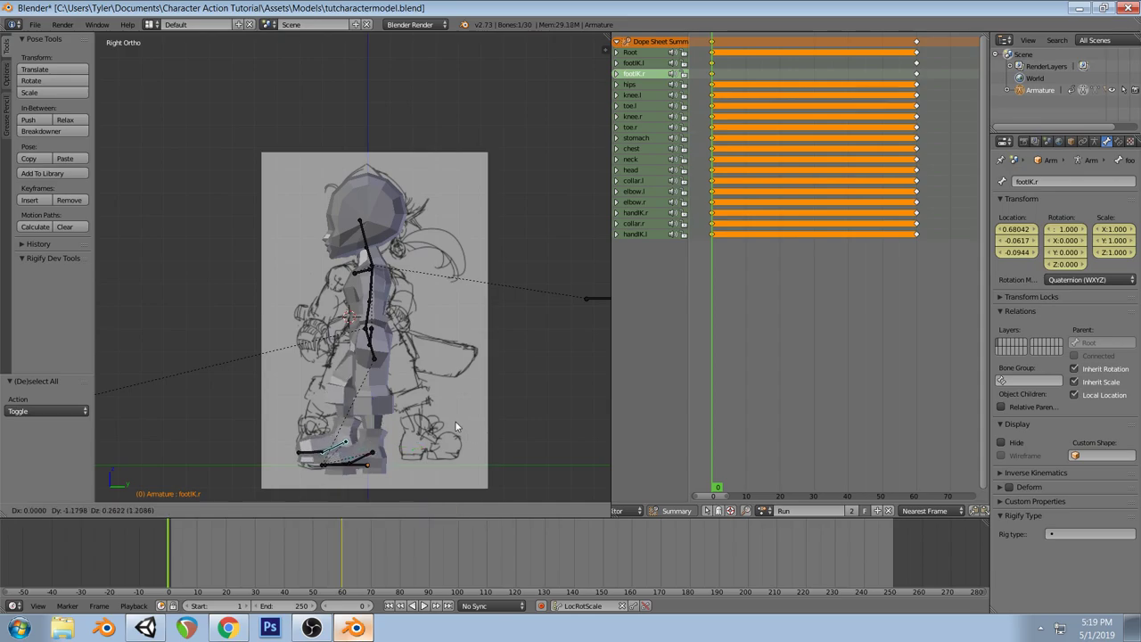
{"action": "left_click", "coordinate": [427, 403]}
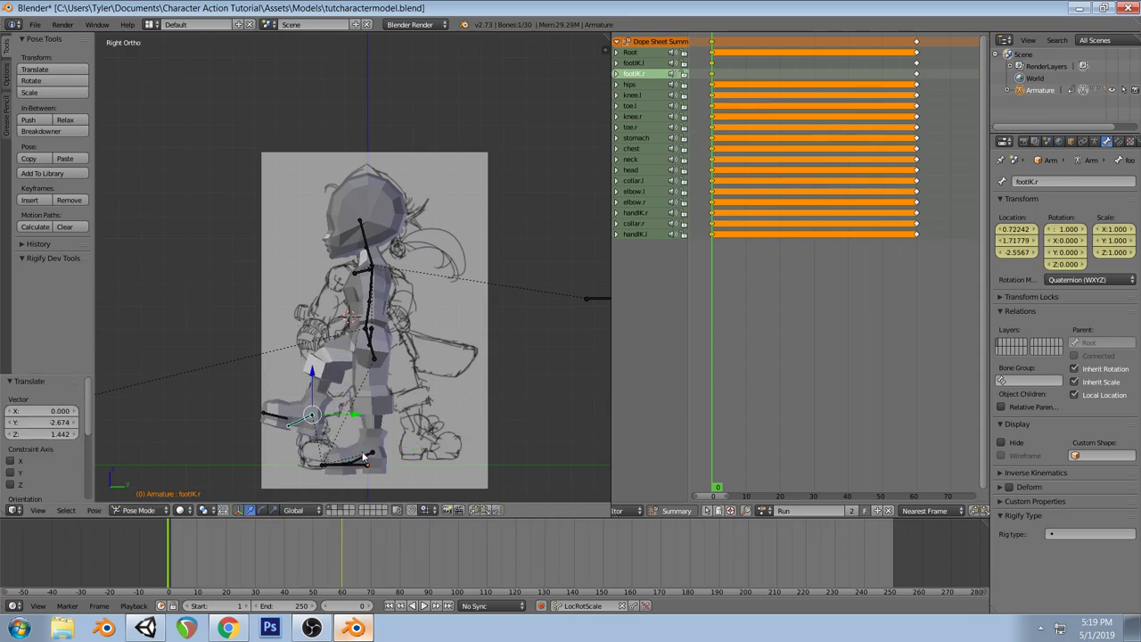
Recheck the run chart, then reposition the right foot IK bone in Blender's side view and rotate it about 13.02°
{"action": "left_click", "coordinate": [229, 628]}
{"action": "left_click", "coordinate": [354, 628]}
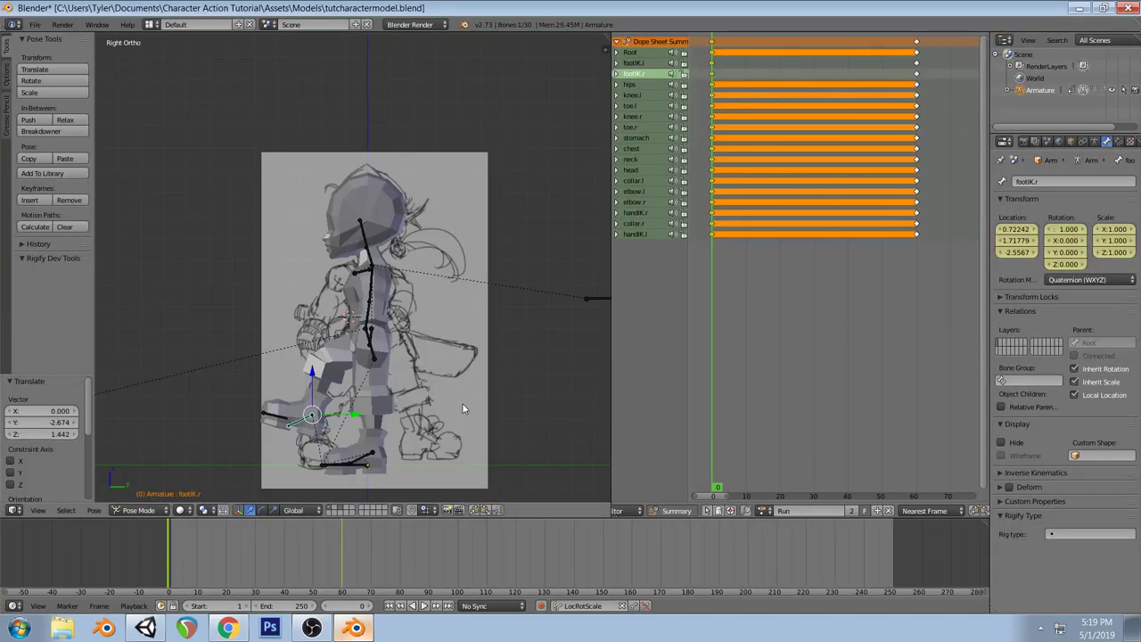
{"action": "key", "text": "g"}
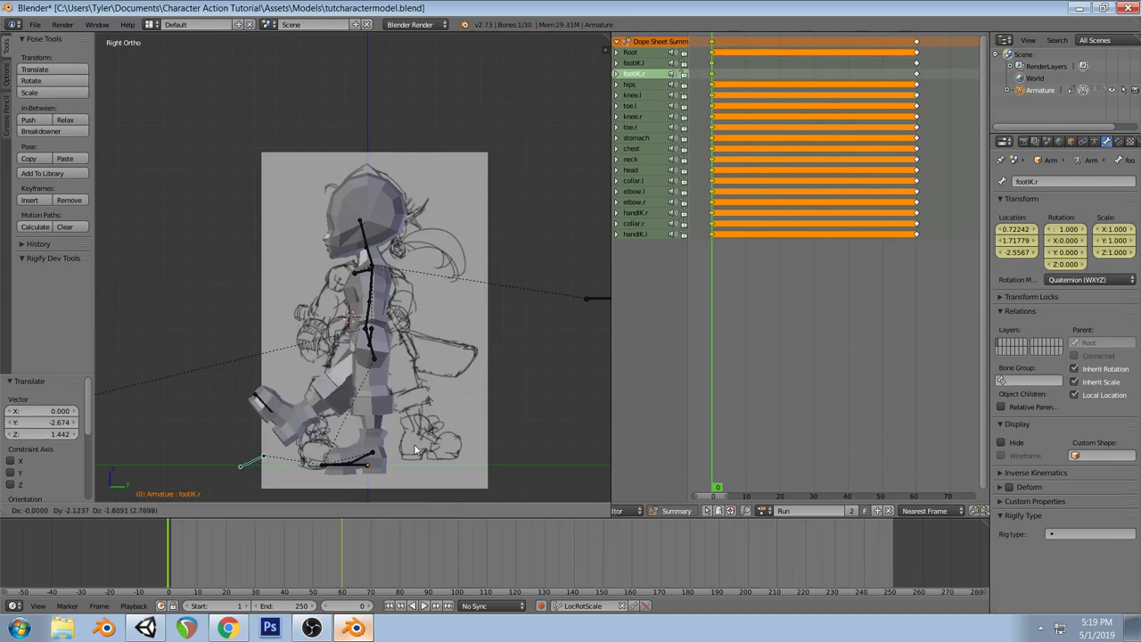
{"action": "left_click", "coordinate": [400, 420]}
{"action": "key", "text": "r"}
{"action": "left_click", "coordinate": [432, 437]}
In side view, position the left foot IK bone behind the body, rotating it about -60.6°, then about 58.77° after raising it
{"action": "right_click", "coordinate": [368, 457]}
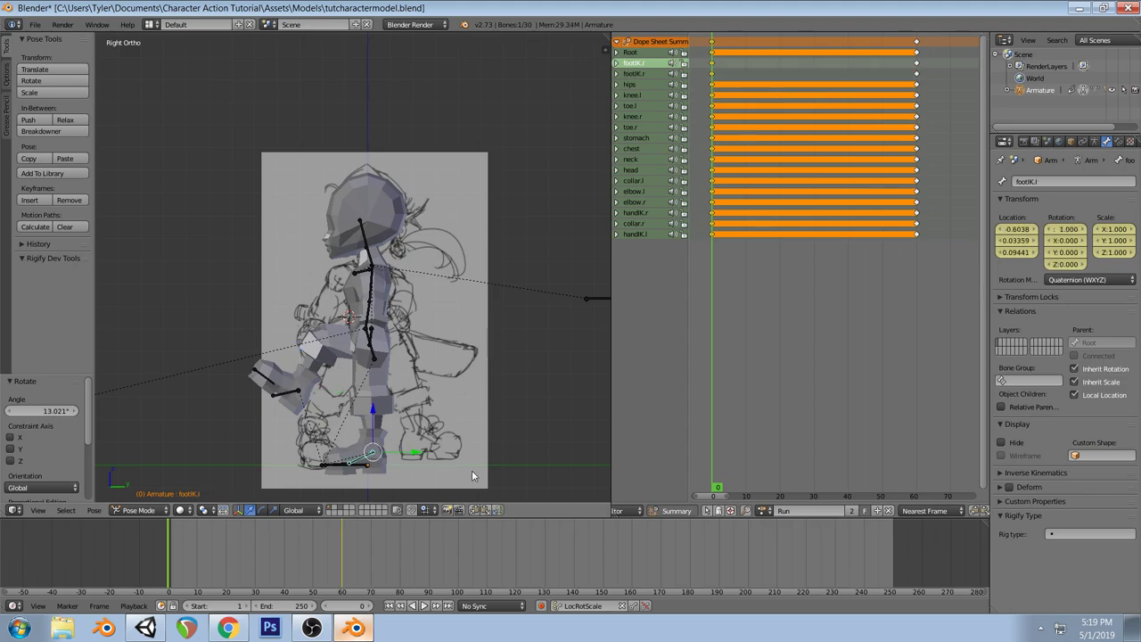
{"action": "key", "text": "r"}
{"action": "left_click", "coordinate": [445, 354]}
{"action": "key", "text": "g"}
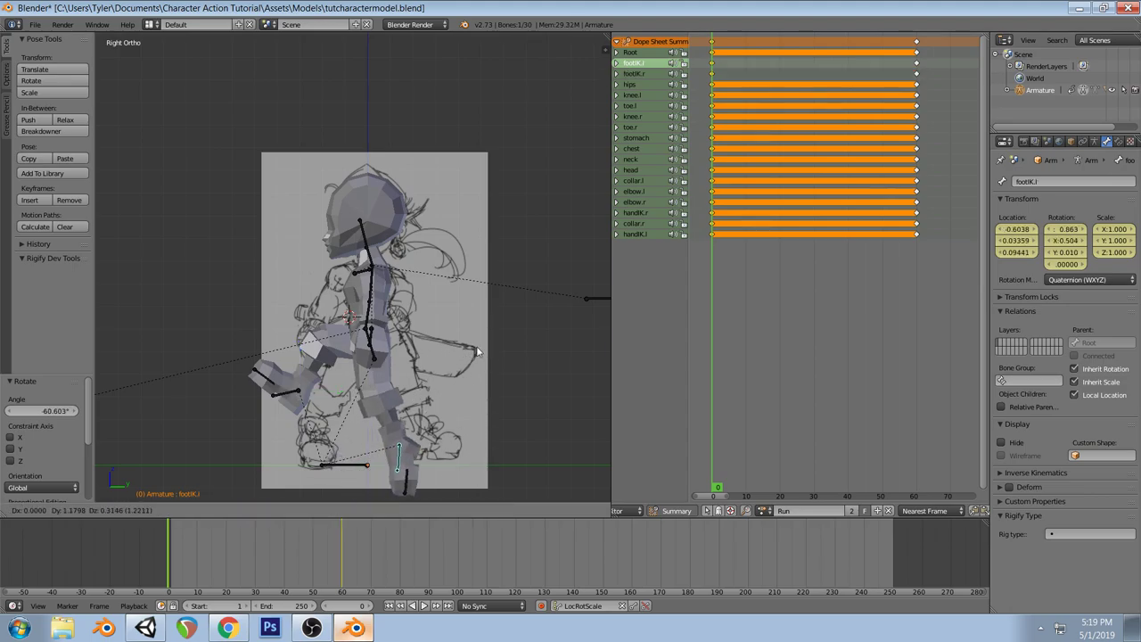
{"action": "left_click", "coordinate": [522, 296]}
{"action": "key", "text": "r"}
{"action": "left_click", "coordinate": [505, 393]}
{"action": "key", "text": "g"}
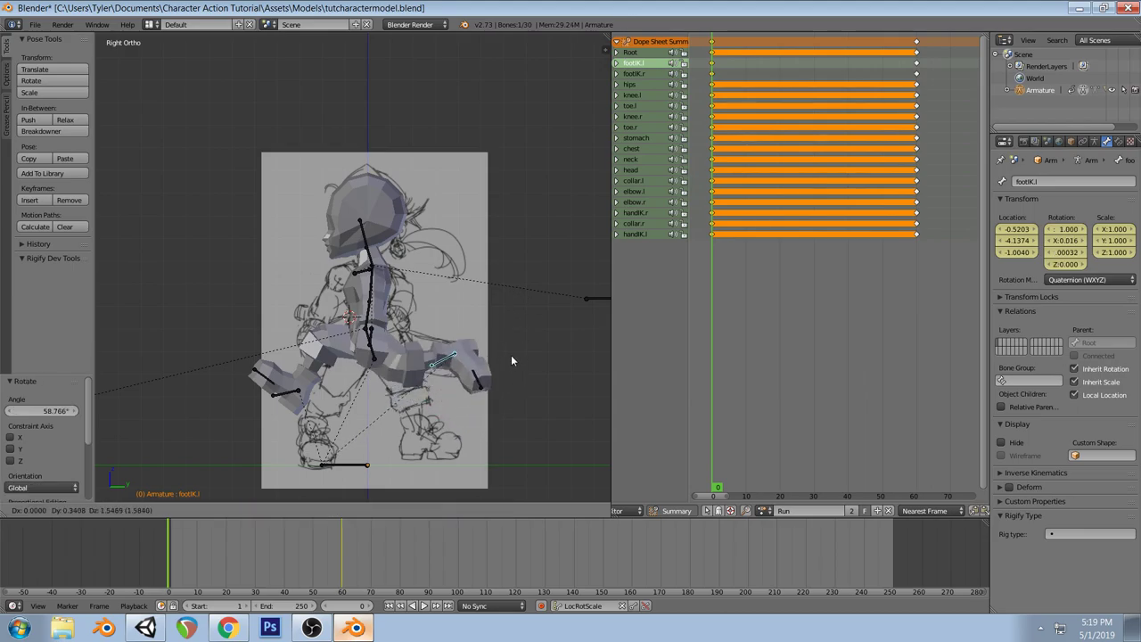
{"action": "left_click", "coordinate": [503, 390]}
In front view, shift the left foot IK bone about -0.184 and the right foot IK bone about -0.210 in X
{"action": "middle_click_drag", "start_coordinate": [503, 384], "coordinate": [501, 344]}
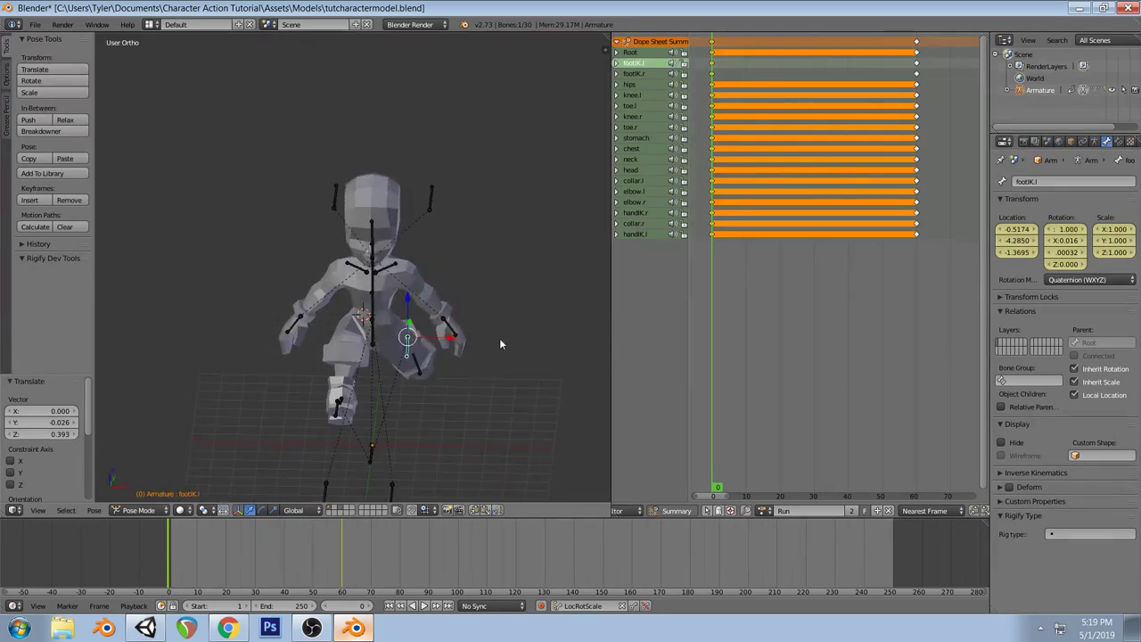
{"action": "key", "text": "KP_1"}
{"action": "key", "text": "g"}
{"action": "key", "text": "x"}
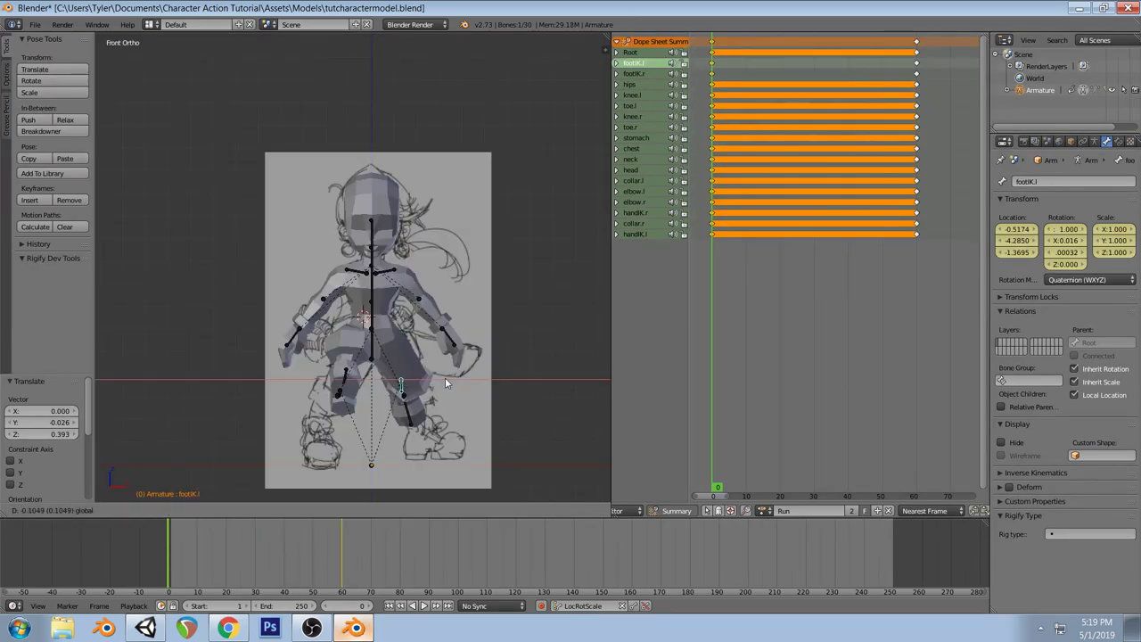
{"action": "left_click", "coordinate": [444, 383]}
{"action": "right_click", "coordinate": [344, 379]}
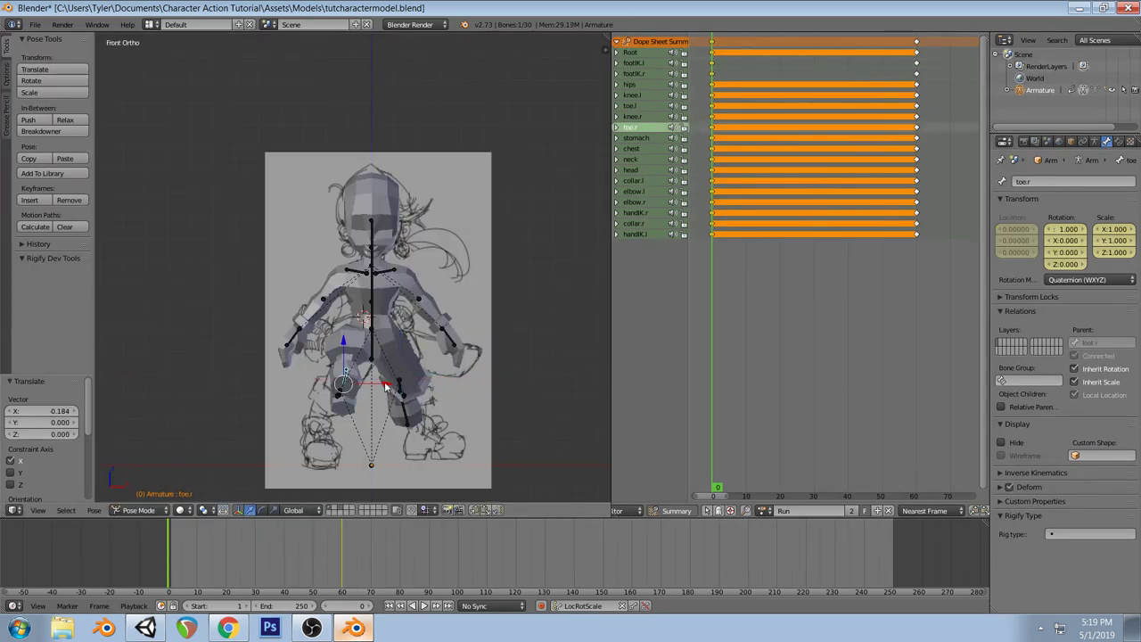
{"action": "right_click", "coordinate": [339, 394]}
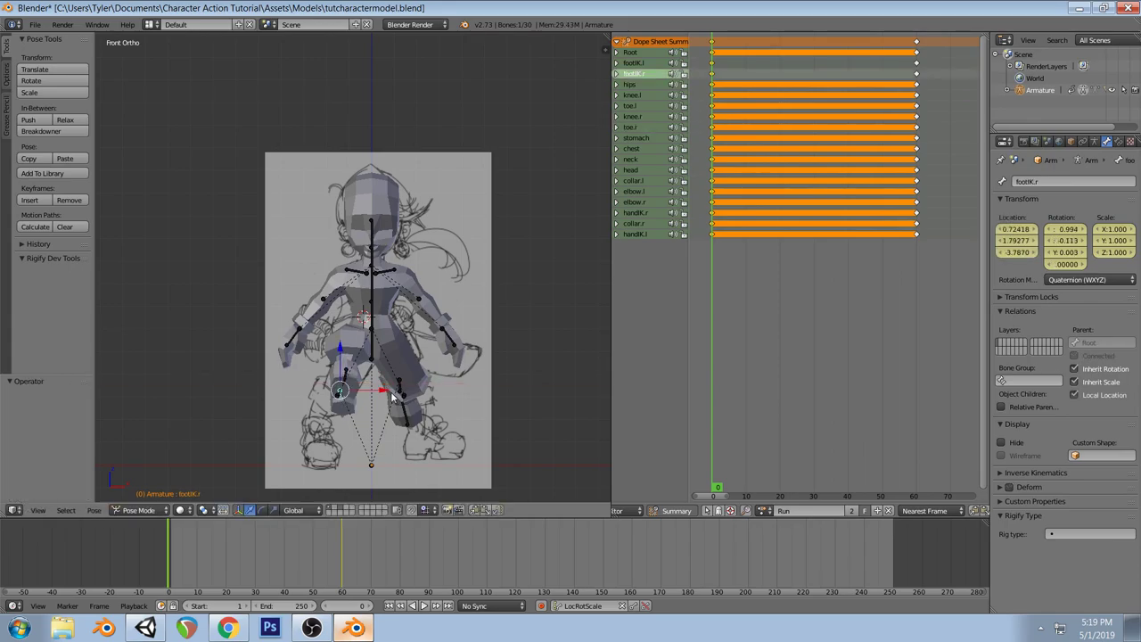
{"action": "key", "text": "g"}
{"action": "key", "text": "x"}
{"action": "left_click", "coordinate": [384, 392]}
Rotate the hips bone about -7.62° in top view
{"action": "middle_click_drag", "start_coordinate": [384, 392], "coordinate": [574, 349]}
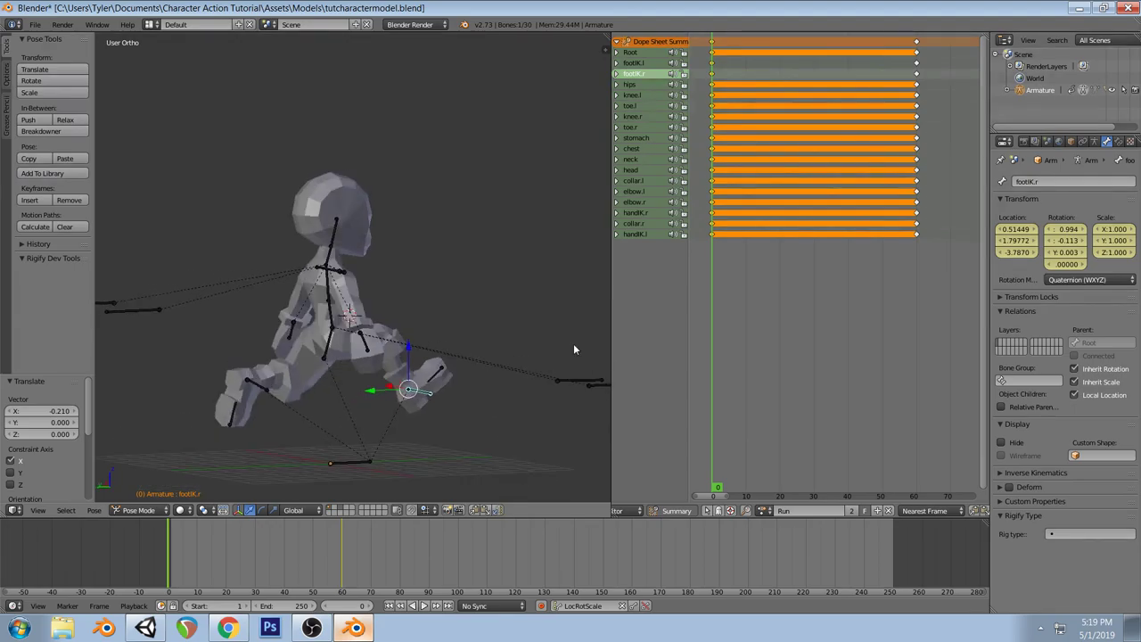
{"action": "right_click", "coordinate": [332, 343]}
{"action": "key", "text": "KP_7"}
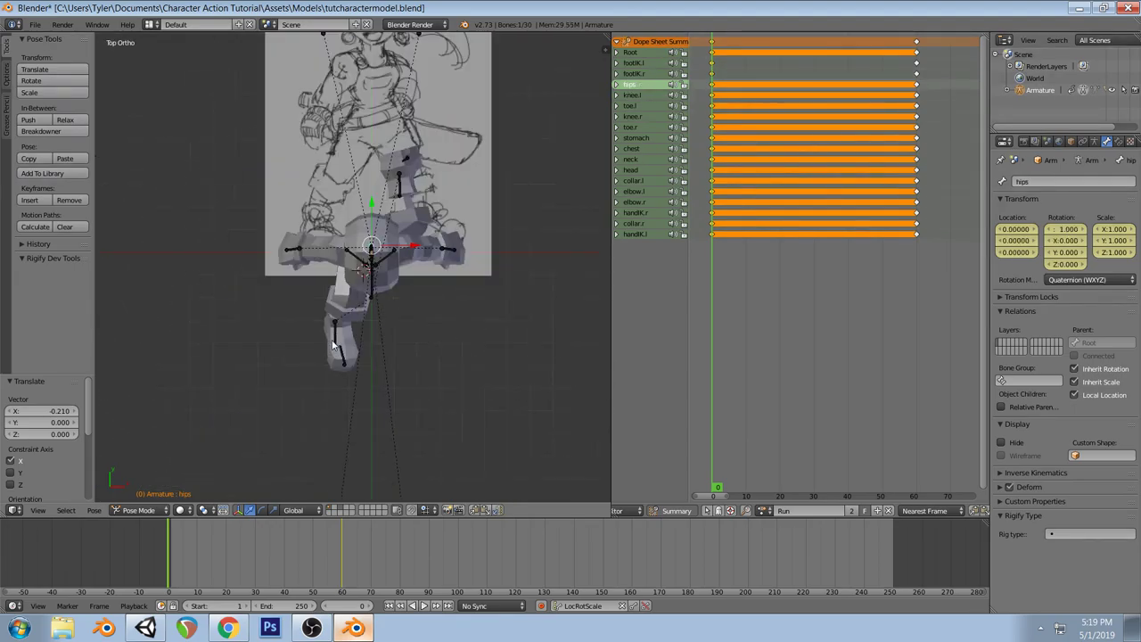
{"action": "key", "text": "r"}
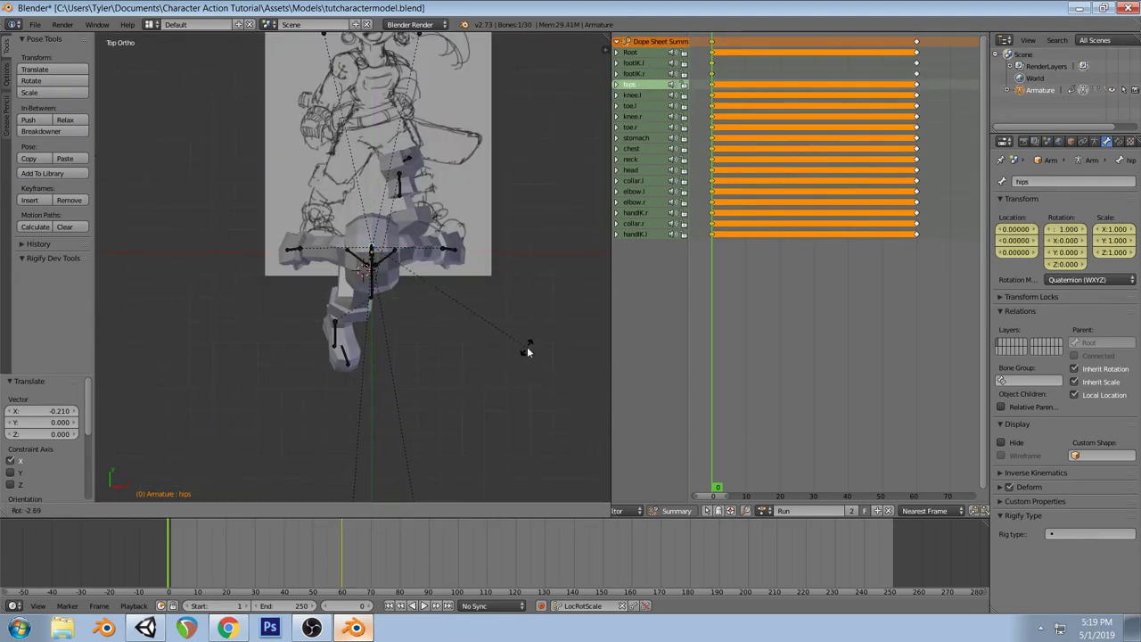
{"action": "left_click", "coordinate": [530, 335]}
Move the right knee bone about -2.492 in X and -0.227 in Y, and the left knee bone about -2.7 in X
{"action": "scroll", "coordinate": [462, 375], "scroll_direction": "down", "scroll_amount": 3}
{"action": "right_click", "coordinate": [366, 403]}
{"action": "key", "text": "g"}
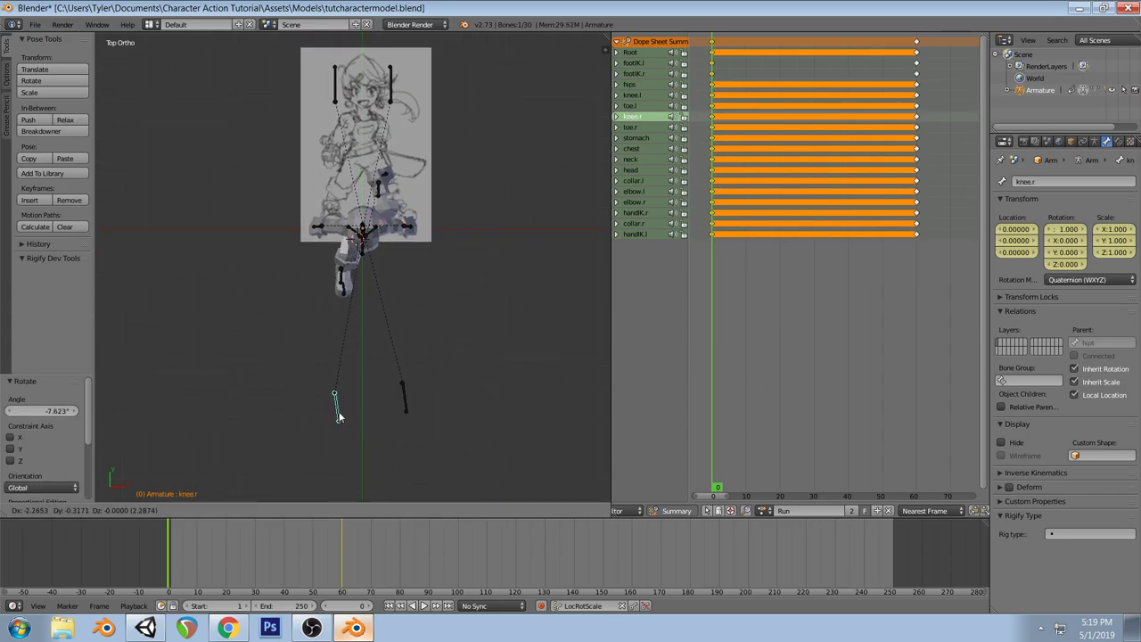
{"action": "left_click", "coordinate": [335, 413]}
{"action": "middle_click_drag", "start_coordinate": [336, 413], "coordinate": [379, 307]}
{"action": "right_click", "coordinate": [400, 384]}
{"action": "key", "text": "g"}
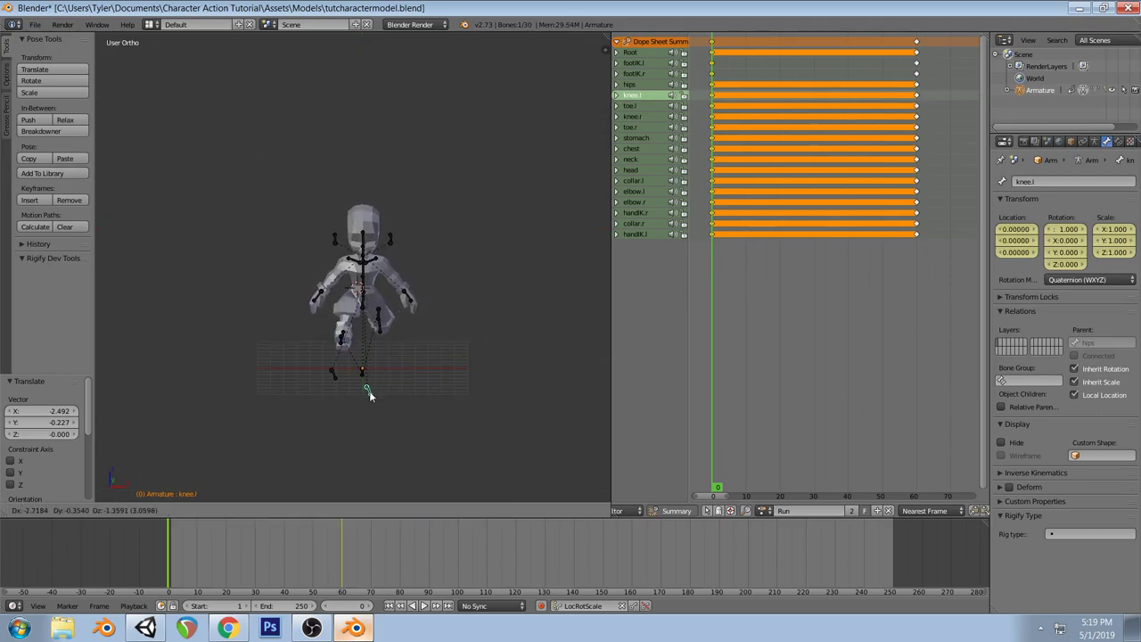
{"action": "left_click", "coordinate": [369, 391]}
Select all bones, insert LocRotScale keyframes for the leg pose at frame 0, and deselect the bones
{"action": "key", "text": "a"}
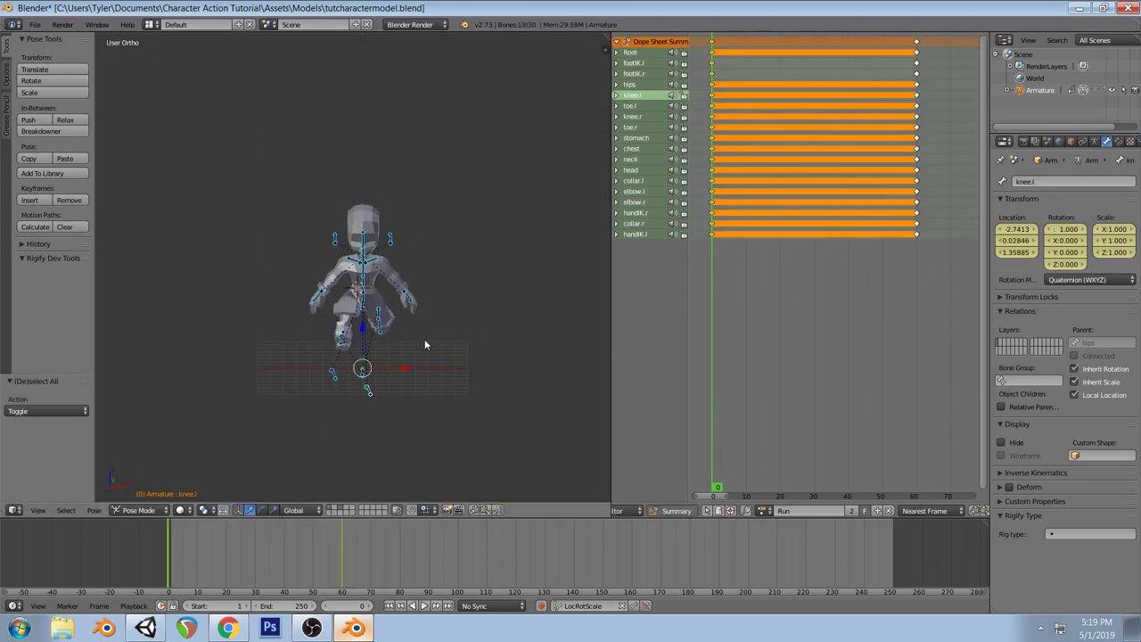
{"action": "key", "text": "i"}
{"action": "key", "text": "a"}
{"action": "key", "text": "KP_1"}
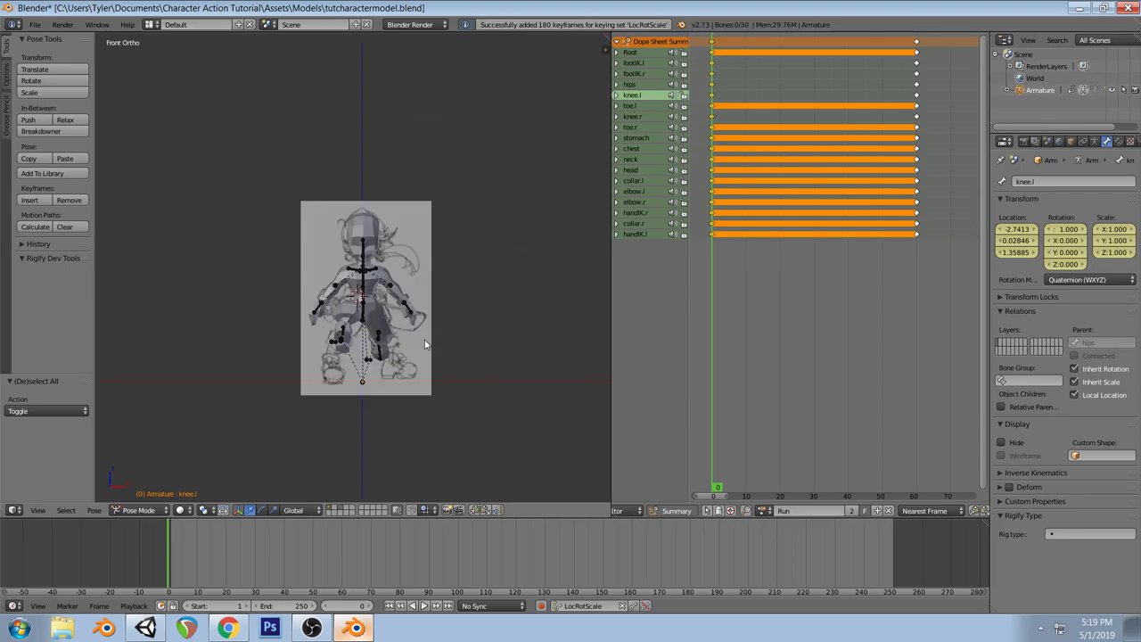
Recheck the run chart in Chrome, then move Blender's left hand IK bone about -1.699 in Y and 1.196 in Z in side view
{"action": "left_click", "coordinate": [228, 628]}
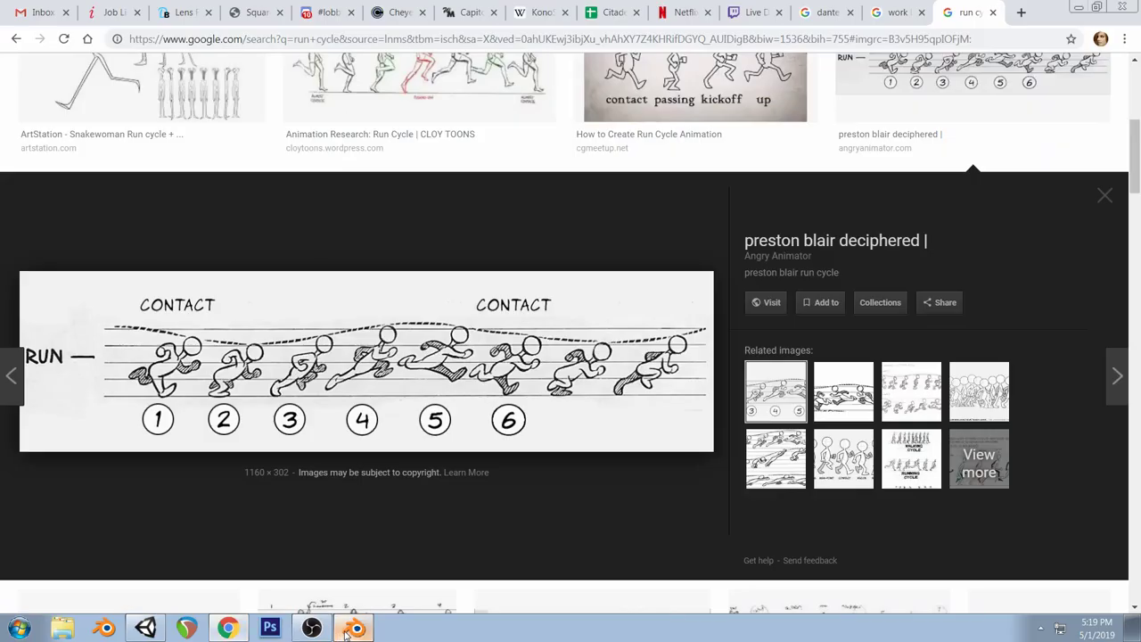
{"action": "left_click", "coordinate": [350, 629]}
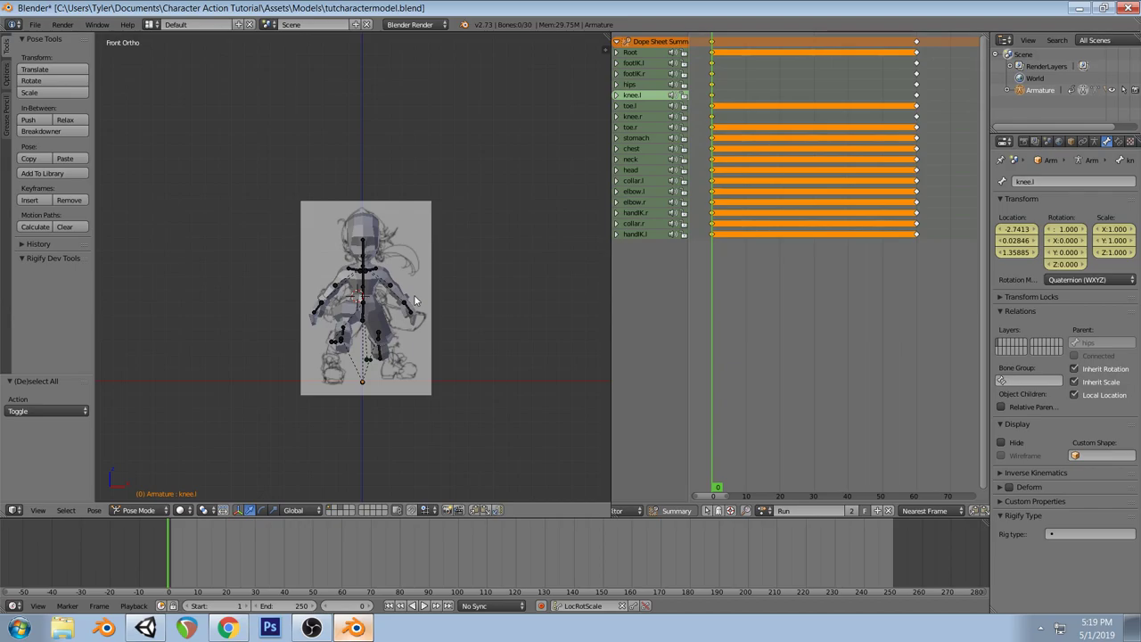
{"action": "key", "text": "KP_3"}
{"action": "scroll", "coordinate": [414, 301], "scroll_direction": "up", "scroll_amount": 2}
{"action": "middle_click_drag", "start_coordinate": [415, 317], "coordinate": [461, 350]}
{"action": "right_click", "coordinate": [448, 332]}
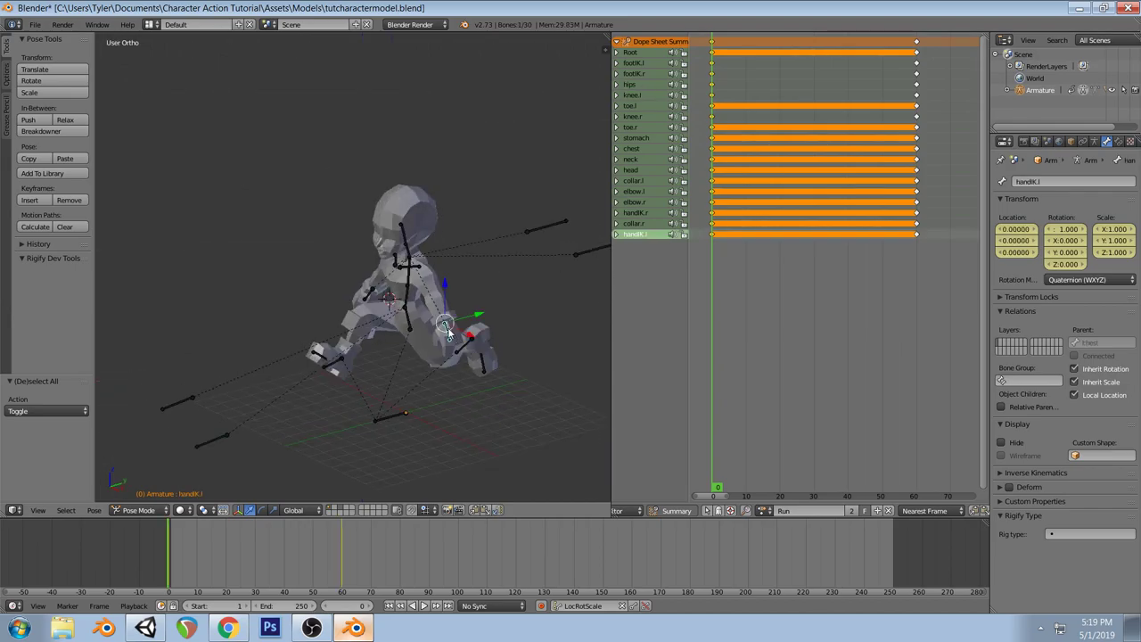
{"action": "key", "text": "KP_3"}
{"action": "key", "text": "g"}
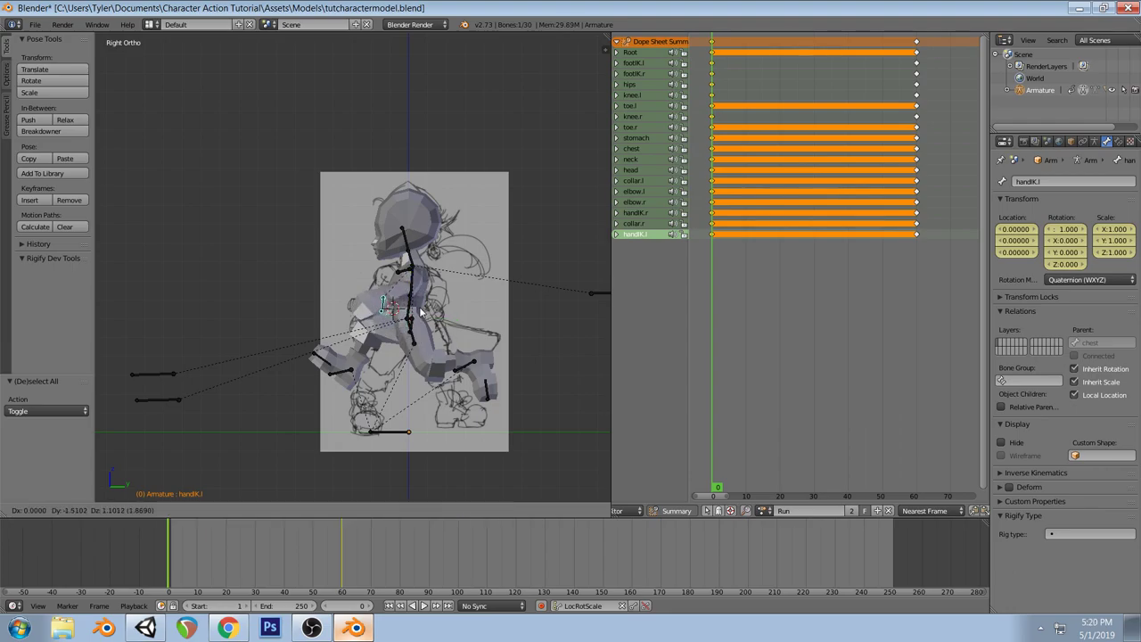
{"action": "left_click", "coordinate": [417, 310]}
Rotate the stomach bone in top view to twist the torso against the hips
{"action": "middle_click_drag", "start_coordinate": [259, 261], "coordinate": [416, 305]}
{"action": "right_click", "coordinate": [382, 284]}
{"action": "key", "text": "KP_6"}
{"action": "key", "text": "KP_6"}
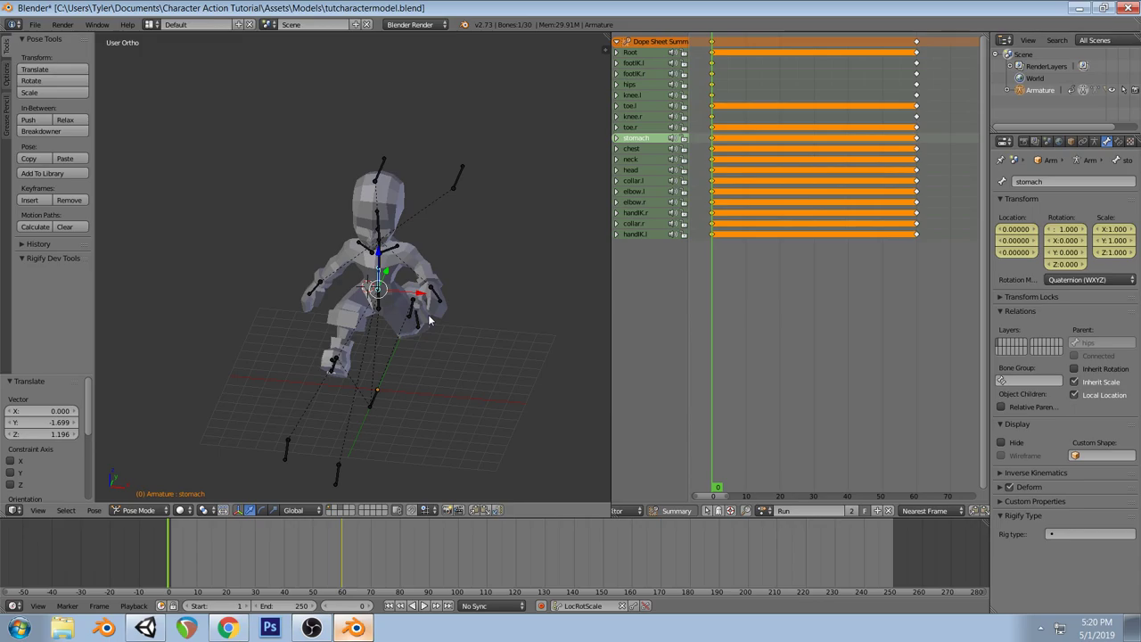
{"action": "key", "text": "KP_7"}
{"action": "key", "text": "r"}
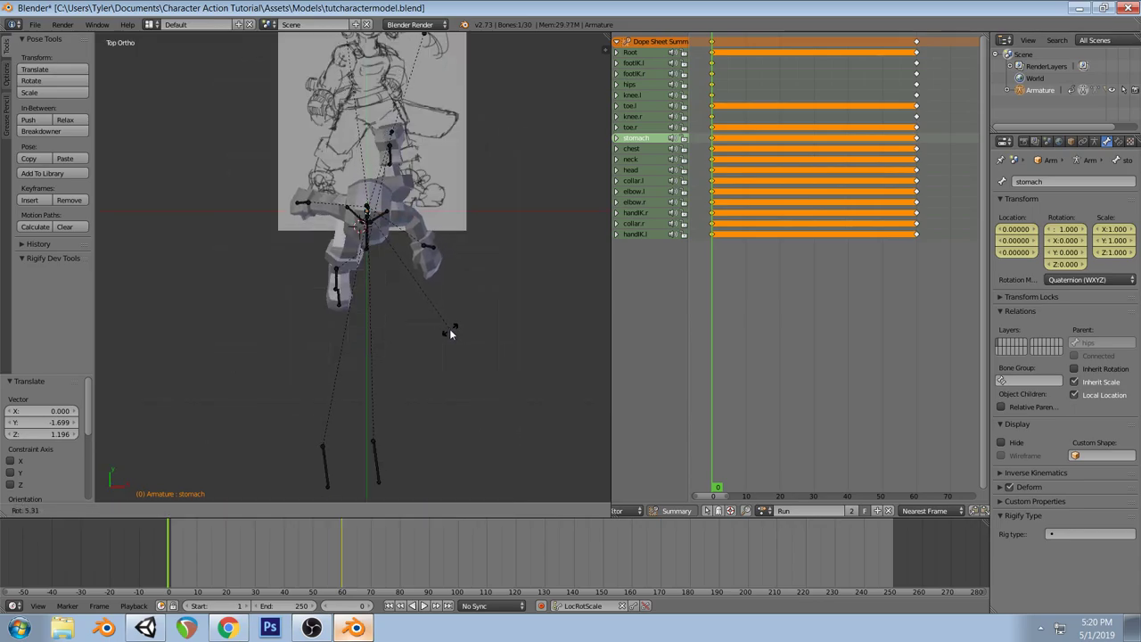
{"action": "left_click", "coordinate": [448, 337]}
Rotate the chest bone about 14.05° in top view, then reselect the stomach bone
{"action": "left_click", "coordinate": [632, 148]}
{"action": "key", "text": "r"}
{"action": "left_click", "coordinate": [480, 289]}
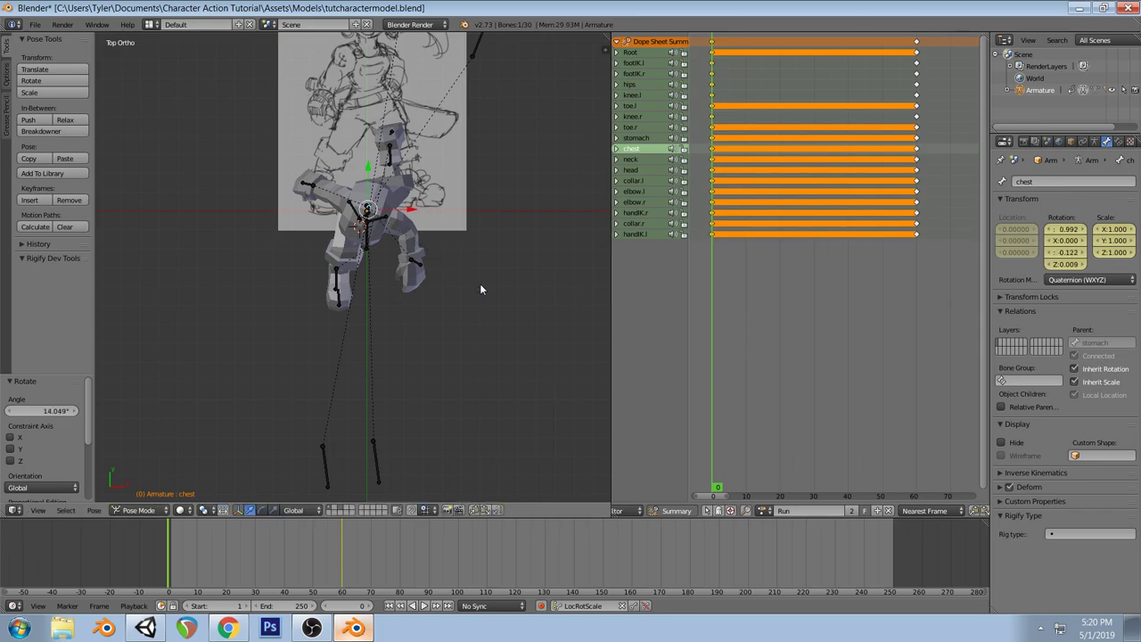
{"action": "left_click", "coordinate": [635, 138]}
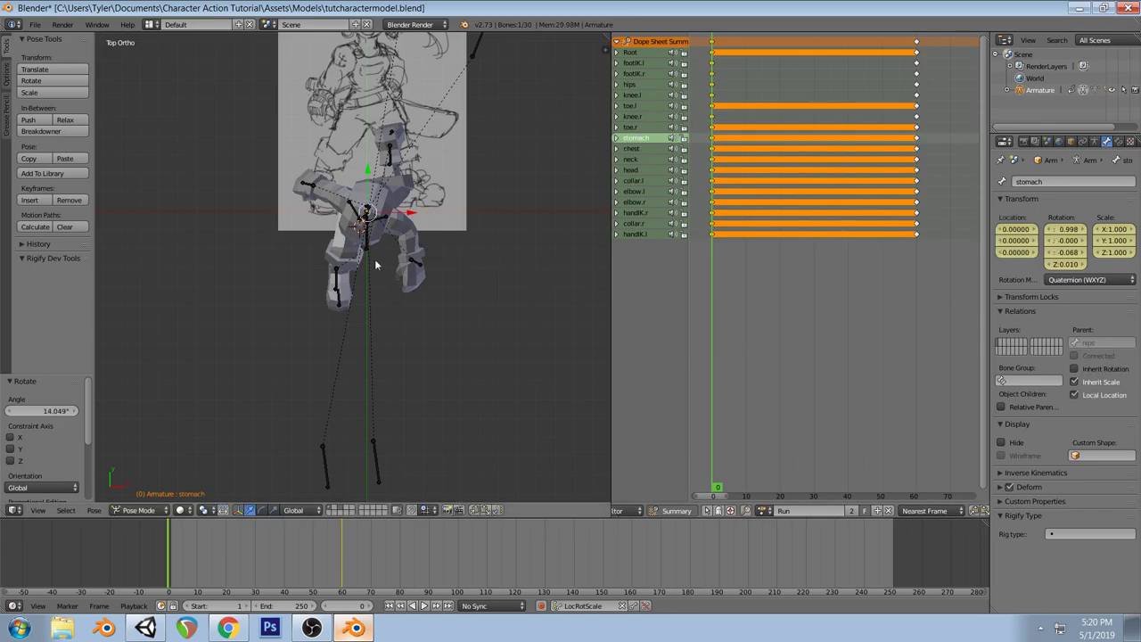
In front view, trackball-rotate the neck bone about 3.44° and 17.76° to turn the head forward
{"action": "right_click", "coordinate": [336, 278]}
{"action": "key", "text": "KP_1"}
{"action": "key", "text": "a"}
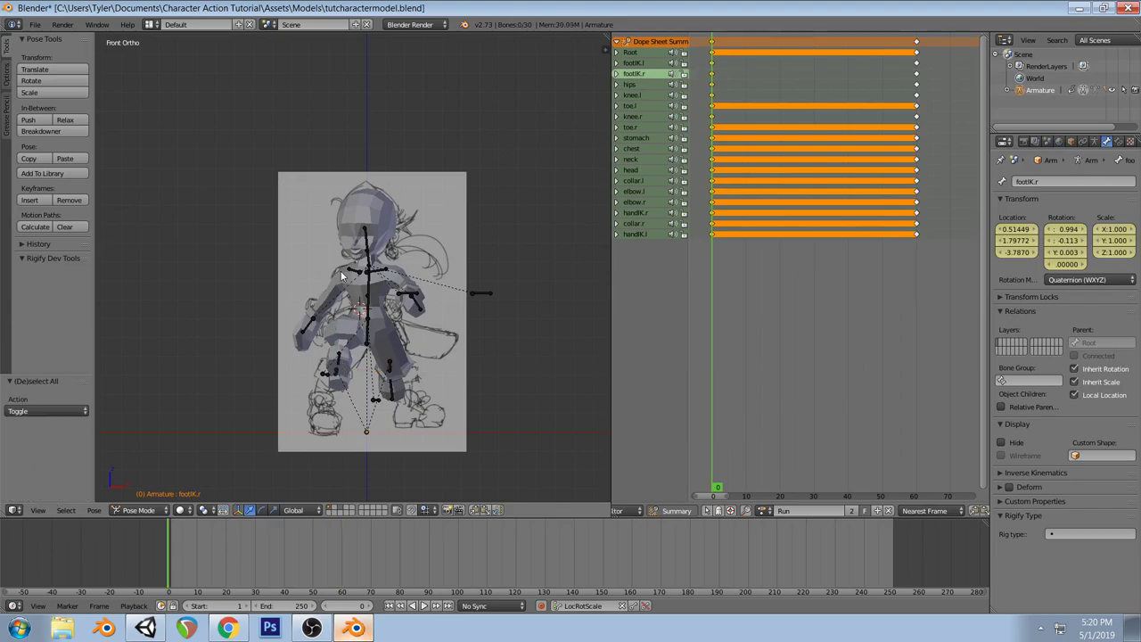
{"action": "right_click", "coordinate": [371, 265]}
{"action": "key", "text": "r"}
{"action": "key", "text": "r"}
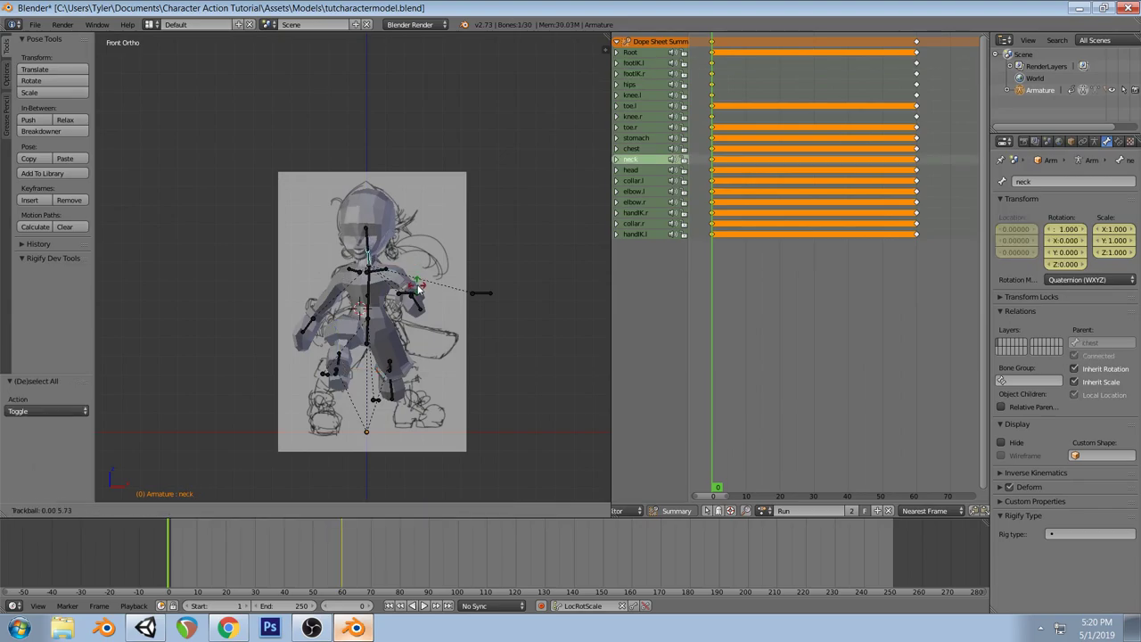
{"action": "left_click", "coordinate": [428, 294]}
Move the left hand IK bone inward across the chest in front view and adjust its rotation, finishing with about -3.56°
{"action": "middle_click_drag", "start_coordinate": [428, 294], "coordinate": [421, 303]}
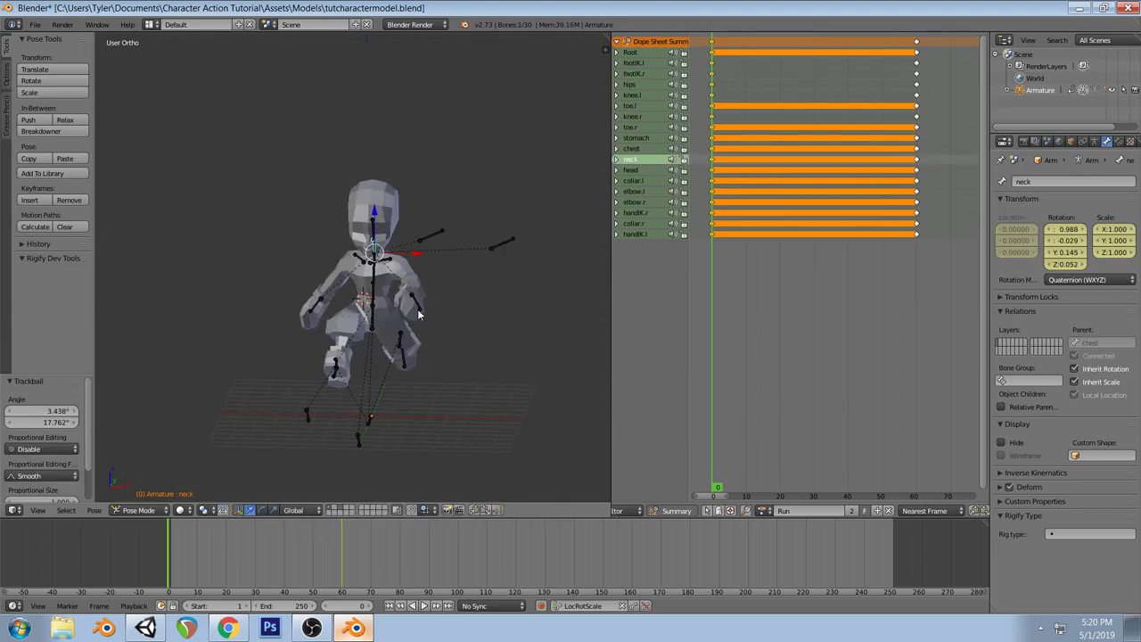
{"action": "right_click", "coordinate": [416, 305]}
{"action": "key", "text": "KP_1"}
{"action": "key", "text": "g"}
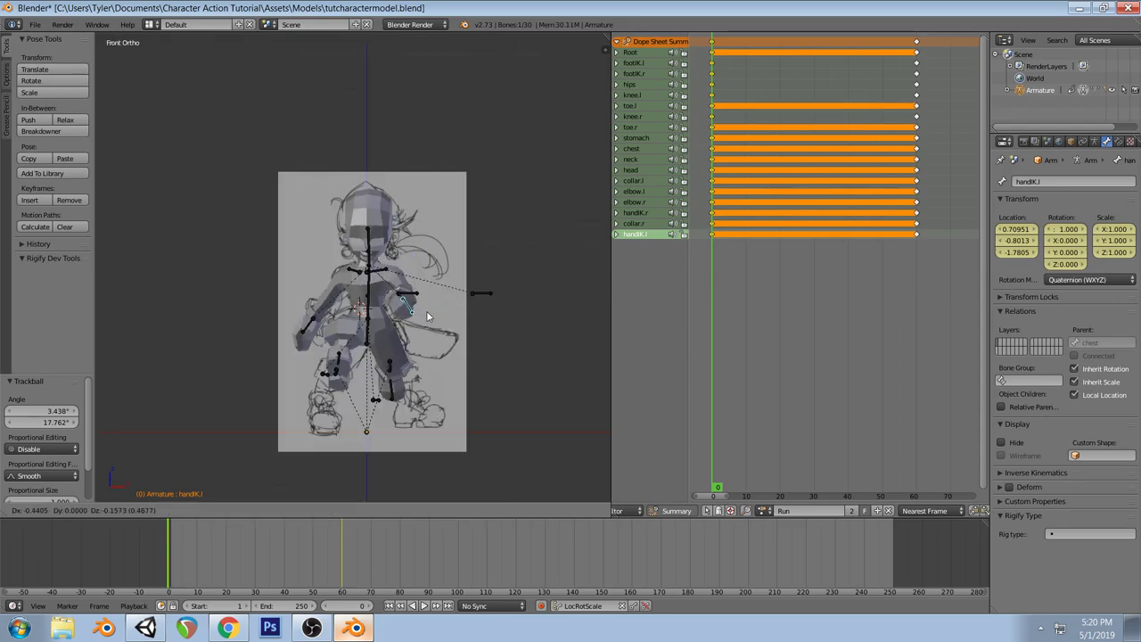
{"action": "left_click", "coordinate": [421, 317]}
{"action": "key", "text": "r"}
{"action": "key", "text": "r"}
{"action": "left_click", "coordinate": [405, 343]}
{"action": "key", "text": "r"}
{"action": "left_click", "coordinate": [426, 338]}
{"action": "key", "text": "r"}
{"action": "key", "text": "r"}
{"action": "right_click", "coordinate": [419, 339]}
{"action": "middle_click_drag", "start_coordinate": [425, 321], "coordinate": [401, 355]}
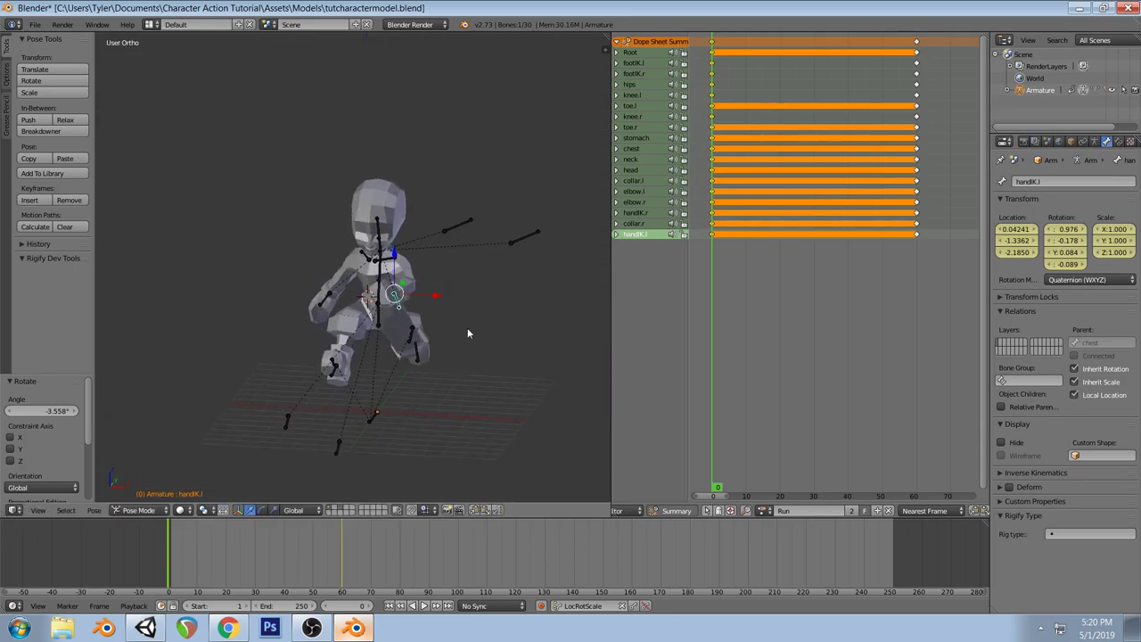
{"action": "key", "text": "r"}
{"action": "key", "text": "r"}
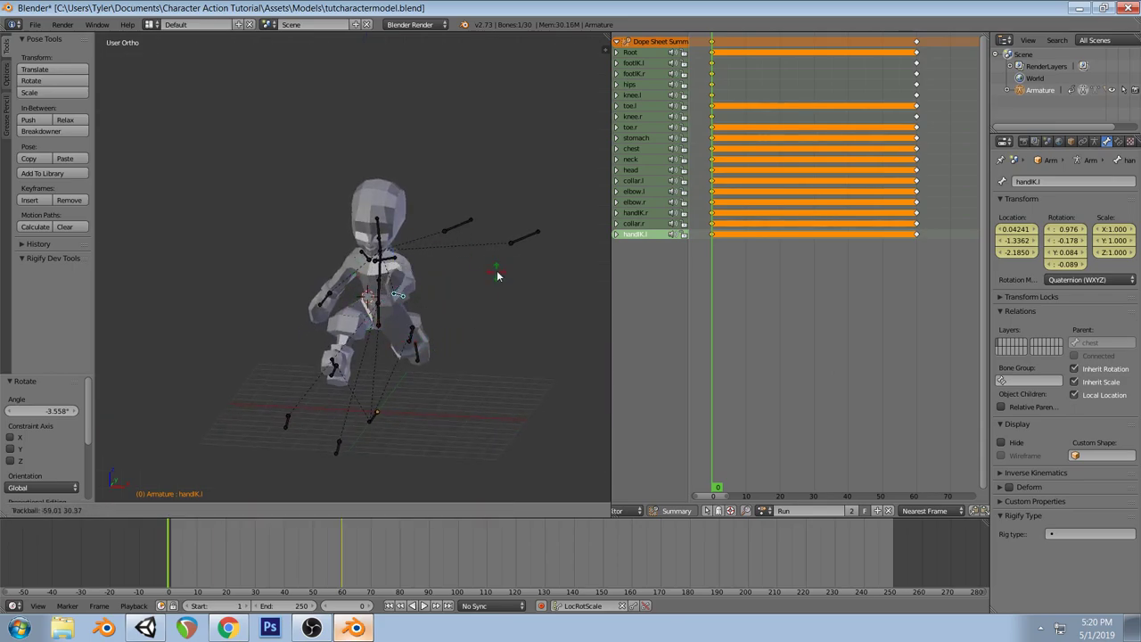
{"action": "right_click", "coordinate": [335, 365]}
{"action": "key", "text": "KP_1"}
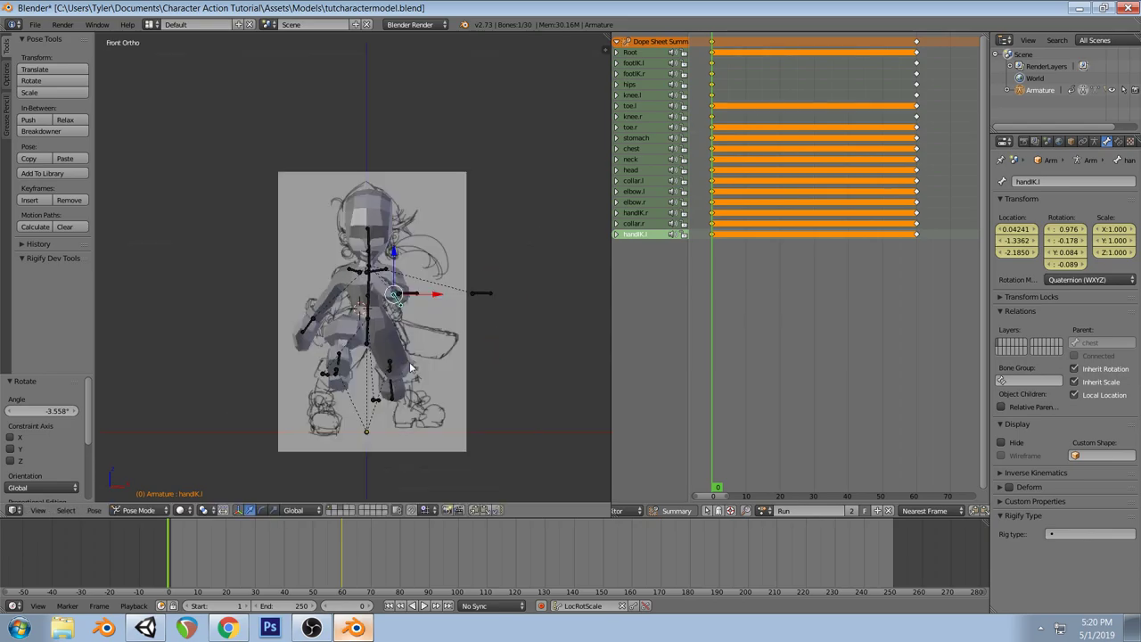
{"action": "scroll", "coordinate": [412, 366], "scroll_direction": "up", "scroll_amount": 4}
{"action": "mouse_move", "coordinate": [515, 321]}
{"action": "middle_mouse_down"}
{"action": "mouse_move", "coordinate": [471, 343]}
{"action": "mouse_move", "coordinate": [499, 365]}
{"action": "mouse_move", "coordinate": [485, 385]}
{"action": "middle_mouse_up"}
{"action": "right_click", "coordinate": [322, 392]}
{"action": "middle_click_drag", "start_coordinate": [323, 392], "coordinate": [469, 372]}
{"action": "key", "text": "r"}
{"action": "key", "text": "r"}
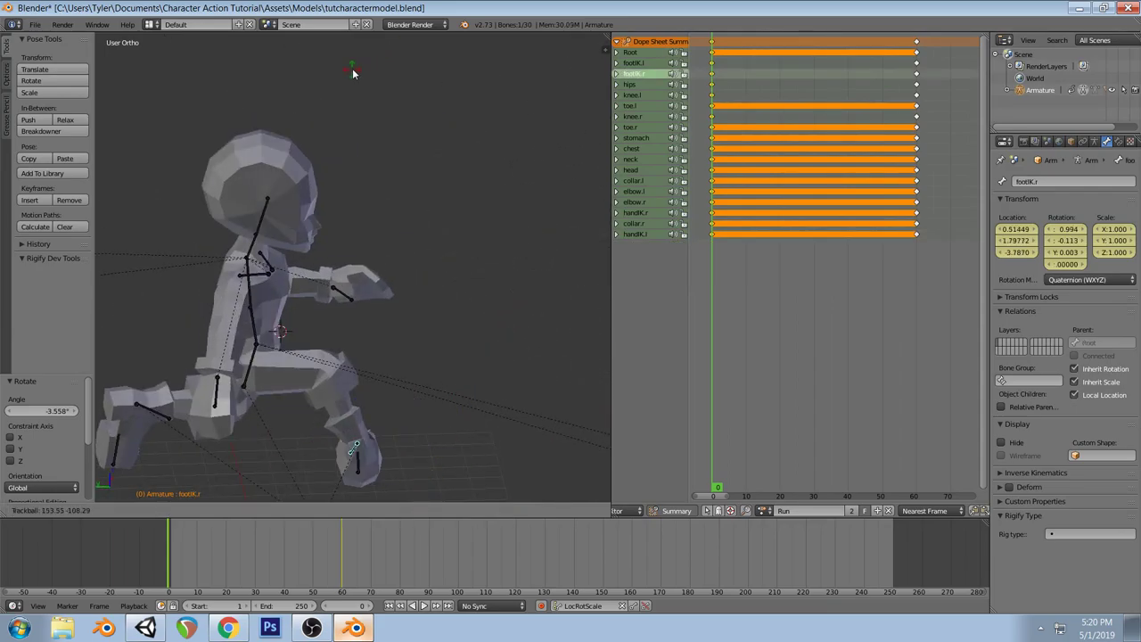
{"action": "key", "text": "Escape"}
{"action": "key", "text": "KP_3"}
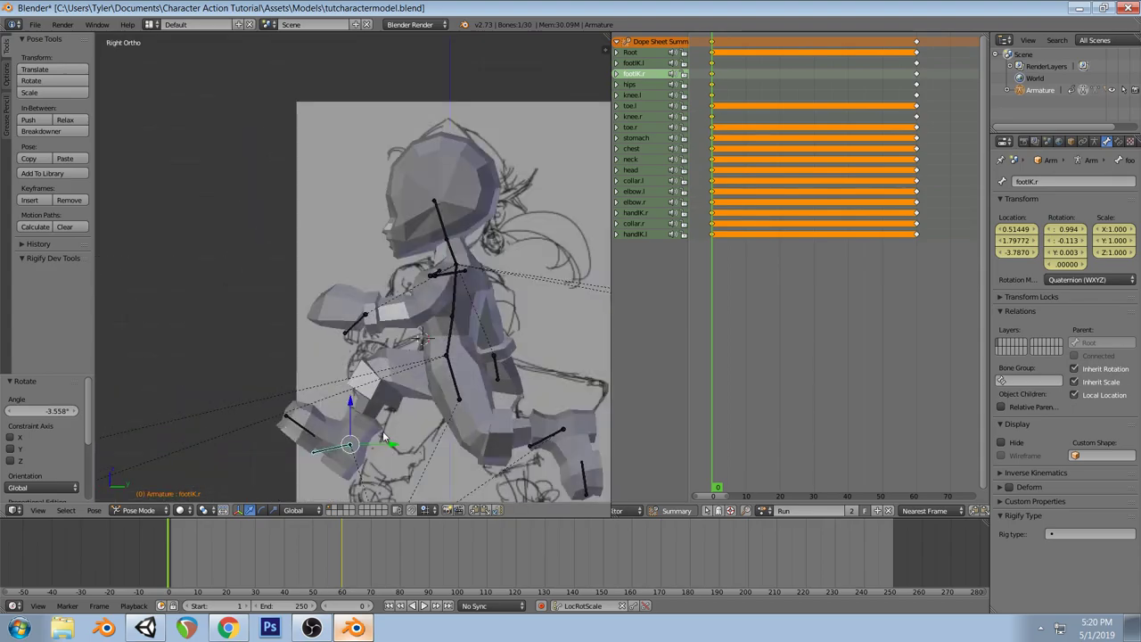
{"action": "key", "text": "r"}
{"action": "key", "text": "r"}
{"action": "right_click", "coordinate": [482, 446]}
{"action": "right_click", "coordinate": [358, 321]}
{"action": "key", "text": "r"}
{"action": "key", "text": "r"}
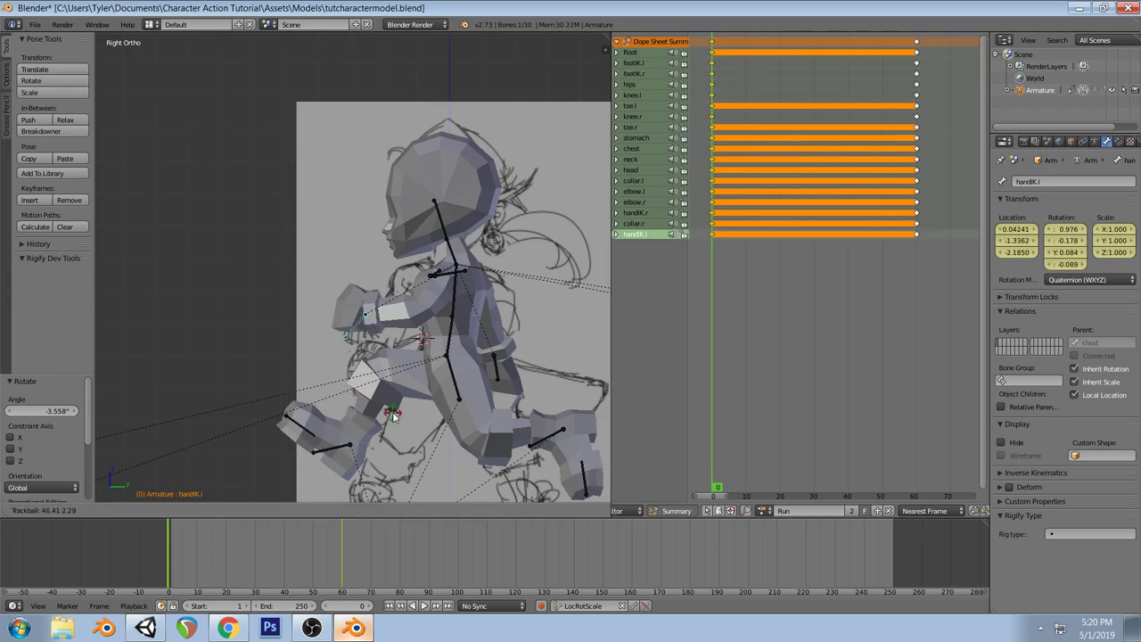
{"action": "left_click", "coordinate": [410, 382]}
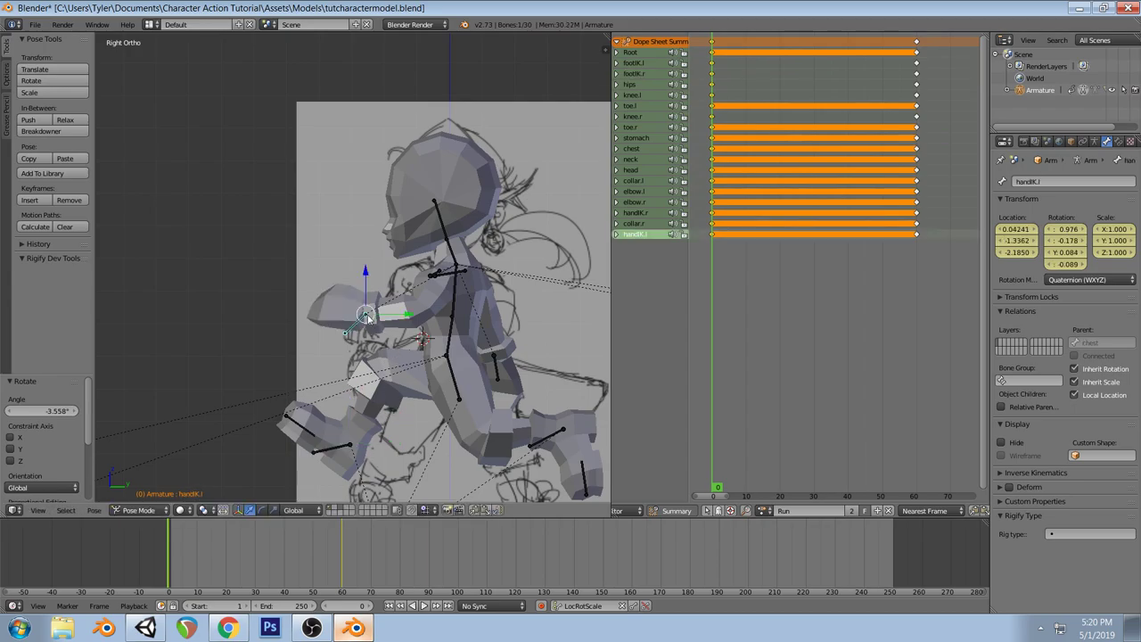
{"action": "right_click", "coordinate": [505, 374]}
{"action": "key", "text": "r"}
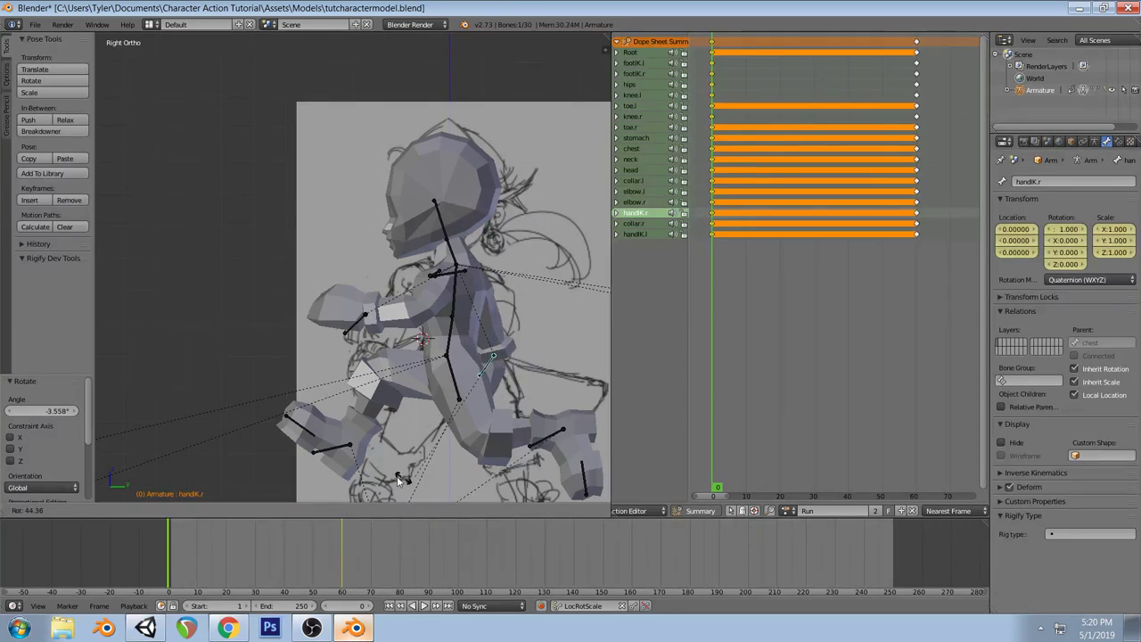
{"action": "right_click", "coordinate": [393, 307]}
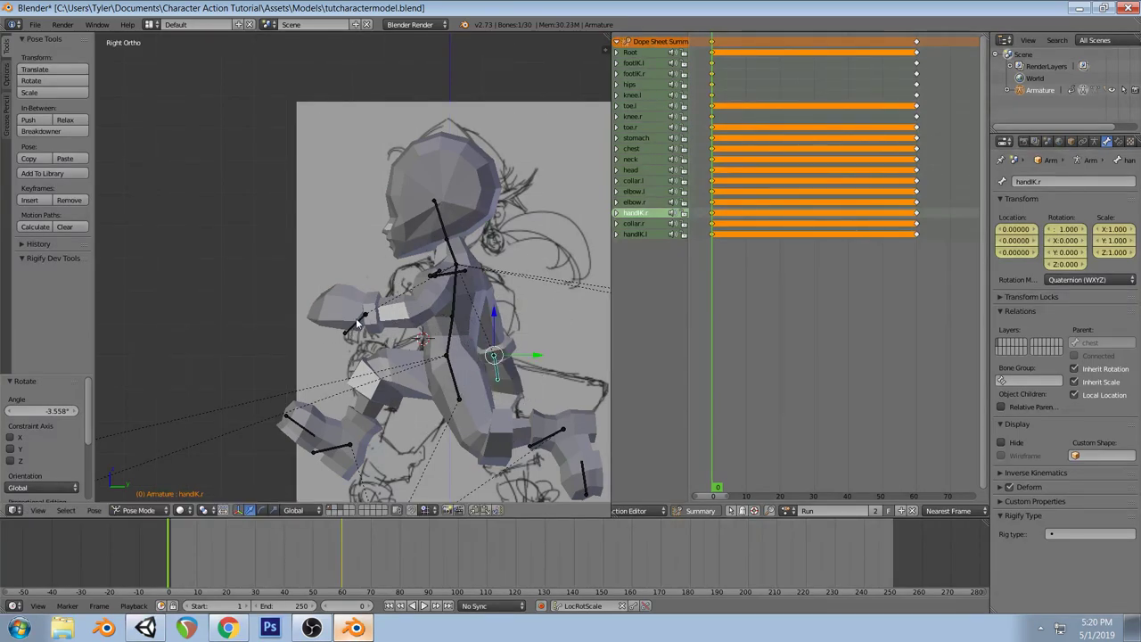
Select all visible bones and insert LocRotScale keyframes for the contact pose at frame 0
{"action": "left_click", "coordinate": [1096, 142]}
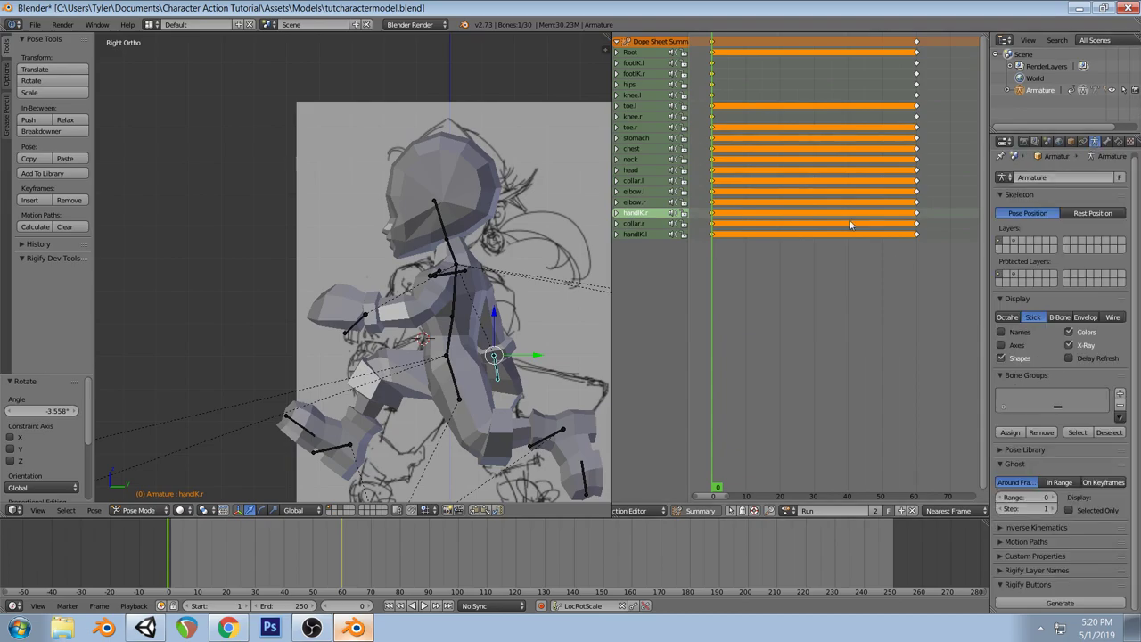
{"action": "key", "text": "a"}
{"action": "key", "text": "i"}
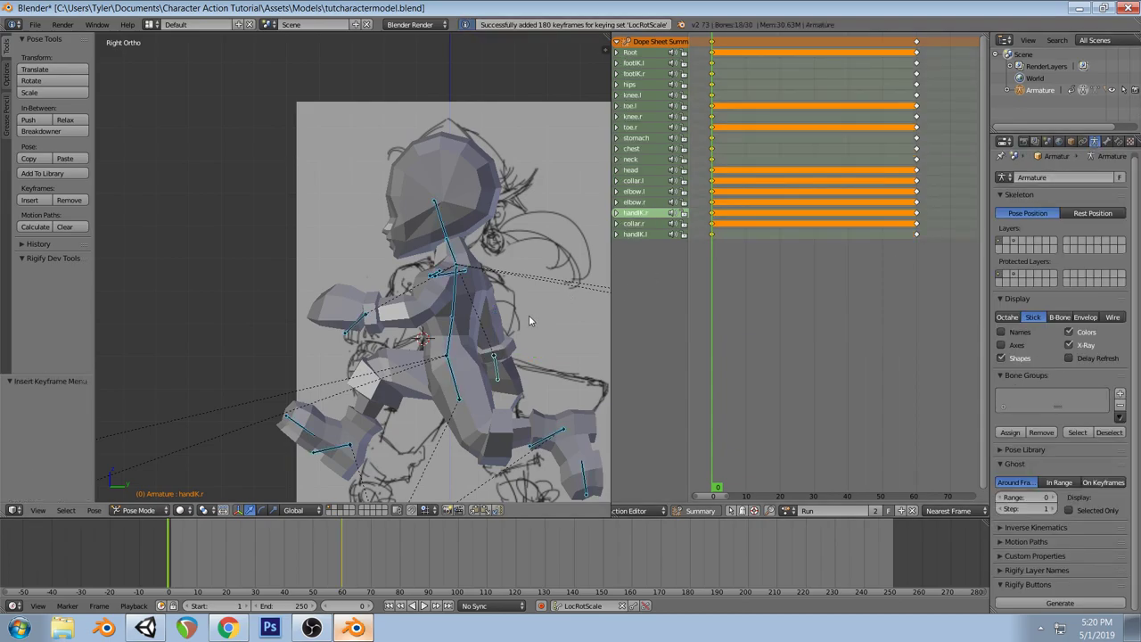
{"action": "middle_click_drag", "start_coordinate": [523, 399], "coordinate": [551, 396]}
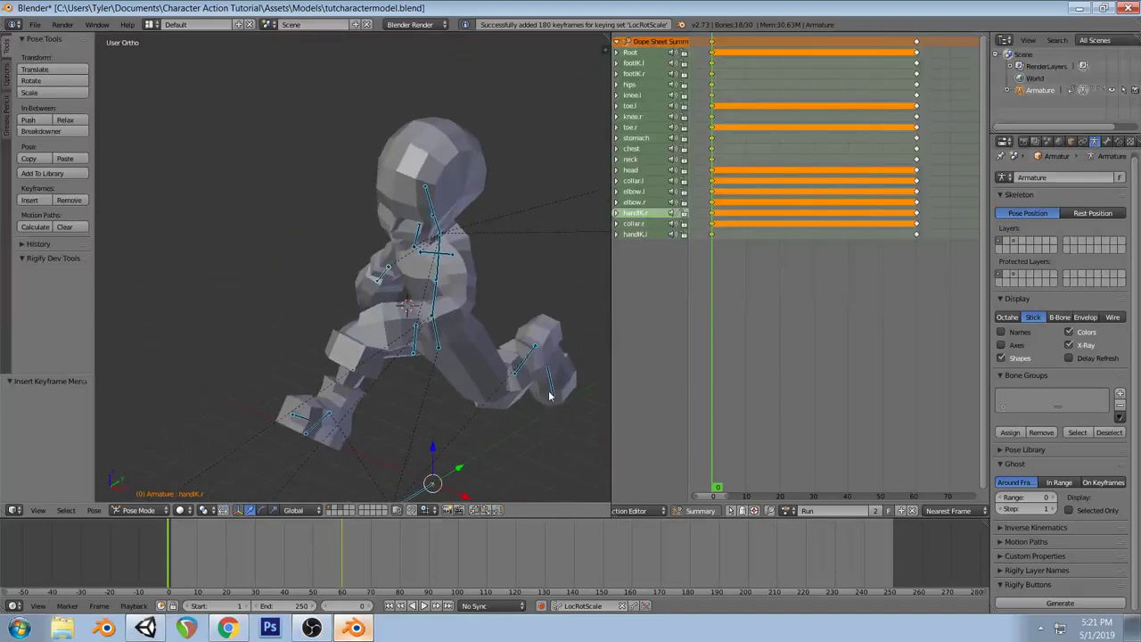
{"action": "scroll", "coordinate": [430, 288], "scroll_direction": "down", "scroll_amount": 2}
{"action": "scroll", "coordinate": [419, 302], "scroll_direction": "up", "scroll_amount": 1}
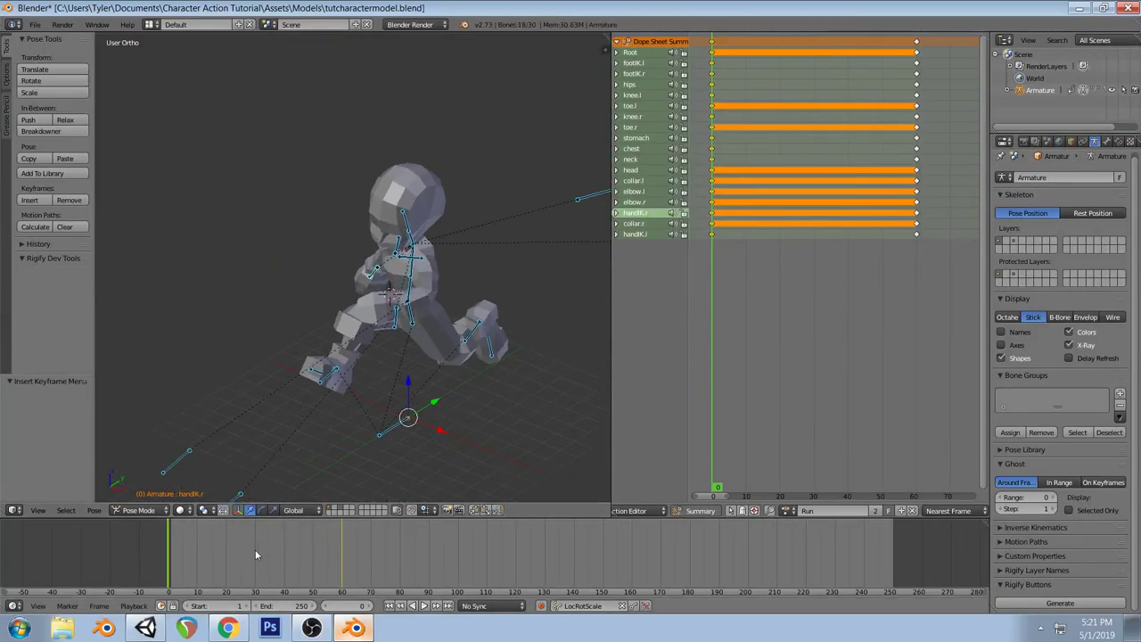
Show the armature layer with the hidden arm and leg bones, and open the bone constraints of hand.l
{"action": "left_click", "coordinate": [1018, 245], "text": "shift"}
{"action": "scroll", "coordinate": [403, 301], "scroll_direction": "up", "scroll_amount": 2}
{"action": "middle_click_drag", "start_coordinate": [403, 302], "coordinate": [428, 299]}
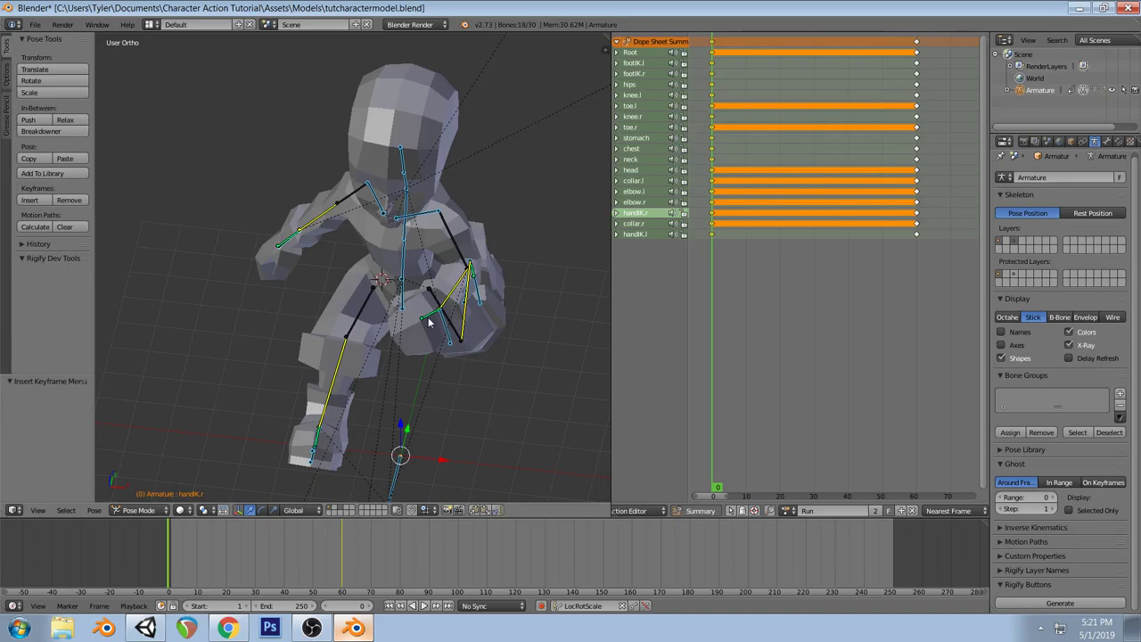
{"action": "right_click", "coordinate": [429, 323]}
{"action": "left_click", "coordinate": [1108, 141]}
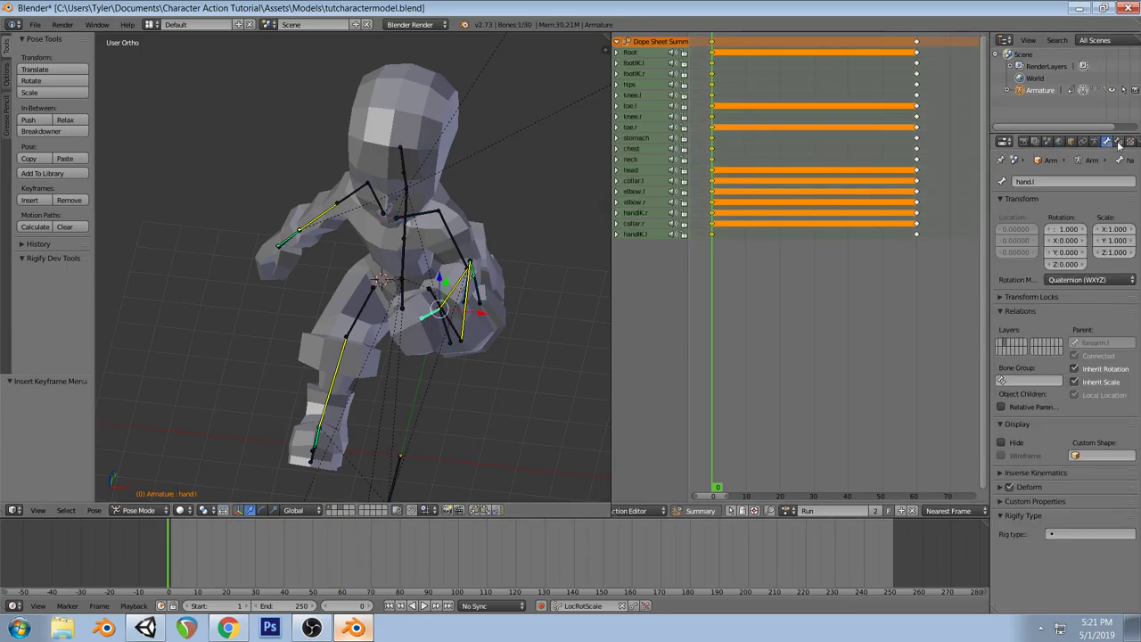
{"action": "left_click", "coordinate": [1119, 142]}
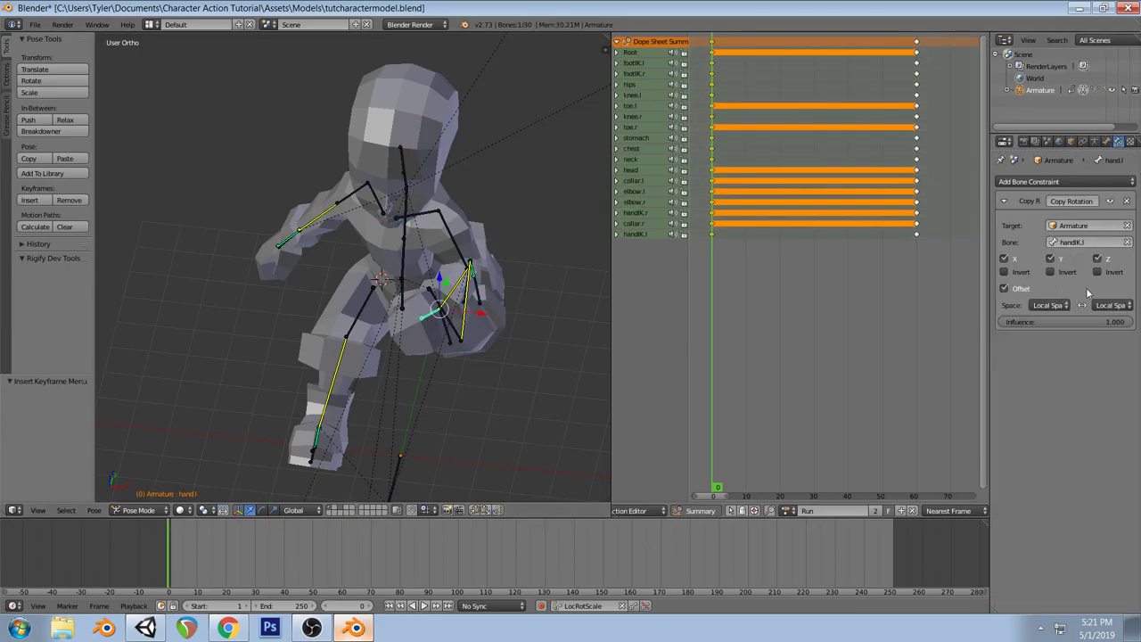
Set the owner space of hand.l's Copy Rotation constraint to World Space and try trackball-rotating handIK.l
{"action": "left_click", "coordinate": [1111, 305]}
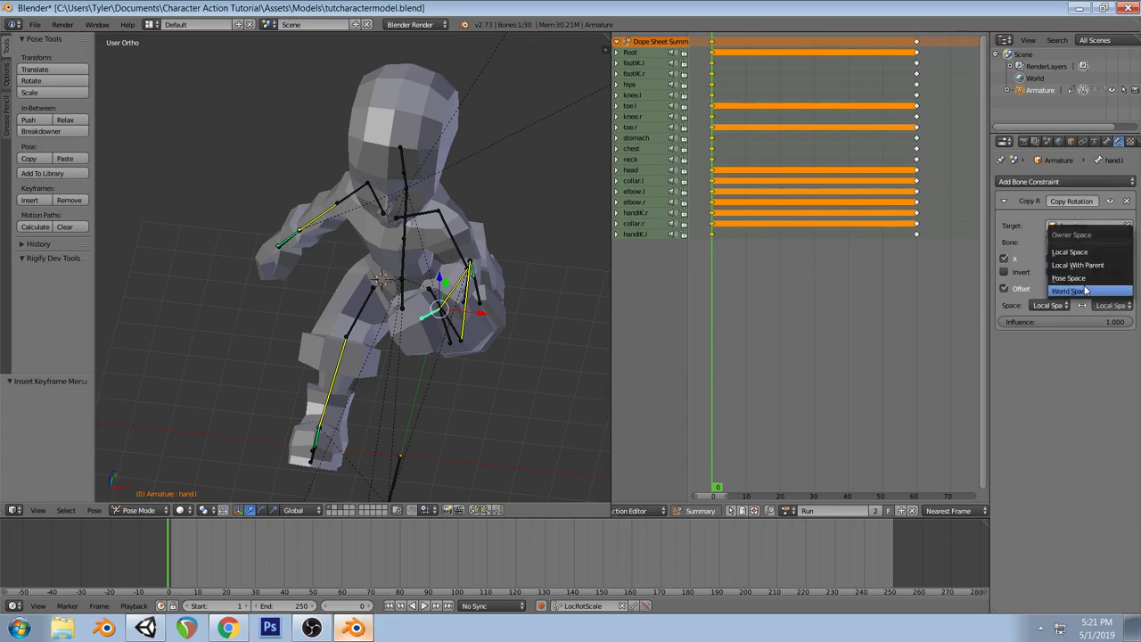
{"action": "left_click", "coordinate": [1070, 291]}
{"action": "middle_click_drag", "start_coordinate": [499, 268], "coordinate": [426, 286]}
{"action": "right_click", "coordinate": [441, 352]}
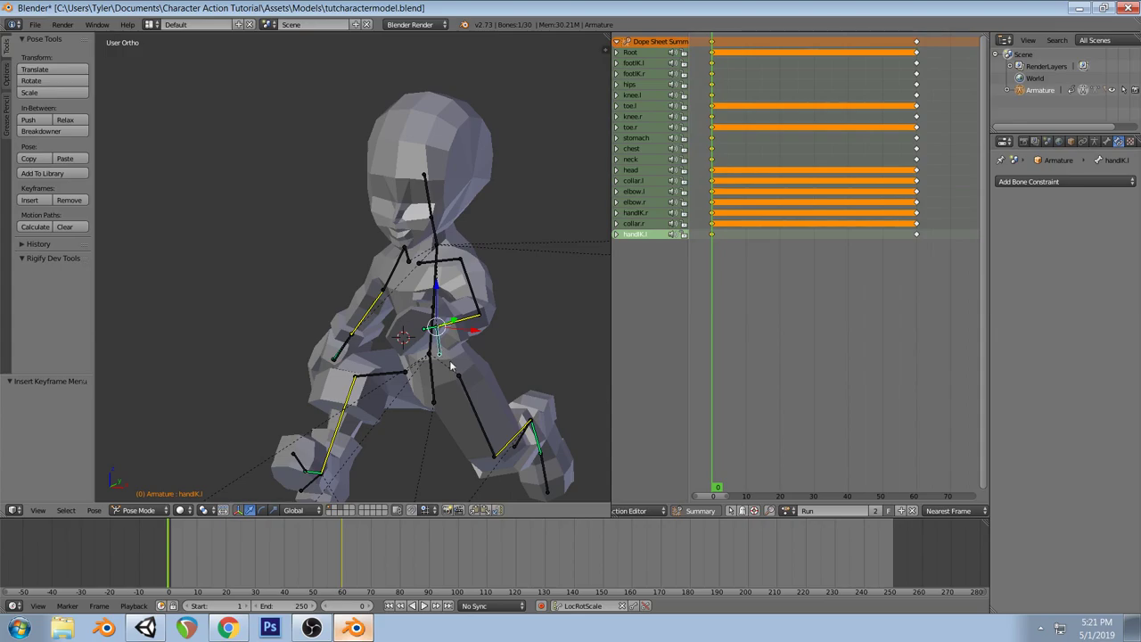
{"action": "key", "text": "r"}
{"action": "key", "text": "r"}
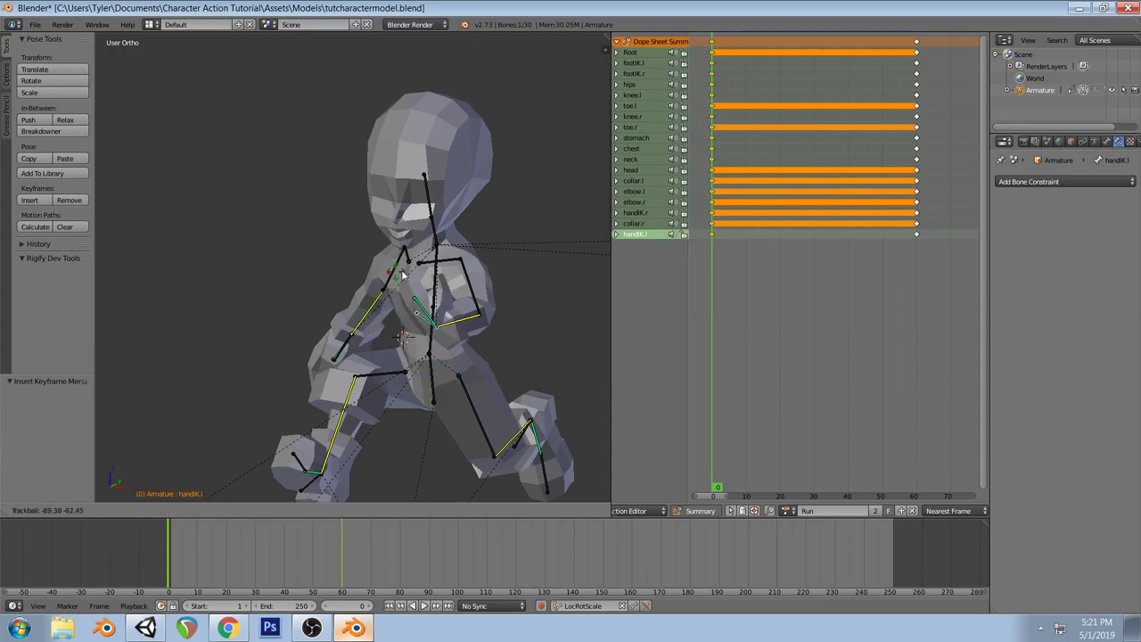
{"action": "right_click", "coordinate": [401, 272]}
Compare foot.l's Copy Rotation settings with hand.l's, and set hand.l's constraint to owner Local Space with Offset off
{"action": "right_click", "coordinate": [534, 428]}
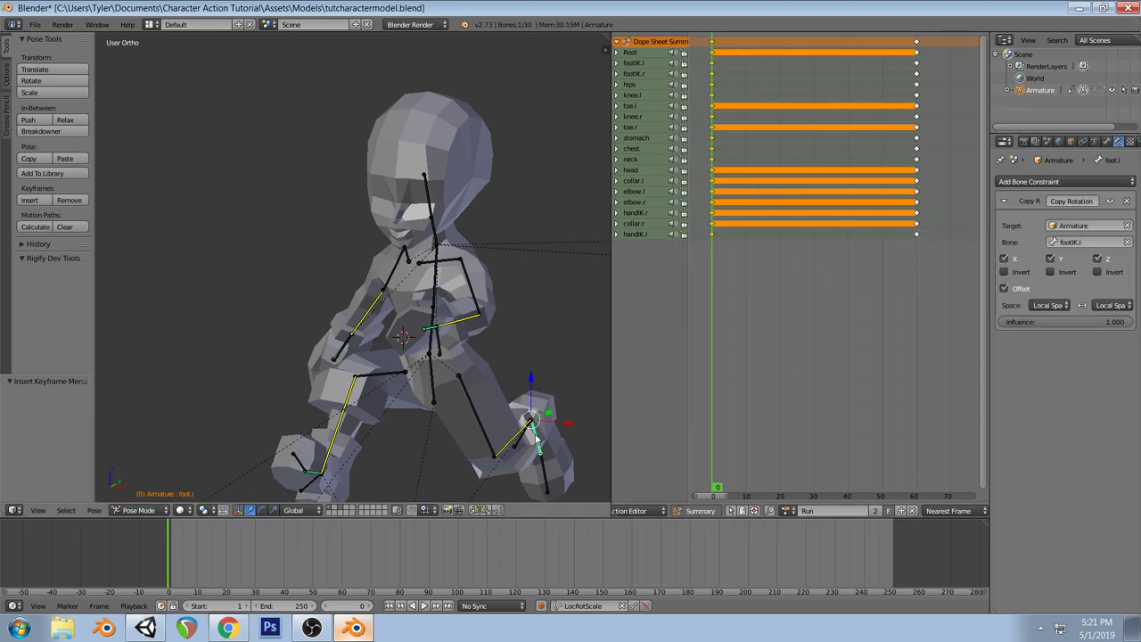
{"action": "right_click", "coordinate": [428, 332]}
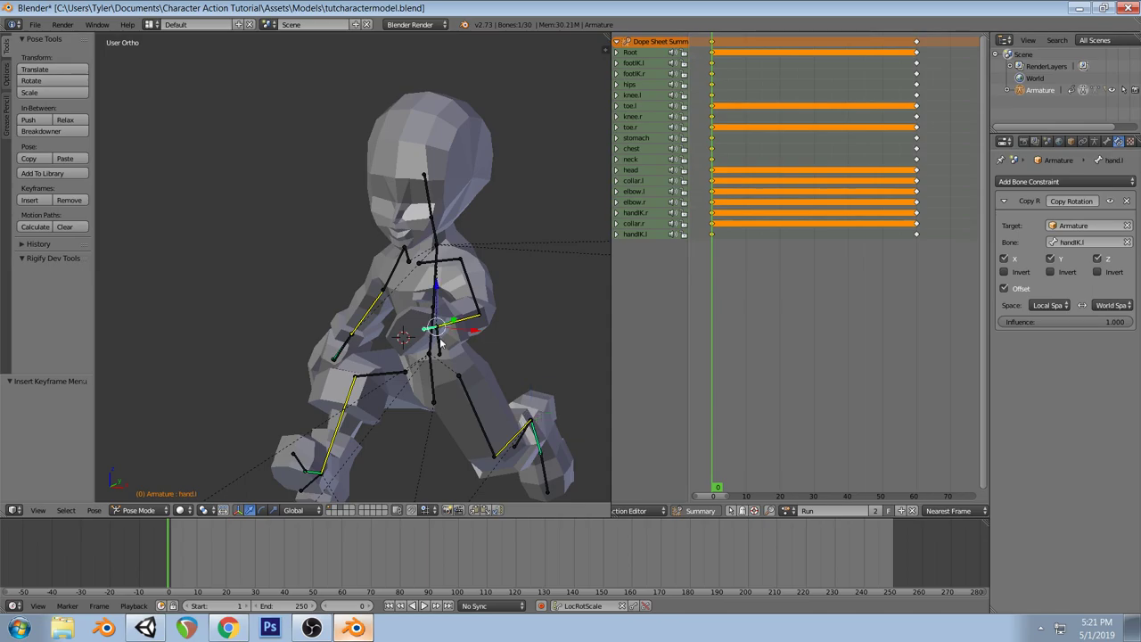
{"action": "right_click", "coordinate": [440, 342]}
{"action": "right_click", "coordinate": [439, 342]}
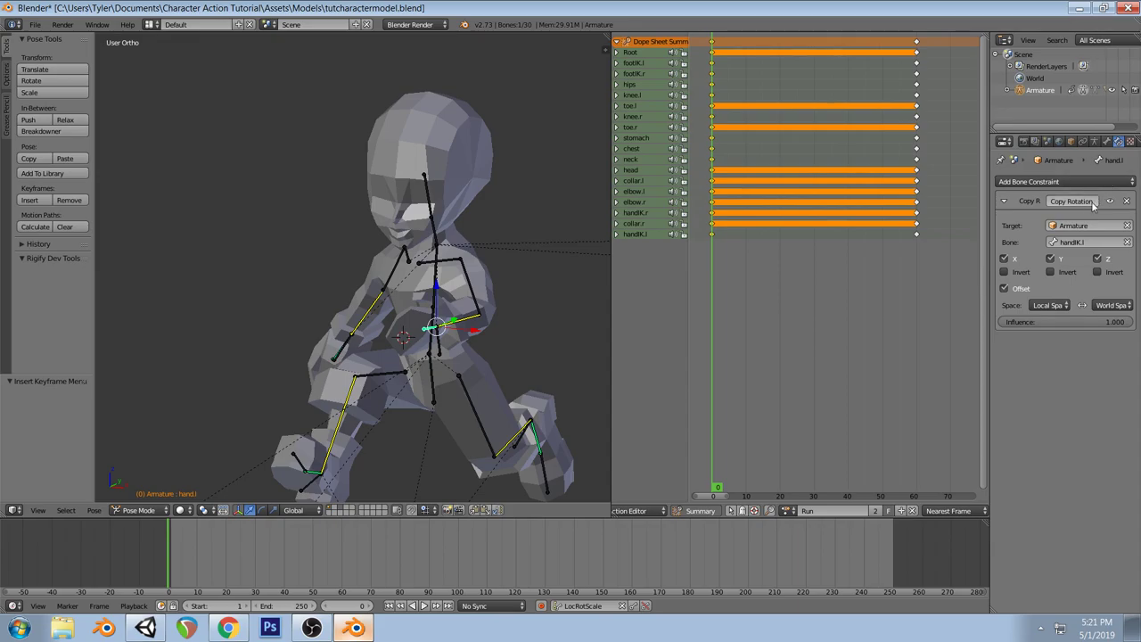
{"action": "left_click", "coordinate": [1120, 306]}
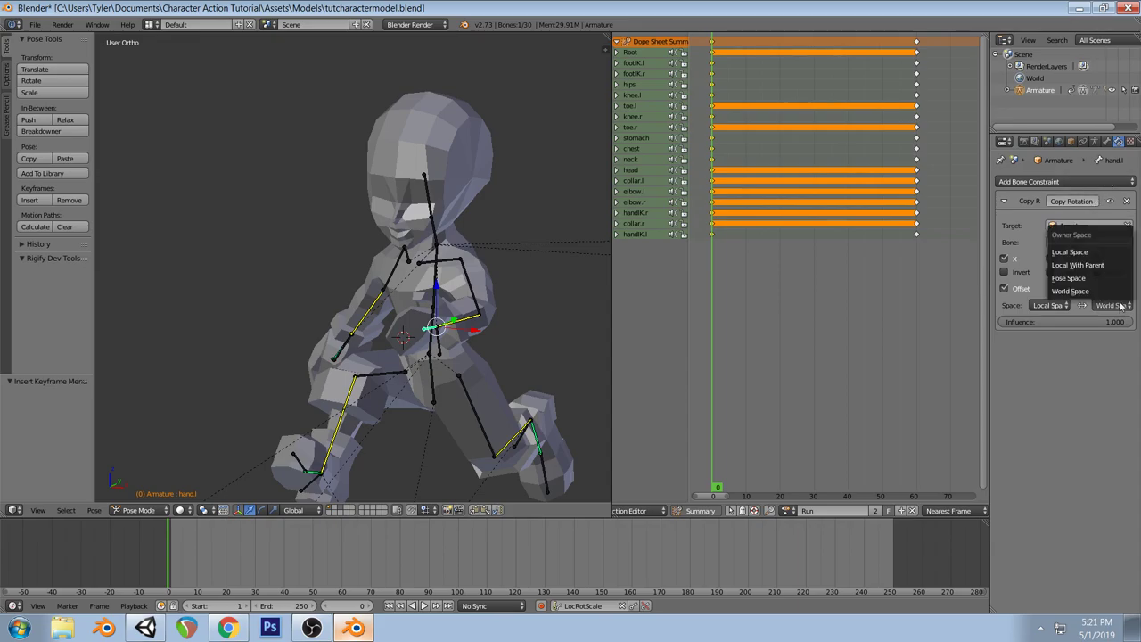
{"action": "left_click", "coordinate": [1103, 253]}
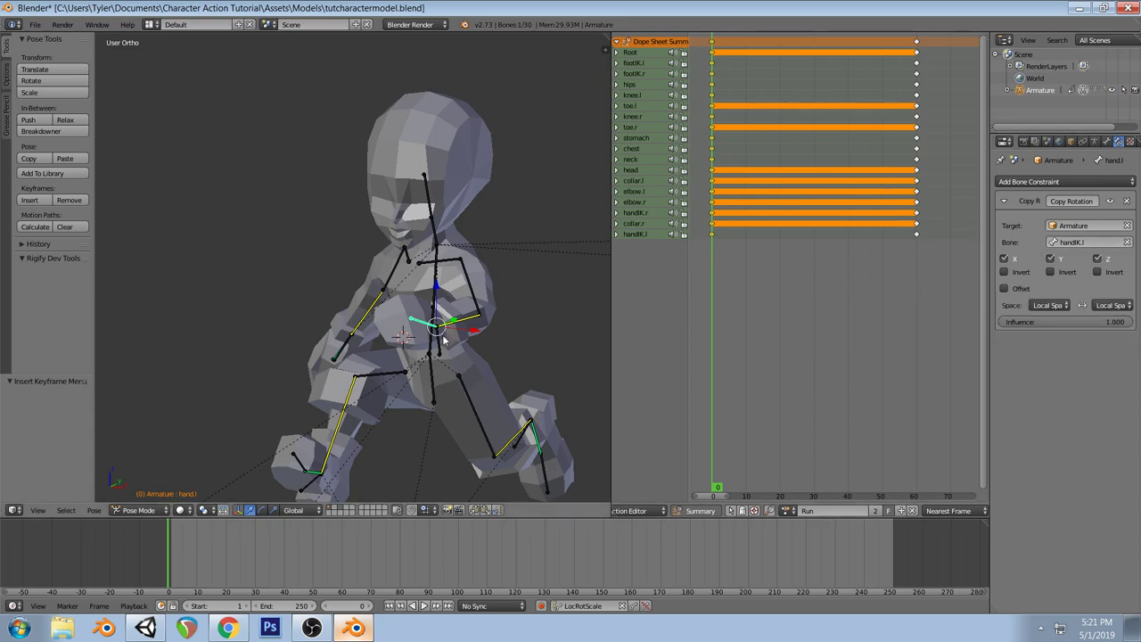
Try trackball-rotating hand.l and handIK.l to test the Local Space Copy Rotation constraint
{"action": "key", "text": "r"}
{"action": "key", "text": "r"}
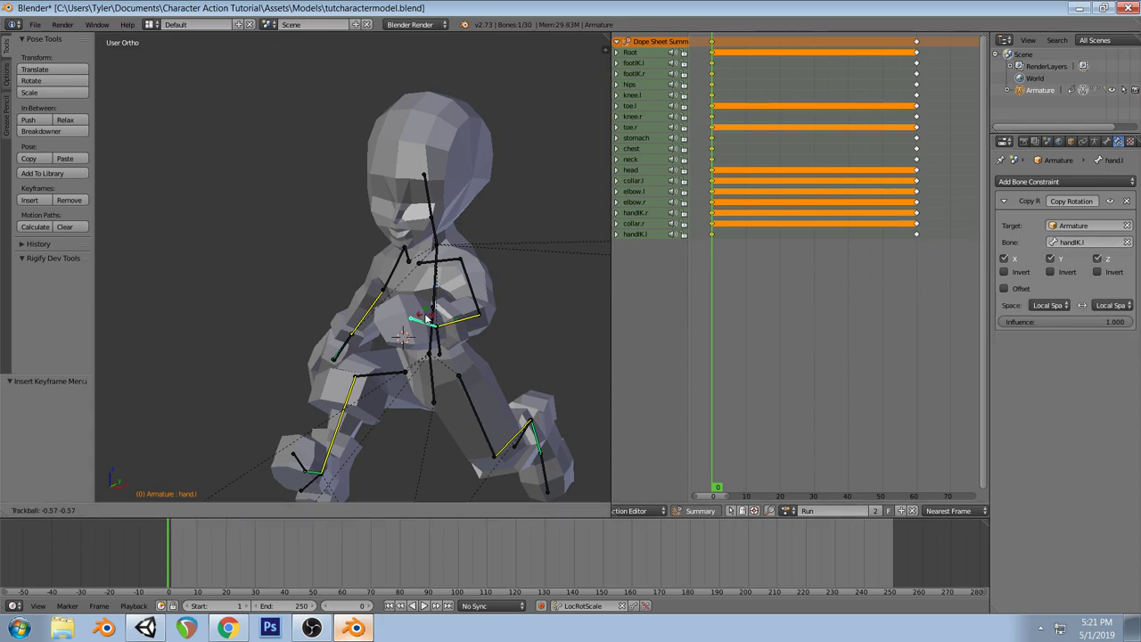
{"action": "right_click", "coordinate": [415, 324]}
{"action": "key", "text": "r"}
{"action": "key", "text": "r"}
{"action": "right_click", "coordinate": [396, 332]}
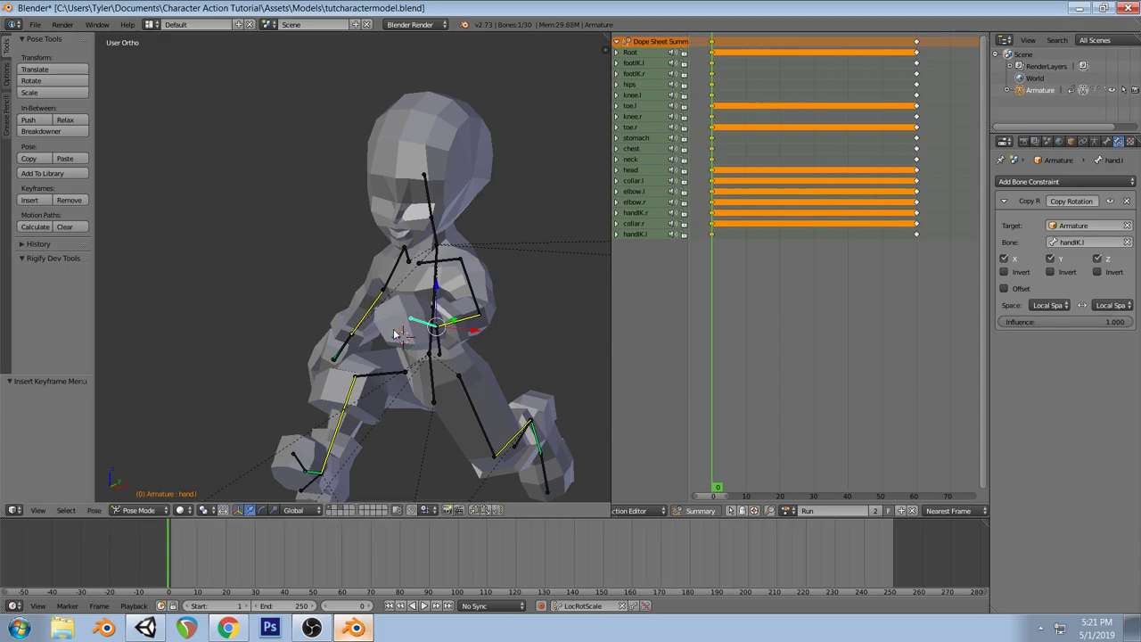
{"action": "right_click", "coordinate": [443, 348]}
{"action": "key", "text": "r"}
{"action": "key", "text": "r"}
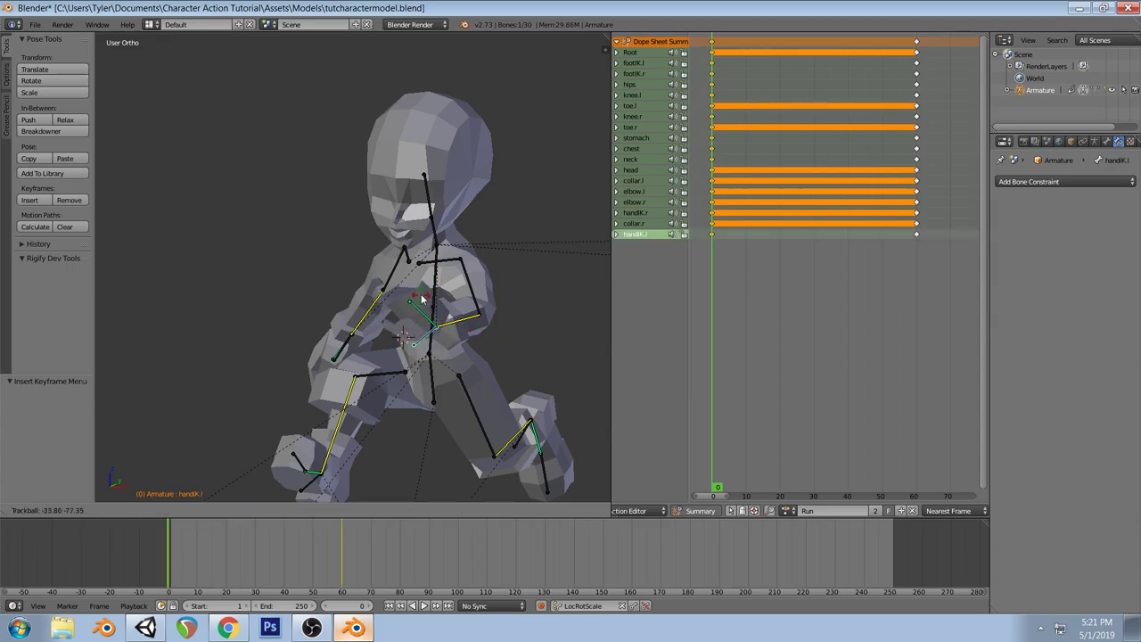
{"action": "left_click", "coordinate": [542, 337]}
Try rotating handIK.l and hand.l again from a more frontal angle, and undo the last change
{"action": "middle_click_drag", "start_coordinate": [542, 337], "coordinate": [487, 344]}
{"action": "key", "text": "r"}
{"action": "key", "text": "r"}
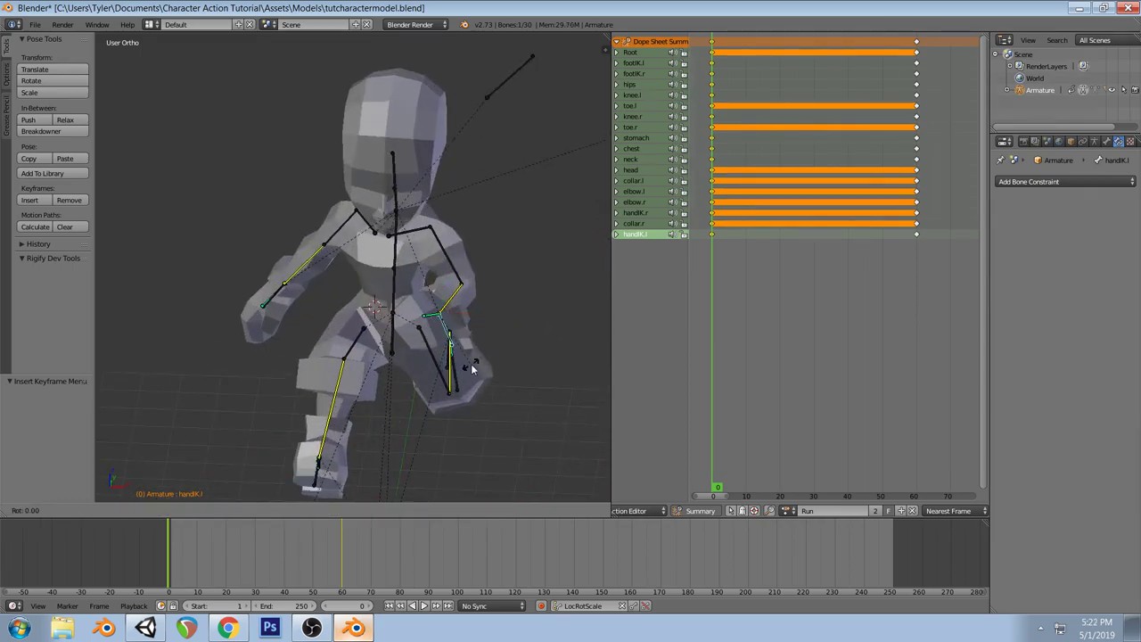
{"action": "left_click", "coordinate": [467, 325]}
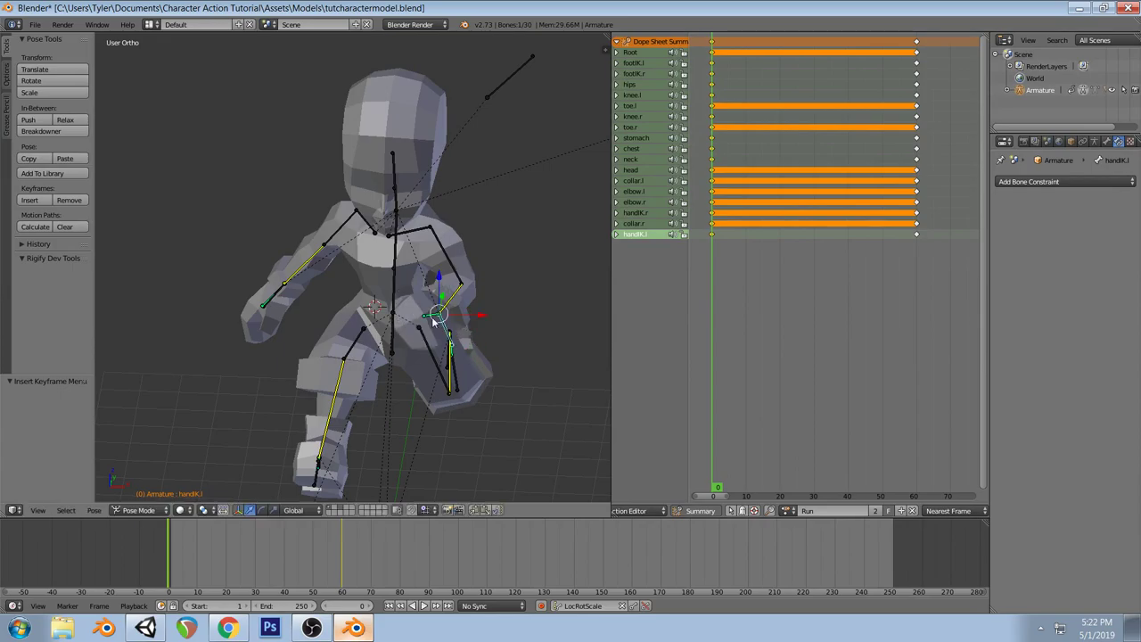
{"action": "right_click", "coordinate": [432, 319]}
{"action": "key", "text": "r"}
{"action": "left_click", "coordinate": [424, 327]}
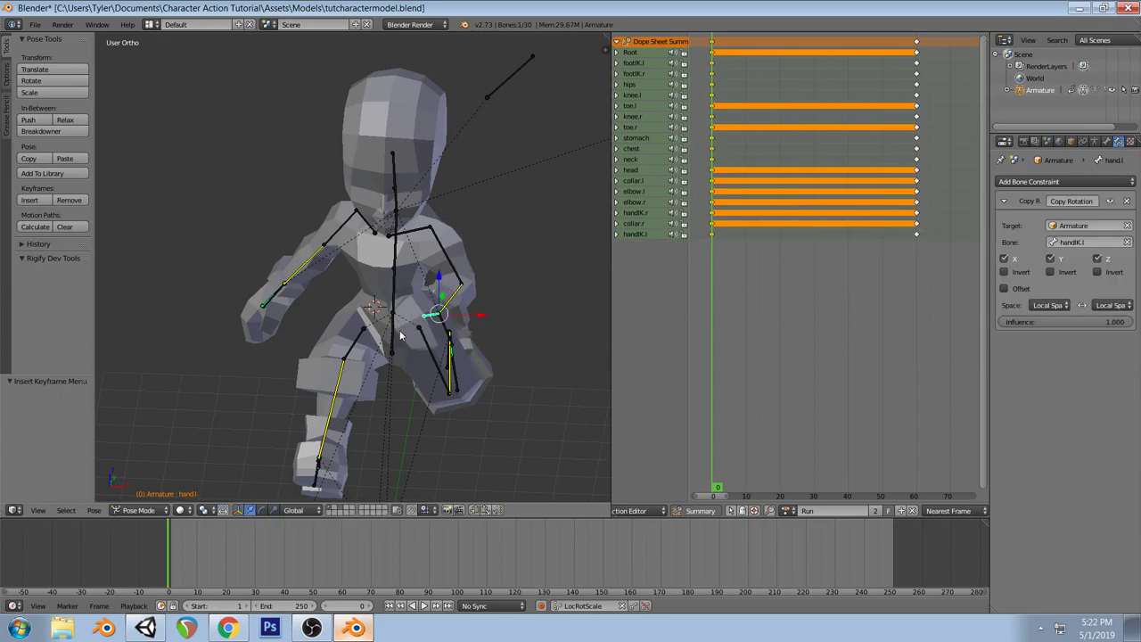
{"action": "right_click", "coordinate": [446, 329]}
{"action": "key", "text": "ctrl+z"}
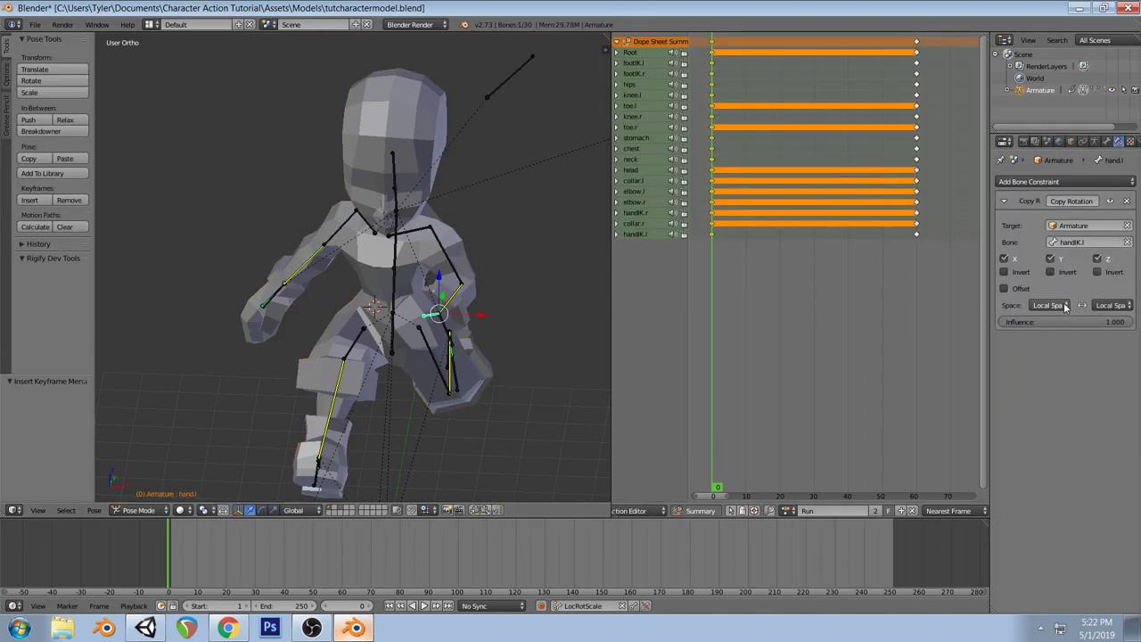
Set both the target and owner space of hand.l's Copy Rotation constraint to World Space with Offset disabled
{"action": "left_click", "coordinate": [1065, 307]}
{"action": "left_click", "coordinate": [1034, 293]}
{"action": "left_click", "coordinate": [1004, 288]}
{"action": "left_click", "coordinate": [1116, 306]}
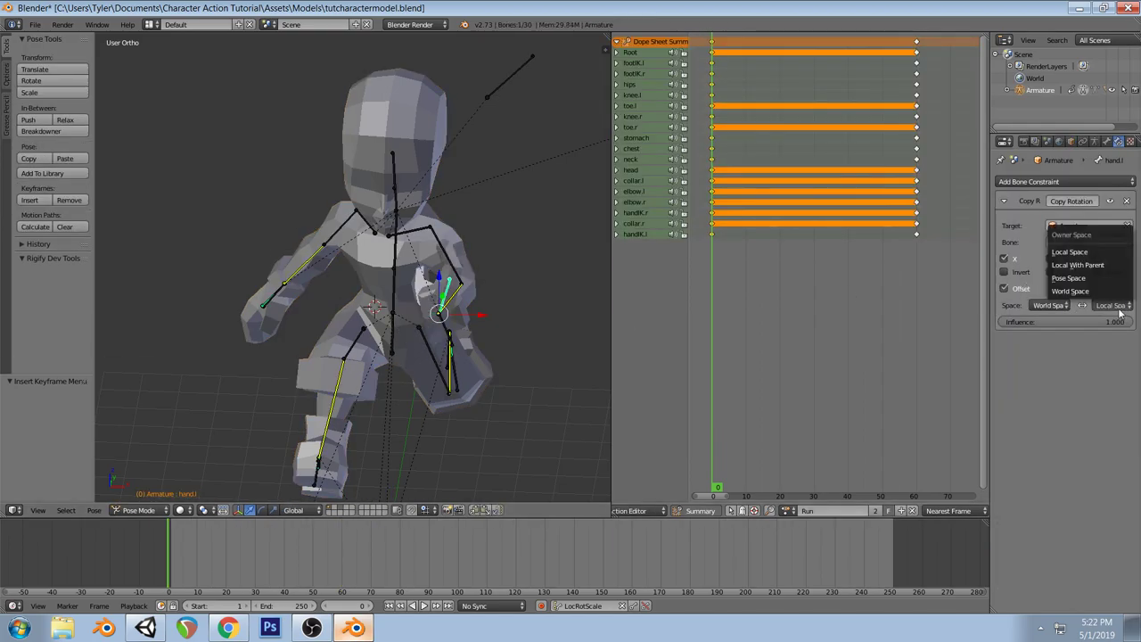
{"action": "left_click", "coordinate": [1075, 291]}
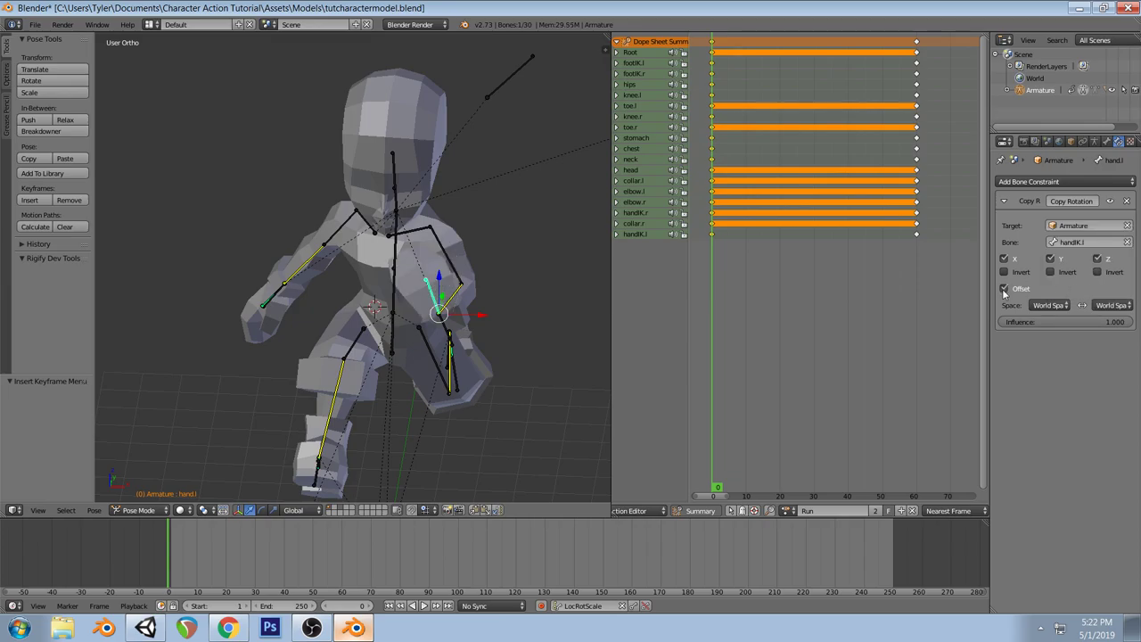
{"action": "left_click", "coordinate": [1004, 288]}
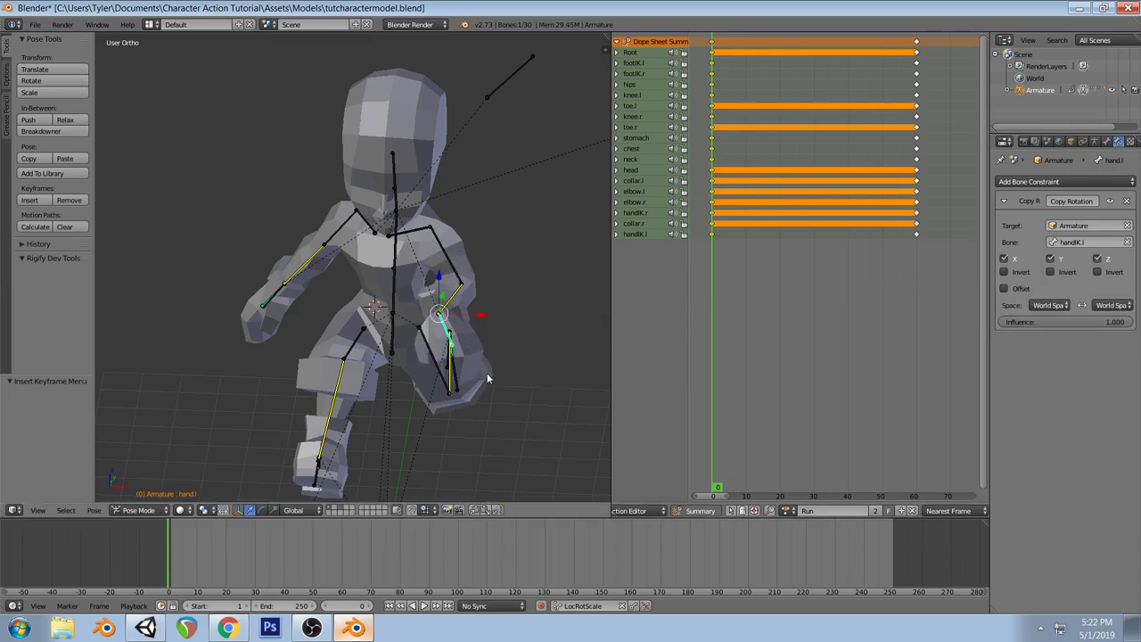
Try rotating and moving handIK.l to test how the left hand follows its World Space constraint
{"action": "right_click", "coordinate": [445, 332]}
{"action": "key", "text": "r"}
{"action": "right_click", "coordinate": [421, 328]}
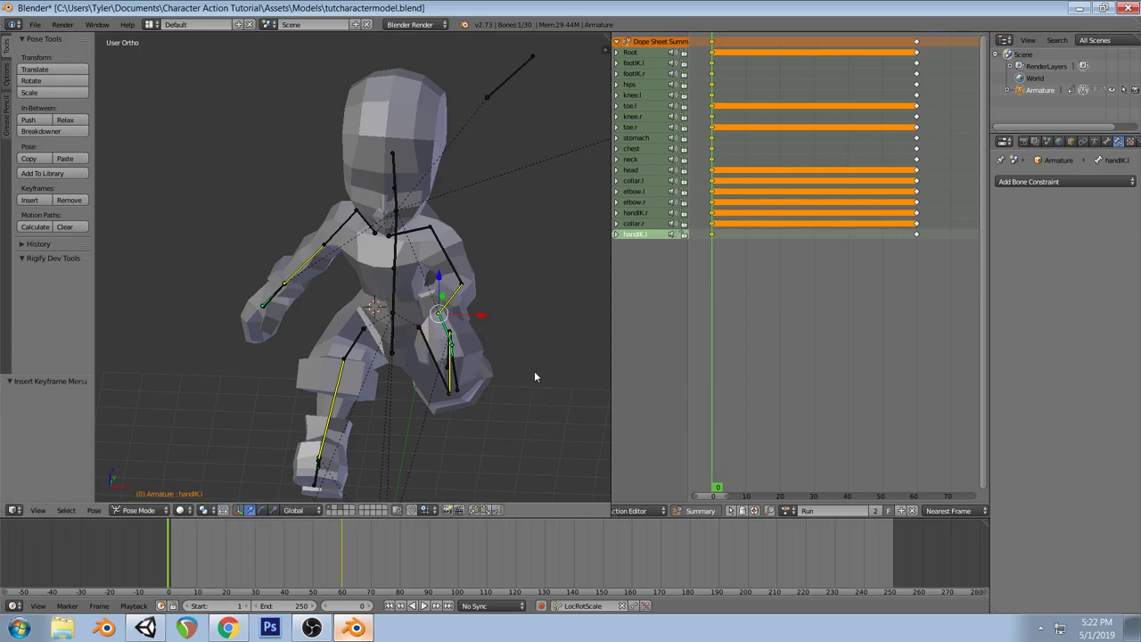
{"action": "key", "text": "KP_1"}
{"action": "middle_click_drag", "start_coordinate": [527, 366], "coordinate": [459, 364]}
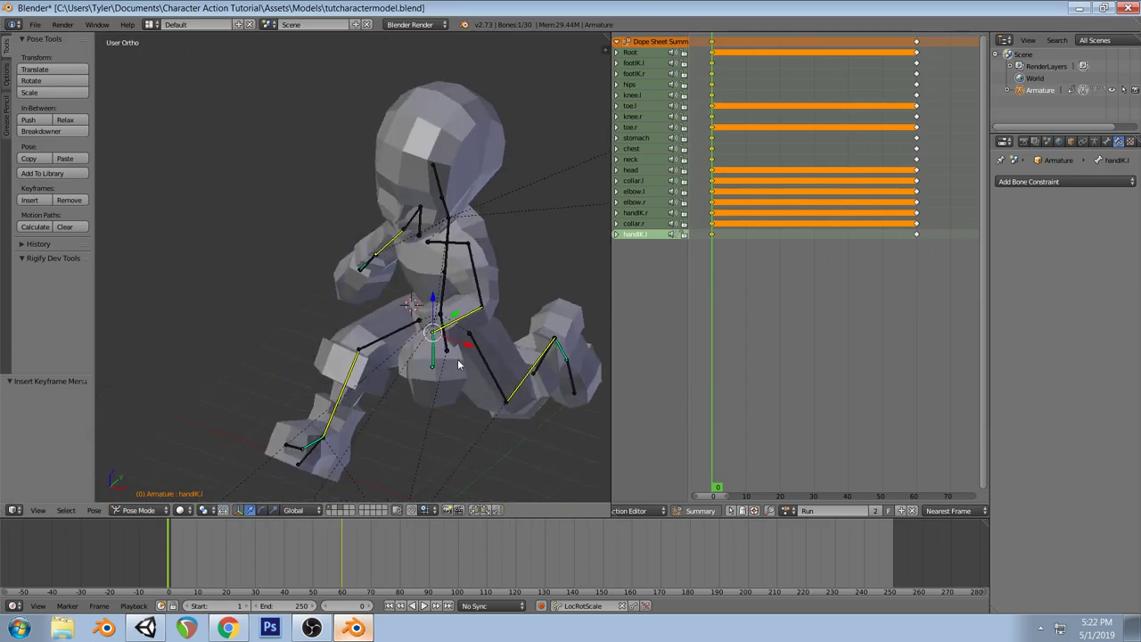
{"action": "key", "text": "g"}
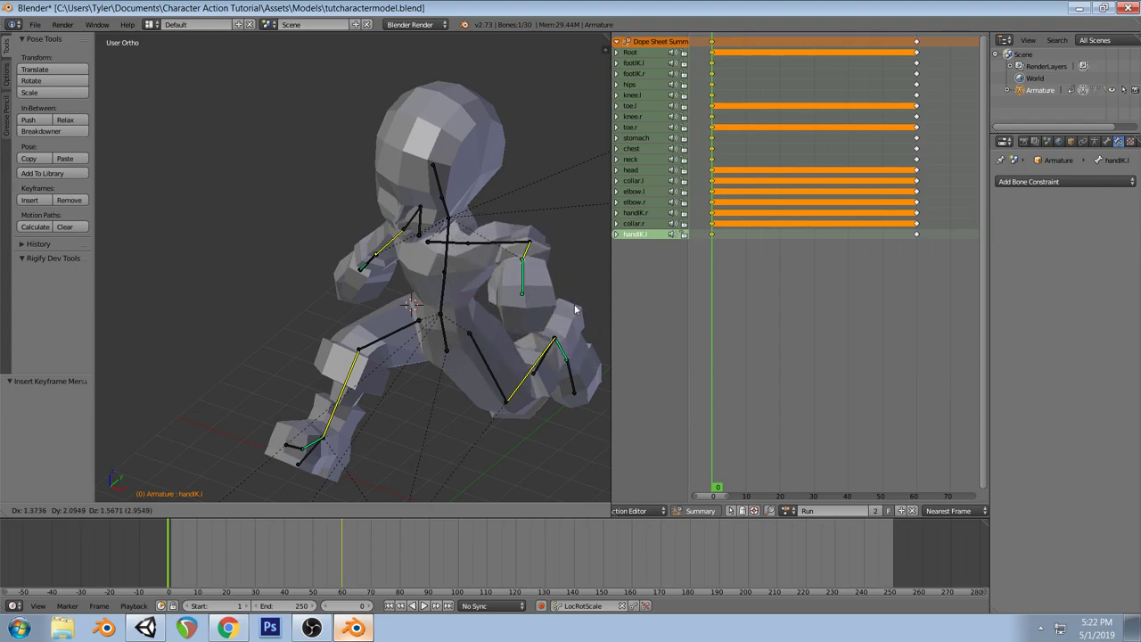
{"action": "right_click", "coordinate": [431, 373]}
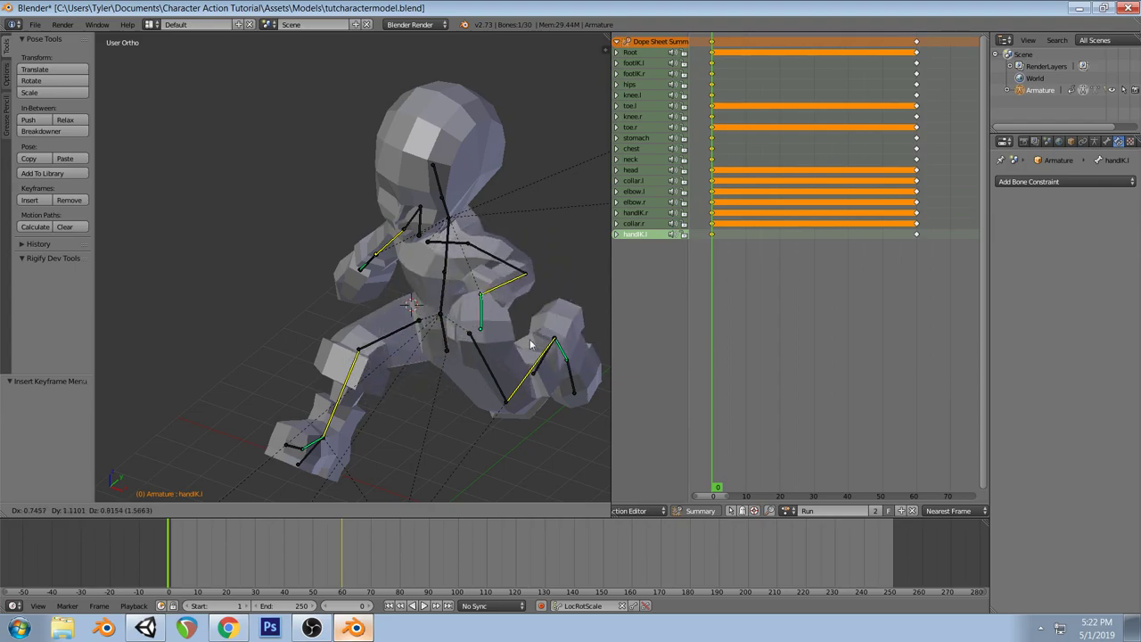
{"action": "key", "text": "ctrl+space"}
Try moving footIK.r to compare its behaviour with the hand, and reselect hand.l
{"action": "right_click", "coordinate": [312, 451]}
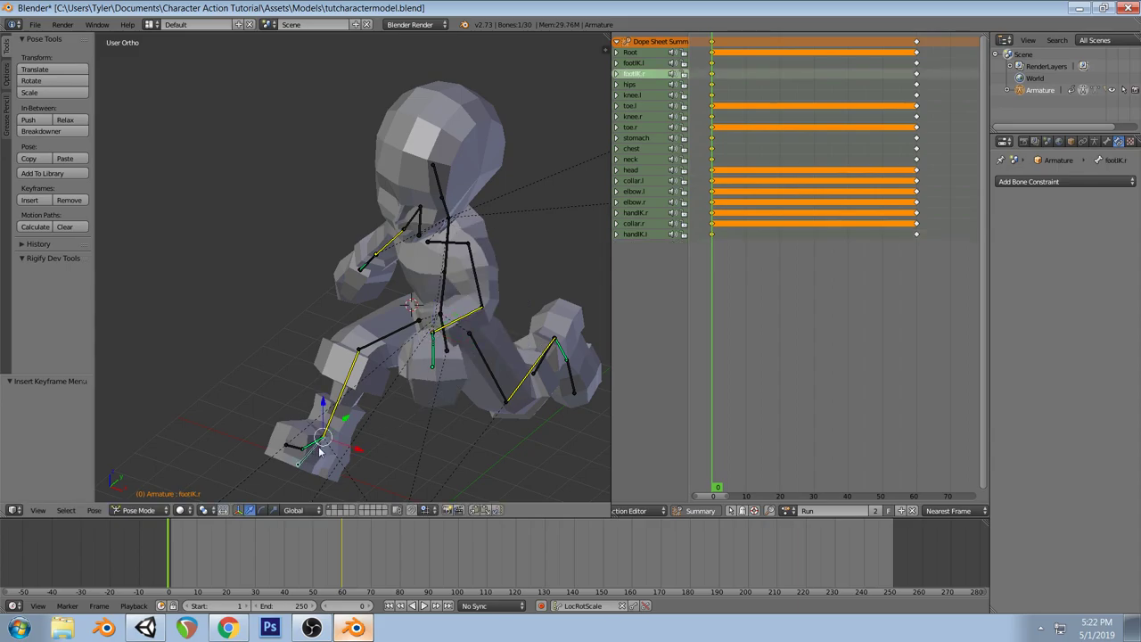
{"action": "key", "text": "g"}
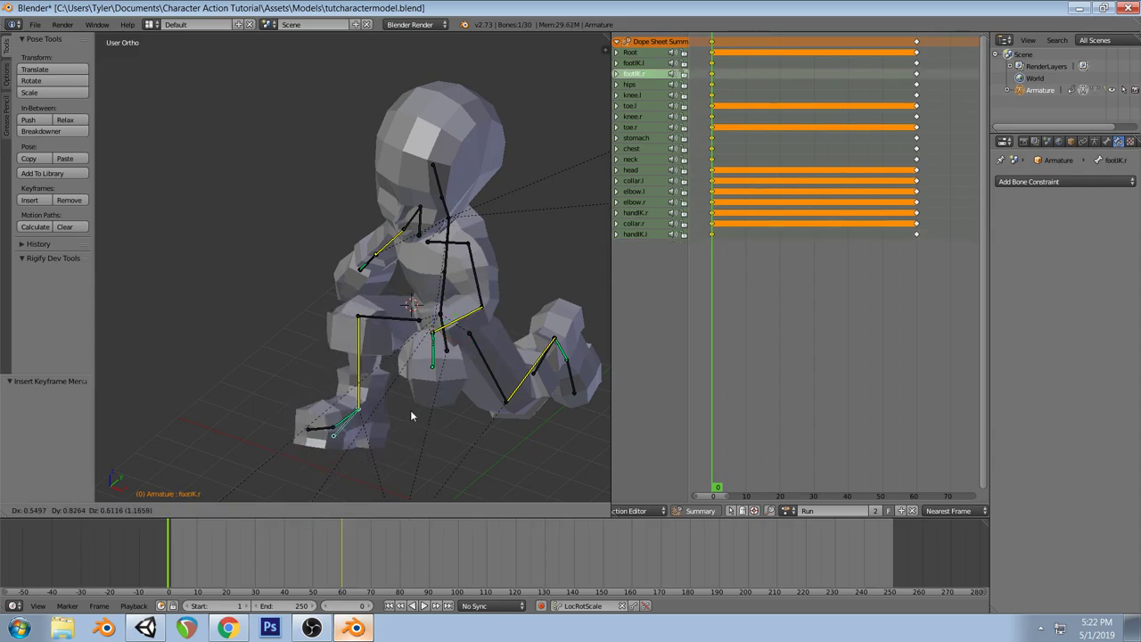
{"action": "left_click", "coordinate": [406, 413]}
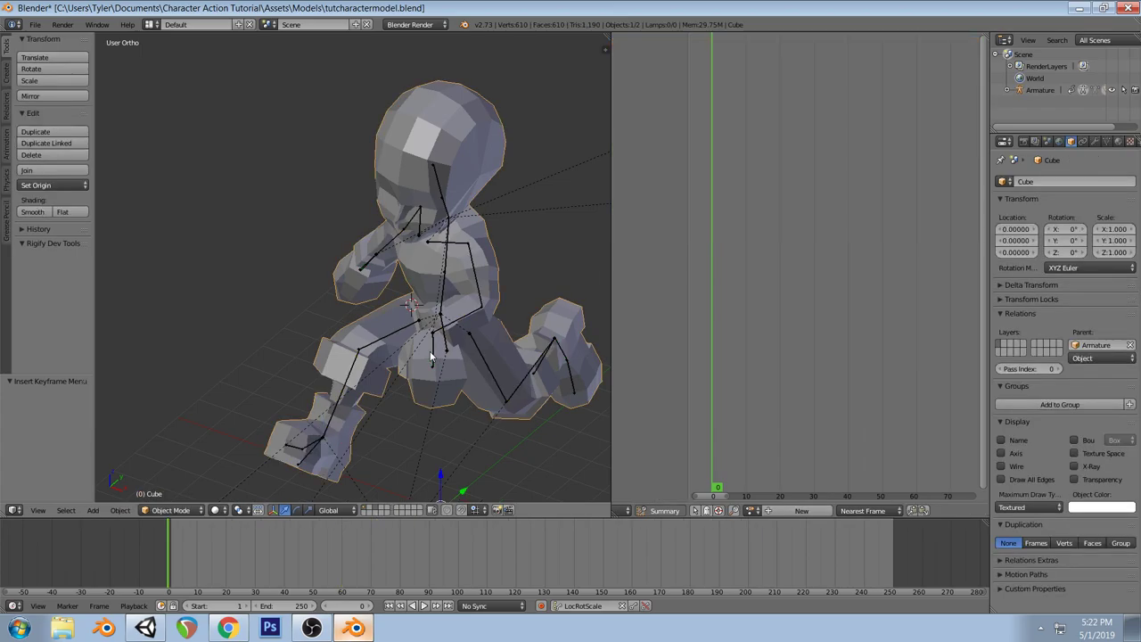
{"action": "right_click", "coordinate": [468, 312]}
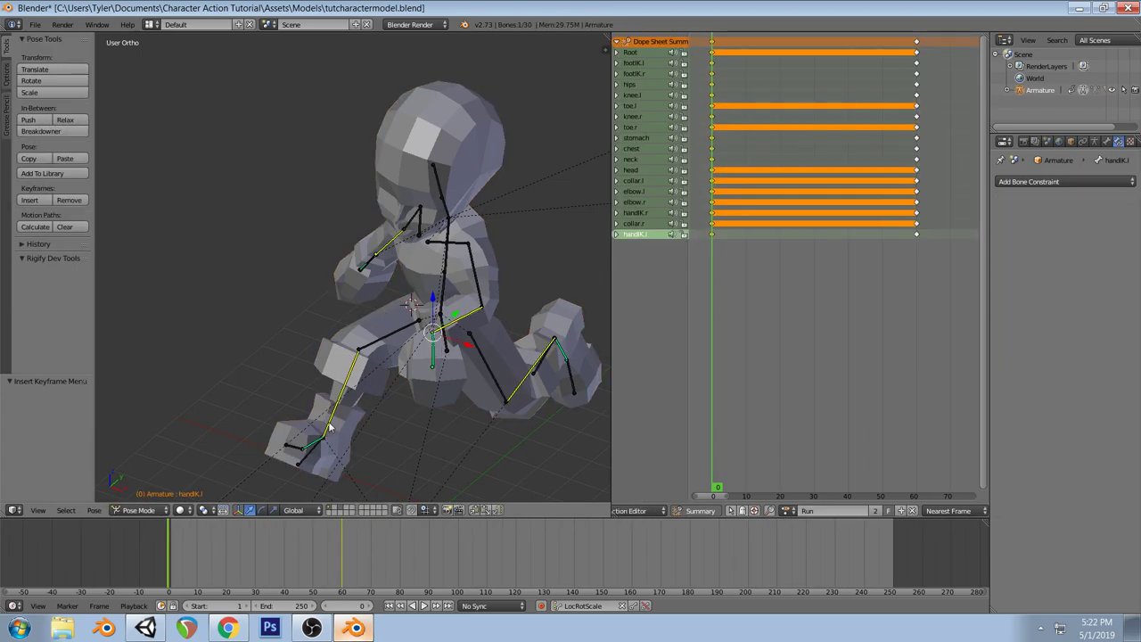
{"action": "right_click", "coordinate": [437, 357]}
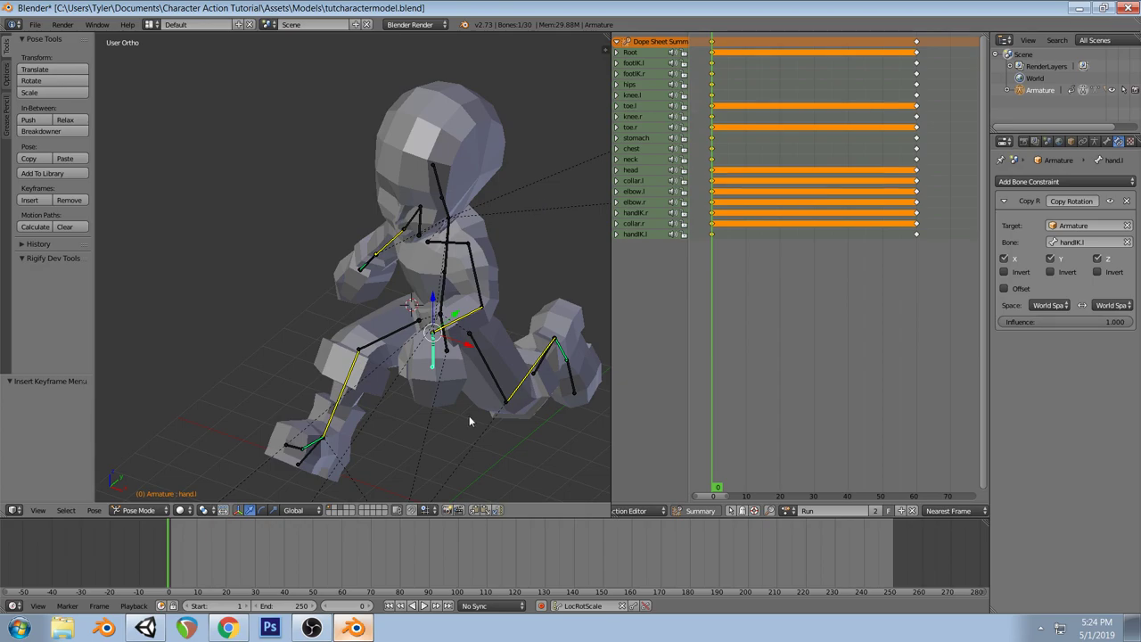
Try to rotate the hand.l and hand.r bones directly in side and front views
{"action": "key", "text": "KP_3"}
{"action": "key", "text": "r"}
{"action": "left_click", "coordinate": [431, 358]}
{"action": "middle_click_drag", "start_coordinate": [392, 277], "coordinate": [472, 313]}
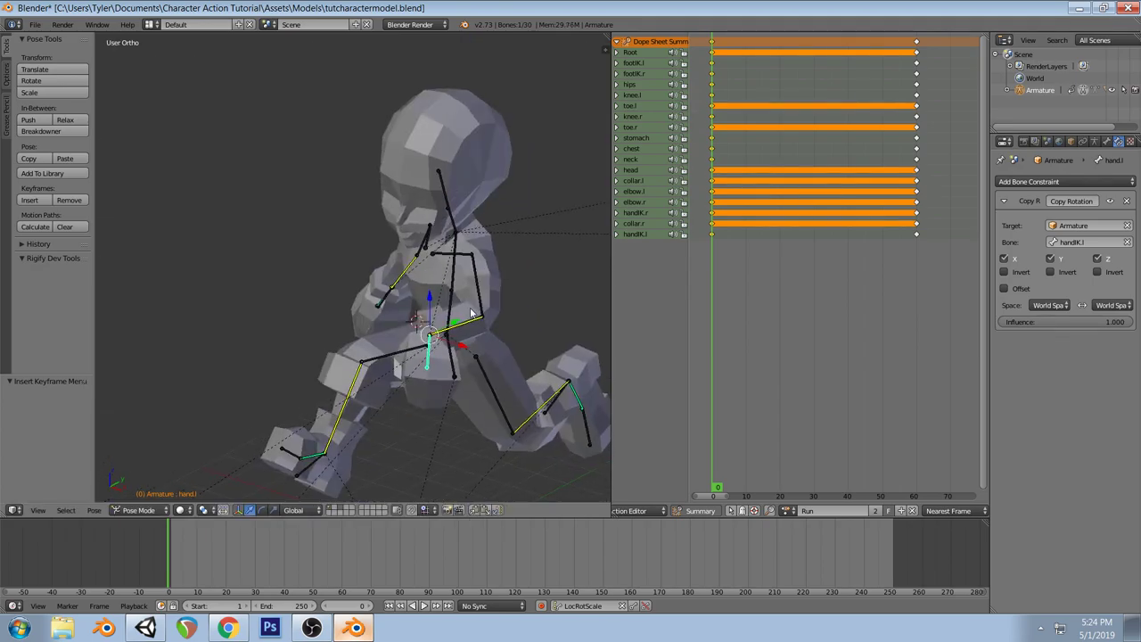
{"action": "key", "text": "KP_1"}
{"action": "right_click", "coordinate": [253, 393]}
{"action": "key", "text": "r"}
{"action": "right_click", "coordinate": [377, 390]}
{"action": "key", "text": "r"}
{"action": "key", "text": "r"}
{"action": "key", "text": "Escape"}
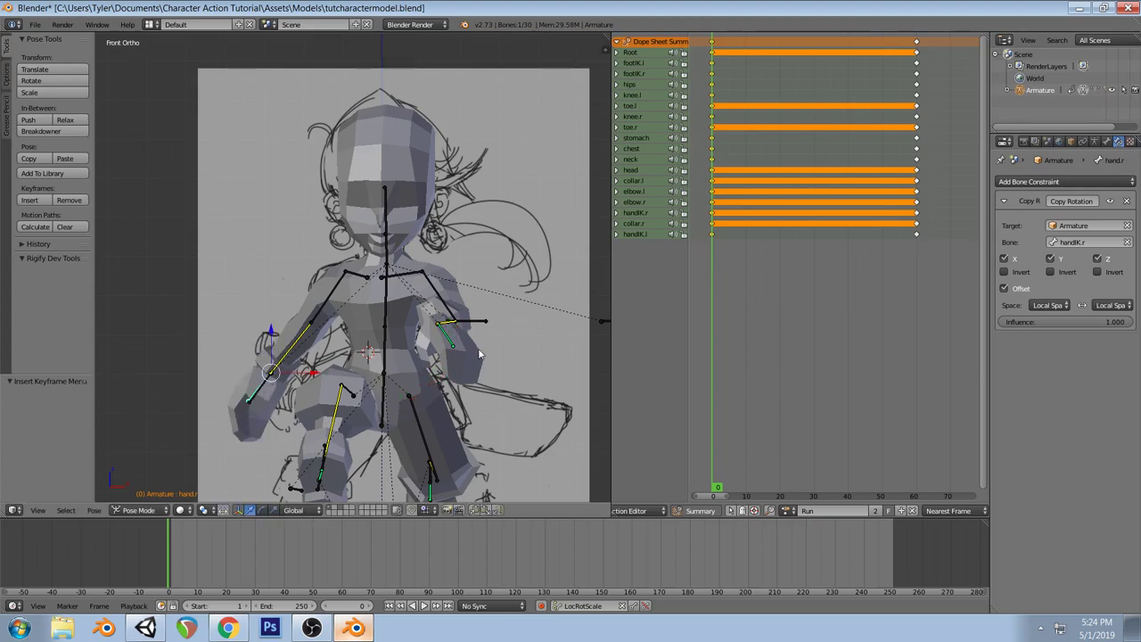
{"action": "right_click", "coordinate": [448, 338]}
{"action": "right_click", "coordinate": [450, 342]}
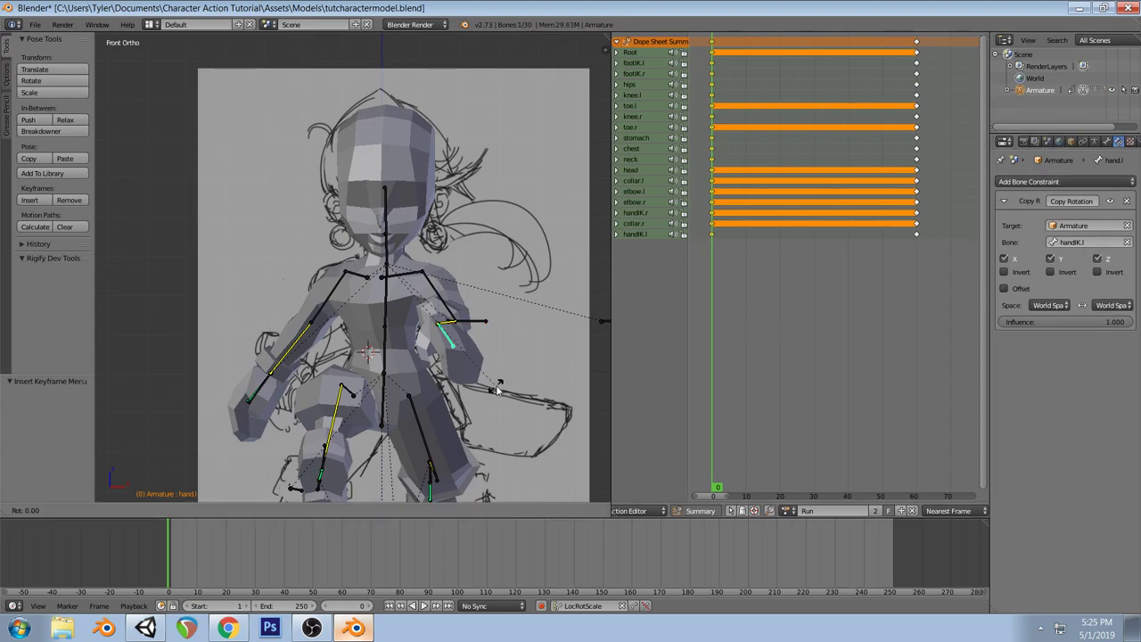
Rotate the handIK.l bone about 51° in front view, and adjust it with trackball rotation by about 22° and -11°
{"action": "right_click", "coordinate": [453, 343]}
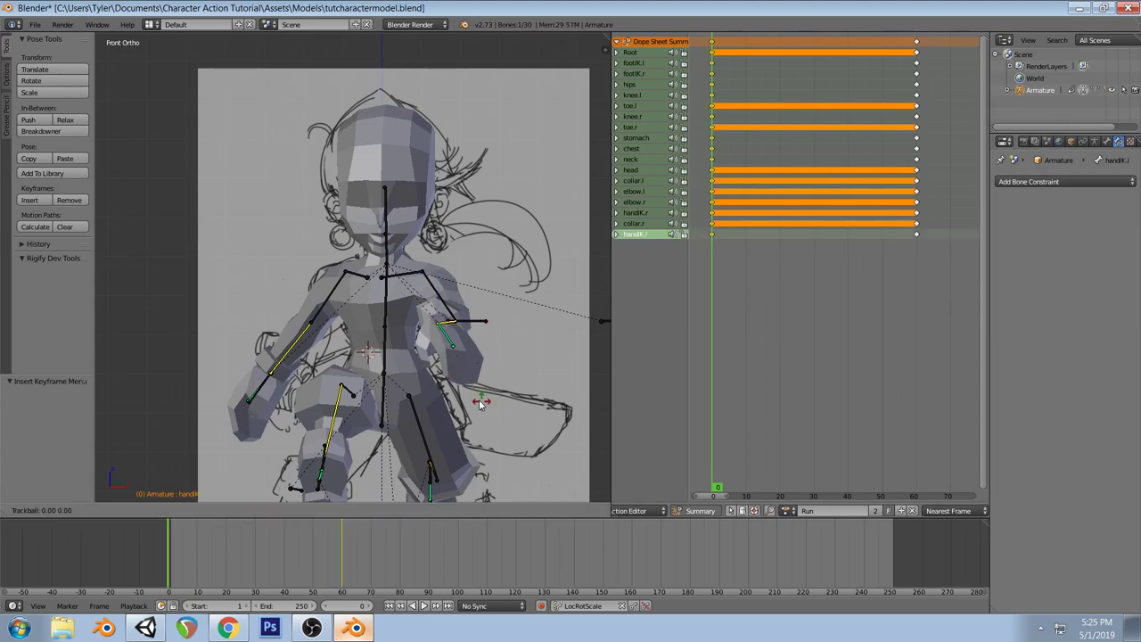
{"action": "key", "text": "r"}
{"action": "key", "text": "r"}
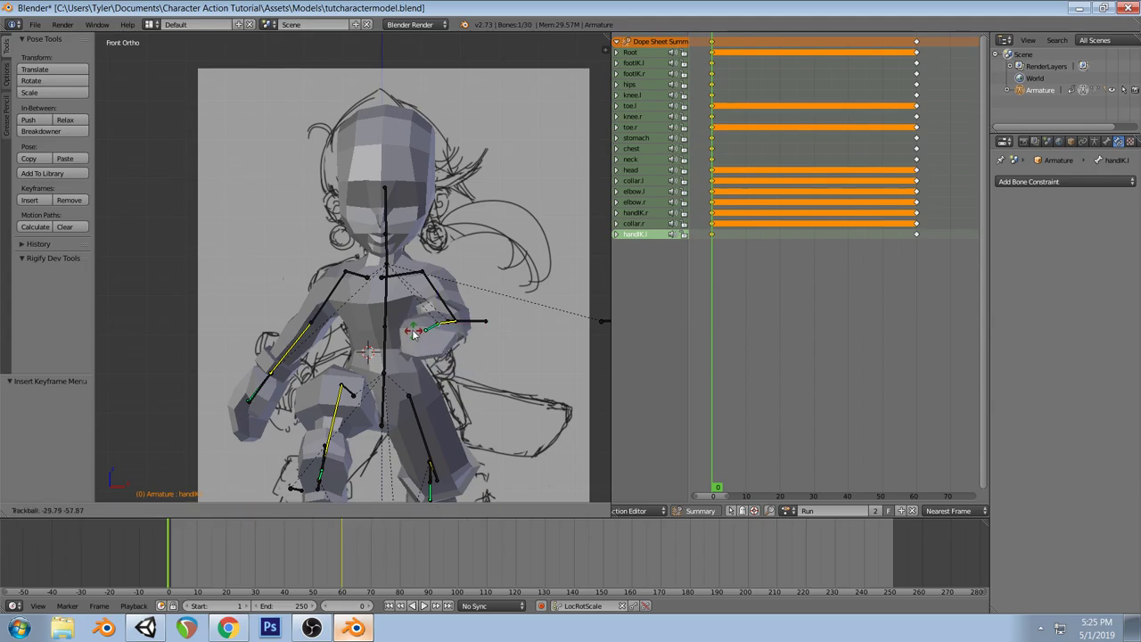
{"action": "left_click", "coordinate": [373, 313]}
{"action": "key", "text": "r"}
{"action": "left_click", "coordinate": [479, 393]}
{"action": "key", "text": "r"}
{"action": "key", "text": "r"}
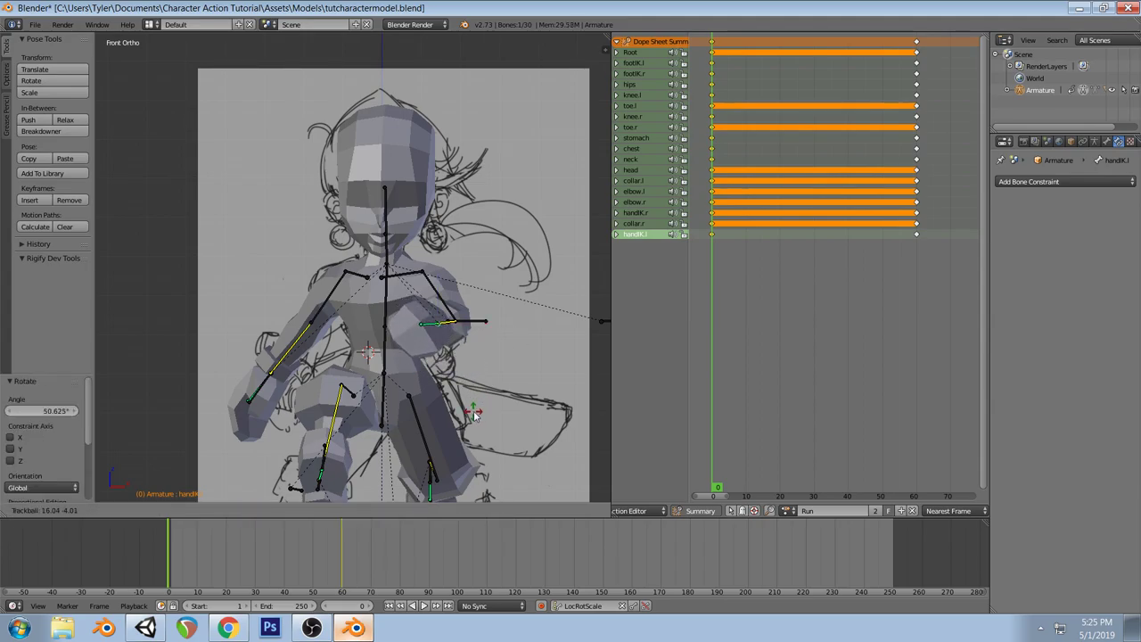
{"action": "left_click", "coordinate": [468, 421]}
Set both the target and owner space of the hand.r bone's Copy Rotation constraint to World Space
{"action": "scroll", "coordinate": [503, 364], "scroll_direction": "down", "scroll_amount": 3}
{"action": "mouse_move", "coordinate": [502, 363]}
{"action": "middle_mouse_down"}
{"action": "mouse_move", "coordinate": [484, 338]}
{"action": "mouse_move", "coordinate": [508, 378]}
{"action": "middle_mouse_up"}
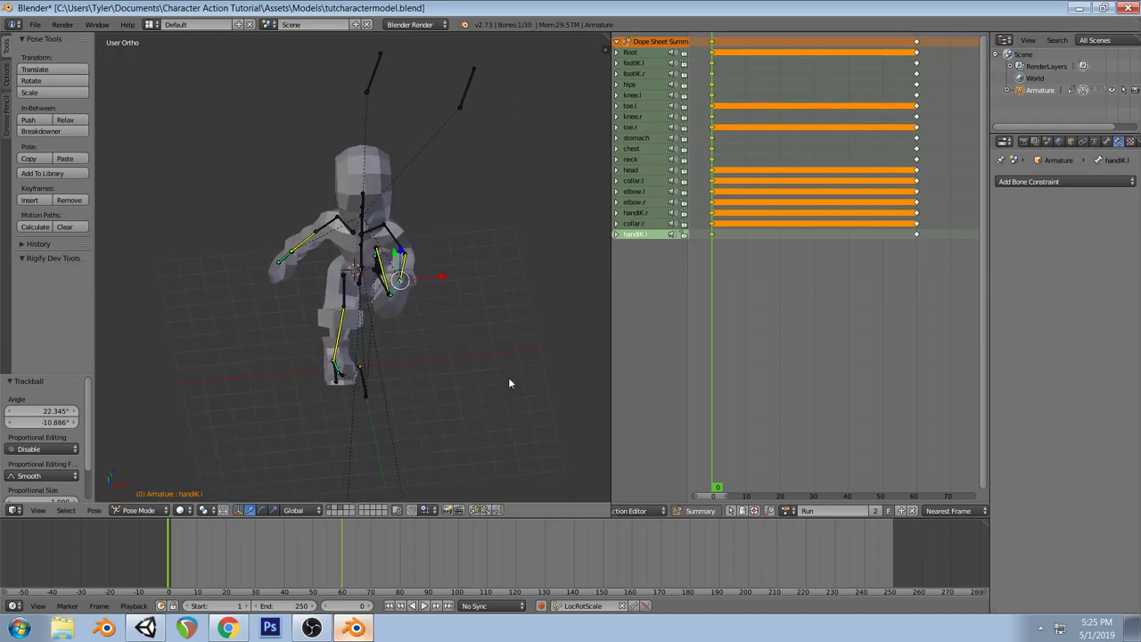
{"action": "scroll", "coordinate": [458, 338], "scroll_direction": "up", "scroll_amount": 2}
{"action": "middle_click_drag", "start_coordinate": [353, 372], "coordinate": [308, 272]}
{"action": "right_click", "coordinate": [161, 333]}
{"action": "right_click", "coordinate": [161, 330]}
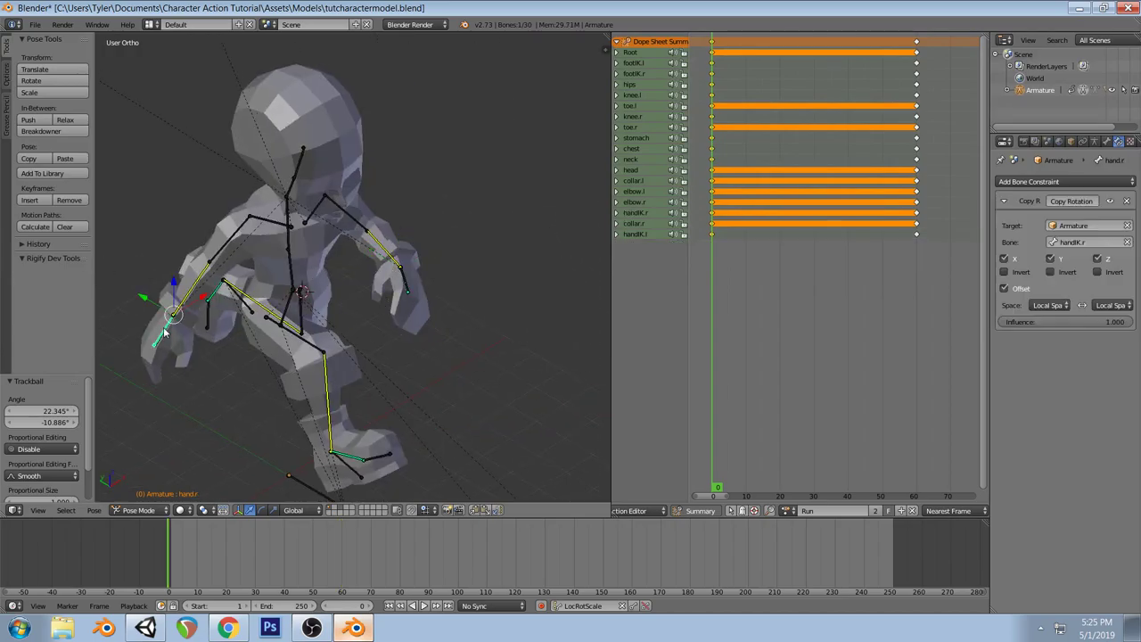
{"action": "left_click", "coordinate": [1061, 304]}
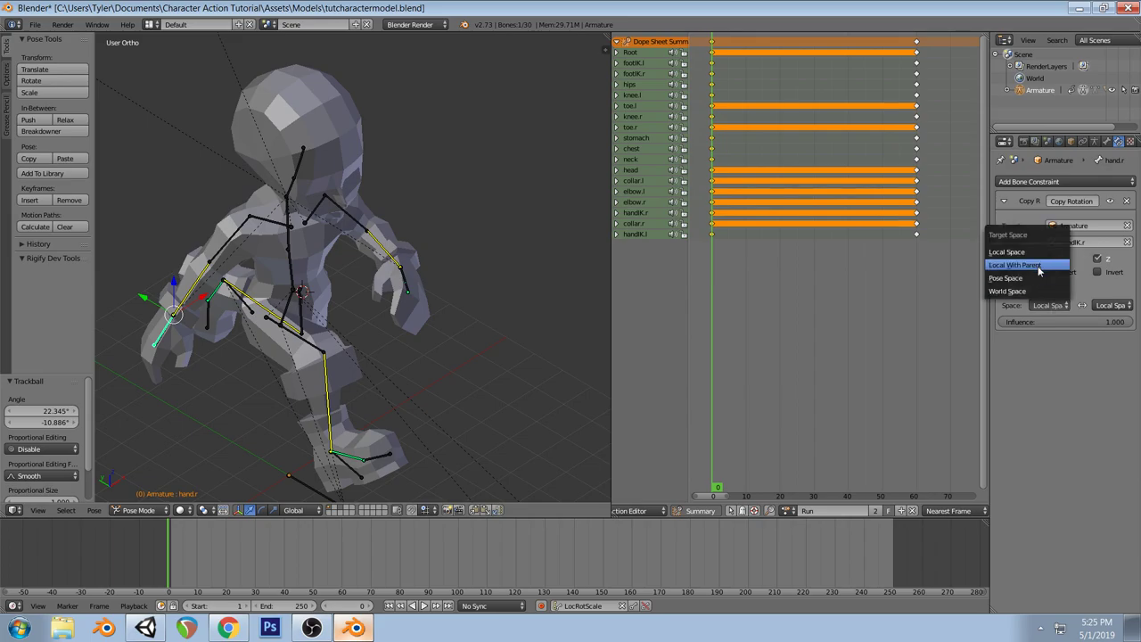
{"action": "left_click", "coordinate": [1034, 298]}
{"action": "left_click", "coordinate": [1106, 305]}
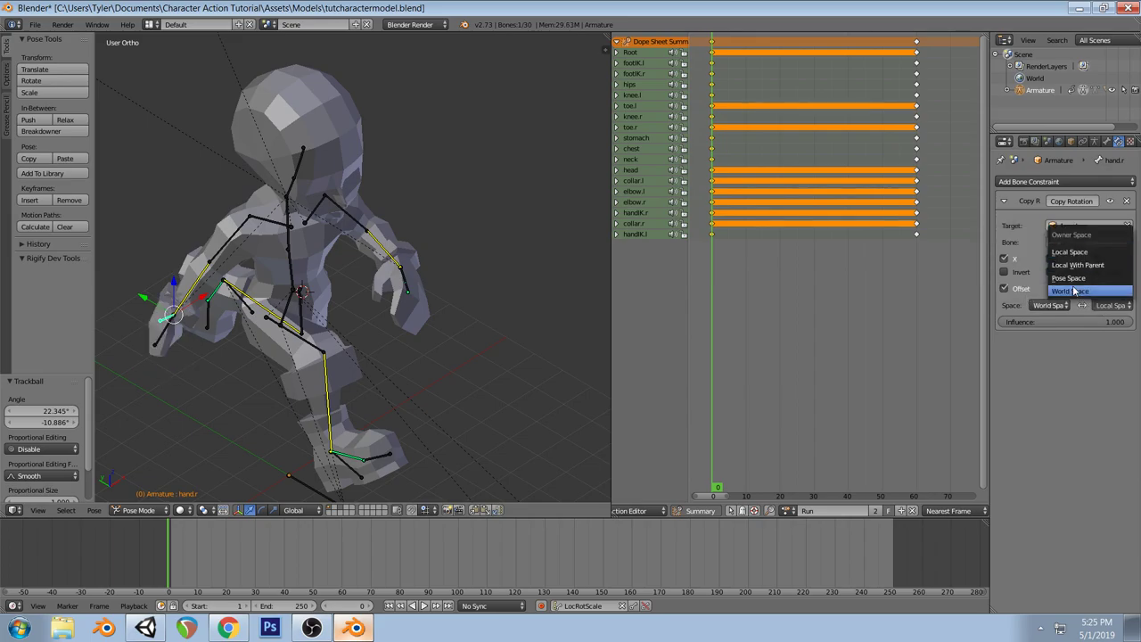
{"action": "left_click", "coordinate": [1076, 291]}
Rotate the hand.r bone by about 62° as seen from the front of the character
{"action": "middle_click_drag", "start_coordinate": [278, 372], "coordinate": [215, 304]}
{"action": "key", "text": "r"}
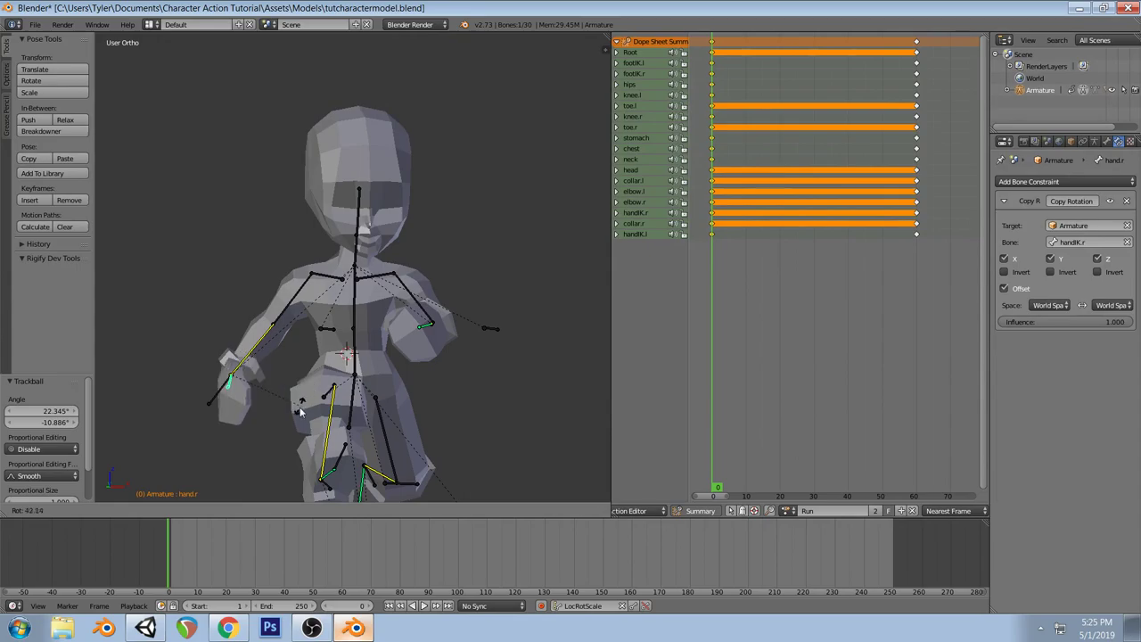
{"action": "left_click", "coordinate": [290, 435]}
{"action": "middle_click_drag", "start_coordinate": [290, 434], "coordinate": [496, 388]}
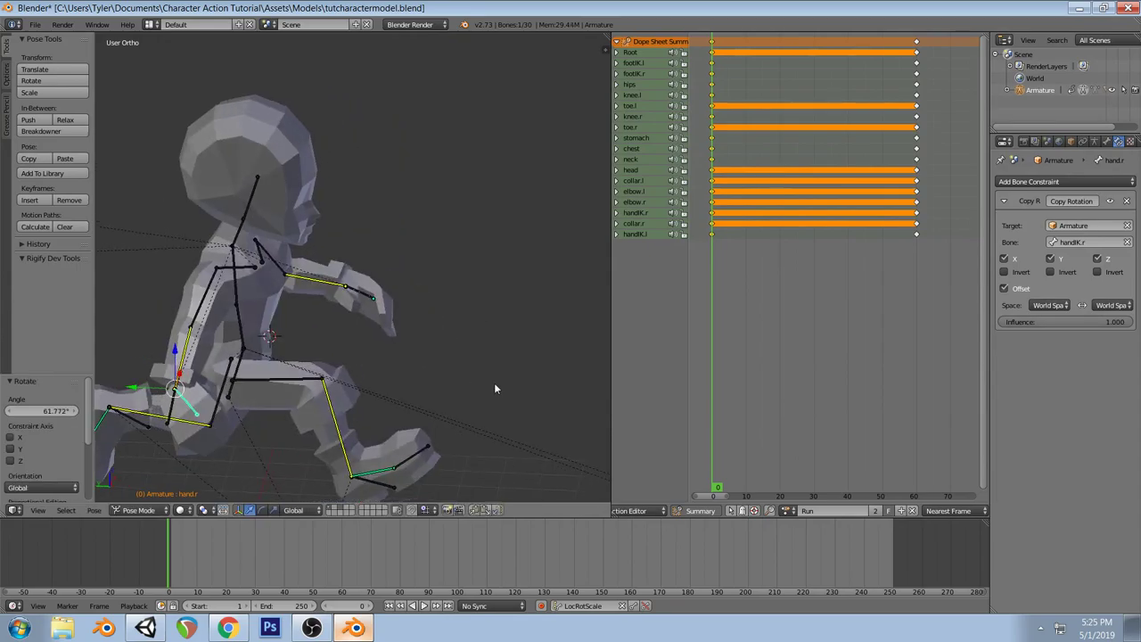
Insert LocRotScale keyframes for all bones at frame 0, including the deform bones, and clear the selection
{"action": "key", "text": "a"}
{"action": "key", "text": "i"}
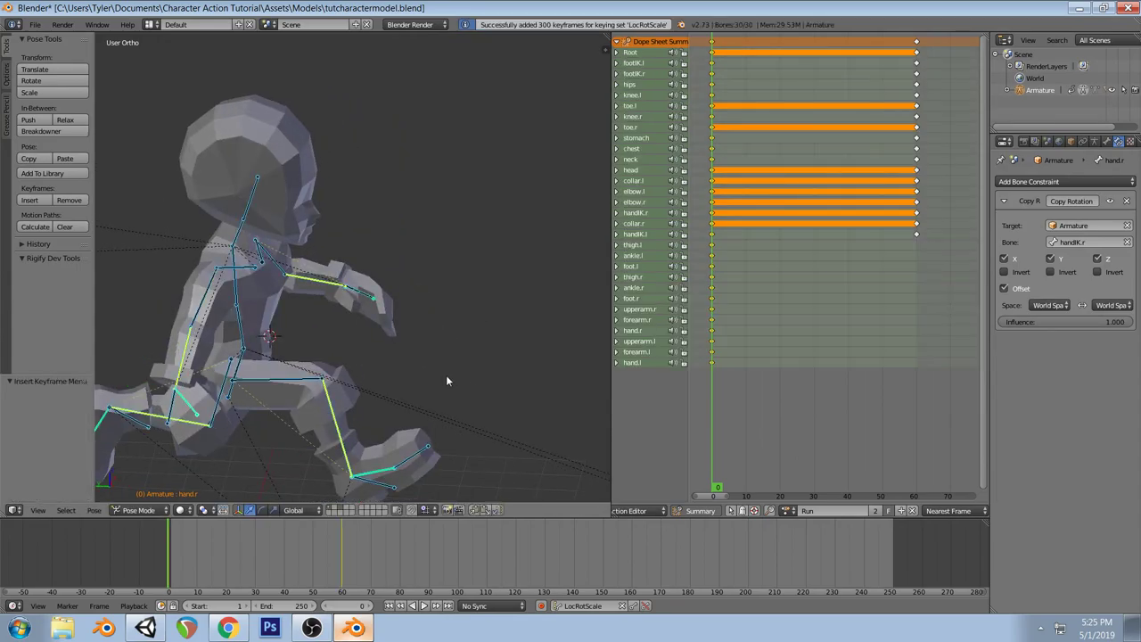
{"action": "key", "text": "a"}
Select the handIK.r bone and display only the first armature layer to hide the deform bones
{"action": "key", "text": "KP_3"}
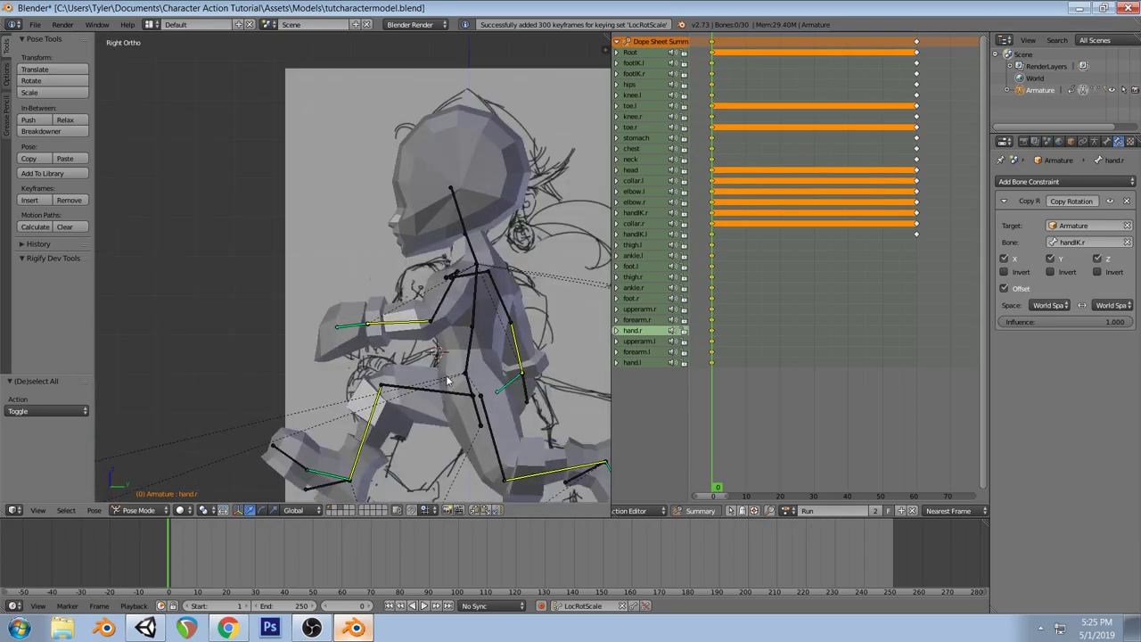
{"action": "right_click", "coordinate": [524, 391]}
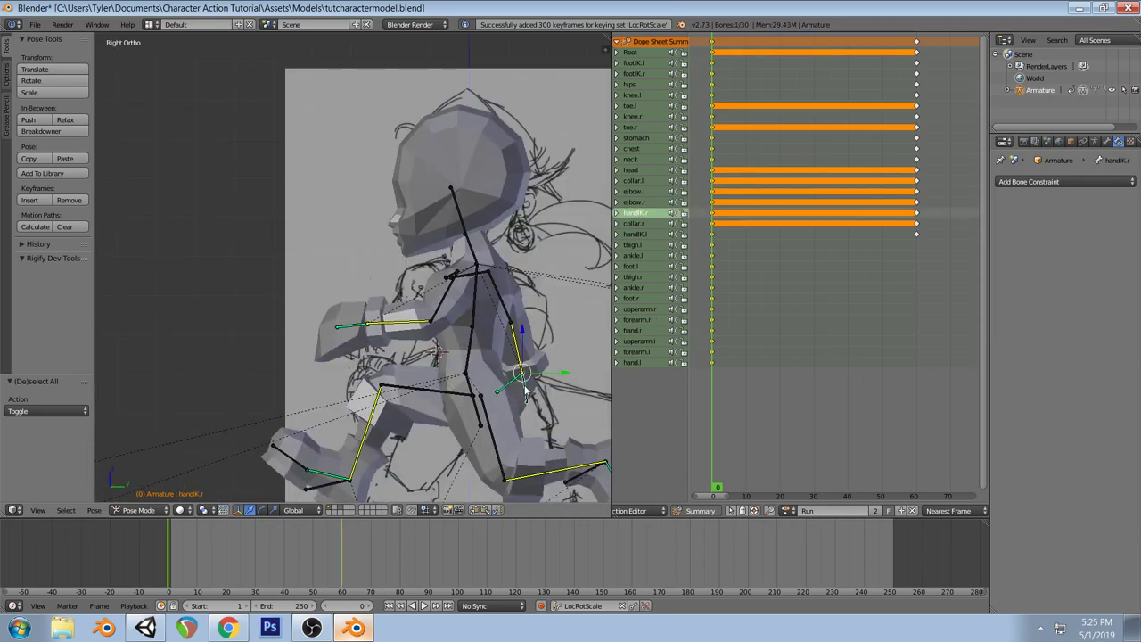
{"action": "left_click", "coordinate": [1096, 142]}
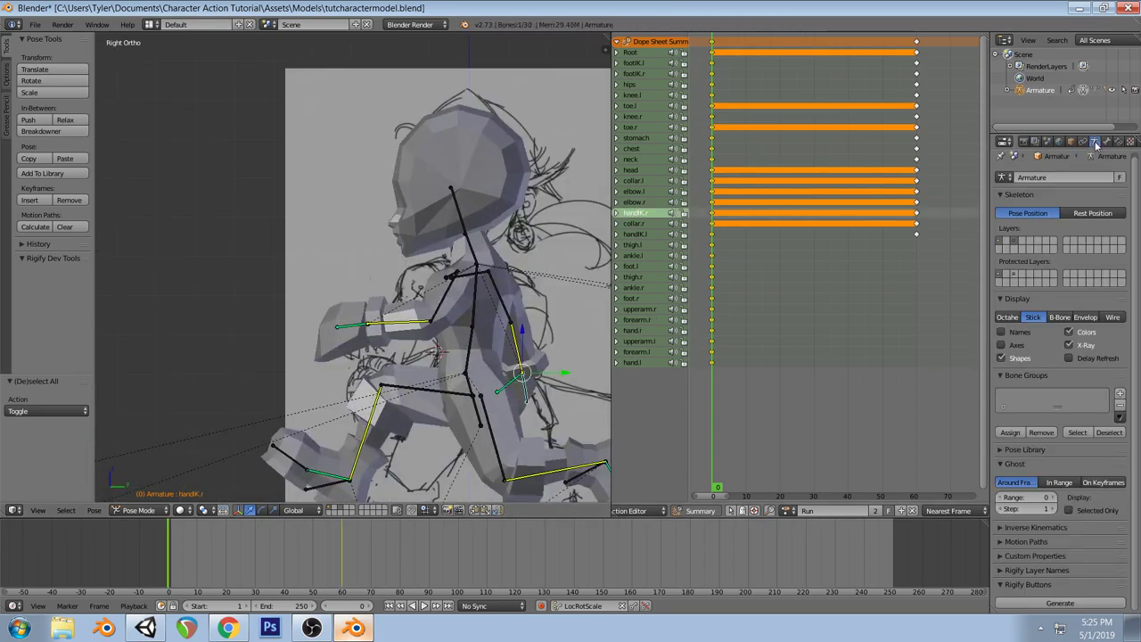
{"action": "left_click", "coordinate": [1002, 243]}
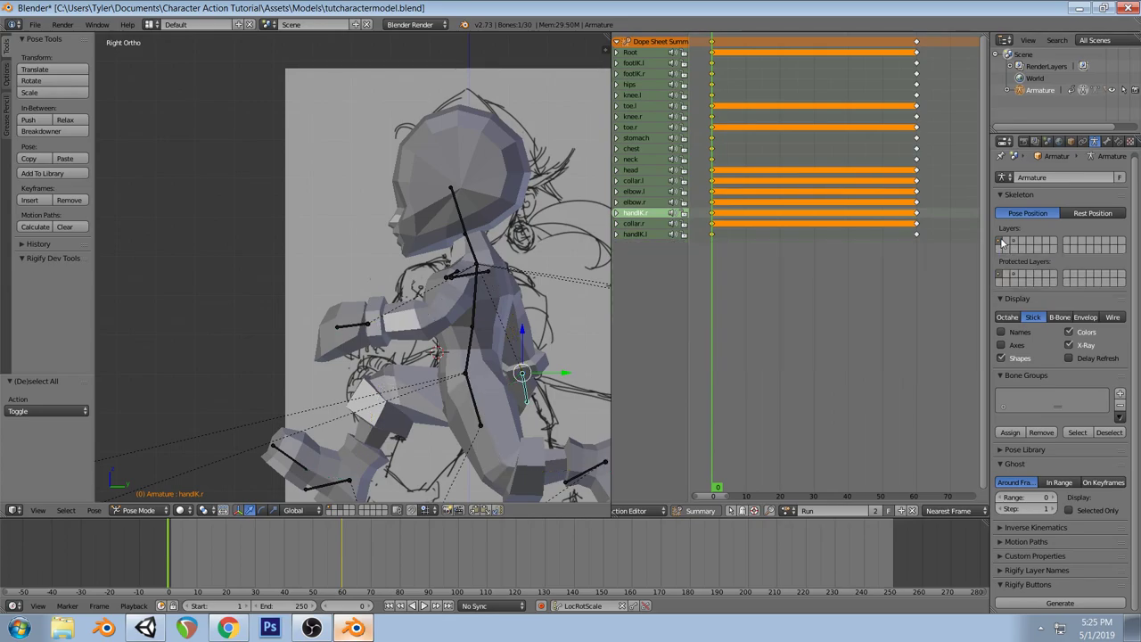
Move the handIK.r bone about 0.97 in Y and 0.77 in Z, and rotate it about -70° in side view
{"action": "key", "text": "g"}
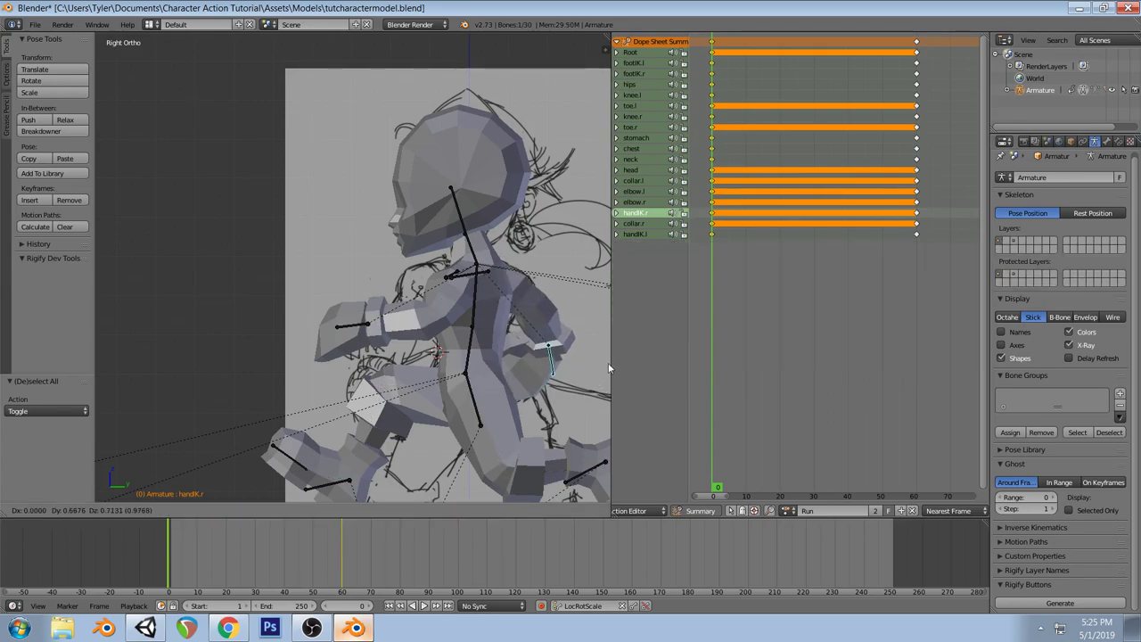
{"action": "left_click", "coordinate": [106, 364]}
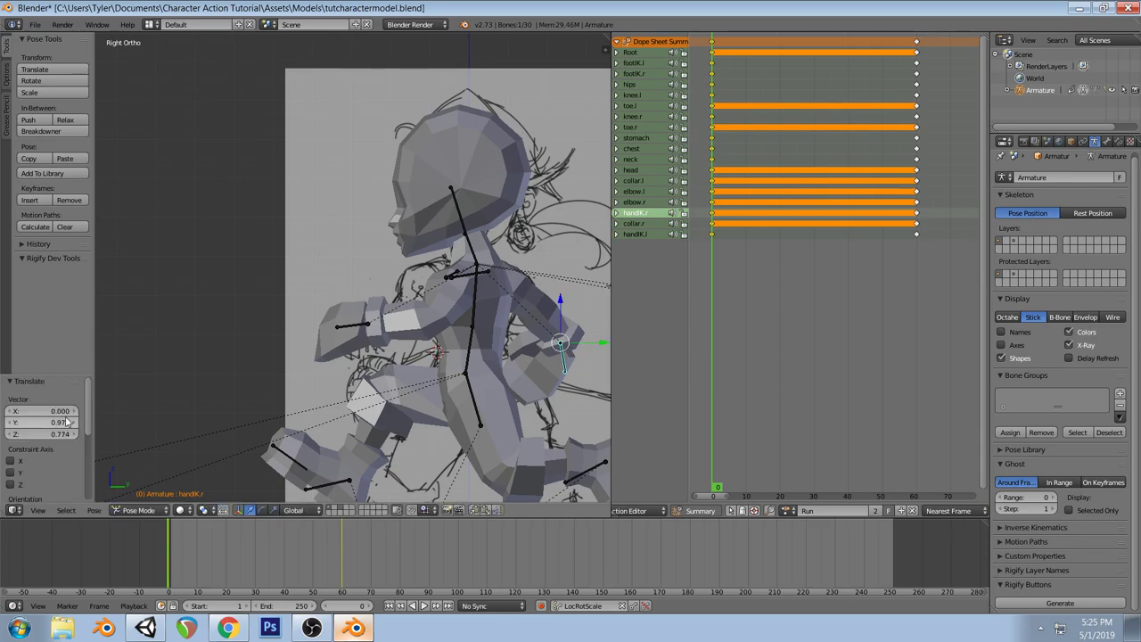
{"action": "key", "text": "r"}
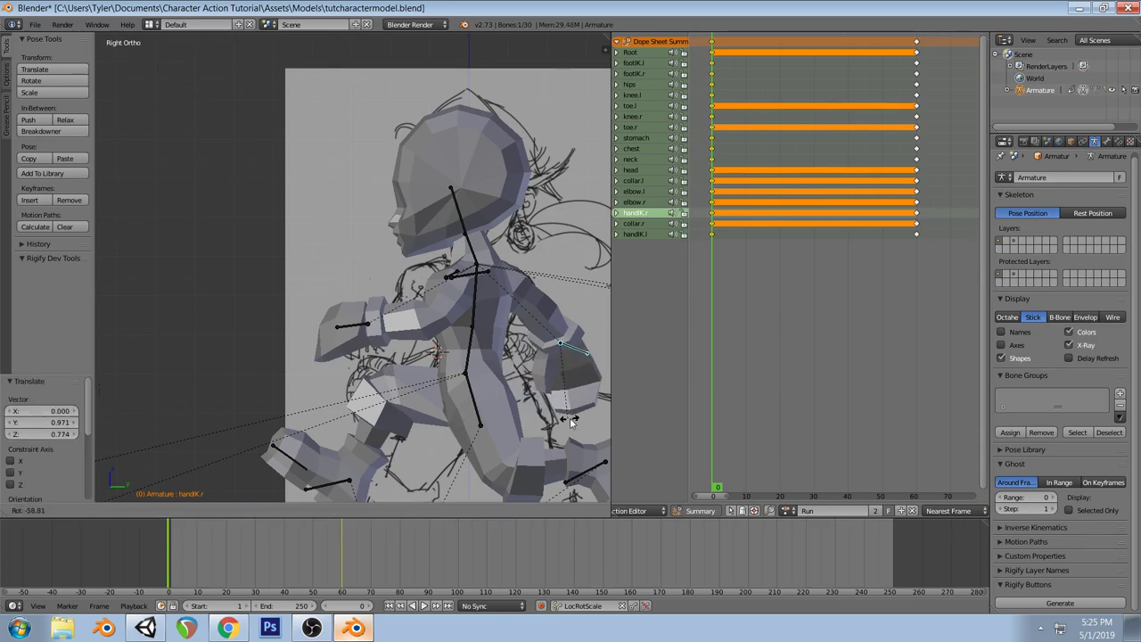
{"action": "left_click", "coordinate": [581, 408]}
Move the handIK.r bone in top view by about 0.82 in X and 0.24 in Y
{"action": "middle_click_drag", "start_coordinate": [581, 407], "coordinate": [433, 419]}
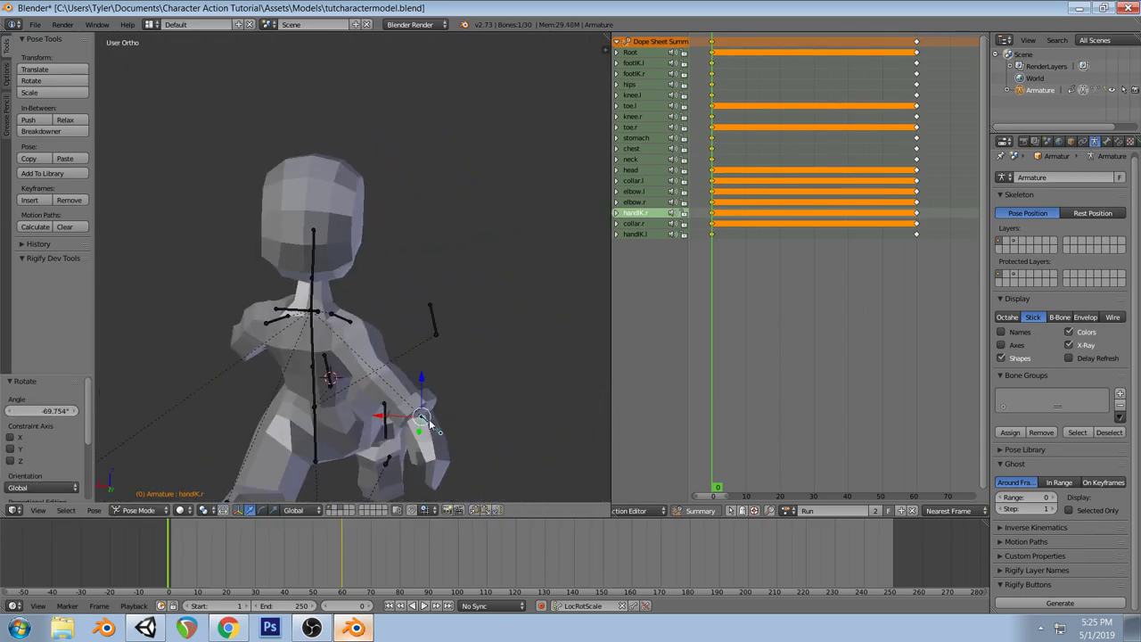
{"action": "key", "text": "KP_7"}
{"action": "key", "text": "g"}
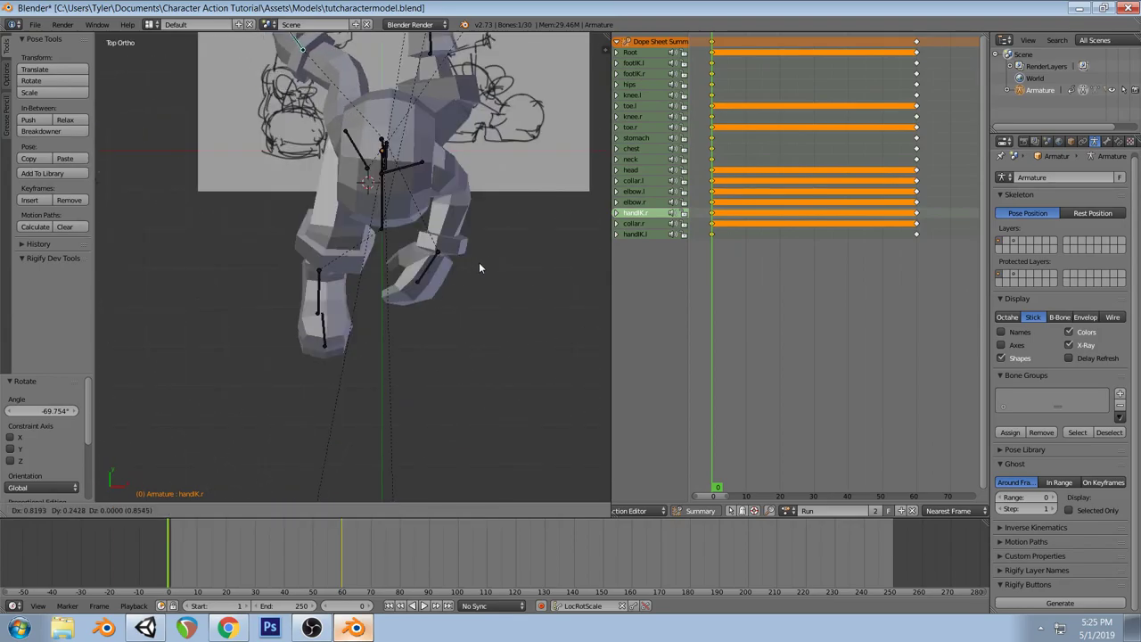
{"action": "left_click", "coordinate": [479, 262]}
Move the elbow.r control bone in top view by about -3.36 in X and 0.30 in Y
{"action": "middle_click_drag", "start_coordinate": [445, 204], "coordinate": [443, 330], "text": "shift"}
{"action": "scroll", "coordinate": [409, 196], "scroll_direction": "down", "scroll_amount": 1}
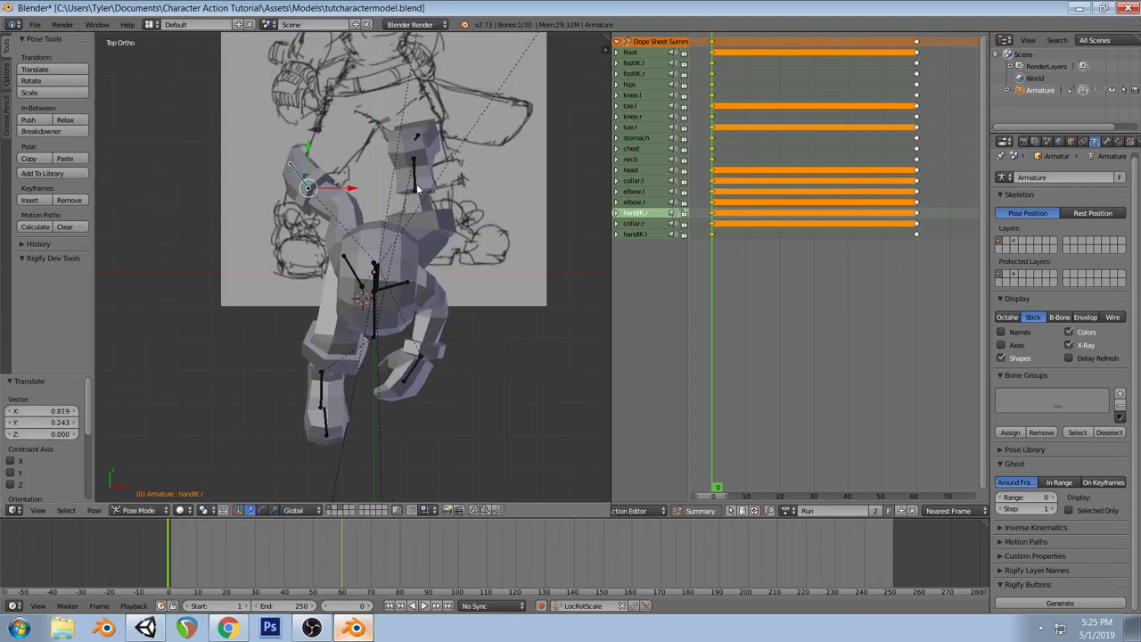
{"action": "scroll", "coordinate": [417, 189], "scroll_direction": "down", "scroll_amount": 4}
{"action": "right_click", "coordinate": [394, 98]}
{"action": "key", "text": "g"}
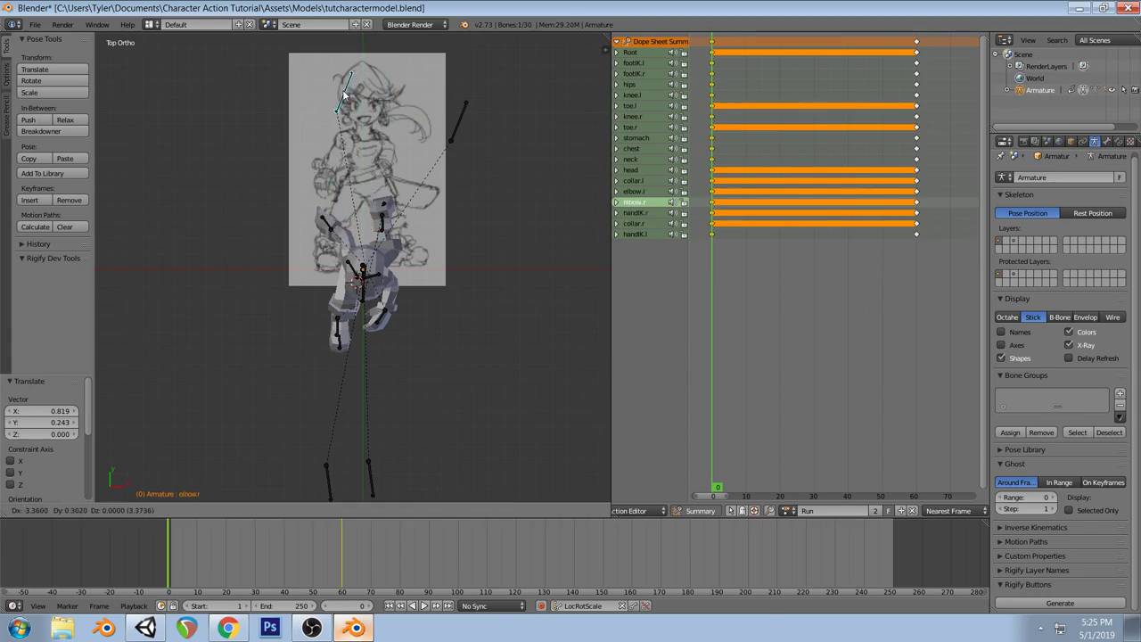
{"action": "left_click", "coordinate": [344, 95]}
Rotate the handIK.r bone about 22° in top view and nudge it about 0.08 in X and -0.04 in Y
{"action": "right_click", "coordinate": [327, 224]}
{"action": "key", "text": "r"}
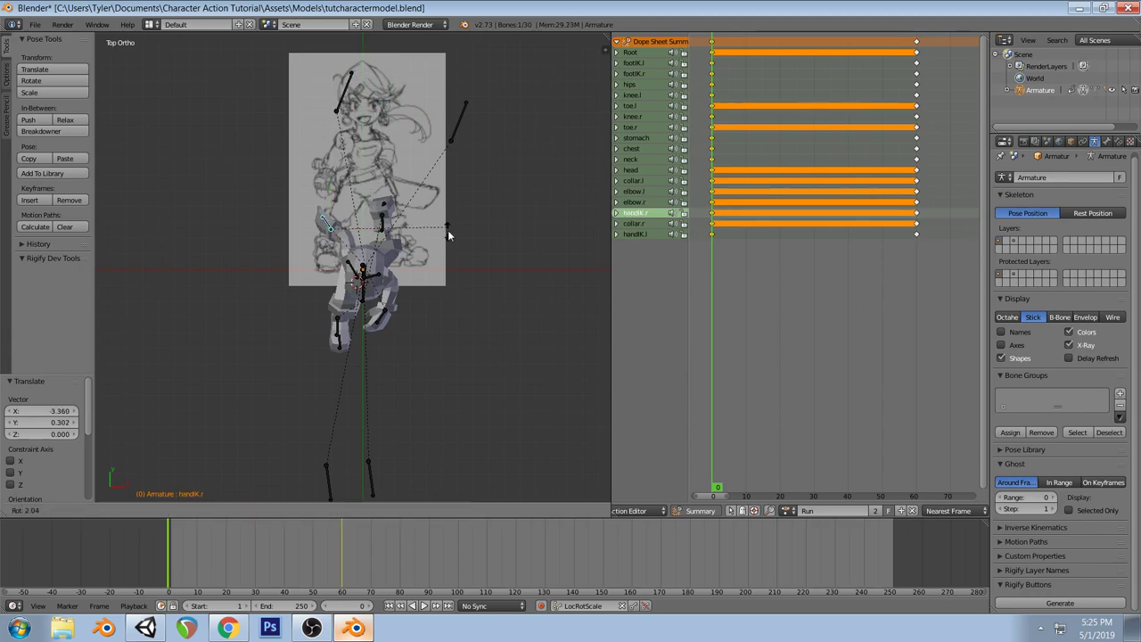
{"action": "left_click", "coordinate": [437, 270]}
{"action": "key", "text": "g"}
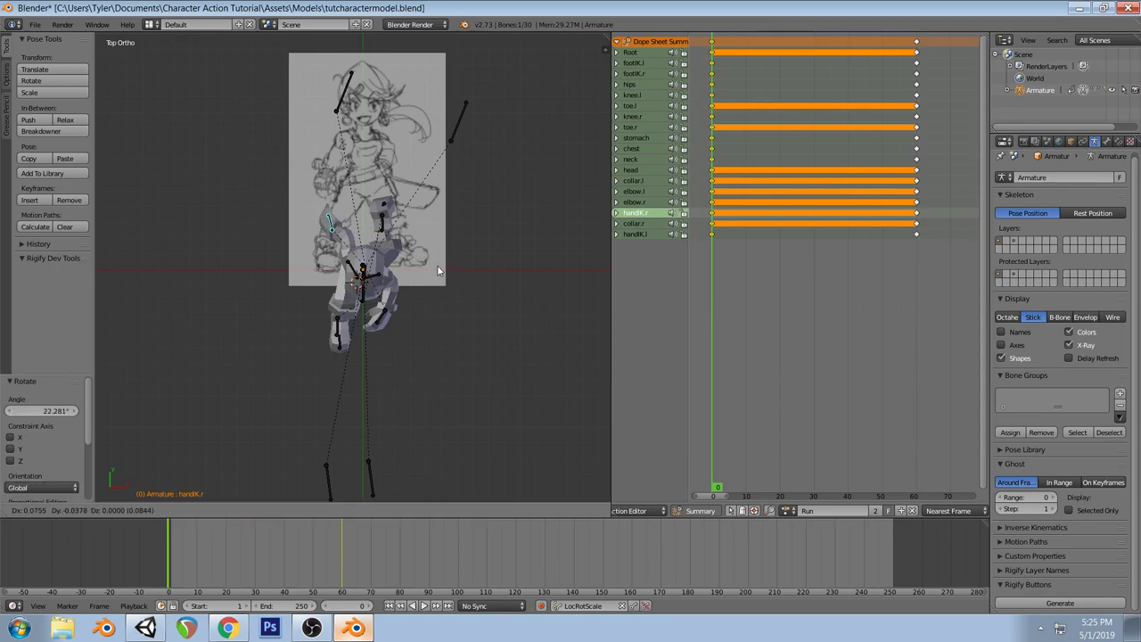
{"action": "left_click", "coordinate": [437, 270]}
Rotate the handIK.r bone about -32° in left side view
{"action": "mouse_move", "coordinate": [437, 270]}
{"action": "middle_mouse_down"}
{"action": "mouse_move", "coordinate": [416, 287]}
{"action": "mouse_move", "coordinate": [532, 200]}
{"action": "mouse_move", "coordinate": [508, 158]}
{"action": "mouse_move", "coordinate": [428, 191]}
{"action": "mouse_move", "coordinate": [416, 265]}
{"action": "middle_mouse_up"}
{"action": "key", "text": "ctrl+KP_3"}
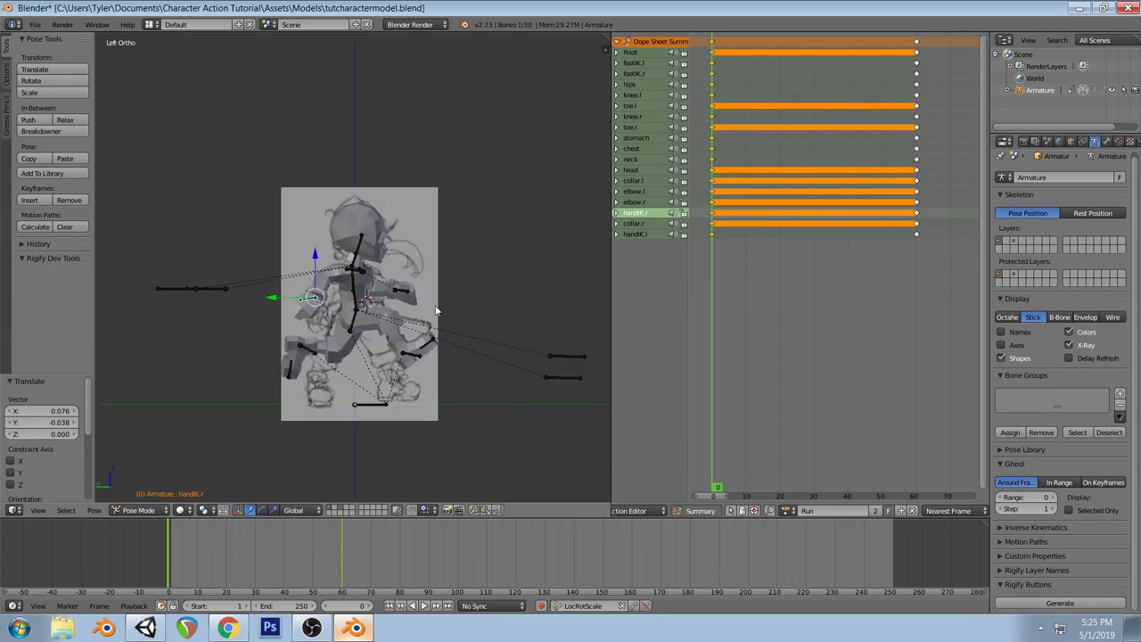
{"action": "key", "text": "r"}
{"action": "left_click", "coordinate": [453, 214]}
{"action": "middle_click_drag", "start_coordinate": [453, 214], "coordinate": [435, 281]}
Insert LocRotScale keyframes for all visible control bones at frame 0 and clear the selection
{"action": "key", "text": "KP_3"}
{"action": "scroll", "coordinate": [405, 299], "scroll_direction": "up", "scroll_amount": 2}
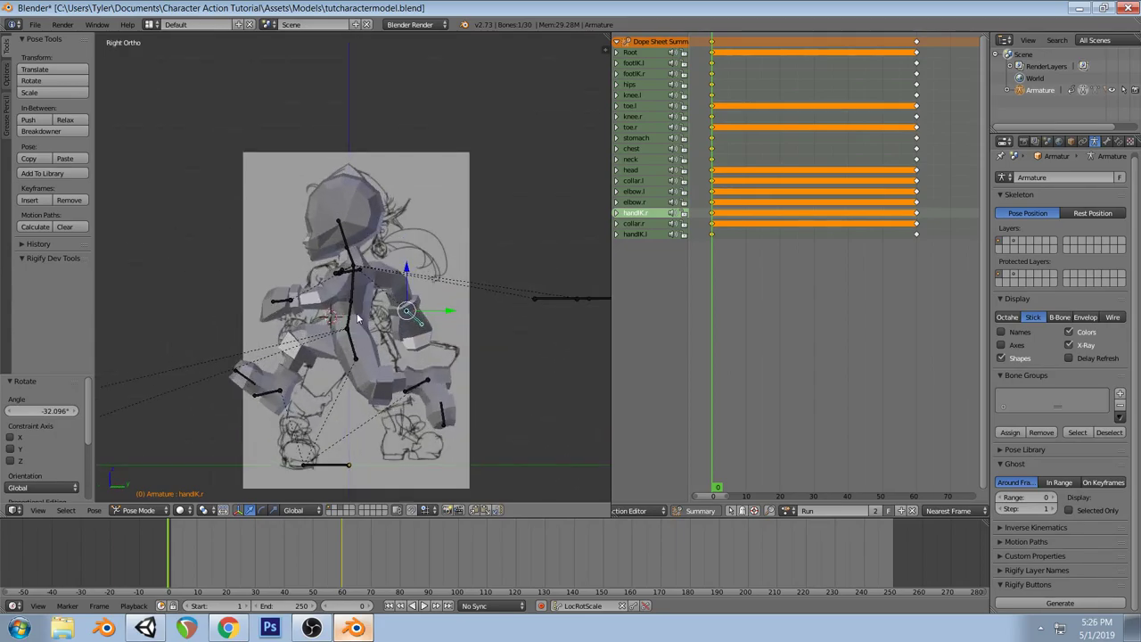
{"action": "key", "text": "a"}
{"action": "key", "text": "a"}
{"action": "key", "text": "i"}
{"action": "key", "text": "a"}
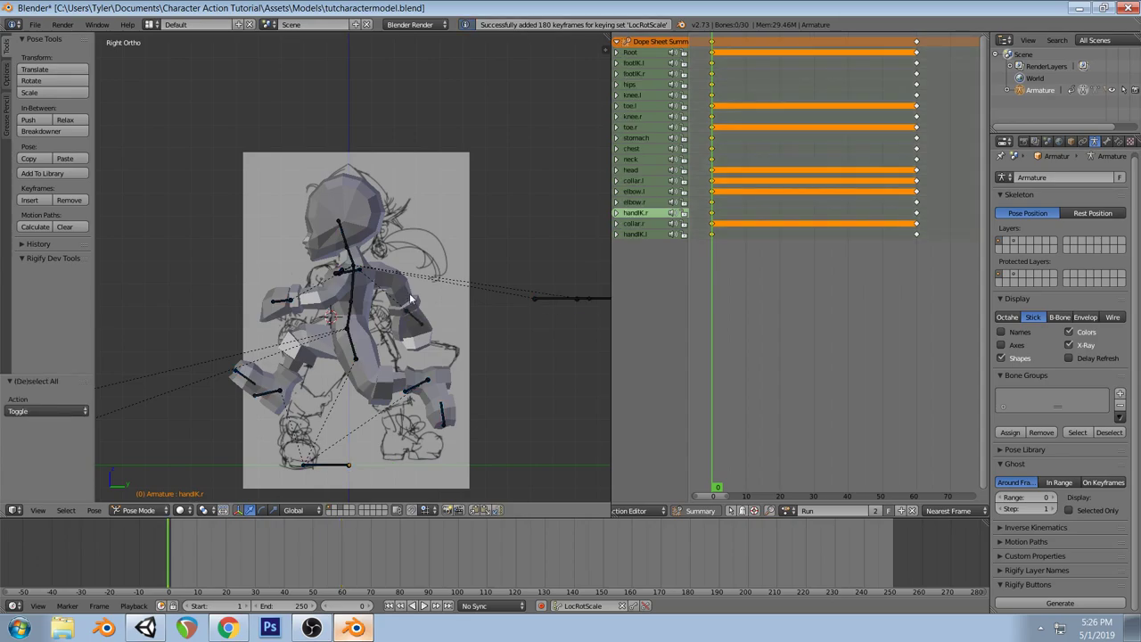
Lean the torso forward by rotating the stomach bone about -19° and the chest bone about 6° in side view
{"action": "right_click", "coordinate": [352, 315]}
{"action": "key", "text": "r"}
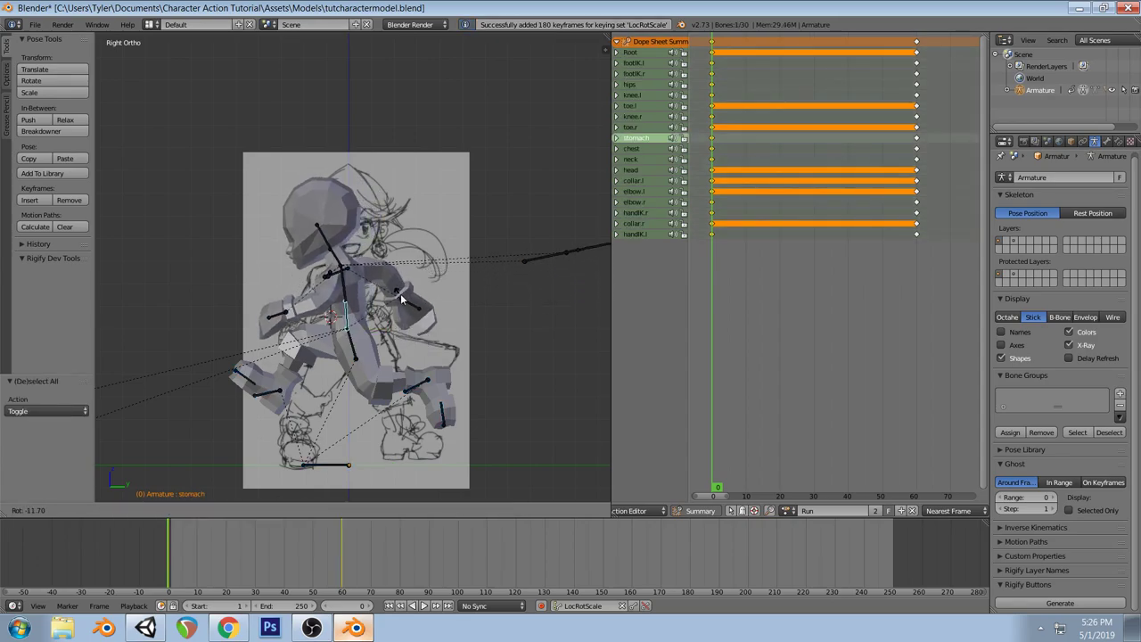
{"action": "left_click", "coordinate": [399, 290]}
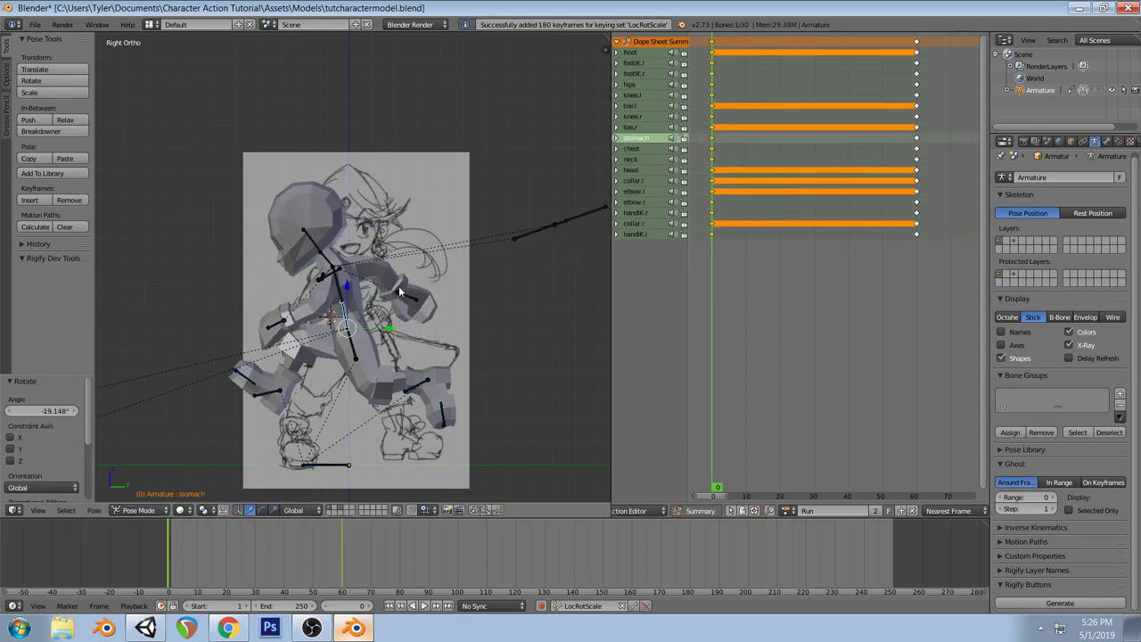
{"action": "right_click", "coordinate": [341, 295]}
{"action": "key", "text": "r"}
{"action": "left_click", "coordinate": [464, 351]}
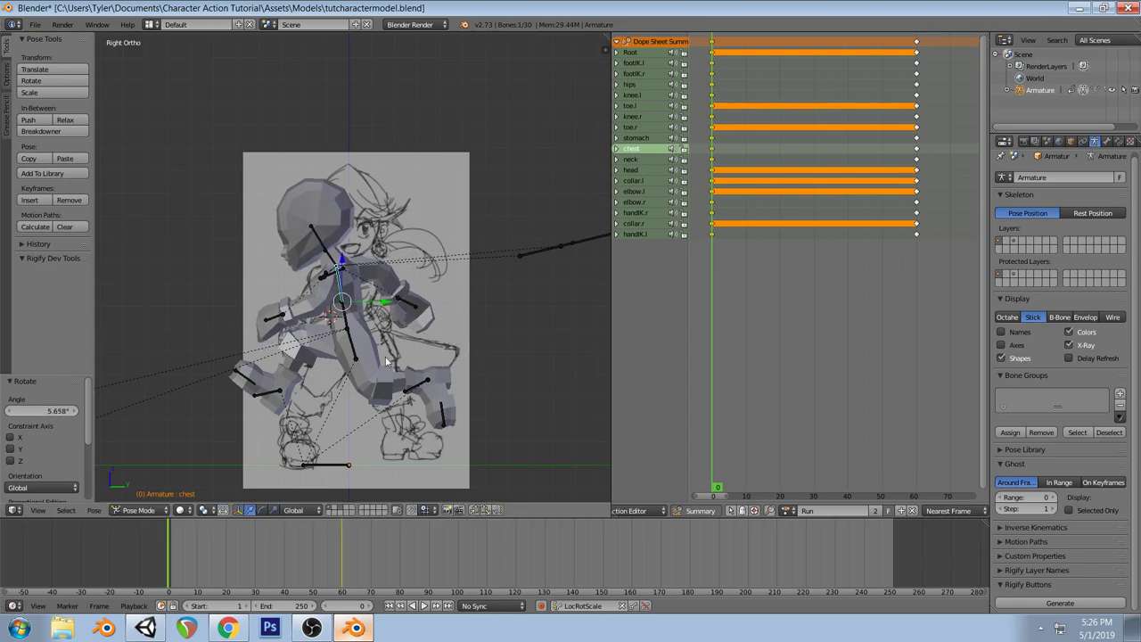
Rotate the hips bone about -2° and move the footIK.r bone about -0.08 in Y and -0.26 in Z
{"action": "right_click", "coordinate": [363, 360]}
{"action": "key", "text": "r"}
{"action": "left_click", "coordinate": [441, 372]}
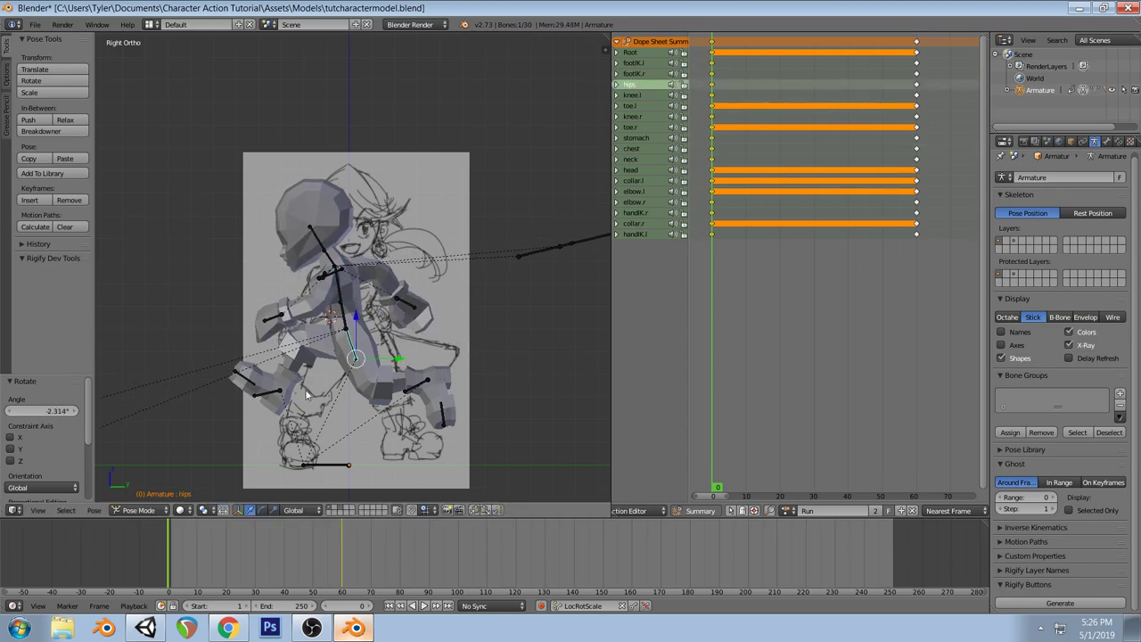
{"action": "right_click", "coordinate": [264, 398]}
{"action": "key", "text": "g"}
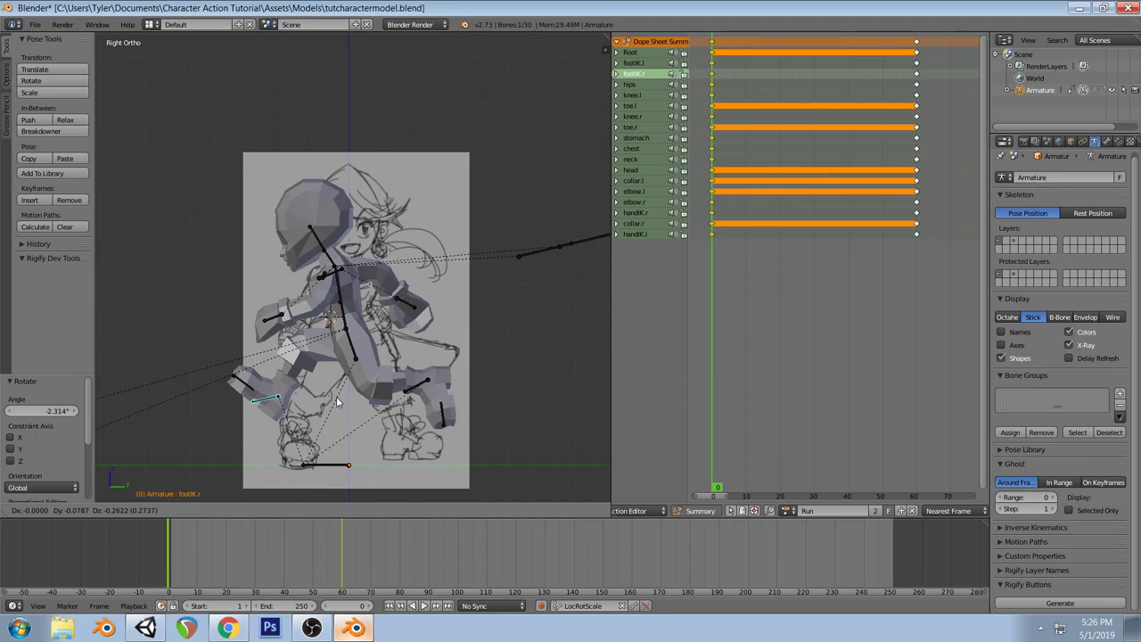
{"action": "left_click", "coordinate": [337, 401]}
{"action": "right_click", "coordinate": [411, 306]}
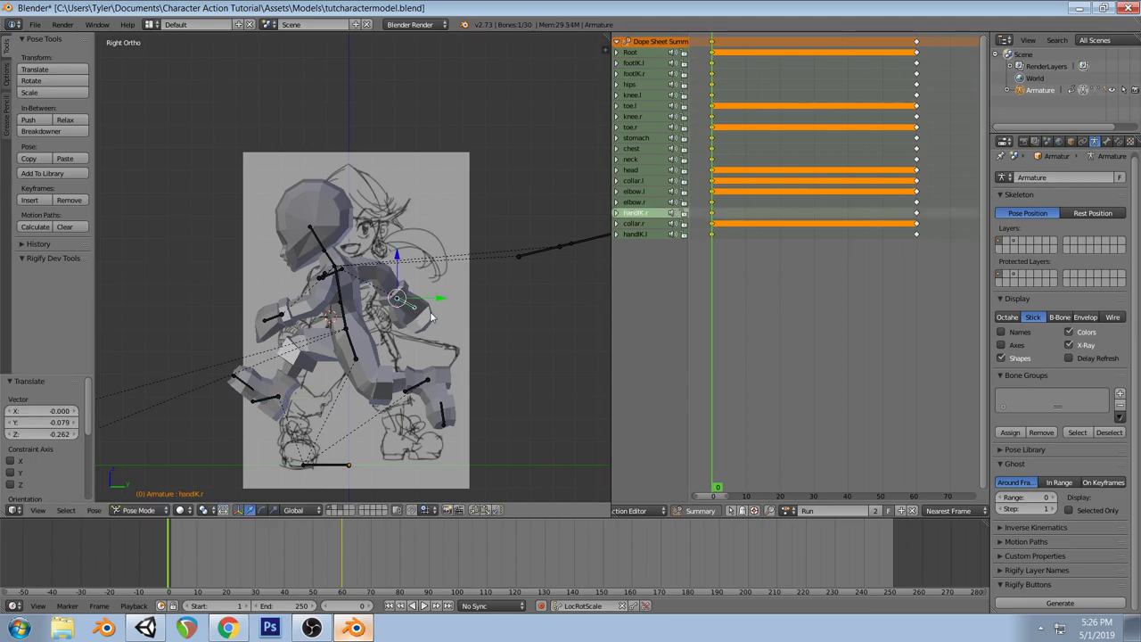
{"action": "key", "text": "g"}
{"action": "right_click", "coordinate": [435, 317]}
{"action": "key", "text": "a"}
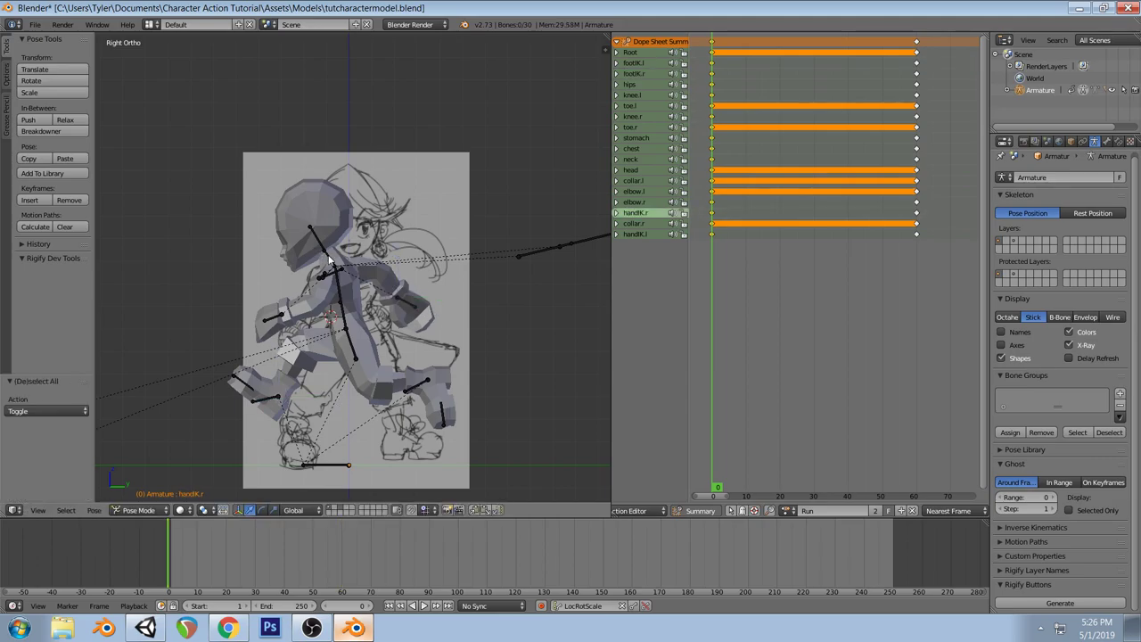
Rotate the neck bone about -6.5° in side view and clear the bone selection
{"action": "right_click", "coordinate": [323, 254]}
{"action": "key", "text": "r"}
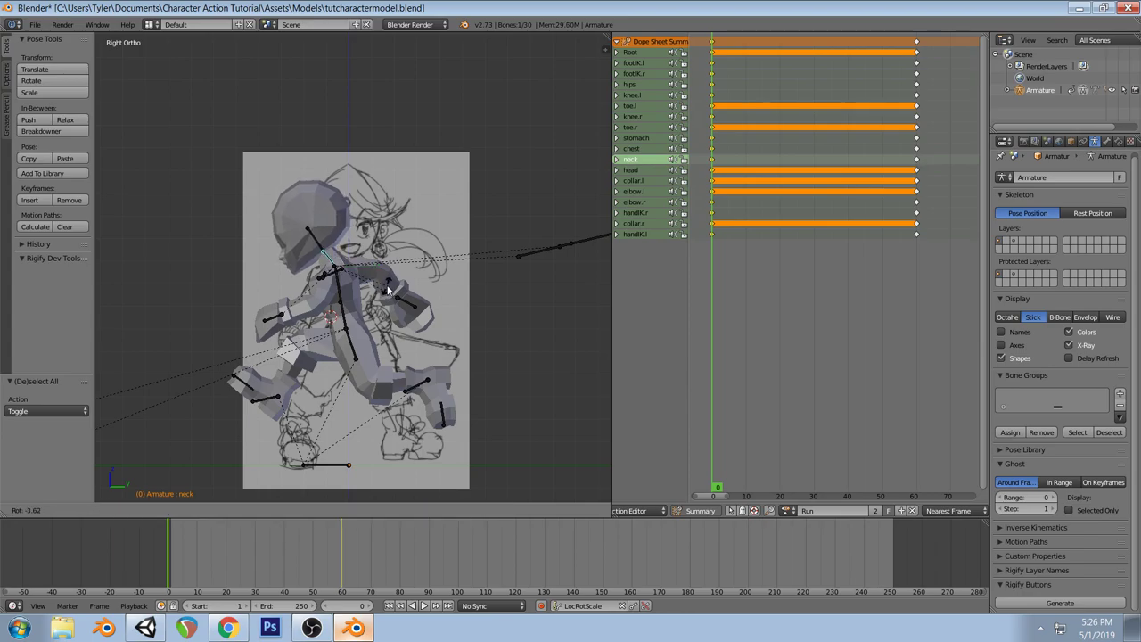
{"action": "left_click", "coordinate": [388, 286]}
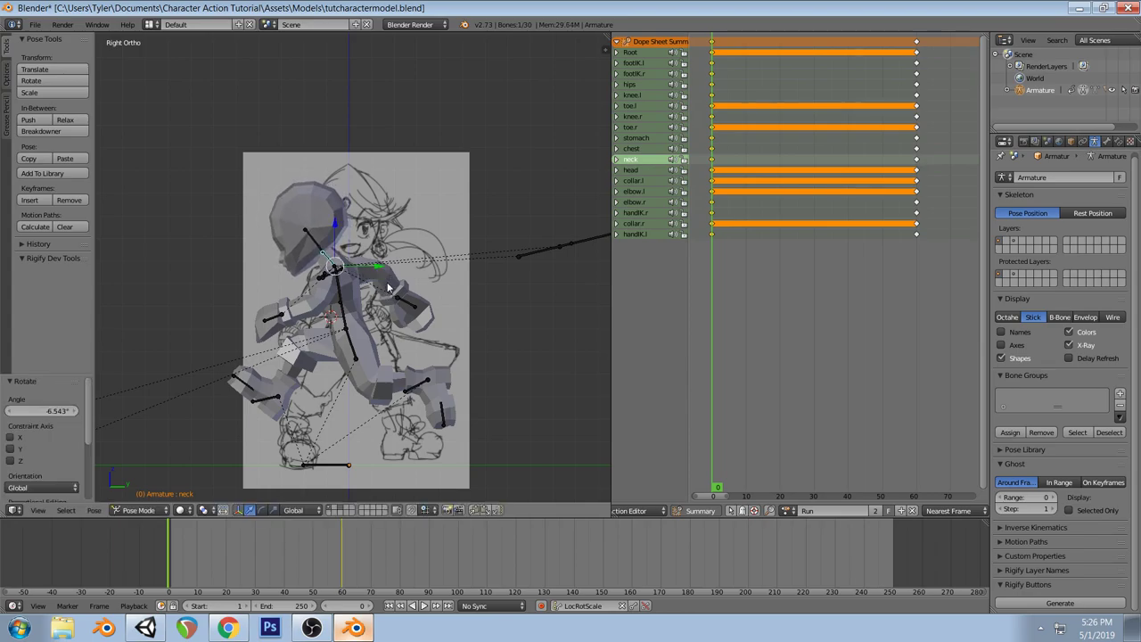
{"action": "right_click", "coordinate": [314, 247]}
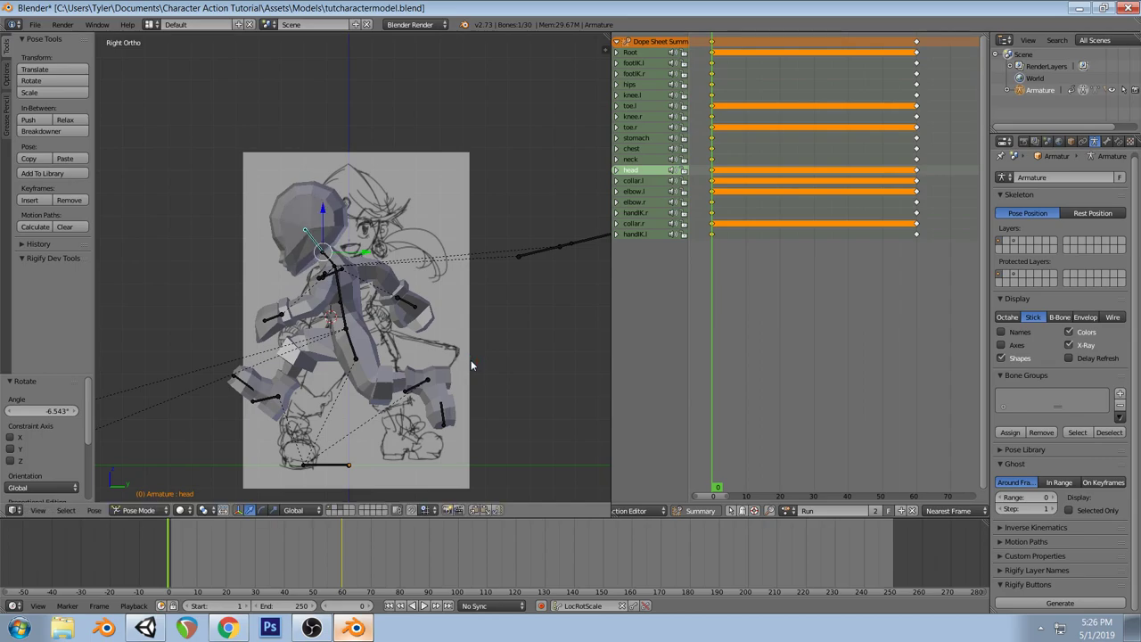
{"action": "key", "text": "a"}
{"action": "middle_click_drag", "start_coordinate": [312, 306], "coordinate": [407, 306]}
{"action": "key", "text": "KP_5"}
{"action": "middle_click_drag", "start_coordinate": [294, 321], "coordinate": [522, 305]}
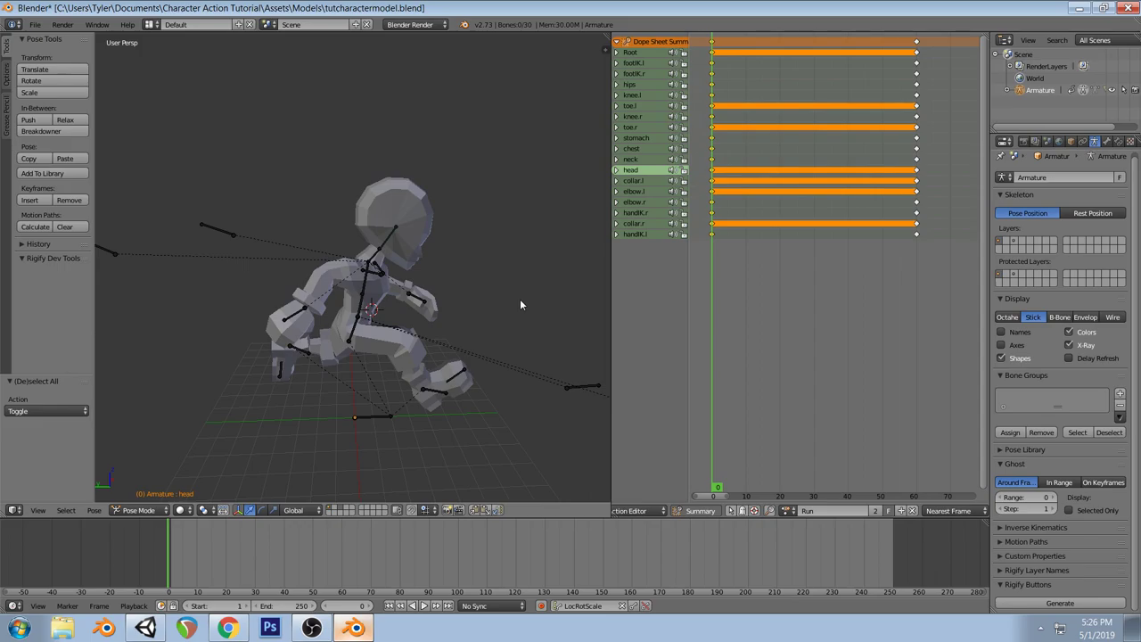
Rotate the hips bone about -10.4° in right side view to tilt the whole upper body forward
{"action": "key", "text": "KP_3"}
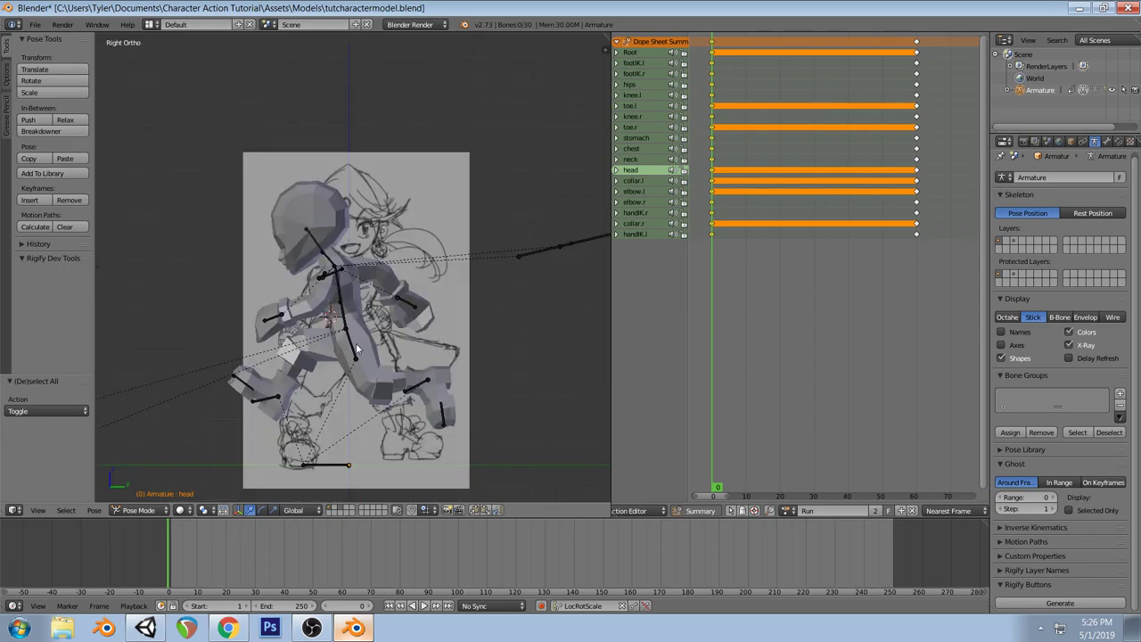
{"action": "right_click", "coordinate": [357, 350]}
{"action": "key", "text": "r"}
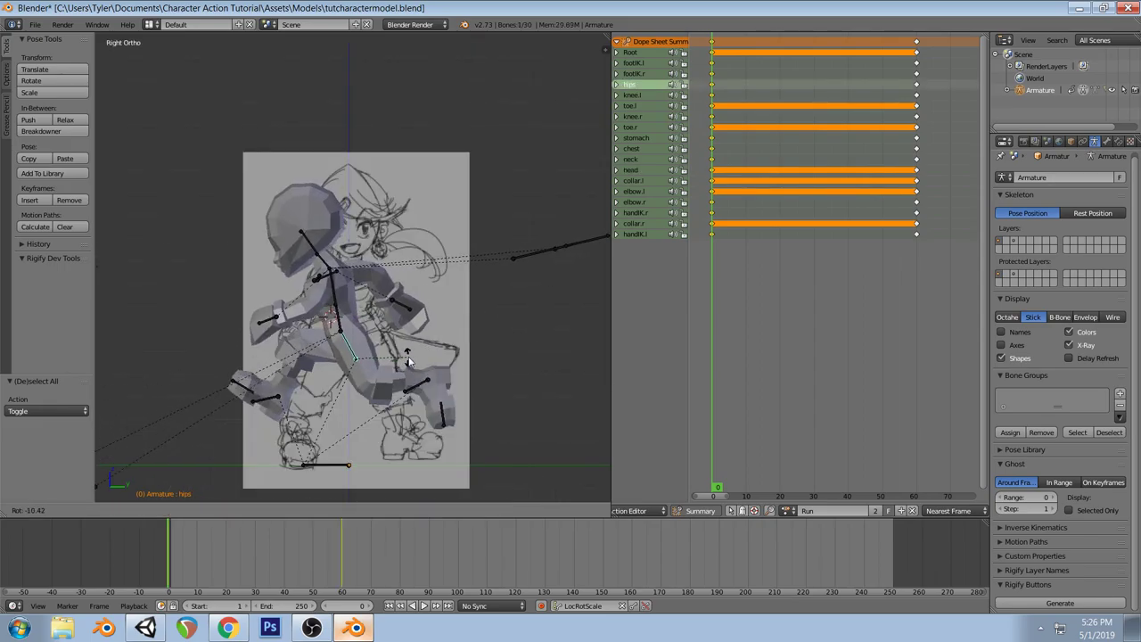
{"action": "left_click", "coordinate": [407, 359]}
{"action": "right_click", "coordinate": [265, 411]}
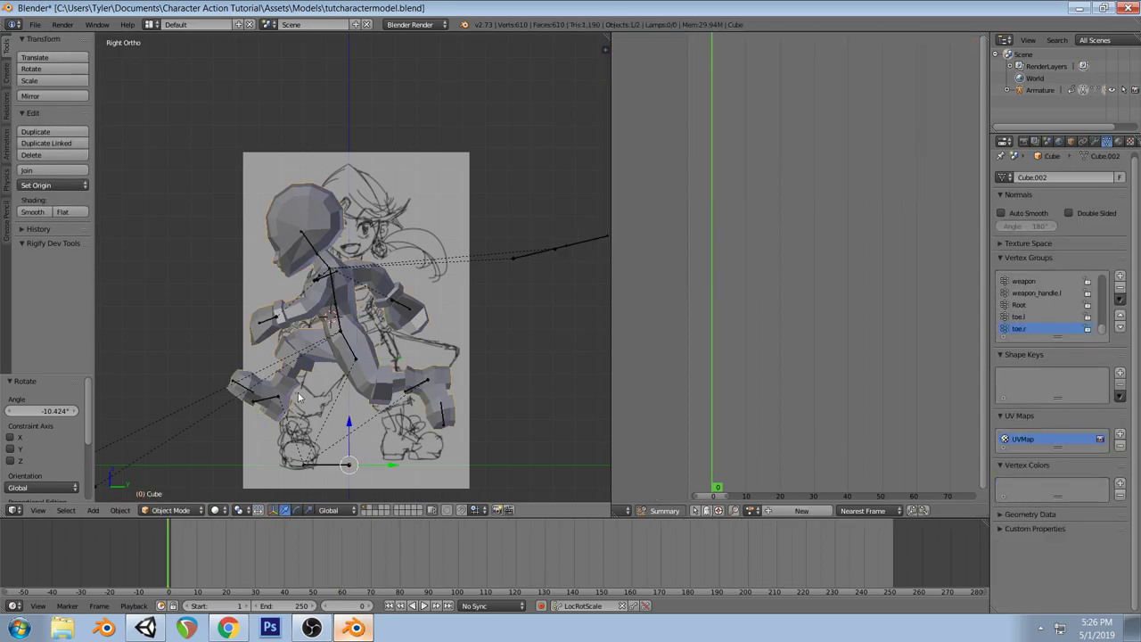
{"action": "key", "text": "ctrl+z"}
Move the footIK.r bone about -0.18 in Y and -0.11 in Z, and footIK.l about 0.37 in Y and 0.60 in Z
{"action": "right_click", "coordinate": [259, 401]}
{"action": "key", "text": "g"}
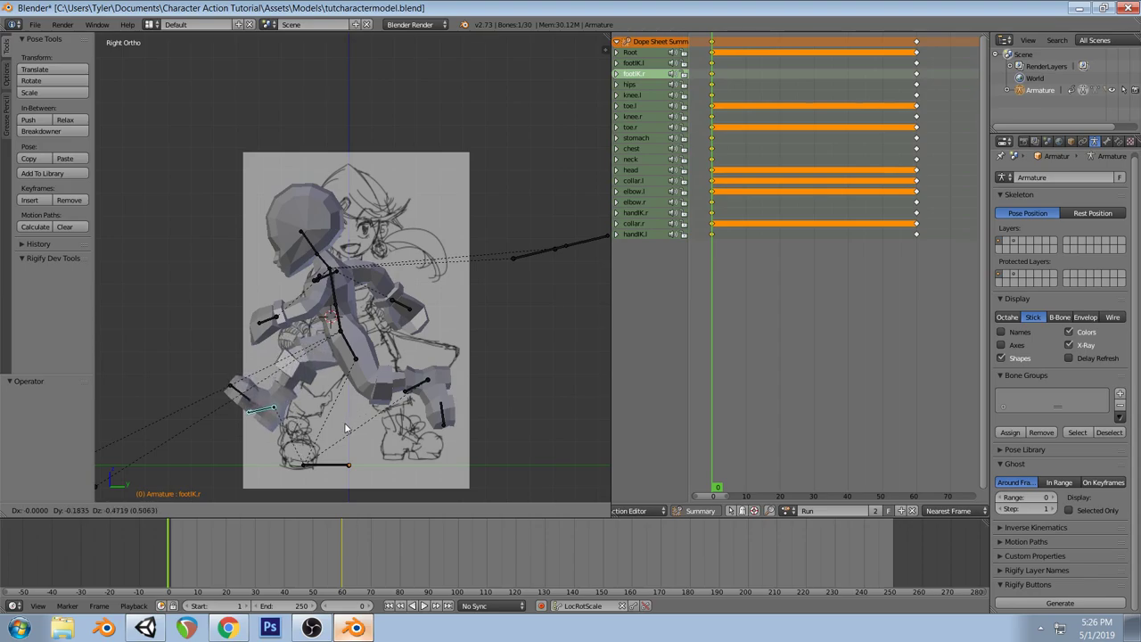
{"action": "left_click", "coordinate": [348, 419]}
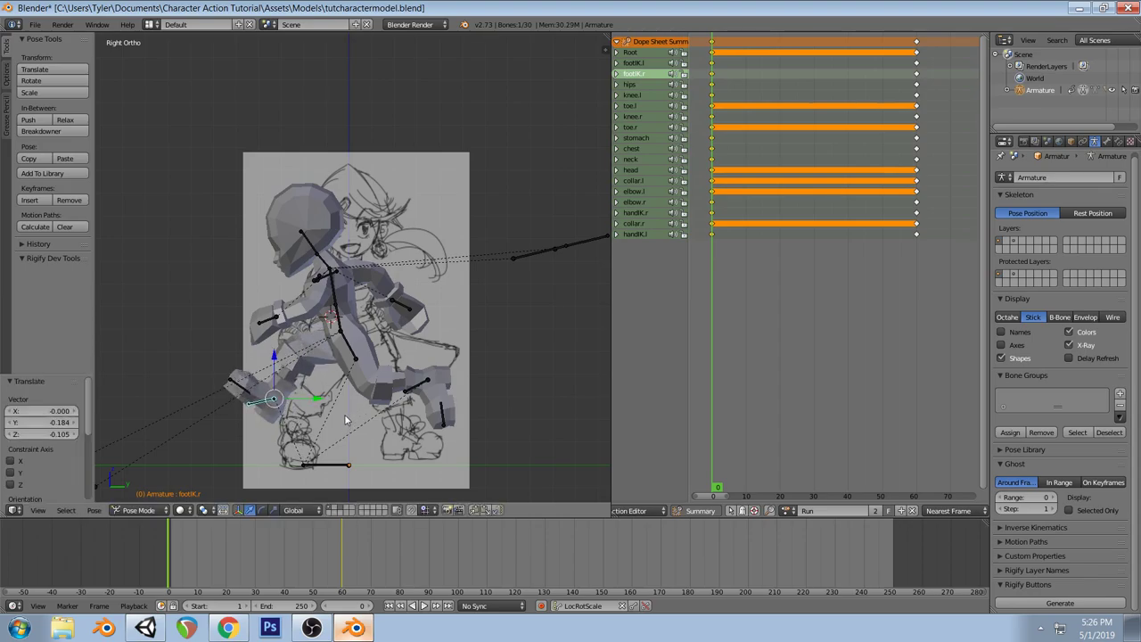
{"action": "right_click", "coordinate": [427, 390]}
{"action": "key", "text": "g"}
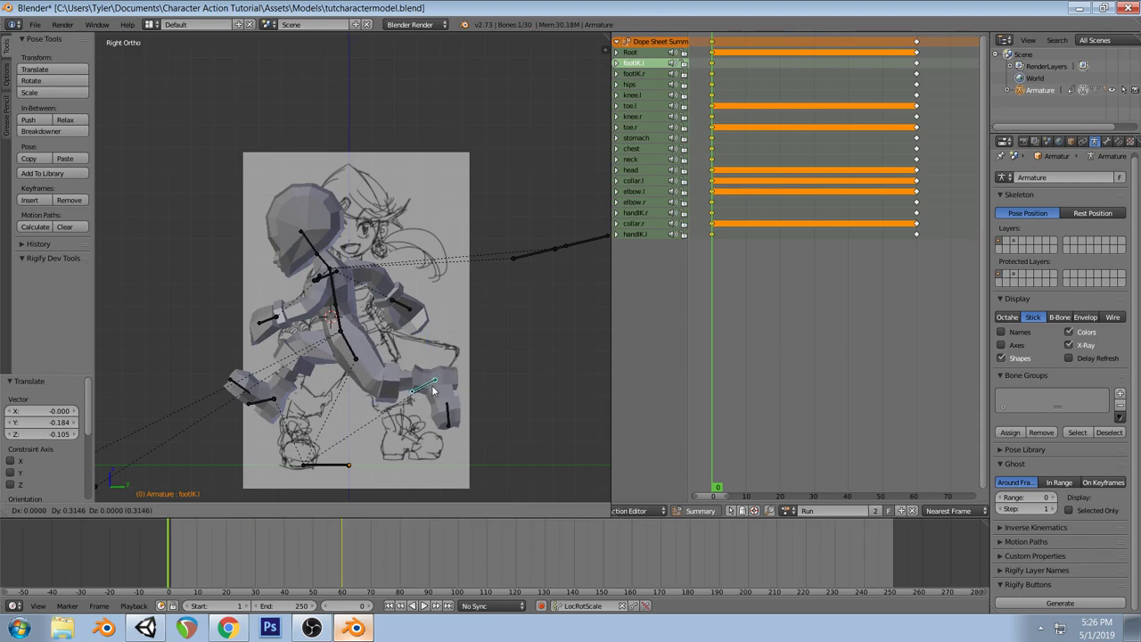
{"action": "left_click", "coordinate": [434, 378]}
{"action": "middle_click_drag", "start_coordinate": [434, 378], "coordinate": [355, 337]}
Move the knee.r bone about -0.23 in X and 0.86 in Z in front view
{"action": "key", "text": "KP_1"}
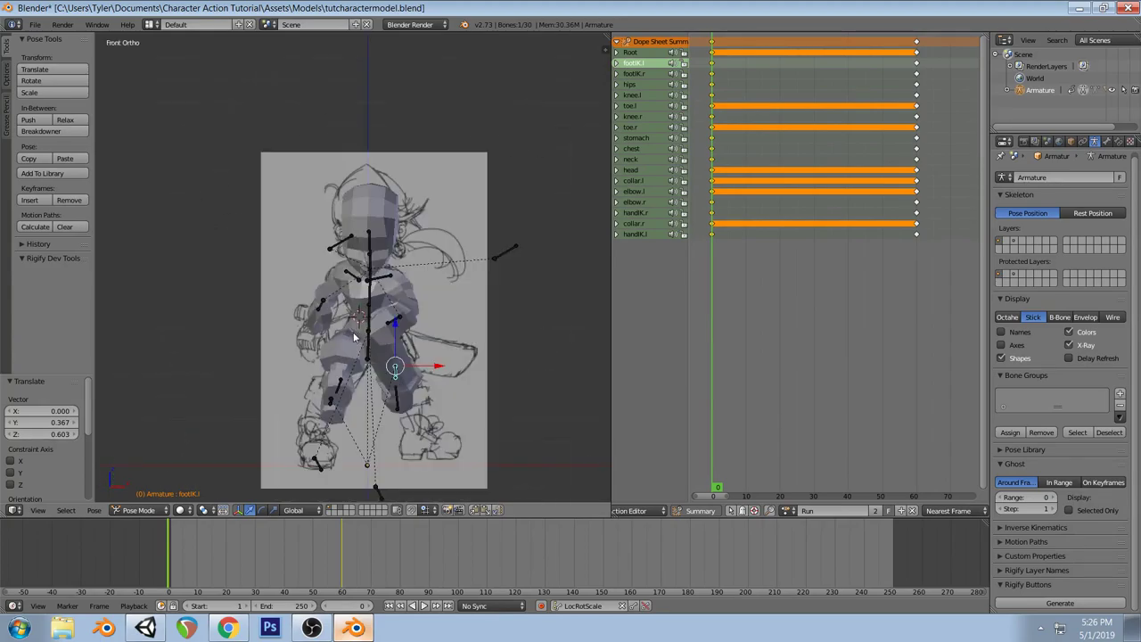
{"action": "scroll", "coordinate": [355, 337], "scroll_direction": "down", "scroll_amount": 3}
{"action": "right_click", "coordinate": [339, 391]}
{"action": "key", "text": "g"}
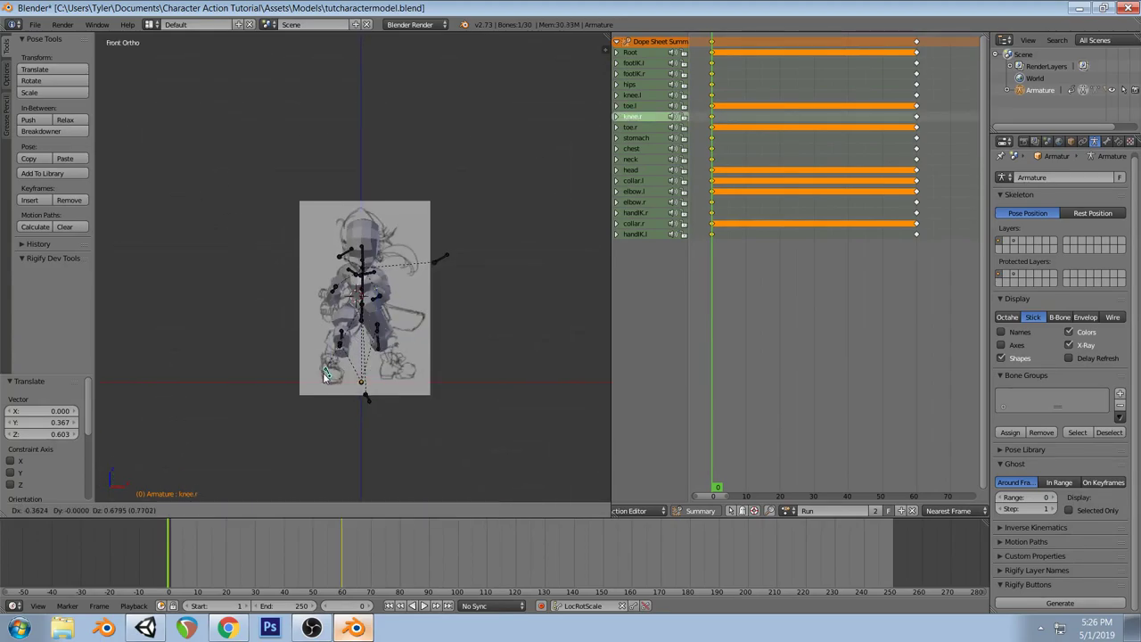
{"action": "left_click", "coordinate": [327, 369]}
{"action": "middle_click_drag", "start_coordinate": [327, 346], "coordinate": [407, 343]}
Rotate the handIK.l bone about 31° in right side view and move it about -0.27 in Y and 0.77 in Z
{"action": "right_click", "coordinate": [409, 296]}
{"action": "middle_click_drag", "start_coordinate": [418, 294], "coordinate": [406, 301]}
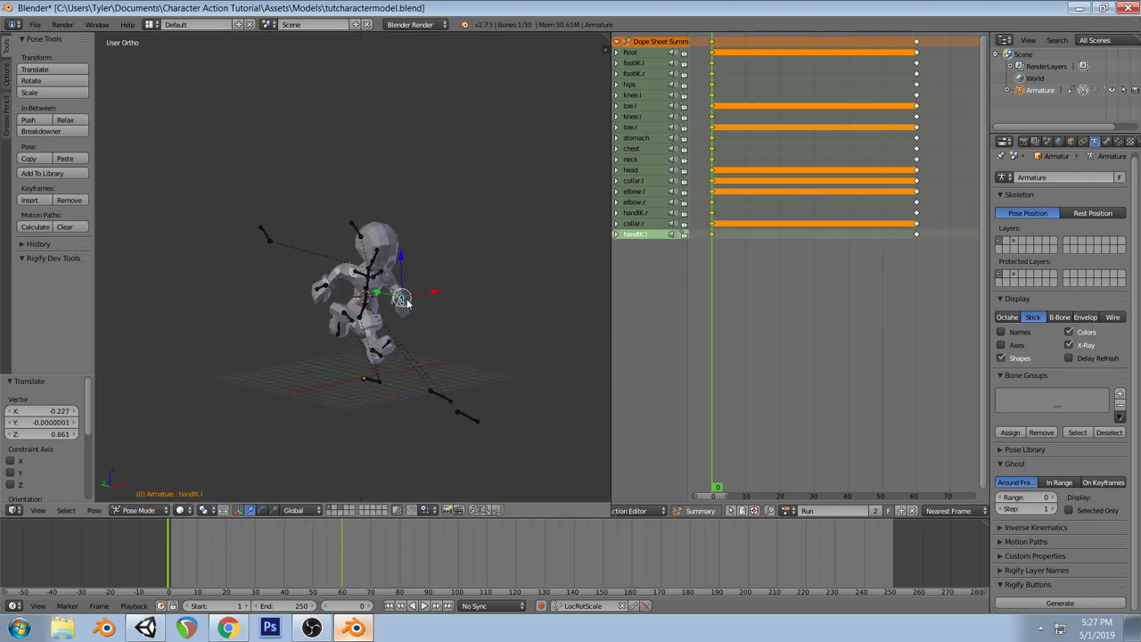
{"action": "key", "text": "KP_3"}
{"action": "key", "text": "r"}
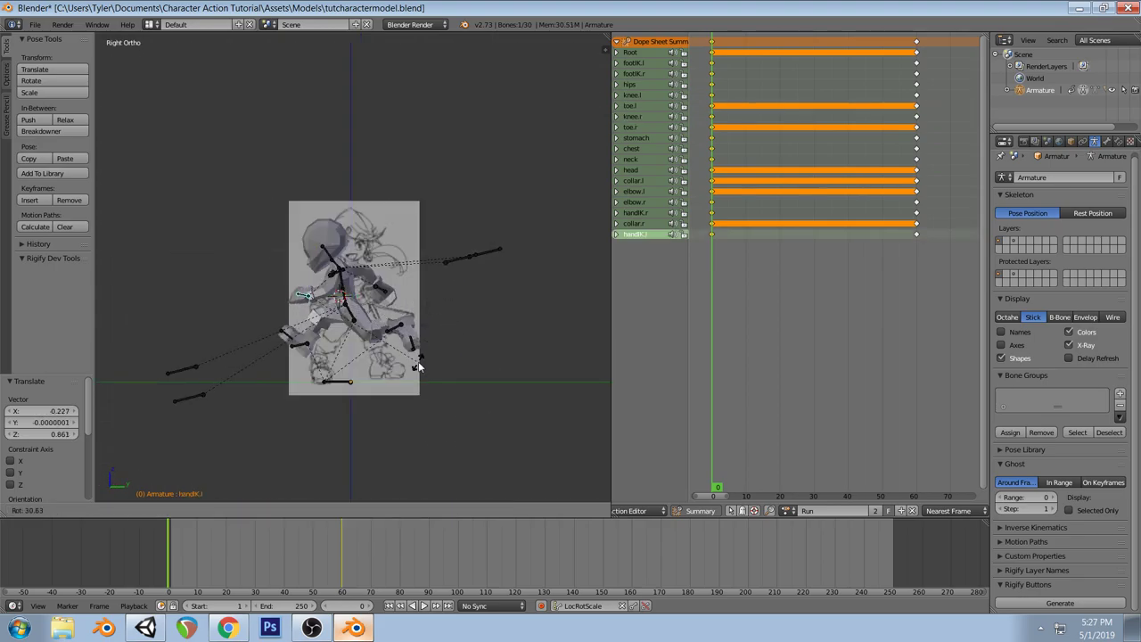
{"action": "left_click", "coordinate": [418, 362]}
{"action": "key", "text": "g"}
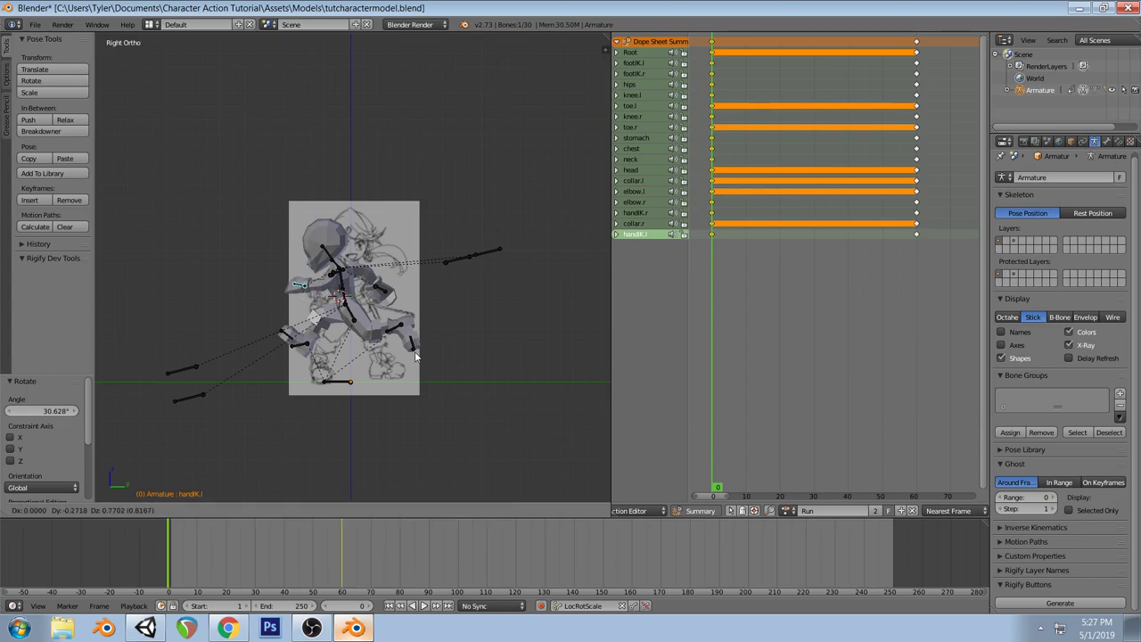
{"action": "left_click", "coordinate": [415, 356]}
Move elbow.l about -0.67 in X, -1.36 in Y and -3.49 in Z, and rotate handIK.l about 20° and reposition it in front view
{"action": "middle_click_drag", "start_coordinate": [415, 356], "coordinate": [448, 238]}
{"action": "right_click_drag", "start_coordinate": [434, 217], "coordinate": [428, 266]}
{"action": "right_click", "coordinate": [383, 305]}
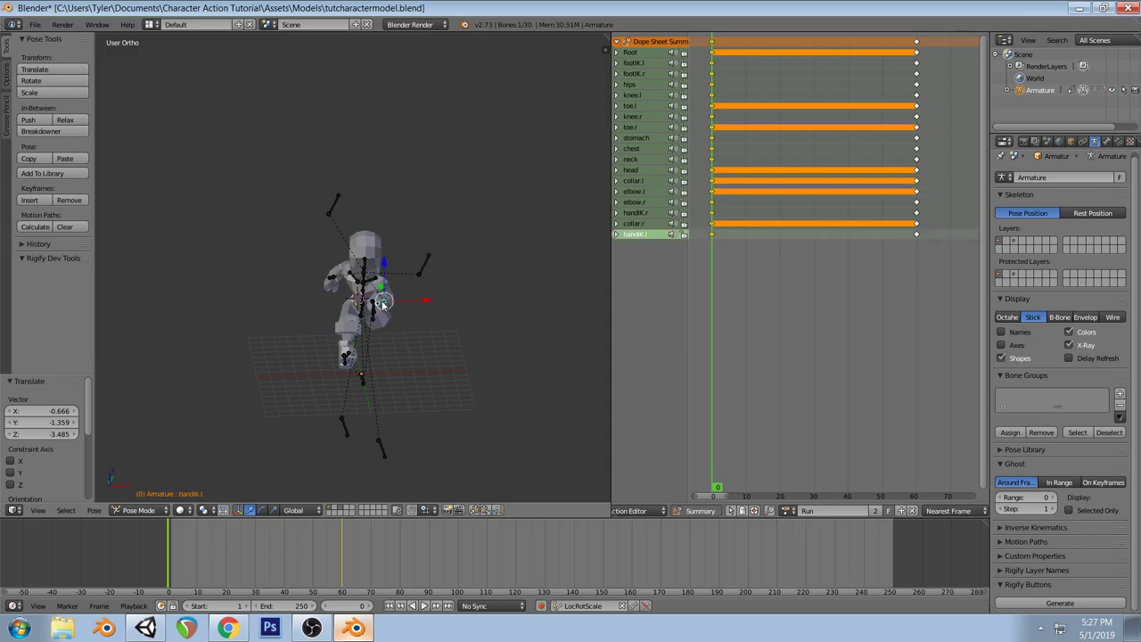
{"action": "key", "text": "KP_1"}
{"action": "key", "text": "r"}
{"action": "left_click", "coordinate": [419, 347]}
{"action": "key", "text": "g"}
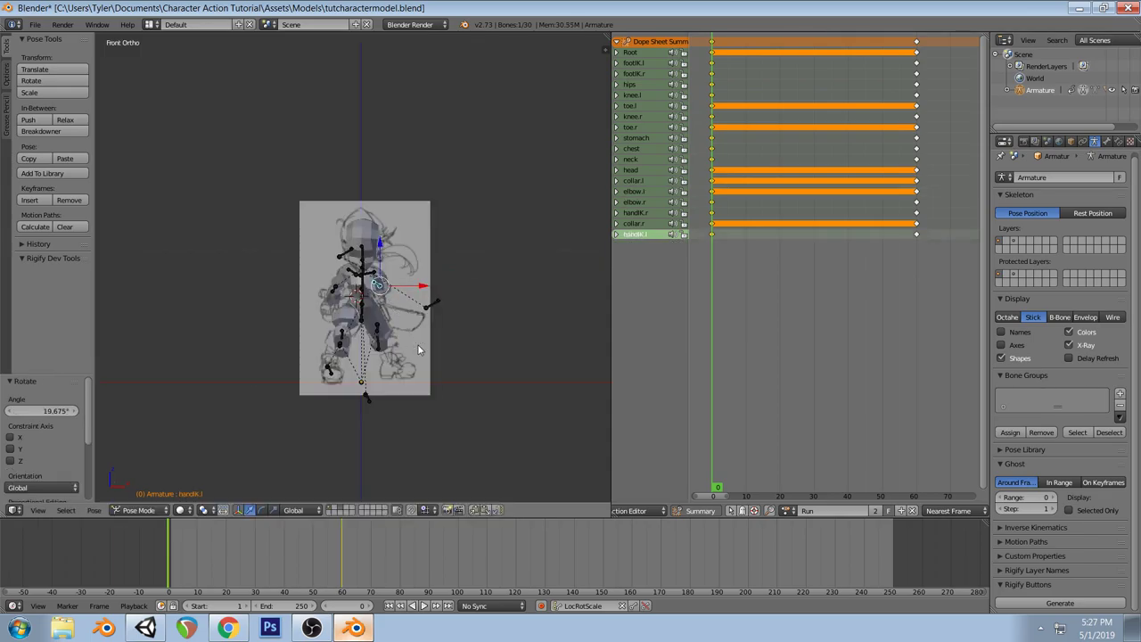
{"action": "left_click", "coordinate": [420, 338]}
Move the elbow.l bone about -0.63 in X and -1.13 in Z, and adjust the handIK.l bone along the Z axis
{"action": "right_click_drag", "start_coordinate": [431, 308], "coordinate": [422, 323]}
{"action": "middle_click_drag", "start_coordinate": [398, 307], "coordinate": [266, 343]}
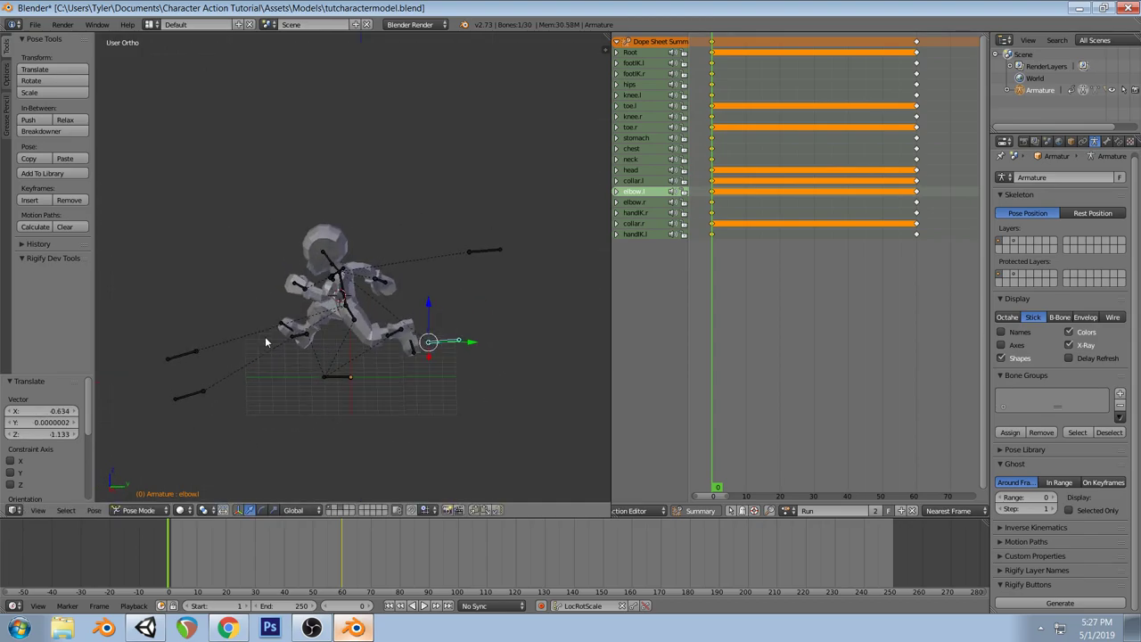
{"action": "right_click", "coordinate": [305, 290]}
{"action": "key", "text": "g"}
{"action": "key", "text": "z"}
{"action": "left_click", "coordinate": [434, 361]}
Move the elbow.l bone about -0.64 in X, -0.28 in Y and -1.65 in Z, and clear the selection
{"action": "right_click_drag", "start_coordinate": [436, 347], "coordinate": [440, 367]}
{"action": "middle_click_drag", "start_coordinate": [363, 371], "coordinate": [494, 361]}
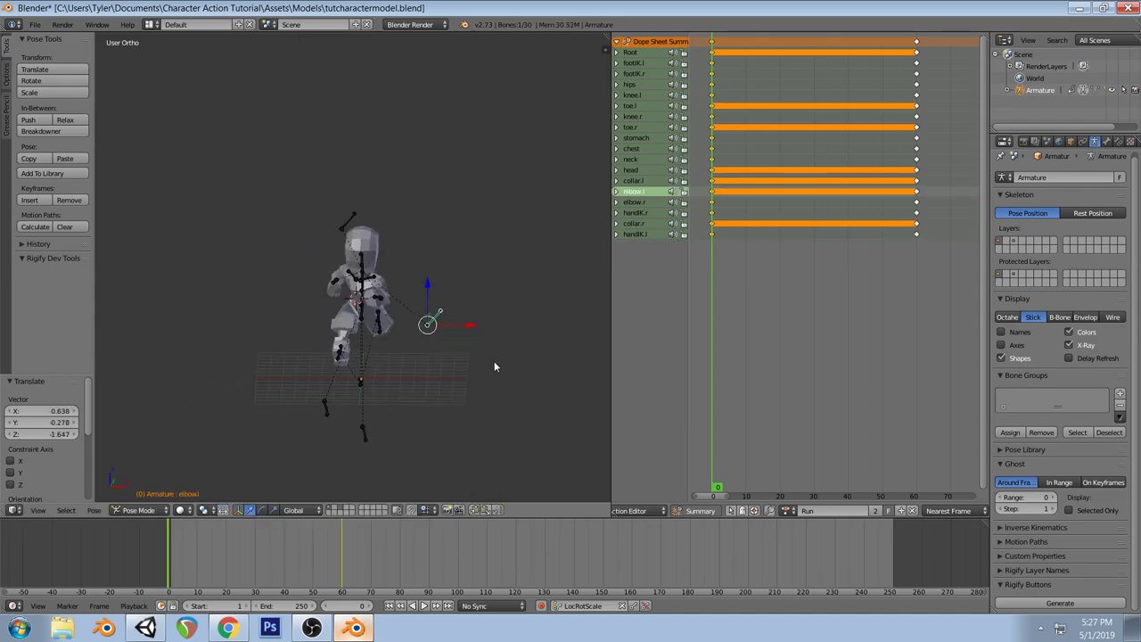
{"action": "key", "text": "g"}
{"action": "key", "text": "a"}
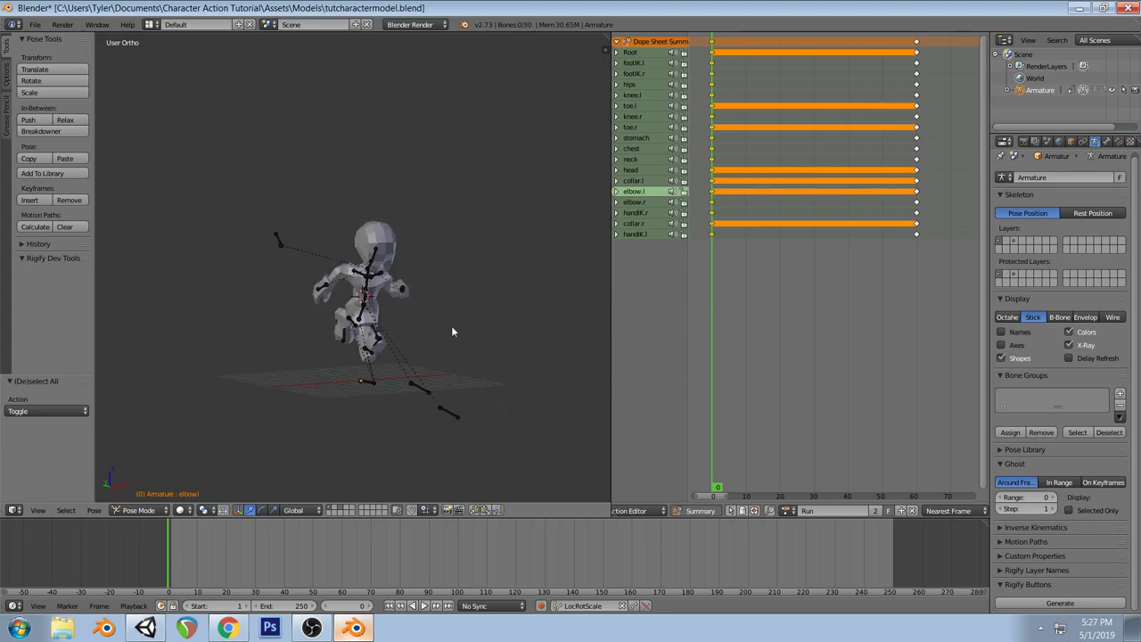
Insert LocRotScale keyframes for all visible control bones at frame 0, clear the selection and return to right side view
{"action": "key", "text": "KP_1"}
{"action": "key", "text": "a"}
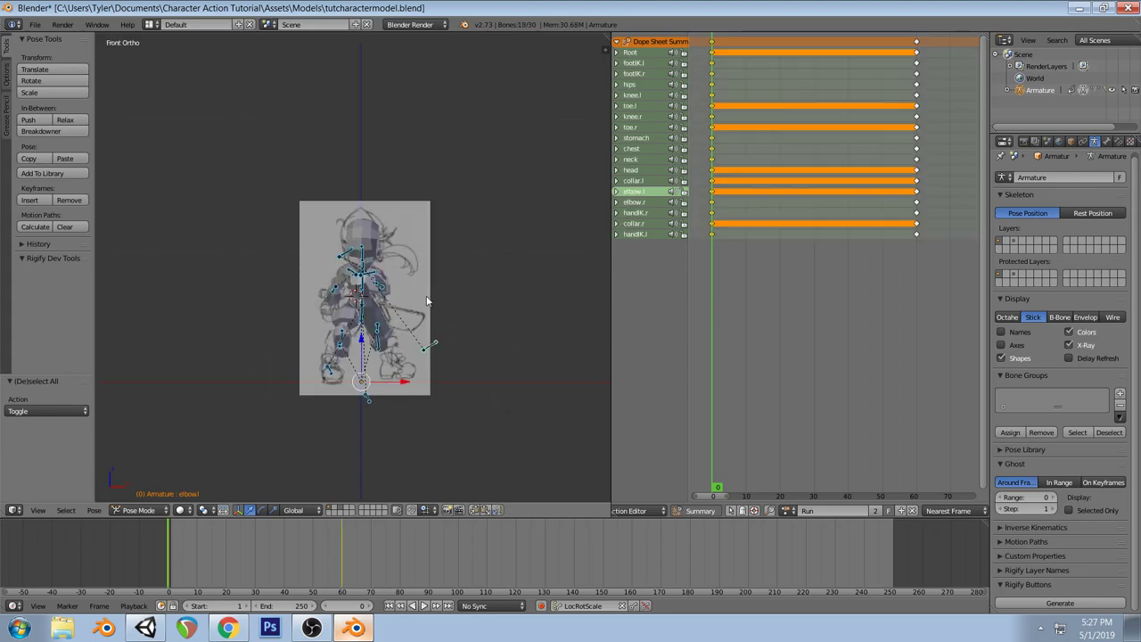
{"action": "key", "text": "i"}
{"action": "key", "text": "a"}
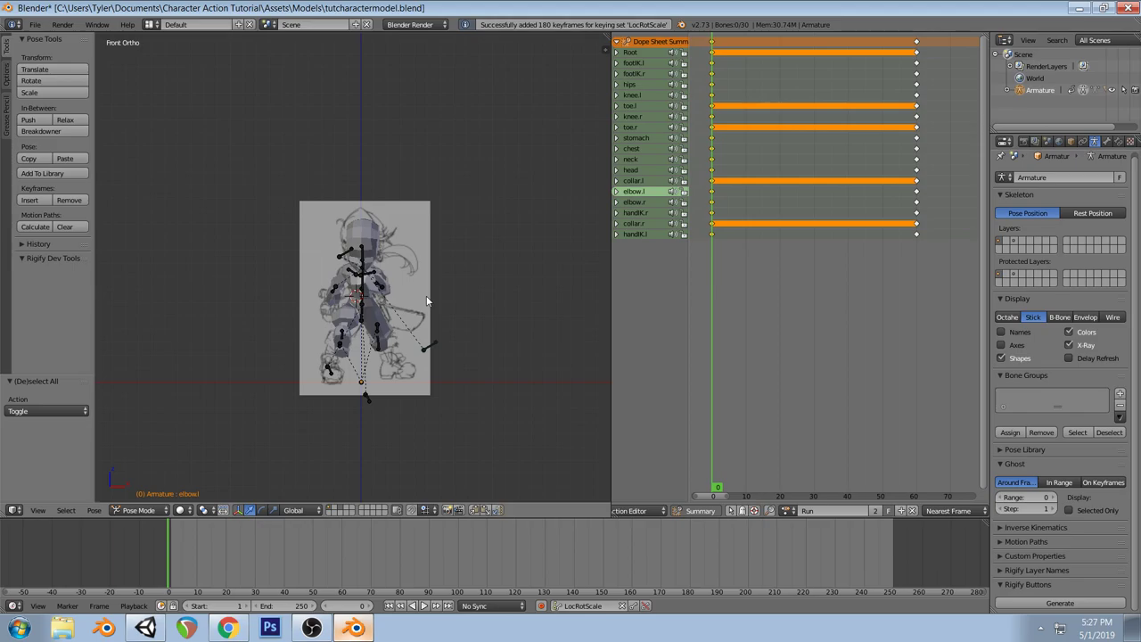
{"action": "key", "text": "KP_3"}
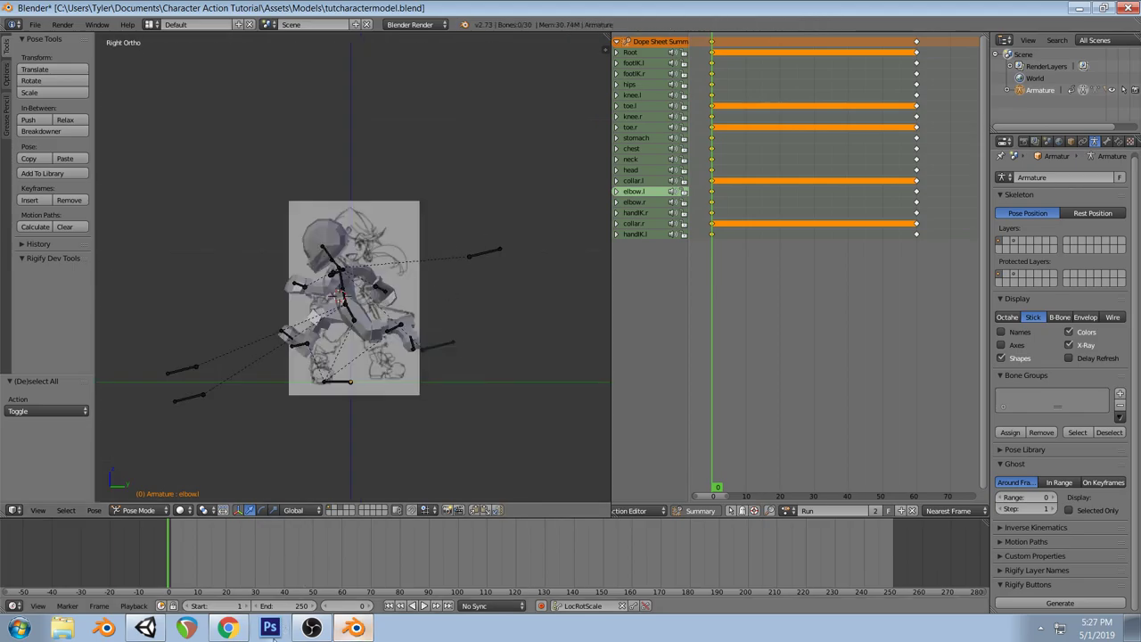
Switch to Chrome, examine the walk and run cycle reference images for their key poses, and return to Blender
{"action": "left_click", "coordinate": [227, 627]}
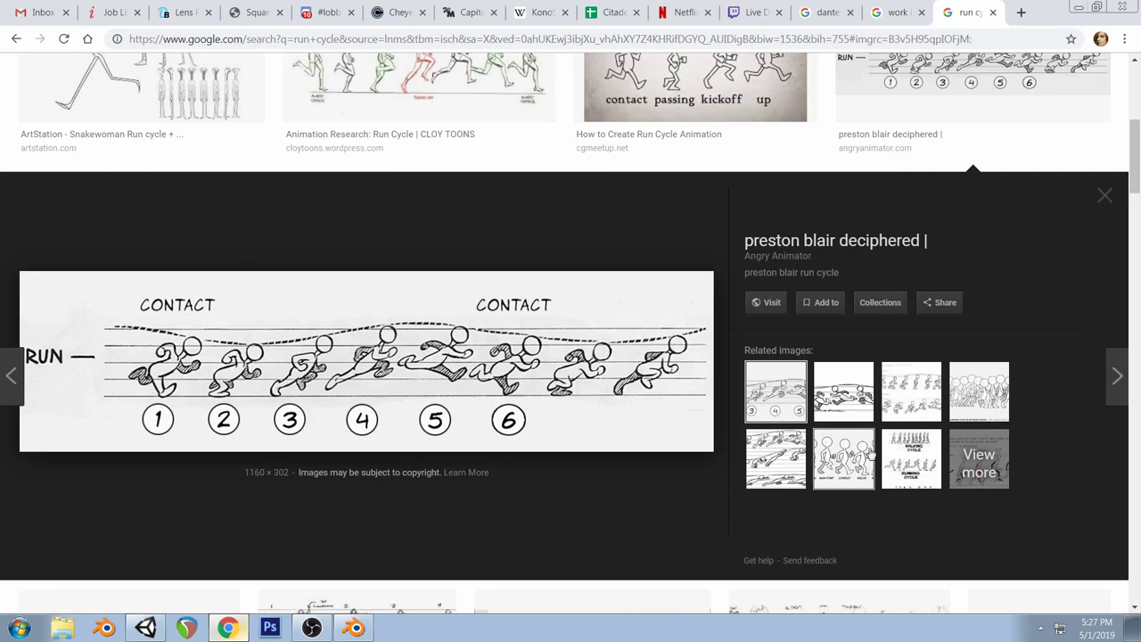
{"action": "left_click", "coordinate": [844, 455]}
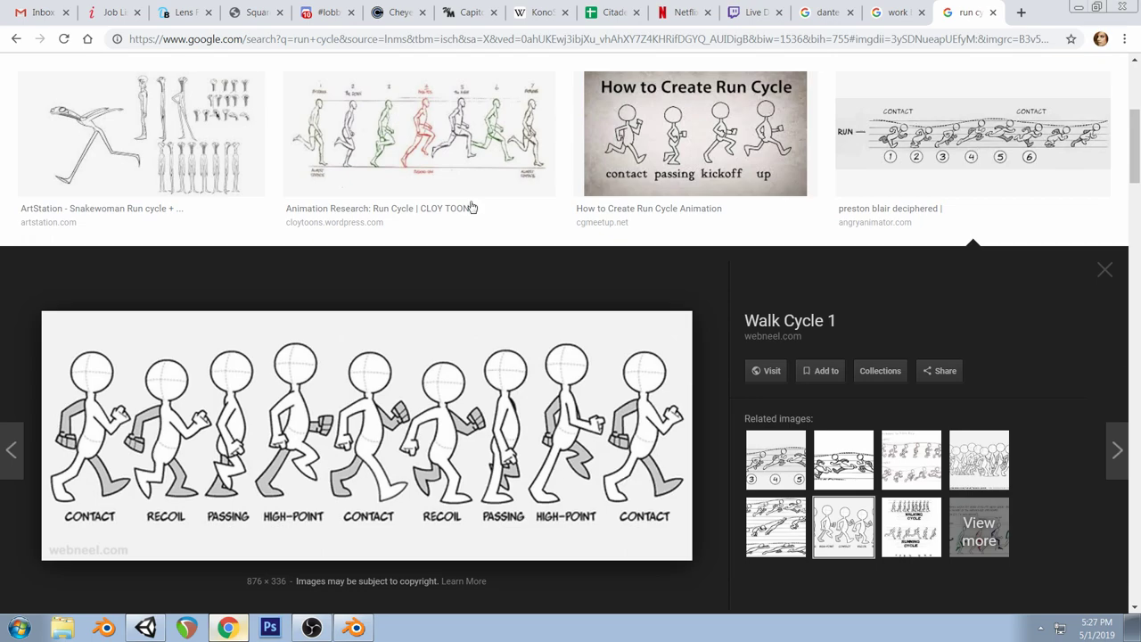
{"action": "left_click", "coordinate": [471, 167]}
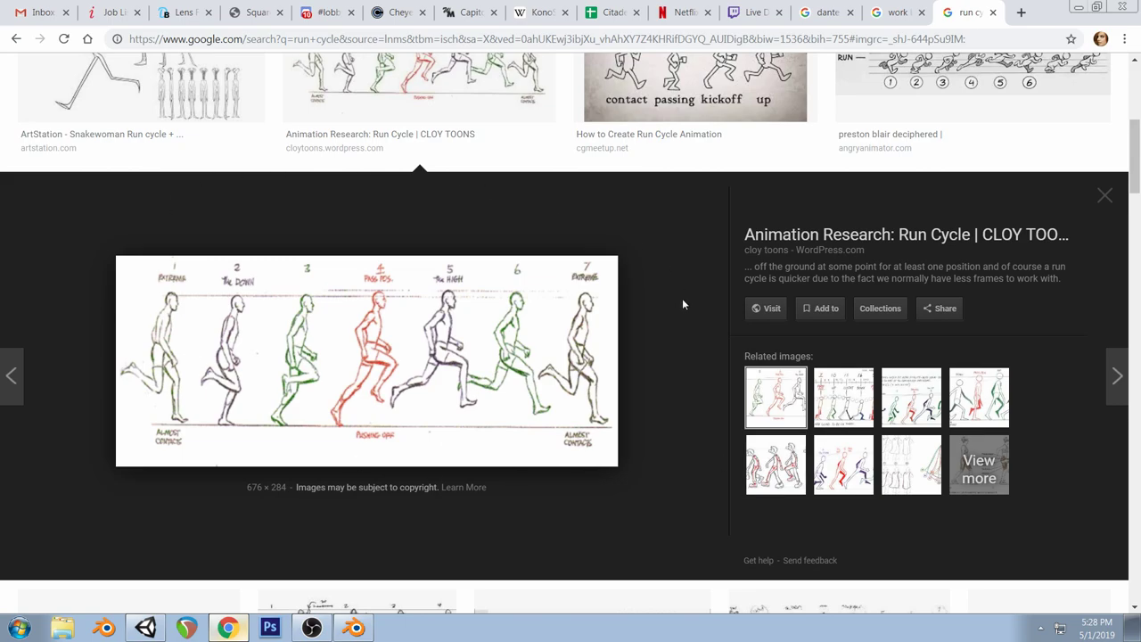
{"action": "scroll", "coordinate": [615, 211], "scroll_direction": "up", "scroll_amount": 1}
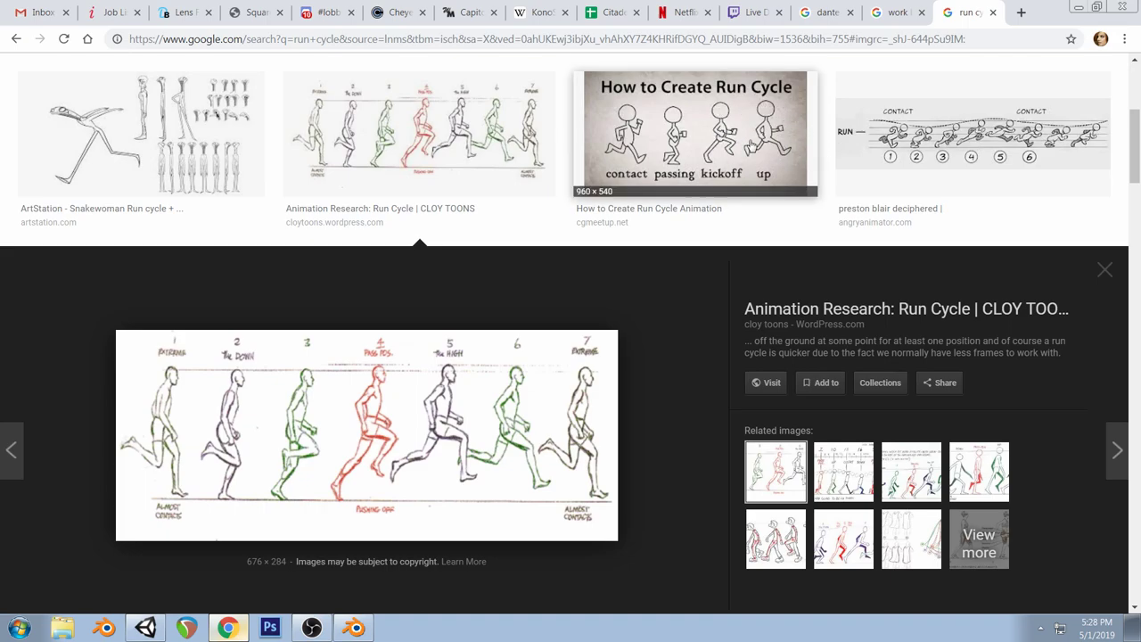
{"action": "left_click", "coordinate": [752, 146]}
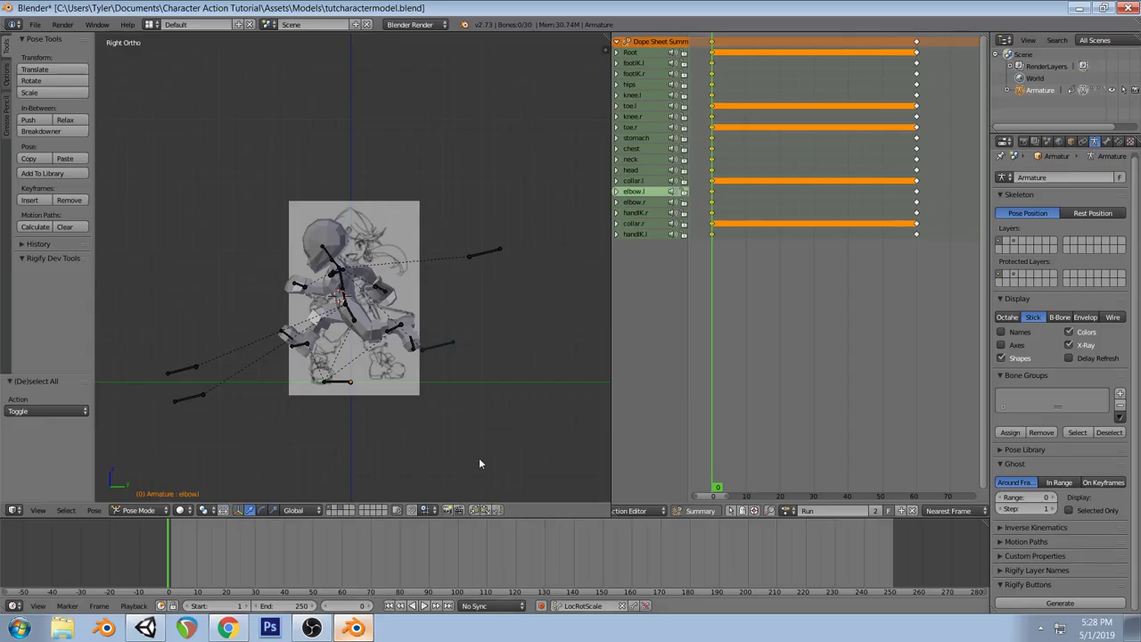
{"action": "left_click", "coordinate": [354, 628]}
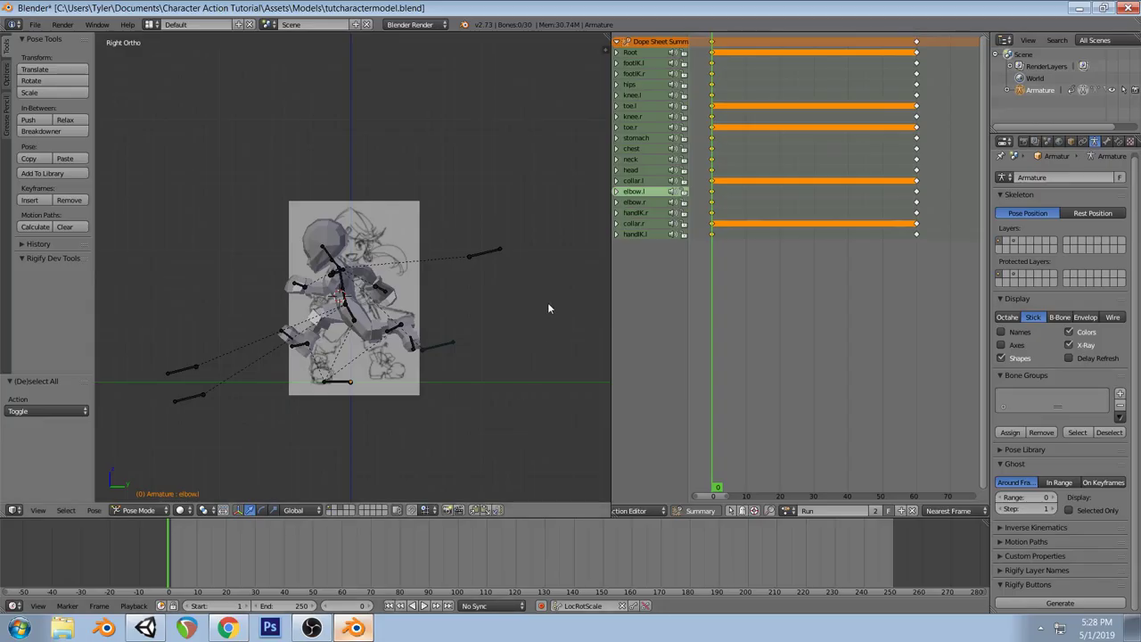
Calculate 60 / 8 in Calculator to find the frame spacing between poses, and close it
{"action": "right_click", "coordinate": [713, 44]}
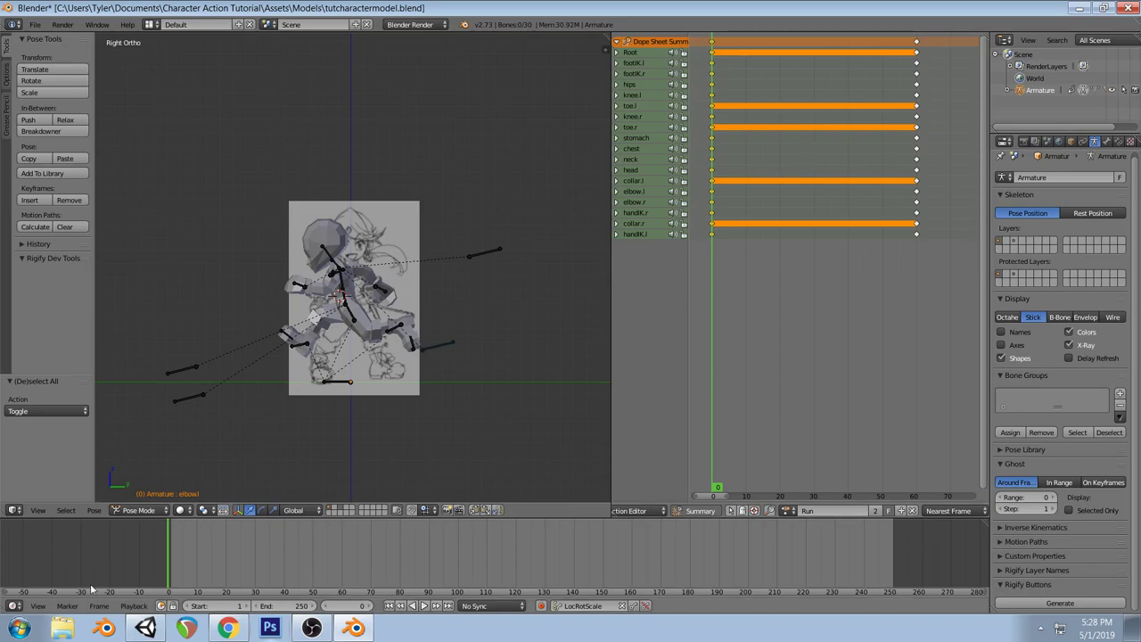
{"action": "left_click", "coordinate": [20, 628]}
{"action": "left_click", "coordinate": [79, 264]}
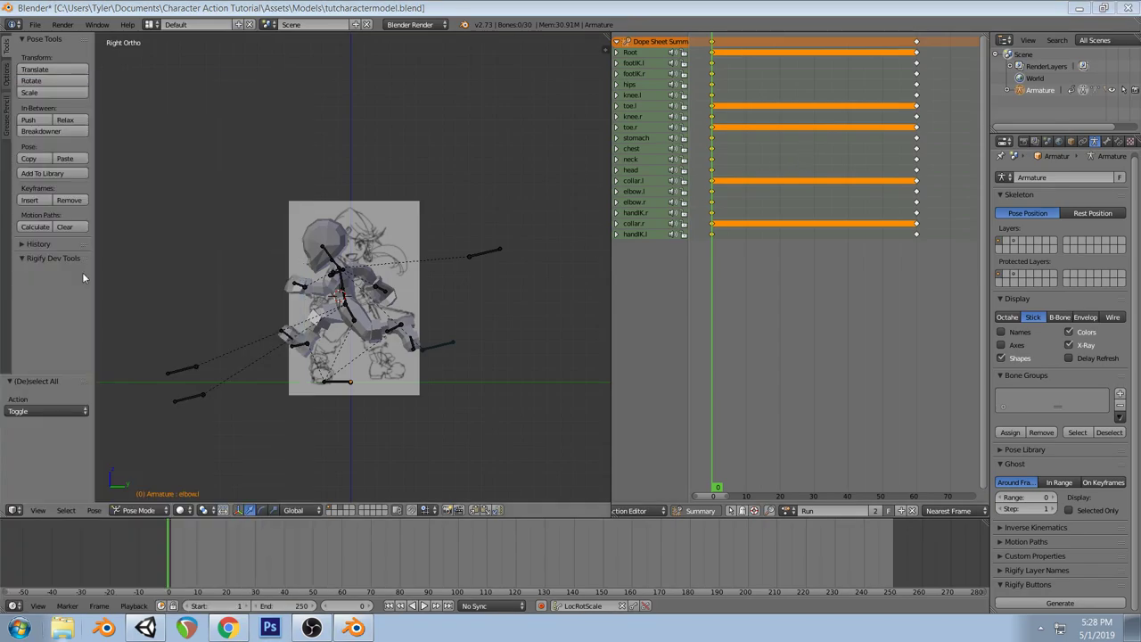
{"action": "type", "text": "60 / 8"}
{"action": "key", "text": "Return"}
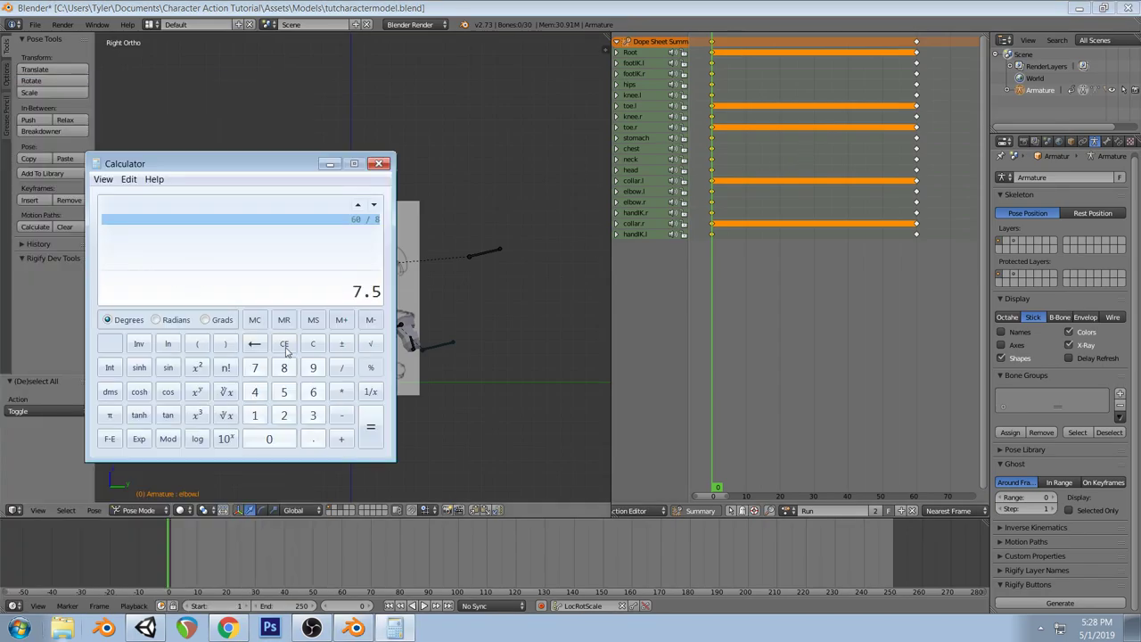
{"action": "left_click", "coordinate": [379, 163]}
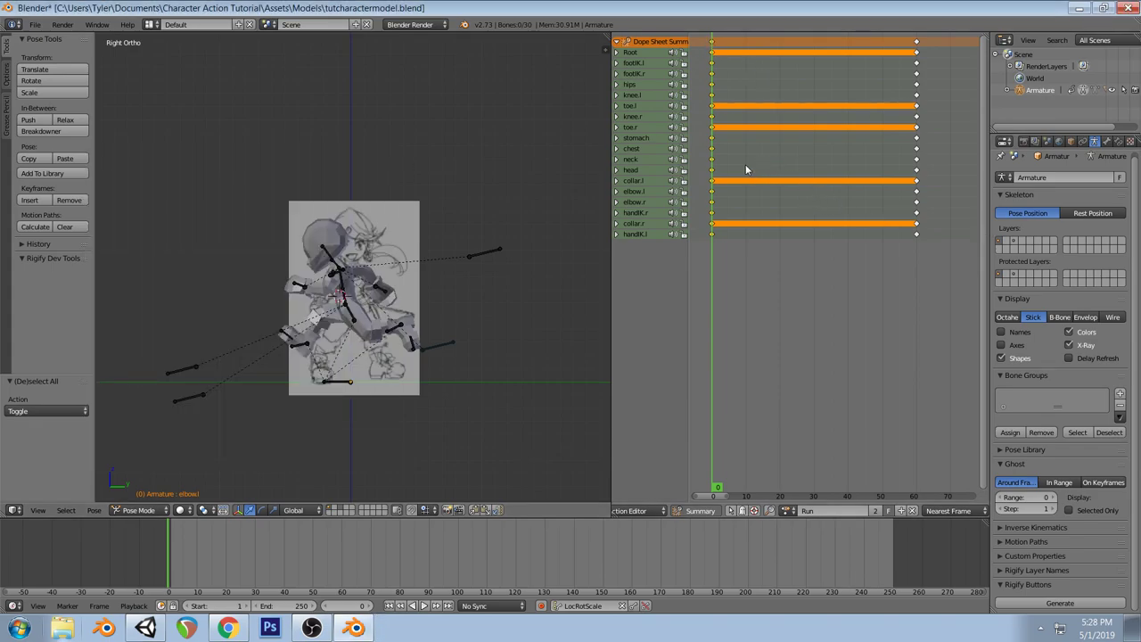
Duplicate the selected frame 0 keyframes, place the copies at frame 24, and make frame 24 the current frame
{"action": "key", "text": "shift+d"}
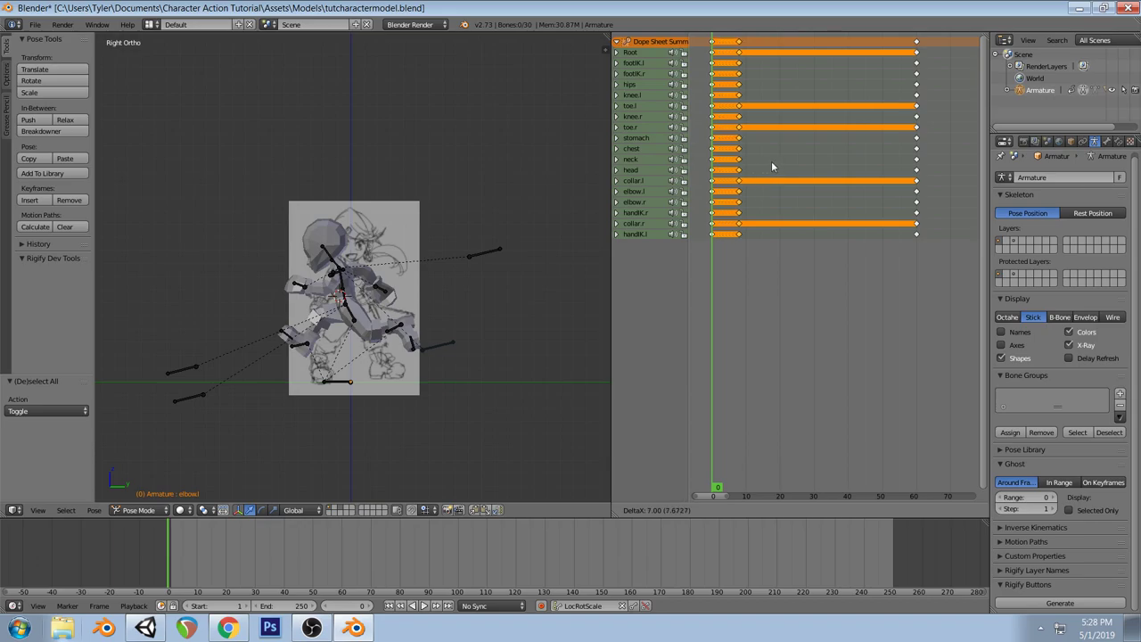
{"action": "left_click", "coordinate": [772, 164]}
{"action": "left_click_drag", "start_coordinate": [716, 168], "coordinate": [738, 166]}
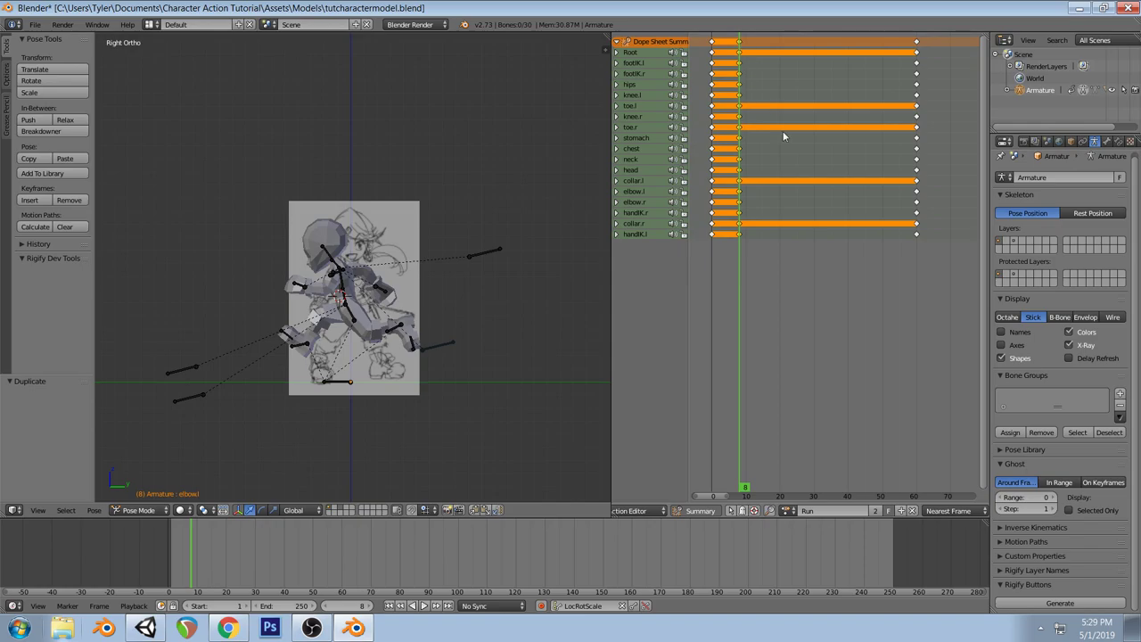
{"action": "key", "text": "g"}
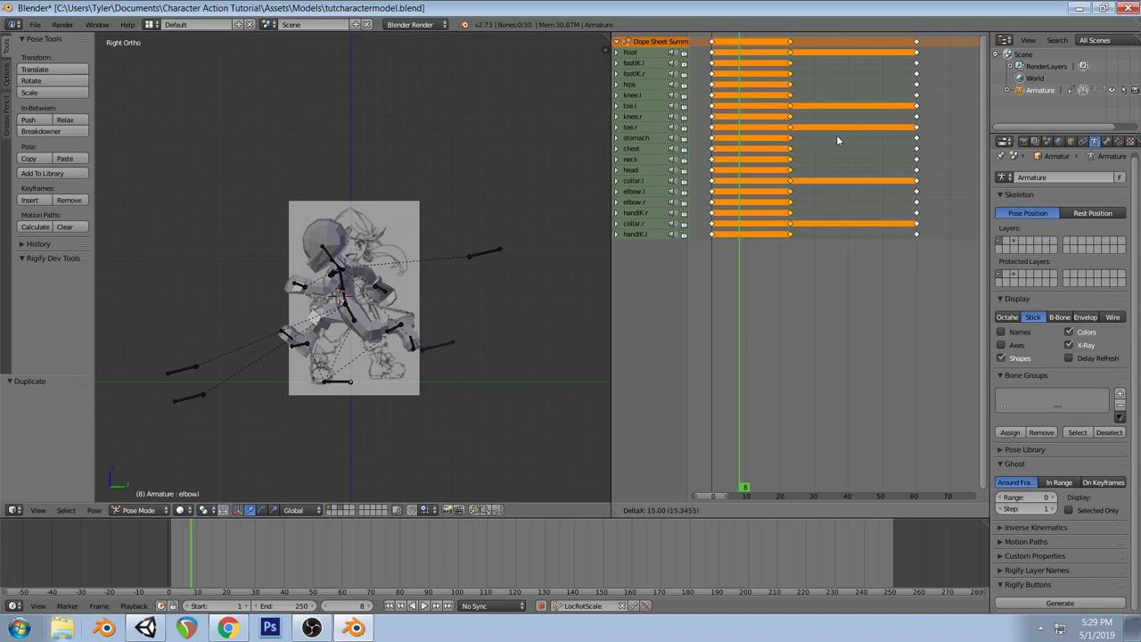
{"action": "left_click", "coordinate": [839, 135]}
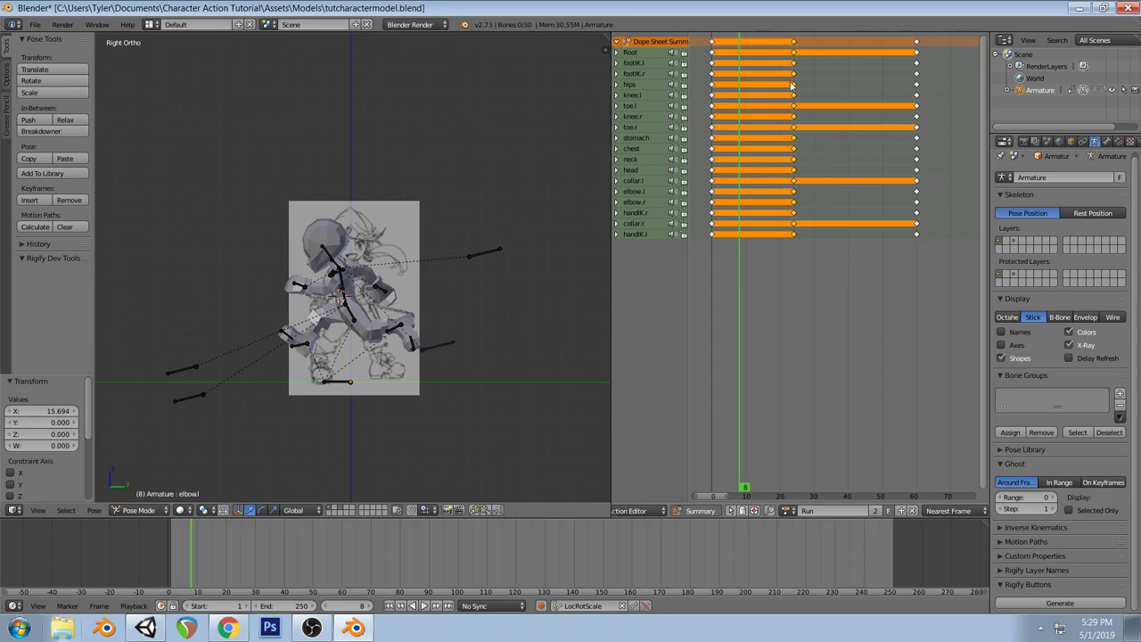
{"action": "left_click", "coordinate": [794, 42]}
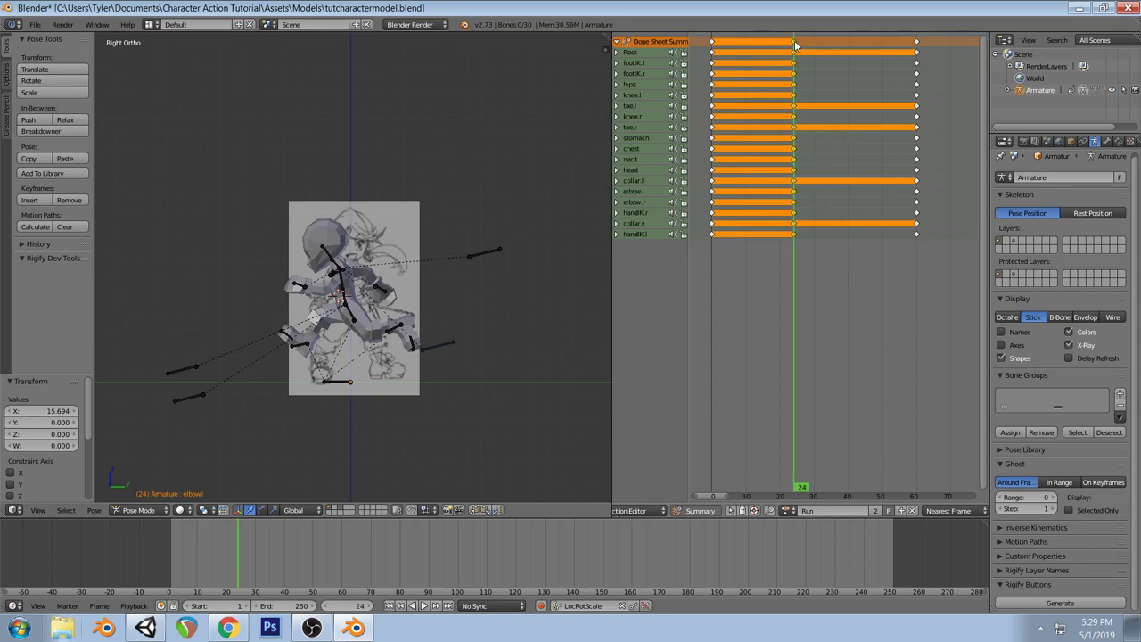
Paste the running pose flipped on the X axis onto all control bones at frame 24 and insert LocRotScale keyframes for them
{"action": "left_click", "coordinate": [712, 42]}
{"action": "key", "text": "alt+a"}
{"action": "left_click_drag", "start_coordinate": [723, 43], "coordinate": [793, 41]}
{"action": "middle_click_drag", "start_coordinate": [411, 308], "coordinate": [502, 334]}
{"action": "key", "text": "a"}
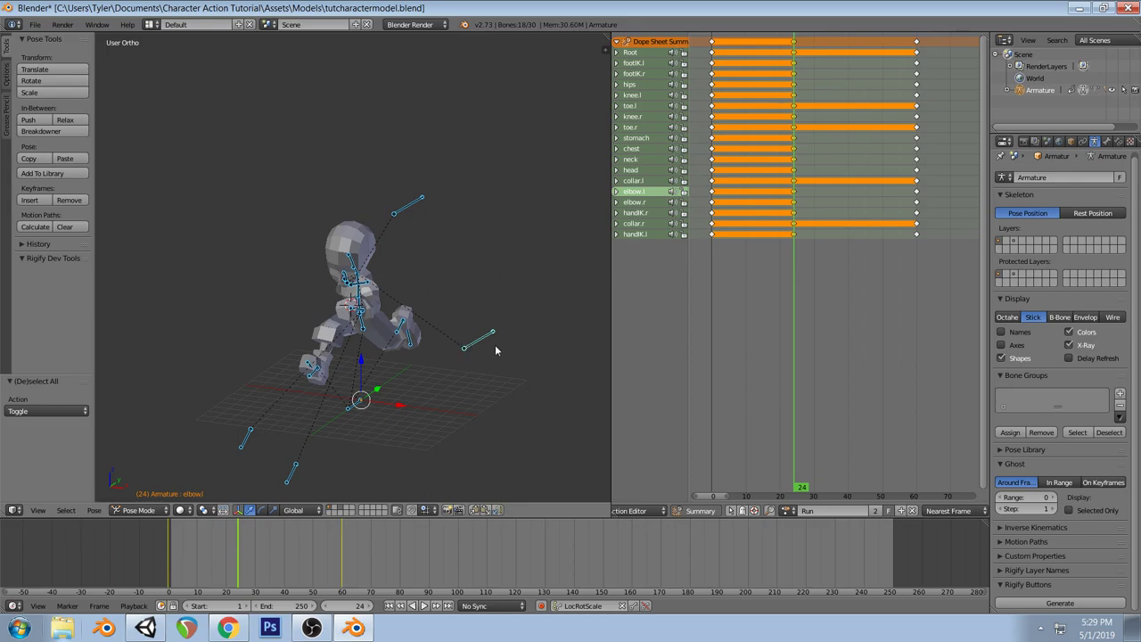
{"action": "key", "text": "ctrl+shift+v"}
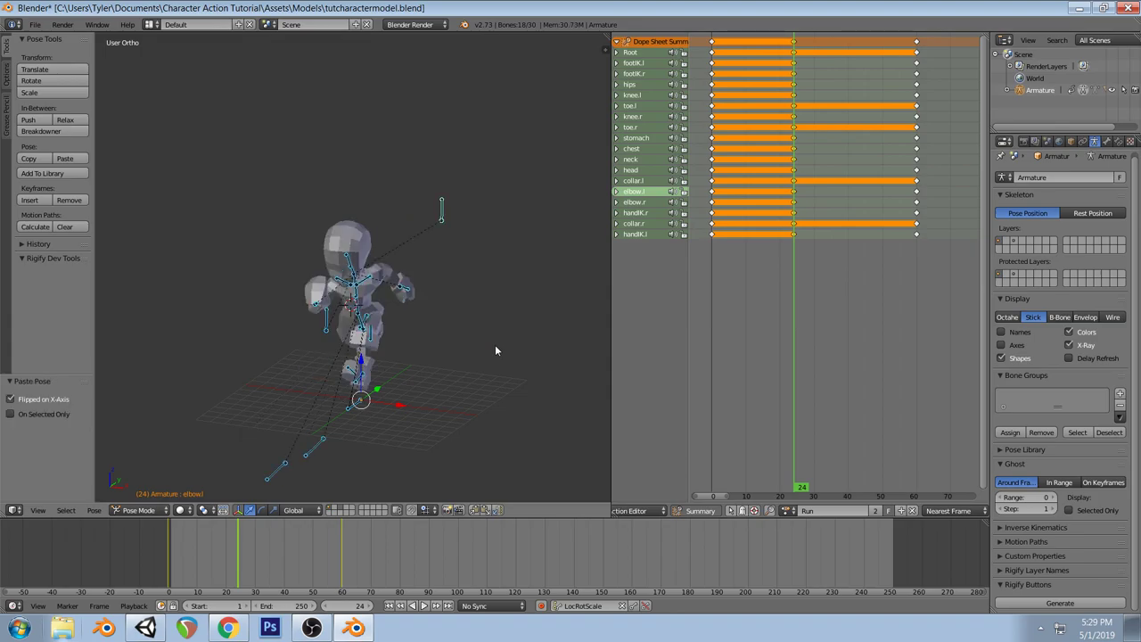
{"action": "key", "text": "i"}
{"action": "key", "text": "a"}
{"action": "key", "text": "KP_3"}
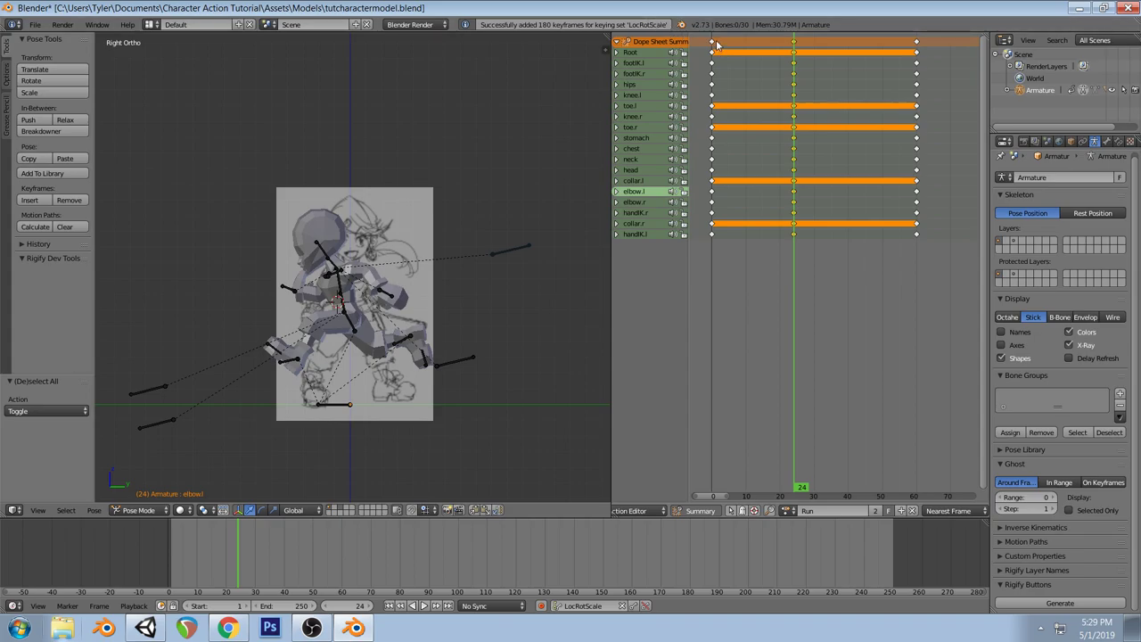
Compare the poses at frames 0 and 24 from several angles, checking the handIK.r and handIK.l bones
{"action": "left_click_drag", "start_coordinate": [713, 42], "coordinate": [795, 40]}
{"action": "middle_click_drag", "start_coordinate": [464, 294], "coordinate": [401, 319]}
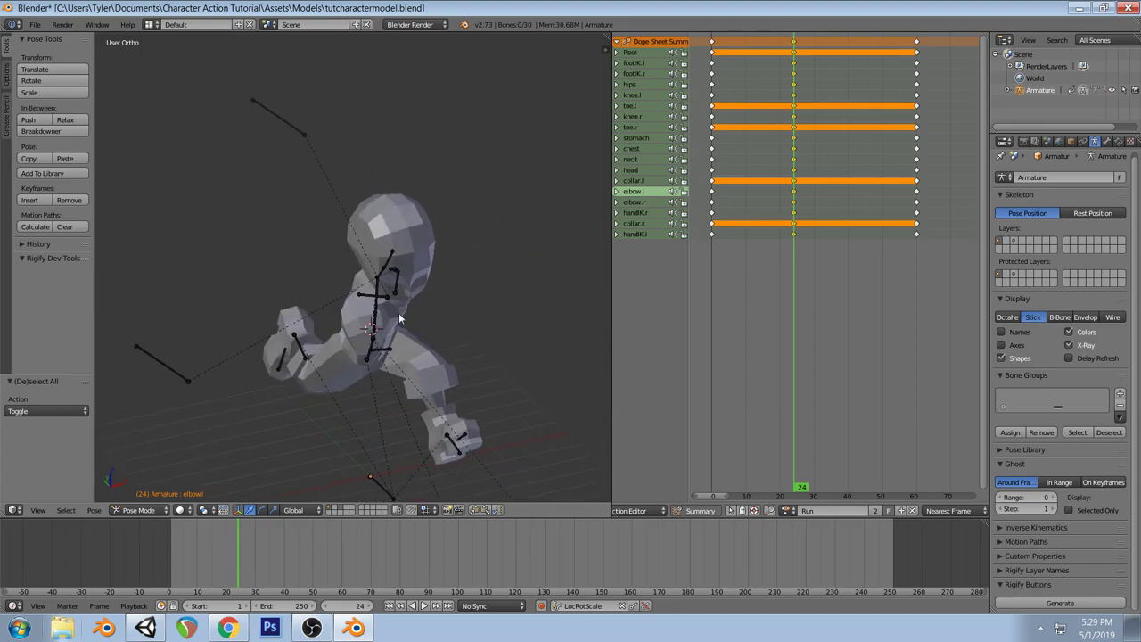
{"action": "left_click", "coordinate": [714, 144]}
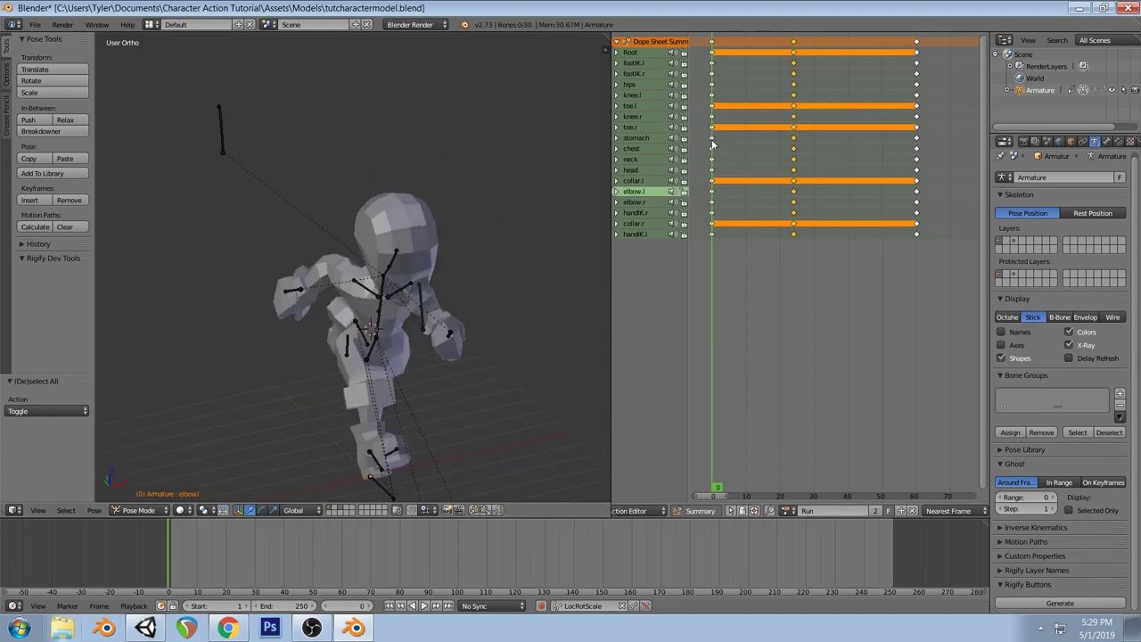
{"action": "right_click", "coordinate": [282, 293]}
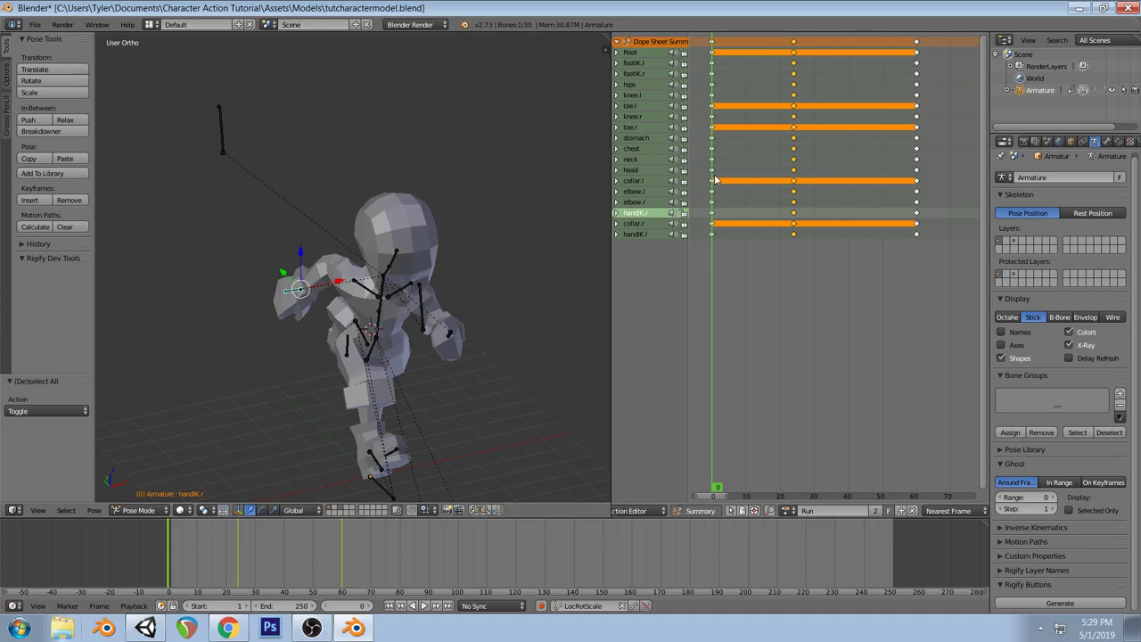
{"action": "left_click_drag", "start_coordinate": [712, 175], "coordinate": [797, 171]}
{"action": "middle_click_drag", "start_coordinate": [518, 228], "coordinate": [403, 282]}
{"action": "right_click", "coordinate": [428, 295]}
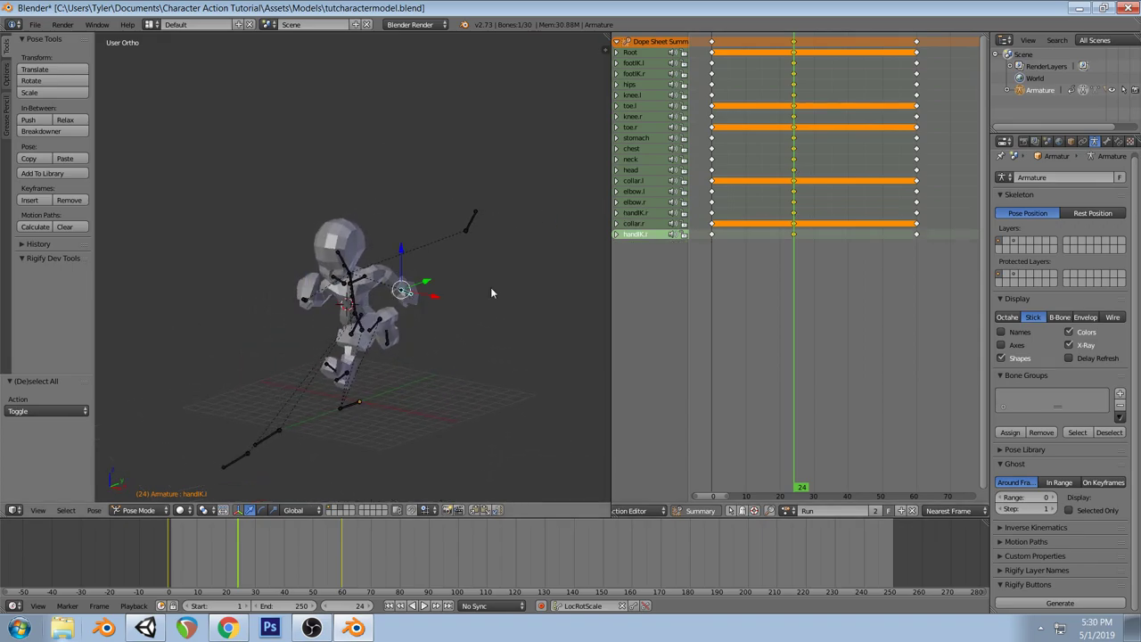
{"action": "mouse_move", "coordinate": [791, 172]}
{"action": "left_mouse_down"}
{"action": "mouse_move", "coordinate": [716, 179]}
{"action": "mouse_move", "coordinate": [795, 169]}
{"action": "left_mouse_up"}
Clear the rotation of the handIK.r bone at frame 24
{"action": "right_click", "coordinate": [302, 298]}
{"action": "key", "text": "space"}
{"action": "left_click", "coordinate": [345, 310]}
{"action": "middle_click_drag", "start_coordinate": [367, 333], "coordinate": [475, 346]}
{"action": "key", "text": "ctrl+z"}
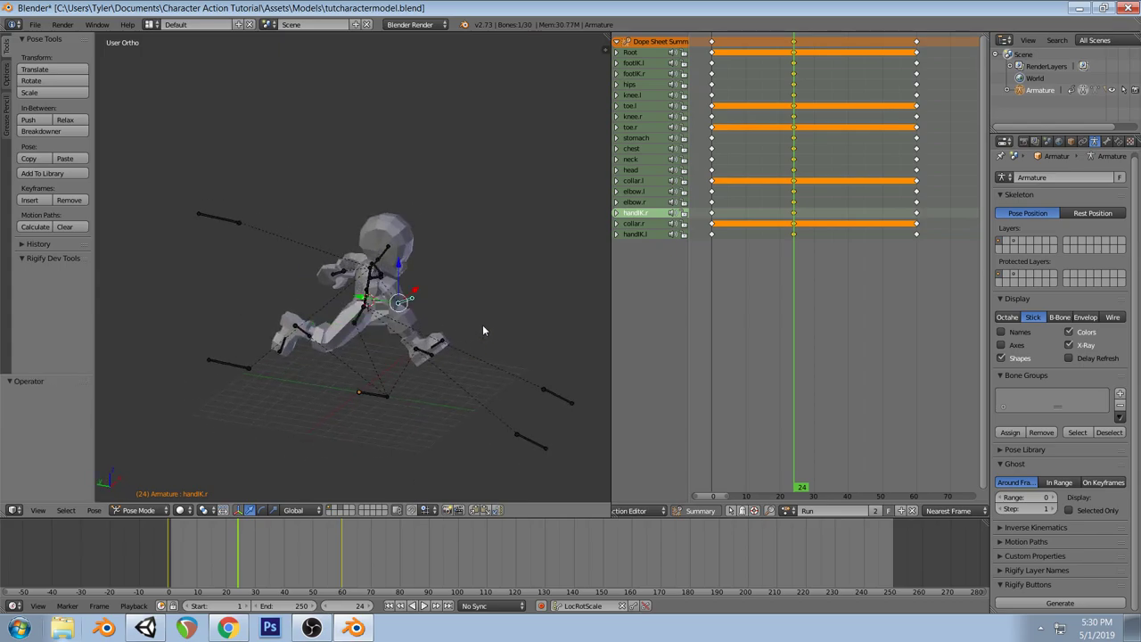
{"action": "key", "text": "space"}
{"action": "type", "text": "clear ro"}
{"action": "key", "text": "Return"}
{"action": "middle_click_drag", "start_coordinate": [471, 313], "coordinate": [349, 331]}
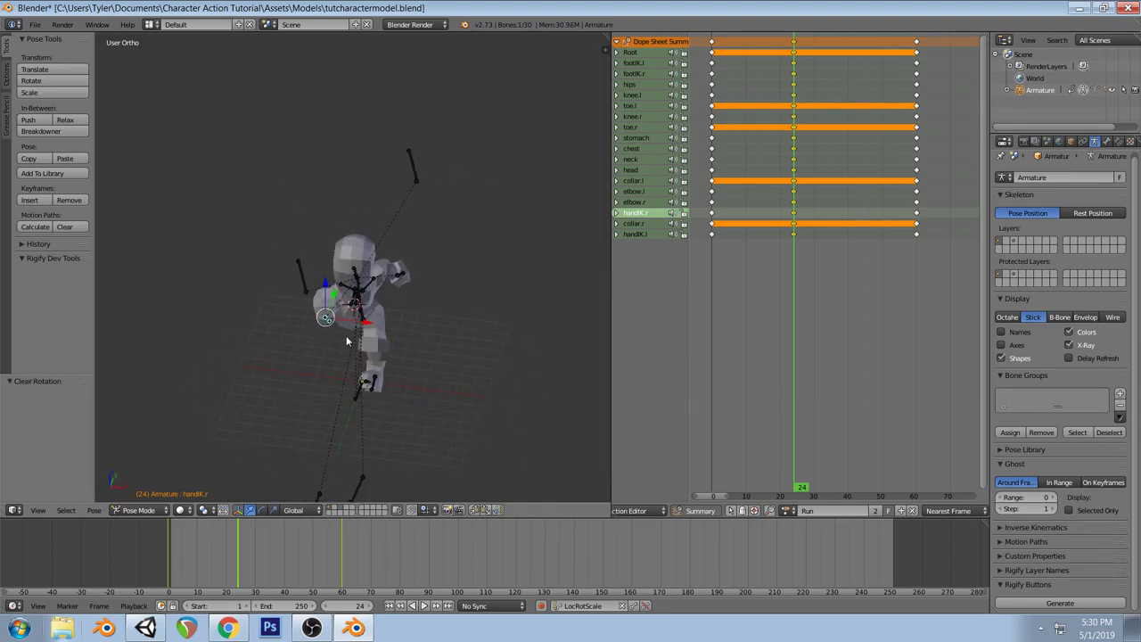
Trackball-rotate the handIK.r bone in front view at frame 24 and insert a LocRotScale keyframe for it
{"action": "key", "text": "KP_1"}
{"action": "key", "text": "r"}
{"action": "key", "text": "r"}
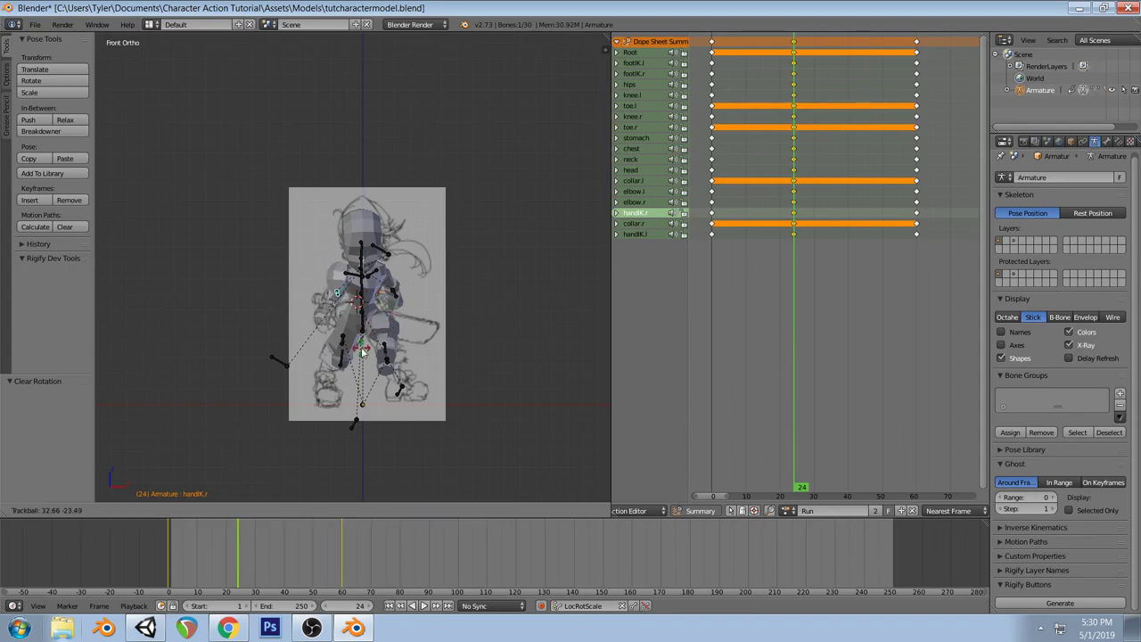
{"action": "left_click", "coordinate": [306, 375]}
{"action": "key", "text": "i"}
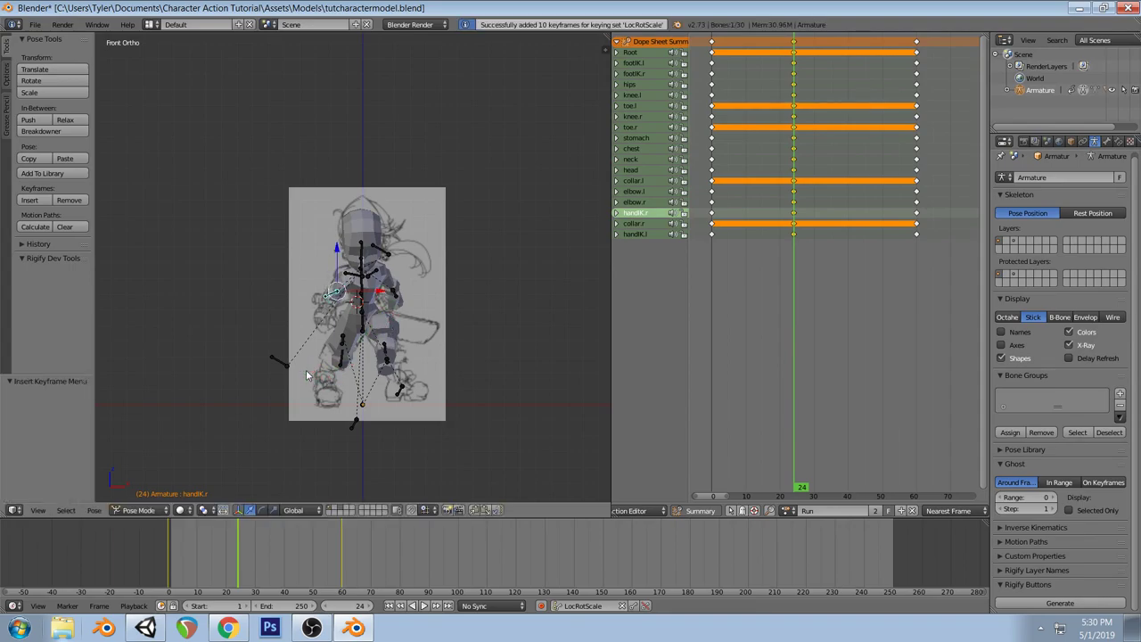
Rotate the handIK.r bone about -26° in left side view at frame 0 and insert a LocRotScale keyframe for it
{"action": "scroll", "coordinate": [306, 375], "scroll_direction": "up", "scroll_amount": 2}
{"action": "left_click_drag", "start_coordinate": [793, 151], "coordinate": [710, 165]}
{"action": "key", "text": "KP_3"}
{"action": "key", "text": "ctrl+KP_3"}
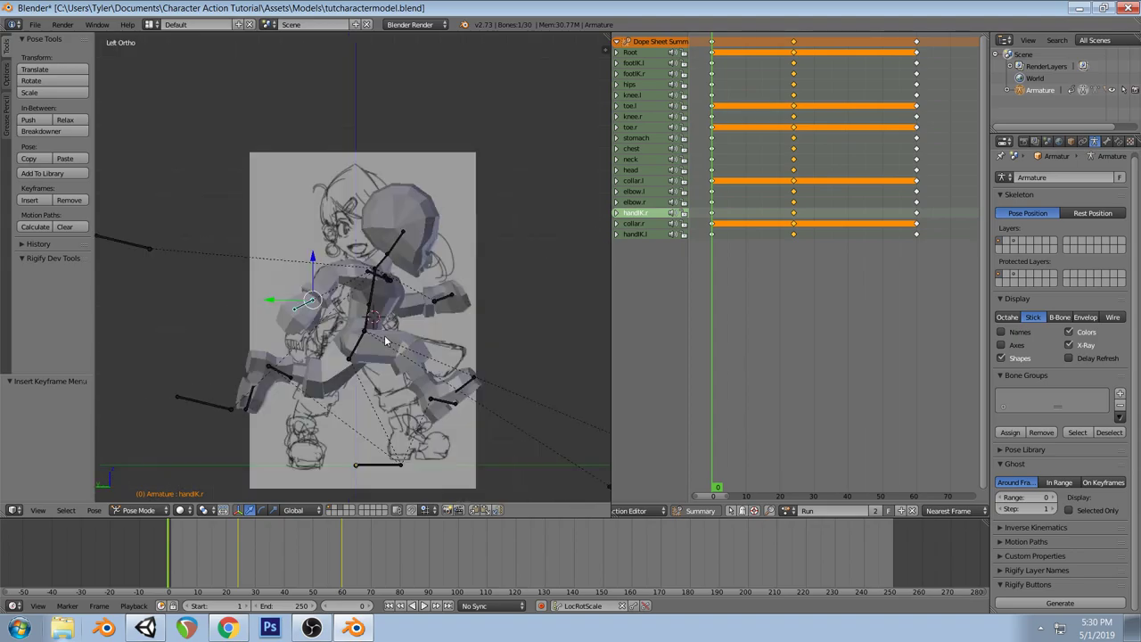
{"action": "key", "text": "r"}
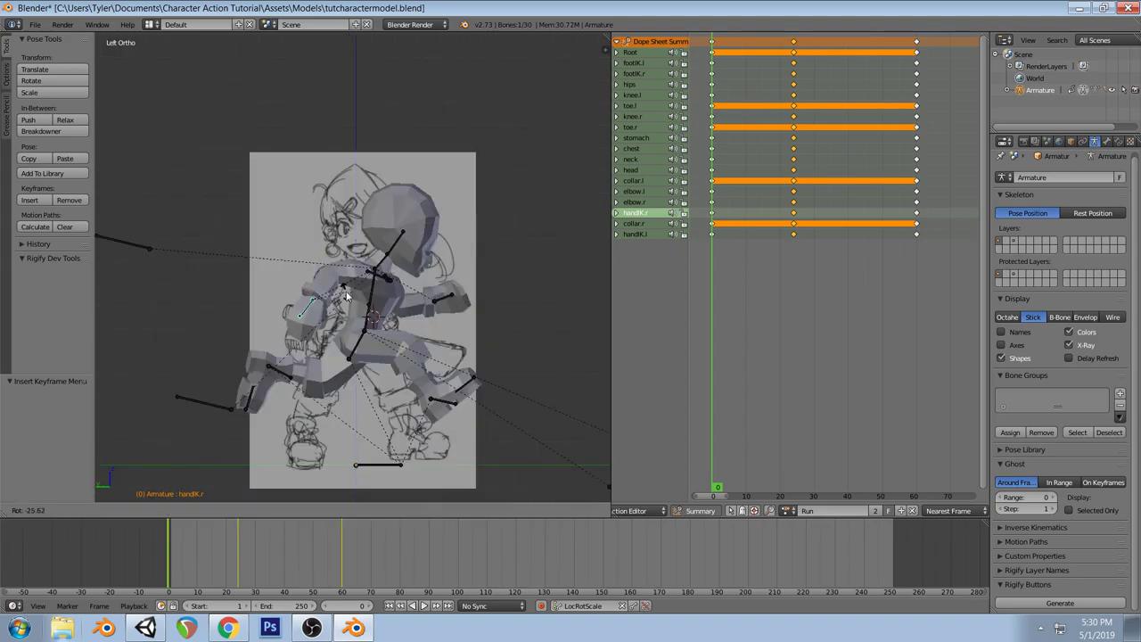
{"action": "left_click", "coordinate": [347, 296]}
{"action": "key", "text": "i"}
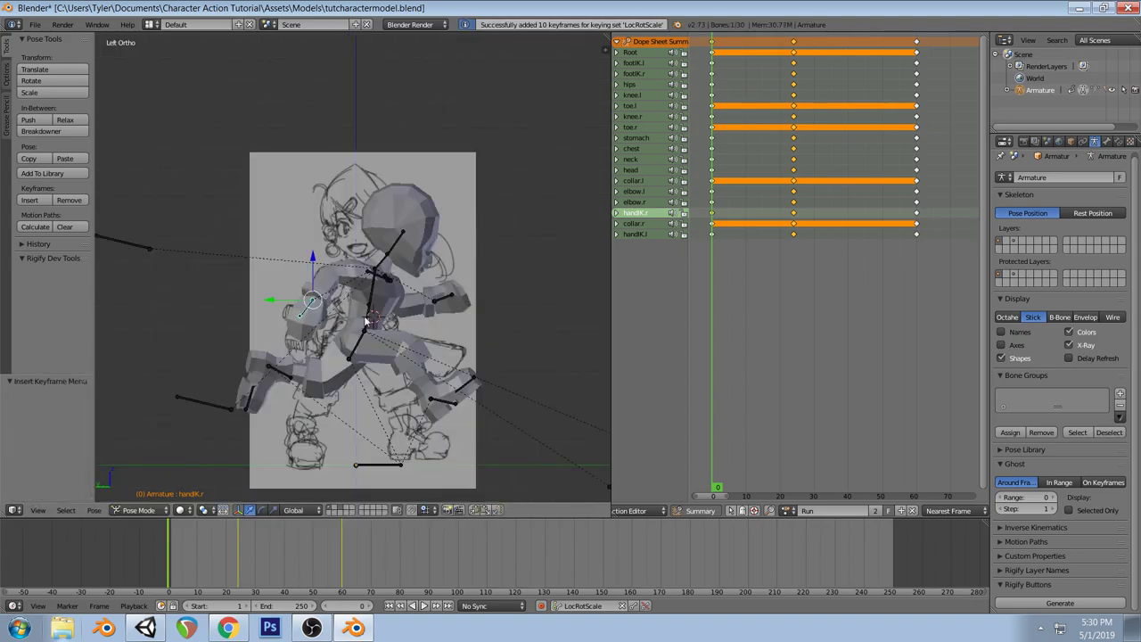
Paste the hand pose flipped on the X axis at frame 24 and insert a LocRotScale keyframe for the handIK.l bone
{"action": "left_click", "coordinate": [794, 44]}
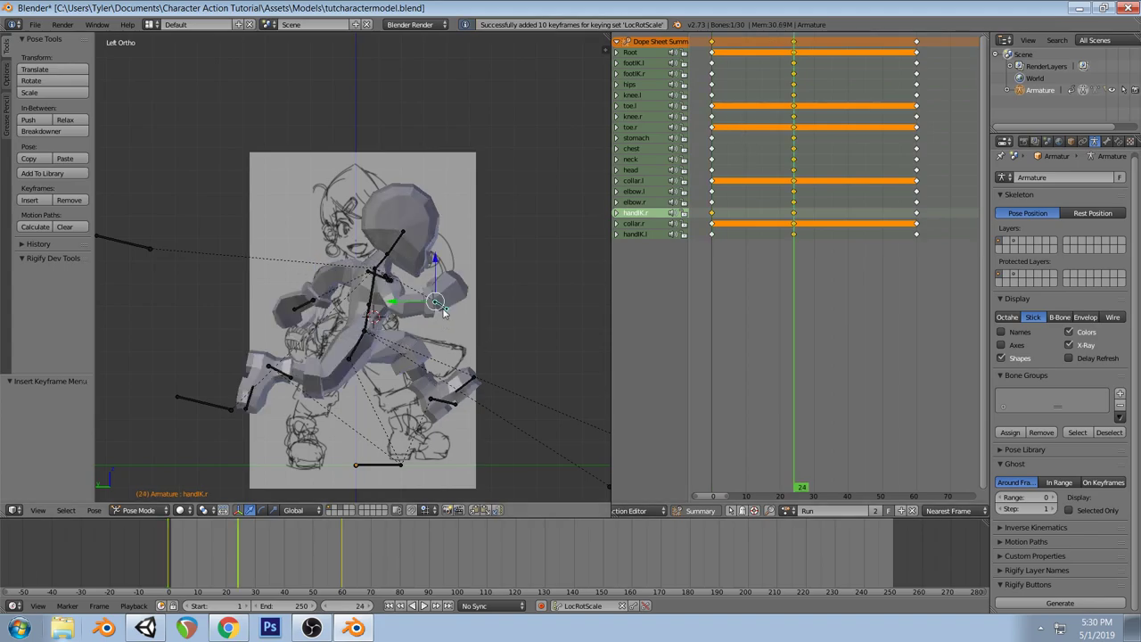
{"action": "key", "text": "ctrl+shift+v"}
{"action": "right_click", "coordinate": [311, 314]}
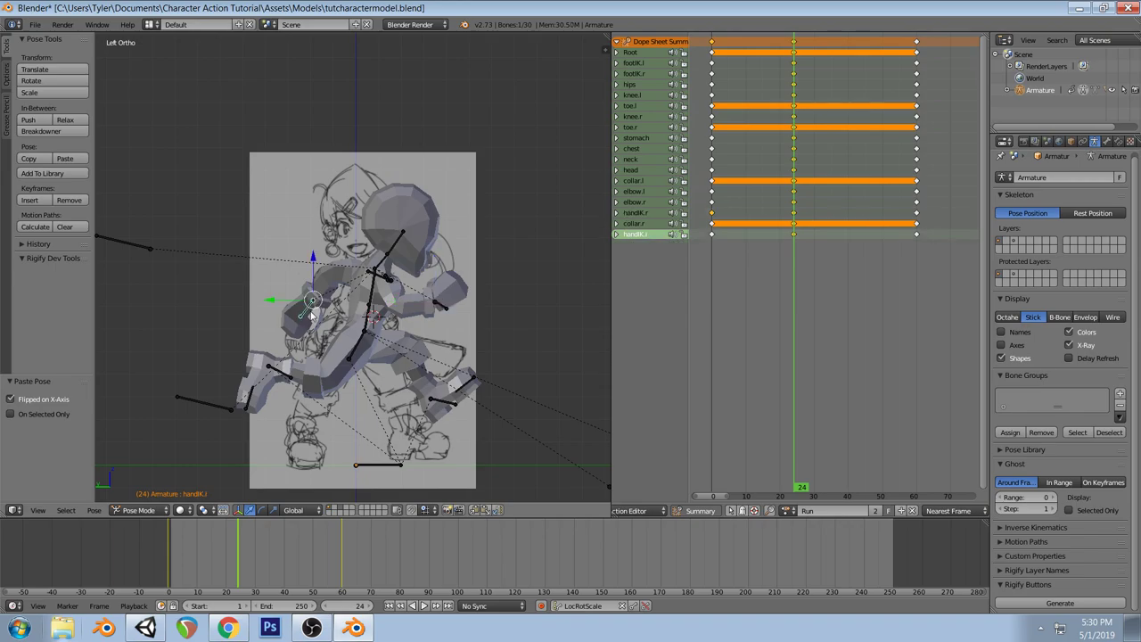
{"action": "key", "text": "i"}
{"action": "key", "text": "KP_1"}
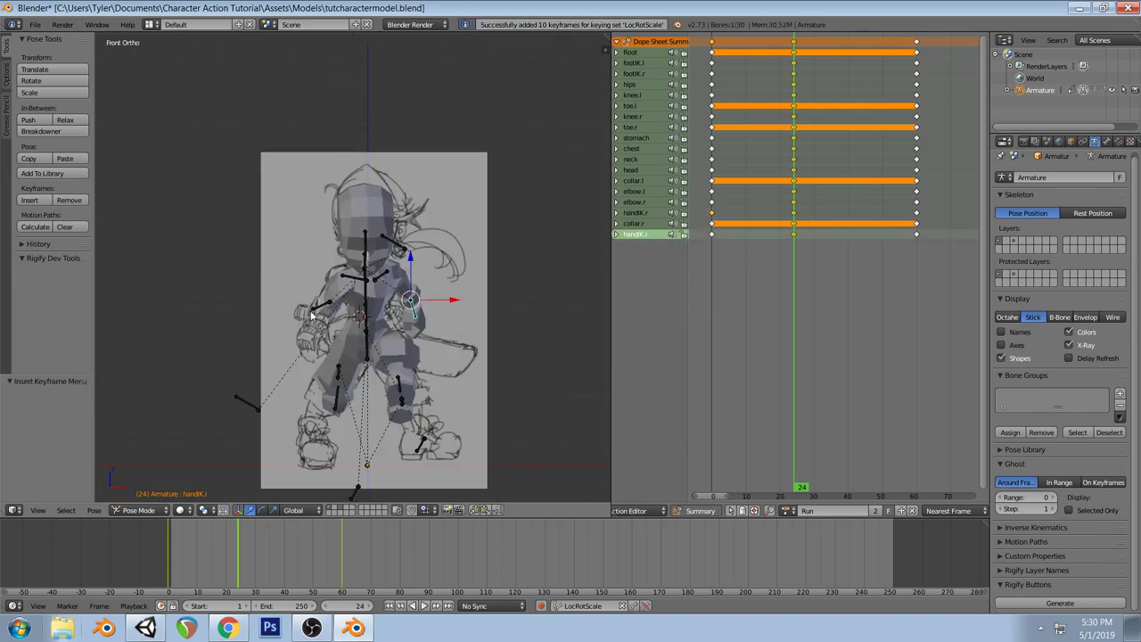
{"action": "middle_click_drag", "start_coordinate": [375, 310], "coordinate": [428, 321]}
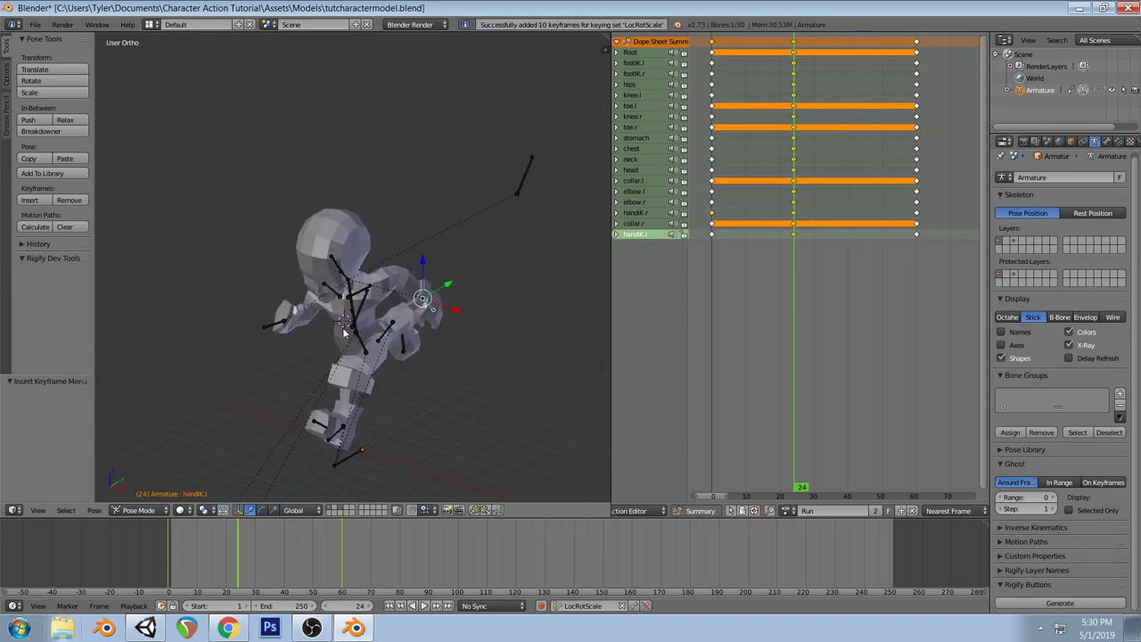
Clear the bone and keyframe selections, and set the current frame to 8 in right side view
{"action": "key", "text": "a"}
{"action": "key", "text": "a"}
{"action": "left_click_drag", "start_coordinate": [711, 164], "coordinate": [760, 169]}
{"action": "middle_click_drag", "start_coordinate": [273, 310], "coordinate": [339, 292]}
{"action": "key", "text": "KP_1"}
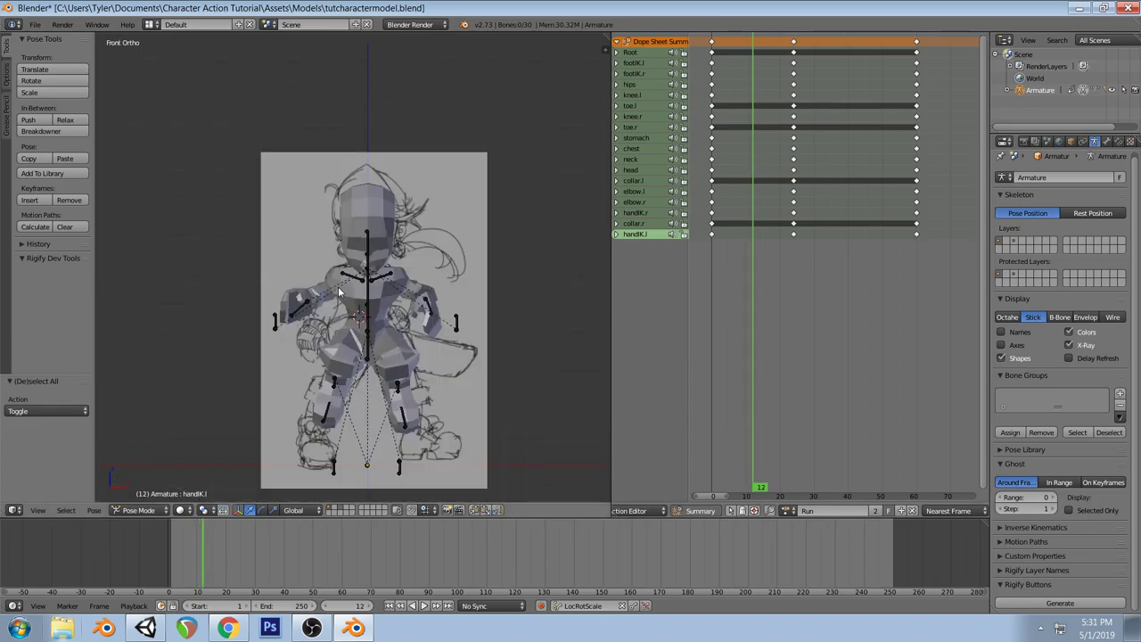
{"action": "key", "text": "KP_3"}
{"action": "left_click_drag", "start_coordinate": [720, 191], "coordinate": [739, 192]}
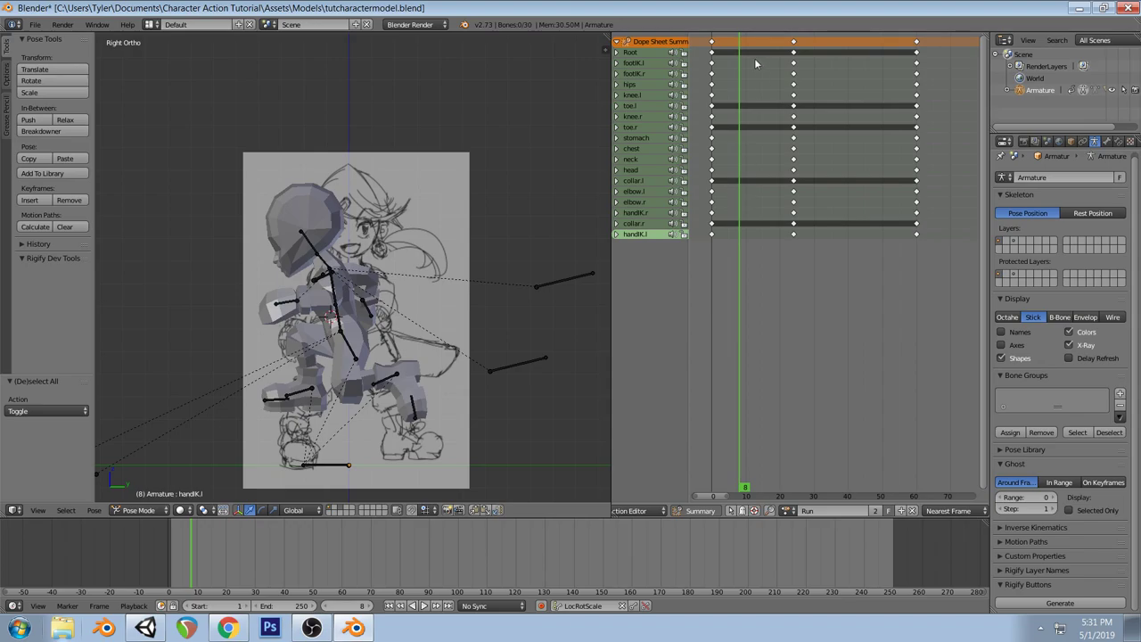
Try inserting LocRotScale keyframes for all control bones at frame 8
{"action": "key", "text": "a"}
{"action": "key", "text": "i"}
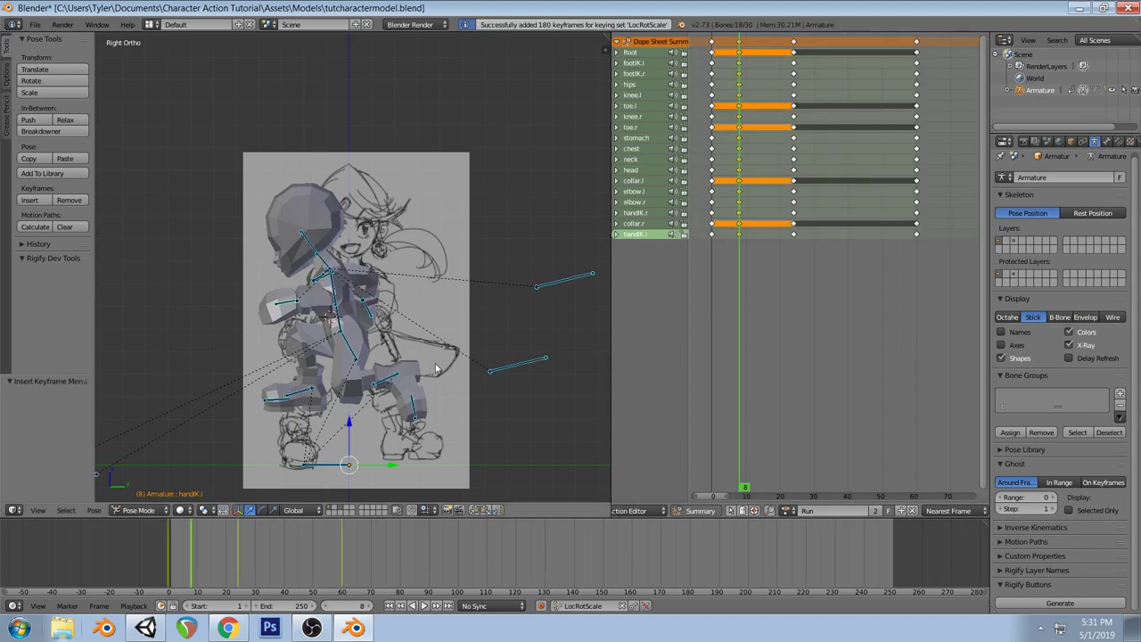
{"action": "left_click", "coordinate": [715, 157]}
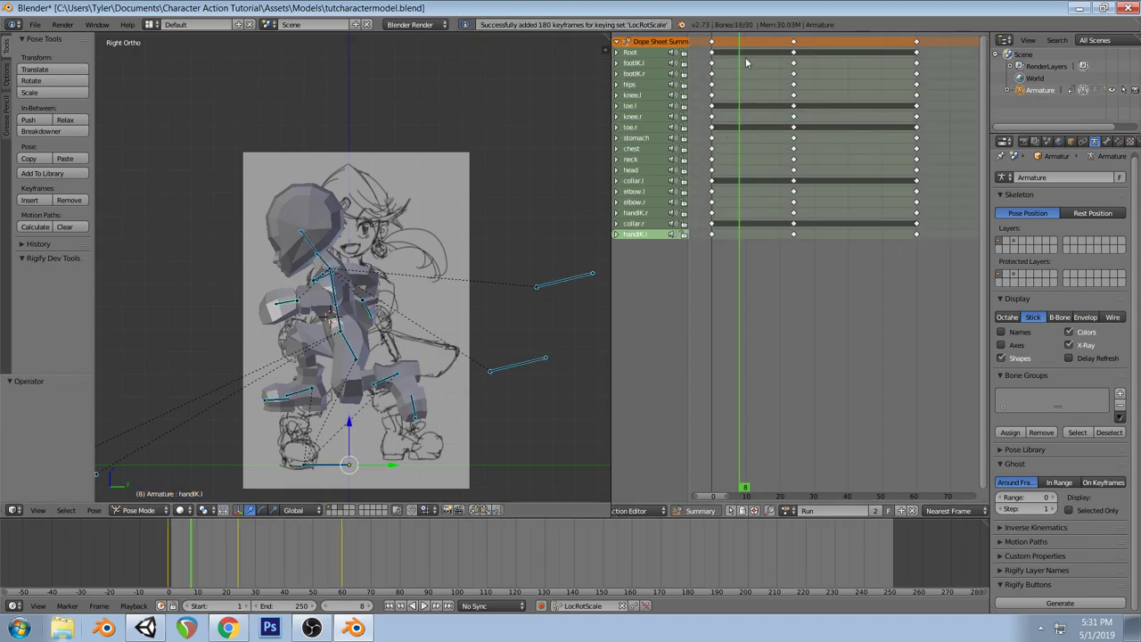
Scrub from frame 0 to frame 8, check the run cycle reference poses in Chrome, and return to Blender
{"action": "left_click", "coordinate": [713, 46]}
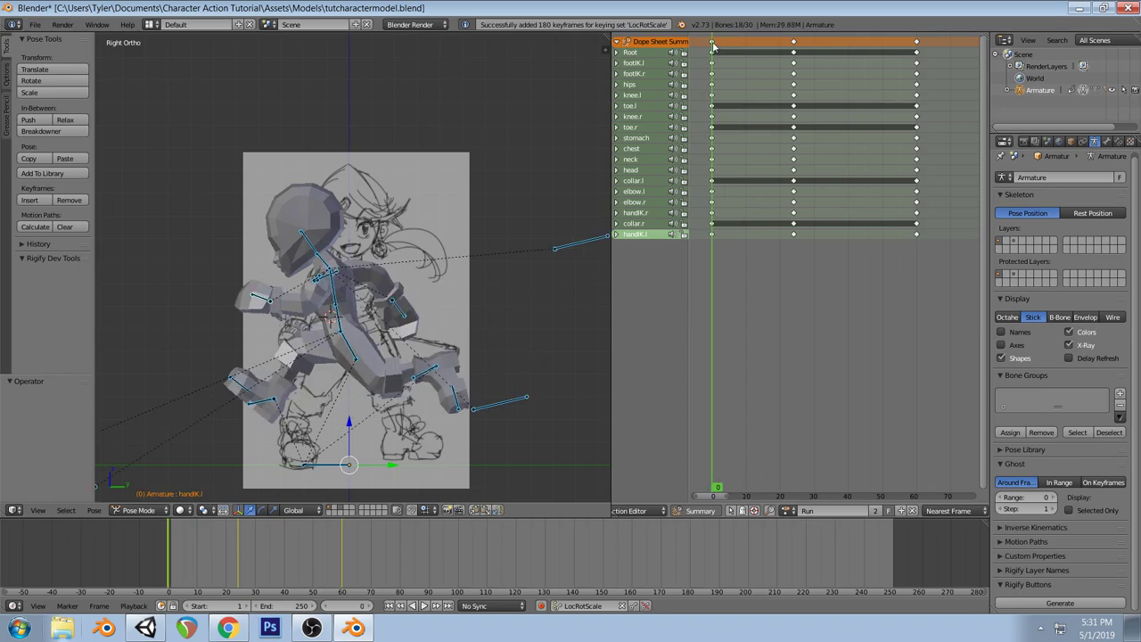
{"action": "left_click_drag", "start_coordinate": [714, 46], "coordinate": [744, 47]}
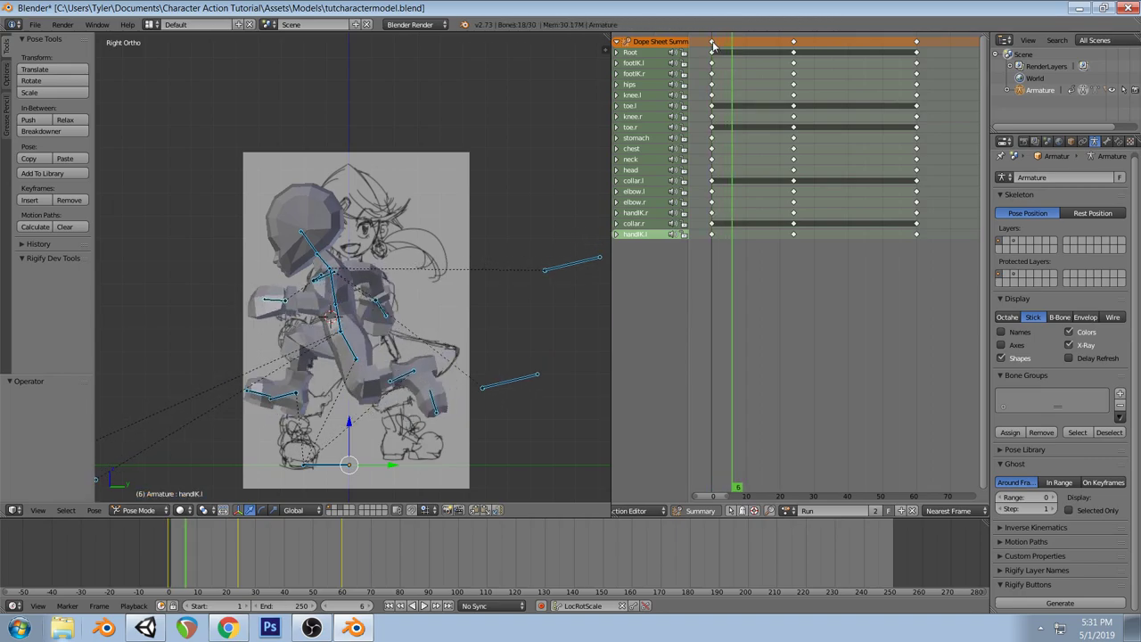
{"action": "left_click", "coordinate": [228, 630]}
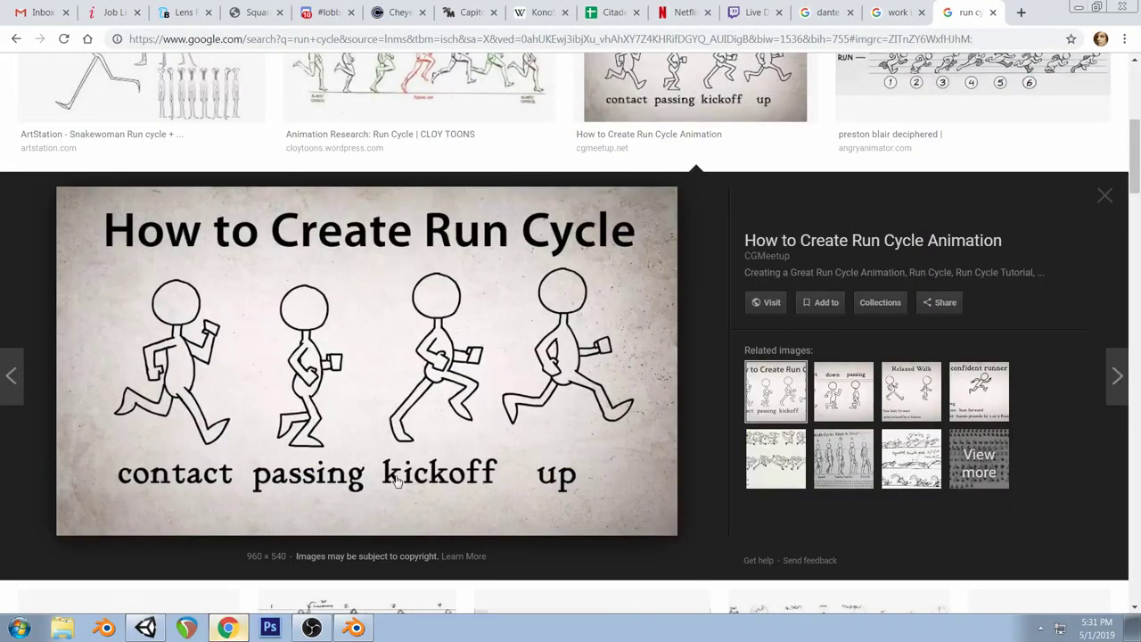
{"action": "left_click", "coordinate": [353, 629]}
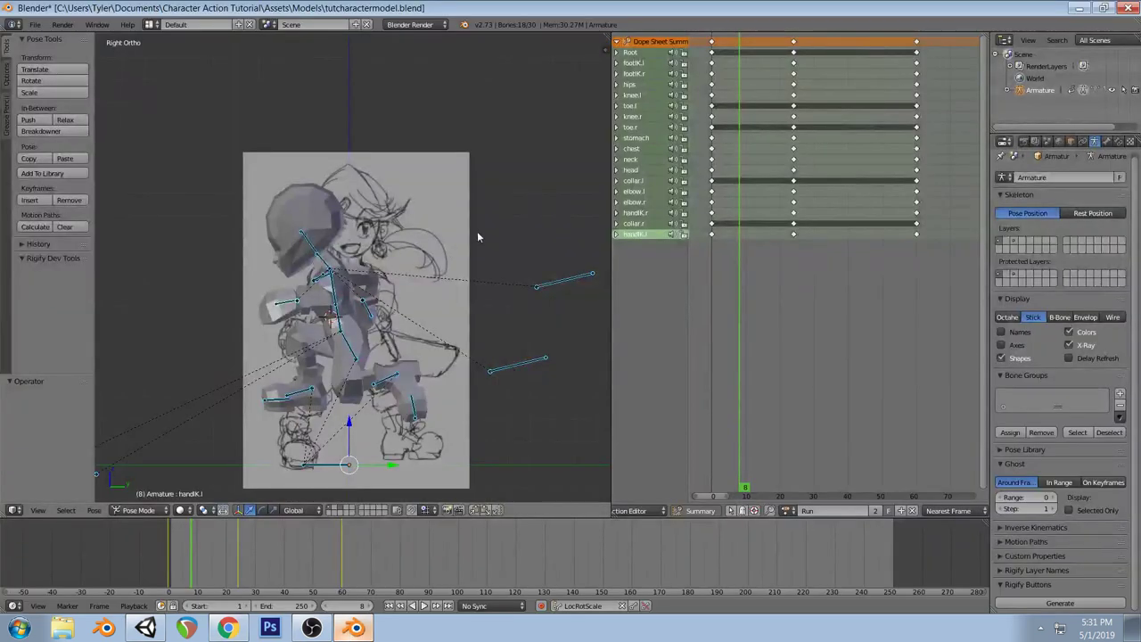
Rotate the footIK.r bone about 58° at frame 8 and move it about -1.02 in Y and -1.57 in Z
{"action": "right_click", "coordinate": [302, 391]}
{"action": "key", "text": "r"}
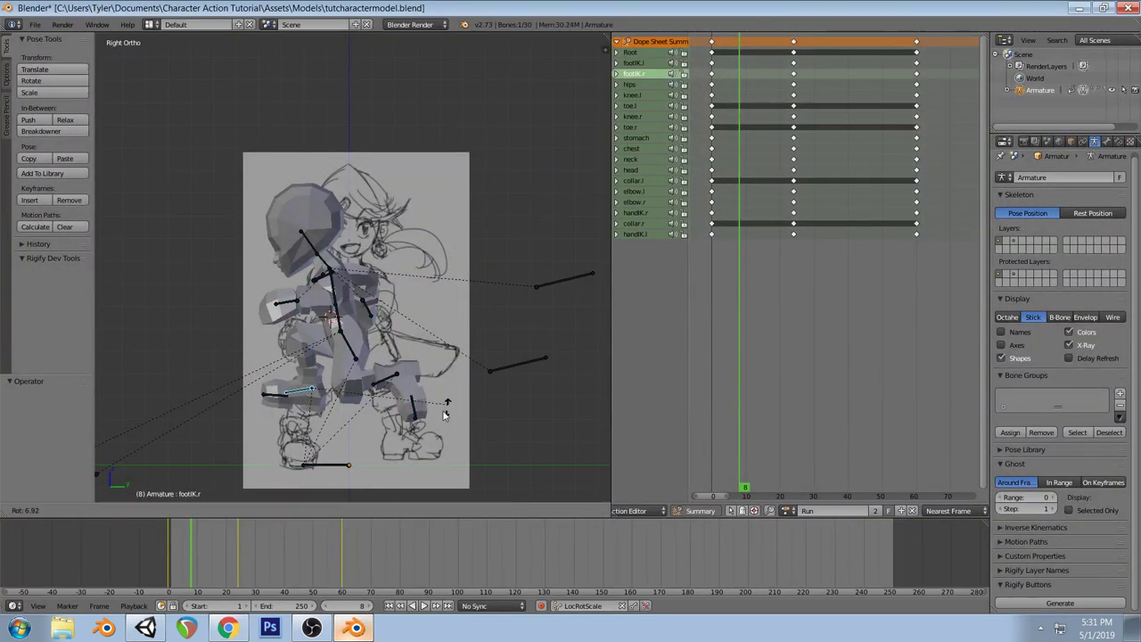
{"action": "left_click", "coordinate": [339, 458]}
{"action": "key", "text": "g"}
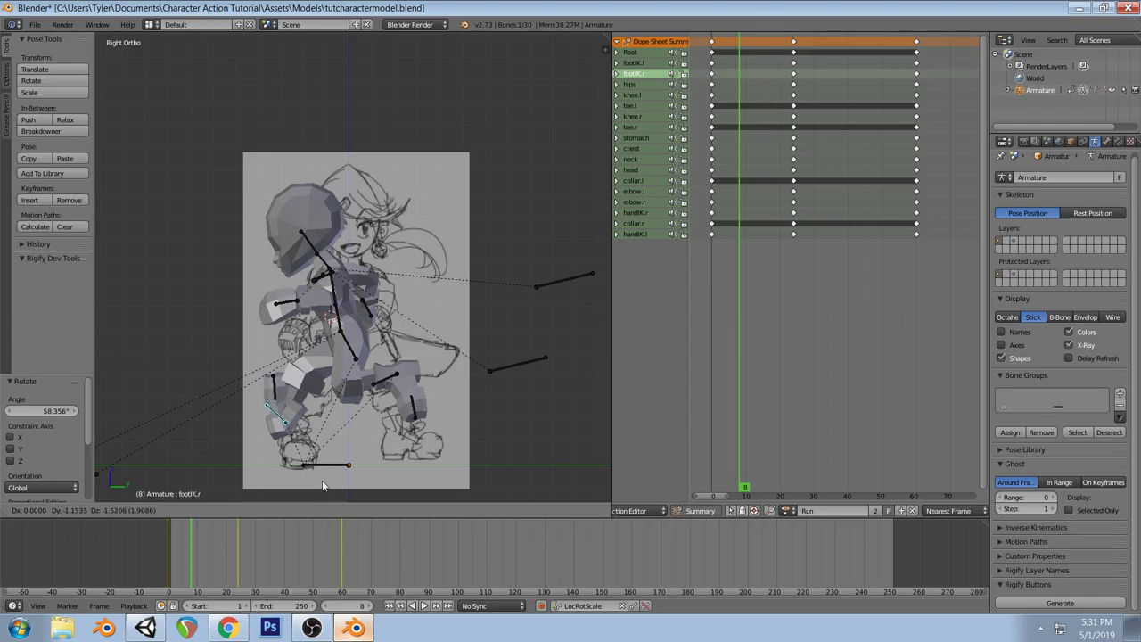
{"action": "left_click", "coordinate": [326, 487]}
Rotate the footIK.r bone about -53° at frame 8 and move it about 0.32 in Y and -0.55 in Z
{"action": "key", "text": "r"}
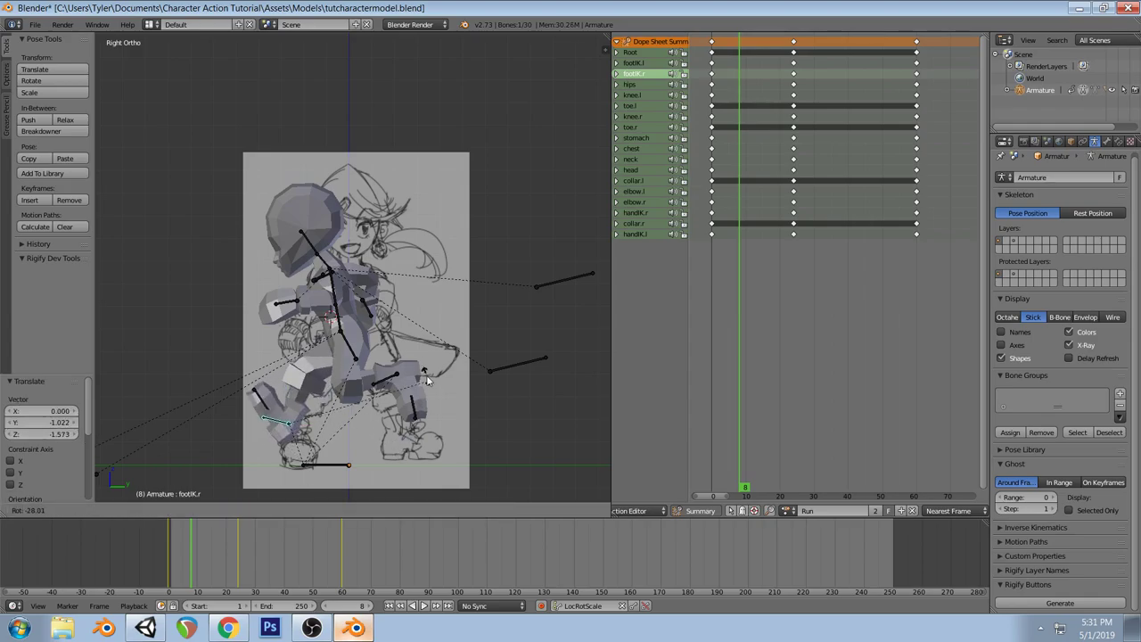
{"action": "left_click", "coordinate": [406, 322]}
{"action": "key", "text": "g"}
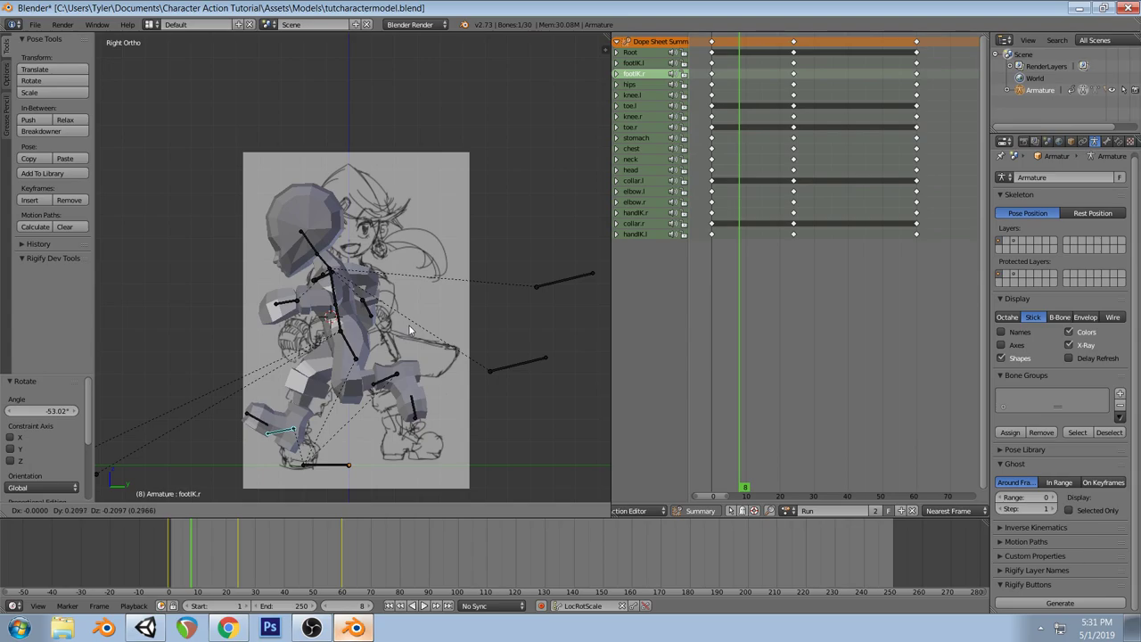
{"action": "left_click", "coordinate": [413, 338]}
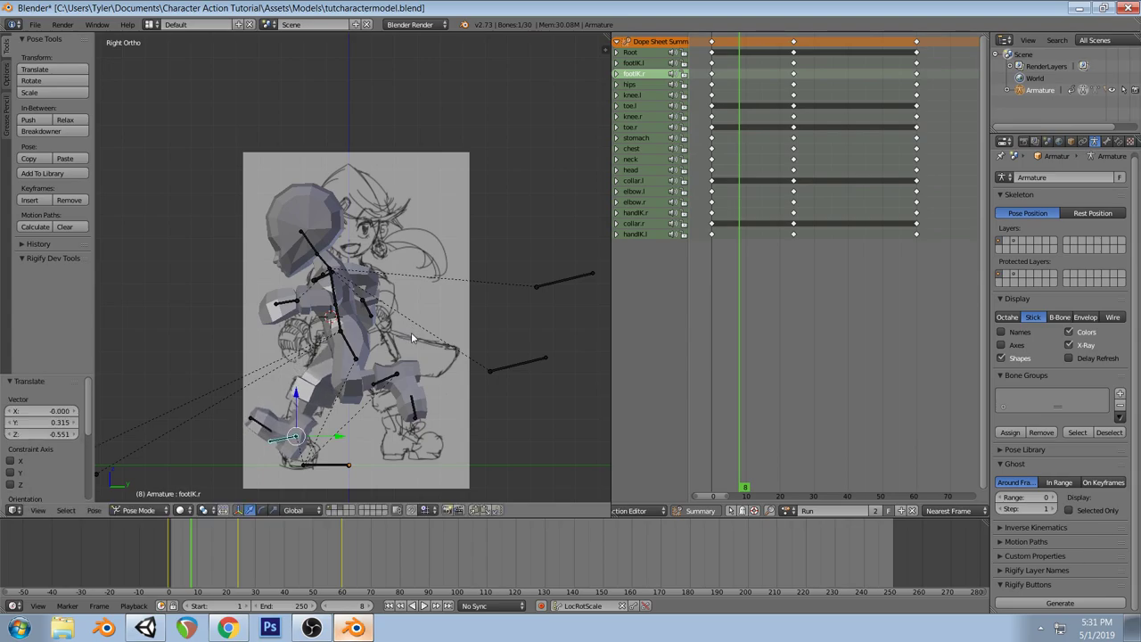
Switch to Chrome, look over the run cycle reference images, and return to Blender
{"action": "left_click", "coordinate": [228, 628]}
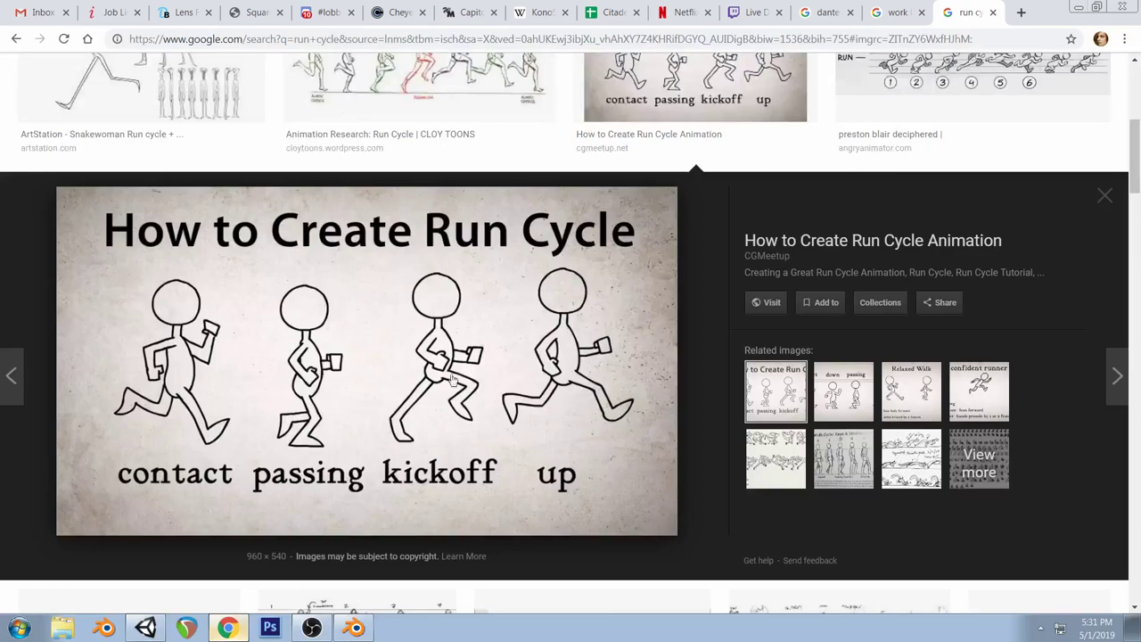
{"action": "scroll", "coordinate": [518, 387], "scroll_direction": "up", "scroll_amount": 3}
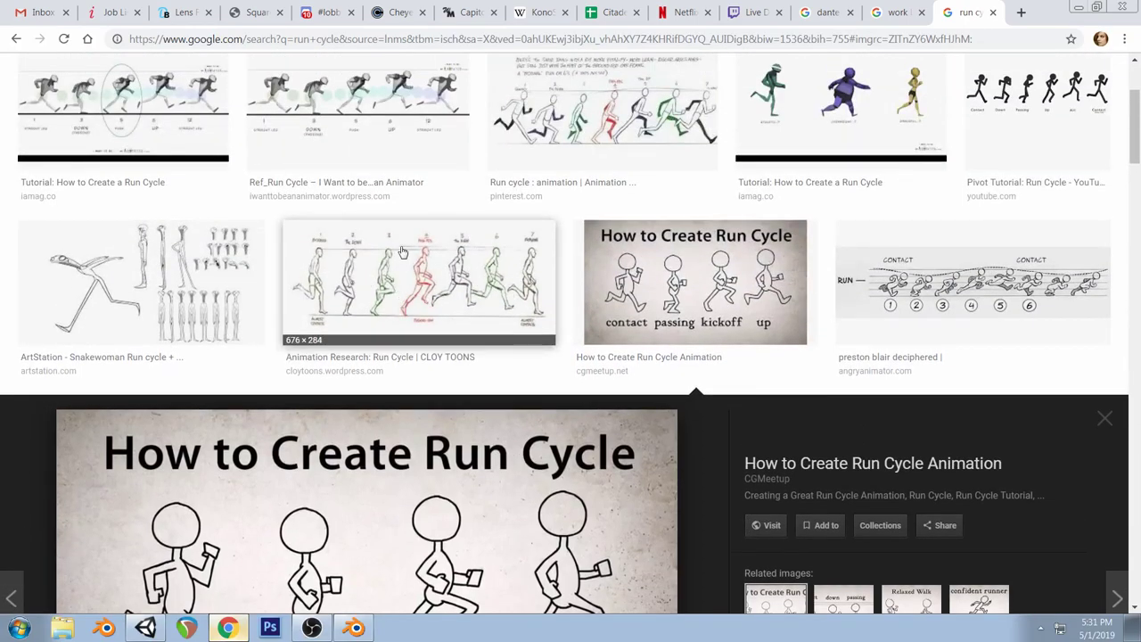
{"action": "scroll", "coordinate": [404, 249], "scroll_direction": "up", "scroll_amount": 1}
{"action": "left_click", "coordinate": [354, 628]}
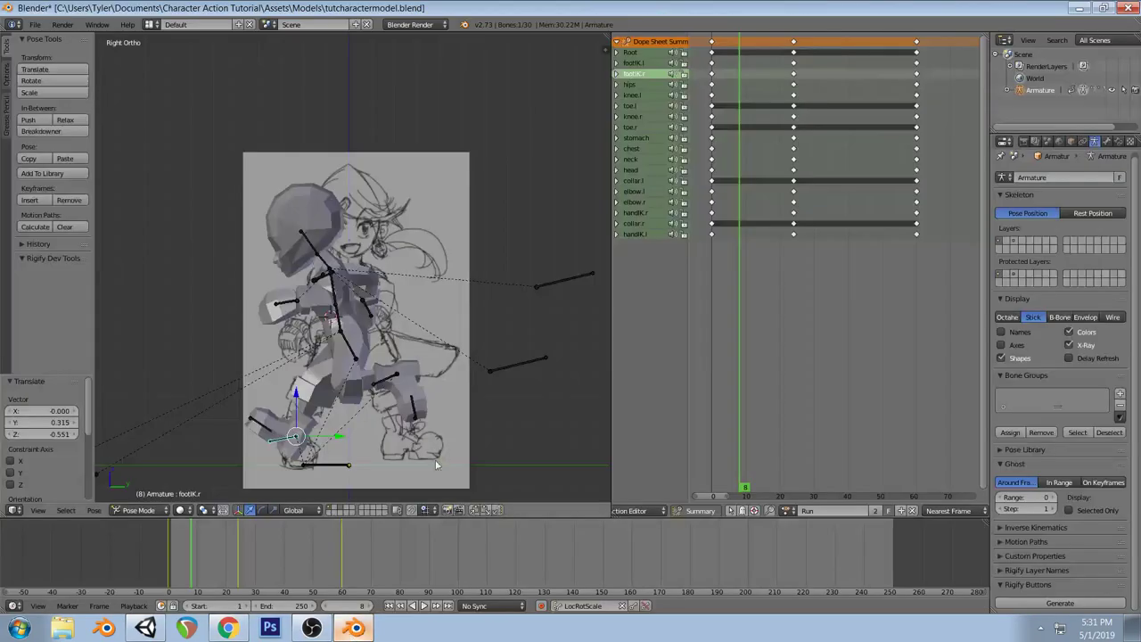
In front view, move footIK.r about -0.26 in X, rotate it about 9°, and trackball-rotate it about 7.4° and 3.4°
{"action": "mouse_move", "coordinate": [321, 297]}
{"action": "middle_mouse_down"}
{"action": "mouse_move", "coordinate": [463, 319]}
{"action": "mouse_move", "coordinate": [436, 329]}
{"action": "middle_mouse_up"}
{"action": "key", "text": "KP_1"}
{"action": "left_click_drag", "start_coordinate": [379, 437], "coordinate": [387, 441]}
{"action": "key", "text": "r"}
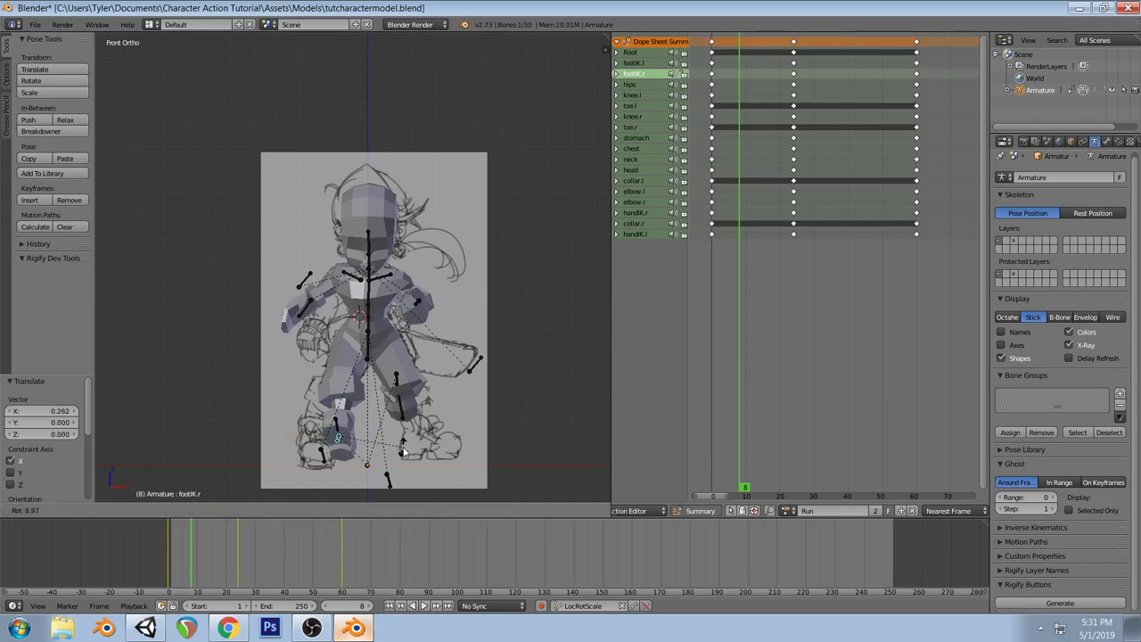
{"action": "left_click", "coordinate": [404, 452]}
{"action": "key", "text": "r"}
{"action": "key", "text": "r"}
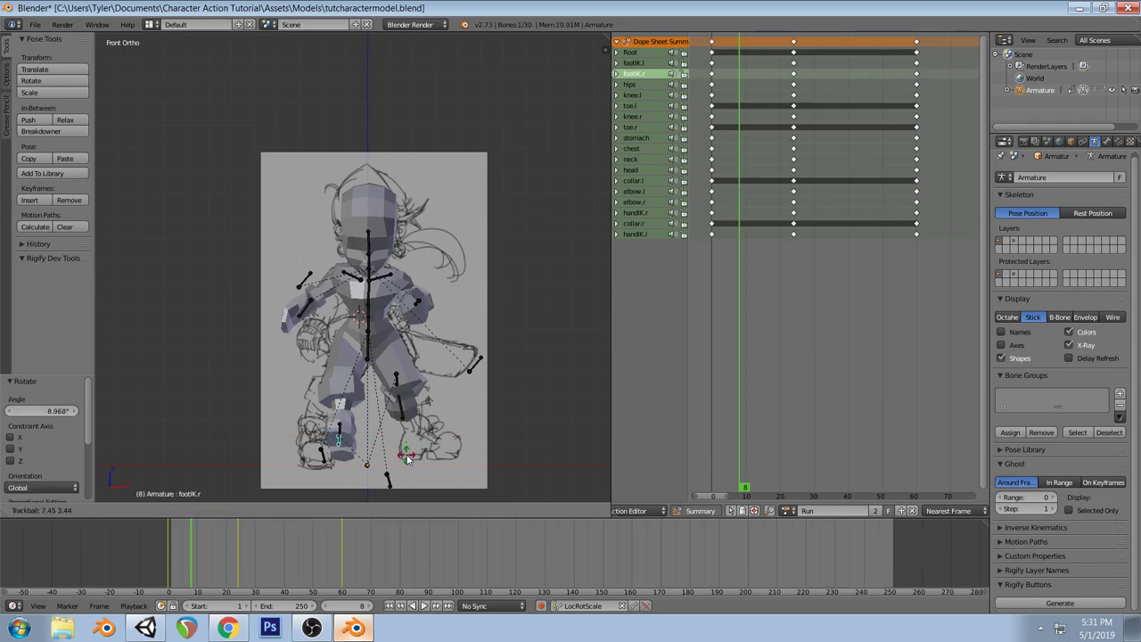
{"action": "left_click", "coordinate": [407, 456]}
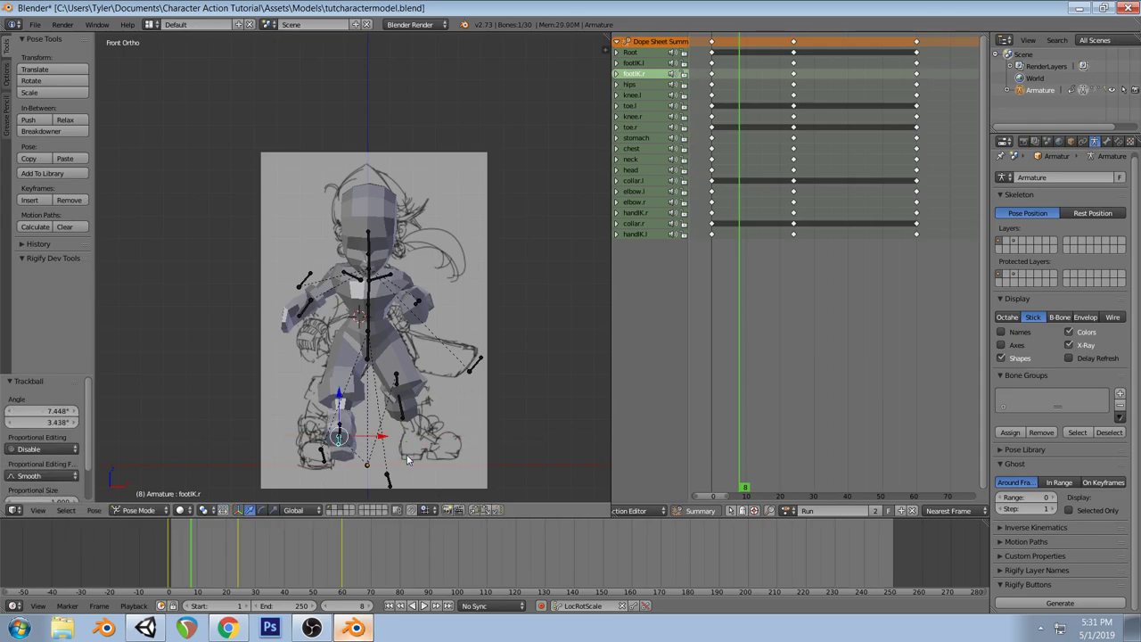
Compare the pose with the "How to Create Run Cycle" image in Chrome and return to Blender's right side view
{"action": "left_click", "coordinate": [227, 628]}
{"action": "scroll", "coordinate": [341, 450], "scroll_direction": "down", "scroll_amount": 3}
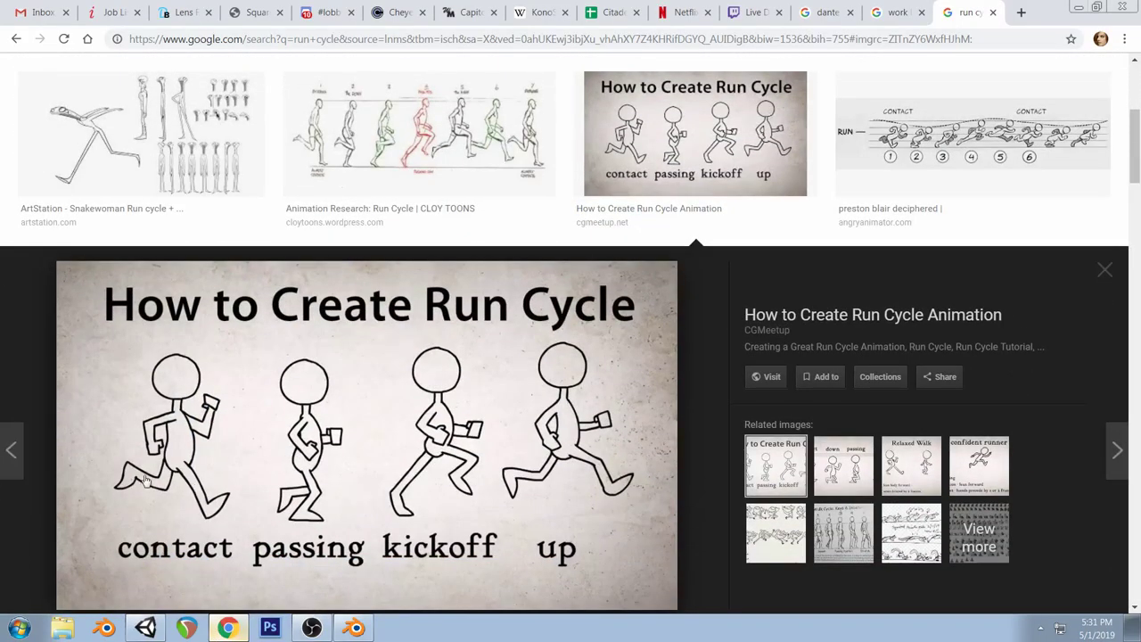
{"action": "left_click", "coordinate": [354, 628]}
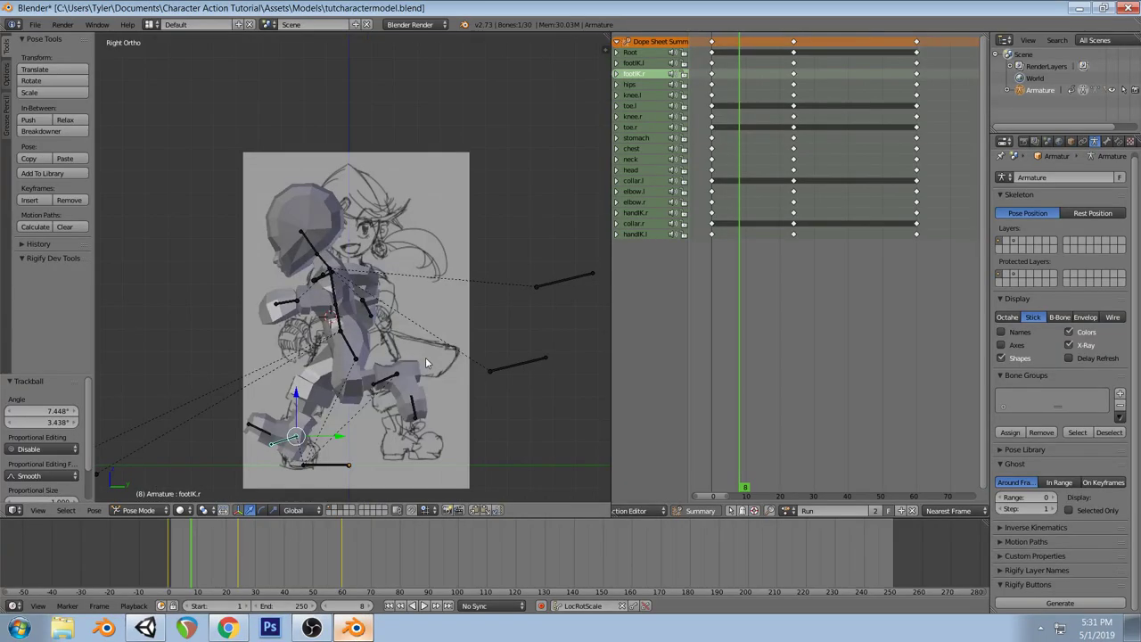
Move the footIK.l bone about -0.05 in Y and -0.18 in Z in right side view
{"action": "right_click", "coordinate": [394, 381]}
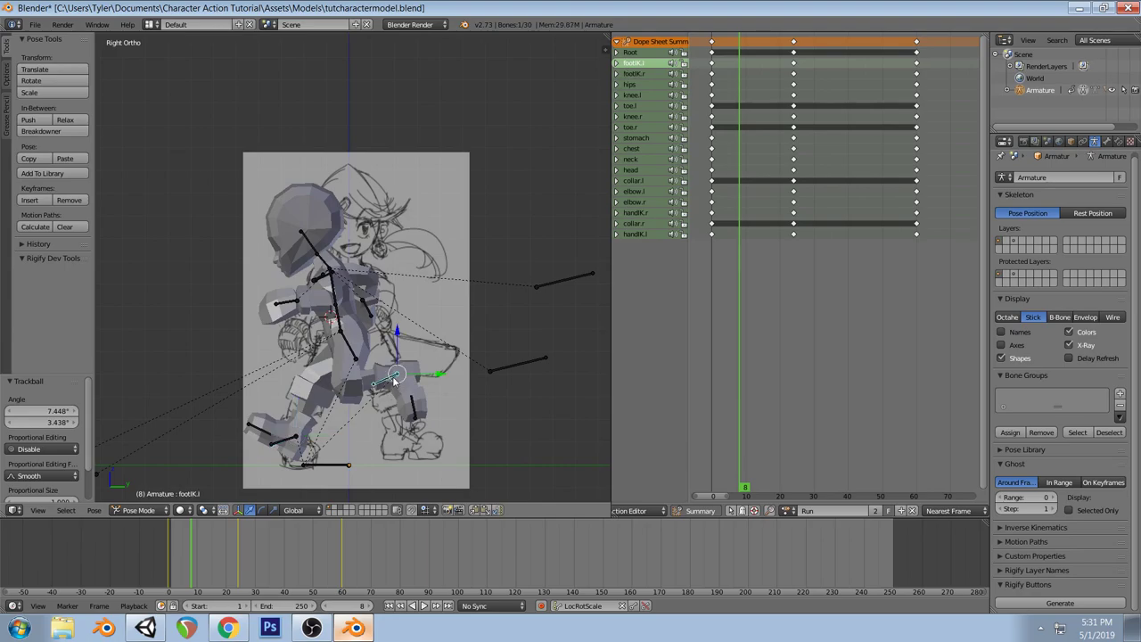
{"action": "key", "text": "g"}
{"action": "left_click", "coordinate": [462, 385]}
Try moving the elbow.l bone down and toward the body in front view, and undo the move
{"action": "middle_click_drag", "start_coordinate": [461, 385], "coordinate": [467, 319]}
{"action": "key", "text": "KP_1"}
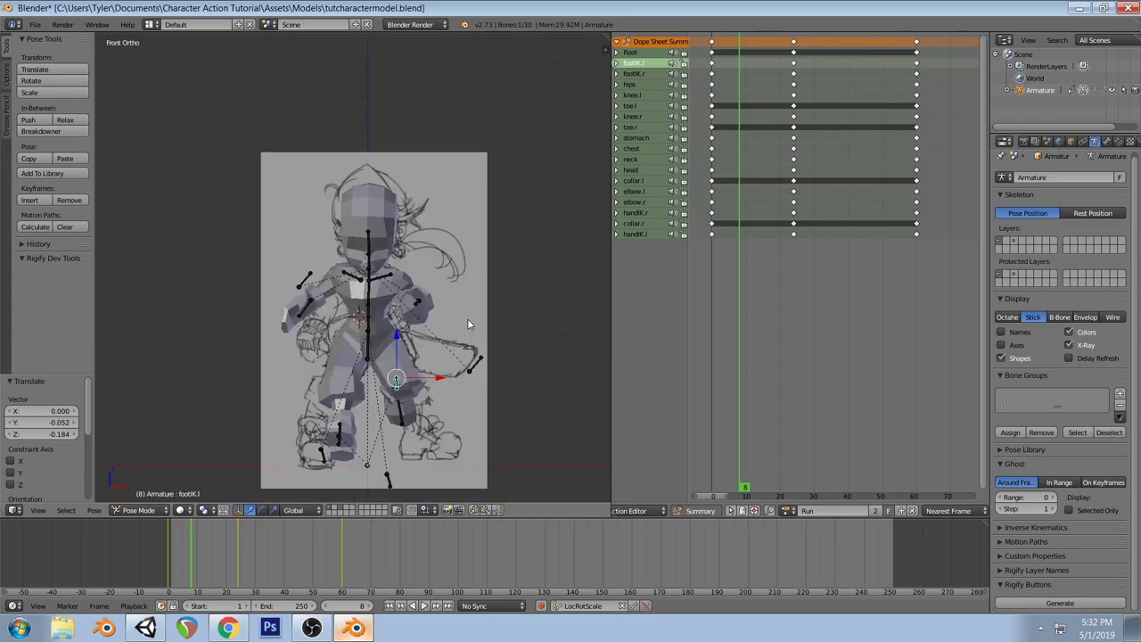
{"action": "right_click", "coordinate": [461, 363]}
{"action": "key", "text": "g"}
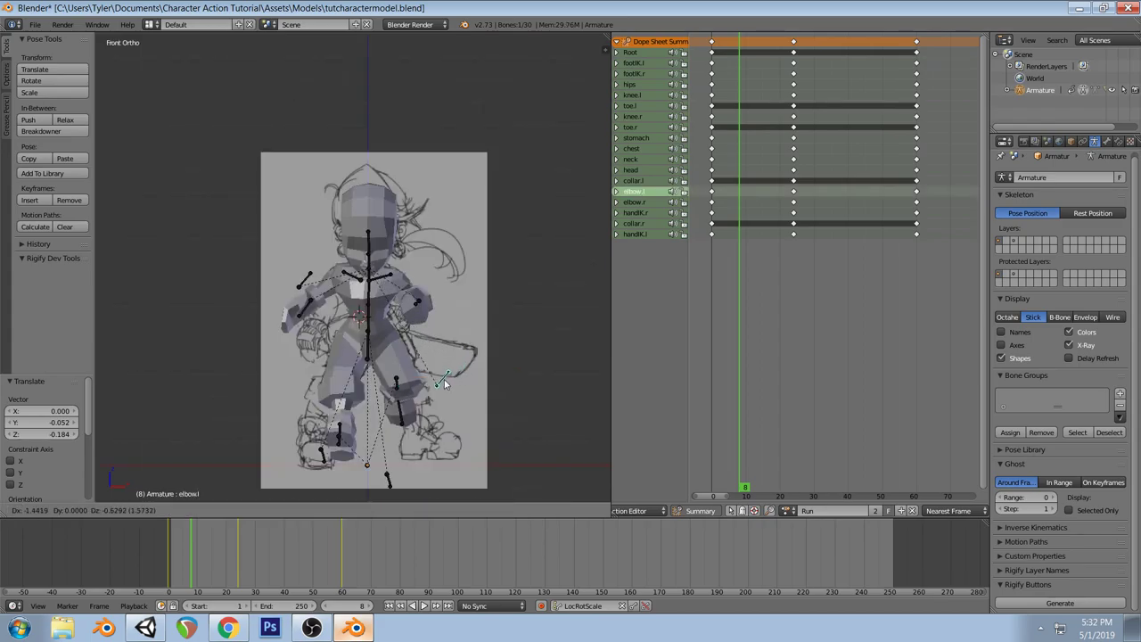
{"action": "left_click", "coordinate": [440, 384]}
{"action": "key", "text": "ctrl+z"}
Insert LocRotScale keyframes for footIK.r and toe.l at frame 8, and scrub from frame 0 to frame 8 in right side view
{"action": "middle_click_drag", "start_coordinate": [343, 454], "coordinate": [397, 451]}
{"action": "right_click", "coordinate": [385, 454]}
{"action": "key", "text": "i"}
{"action": "middle_click_drag", "start_coordinate": [459, 408], "coordinate": [414, 396]}
{"action": "right_click", "coordinate": [415, 395]}
{"action": "key", "text": "i"}
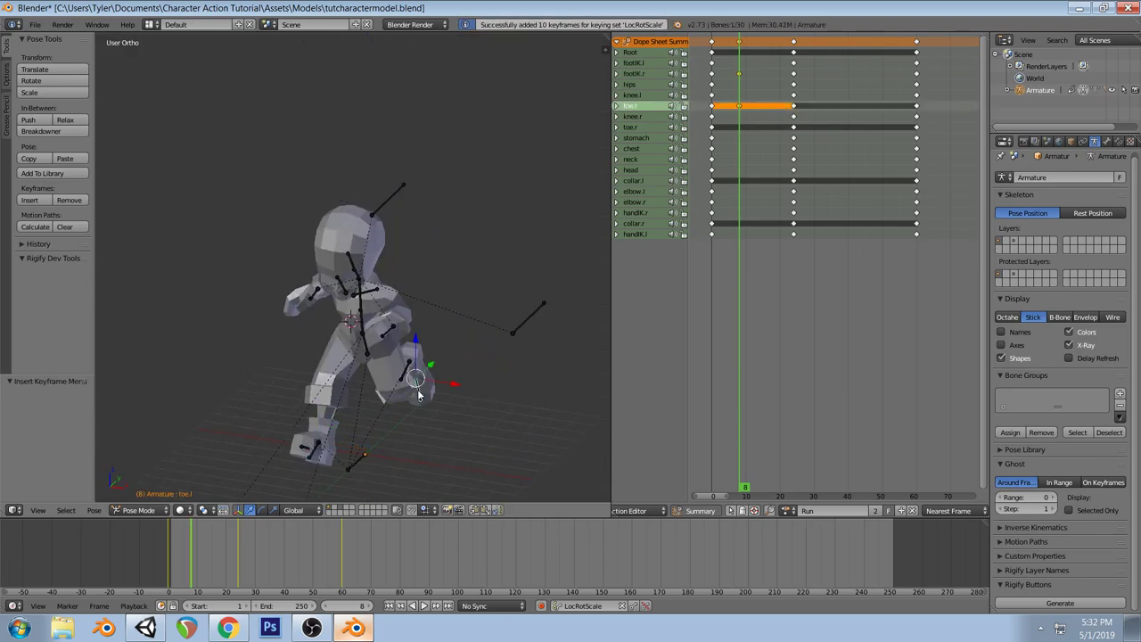
{"action": "key", "text": "KP_3"}
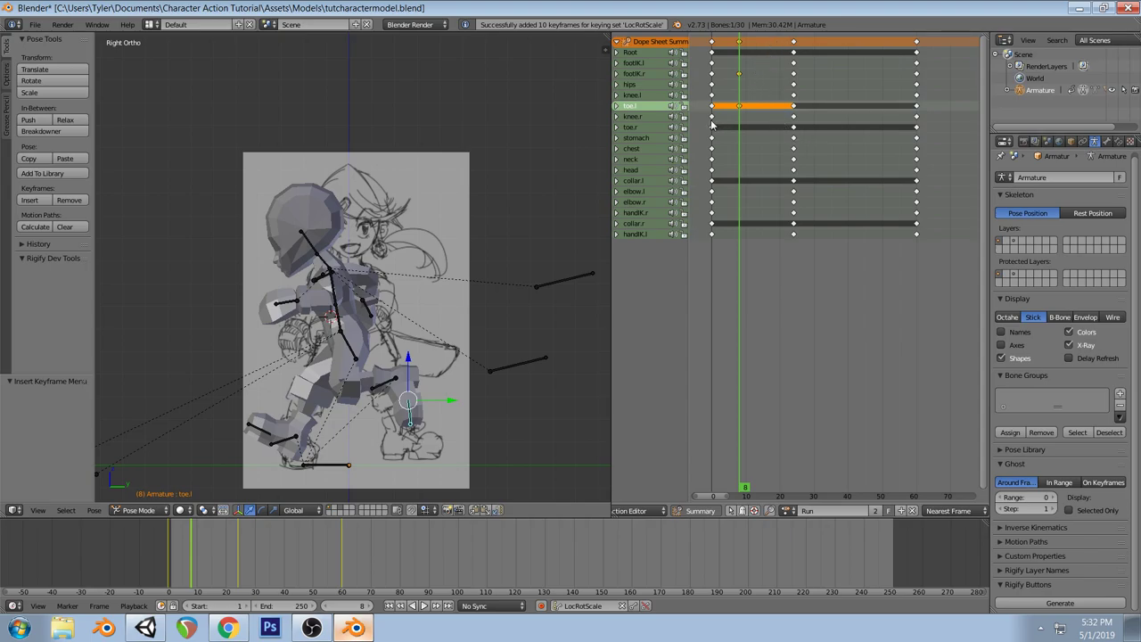
{"action": "left_click_drag", "start_coordinate": [713, 121], "coordinate": [738, 118]}
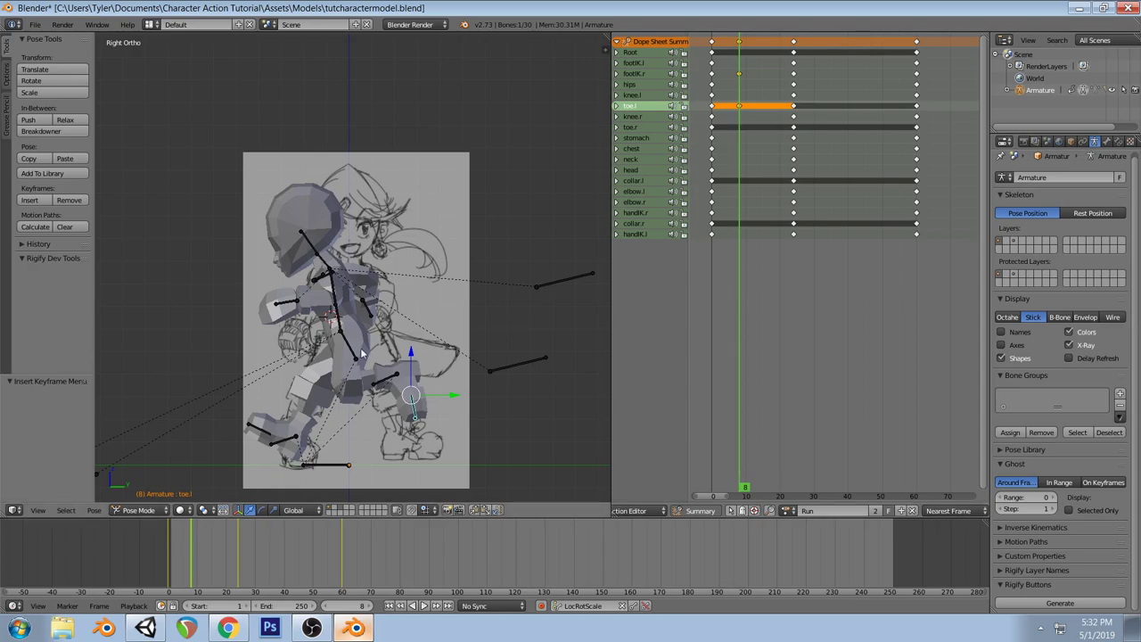
Try repositioning the hips bone, undo the change, and get back to the armature's Pose Mode
{"action": "right_click", "coordinate": [357, 332]}
{"action": "left_click_drag", "start_coordinate": [357, 316], "coordinate": [372, 309]}
{"action": "key", "text": "ctrl+z"}
{"action": "key", "text": "ctrl+Tab"}
{"action": "right_click", "coordinate": [374, 393]}
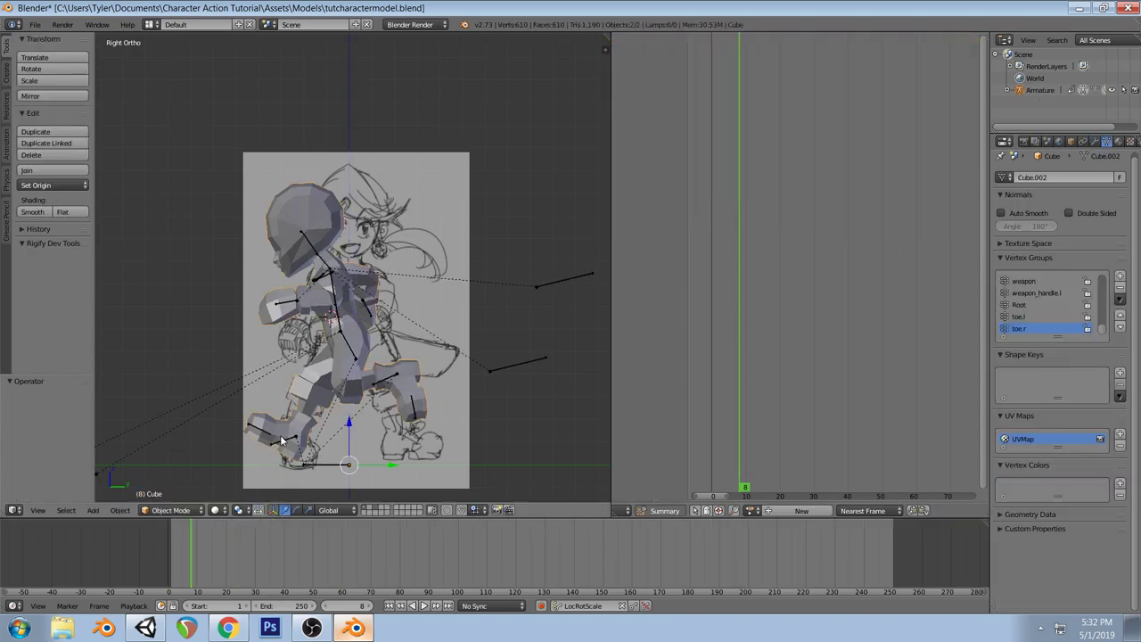
{"action": "right_click", "coordinate": [328, 373]}
{"action": "key", "text": "ctrl+Tab"}
Lower the hips, footIK.r and footIK.l bones together by about 0.34 along Z at frame 8
{"action": "right_click", "coordinate": [283, 443]}
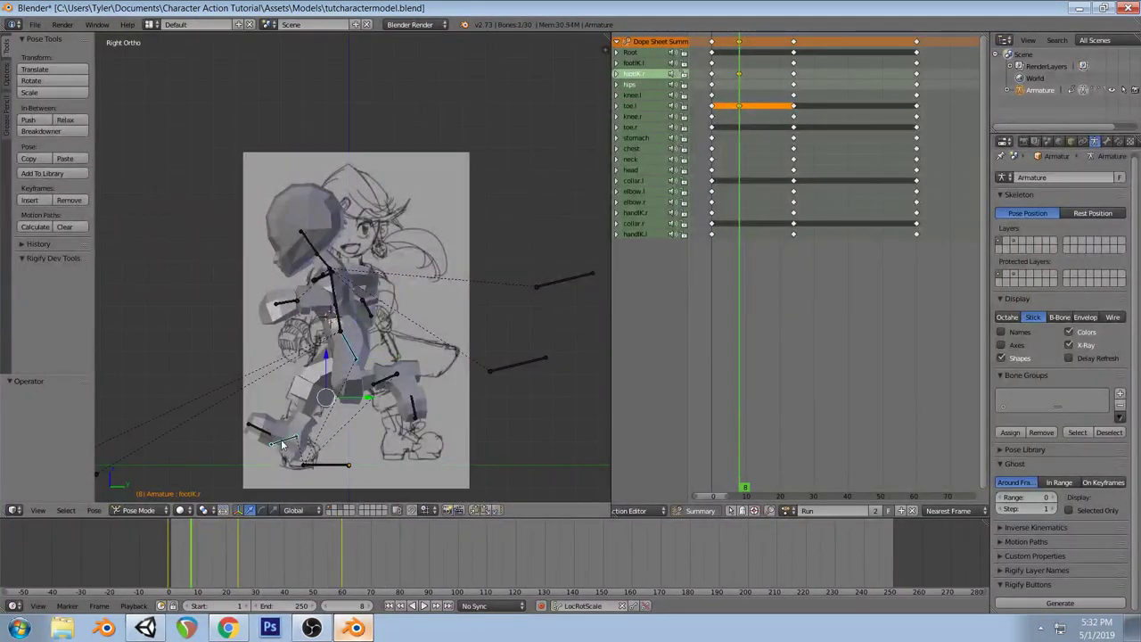
{"action": "right_click", "coordinate": [392, 378]}
{"action": "key", "text": "g"}
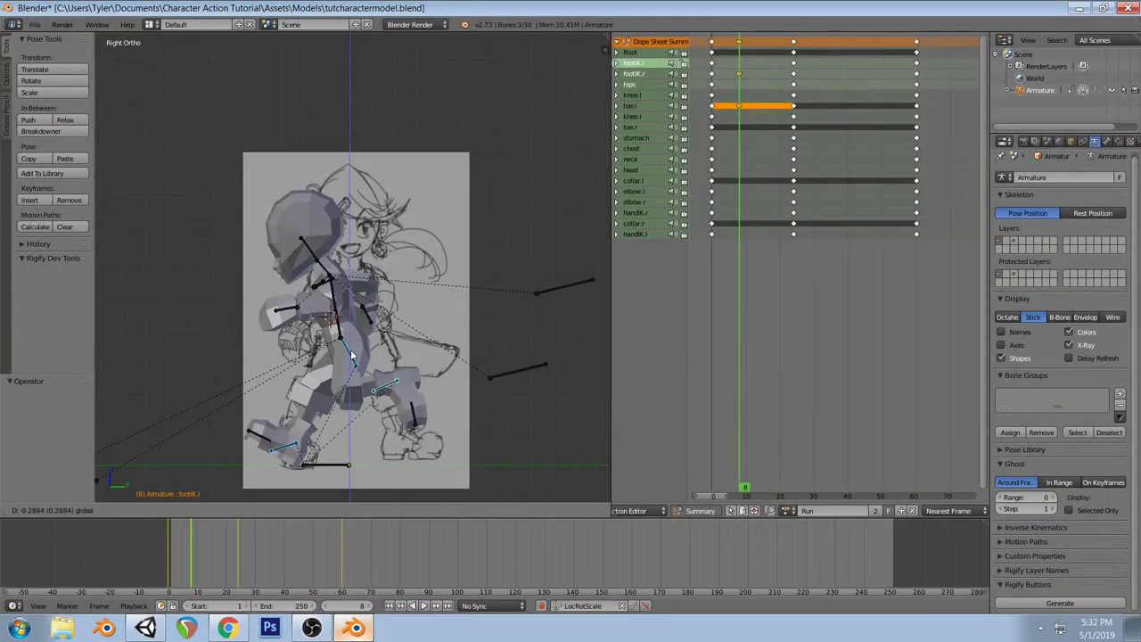
{"action": "left_click", "coordinate": [352, 358]}
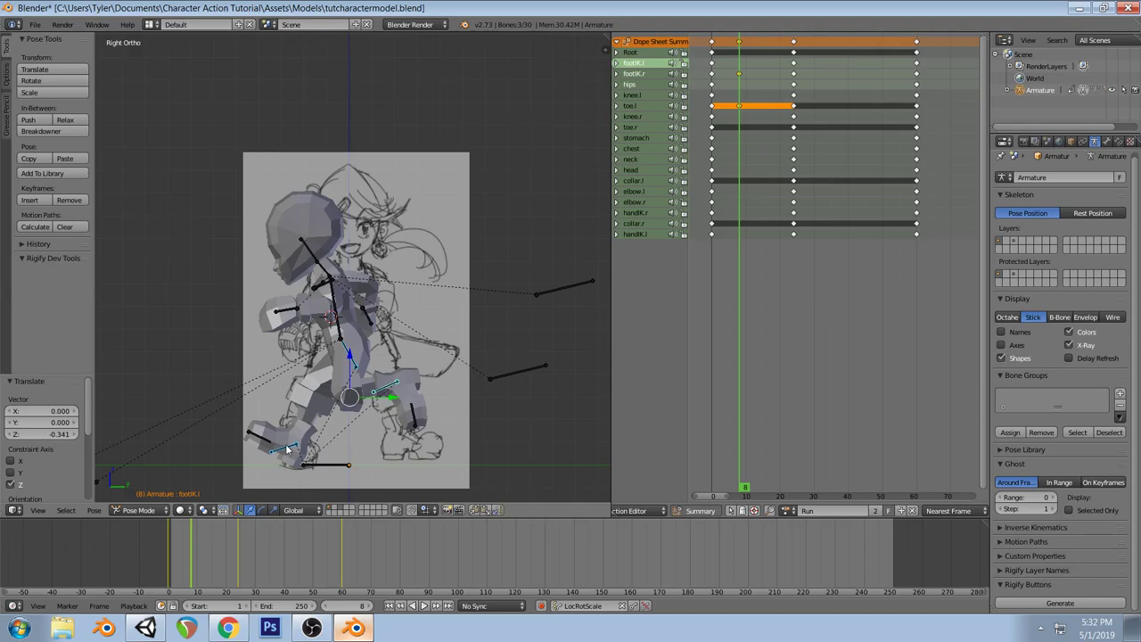
Move the footIK.r bone about -0.08 along Y and rotate it about -3.7°
{"action": "right_click", "coordinate": [287, 449]}
{"action": "key", "text": "g"}
{"action": "key", "text": "y"}
{"action": "left_click", "coordinate": [340, 443]}
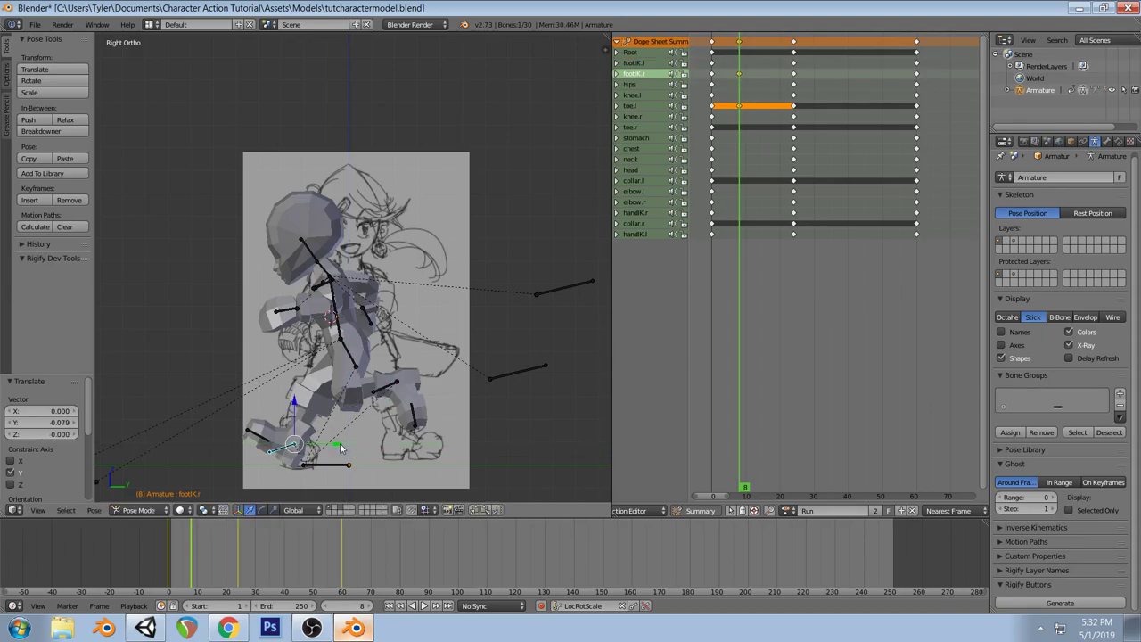
{"action": "key", "text": "r"}
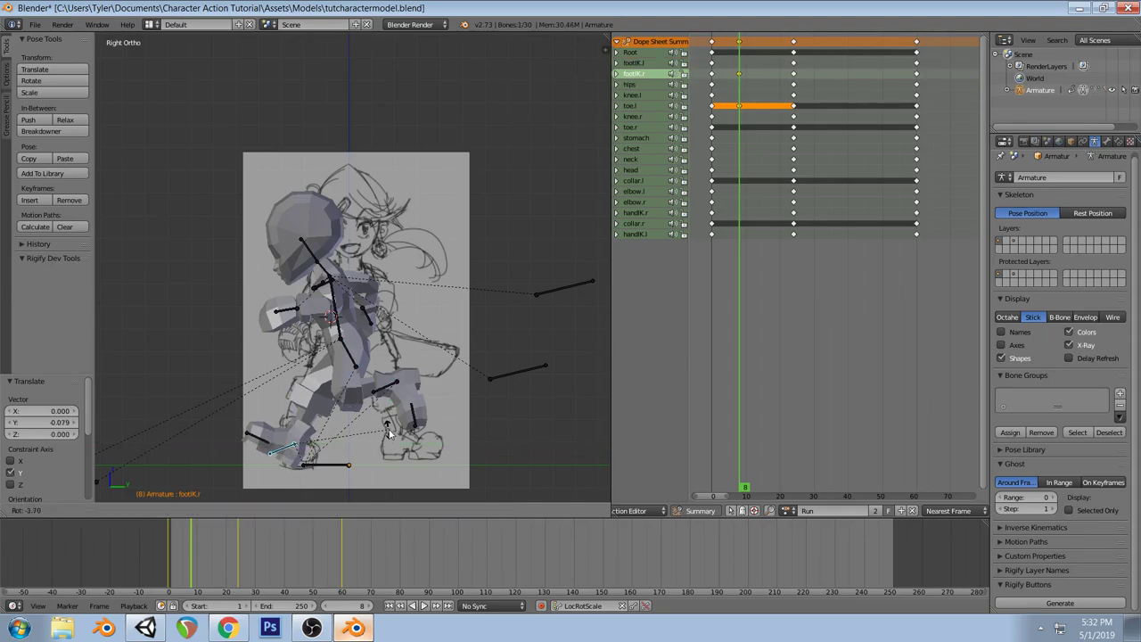
{"action": "left_click", "coordinate": [389, 431]}
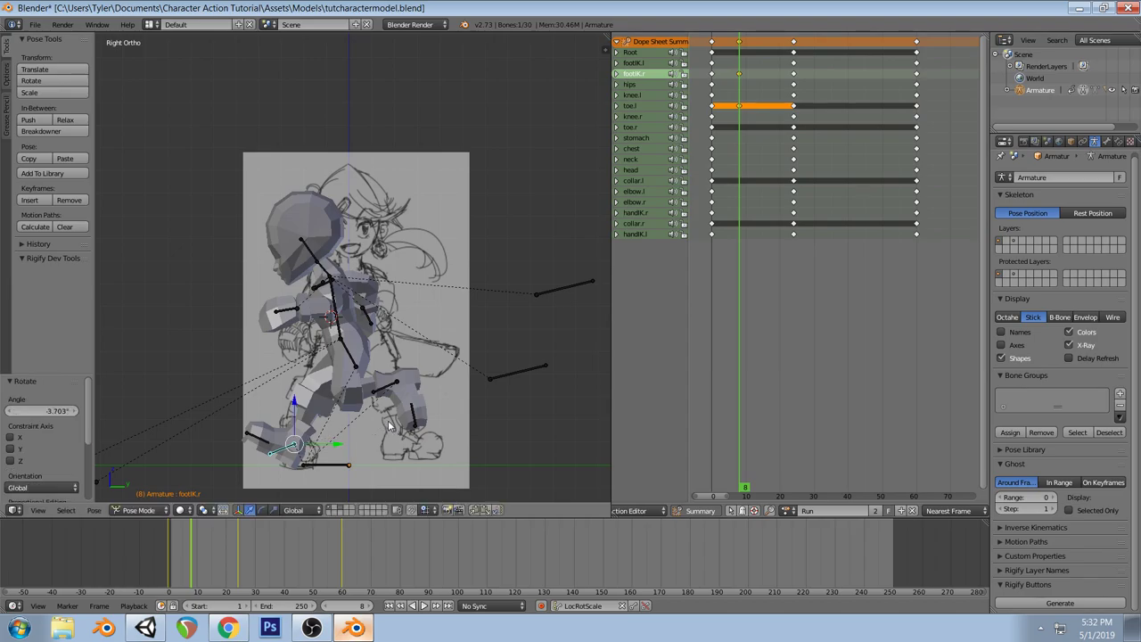
Insert LocRotScale keyframes for footIK.r, footIK.l and hips at frame 8, and clear the bone selection
{"action": "key", "text": "a"}
{"action": "key", "text": "a"}
{"action": "right_click", "coordinate": [282, 457]}
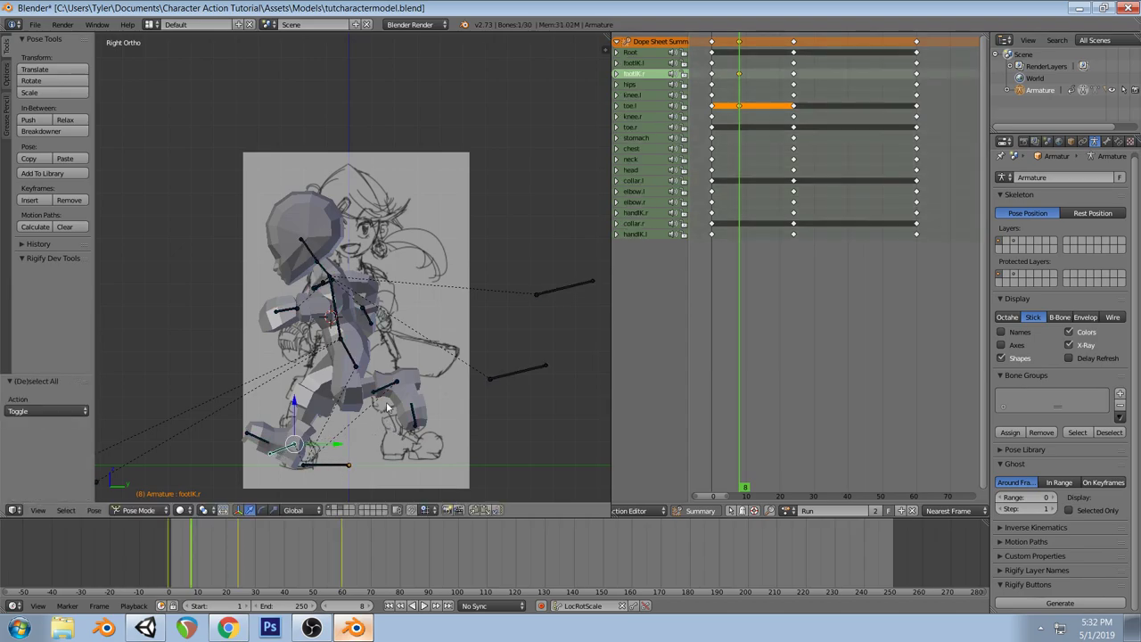
{"action": "right_click", "coordinate": [388, 392]}
{"action": "right_click", "coordinate": [352, 357]}
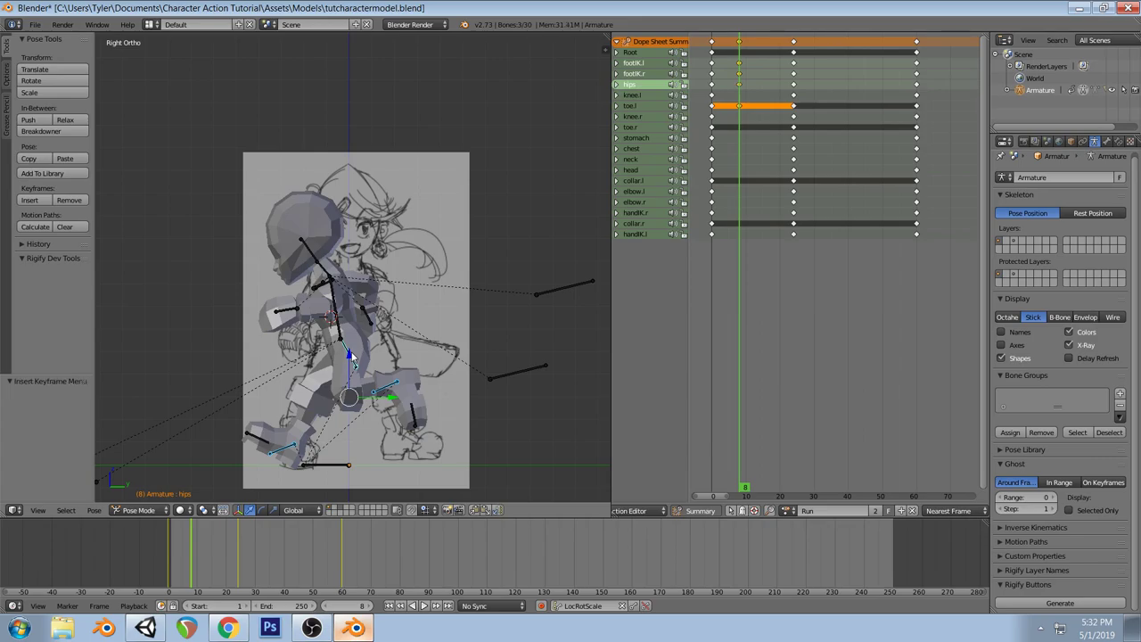
{"action": "key", "text": "i"}
{"action": "key", "text": "a"}
Scrub between frames 0 and 8 to examine the leg and hip motion in side and front views
{"action": "left_click_drag", "start_coordinate": [712, 120], "coordinate": [740, 127]}
{"action": "mouse_move", "coordinate": [350, 306]}
{"action": "middle_mouse_down"}
{"action": "mouse_move", "coordinate": [351, 361]}
{"action": "mouse_move", "coordinate": [414, 366]}
{"action": "mouse_move", "coordinate": [398, 344]}
{"action": "middle_mouse_up"}
{"action": "key", "text": "KP_1"}
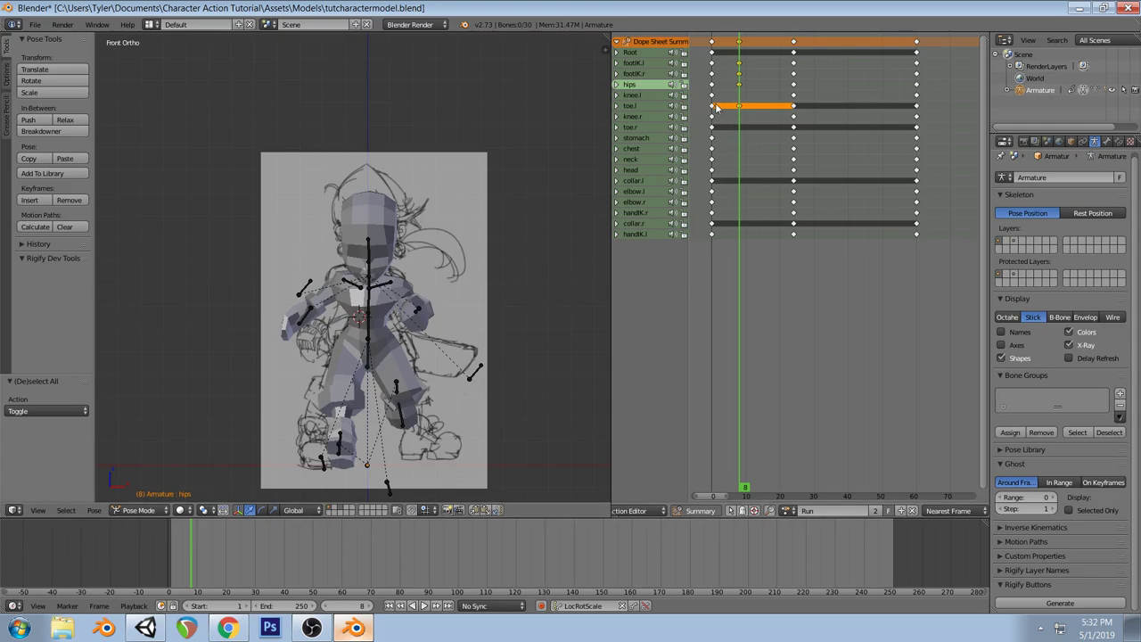
{"action": "left_click_drag", "start_coordinate": [713, 105], "coordinate": [740, 124]}
Delete the toe.l bone's keyframe at frame 8
{"action": "key", "text": "a"}
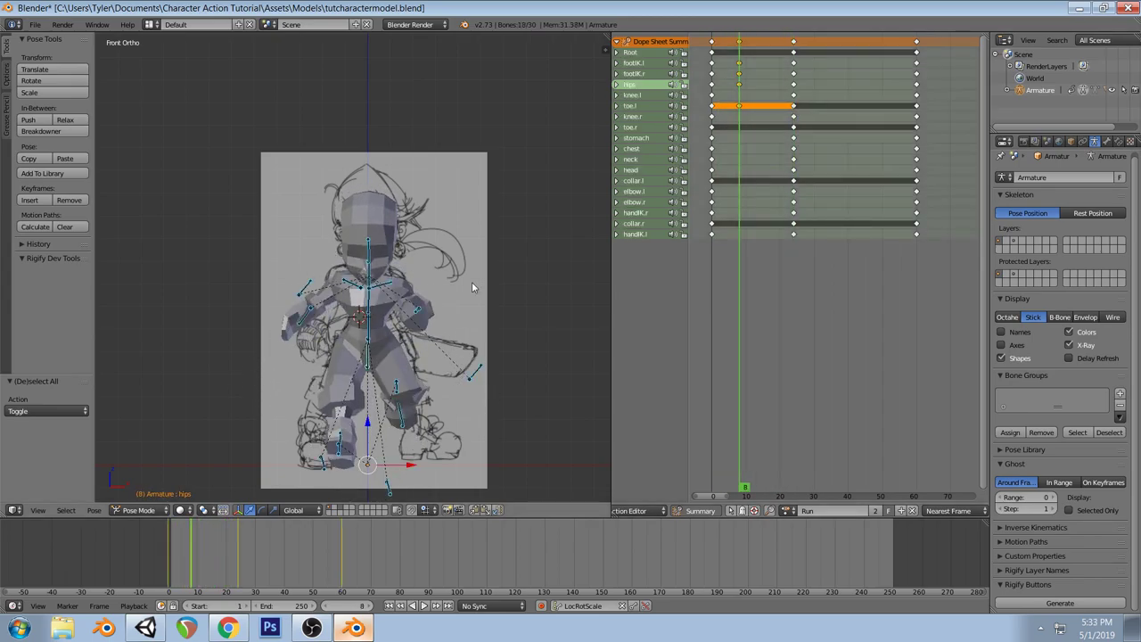
{"action": "key", "text": "a"}
{"action": "left_click", "coordinate": [646, 60]}
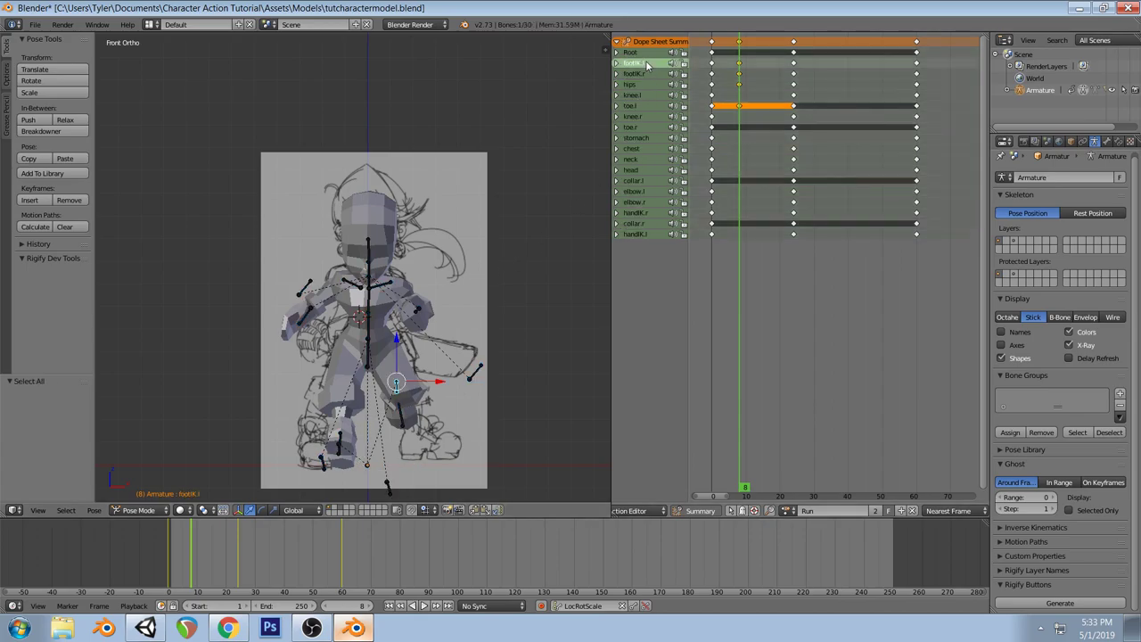
{"action": "left_click", "coordinate": [647, 71]}
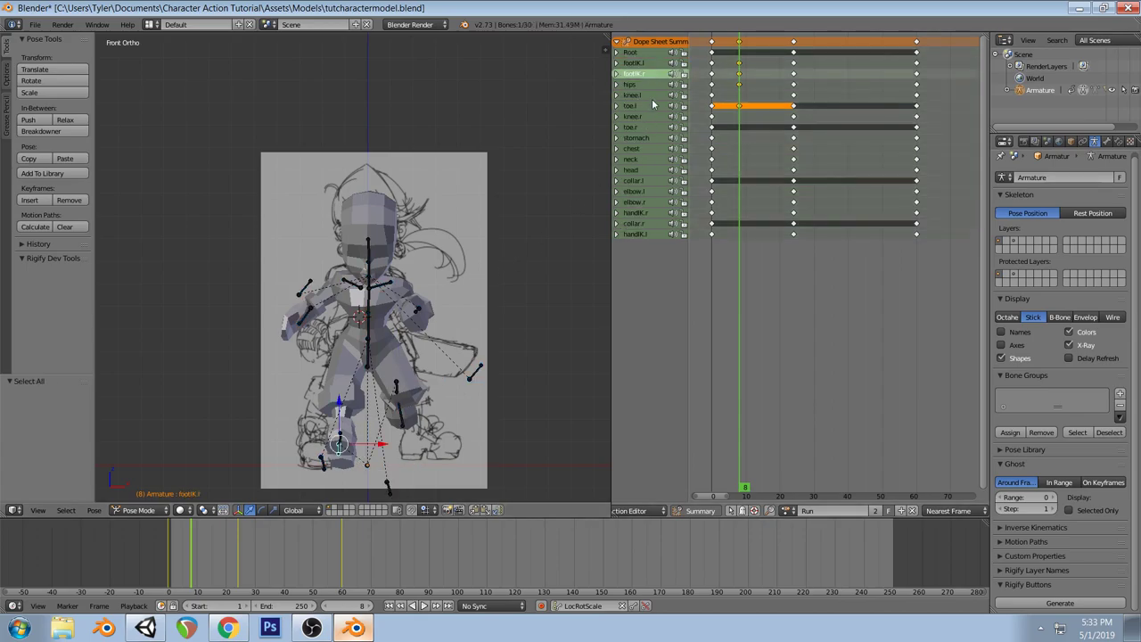
{"action": "left_click", "coordinate": [658, 106]}
{"action": "key", "text": "x"}
{"action": "left_click", "coordinate": [725, 107]}
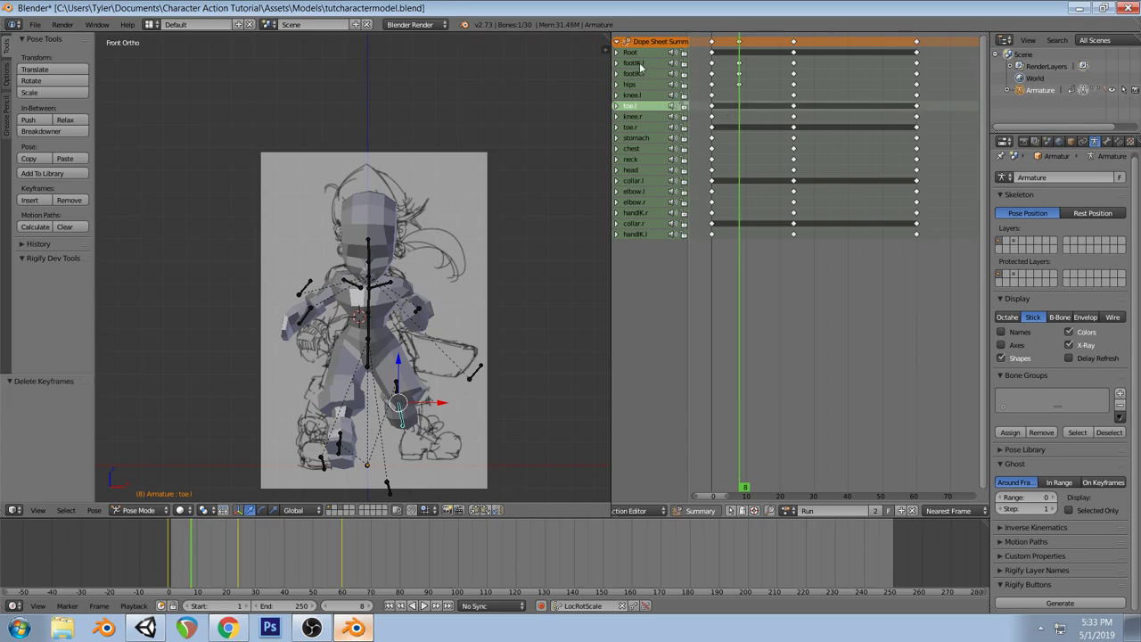
Select the footIK.l, footIK.r and hips bones together and copy their pose at frame 8
{"action": "left_click", "coordinate": [640, 63]}
{"action": "left_click", "coordinate": [643, 74], "text": "shift"}
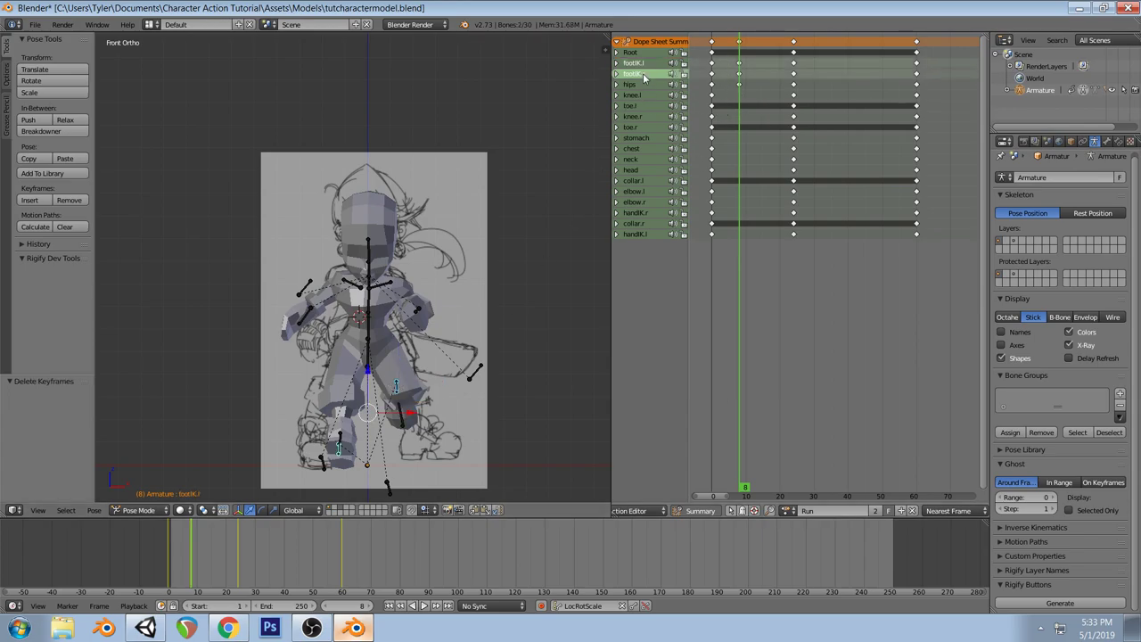
{"action": "left_click", "coordinate": [643, 85], "text": "shift"}
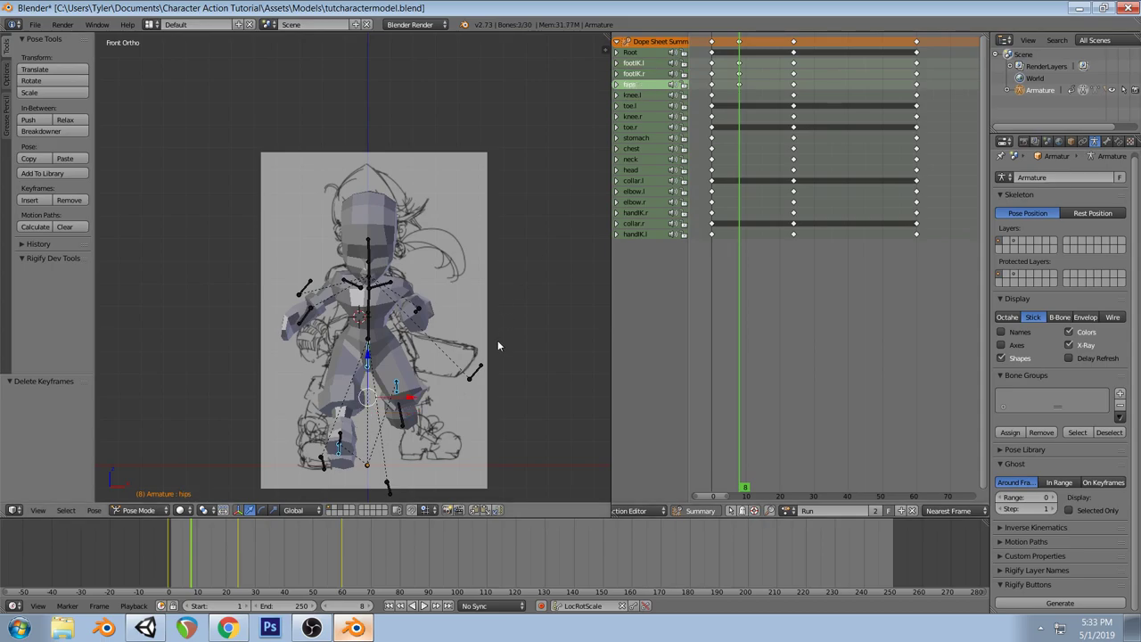
Paste the copied leg and hip pose mirrored at frame 32 and insert LocRotScale keyframes for the selected bones
{"action": "left_click", "coordinate": [794, 55]}
{"action": "key", "text": "Right"}
{"action": "key", "text": "Right"}
{"action": "key", "text": "Right"}
{"action": "key", "text": "Right"}
{"action": "key", "text": "Right"}
{"action": "key", "text": "Right"}
{"action": "key", "text": "Right"}
{"action": "key", "text": "Right"}
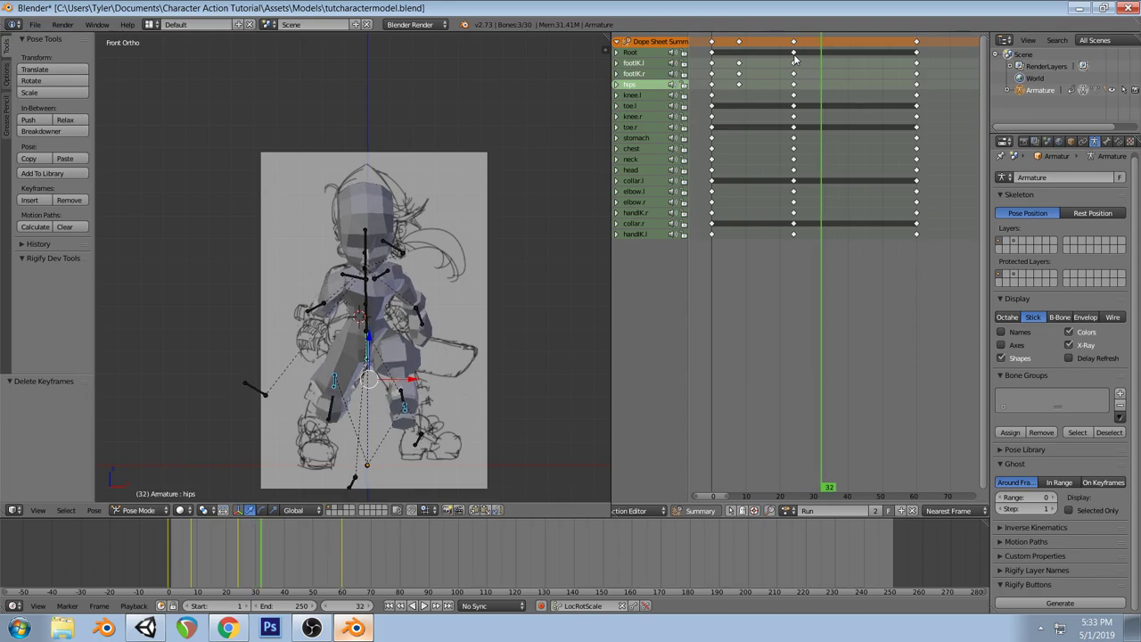
{"action": "key", "text": "ctrl+shift+v"}
{"action": "key", "text": "i"}
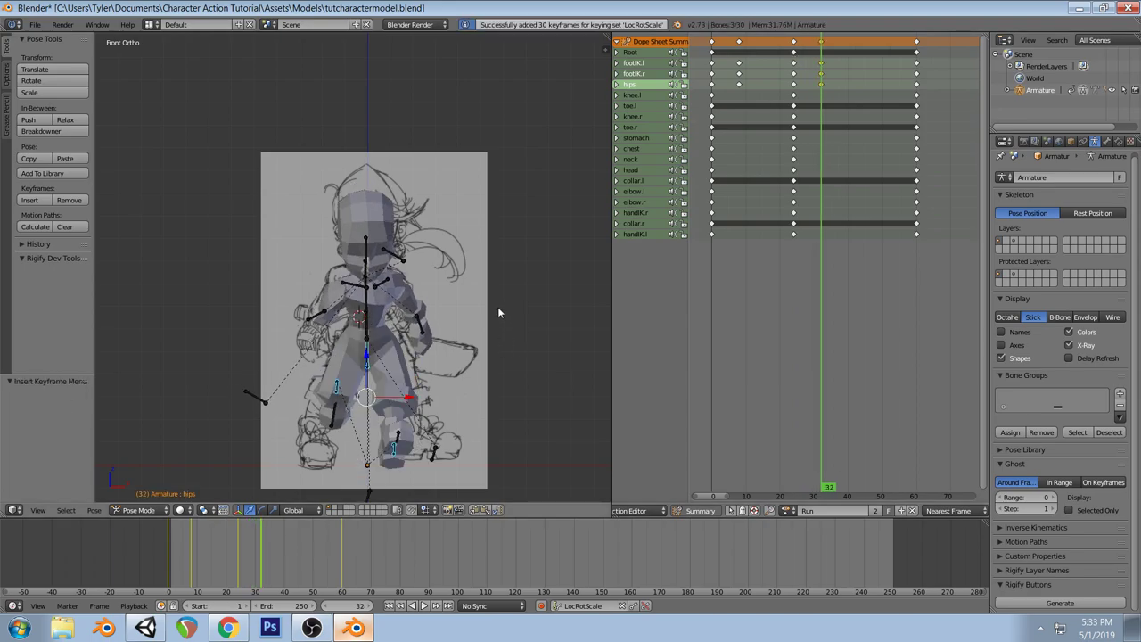
Deselect all bones, preview the Run animation and return to frame 0
{"action": "key", "text": "a"}
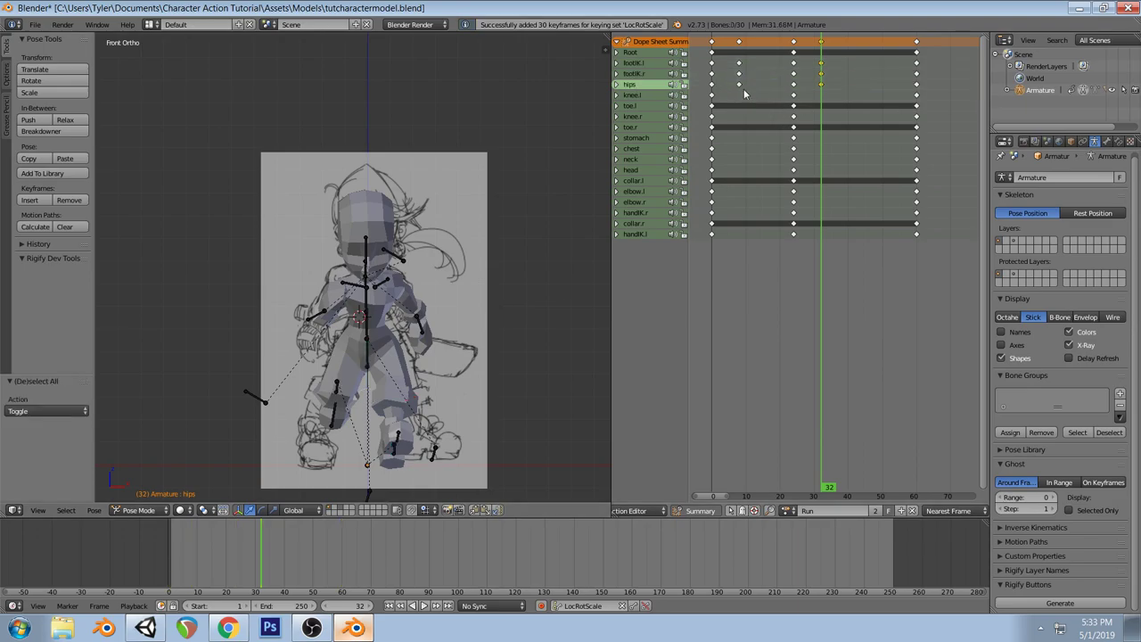
{"action": "key", "text": "shift+Left"}
{"action": "key", "text": "alt+a"}
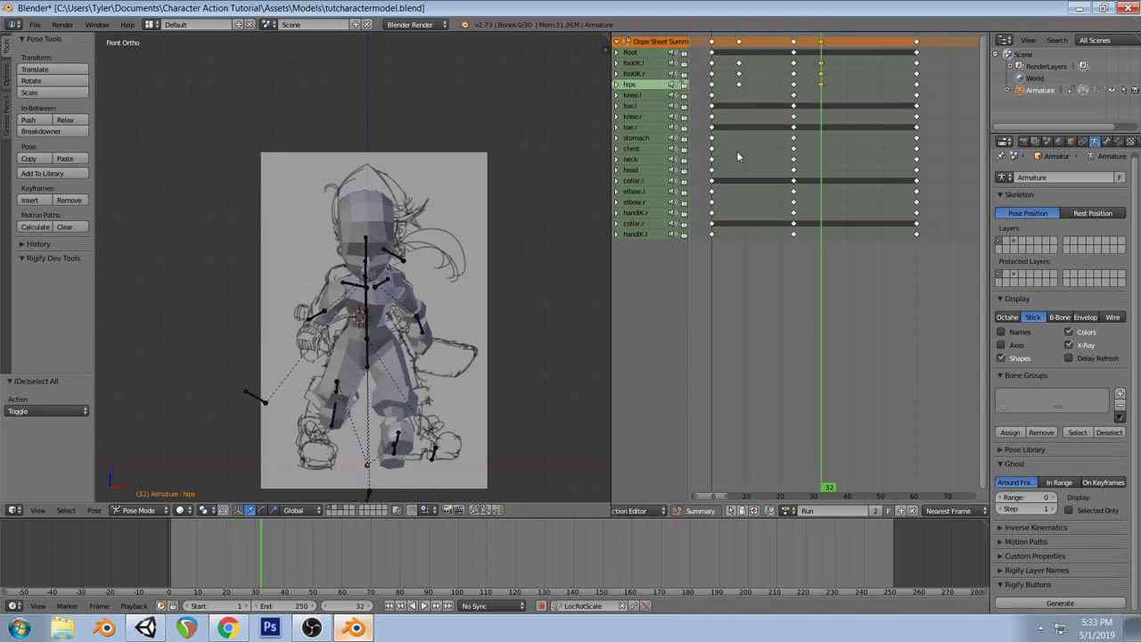
{"action": "mouse_move", "coordinate": [712, 125]}
{"action": "left_mouse_down"}
{"action": "mouse_move", "coordinate": [774, 132]}
{"action": "mouse_move", "coordinate": [881, 104]}
{"action": "mouse_move", "coordinate": [917, 107]}
{"action": "mouse_move", "coordinate": [714, 118]}
{"action": "left_mouse_up"}
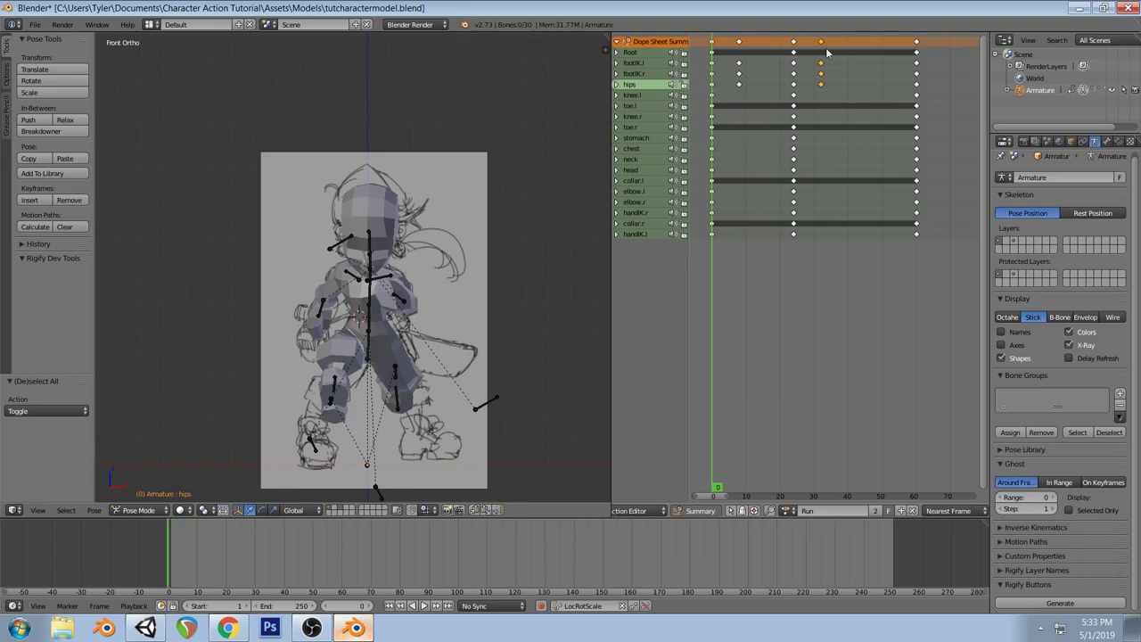
Delete the whole column of keyframes at frame 60
{"action": "left_click", "coordinate": [917, 41]}
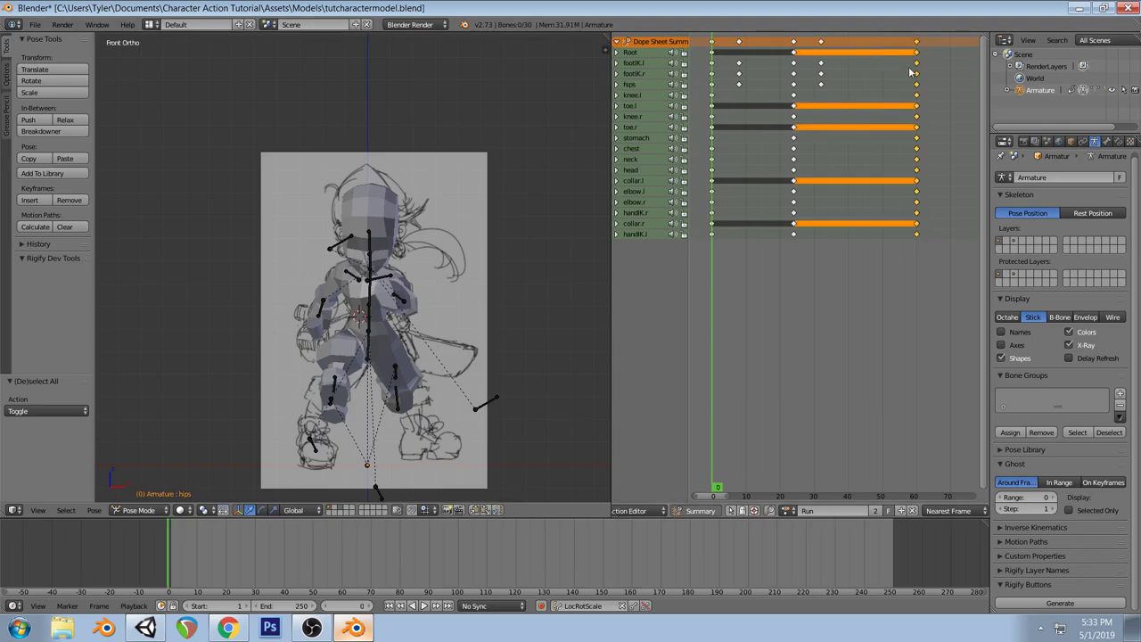
{"action": "key", "text": "x"}
{"action": "left_click", "coordinate": [870, 68]}
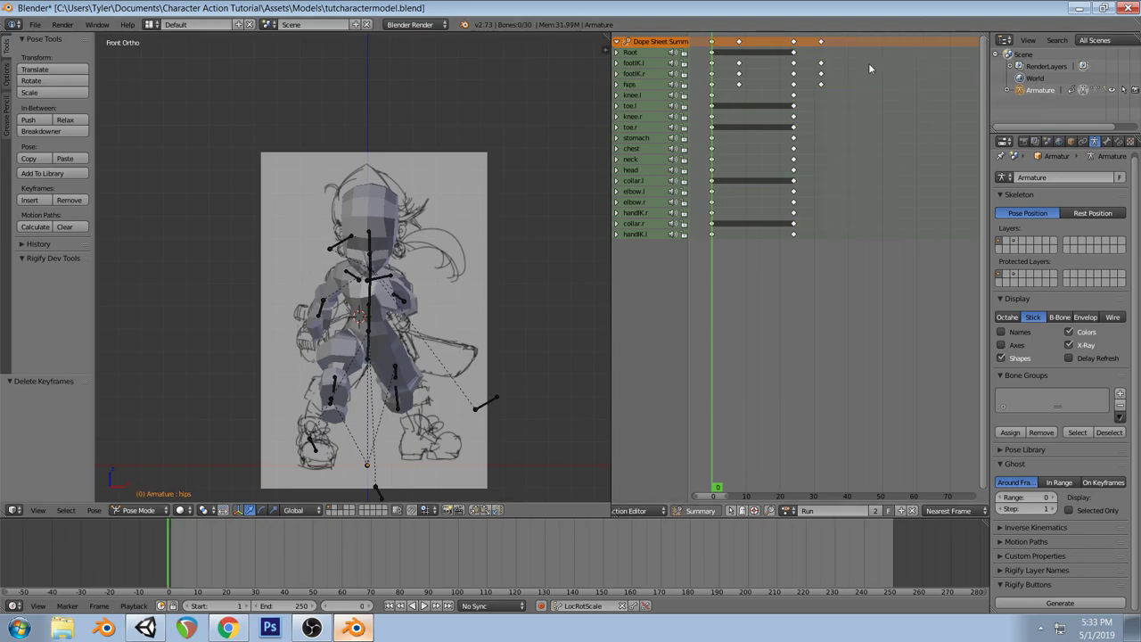
Duplicate all the frame 0 keyframes and place the copies at frame 48
{"action": "left_click", "coordinate": [711, 42]}
{"action": "key", "text": "shift+d"}
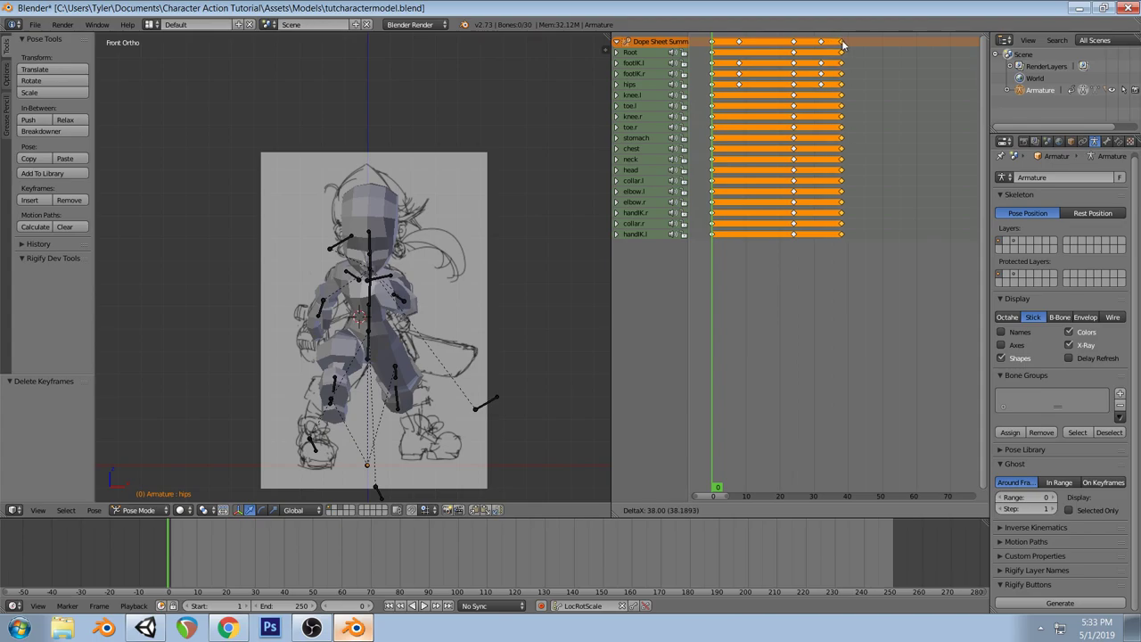
{"action": "left_click", "coordinate": [849, 44]}
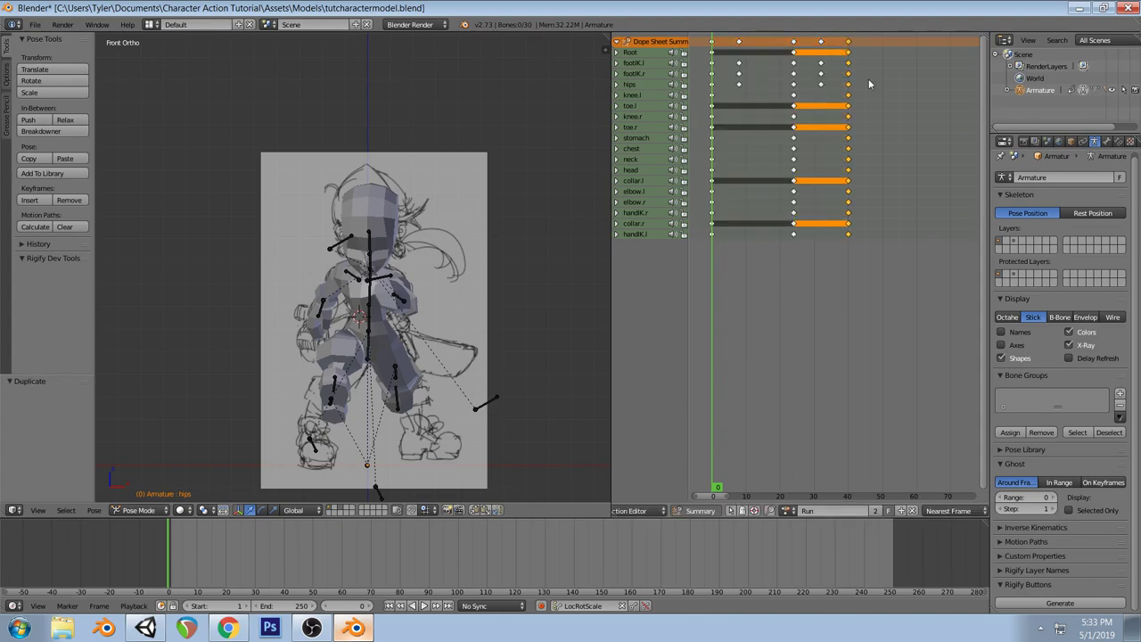
{"action": "key", "text": "g"}
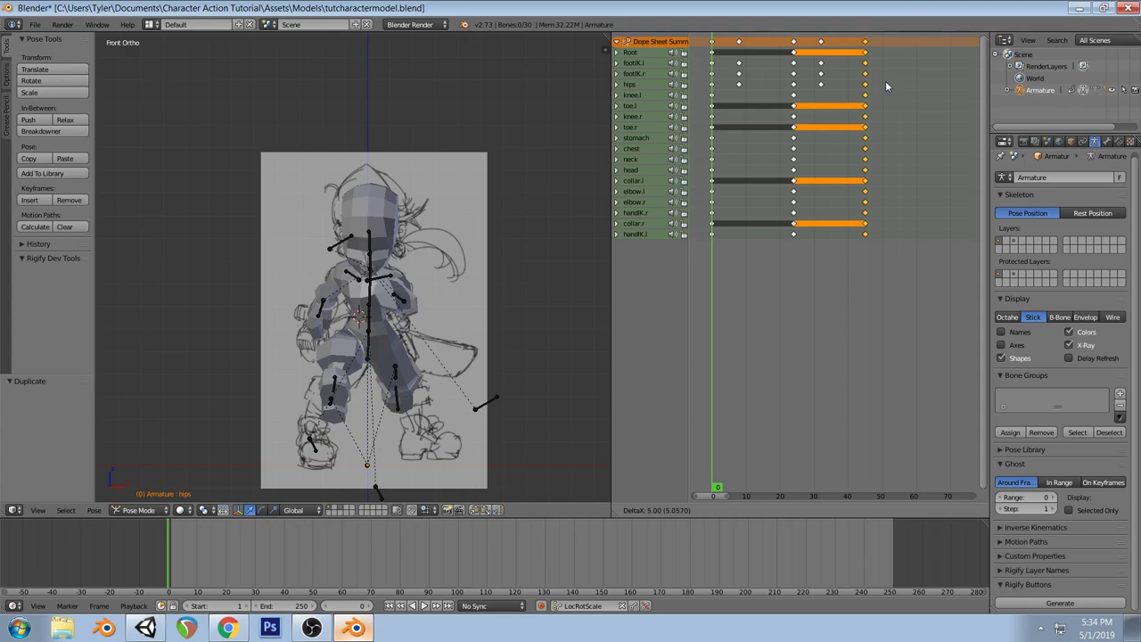
{"action": "left_click", "coordinate": [895, 83]}
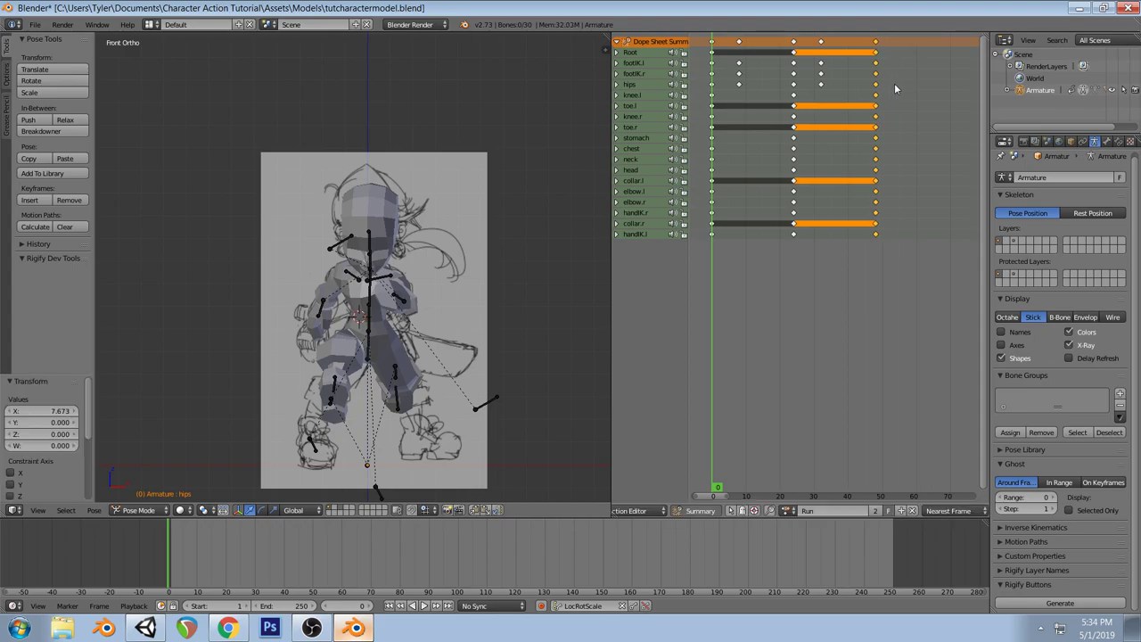
Check that the final pose sits at frame 48 and set the animation's end frame to 47
{"action": "left_click", "coordinate": [297, 605]}
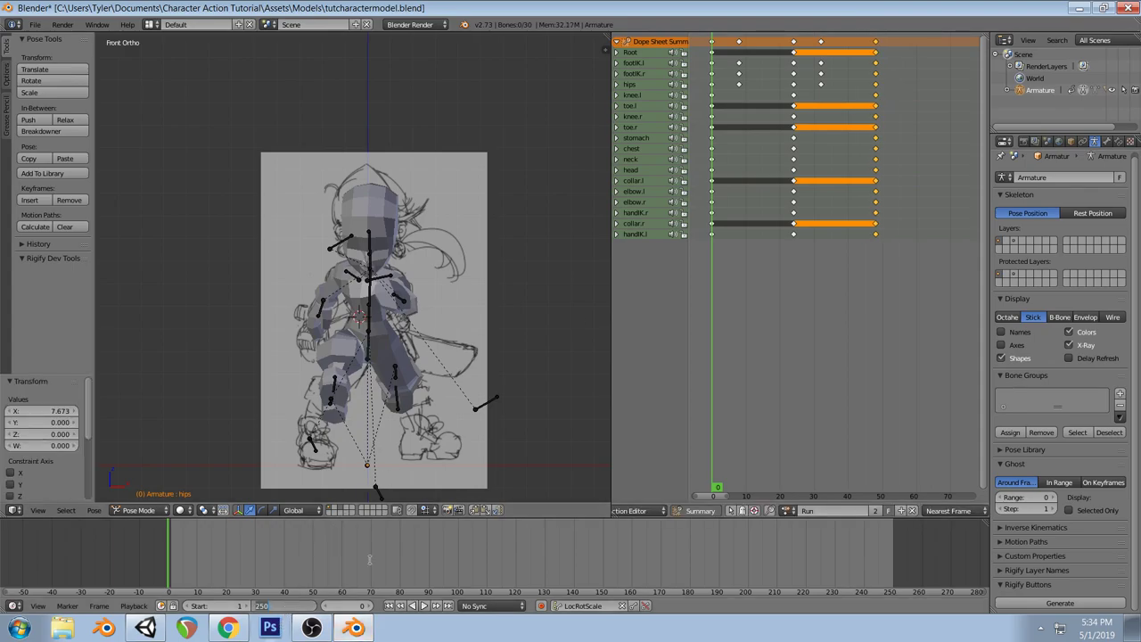
{"action": "key", "text": "Return"}
{"action": "left_click", "coordinate": [876, 200]}
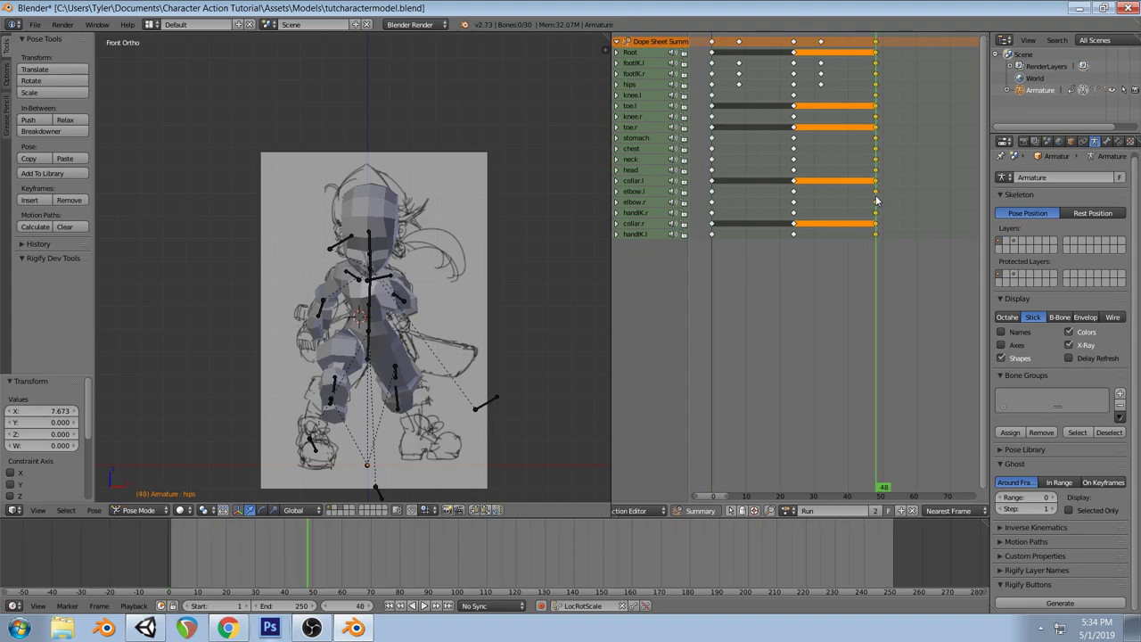
{"action": "left_click", "coordinate": [275, 610]}
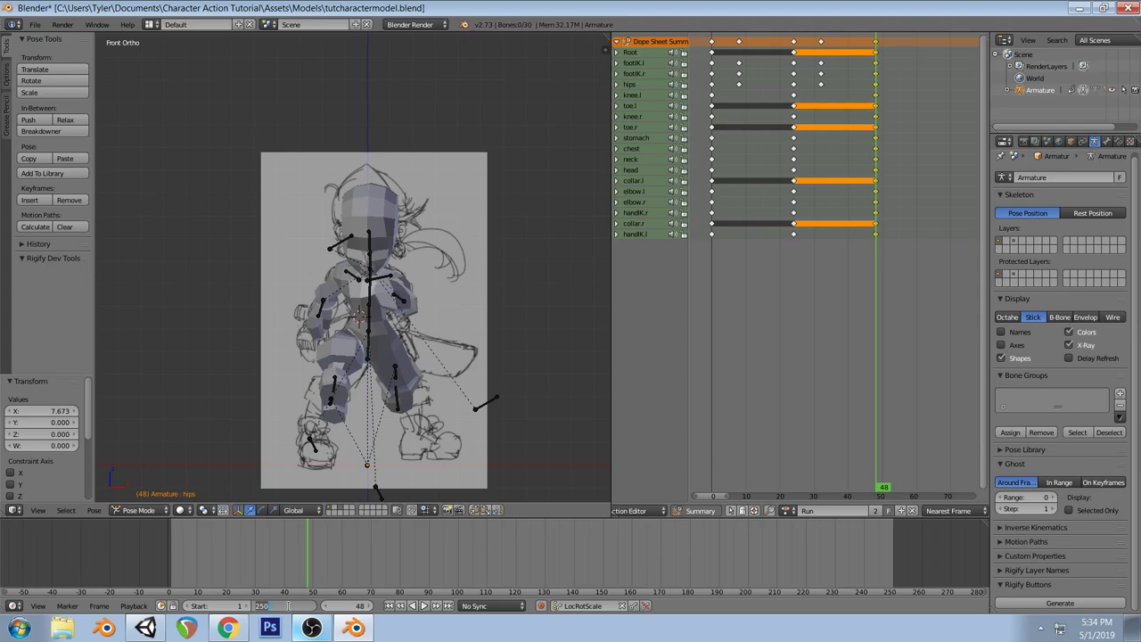
{"action": "type", "text": "47"}
{"action": "key", "text": "Return"}
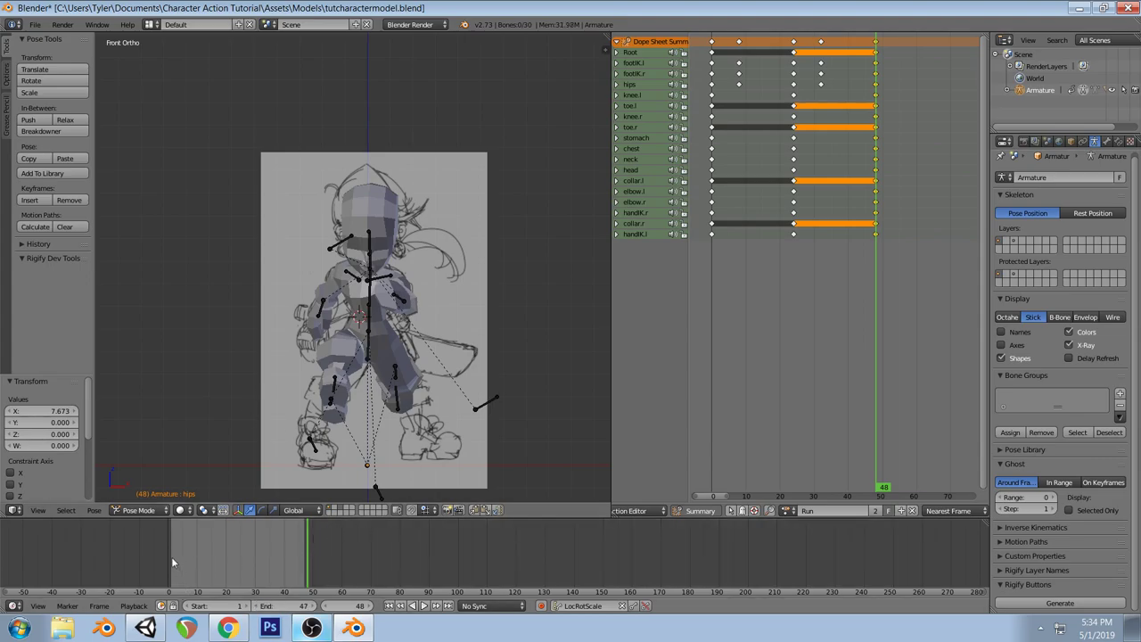
Play the looping Run animation from frame 0 and examine it from the front, at an angle and in right side view
{"action": "key", "text": "alt+a"}
{"action": "left_click_drag", "start_coordinate": [870, 143], "coordinate": [875, 143]}
{"action": "left_click", "coordinate": [712, 144]}
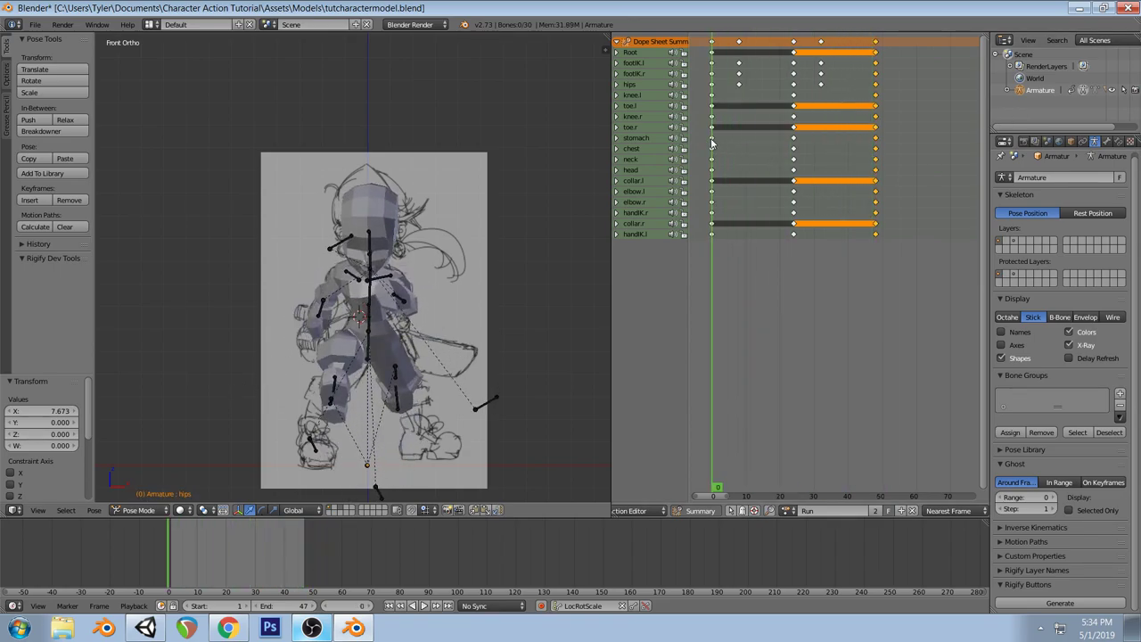
{"action": "key", "text": "alt+a"}
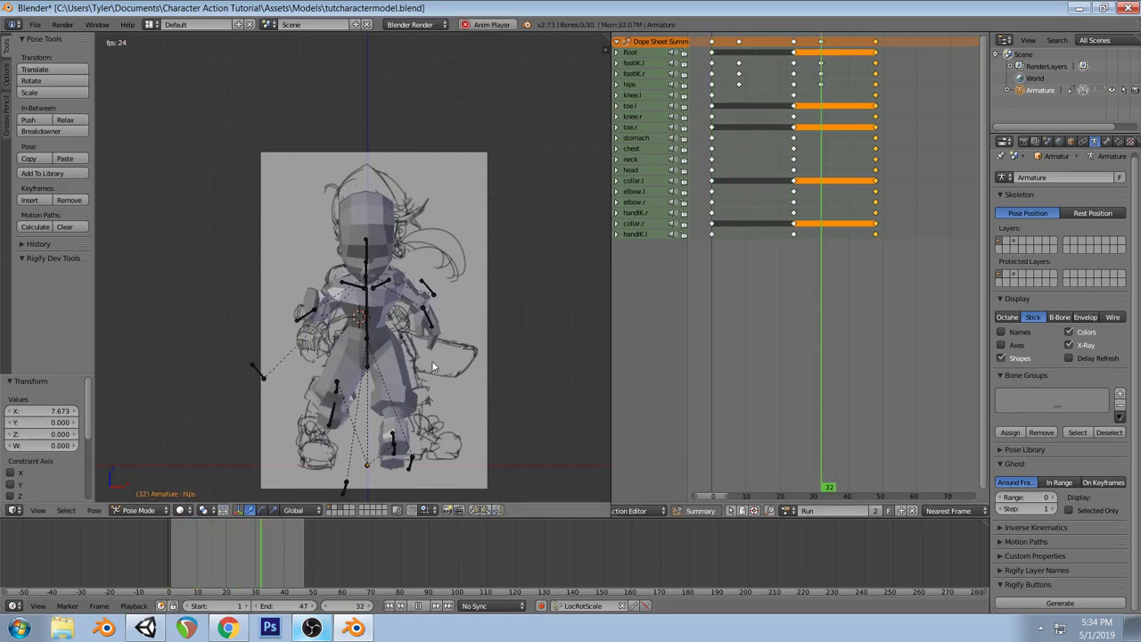
{"action": "middle_click_drag", "start_coordinate": [433, 367], "coordinate": [532, 348]}
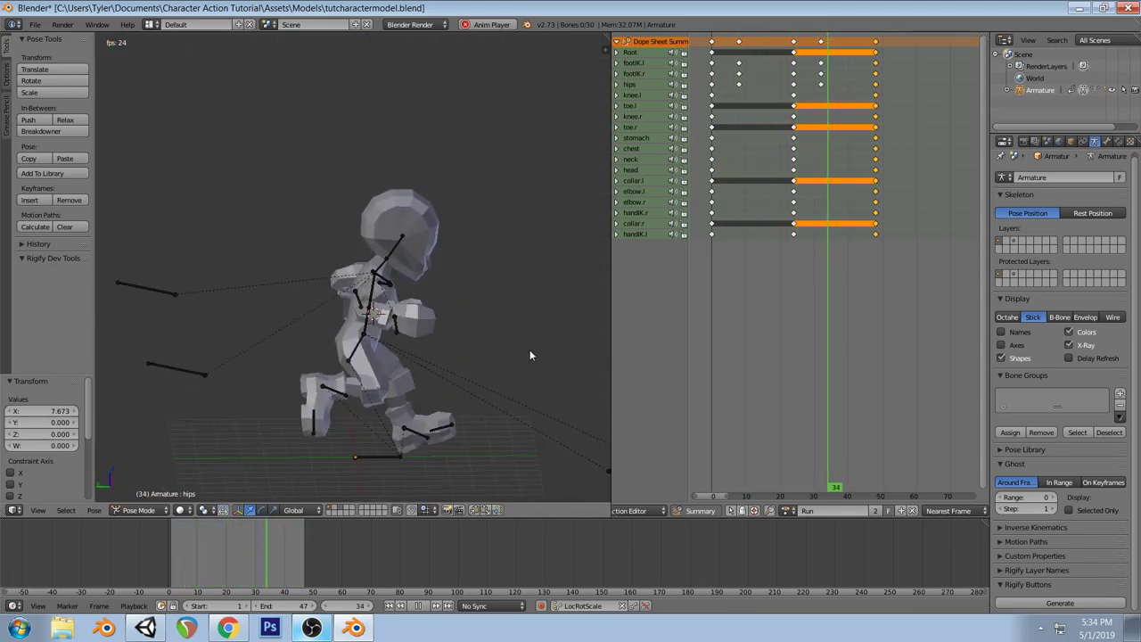
{"action": "key", "text": "KP_3"}
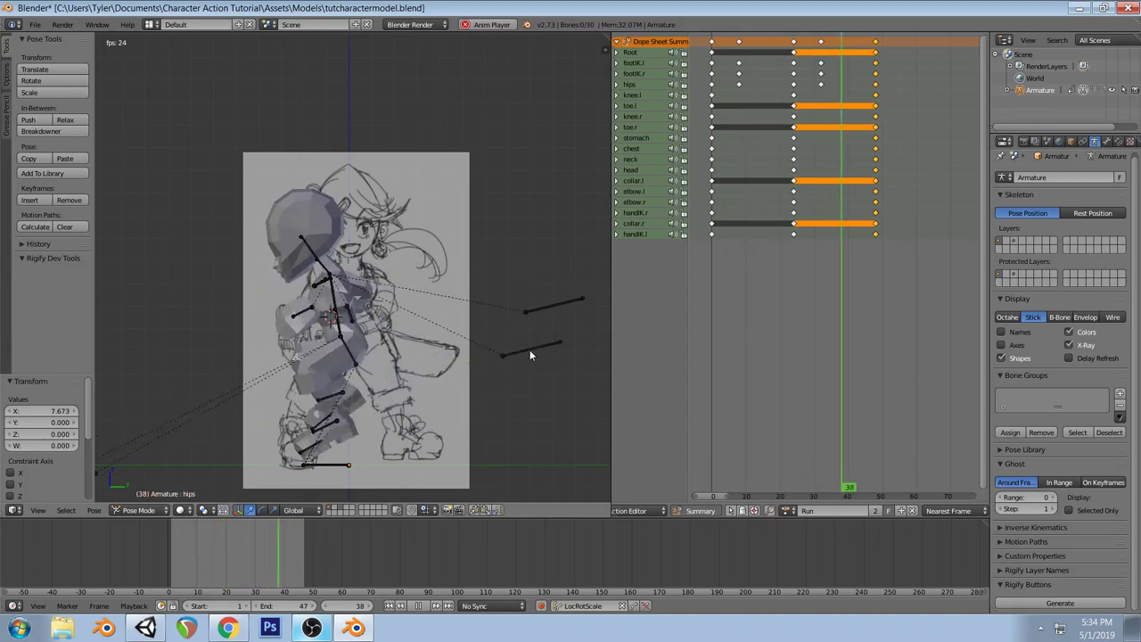
Check the run cycle reference image in the browser and scrub the animation from frame 0 to 16 for comparison
{"action": "left_click", "coordinate": [229, 628]}
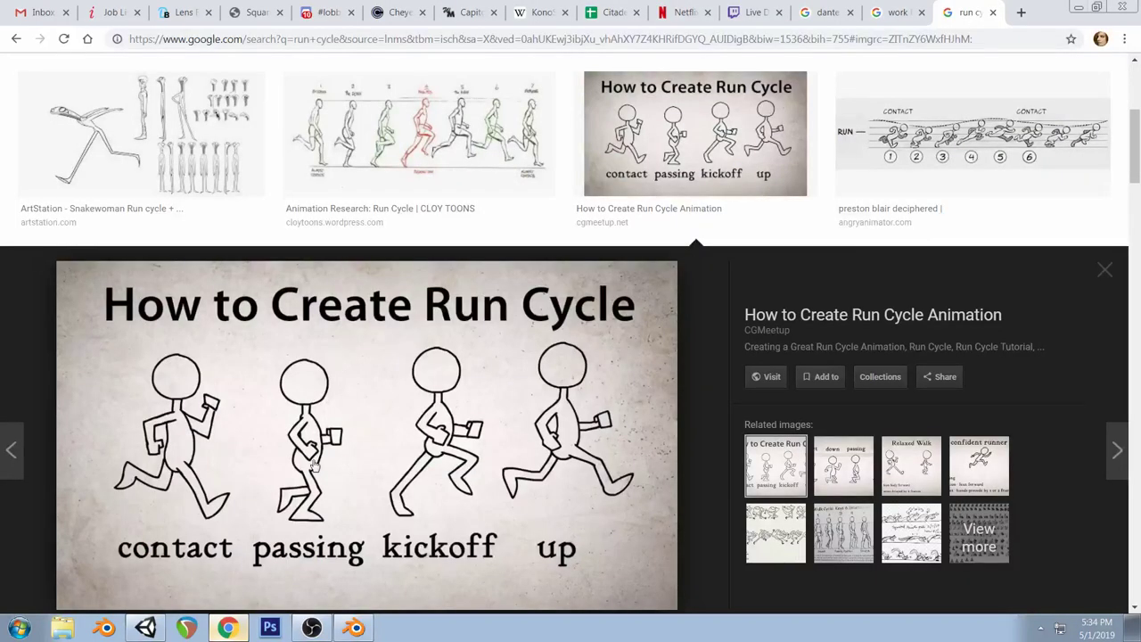
{"action": "left_click", "coordinate": [357, 629]}
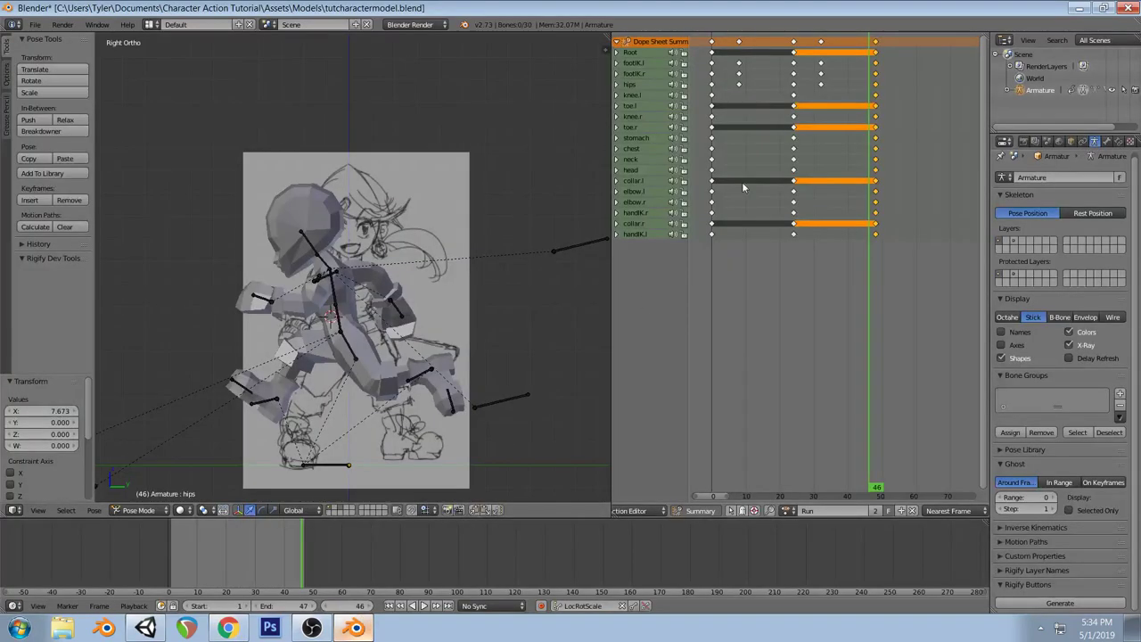
{"action": "left_click", "coordinate": [711, 134]}
{"action": "left_click_drag", "start_coordinate": [713, 134], "coordinate": [766, 131]}
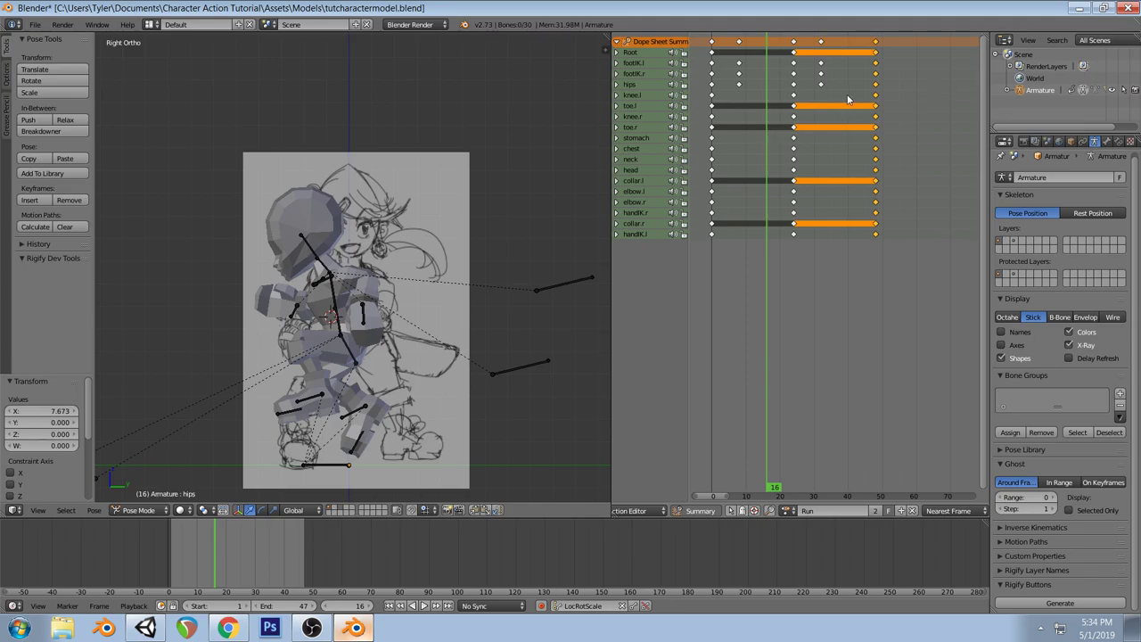
Select the footIK.r bone, advance from frame 8 to 16 and compare the pose with the browser's run cycle reference
{"action": "left_click", "coordinate": [741, 85]}
{"action": "right_click", "coordinate": [297, 446]}
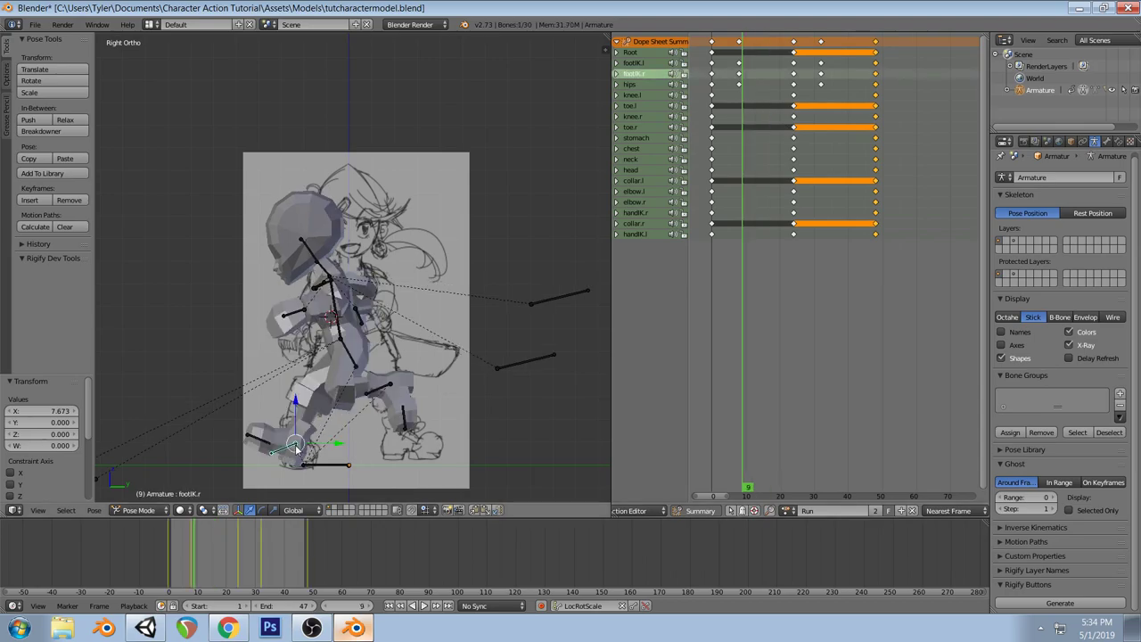
{"action": "left_click", "coordinate": [739, 85]}
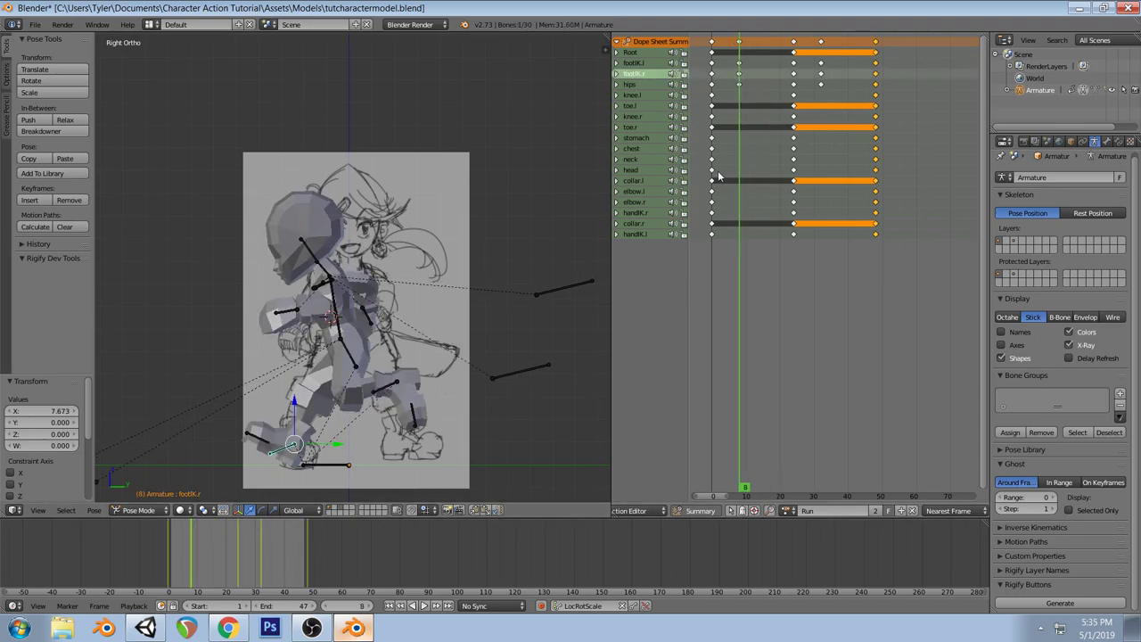
{"action": "key", "text": "Right"}
{"action": "key", "text": "Right"}
{"action": "key", "text": "Right"}
{"action": "key", "text": "Right"}
{"action": "key", "text": "Right"}
{"action": "key", "text": "Right"}
{"action": "key", "text": "Right"}
{"action": "key", "text": "Right"}
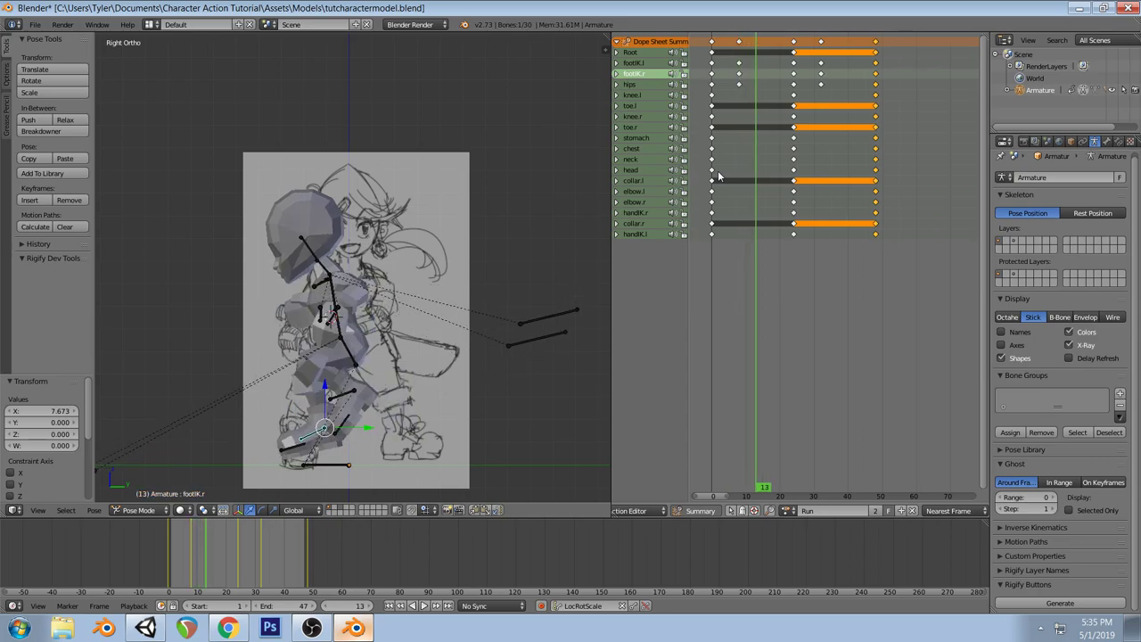
{"action": "left_click", "coordinate": [229, 629]}
{"action": "left_click", "coordinate": [354, 628]}
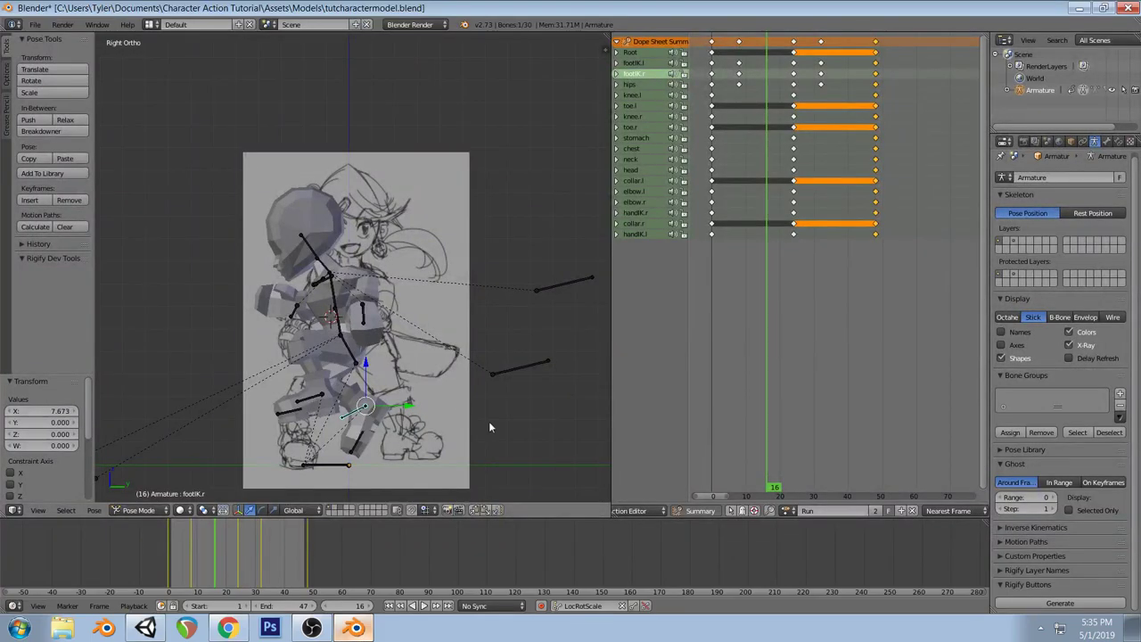
Try rotating the footIK.r bone by about 64 degrees at frame 16
{"action": "key", "text": "r"}
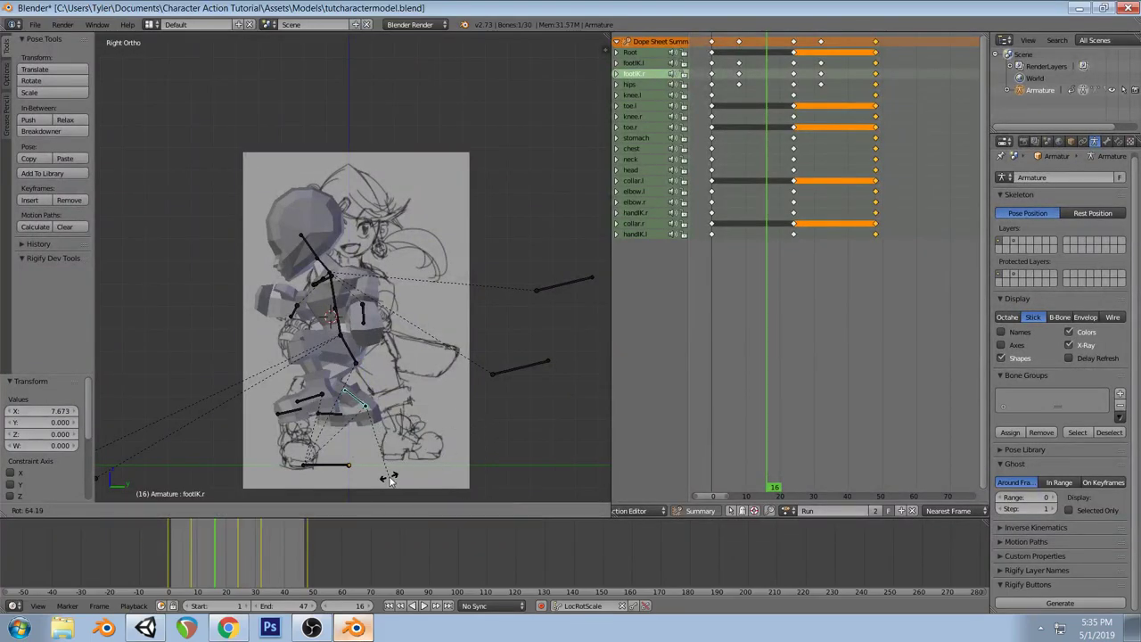
{"action": "left_click", "coordinate": [388, 473]}
{"action": "key", "text": "g"}
{"action": "right_click", "coordinate": [383, 46]}
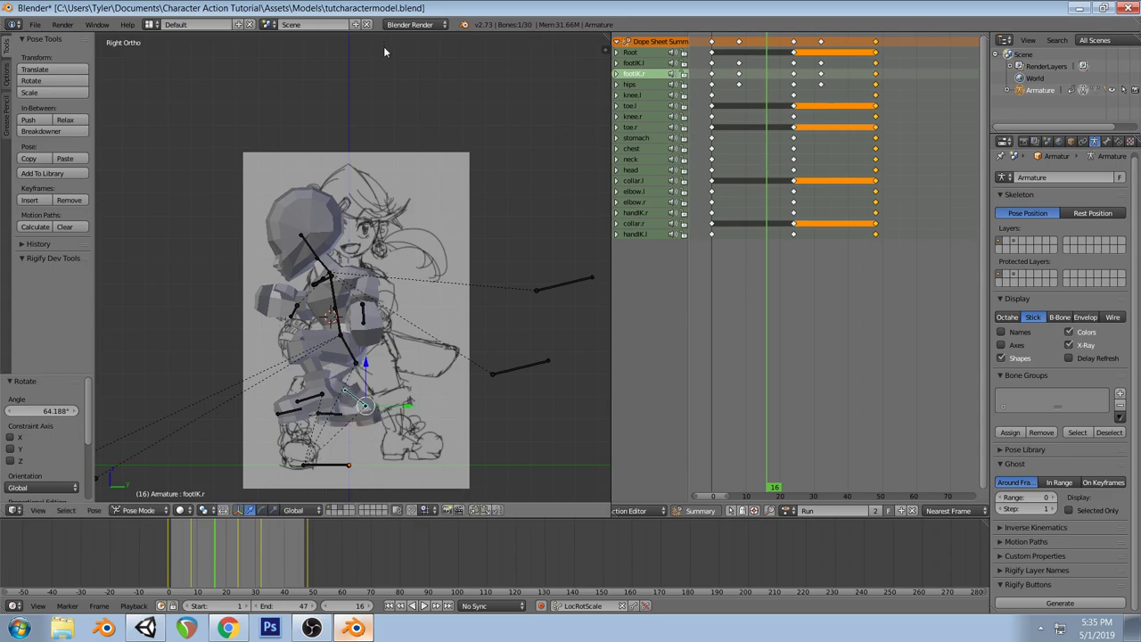
{"action": "key", "text": "ctrl+z"}
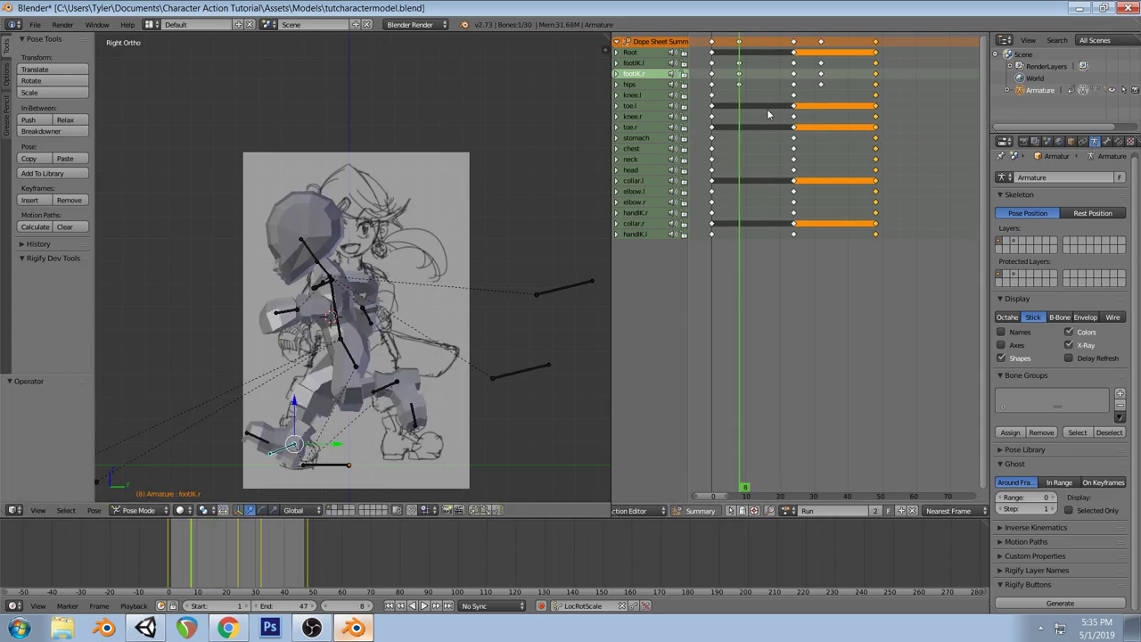
At frame 16, move footIK.r by about -0.47 in Y and -1.91 in Z, and rotate it about 19 degrees to plant the foot
{"action": "key", "text": "Right"}
{"action": "key", "text": "Right"}
{"action": "key", "text": "Right"}
{"action": "key", "text": "Right"}
{"action": "key", "text": "Right"}
{"action": "key", "text": "Right"}
{"action": "key", "text": "Right"}
{"action": "key", "text": "Right"}
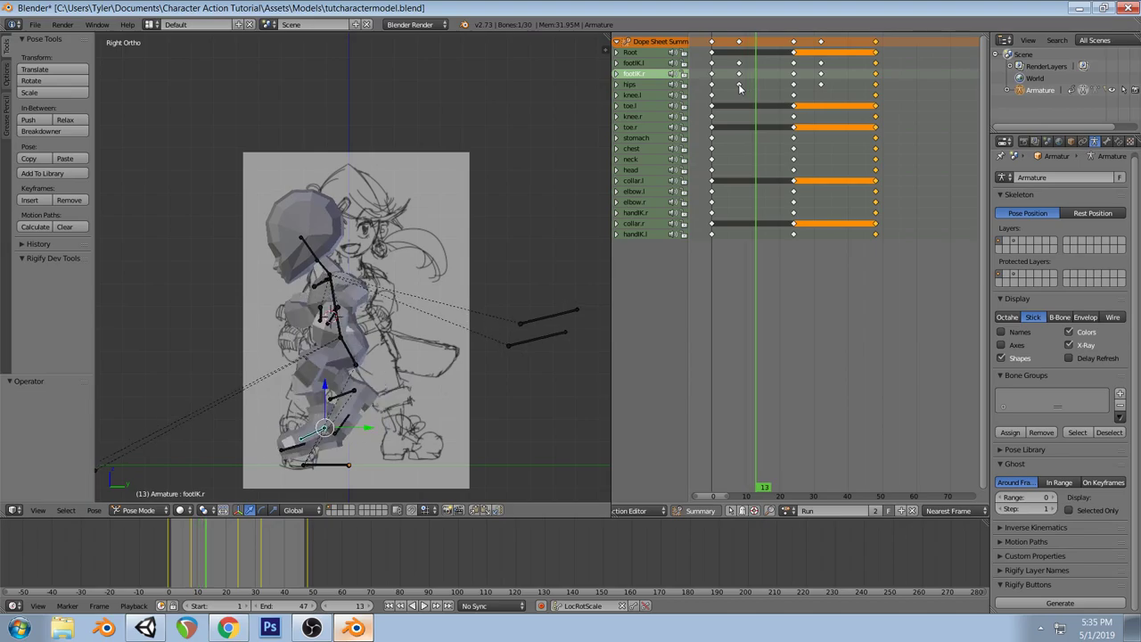
{"action": "key", "text": "g"}
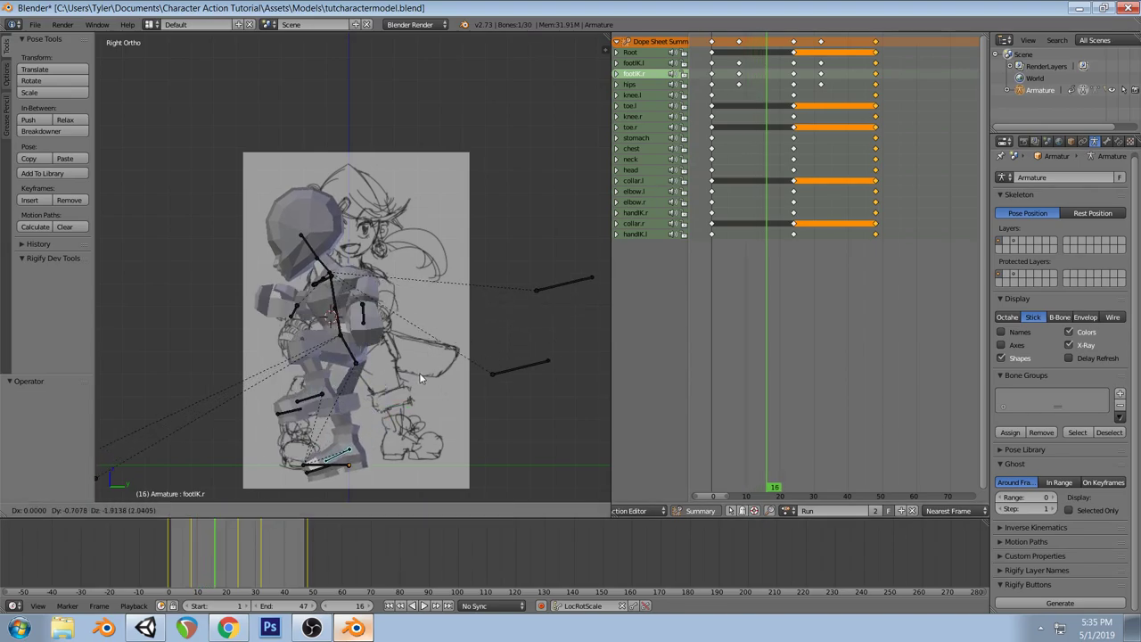
{"action": "left_click", "coordinate": [426, 378]}
{"action": "key", "text": "r"}
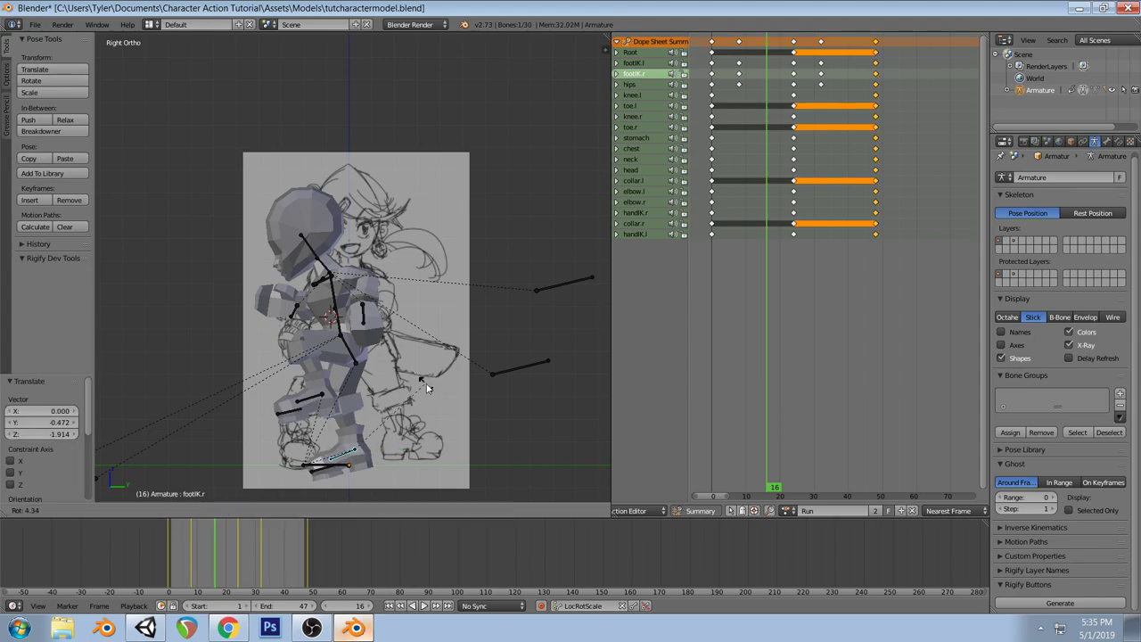
{"action": "left_click", "coordinate": [428, 413]}
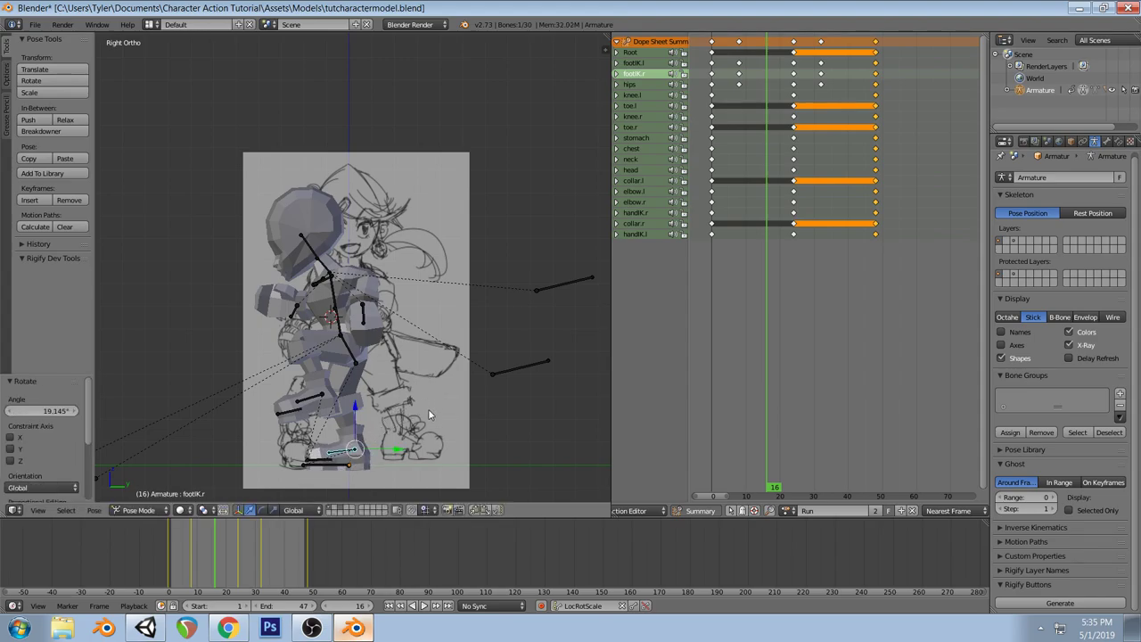
Lower the hips bone by about 0.37 along Z at frame 16
{"action": "right_click", "coordinate": [354, 355]}
{"action": "key", "text": "g"}
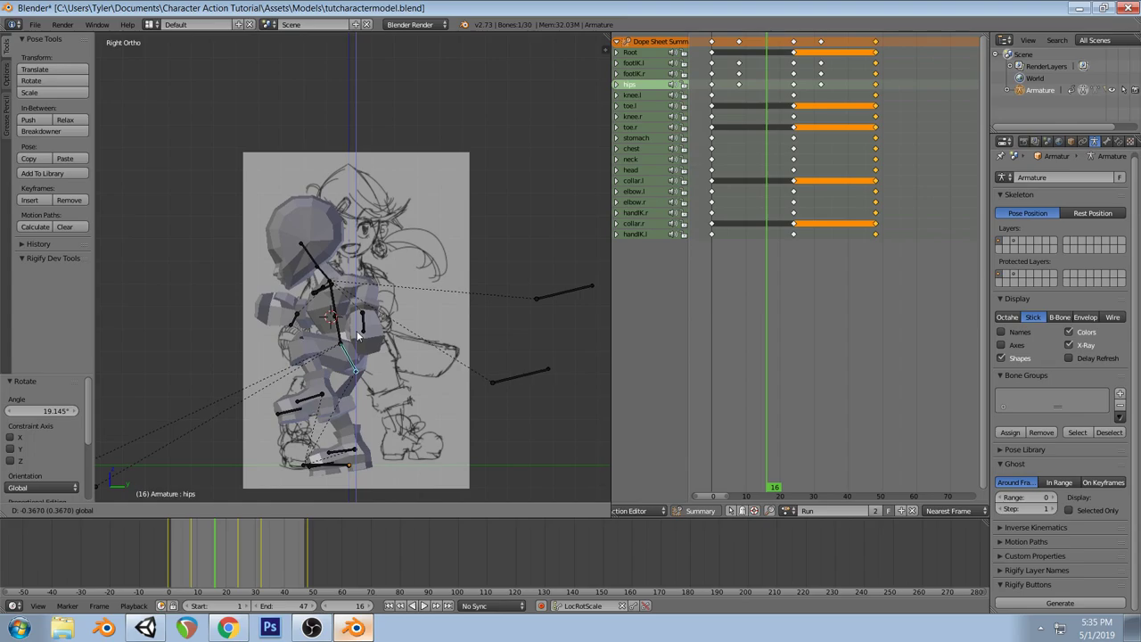
{"action": "left_click", "coordinate": [358, 336]}
Rotate the footIK.r bone about 7 degrees to level the foot and raise it about 0.16 along Z
{"action": "right_click", "coordinate": [352, 450]}
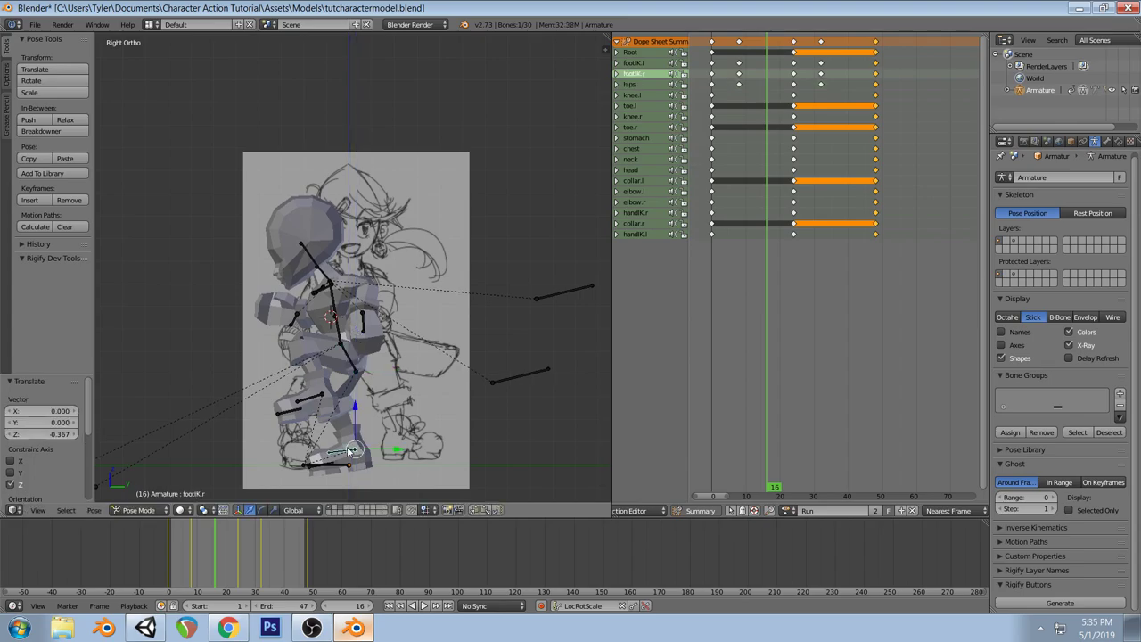
{"action": "key", "text": "r"}
{"action": "left_click", "coordinate": [435, 459]}
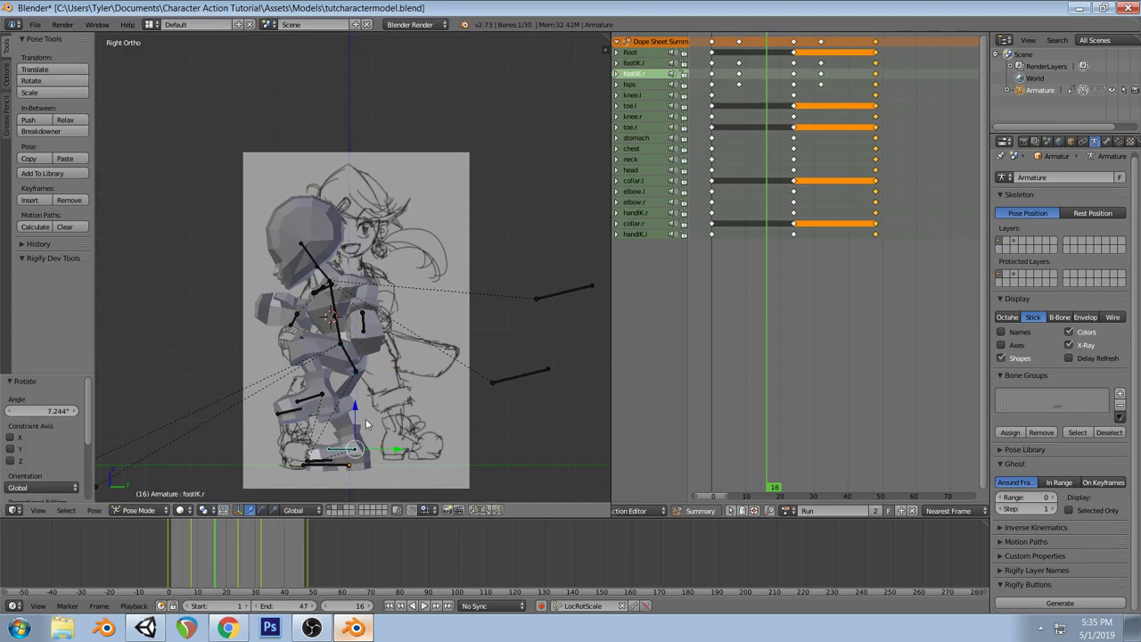
{"action": "left_click_drag", "start_coordinate": [356, 409], "coordinate": [357, 405]}
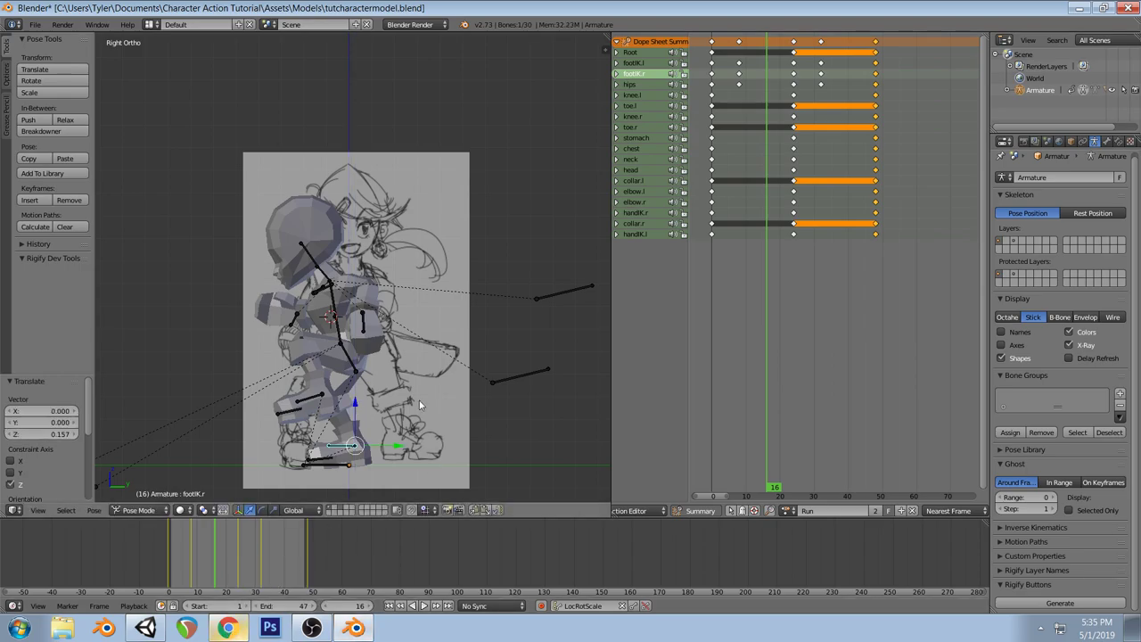
Insert keyframes for the footIK.r and hips bones at frame 16
{"action": "key", "text": "i"}
{"action": "right_click", "coordinate": [355, 370]}
{"action": "key", "text": "i"}
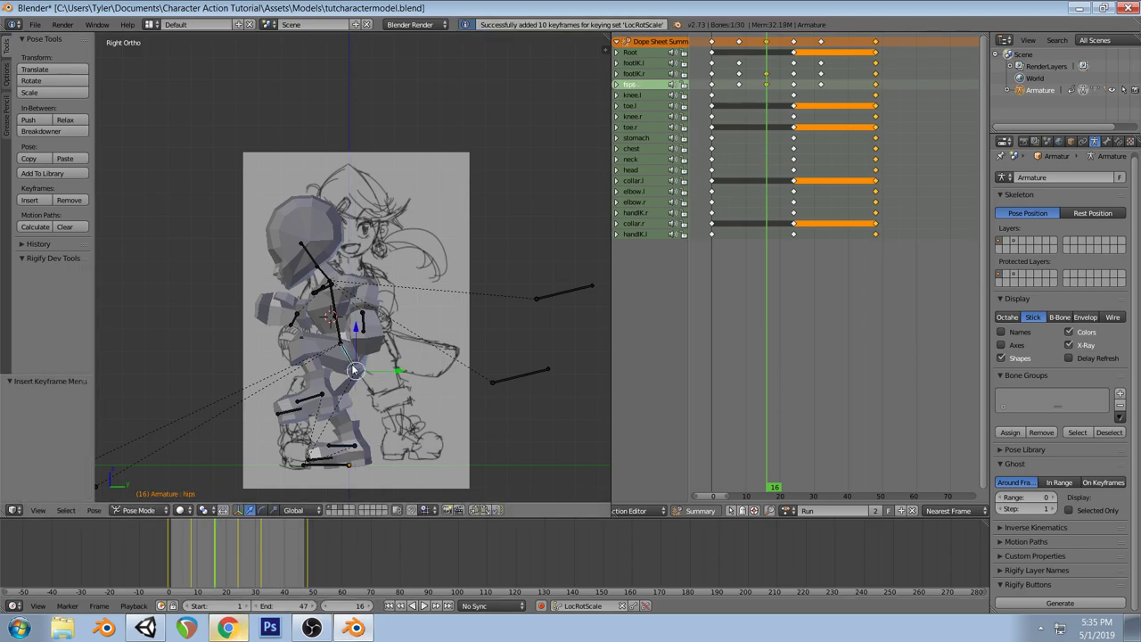
Delete the hips keyframe at frame 8
{"action": "left_click", "coordinate": [741, 85]}
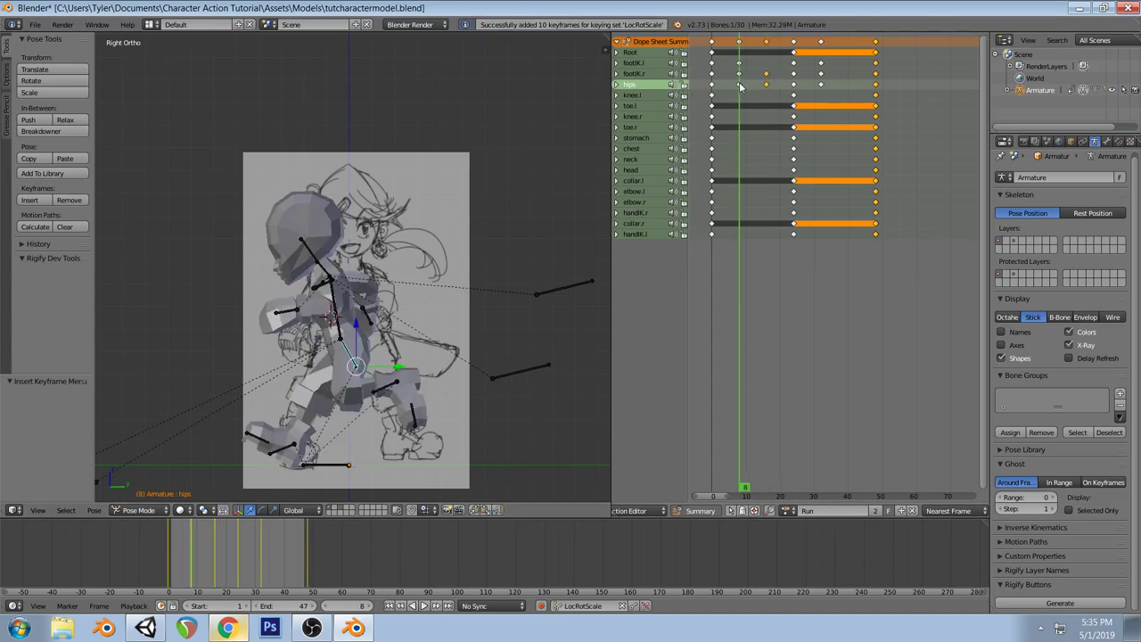
{"action": "right_click", "coordinate": [740, 85]}
{"action": "key", "text": "x"}
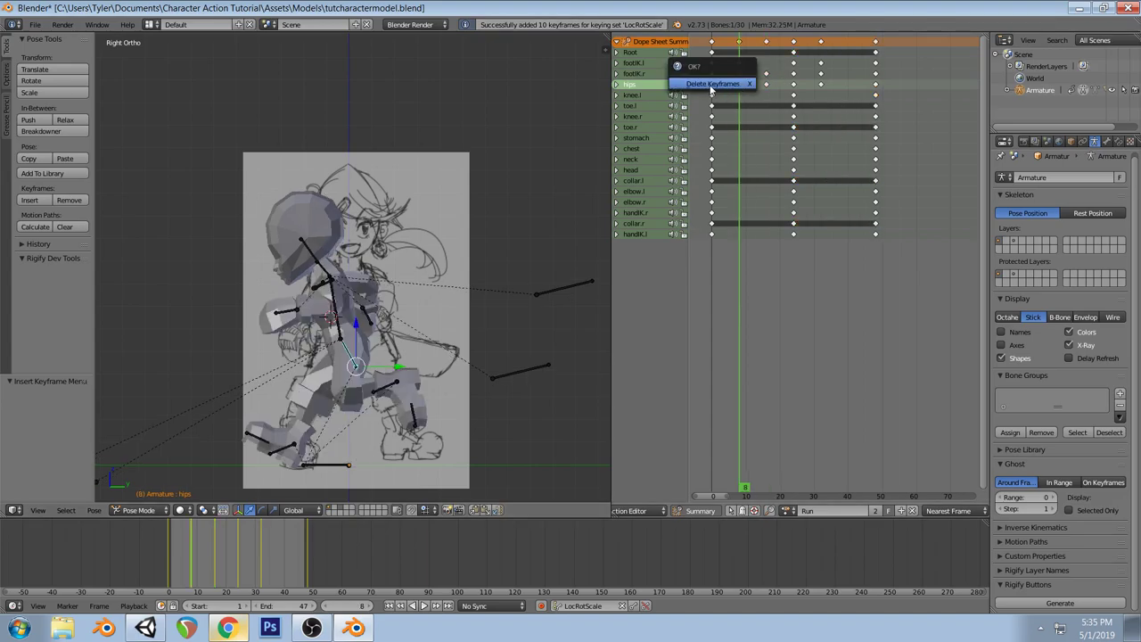
{"action": "left_click", "coordinate": [710, 85]}
Lower the hips bone by about 0.05 along Z at frame 16 and check the run cycle reference in Chrome
{"action": "left_click_drag", "start_coordinate": [713, 85], "coordinate": [769, 99]}
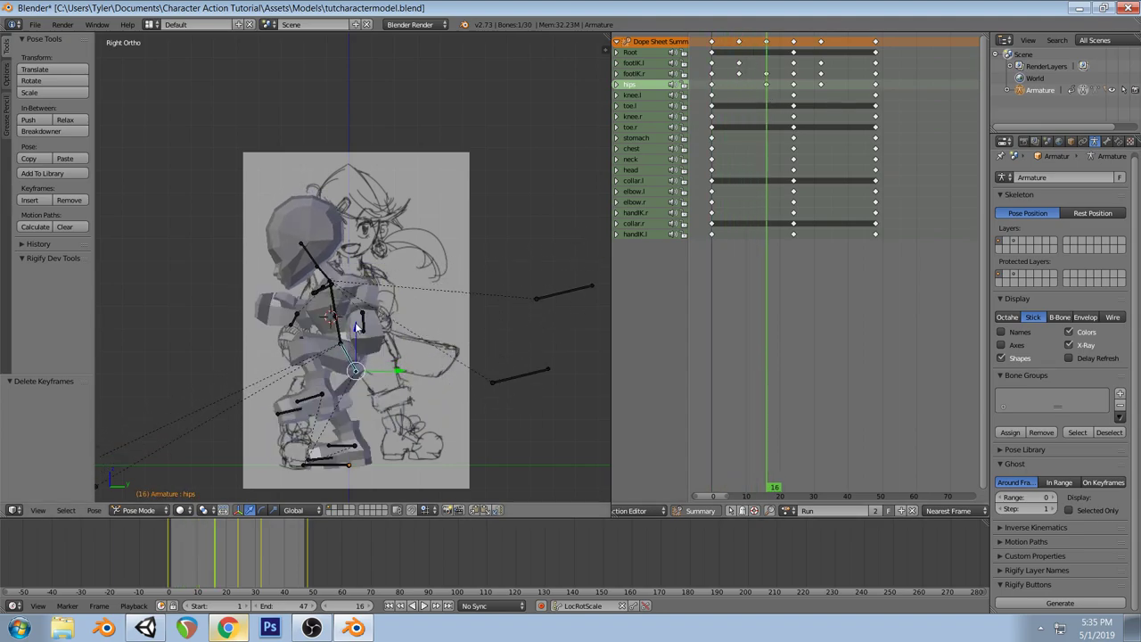
{"action": "left_click_drag", "start_coordinate": [355, 328], "coordinate": [356, 337]}
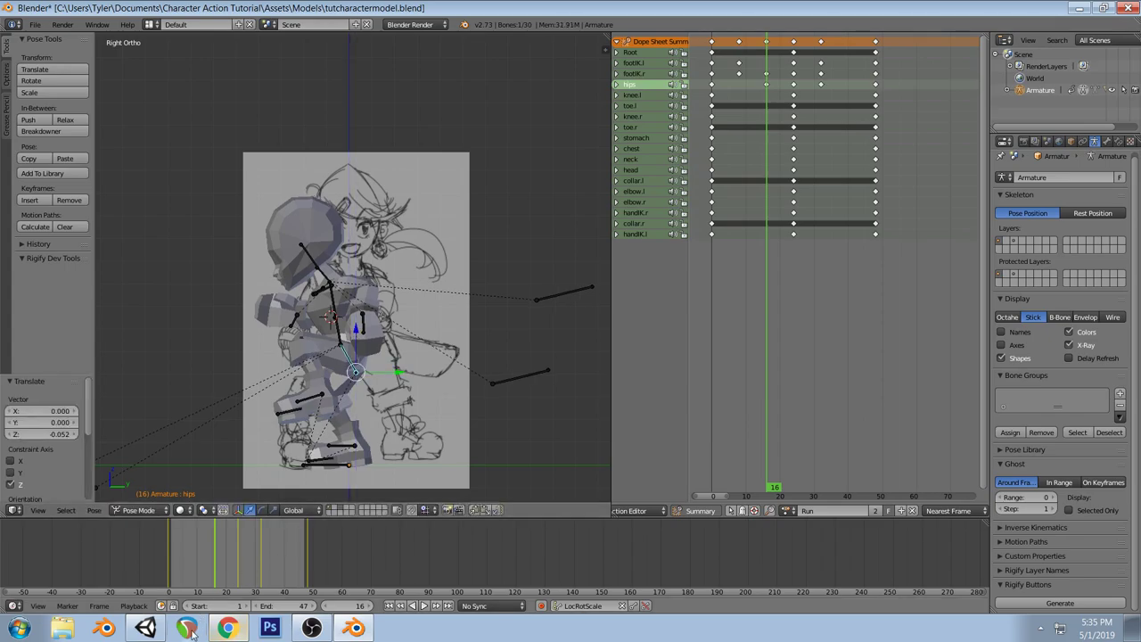
{"action": "left_click", "coordinate": [230, 631]}
{"action": "left_click", "coordinate": [354, 628]}
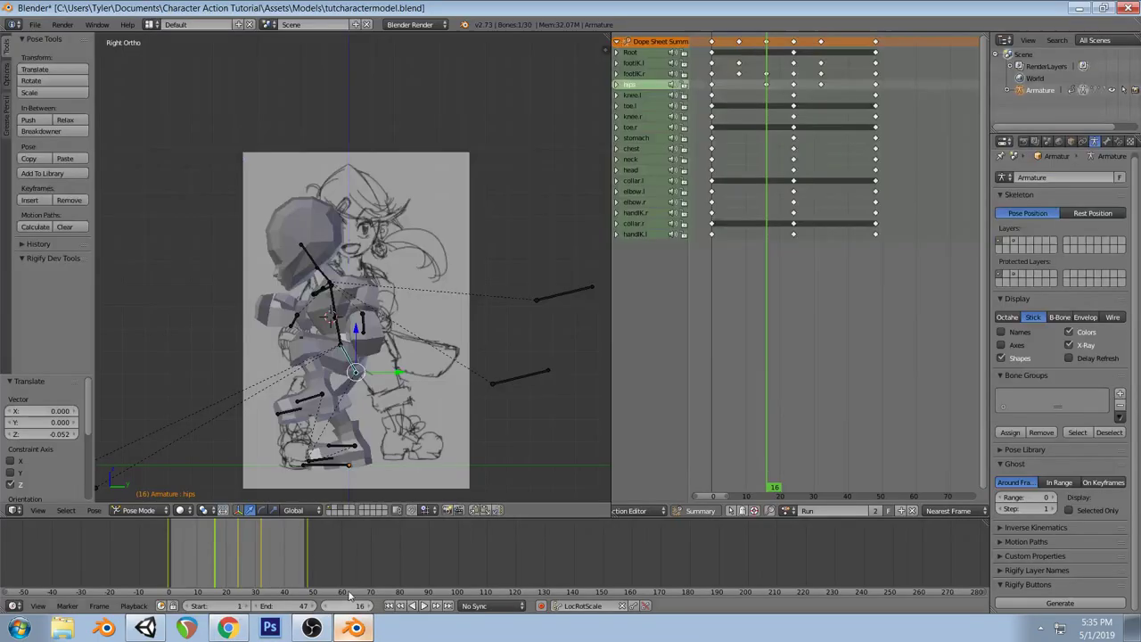
At frame 16, move footIK.l by about 2.49 in Y and -0.68 in Z, rotate it slightly, and keyframe it
{"action": "right_click", "coordinate": [314, 400]}
{"action": "key", "text": "g"}
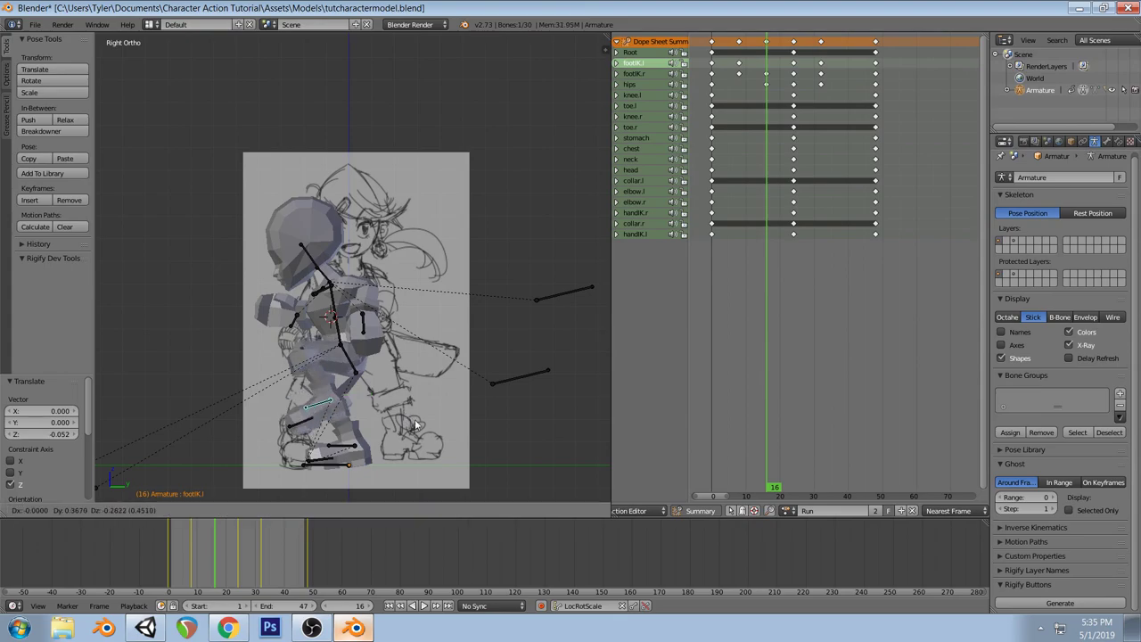
{"action": "left_click", "coordinate": [460, 427]}
{"action": "key", "text": "r"}
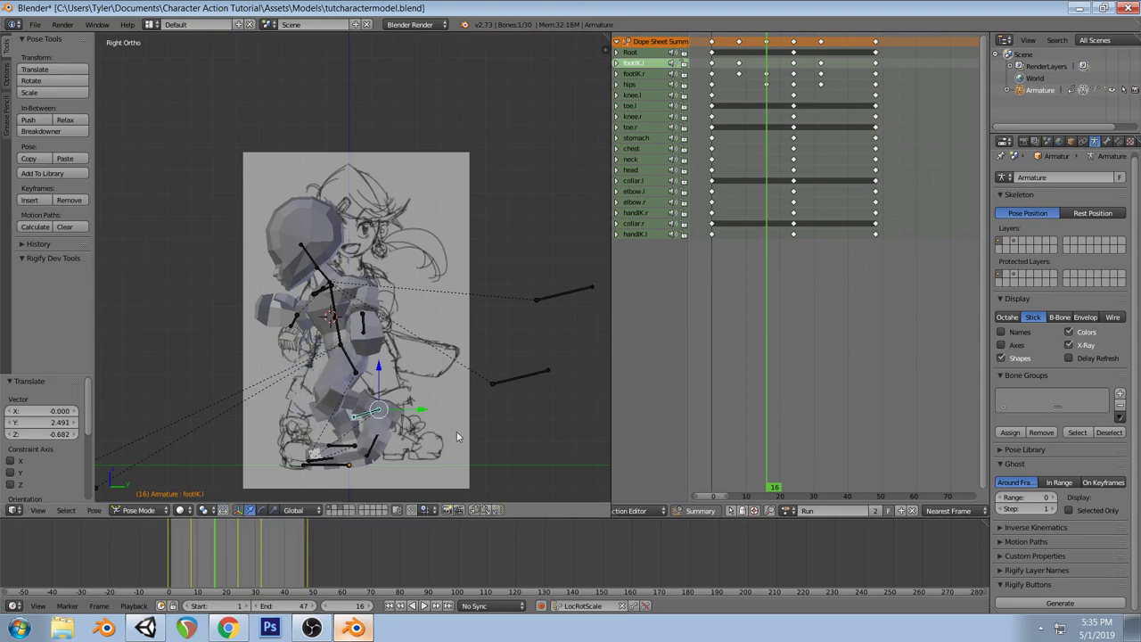
{"action": "left_click", "coordinate": [440, 413]}
{"action": "key", "text": "i"}
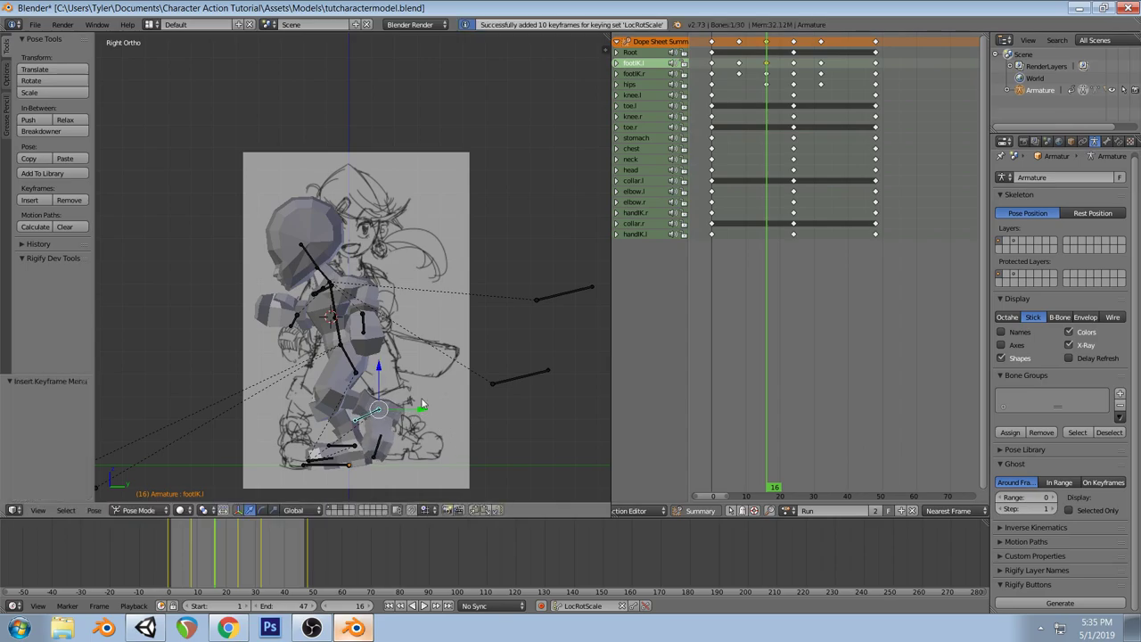
Key the lowered hips and the planted footIK.r again at frame 16
{"action": "right_click", "coordinate": [355, 364]}
{"action": "key", "text": "i"}
{"action": "right_click", "coordinate": [349, 442]}
{"action": "key", "text": "i"}
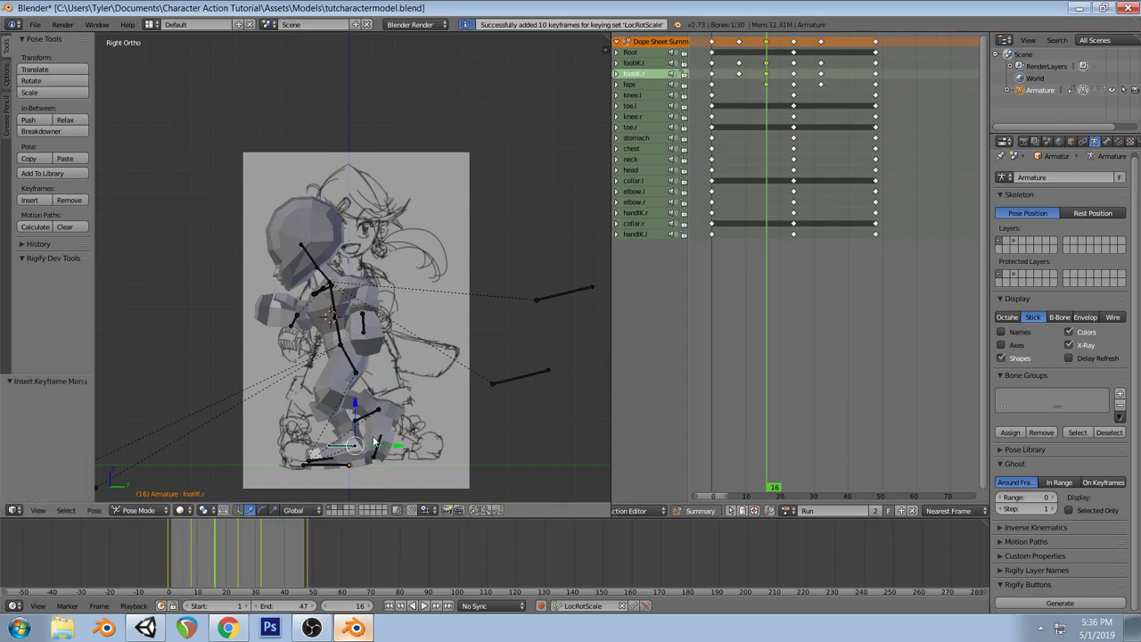
Review the motion from frame 0 to 16 and compare it with the run cycle reference in Chrome
{"action": "left_click_drag", "start_coordinate": [711, 100], "coordinate": [766, 106]}
{"action": "left_click", "coordinate": [237, 633]}
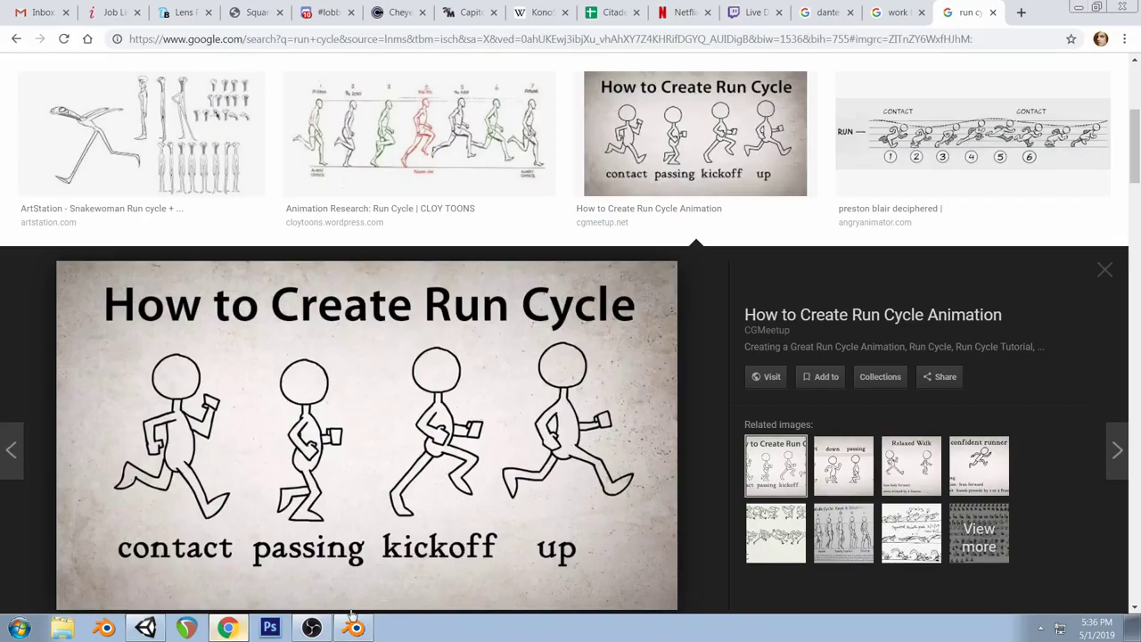
{"action": "left_click", "coordinate": [354, 628]}
Select every keyframe from frame 24 onward in the Run action
{"action": "left_click_drag", "start_coordinate": [771, 81], "coordinate": [796, 66]}
{"action": "key", "text": "a"}
{"action": "key", "text": "a"}
{"action": "key", "text": "a"}
{"action": "key", "text": "b"}
{"action": "left_click_drag", "start_coordinate": [790, 48], "coordinate": [913, 32]}
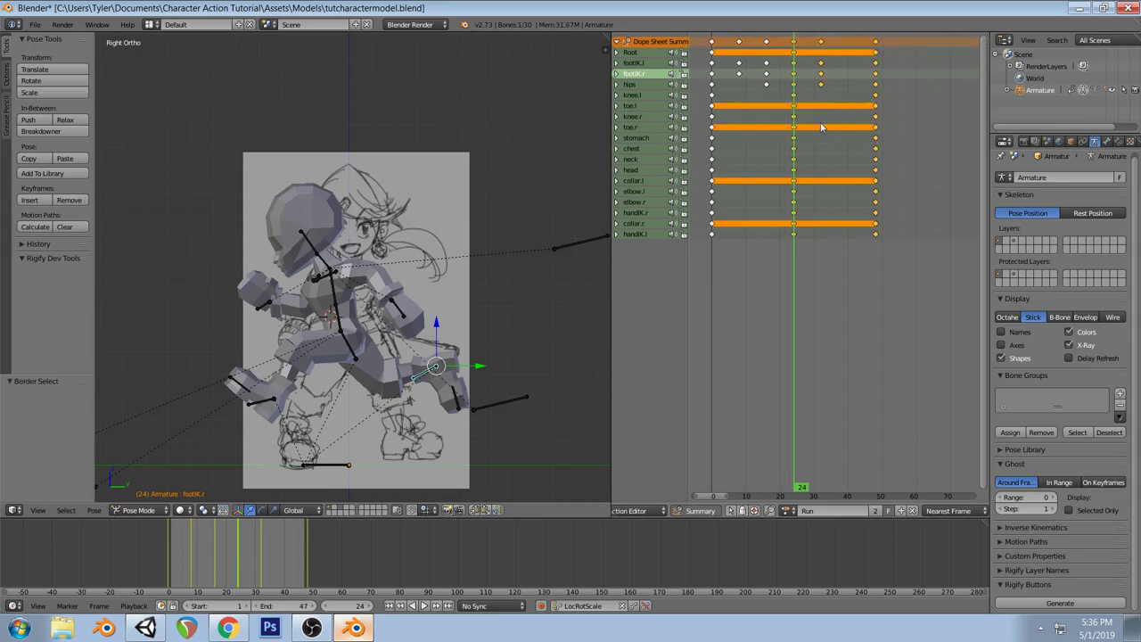
{"action": "key", "text": "g"}
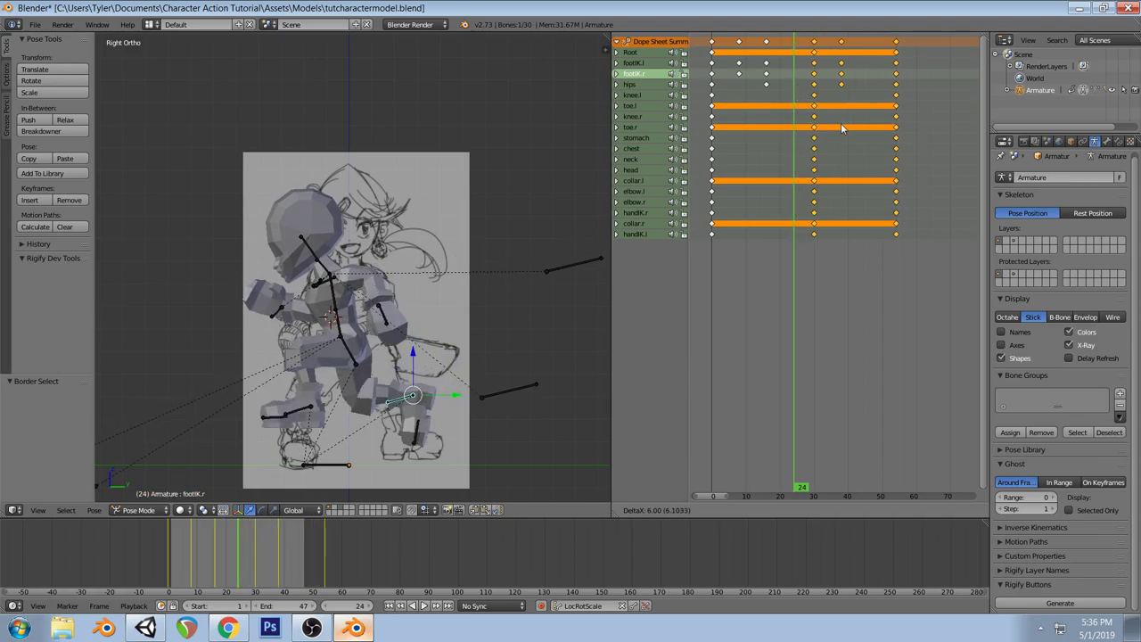
{"action": "left_click", "coordinate": [854, 123]}
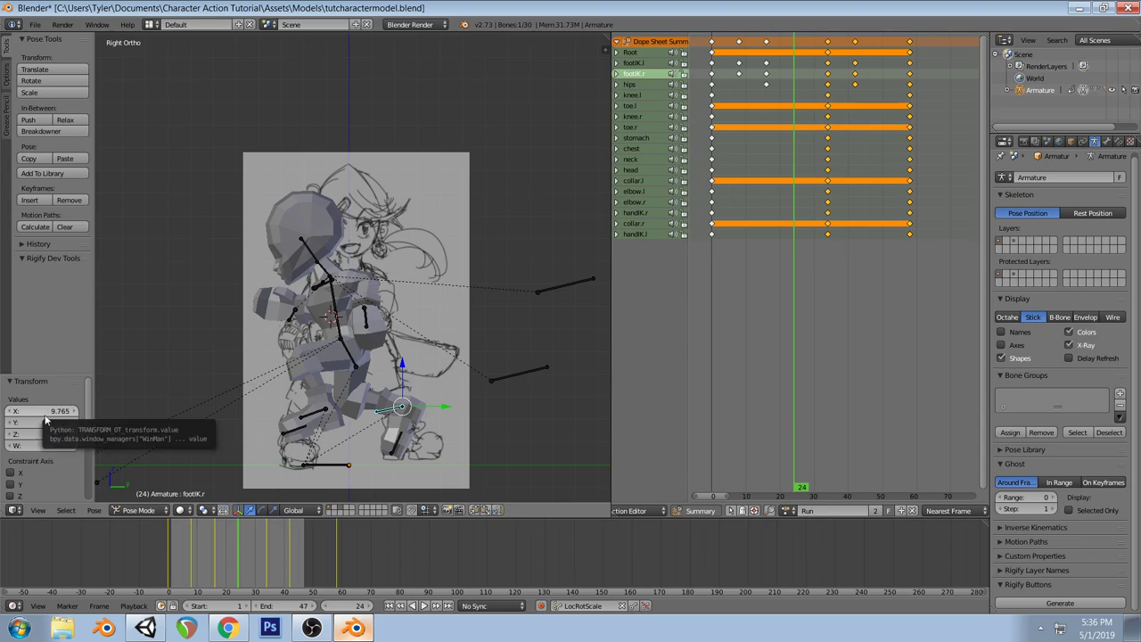
{"action": "key", "text": "ctrl+z"}
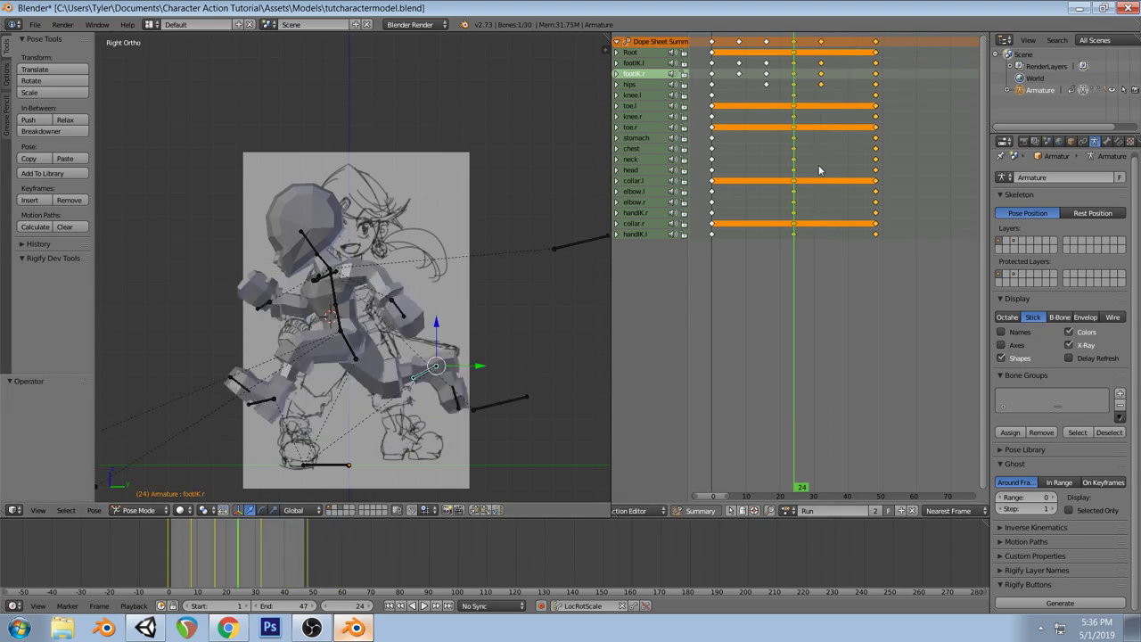
Shift the selected keyframes 8 frames later so the mirrored contact pose starts at frame 32
{"action": "scroll", "coordinate": [808, 181], "scroll_direction": "up", "scroll_amount": 2}
{"action": "key", "text": "g"}
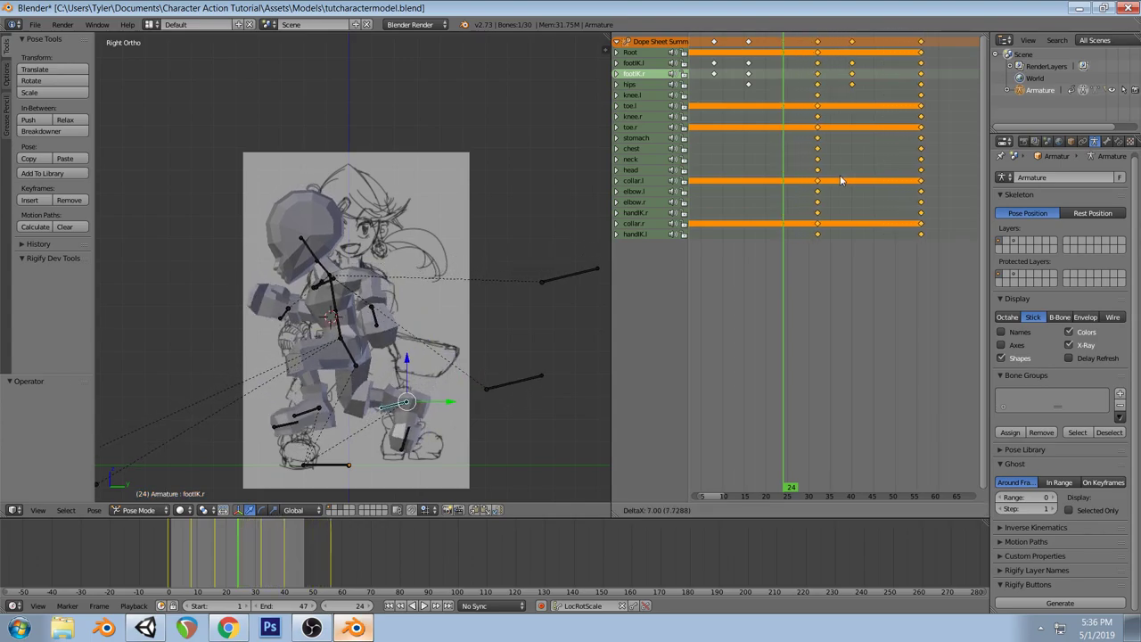
{"action": "left_click", "coordinate": [844, 180]}
At frame 24, move footIK.r by about 0.50 in Y and -1.34 in Z, and rotate toe.r about 36 degrees
{"action": "left_click_drag", "start_coordinate": [750, 42], "coordinate": [785, 46]}
{"action": "left_click", "coordinate": [229, 629]}
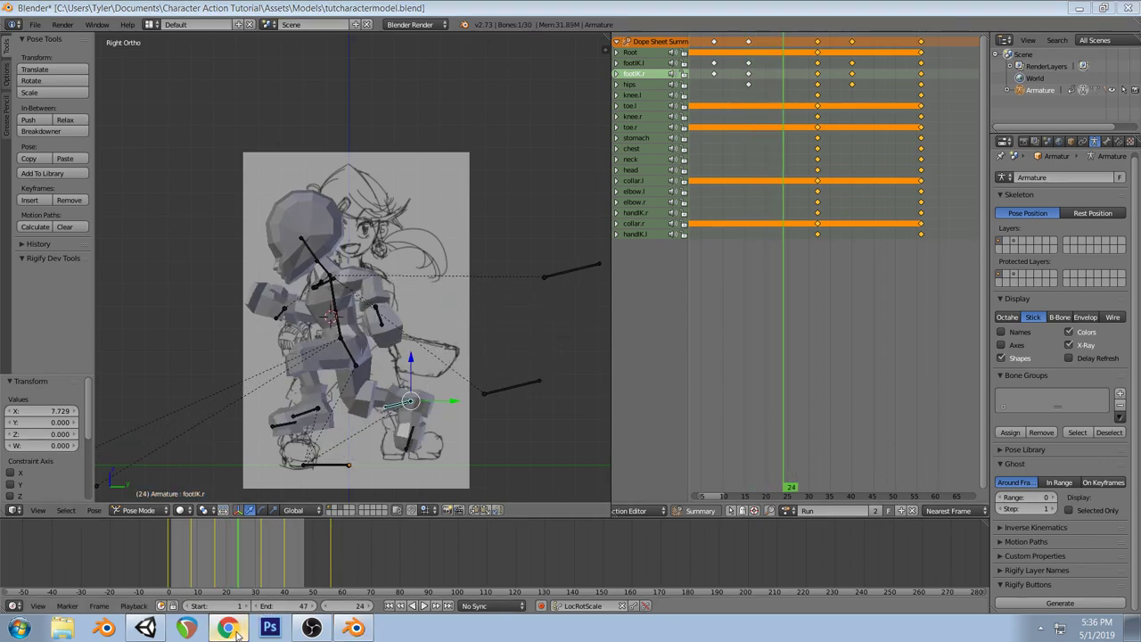
{"action": "left_click", "coordinate": [355, 629]}
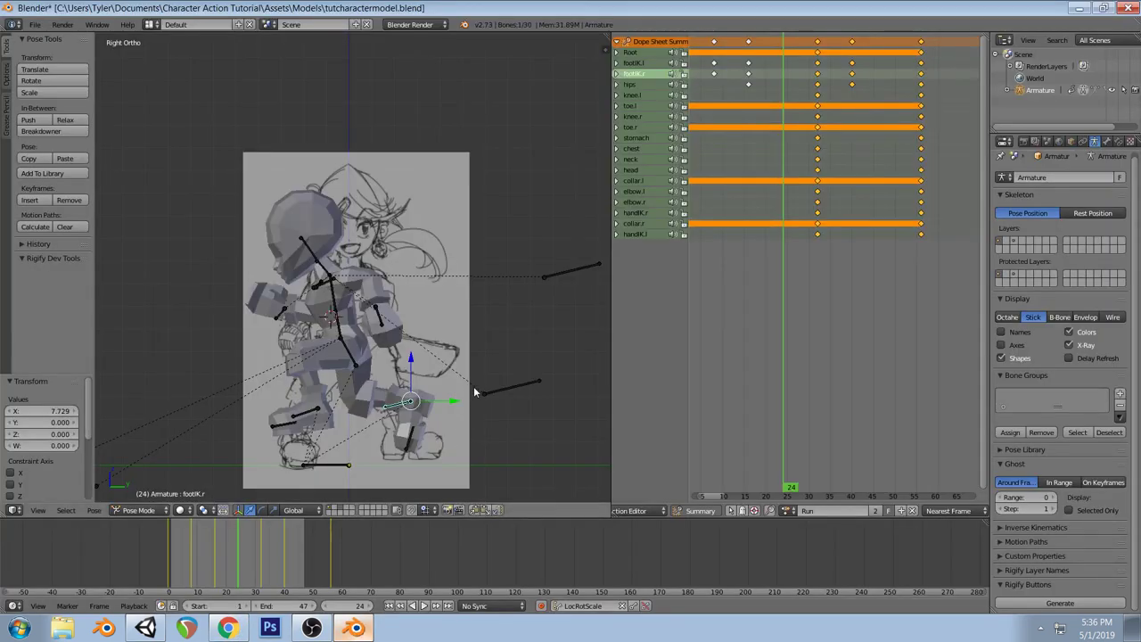
{"action": "key", "text": "g"}
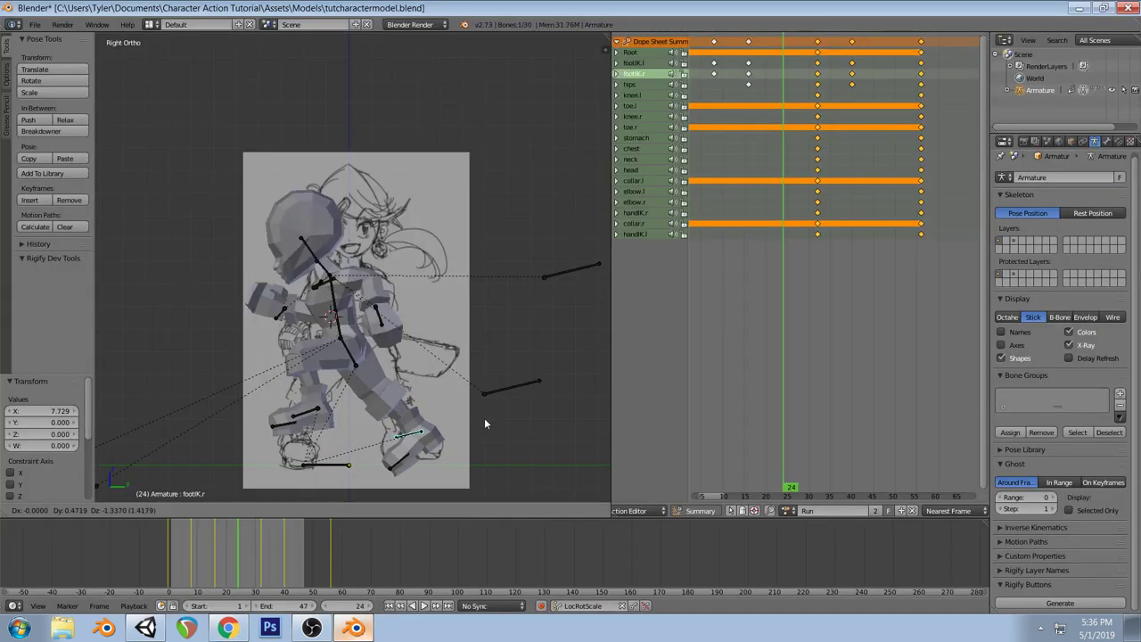
{"action": "left_click", "coordinate": [485, 418]}
{"action": "right_click", "coordinate": [412, 462]}
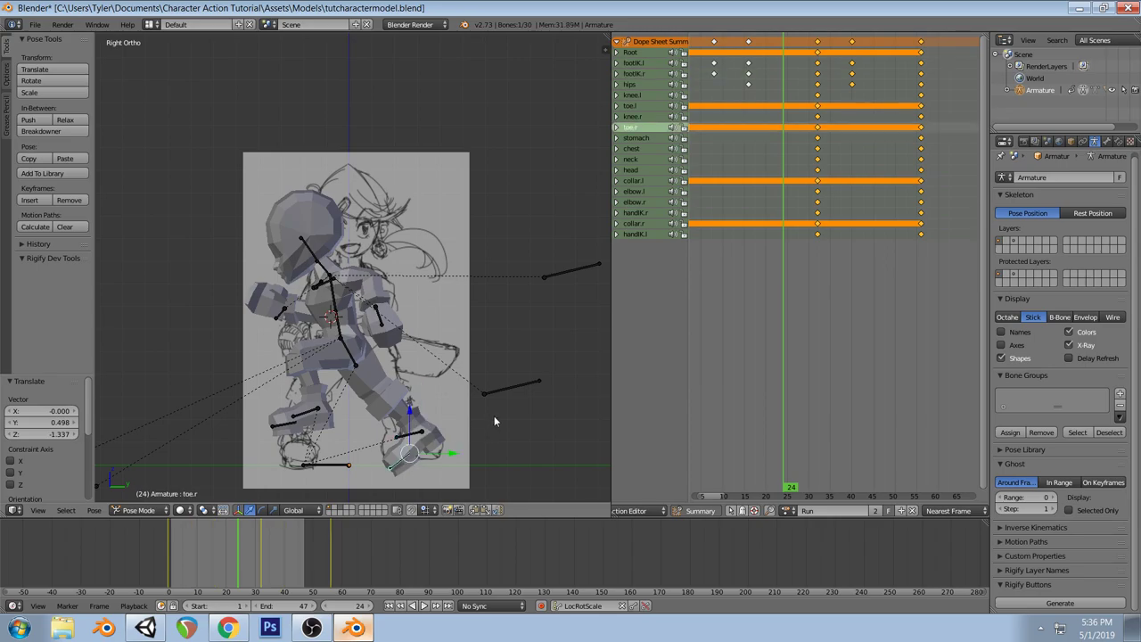
{"action": "key", "text": "r"}
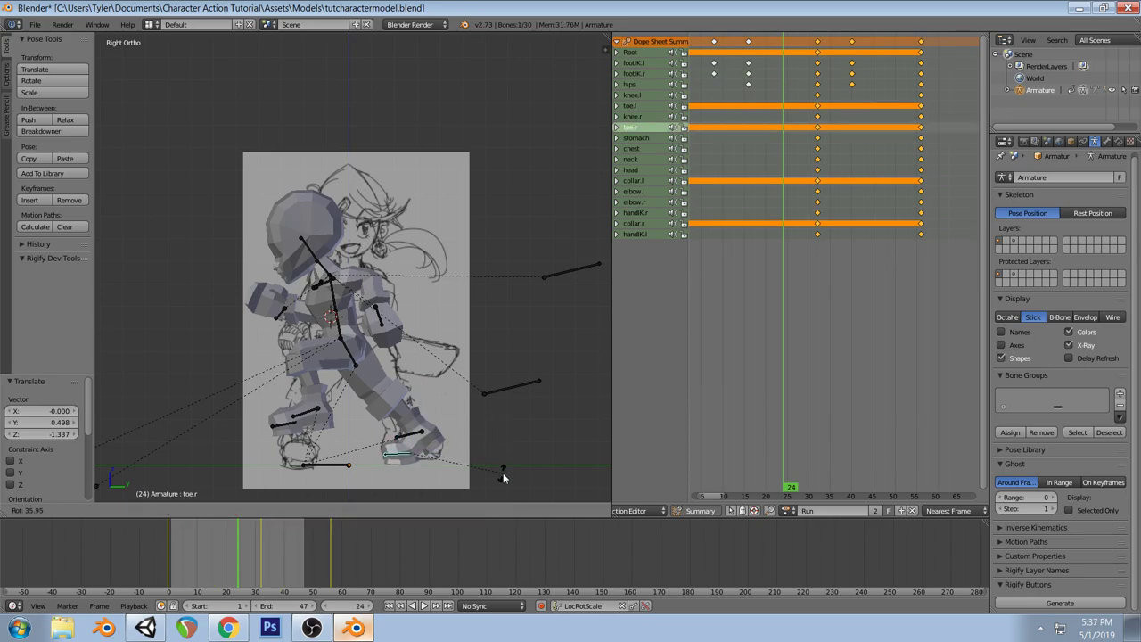
{"action": "left_click", "coordinate": [502, 479]}
Insert keyframes for the footIK.r and toe.r bones at frame 24
{"action": "right_click", "coordinate": [426, 436]}
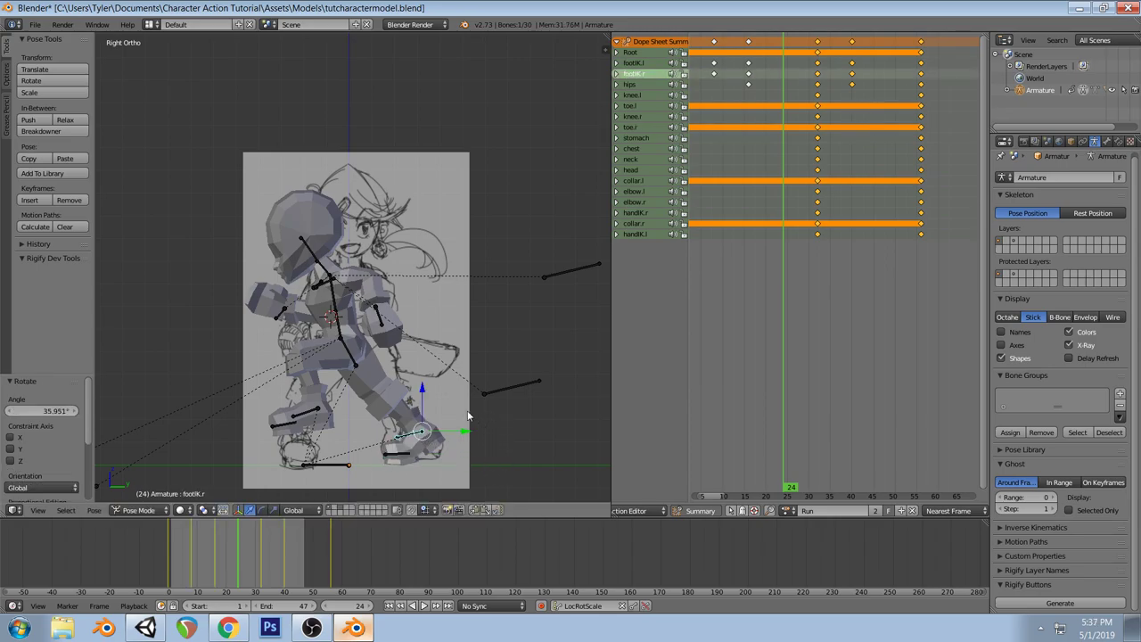
{"action": "key", "text": "i"}
{"action": "right_click", "coordinate": [396, 455]}
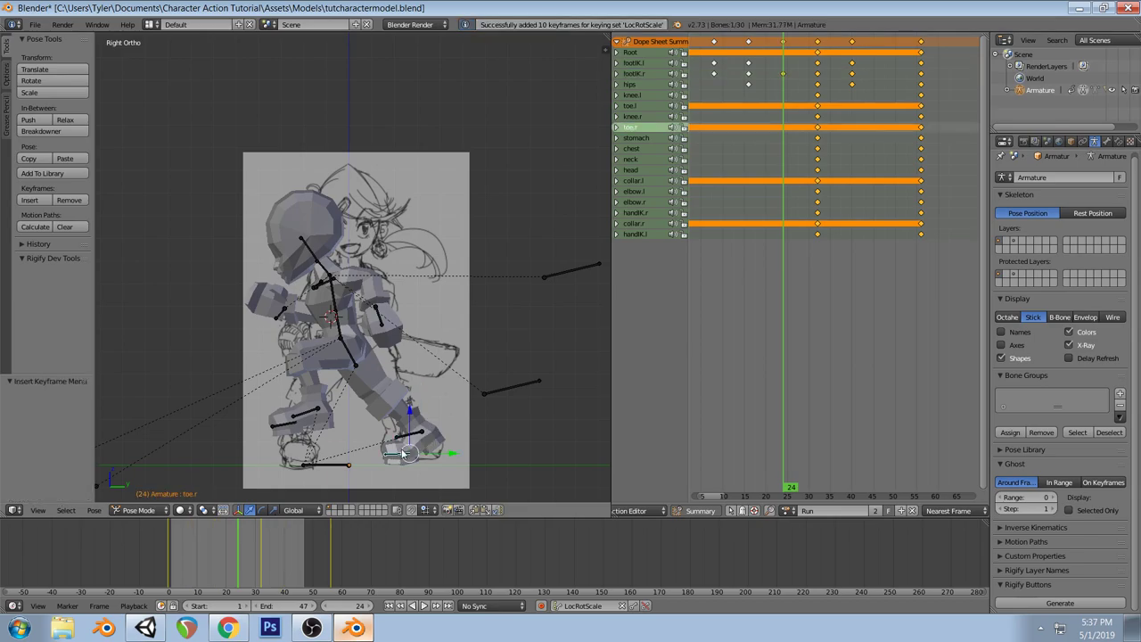
{"action": "right_click", "coordinate": [412, 437]}
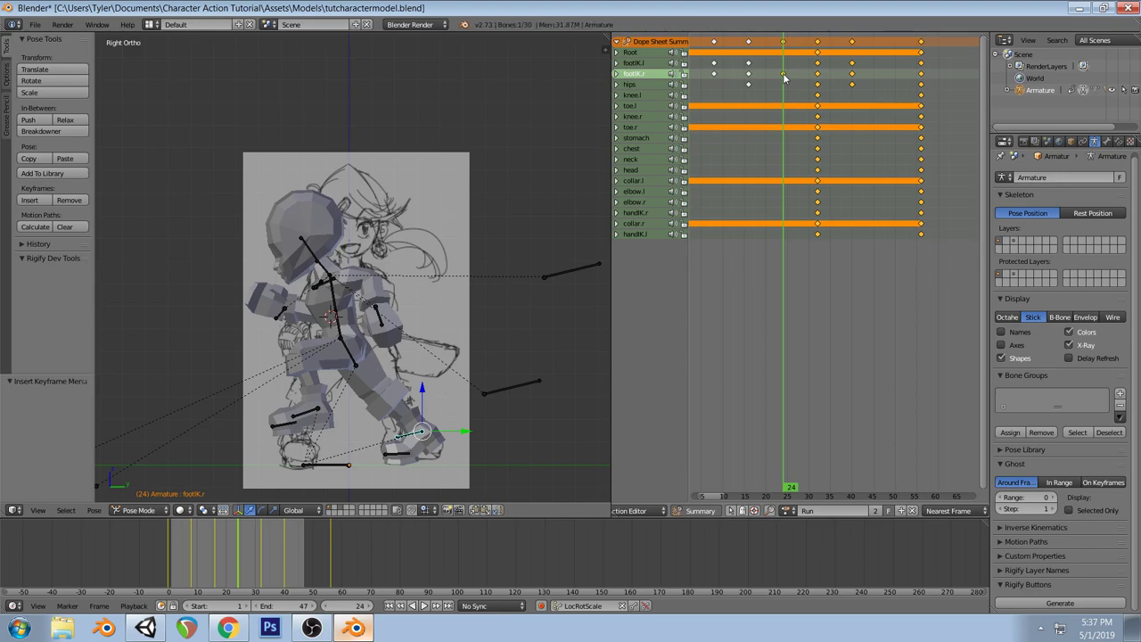
{"action": "key", "text": "i"}
{"action": "right_click", "coordinate": [411, 452]}
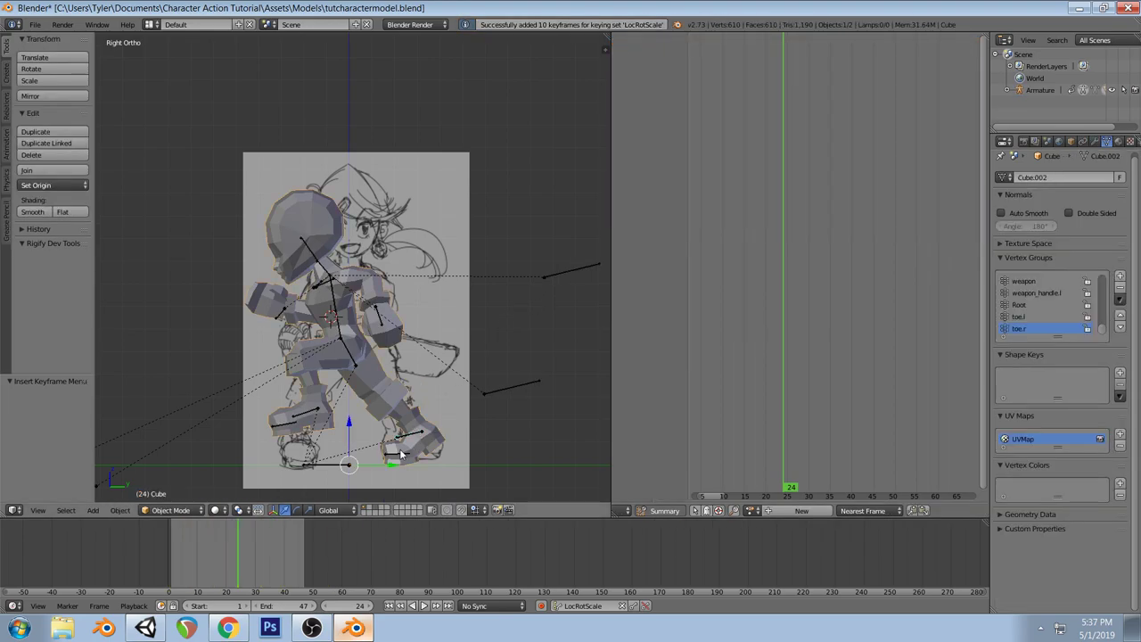
{"action": "key", "text": "i"}
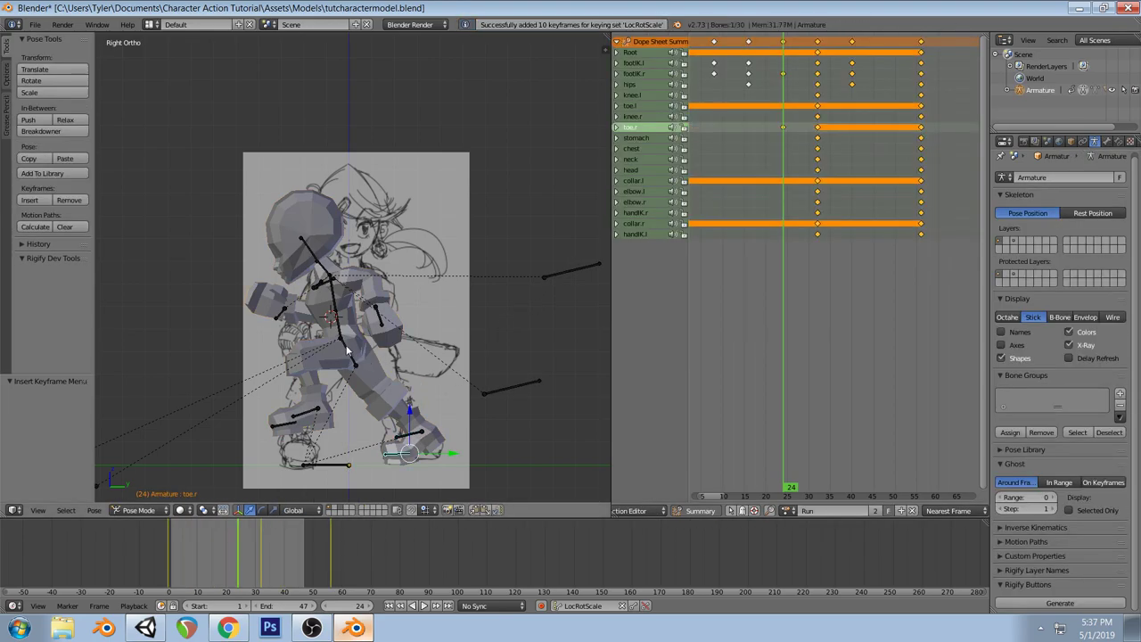
Try lowering the hips bone by about 0.24 along Z at frame 8 and keyframing it
{"action": "middle_click_drag", "start_coordinate": [734, 85], "coordinate": [771, 85]}
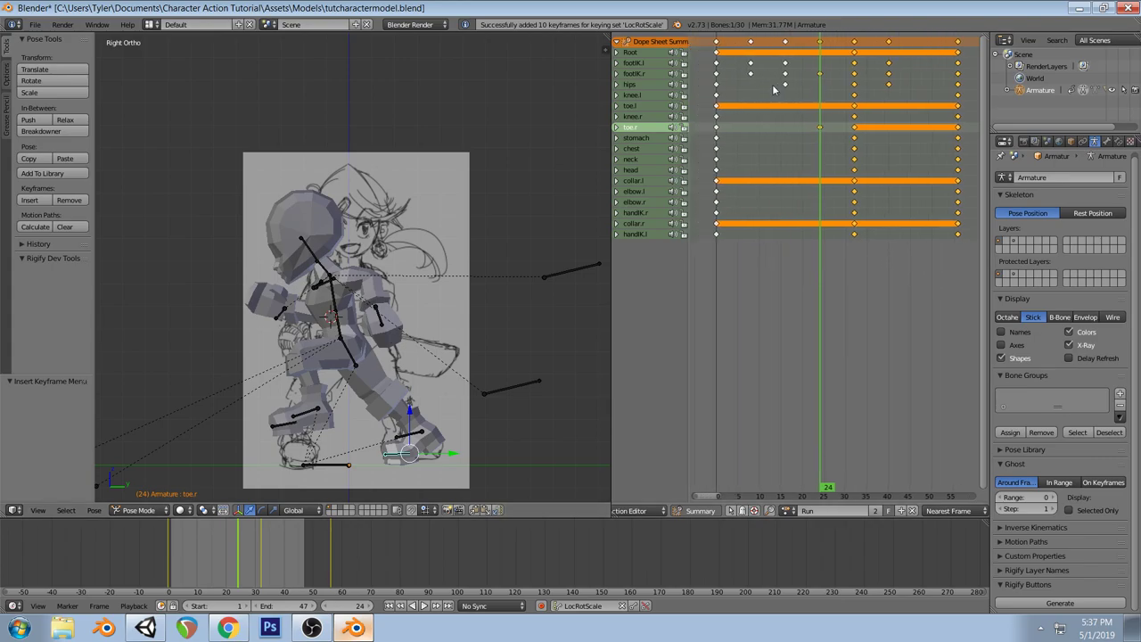
{"action": "left_click_drag", "start_coordinate": [724, 92], "coordinate": [755, 89]}
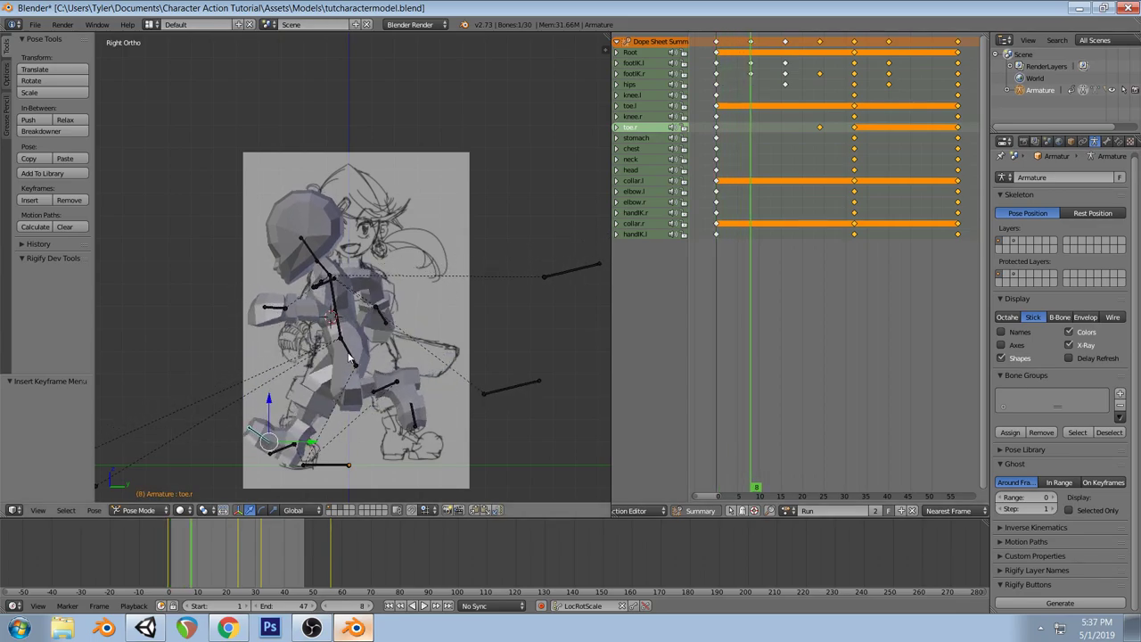
{"action": "right_click", "coordinate": [353, 361]}
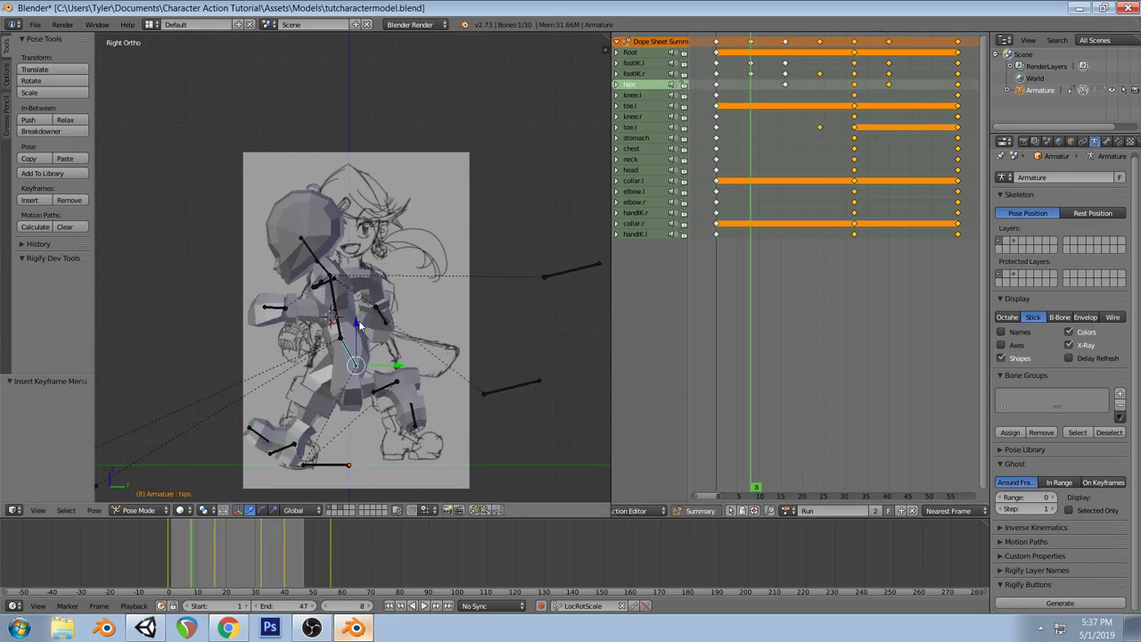
{"action": "key", "text": "g"}
{"action": "key", "text": "z"}
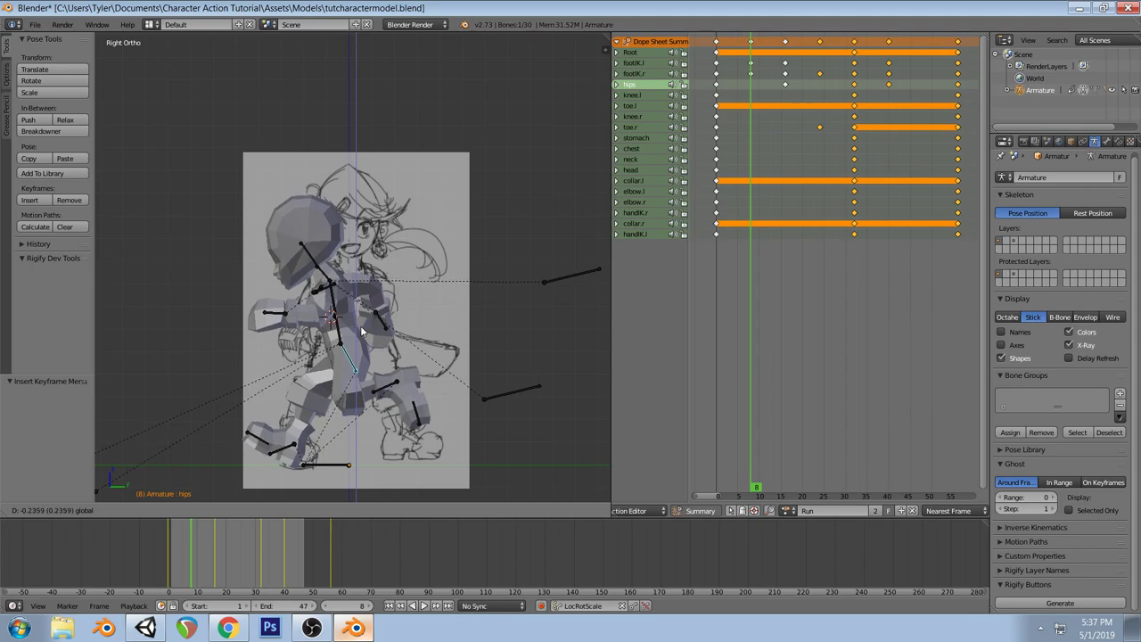
{"action": "left_click", "coordinate": [361, 331]}
{"action": "key", "text": "i"}
Lower the hips bone by about 0.45 along Z at frame 16 and keyframe it
{"action": "left_click", "coordinate": [750, 85]}
{"action": "left_click_drag", "start_coordinate": [750, 86], "coordinate": [786, 88]}
{"action": "key", "text": "g"}
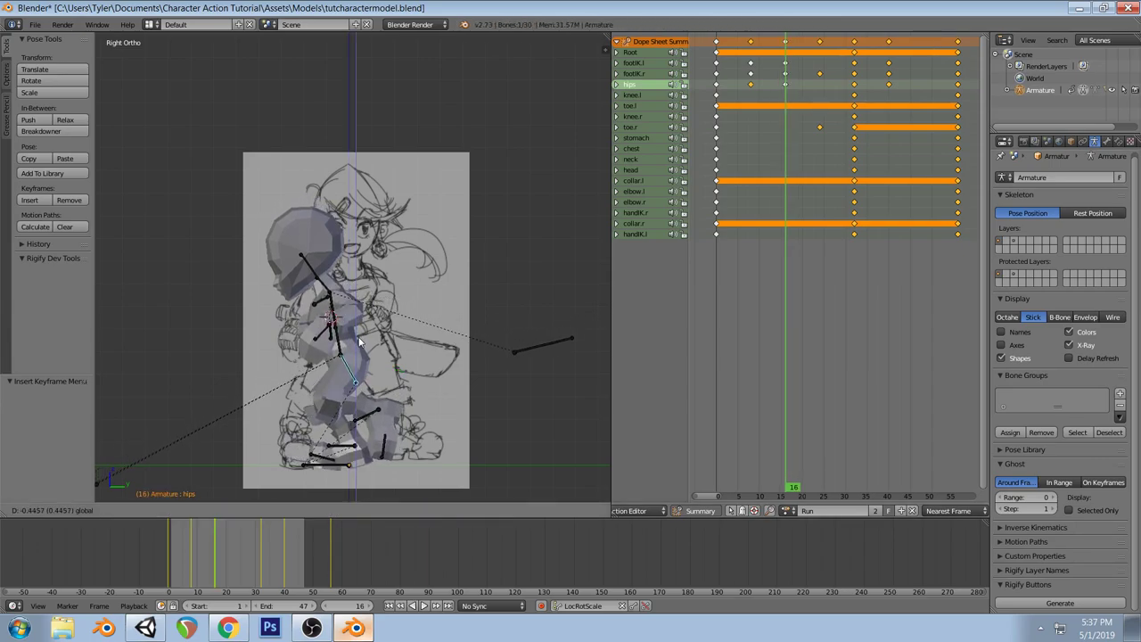
{"action": "left_click", "coordinate": [360, 341]}
{"action": "key", "text": "i"}
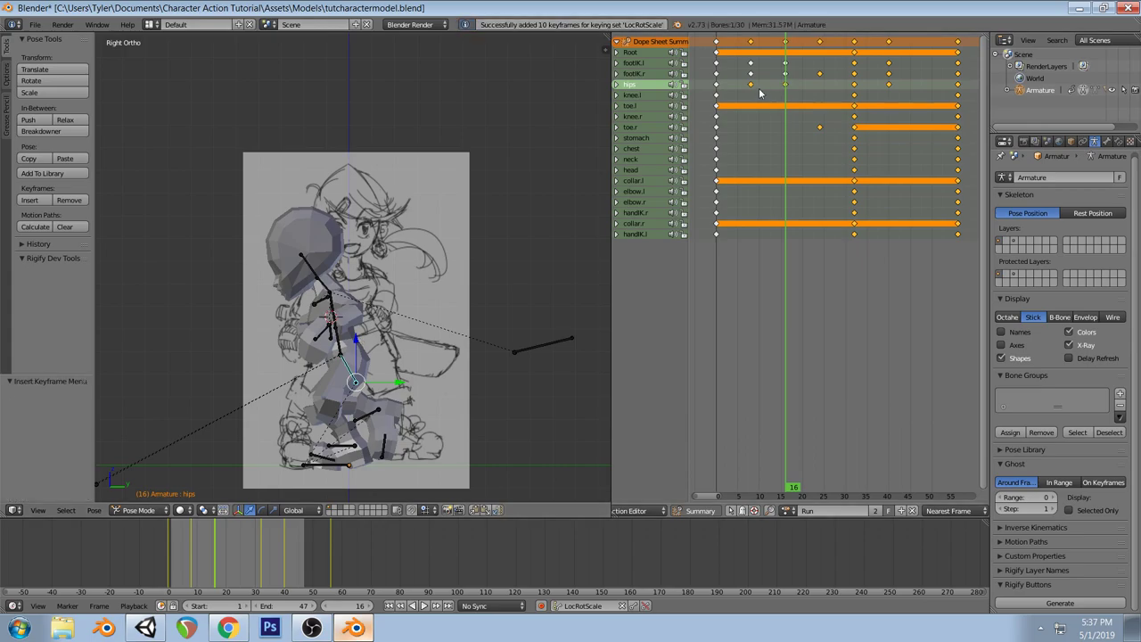
Delete the newly added hips keyframe at frame 8
{"action": "left_click", "coordinate": [752, 86]}
{"action": "right_click", "coordinate": [752, 87]}
{"action": "key", "text": "x"}
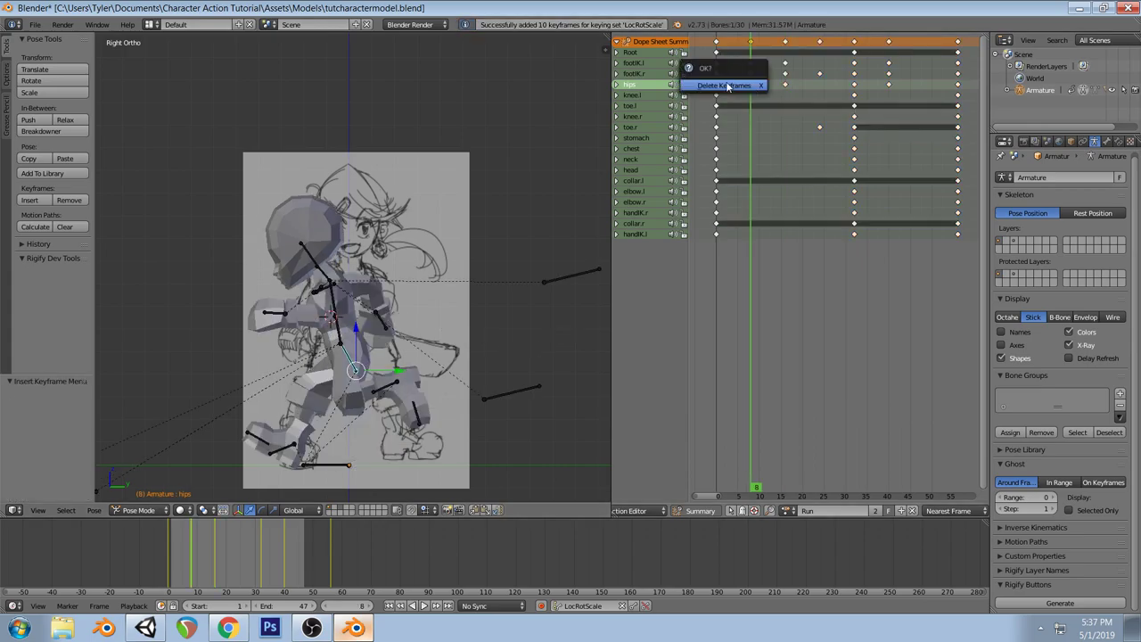
{"action": "left_click", "coordinate": [728, 86]}
Check the kickoff pose in the run cycle reference and raise the hips and footIK.l bones by 0.288 along Z at frame 24
{"action": "left_click_drag", "start_coordinate": [755, 100], "coordinate": [821, 83]}
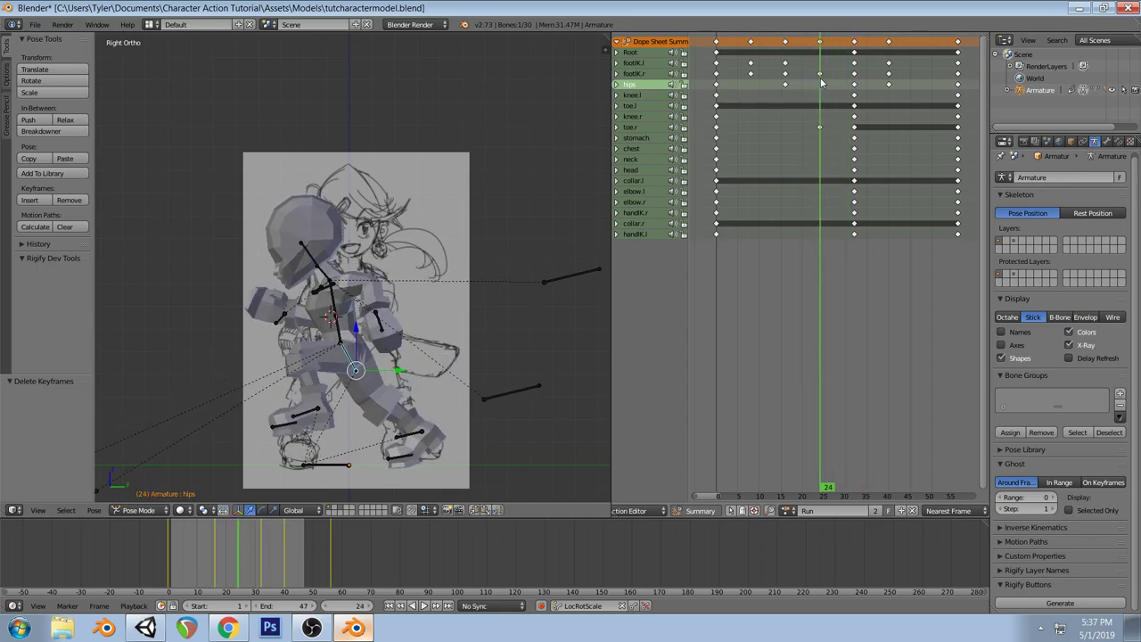
{"action": "key", "text": "alt+Tab"}
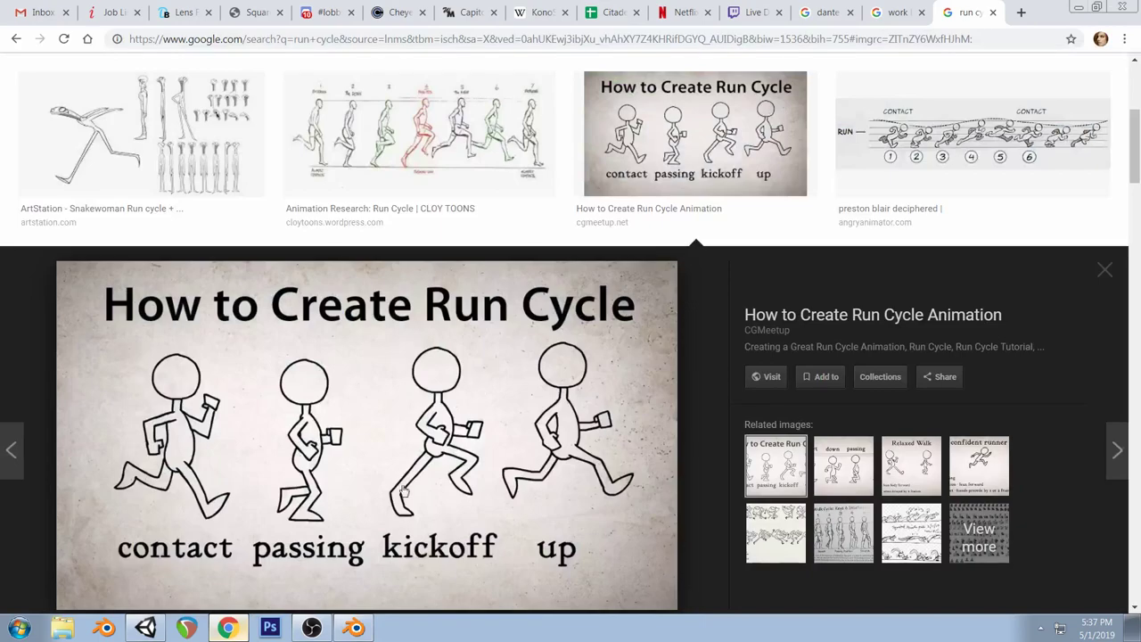
{"action": "left_click", "coordinate": [354, 628]}
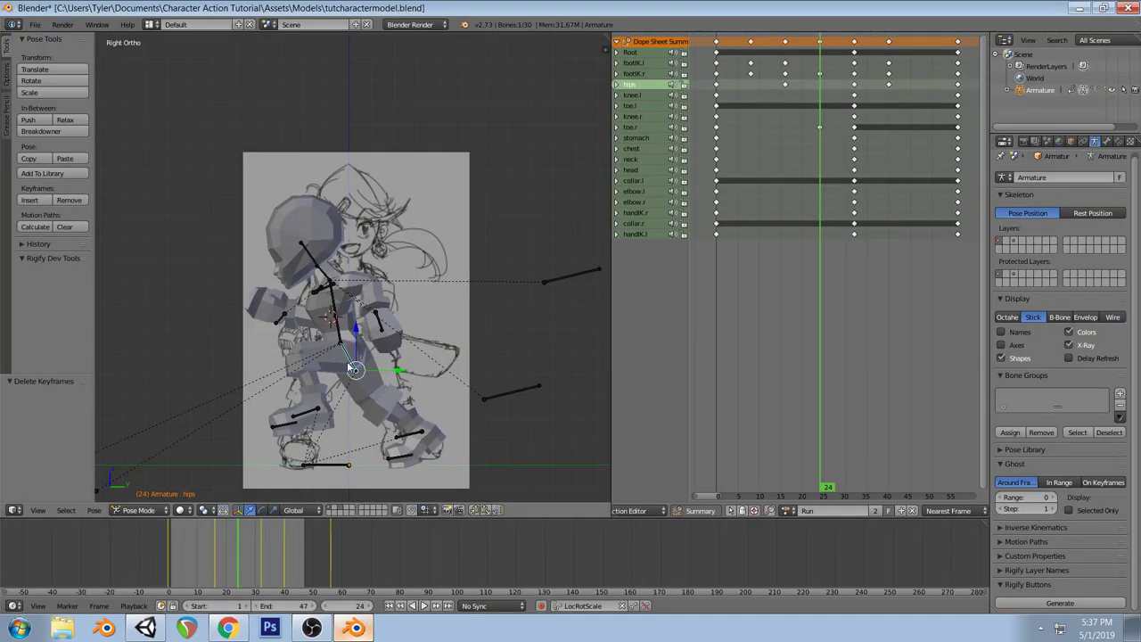
{"action": "right_click", "coordinate": [312, 413], "text": "shift"}
{"action": "key", "text": "g"}
{"action": "key", "text": "z"}
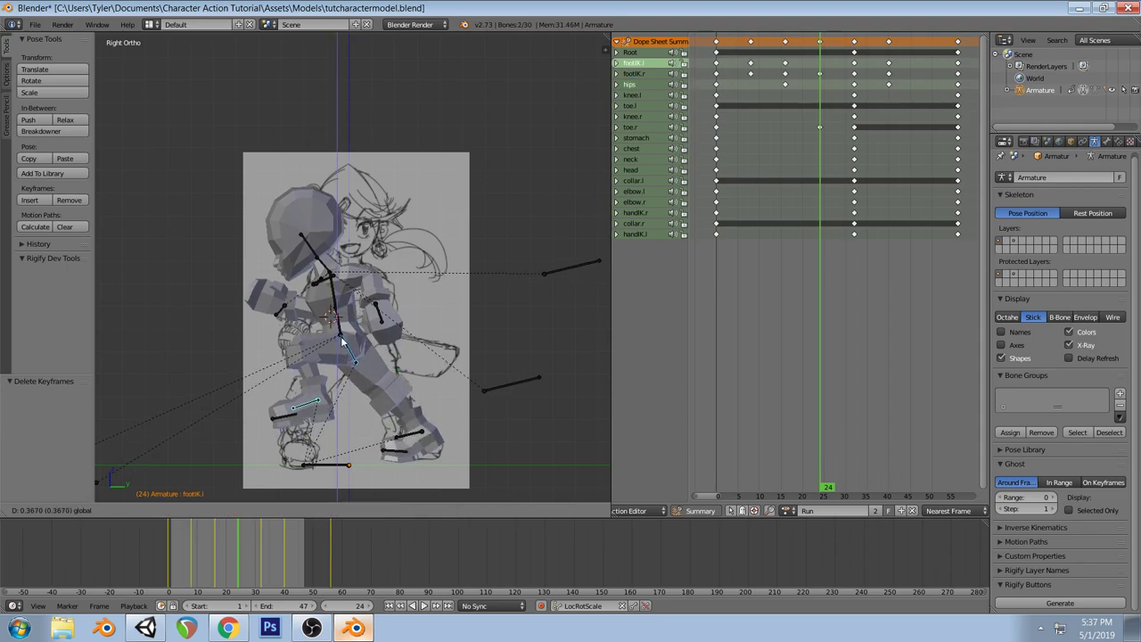
{"action": "left_click", "coordinate": [341, 338]}
Rotate the footIK.r bone by about -24° and the toe.r bone by about 11° at frame 24, and keyframe both
{"action": "right_click", "coordinate": [419, 437]}
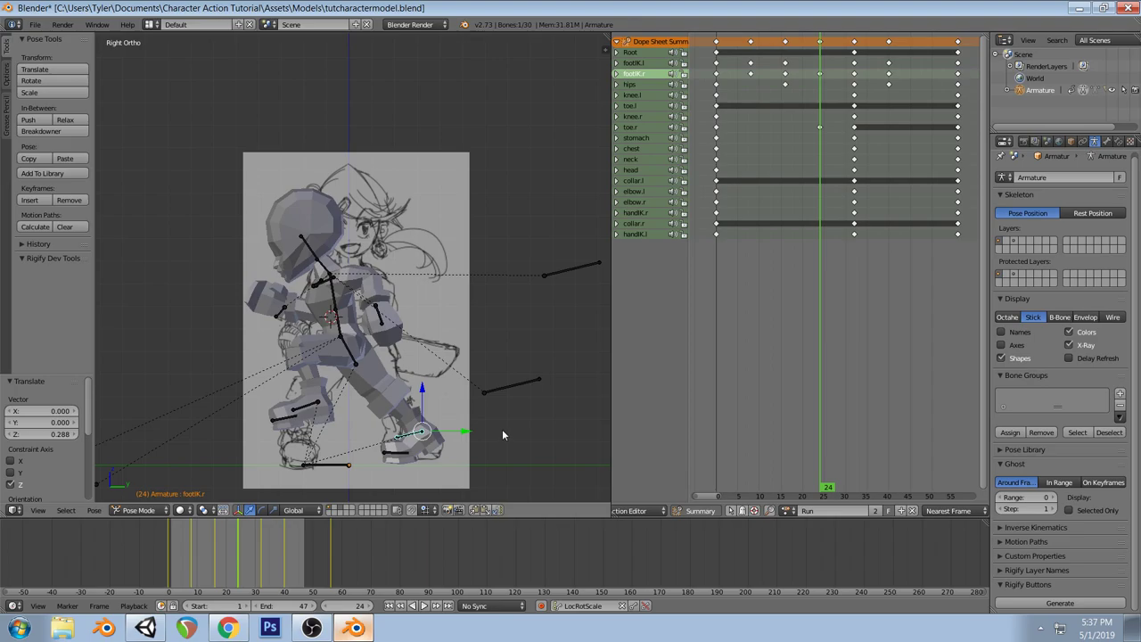
{"action": "key", "text": "r"}
{"action": "left_click", "coordinate": [505, 392]}
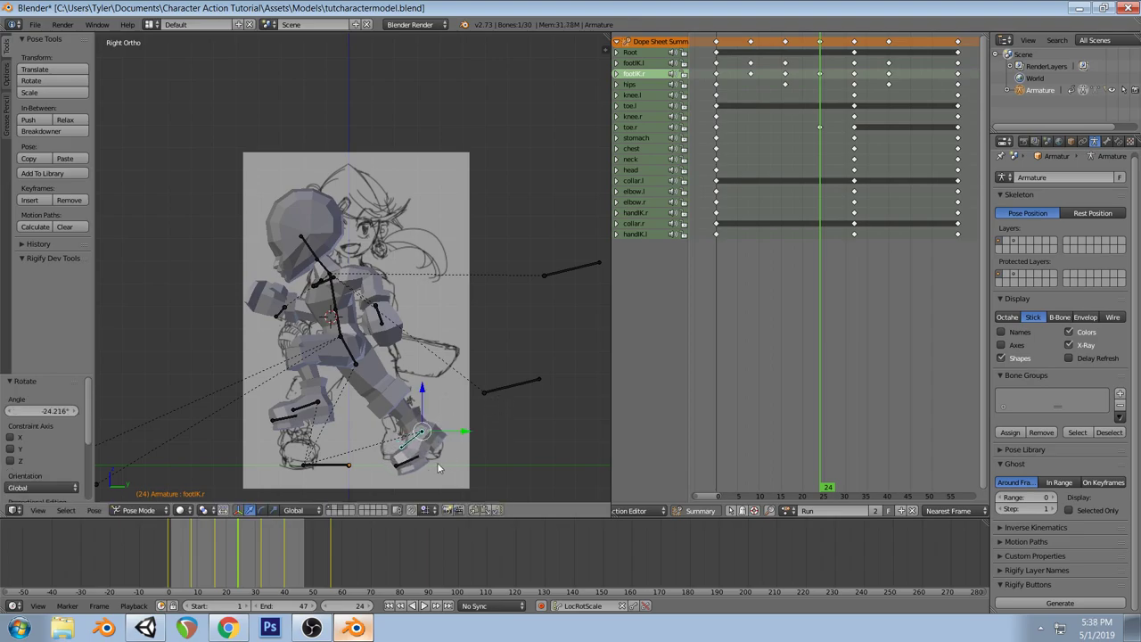
{"action": "right_click", "coordinate": [416, 464]}
{"action": "key", "text": "r"}
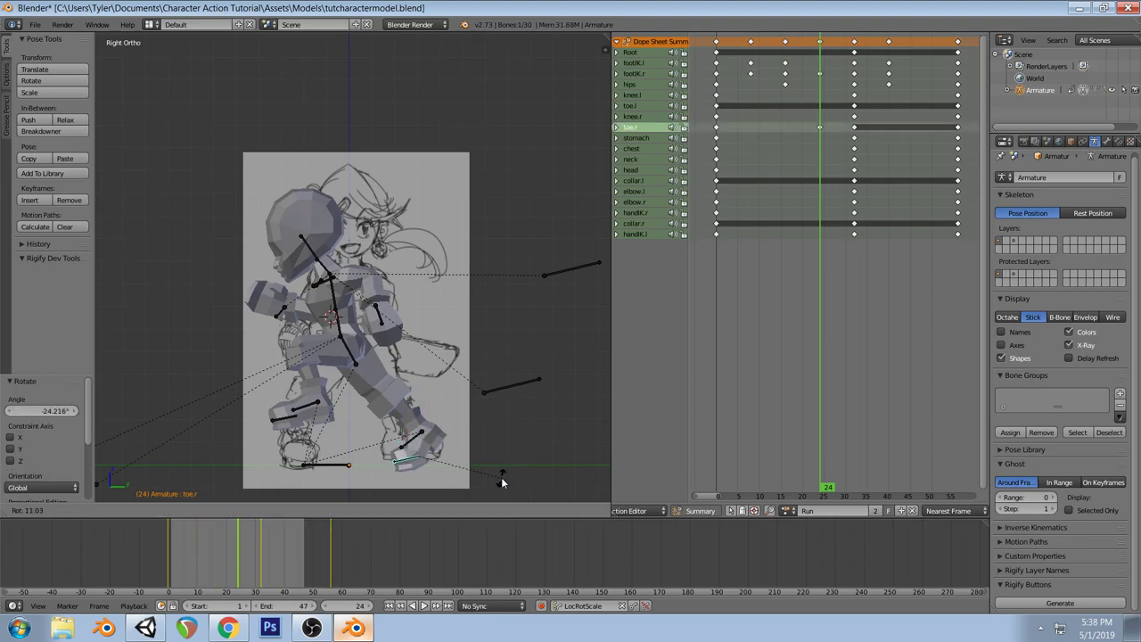
{"action": "left_click", "coordinate": [502, 482]}
{"action": "key", "text": "i"}
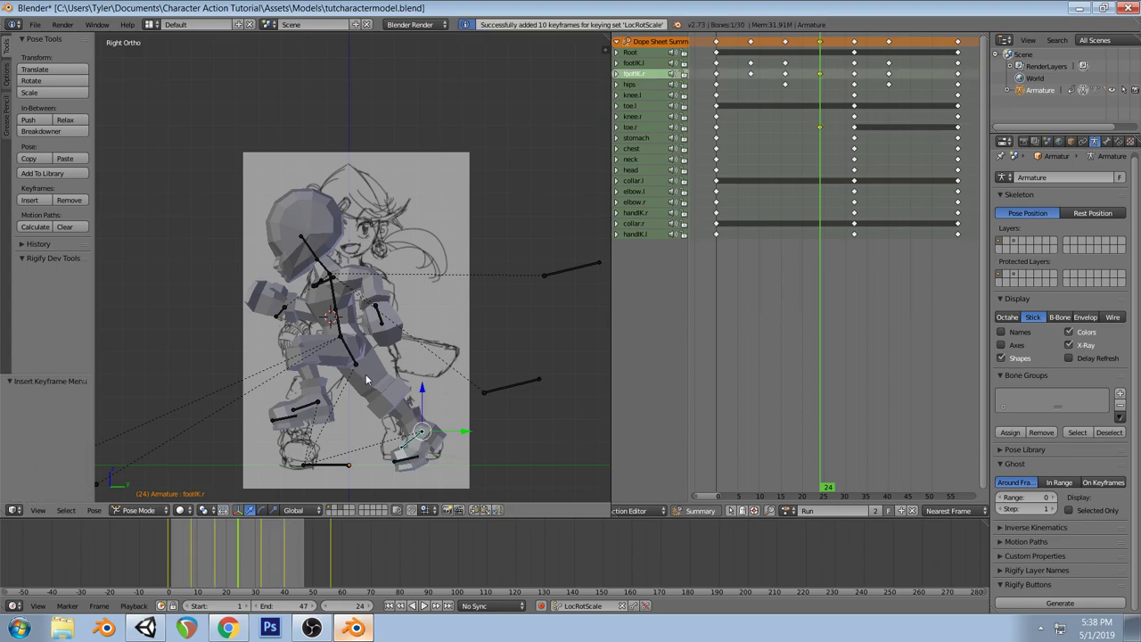
Insert keyframes for the hips and footIK.l bones at frame 24
{"action": "right_click", "coordinate": [357, 356]}
{"action": "right_click", "coordinate": [342, 361]}
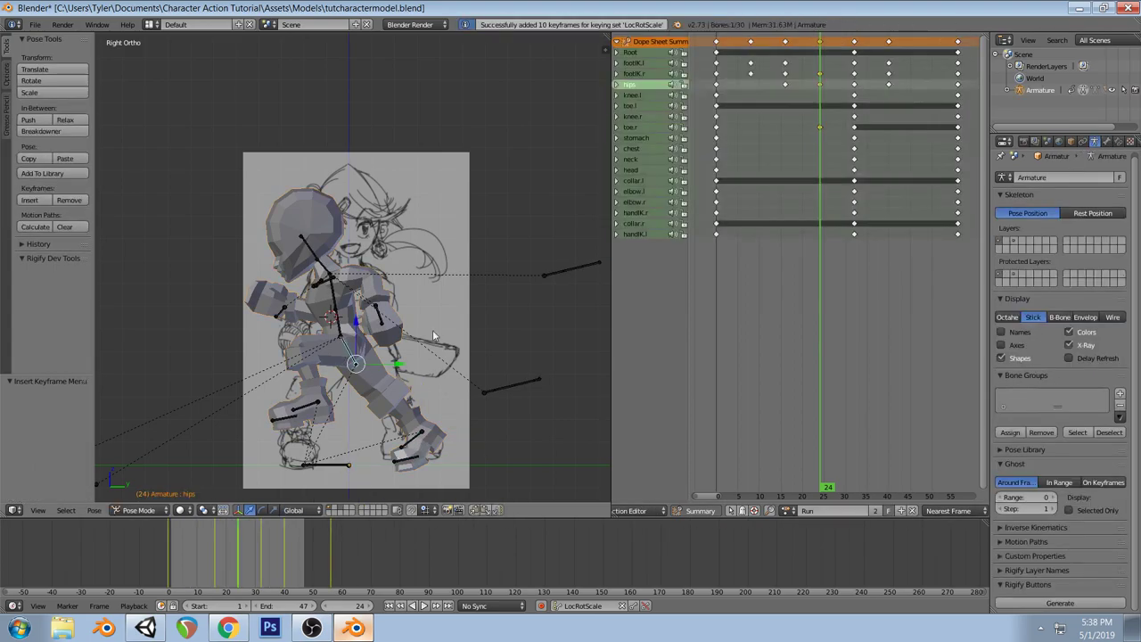
{"action": "right_click", "coordinate": [303, 407]}
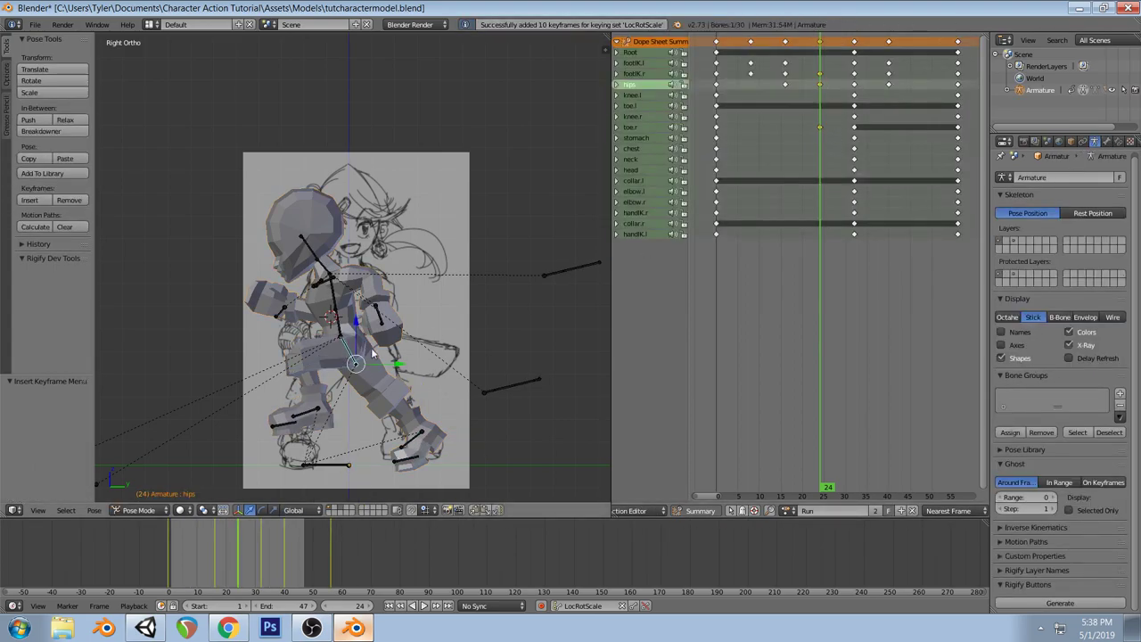
{"action": "key", "text": "i"}
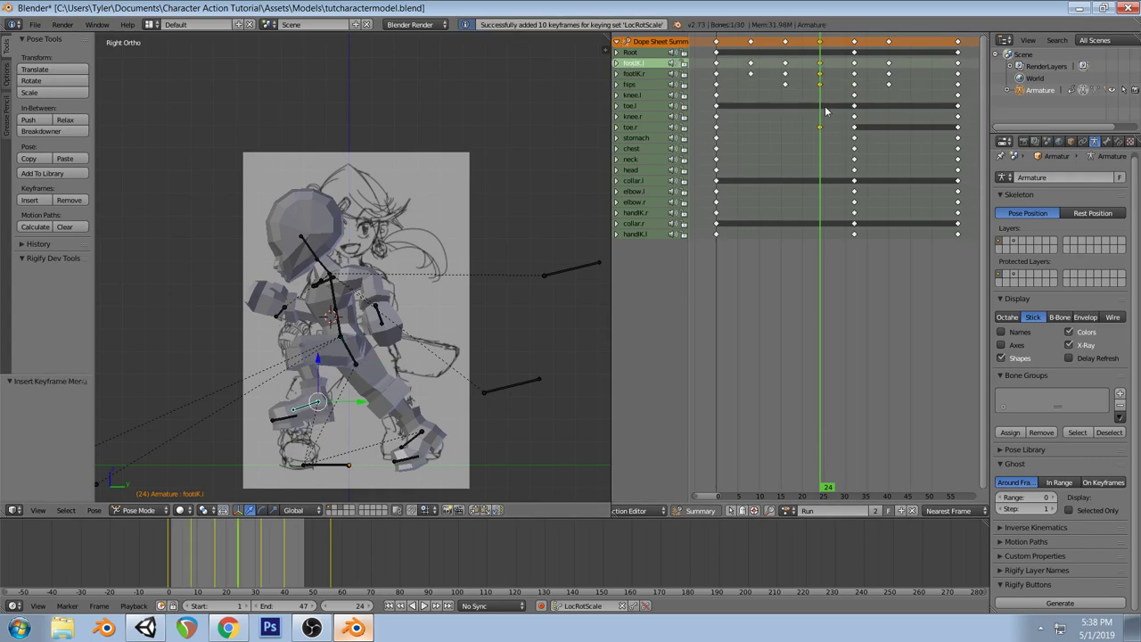
At frame 16, move the handIK.r bone by 0.970 along X and -0.577 along Z from the front, and rotate the hand downward
{"action": "left_click_drag", "start_coordinate": [817, 80], "coordinate": [787, 95]}
{"action": "middle_click_drag", "start_coordinate": [314, 295], "coordinate": [465, 314]}
{"action": "key", "text": "KP_1"}
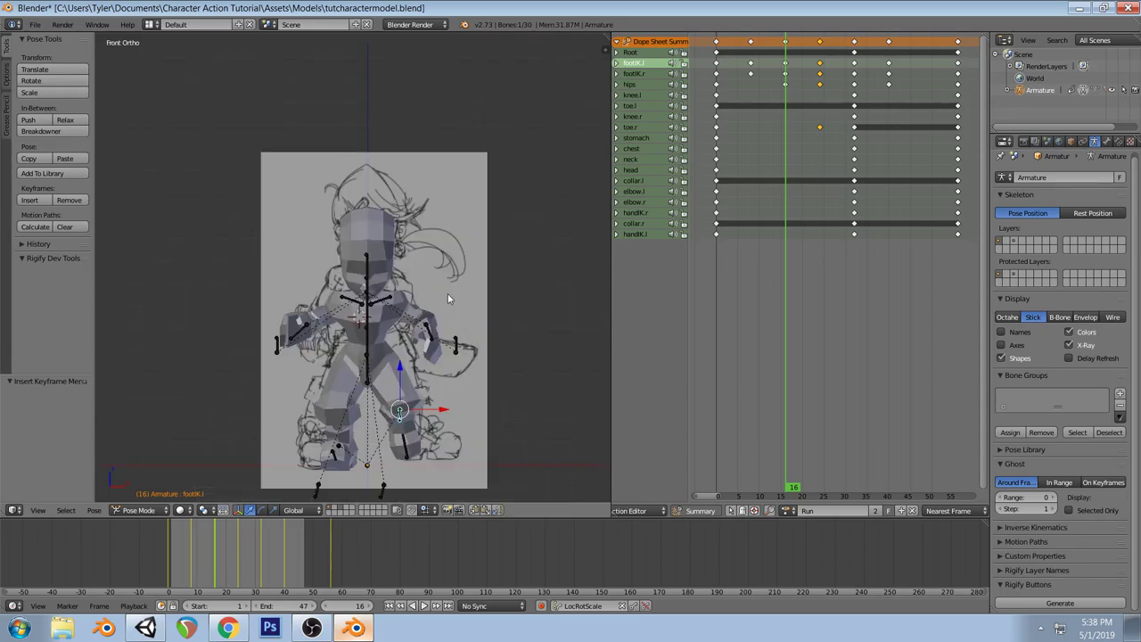
{"action": "right_click", "coordinate": [303, 329]}
{"action": "key", "text": "g"}
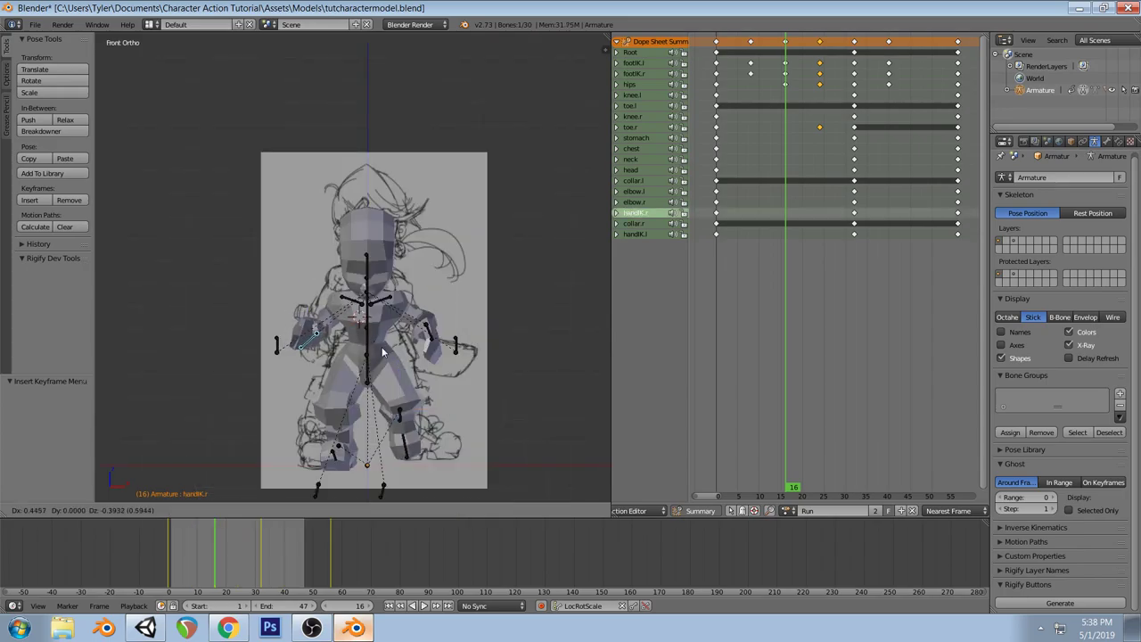
{"action": "left_click", "coordinate": [394, 356]}
{"action": "key", "text": "r"}
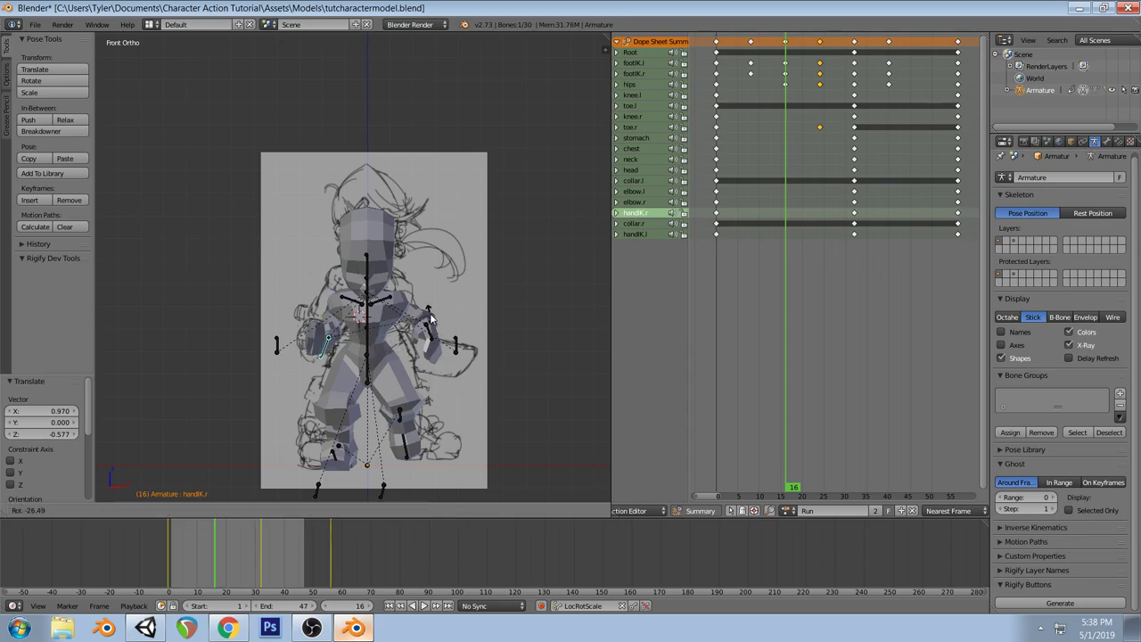
{"action": "left_click", "coordinate": [424, 316]}
{"action": "key", "text": "r"}
{"action": "key", "text": "r"}
{"action": "left_click", "coordinate": [435, 373]}
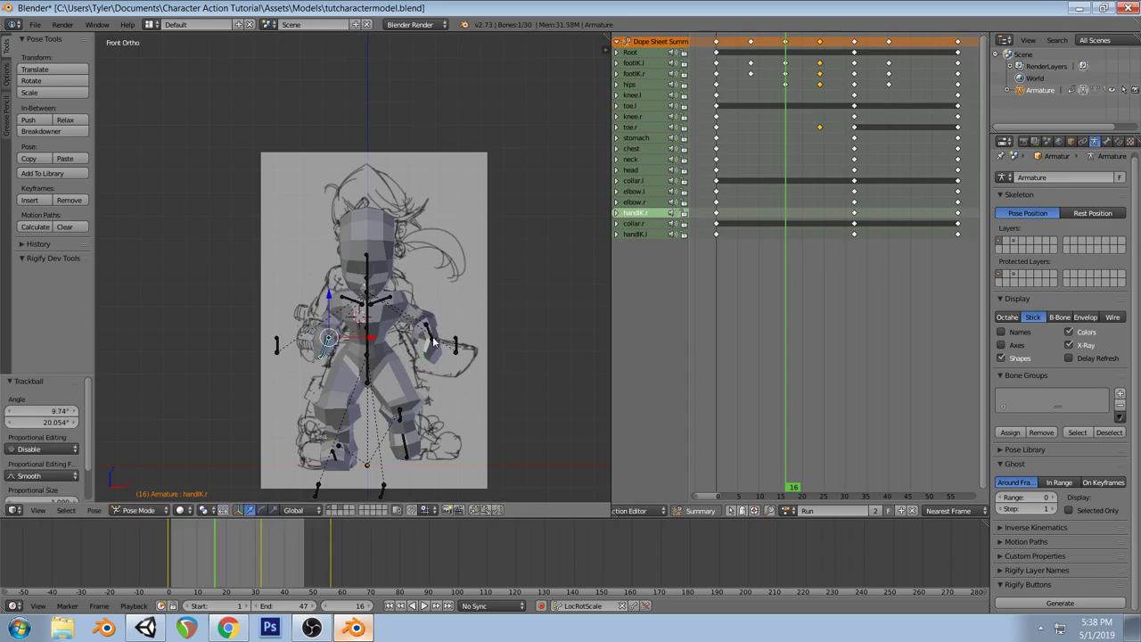
Move the handIK.l bone inward and down by about 0.8 along X and 0.3 along Z, and keyframe both hands at frame 16
{"action": "right_click", "coordinate": [434, 342]}
{"action": "key", "text": "g"}
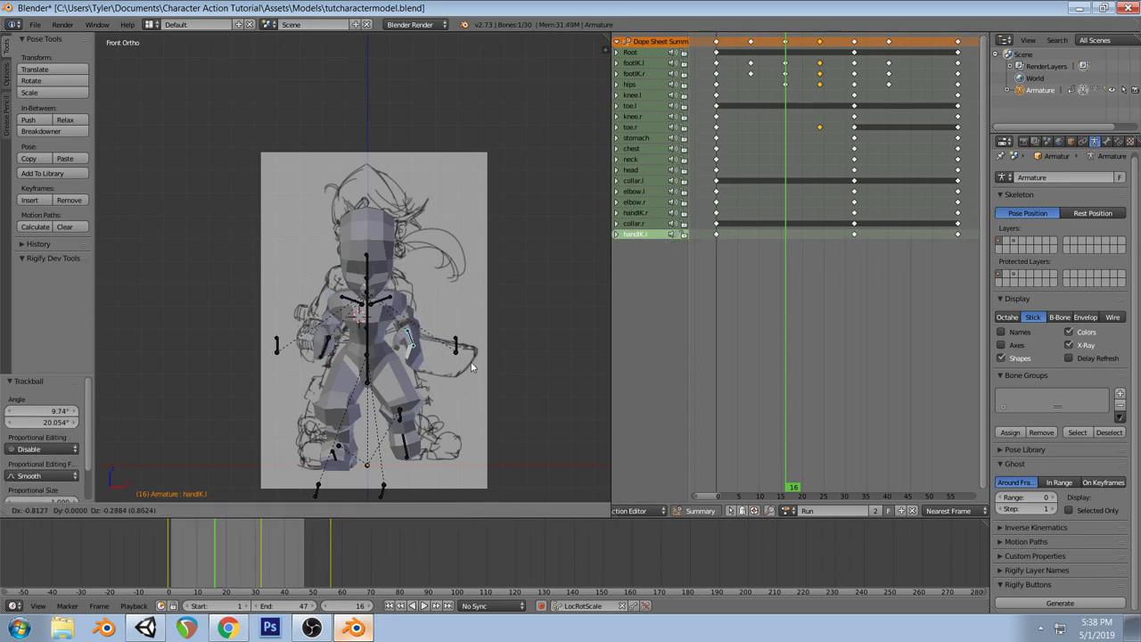
{"action": "left_click", "coordinate": [472, 363]}
{"action": "key", "text": "i"}
{"action": "right_click", "coordinate": [328, 348]}
{"action": "key", "text": "i"}
Delete all keyframes at frame 40
{"action": "middle_click_drag", "start_coordinate": [470, 236], "coordinate": [374, 277]}
{"action": "left_click_drag", "start_coordinate": [719, 126], "coordinate": [887, 139]}
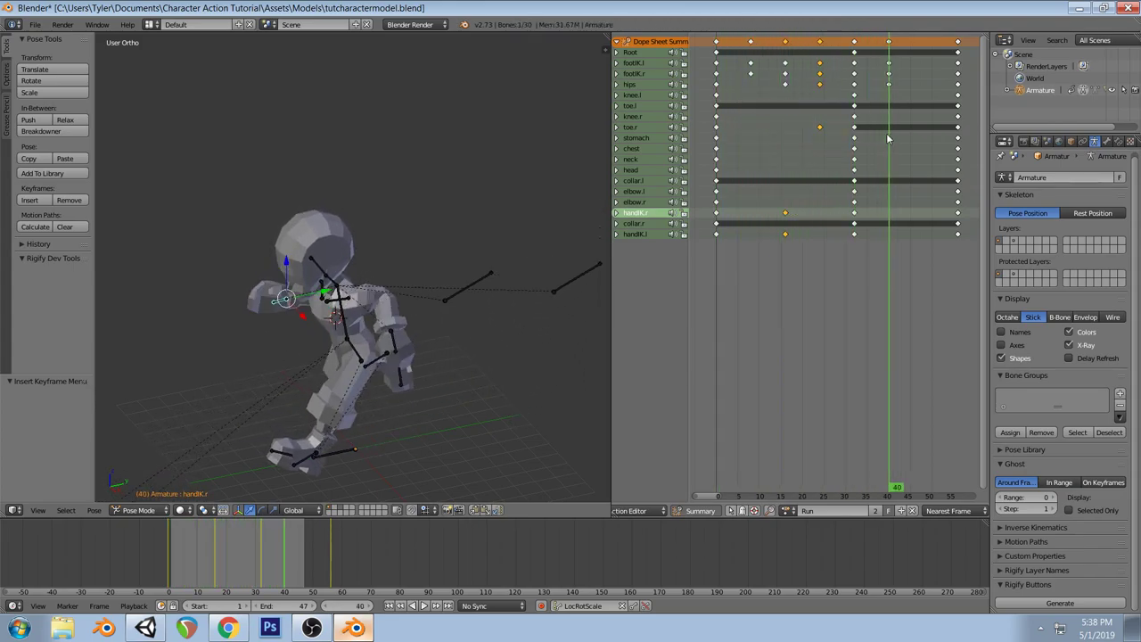
{"action": "left_click", "coordinate": [854, 44]}
{"action": "right_click", "coordinate": [890, 42]}
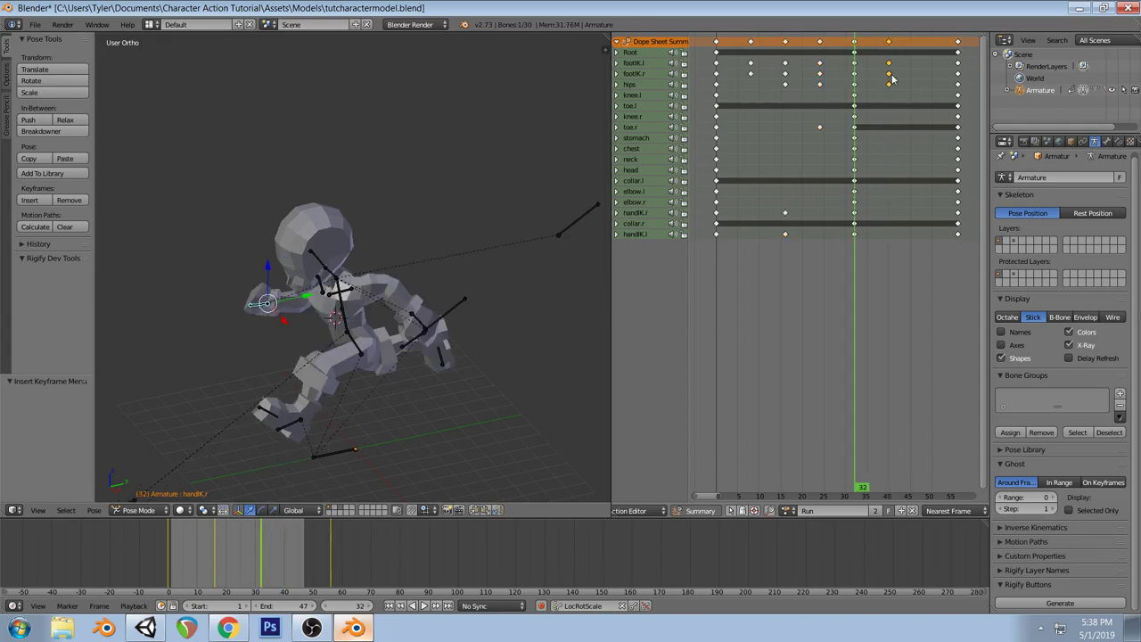
{"action": "key", "text": "x"}
{"action": "left_click", "coordinate": [893, 93]}
Copy the footIK.l and footIK.r pose from frame 8, paste it mirrored at frame 40 and keyframe it
{"action": "left_click_drag", "start_coordinate": [719, 76], "coordinate": [751, 76]}
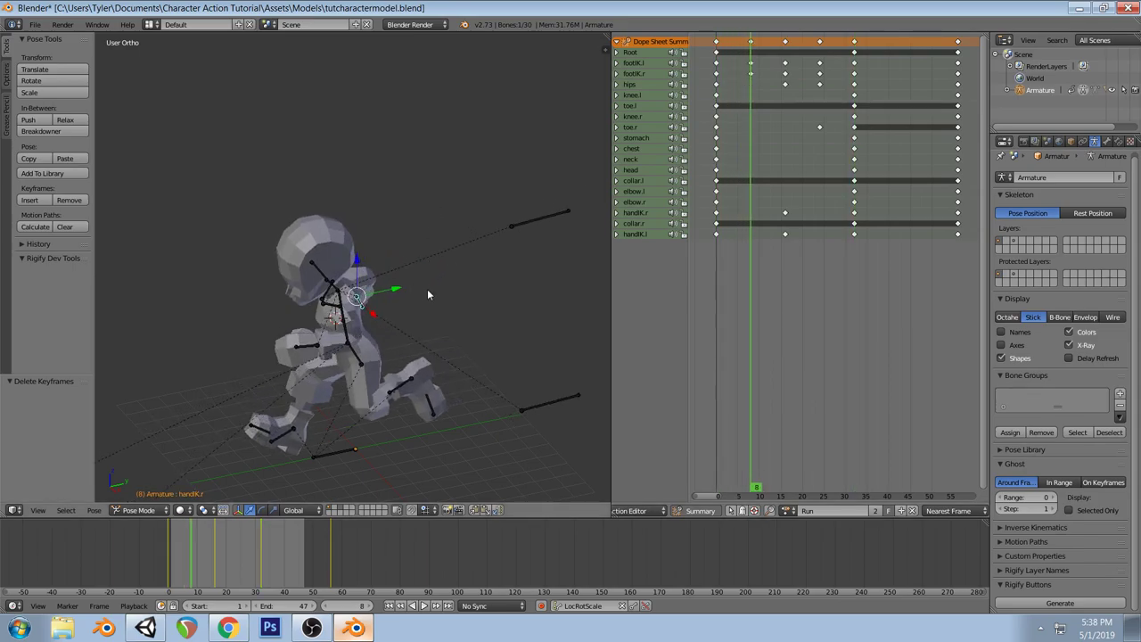
{"action": "left_click", "coordinate": [637, 64]}
{"action": "left_click", "coordinate": [636, 74]}
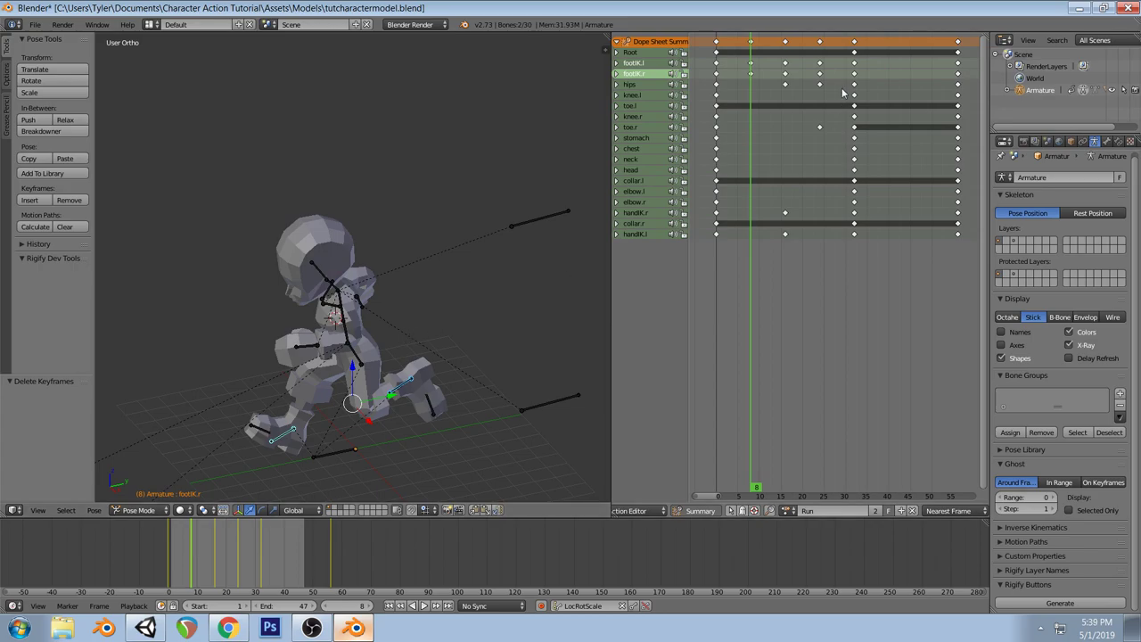
{"action": "left_click", "coordinate": [855, 43]}
{"action": "key", "text": "alt+a"}
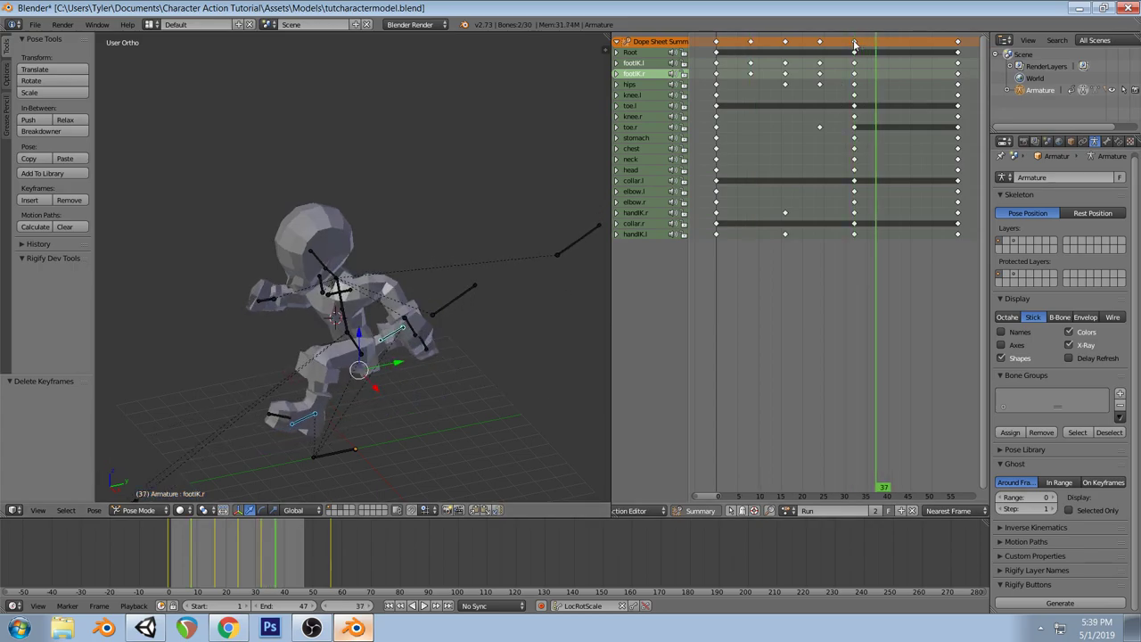
{"action": "key", "text": "ctrl+shift+v"}
{"action": "key", "text": "i"}
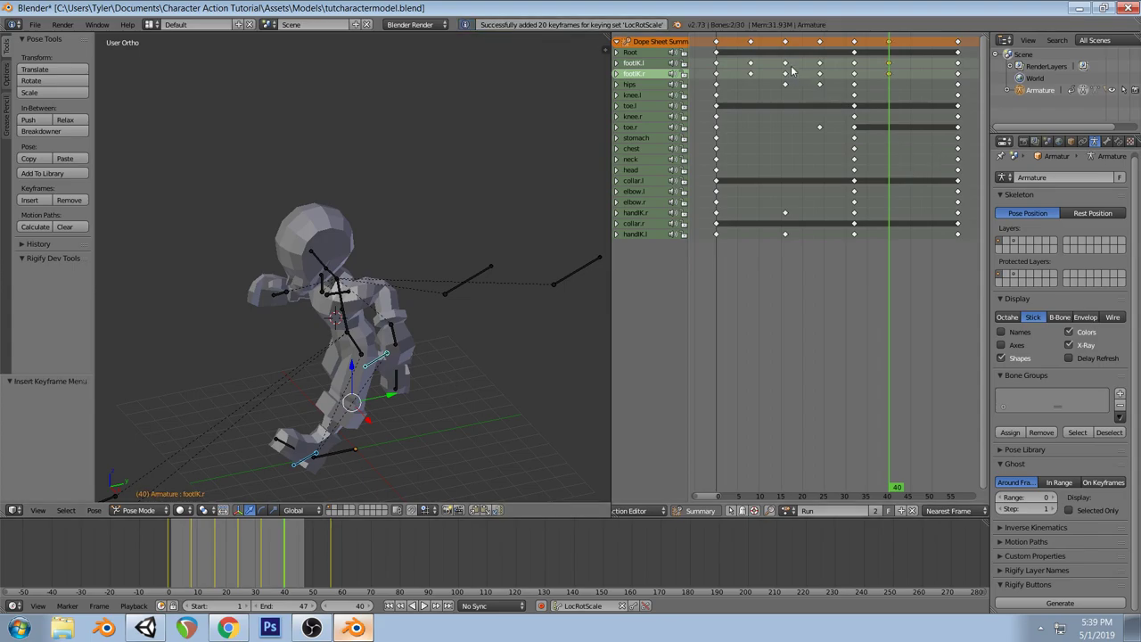
Copy the foot and hand IK pose from frame 16, paste it mirrored at frame 48 and keyframe it
{"action": "left_click", "coordinate": [785, 68]}
{"action": "left_click", "coordinate": [652, 64]}
{"action": "left_click", "coordinate": [649, 74]}
{"action": "left_click", "coordinate": [645, 85], "text": "shift"}
{"action": "left_click", "coordinate": [646, 86], "text": "shift"}
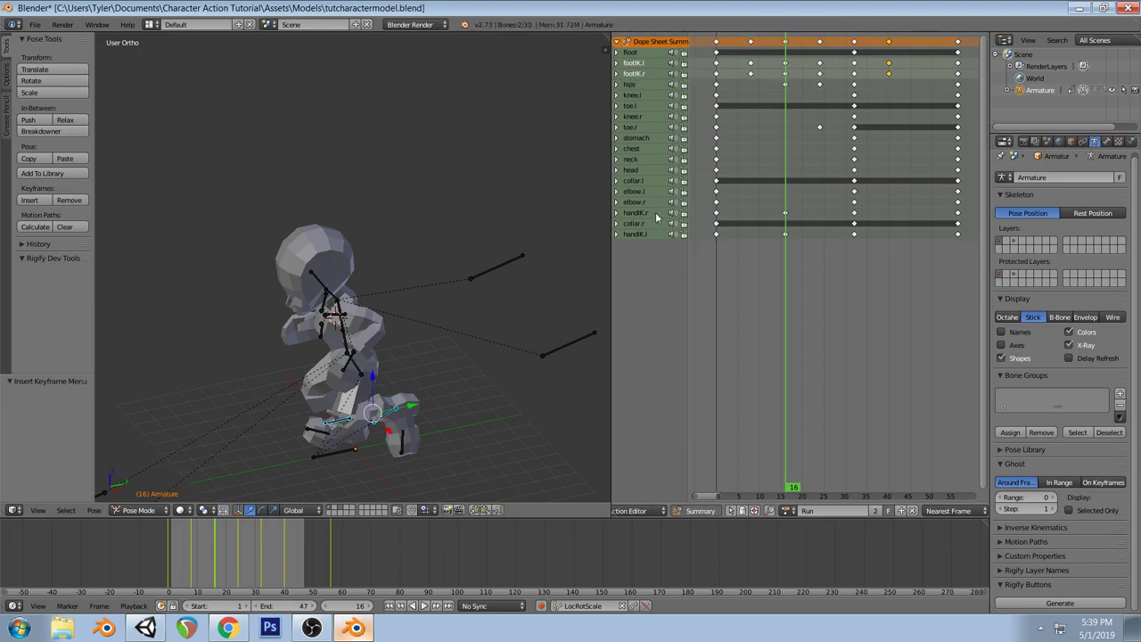
{"action": "left_click", "coordinate": [637, 213]}
{"action": "left_click", "coordinate": [650, 234], "text": "shift"}
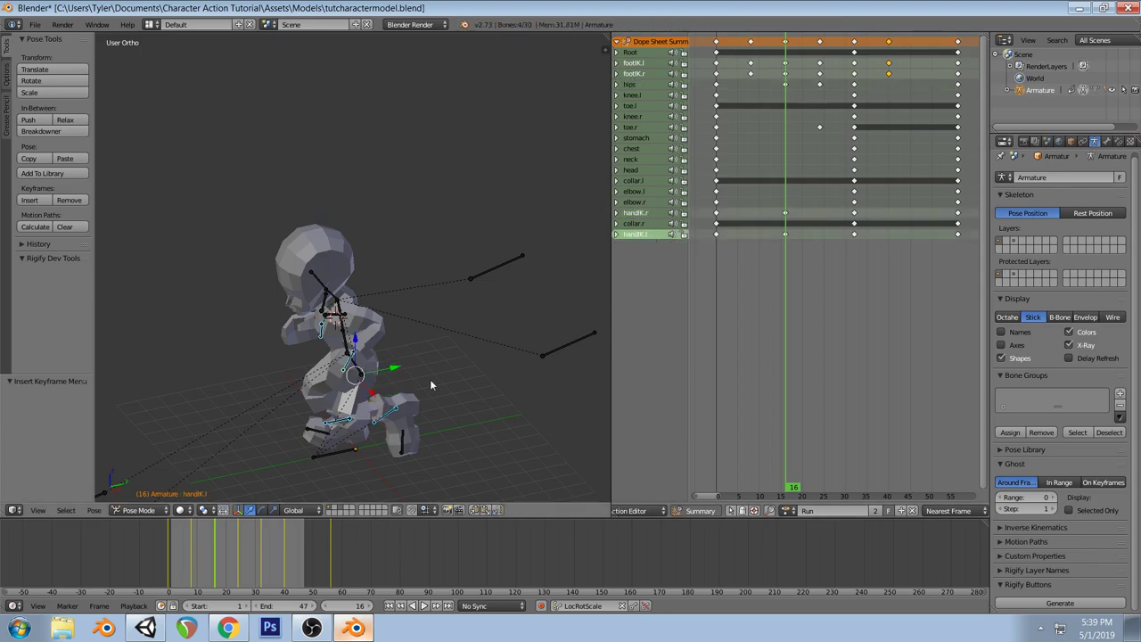
{"action": "left_click_drag", "start_coordinate": [893, 42], "coordinate": [924, 42]}
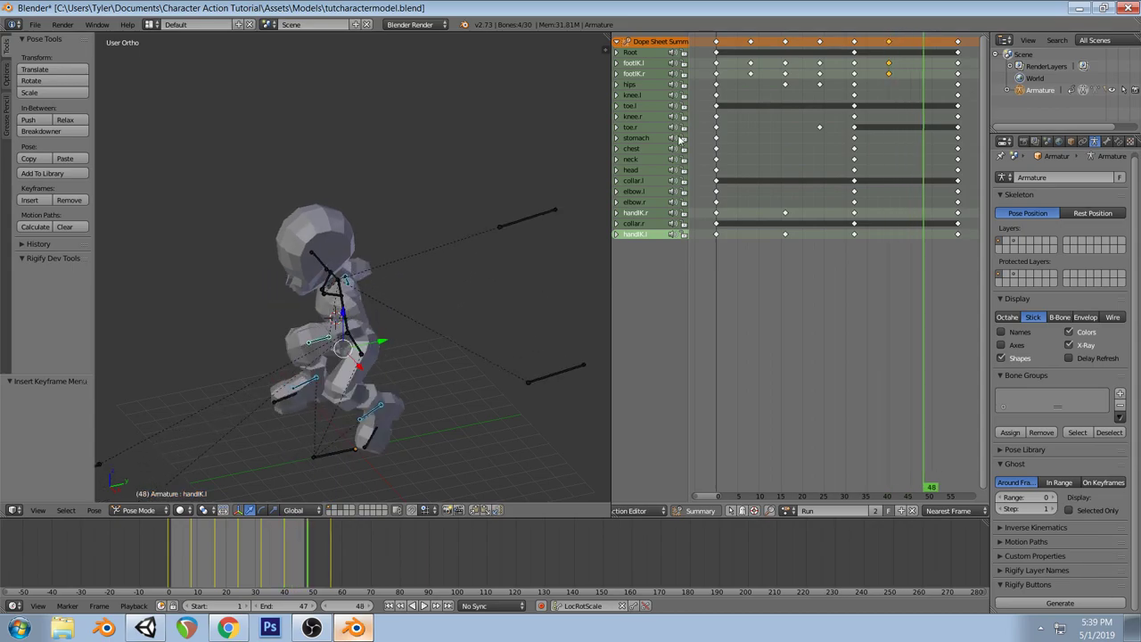
{"action": "key", "text": "ctrl+shift+v"}
{"action": "key", "text": "i"}
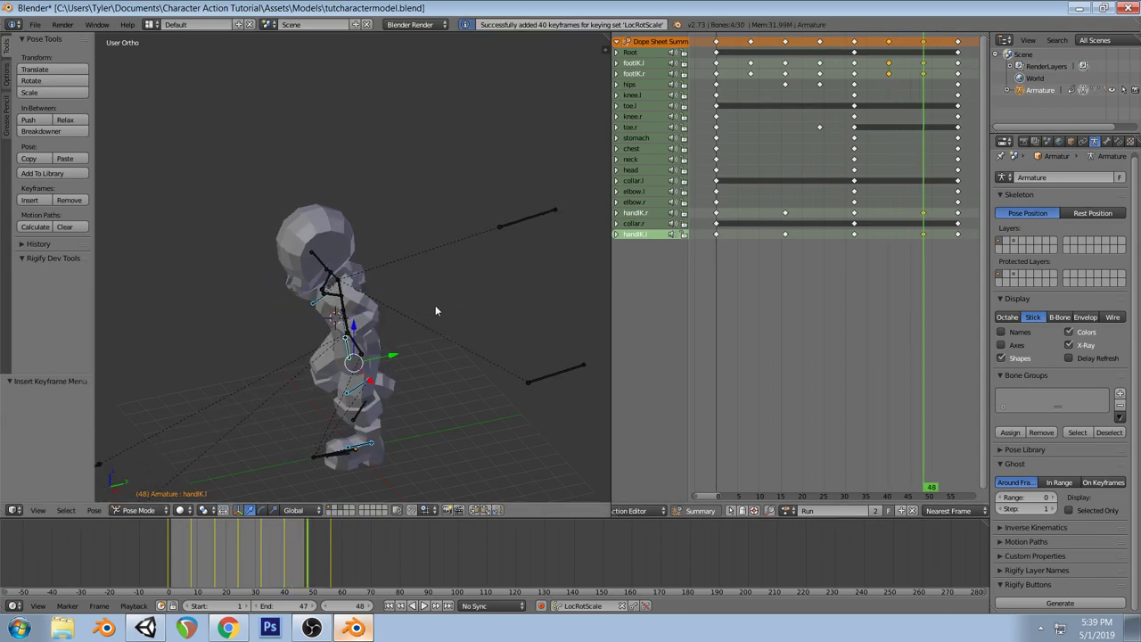
Copy the hips, footIK.r and footIK.l pose from frame 16 and paste it mirrored at frame 48
{"action": "key", "text": "KP_1"}
{"action": "key", "text": "a"}
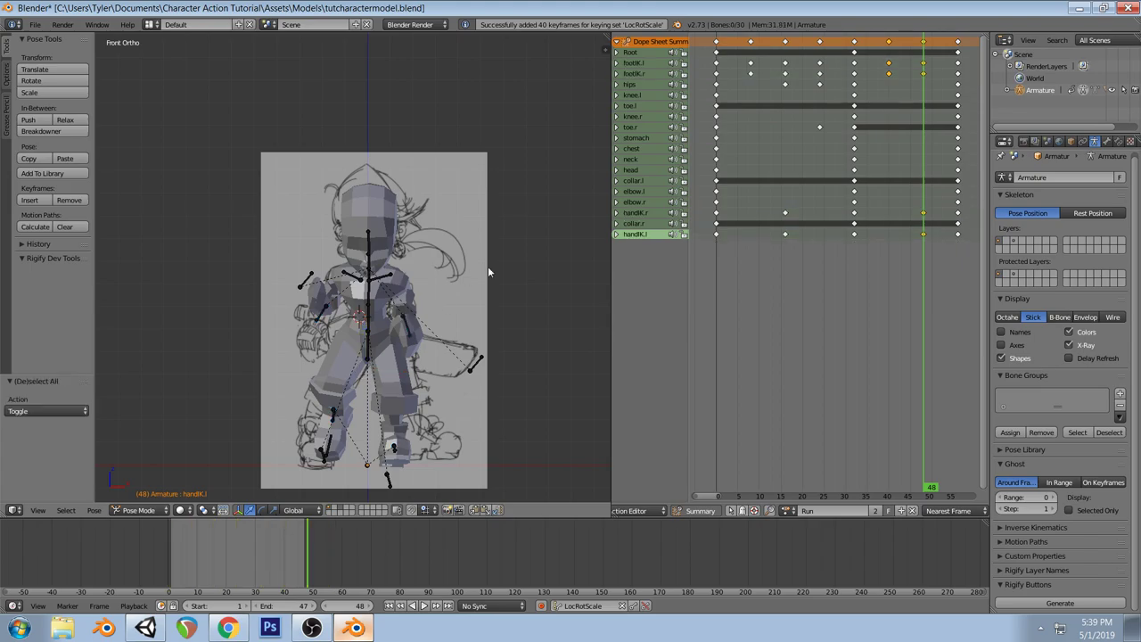
{"action": "left_click", "coordinate": [786, 81]}
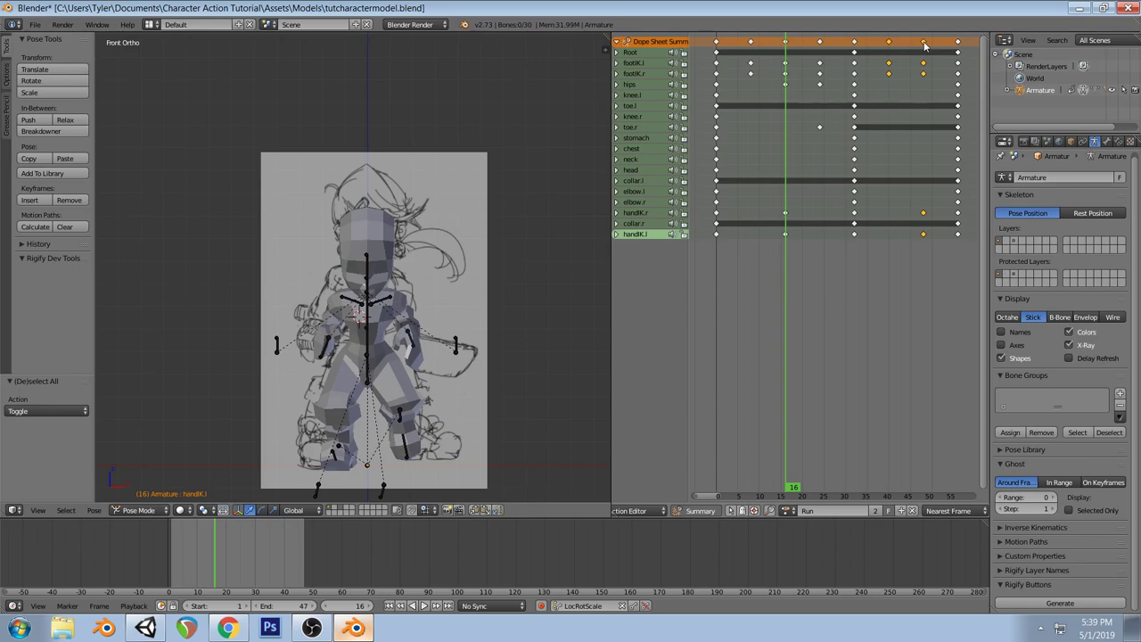
{"action": "left_click", "coordinate": [644, 85]}
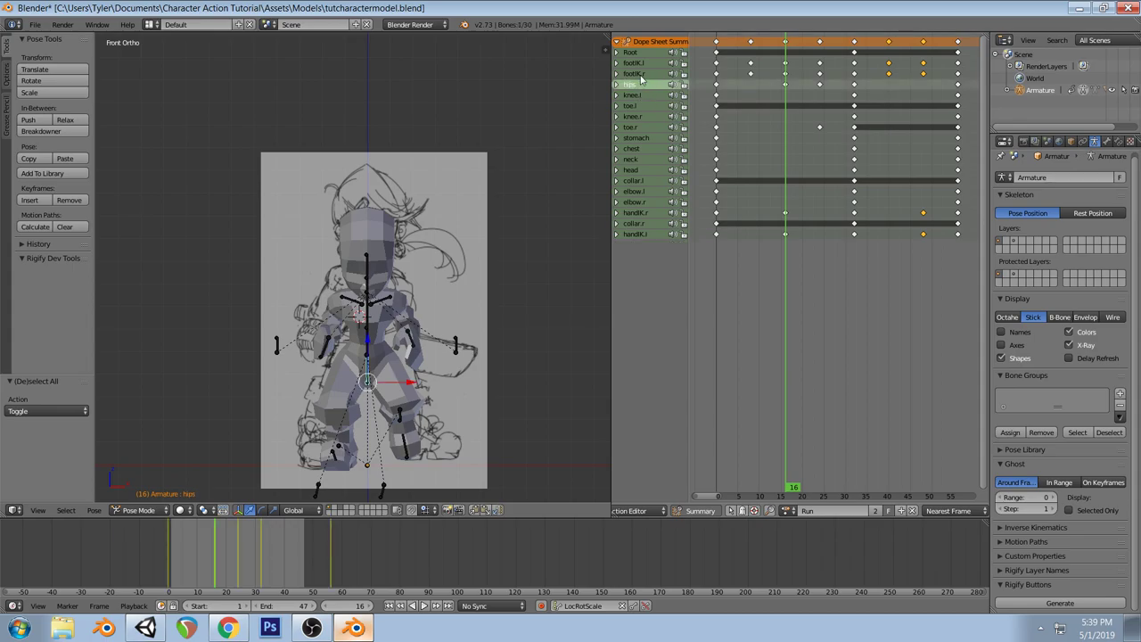
{"action": "left_click", "coordinate": [642, 75]}
{"action": "left_click", "coordinate": [647, 64], "text": "shift"}
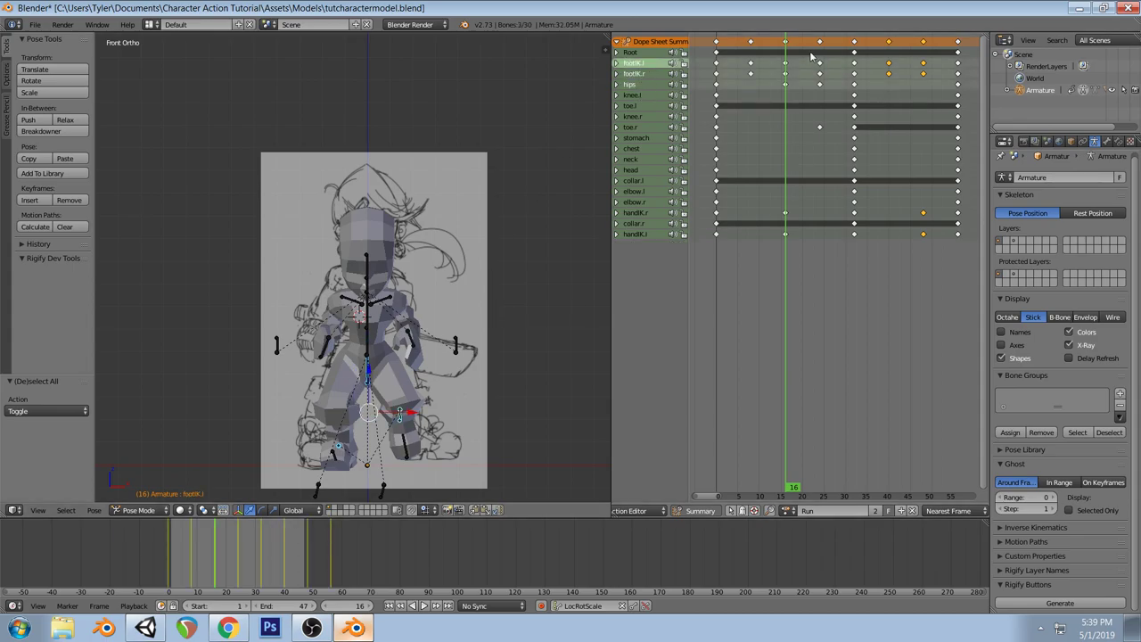
{"action": "left_click", "coordinate": [889, 47]}
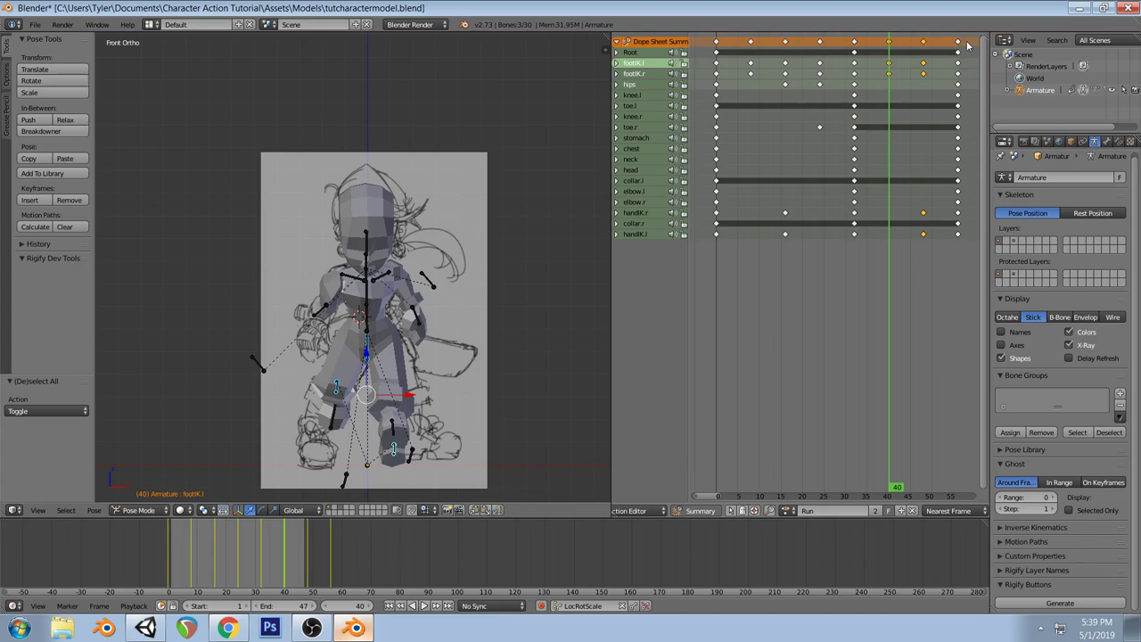
{"action": "left_click", "coordinate": [925, 44]}
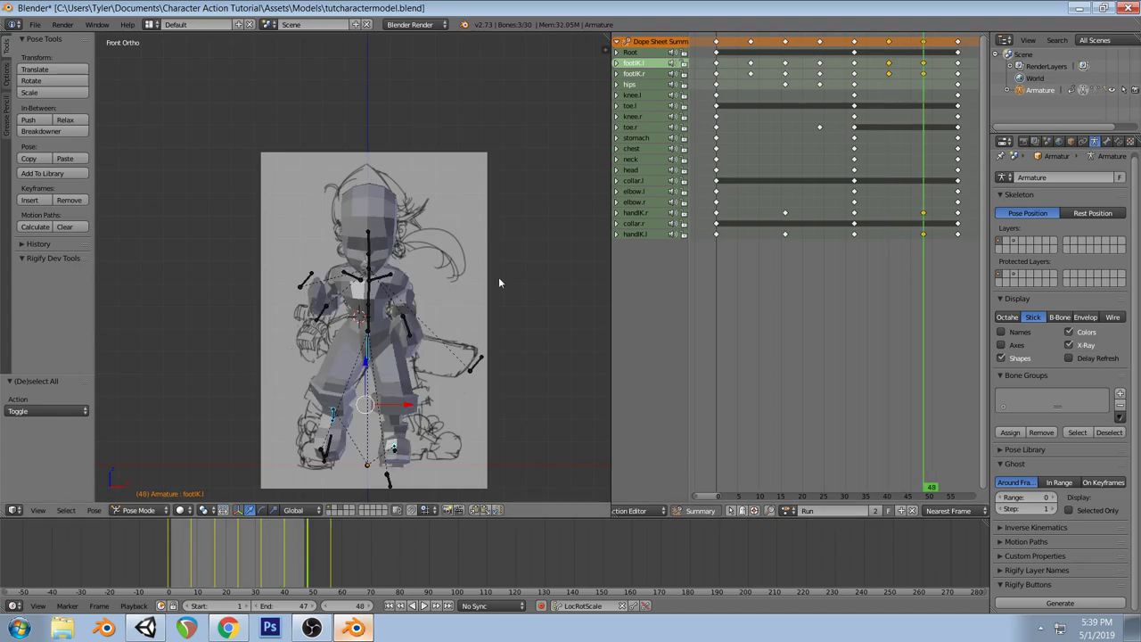
{"action": "key", "text": "ctrl+shift+v"}
{"action": "key", "text": "a"}
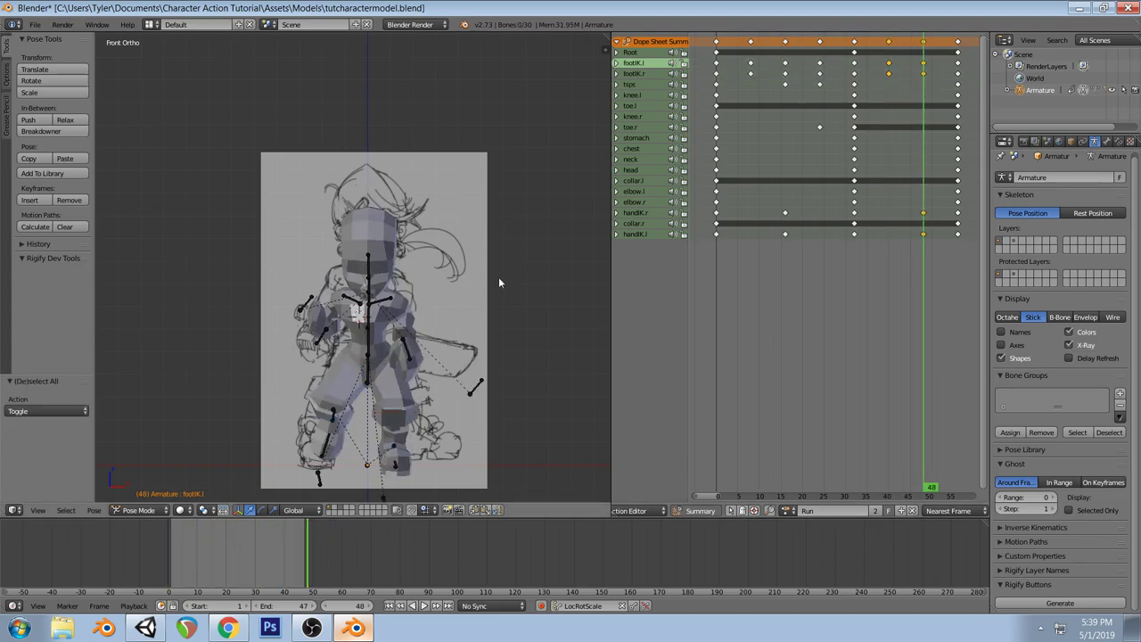
Restore the selection of the hips and both foot IK bones and keyframe their mirrored pose at frame 48
{"action": "key", "text": "ctrl+z"}
{"action": "key", "text": "ctrl+z"}
{"action": "key", "text": "alt+g"}
{"action": "key", "text": "i"}
{"action": "key", "text": "a"}
Delete all keyframes in the final column at frame 56 of the Run action
{"action": "scroll", "coordinate": [918, 49], "scroll_direction": "right", "scroll_amount": 3, "text": "ctrl"}
{"action": "right_click", "coordinate": [907, 44]}
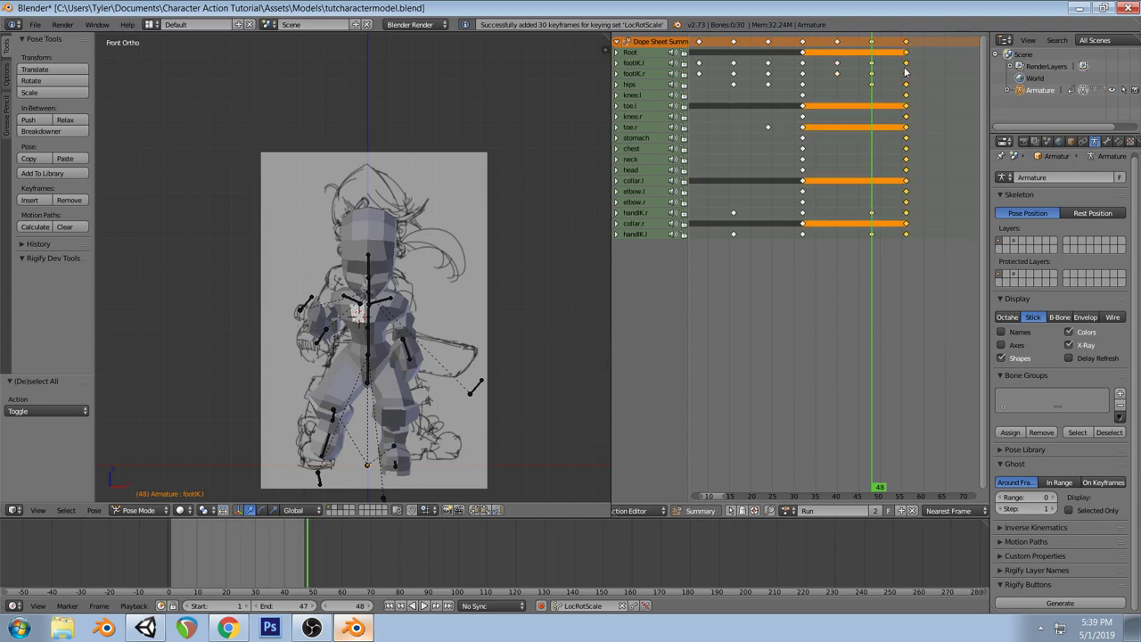
{"action": "key", "text": "x"}
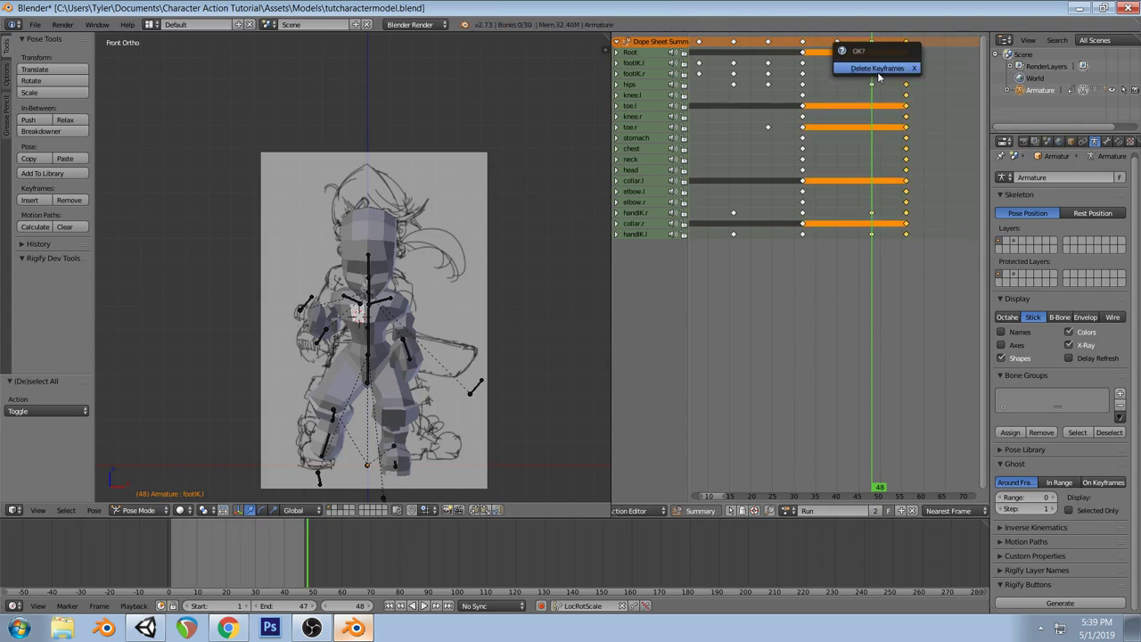
{"action": "left_click", "coordinate": [879, 68]}
{"action": "scroll", "coordinate": [802, 134], "scroll_direction": "down", "scroll_amount": 2}
{"action": "scroll", "coordinate": [747, 176], "scroll_direction": "left", "scroll_amount": 2, "text": "ctrl"}
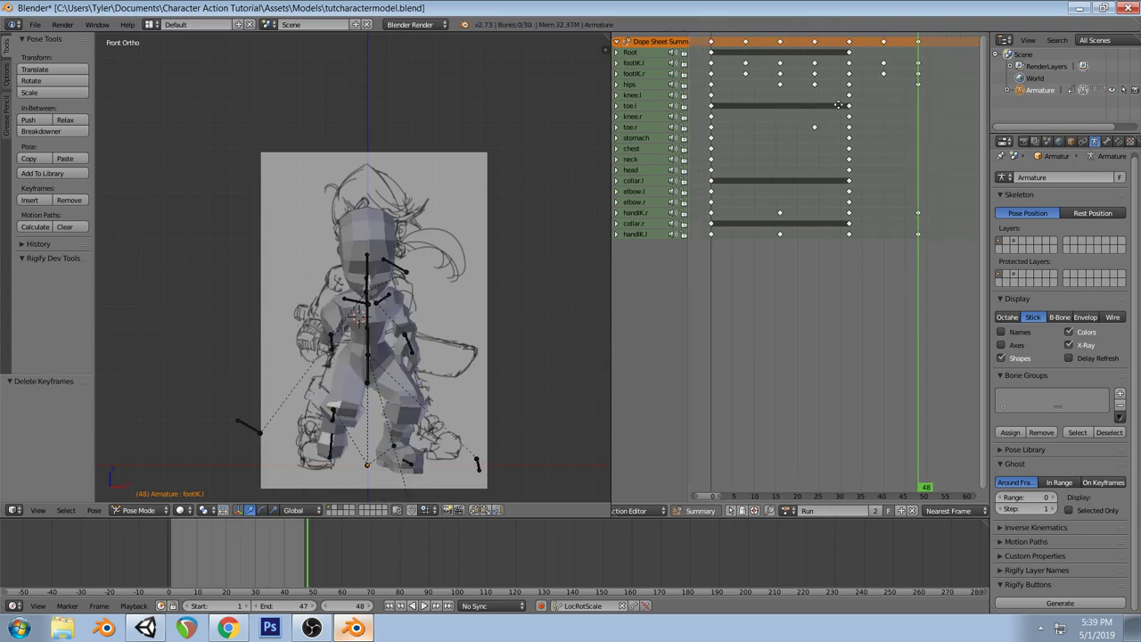
{"action": "middle_click_drag", "start_coordinate": [803, 135], "coordinate": [791, 134]}
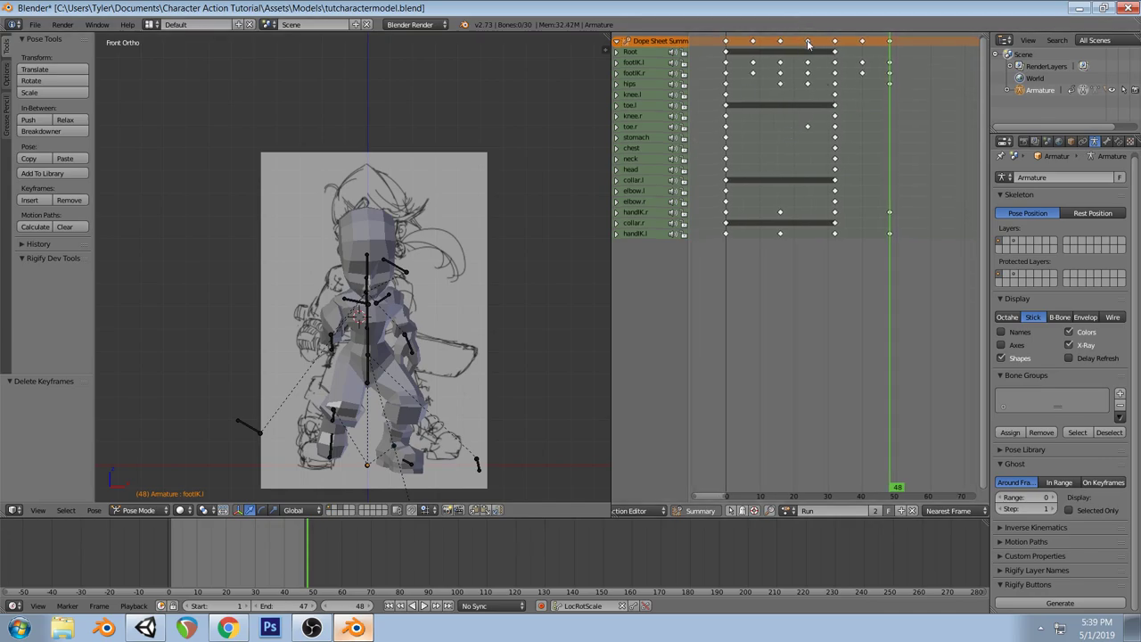
At frame 24, select the footIK.l, footIK.r, hips and toe.r bones and copy their pose
{"action": "left_click", "coordinate": [808, 43]}
{"action": "left_click", "coordinate": [644, 63]}
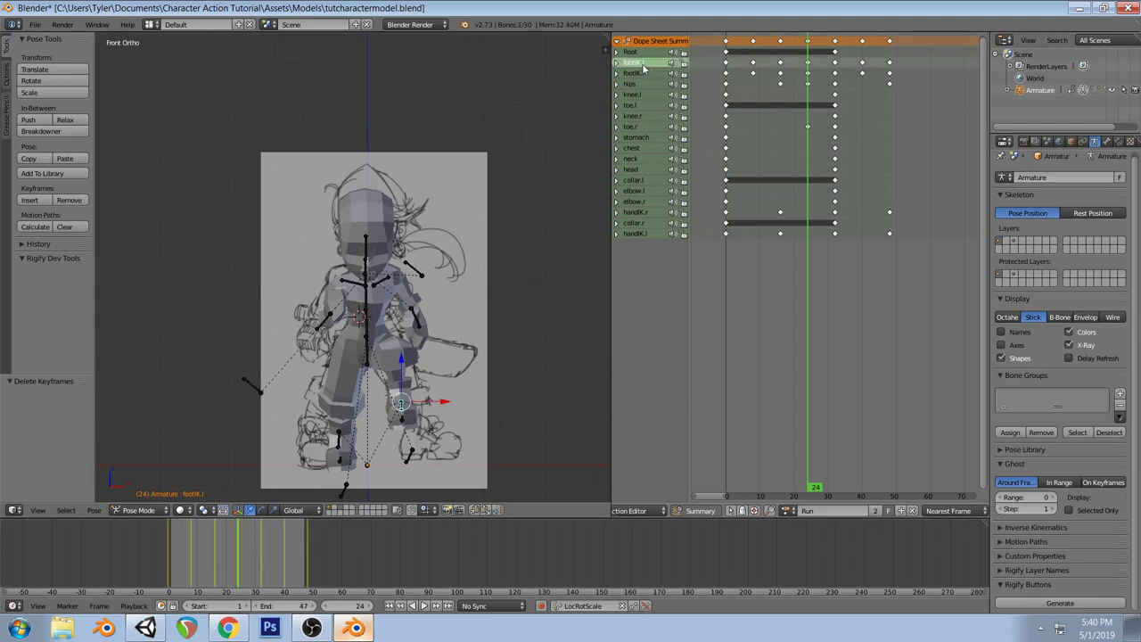
{"action": "left_click", "coordinate": [663, 73], "text": "shift"}
{"action": "left_click", "coordinate": [650, 85], "text": "shift"}
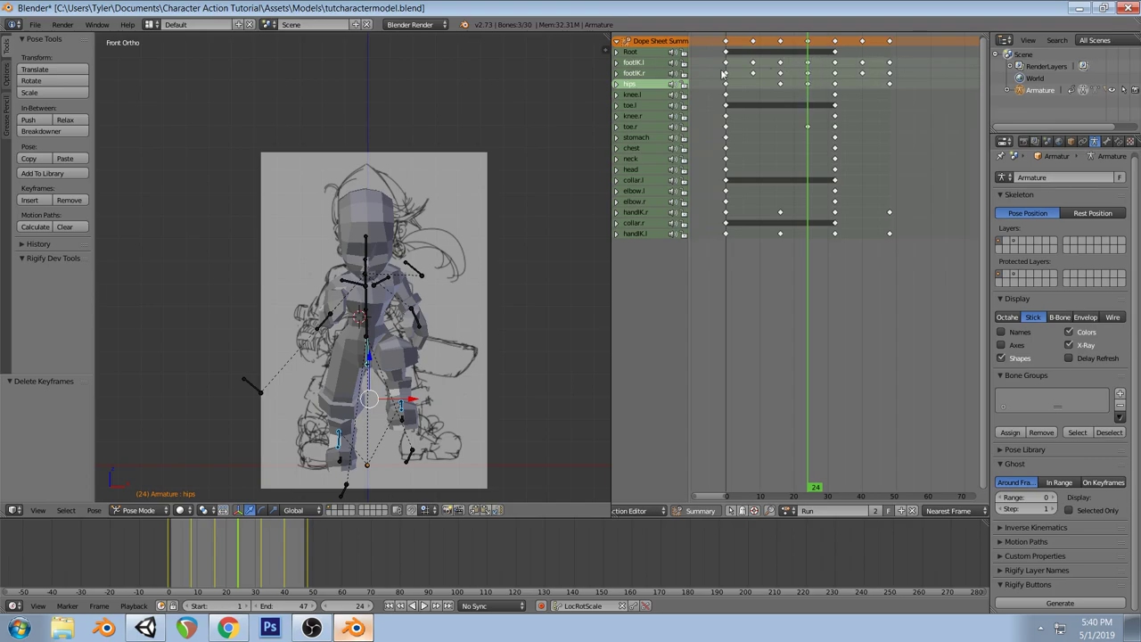
{"action": "left_click", "coordinate": [645, 64]}
{"action": "left_click", "coordinate": [655, 74], "text": "shift"}
{"action": "left_click", "coordinate": [647, 85], "text": "shift"}
{"action": "left_click", "coordinate": [648, 127], "text": "shift"}
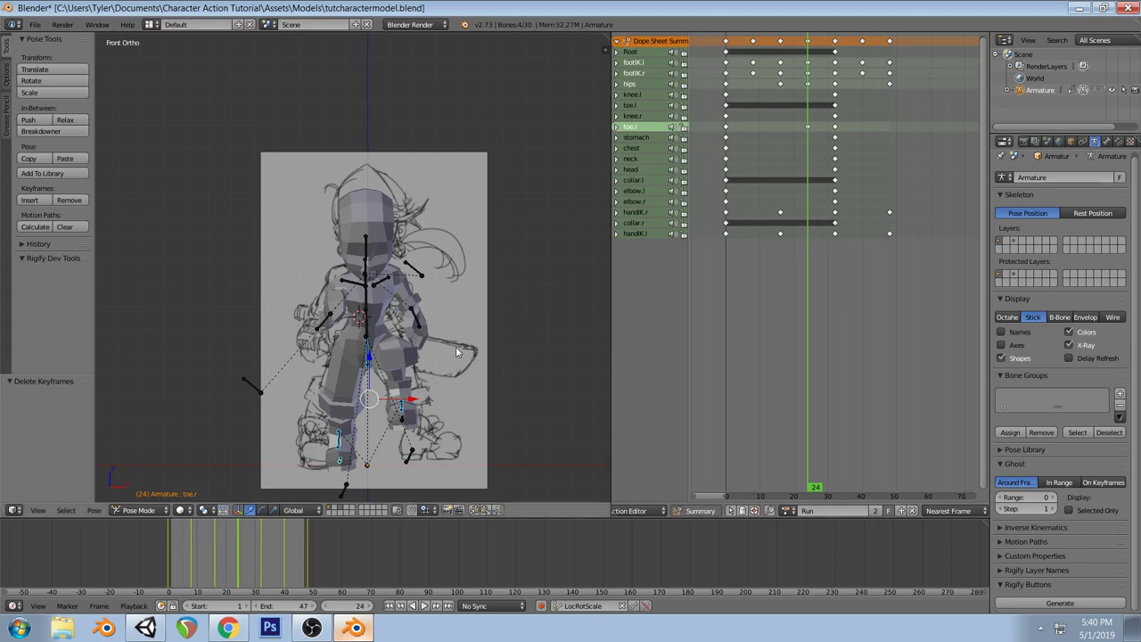
Paste the copied foot, hips and toe pose mirrored at frame 56 and insert a LocRotScale keyframe
{"action": "left_click", "coordinate": [891, 40]}
{"action": "key", "text": "Right"}
{"action": "key", "text": "Right"}
{"action": "key", "text": "Right"}
{"action": "key", "text": "Right"}
{"action": "key", "text": "Right"}
{"action": "key", "text": "Right"}
{"action": "key", "text": "Right"}
{"action": "key", "text": "Right"}
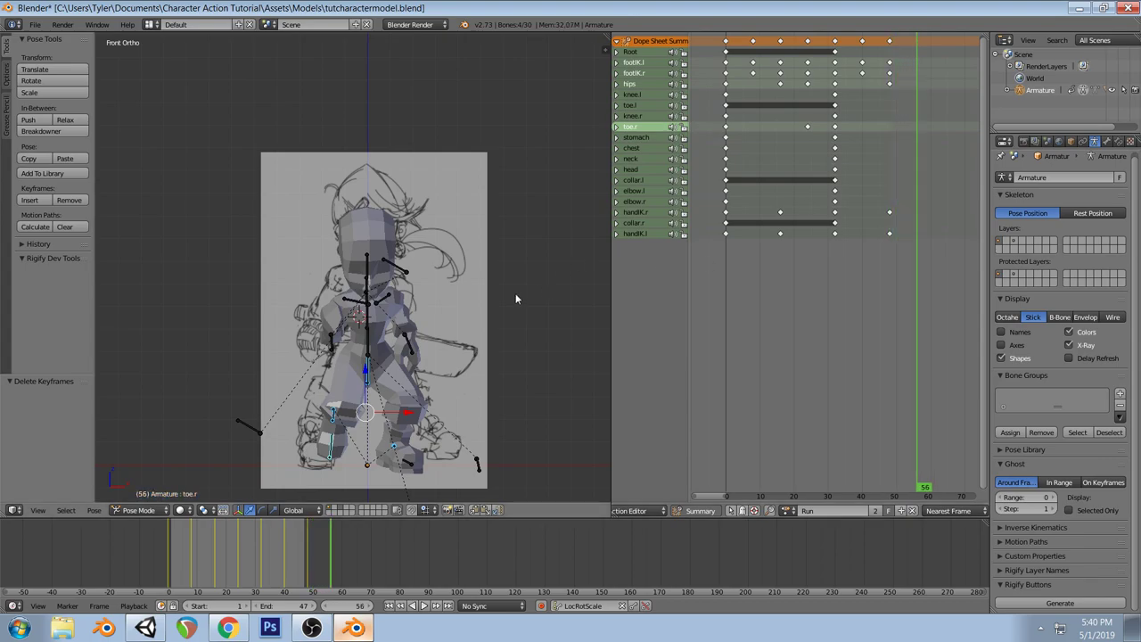
{"action": "key", "text": "ctrl+shift+v"}
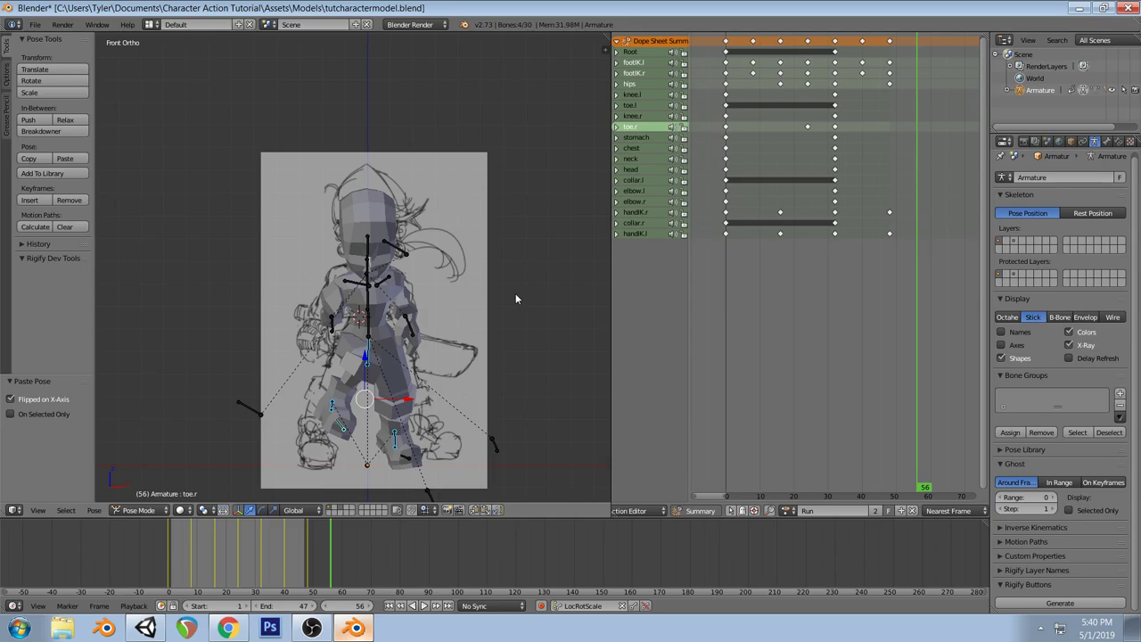
{"action": "key", "text": "i"}
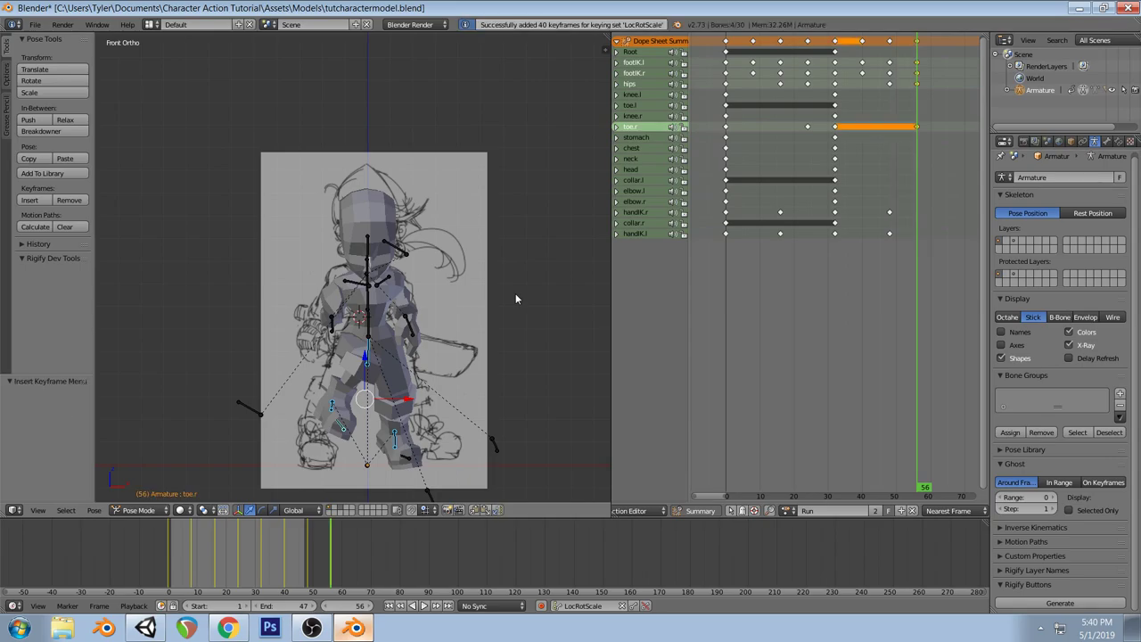
{"action": "key", "text": "a"}
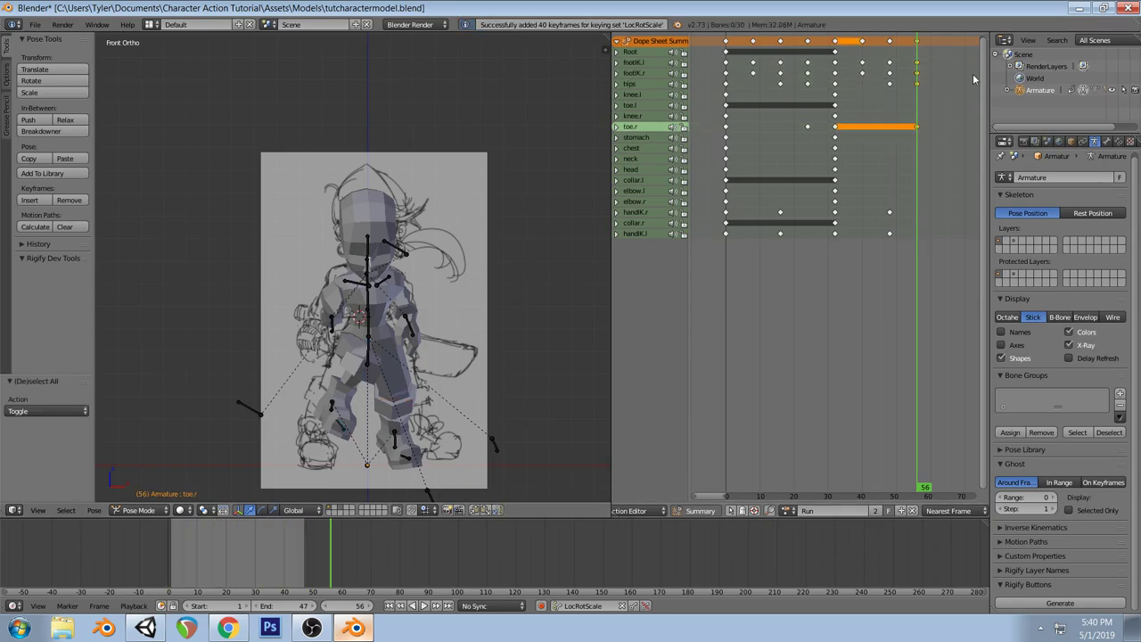
Duplicate all keyframes from frame 0 to frame 64 to close the run loop
{"action": "left_click", "coordinate": [890, 45]}
{"action": "left_click_drag", "start_coordinate": [890, 45], "coordinate": [787, 48]}
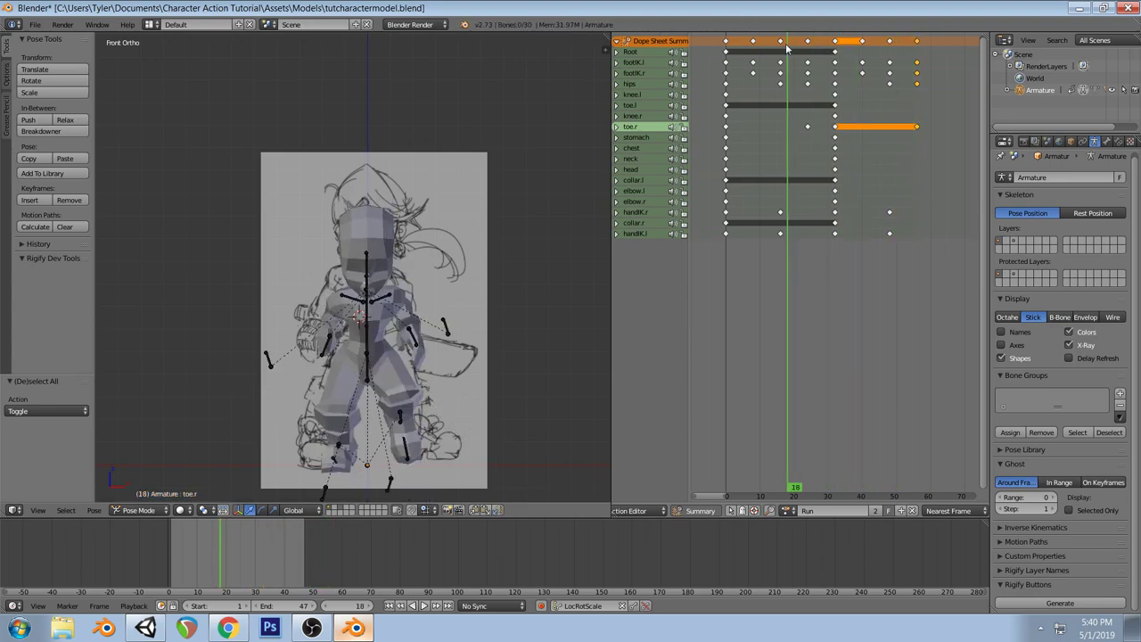
{"action": "left_click", "coordinate": [727, 43]}
{"action": "right_click", "coordinate": [727, 42]}
{"action": "key", "text": "shift+d"}
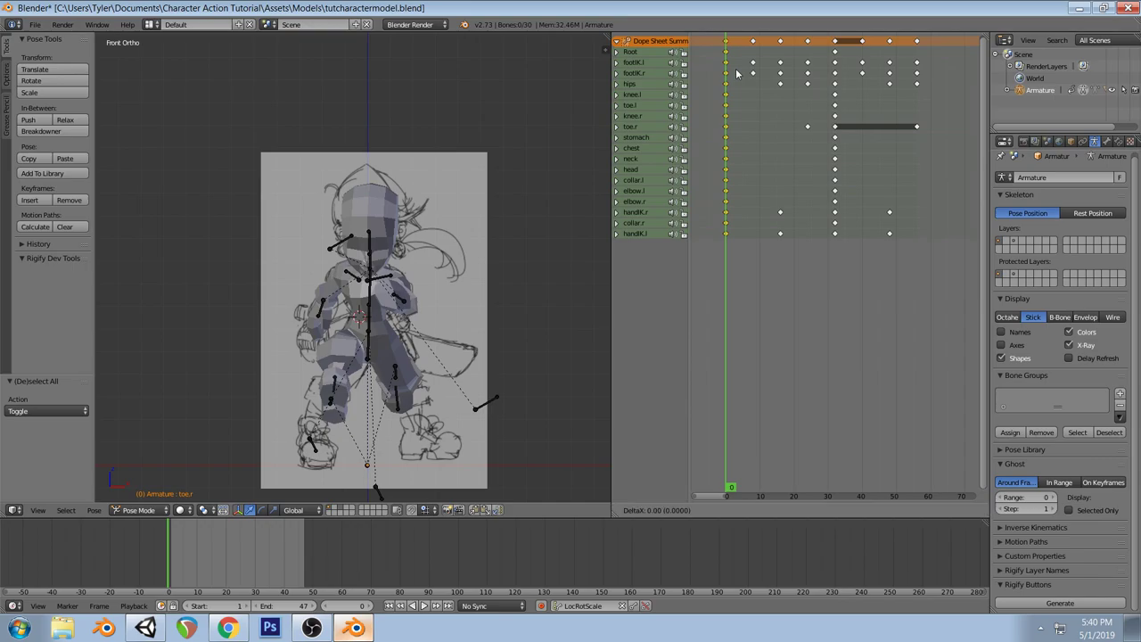
{"action": "left_click", "coordinate": [951, 61]}
{"action": "left_click_drag", "start_coordinate": [947, 45], "coordinate": [833, 63]}
Set the animation's end frame to 63 and save the file
{"action": "key", "text": "a"}
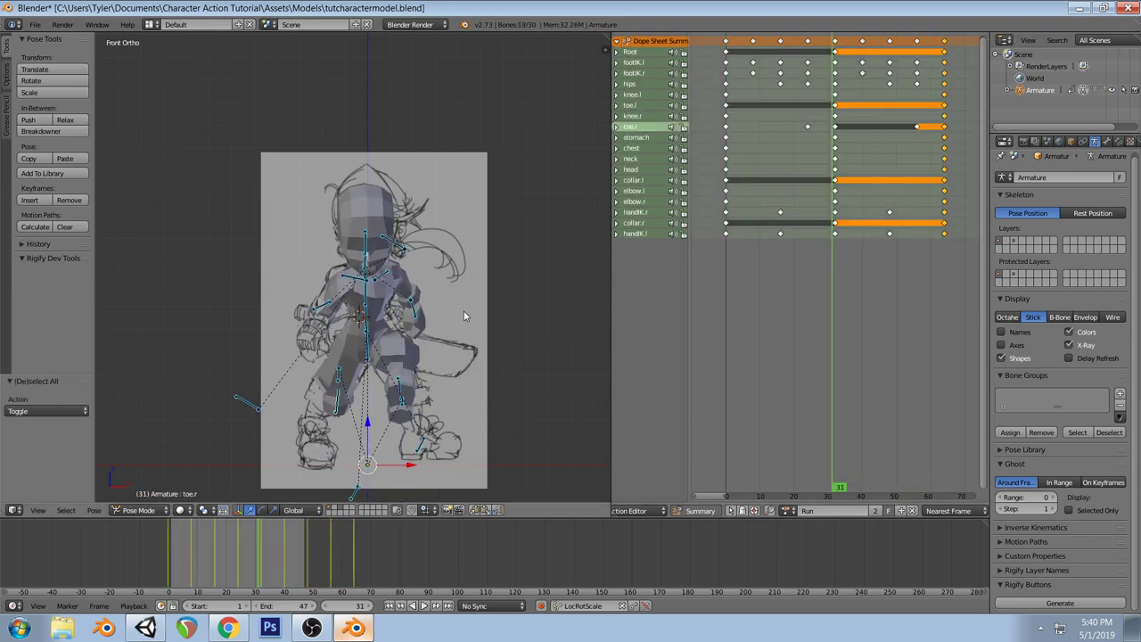
{"action": "key", "text": "alt+a"}
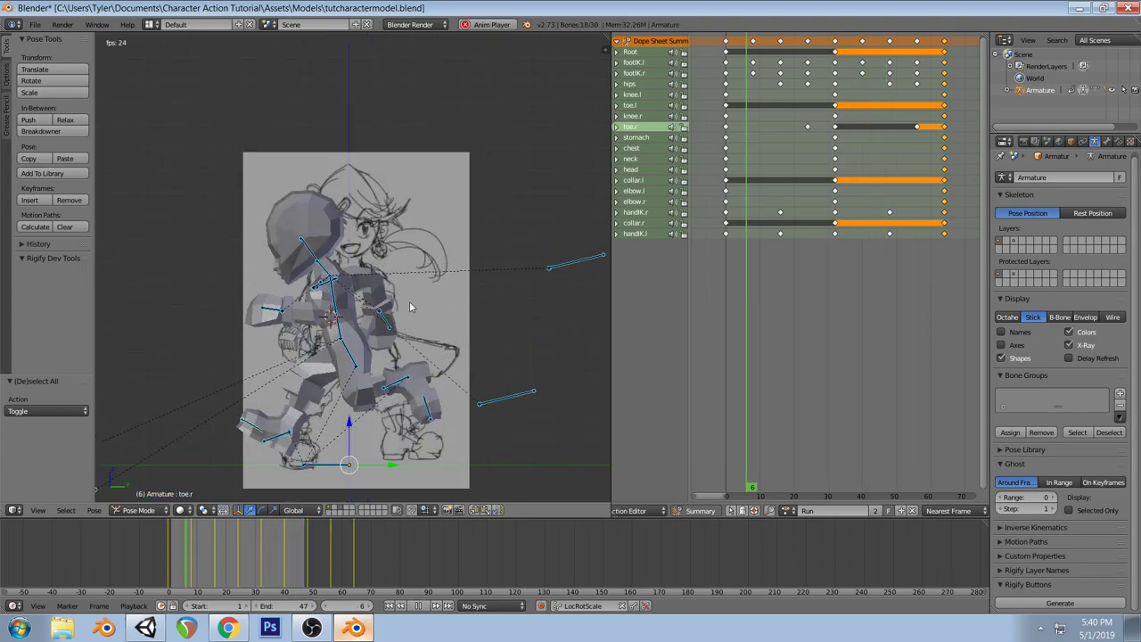
{"action": "key", "text": "a"}
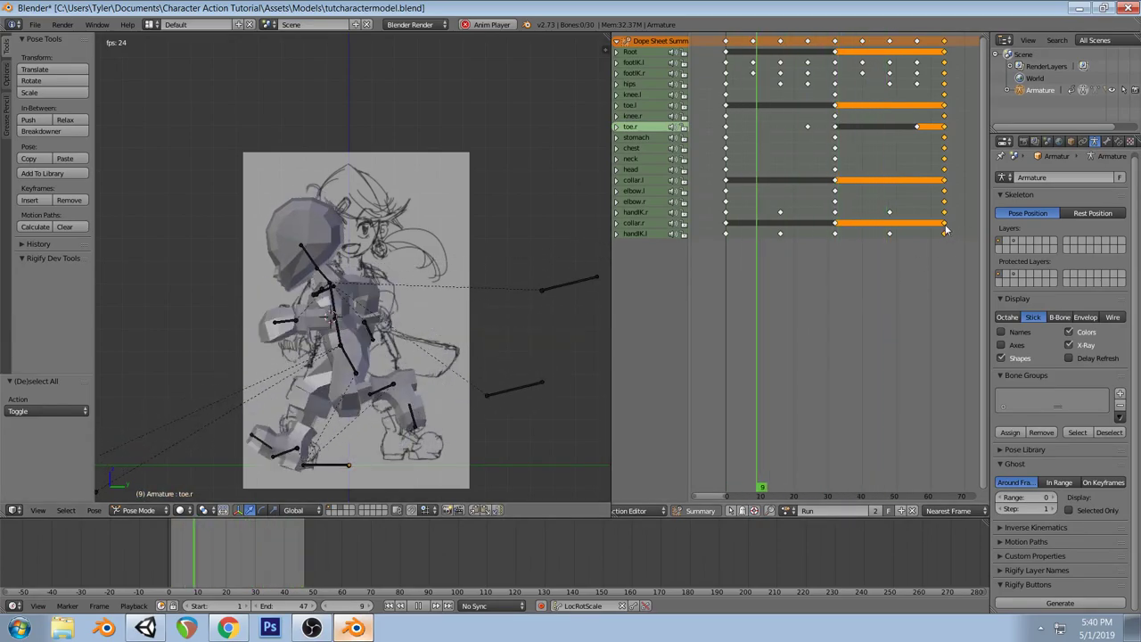
{"action": "key", "text": "Escape"}
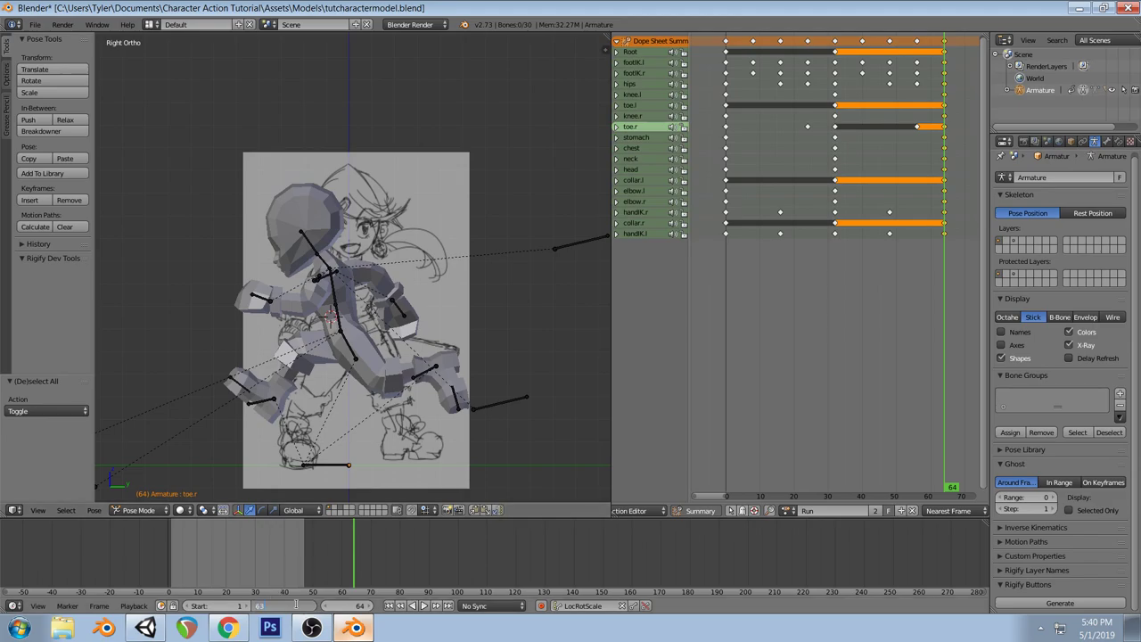
{"action": "key", "text": "ctrl+s"}
{"action": "left_click", "coordinate": [523, 423]}
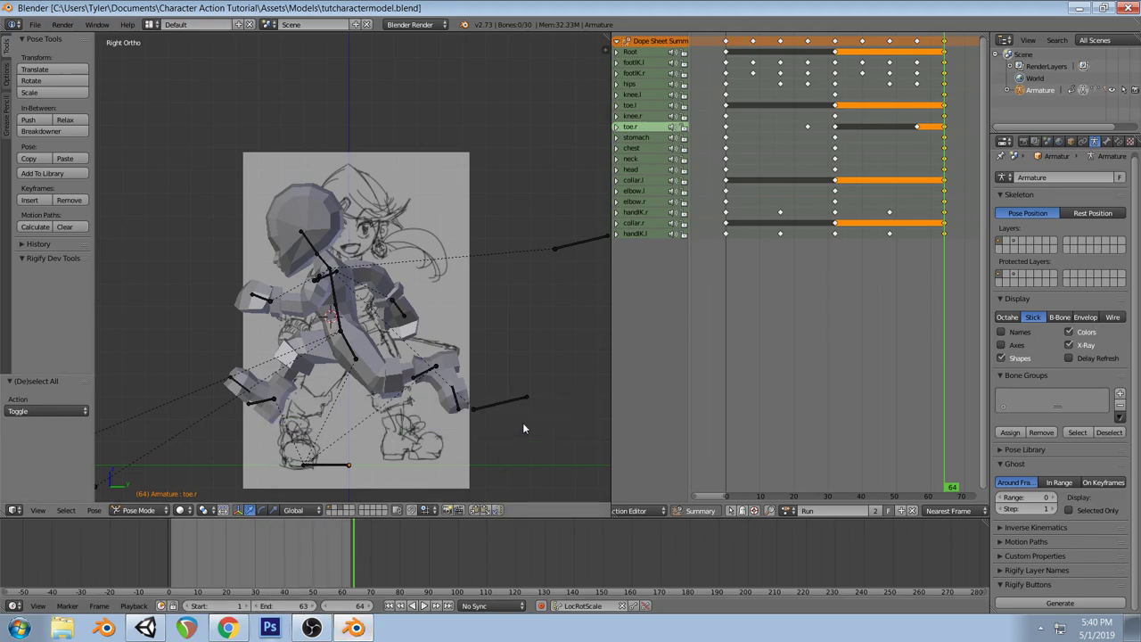
Play the run cycle and examine the motion from several angles and from the right side
{"action": "key", "text": "alt+a"}
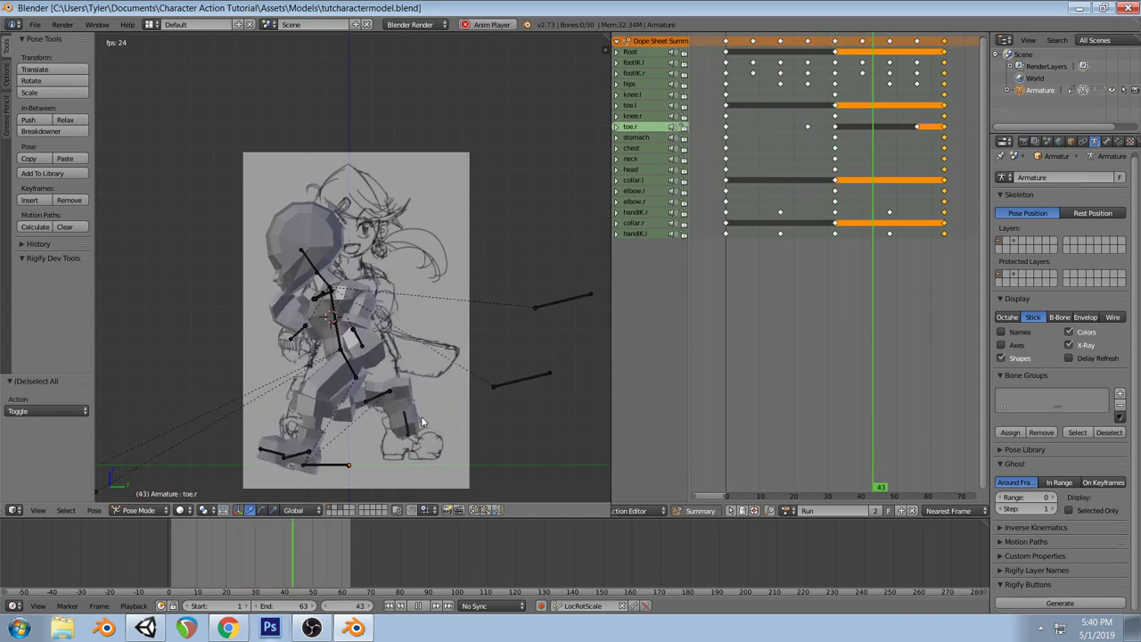
{"action": "middle_click_drag", "start_coordinate": [423, 421], "coordinate": [463, 395]}
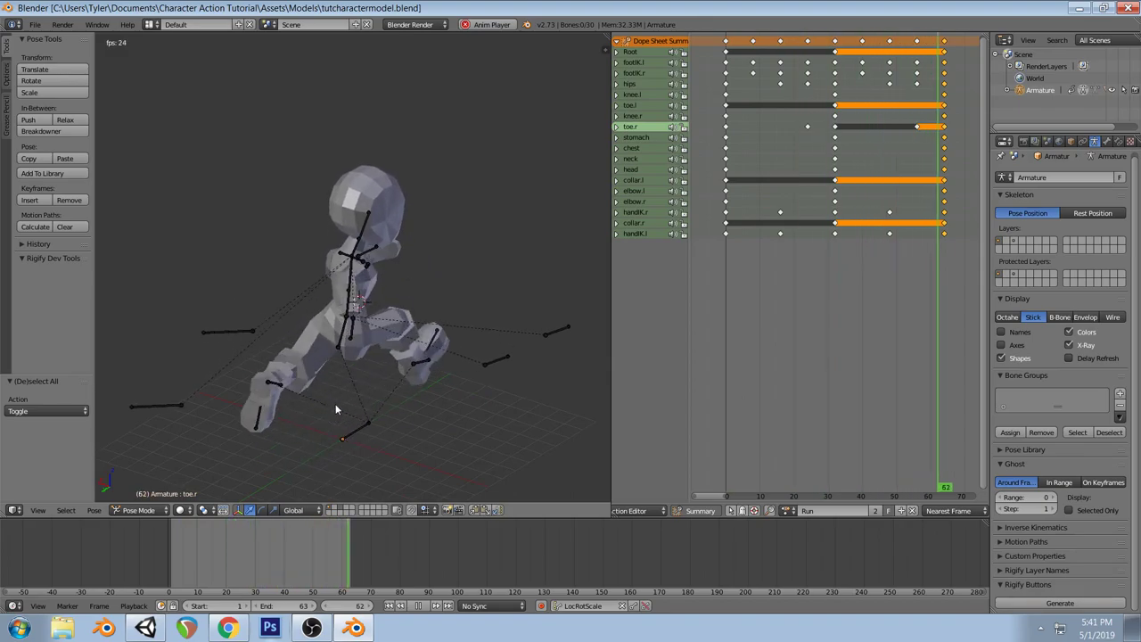
{"action": "middle_click_drag", "start_coordinate": [334, 403], "coordinate": [488, 414]}
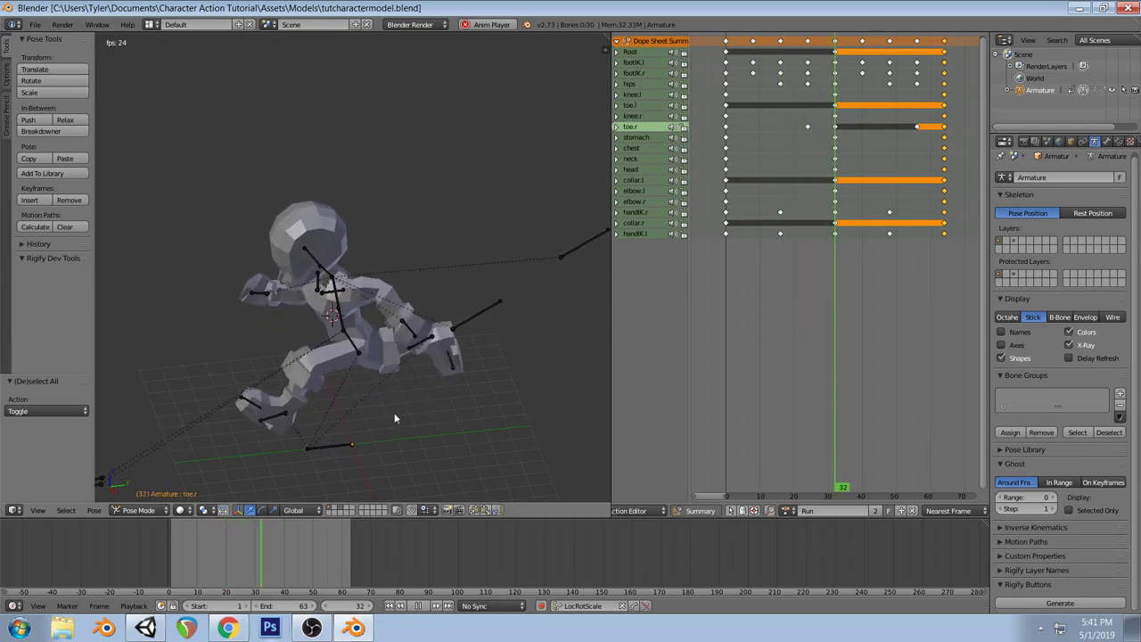
{"action": "middle_click_drag", "start_coordinate": [306, 424], "coordinate": [519, 404]}
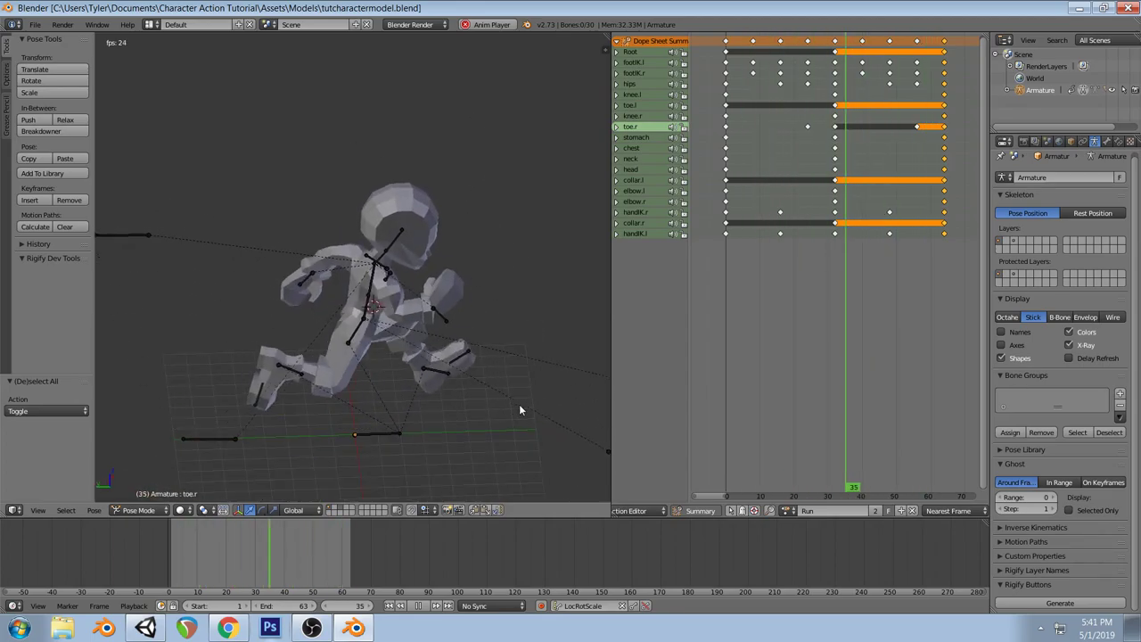
{"action": "key", "text": "KP_3"}
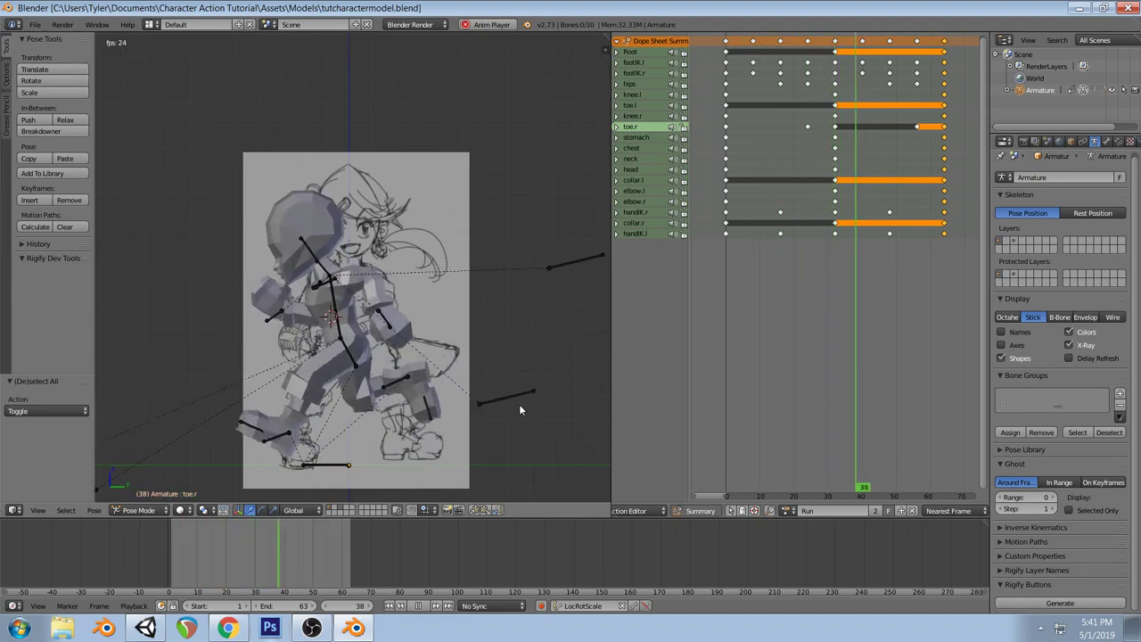
{"action": "key", "text": "alt+a"}
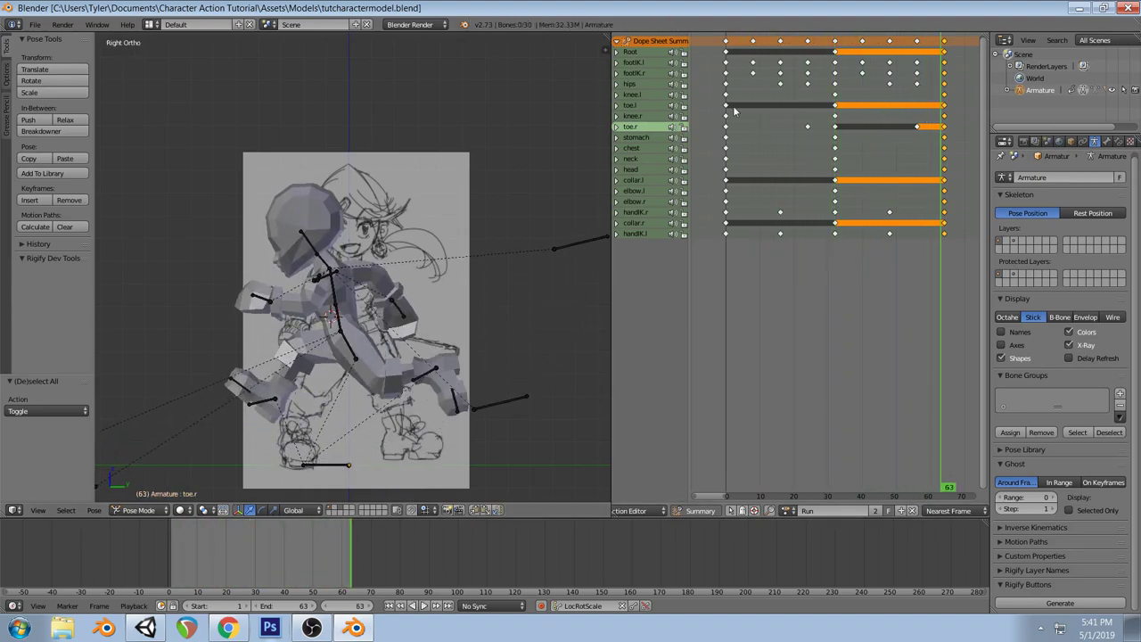
Delete the footIK.l keyframe at frame 16, lower the bone vertically and insert a new LocRotScale keyframe there
{"action": "left_click_drag", "start_coordinate": [728, 127], "coordinate": [755, 124]}
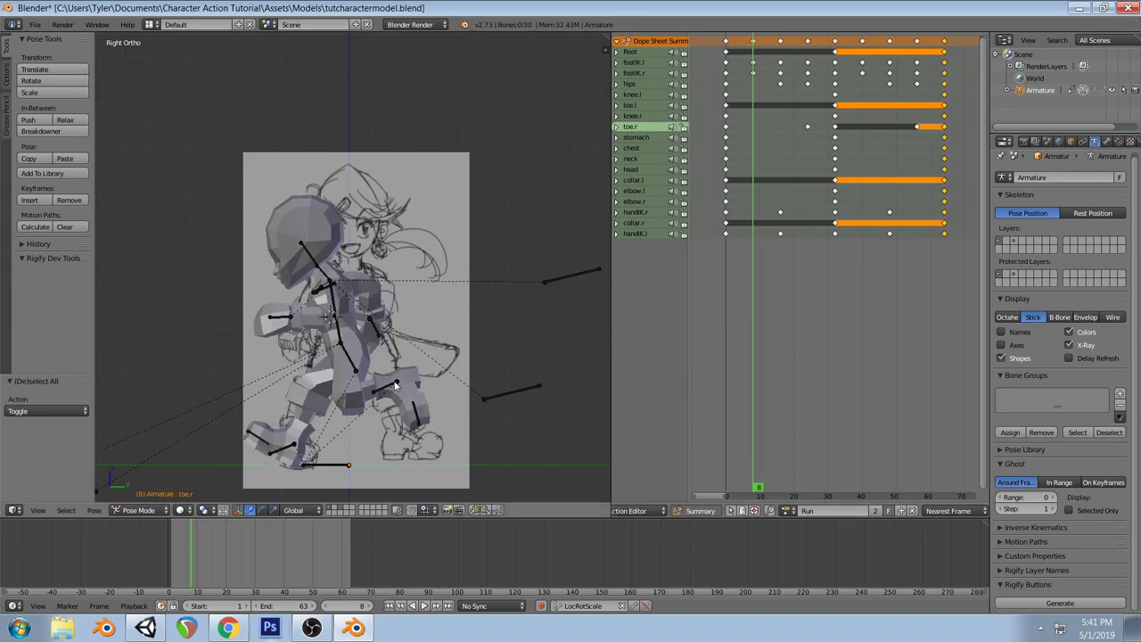
{"action": "left_click", "coordinate": [781, 68]}
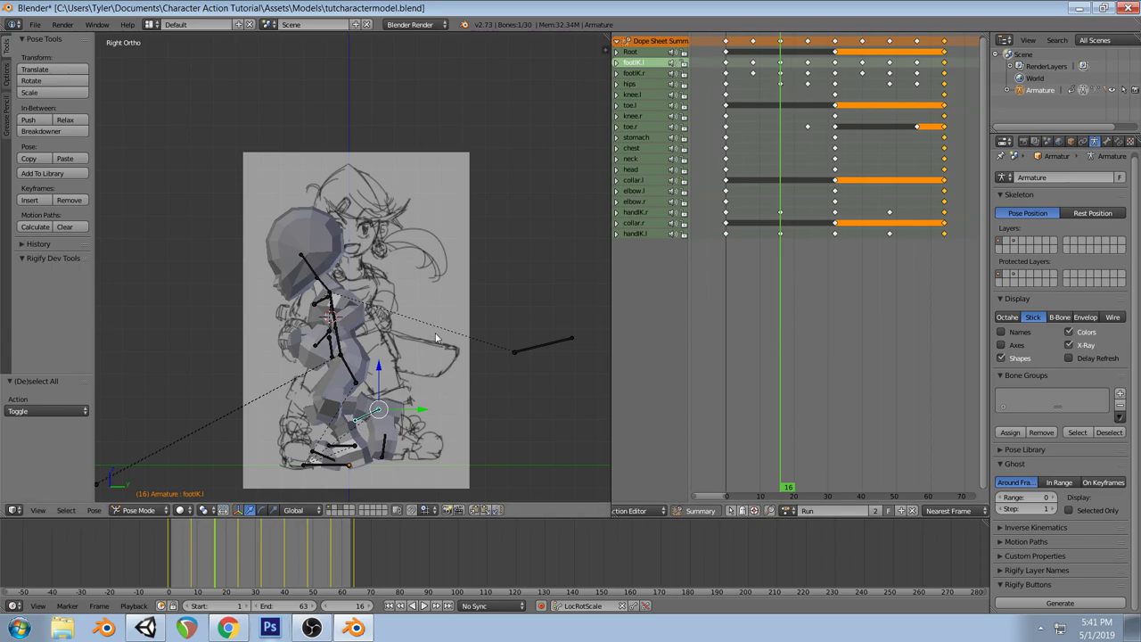
{"action": "key", "text": "space"}
{"action": "left_click", "coordinate": [781, 69]}
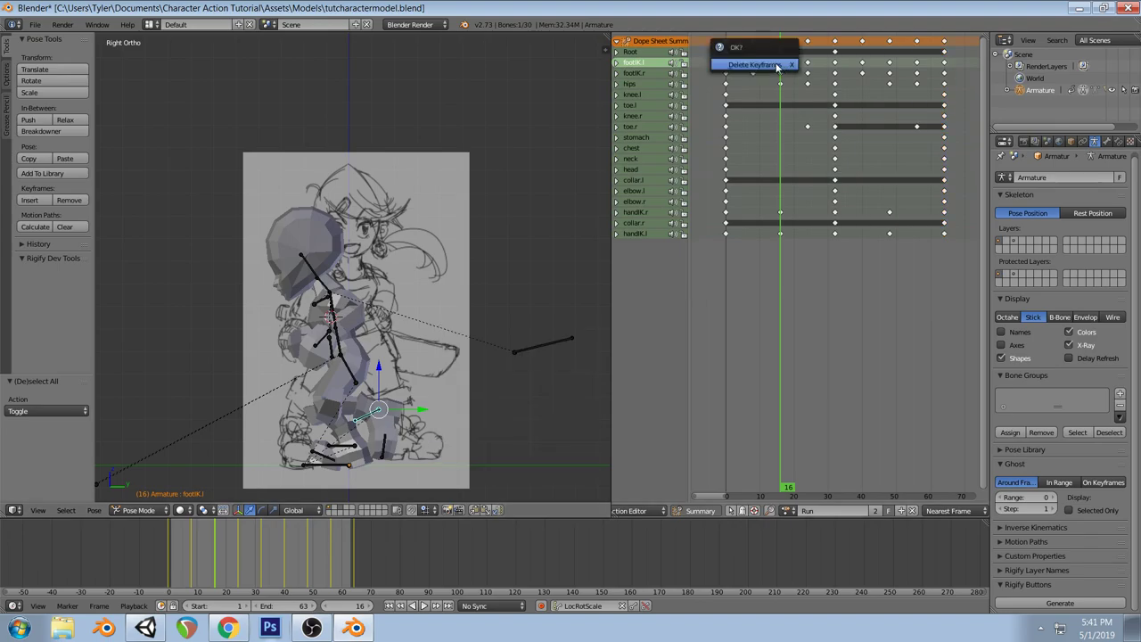
{"action": "left_click", "coordinate": [767, 65]}
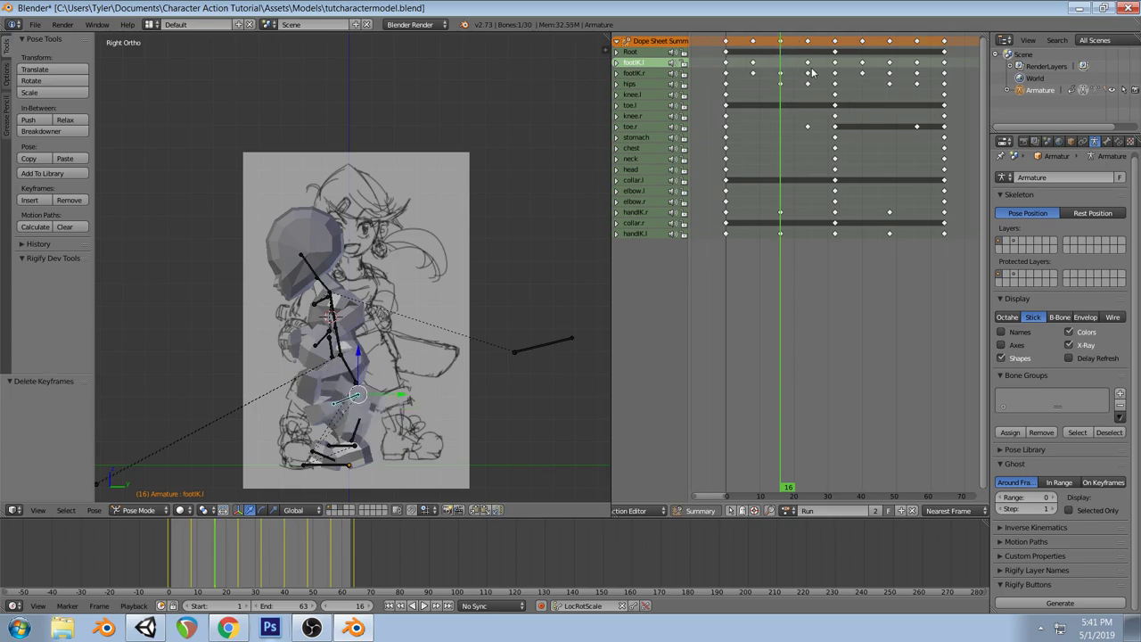
{"action": "left_click_drag", "start_coordinate": [361, 354], "coordinate": [363, 375]}
{"action": "key", "text": "i"}
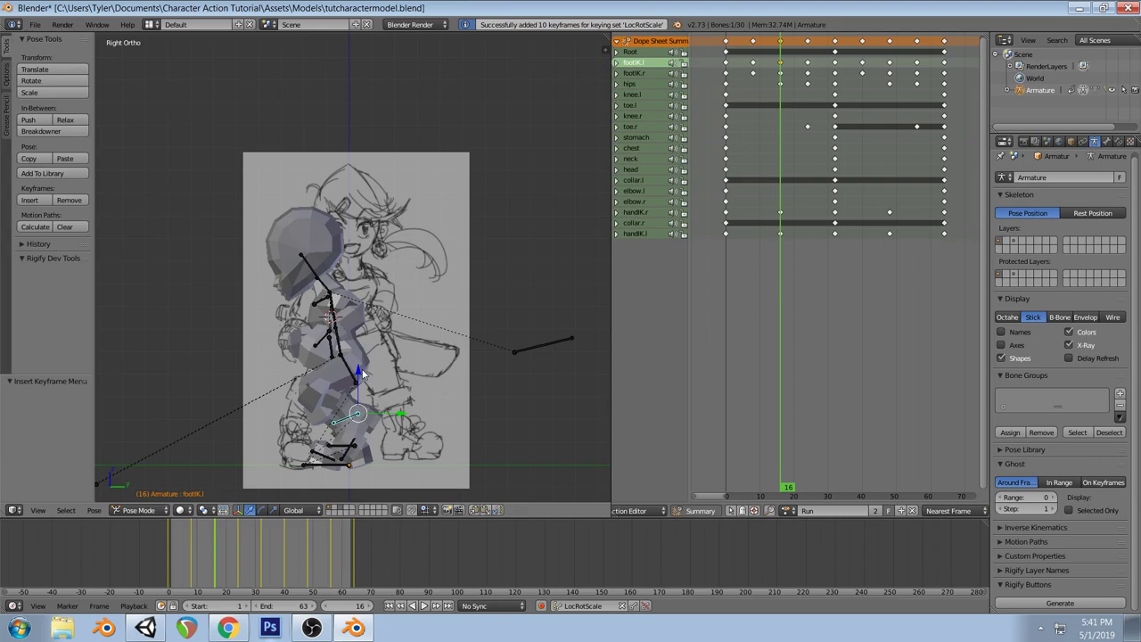
{"action": "left_click", "coordinate": [890, 45]}
{"action": "right_click", "coordinate": [374, 412]}
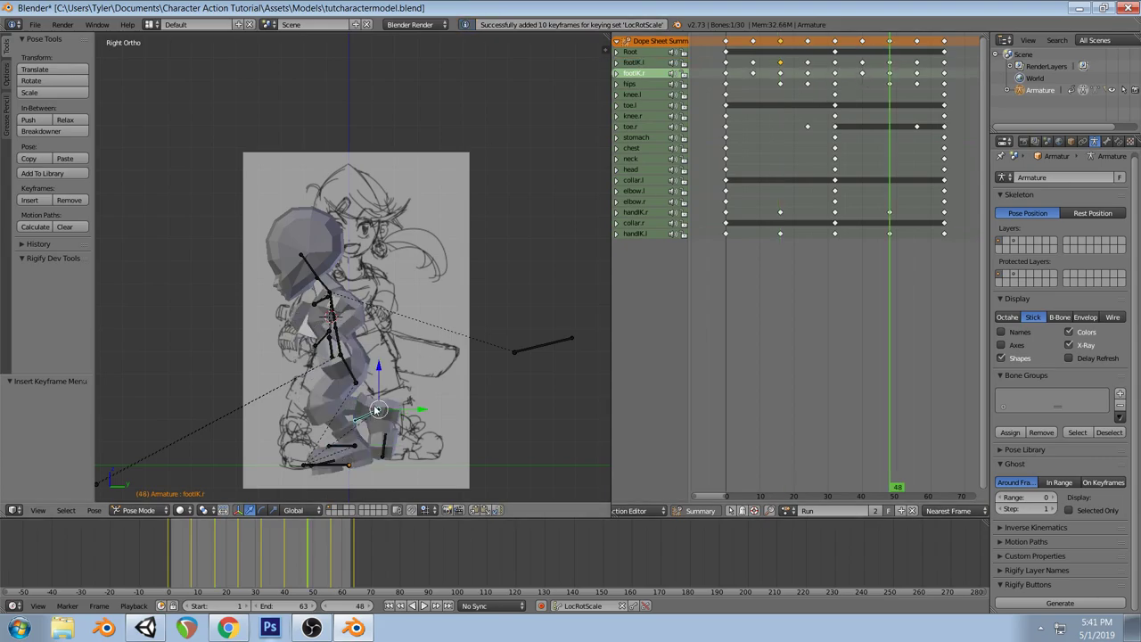
{"action": "key", "text": "space"}
{"action": "type", "text": "Clear Rotation"}
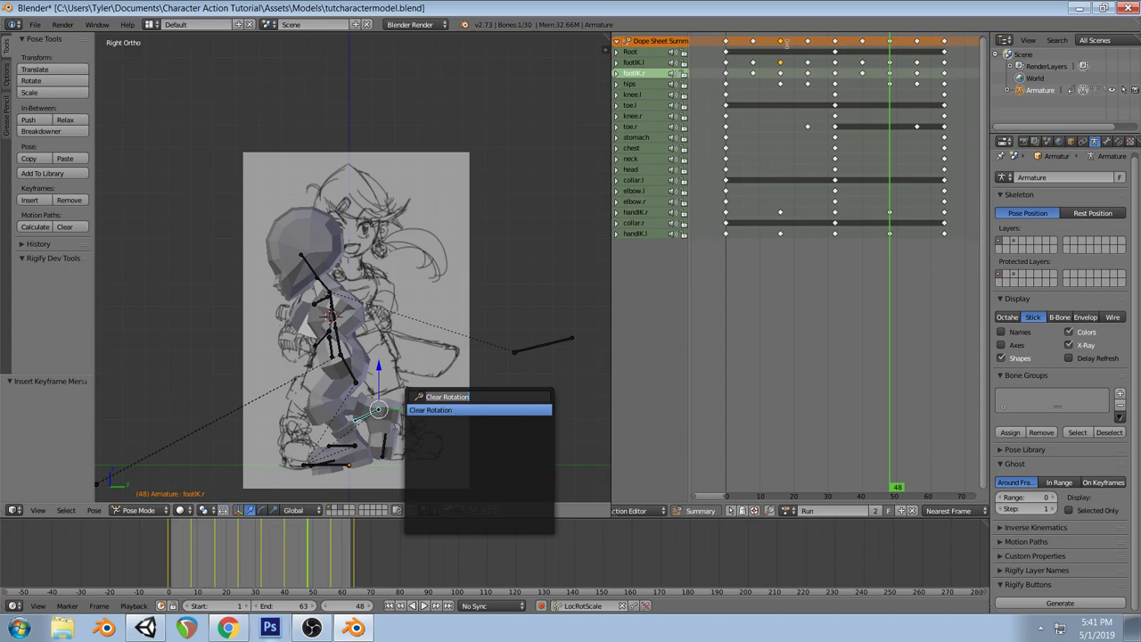
{"action": "key", "text": "Return"}
{"action": "left_click", "coordinate": [809, 44]}
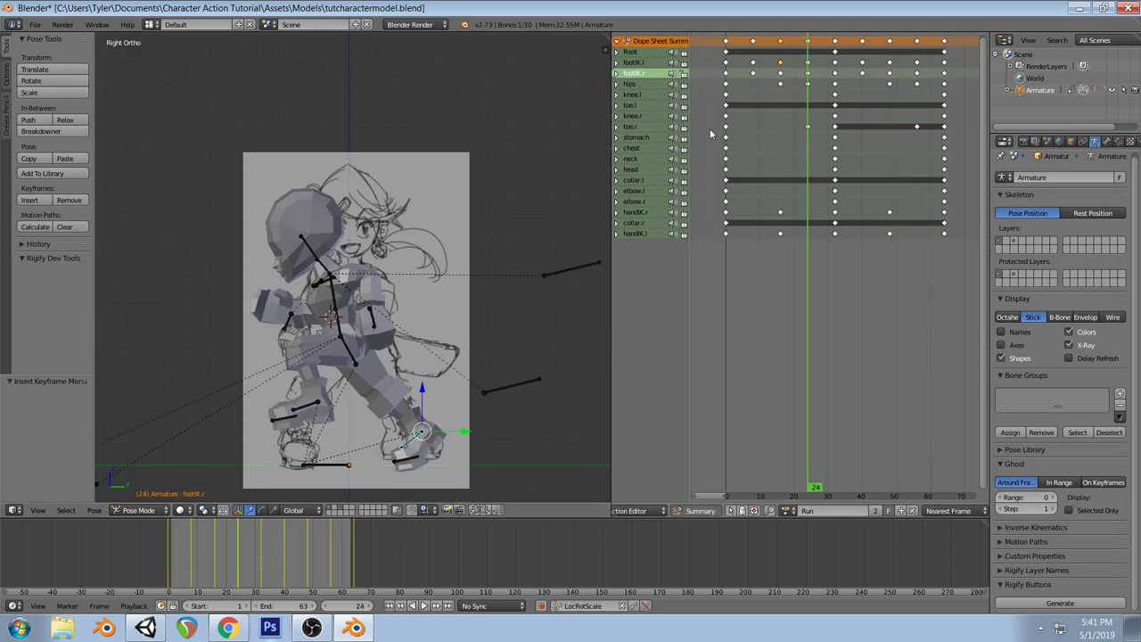
Copy the footIK.l pose from frame 16, paste it mirrored onto footIK.r at frame 48, and insert a LocRotScale keyframe
{"action": "left_click", "coordinate": [782, 44]}
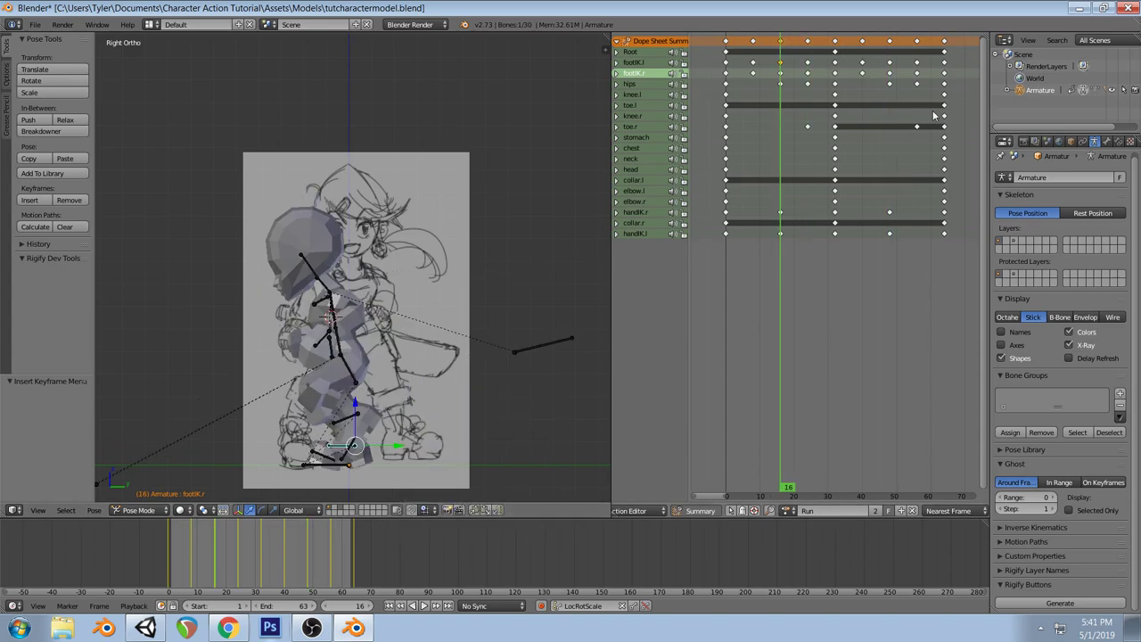
{"action": "left_click", "coordinate": [889, 50]}
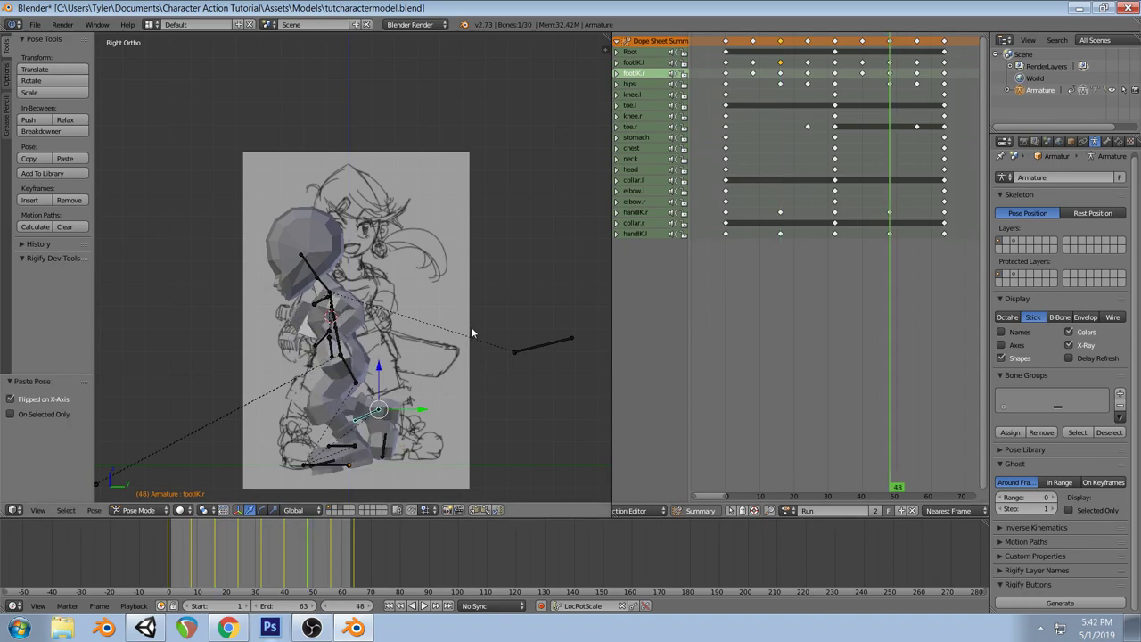
{"action": "left_click", "coordinate": [782, 42]}
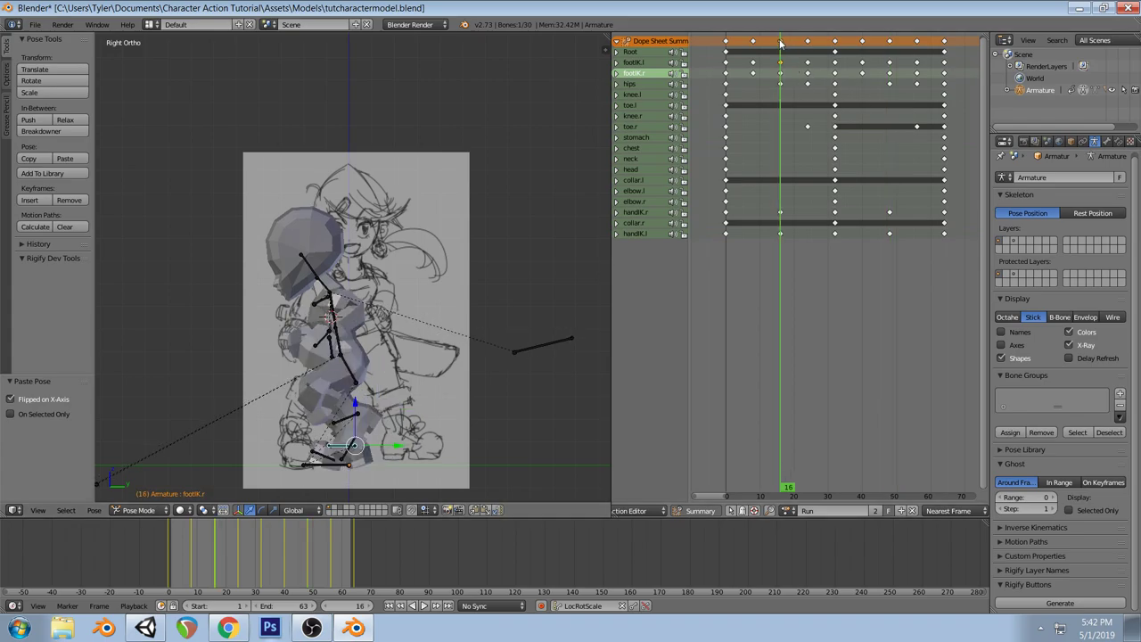
{"action": "middle_click_drag", "start_coordinate": [500, 294], "coordinate": [460, 329]}
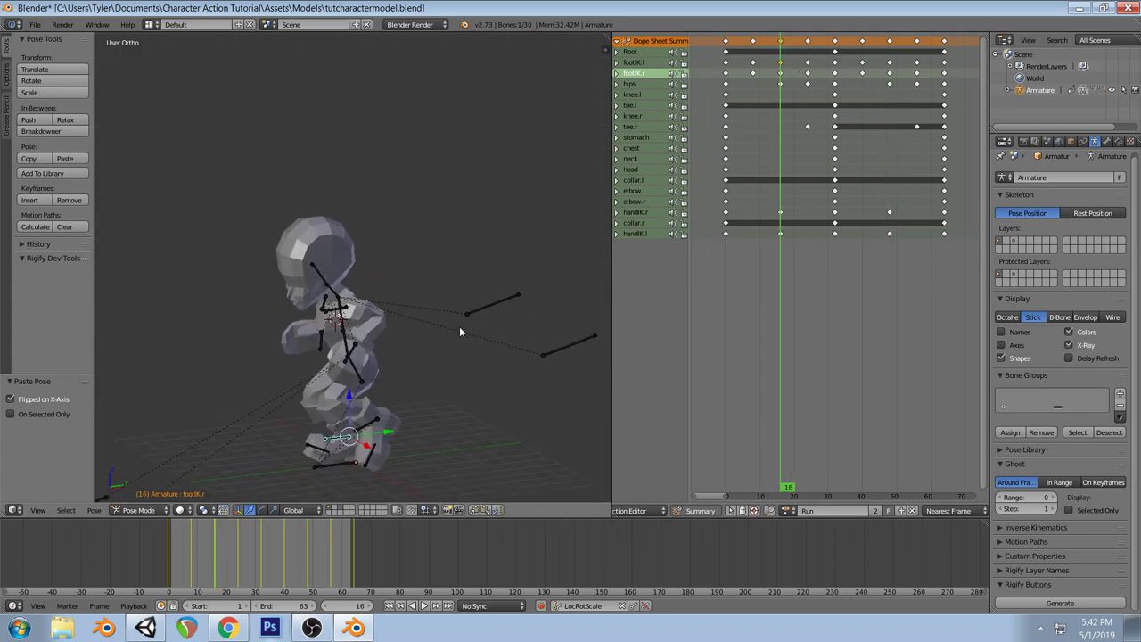
{"action": "right_click", "coordinate": [376, 427]}
{"action": "key", "text": "KP_3"}
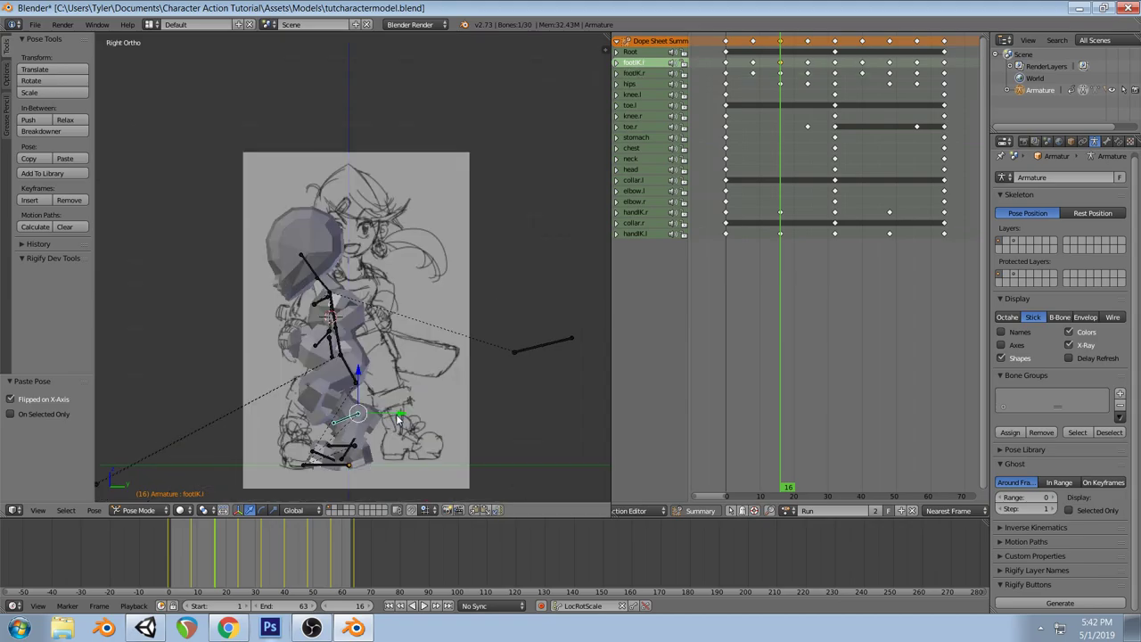
{"action": "left_click", "coordinate": [891, 42]}
{"action": "right_click", "coordinate": [354, 417]}
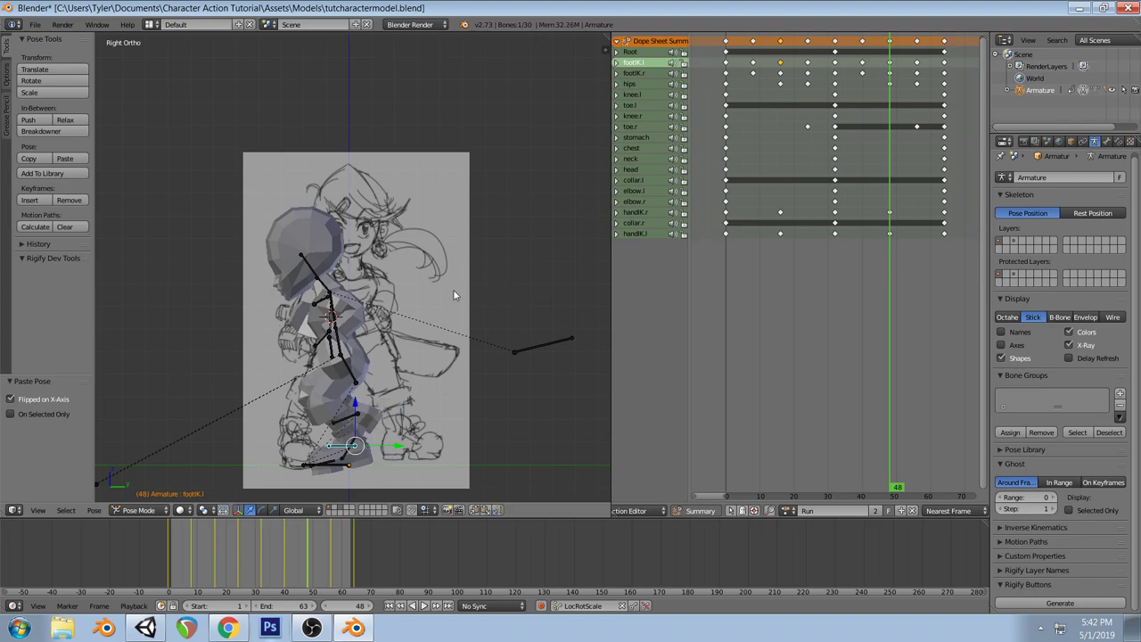
{"action": "key", "text": "i"}
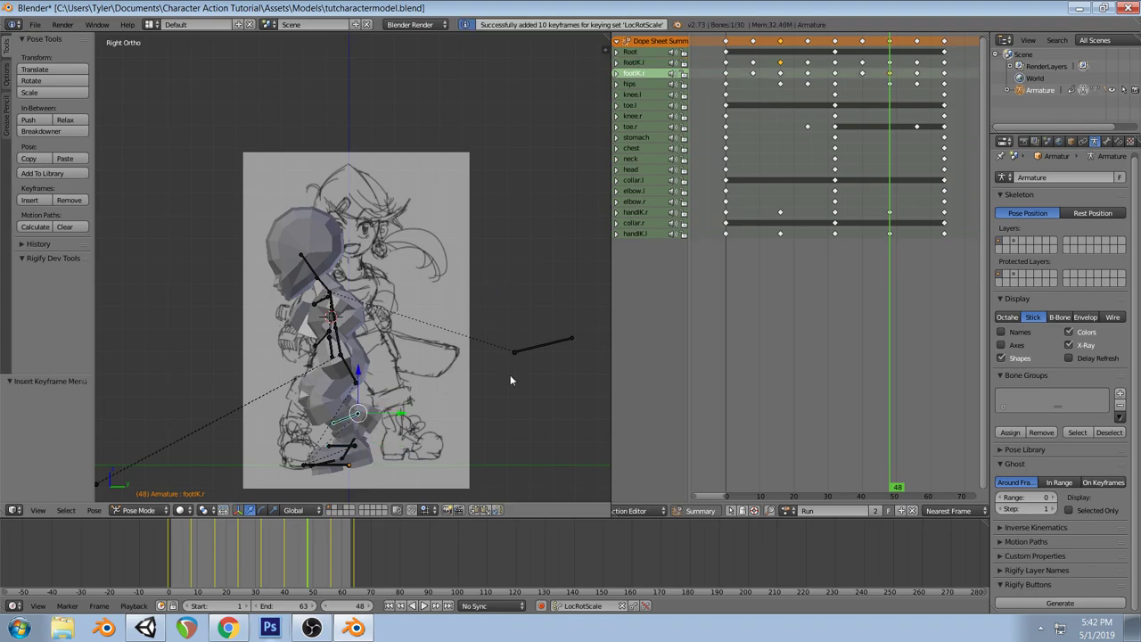
Go to frame 56 with all bones deselected and check the run cycle reference image in Chrome, returning to Blender
{"action": "left_click_drag", "start_coordinate": [889, 82], "coordinate": [919, 78]}
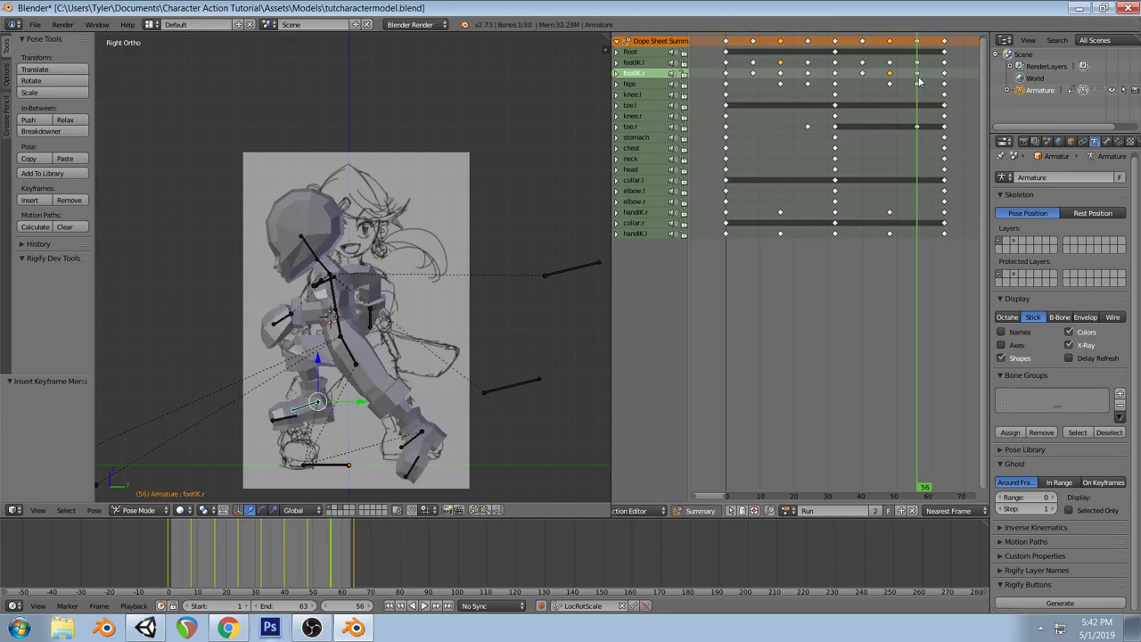
{"action": "key", "text": "a"}
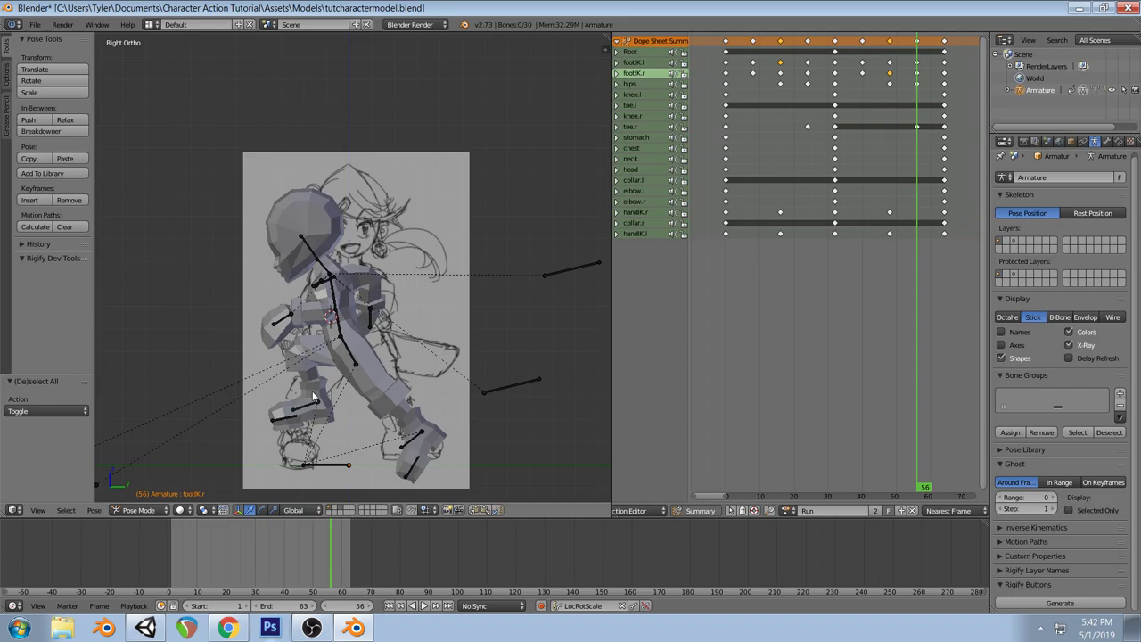
{"action": "left_click", "coordinate": [228, 628]}
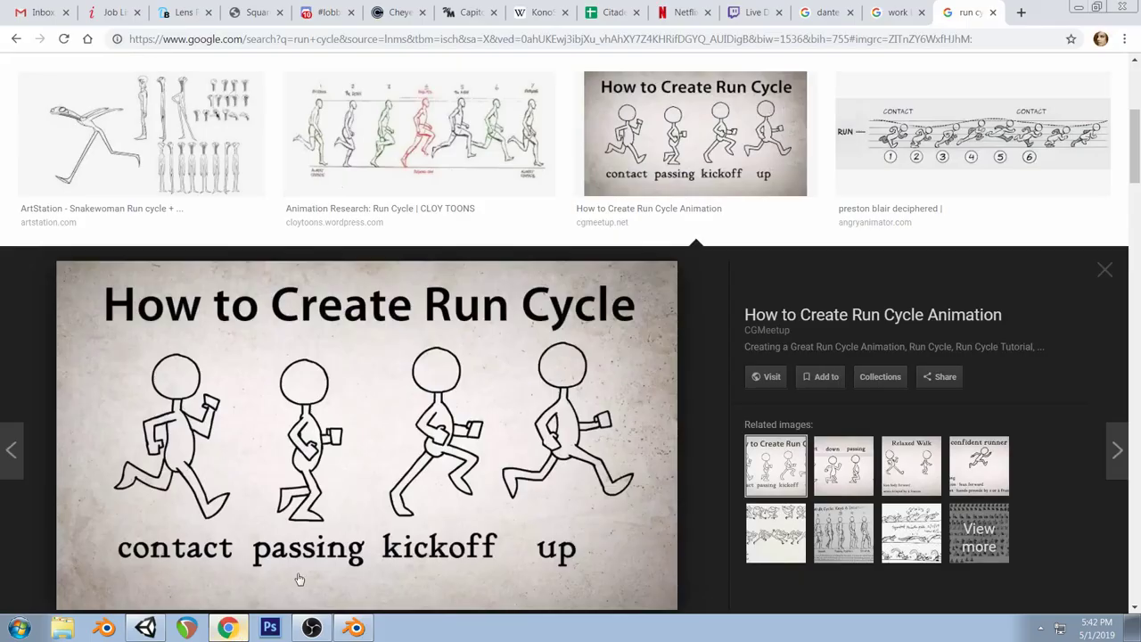
{"action": "left_click", "coordinate": [354, 628]}
Play the run cycle and examine the leg motion from several angles and from the right side
{"action": "middle_click_drag", "start_coordinate": [294, 381], "coordinate": [503, 408]}
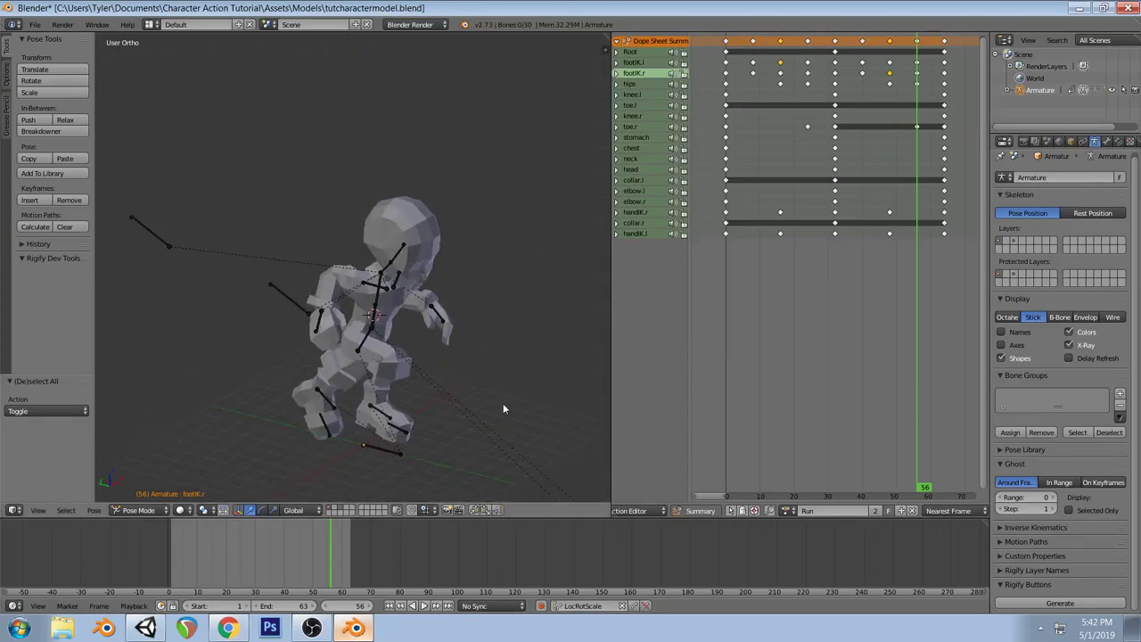
{"action": "key", "text": "alt+a"}
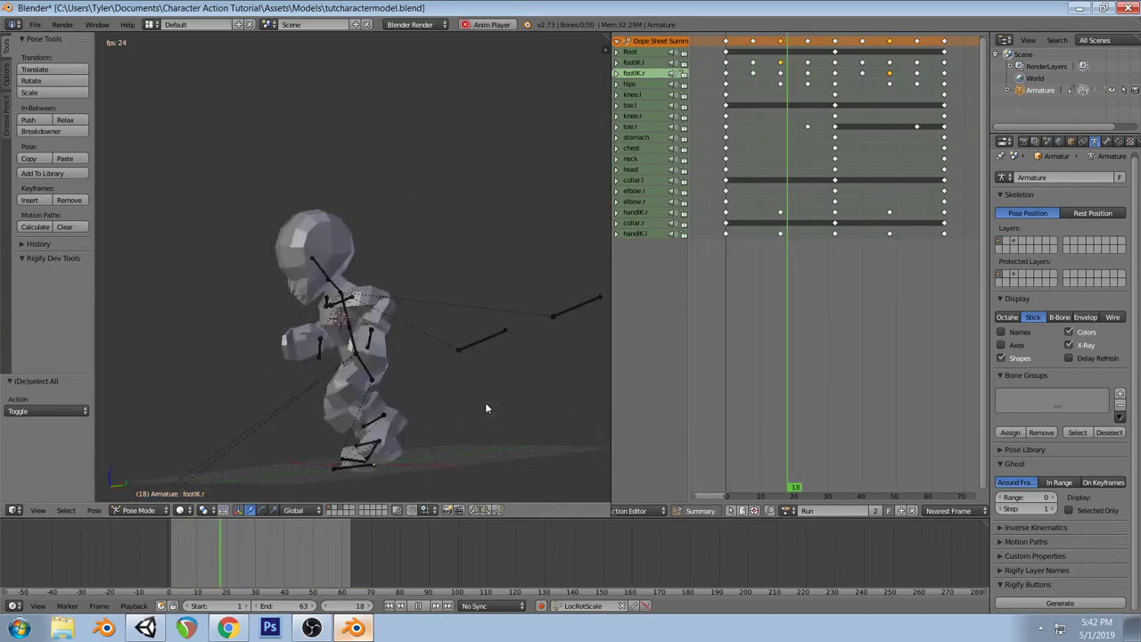
{"action": "key", "text": "KP_1"}
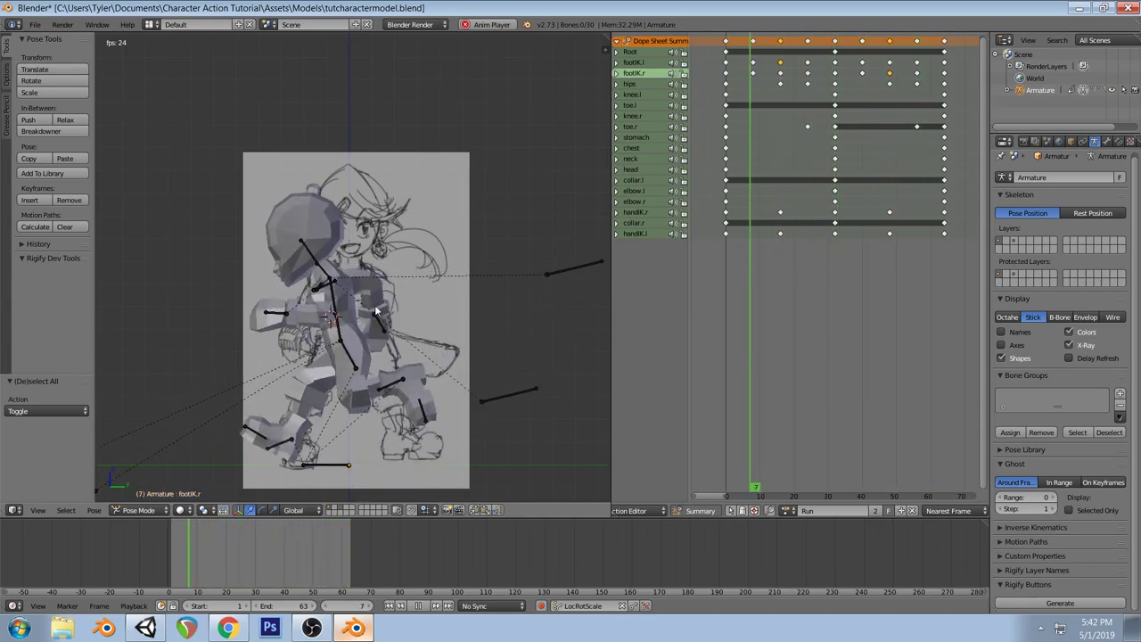
{"action": "middle_click_drag", "start_coordinate": [312, 353], "coordinate": [538, 390]}
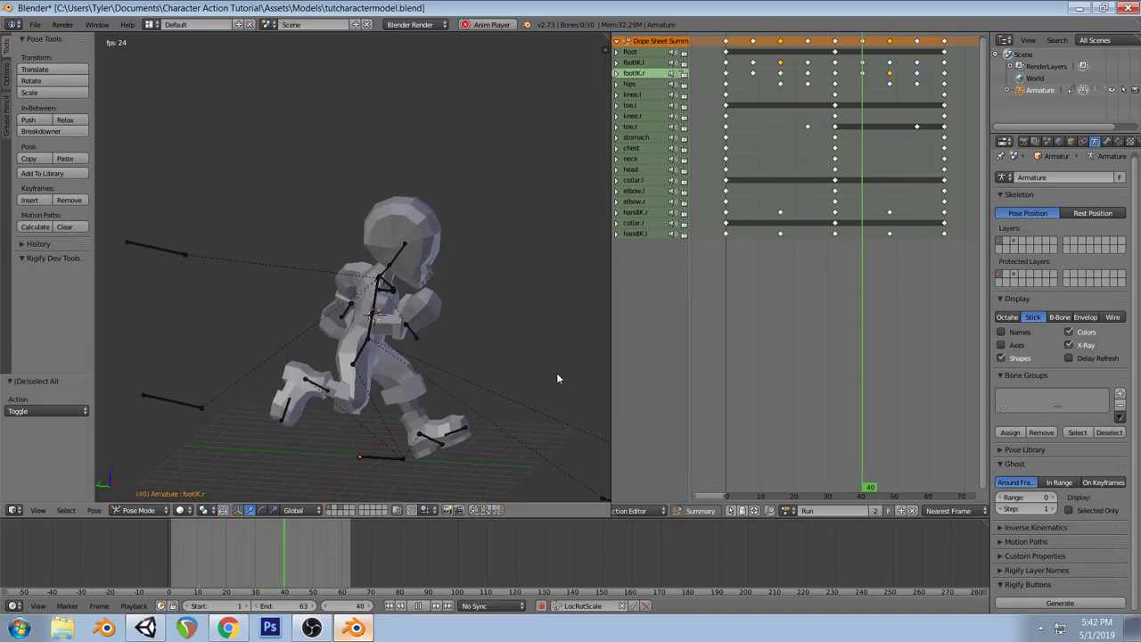
{"action": "middle_click_drag", "start_coordinate": [557, 372], "coordinate": [425, 393]}
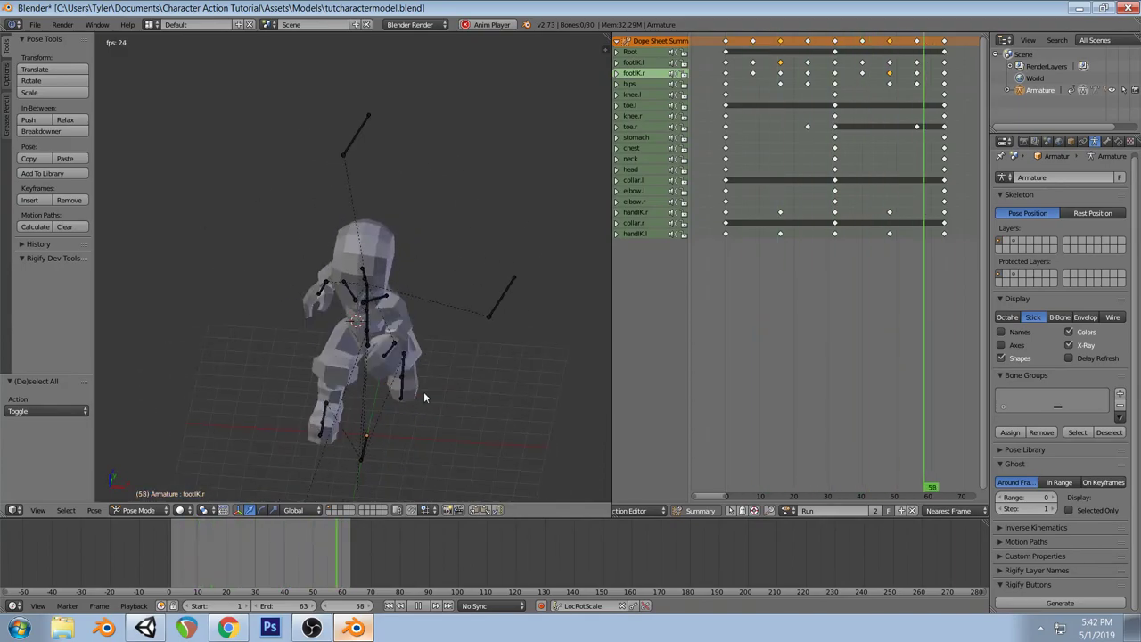
{"action": "key", "text": "KP_1"}
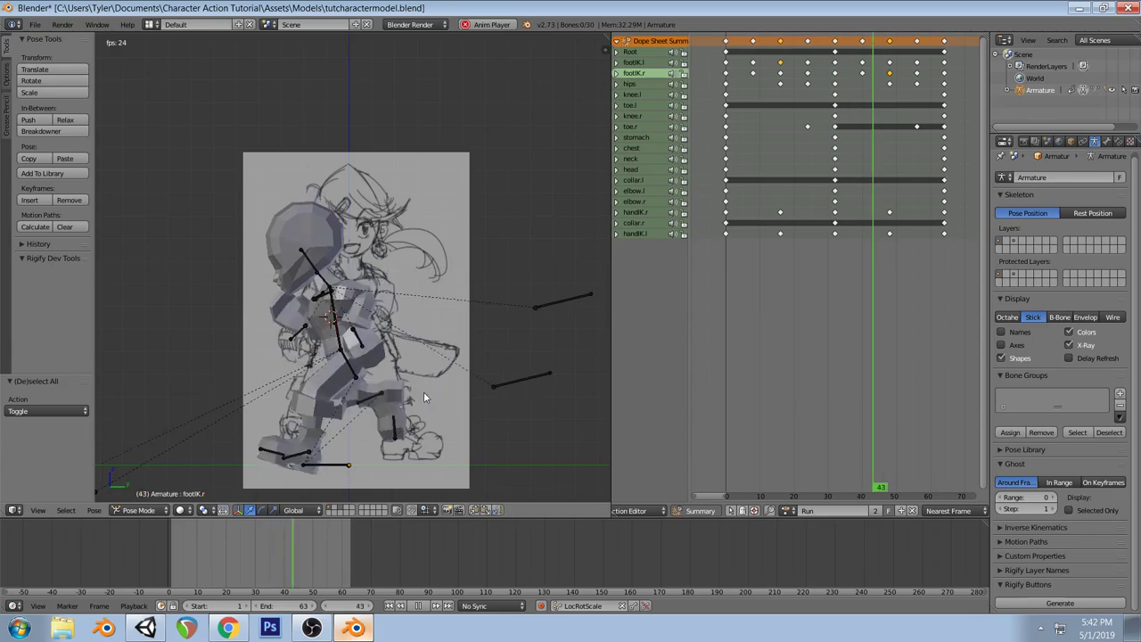
{"action": "key", "text": "alt+a"}
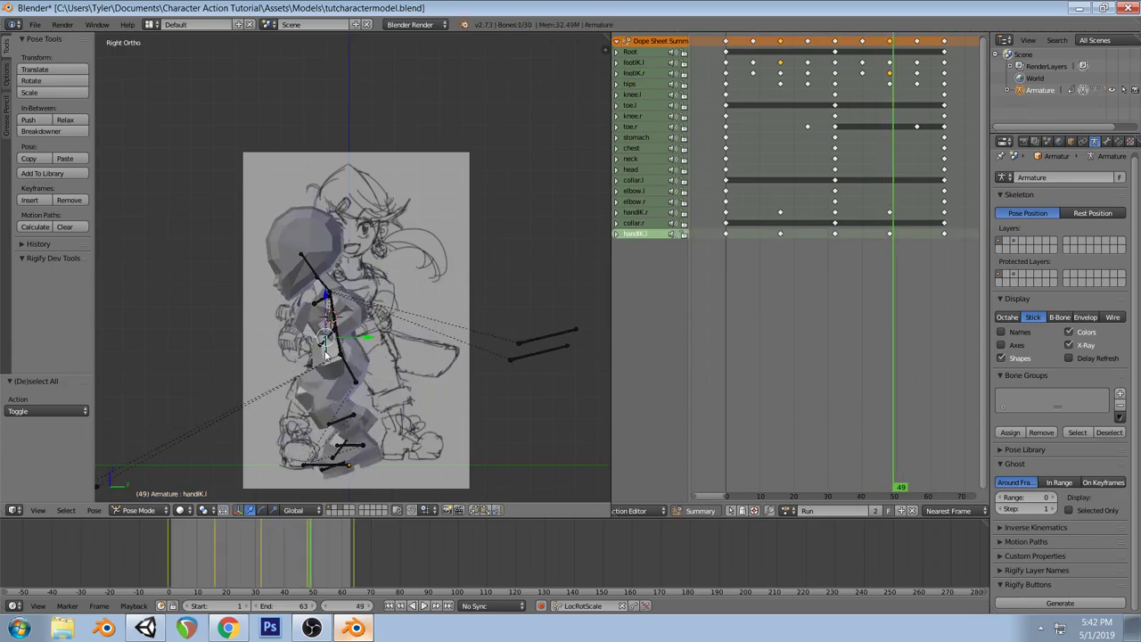
Rotate handIK.l at frame 48 and by 15.33° at frame 16, inserting a LocRotScale keyframe at each frame
{"action": "mouse_move", "coordinate": [894, 236]}
{"action": "left_mouse_down"}
{"action": "mouse_move", "coordinate": [837, 231]}
{"action": "mouse_move", "coordinate": [890, 238]}
{"action": "left_mouse_up"}
{"action": "key", "text": "r"}
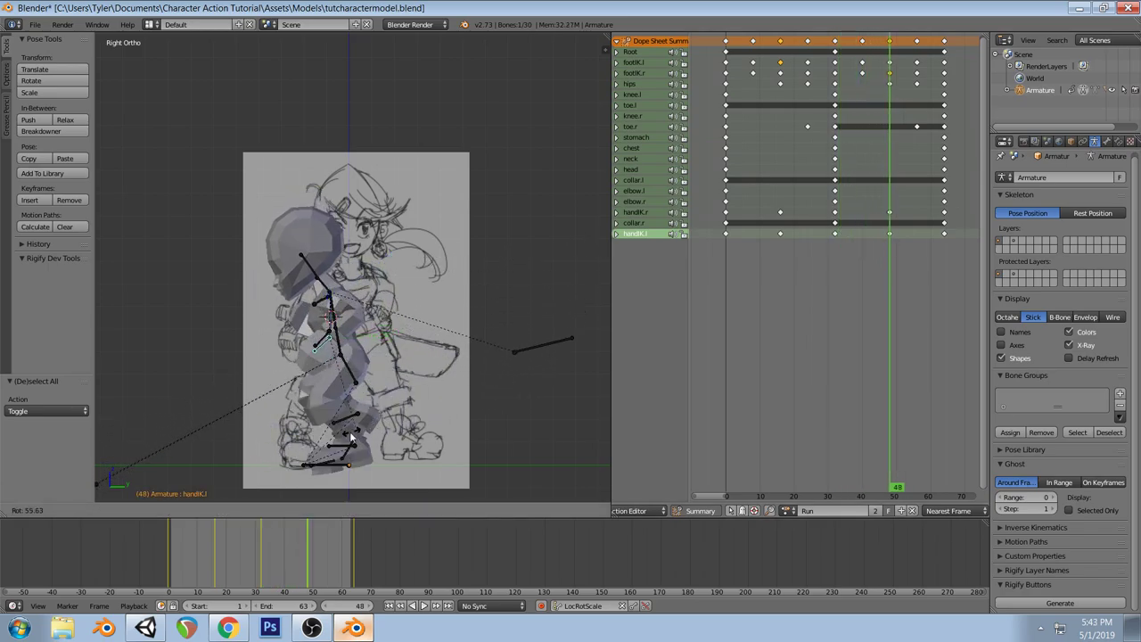
{"action": "left_click", "coordinate": [342, 437]}
{"action": "key", "text": "i"}
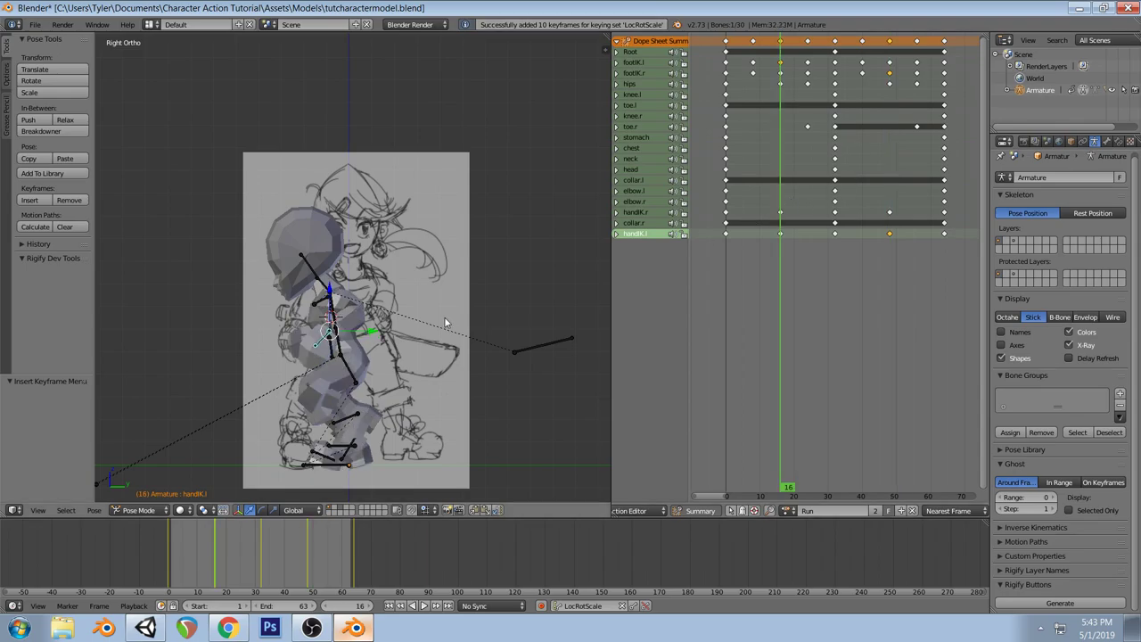
{"action": "left_click", "coordinate": [425, 369]}
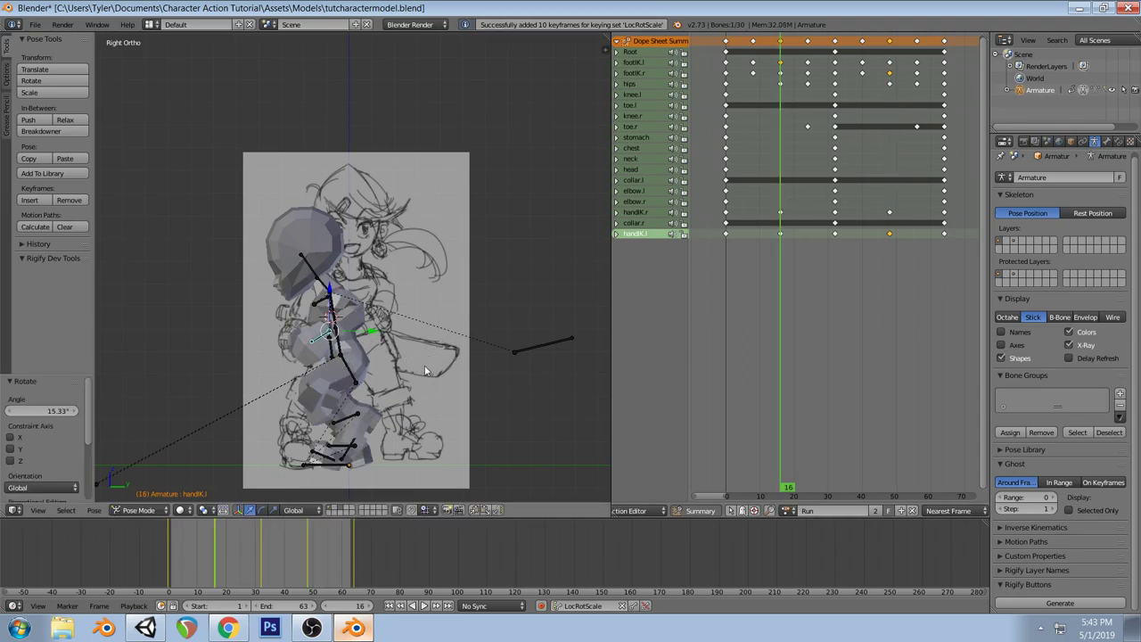
{"action": "key", "text": "i"}
Play the run cycle with all bones deselected and examine the hand and foot motion in orthographic and zoomed-out perspective views
{"action": "key", "text": "ctrl+KP_3"}
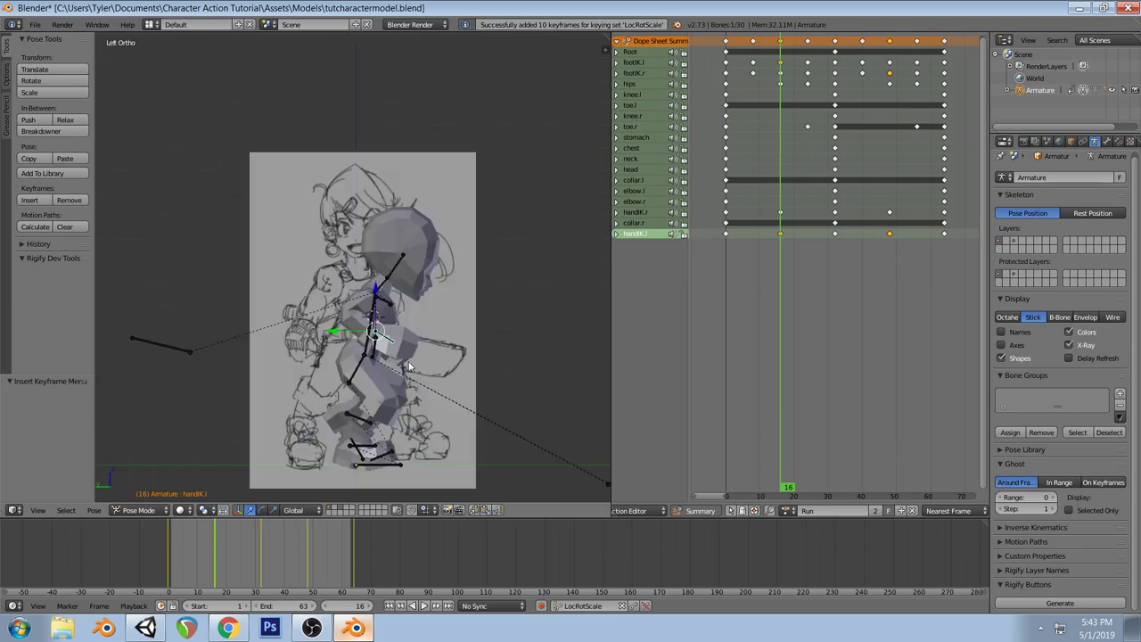
{"action": "mouse_move", "coordinate": [431, 344]}
{"action": "middle_mouse_down"}
{"action": "mouse_move", "coordinate": [406, 348]}
{"action": "mouse_move", "coordinate": [450, 352]}
{"action": "middle_mouse_up"}
{"action": "key", "text": "a"}
{"action": "key", "text": "alt+a"}
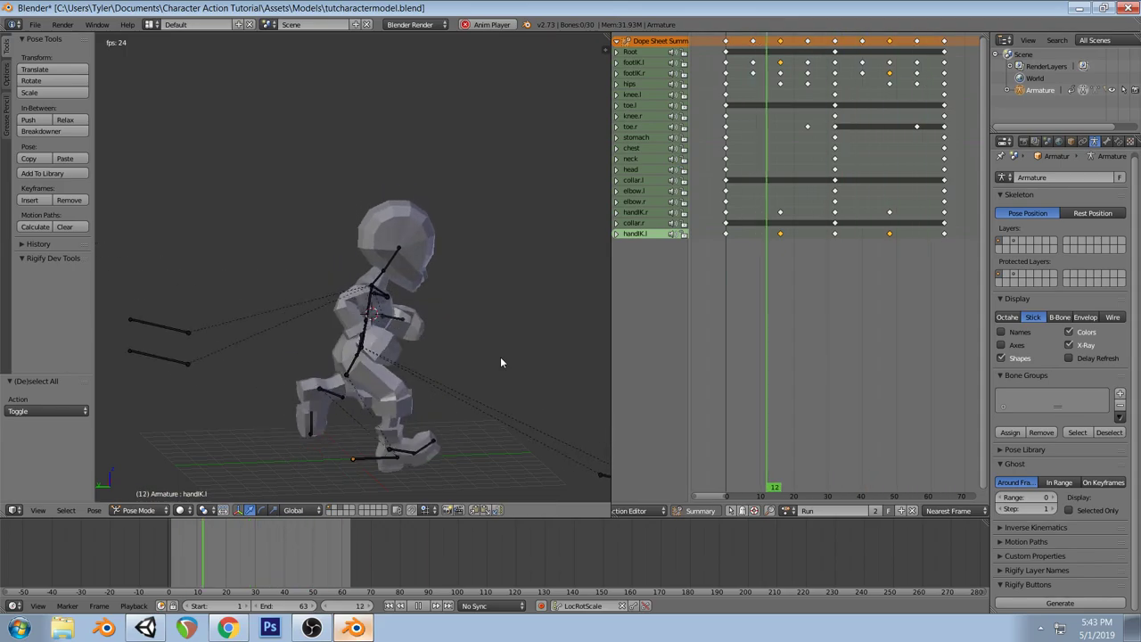
{"action": "middle_click_drag", "start_coordinate": [500, 362], "coordinate": [361, 357]}
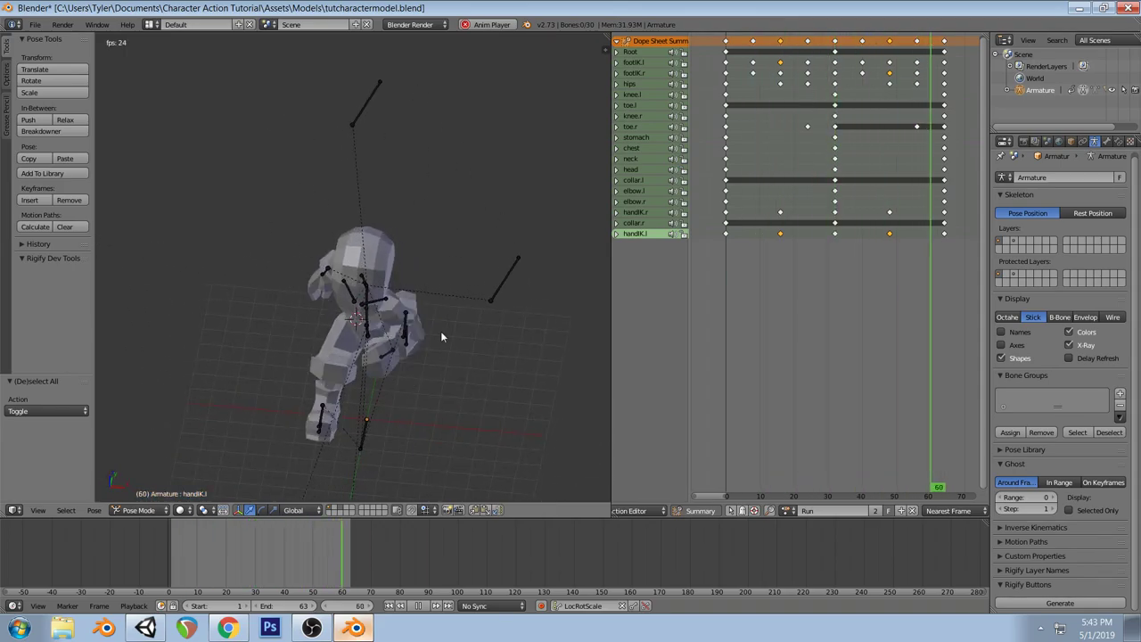
{"action": "key", "text": "ctrl+KP_3"}
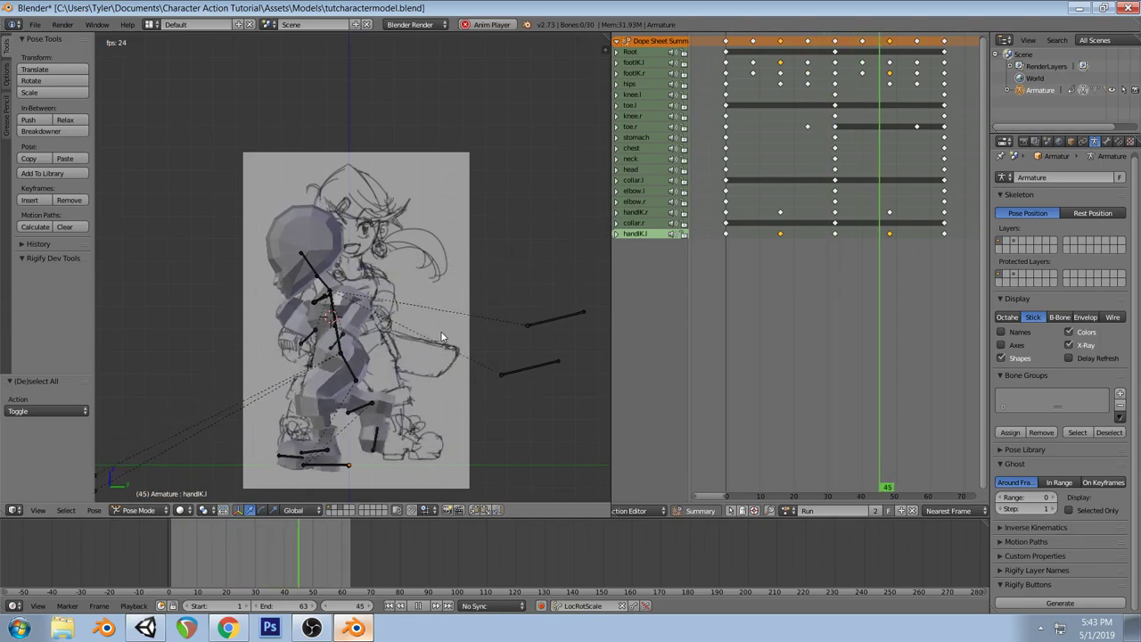
{"action": "middle_click_drag", "start_coordinate": [333, 283], "coordinate": [485, 317]}
{"action": "key", "text": "KP_5"}
{"action": "scroll", "coordinate": [404, 359], "scroll_direction": "down", "scroll_amount": 2}
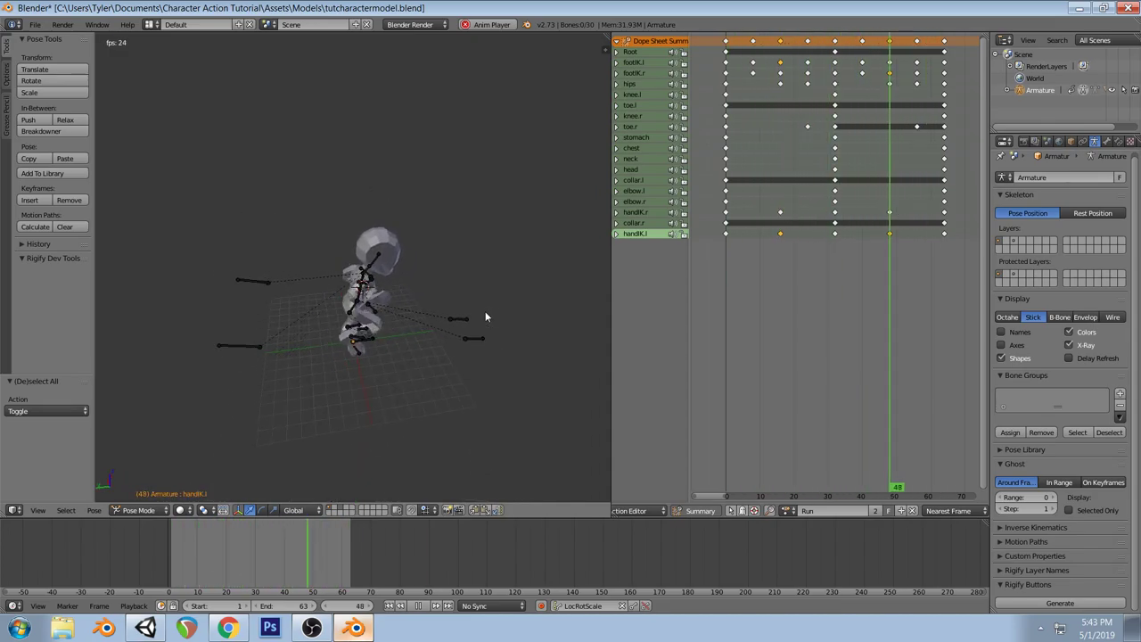
{"action": "key", "text": "KP_3"}
{"action": "key", "text": "KP_3"}
{"action": "key", "text": "KP_5"}
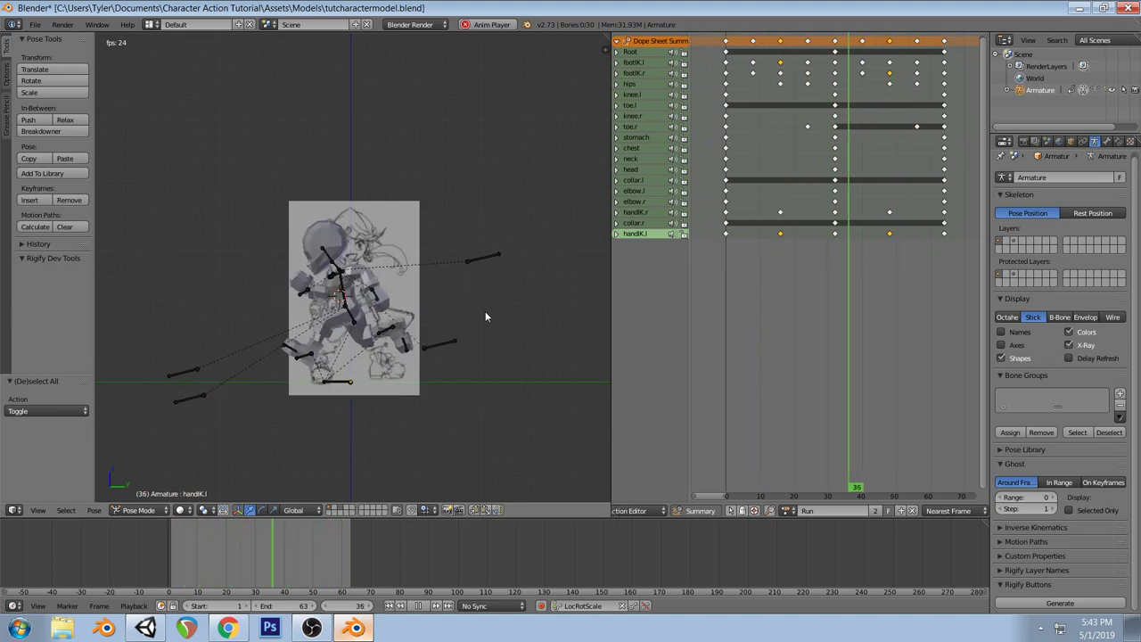
{"action": "key", "text": "alt+a"}
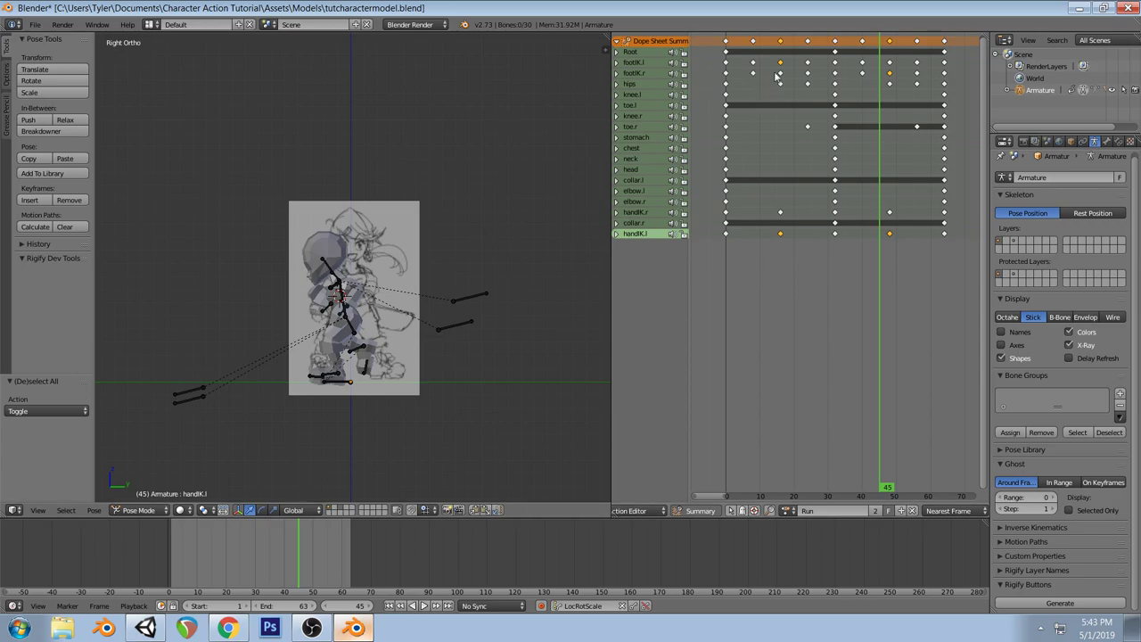
At frame 16, clear the toe.r bone's pose transforms, rotate it about 7°, and insert a LocRotScale keyframe
{"action": "left_click_drag", "start_coordinate": [754, 79], "coordinate": [781, 82]}
{"action": "scroll", "coordinate": [364, 325], "scroll_direction": "up", "scroll_amount": 2}
{"action": "middle_click_drag", "start_coordinate": [364, 325], "coordinate": [334, 410]}
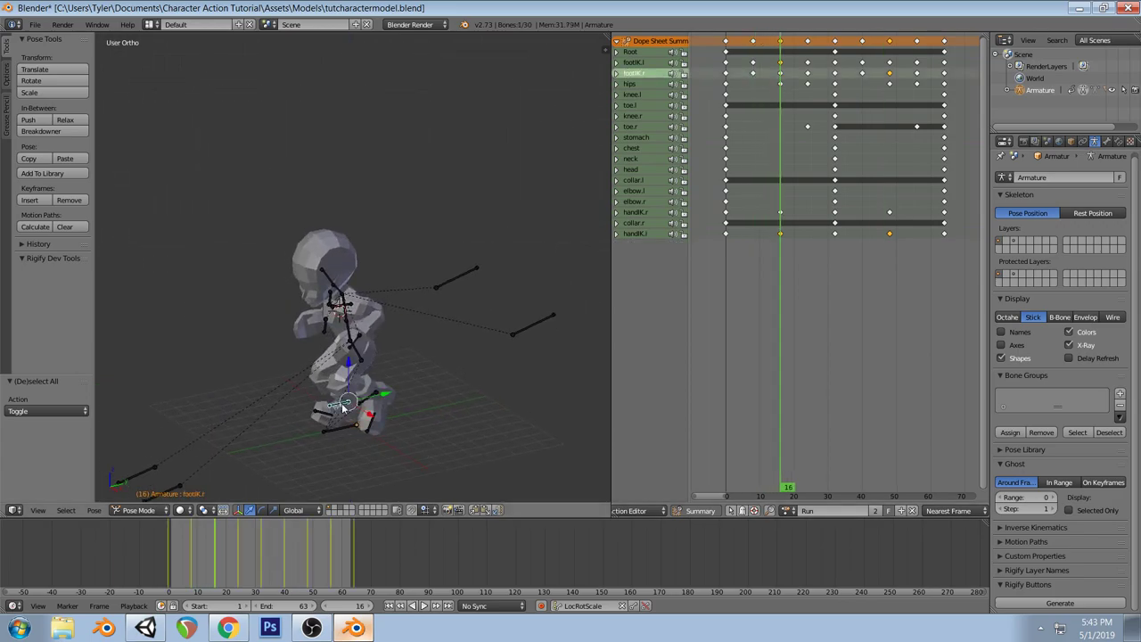
{"action": "key", "text": "KP_3"}
{"action": "right_click", "coordinate": [330, 426]}
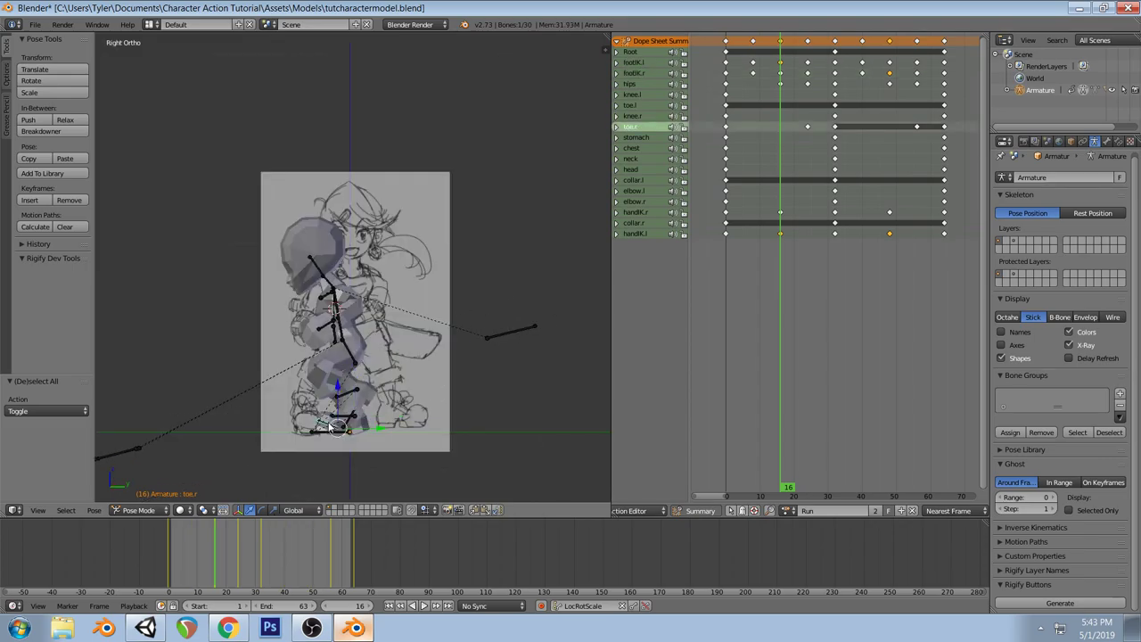
{"action": "key", "text": "space"}
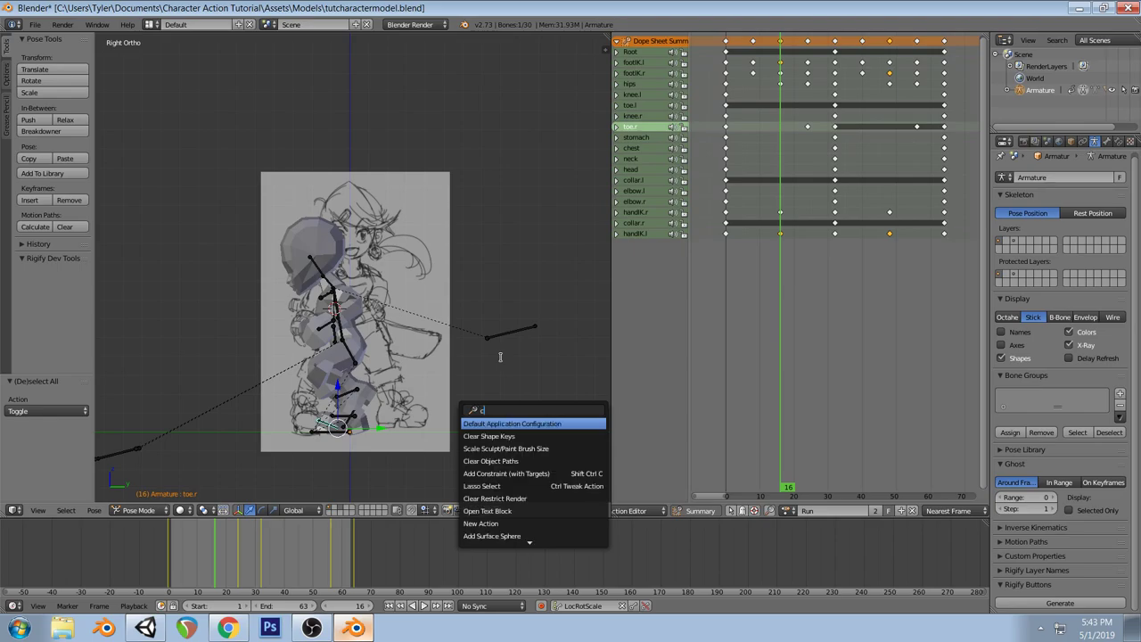
{"action": "key", "text": "Down"}
{"action": "key", "text": "Return"}
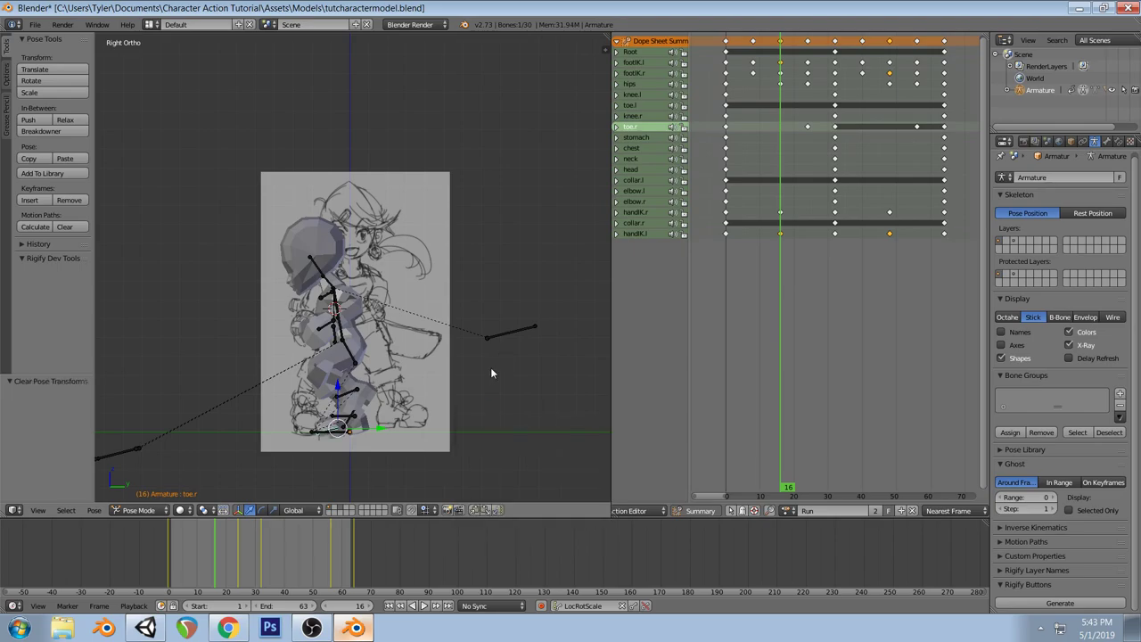
{"action": "key", "text": "r"}
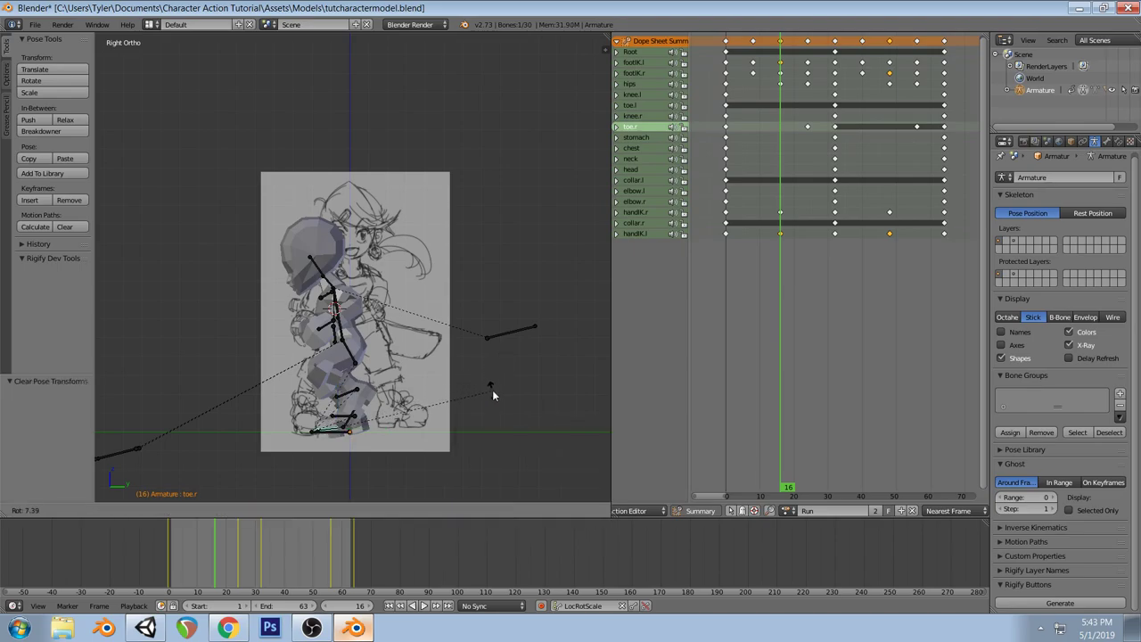
{"action": "left_click", "coordinate": [493, 395]}
{"action": "key", "text": "i"}
Delete the footIK.l keyframe at frame 16 with the toe.l bone selected
{"action": "right_click", "coordinate": [349, 427]}
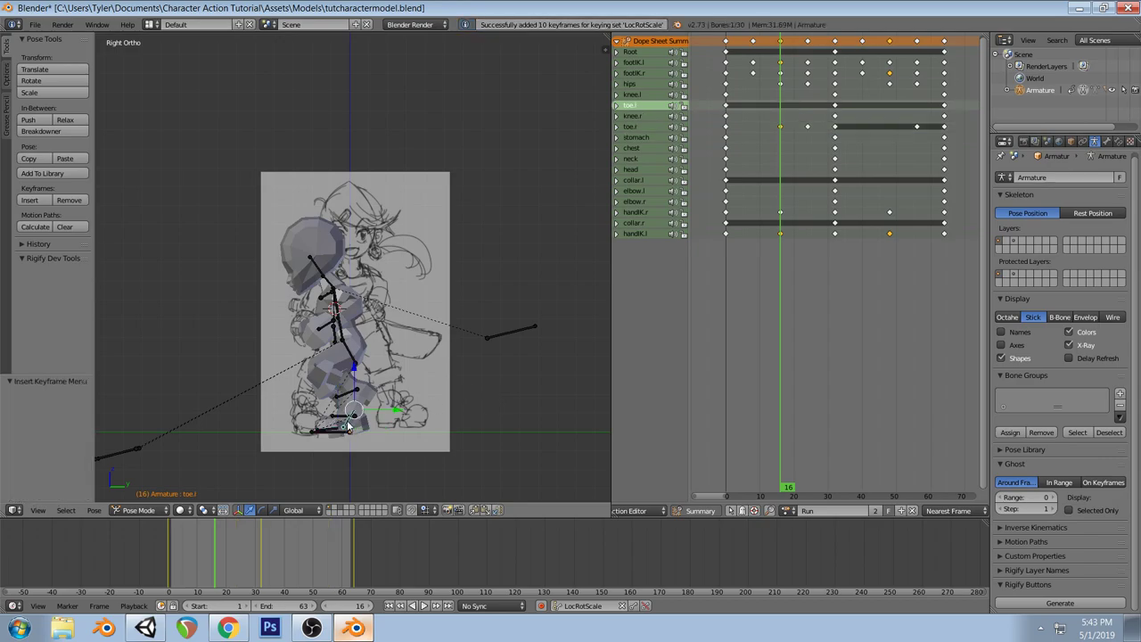
{"action": "right_click", "coordinate": [783, 67]}
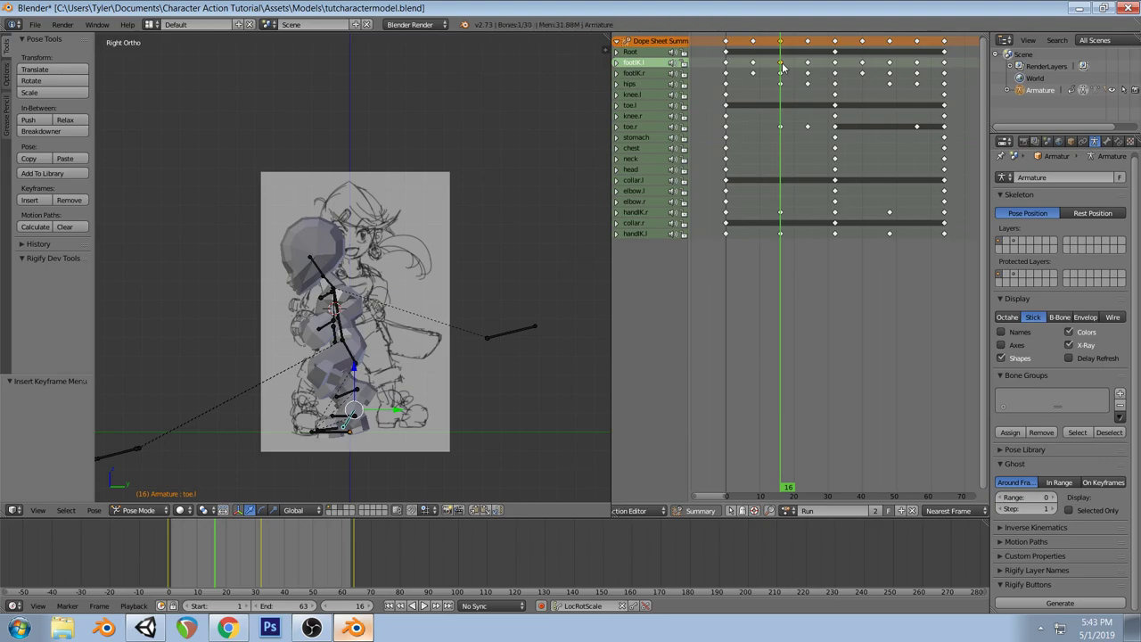
{"action": "left_click", "coordinate": [770, 66]}
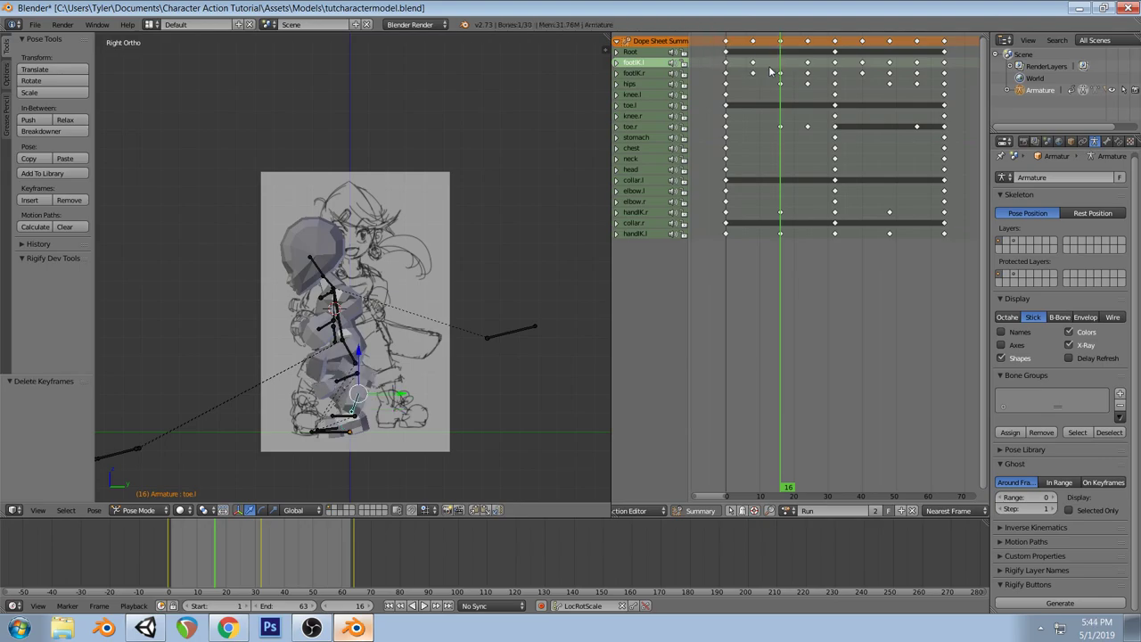
Undo the deletion of the footIK.l keyframe at frame 16, deselect all bones, and save the file
{"action": "key", "text": "ctrl+z"}
{"action": "left_click_drag", "start_coordinate": [754, 72], "coordinate": [800, 72]}
{"action": "key", "text": "a"}
{"action": "key", "text": "ctrl+s"}
{"action": "left_click", "coordinate": [436, 286]}
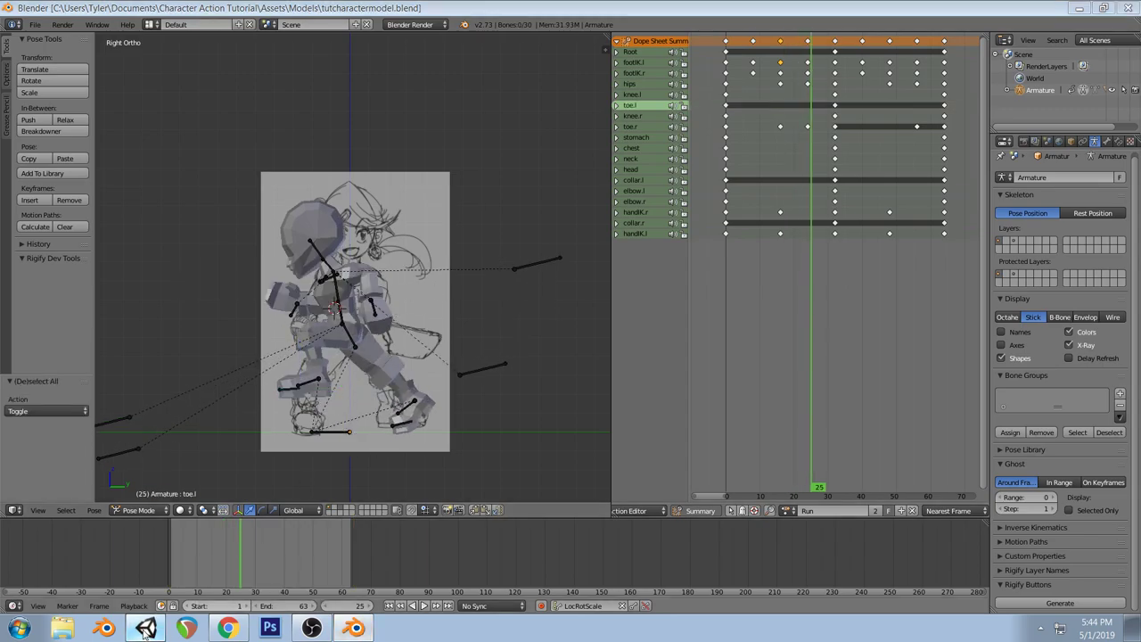
Switch to Unity and inspect the Animator component and its Controller slot on the character's Model object
{"action": "left_click", "coordinate": [145, 629]}
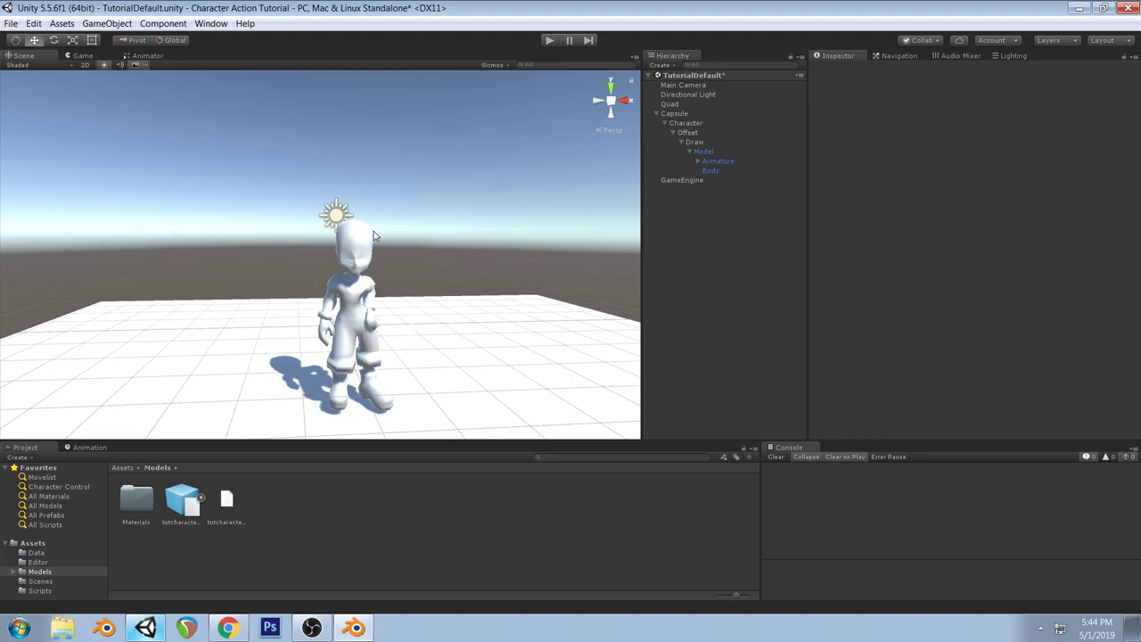
{"action": "right_click_drag", "start_coordinate": [329, 267], "coordinate": [395, 284]}
{"action": "left_click_drag", "start_coordinate": [397, 288], "coordinate": [417, 224], "text": "alt"}
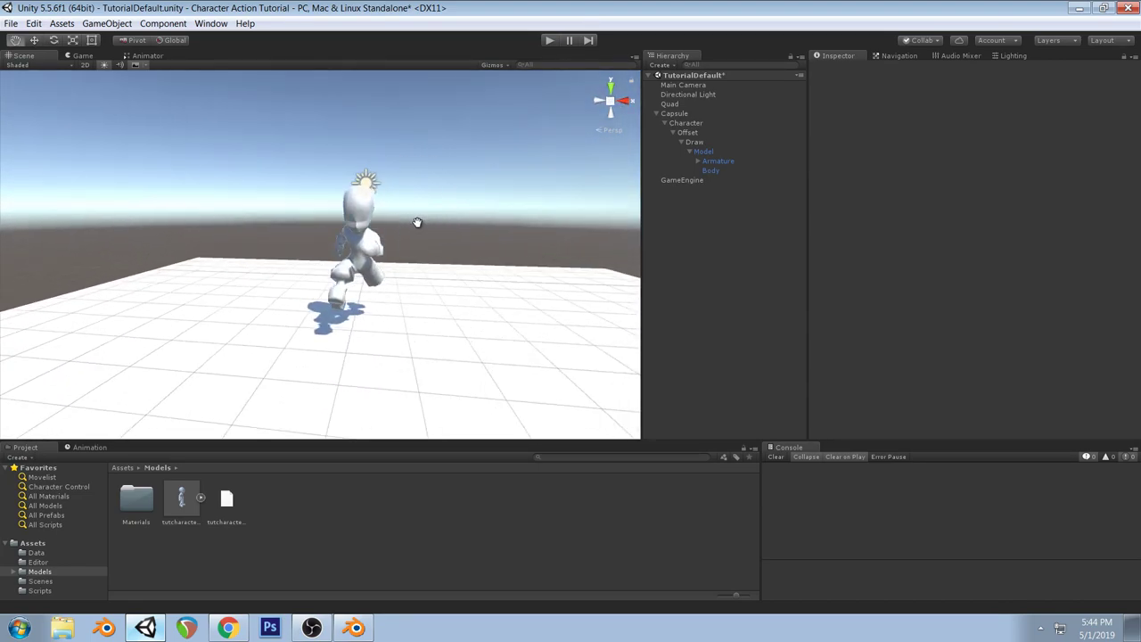
{"action": "left_click", "coordinate": [688, 123]}
{"action": "left_click", "coordinate": [696, 142]}
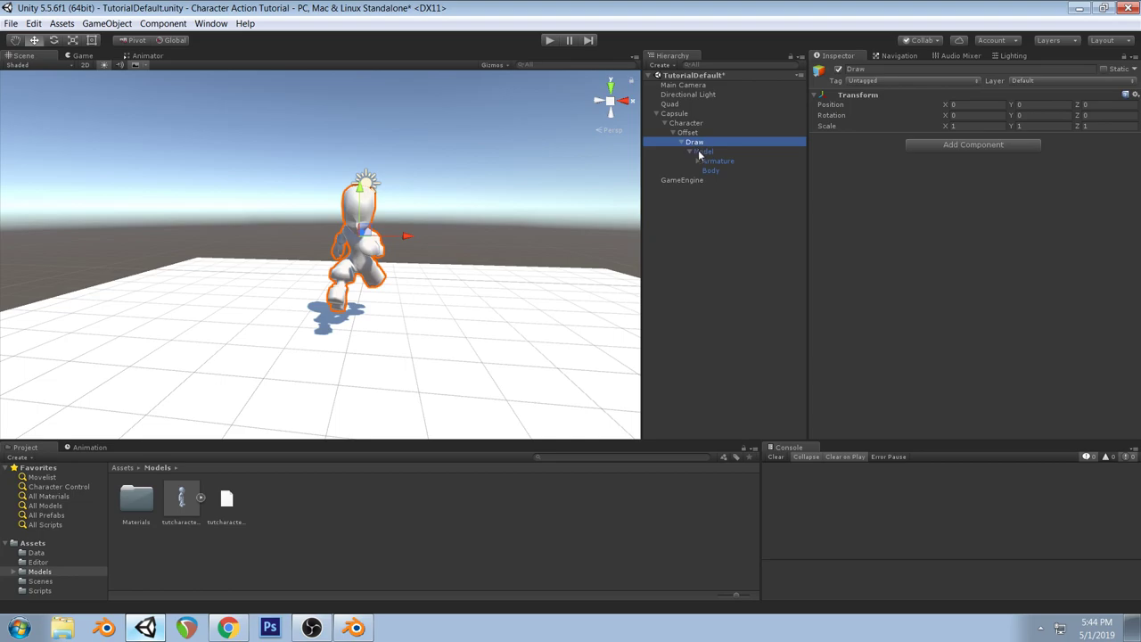
{"action": "left_click", "coordinate": [703, 151]}
{"action": "left_click", "coordinate": [1016, 162]}
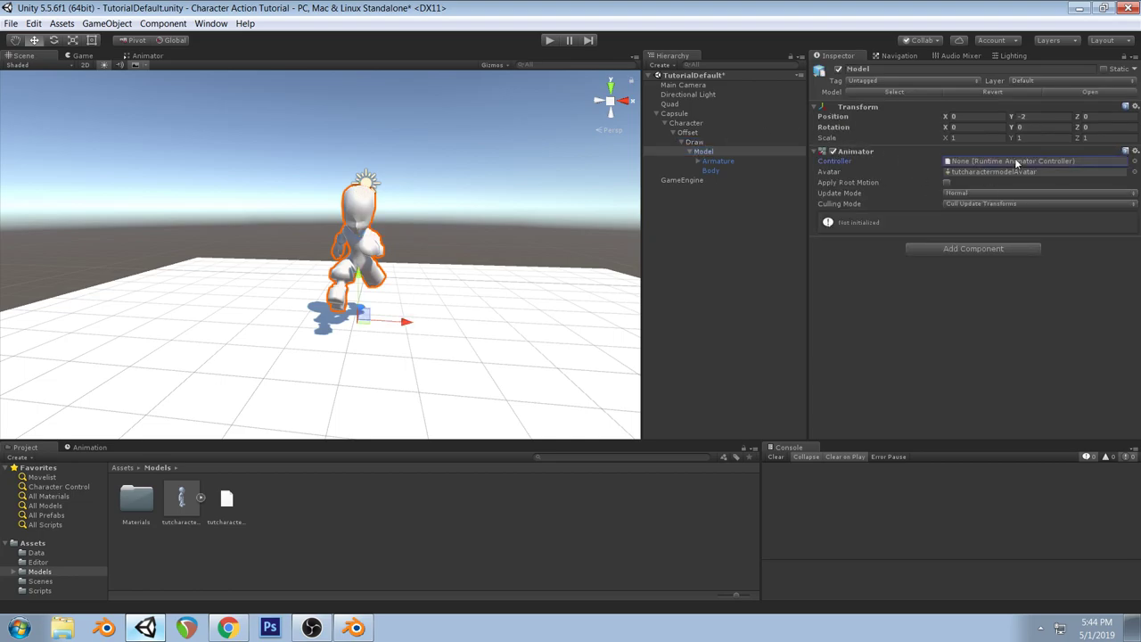
Create an Animator Controller named PlayerCharacterController in the Models folder and open it for editing
{"action": "left_click_drag", "start_coordinate": [763, 486], "coordinate": [752, 486]}
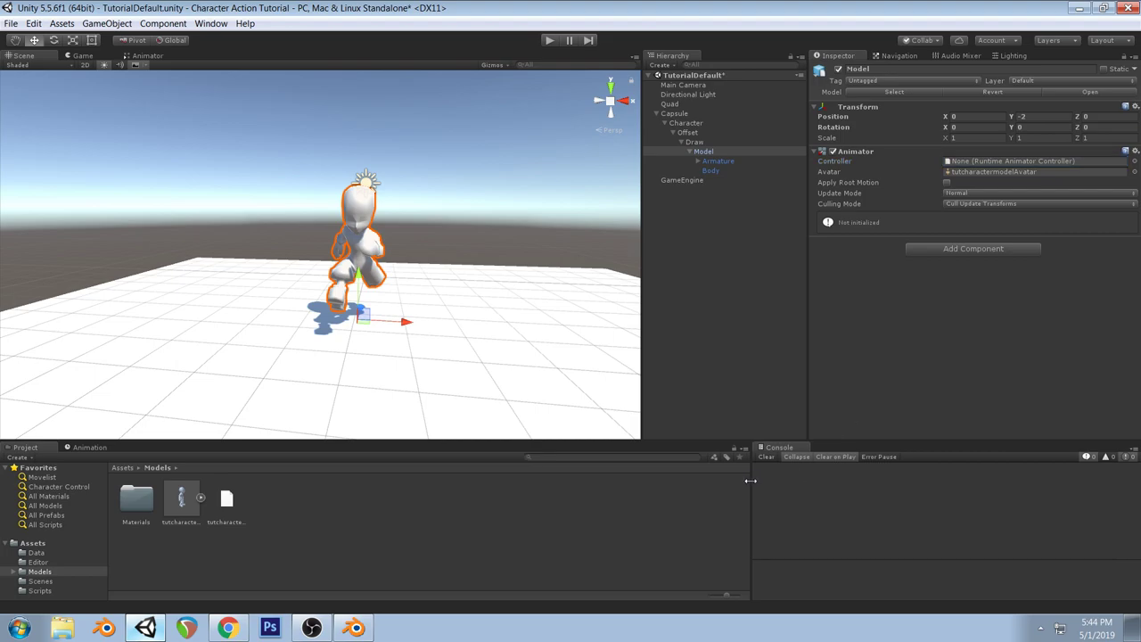
{"action": "right_click", "coordinate": [327, 541]}
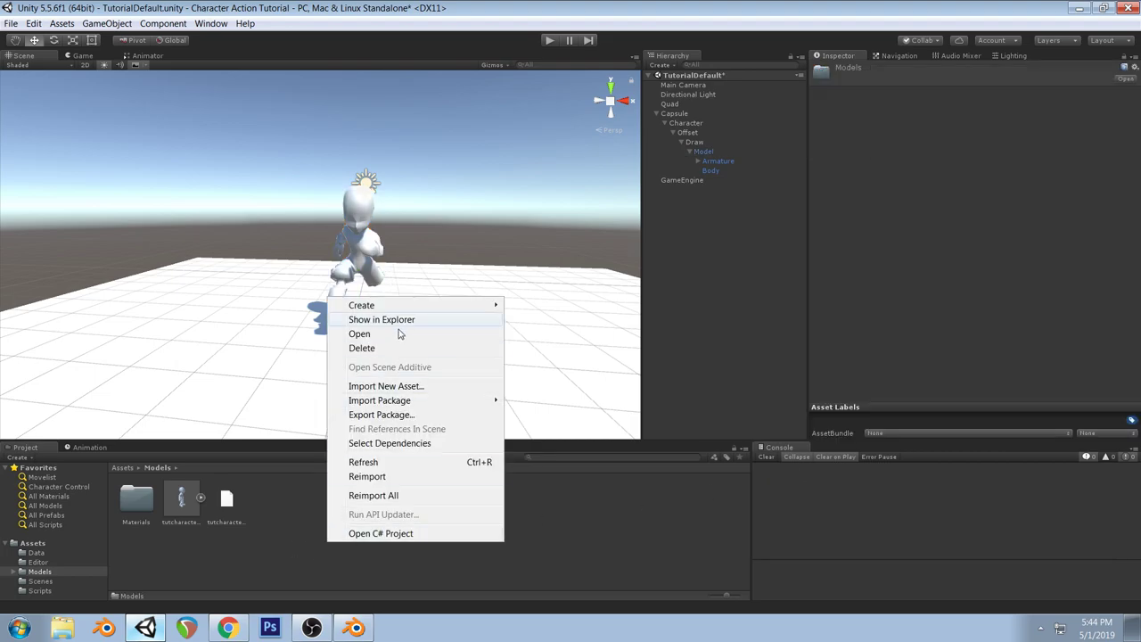
{"action": "mouse_move", "coordinate": [383, 308]}
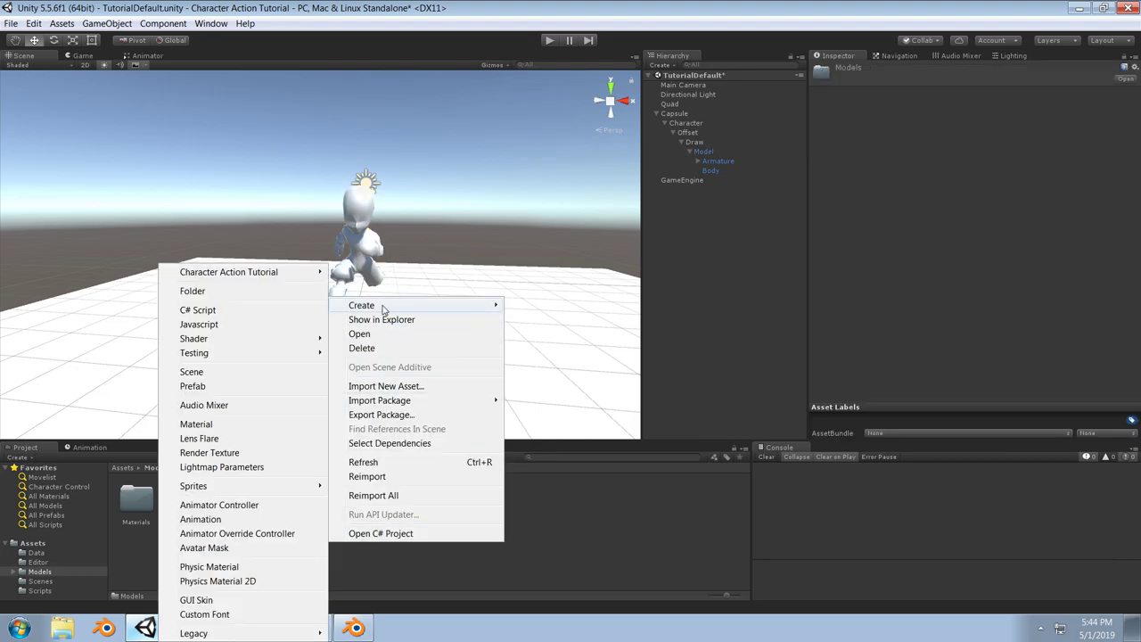
{"action": "left_click", "coordinate": [247, 506]}
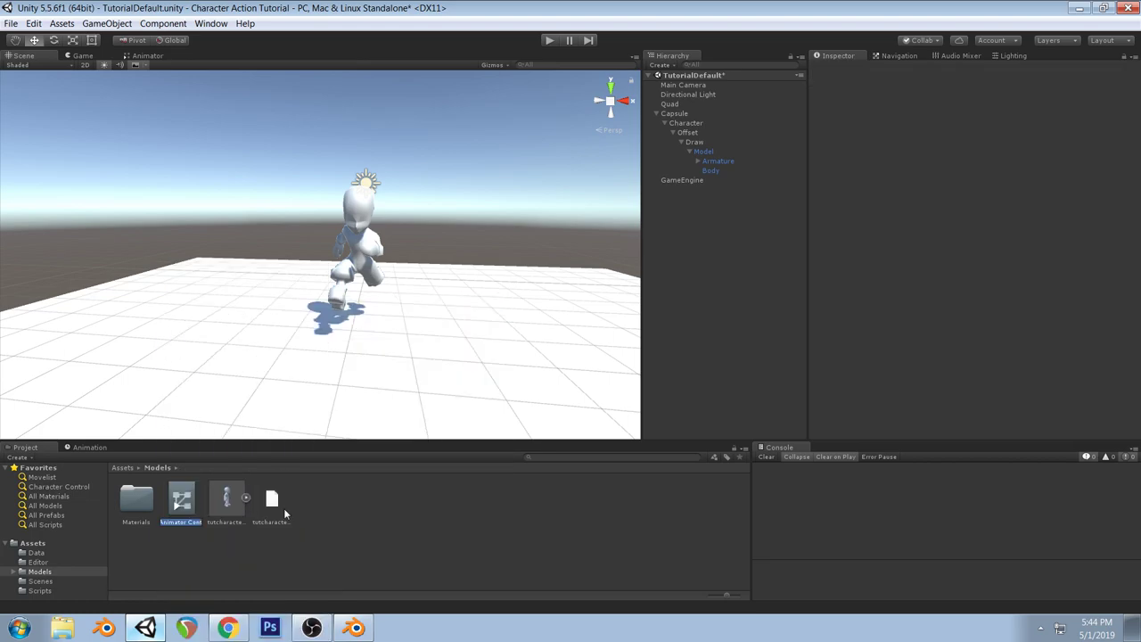
{"action": "type", "text": "PlayerChara"}
{"action": "type", "text": "cterControl"}
{"action": "type", "text": "ler"}
{"action": "key", "text": "Return"}
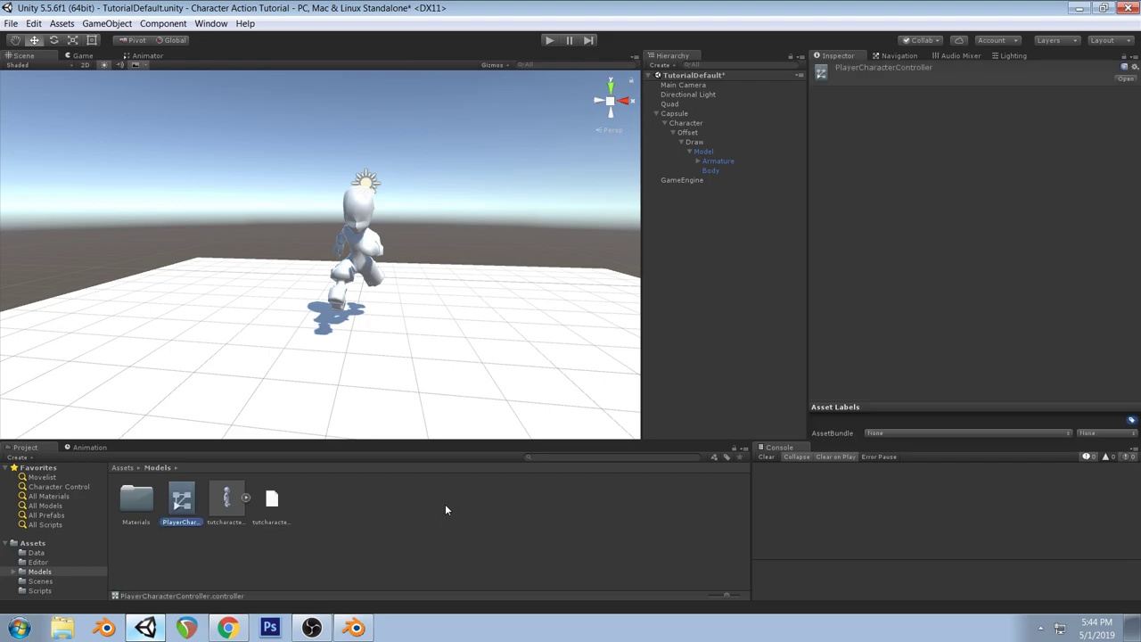
{"action": "double_click", "coordinate": [185, 500]}
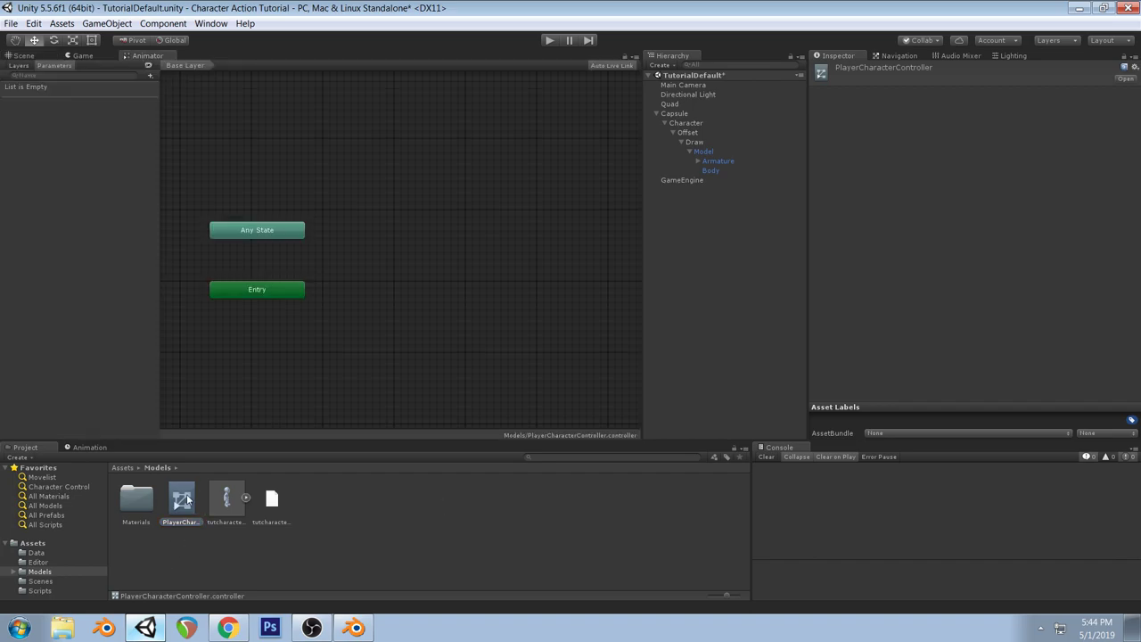
{"action": "left_click", "coordinate": [307, 276]}
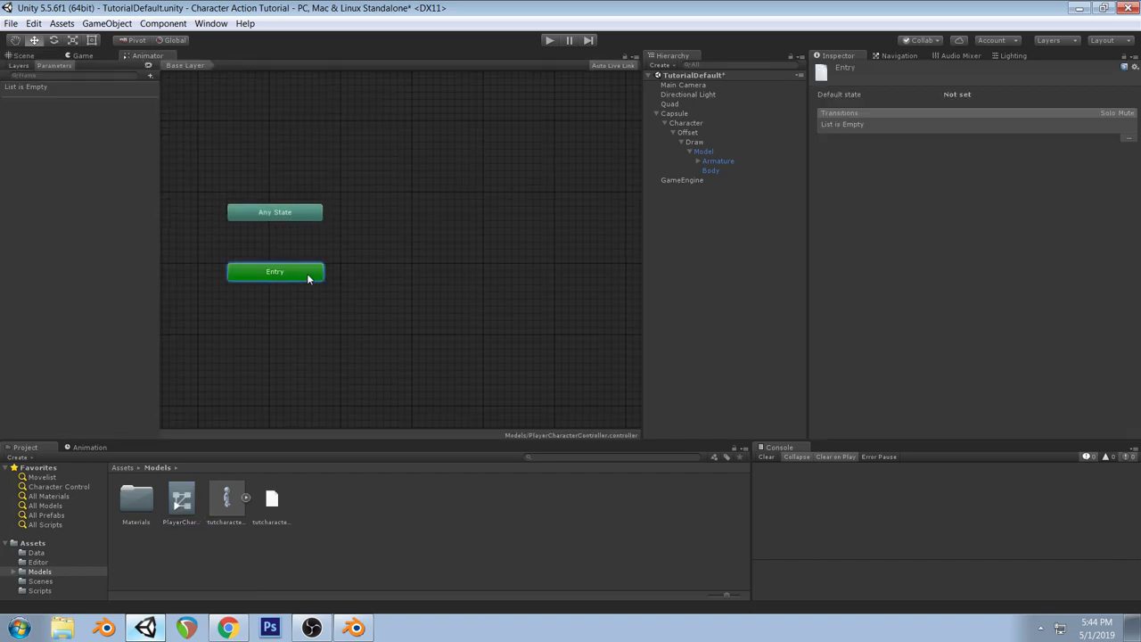
Add an empty state named Idle to the controller's Base Layer
{"action": "right_click", "coordinate": [445, 230]}
{"action": "mouse_move", "coordinate": [500, 239]}
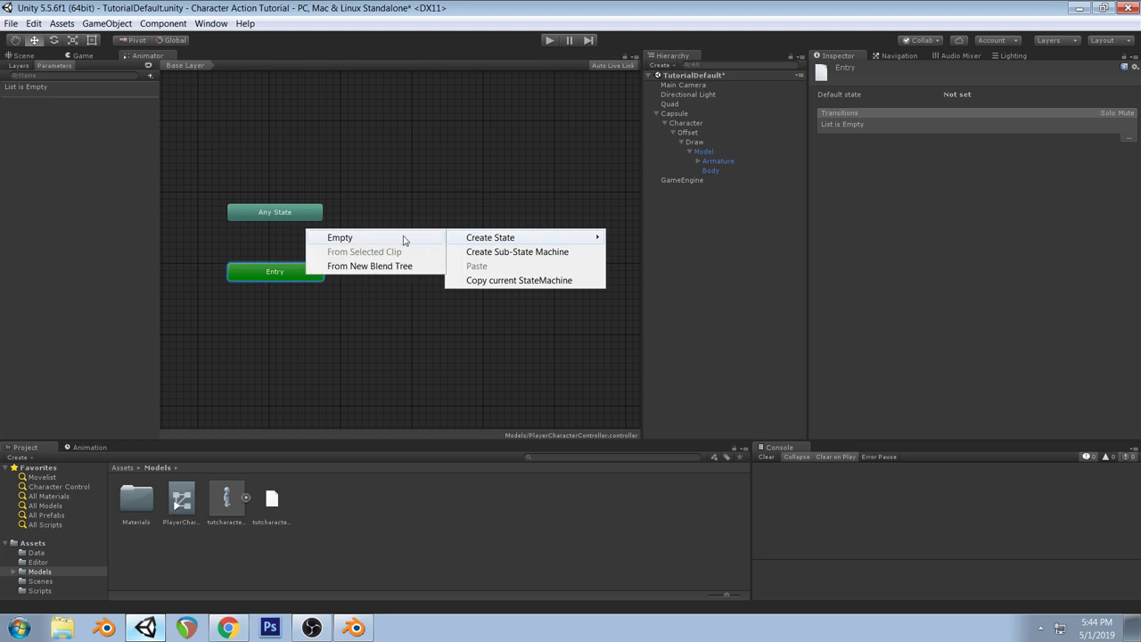
{"action": "left_click", "coordinate": [339, 237]}
{"action": "left_click_drag", "start_coordinate": [515, 235], "coordinate": [482, 228]}
{"action": "left_click", "coordinate": [883, 68]}
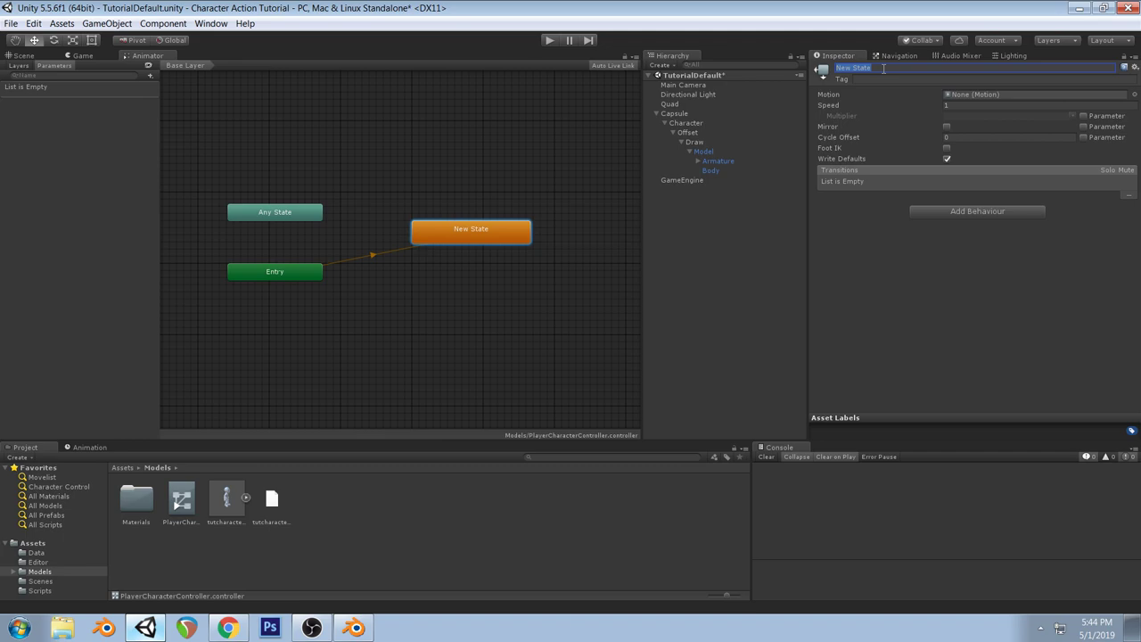
{"action": "type", "text": "Idle"}
{"action": "key", "text": "Return"}
Replace the empty Idle state with a state made from a new blend tree and name it Idle
{"action": "left_click", "coordinate": [506, 234]}
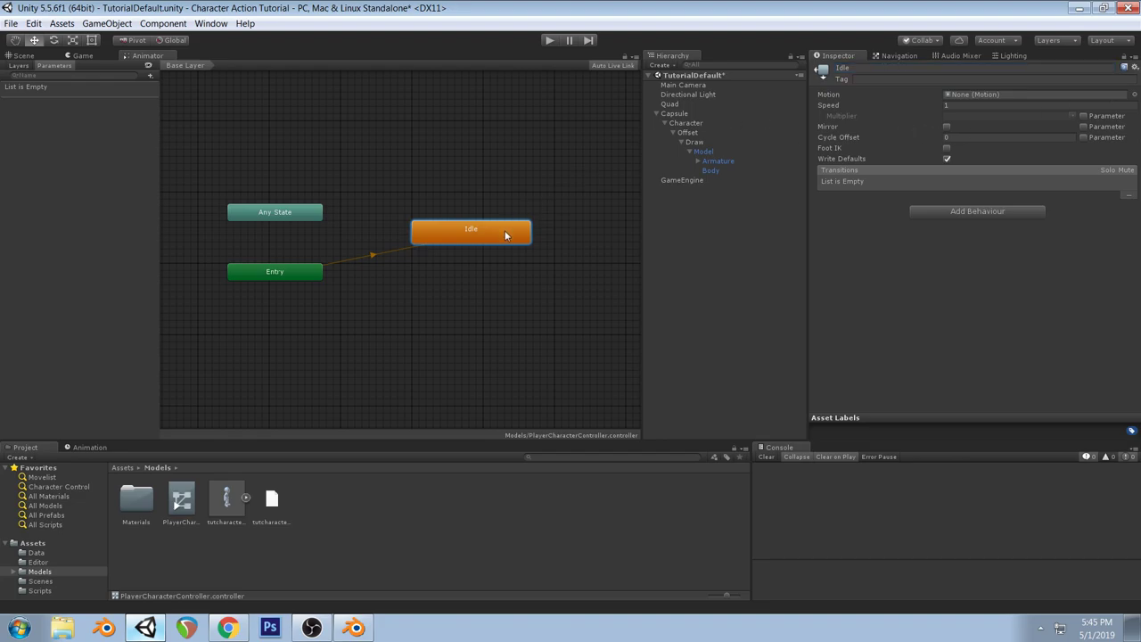
{"action": "key", "text": "Delete"}
{"action": "right_click", "coordinate": [505, 230]}
{"action": "mouse_move", "coordinate": [511, 244]}
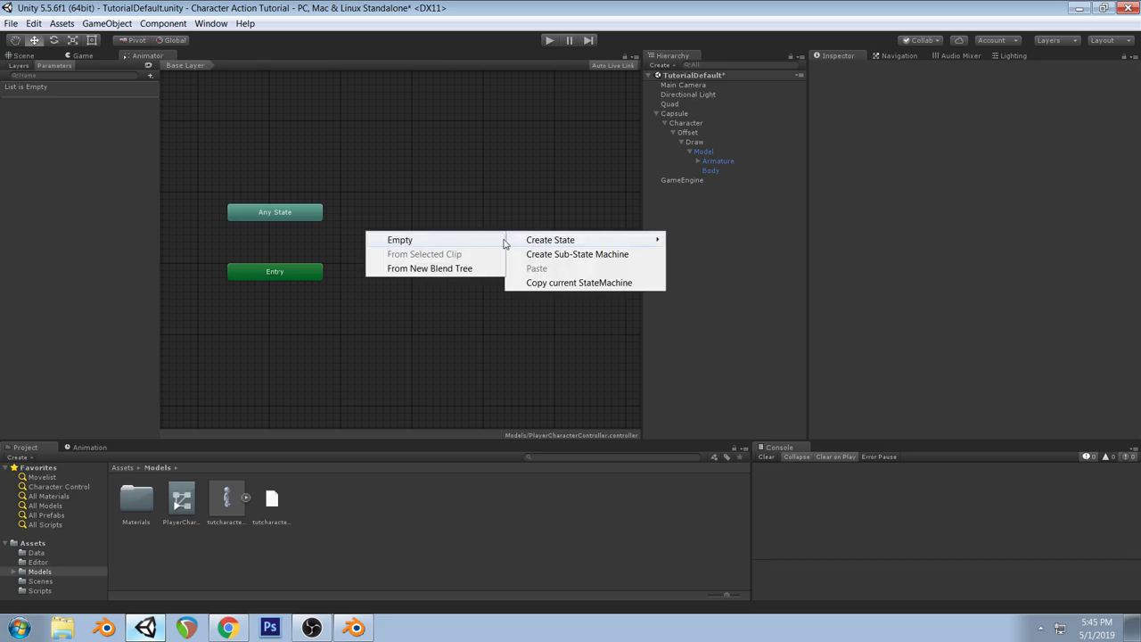
{"action": "left_click", "coordinate": [442, 269]}
{"action": "left_click_drag", "start_coordinate": [556, 249], "coordinate": [470, 256]}
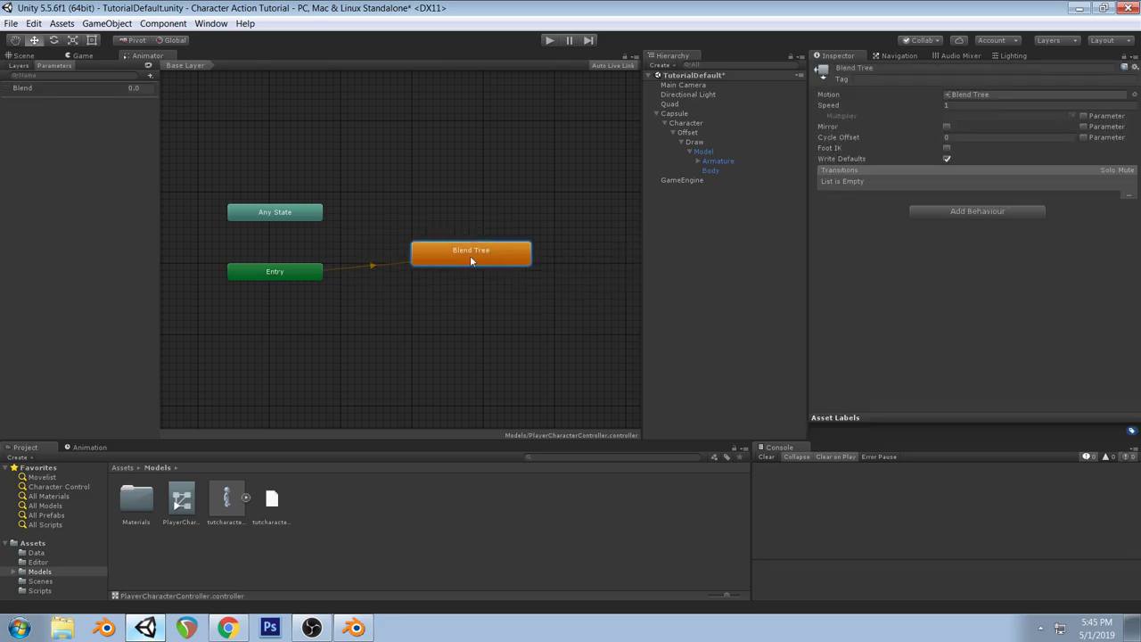
{"action": "left_click", "coordinate": [903, 68]}
{"action": "type", "text": "Idl"}
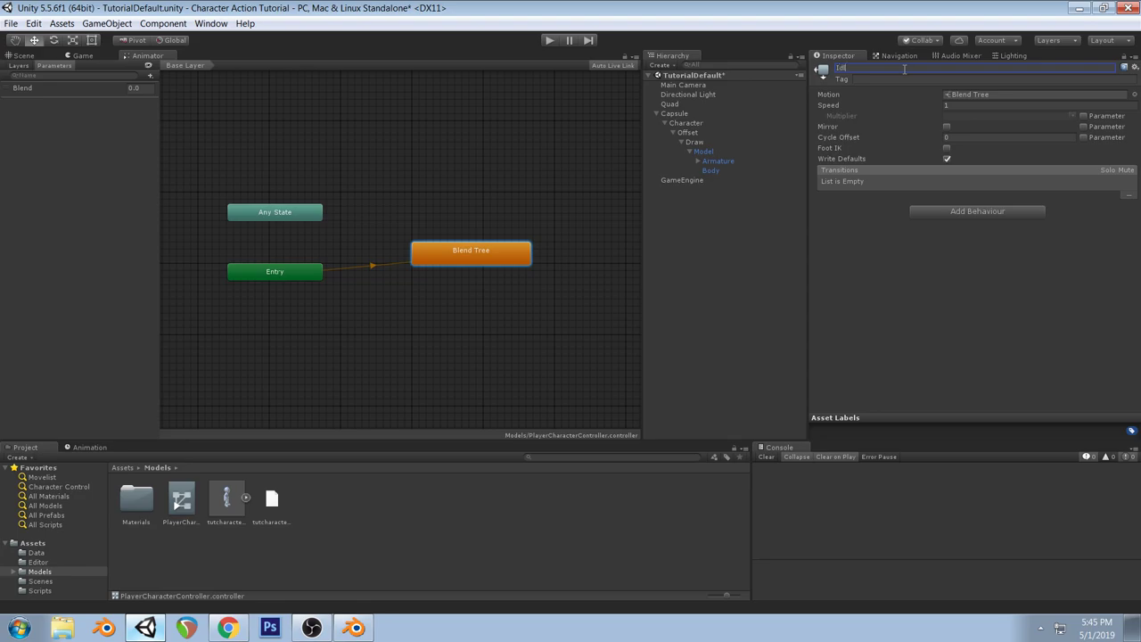
{"action": "type", "text": "e"}
{"action": "key", "text": "Return"}
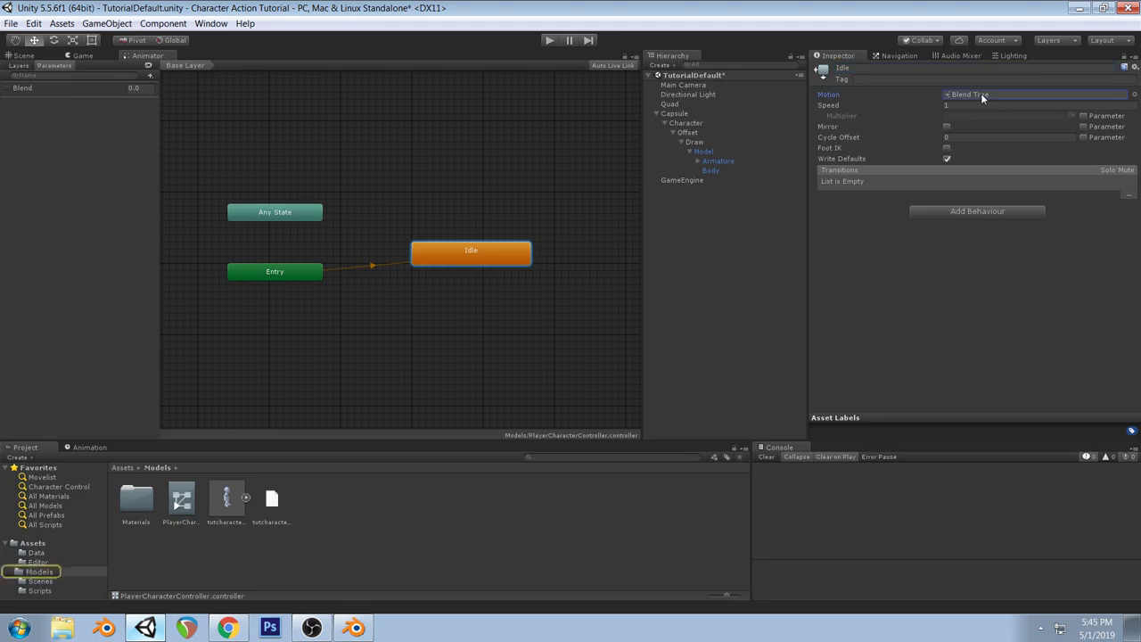
Look inside the Idle blend tree, return to the Base Layer, and delete the Idle state
{"action": "double_click", "coordinate": [494, 264]}
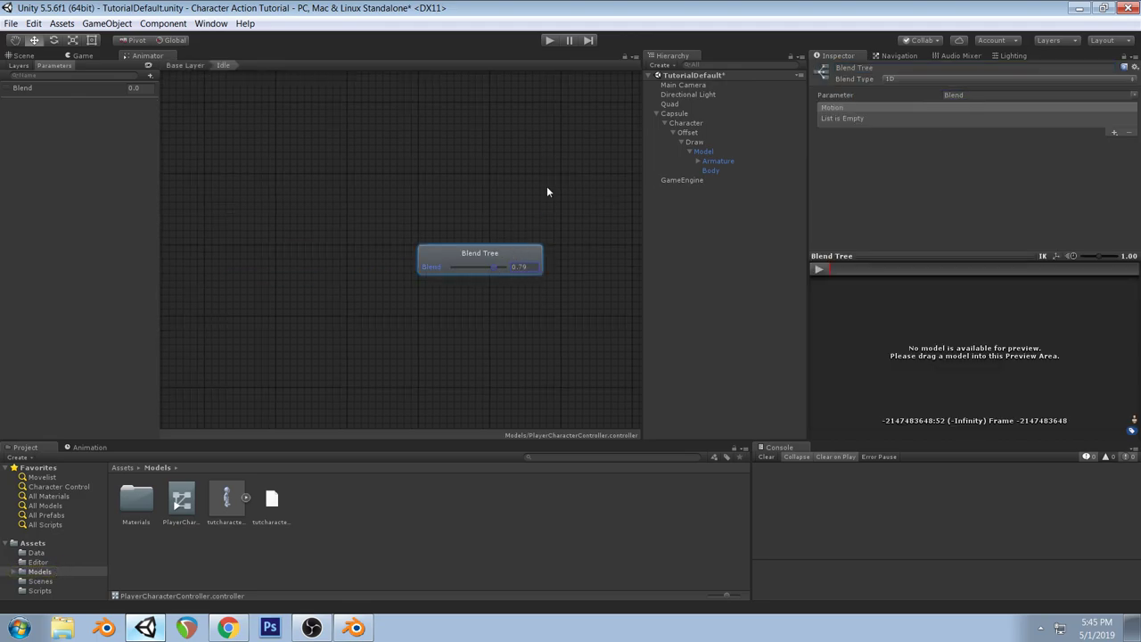
{"action": "middle_click_drag", "start_coordinate": [546, 187], "coordinate": [501, 196]}
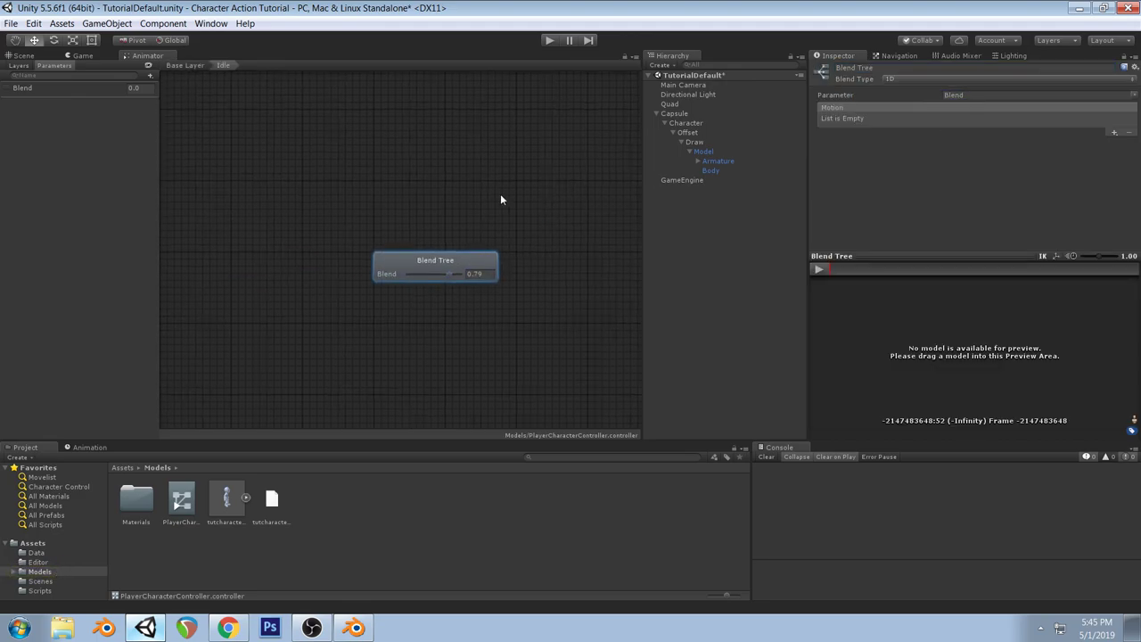
{"action": "left_click", "coordinate": [187, 66]}
{"action": "left_click", "coordinate": [508, 275]}
{"action": "key", "text": "Delete"}
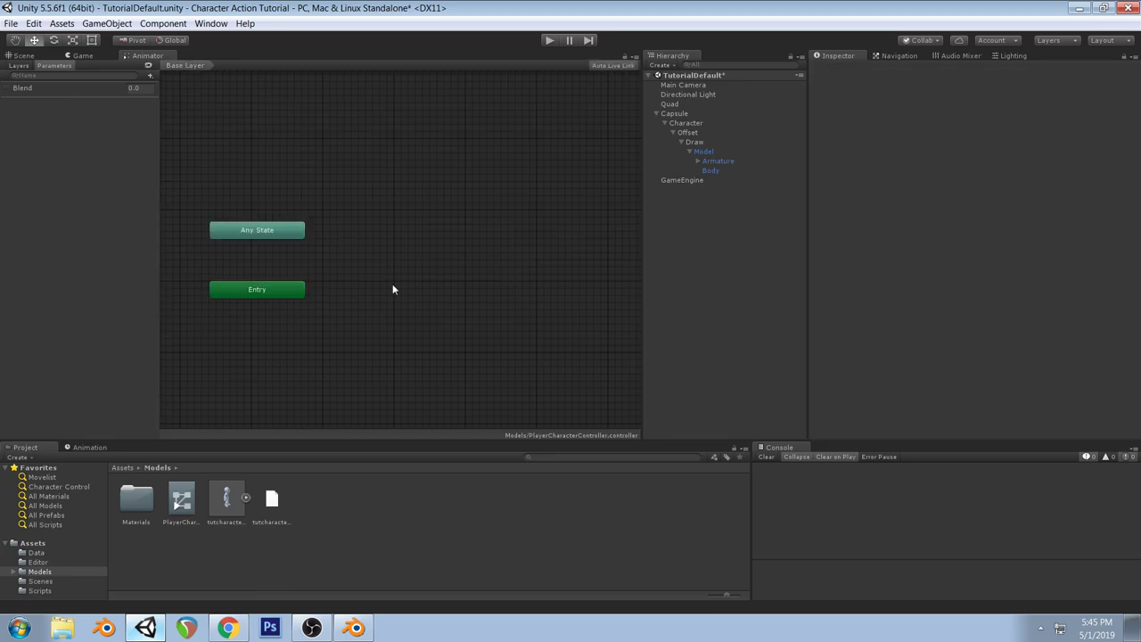
Create an empty state named Idle and check which motion clips are available for it
{"action": "right_click", "coordinate": [393, 286]}
{"action": "mouse_move", "coordinate": [428, 293]}
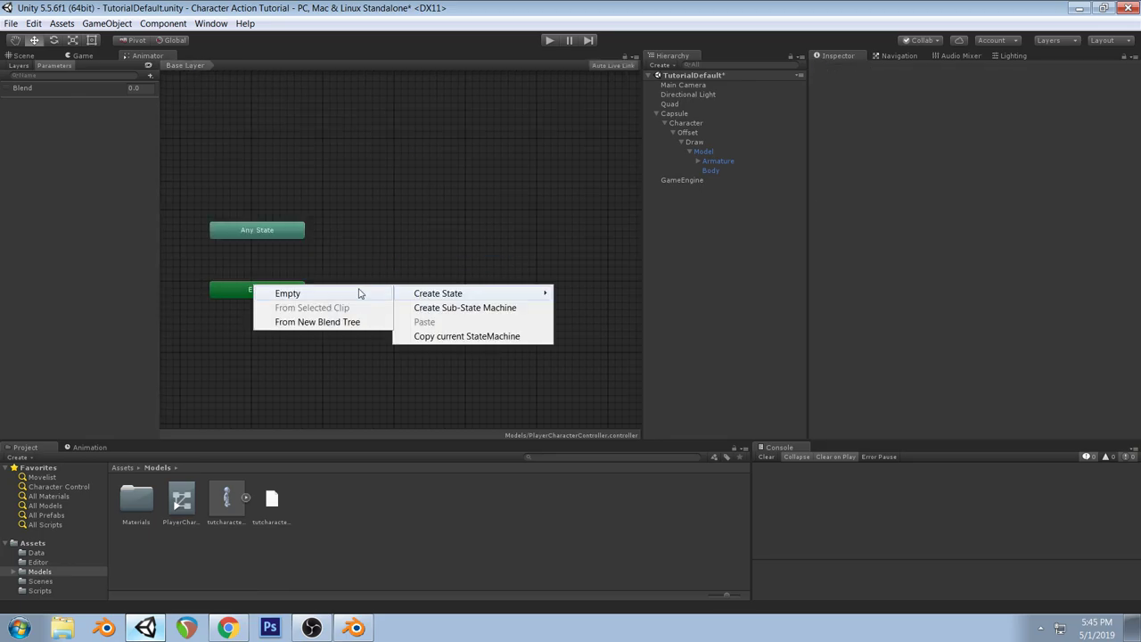
{"action": "left_click", "coordinate": [312, 293]}
{"action": "left_click", "coordinate": [899, 66]}
{"action": "type", "text": "Idle"}
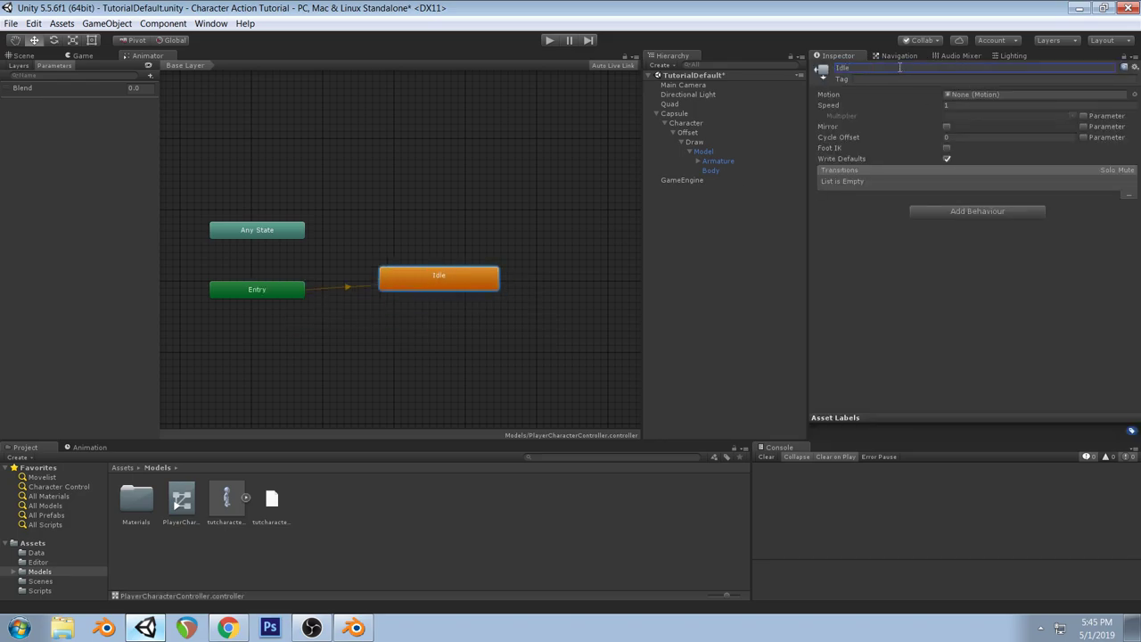
{"action": "left_click", "coordinate": [1134, 94]}
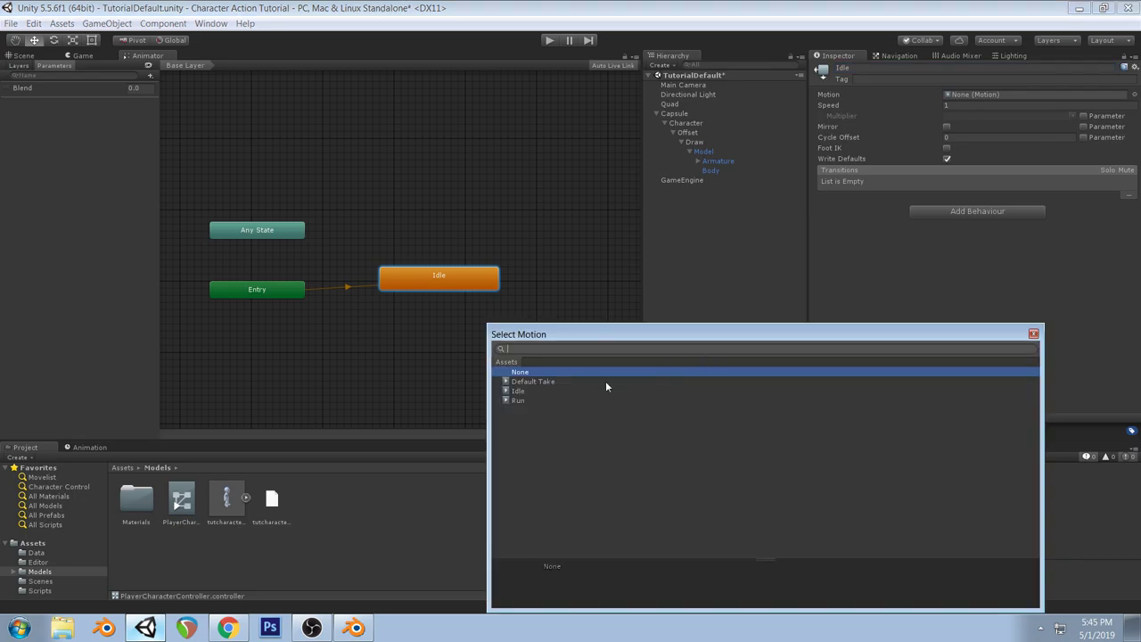
{"action": "left_click", "coordinate": [1034, 335]}
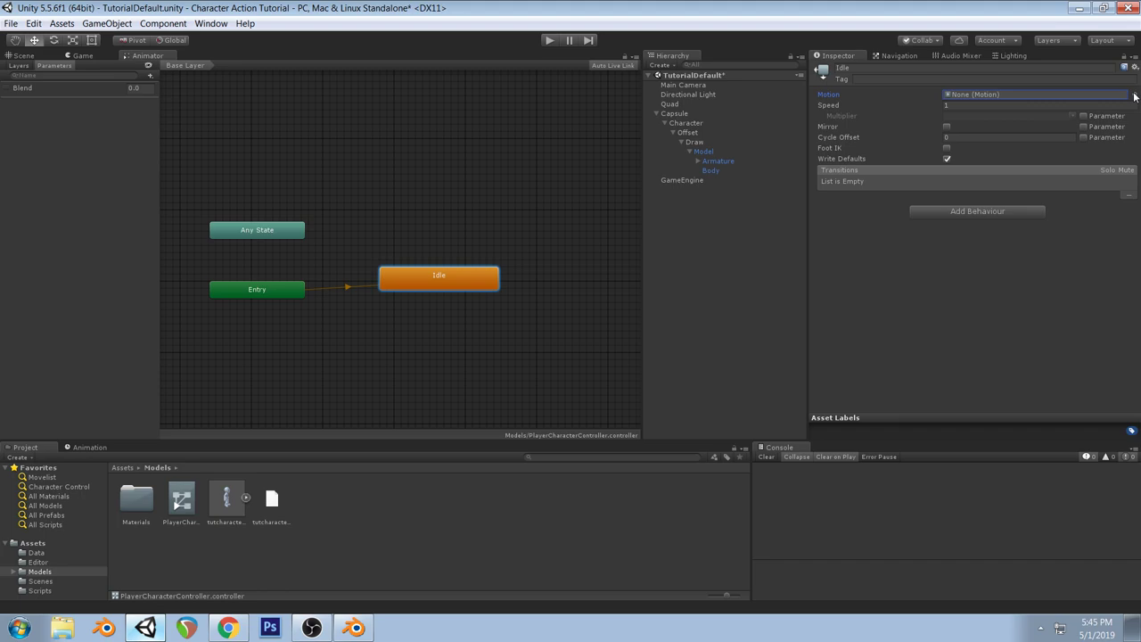
Create a new blend tree inside the Idle state and open its settings
{"action": "right_click", "coordinate": [446, 276]}
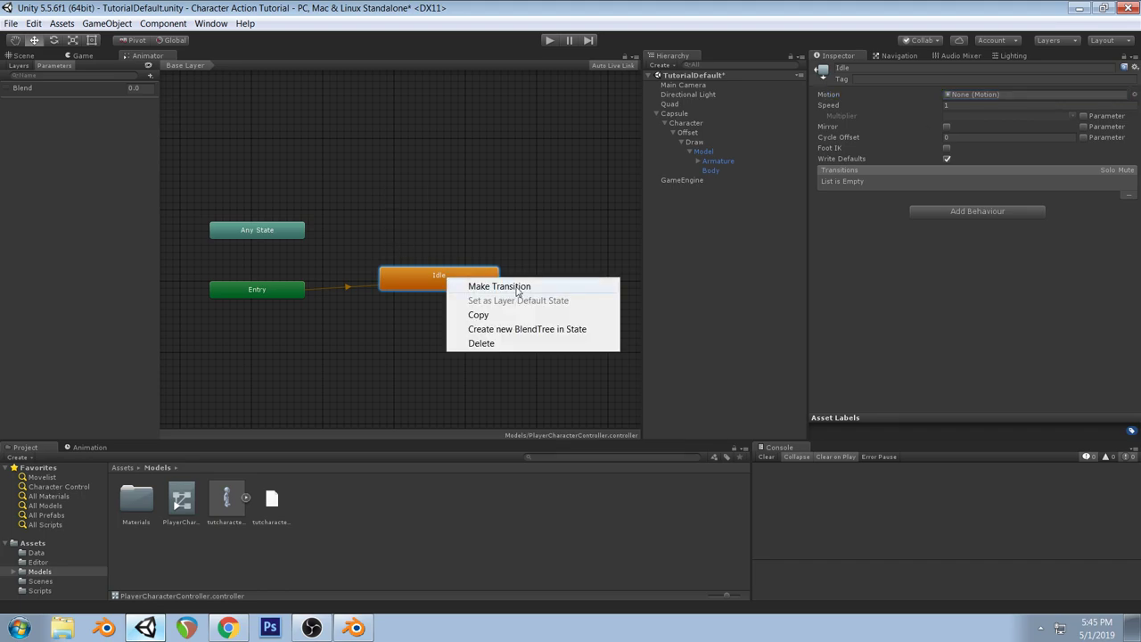
{"action": "left_click", "coordinate": [544, 330]}
{"action": "left_click", "coordinate": [970, 94]}
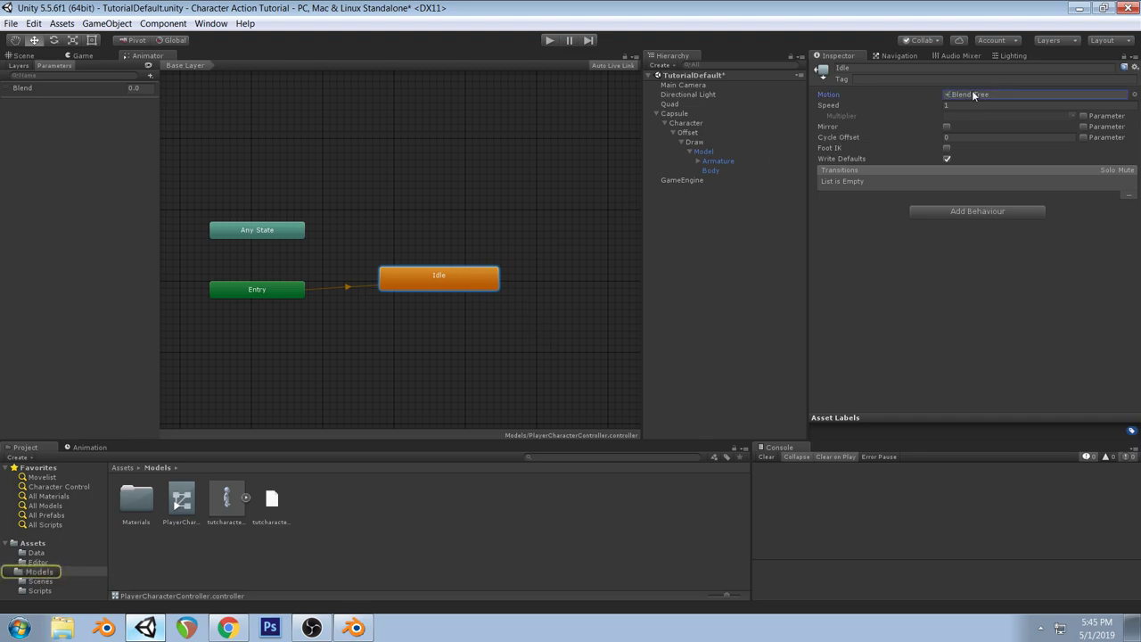
{"action": "double_click", "coordinate": [972, 95]}
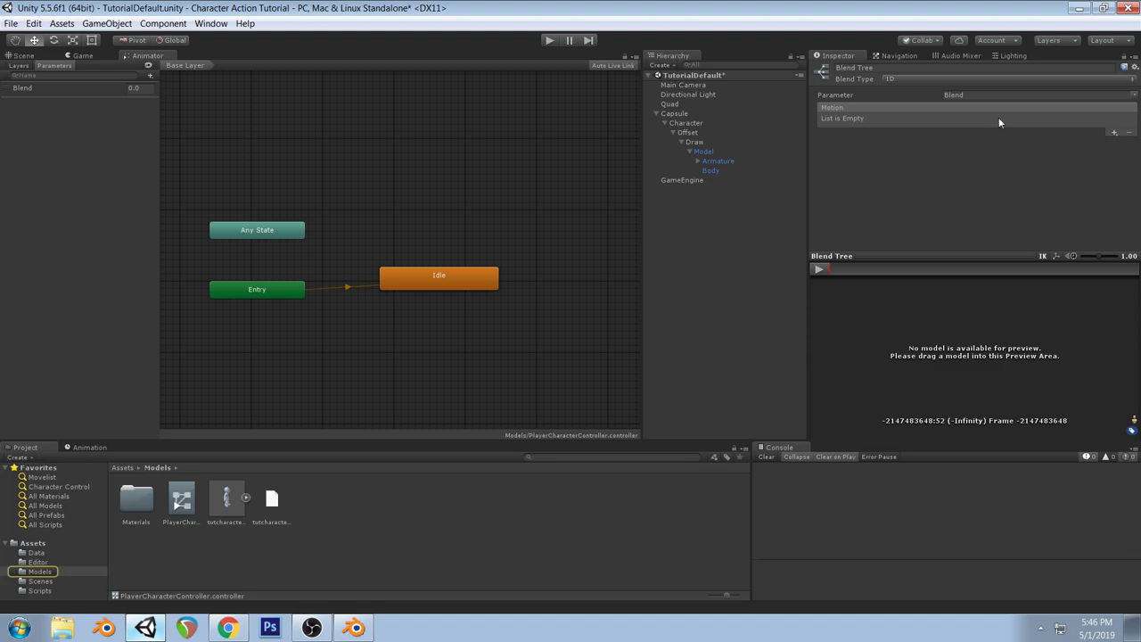
Set the blend tree's type to 2D Simple Directional and check the choices for its first parameter
{"action": "left_click", "coordinate": [956, 79]}
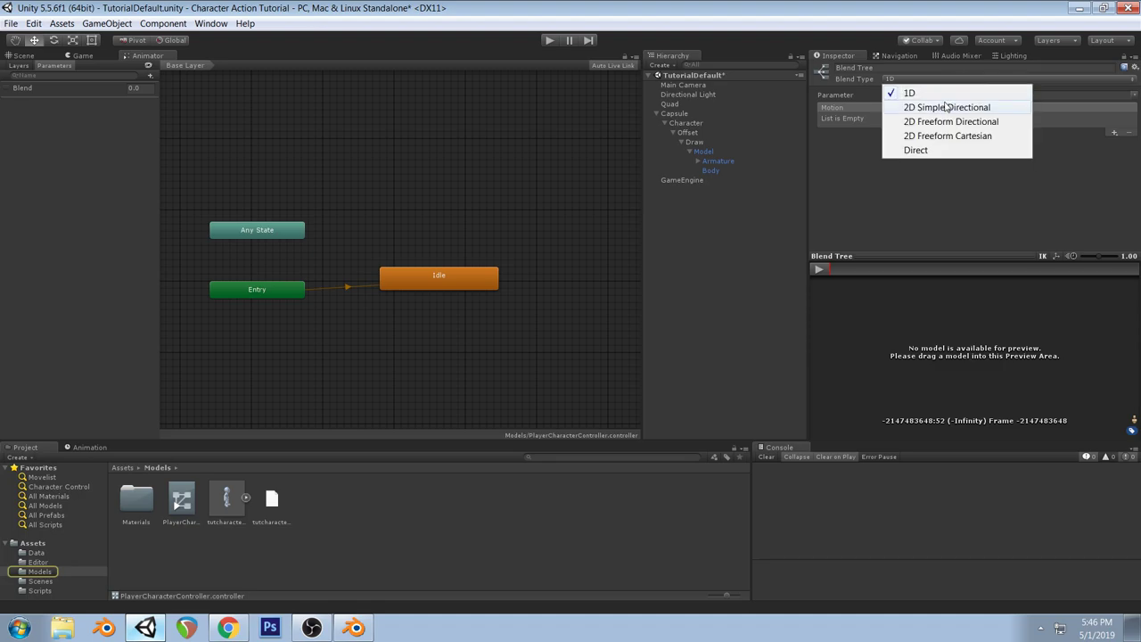
{"action": "left_click", "coordinate": [947, 107]}
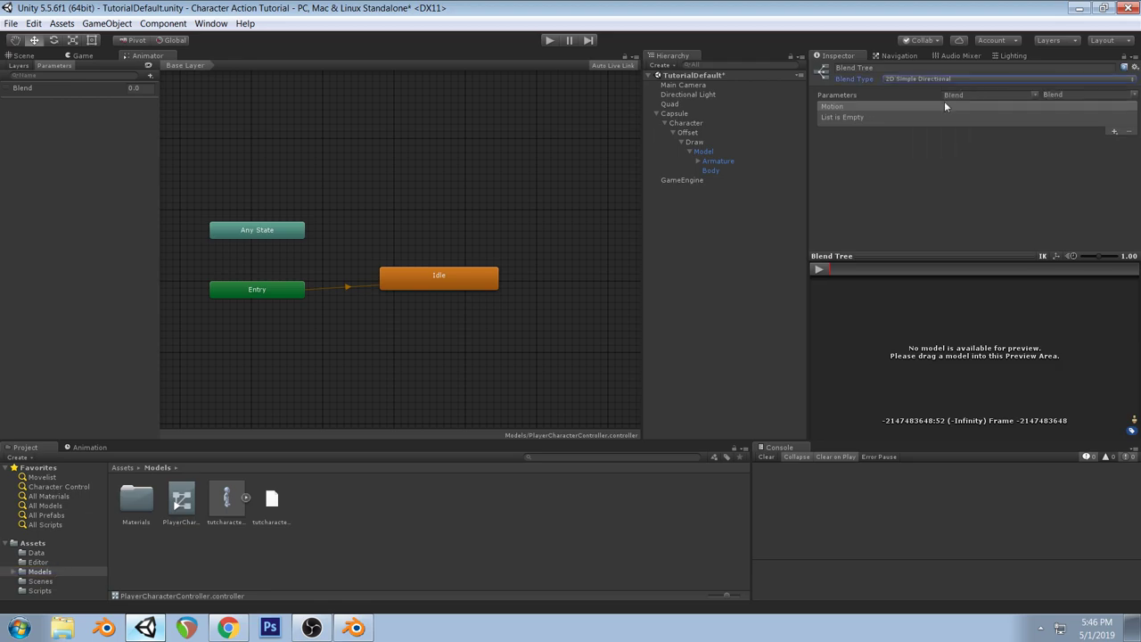
{"action": "left_click", "coordinate": [1033, 95]}
{"action": "left_click", "coordinate": [1041, 166]}
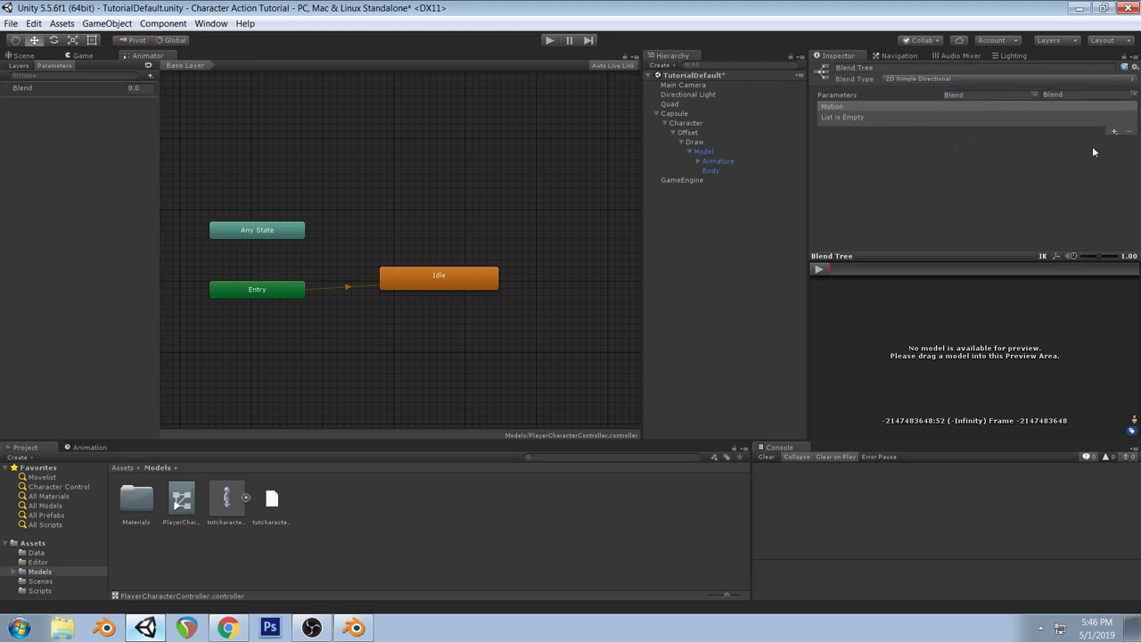
Delete the Idle state that holds the blend tree and create an empty state in its place
{"action": "left_click", "coordinate": [468, 279]}
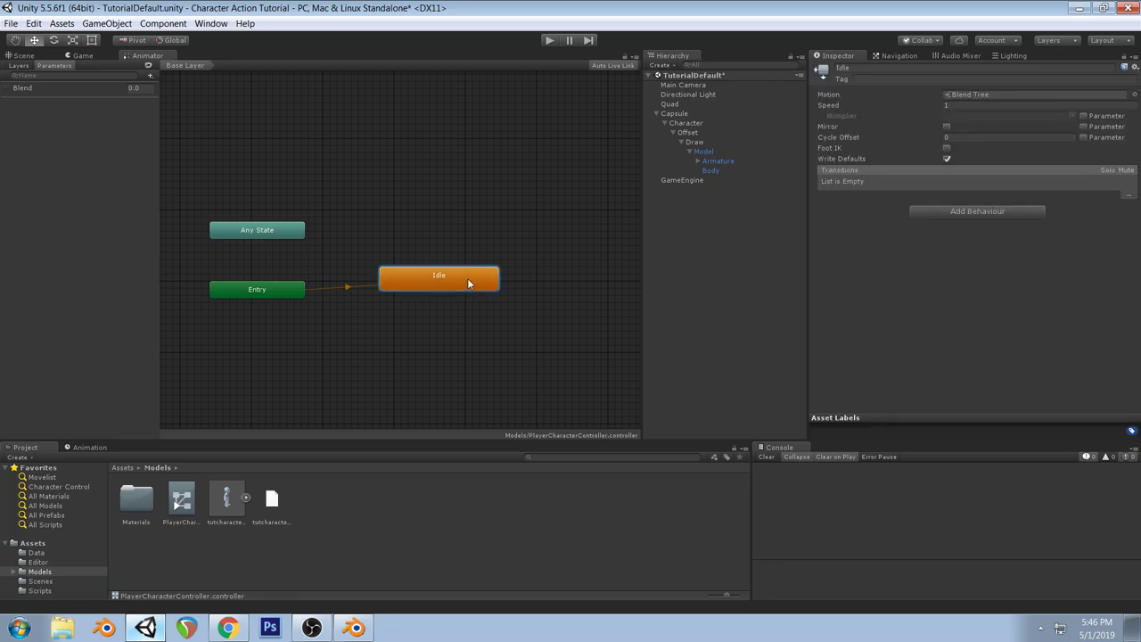
{"action": "key", "text": "Delete"}
{"action": "right_click", "coordinate": [469, 283]}
{"action": "mouse_move", "coordinate": [510, 288]}
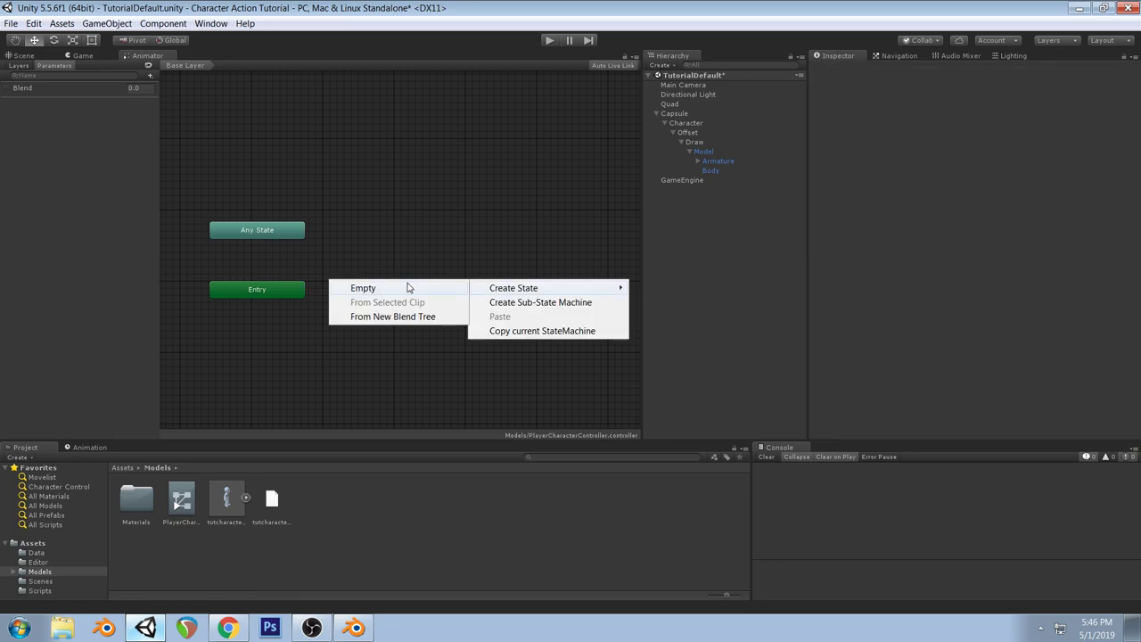
{"action": "left_click", "coordinate": [406, 287]}
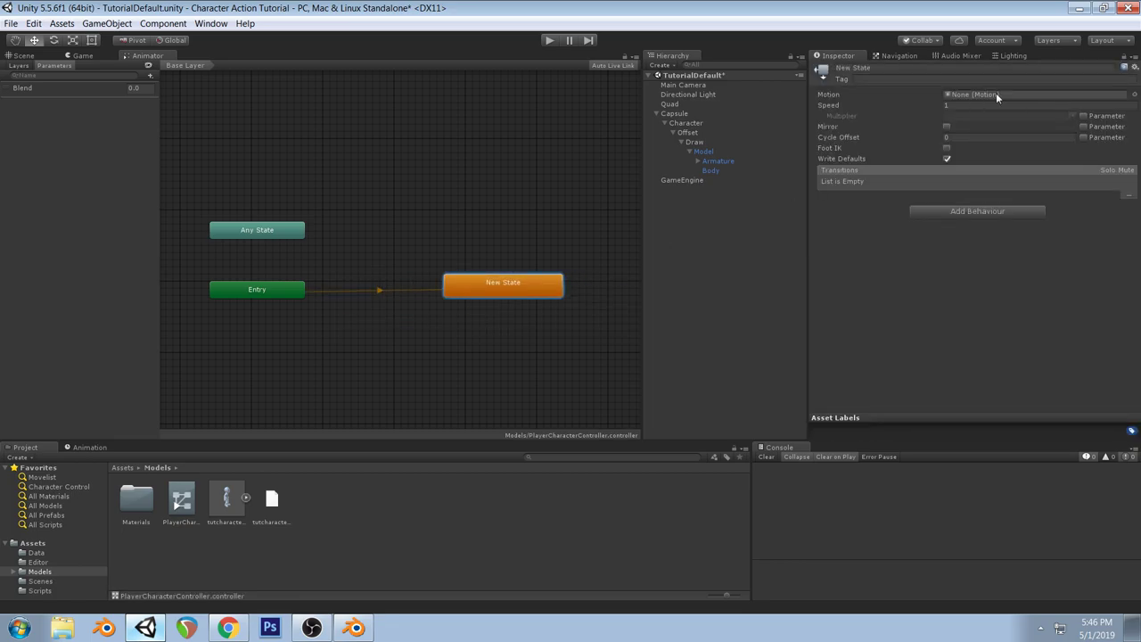
Create a new blend tree in the empty default state and open it for editing
{"action": "left_click", "coordinate": [1135, 94]}
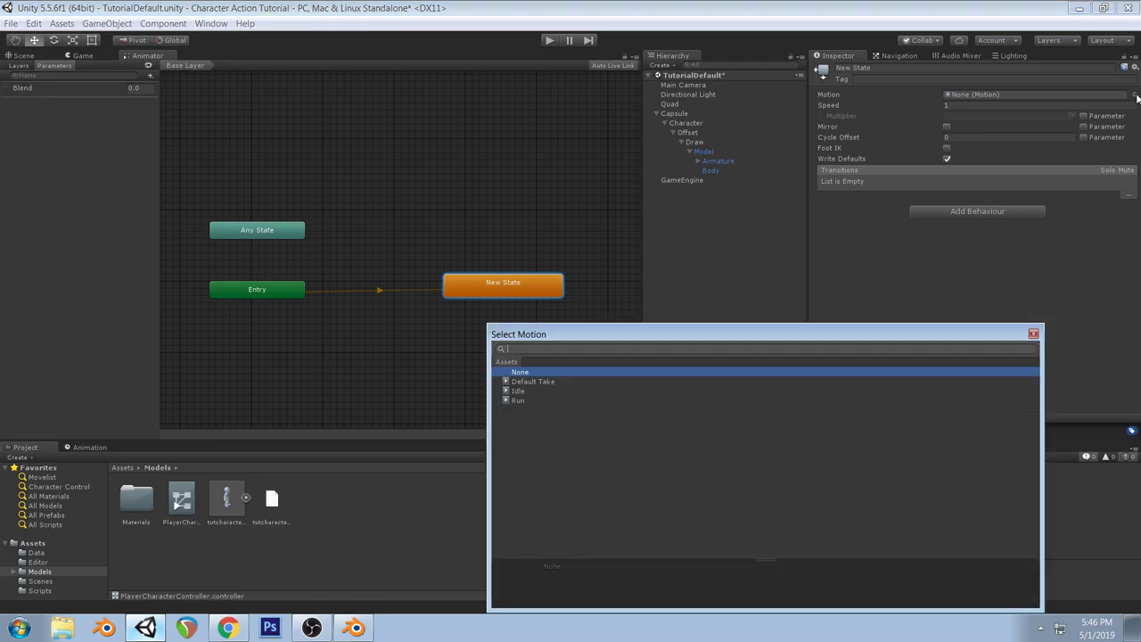
{"action": "left_click", "coordinate": [1034, 335]}
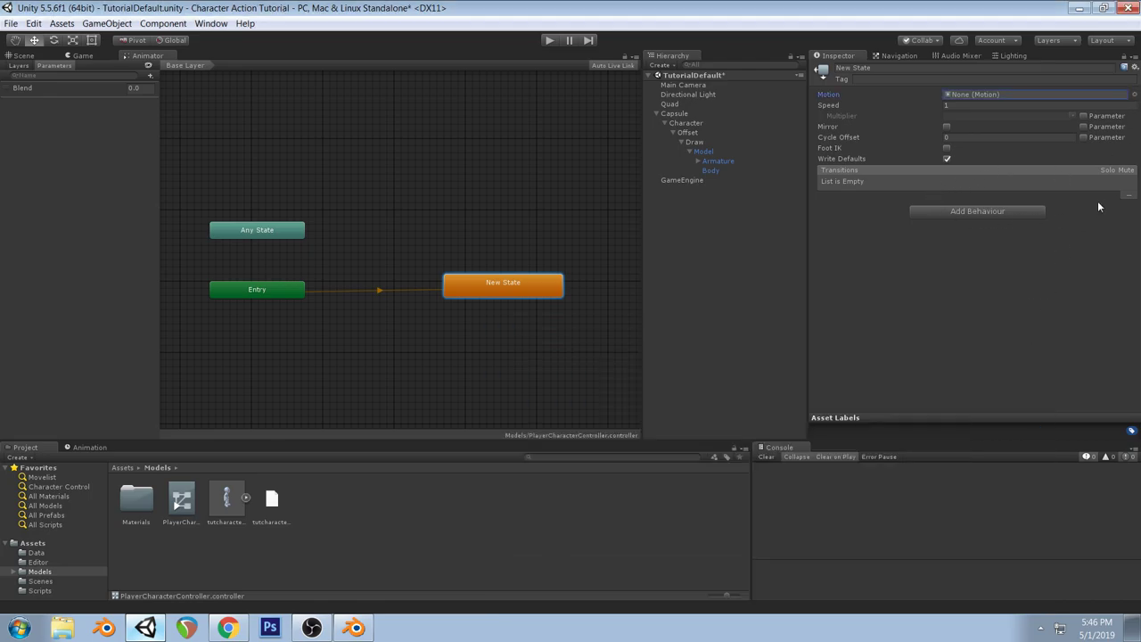
{"action": "right_click", "coordinate": [544, 287]}
{"action": "left_click", "coordinate": [612, 338]}
{"action": "double_click", "coordinate": [988, 95]}
{"action": "double_click", "coordinate": [535, 291]}
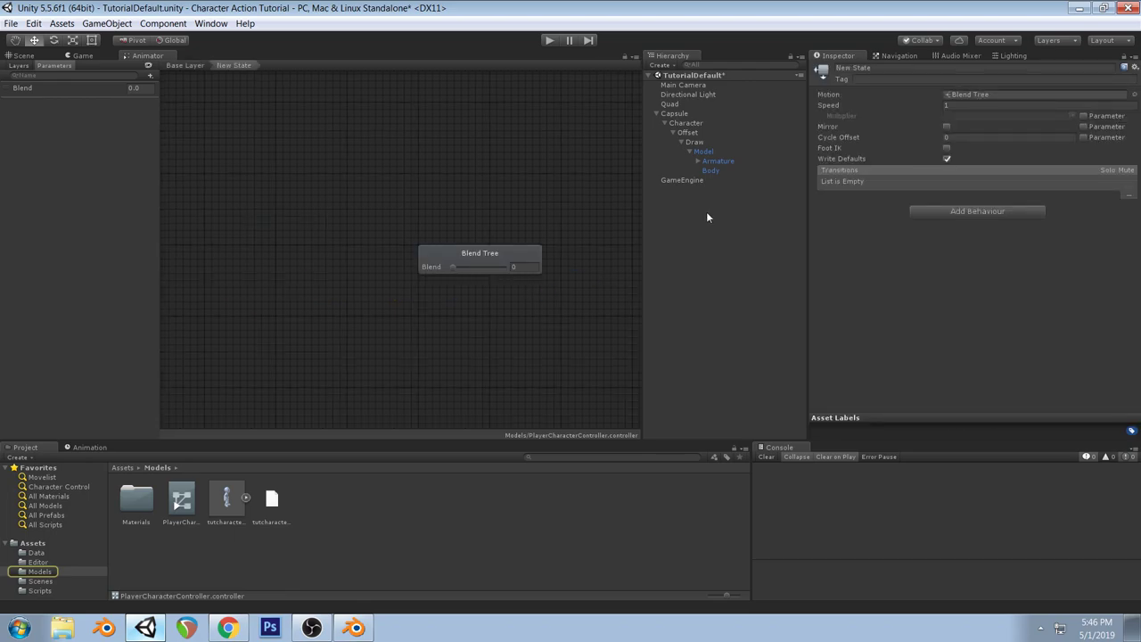
Rename the blend tree as Idle Tree
{"action": "left_click", "coordinate": [895, 67]}
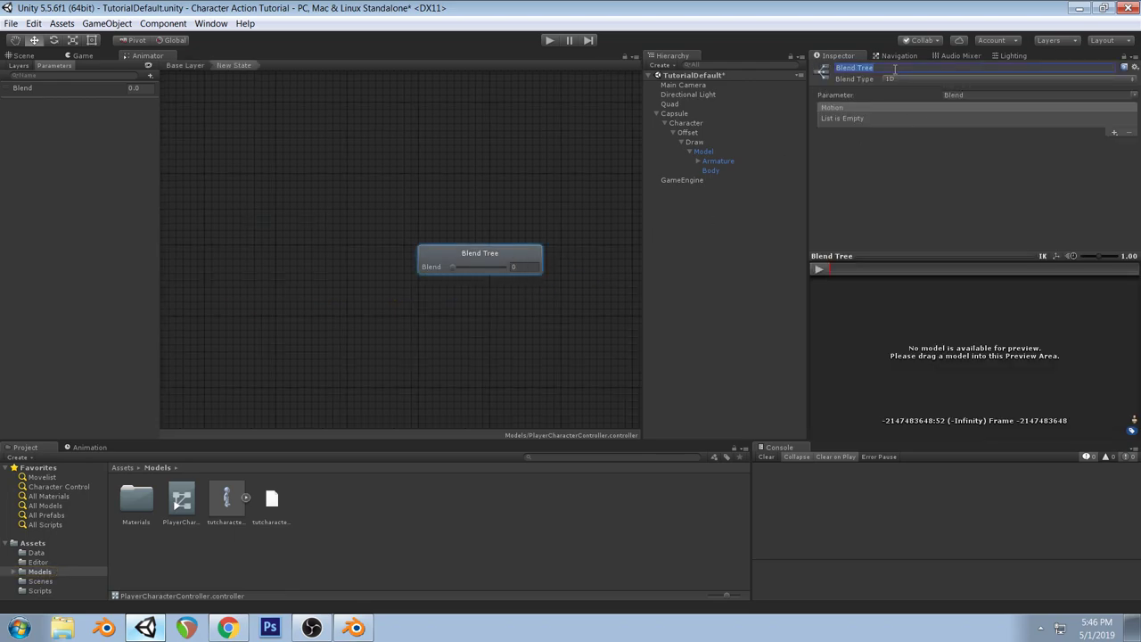
{"action": "type", "text": "Idle Tree"}
{"action": "key", "text": "Return"}
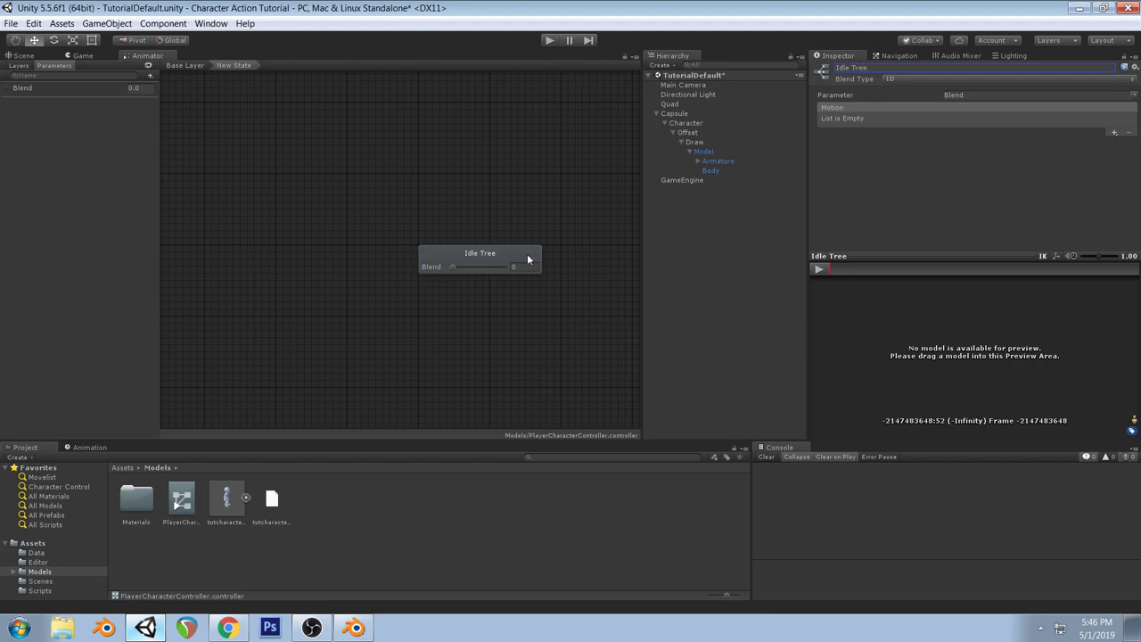
Add two motion fields to Idle Tree, assigning the Idle clip to the first and the Run clip to the second
{"action": "left_click", "coordinate": [1113, 133]}
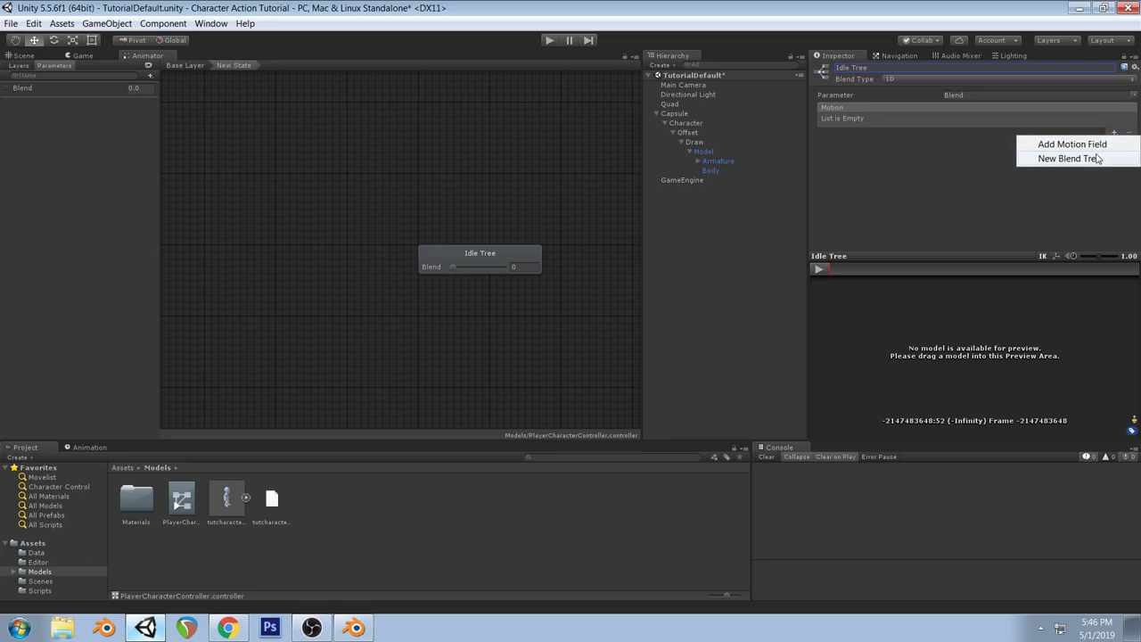
{"action": "left_click", "coordinate": [1096, 147]}
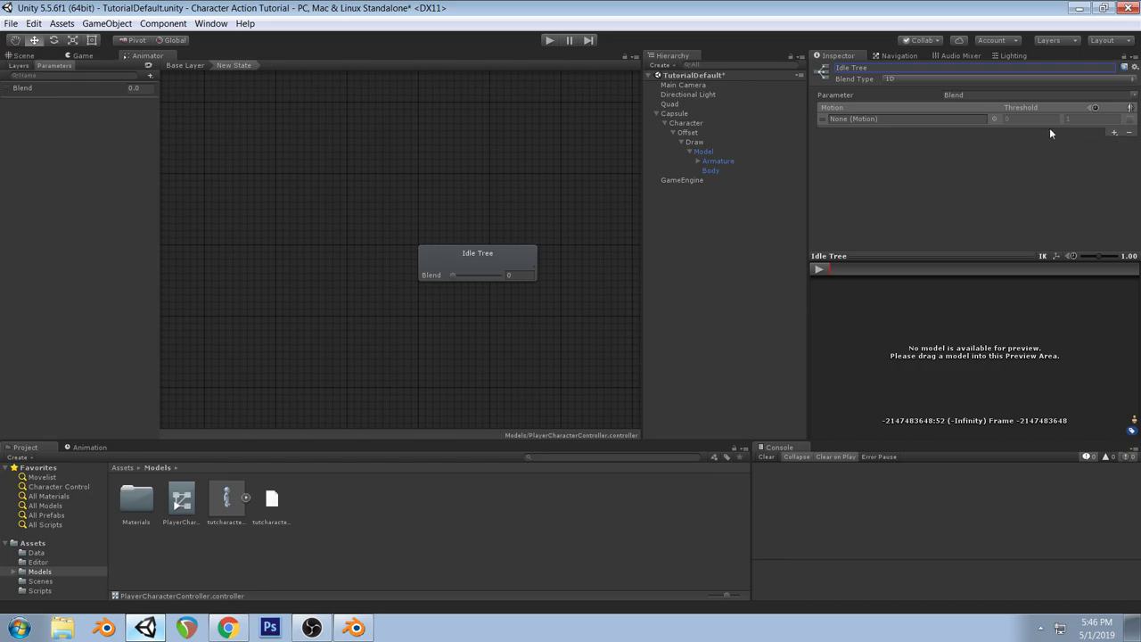
{"action": "left_click", "coordinate": [994, 119]}
{"action": "double_click", "coordinate": [515, 391]}
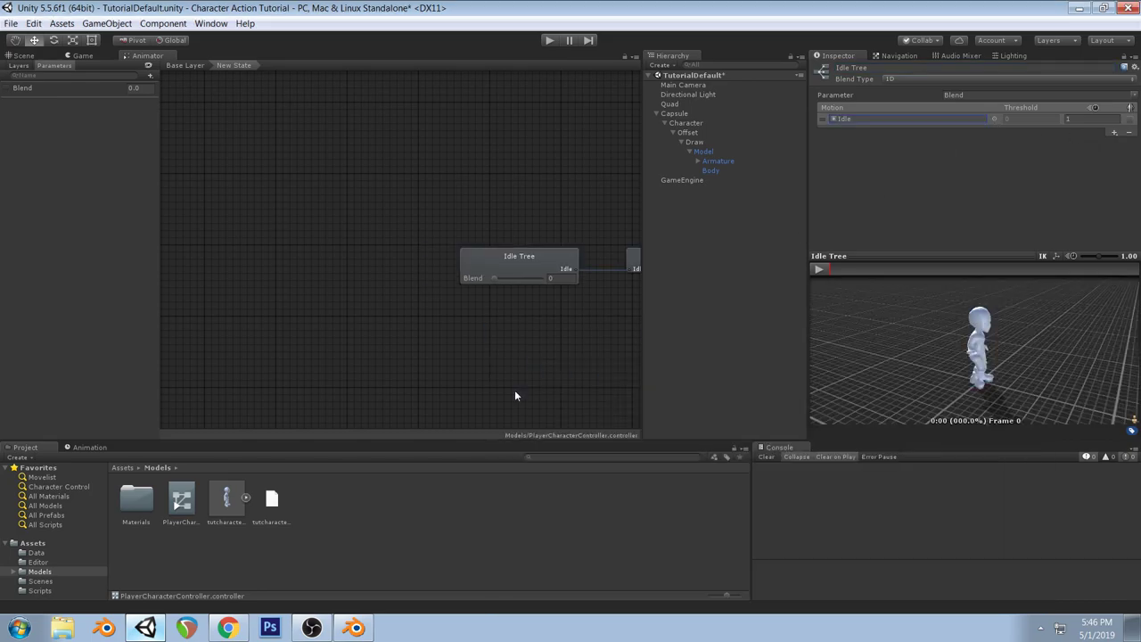
{"action": "left_click", "coordinate": [1114, 132]}
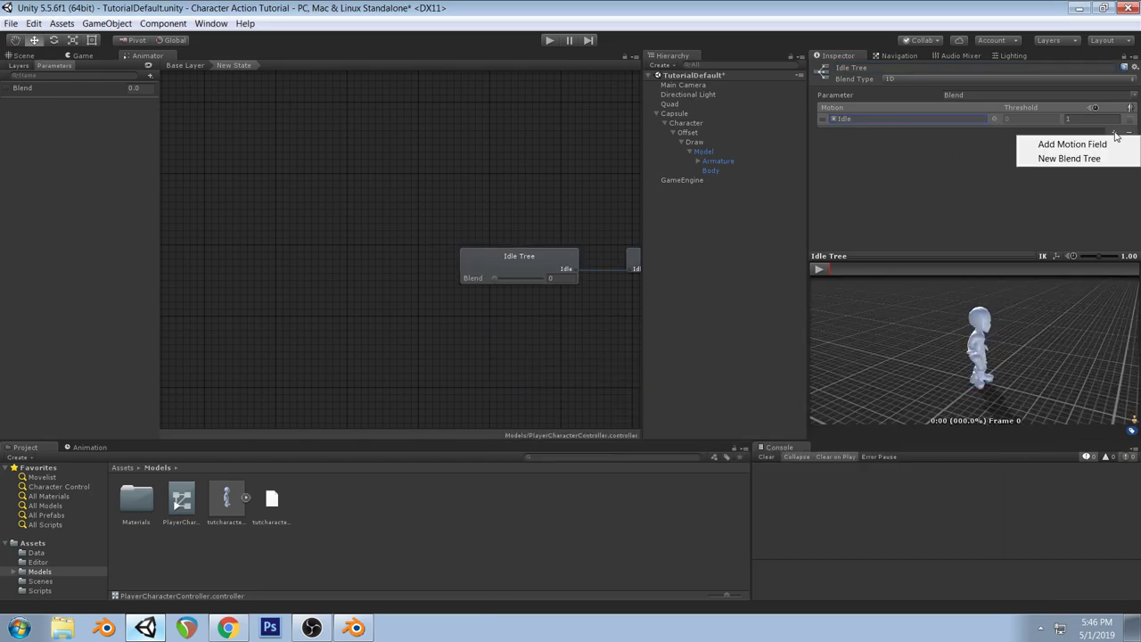
{"action": "left_click", "coordinate": [1070, 145]}
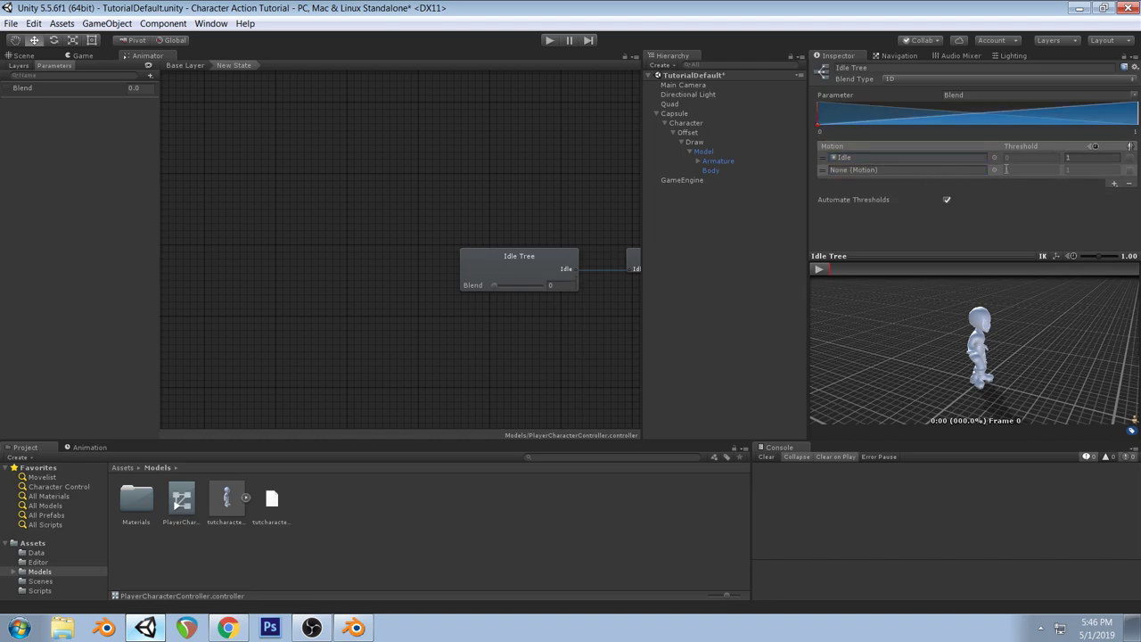
{"action": "left_click", "coordinate": [995, 169]}
{"action": "double_click", "coordinate": [515, 402]}
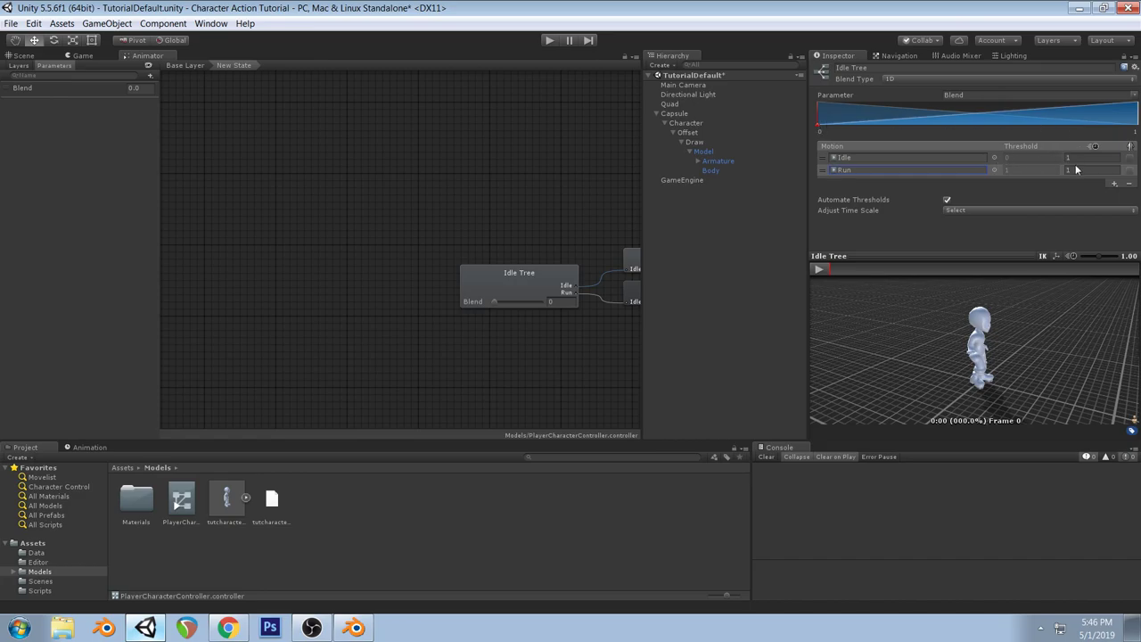
Turn off automatic thresholds and add a third motion using the Run clip with its speed set to 2
{"action": "left_click", "coordinate": [947, 199]}
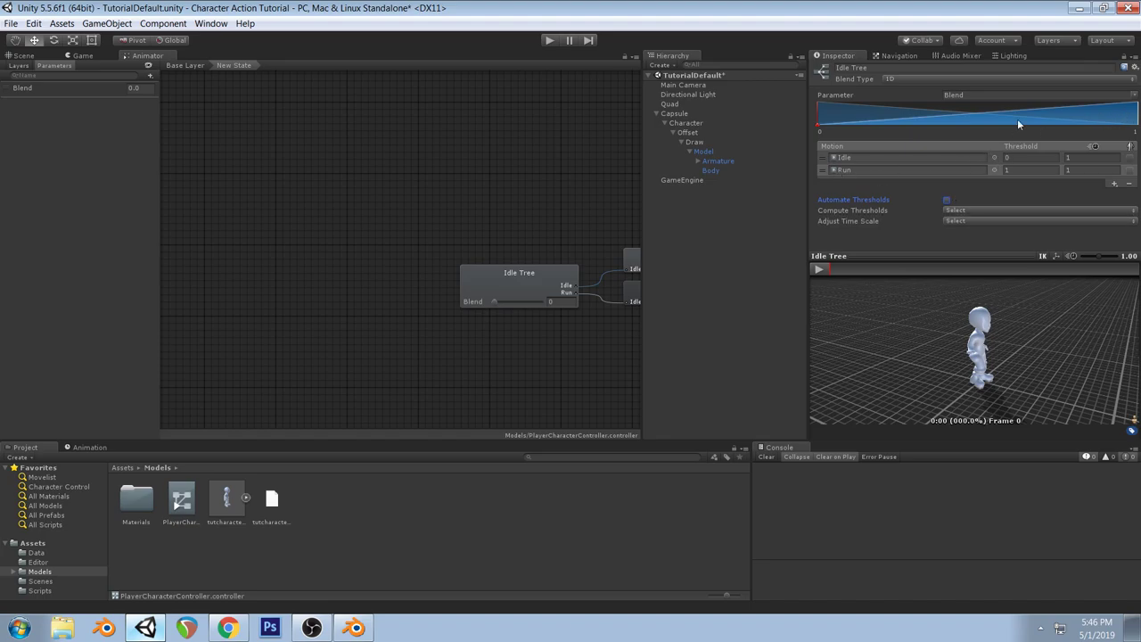
{"action": "left_click", "coordinate": [1114, 185]}
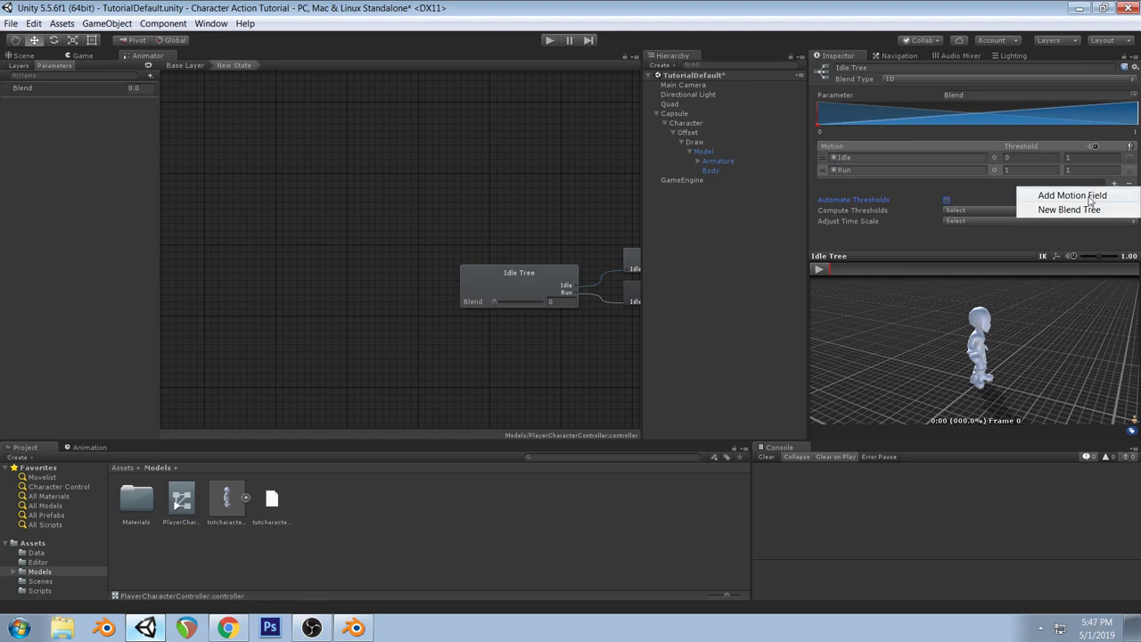
{"action": "left_click", "coordinate": [1085, 194]}
{"action": "left_click", "coordinate": [995, 183]}
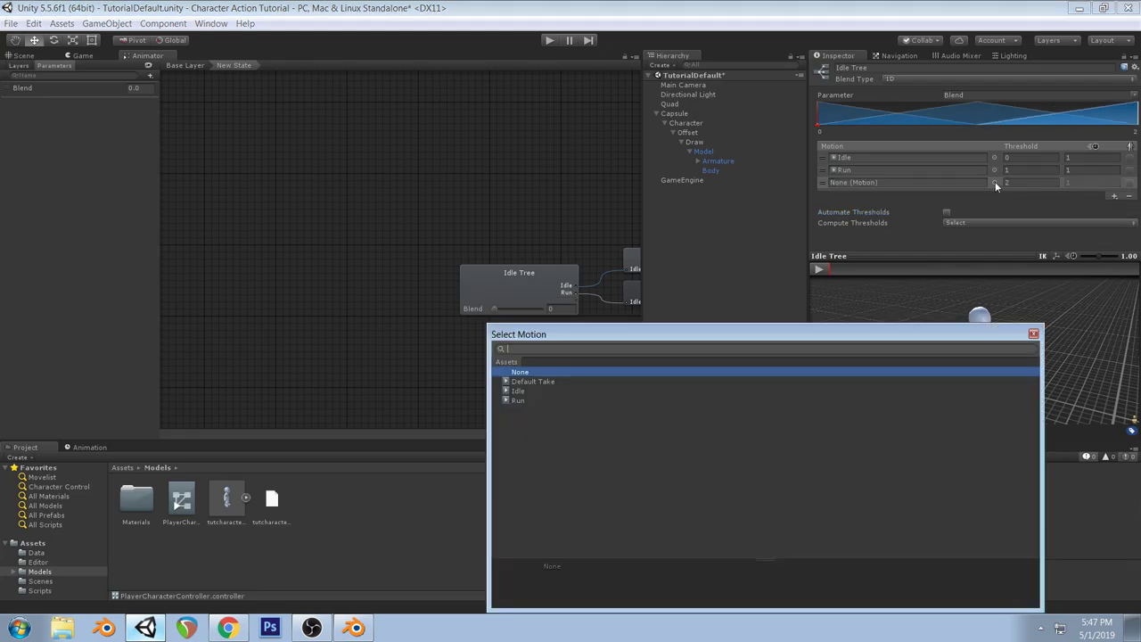
{"action": "double_click", "coordinate": [520, 401]}
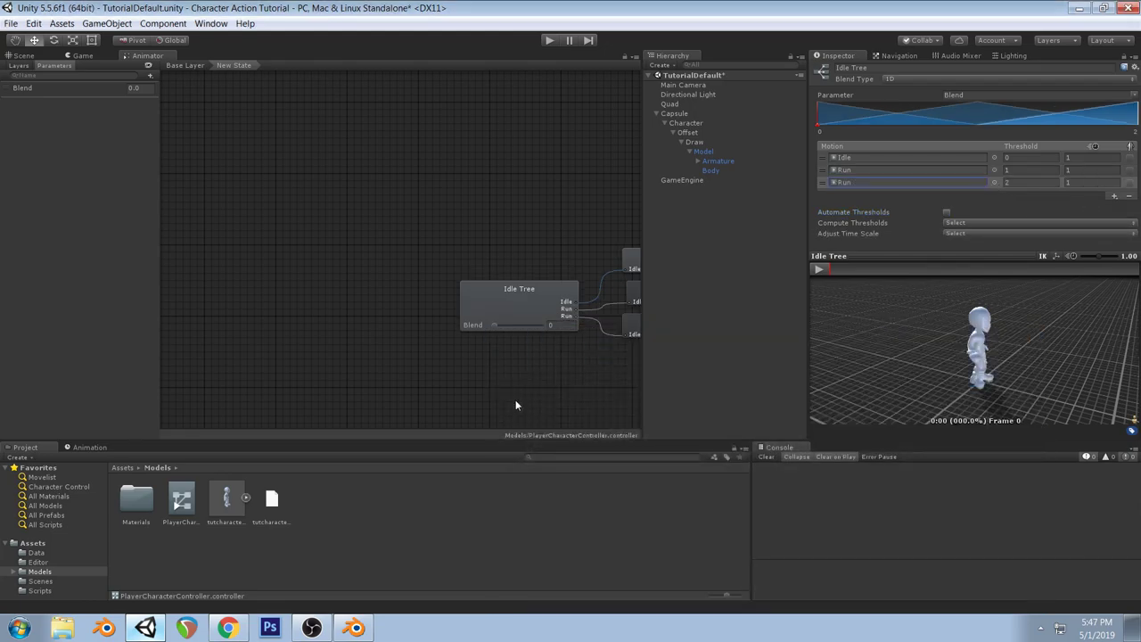
{"action": "left_click", "coordinate": [1088, 183]}
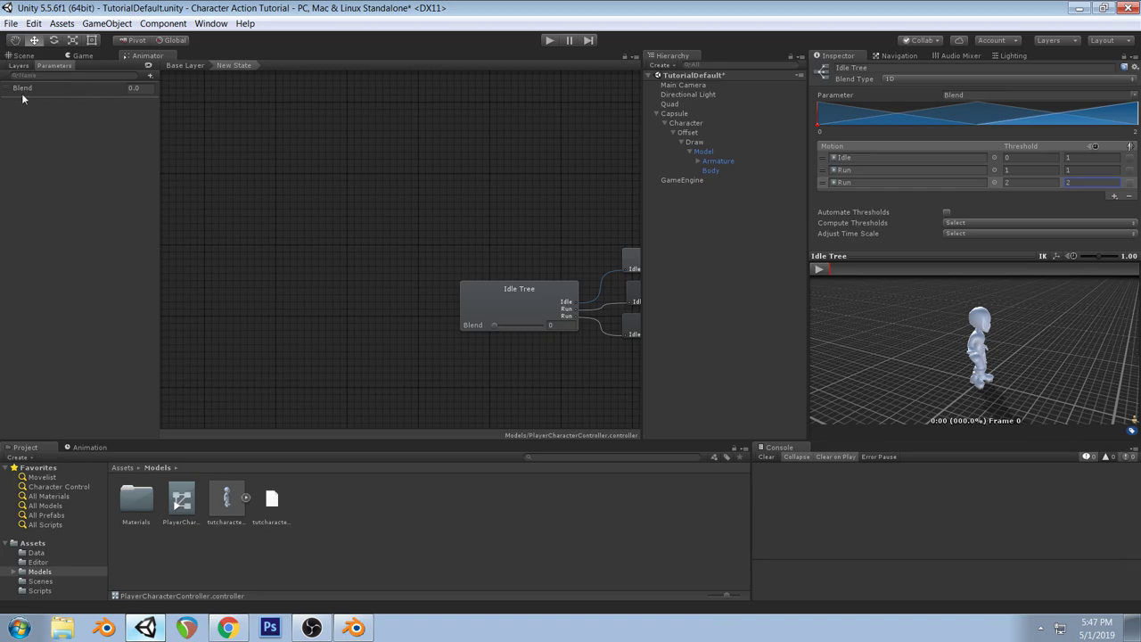
Rename the Blend parameter as moveSpeed
{"action": "left_click", "coordinate": [145, 87]}
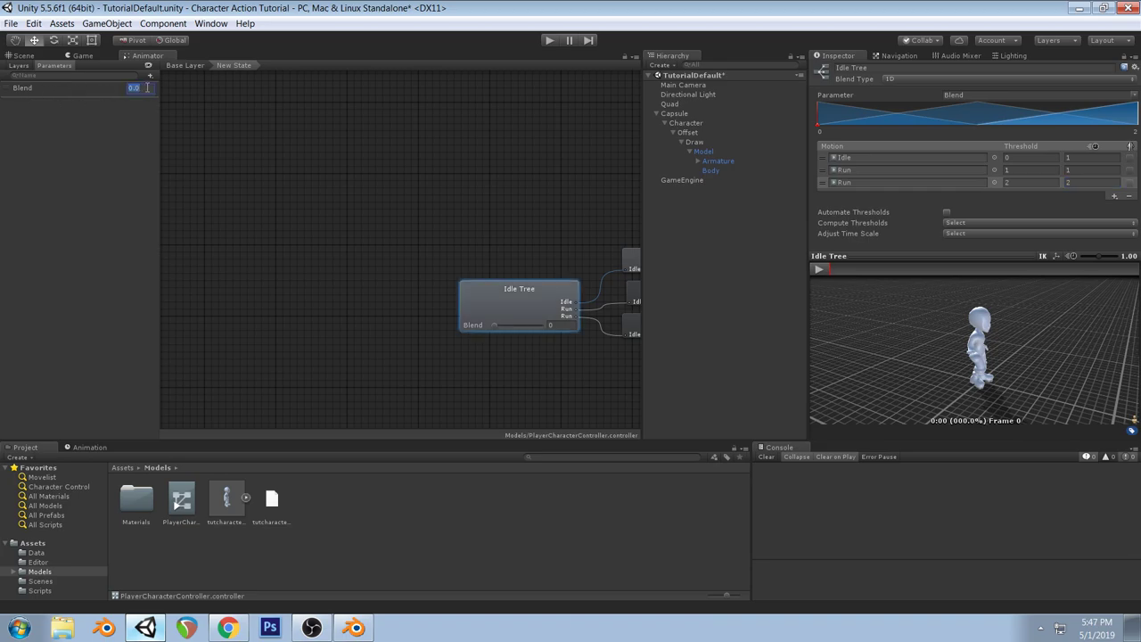
{"action": "double_click", "coordinate": [22, 88]}
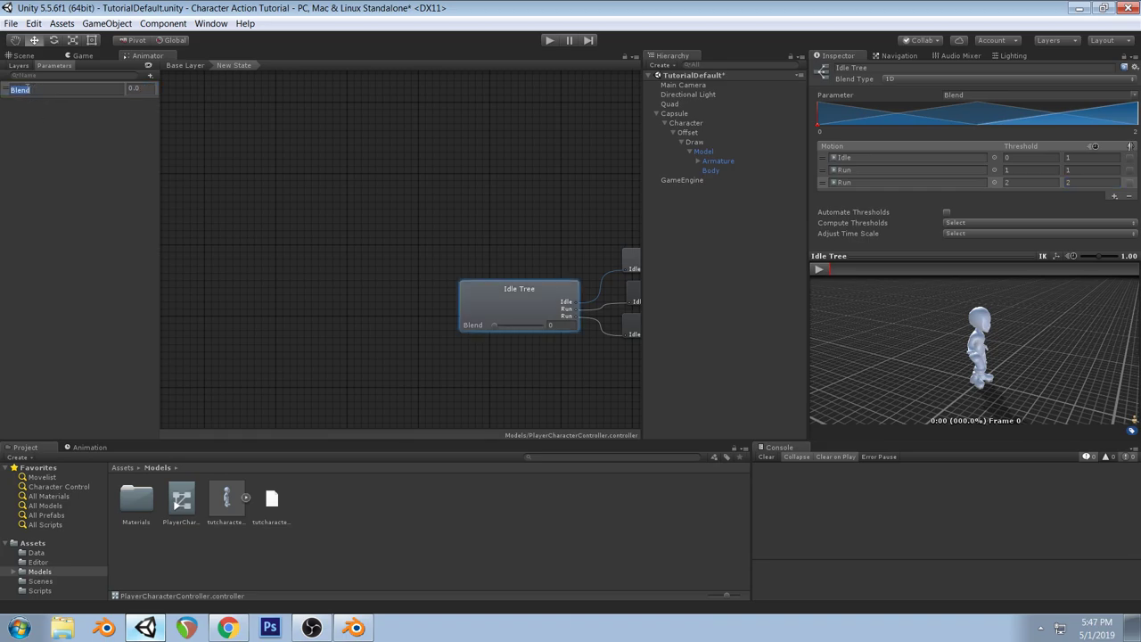
{"action": "type", "text": "runSpeed"}
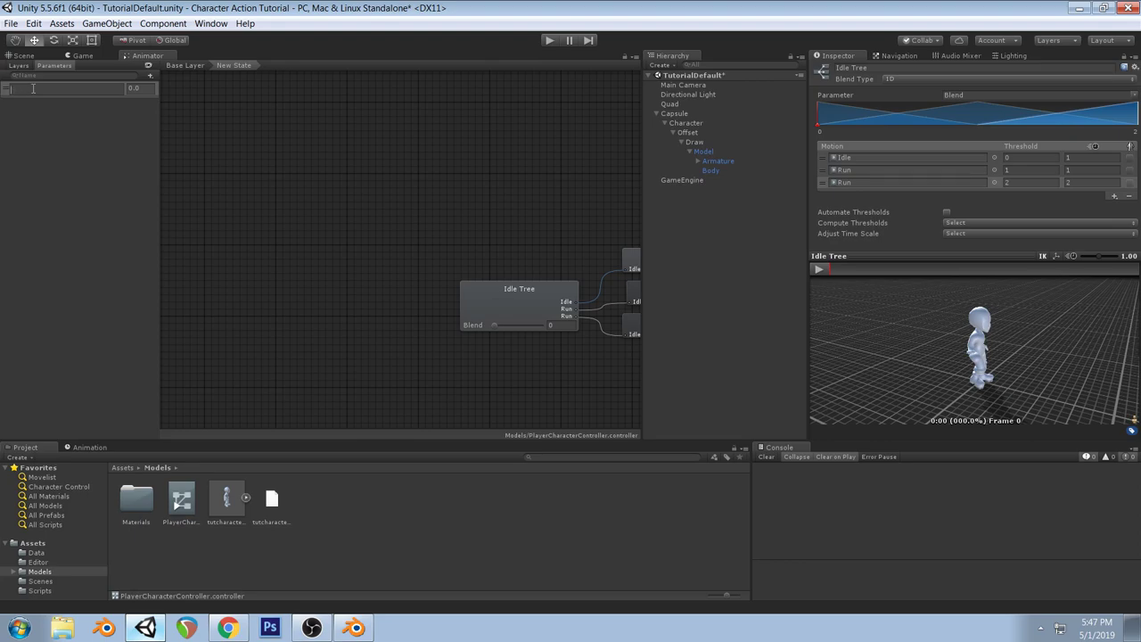
{"action": "type", "text": "ed"}
{"action": "key", "text": "Return"}
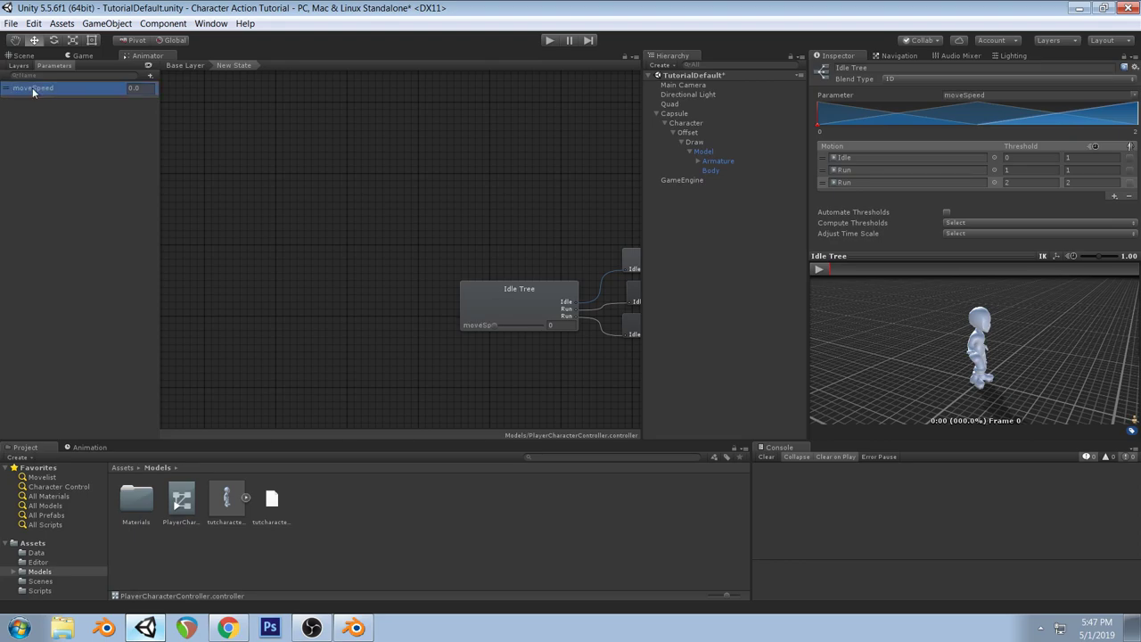
Set the second motion's threshold to 0.5 and the third's to 1, and play the blend tree preview from another angle
{"action": "left_click", "coordinate": [490, 278]}
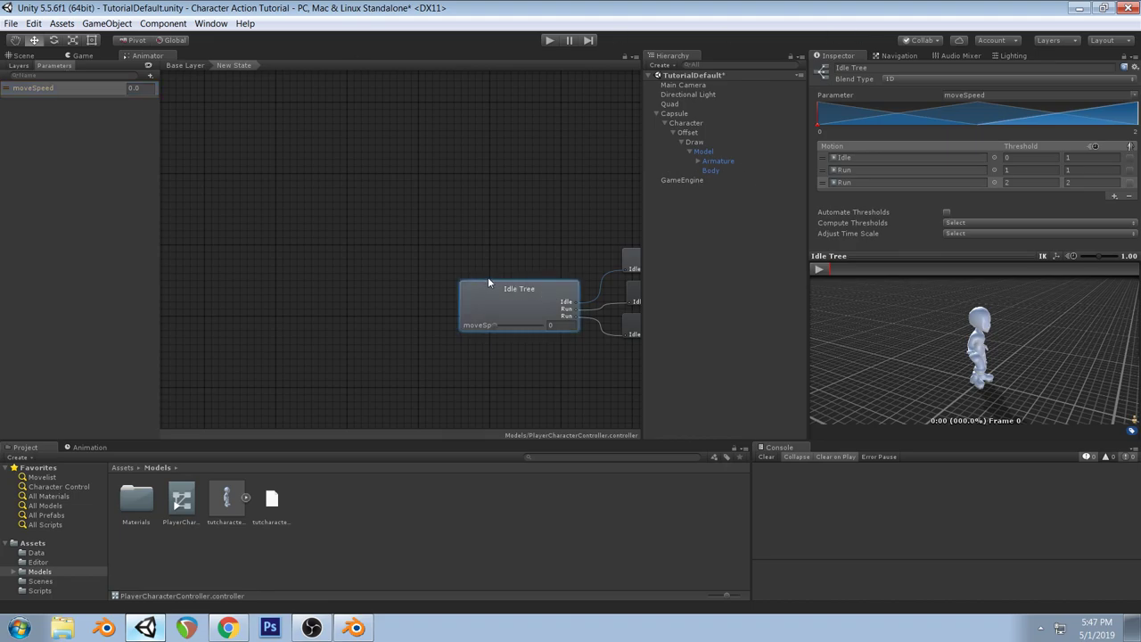
{"action": "middle_click_drag", "start_coordinate": [538, 226], "coordinate": [400, 216]}
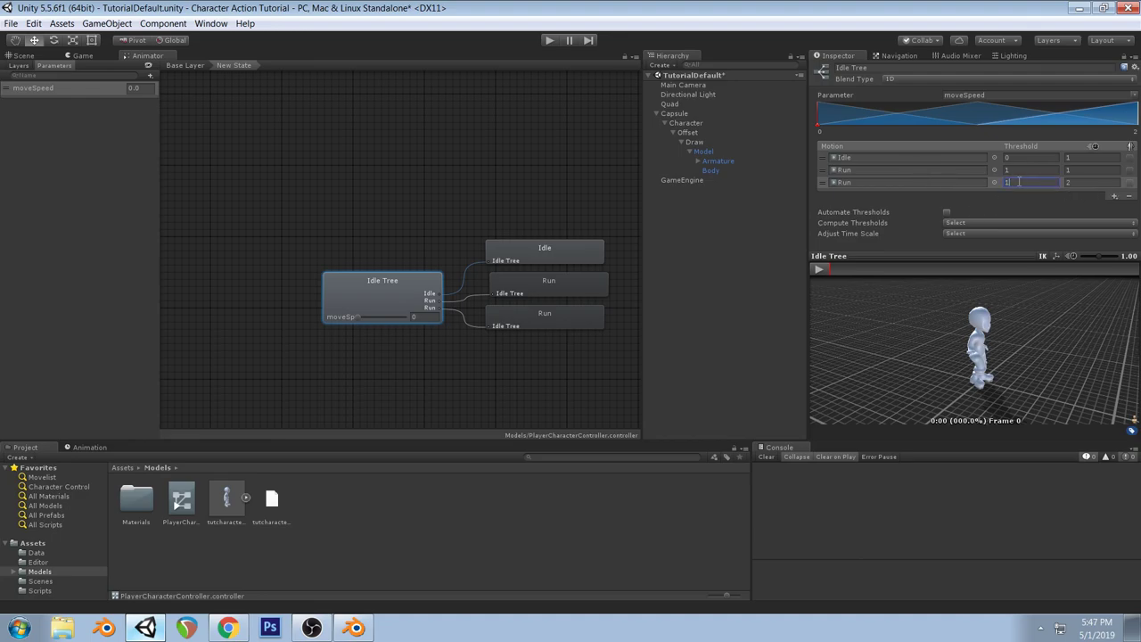
{"action": "left_click", "coordinate": [1023, 170]}
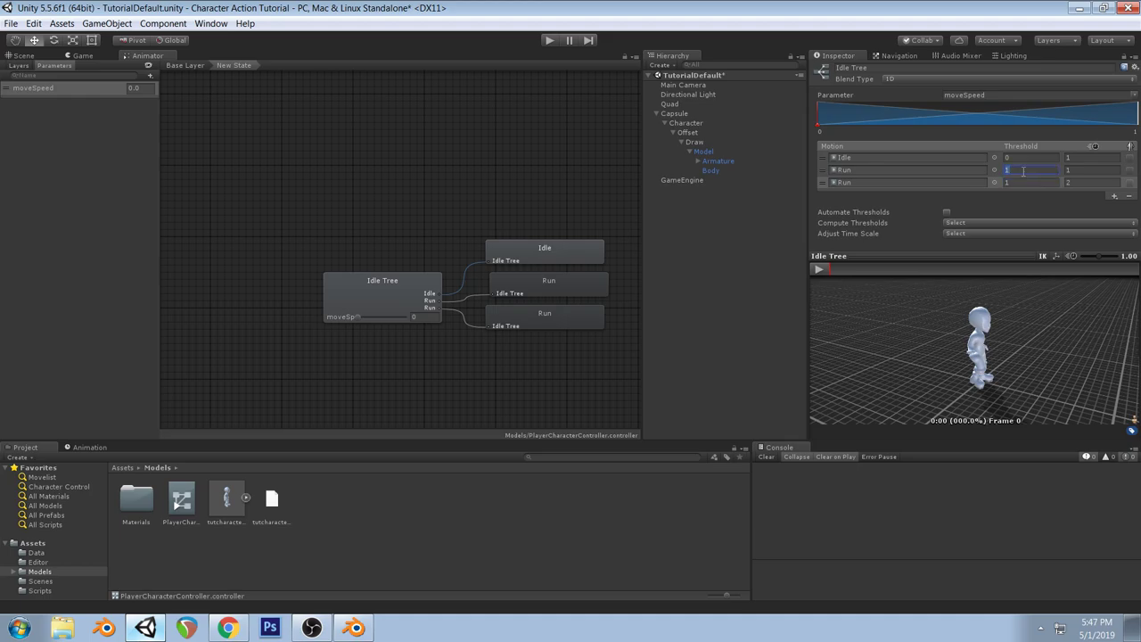
{"action": "key", "text": "Return"}
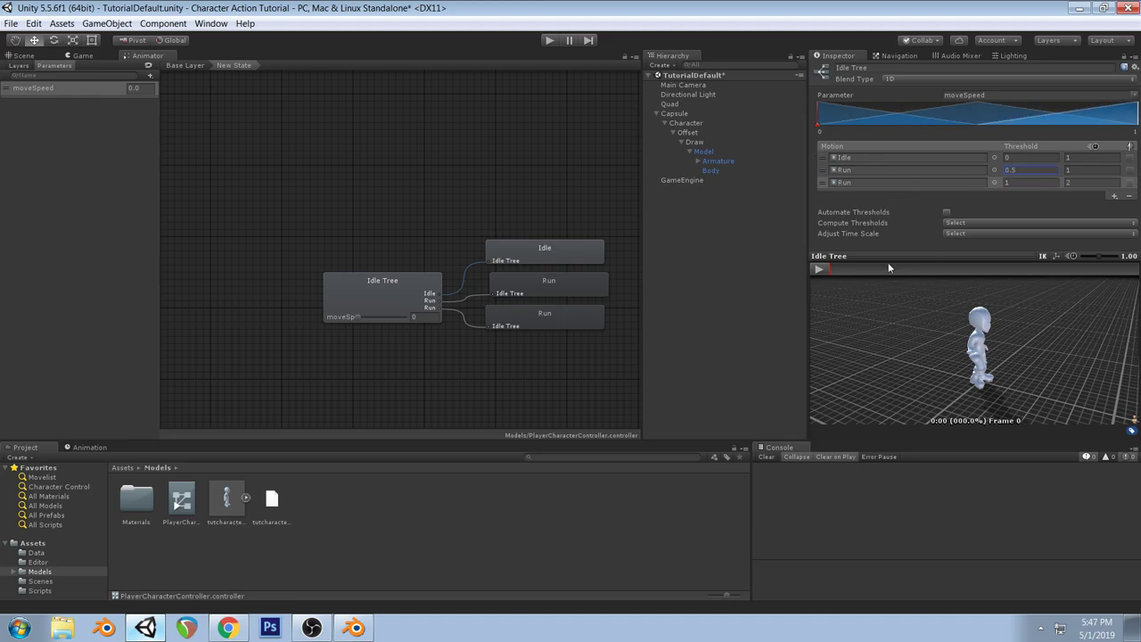
{"action": "left_click", "coordinate": [819, 269]}
{"action": "left_click_drag", "start_coordinate": [1032, 333], "coordinate": [946, 334]}
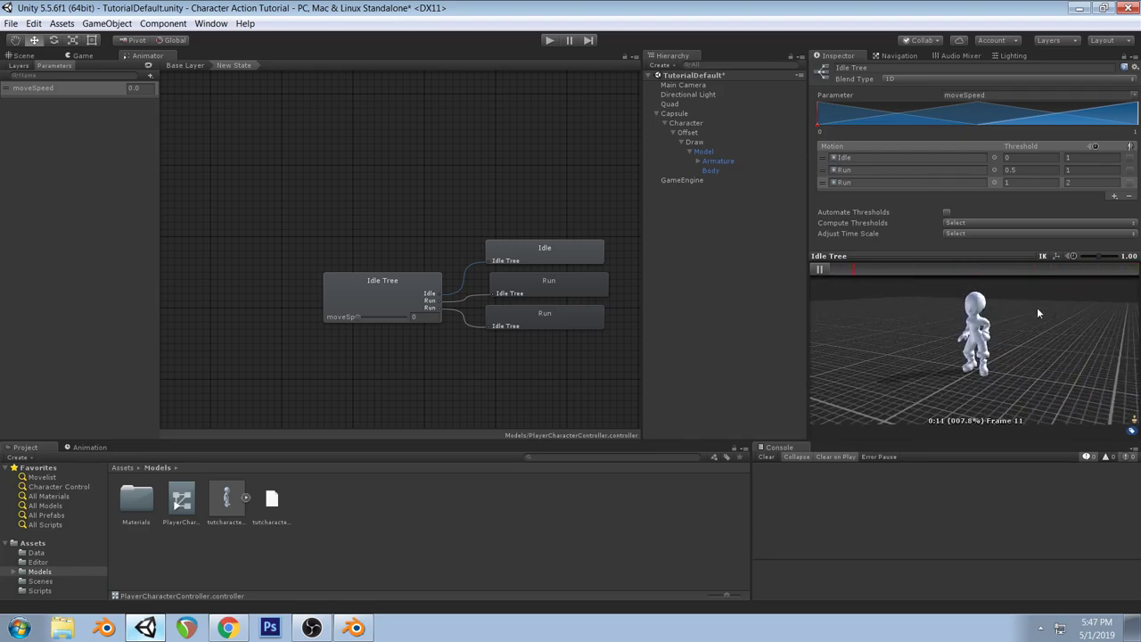
Switch to Blender, make a separate copy of the Idle action with a fake user, and name it Casual
{"action": "left_click", "coordinate": [354, 628]}
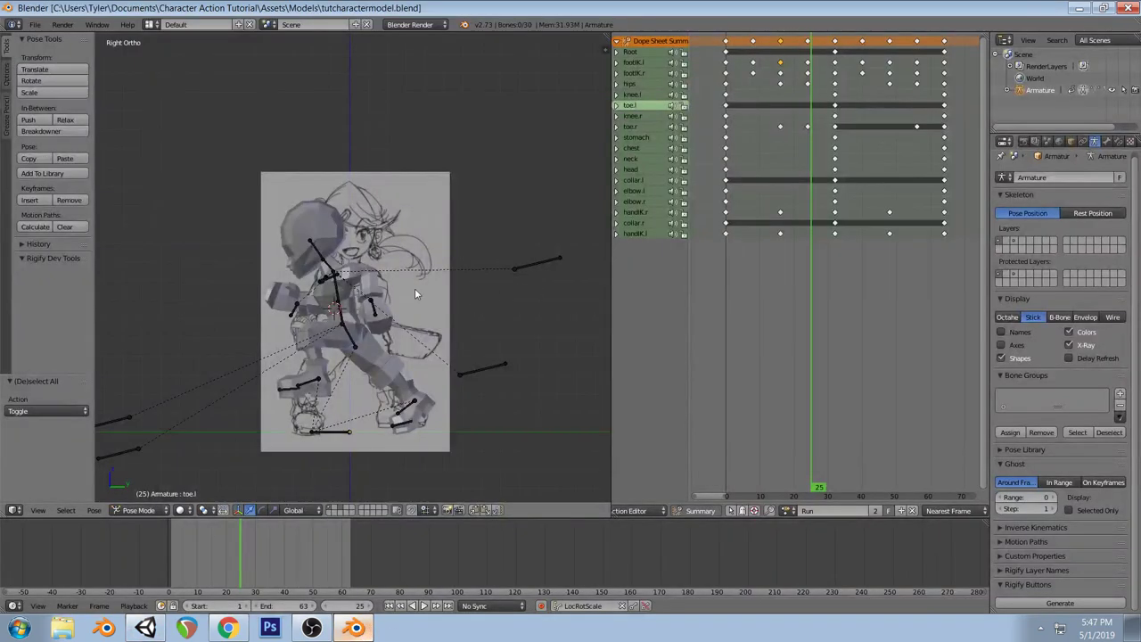
{"action": "left_click", "coordinate": [792, 511]}
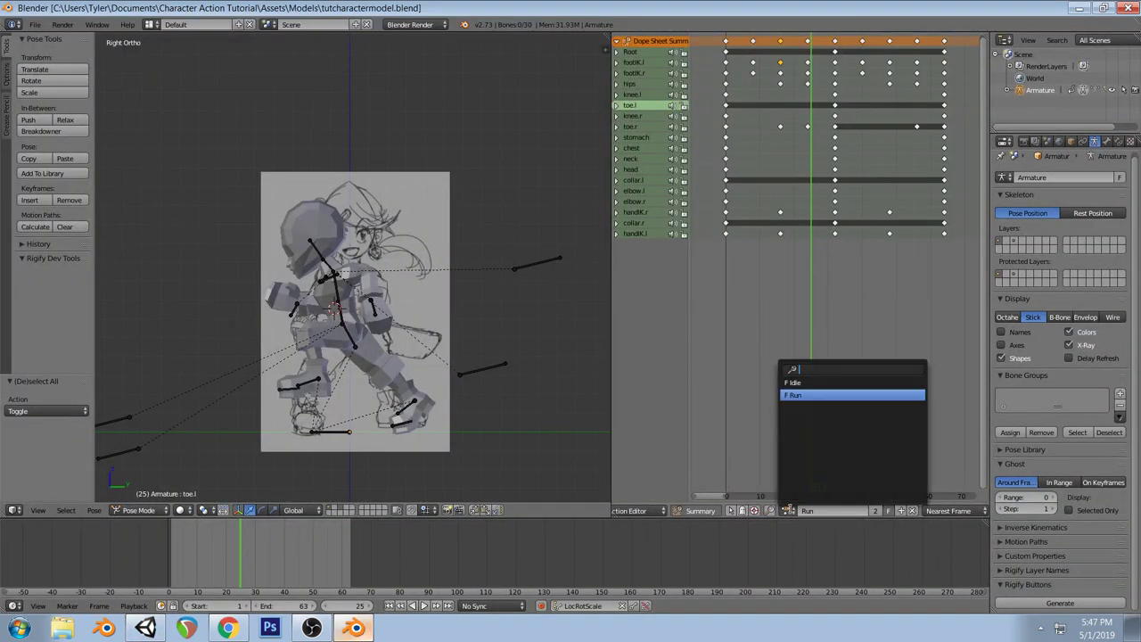
{"action": "left_click", "coordinate": [811, 381]}
{"action": "left_click", "coordinate": [875, 511]}
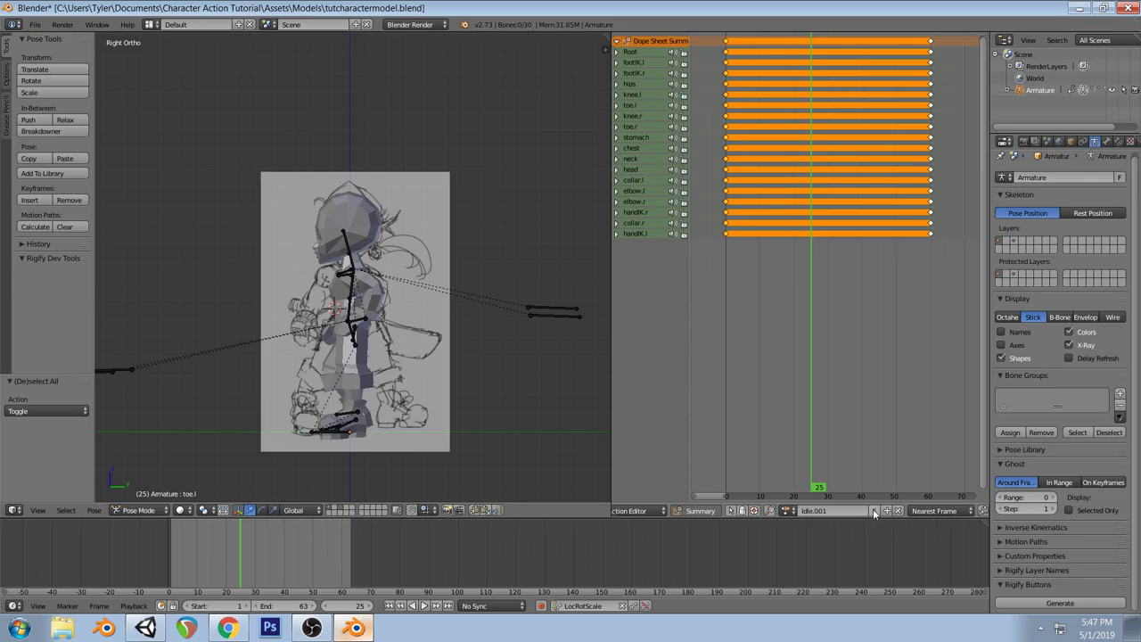
{"action": "left_click", "coordinate": [875, 511]}
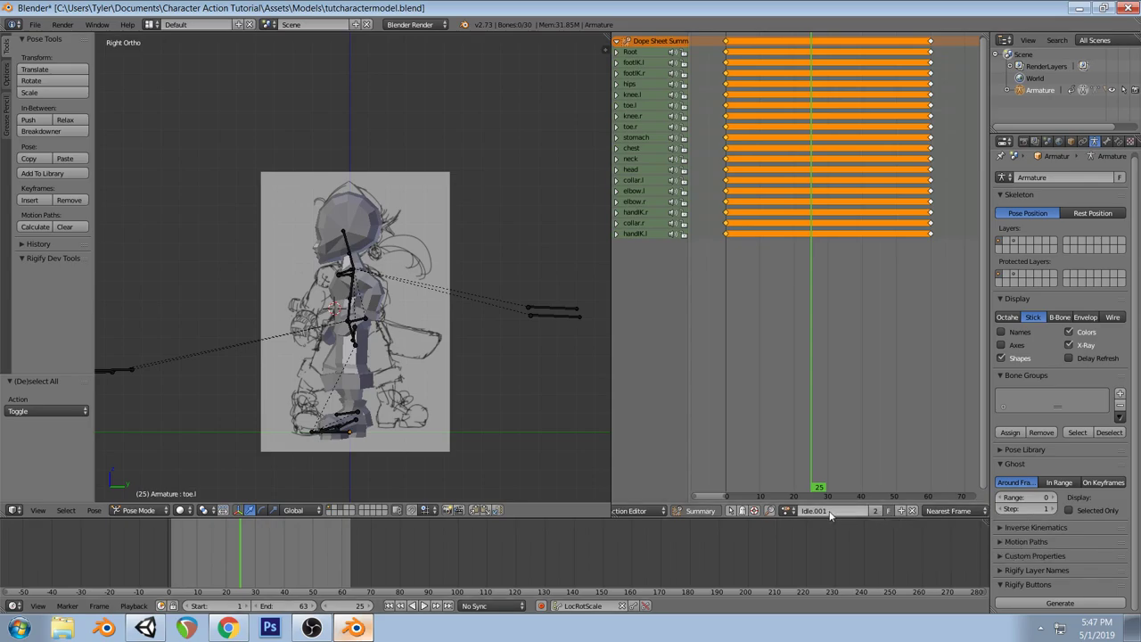
{"action": "left_click", "coordinate": [830, 511]}
{"action": "type", "text": "Casual"}
{"action": "key", "text": "Return"}
Return to the Run action, go to frame 12, and select all bones to copy their pose
{"action": "left_click", "coordinate": [792, 511]}
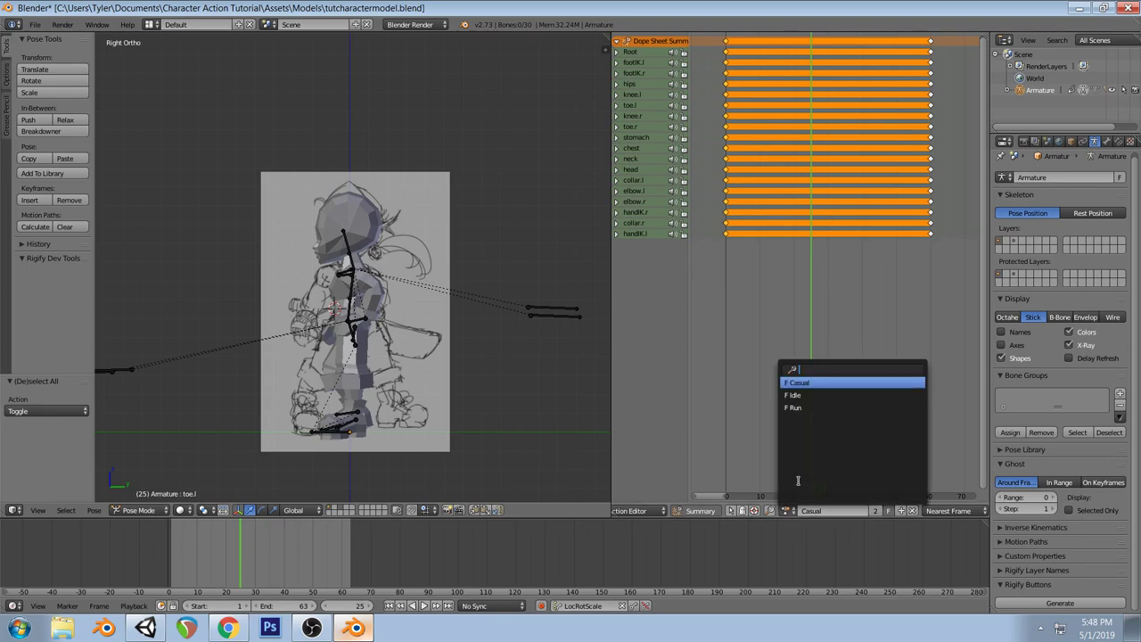
{"action": "left_click", "coordinate": [806, 408]}
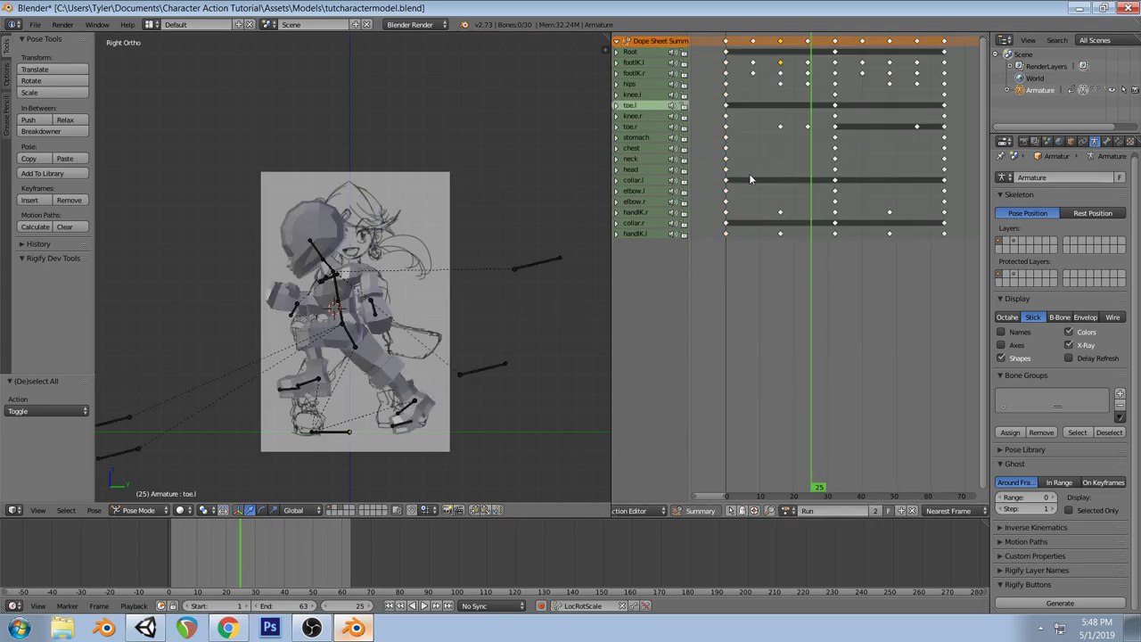
{"action": "left_click_drag", "start_coordinate": [724, 182], "coordinate": [769, 183]}
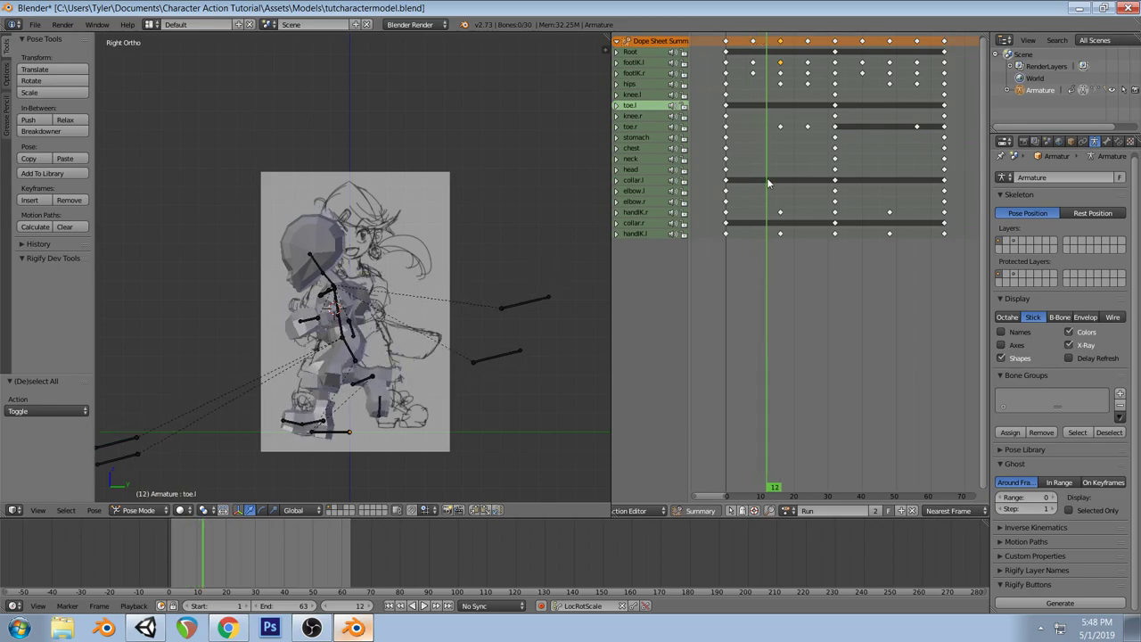
{"action": "key", "text": "a"}
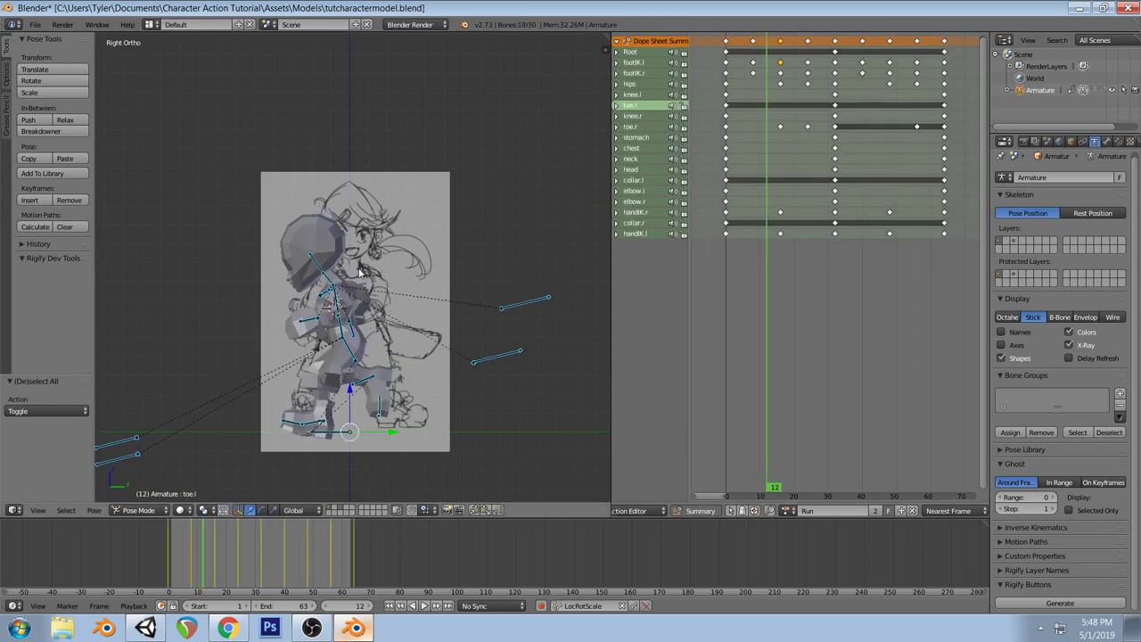
Paste the Run pose into the Idle action at frame 12 and insert LocRotScale keyframes for all bones
{"action": "left_click", "coordinate": [790, 510]}
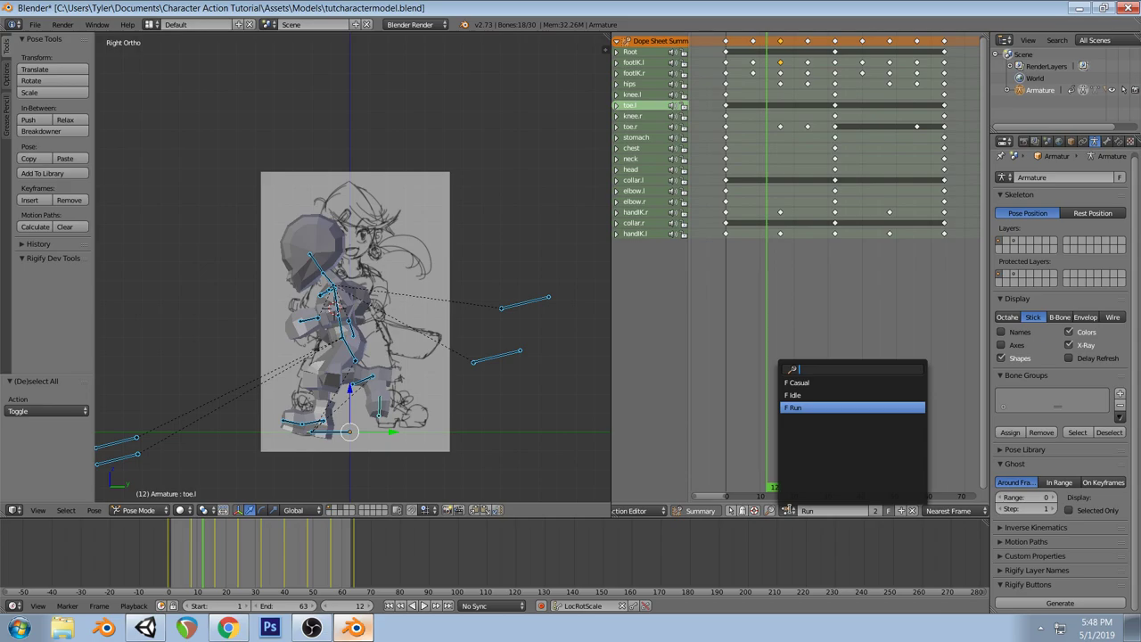
{"action": "left_click", "coordinate": [808, 395]}
{"action": "key", "text": "ctrl+v"}
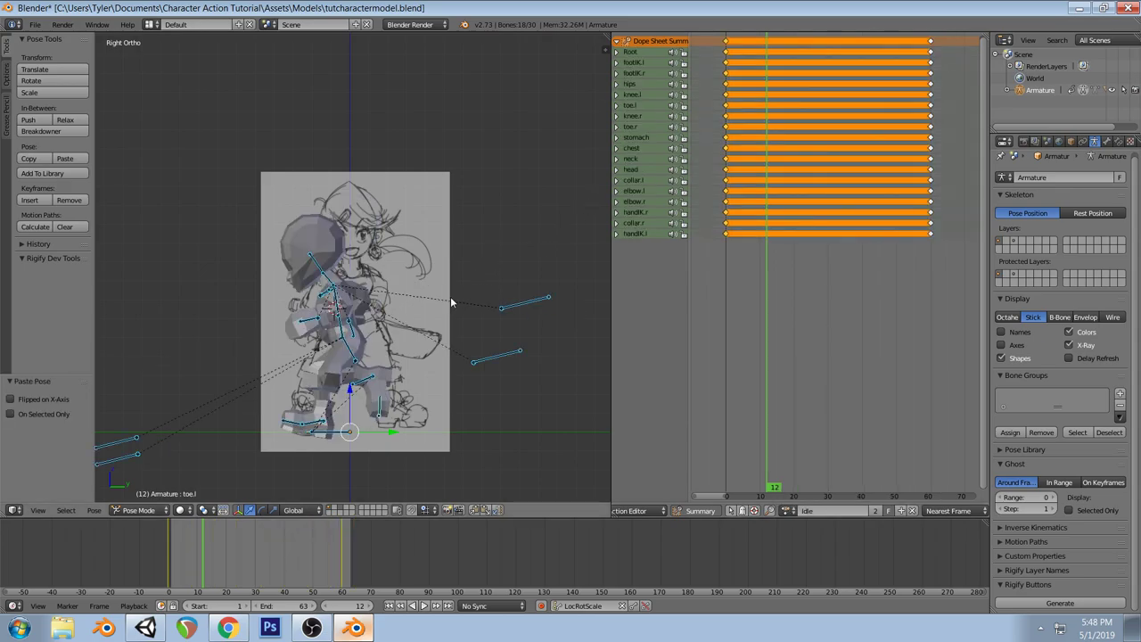
{"action": "key", "text": "i"}
{"action": "key", "text": "a"}
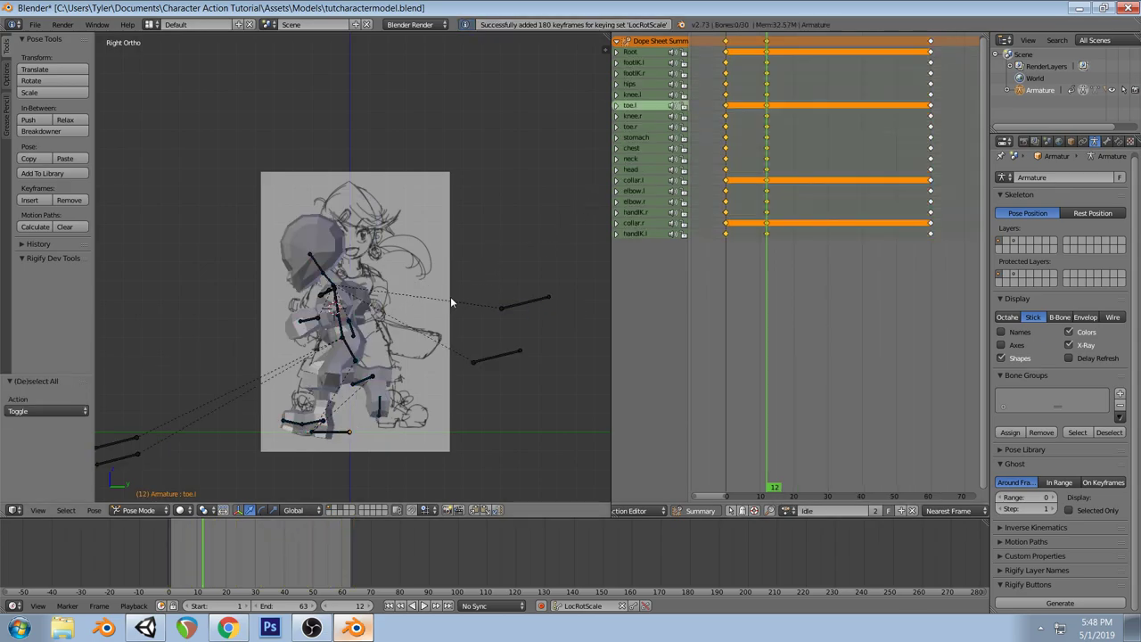
Move the whole column of keyframes at frame 12 to frame 0 and make frame 0 current
{"action": "key", "text": "KP_1"}
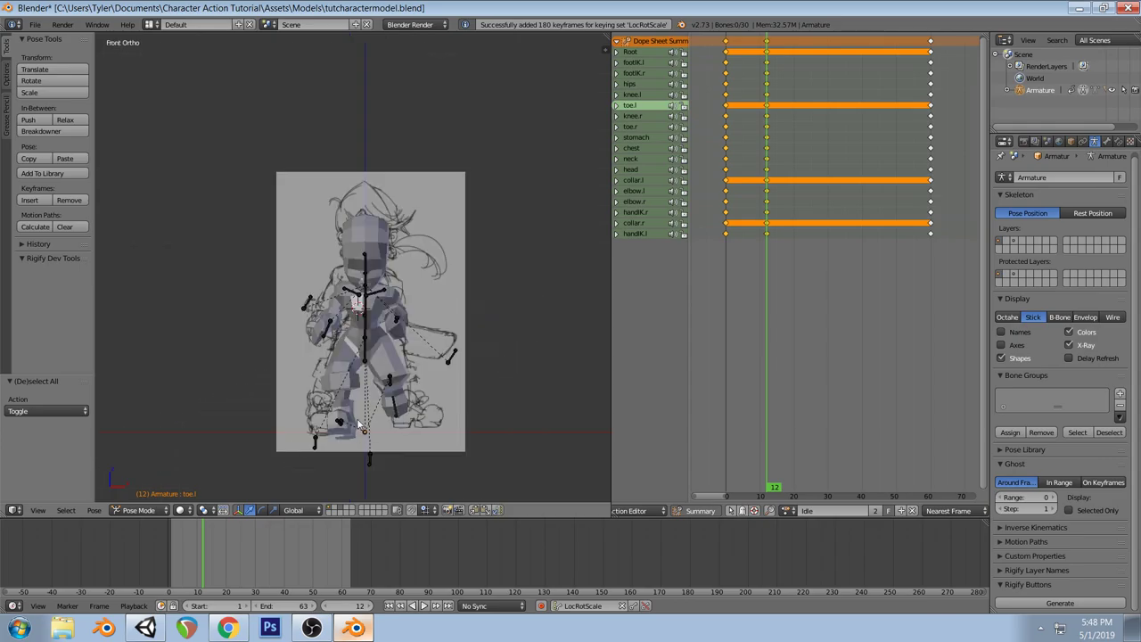
{"action": "right_click", "coordinate": [768, 44]}
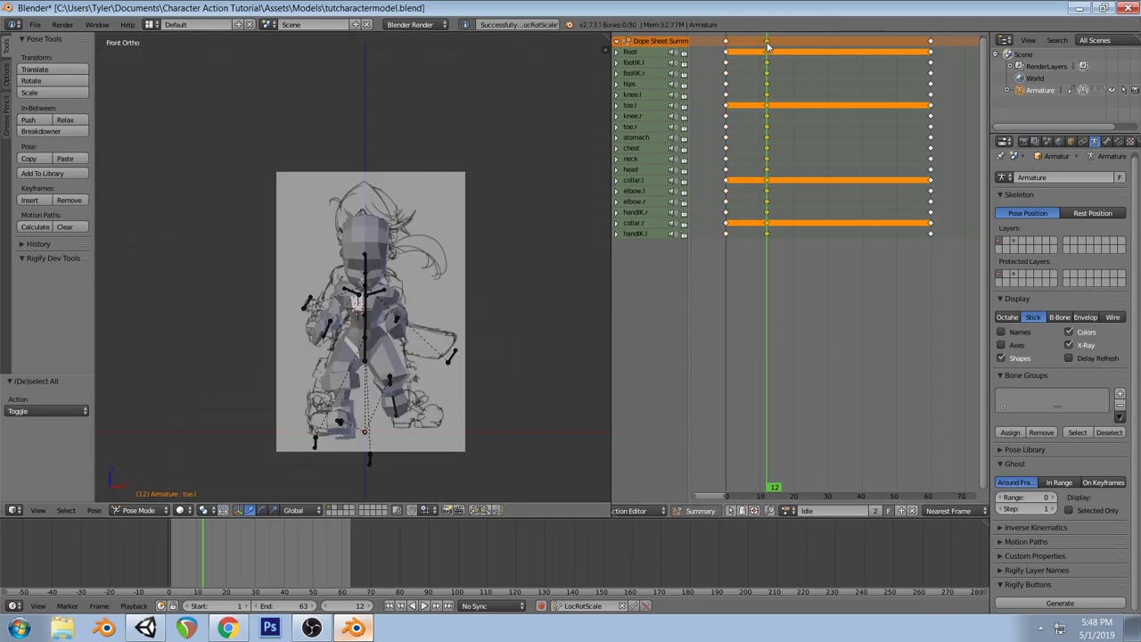
{"action": "key", "text": "g"}
{"action": "left_click", "coordinate": [728, 42]}
{"action": "left_click", "coordinate": [726, 44]}
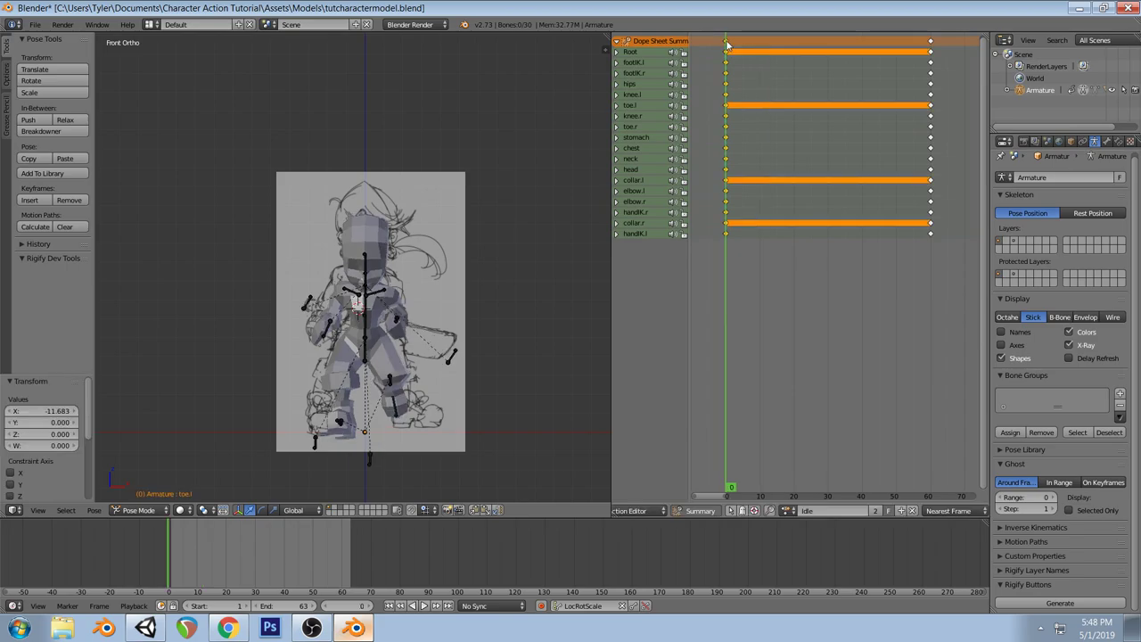
Clear the pose transforms of the right foot IK bone
{"action": "right_click", "coordinate": [339, 426]}
{"action": "key", "text": "KP_3"}
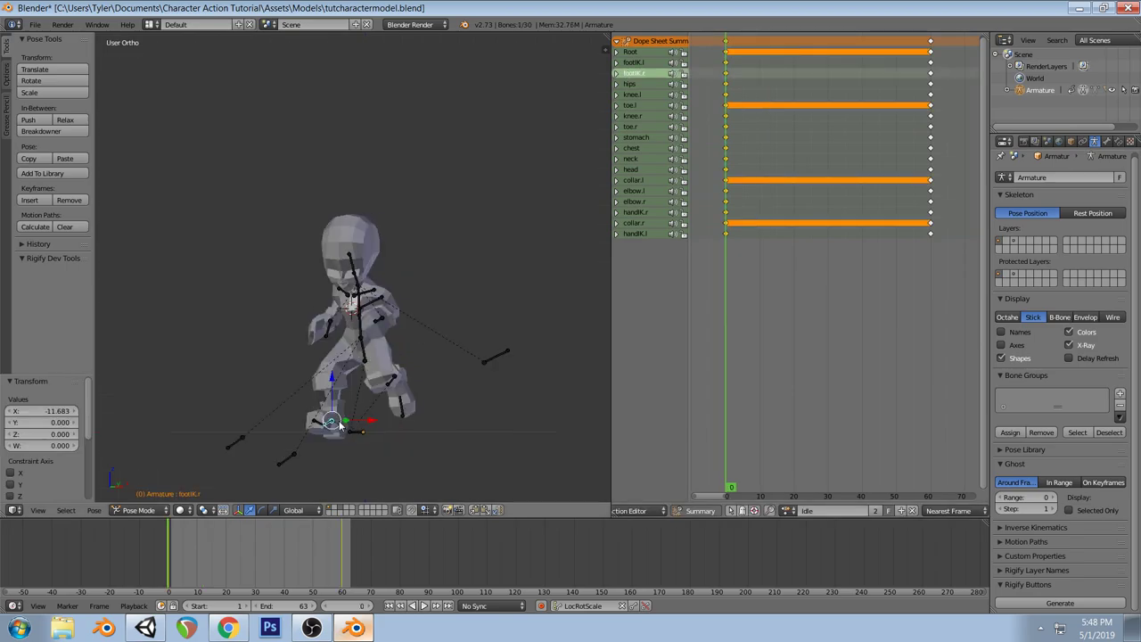
{"action": "key", "text": "space"}
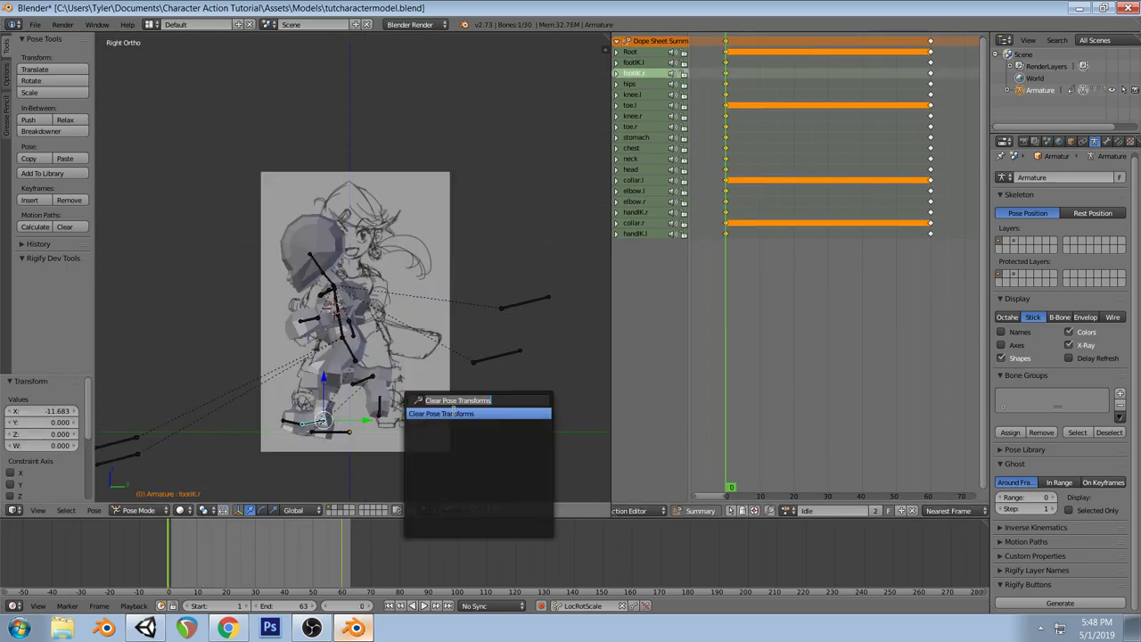
{"action": "key", "text": "Return"}
Raise the hips bone about 0.598 along Z and lower the left foot IK bone to the ground beside the right foot
{"action": "right_click", "coordinate": [352, 350]}
{"action": "left_click_drag", "start_coordinate": [355, 317], "coordinate": [355, 306]}
{"action": "right_click", "coordinate": [365, 380]}
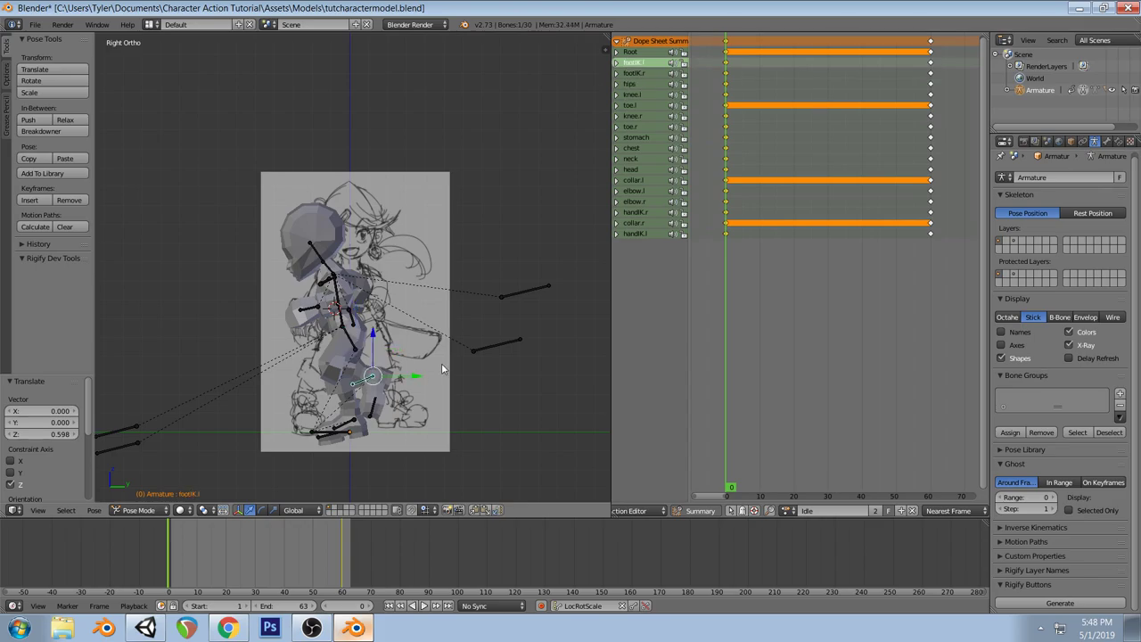
{"action": "key", "text": "g"}
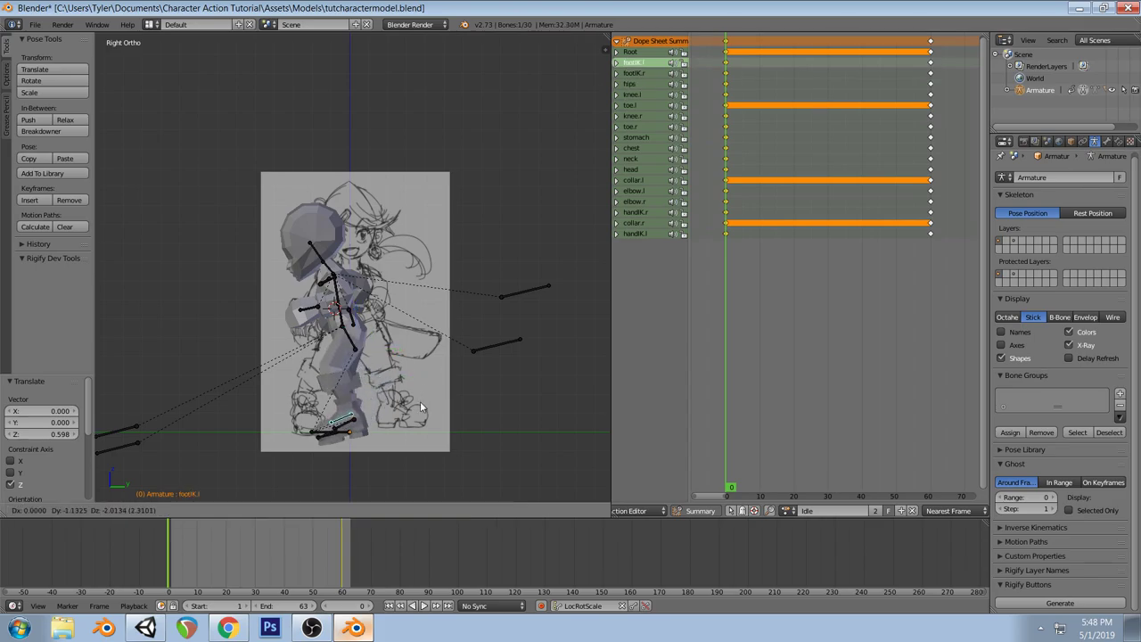
{"action": "left_click", "coordinate": [421, 406]}
Rotate the hips bone about 17.7° in the side view to straighten the body
{"action": "right_click", "coordinate": [373, 352]}
{"action": "key", "text": "r"}
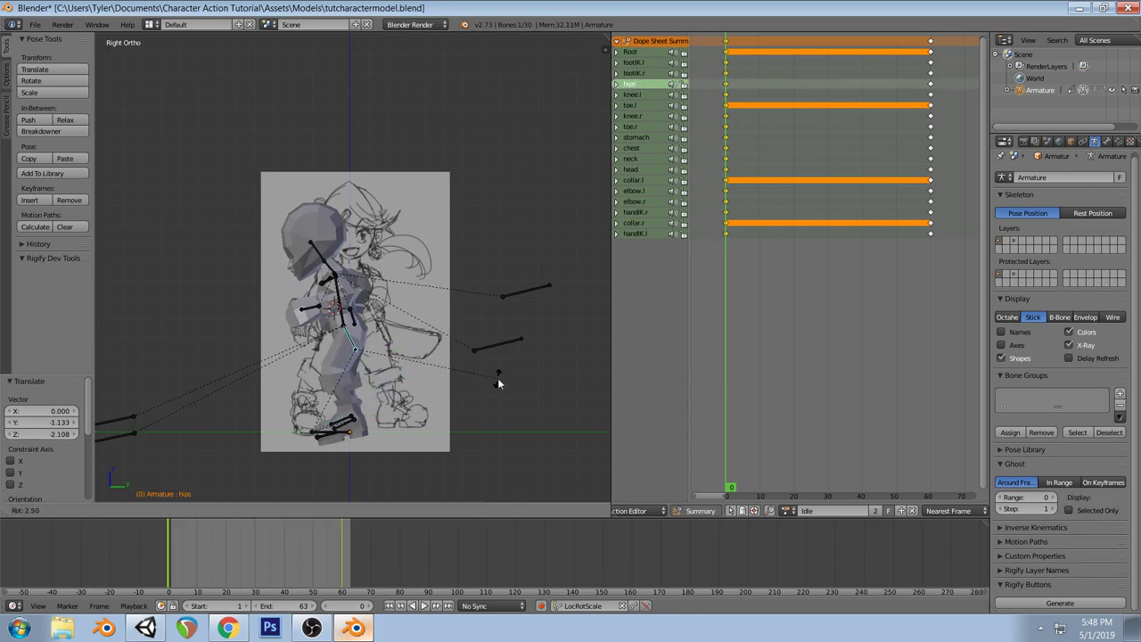
{"action": "left_click", "coordinate": [495, 420]}
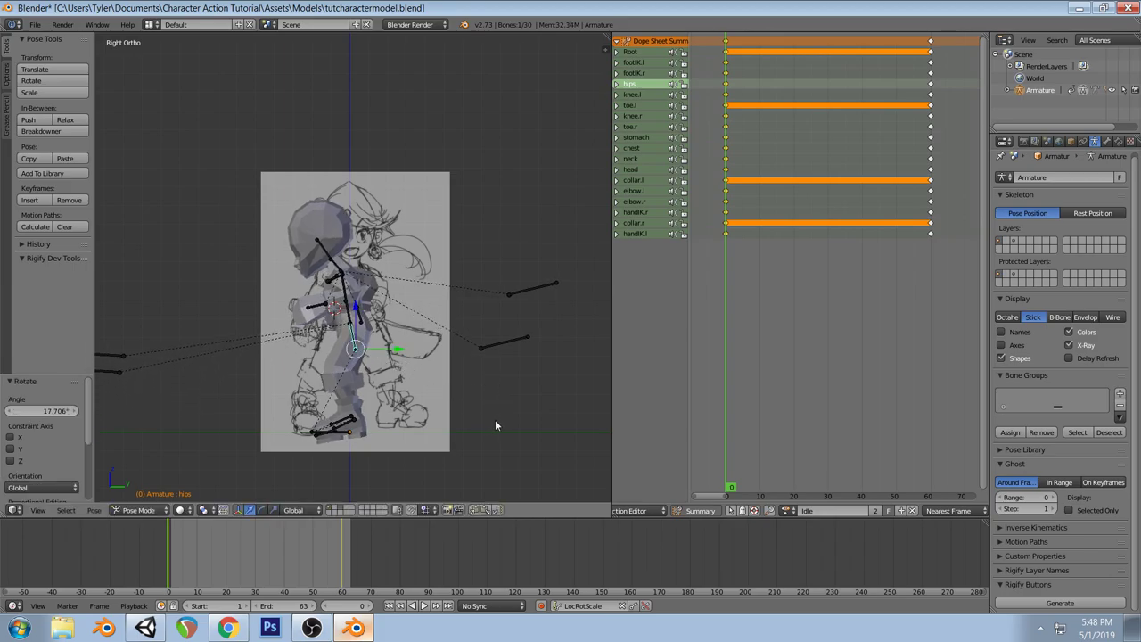
Rotate the stomach bone backward and the chest bone about 1.05° in the side view
{"action": "right_click", "coordinate": [349, 311]}
{"action": "key", "text": "r"}
{"action": "left_click", "coordinate": [469, 358]}
{"action": "right_click", "coordinate": [354, 296]}
{"action": "key", "text": "r"}
{"action": "left_click", "coordinate": [413, 310]}
Shift the hips bone about -0.22 along Y and 0.094 along Z
{"action": "right_click", "coordinate": [354, 348]}
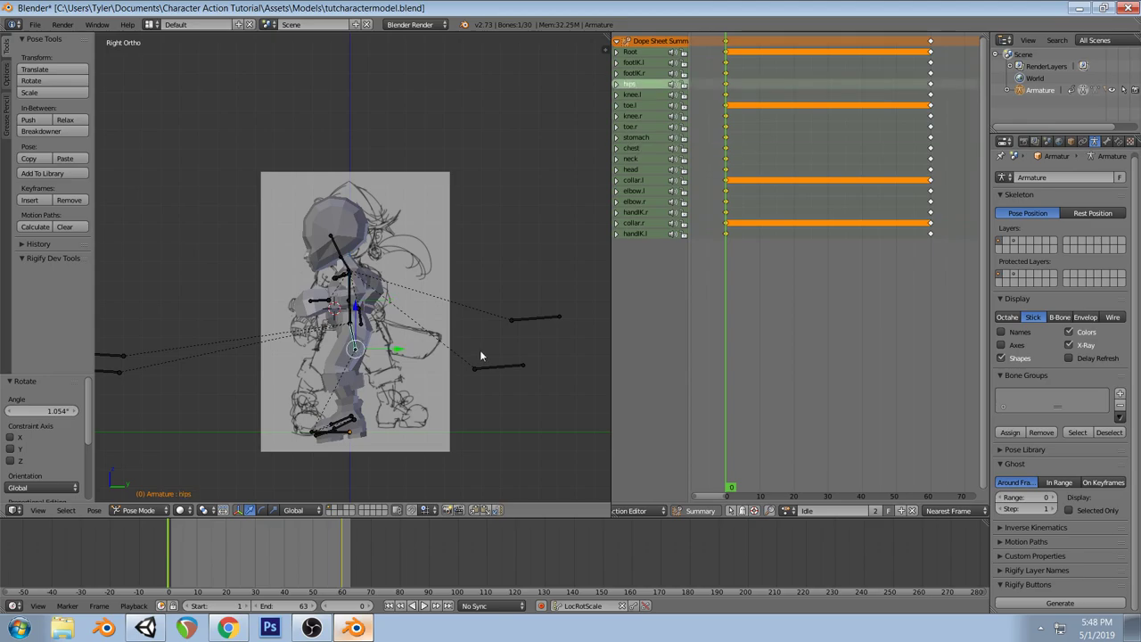
{"action": "key", "text": "g"}
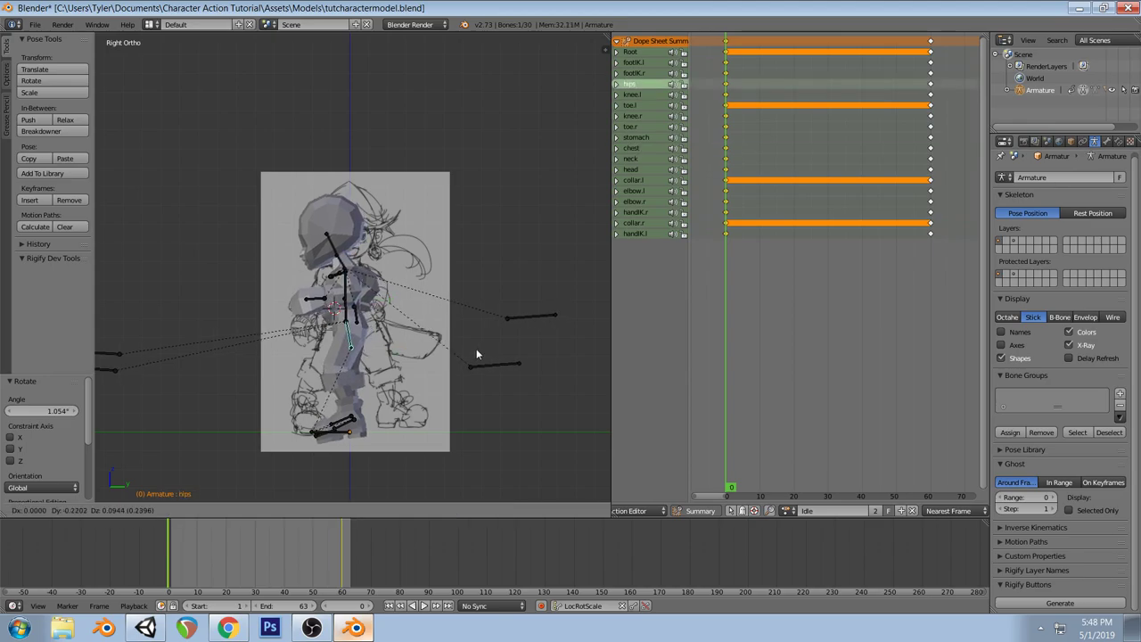
{"action": "left_click", "coordinate": [476, 354]}
Rotate and move the left hand IK bone so the arm hangs beside the body, finishing with a rotation of about -20.8°
{"action": "right_click", "coordinate": [316, 302]}
{"action": "key", "text": "r"}
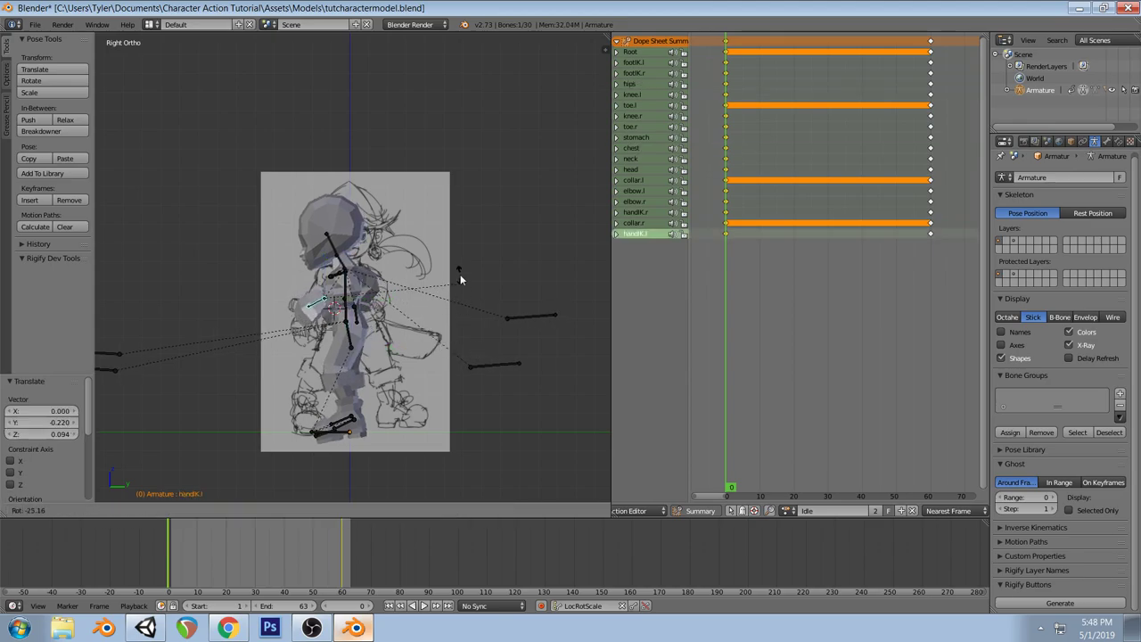
{"action": "left_click", "coordinate": [449, 250]}
{"action": "key", "text": "g"}
{"action": "left_click", "coordinate": [469, 276]}
{"action": "key", "text": "r"}
{"action": "left_click", "coordinate": [472, 248]}
Move the right foot IK bone about 0.503 along X in the front view
{"action": "middle_click_drag", "start_coordinate": [471, 246], "coordinate": [445, 362]}
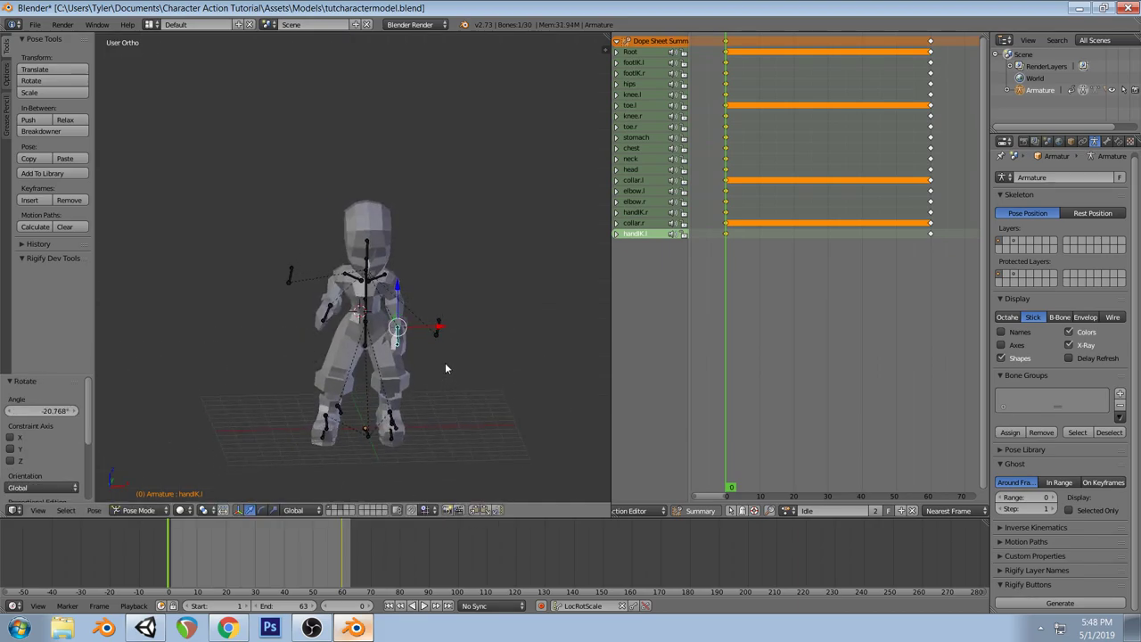
{"action": "key", "text": "KP_1"}
{"action": "right_click", "coordinate": [325, 422]}
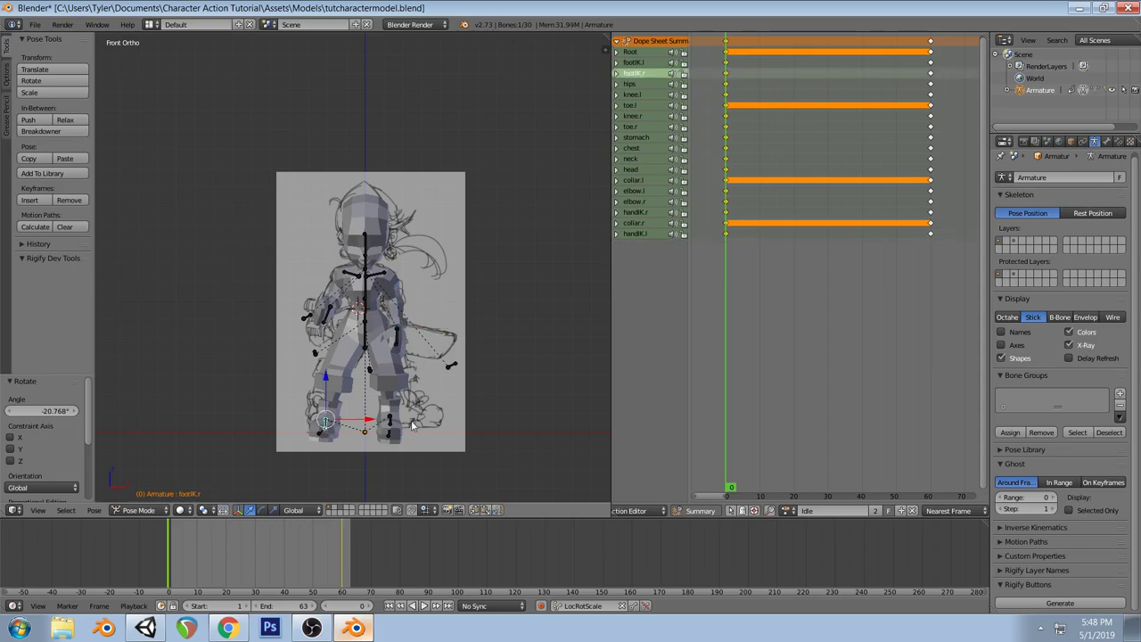
{"action": "left_click_drag", "start_coordinate": [368, 421], "coordinate": [379, 421]}
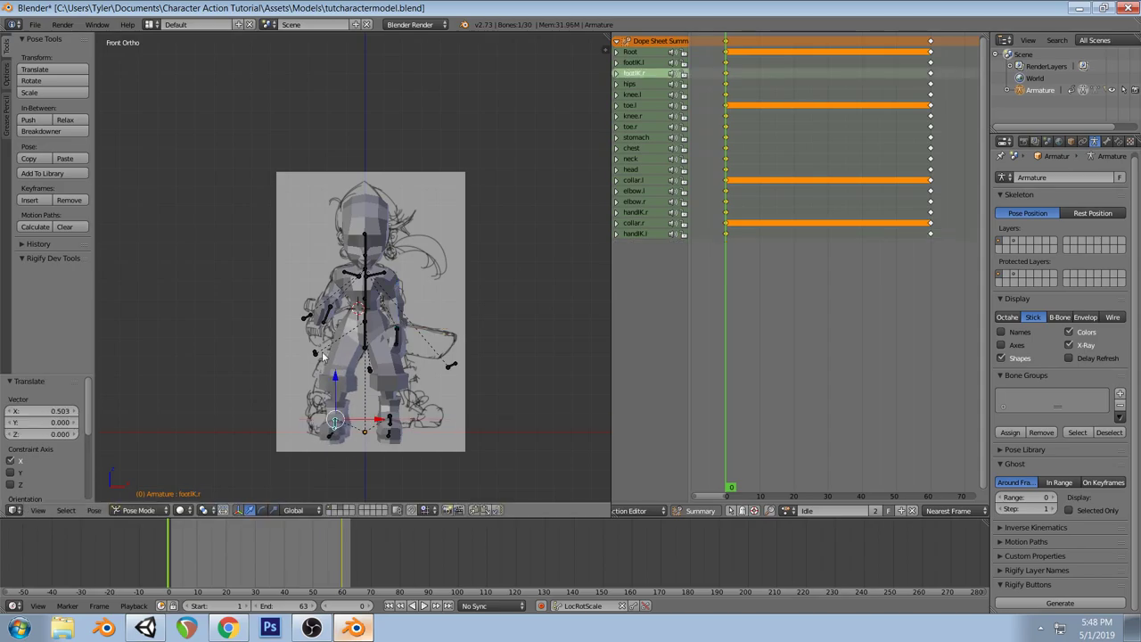
Lower the right hand IK bone about 1.07 along Z, rotate it in the side view, and shift it about 0.252 along Y
{"action": "right_click", "coordinate": [325, 320]}
{"action": "key", "text": "g"}
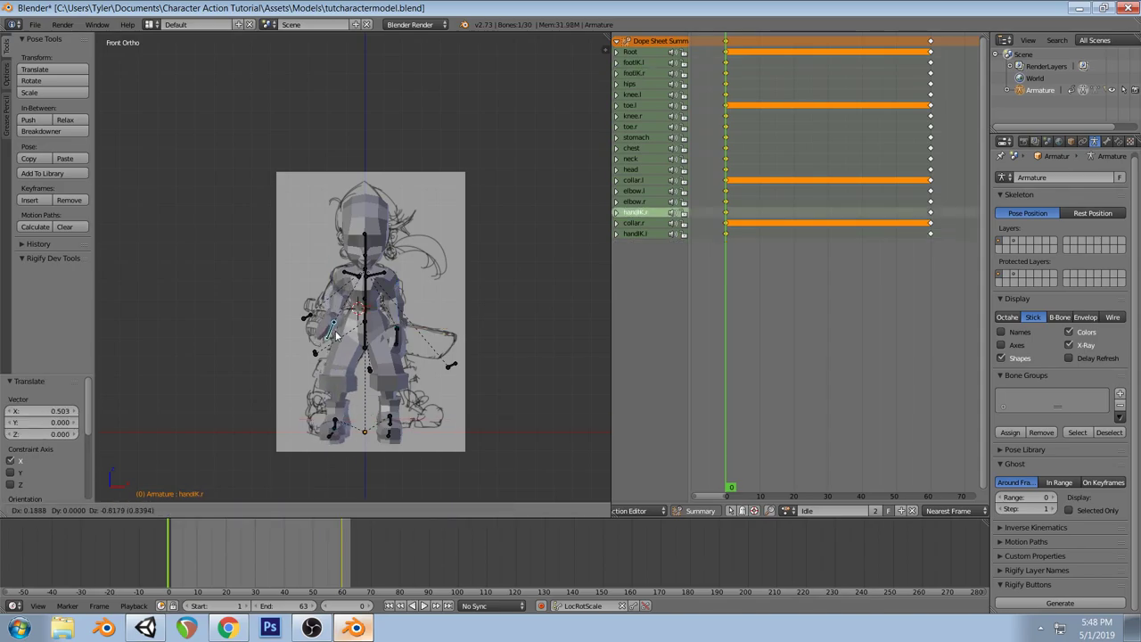
{"action": "left_click", "coordinate": [336, 340]}
{"action": "key", "text": "ctrl+KP_3"}
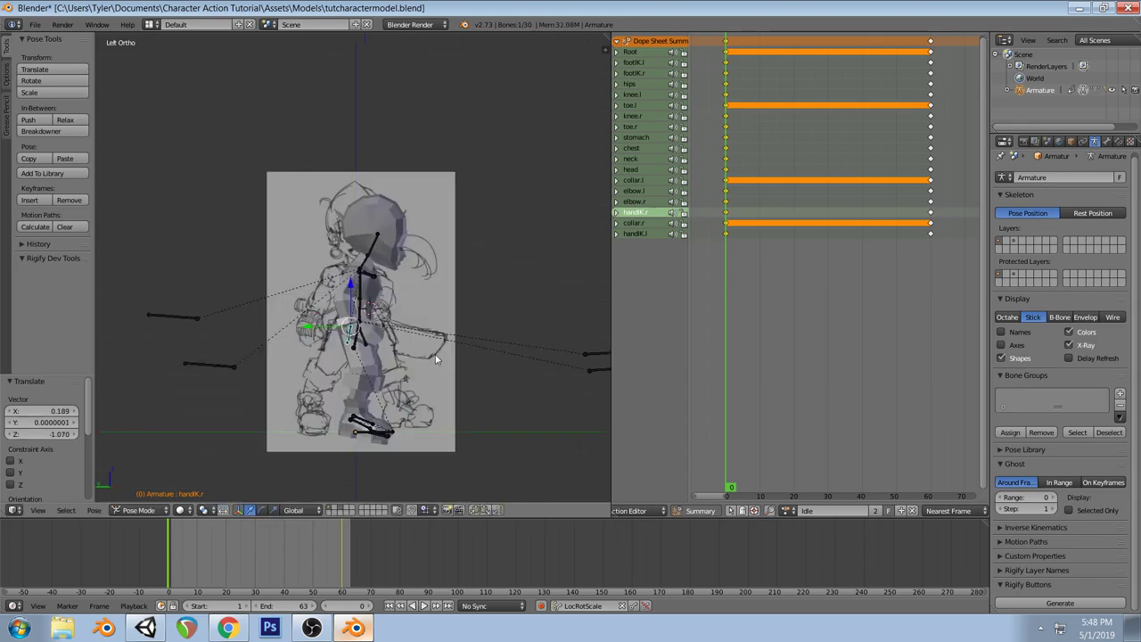
{"action": "key", "text": "r"}
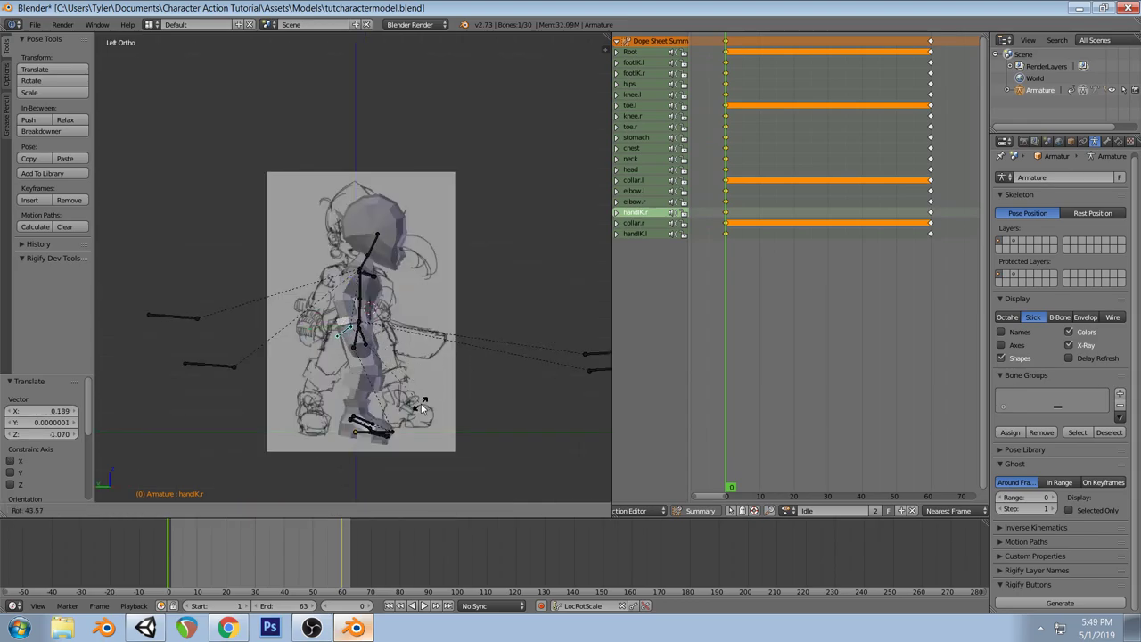
{"action": "left_click", "coordinate": [423, 408]}
{"action": "key", "text": "g"}
{"action": "left_click", "coordinate": [368, 323]}
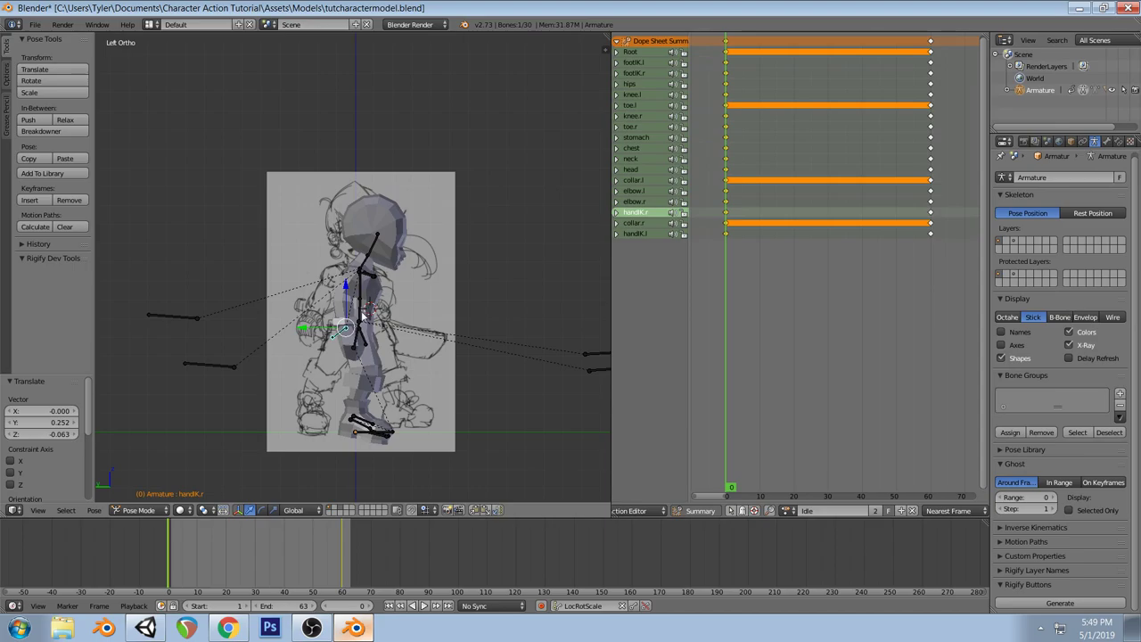
Clear the pose transforms of the stomach bone and the chest bone
{"action": "right_click", "coordinate": [364, 316]}
{"action": "key", "text": "space"}
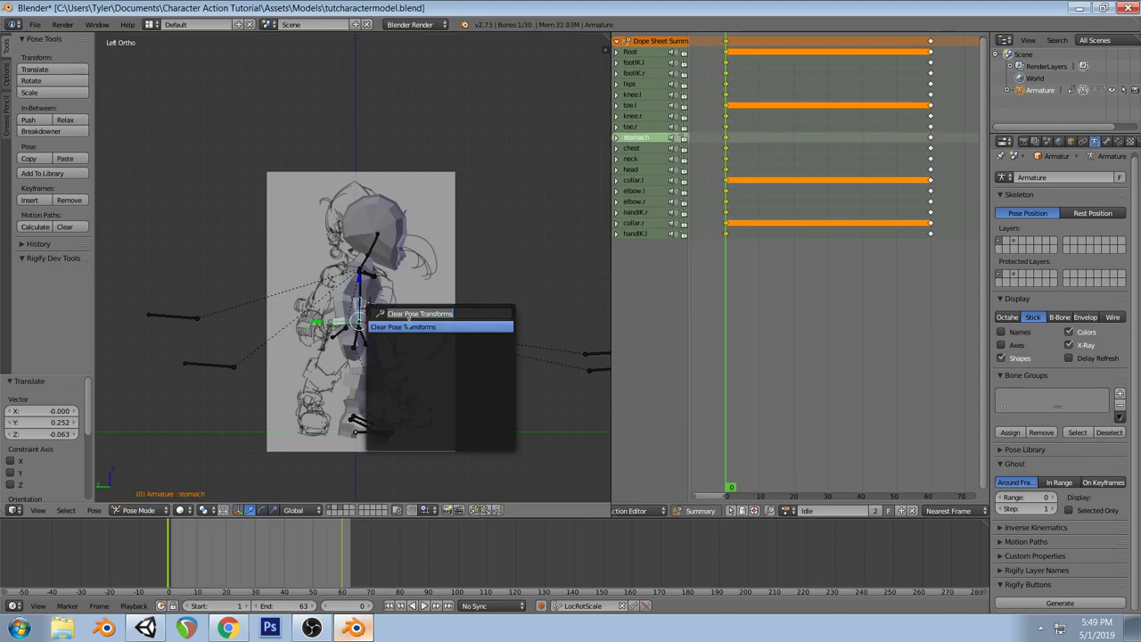
{"action": "key", "text": "Return"}
{"action": "right_click", "coordinate": [355, 298]}
{"action": "key", "text": "space"}
{"action": "key", "text": "Return"}
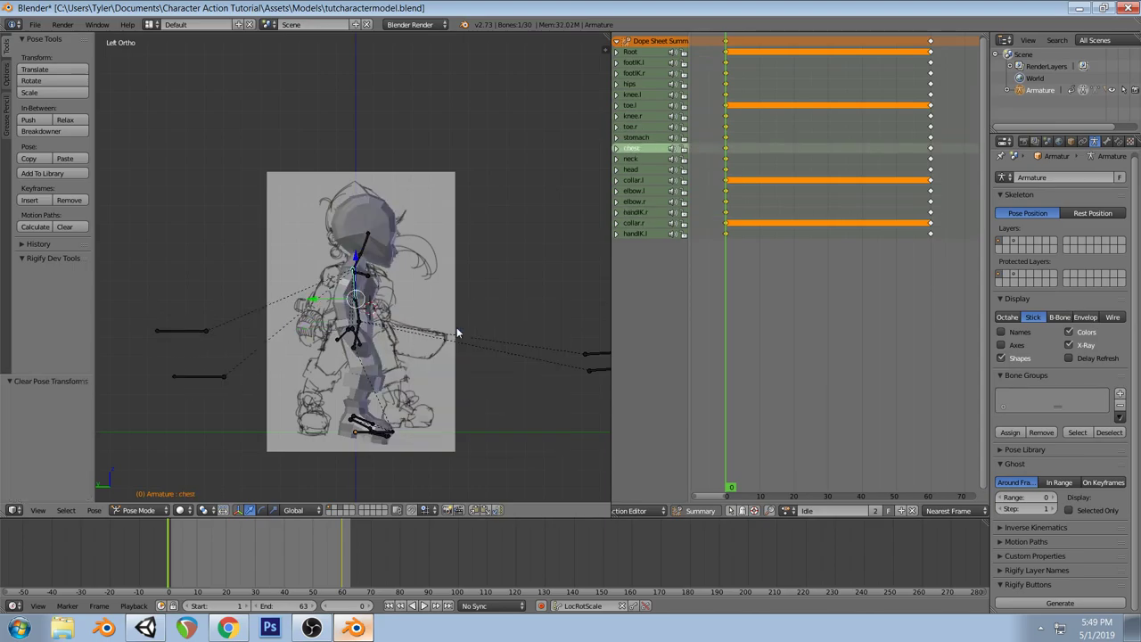
Try to clear the pose transforms of the hips bone
{"action": "right_click", "coordinate": [358, 336]}
{"action": "key", "text": "space"}
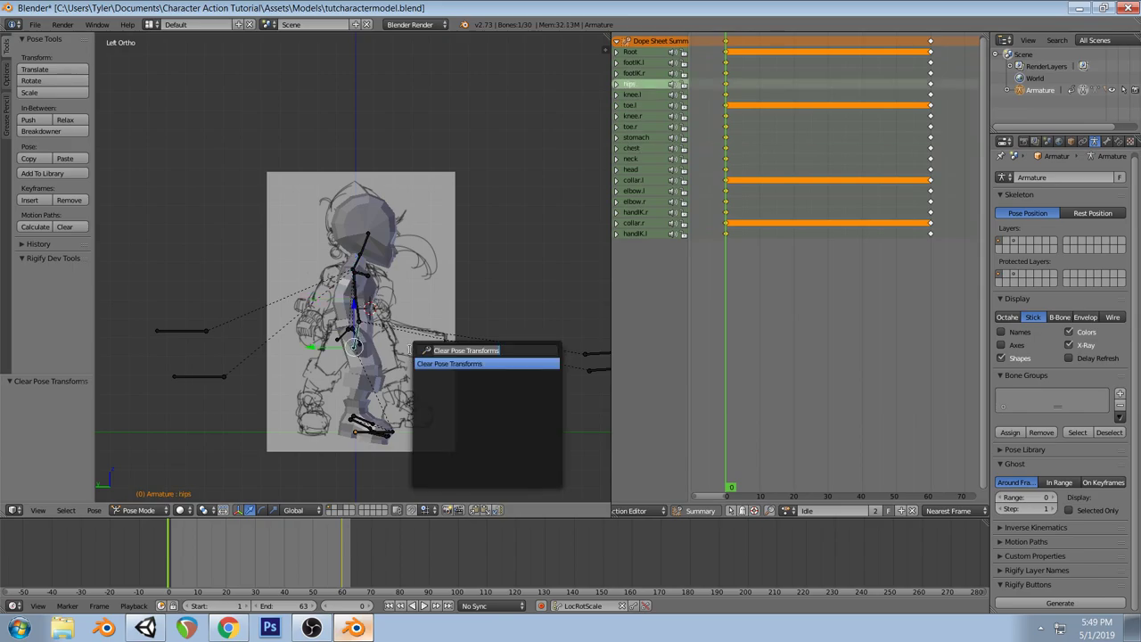
{"action": "key", "text": "Return"}
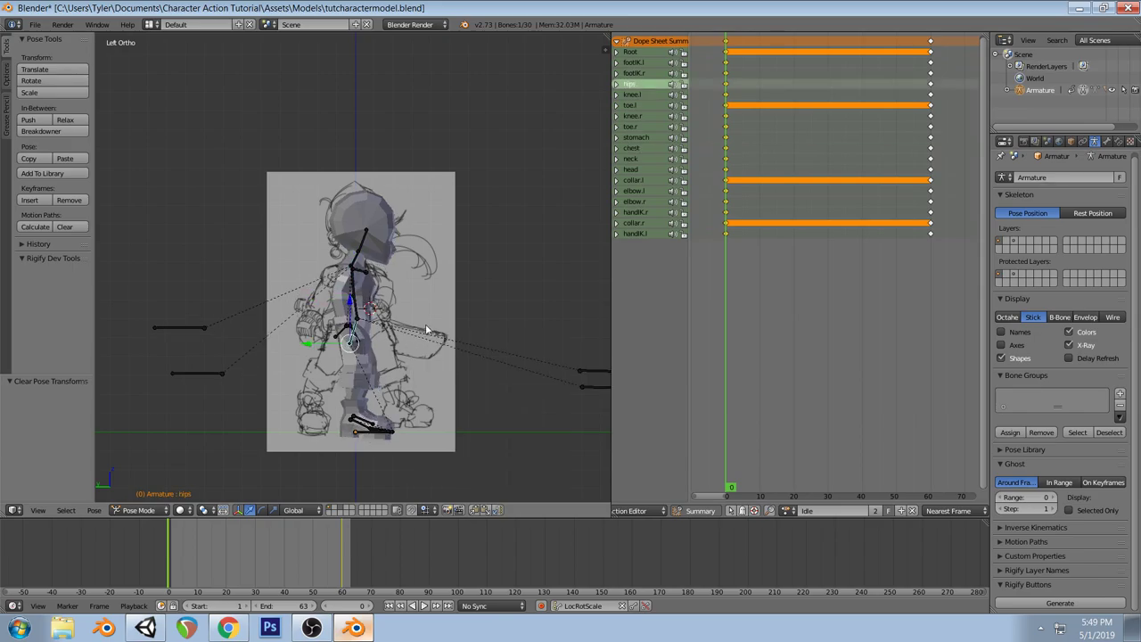
{"action": "key", "text": "ctrl+z"}
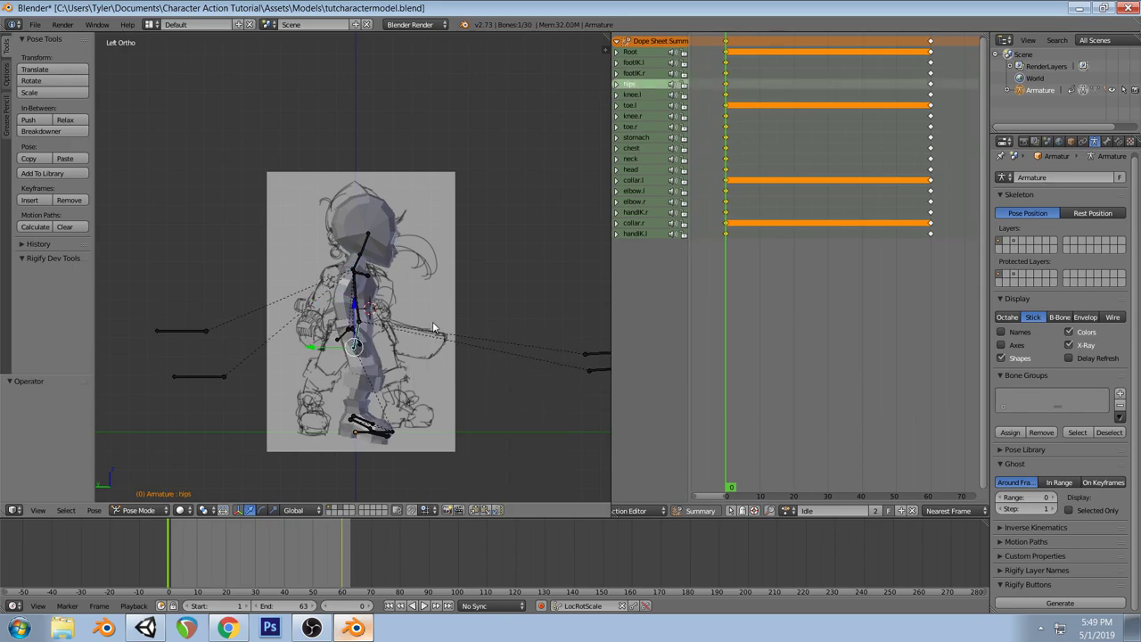
Shift the hips bone about -0.063 along Y in the side view
{"action": "key", "text": "g"}
{"action": "left_click", "coordinate": [400, 361]}
{"action": "middle_click_drag", "start_coordinate": [400, 361], "coordinate": [266, 363]}
Rotate the left foot IK bone slightly in the front view and refine it with a trackball rotation of about -2.9° and 1.7°
{"action": "right_click", "coordinate": [391, 429]}
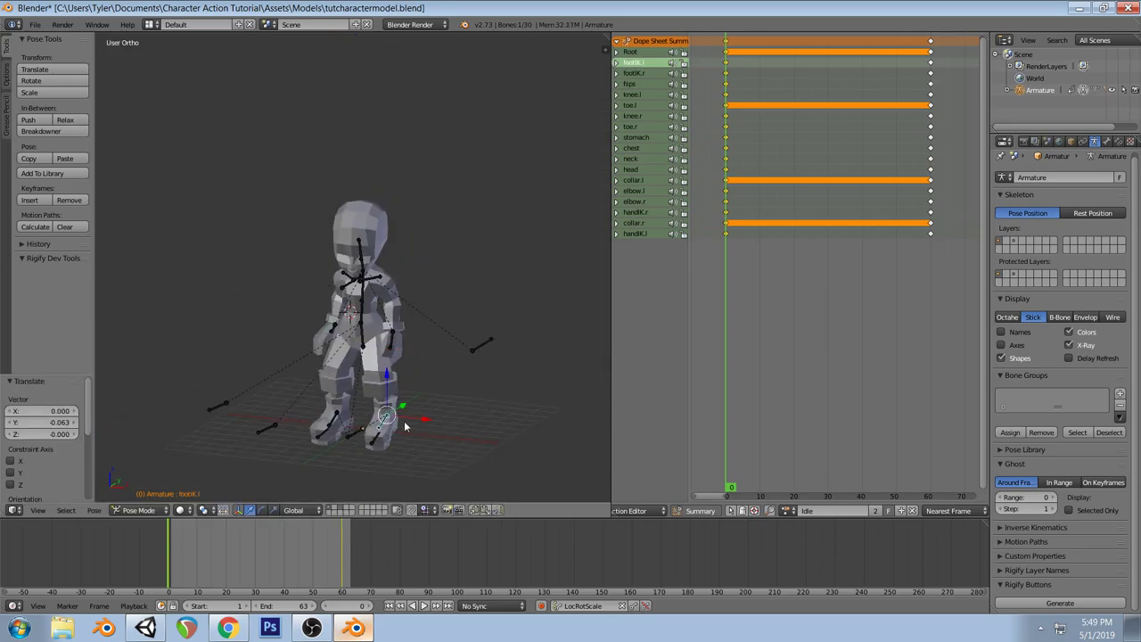
{"action": "key", "text": "KP_1"}
{"action": "key", "text": "r"}
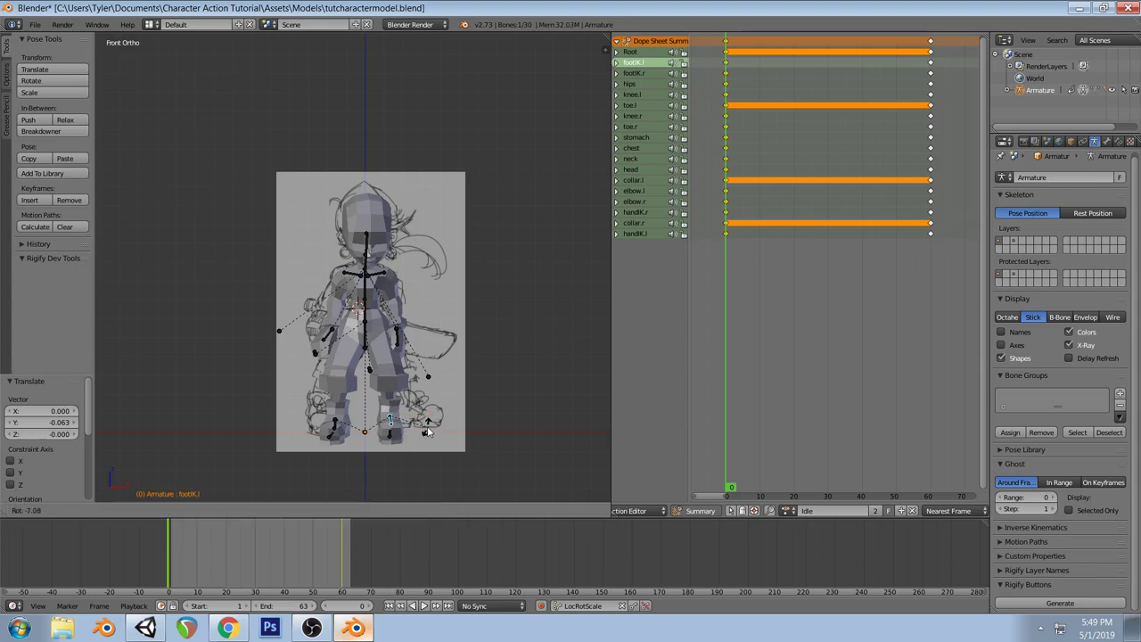
{"action": "left_click", "coordinate": [427, 432]}
{"action": "key", "text": "r"}
{"action": "key", "text": "r"}
{"action": "left_click", "coordinate": [430, 427]}
Adjust the right foot IK bone's orientation with a trackball rotation and deselect all bones
{"action": "right_click", "coordinate": [372, 433]}
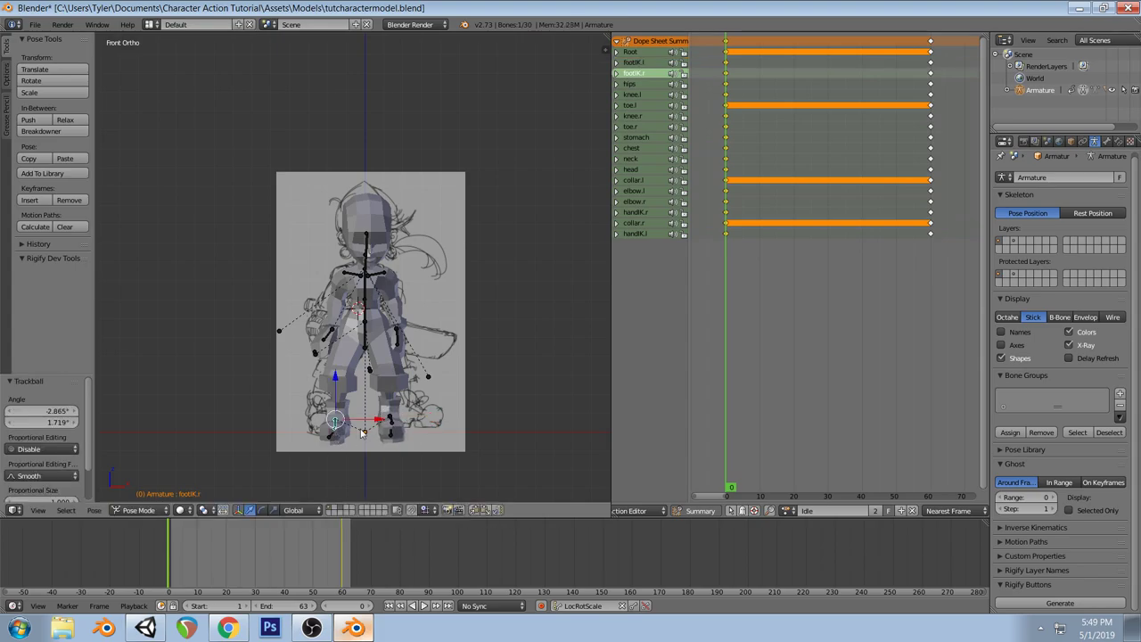
{"action": "key", "text": "r"}
{"action": "key", "text": "r"}
{"action": "left_click", "coordinate": [373, 432]}
{"action": "key", "text": "a"}
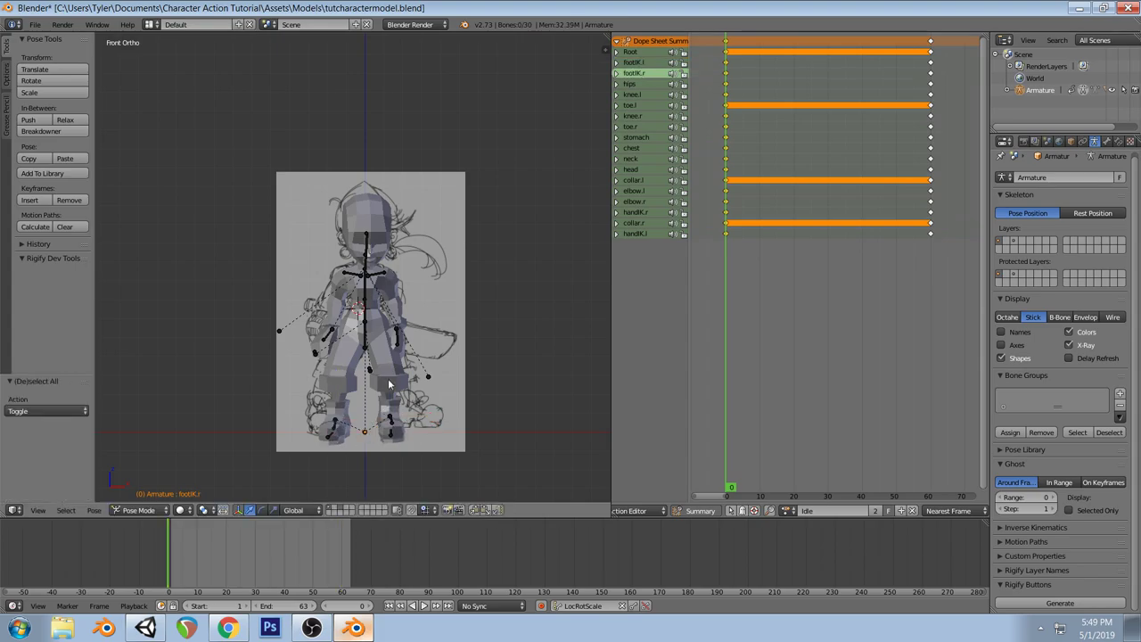
Rotate the right hand IK bone about -36.1° in the front view, plus a trackball rotation of about 11.5° and -25.8°
{"action": "right_click", "coordinate": [319, 340]}
{"action": "right_click", "coordinate": [329, 334]}
{"action": "key", "text": "r"}
{"action": "left_click", "coordinate": [439, 286]}
{"action": "key", "text": "r"}
{"action": "key", "text": "r"}
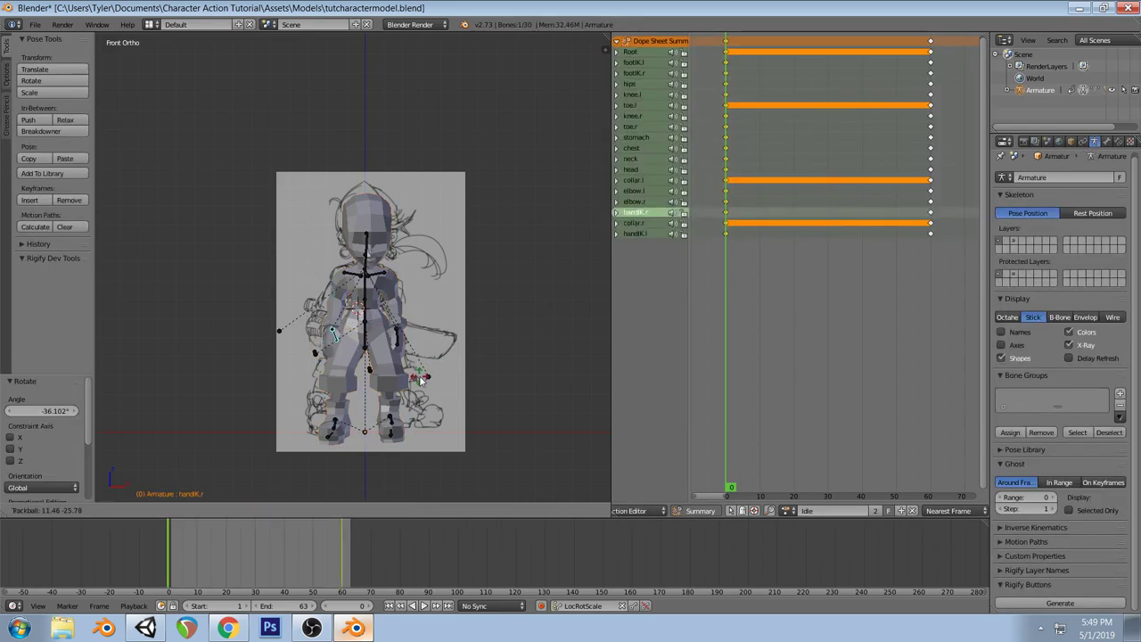
{"action": "left_click", "coordinate": [420, 378]}
{"action": "middle_click_drag", "start_coordinate": [420, 378], "coordinate": [396, 370]}
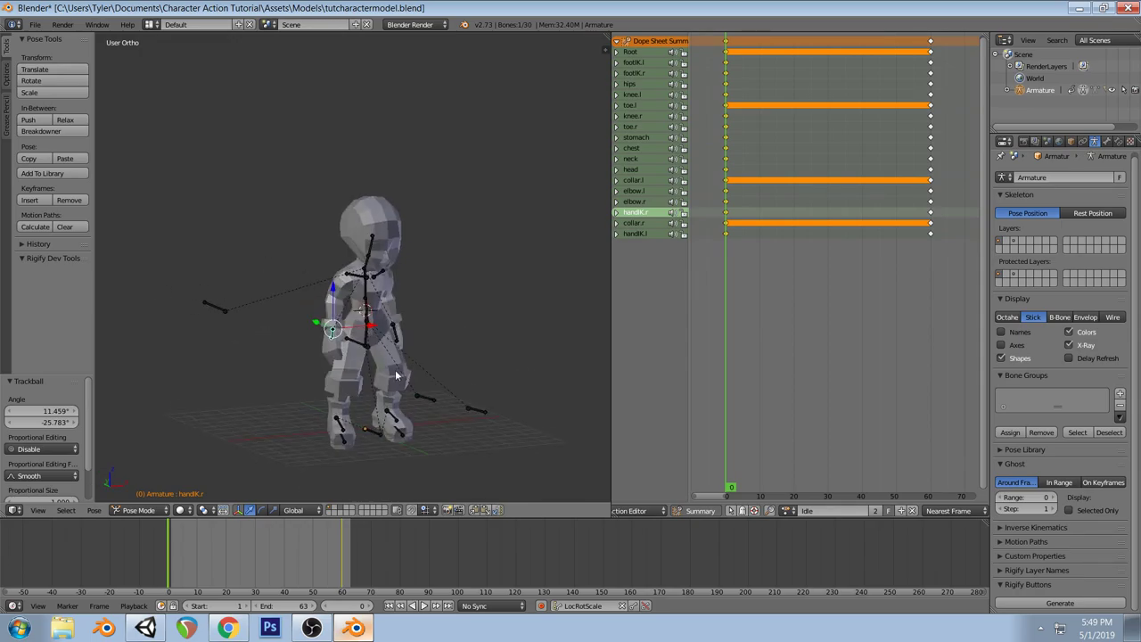
Insert LocRotScale keyframes for all bones at frame 0 and deselect the bones
{"action": "key", "text": "a"}
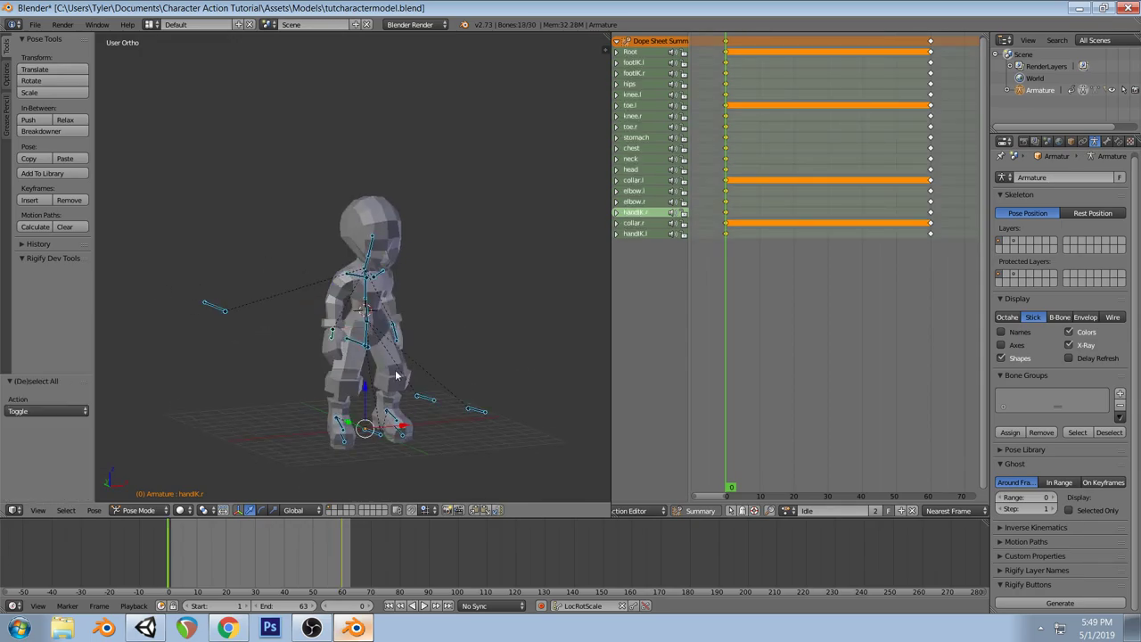
{"action": "key", "text": "i"}
{"action": "key", "text": "KP_3"}
{"action": "middle_click_drag", "start_coordinate": [348, 290], "coordinate": [416, 333]}
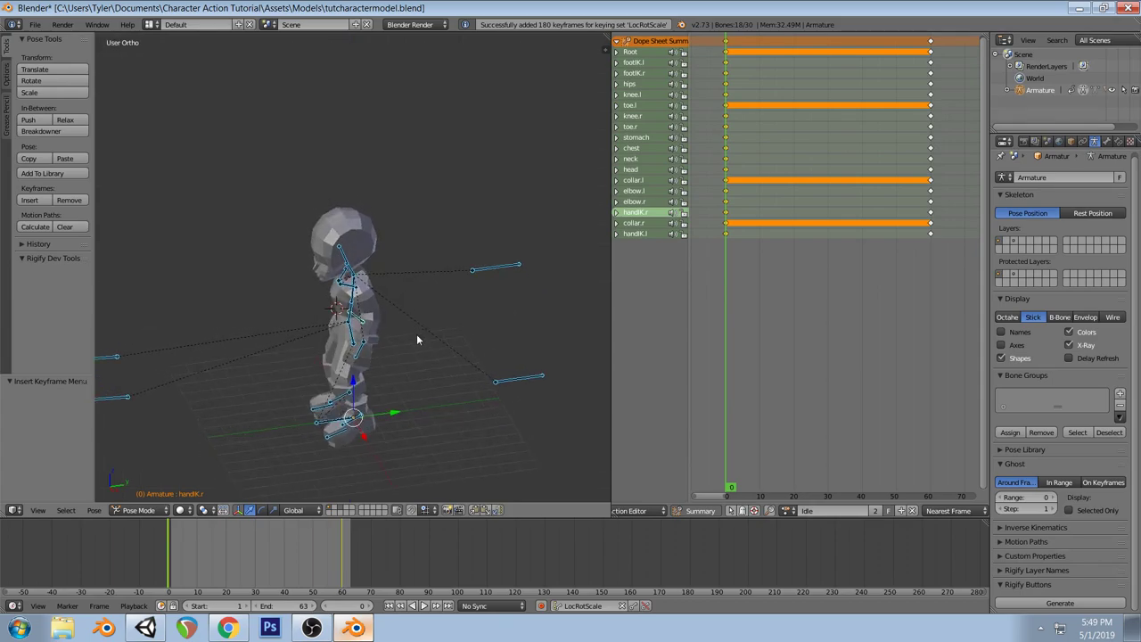
{"action": "key", "text": "a"}
{"action": "key", "text": "a"}
{"action": "key", "text": "i"}
{"action": "key", "text": "a"}
Duplicate the frame 0 keyframes onto the end keyframes at frame 60 and save over the current blend file
{"action": "left_click", "coordinate": [728, 45]}
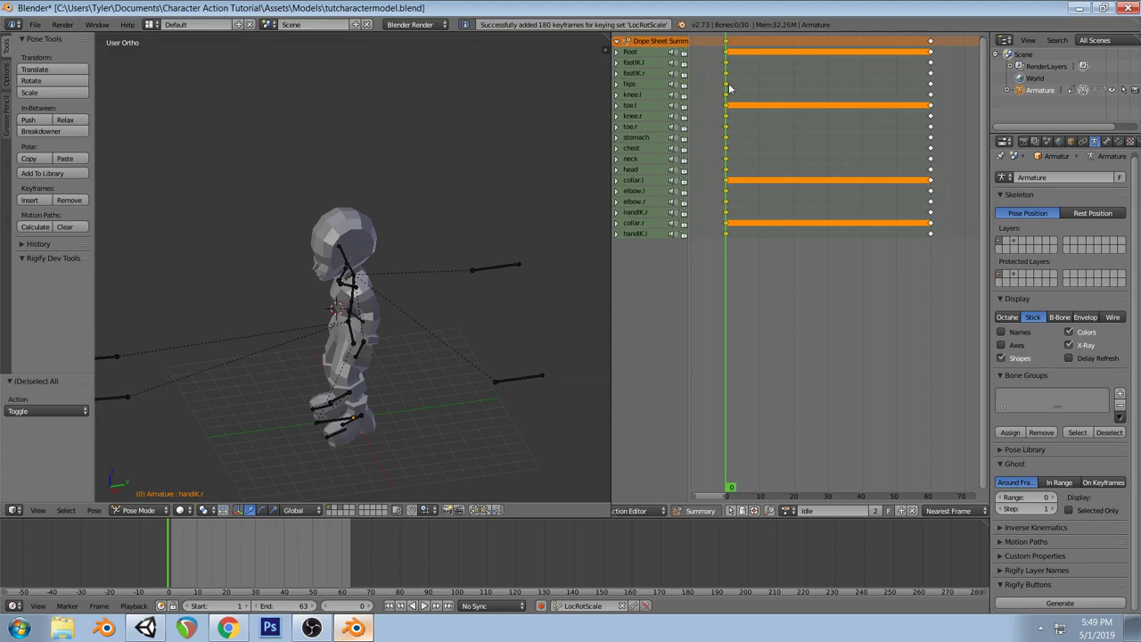
{"action": "key", "text": "shift+d"}
{"action": "left_click", "coordinate": [935, 82]}
{"action": "key", "text": "ctrl+s"}
{"action": "left_click", "coordinate": [451, 292]}
Switch to Unity, play the Idle Tree preview and raise its moveSpeed to about 0.19
{"action": "left_click", "coordinate": [157, 629]}
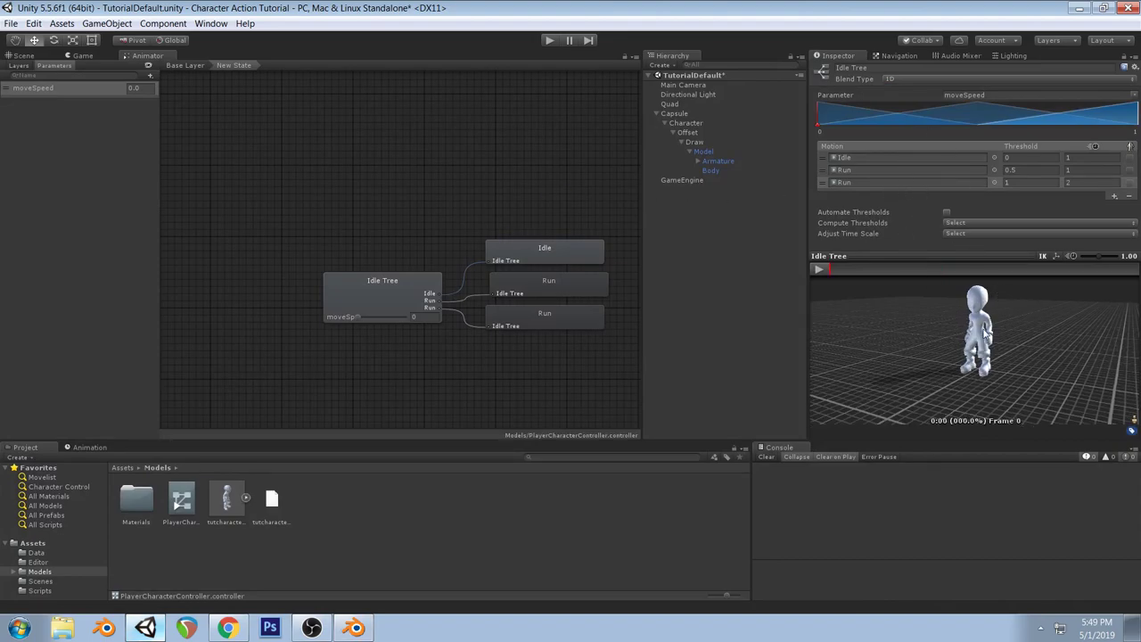
{"action": "left_click", "coordinate": [819, 269]}
{"action": "left_click_drag", "start_coordinate": [356, 316], "coordinate": [366, 318]}
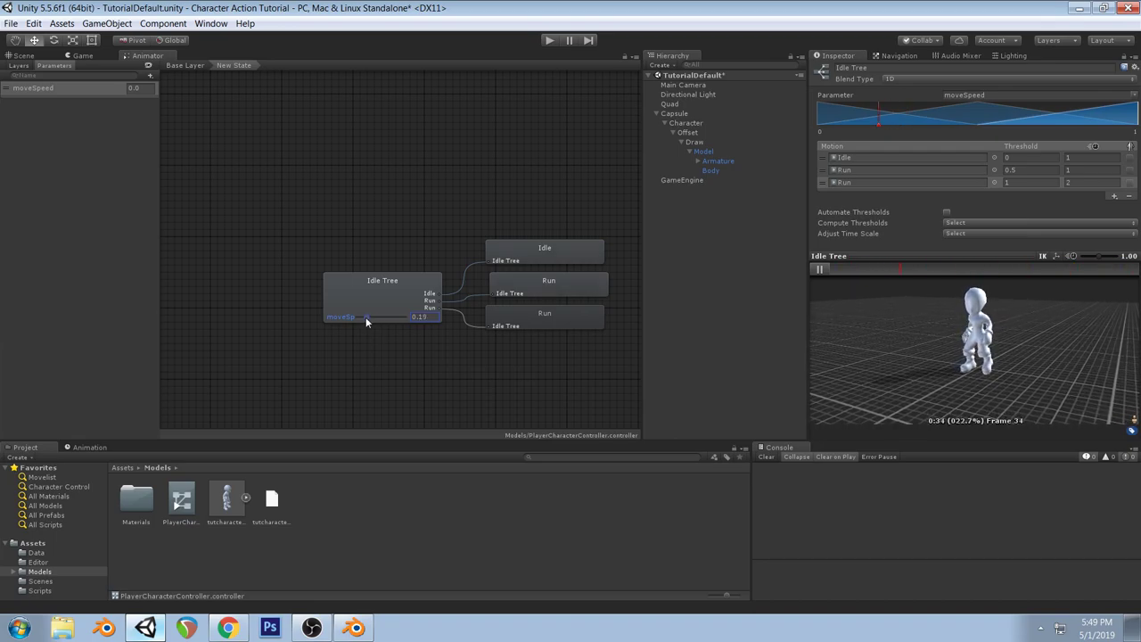
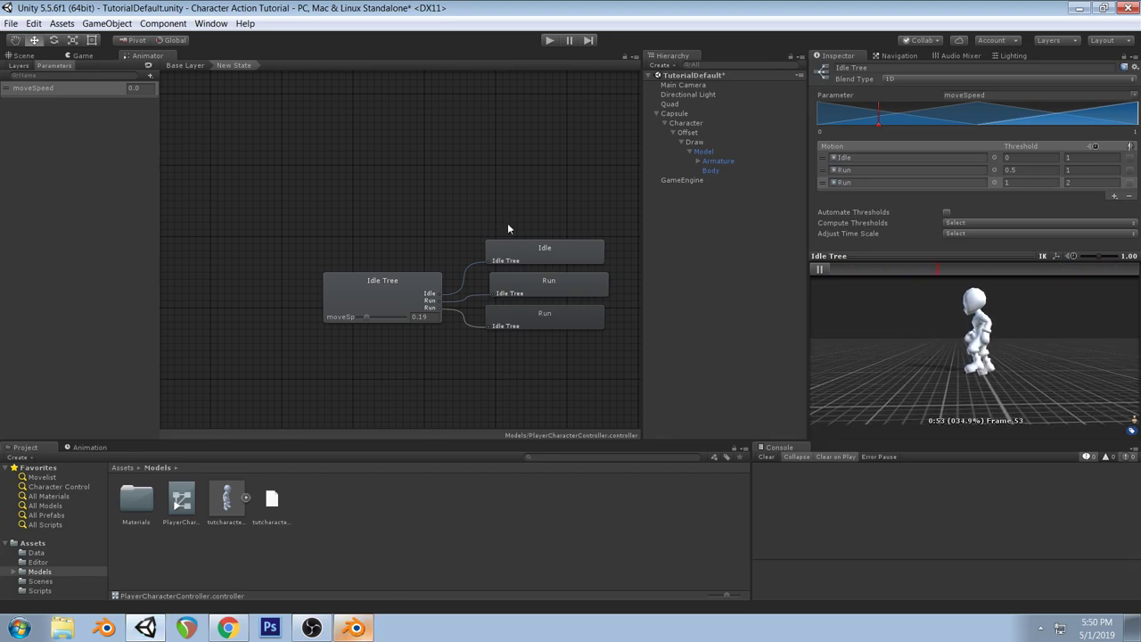
Preview the Idle Tree with moveSpeed at 0.5 and at 1, viewing the character from several angles, and pause the preview
{"action": "left_click_drag", "start_coordinate": [878, 123], "coordinate": [973, 128]}
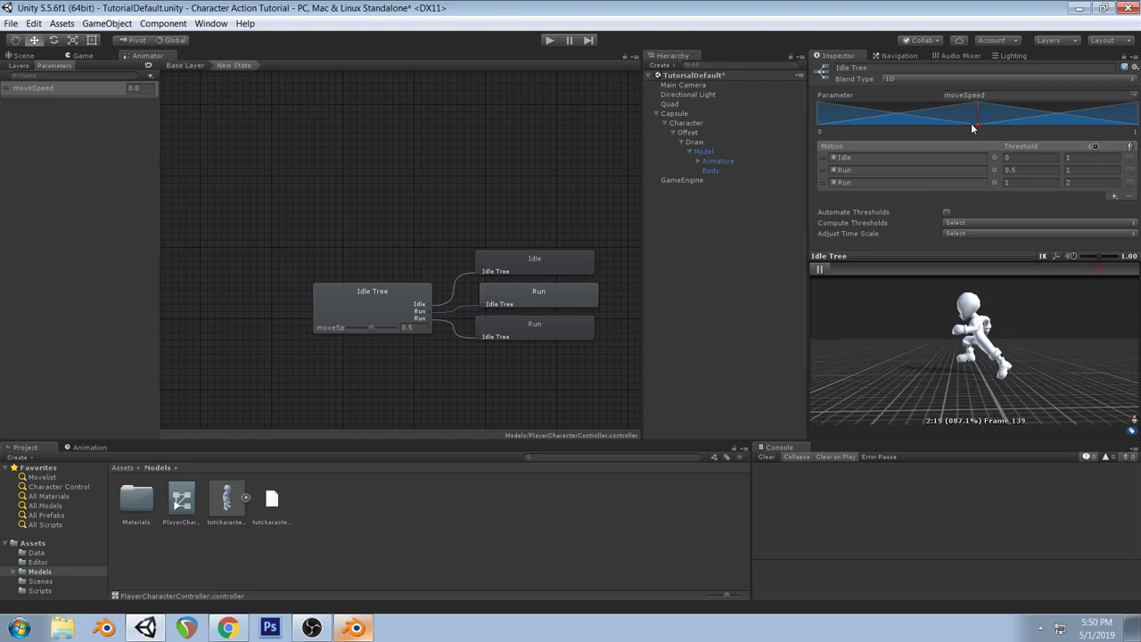
{"action": "left_click_drag", "start_coordinate": [921, 327], "coordinate": [1050, 330]}
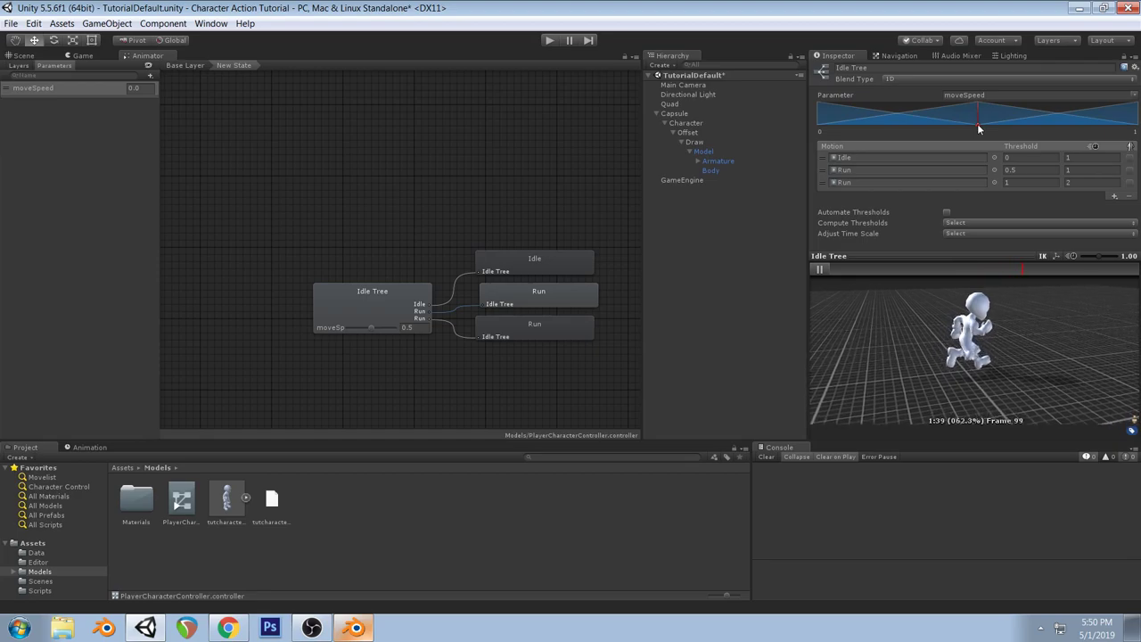
{"action": "left_click_drag", "start_coordinate": [979, 125], "coordinate": [1137, 121]}
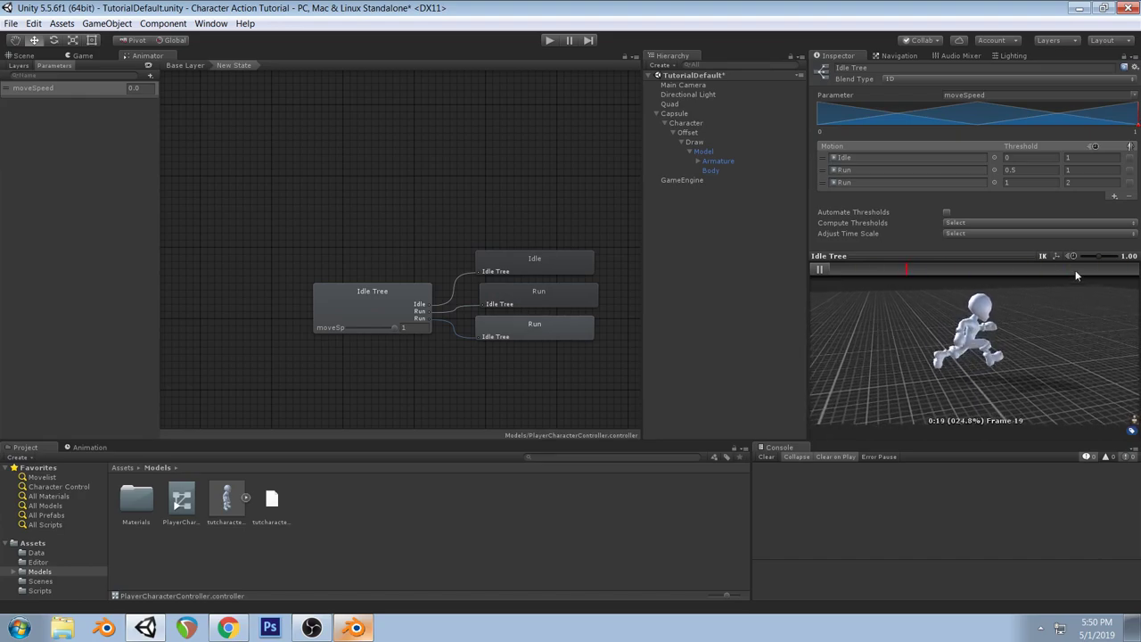
{"action": "left_click_drag", "start_coordinate": [997, 365], "coordinate": [999, 329]}
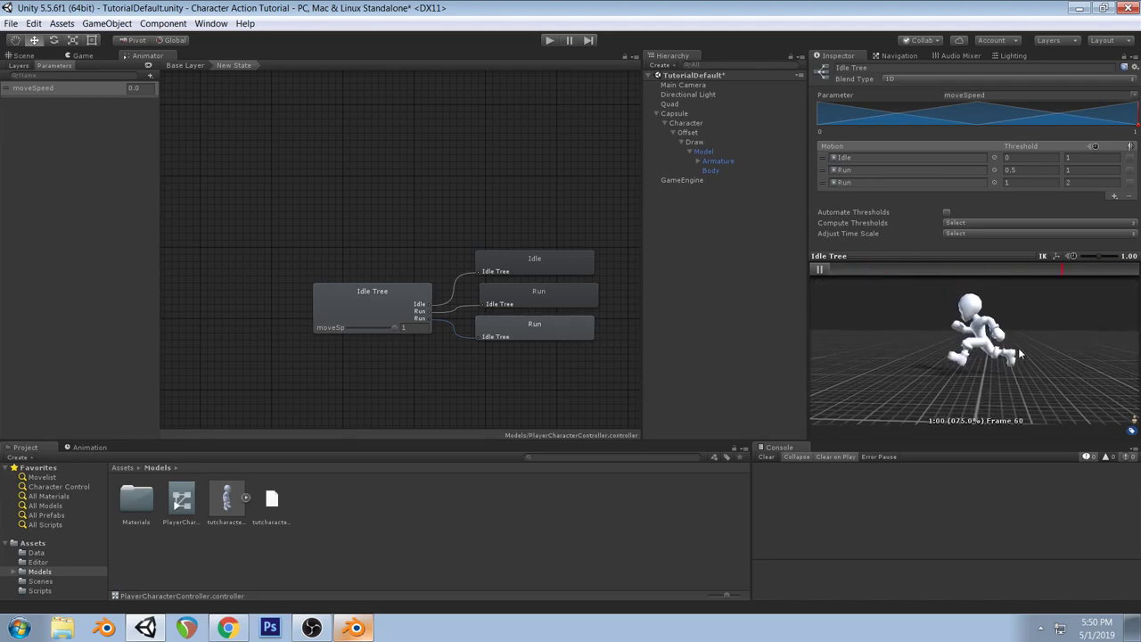
{"action": "left_click", "coordinate": [824, 271]}
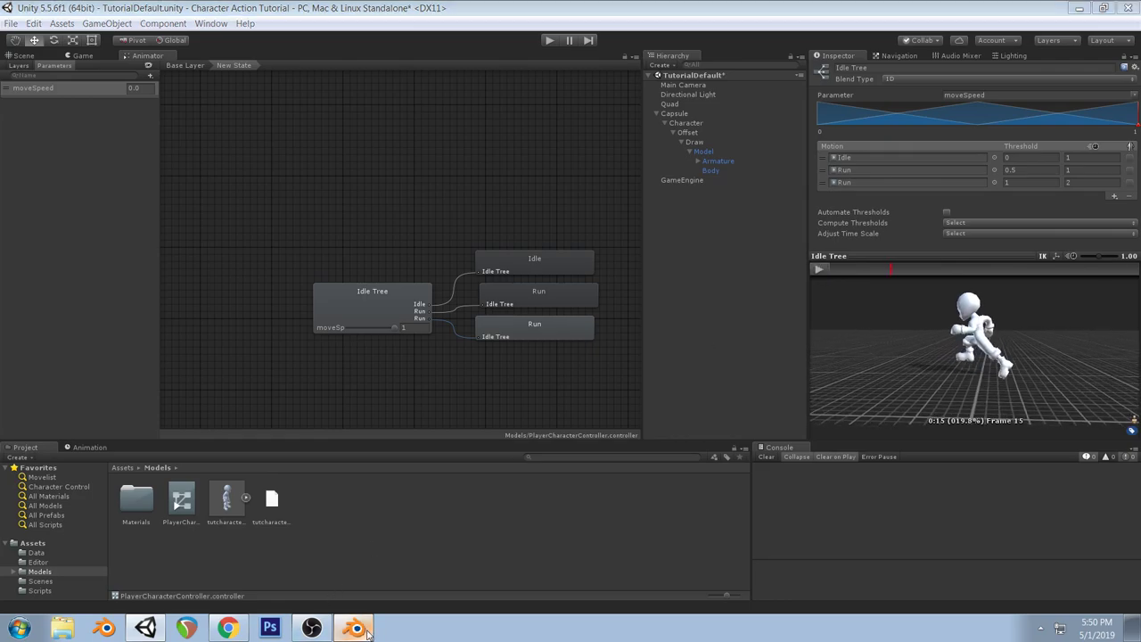
Switch to Blender, load the Run action and go to frame 16
{"action": "left_click", "coordinate": [361, 629]}
{"action": "left_click", "coordinate": [790, 510]}
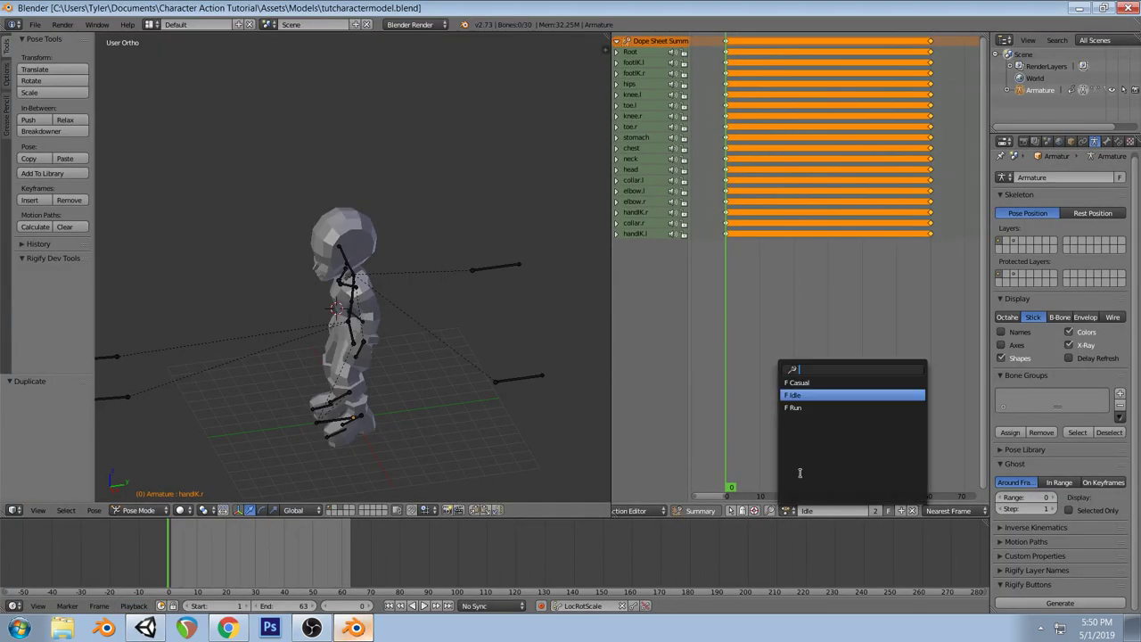
{"action": "left_click", "coordinate": [810, 409]}
{"action": "key", "text": "KP_3"}
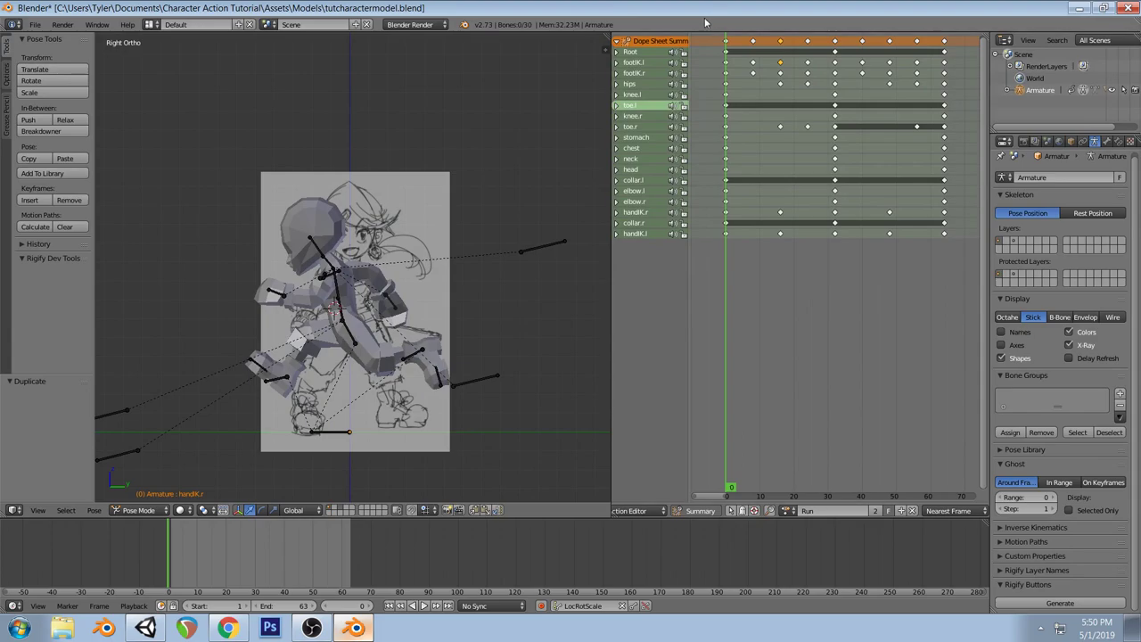
{"action": "left_click_drag", "start_coordinate": [733, 153], "coordinate": [780, 160]}
Move the left hand IK bone about 0.66 in Y and -0.91 in Z at frame 16 and insert a LocRotScale keyframe
{"action": "middle_click_drag", "start_coordinate": [535, 259], "coordinate": [433, 339]}
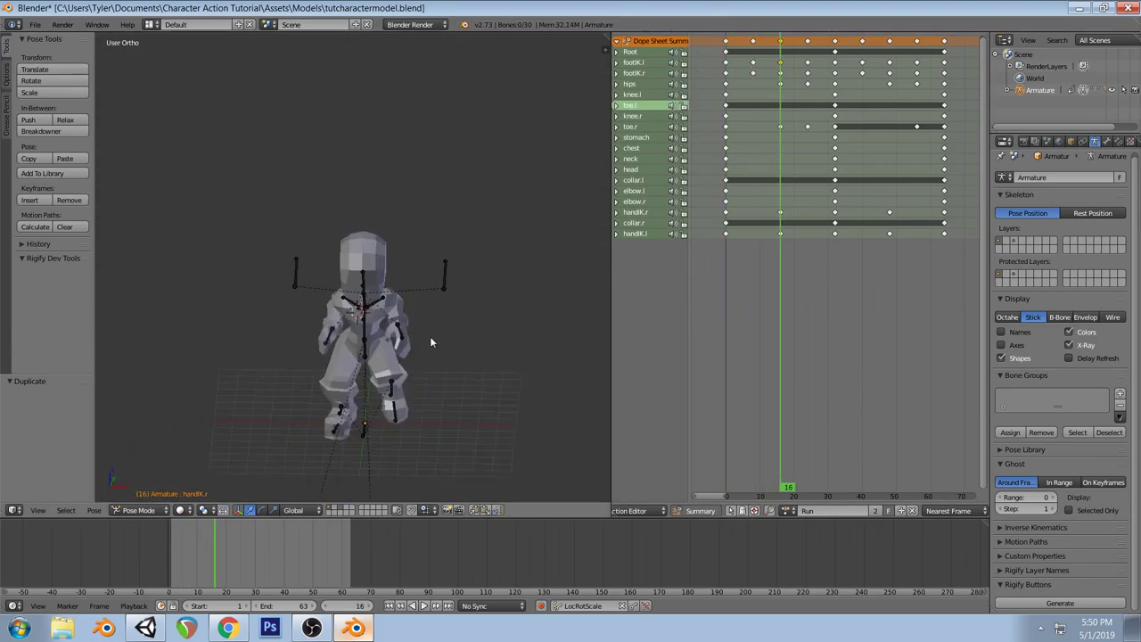
{"action": "right_click", "coordinate": [403, 339]}
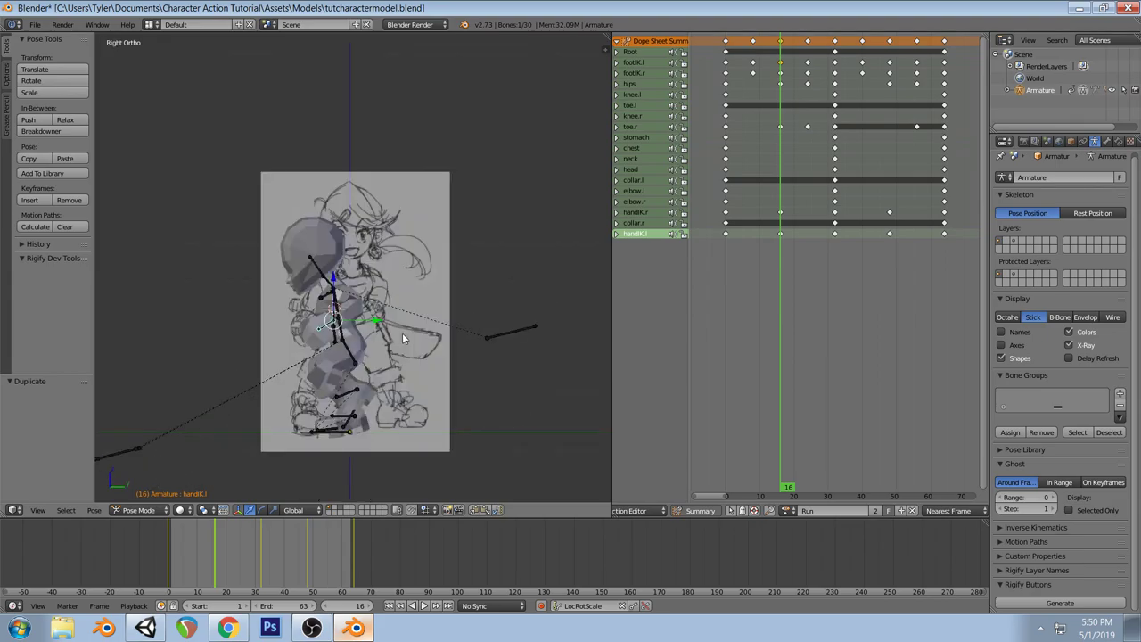
{"action": "key", "text": "g"}
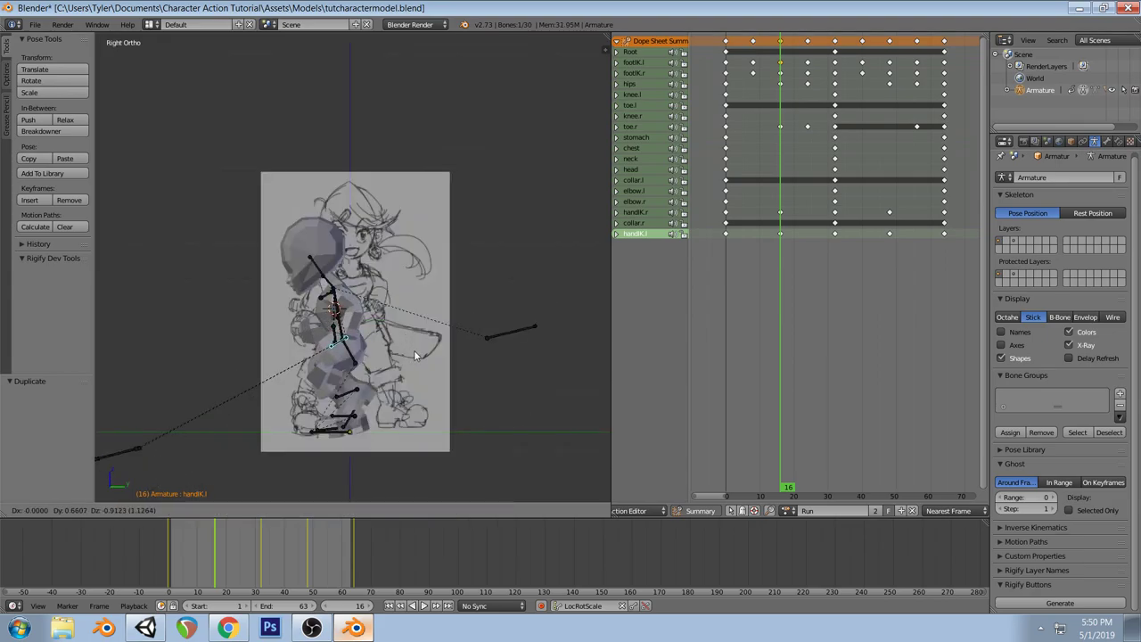
{"action": "left_click", "coordinate": [414, 354]}
{"action": "key", "text": "i"}
Move the right hand IK bone 0.629 in Y and -0.912 in Z, rotate it about 29.4° in side view, and keyframe it
{"action": "middle_click_drag", "start_coordinate": [413, 355], "coordinate": [365, 350]}
{"action": "right_click", "coordinate": [330, 340]}
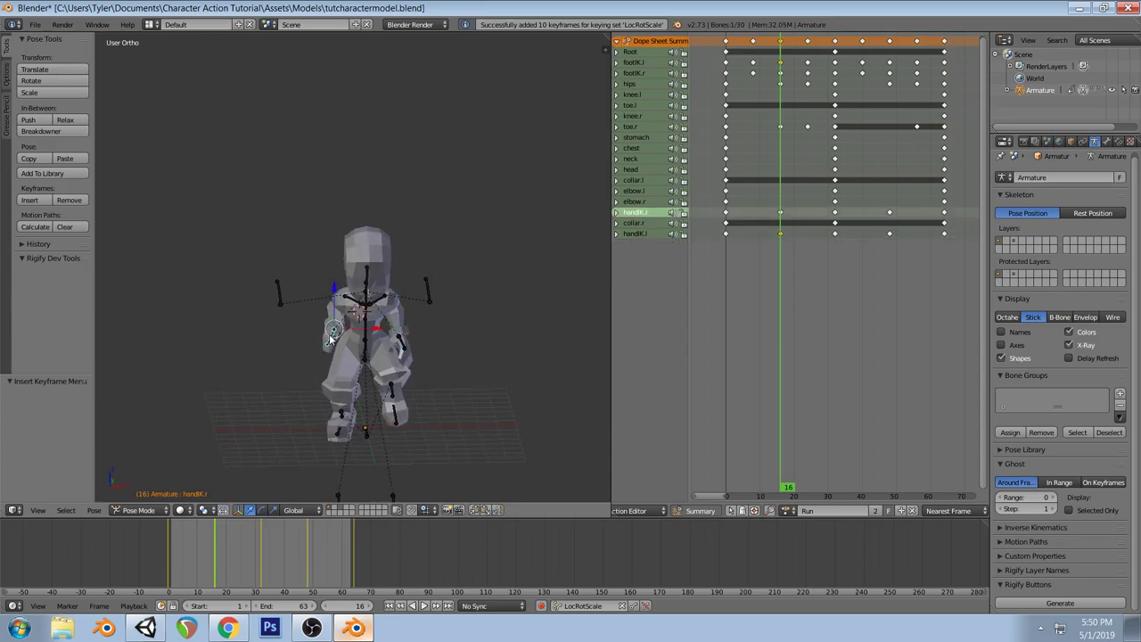
{"action": "key", "text": "ctrl+KP_3"}
{"action": "key", "text": "g"}
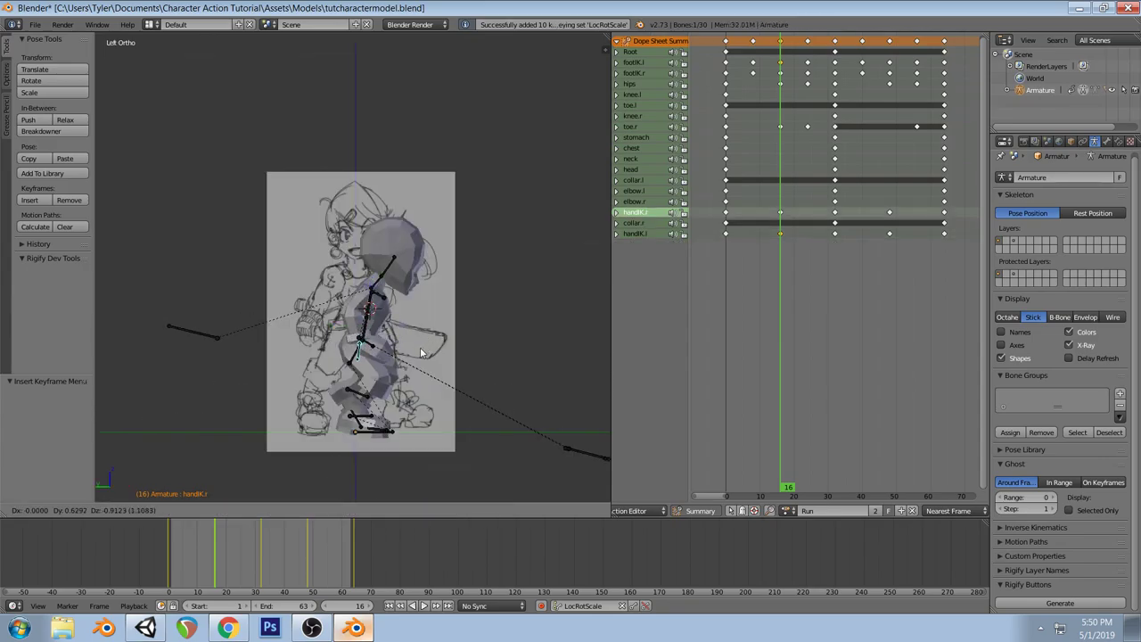
{"action": "left_click", "coordinate": [421, 353]}
{"action": "key", "text": "r"}
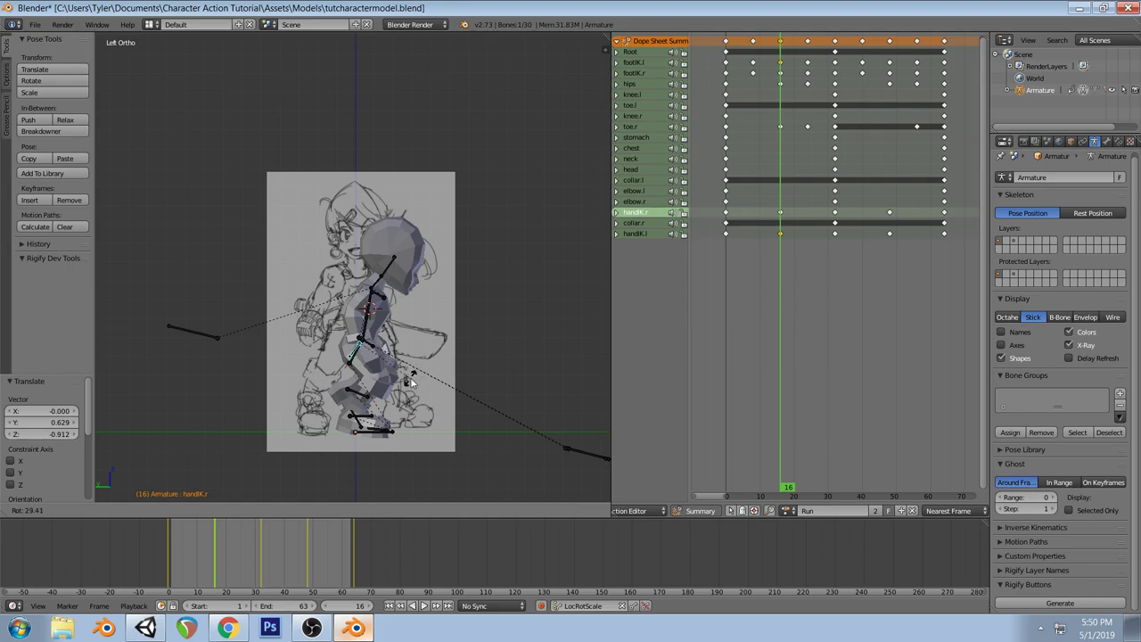
{"action": "left_click", "coordinate": [411, 378]}
{"action": "key", "text": "i"}
Rotate the right hand IK bone about -11.4° in front view, trackball it -1.146° and 0.573°, and update its frame 16 keyframe
{"action": "middle_click_drag", "start_coordinate": [472, 334], "coordinate": [333, 364]}
{"action": "key", "text": "KP_1"}
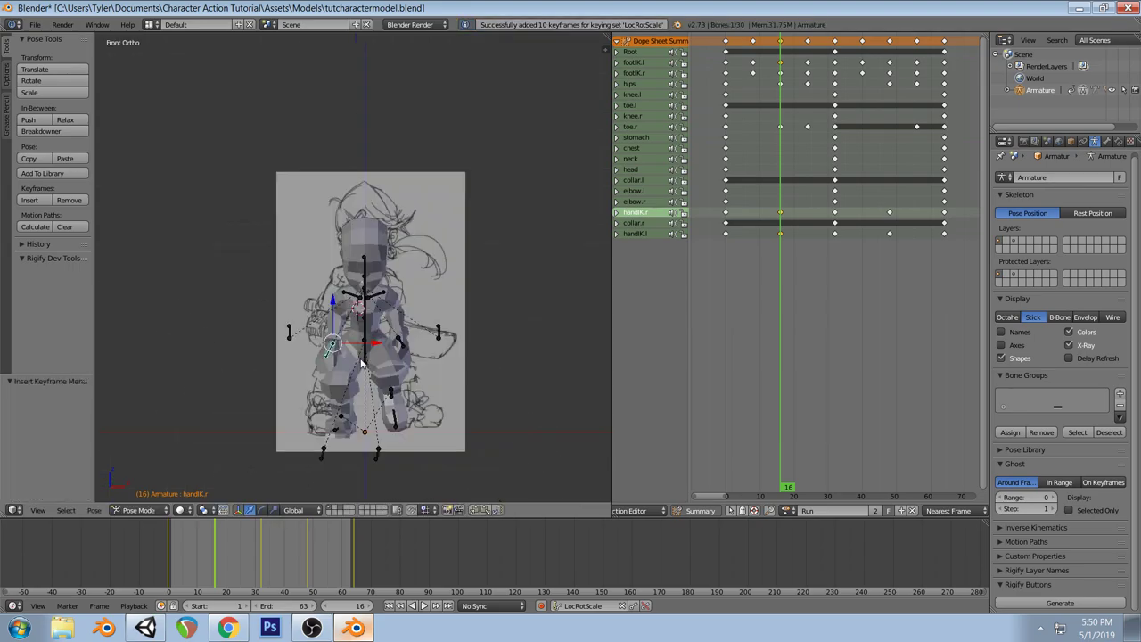
{"action": "key", "text": "r"}
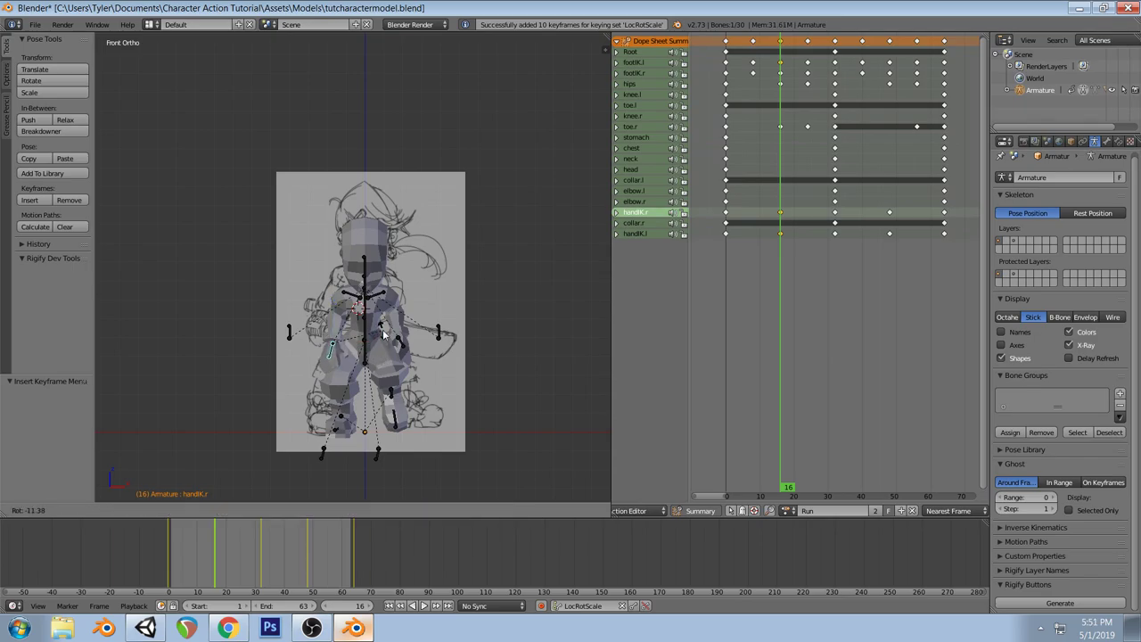
{"action": "left_click", "coordinate": [384, 332]}
{"action": "key", "text": "r"}
{"action": "key", "text": "r"}
{"action": "left_click", "coordinate": [396, 377]}
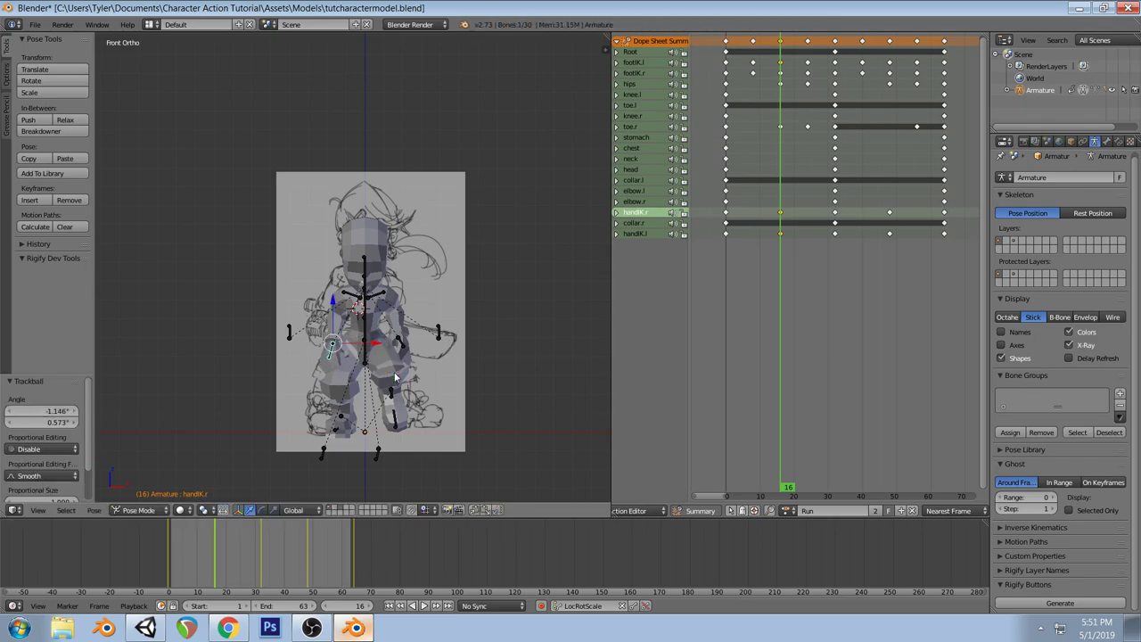
{"action": "key", "text": "i"}
Copy both hand IK bones' frame 16 pose, paste it mirrored at frame 48 and insert LocRotScale keyframes
{"action": "right_click", "coordinate": [400, 348]}
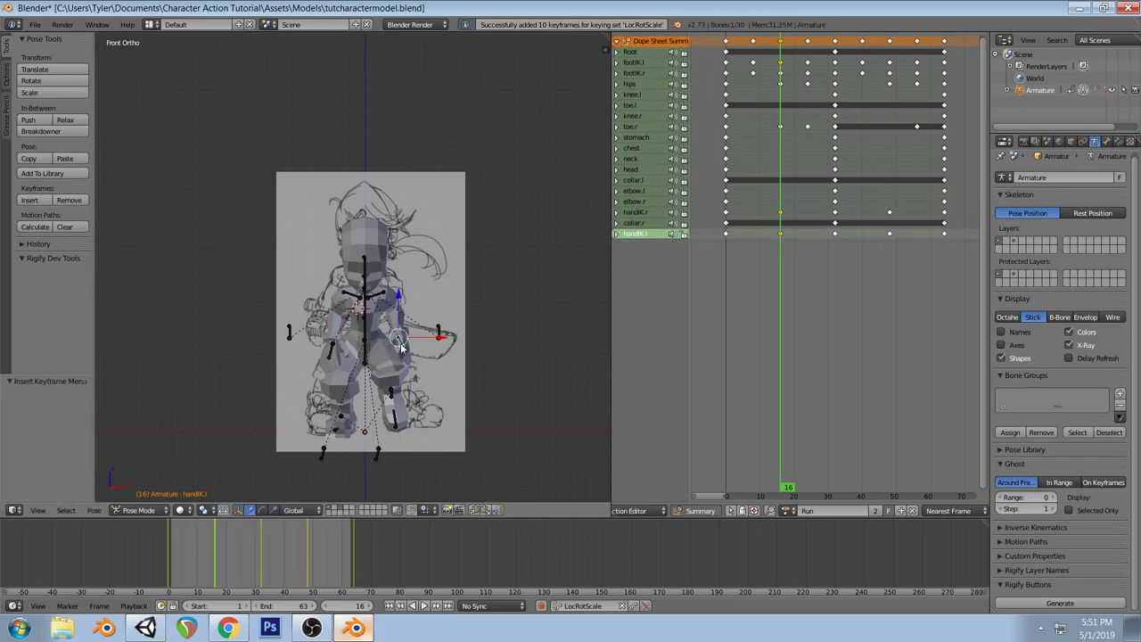
{"action": "right_click", "coordinate": [332, 350], "text": "shift"}
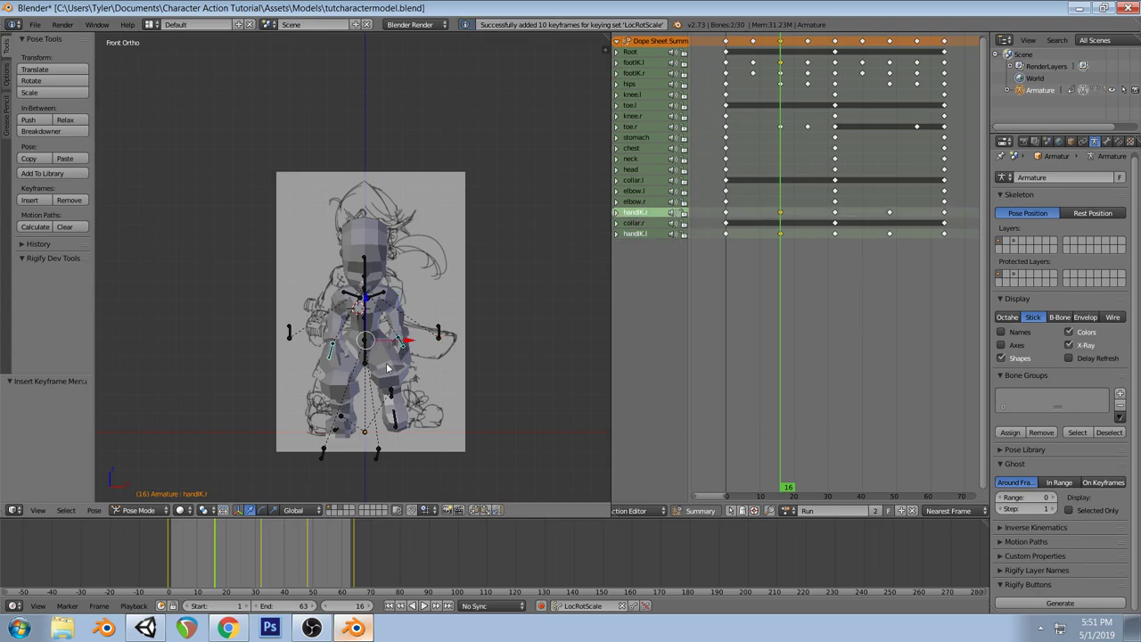
{"action": "left_click", "coordinate": [891, 43]}
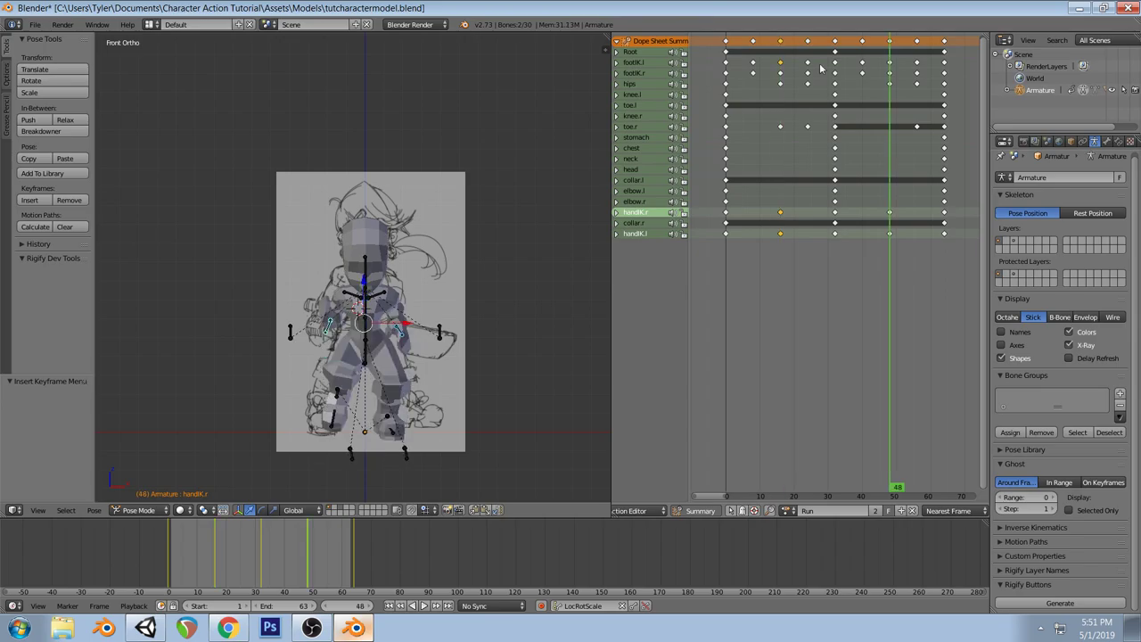
{"action": "key", "text": "ctrl+shift+v"}
{"action": "key", "text": "i"}
Apply a trackball rotation of 44.691° and 17.762° to the right hand IK bone at frame 48
{"action": "right_click", "coordinate": [329, 341]}
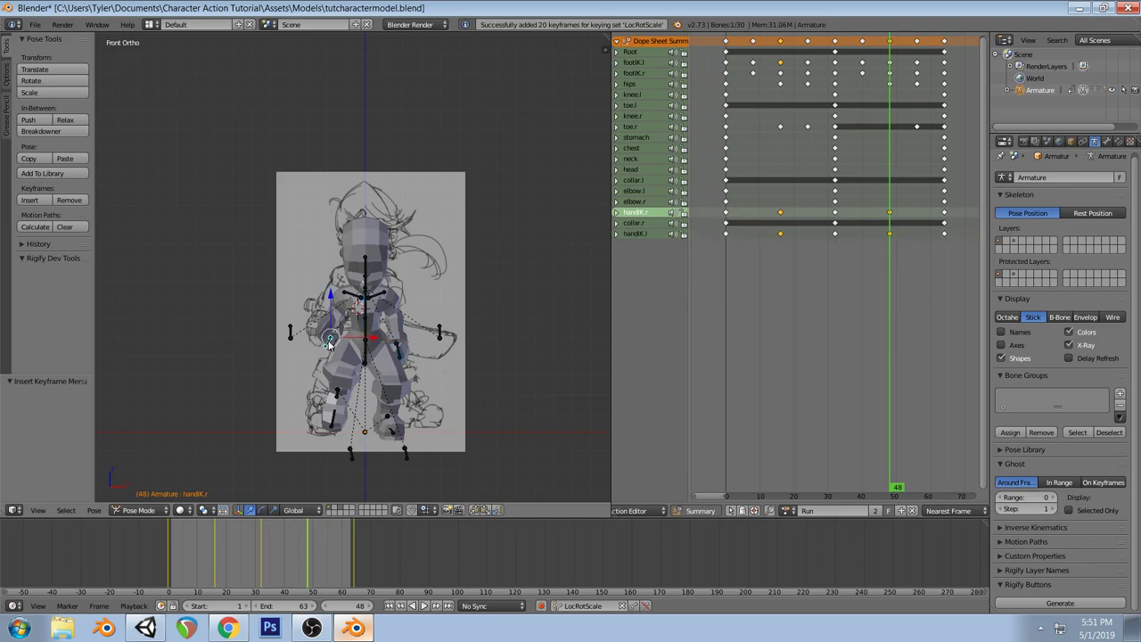
{"action": "key", "text": "r"}
{"action": "key", "text": "r"}
{"action": "left_click", "coordinate": [348, 391]}
Lower the right hand IK bone slightly in left view, rotate it 29.324° plus a small trackball rotation, and keyframe it at frame 48
{"action": "middle_click_drag", "start_coordinate": [348, 390], "coordinate": [384, 339]}
{"action": "key", "text": "ctrl+KP_3"}
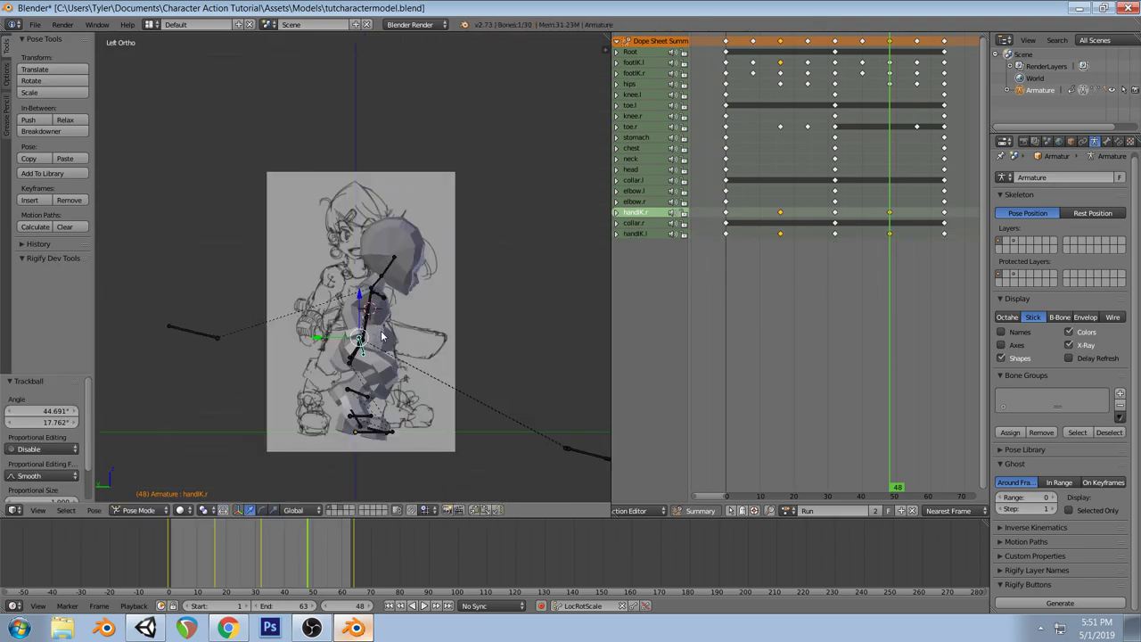
{"action": "left_click_drag", "start_coordinate": [359, 296], "coordinate": [360, 303]}
{"action": "key", "text": "r"}
{"action": "left_click", "coordinate": [423, 369]}
{"action": "key", "text": "r"}
{"action": "key", "text": "r"}
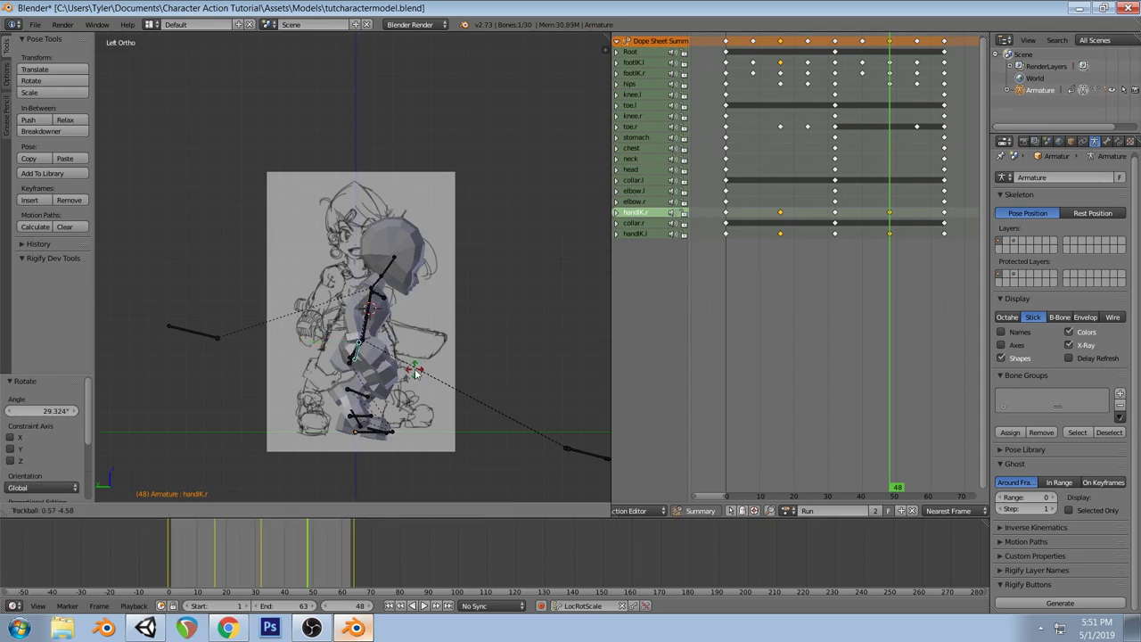
{"action": "left_click", "coordinate": [405, 367]}
{"action": "key", "text": "i"}
Rotate the left hand IK bone at frame 48 in front view with a trackball rotation of about -70.5° and 35°, plus -6.93°
{"action": "middle_click_drag", "start_coordinate": [441, 357], "coordinate": [385, 366]}
{"action": "right_click", "coordinate": [399, 351]}
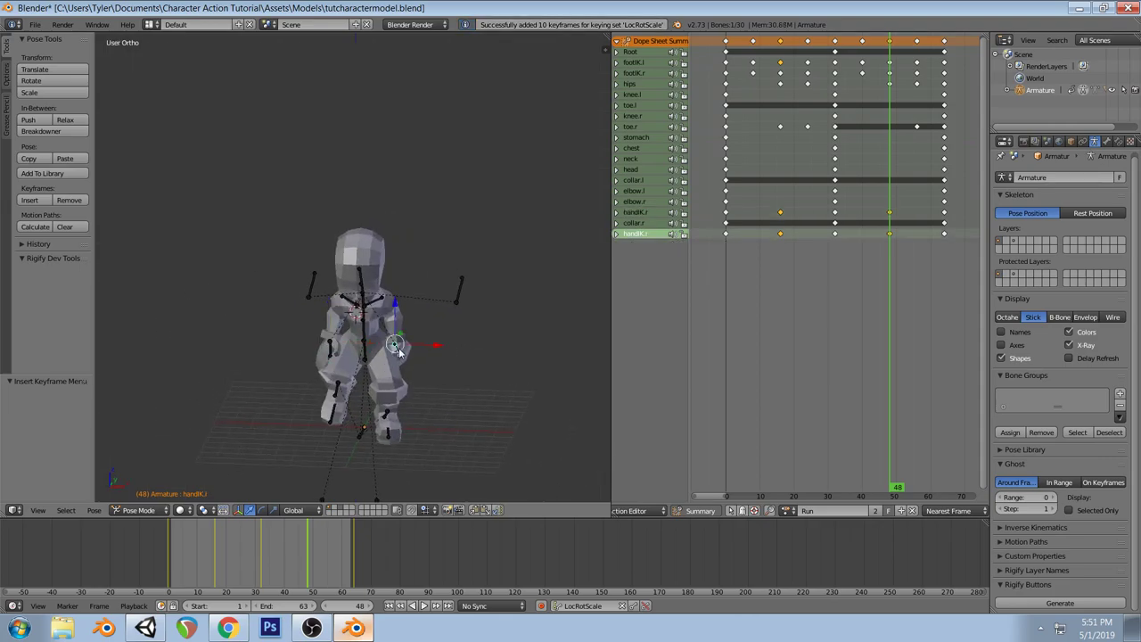
{"action": "key", "text": "KP_1"}
{"action": "key", "text": "r"}
{"action": "key", "text": "r"}
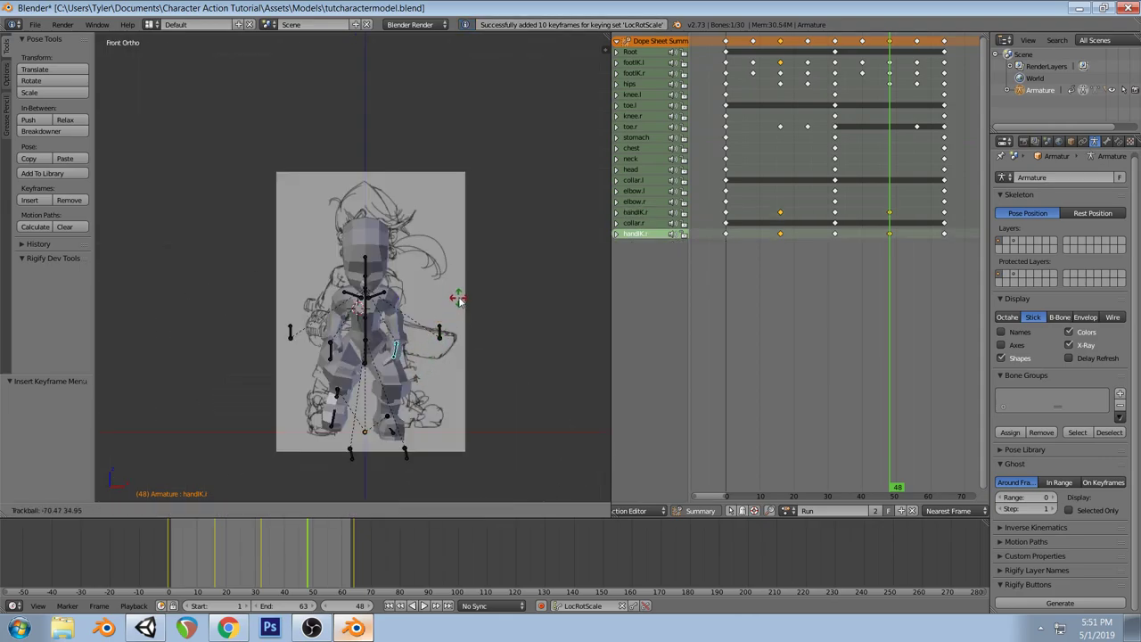
{"action": "left_click", "coordinate": [461, 299]}
{"action": "key", "text": "r"}
{"action": "left_click", "coordinate": [479, 389]}
Move the left hand IK bone about 0.16 in X and 0.16 in Z and insert a LocRotScale keyframe at frame 48
{"action": "key", "text": "g"}
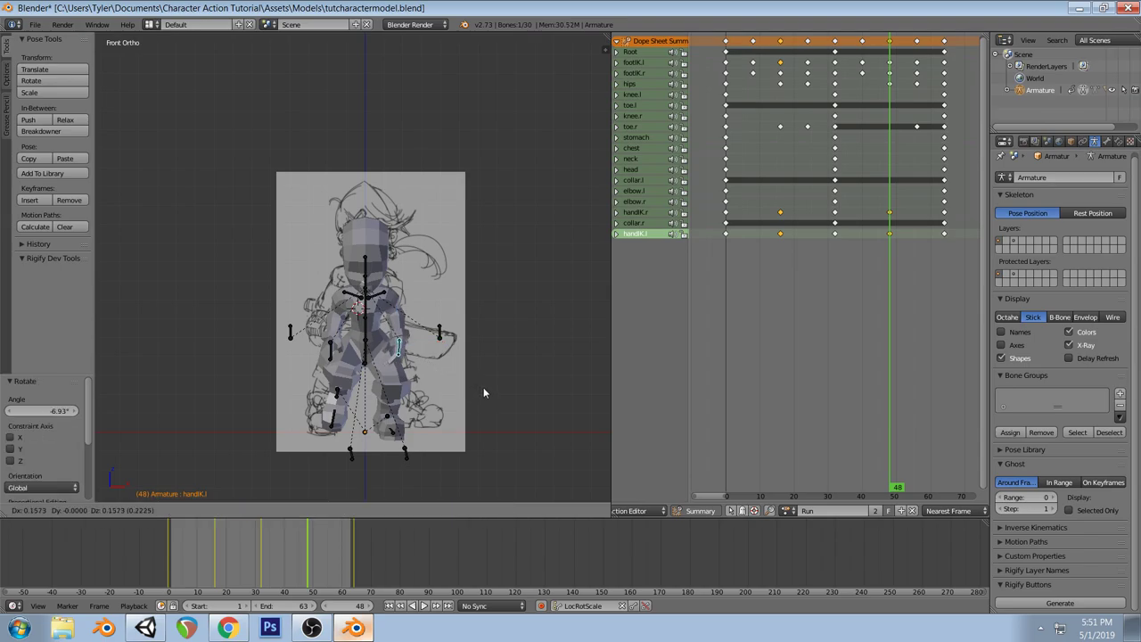
{"action": "left_click", "coordinate": [484, 393]}
{"action": "key", "text": "i"}
Deselect all bones, play the Run animation from several angles and scrub through its frames to examine the arm swing
{"action": "right_click", "coordinate": [330, 348]}
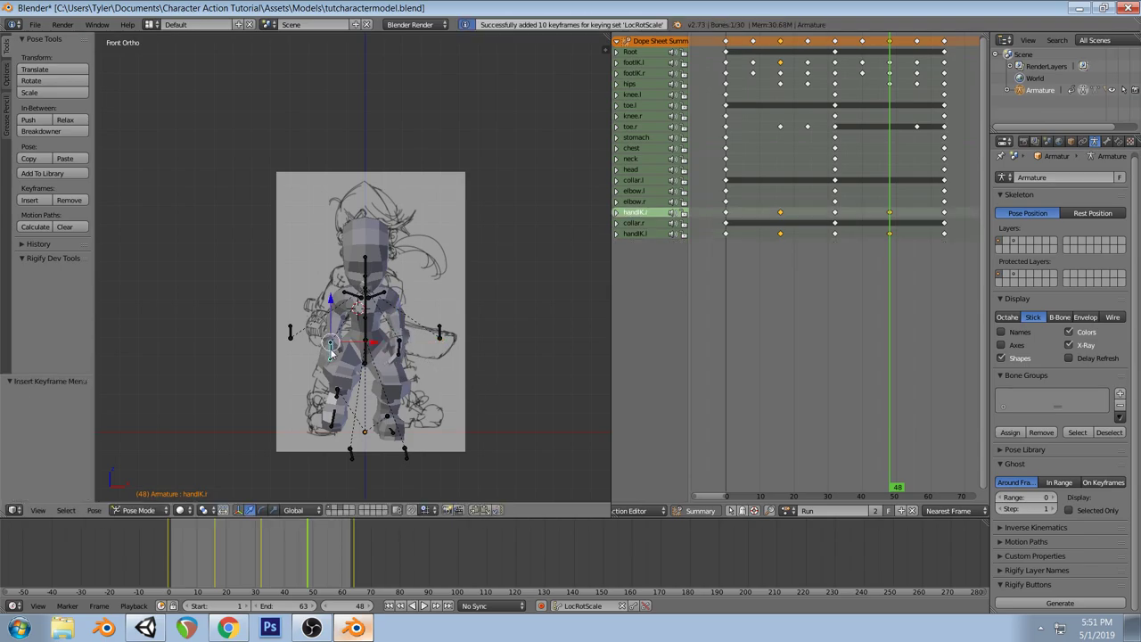
{"action": "key", "text": "a"}
{"action": "key", "text": "alt+a"}
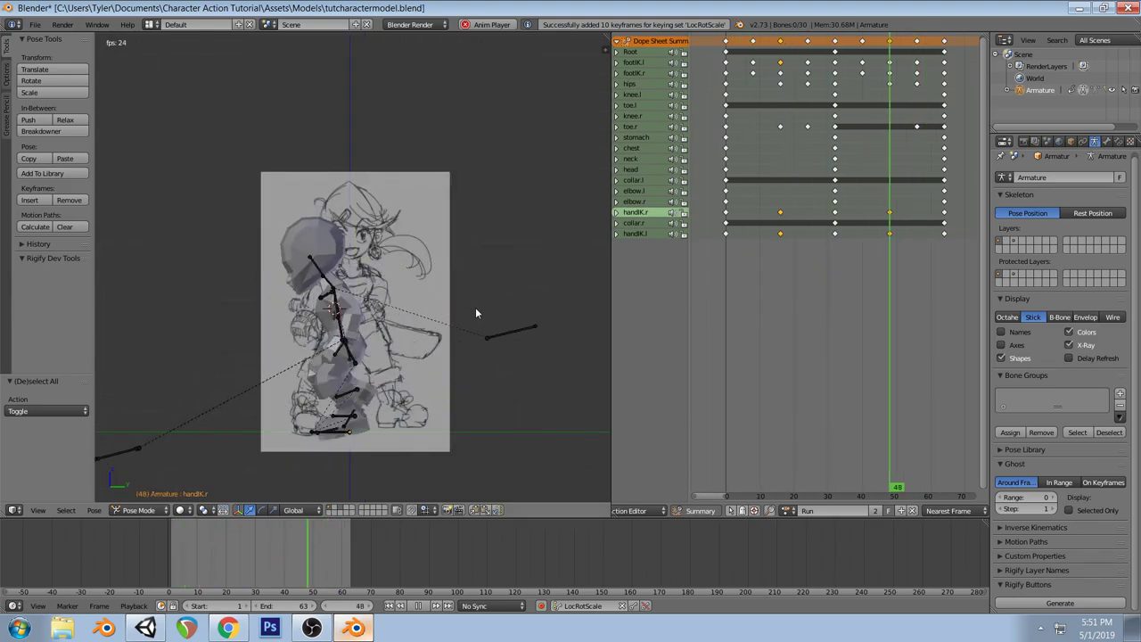
{"action": "middle_click_drag", "start_coordinate": [476, 312], "coordinate": [443, 381]}
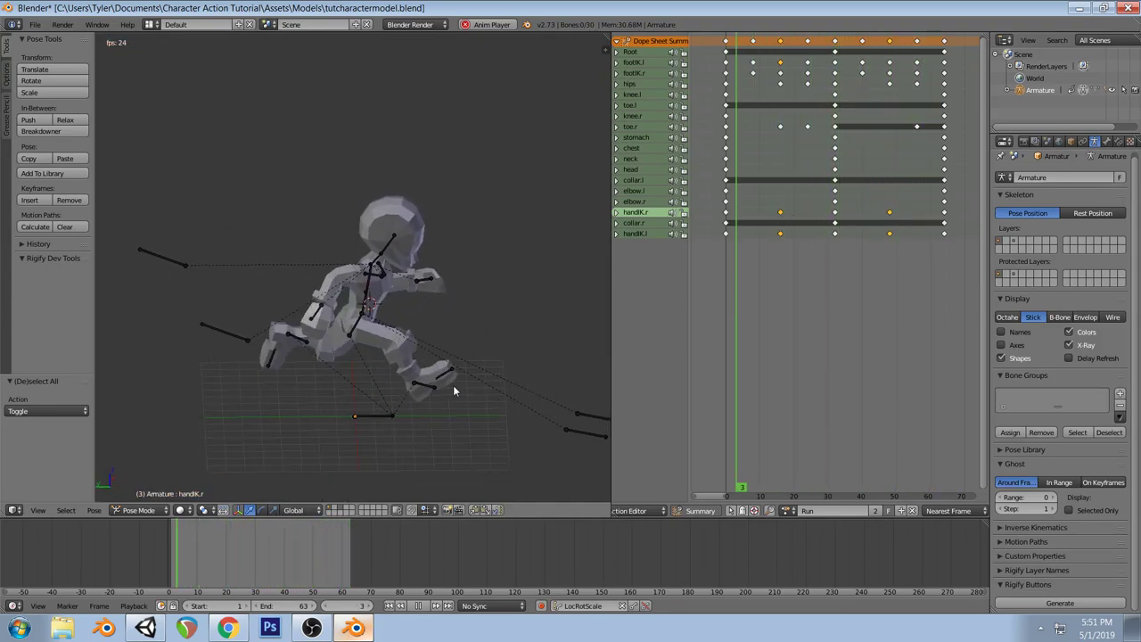
{"action": "key", "text": "KP_1"}
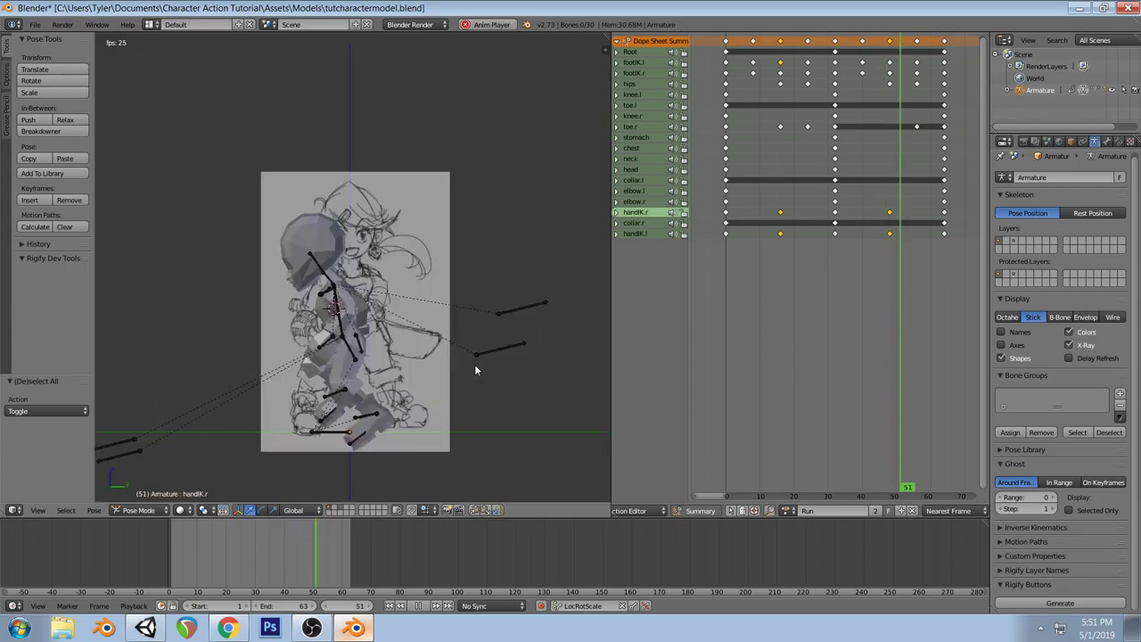
{"action": "key", "text": "alt+a"}
{"action": "left_click_drag", "start_coordinate": [733, 131], "coordinate": [918, 129]}
Save the blend file and play the Idle Tree preview in Unity
{"action": "key", "text": "space"}
{"action": "key", "text": "alt+Tab"}
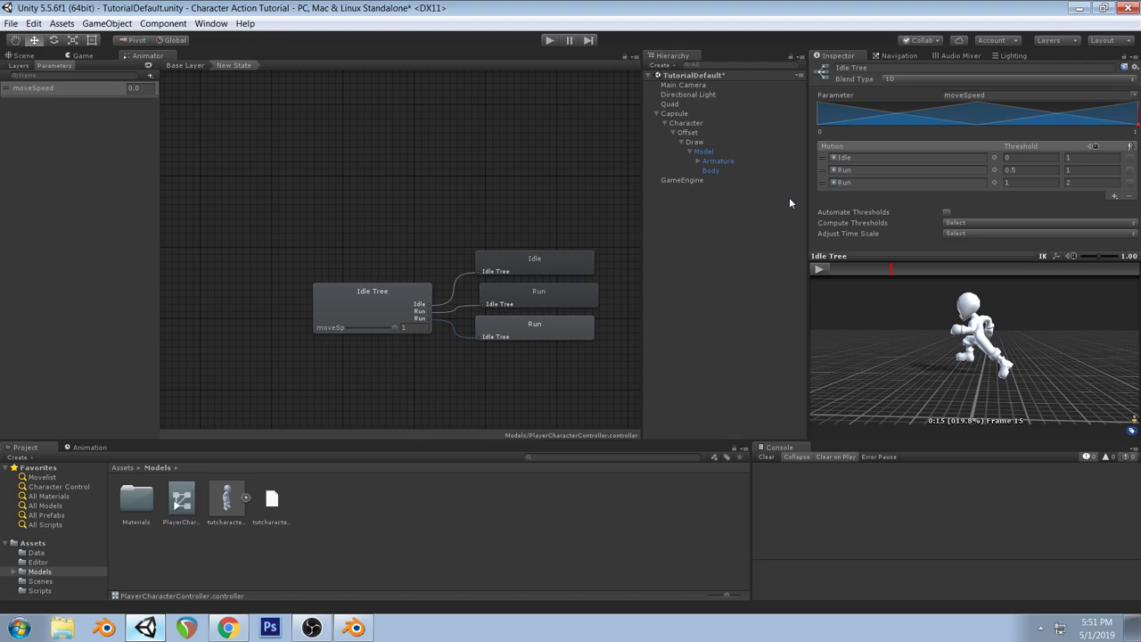
{"action": "left_click", "coordinate": [819, 270]}
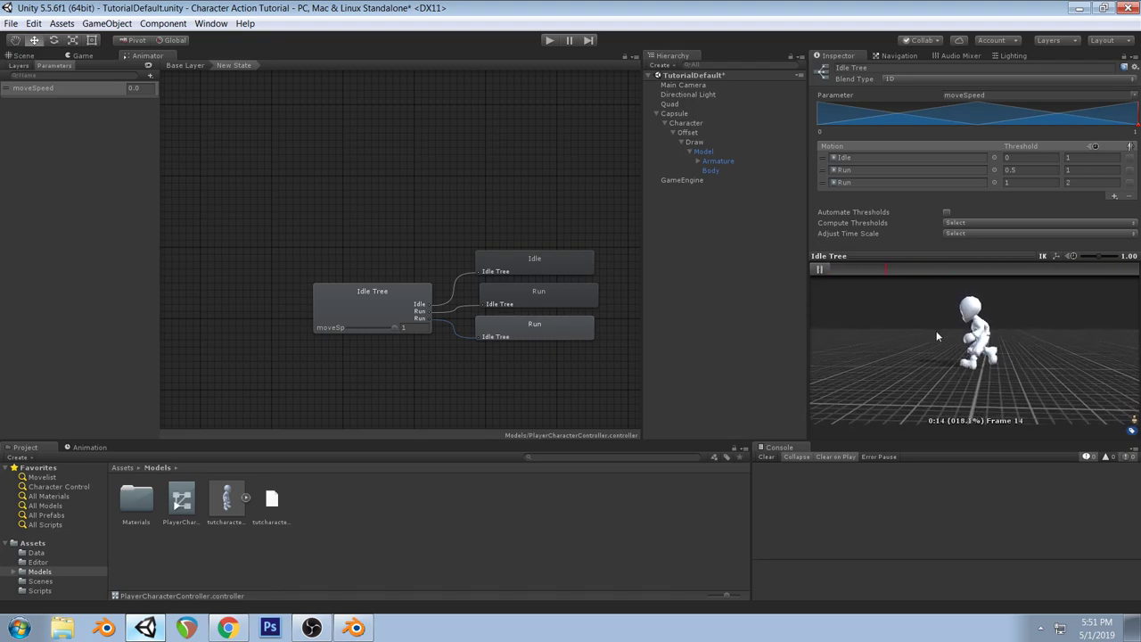
Switch back to Blender and scrub the Run action to frame 32 to examine the poses in side view
{"action": "left_click", "coordinate": [354, 627]}
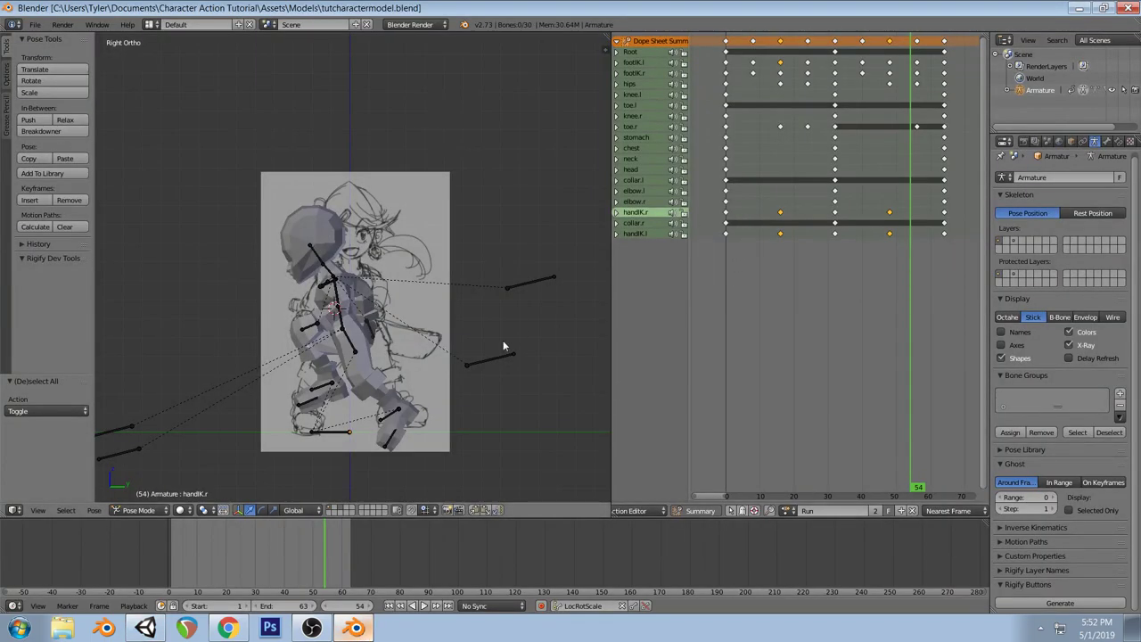
{"action": "left_click_drag", "start_coordinate": [727, 161], "coordinate": [810, 145]}
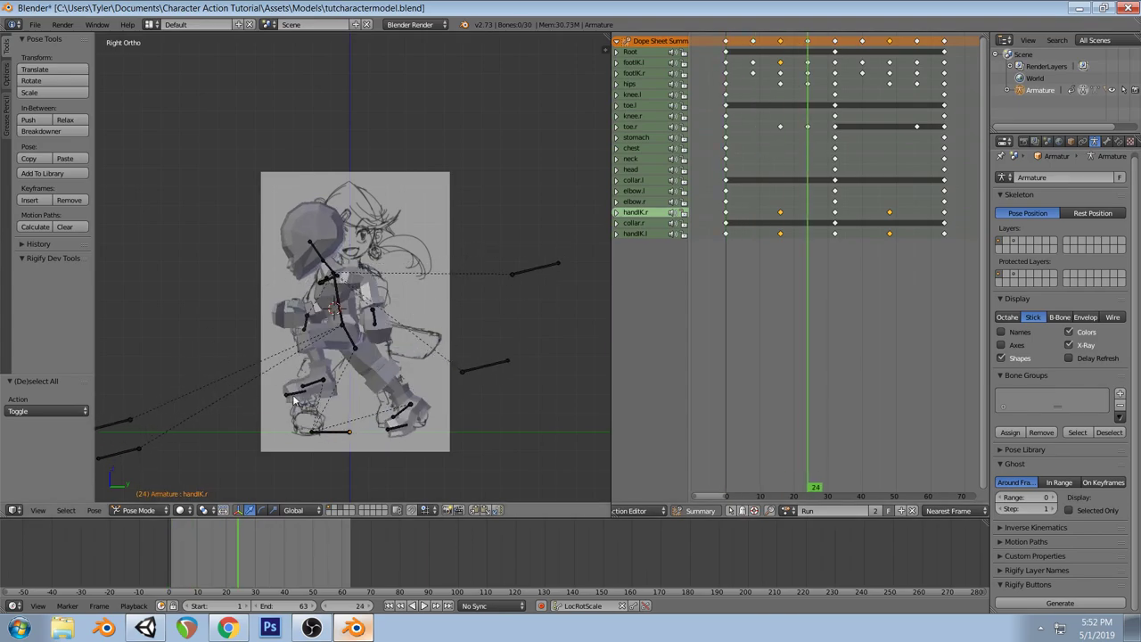
{"action": "left_click_drag", "start_coordinate": [809, 84], "coordinate": [836, 100]}
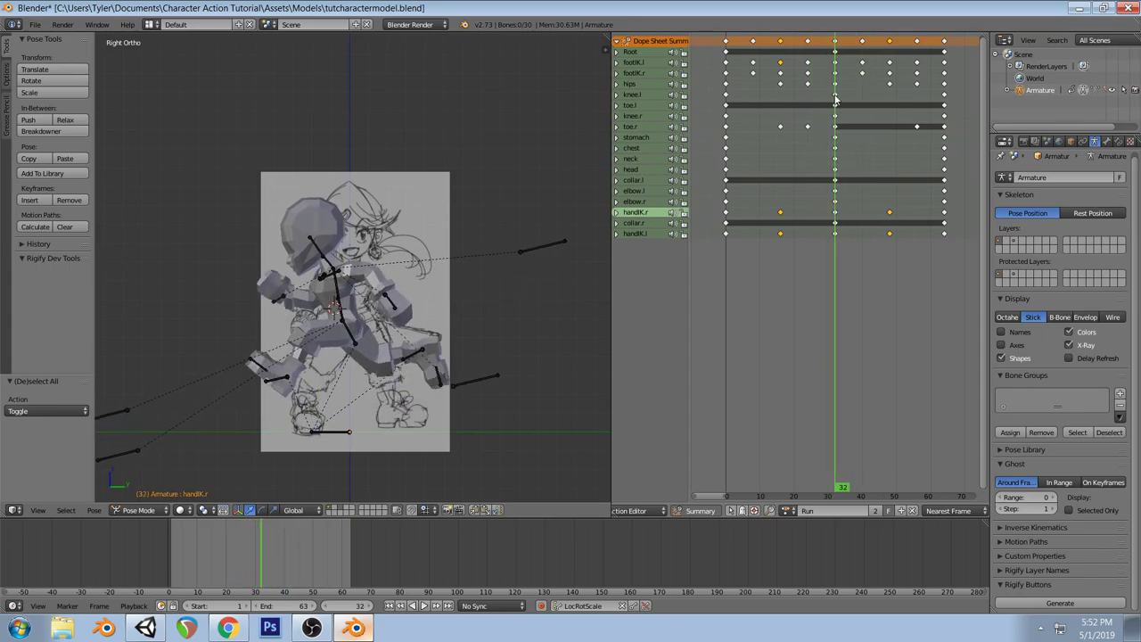
Move the left foot IK bone about 0.38 along global Y at frame 32 and insert a LocRotScale keyframe
{"action": "right_click", "coordinate": [280, 383]}
{"action": "key", "text": "g"}
{"action": "key", "text": "y"}
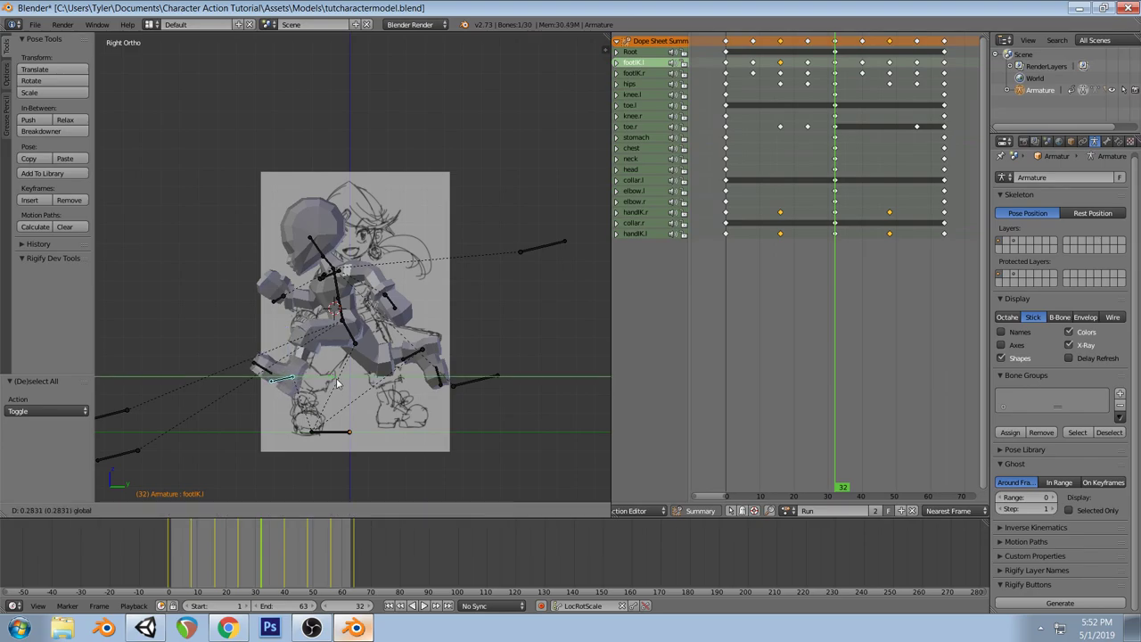
{"action": "left_click", "coordinate": [365, 376]}
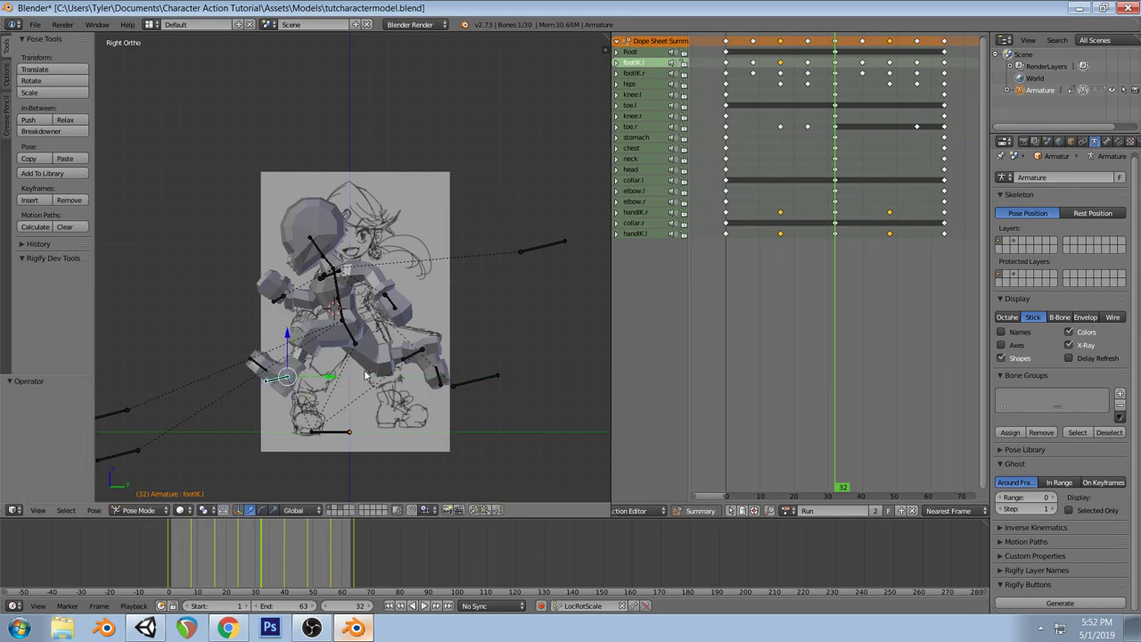
{"action": "key", "text": "g"}
{"action": "key", "text": "y"}
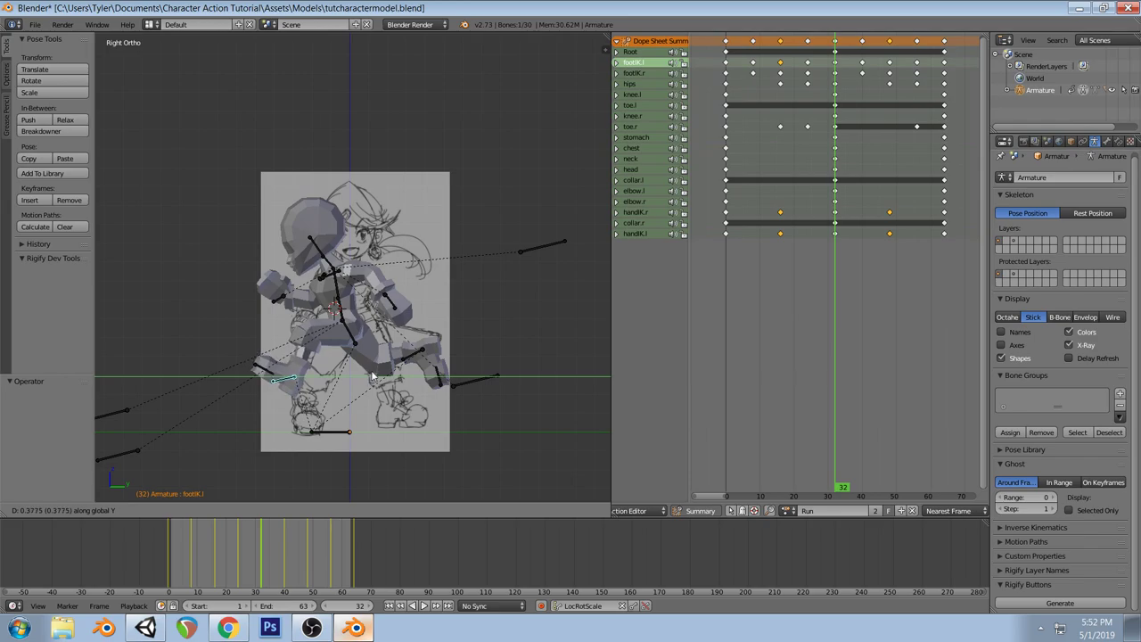
{"action": "left_click", "coordinate": [373, 377]}
{"action": "key", "text": "i"}
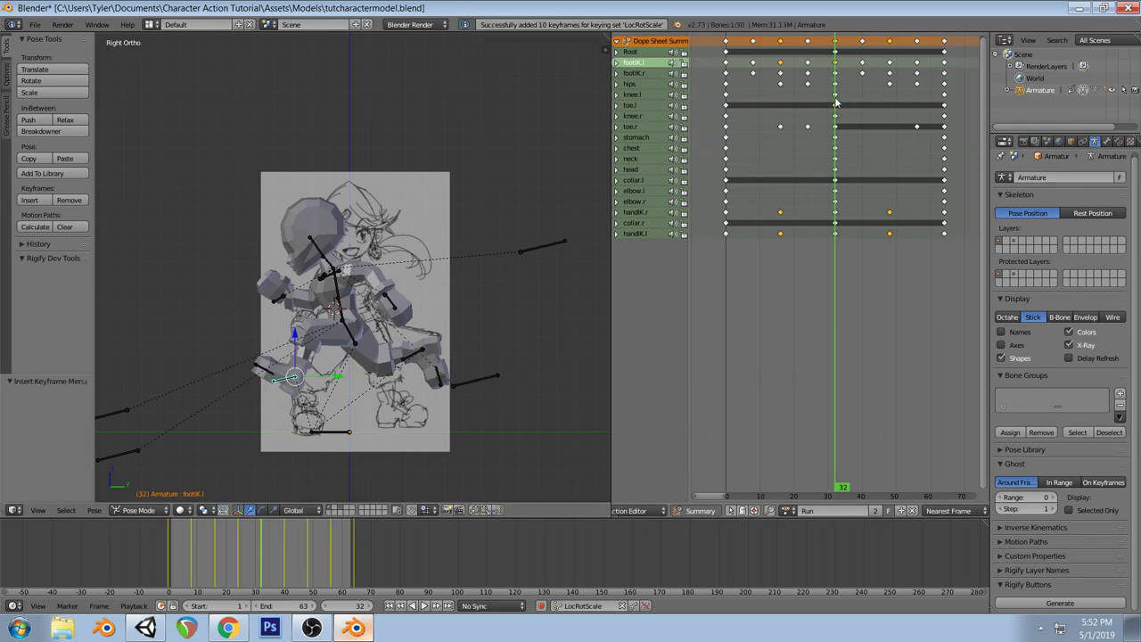
Shift the left foot IK bone slightly along Y at frame 40 and insert a LocRotScale keyframe
{"action": "left_click_drag", "start_coordinate": [808, 85], "coordinate": [863, 79]}
{"action": "left_click_drag", "start_coordinate": [348, 419], "coordinate": [342, 413]}
{"action": "key", "text": "i"}
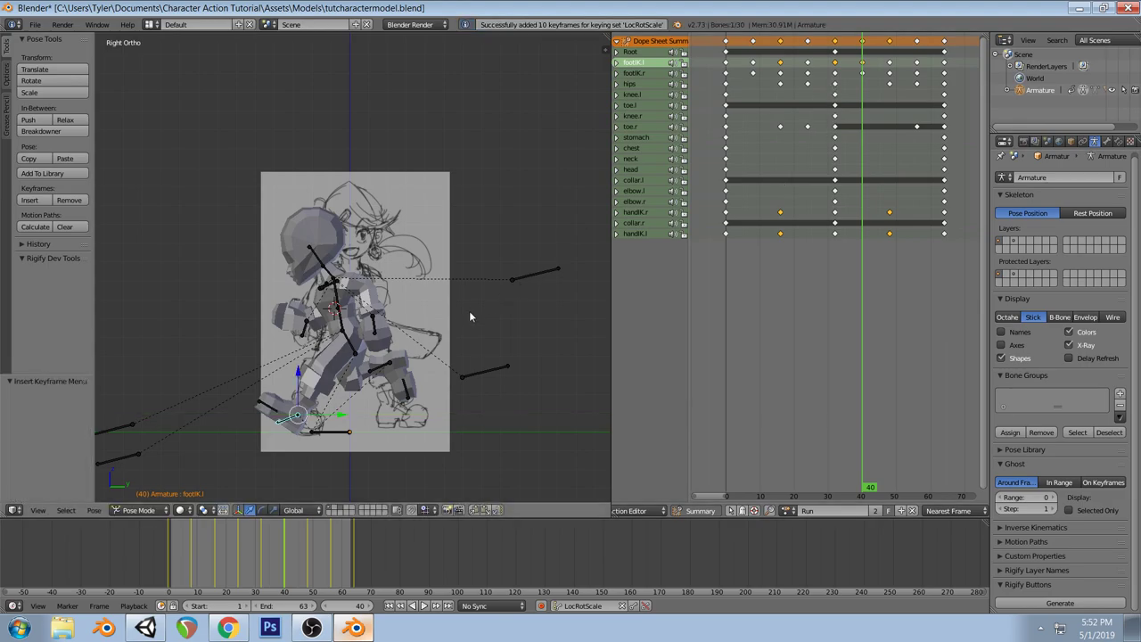
Paste the foot pose flipped on the X axis at frame 8 and keyframe the right foot IK bone
{"action": "left_click", "coordinate": [752, 53]}
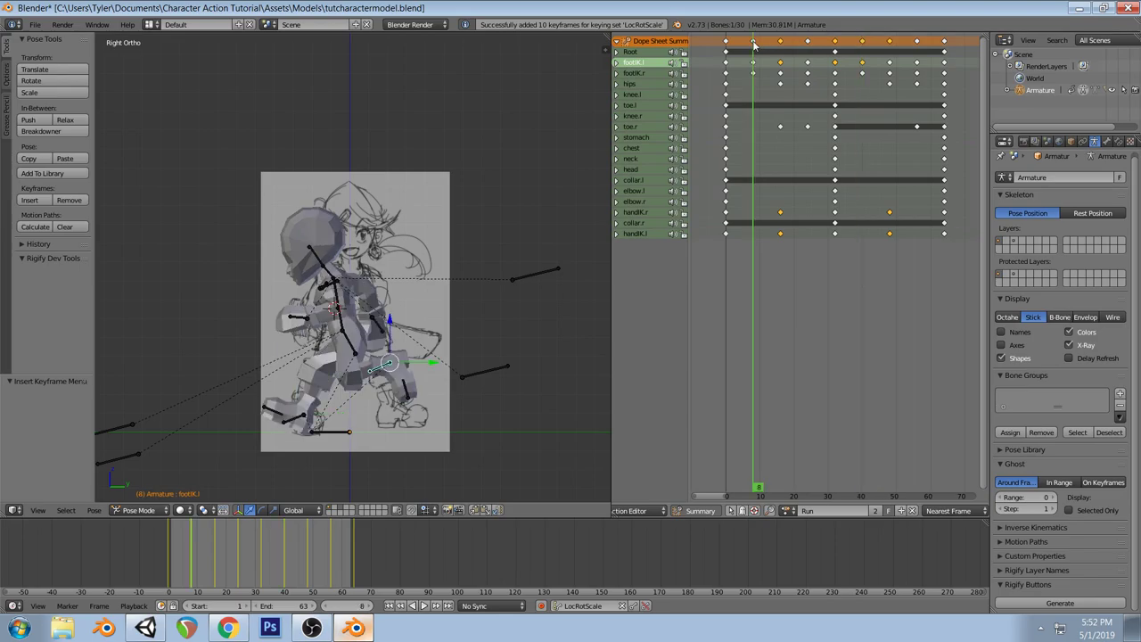
{"action": "key", "text": "ctrl+shift+v"}
{"action": "right_click", "coordinate": [295, 419]}
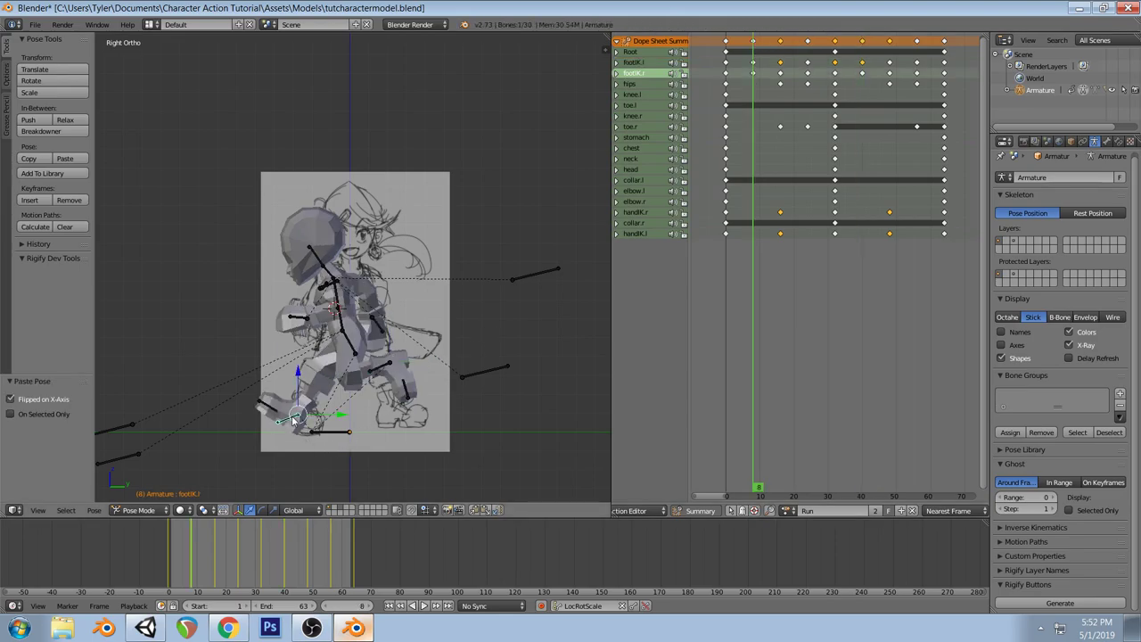
{"action": "key", "text": "i"}
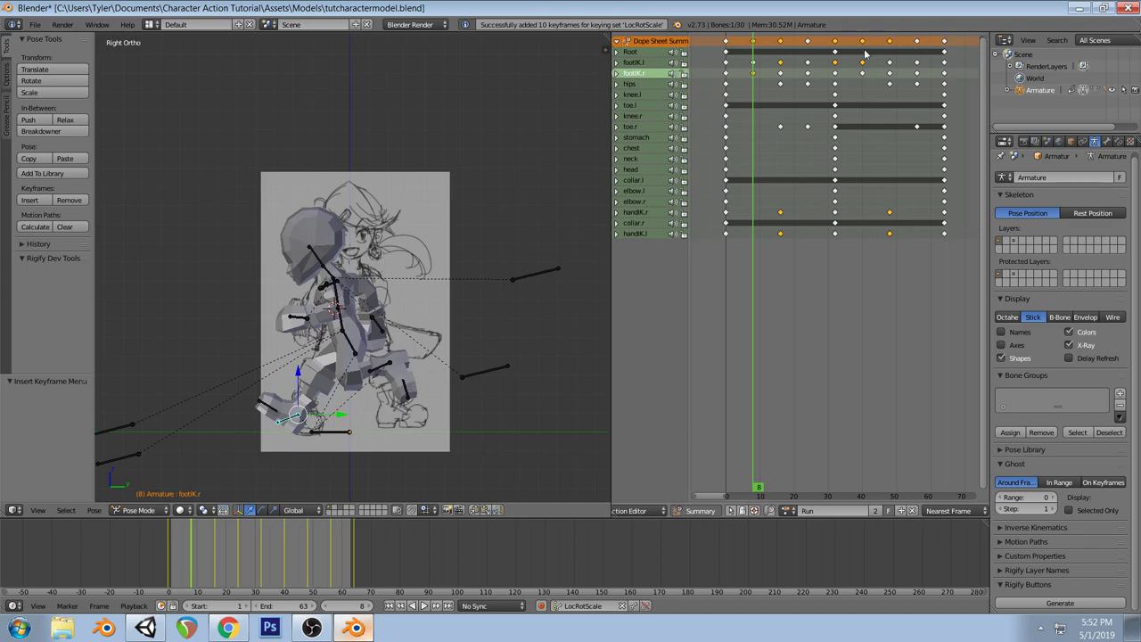
Paste the frame 0 right foot pose mirrored at frame 32 and insert a LocRotScale keyframe for the left foot IK bone
{"action": "left_click", "coordinate": [809, 41]}
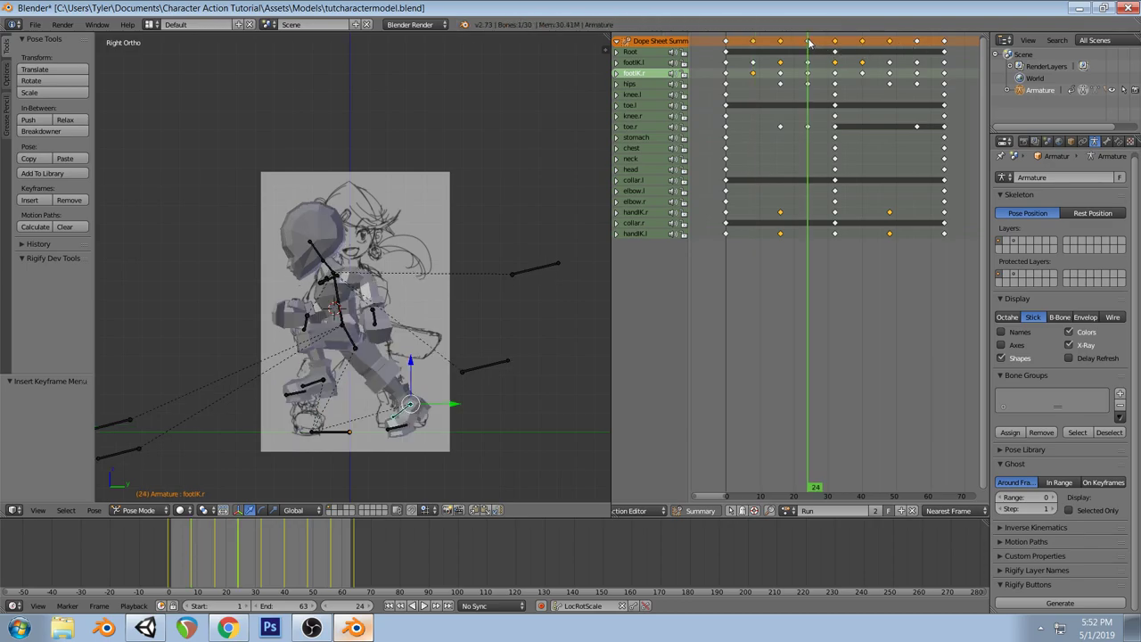
{"action": "left_click_drag", "start_coordinate": [808, 42], "coordinate": [727, 42]}
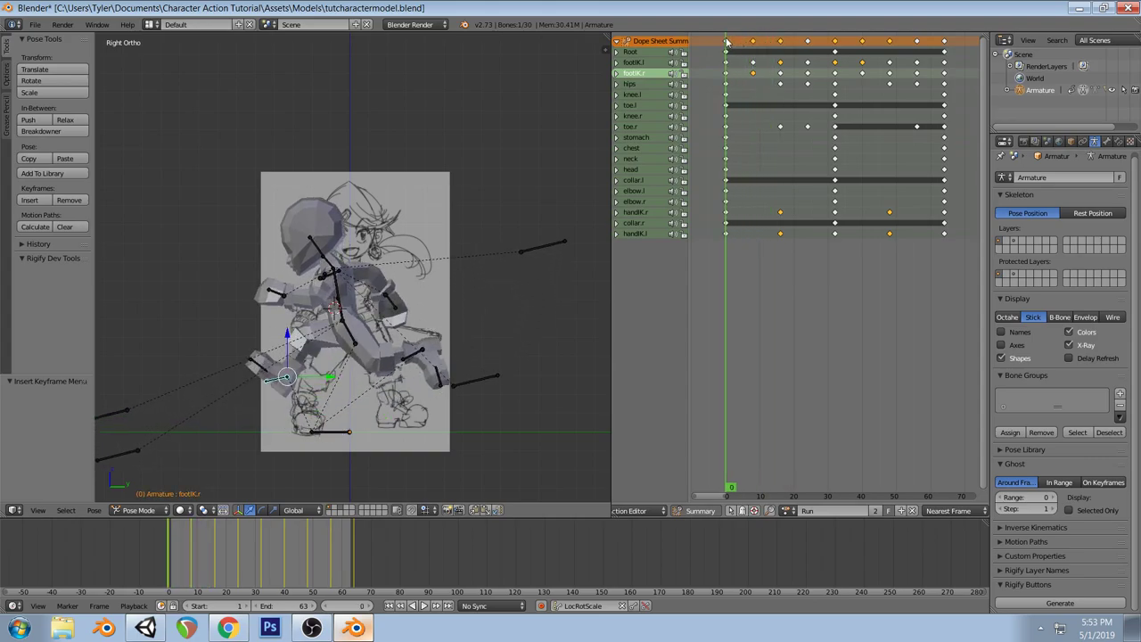
{"action": "left_click", "coordinate": [835, 43]}
{"action": "right_click", "coordinate": [270, 382]}
{"action": "key", "text": "ctrl+shift+v"}
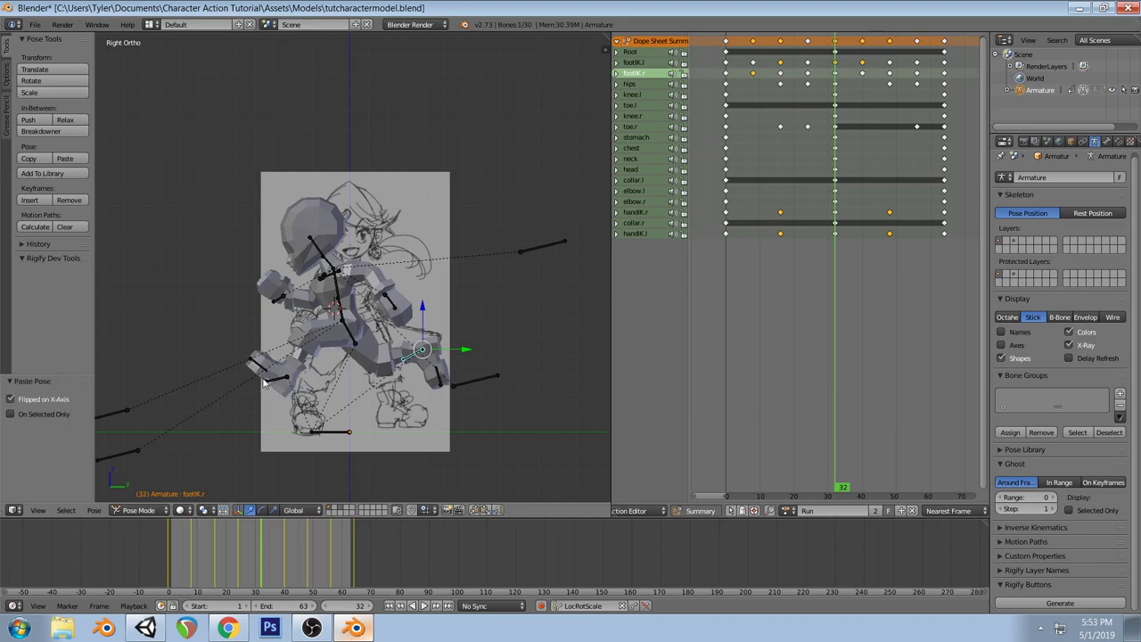
{"action": "key", "text": "i"}
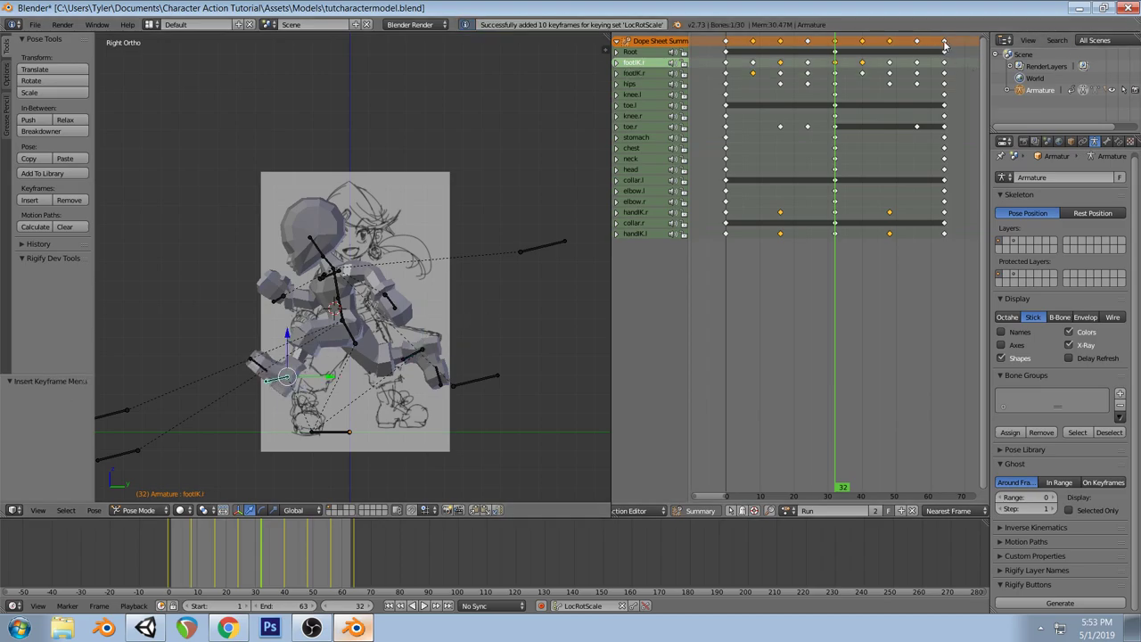
Try the copied foot pose at frame 64 and compare the foot positions at frames 0, 32 and 64
{"action": "key", "text": "Up"}
{"action": "key", "text": "ctrl+v"}
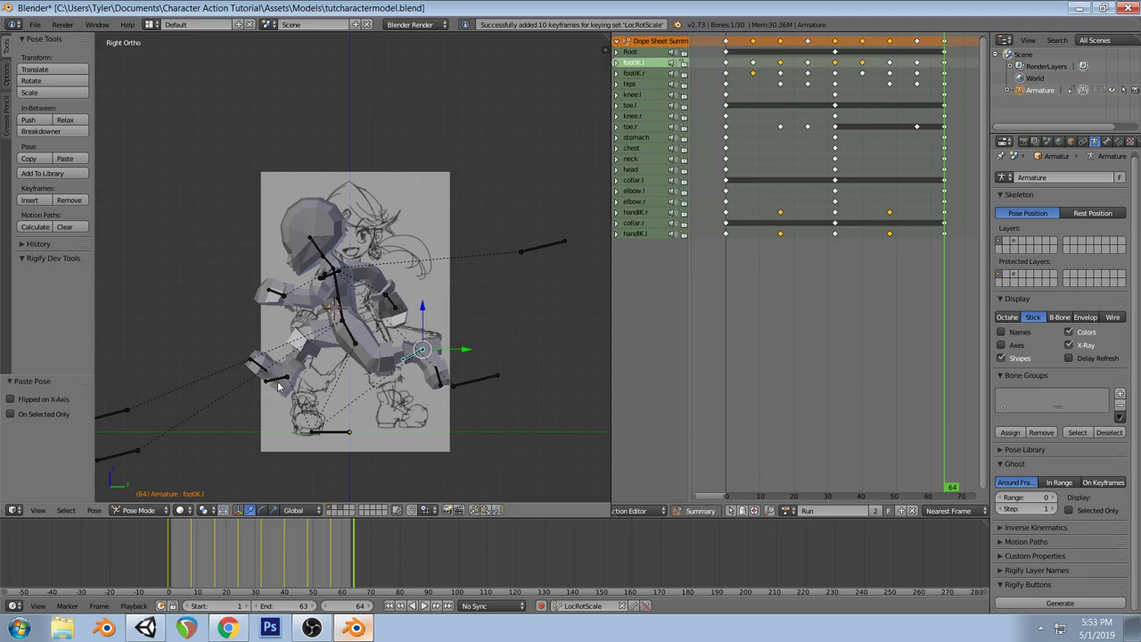
{"action": "left_click", "coordinate": [726, 49]}
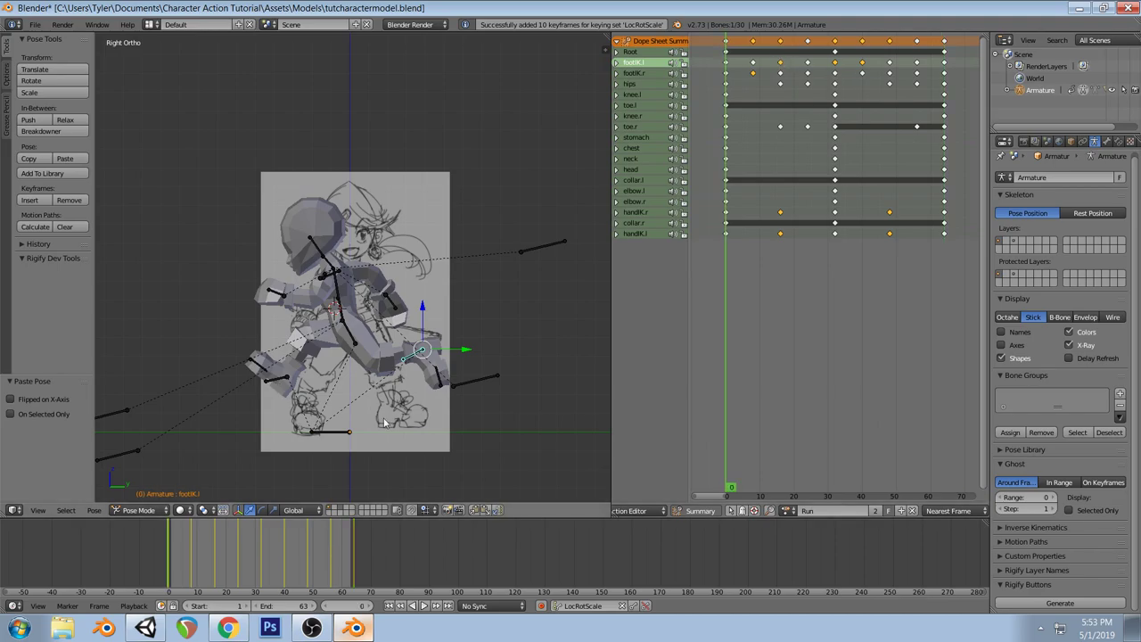
{"action": "right_click", "coordinate": [285, 382]}
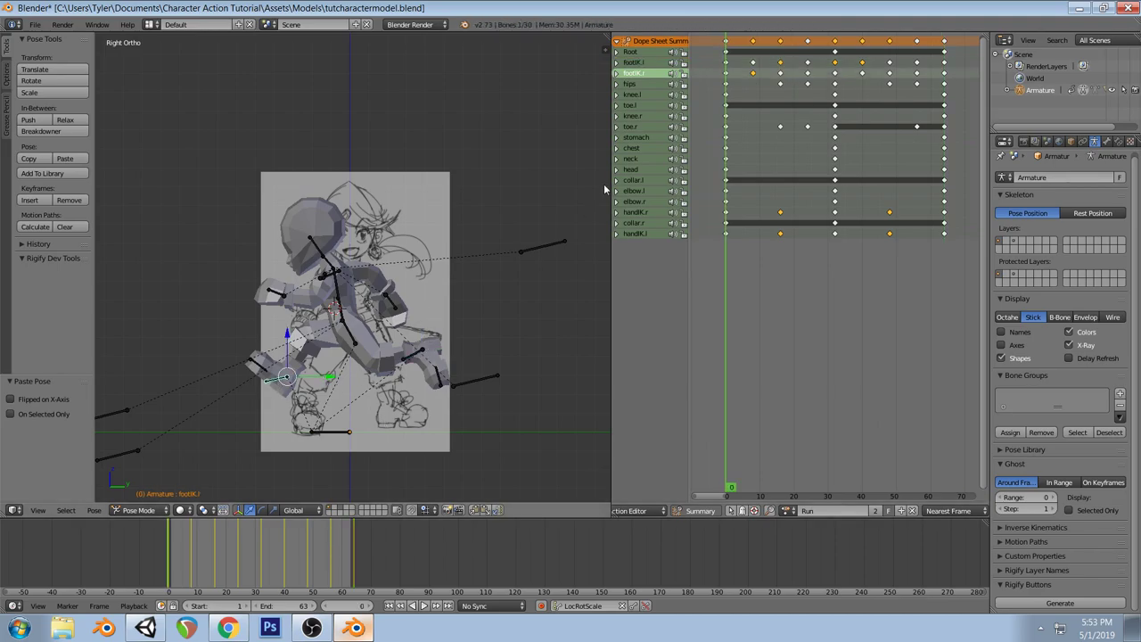
{"action": "left_click", "coordinate": [734, 82]}
{"action": "left_click_drag", "start_coordinate": [734, 83], "coordinate": [837, 81]}
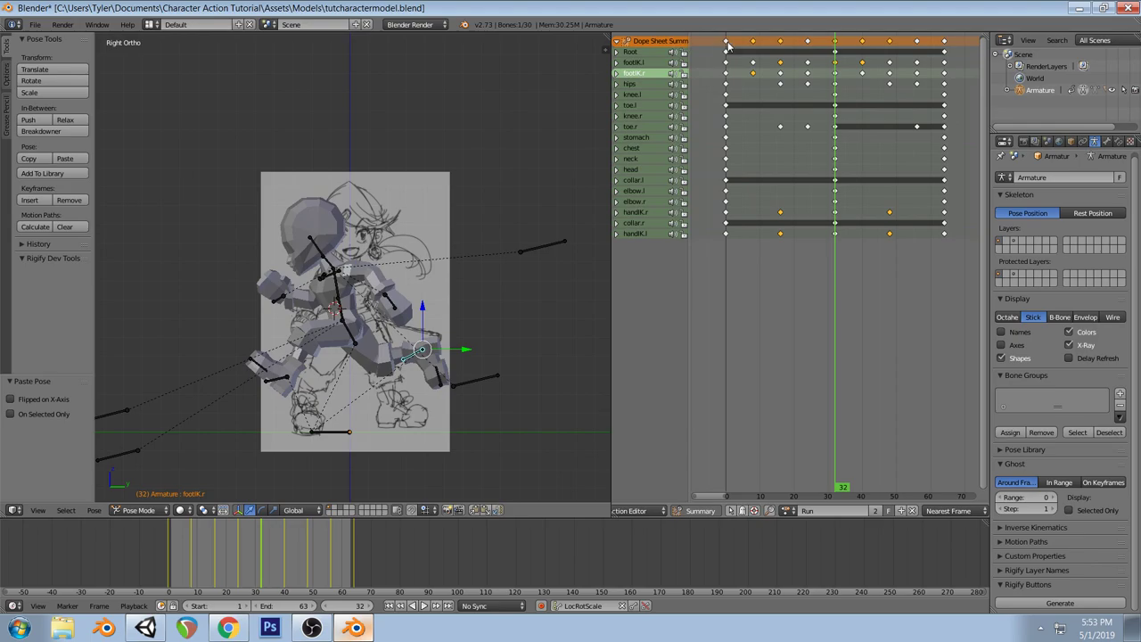
{"action": "left_click", "coordinate": [727, 47]}
{"action": "left_click", "coordinate": [835, 47]}
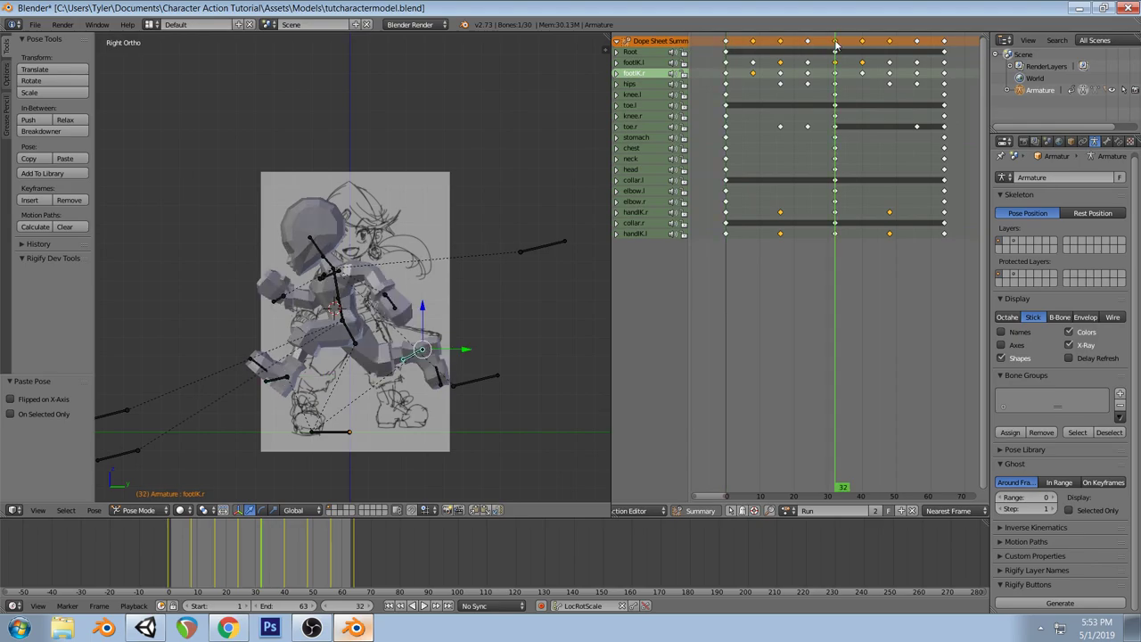
{"action": "left_click", "coordinate": [946, 44]}
Move and keyframe the right foot IK bone about 0.315 along Y at frame 0, and key its mirrored pose on the left foot at frame 32
{"action": "left_click", "coordinate": [727, 44]}
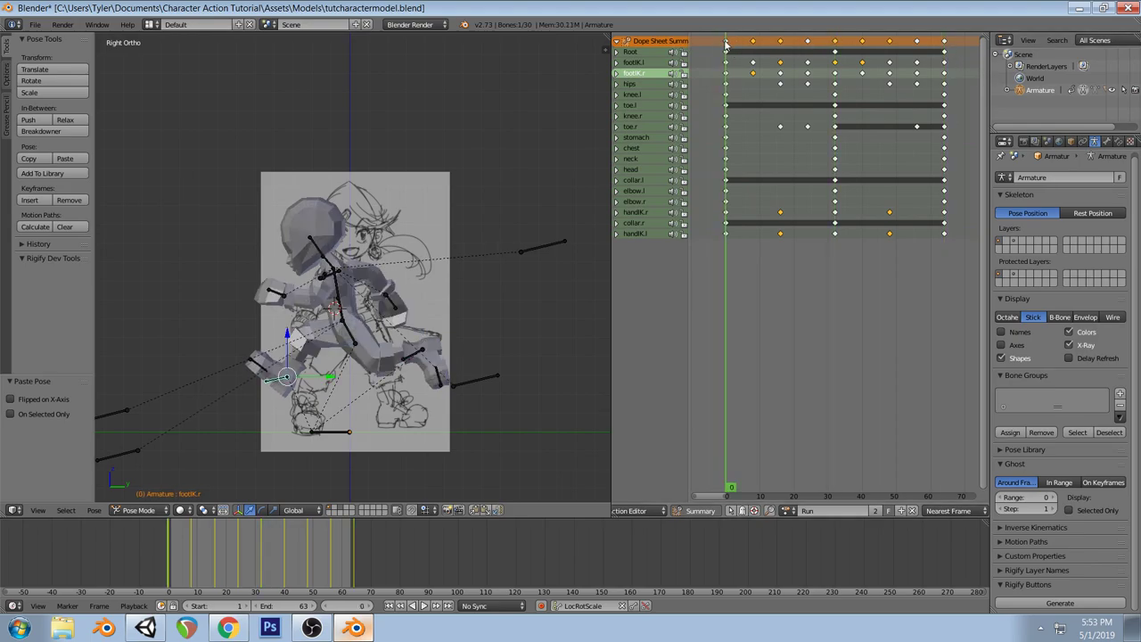
{"action": "left_click_drag", "start_coordinate": [328, 379], "coordinate": [335, 383]}
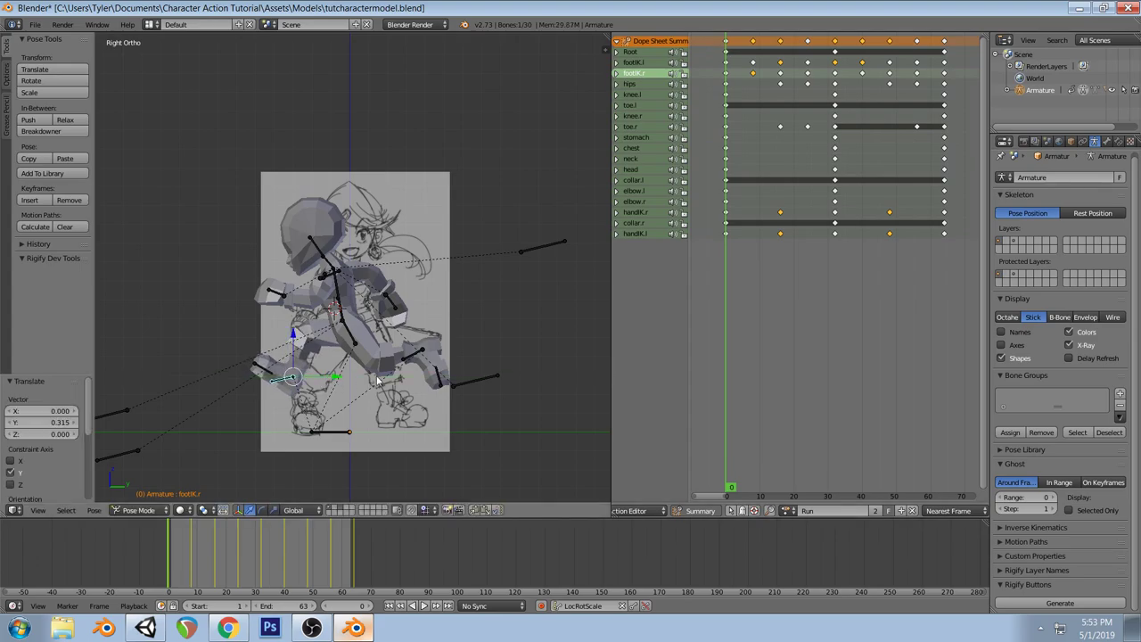
{"action": "key", "text": "i"}
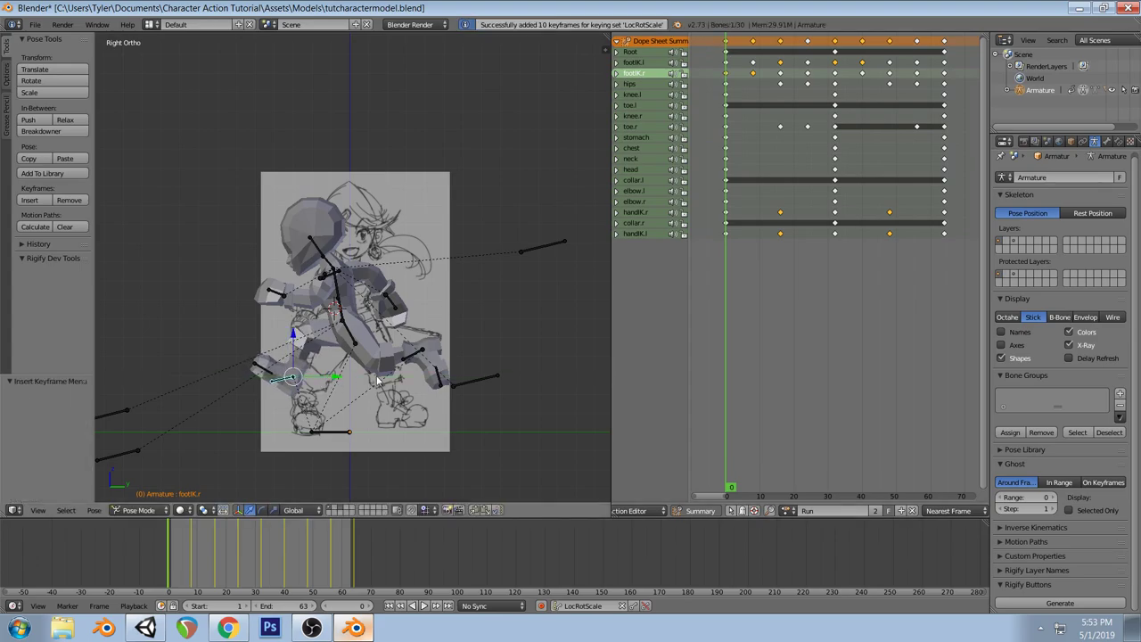
{"action": "left_click", "coordinate": [836, 45]}
{"action": "key", "text": "ctrl+shift+v"}
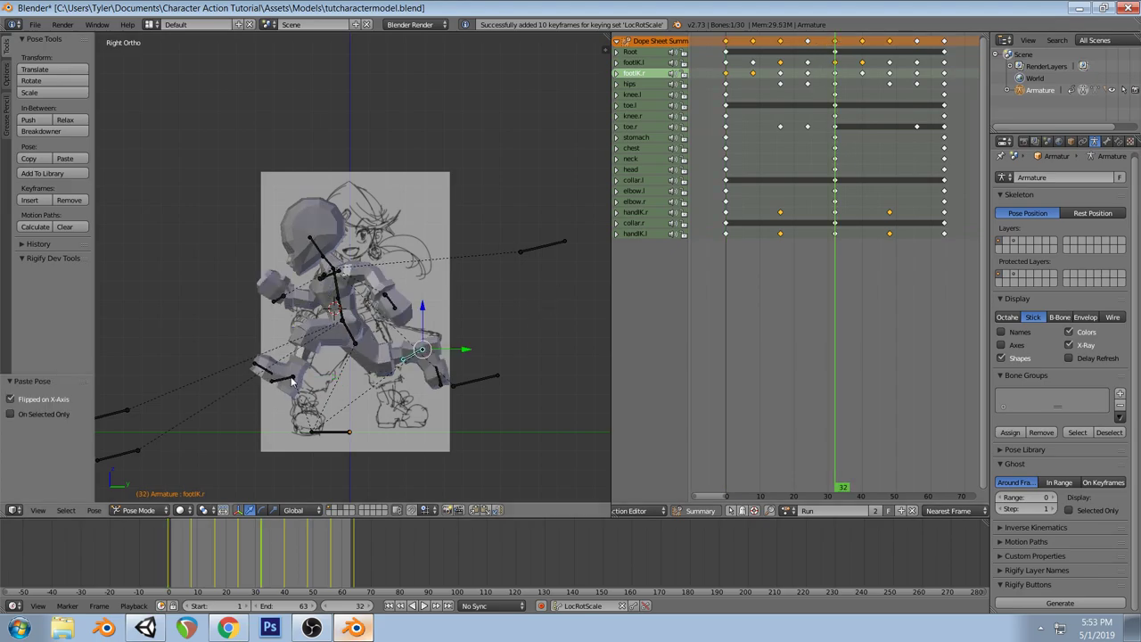
{"action": "right_click", "coordinate": [291, 381]}
{"action": "key", "text": "i"}
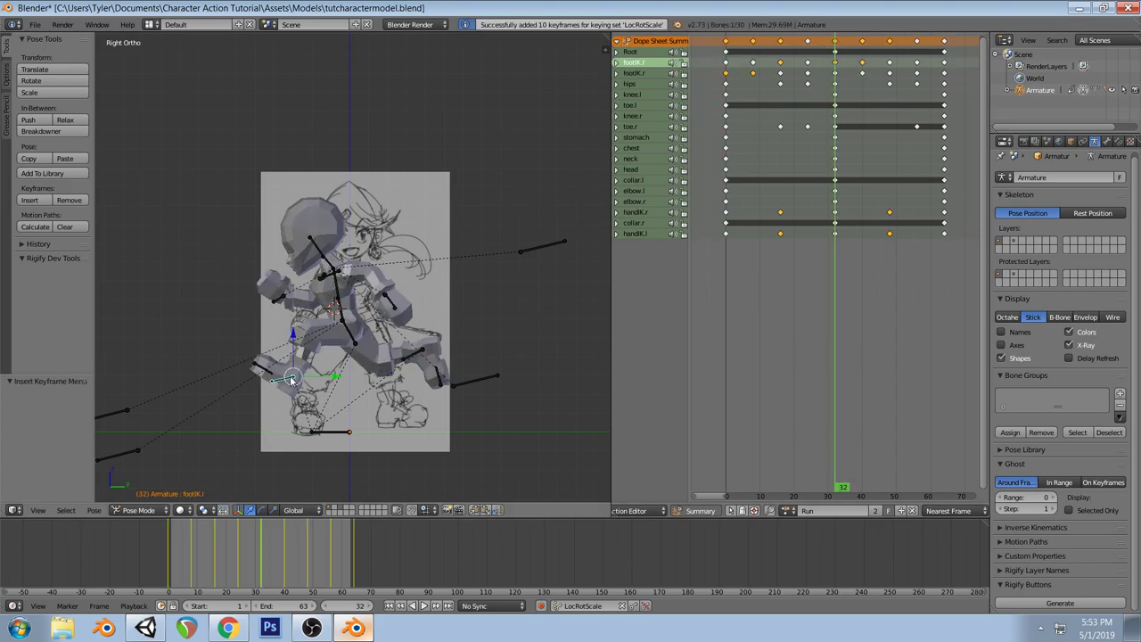
Try to key the copied foot pose on the right foot IK bone at the end of the Run action and play it
{"action": "left_click", "coordinate": [947, 43]}
{"action": "key", "text": "ctrl+shift+v"}
{"action": "right_click", "coordinate": [292, 382]}
{"action": "key", "text": "i"}
{"action": "key", "text": "a"}
{"action": "key", "text": "alt+a"}
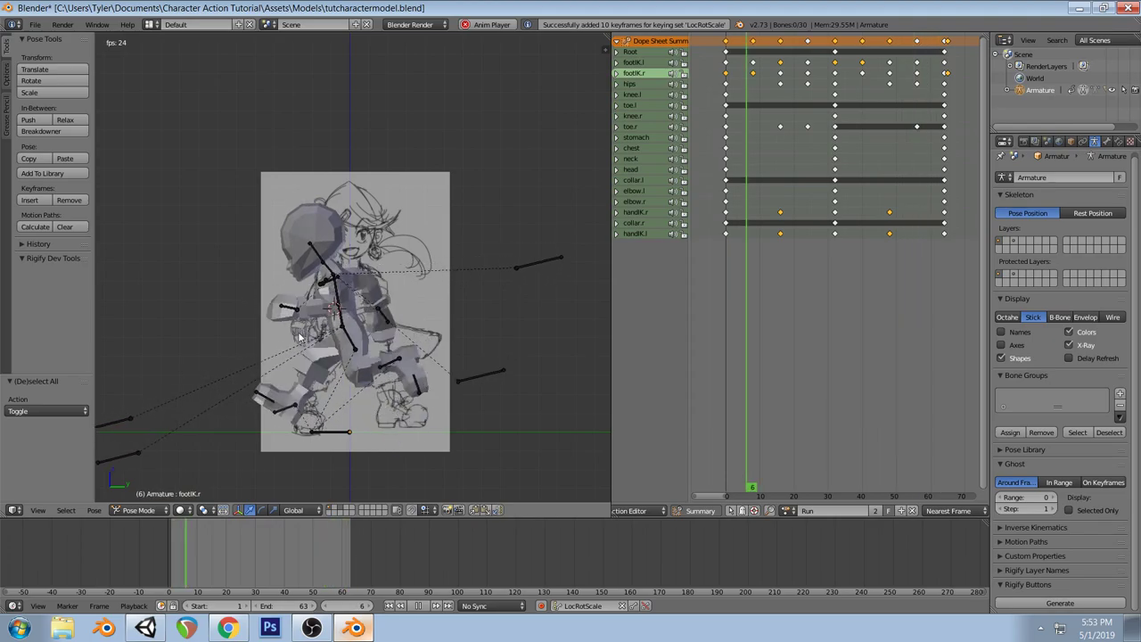
{"action": "key", "text": "alt+a"}
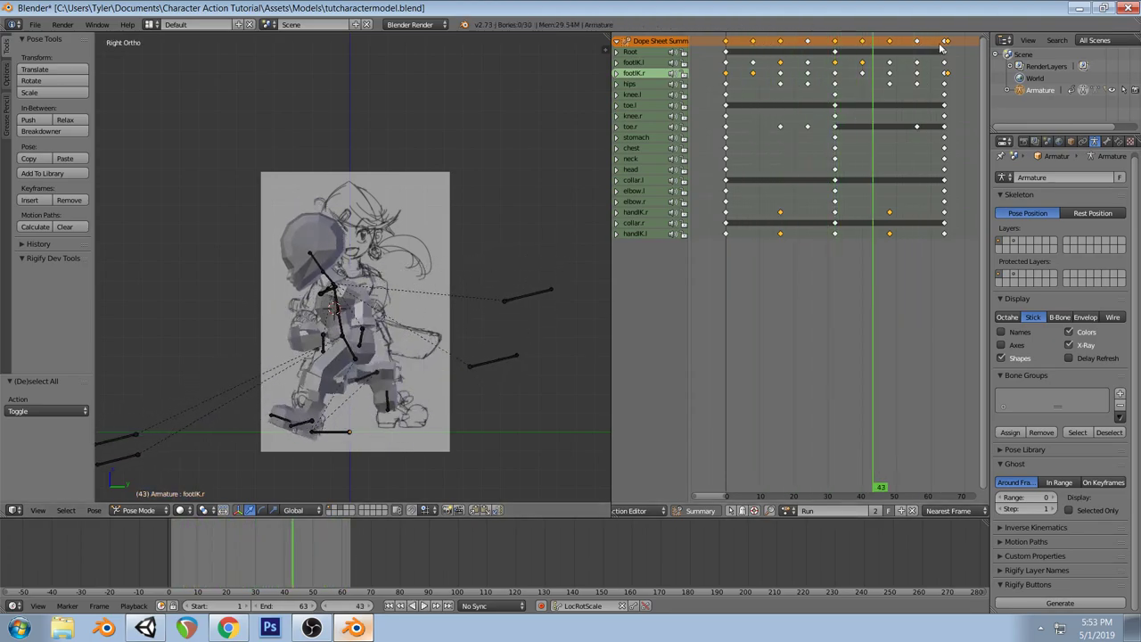
Delete the right foot IK bone's misplaced keyframe just past frame 64
{"action": "key", "text": "a"}
{"action": "key", "text": "x"}
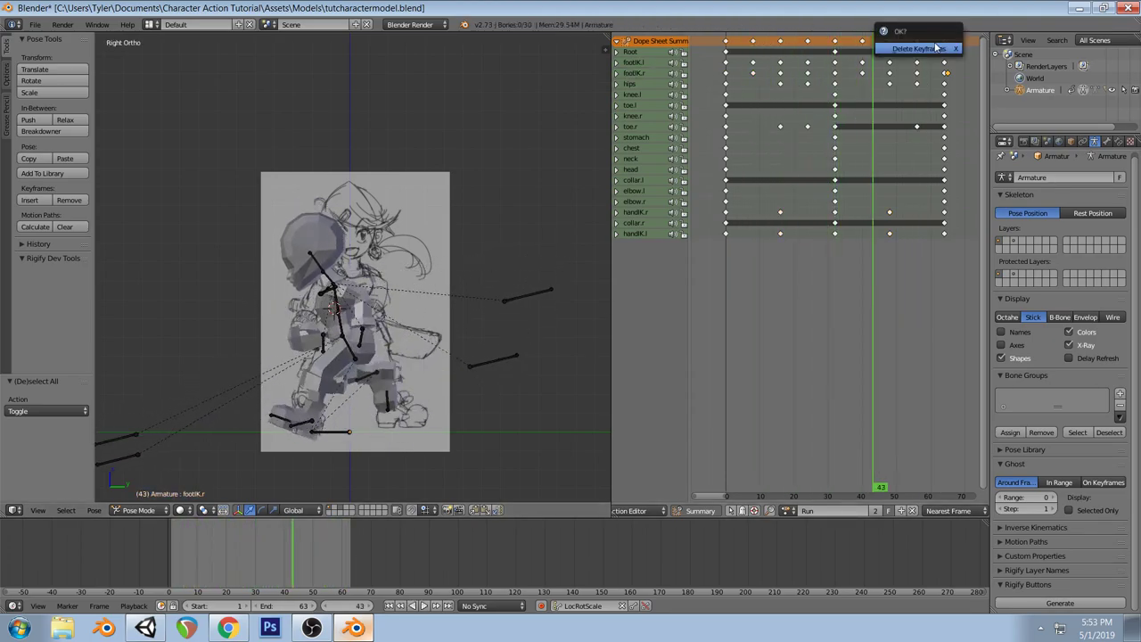
{"action": "left_click", "coordinate": [943, 50]}
Paste the copied foot pose at frame 64 and insert a LocRotScale keyframe for the right foot IK bone
{"action": "key", "text": "Up"}
{"action": "key", "text": "ctrl+v"}
{"action": "right_click", "coordinate": [293, 382]}
{"action": "key", "text": "i"}
{"action": "key", "text": "a"}
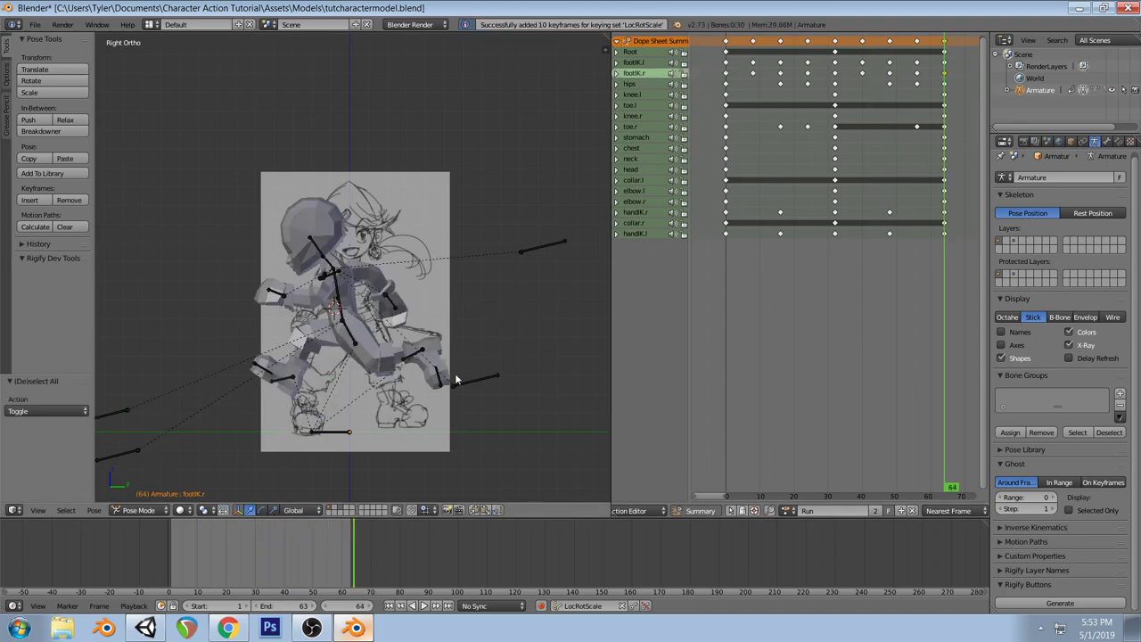
Play the Run animation from several angles and examine the pose at its last keyframe, frame 64
{"action": "key", "text": "alt+a"}
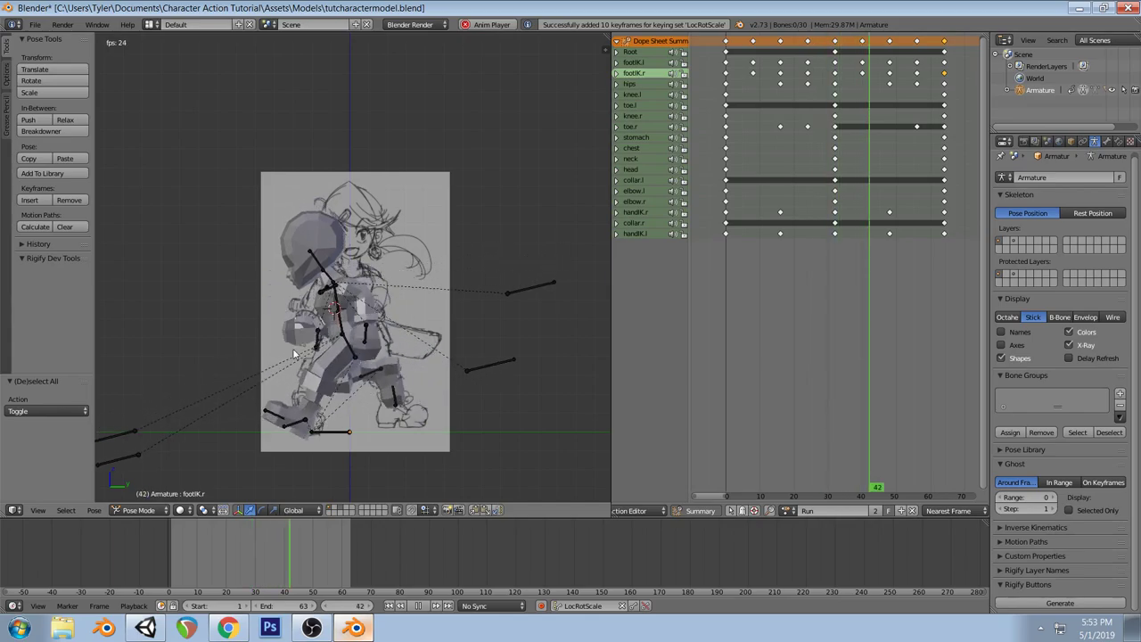
{"action": "middle_click_drag", "start_coordinate": [297, 354], "coordinate": [474, 396]}
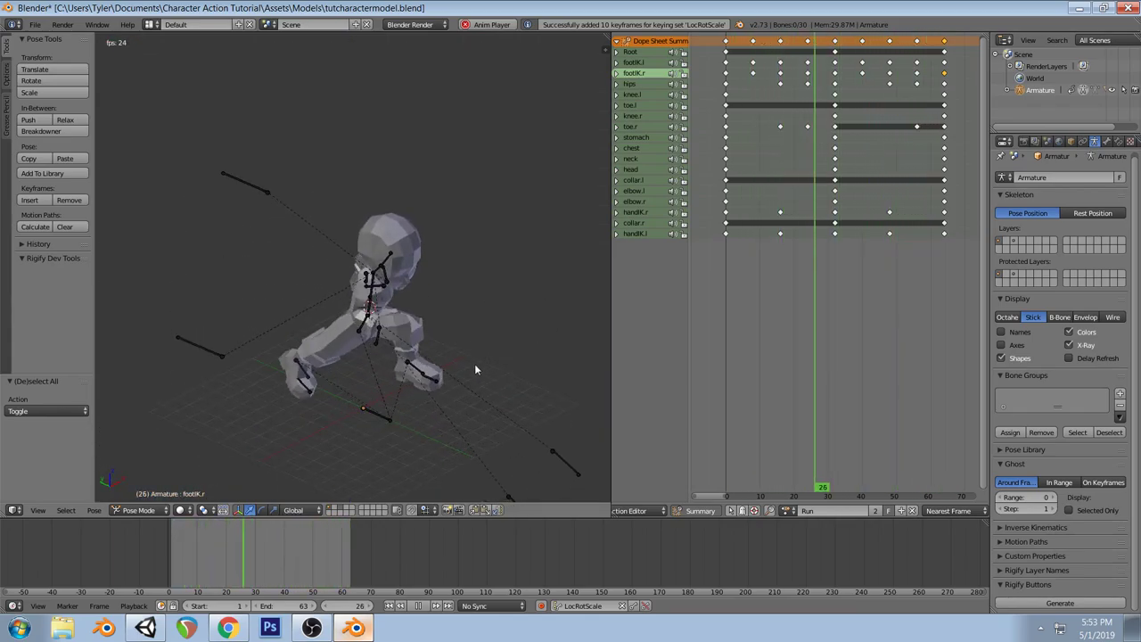
{"action": "key", "text": "KP_1"}
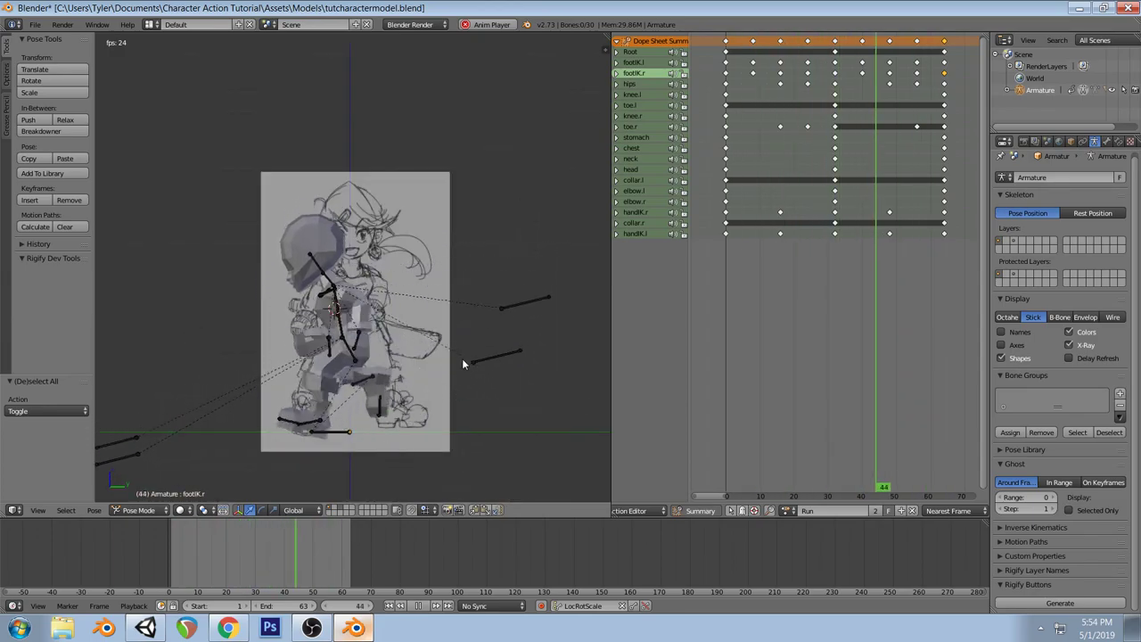
{"action": "key", "text": "alt+a"}
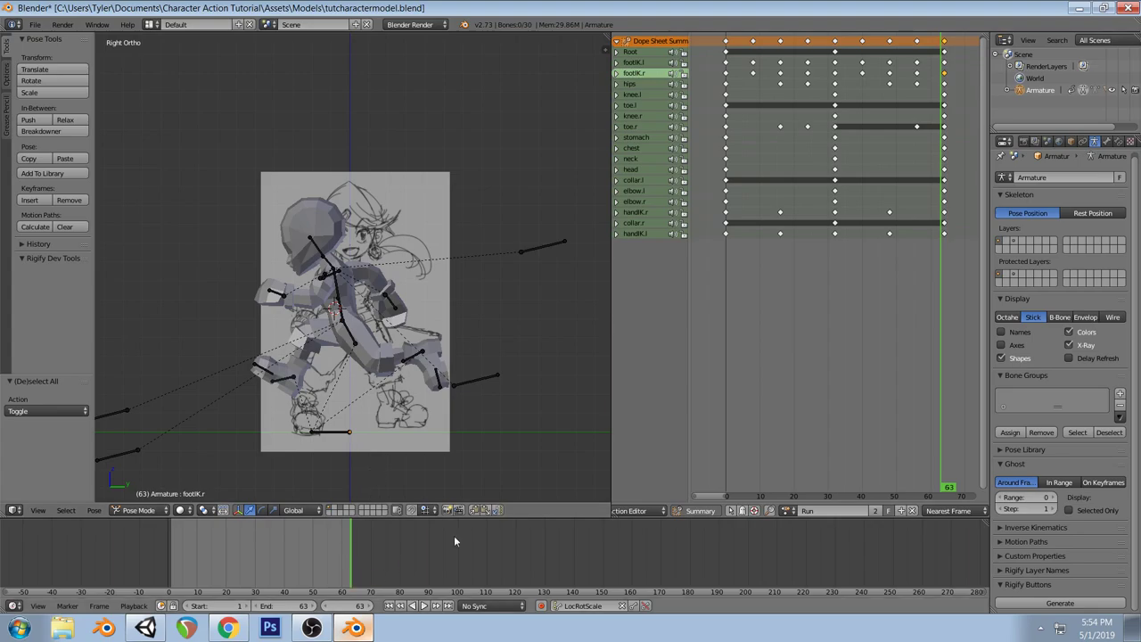
{"action": "key", "text": "Right"}
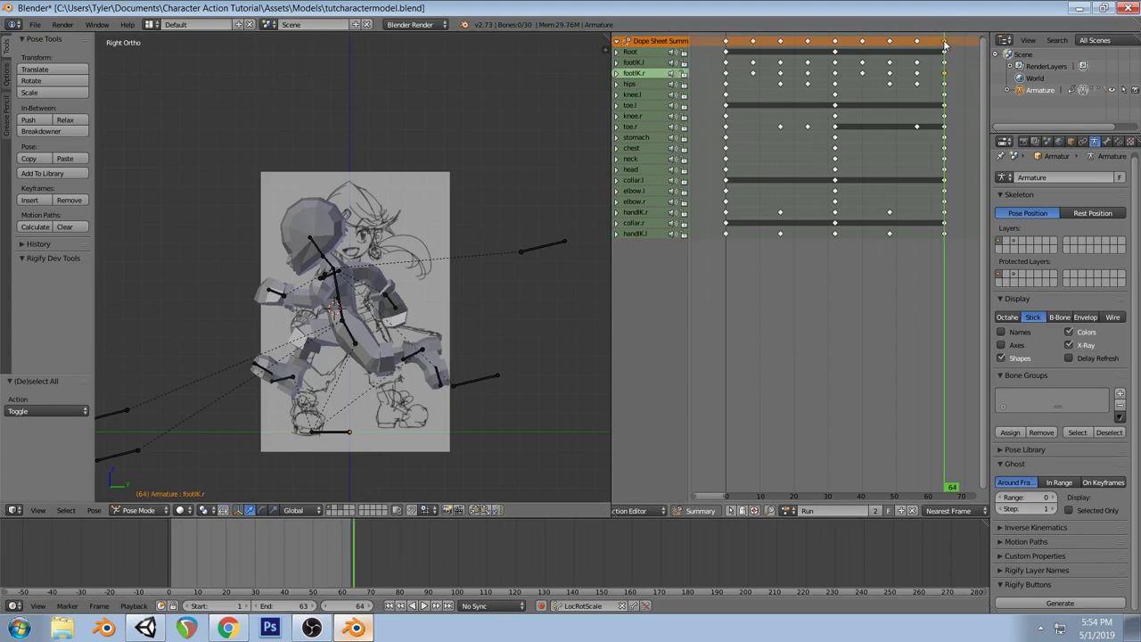
Save the blend file and review the running character in Unity's Idle Tree preview from the side
{"action": "key", "text": "ctrl+s"}
{"action": "left_click", "coordinate": [306, 389]}
{"action": "key", "text": "alt+Tab"}
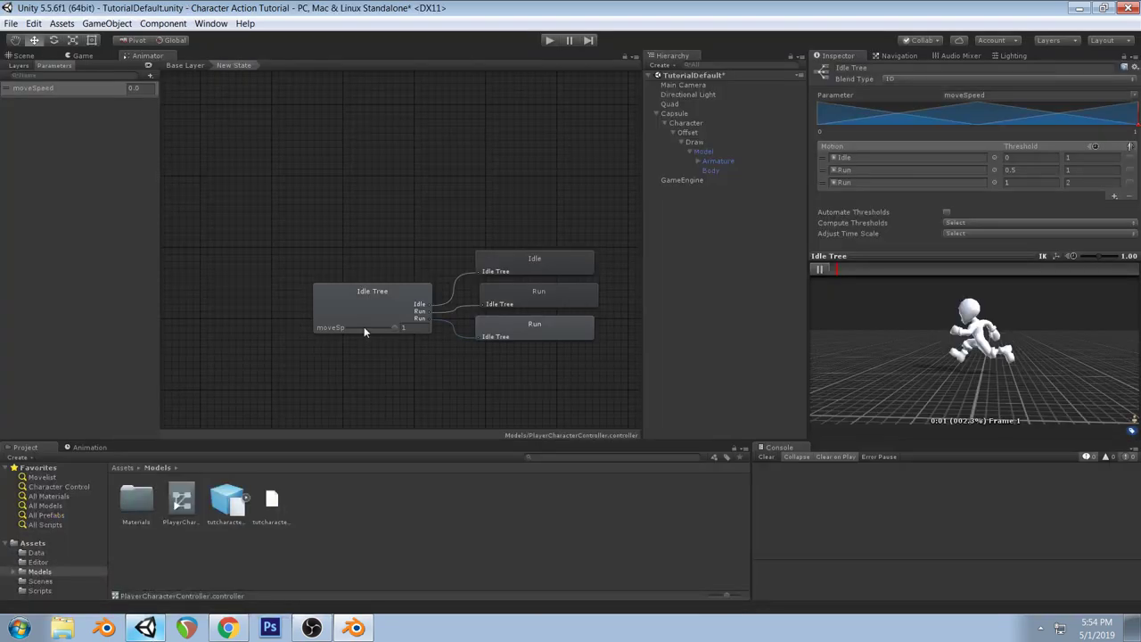
{"action": "left_click", "coordinate": [354, 628]}
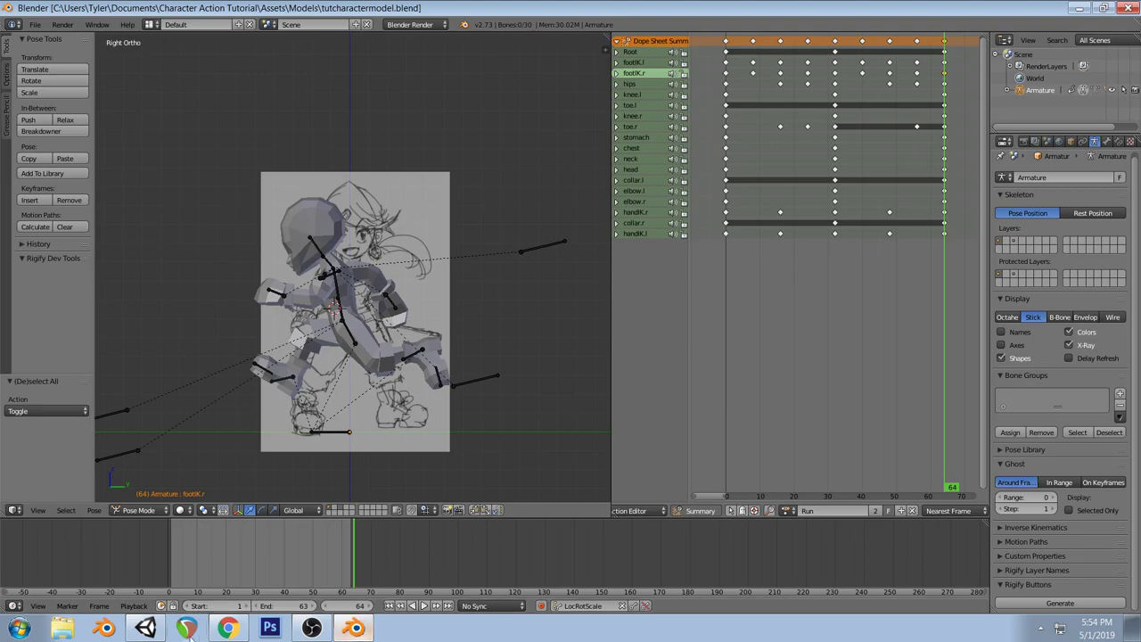
{"action": "left_click", "coordinate": [145, 628]}
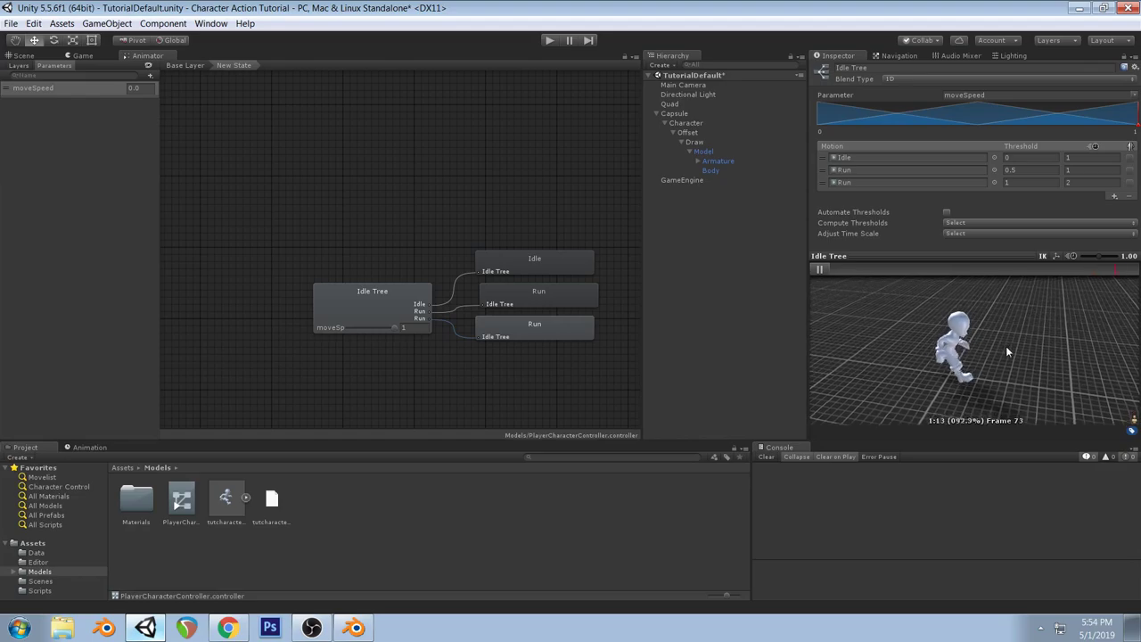
{"action": "right_click_drag", "start_coordinate": [919, 384], "coordinate": [994, 380]}
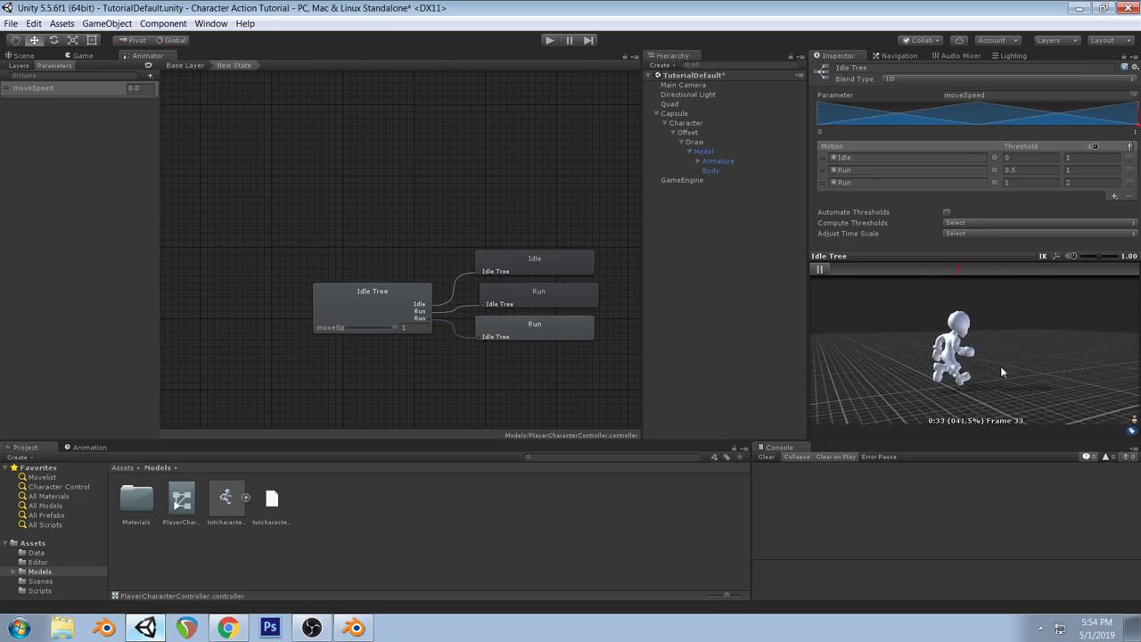
Examine the run from another angle in the Idle Tree preview, compare it with Blender's frame 64 pose, and pause the preview
{"action": "left_click_drag", "start_coordinate": [1009, 345], "coordinate": [836, 365]}
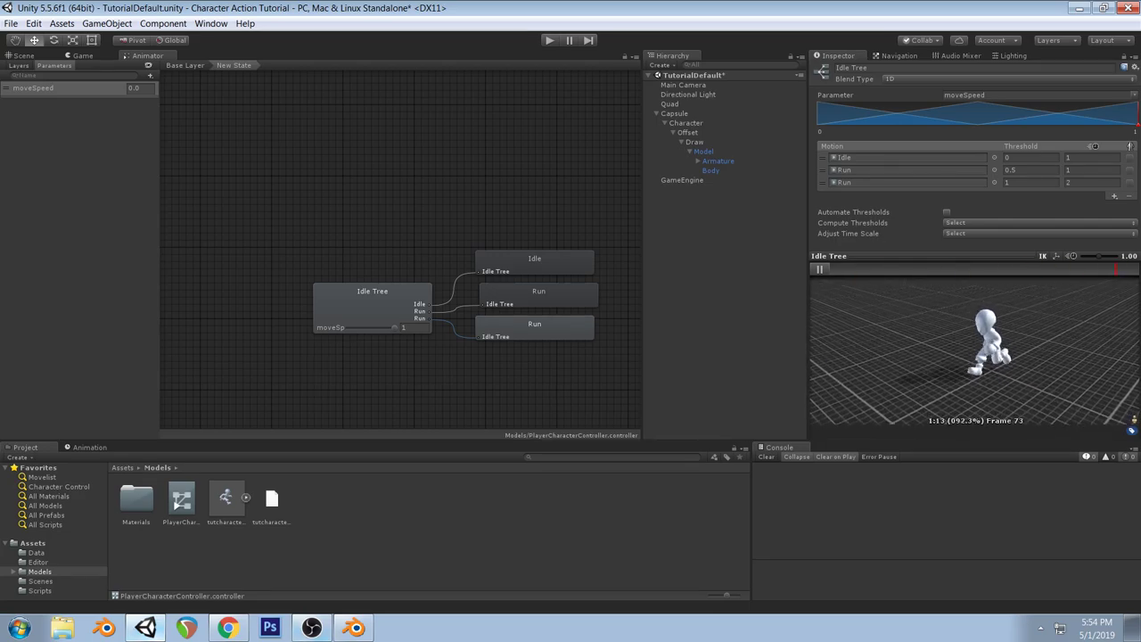
{"action": "left_click", "coordinate": [227, 629]}
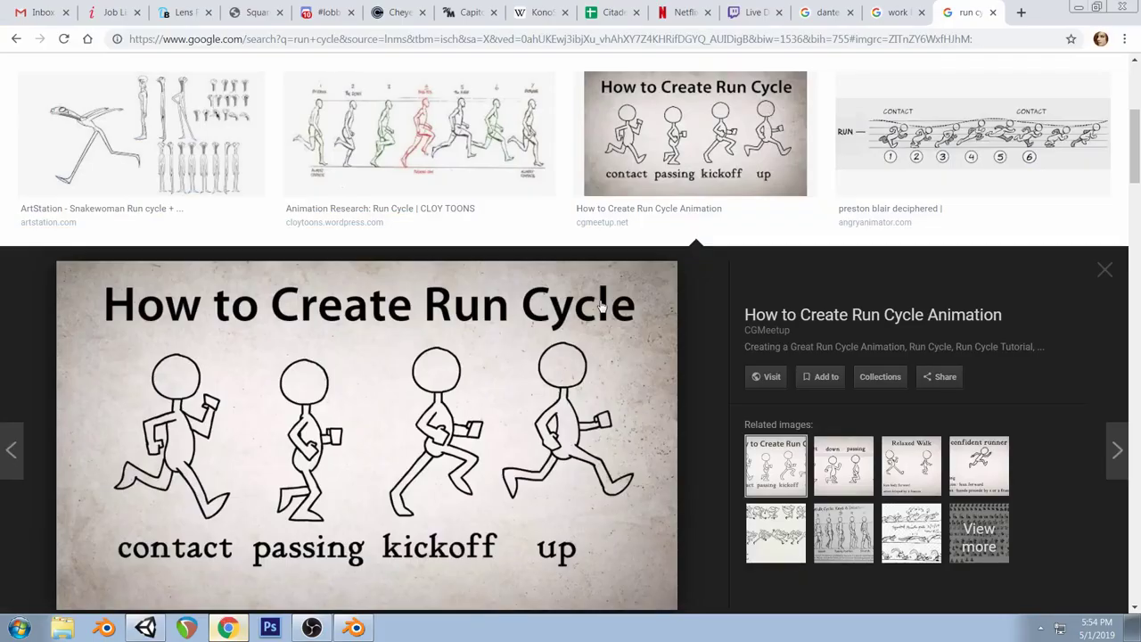
{"action": "left_click", "coordinate": [747, 12]}
{"action": "left_click", "coordinate": [355, 629]}
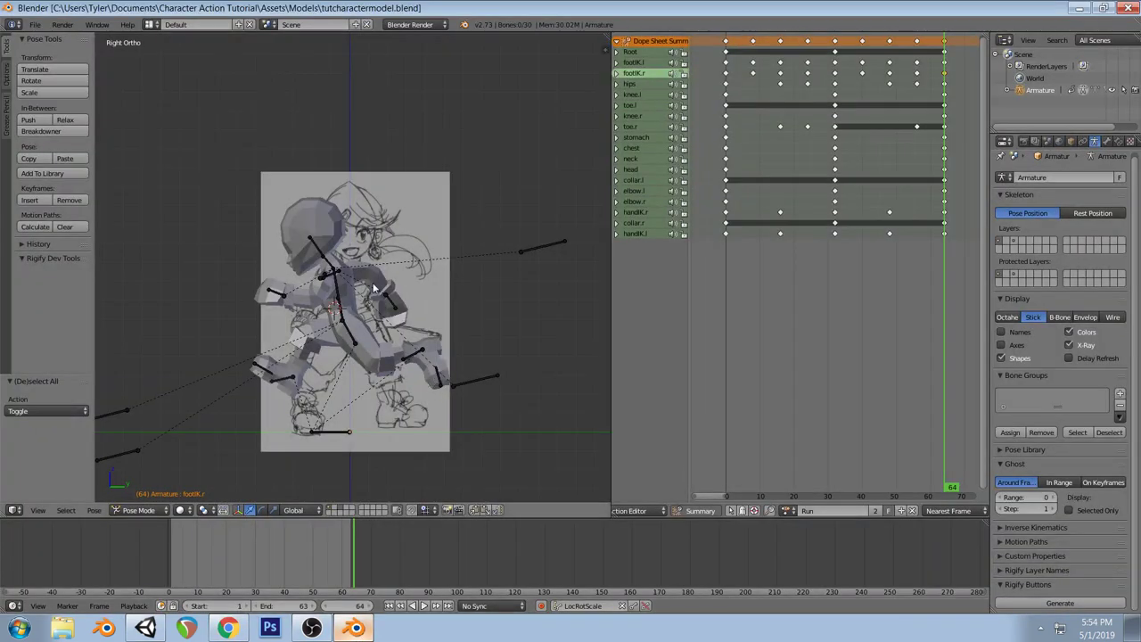
{"action": "middle_click_drag", "start_coordinate": [376, 294], "coordinate": [449, 306]}
{"action": "key", "text": "alt+Tab"}
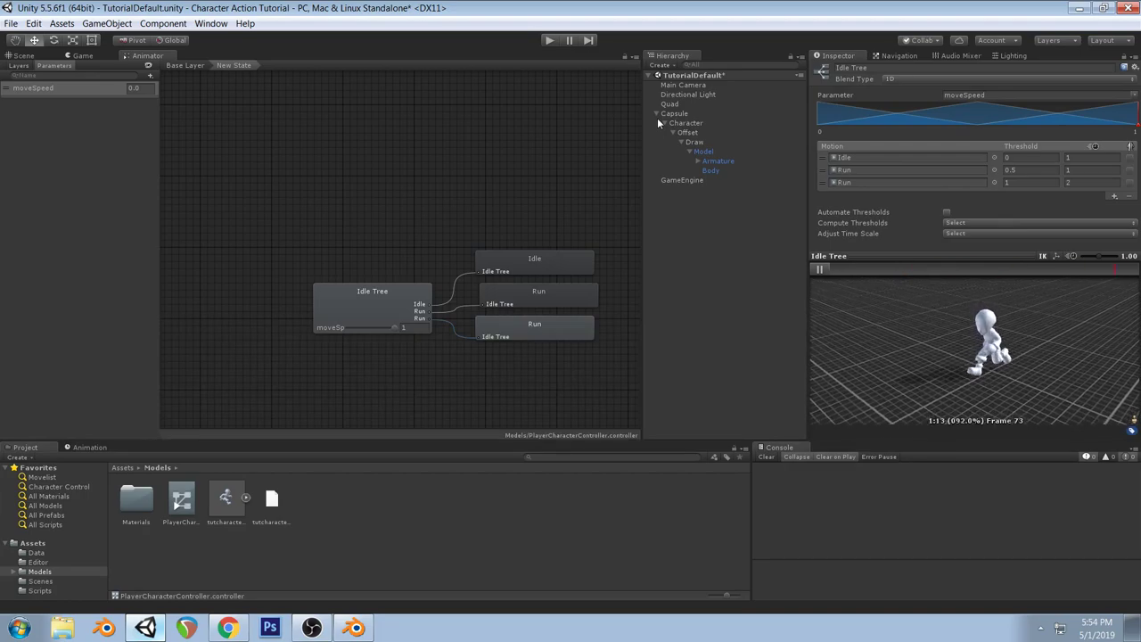
{"action": "left_click", "coordinate": [820, 269]}
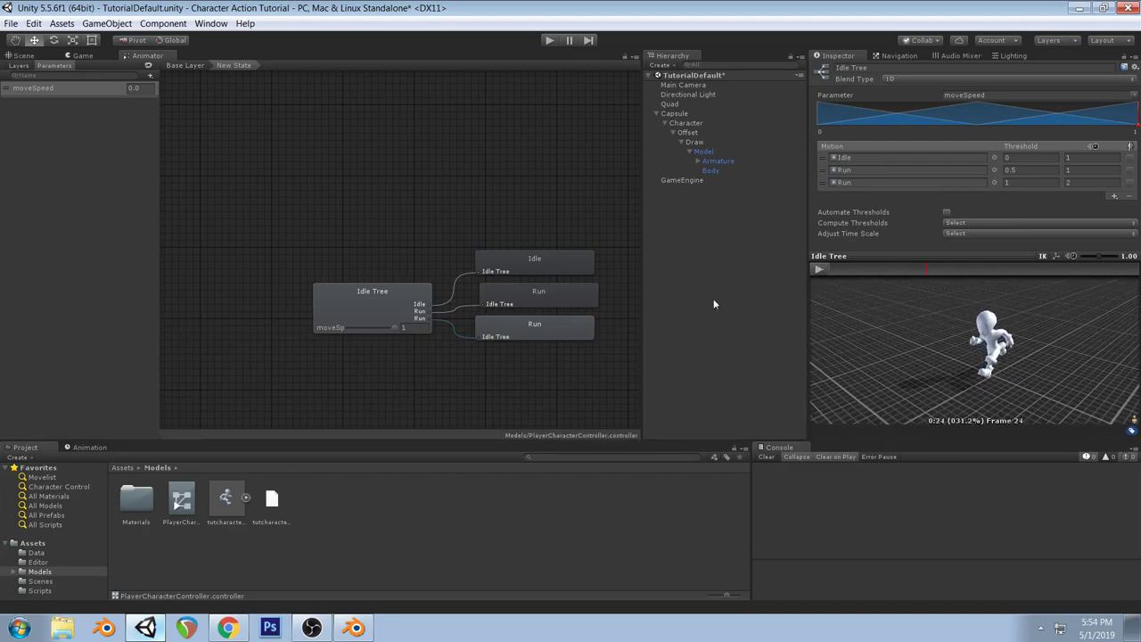
Set the Run clip's end frame to 62 in the tutcharactermodel animation import settings and apply the change
{"action": "left_click", "coordinate": [224, 500]}
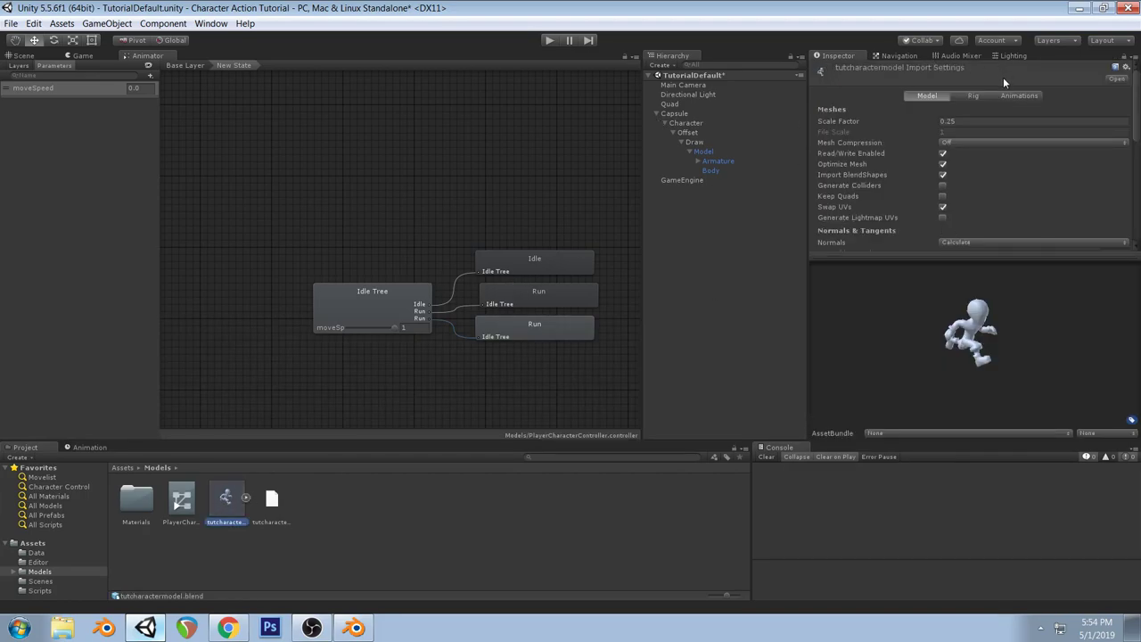
{"action": "left_click", "coordinate": [1017, 95]}
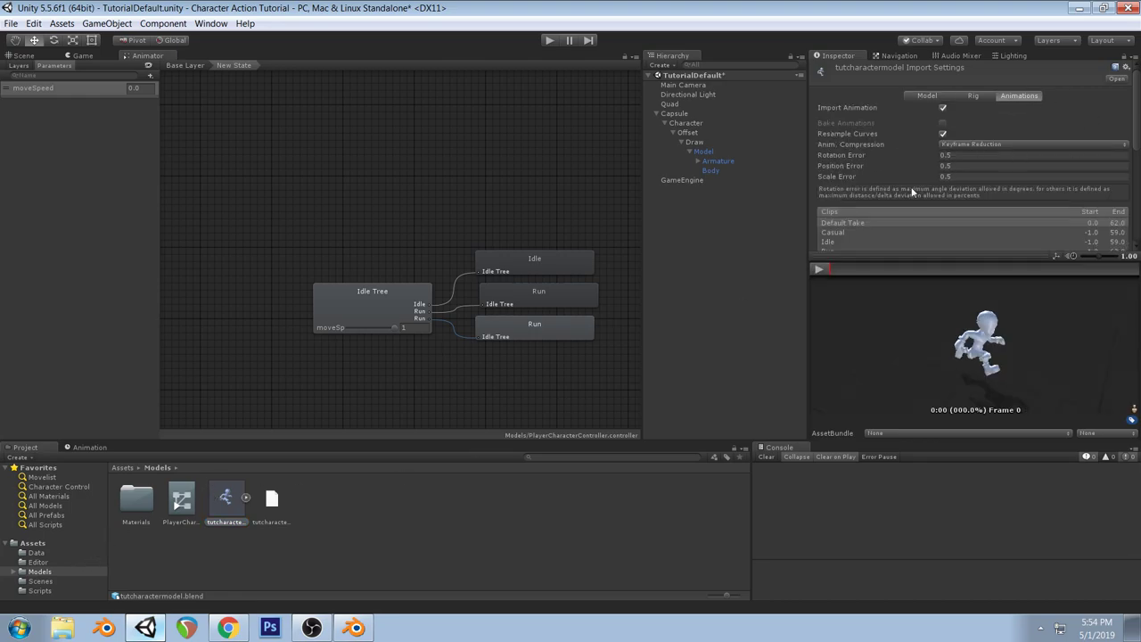
{"action": "scroll", "coordinate": [912, 181], "scroll_direction": "down", "scroll_amount": 2}
{"action": "left_click", "coordinate": [829, 216]}
{"action": "scroll", "coordinate": [990, 214], "scroll_direction": "down", "scroll_amount": 4}
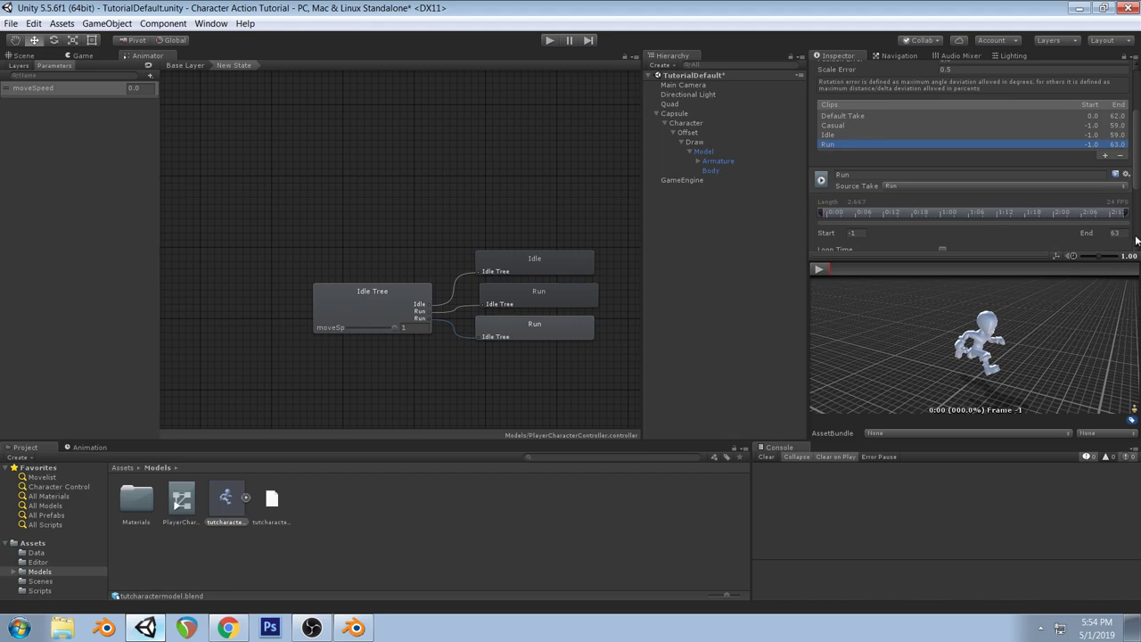
{"action": "type", "text": "62"}
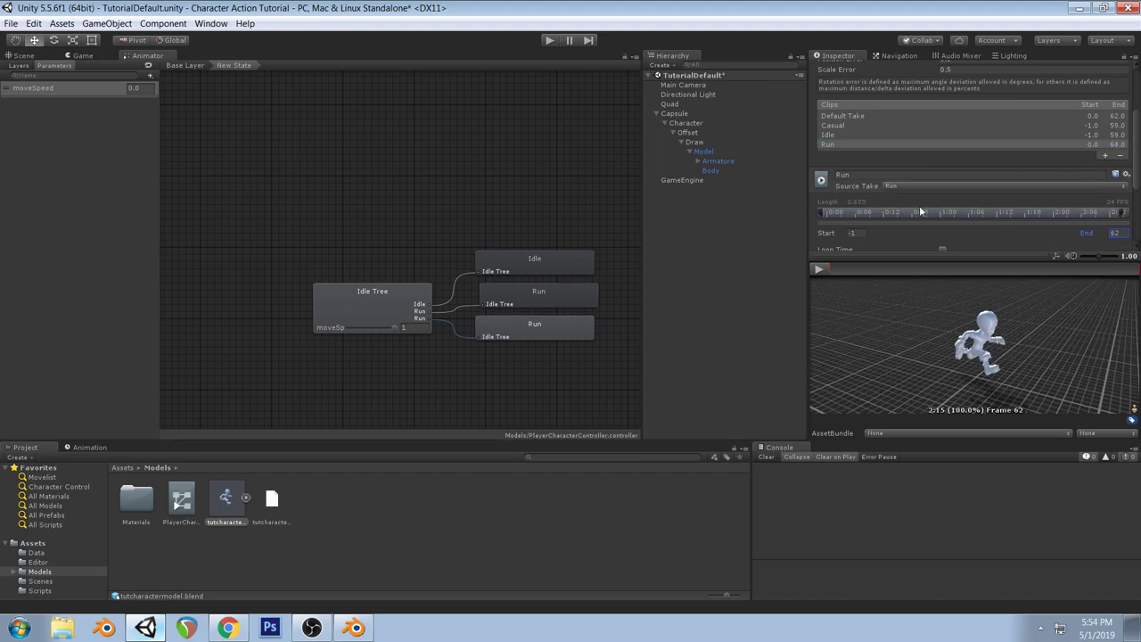
{"action": "scroll", "coordinate": [1023, 167], "scroll_direction": "down", "scroll_amount": 2}
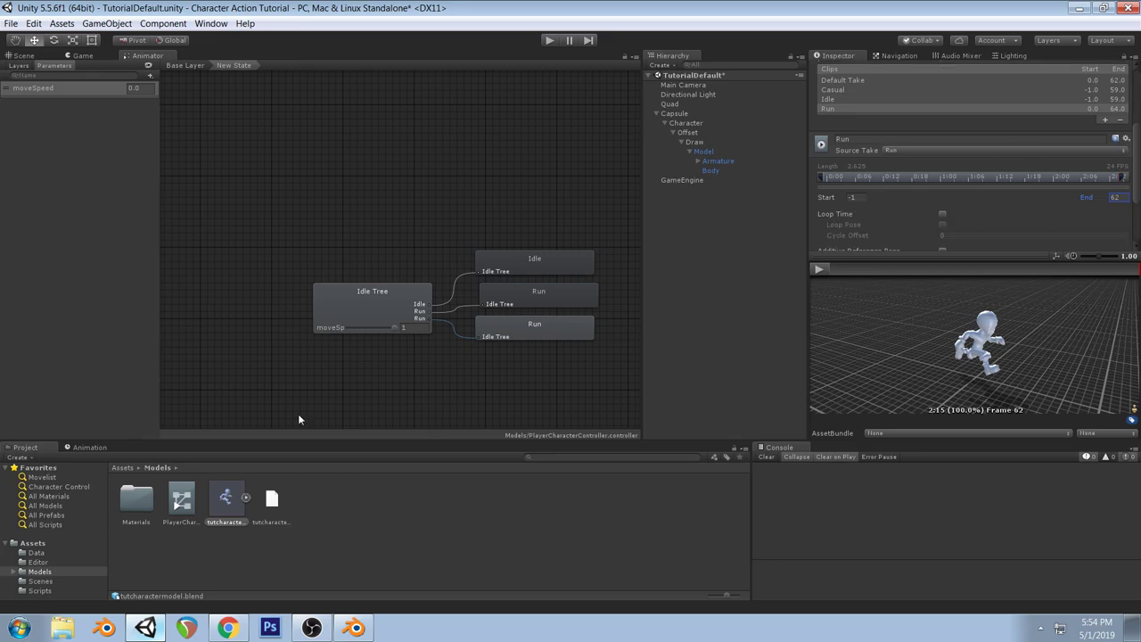
{"action": "left_click", "coordinate": [368, 630]}
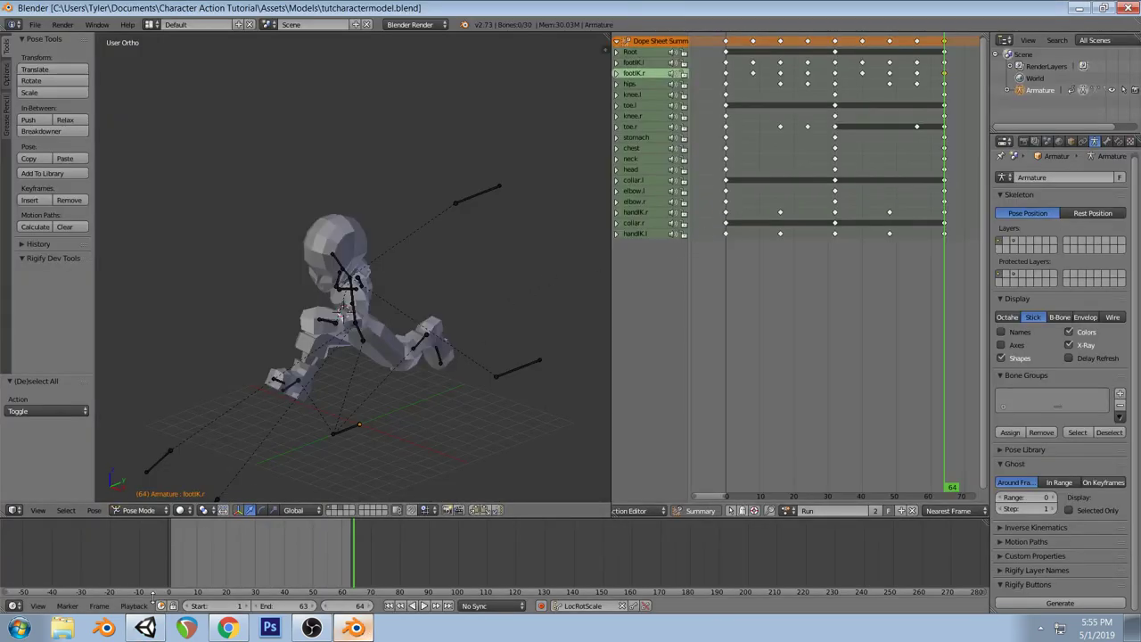
{"action": "left_click", "coordinate": [235, 630]}
{"action": "left_click", "coordinate": [144, 629]}
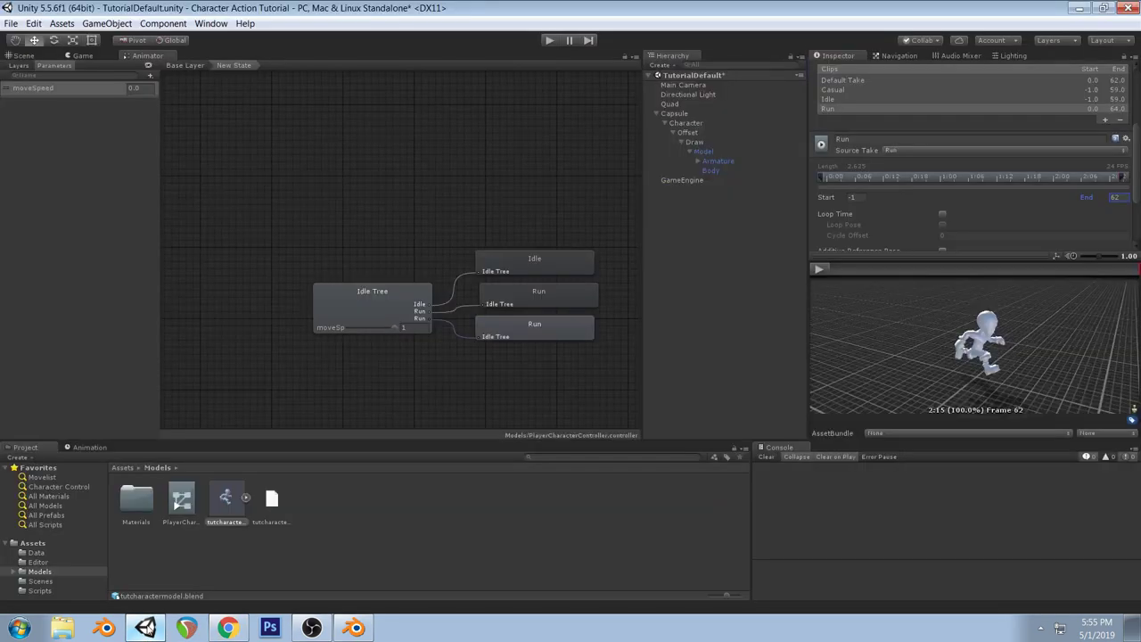
{"action": "scroll", "coordinate": [1041, 214], "scroll_direction": "down", "scroll_amount": 3}
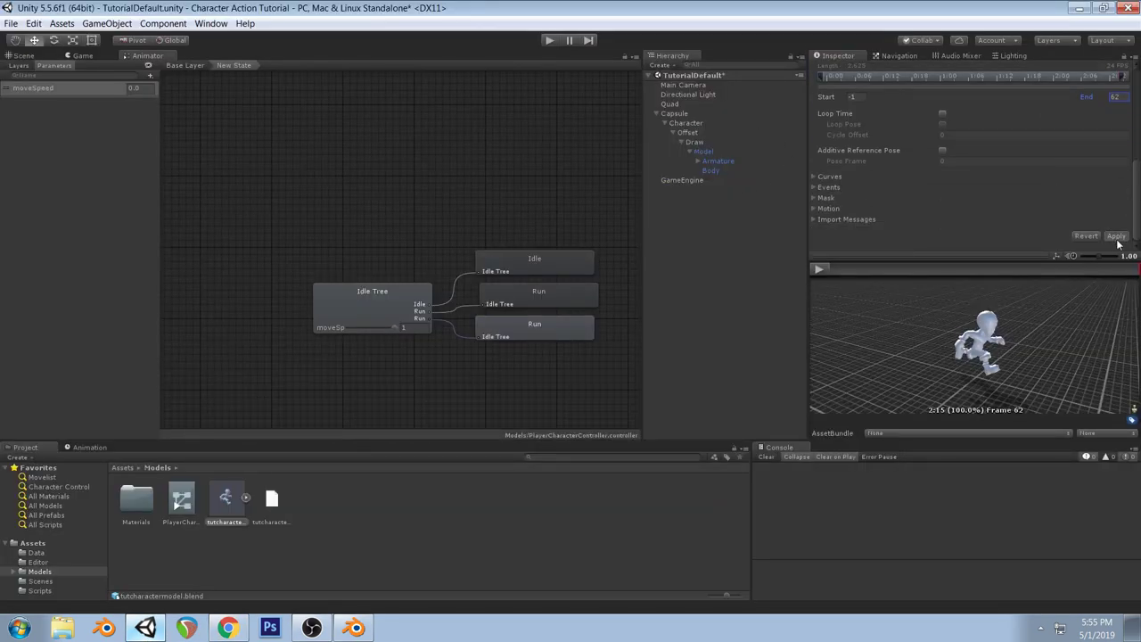
{"action": "left_click", "coordinate": [1116, 237]}
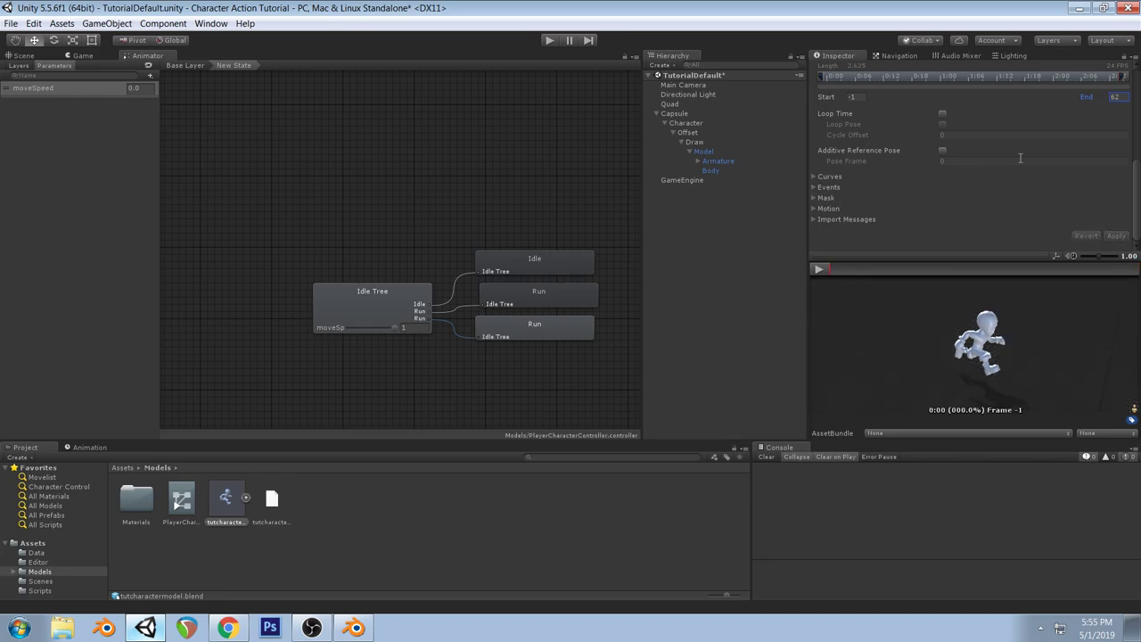
Enable Loop Time for the Run and Idle clips and apply the import settings
{"action": "left_click", "coordinate": [942, 113]}
{"action": "scroll", "coordinate": [944, 116], "scroll_direction": "up", "scroll_amount": 3}
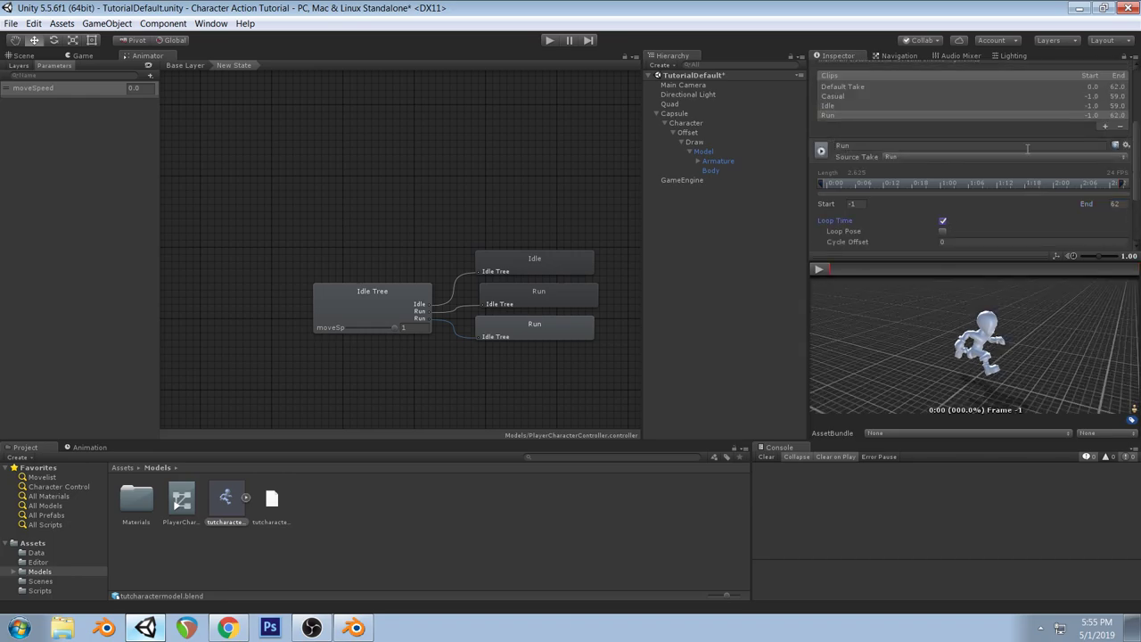
{"action": "left_click", "coordinate": [834, 141]}
{"action": "scroll", "coordinate": [945, 156], "scroll_direction": "down", "scroll_amount": 3}
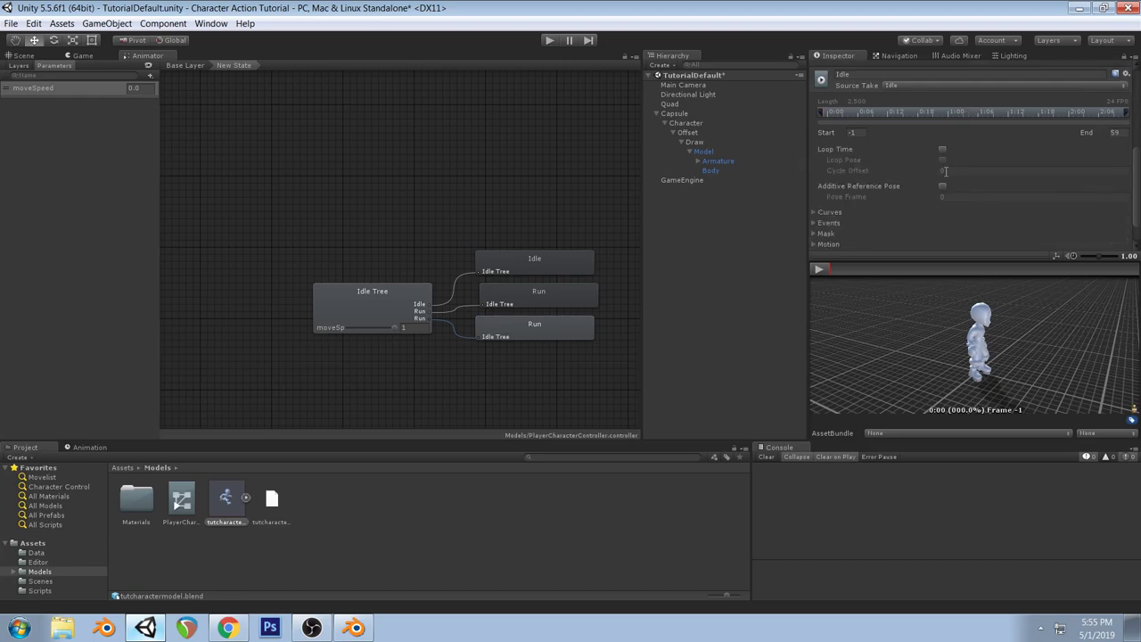
{"action": "scroll", "coordinate": [1043, 177], "scroll_direction": "down", "scroll_amount": 1}
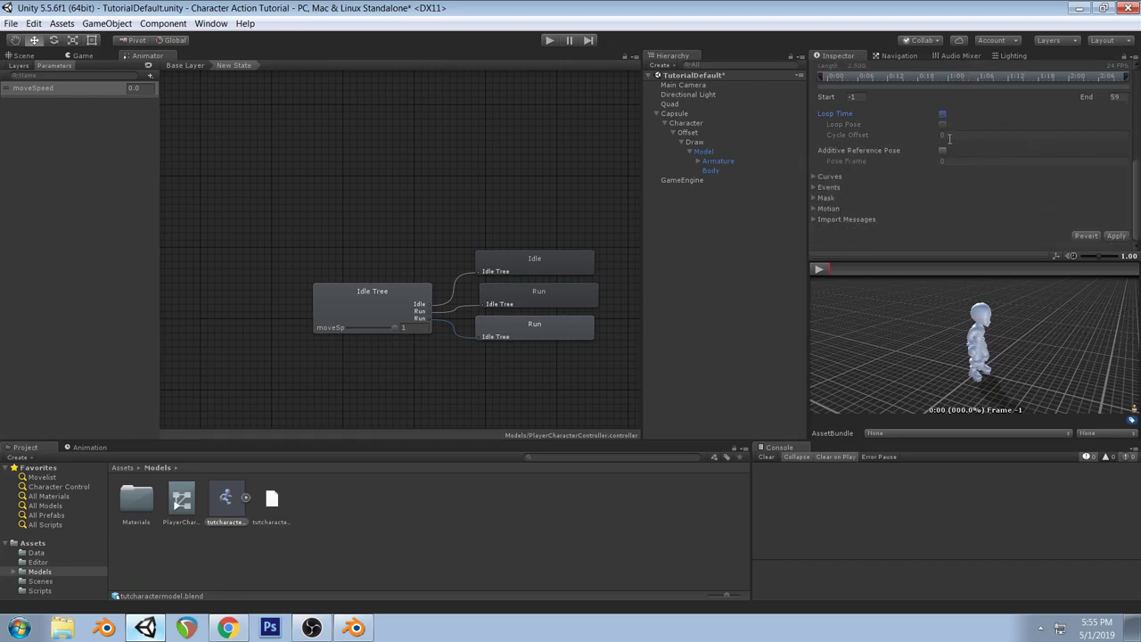
{"action": "scroll", "coordinate": [981, 152], "scroll_direction": "up", "scroll_amount": 3}
{"action": "left_click", "coordinate": [942, 222]}
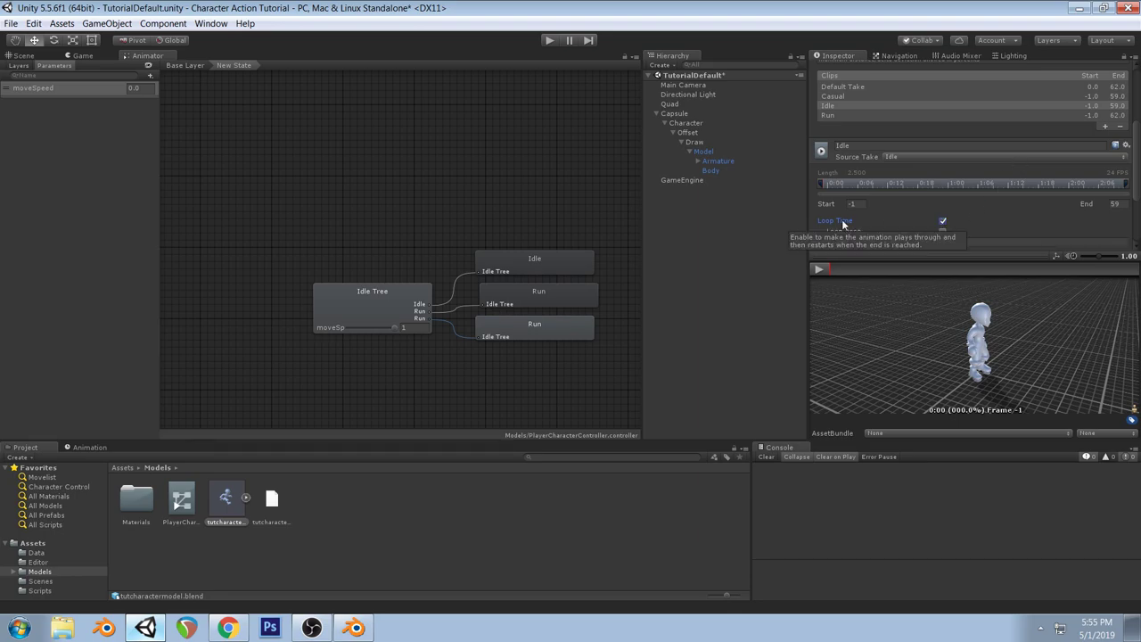
{"action": "scroll", "coordinate": [1032, 154], "scroll_direction": "down", "scroll_amount": 3}
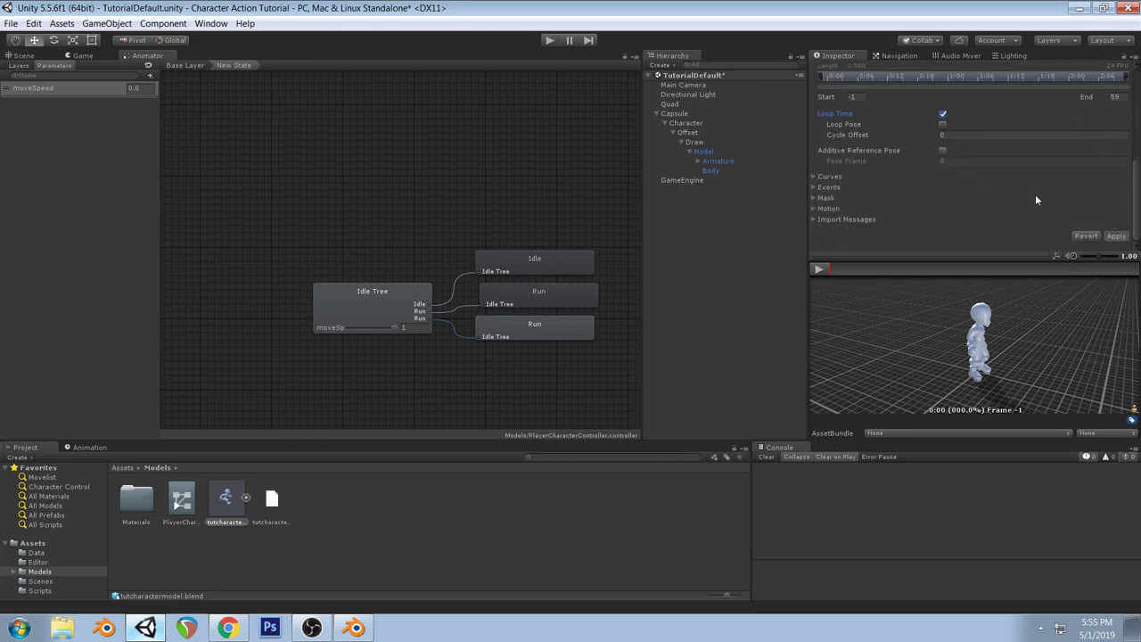
{"action": "scroll", "coordinate": [984, 190], "scroll_direction": "up", "scroll_amount": 3}
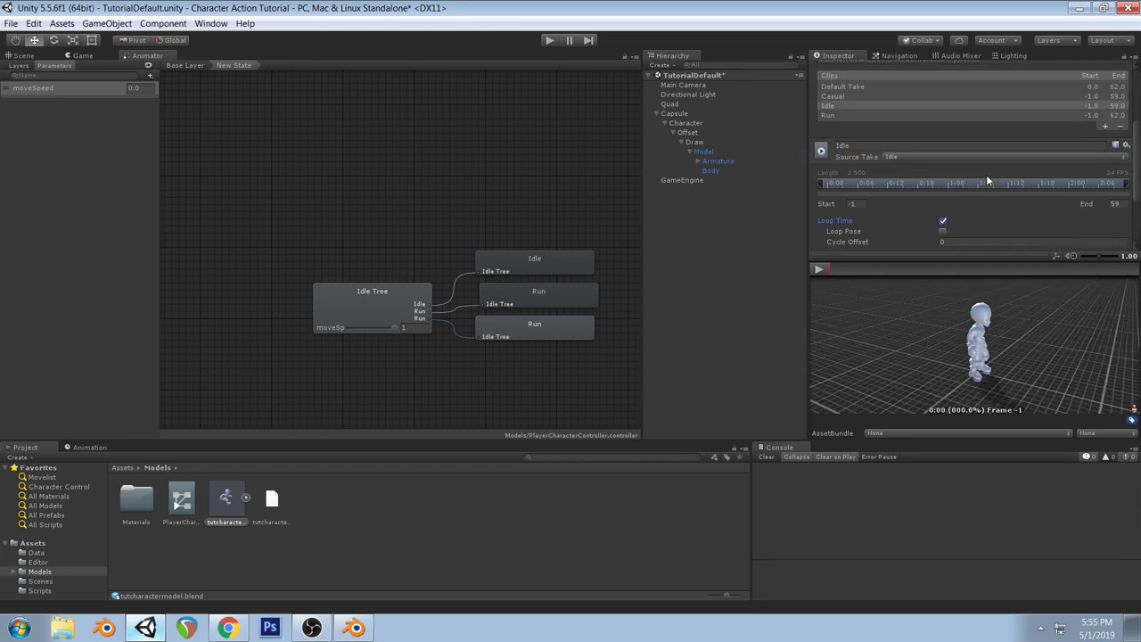
Play the Idle and Run clips in the import preview to check their looping
{"action": "left_click", "coordinate": [818, 270]}
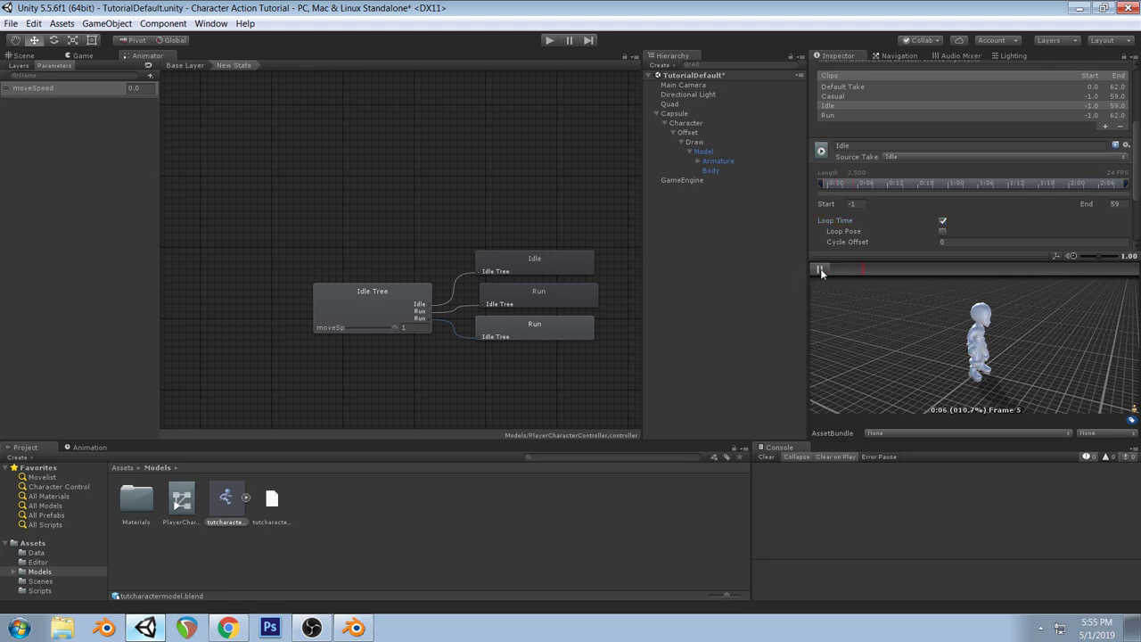
{"action": "left_click", "coordinate": [831, 115]}
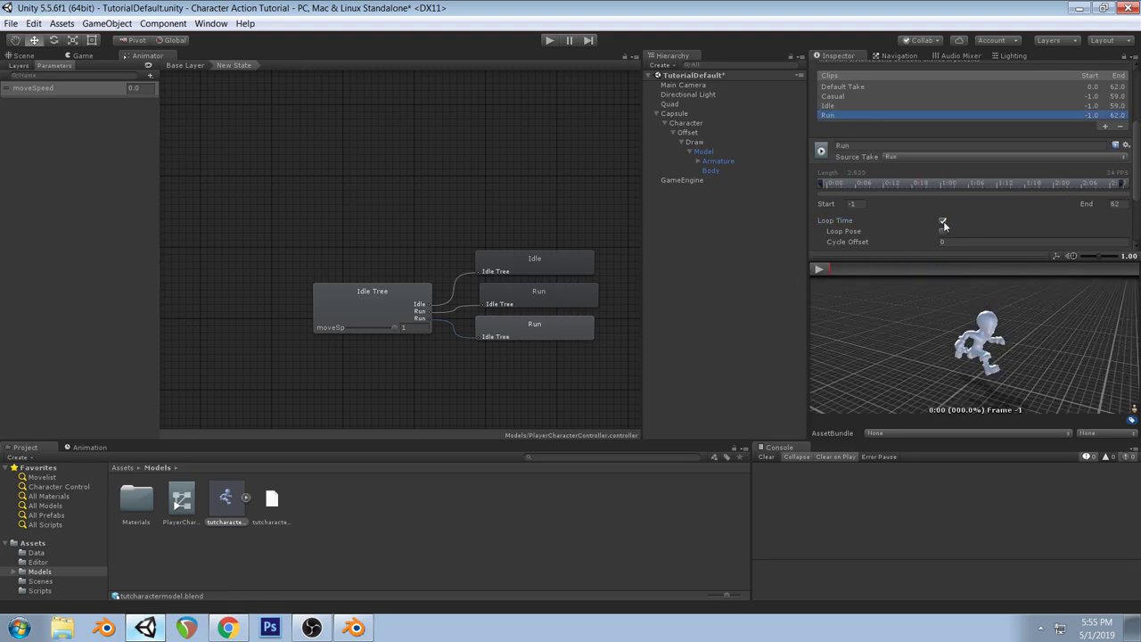
{"action": "left_click", "coordinate": [819, 270]}
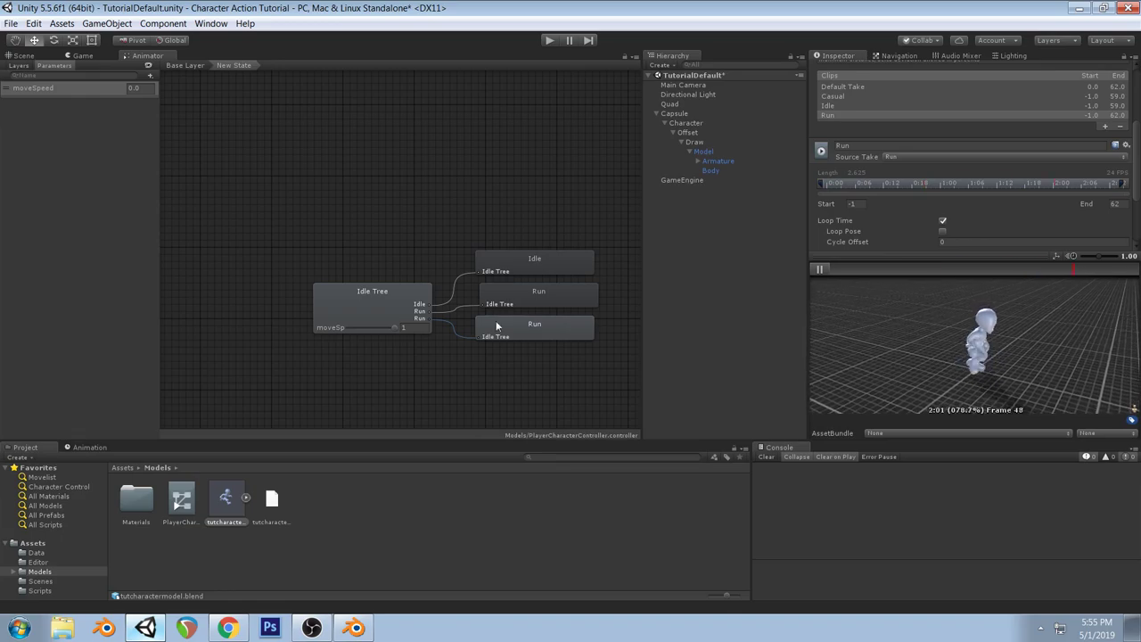
Set the playback speed of the Idle Tree's Run motion at threshold 1 to 5, leaving Automate Thresholds disabled
{"action": "left_click", "coordinate": [413, 305]}
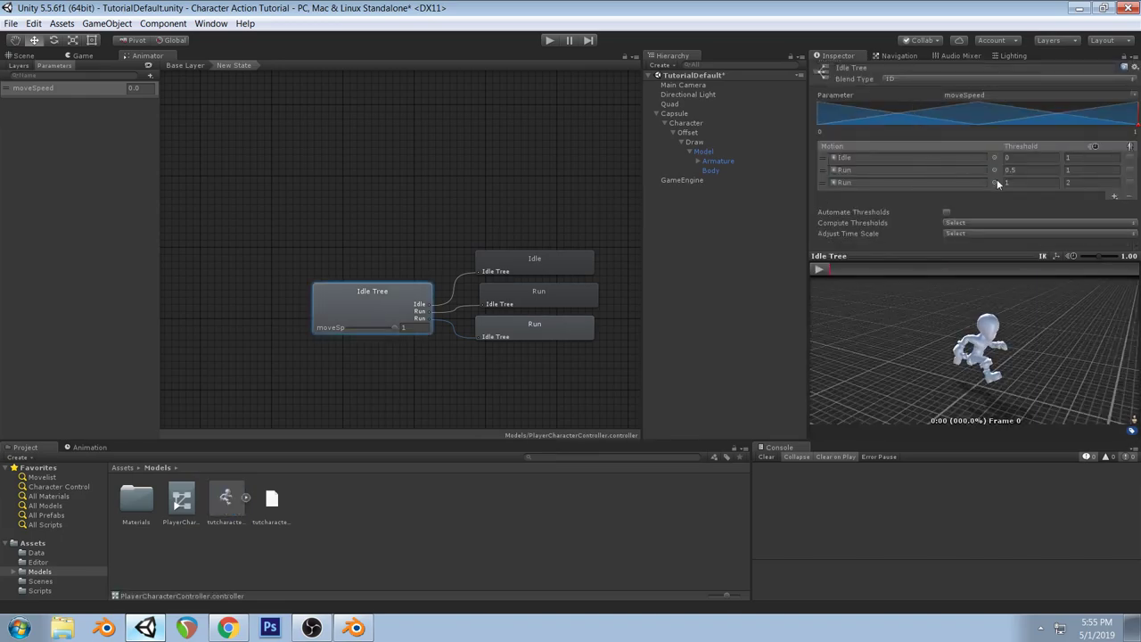
{"action": "middle_click_drag", "start_coordinate": [545, 215], "coordinate": [512, 205]}
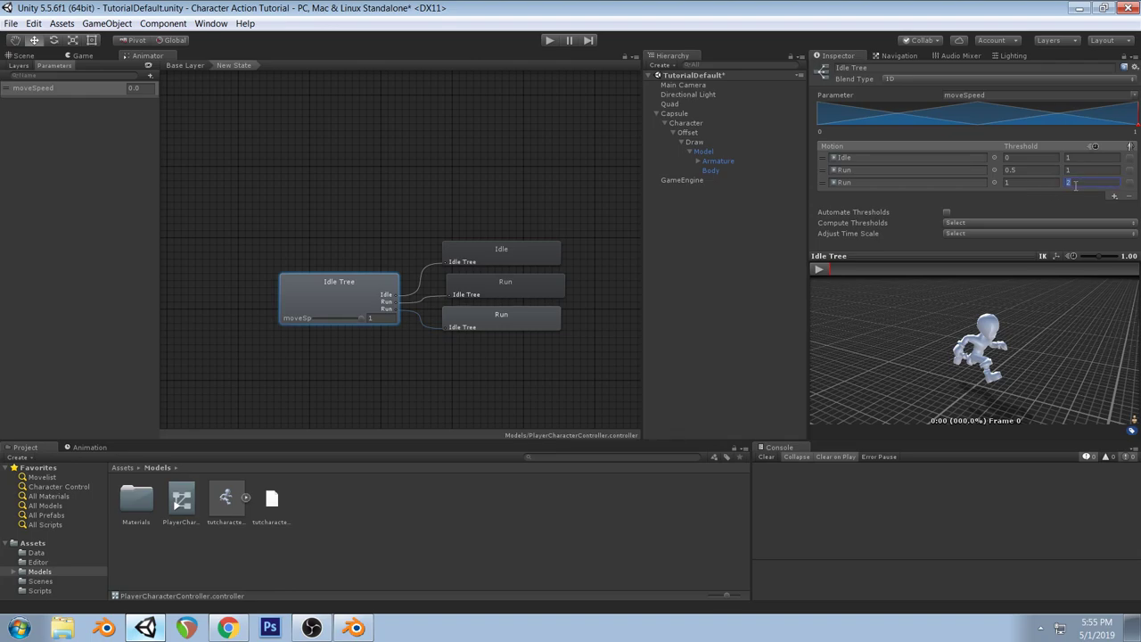
{"action": "type", "text": "5"}
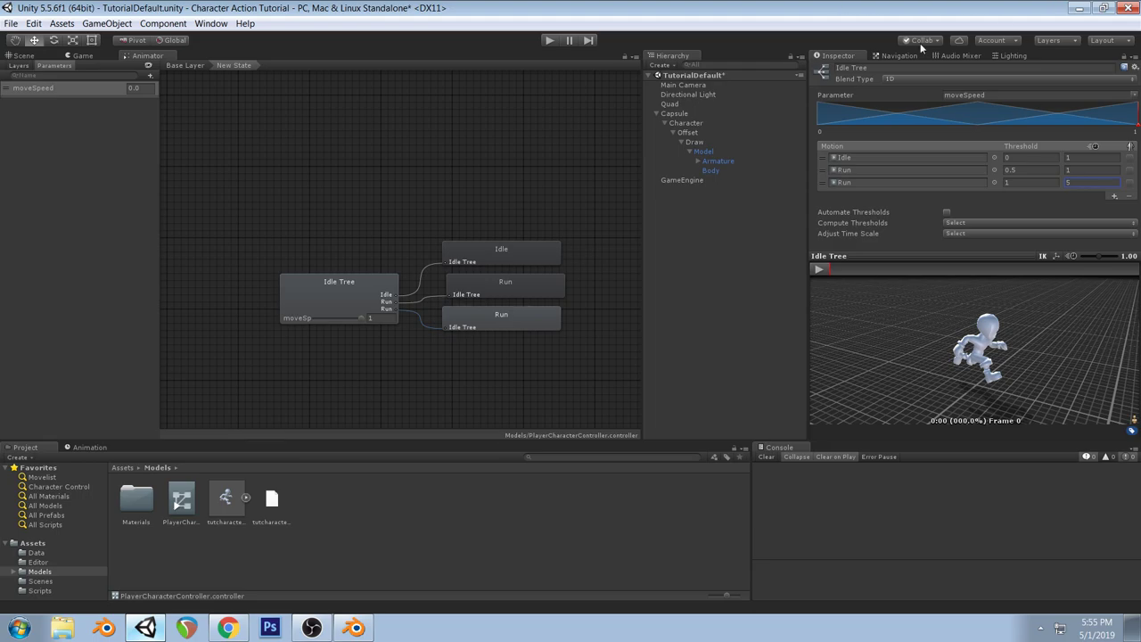
{"action": "left_click", "coordinate": [1031, 212]}
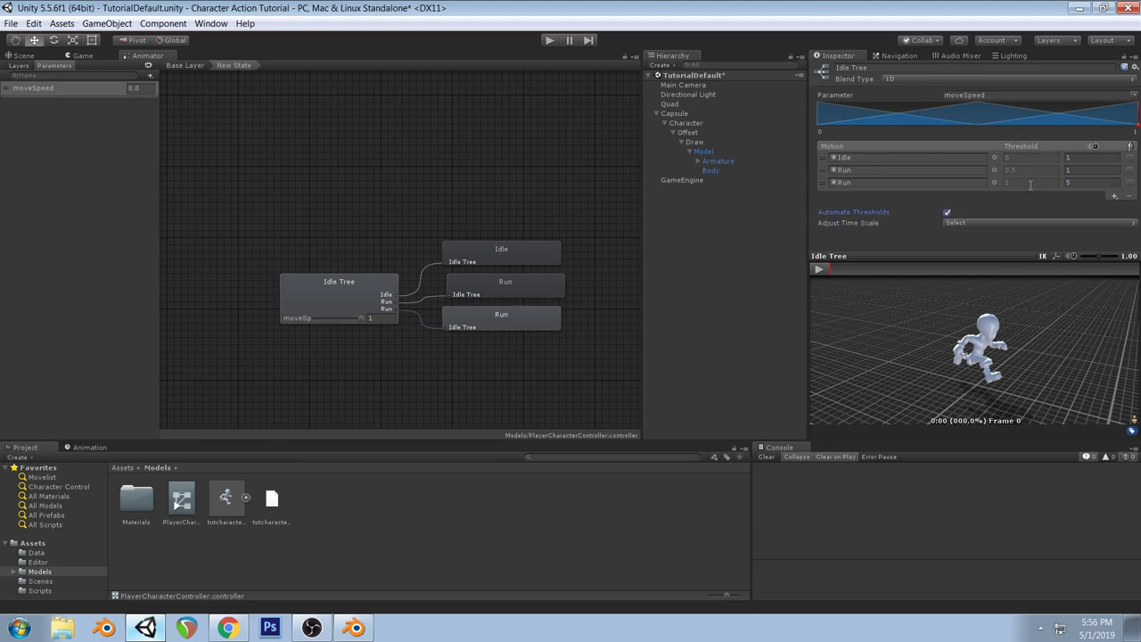
{"action": "left_click", "coordinate": [947, 215]}
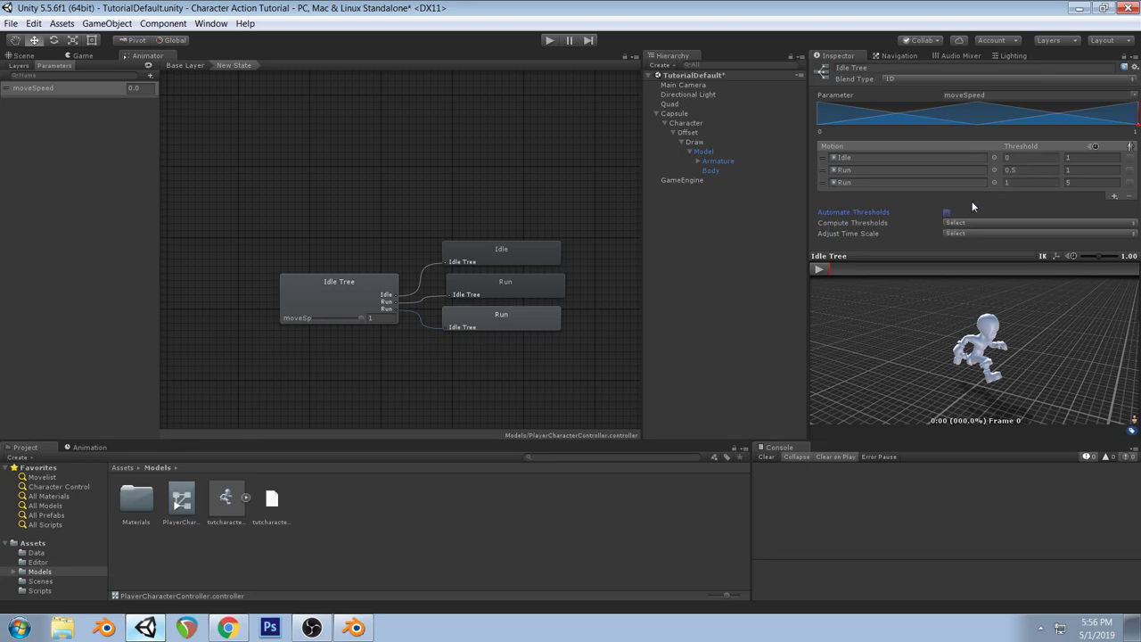
Play the Idle Tree preview and examine the faster run from another angle
{"action": "left_click", "coordinate": [819, 270]}
{"action": "left_click_drag", "start_coordinate": [1014, 319], "coordinate": [911, 329]}
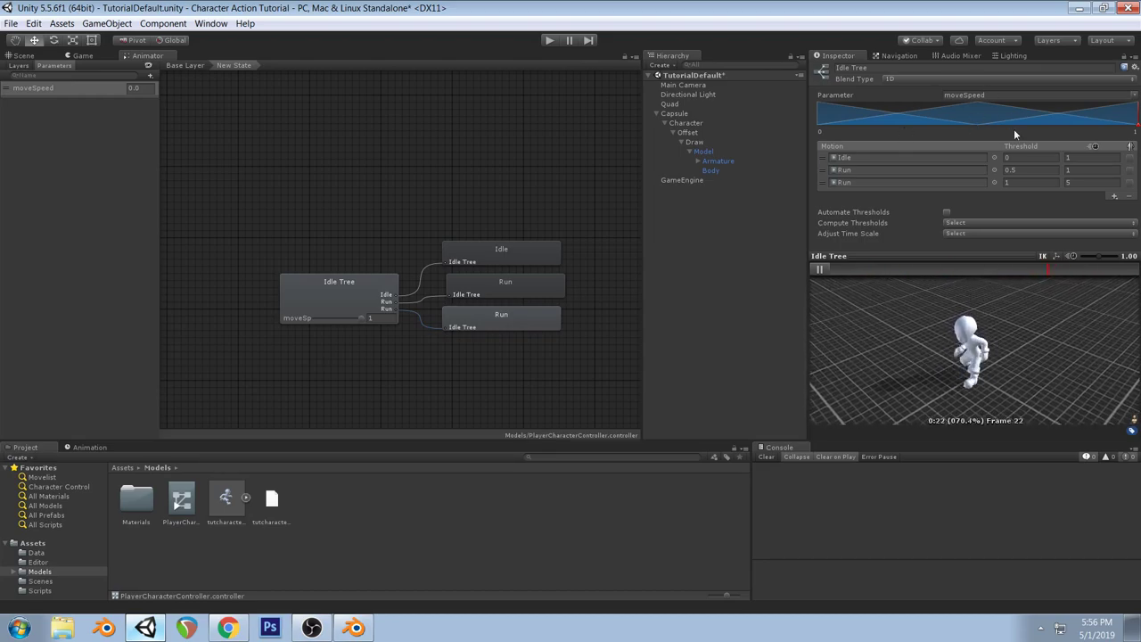
{"action": "left_click", "coordinate": [817, 269]}
Set the middle Run motion's threshold in the Idle Tree to 0.25
{"action": "left_click", "coordinate": [851, 169]}
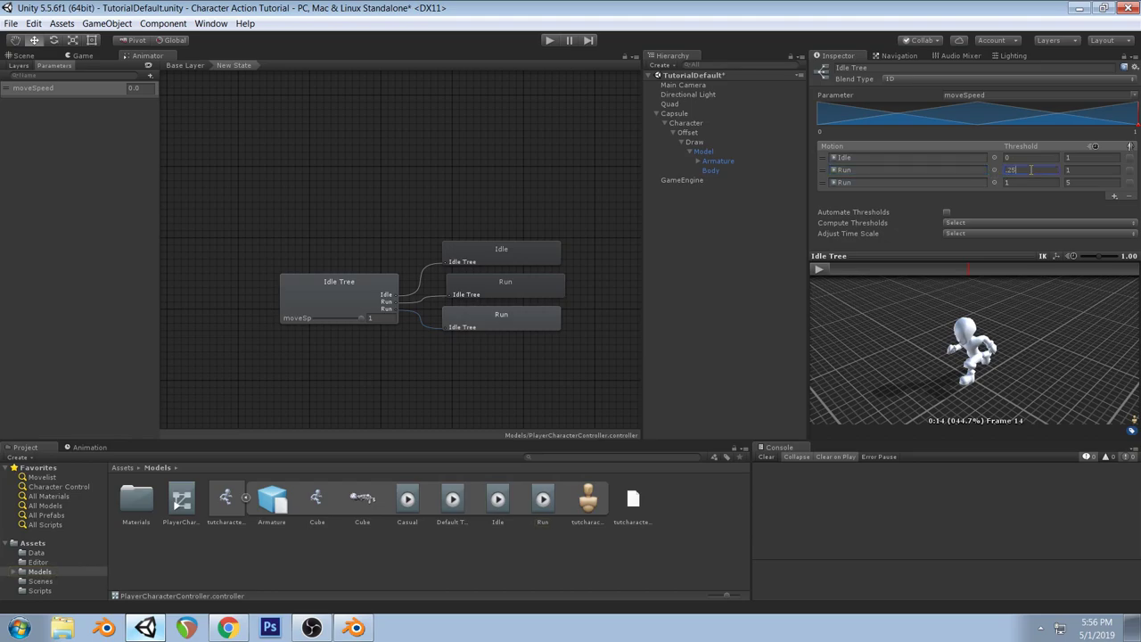
{"action": "left_click", "coordinate": [1031, 169]}
{"action": "type", "text": ".25"}
{"action": "key", "text": "Return"}
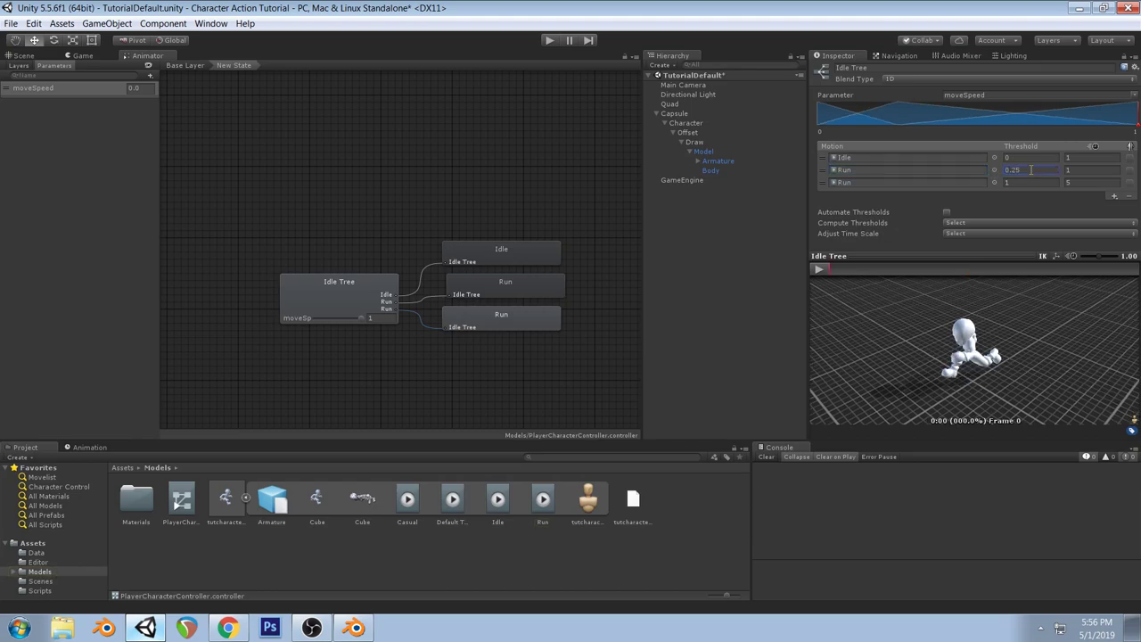
Play the blend at moveSpeed 0.25 and set the middle Run motion's speed to 3
{"action": "left_click", "coordinate": [819, 271]}
{"action": "mouse_move", "coordinate": [361, 317]}
{"action": "left_mouse_down"}
{"action": "mouse_move", "coordinate": [316, 324]}
{"action": "mouse_move", "coordinate": [327, 323]}
{"action": "left_mouse_up"}
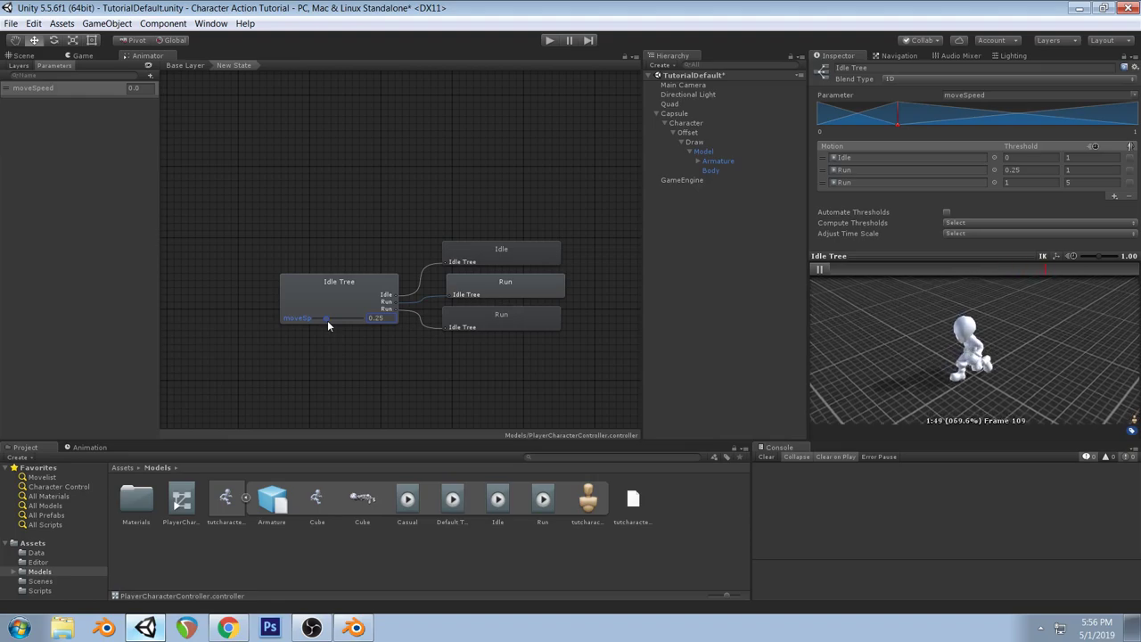
{"action": "left_click", "coordinate": [1093, 171]}
{"action": "type", "text": "3"}
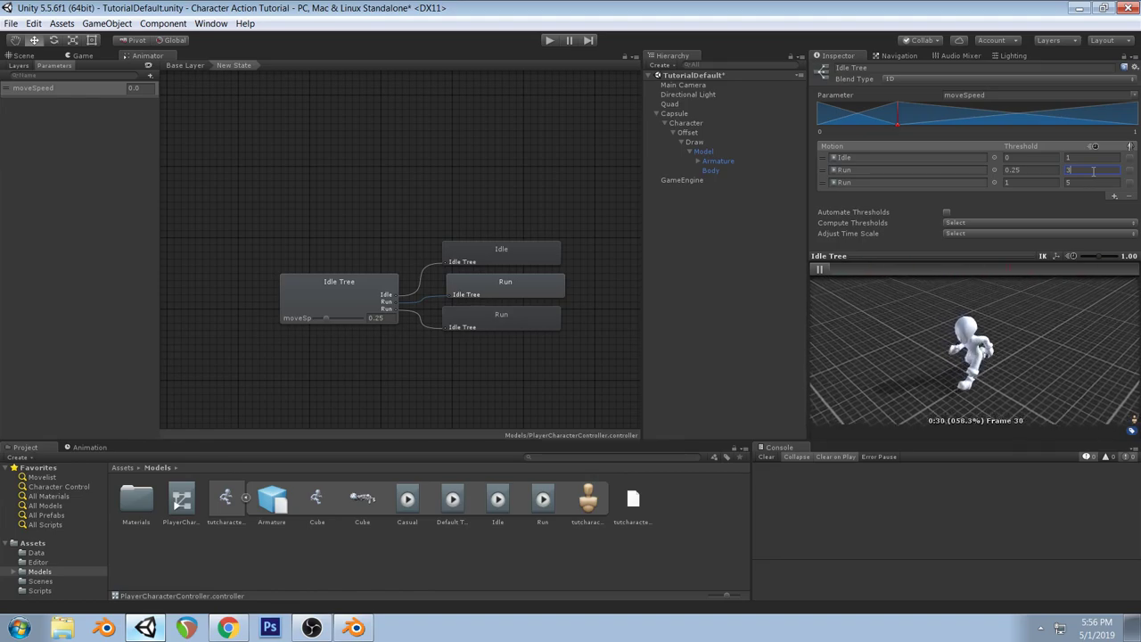
Raise the previewed moveSpeed to 1 and set the speed of the Run motion at threshold 1 to 6
{"action": "left_click_drag", "start_coordinate": [900, 129], "coordinate": [1075, 132]}
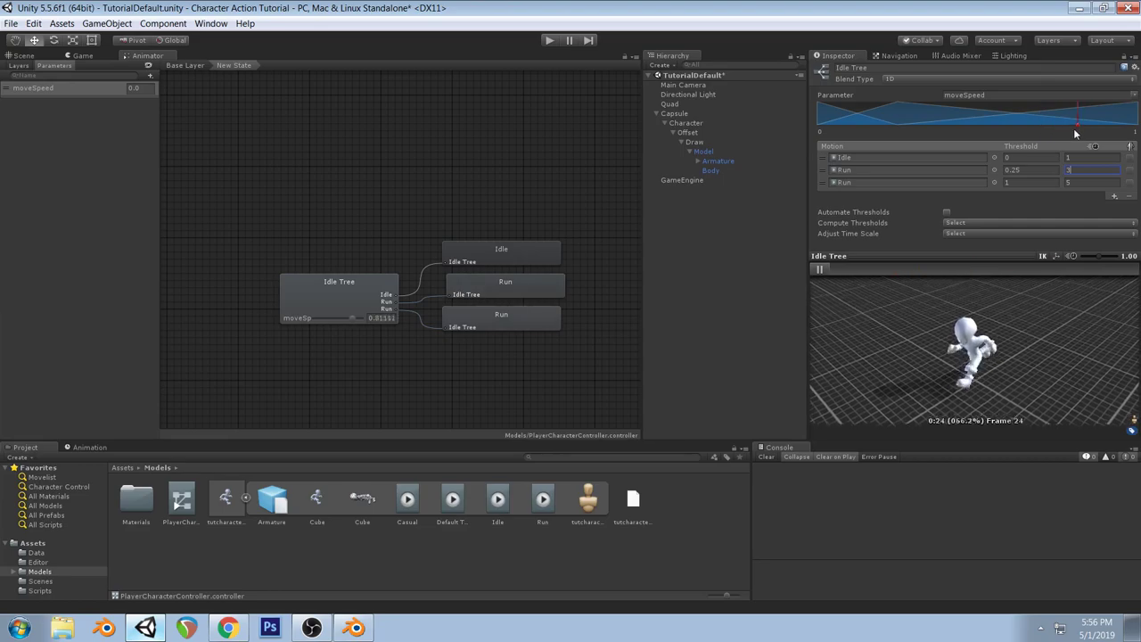
{"action": "left_click", "coordinate": [1085, 182]}
{"action": "type", "text": "6"}
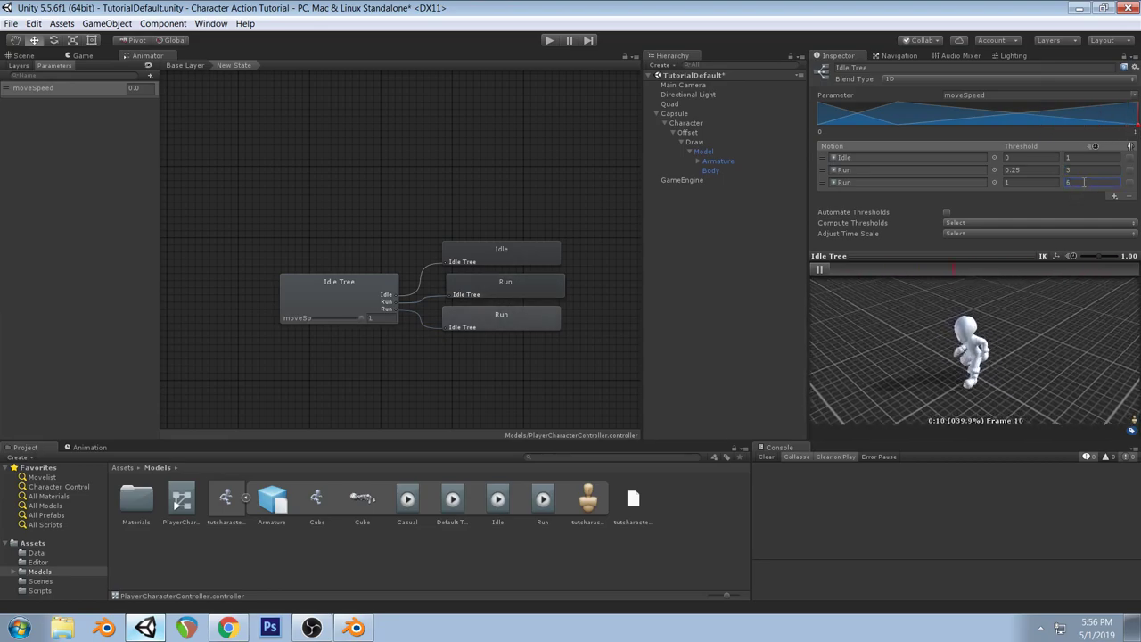
Try a speed of 10 for the Run motion at threshold 1, preview it, and set the speed back to 6
{"action": "type", "text": "10"}
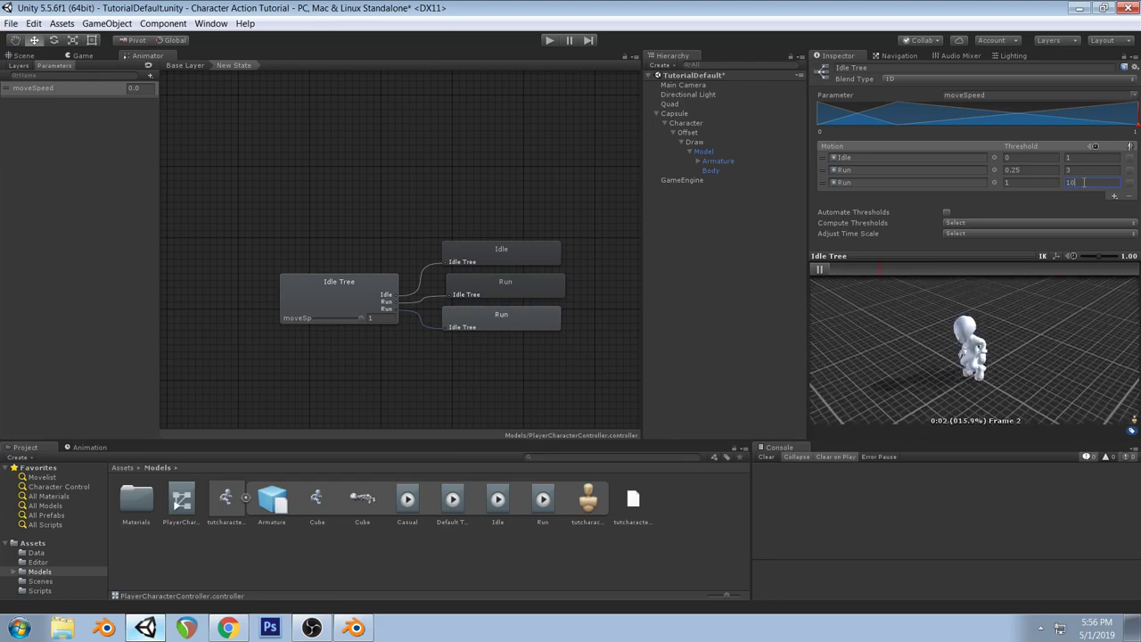
{"action": "right_click_drag", "start_coordinate": [979, 340], "coordinate": [870, 348]}
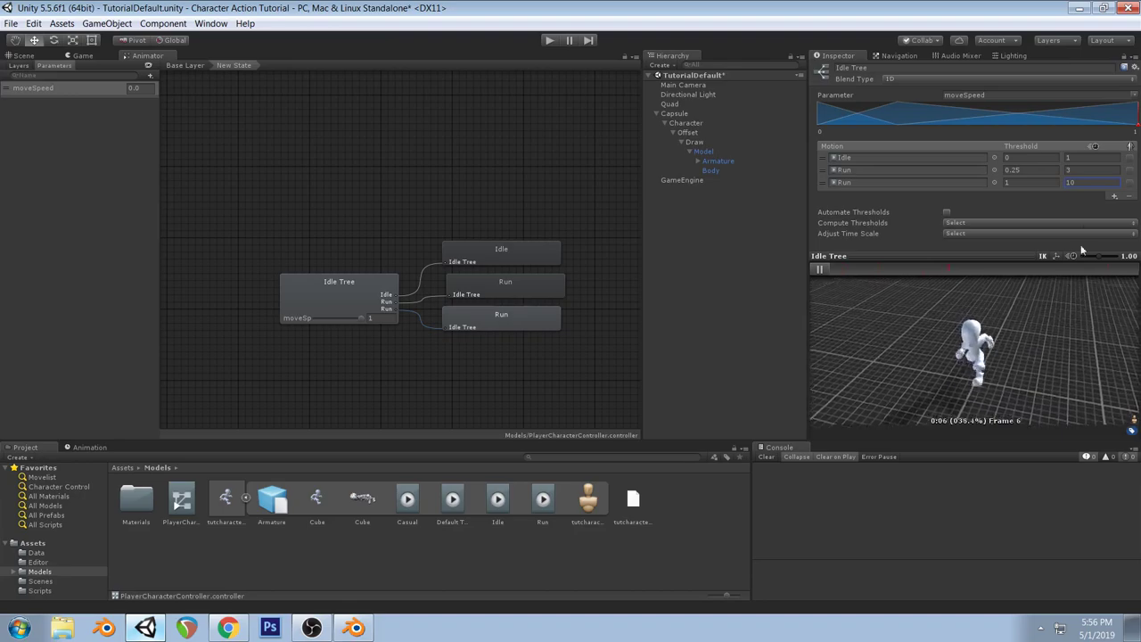
{"action": "key", "text": "BackSpace"}
{"action": "key", "text": "BackSpace"}
{"action": "type", "text": "6"}
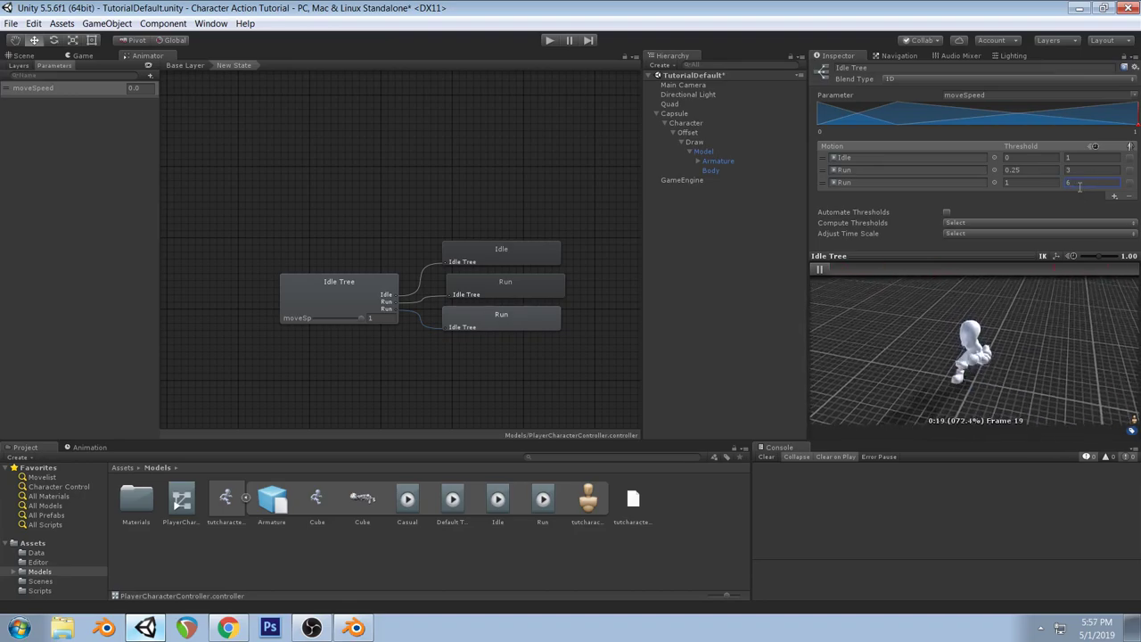
Examine the full-speed run in the Idle Tree preview from different angles and pause its playback
{"action": "right_click_drag", "start_coordinate": [945, 364], "coordinate": [996, 341]}
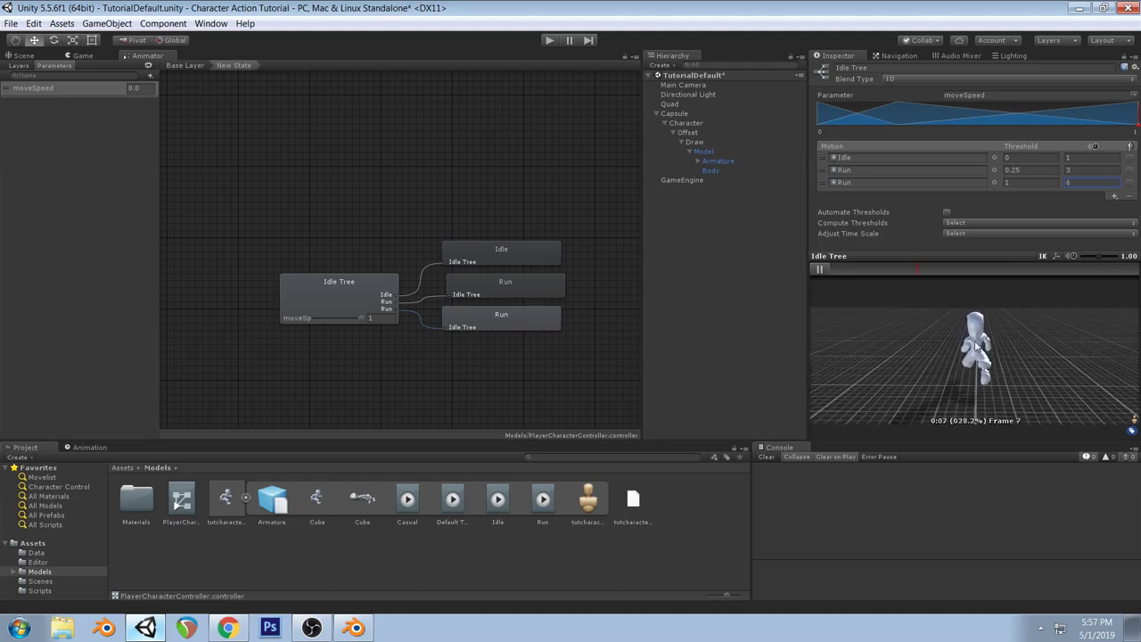
{"action": "left_click_drag", "start_coordinate": [995, 340], "coordinate": [938, 365]}
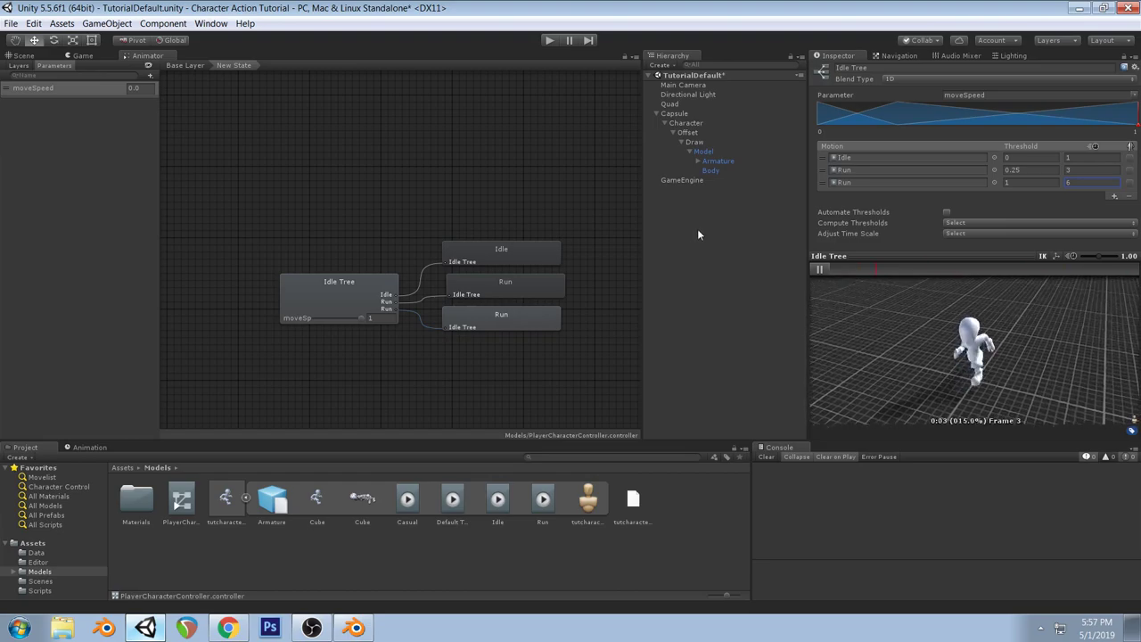
{"action": "left_click", "coordinate": [821, 268]}
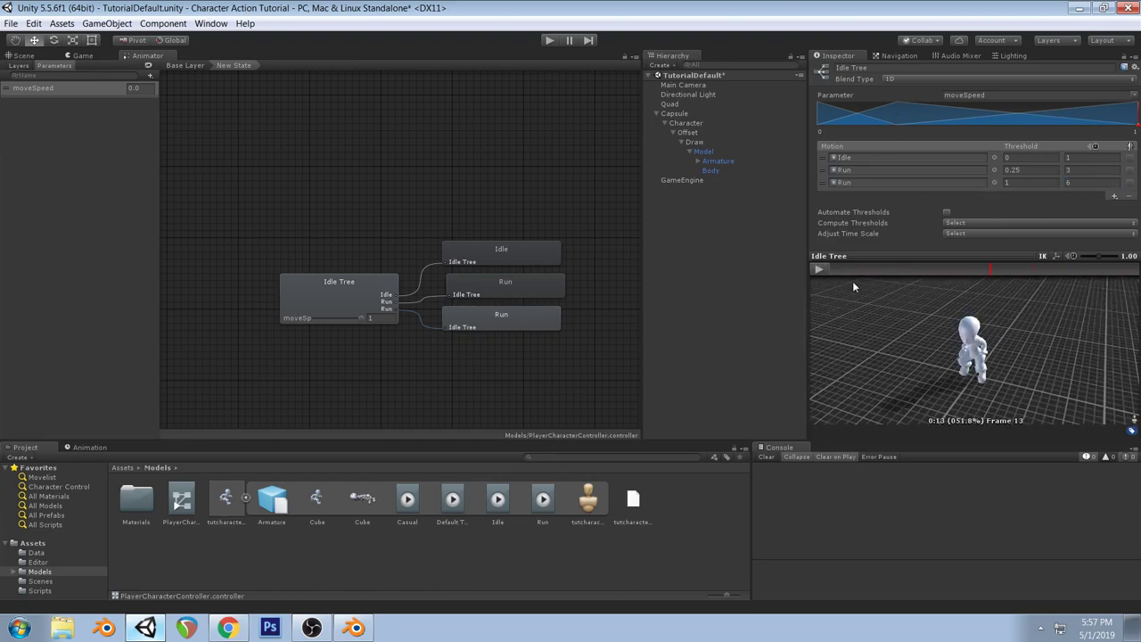
{"action": "left_click", "coordinate": [818, 269]}
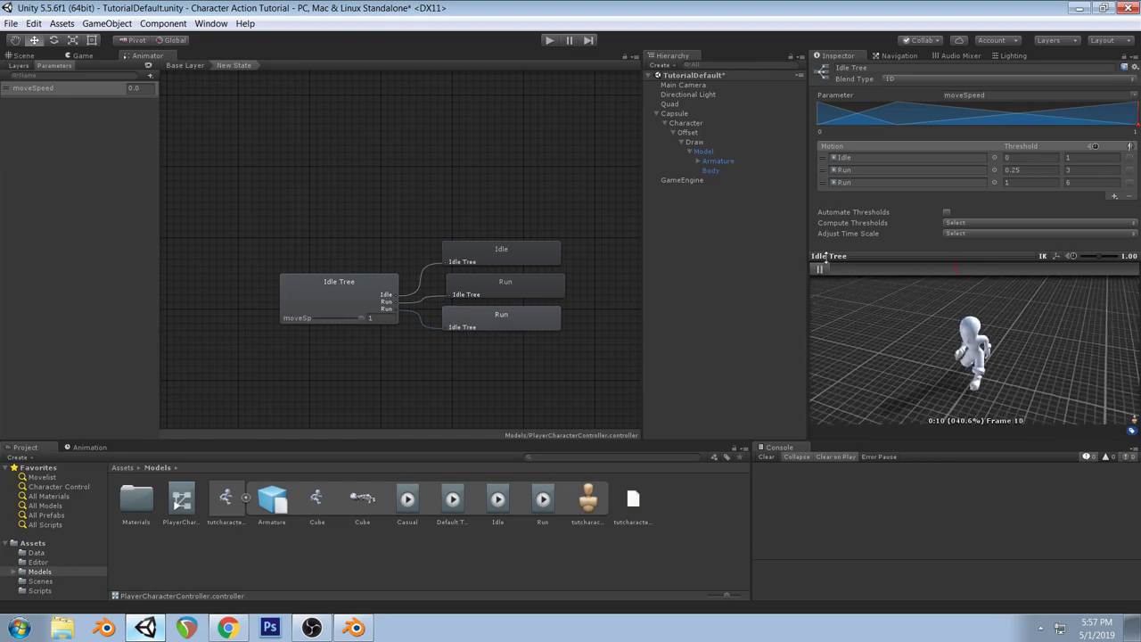
{"action": "left_click", "coordinate": [821, 268]}
Return to the Scene view and rename the Capsule object as Player
{"action": "left_click", "coordinate": [23, 57]}
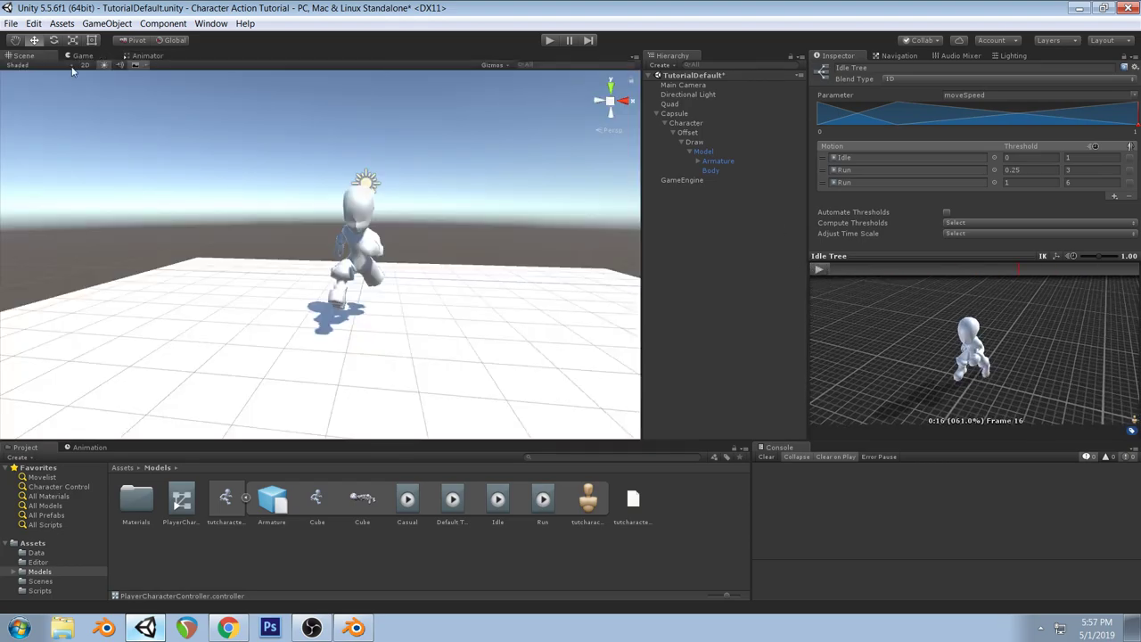
{"action": "right_click_drag", "start_coordinate": [465, 232], "coordinate": [413, 235]}
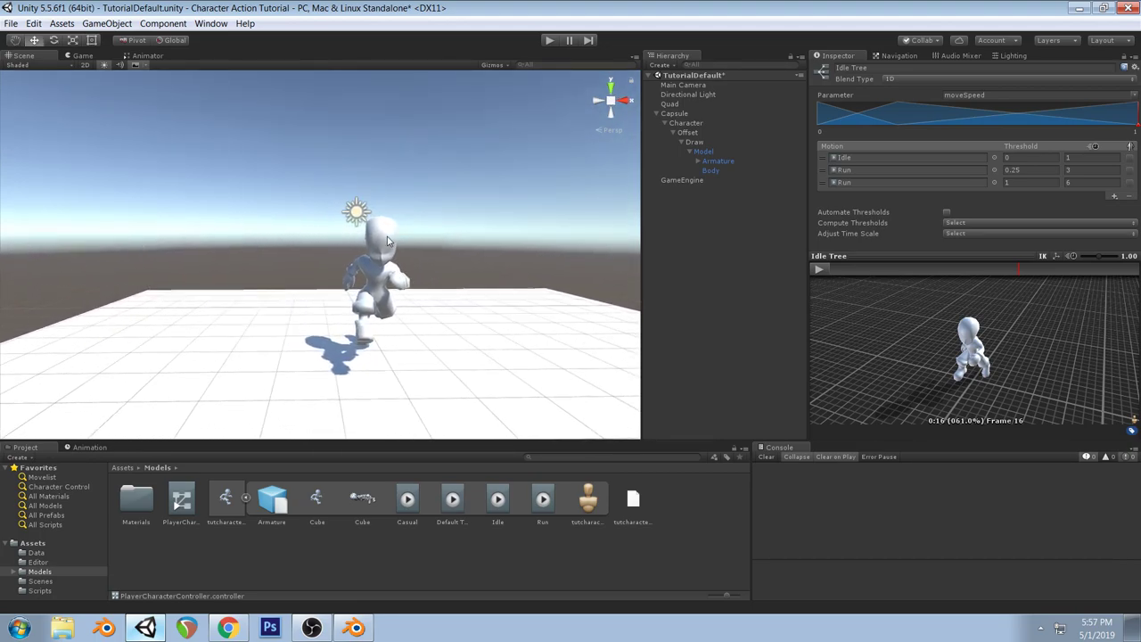
{"action": "left_click", "coordinate": [388, 241]}
{"action": "right_click_drag", "start_coordinate": [386, 275], "coordinate": [415, 289]}
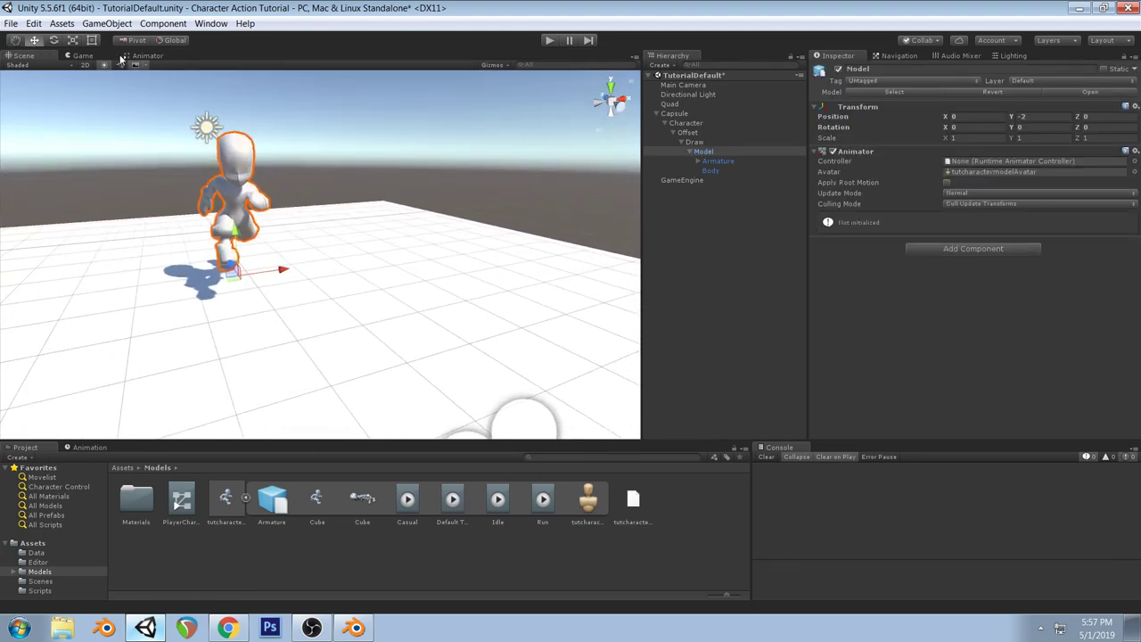
{"action": "right_click_drag", "start_coordinate": [340, 179], "coordinate": [366, 207]}
{"action": "left_click", "coordinate": [685, 113]}
{"action": "key", "text": "f"}
{"action": "left_click", "coordinate": [911, 68]}
{"action": "type", "text": "Player"}
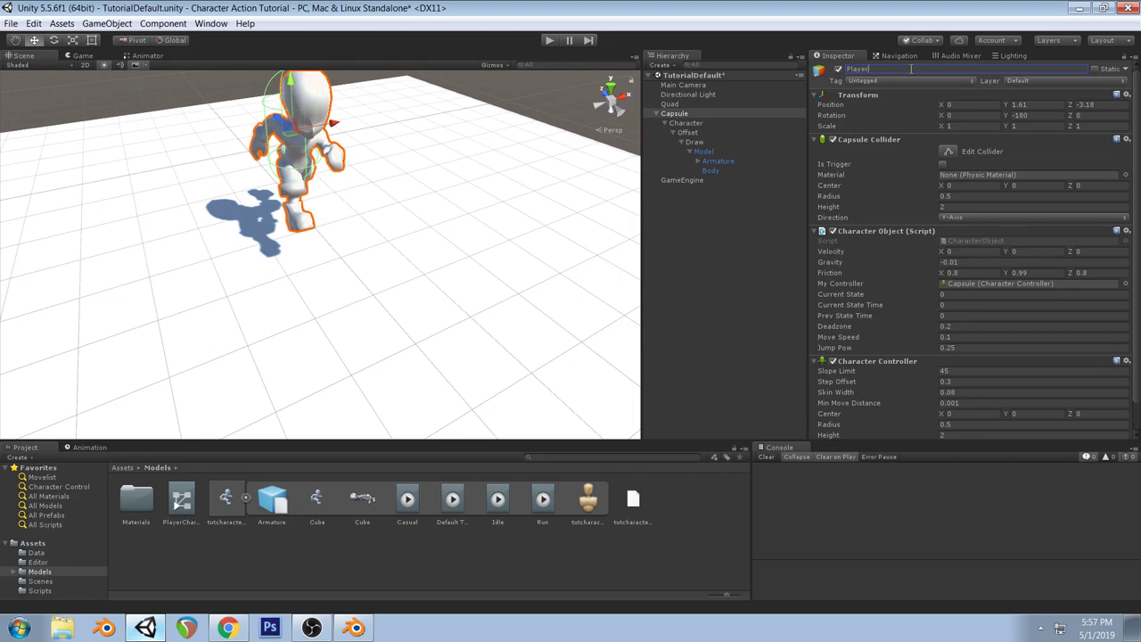
Step through Character and the objects nested under it to review the Player's hierarchy
{"action": "right_click_drag", "start_coordinate": [304, 145], "coordinate": [367, 204]}
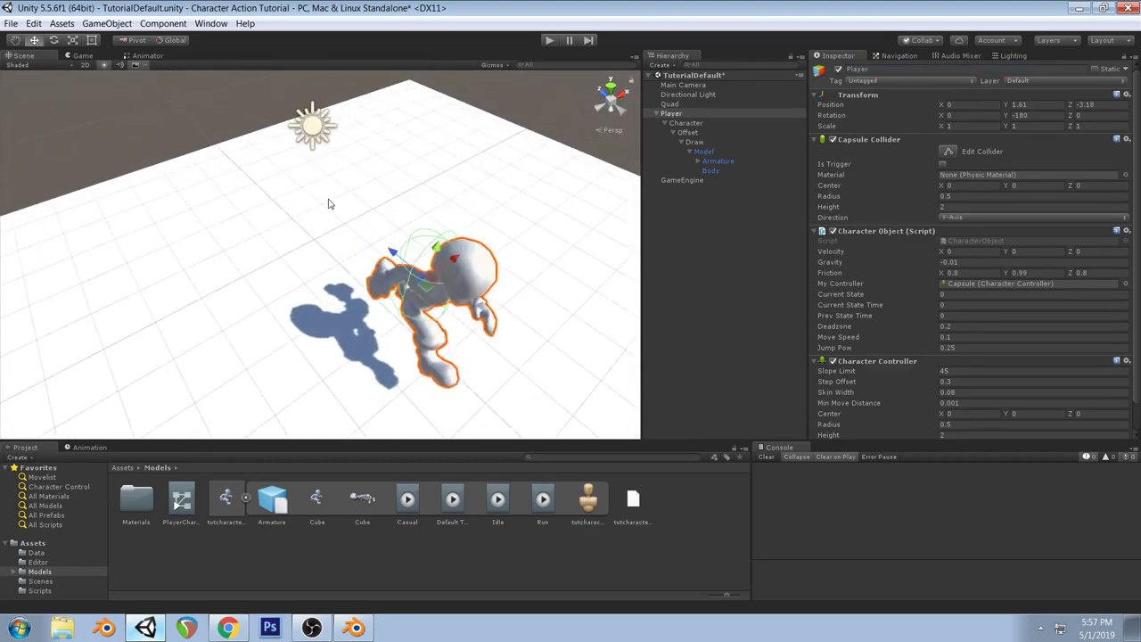
{"action": "left_click", "coordinate": [686, 124]}
{"action": "key", "text": "Down"}
{"action": "key", "text": "Down"}
{"action": "key", "text": "Down"}
{"action": "key", "text": "Down"}
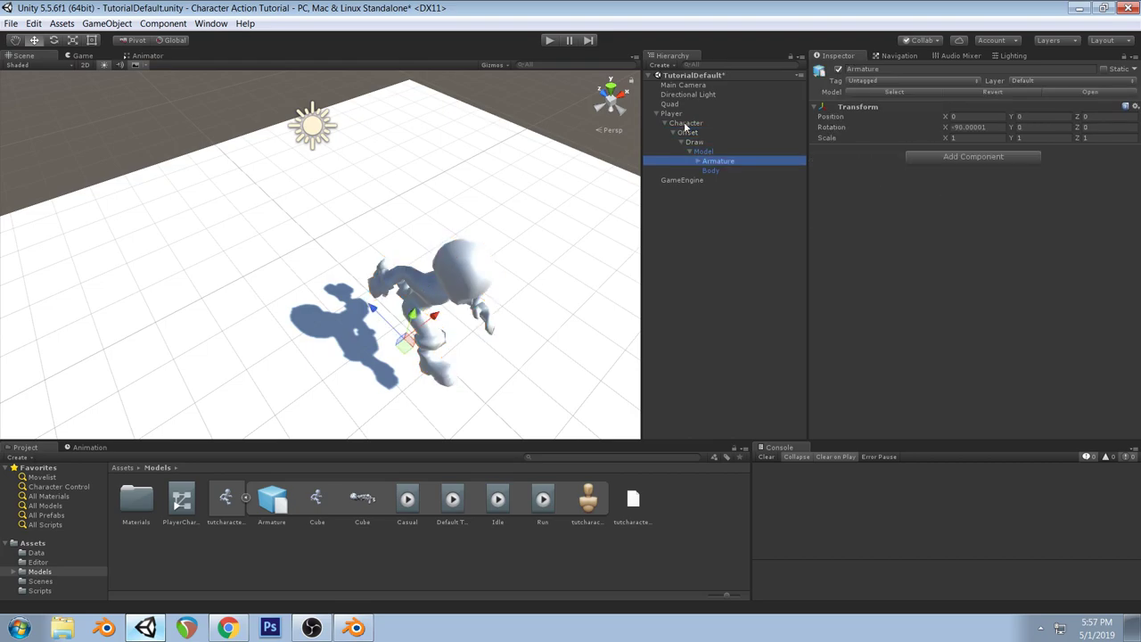
{"action": "key", "text": "Down"}
{"action": "key", "text": "Up"}
{"action": "key", "text": "Up"}
{"action": "key", "text": "Up"}
Rotate the Offset object in the scene so the character model turns around
{"action": "key", "text": "Up"}
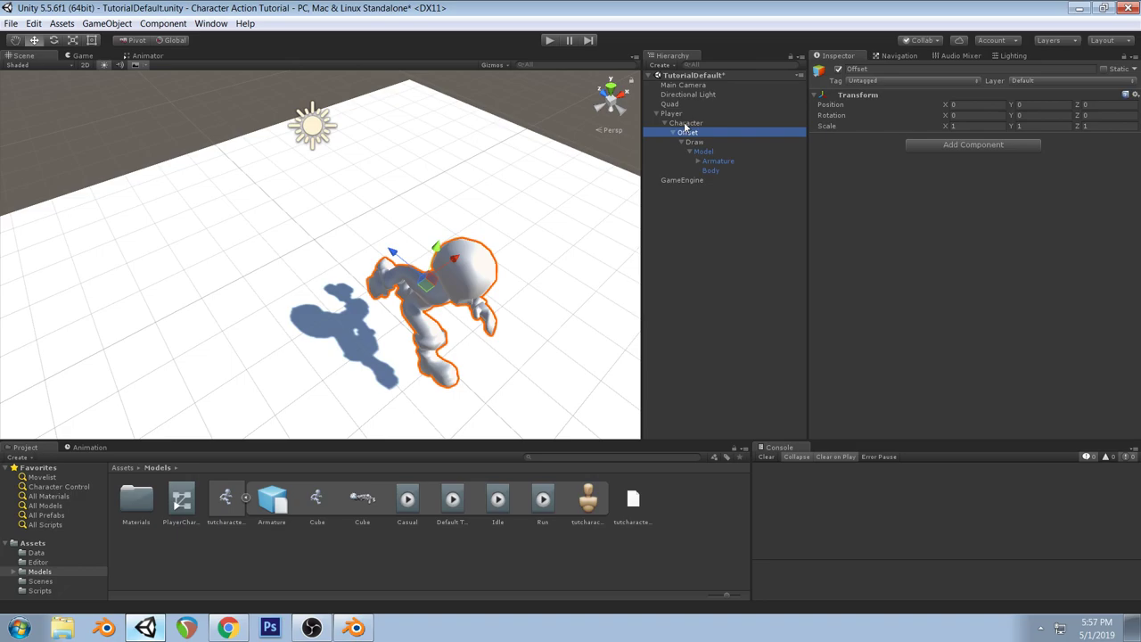
{"action": "left_click", "coordinate": [53, 40]}
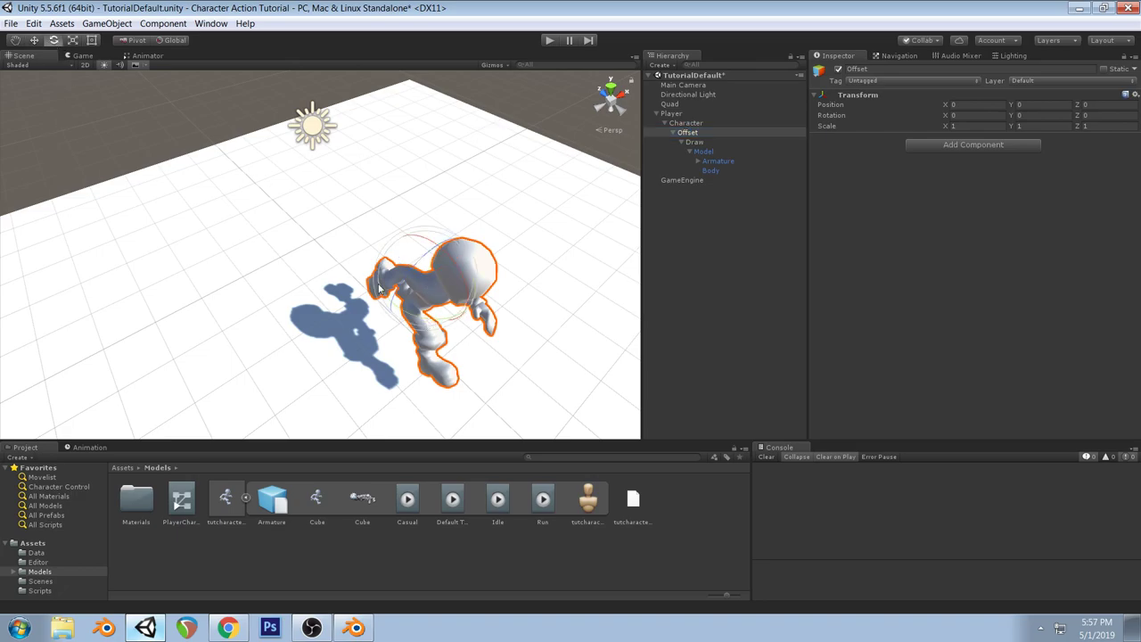
{"action": "left_click_drag", "start_coordinate": [426, 326], "coordinate": [751, 142]}
Try rotating the Character object in the scene and undo the rotations
{"action": "left_click", "coordinate": [697, 125]}
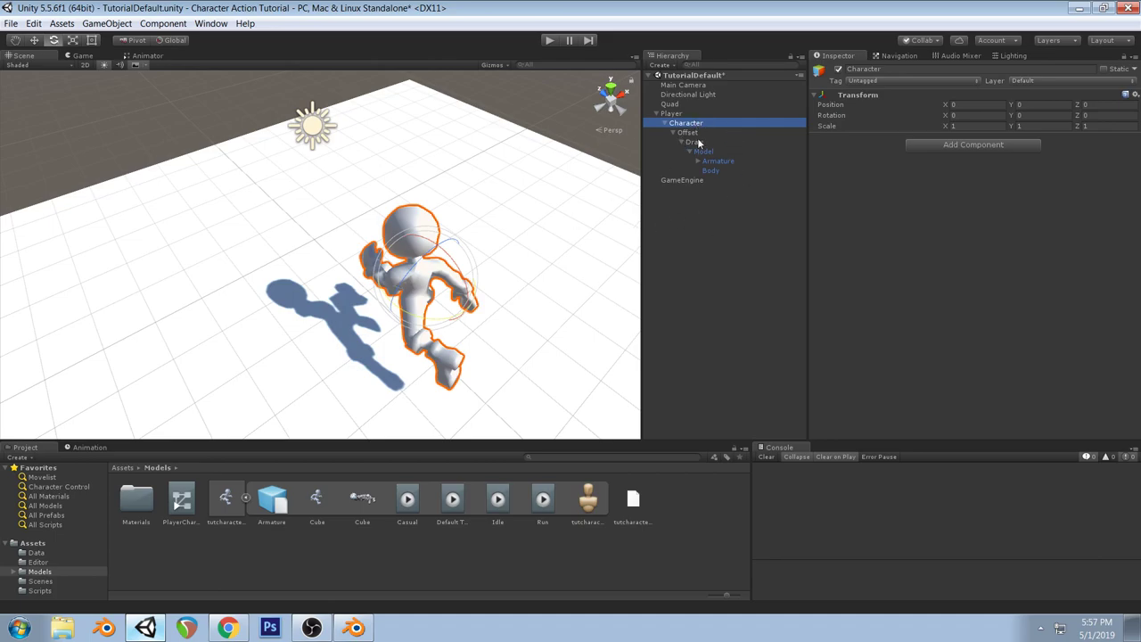
{"action": "left_click", "coordinate": [698, 133]}
{"action": "left_click", "coordinate": [699, 123]}
{"action": "left_click_drag", "start_coordinate": [449, 327], "coordinate": [584, 294]}
{"action": "left_click_drag", "start_coordinate": [572, 257], "coordinate": [545, 244]}
{"action": "key", "text": "ctrl+z"}
{"action": "key", "text": "ctrl+z"}
Focus on the Player object and review its collider, Character Object script and Character Controller settings
{"action": "double_click", "coordinate": [670, 113]}
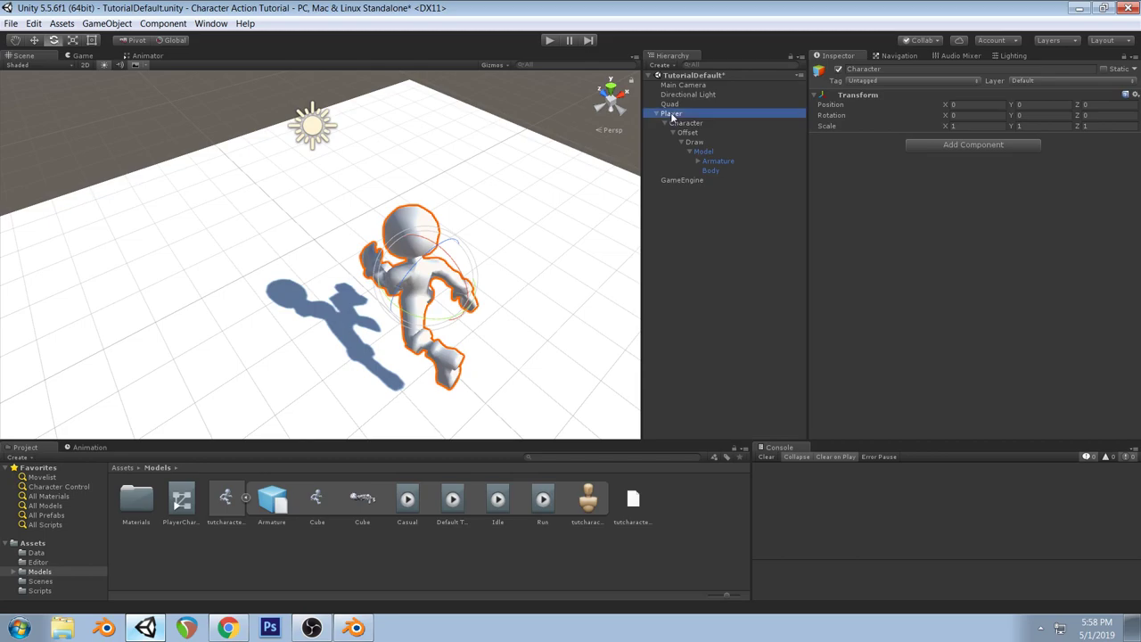
{"action": "scroll", "coordinate": [497, 242], "scroll_direction": "down", "scroll_amount": 2}
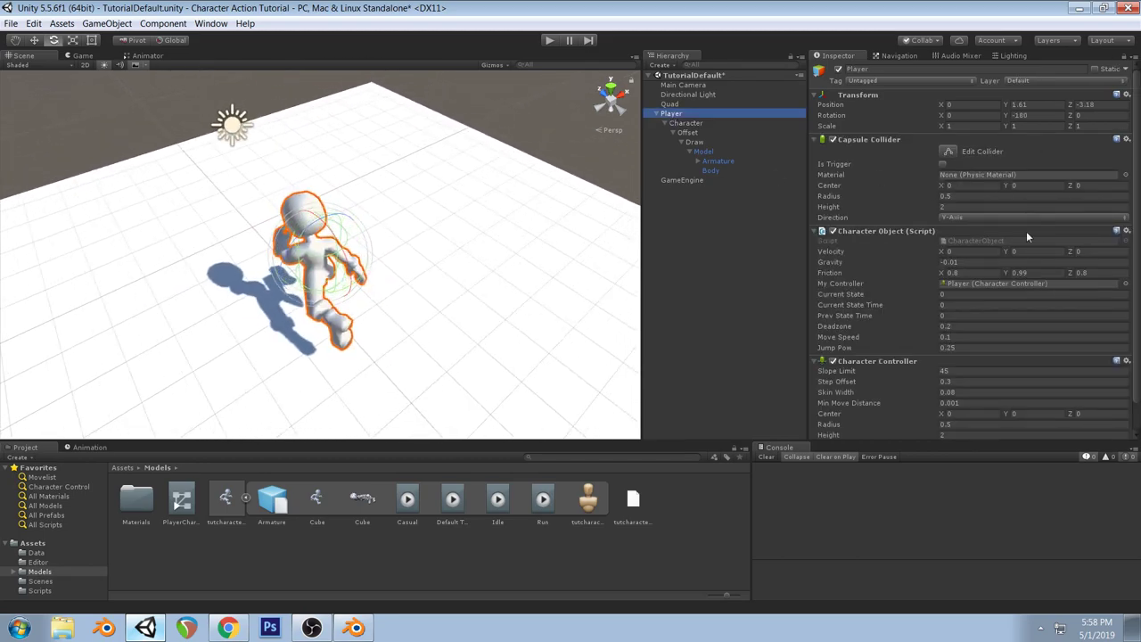
{"action": "scroll", "coordinate": [969, 261], "scroll_direction": "down", "scroll_amount": 1}
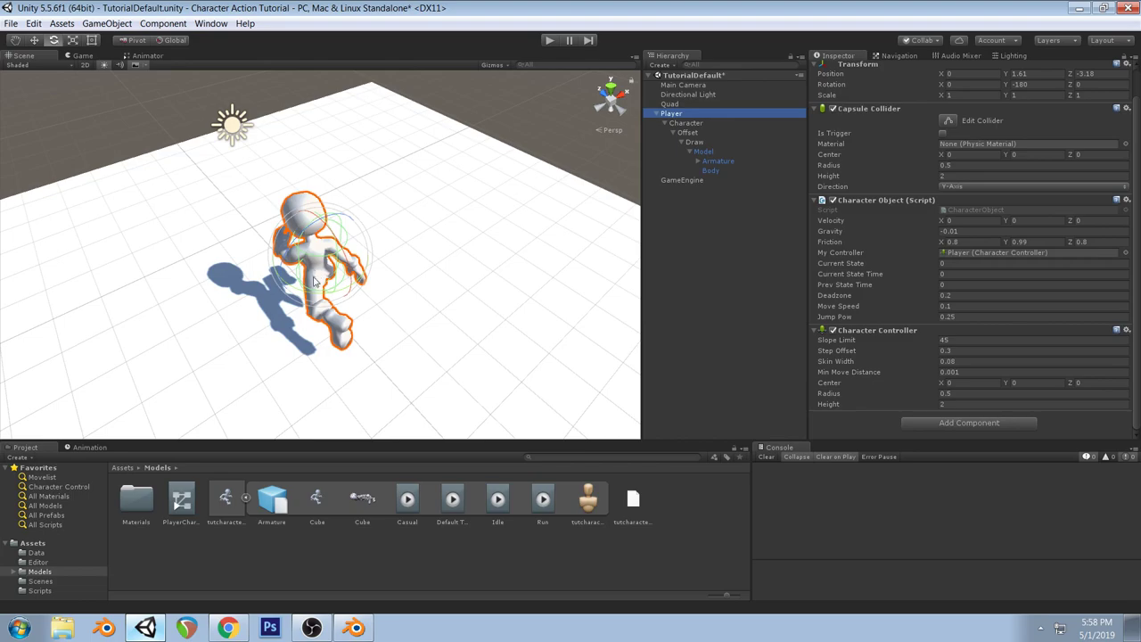
Try a free rotation of the Character object and compare its transform with the Player's
{"action": "left_click", "coordinate": [691, 124]}
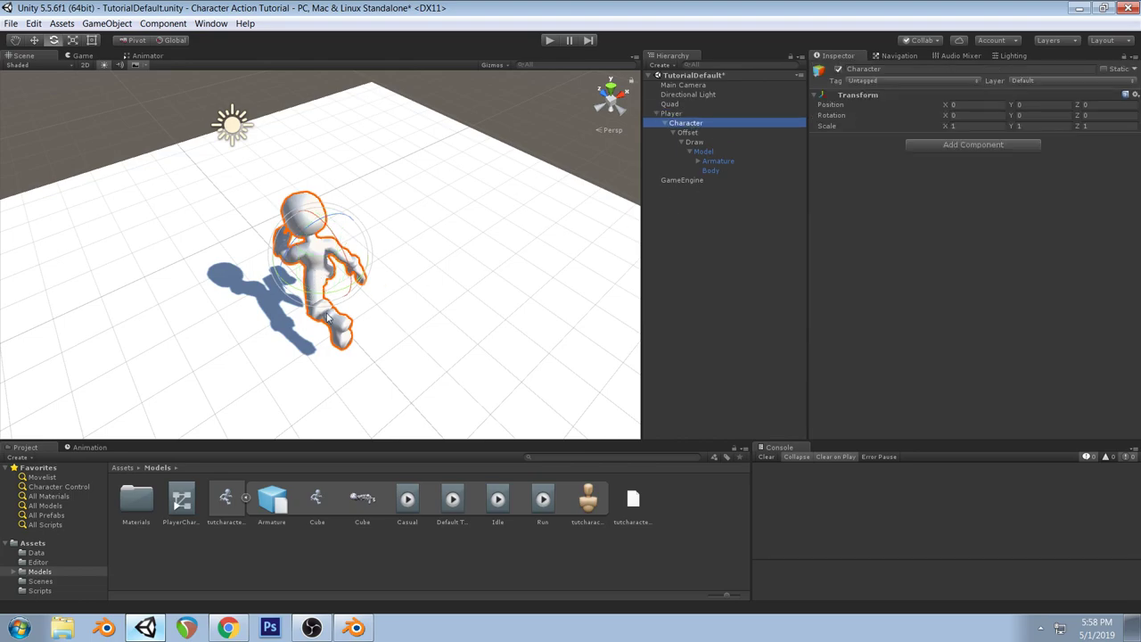
{"action": "left_click_drag", "start_coordinate": [316, 258], "coordinate": [513, 163]}
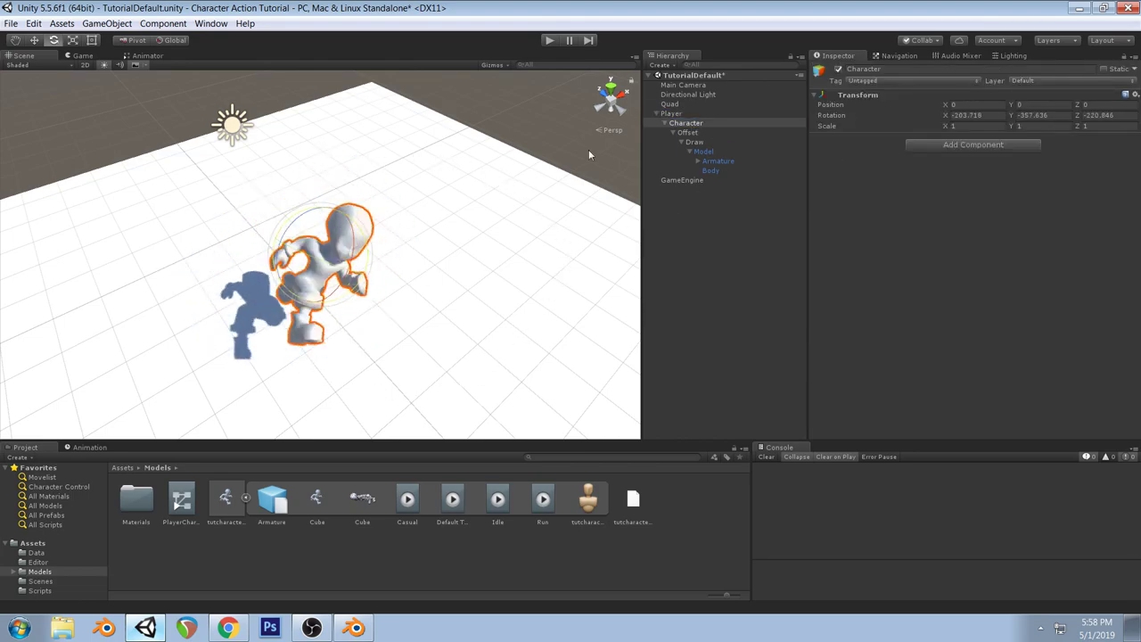
{"action": "left_click", "coordinate": [672, 114]}
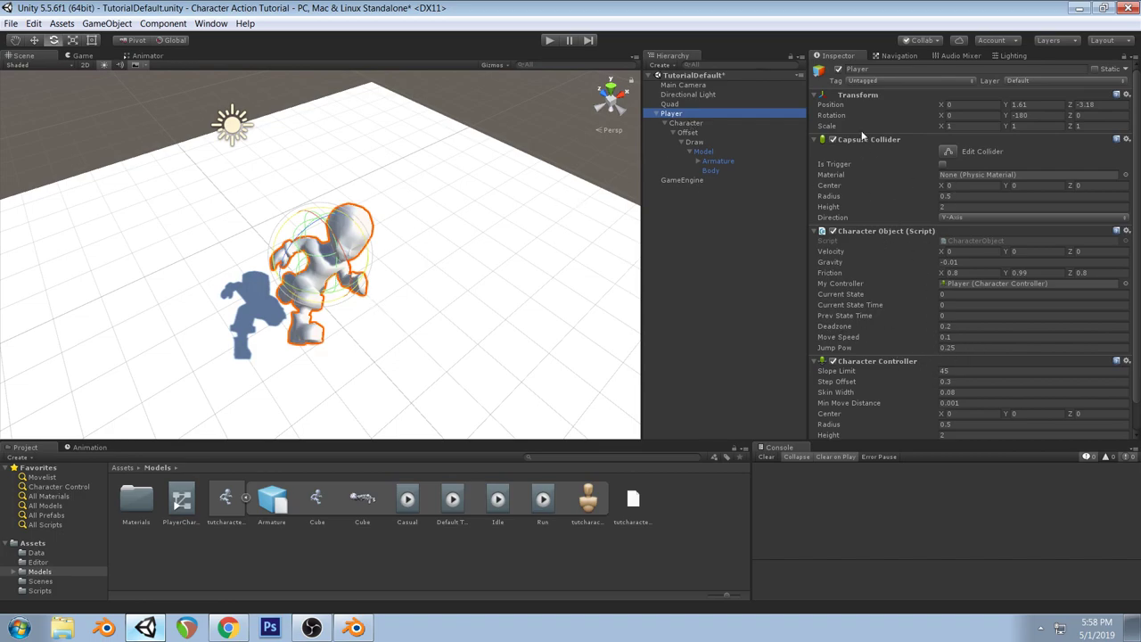
{"action": "key", "text": "Down"}
{"action": "key", "text": "Up"}
{"action": "key", "text": "Down"}
Remove the Capsule Collider component from the Player object
{"action": "left_click", "coordinate": [714, 113]}
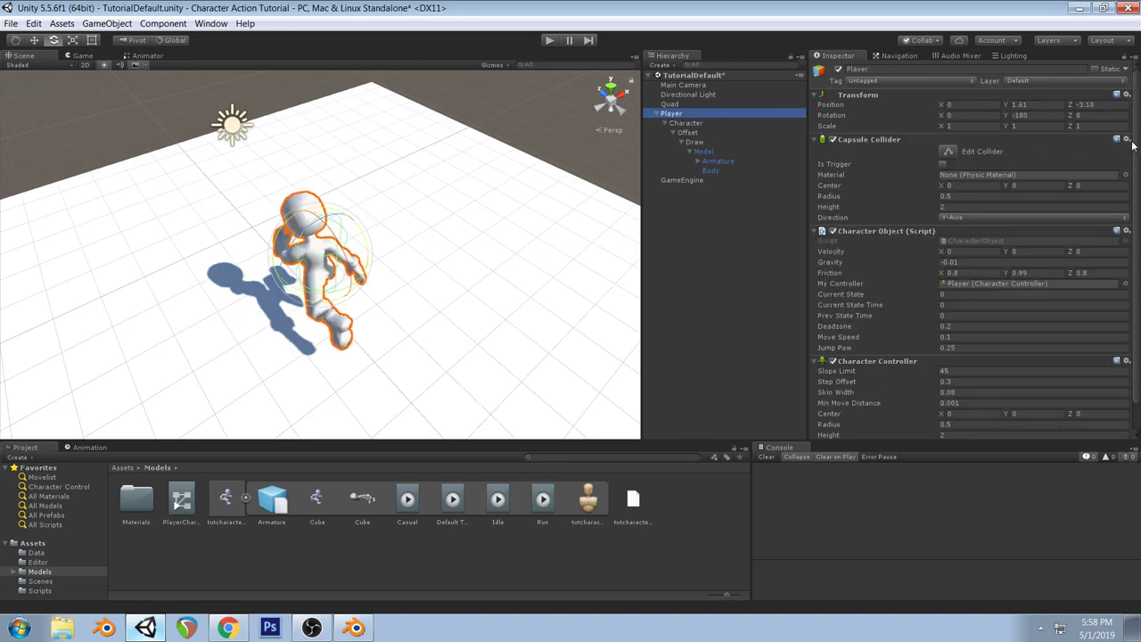
{"action": "left_click", "coordinate": [1129, 140]}
{"action": "left_click", "coordinate": [1046, 173]}
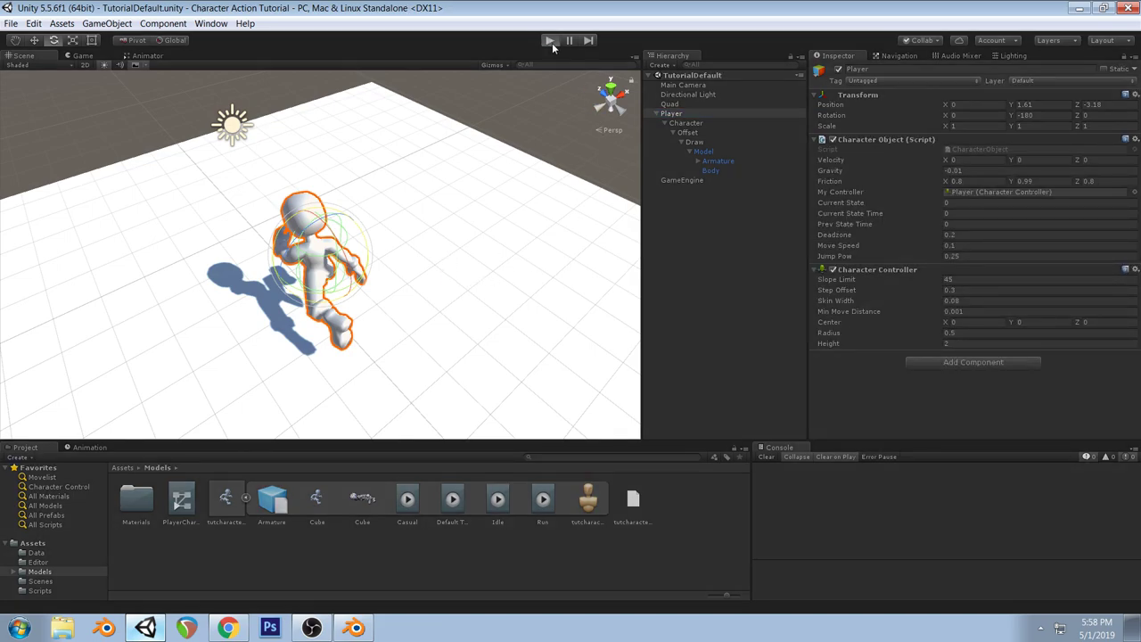
Run the game and test moving the player character from side to side
{"action": "left_click", "coordinate": [550, 41]}
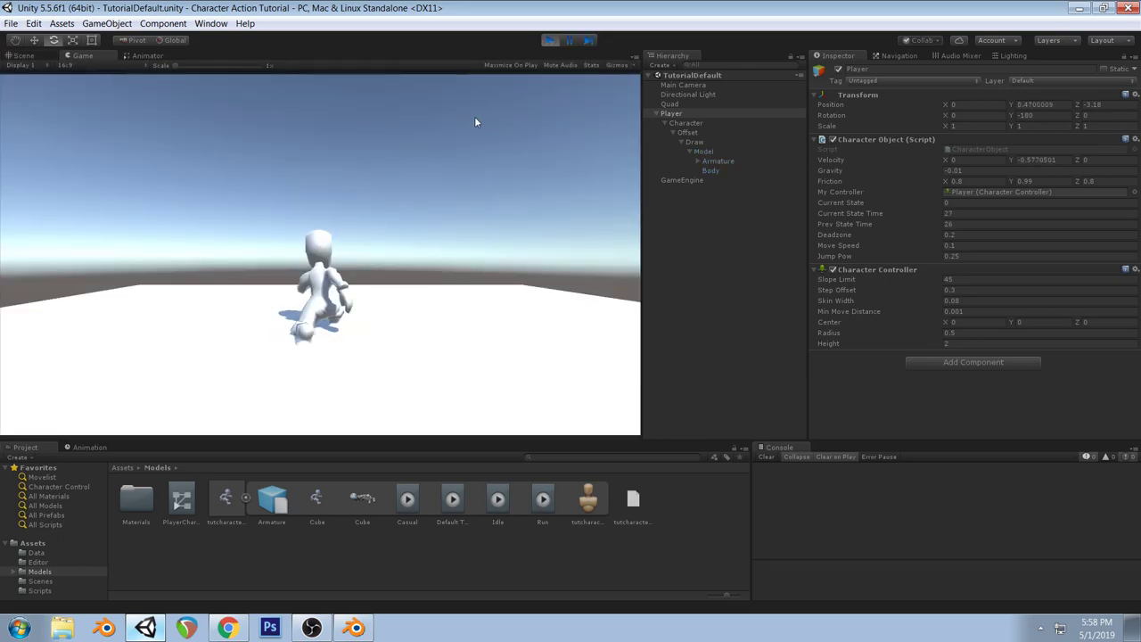
{"action": "key", "text": "a"}
{"action": "key", "text": "d"}
{"action": "key", "text": "a"}
{"action": "key", "text": "d"}
{"action": "key", "text": "Right"}
{"action": "key", "text": "Left"}
{"action": "key", "text": "Right"}
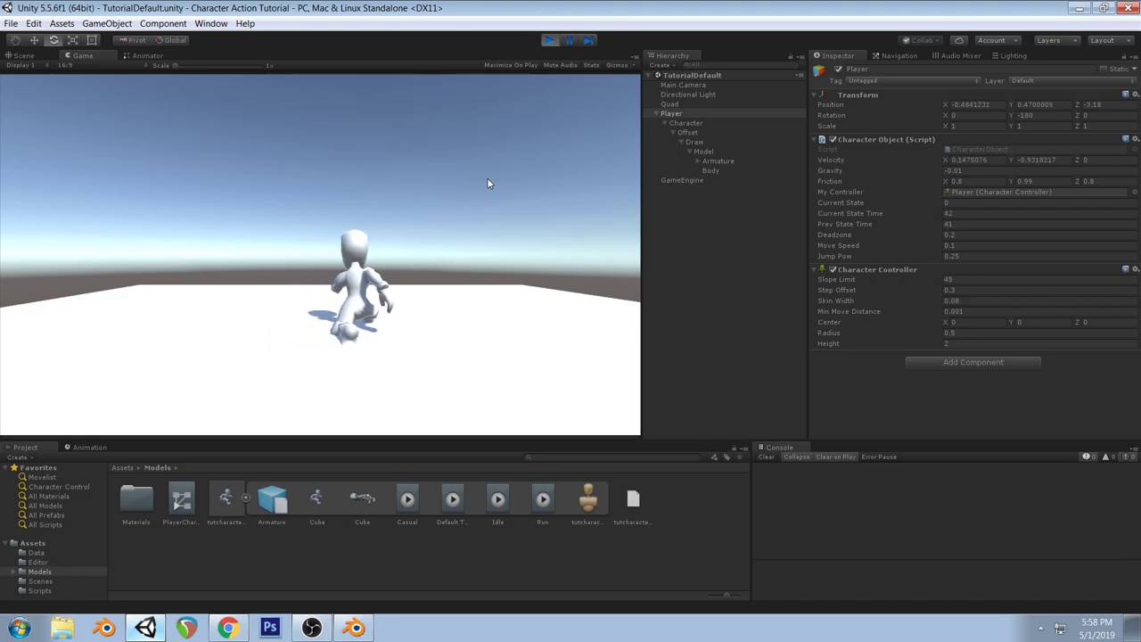
{"action": "key", "text": "Left"}
{"action": "key", "text": "Right"}
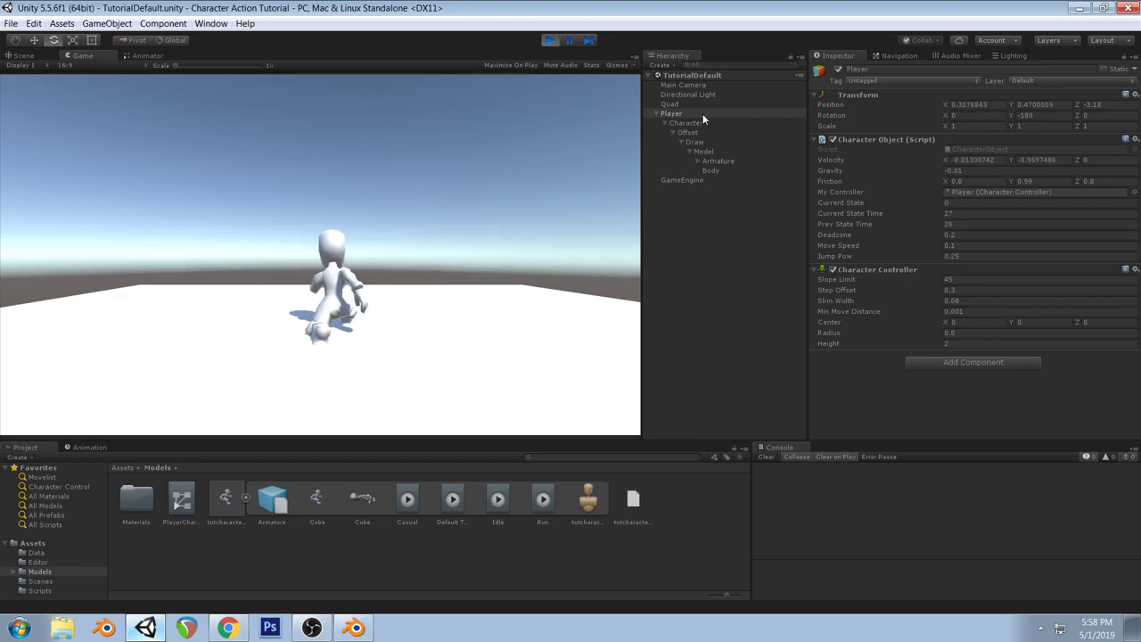
Set the Character object's Y rotation to 90 while the game is running
{"action": "left_click", "coordinate": [687, 124]}
{"action": "left_click", "coordinate": [952, 115]}
{"action": "left_click", "coordinate": [1020, 115]}
{"action": "type", "text": "90"}
Test the sideways-facing character's side-to-side movement and jumps in the running game, and stop play mode
{"action": "left_click", "coordinate": [536, 180]}
{"action": "key", "text": "Left"}
{"action": "key", "text": "Right"}
{"action": "key", "text": "Left"}
{"action": "key", "text": "Right"}
{"action": "key", "text": "Left"}
{"action": "key", "text": "Right"}
{"action": "key", "text": "space"}
{"action": "key", "text": "Right"}
{"action": "key", "text": "space"}
{"action": "key", "text": "Left"}
{"action": "key", "text": "space"}
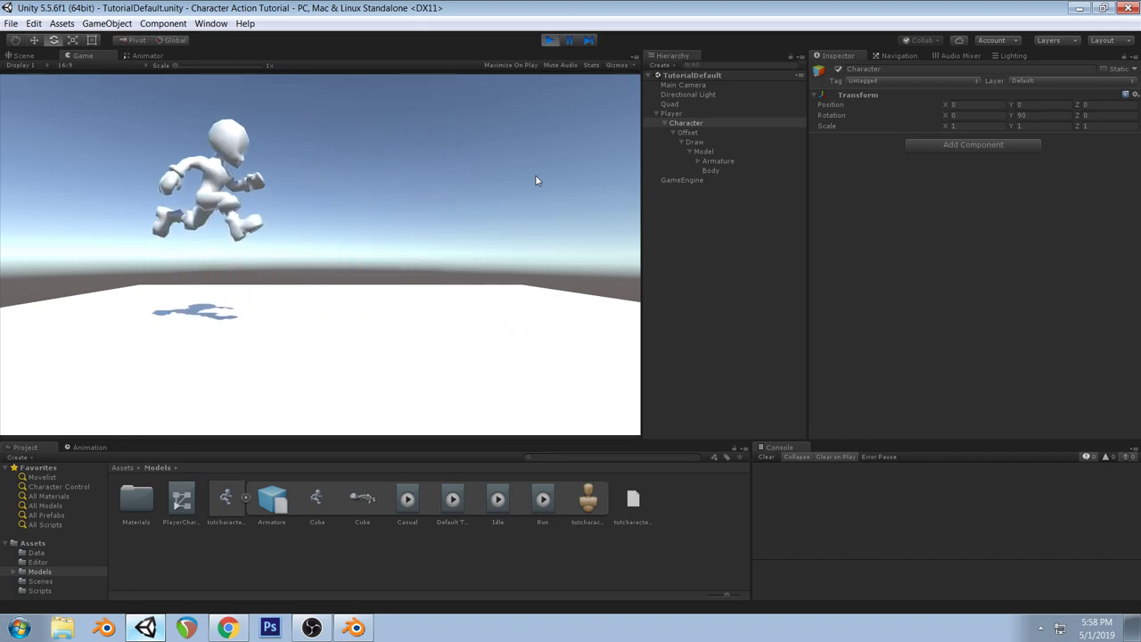
{"action": "key", "text": "space"}
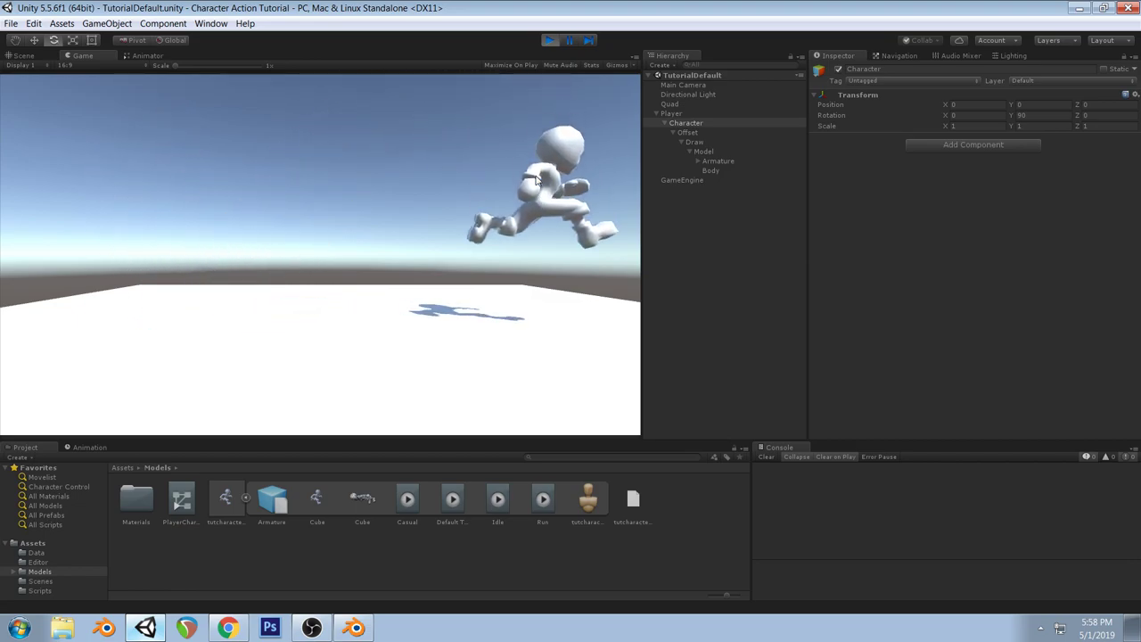
{"action": "key", "text": "space"}
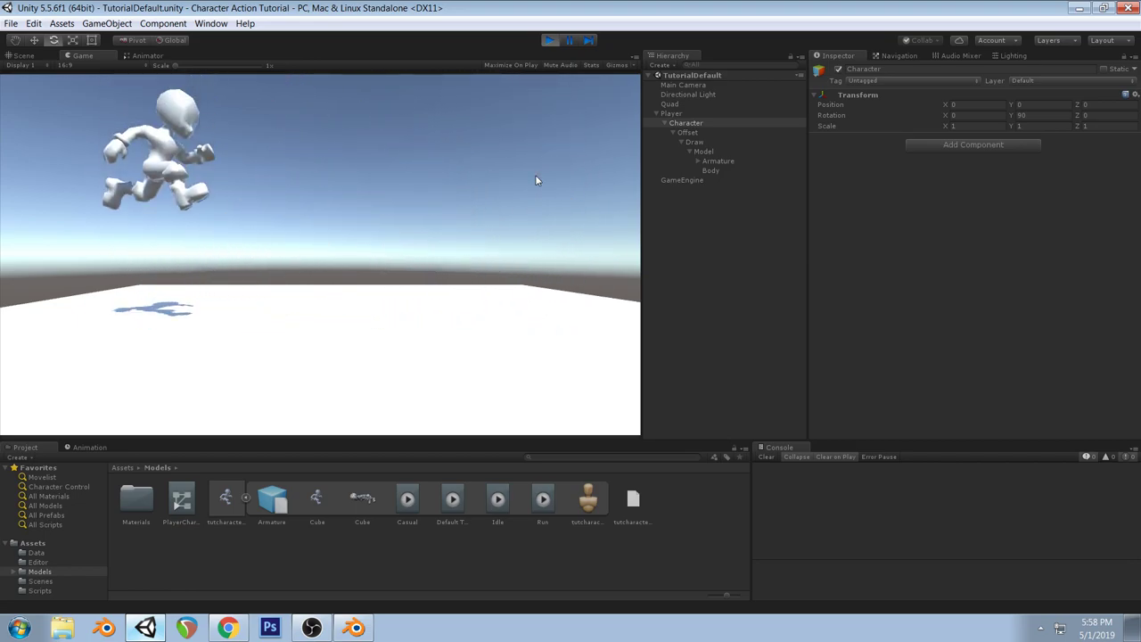
{"action": "key", "text": "space"}
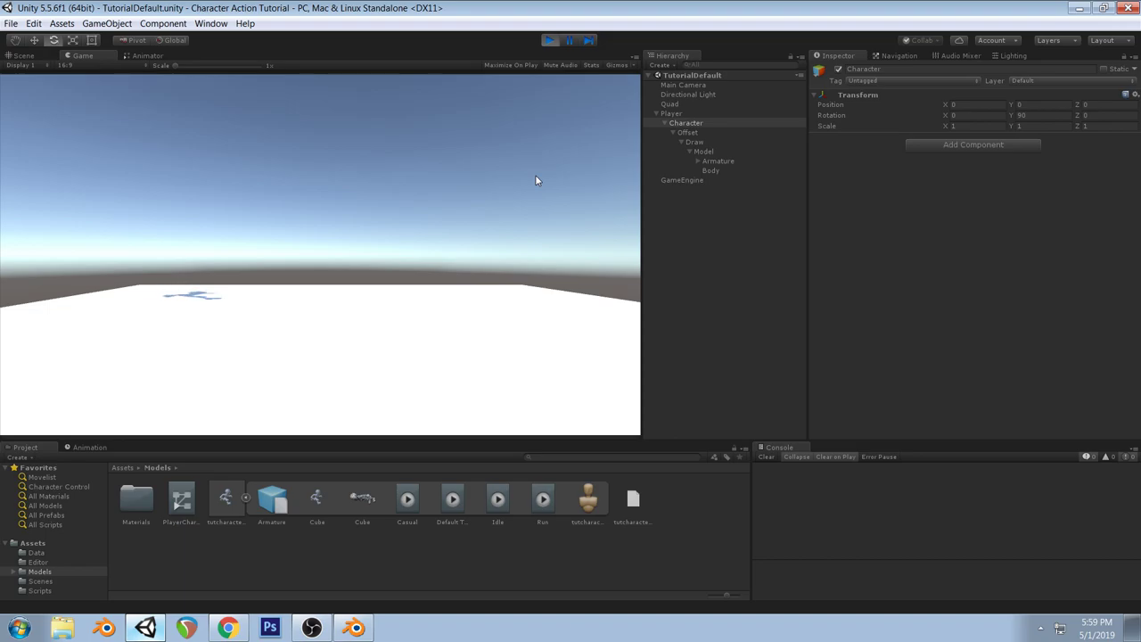
{"action": "key", "text": "space"}
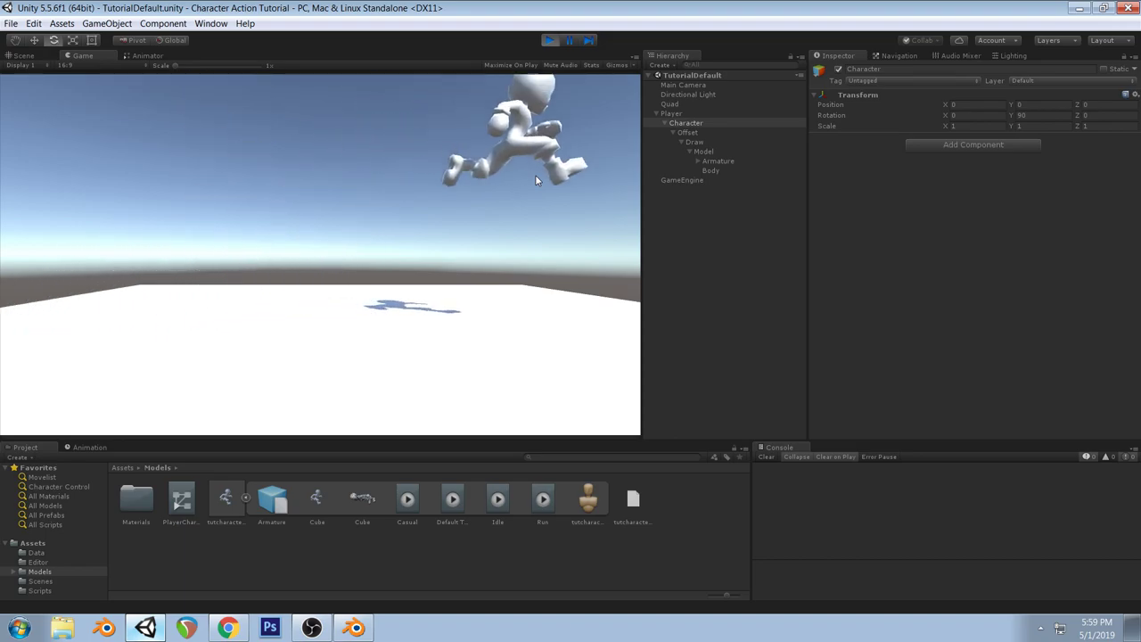
{"action": "key", "text": "space"}
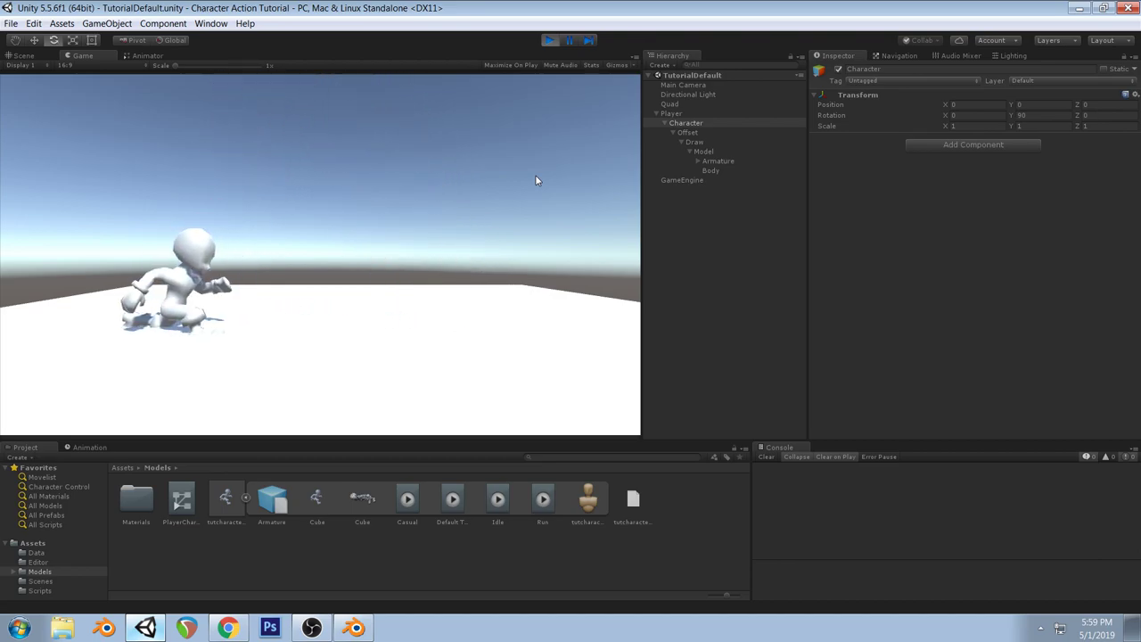
{"action": "key", "text": "space"}
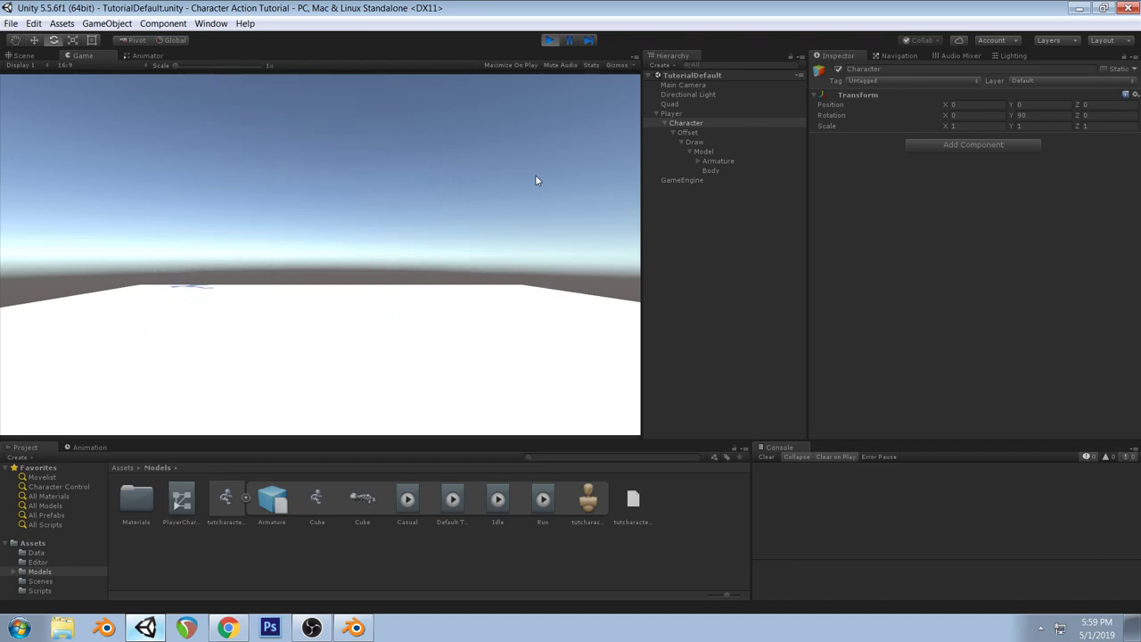
{"action": "left_click", "coordinate": [550, 41]}
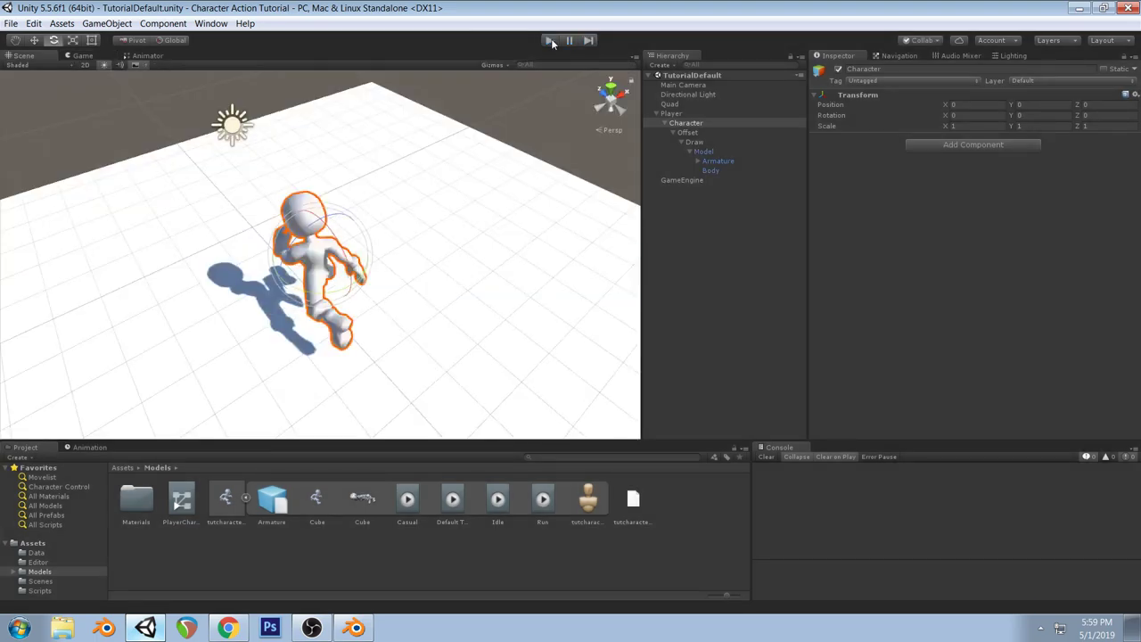
Open the Player object's Character Object script for editing in Visual Studio
{"action": "left_click", "coordinate": [670, 113]}
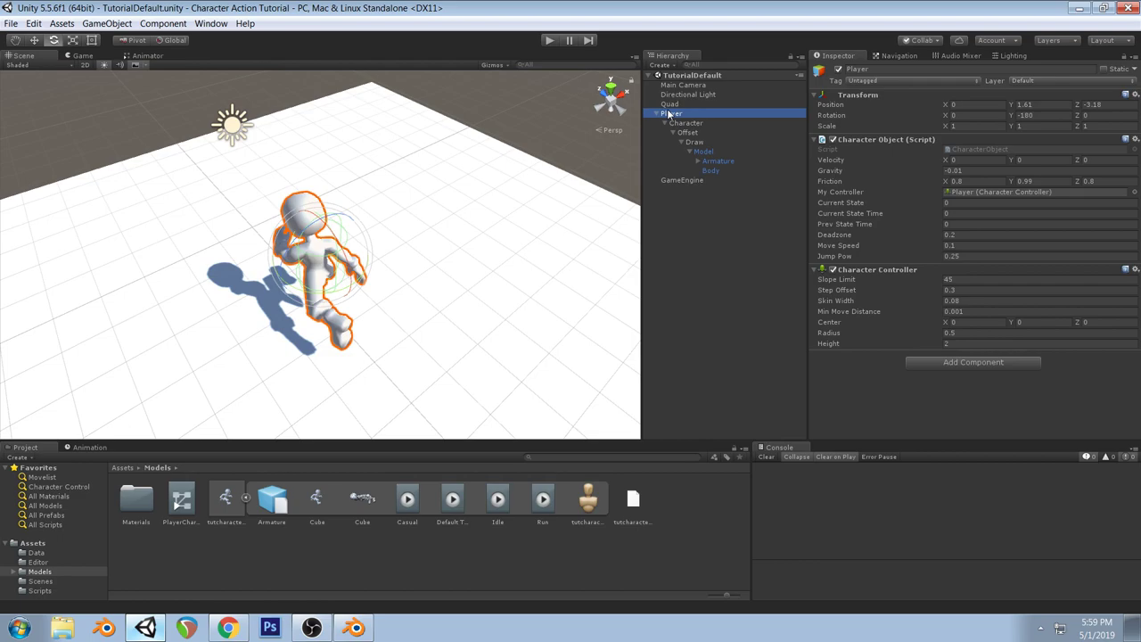
{"action": "left_click", "coordinate": [43, 487]}
{"action": "left_click_drag", "start_coordinate": [751, 502], "coordinate": [712, 499]}
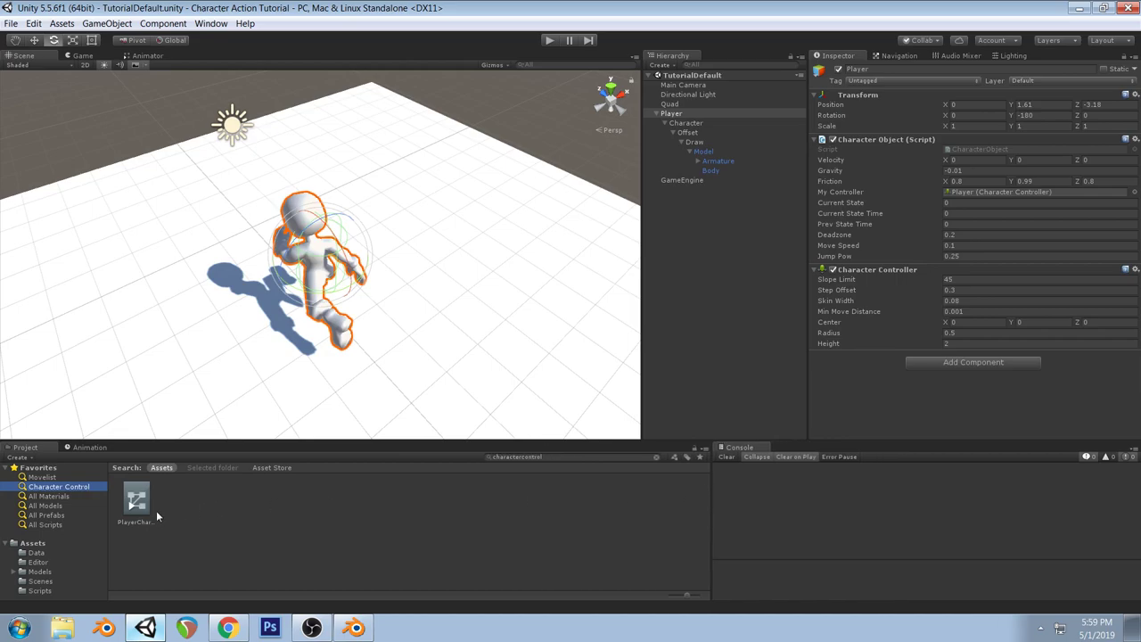
{"action": "left_click", "coordinate": [57, 498]}
{"action": "left_click", "coordinate": [54, 490]}
{"action": "left_click", "coordinate": [64, 491]}
{"action": "left_click", "coordinate": [51, 497]}
{"action": "left_click", "coordinate": [55, 487]}
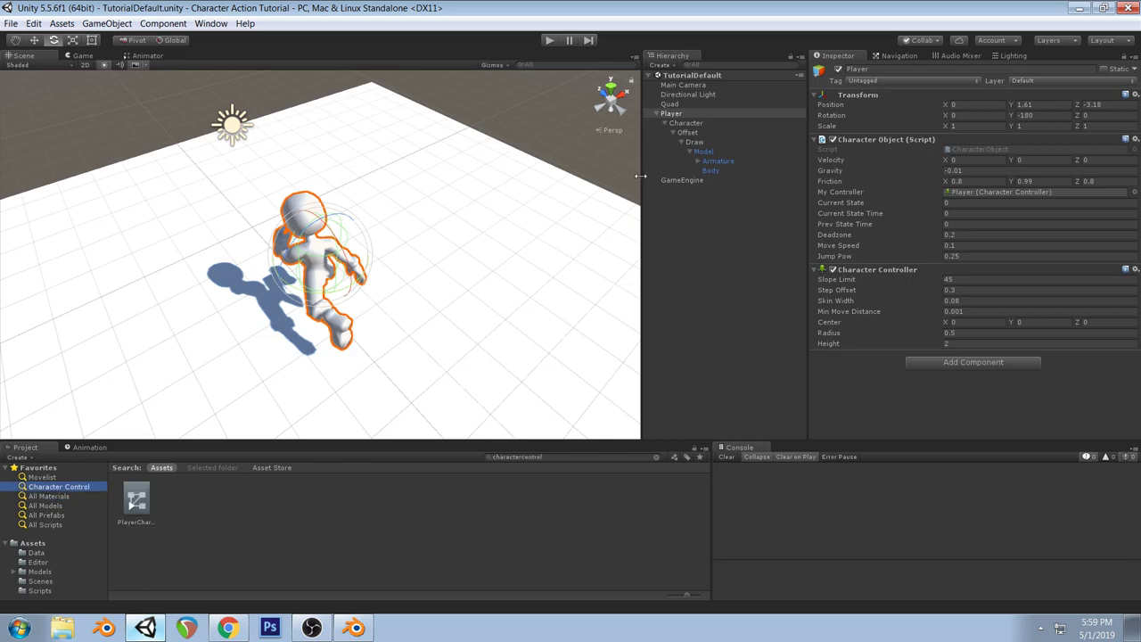
{"action": "right_click", "coordinate": [882, 142]}
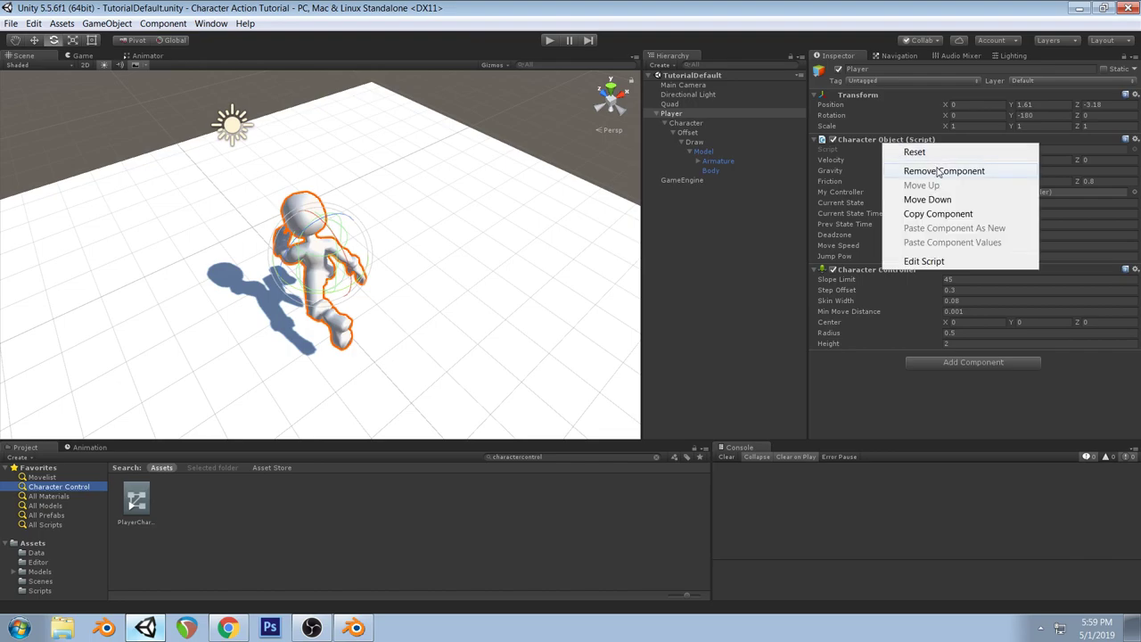
{"action": "left_click", "coordinate": [924, 261]}
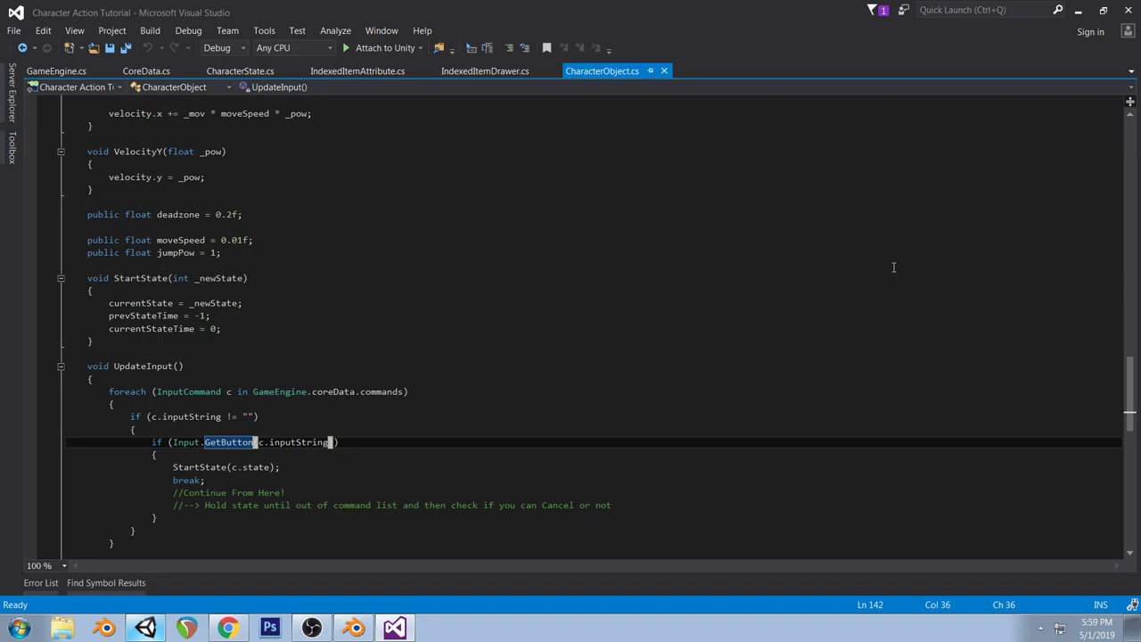
Change Input.GetButton to Input.GetButtonDown in UpdateInput's input check and save the script
{"action": "left_click", "coordinate": [258, 460]}
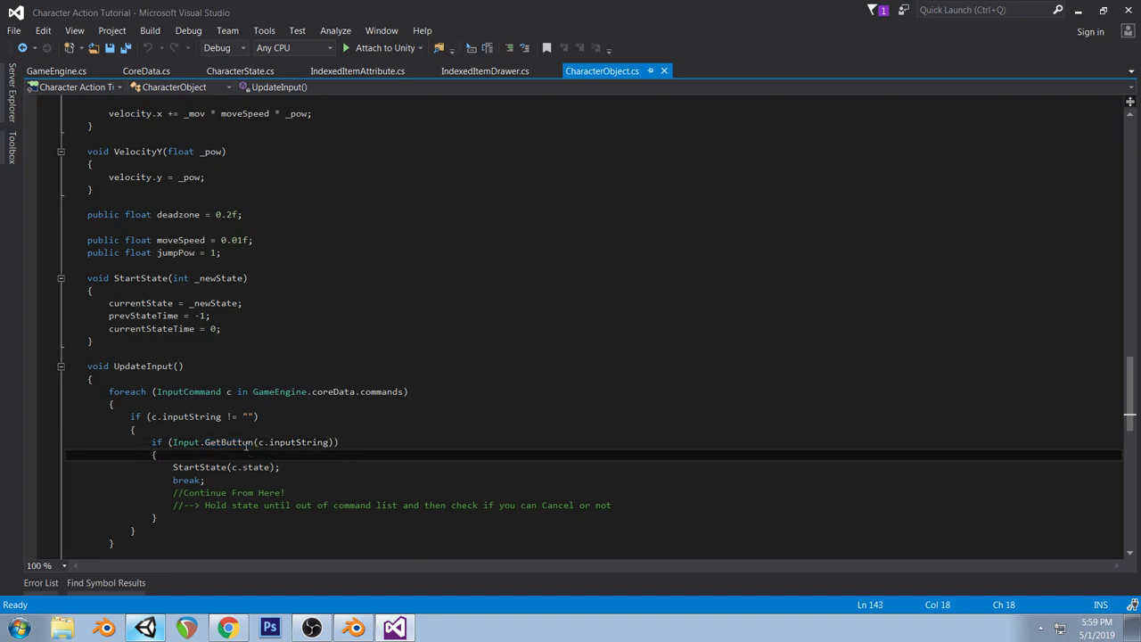
{"action": "left_click", "coordinate": [254, 442]}
{"action": "type", "text": "Down"}
{"action": "key", "text": "ctrl+s"}
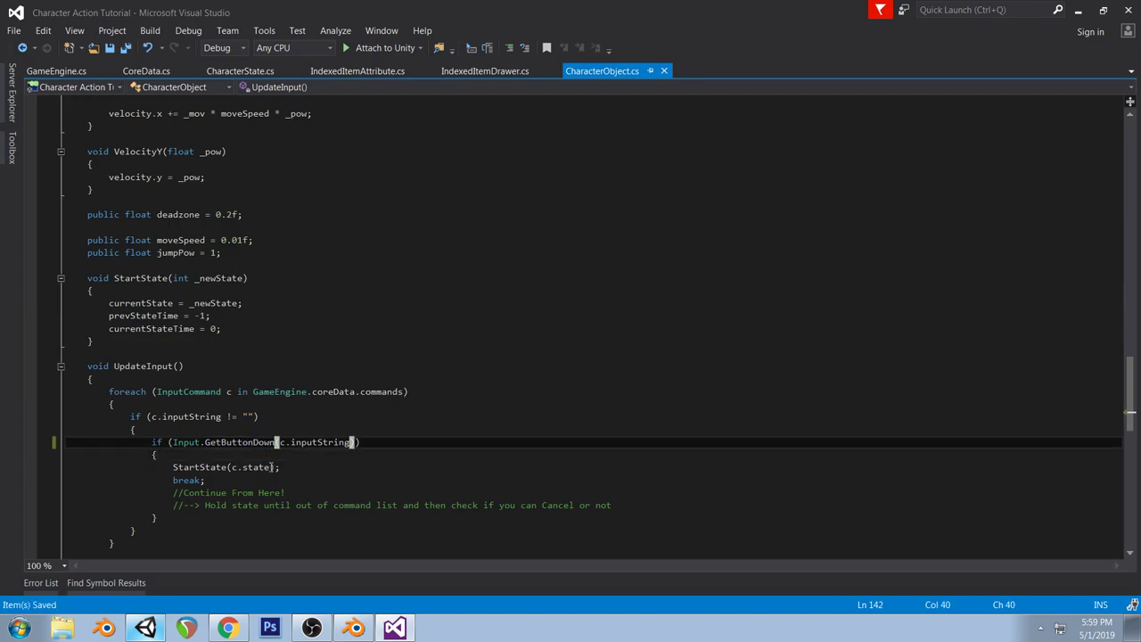
Return to Unity, test the character's jumps and side-to-side movement in the running game, and stop play mode
{"action": "key", "text": "alt+Tab"}
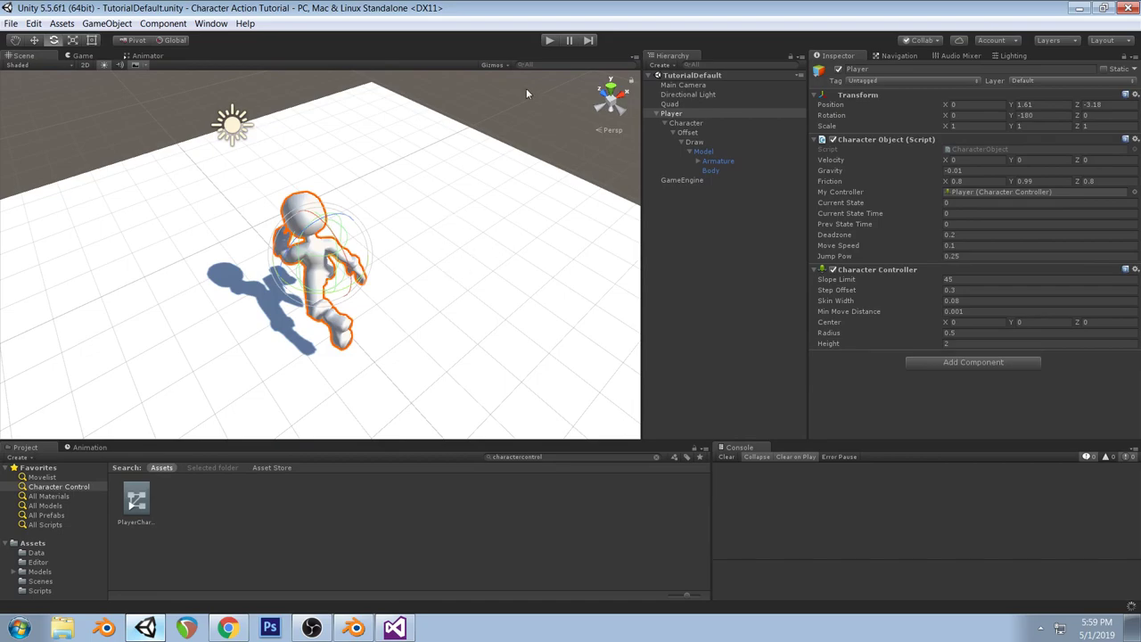
{"action": "left_click", "coordinate": [550, 41]}
{"action": "key", "text": "a"}
{"action": "key", "text": "d"}
{"action": "key", "text": "space"}
{"action": "key", "text": "space"}
{"action": "key", "text": "a"}
{"action": "key", "text": "space"}
{"action": "key", "text": "d"}
{"action": "key", "text": "space"}
{"action": "key", "text": "a"}
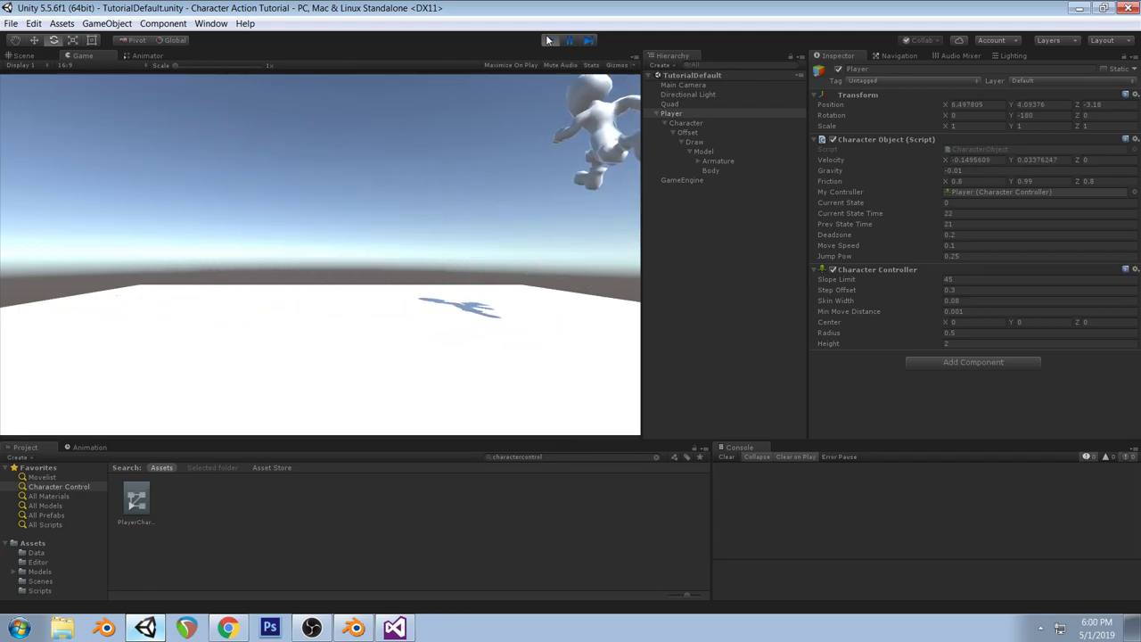
{"action": "key", "text": "space"}
{"action": "key", "text": "d"}
{"action": "key", "text": "space"}
{"action": "key", "text": "a"}
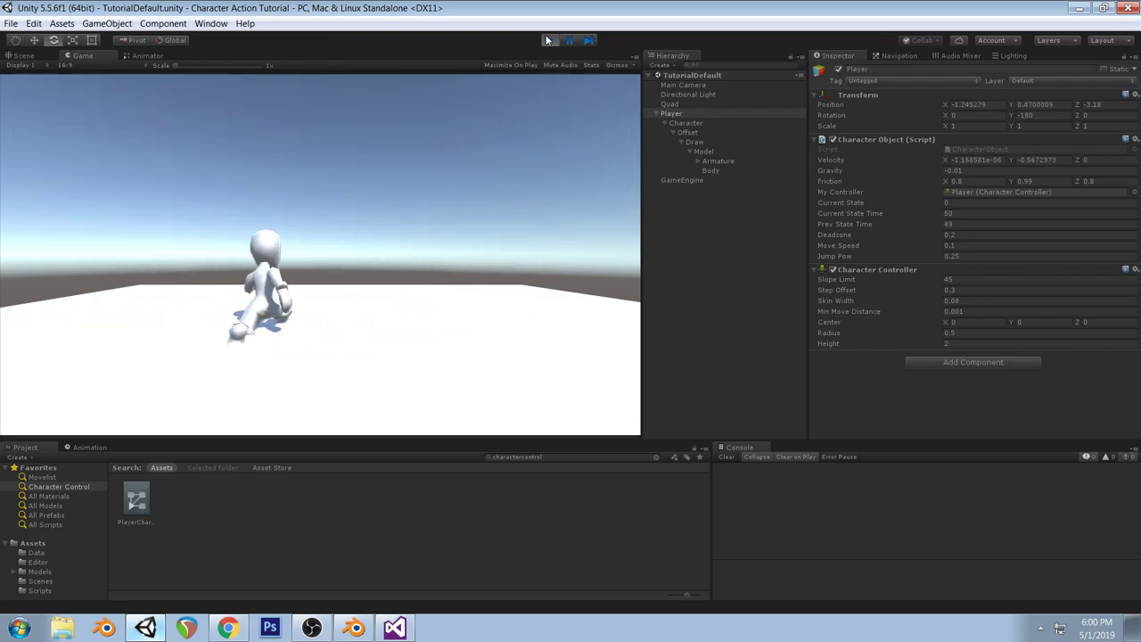
{"action": "left_click", "coordinate": [548, 39]}
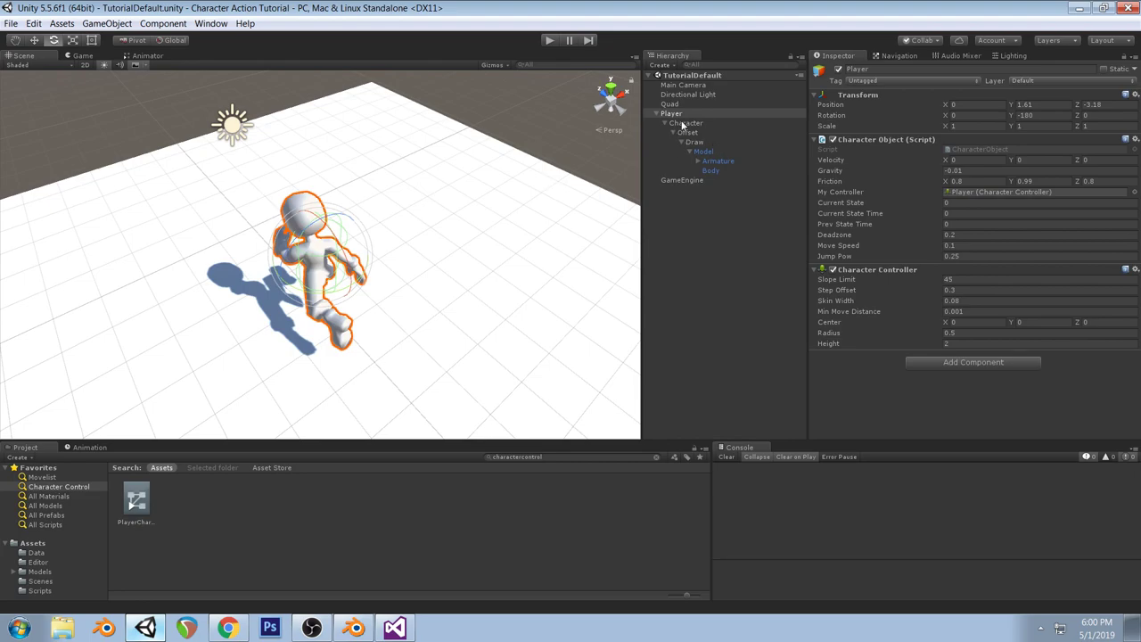
Rotate the Character object in the scene to about 90 degrees around the Y axis
{"action": "right_click_drag", "start_coordinate": [513, 245], "coordinate": [338, 221]}
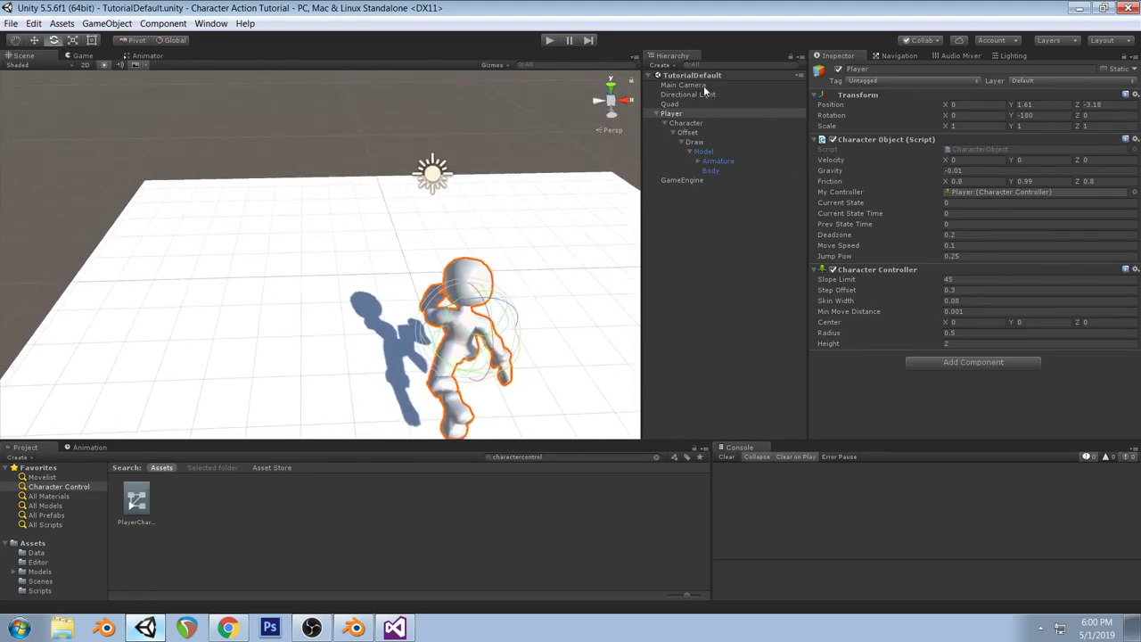
{"action": "left_click", "coordinate": [686, 123]}
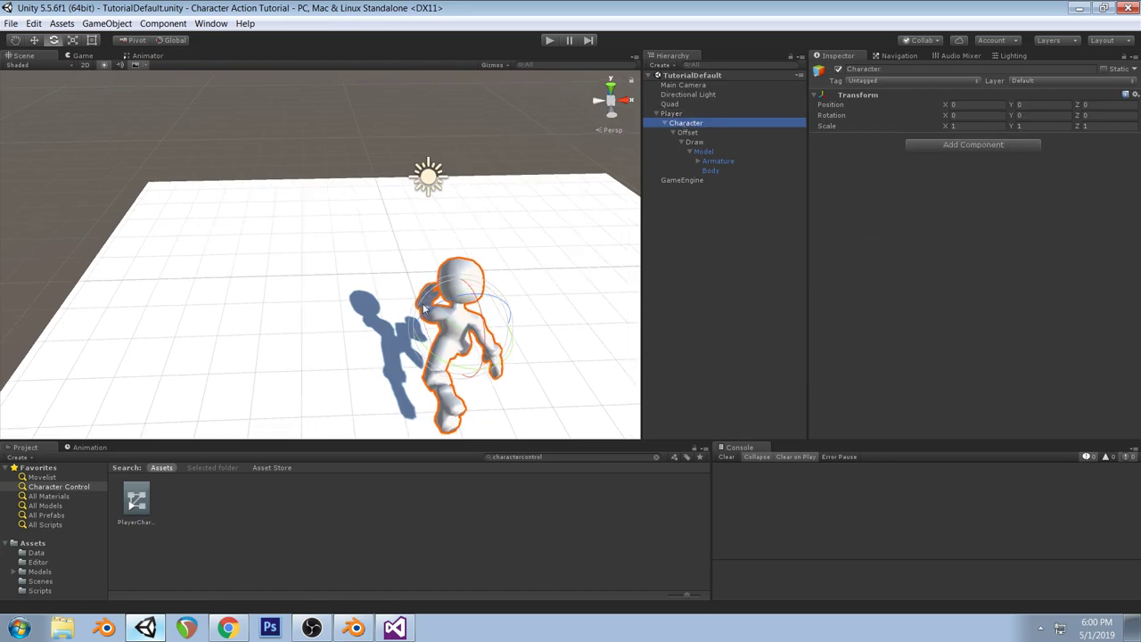
{"action": "left_click_drag", "start_coordinate": [457, 372], "coordinate": [397, 198]}
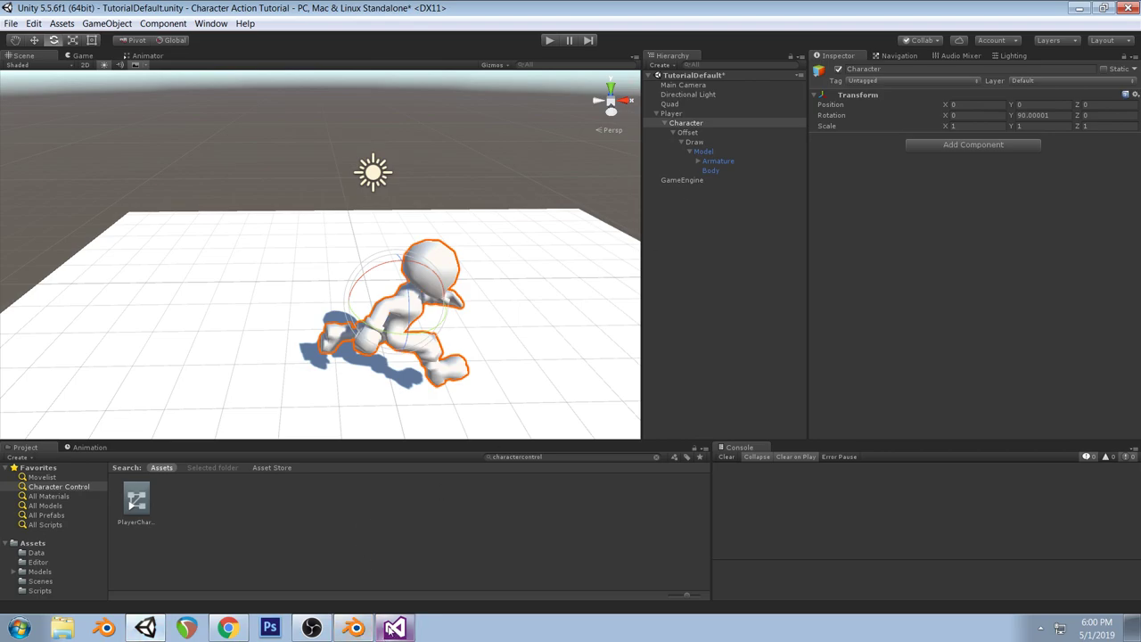
In CharacterObject.cs, declare public GameObject fields character and draw below prevStateTime, save, and check the Player's script fields in Unity
{"action": "left_click", "coordinate": [395, 627]}
{"action": "left_click_drag", "start_coordinate": [1130, 392], "coordinate": [1130, 152]}
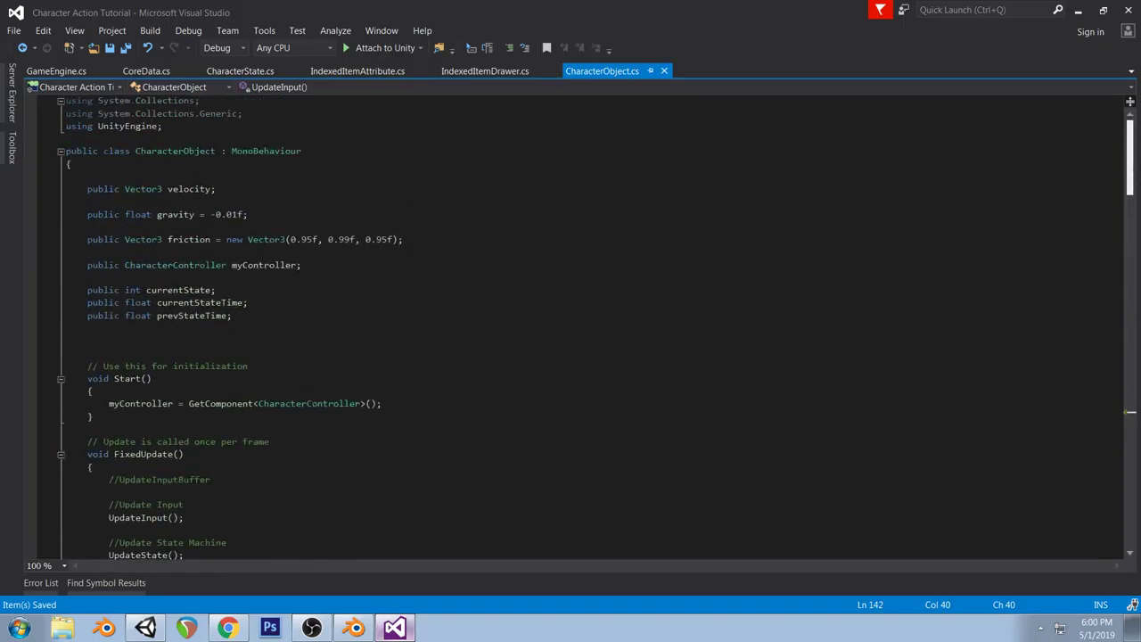
{"action": "left_click", "coordinate": [175, 340]}
{"action": "type", "text": "public gameObject character;"}
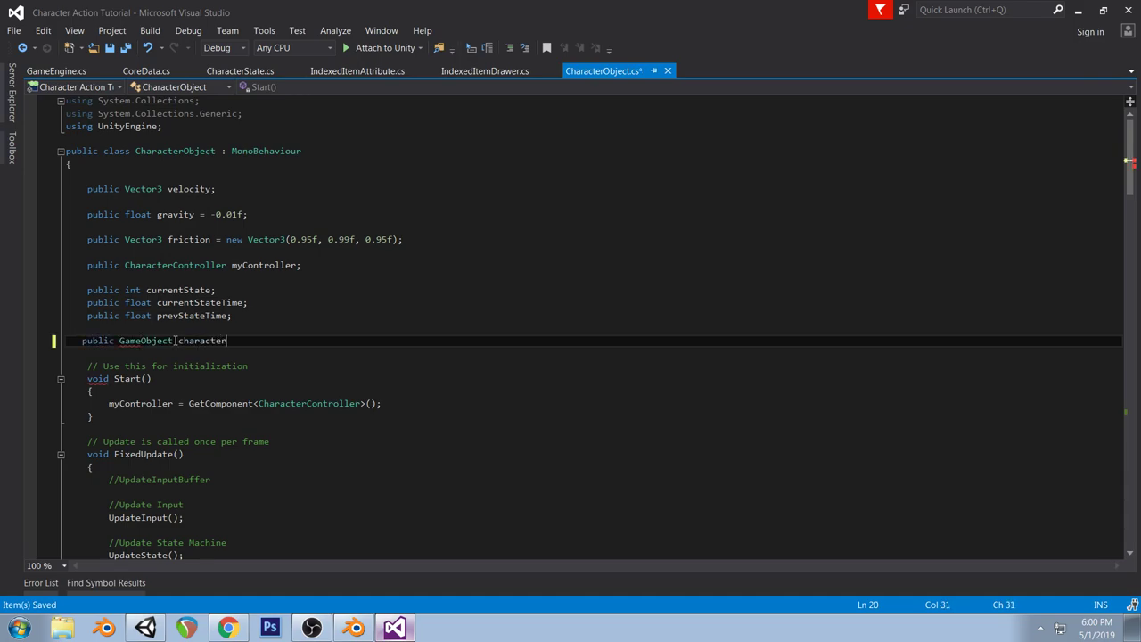
{"action": "key", "text": "Return"}
{"action": "type", "text": "public gameObject draw"}
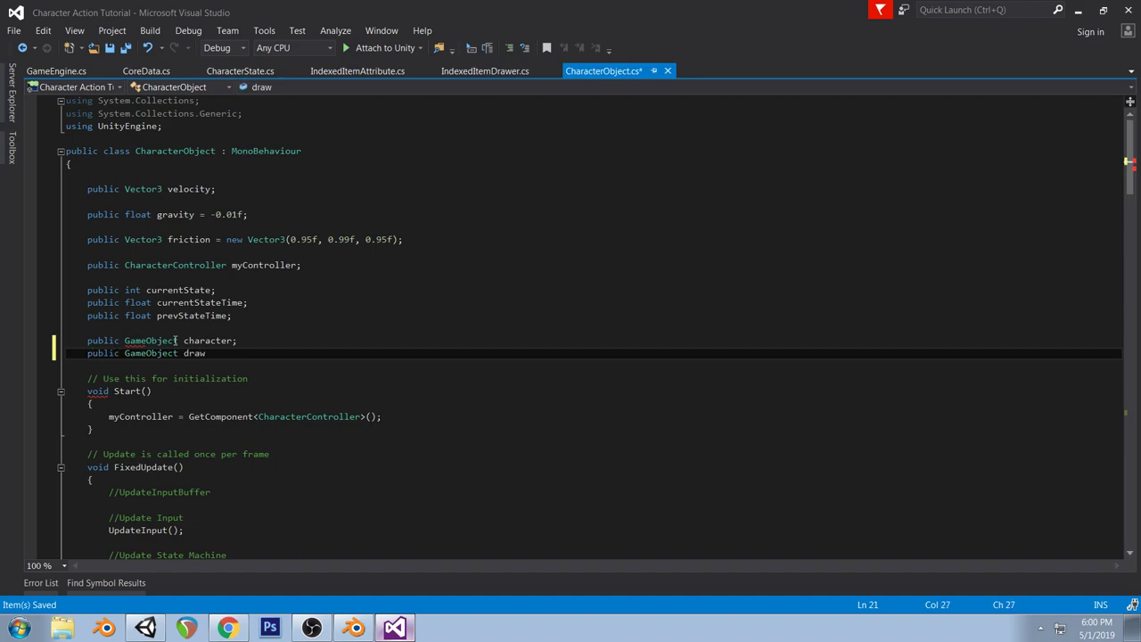
{"action": "type", "text": "Transform;"}
{"action": "double_click", "coordinate": [229, 353]}
{"action": "type", "text": "draw"}
{"action": "key", "text": "ctrl+s"}
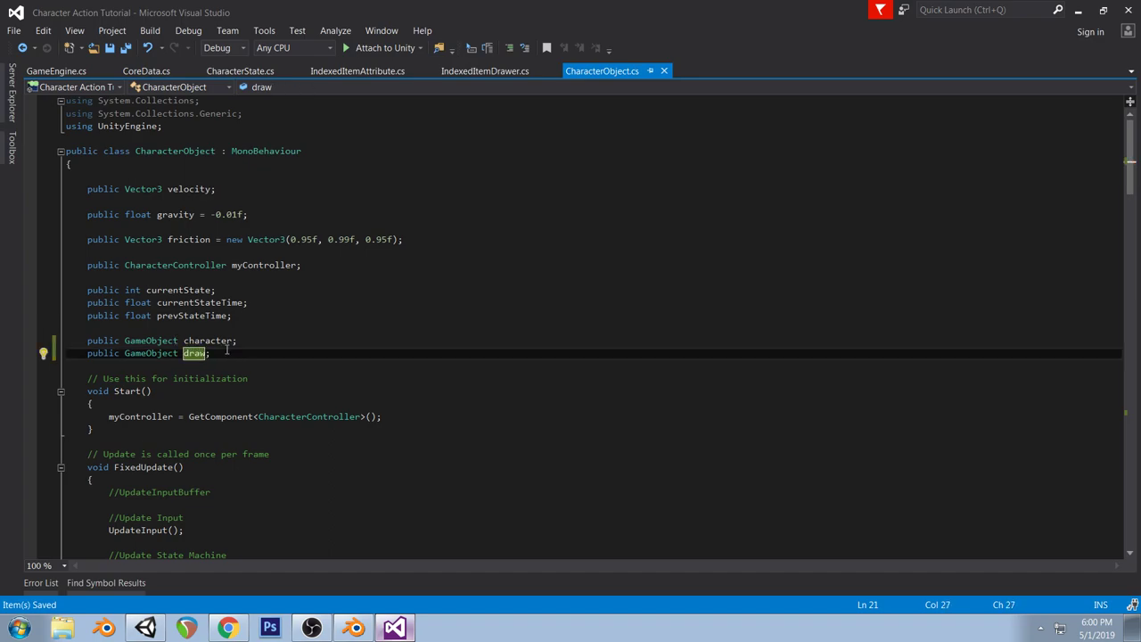
{"action": "left_click", "coordinate": [145, 628]}
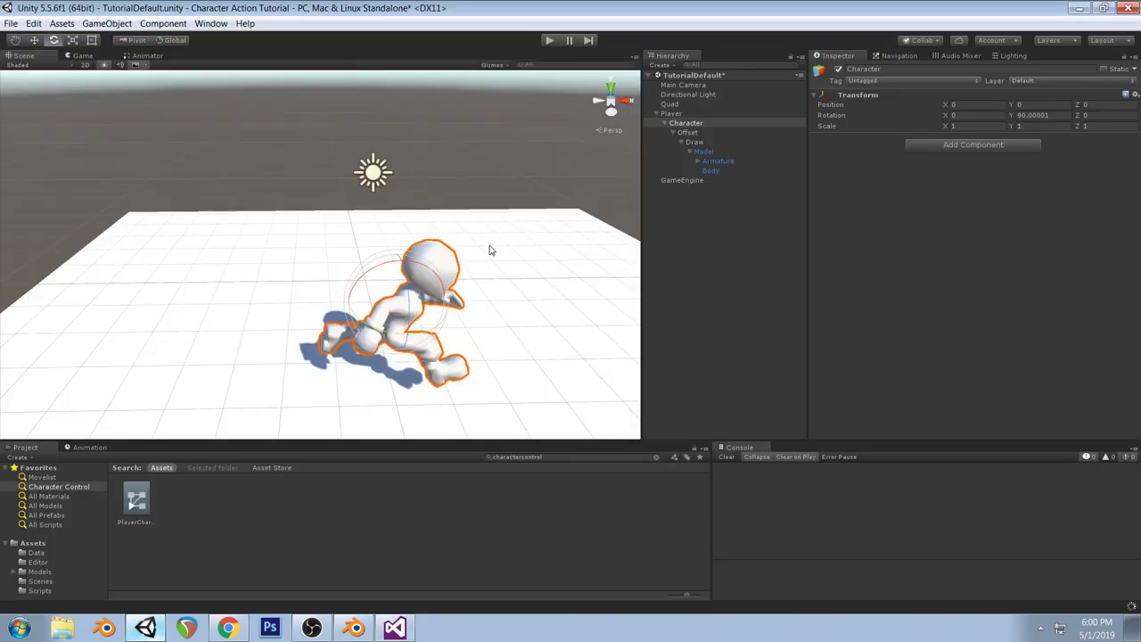
{"action": "left_click", "coordinate": [673, 114]}
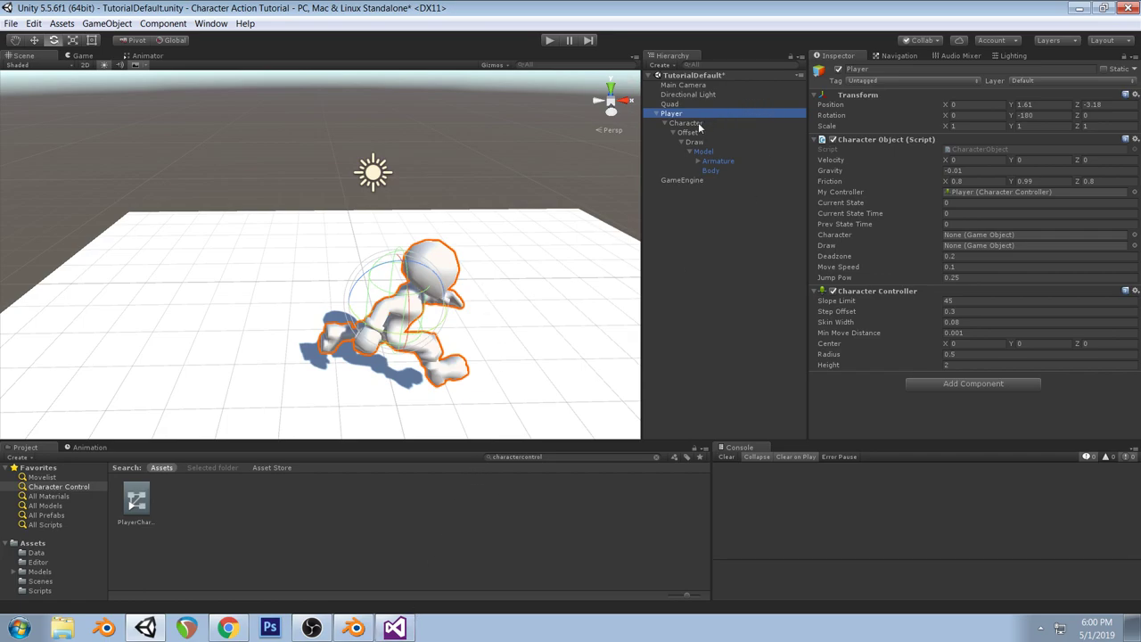
Back in Visual Studio, declare a public Animator field named myAnimator below the draw field
{"action": "left_click", "coordinate": [395, 627]}
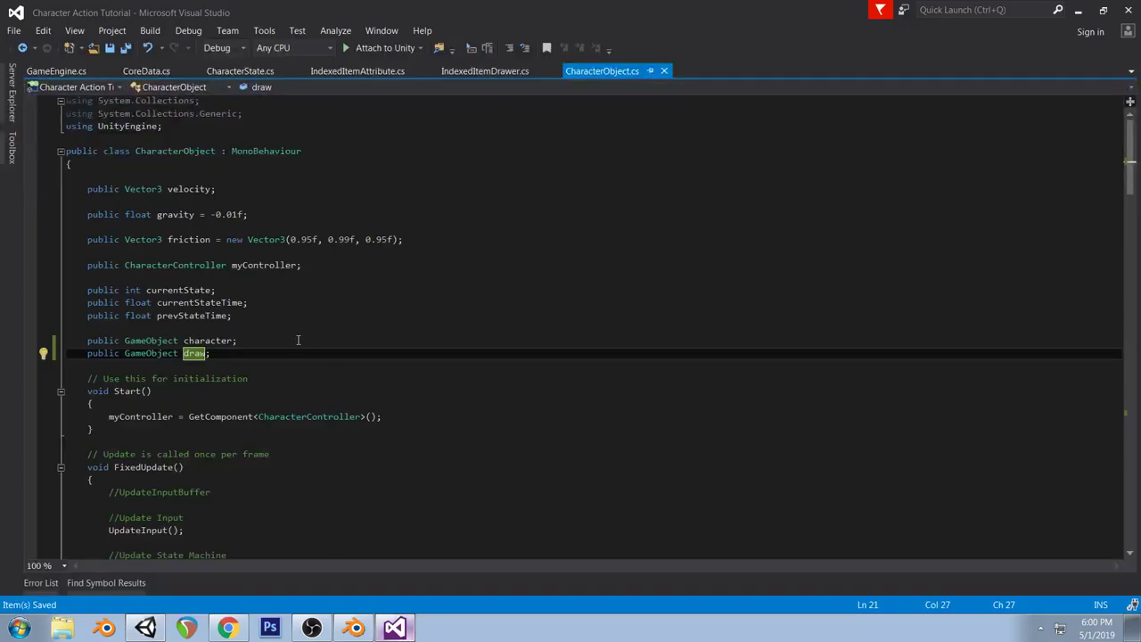
{"action": "key", "text": "End"}
{"action": "key", "text": "Return"}
{"action": "key", "text": "Return"}
{"action": "type", "text": "public an"}
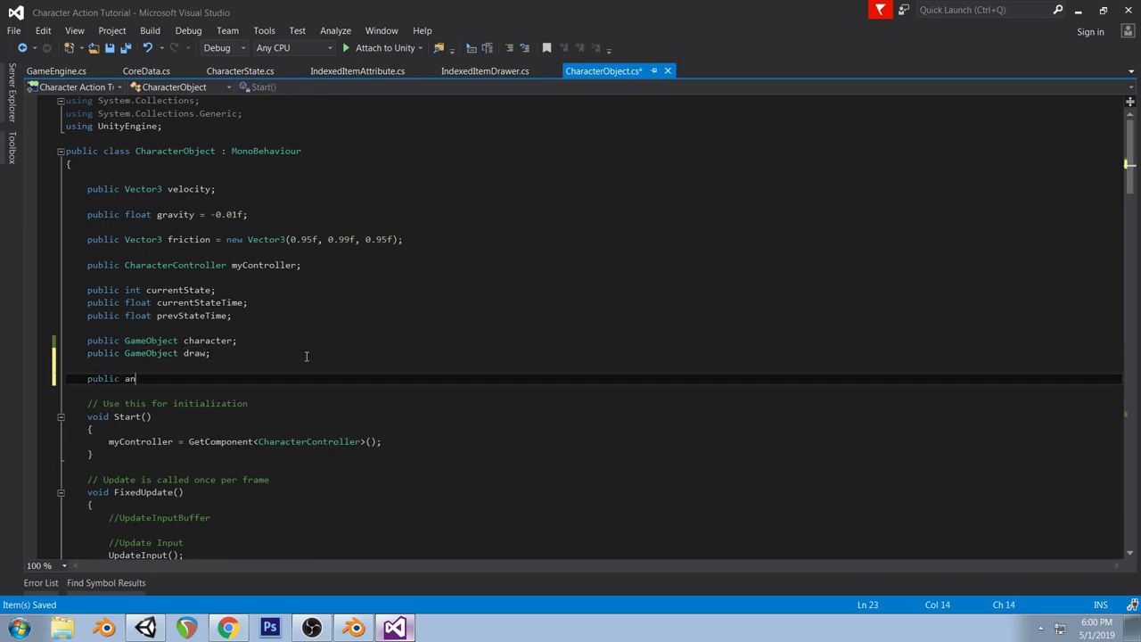
{"action": "type", "text": "imator myAnimator;"}
Assign GetComponent<Animator>() to myAnimator in the Start method, save the script, and switch to Unity
{"action": "left_click", "coordinate": [414, 439]}
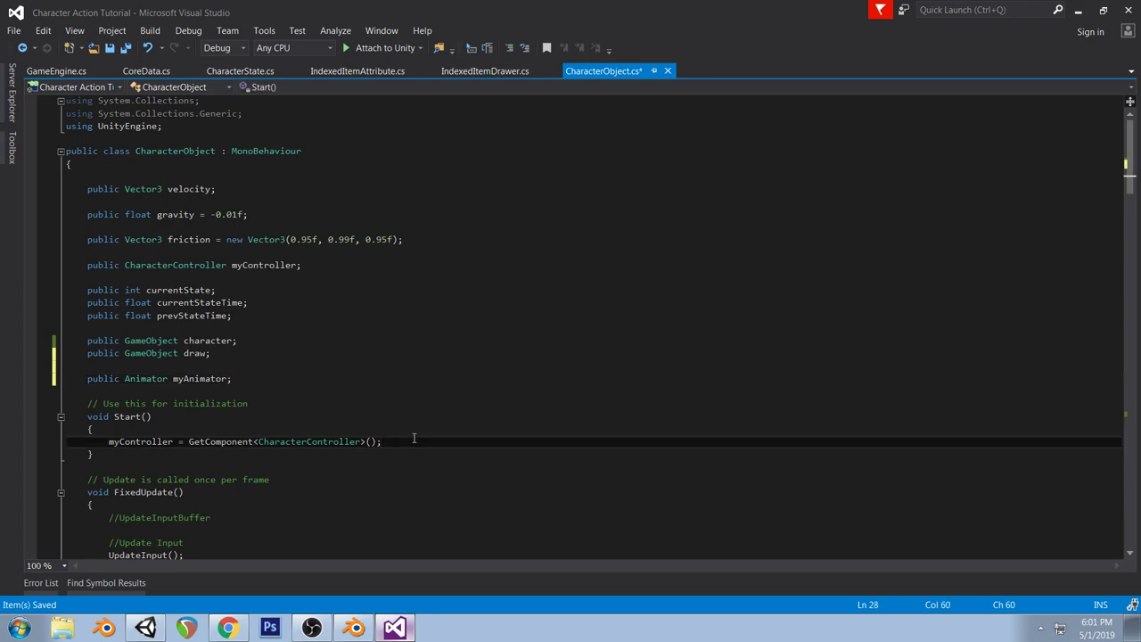
{"action": "key", "text": "Return"}
{"action": "type", "text": "myAnimator"}
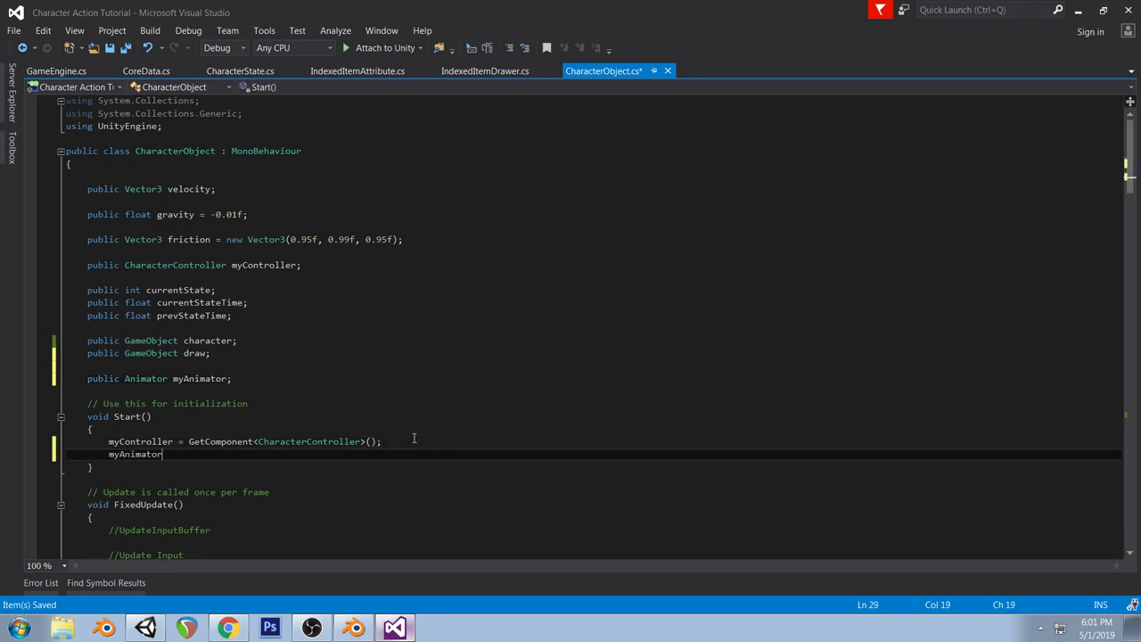
{"action": "type", "text": " = GetComponent<Animator>"}
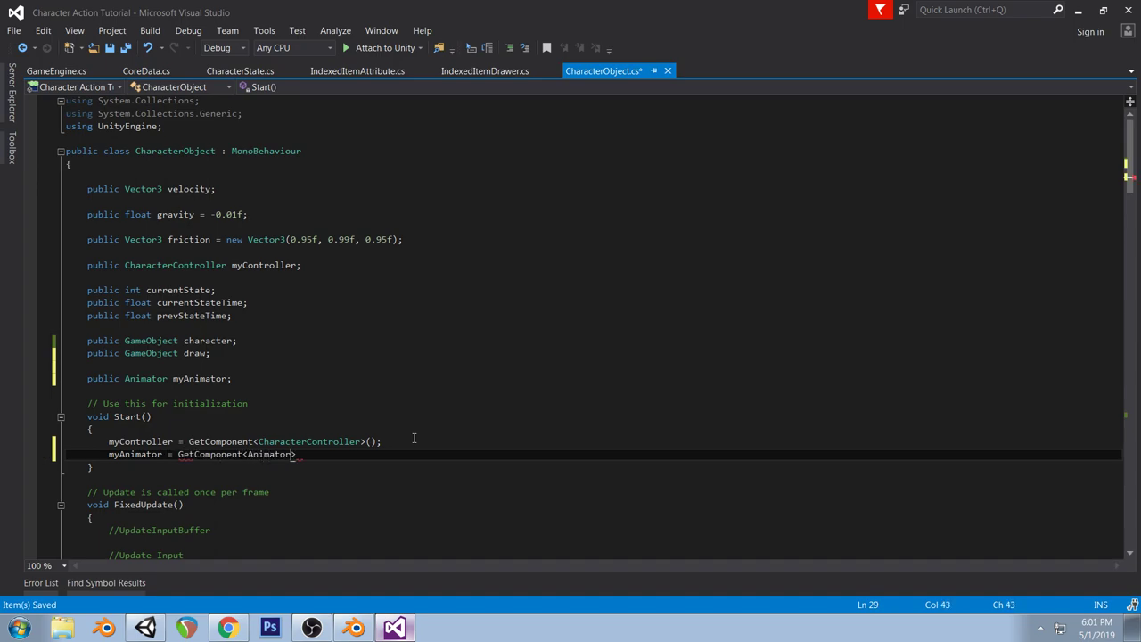
{"action": "type", "text": "();"}
{"action": "key", "text": "ctrl+s"}
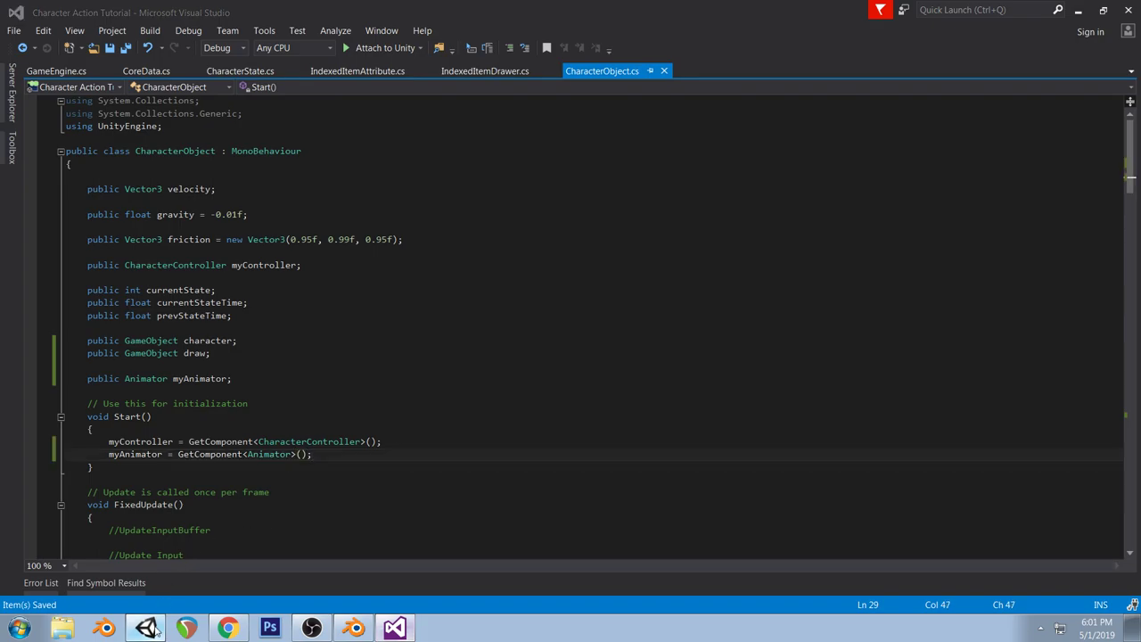
{"action": "left_click", "coordinate": [145, 627]}
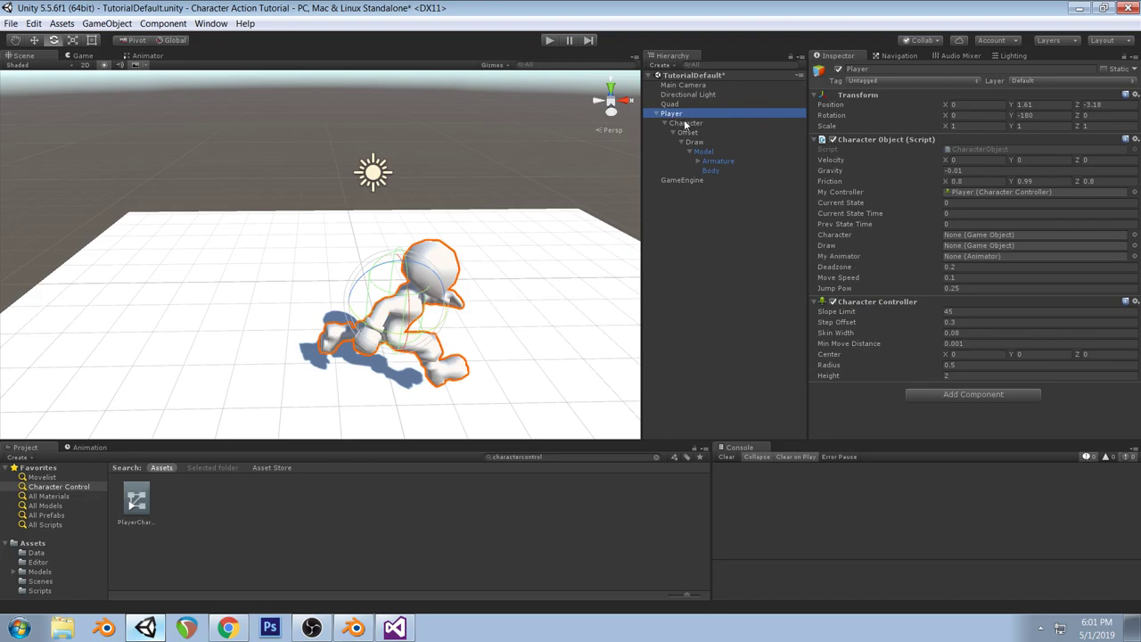
{"action": "mouse_move", "coordinate": [694, 143]}
{"action": "left_mouse_down"}
{"action": "mouse_move", "coordinate": [747, 181]}
{"action": "mouse_move", "coordinate": [981, 258]}
{"action": "mouse_move", "coordinate": [836, 241]}
{"action": "mouse_move", "coordinate": [940, 239]}
{"action": "mouse_move", "coordinate": [791, 222]}
{"action": "left_mouse_up"}
{"action": "key", "text": "ctrl+z"}
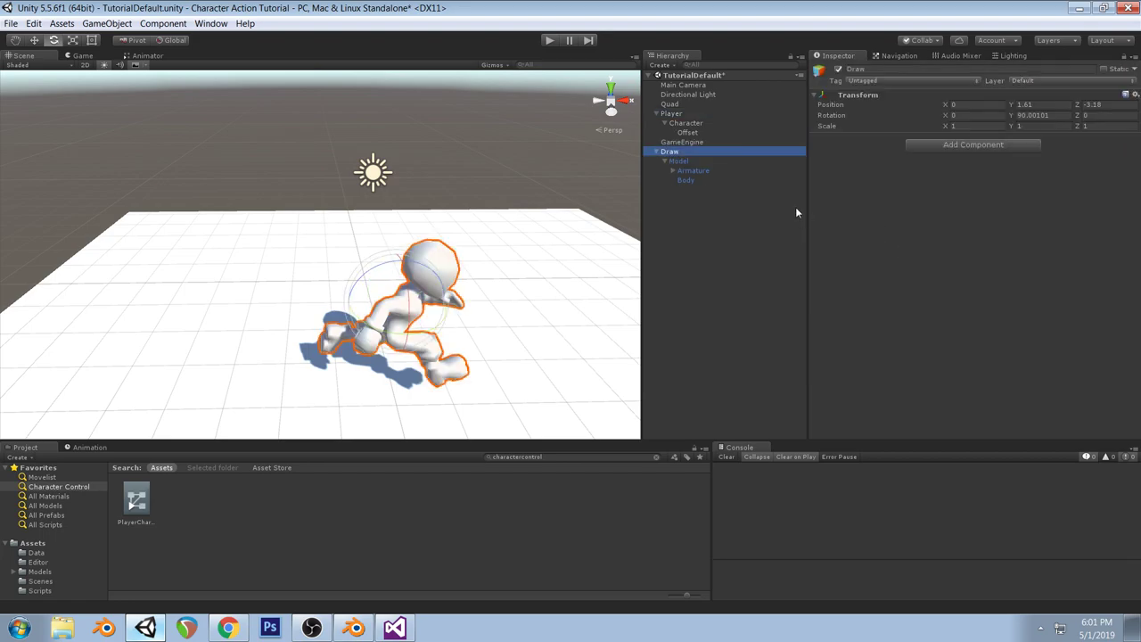
{"action": "key", "text": "ctrl+z"}
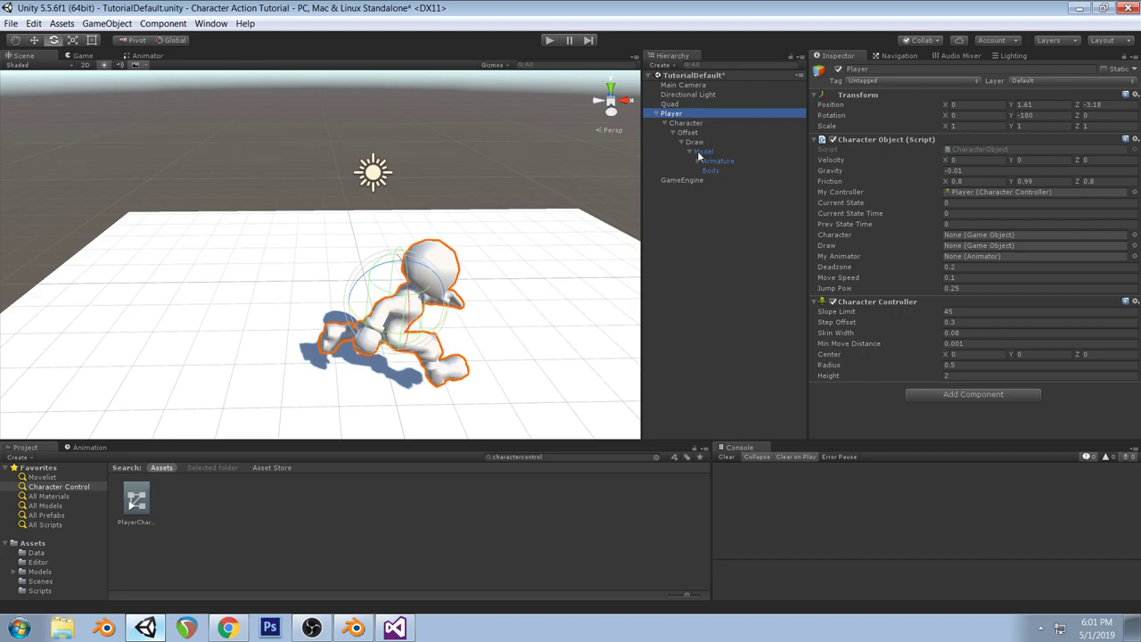
Assign the Model object to the My Animator field of the Player's Character Object script and save the scene
{"action": "left_click", "coordinate": [704, 152]}
{"action": "left_click", "coordinate": [673, 115]}
{"action": "left_click_drag", "start_coordinate": [706, 150], "coordinate": [1000, 255]}
{"action": "key", "text": "ctrl+s"}
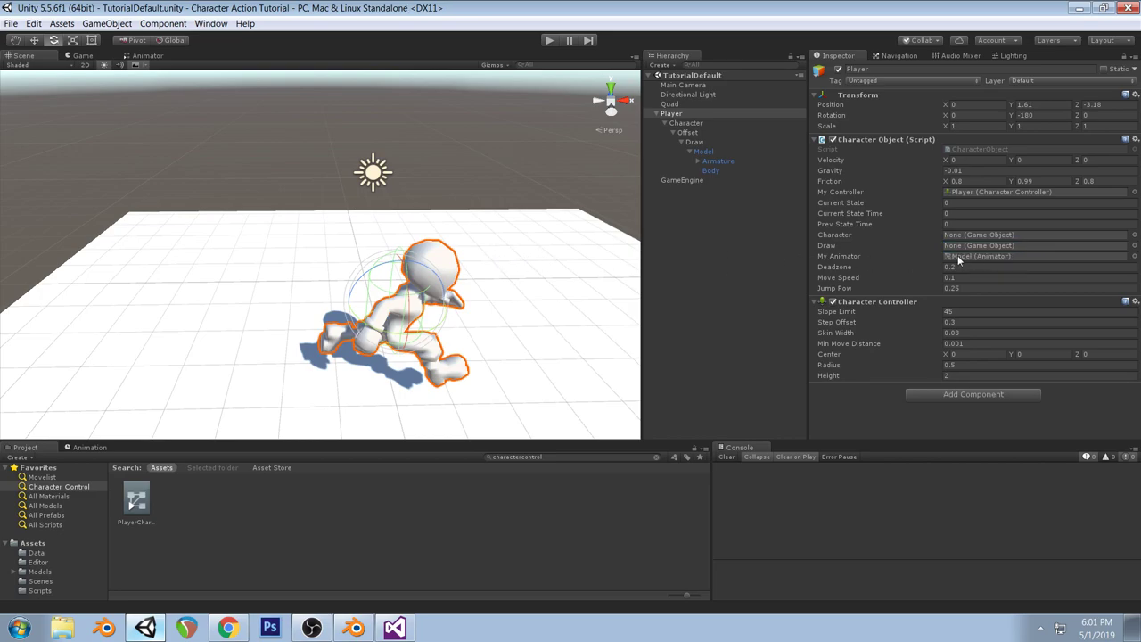
In Visual Studio, add an empty void UpdateAnimation() method between FixedUpdate and UpdateState in CharacterObject.cs
{"action": "left_click", "coordinate": [395, 629]}
{"action": "scroll", "coordinate": [394, 397], "scroll_direction": "down", "scroll_amount": 12}
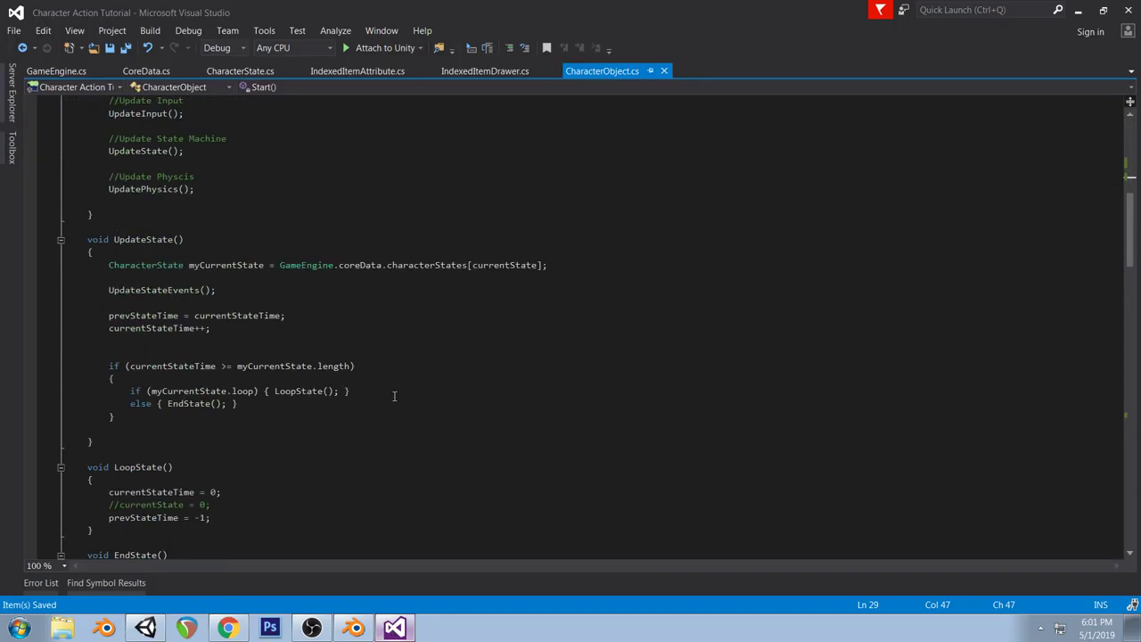
{"action": "scroll", "coordinate": [394, 396], "scroll_direction": "up", "scroll_amount": 4}
{"action": "left_click", "coordinate": [174, 378]}
{"action": "key", "text": "Return"}
{"action": "type", "text": "void U"}
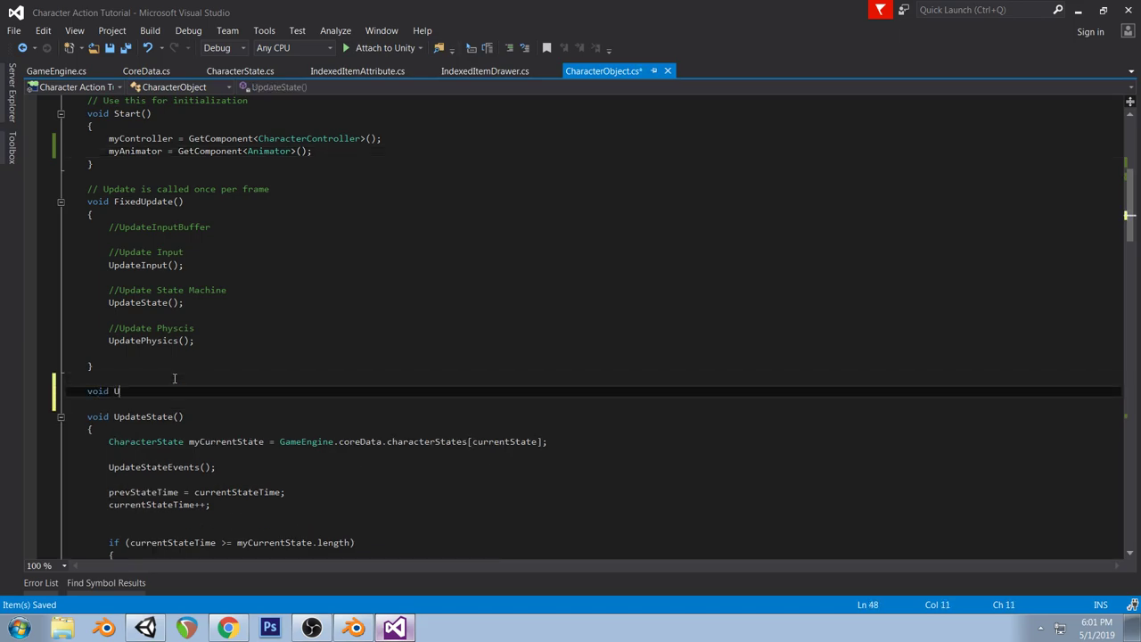
{"action": "type", "text": "pdateAnimation()"}
{"action": "key", "text": "Return"}
{"action": "type", "text": "{"}
{"action": "key", "text": "Return"}
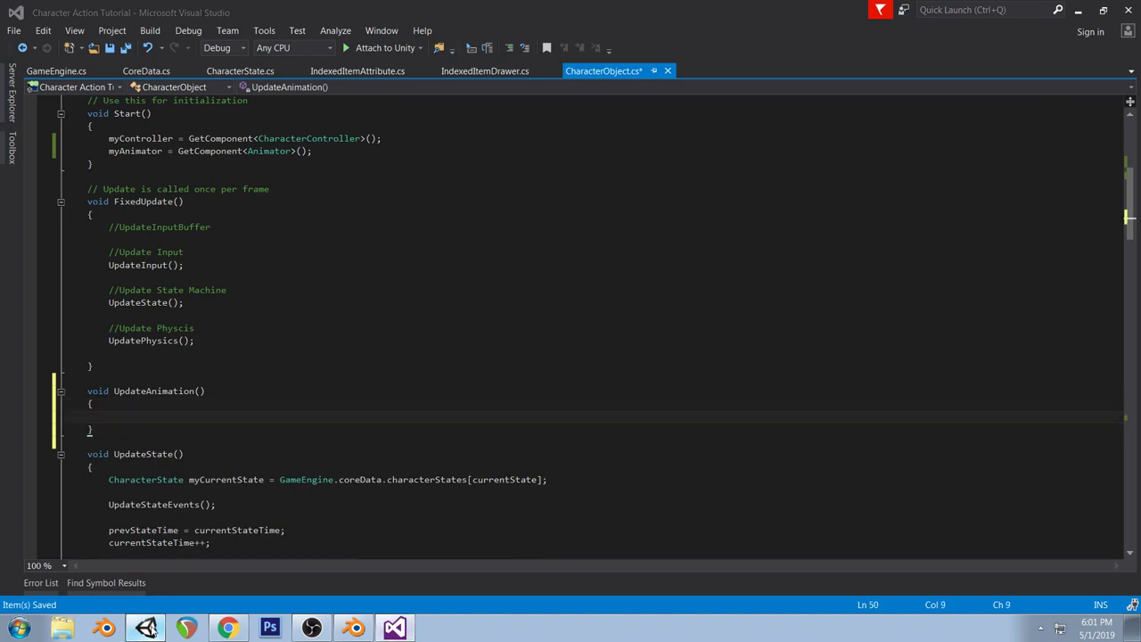
{"action": "left_click", "coordinate": [148, 629]}
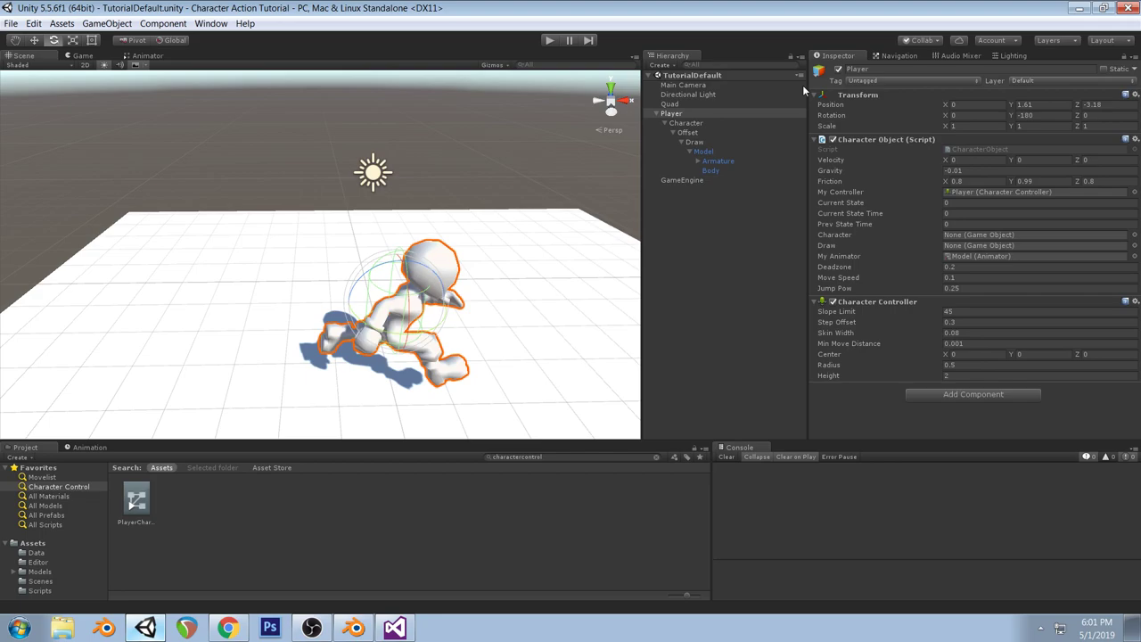
{"action": "left_click", "coordinate": [395, 628]}
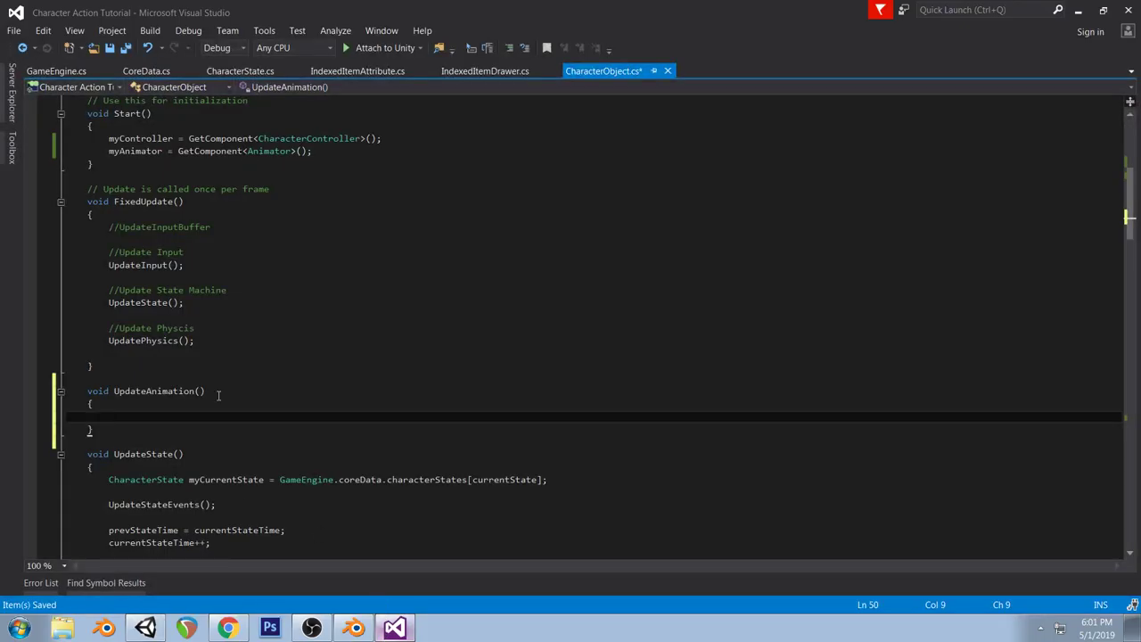
Declare a public float field named moveSpeed directly above the UpdateAnimation() method
{"action": "left_click", "coordinate": [159, 378]}
{"action": "key", "text": "Return"}
{"action": "type", "text": "public void "}
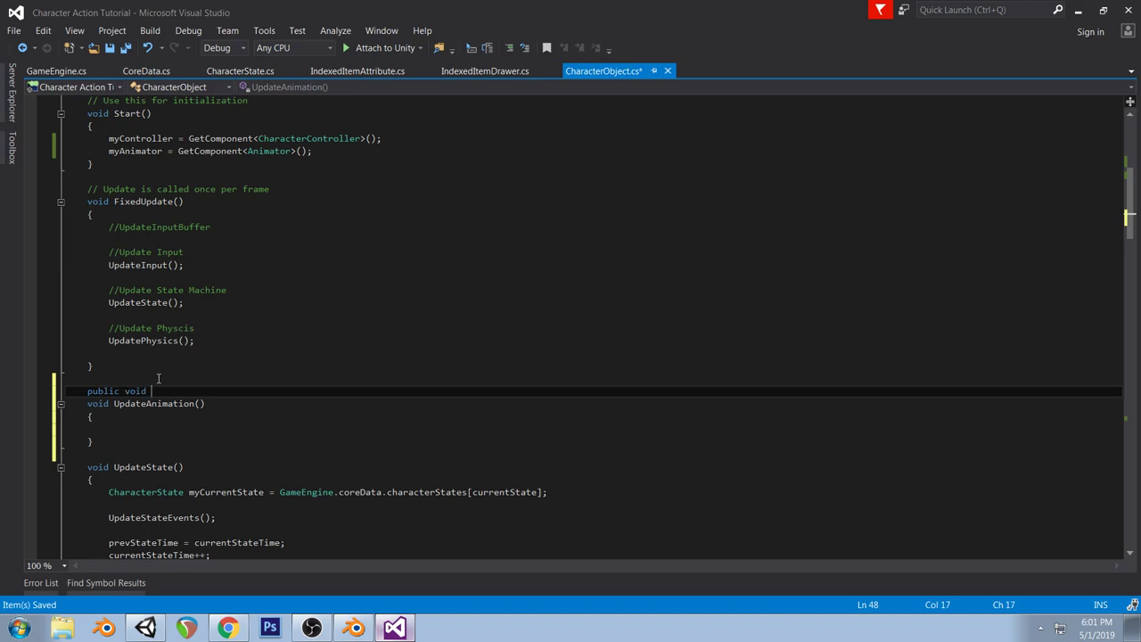
{"action": "type", "text": "moveSpeed;"}
{"action": "double_click", "coordinate": [136, 391]}
{"action": "type", "text": "float"}
{"action": "left_click", "coordinate": [217, 353]}
Rename the moveSpeed field to aniMoveSpeed and save CharacterObject.cs
{"action": "scroll", "coordinate": [241, 339], "scroll_direction": "up", "scroll_amount": 8}
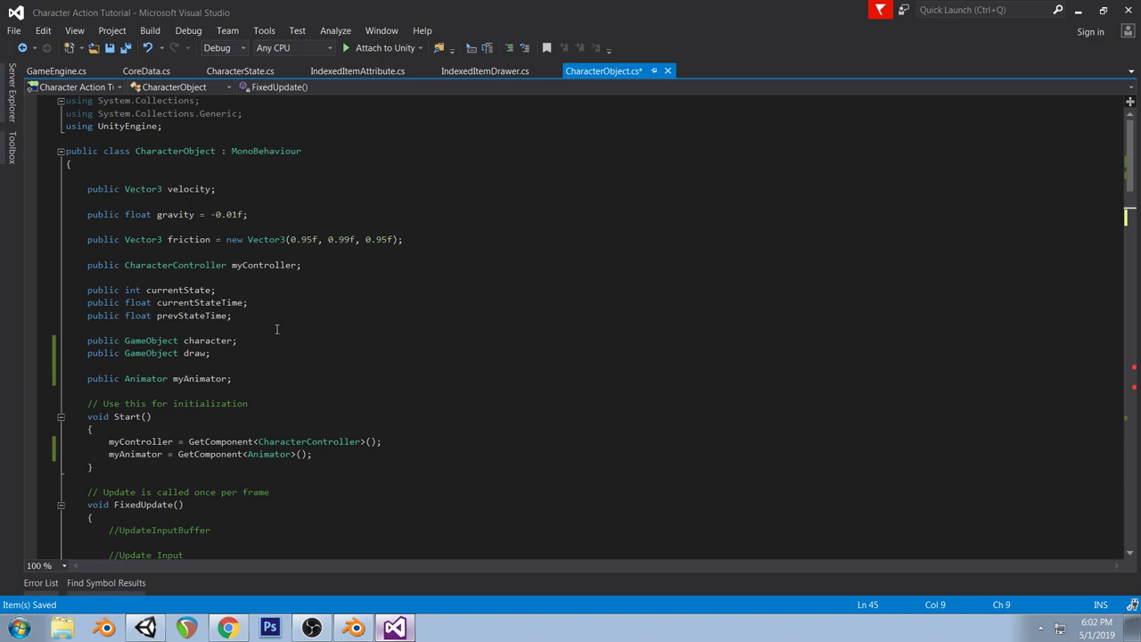
{"action": "scroll", "coordinate": [294, 356], "scroll_direction": "down", "scroll_amount": 9}
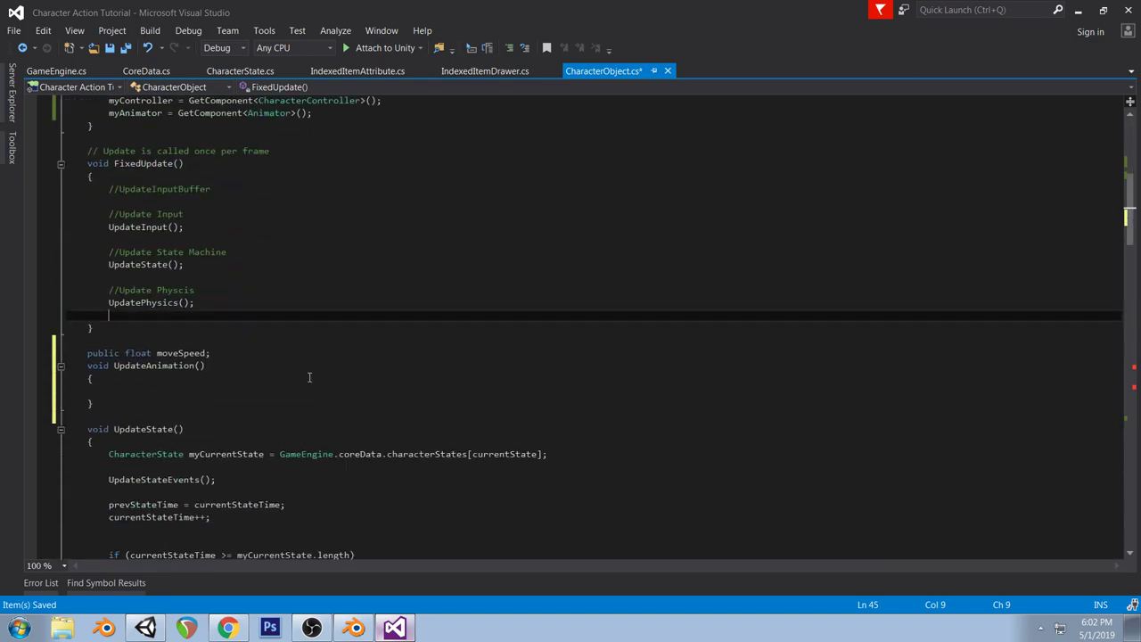
{"action": "double_click", "coordinate": [172, 354]}
{"action": "type", "text": "aniMoveSp"}
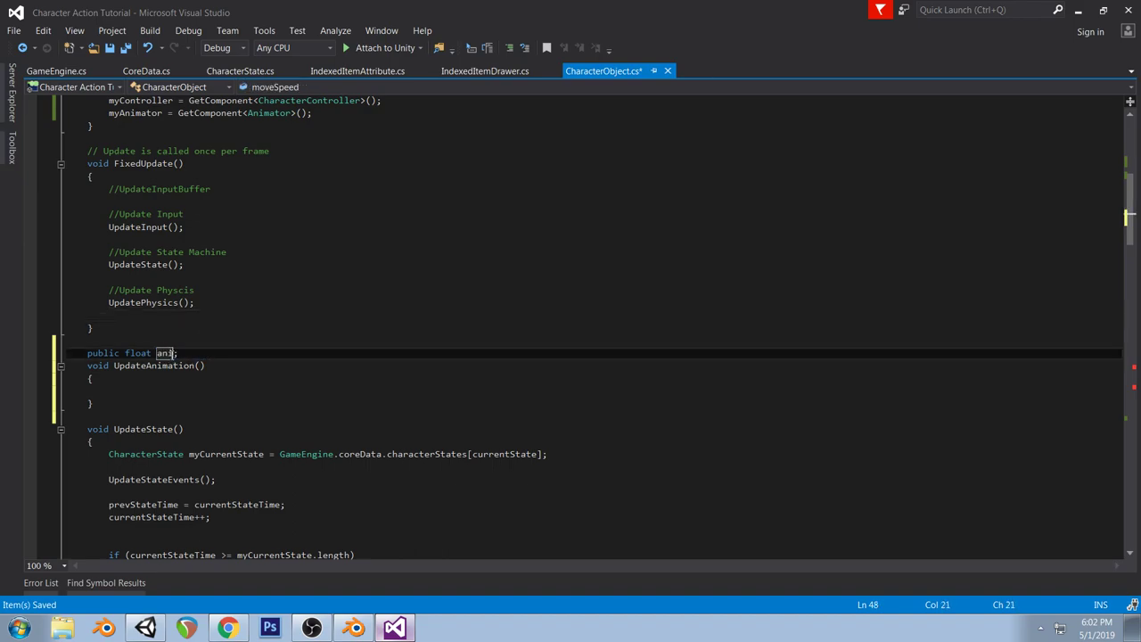
{"action": "type", "text": "eed"}
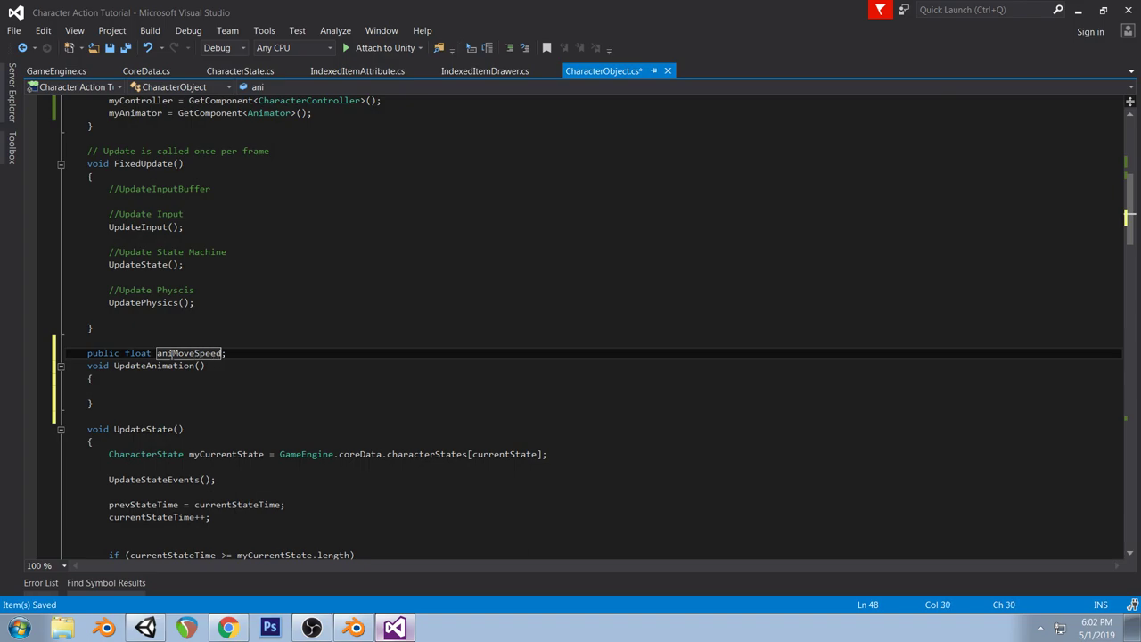
{"action": "key", "text": "ctrl+s"}
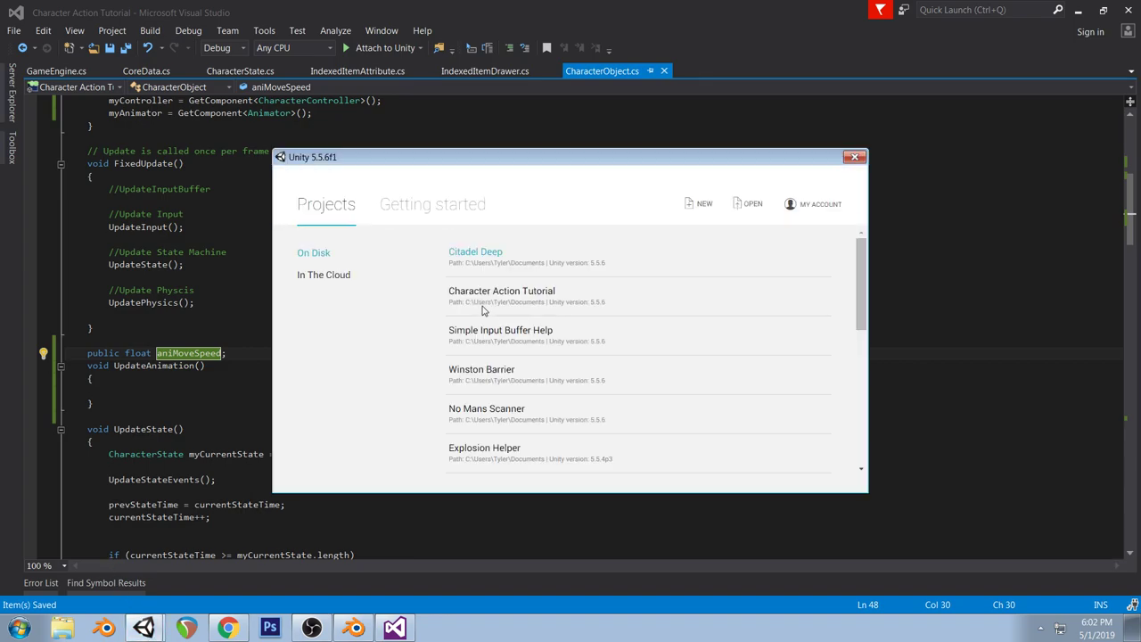
Open the Citadel Deep project in Unity and open its CharacterControl script in Visual Studio
{"action": "left_click", "coordinate": [491, 253]}
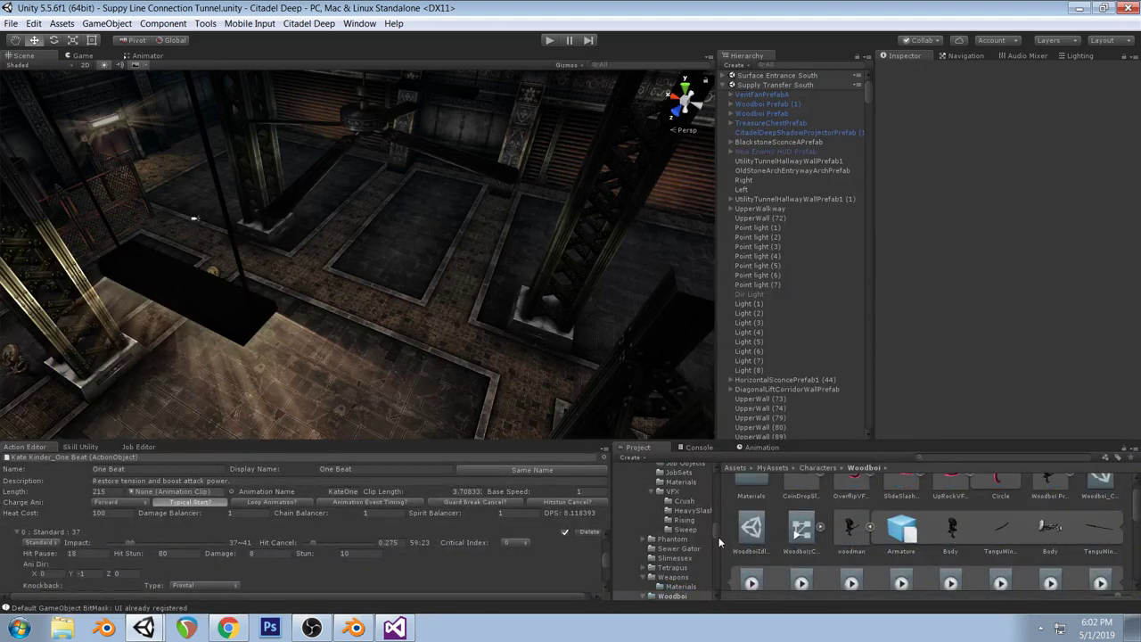
{"action": "scroll", "coordinate": [718, 535], "scroll_direction": "up", "scroll_amount": 10}
{"action": "left_click", "coordinate": [672, 486]}
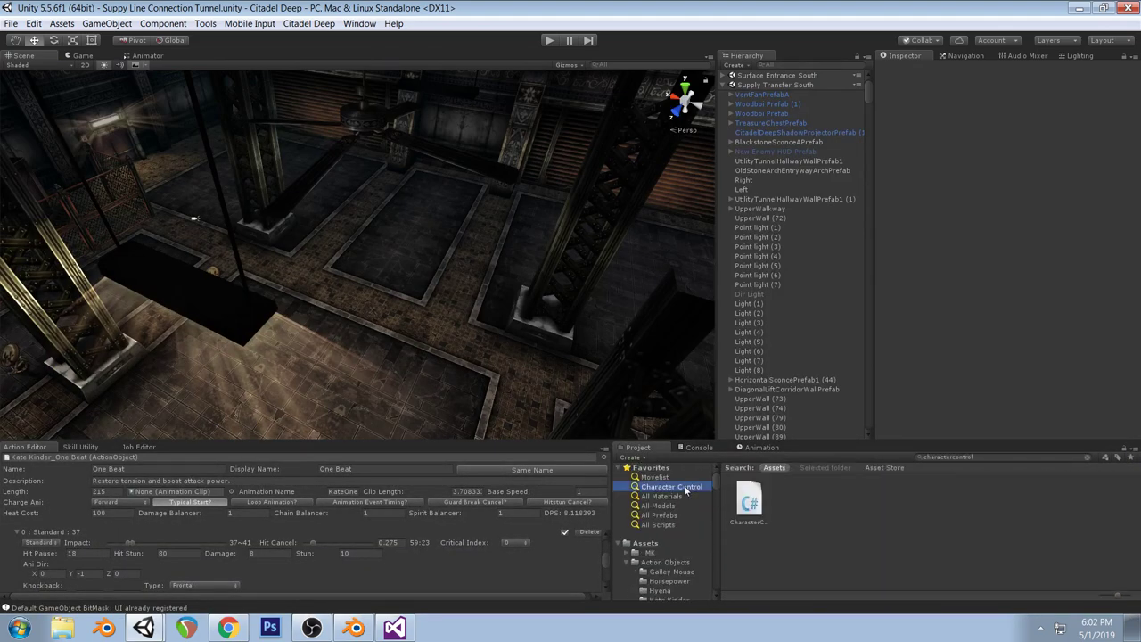
{"action": "double_click", "coordinate": [758, 502]}
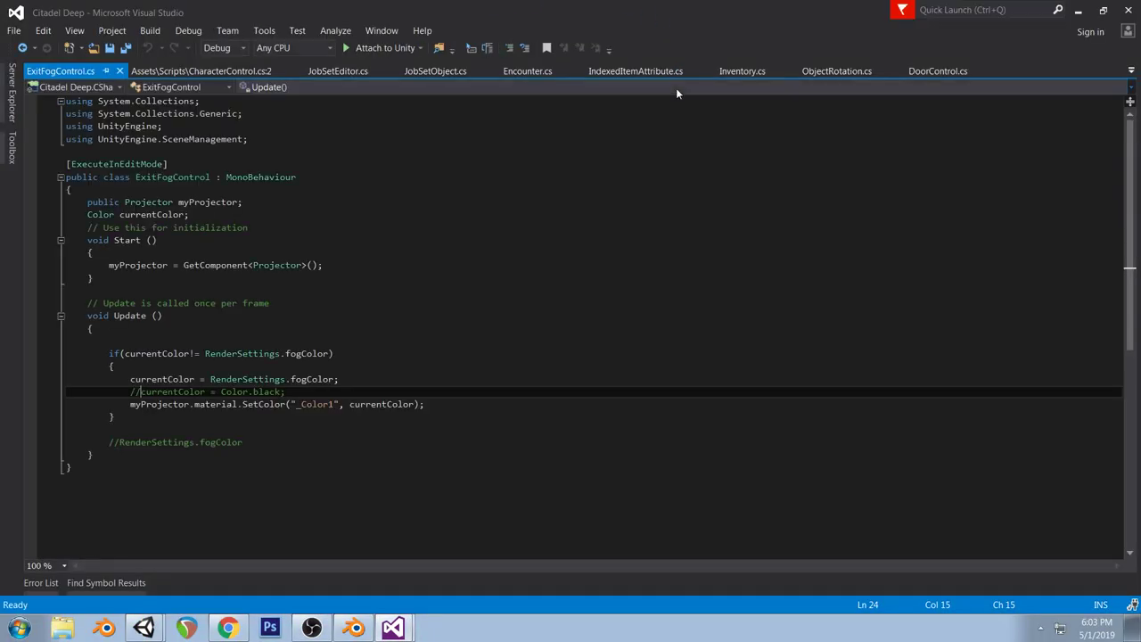
Search CharacterControl.cs for "updatephys" and find the latSpeed calculation inside the UpdatePhysics() method
{"action": "left_click", "coordinate": [207, 71]}
{"action": "key", "text": "ctrl+f"}
{"action": "type", "text": "updatephys"}
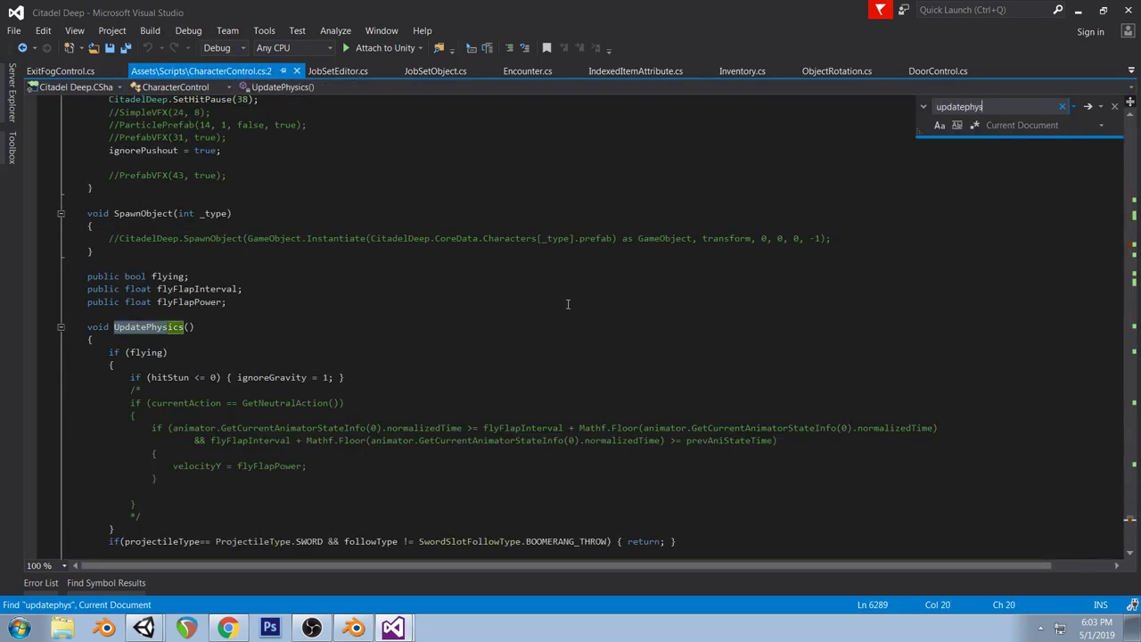
{"action": "key", "text": "Return"}
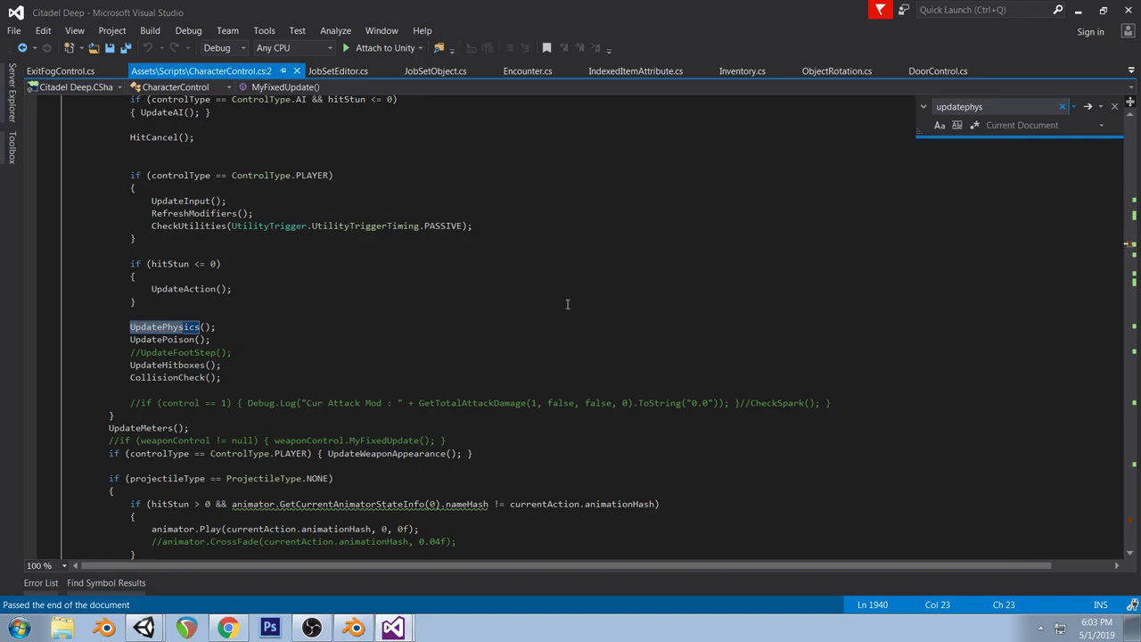
{"action": "key", "text": "F12"}
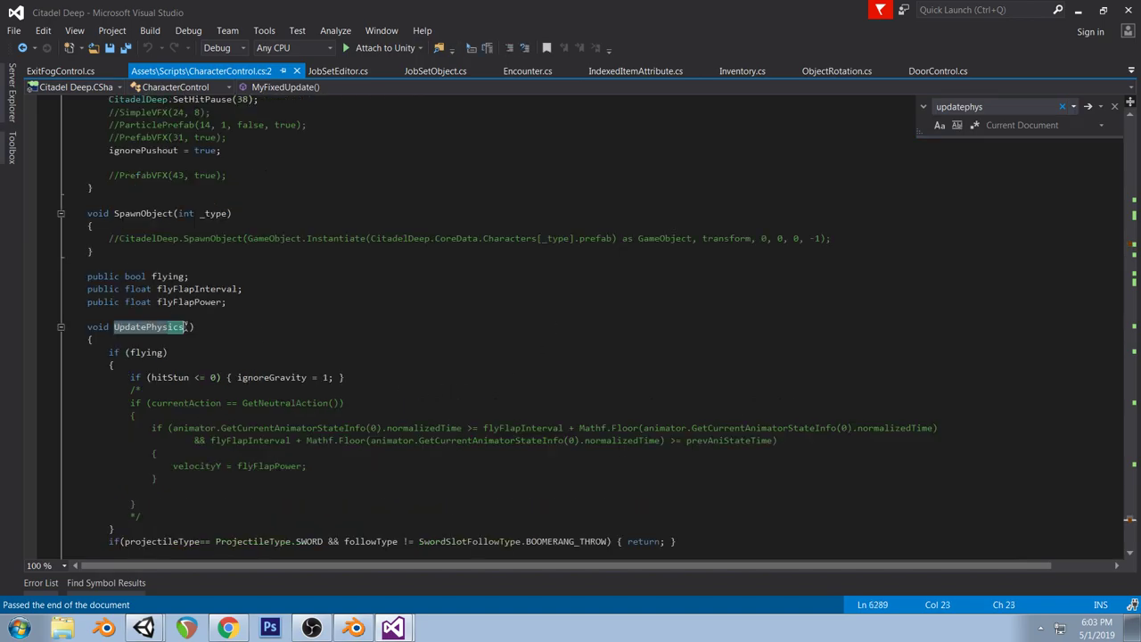
{"action": "scroll", "coordinate": [357, 338], "scroll_direction": "down", "scroll_amount": 8}
{"action": "scroll", "coordinate": [357, 338], "scroll_direction": "down", "scroll_amount": 20}
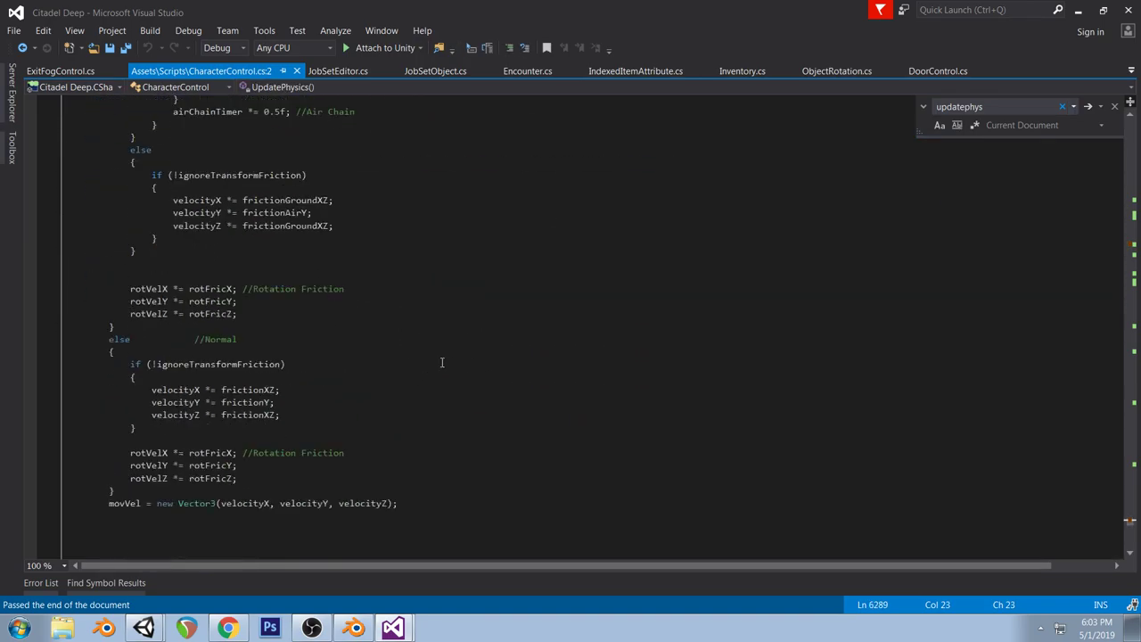
{"action": "scroll", "coordinate": [471, 397], "scroll_direction": "down", "scroll_amount": 5}
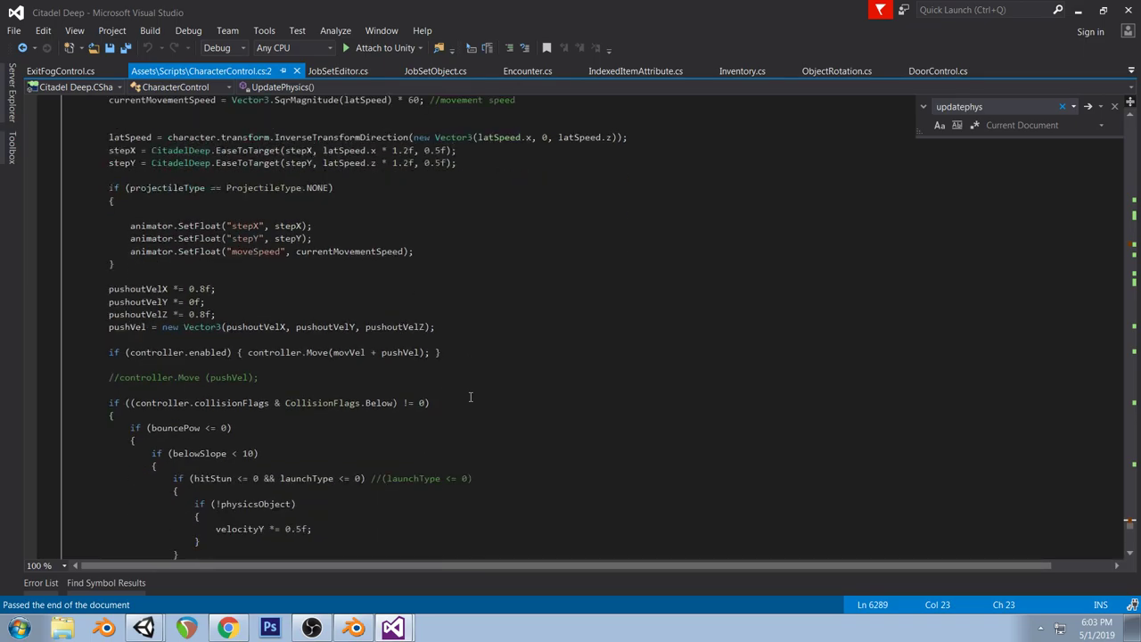
{"action": "scroll", "coordinate": [471, 397], "scroll_direction": "up", "scroll_amount": 7}
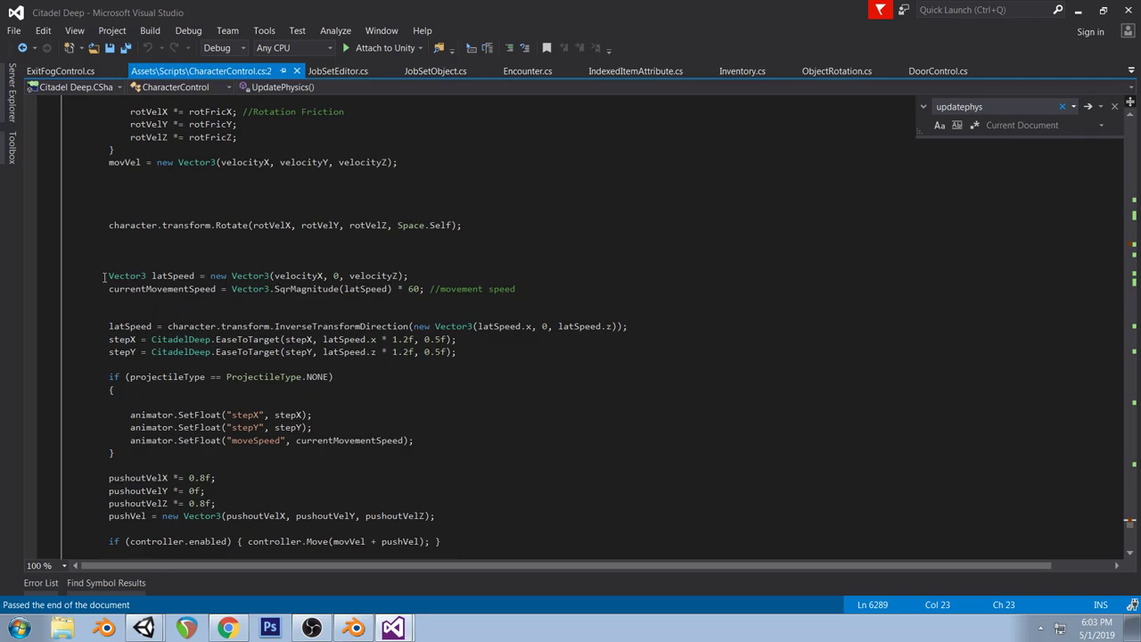
Copy the latSpeed and currentMovementSpeed lines from CharacterControl.cs into the UpdateAnimation() body of CharacterObject.cs in the Character Action Tutorial project
{"action": "left_click_drag", "start_coordinate": [105, 277], "coordinate": [431, 289]}
{"action": "key", "text": "ctrl+c"}
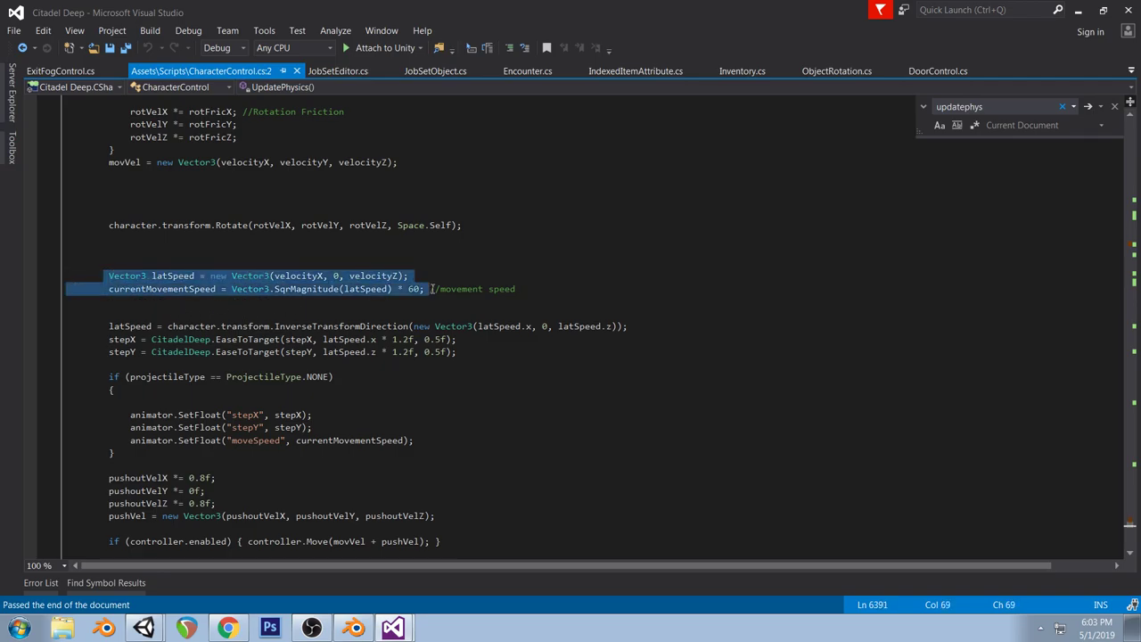
{"action": "left_click", "coordinate": [392, 628]}
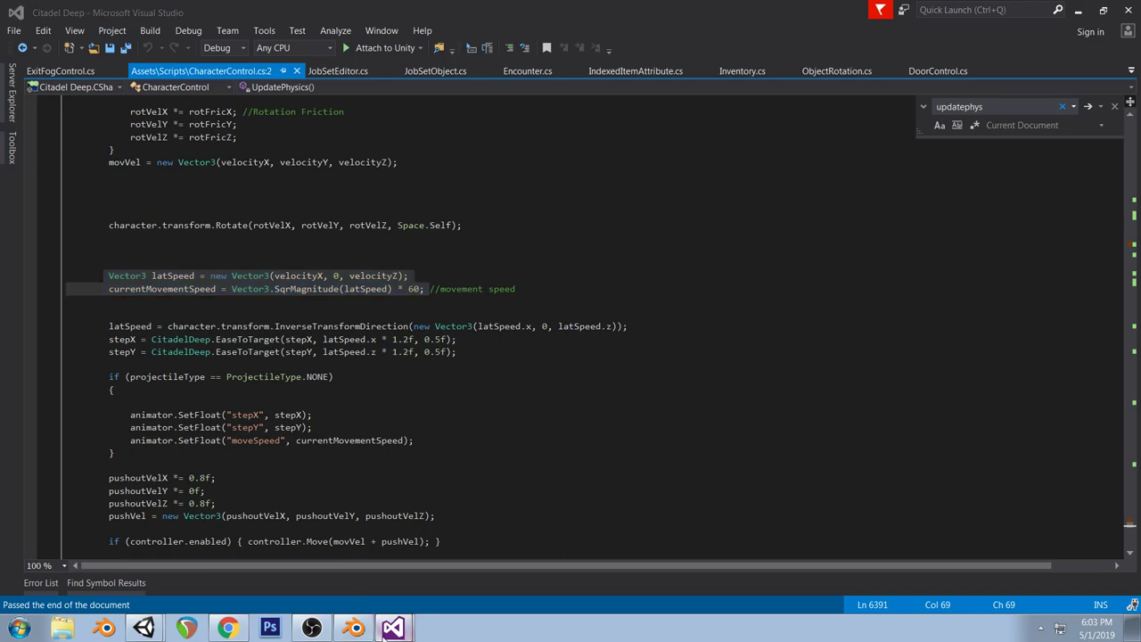
{"action": "left_click", "coordinate": [368, 567]}
{"action": "left_click", "coordinate": [160, 390]}
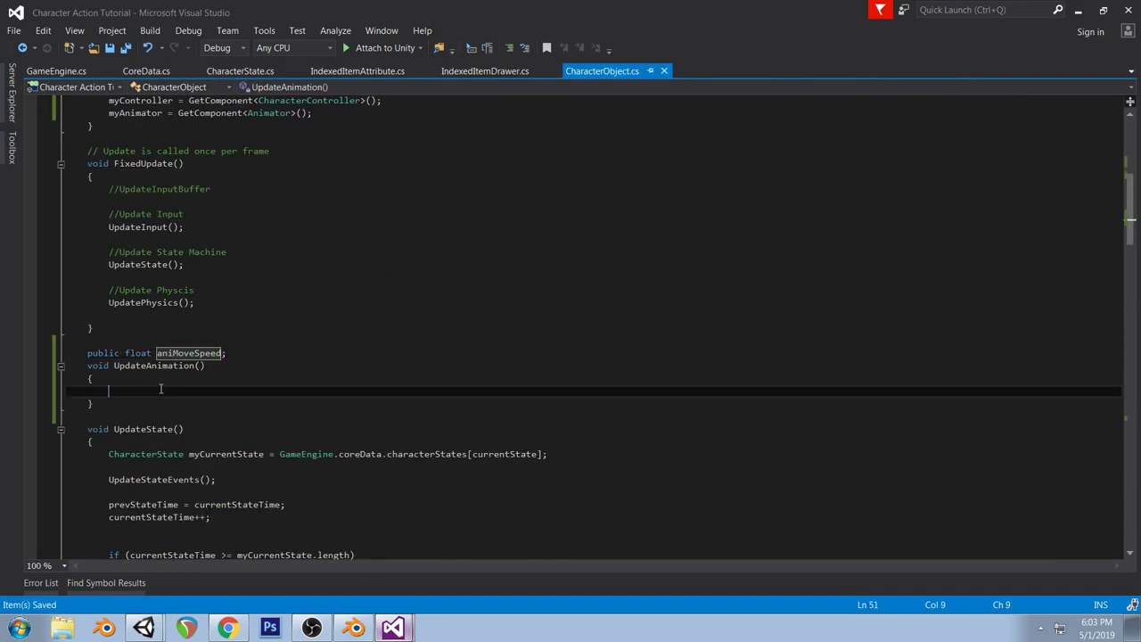
{"action": "key", "text": "ctrl+v"}
Copy the animator.SetFloat("moveSpeed", currentMovementSpeed) line from Citadel Deep's CharacterControl.cs and add it at the end of UpdateAnimation() in CharacterObject.cs
{"action": "left_click", "coordinate": [144, 629]}
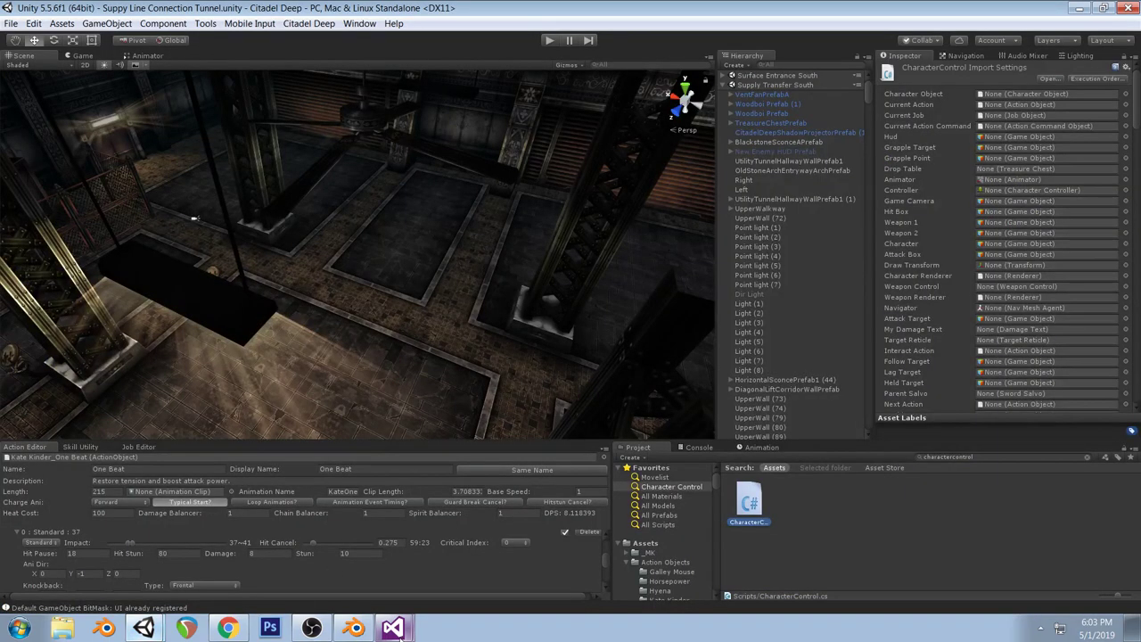
{"action": "left_click", "coordinate": [393, 624]}
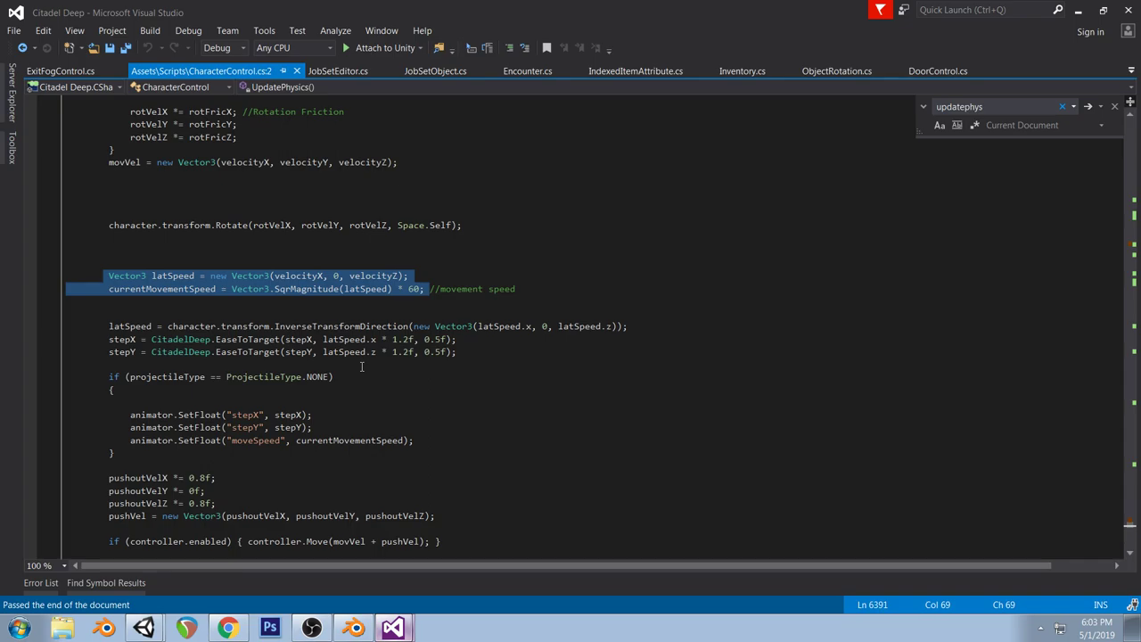
{"action": "left_click_drag", "start_coordinate": [127, 440], "coordinate": [427, 435]}
{"action": "key", "text": "ctrl+c"}
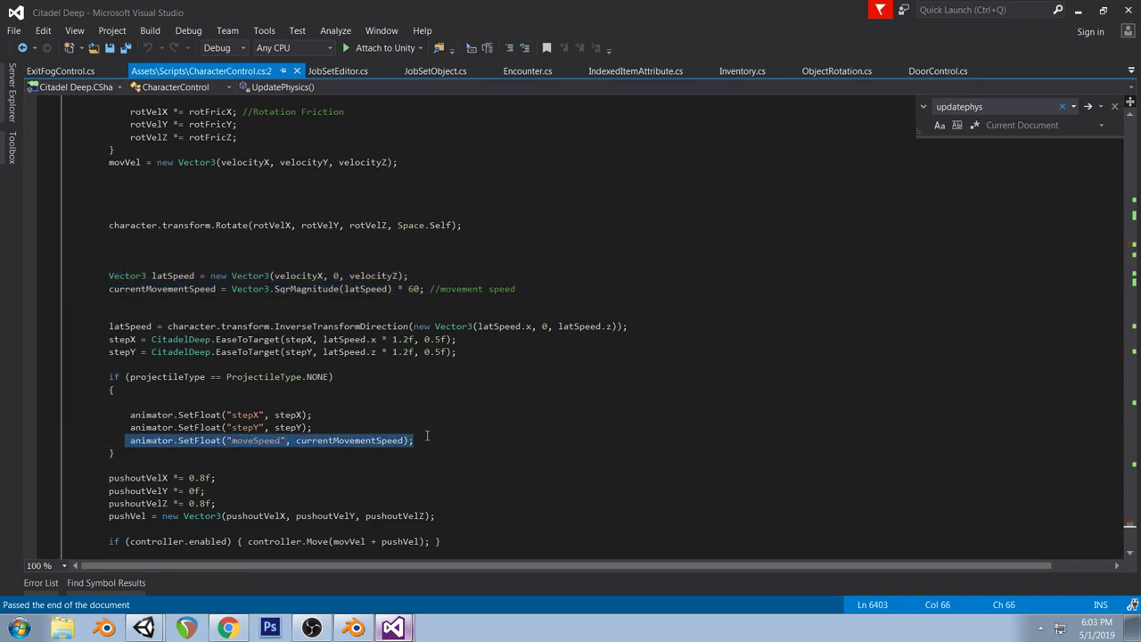
{"action": "left_click", "coordinate": [392, 628]}
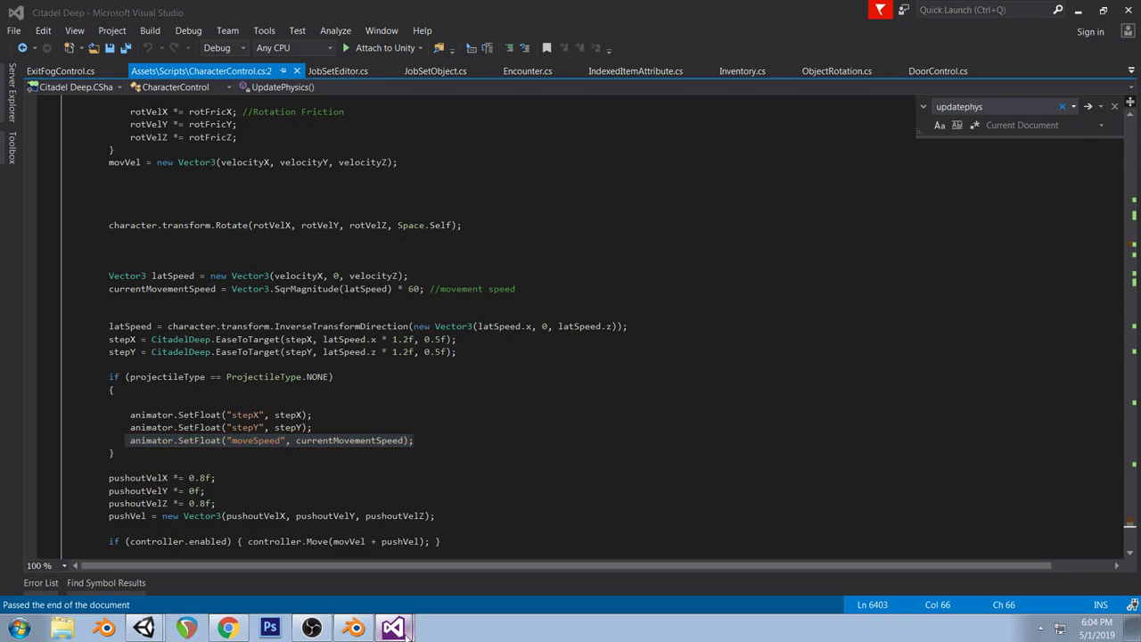
{"action": "left_click", "coordinate": [417, 575]}
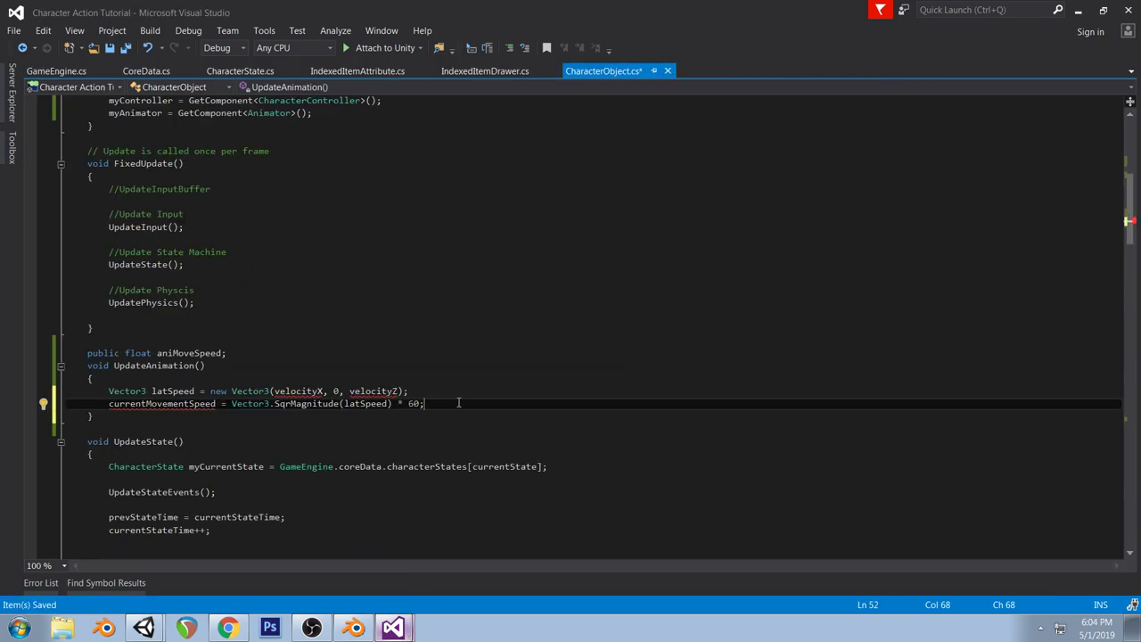
{"action": "key", "text": "Return"}
{"action": "key", "text": "ctrl+v"}
In the SetFloat line, replace animator with myAnimator and the currentMovementSpeed argument with aniMoveSpeed
{"action": "double_click", "coordinate": [132, 416]}
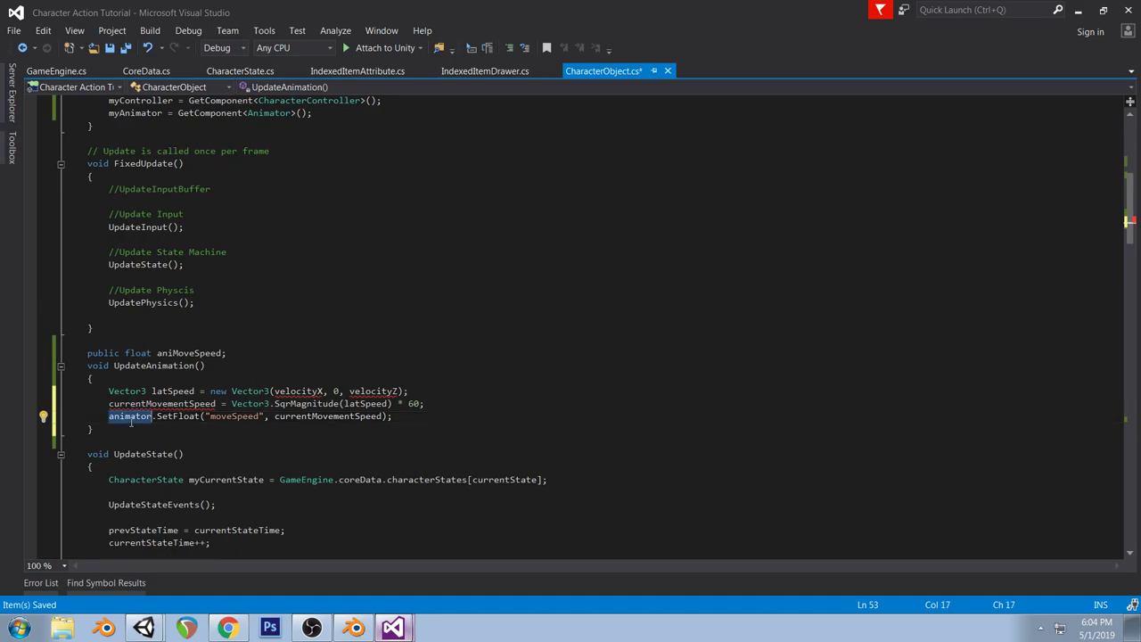
{"action": "type", "text": "myAnimator"}
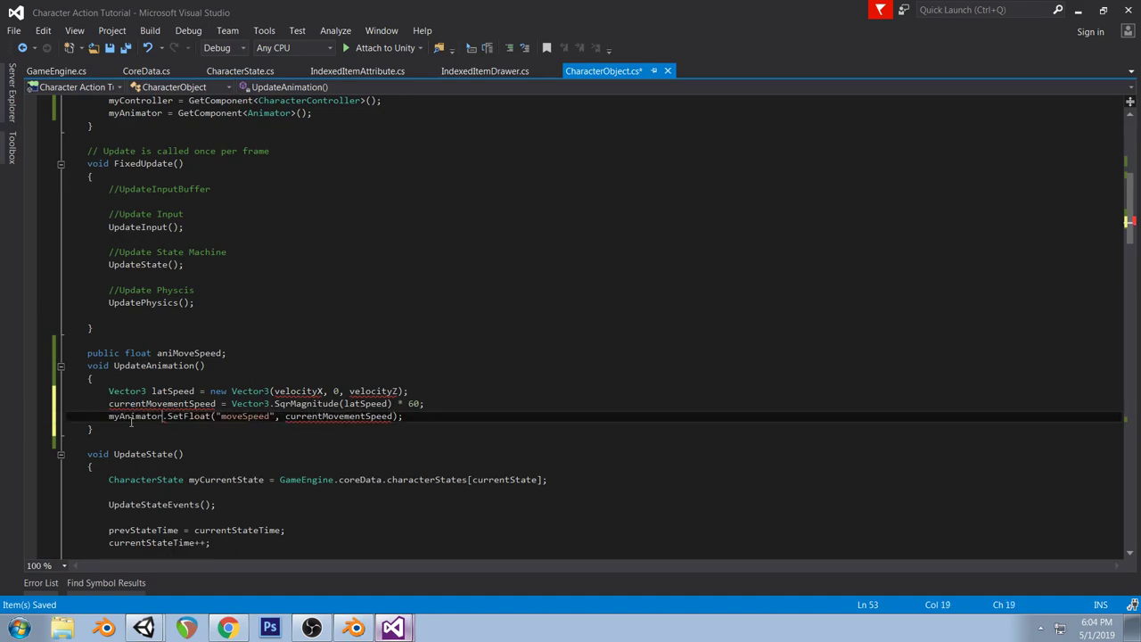
{"action": "double_click", "coordinate": [214, 353]}
{"action": "key", "text": "ctrl+c"}
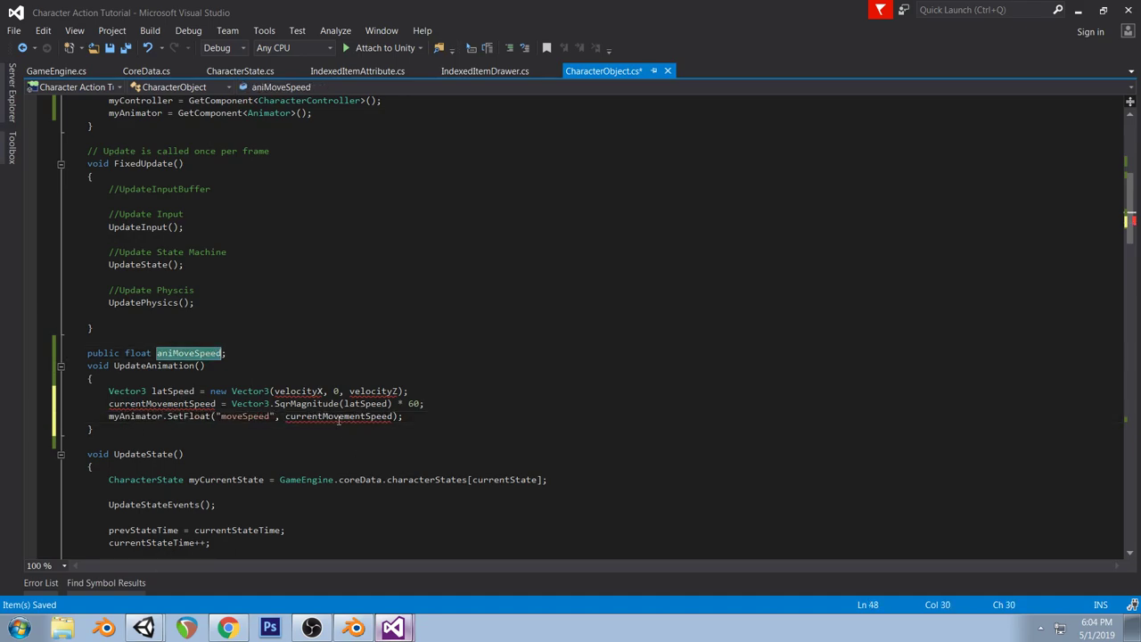
{"action": "double_click", "coordinate": [339, 417]}
{"action": "key", "text": "ctrl+v"}
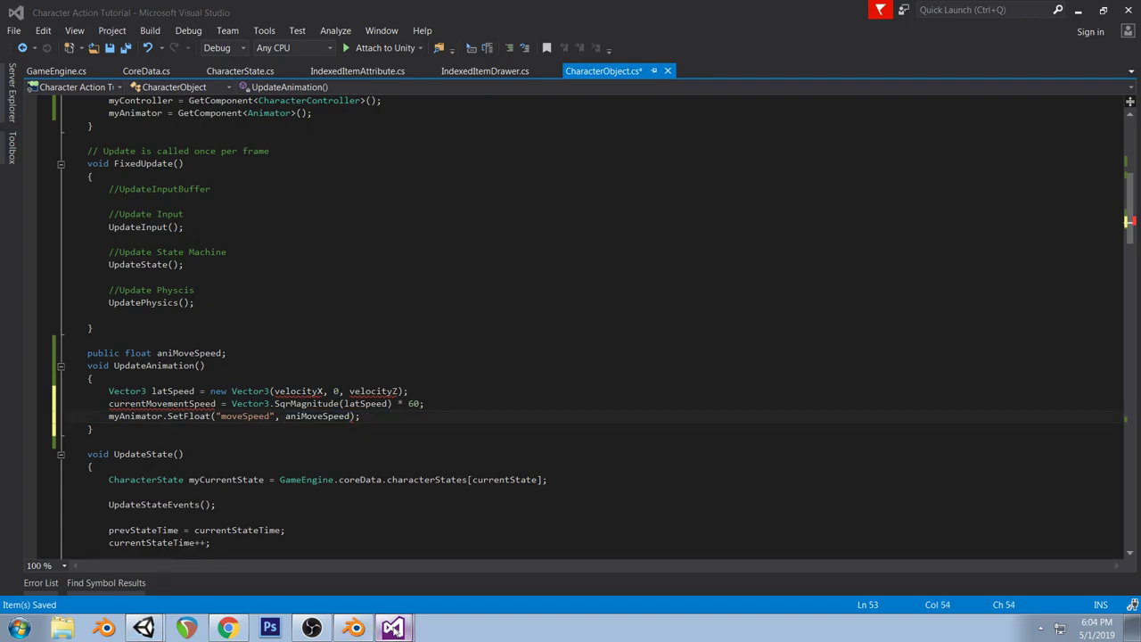
Switch back to Citadel Deep's CharacterControl.cs and examine the code after the SetFloat calls through CheckVelocityDeadzone() and FaceVelocity()
{"action": "left_click", "coordinate": [385, 610]}
{"action": "scroll", "coordinate": [461, 395], "scroll_direction": "down", "scroll_amount": 3}
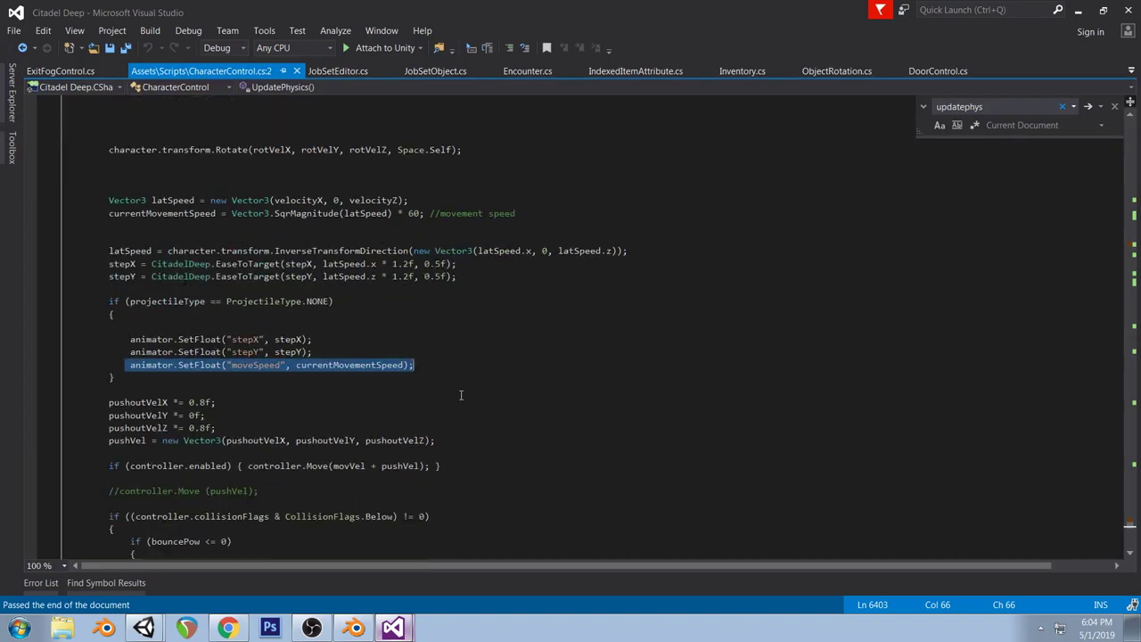
{"action": "scroll", "coordinate": [461, 395], "scroll_direction": "down", "scroll_amount": 8}
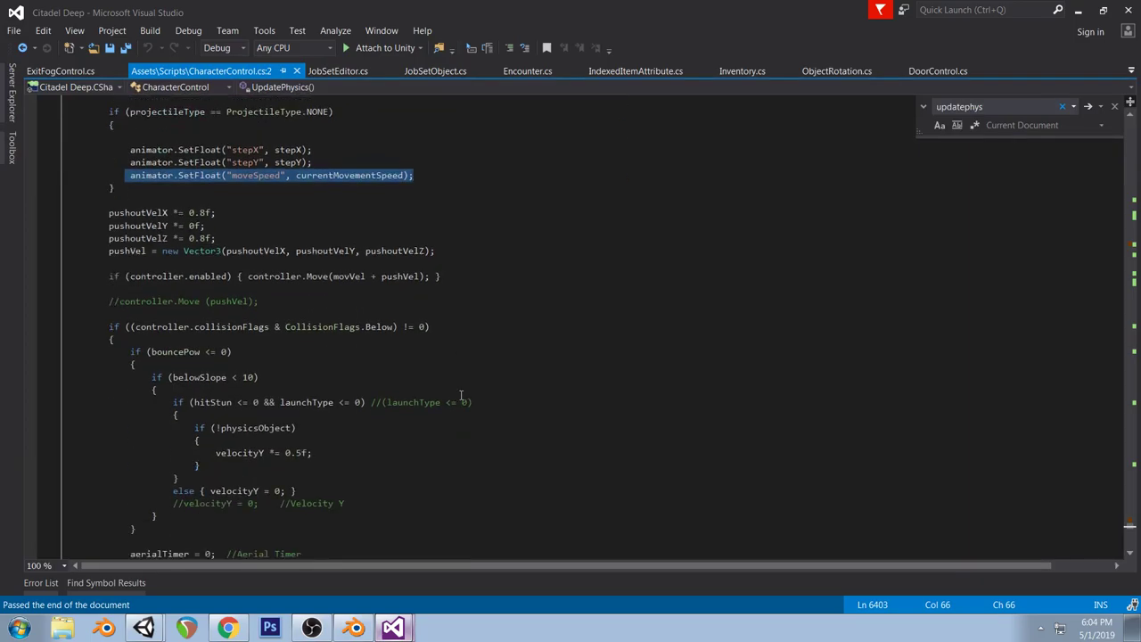
{"action": "scroll", "coordinate": [461, 395], "scroll_direction": "down", "scroll_amount": 9}
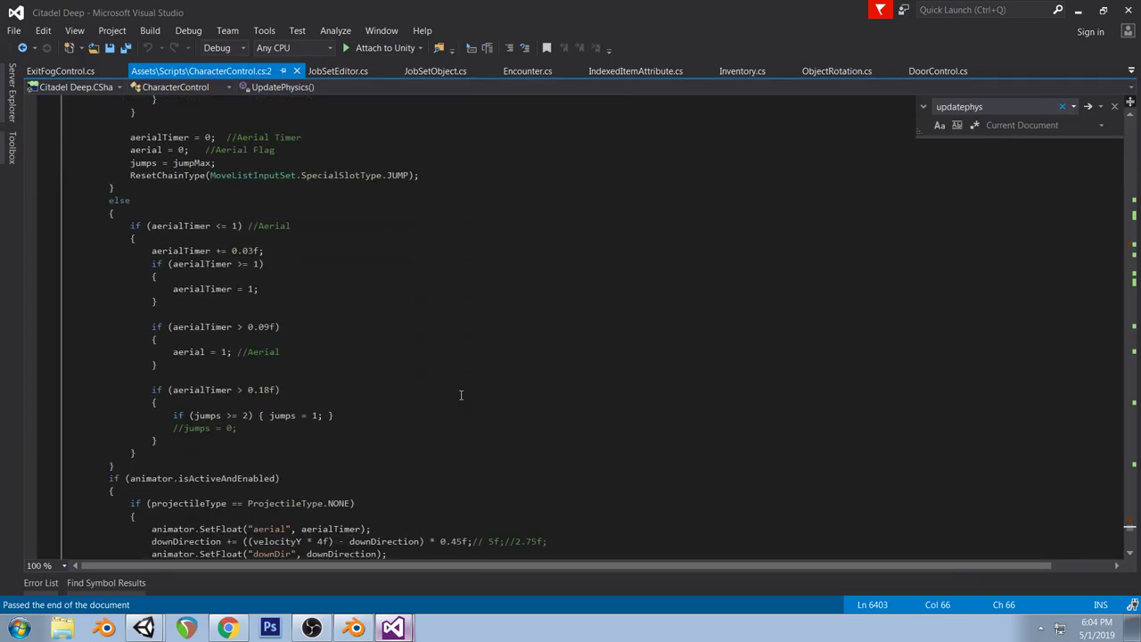
{"action": "scroll", "coordinate": [461, 395], "scroll_direction": "down", "scroll_amount": 4}
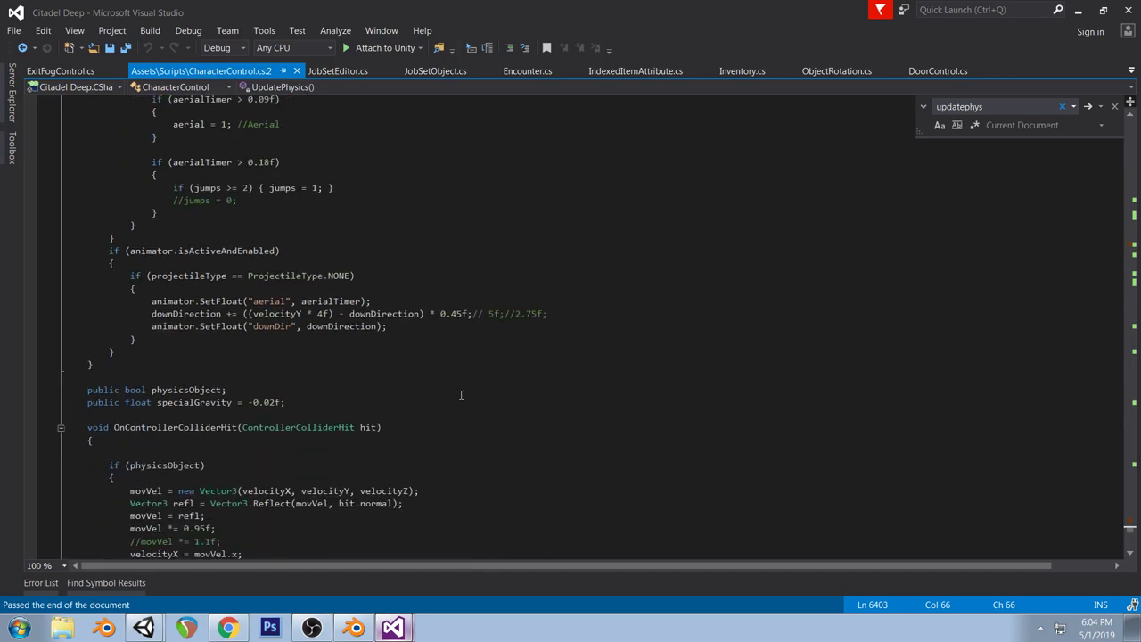
{"action": "scroll", "coordinate": [461, 395], "scroll_direction": "down", "scroll_amount": 10}
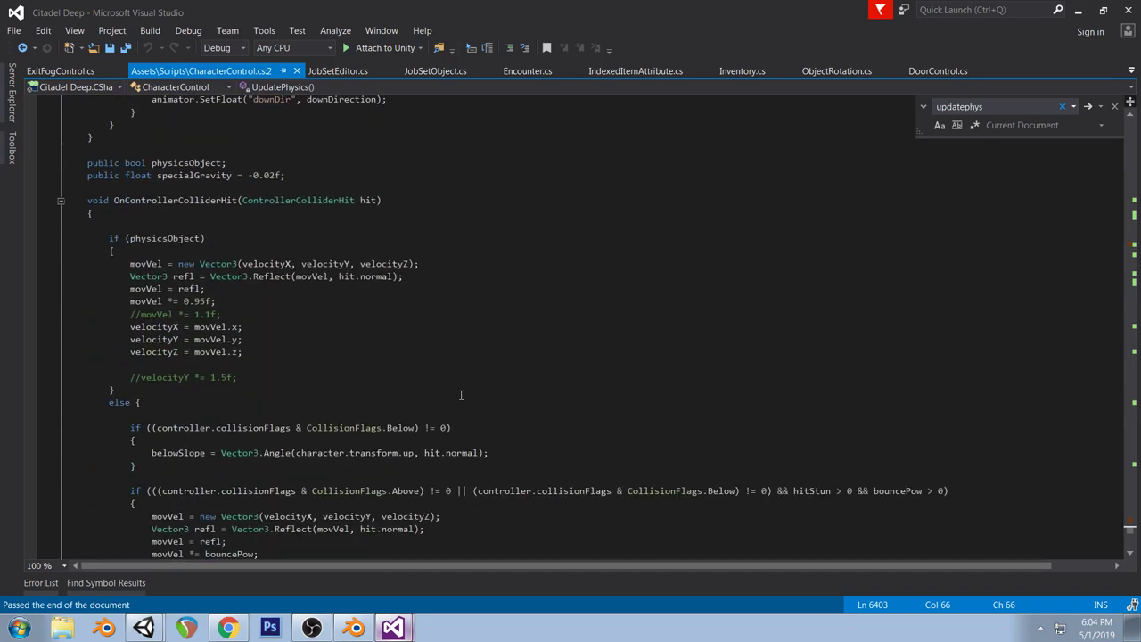
{"action": "scroll", "coordinate": [461, 395], "scroll_direction": "down", "scroll_amount": 20}
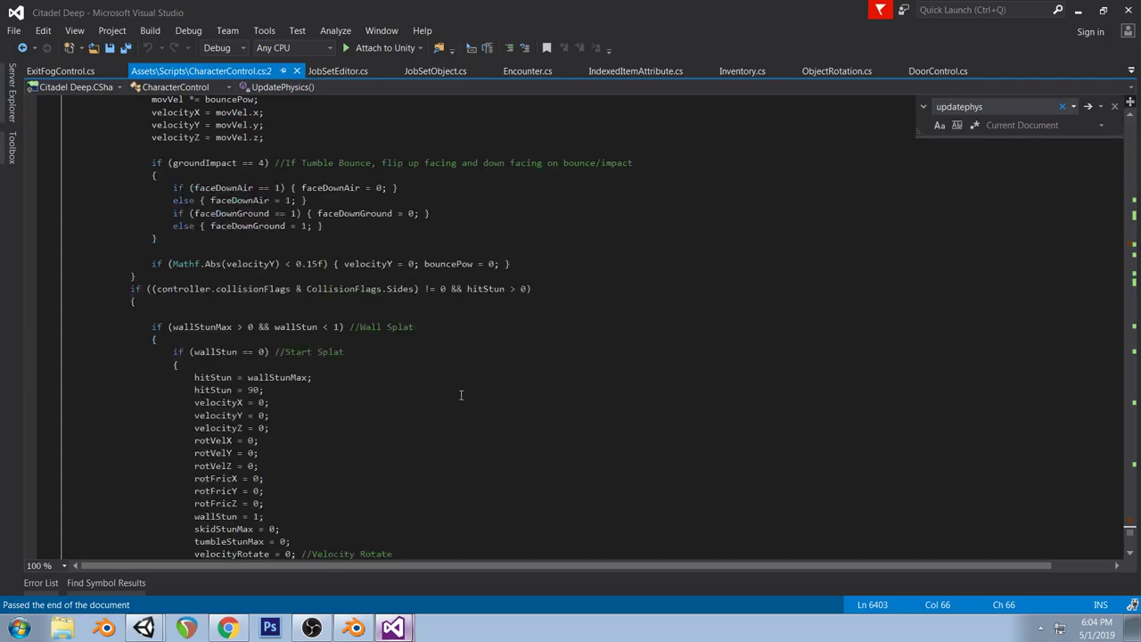
{"action": "scroll", "coordinate": [461, 395], "scroll_direction": "down", "scroll_amount": 8}
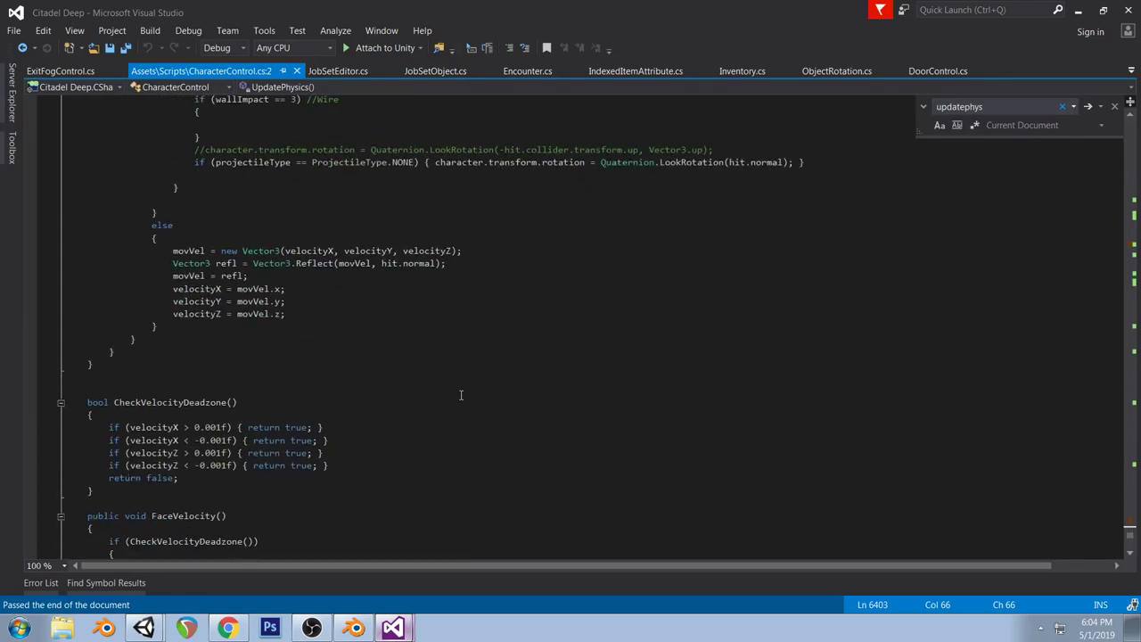
{"action": "scroll", "coordinate": [461, 395], "scroll_direction": "down", "scroll_amount": 3}
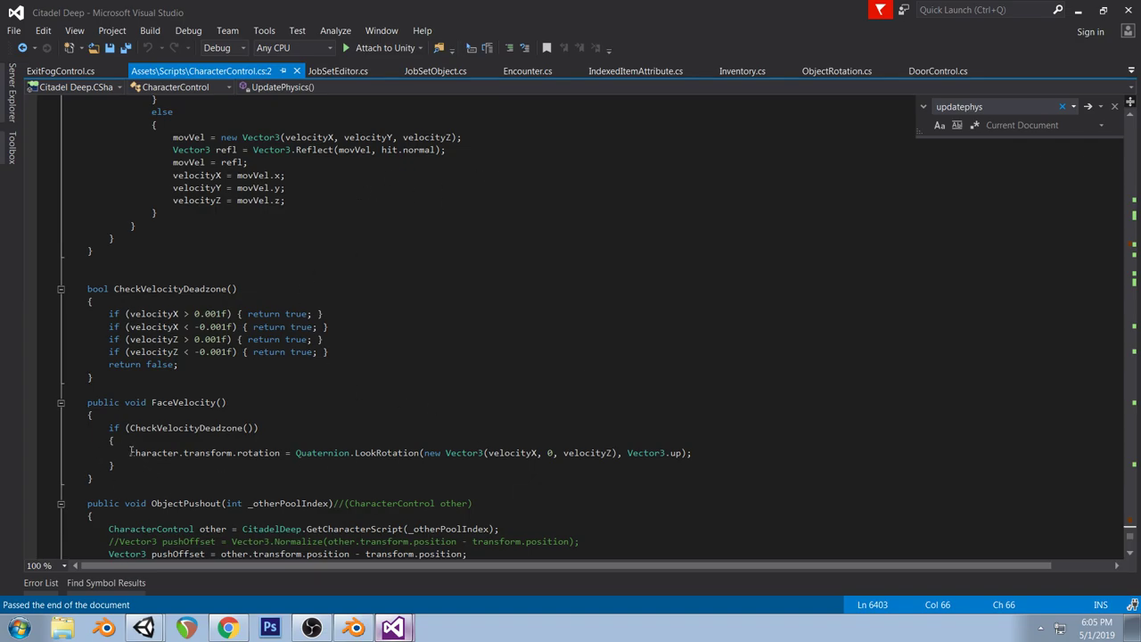
Copy the LookRotation line from FaceVelocity() in Citadel Deep's CharacterControl.cs and add a FaceVelocity(); call at the end of UpdateAnimation() in CharacterObject.cs
{"action": "left_click_drag", "start_coordinate": [130, 453], "coordinate": [692, 453]}
{"action": "key", "text": "ctrl+c"}
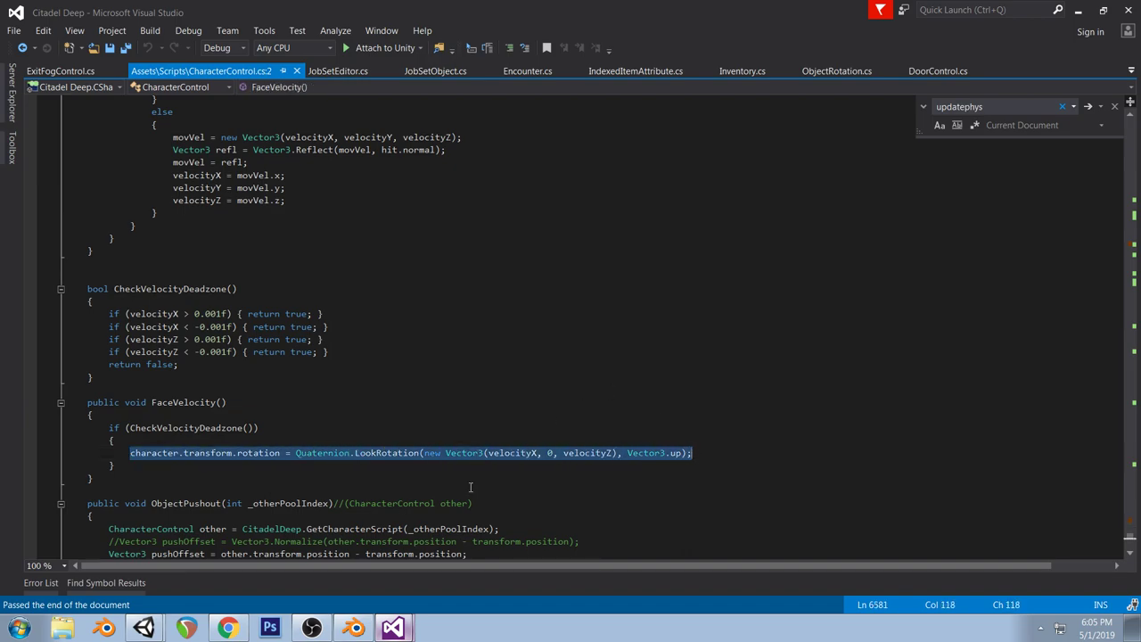
{"action": "left_click", "coordinate": [394, 626]}
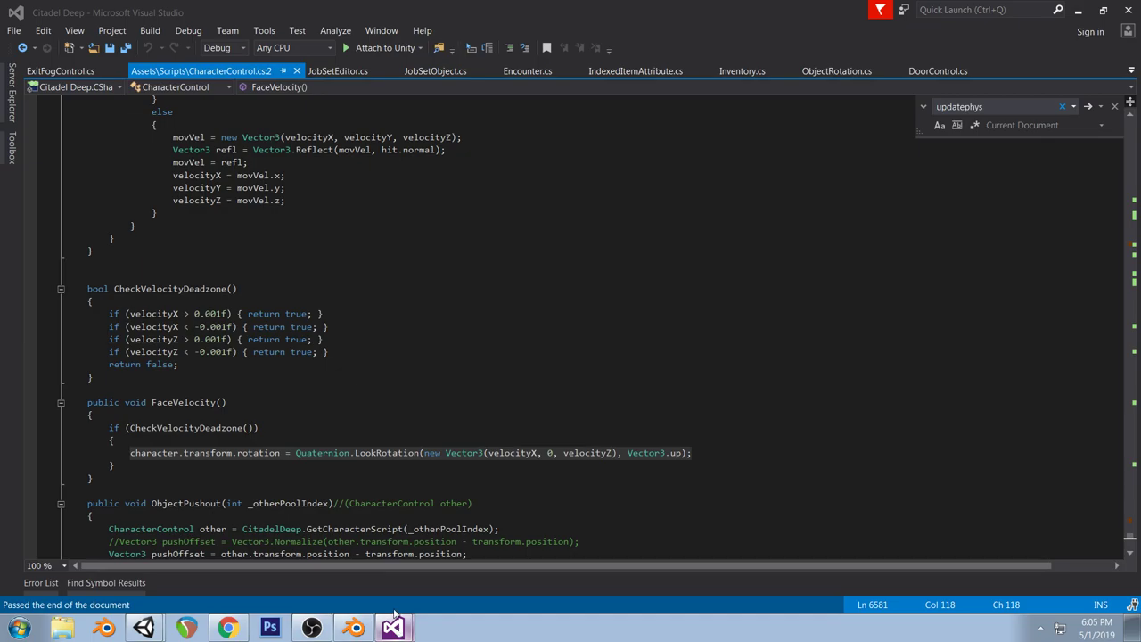
{"action": "left_click", "coordinate": [392, 571]}
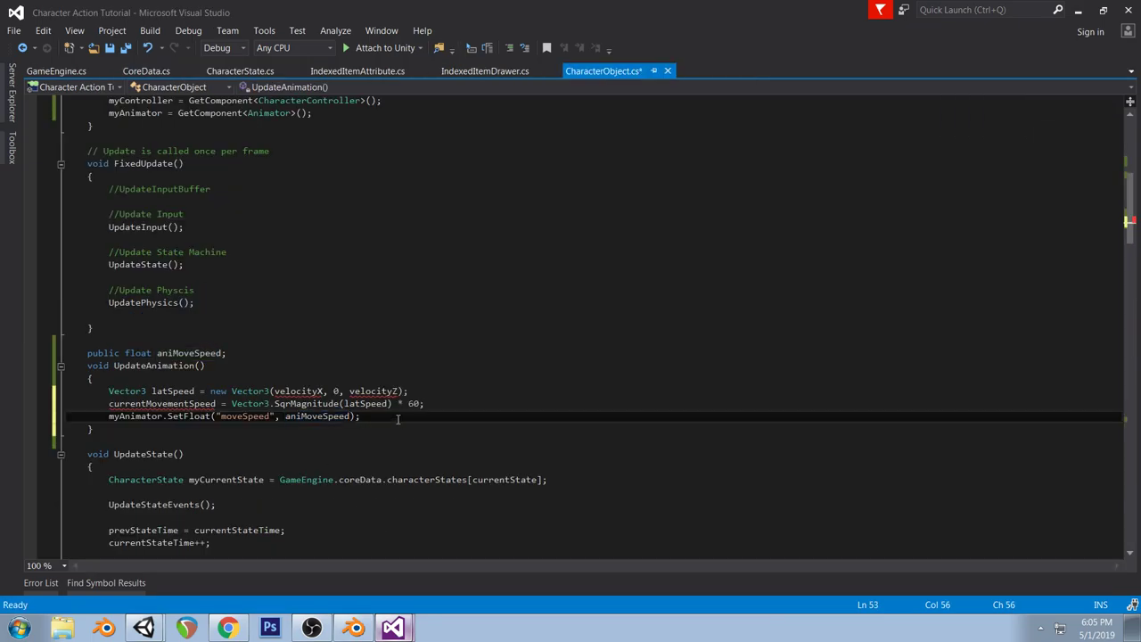
{"action": "key", "text": "Return"}
{"action": "key", "text": "Return"}
{"action": "type", "text": "FaceVelocity();"}
Define a void FaceVelocity() method below UpdateAnimation() and paste the copied character.transform.rotation line as its body
{"action": "key", "text": "Down"}
{"action": "key", "text": "Return"}
{"action": "key", "text": "Return"}
{"action": "type", "text": "void FaceVelocity()"}
{"action": "key", "text": "Return"}
{"action": "type", "text": "{"}
{"action": "key", "text": "Return"}
{"action": "key", "text": "ctrl+v"}
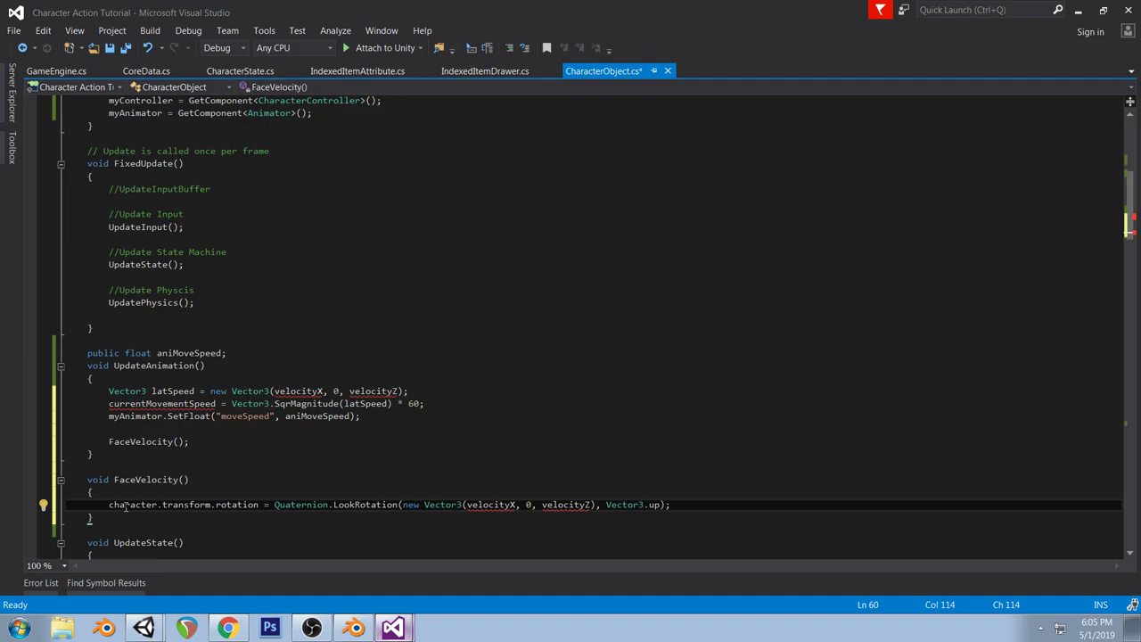
Switch to Unity and set the Y rotation of the Player's Character child object to 0
{"action": "scroll", "coordinate": [125, 506], "scroll_direction": "up", "scroll_amount": 9}
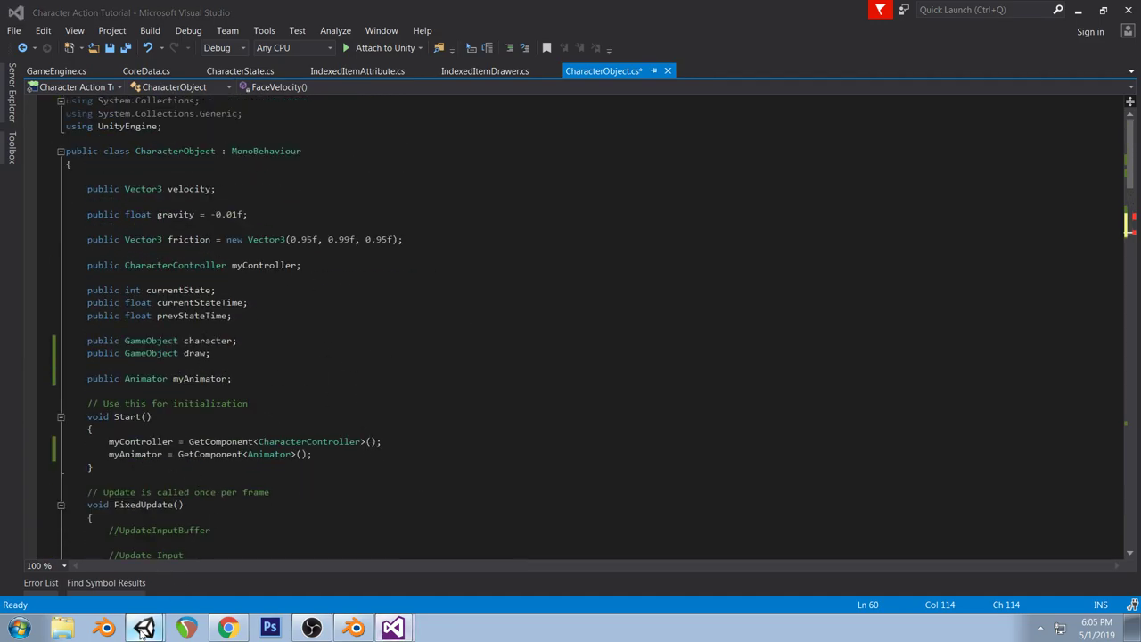
{"action": "left_click", "coordinate": [132, 620]}
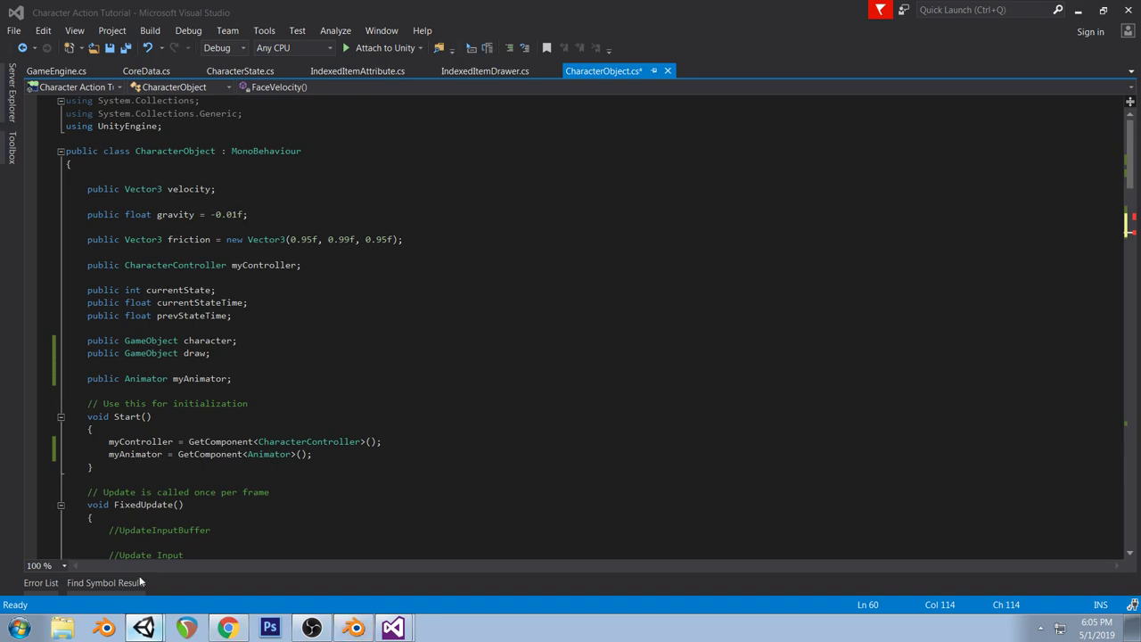
{"action": "left_click", "coordinate": [684, 122]}
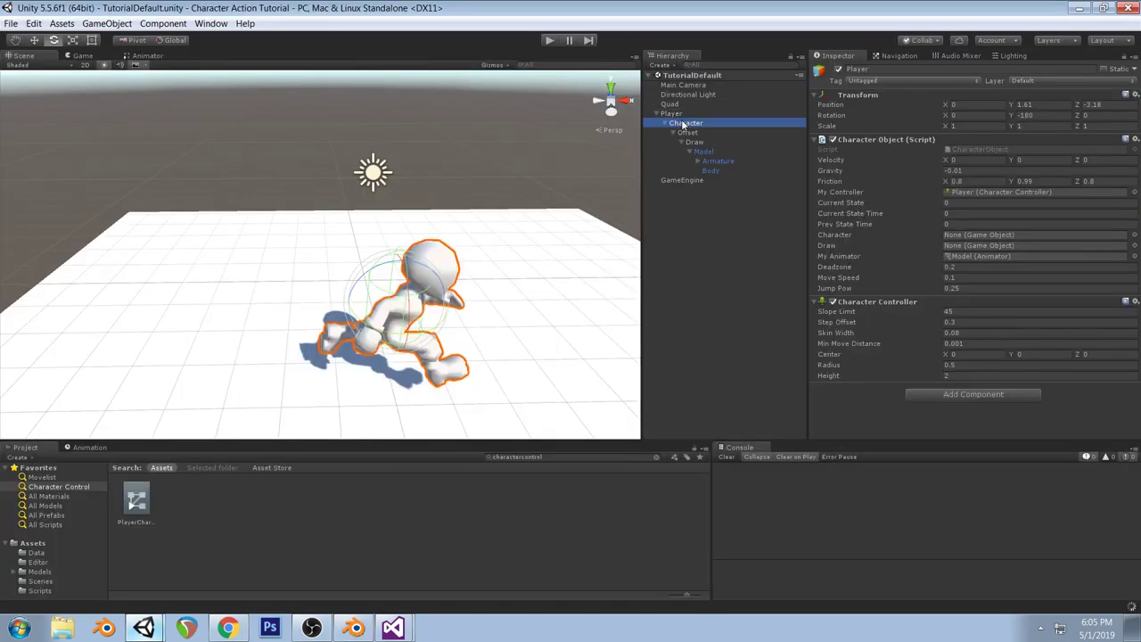
{"action": "left_click_drag", "start_coordinate": [418, 336], "coordinate": [695, 321]}
{"action": "left_click", "coordinate": [268, 423]}
{"action": "left_click", "coordinate": [459, 304]}
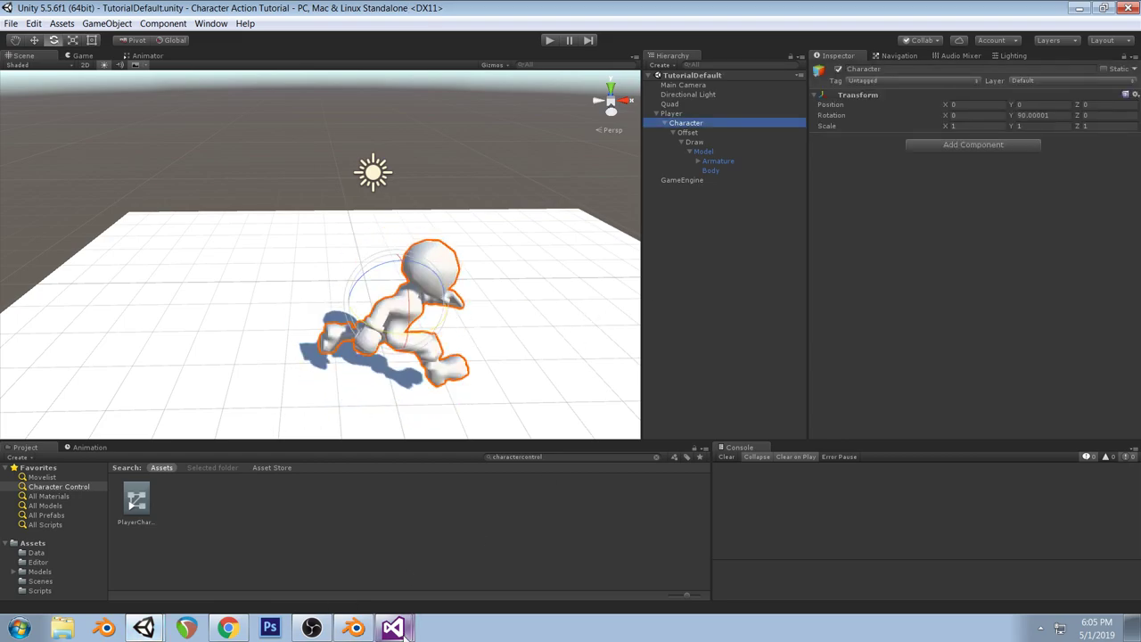
{"action": "left_click", "coordinate": [1061, 115]}
{"action": "type", "text": "0"}
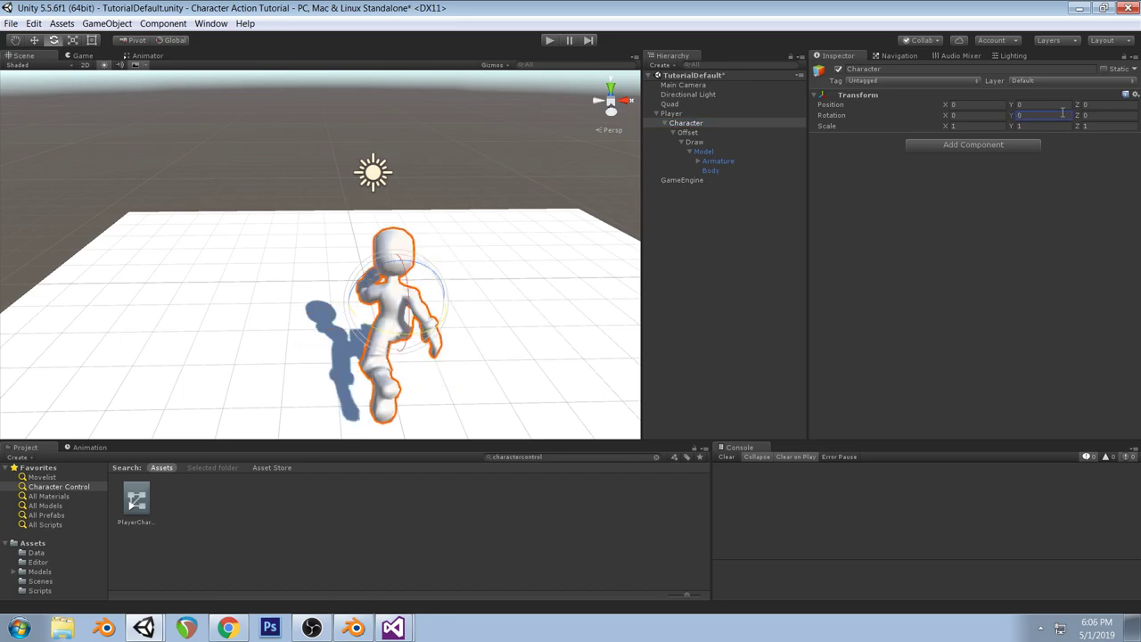
Back in Visual Studio, replace velocityX and velocityZ in UpdateAnimation()'s latSpeed line with velocity.x and velocity.z
{"action": "left_click", "coordinate": [392, 628]}
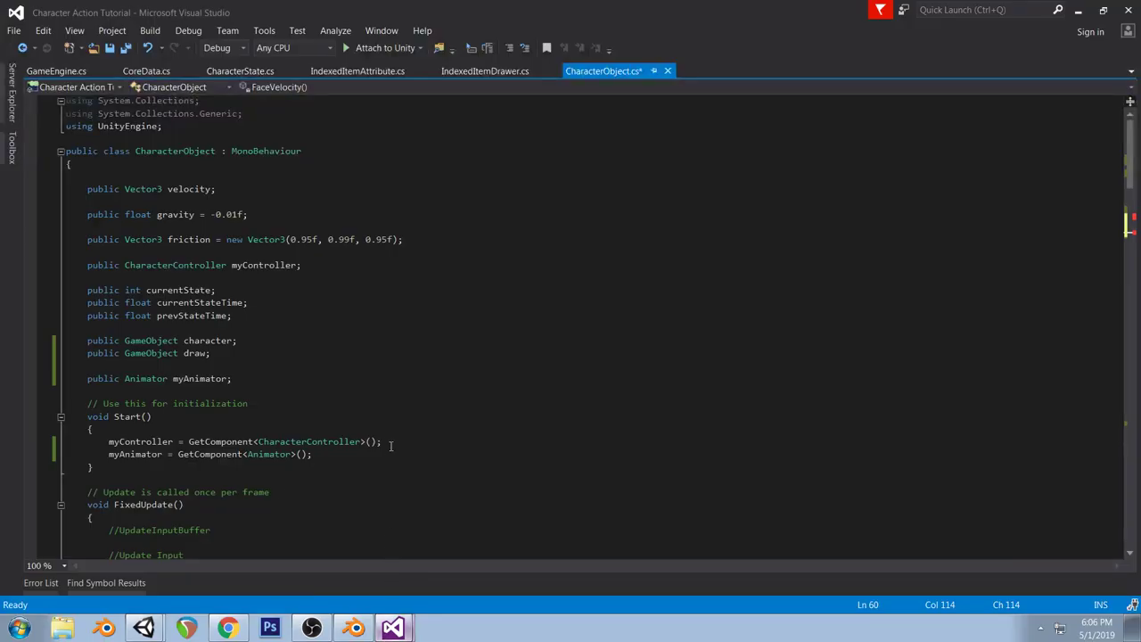
{"action": "scroll", "coordinate": [392, 482], "scroll_direction": "down", "scroll_amount": 9}
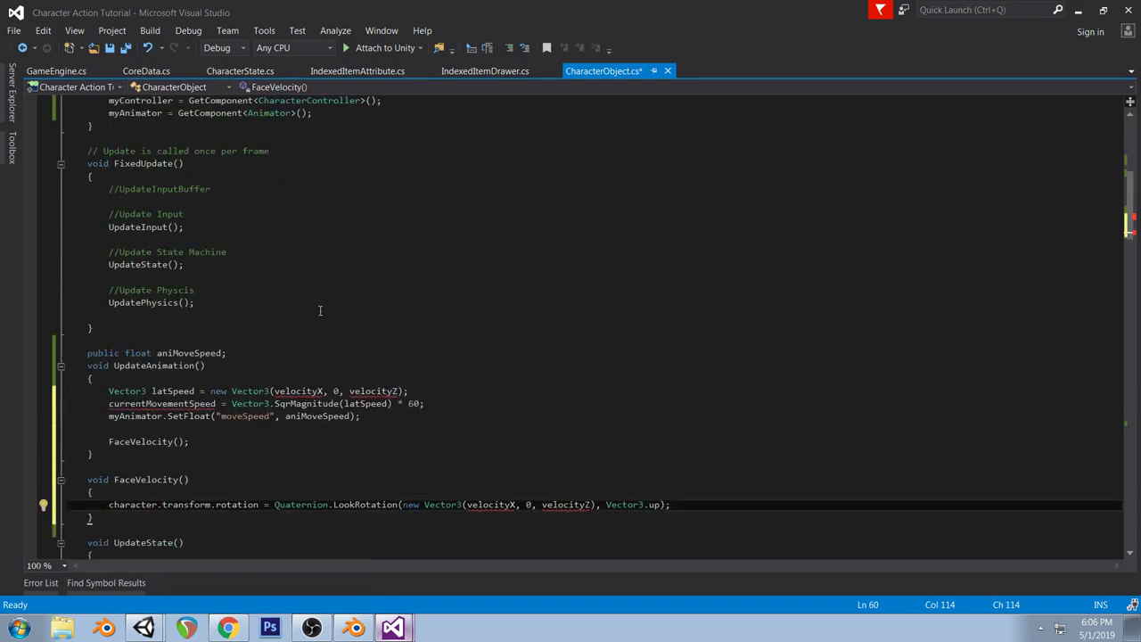
{"action": "double_click", "coordinate": [311, 391]}
{"action": "type", "text": "ve"}
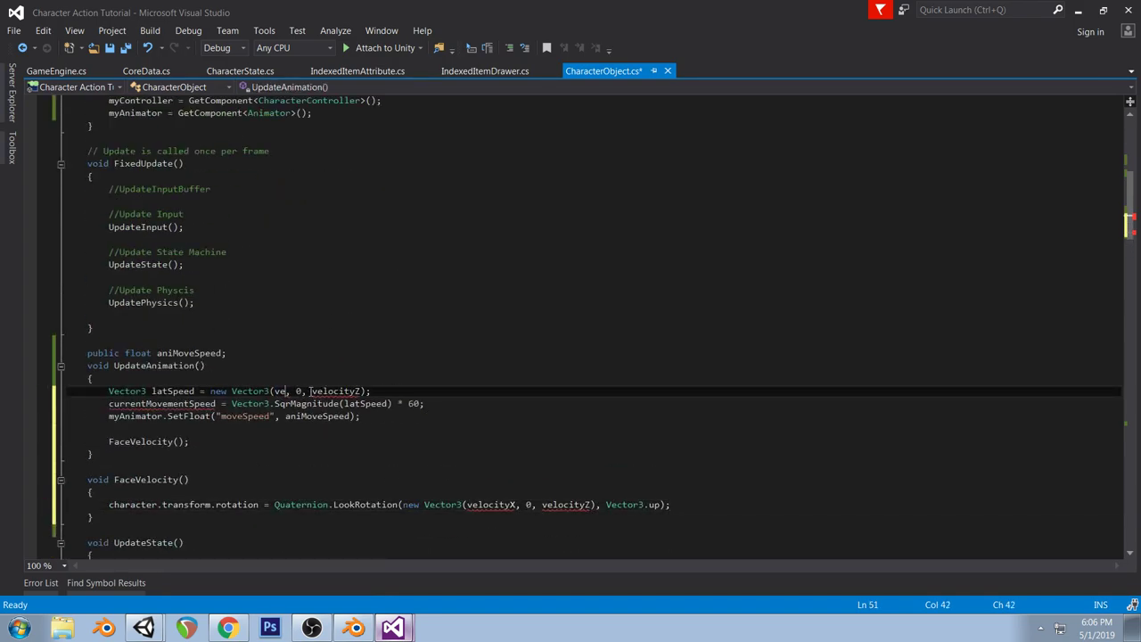
{"action": "type", "text": "locity.x"}
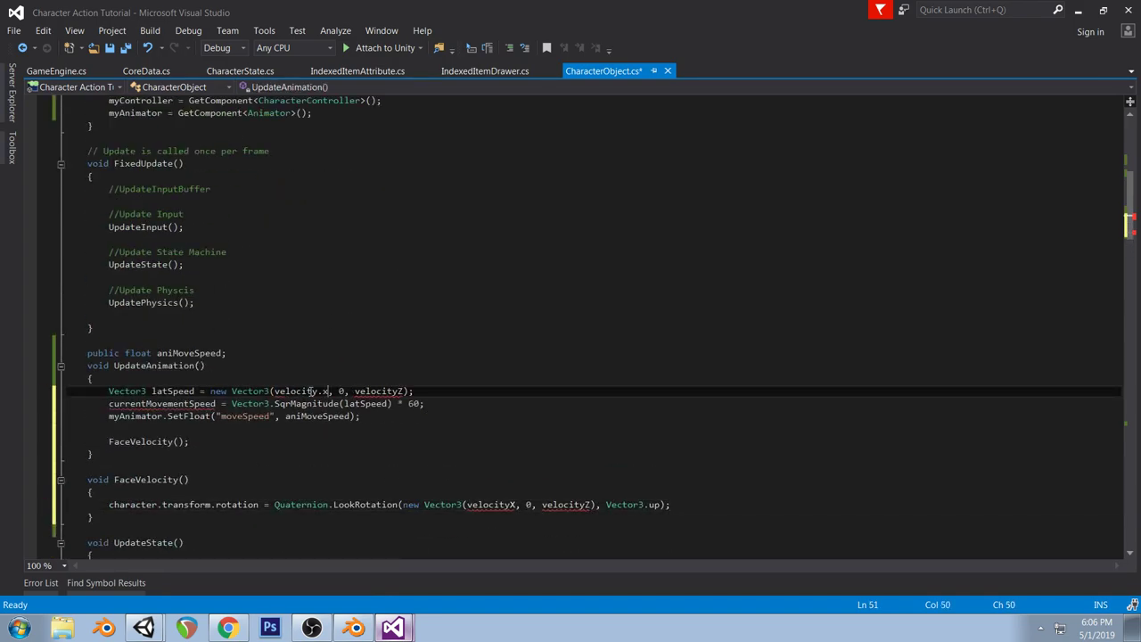
{"action": "left_click", "coordinate": [370, 392]}
{"action": "key", "text": "Right"}
{"action": "key", "text": "Right"}
{"action": "key", "text": "Right"}
{"action": "key", "text": "Right"}
{"action": "key", "text": "Right"}
{"action": "key", "text": "Right"}
{"action": "key", "text": "BackSpace"}
{"action": "type", "text": ".z"}
Replace currentMovementSpeed with aniMoveSpeed in the SqrMagnitude line, check the moveSpeed parameter in Unity's Animator, and save CharacterObject.cs
{"action": "double_click", "coordinate": [169, 403]}
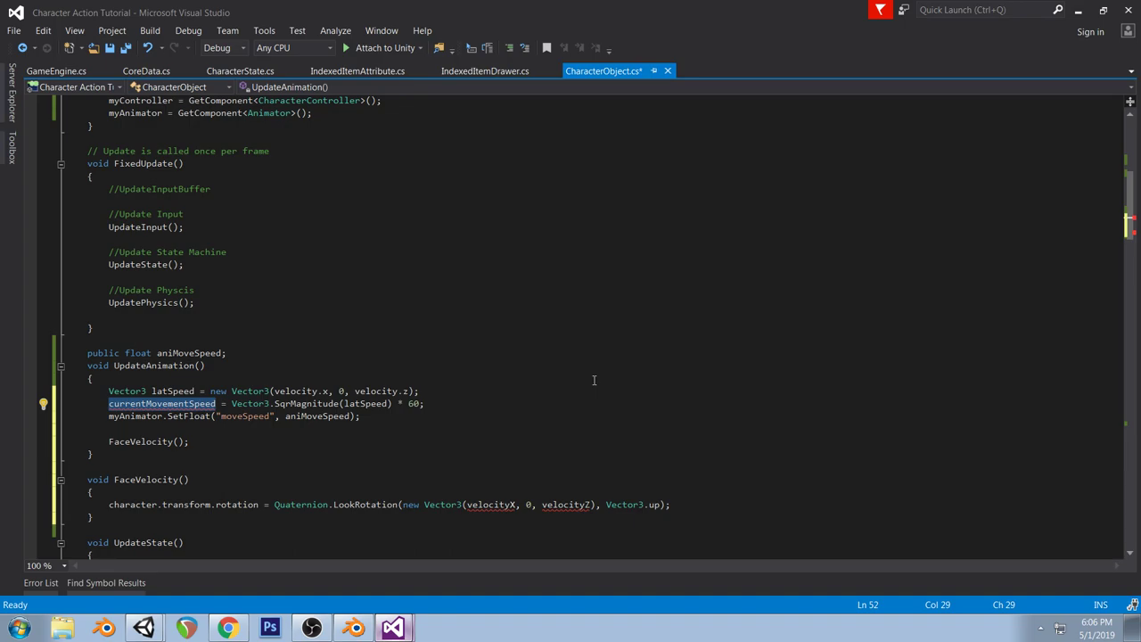
{"action": "type", "text": "ani"}
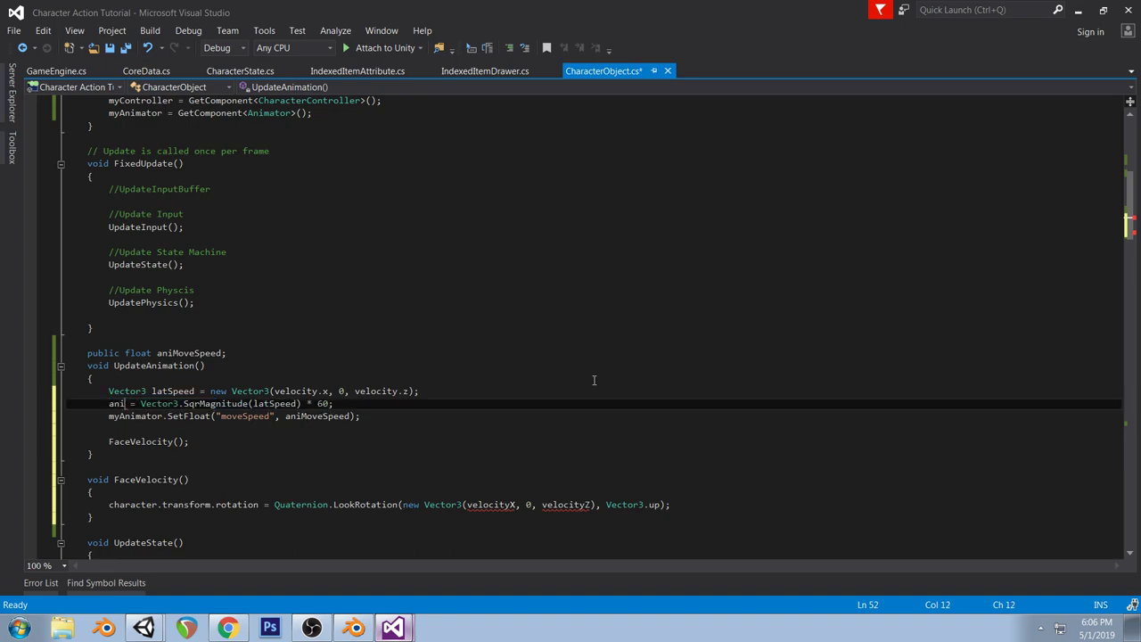
{"action": "type", "text": "MoveSpeed"}
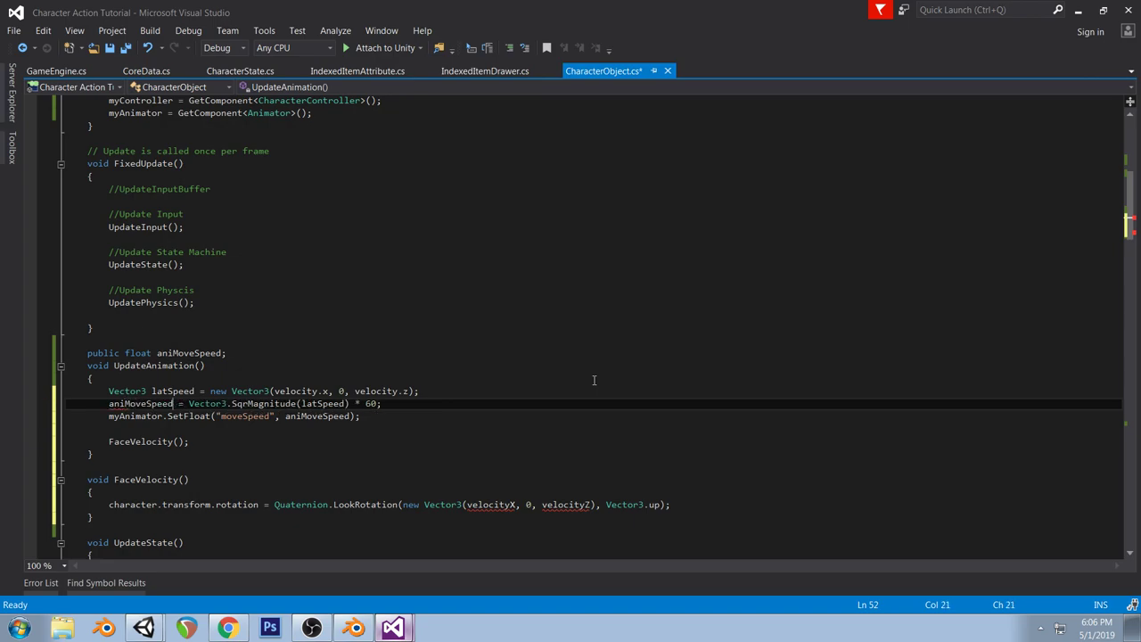
{"action": "left_click", "coordinate": [143, 628]}
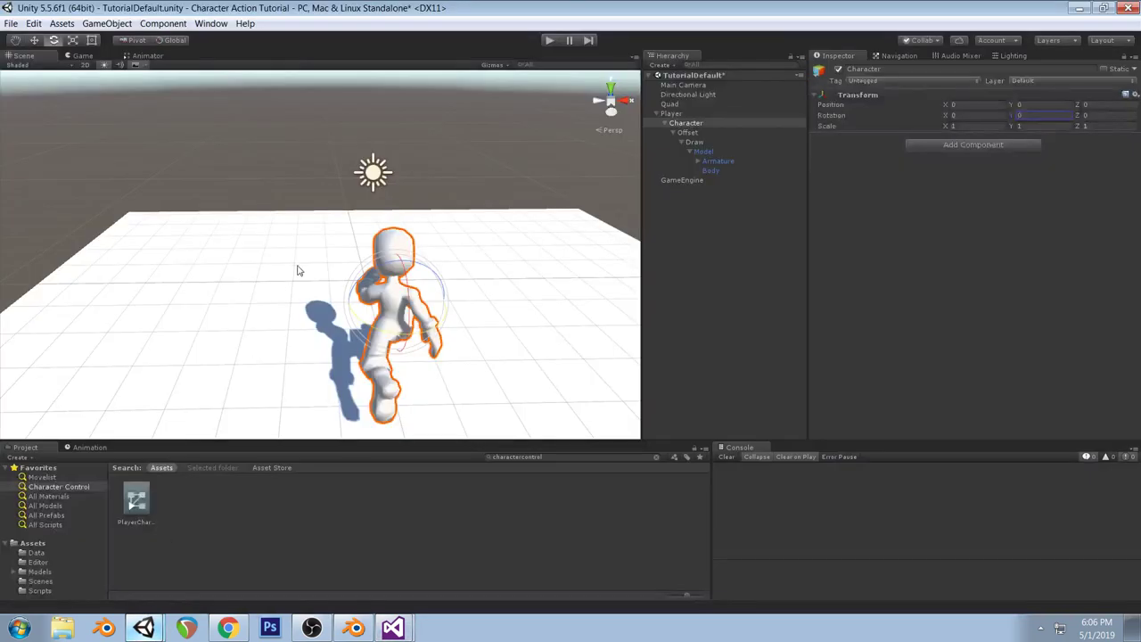
{"action": "left_click", "coordinate": [142, 55]}
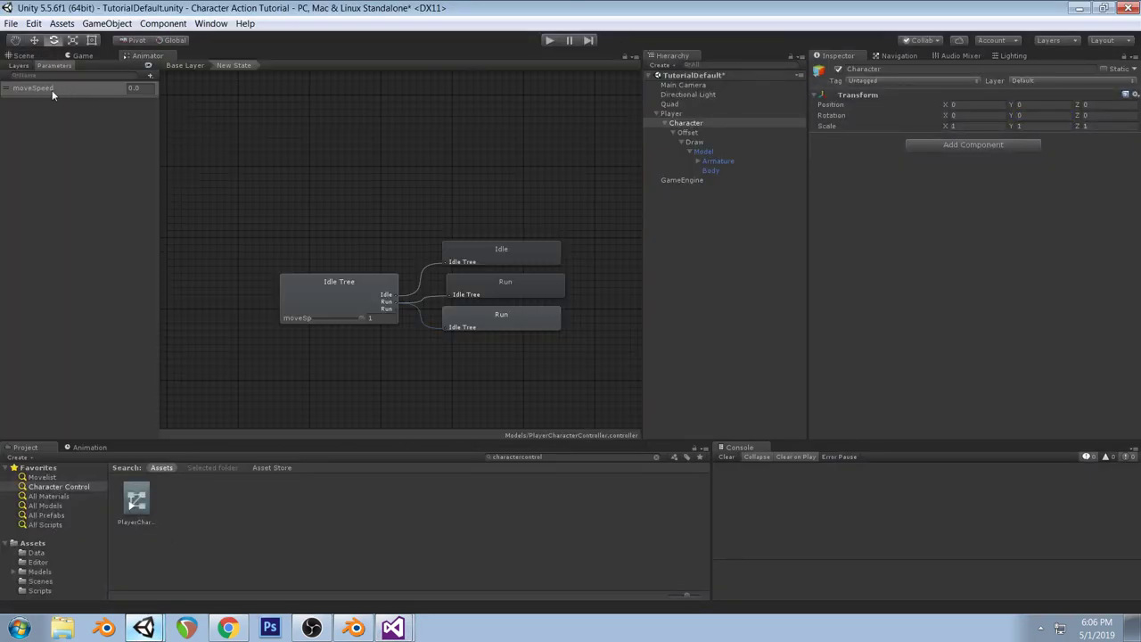
{"action": "left_click", "coordinate": [392, 627]}
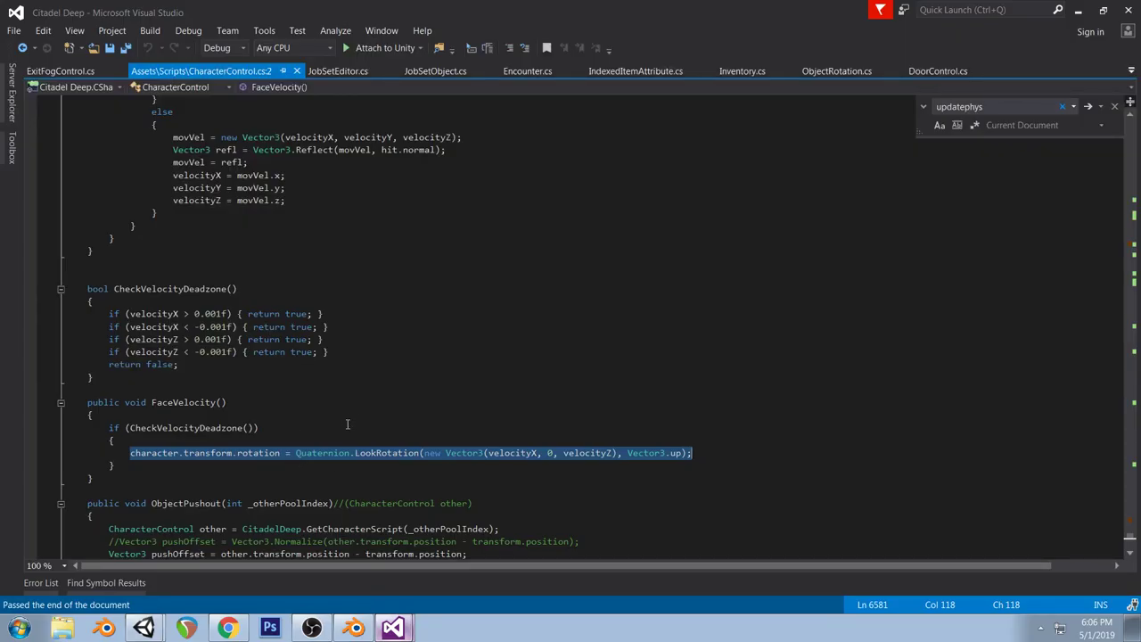
{"action": "left_click", "coordinate": [392, 628]}
{"action": "left_click", "coordinate": [389, 571]}
{"action": "key", "text": "ctrl+s"}
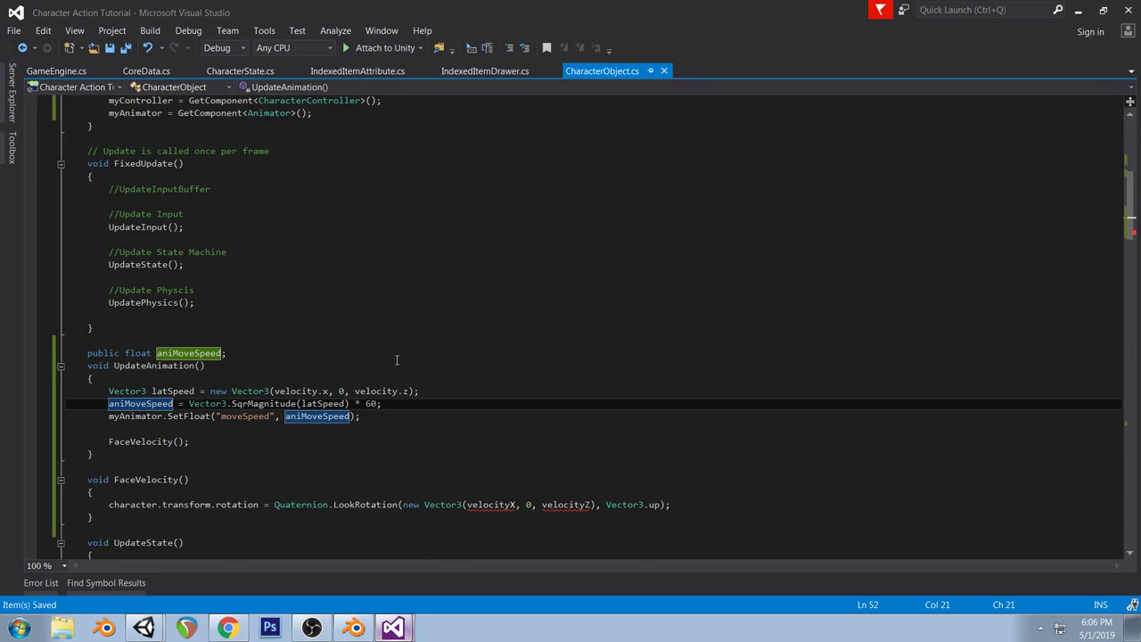
Add a blank line below the aniMoveSpeed declaration and move the FaceVelocity(); call from UpdateAnimation() to the end of UpdatePhysics()
{"action": "left_click", "coordinate": [276, 353]}
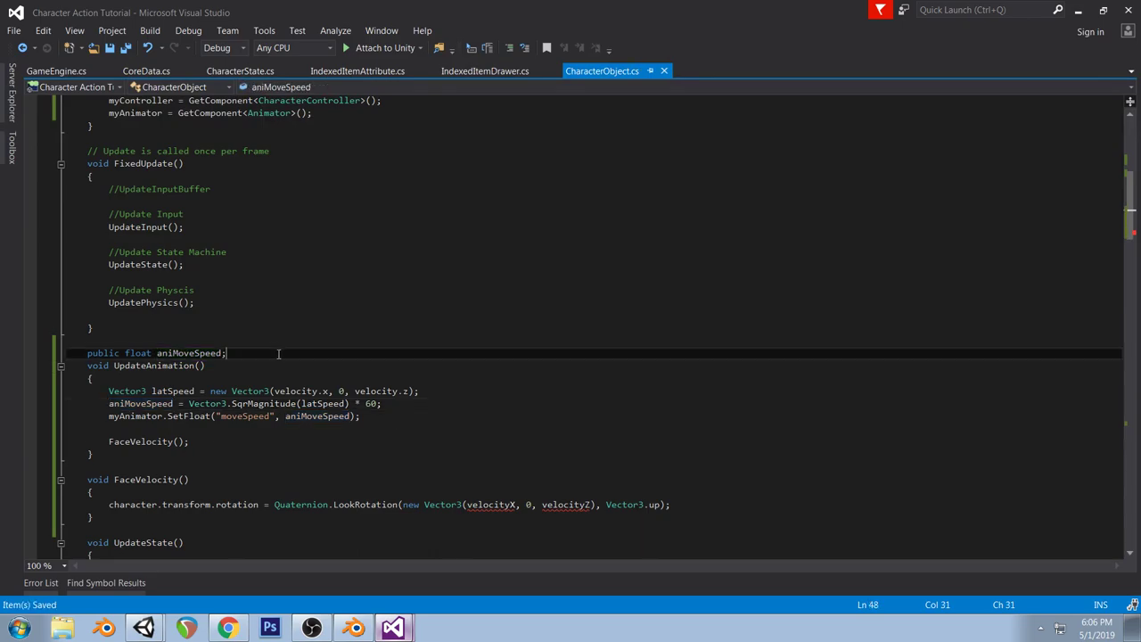
{"action": "key", "text": "Return"}
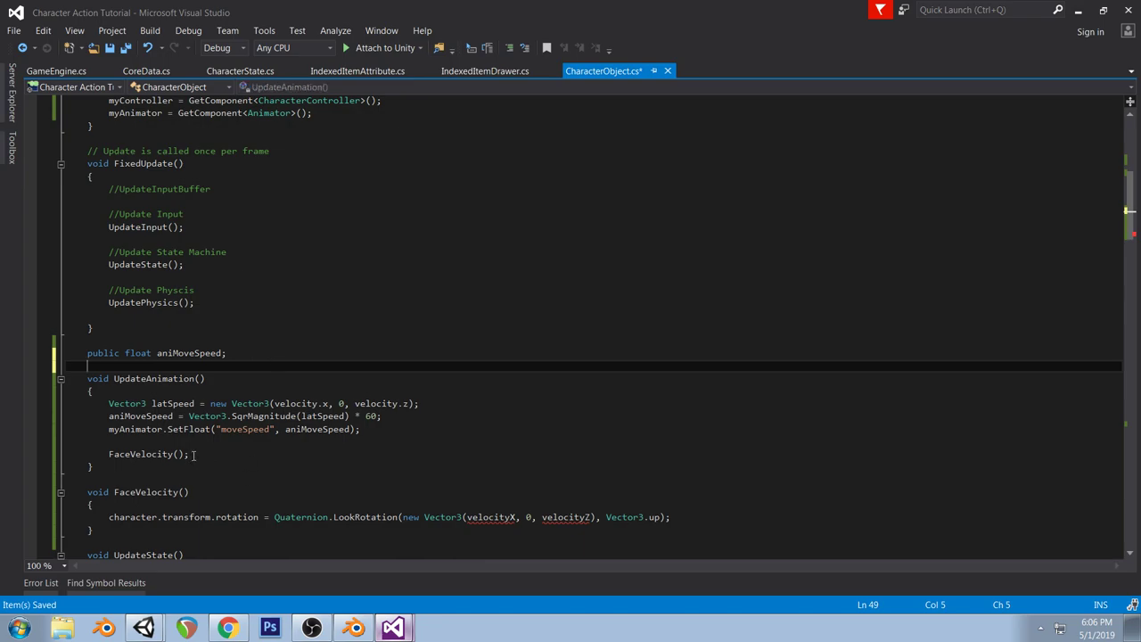
{"action": "left_click_drag", "start_coordinate": [190, 455], "coordinate": [108, 455]}
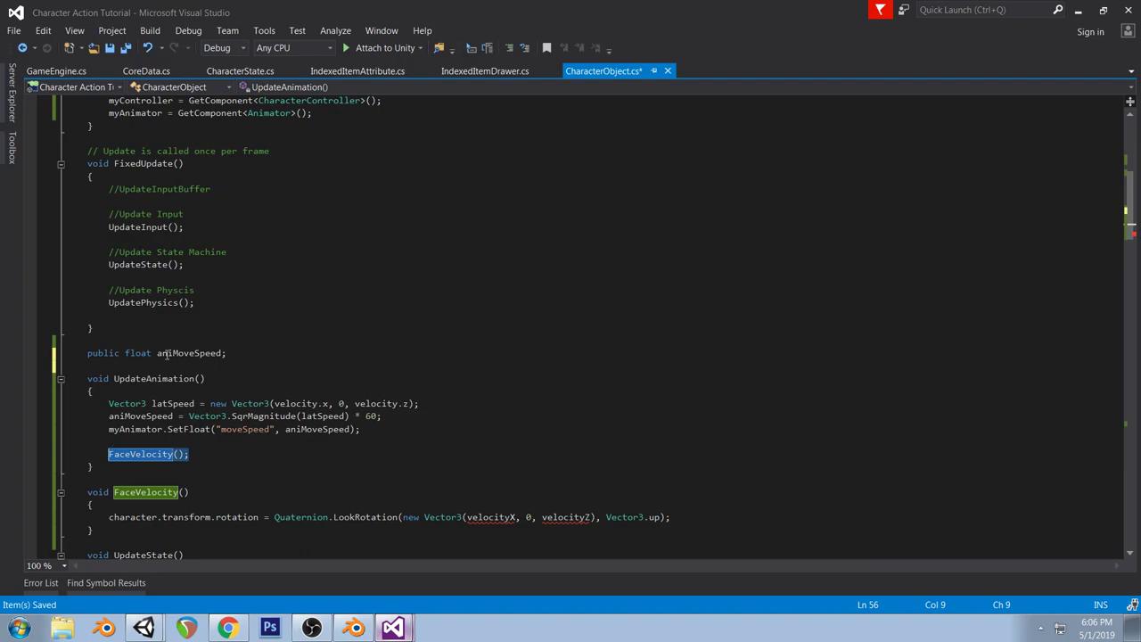
{"action": "key", "text": "ctrl+x"}
{"action": "scroll", "coordinate": [423, 420], "scroll_direction": "down", "scroll_amount": 9}
{"action": "scroll", "coordinate": [423, 420], "scroll_direction": "down", "scroll_amount": 13}
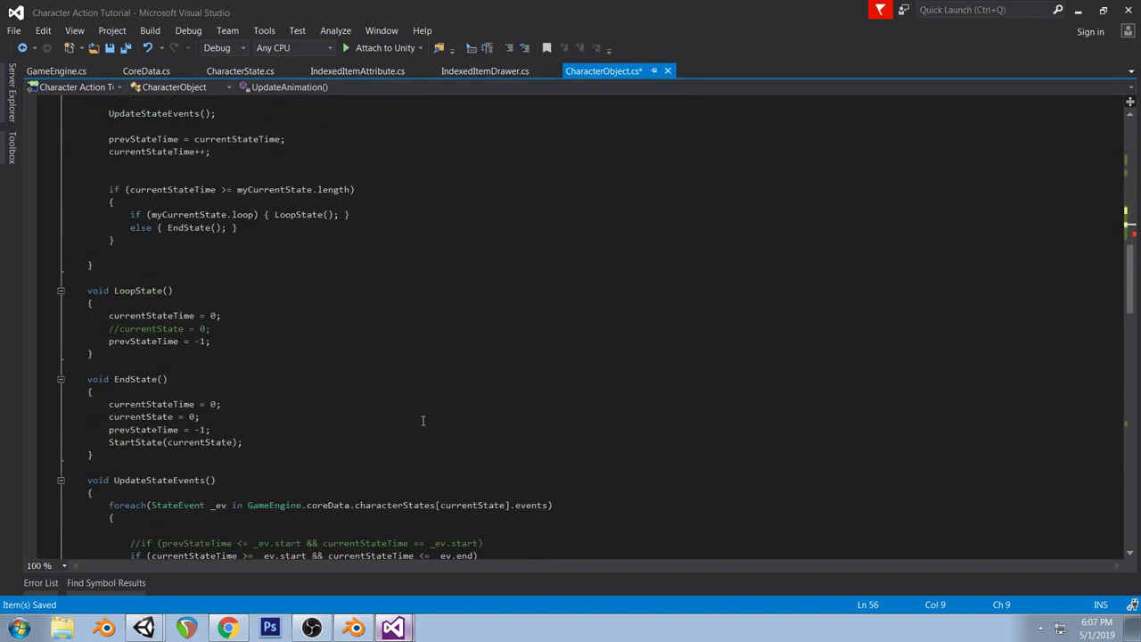
{"action": "scroll", "coordinate": [423, 420], "scroll_direction": "down", "scroll_amount": 20}
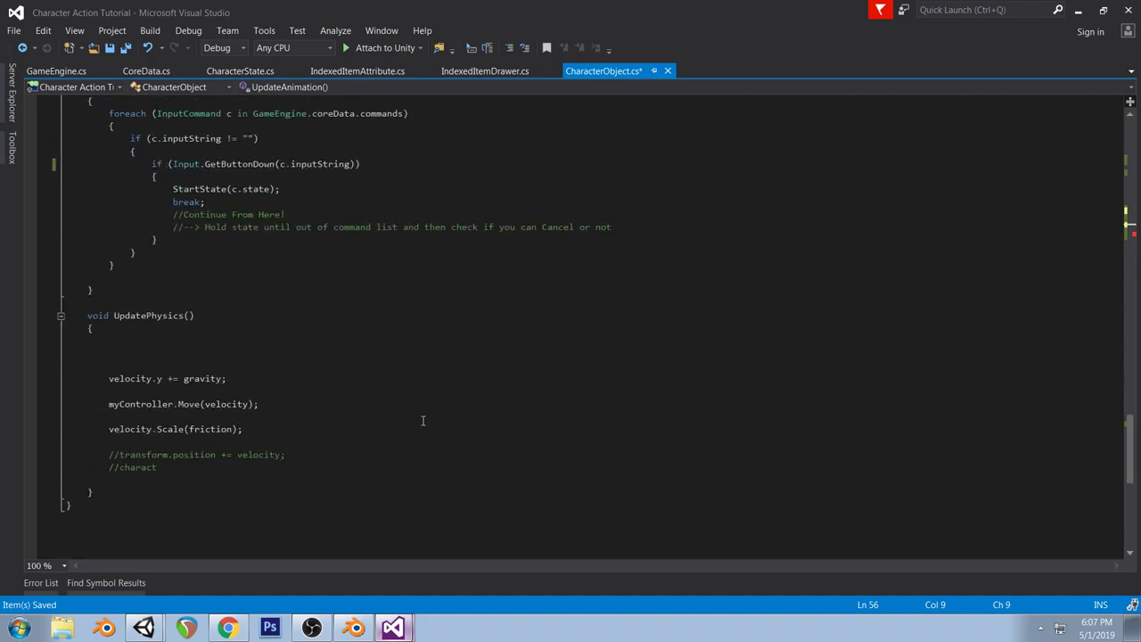
{"action": "left_click", "coordinate": [273, 443]}
{"action": "left_click", "coordinate": [172, 480]}
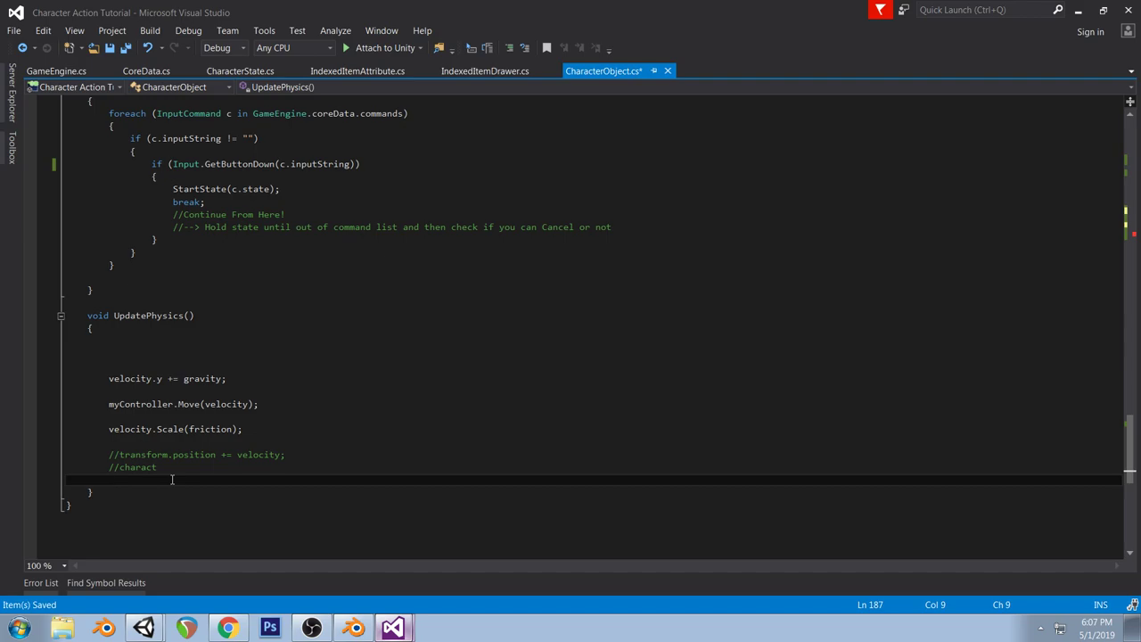
{"action": "type", "text": "FaceVelocity();"}
Delete the two commented-out lines above the FaceVelocity() call and the extra blank lines at the start of UpdatePhysics()
{"action": "left_click_drag", "start_coordinate": [175, 467], "coordinate": [112, 439]}
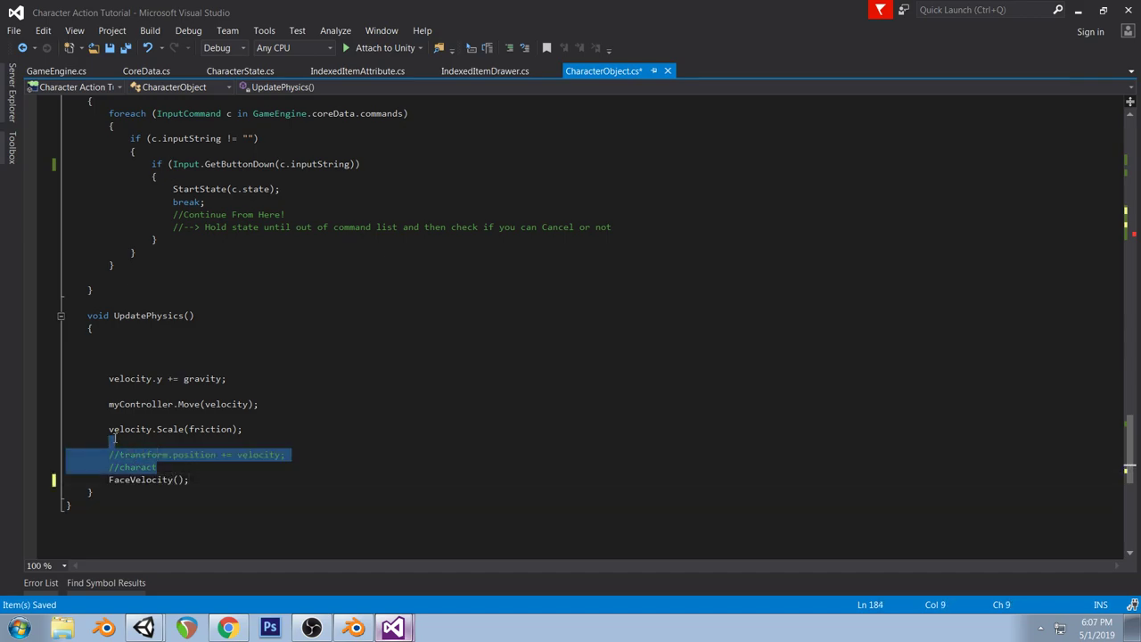
{"action": "key", "text": "BackSpace"}
{"action": "left_click_drag", "start_coordinate": [126, 366], "coordinate": [130, 332]}
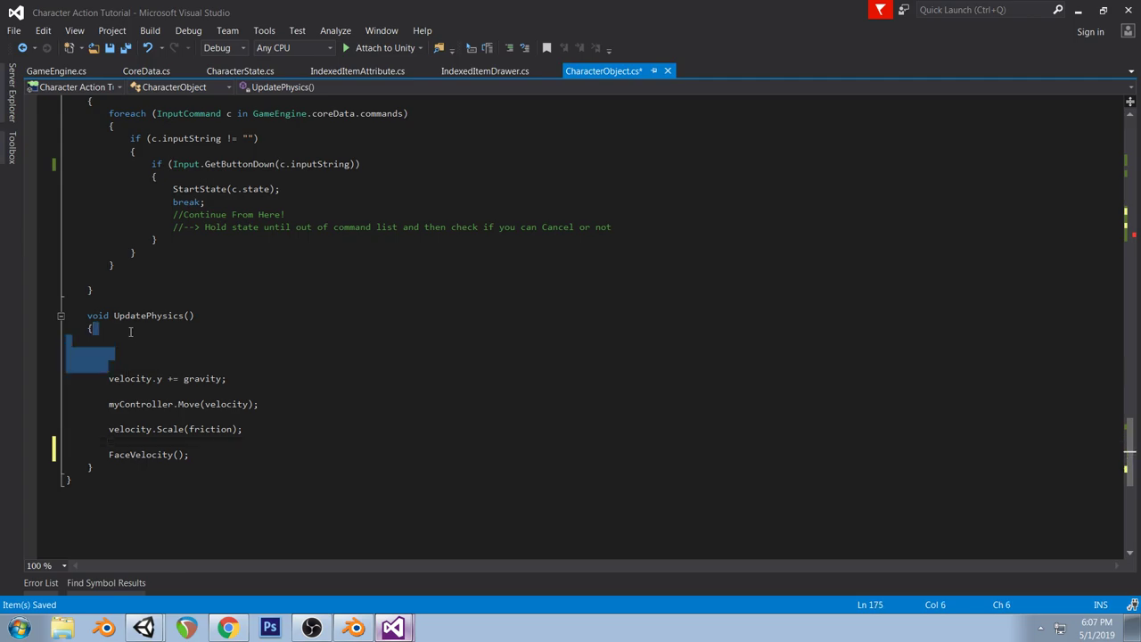
{"action": "key", "text": "BackSpace"}
Move the whole UpdatePhysics() method from the end of the class to directly below FaceVelocity() and save the script
{"action": "left_click_drag", "start_coordinate": [92, 430], "coordinate": [69, 317]}
{"action": "key", "text": "BackSpace"}
{"action": "scroll", "coordinate": [286, 354], "scroll_direction": "up", "scroll_amount": 15}
{"action": "scroll", "coordinate": [286, 354], "scroll_direction": "up", "scroll_amount": 15}
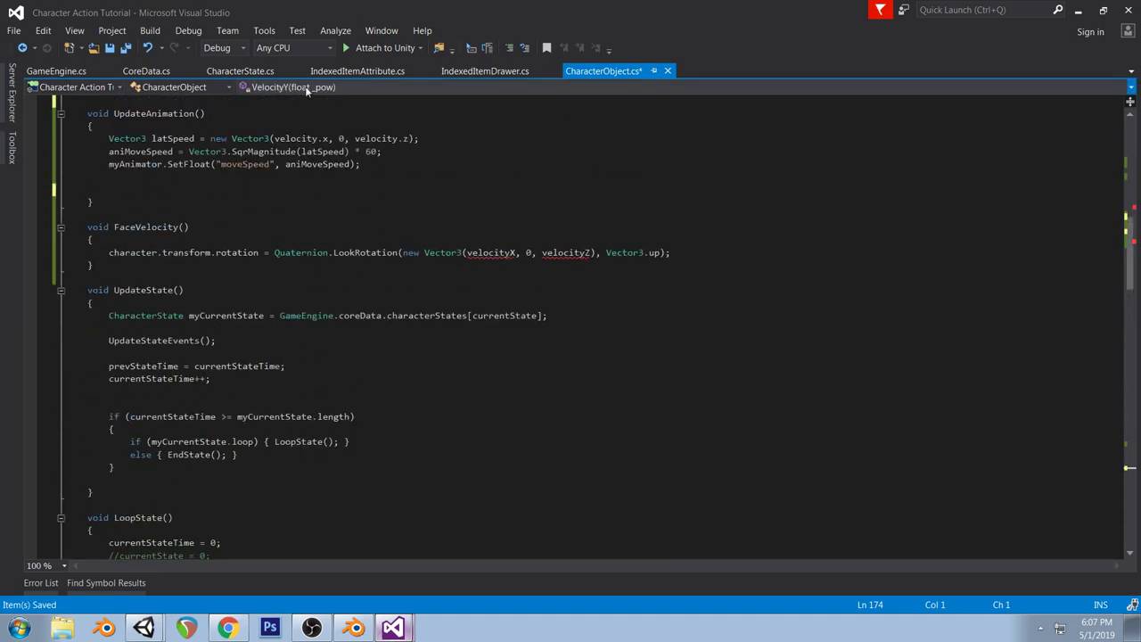
{"action": "scroll", "coordinate": [306, 90], "scroll_direction": "up", "scroll_amount": 4}
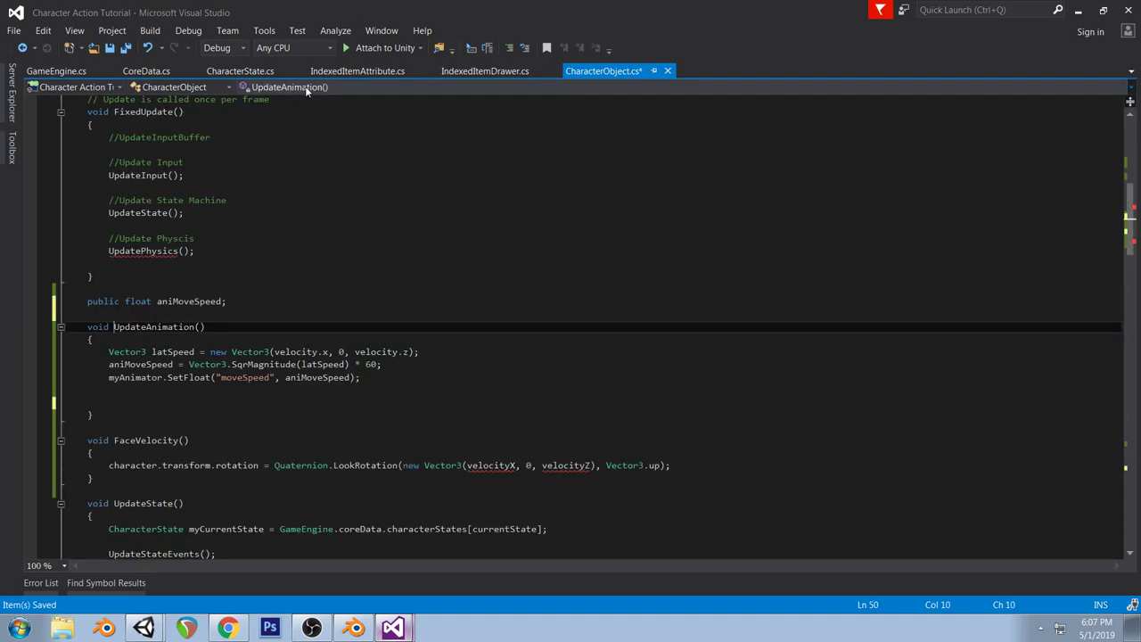
{"action": "left_click", "coordinate": [133, 424]}
{"action": "key", "text": "Down"}
{"action": "key", "text": "Down"}
{"action": "key", "text": "Down"}
{"action": "key", "text": "Down"}
{"action": "key", "text": "Down"}
{"action": "key", "text": "Return"}
{"action": "key", "text": "Return"}
{"action": "key", "text": "Up"}
{"action": "key", "text": "ctrl+v"}
{"action": "key", "text": "ctrl+s"}
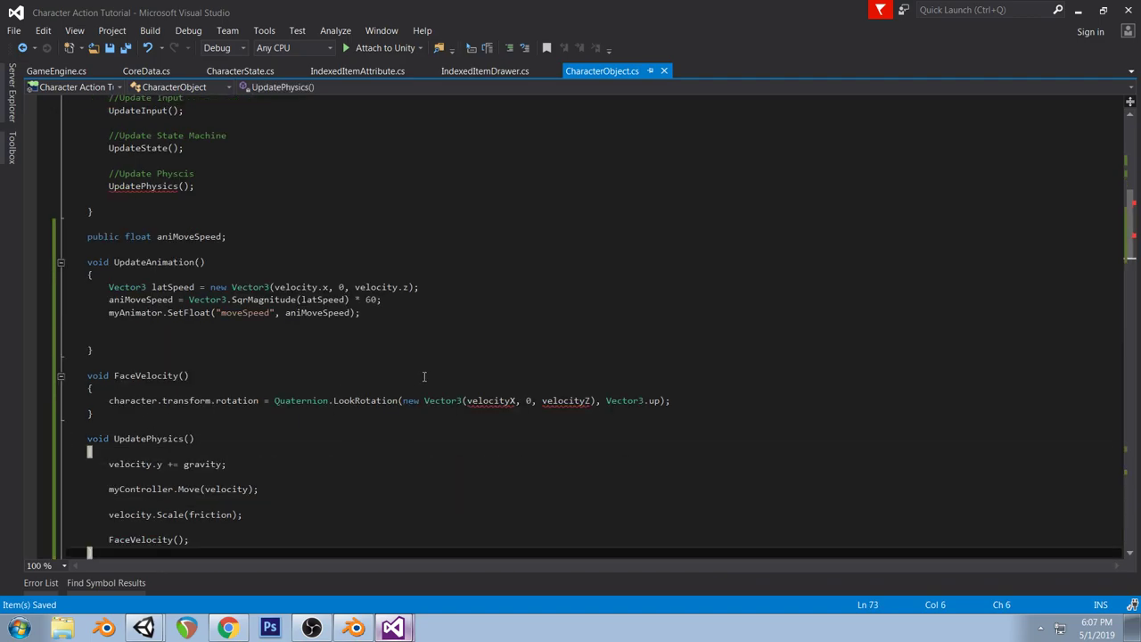
In FaceVelocity()'s LookRotation line, replace velocityX and velocityZ with velocity.x and velocity.z, and save the script
{"action": "double_click", "coordinate": [501, 400]}
{"action": "type", "text": "velocity"}
{"action": "type", "text": ".x"}
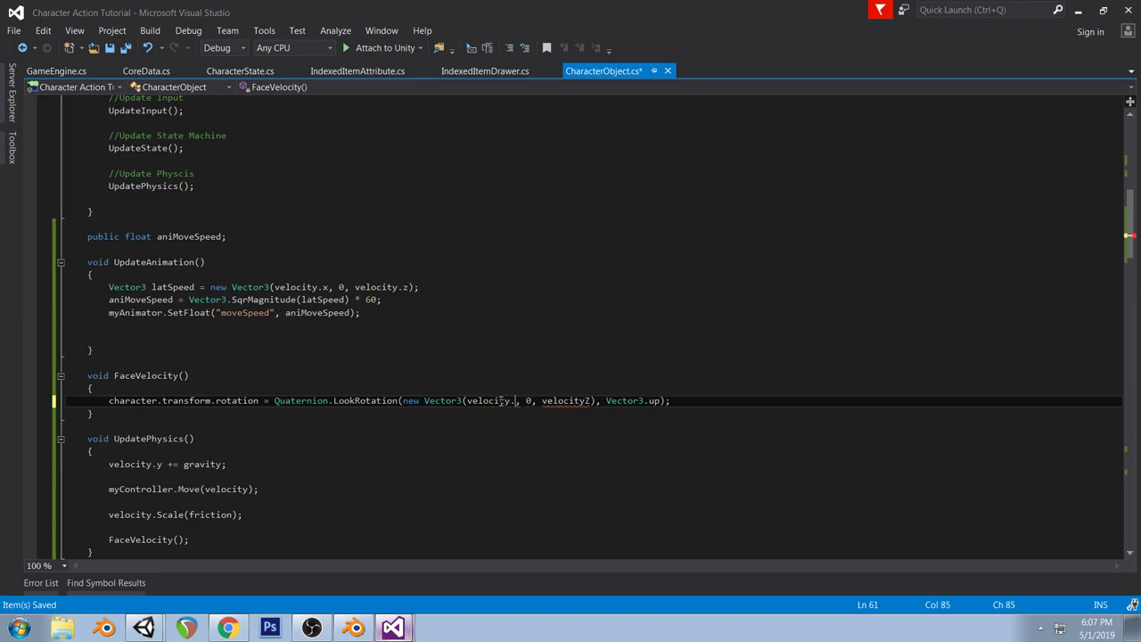
{"action": "left_click", "coordinate": [592, 400]}
{"action": "type", "text": ".z"}
{"action": "key", "text": "ctrl+s"}
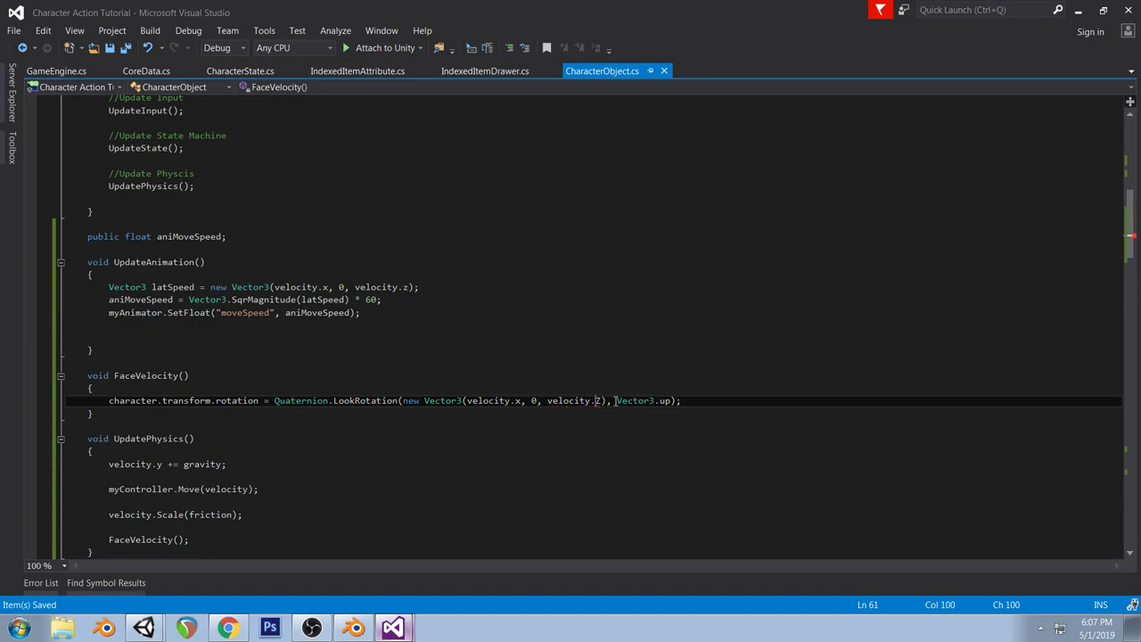
{"action": "key", "text": "BackSpace"}
{"action": "type", "text": "z"}
{"action": "key", "text": "ctrl+s"}
Remove the * 60 multiplier from the aniMoveSpeed assignment in UpdateAnimation()
{"action": "left_click_drag", "start_coordinate": [351, 300], "coordinate": [375, 300]}
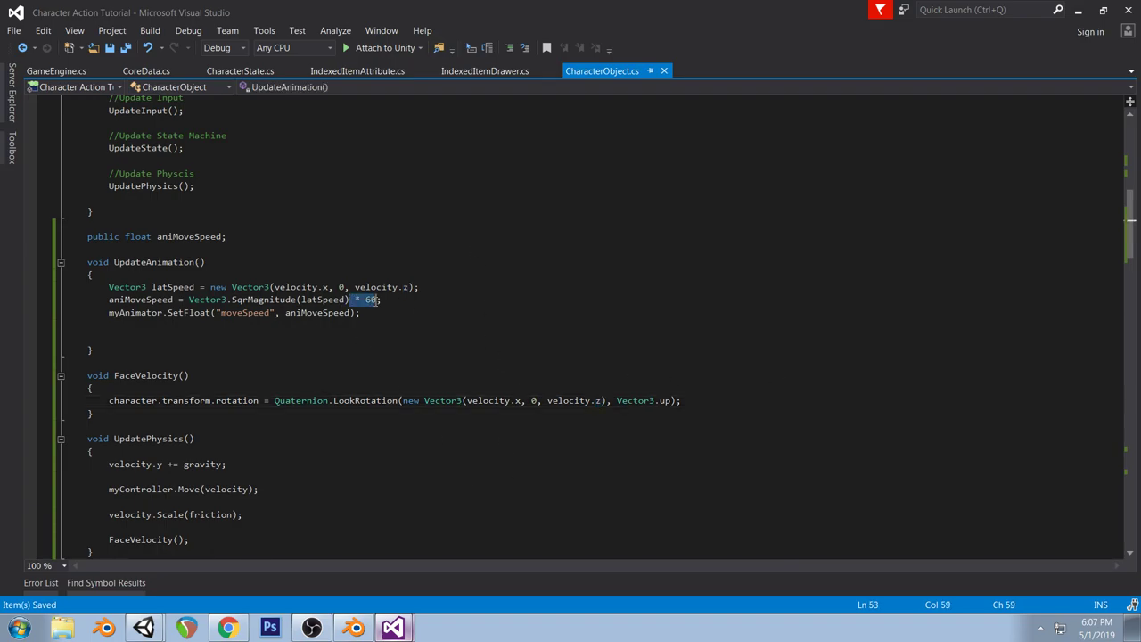
{"action": "key", "text": "BackSpace"}
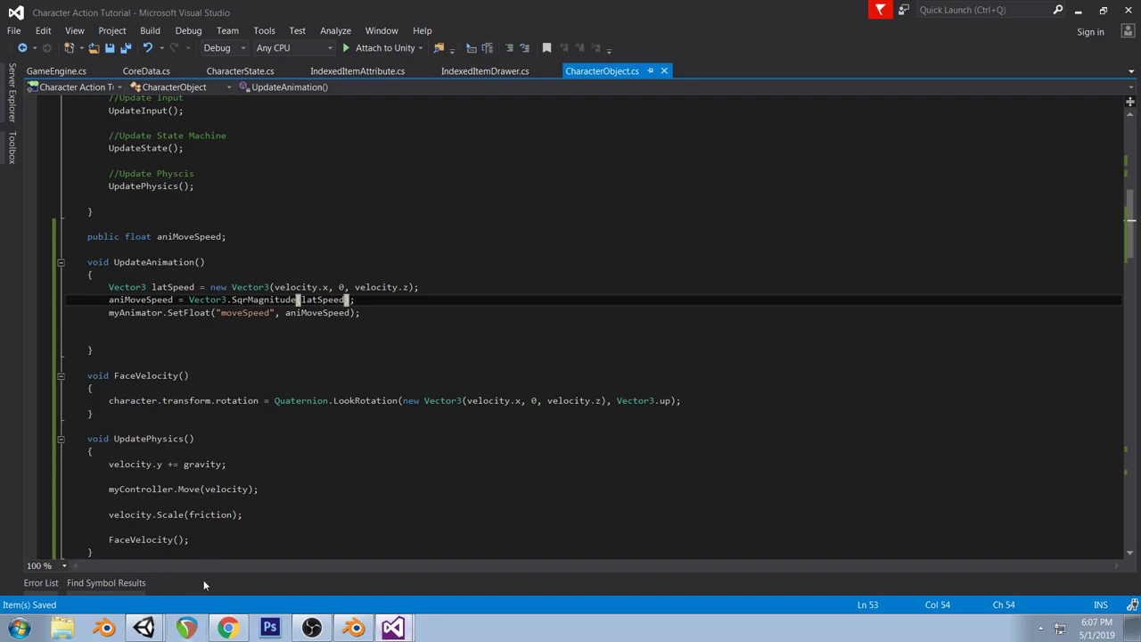
Switch to Unity, play-test the scene in the Game view, stop it, and open the script line behind the console error
{"action": "left_click", "coordinate": [144, 627]}
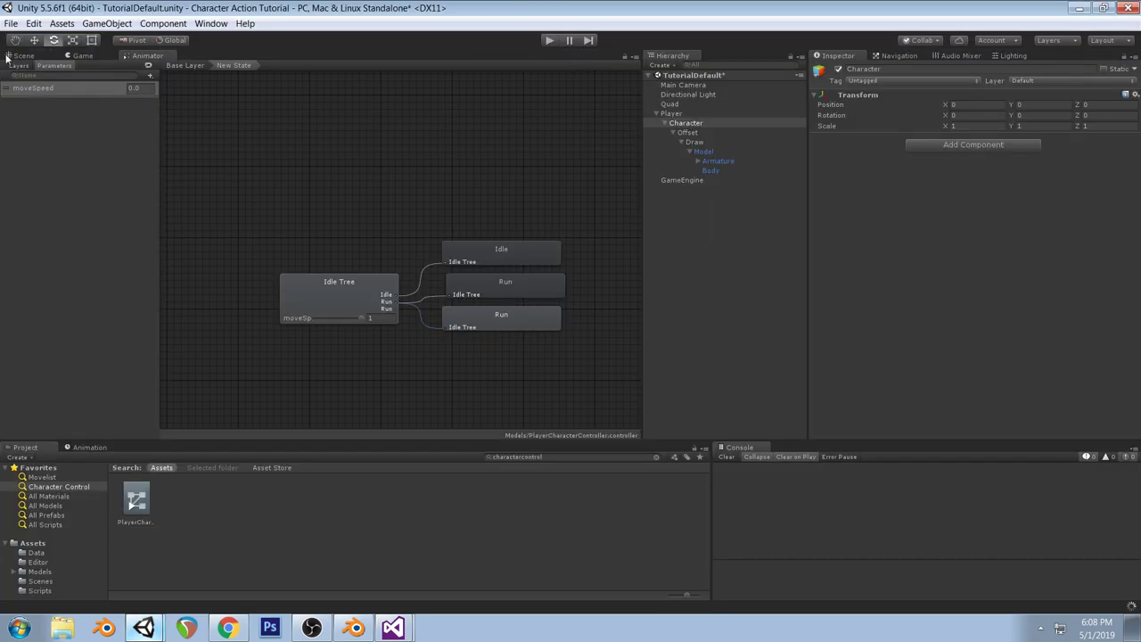
{"action": "left_click", "coordinate": [80, 55]}
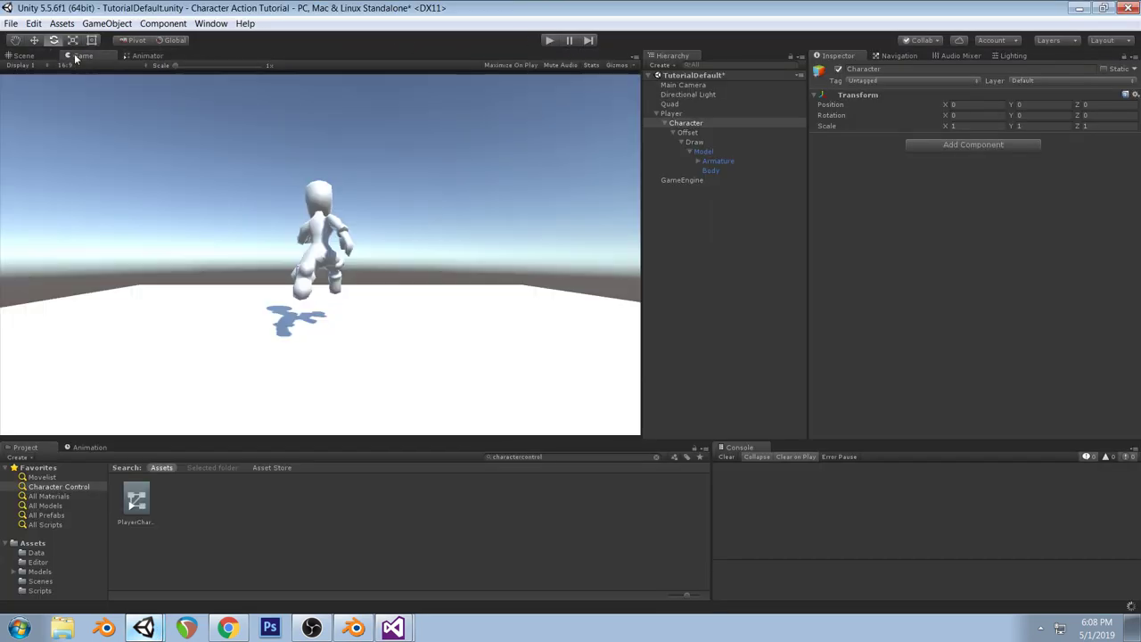
{"action": "left_click", "coordinate": [552, 40]}
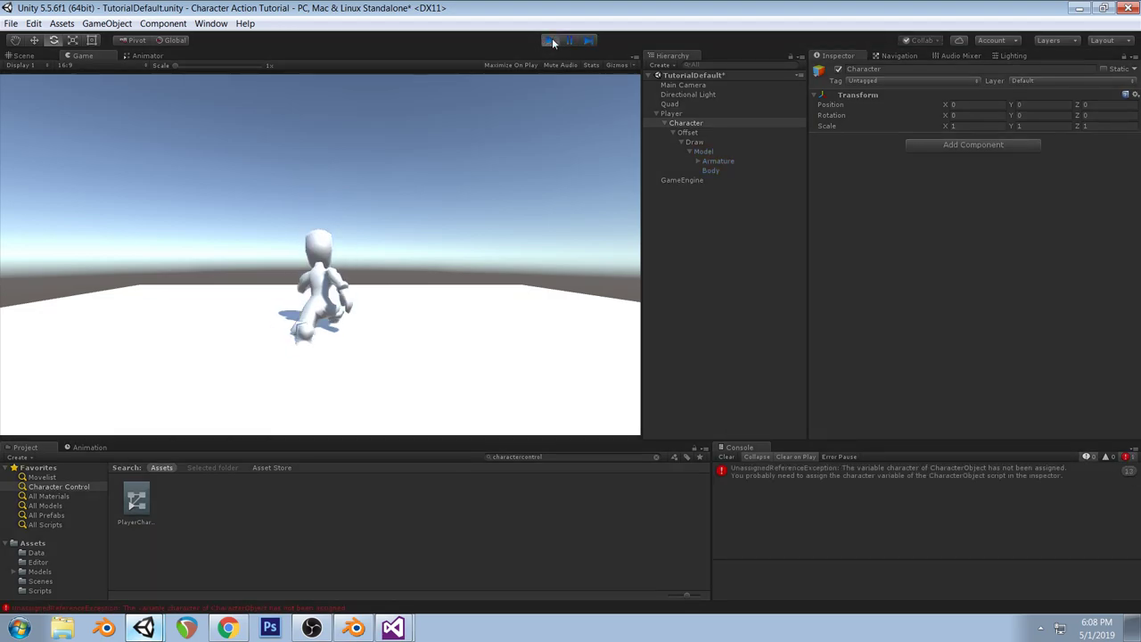
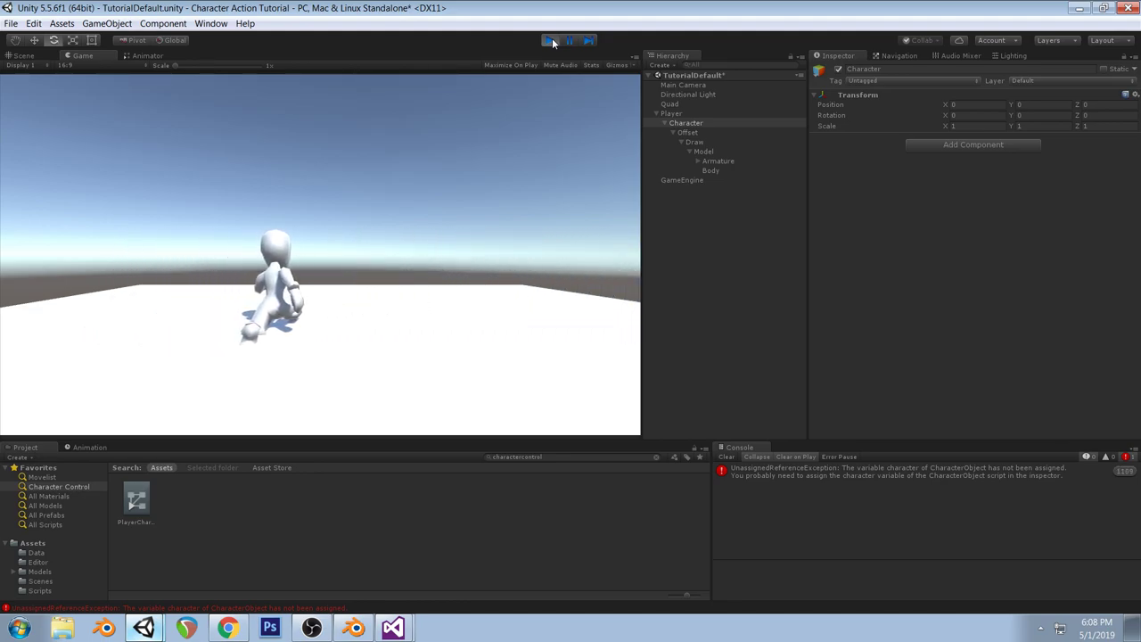
{"action": "left_click", "coordinate": [550, 40]}
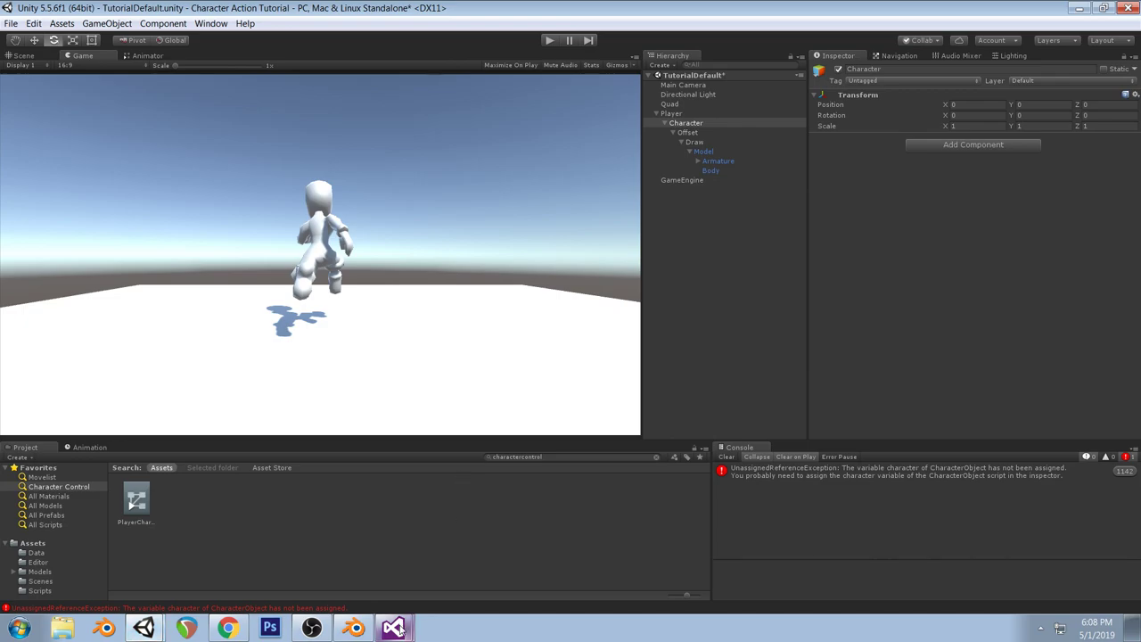
{"action": "left_click", "coordinate": [805, 468]}
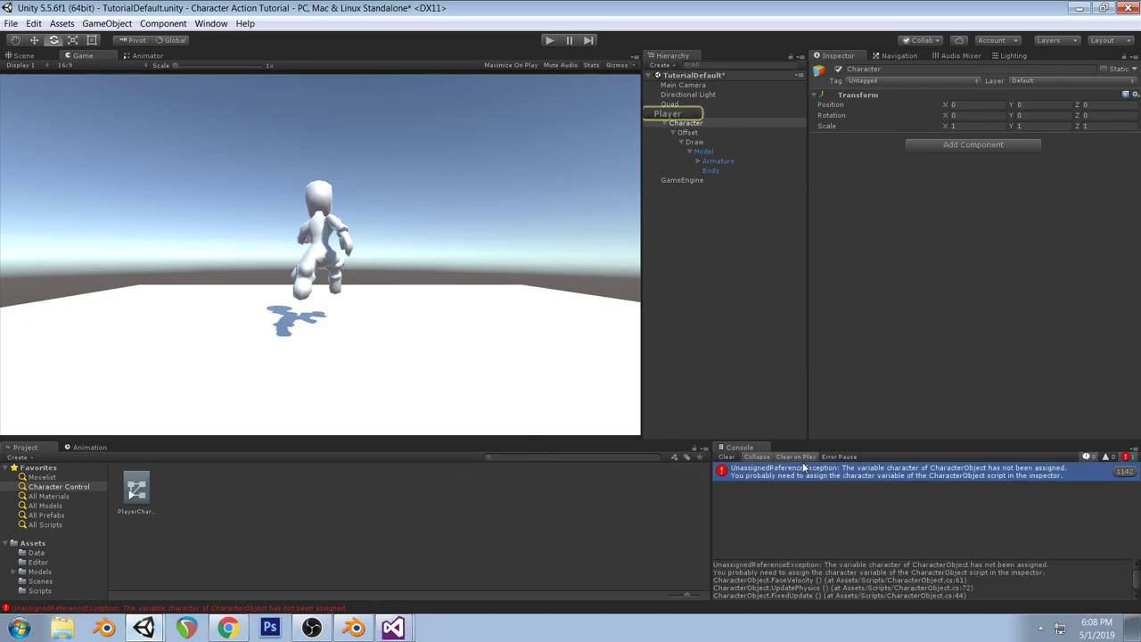
{"action": "double_click", "coordinate": [804, 467]}
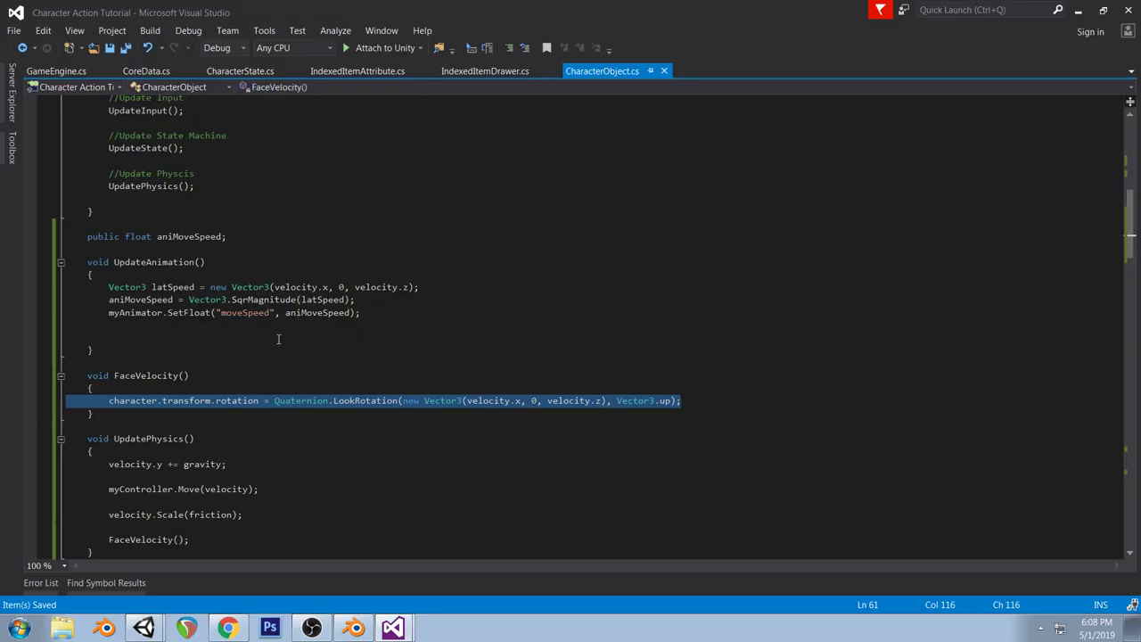
In the tutorial project, assign the Character and Draw objects to the Player's matching Character Object script fields and clear the console
{"action": "left_click", "coordinate": [144, 628]}
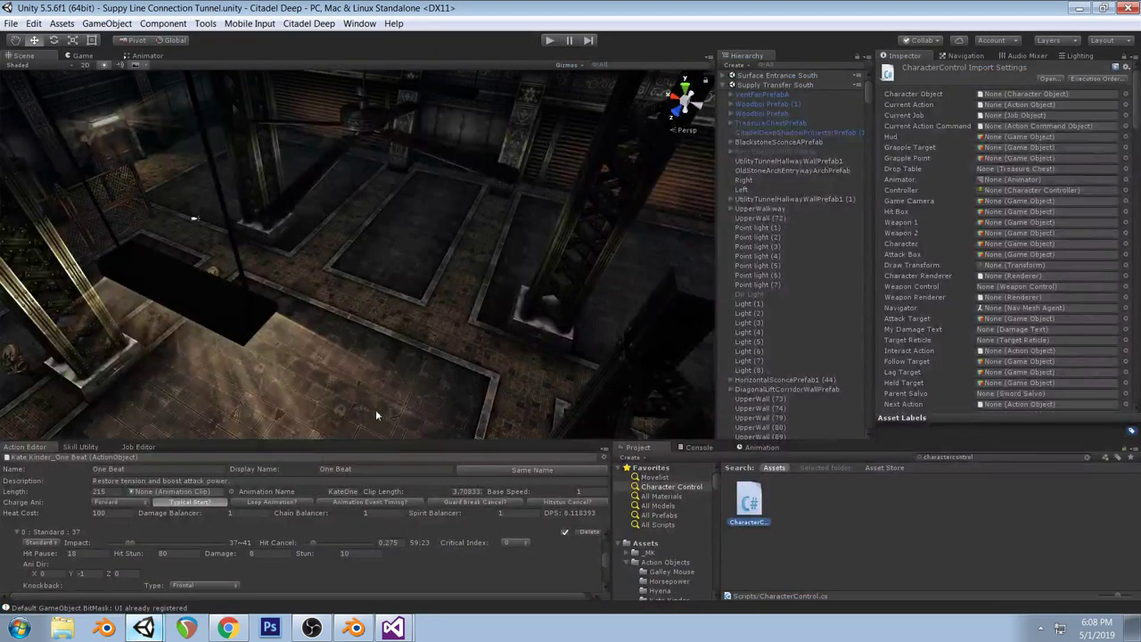
{"action": "left_click", "coordinate": [141, 637]}
{"action": "left_click", "coordinate": [170, 574]}
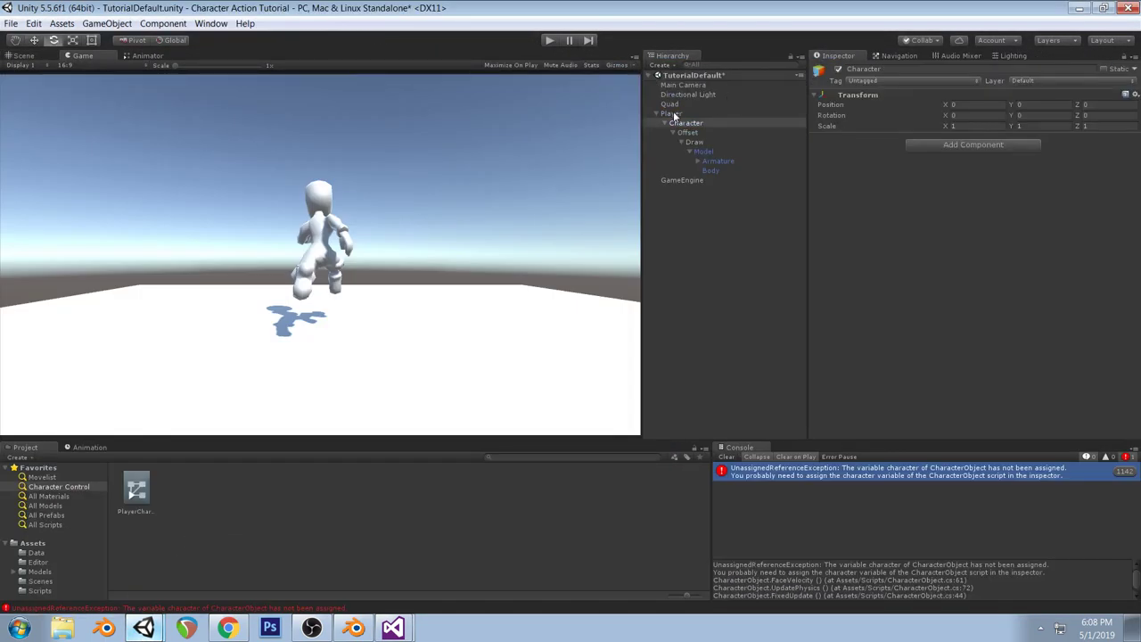
{"action": "left_click", "coordinate": [673, 114]}
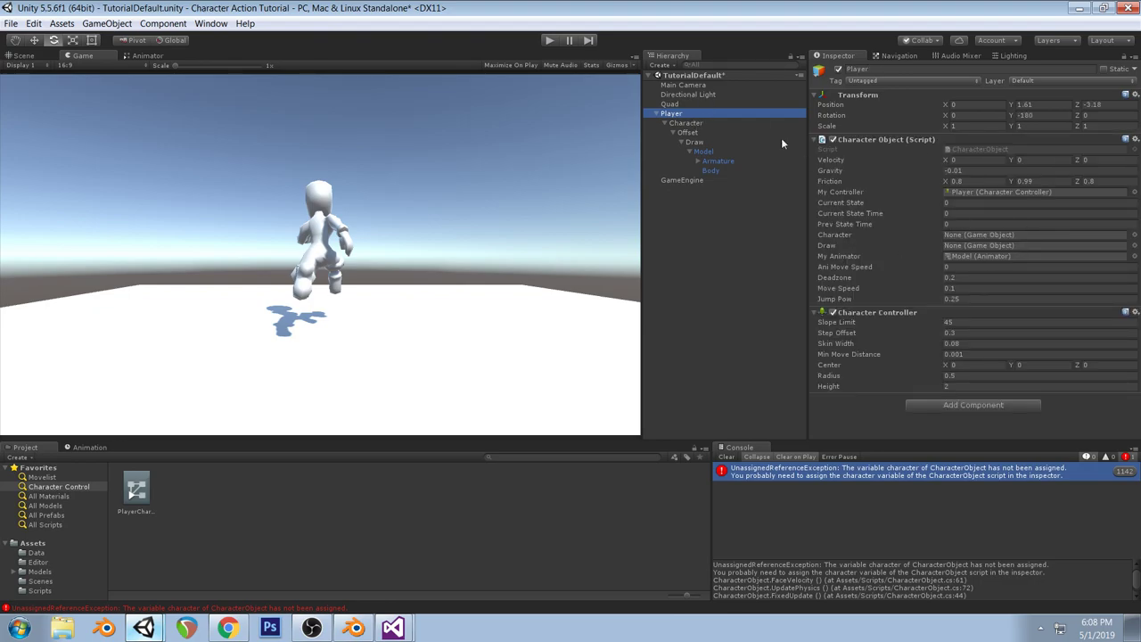
{"action": "left_click_drag", "start_coordinate": [698, 125], "coordinate": [977, 236]}
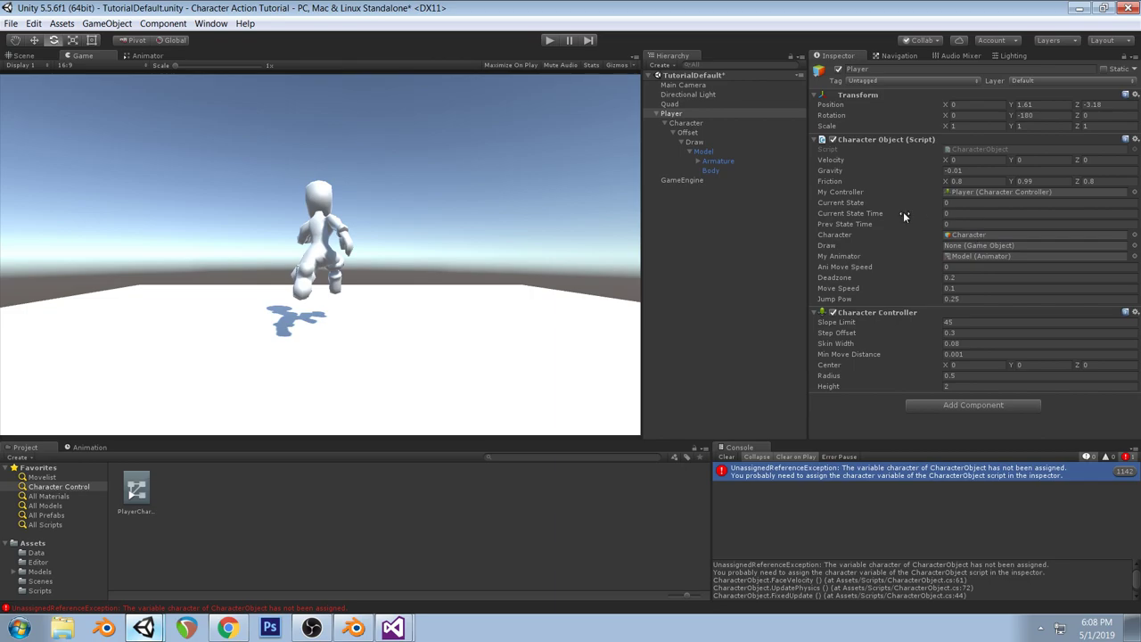
{"action": "left_click_drag", "start_coordinate": [695, 142], "coordinate": [964, 246]}
{"action": "left_click", "coordinate": [725, 458]}
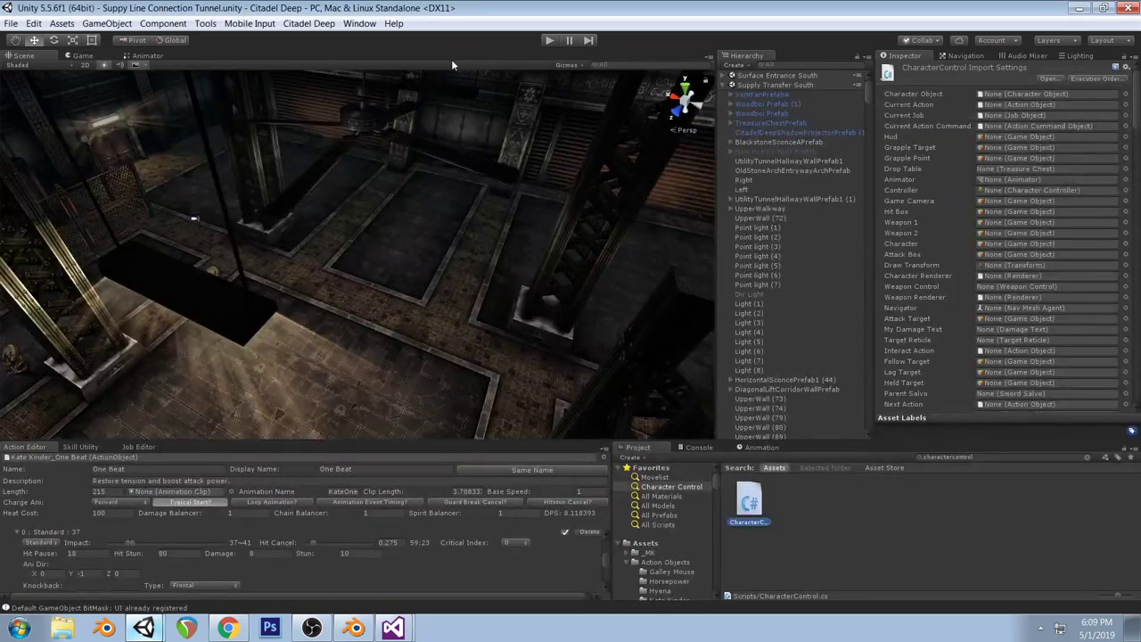
Play-test the Citadel Deep scene in its Unity editor for comparison, stop it, and return to the FaceVelocity() code
{"action": "left_click", "coordinate": [549, 41]}
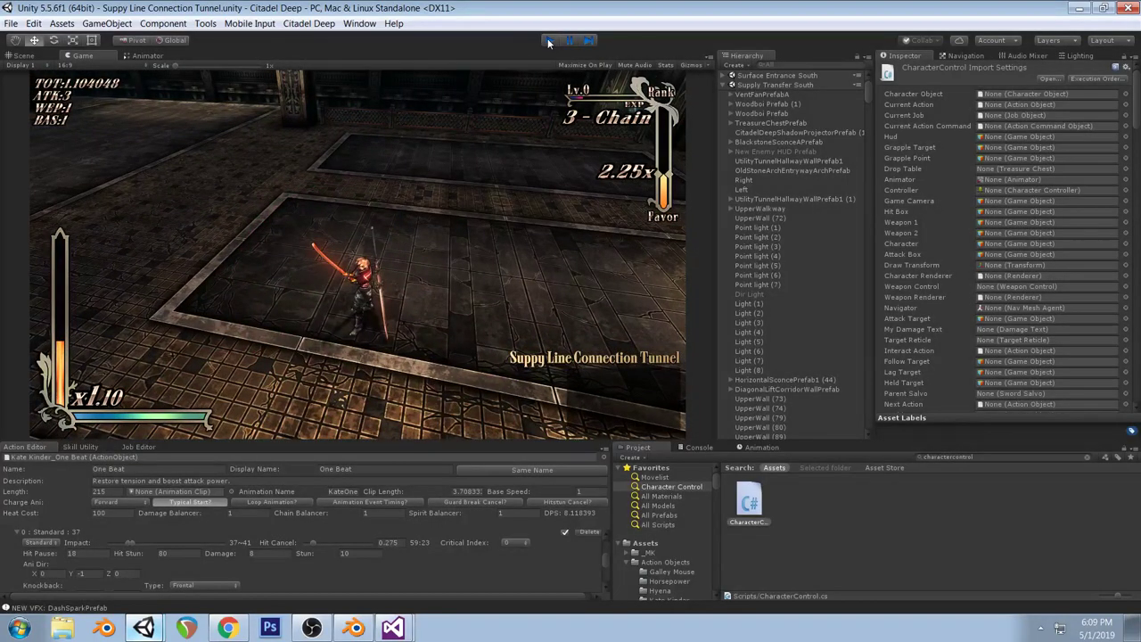
{"action": "left_click", "coordinate": [548, 39]}
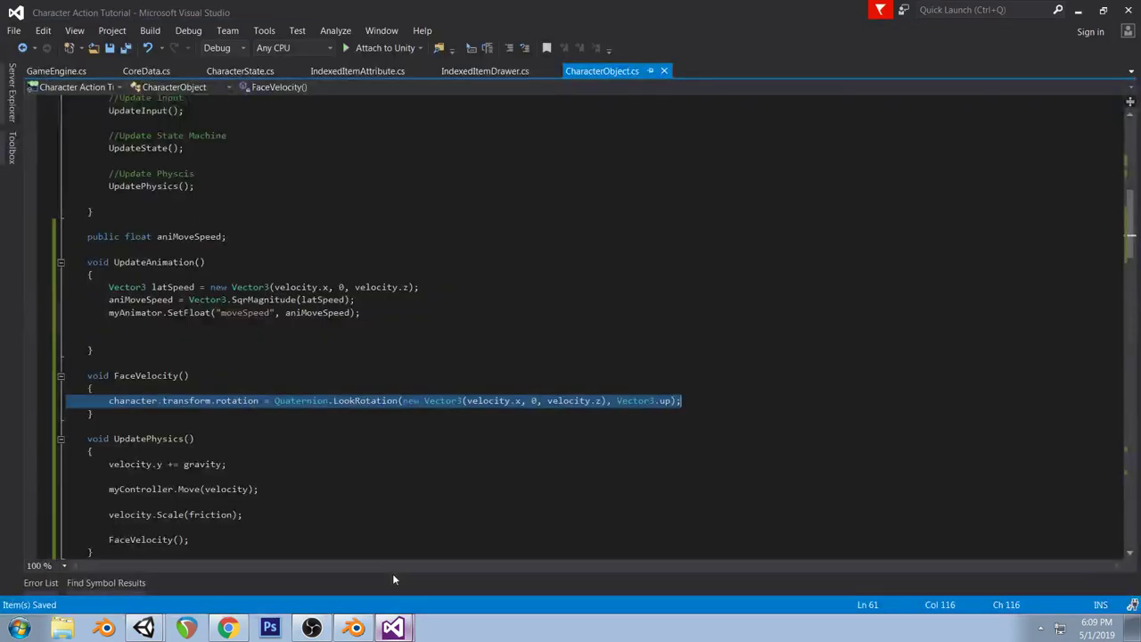
{"action": "left_click", "coordinate": [146, 627]}
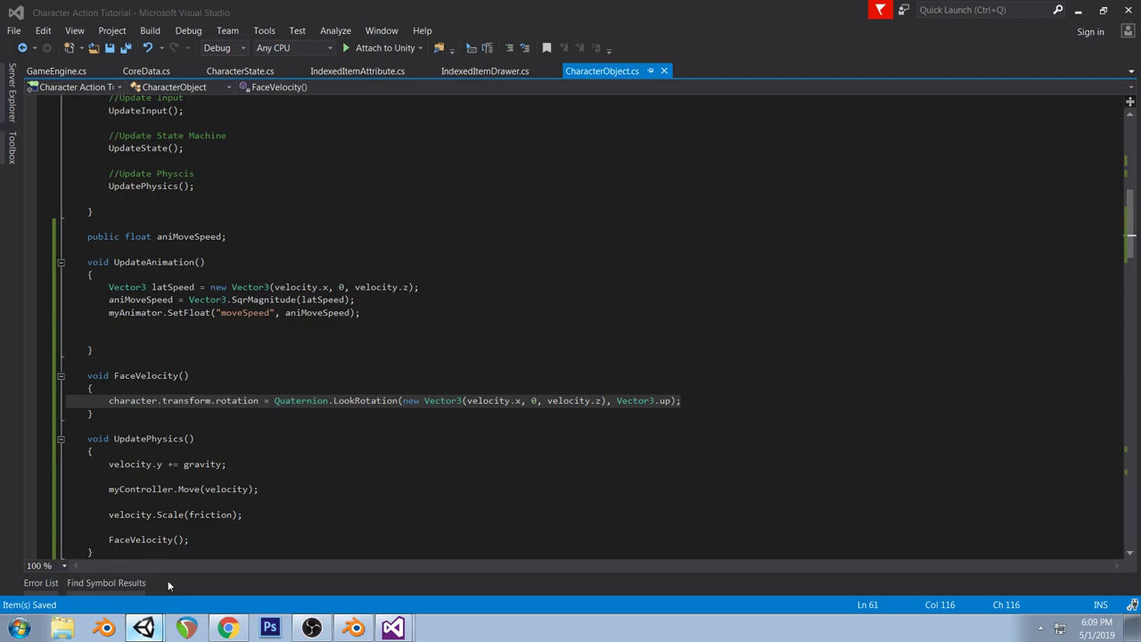
{"action": "key", "text": "alt+Tab"}
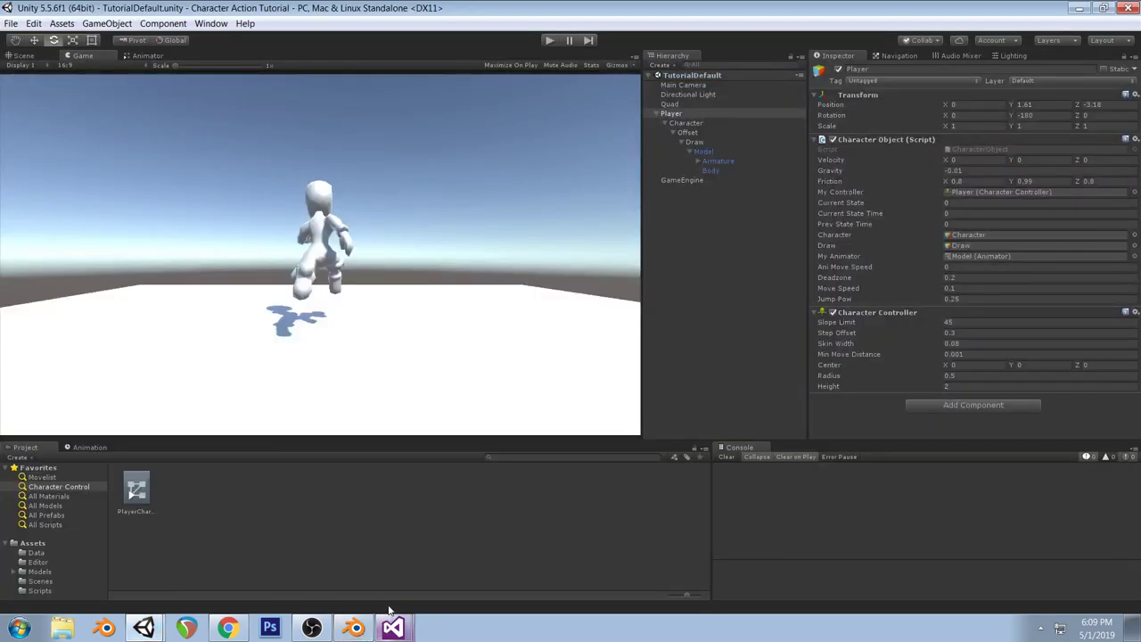
{"action": "key", "text": "alt+Tab"}
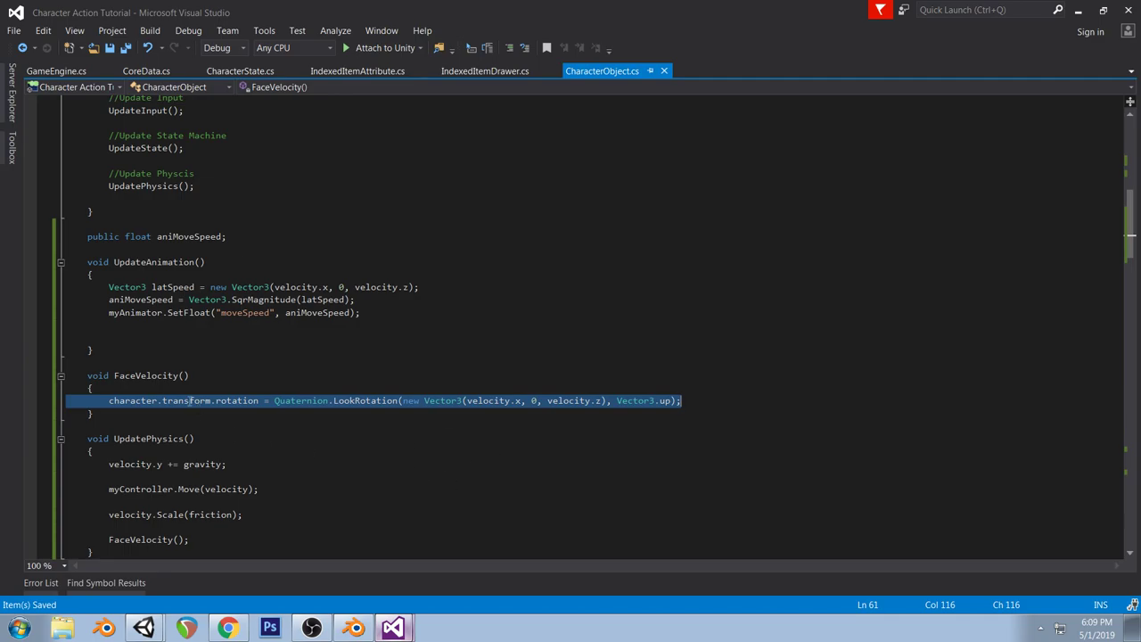
Play the tutorial scene in Unity and move the character repeatedly in both sideways directions to check how it faces its velocity
{"action": "left_click", "coordinate": [143, 629]}
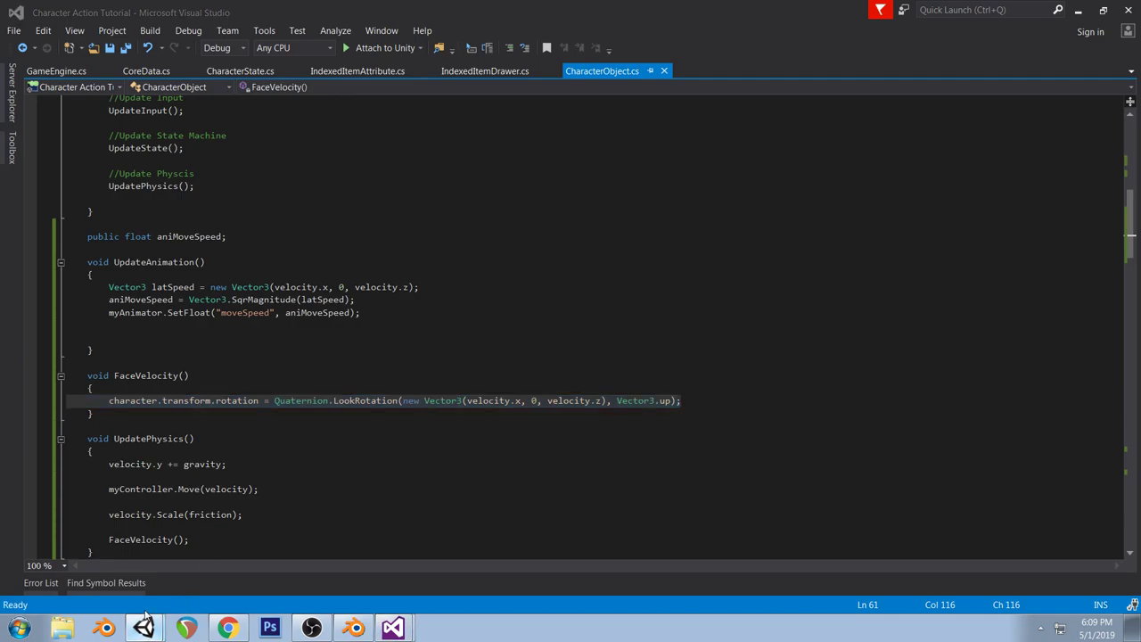
{"action": "left_click", "coordinate": [145, 622]}
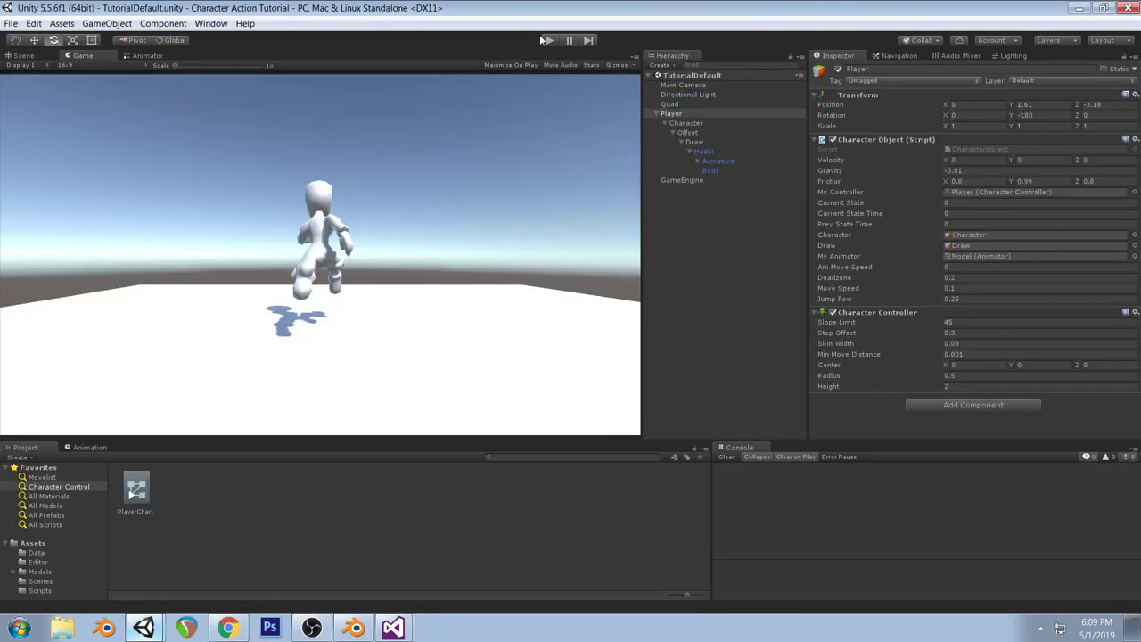
{"action": "left_click", "coordinate": [547, 40]}
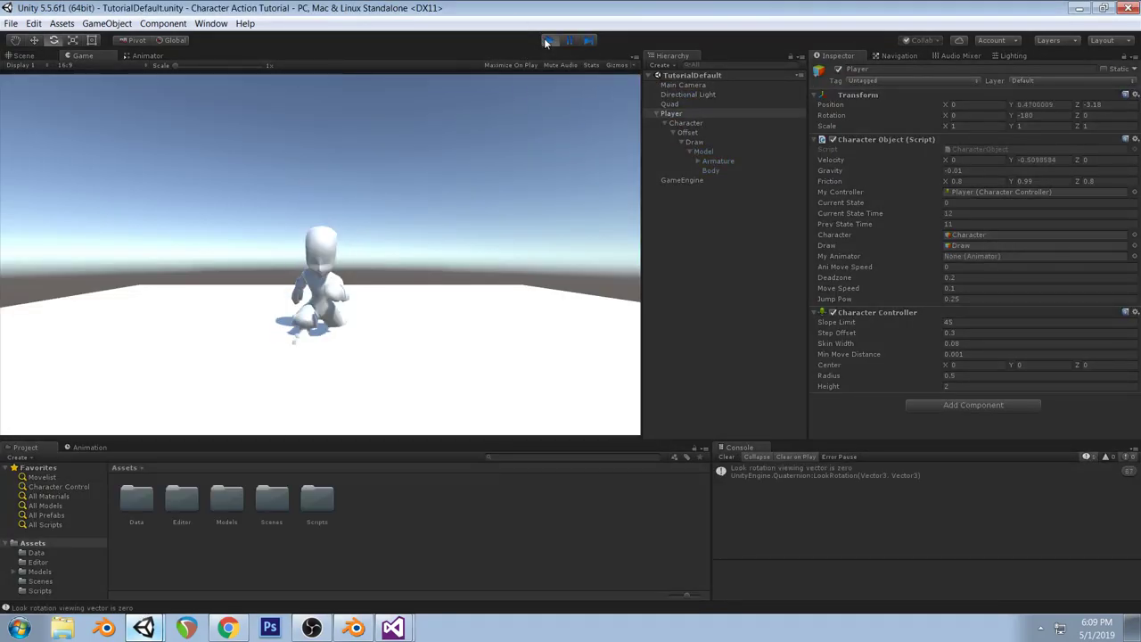
{"action": "key", "text": "d"}
{"action": "key", "text": "a"}
{"action": "key", "text": "d"}
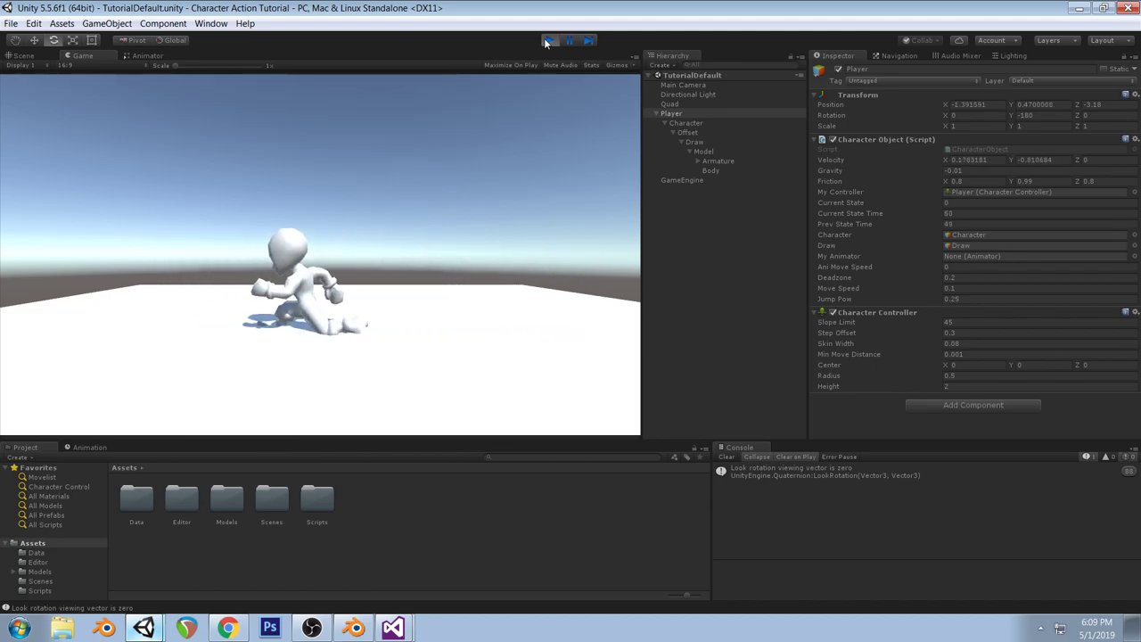
{"action": "key", "text": "a"}
{"action": "key", "text": "d"}
{"action": "key", "text": "Left"}
{"action": "key", "text": "Right"}
{"action": "key", "text": "Left"}
{"action": "key", "text": "Right"}
{"action": "key", "text": "Left"}
{"action": "key", "text": "Right"}
{"action": "key", "text": "d"}
{"action": "key", "text": "a"}
{"action": "key", "text": "d"}
{"action": "key", "text": "a"}
{"action": "key", "text": "d"}
{"action": "key", "text": "a"}
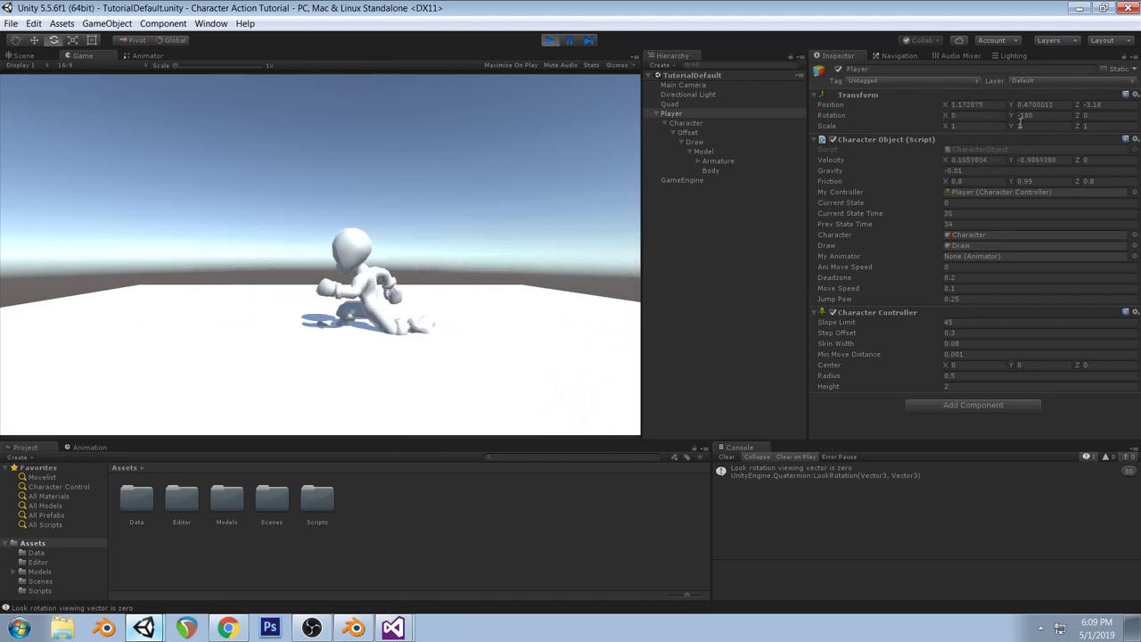
While the scene is playing, set the Player's Y rotation to 90 and move the character back and forth to test its facing
{"action": "left_click", "coordinate": [1035, 115]}
{"action": "type", "text": "90"}
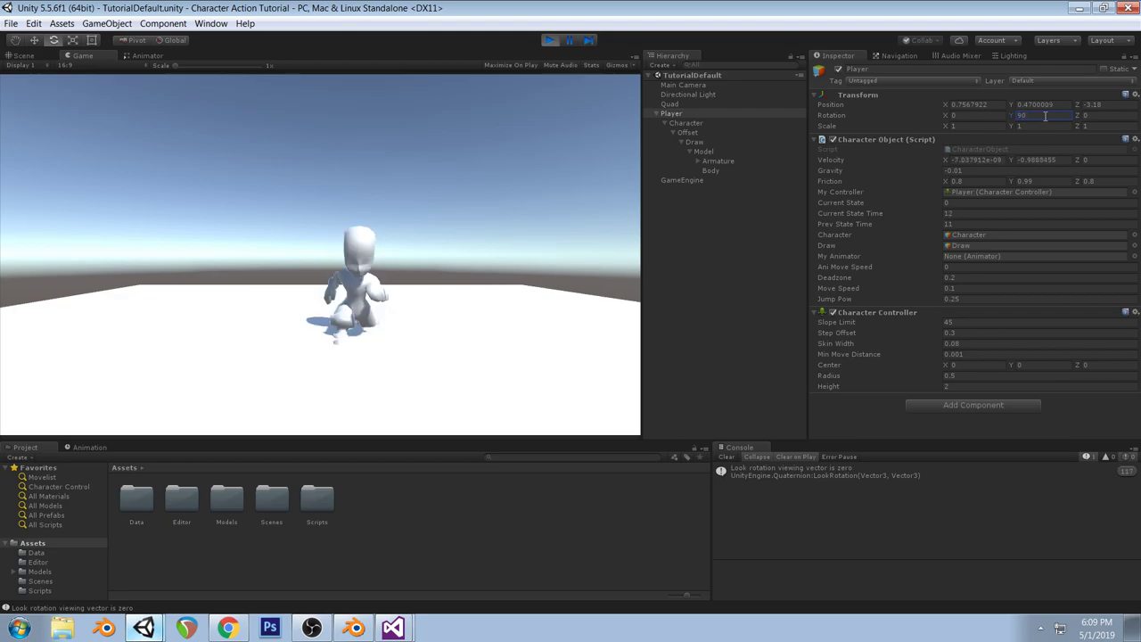
{"action": "key", "text": "Return"}
{"action": "left_click", "coordinate": [508, 184]}
{"action": "key", "text": "a"}
{"action": "key", "text": "d"}
{"action": "key", "text": "a"}
{"action": "key", "text": "d"}
{"action": "key", "text": "a"}
{"action": "key", "text": "a"}
{"action": "key", "text": "d"}
{"action": "key", "text": "Left"}
Set the Player's Y rotation to 180 and adjust it to about 200.9, testing the sideways movement at both rotations
{"action": "left_click", "coordinate": [1053, 116]}
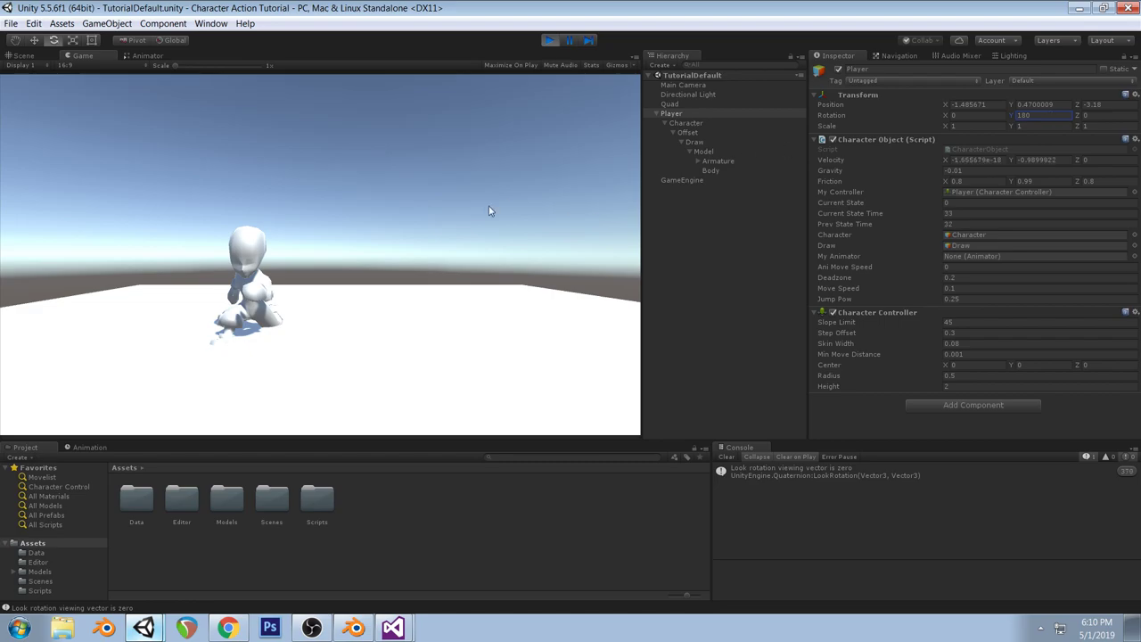
{"action": "key", "text": "Right"}
{"action": "key", "text": "Left"}
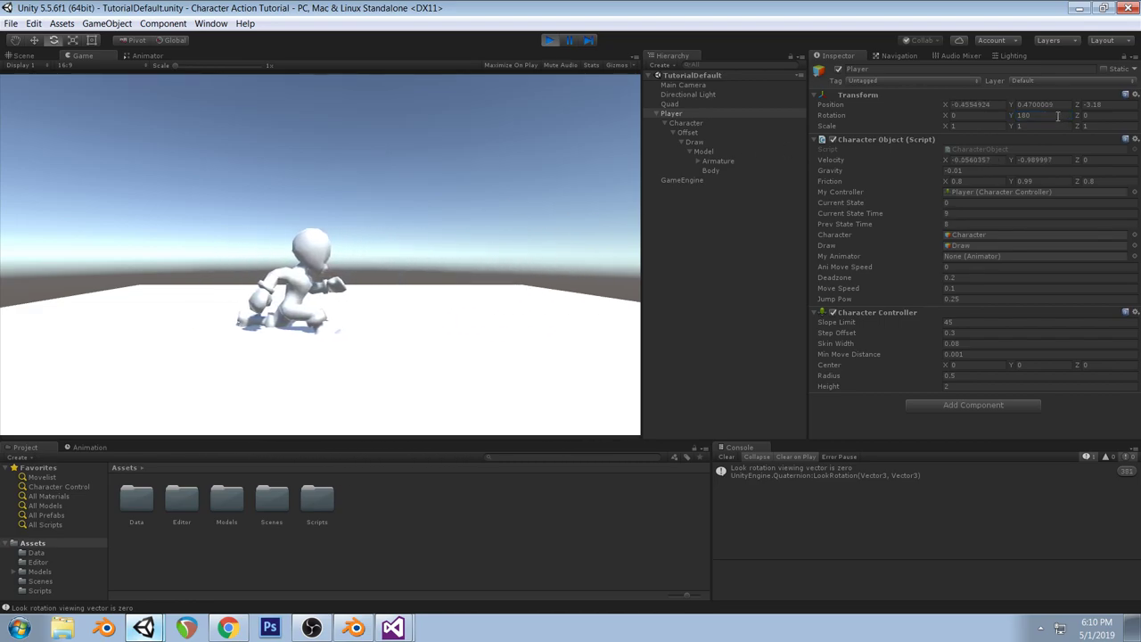
{"action": "left_click_drag", "start_coordinate": [1011, 116], "coordinate": [142, 120]}
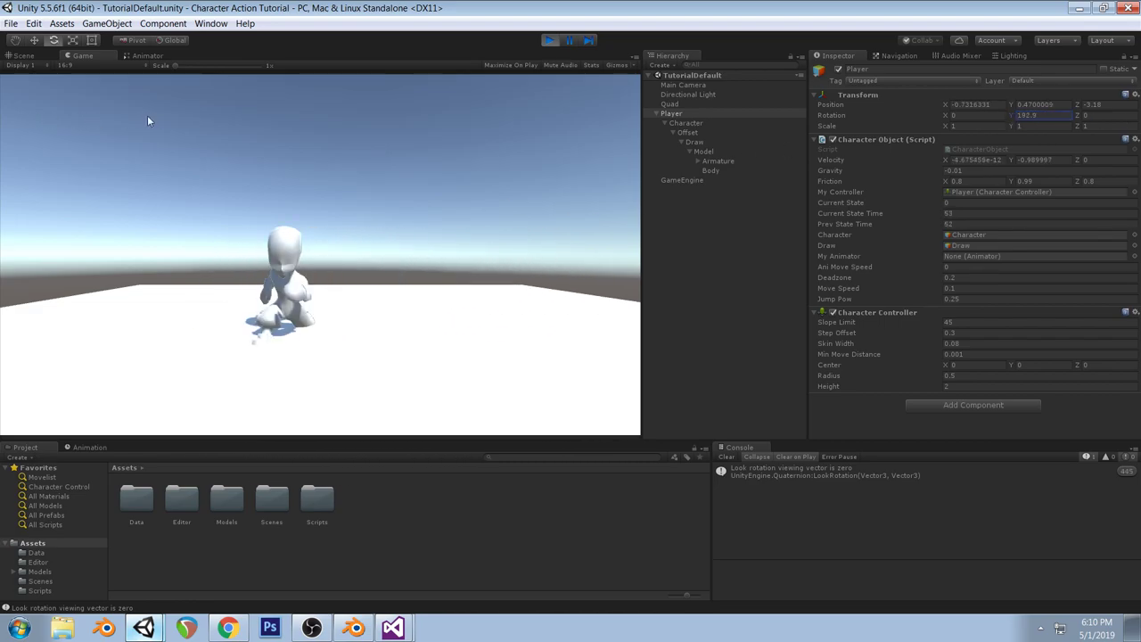
{"action": "key", "text": "Right"}
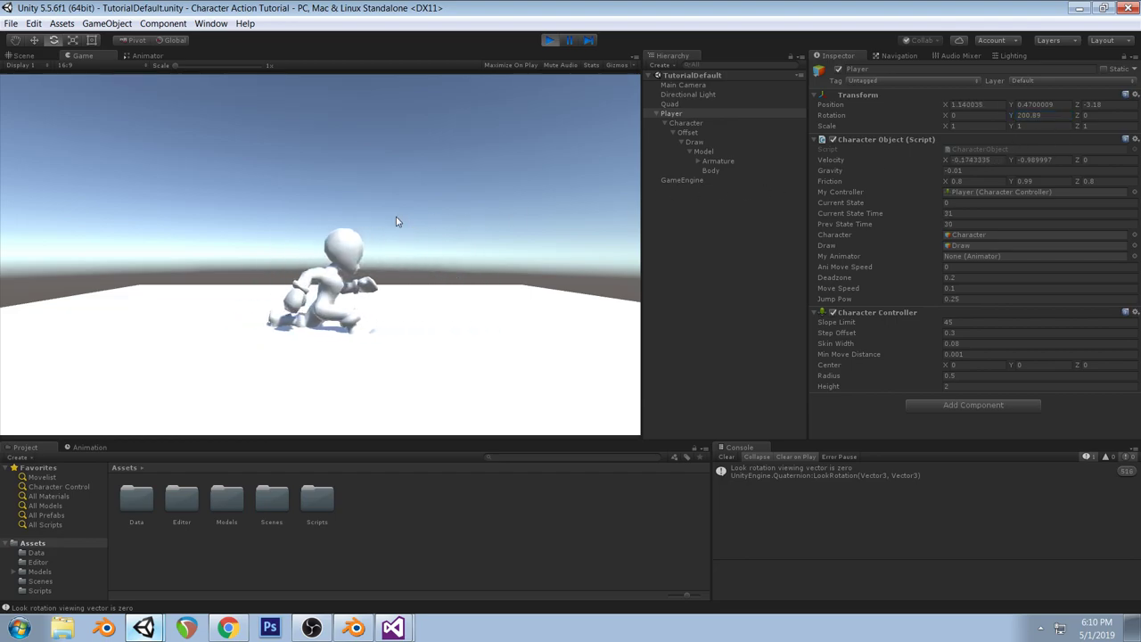
{"action": "key", "text": "Left"}
Set the Player's Y rotation to 0 in the running scene and test moving the character in both sideways directions
{"action": "left_click", "coordinate": [1050, 119]}
{"action": "type", "text": "0"}
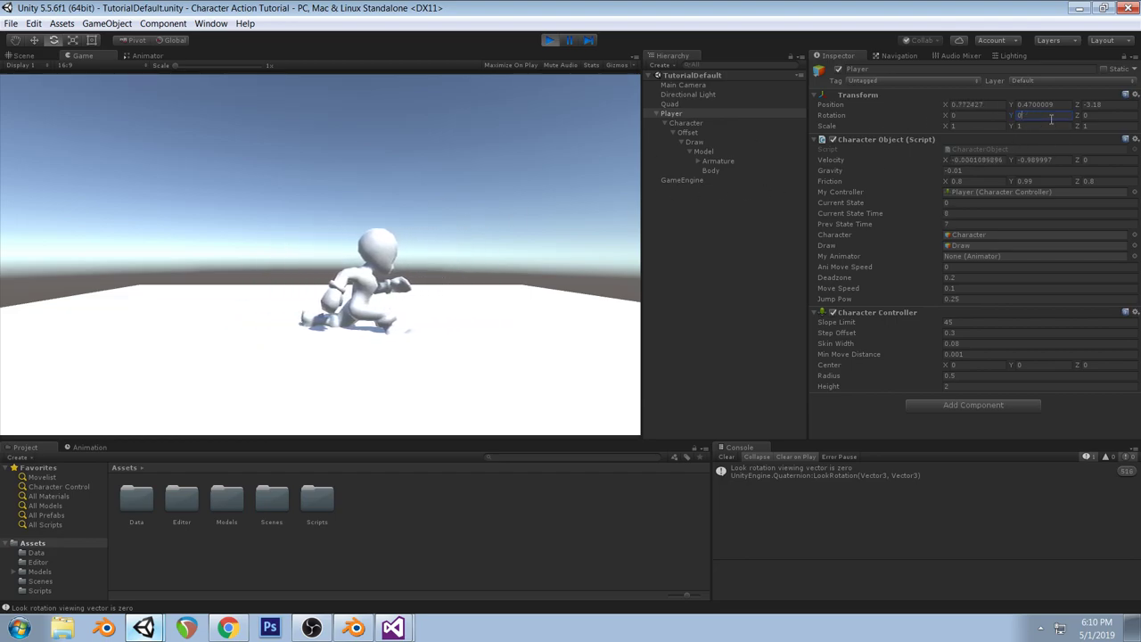
{"action": "key", "text": "Right"}
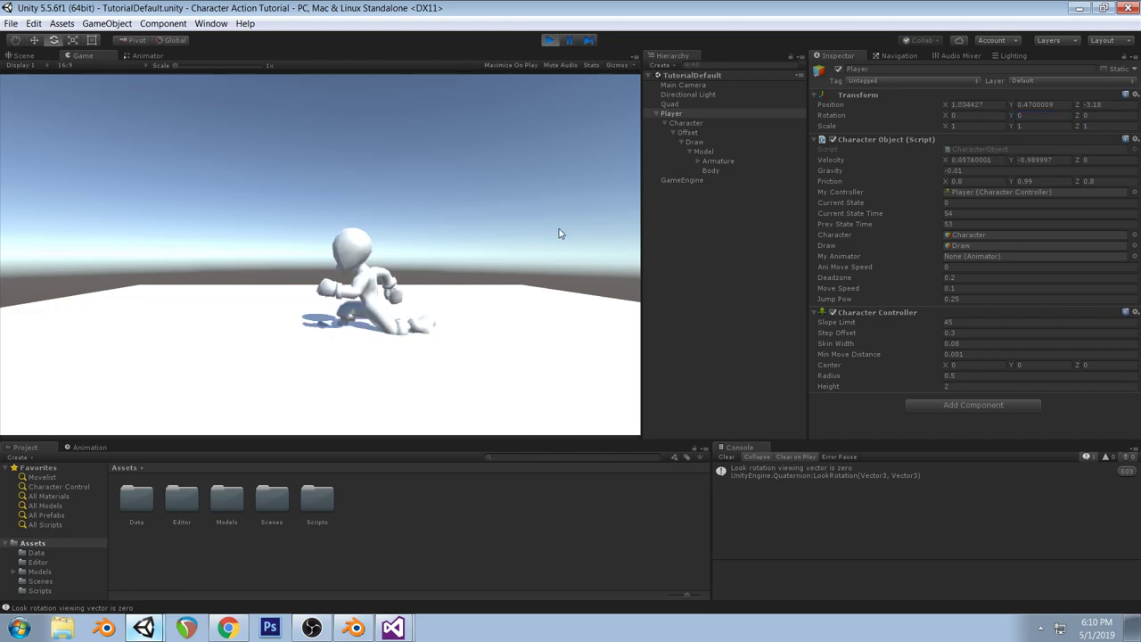
{"action": "key", "text": "Left"}
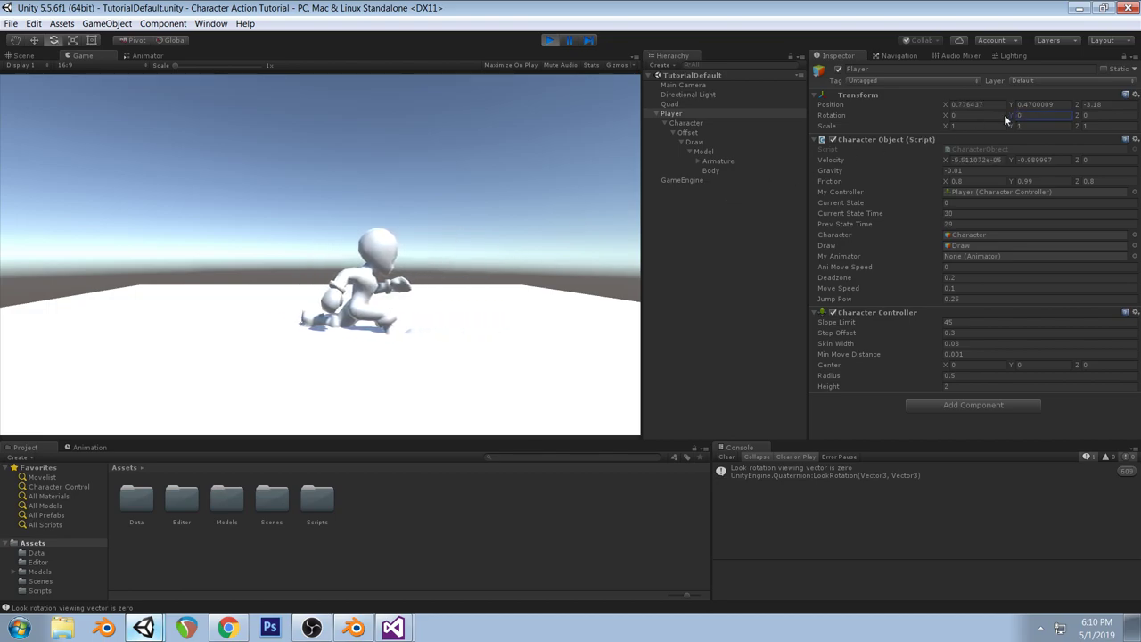
{"action": "left_click", "coordinate": [1051, 126]}
{"action": "left_click", "coordinate": [1057, 116]}
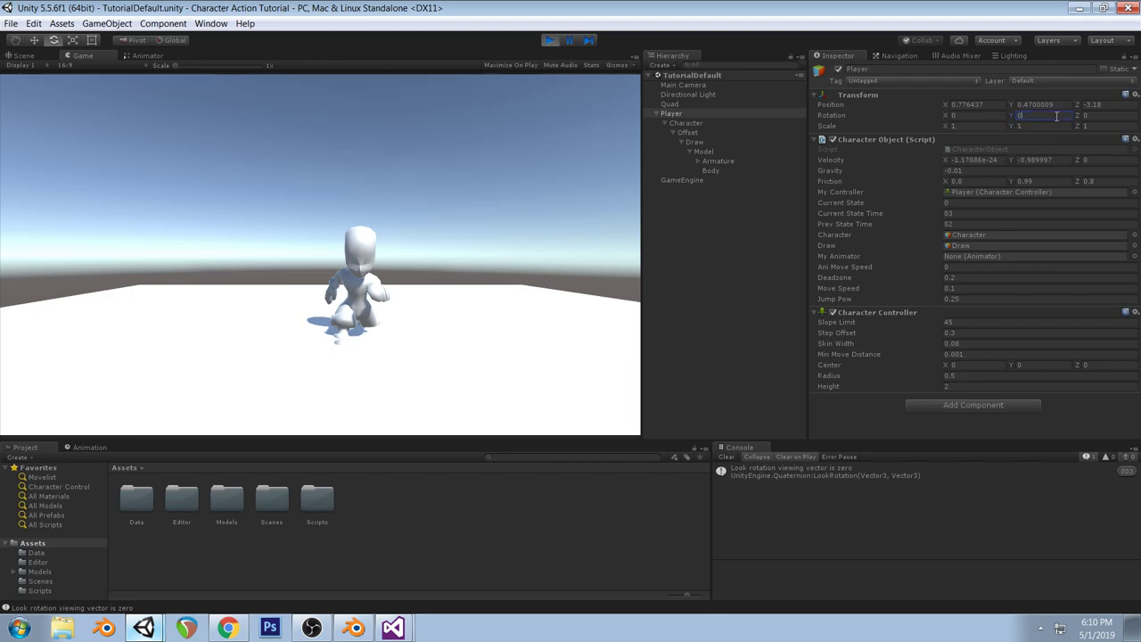
Switch to the tutorial project's CharacterObject.cs in Visual Studio and search the current document for "rotation"
{"action": "left_click", "coordinate": [394, 629]}
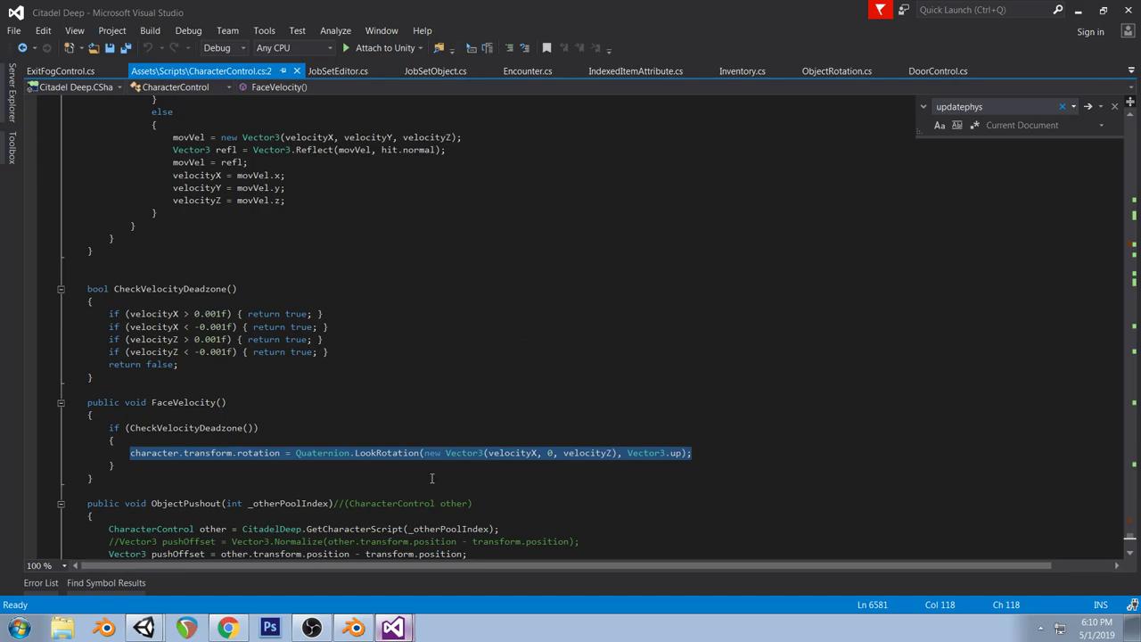
{"action": "left_click", "coordinate": [394, 629]}
{"action": "left_click", "coordinate": [387, 565]}
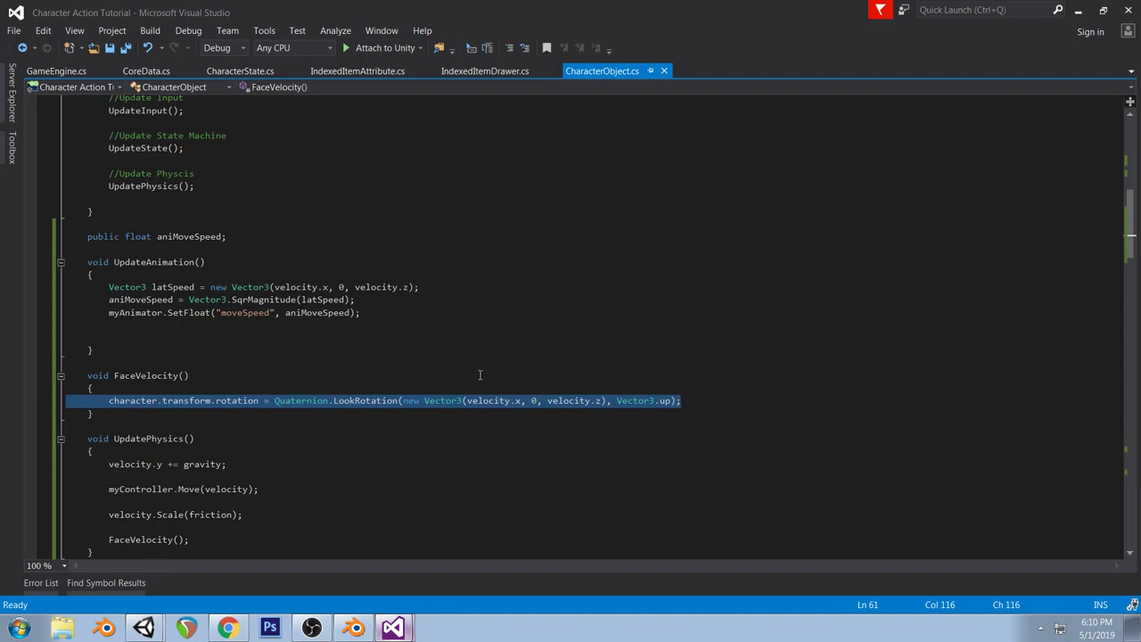
{"action": "scroll", "coordinate": [413, 409], "scroll_direction": "down", "scroll_amount": 3}
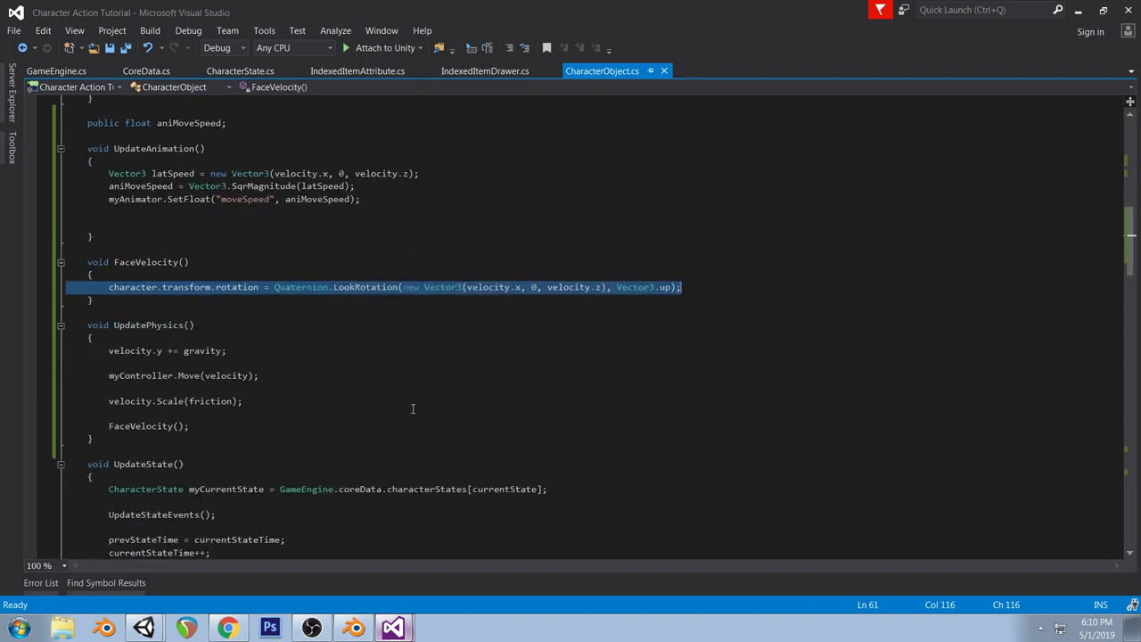
{"action": "key", "text": "ctrl+f"}
{"action": "type", "text": "rotation"}
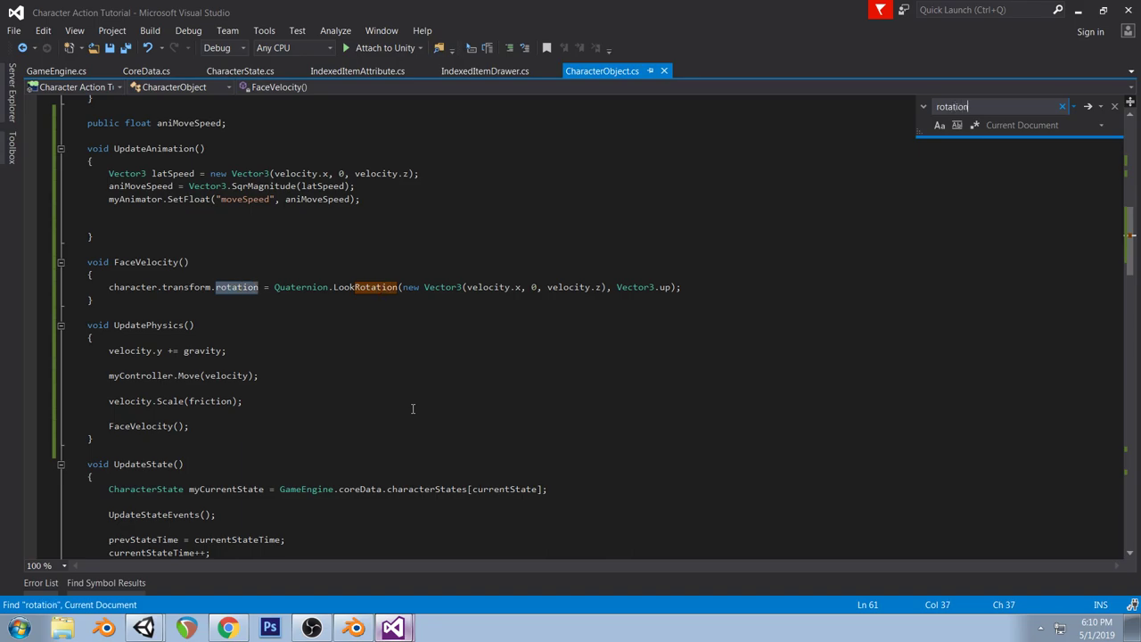
Step through all occurrences of "rotation" in CharacterObject.cs to see where the script changes the character's rotation
{"action": "key", "text": "Return"}
{"action": "key", "text": "Return"}
{"action": "key", "text": "Return"}
{"action": "key", "text": "Return"}
{"action": "key", "text": "Return"}
{"action": "key", "text": "Return"}
{"action": "key", "text": "Return"}
{"action": "key", "text": "Return"}
{"action": "key", "text": "Return"}
{"action": "key", "text": "Return"}
{"action": "key", "text": "Return"}
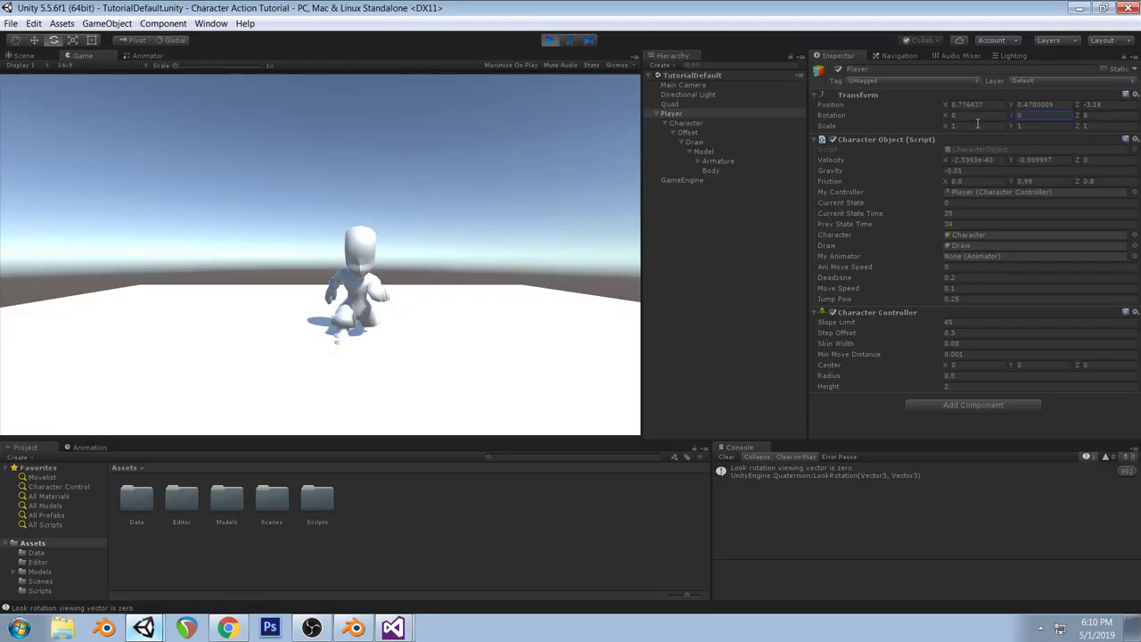
Try tilting the Player on several rotation axes in the running scene, reset all three rotations to 0, and shift its X position to about 1.44
{"action": "left_click_drag", "start_coordinate": [946, 117], "coordinate": [546, 187]}
{"action": "left_click_drag", "start_coordinate": [1014, 116], "coordinate": [984, 114]}
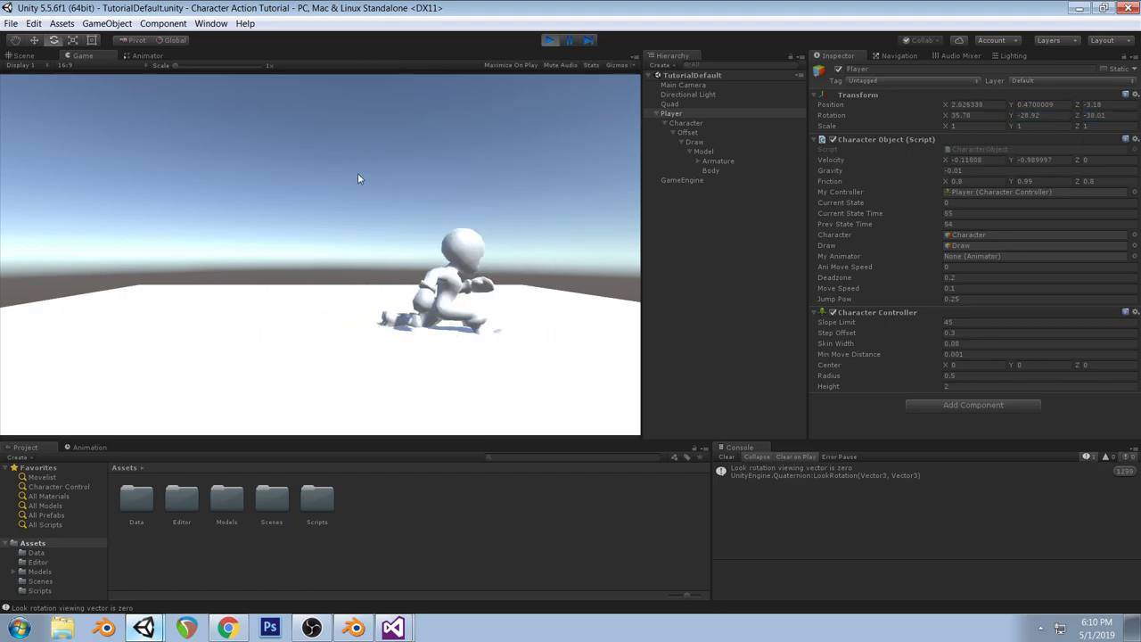
{"action": "left_click", "coordinate": [998, 114]}
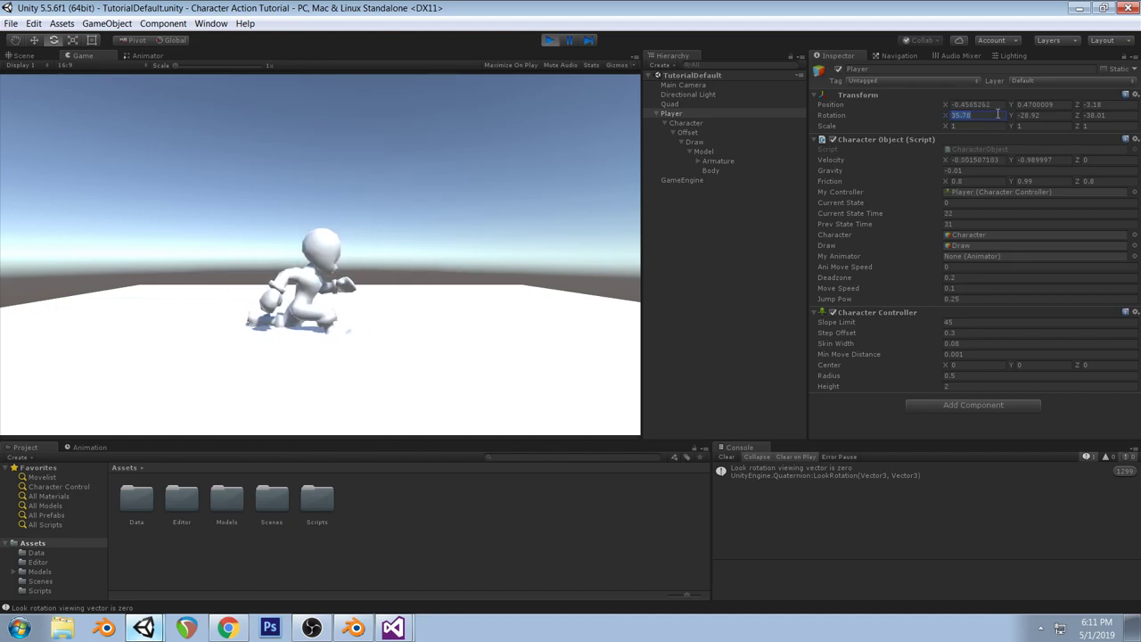
{"action": "type", "text": "0"}
{"action": "key", "text": "Tab"}
{"action": "type", "text": "0"}
{"action": "key", "text": "Tab"}
{"action": "type", "text": "0"}
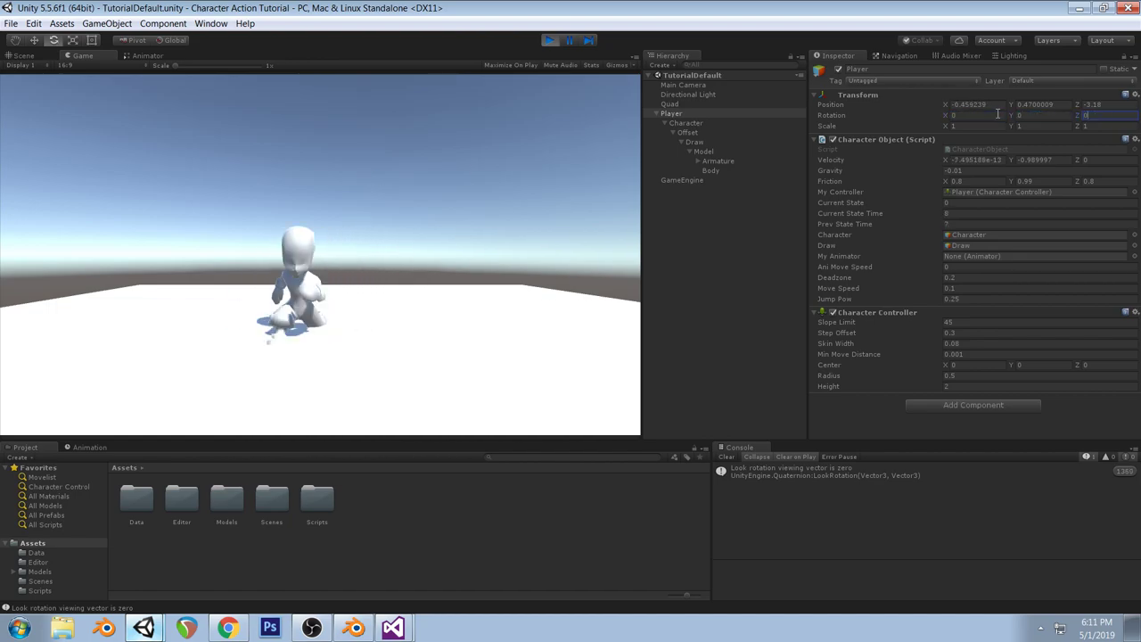
{"action": "key", "text": "Tab"}
{"action": "left_click_drag", "start_coordinate": [947, 105], "coordinate": [988, 116]}
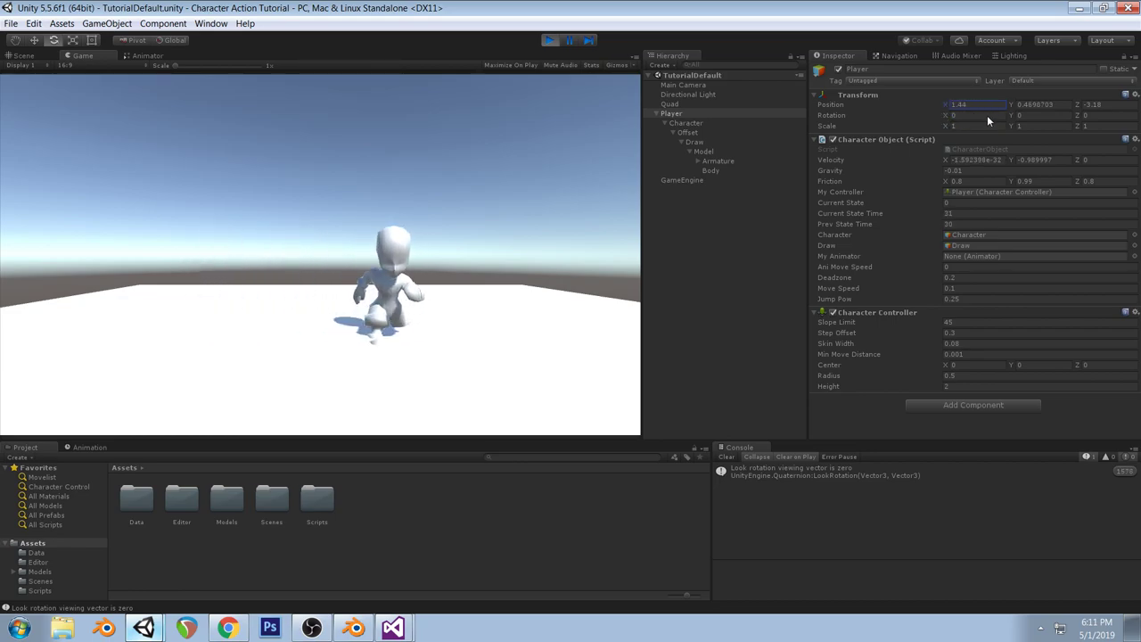
Select the Player's Character child and move back and forth sideways in the running scene to watch its rotation
{"action": "left_click", "coordinate": [684, 123]}
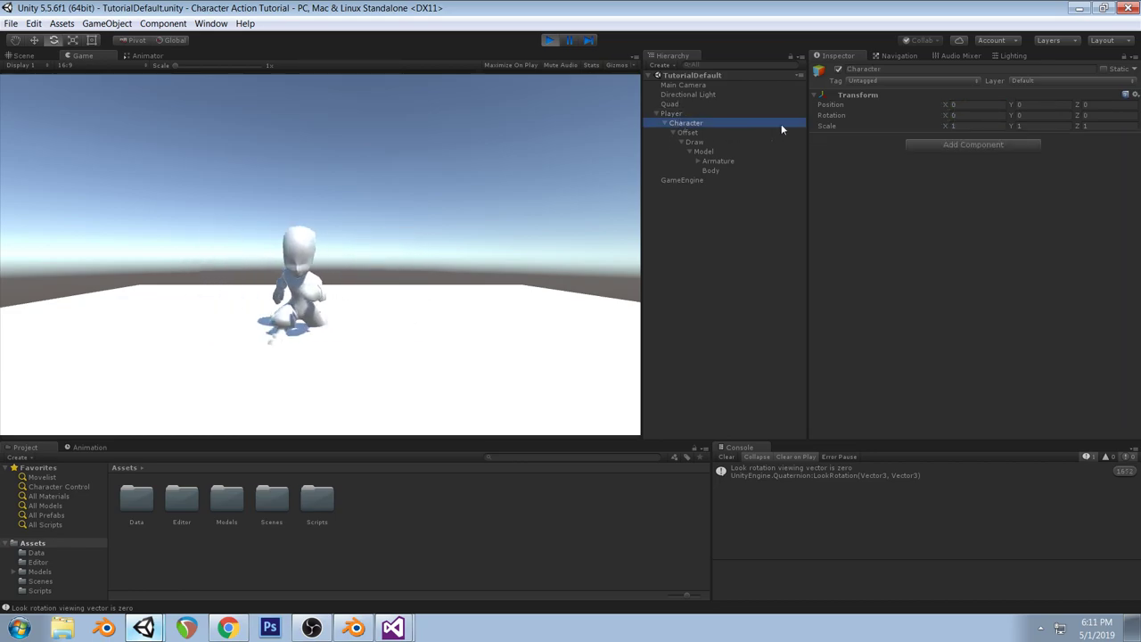
{"action": "left_click", "coordinate": [509, 301]}
{"action": "key", "text": "a"}
{"action": "key", "text": "d"}
{"action": "key", "text": "a"}
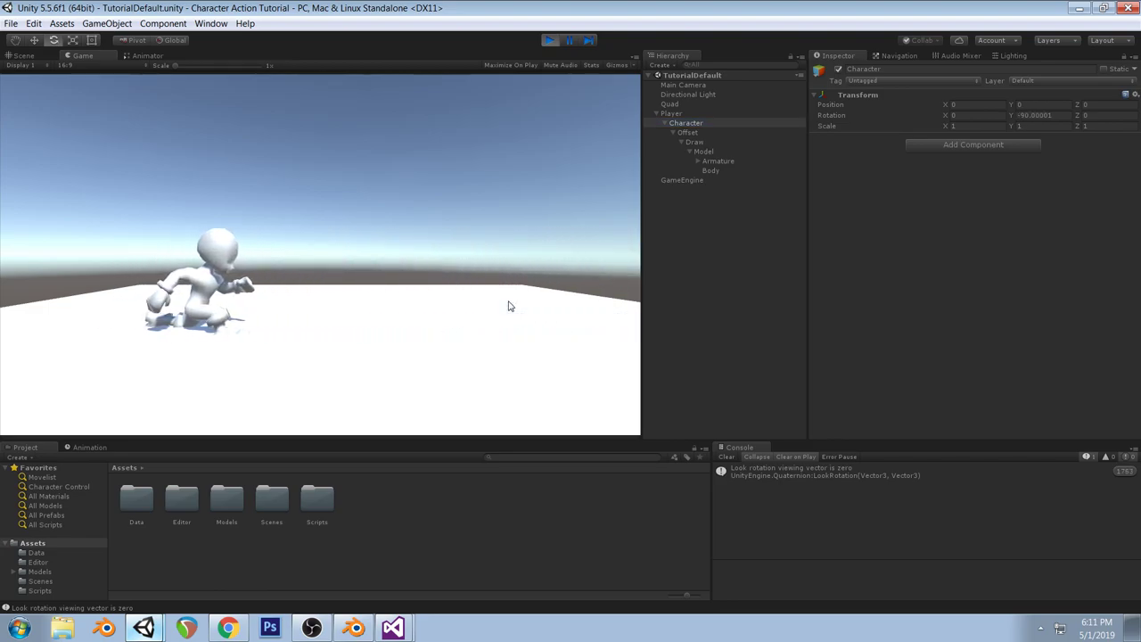
{"action": "key", "text": "a"}
{"action": "key", "text": "d"}
{"action": "key", "text": "a"}
{"action": "key", "text": "d"}
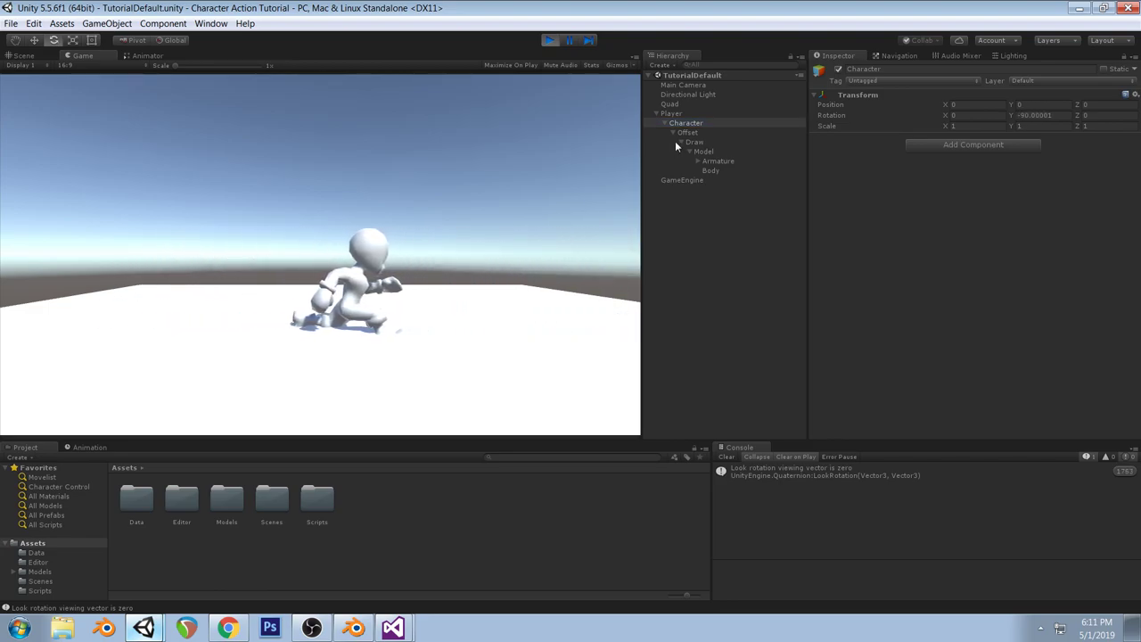
{"action": "key", "text": "d"}
{"action": "key", "text": "a"}
Select the Player object, test its sideways movement in both directions while watching its Transform, and stop the scene
{"action": "left_click", "coordinate": [670, 114]}
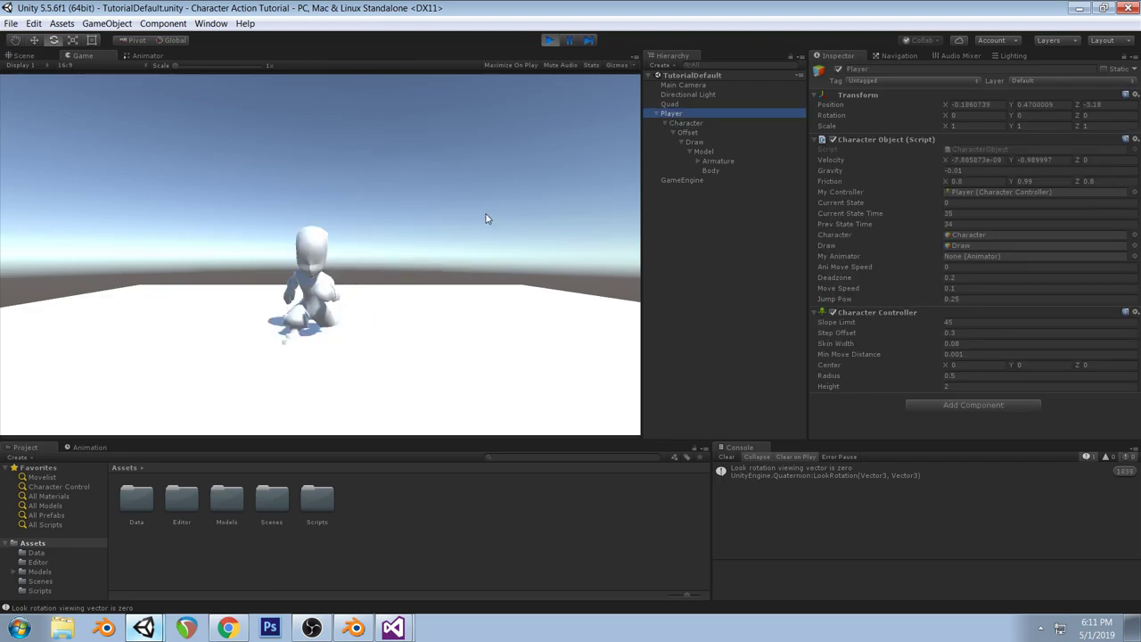
{"action": "left_click", "coordinate": [486, 218]}
{"action": "key", "text": "d"}
{"action": "key", "text": "a"}
{"action": "key", "text": "d"}
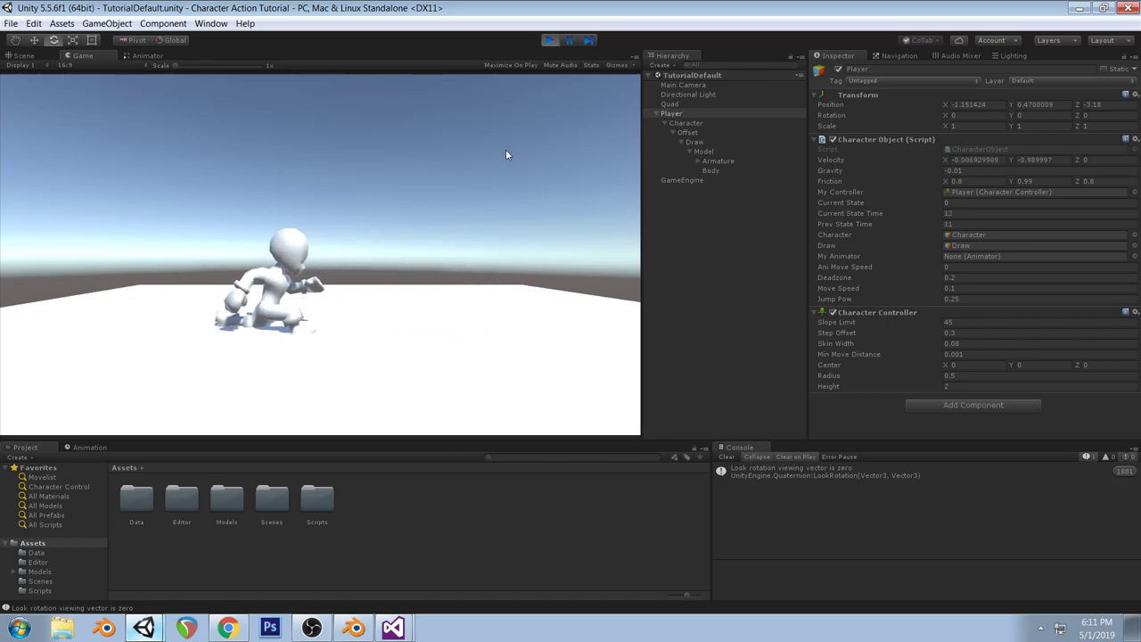
{"action": "key", "text": "d"}
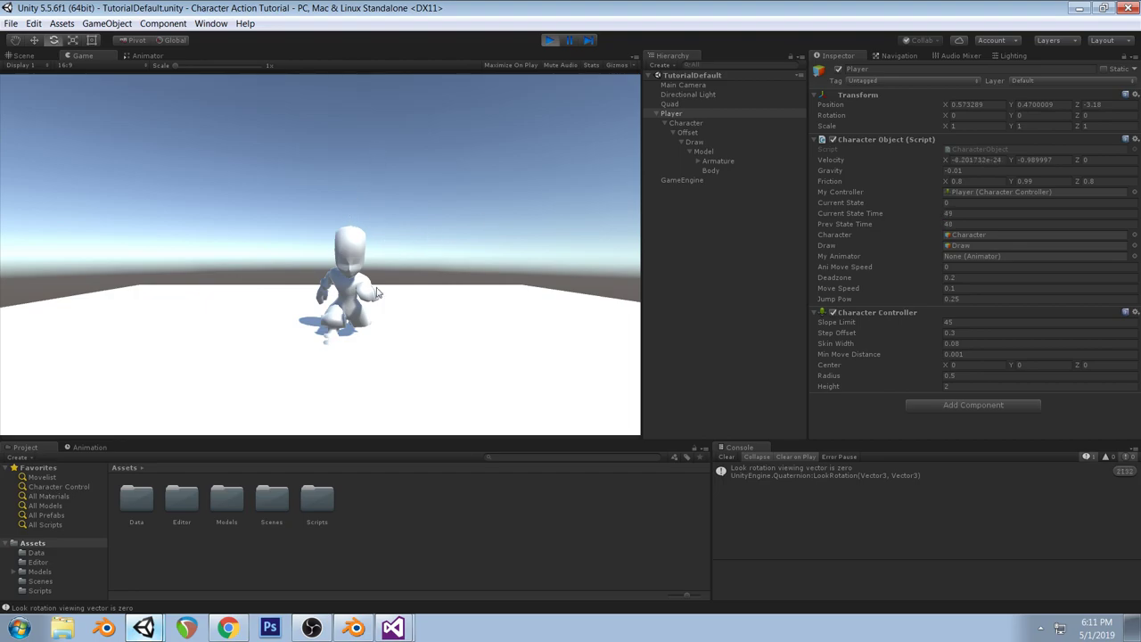
{"action": "left_click", "coordinate": [551, 41]}
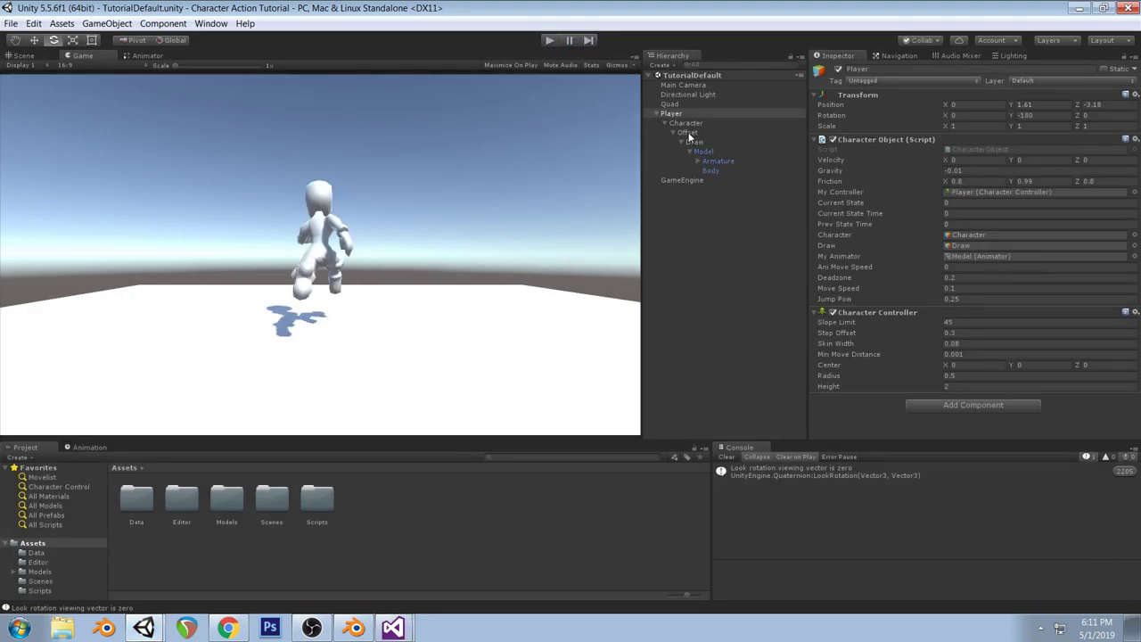
Set the Player's Y rotation to 0 outside play mode and run the scene to test moving in both sideways directions
{"action": "left_click", "coordinate": [1062, 119]}
{"action": "type", "text": "0"}
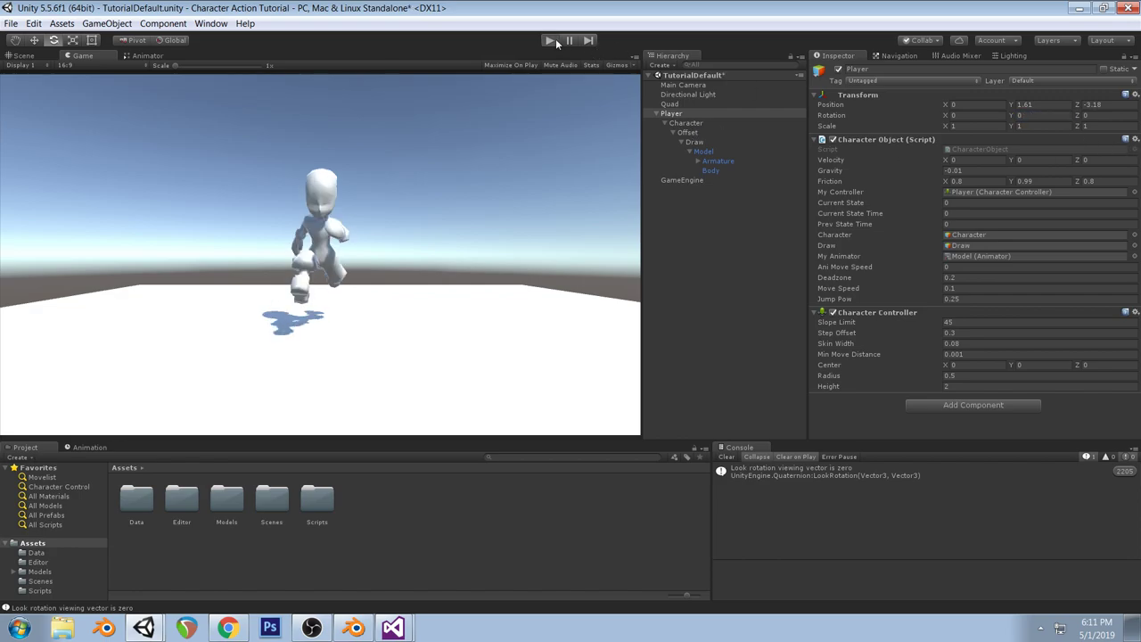
{"action": "left_click", "coordinate": [549, 41]}
{"action": "key", "text": "d"}
{"action": "key", "text": "a"}
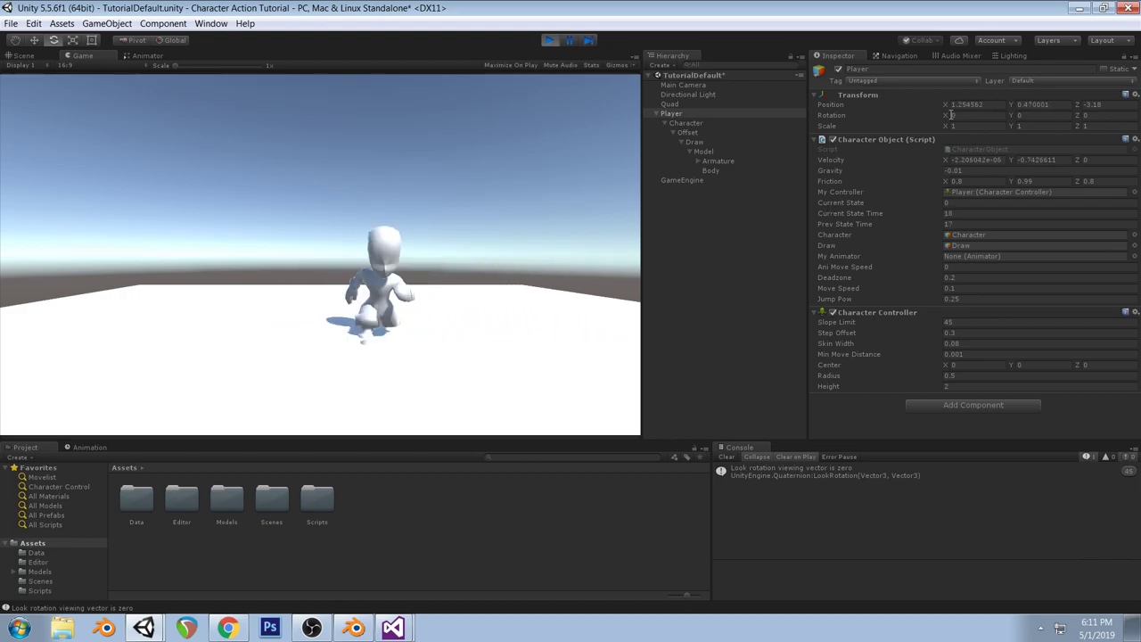
Try tilting the running Player to an X rotation of about 28.18 and reset it to 0
{"action": "left_click_drag", "start_coordinate": [948, 116], "coordinate": [1128, 154]}
{"action": "left_click", "coordinate": [990, 114]}
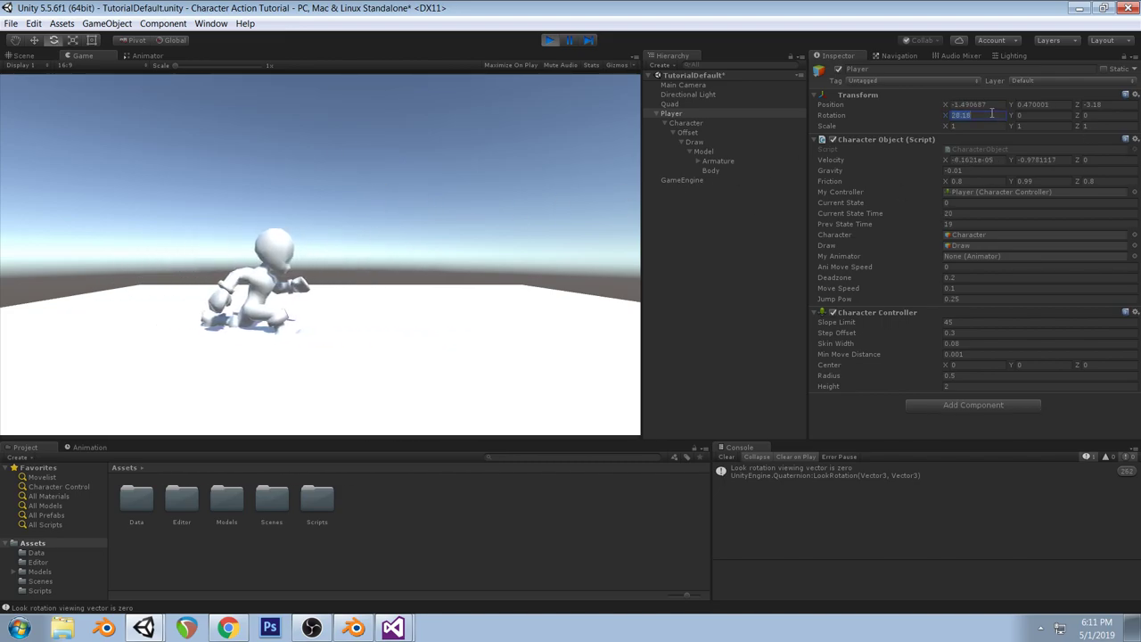
{"action": "type", "text": "0"}
Test the sideways movement with the Player and with its Character child selected to compare their rotations, and stop the scene
{"action": "left_click", "coordinate": [513, 215]}
{"action": "key", "text": "Right"}
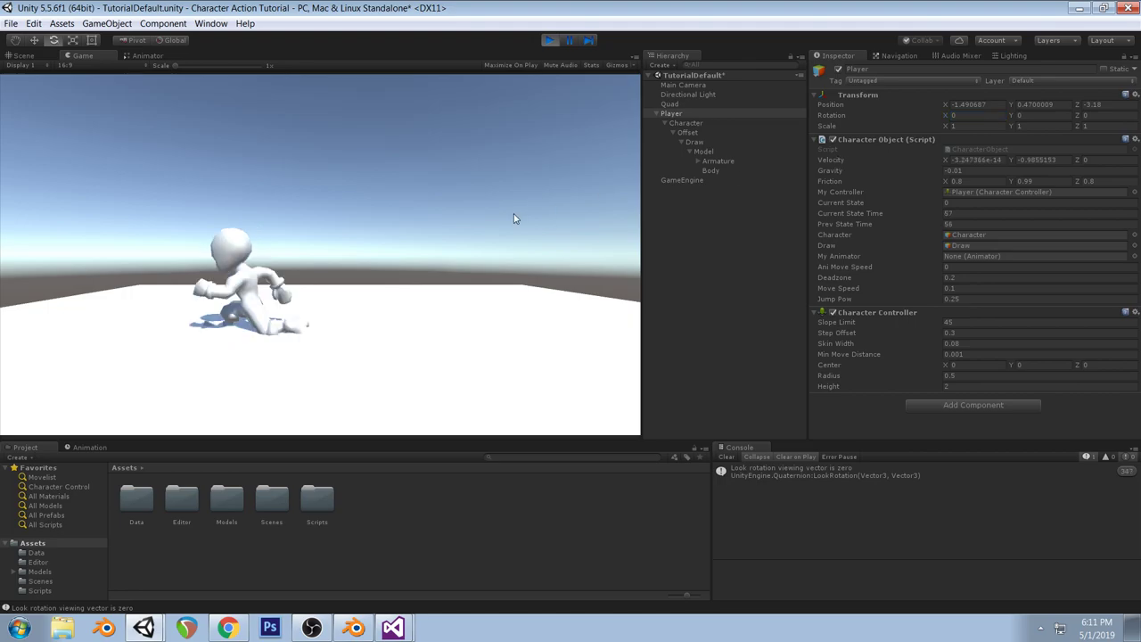
{"action": "key", "text": "Left"}
{"action": "key", "text": "Right"}
{"action": "key", "text": "Left"}
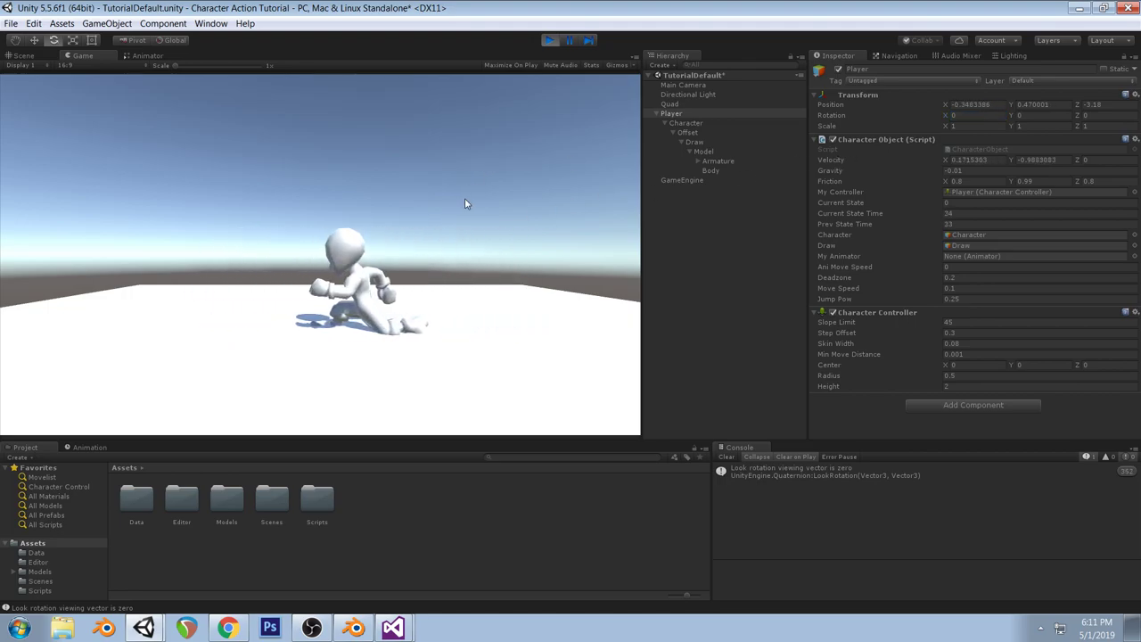
{"action": "left_click", "coordinate": [677, 125]}
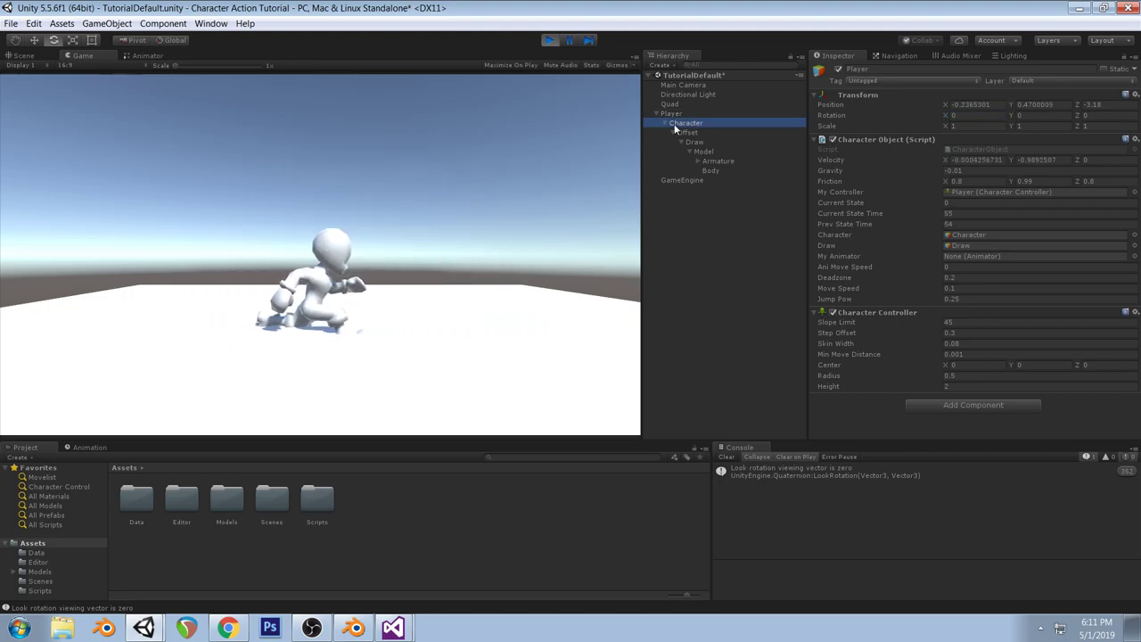
{"action": "left_click", "coordinate": [517, 196]}
{"action": "key", "text": "Right"}
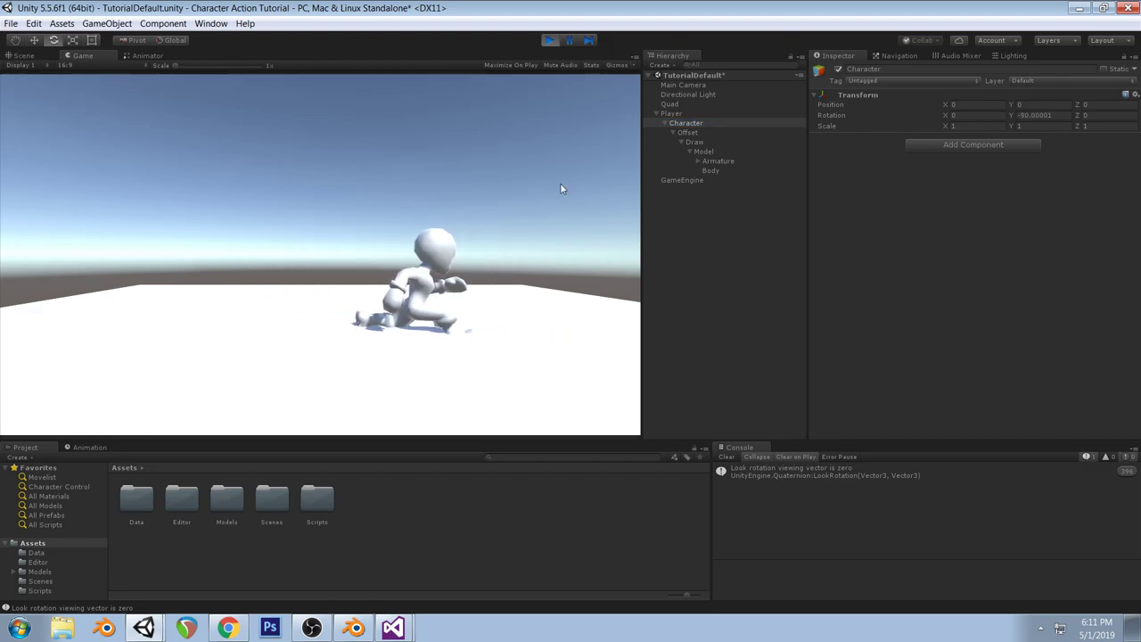
{"action": "key", "text": "Left"}
{"action": "left_click", "coordinate": [549, 40]}
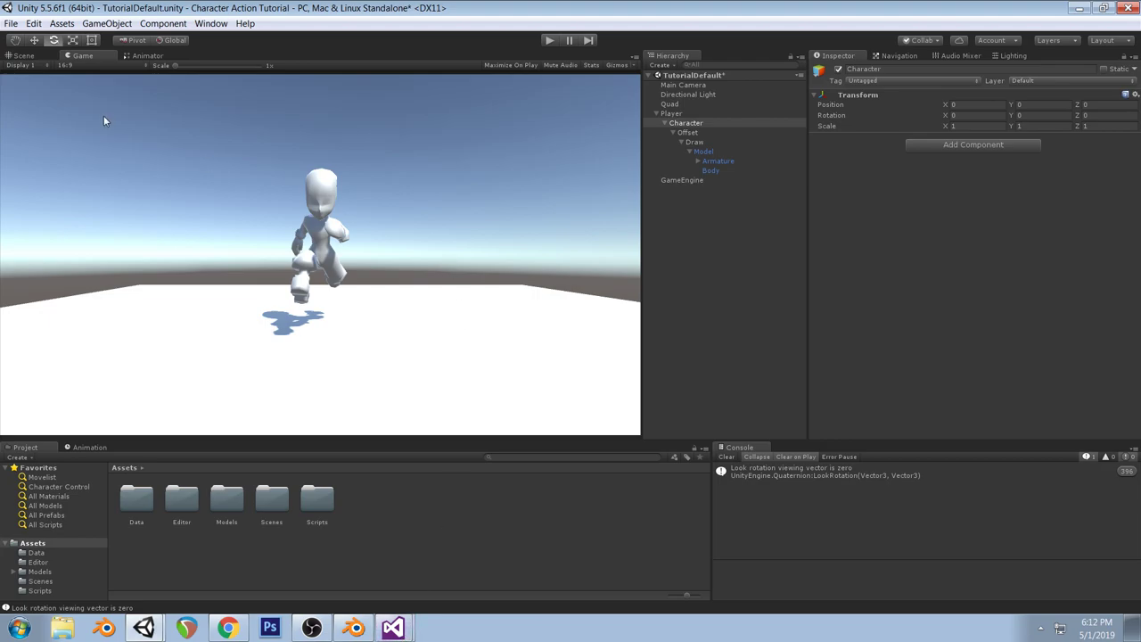
Switch to the Citadel Deep project's CharacterControl.cs in Visual Studio and search the current document for "stickmove"
{"action": "left_click", "coordinate": [400, 615]}
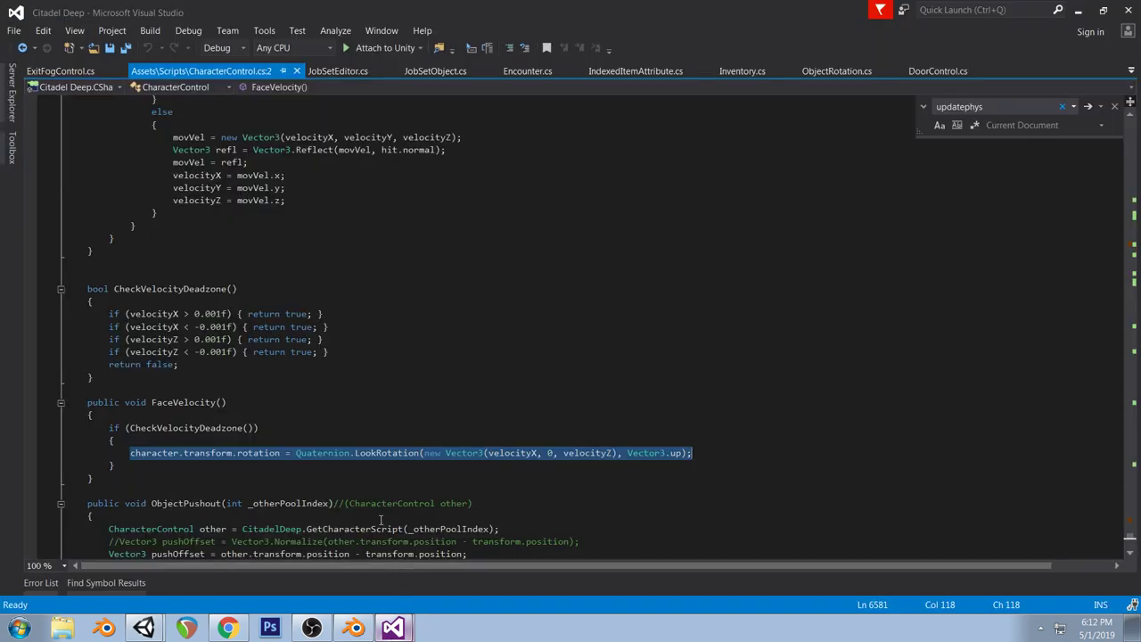
{"action": "left_click", "coordinate": [144, 628]}
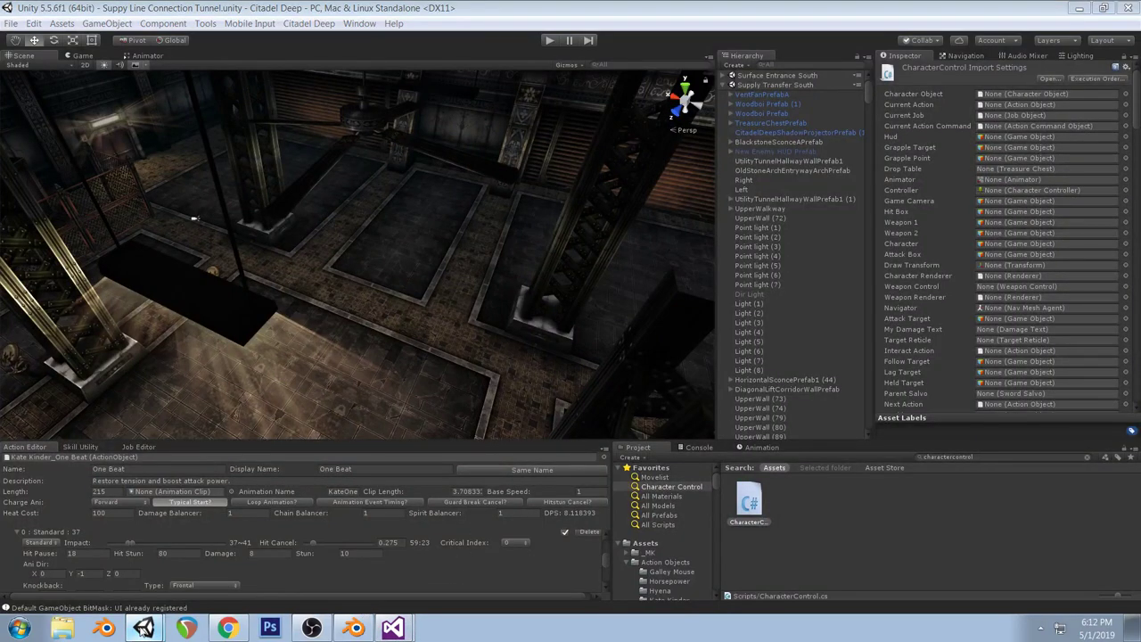
{"action": "left_click", "coordinate": [154, 570]}
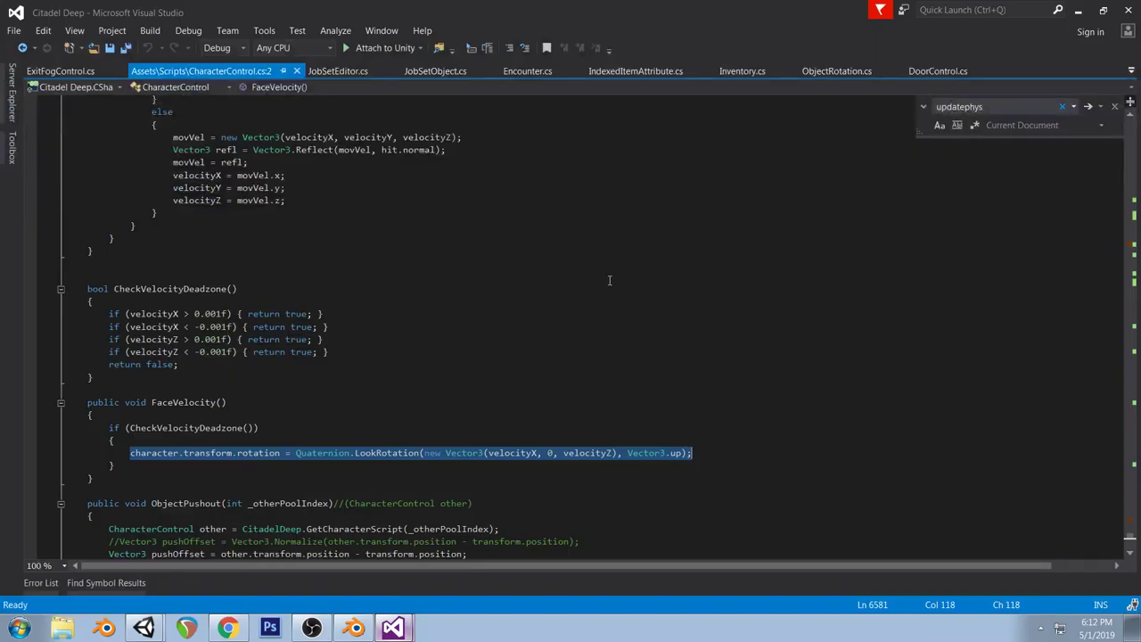
{"action": "key", "text": "ctrl+f"}
{"action": "type", "text": "st"}
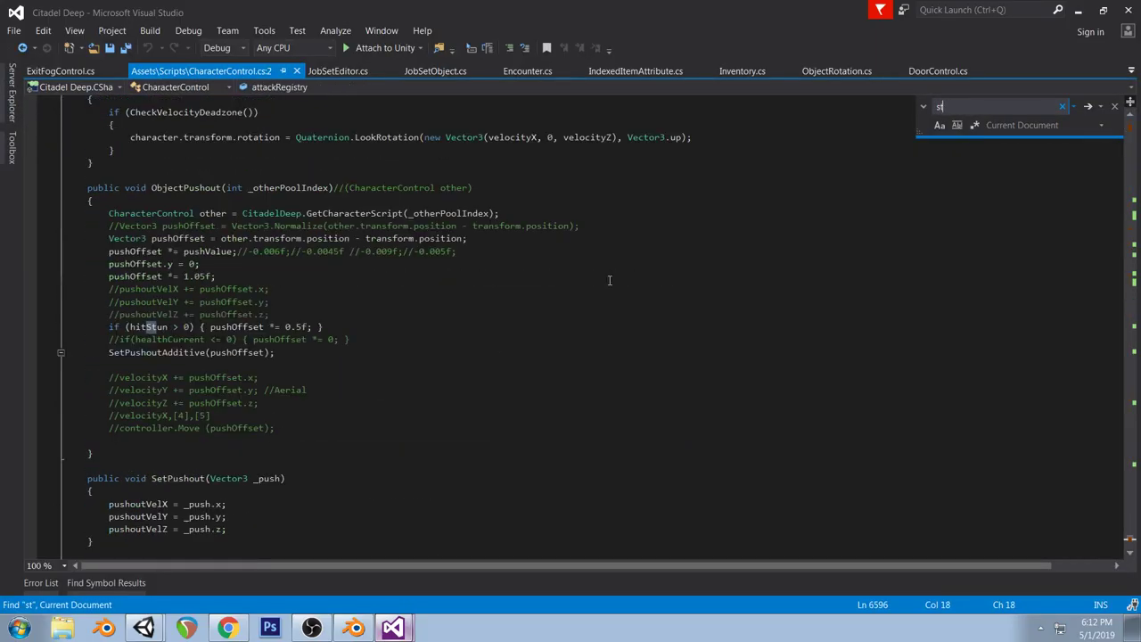
{"action": "type", "text": "ickmove"}
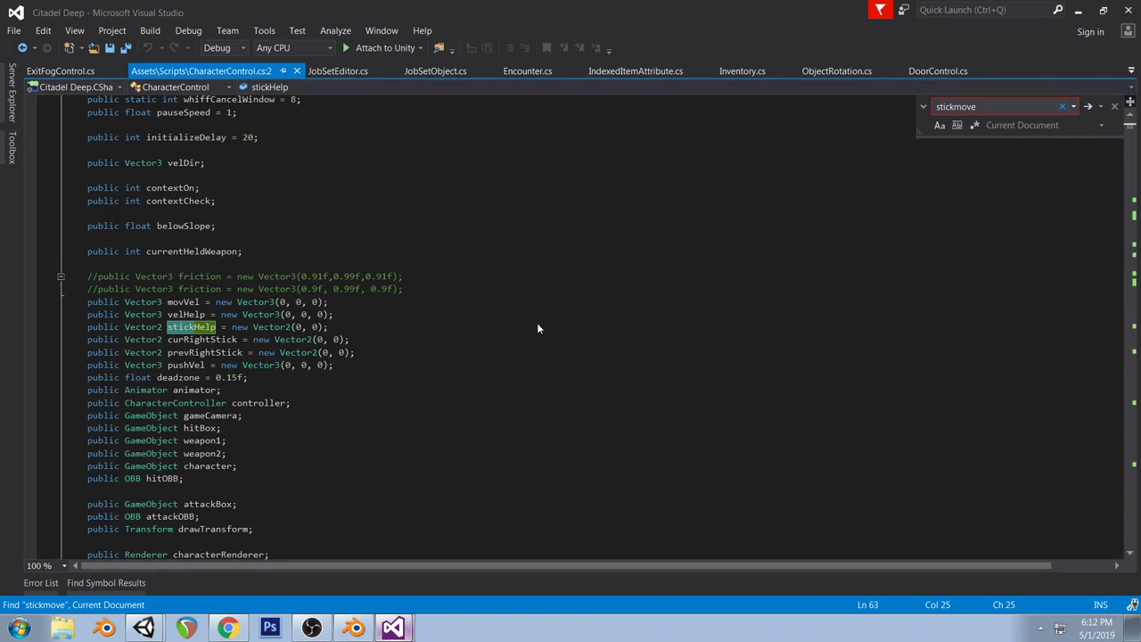
Search CharacterControl.cs for "camera" and "camre" to find the camera-relative code, and close the search
{"action": "left_click", "coordinate": [871, 213]}
{"action": "key", "text": "ctrl+f"}
{"action": "type", "text": "camera"}
{"action": "key", "text": "BackSpace"}
{"action": "key", "text": "BackSpace"}
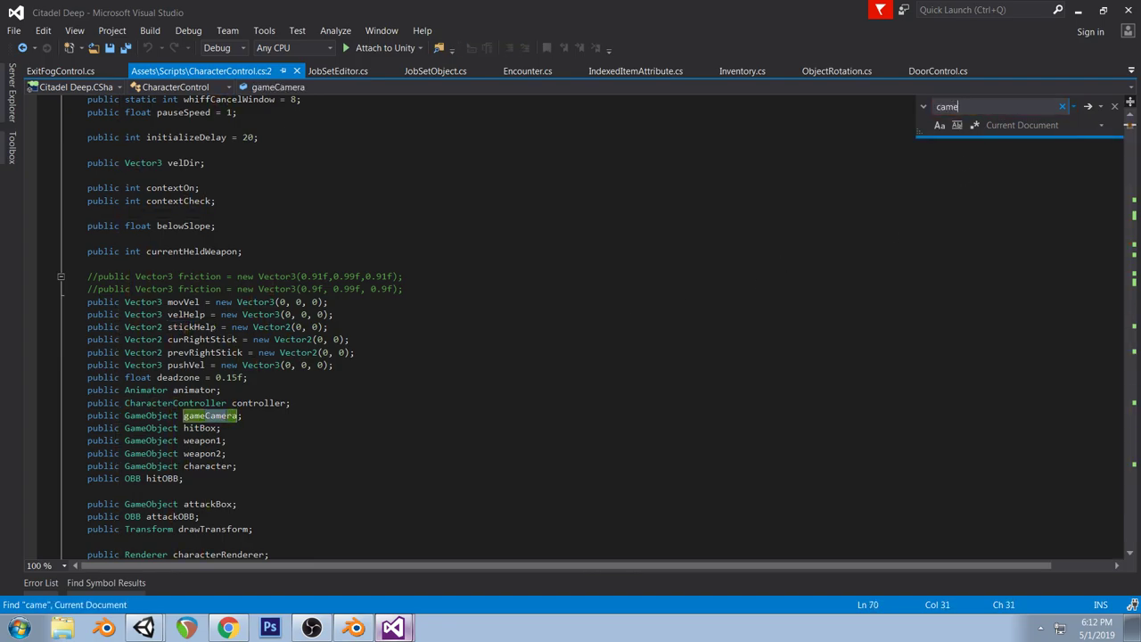
{"action": "key", "text": "BackSpace"}
{"action": "key", "text": "BackSpace"}
{"action": "key", "text": "BackSpace"}
{"action": "key", "text": "BackSpace"}
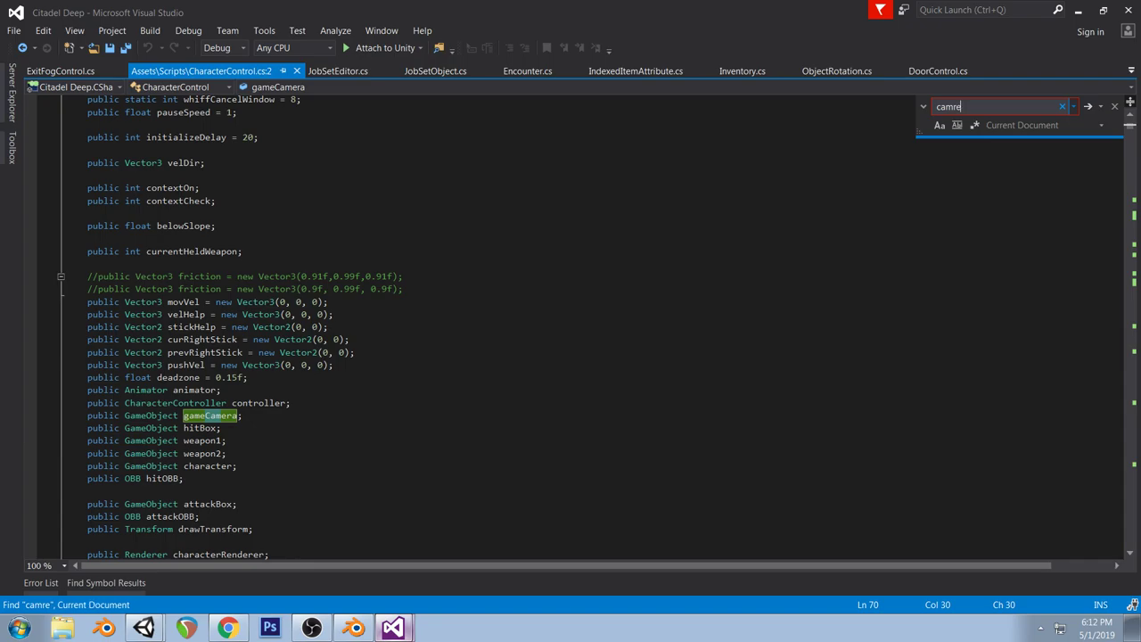
{"action": "type", "text": "camre"}
{"action": "left_click", "coordinate": [591, 303]}
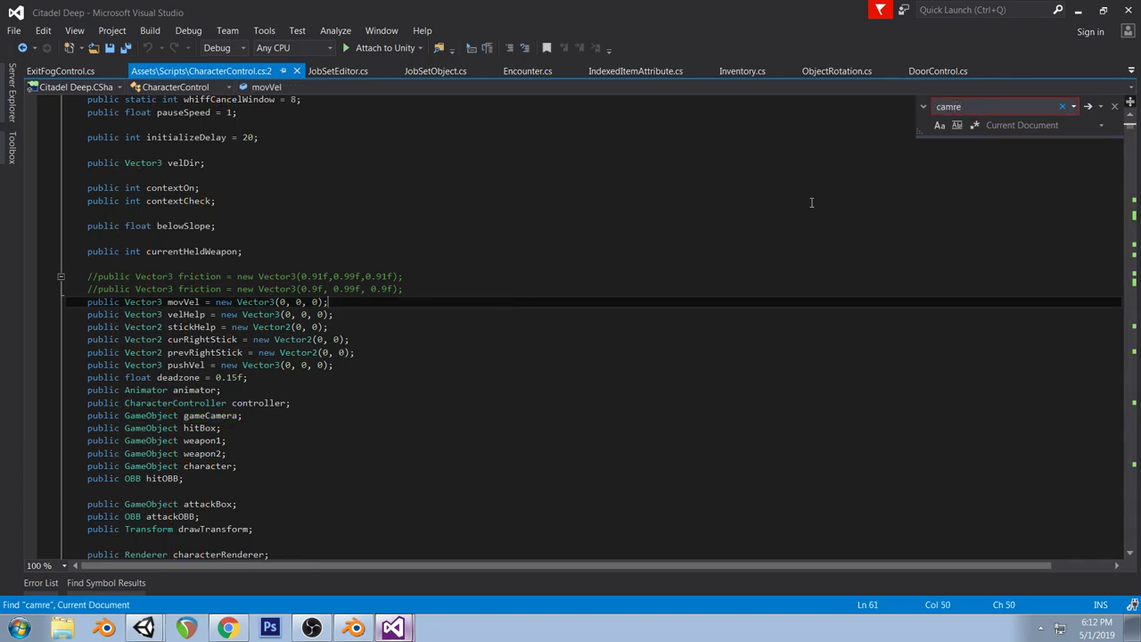
{"action": "left_click", "coordinate": [1114, 106]}
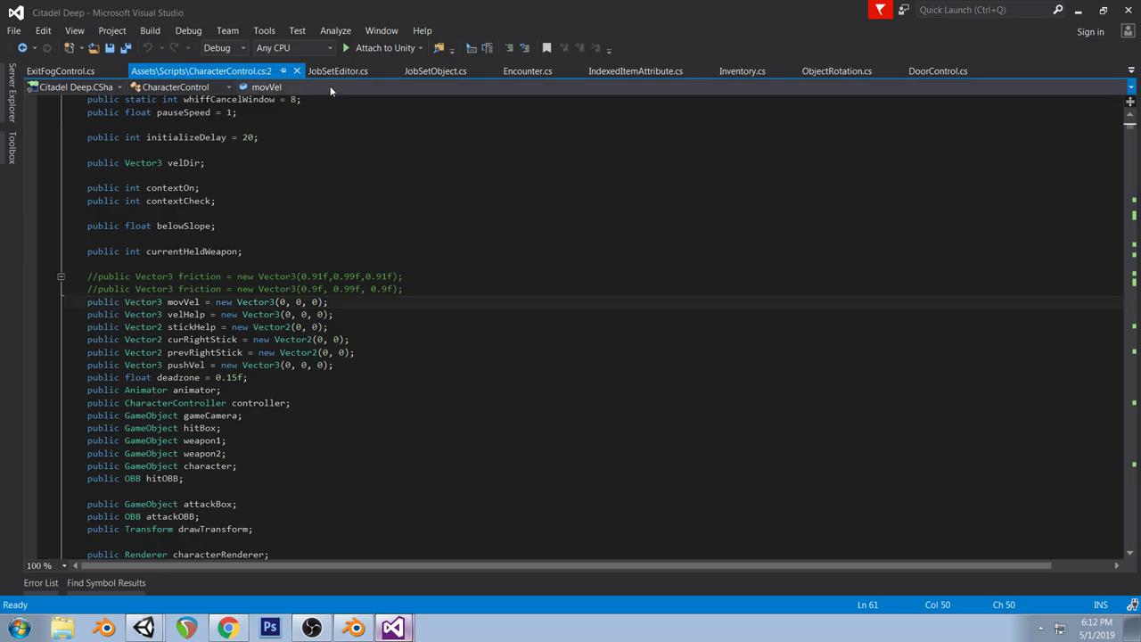
Go to the ExecuteCommonMethod function in CharacterControl.cs and read through its list of switch cases
{"action": "key", "text": "Return"}
{"action": "scroll", "coordinate": [366, 389], "scroll_direction": "down", "scroll_amount": 4}
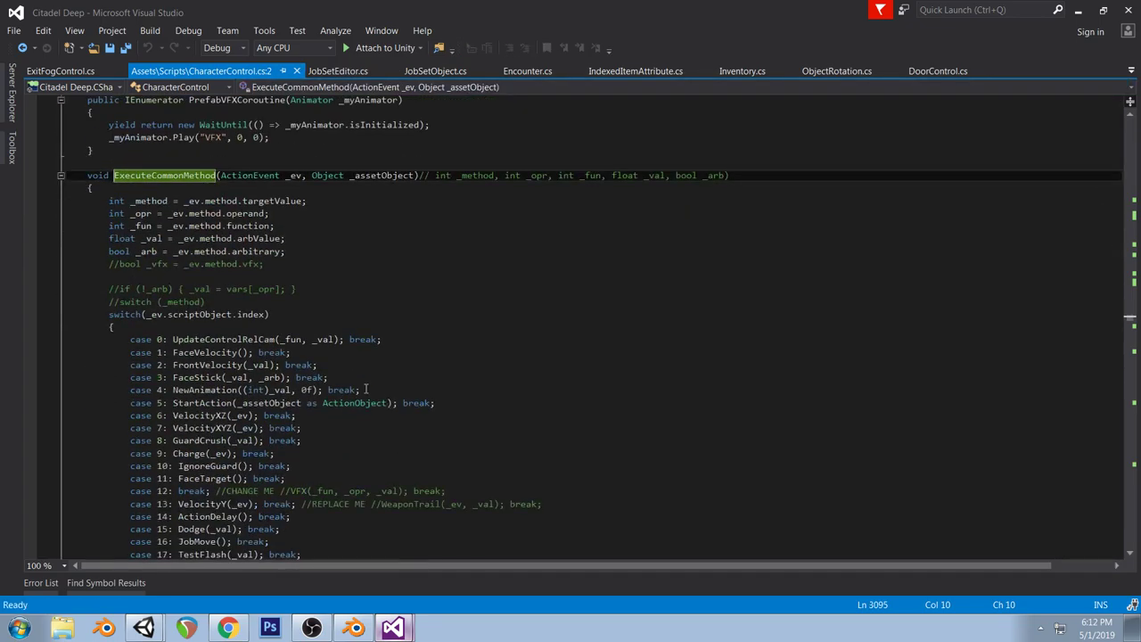
{"action": "scroll", "coordinate": [366, 389], "scroll_direction": "down", "scroll_amount": 5}
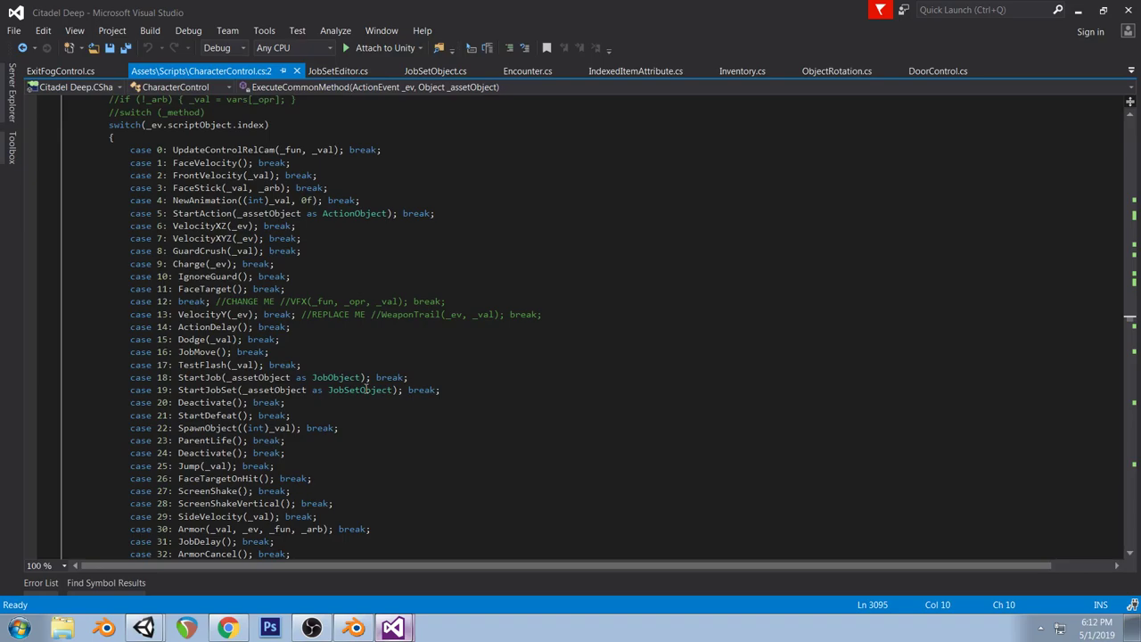
{"action": "scroll", "coordinate": [366, 389], "scroll_direction": "down", "scroll_amount": 8}
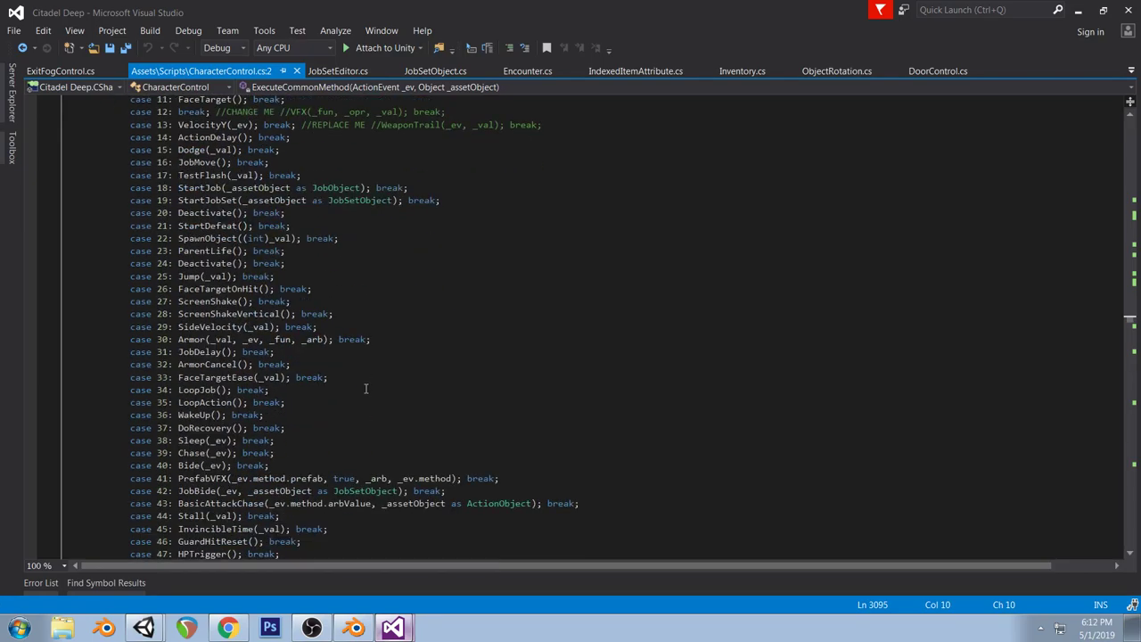
{"action": "scroll", "coordinate": [365, 389], "scroll_direction": "down", "scroll_amount": 15}
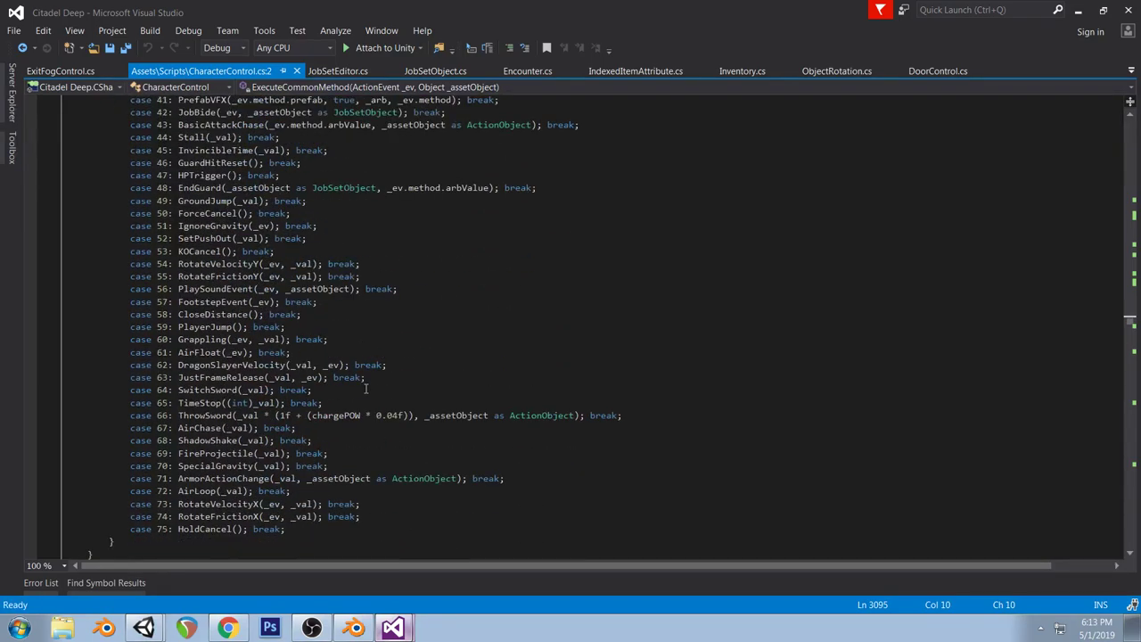
Search CharacterControl.cs for "relative" and shorter variants such as "relm" to find the camera-relative movement function
{"action": "key", "text": "ctrl+f"}
{"action": "type", "text": "r"}
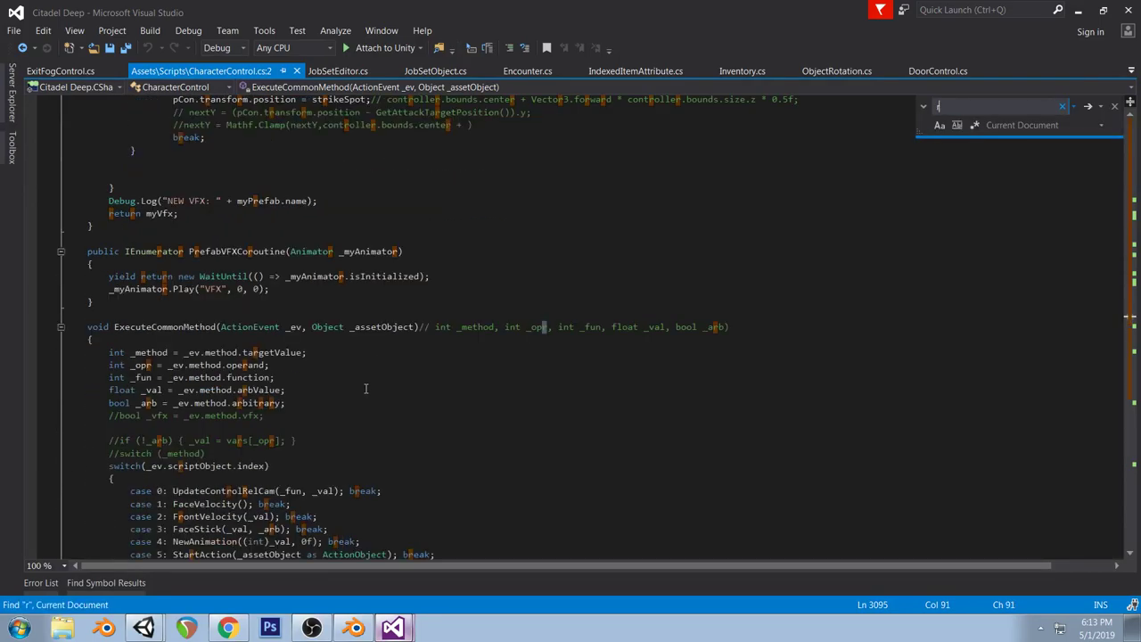
{"action": "type", "text": "elative m"}
{"action": "key", "text": "BackSpace"}
{"action": "key", "text": "BackSpace"}
{"action": "key", "text": "BackSpace"}
{"action": "key", "text": "BackSpace"}
{"action": "key", "text": "BackSpace"}
{"action": "key", "text": "BackSpace"}
{"action": "key", "text": "BackSpace"}
{"action": "key", "text": "BackSpace"}
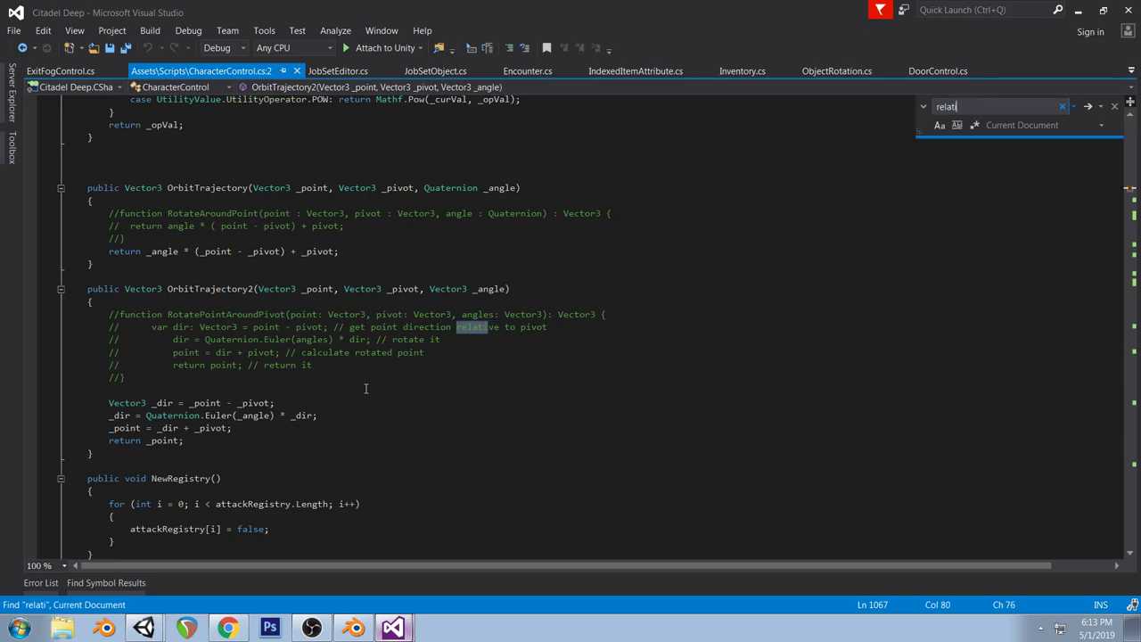
{"action": "type", "text": "m"}
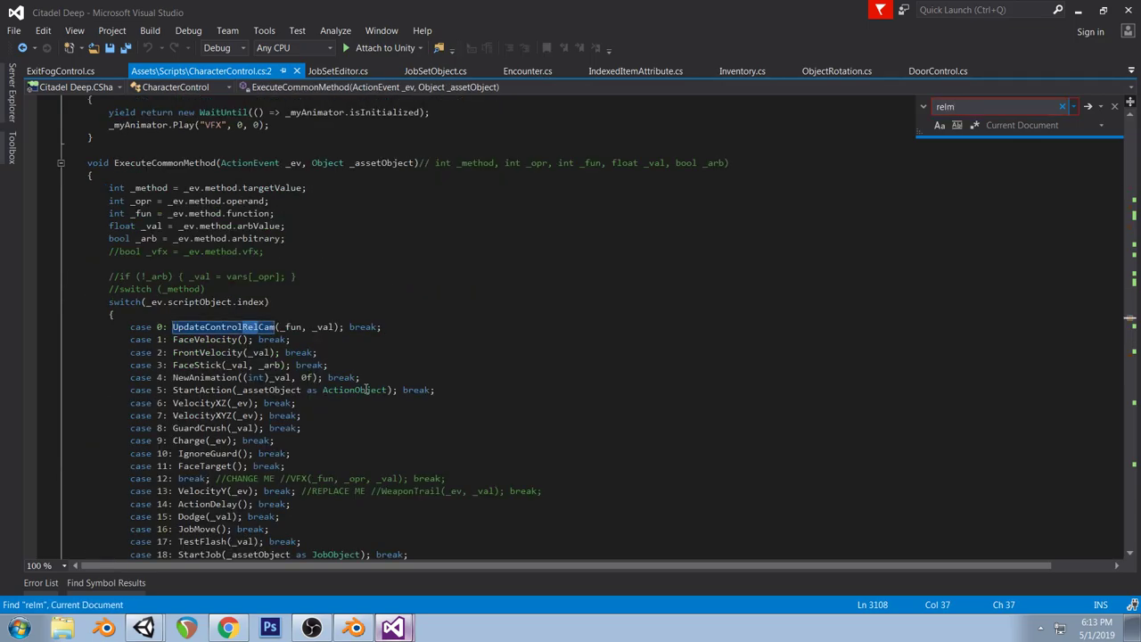
Go to the definition of UpdateControlRelCam and read through its stick input, camera direction and velocity code
{"action": "double_click", "coordinate": [202, 328]}
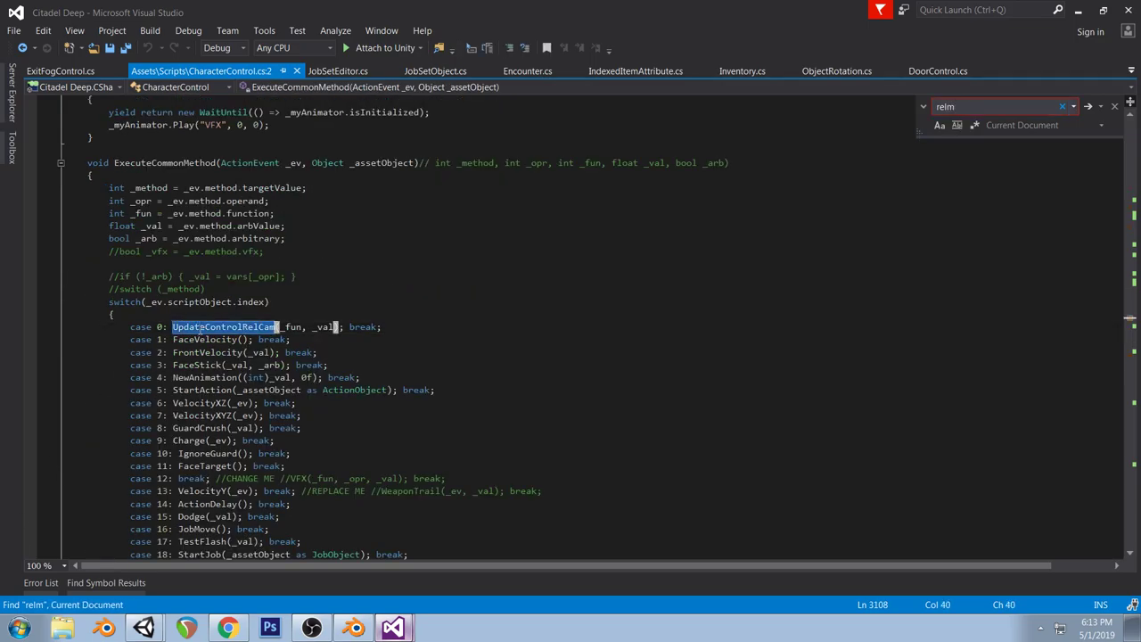
{"action": "key", "text": "F12"}
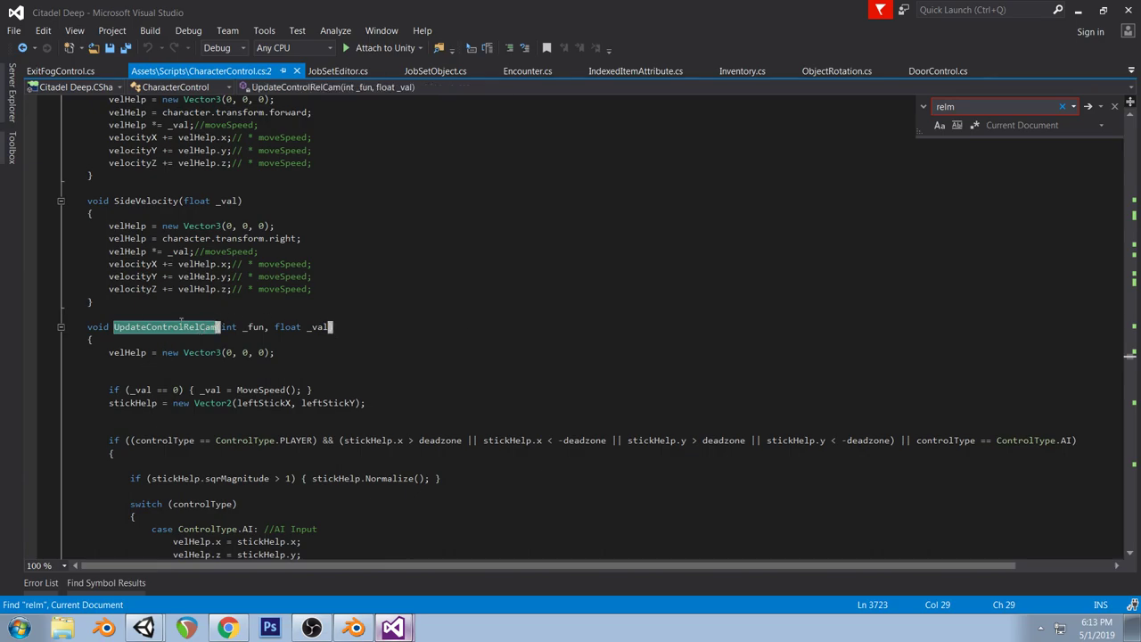
{"action": "scroll", "coordinate": [516, 363], "scroll_direction": "down", "scroll_amount": 7}
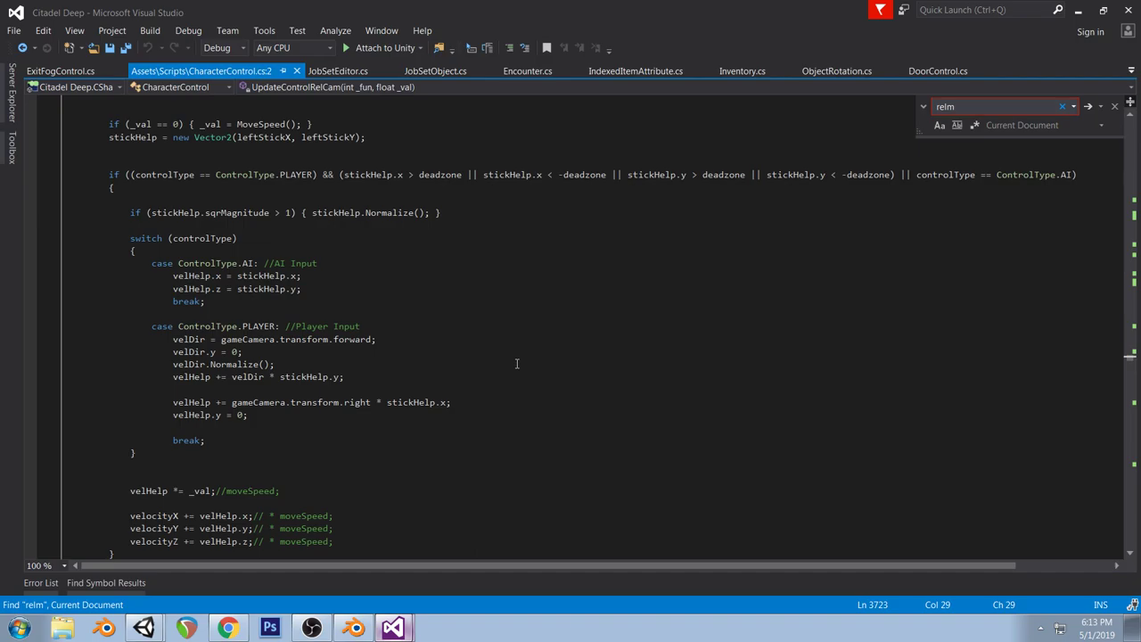
{"action": "scroll", "coordinate": [516, 363], "scroll_direction": "down", "scroll_amount": 4}
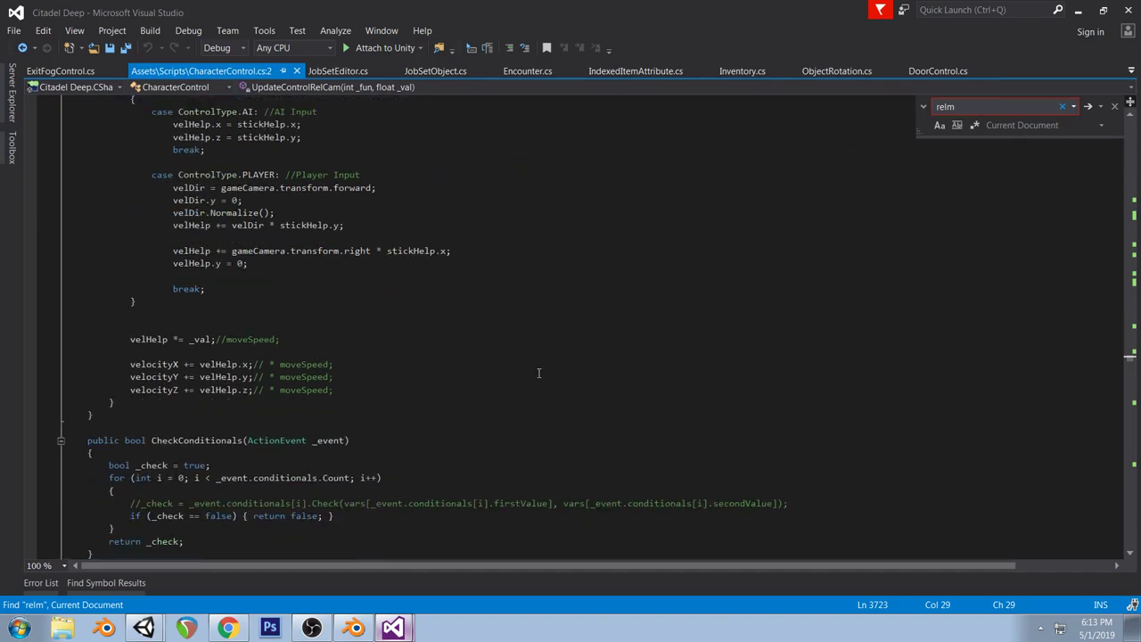
{"action": "scroll", "coordinate": [535, 373], "scroll_direction": "up", "scroll_amount": 5}
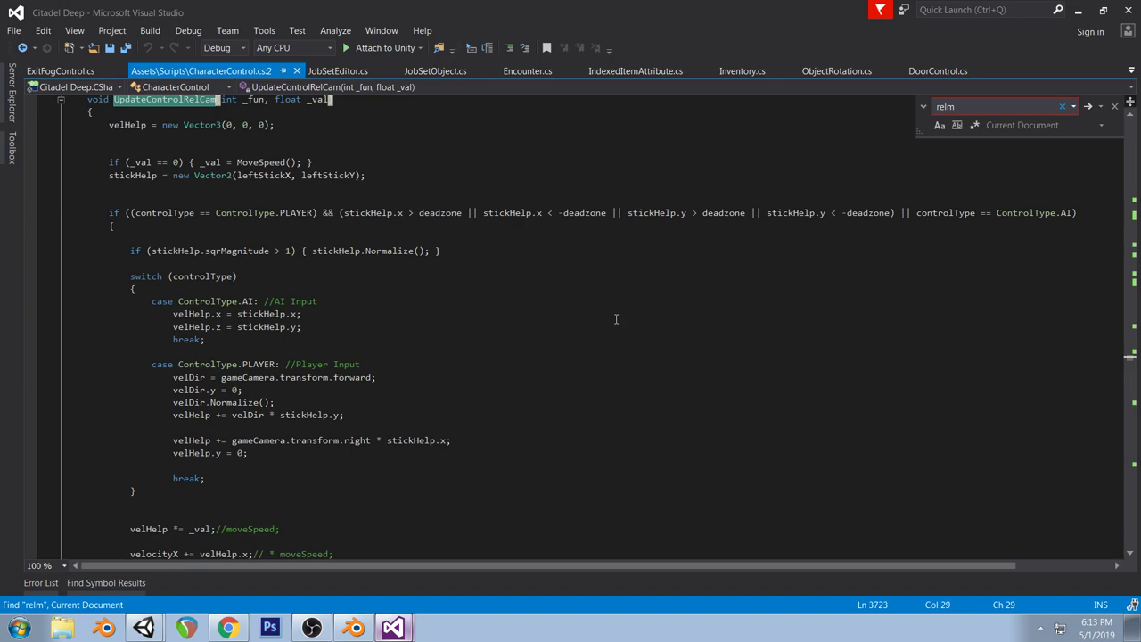
{"action": "scroll", "coordinate": [615, 318], "scroll_direction": "up", "scroll_amount": 2}
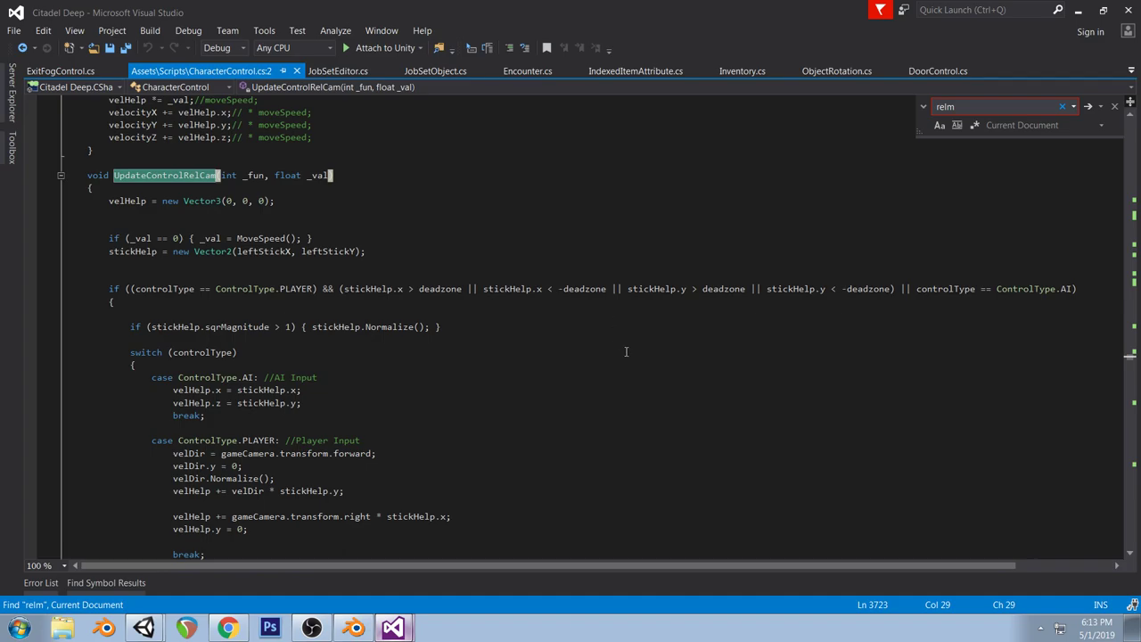
{"action": "left_click", "coordinate": [129, 200]}
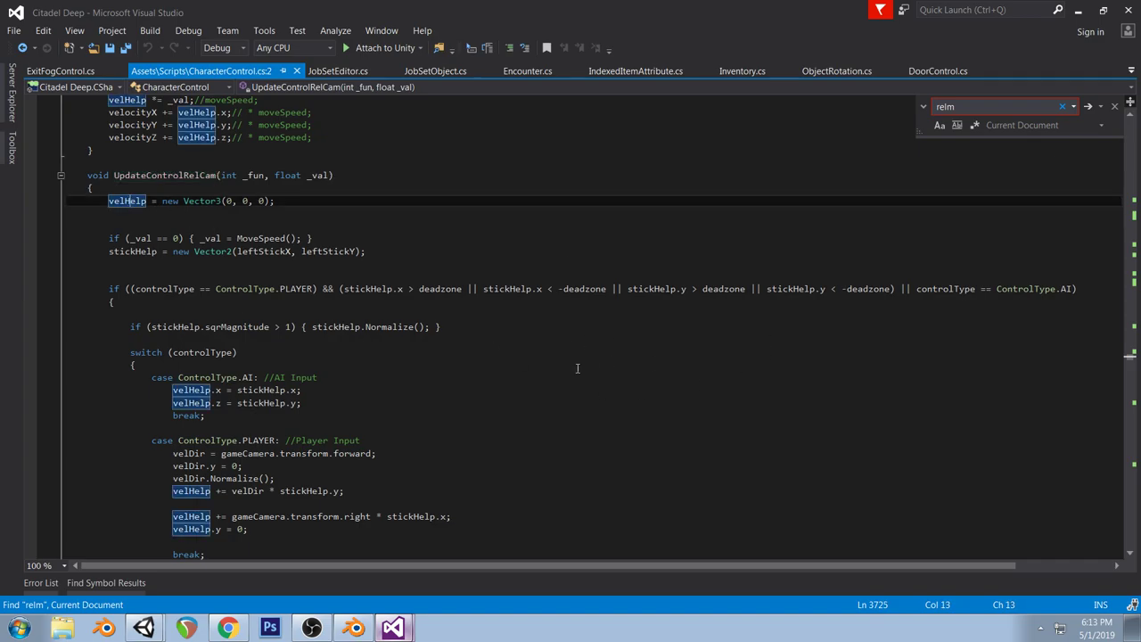
{"action": "left_click", "coordinate": [388, 392]}
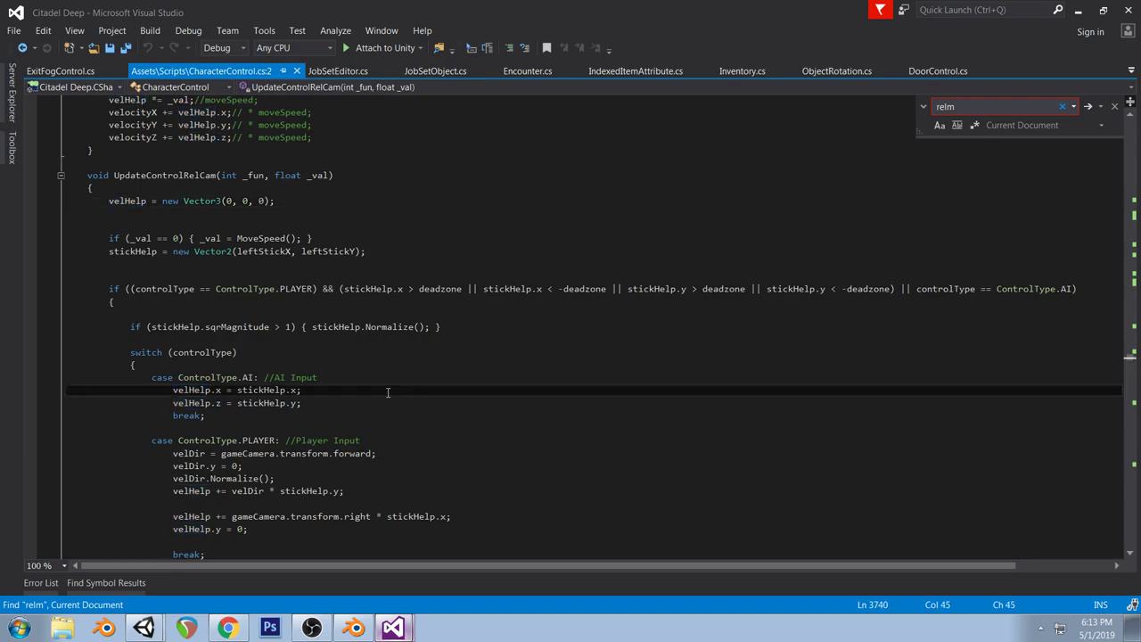
{"action": "scroll", "coordinate": [583, 362], "scroll_direction": "down", "scroll_amount": 1}
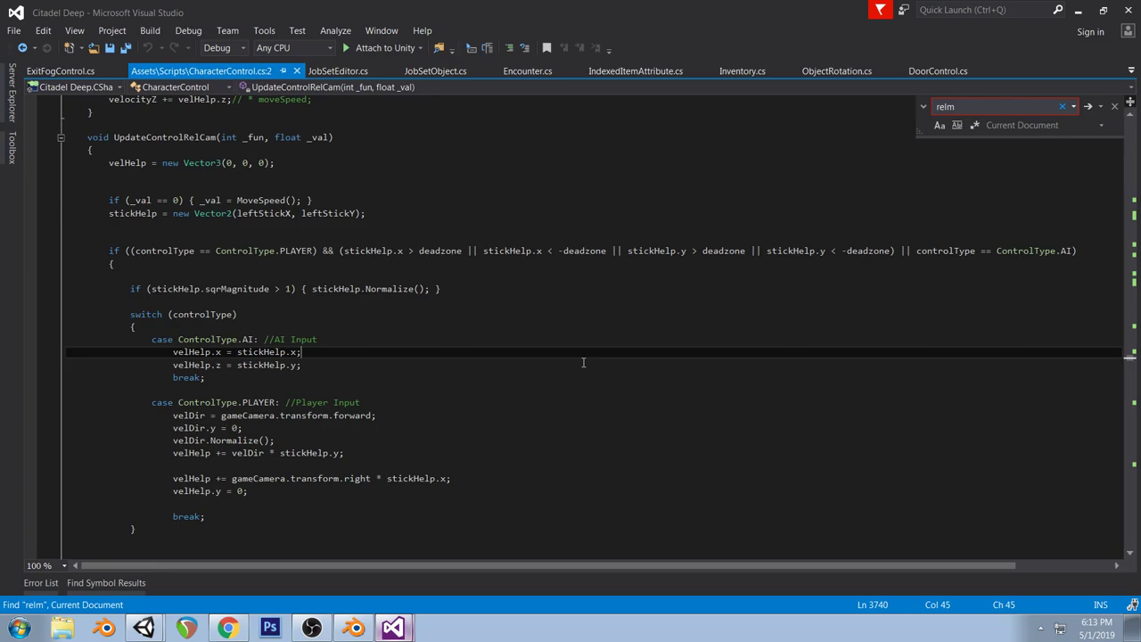
{"action": "scroll", "coordinate": [583, 362], "scroll_direction": "down", "scroll_amount": 3}
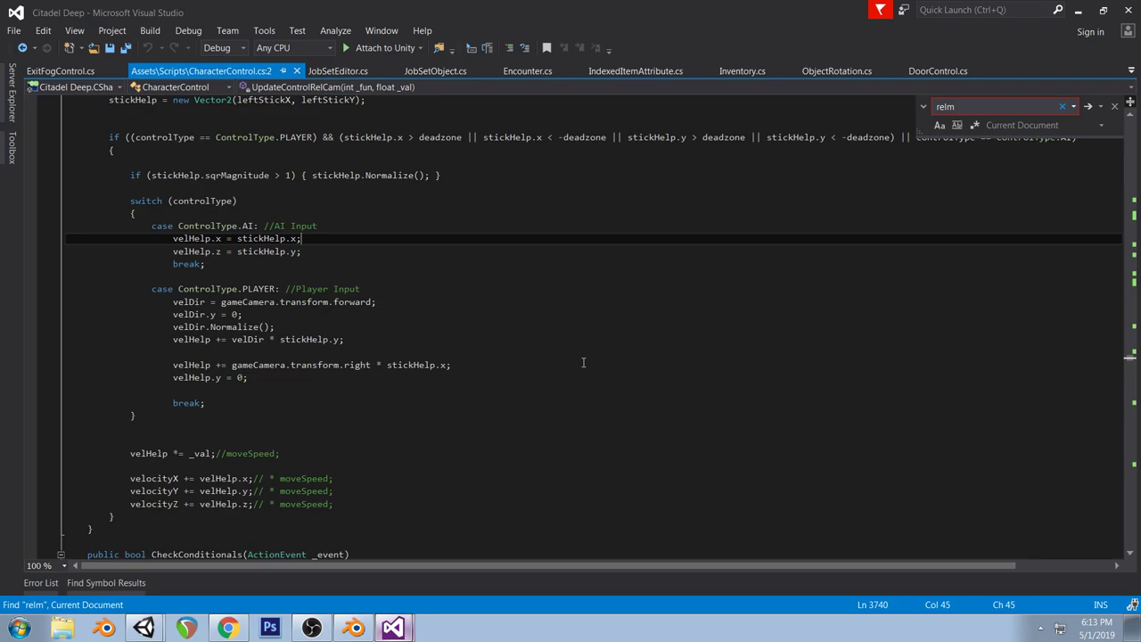
{"action": "scroll", "coordinate": [583, 362], "scroll_direction": "up", "scroll_amount": 3}
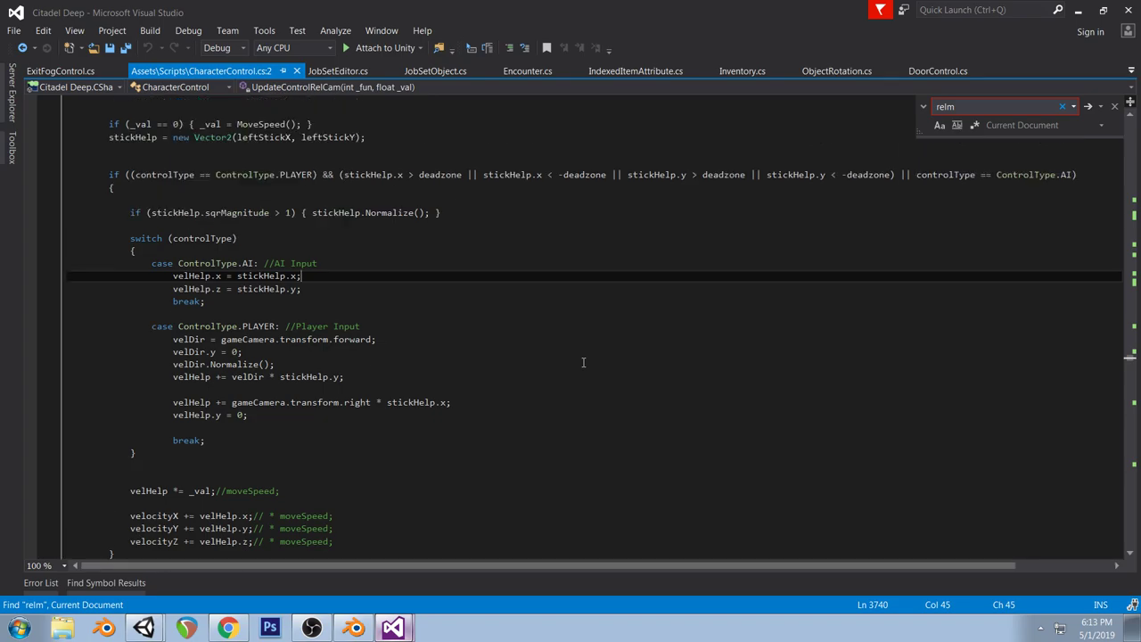
Copy the entire UpdateControlRelCam function and switch to CharacterObject.cs in the Character Action Tutorial project
{"action": "left_click", "coordinate": [88, 150]}
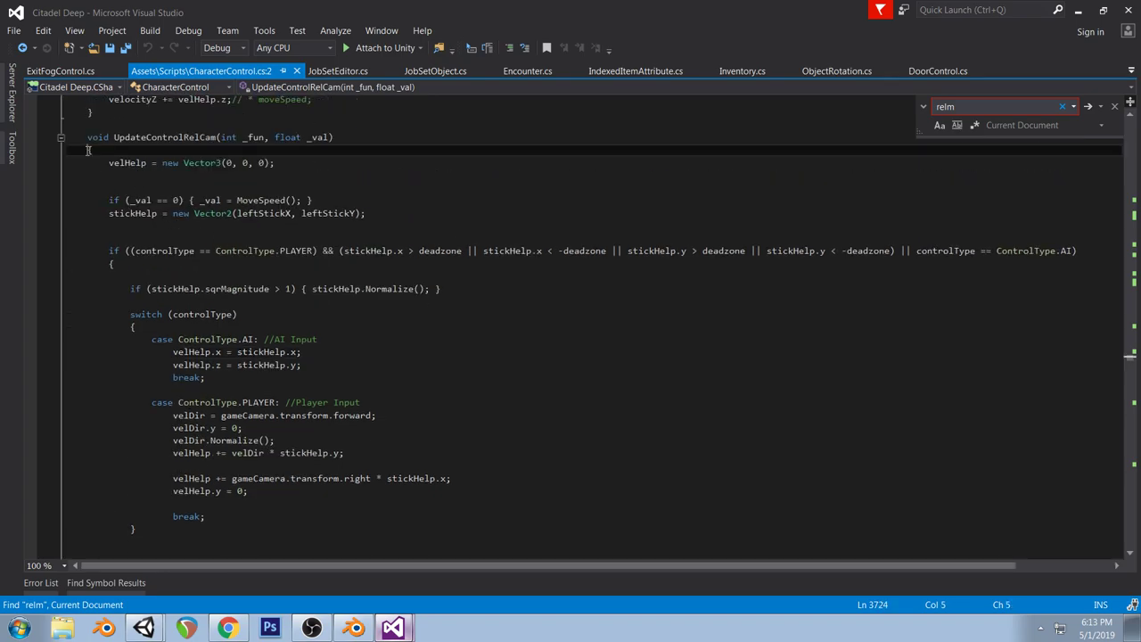
{"action": "scroll", "coordinate": [89, 267], "scroll_direction": "down", "scroll_amount": 5}
{"action": "left_click_drag", "start_coordinate": [144, 453], "coordinate": [88, 151]}
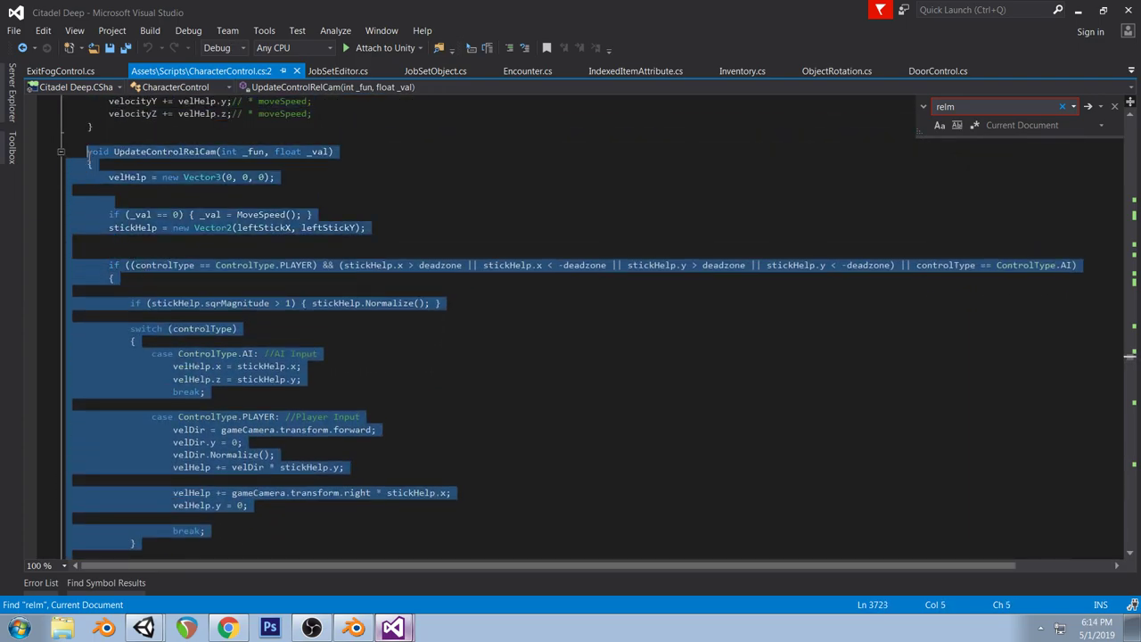
{"action": "left_click", "coordinate": [385, 622]}
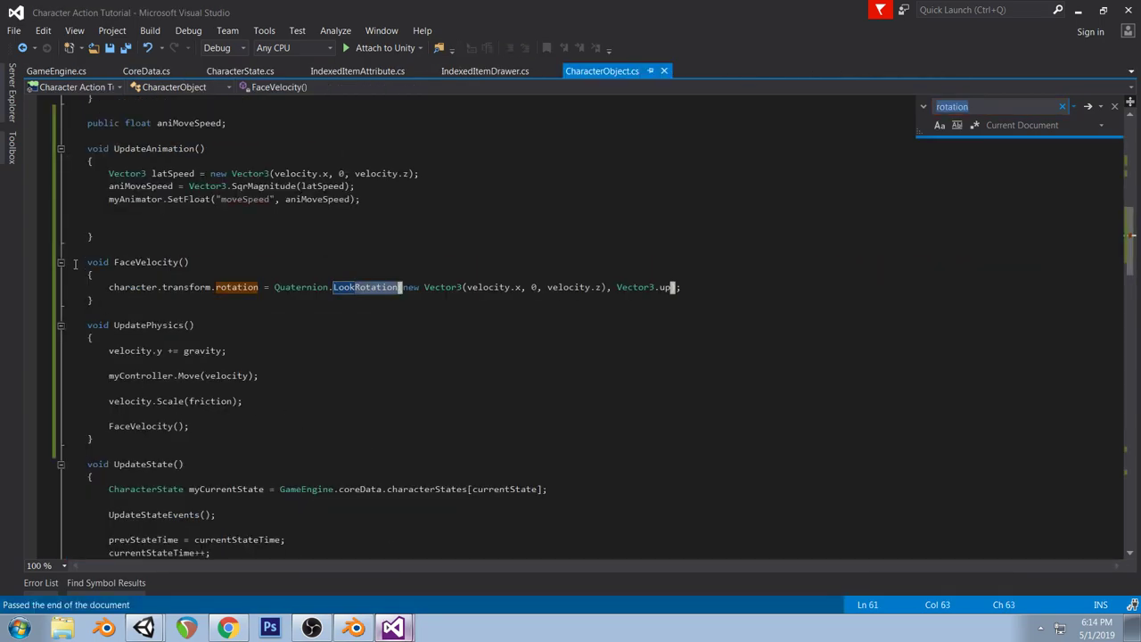
Add blank lines between UpdateAnimation() and FaceVelocity() and paste the UpdateControlRelCam function there
{"action": "left_click", "coordinate": [113, 247]}
{"action": "key", "text": "Return"}
{"action": "key", "text": "Return"}
{"action": "key", "text": "Return"}
{"action": "key", "text": "Return"}
{"action": "key", "text": "Up"}
{"action": "key", "text": "Up"}
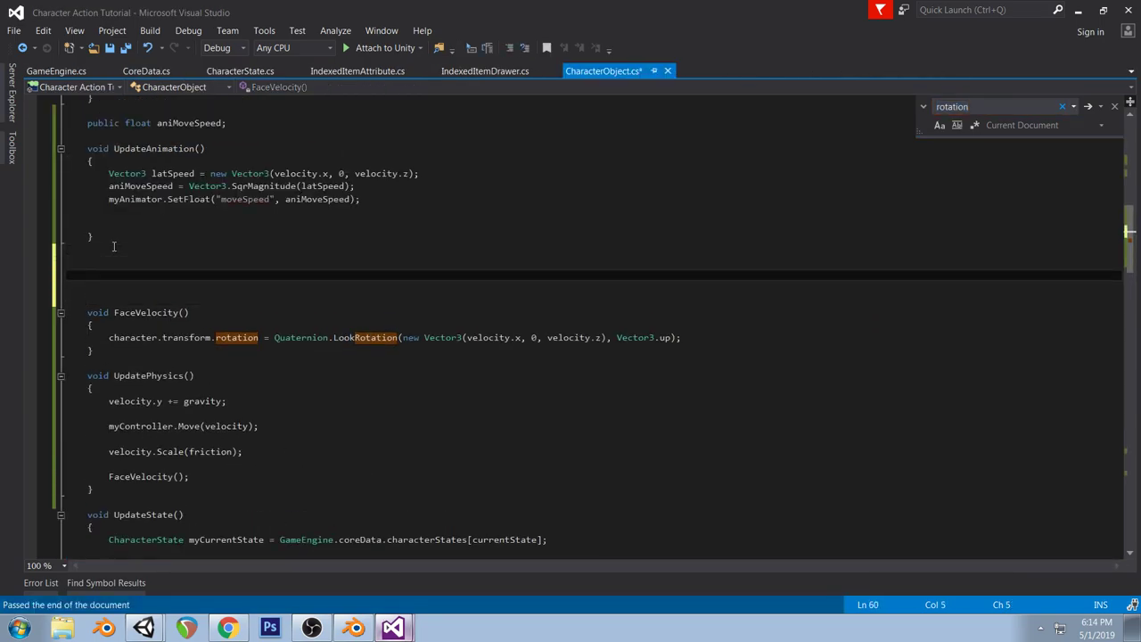
{"action": "key", "text": "ctrl+v"}
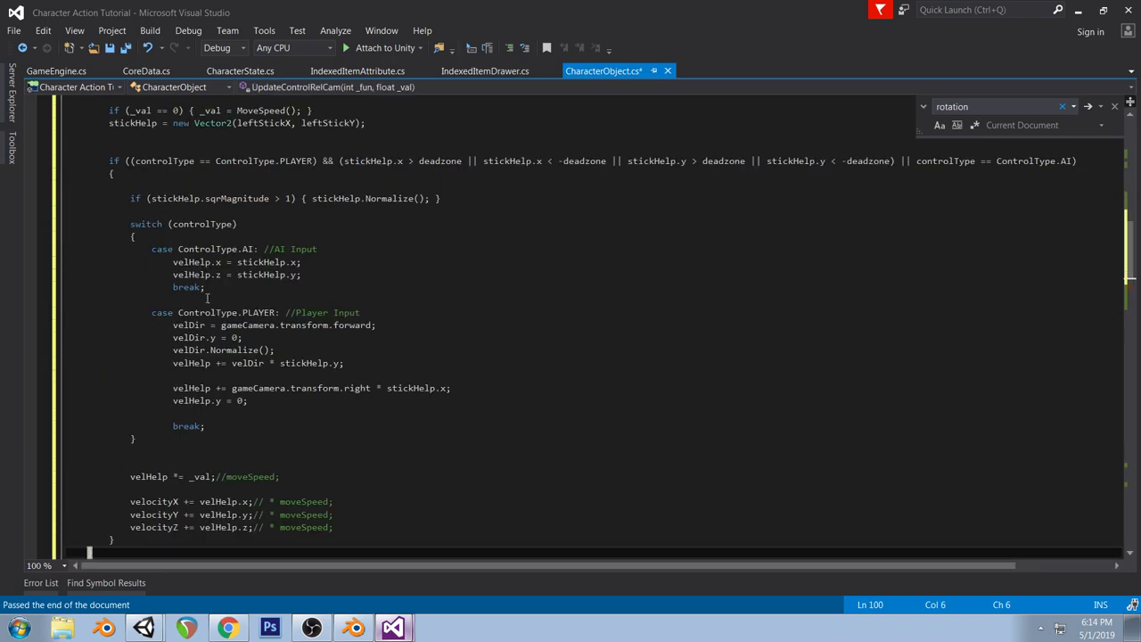
Delete the opening of the controlType switch, its ControlType.AI case and the switch's closing brace from UpdateControlRelCam
{"action": "left_click_drag", "start_coordinate": [211, 300], "coordinate": [130, 224]}
{"action": "key", "text": "Delete"}
{"action": "left_click", "coordinate": [130, 363]}
{"action": "key", "text": "Delete"}
Remove the int _fun and float _val parameters from the UpdateControlRelCam signature
{"action": "scroll", "coordinate": [172, 392], "scroll_direction": "up", "scroll_amount": 3}
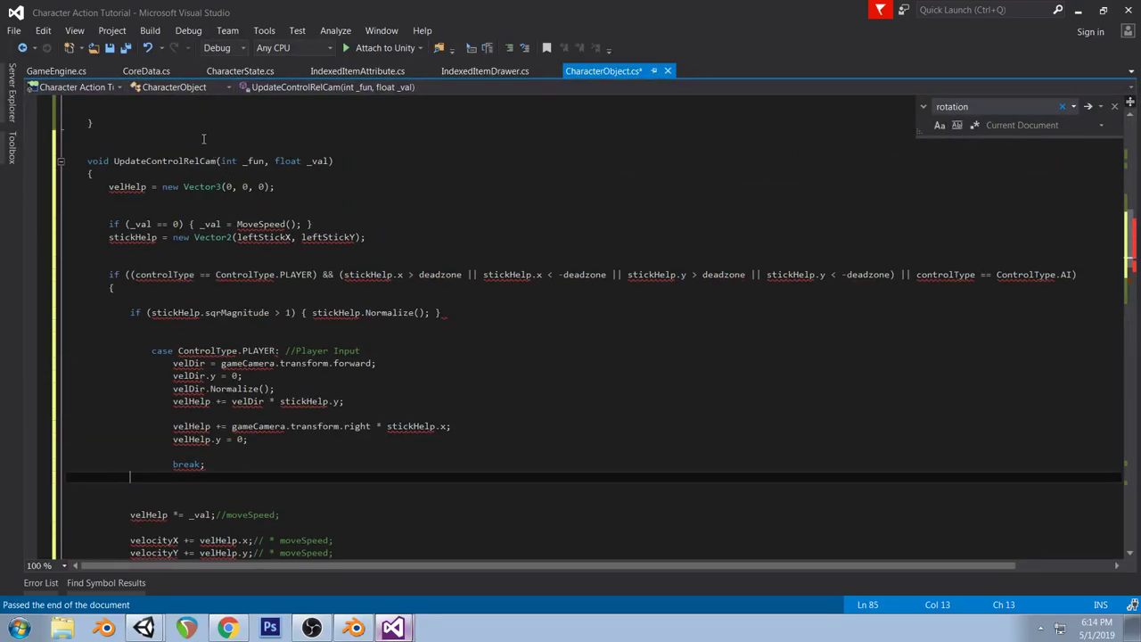
{"action": "left_click_drag", "start_coordinate": [220, 162], "coordinate": [329, 162]}
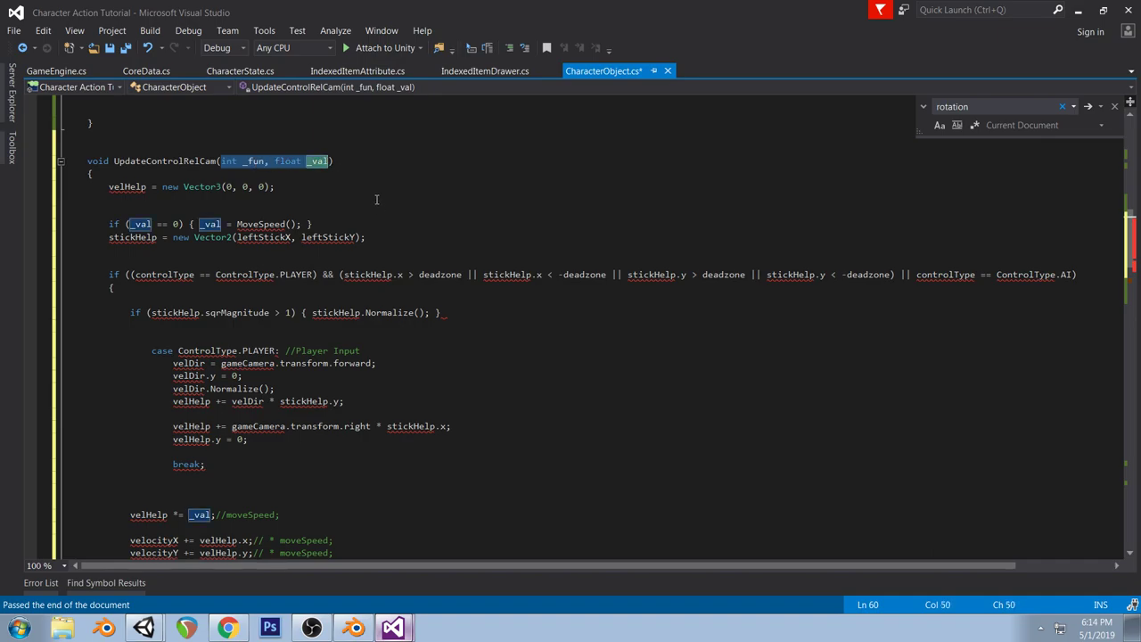
{"action": "key", "text": "BackSpace"}
Delete the "if (_val == 0) { _val = MoveSpeed(); }" line from UpdateControlRelCam
{"action": "key", "text": "Down"}
{"action": "key", "text": "Down"}
{"action": "key", "text": "Down"}
{"action": "key", "text": "Down"}
{"action": "key", "text": "Down"}
{"action": "key", "text": "Home"}
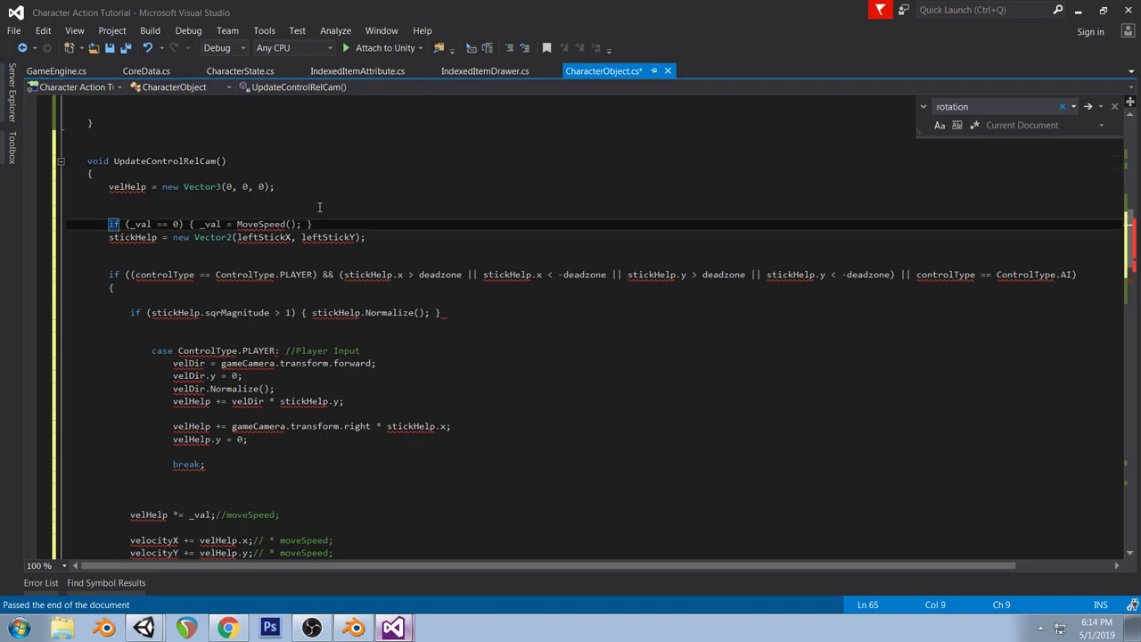
{"action": "type", "text": "//"}
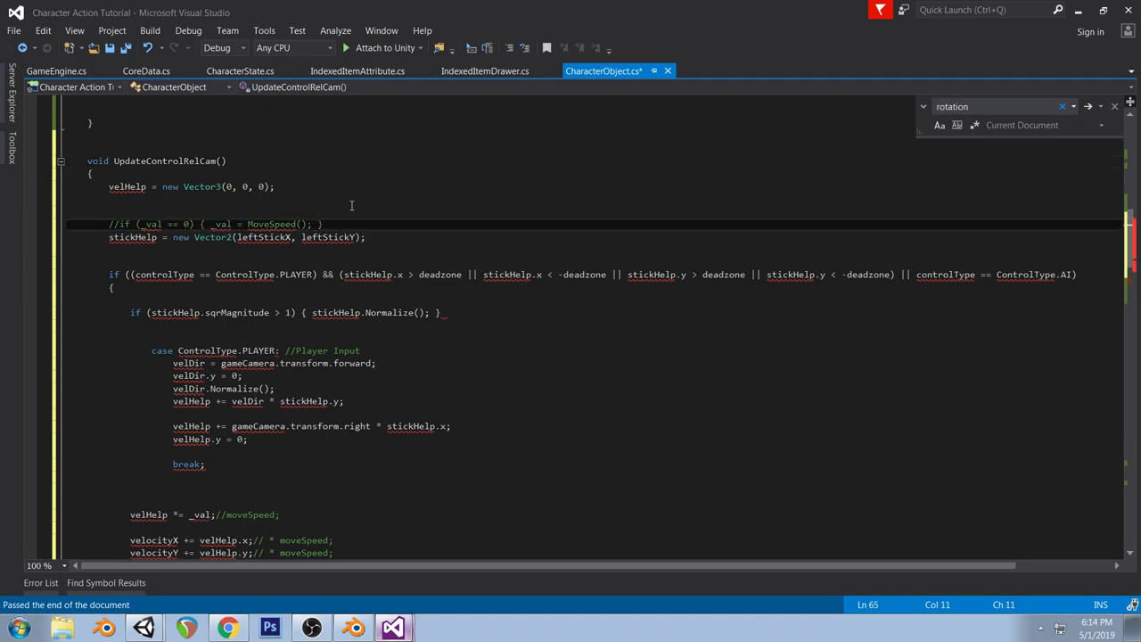
{"action": "key", "text": "End"}
{"action": "key", "text": "shift+Up"}
{"action": "key", "text": "Delete"}
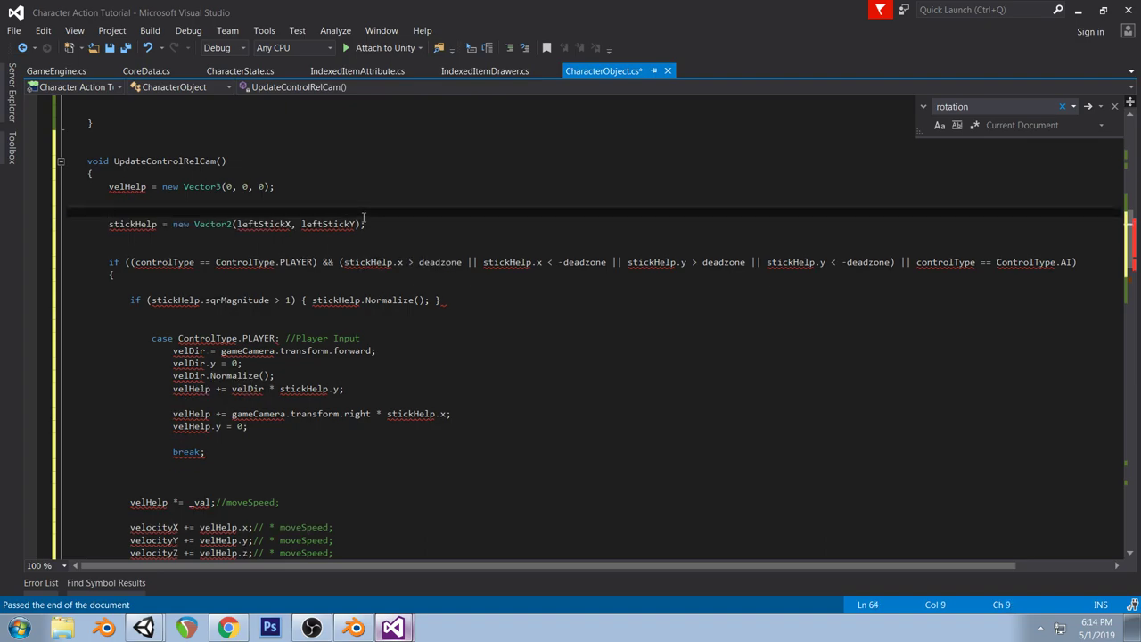
Declare velHelp as a local Vector3 variable in the first line of UpdateControlRelCam
{"action": "left_click", "coordinate": [162, 149]}
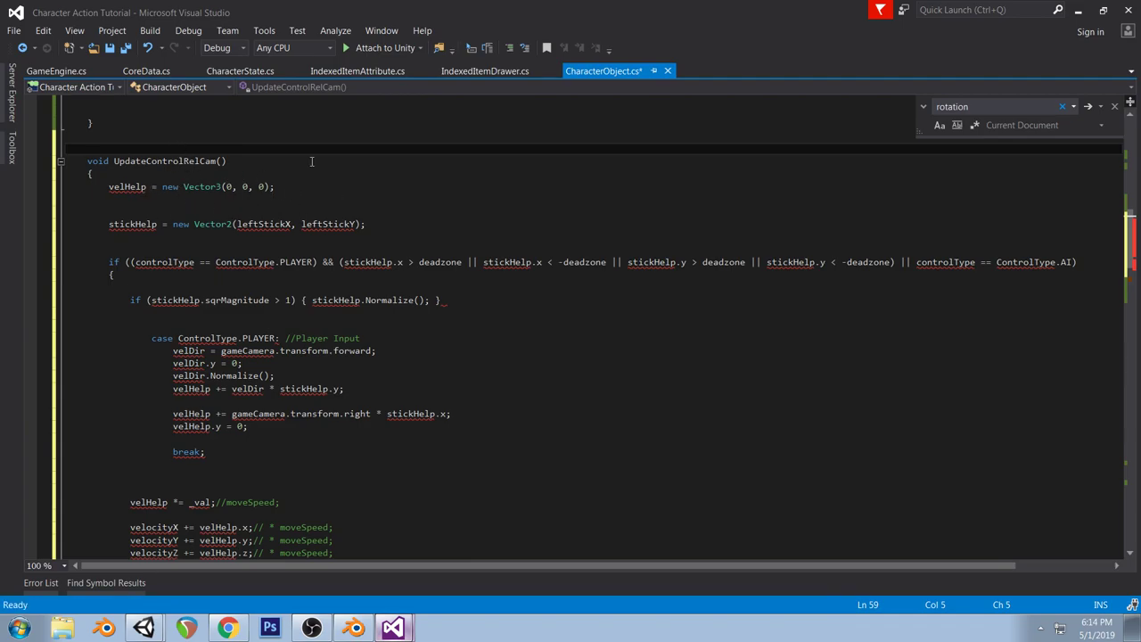
{"action": "left_click", "coordinate": [109, 186]}
{"action": "type", "text": "Velocity"}
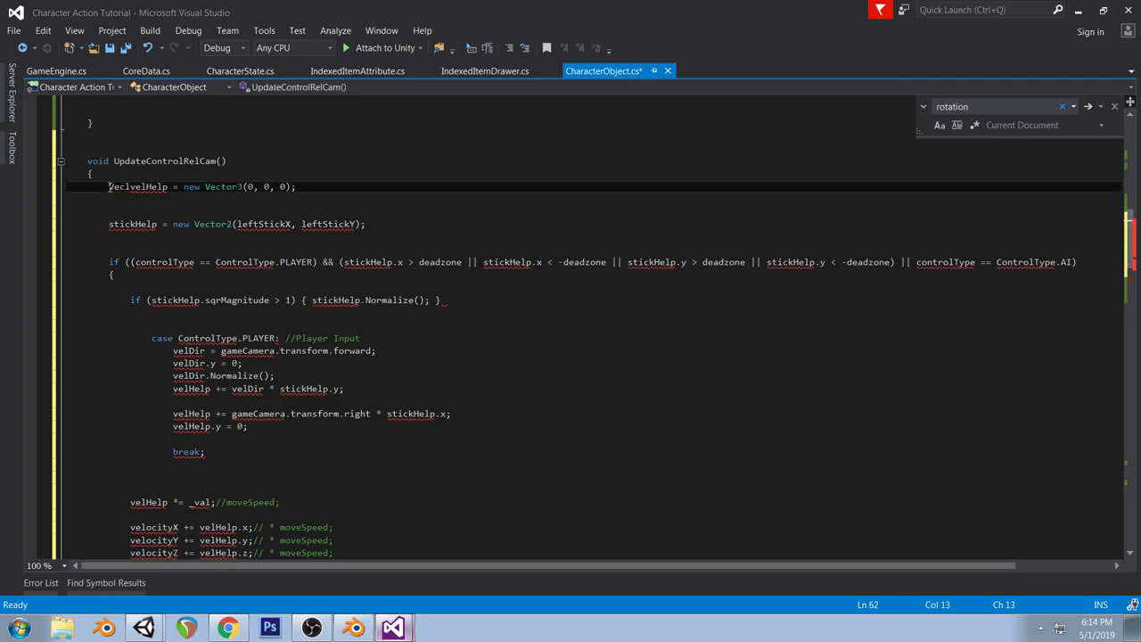
{"action": "key", "text": "BackSpace"}
{"action": "key", "text": "BackSpace"}
{"action": "key", "text": "BackSpace"}
{"action": "key", "text": "BackSpace"}
{"action": "key", "text": "BackSpace"}
{"action": "key", "text": "BackSpace"}
{"action": "key", "text": "BackSpace"}
{"action": "type", "text": "ector3"}
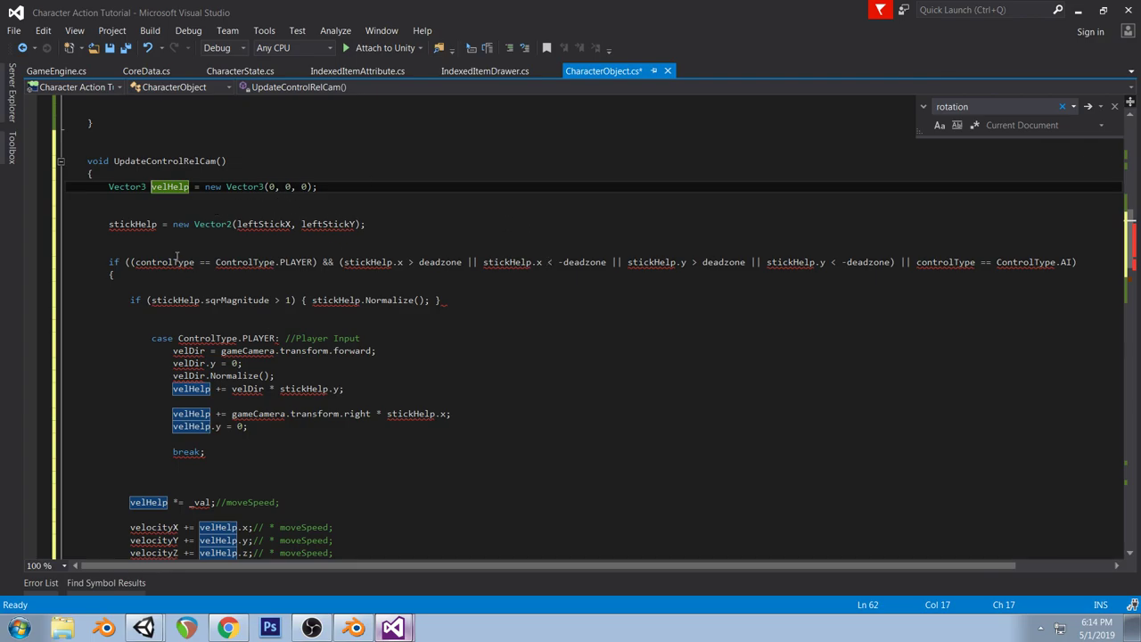
Remove the "(controlType == ControlType.PLAYER) &&" check from the deadzone if condition
{"action": "left_click_drag", "start_coordinate": [130, 262], "coordinate": [340, 262]}
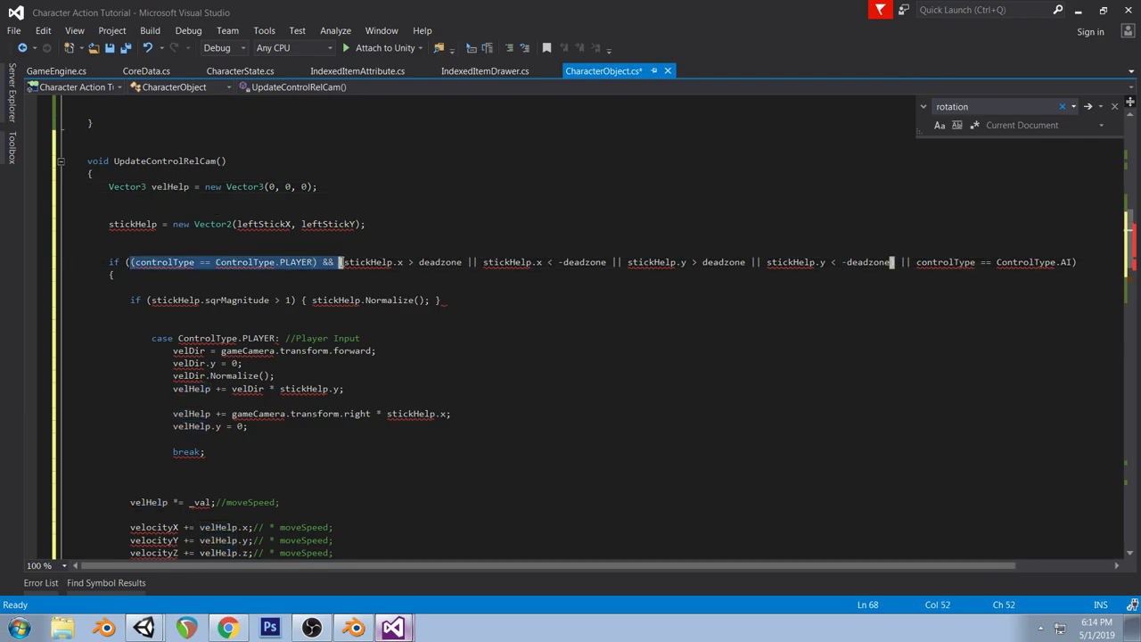
{"action": "key", "text": "Delete"}
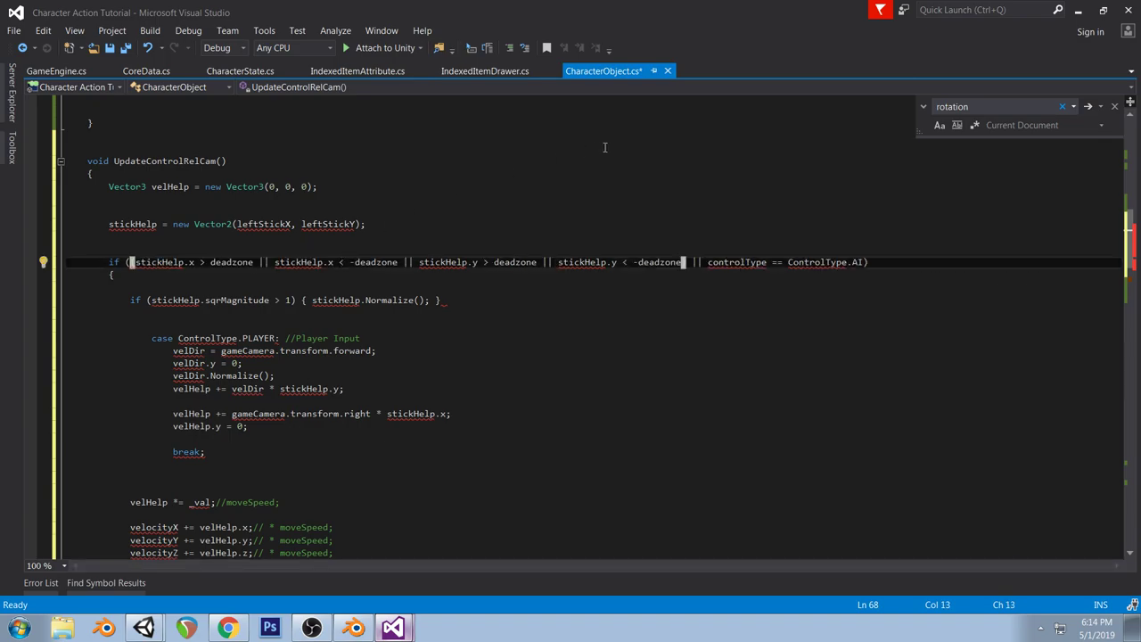
Remove the `|| controlType == ControlType.AI` condition from the deadzone if statement in UpdateControlRelCam
{"action": "left_click_drag", "start_coordinate": [693, 262], "coordinate": [864, 260]}
{"action": "key", "text": "Delete"}
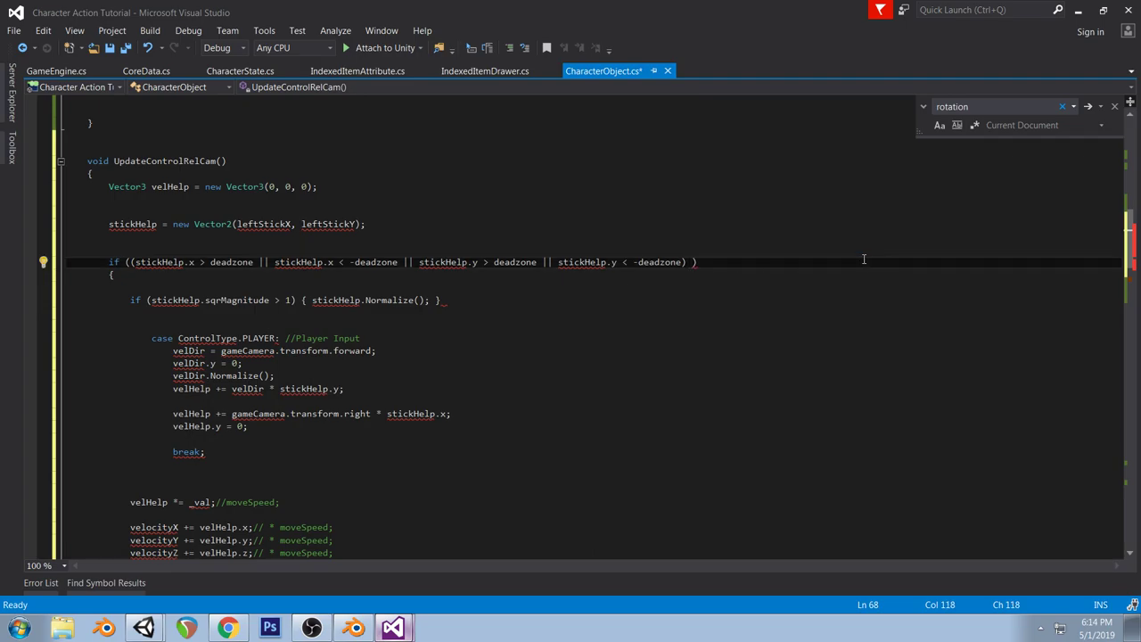
{"action": "key", "text": "BackSpace"}
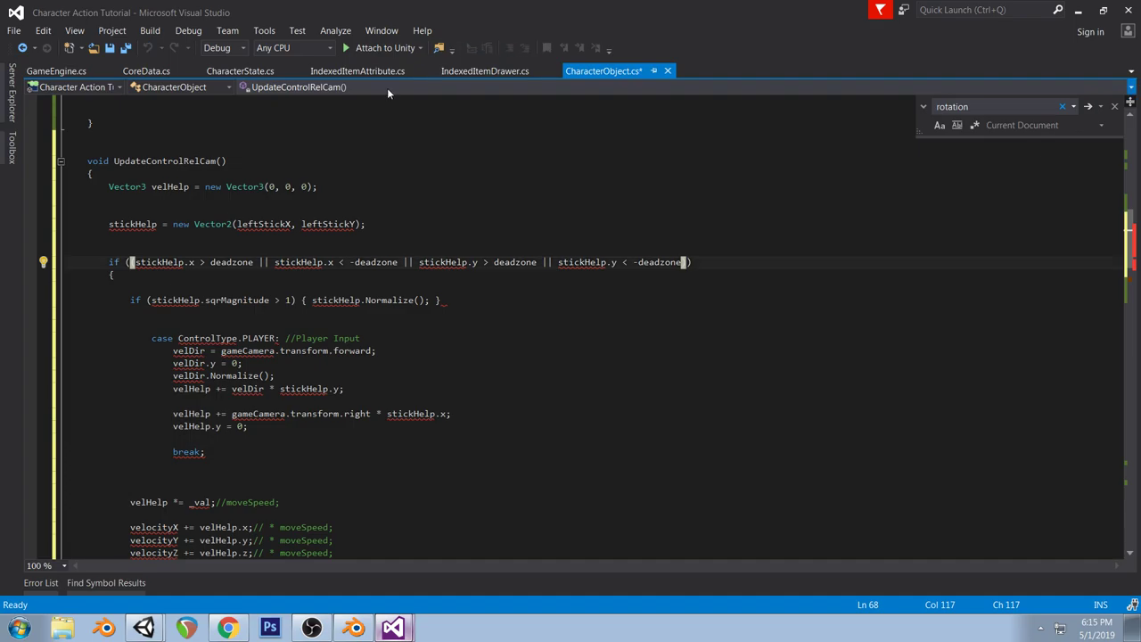
Copy the two horizontal-axis deadzone if blocks from StickMove into UpdateControlRelCam, above the stickHelp assignment
{"action": "left_click", "coordinate": [618, 188]}
{"action": "scroll", "coordinate": [496, 268], "scroll_direction": "up", "scroll_amount": 18}
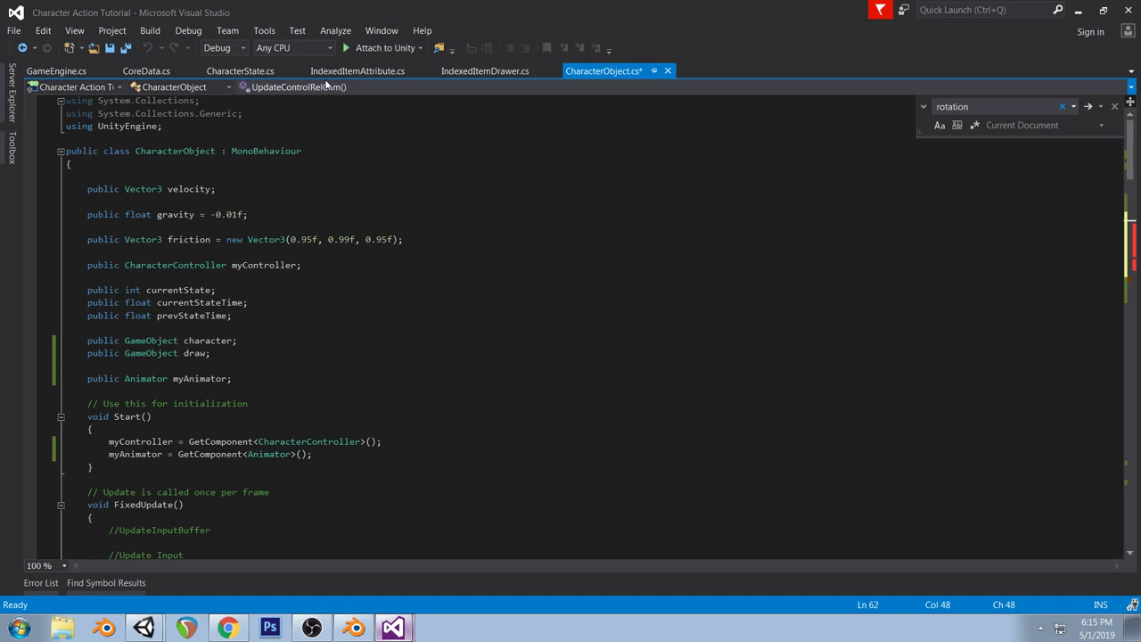
{"action": "scroll", "coordinate": [326, 82], "scroll_direction": "down", "scroll_amount": 1}
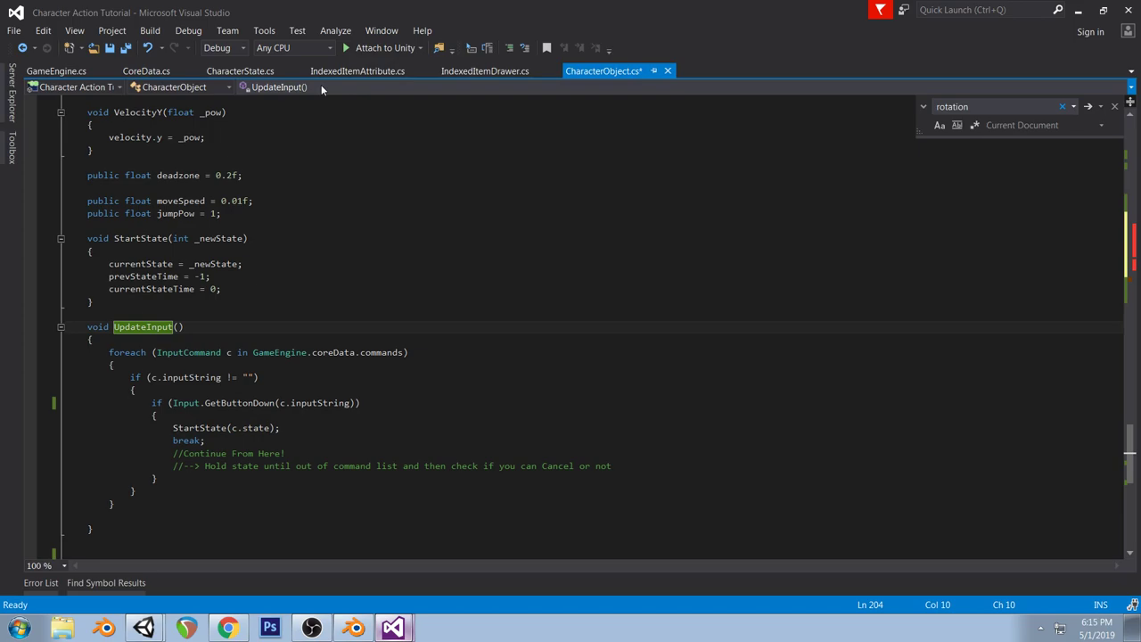
{"action": "scroll", "coordinate": [322, 89], "scroll_direction": "up", "scroll_amount": 1}
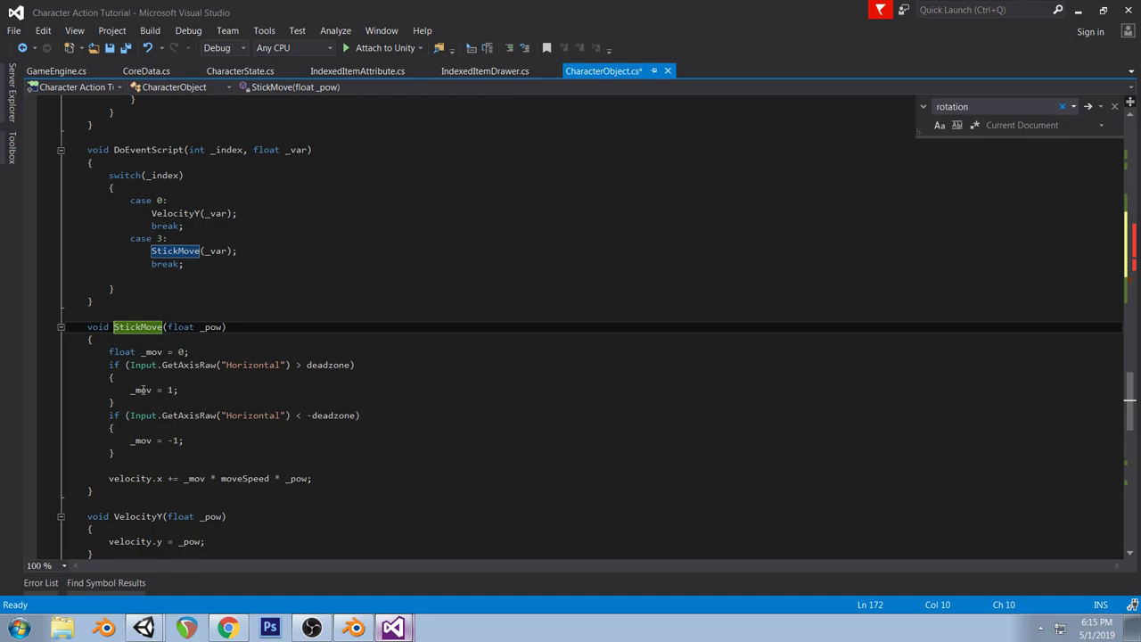
{"action": "left_click_drag", "start_coordinate": [109, 365], "coordinate": [124, 450]}
{"action": "key", "text": "ctrl+c"}
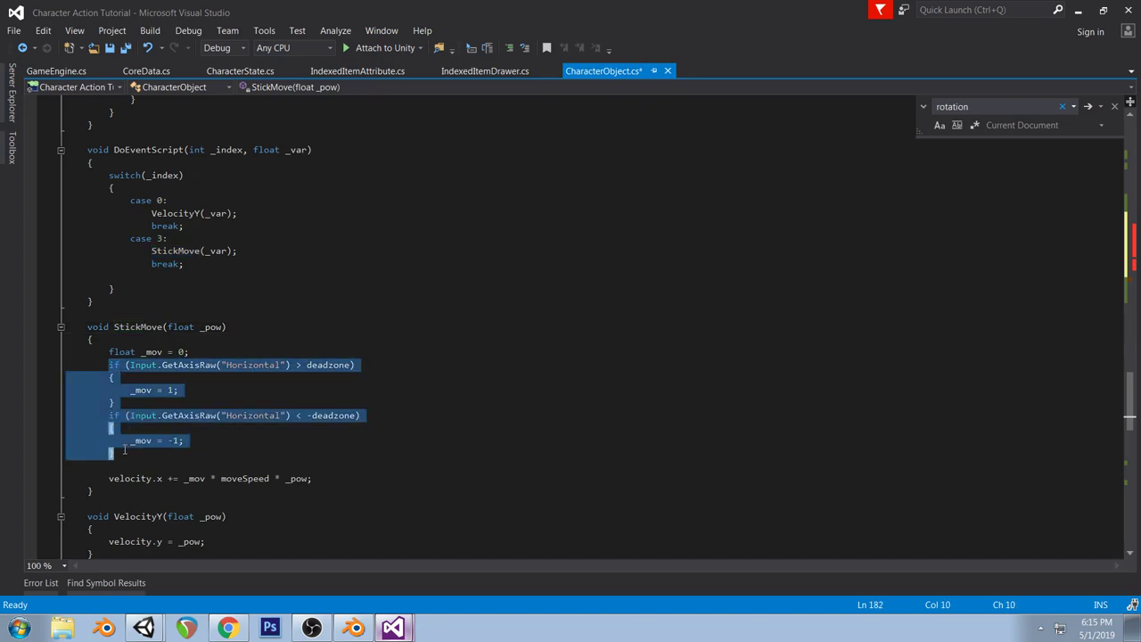
{"action": "key", "text": "ctrl+z"}
{"action": "key", "text": "ctrl+y"}
{"action": "scroll", "coordinate": [302, 413], "scroll_direction": "up", "scroll_amount": 5}
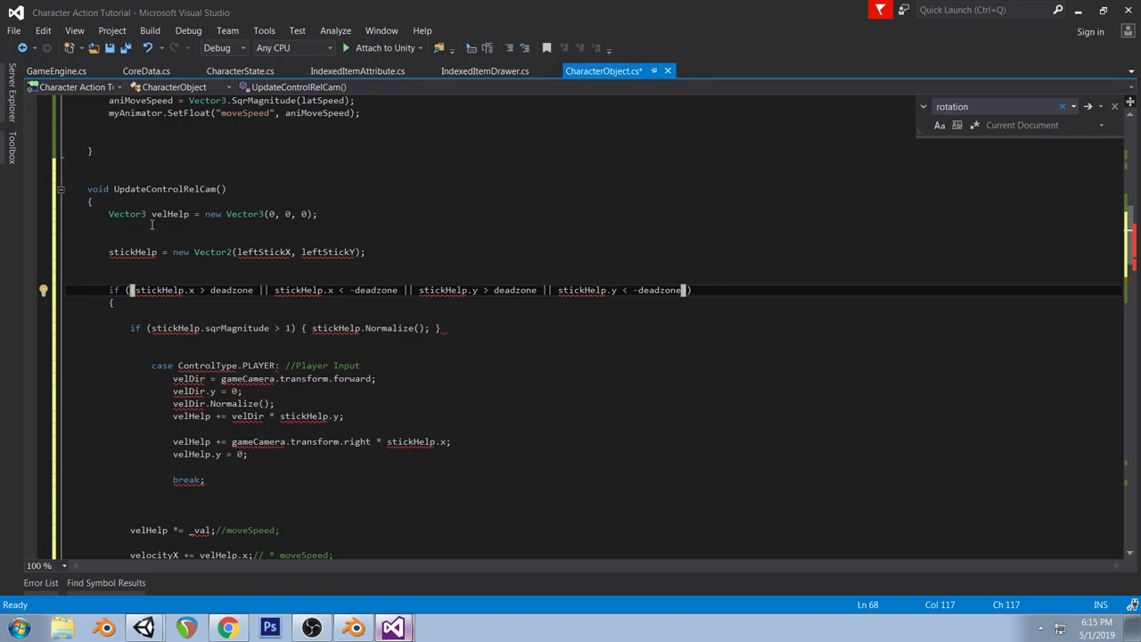
{"action": "left_click", "coordinate": [145, 241]}
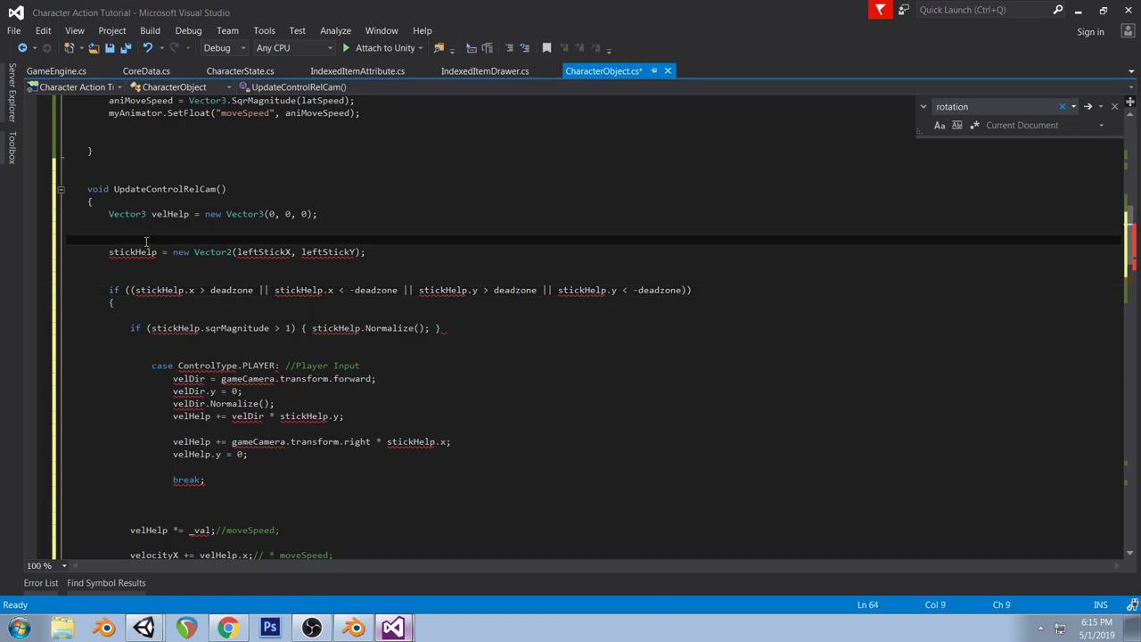
{"action": "key", "text": "ctrl+v"}
{"action": "key", "text": "Return"}
Declare stickHelp as a Vector2 and replace leftStickY with a copy of Input.GetAxisRaw("Horizontal")
{"action": "left_click", "coordinate": [112, 353]}
{"action": "type", "text": "Vector2"}
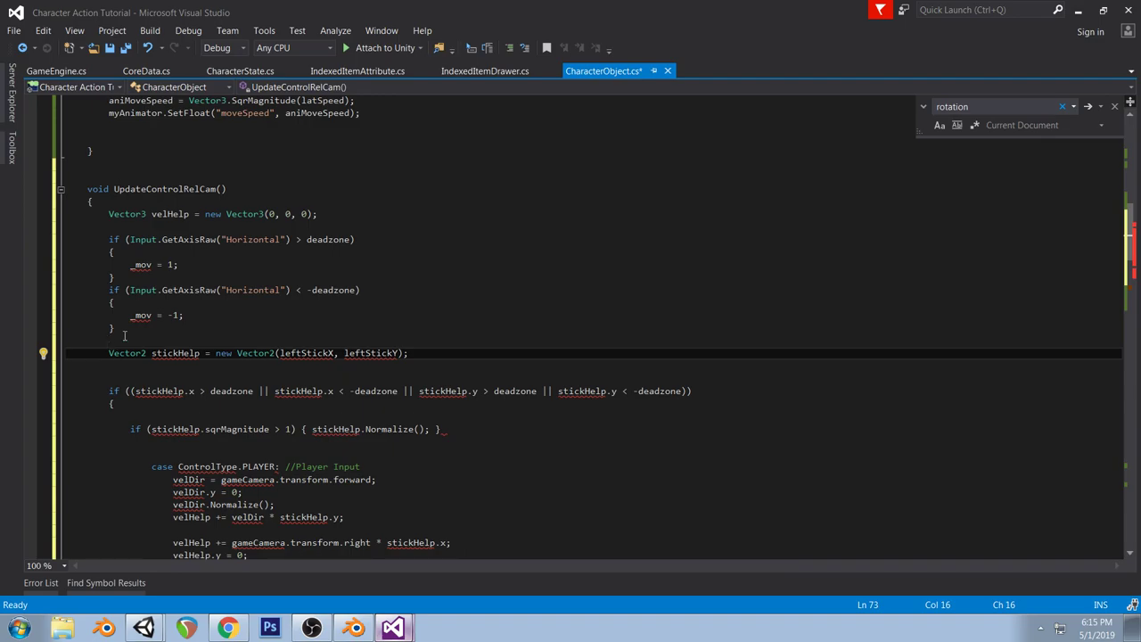
{"action": "left_click_drag", "start_coordinate": [128, 289], "coordinate": [290, 290]}
{"action": "key", "text": "ctrl+c"}
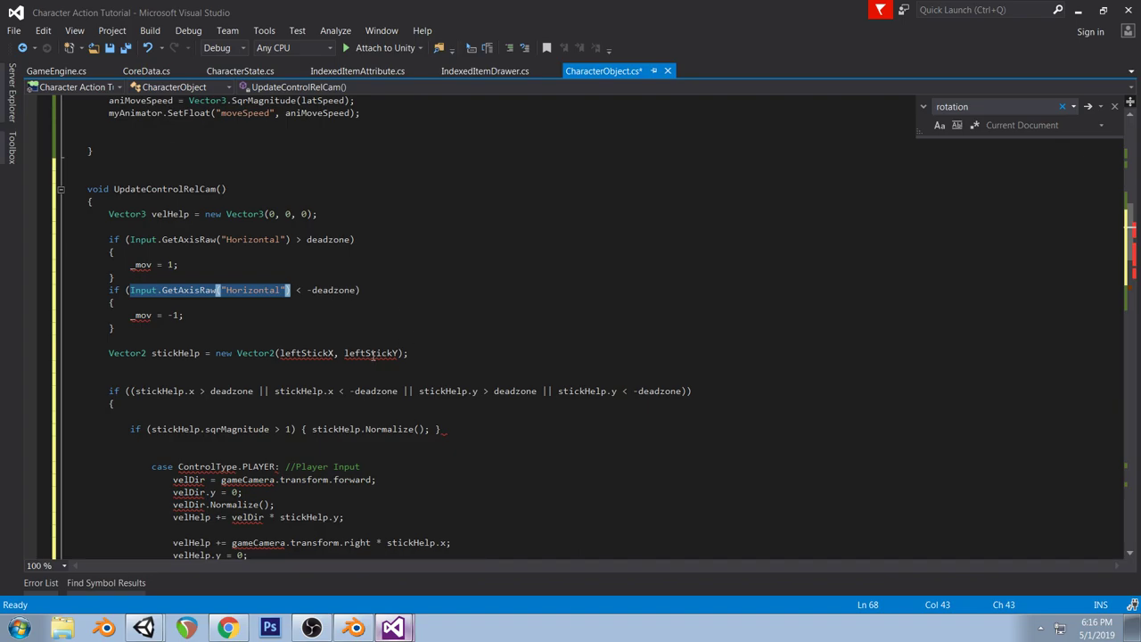
{"action": "double_click", "coordinate": [373, 354]}
{"action": "key", "text": "ctrl+v"}
Replace leftStickX with Input.GetAxisRaw("Horizontal") and change the axis name in stickHelp's second argument to "Vertical"
{"action": "left_click_drag", "start_coordinate": [290, 239], "coordinate": [128, 239]}
{"action": "key", "text": "ctrl+c"}
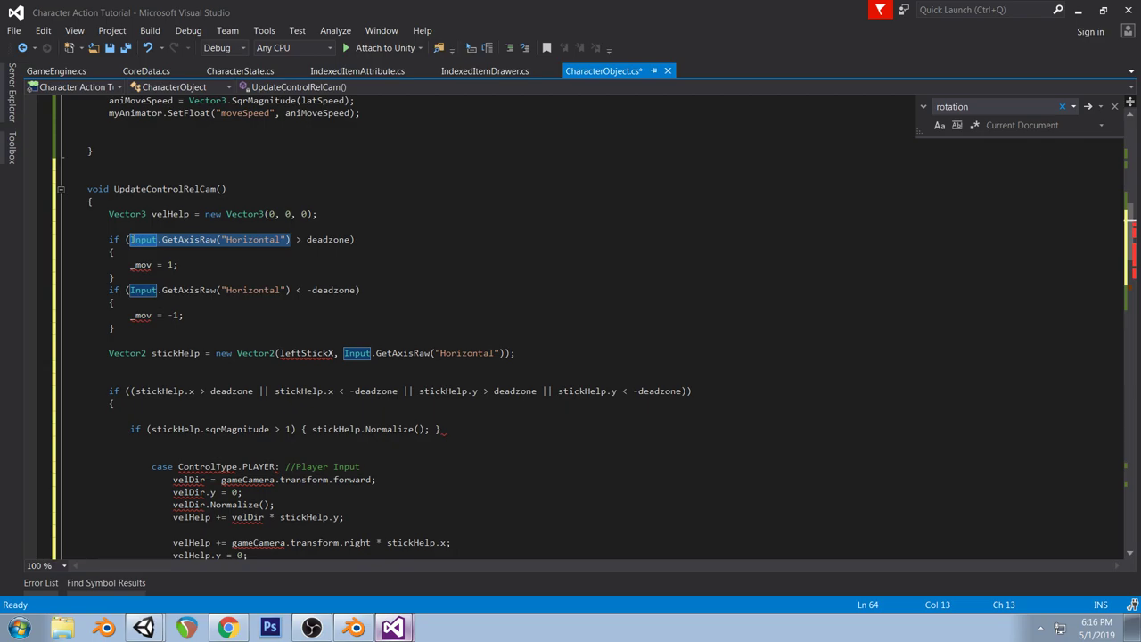
{"action": "double_click", "coordinate": [307, 353]}
{"action": "key", "text": "ctrl+v"}
{"action": "double_click", "coordinate": [553, 353]}
{"action": "type", "text": "vertical"}
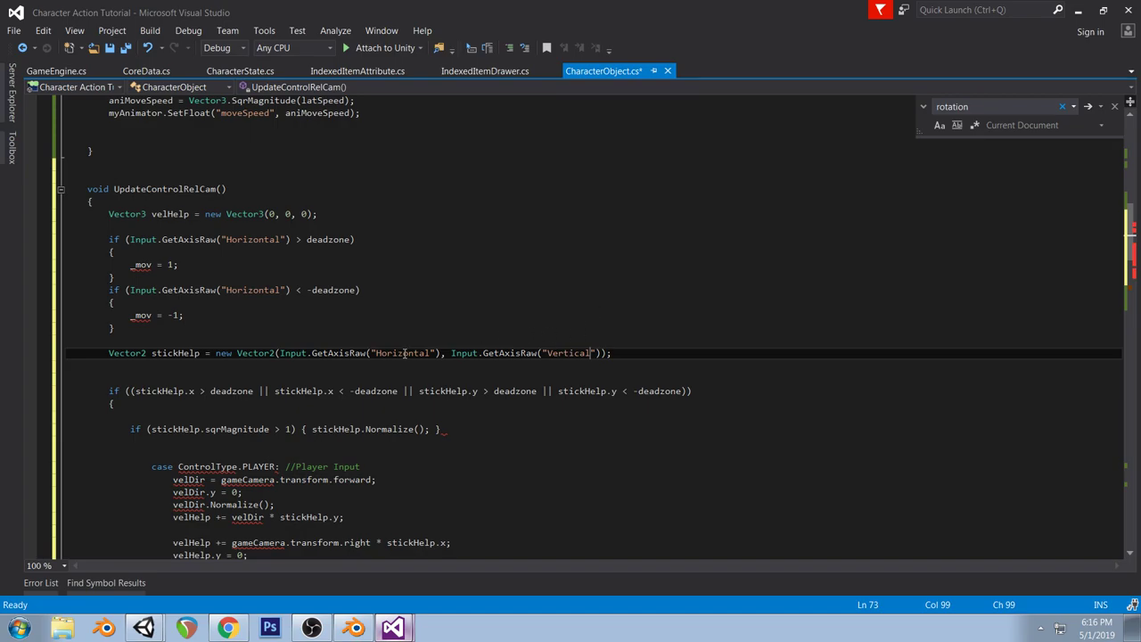
Switch to the Citadel Deep code project and examine the original UpdateControlRelCam function in CharacterControl.cs
{"action": "left_click", "coordinate": [393, 624]}
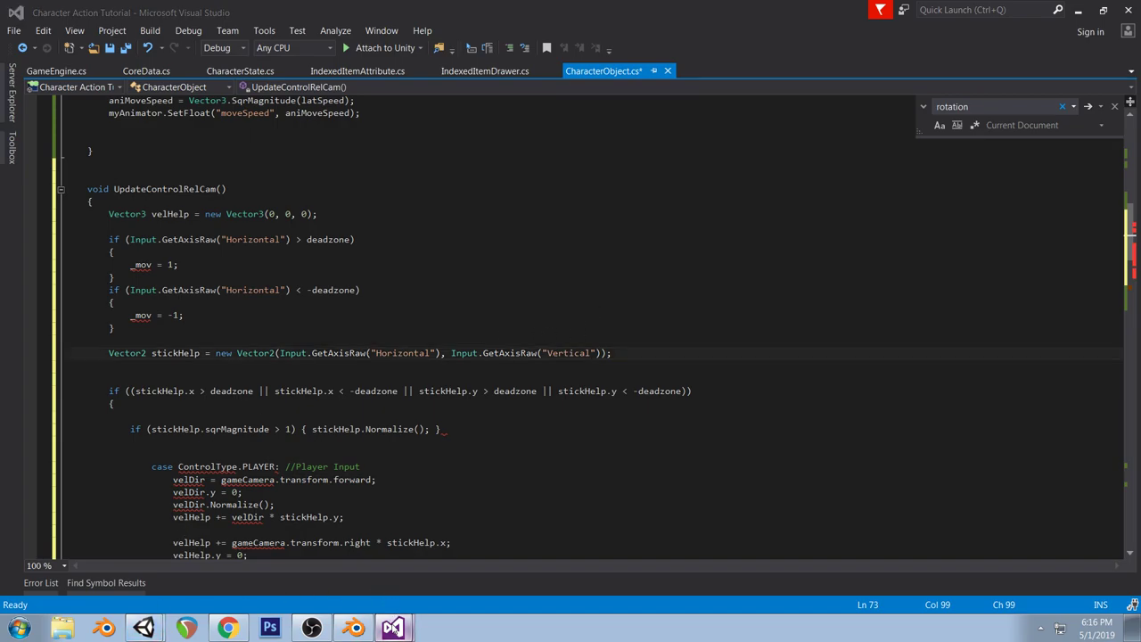
{"action": "left_click", "coordinate": [393, 601]}
{"action": "left_click", "coordinate": [488, 366]}
{"action": "scroll", "coordinate": [489, 366], "scroll_direction": "up", "scroll_amount": 4}
{"action": "scroll", "coordinate": [488, 365], "scroll_direction": "down", "scroll_amount": 11}
{"action": "scroll", "coordinate": [488, 366], "scroll_direction": "up", "scroll_amount": 6}
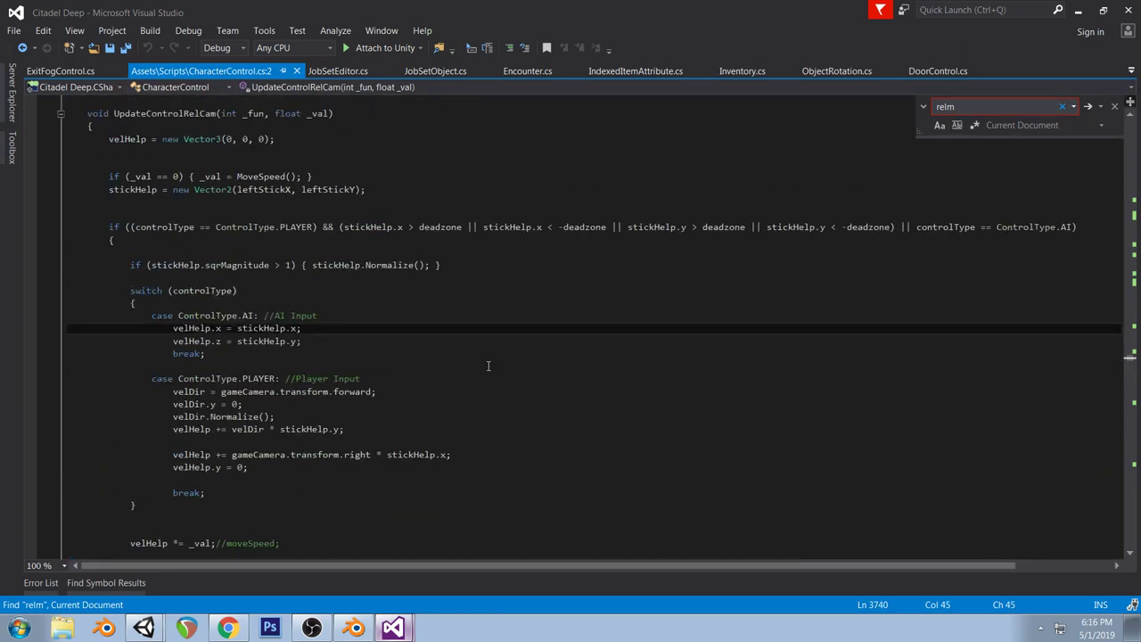
{"action": "scroll", "coordinate": [487, 366], "scroll_direction": "down", "scroll_amount": 11}
{"action": "scroll", "coordinate": [522, 328], "scroll_direction": "down", "scroll_amount": 6}
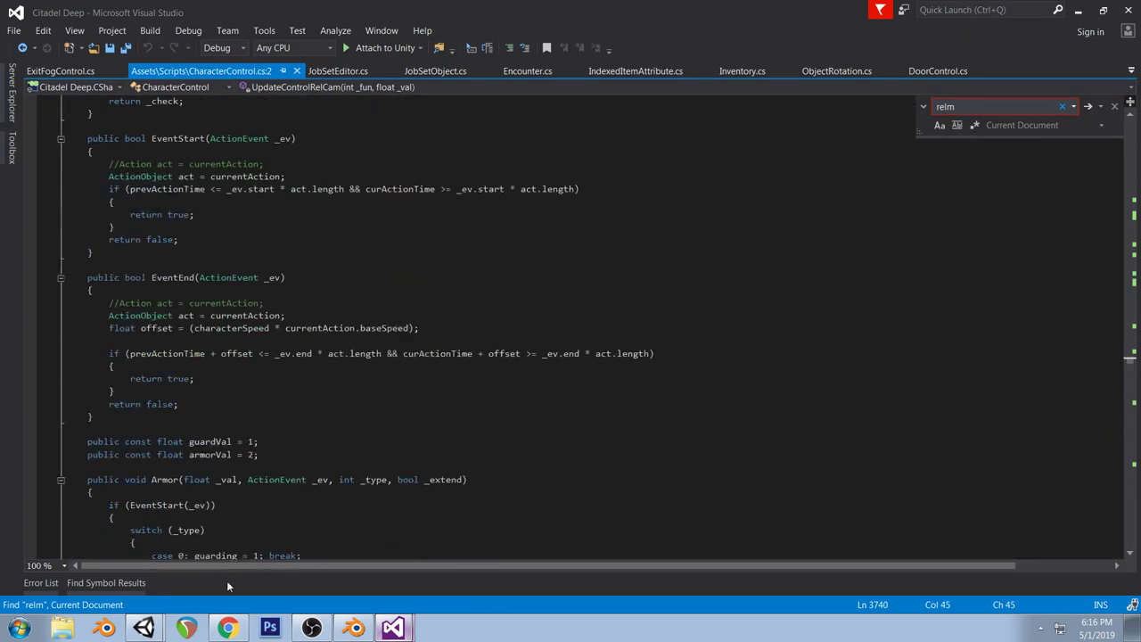
Switch to the Character Action Tutorial project in Unity and examine the Horizontal and Vertical axes in the Input Manager
{"action": "left_click", "coordinate": [145, 628]}
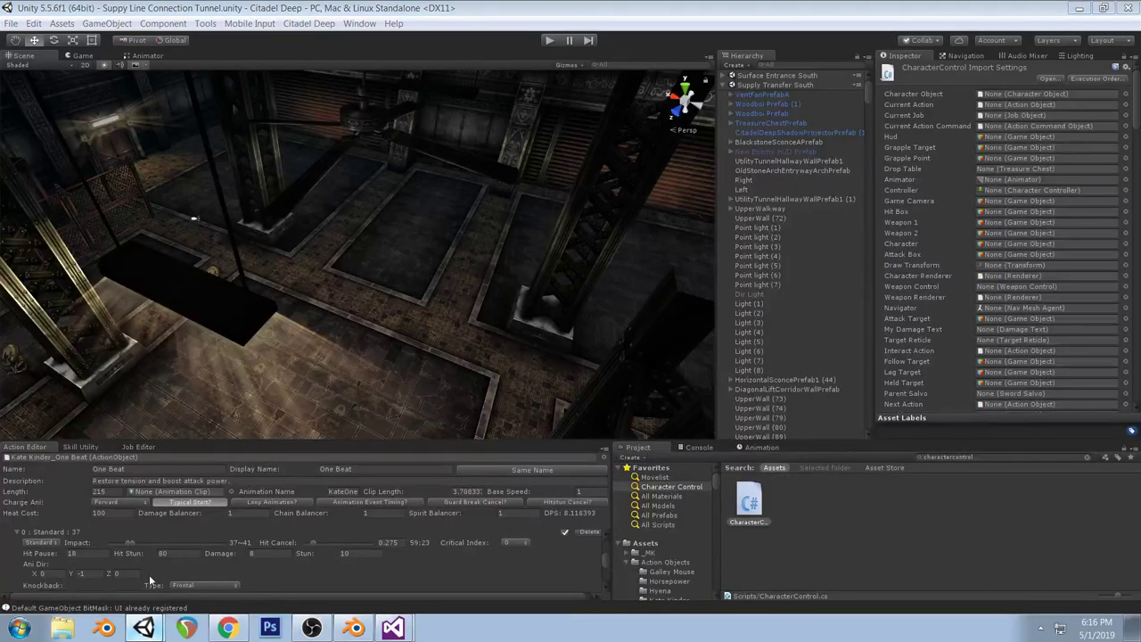
{"action": "left_click", "coordinate": [149, 575]}
{"action": "left_click", "coordinate": [41, 25]}
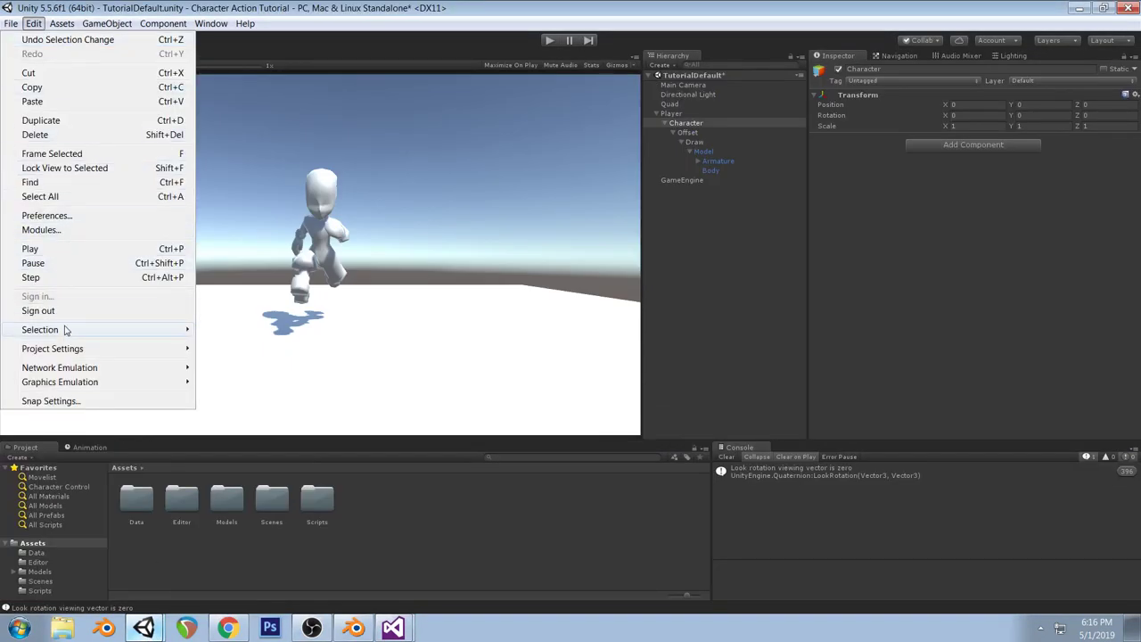
{"action": "mouse_move", "coordinate": [161, 349]}
{"action": "left_click", "coordinate": [208, 350]}
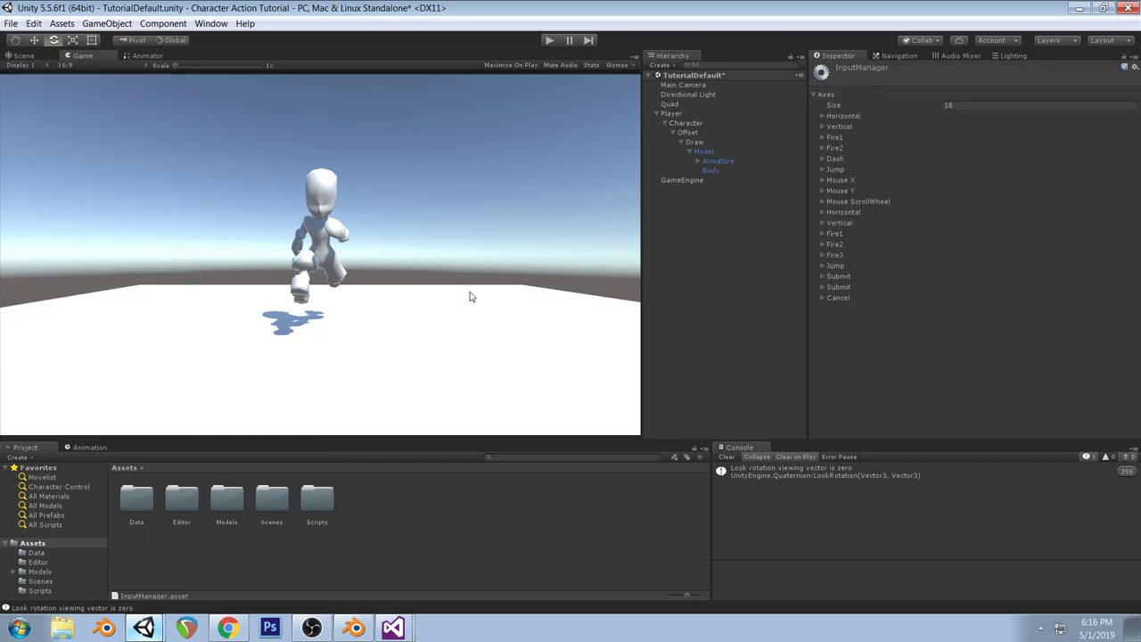
{"action": "left_click", "coordinate": [825, 117]}
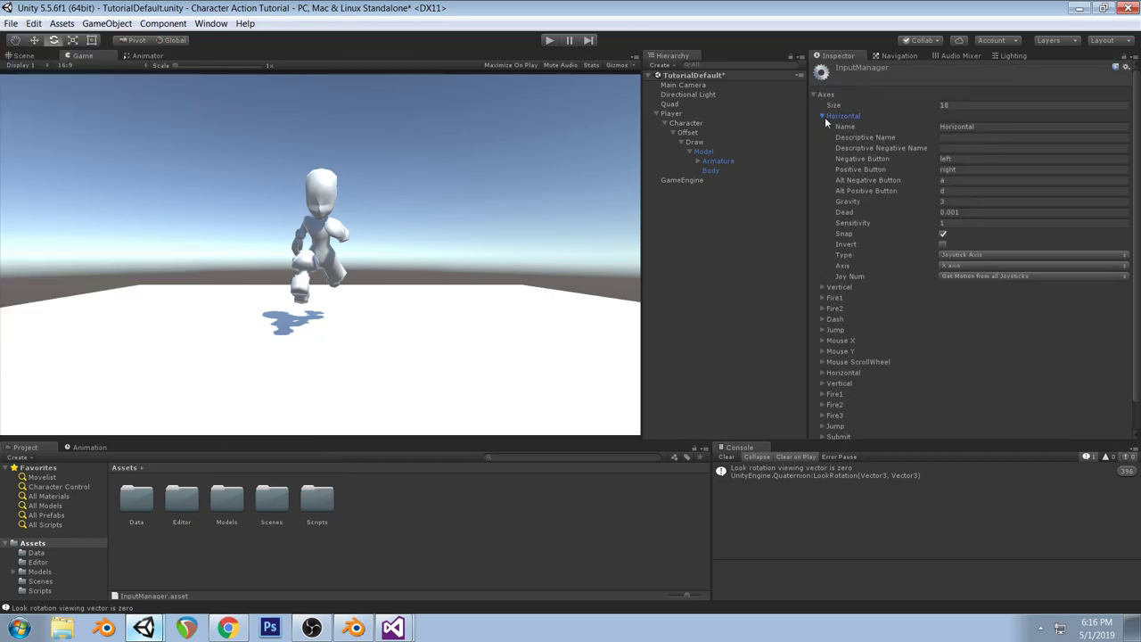
{"action": "left_click", "coordinate": [822, 288]}
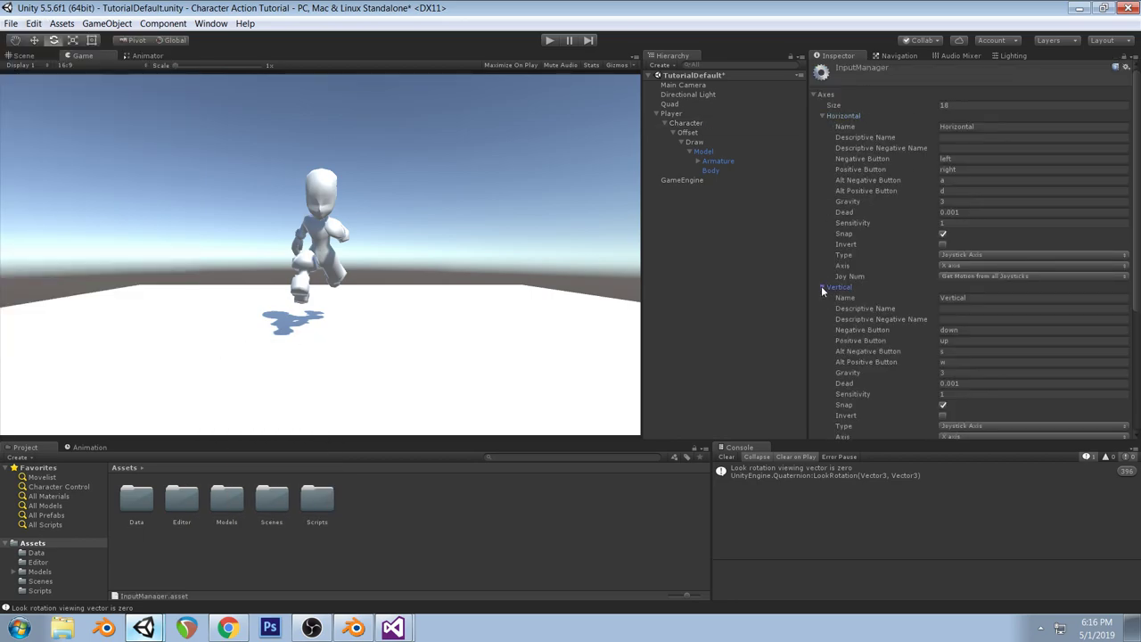
{"action": "left_click", "coordinate": [822, 287]}
{"action": "left_click", "coordinate": [822, 116]}
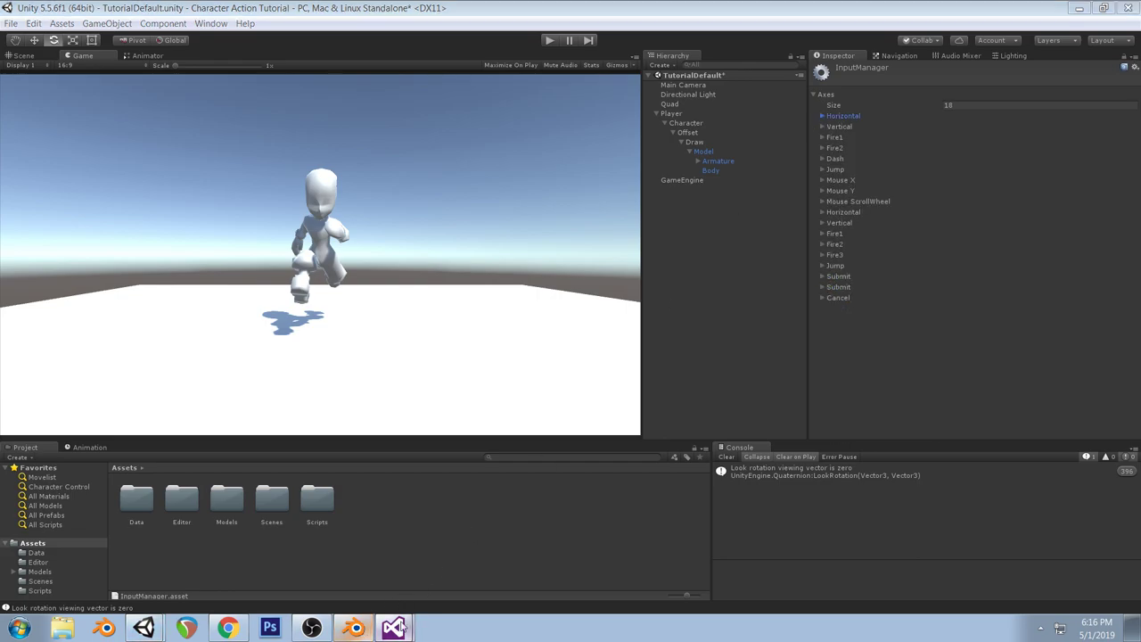
Return to CharacterObject.cs in Visual Studio and delete the two pasted horizontal-axis if blocks above stickHelp
{"action": "key", "text": "alt+Tab"}
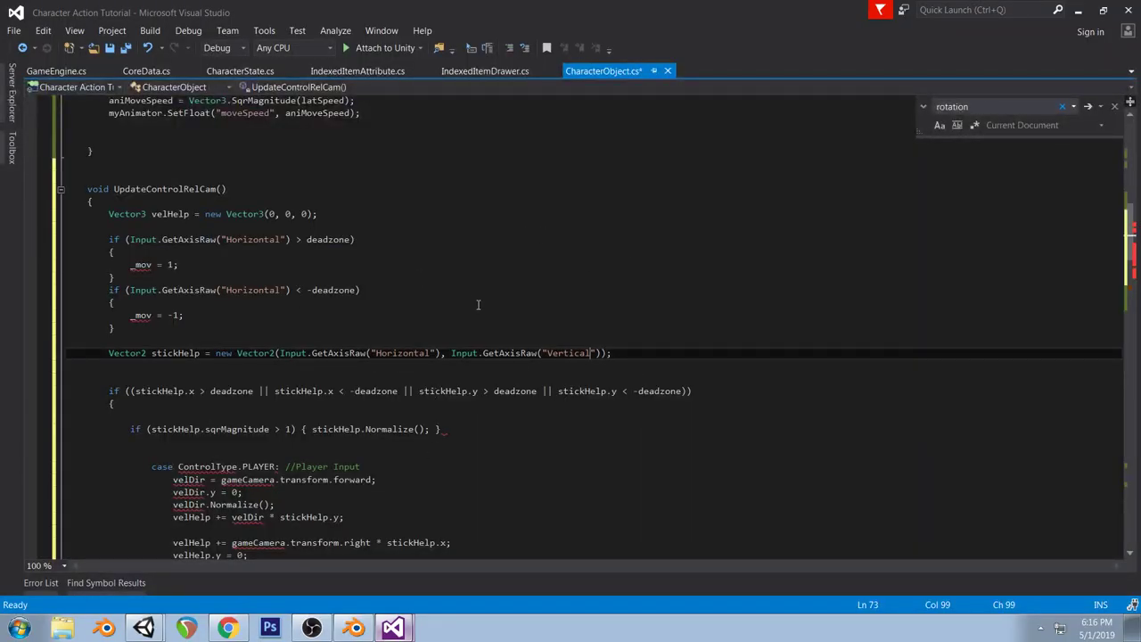
{"action": "left_click_drag", "start_coordinate": [116, 330], "coordinate": [111, 239]}
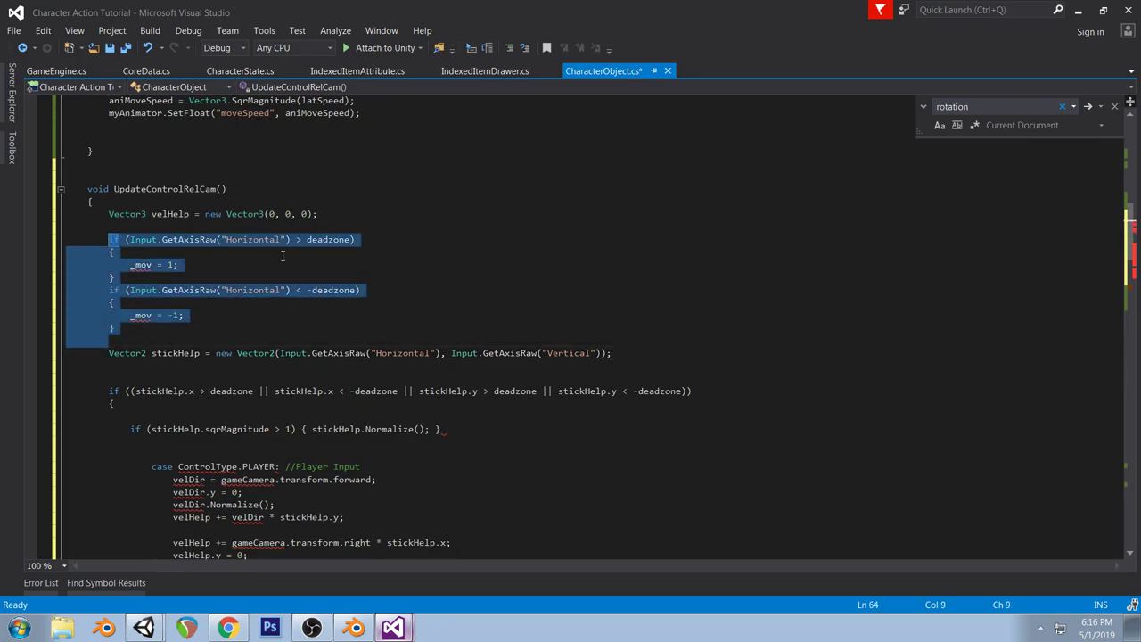
{"action": "key", "text": "Delete"}
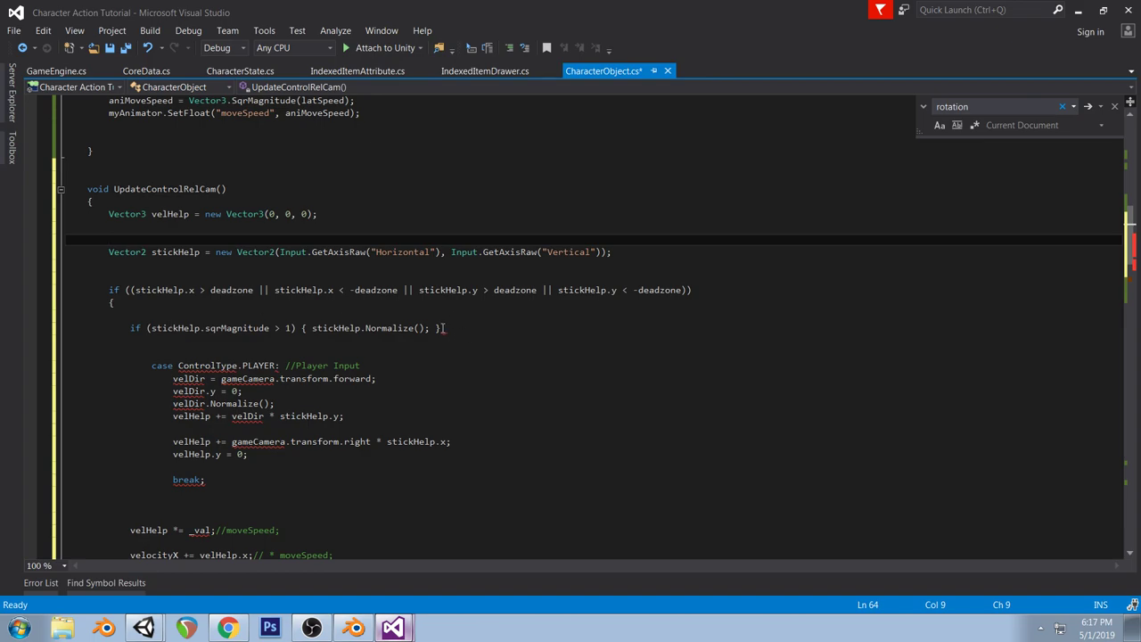
Change velocityX to velocity.x in the first velocity assignment at the end of UpdateControlRelCam
{"action": "scroll", "coordinate": [361, 374], "scroll_direction": "down", "scroll_amount": 2}
{"action": "scroll", "coordinate": [361, 373], "scroll_direction": "down", "scroll_amount": 1}
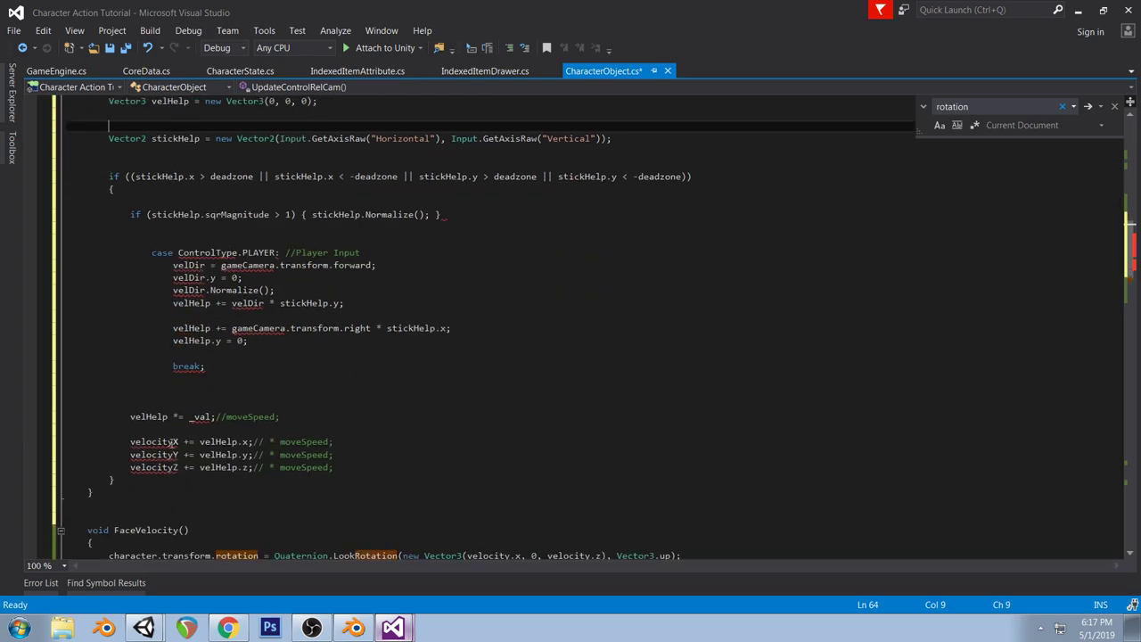
{"action": "left_click", "coordinate": [176, 441]}
{"action": "type", "text": "."}
{"action": "key", "text": "Delete"}
{"action": "type", "text": "x"}
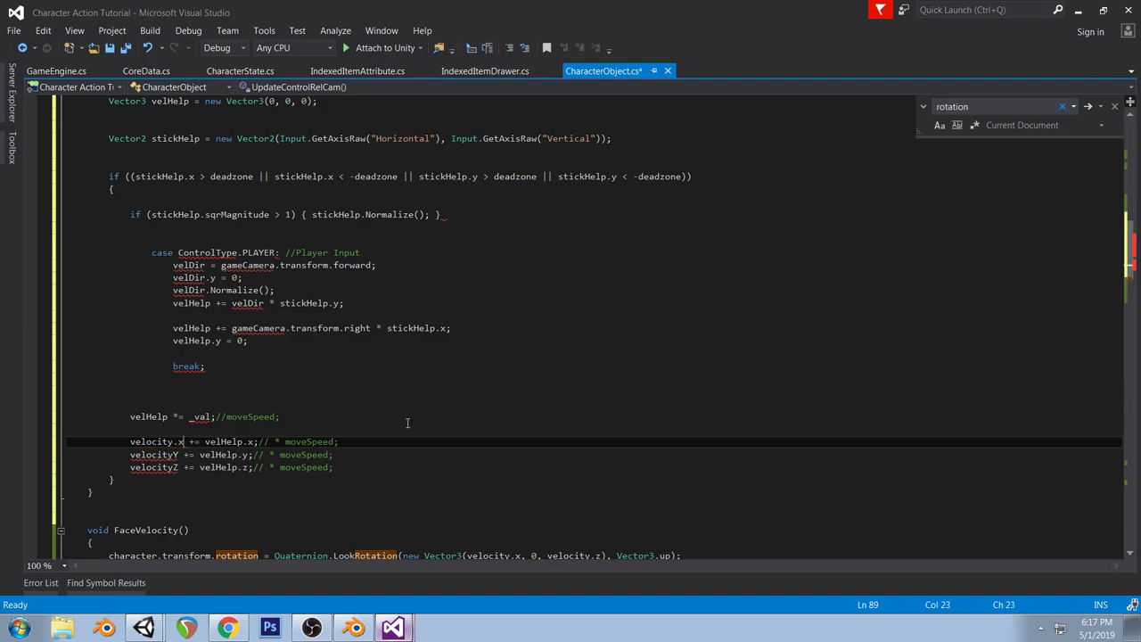
Comment out the three per-axis velocity lines and the `velHelp *= _val` line
{"action": "left_click", "coordinate": [439, 413]}
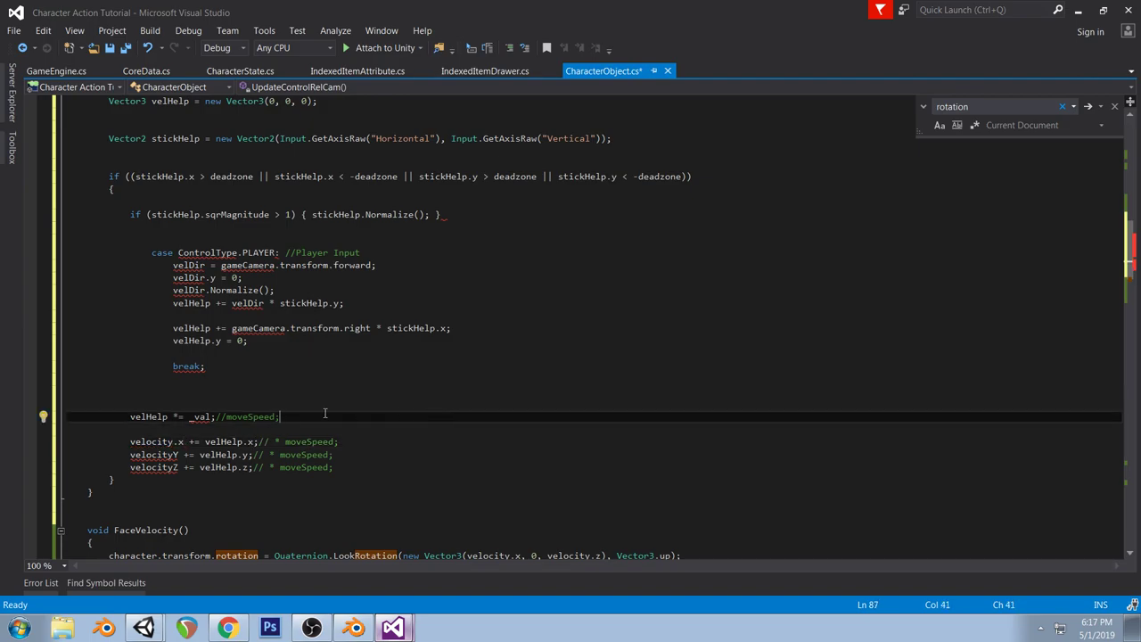
{"action": "left_click", "coordinate": [130, 442]}
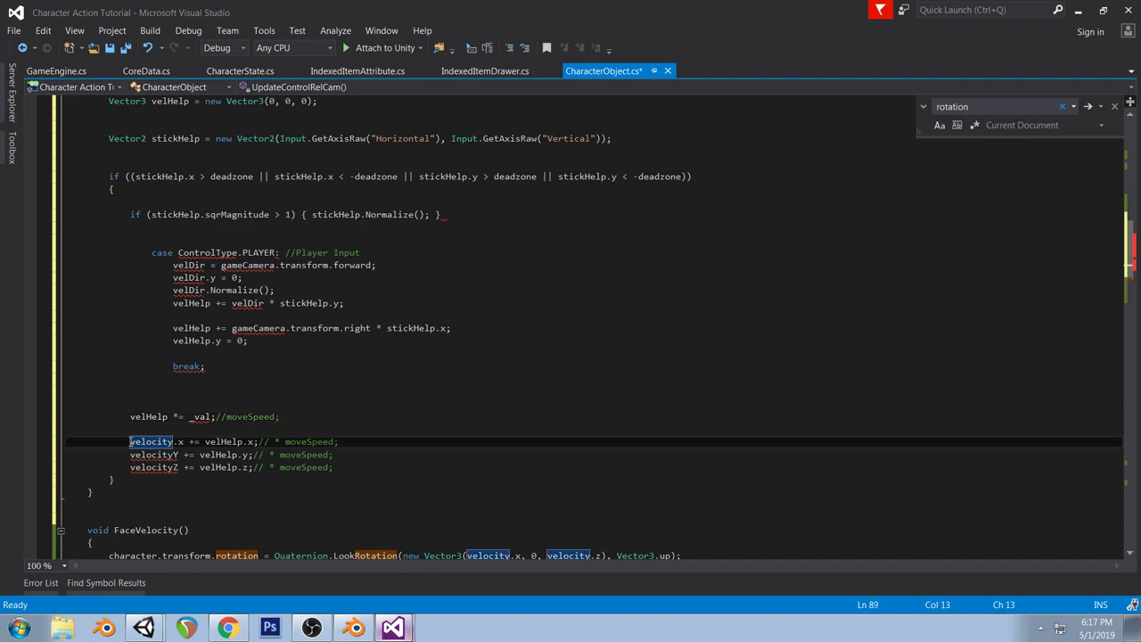
{"action": "type", "text": "//"}
{"action": "left_click", "coordinate": [130, 455]}
{"action": "type", "text": "//"}
{"action": "left_click", "coordinate": [130, 467]}
{"action": "type", "text": "//"}
{"action": "left_click", "coordinate": [125, 417]}
{"action": "type", "text": "//"}
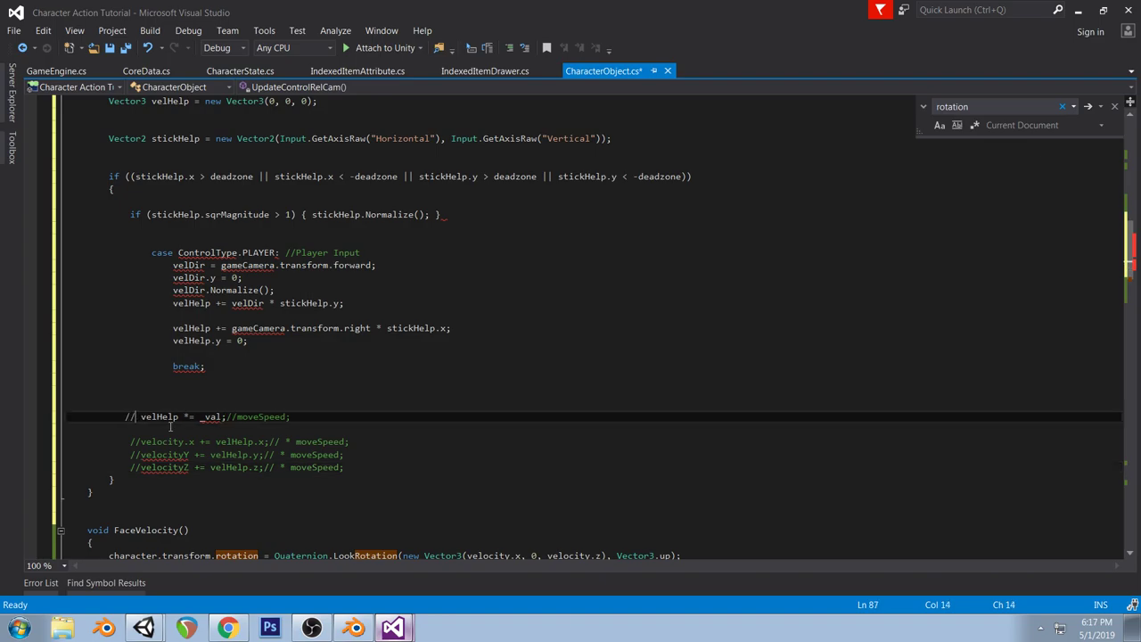
Add the line `velocity += velHelp;` above the commented per-axis velocity lines
{"action": "left_click", "coordinate": [203, 432]}
{"action": "key", "text": "Return"}
{"action": "type", "text": "velocity += v"}
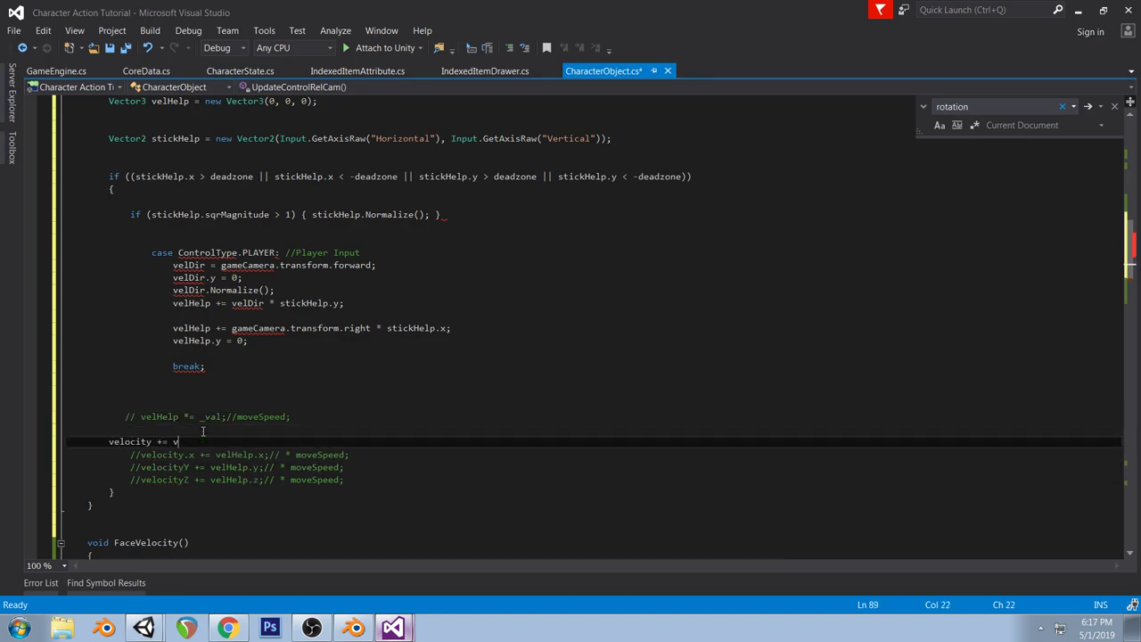
{"action": "type", "text": "elHelp;"}
Delete the leftover `break;` statement and the `case ControlType.PLAYER:` line from UpdateControlRelCam
{"action": "left_click", "coordinate": [223, 365]}
{"action": "key", "text": "shift+Home"}
{"action": "key", "text": "BackSpace"}
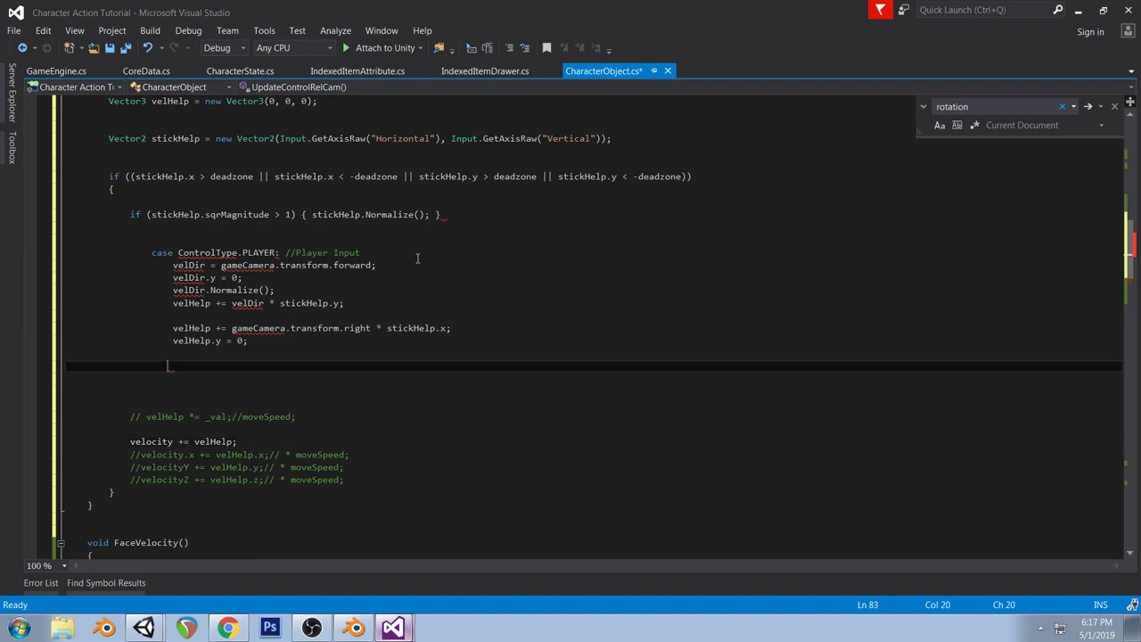
{"action": "left_click_drag", "start_coordinate": [383, 255], "coordinate": [383, 243]}
{"action": "key", "text": "BackSpace"}
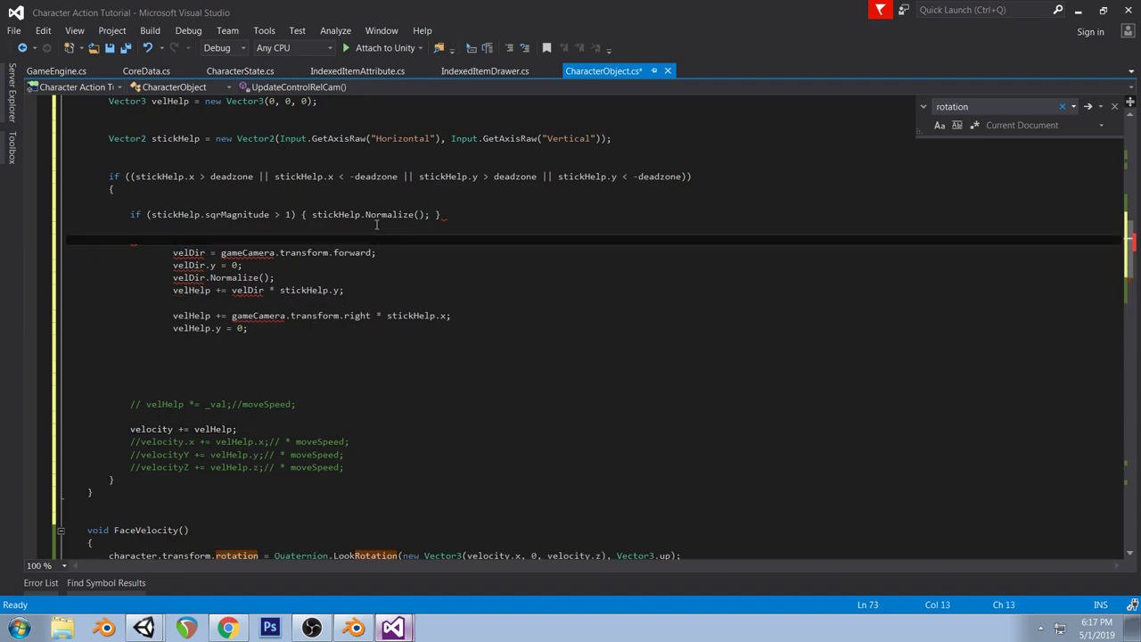
Re-enter the closing brace of UpdateControlRelCam to reformat the function's indentation
{"action": "left_click", "coordinate": [166, 492]}
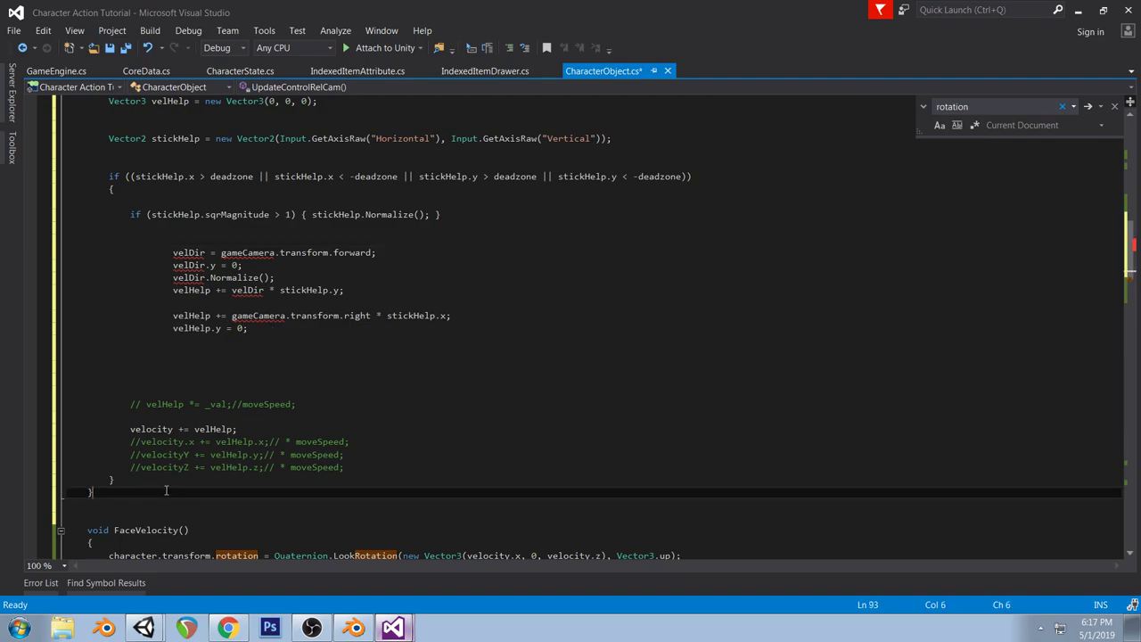
{"action": "key", "text": "BackSpace"}
{"action": "type", "text": "}"}
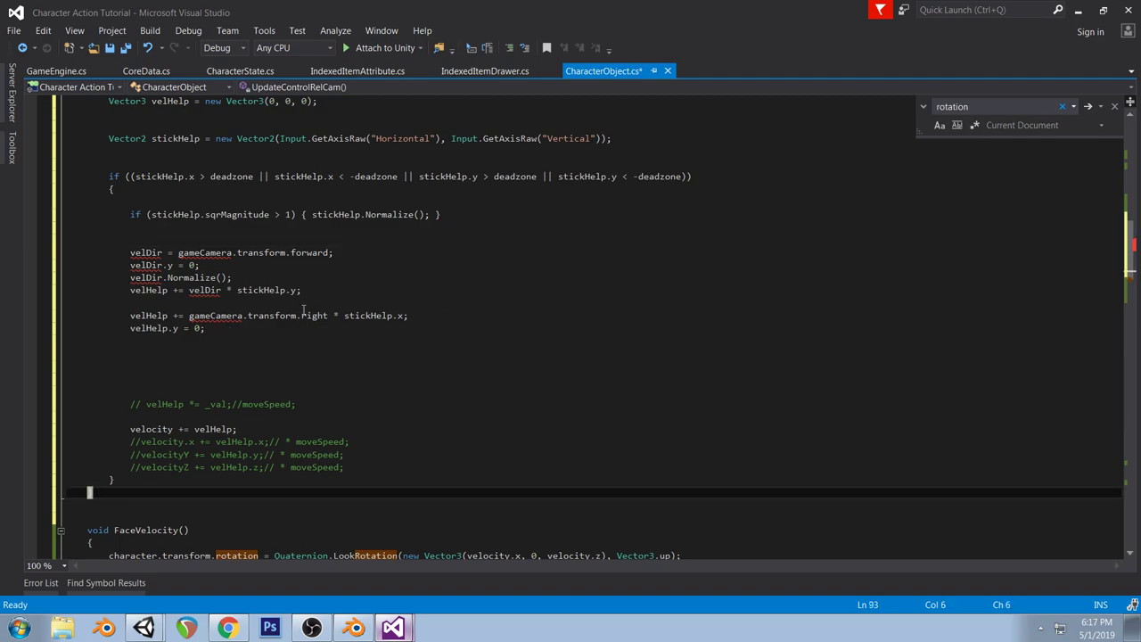
{"action": "scroll", "coordinate": [312, 314], "scroll_direction": "up", "scroll_amount": 2}
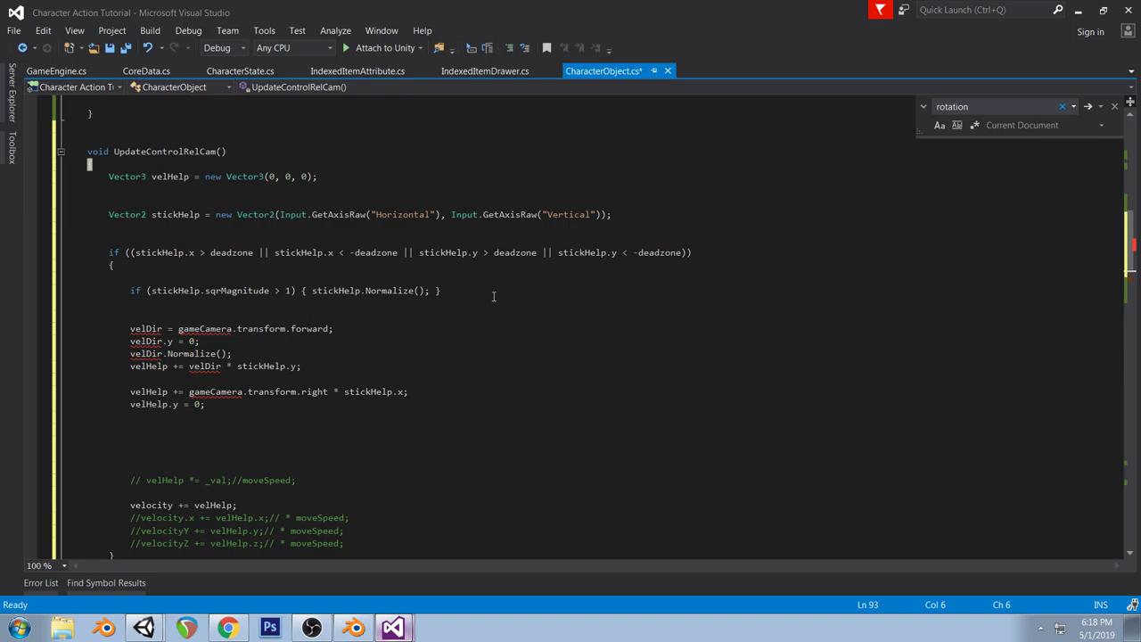
Declare `Vector3 velDir;` directly below the velHelp declaration in UpdateControlRelCam
{"action": "left_click", "coordinate": [155, 192]}
{"action": "type", "text": "V"}
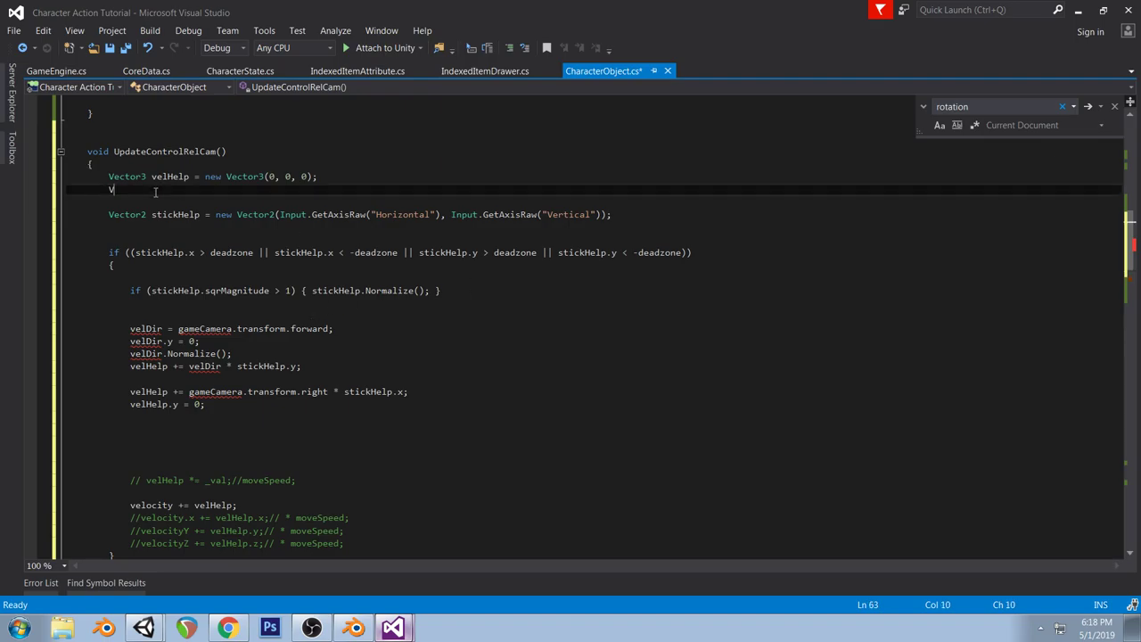
{"action": "type", "text": "ector3 velDir;"}
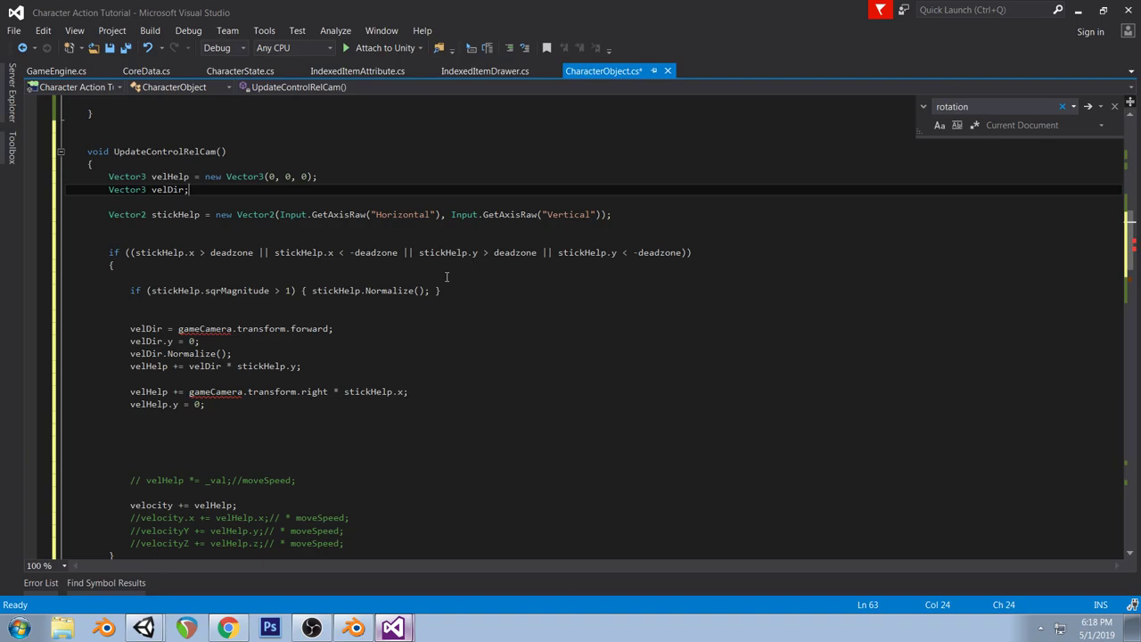
Replace both `gameCamera` references in UpdateControlRelCam with `Camera.main`
{"action": "double_click", "coordinate": [212, 329]}
{"action": "type", "text": "Camera.main"}
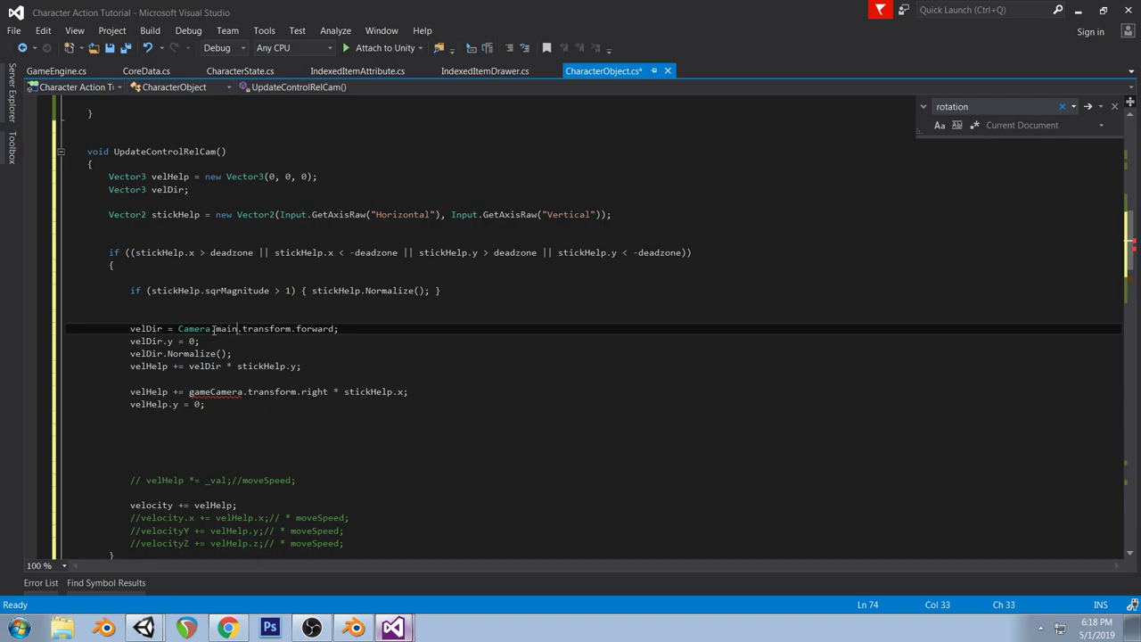
{"action": "left_click_drag", "start_coordinate": [177, 329], "coordinate": [238, 332]}
{"action": "key", "text": "ctrl+c"}
{"action": "double_click", "coordinate": [214, 392]}
{"action": "key", "text": "ctrl+v"}
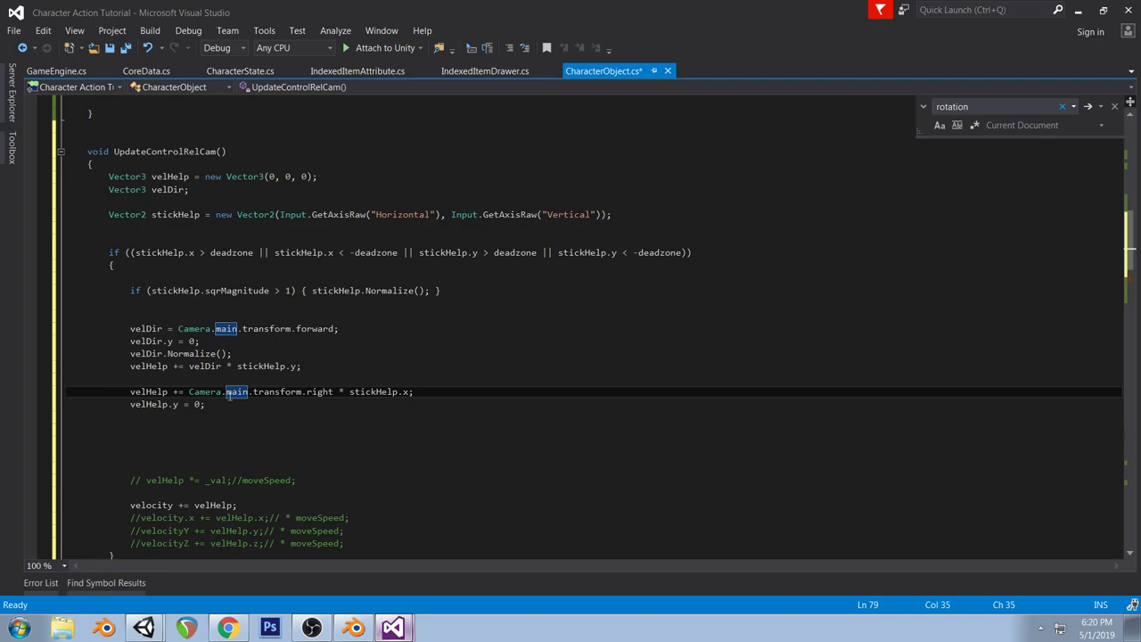
Delete the commented-out velocity and `velHelp *= _val` lines around `velocity += velHelp;` and save the script
{"action": "scroll", "coordinate": [263, 476], "scroll_direction": "down", "scroll_amount": 1}
{"action": "left_click_drag", "start_coordinate": [348, 506], "coordinate": [259, 432]}
{"action": "key", "text": "Delete"}
{"action": "key", "text": "Delete"}
{"action": "key", "text": "ctrl+s"}
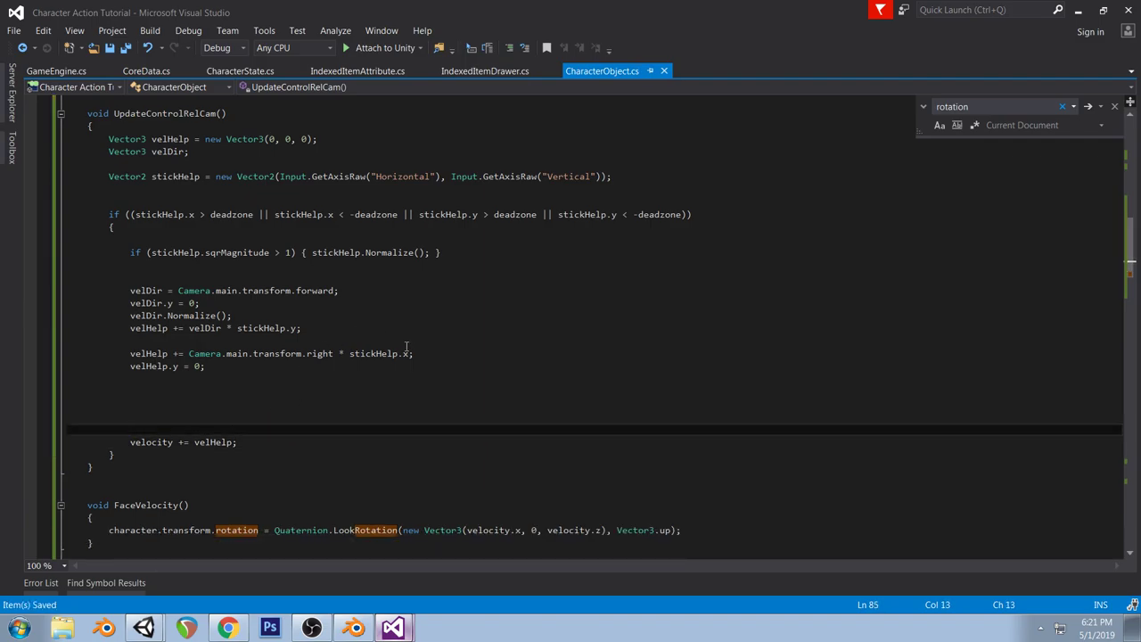
Rename the UpdateControlRelCam function to CameraRelativeStickMove
{"action": "left_click", "coordinate": [502, 89]}
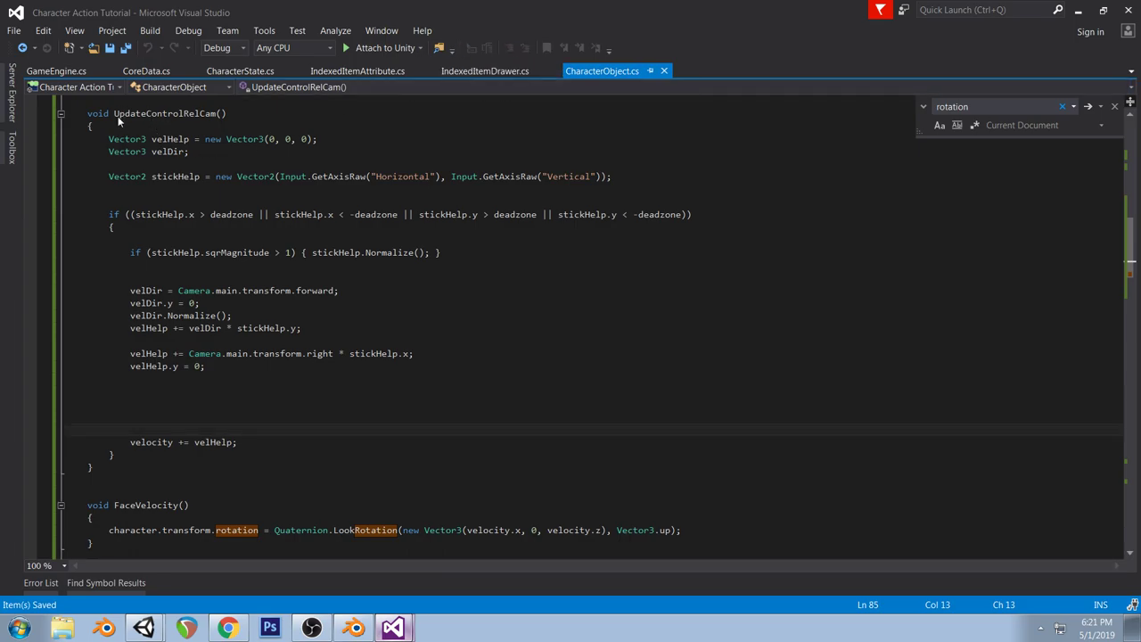
{"action": "left_click", "coordinate": [145, 113]}
{"action": "double_click", "coordinate": [145, 113]}
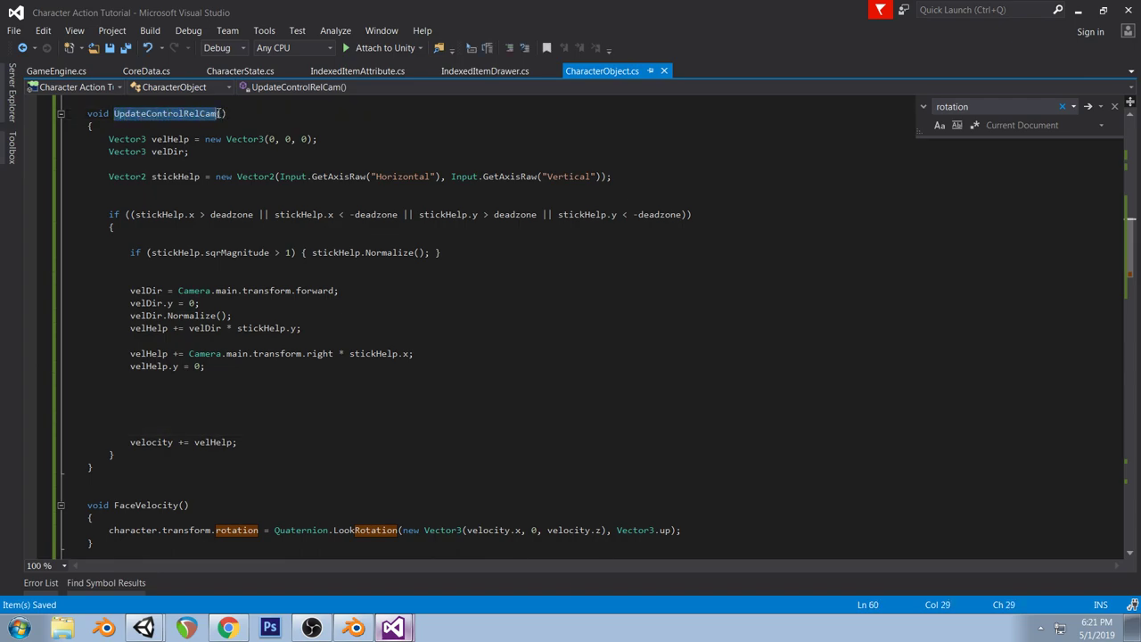
{"action": "type", "text": "Ca"}
{"action": "type", "text": "meraRelative"}
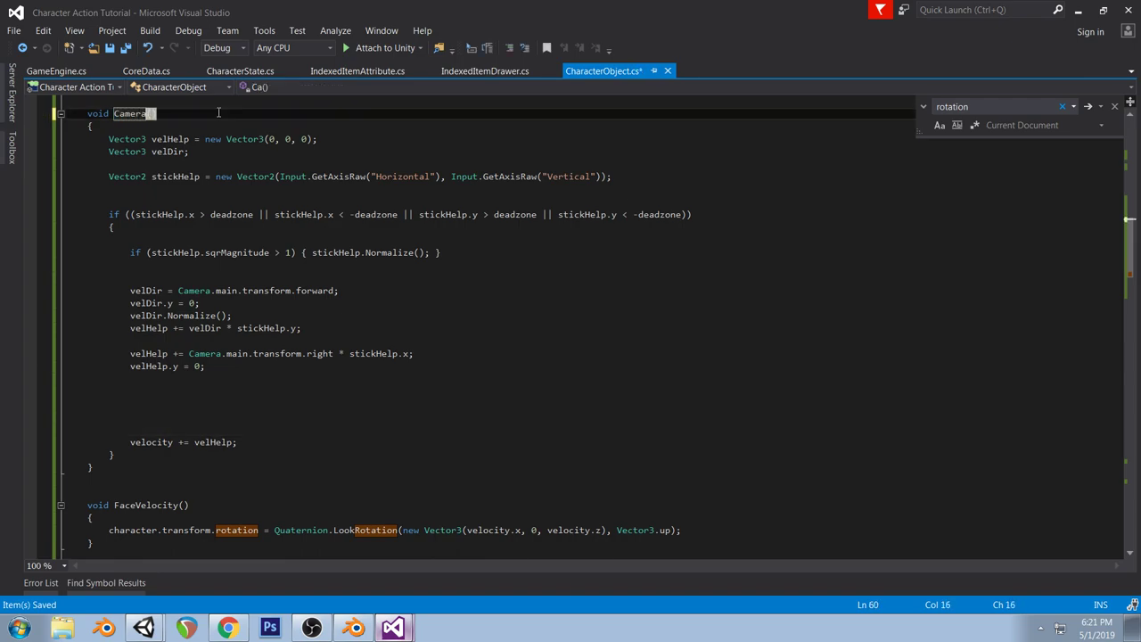
{"action": "type", "text": "StickMove"}
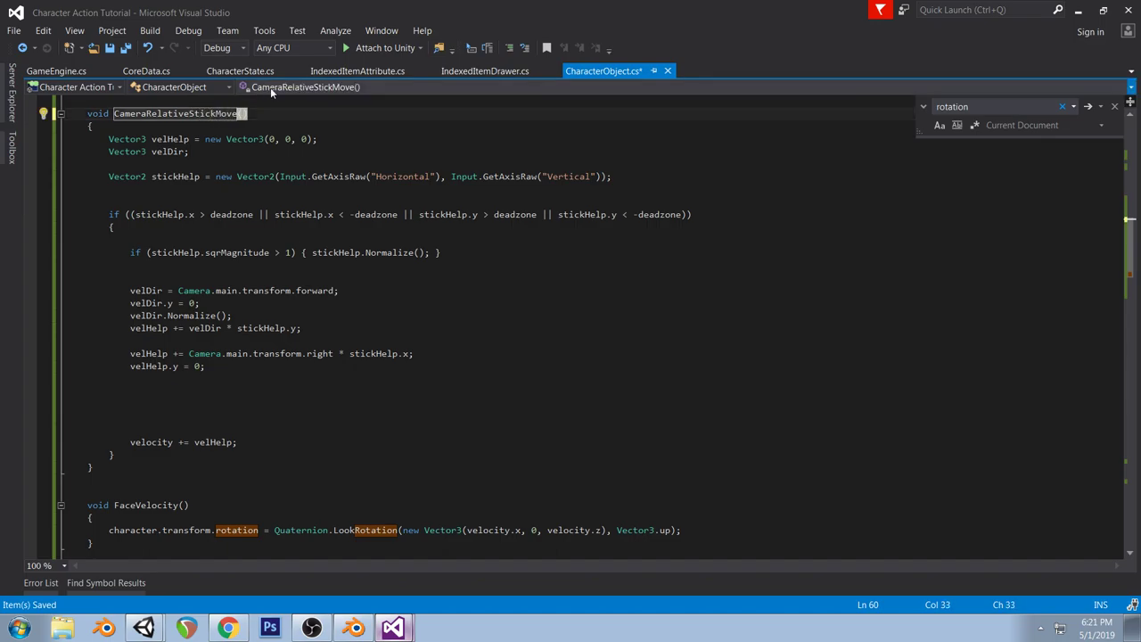
Change the StickMove call in case 3 of DoEventScript to `CameraRelativeStickMove(_var);` and save the script
{"action": "key", "text": "ctrl+minus"}
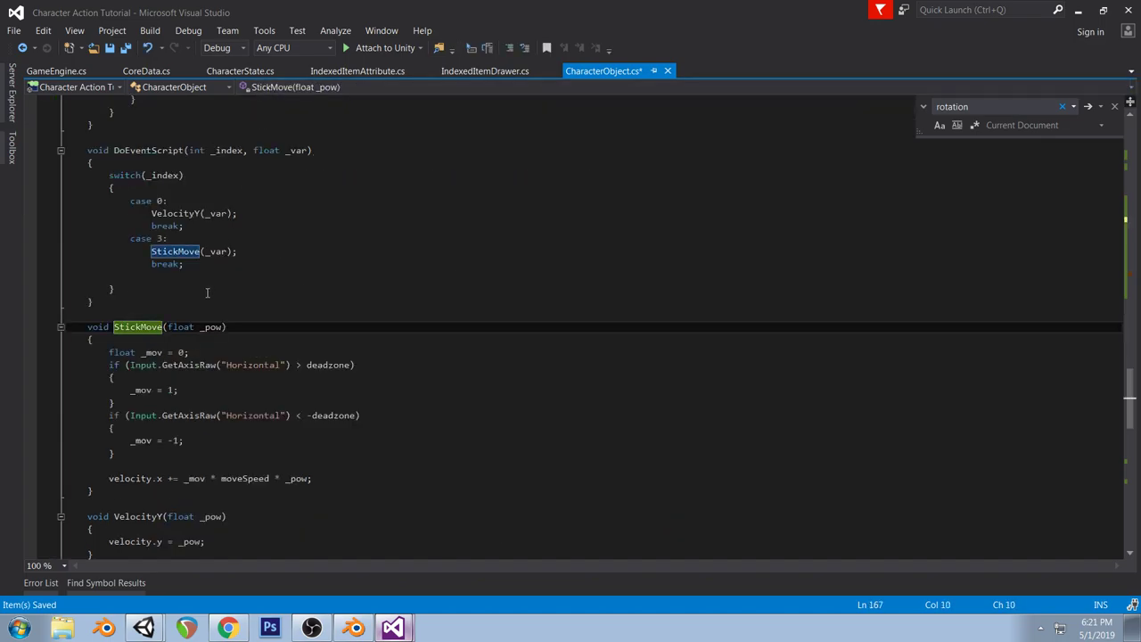
{"action": "key", "text": "shift+F12"}
{"action": "left_click", "coordinate": [130, 489]}
{"action": "double_click", "coordinate": [130, 489]}
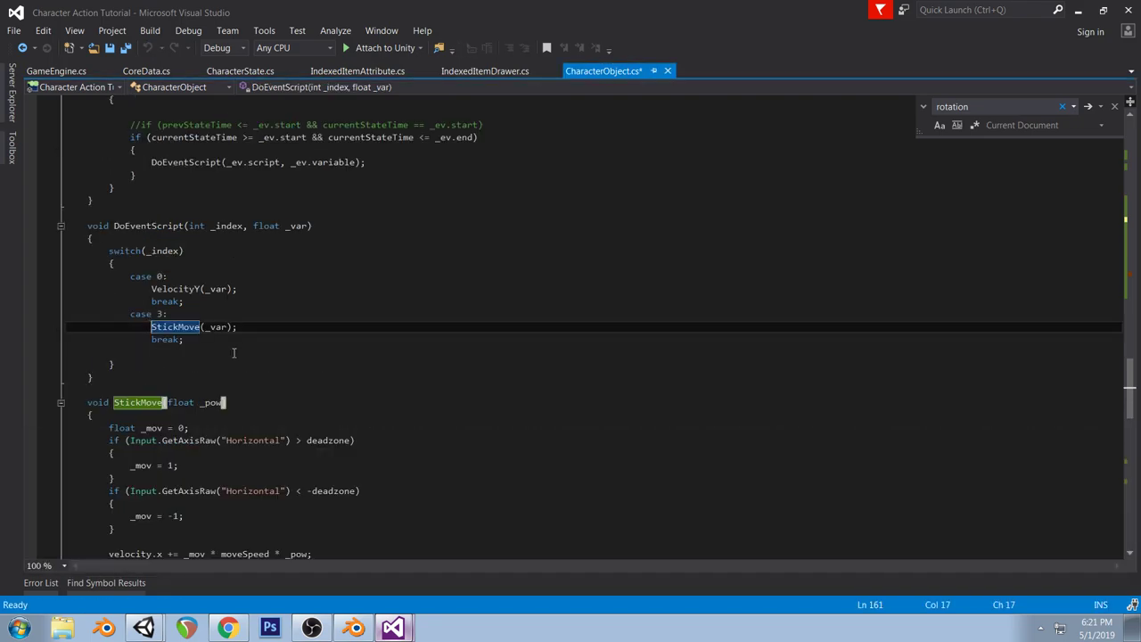
{"action": "type", "text": "CameraRelati"}
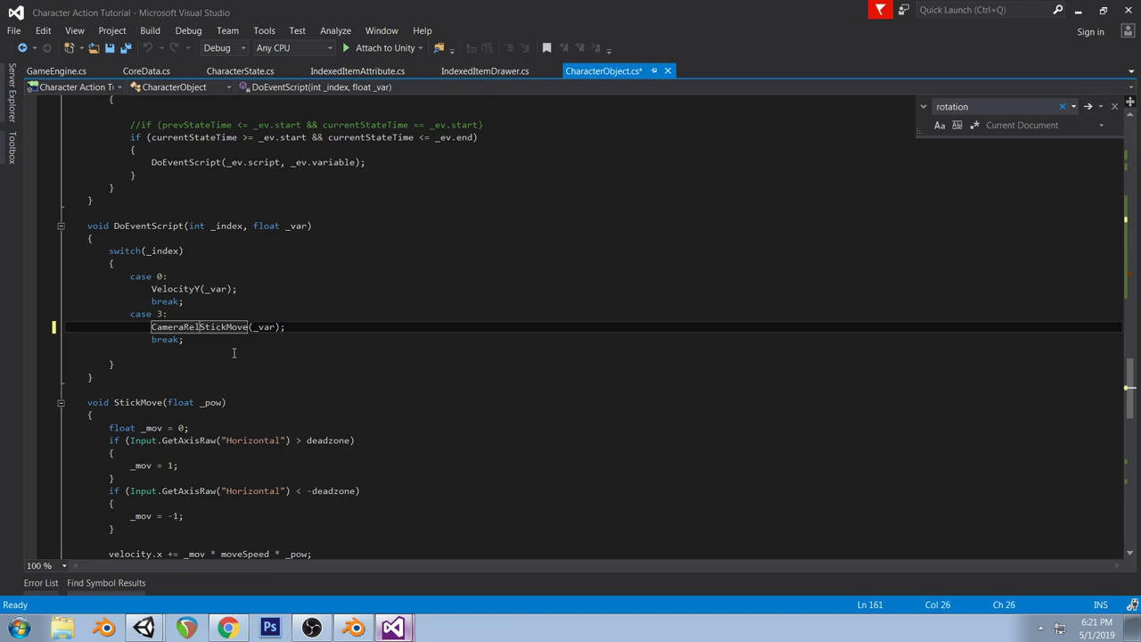
{"action": "type", "text": "ve"}
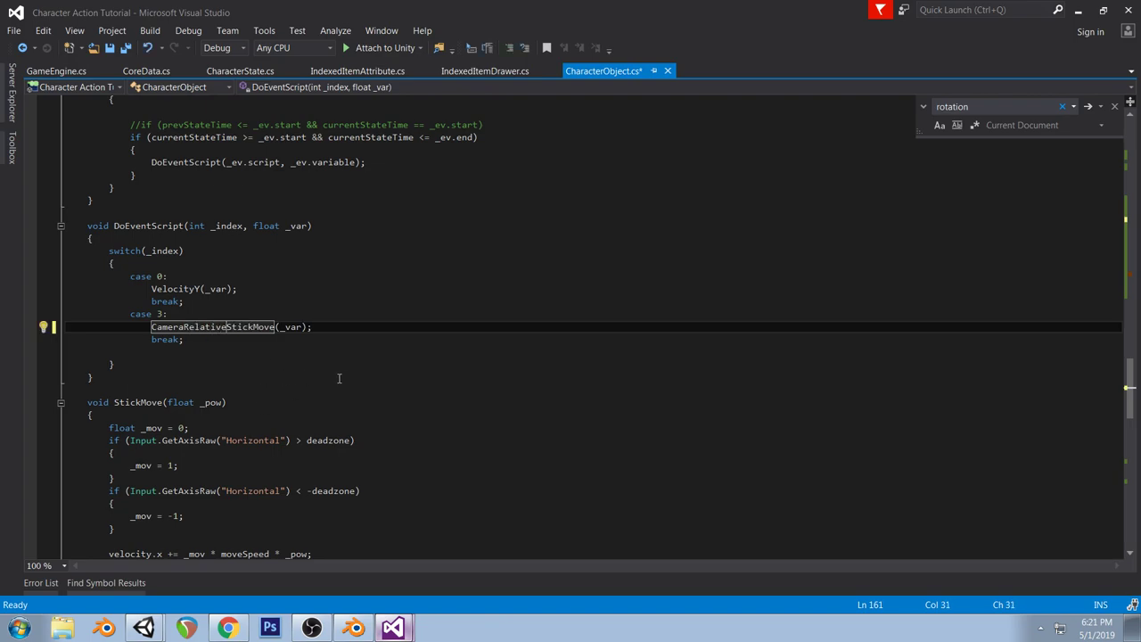
{"action": "key", "text": "ctrl+s"}
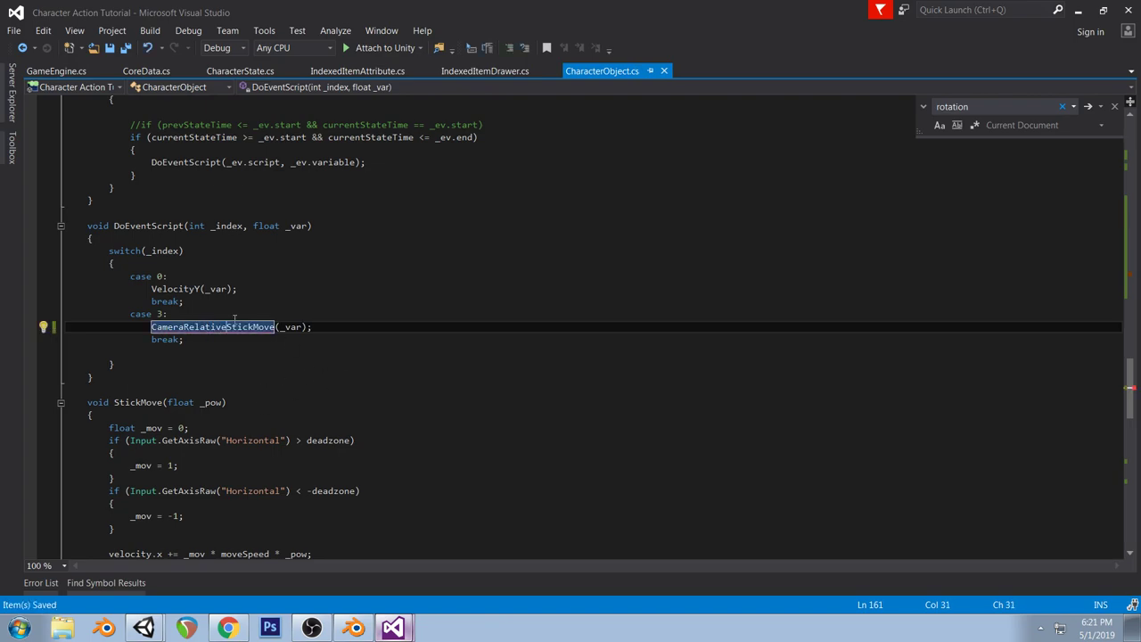
{"action": "type", "text": "Camera"}
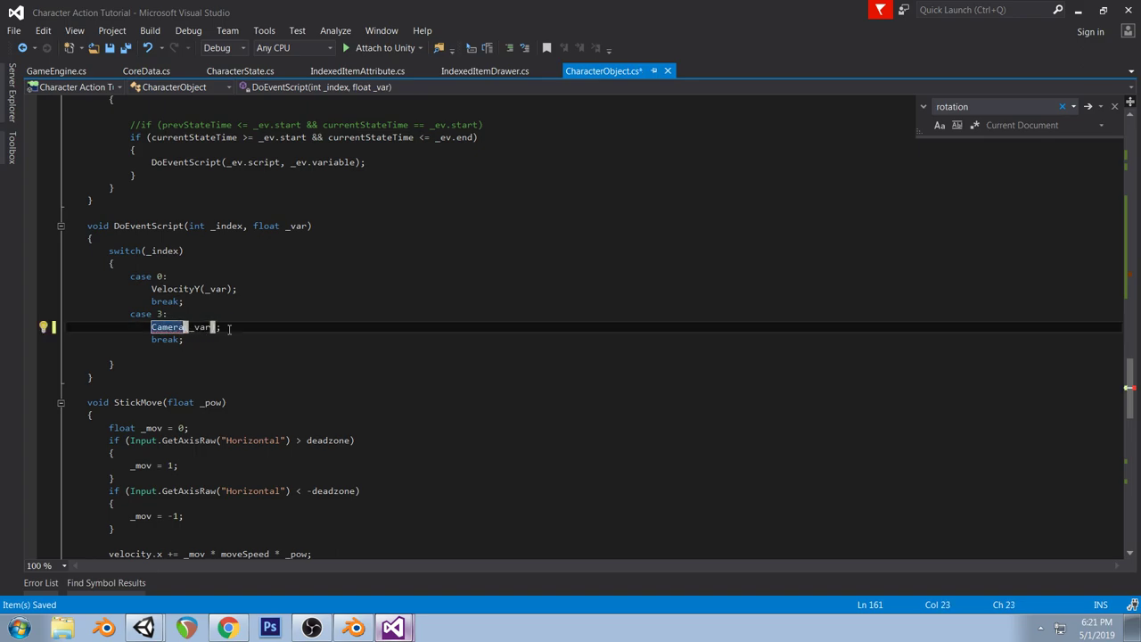
{"action": "key", "text": "ctrl+z"}
{"action": "key", "text": "ctrl+z"}
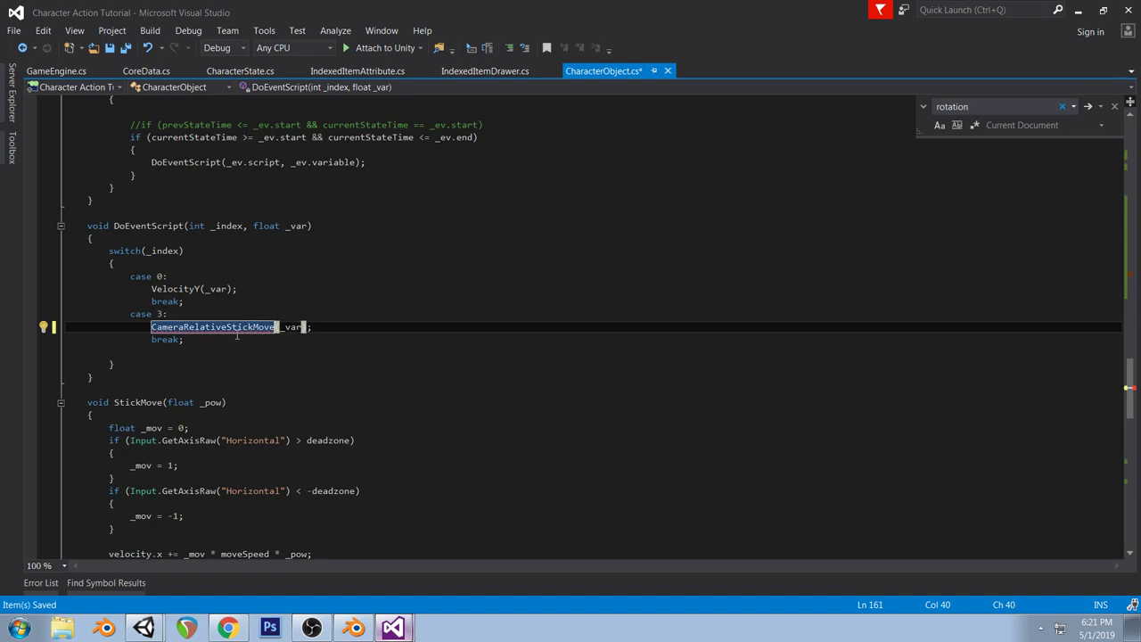
Go to the CameraRelativeStickMove definition and give it a `float _val` parameter
{"action": "key", "text": "F12"}
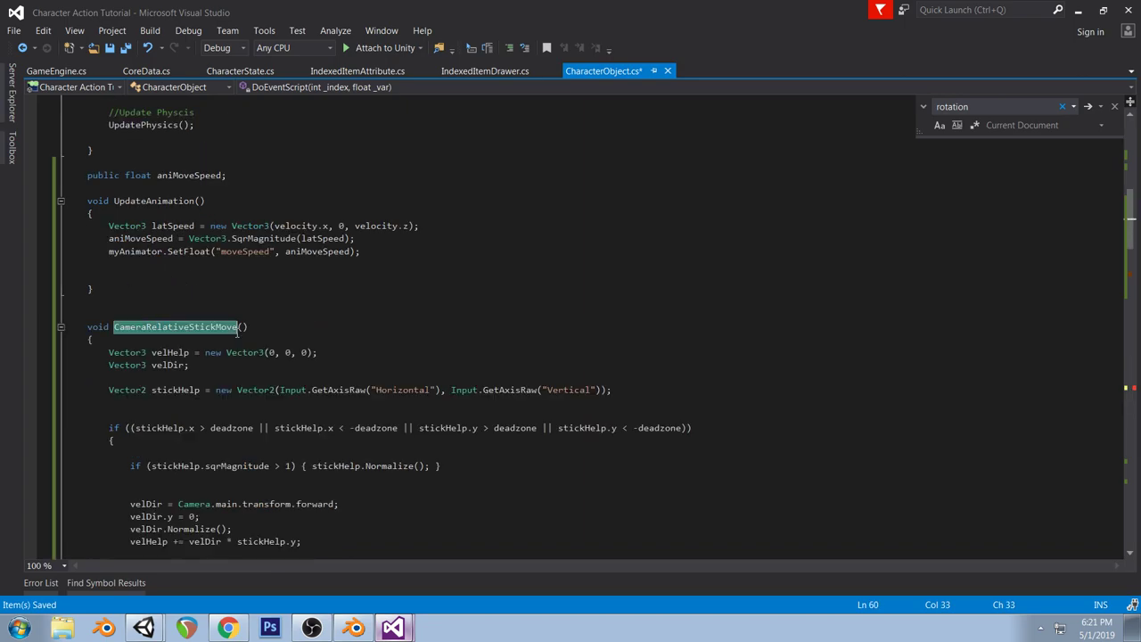
{"action": "type", "text": "float _val"}
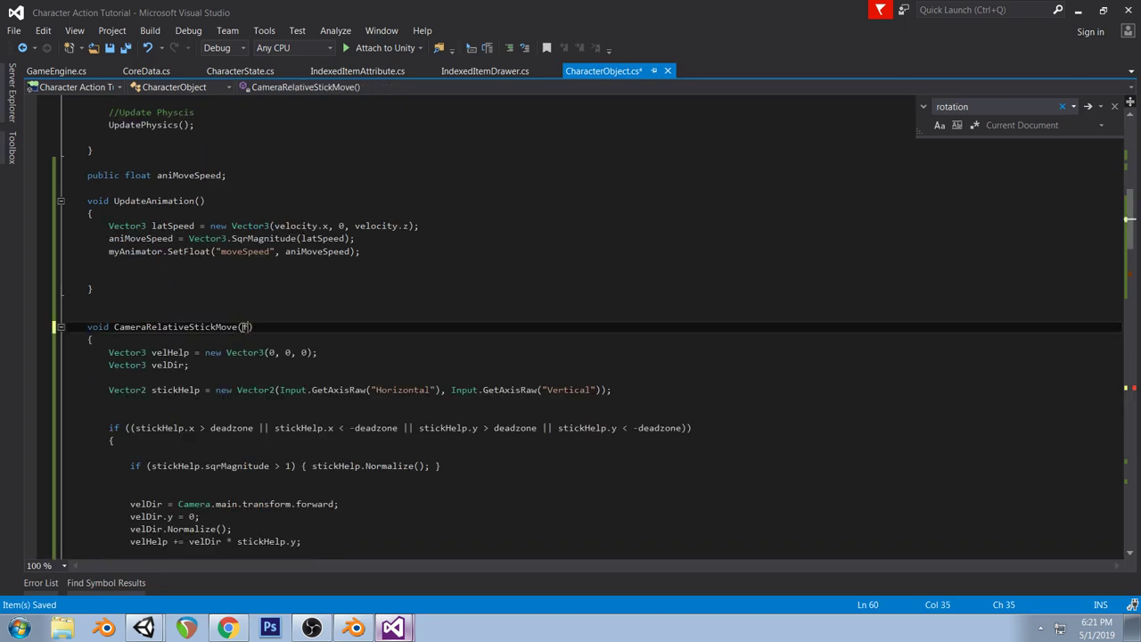
{"action": "scroll", "coordinate": [334, 428], "scroll_direction": "down", "scroll_amount": 2}
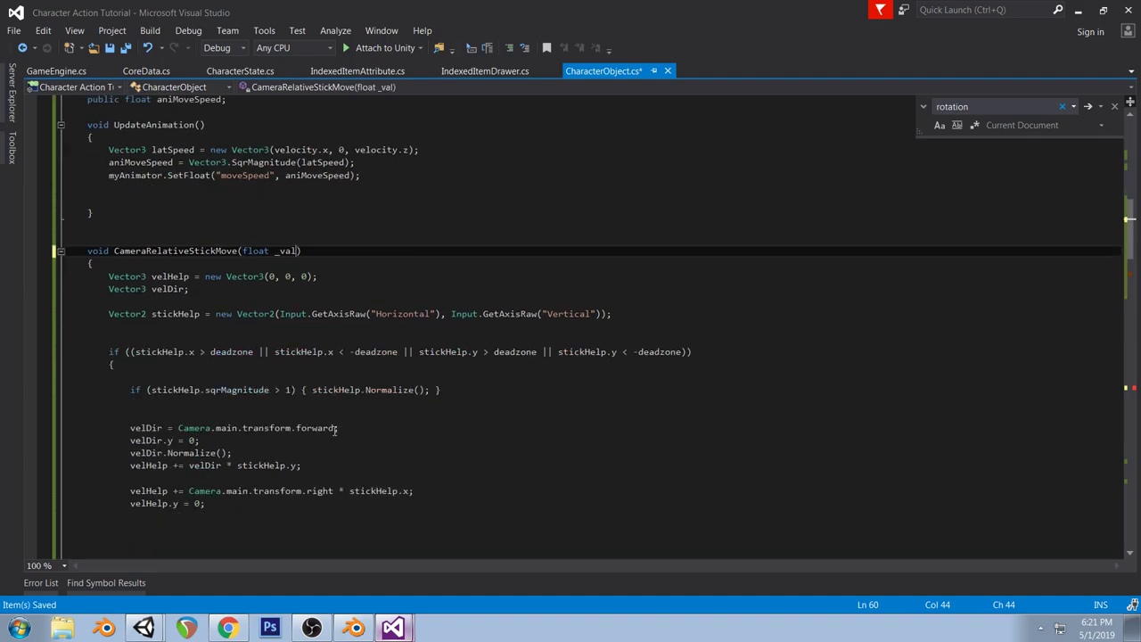
Switch to the Citadel Deep project, search CharacterControl for "updatecontrol" and review how UpdateControlRelCam uses its `_val` parameter
{"action": "left_click", "coordinate": [393, 628]}
{"action": "left_click", "coordinate": [391, 612]}
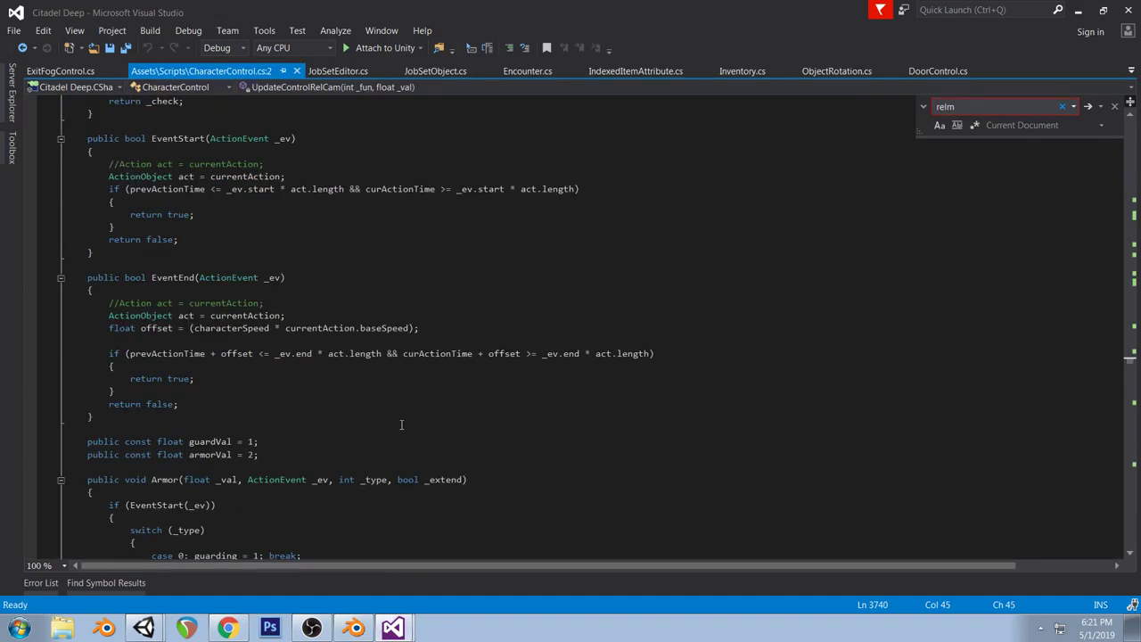
{"action": "key", "text": "ctrl+f"}
{"action": "type", "text": ";"}
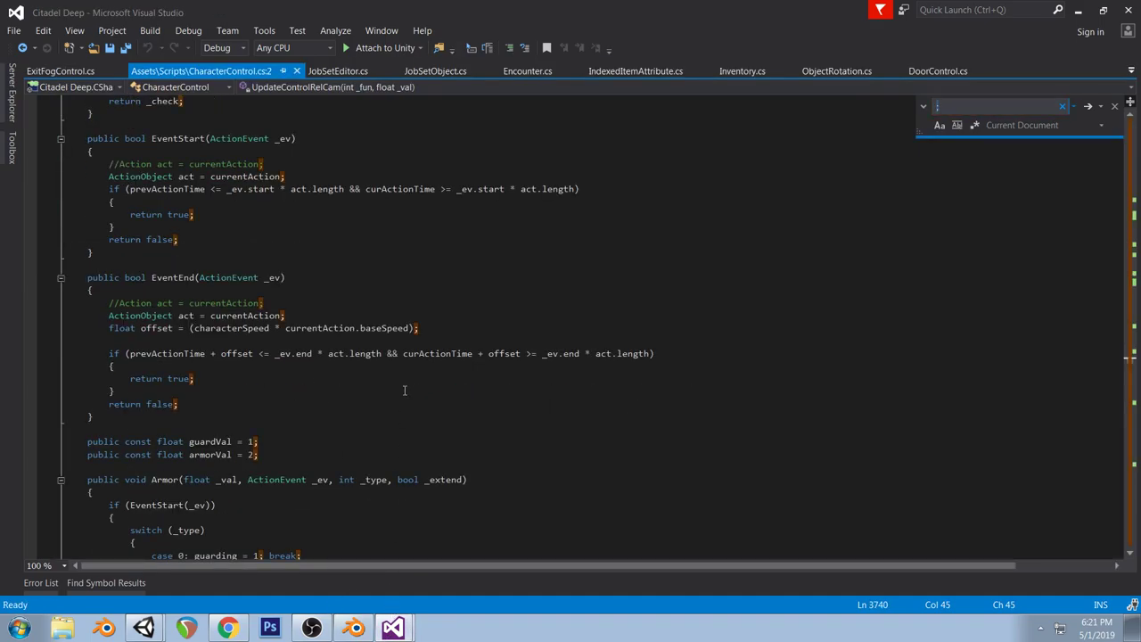
{"action": "type", "text": "updatecontrol"}
{"action": "key", "text": "Return"}
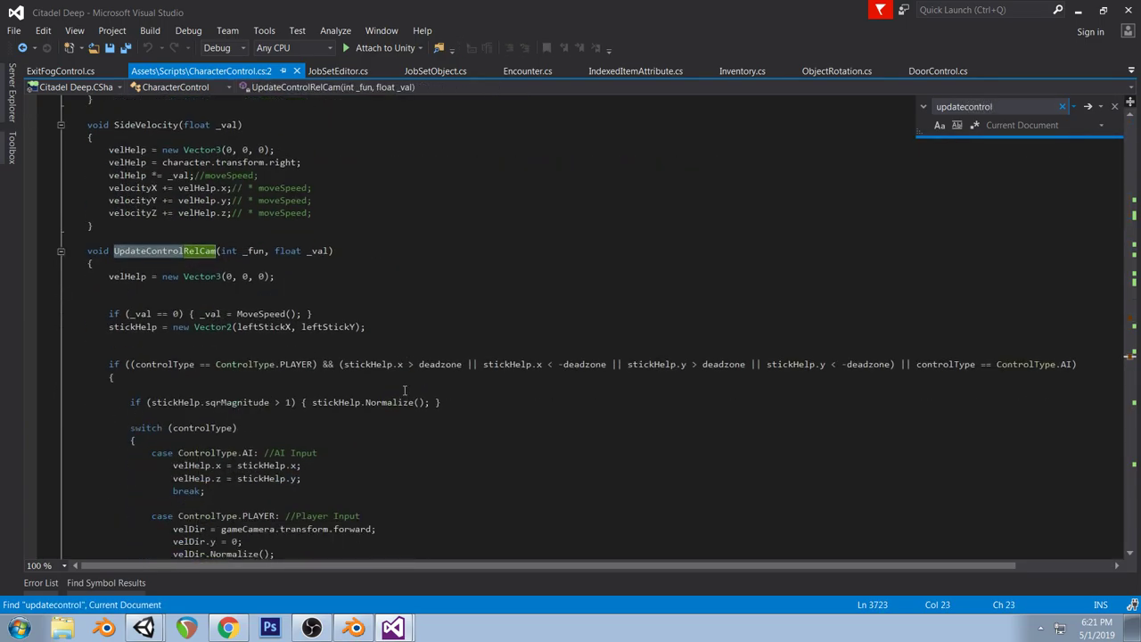
{"action": "scroll", "coordinate": [404, 390], "scroll_direction": "down", "scroll_amount": 7}
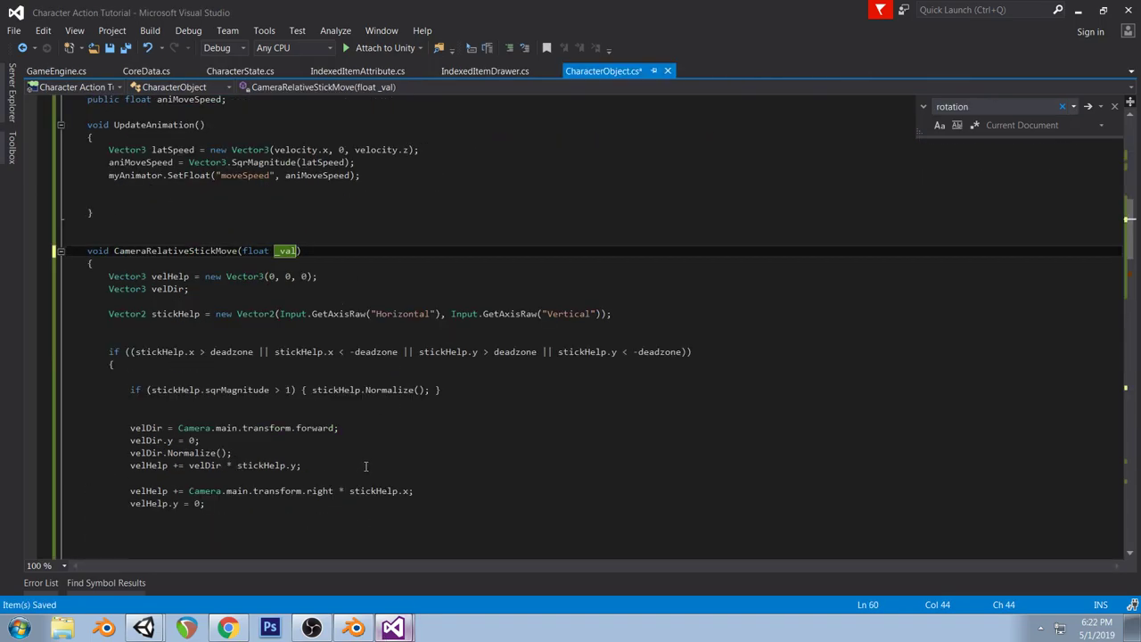
Add `velHelp *= _val;` above `velocity += velHelp;` in CameraRelativeStickMove and save the script
{"action": "scroll", "coordinate": [366, 465], "scroll_direction": "down", "scroll_amount": 4}
{"action": "left_click", "coordinate": [157, 403]}
{"action": "type", "text": "velHelp"}
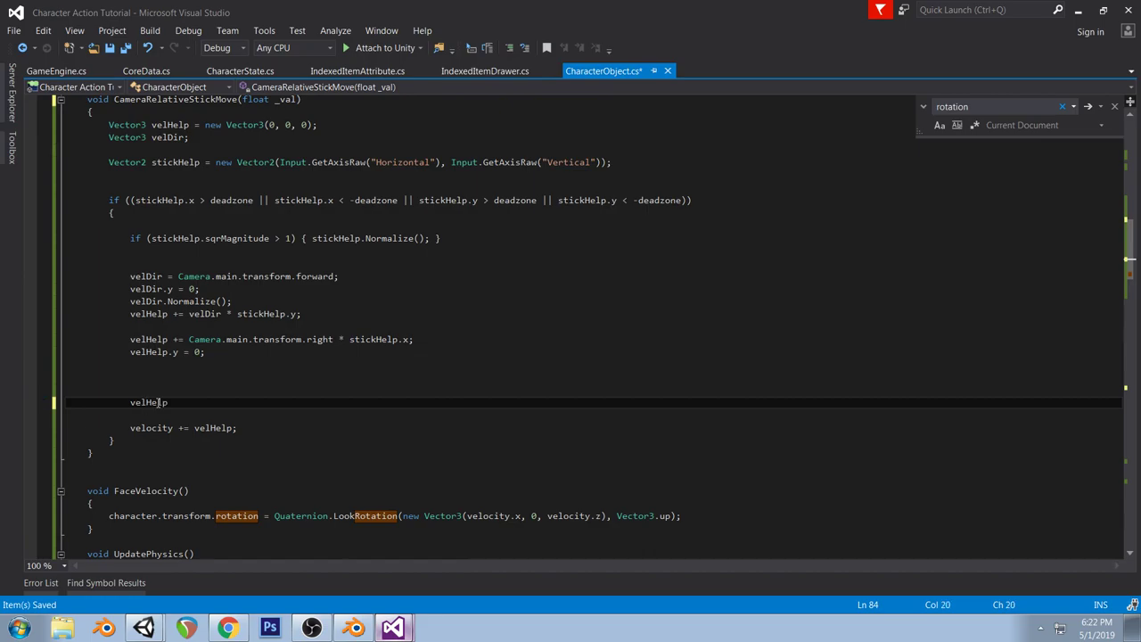
{"action": "type", "text": " *= _val;"}
{"action": "key", "text": "ctrl+s"}
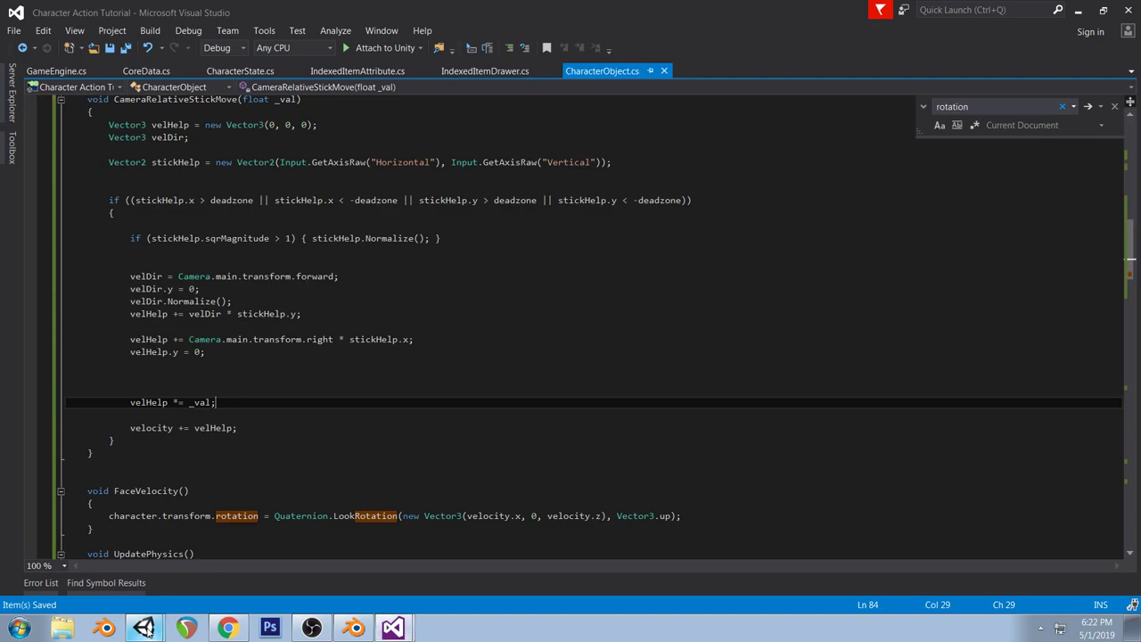
Switch to Unity and set the Main Camera's position to Y 5.7, Z -14.82 and its X rotation to 18.31
{"action": "key", "text": "alt+Tab"}
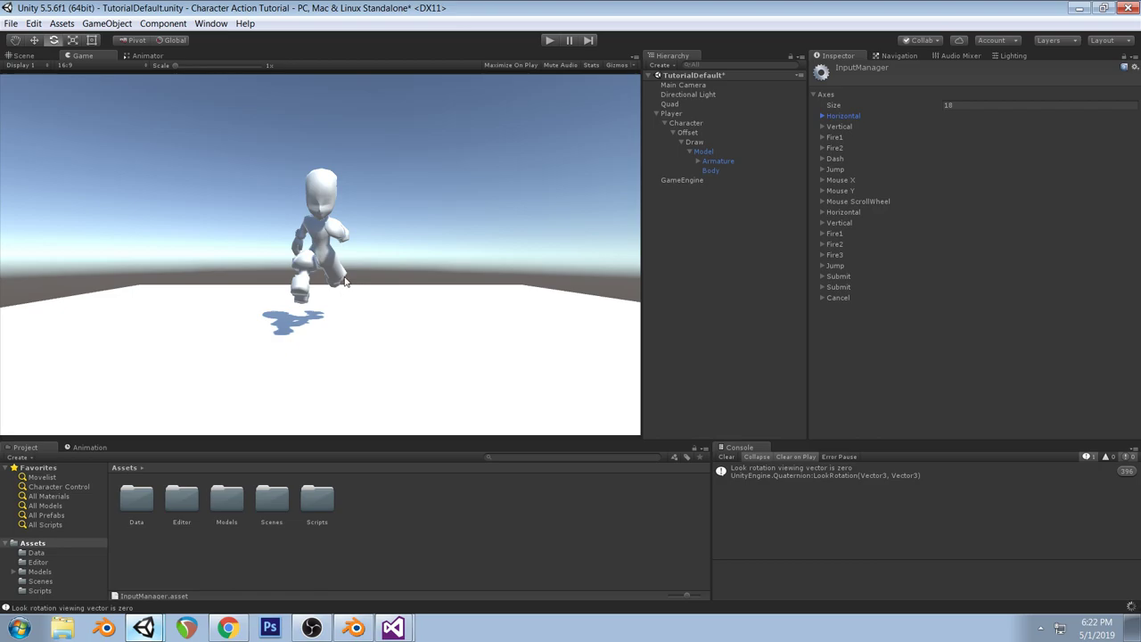
{"action": "left_click", "coordinate": [690, 85]}
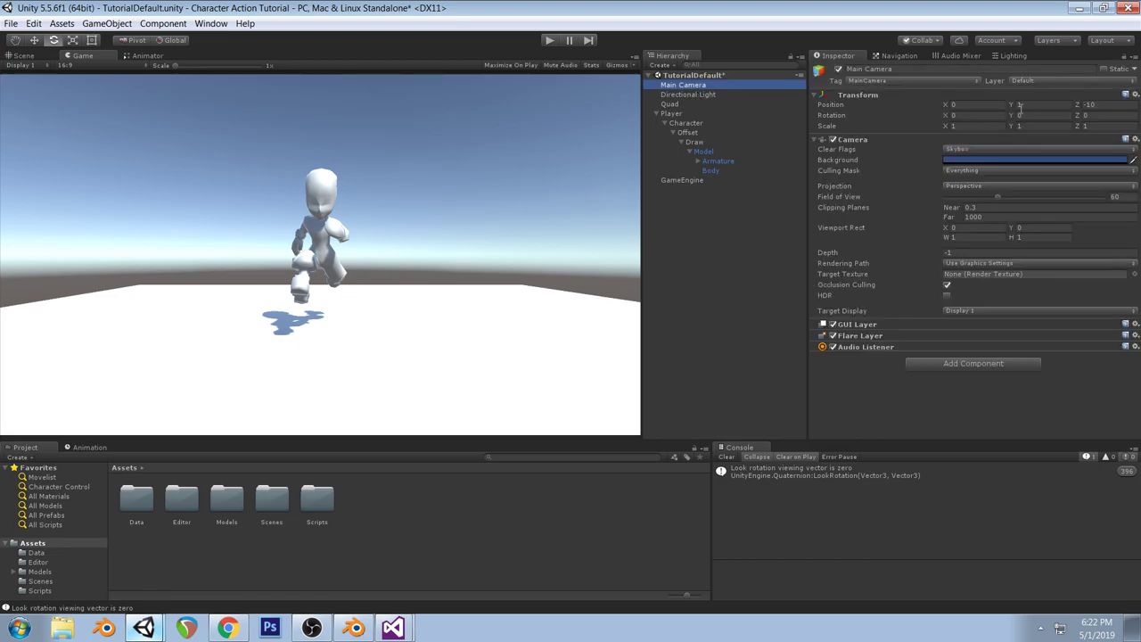
{"action": "left_click", "coordinate": [953, 104]}
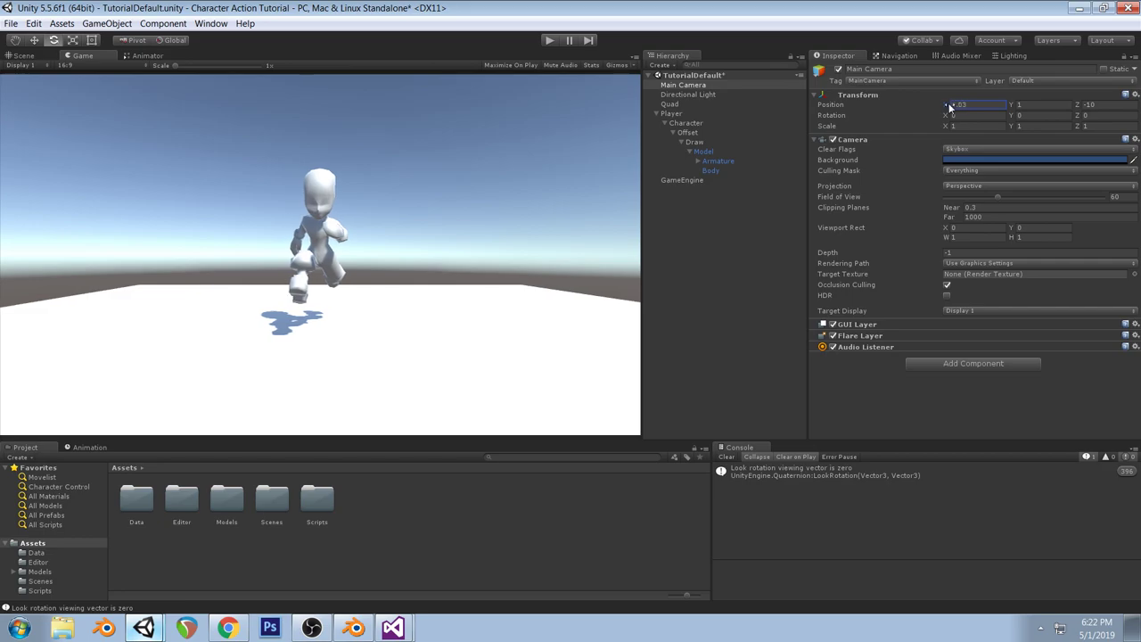
{"action": "left_click_drag", "start_coordinate": [1013, 106], "coordinate": [1073, 87]}
{"action": "left_click_drag", "start_coordinate": [946, 116], "coordinate": [1061, 111]}
Play-test the character's camera-relative movement and stop the game
{"action": "left_click", "coordinate": [552, 40]}
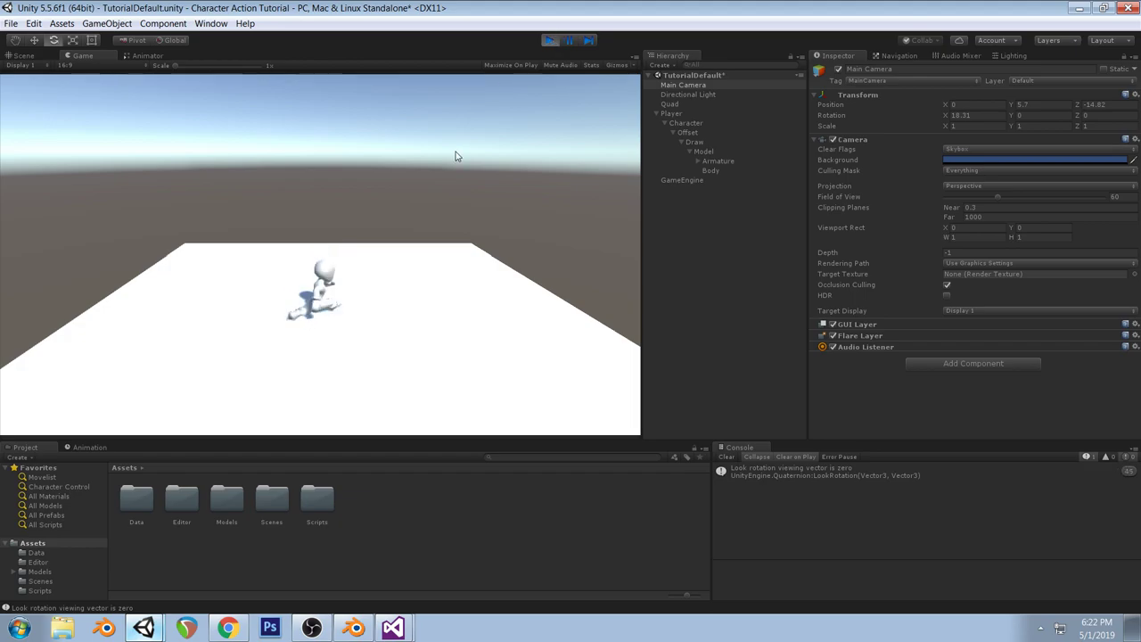
{"action": "left_click", "coordinate": [550, 40]}
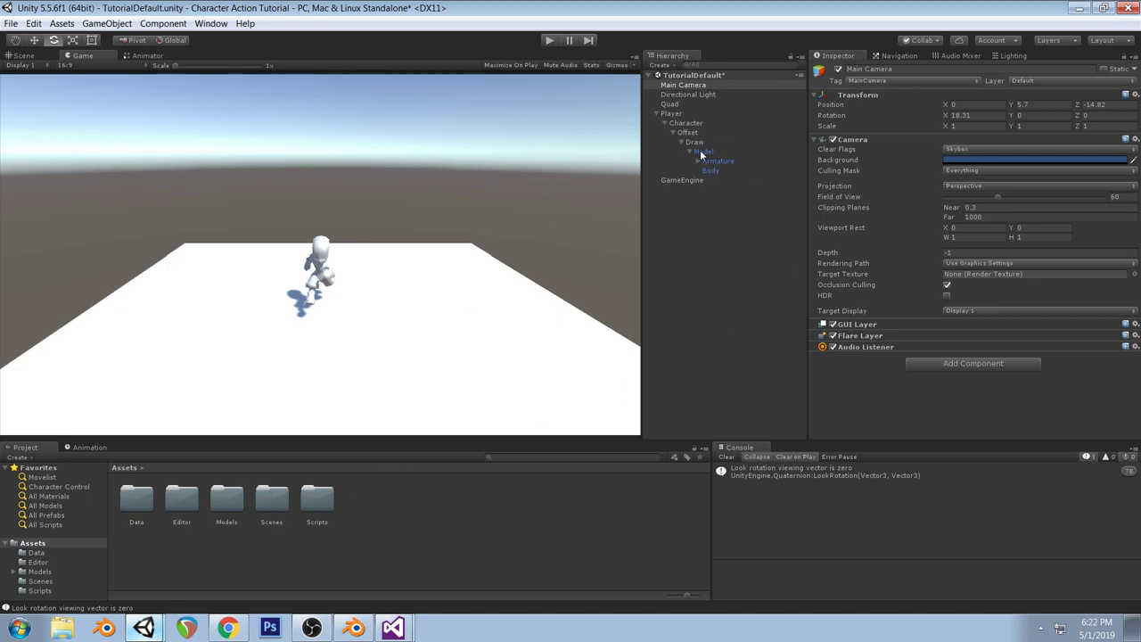
Open the Core Data asset from the Data folder and check its Character Scripts list
{"action": "left_click", "coordinate": [687, 181]}
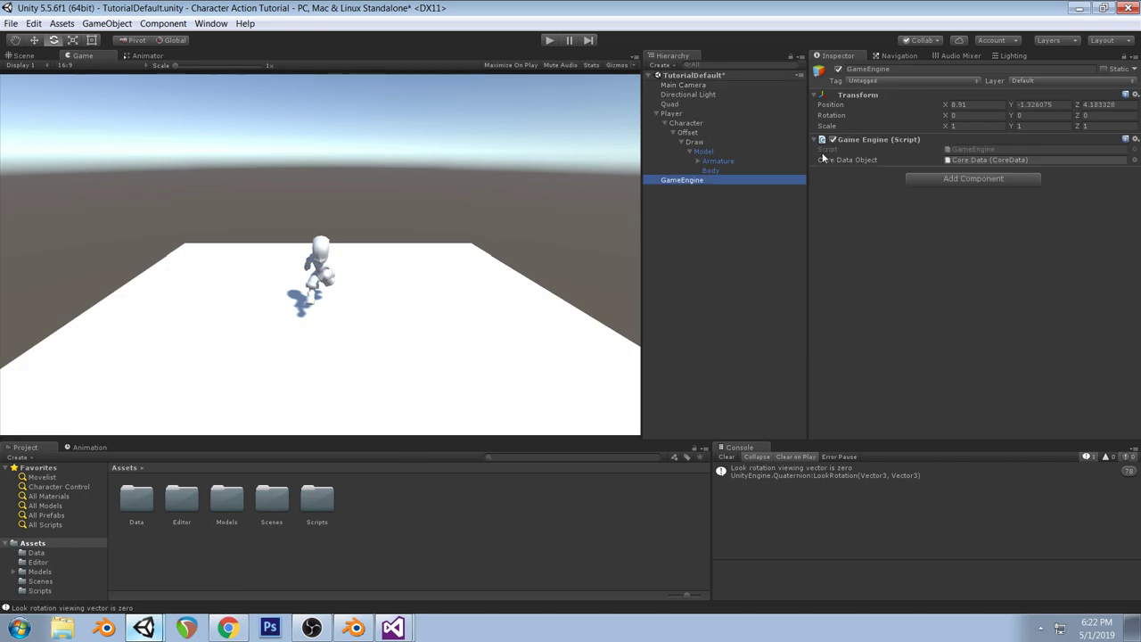
{"action": "left_click", "coordinate": [989, 161]}
{"action": "left_click", "coordinate": [137, 500]}
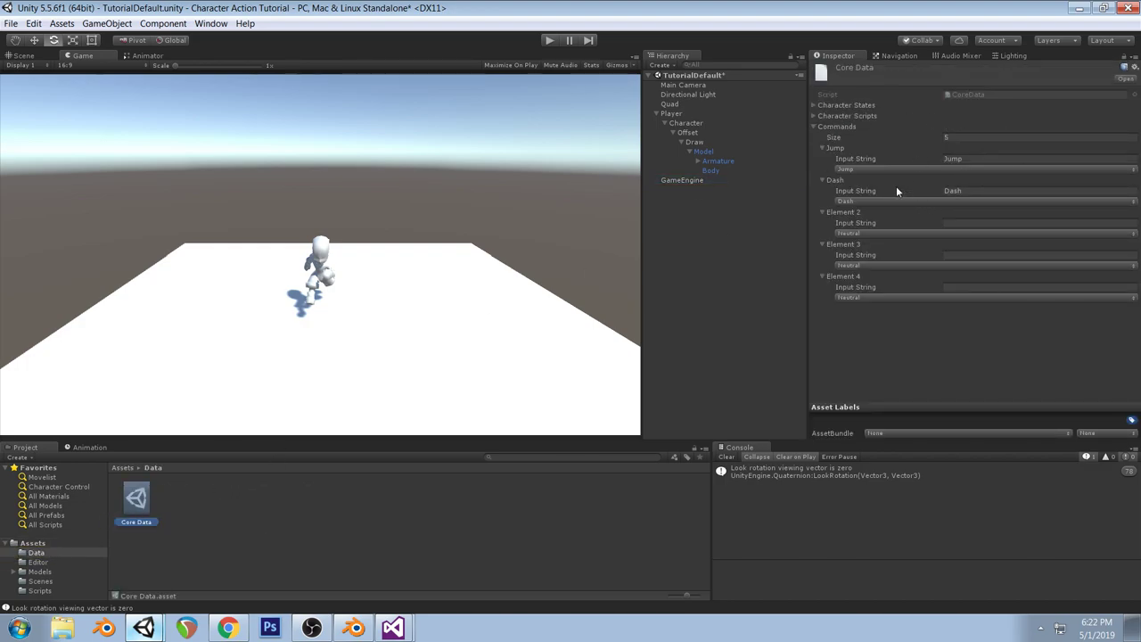
{"action": "left_click", "coordinate": [813, 116]}
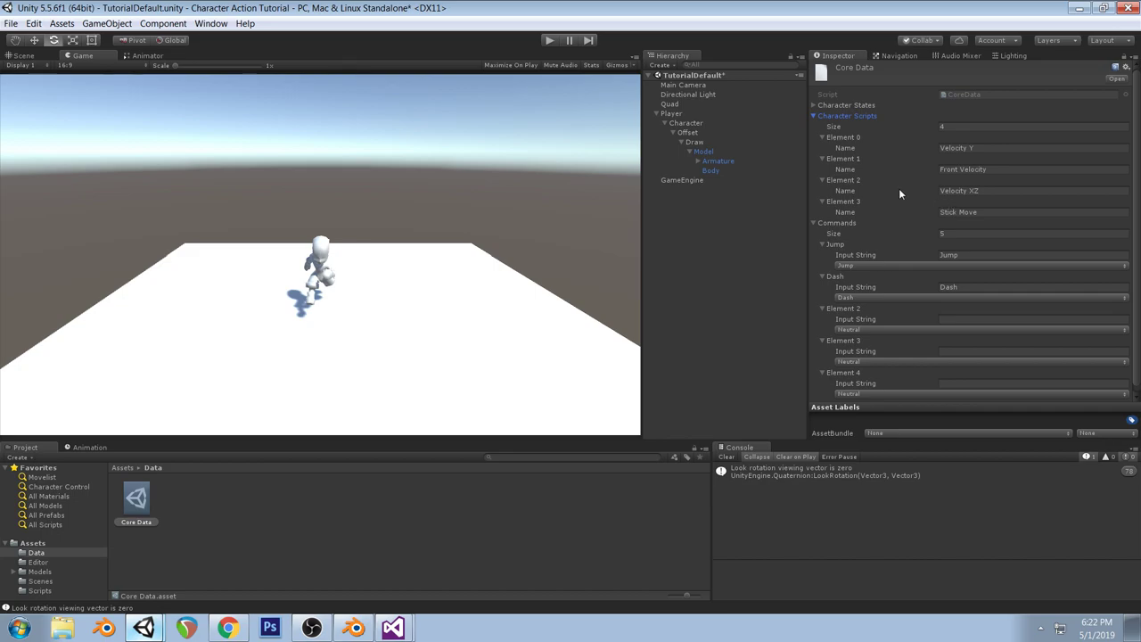
{"action": "left_click", "coordinate": [814, 115]}
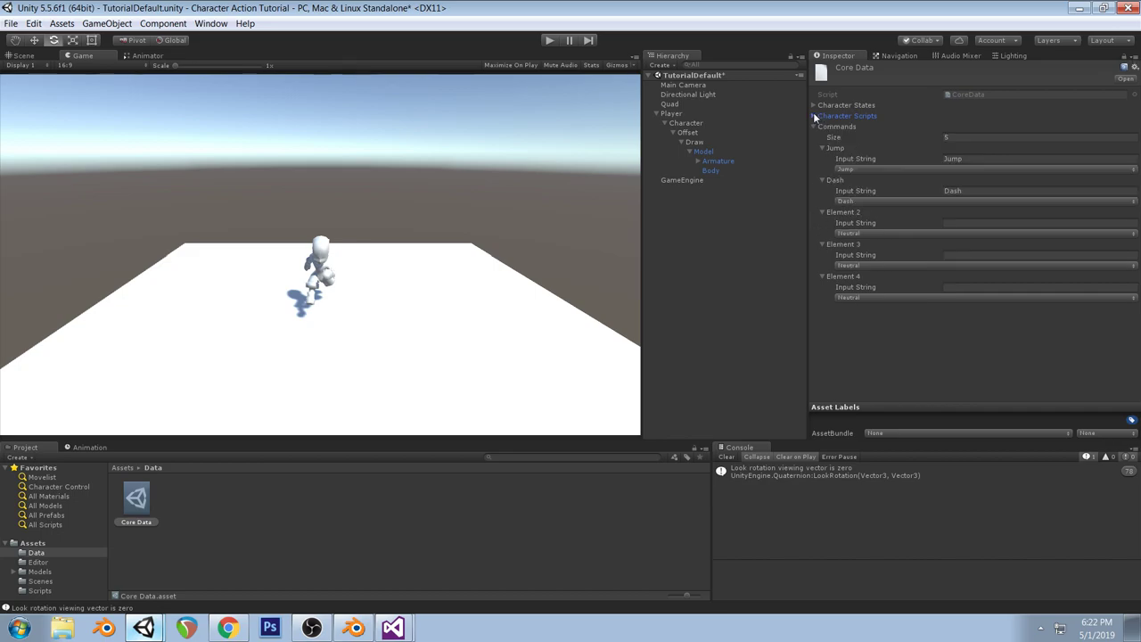
Set the Variable of the Neutral state's Stick Move event to 0.05, and play-test the character's movement
{"action": "left_click", "coordinate": [813, 105]}
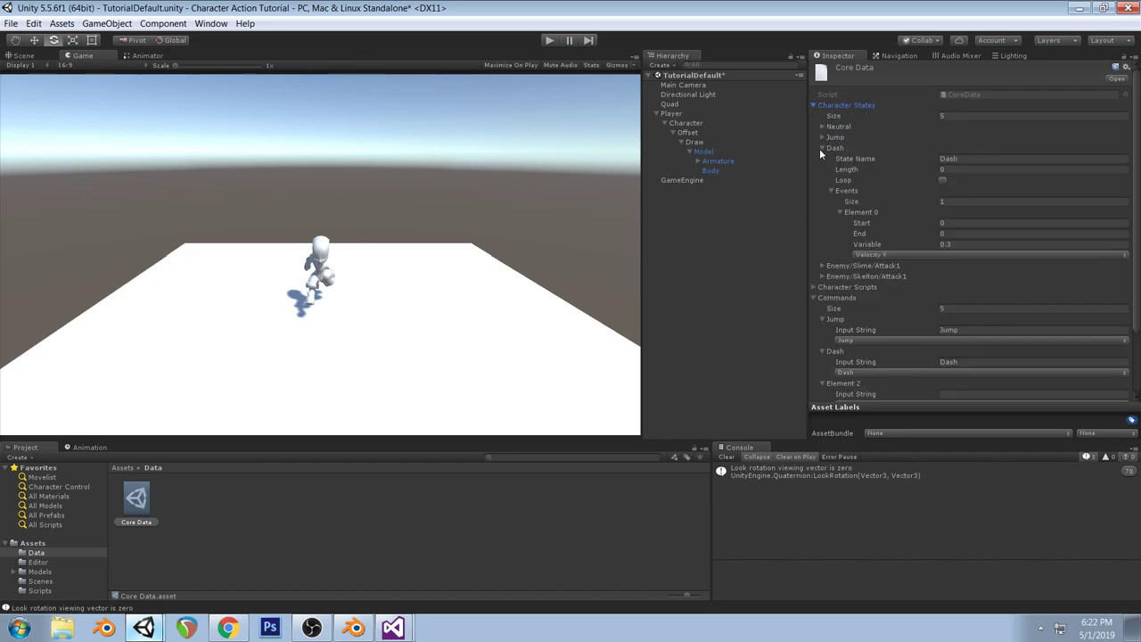
{"action": "left_click", "coordinate": [822, 148]}
{"action": "left_click", "coordinate": [822, 126]}
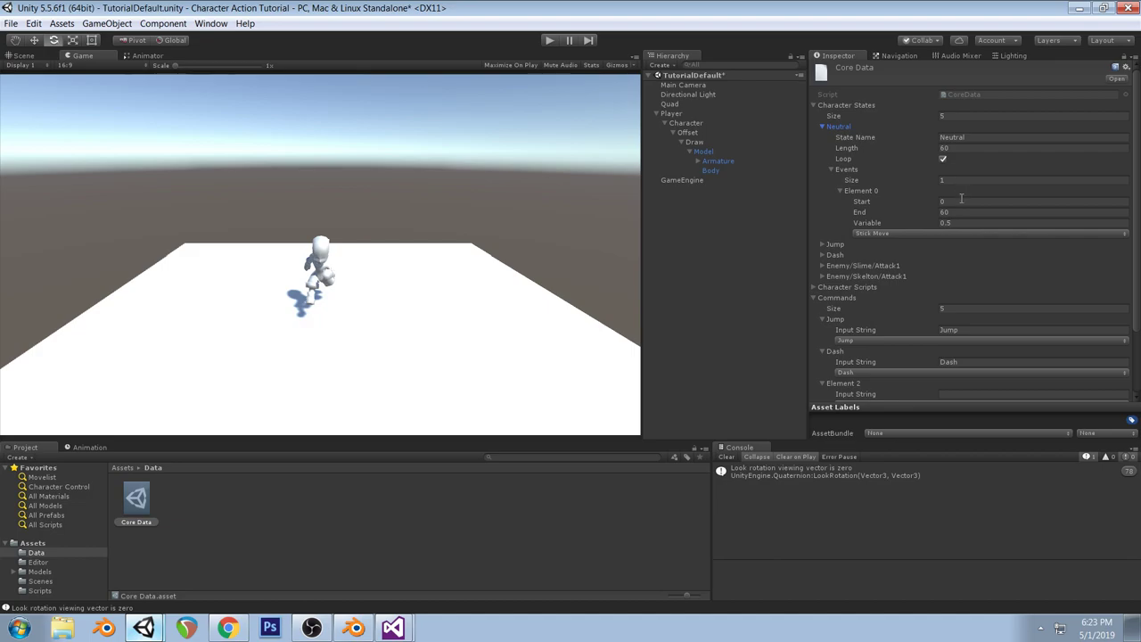
{"action": "left_click", "coordinate": [964, 222]}
{"action": "type", "text": "0.05"}
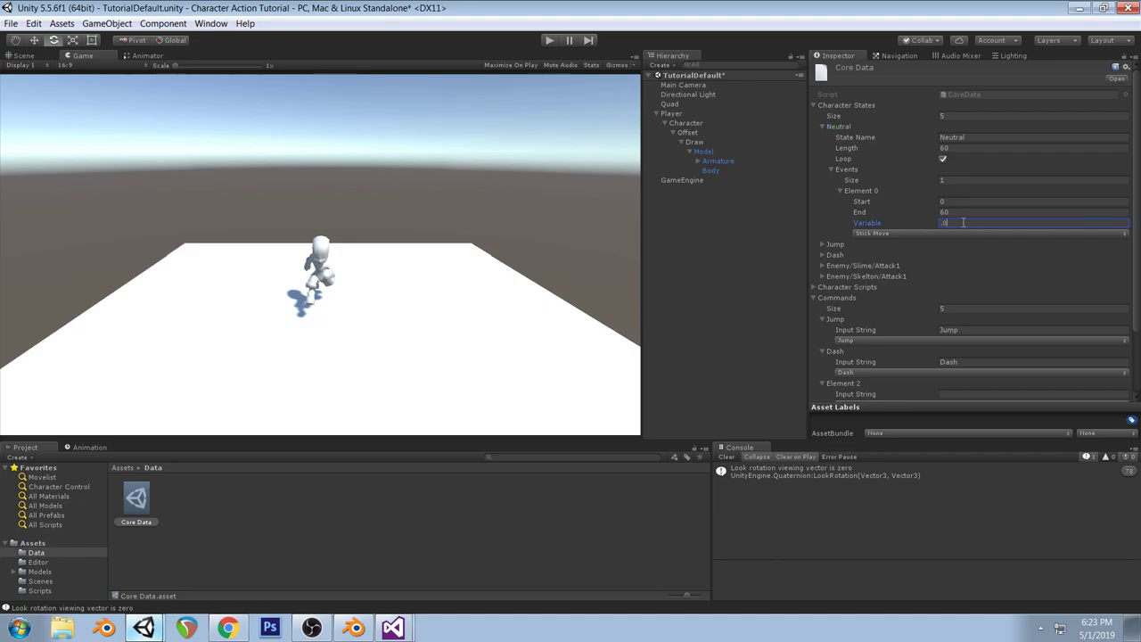
{"action": "left_click", "coordinate": [550, 40]}
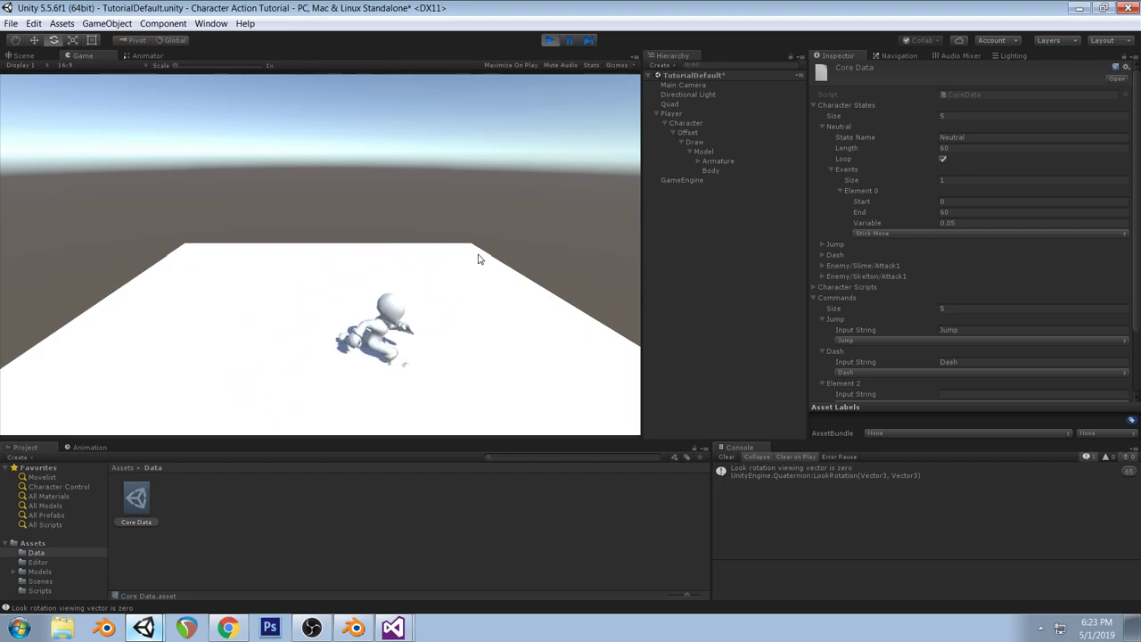
{"action": "left_click", "coordinate": [551, 43]}
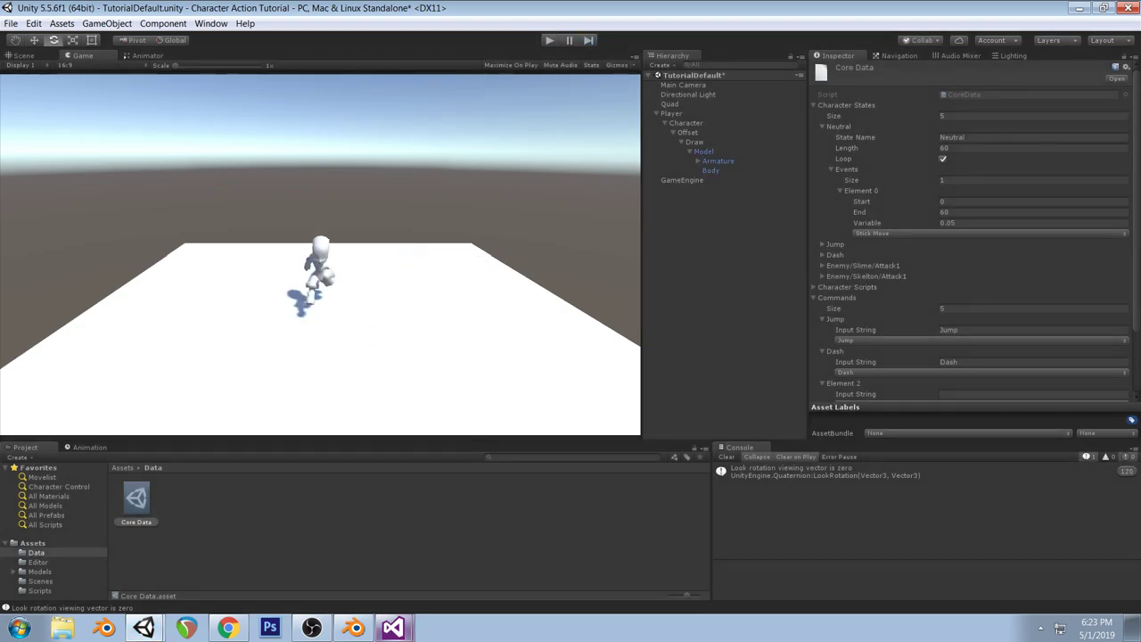
Compare CameraRelativeStickMove in CharacterObject.cs with UpdateControlRelCam in the Citadel Deep project's CharacterControl script in Visual Studio
{"action": "key", "text": "alt+Tab"}
{"action": "left_click", "coordinate": [401, 631]}
{"action": "left_click", "coordinate": [348, 553]}
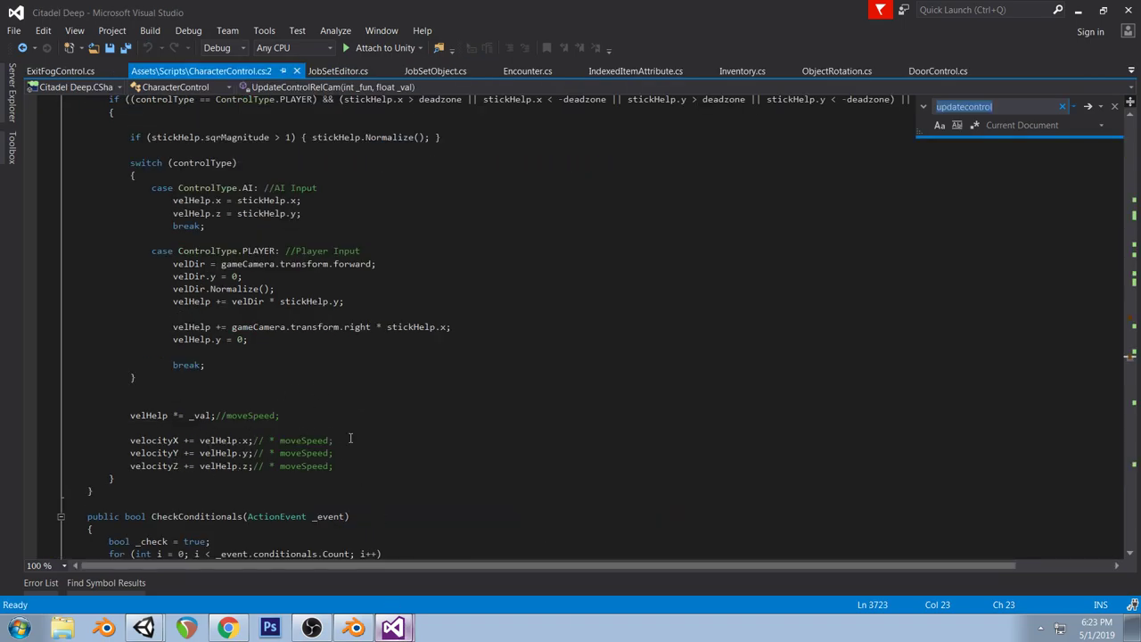
{"action": "left_click", "coordinate": [401, 631]}
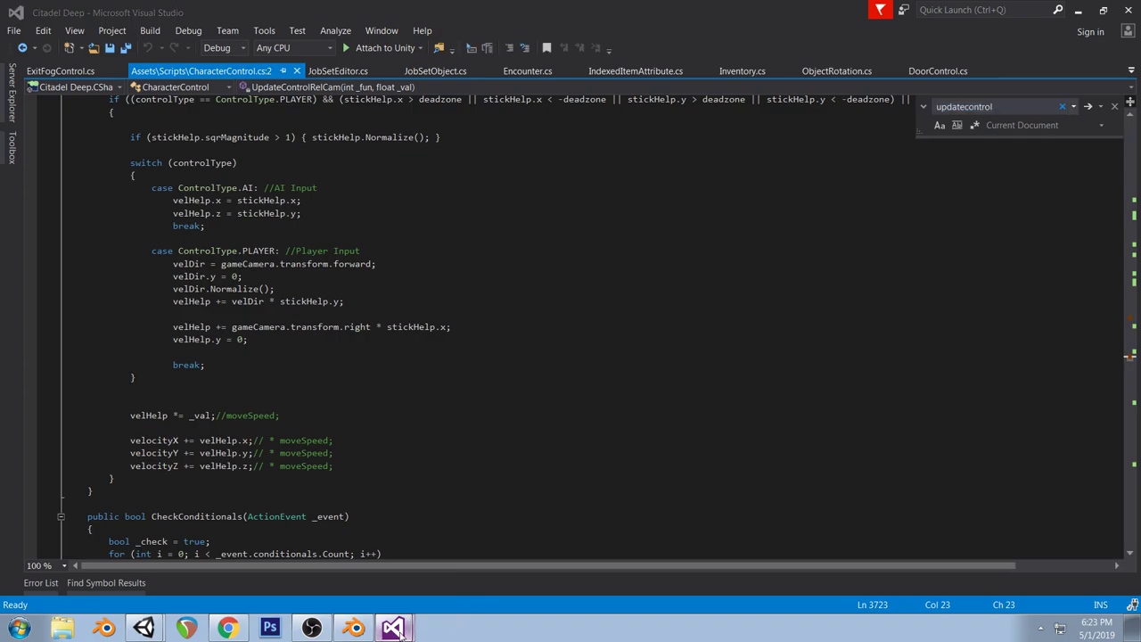
{"action": "left_click", "coordinate": [406, 567]}
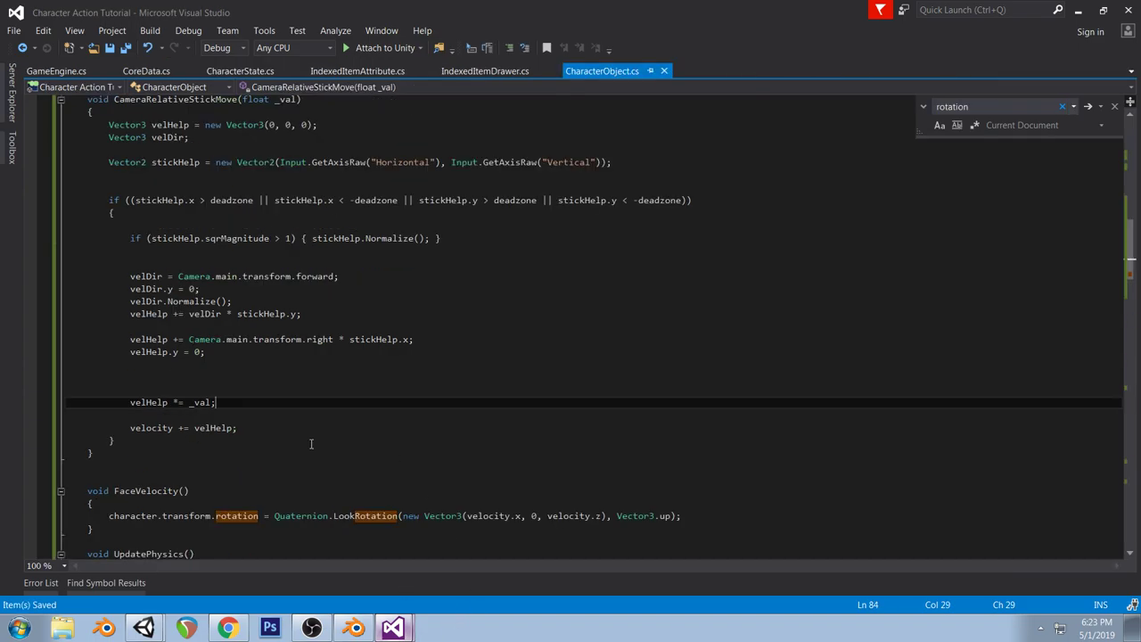
{"action": "scroll", "coordinate": [311, 443], "scroll_direction": "up", "scroll_amount": 2}
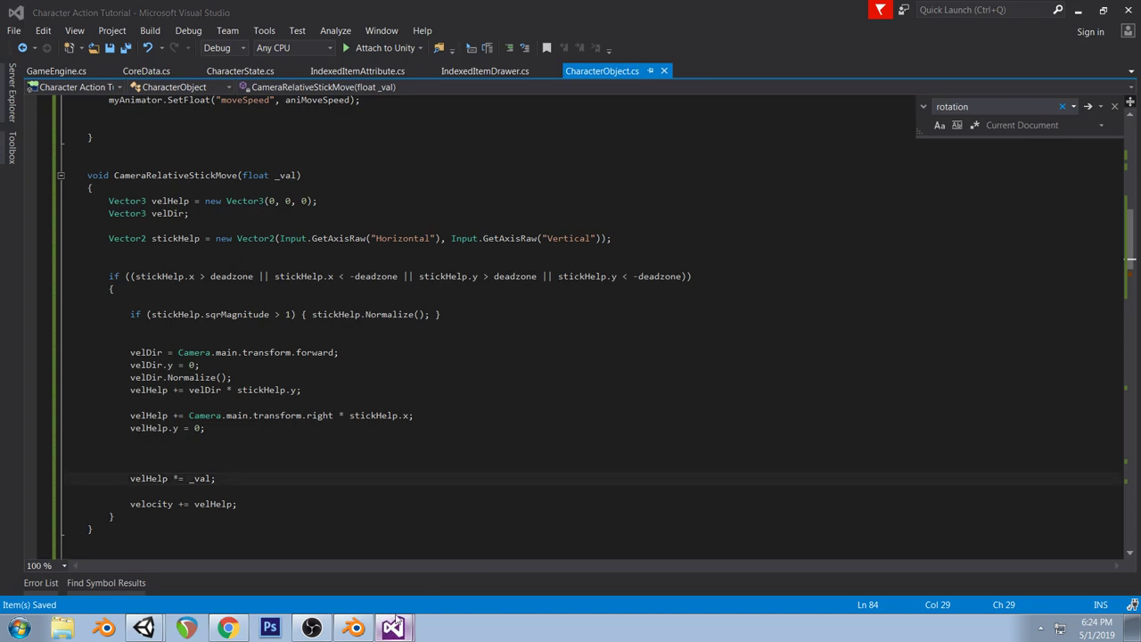
{"action": "left_click", "coordinate": [393, 629]}
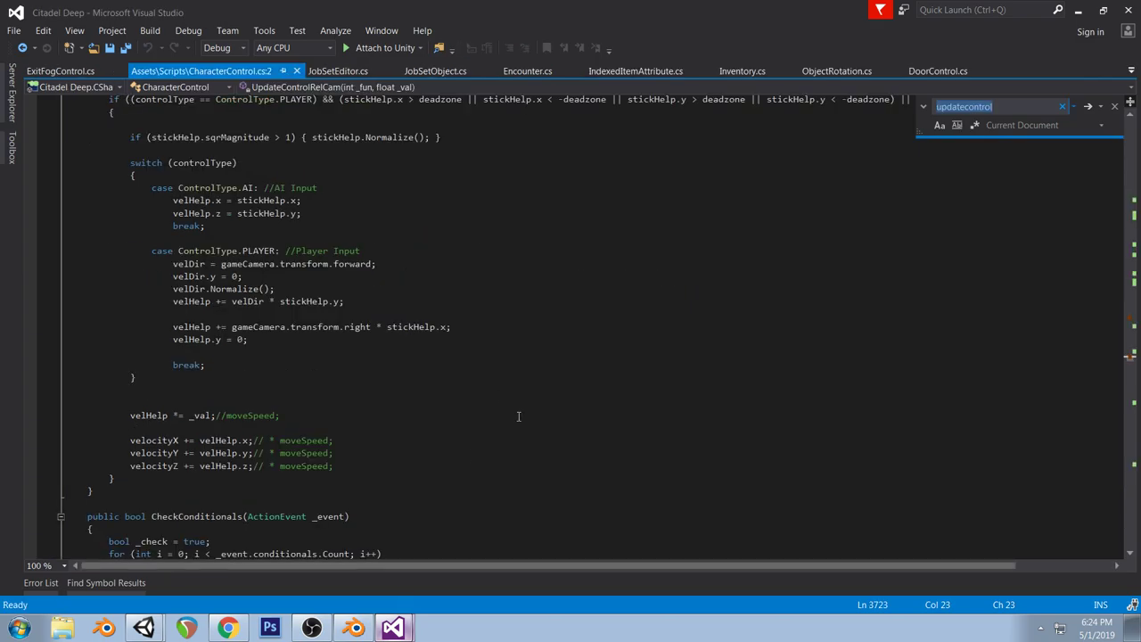
{"action": "scroll", "coordinate": [518, 416], "scroll_direction": "up", "scroll_amount": 7}
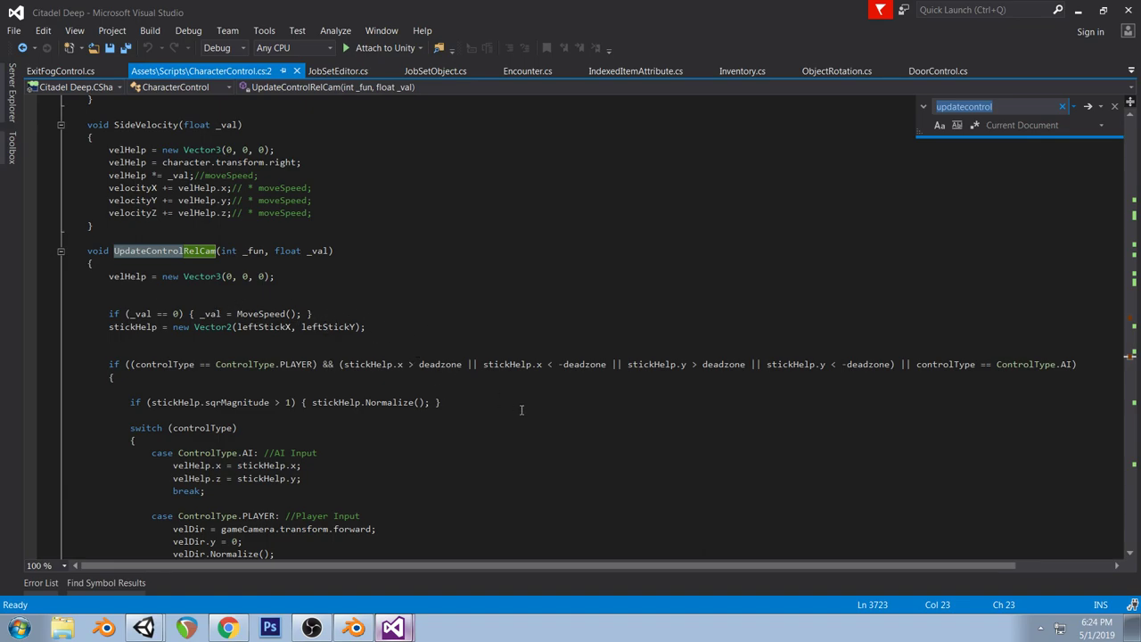
{"action": "scroll", "coordinate": [548, 446], "scroll_direction": "down", "scroll_amount": 2}
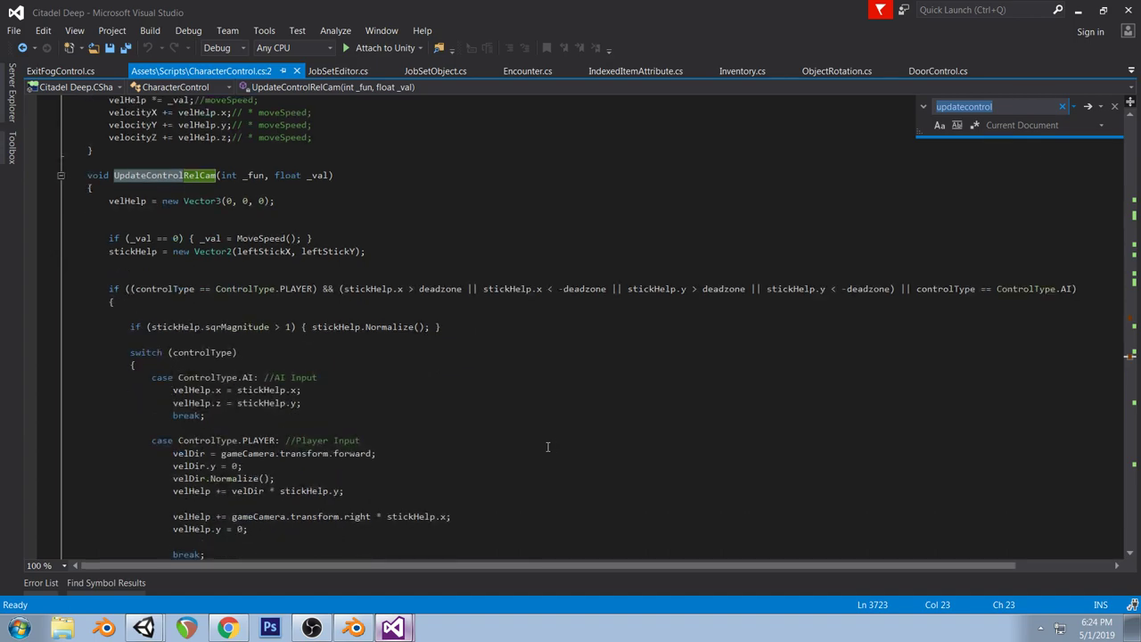
{"action": "scroll", "coordinate": [548, 445], "scroll_direction": "down", "scroll_amount": 1}
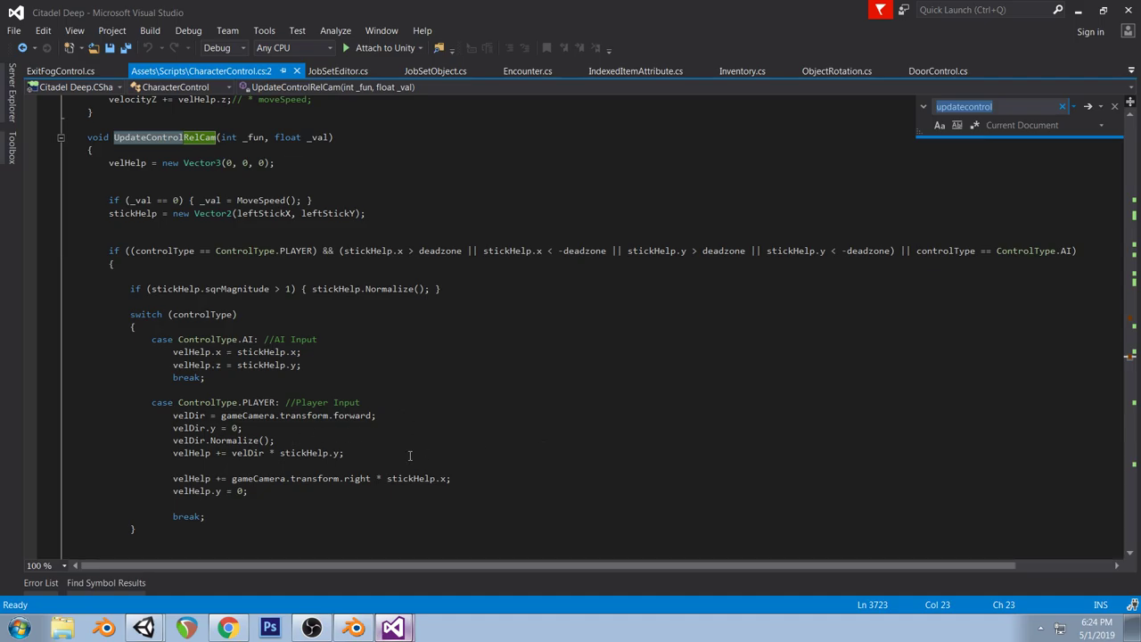
{"action": "scroll", "coordinate": [437, 452], "scroll_direction": "down", "scroll_amount": 3}
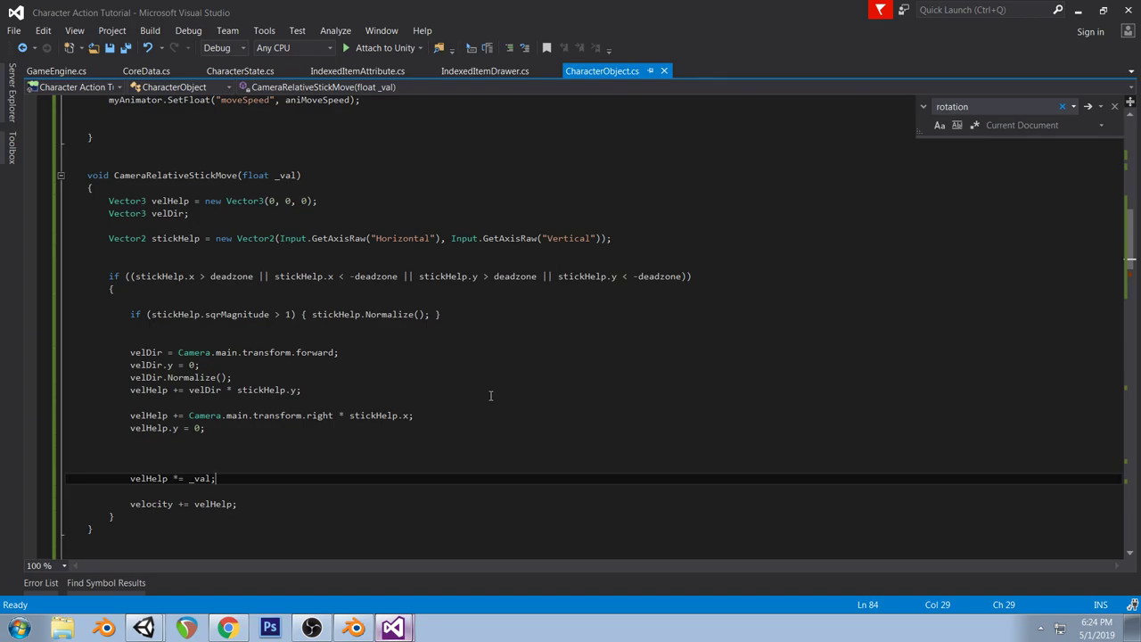
Switch to the Character Action Tutorial project in Unity and play-test the character's movement again
{"action": "left_click", "coordinate": [144, 627]}
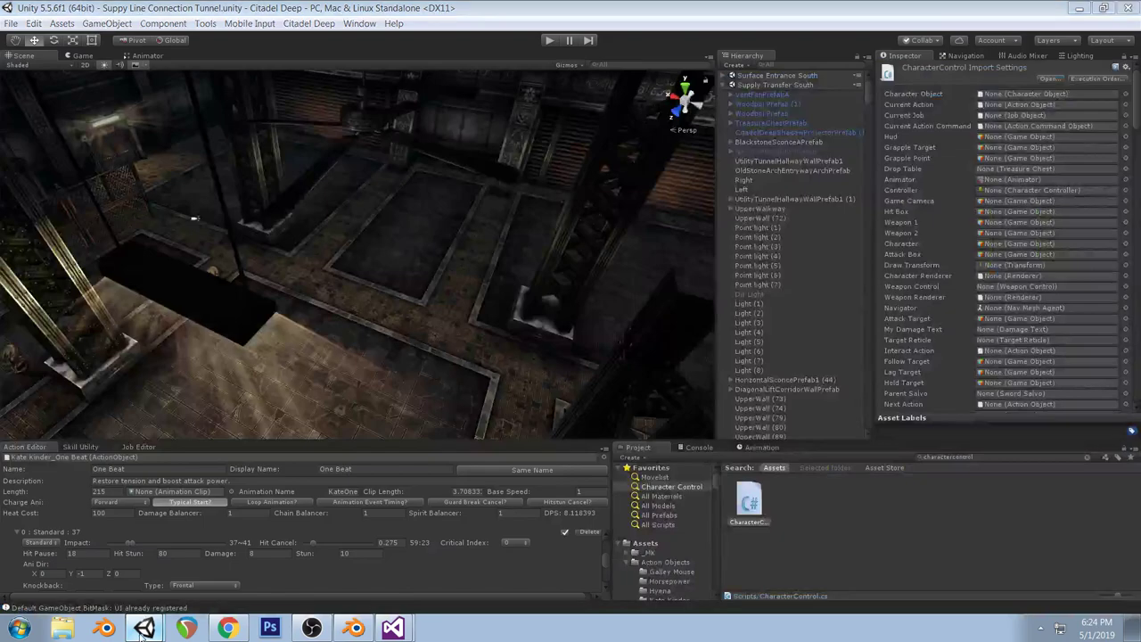
{"action": "left_click", "coordinate": [154, 576]}
{"action": "left_click", "coordinate": [551, 40]}
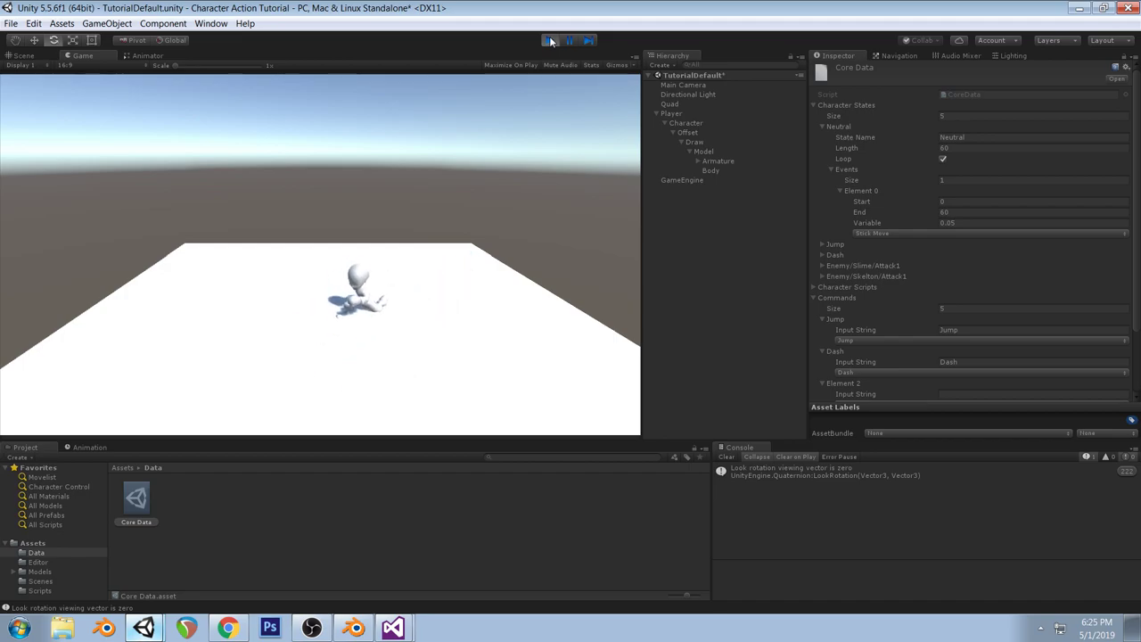
In CharacterObject.cs, comment out the deadzone if condition and its braces in CameraRelativeStickMove, and save the script
{"action": "left_click", "coordinate": [404, 585]}
{"action": "scroll", "coordinate": [393, 338], "scroll_direction": "up", "scroll_amount": 1}
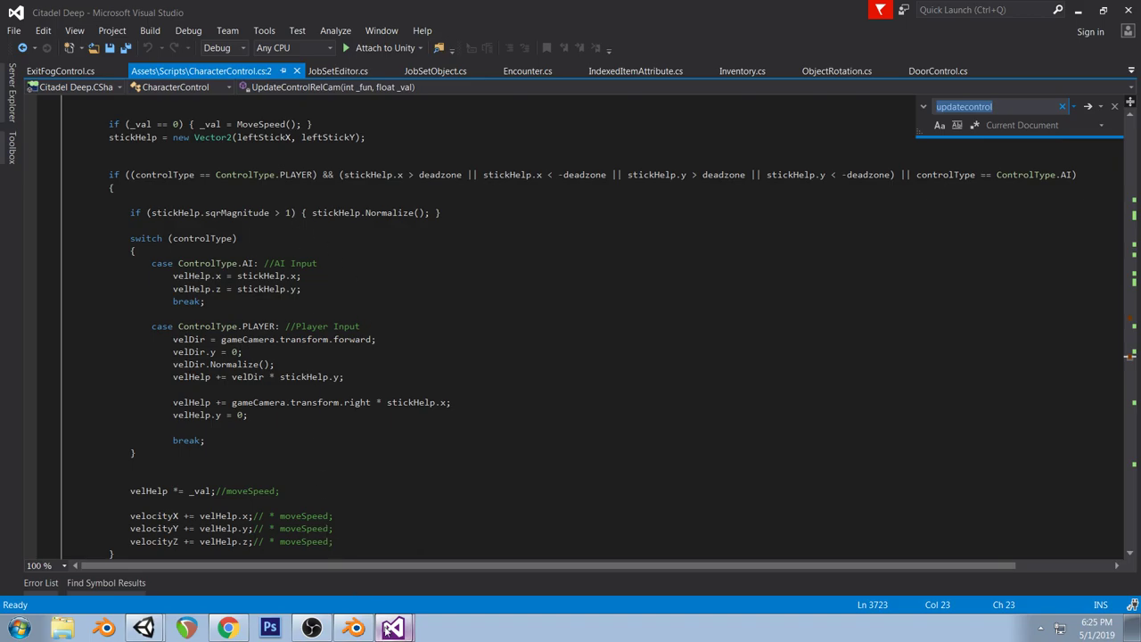
{"action": "left_click", "coordinate": [379, 560]}
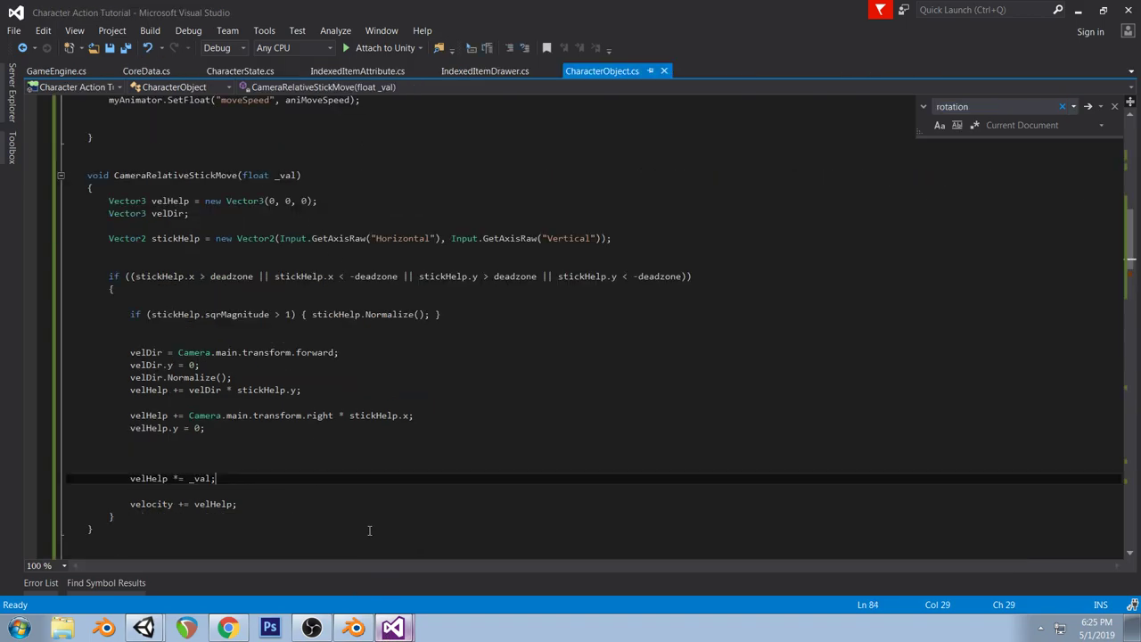
{"action": "left_click", "coordinate": [108, 277]}
{"action": "type", "text": "//"}
{"action": "left_click", "coordinate": [109, 289]}
{"action": "type", "text": "//"}
{"action": "left_click", "coordinate": [109, 517]}
{"action": "type", "text": "//"}
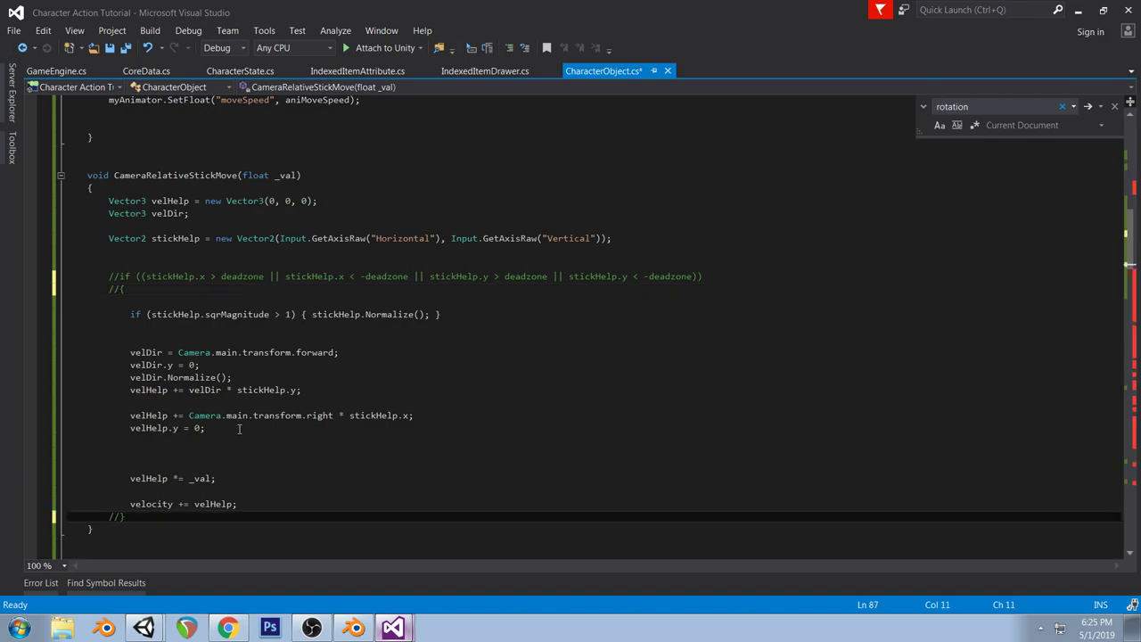
{"action": "key", "text": "ctrl+s"}
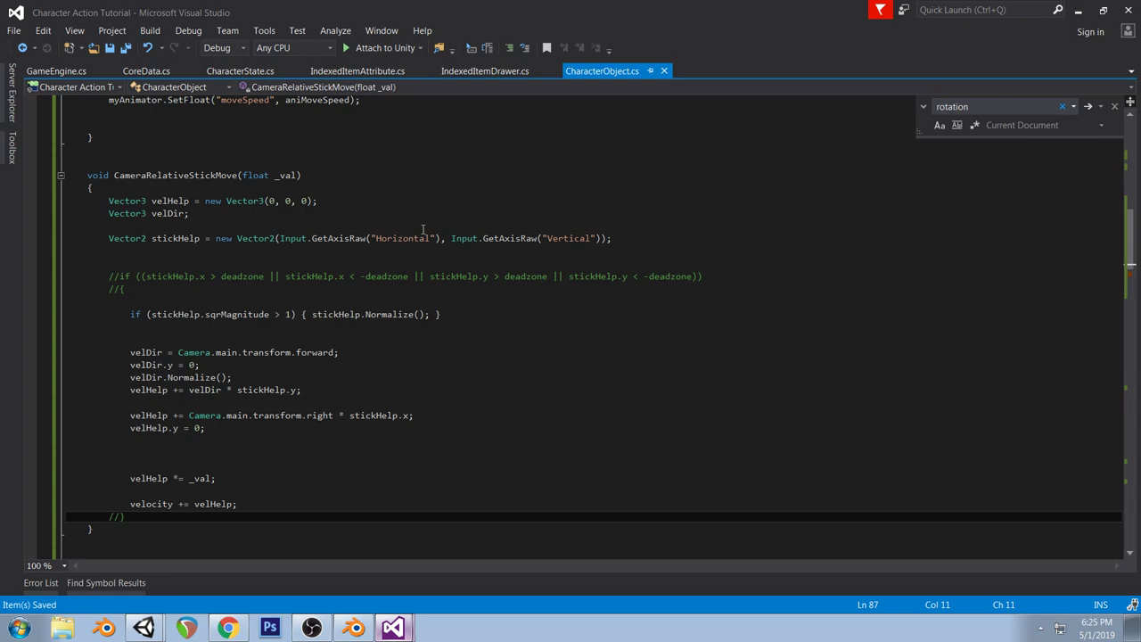
Return to Unity, restart the game to test movement without the deadzone check, and stop it
{"action": "left_click", "coordinate": [144, 627]}
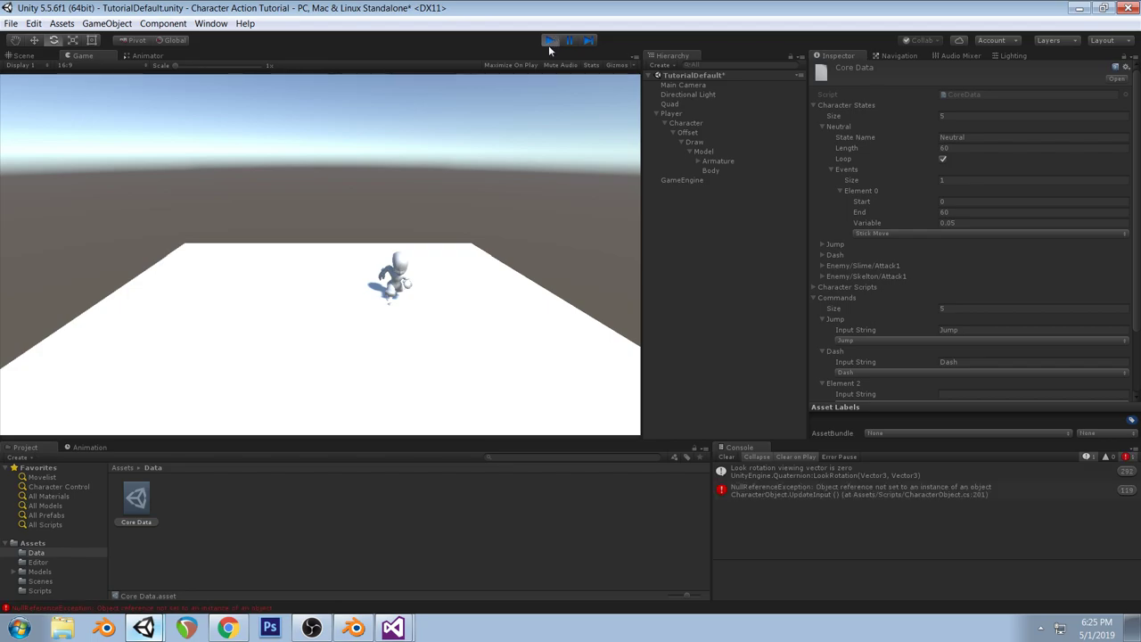
{"action": "left_click", "coordinate": [549, 41]}
{"action": "left_click", "coordinate": [548, 41]}
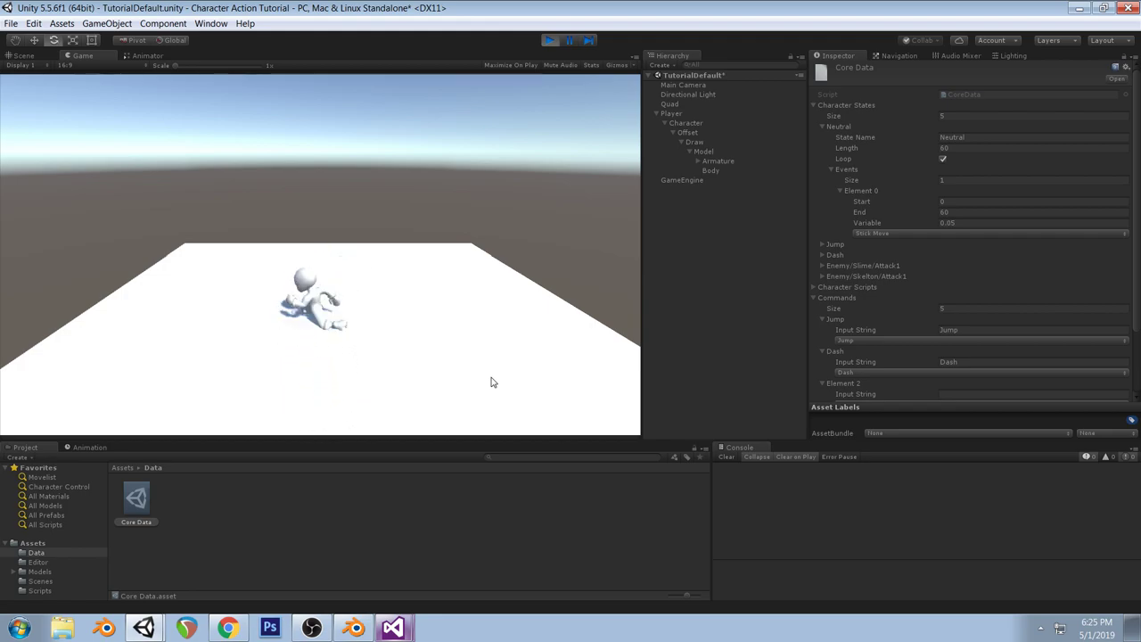
{"action": "left_click", "coordinate": [549, 40]}
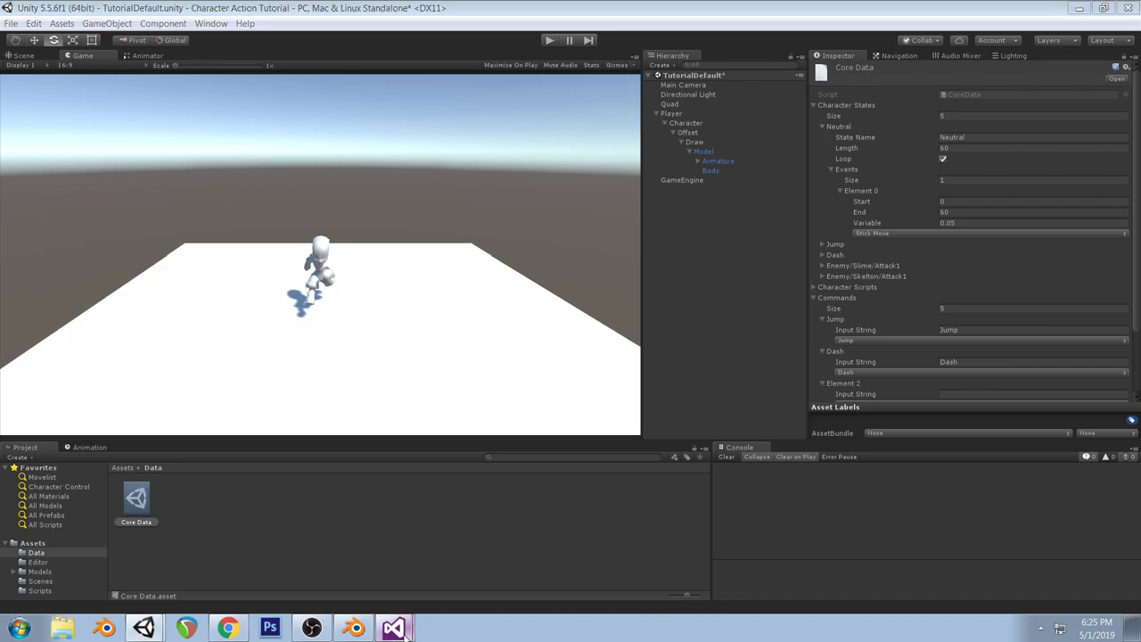
Restore the commented-out deadzone condition and its braces in CameraRelativeStickMove in Visual Studio
{"action": "left_click", "coordinate": [404, 627]}
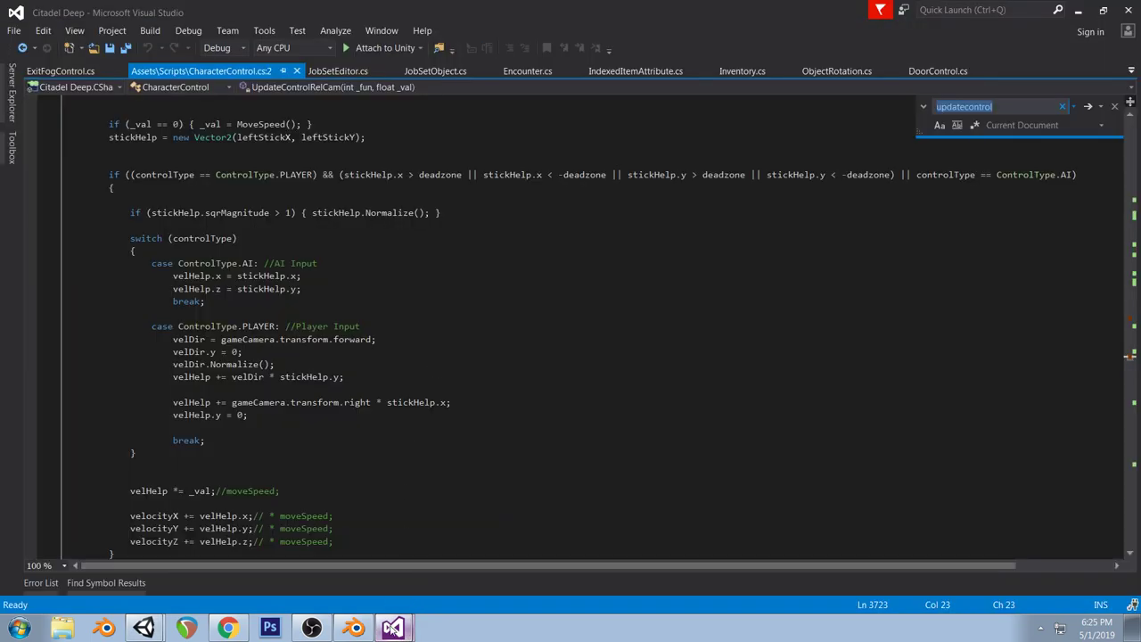
{"action": "left_click", "coordinate": [393, 576]}
{"action": "left_click", "coordinate": [393, 288]}
{"action": "key", "text": "Up"}
{"action": "key", "text": "Delete"}
{"action": "key", "text": "Delete"}
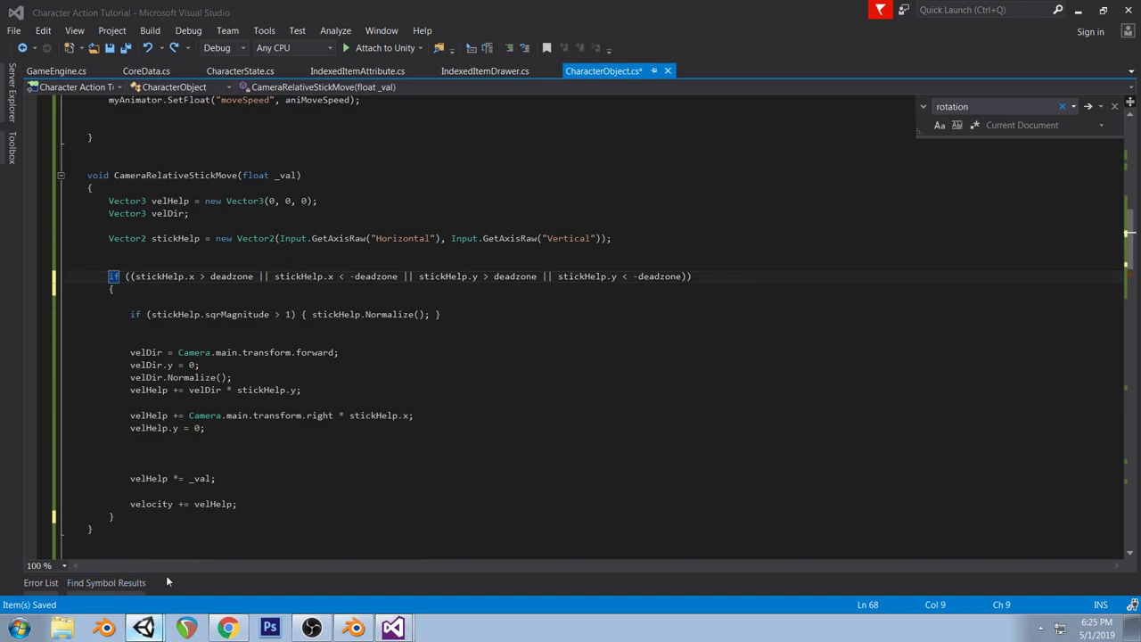
Open the project's Input Manager settings in Unity and examine the Horizontal and Vertical axis definitions
{"action": "left_click", "coordinate": [144, 628]}
{"action": "left_click", "coordinate": [33, 23]}
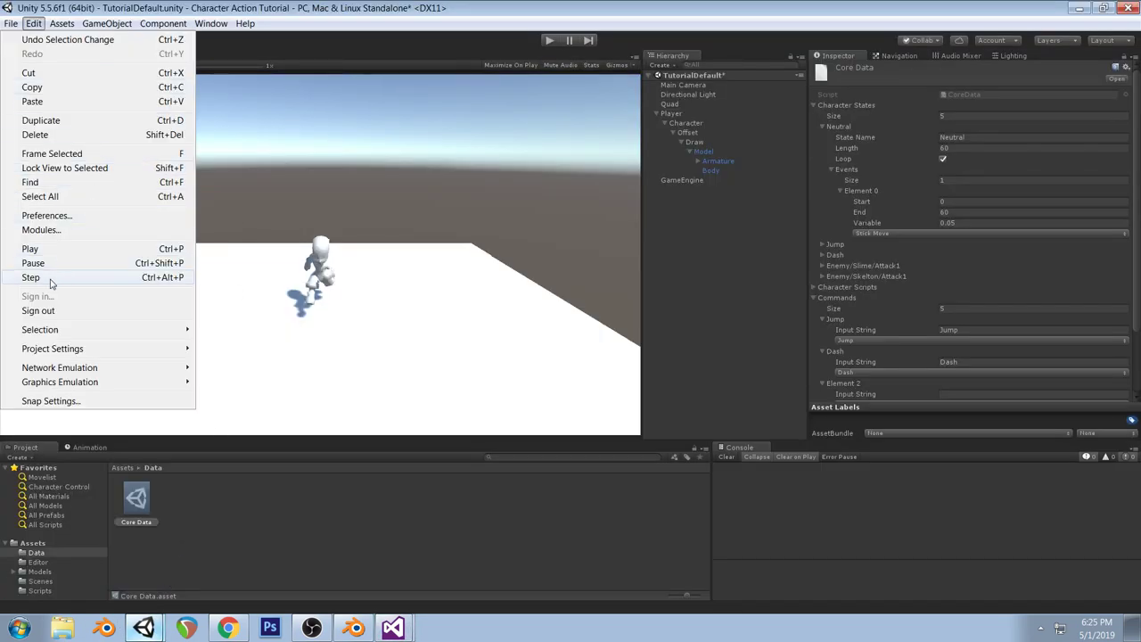
{"action": "mouse_move", "coordinate": [62, 352]}
{"action": "left_click", "coordinate": [228, 349]}
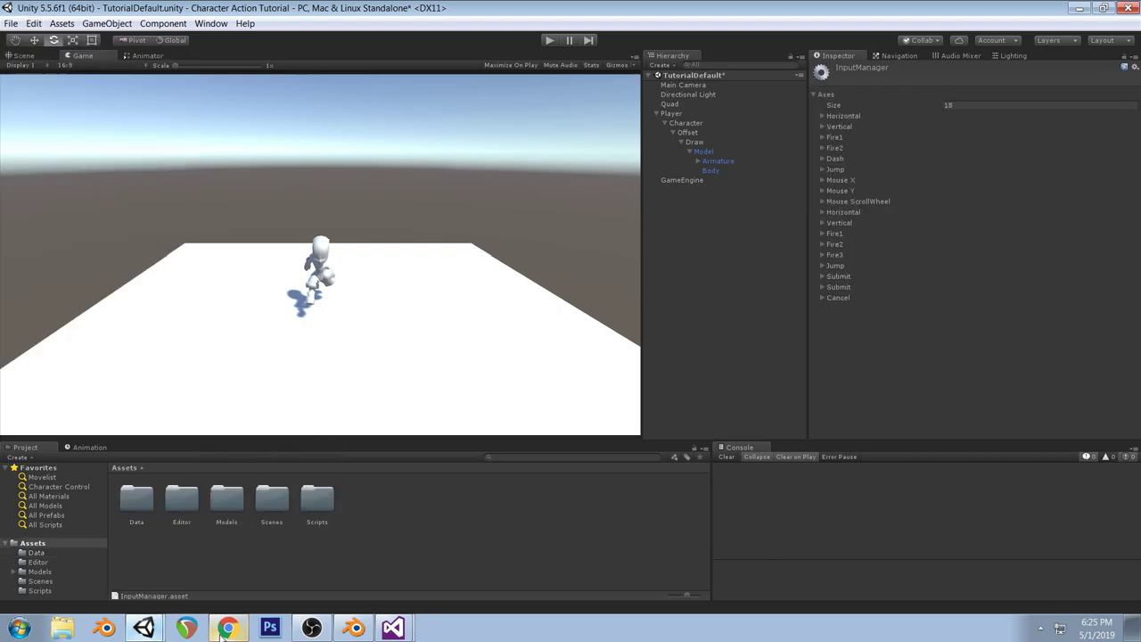
{"action": "left_click", "coordinate": [223, 631]}
{"action": "left_click", "coordinate": [150, 627]}
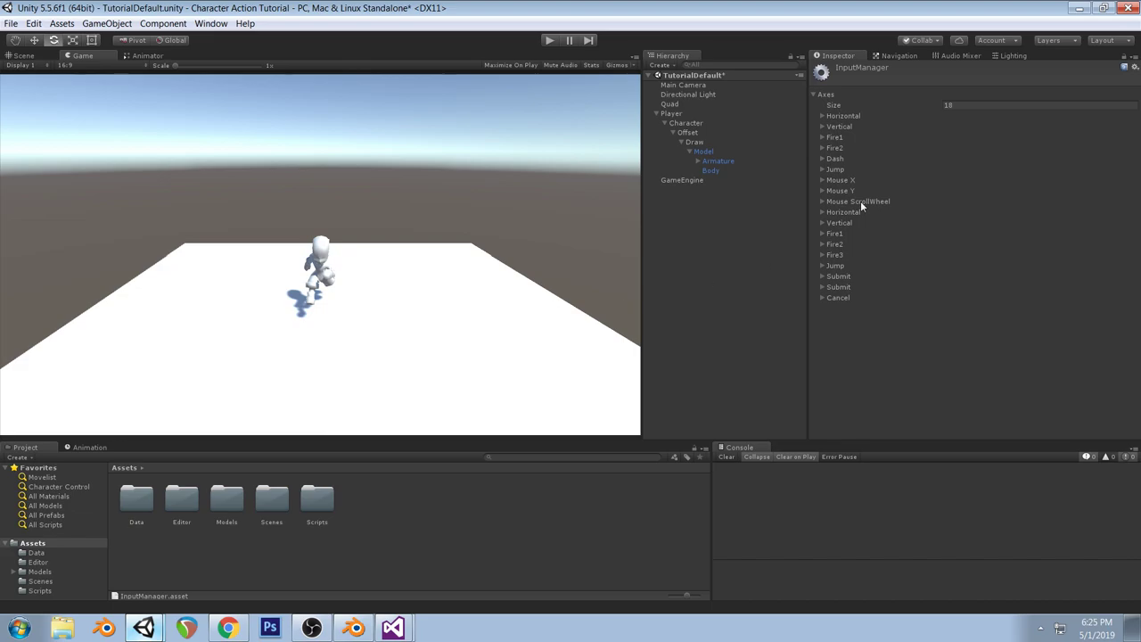
{"action": "left_click", "coordinate": [821, 115]}
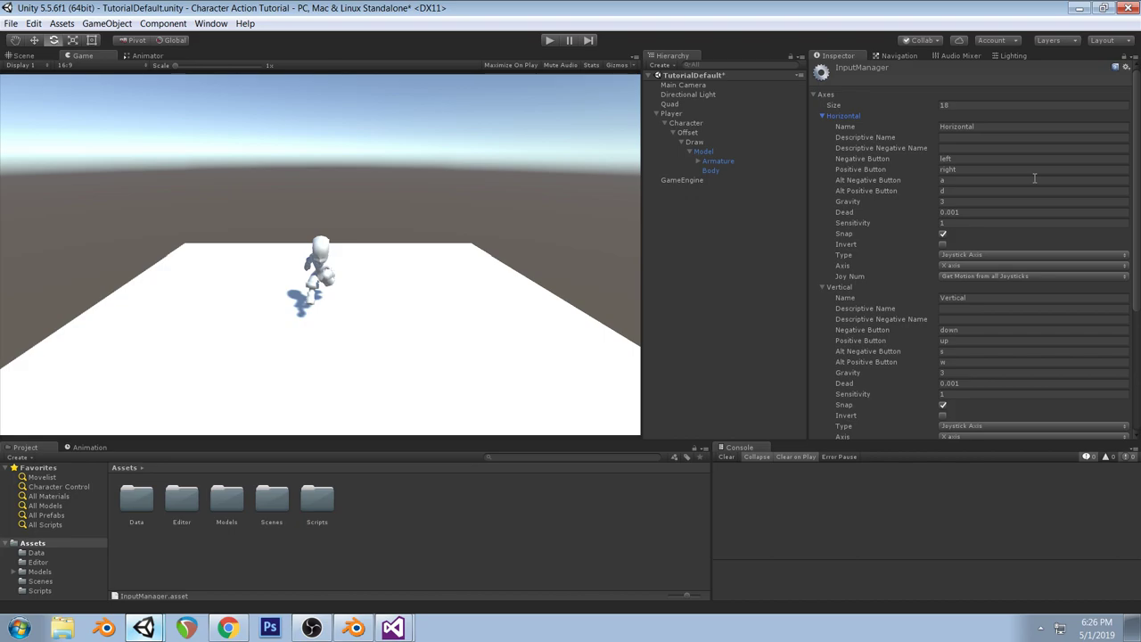
{"action": "scroll", "coordinate": [1035, 178], "scroll_direction": "down", "scroll_amount": 1}
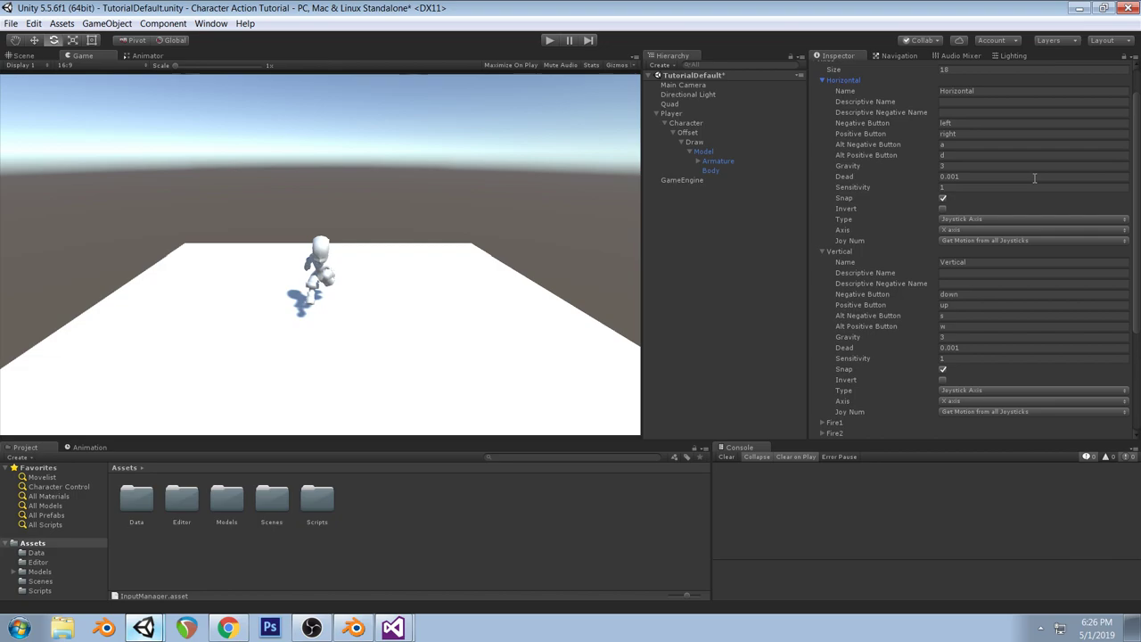
{"action": "scroll", "coordinate": [1035, 179], "scroll_direction": "down", "scroll_amount": 1}
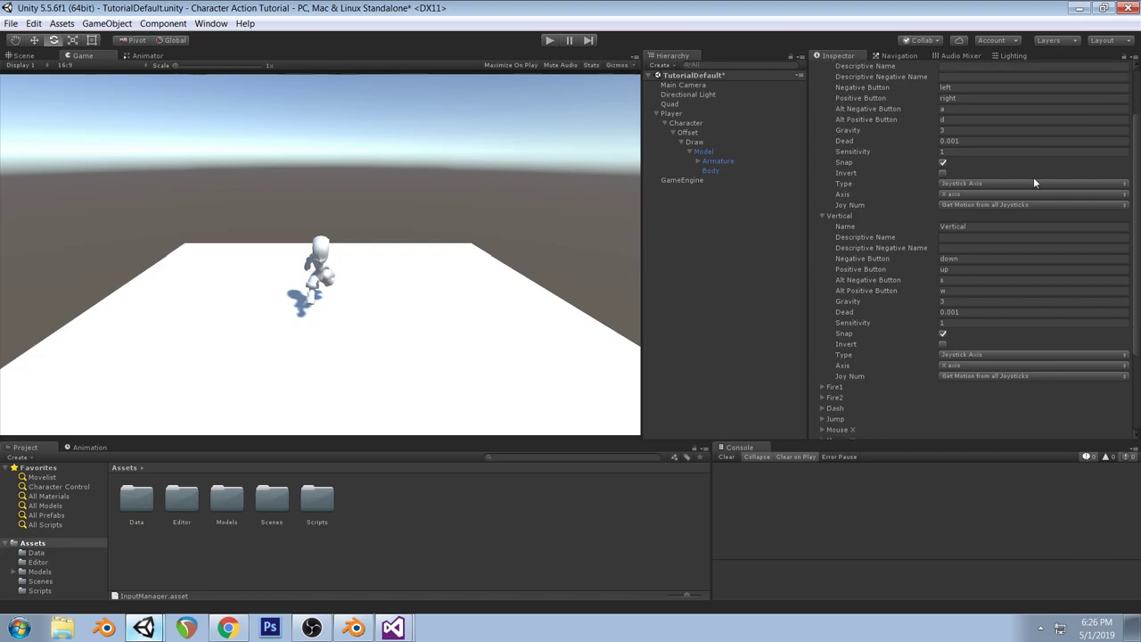
Switch to the Citadel Deep project in Visual Studio and review the UpdateControlRelCam method in CharacterControl.cs as a reference
{"action": "key", "text": "alt+Tab"}
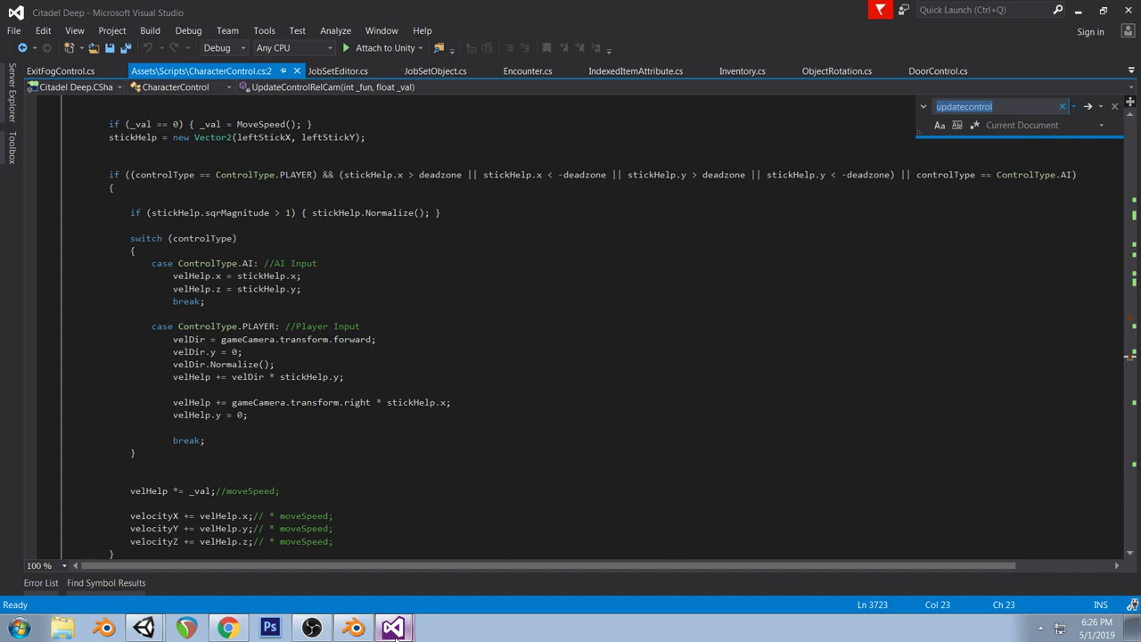
{"action": "scroll", "coordinate": [437, 505], "scroll_direction": "down", "scroll_amount": 1}
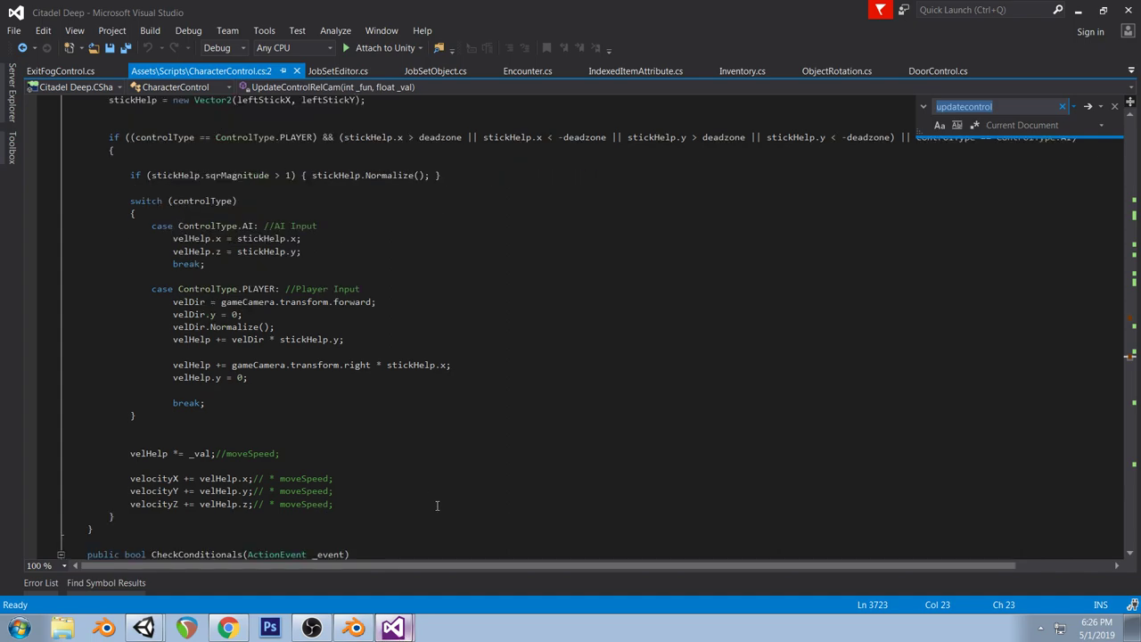
{"action": "scroll", "coordinate": [437, 506], "scroll_direction": "up", "scroll_amount": 2}
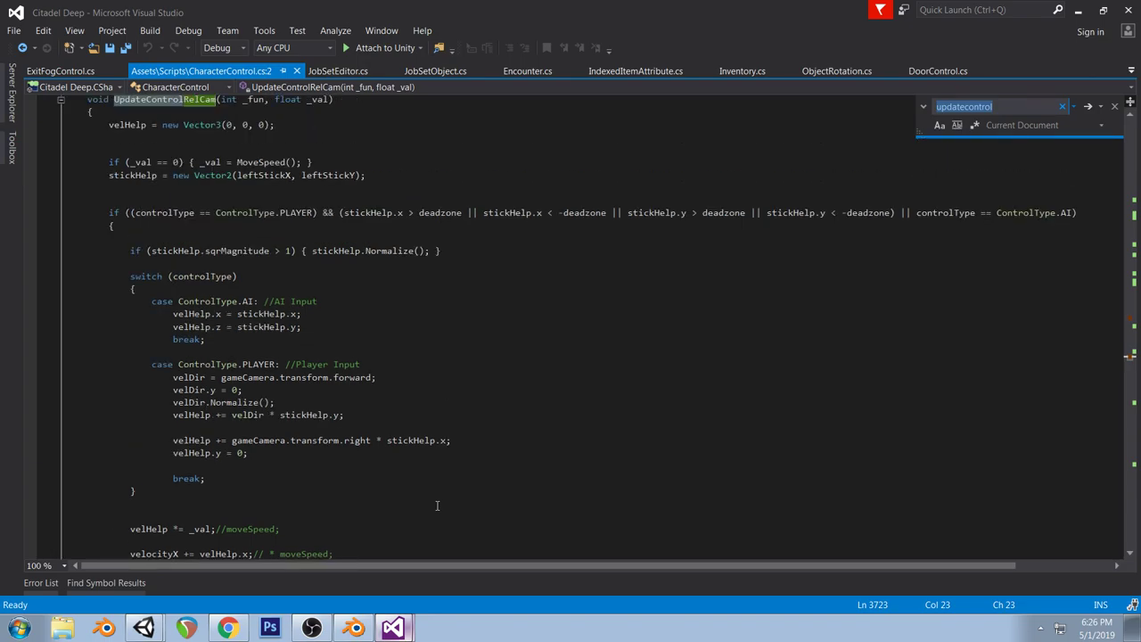
{"action": "scroll", "coordinate": [437, 506], "scroll_direction": "up", "scroll_amount": 1}
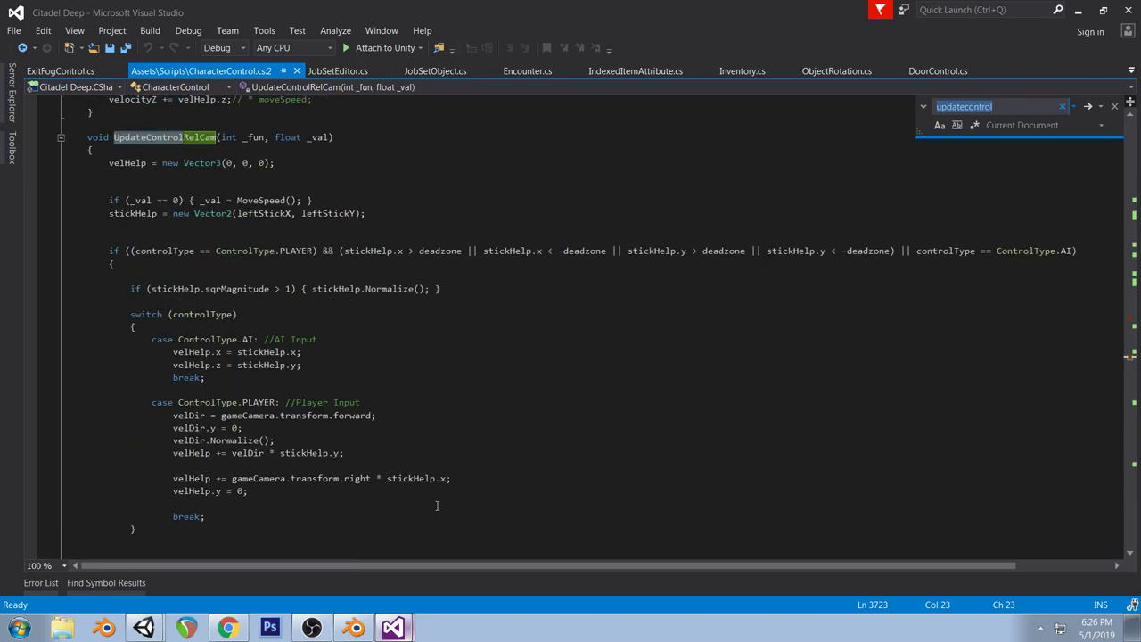
Switch back to CharacterObject.cs, look up the deadzone variable's declaration, and return to CameraRelativeStickMove
{"action": "left_click", "coordinate": [400, 628]}
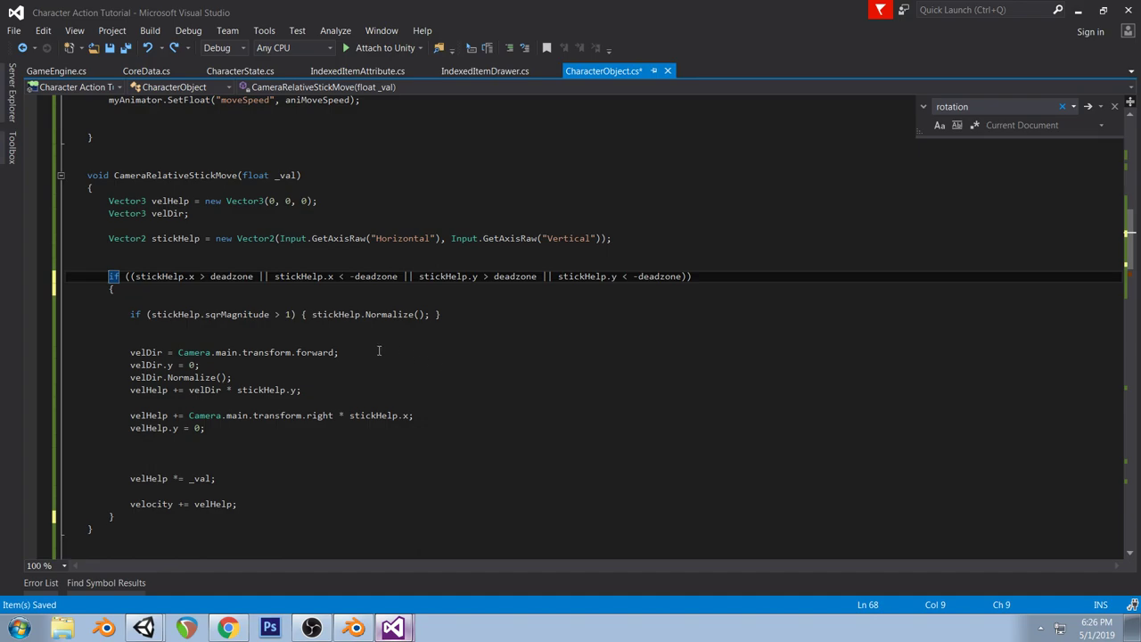
{"action": "left_click", "coordinate": [235, 279]}
{"action": "key", "text": "F12"}
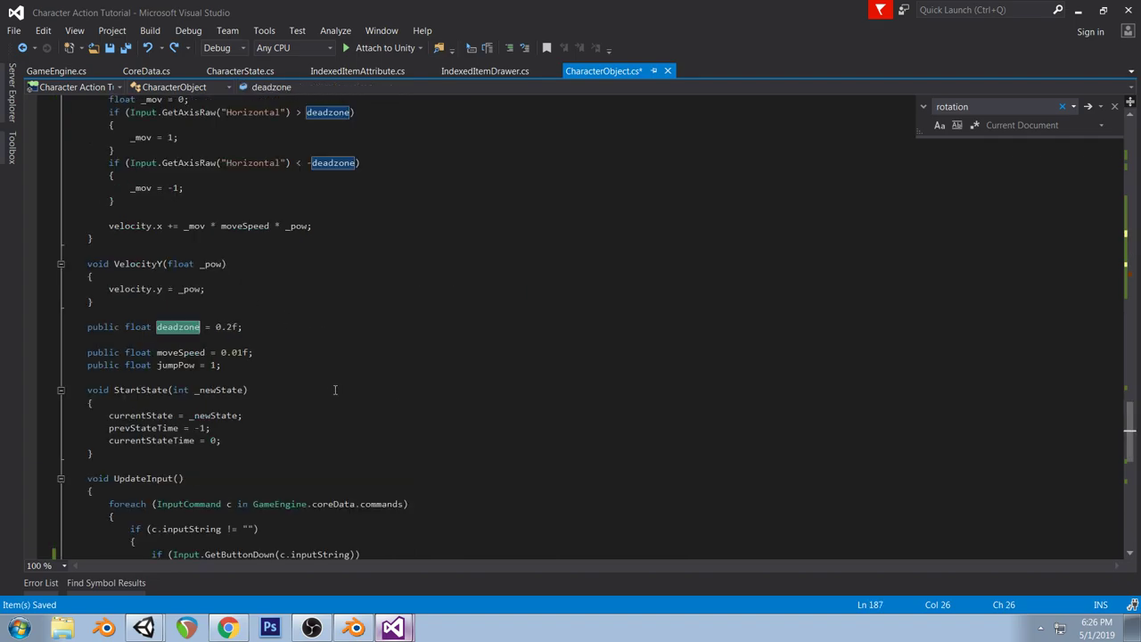
{"action": "key", "text": "ctrl+minus"}
{"action": "scroll", "coordinate": [335, 390], "scroll_direction": "up", "scroll_amount": 6}
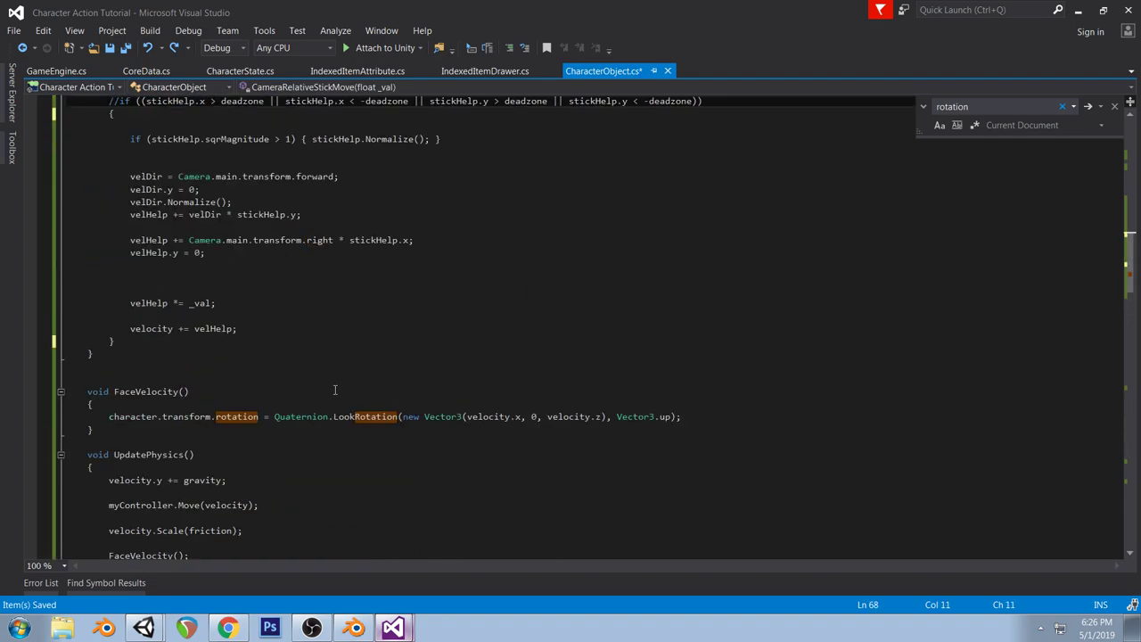
{"action": "key", "text": "Down"}
{"action": "key", "text": "ctrl+k"}
{"action": "key", "text": "ctrl+c"}
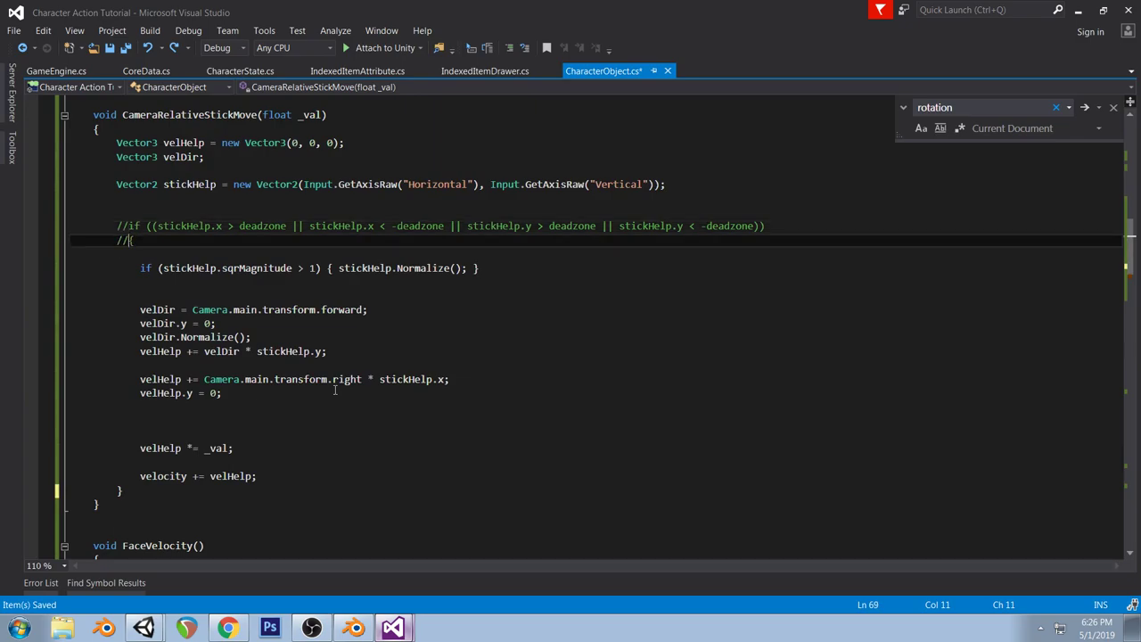
{"action": "key", "text": "shift+Up"}
{"action": "key", "text": "ctrl+k"}
{"action": "key", "text": "ctrl+u"}
{"action": "scroll", "coordinate": [336, 390], "scroll_direction": "down", "scroll_amount": 1, "text": "ctrl"}
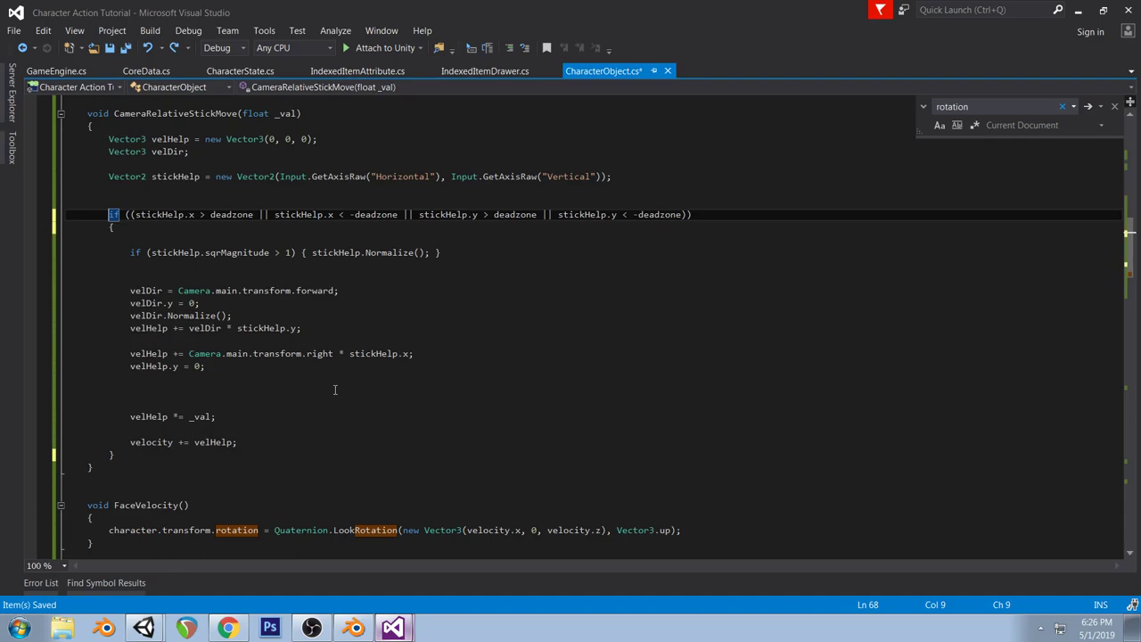
Comment out the velDir.y = 0 line in CameraRelativeStickMove and save the script
{"action": "scroll", "coordinate": [335, 390], "scroll_direction": "up", "scroll_amount": 1}
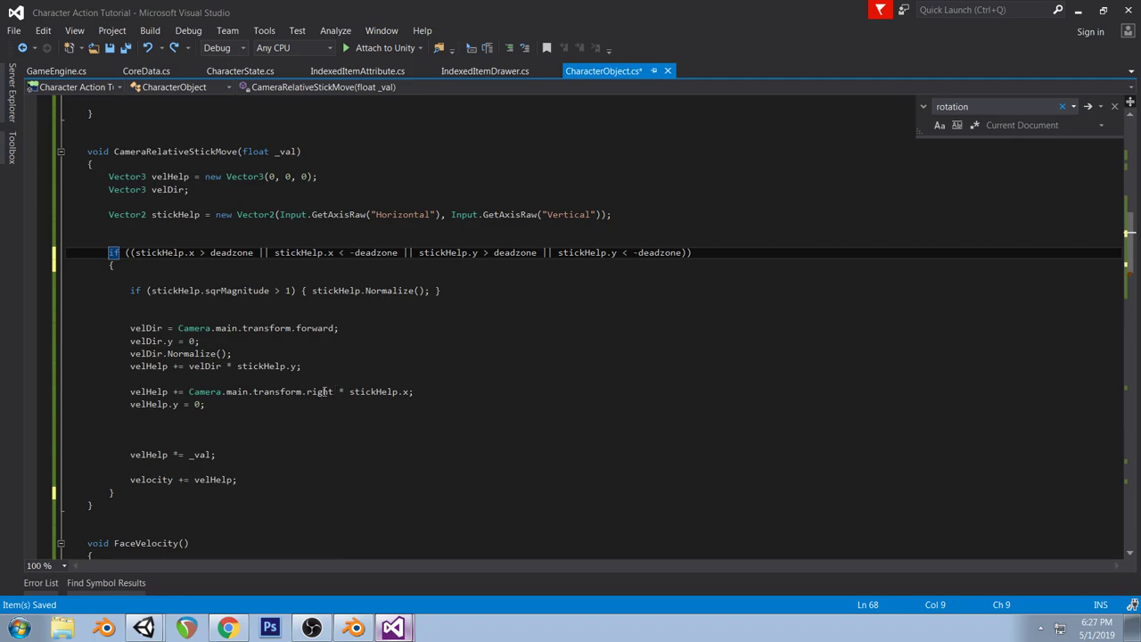
{"action": "left_click", "coordinate": [131, 342]}
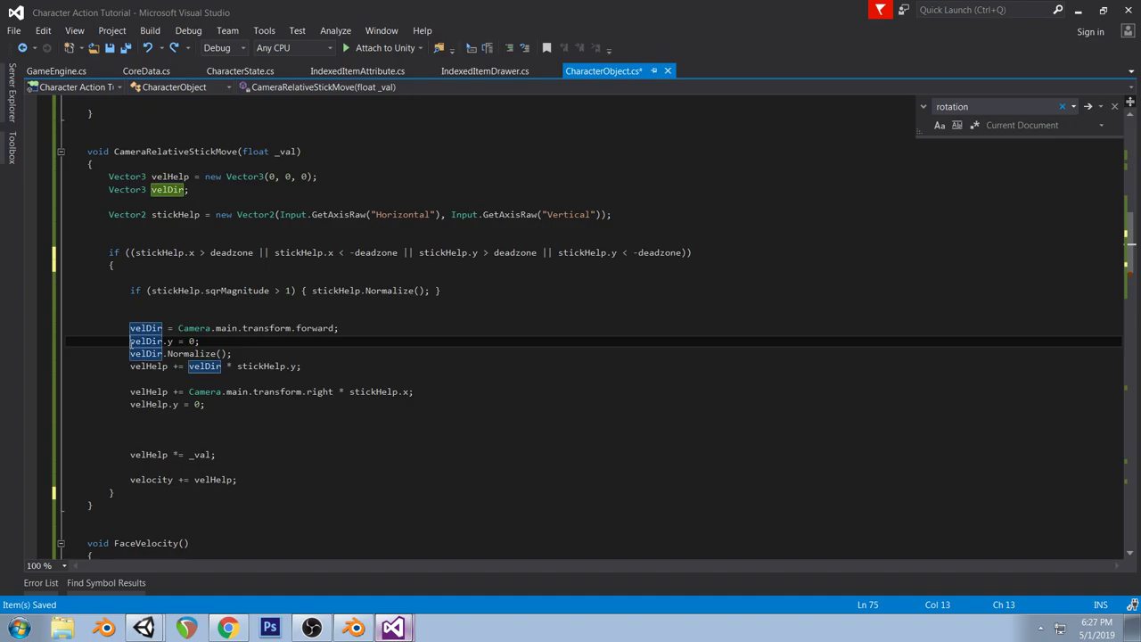
{"action": "type", "text": "//"}
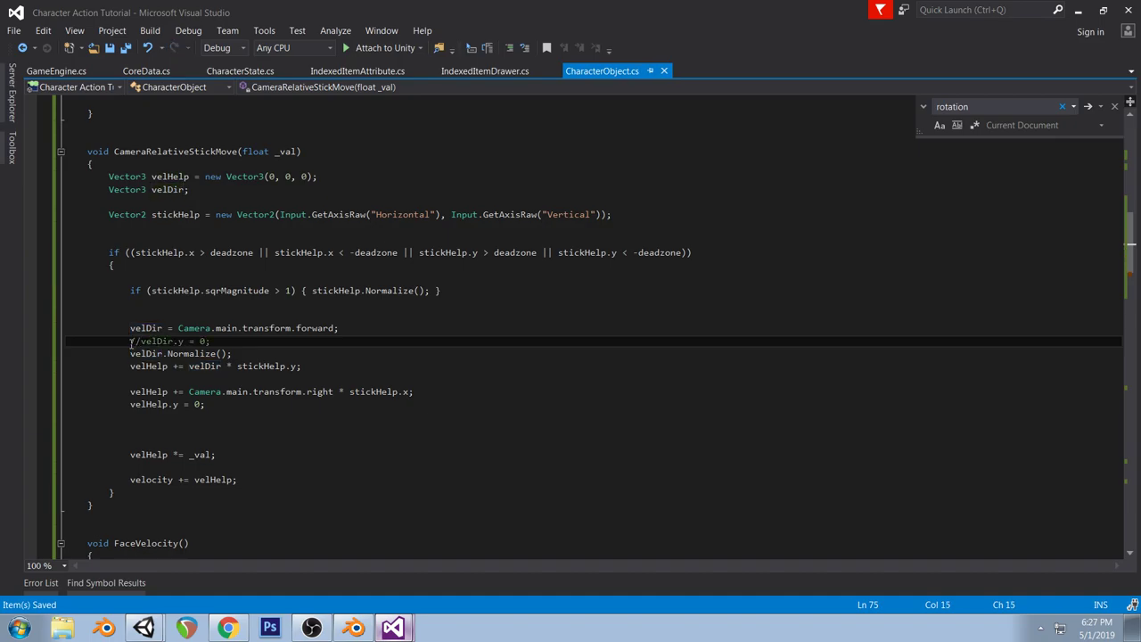
Return to Unity, run the game, test moving the character forward, back and sideways with WASD, and stop it
{"action": "left_click", "coordinate": [143, 629]}
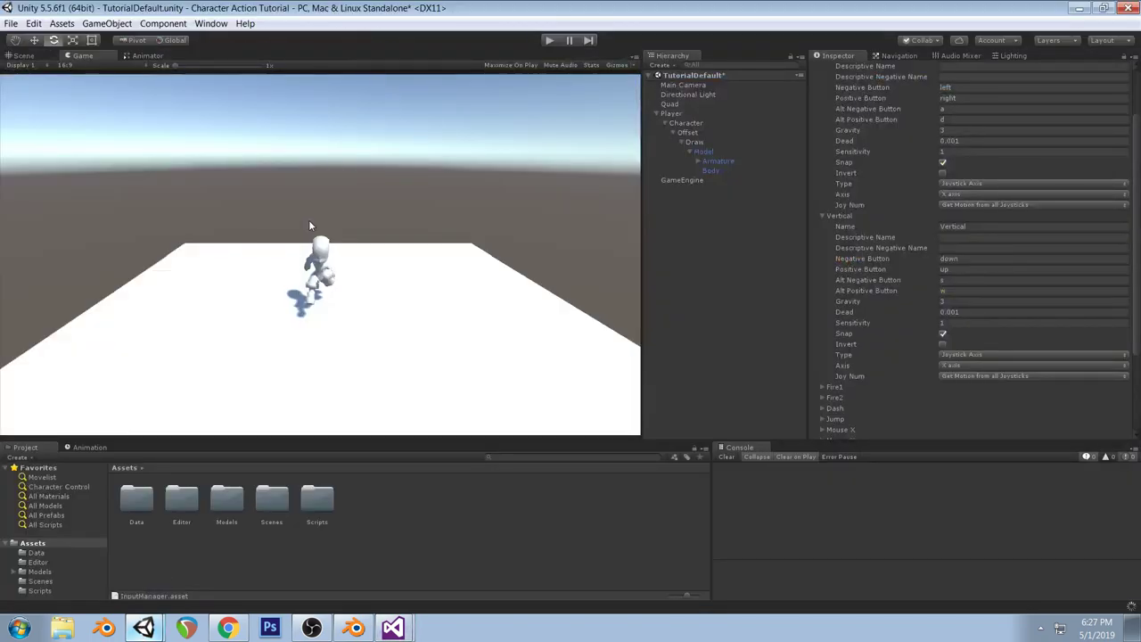
{"action": "left_click", "coordinate": [548, 41]}
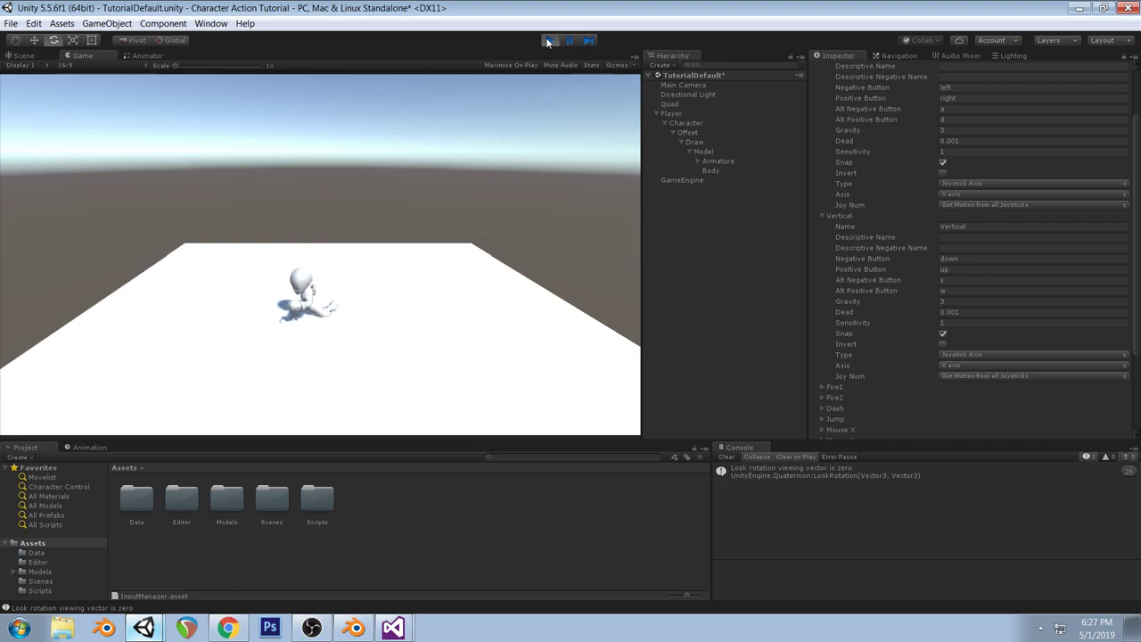
{"action": "key", "text": "s"}
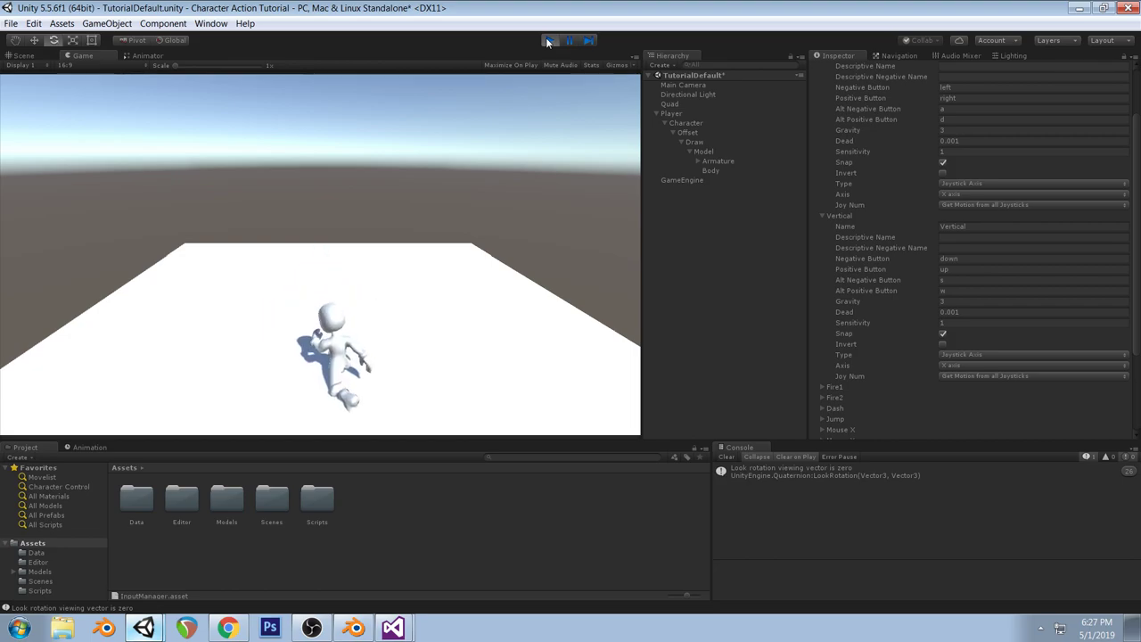
{"action": "key", "text": "w"}
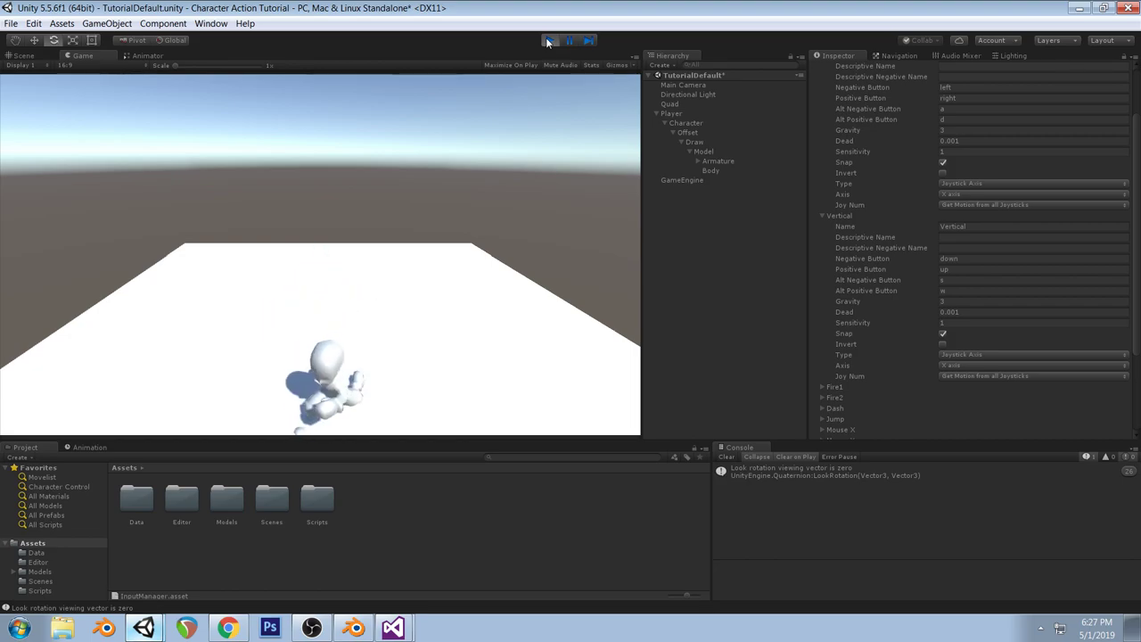
{"action": "key", "text": "s"}
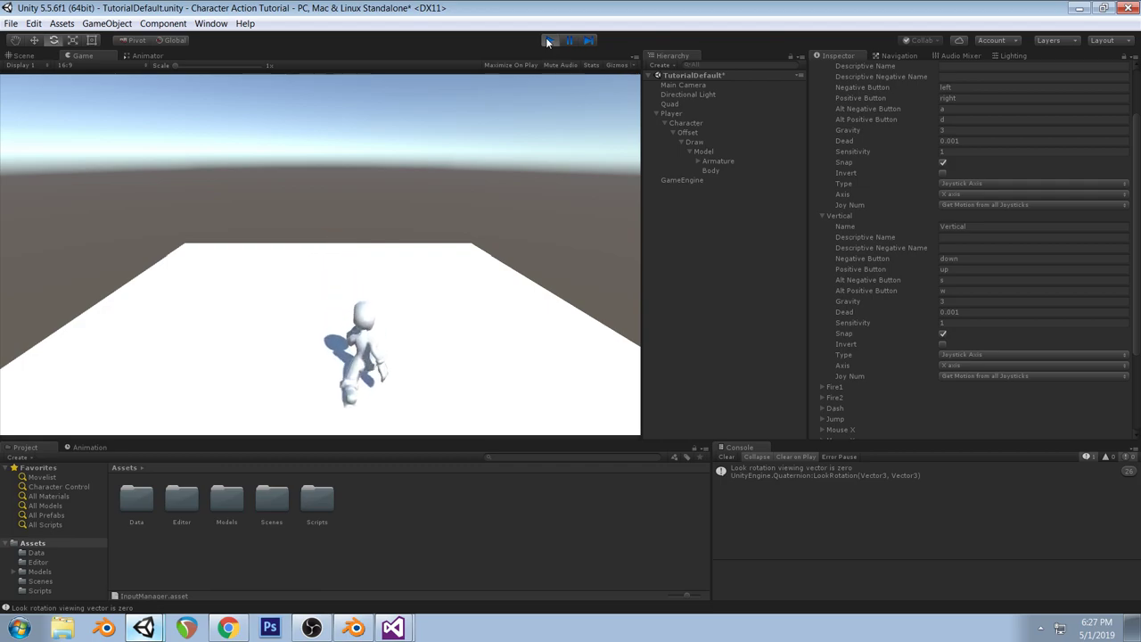
{"action": "key", "text": "w"}
{"action": "key", "text": "s"}
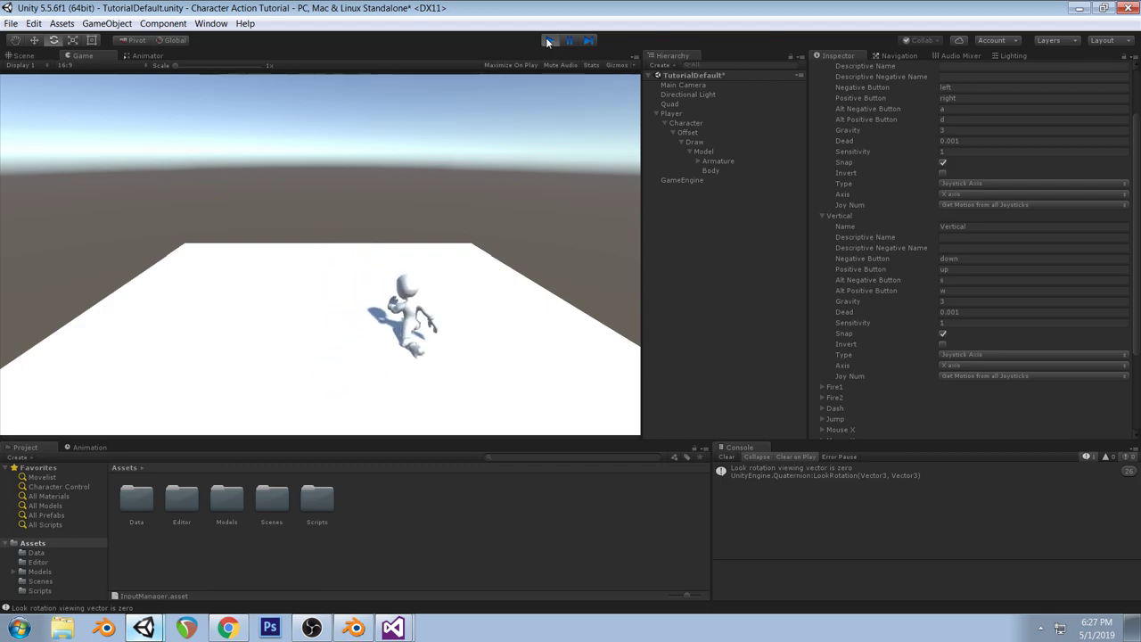
{"action": "key", "text": "w"}
{"action": "key", "text": "s"}
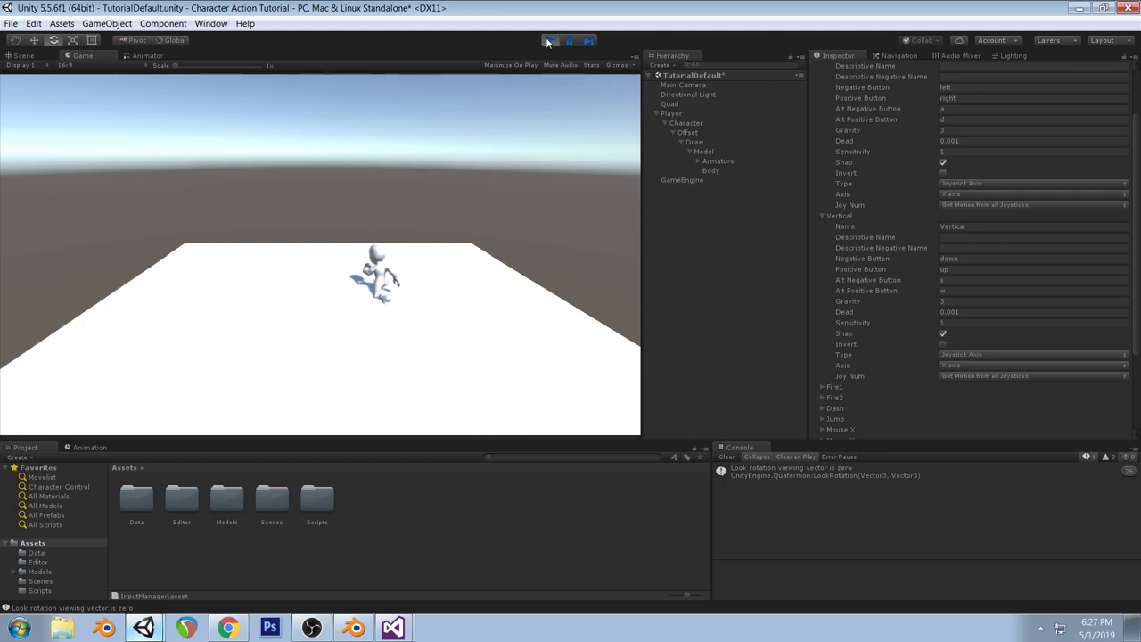
{"action": "key", "text": "w"}
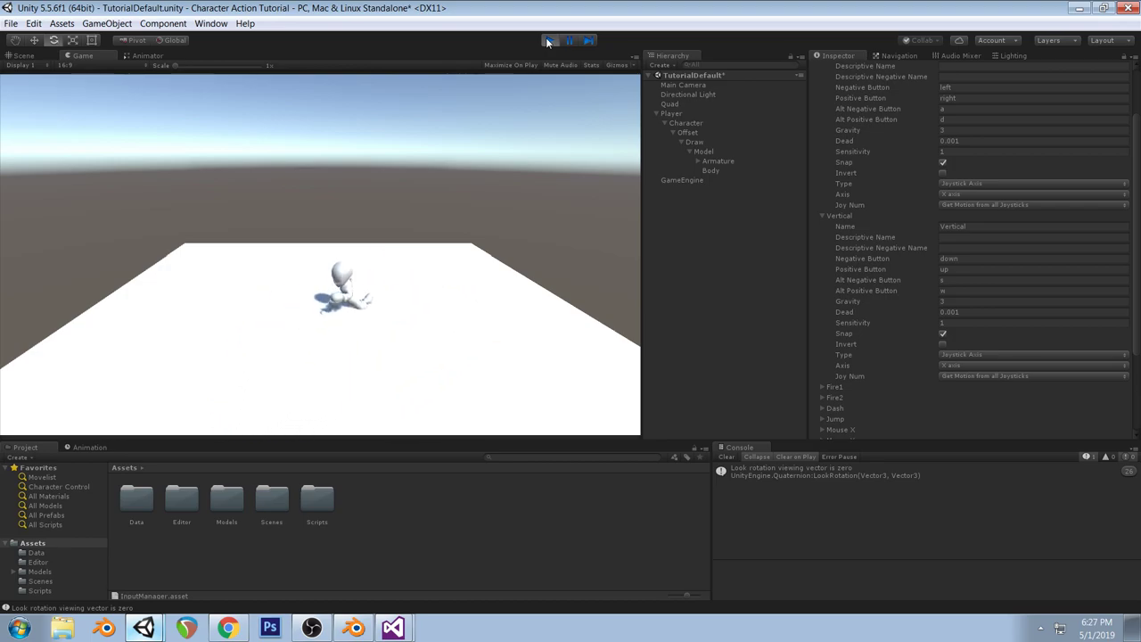
{"action": "key", "text": "s"}
{"action": "key", "text": "w"}
{"action": "key", "text": "d"}
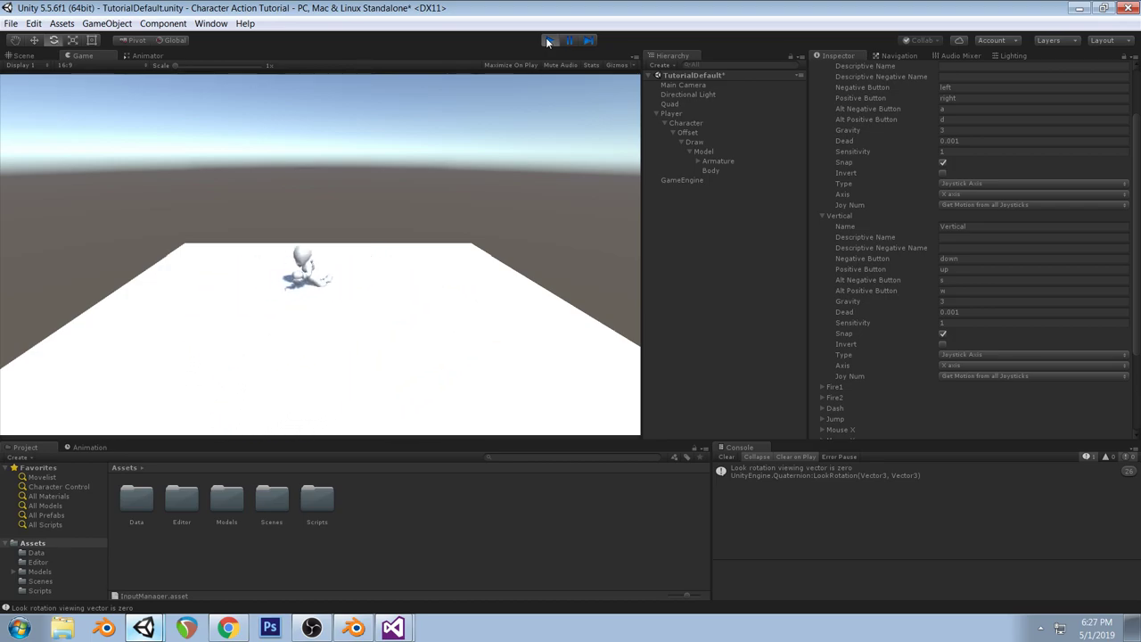
{"action": "key", "text": "s"}
{"action": "key", "text": "a"}
{"action": "key", "text": "d"}
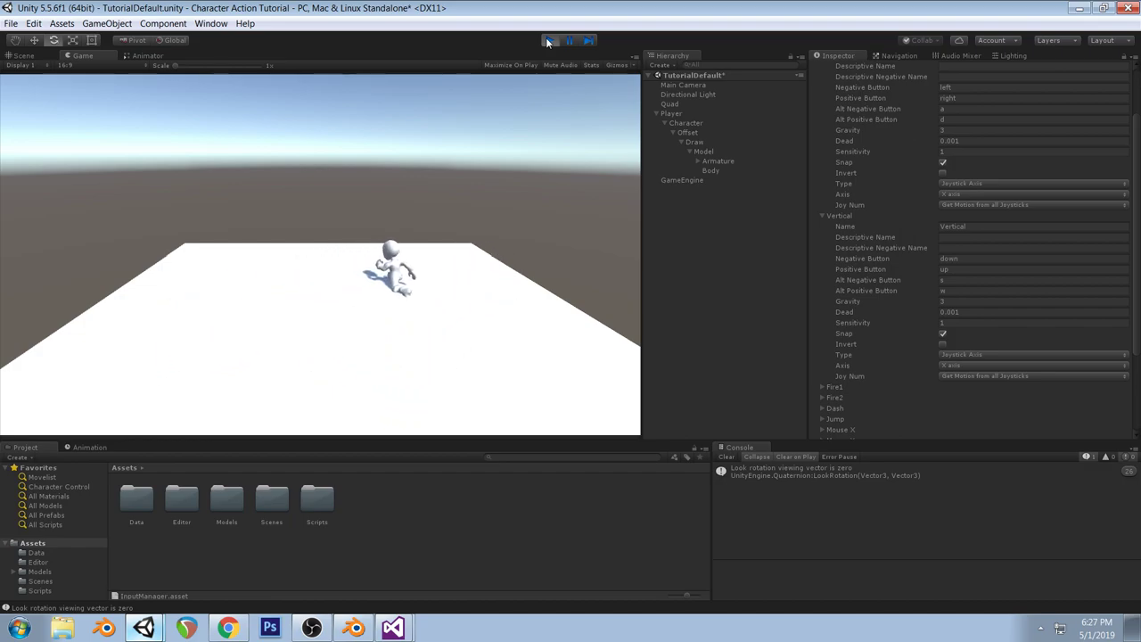
{"action": "key", "text": "s"}
{"action": "key", "text": "a"}
{"action": "key", "text": "w"}
{"action": "key", "text": "d"}
{"action": "key", "text": "s"}
{"action": "key", "text": "w"}
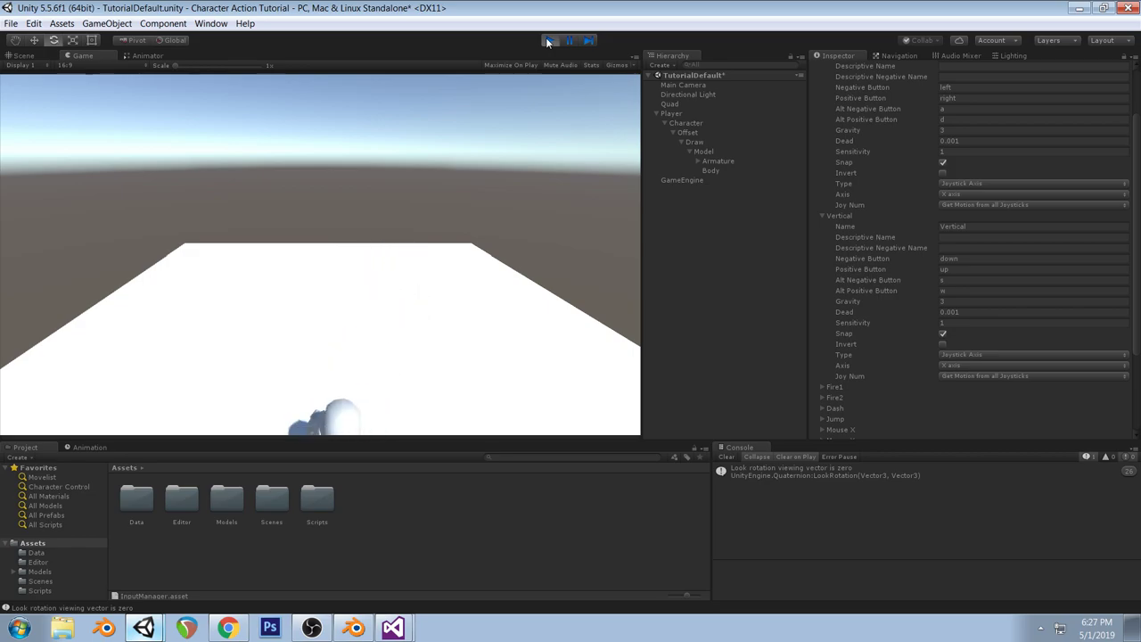
{"action": "key", "text": "d"}
{"action": "key", "text": "s"}
{"action": "key", "text": "a"}
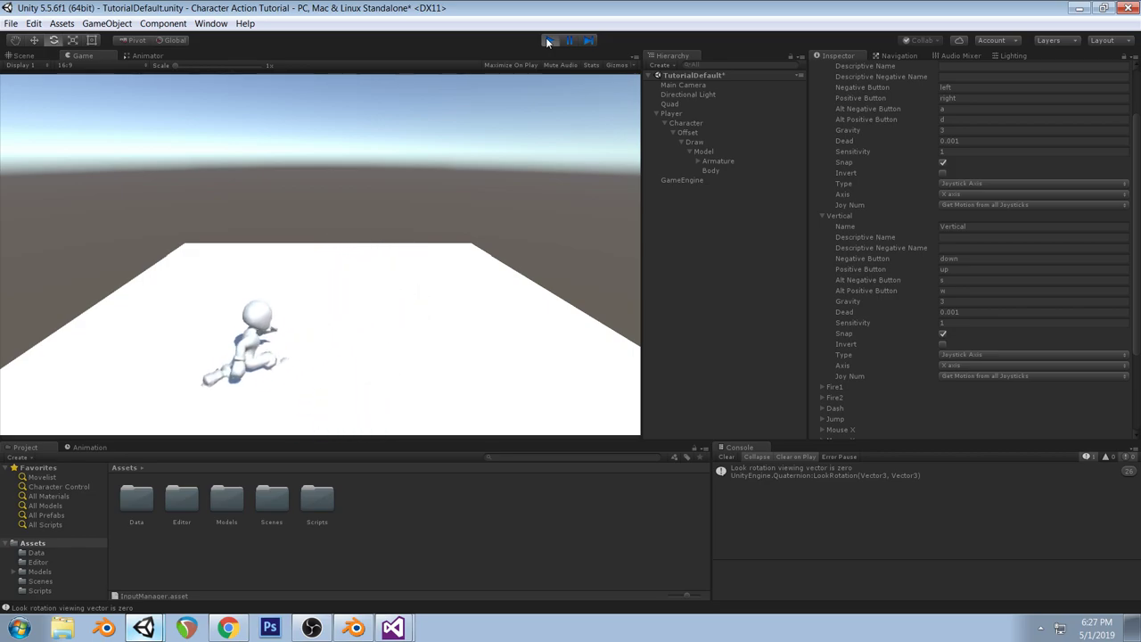
{"action": "key", "text": "w"}
{"action": "key", "text": "a"}
{"action": "key", "text": "d"}
{"action": "key", "text": "s"}
{"action": "key", "text": "a"}
{"action": "key", "text": "w"}
{"action": "key", "text": "d"}
{"action": "key", "text": "s"}
{"action": "key", "text": "a"}
{"action": "key", "text": "w"}
{"action": "key", "text": "d"}
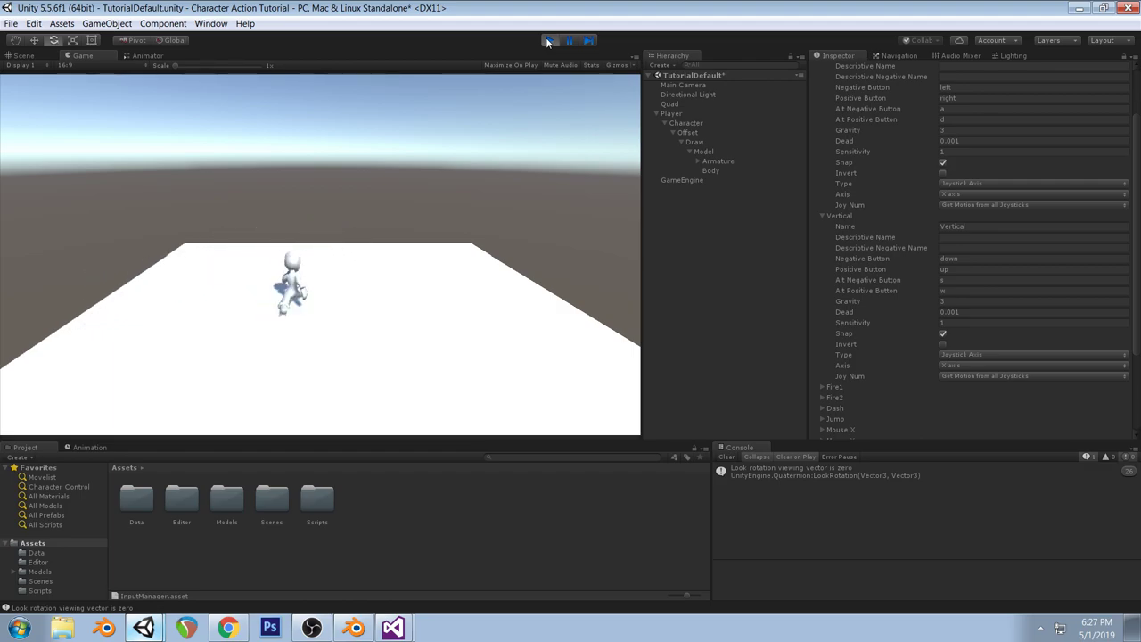
{"action": "left_click", "coordinate": [547, 39]}
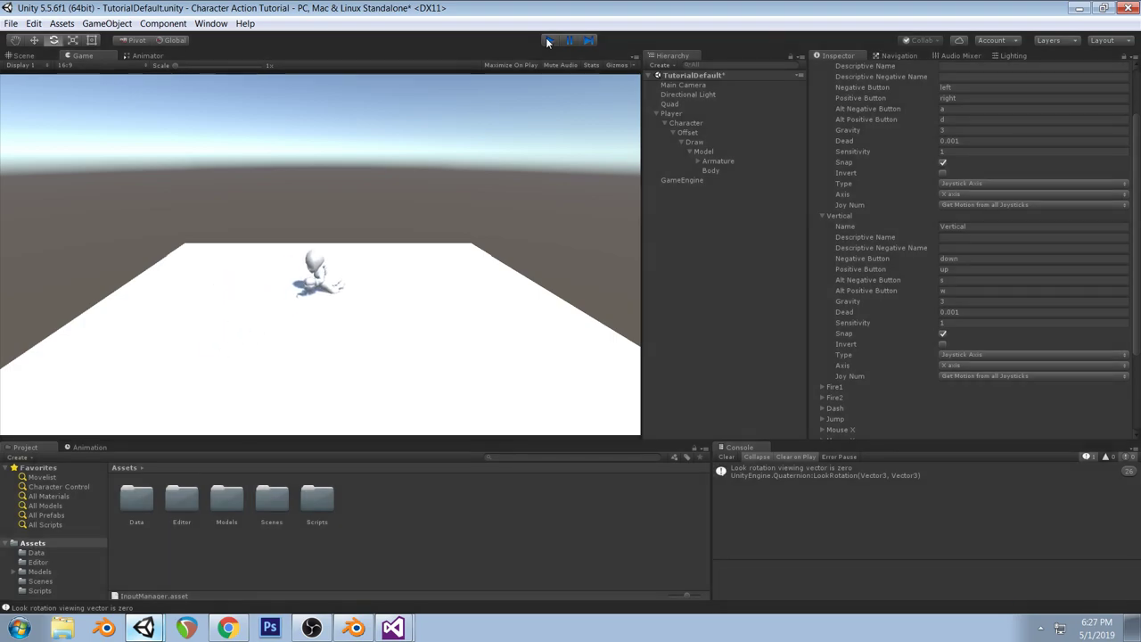
Restore the velDir.y = 0 line in CharacterObject.cs, comment out the stickHelp.sqrMagnitude normalization line, and save the script
{"action": "left_click", "coordinate": [393, 628]}
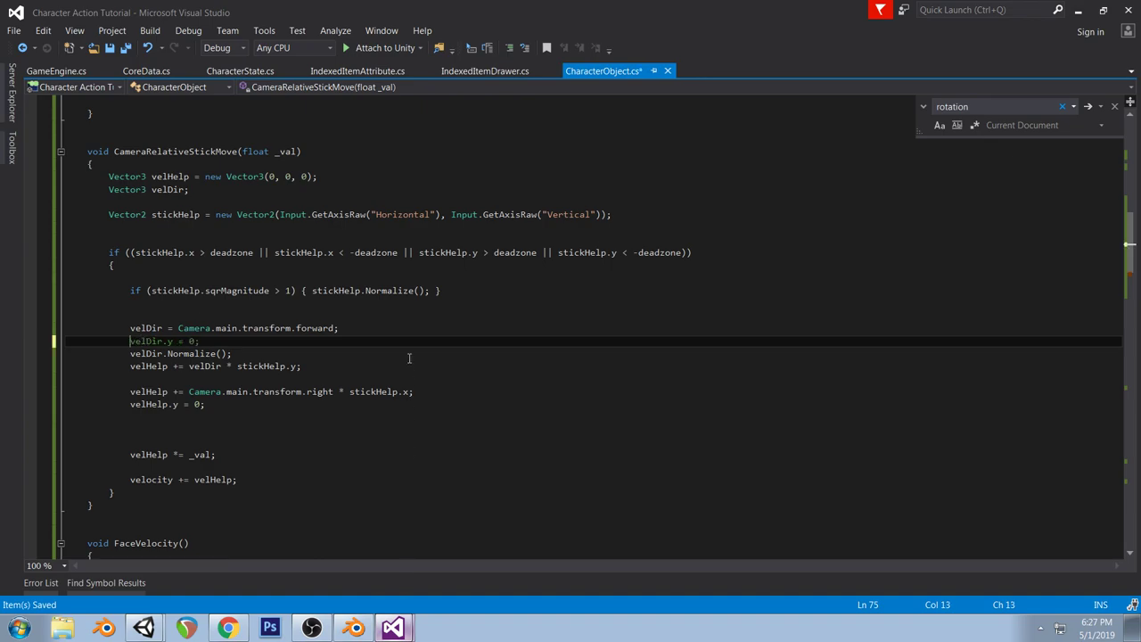
{"action": "left_click", "coordinate": [131, 289]}
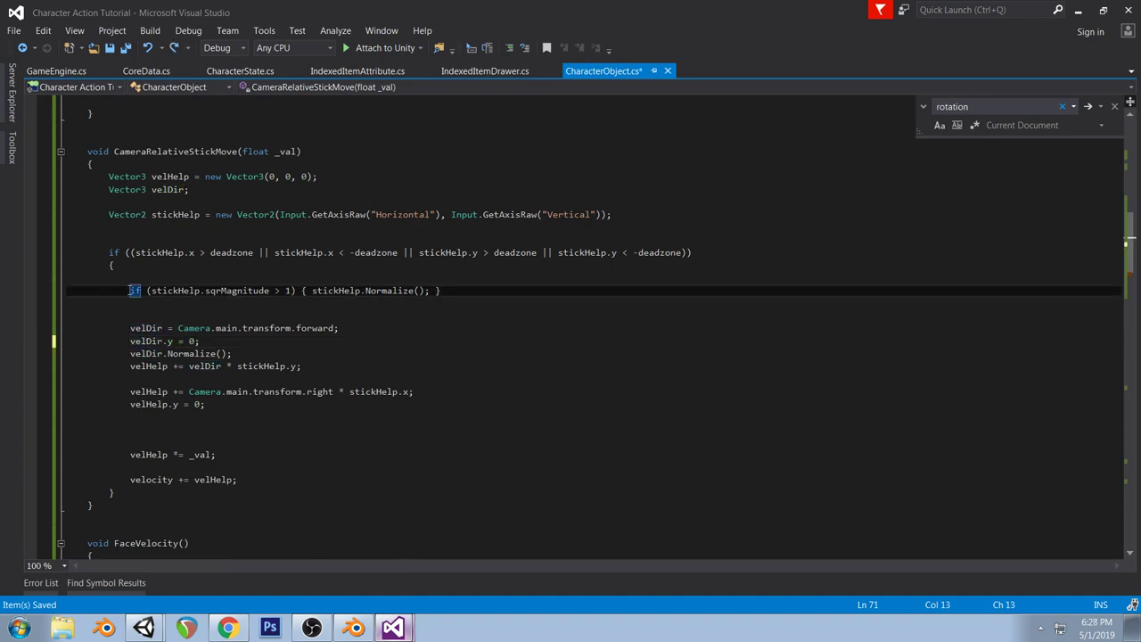
{"action": "type", "text": "//"}
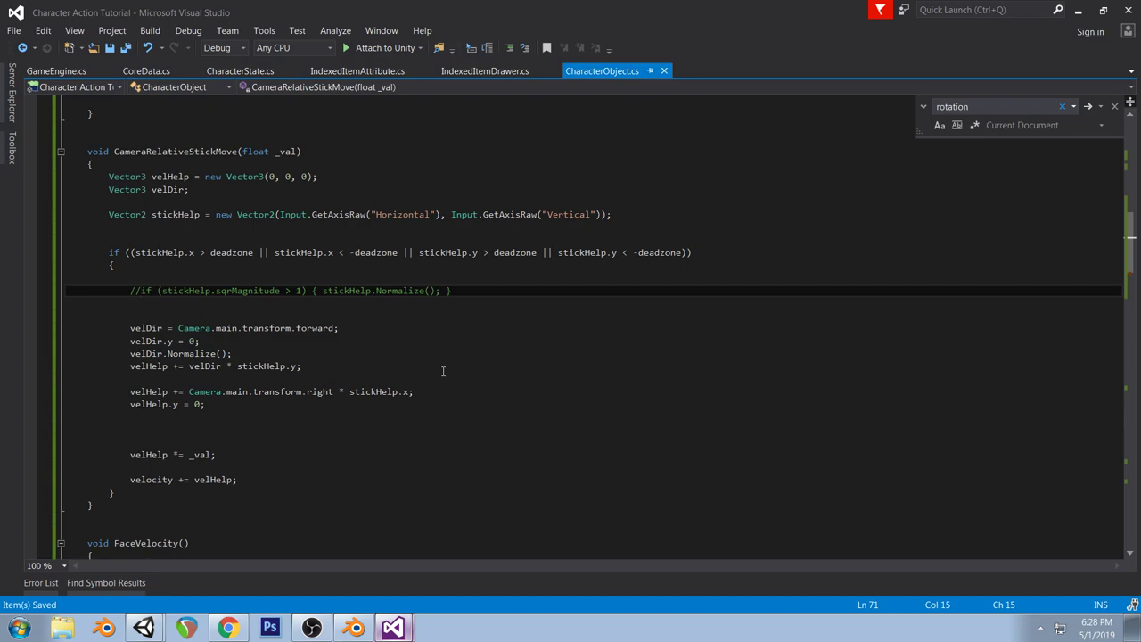
Compare the player input code in Citadel Deep's UpdateControlRelCam method with CameraRelativeStickMove in CharacterObject.cs
{"action": "left_click", "coordinate": [393, 630]}
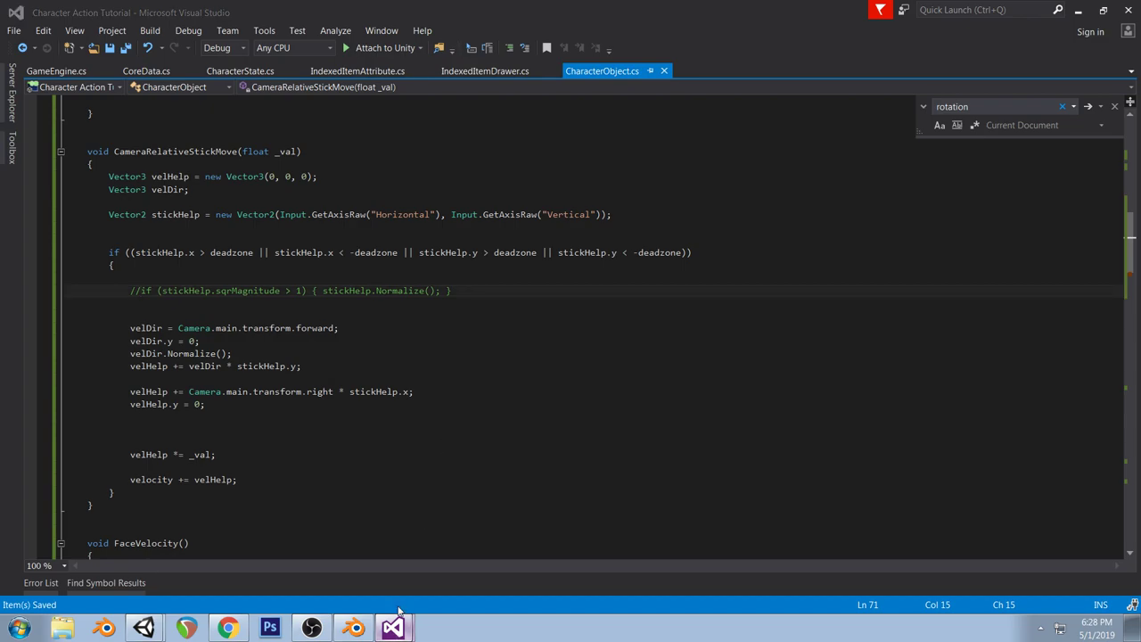
{"action": "scroll", "coordinate": [518, 328], "scroll_direction": "down", "scroll_amount": 3}
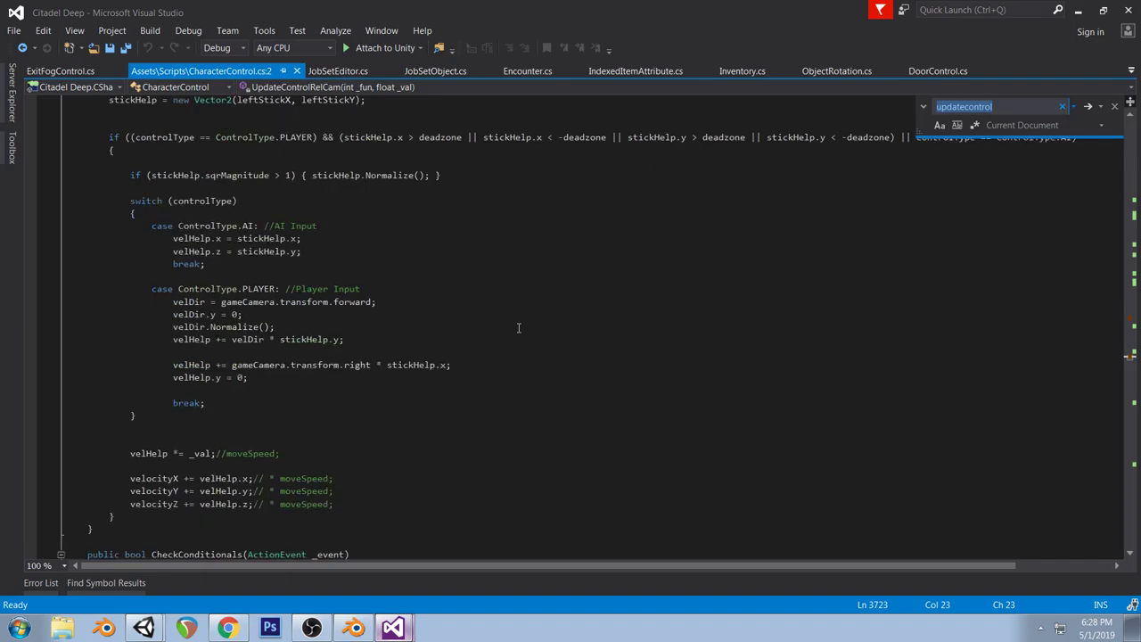
{"action": "scroll", "coordinate": [518, 327], "scroll_direction": "up", "scroll_amount": 1}
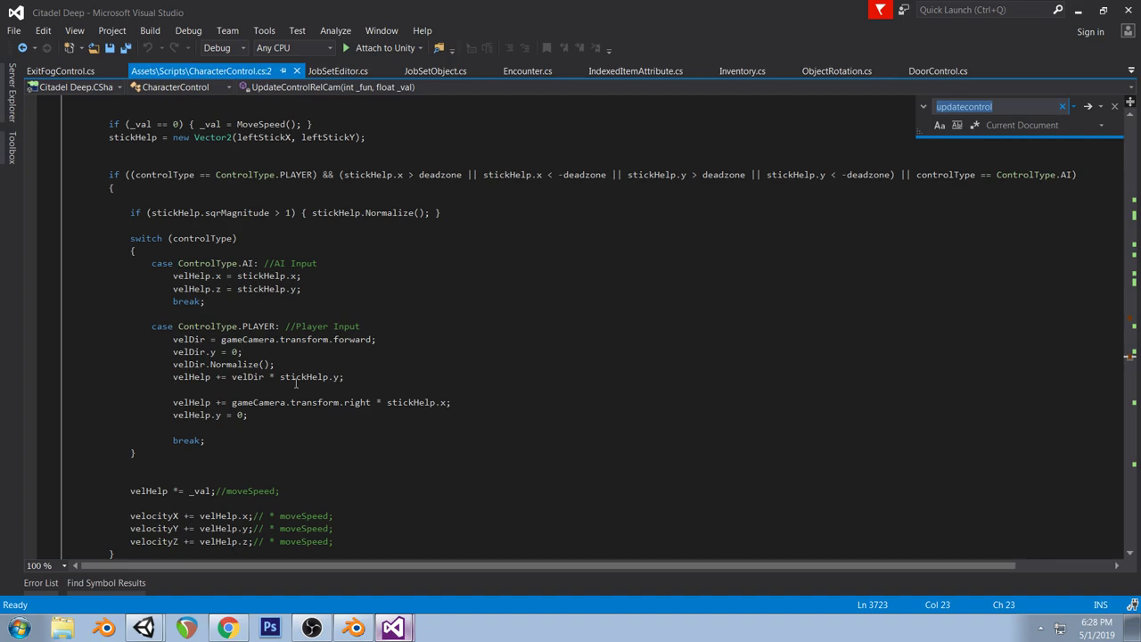
{"action": "left_click", "coordinate": [408, 631]}
{"action": "left_click", "coordinate": [403, 580]}
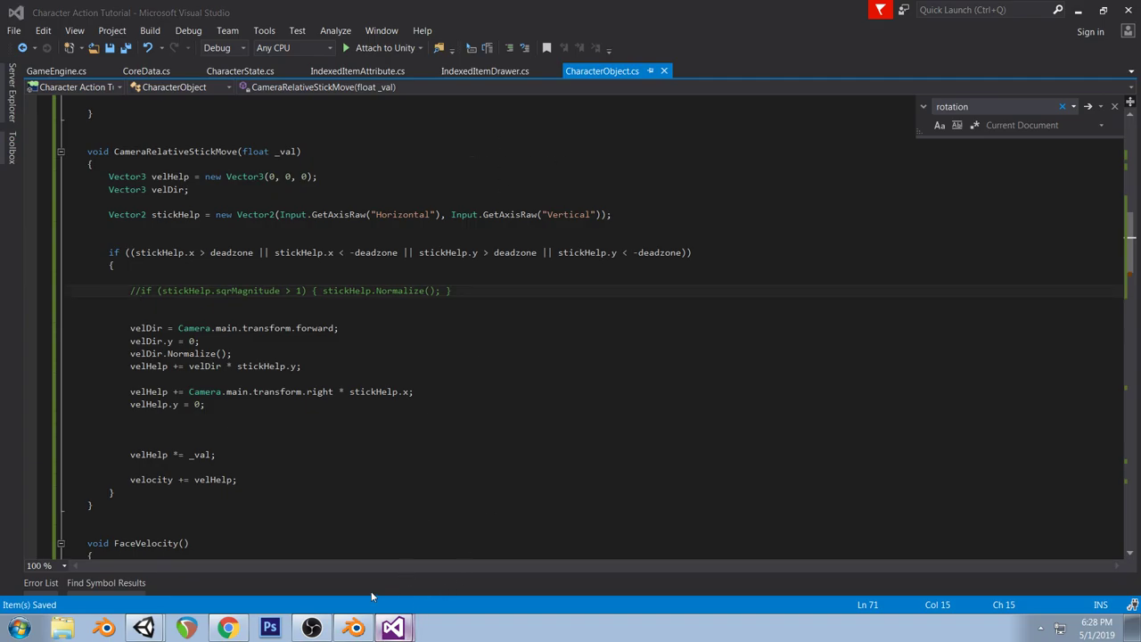
Switch to the Character Action Tutorial project in Unity and run the game to test the character's movement
{"action": "key", "text": "alt+Tab"}
{"action": "left_click", "coordinate": [143, 627]}
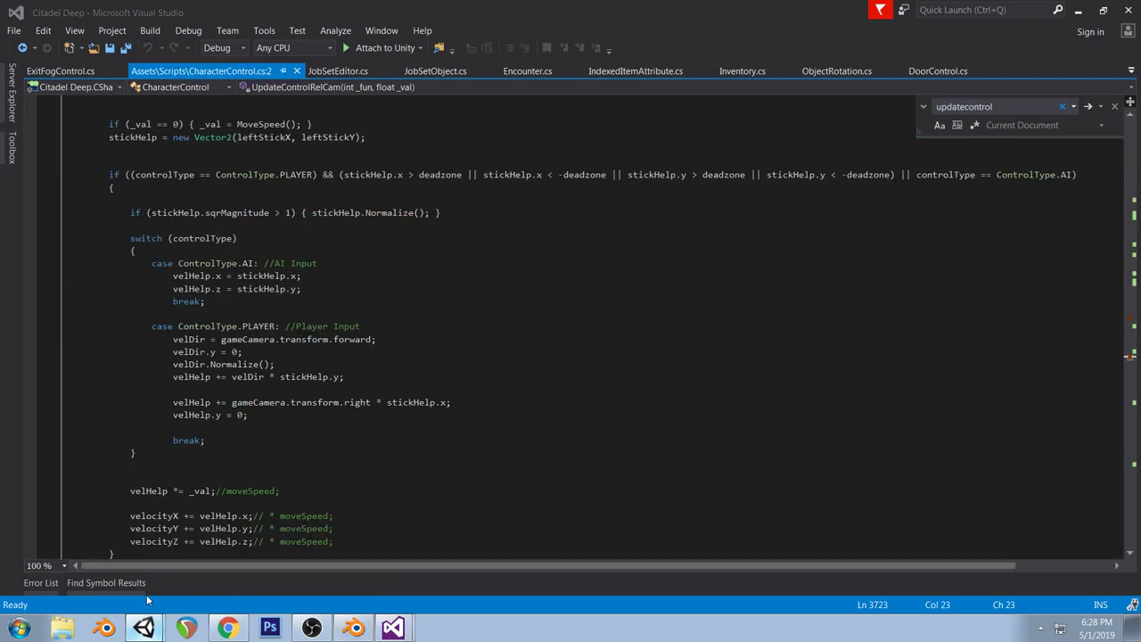
{"action": "left_click", "coordinate": [142, 628]}
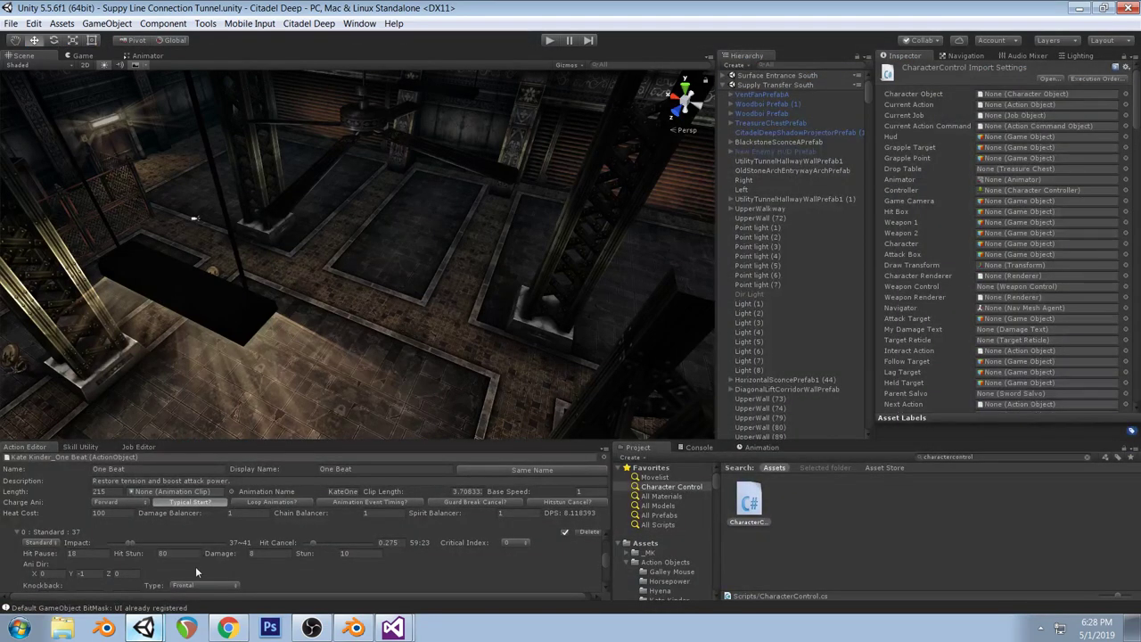
{"action": "left_click", "coordinate": [144, 628]}
{"action": "left_click", "coordinate": [185, 567]}
{"action": "left_click", "coordinate": [548, 40]}
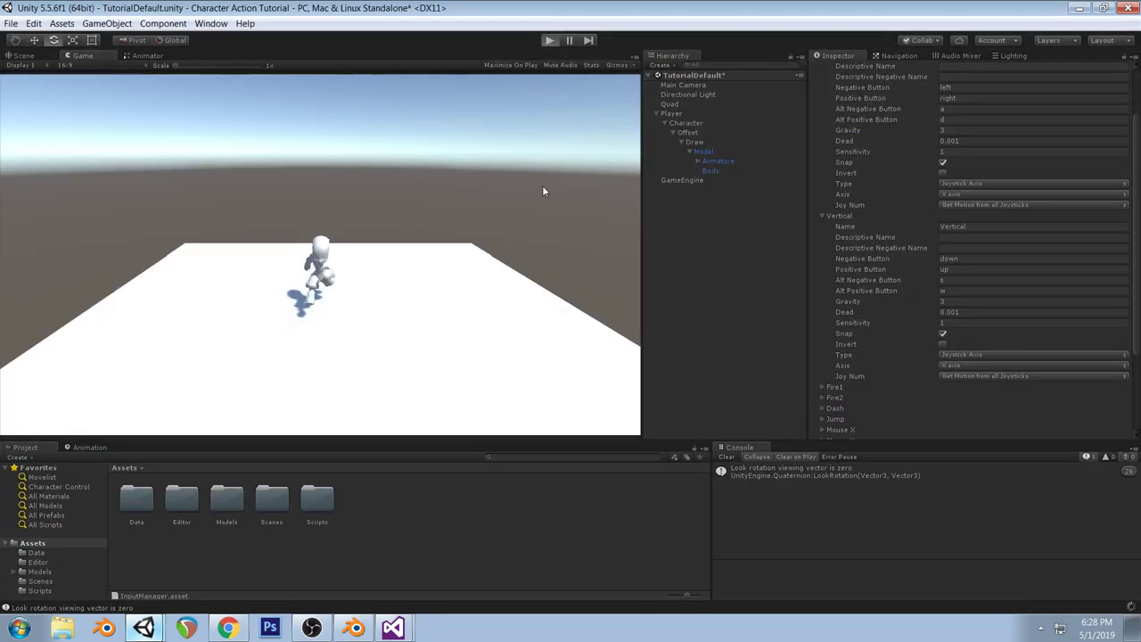
{"action": "key", "text": "ctrl+p"}
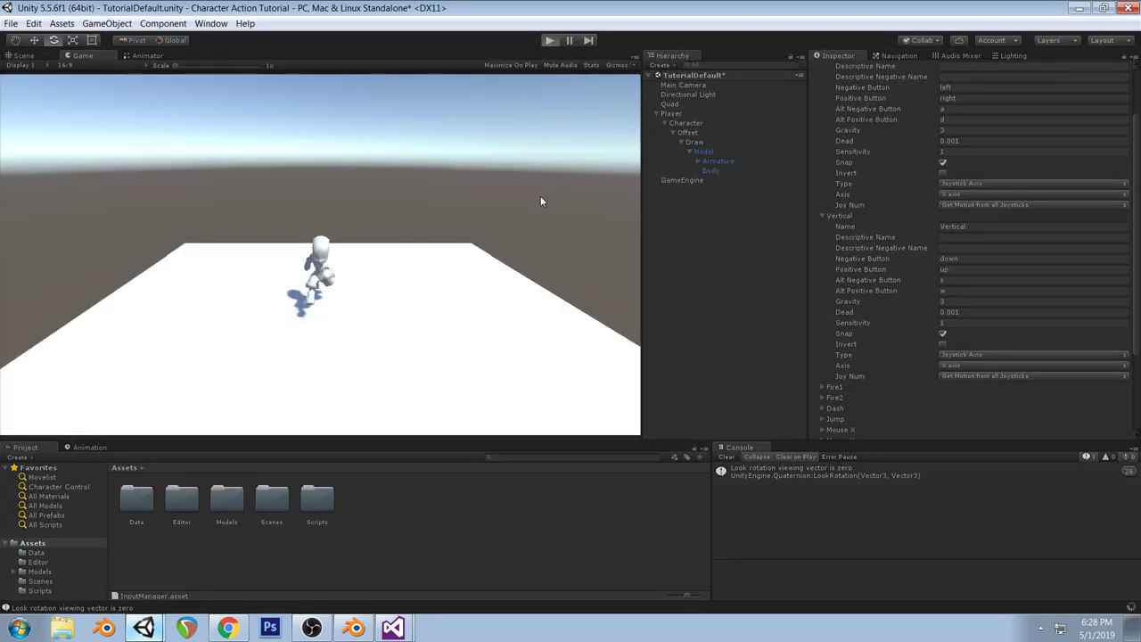
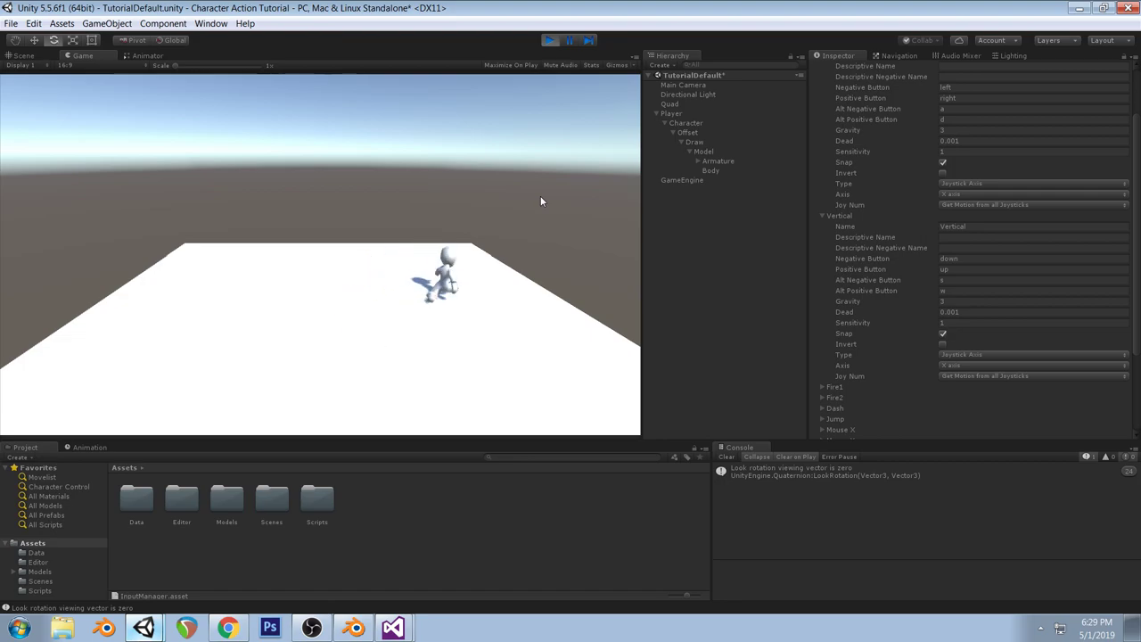
While the game runs, try a Gravity of 1 for both the Horizontal and Vertical input axes
{"action": "left_click", "coordinate": [976, 127]}
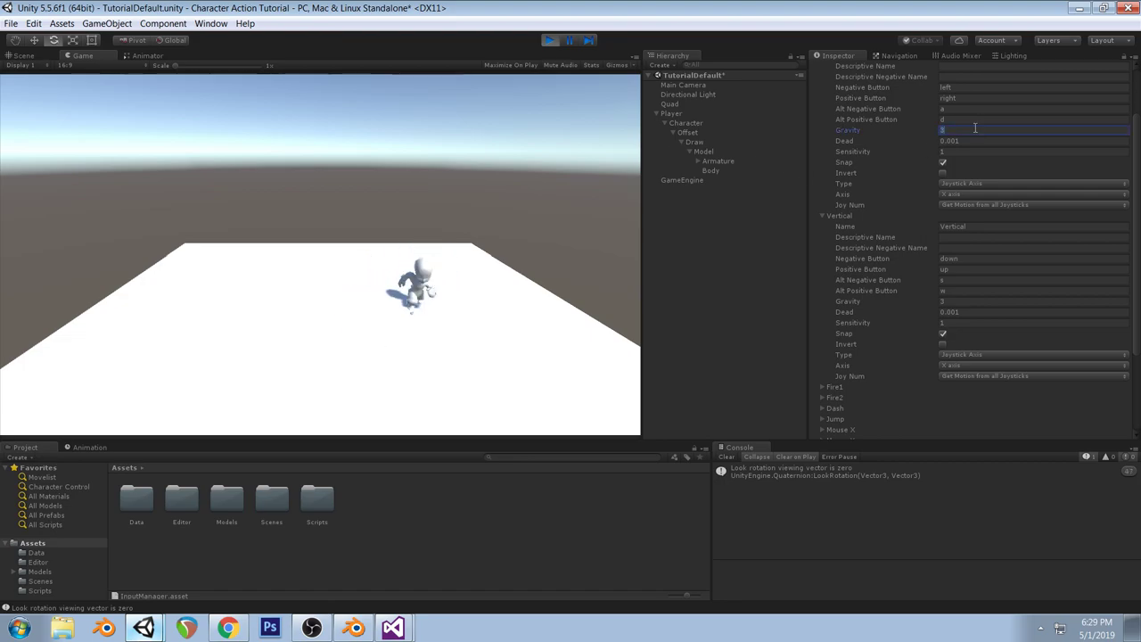
{"action": "left_click", "coordinate": [968, 304]}
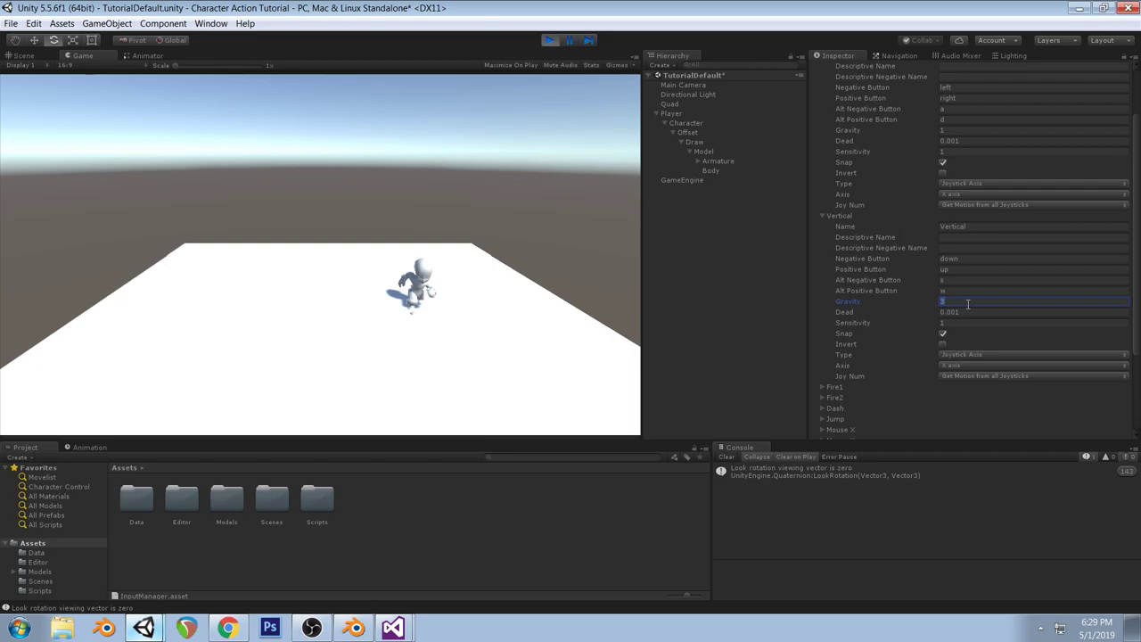
{"action": "type", "text": "1"}
{"action": "left_click", "coordinate": [539, 315]}
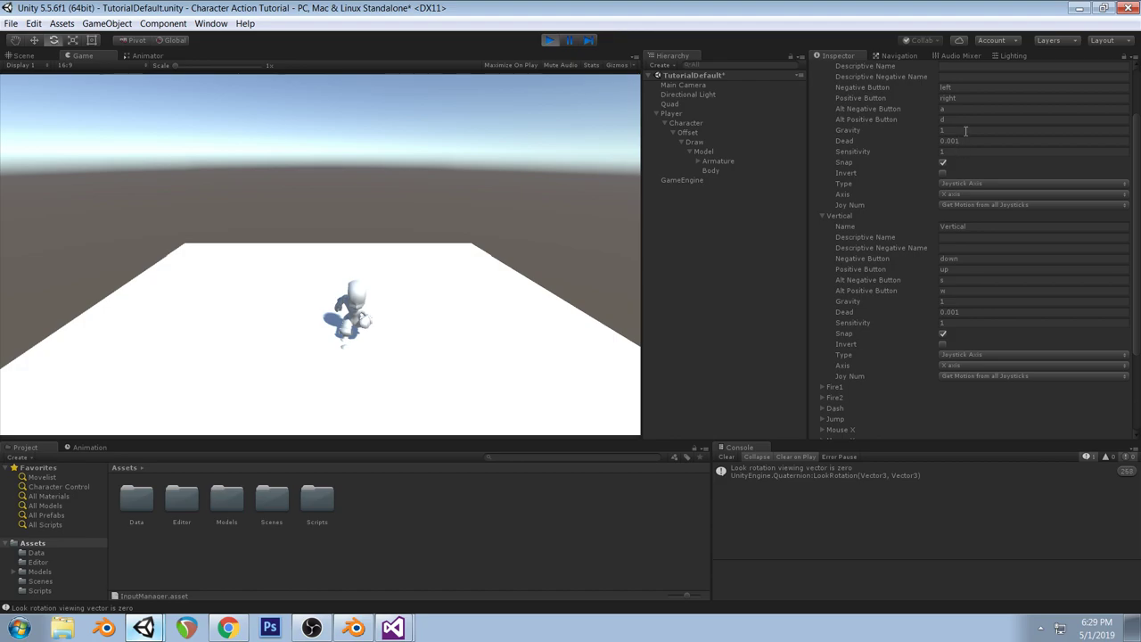
Try a Gravity of 0 for the Horizontal and Vertical axes, test the character's movement, and stop the game
{"action": "left_click", "coordinate": [977, 301]}
{"action": "type", "text": "0"}
{"action": "left_click", "coordinate": [427, 271]}
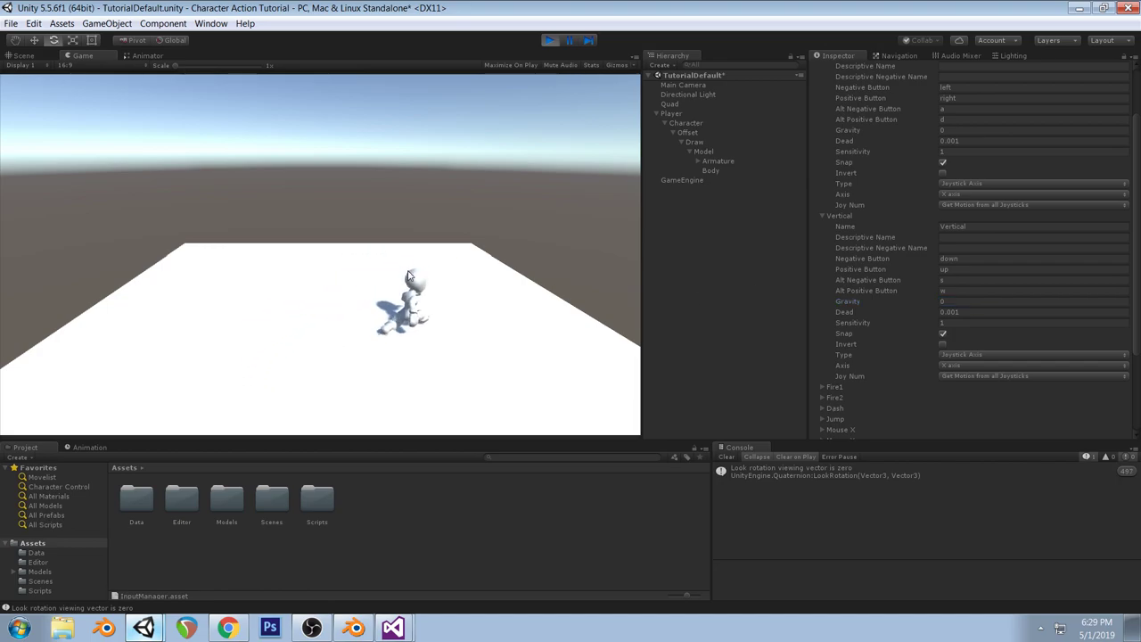
{"action": "key", "text": "w"}
{"action": "key", "text": "d"}
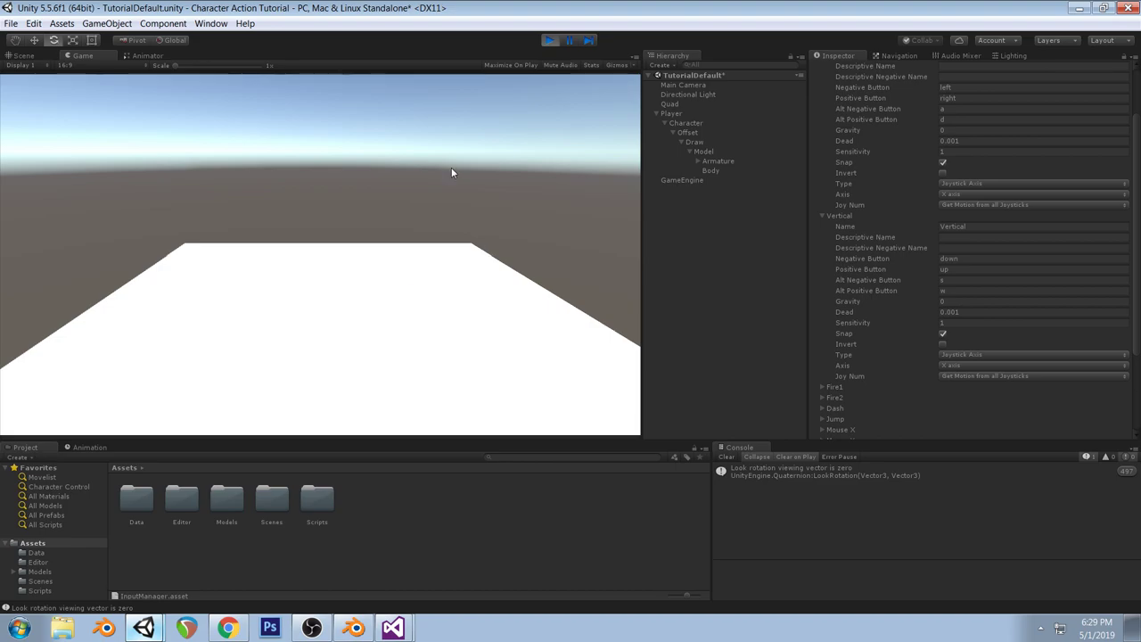
{"action": "left_click", "coordinate": [549, 40]}
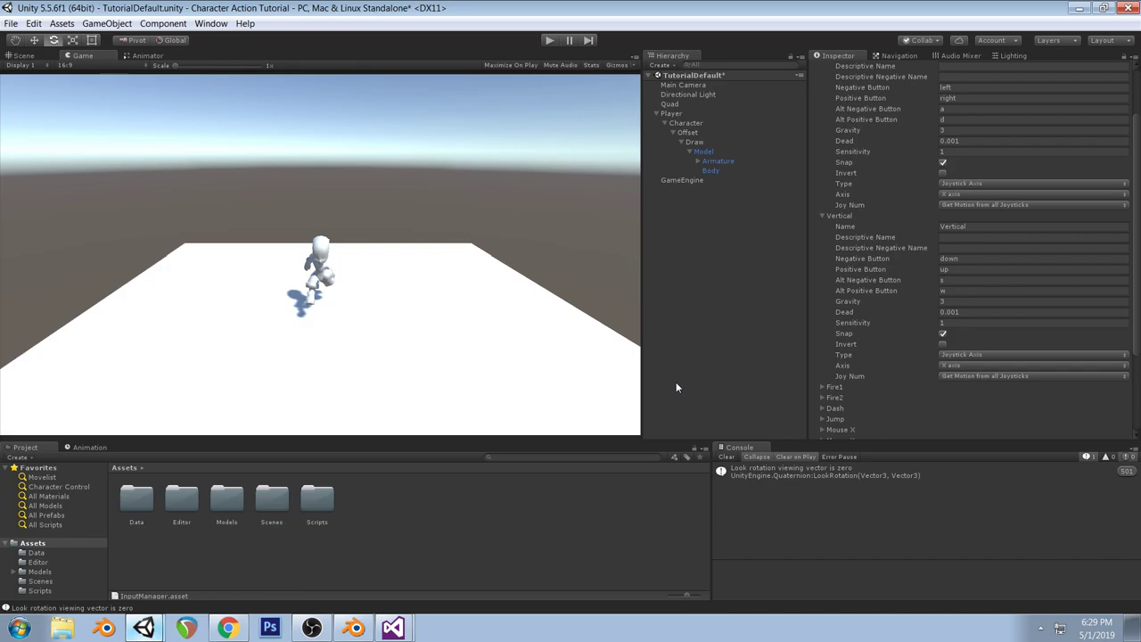
Change the Vertical input's Axis to Y axis, run the game, test moving the character, and stop it
{"action": "left_click", "coordinate": [976, 366]}
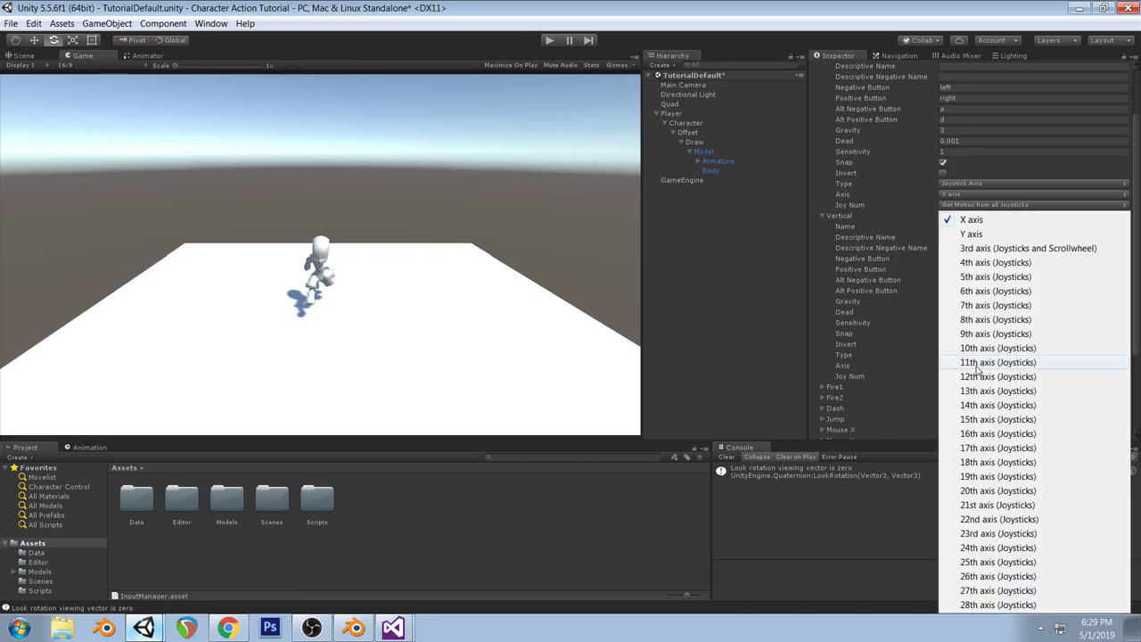
{"action": "left_click", "coordinate": [972, 234]}
{"action": "left_click", "coordinate": [550, 40]}
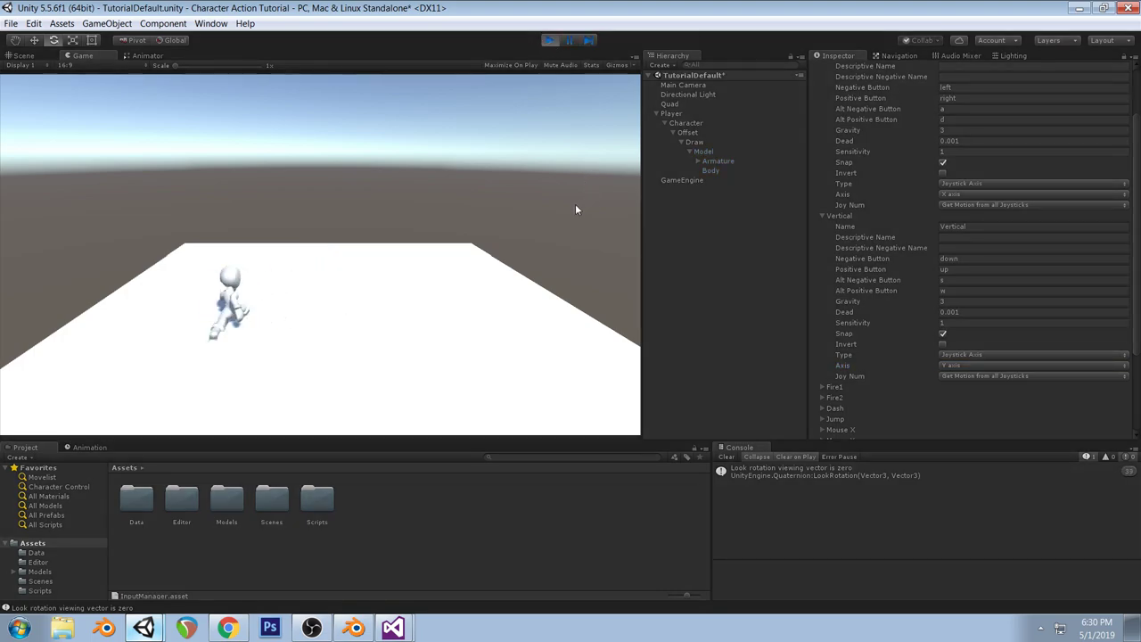
{"action": "key", "text": "w"}
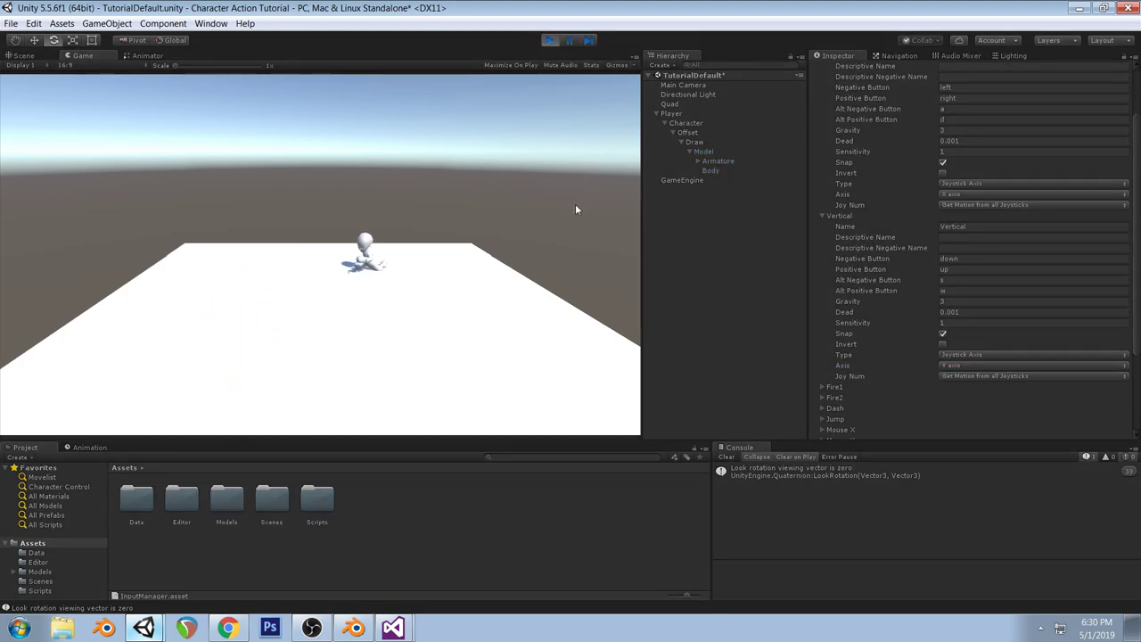
{"action": "left_click", "coordinate": [552, 40]}
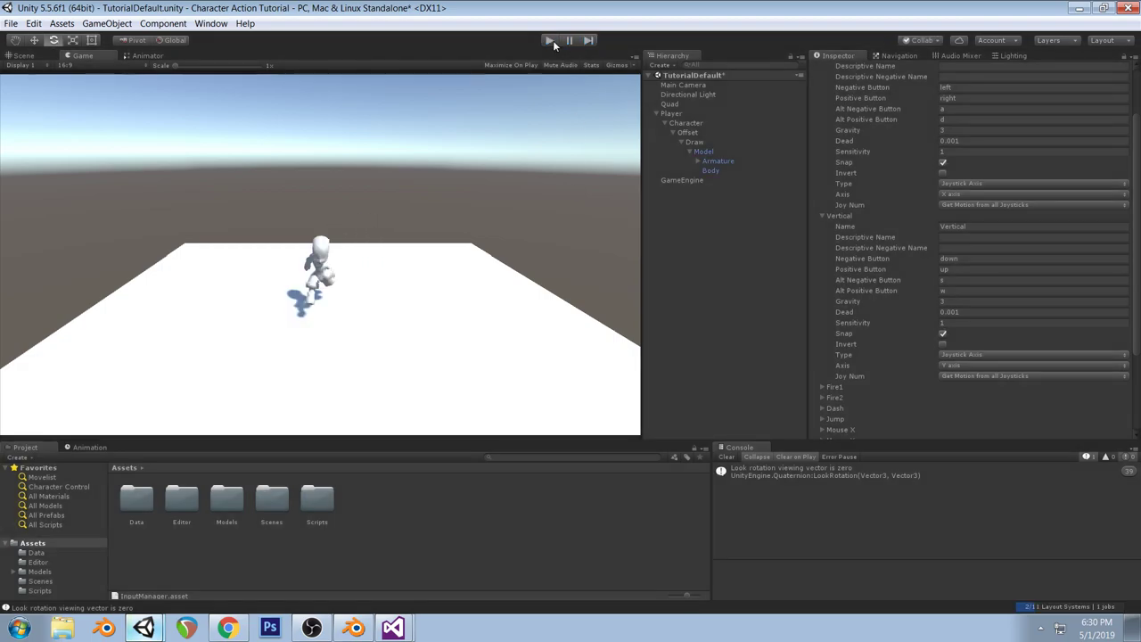
Run the game again, test moving the character in all four directions with WASD, and stop it
{"action": "left_click", "coordinate": [553, 40]}
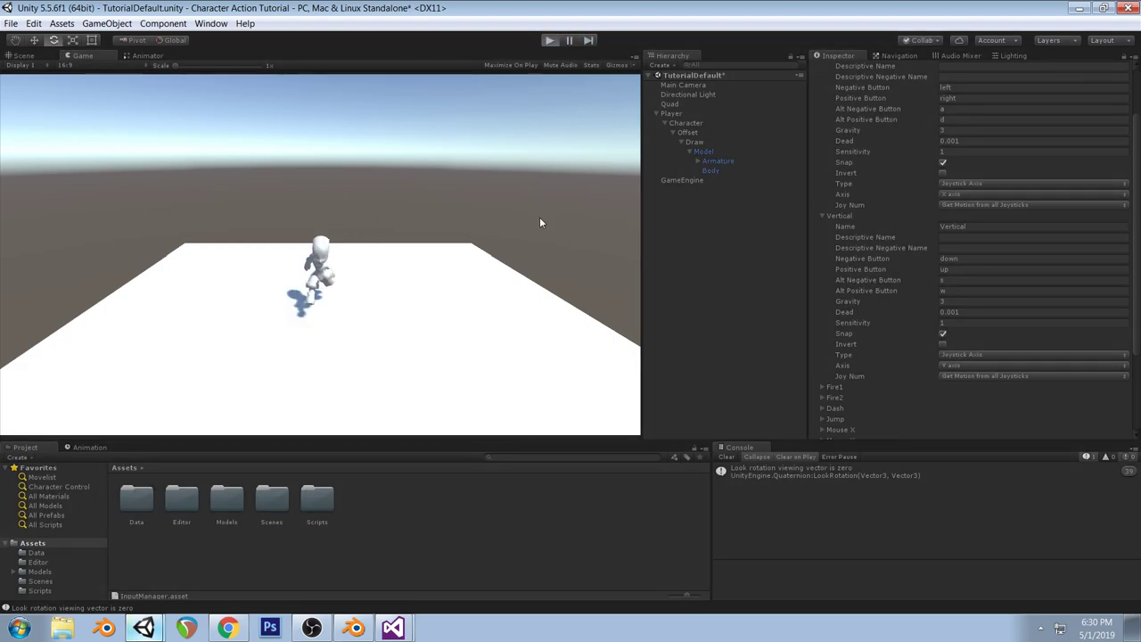
{"action": "key", "text": "a"}
{"action": "key", "text": "d"}
{"action": "key", "text": "s"}
{"action": "key", "text": "w"}
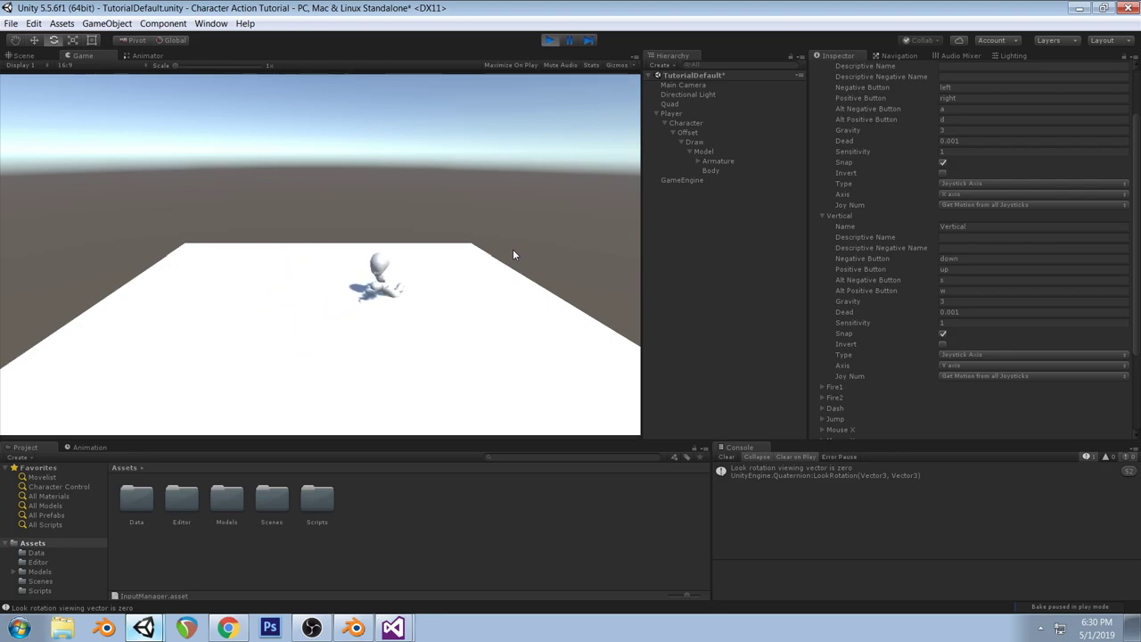
{"action": "key", "text": "a"}
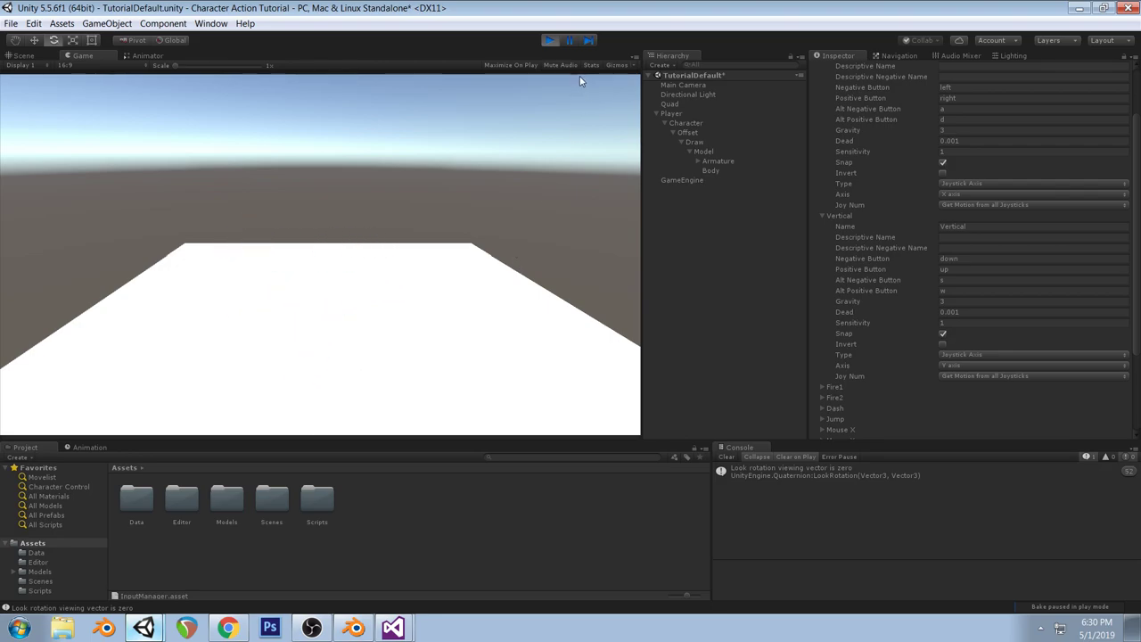
{"action": "left_click", "coordinate": [553, 41]}
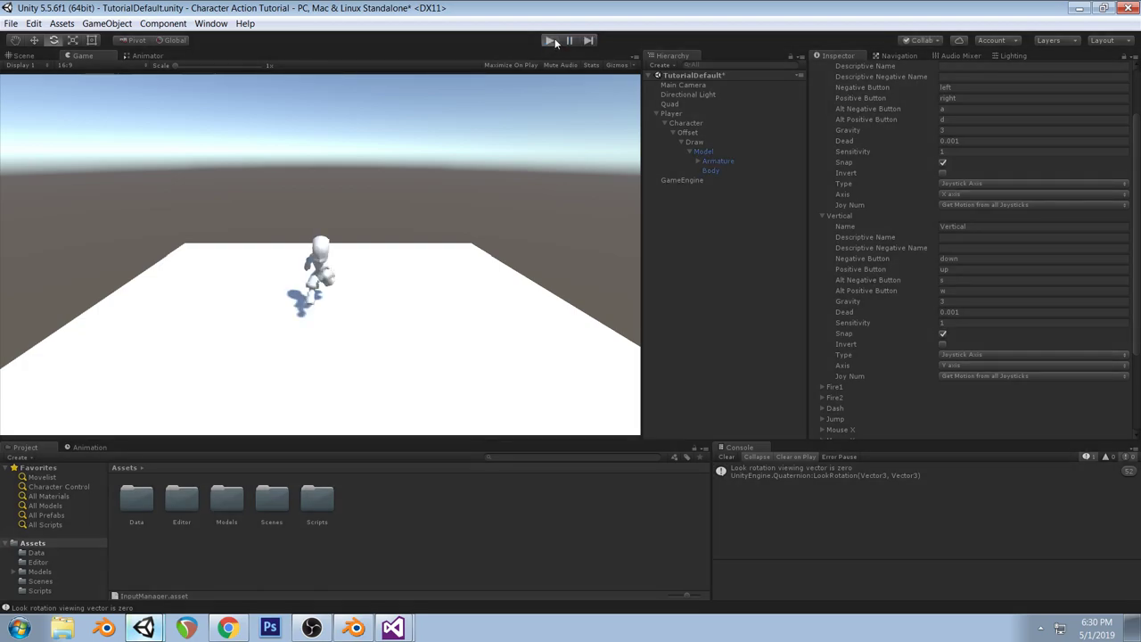
Run the game, try Invert on the Vertical axis while testing movement in every direction, and stop the game
{"action": "key", "text": "ctrl+p"}
{"action": "left_click", "coordinate": [942, 344]}
{"action": "key", "text": "a"}
{"action": "key", "text": "d"}
{"action": "key", "text": "a"}
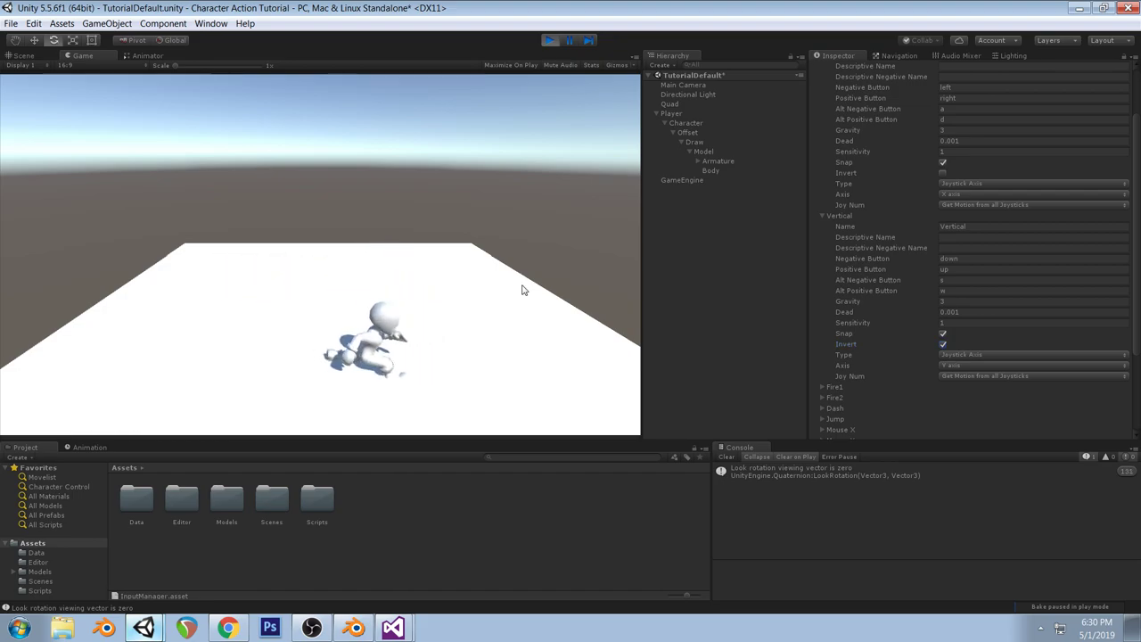
{"action": "key", "text": "a"}
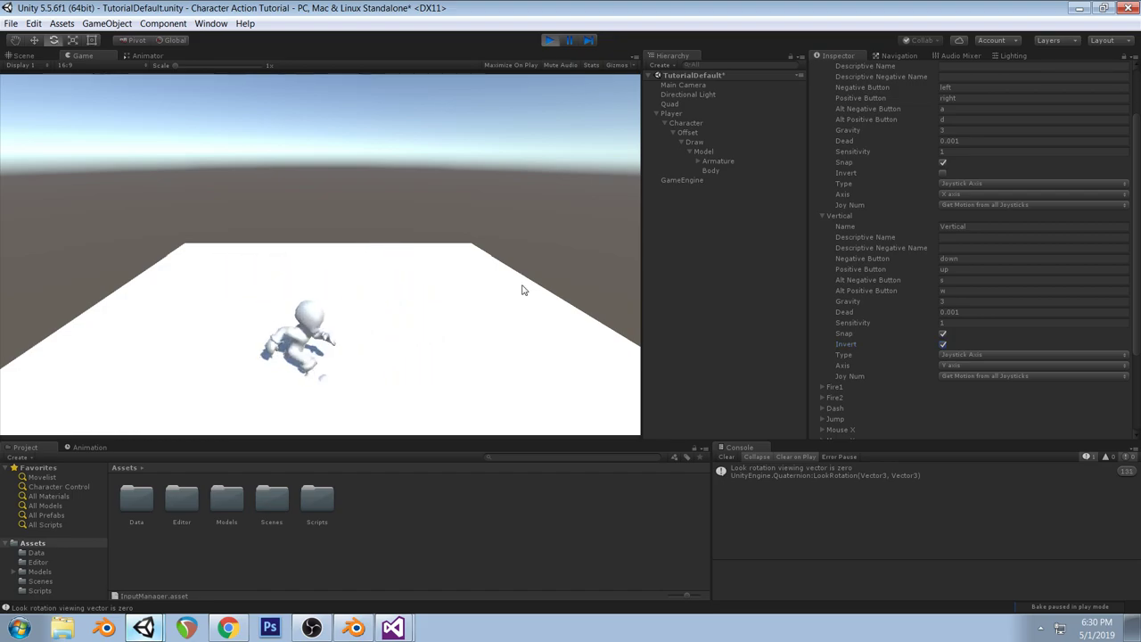
{"action": "key", "text": "d"}
{"action": "key", "text": "w"}
{"action": "key", "text": "d"}
{"action": "key", "text": "a"}
{"action": "key", "text": "a"}
{"action": "key", "text": "d"}
{"action": "key", "text": "s"}
{"action": "key", "text": "a"}
{"action": "key", "text": "s"}
{"action": "key", "text": "d"}
{"action": "key", "text": "w"}
{"action": "key", "text": "a"}
{"action": "key", "text": "a"}
{"action": "key", "text": "s"}
{"action": "key", "text": "d"}
{"action": "key", "text": "w"}
{"action": "key", "text": "s"}
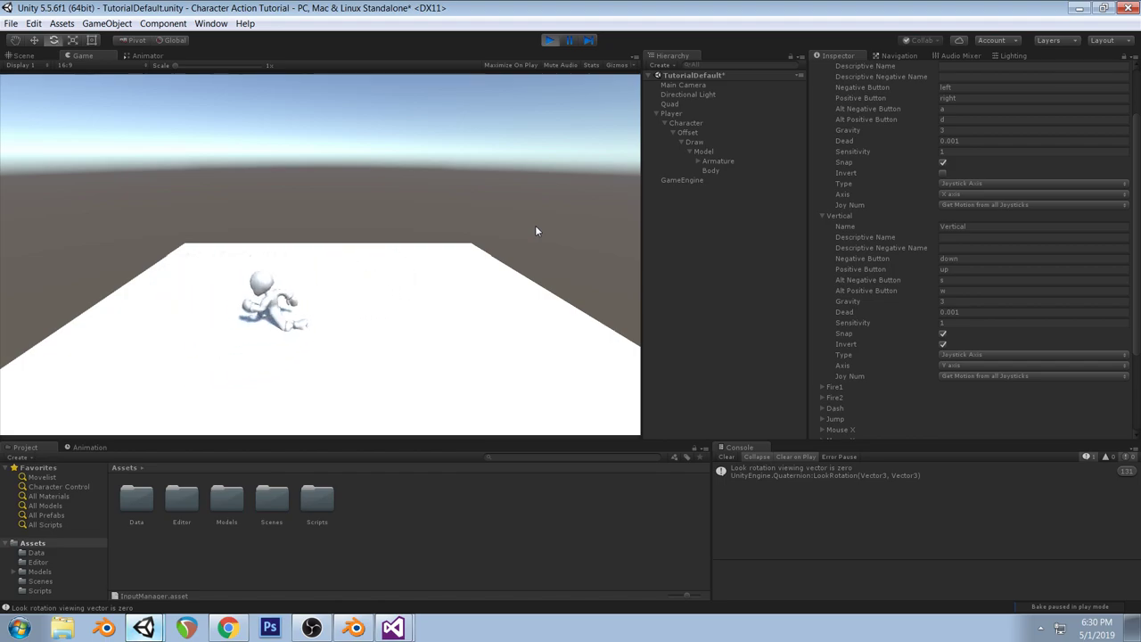
{"action": "left_click", "coordinate": [550, 41]}
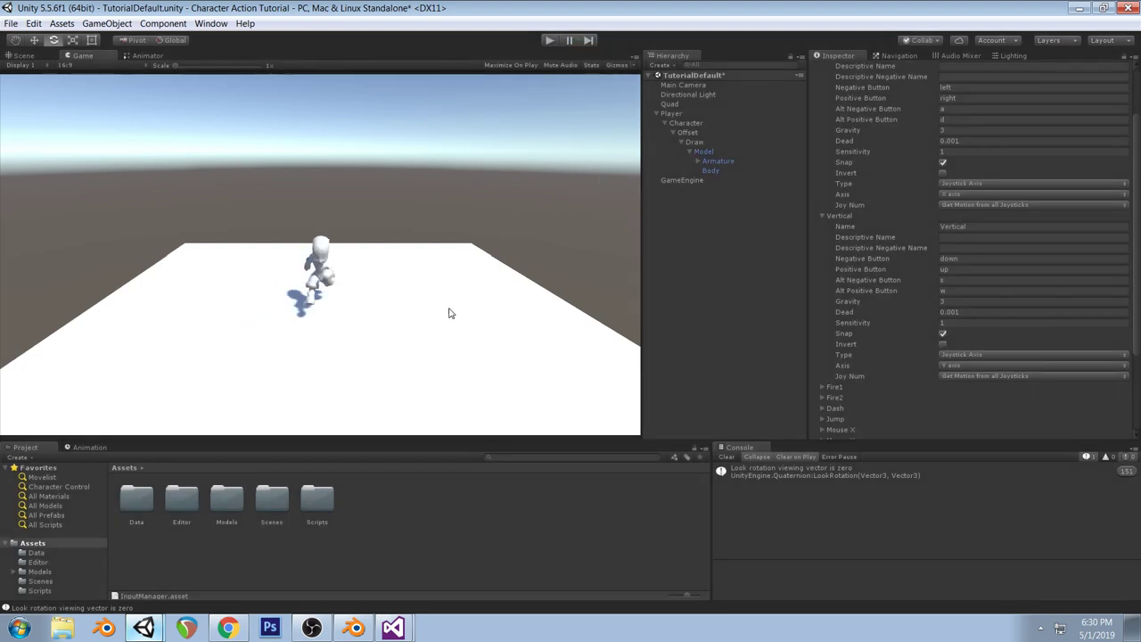
Review the UpdateAnimation method in CharacterObject.cs in Visual Studio, and run the game in Unity
{"action": "left_click", "coordinate": [392, 629]}
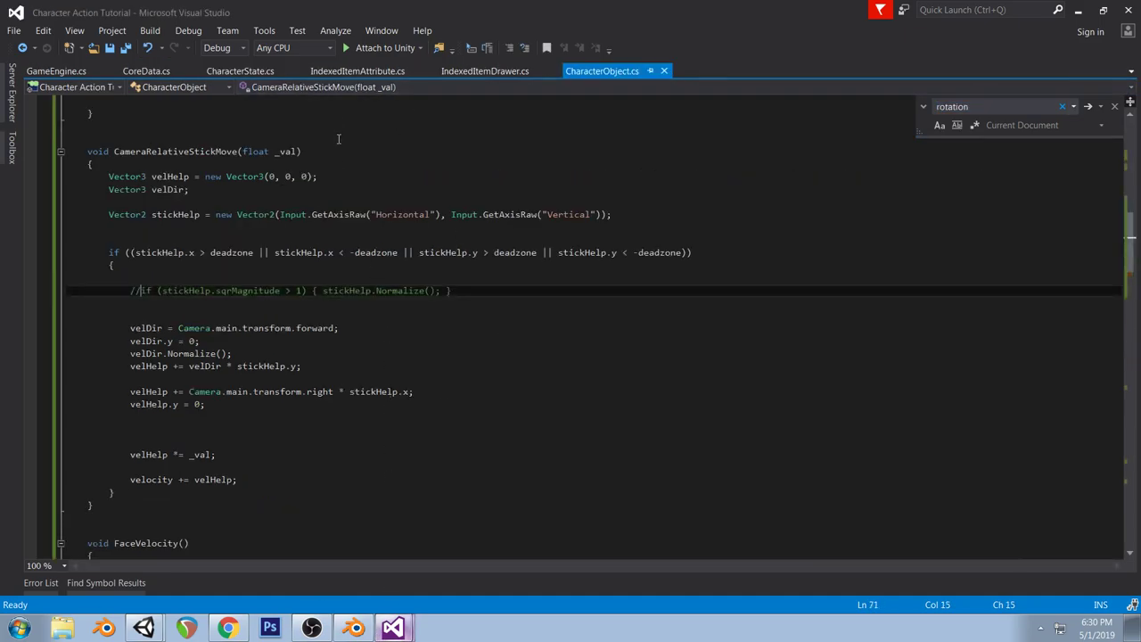
{"action": "left_click", "coordinate": [341, 88]}
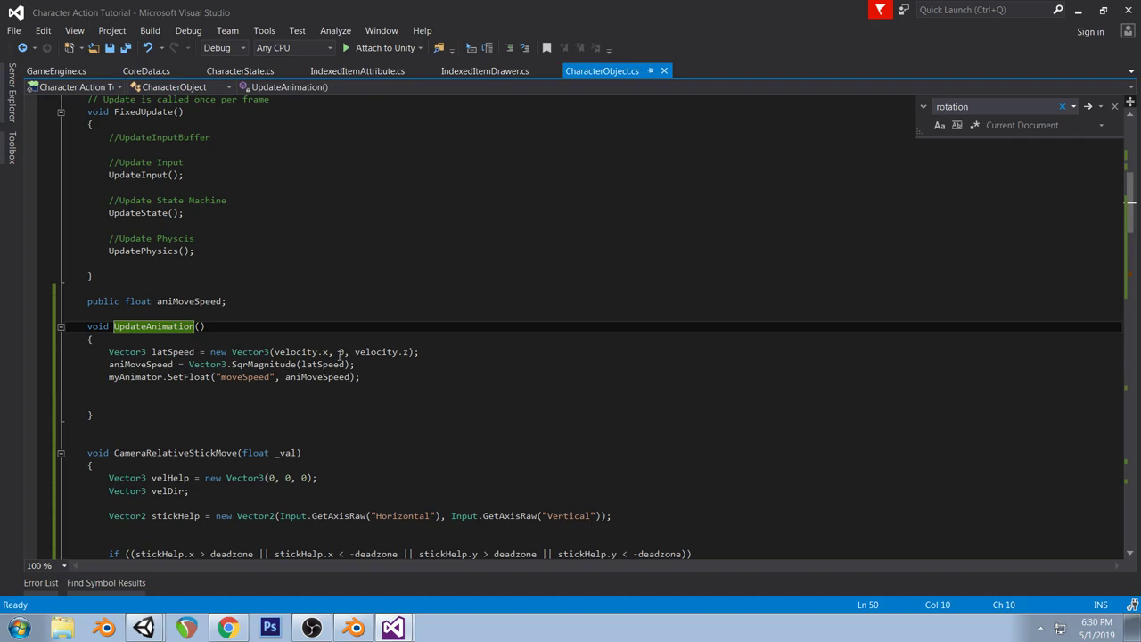
{"action": "left_click", "coordinate": [145, 628]}
{"action": "left_click", "coordinate": [548, 41]}
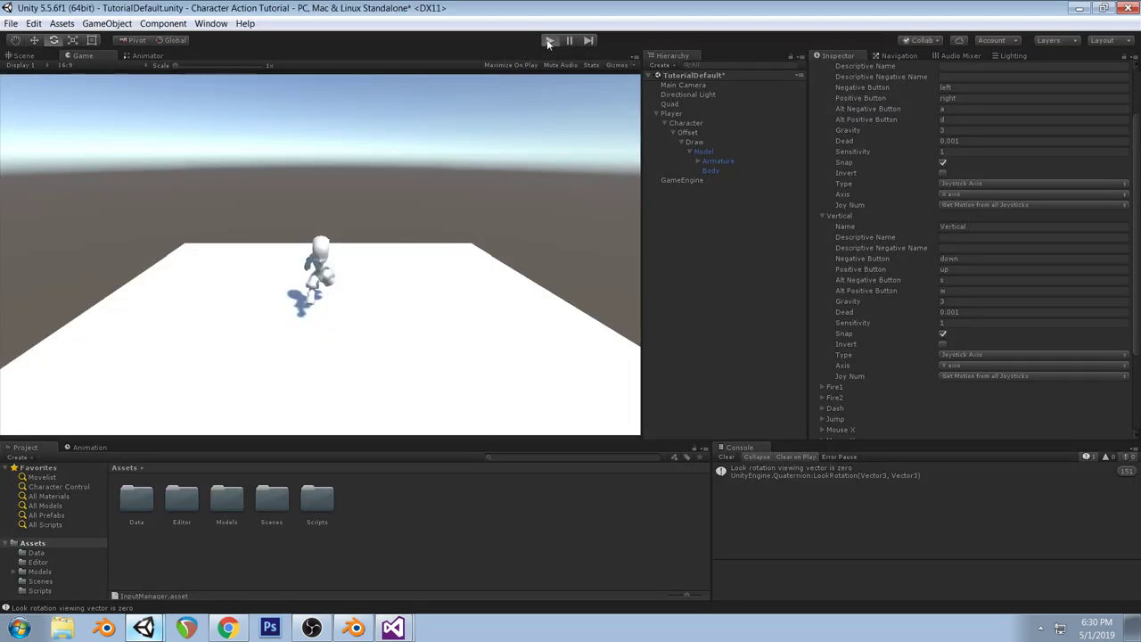
Inspect the Idle Tree blend tree in the Animator, play its animation preview, and stop the game
{"action": "left_click", "coordinate": [136, 55]}
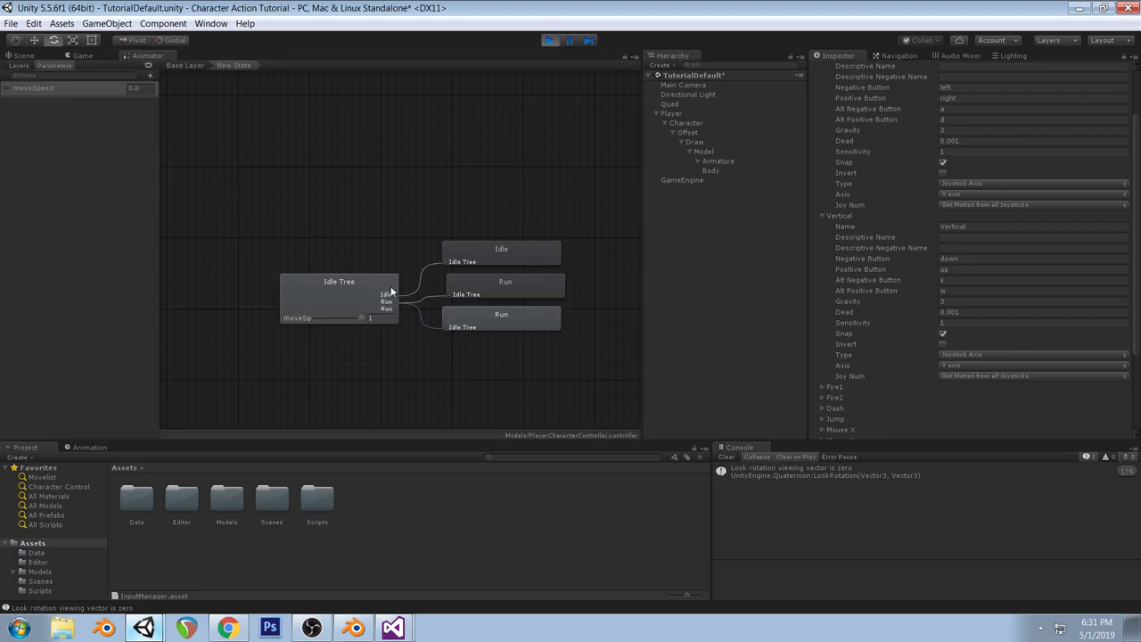
{"action": "left_click", "coordinate": [390, 292]}
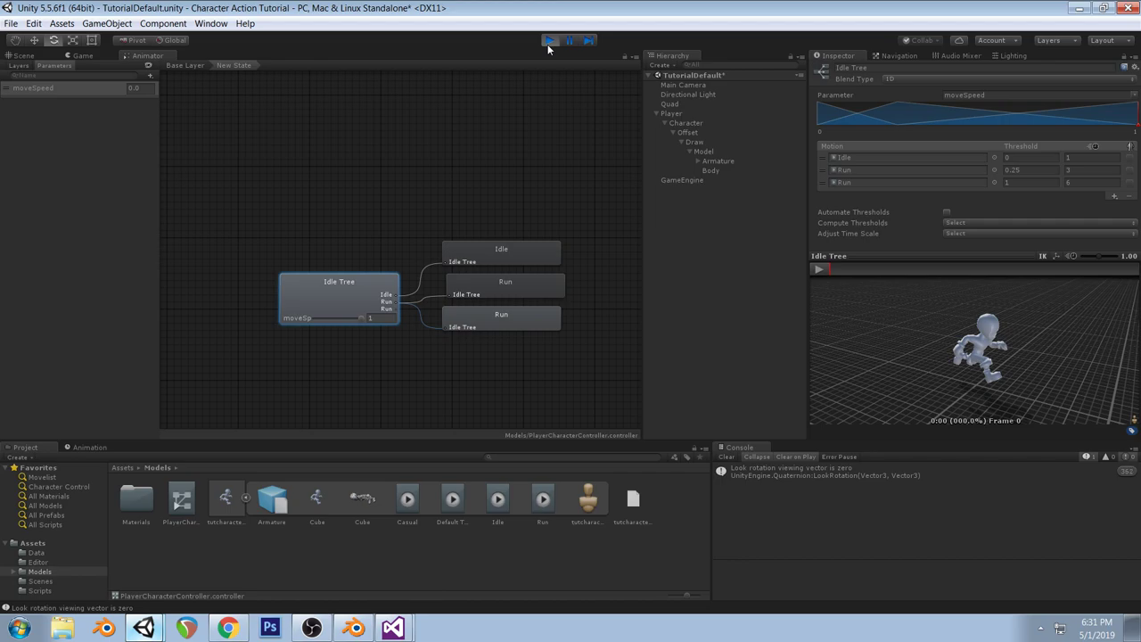
{"action": "left_click", "coordinate": [819, 269]}
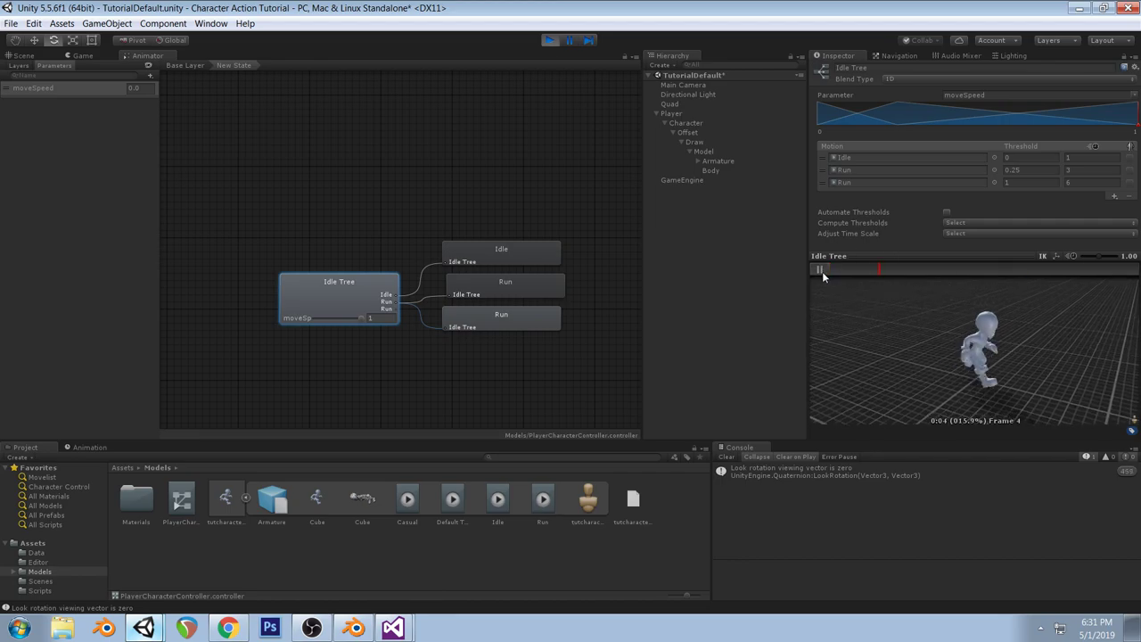
{"action": "left_click", "coordinate": [549, 40]}
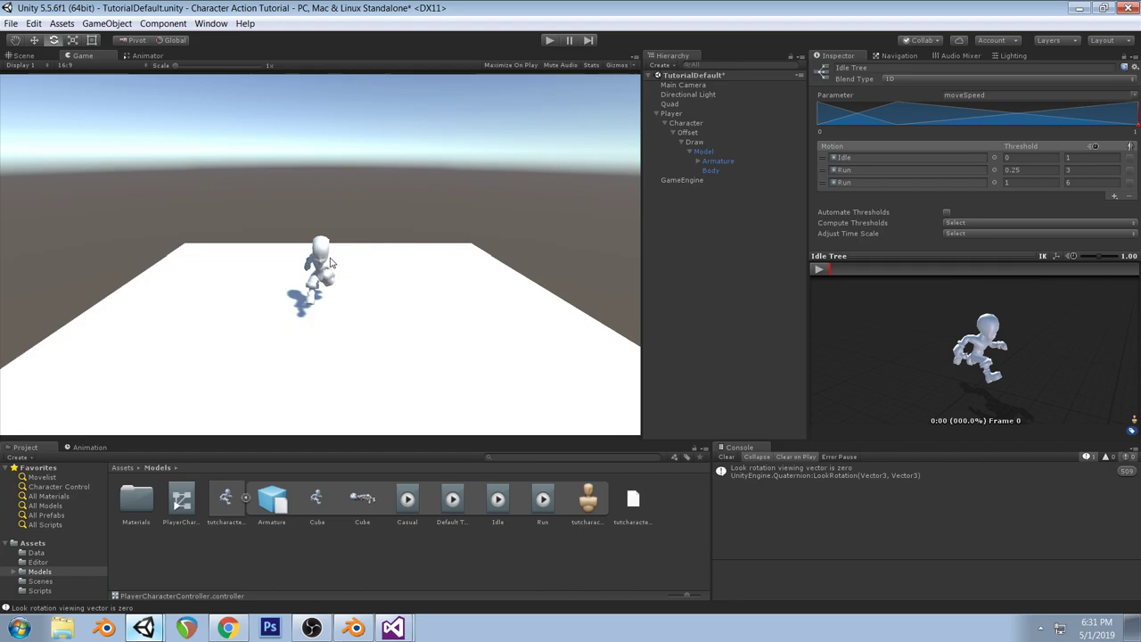
Go through the Player object's children down to Model and examine the Model's Animator component
{"action": "left_click", "coordinate": [717, 164]}
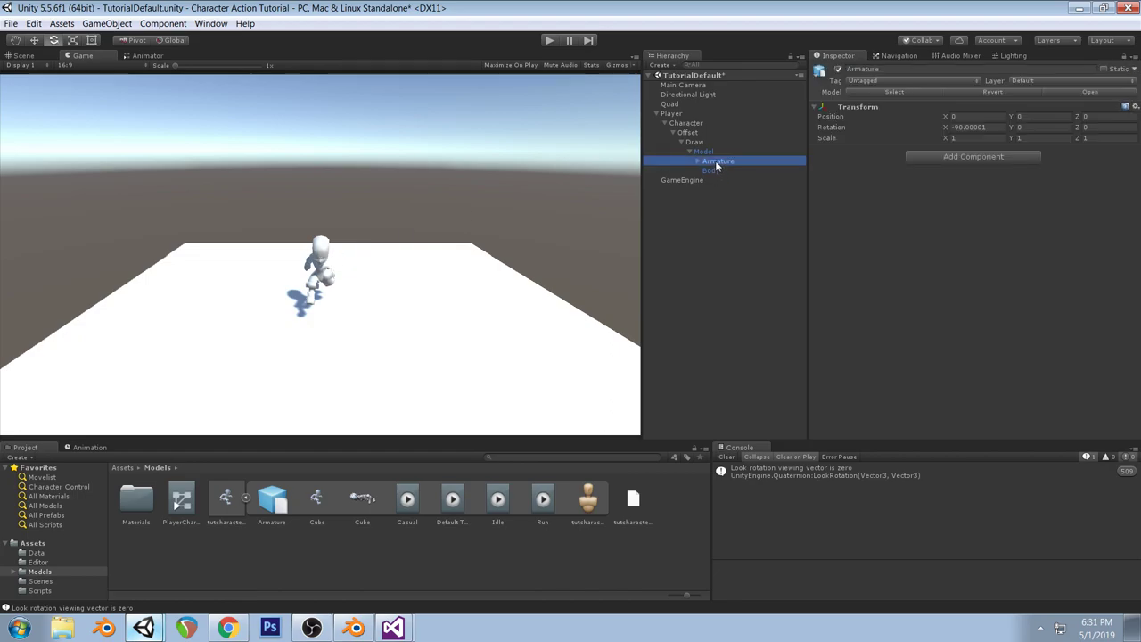
{"action": "left_click", "coordinate": [677, 115]}
{"action": "left_click", "coordinate": [690, 124]}
{"action": "left_click", "coordinate": [690, 134]}
{"action": "left_click", "coordinate": [694, 142]}
{"action": "left_click", "coordinate": [698, 151]}
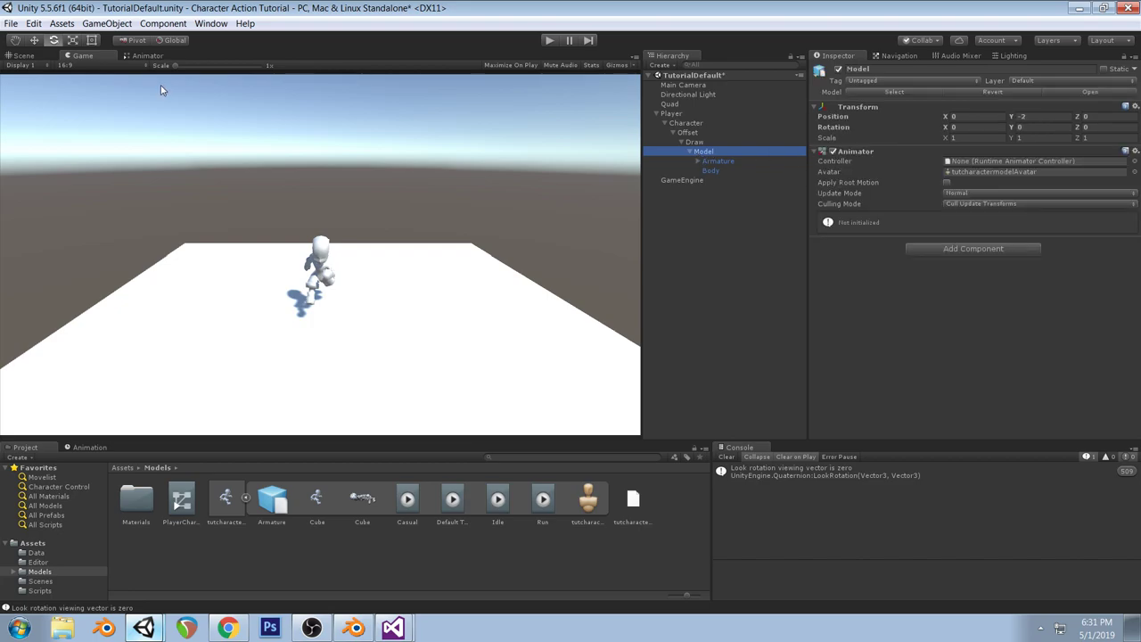
Rename the New State in the Animator's base layer to Idle
{"action": "left_click", "coordinate": [147, 55]}
{"action": "left_click", "coordinate": [178, 66]}
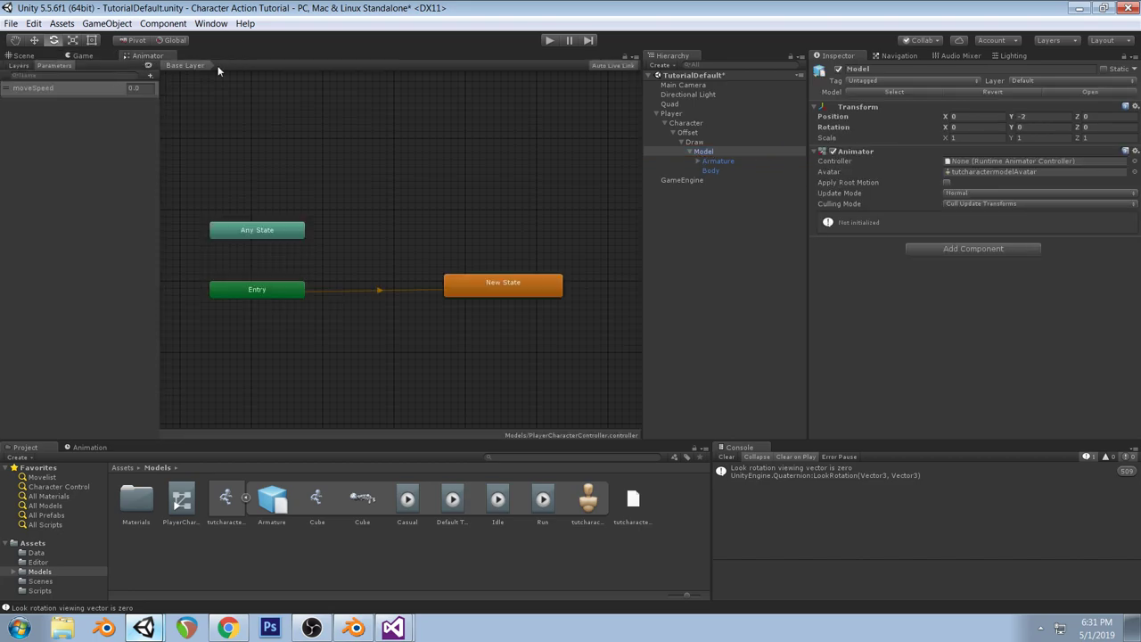
{"action": "left_click", "coordinate": [499, 282]}
{"action": "left_click", "coordinate": [888, 67]}
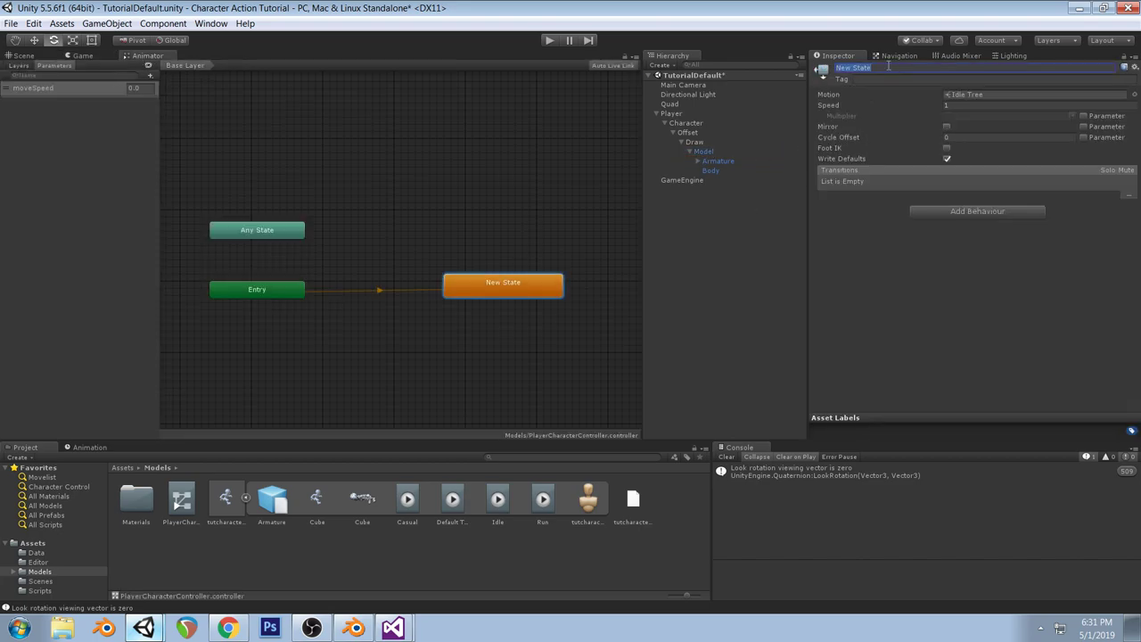
{"action": "type", "text": "Idle"}
{"action": "key", "text": "Return"}
Review the UpdateAnimation method of CharacterObject.cs in Visual Studio, and return to the Animator in Unity
{"action": "left_click", "coordinate": [392, 628]}
{"action": "left_click", "coordinate": [405, 617]}
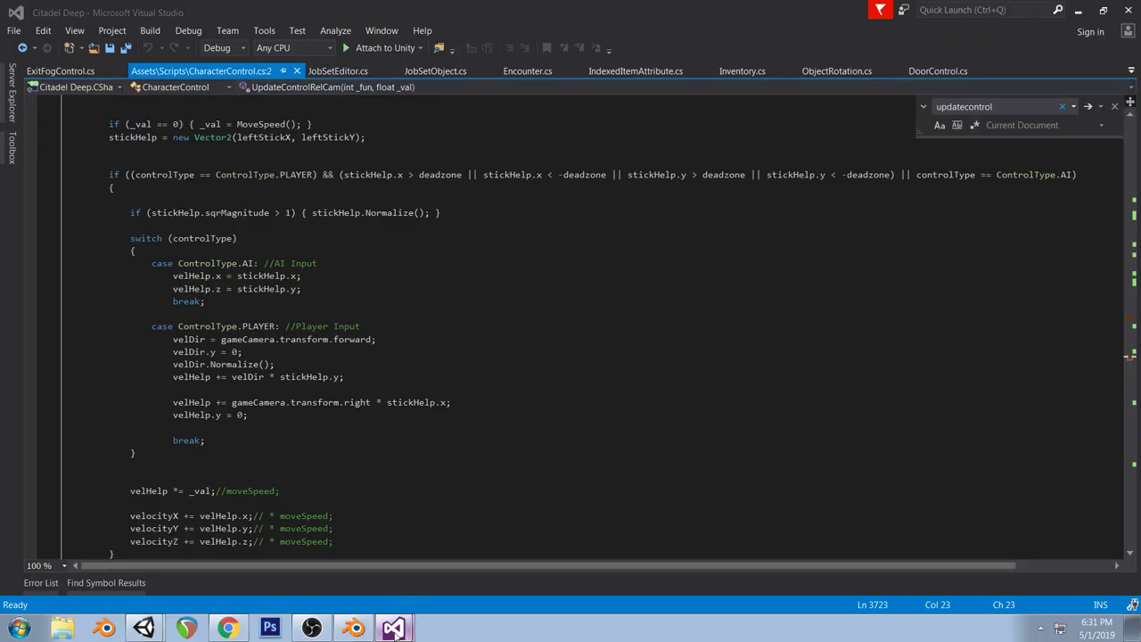
{"action": "left_click", "coordinate": [401, 561]}
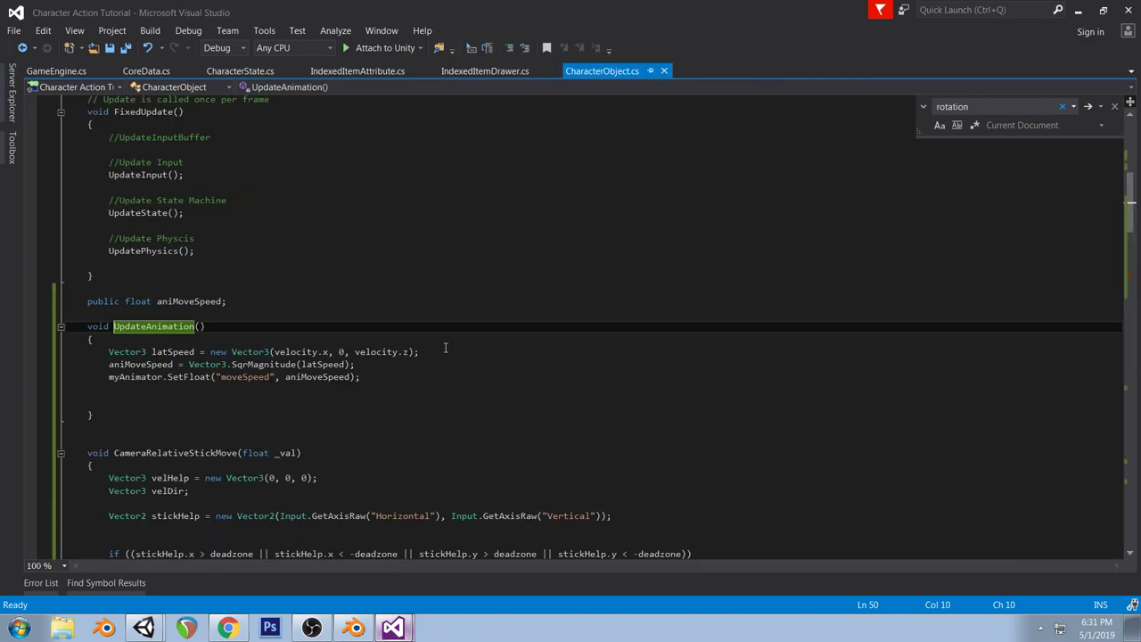
{"action": "left_click", "coordinate": [157, 627]}
{"action": "left_click", "coordinate": [161, 578]}
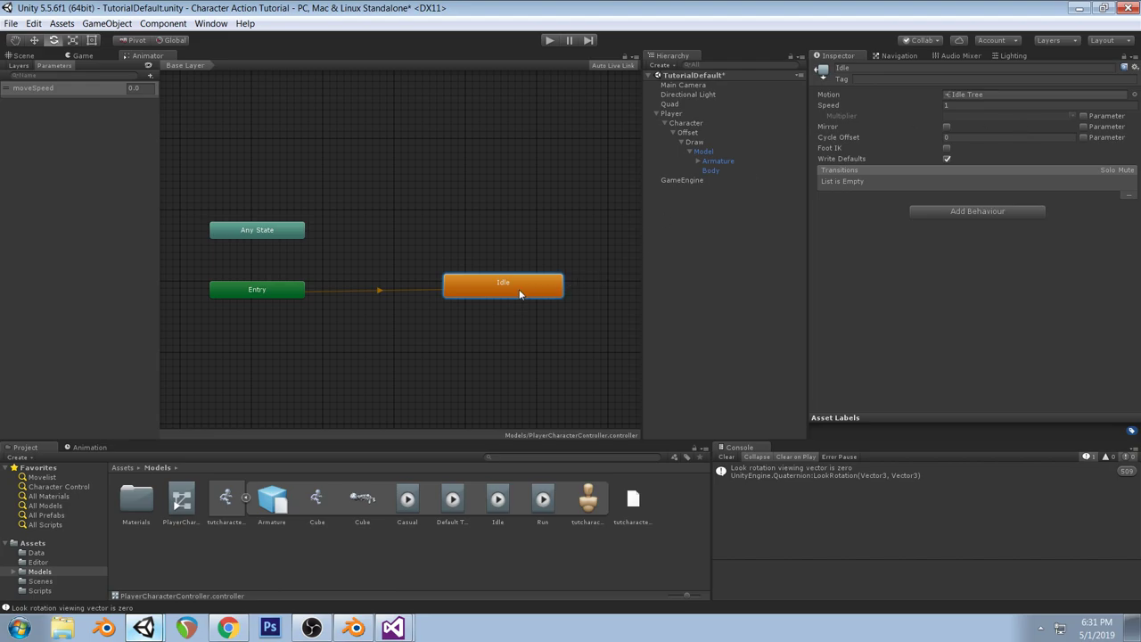
Examine the motions and thresholds of the Idle state's Idle Tree, and bring up the Game view
{"action": "double_click", "coordinate": [977, 95]}
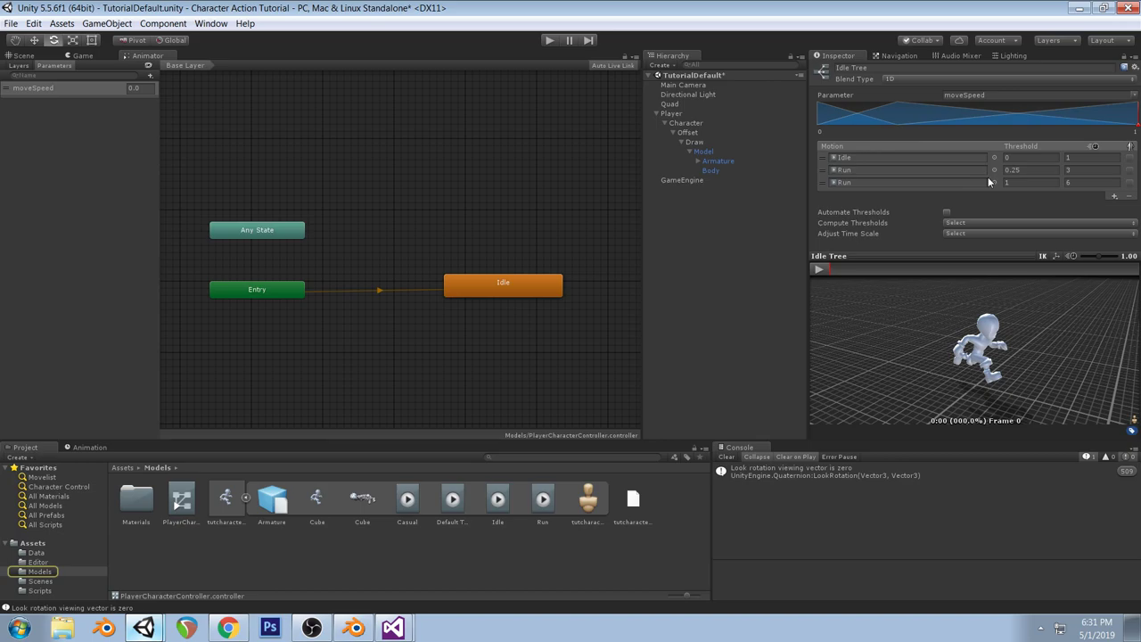
{"action": "left_click", "coordinate": [542, 287]}
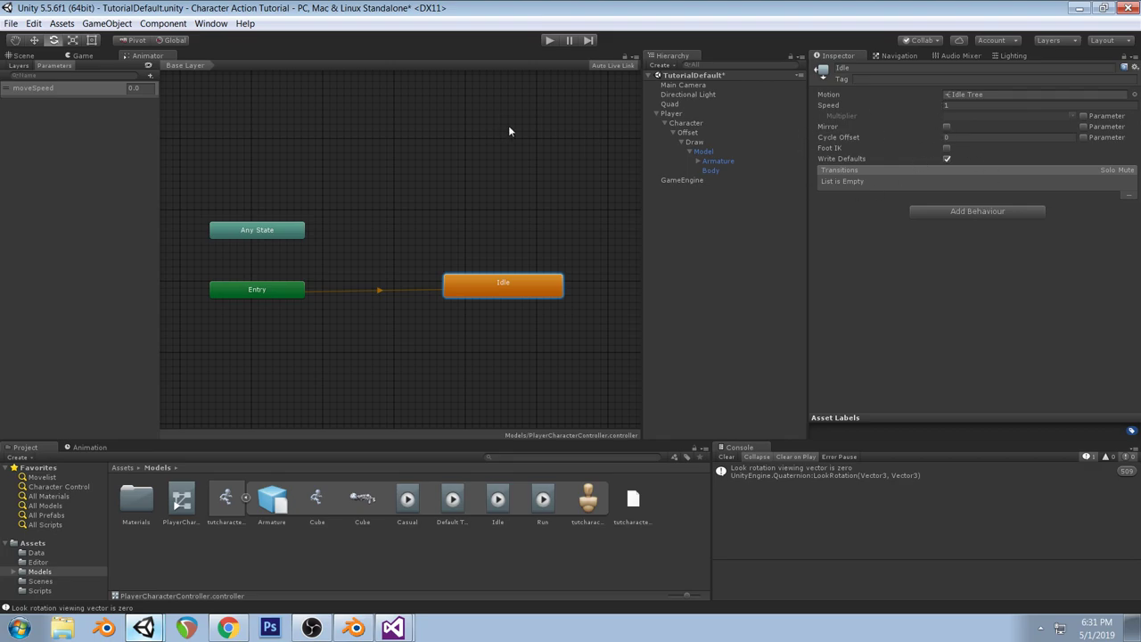
{"action": "left_click", "coordinate": [27, 56]}
{"action": "left_click", "coordinate": [85, 56]}
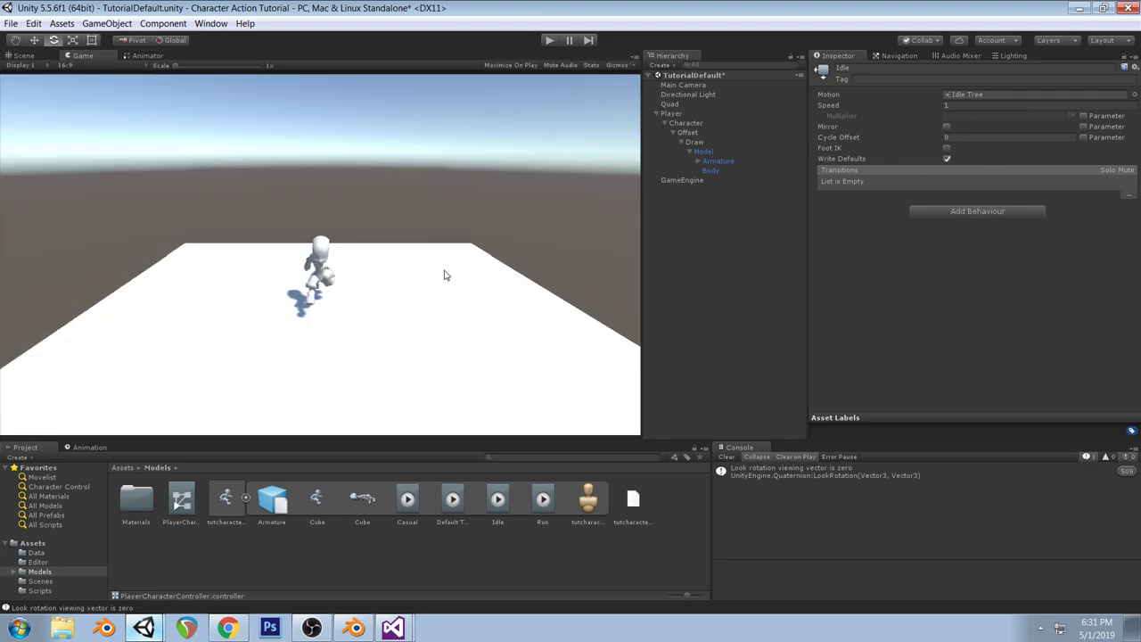
In CharacterObject.cs in Visual Studio, add a SetAnimation(); call at the end of the StartState method
{"action": "left_click", "coordinate": [393, 629]}
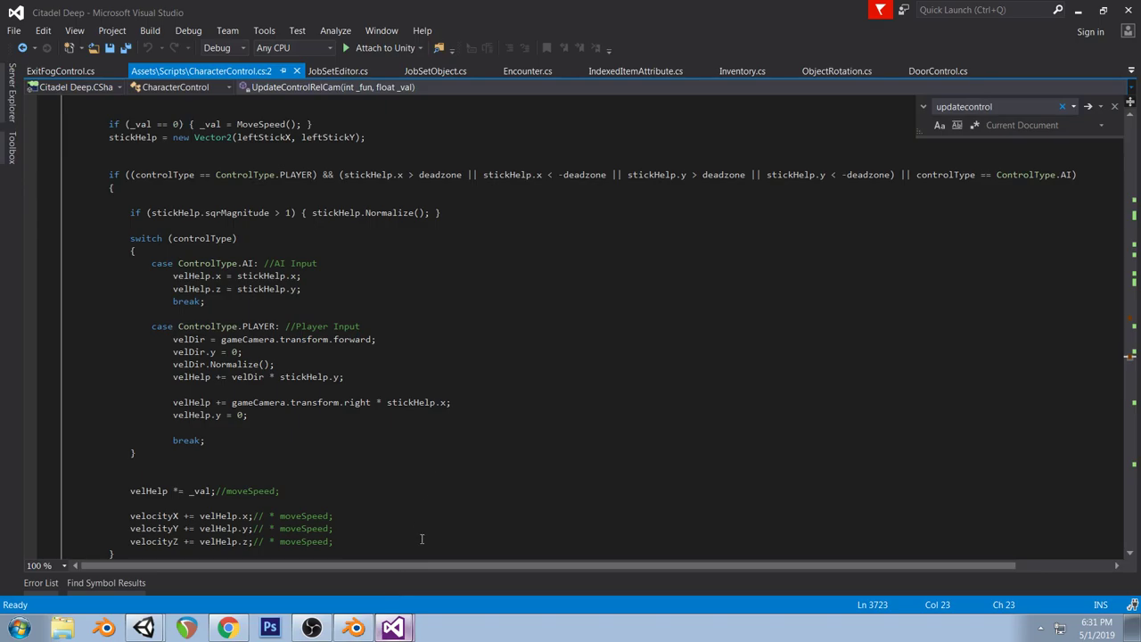
{"action": "left_click", "coordinate": [393, 629]}
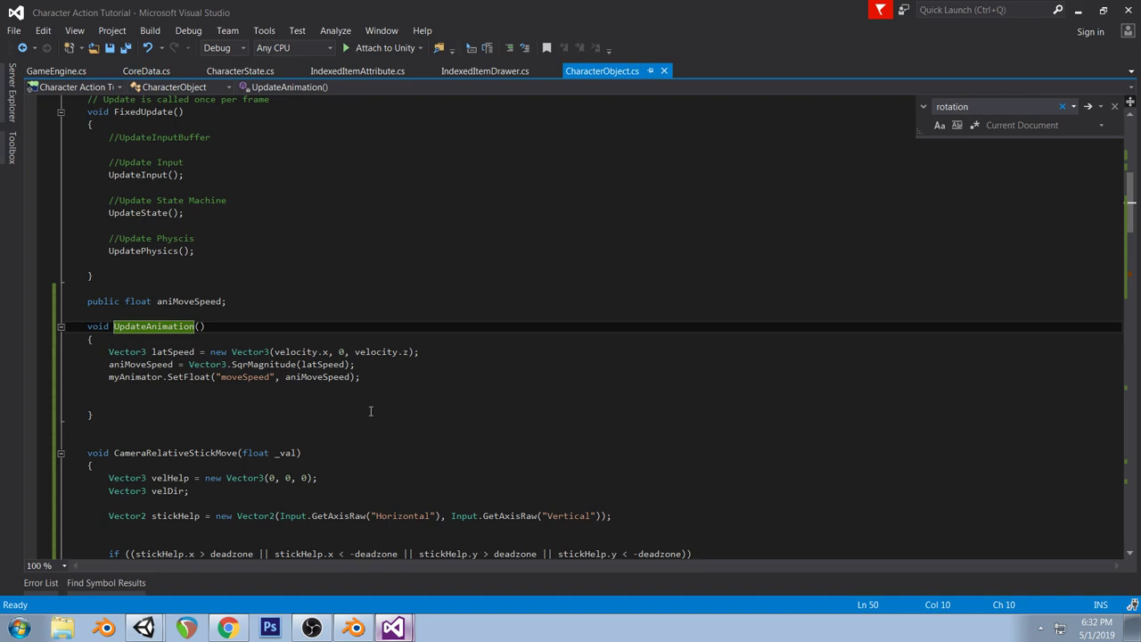
{"action": "left_click", "coordinate": [380, 86]}
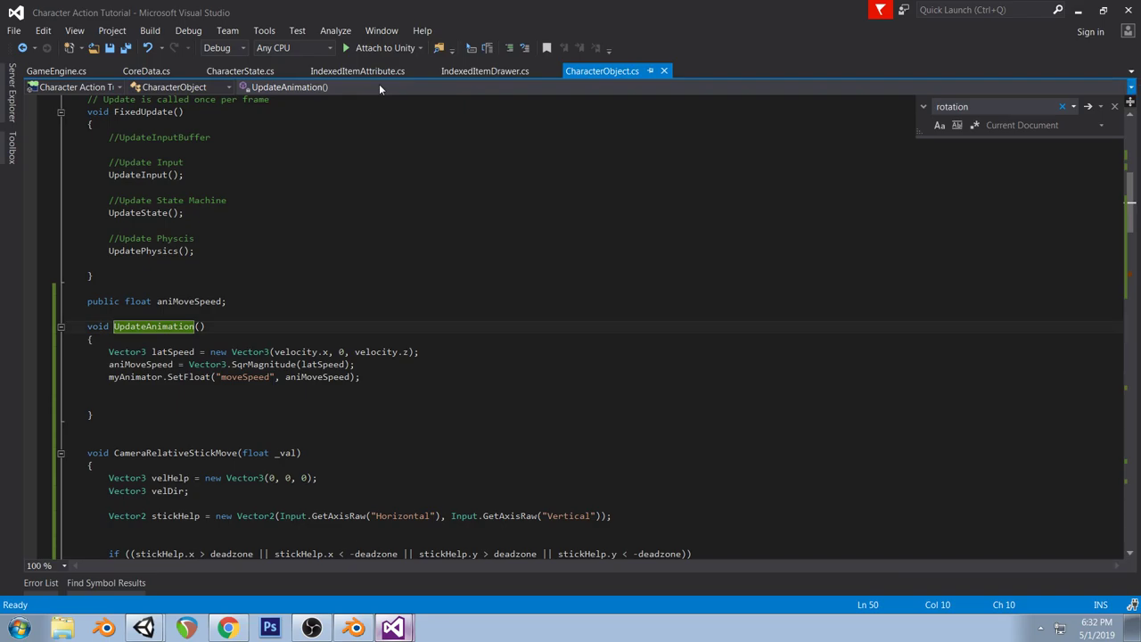
{"action": "left_click", "coordinate": [313, 171]}
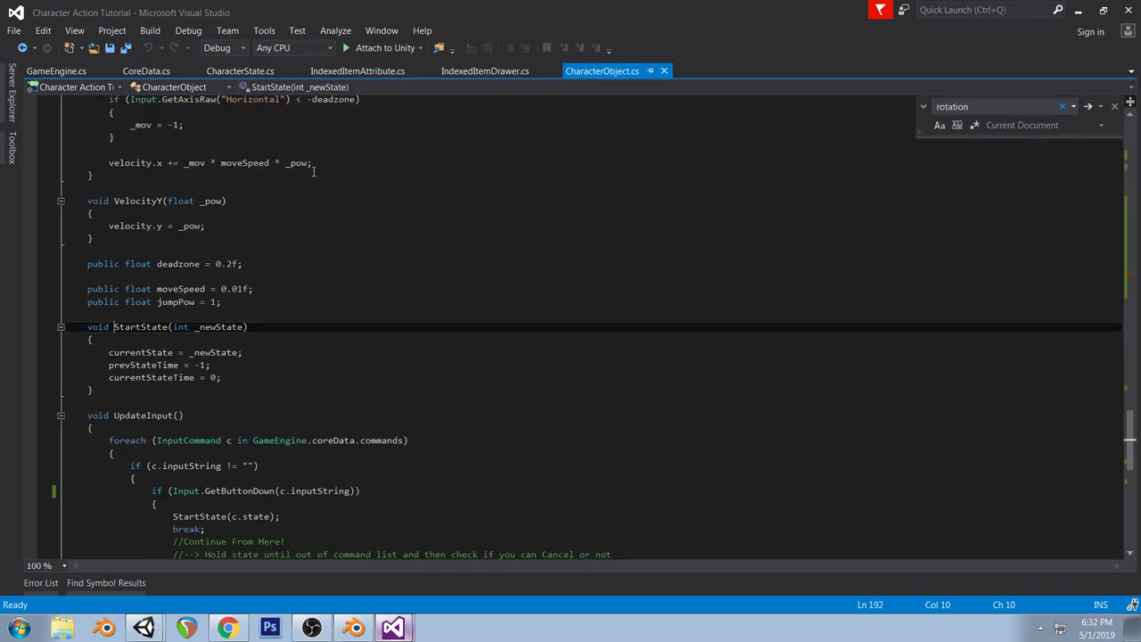
{"action": "left_click", "coordinate": [254, 378]}
{"action": "key", "text": "Return"}
{"action": "key", "text": "Return"}
{"action": "type", "text": "Se"}
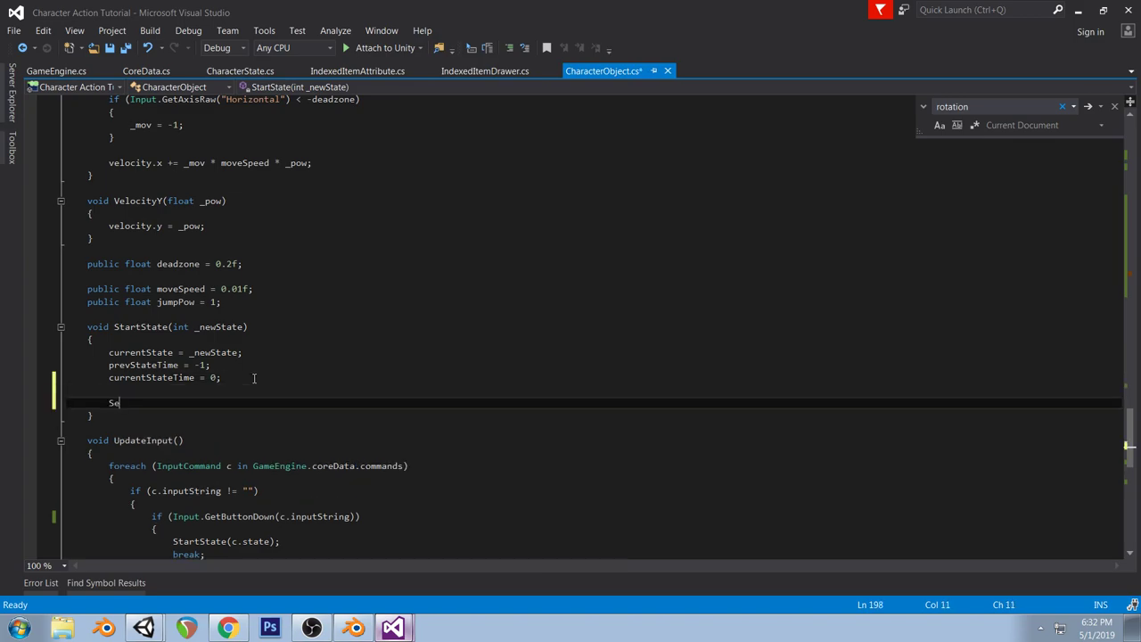
{"action": "type", "text": "tAnimation();"}
Declare a void SetAnimation() method below StartState and start a myAnimator call in its body
{"action": "key", "text": "Down"}
{"action": "key", "text": "Return"}
{"action": "key", "text": "Return"}
{"action": "type", "text": "void "}
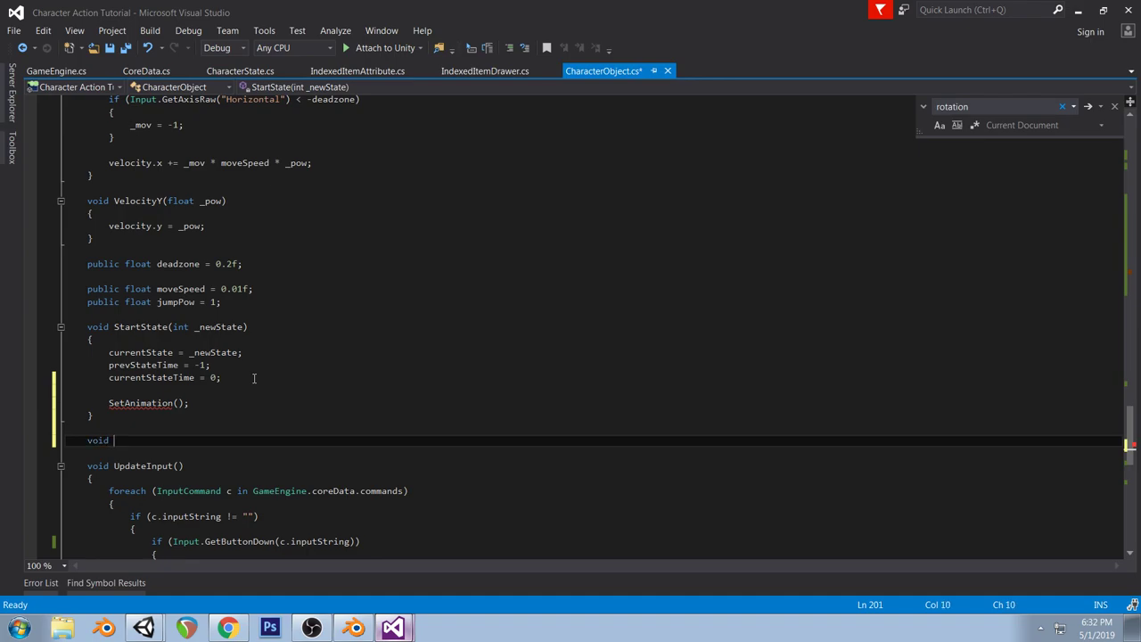
{"action": "type", "text": "SetAnimation()"}
{"action": "key", "text": "Return"}
{"action": "type", "text": "{"}
{"action": "key", "text": "Return"}
{"action": "type", "text": "myAnimator.s"}
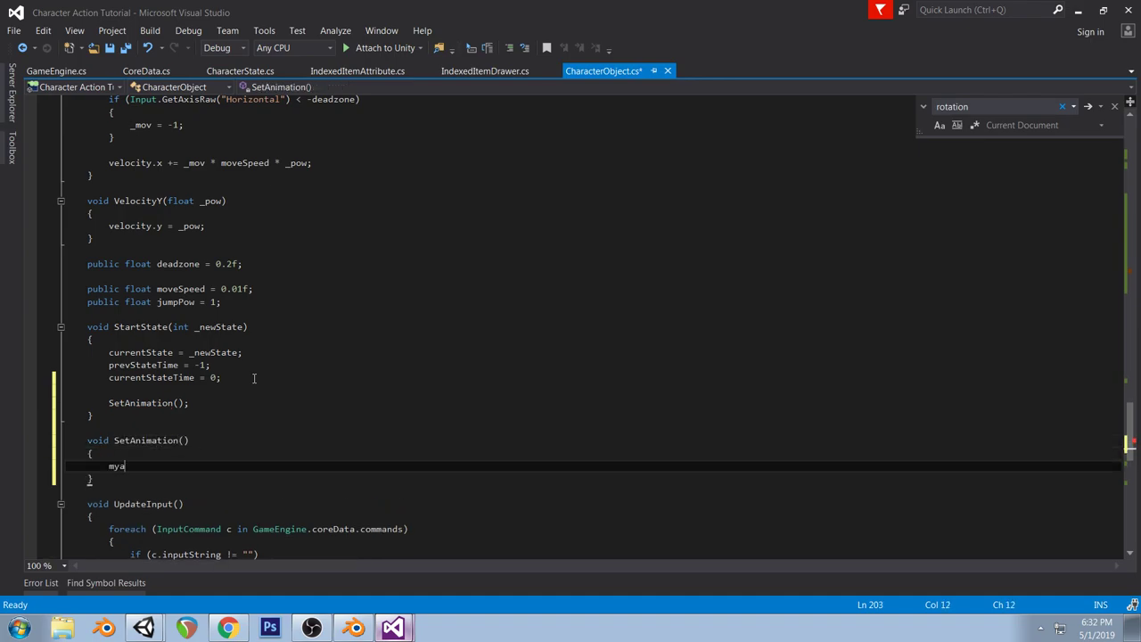
{"action": "type", "text": "tar"}
{"action": "key", "text": "BackSpace"}
{"action": "key", "text": "BackSpace"}
{"action": "key", "text": "BackSpace"}
{"action": "key", "text": "BackSpace"}
{"action": "type", "text": "cro"}
Search CharacterControl.cs in the Citadel Deep project for the animator's crossfade and play calls
{"action": "left_click", "coordinate": [387, 629]}
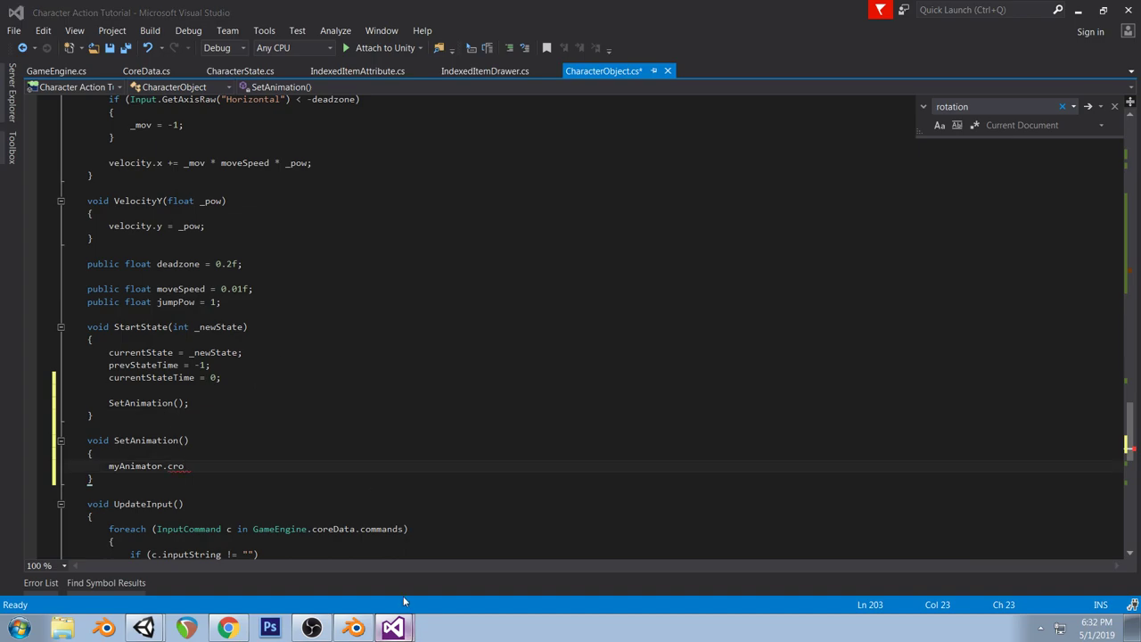
{"action": "left_click", "coordinate": [446, 544]}
{"action": "type", "text": "animator.st"}
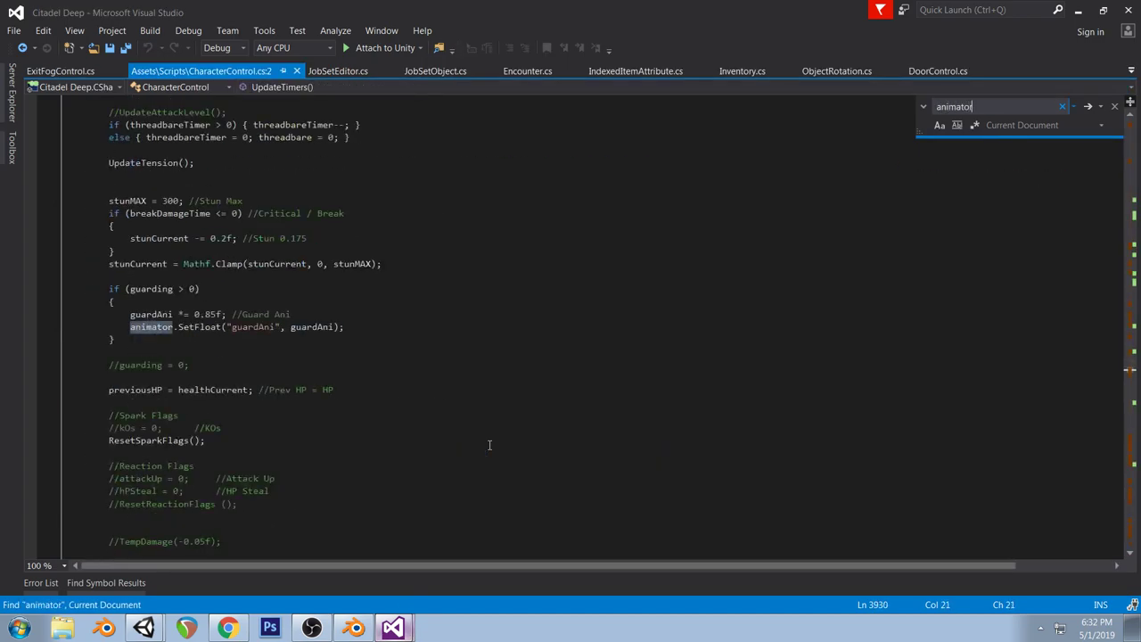
{"action": "key", "text": "BackSpace"}
{"action": "key", "text": "BackSpace"}
{"action": "type", "text": "cross"}
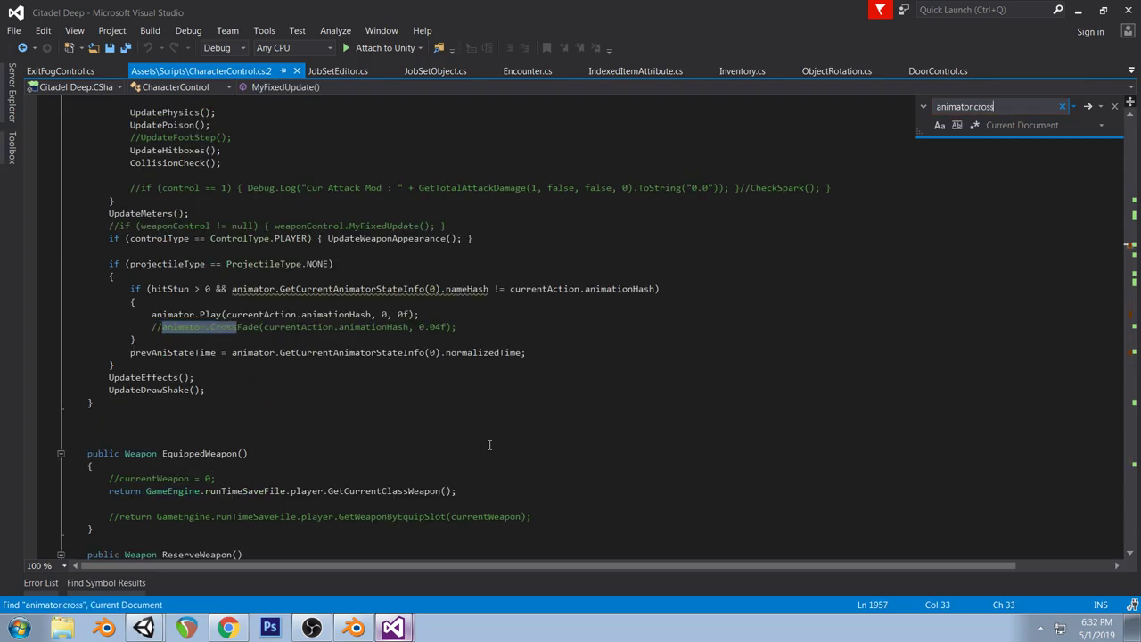
{"action": "key", "text": "BackSpace"}
{"action": "key", "text": "BackSpace"}
{"action": "key", "text": "BackSpace"}
{"action": "key", "text": "BackSpace"}
{"action": "key", "text": "BackSpace"}
{"action": "type", "text": "pla"}
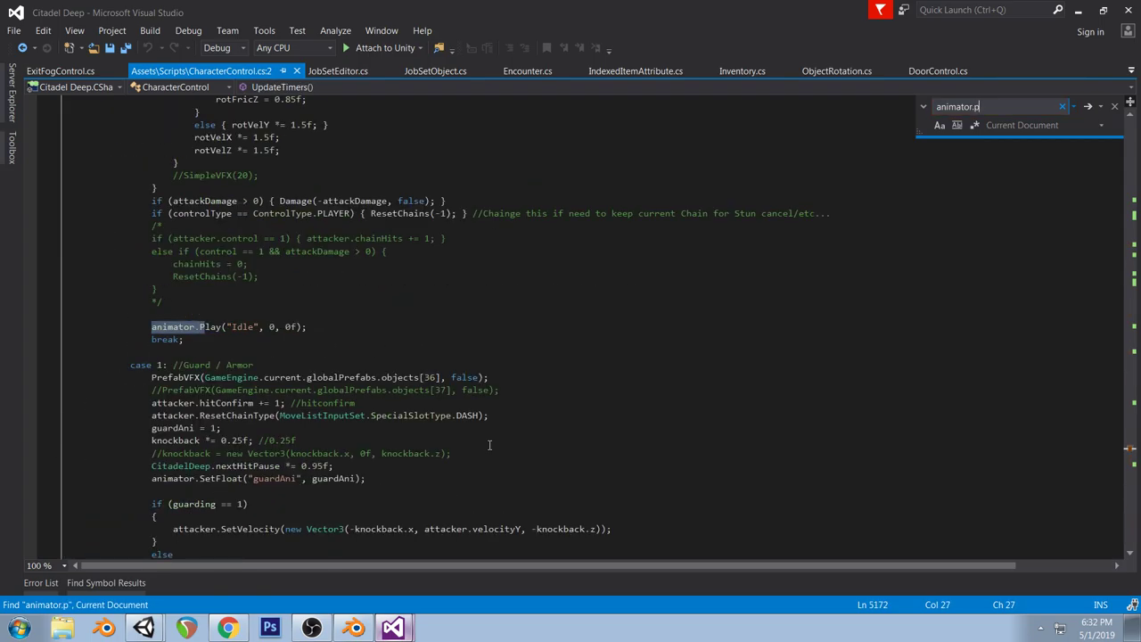
{"action": "left_click", "coordinate": [1115, 106]}
Complete the SetAnimation body in CharacterObject.cs as myAnimator.Play("Idle"); and save the script
{"action": "left_click", "coordinate": [395, 635]}
{"action": "left_click", "coordinate": [386, 585]}
{"action": "key", "text": "BackSpace"}
{"action": "key", "text": "BackSpace"}
{"action": "key", "text": "BackSpace"}
{"action": "type", "text": "Pl"}
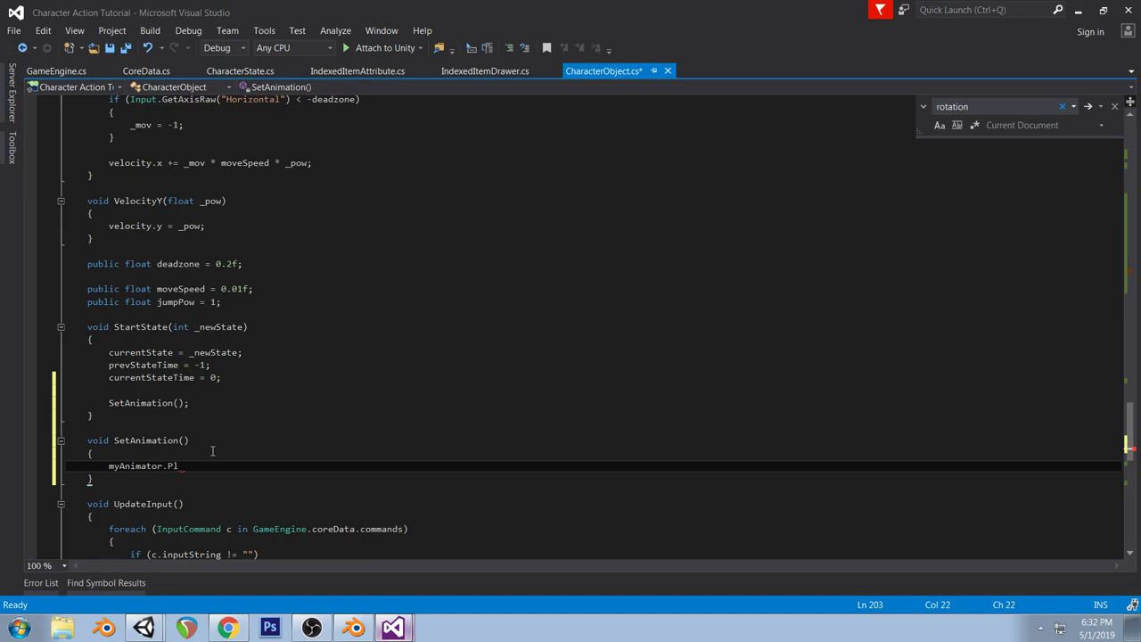
{"action": "type", "text": "ay("}
{"action": "type", "text": "\""}
{"action": "type", "text": "Idle\");"}
{"action": "key", "text": "ctrl+s"}
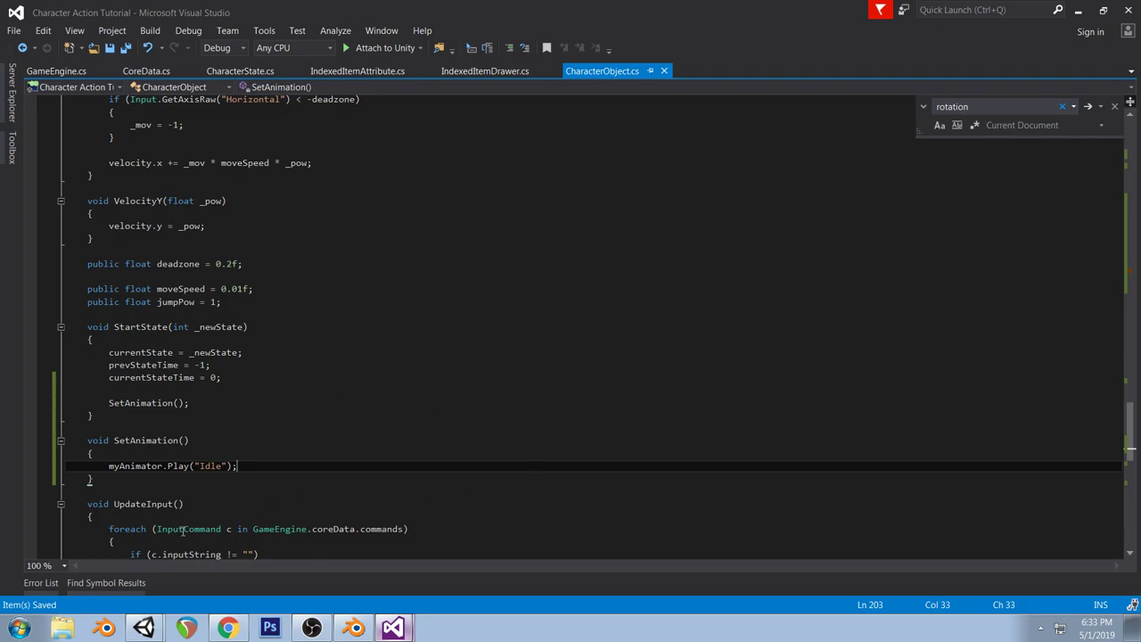
Switch to Unity, run the game to test the new SetAnimation call, and stop it
{"action": "left_click", "coordinate": [143, 628]}
{"action": "left_click", "coordinate": [154, 630]}
{"action": "left_click", "coordinate": [160, 577]}
{"action": "left_click", "coordinate": [550, 41]}
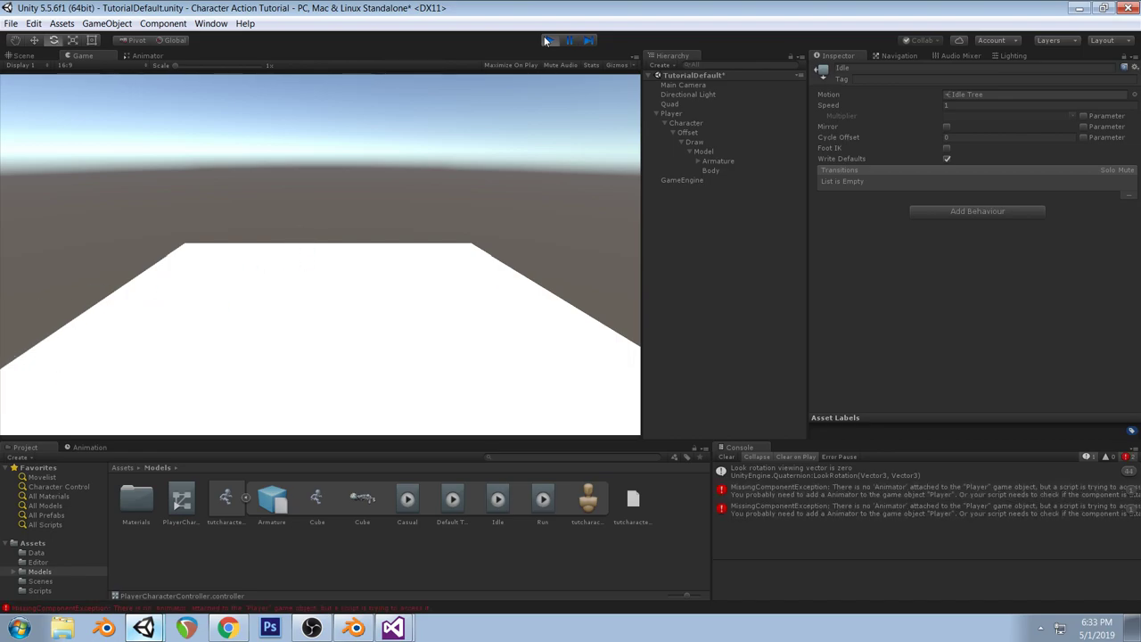
{"action": "left_click", "coordinate": [551, 41]}
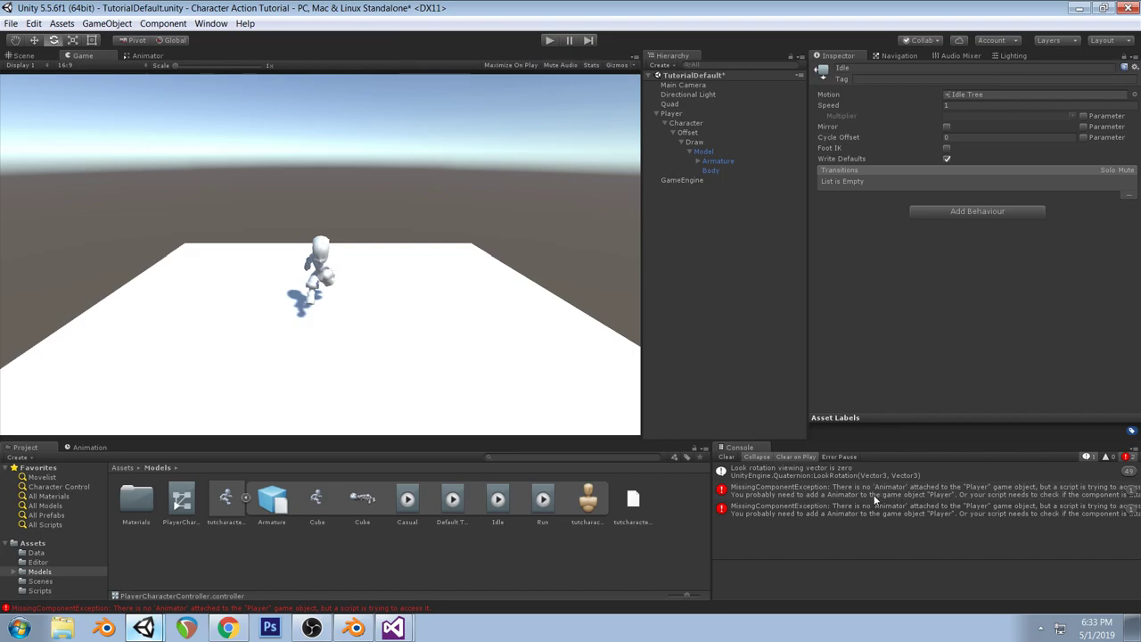
Check the Player's My Animator reference, comment out the myAnimator = GetComponent<Animator>() line in the script's Start method, and save
{"action": "left_click", "coordinate": [672, 113]}
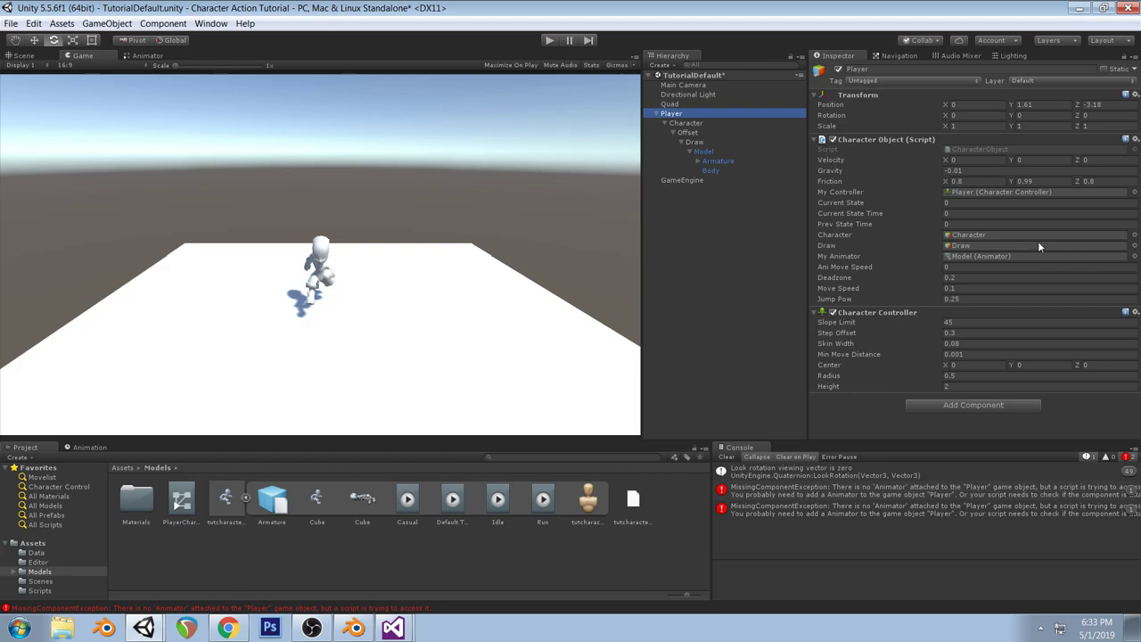
{"action": "double_click", "coordinate": [814, 492]}
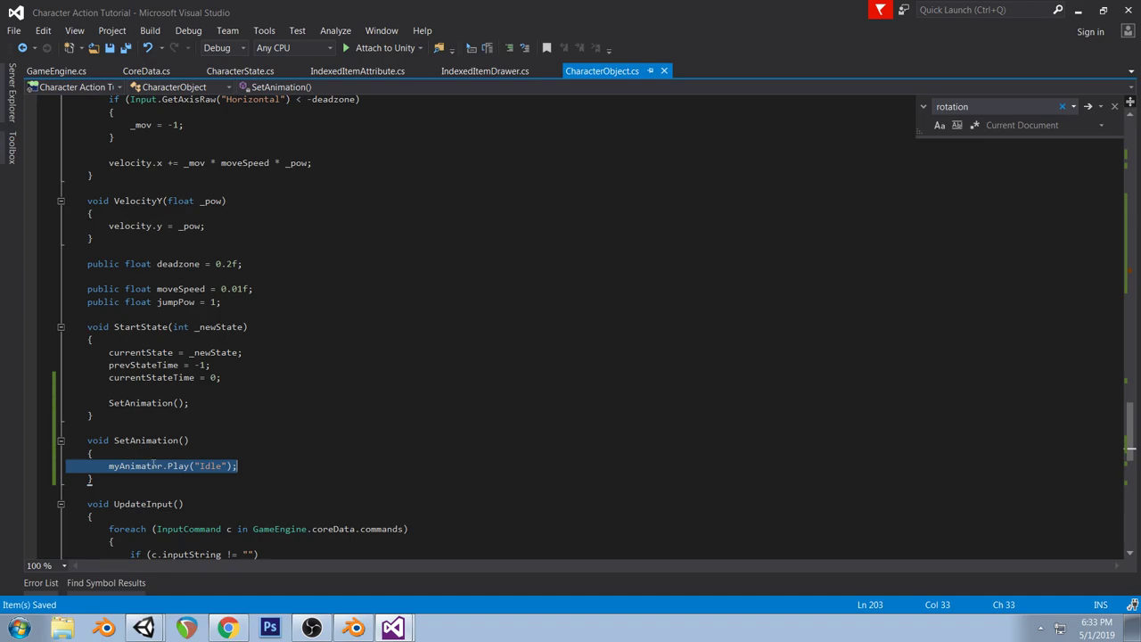
{"action": "left_click", "coordinate": [333, 87]}
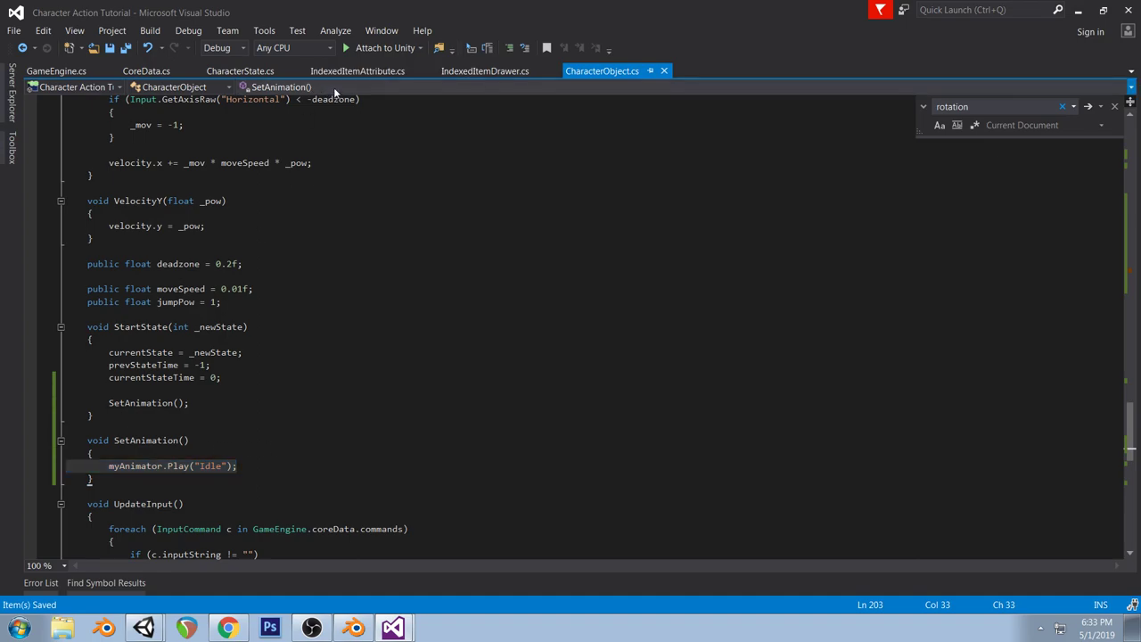
{"action": "key", "text": "Down"}
{"action": "key", "text": "Return"}
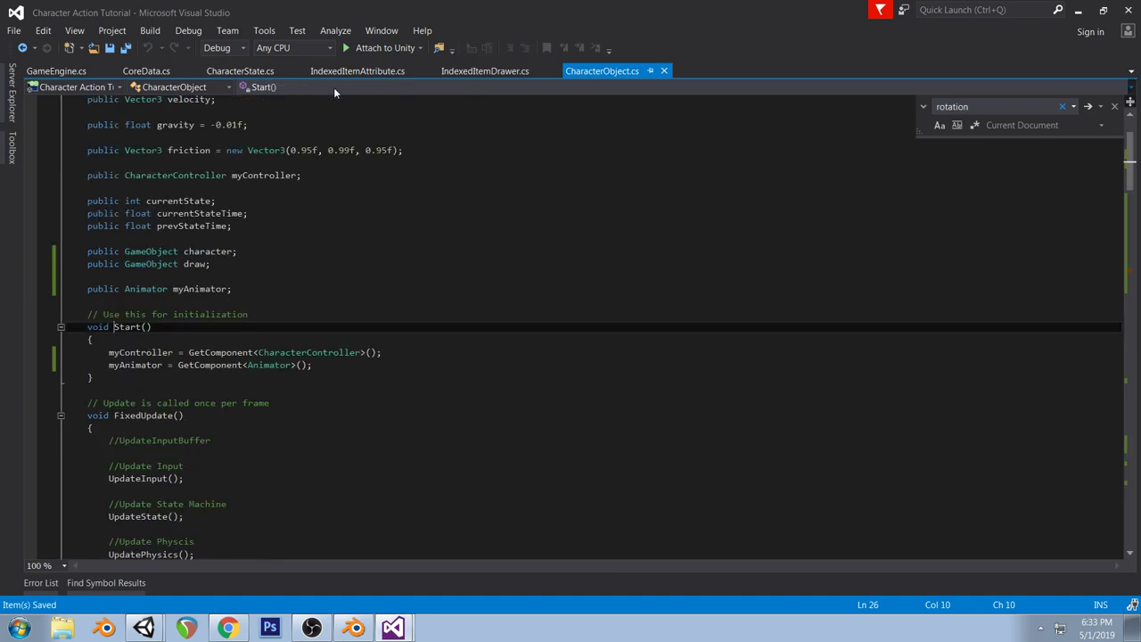
{"action": "left_click", "coordinate": [110, 366]}
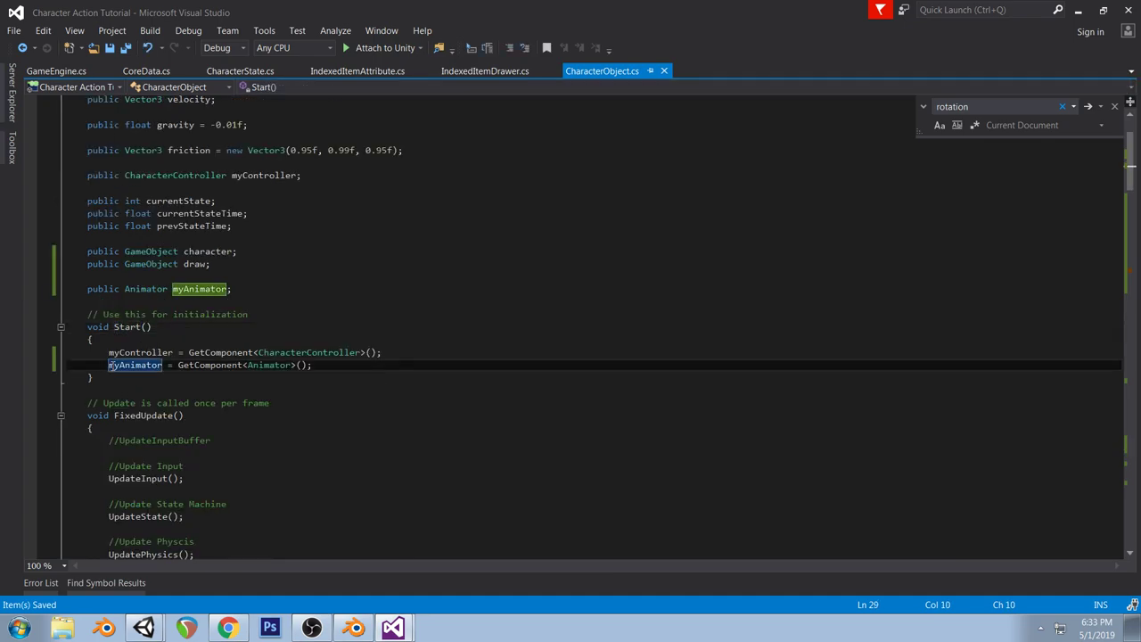
{"action": "type", "text": "//"}
{"action": "key", "text": "ctrl+s"}
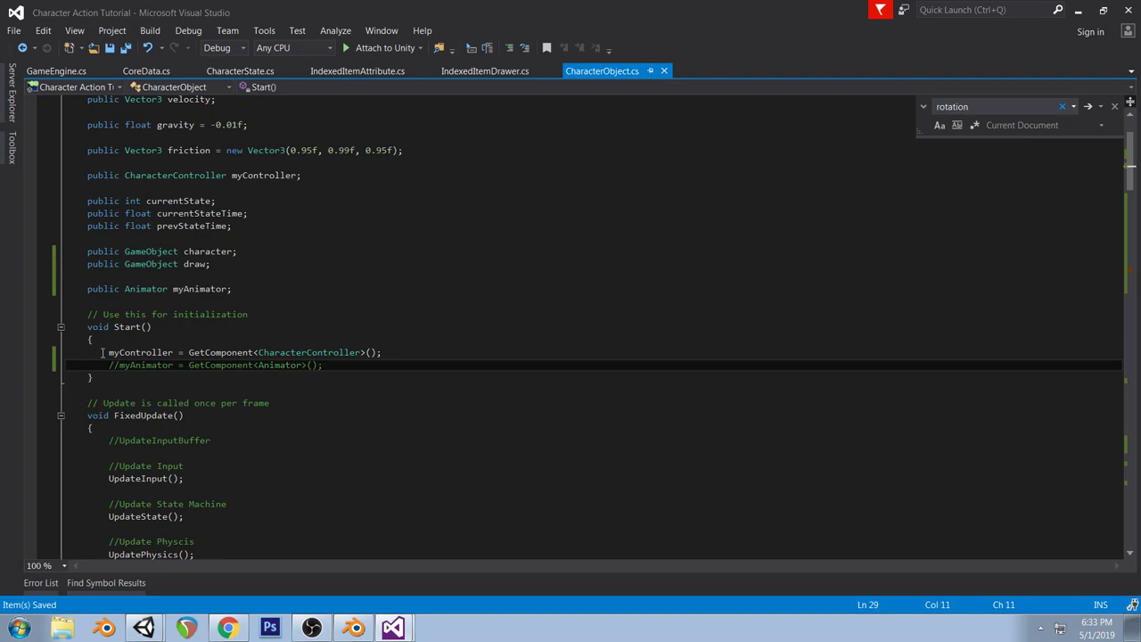
Return to Unity, clear the console, and test-run the game with the animator assignment commented out
{"action": "left_click", "coordinate": [140, 602]}
{"action": "left_click", "coordinate": [146, 627]}
{"action": "left_click", "coordinate": [158, 580]}
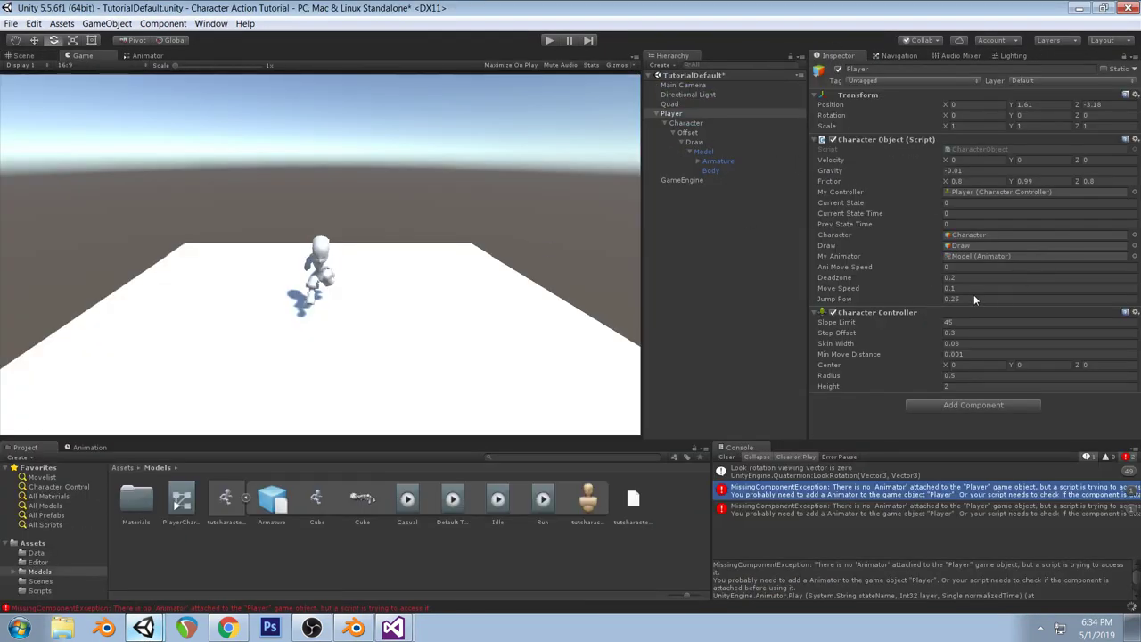
{"action": "left_click", "coordinate": [728, 457]}
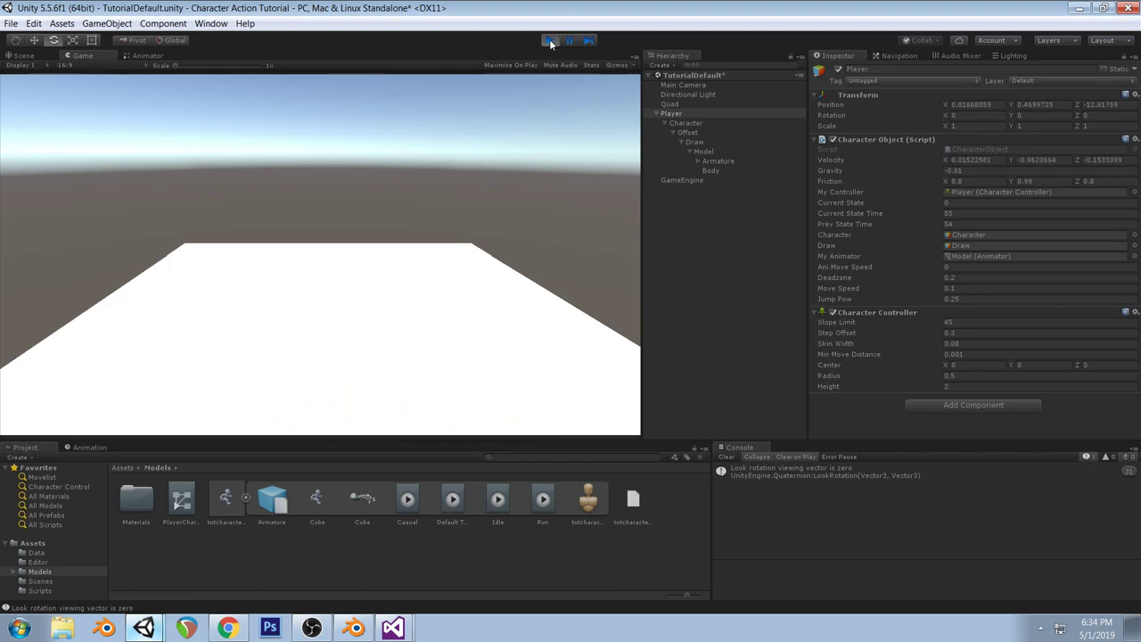
{"action": "left_click", "coordinate": [550, 39]}
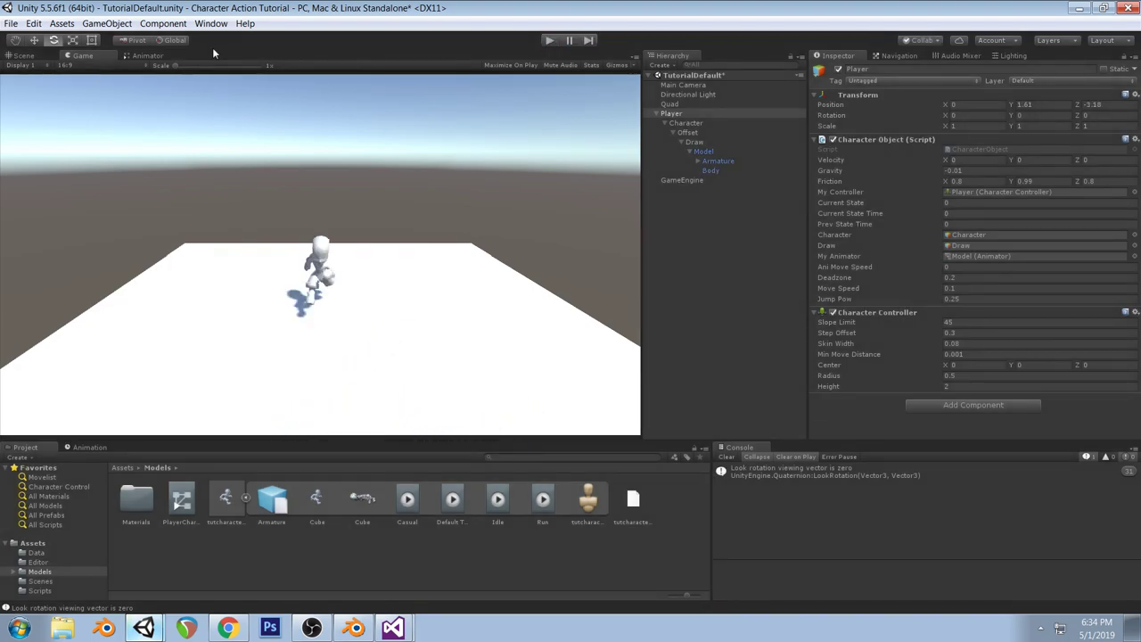
Enable Invert for the Vertical joystick axis in the input settings, and test-run the game
{"action": "left_click", "coordinate": [12, 24]}
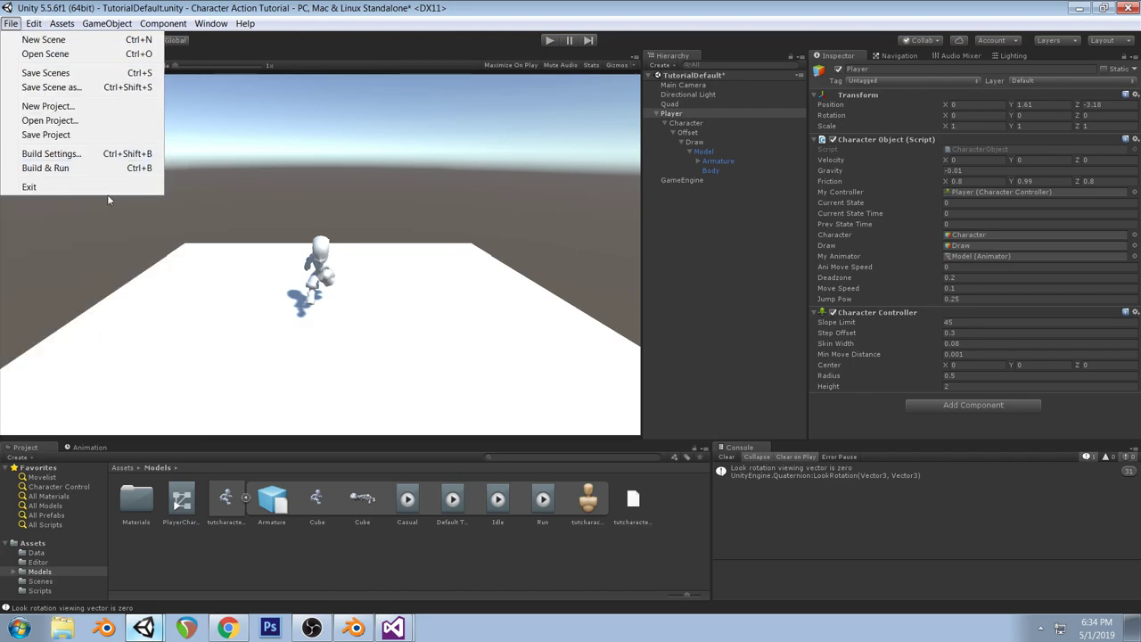
{"action": "mouse_move", "coordinate": [30, 27]}
{"action": "mouse_move", "coordinate": [165, 350]}
{"action": "left_click", "coordinate": [218, 348]}
{"action": "scroll", "coordinate": [956, 340], "scroll_direction": "down", "scroll_amount": 2}
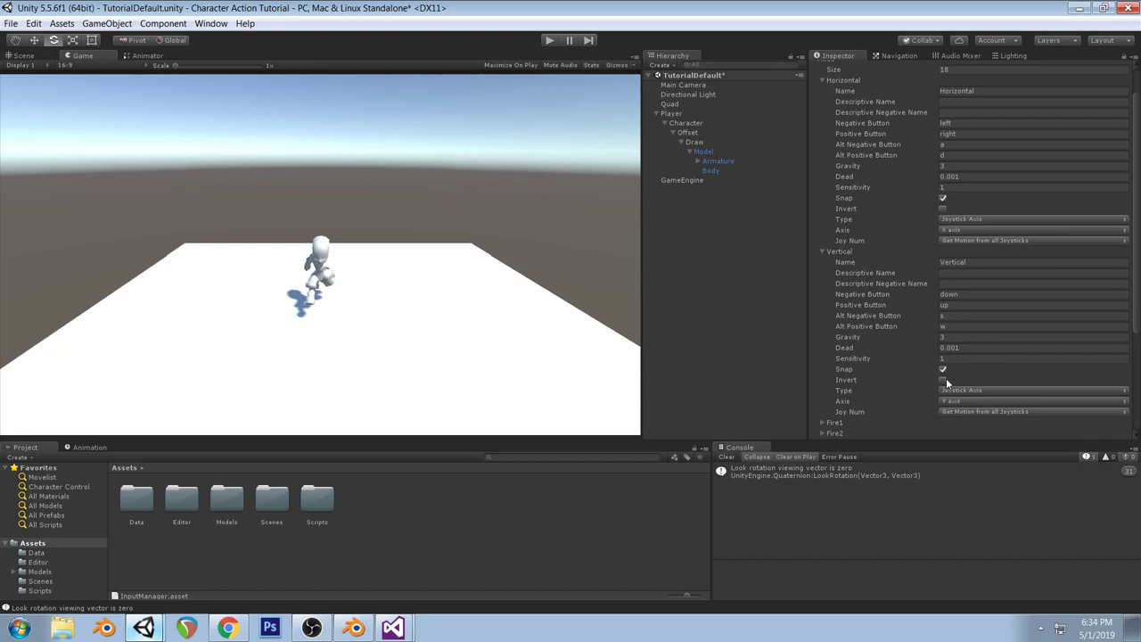
{"action": "left_click", "coordinate": [944, 379]}
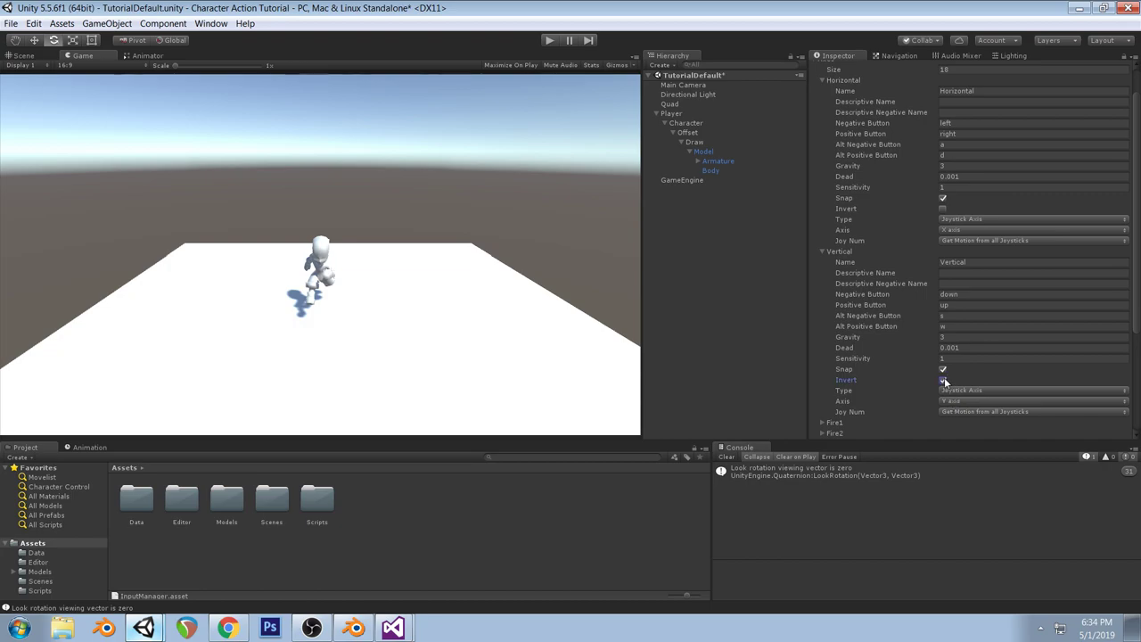
{"action": "left_click", "coordinate": [550, 43]}
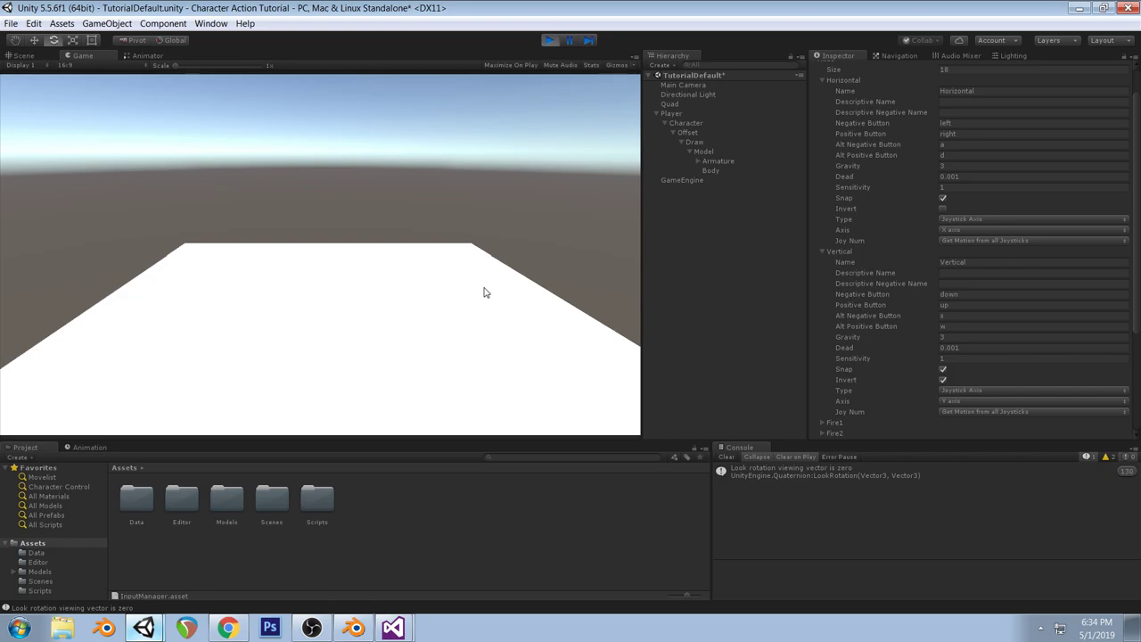
{"action": "left_click", "coordinate": [550, 41]}
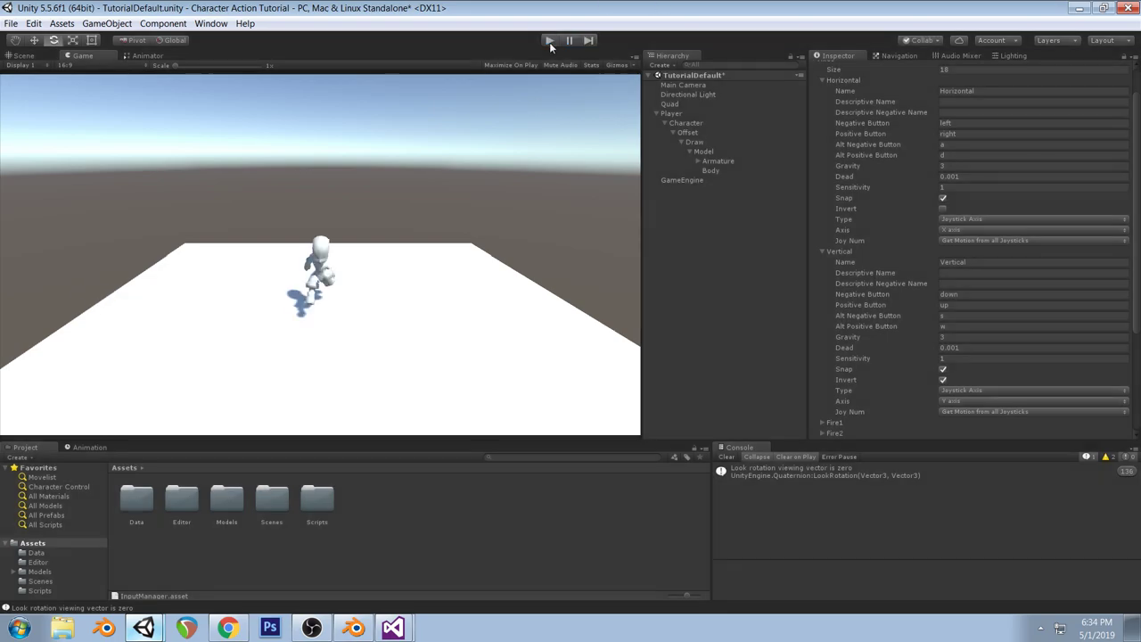
Open the GameEngine's Core Data asset in Unity and examine the Neutral character state's settings
{"action": "left_click", "coordinate": [395, 624]}
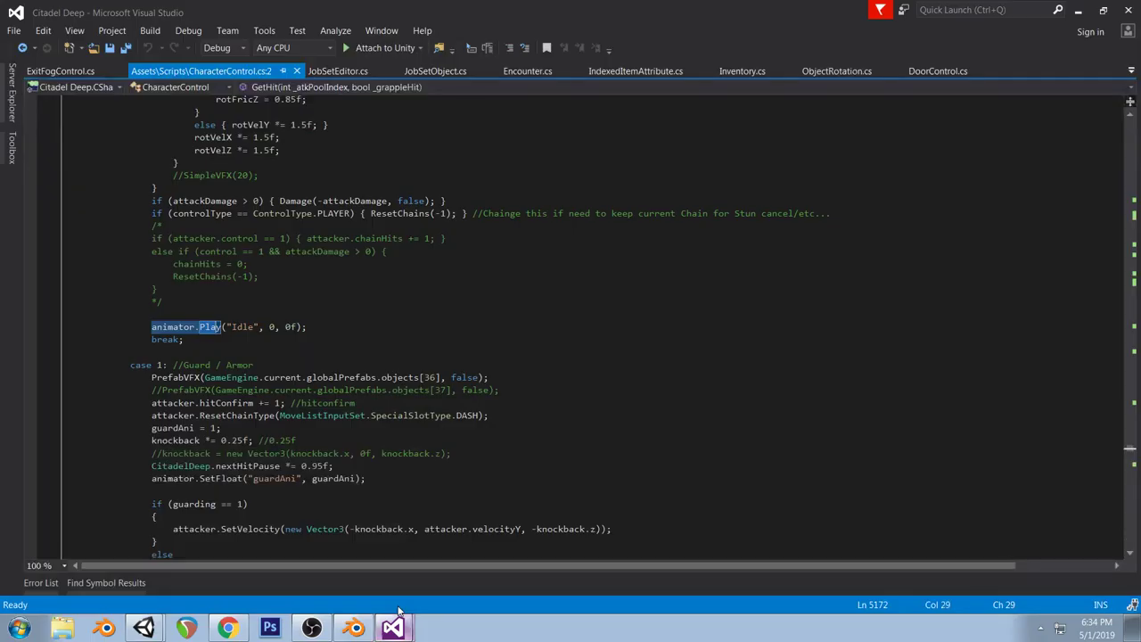
{"action": "left_click", "coordinate": [395, 630]}
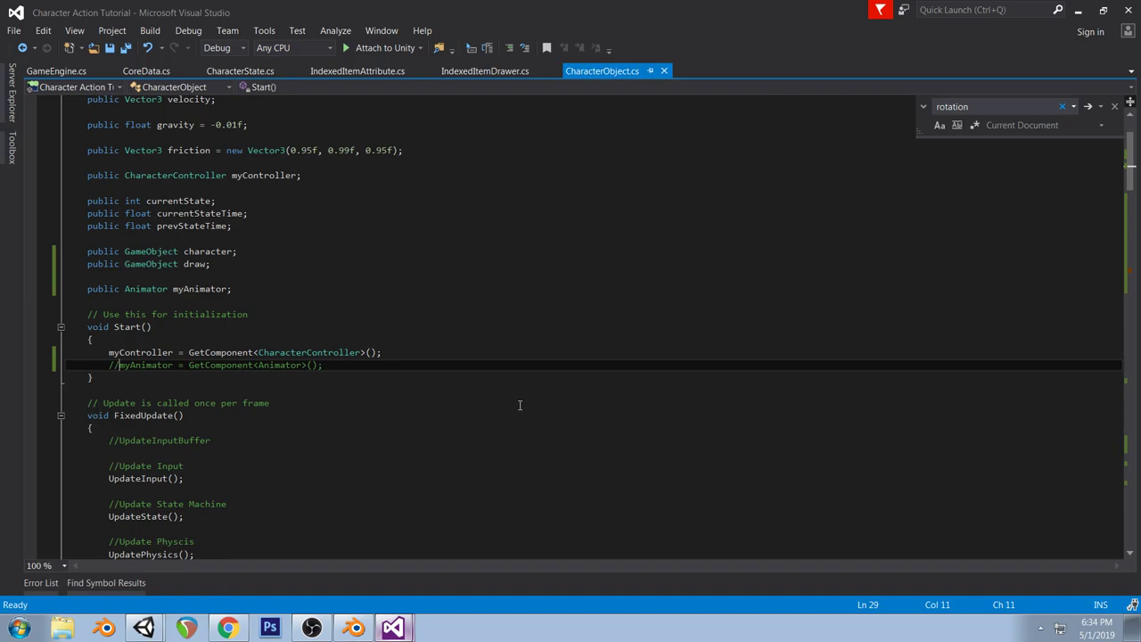
{"action": "left_click", "coordinate": [143, 628]}
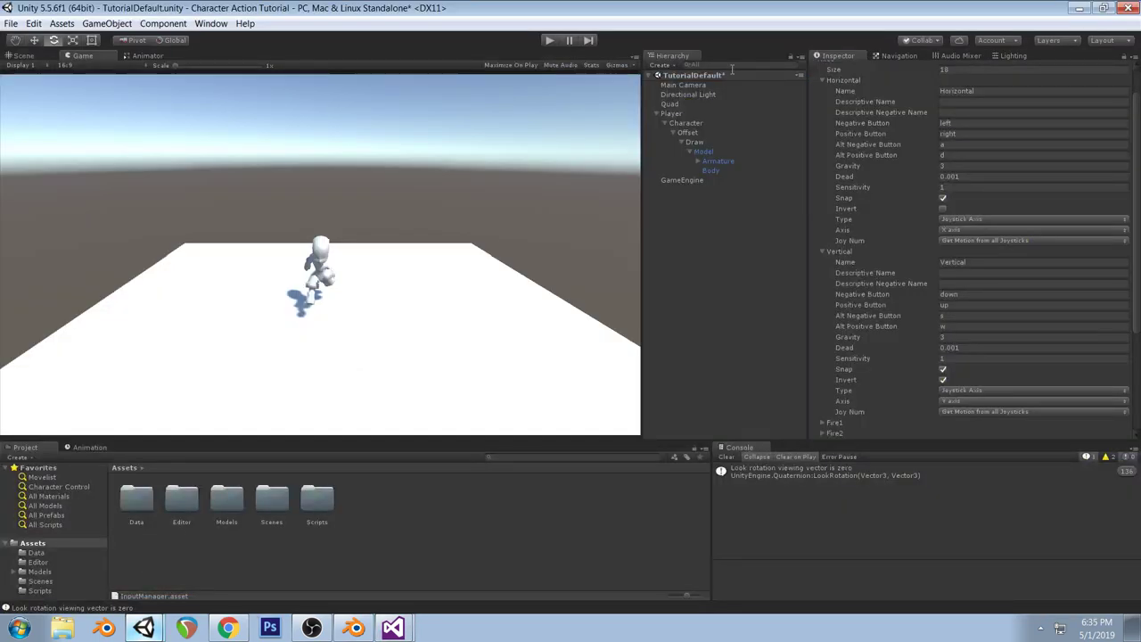
{"action": "left_click", "coordinate": [689, 179]}
{"action": "left_click", "coordinate": [959, 161]}
{"action": "left_click", "coordinate": [136, 500]}
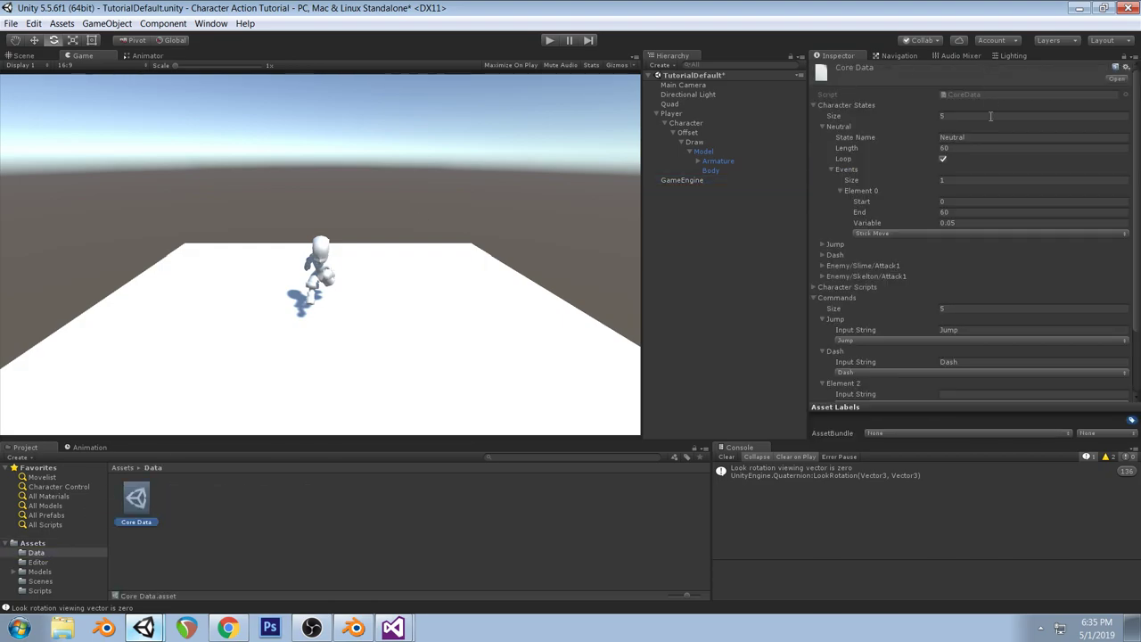
Move the Idle state closer to Entry in the Animator graph, and reopen the GameEngine's Core Data asset
{"action": "left_click", "coordinate": [145, 56]}
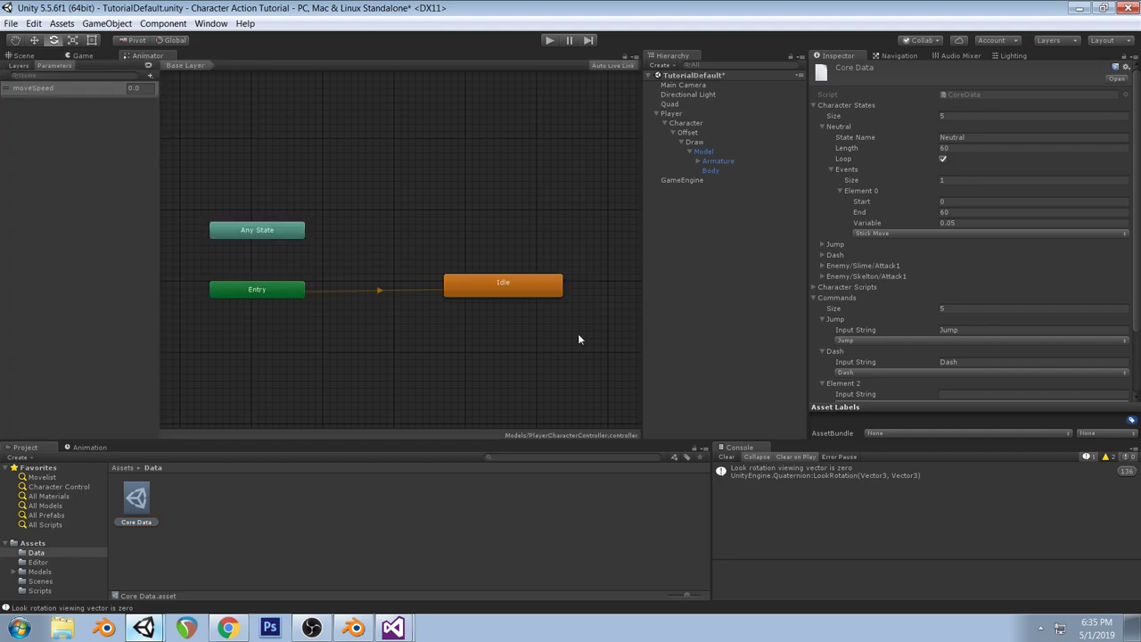
{"action": "left_click", "coordinate": [527, 285]}
{"action": "left_click_drag", "start_coordinate": [527, 289], "coordinate": [488, 259]}
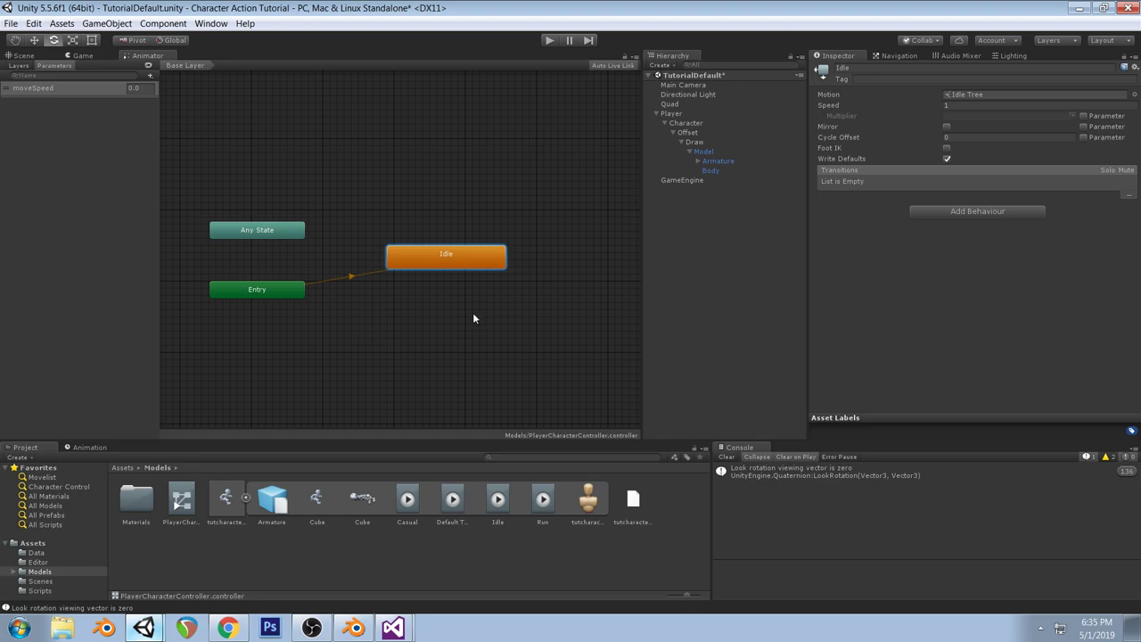
{"action": "left_click", "coordinate": [688, 179]}
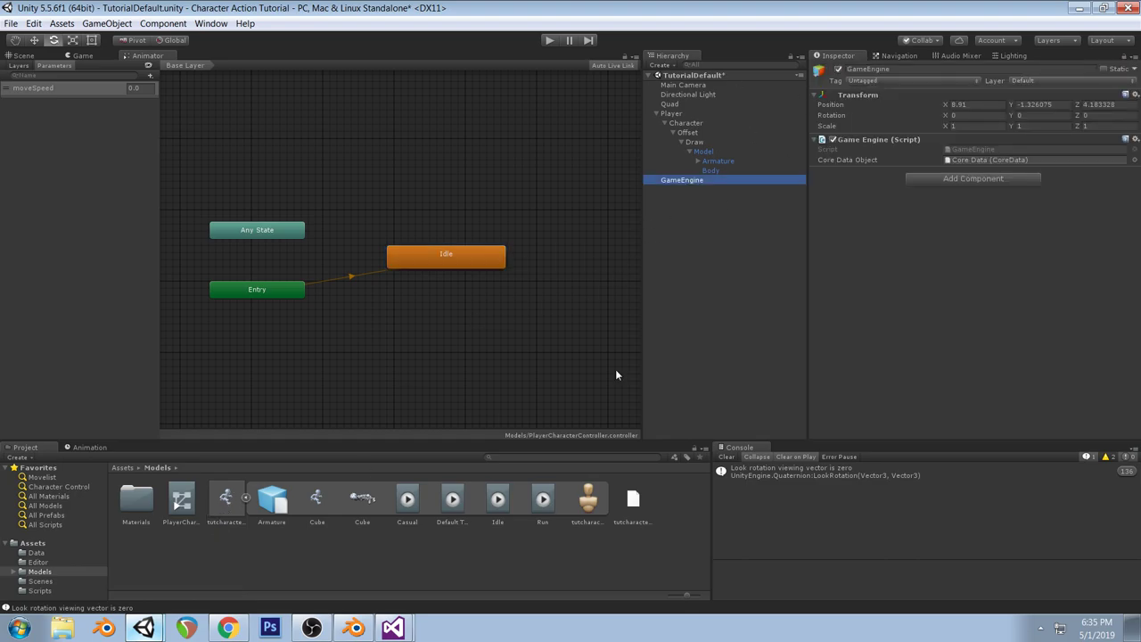
{"action": "left_click", "coordinate": [998, 160]}
{"action": "double_click", "coordinate": [997, 160]}
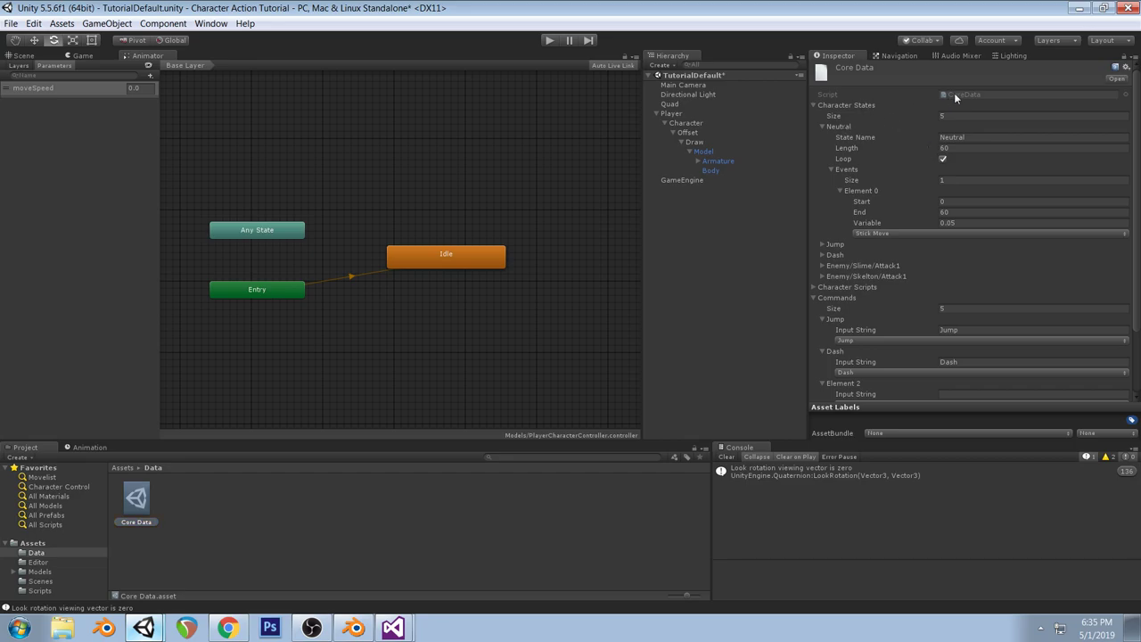
Open the CoreData script, find the references to characterStates, and inspect the fields of the CharacterState class
{"action": "double_click", "coordinate": [963, 93]}
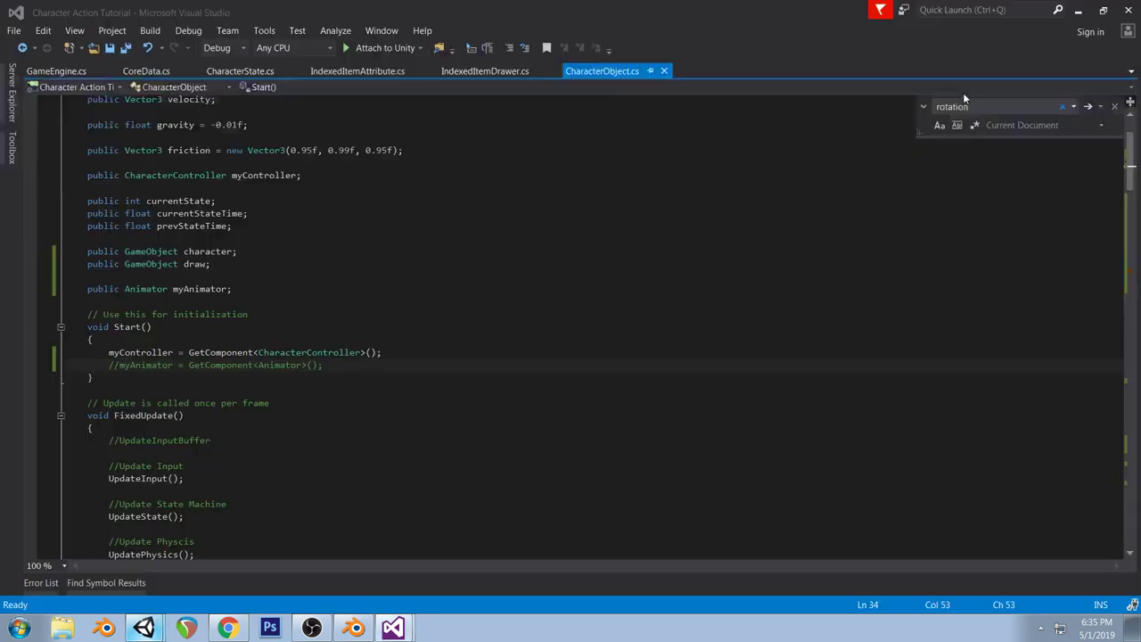
{"action": "left_click", "coordinate": [239, 444]}
{"action": "key", "text": "shift+F12"}
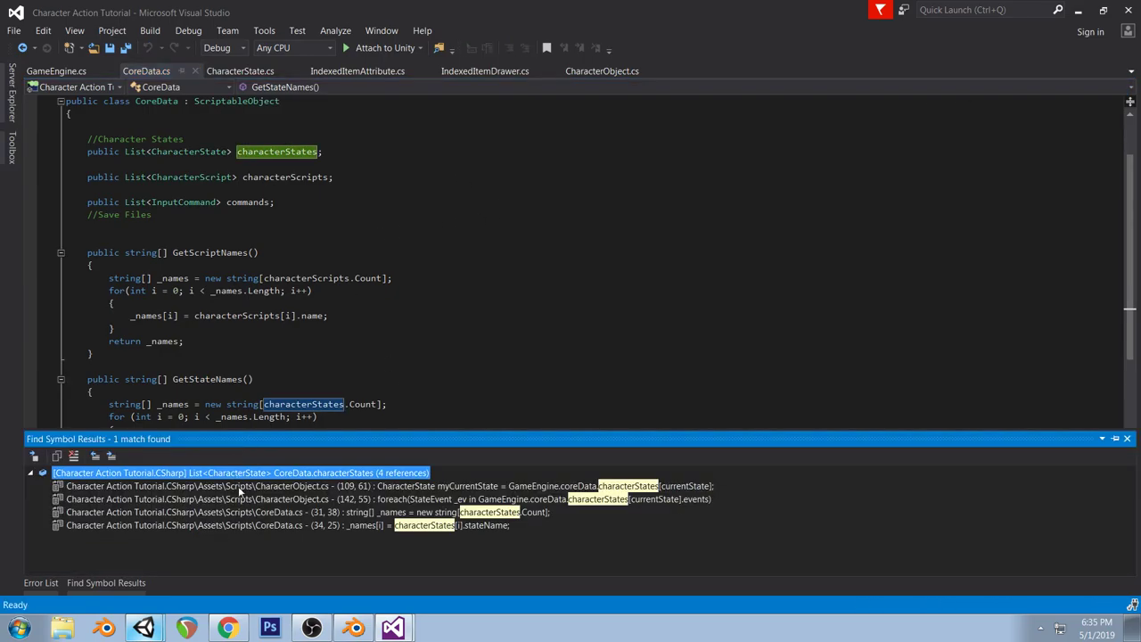
{"action": "double_click", "coordinate": [239, 488]}
{"action": "double_click", "coordinate": [159, 327]}
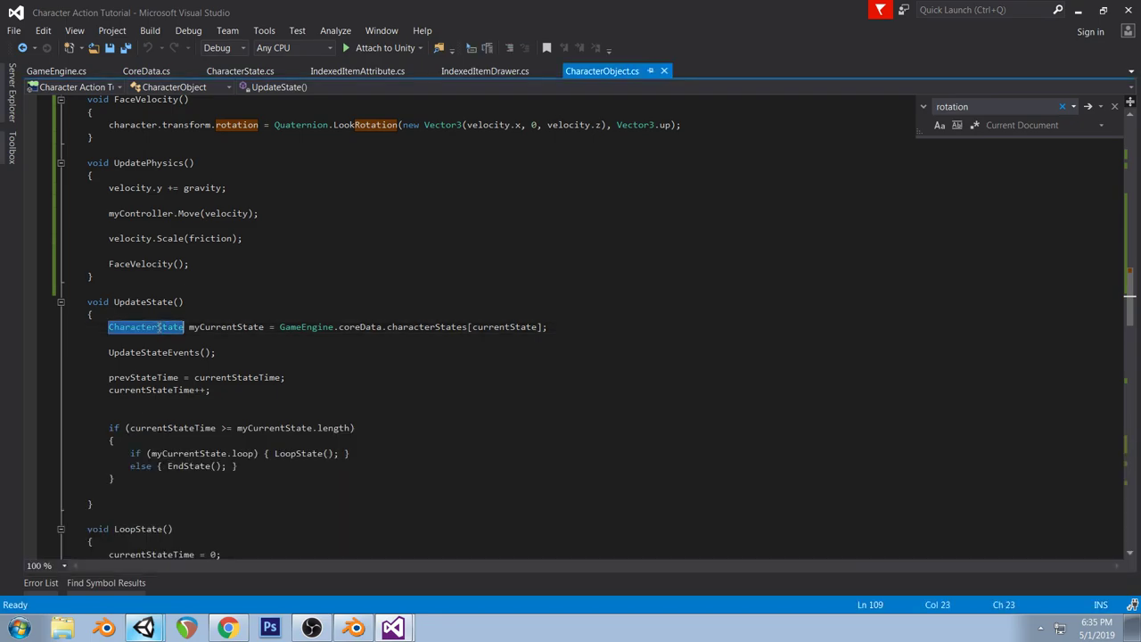
{"action": "key", "text": "F12"}
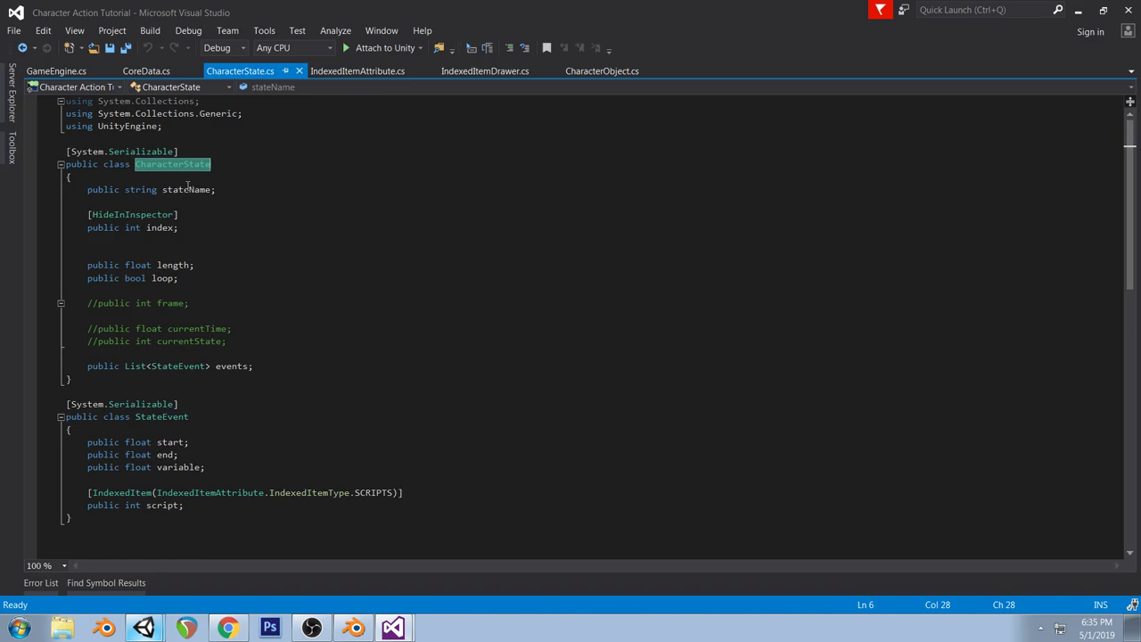
Return to the Character Action Tutorial project in Unity and rename the Idle state's blend tree to Neutral Tree
{"action": "left_click", "coordinate": [143, 628]}
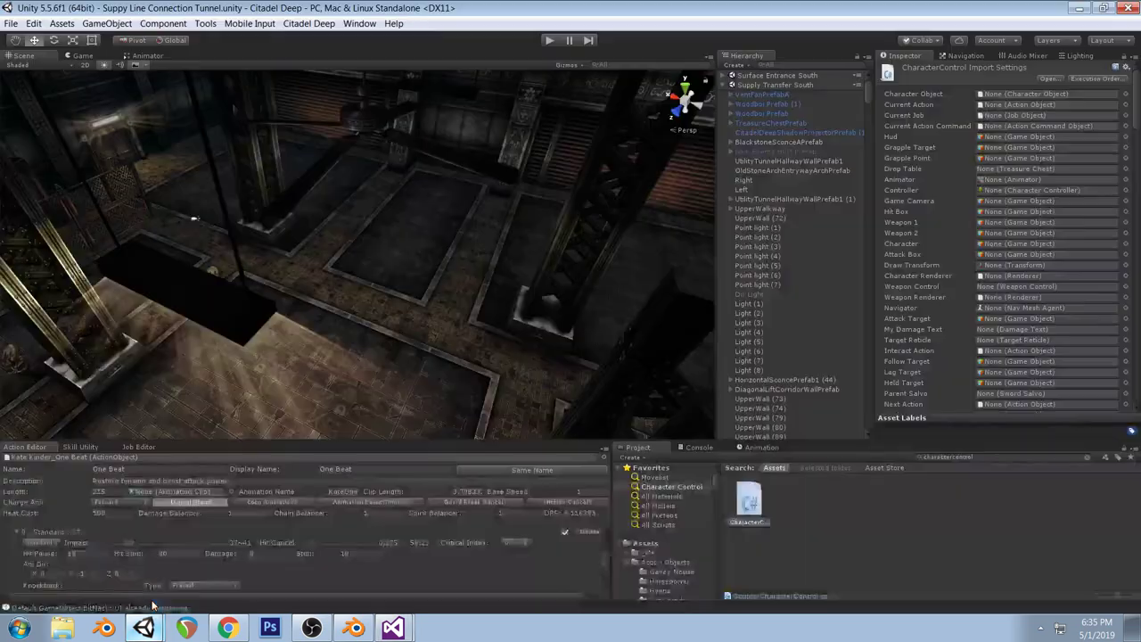
{"action": "left_click", "coordinate": [144, 628]}
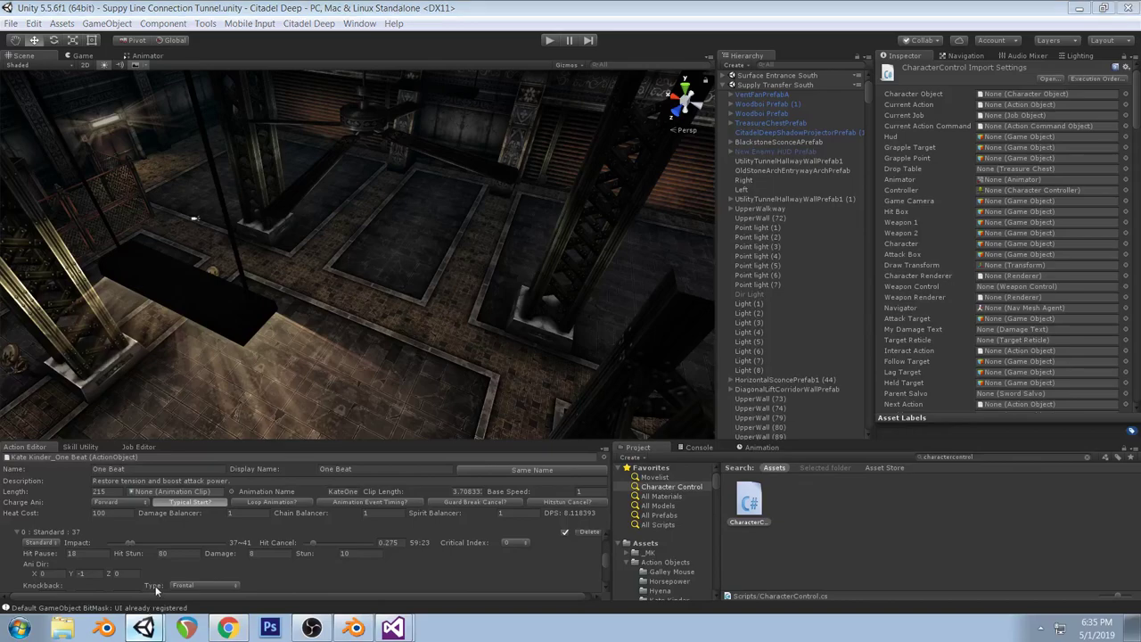
{"action": "left_click", "coordinate": [153, 587]}
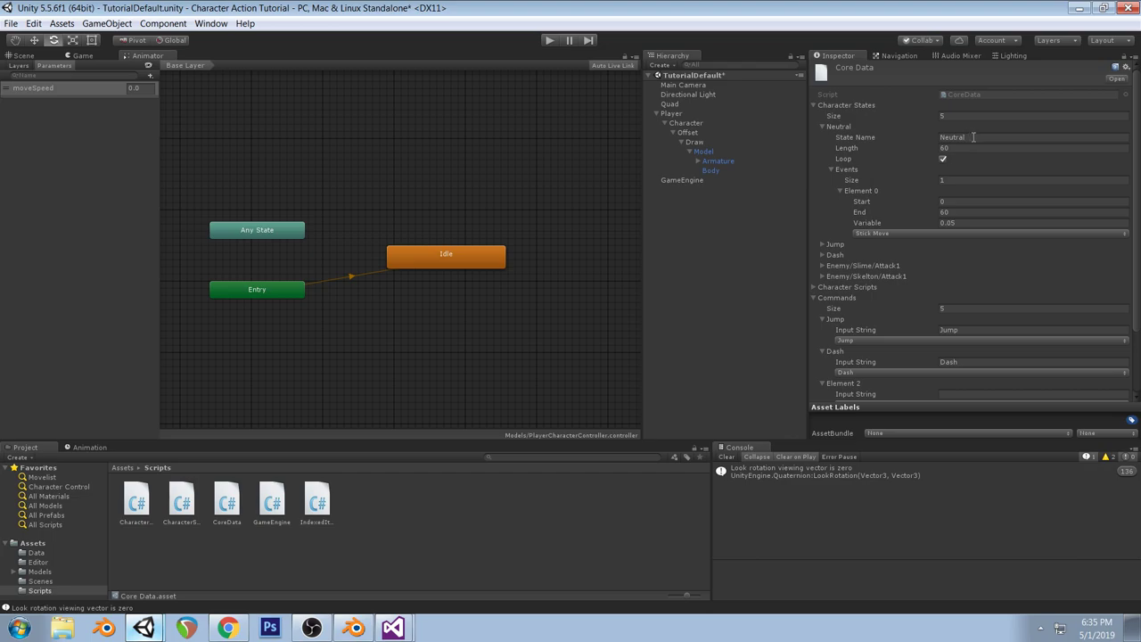
{"action": "double_click", "coordinate": [494, 265]}
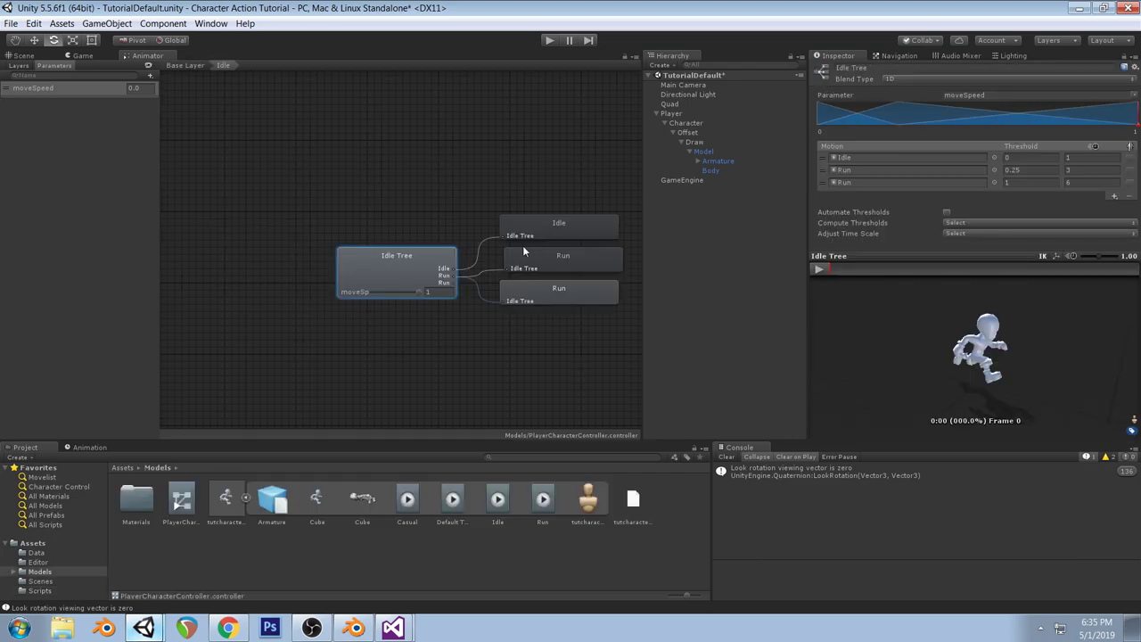
{"action": "left_click", "coordinate": [927, 68]}
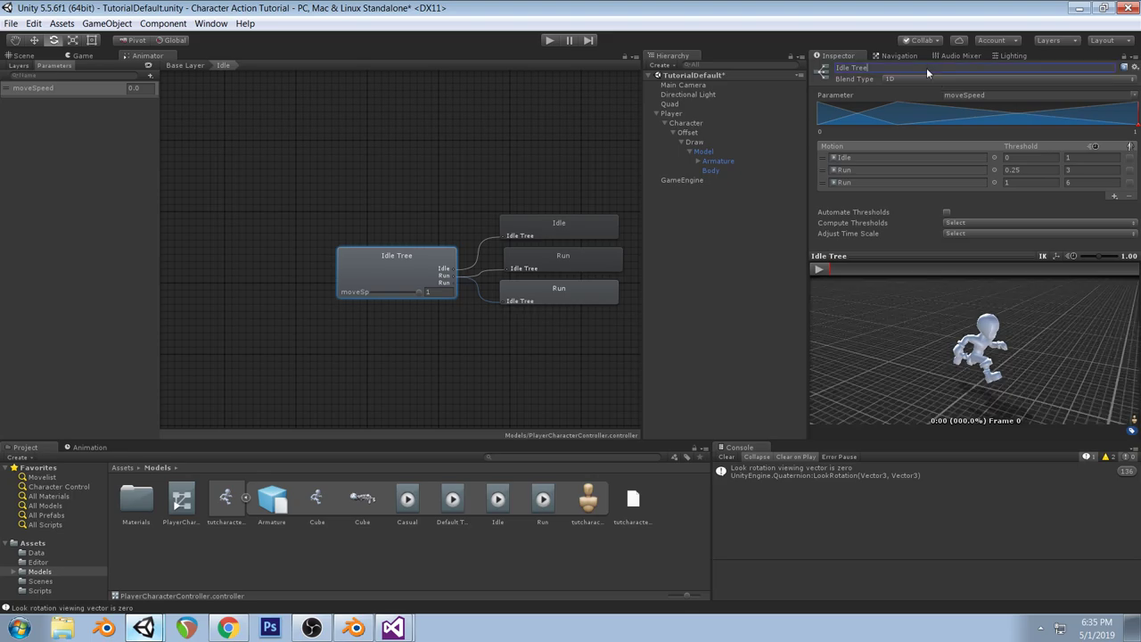
{"action": "type", "text": "Neutral Tree"}
{"action": "key", "text": "Return"}
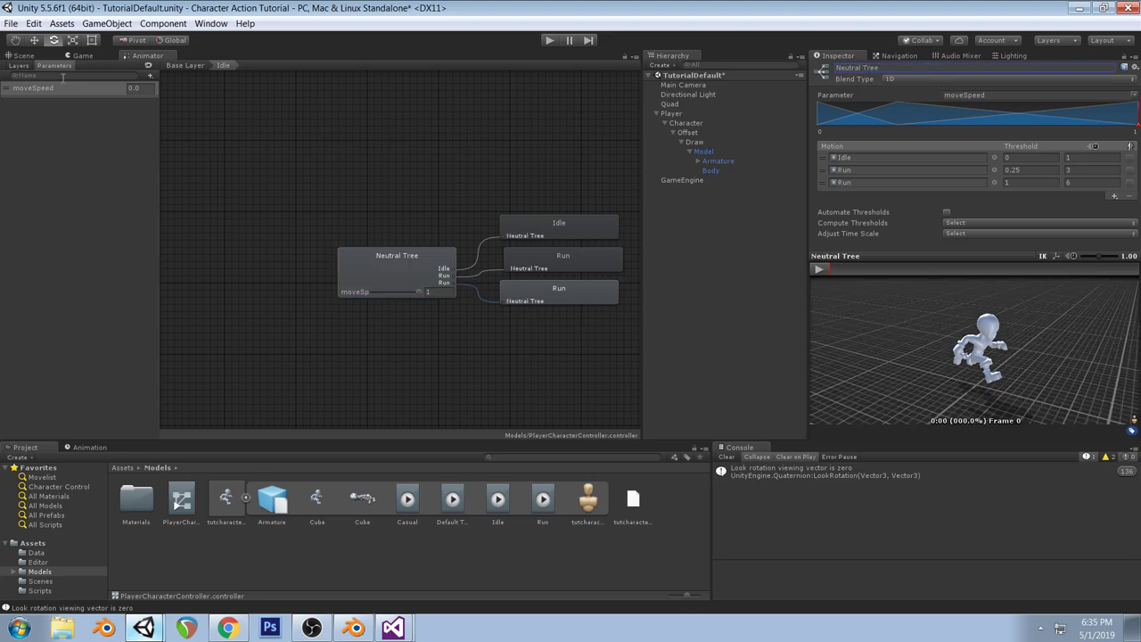
Go back to the Animator's Base Layer and rename the Idle state to Neutral
{"action": "left_click", "coordinate": [185, 65]}
{"action": "left_click", "coordinate": [460, 251]}
{"action": "left_click", "coordinate": [926, 69]}
{"action": "type", "text": "Neutral"}
{"action": "key", "text": "Return"}
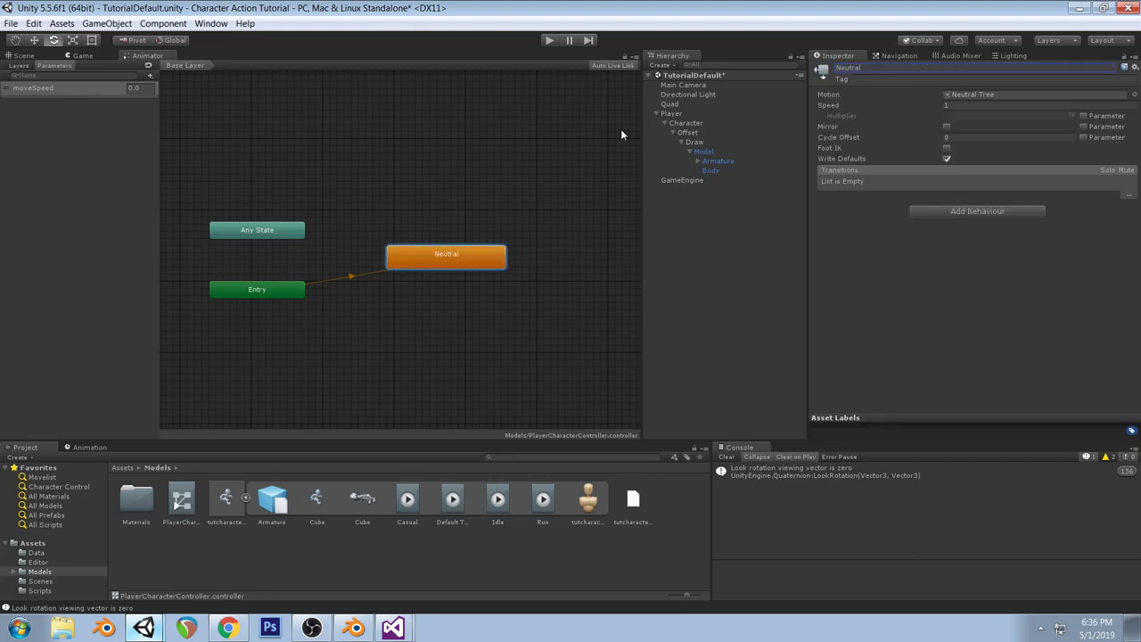
Switch to the tutorial project in Visual Studio and locate the StartState and SetAnimation methods in CharacterObject.cs
{"action": "left_click", "coordinate": [360, 630]}
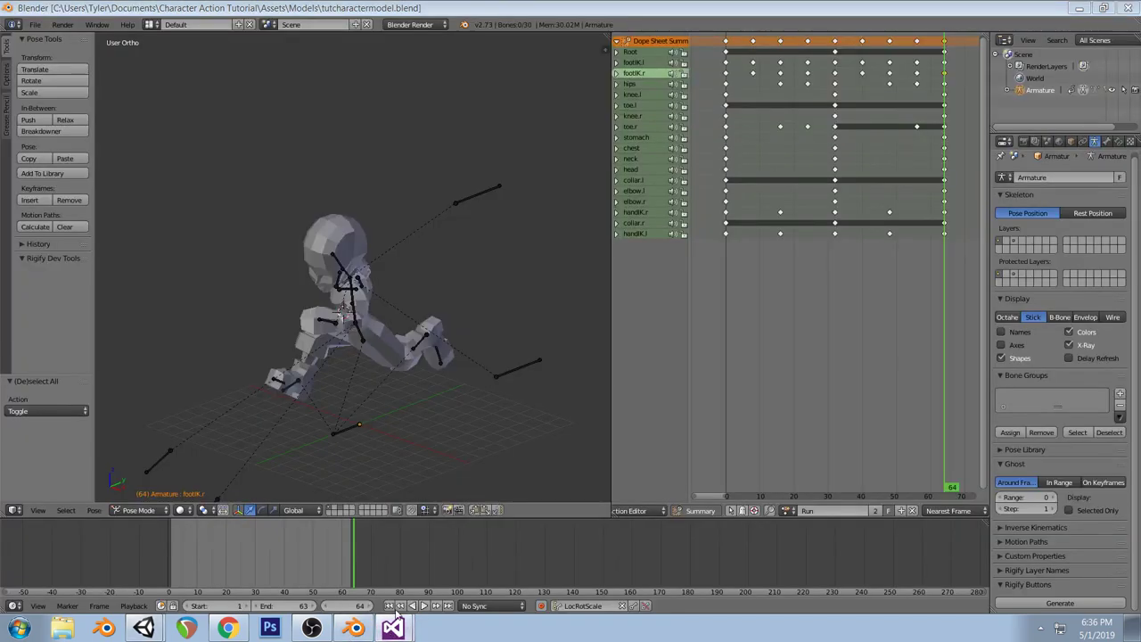
{"action": "left_click", "coordinate": [397, 627]}
{"action": "left_click", "coordinate": [405, 624]}
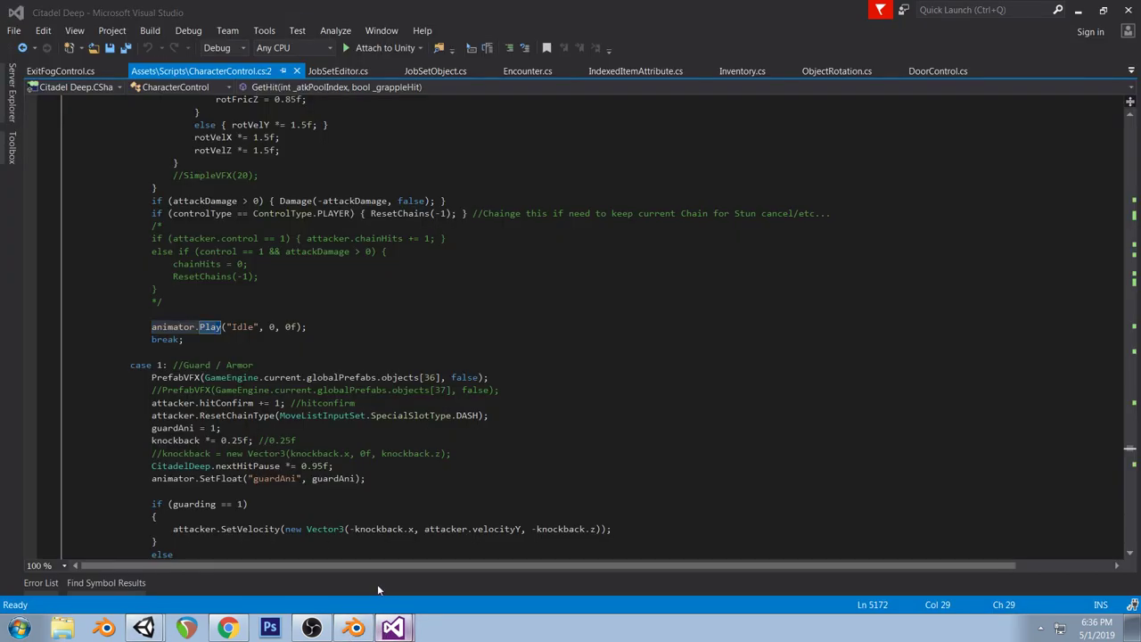
{"action": "left_click", "coordinate": [377, 580]}
{"action": "left_click", "coordinate": [603, 71]}
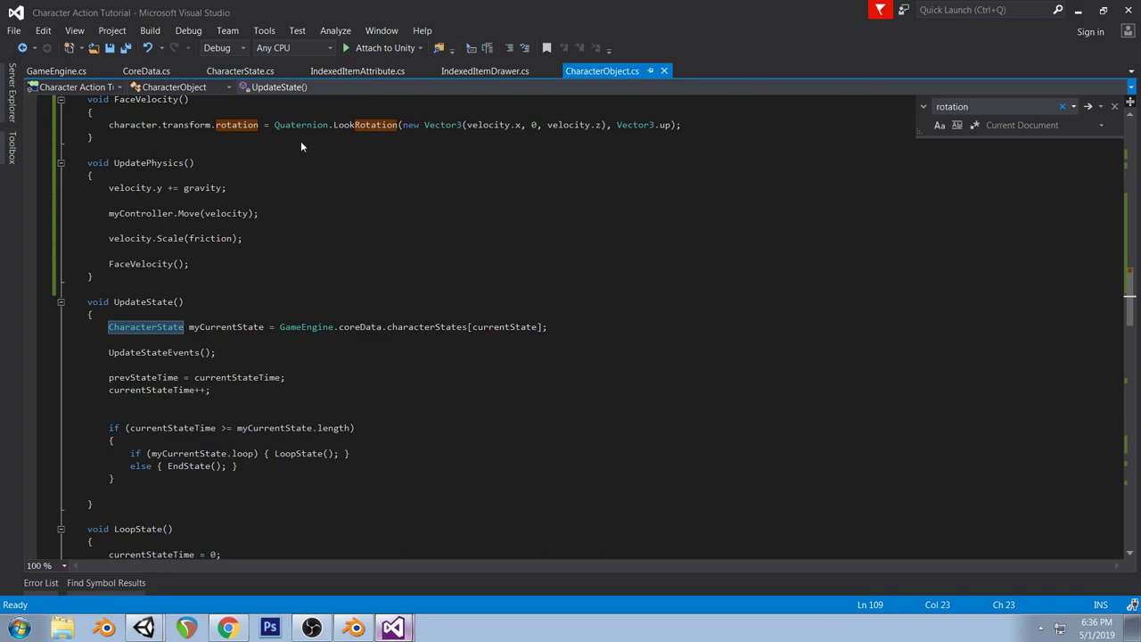
{"action": "left_click", "coordinate": [279, 172]}
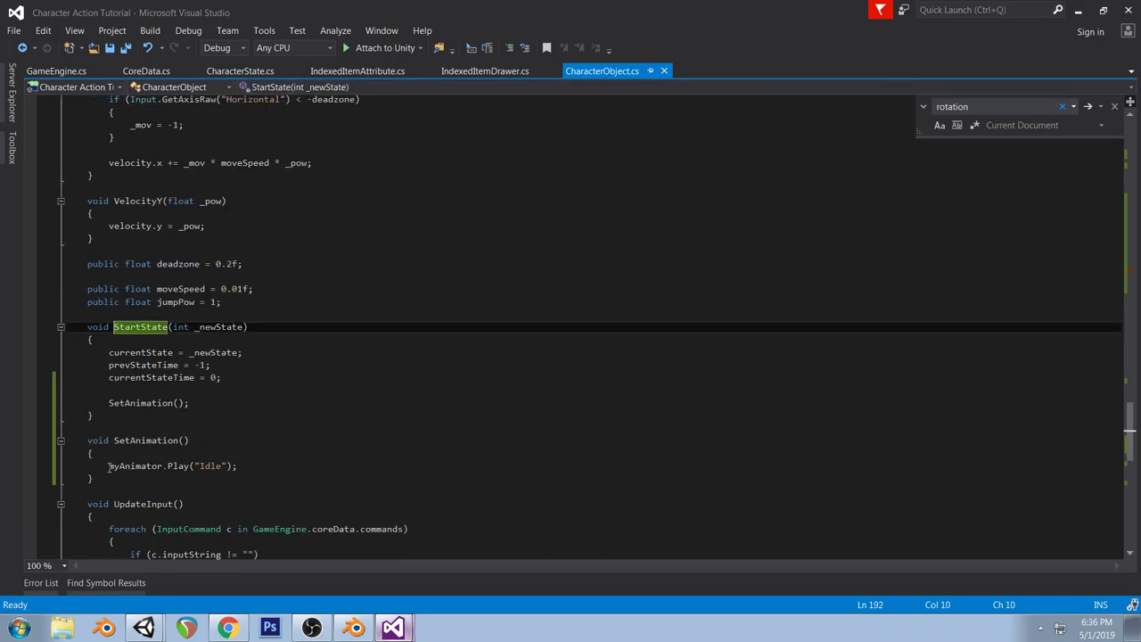
Give SetAnimation a string aniName parameter and make myAnimator.Play use aniName instead of the fixed "Idle" name
{"action": "left_click", "coordinate": [109, 466]}
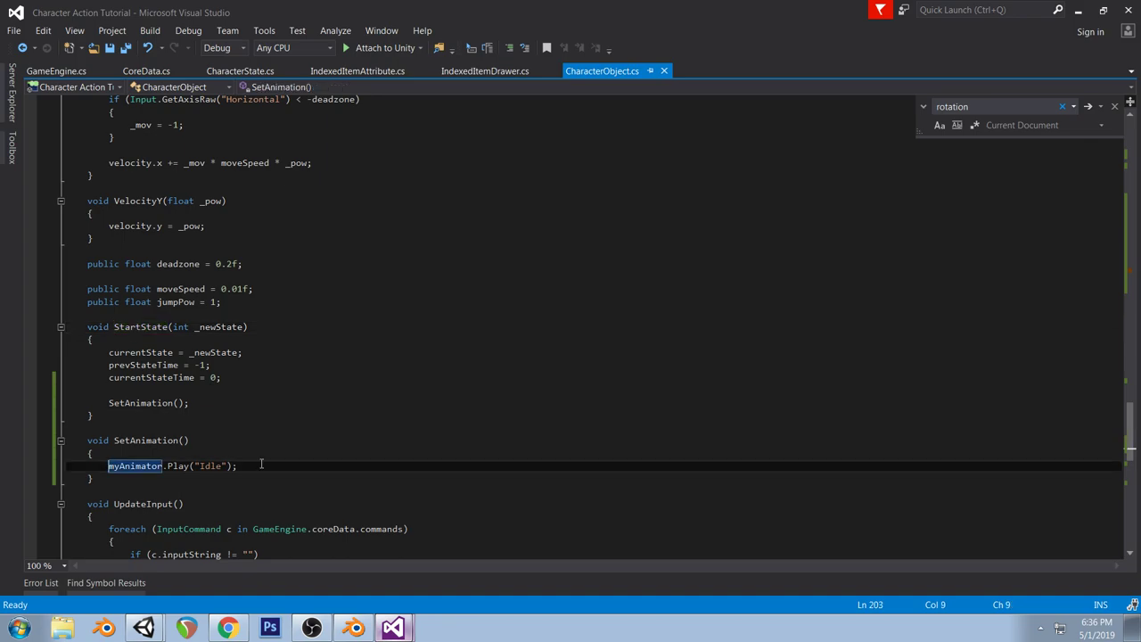
{"action": "type", "text": "//"}
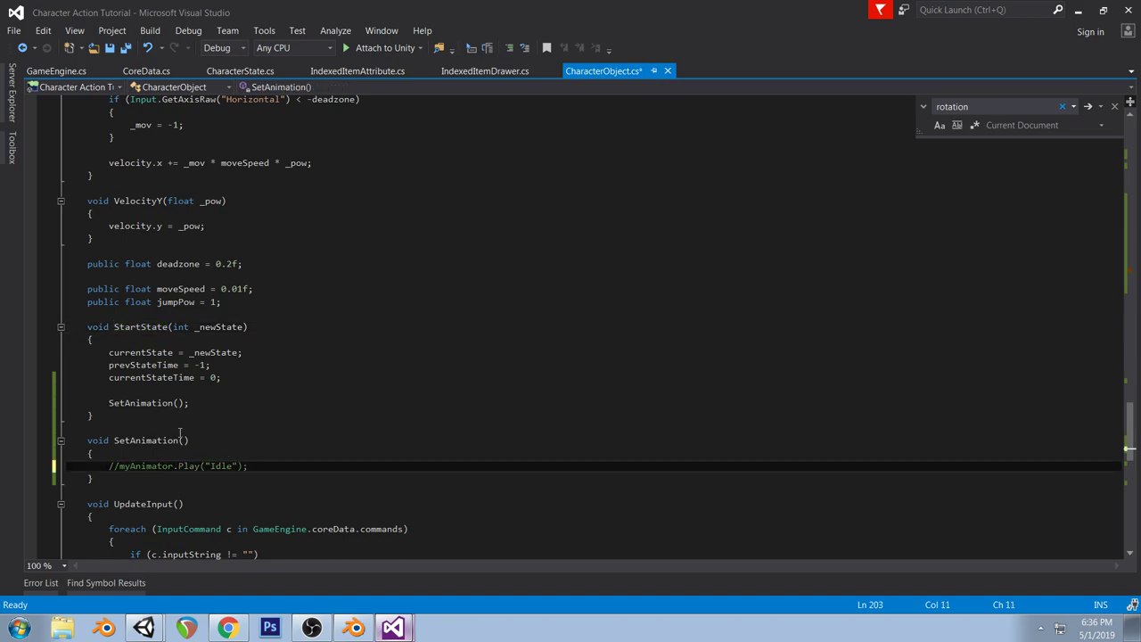
{"action": "left_click", "coordinate": [182, 439]}
{"action": "type", "text": "string _"}
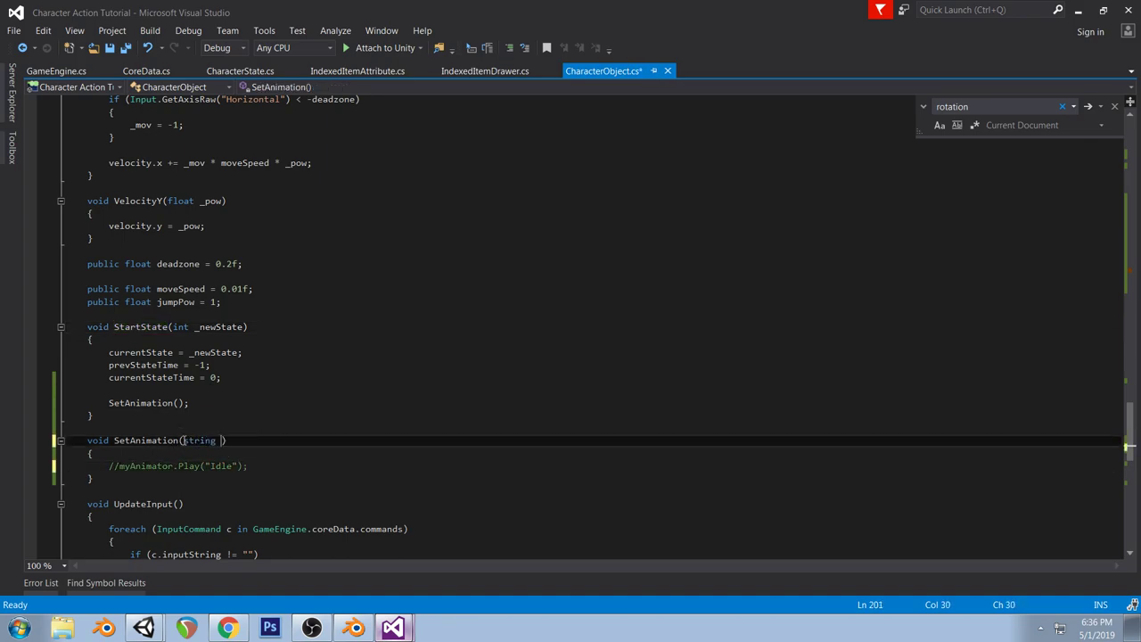
{"action": "key", "text": "BackSpace"}
{"action": "type", "text": "aniName"}
{"action": "left_click", "coordinate": [118, 465]}
{"action": "key", "text": "BackSpace"}
{"action": "key", "text": "BackSpace"}
{"action": "left_click_drag", "start_coordinate": [194, 466], "coordinate": [226, 467]}
{"action": "type", "text": "aniName"}
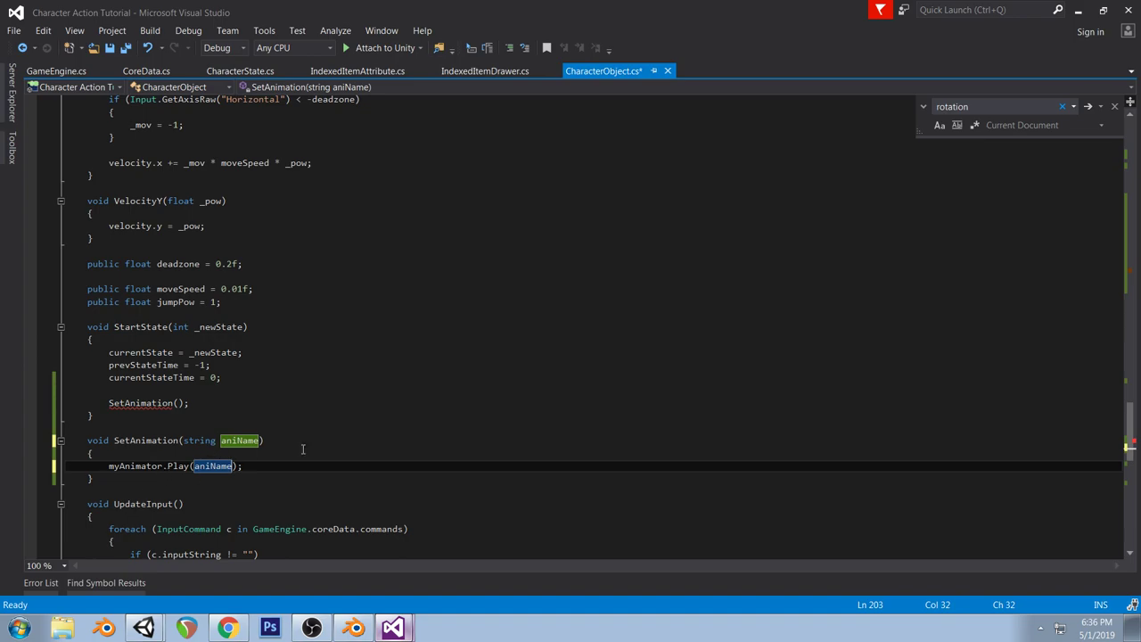
Pass GameEngine.coreData.characterStates[currentState].stateName to the SetAnimation call in StartState, and save the script
{"action": "left_click", "coordinate": [177, 403]}
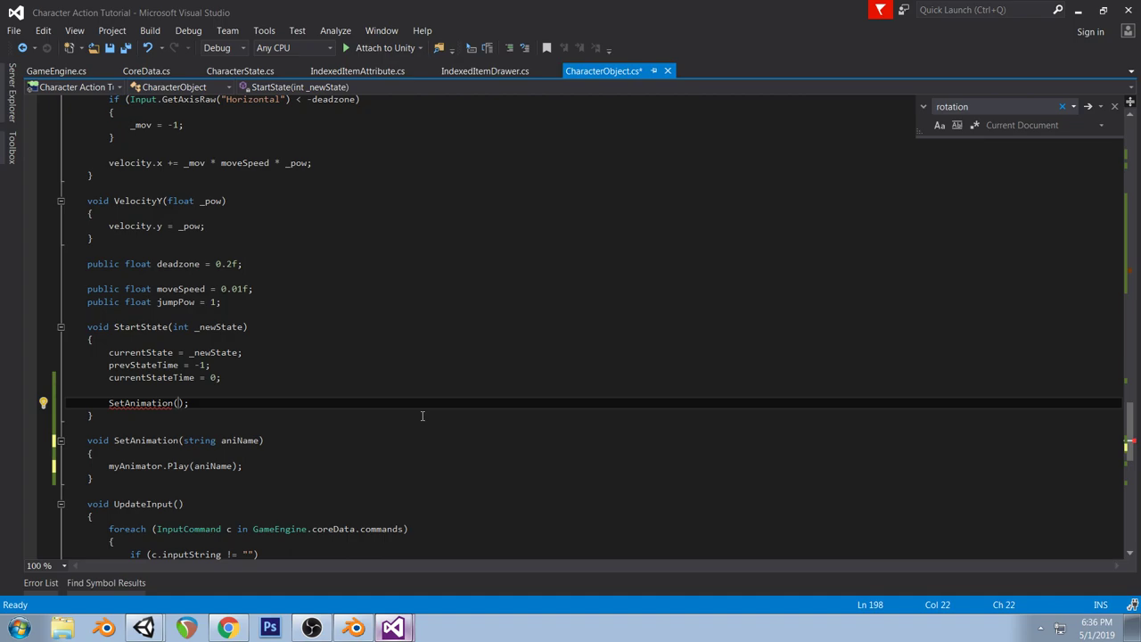
{"action": "type", "text": "cur"}
{"action": "key", "text": "BackSpace"}
{"action": "key", "text": "BackSpace"}
{"action": "key", "text": "BackSpace"}
{"action": "type", "text": "GameEngine.coreData."}
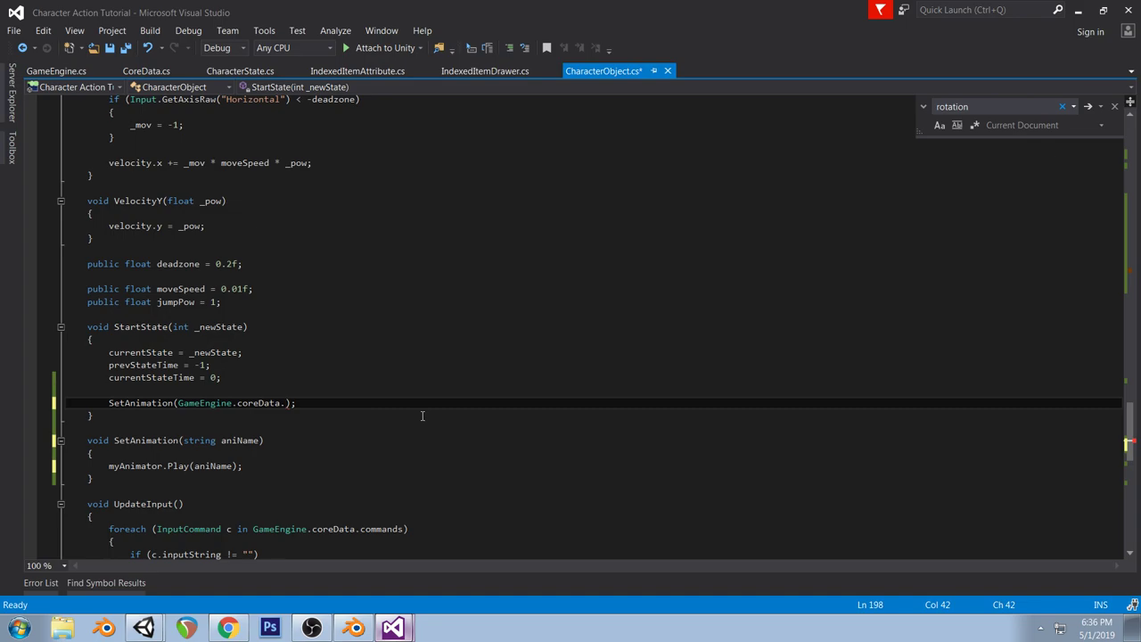
{"action": "type", "text": "characterStates.st"}
{"action": "key", "text": "BackSpace"}
{"action": "key", "text": "BackSpace"}
{"action": "key", "text": "BackSpace"}
{"action": "type", "text": "[currentState].st"}
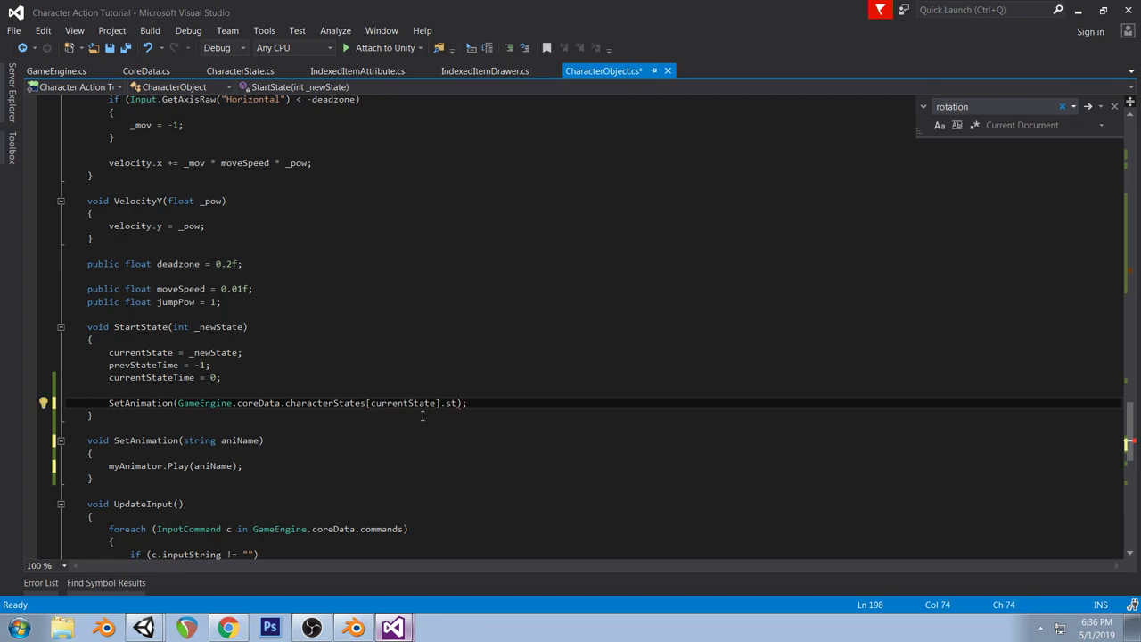
{"action": "type", "text": "ateName"}
{"action": "left_click", "coordinate": [377, 445]}
{"action": "key", "text": "ctrl+s"}
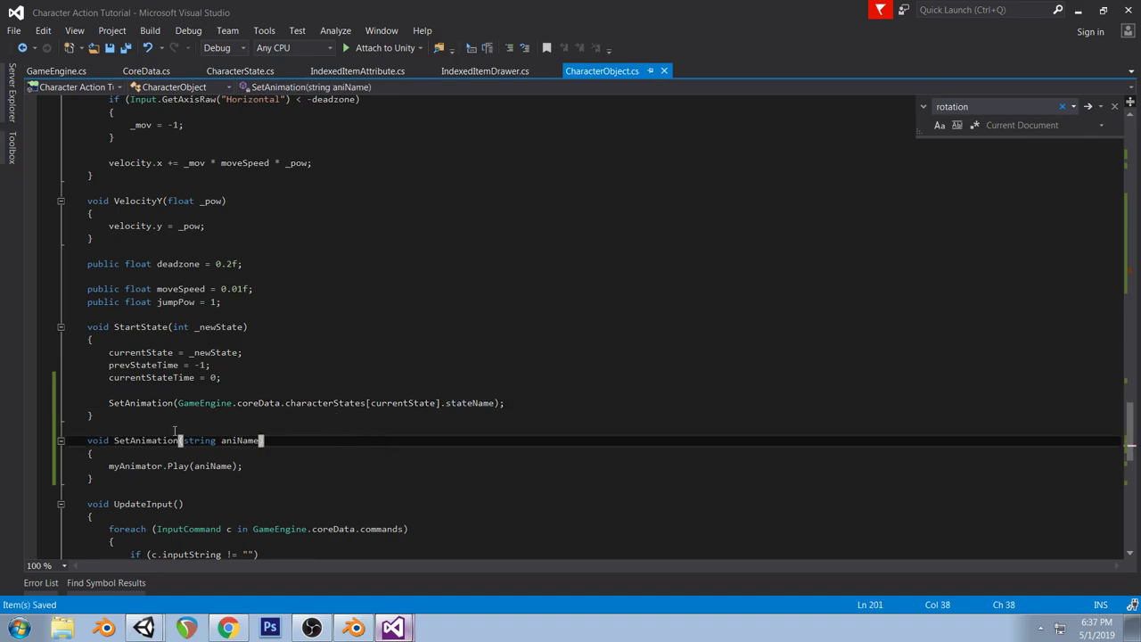
Return to the tutorial project in Unity, move the Neutral state beside Entry, and test-run the game, moving the character sideways
{"action": "left_click", "coordinate": [146, 630]}
{"action": "left_click", "coordinate": [139, 630]}
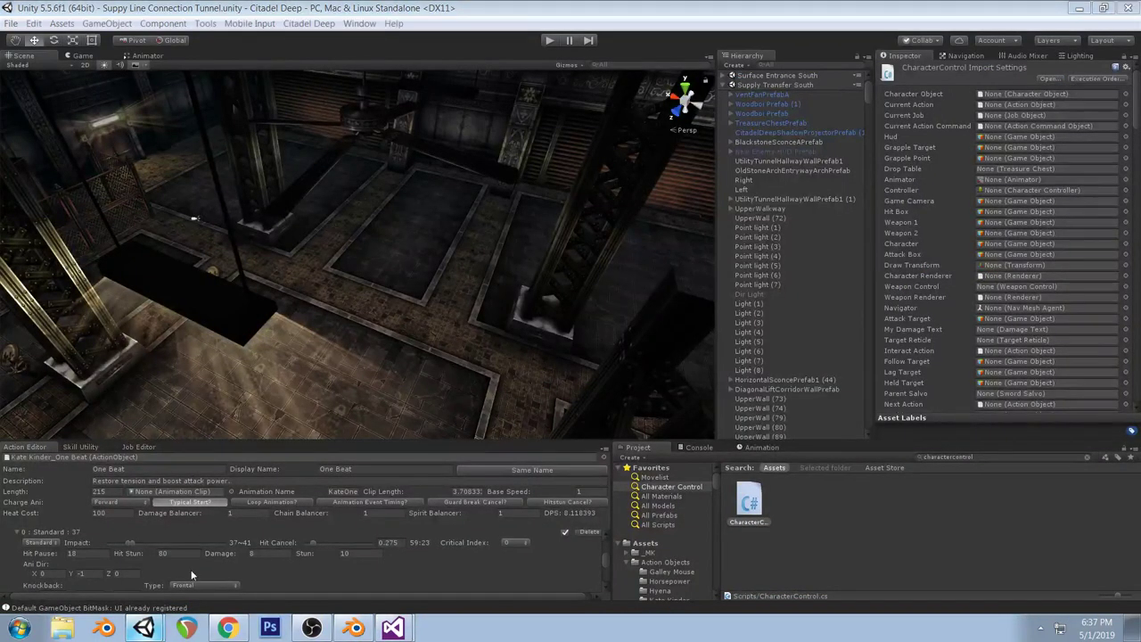
{"action": "left_click_drag", "start_coordinate": [471, 262], "coordinate": [422, 308]}
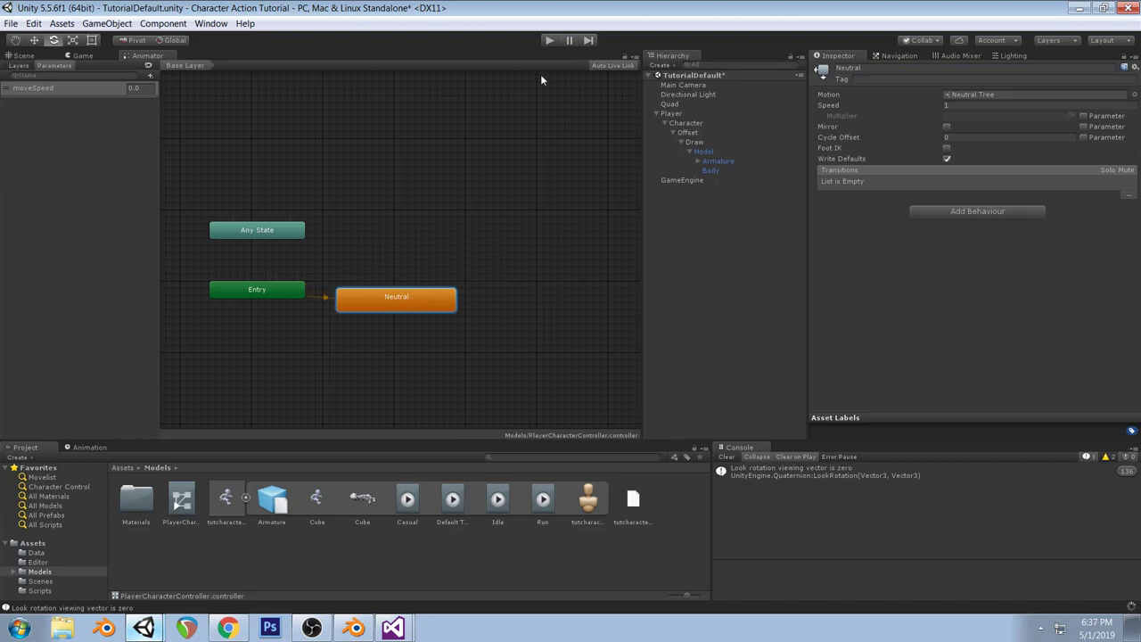
{"action": "left_click", "coordinate": [548, 41]}
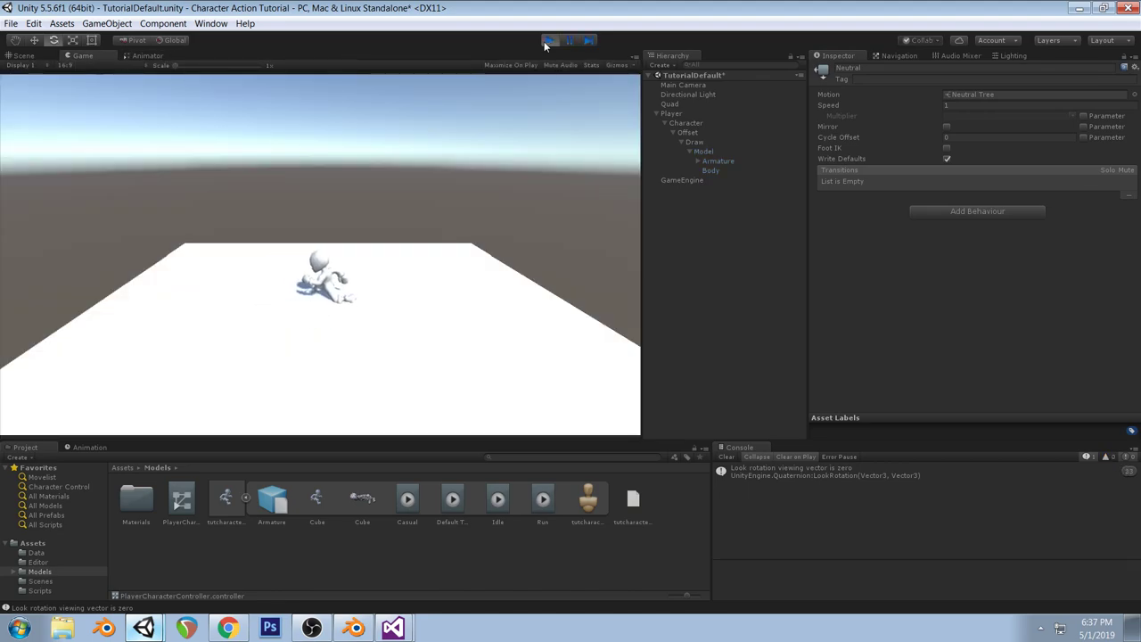
{"action": "key", "text": "d"}
{"action": "key", "text": "a"}
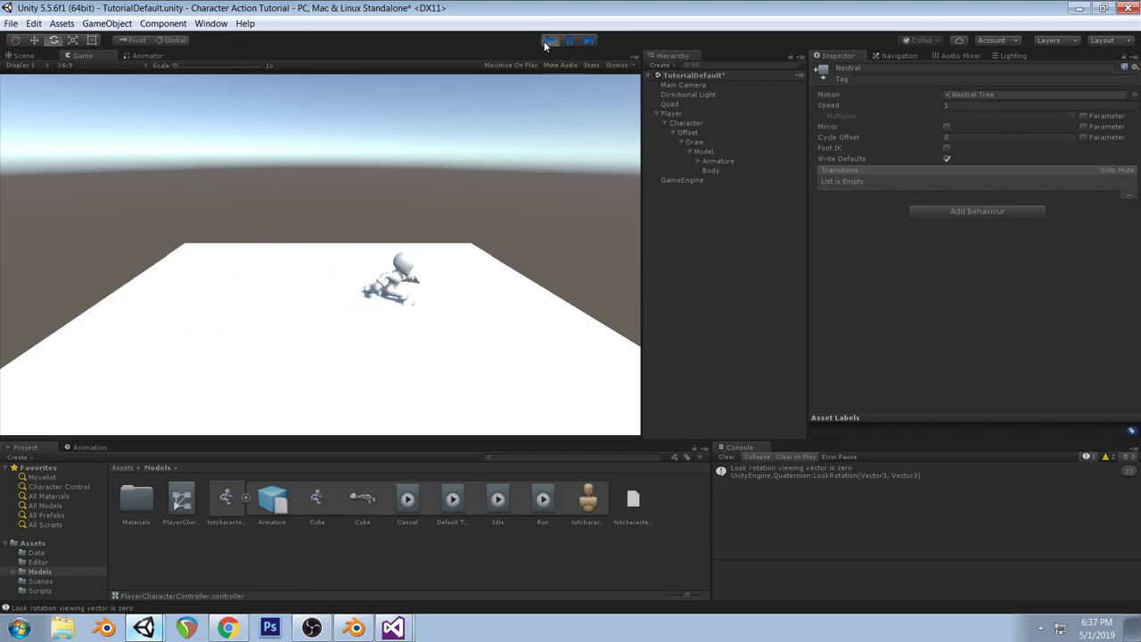
Inspect the Neutral blend tree in the Animator, preview its motion, and return to the Base Layer's Neutral state
{"action": "left_click", "coordinate": [164, 54]}
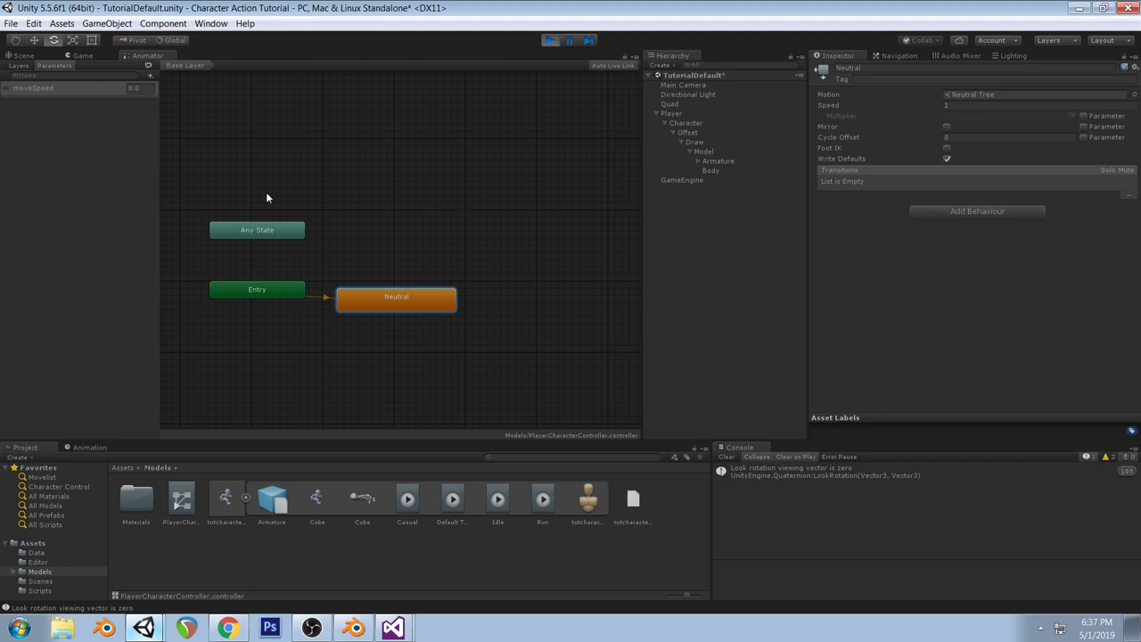
{"action": "double_click", "coordinate": [401, 299]}
{"action": "left_click", "coordinate": [411, 276]}
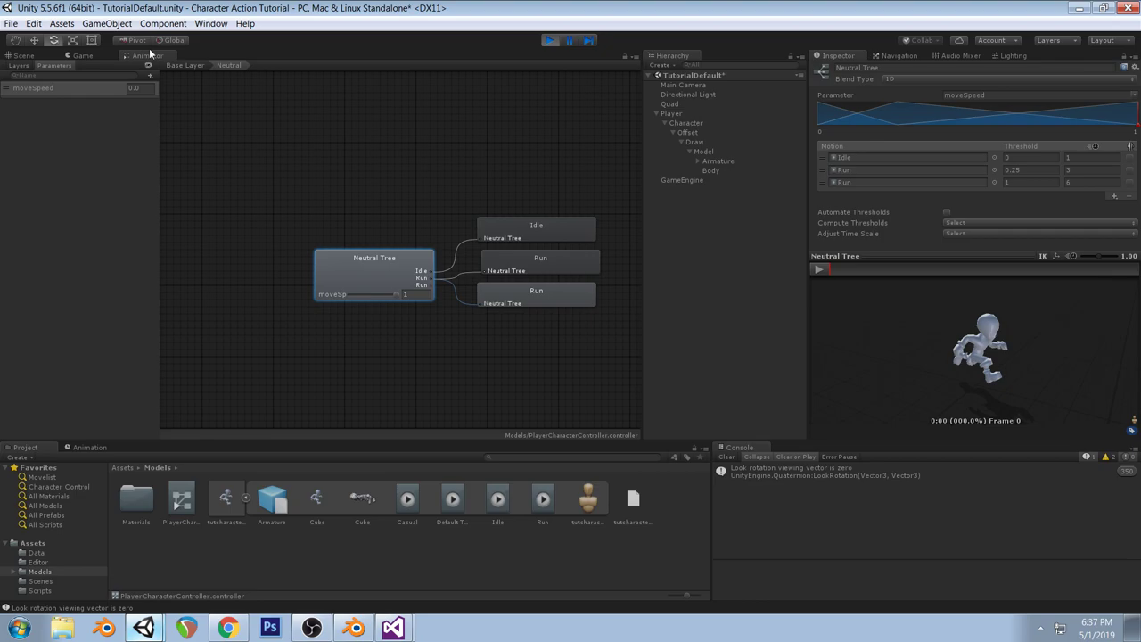
{"action": "left_click", "coordinate": [814, 269]}
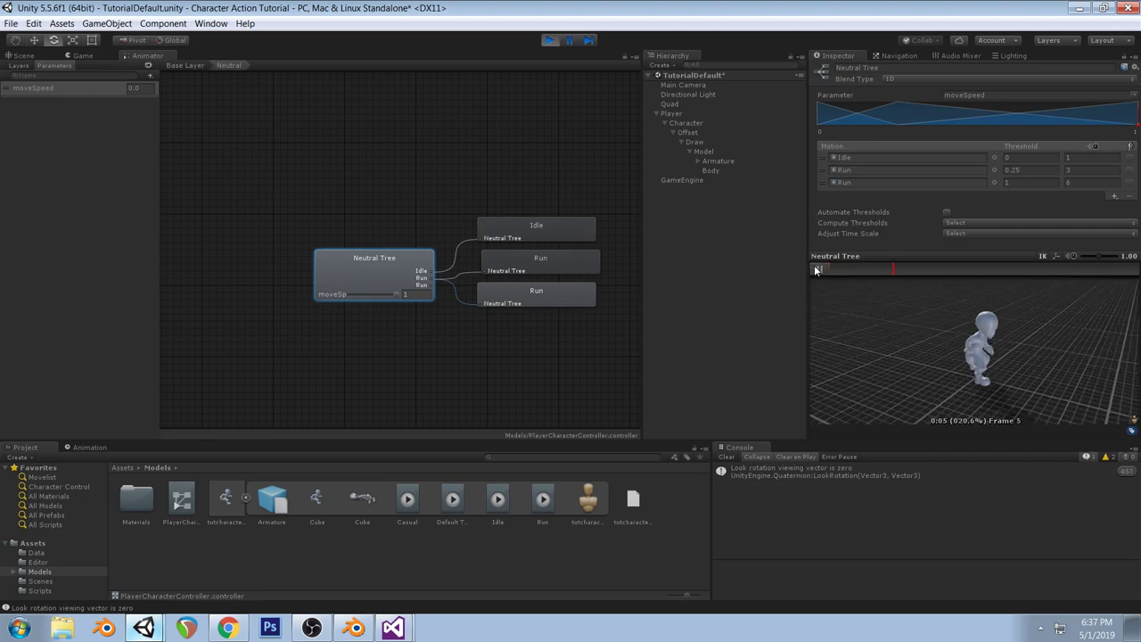
{"action": "left_click", "coordinate": [814, 269]}
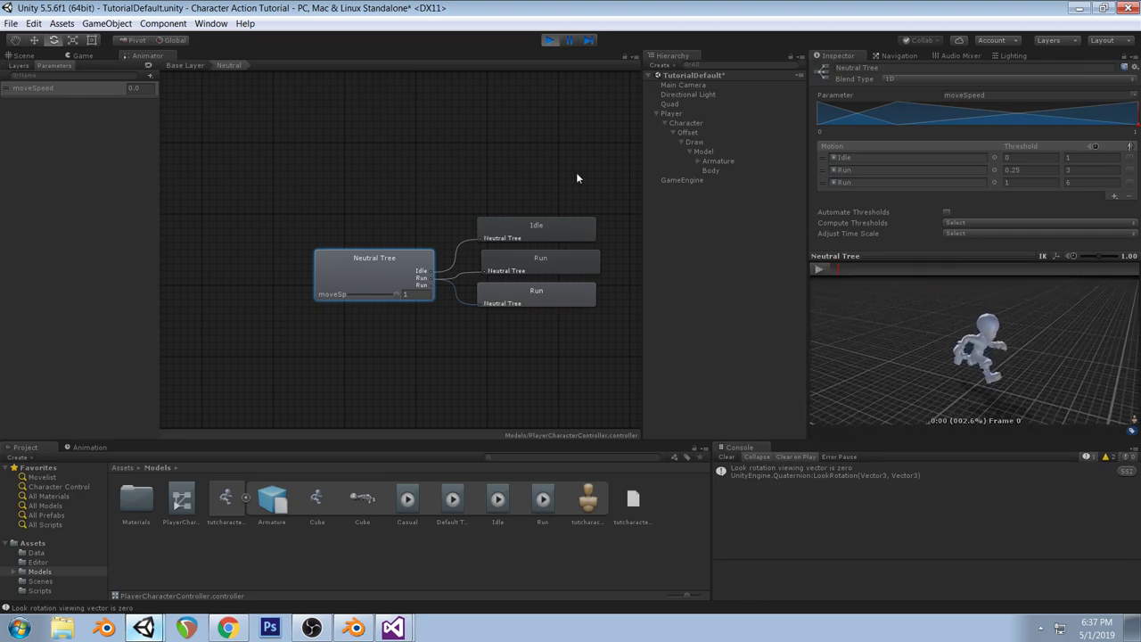
{"action": "left_click", "coordinate": [196, 65]}
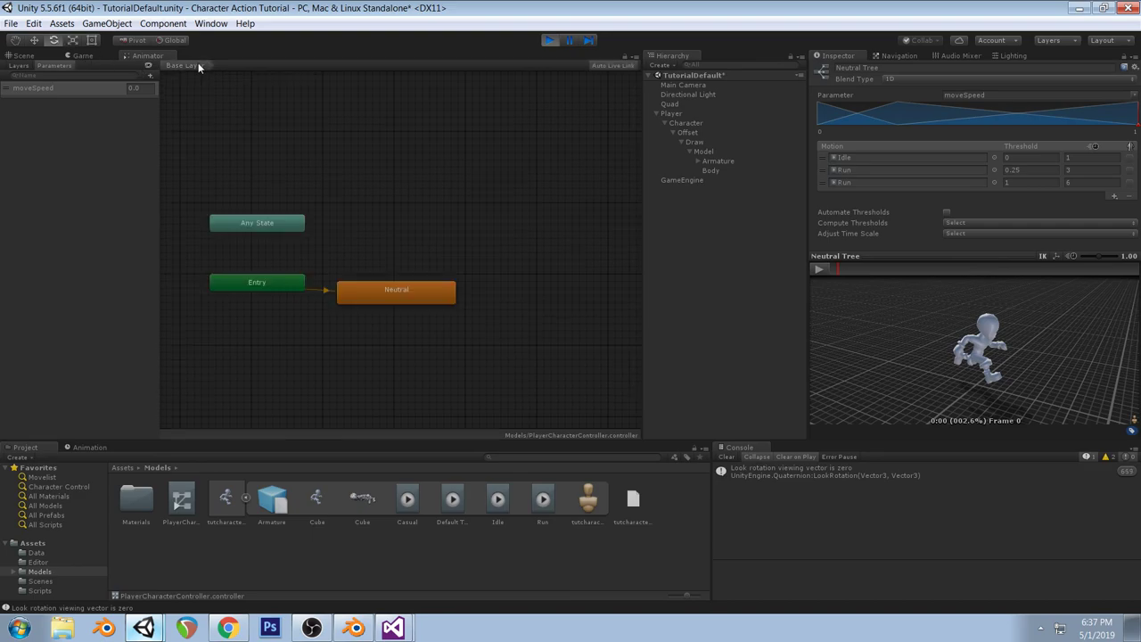
{"action": "left_click", "coordinate": [412, 291]}
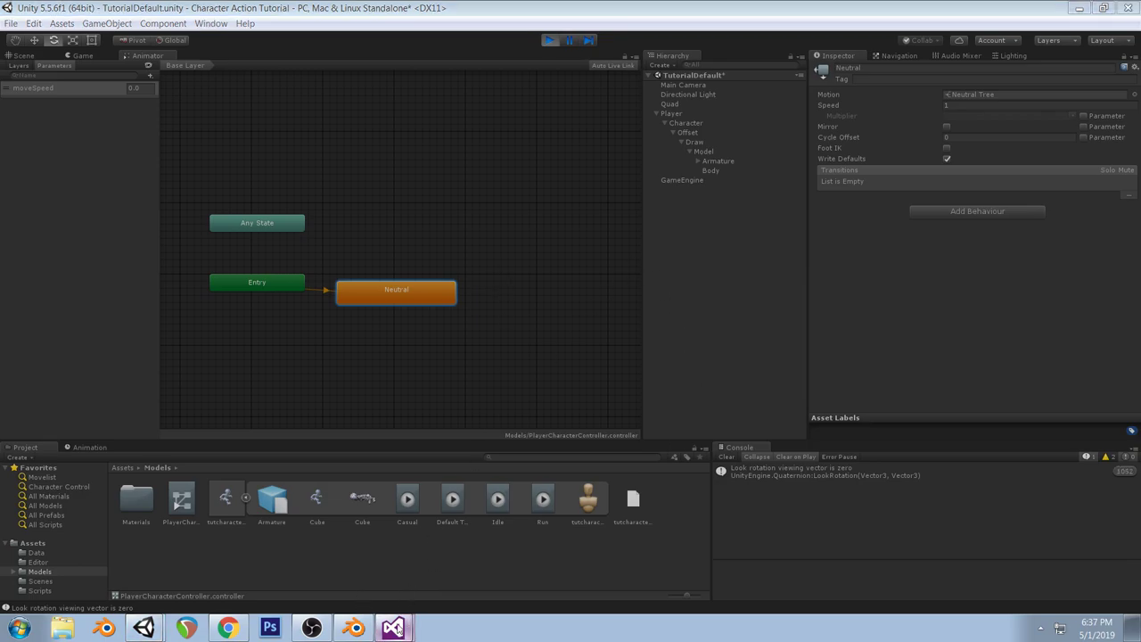
Switch to the tutorial project in Visual Studio, add Debug.Log("Start: " + aniName); after myAnimator.Play in SetAnimation, and save the script
{"action": "left_click", "coordinate": [393, 628]}
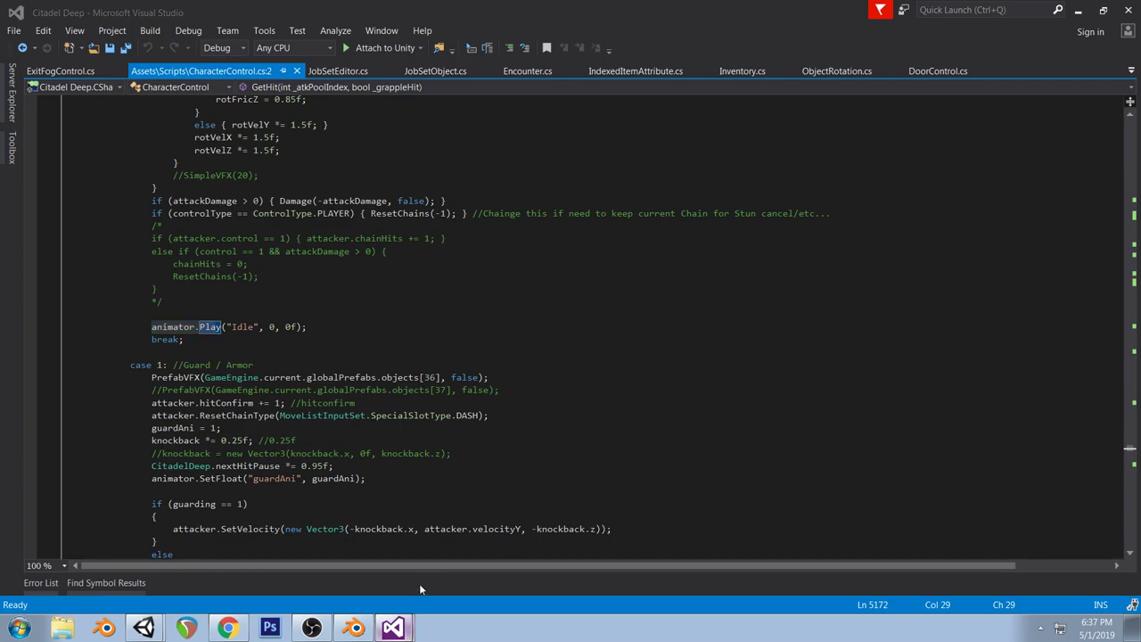
{"action": "left_click", "coordinate": [420, 582]}
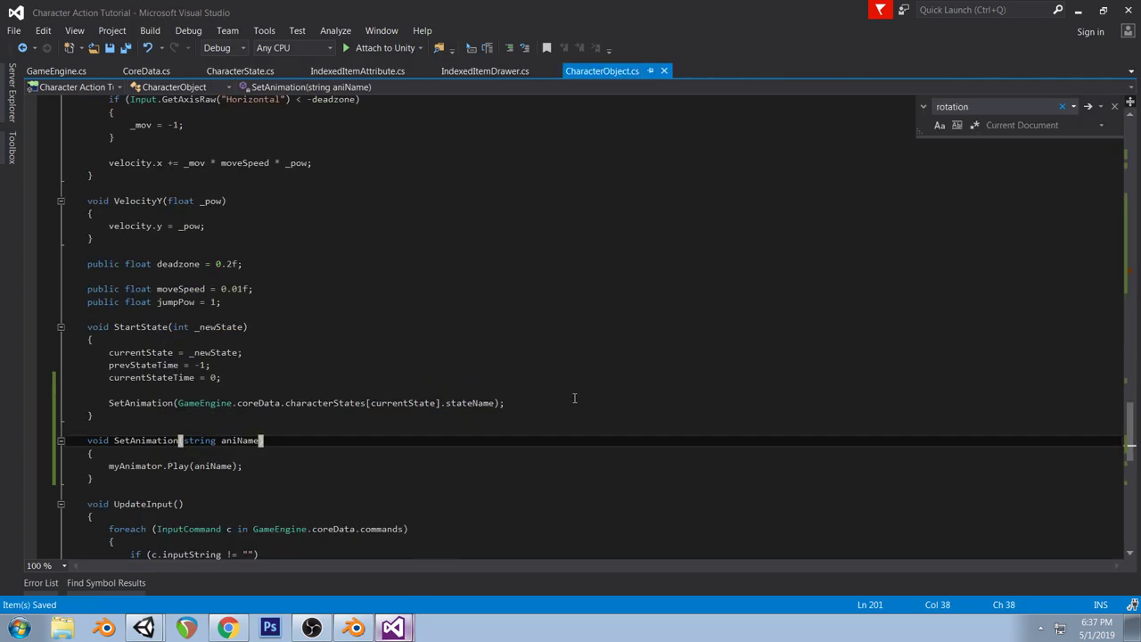
{"action": "left_click", "coordinate": [523, 403]}
{"action": "left_click", "coordinate": [259, 466]}
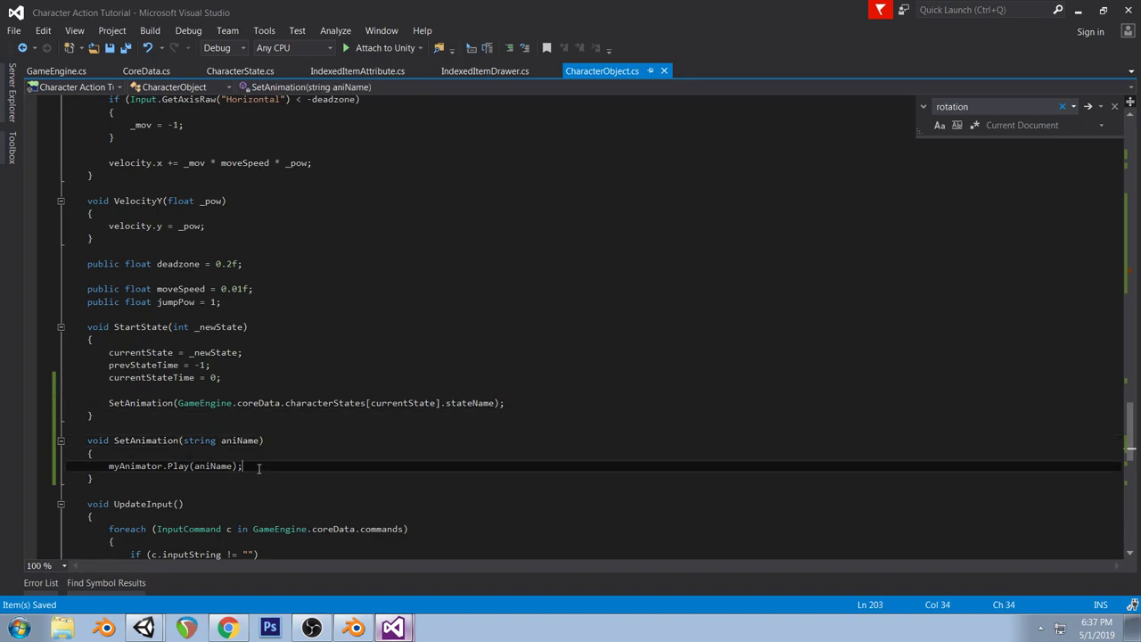
{"action": "key", "text": "Return"}
{"action": "type", "text": "Debug.Log("}
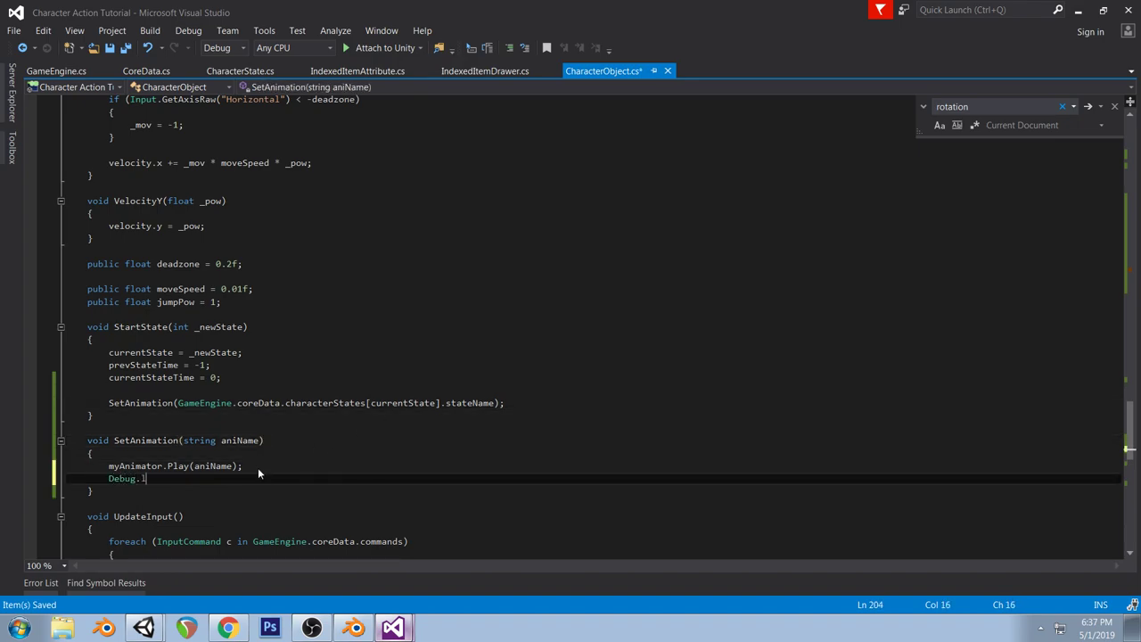
{"action": "type", "text": "\"Pla"}
{"action": "key", "text": "BackSpace"}
{"action": "key", "text": "BackSpace"}
{"action": "key", "text": "BackSpace"}
{"action": "type", "text": "Start: \" + aniName);"}
{"action": "key", "text": "ctrl+s"}
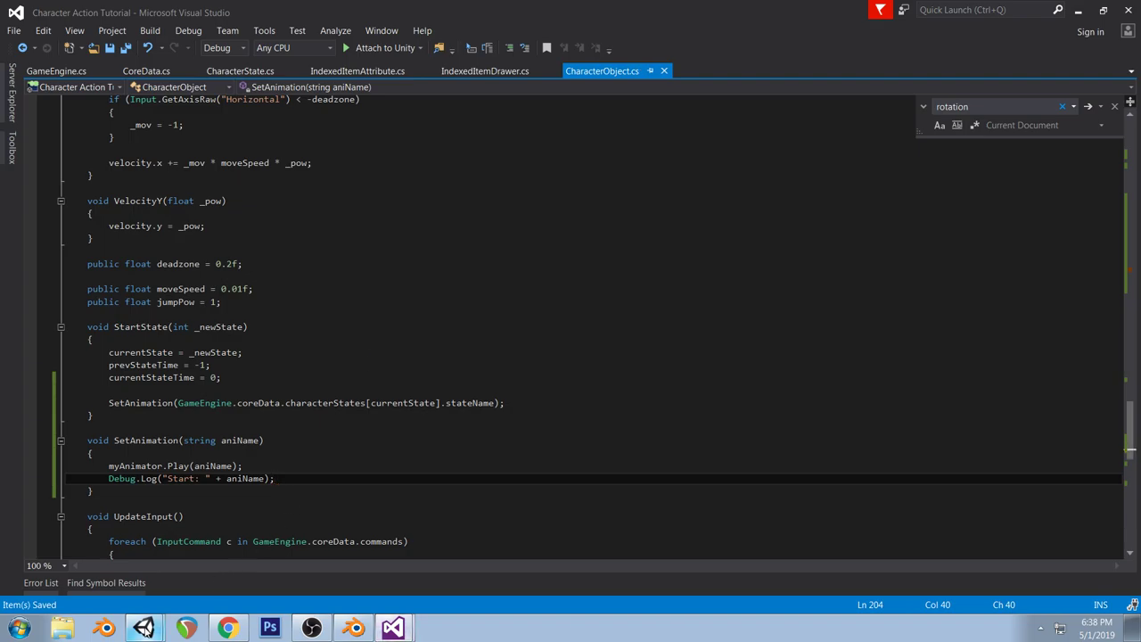
Return to Unity and test-run the game, making the character jump and move in all directions to check the logged state names
{"action": "left_click", "coordinate": [143, 627]}
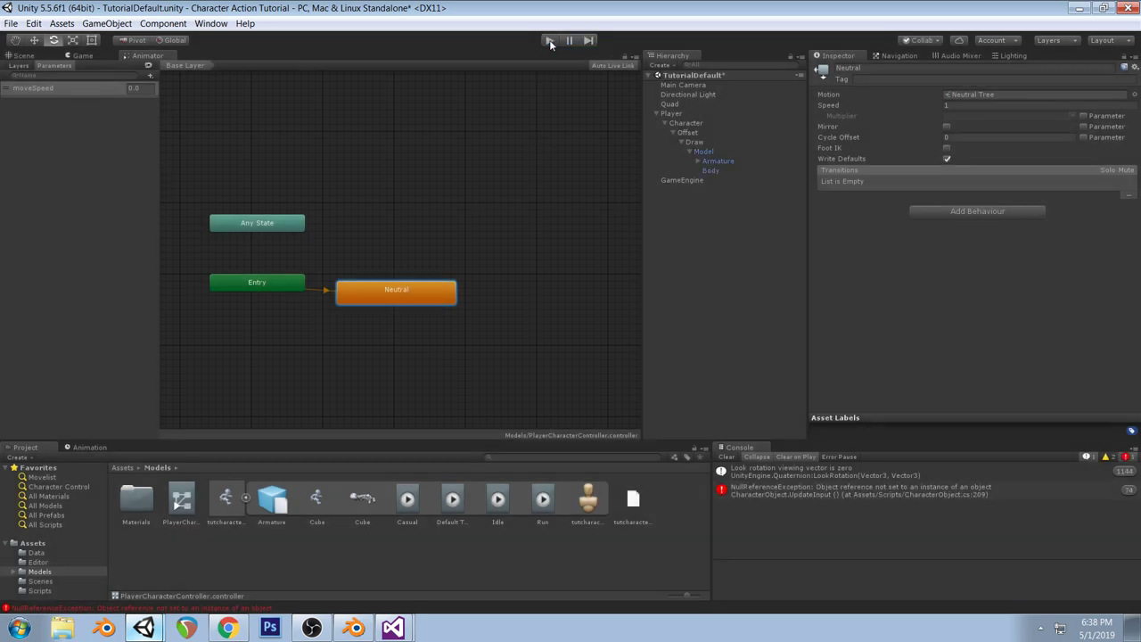
{"action": "left_click", "coordinate": [550, 41]}
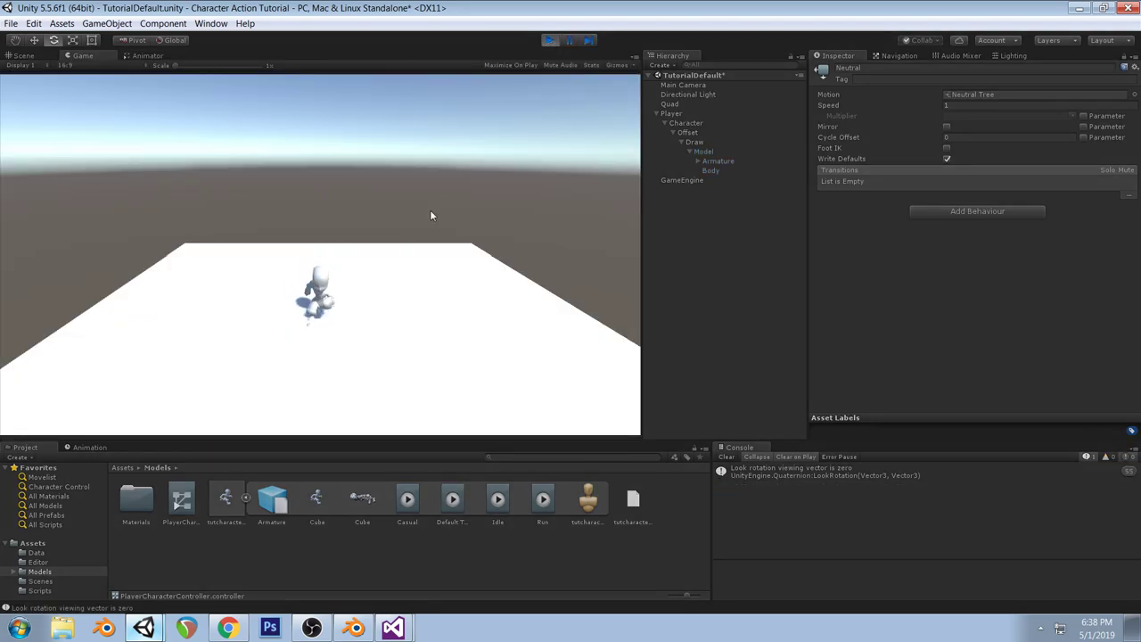
{"action": "key", "text": "space"}
{"action": "key", "text": "a"}
{"action": "key", "text": "w"}
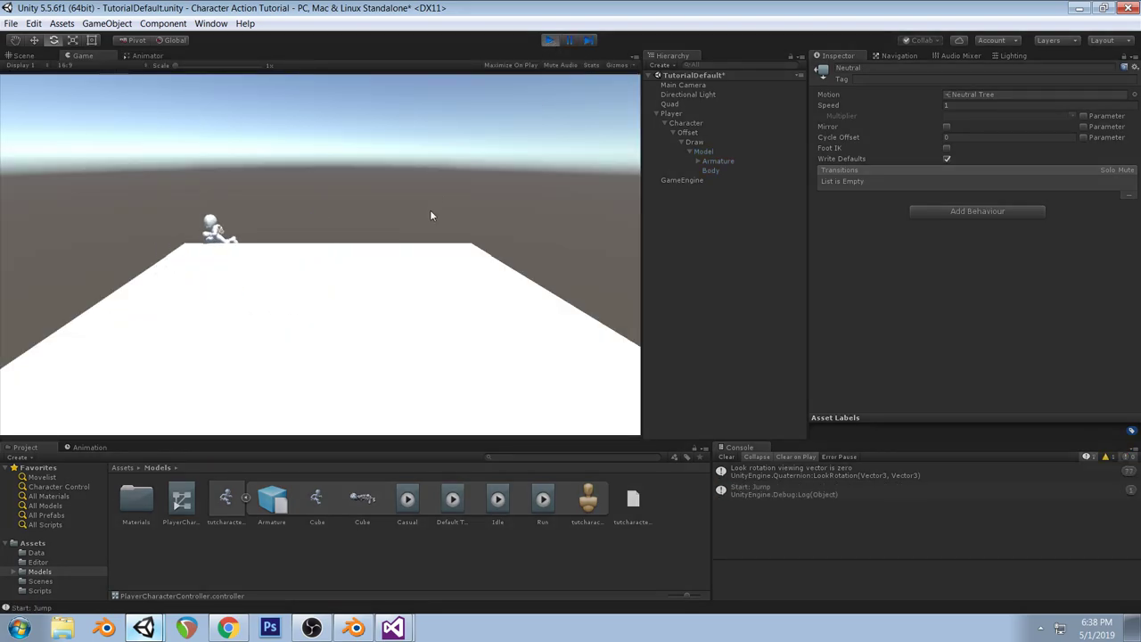
{"action": "key", "text": "d"}
{"action": "key", "text": "s"}
{"action": "key", "text": "a"}
{"action": "key", "text": "d"}
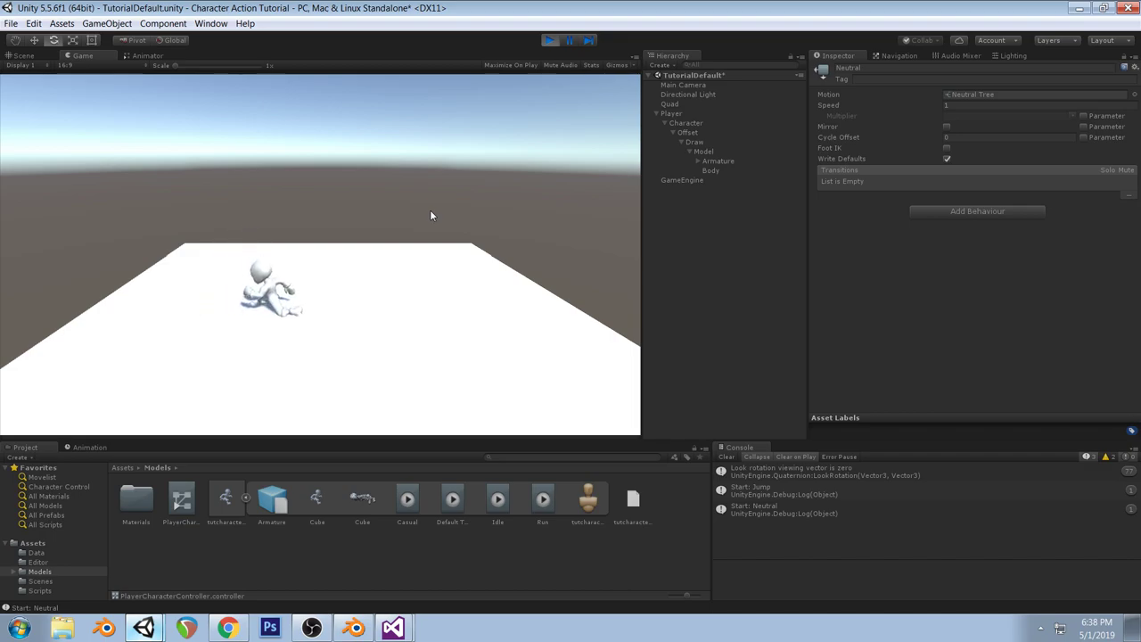
Open the Neutral state's blend tree in the Animator and locate its Idle motion clip among the project assets
{"action": "left_click", "coordinate": [144, 55]}
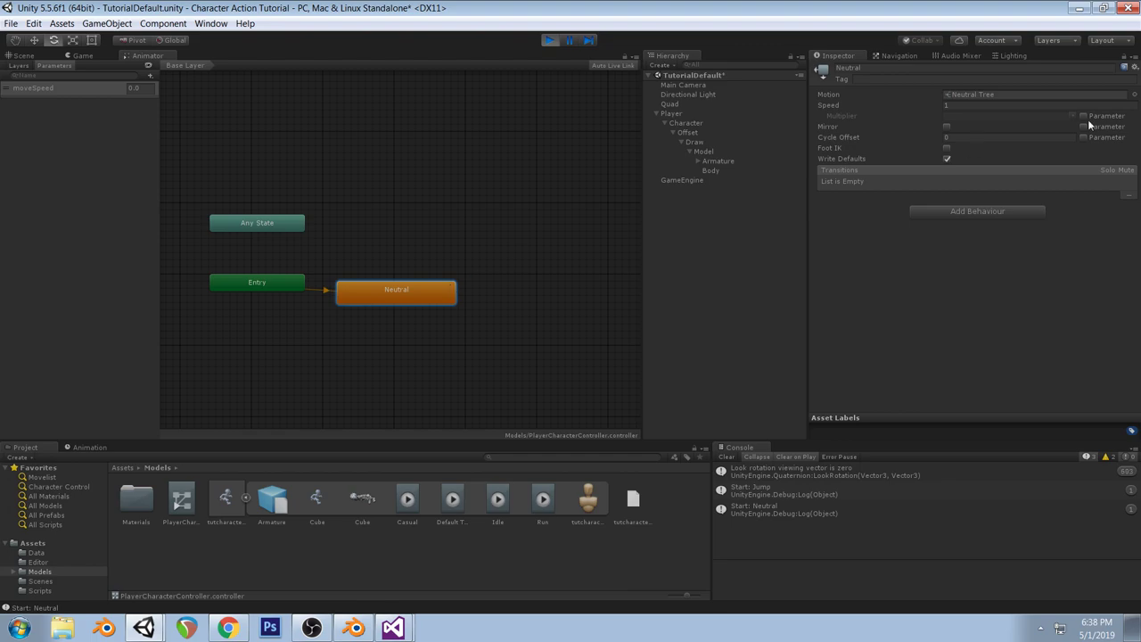
{"action": "double_click", "coordinate": [448, 299]}
{"action": "left_click", "coordinate": [427, 265]}
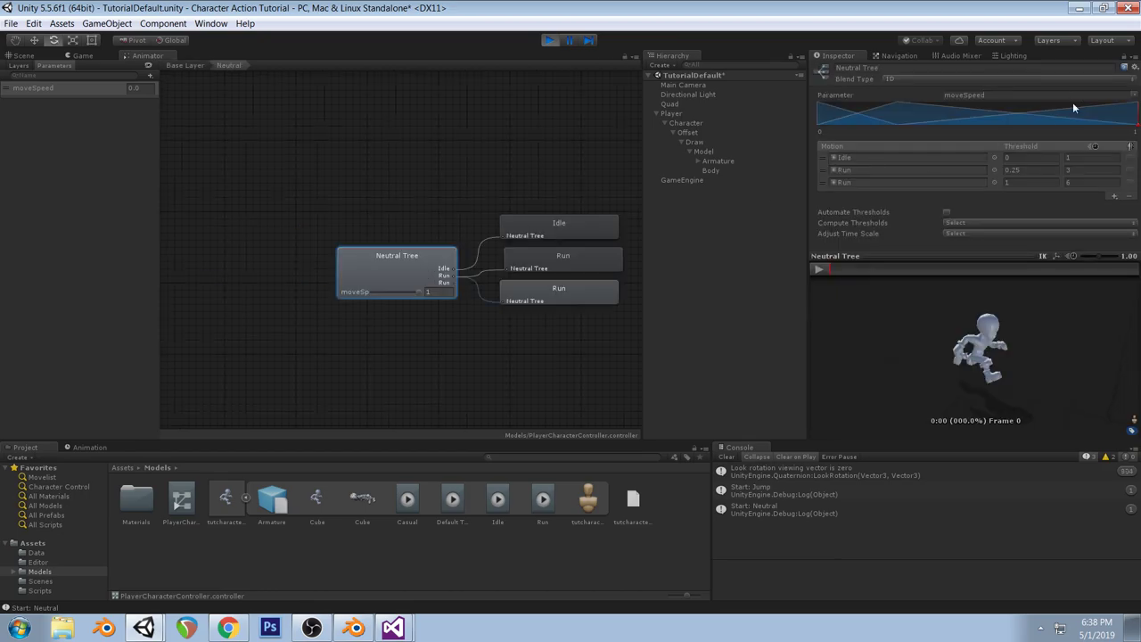
{"action": "left_click", "coordinate": [862, 158]}
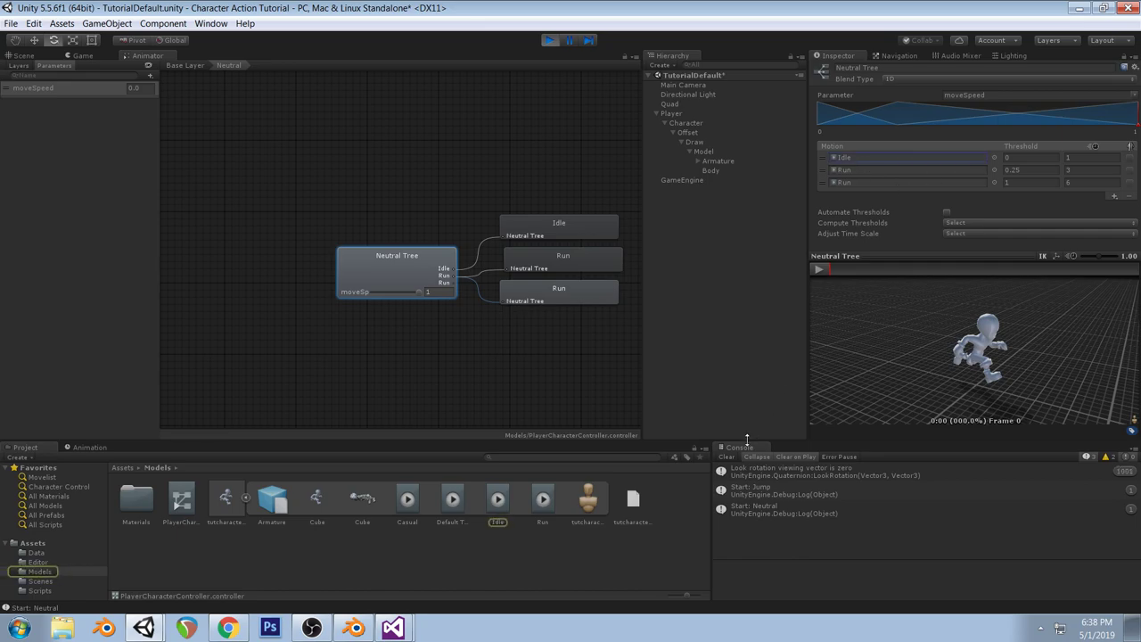
Check the Casual, Idle and Run clips' loop settings in the character model's animation import settings, and reselect the Neutral state
{"action": "left_click", "coordinate": [226, 499]}
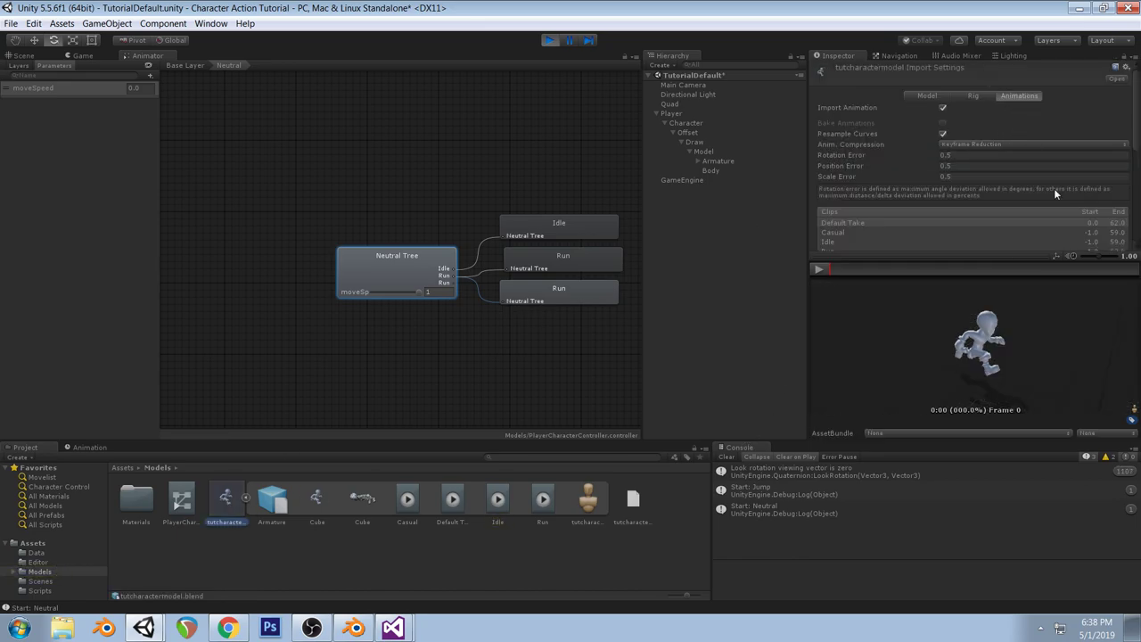
{"action": "scroll", "coordinate": [1054, 188], "scroll_direction": "down", "scroll_amount": 4}
{"action": "scroll", "coordinate": [1050, 184], "scroll_direction": "up", "scroll_amount": 3}
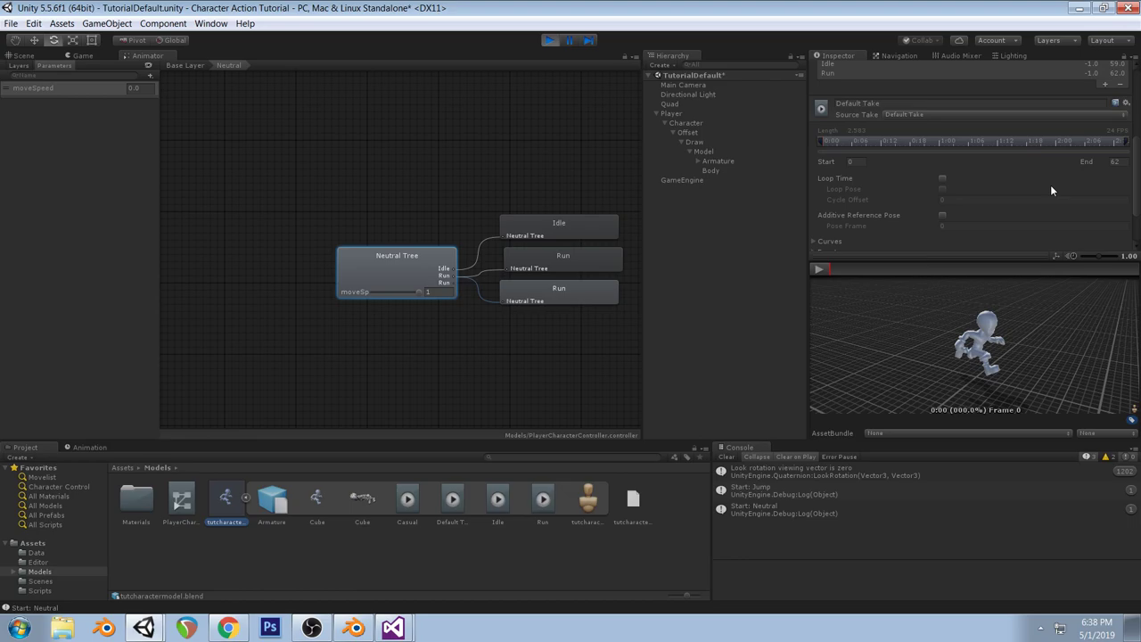
{"action": "left_click", "coordinate": [833, 196]}
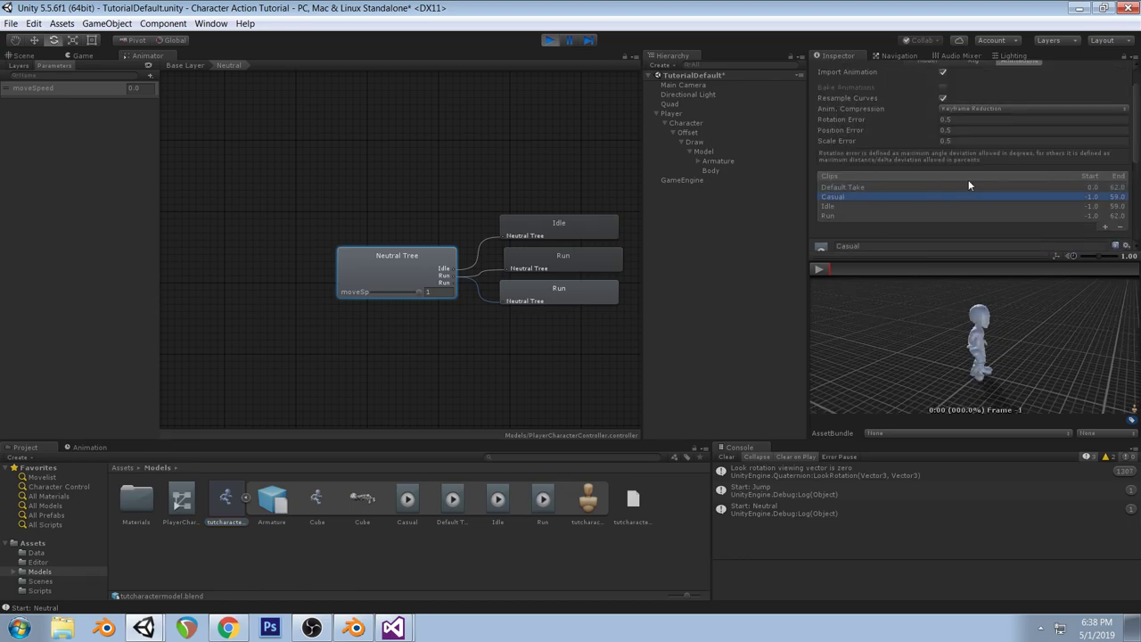
{"action": "scroll", "coordinate": [944, 185], "scroll_direction": "down", "scroll_amount": 4}
{"action": "scroll", "coordinate": [843, 120], "scroll_direction": "up", "scroll_amount": 1}
{"action": "left_click", "coordinate": [838, 99]}
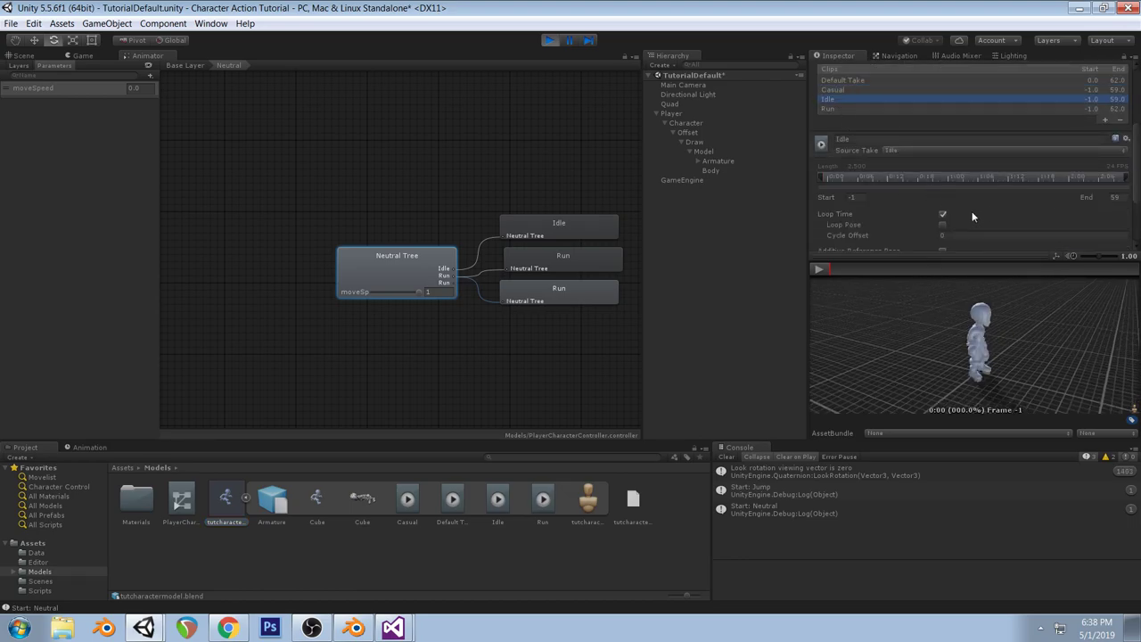
{"action": "left_click", "coordinate": [834, 108]}
{"action": "scroll", "coordinate": [1037, 205], "scroll_direction": "down", "scroll_amount": 3}
{"action": "scroll", "coordinate": [981, 200], "scroll_direction": "up", "scroll_amount": 2}
{"action": "scroll", "coordinate": [818, 125], "scroll_direction": "up", "scroll_amount": 2}
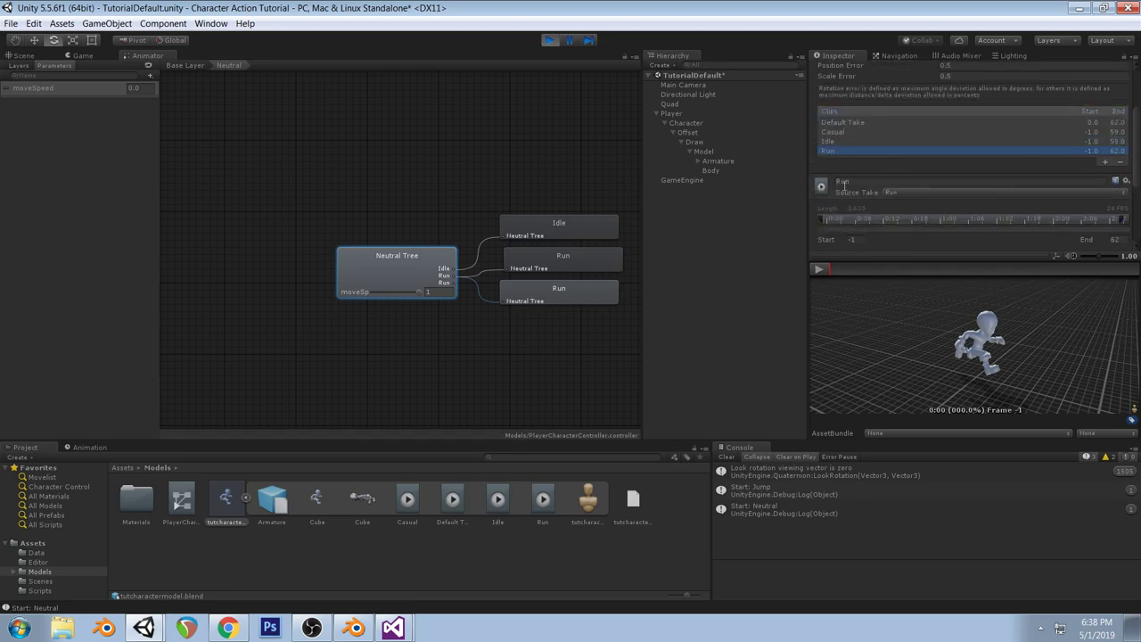
{"action": "scroll", "coordinate": [879, 168], "scroll_direction": "up", "scroll_amount": 2}
{"action": "left_click", "coordinate": [188, 65]}
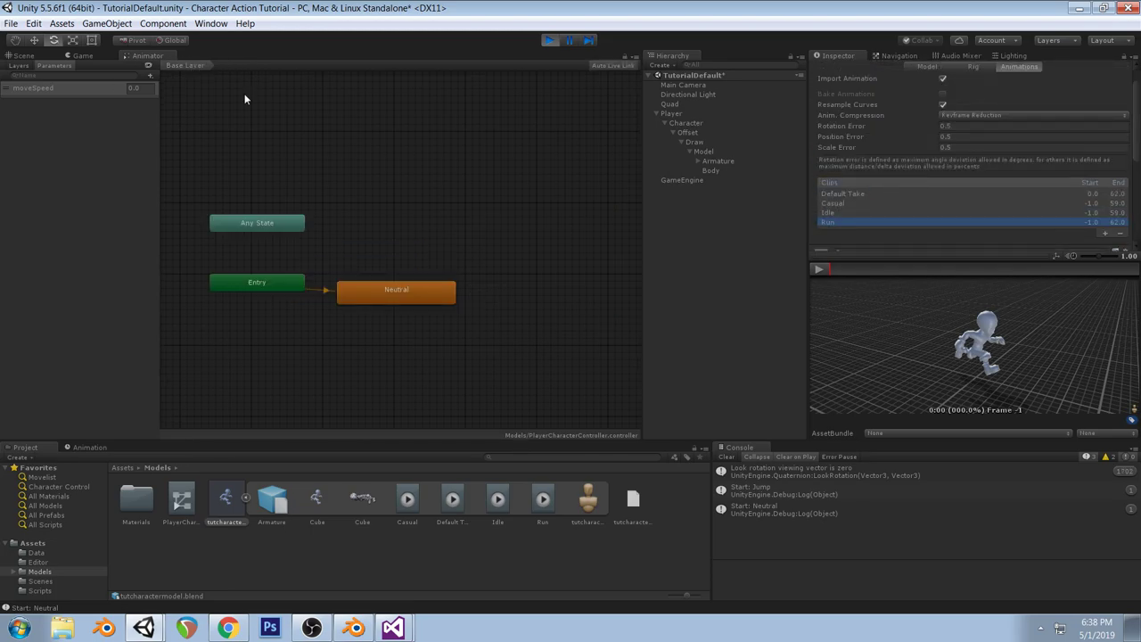
{"action": "left_click", "coordinate": [369, 296]}
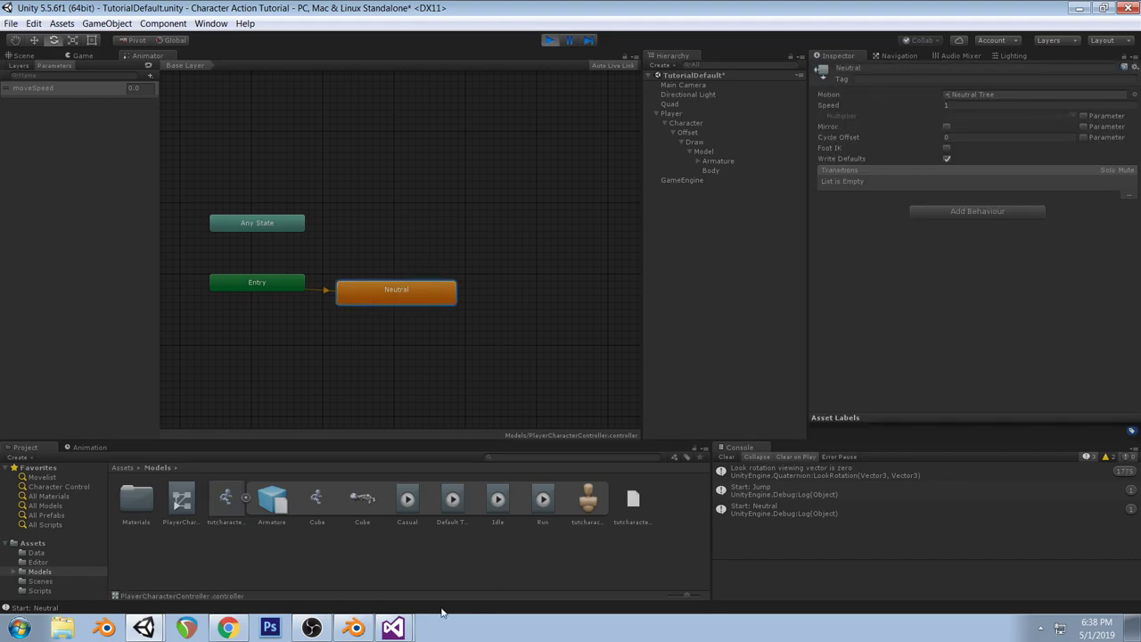
Close the Citadel Deep project's windows in Unity and Visual Studio, keeping the tutorial project open
{"action": "left_click", "coordinate": [354, 628]}
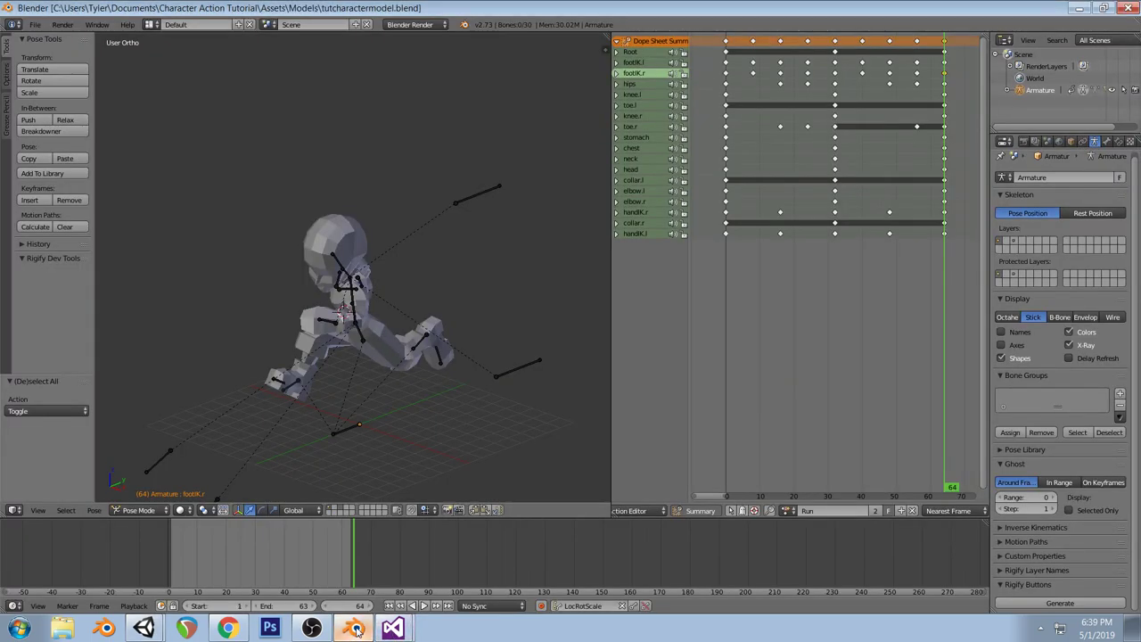
{"action": "left_click", "coordinate": [145, 628]}
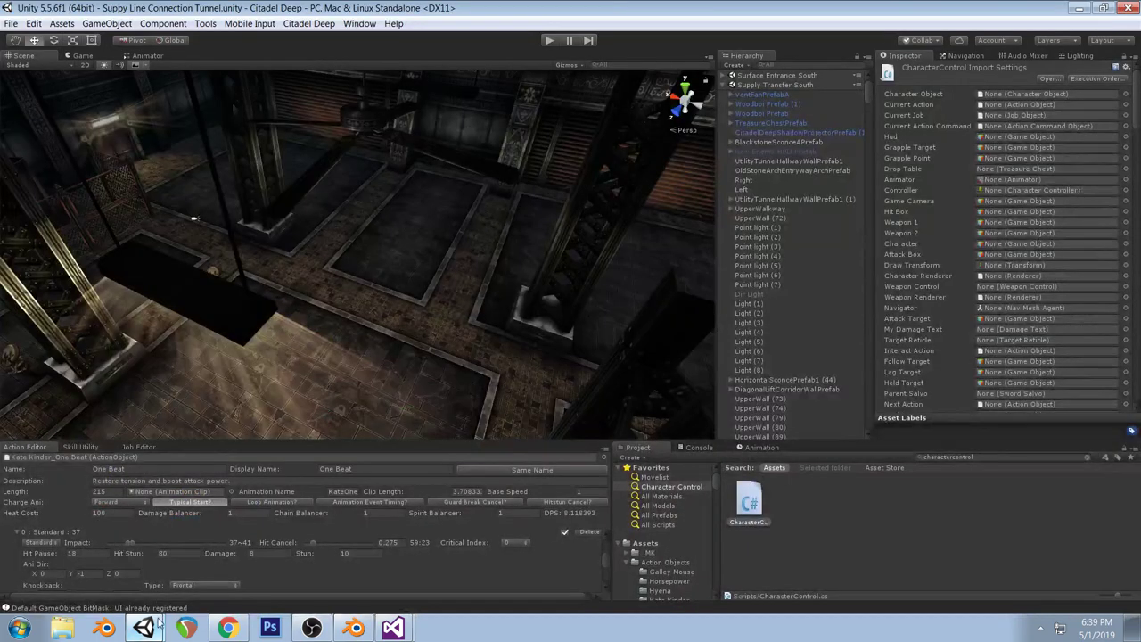
{"action": "left_click", "coordinate": [1135, 4]}
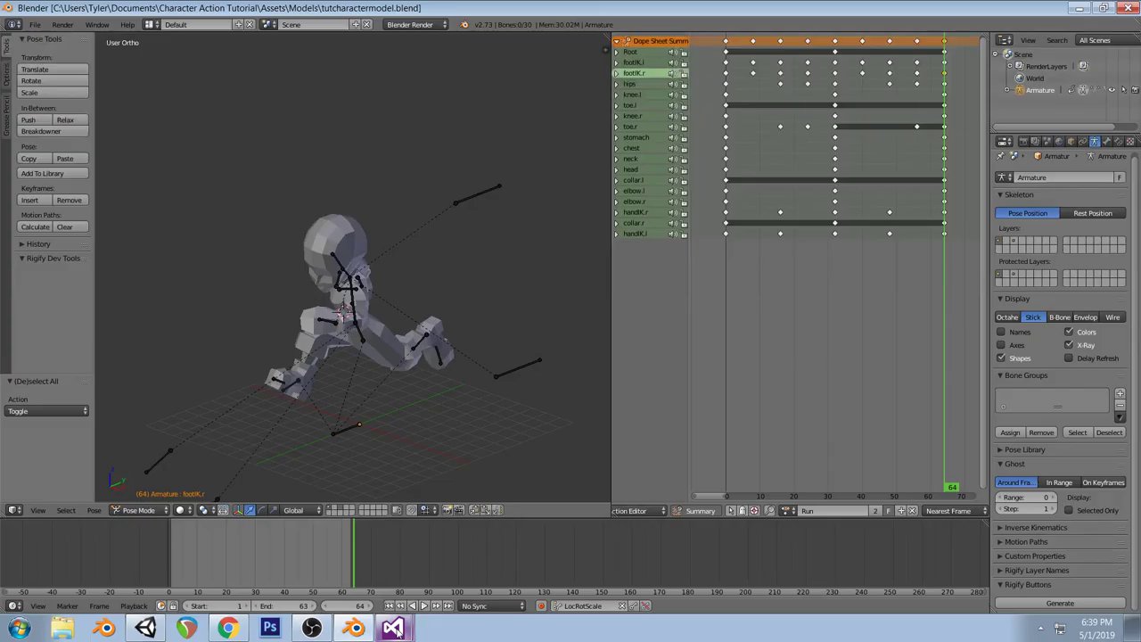
{"action": "left_click", "coordinate": [398, 630]}
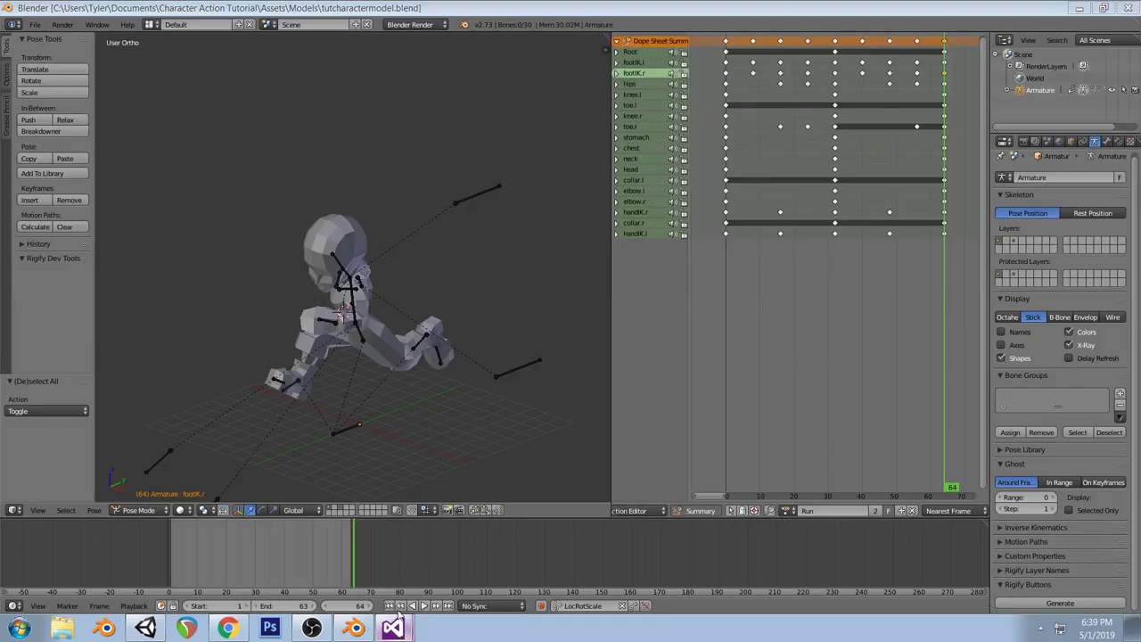
{"action": "left_click", "coordinate": [395, 628]}
{"action": "left_click", "coordinate": [410, 629]}
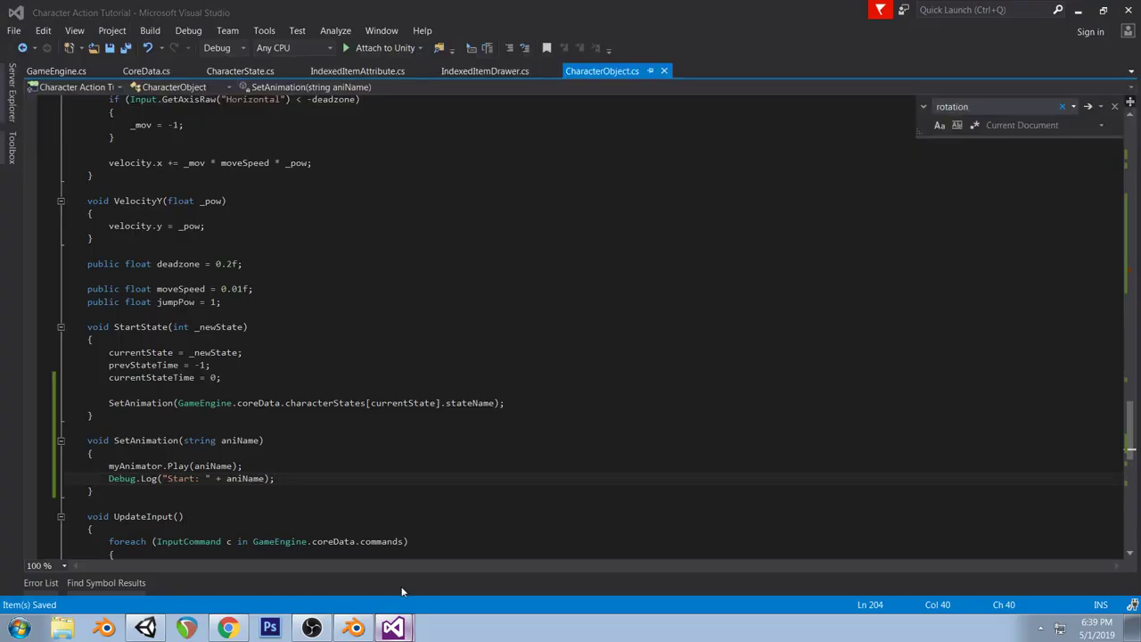
{"action": "left_click", "coordinate": [402, 601]}
{"action": "left_click", "coordinate": [1127, 10]}
{"action": "key", "text": "alt+Tab"}
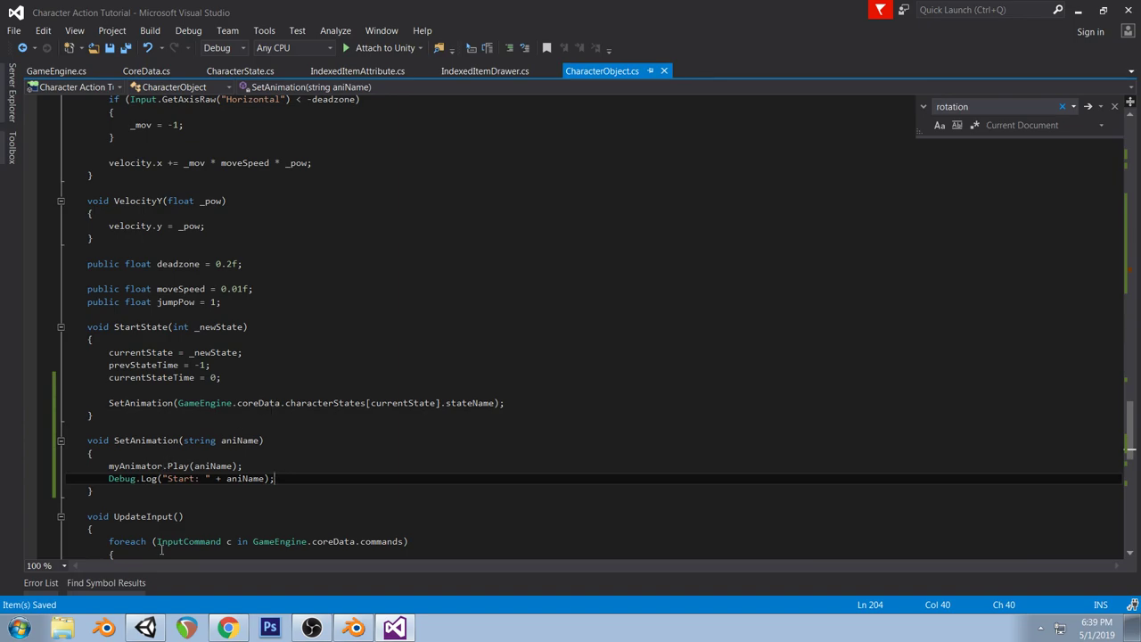
Return to the tutorial project in Unity, restart the test run, and inspect the Animator component of Player's Model object
{"action": "left_click", "coordinate": [145, 628]}
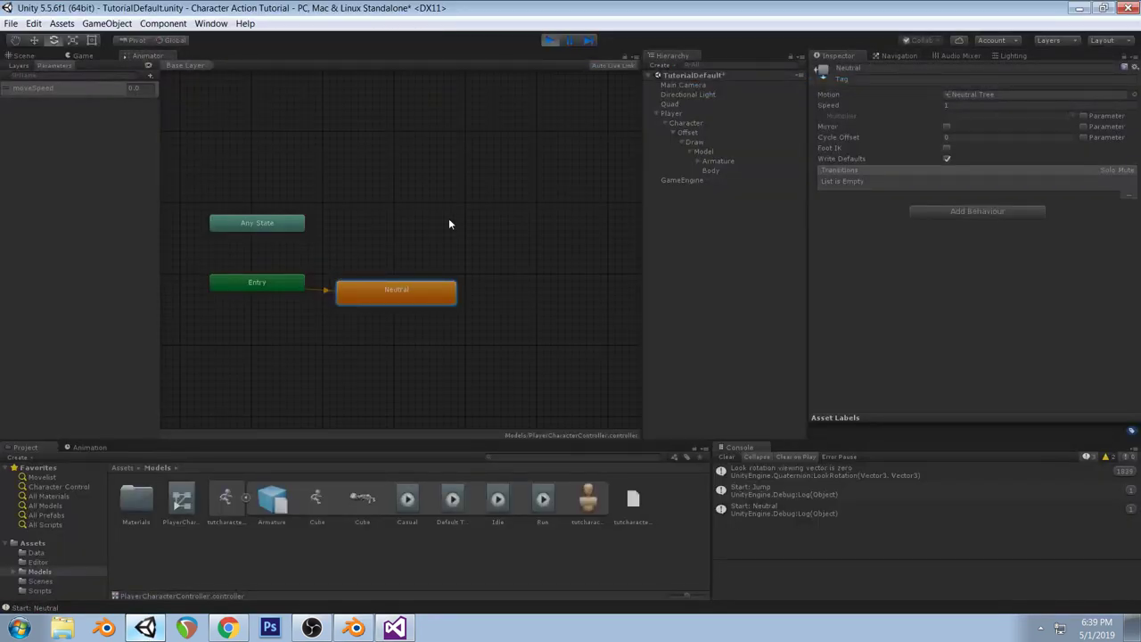
{"action": "left_click", "coordinate": [551, 40]}
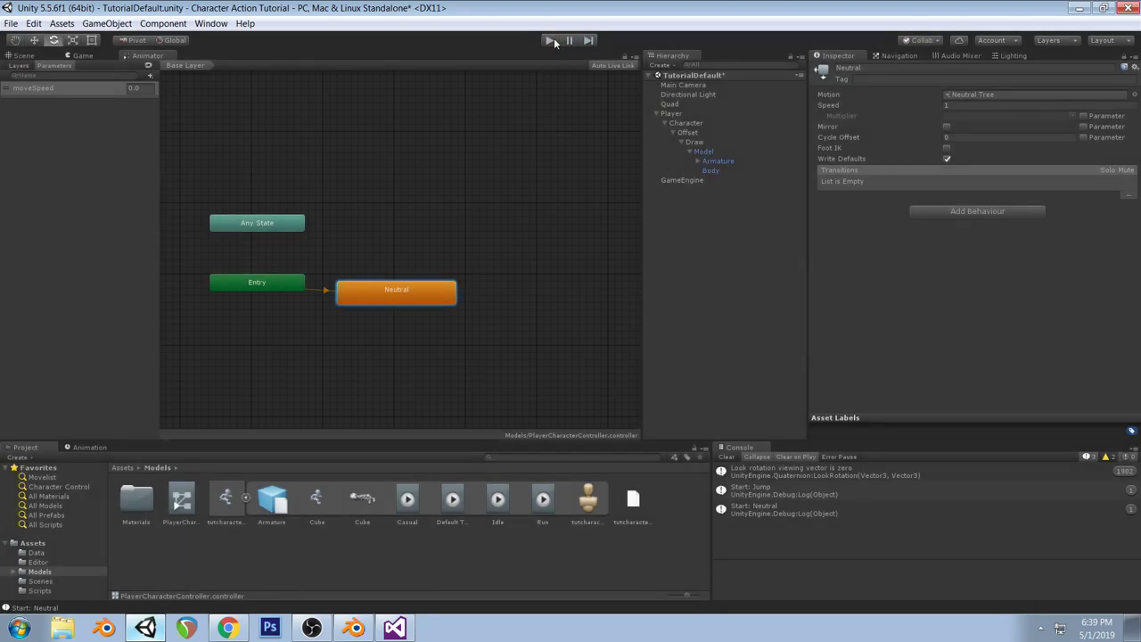
{"action": "left_click", "coordinate": [554, 39]}
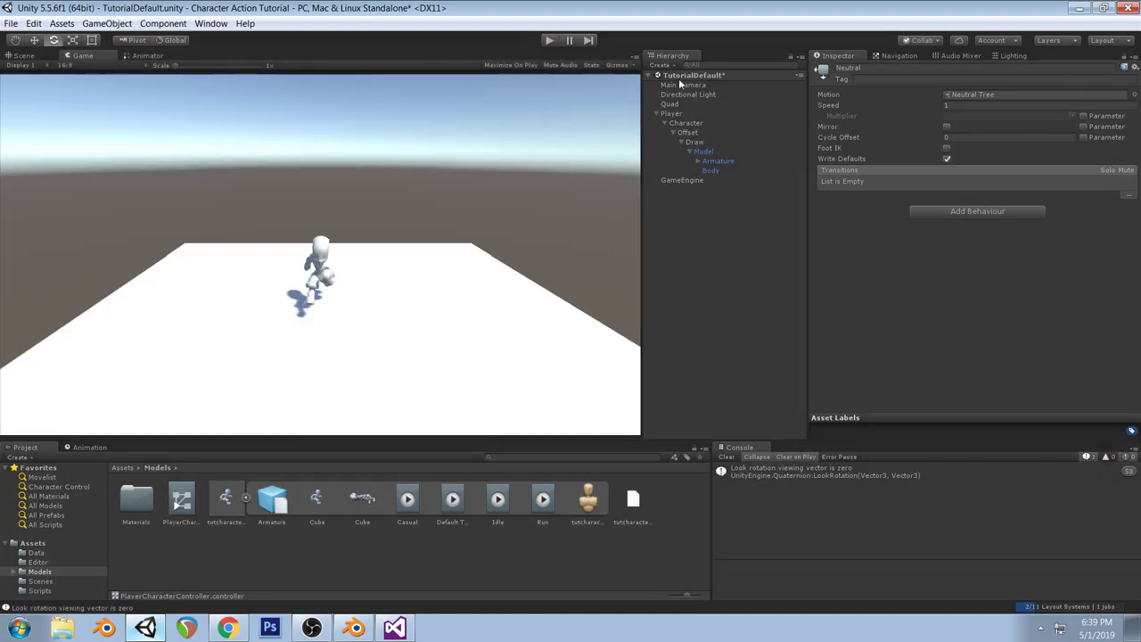
{"action": "left_click", "coordinate": [673, 116]}
{"action": "left_click", "coordinate": [703, 152]}
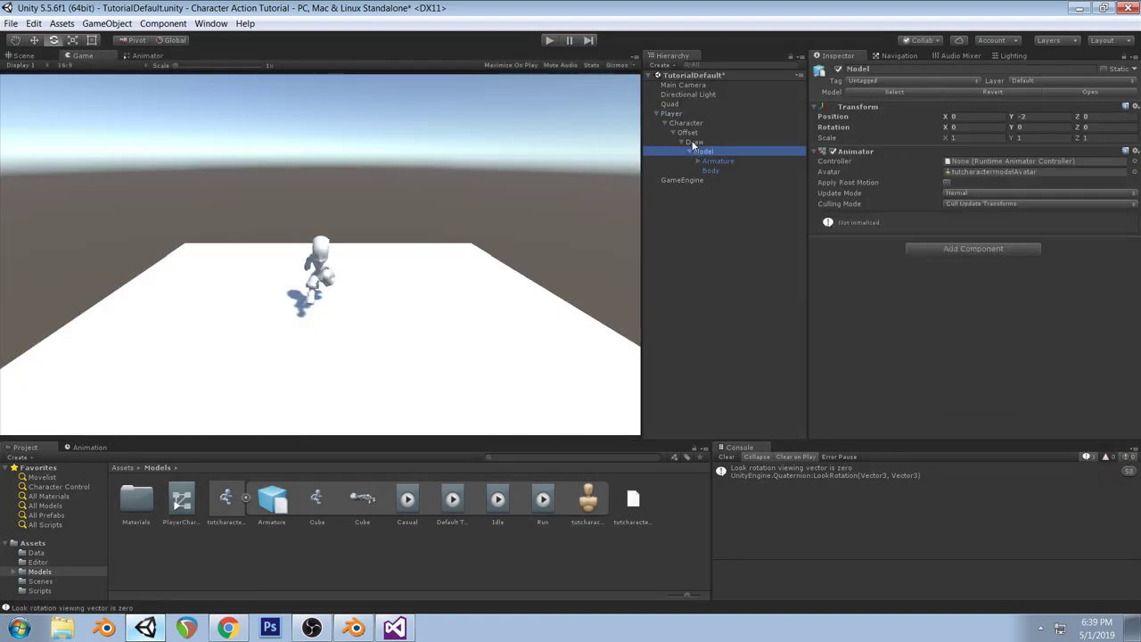
Assign PlayerCharacterController as the controller of the Model object's Animator component
{"action": "left_click", "coordinate": [960, 193]}
{"action": "left_click", "coordinate": [1108, 267]}
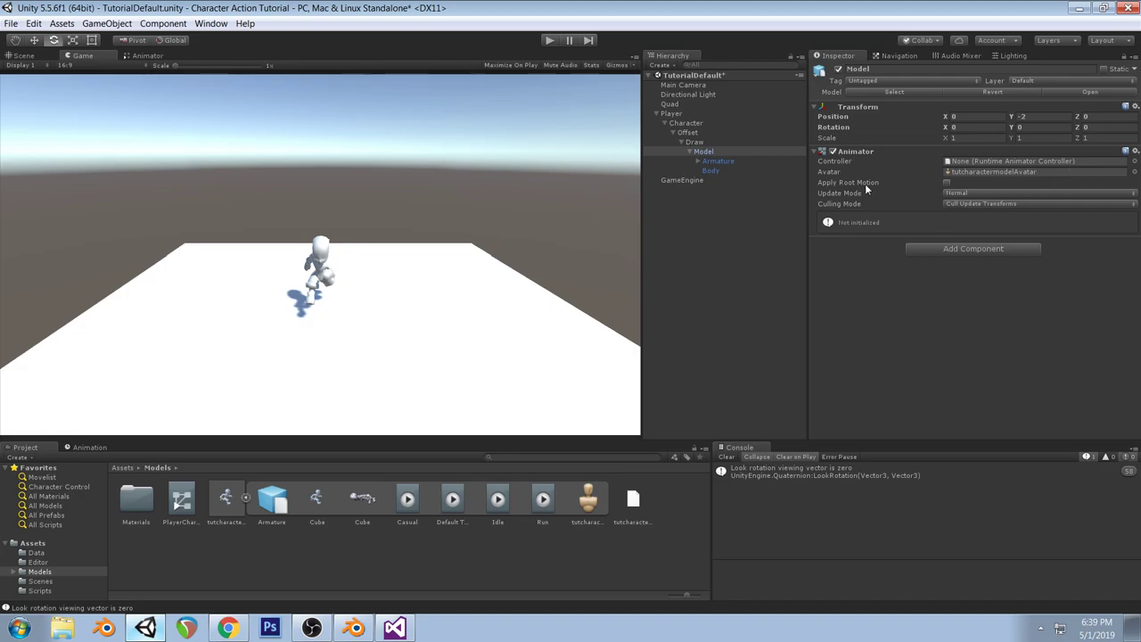
{"action": "left_click_drag", "start_coordinate": [183, 497], "coordinate": [972, 163]}
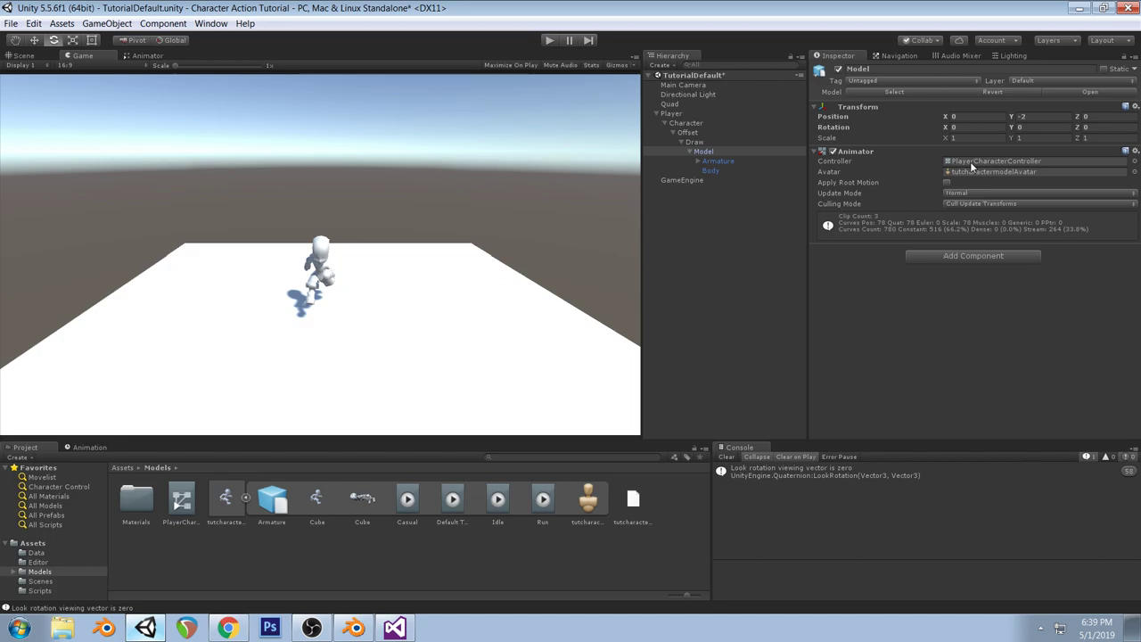
Test the character's movement and jump in repeated play runs, and stop the game
{"action": "left_click", "coordinate": [550, 42]}
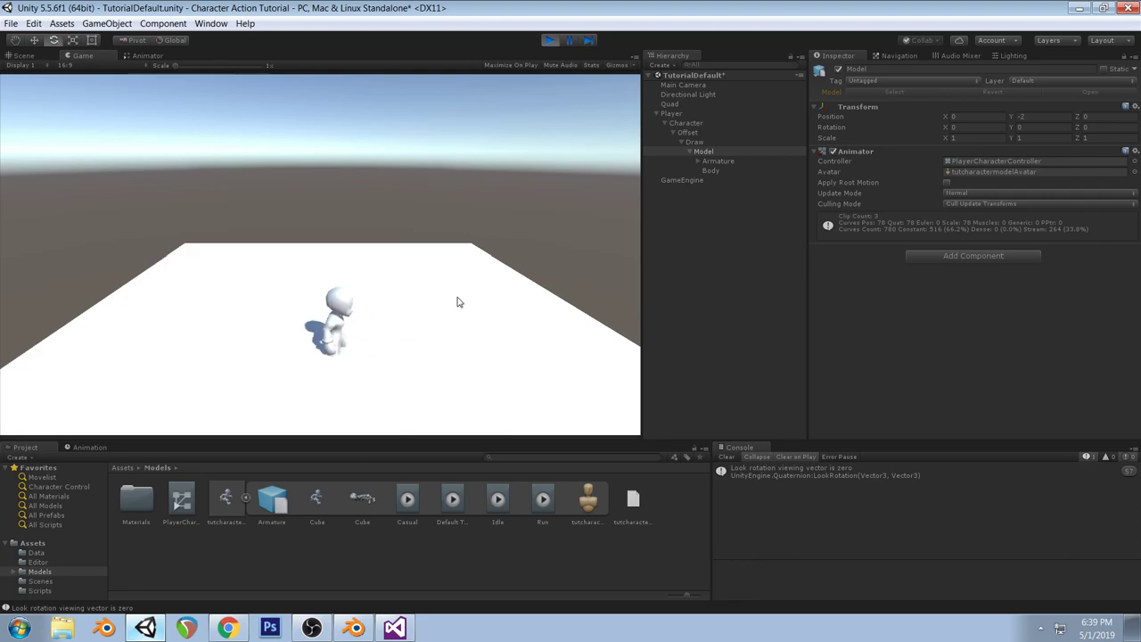
{"action": "key", "text": "space"}
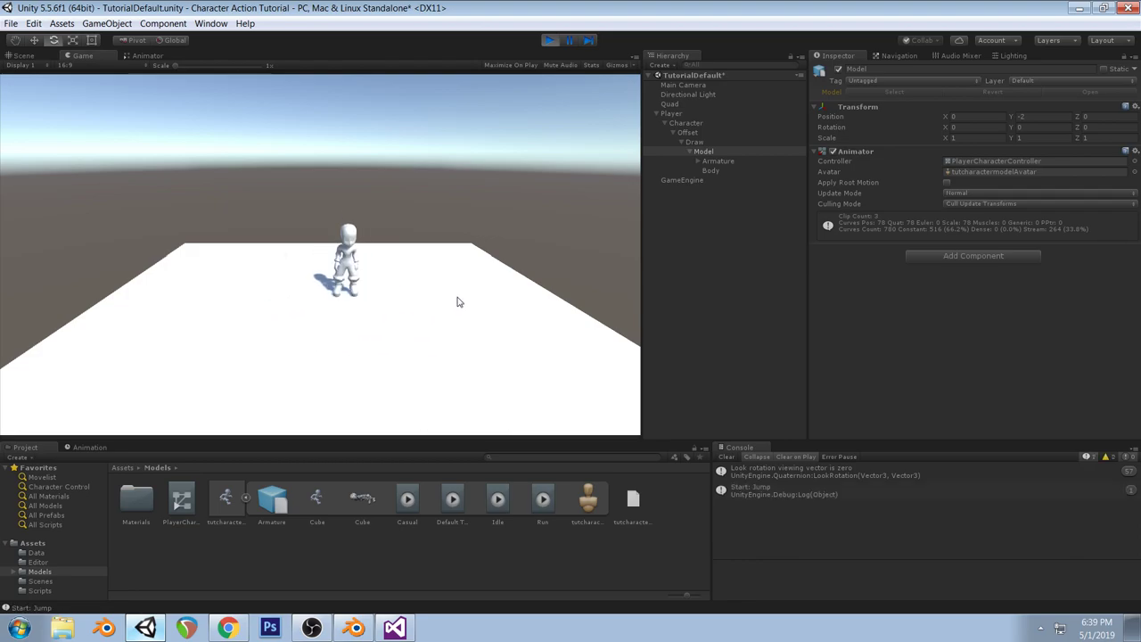
{"action": "left_click", "coordinate": [549, 40]}
{"action": "left_click", "coordinate": [548, 40]}
{"action": "left_click", "coordinate": [549, 40]}
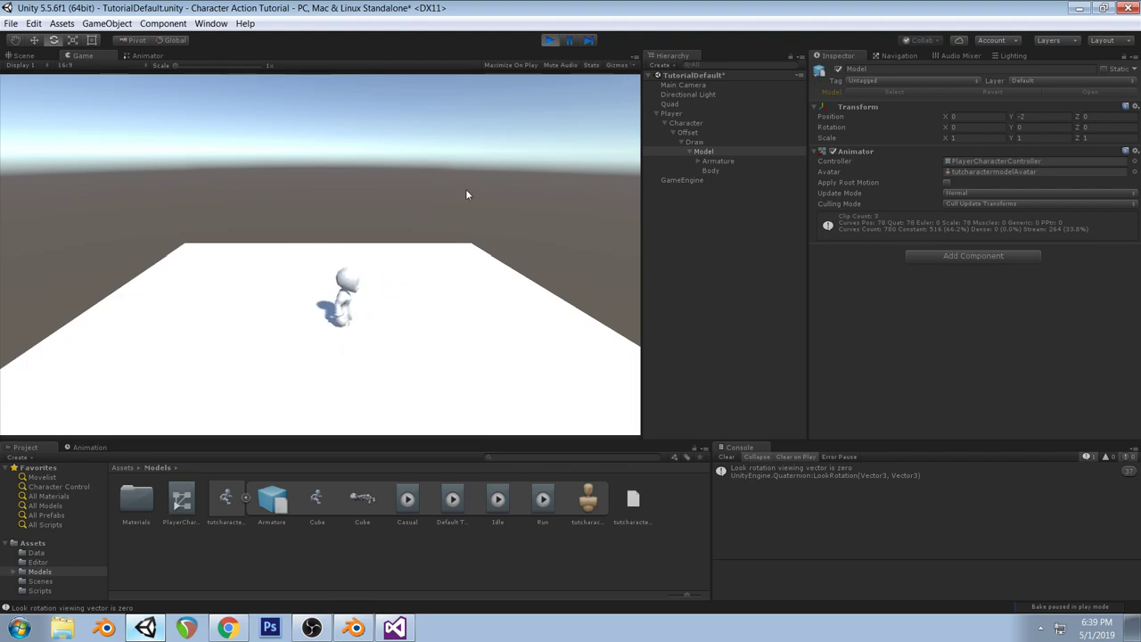
{"action": "left_click", "coordinate": [548, 40]}
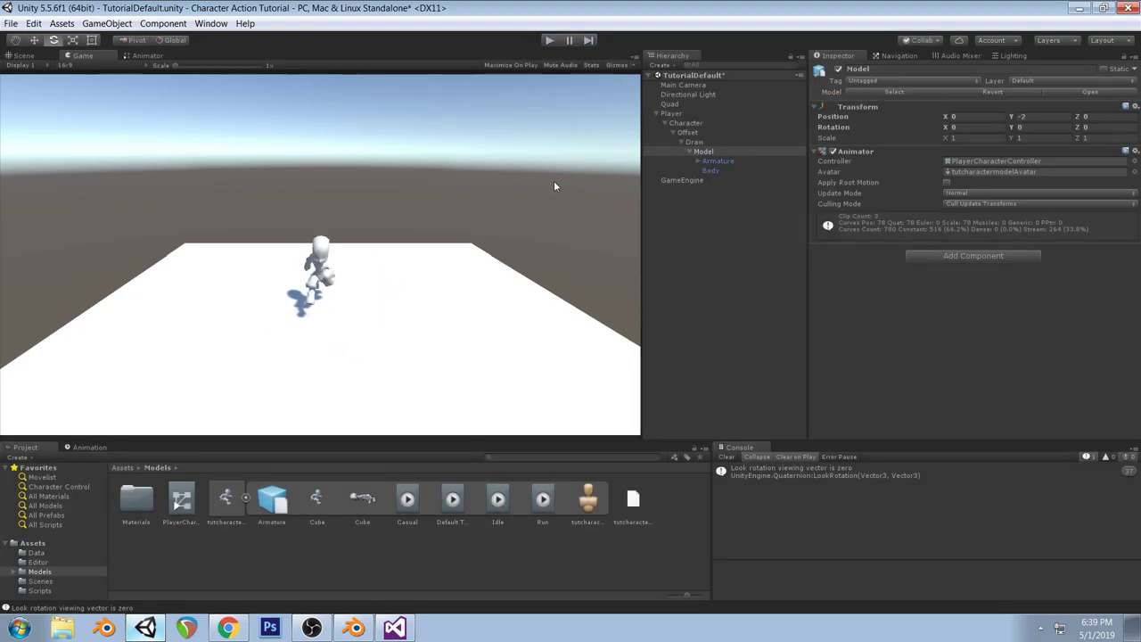
Lower the Player object in the scene to a Y position of about 0.36
{"action": "left_click", "coordinate": [22, 55]}
{"action": "left_click_drag", "start_coordinate": [377, 132], "coordinate": [446, 247], "text": "alt"}
{"action": "middle_click_drag", "start_coordinate": [446, 247], "coordinate": [438, 182]}
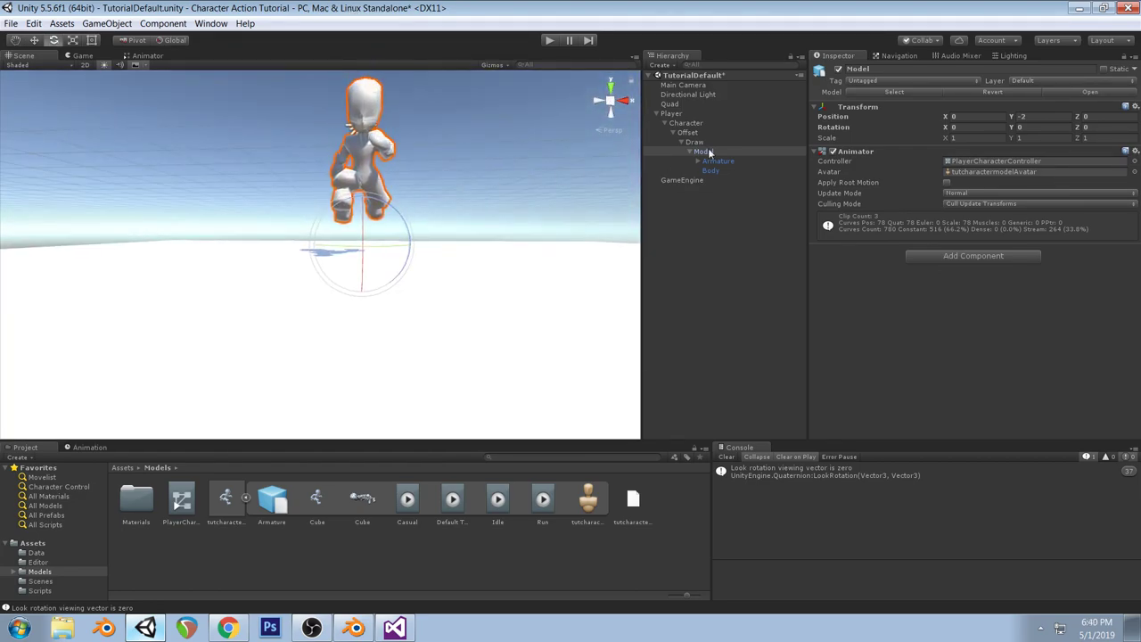
{"action": "left_click", "coordinate": [671, 113]}
{"action": "left_click_drag", "start_coordinate": [413, 183], "coordinate": [384, 241], "text": "alt"}
{"action": "left_click", "coordinate": [34, 40]}
{"action": "left_click_drag", "start_coordinate": [345, 123], "coordinate": [356, 182]}
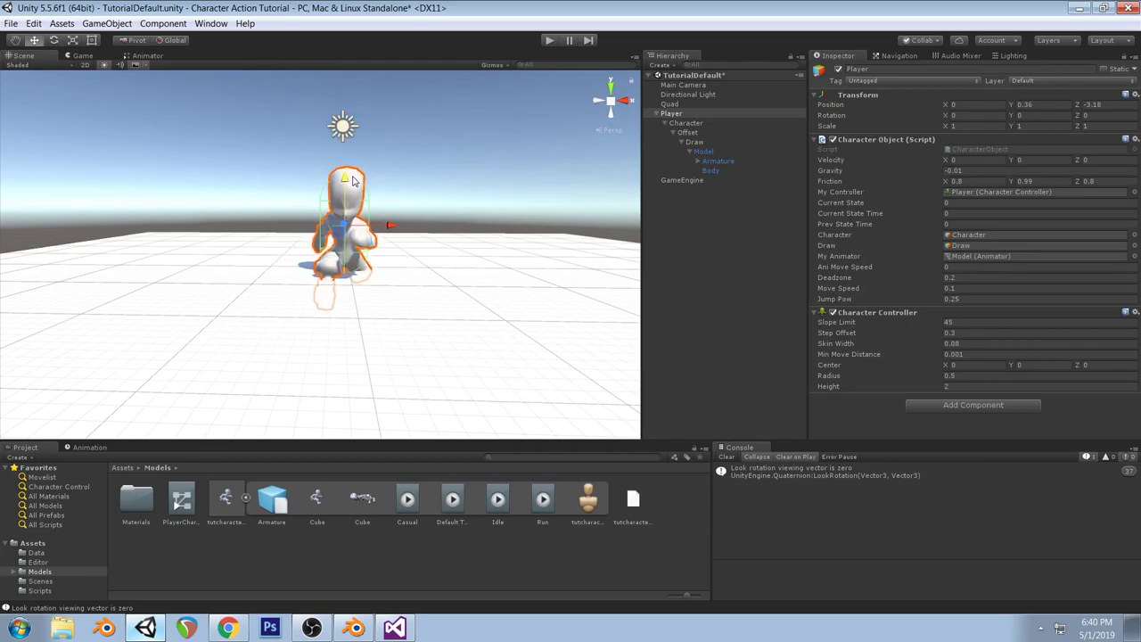
Raise the Character object under Player to a Y position of about 1.07, checking its height in a brief test run
{"action": "left_click", "coordinate": [689, 125]}
{"action": "left_click_drag", "start_coordinate": [346, 178], "coordinate": [353, 140]}
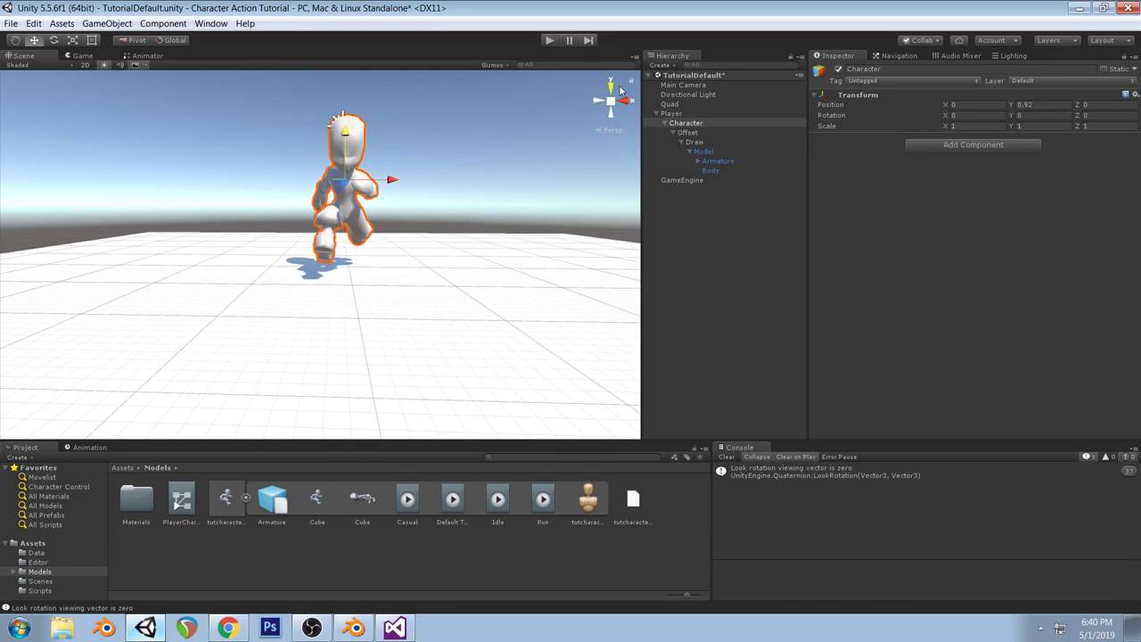
{"action": "left_click", "coordinate": [551, 41]}
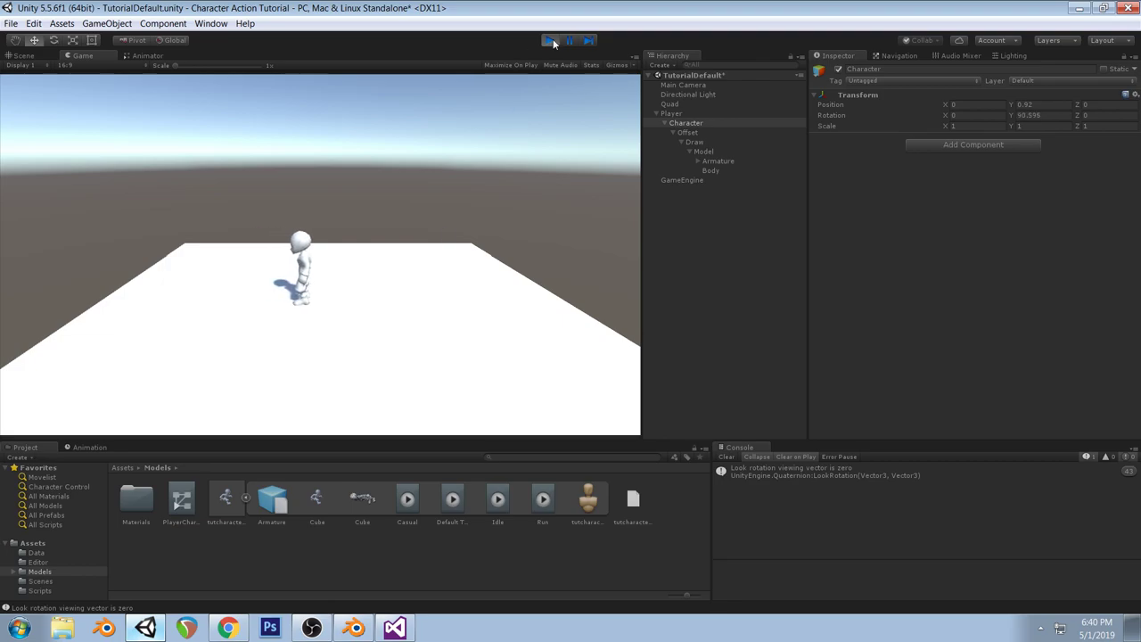
{"action": "left_click", "coordinate": [551, 40]}
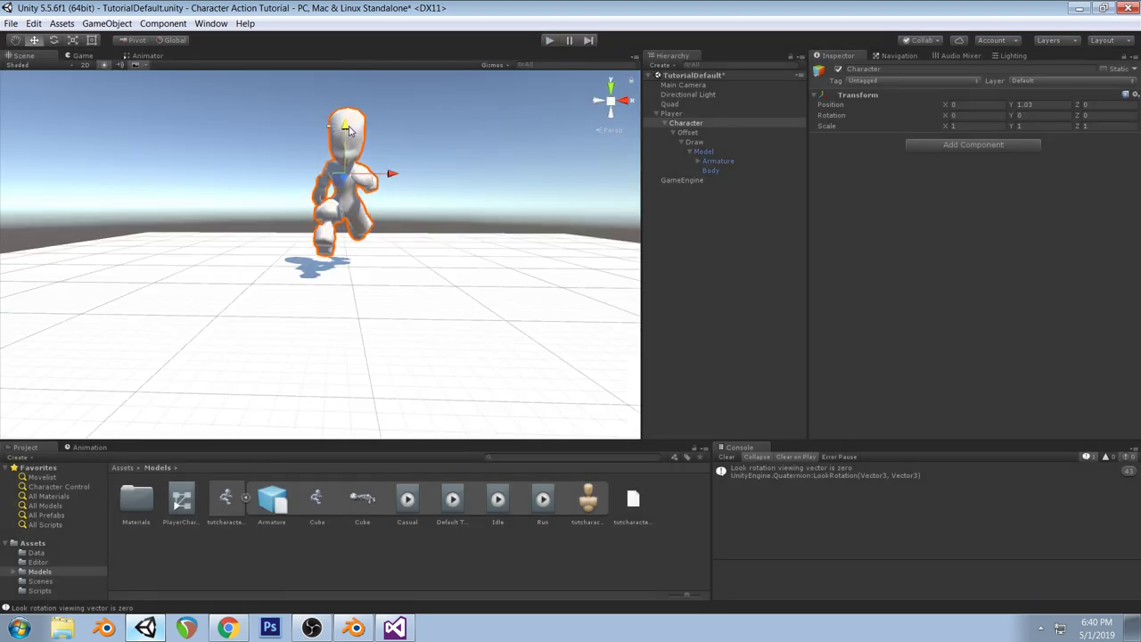
Test the raised character by moving it in all directions and jumping, and stop the run
{"action": "left_click", "coordinate": [551, 40]}
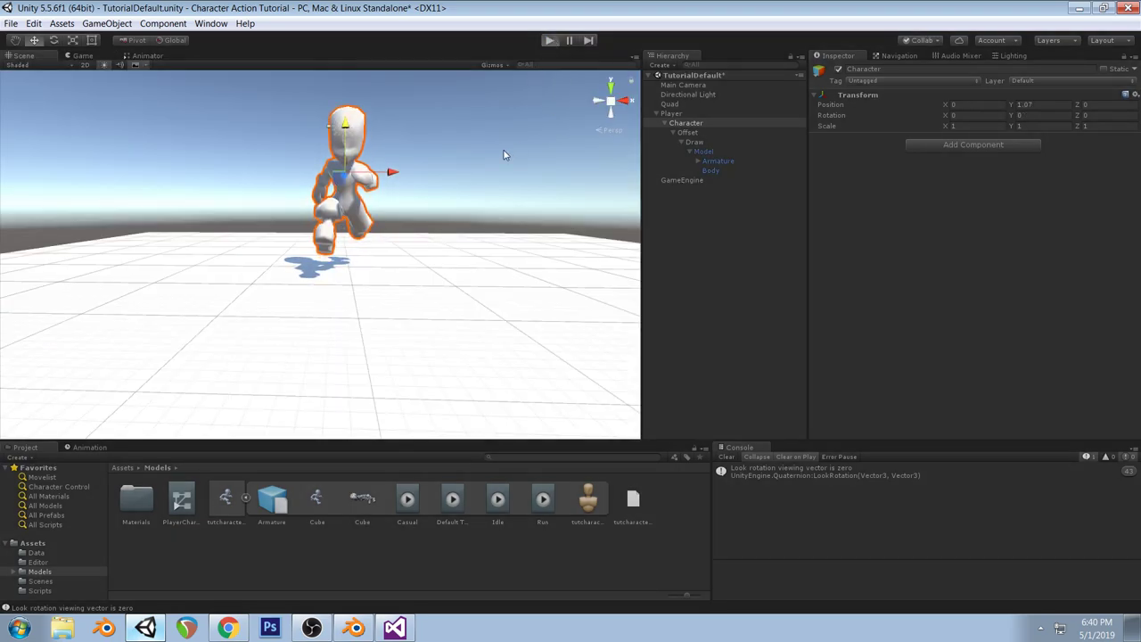
{"action": "key", "text": "s"}
{"action": "key", "text": "a"}
{"action": "key", "text": "w"}
{"action": "key", "text": "d"}
{"action": "key", "text": "d"}
{"action": "key", "text": "space"}
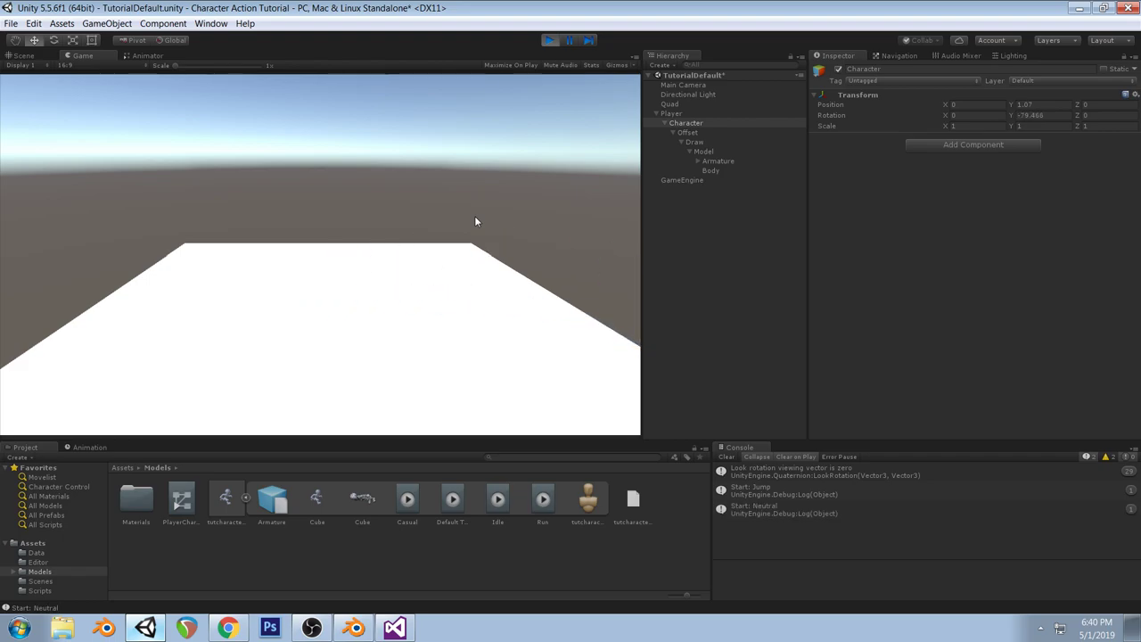
{"action": "left_click", "coordinate": [549, 40]}
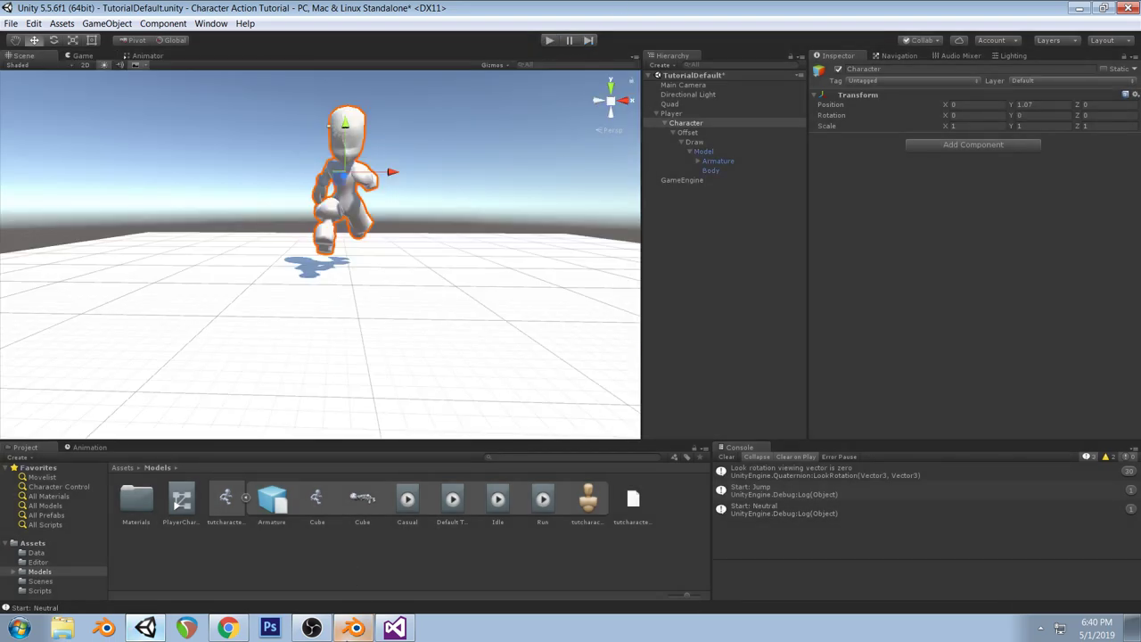
Check the character's Run action in Blender, and open the Neutral state's blend tree in Unity's Animator
{"action": "left_click", "coordinate": [352, 629]}
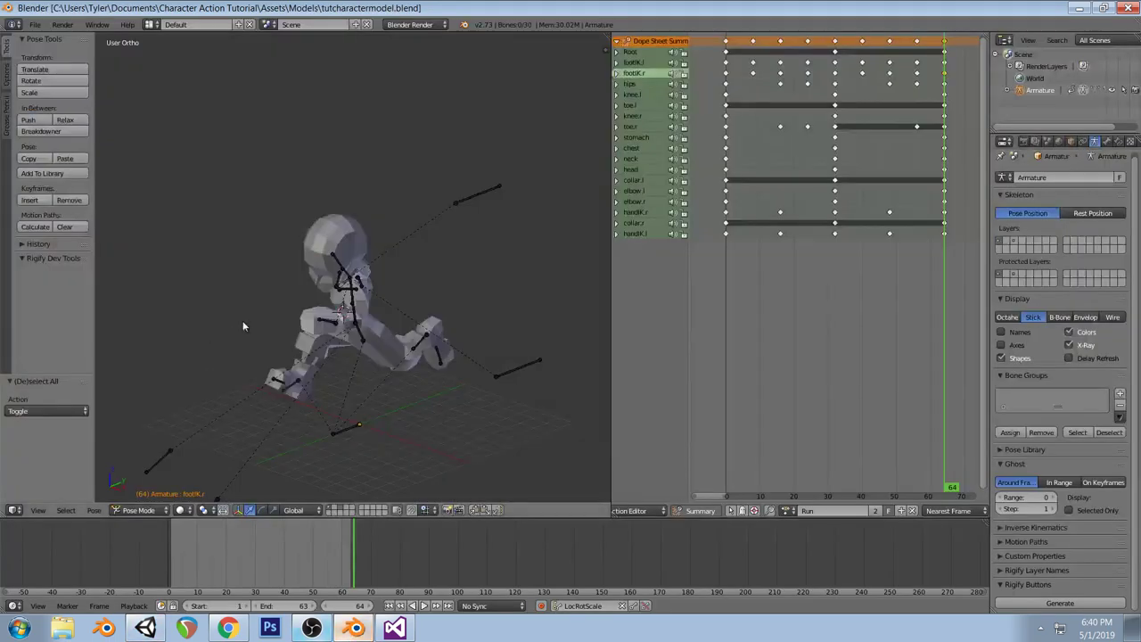
{"action": "left_click", "coordinate": [354, 628]}
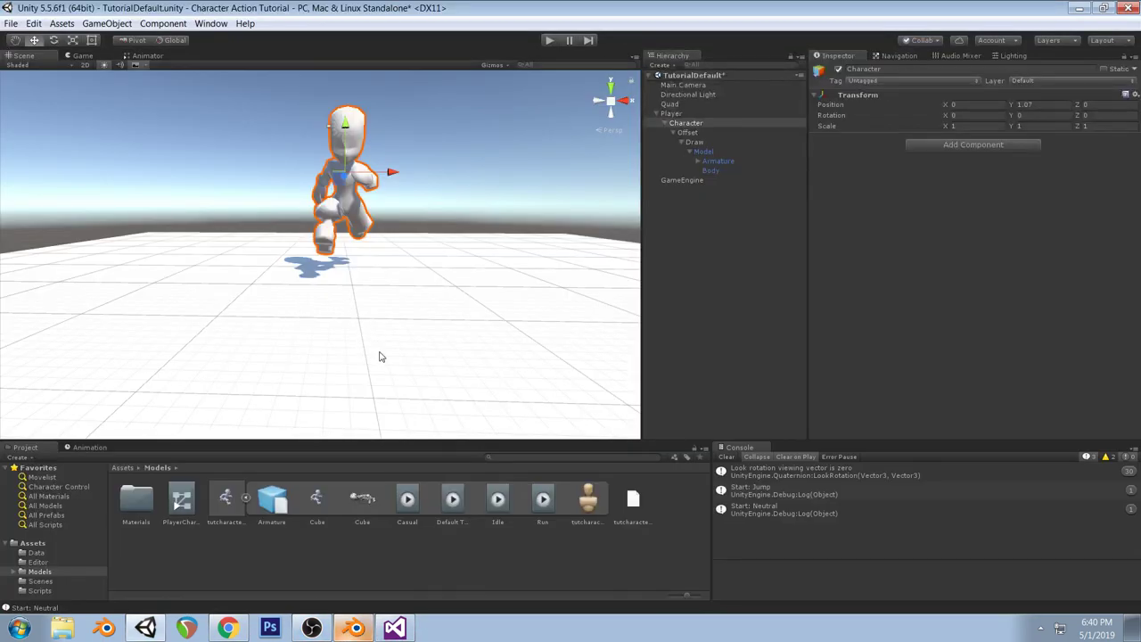
{"action": "left_click", "coordinate": [143, 55]}
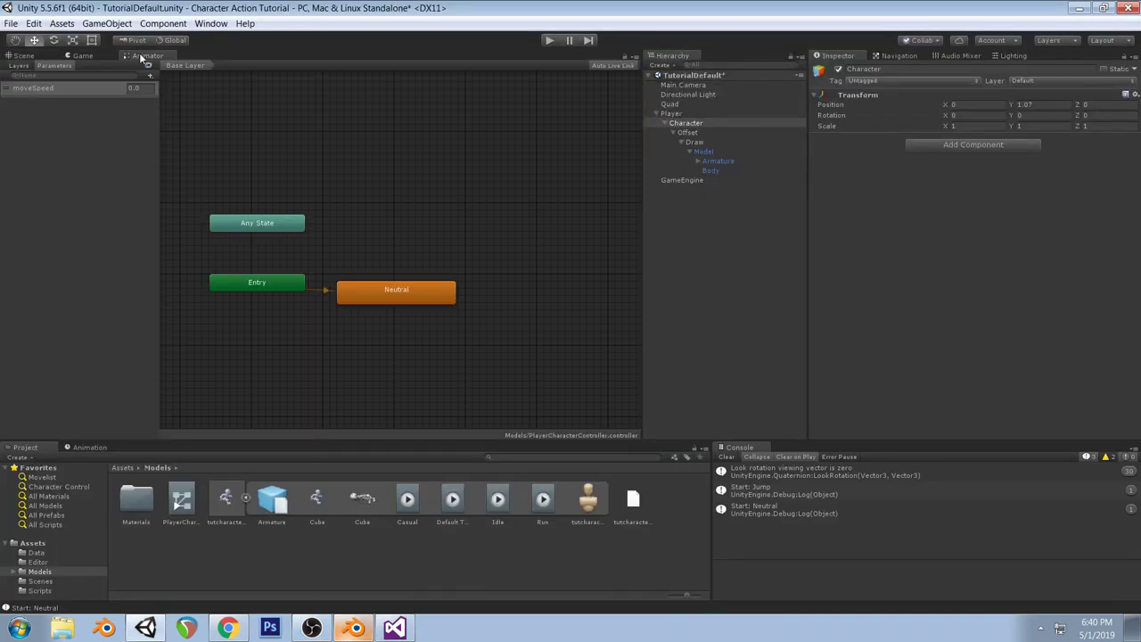
{"action": "left_click", "coordinate": [407, 291]}
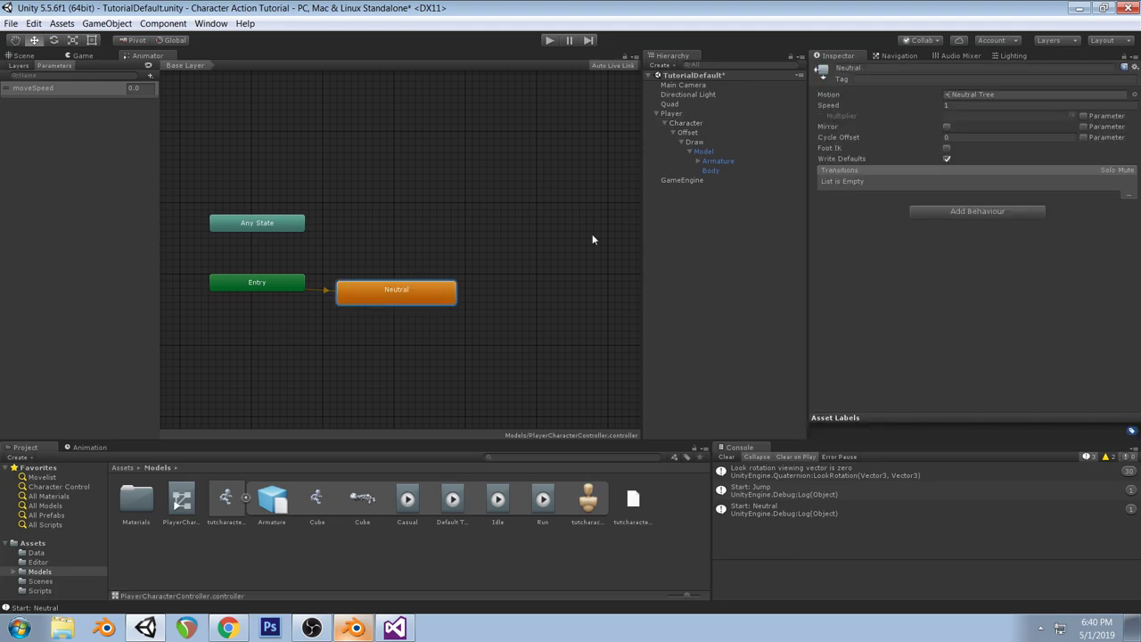
{"action": "double_click", "coordinate": [407, 294]}
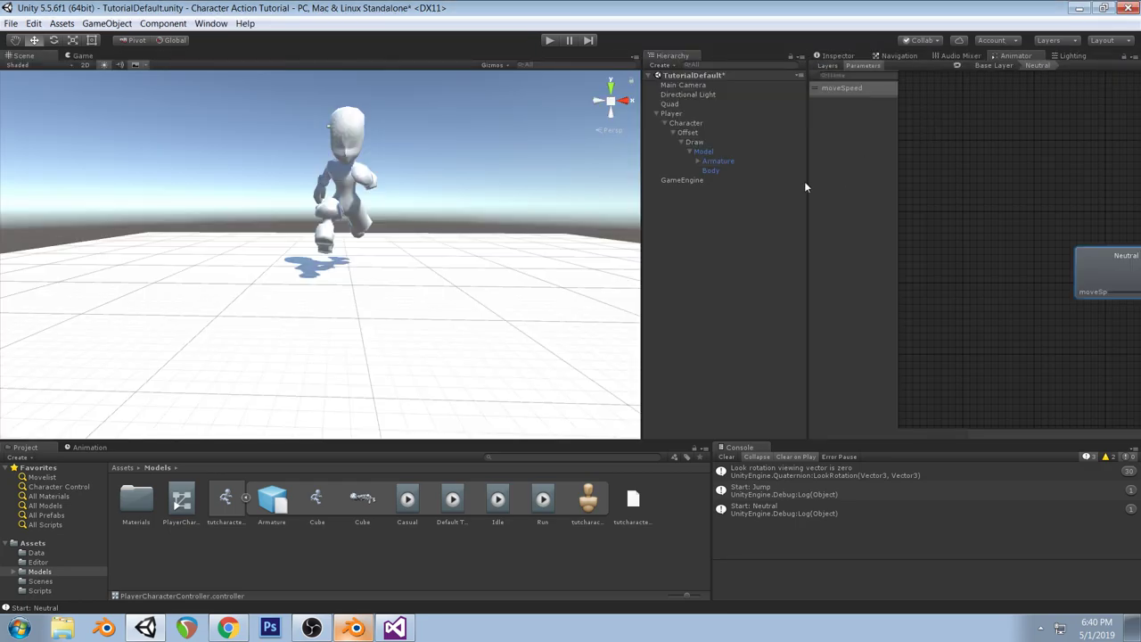
Group the Animator with the Scene and Game views again, and resize the panes to show the Neutral tree beside its settings
{"action": "left_click_drag", "start_coordinate": [807, 181], "coordinate": [686, 181]}
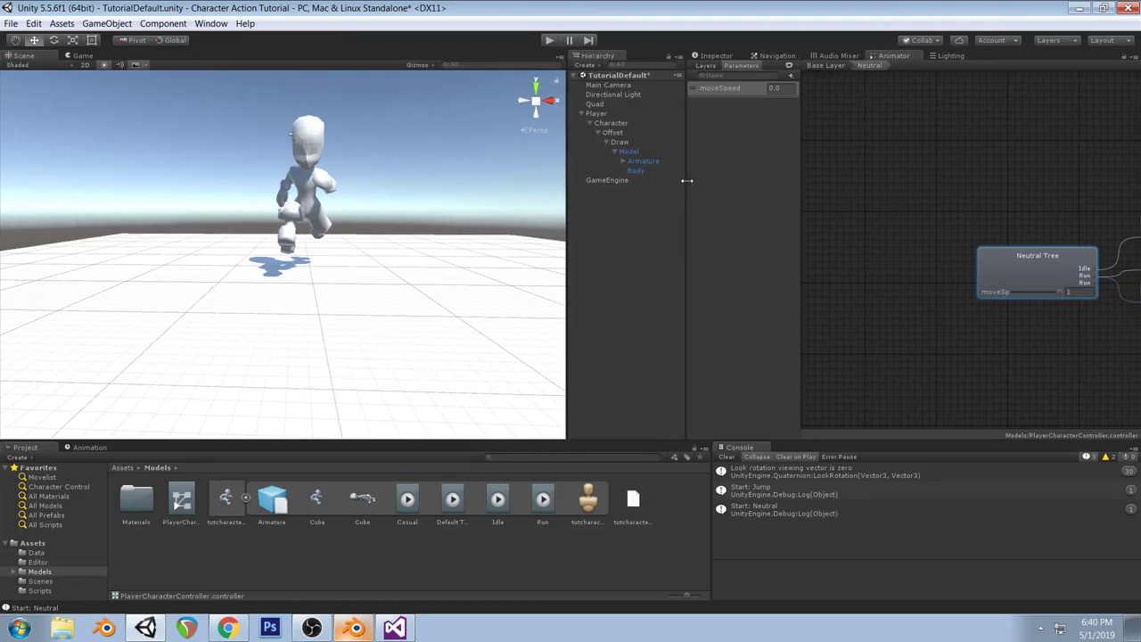
{"action": "middle_click_drag", "start_coordinate": [928, 244], "coordinate": [1018, 174]}
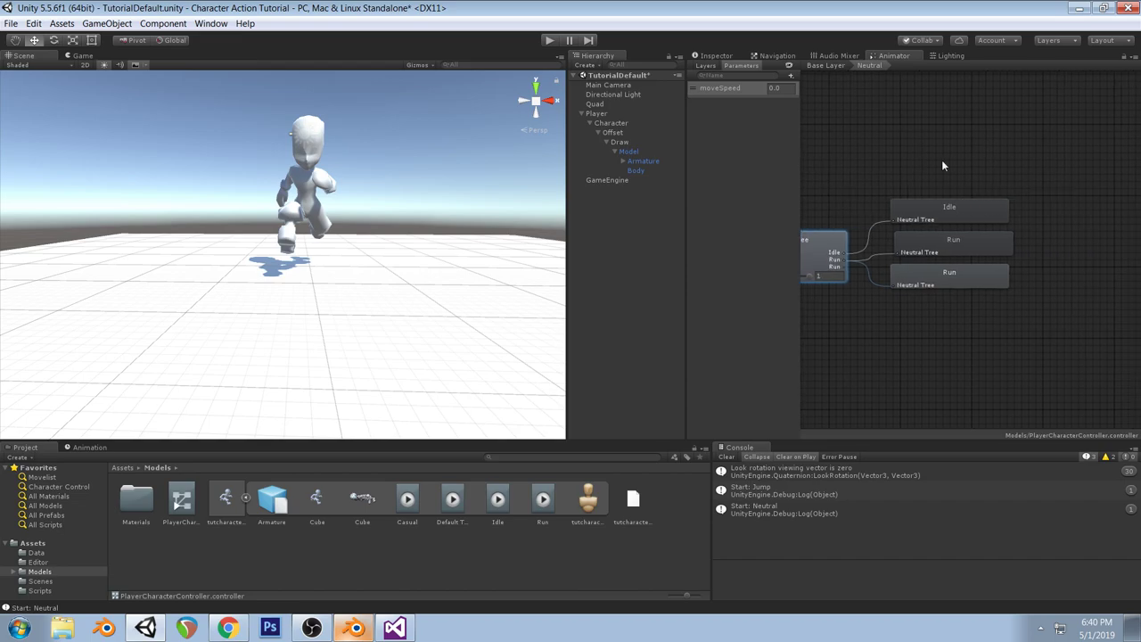
{"action": "left_click_drag", "start_coordinate": [892, 57], "coordinate": [404, 54]}
{"action": "left_click_drag", "start_coordinate": [683, 132], "coordinate": [821, 131]}
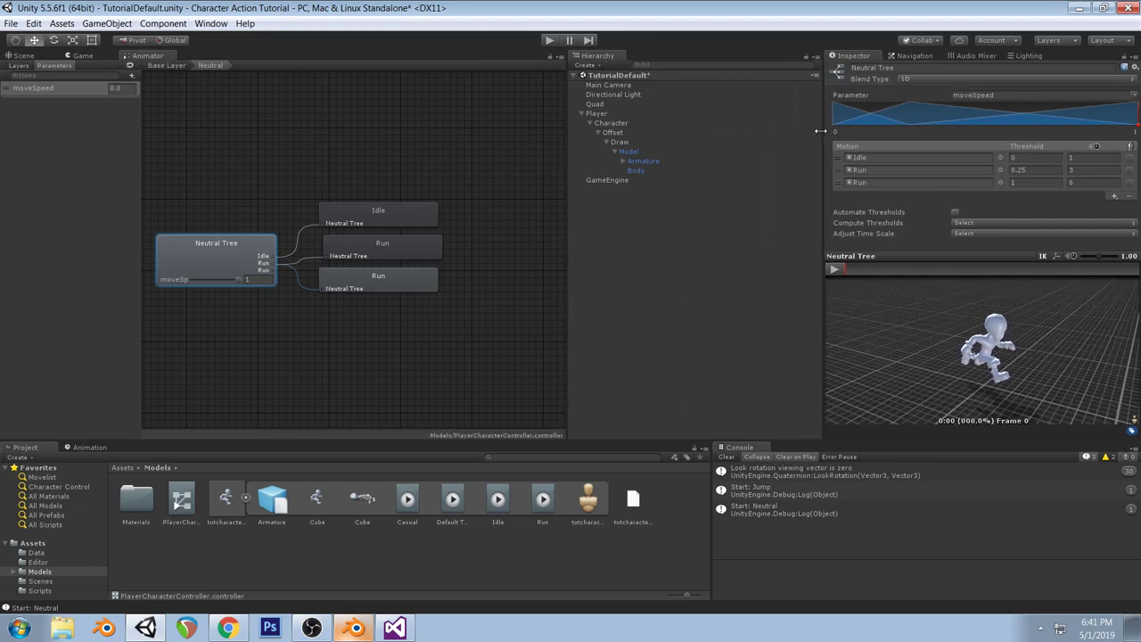
{"action": "left_click_drag", "start_coordinate": [138, 193], "coordinate": [157, 192]}
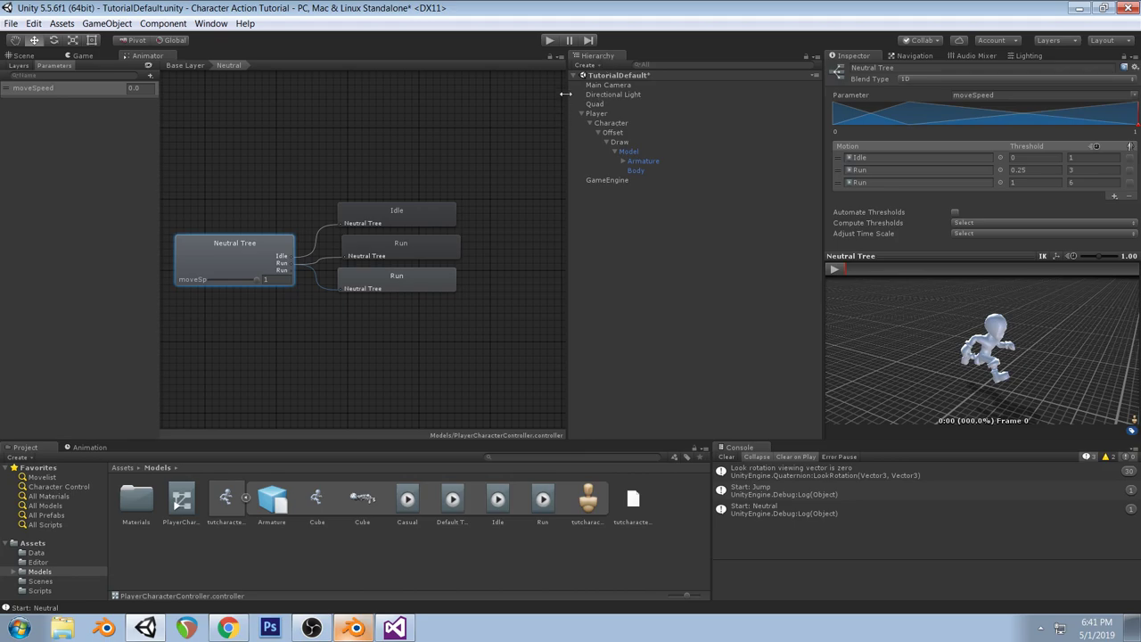
Dock the Game view in its own pane beside the Animator, and narrow the parameter list to reveal the whole blend tree
{"action": "left_click_drag", "start_coordinate": [566, 69], "coordinate": [713, 70]}
{"action": "left_click_drag", "start_coordinate": [201, 88], "coordinate": [495, 89]}
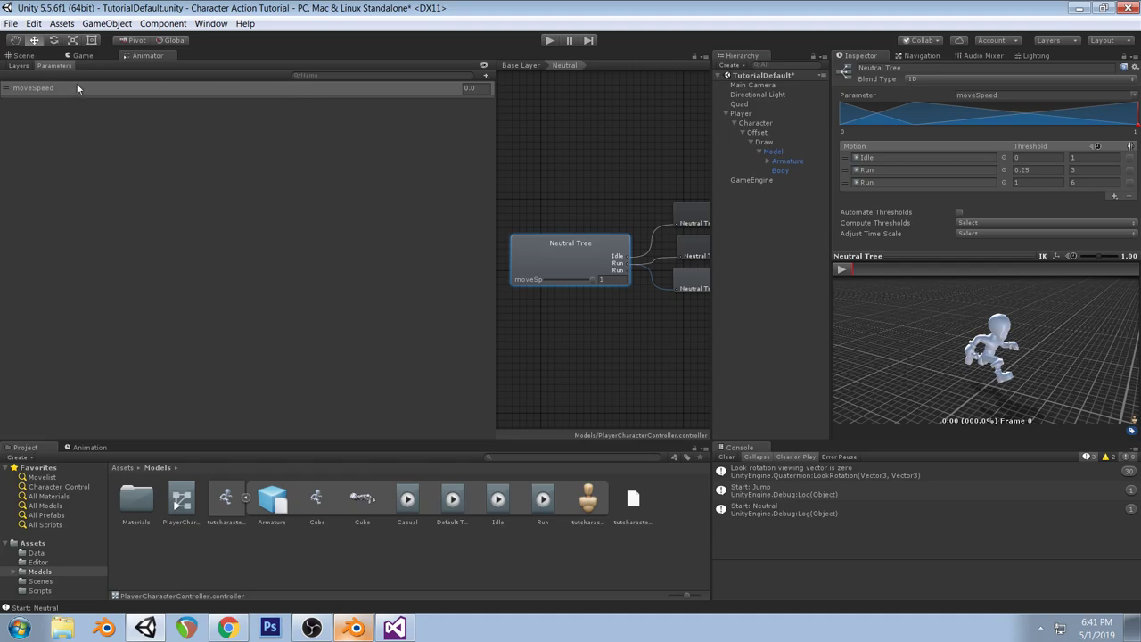
{"action": "left_click_drag", "start_coordinate": [82, 56], "coordinate": [3, 117]}
{"action": "left_click_drag", "start_coordinate": [120, 160], "coordinate": [362, 161]}
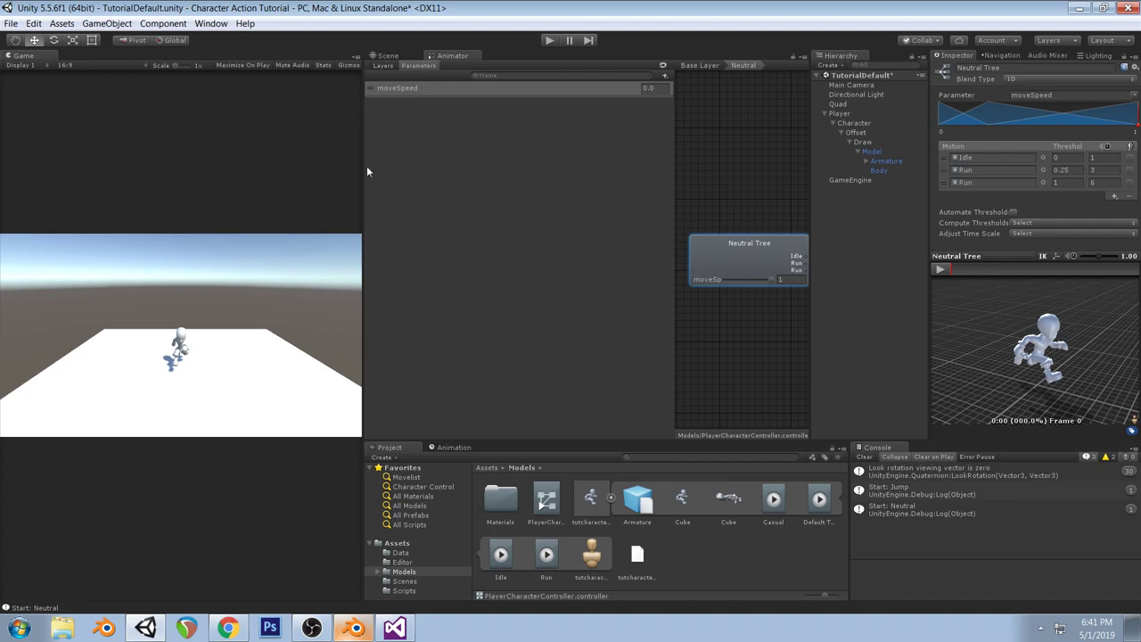
{"action": "left_click_drag", "start_coordinate": [674, 140], "coordinate": [462, 141]}
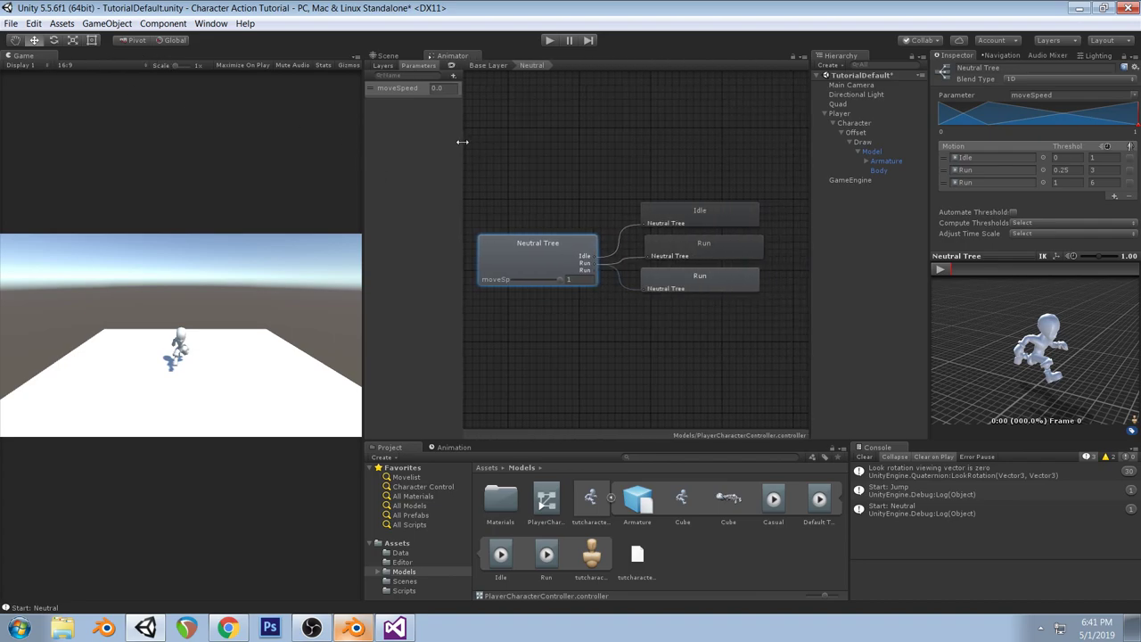
Run the game and search CharacterObject.cs for "movesp" to compare its use with the Animator's moveSpeed parameter
{"action": "left_click", "coordinate": [550, 40]}
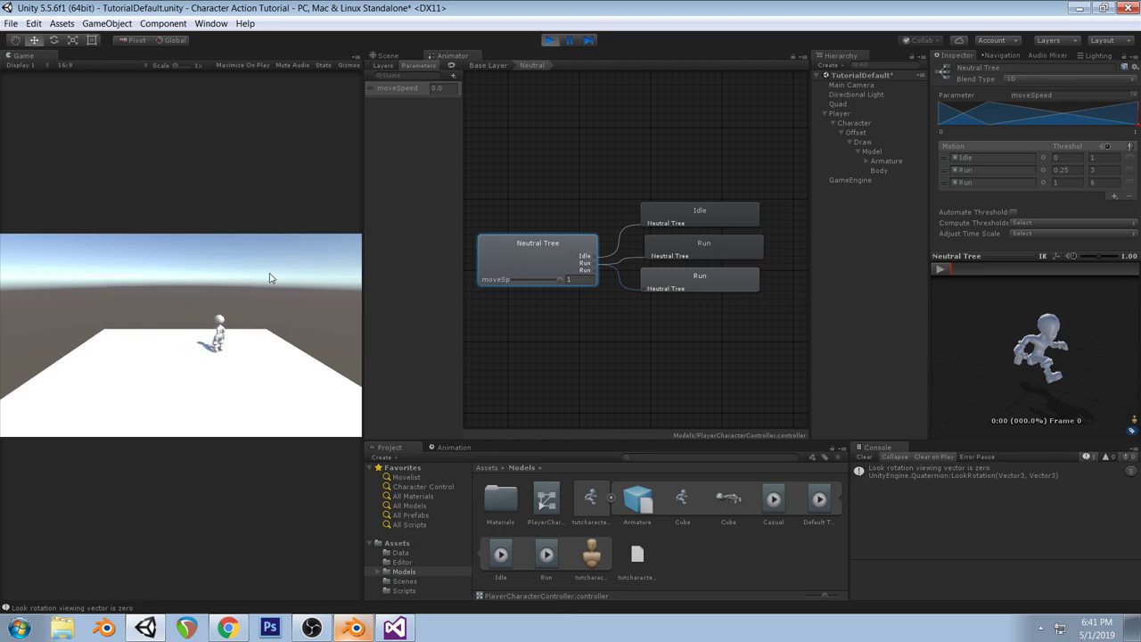
{"action": "left_click", "coordinate": [395, 627]}
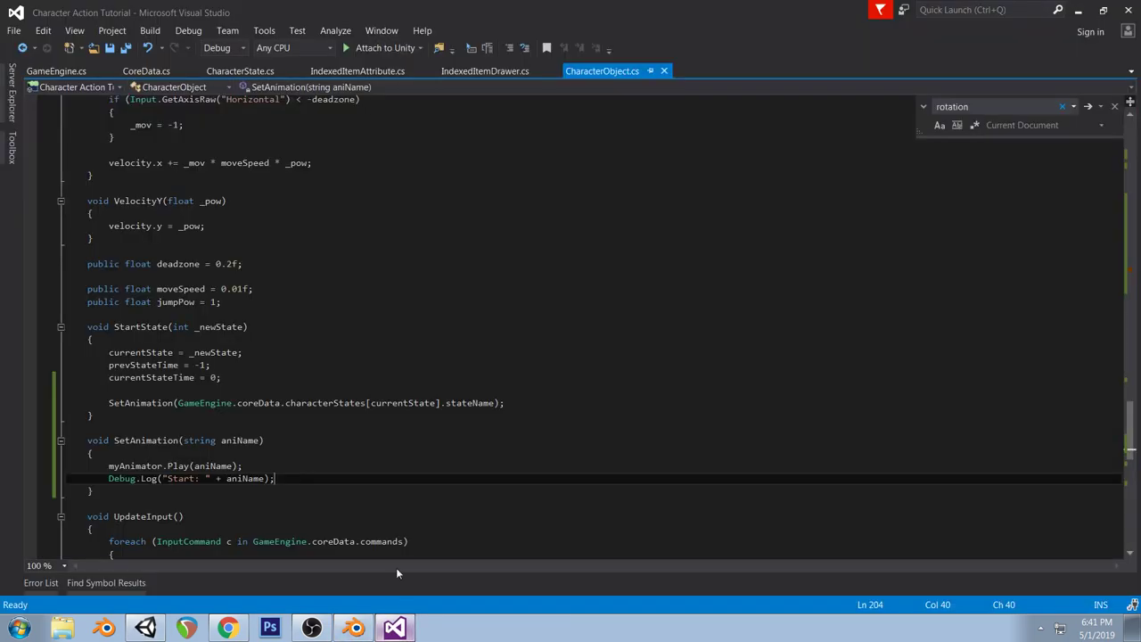
{"action": "key", "text": "ctrl+f"}
{"action": "type", "text": "movesp"}
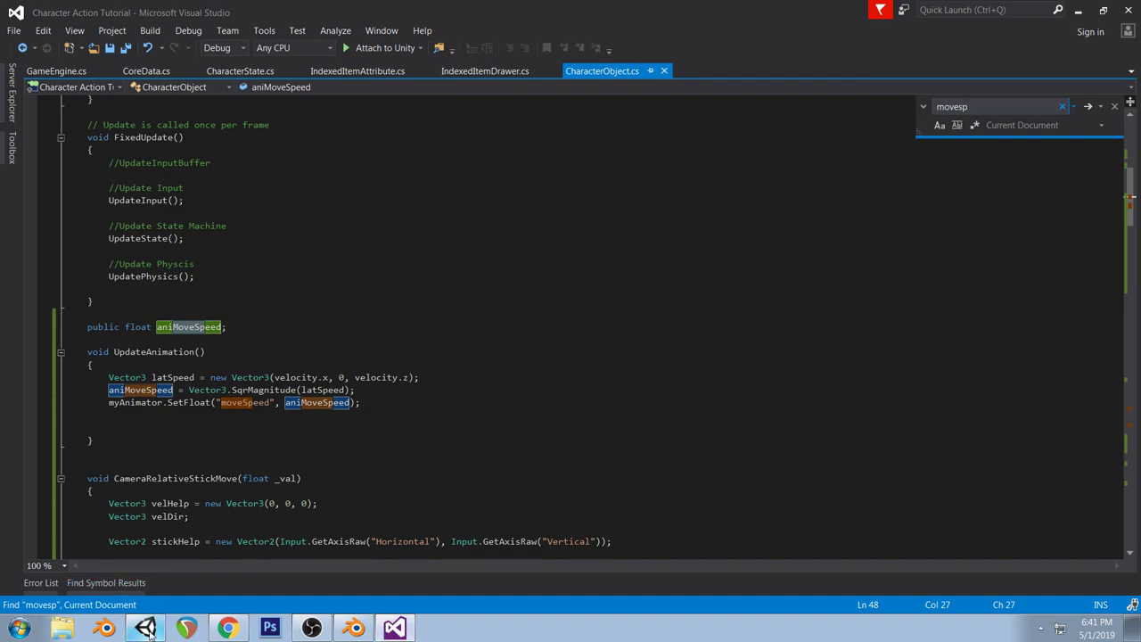
{"action": "left_click", "coordinate": [145, 629]}
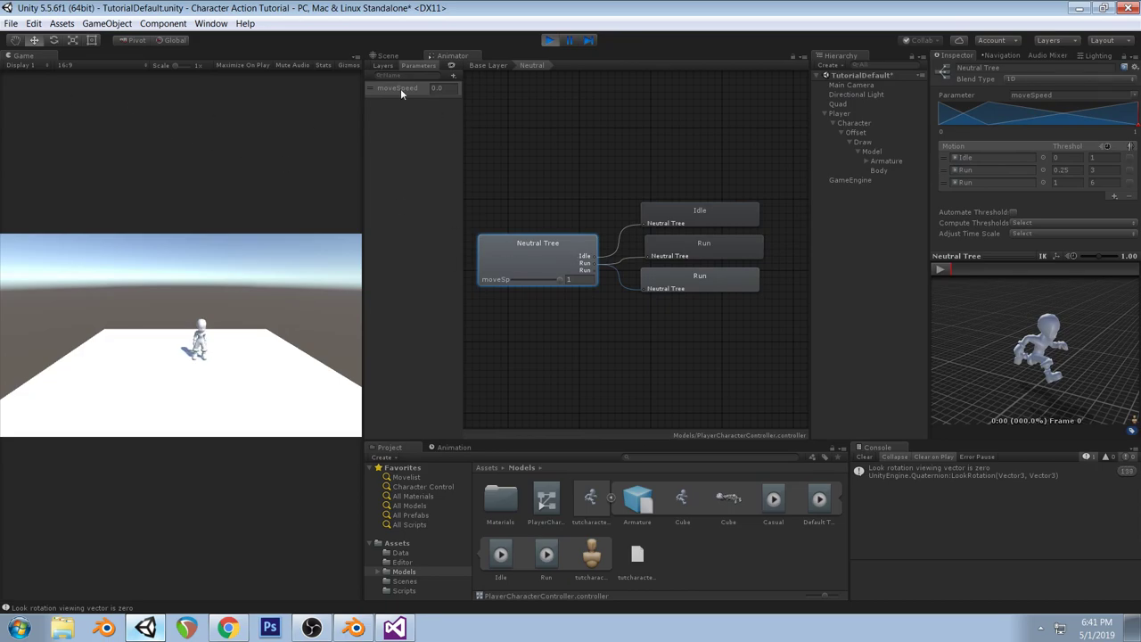
{"action": "left_click", "coordinate": [395, 629]}
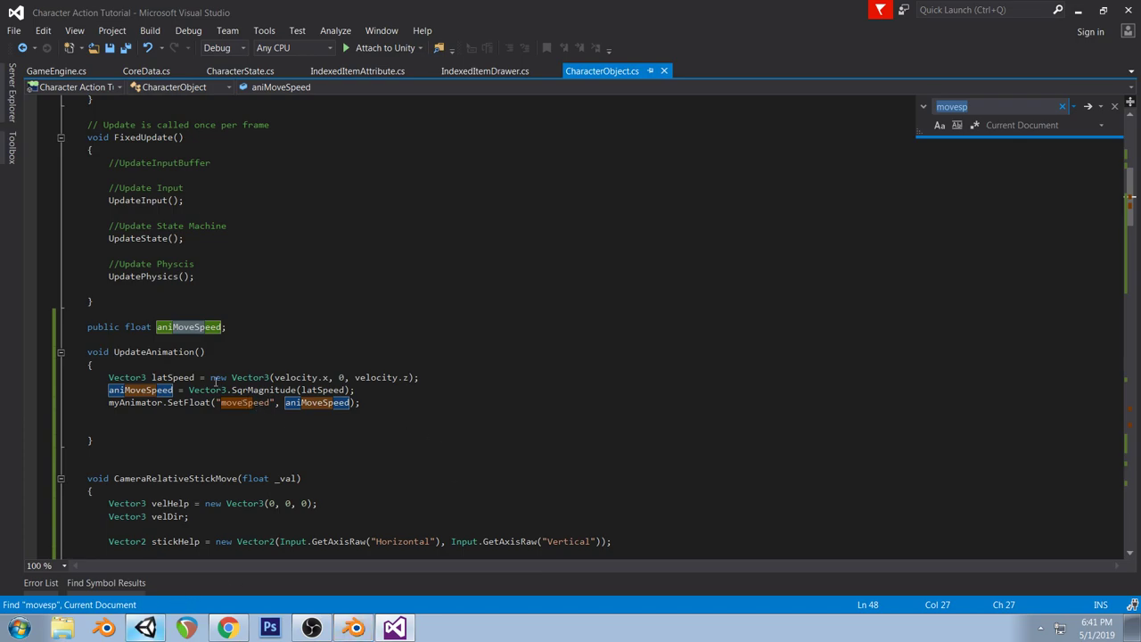
Add an UpdateAnimation(); call after UpdatePhysics(); in the FixedUpdate method of CharacterObject.cs
{"action": "left_click", "coordinate": [181, 351]}
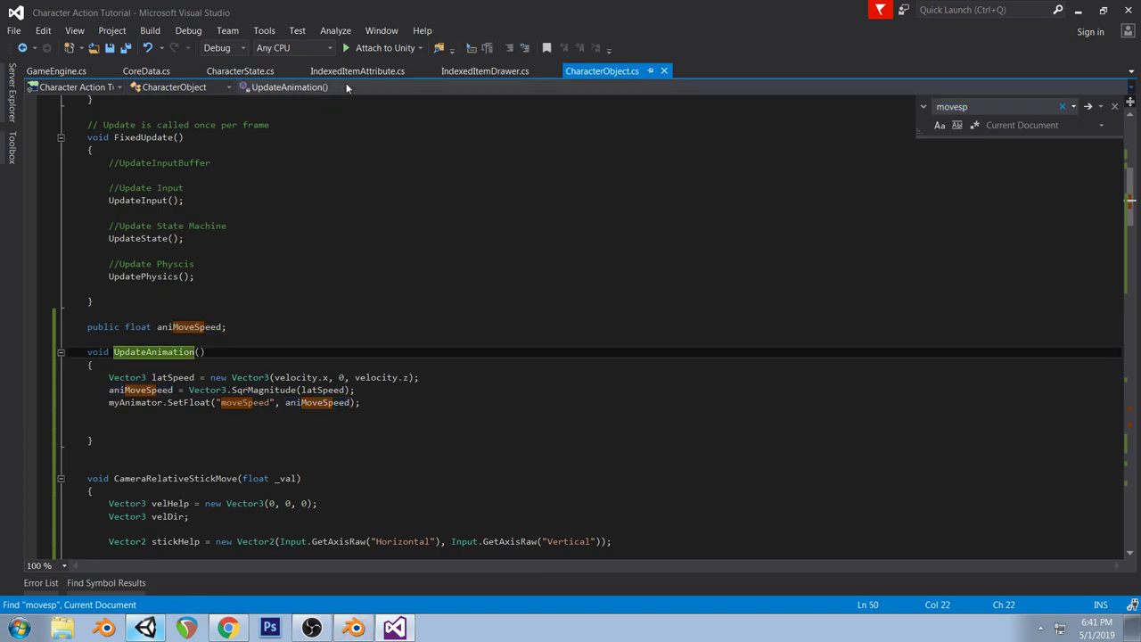
{"action": "left_click", "coordinate": [211, 277]}
{"action": "key", "text": "Return"}
{"action": "key", "text": "Return"}
{"action": "type", "text": "UpdateAnimation();"}
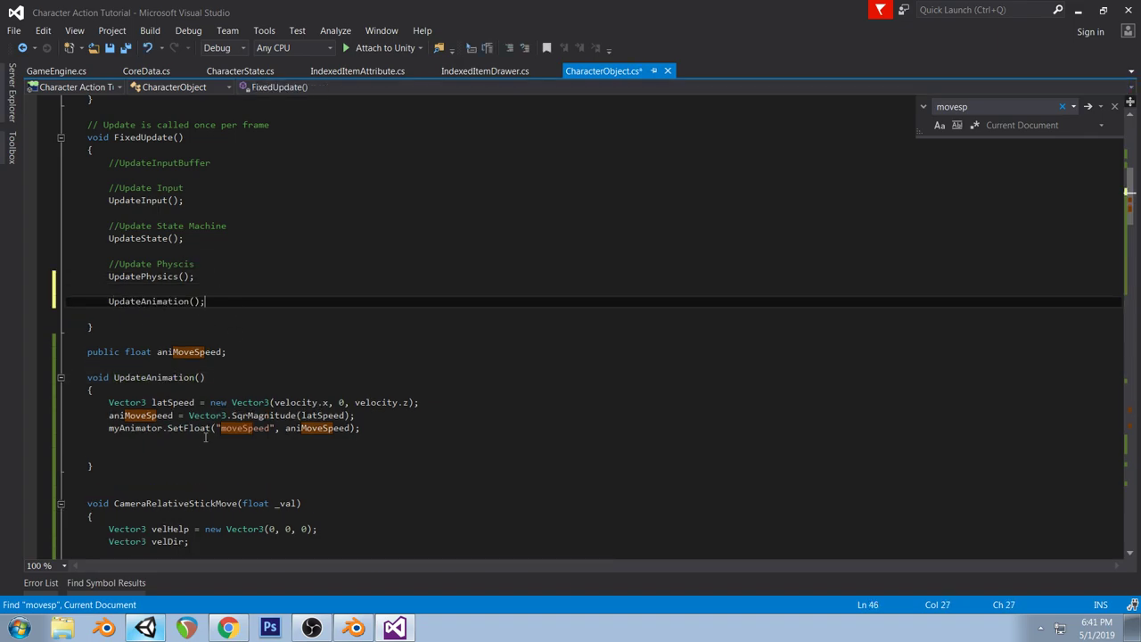
Stop the running game, save CharacterObject.cs, and return to Unity
{"action": "key", "text": "alt+Tab"}
{"action": "left_click", "coordinate": [552, 44]}
{"action": "left_click", "coordinate": [395, 628]}
{"action": "key", "text": "ctrl+s"}
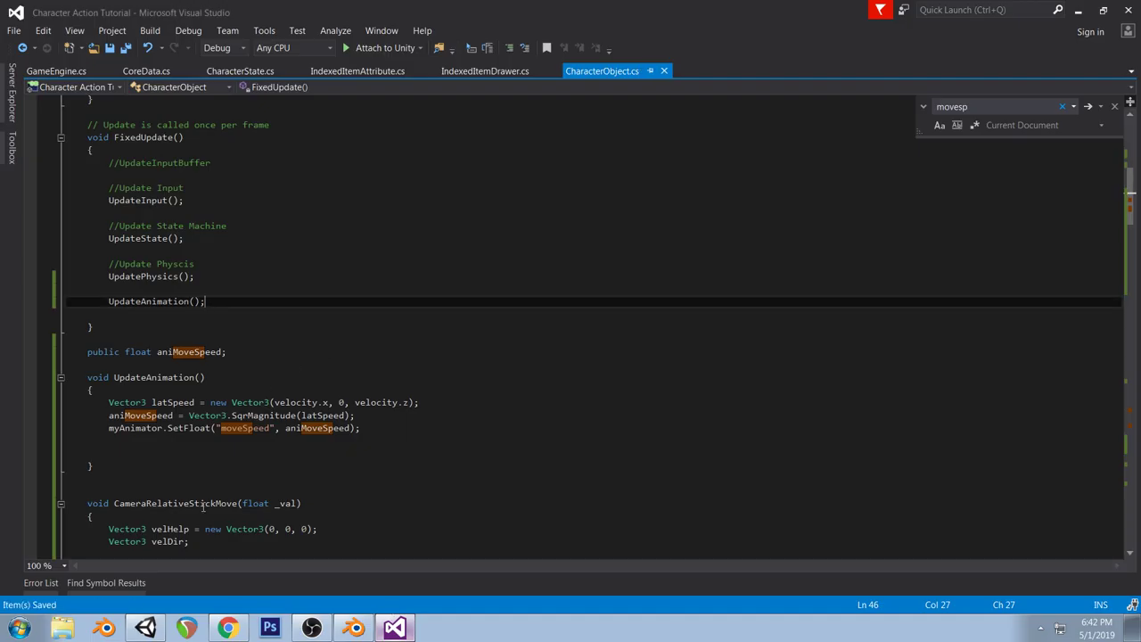
{"action": "key", "text": "alt+Tab"}
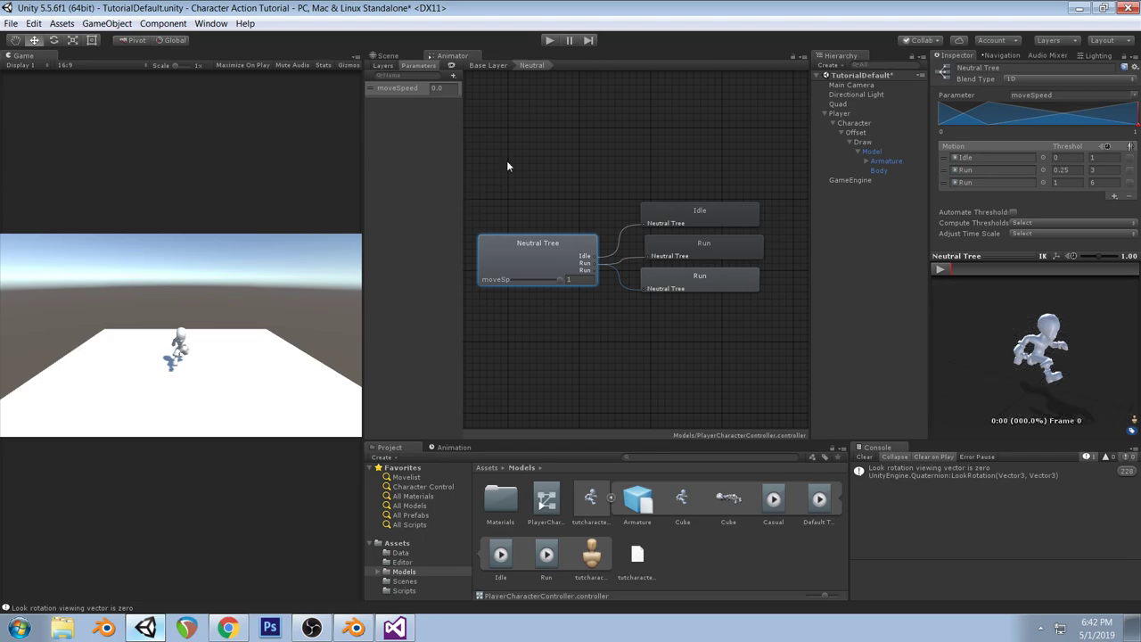
Run the game and move the character in every direction to test its idle and run animations
{"action": "left_click", "coordinate": [553, 40]}
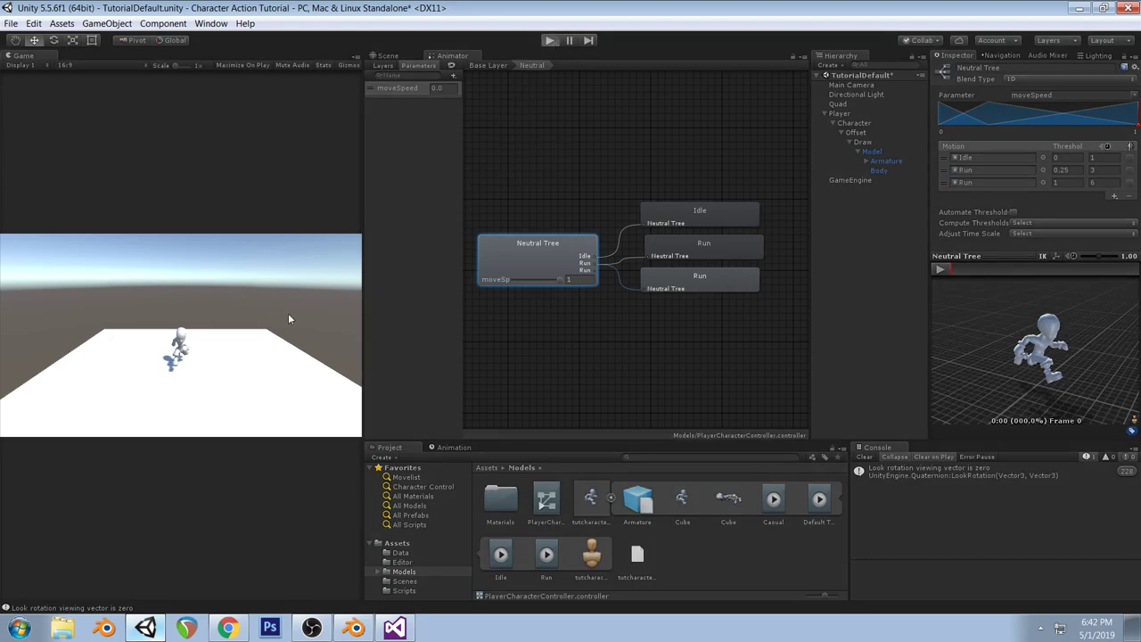
{"action": "key", "text": "a"}
{"action": "key", "text": "d"}
{"action": "key", "text": "a"}
{"action": "key", "text": "d"}
{"action": "key", "text": "a"}
{"action": "key", "text": "s"}
{"action": "key", "text": "d"}
{"action": "key", "text": "w"}
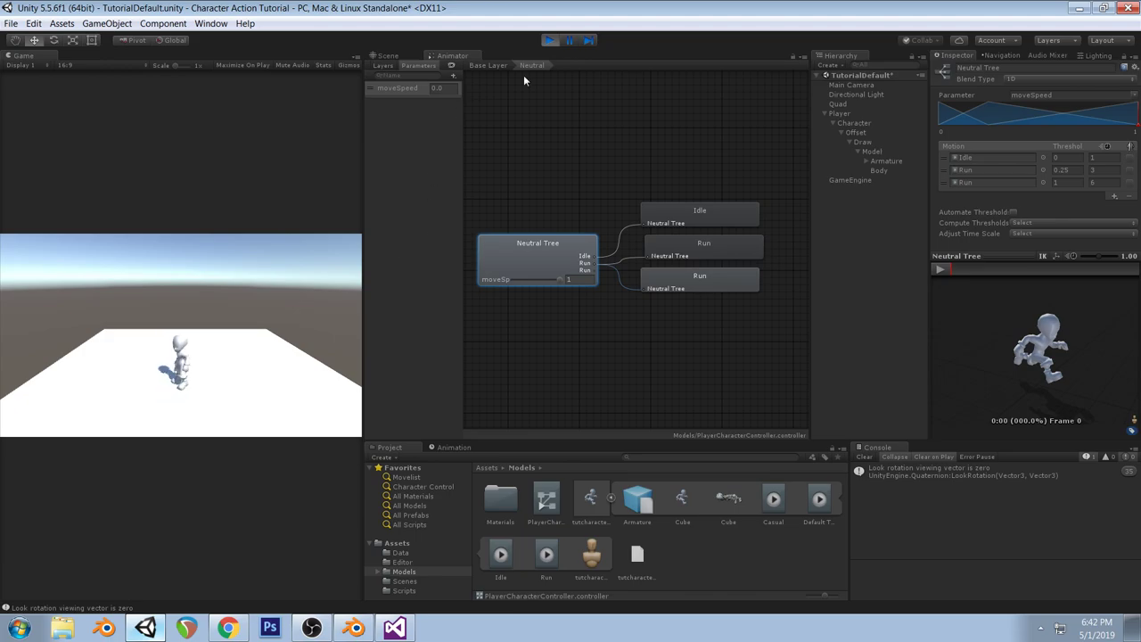
Restart the game, make the character jump, and run it around the platform to check its animations
{"action": "left_click", "coordinate": [548, 40]}
{"action": "left_click", "coordinate": [549, 40]}
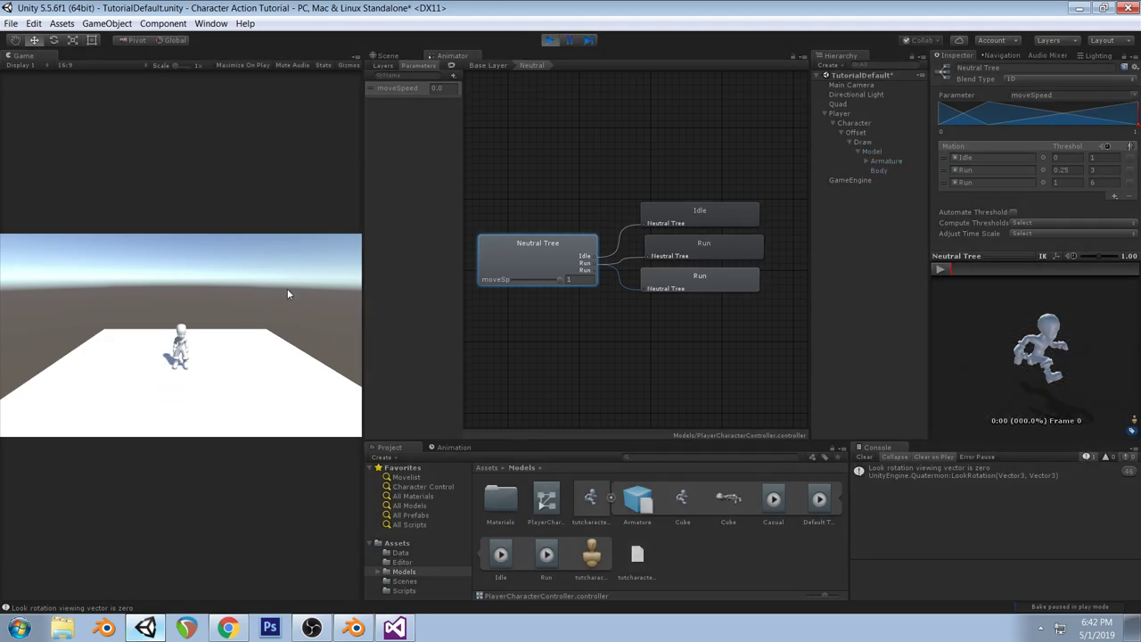
{"action": "key", "text": "space"}
{"action": "key", "text": "a"}
{"action": "key", "text": "d"}
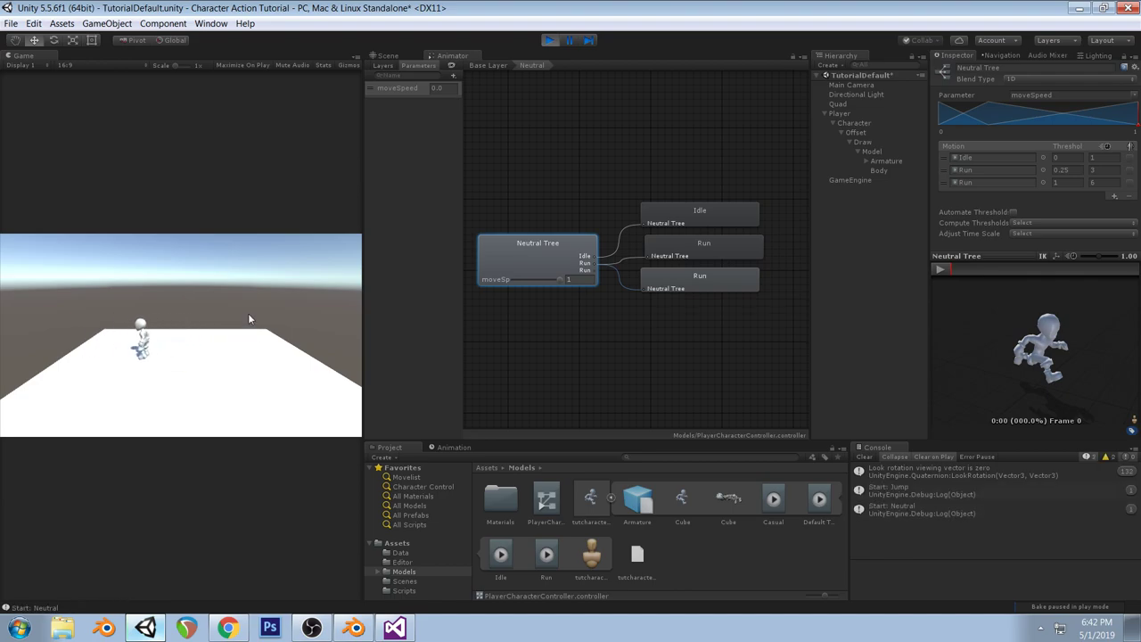
{"action": "key", "text": "a"}
{"action": "key", "text": "w"}
{"action": "key", "text": "d"}
{"action": "key", "text": "s"}
{"action": "key", "text": "a"}
{"action": "key", "text": "d"}
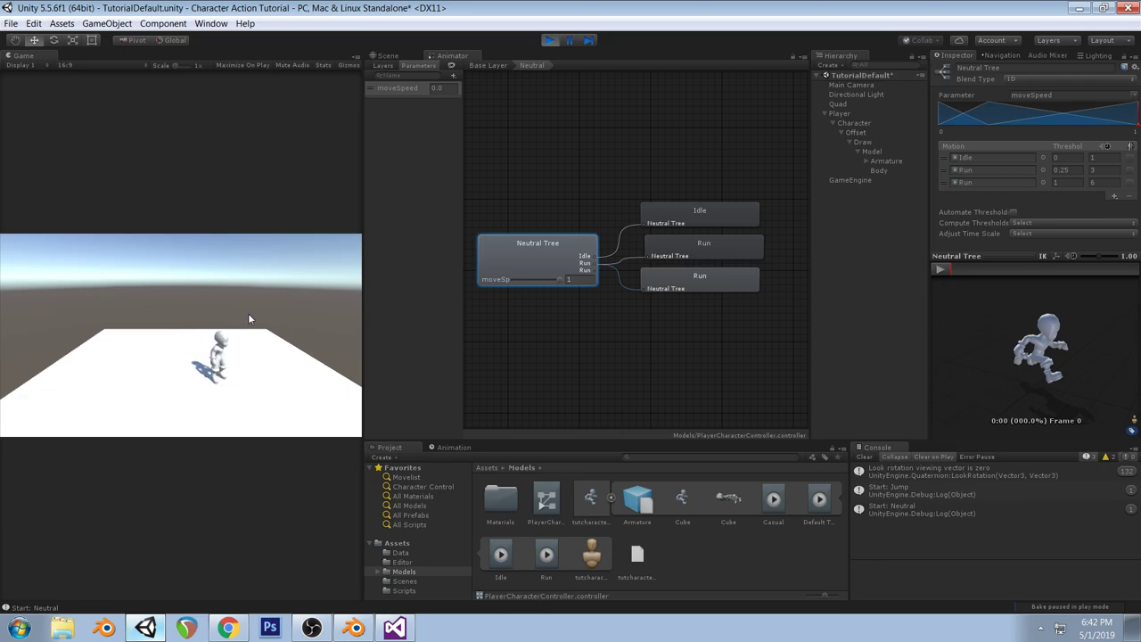
View the Animator's Base Layer while running the character back and forth to check the active state
{"action": "left_click", "coordinate": [477, 66]}
{"action": "key", "text": "a"}
{"action": "key", "text": "d"}
{"action": "key", "text": "a"}
{"action": "key", "text": "d"}
{"action": "key", "text": "w"}
{"action": "key", "text": "a"}
{"action": "key", "text": "d"}
{"action": "key", "text": "a"}
{"action": "key", "text": "d"}
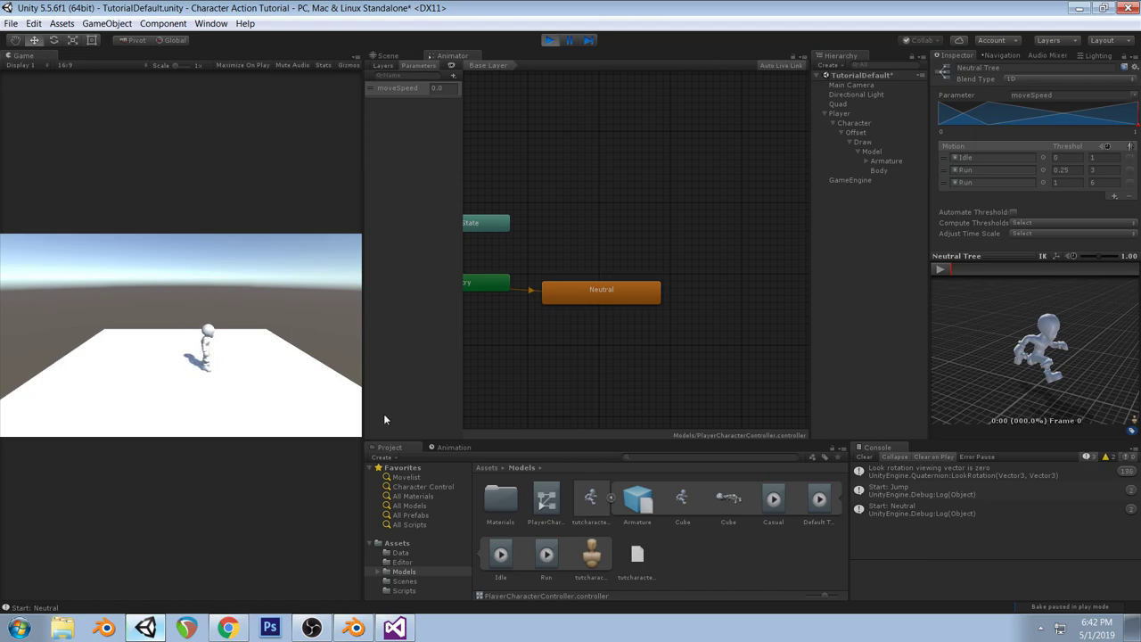
Reopen the Neutral blend tree, move the character, and try the tree's moveSpeed preview down to 0
{"action": "double_click", "coordinate": [604, 291]}
{"action": "key", "text": "d"}
{"action": "key", "text": "a"}
{"action": "key", "text": "s"}
{"action": "key", "text": "d"}
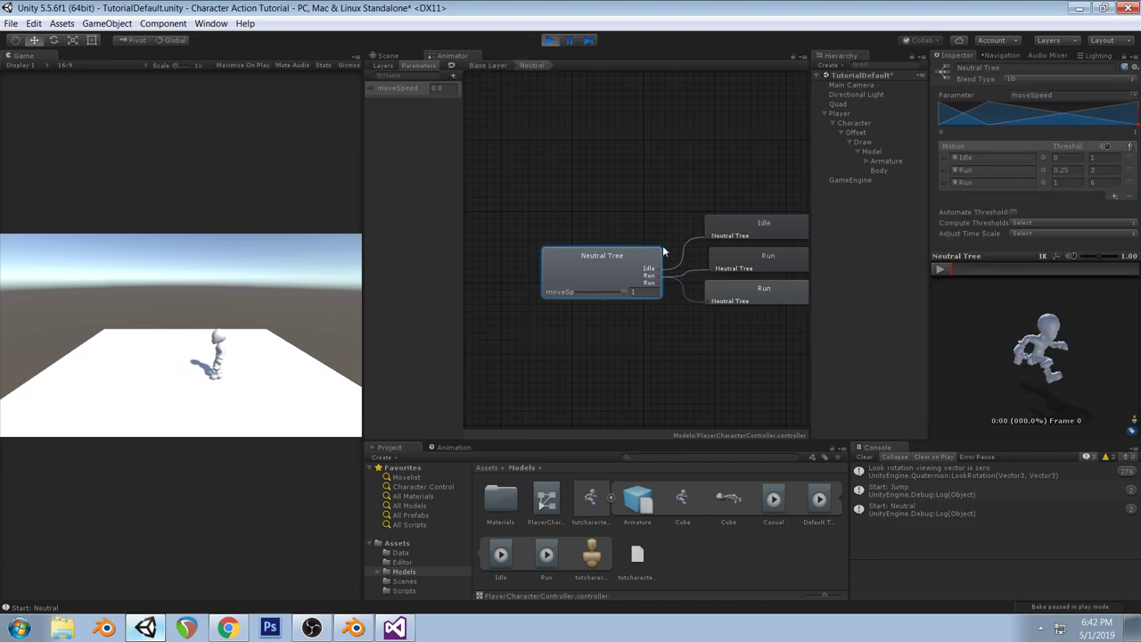
{"action": "mouse_move", "coordinate": [627, 293]}
{"action": "left_mouse_down"}
{"action": "mouse_move", "coordinate": [570, 296]}
{"action": "mouse_move", "coordinate": [663, 291]}
{"action": "left_mouse_up"}
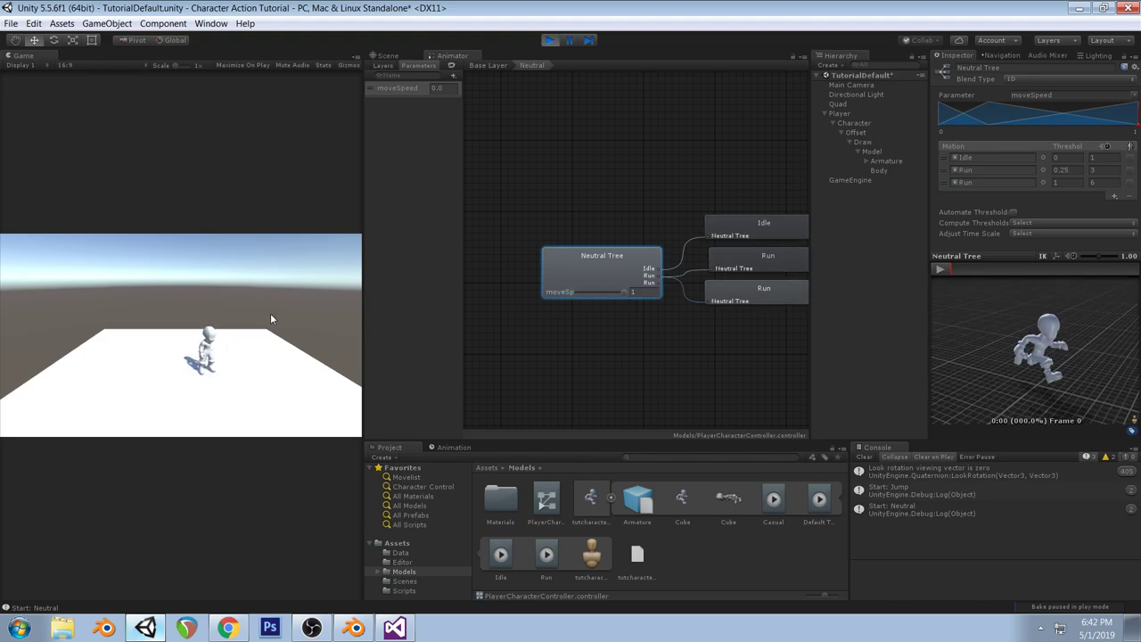
{"action": "left_click_drag", "start_coordinate": [625, 292], "coordinate": [561, 295]}
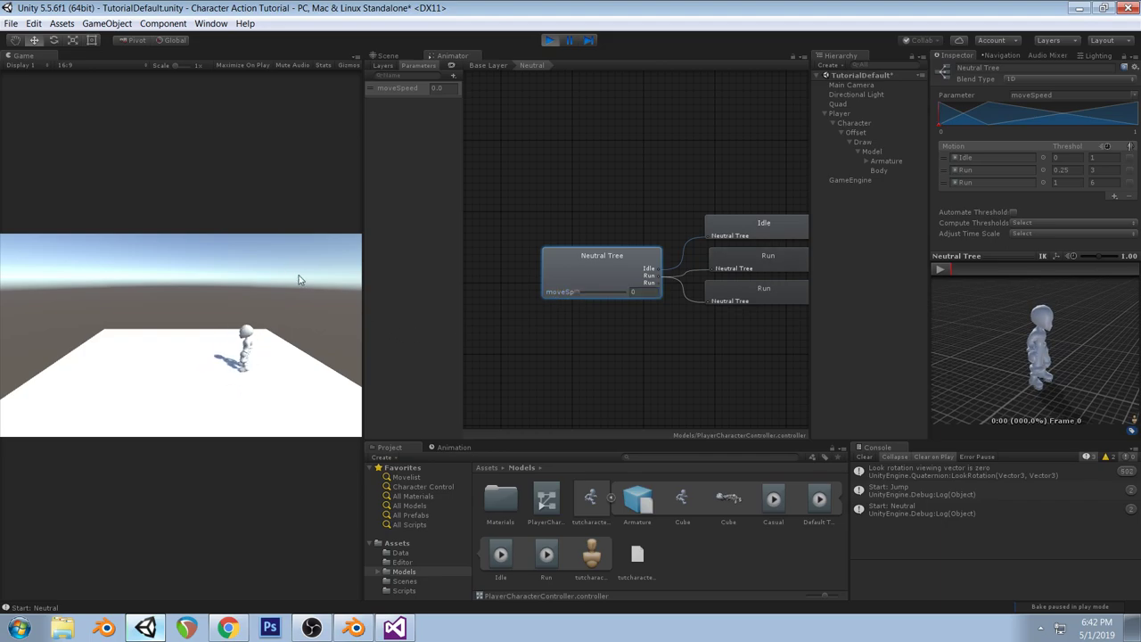
Select the Player's Model object and move the character to watch the live moveSpeed value in the blend tree
{"action": "left_click", "coordinate": [839, 113]}
{"action": "left_click", "coordinate": [855, 123]}
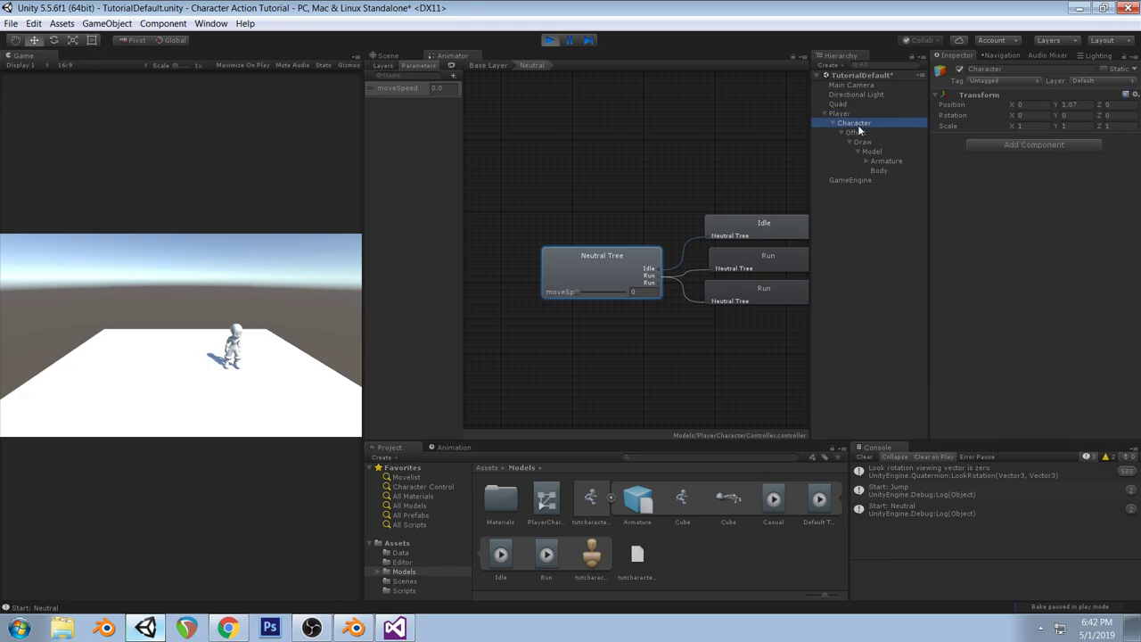
{"action": "left_click", "coordinate": [872, 152]}
{"action": "left_click", "coordinate": [249, 311]}
{"action": "key", "text": "a"}
{"action": "key", "text": "d"}
{"action": "key", "text": "a"}
{"action": "key", "text": "w"}
{"action": "key", "text": "d"}
{"action": "key", "text": "s"}
{"action": "key", "text": "a"}
{"action": "key", "text": "d"}
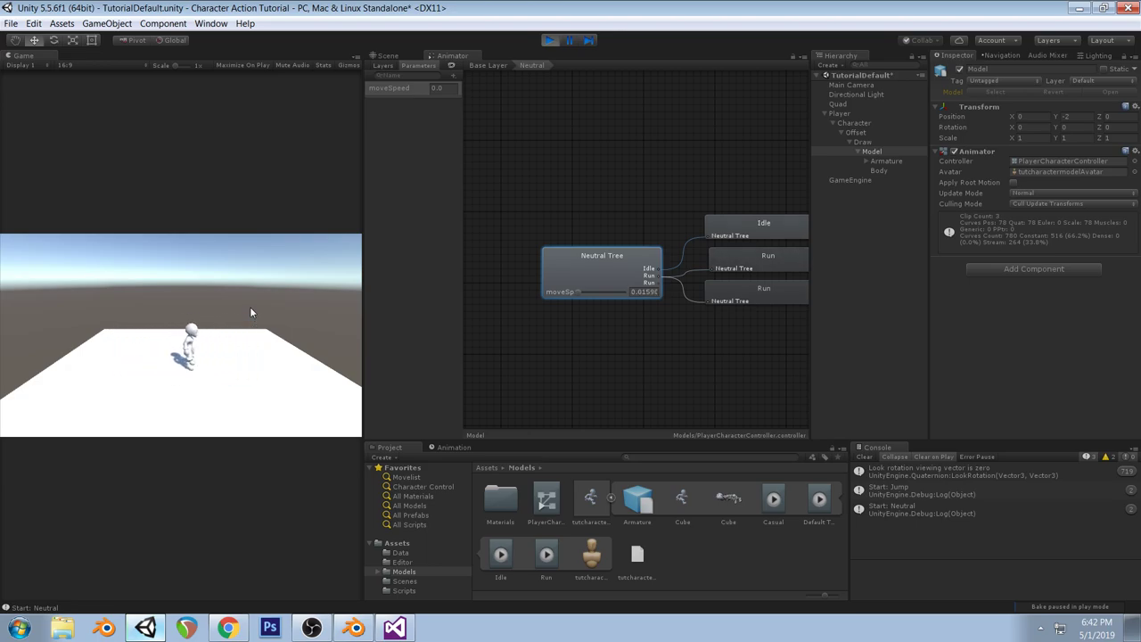
Inspect PlayerCharacterController and the Draw object, and keep moving the character to read the range of moveSpeed
{"action": "left_click", "coordinate": [546, 501]}
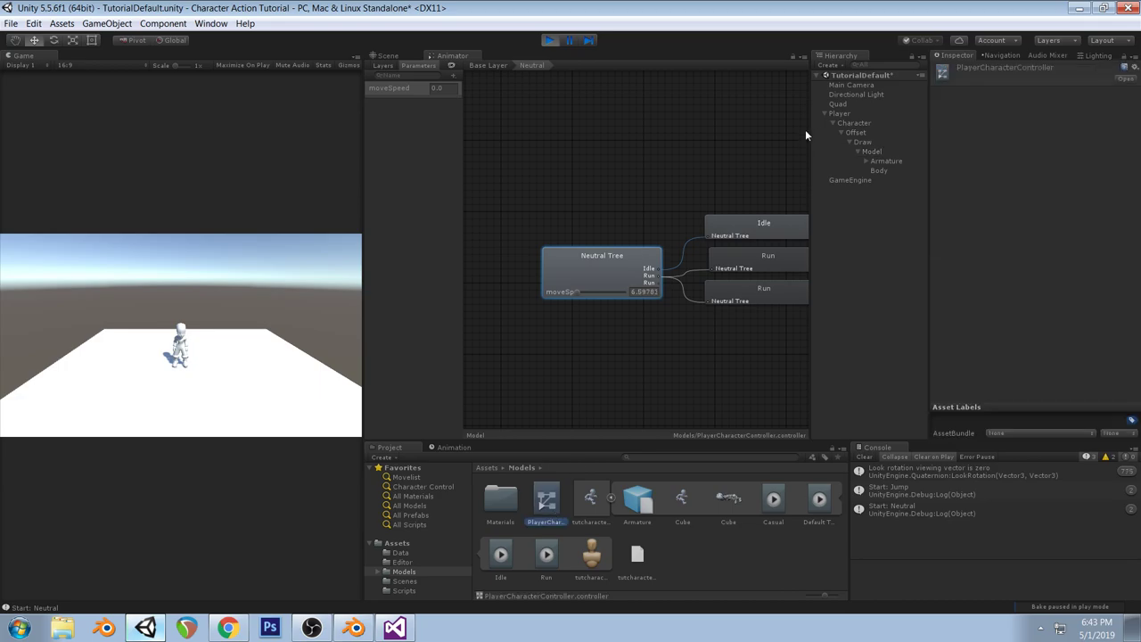
{"action": "left_click", "coordinate": [862, 142]}
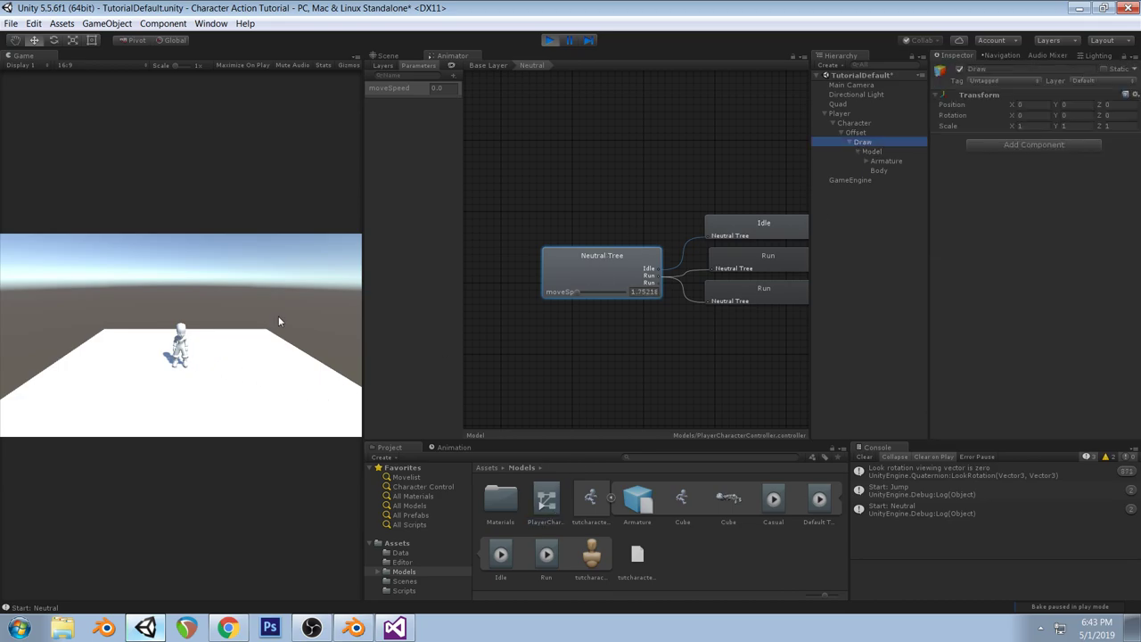
{"action": "left_click", "coordinate": [222, 276]}
{"action": "key", "text": "a"}
{"action": "key", "text": "d"}
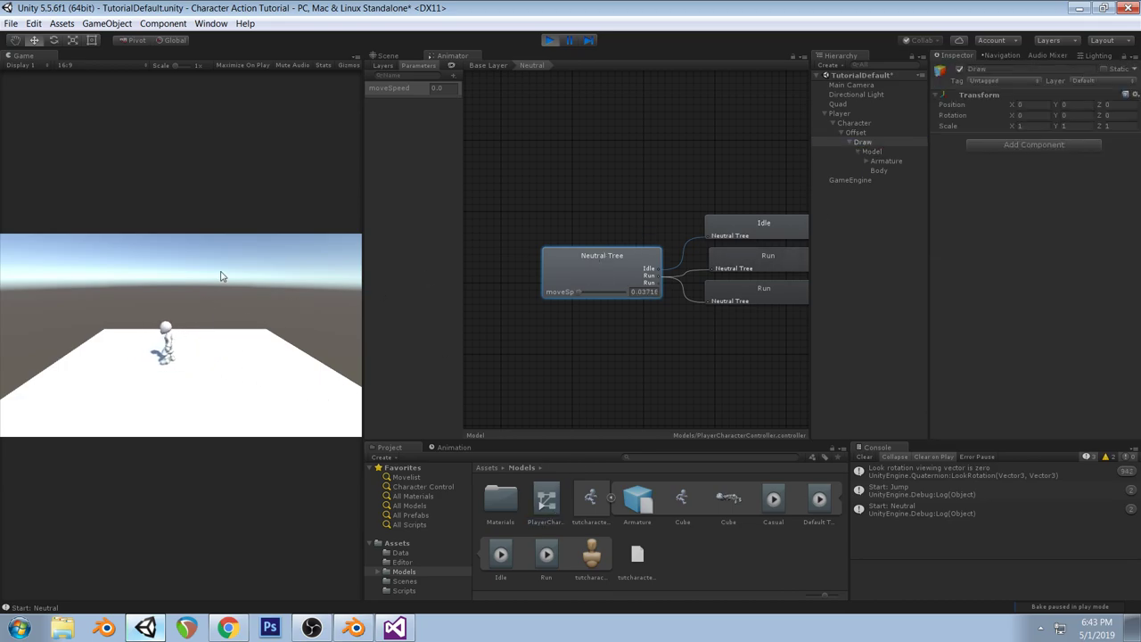
{"action": "key", "text": "a"}
{"action": "key", "text": "d"}
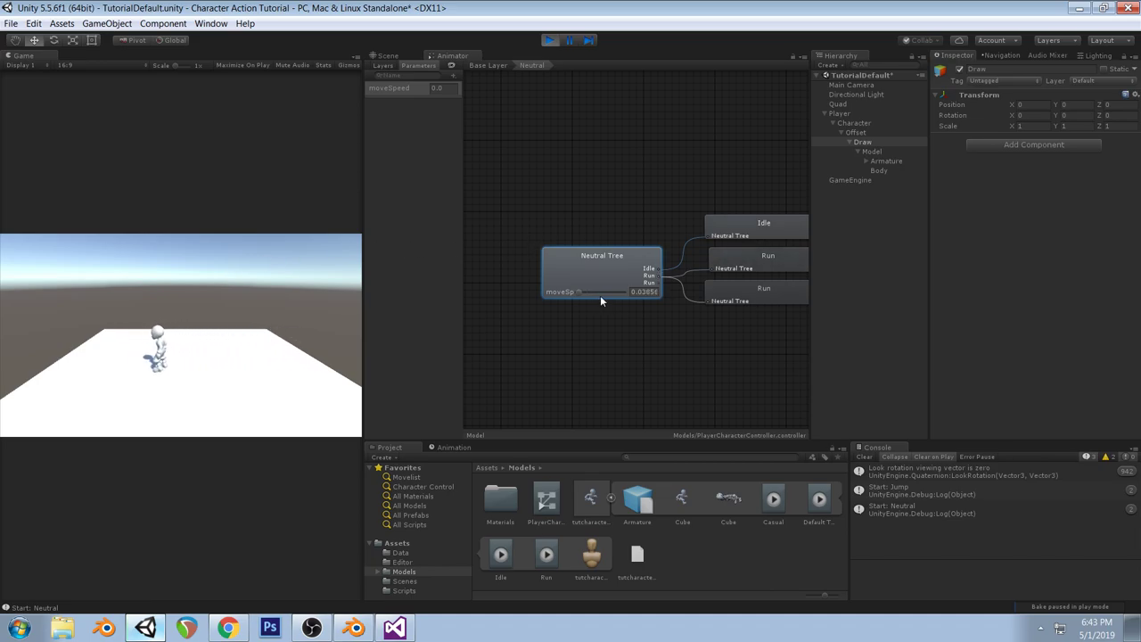
{"action": "key", "text": "a"}
{"action": "key", "text": "a"}
{"action": "key", "text": "d"}
{"action": "key", "text": "a"}
{"action": "key", "text": "d"}
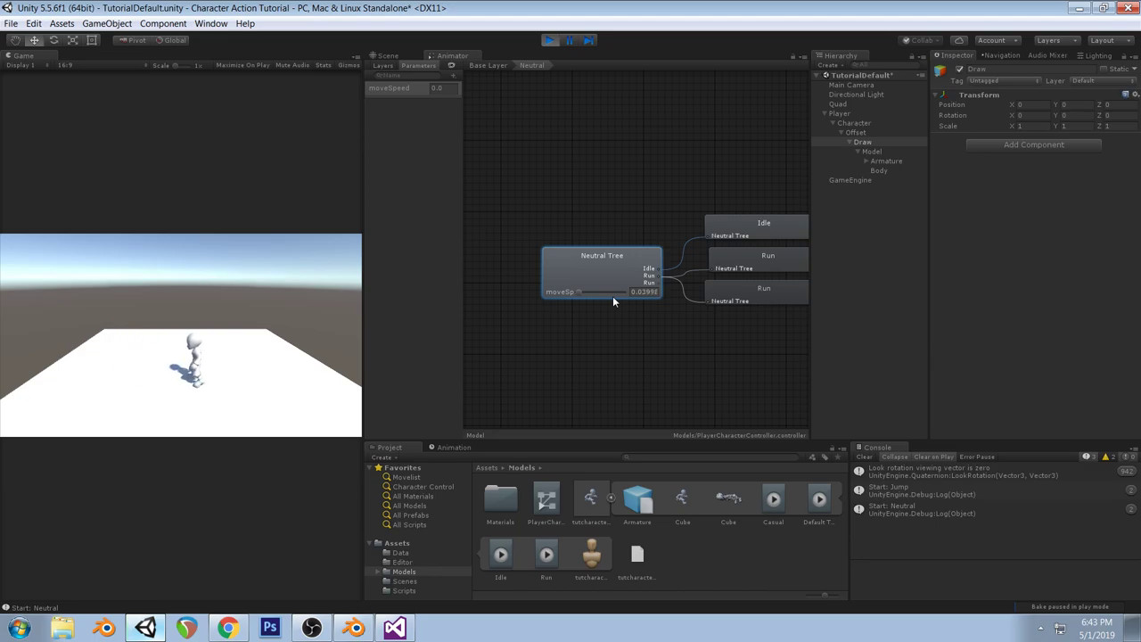
Switch to CharacterObject.cs in Visual Studio and add a multiplication operator after Vector3.SqrMagnitude(latSpeed) in UpdateAnimation
{"action": "key", "text": "alt+Tab"}
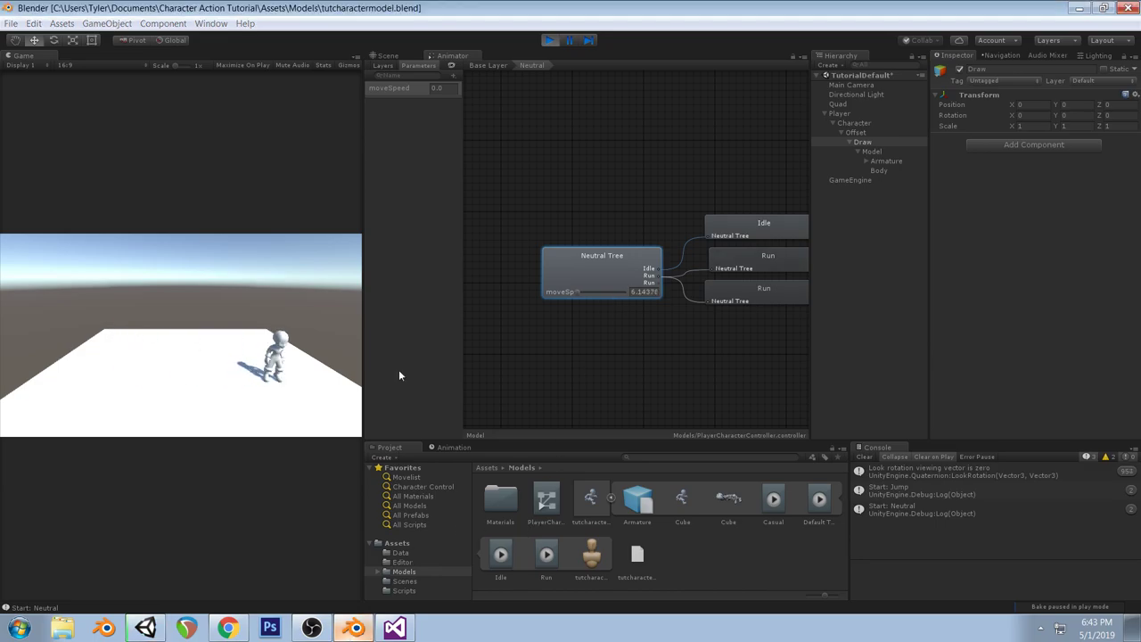
{"action": "key", "text": "alt+Tab"}
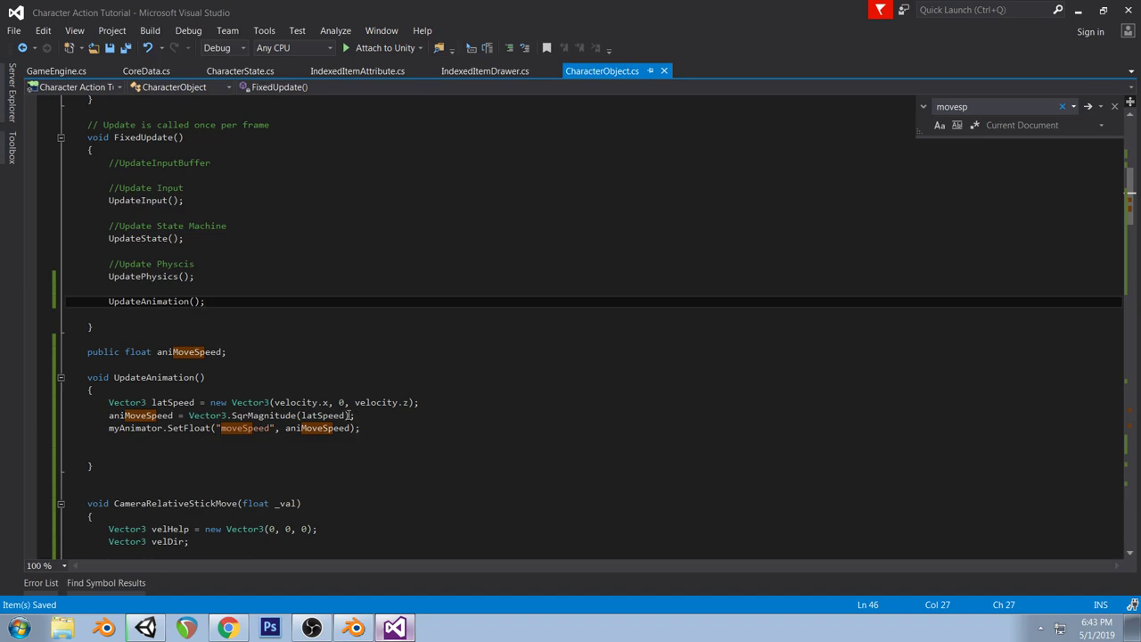
{"action": "left_click", "coordinate": [350, 415]}
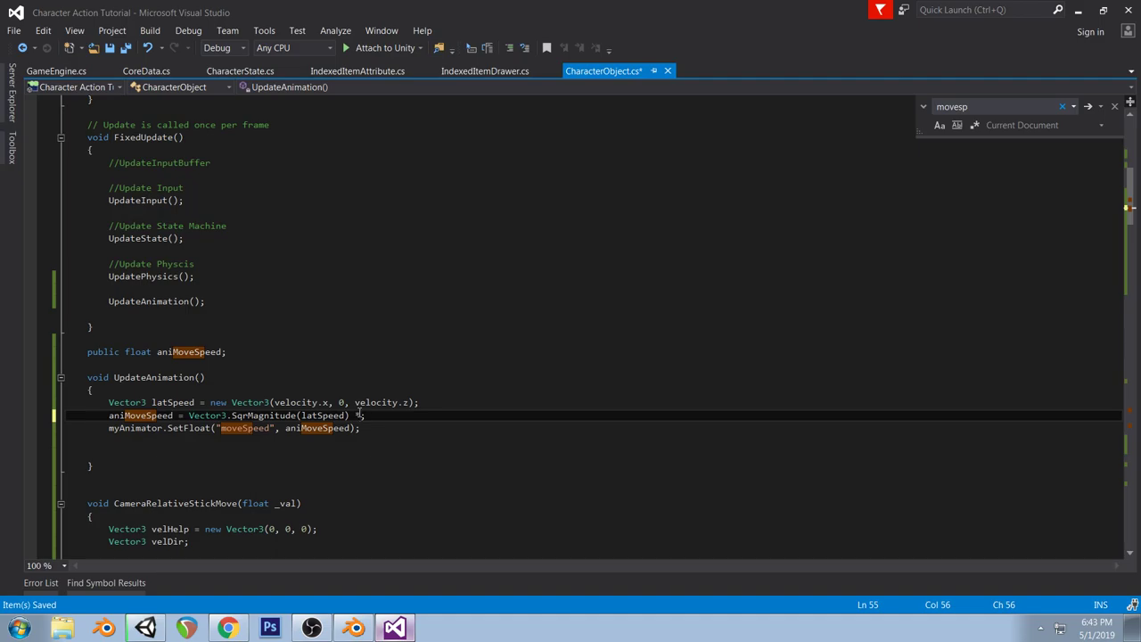
Use the Windows Calculator to work out 0.04 * 60, and close it
{"action": "left_click", "coordinate": [19, 629]}
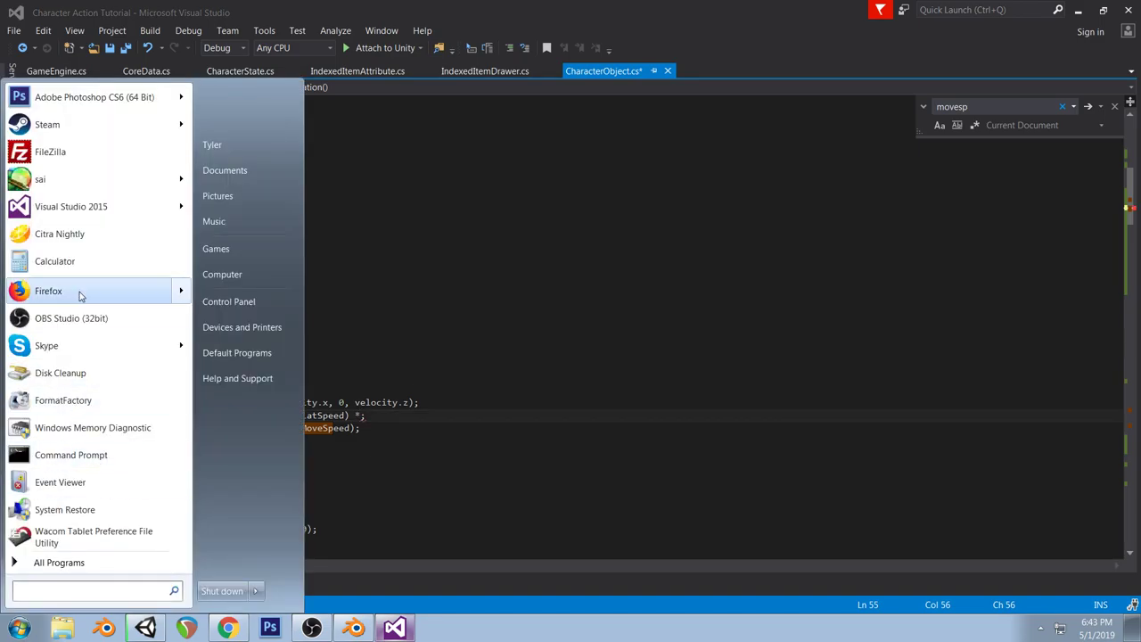
{"action": "left_click", "coordinate": [54, 258]}
{"action": "type", "text": ".04"}
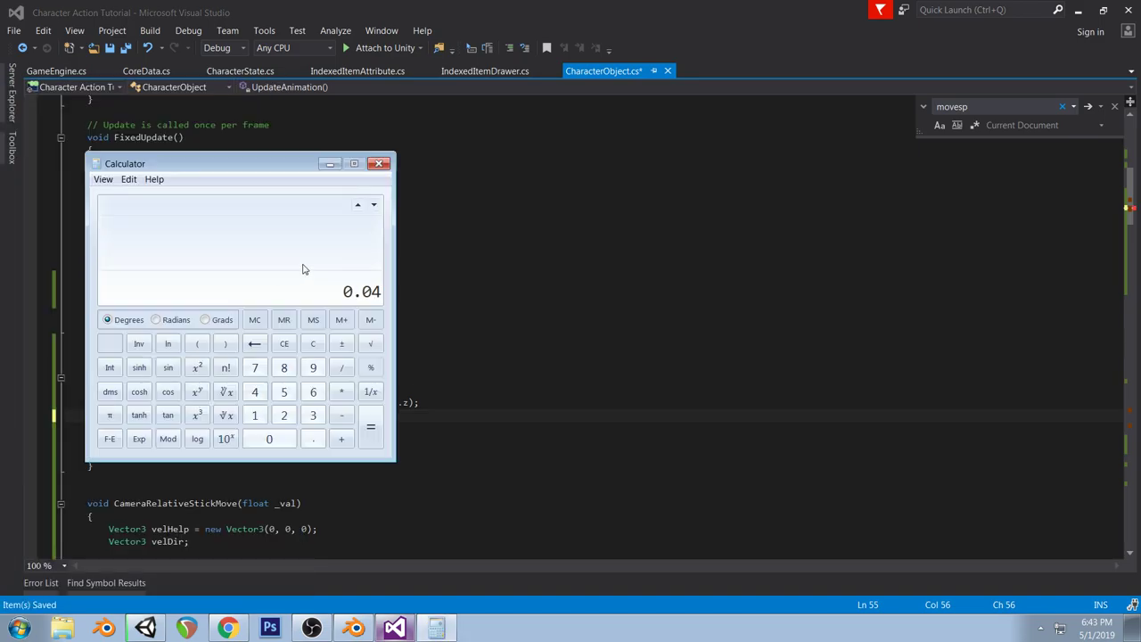
{"action": "type", "text": " * 60"}
{"action": "key", "text": "Return"}
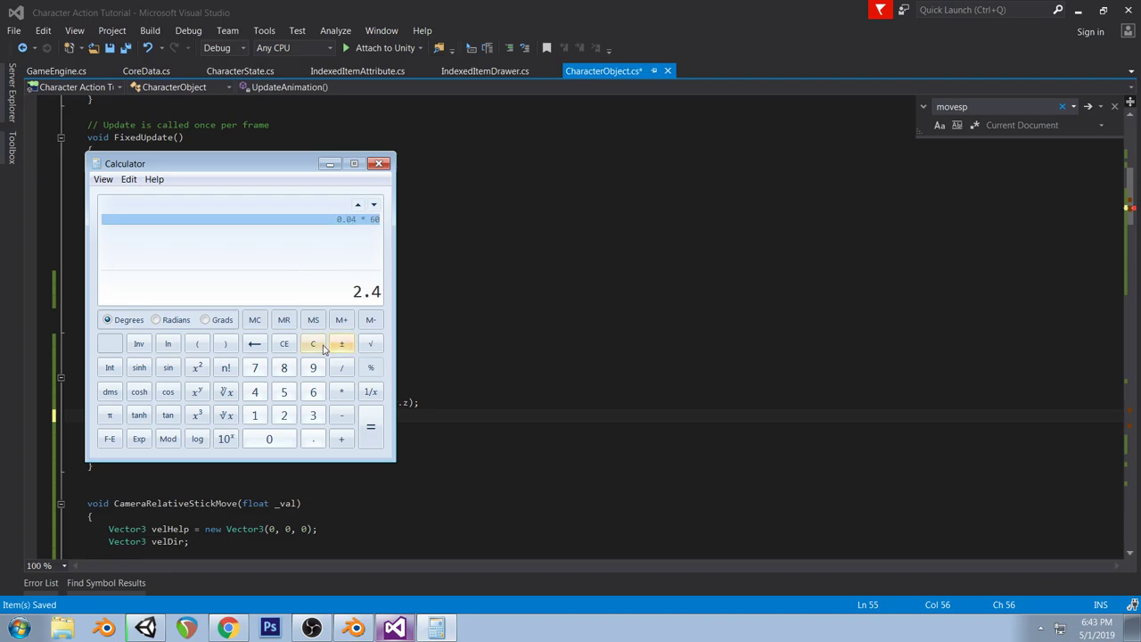
{"action": "left_click", "coordinate": [379, 163]}
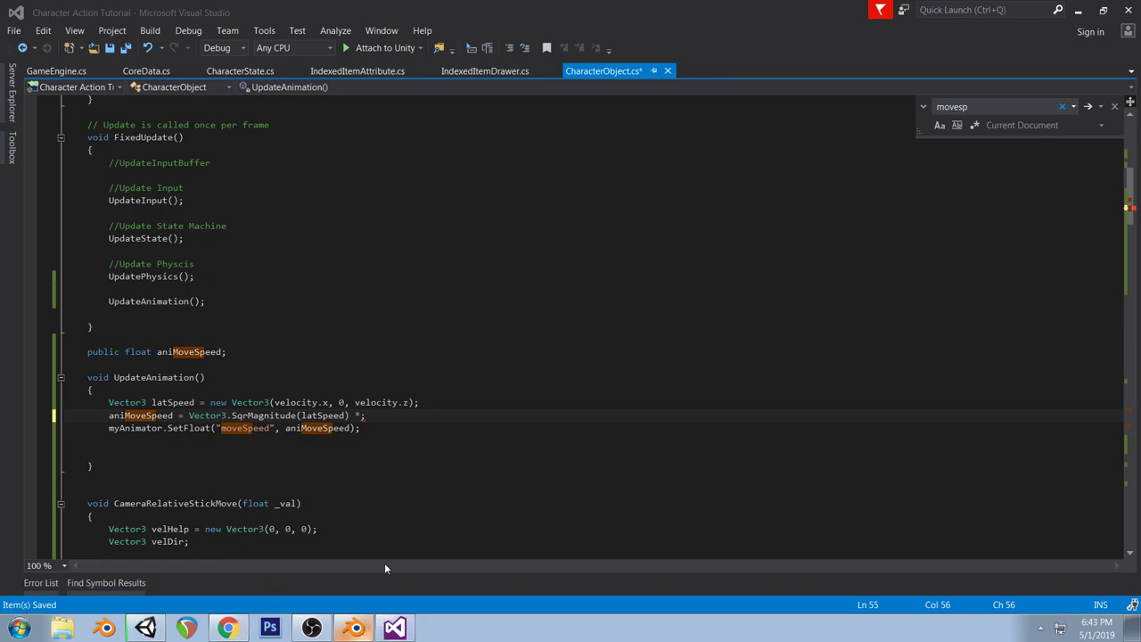
Complete the aniMoveSpeed calculation with a multiplier of 30f and save CharacterObject.cs
{"action": "left_click", "coordinate": [364, 415]}
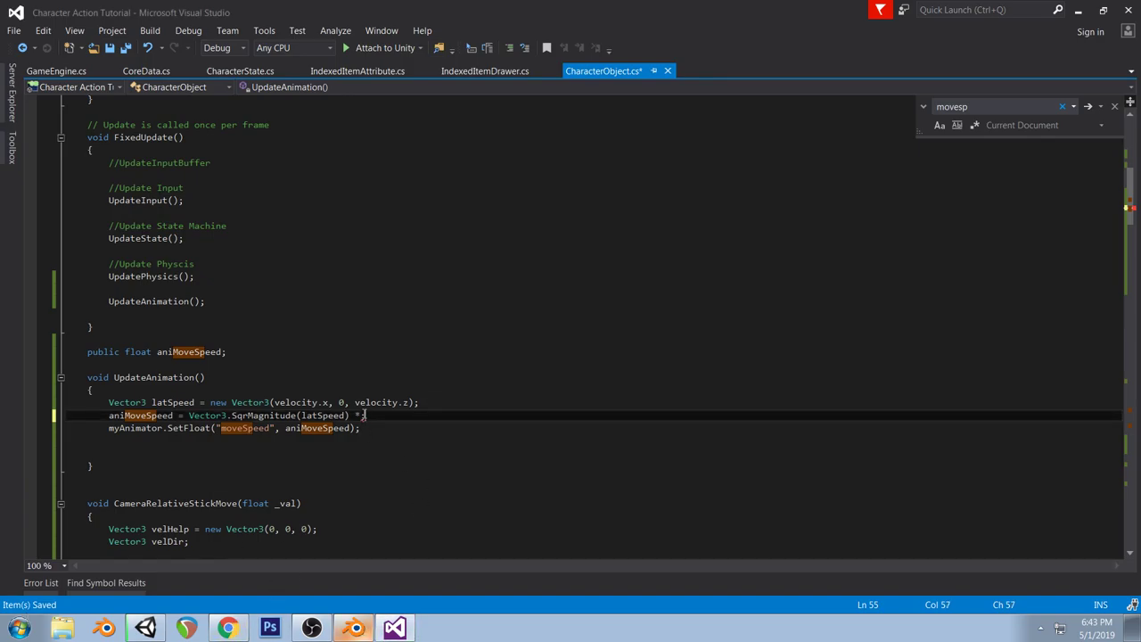
{"action": "type", "text": "30f"}
{"action": "key", "text": "ctrl+s"}
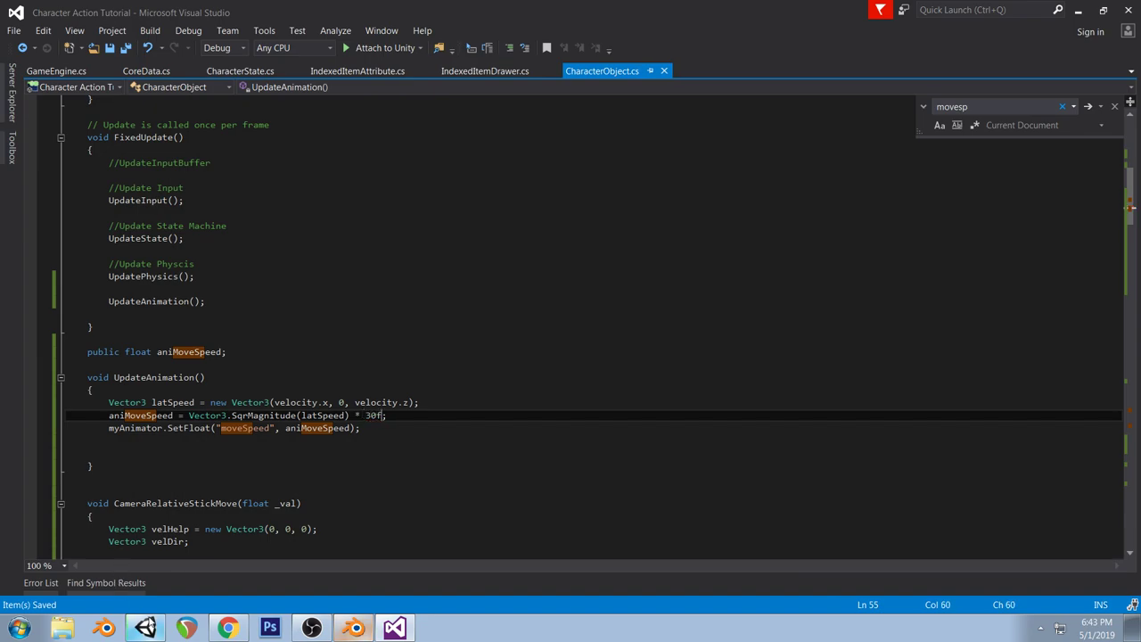
Return to Unity, restart the game, and run the character to test the idle/run blend with the scaled moveSpeed
{"action": "left_click", "coordinate": [146, 628]}
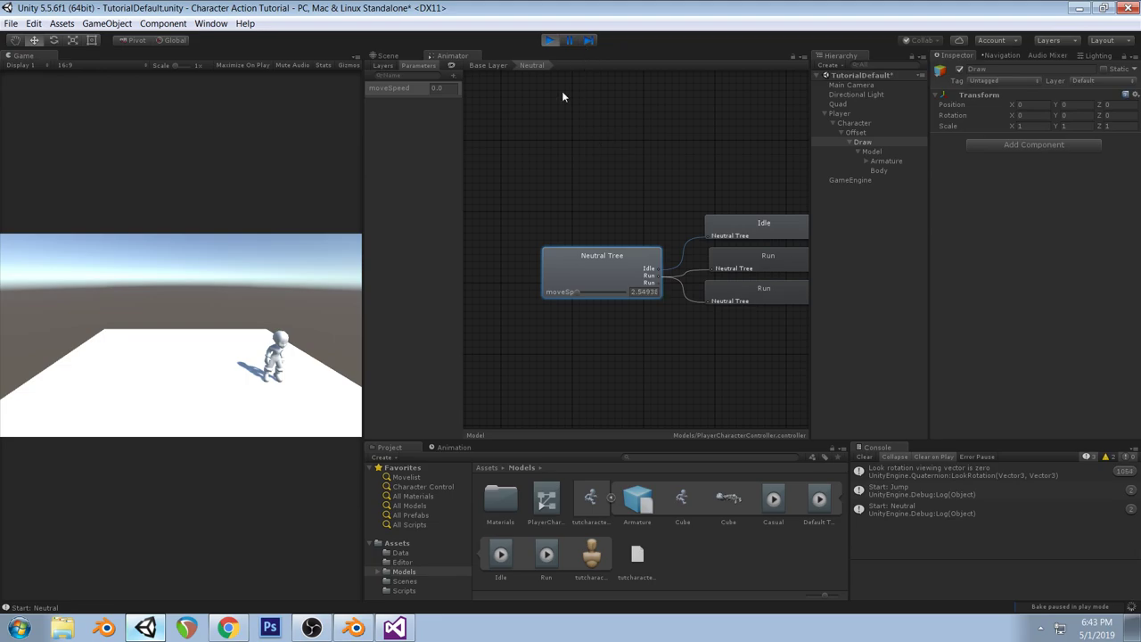
{"action": "left_click", "coordinate": [550, 40]}
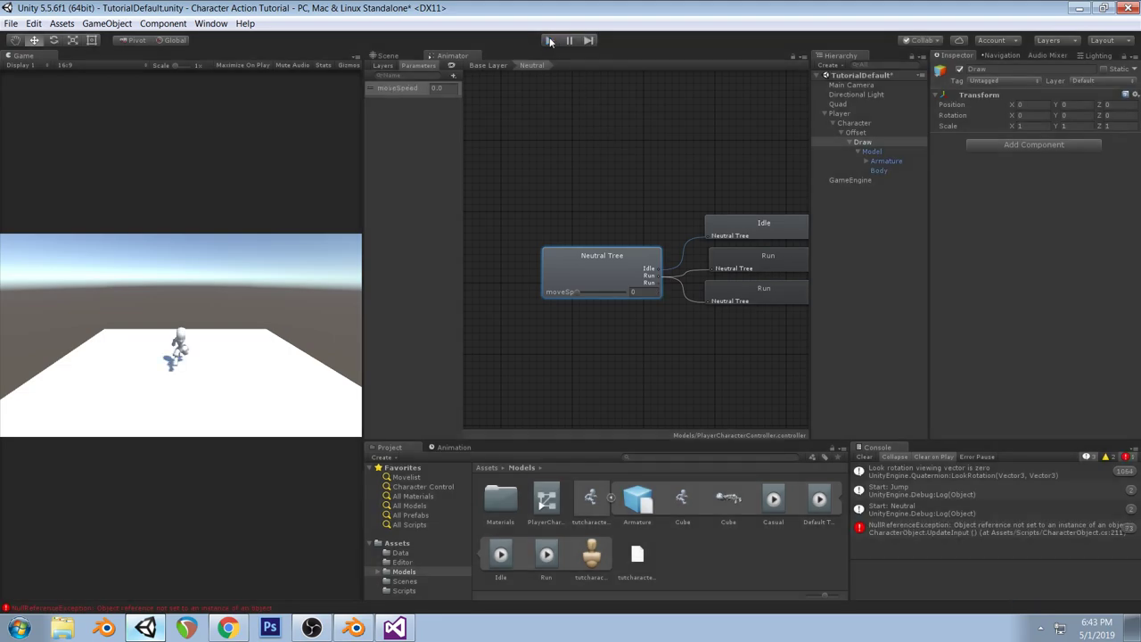
{"action": "key", "text": "ctrl+p"}
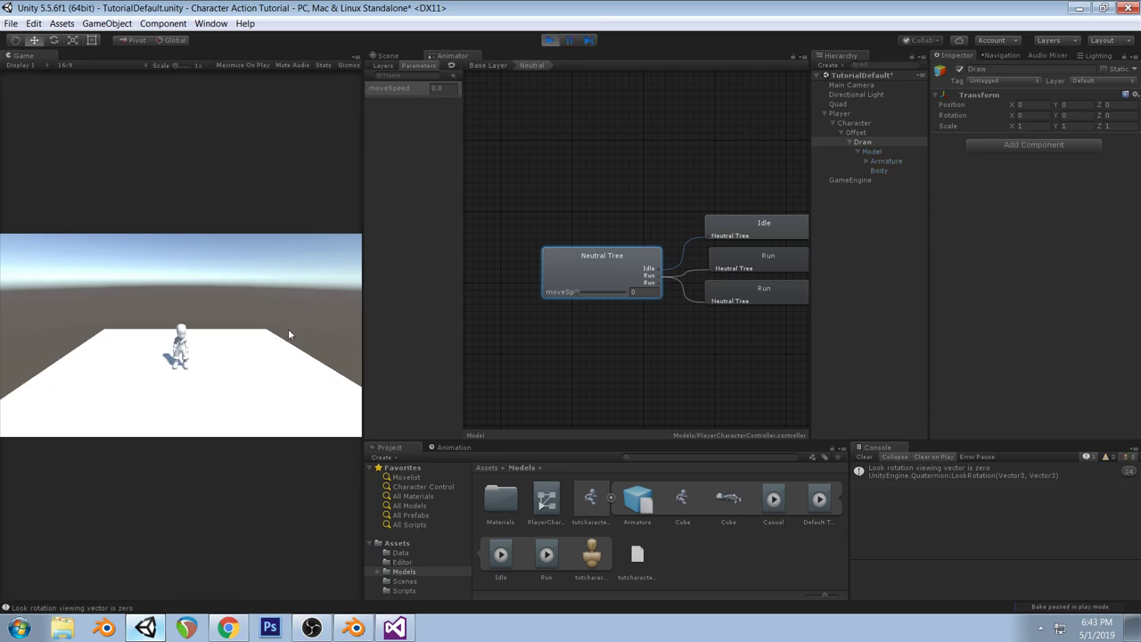
{"action": "key", "text": "a"}
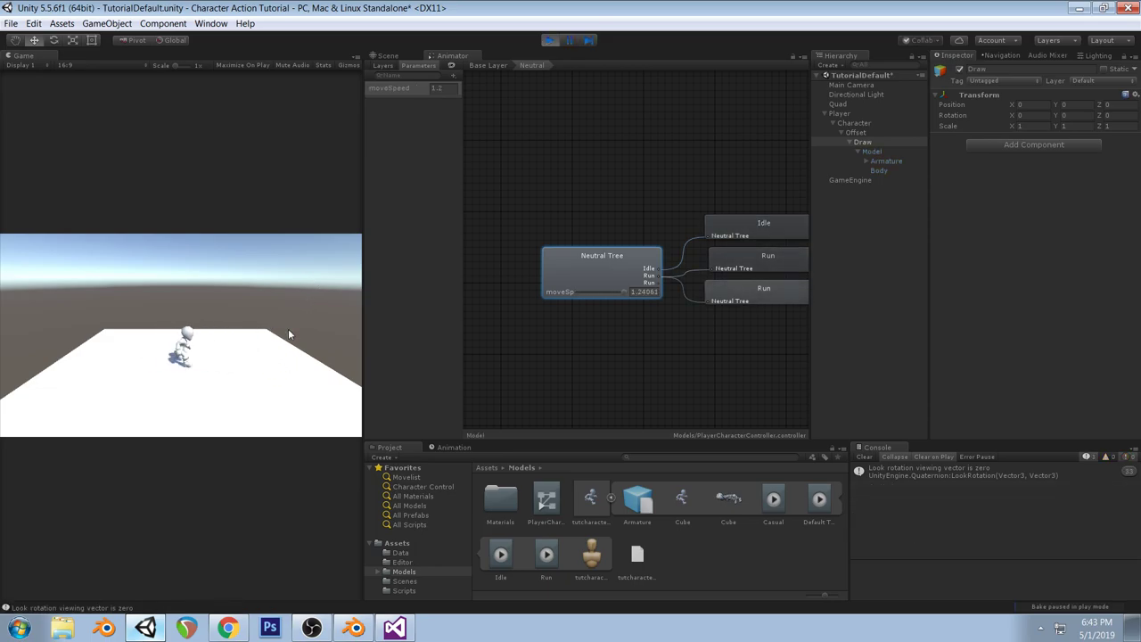
{"action": "key", "text": "d"}
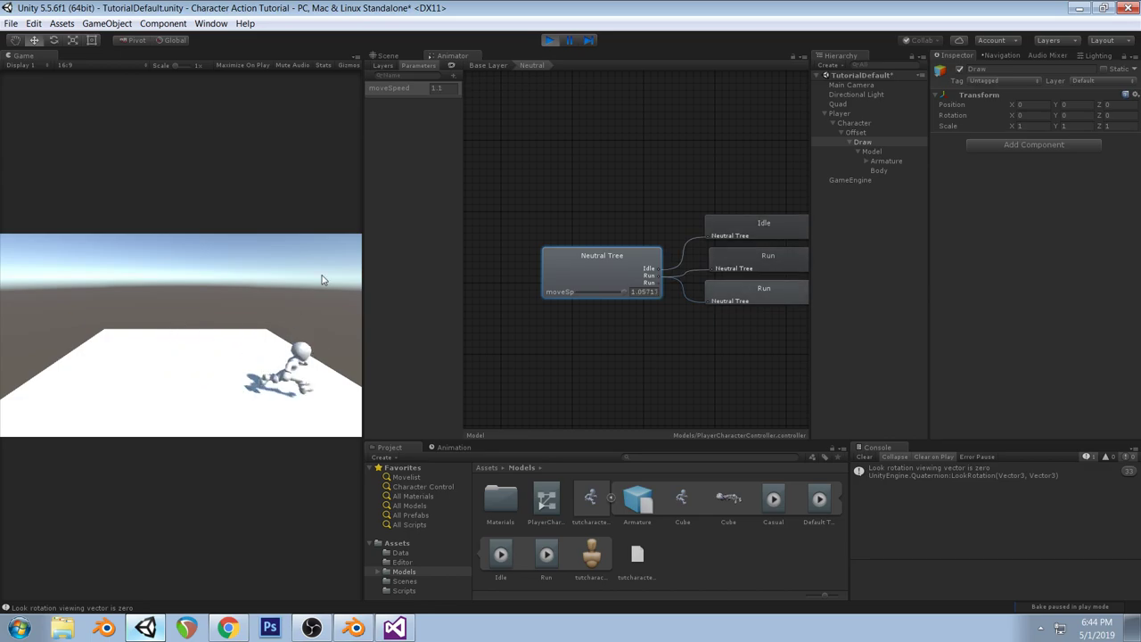
Review the FaceVelocity method in CharacterObject.cs to check how the character's facing direction is set
{"action": "left_click", "coordinate": [383, 629]}
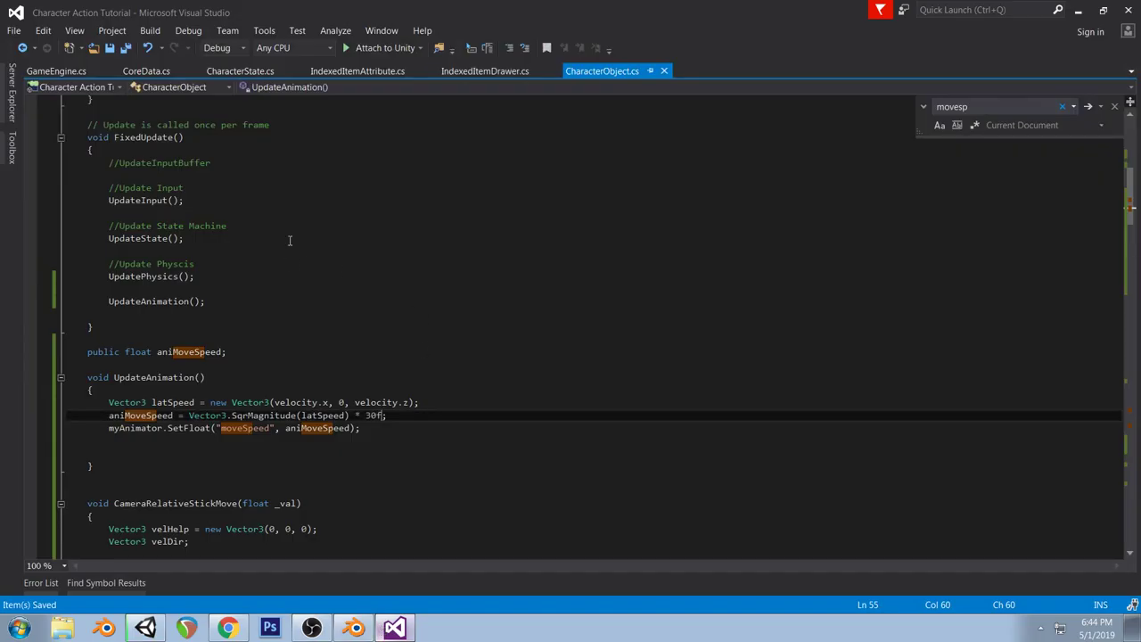
{"action": "left_click", "coordinate": [350, 89]}
{"action": "key", "text": "f"}
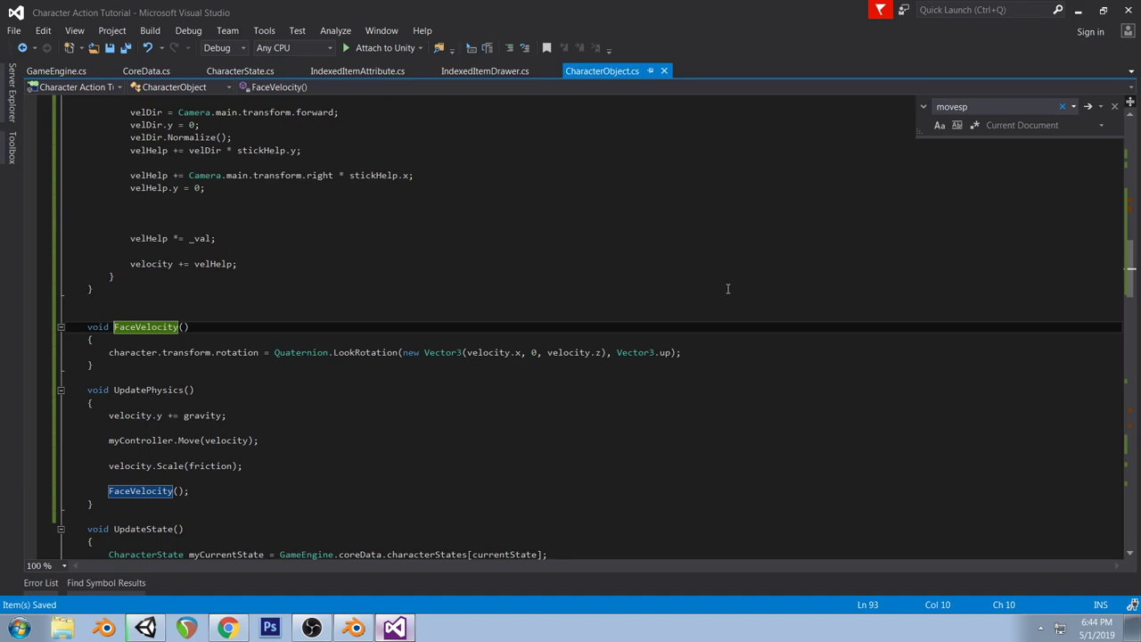
Return to Unity, stop the game, and set the Y rotation of the Player's Offset object to 0
{"action": "left_click", "coordinate": [156, 628]}
{"action": "left_click", "coordinate": [549, 41]}
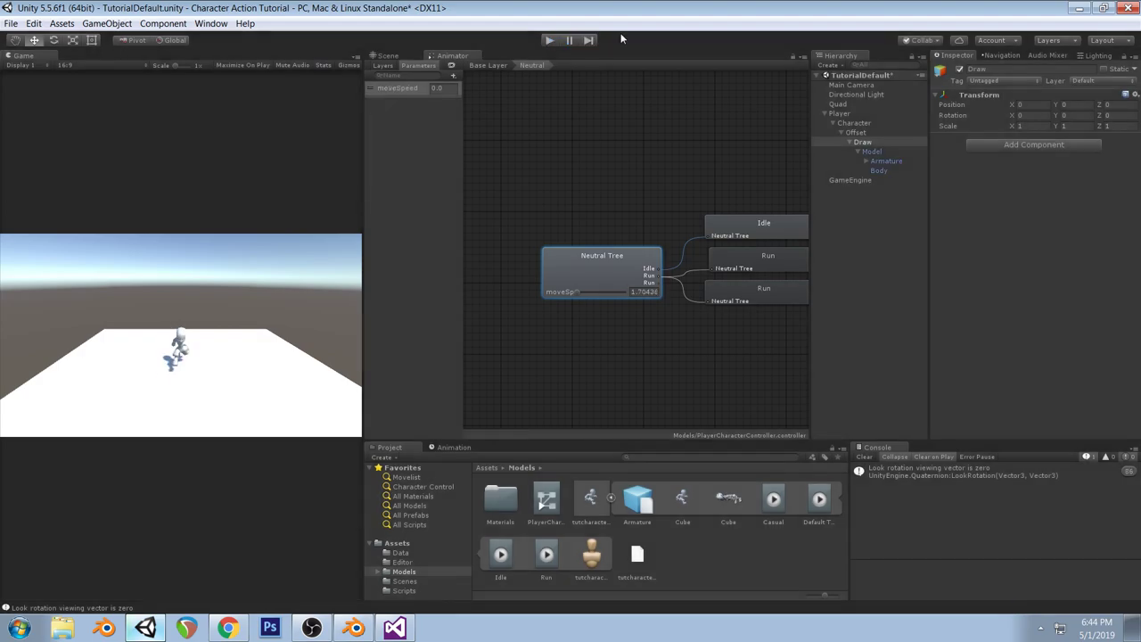
{"action": "left_click", "coordinate": [856, 133]}
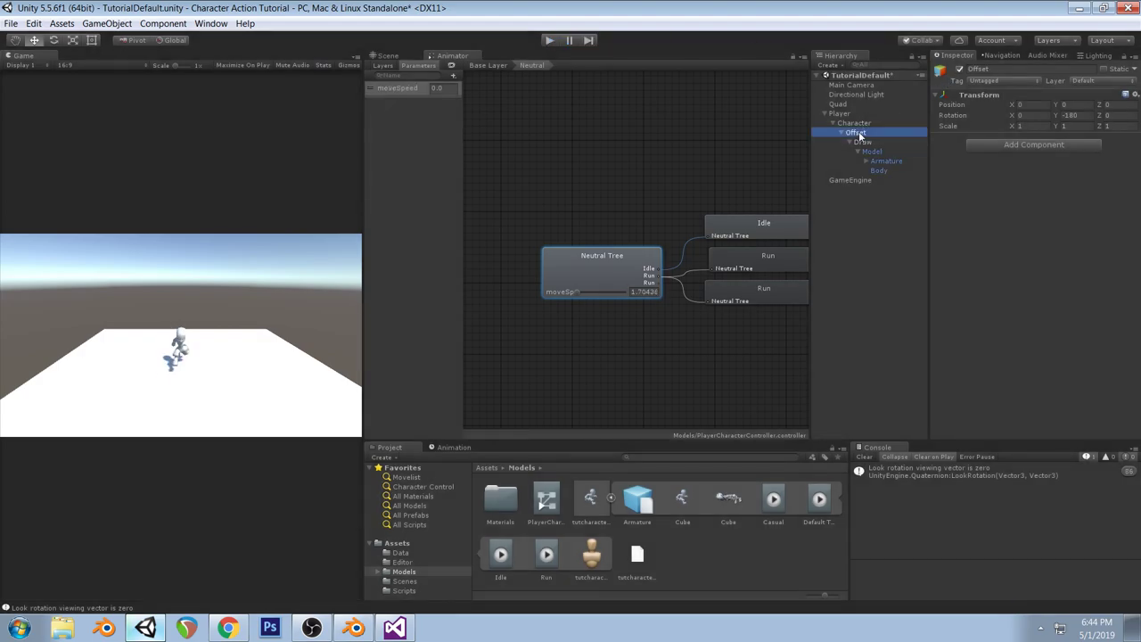
{"action": "left_click", "coordinate": [1089, 116]}
{"action": "type", "text": "0"}
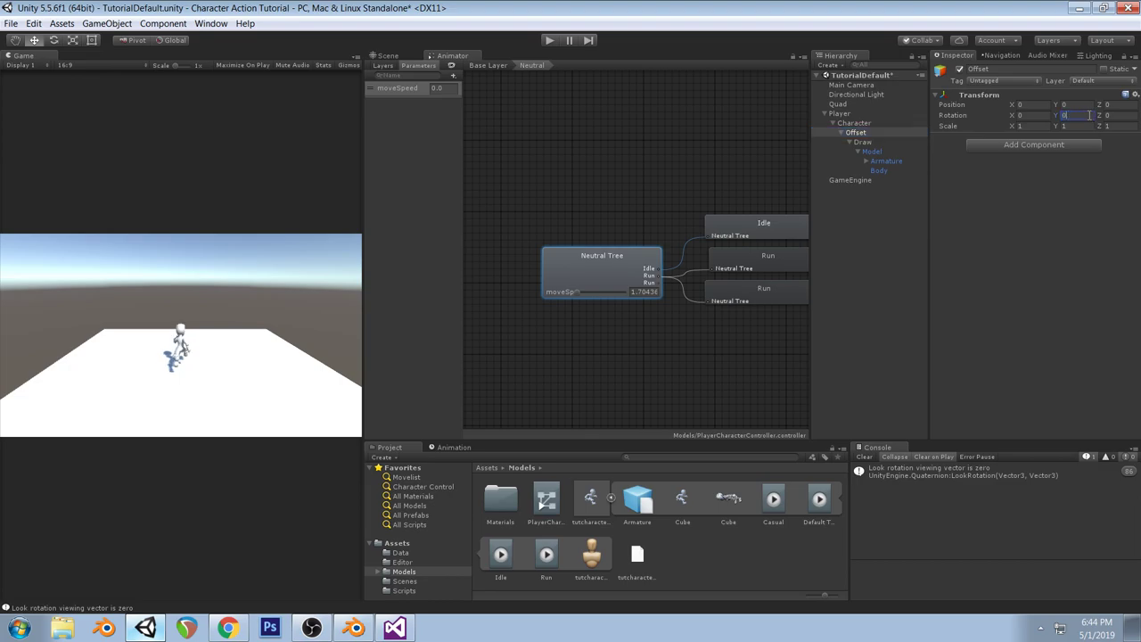
Run the game to check the character's facing, and dock the Game view beside the Scene and Animator views
{"action": "left_click", "coordinate": [550, 40]}
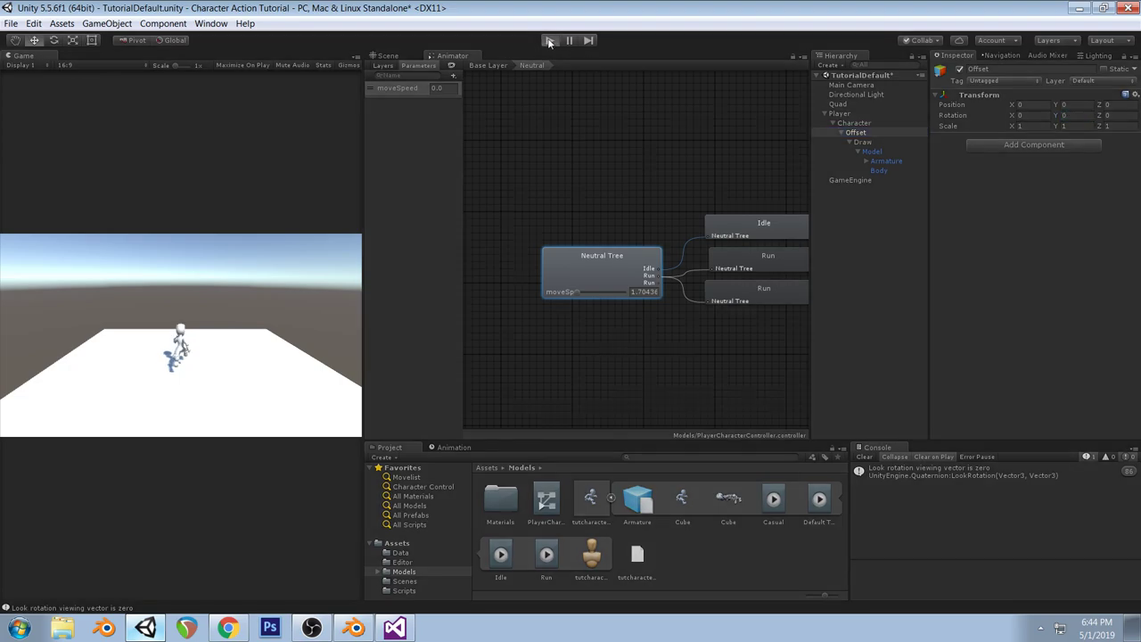
{"action": "key", "text": "a"}
{"action": "key", "text": "d"}
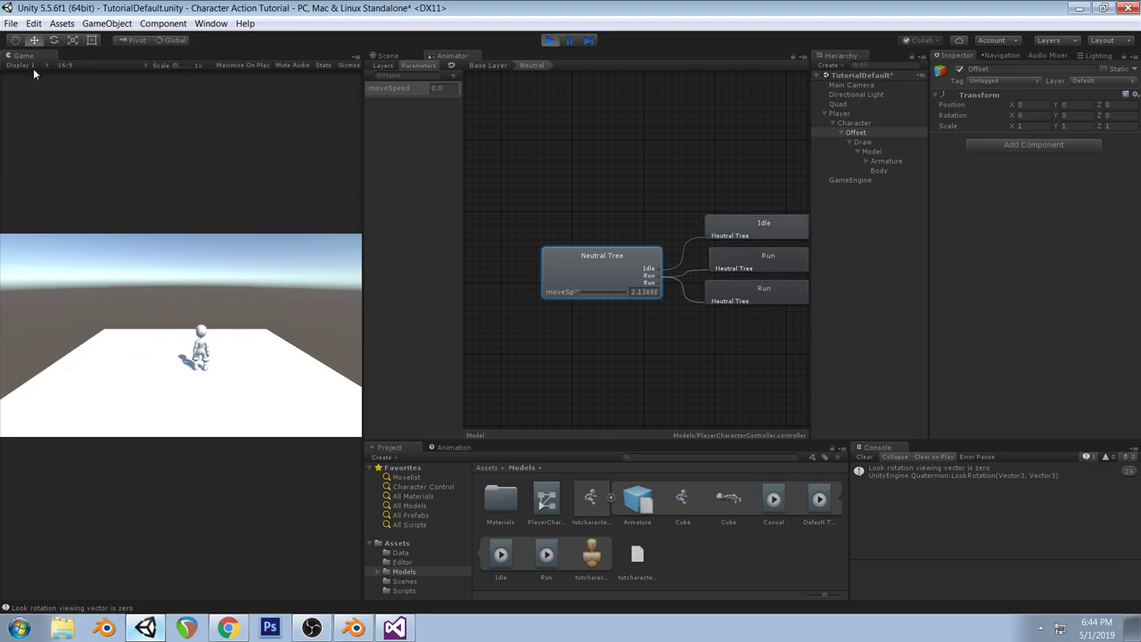
{"action": "left_click_drag", "start_coordinate": [29, 56], "coordinate": [504, 57]}
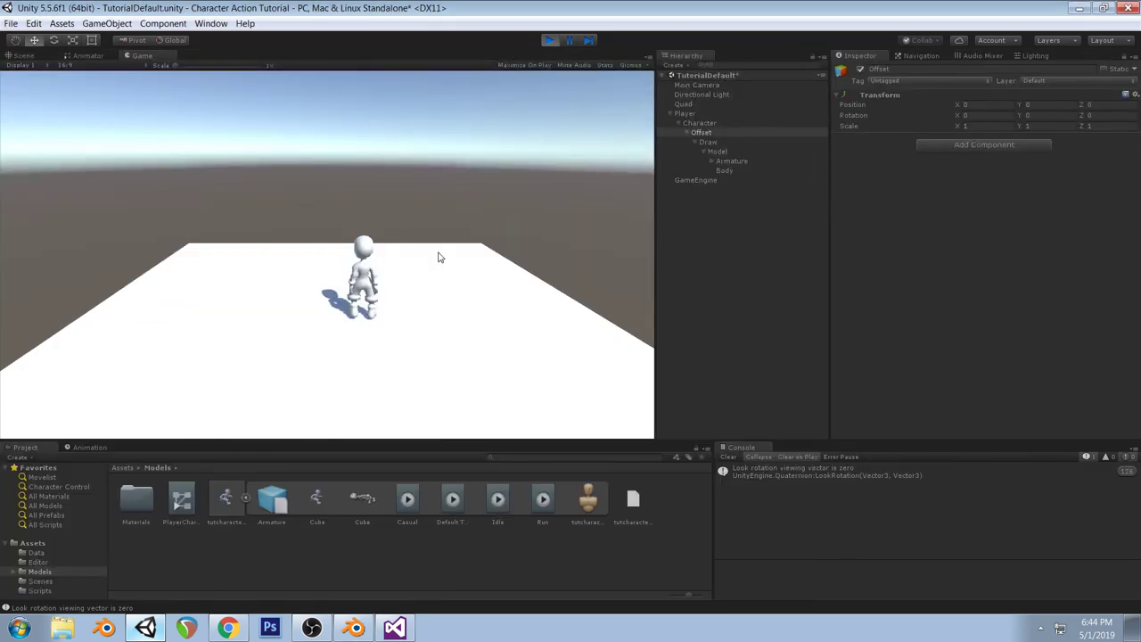
Run the character in all directions and jump to test the facing direction and the idle/run blend
{"action": "key", "text": "a"}
{"action": "key", "text": "d"}
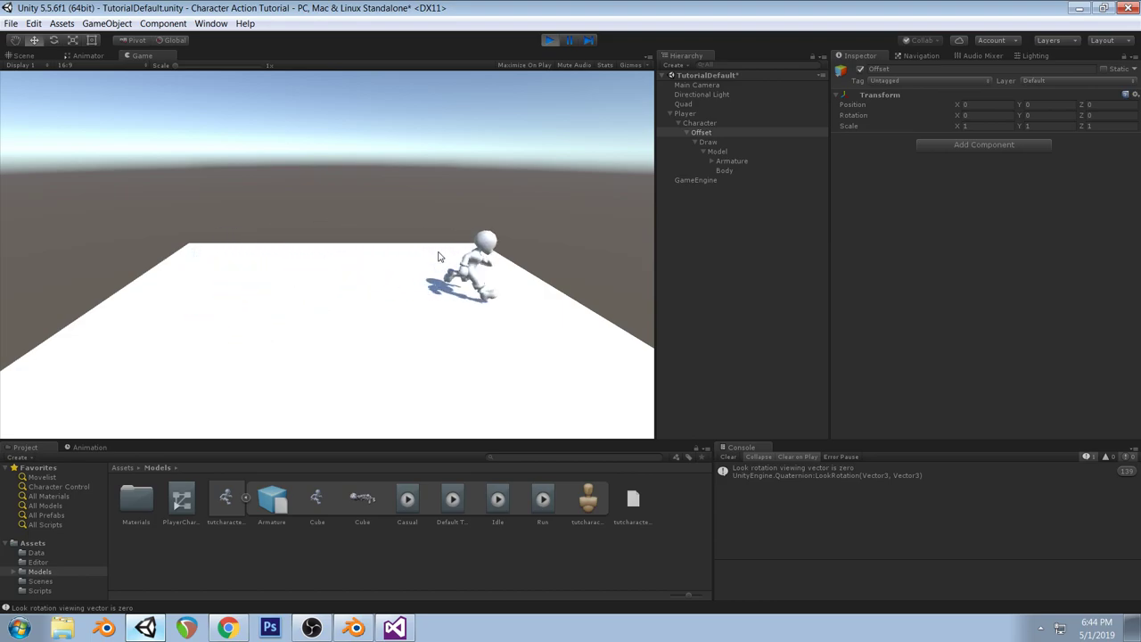
{"action": "key", "text": "a"}
{"action": "key", "text": "space"}
{"action": "key", "text": "w"}
{"action": "key", "text": "s"}
{"action": "key", "text": "a"}
{"action": "key", "text": "d"}
{"action": "key", "text": "d"}
{"action": "key", "text": "a"}
{"action": "key", "text": "d"}
{"action": "key", "text": "s"}
{"action": "key", "text": "a"}
{"action": "key", "text": "w"}
{"action": "key", "text": "d"}
{"action": "key", "text": "s"}
{"action": "key", "text": "w"}
{"action": "key", "text": "s"}
{"action": "key", "text": "a"}
{"action": "key", "text": "w"}
{"action": "key", "text": "d"}
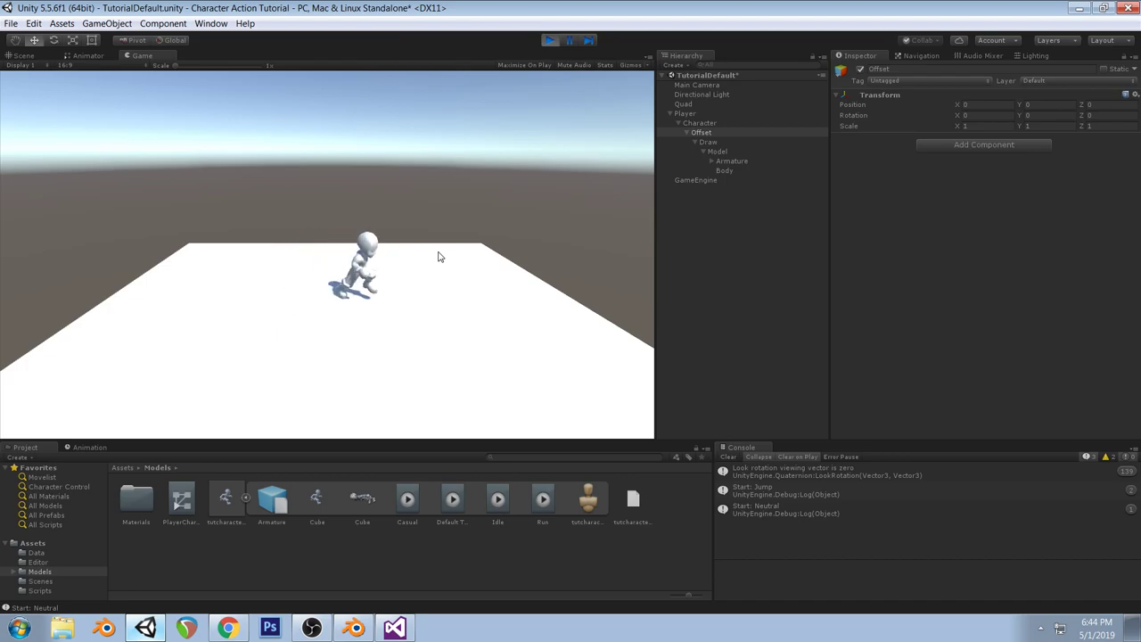
Switch to Visual Studio and review the UpdateAnimation and CameraRelativeStickMove methods in CharacterObject.cs
{"action": "key", "text": "alt+Tab"}
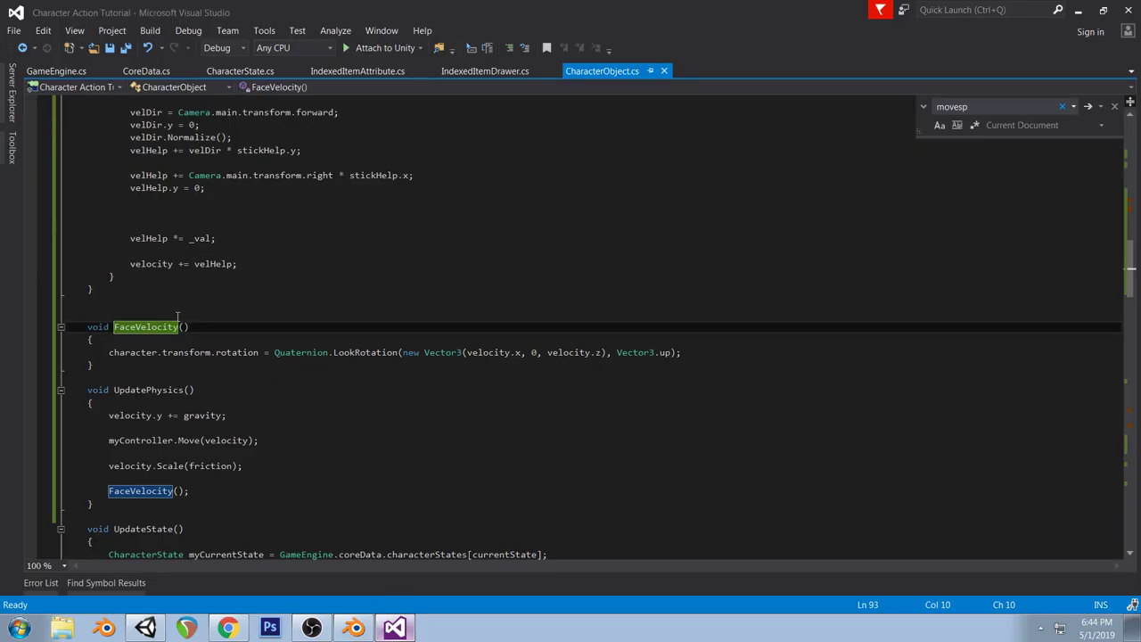
{"action": "scroll", "coordinate": [248, 380], "scroll_direction": "up", "scroll_amount": 5}
{"action": "scroll", "coordinate": [340, 335], "scroll_direction": "down", "scroll_amount": 10}
{"action": "scroll", "coordinate": [340, 335], "scroll_direction": "up", "scroll_amount": 16}
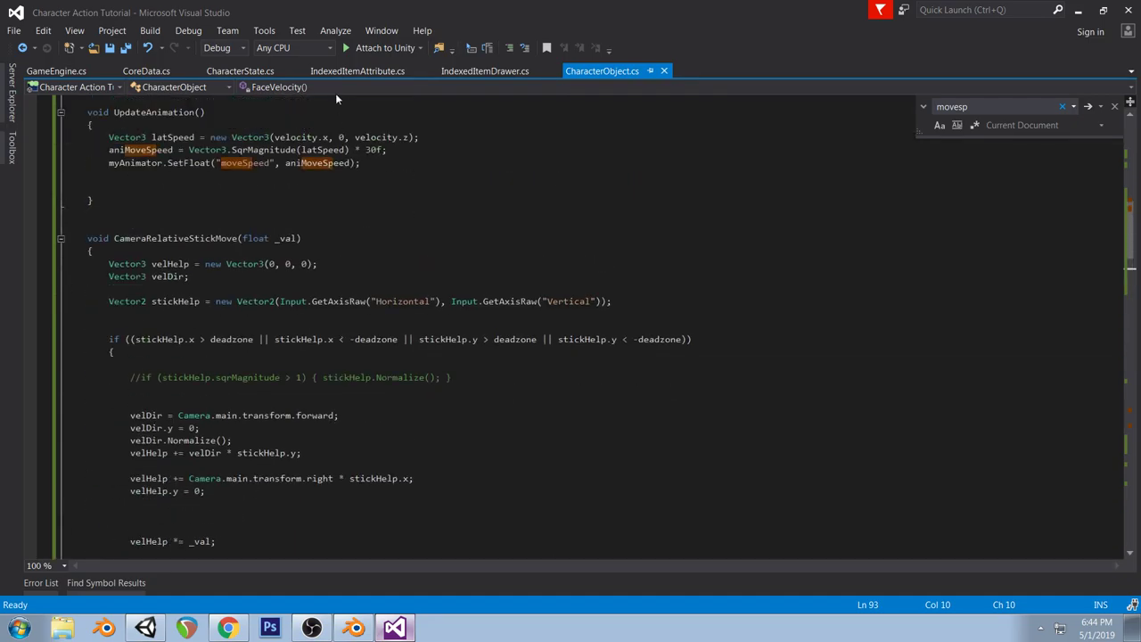
{"action": "scroll", "coordinate": [407, 257], "scroll_direction": "up", "scroll_amount": 1}
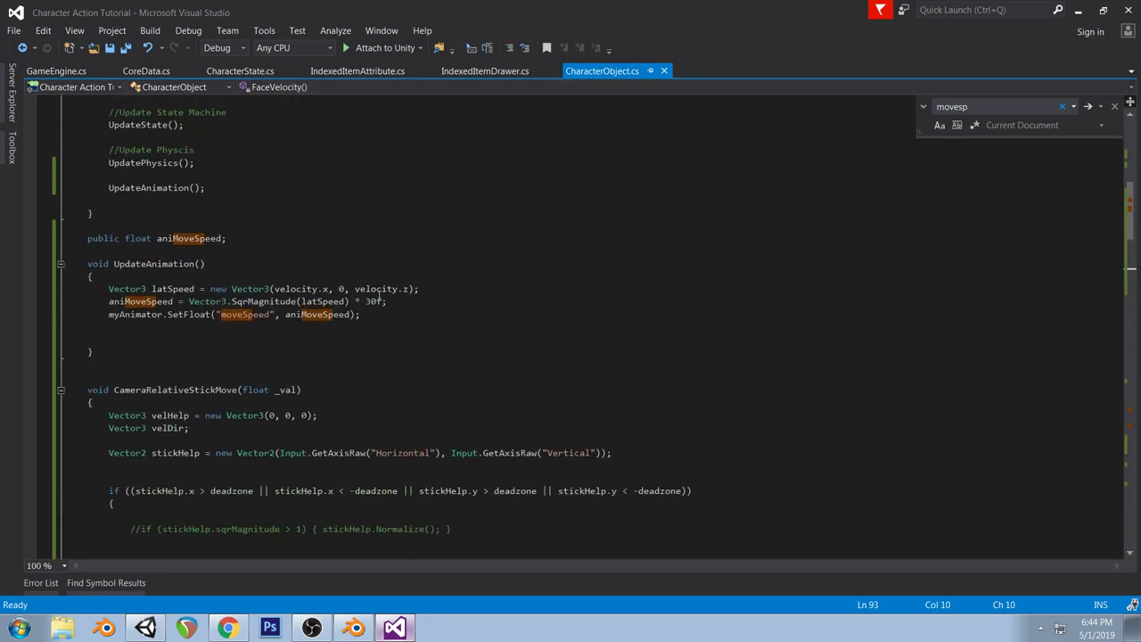
{"action": "left_click", "coordinate": [130, 277]}
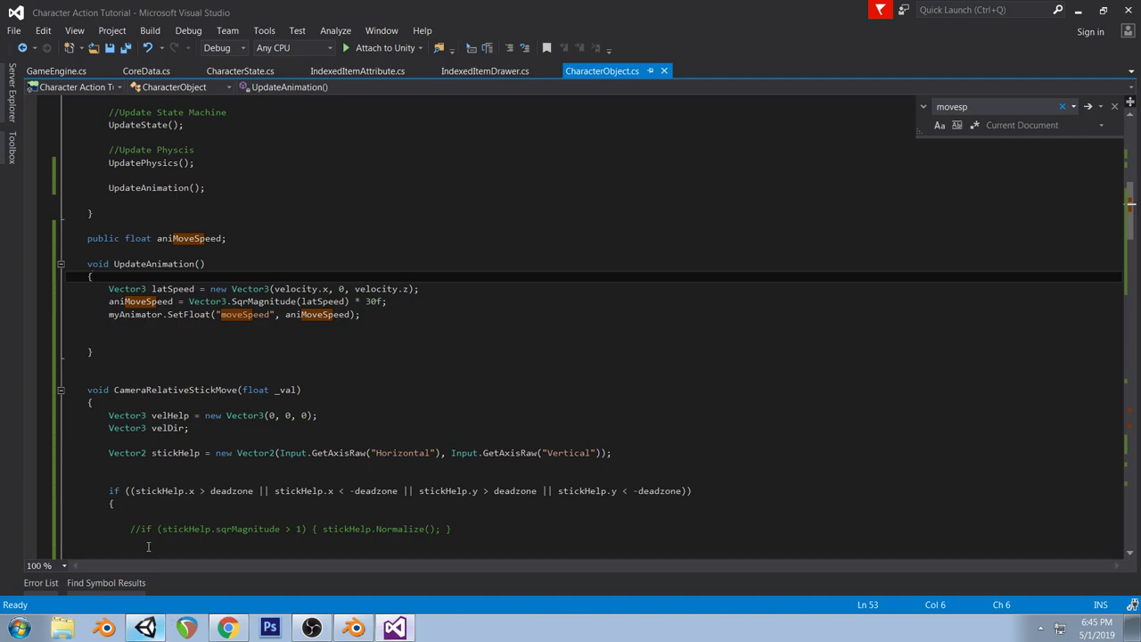
{"action": "scroll", "coordinate": [258, 395], "scroll_direction": "down", "scroll_amount": 2}
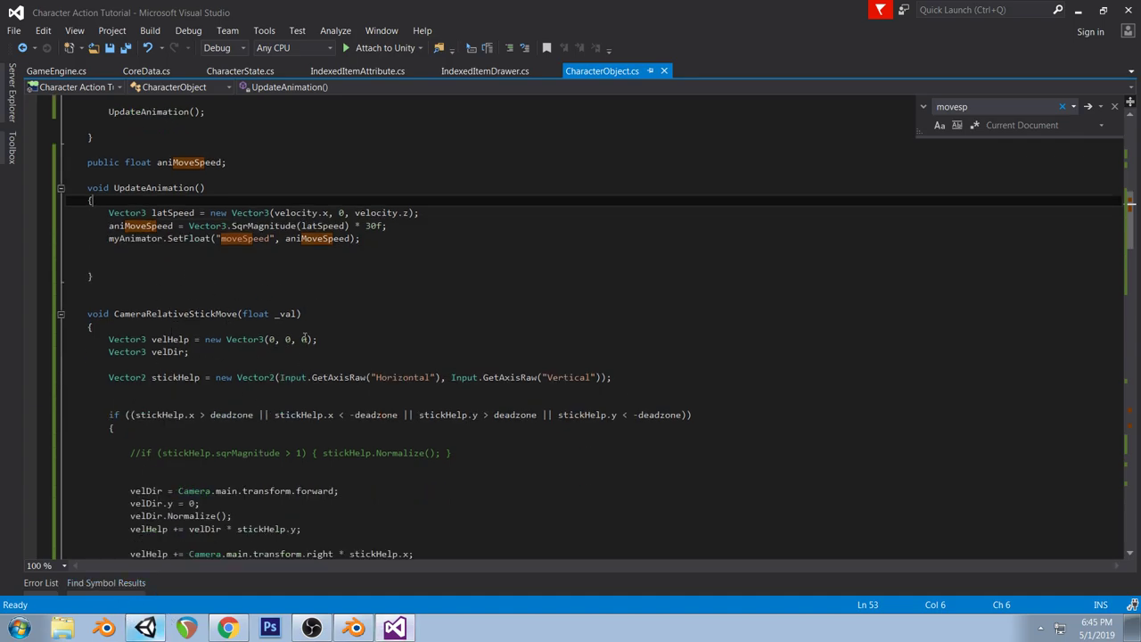
{"action": "scroll", "coordinate": [306, 326], "scroll_direction": "down", "scroll_amount": 8}
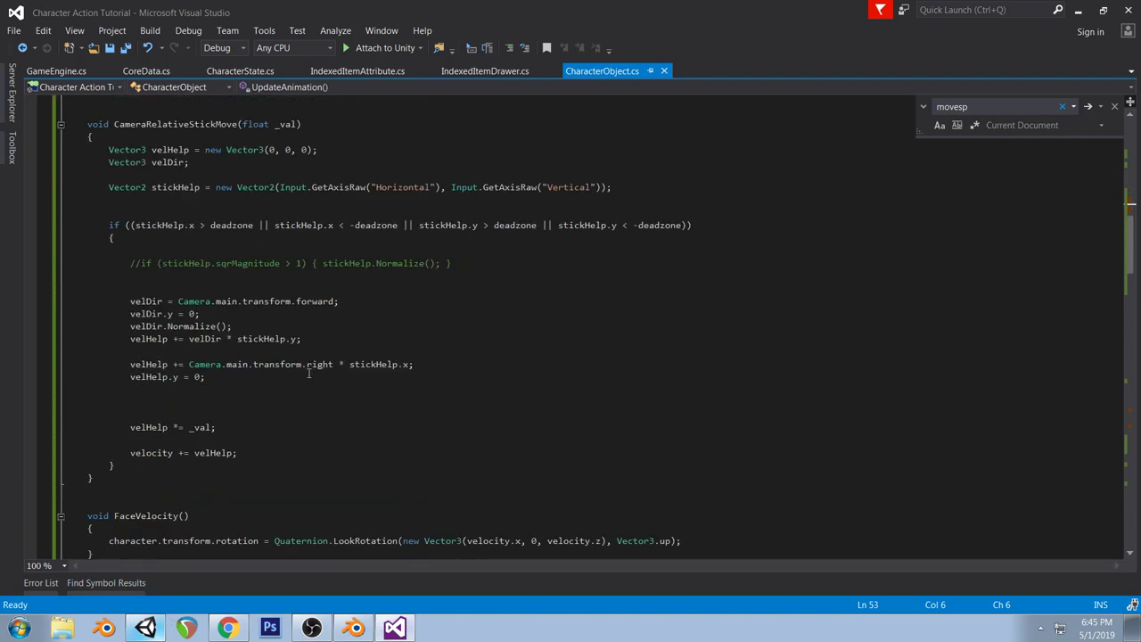
Return to Unity and stop the running game
{"action": "left_click", "coordinate": [145, 628]}
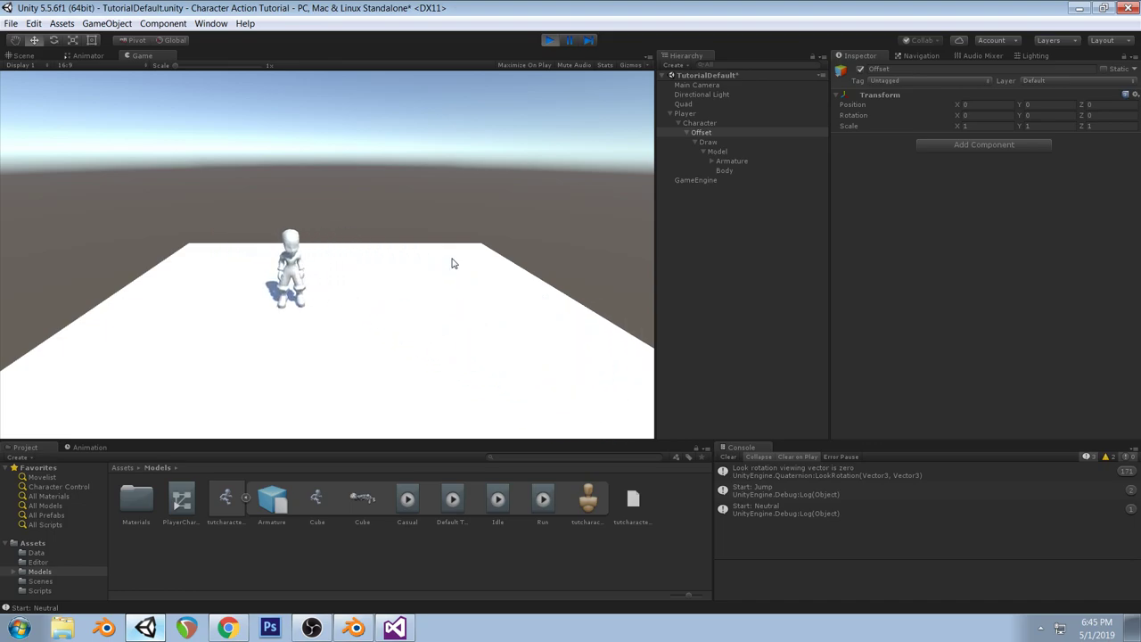
{"action": "left_click", "coordinate": [228, 628]}
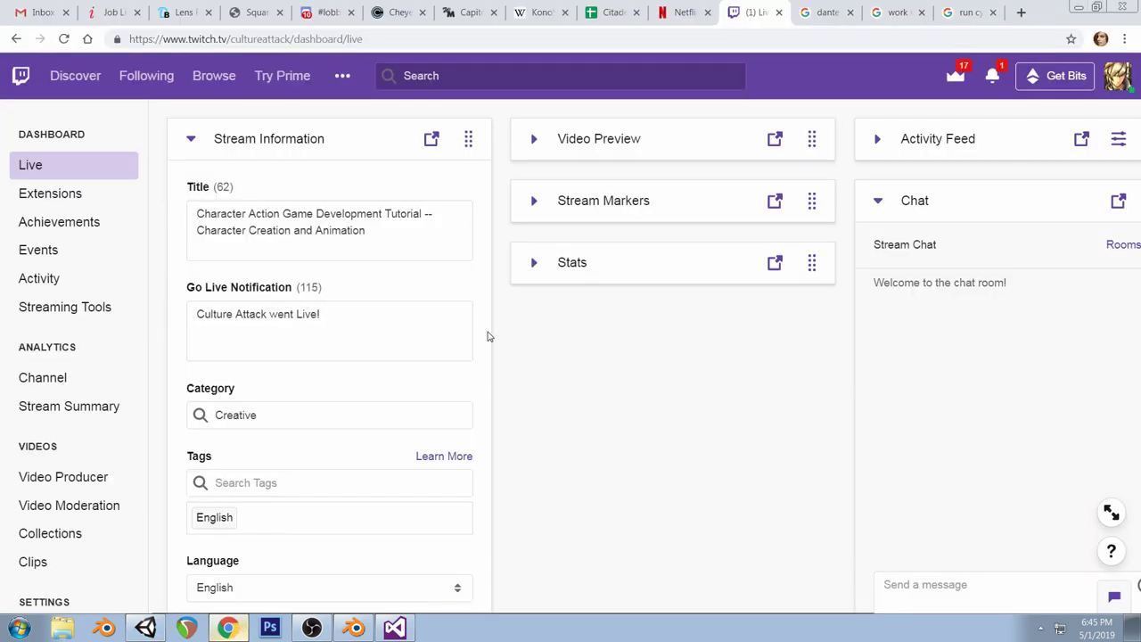
{"action": "left_click", "coordinate": [354, 627]}
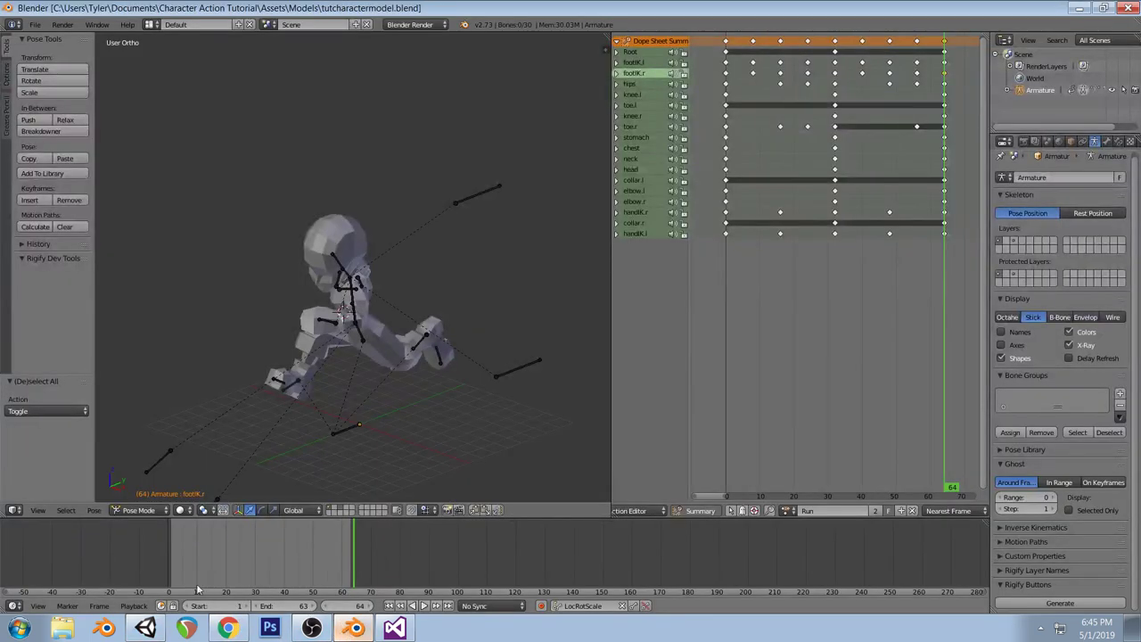
{"action": "left_click", "coordinate": [146, 628]}
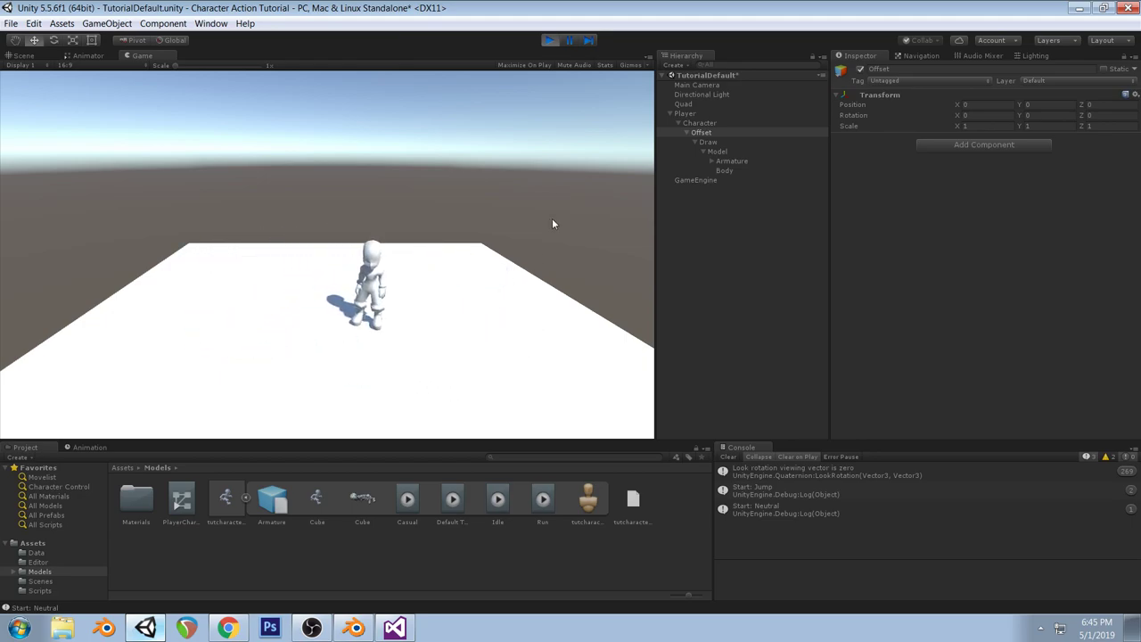
{"action": "left_click", "coordinate": [550, 40]}
In Blender, go to frame 0, load the Idle action on the armature, and duplicate it as a new action named Jump
{"action": "left_click", "coordinate": [354, 627]}
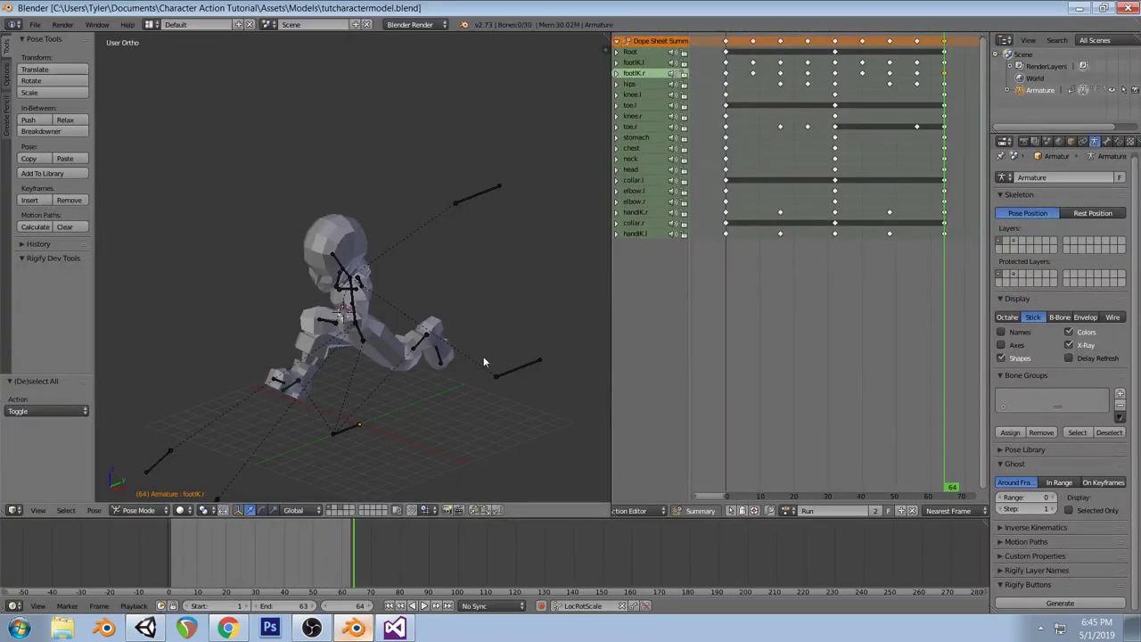
{"action": "left_click", "coordinate": [725, 198]}
{"action": "key", "text": "KP_3"}
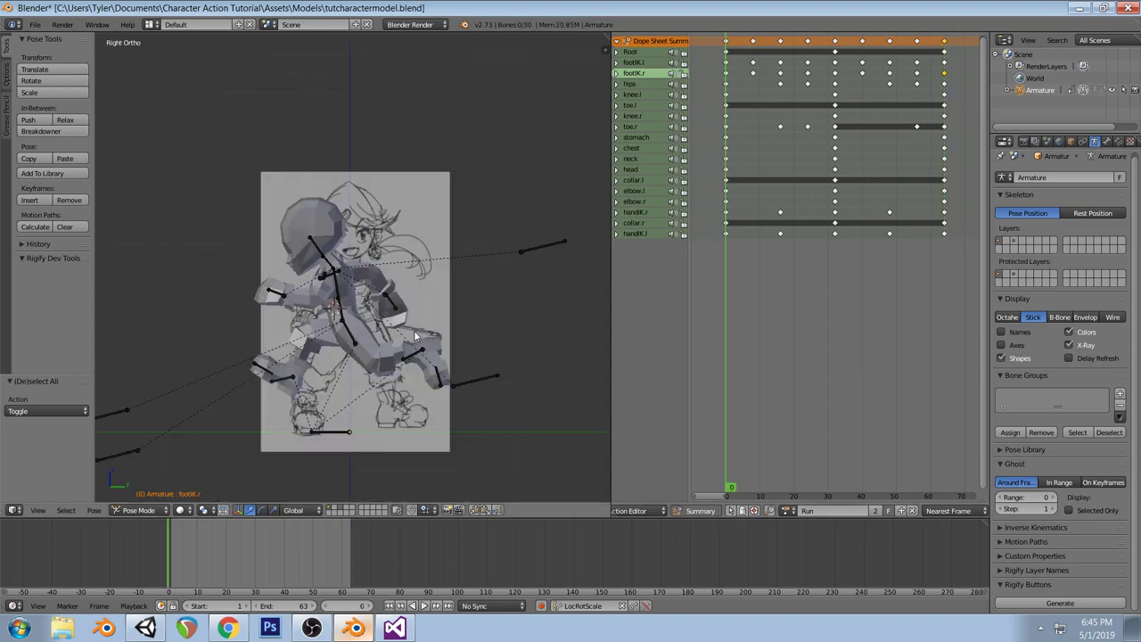
{"action": "left_click", "coordinate": [788, 510]}
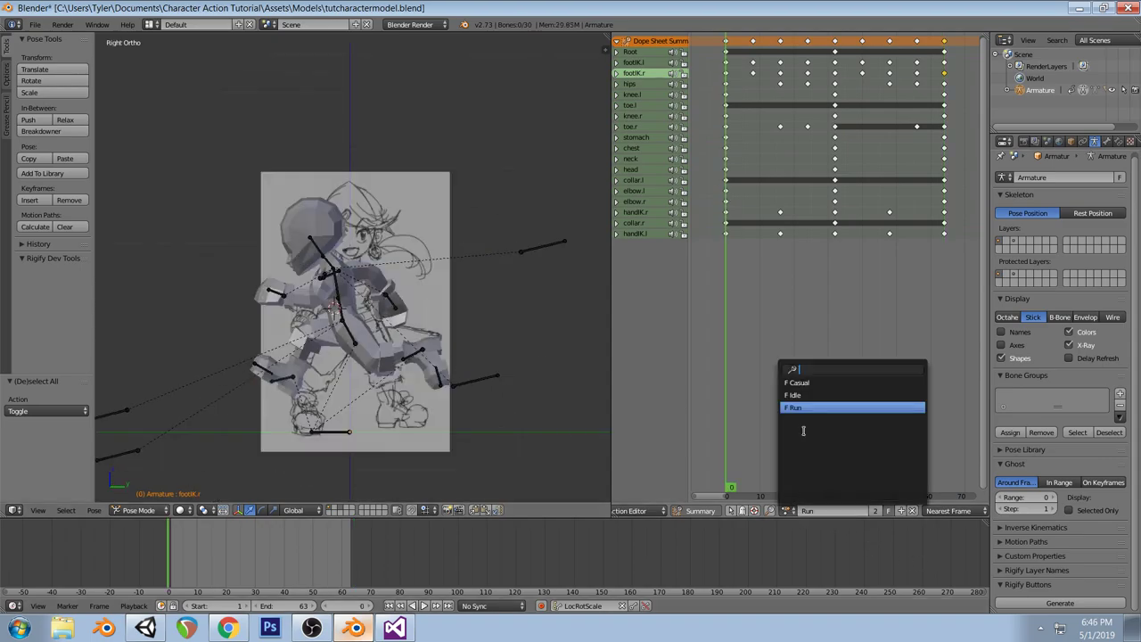
{"action": "left_click", "coordinate": [803, 395]}
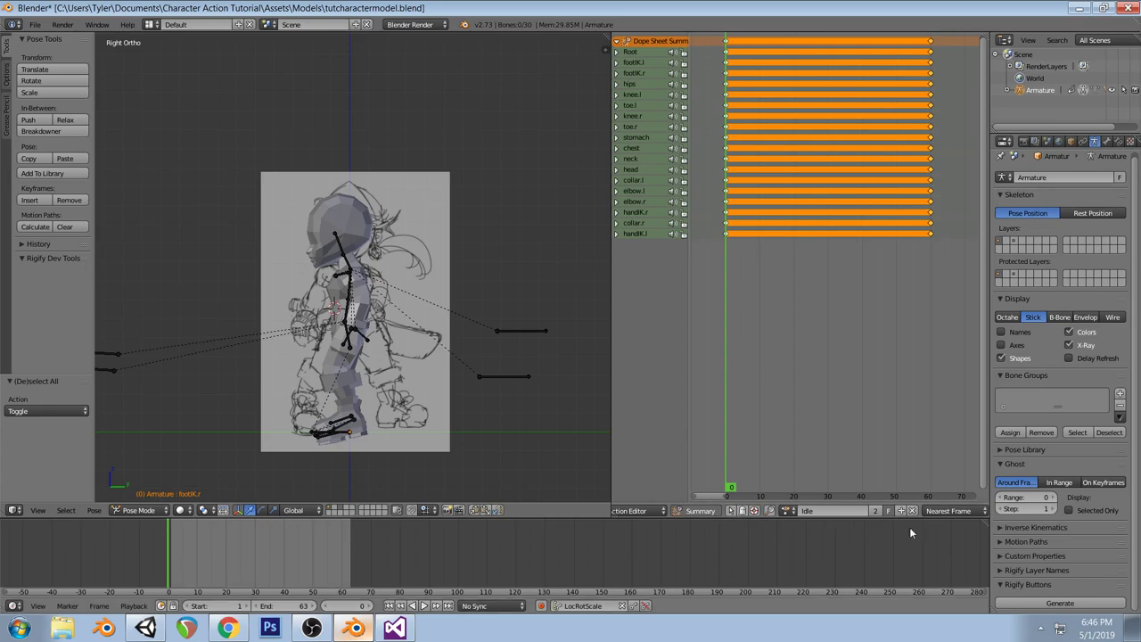
{"action": "left_click", "coordinate": [874, 510]}
{"action": "left_click", "coordinate": [828, 511]}
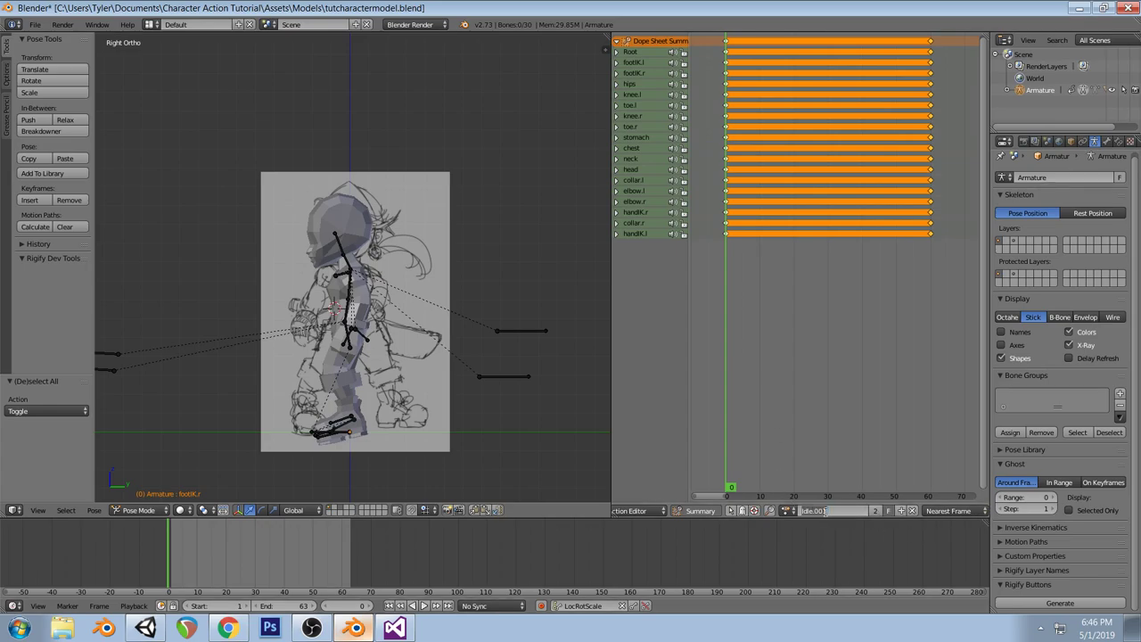
{"action": "type", "text": "Jump"}
{"action": "key", "text": "Return"}
In the front view, rotate the handIK.r bone inward and raise it about 0.66 units for the jump pose
{"action": "key", "text": "a"}
{"action": "middle_click_drag", "start_coordinate": [360, 221], "coordinate": [433, 275]}
{"action": "key", "text": "a"}
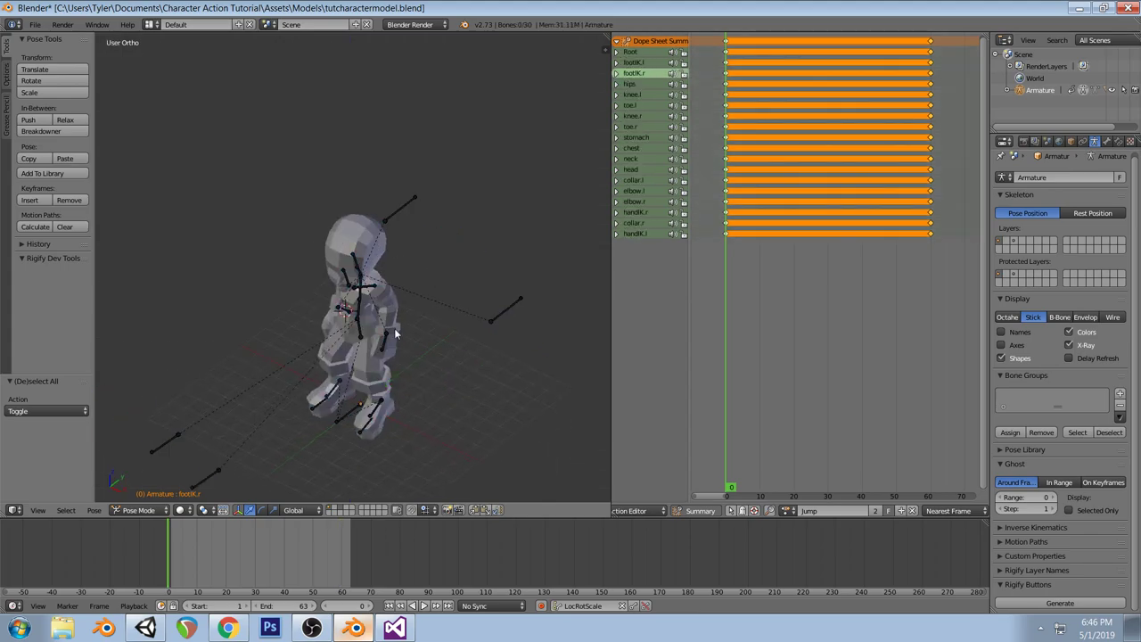
{"action": "middle_click_drag", "start_coordinate": [372, 350], "coordinate": [372, 329]}
{"action": "key", "text": "KP_1"}
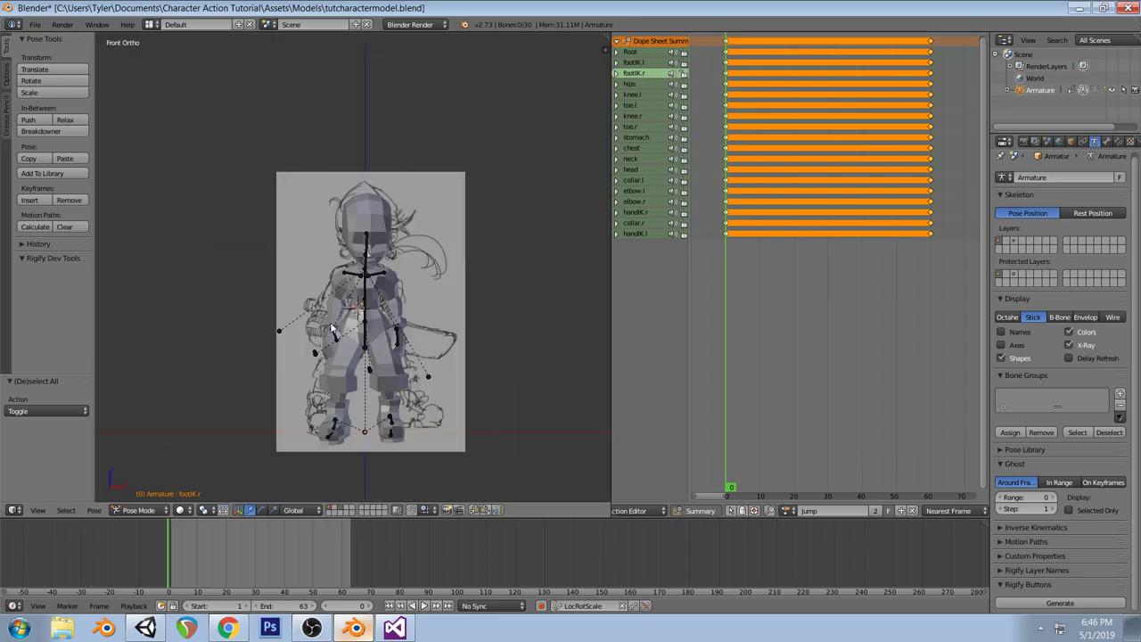
{"action": "right_click", "coordinate": [334, 332]}
{"action": "key", "text": "r"}
{"action": "key", "text": "r"}
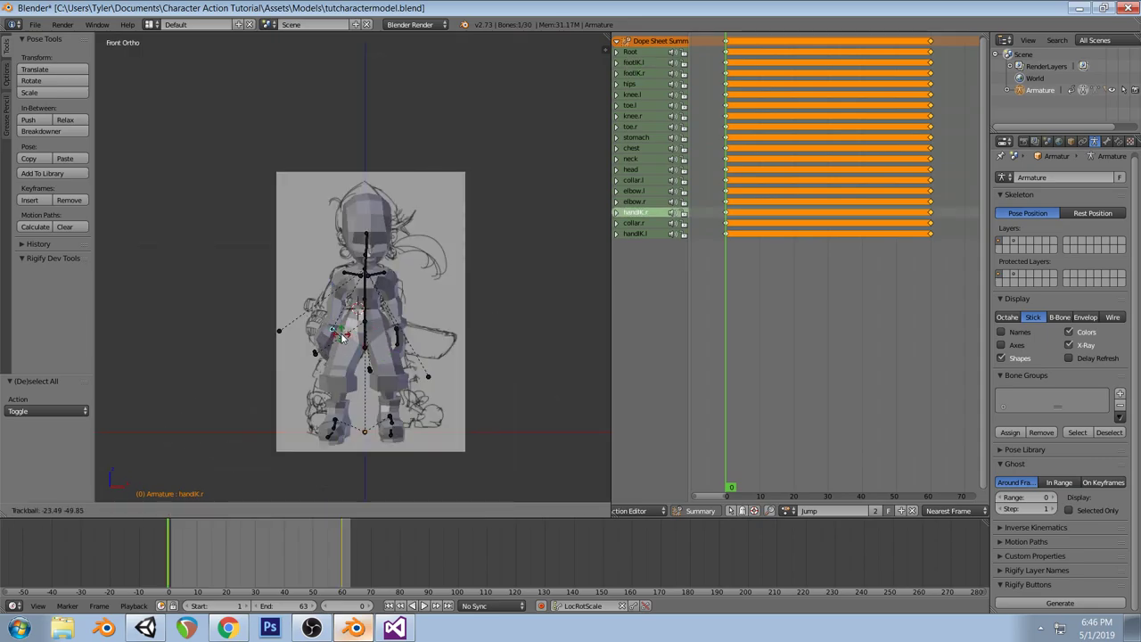
{"action": "left_click", "coordinate": [341, 334]}
{"action": "key", "text": "r"}
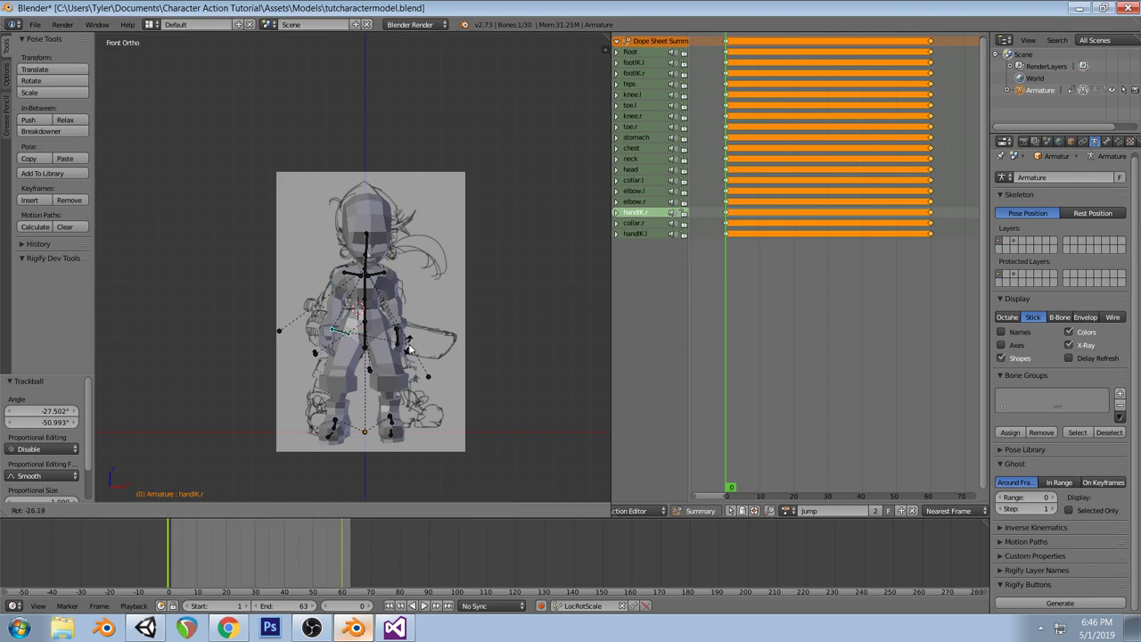
{"action": "left_click", "coordinate": [408, 343]}
{"action": "key", "text": "r"}
{"action": "key", "text": "r"}
{"action": "left_click", "coordinate": [395, 321]}
{"action": "key", "text": "g"}
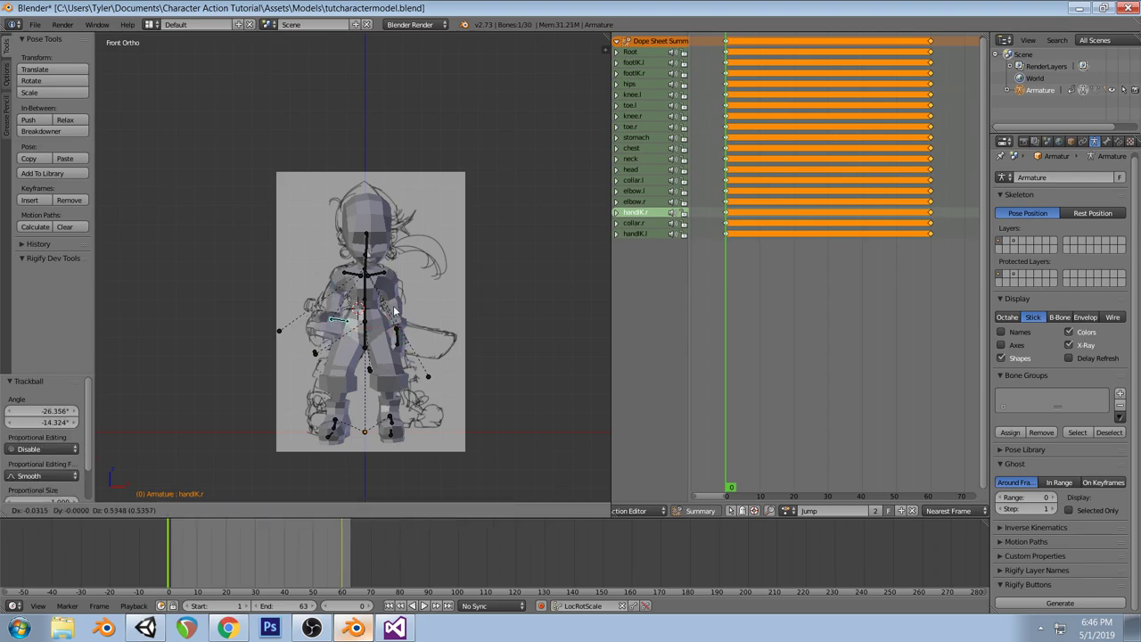
{"action": "left_click", "coordinate": [395, 306]}
Rotate the handIK.l bone to angle the left hand and raise it about 0.69 units
{"action": "right_click", "coordinate": [400, 350]}
{"action": "key", "text": "r"}
{"action": "key", "text": "r"}
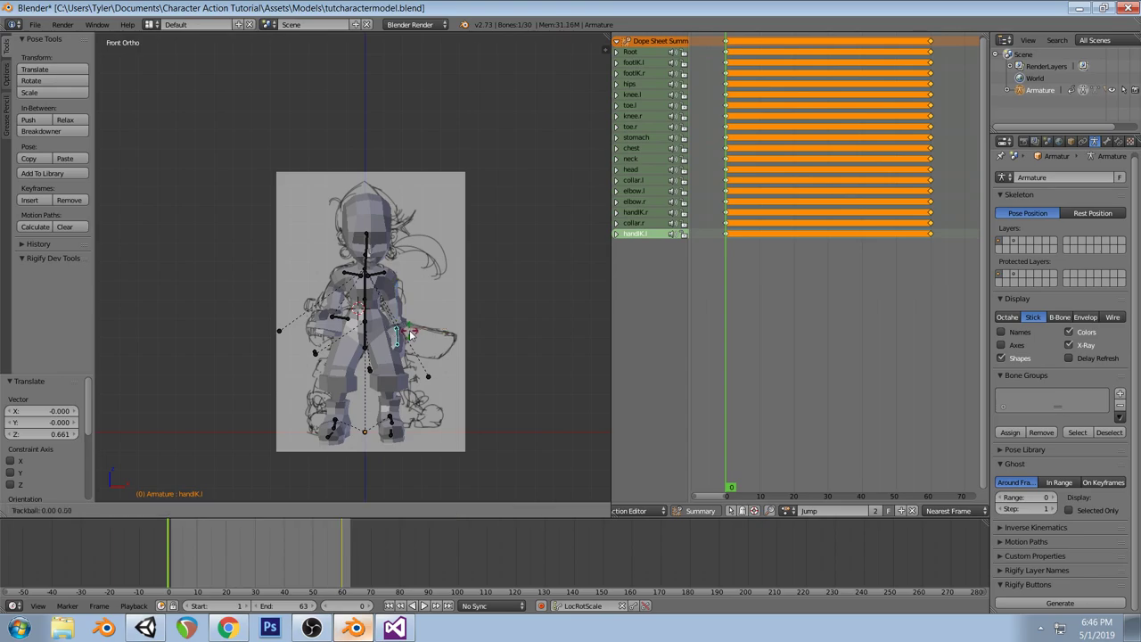
{"action": "left_click", "coordinate": [489, 341]}
{"action": "key", "text": "r"}
{"action": "key", "text": "r"}
{"action": "left_click", "coordinate": [436, 366]}
{"action": "key", "text": "r"}
{"action": "key", "text": "r"}
{"action": "left_click", "coordinate": [454, 386]}
{"action": "key", "text": "g"}
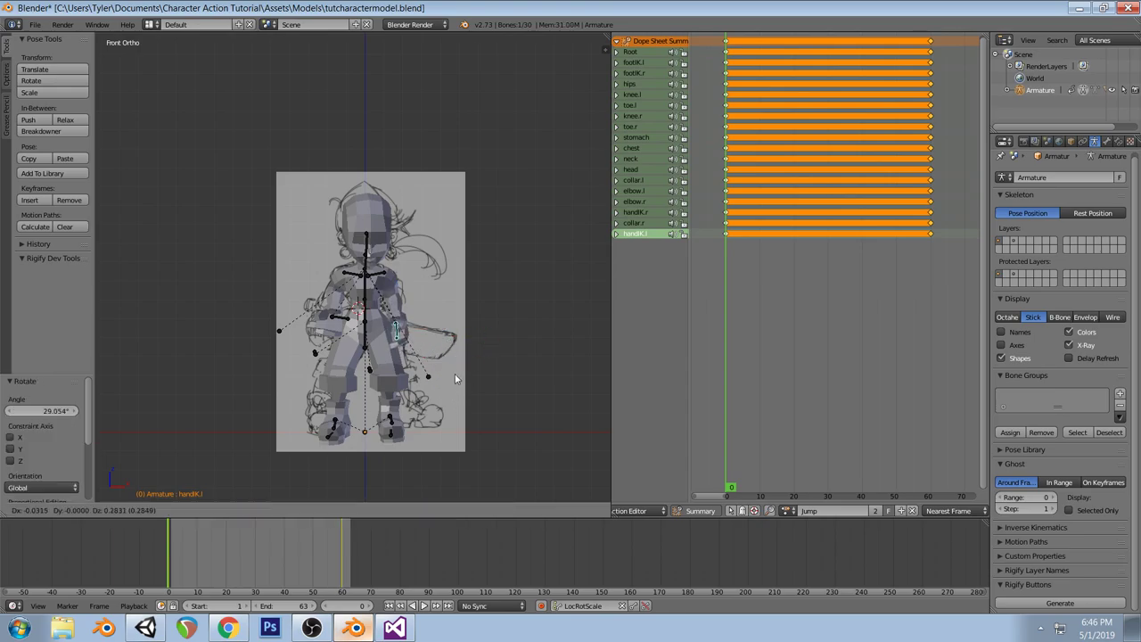
{"action": "left_click", "coordinate": [459, 371]}
Shift the handIK.r bone by about -0.09 in X, 0.23 in Y and 0.15 in Z, and check the pose from the side
{"action": "right_click", "coordinate": [338, 327]}
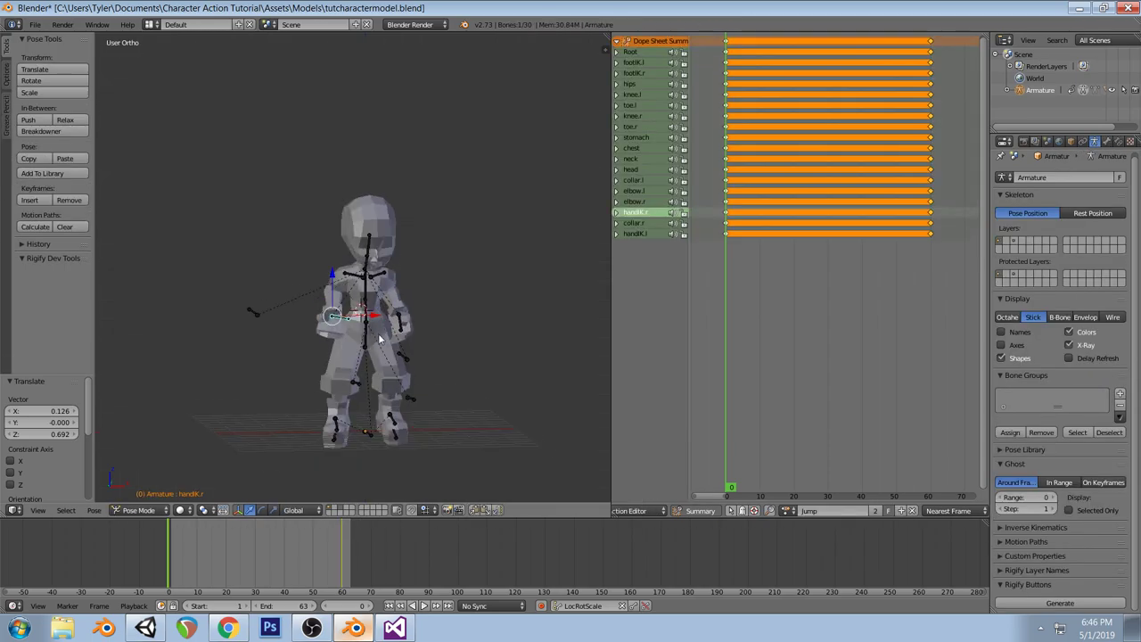
{"action": "key", "text": "g"}
{"action": "left_click", "coordinate": [422, 374]}
{"action": "key", "text": "KP_1"}
{"action": "key", "text": "KP_3"}
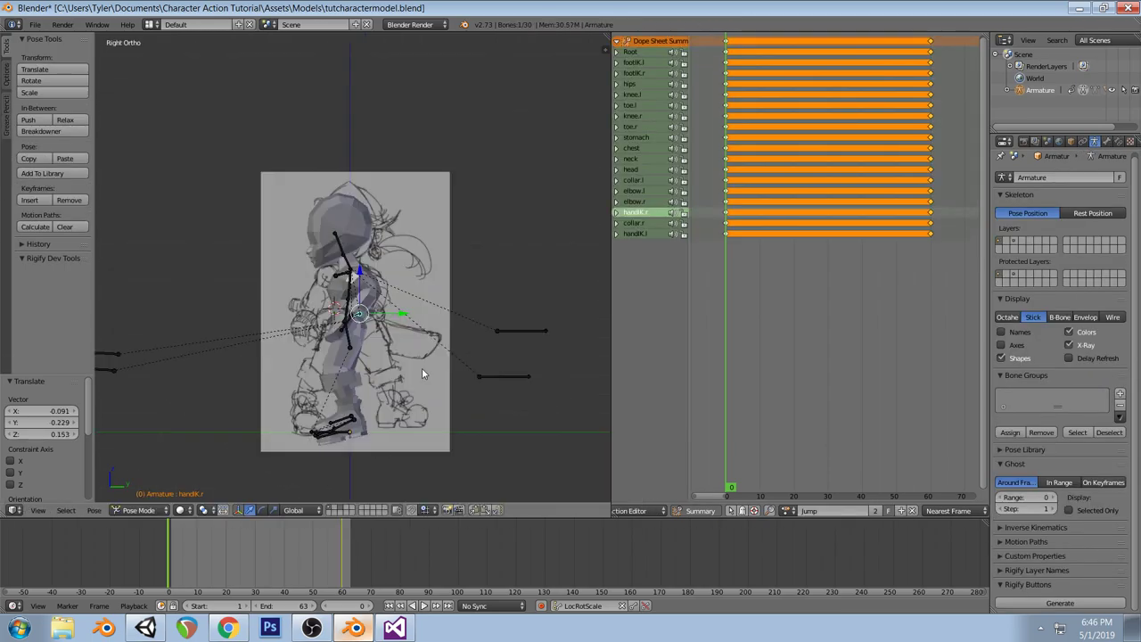
{"action": "middle_click_drag", "start_coordinate": [364, 317], "coordinate": [411, 361]}
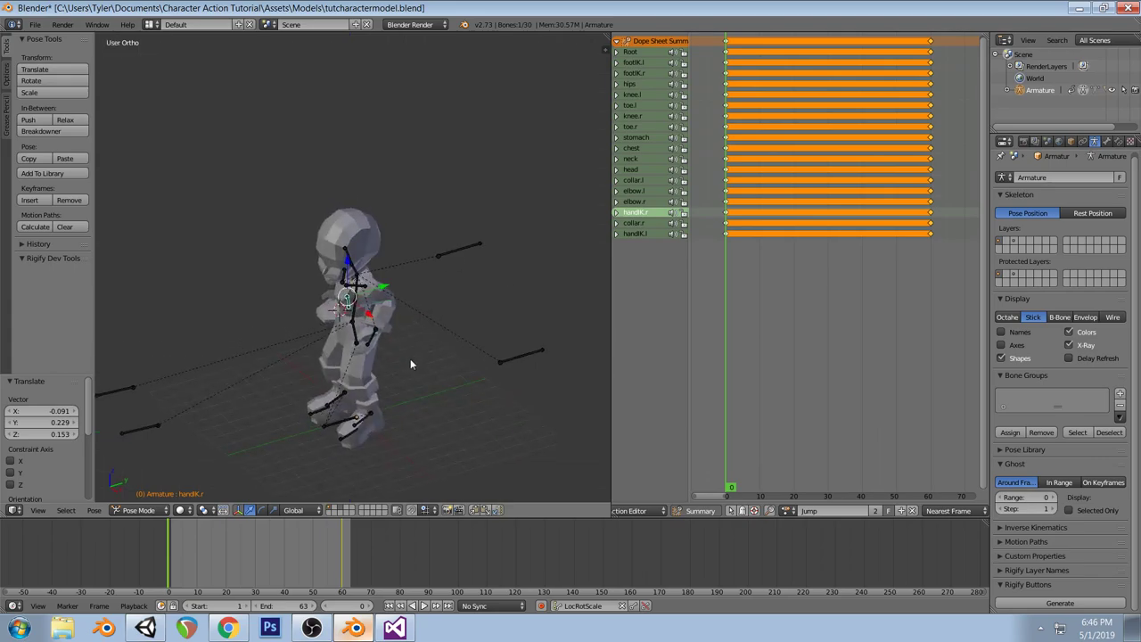
In the right view, move the footIK.r bone about 1.2 forward and 2.3 up, and rotate it about -42°
{"action": "right_click", "coordinate": [357, 339]}
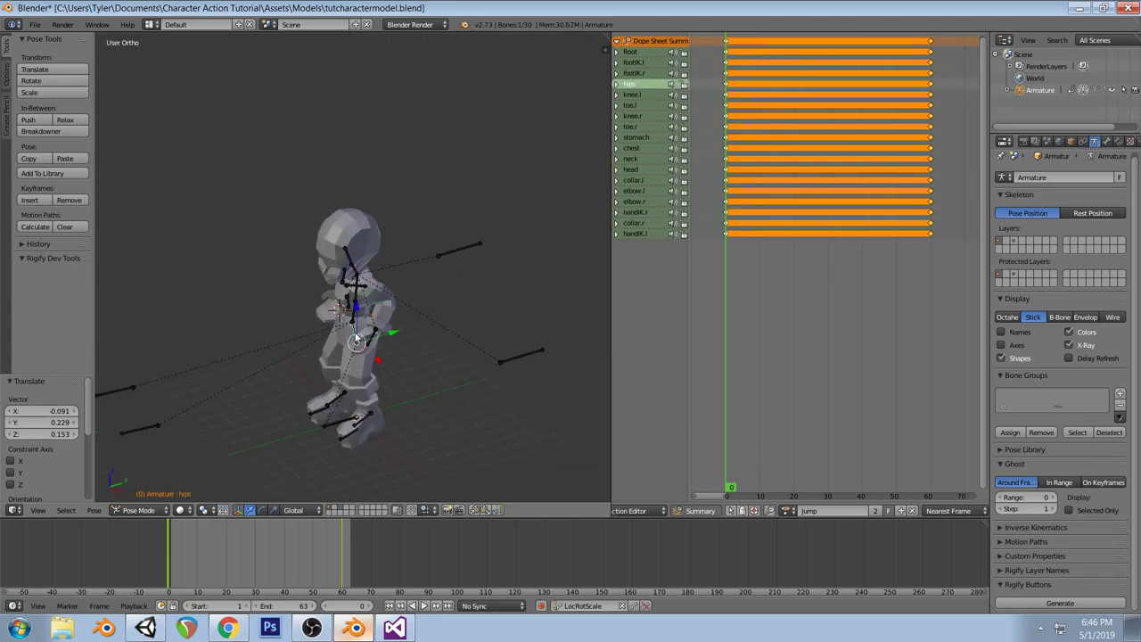
{"action": "right_click", "coordinate": [338, 403]}
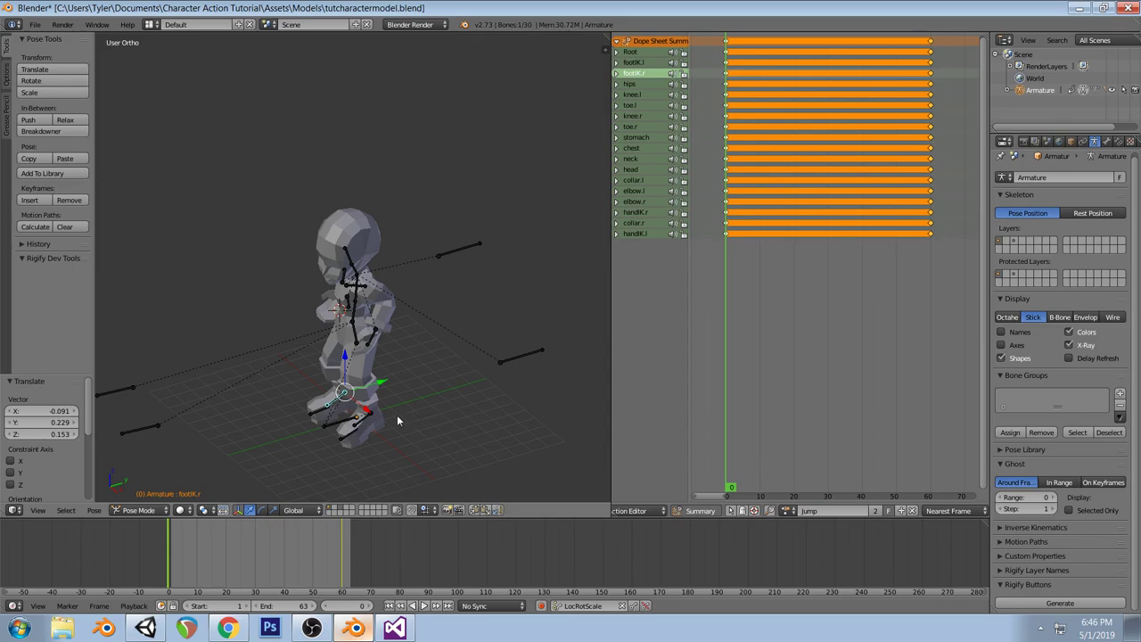
{"action": "key", "text": "KP_3"}
{"action": "key", "text": "g"}
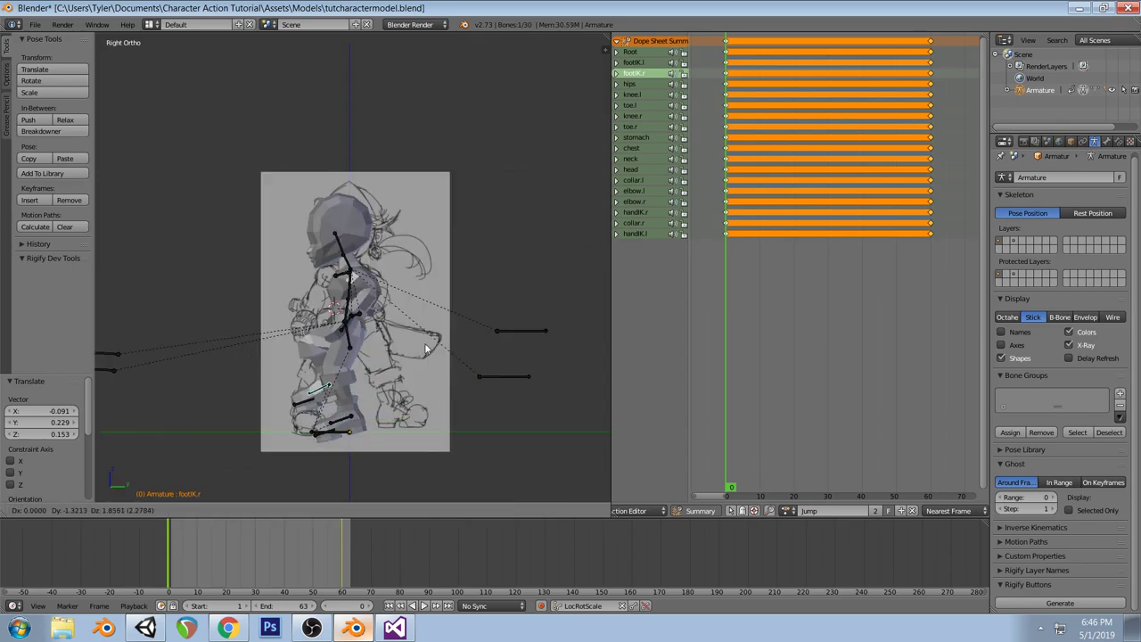
{"action": "left_click", "coordinate": [430, 339]}
{"action": "key", "text": "r"}
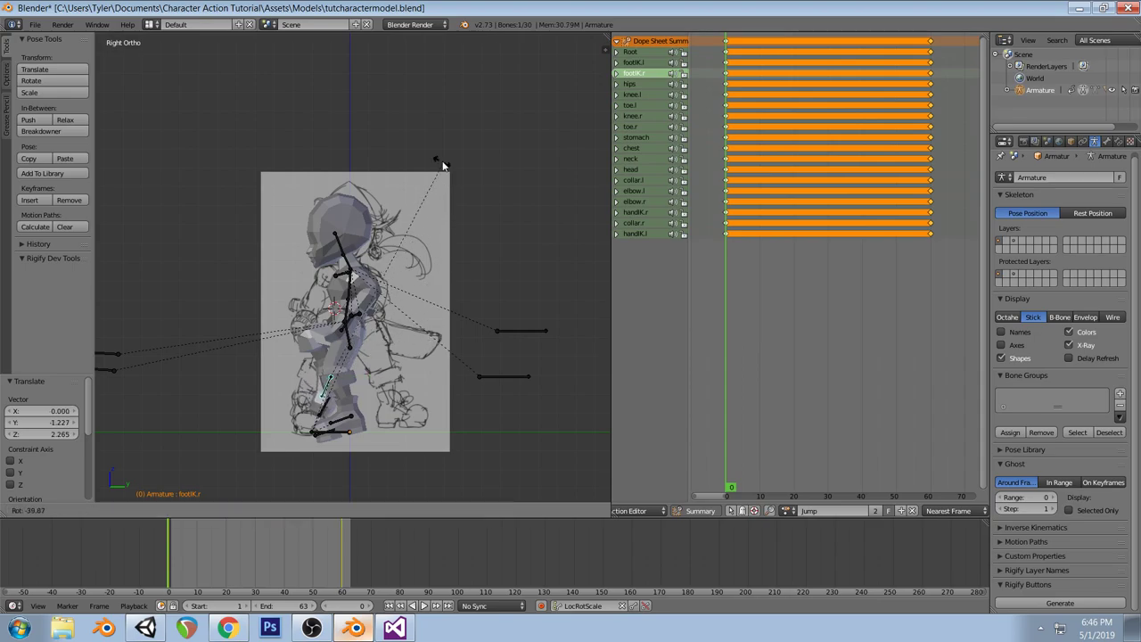
{"action": "left_click", "coordinate": [438, 156]}
Rotate the footIK.l bone in the right view to tilt the left foot for the jump pose
{"action": "right_click", "coordinate": [345, 419]}
{"action": "key", "text": "r"}
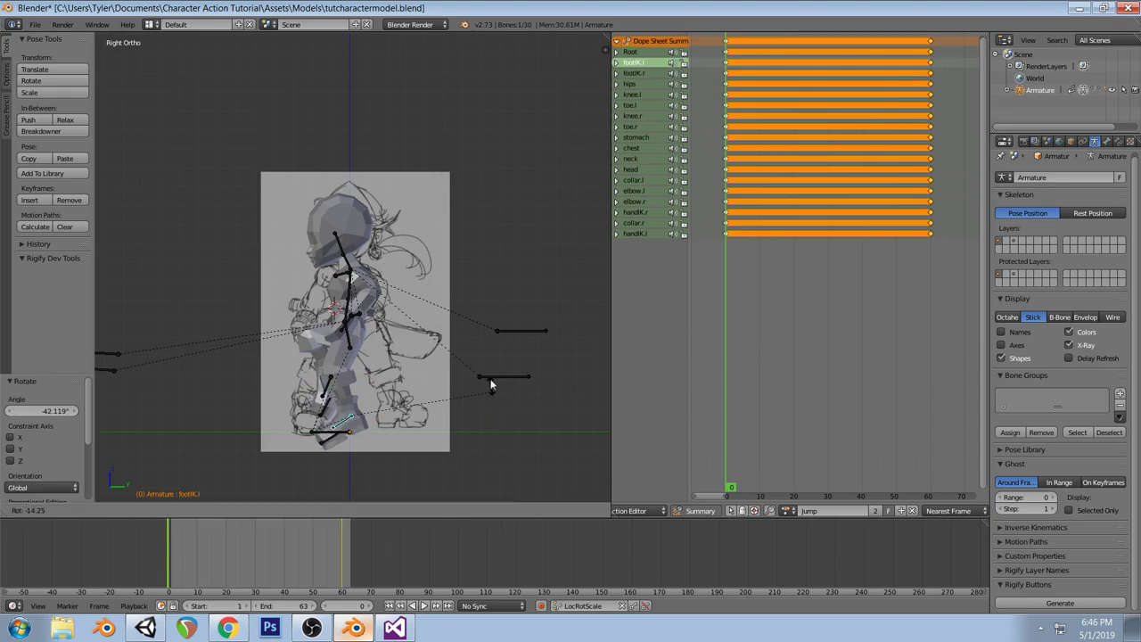
Rotate the footIK.l bone about -61° and move it back about 2.05 on Y and up about 0.41 on Z
{"action": "left_click", "coordinate": [429, 297]}
{"action": "key", "text": "g"}
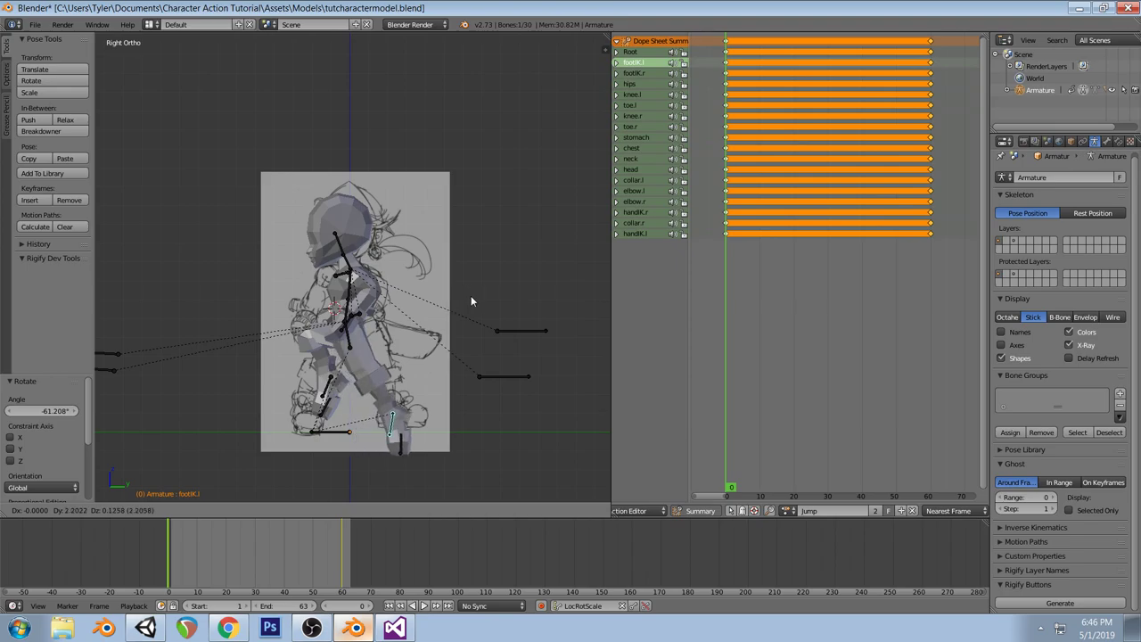
{"action": "left_click", "coordinate": [468, 290]}
From the front, shift footIK.l and footIK.r inward along X, moving footIK.r by about 0.25
{"action": "middle_click_drag", "start_coordinate": [420, 461], "coordinate": [527, 364]}
{"action": "key", "text": "KP_1"}
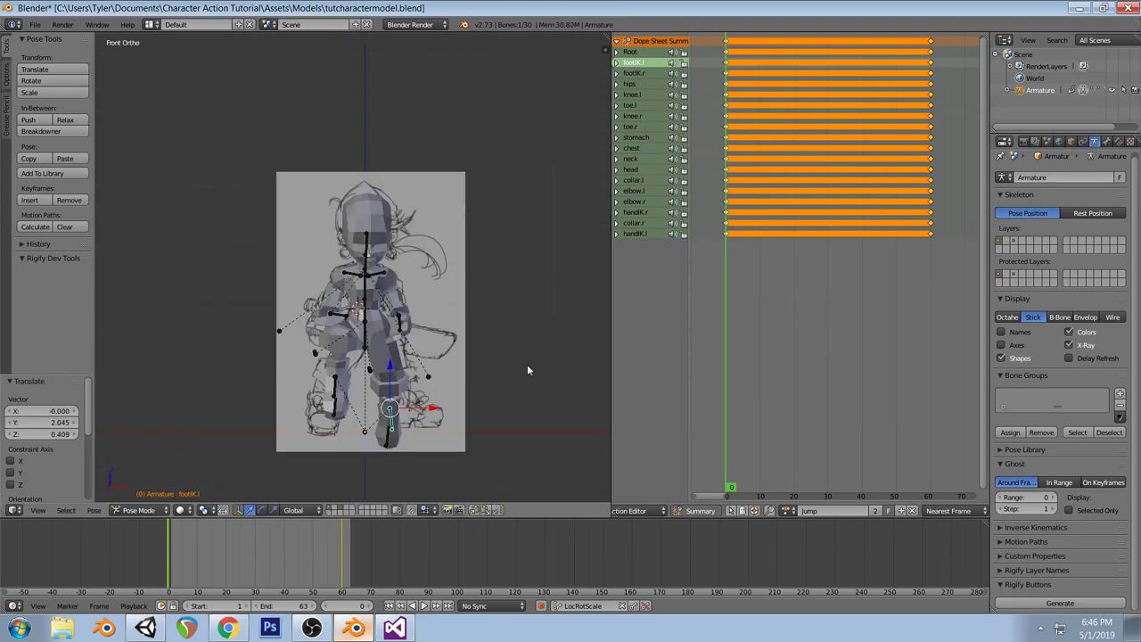
{"action": "left_click_drag", "start_coordinate": [429, 410], "coordinate": [392, 380]}
{"action": "right_click", "coordinate": [337, 383]}
Raise the hips bone about 0.32 along the Z axis in the right side view
{"action": "right_click", "coordinate": [370, 337]}
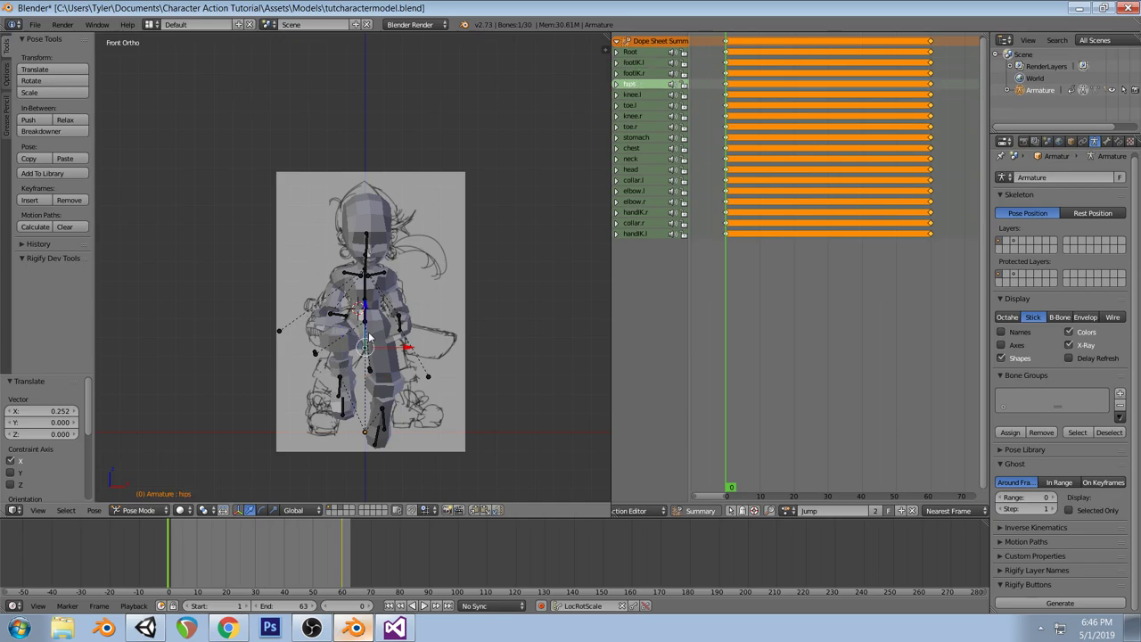
{"action": "key", "text": "KP_3"}
{"action": "key", "text": "g"}
{"action": "key", "text": "z"}
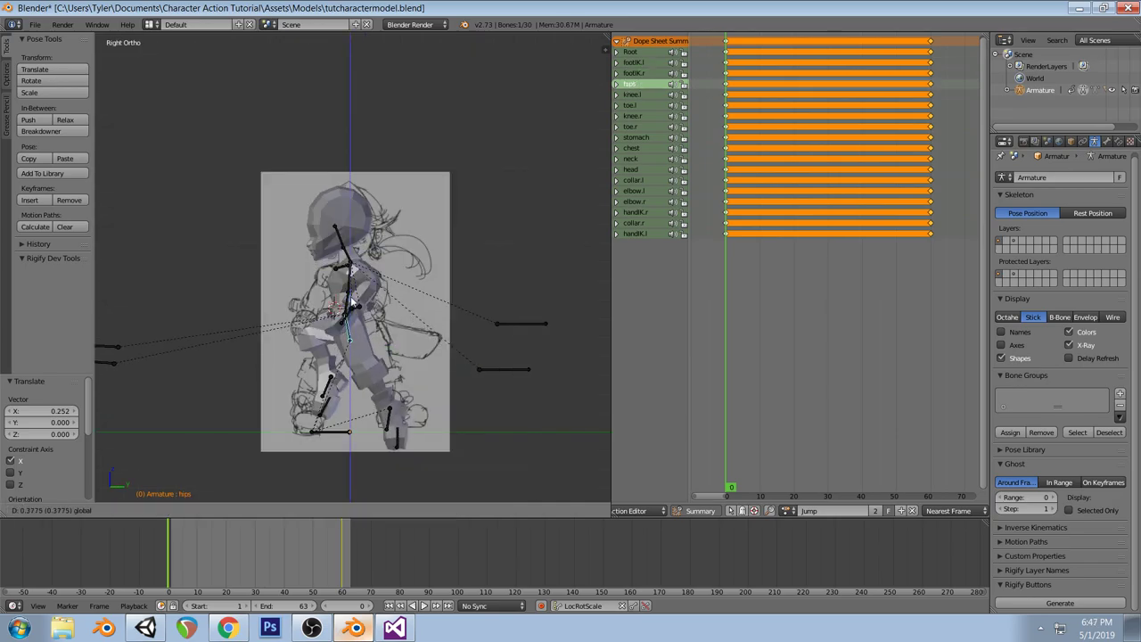
{"action": "left_click", "coordinate": [354, 303]}
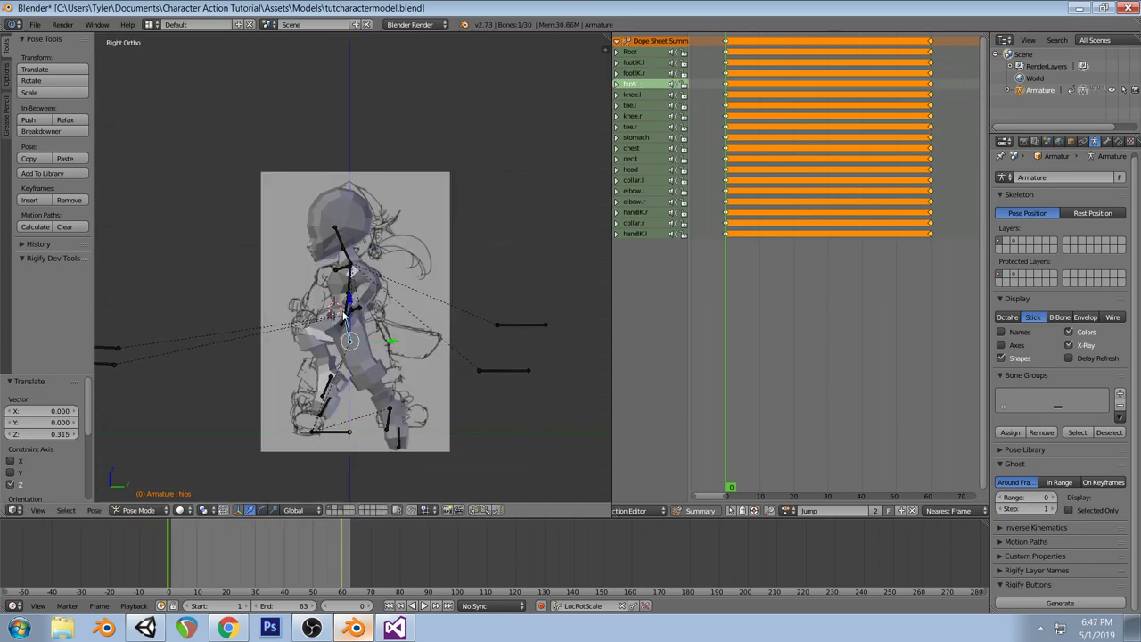
Rotate the stomach bone about 4° and tilt the chest bone backward in the side view
{"action": "right_click", "coordinate": [348, 319]}
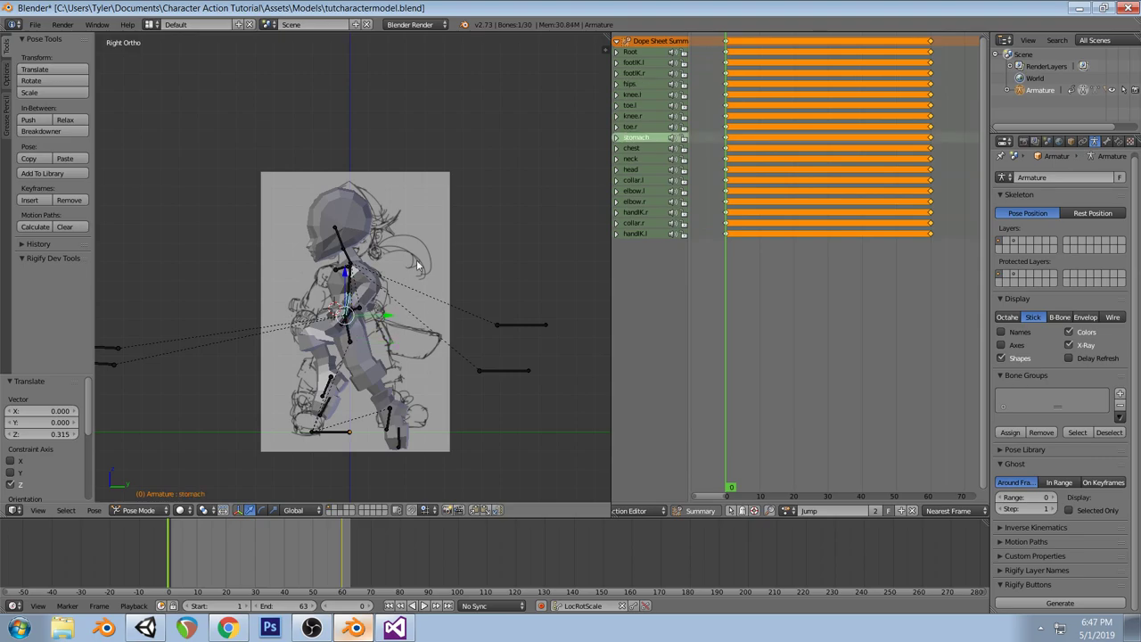
{"action": "key", "text": "r"}
{"action": "left_click", "coordinate": [417, 273]}
{"action": "right_click", "coordinate": [354, 275]}
{"action": "key", "text": "r"}
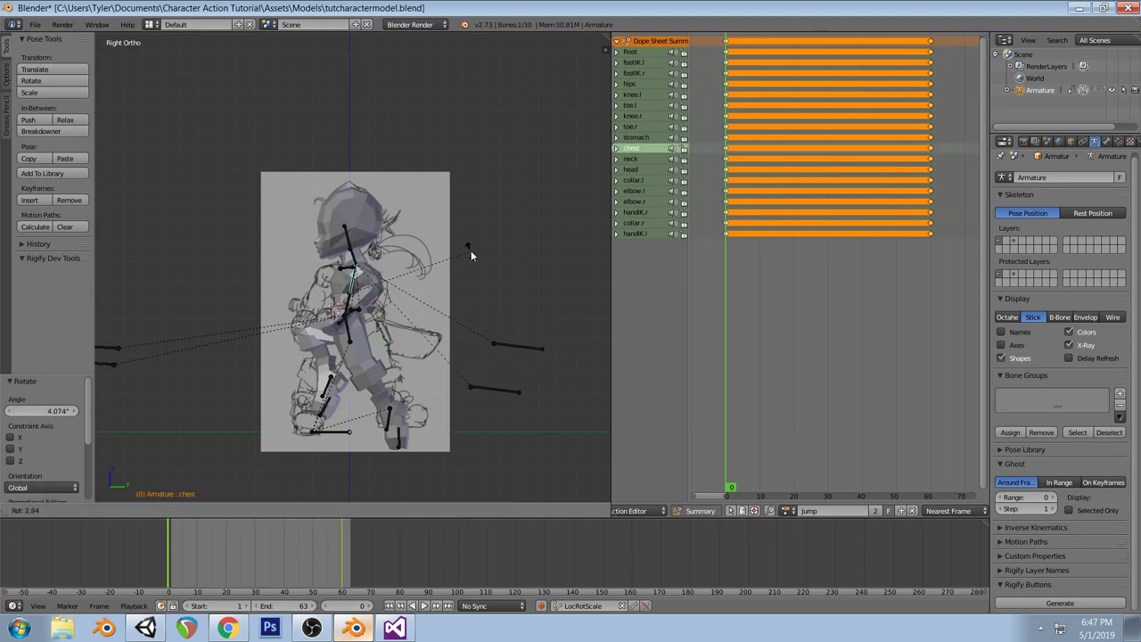
{"action": "left_click", "coordinate": [459, 276]}
Tilt the neck bone backward and rotate the head bone about 7.6°
{"action": "right_click", "coordinate": [360, 262]}
{"action": "key", "text": "r"}
{"action": "left_click", "coordinate": [467, 290]}
{"action": "right_click", "coordinate": [361, 248]}
{"action": "key", "text": "r"}
{"action": "left_click", "coordinate": [464, 252]}
Move the handIK.r bone about 0.25 on X and -0.19 on Z in the front view
{"action": "middle_click_drag", "start_coordinate": [464, 252], "coordinate": [370, 322]}
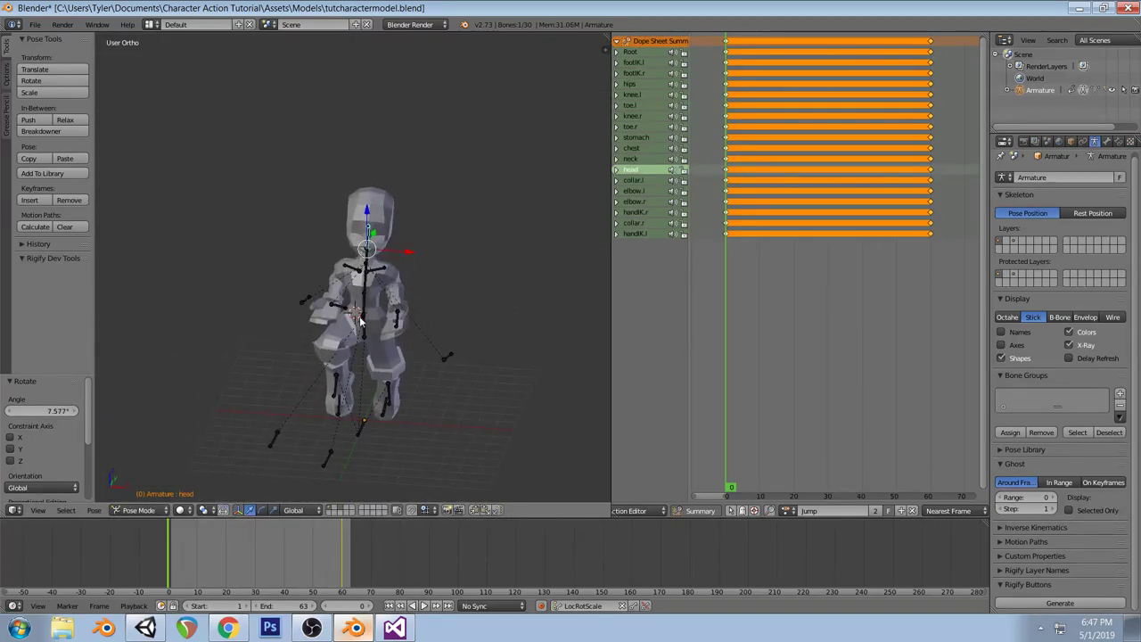
{"action": "right_click", "coordinate": [339, 309]}
{"action": "key", "text": "KP_1"}
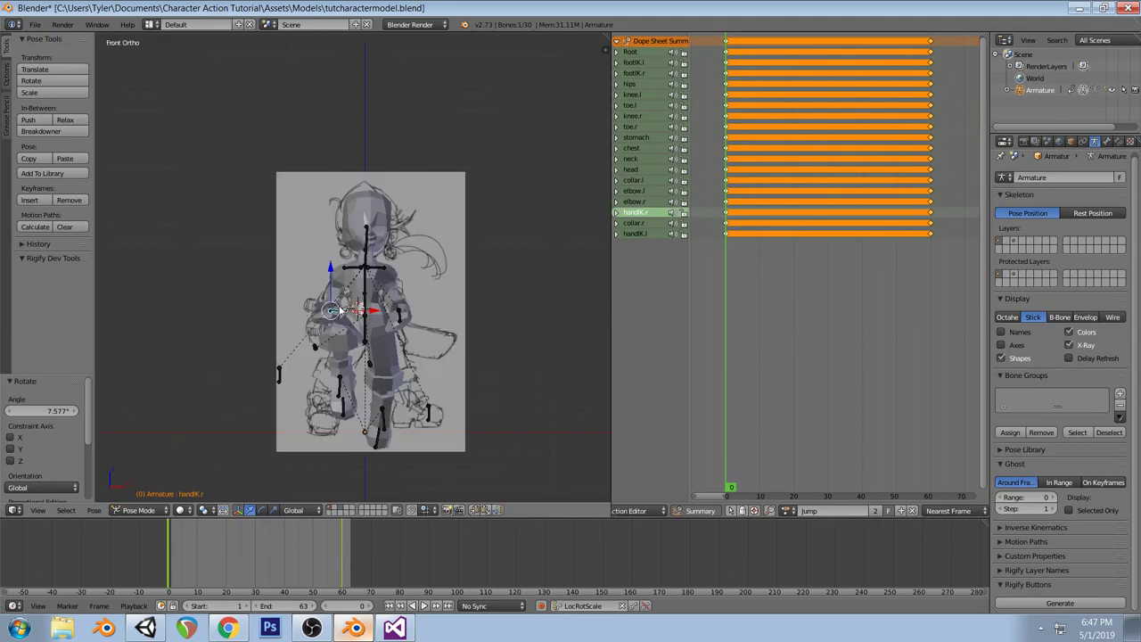
{"action": "key", "text": "g"}
{"action": "left_click", "coordinate": [345, 310]}
Reposition the handIK.l bone in the side view and rotate it about 26°
{"action": "right_click", "coordinate": [399, 317]}
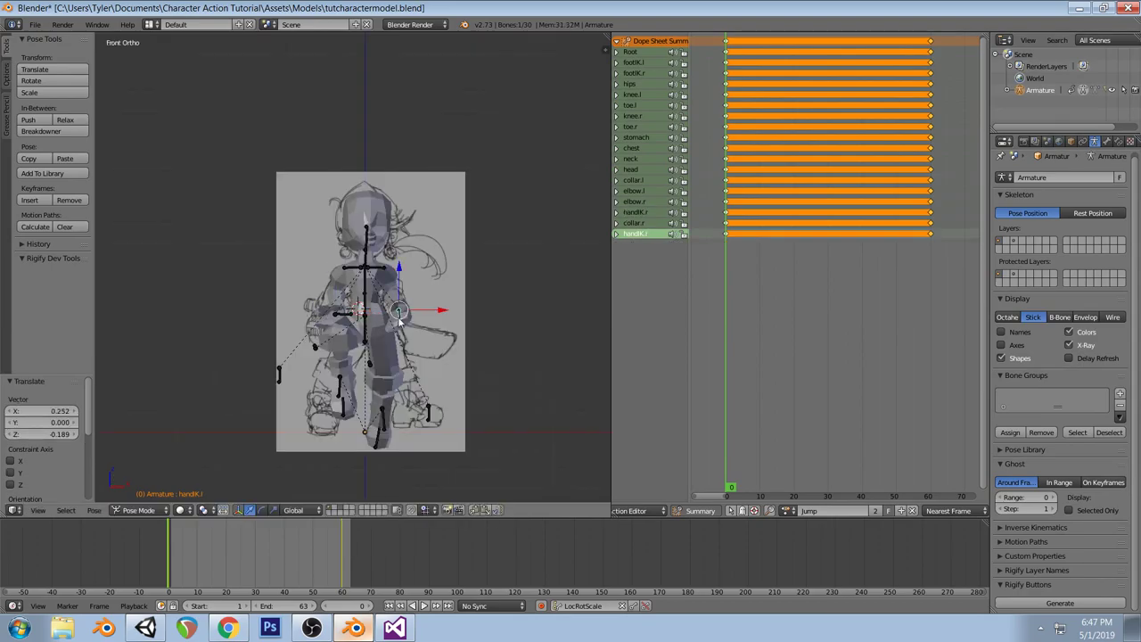
{"action": "key", "text": "KP_3"}
{"action": "key", "text": "g"}
{"action": "left_click", "coordinate": [416, 326]}
{"action": "key", "text": "r"}
{"action": "left_click", "coordinate": [404, 343]}
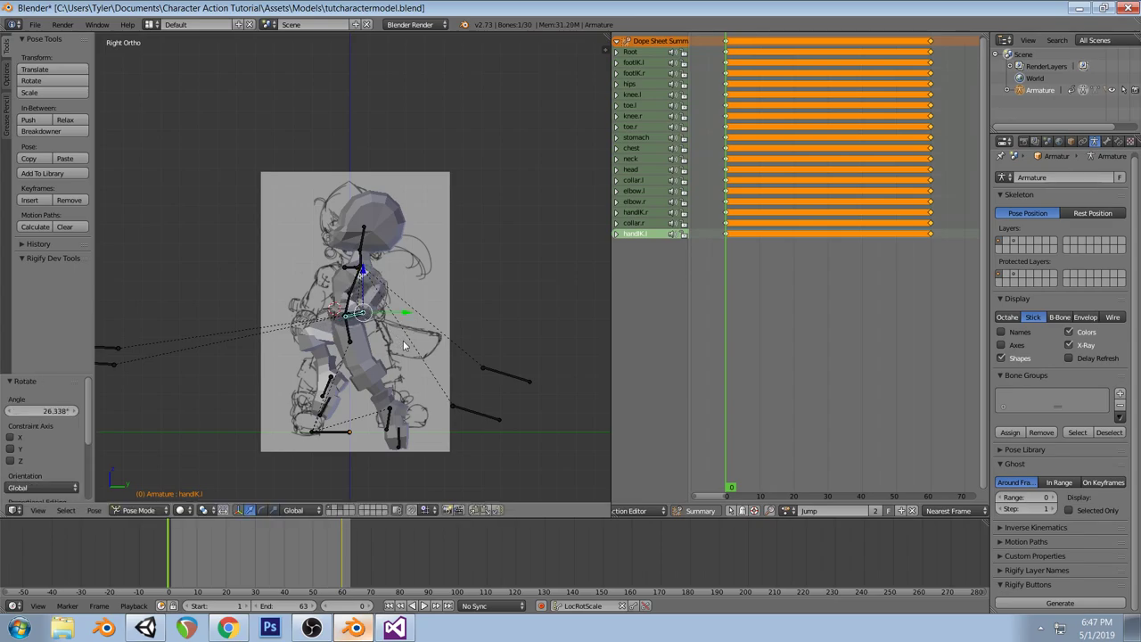
Insert LocRotScale keyframes for all bones at frame 0, then deselect the bones
{"action": "key", "text": "KP_1"}
{"action": "middle_click_drag", "start_coordinate": [476, 326], "coordinate": [536, 328]}
{"action": "key", "text": "a"}
{"action": "key", "text": "i"}
{"action": "key", "text": "a"}
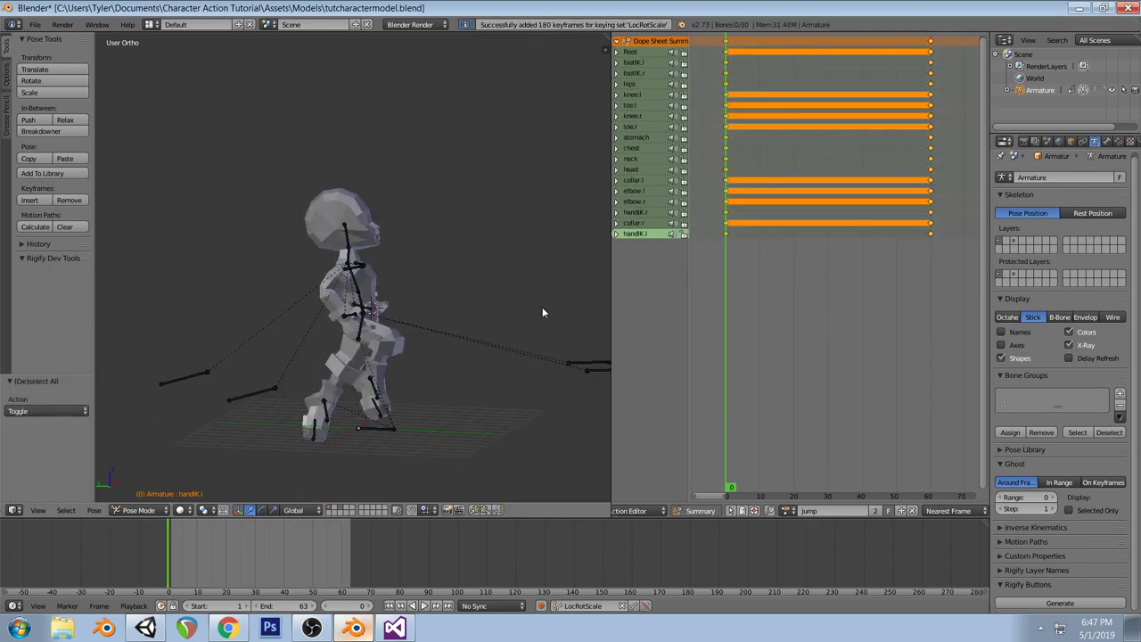
Move the Jump action's final column of keyframes to frame 20
{"action": "key", "text": "KP_3"}
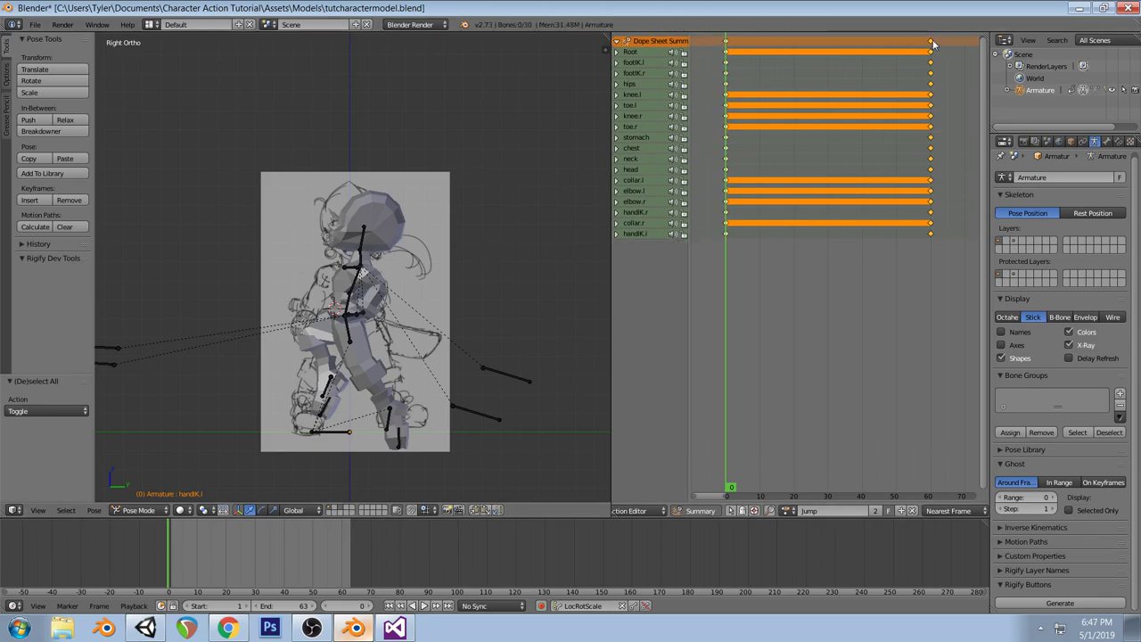
{"action": "key", "text": "g"}
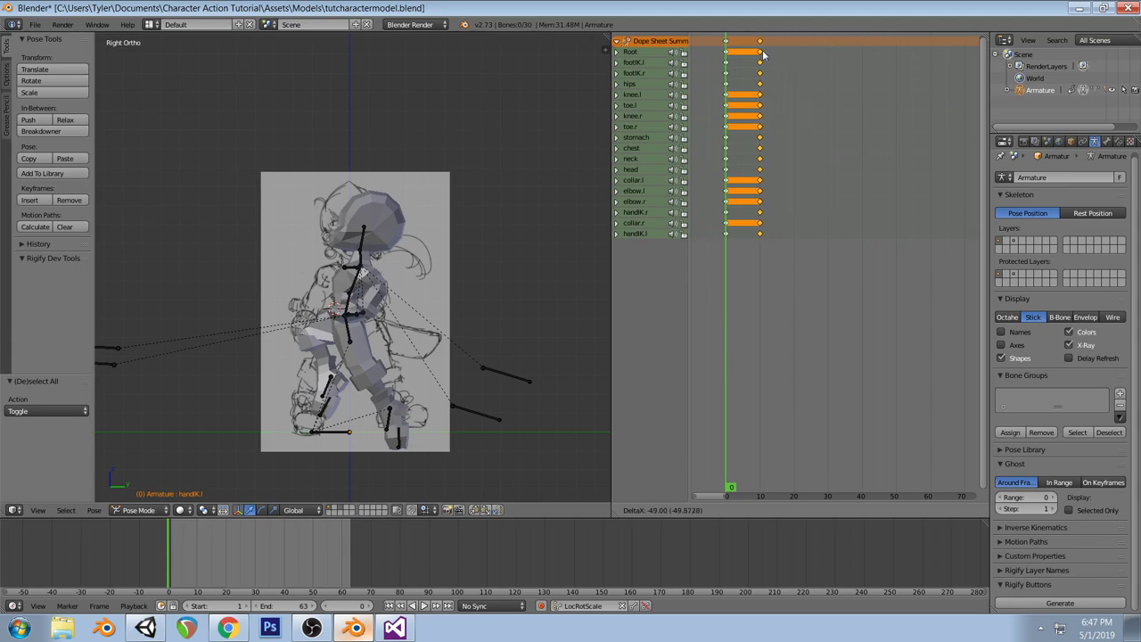
{"action": "left_click", "coordinate": [797, 53]}
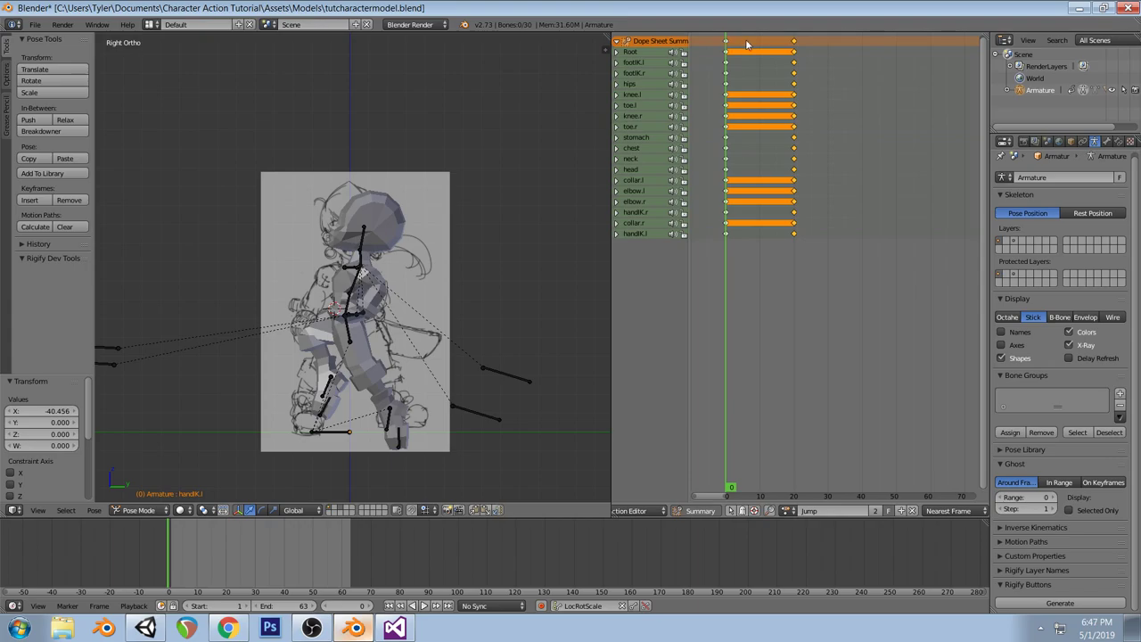
Duplicate the frame 0 keyframes of every bone onto frame 20 so the pose holds
{"action": "left_click", "coordinate": [794, 42]}
{"action": "left_click", "coordinate": [727, 41]}
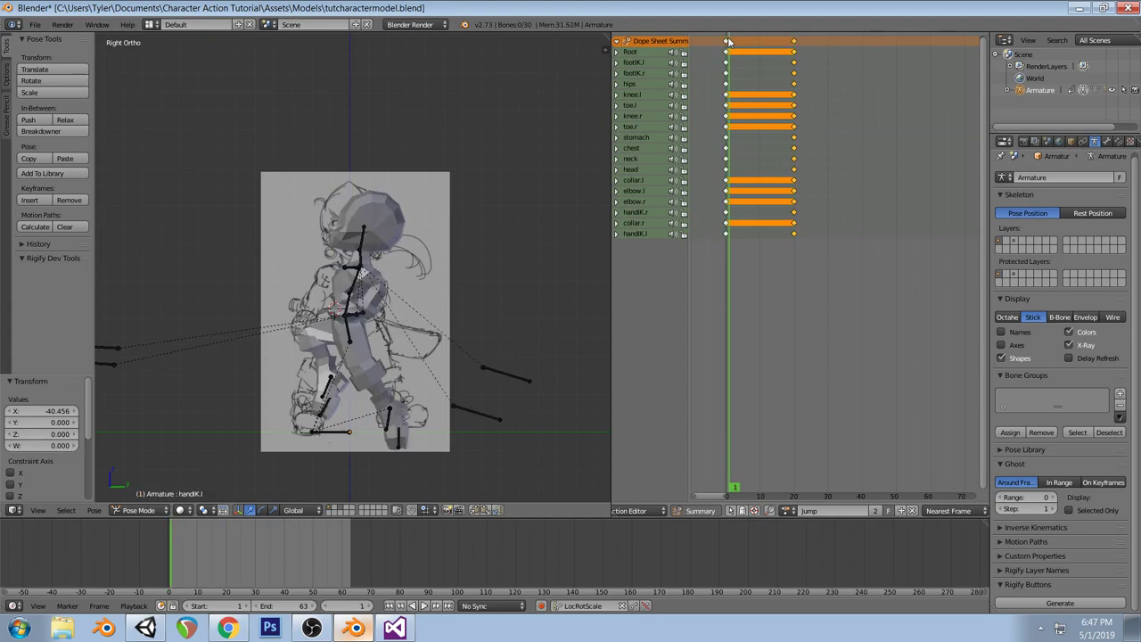
{"action": "key", "text": "shift+d"}
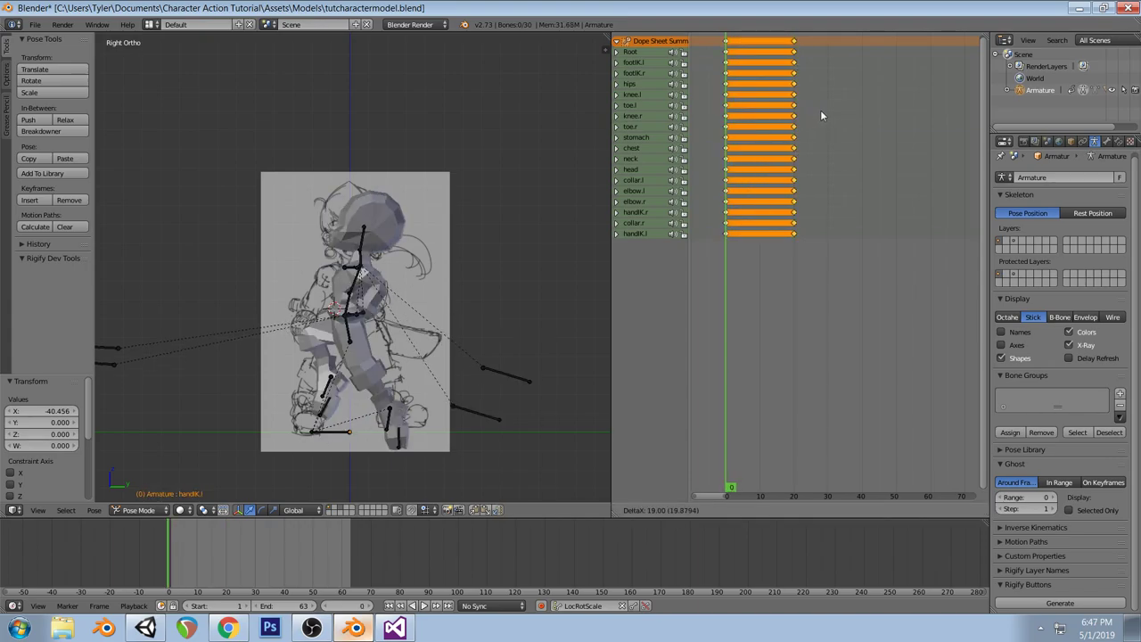
{"action": "left_click", "coordinate": [822, 109]}
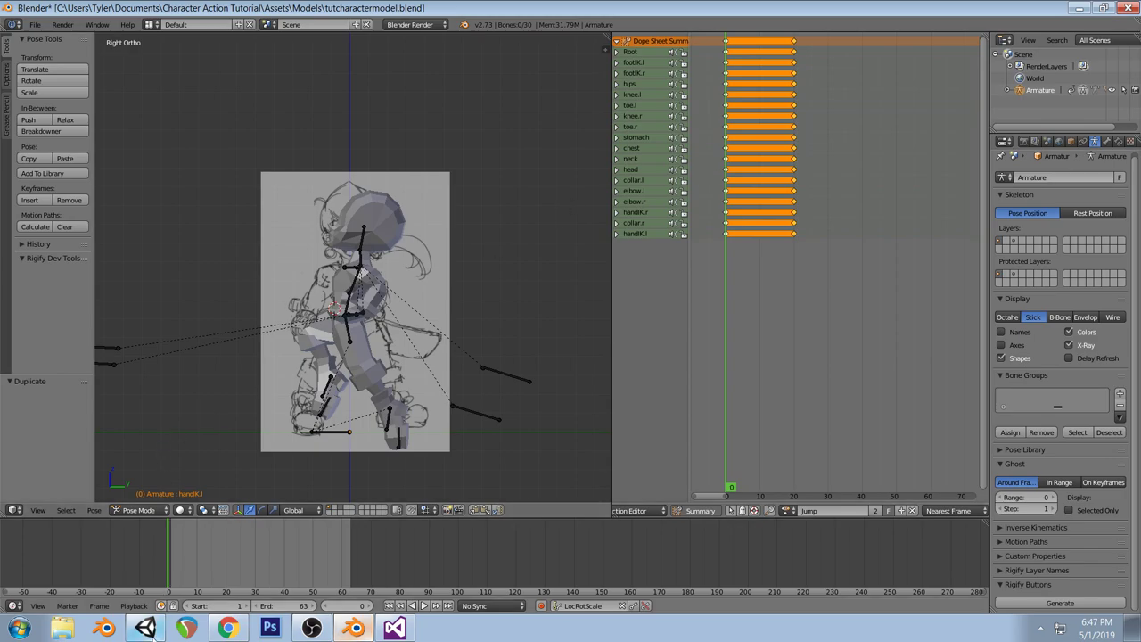
Switch to Unity and playtest the character's running, jumping and dashing in the Game view
{"action": "key", "text": "alt+Tab"}
{"action": "left_click", "coordinate": [551, 40]}
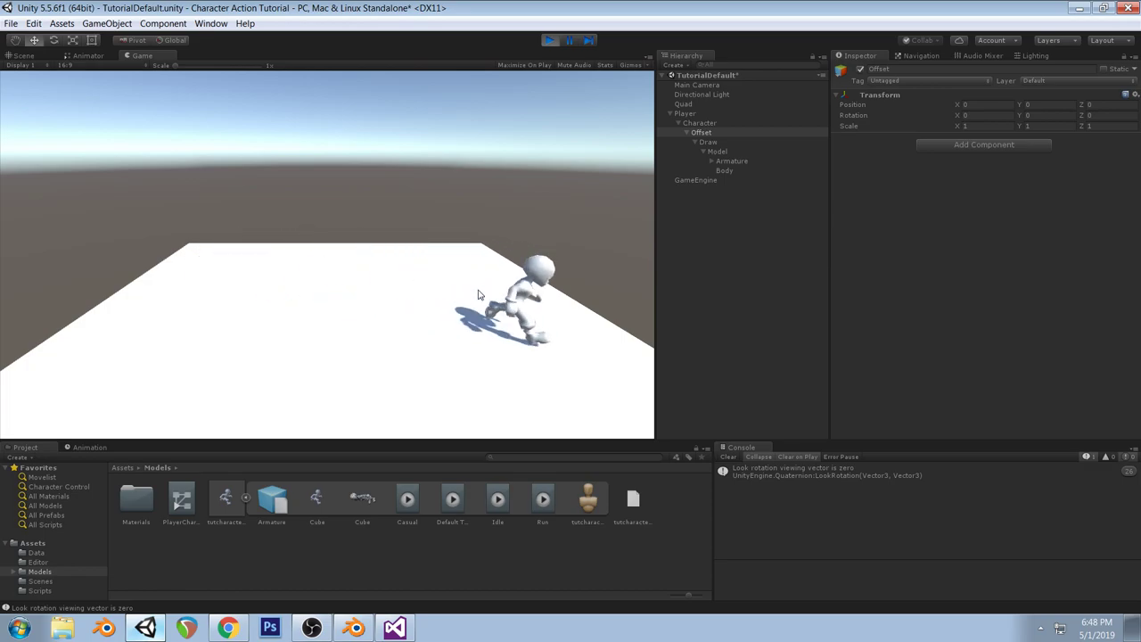
{"action": "key", "text": "space"}
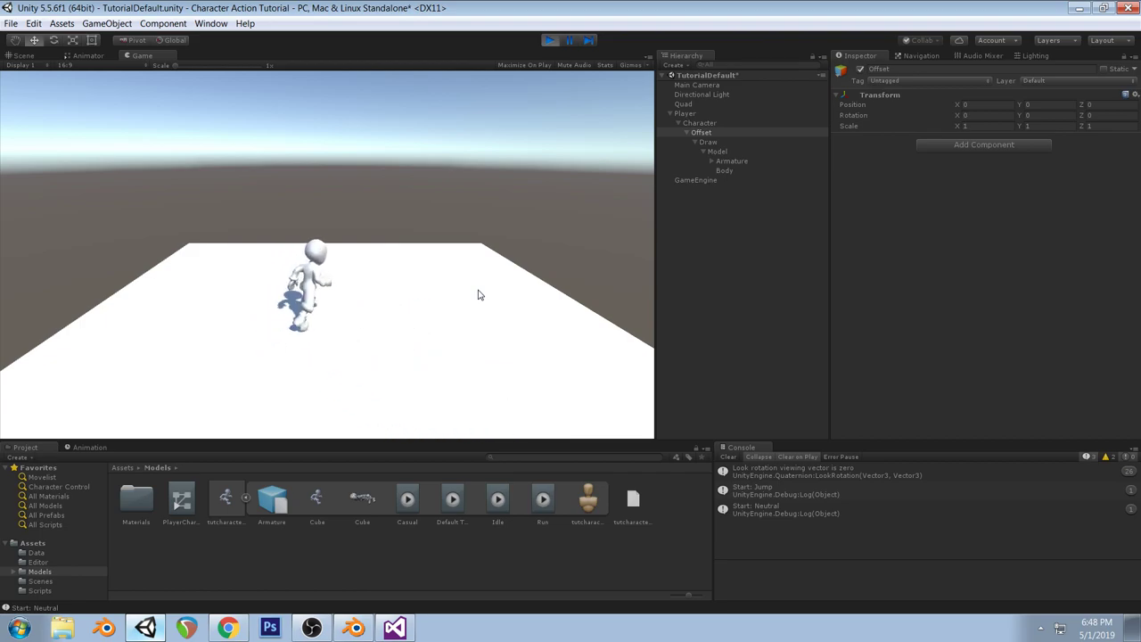
{"action": "key", "text": "shift"}
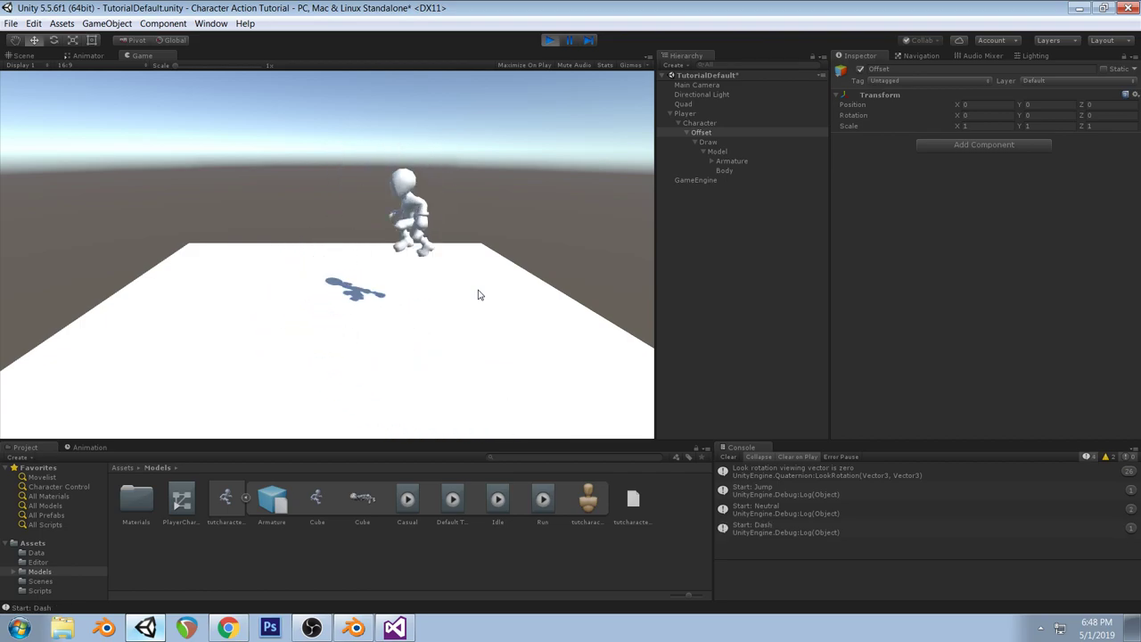
{"action": "key", "text": "shift"}
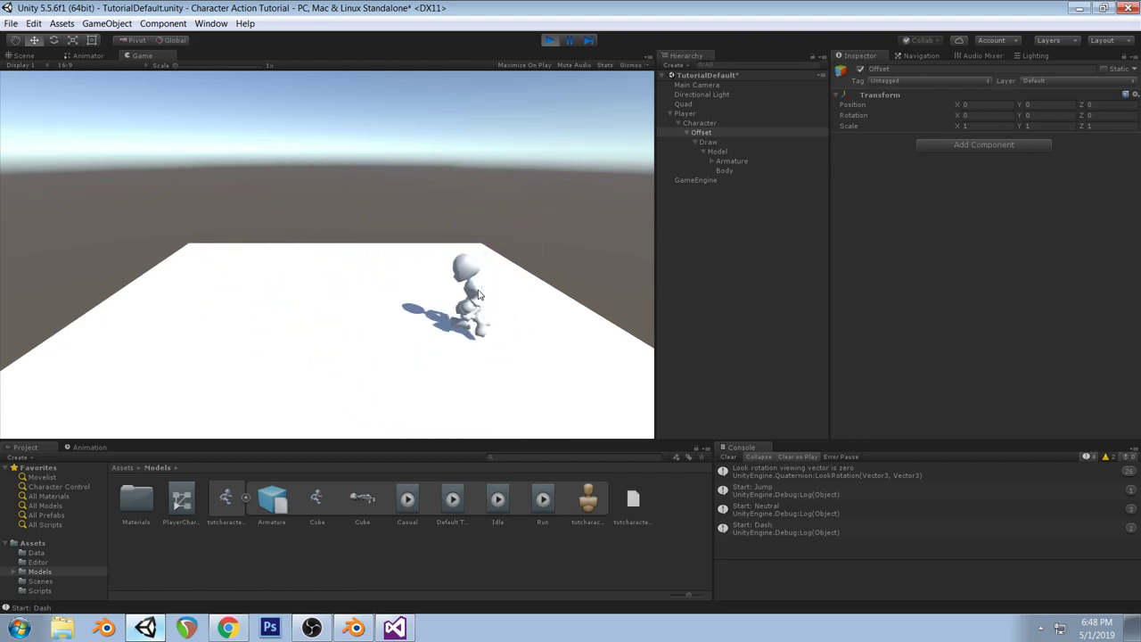
{"action": "key", "text": "shift"}
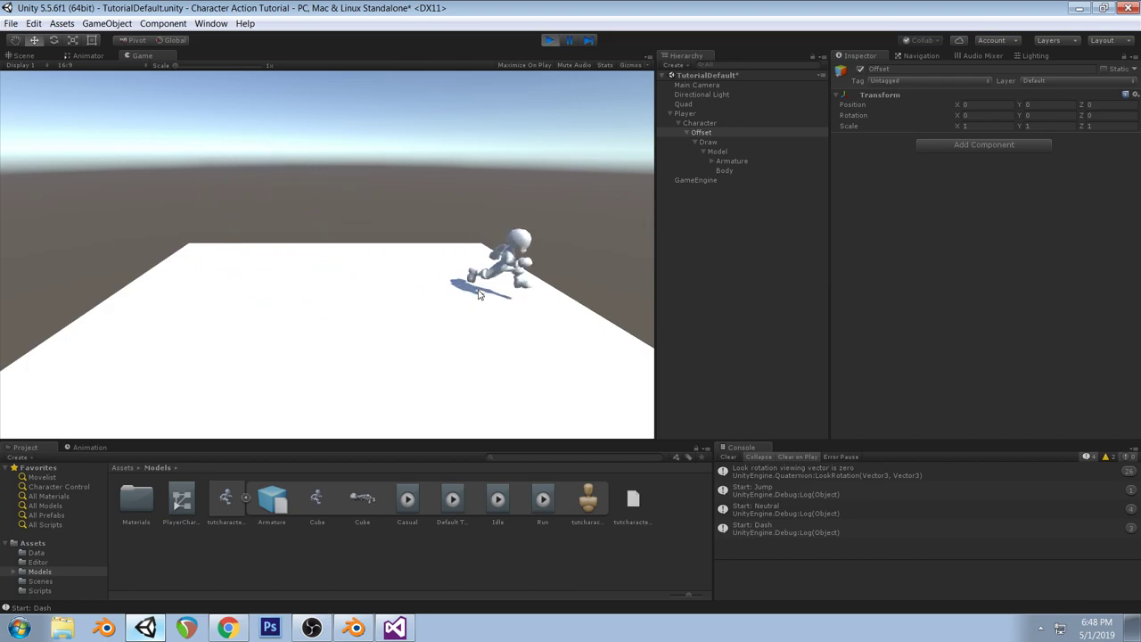
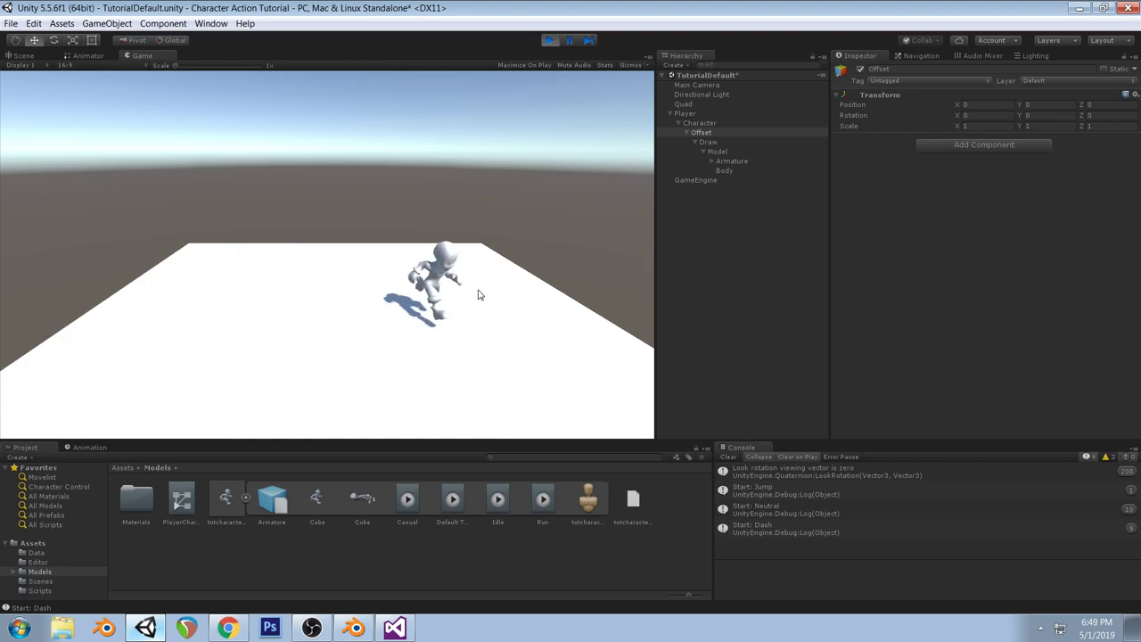
Switch back to Blender and rename the Jump action to Aerial
{"action": "left_click", "coordinate": [354, 628]}
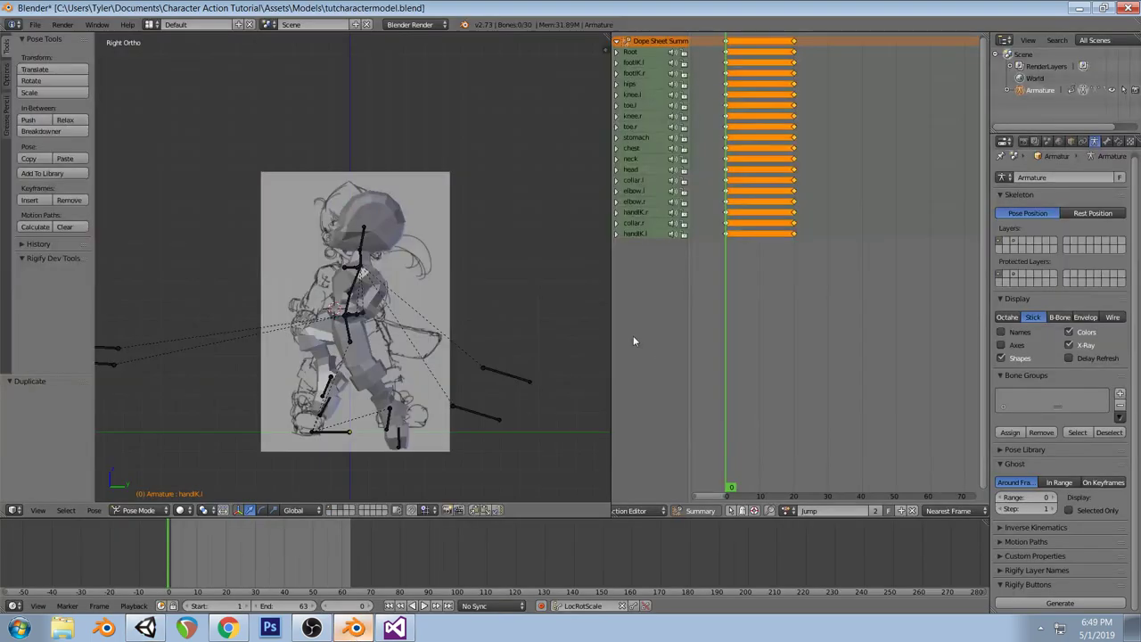
{"action": "middle_click_drag", "start_coordinate": [408, 288], "coordinate": [571, 321]}
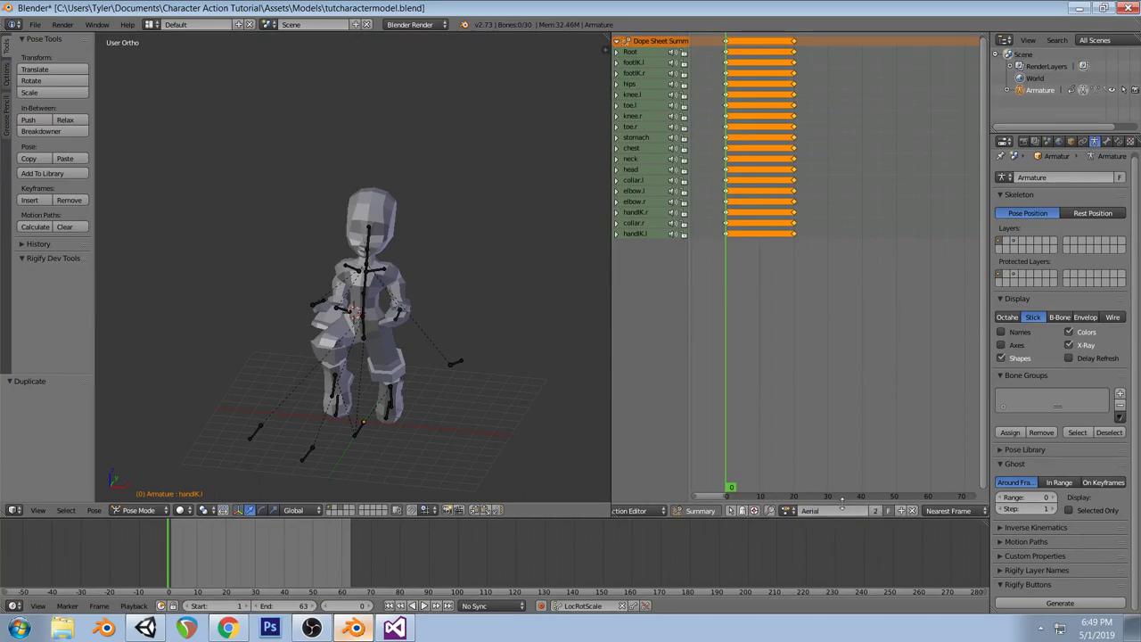
{"action": "key", "text": "KP_3"}
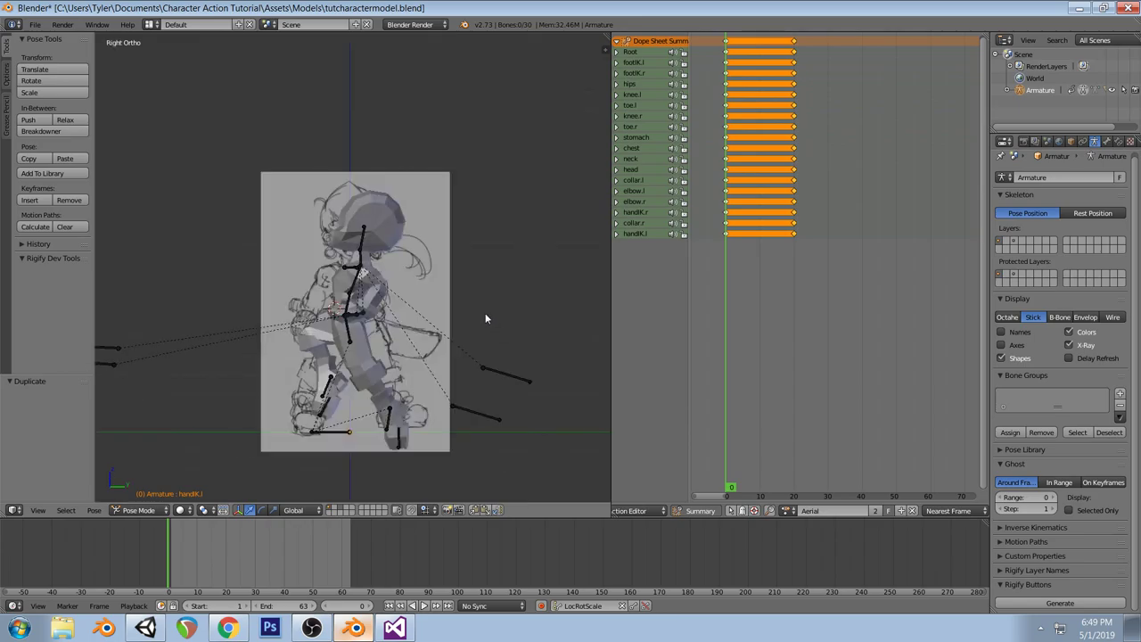
Rotate footIK.r about 33° and move it about 0.47 on Y and -0.41 on Z
{"action": "right_click", "coordinate": [331, 383]}
{"action": "key", "text": "r"}
{"action": "left_click", "coordinate": [433, 401]}
{"action": "key", "text": "g"}
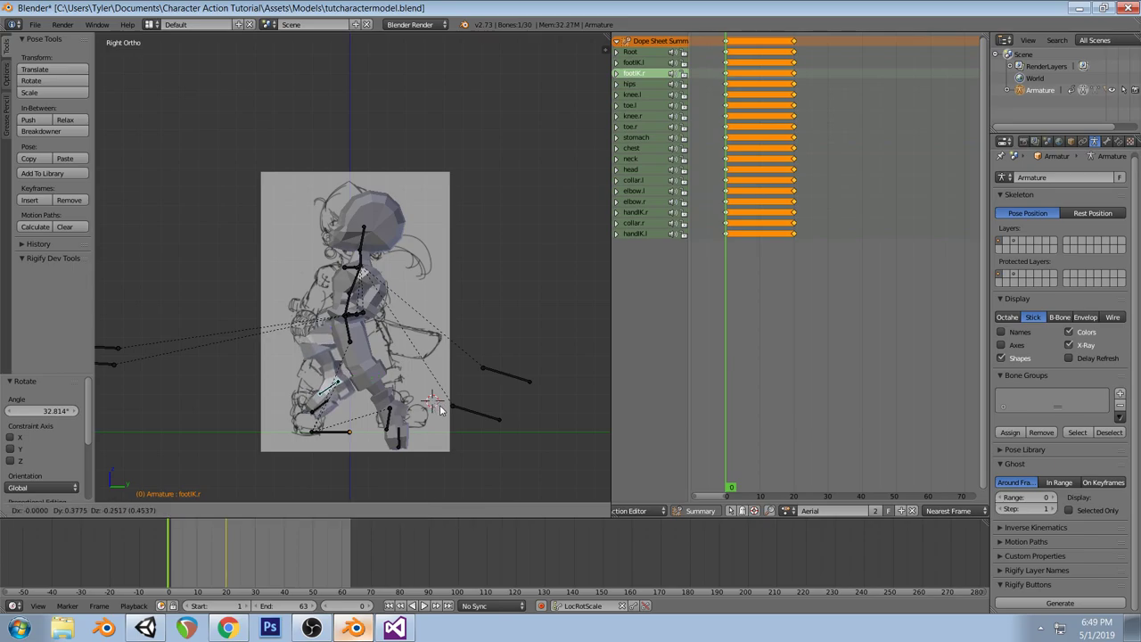
{"action": "left_click", "coordinate": [441, 410]}
Rotate footIK.l about 40° and move it about -0.47 on Y and 0.47 on Z
{"action": "right_click", "coordinate": [389, 412]}
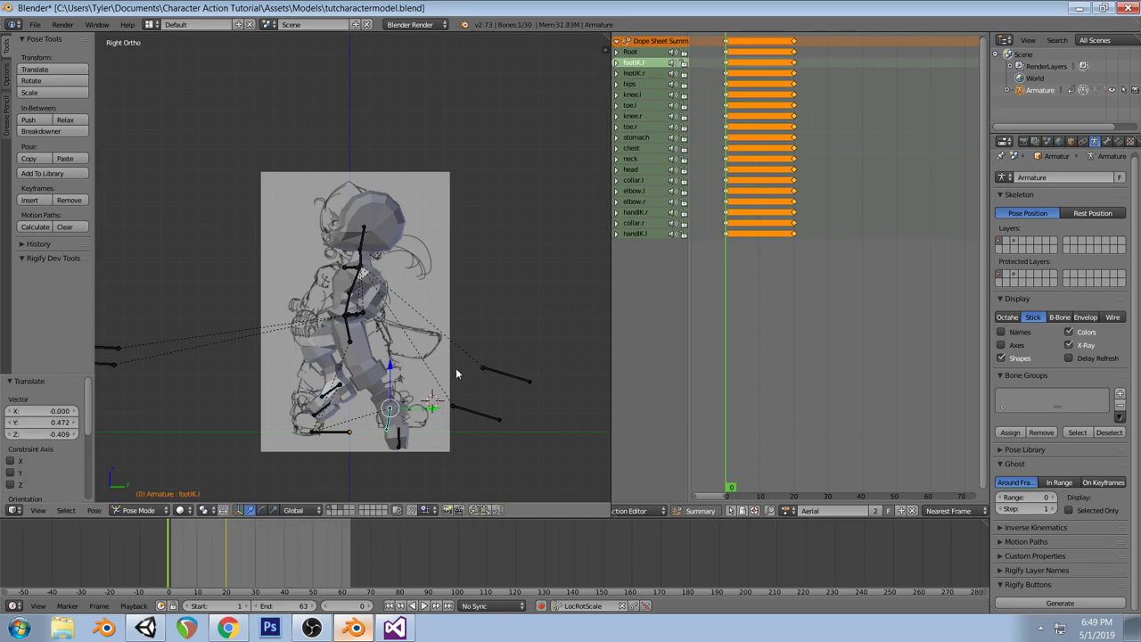
{"action": "key", "text": "r"}
{"action": "left_click", "coordinate": [461, 421]}
{"action": "key", "text": "g"}
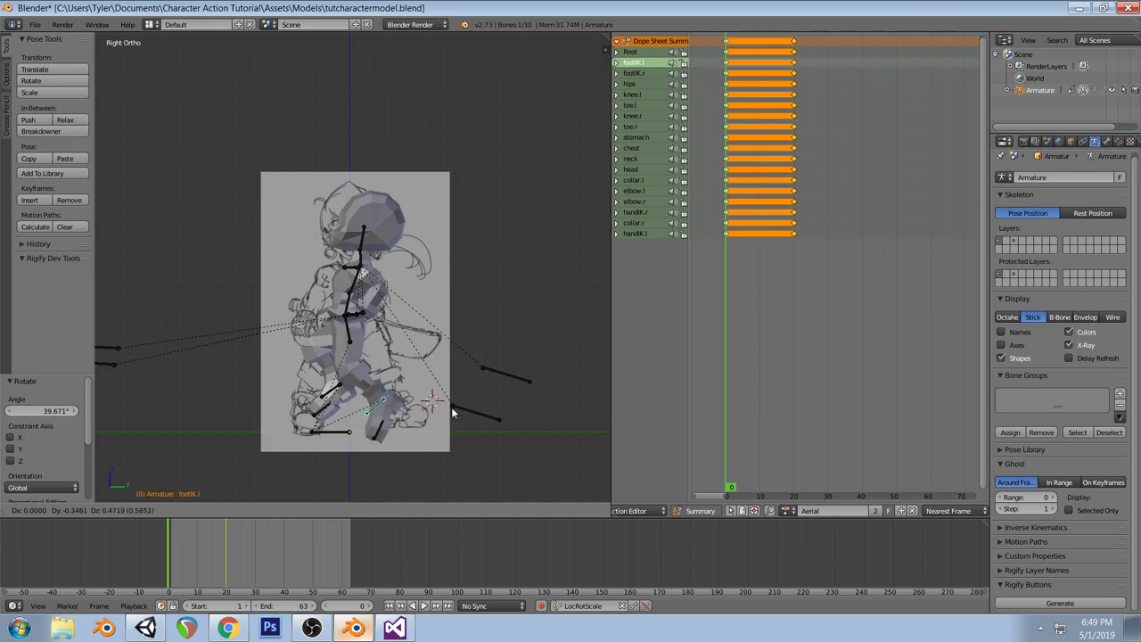
{"action": "left_click", "coordinate": [451, 412]}
Rotate the hips bone about 3.5° and the stomach bone about -7.3°
{"action": "right_click", "coordinate": [350, 332]}
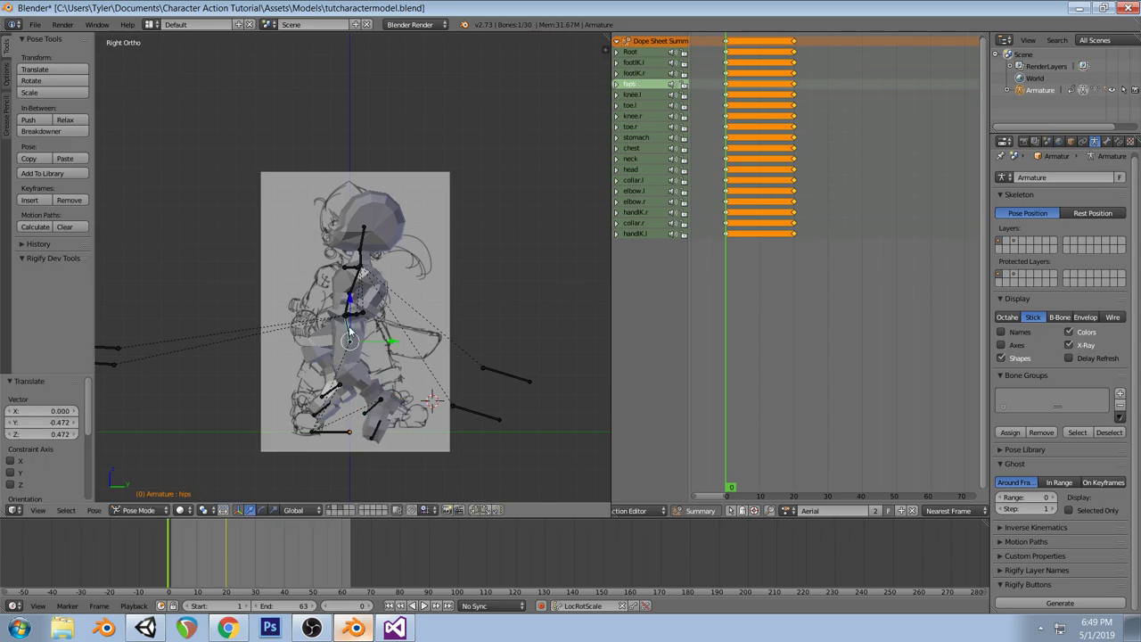
{"action": "key", "text": "r"}
{"action": "left_click", "coordinate": [419, 327]}
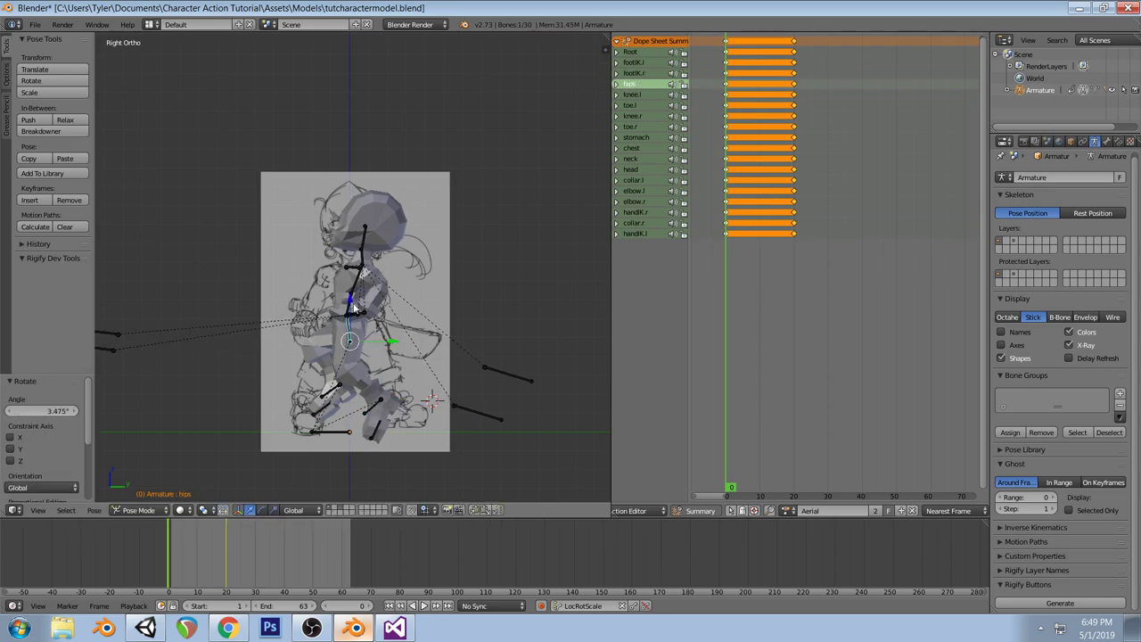
{"action": "right_click", "coordinate": [349, 303]}
{"action": "key", "text": "r"}
{"action": "left_click", "coordinate": [379, 294]}
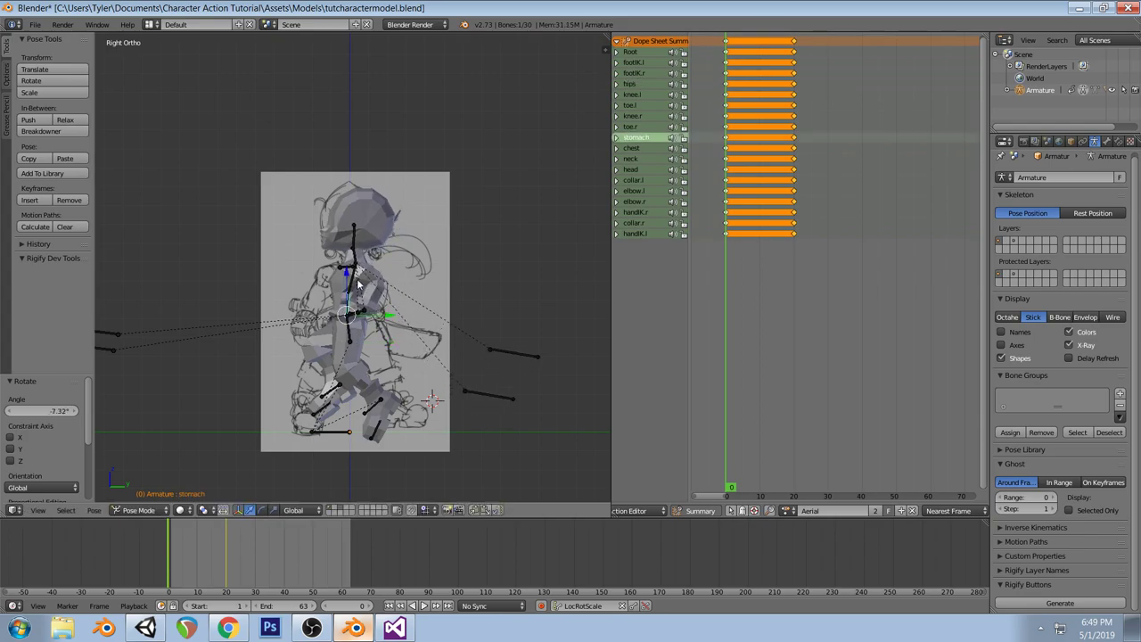
Rotate the chest bone about -5.3° and tilt the neck bone slightly in the side view
{"action": "right_click", "coordinate": [361, 282]}
{"action": "key", "text": "r"}
{"action": "left_click", "coordinate": [370, 270]}
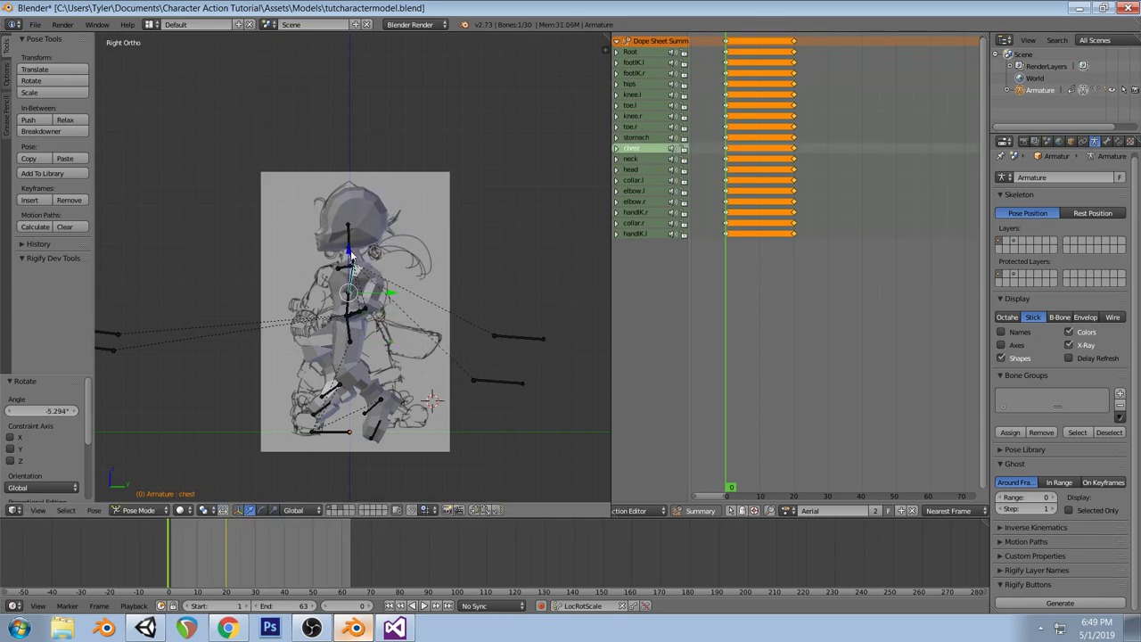
{"action": "right_click", "coordinate": [353, 254]}
{"action": "key", "text": "r"}
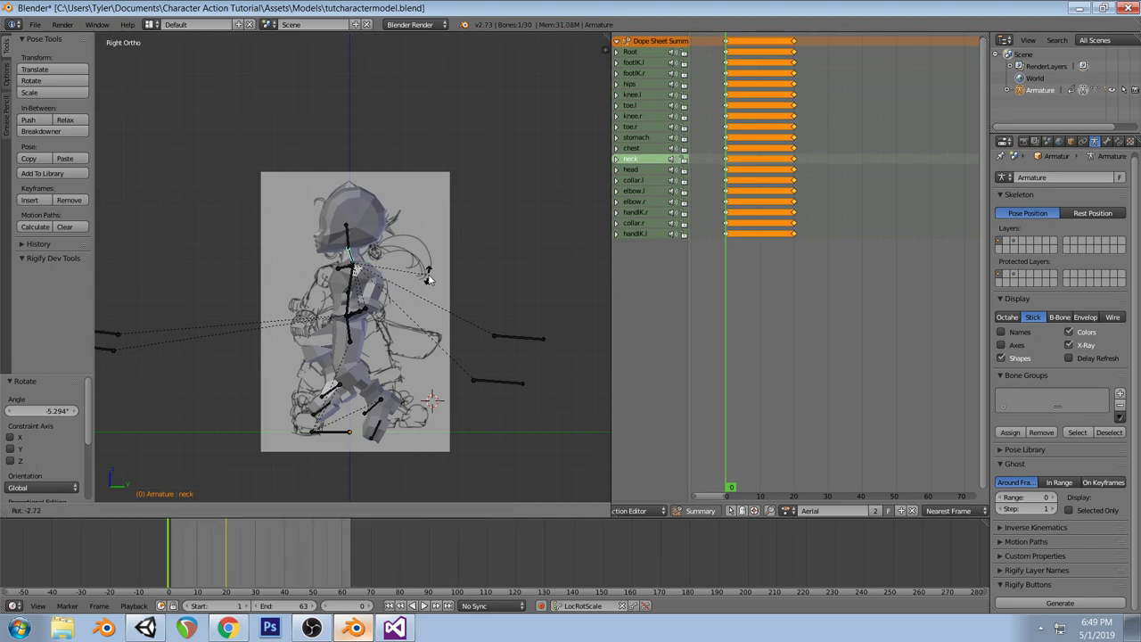
{"action": "left_click", "coordinate": [428, 279]}
Rotate the head bone about -9° and the hips bone about 27.5° in the side view
{"action": "right_click", "coordinate": [344, 242]}
{"action": "key", "text": "r"}
{"action": "left_click", "coordinate": [416, 291]}
{"action": "right_click", "coordinate": [349, 334]}
{"action": "key", "text": "r"}
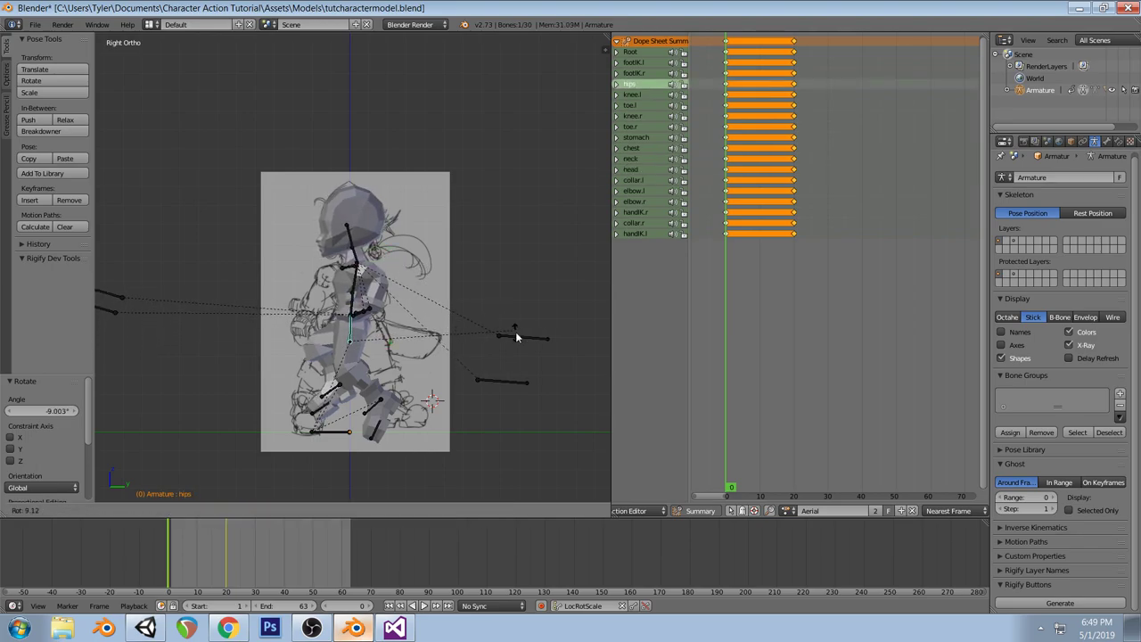
{"action": "left_click", "coordinate": [551, 398]}
Rotate and reposition handIK.r in the front view, adding a trackball rotation of about 9.7° and -2.9°
{"action": "middle_click_drag", "start_coordinate": [551, 399], "coordinate": [498, 307]}
{"action": "right_click", "coordinate": [342, 314]}
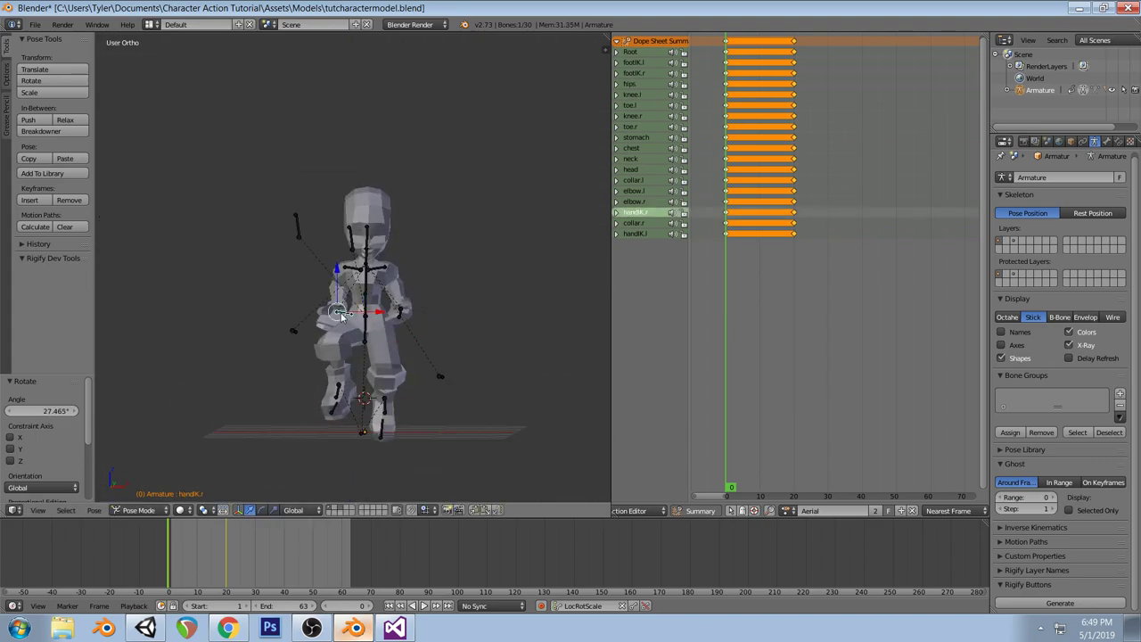
{"action": "key", "text": "KP_1"}
{"action": "key", "text": "r"}
{"action": "left_click", "coordinate": [403, 393]}
{"action": "key", "text": "g"}
{"action": "left_click", "coordinate": [390, 385]}
{"action": "key", "text": "r"}
{"action": "key", "text": "r"}
{"action": "left_click", "coordinate": [348, 346]}
Rotate handIK.l about -24.6°, move it outward and down in the front view, and rotate it about a further -12.4°
{"action": "right_click", "coordinate": [400, 313]}
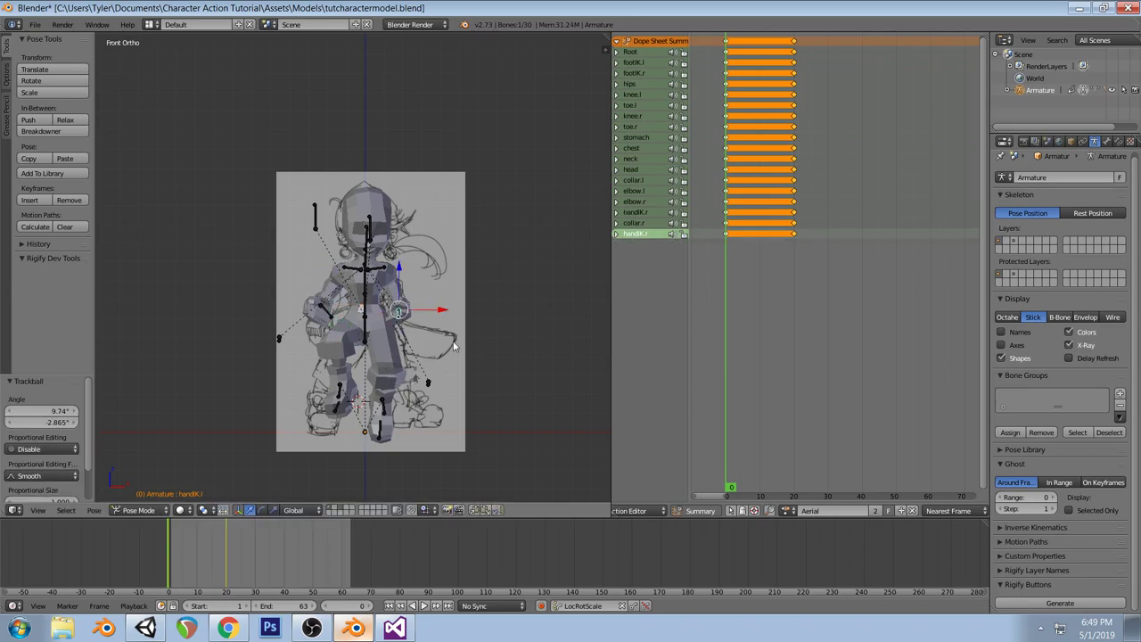
{"action": "key", "text": "r"}
{"action": "left_click", "coordinate": [464, 318]}
{"action": "key", "text": "g"}
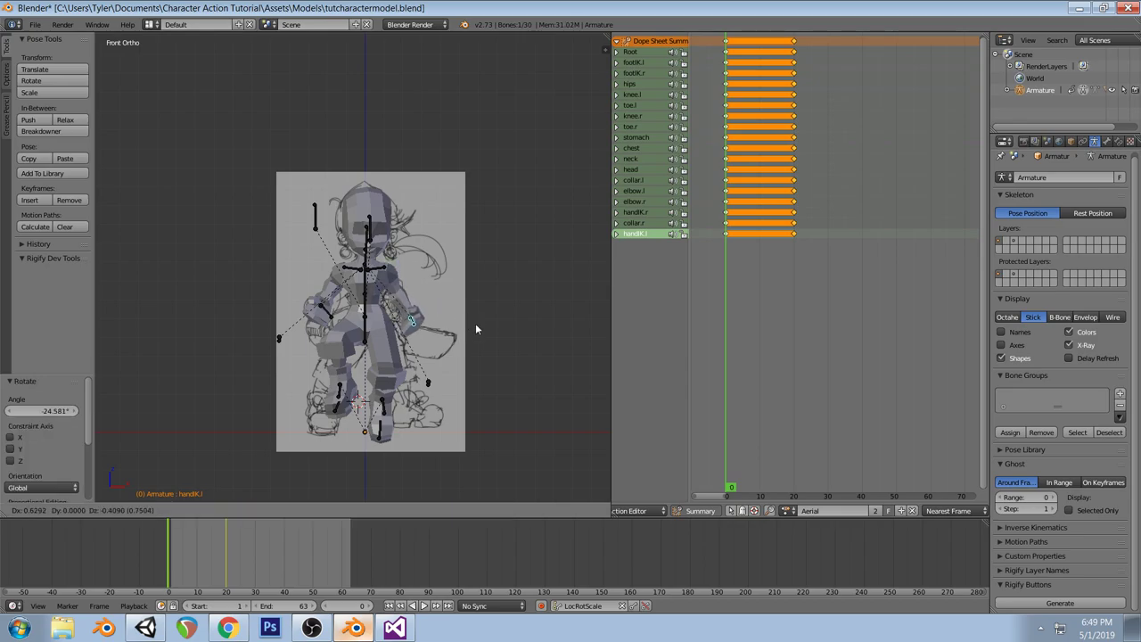
{"action": "left_click", "coordinate": [473, 325]}
{"action": "key", "text": "r"}
{"action": "left_click", "coordinate": [471, 313]}
Refine the orientation of handIK.l from an angled view with a trackball rotation and a rotation of about -17°
{"action": "middle_click_drag", "start_coordinate": [472, 313], "coordinate": [341, 343]}
{"action": "key", "text": "r"}
{"action": "key", "text": "r"}
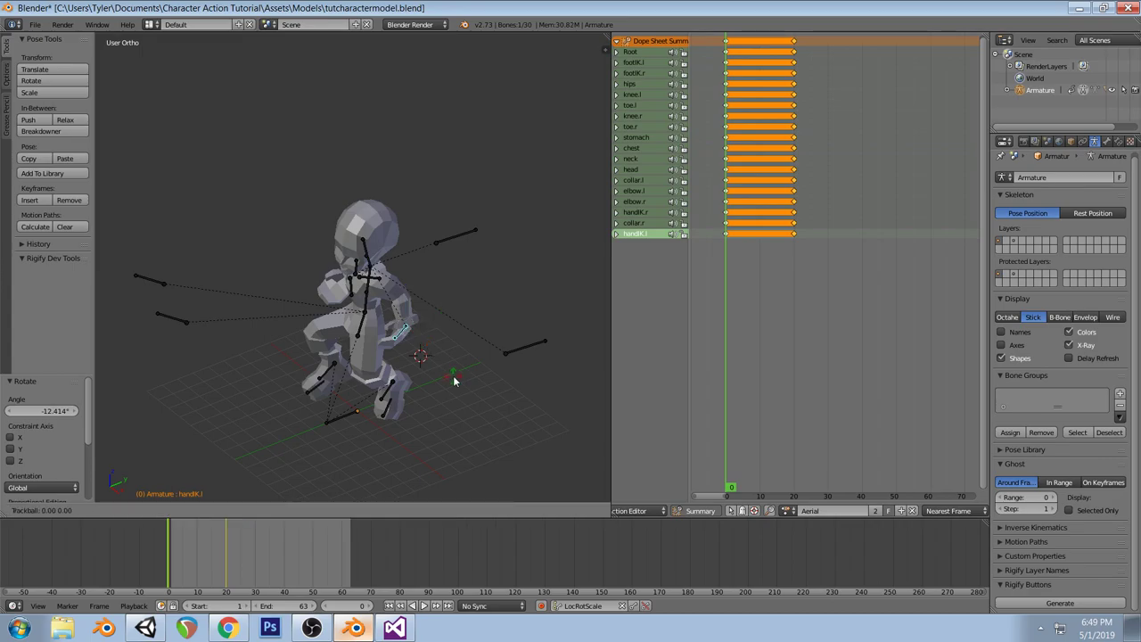
{"action": "left_click", "coordinate": [448, 354]}
{"action": "key", "text": "r"}
{"action": "left_click", "coordinate": [486, 351]}
Rotate handIK.r about 69.6°, add a trackball rotation of about 39° and 12.6°, and move it about -0.3 on Z
{"action": "middle_click_drag", "start_coordinate": [486, 350], "coordinate": [494, 332]}
{"action": "right_click", "coordinate": [328, 309]}
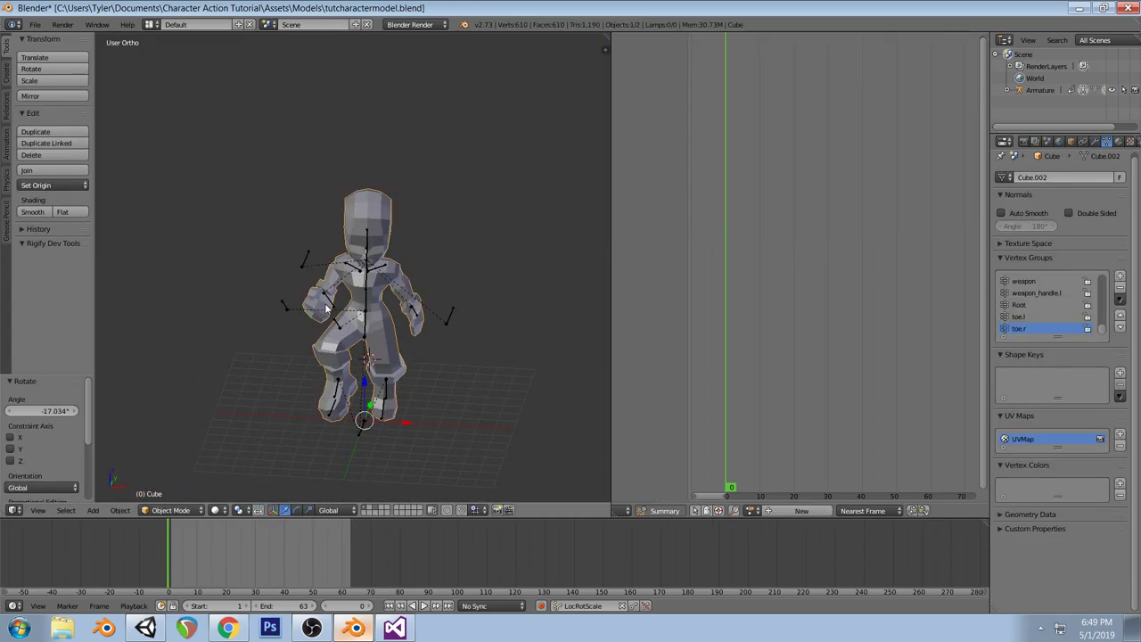
{"action": "right_click", "coordinate": [330, 308]}
{"action": "key", "text": "KP_1"}
{"action": "key", "text": "r"}
{"action": "key", "text": "r"}
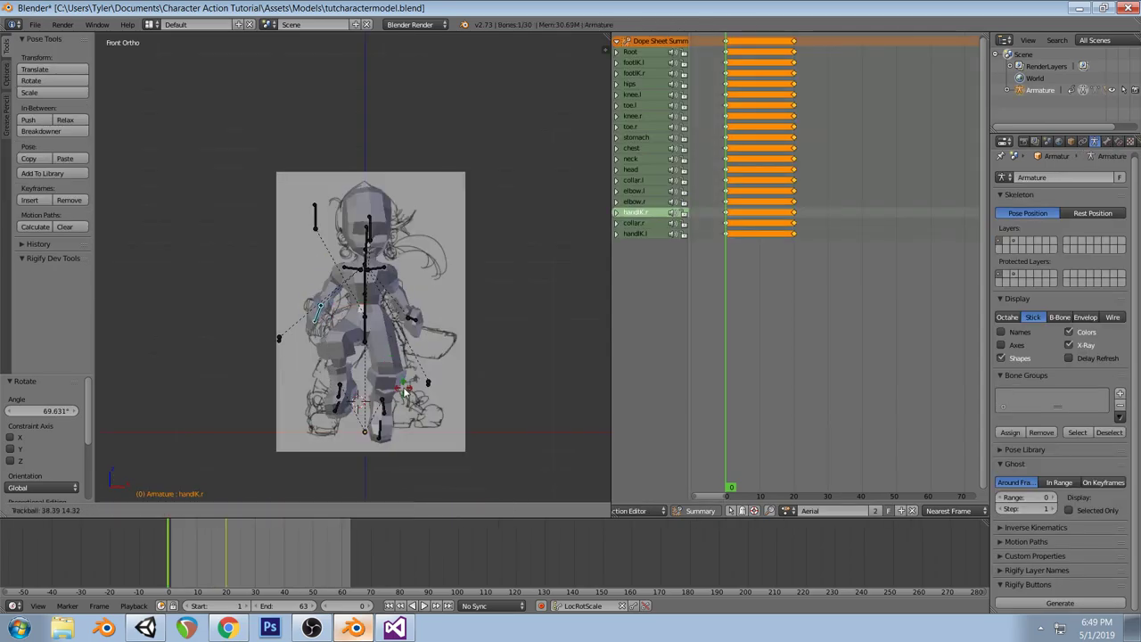
{"action": "left_click", "coordinate": [403, 390]}
{"action": "middle_click_drag", "start_coordinate": [403, 391], "coordinate": [328, 317]}
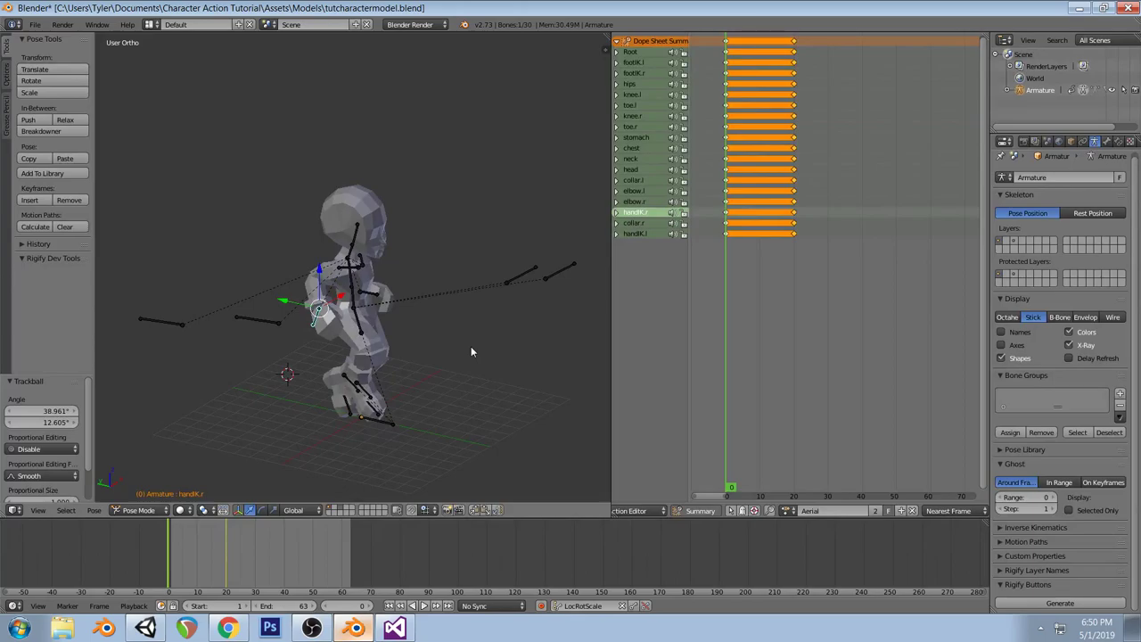
{"action": "left_click_drag", "start_coordinate": [319, 290], "coordinate": [320, 298]}
{"action": "middle_click_drag", "start_coordinate": [479, 349], "coordinate": [358, 347]}
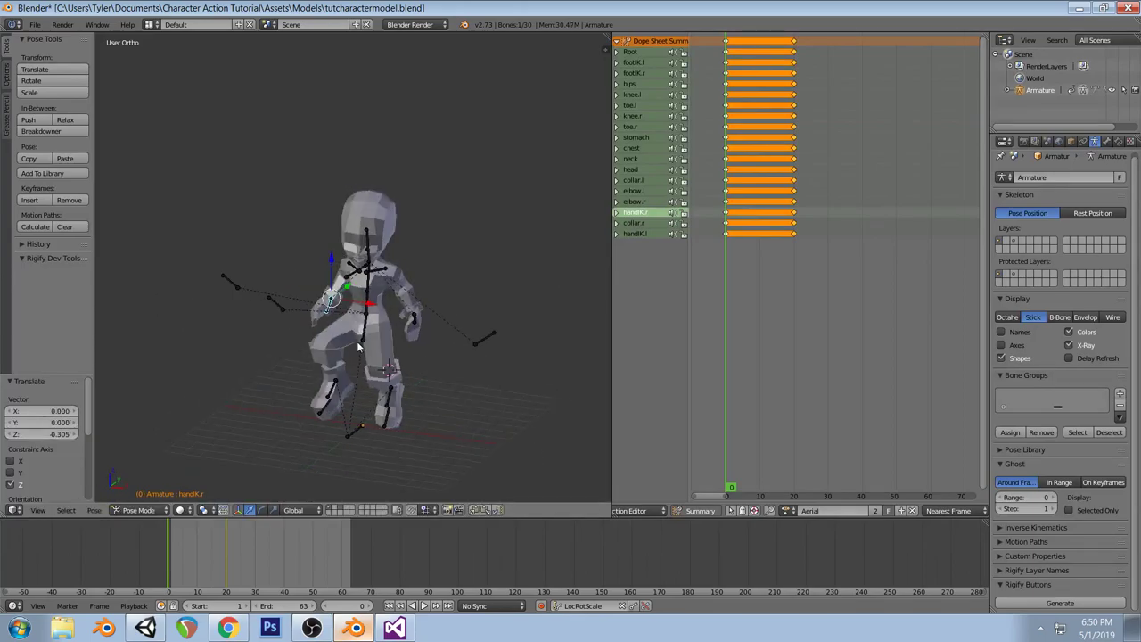
Insert LocRotScale keyframes for all bones at frame 0, leaving every bone deselected
{"action": "key", "text": "a"}
{"action": "key", "text": "a"}
{"action": "key", "text": "i"}
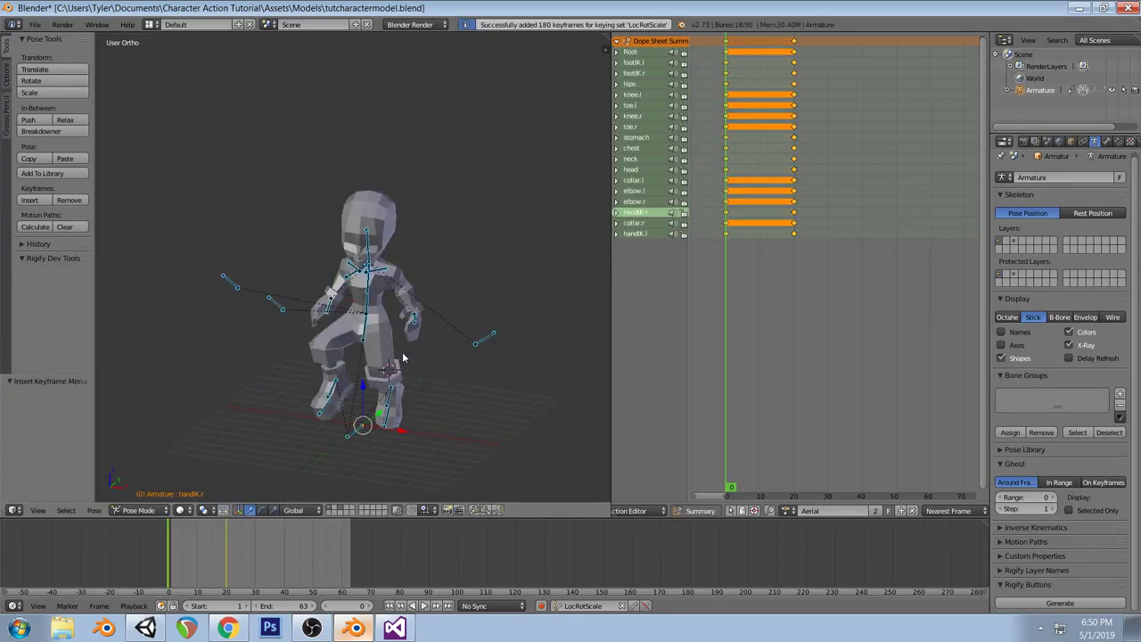
{"action": "key", "text": "a"}
Tilt handIK.l with a trackball rotation in the front view and insert a LocRotScale keyframe
{"action": "key", "text": "KP_1"}
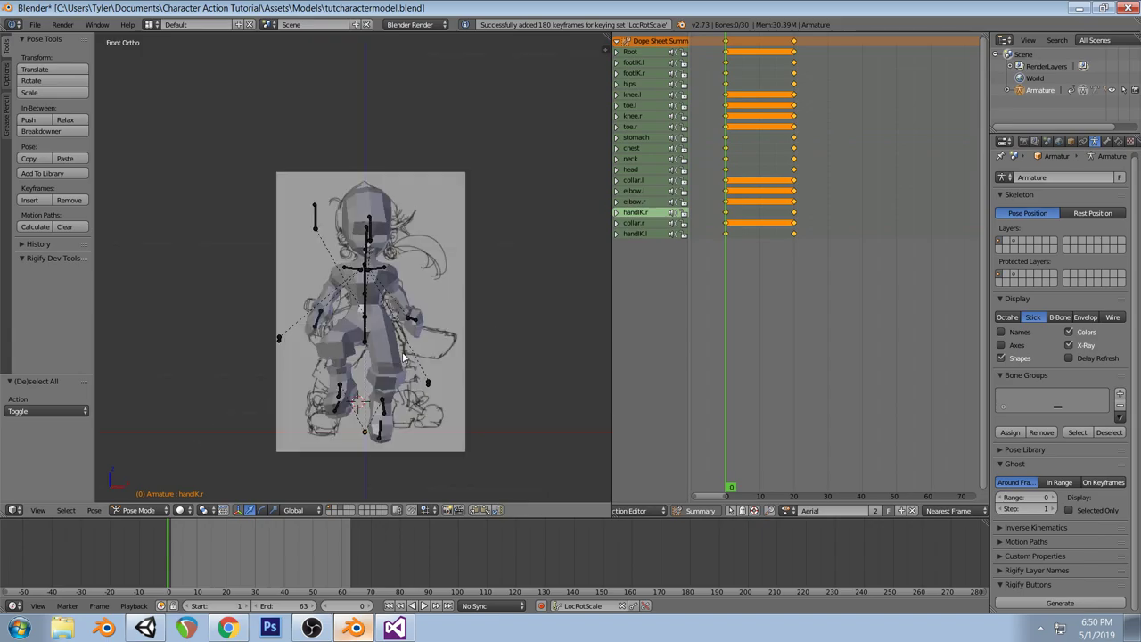
{"action": "right_click", "coordinate": [413, 317]}
{"action": "key", "text": "r"}
{"action": "key", "text": "r"}
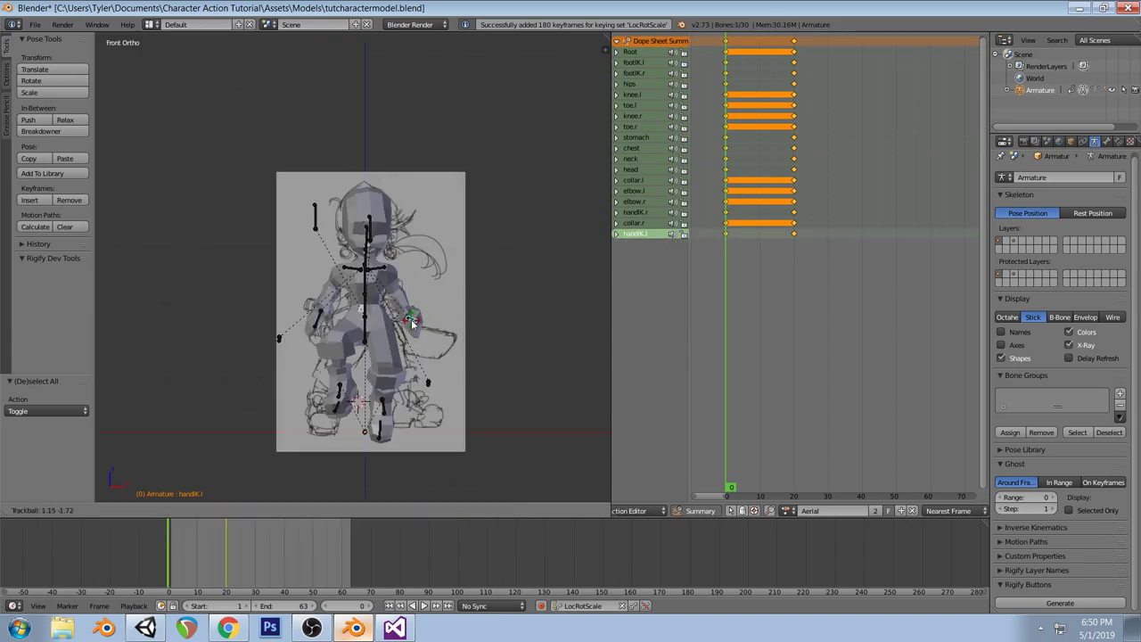
{"action": "left_click", "coordinate": [403, 337]}
{"action": "key", "text": "i"}
{"action": "middle_click_drag", "start_coordinate": [352, 322], "coordinate": [269, 280]}
{"action": "key", "text": "KP_3"}
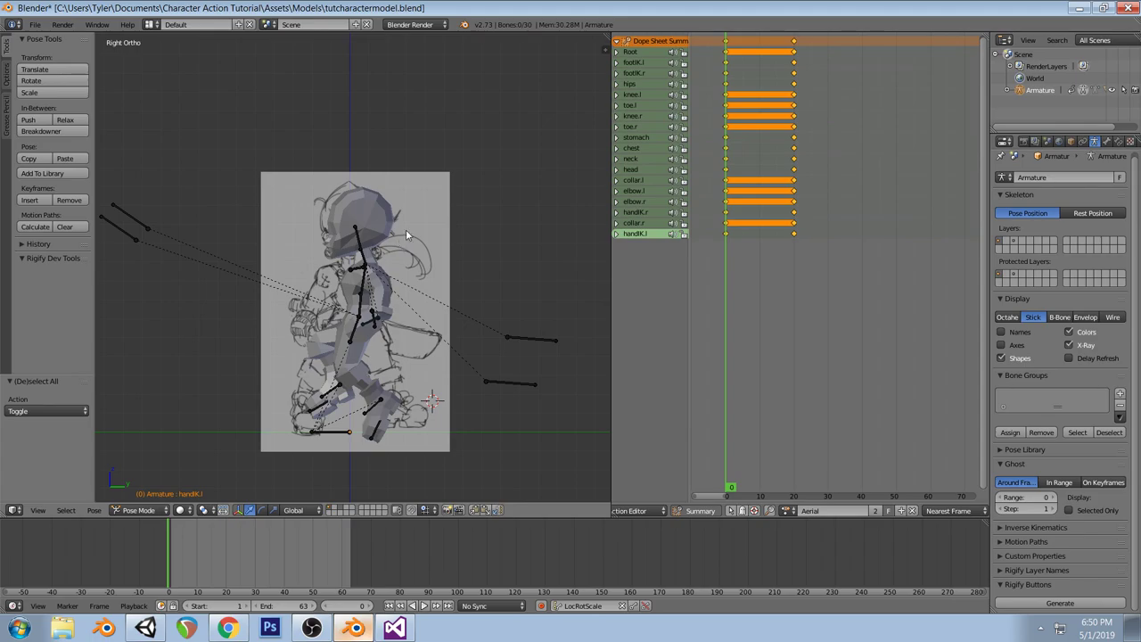
{"action": "middle_click_drag", "start_coordinate": [355, 264], "coordinate": [363, 319]}
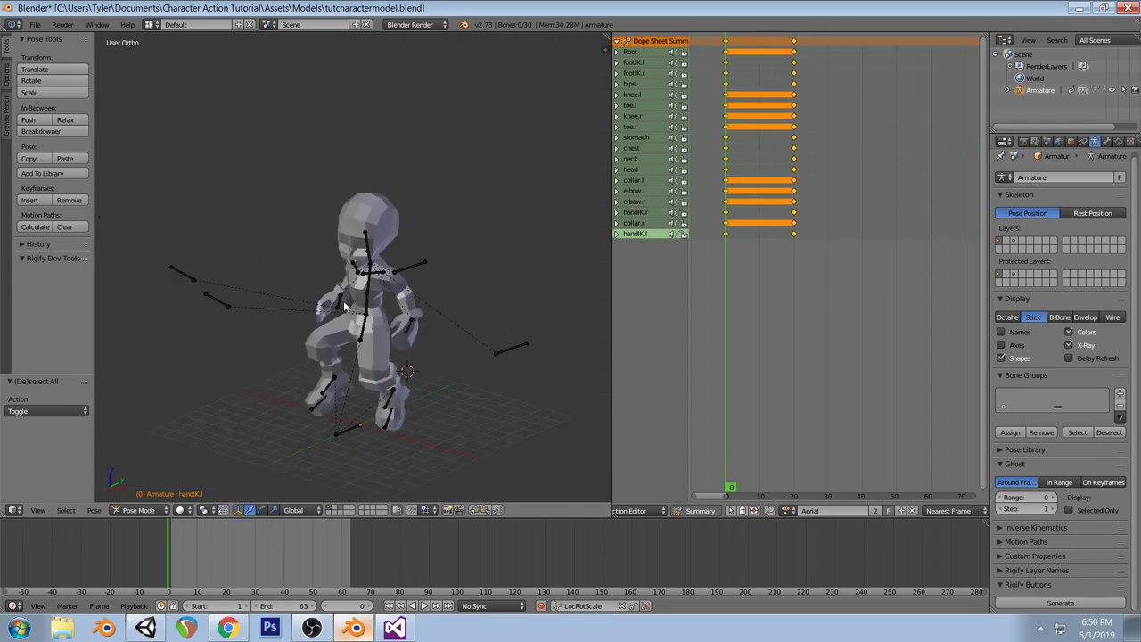
{"action": "right_click", "coordinate": [343, 303]}
{"action": "right_click", "coordinate": [411, 332]}
{"action": "key", "text": "KP_1"}
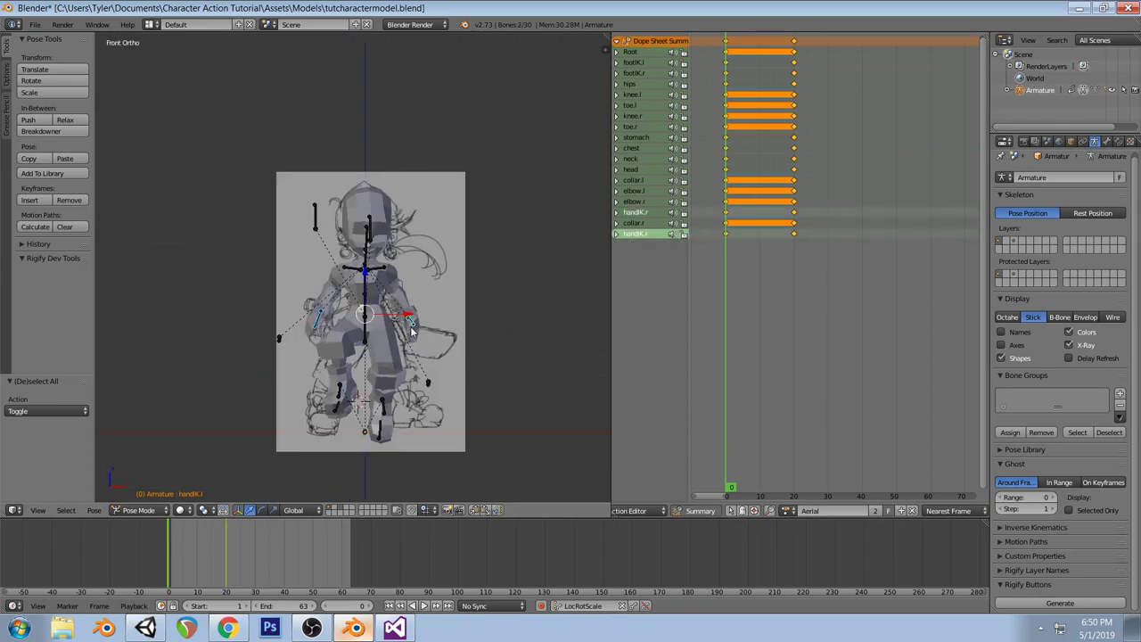
{"action": "key", "text": "g"}
{"action": "right_click", "coordinate": [479, 321]}
Move handIK.l about 0.66 on X and 0.91 on Z in the front view
{"action": "key", "text": "g"}
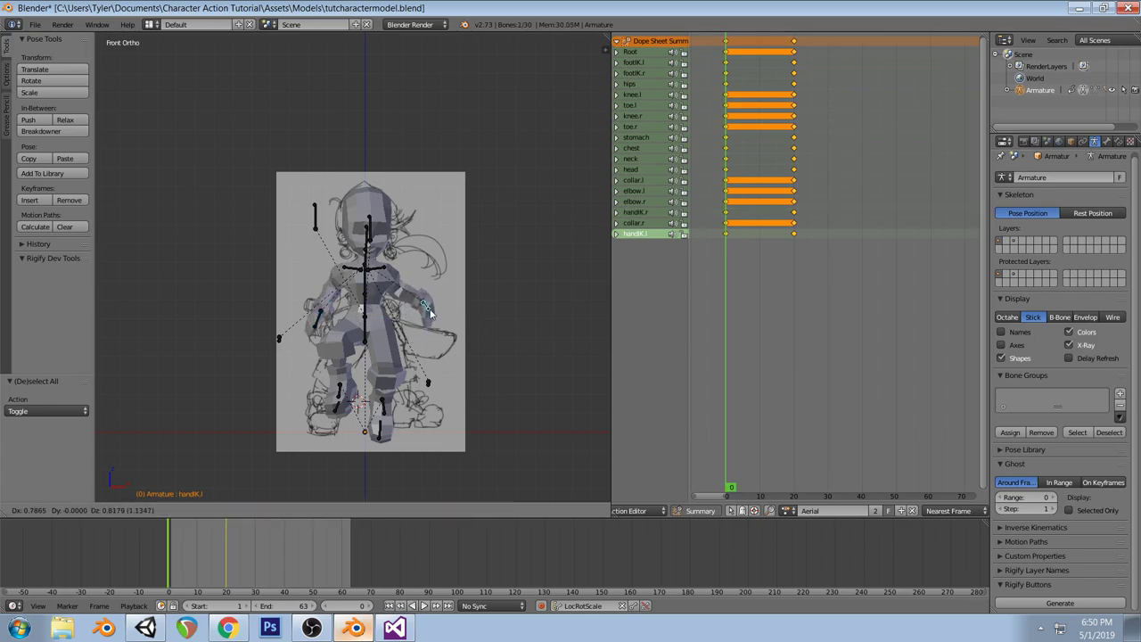
{"action": "left_click", "coordinate": [428, 311]}
{"action": "right_click", "coordinate": [369, 225]}
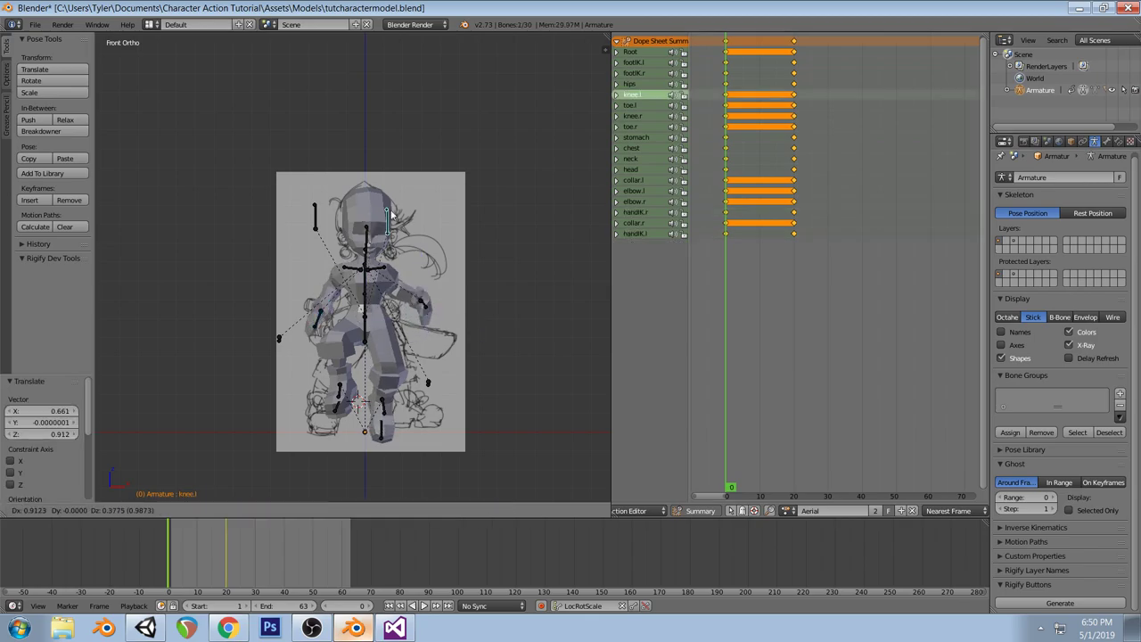
Move elbow.l outward and up, about 2.04 on X, 1.17 on Y and 4.68 on Z
{"action": "middle_click_drag", "start_coordinate": [332, 226], "coordinate": [410, 303]}
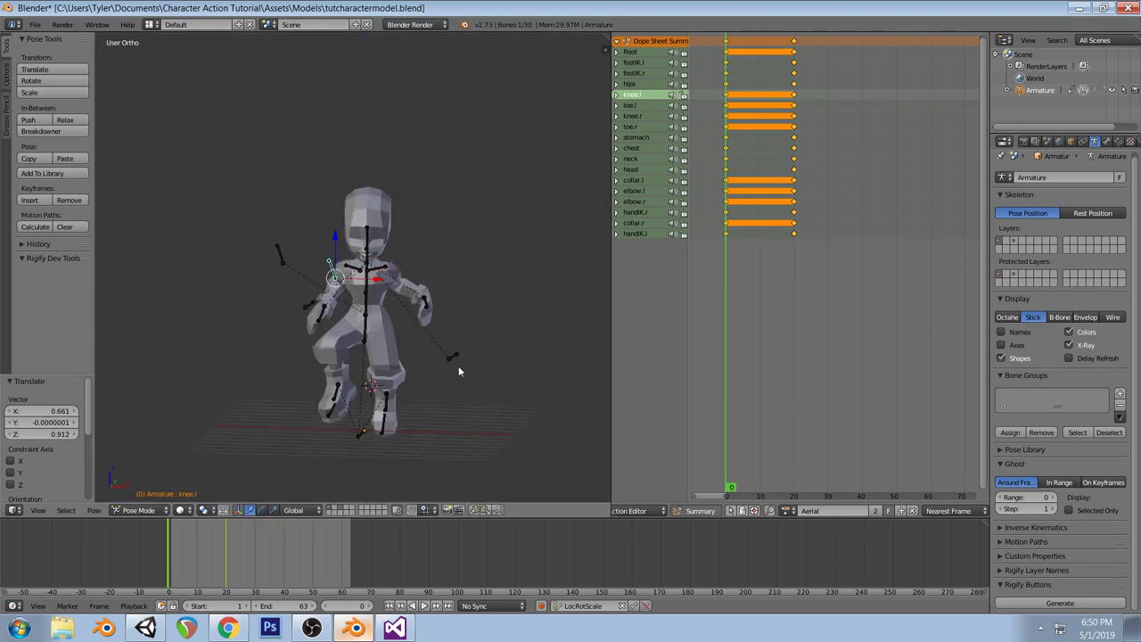
{"action": "right_click", "coordinate": [459, 361]}
{"action": "key", "text": "g"}
{"action": "left_click", "coordinate": [496, 270]}
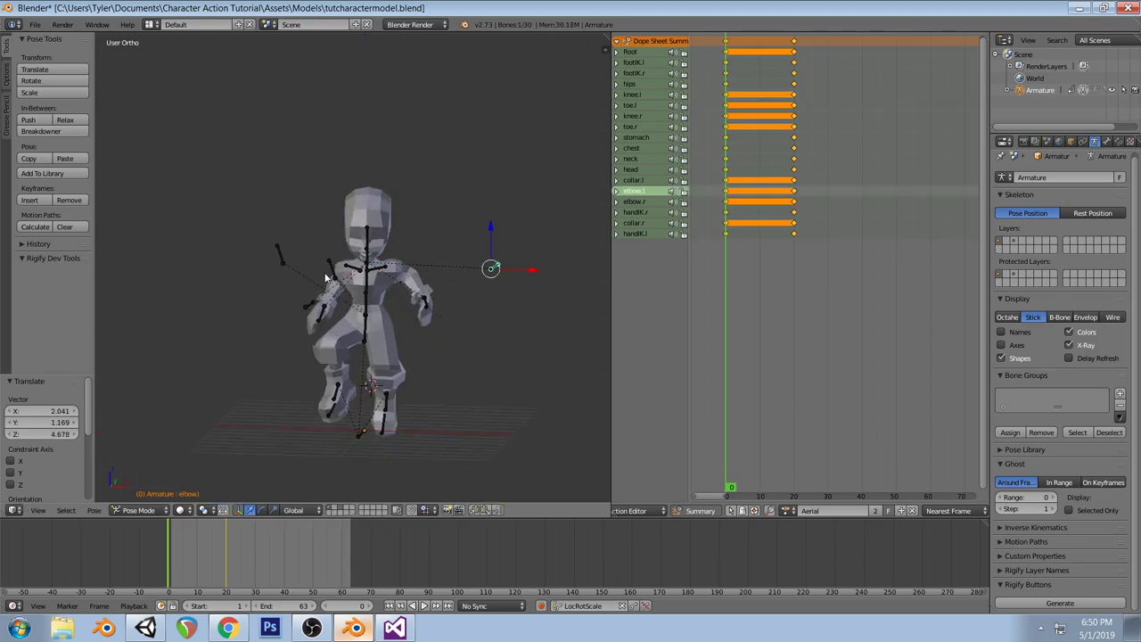
{"action": "middle_click_drag", "start_coordinate": [327, 280], "coordinate": [417, 310]}
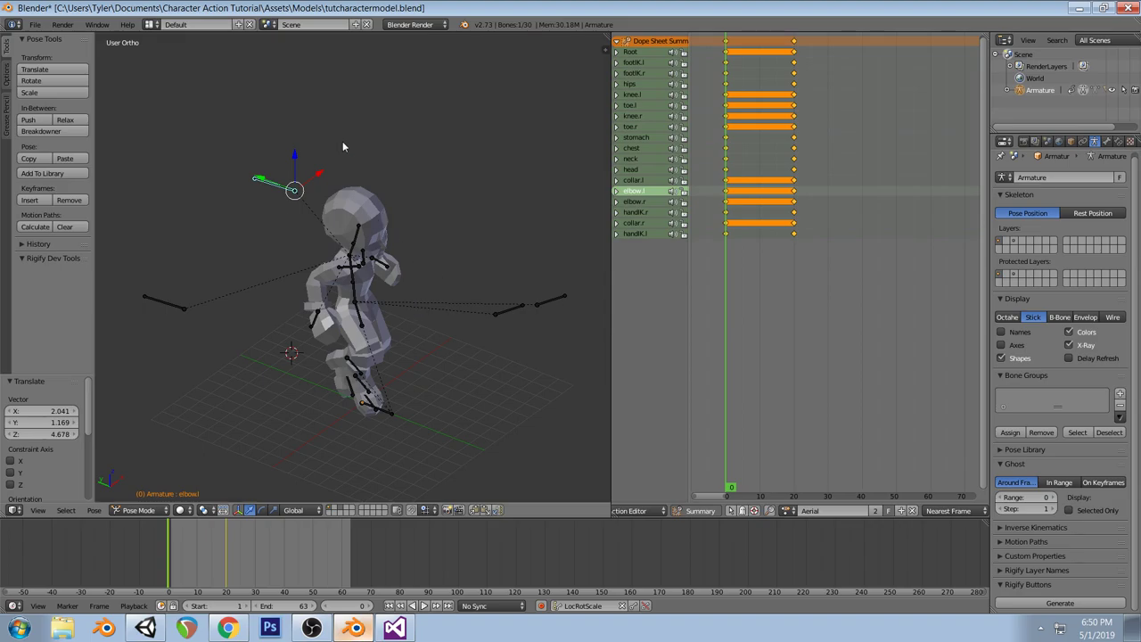
{"action": "middle_click_drag", "start_coordinate": [497, 211], "coordinate": [373, 218]}
{"action": "key", "text": "KP_3"}
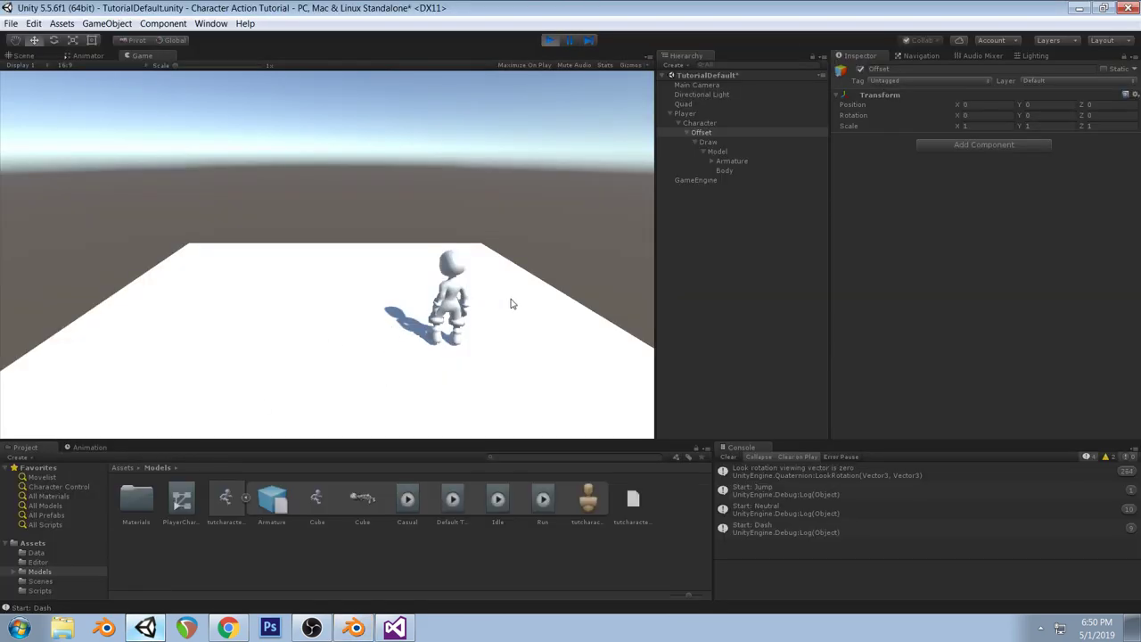
Run the character around the plane in the Unity game to examine its movement and turning
{"action": "key", "text": "a"}
{"action": "key", "text": "w"}
{"action": "key", "text": "s"}
{"action": "key", "text": "d"}
{"action": "key", "text": "a"}
{"action": "key", "text": "w"}
{"action": "key", "text": "s"}
{"action": "key", "text": "d"}
{"action": "key", "text": "a"}
{"action": "key", "text": "d"}
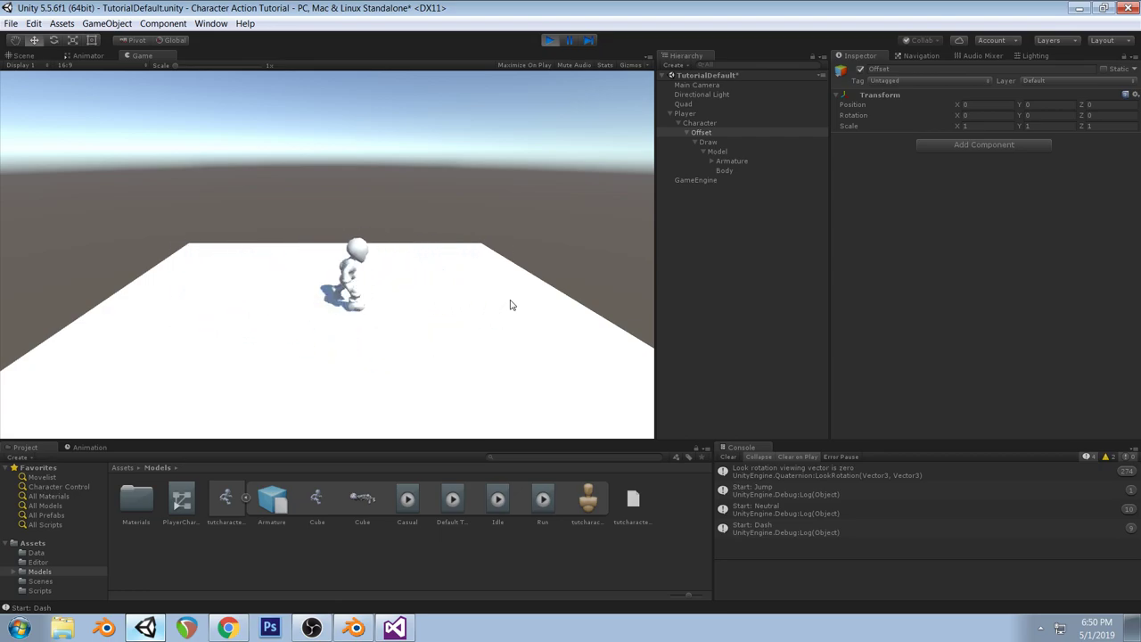
{"action": "key", "text": "a"}
{"action": "key", "text": "d"}
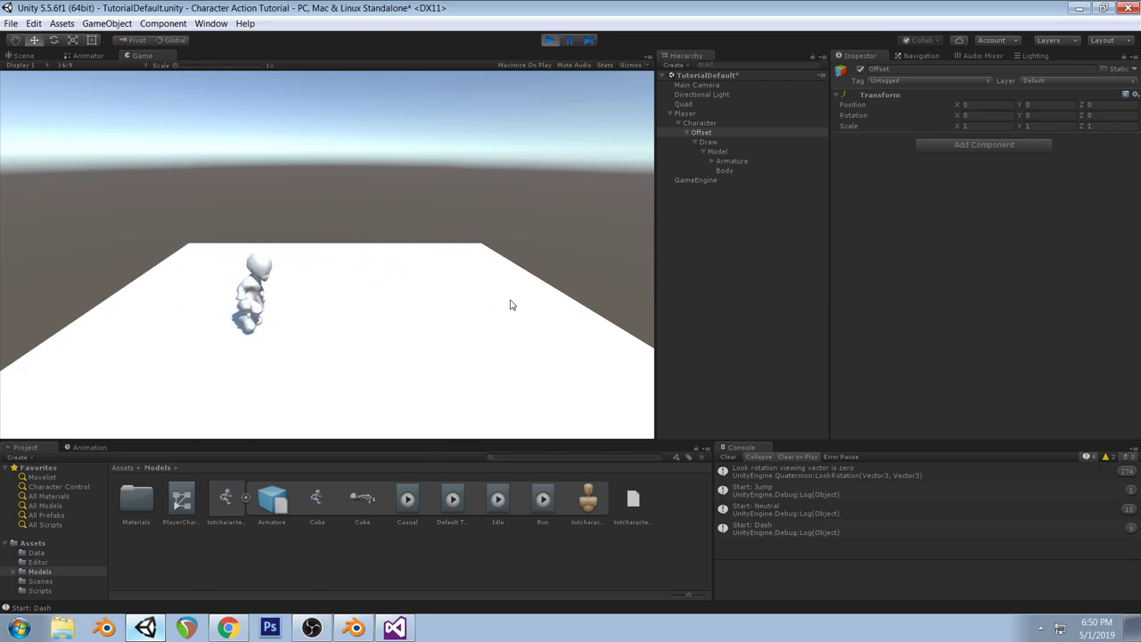
{"action": "key", "text": "a"}
{"action": "key", "text": "w"}
{"action": "key", "text": "s"}
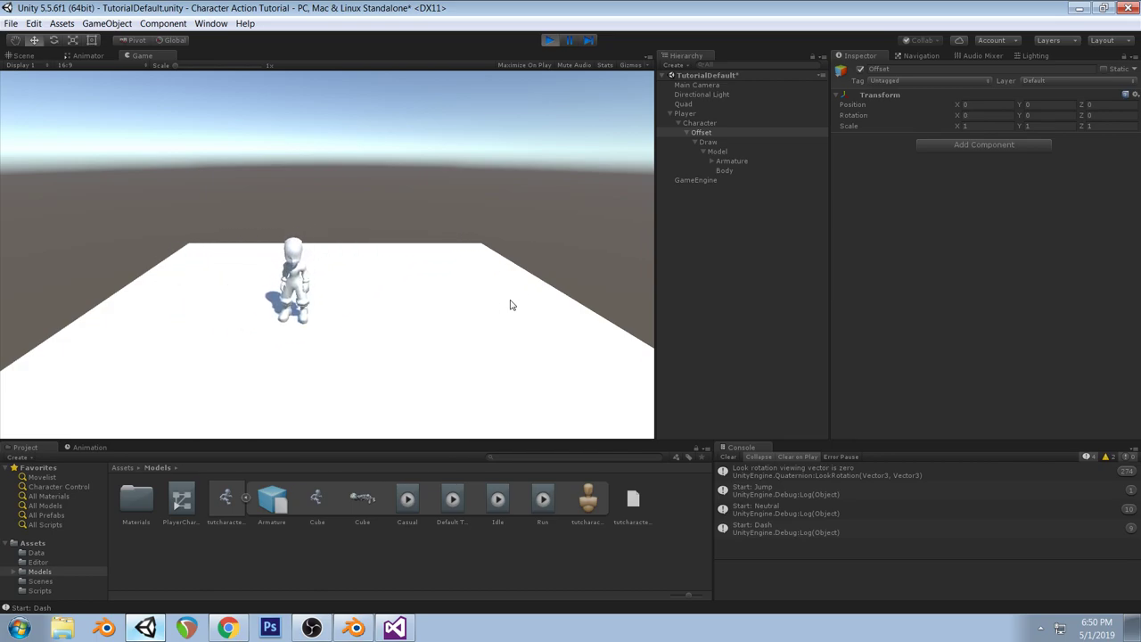
{"action": "key", "text": "w"}
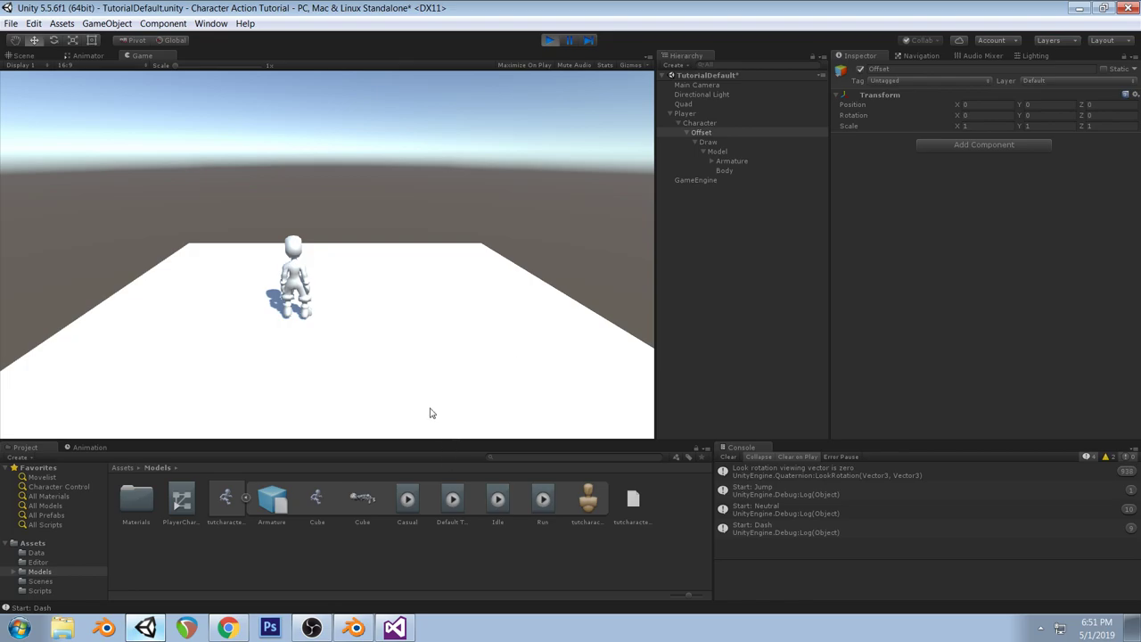
Switch back to Blender and insert LocRotScale keyframes for all bones at frame 0
{"action": "left_click", "coordinate": [397, 629]}
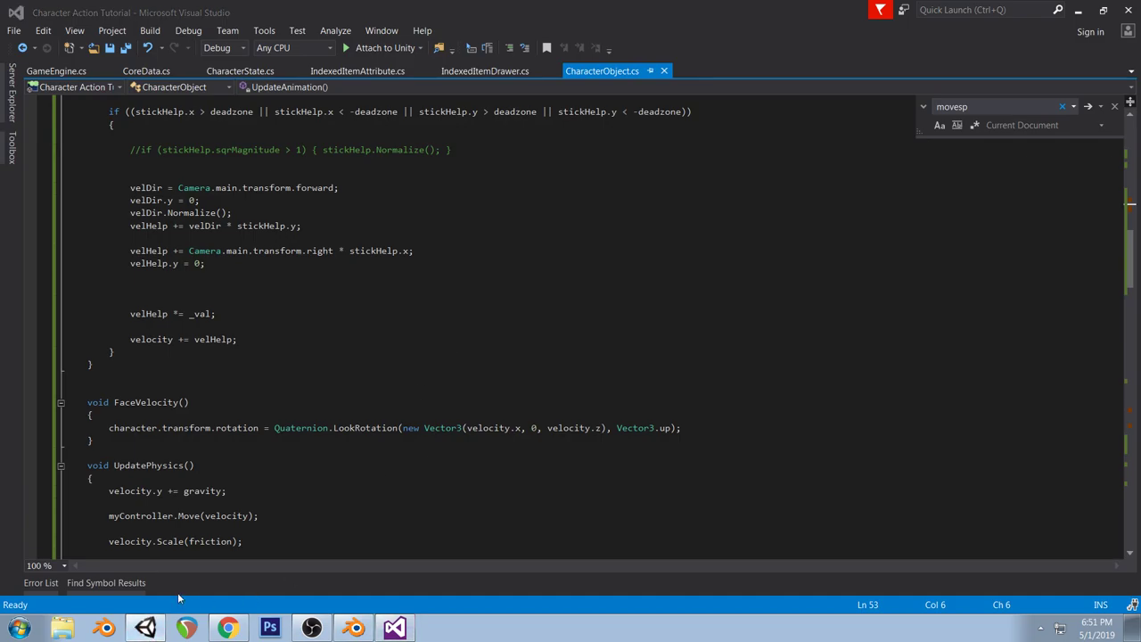
{"action": "key", "text": "alt+Tab"}
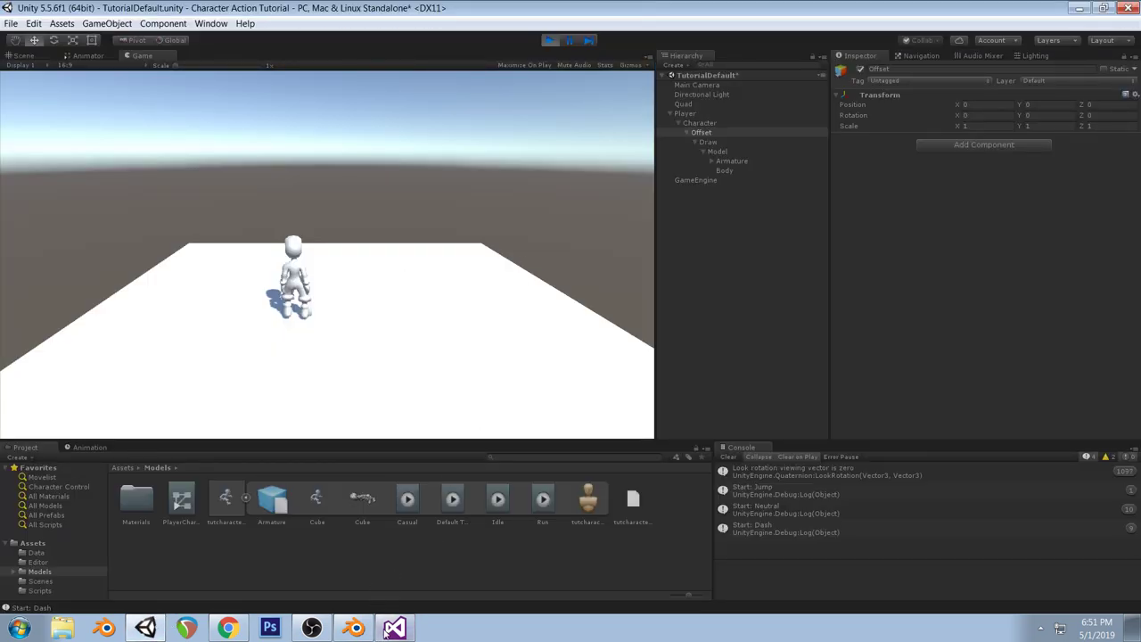
{"action": "left_click", "coordinate": [354, 628]}
{"action": "middle_click_drag", "start_coordinate": [287, 243], "coordinate": [375, 267]}
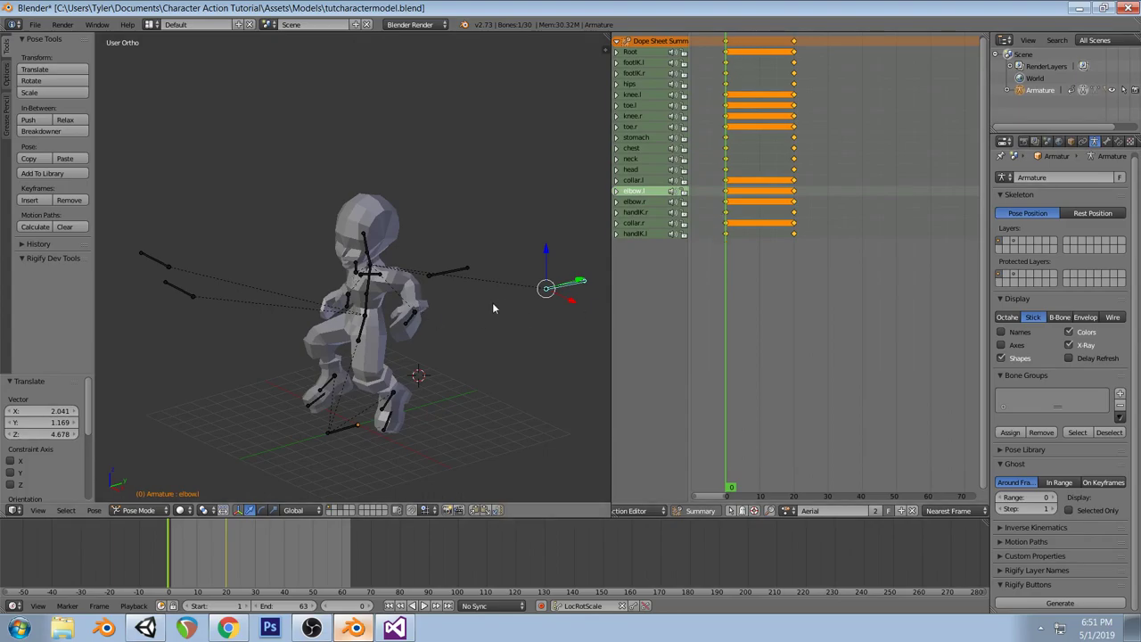
{"action": "key", "text": "a"}
{"action": "key", "text": "a"}
{"action": "key", "text": "i"}
{"action": "key", "text": "a"}
Move handIK.l about -0.44 on X and -0.41 on Z in the front view and keyframe it
{"action": "key", "text": "KP_1"}
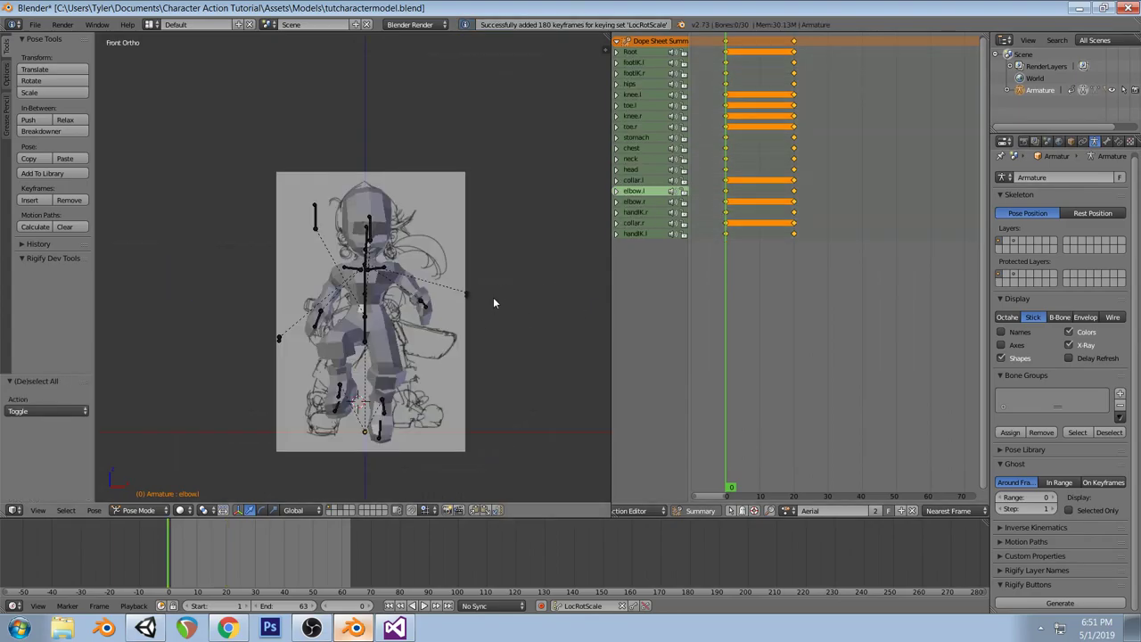
{"action": "right_click", "coordinate": [427, 306]}
{"action": "key", "text": "g"}
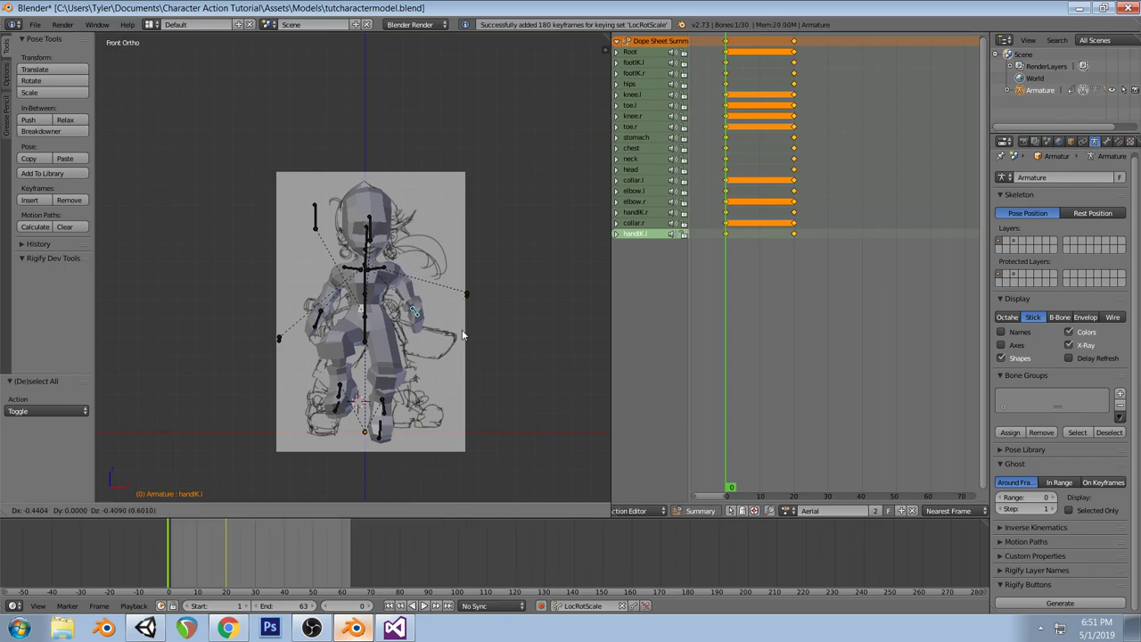
{"action": "left_click", "coordinate": [460, 336]}
{"action": "key", "text": "i"}
Insert LocRotScale keyframes for the whole armature at frame 0 to store the adjusted Aerial pose
{"action": "middle_click_drag", "start_coordinate": [460, 336], "coordinate": [342, 350]}
{"action": "key", "text": "a"}
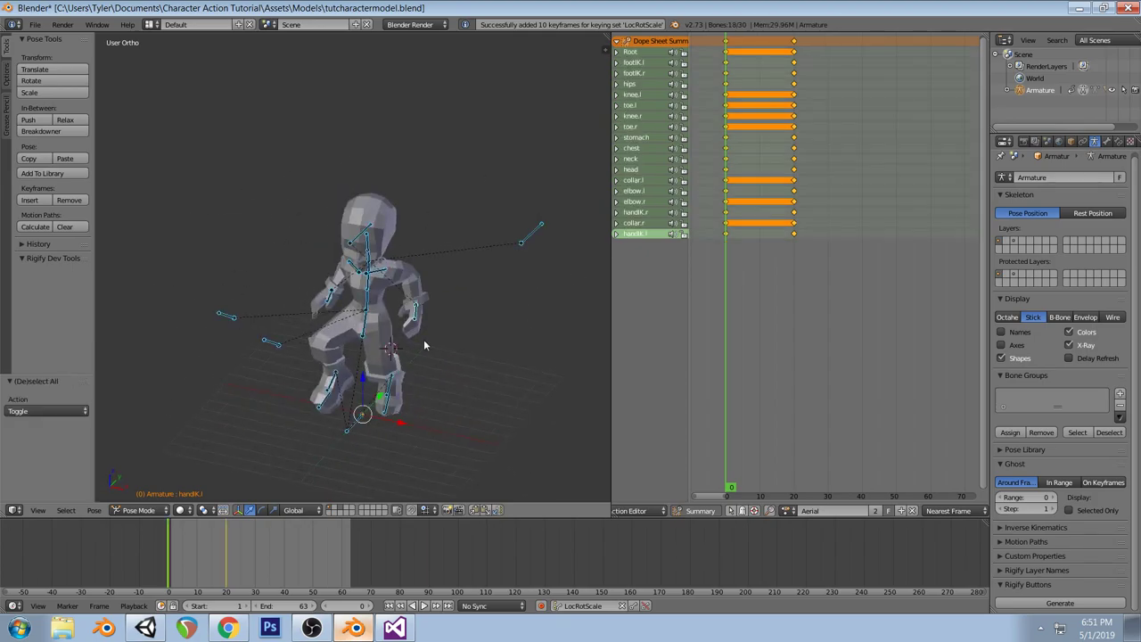
{"action": "key", "text": "i"}
{"action": "key", "text": "a"}
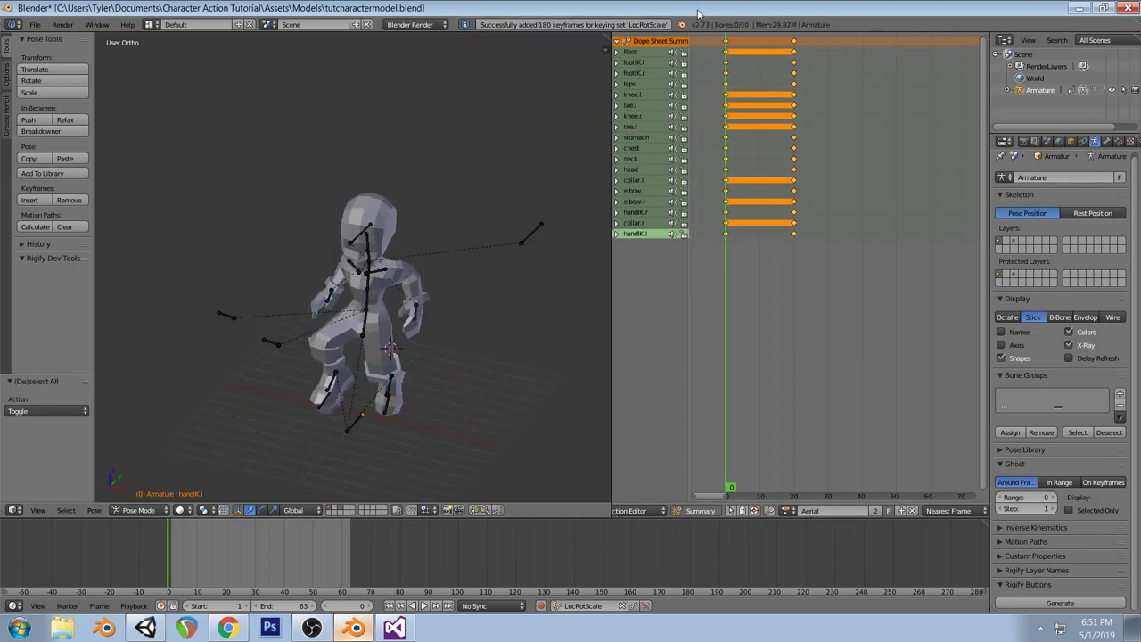
Duplicate the frame 0 keyframes of the Aerial action onto frame 20
{"action": "right_click", "coordinate": [726, 42]}
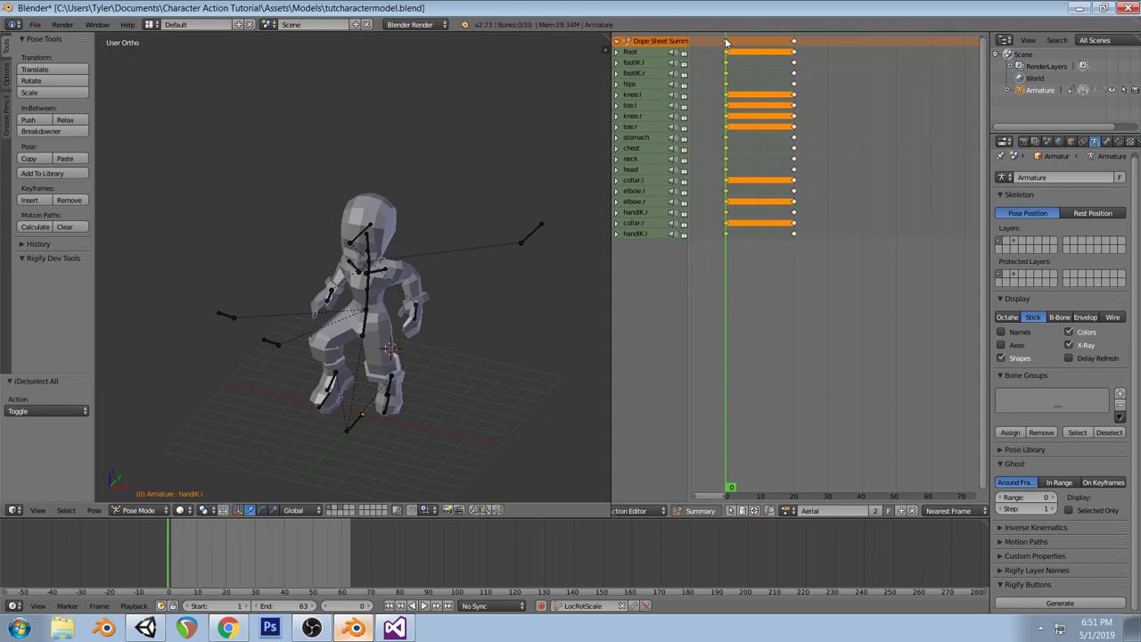
{"action": "key", "text": "shift+d"}
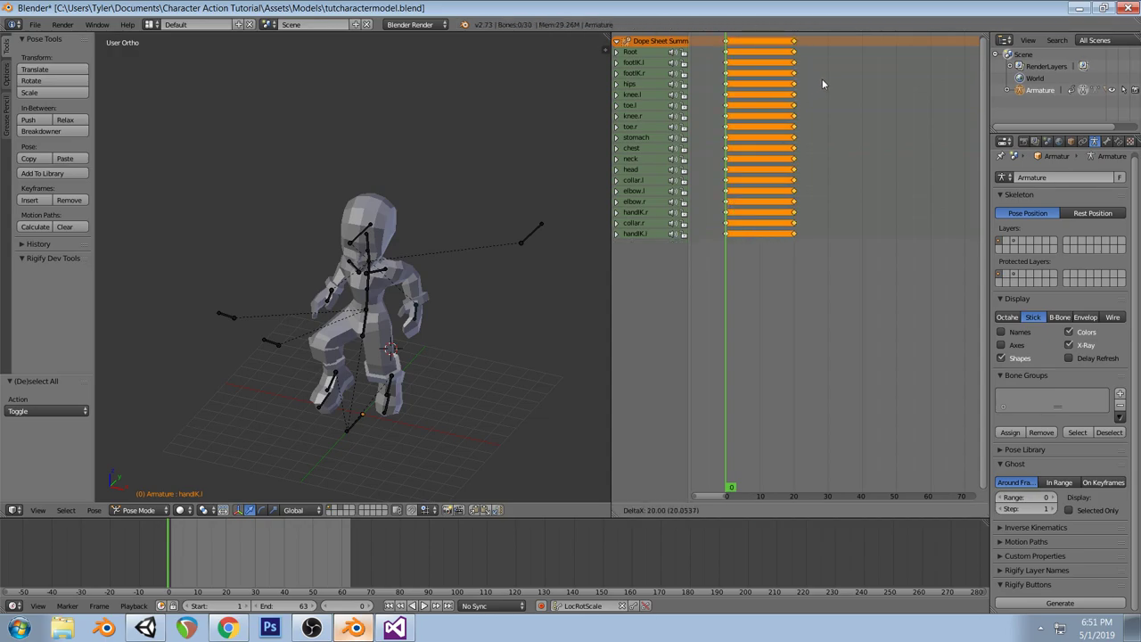
{"action": "left_click", "coordinate": [789, 81]}
{"action": "key", "text": "a"}
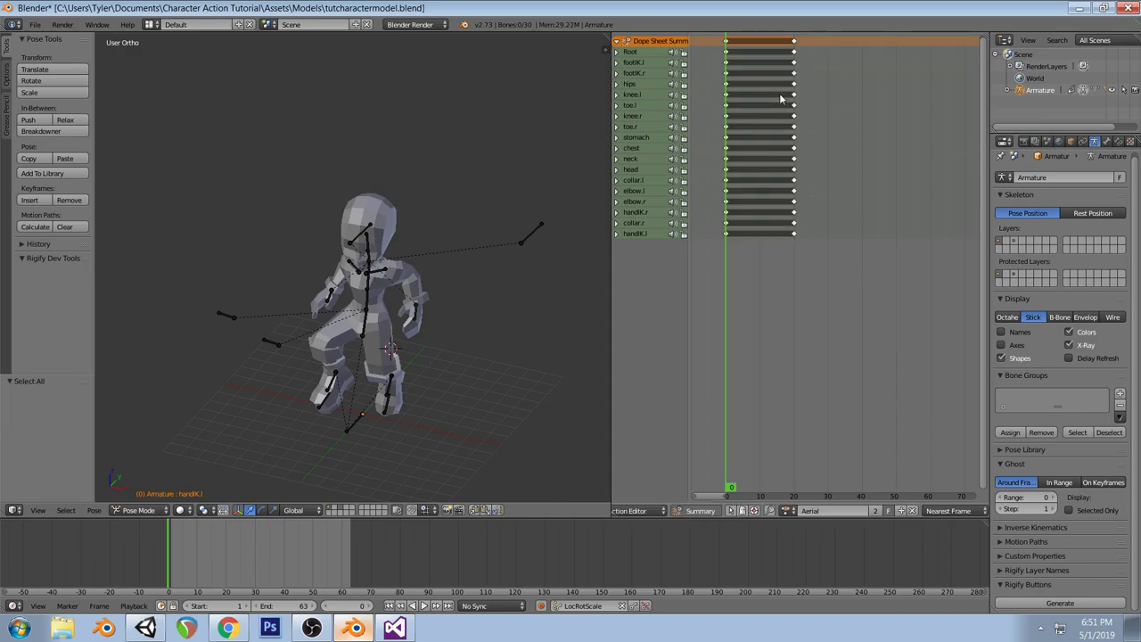
{"action": "middle_click_drag", "start_coordinate": [474, 313], "coordinate": [472, 286]}
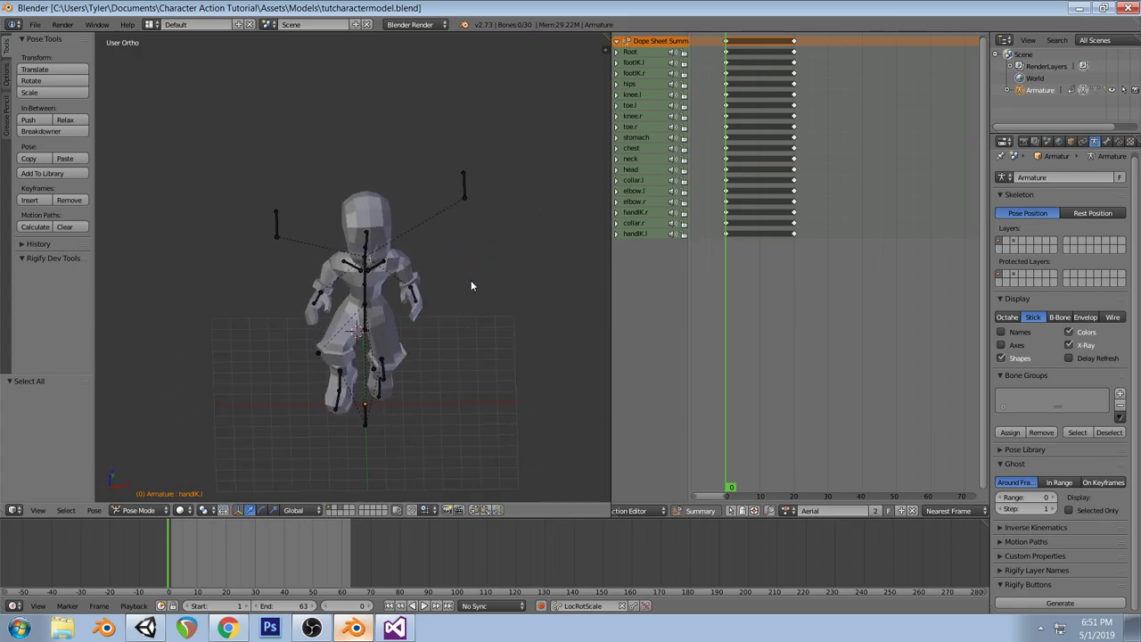
Switch to the Jump action and duplicate its frame 0 keyframes onto frame 20
{"action": "left_click", "coordinate": [789, 511]}
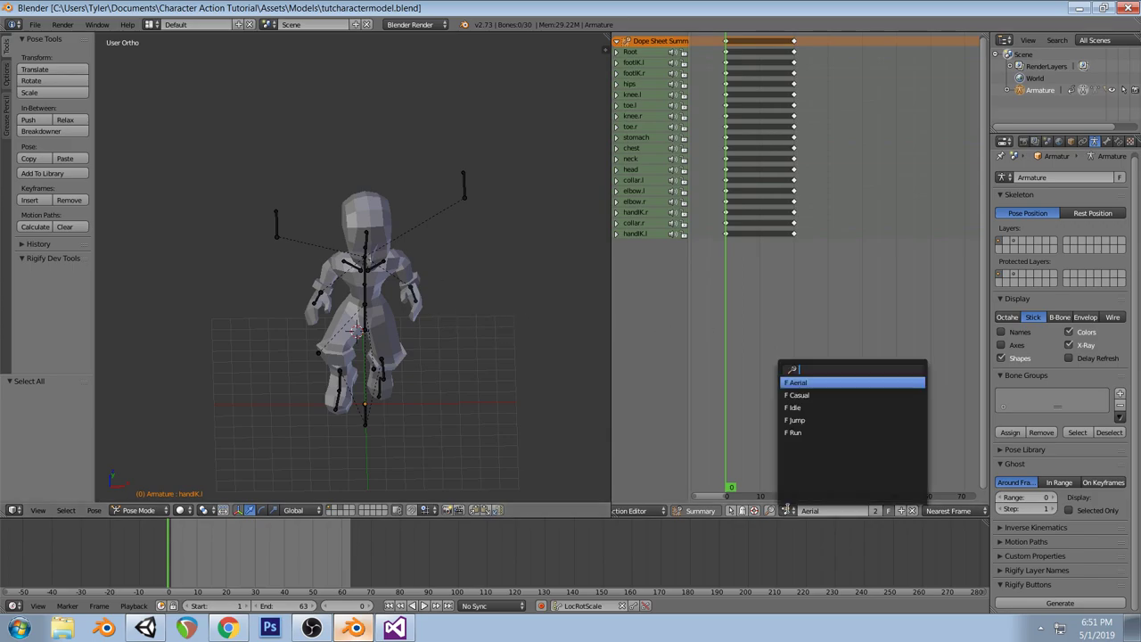
{"action": "left_click", "coordinate": [805, 418]}
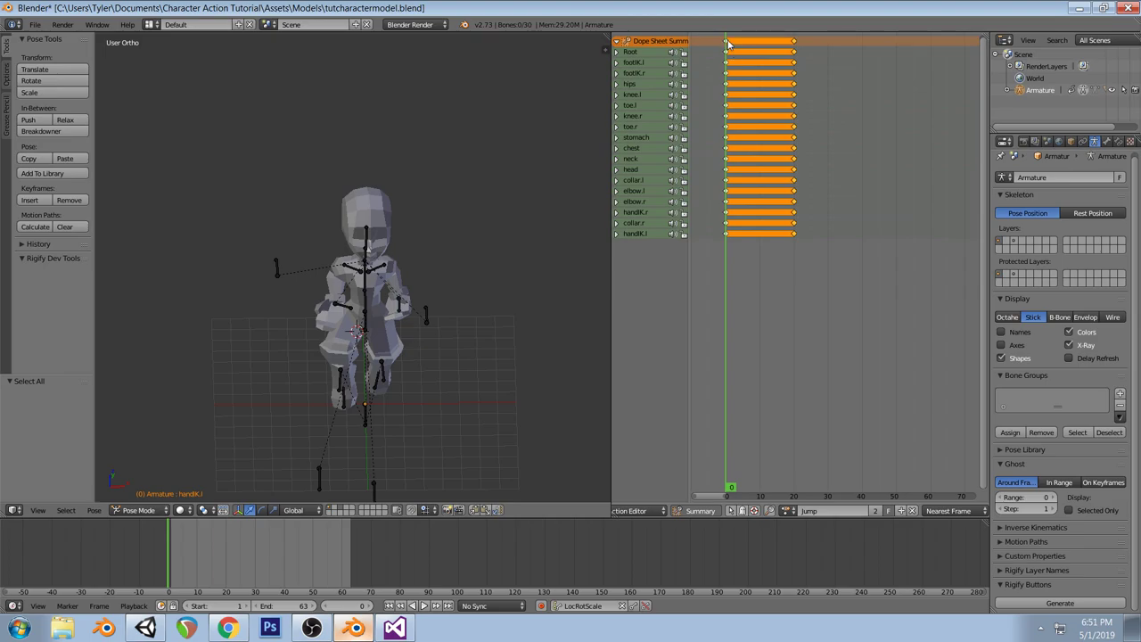
{"action": "key", "text": "KP_3"}
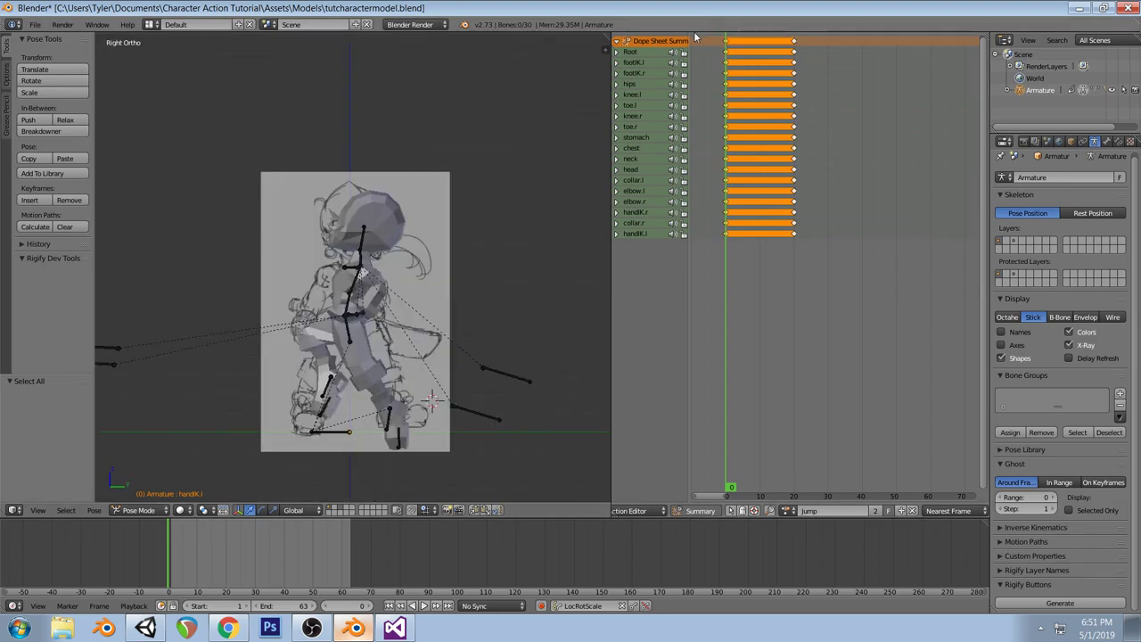
{"action": "key", "text": "shift+d"}
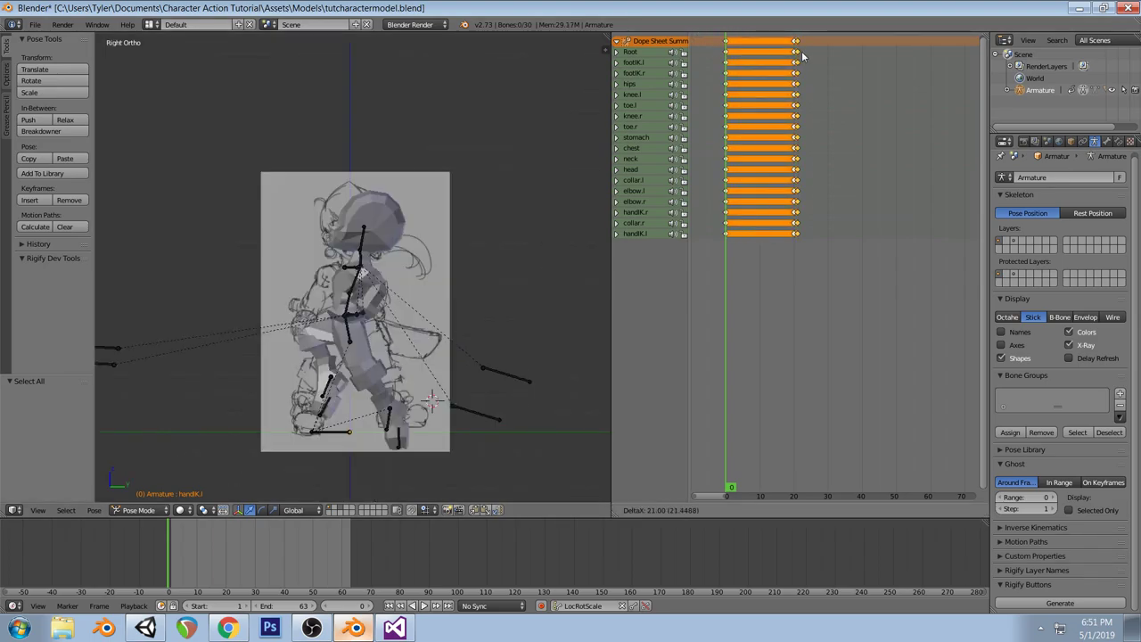
{"action": "key", "text": "Escape"}
At frame 20, rotate footIK.r about 62.6° in the side view and move it about 0.50 on Y and -1.86 on Z
{"action": "left_click_drag", "start_coordinate": [727, 46], "coordinate": [795, 46]}
{"action": "middle_click_drag", "start_coordinate": [376, 232], "coordinate": [451, 351]}
{"action": "right_click", "coordinate": [332, 397]}
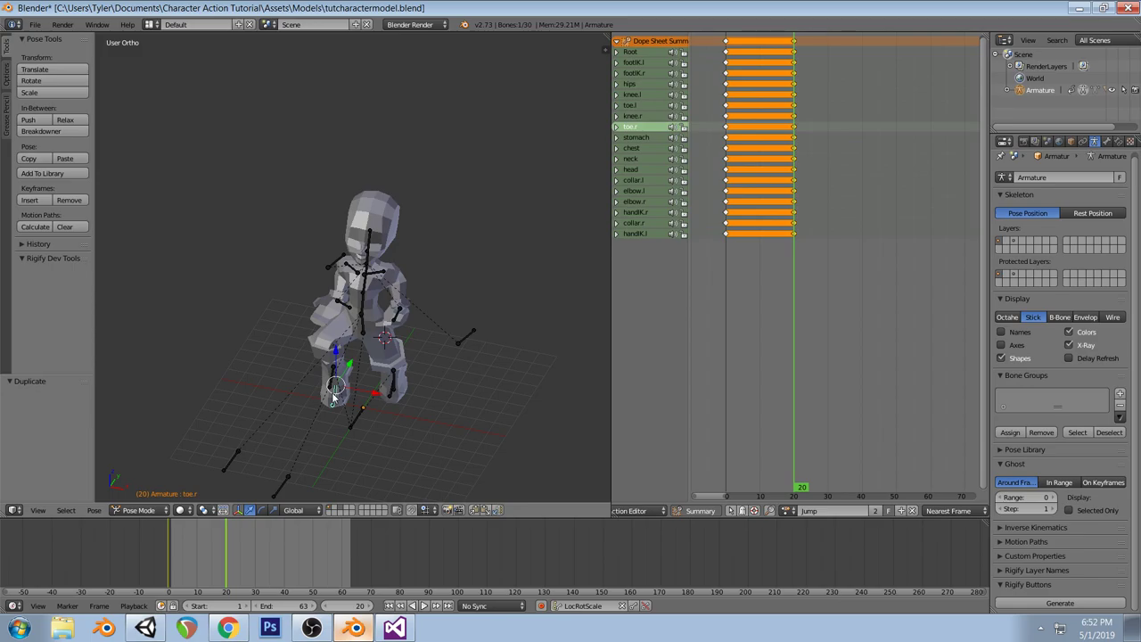
{"action": "key", "text": "KP_3"}
{"action": "right_click", "coordinate": [348, 337]}
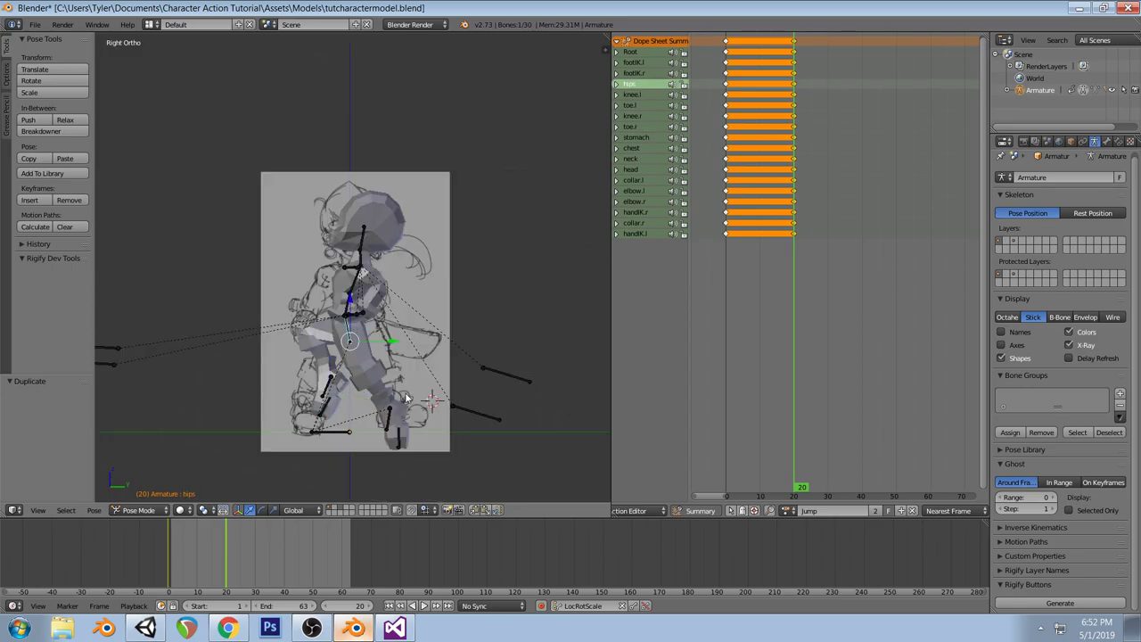
{"action": "right_click", "coordinate": [327, 395]}
{"action": "key", "text": "r"}
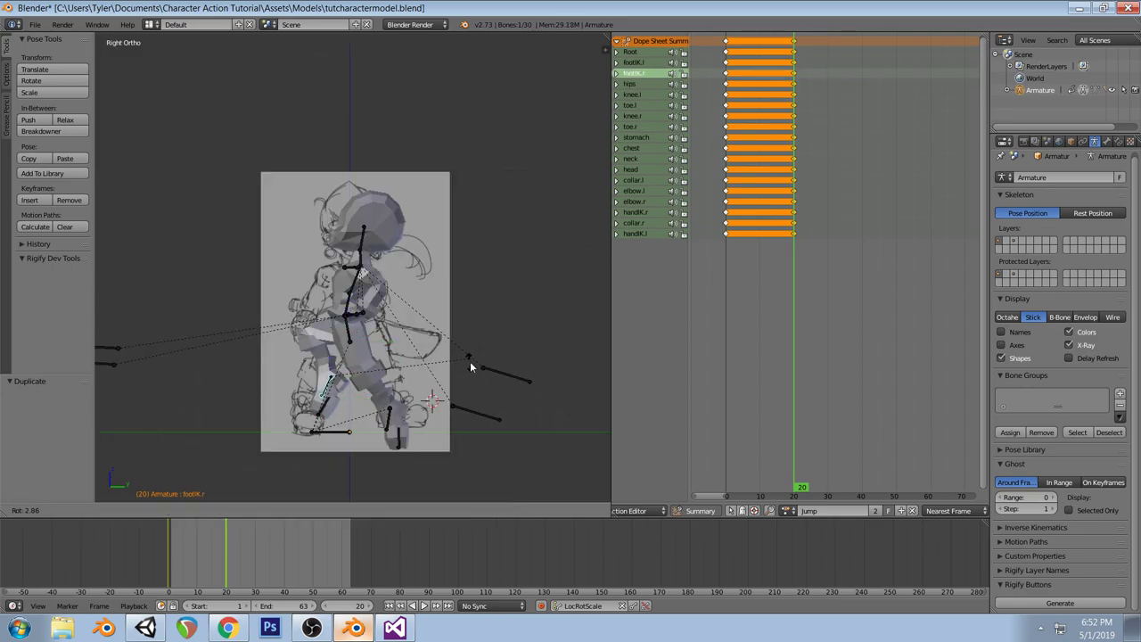
{"action": "left_click", "coordinate": [398, 469]}
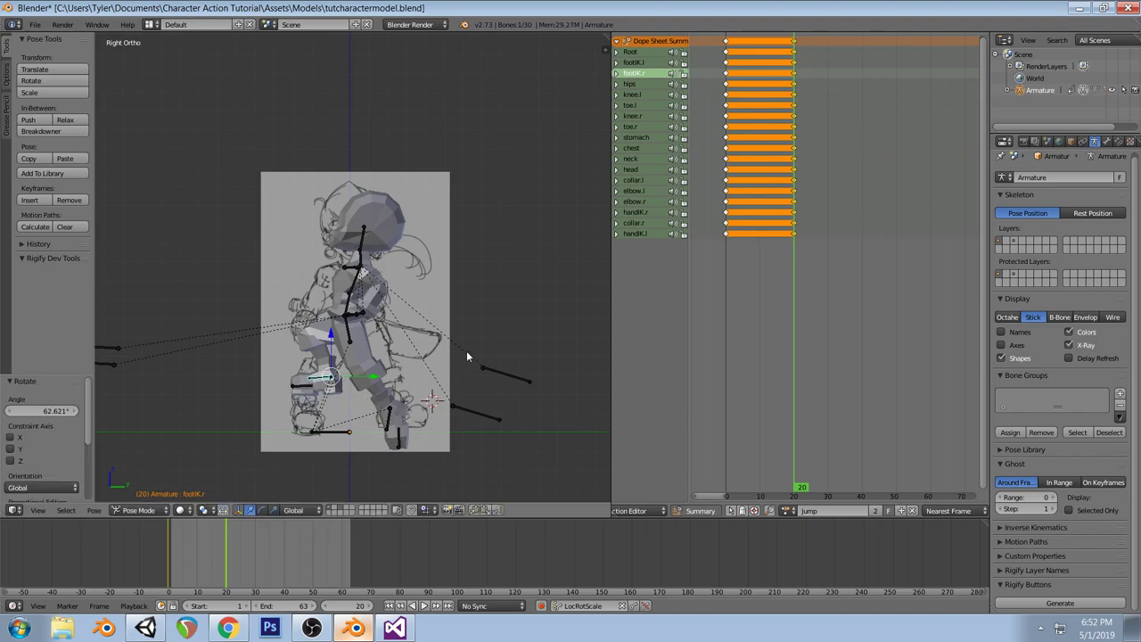
{"action": "key", "text": "g"}
{"action": "left_click", "coordinate": [476, 386]}
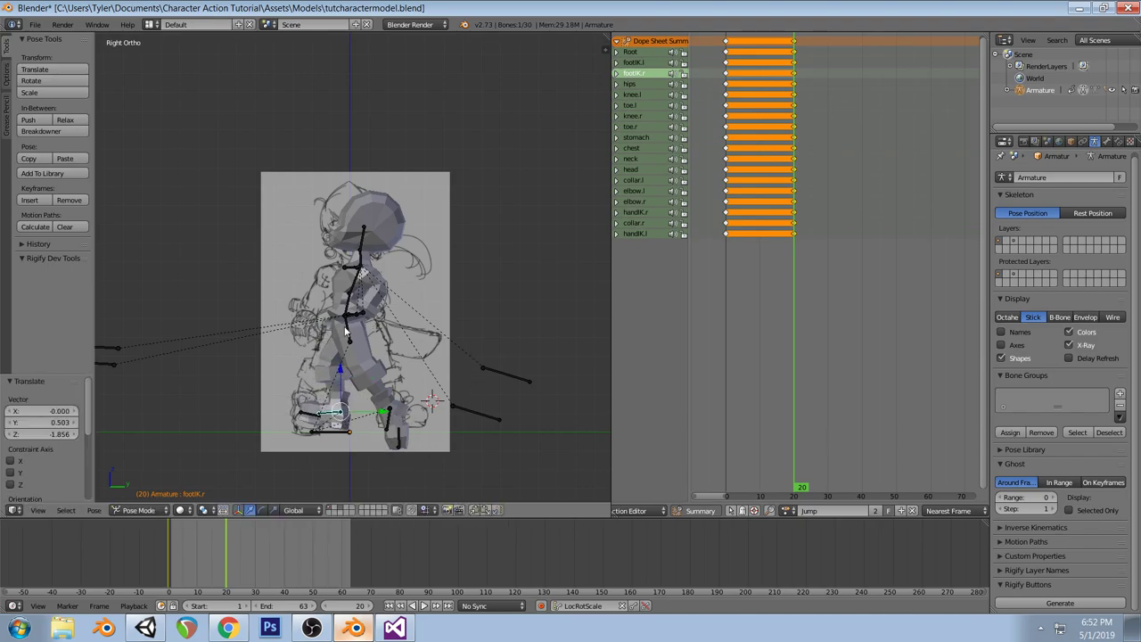
Lower the hips about 1.35 on Z with a -0.09 shift on Y, and rotate them about 0.8°
{"action": "right_click", "coordinate": [347, 332]}
{"action": "key", "text": "g"}
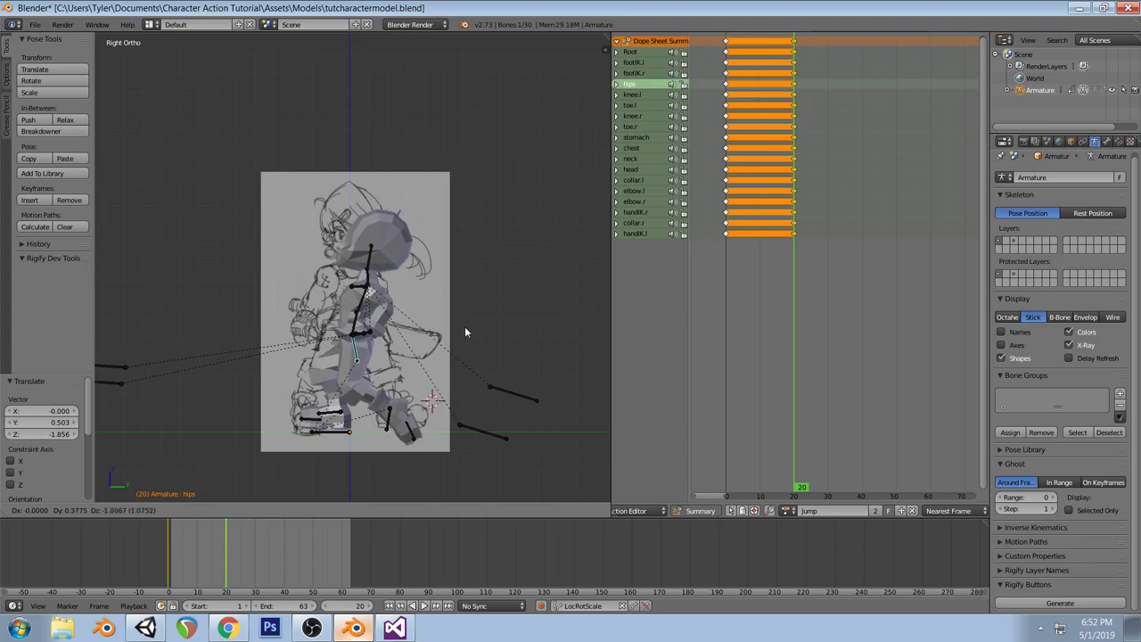
{"action": "left_click", "coordinate": [454, 333]}
{"action": "key", "text": "r"}
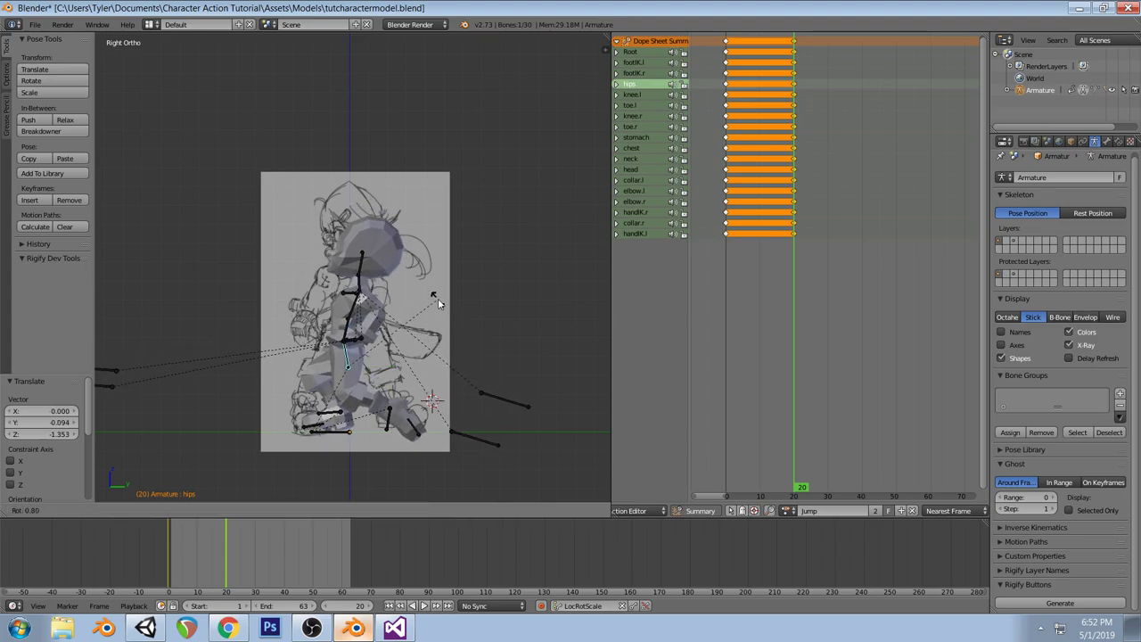
{"action": "left_click", "coordinate": [438, 299]}
Rotate footIK.l about 120° and move it about -0.94 on Y and -0.38 on Z
{"action": "right_click", "coordinate": [390, 418]}
{"action": "key", "text": "r"}
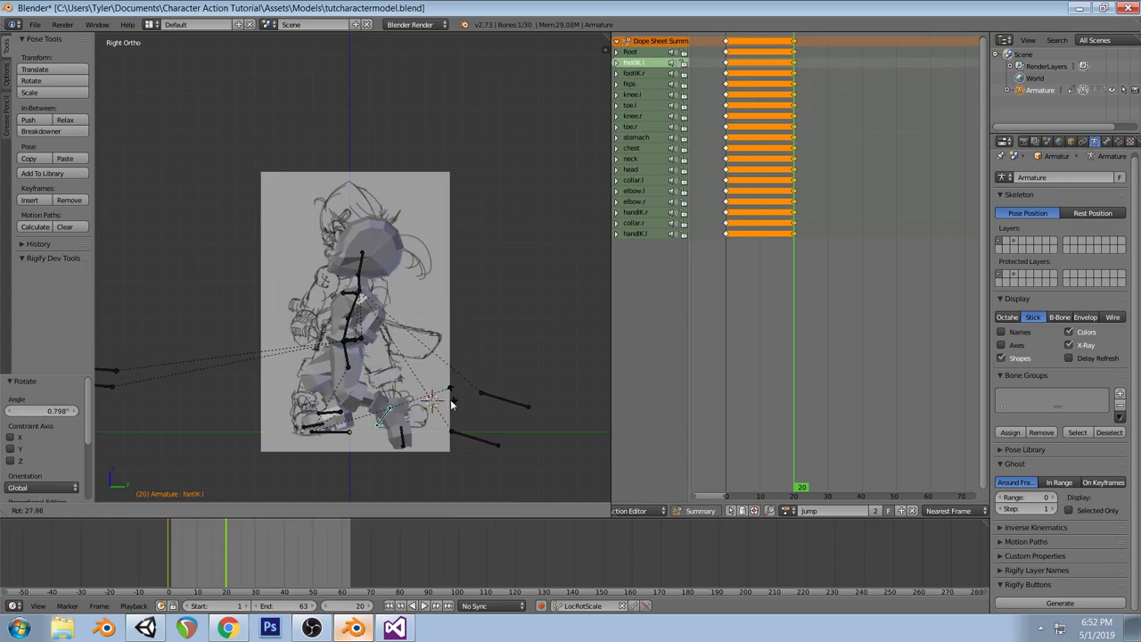
{"action": "left_click", "coordinate": [402, 451]}
{"action": "key", "text": "g"}
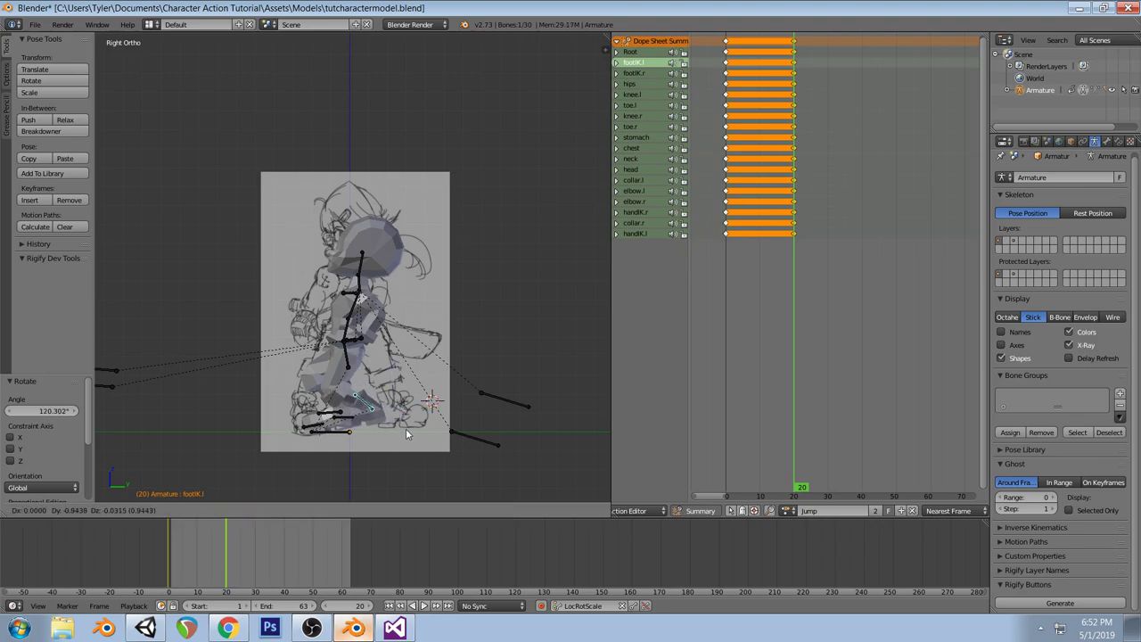
{"action": "left_click", "coordinate": [406, 435]}
Rotate handIK.r to point downward in the front view and move it about 0.06 on X and 1.98 on Z
{"action": "mouse_move", "coordinate": [354, 341]}
{"action": "middle_mouse_down"}
{"action": "mouse_move", "coordinate": [478, 396]}
{"action": "mouse_move", "coordinate": [371, 333]}
{"action": "middle_mouse_up"}
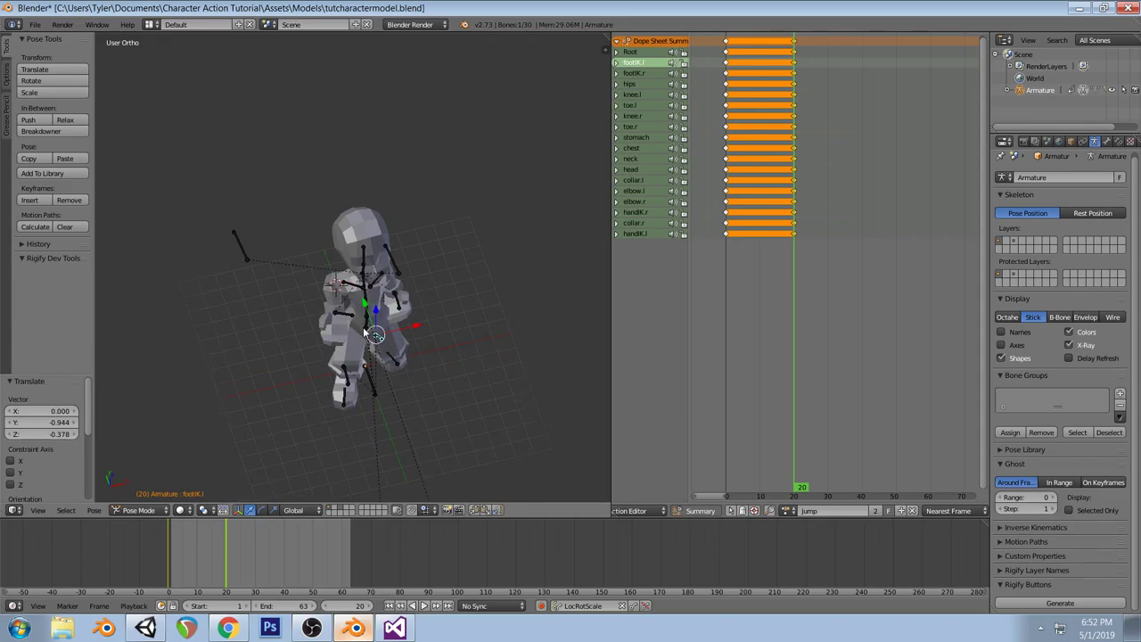
{"action": "right_click", "coordinate": [349, 317]}
{"action": "key", "text": "KP_1"}
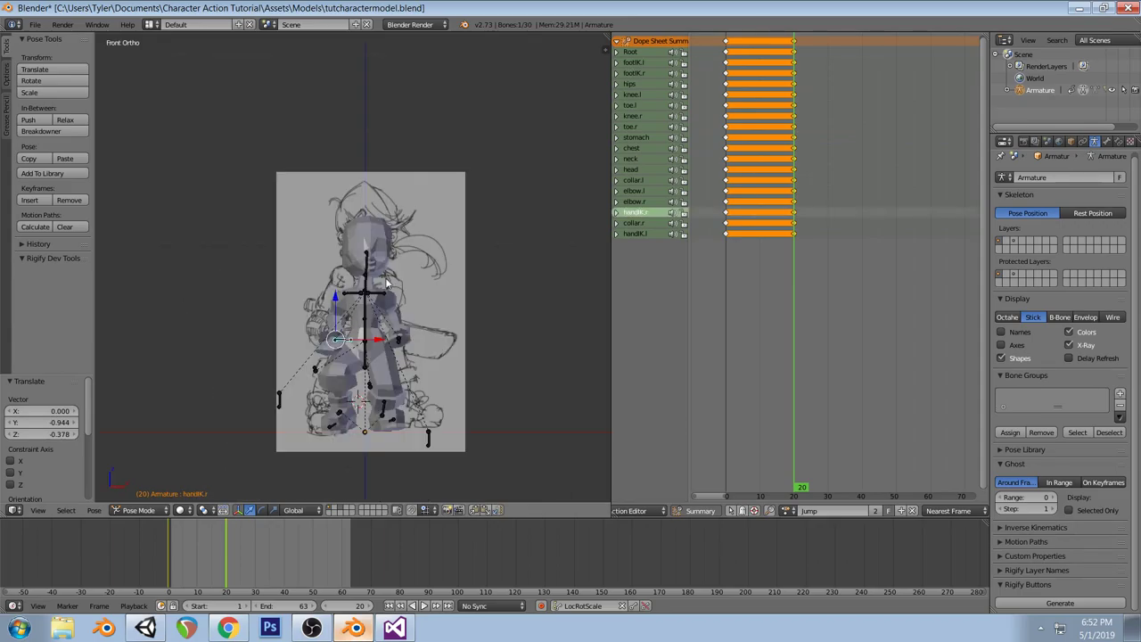
{"action": "key", "text": "r"}
{"action": "right_click", "coordinate": [386, 343]}
{"action": "key", "text": "r"}
{"action": "key", "text": "r"}
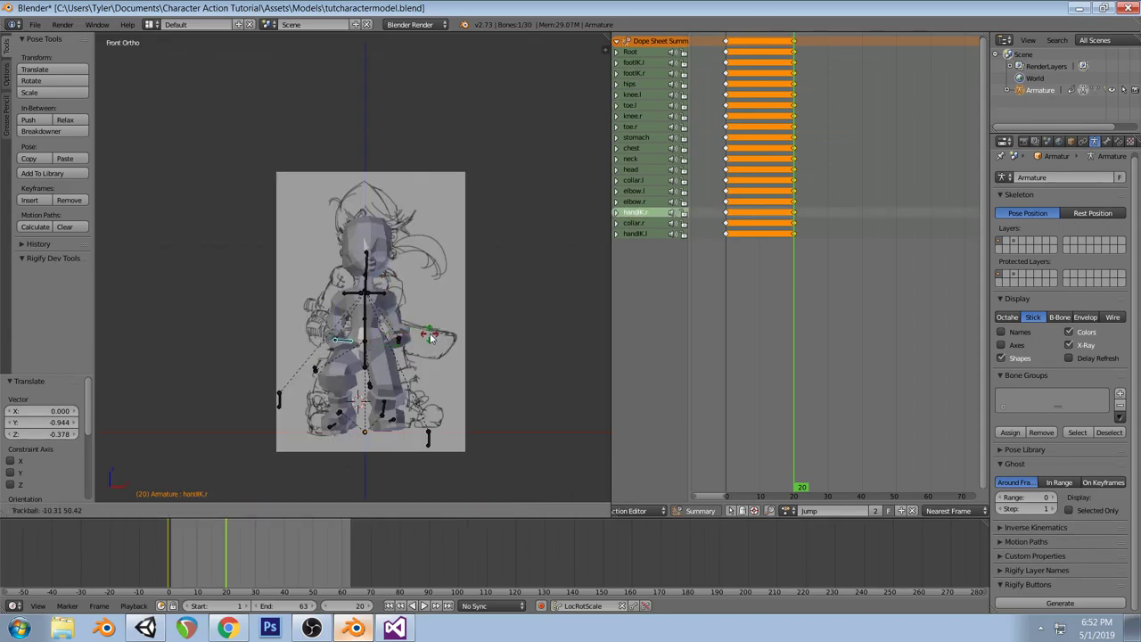
{"action": "left_click", "coordinate": [428, 337]}
{"action": "key", "text": "r"}
{"action": "left_click", "coordinate": [331, 440]}
{"action": "key", "text": "r"}
{"action": "key", "text": "r"}
{"action": "key", "text": "Escape"}
{"action": "key", "text": "g"}
{"action": "left_click", "coordinate": [383, 357]}
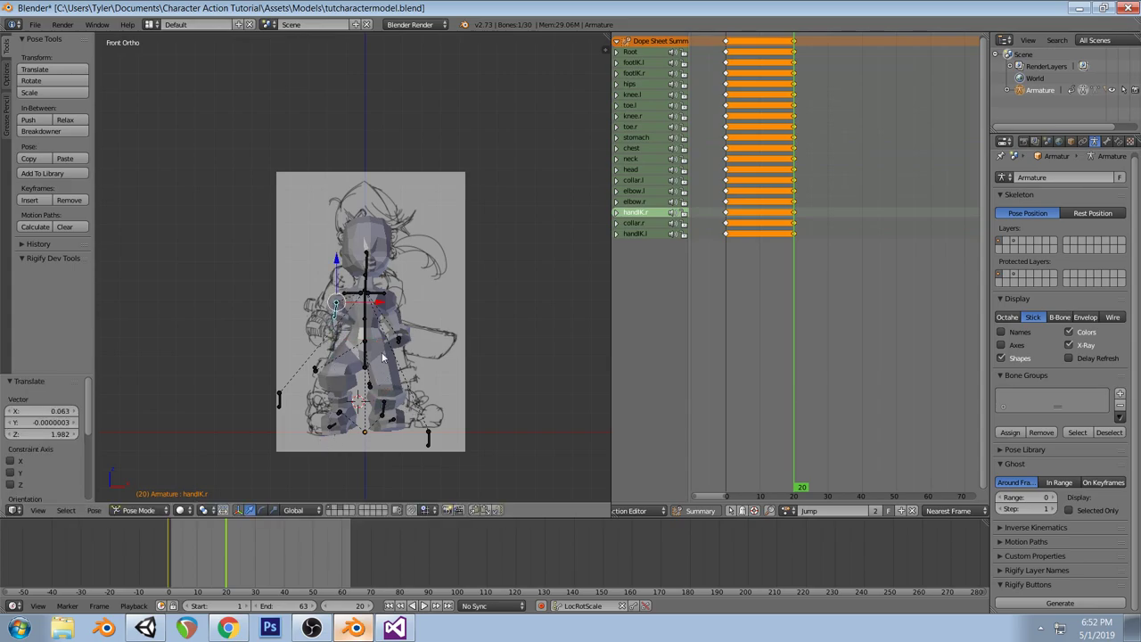
Lower the hips about 0.60 on Z in the side view and rotate them about 11°
{"action": "right_click", "coordinate": [366, 361]}
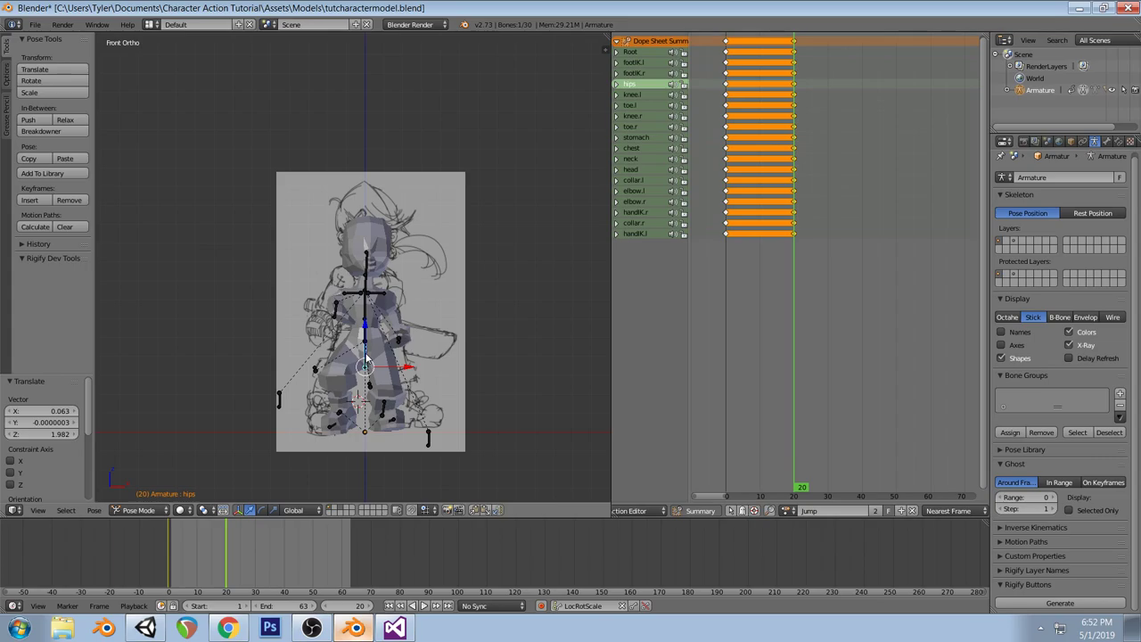
{"action": "key", "text": "KP_3"}
{"action": "left_click_drag", "start_coordinate": [352, 325], "coordinate": [351, 336]}
{"action": "key", "text": "r"}
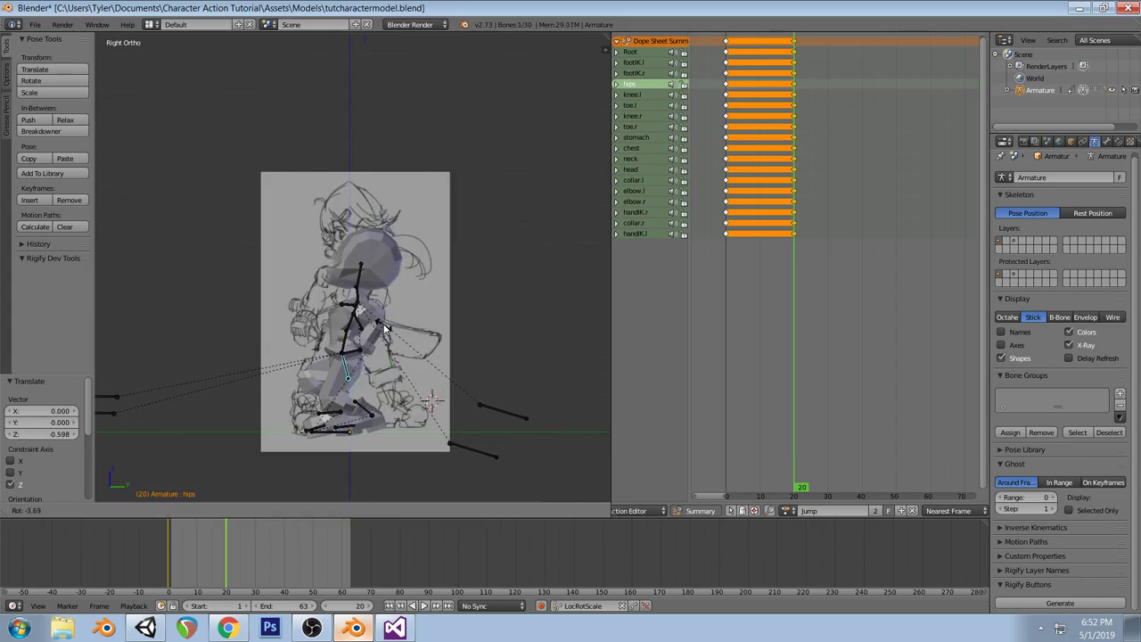
{"action": "left_click", "coordinate": [363, 349]}
{"action": "key", "text": "r"}
{"action": "left_click", "coordinate": [409, 362]}
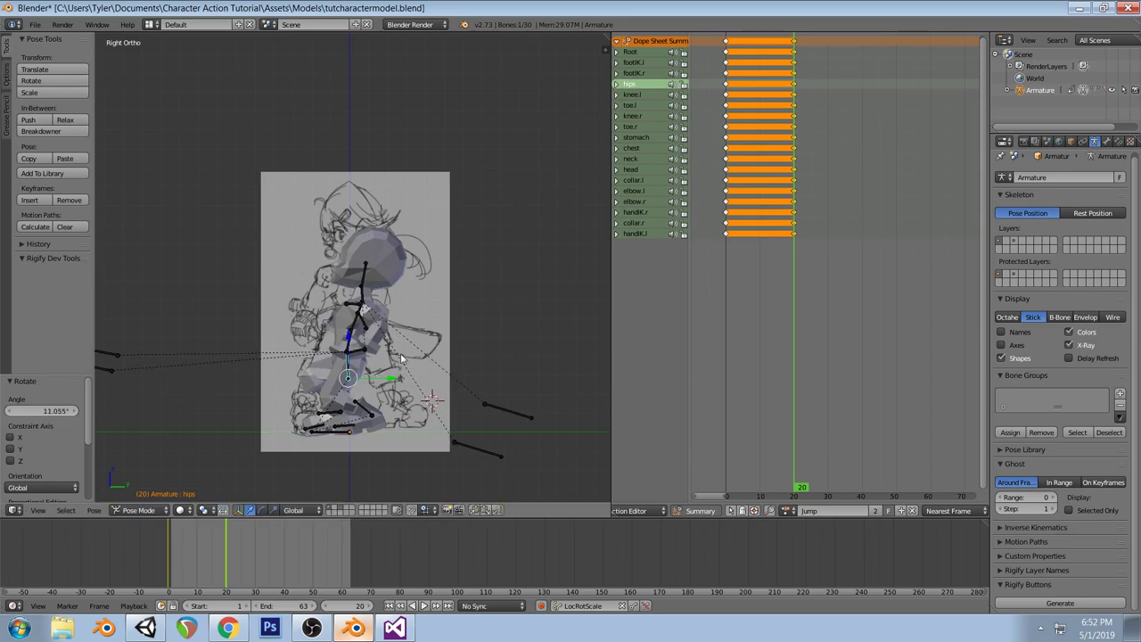
Bend the upper body forward by rotating the stomach about -31.9° and the chest about -33.7°
{"action": "right_click", "coordinate": [349, 339]}
{"action": "key", "text": "r"}
{"action": "left_click", "coordinate": [411, 300]}
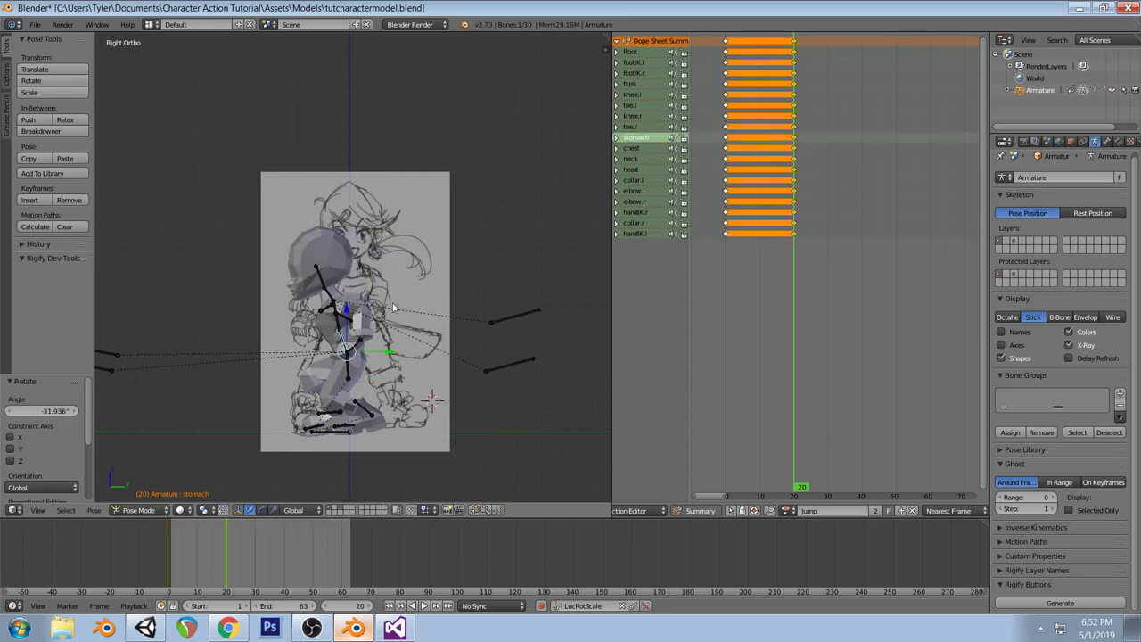
{"action": "right_click", "coordinate": [341, 328]}
{"action": "key", "text": "r"}
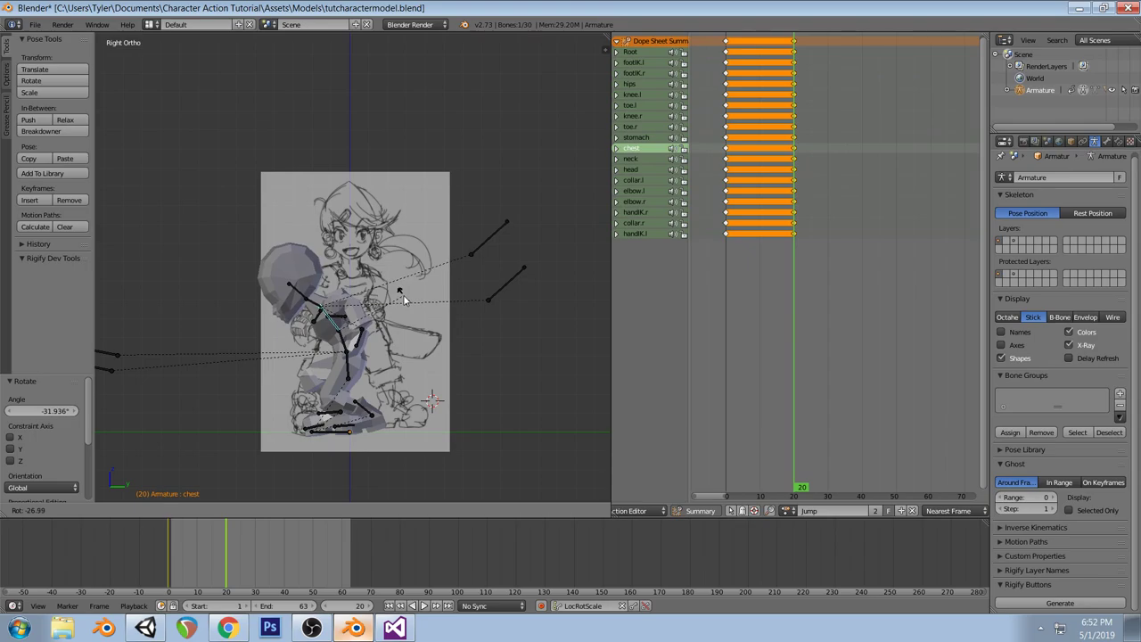
{"action": "left_click", "coordinate": [400, 292]}
Shift the hips slightly backward and down beneath the bent torso in the side view
{"action": "right_click", "coordinate": [349, 365]}
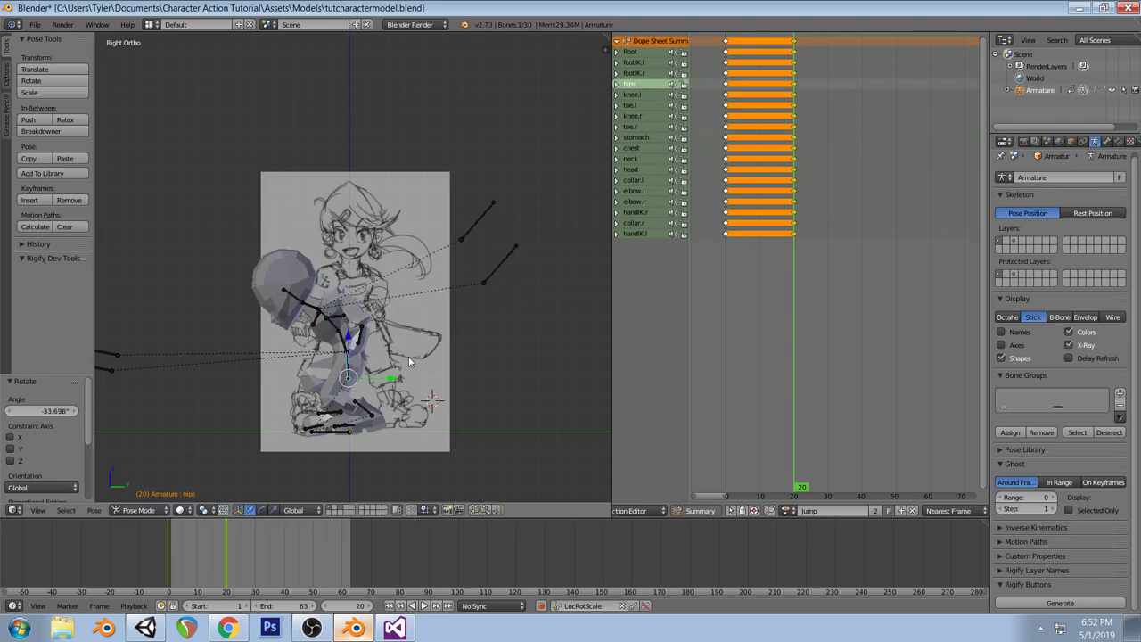
{"action": "key", "text": "g"}
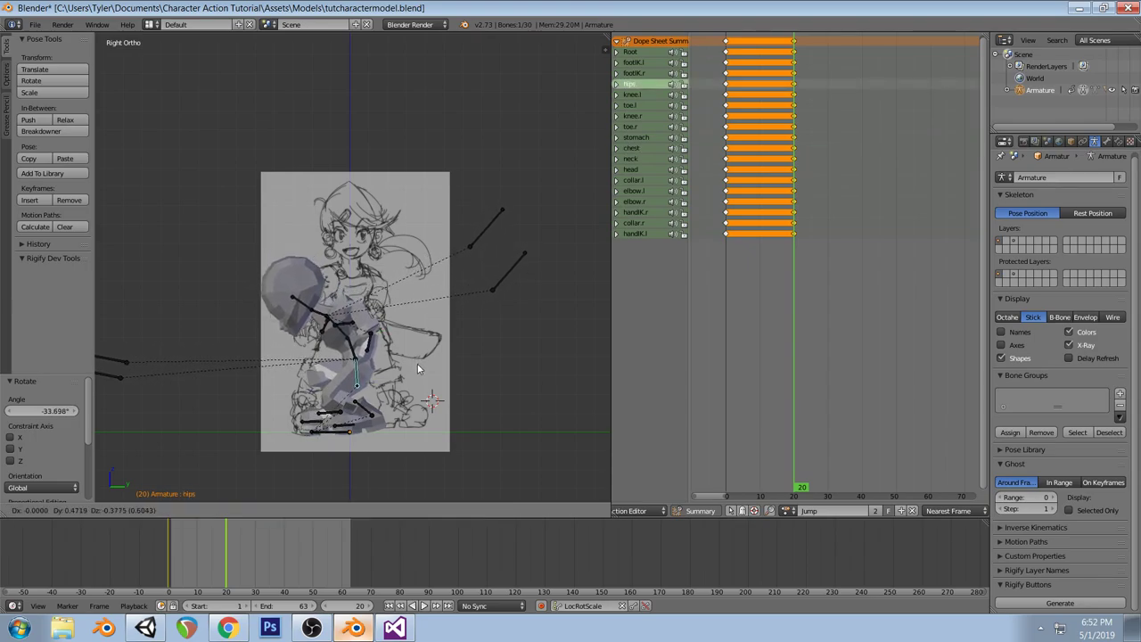
{"action": "left_click", "coordinate": [416, 364]}
Move elbow.r about -3.80 on X, 1.60 on Y and -1.17 on Z
{"action": "middle_click_drag", "start_coordinate": [416, 363], "coordinate": [249, 243]}
{"action": "right_click", "coordinate": [227, 216]}
{"action": "key", "text": "g"}
{"action": "left_click", "coordinate": [152, 236]}
Reposition handIK.r in the front view, trackball-rotate it about -22.9° and 18.3°, and rotate it a further -35.5°
{"action": "right_click", "coordinate": [342, 330]}
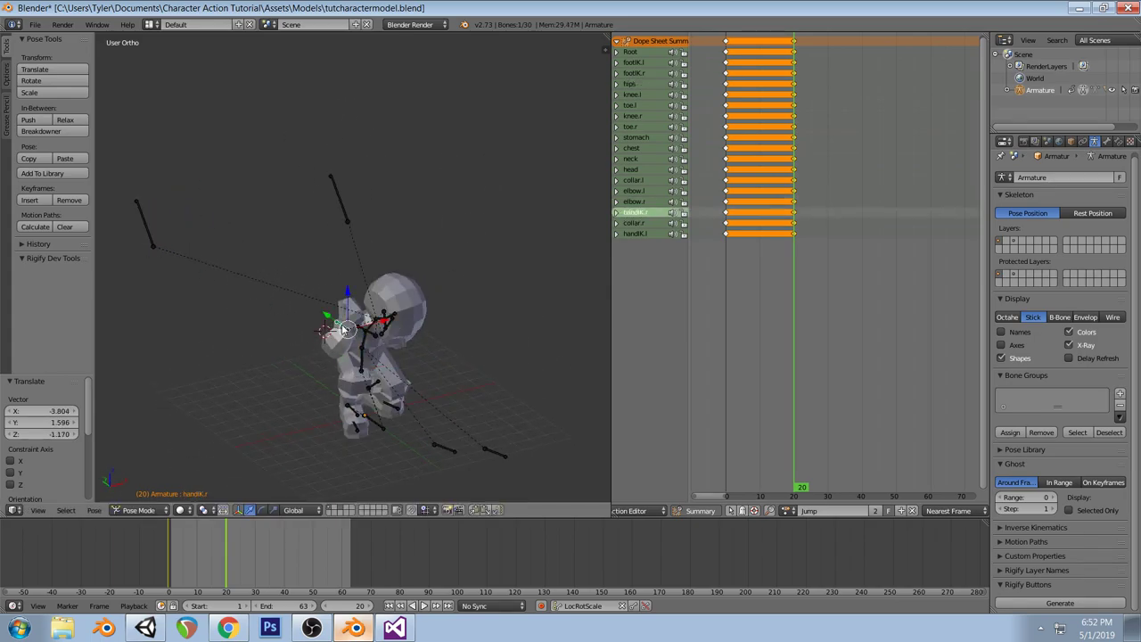
{"action": "key", "text": "KP_1"}
{"action": "key", "text": "g"}
{"action": "left_click", "coordinate": [375, 337]}
{"action": "key", "text": "r"}
{"action": "key", "text": "r"}
{"action": "left_click", "coordinate": [397, 346]}
{"action": "key", "text": "r"}
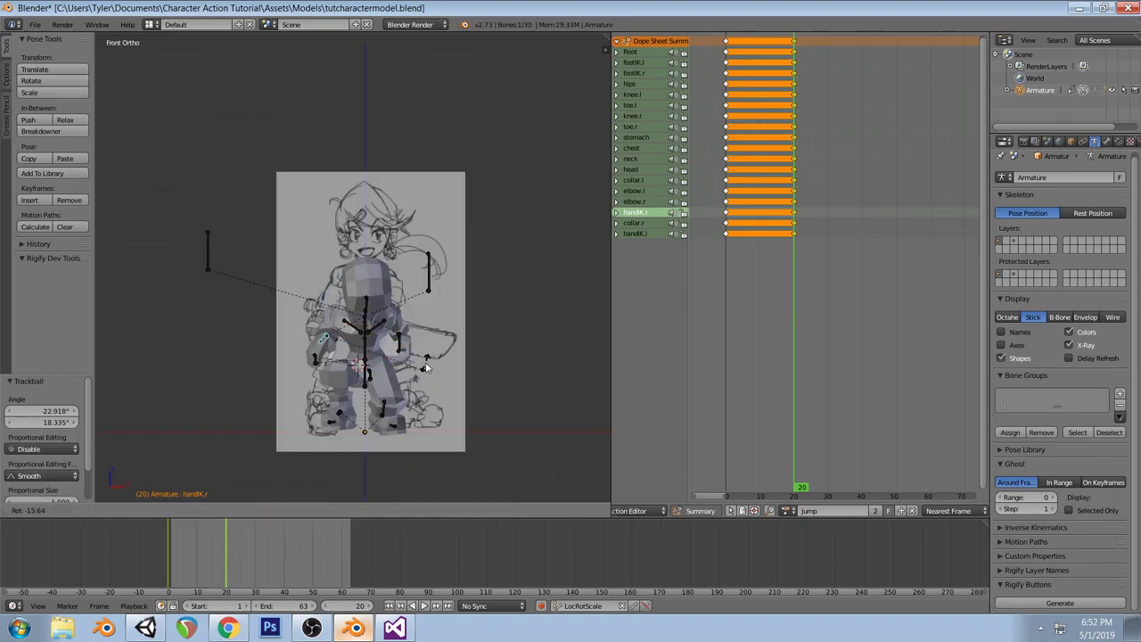
{"action": "left_click", "coordinate": [414, 341]}
Move handIK.r and handIK.l together forward and up toward the head in the side view, and rotate both
{"action": "right_click", "coordinate": [400, 351], "text": "shift"}
{"action": "key", "text": "ctrl+KP_3"}
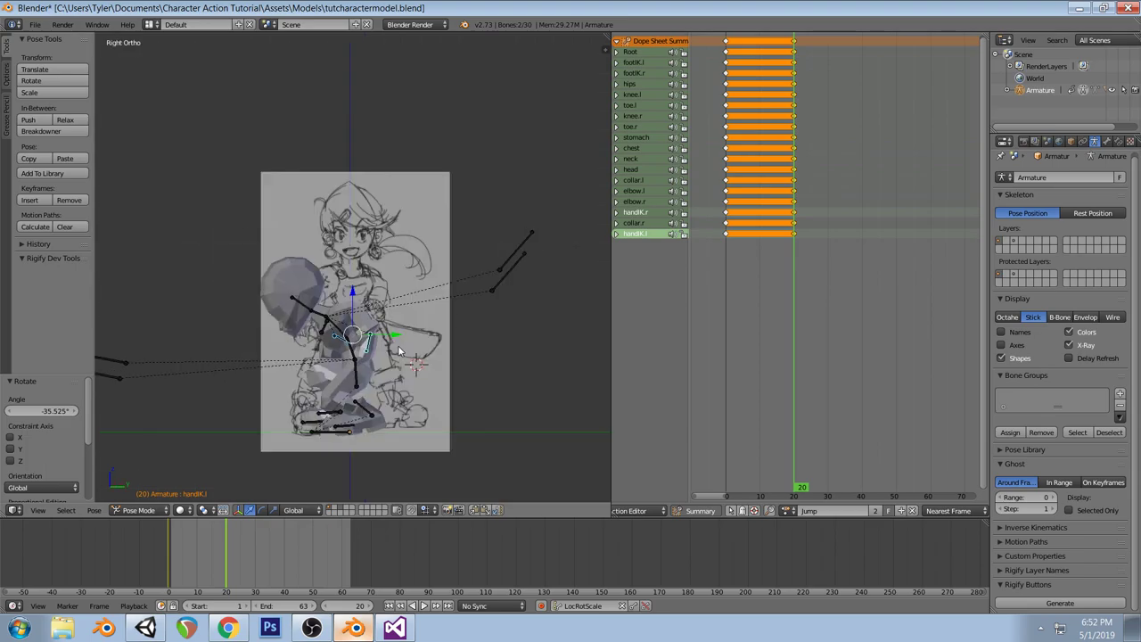
{"action": "key", "text": "g"}
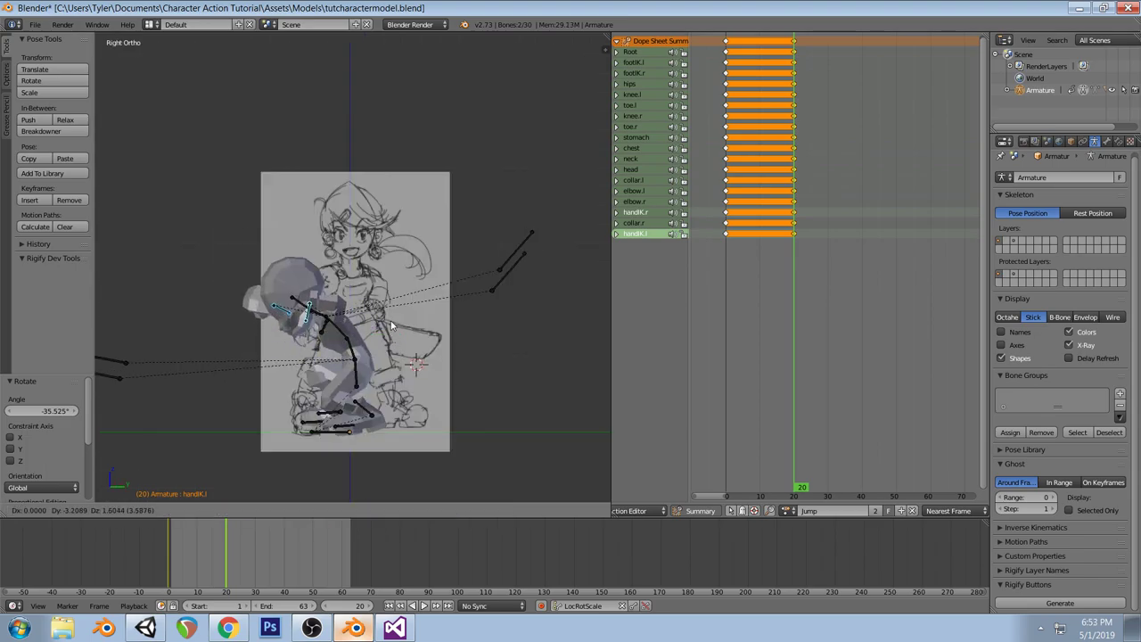
{"action": "left_click", "coordinate": [403, 328]}
{"action": "key", "text": "r"}
{"action": "left_click", "coordinate": [338, 425]}
Rotate handIK.l about 35.6° and move it about -0.41 on Y and 1.16 on Z
{"action": "right_click", "coordinate": [299, 321]}
{"action": "key", "text": "r"}
{"action": "left_click", "coordinate": [391, 398]}
{"action": "key", "text": "g"}
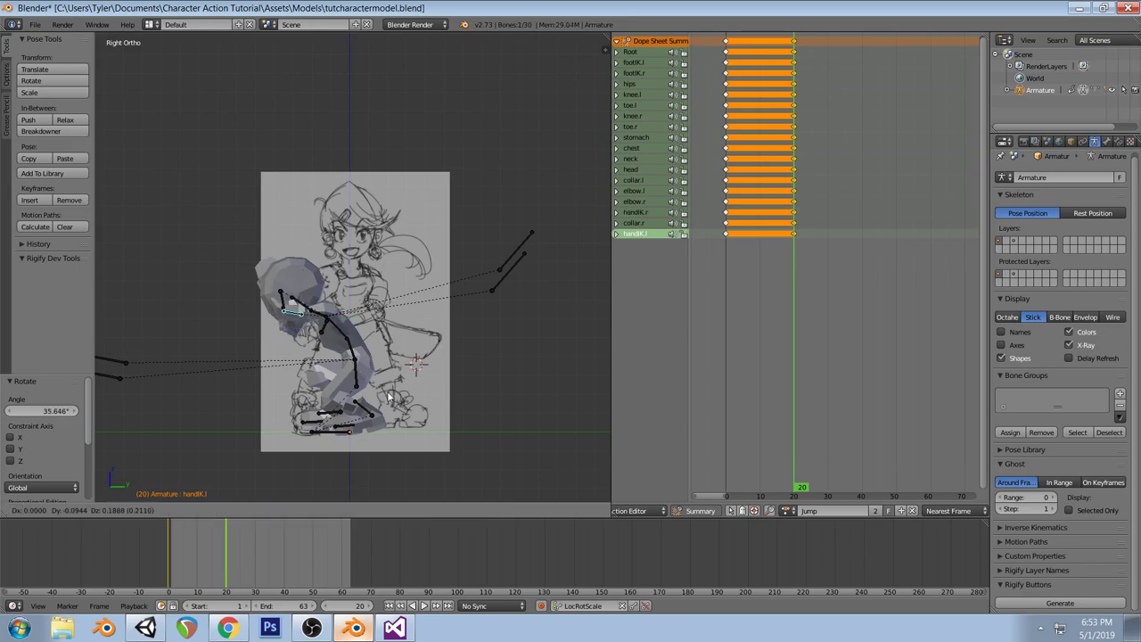
{"action": "left_click", "coordinate": [384, 380]}
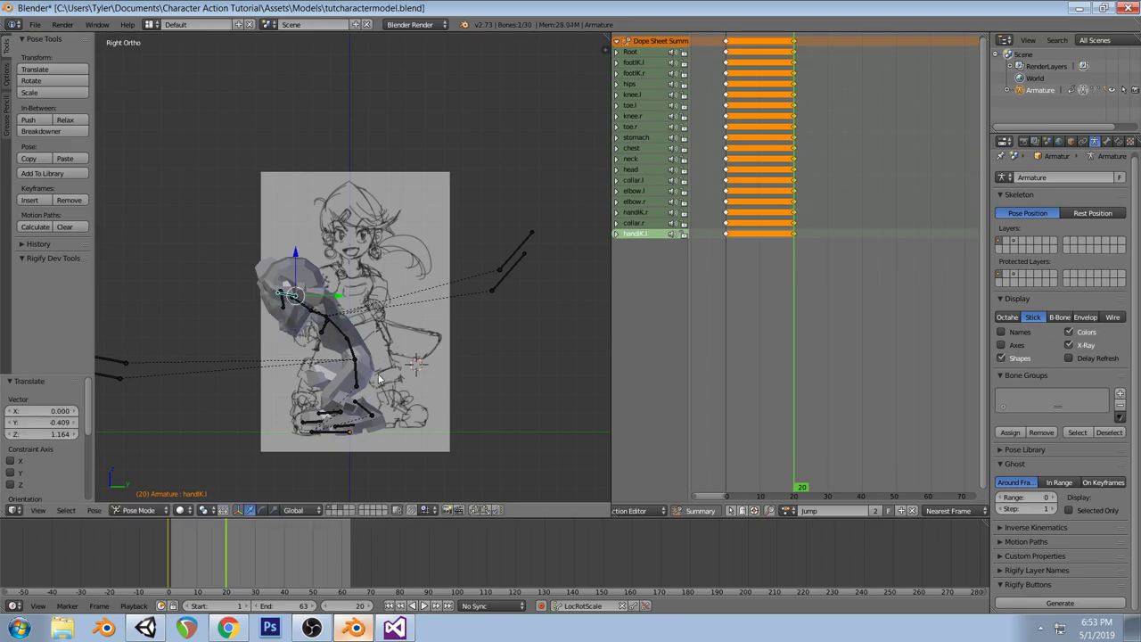
Move elbow.l about -7.74 on Y and -9.28 on Z in the side view
{"action": "right_click", "coordinate": [513, 275]}
{"action": "key", "text": "g"}
{"action": "left_click", "coordinate": [383, 448]}
Move elbow.r about -13.18 on Y and -6.67 on Z in the side view
{"action": "middle_click_drag", "start_coordinate": [379, 455], "coordinate": [492, 373]}
{"action": "right_click", "coordinate": [227, 195]}
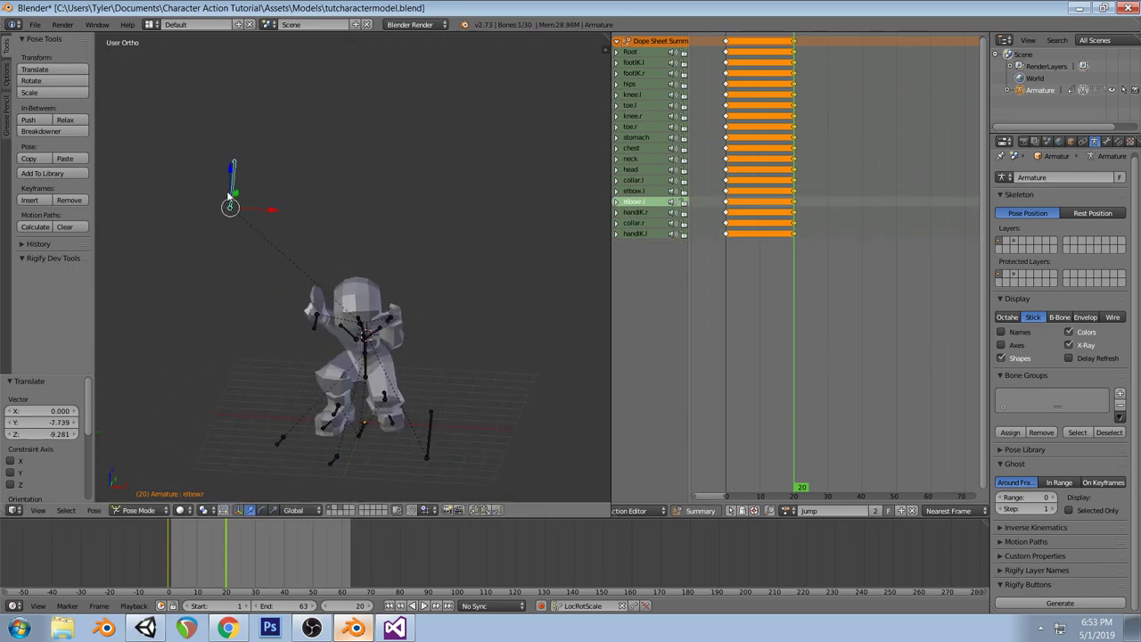
{"action": "key", "text": "KP_3"}
{"action": "key", "text": "g"}
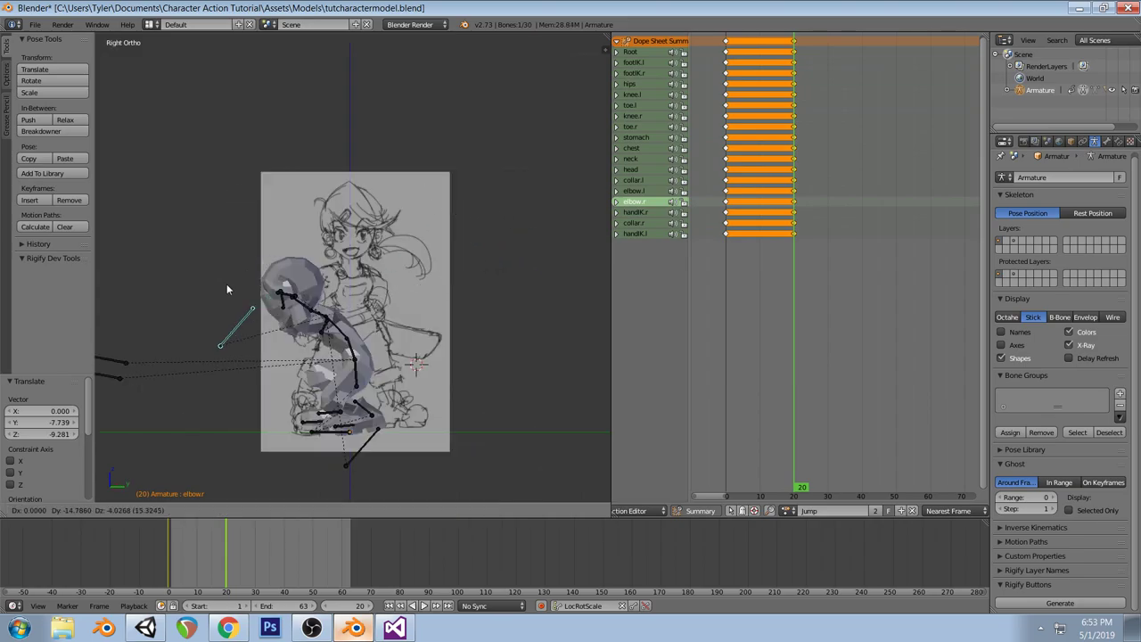
{"action": "left_click", "coordinate": [258, 340]}
Trackball-rotate handIK.r about 13.2° and -130.1° in the left view, and rotate it a further 48.1°
{"action": "middle_click_drag", "start_coordinate": [257, 339], "coordinate": [121, 286]}
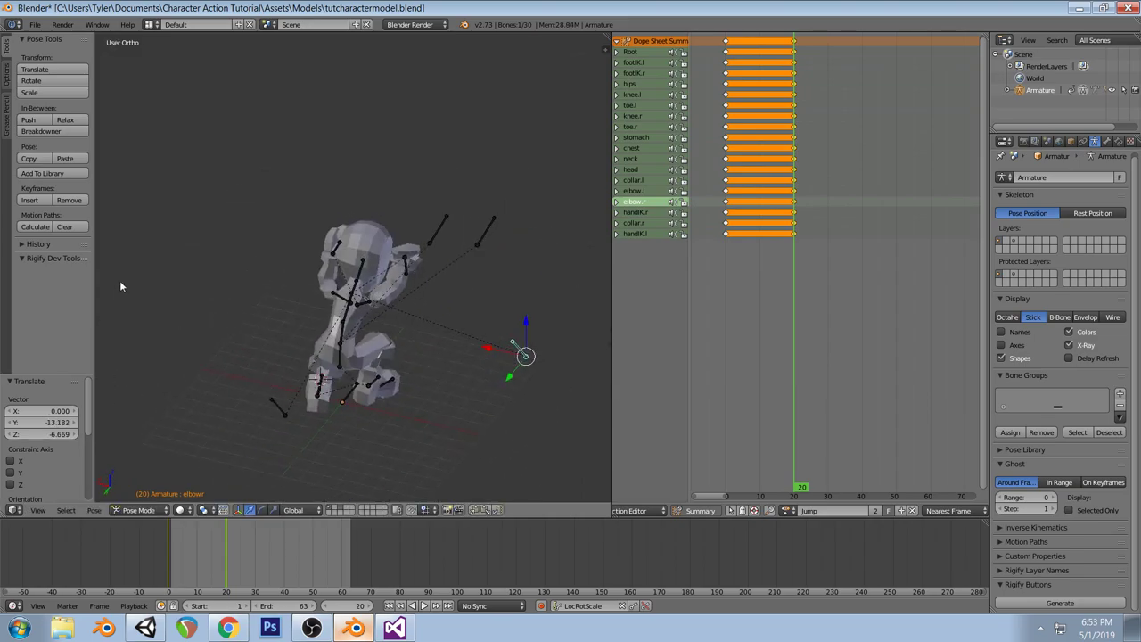
{"action": "right_click", "coordinate": [406, 266]}
{"action": "key", "text": "KP_1"}
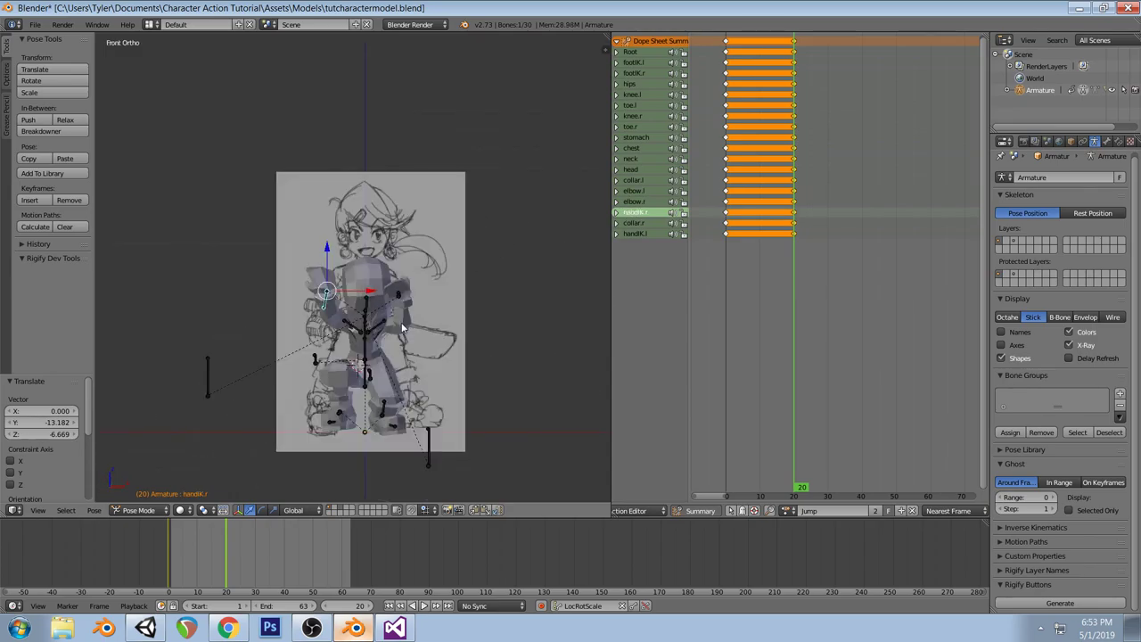
{"action": "key", "text": "ctrl+KP_3"}
{"action": "key", "text": "r"}
{"action": "key", "text": "r"}
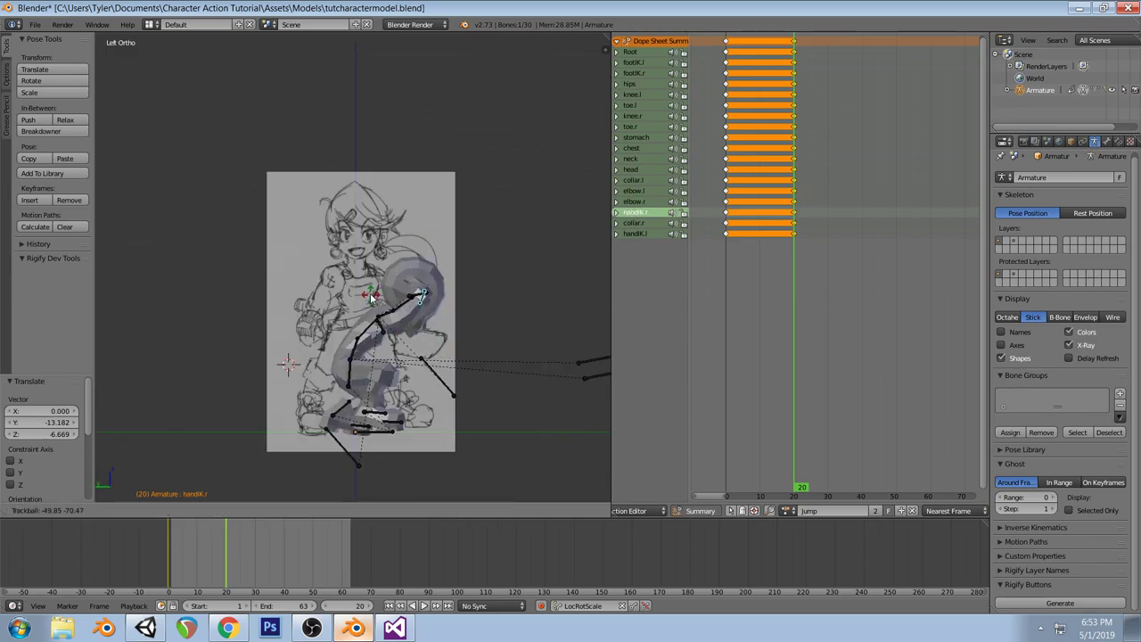
{"action": "left_click", "coordinate": [312, 361]}
{"action": "key", "text": "r"}
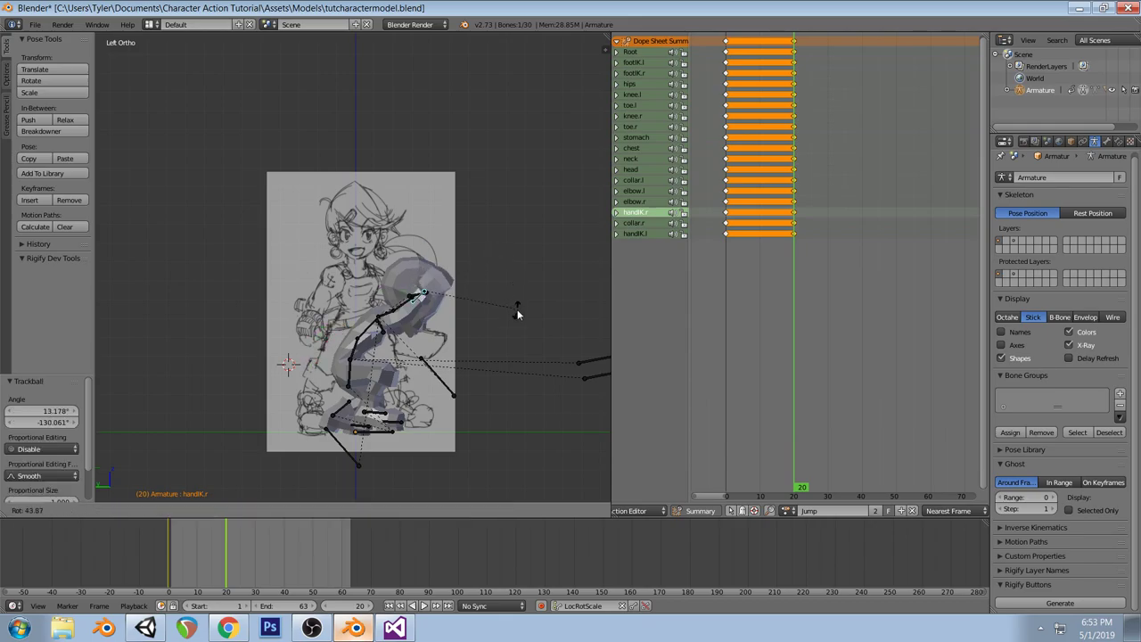
{"action": "left_click", "coordinate": [516, 316]}
Move elbow.r about 0.51 on X, -0.68 on Y and 0.02 on Z
{"action": "middle_click_drag", "start_coordinate": [482, 325], "coordinate": [366, 477]}
{"action": "right_click", "coordinate": [359, 477]}
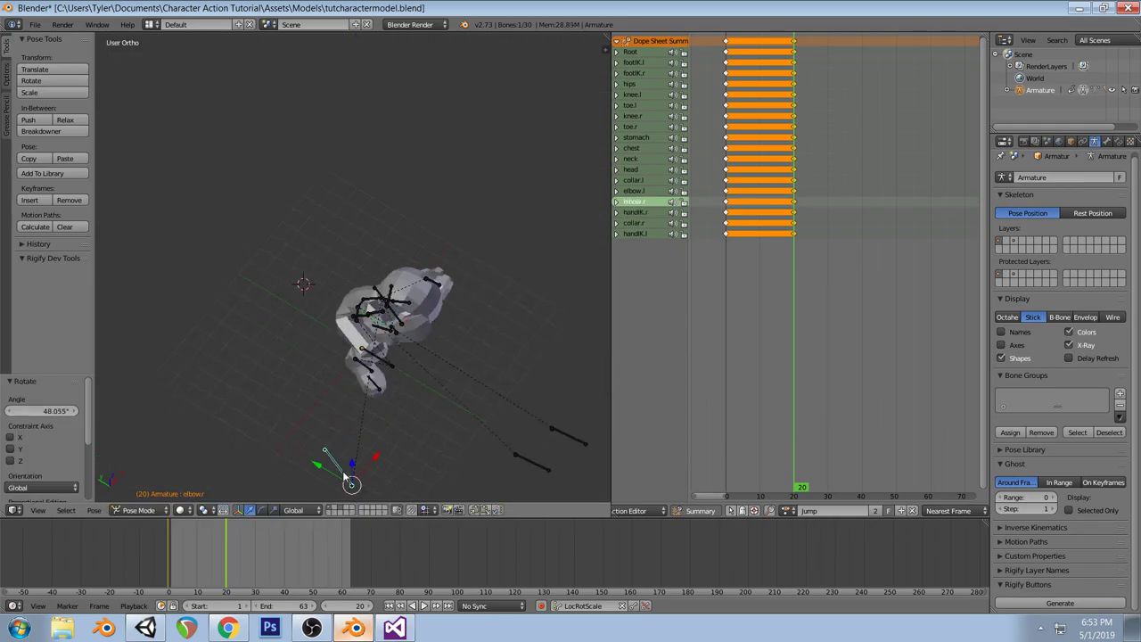
{"action": "key", "text": "g"}
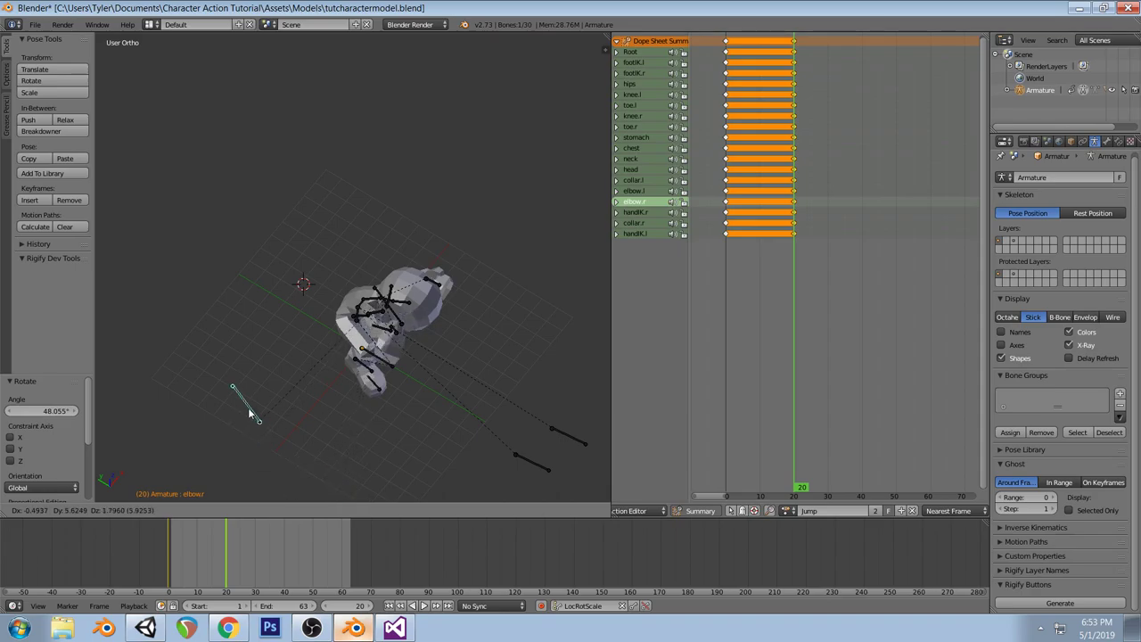
{"action": "left_click", "coordinate": [375, 478]}
Rotate collar.r about 23.2° and collar.l about -14.8° in the front view
{"action": "middle_click_drag", "start_coordinate": [307, 370], "coordinate": [355, 303]}
{"action": "right_click", "coordinate": [373, 301]}
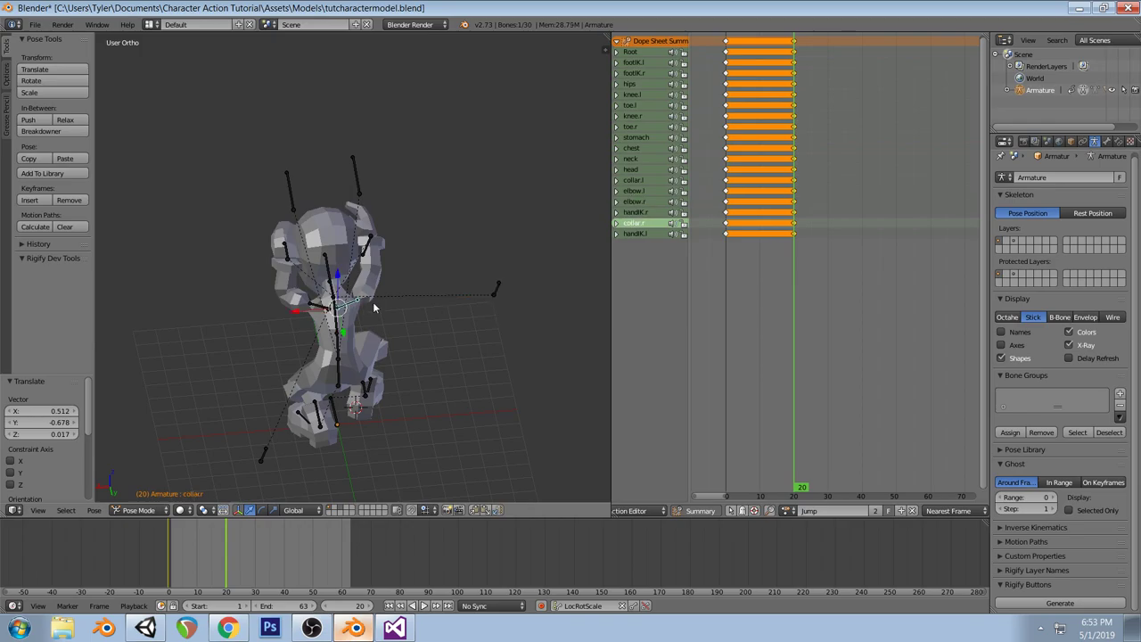
{"action": "key", "text": "KP_1"}
{"action": "key", "text": "r"}
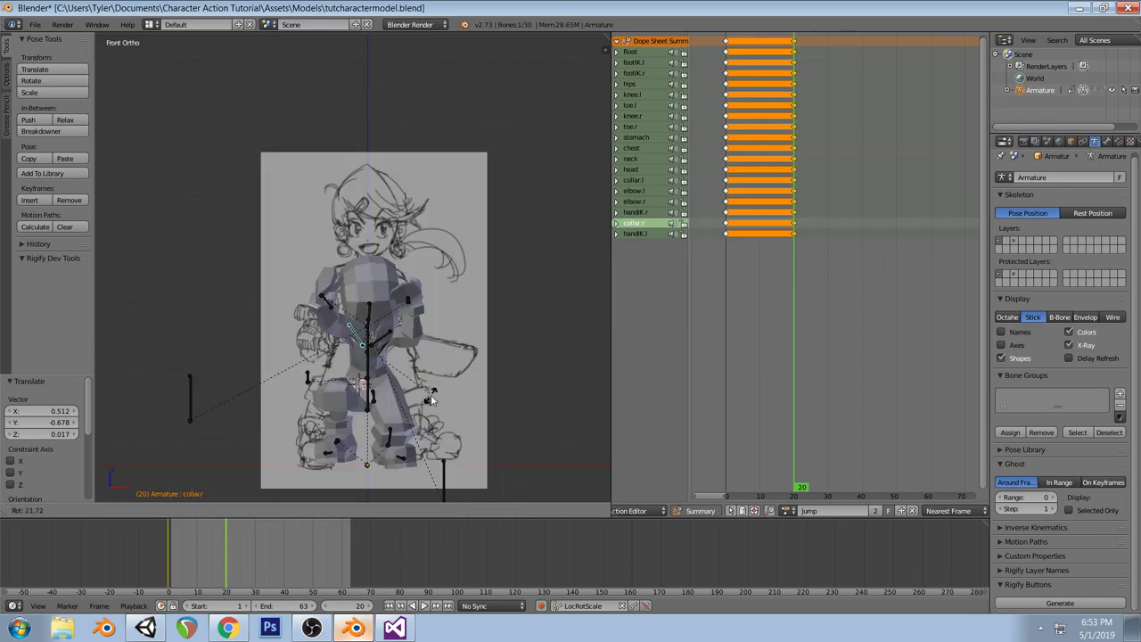
{"action": "left_click", "coordinate": [426, 394]}
{"action": "right_click", "coordinate": [388, 334]}
{"action": "key", "text": "r"}
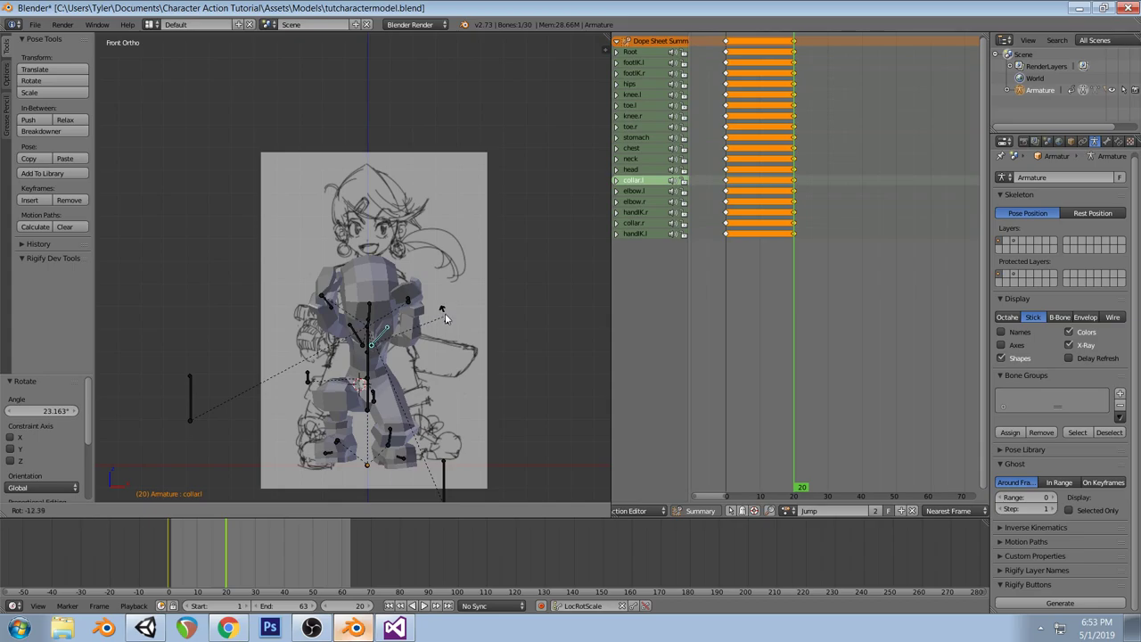
{"action": "left_click", "coordinate": [445, 311]}
Rotate handIK.l around its local Y axis to turn the left hand
{"action": "middle_click_drag", "start_coordinate": [448, 297], "coordinate": [401, 316]}
{"action": "right_click", "coordinate": [397, 318]}
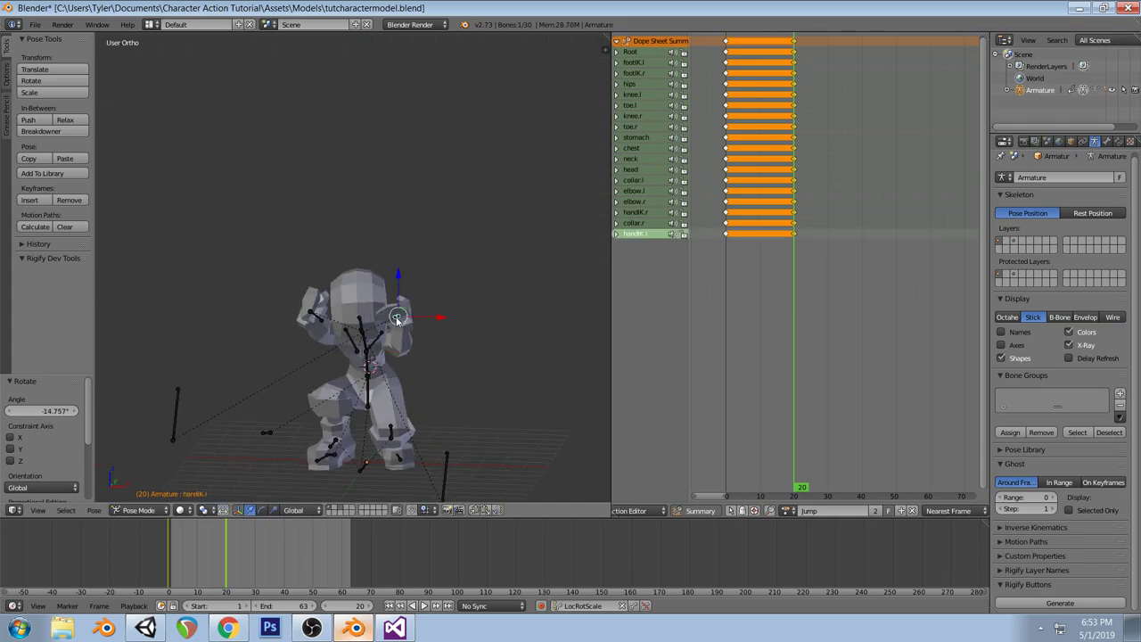
{"action": "key", "text": "KP_1"}
{"action": "key", "text": "r"}
{"action": "key", "text": "y"}
{"action": "key", "text": "y"}
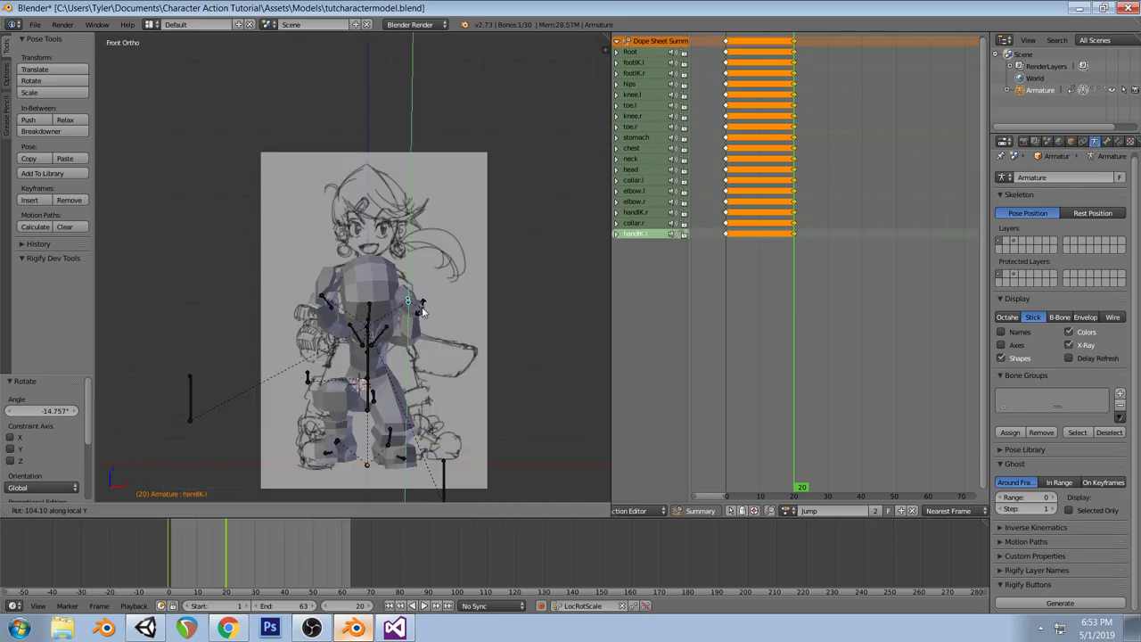
{"action": "left_click", "coordinate": [415, 318]}
Trackball-rotate handIK.l about -20.6° and 4.0°, and move it about 0.05 on X
{"action": "key", "text": "r"}
{"action": "key", "text": "r"}
{"action": "left_click", "coordinate": [418, 297]}
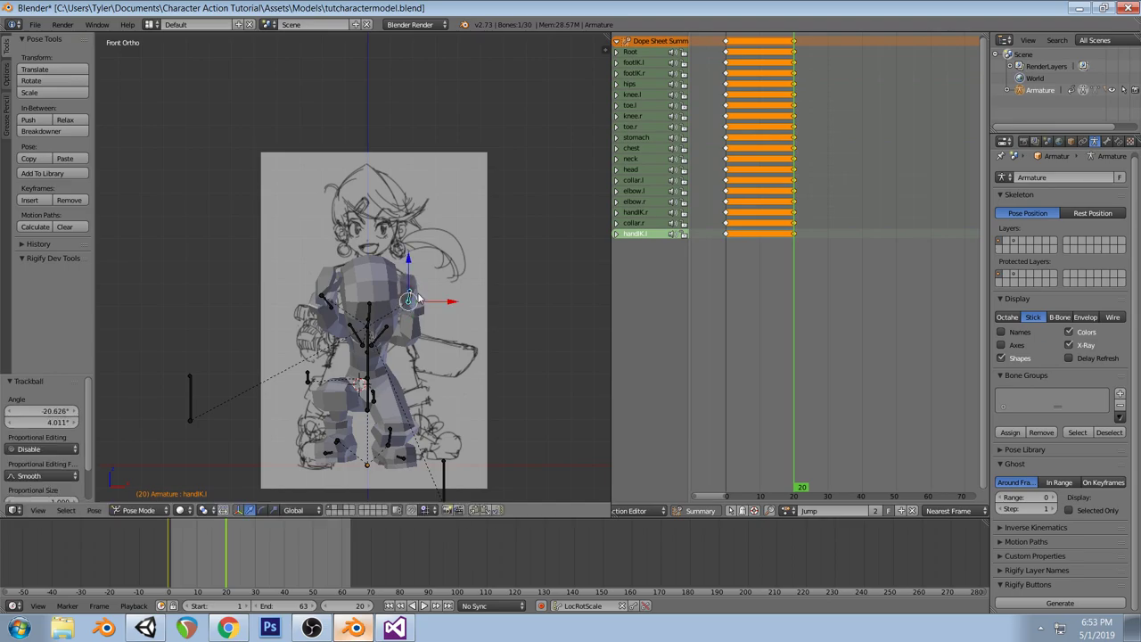
{"action": "key", "text": "g"}
{"action": "left_click", "coordinate": [419, 300]}
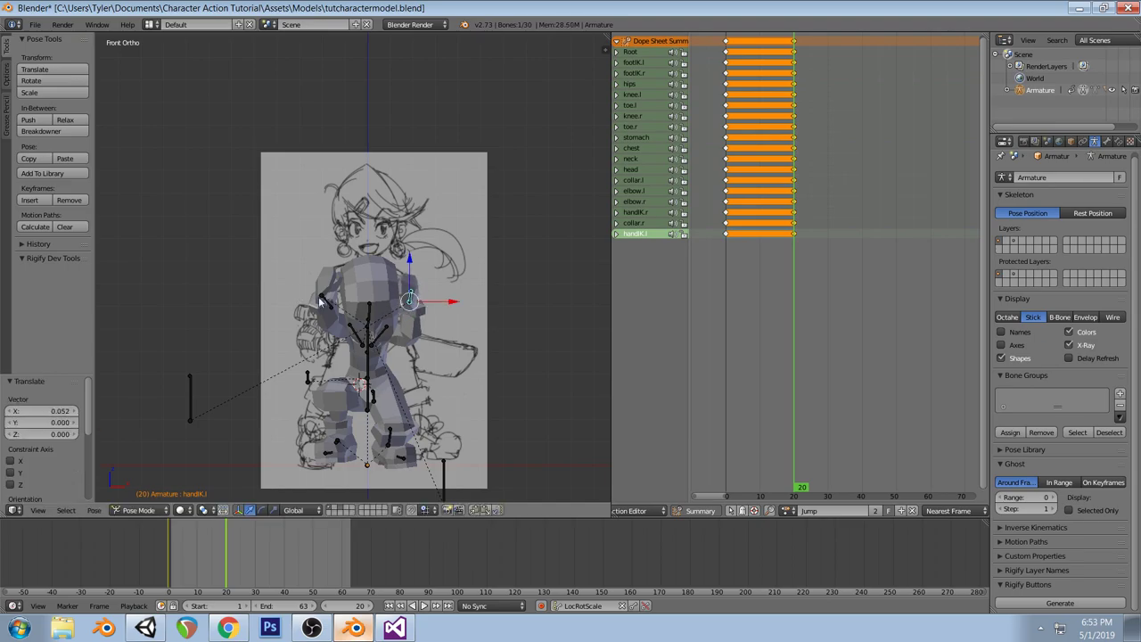
Rotate the stomach bone about 20.3° and the chest bone about -27.3° in the side view
{"action": "right_click", "coordinate": [319, 301]}
{"action": "middle_click_drag", "start_coordinate": [319, 301], "coordinate": [434, 323]}
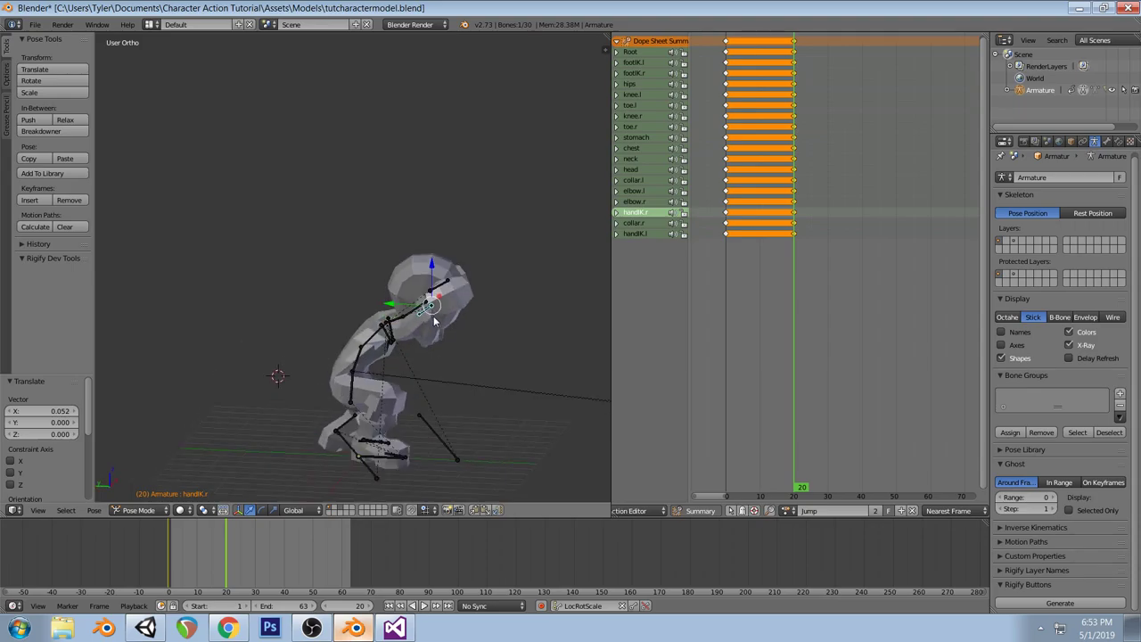
{"action": "key", "text": "KP_3"}
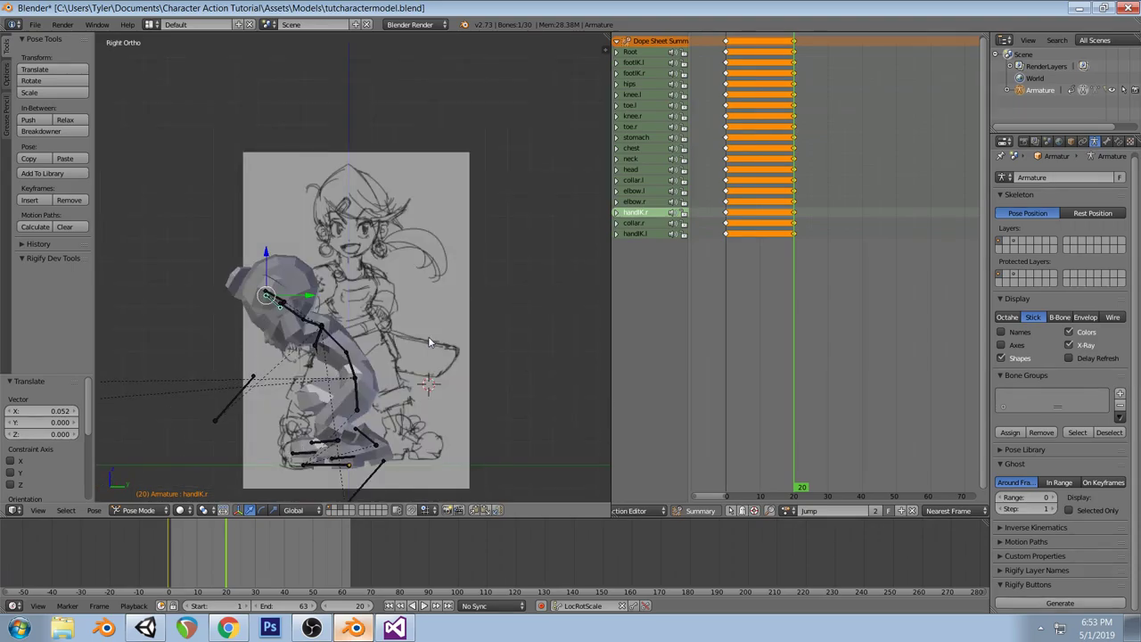
{"action": "right_click", "coordinate": [350, 366]}
{"action": "key", "text": "r"}
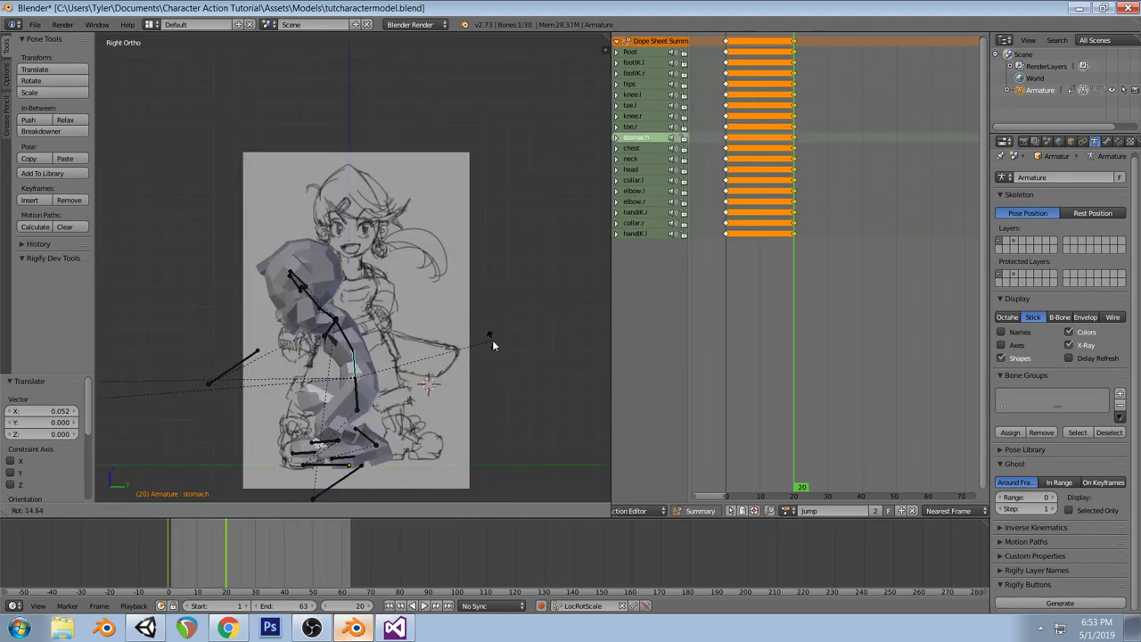
{"action": "left_click", "coordinate": [497, 353]}
{"action": "right_click", "coordinate": [351, 339]}
{"action": "key", "text": "r"}
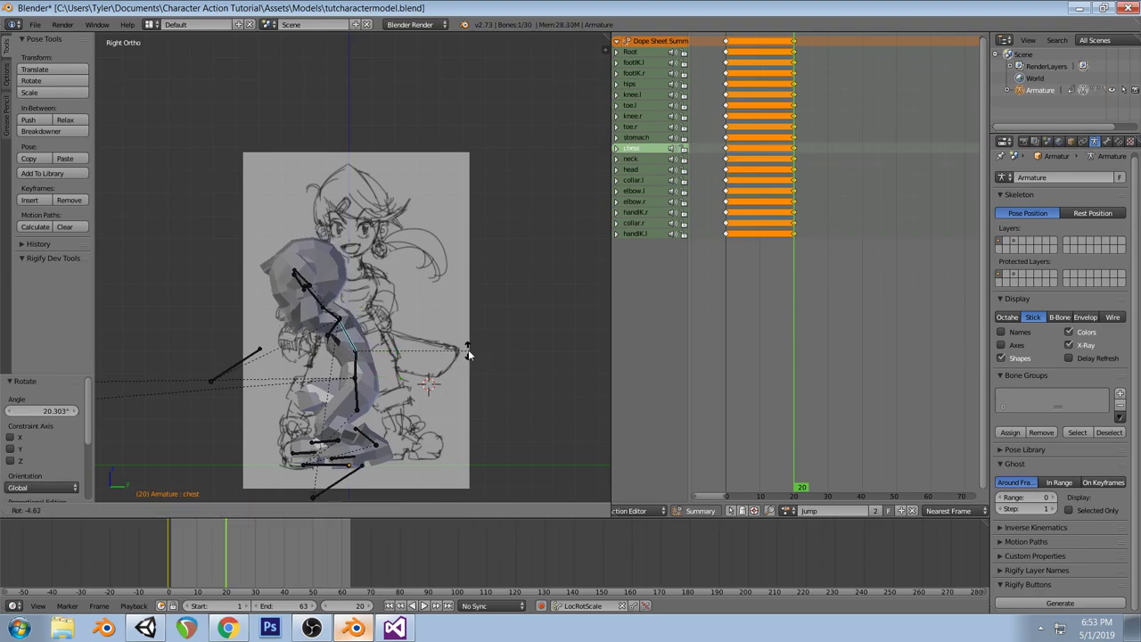
{"action": "left_click", "coordinate": [463, 303]}
Rotate handIK.r about -29.3° in the top view
{"action": "middle_click_drag", "start_coordinate": [464, 303], "coordinate": [444, 325]}
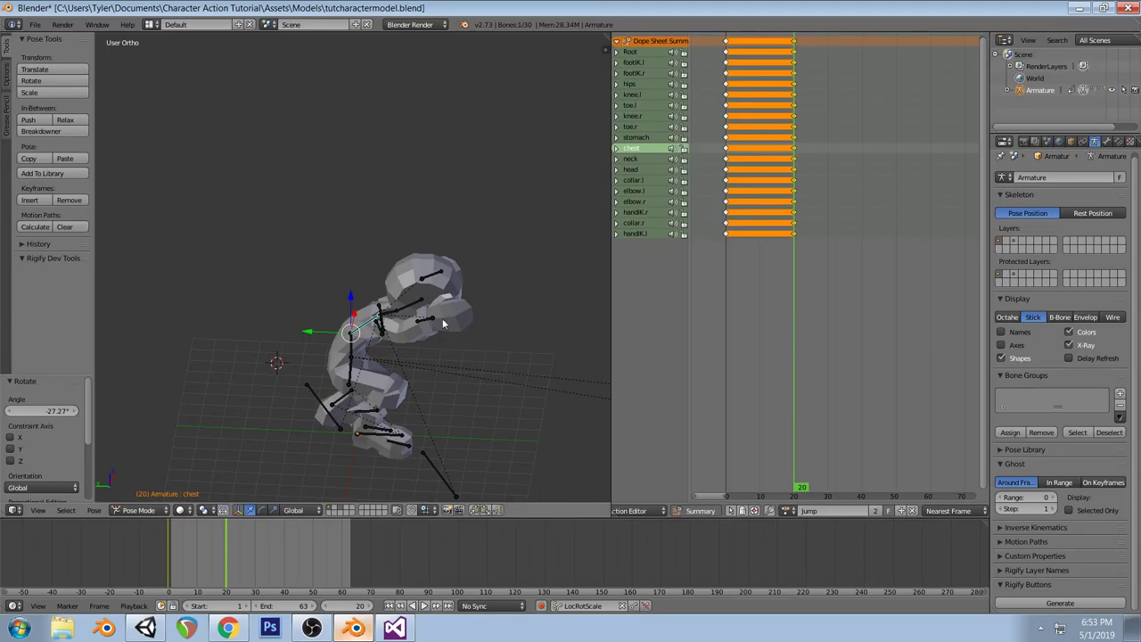
{"action": "right_click", "coordinate": [429, 326]}
{"action": "key", "text": "KP_7"}
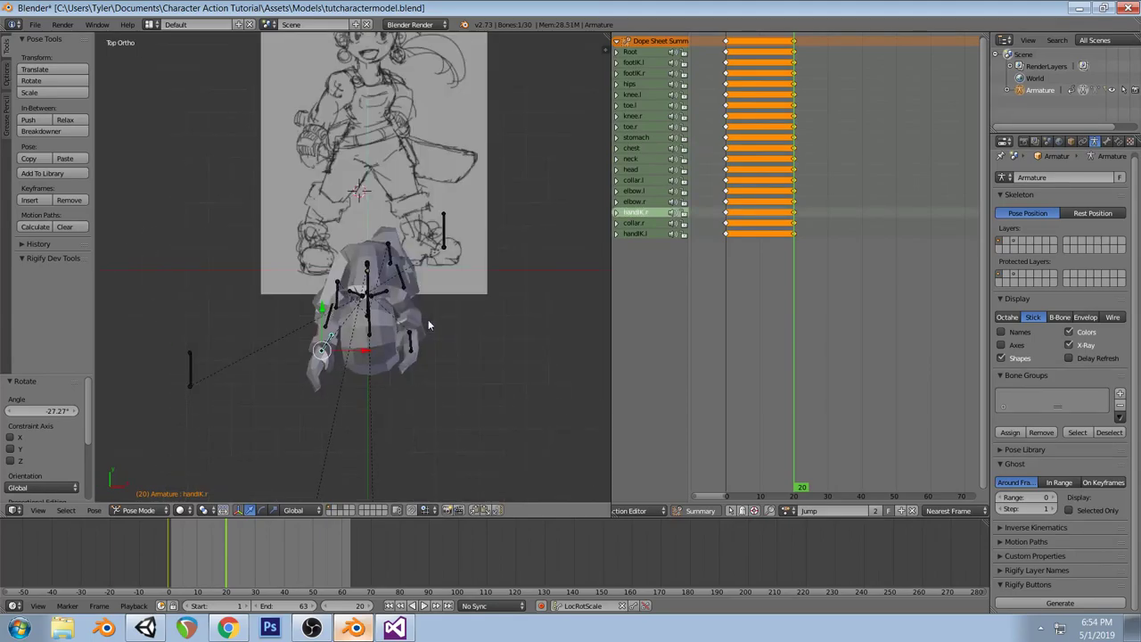
{"action": "key", "text": "r"}
{"action": "left_click", "coordinate": [441, 318]}
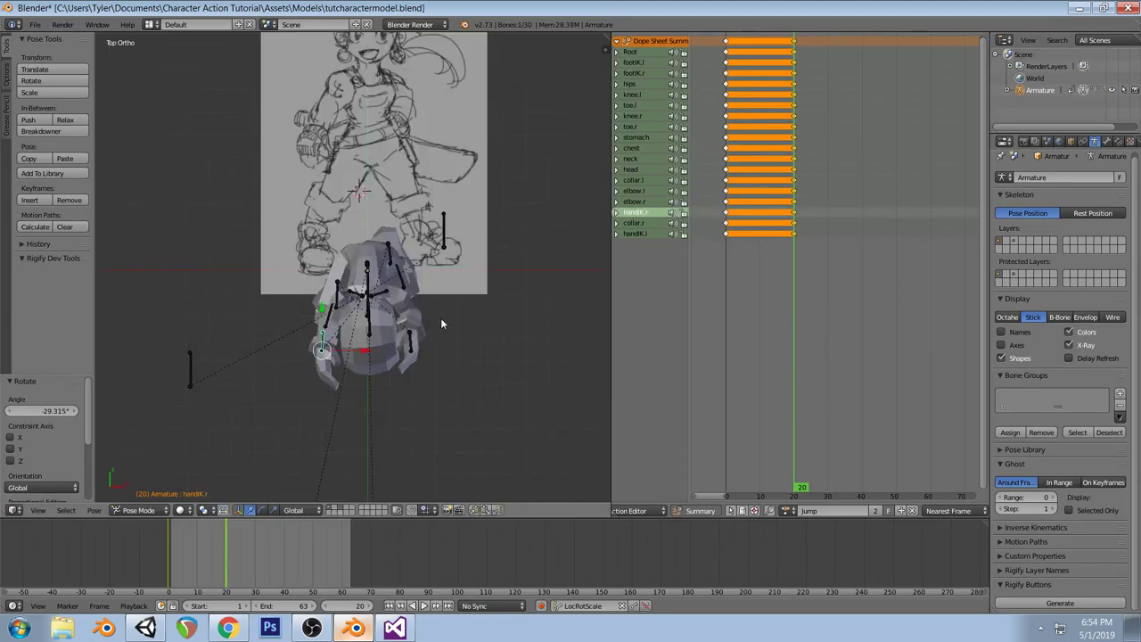
Insert LocRotScale keyframes for all bones at frame 20 of the Jump action
{"action": "key", "text": "KP_1"}
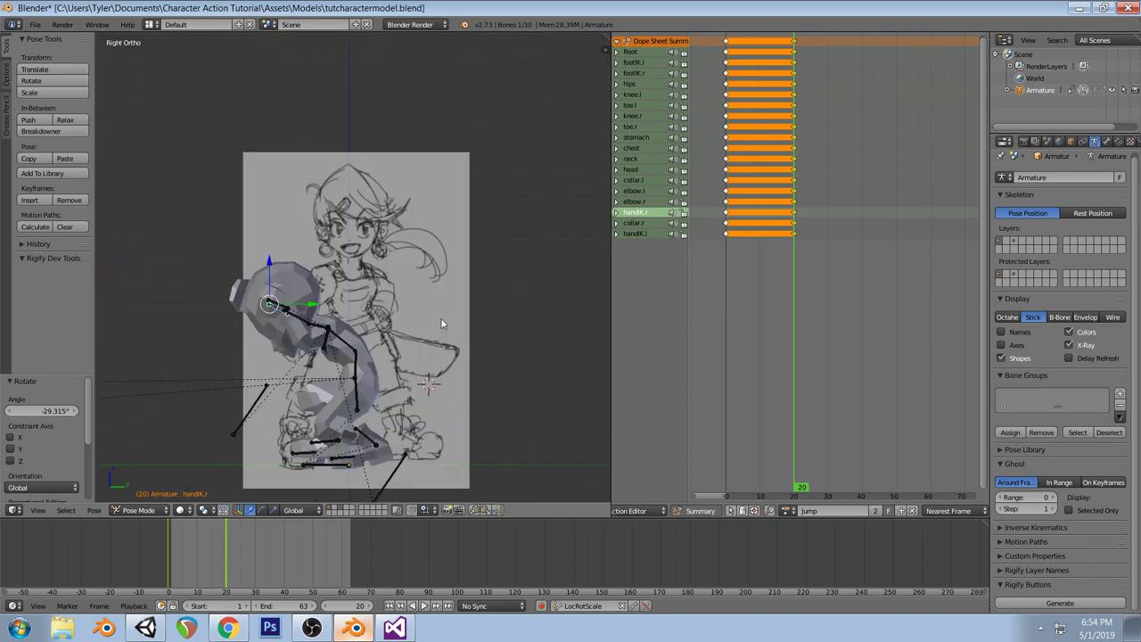
{"action": "middle_click_drag", "start_coordinate": [342, 355], "coordinate": [491, 333]}
{"action": "key", "text": "a"}
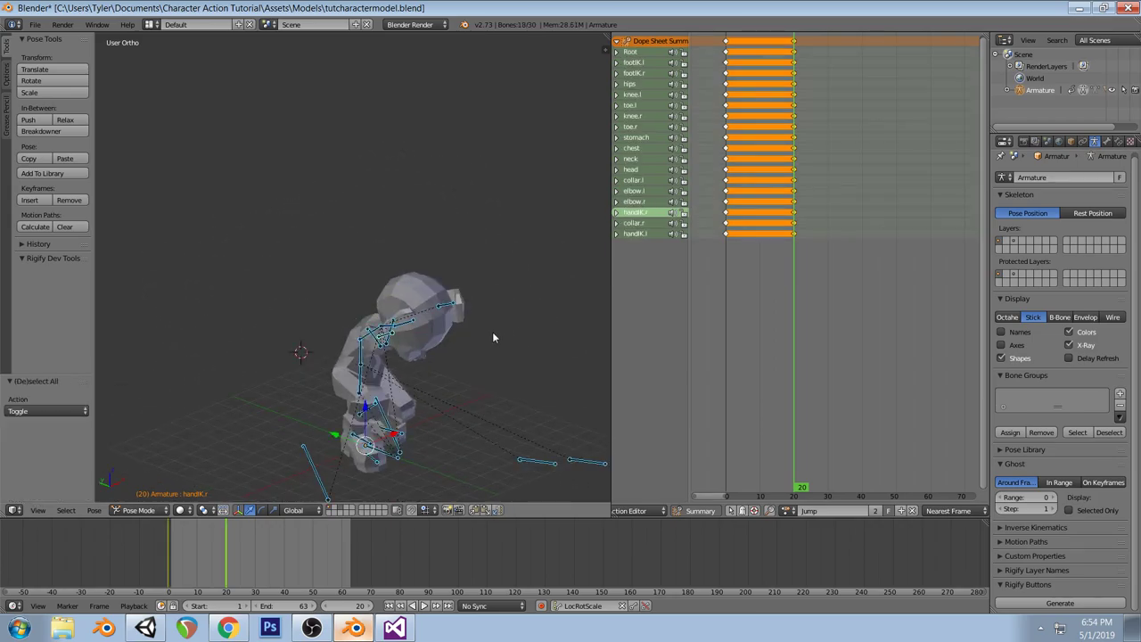
{"action": "key", "text": "i"}
{"action": "key", "text": "KP_3"}
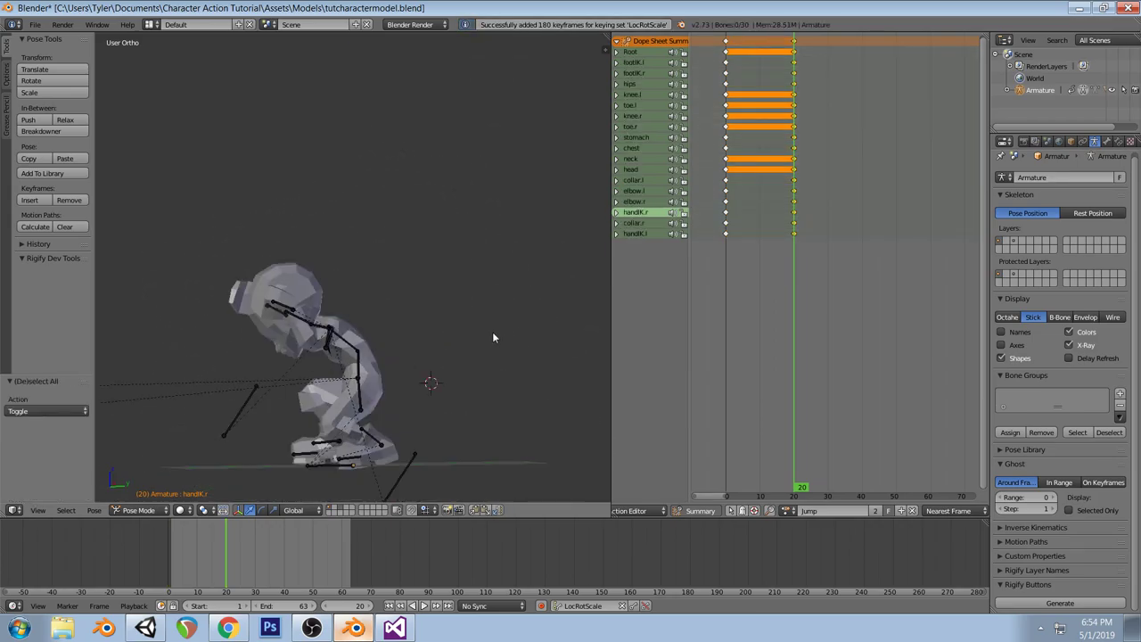
Move the frame 0 keyframes to frame 22 and the frame 20 keyframes to frame 0
{"action": "left_click", "coordinate": [727, 43]}
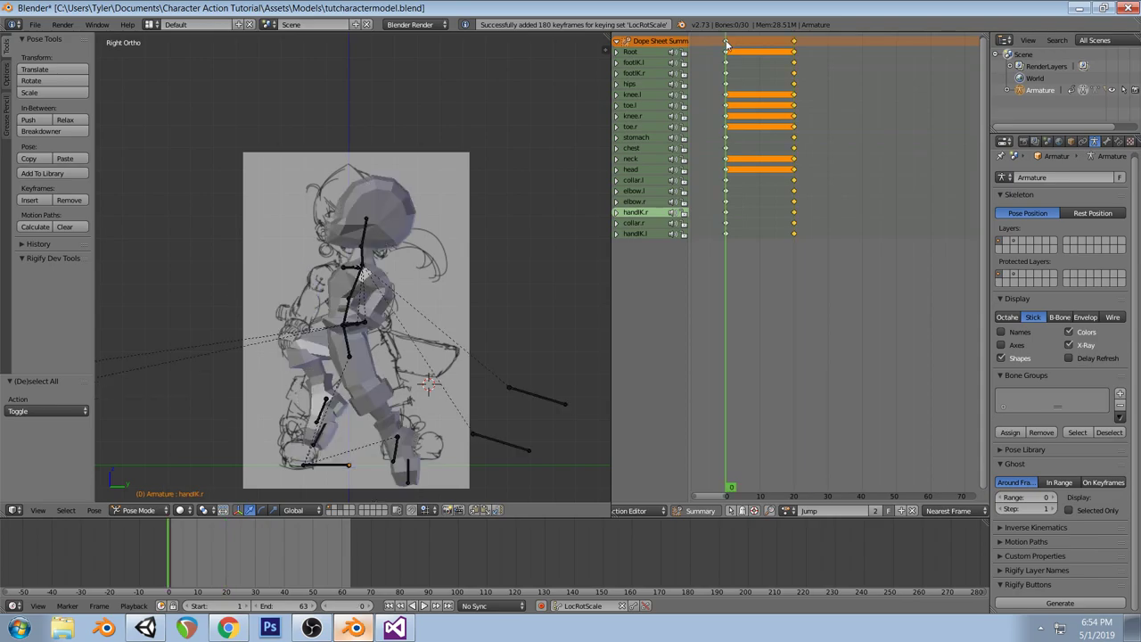
{"action": "key", "text": "g"}
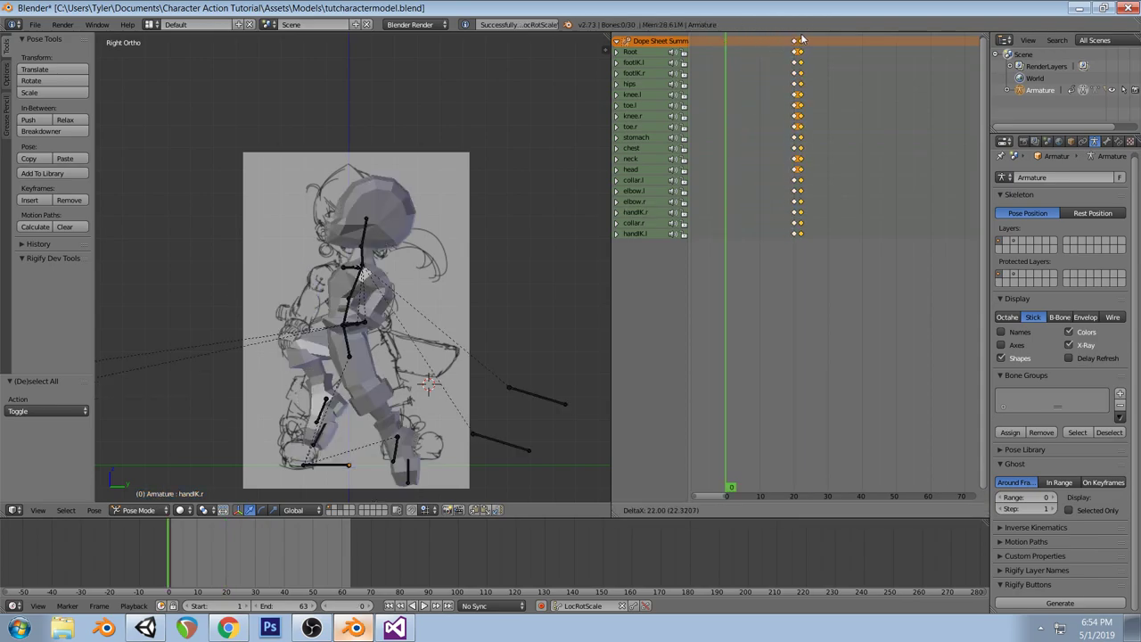
{"action": "left_click", "coordinate": [796, 41]}
{"action": "key", "text": "g"}
{"action": "left_click", "coordinate": [726, 47]}
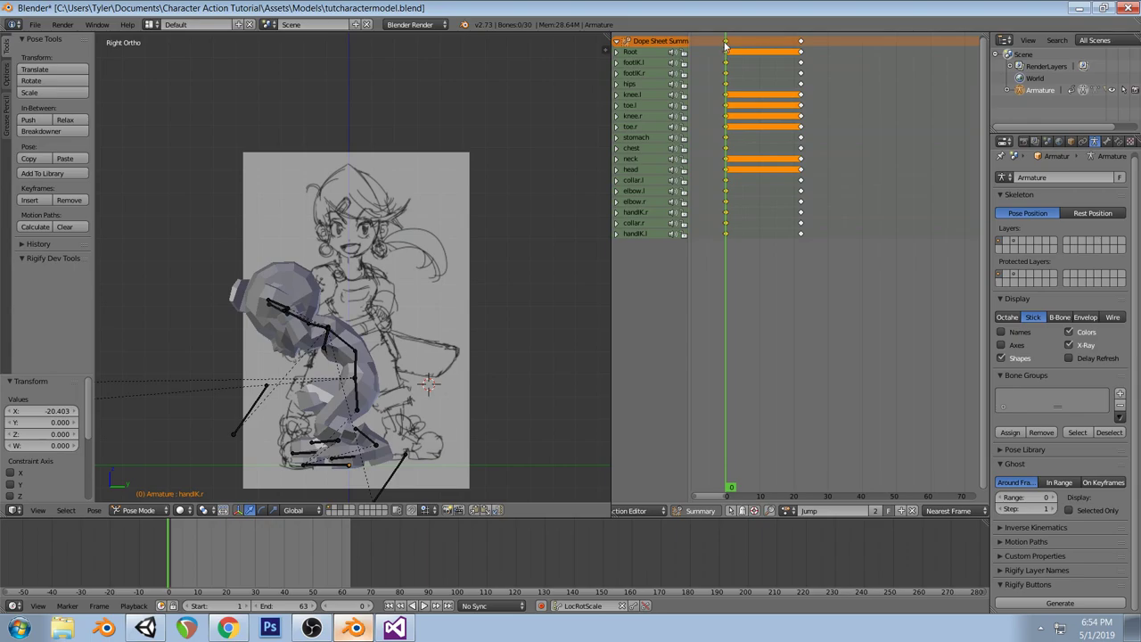
Insert LocRotScale keyframes for all bones from the in-between pose at frame 14, and move those keyframes to frame 4
{"action": "left_click_drag", "start_coordinate": [728, 45], "coordinate": [776, 55]}
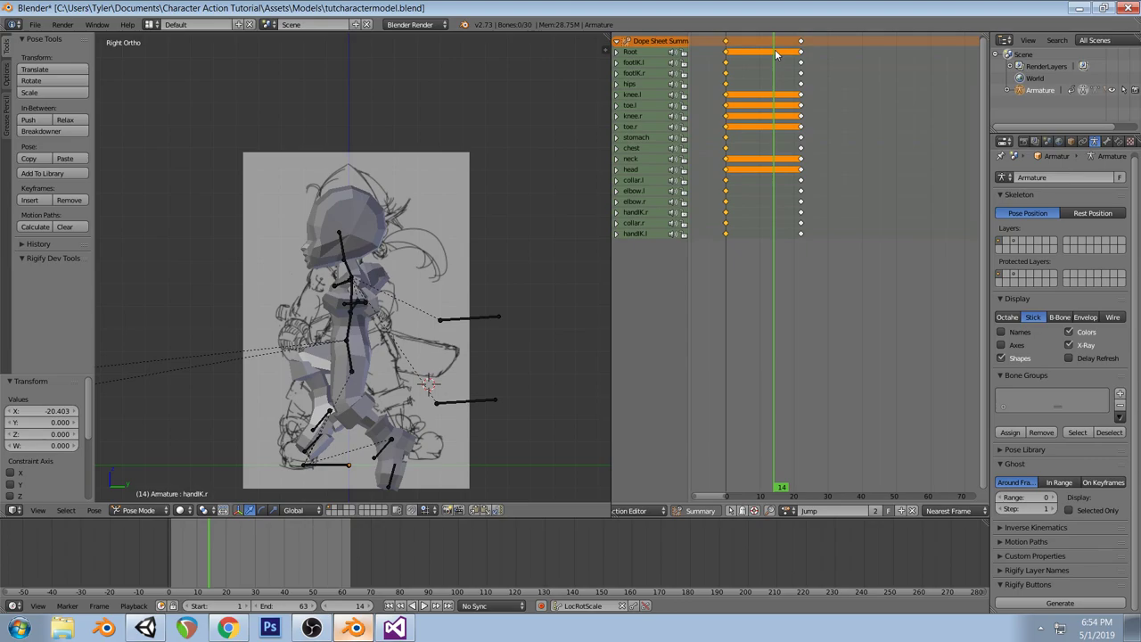
{"action": "key", "text": "a"}
{"action": "key", "text": "i"}
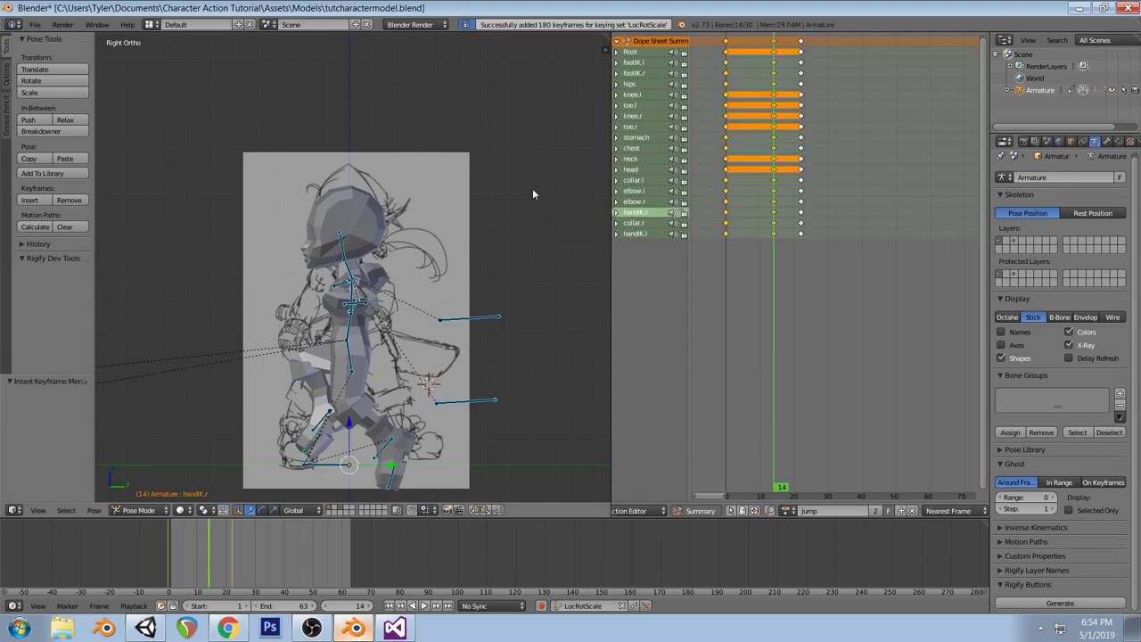
{"action": "left_click", "coordinate": [774, 47]}
{"action": "key", "text": "g"}
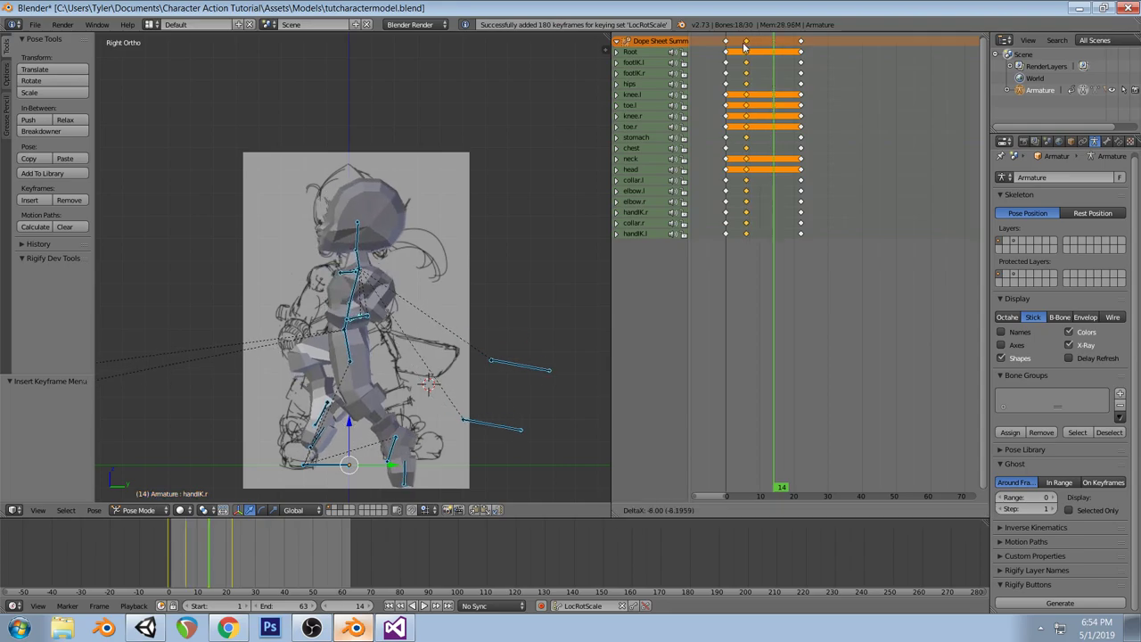
{"action": "left_click", "coordinate": [739, 47]}
At frame 4, move handIK.r and handIK.l together about -0.05 on X and -2.05 on Y in the top view
{"action": "left_click", "coordinate": [727, 42]}
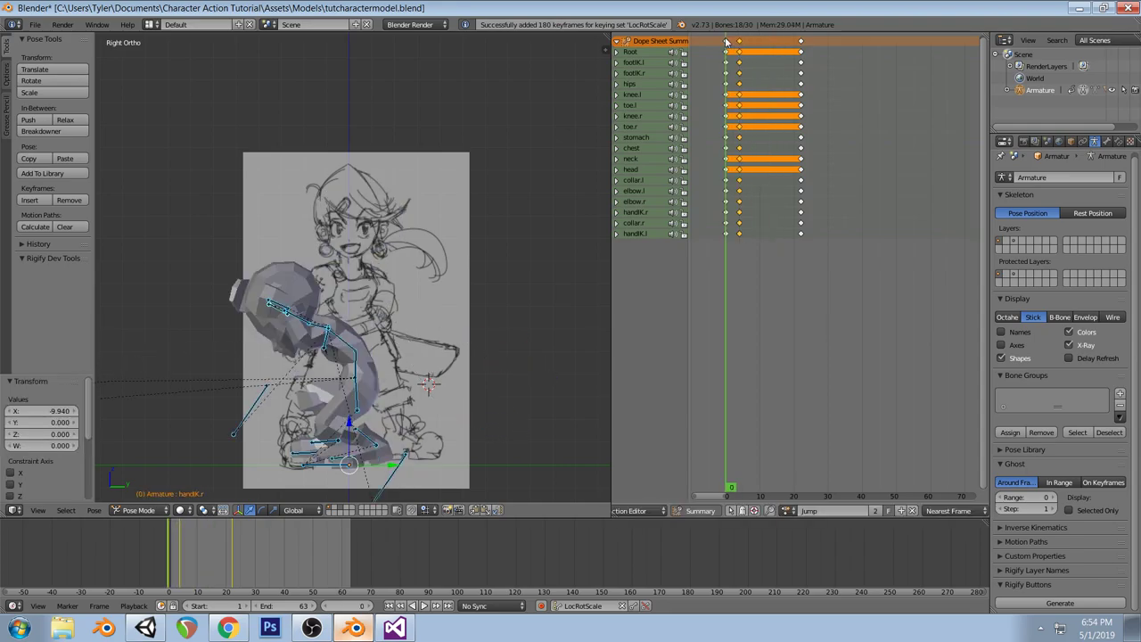
{"action": "left_click_drag", "start_coordinate": [727, 42], "coordinate": [741, 66]}
{"action": "middle_click_drag", "start_coordinate": [428, 268], "coordinate": [385, 327]}
{"action": "right_click", "coordinate": [333, 284]}
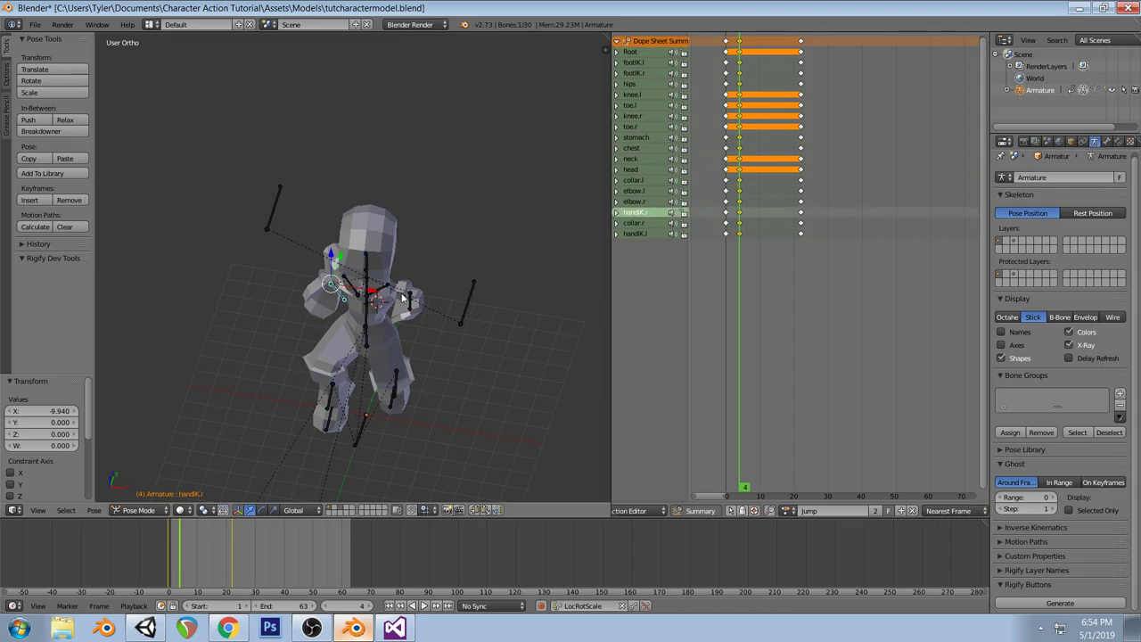
{"action": "right_click", "coordinate": [408, 299]}
{"action": "key", "text": "KP_7"}
{"action": "key", "text": "g"}
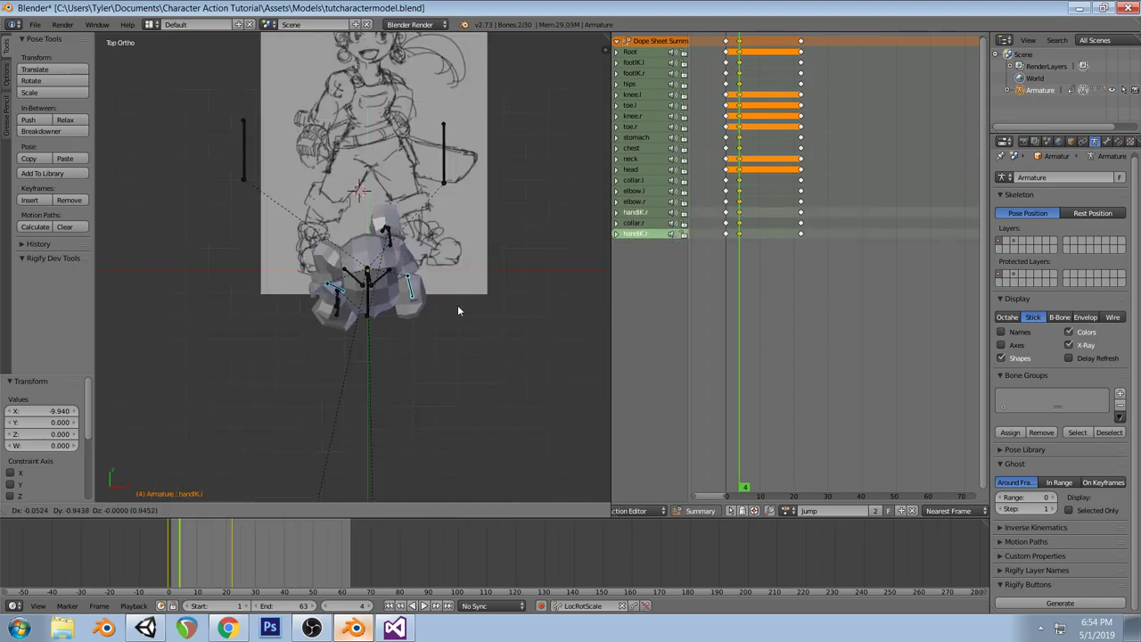
{"action": "left_click", "coordinate": [458, 335]}
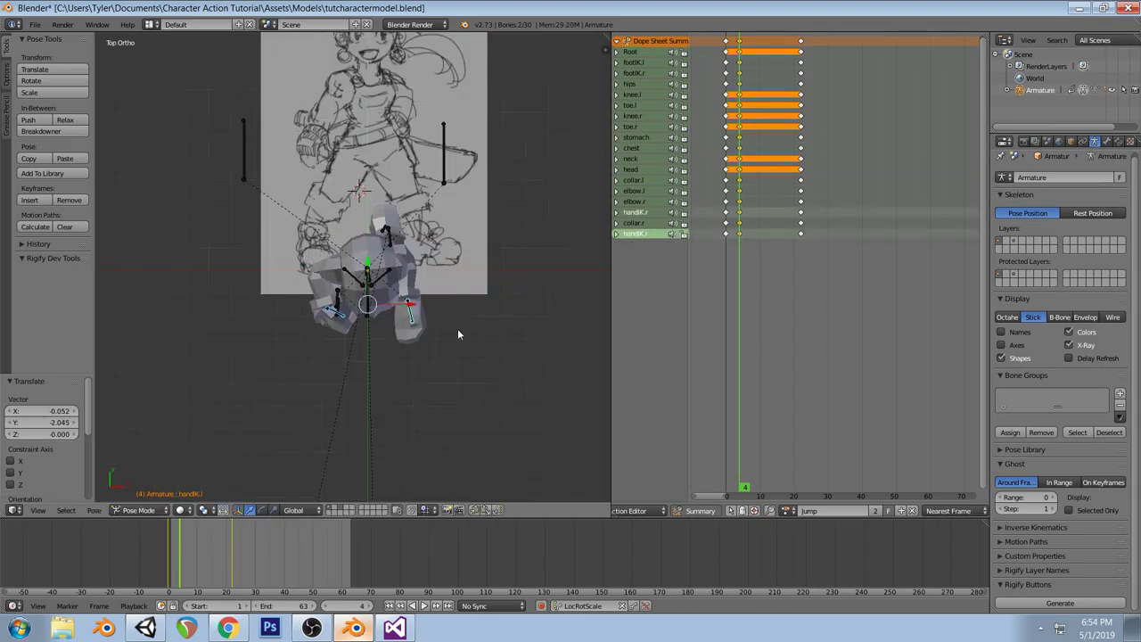
At frame 4, rotate handIK.r about 116° in the front view, adjust it with a trackball rotation, and rotate it about 48° more
{"action": "key", "text": "KP_1"}
{"action": "right_click", "coordinate": [384, 335]}
{"action": "key", "text": "r"}
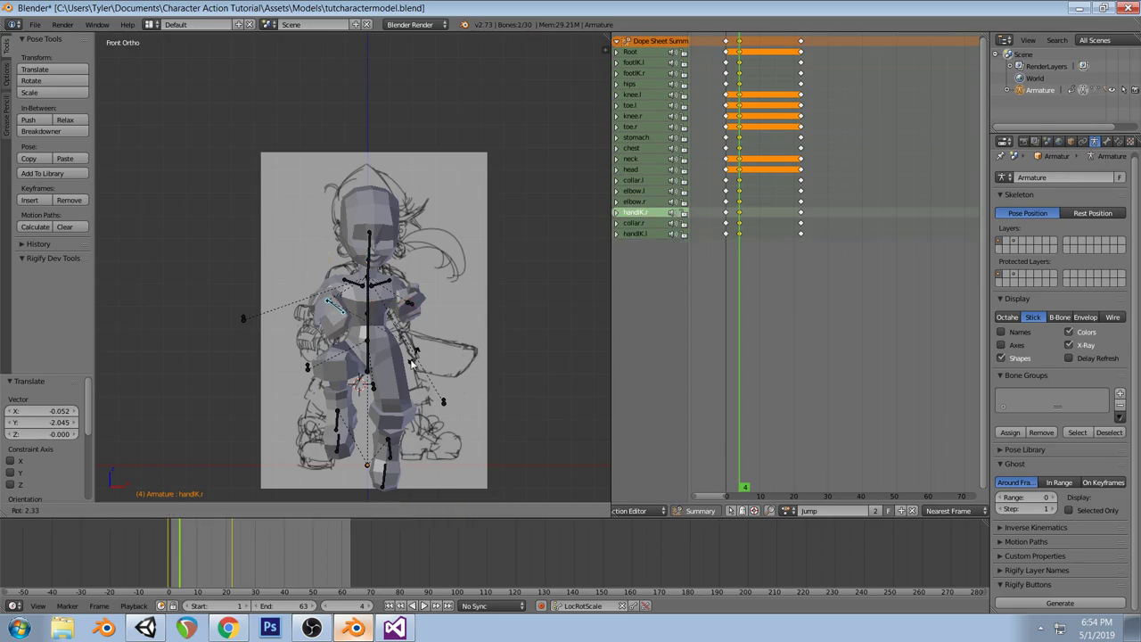
{"action": "left_click", "coordinate": [284, 326]}
{"action": "key", "text": "r"}
{"action": "key", "text": "r"}
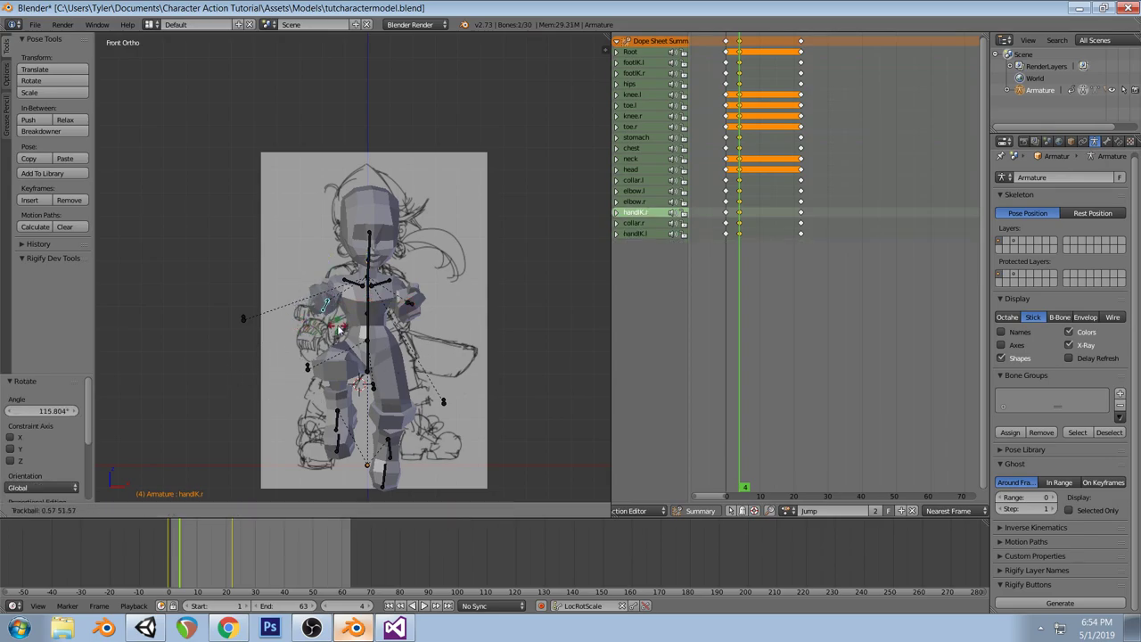
{"action": "left_click", "coordinate": [338, 326]}
{"action": "key", "text": "r"}
{"action": "left_click", "coordinate": [395, 371]}
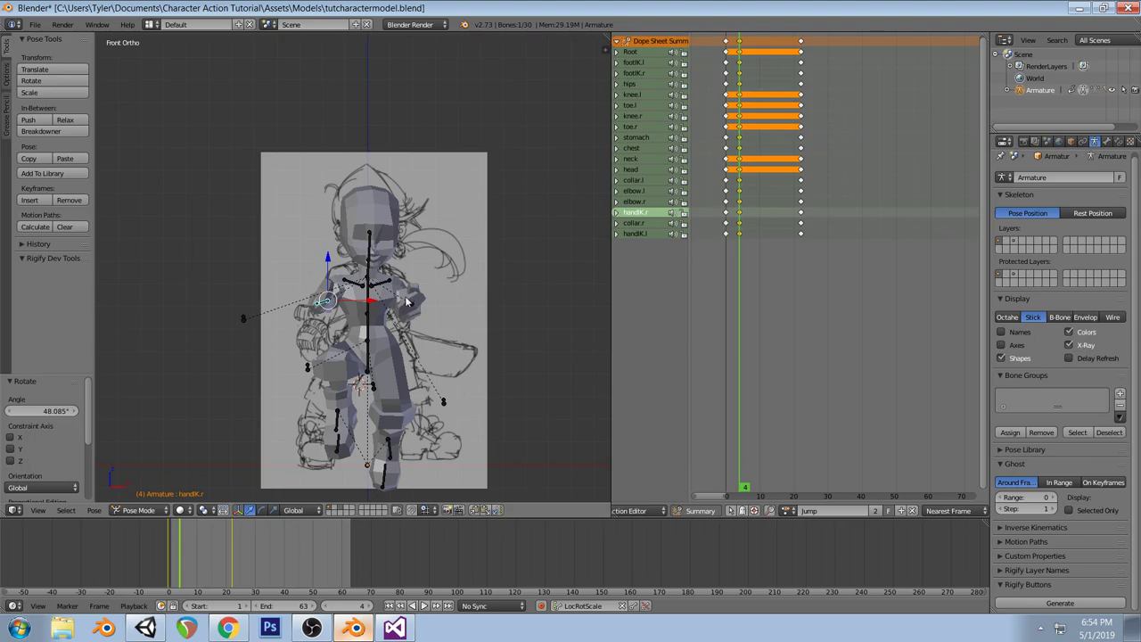
Rotate handIK.l about -73° in the front view and insert its keyframe at frame 4
{"action": "right_click", "coordinate": [403, 306]}
{"action": "key", "text": "r"}
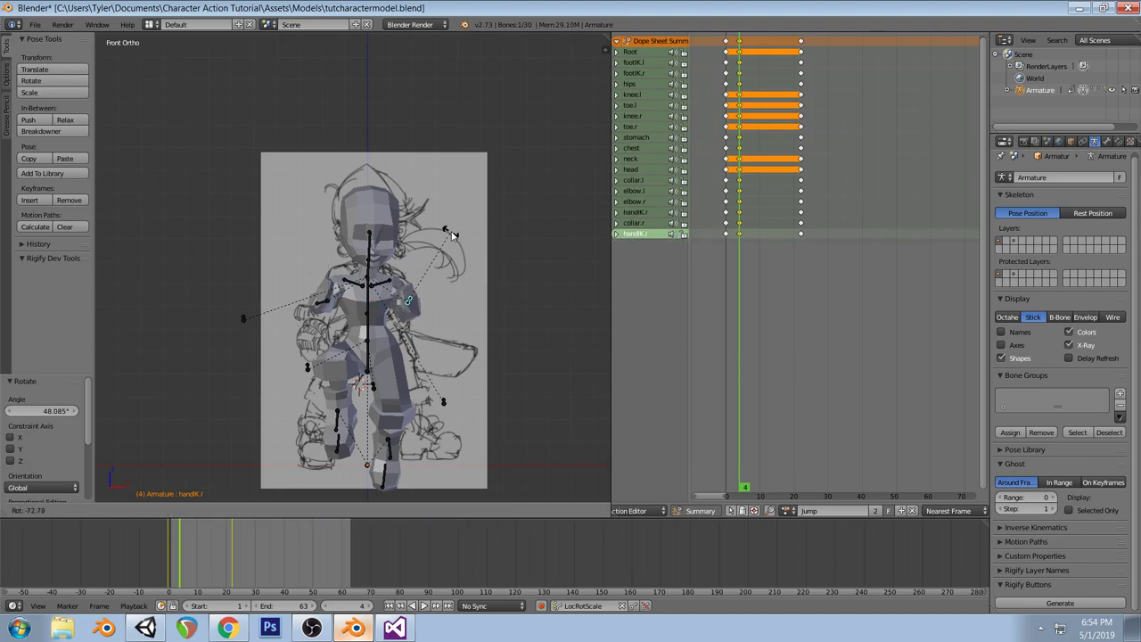
{"action": "left_click", "coordinate": [453, 236]}
{"action": "key", "text": "i"}
At frame 4, move handIK.r and handIK.l together about 0.47 on Y and -1.55 on Z in the right view, and insert LocRotScale keyframes
{"action": "right_click", "coordinate": [319, 312]}
{"action": "middle_click_drag", "start_coordinate": [318, 313], "coordinate": [437, 330]}
{"action": "mouse_move", "coordinate": [728, 159]}
{"action": "left_mouse_down"}
{"action": "mouse_move", "coordinate": [741, 156]}
{"action": "mouse_move", "coordinate": [727, 157]}
{"action": "left_mouse_up"}
{"action": "middle_click_drag", "start_coordinate": [367, 259], "coordinate": [451, 296]}
{"action": "mouse_move", "coordinate": [726, 191]}
{"action": "left_mouse_down"}
{"action": "mouse_move", "coordinate": [803, 182]}
{"action": "mouse_move", "coordinate": [739, 189]}
{"action": "left_mouse_up"}
{"action": "middle_click_drag", "start_coordinate": [531, 257], "coordinate": [279, 273]}
{"action": "key", "text": "KP_1"}
{"action": "key", "text": "KP_3"}
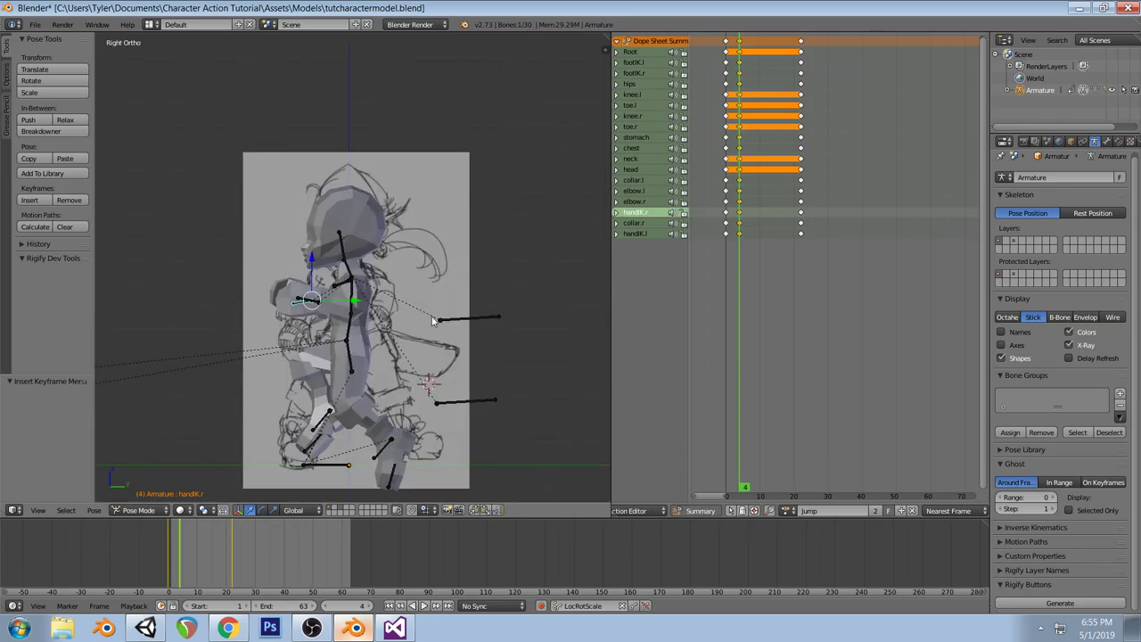
{"action": "right_click", "coordinate": [310, 301]}
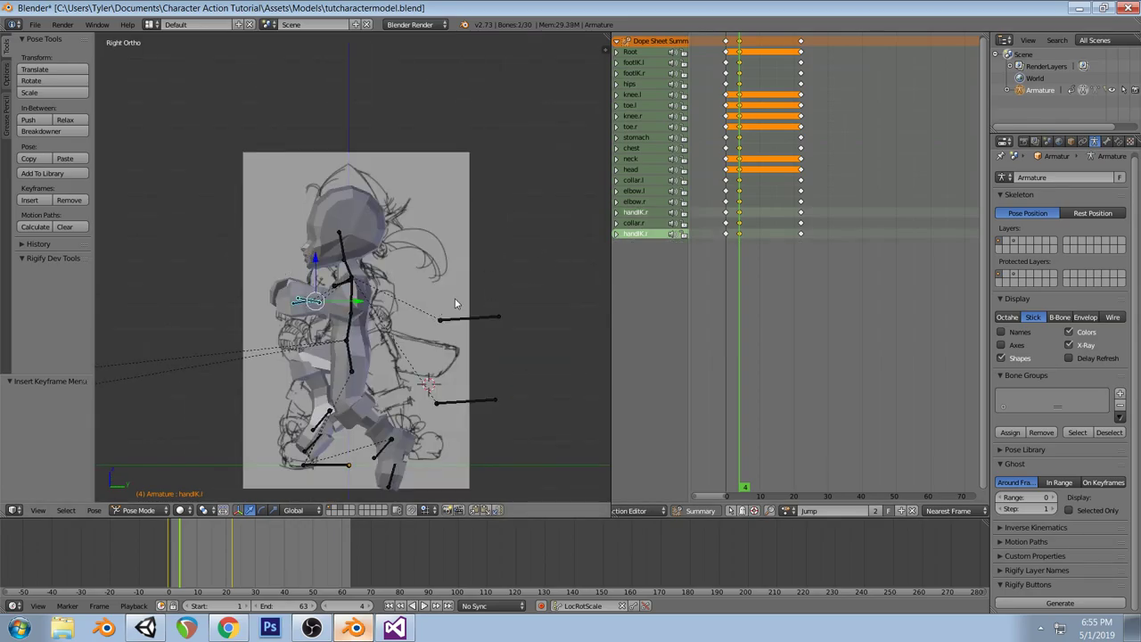
{"action": "key", "text": "g"}
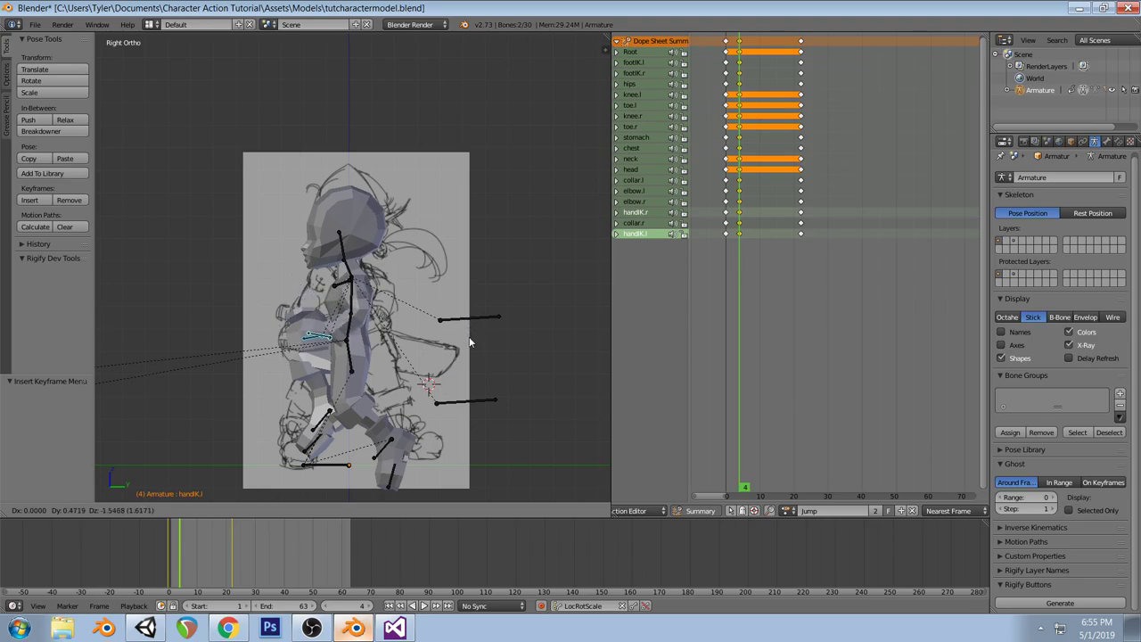
{"action": "left_click", "coordinate": [470, 342]}
{"action": "key", "text": "i"}
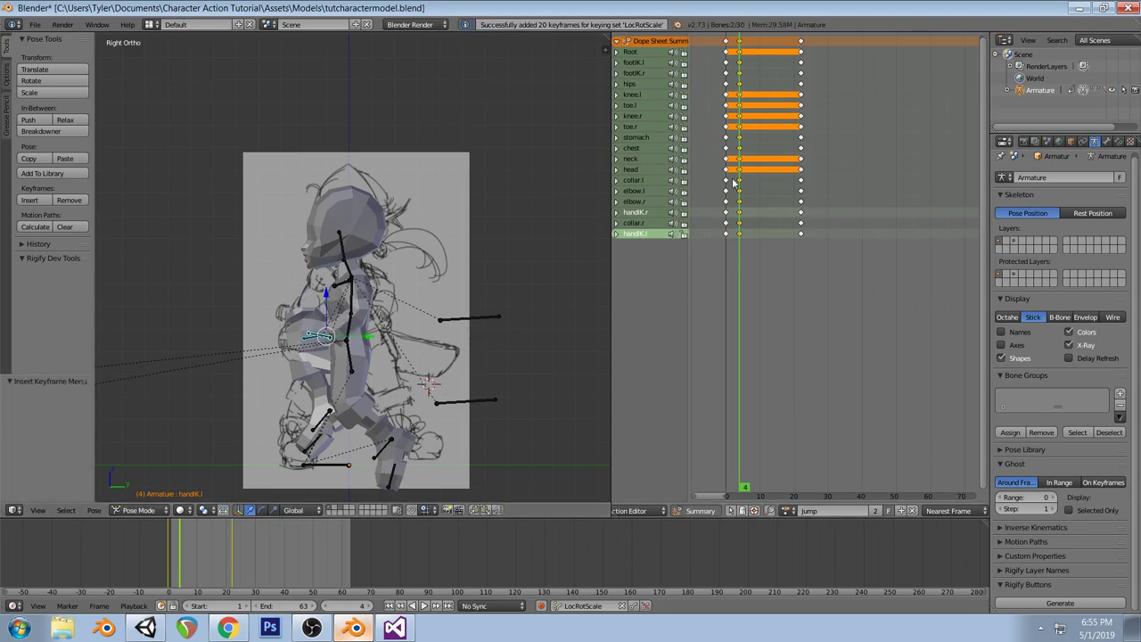
Play back the Jump animation with all bones deselected and set the end frame to 25
{"action": "left_click_drag", "start_coordinate": [727, 175], "coordinate": [799, 176]}
{"action": "key", "text": "a"}
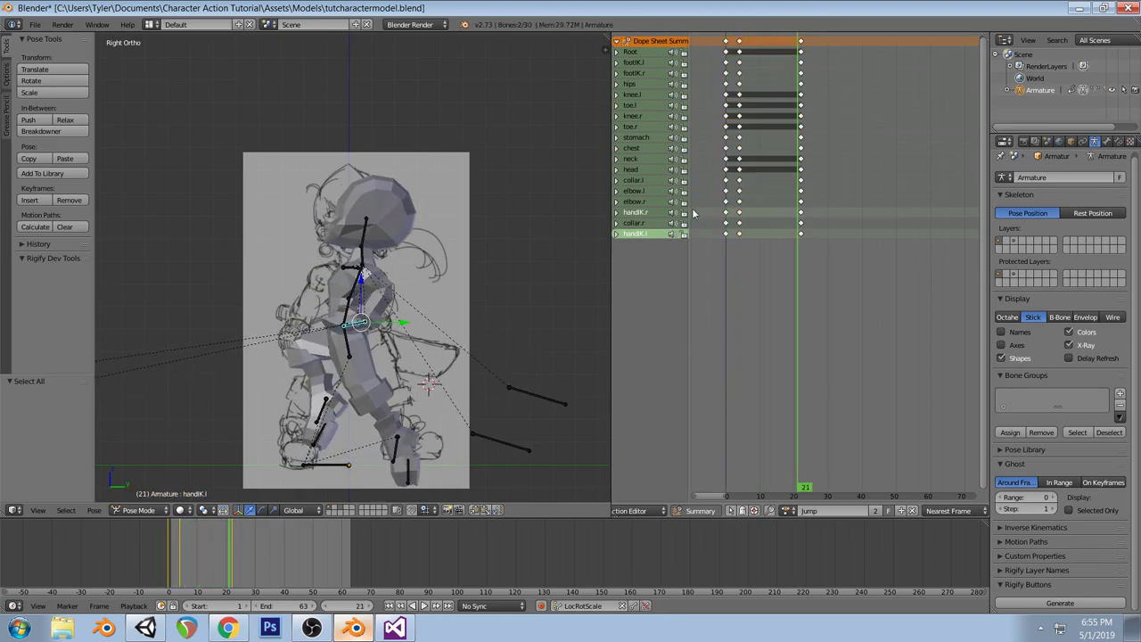
{"action": "key", "text": "a"}
{"action": "key", "text": "alt+a"}
{"action": "middle_click_drag", "start_coordinate": [368, 286], "coordinate": [497, 311]}
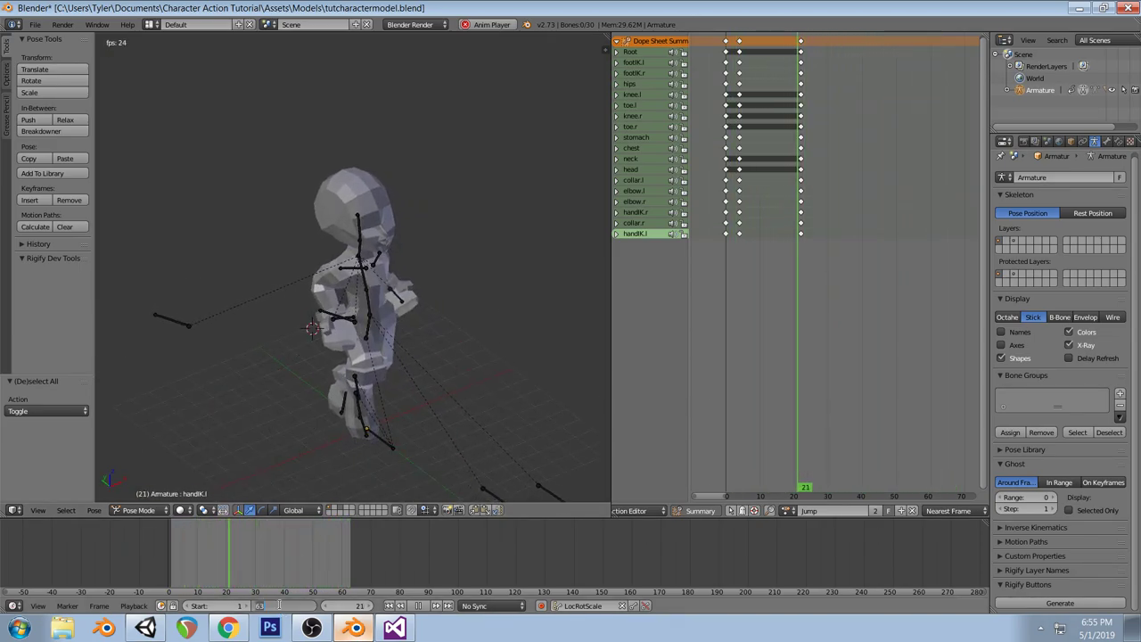
{"action": "type", "text": "25"}
{"action": "key", "text": "Return"}
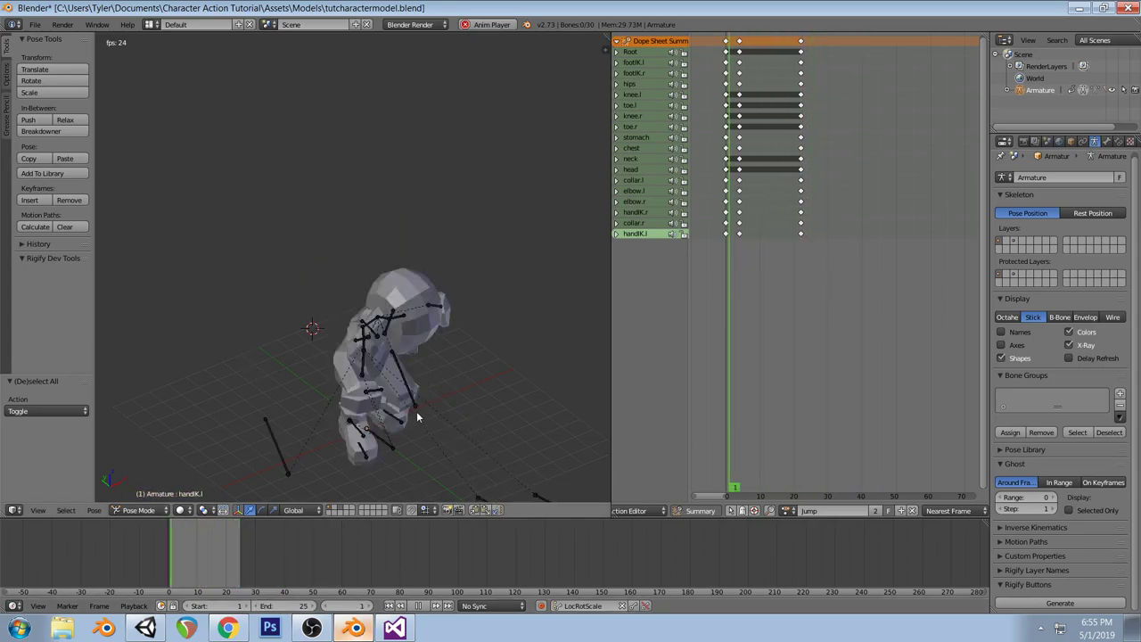
Examine the Jump motion in the side view, stop playback, and scrub between frames 0, 4 and 22 to compare the poses
{"action": "key", "text": "KP_3"}
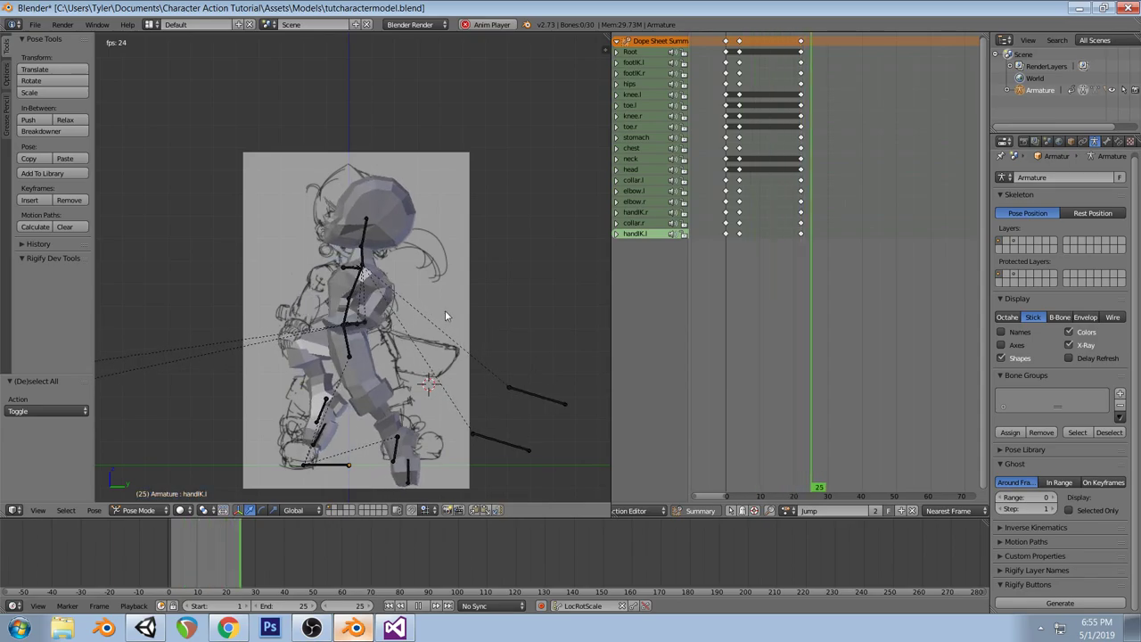
{"action": "key", "text": "alt+a"}
{"action": "left_click", "coordinate": [727, 132]}
{"action": "left_click_drag", "start_coordinate": [727, 131], "coordinate": [801, 125]}
{"action": "middle_click_drag", "start_coordinate": [234, 245], "coordinate": [441, 298]}
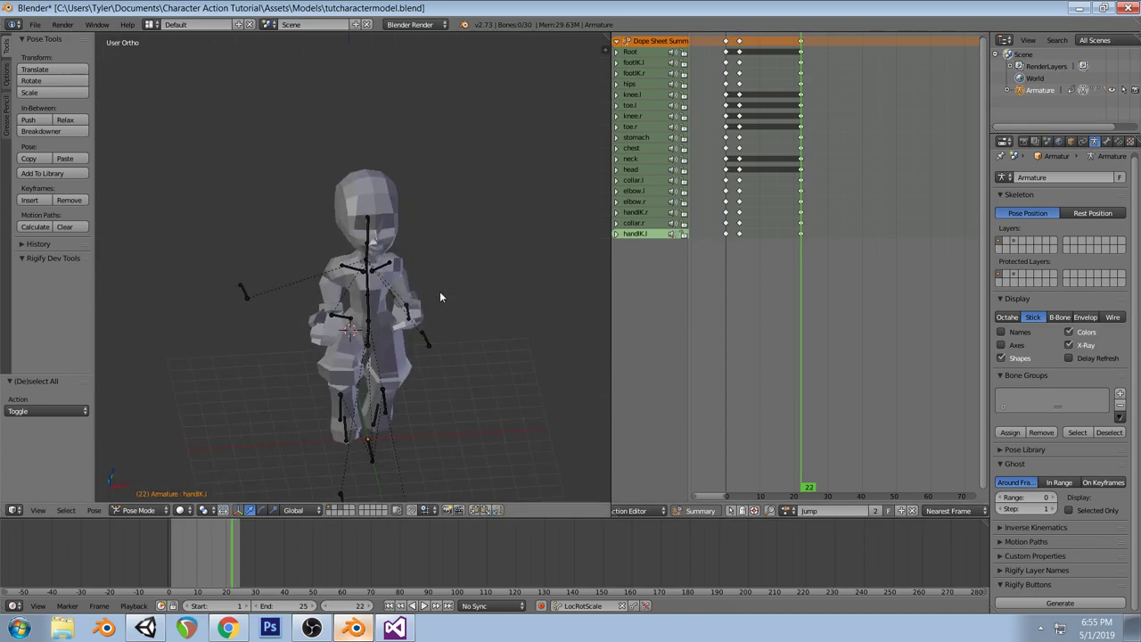
{"action": "left_click", "coordinate": [739, 43]}
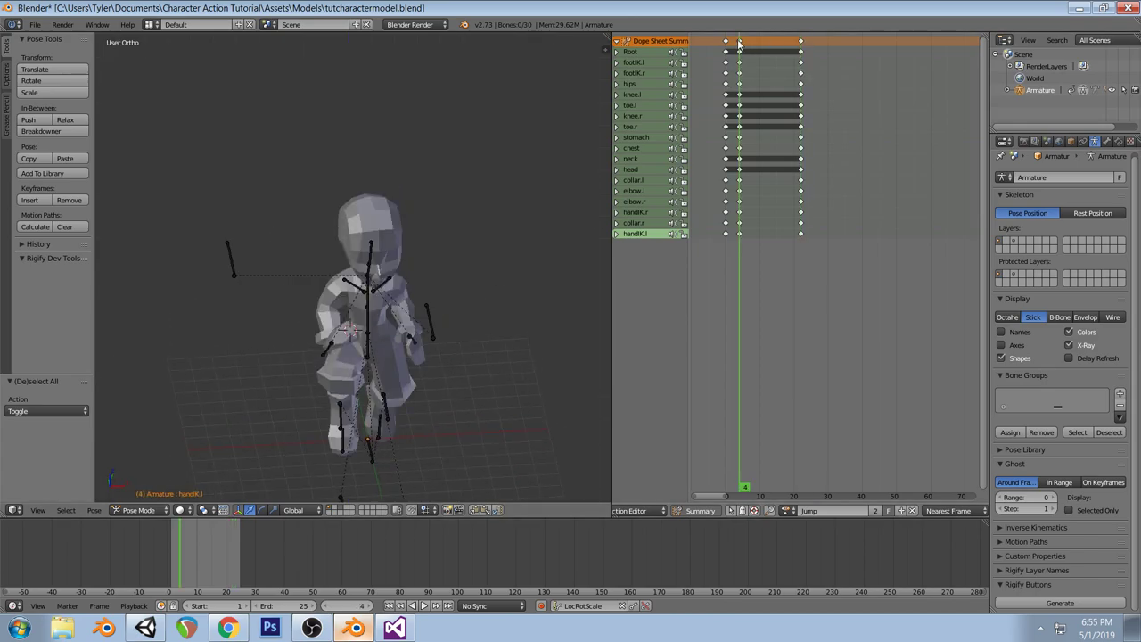
{"action": "key", "text": "KP_3"}
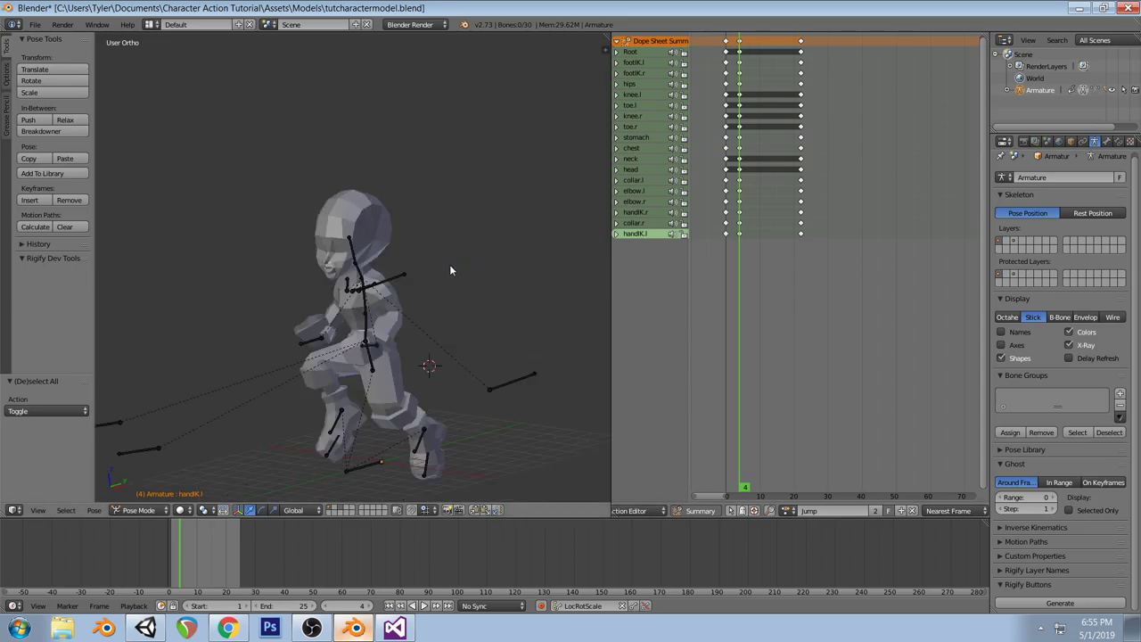
{"action": "left_click", "coordinate": [728, 42]}
{"action": "left_click_drag", "start_coordinate": [728, 42], "coordinate": [739, 65]}
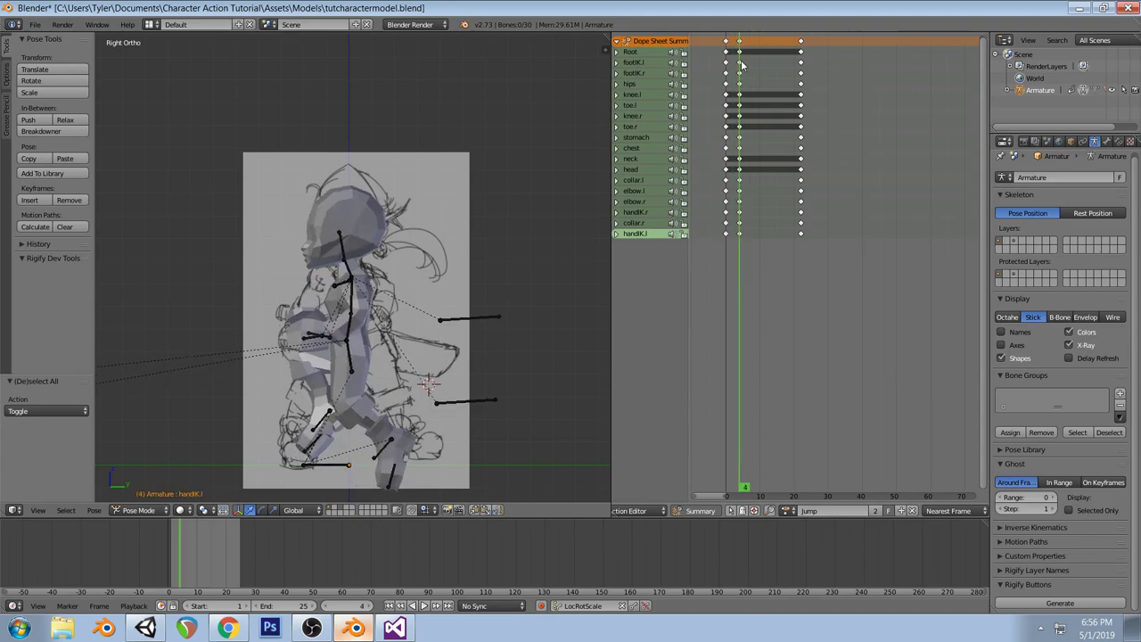
Delete all bones' keyframes at frame 4 of the Jump action
{"action": "right_click", "coordinate": [739, 43]}
{"action": "key", "text": "x"}
{"action": "left_click", "coordinate": [742, 64]}
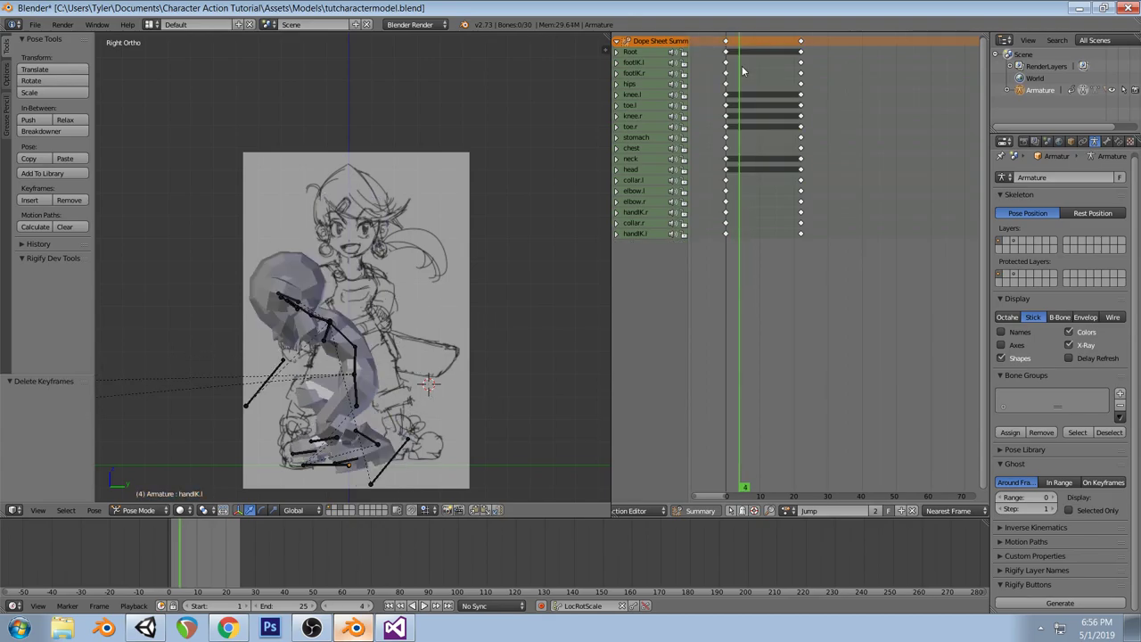
At frame 14, inspect the handIK.l and handIK.r bones and their bone properties from several angles
{"action": "left_click_drag", "start_coordinate": [727, 37], "coordinate": [772, 64]}
{"action": "right_click", "coordinate": [362, 300]}
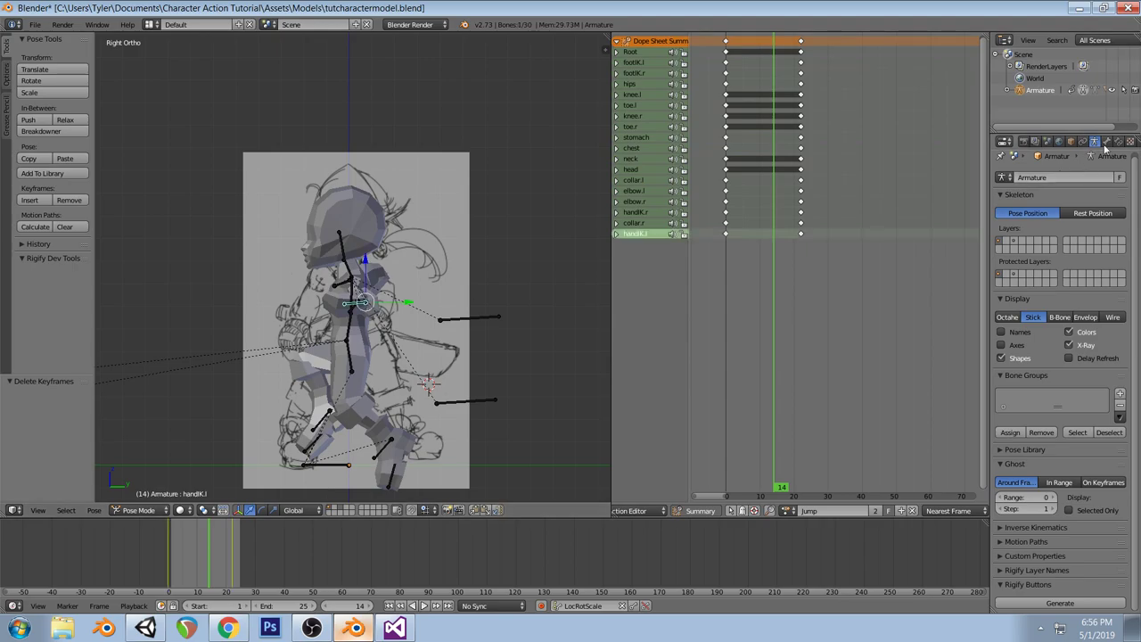
{"action": "left_click", "coordinate": [1108, 142]}
{"action": "middle_click_drag", "start_coordinate": [578, 292], "coordinate": [494, 260]}
{"action": "right_click", "coordinate": [337, 304]}
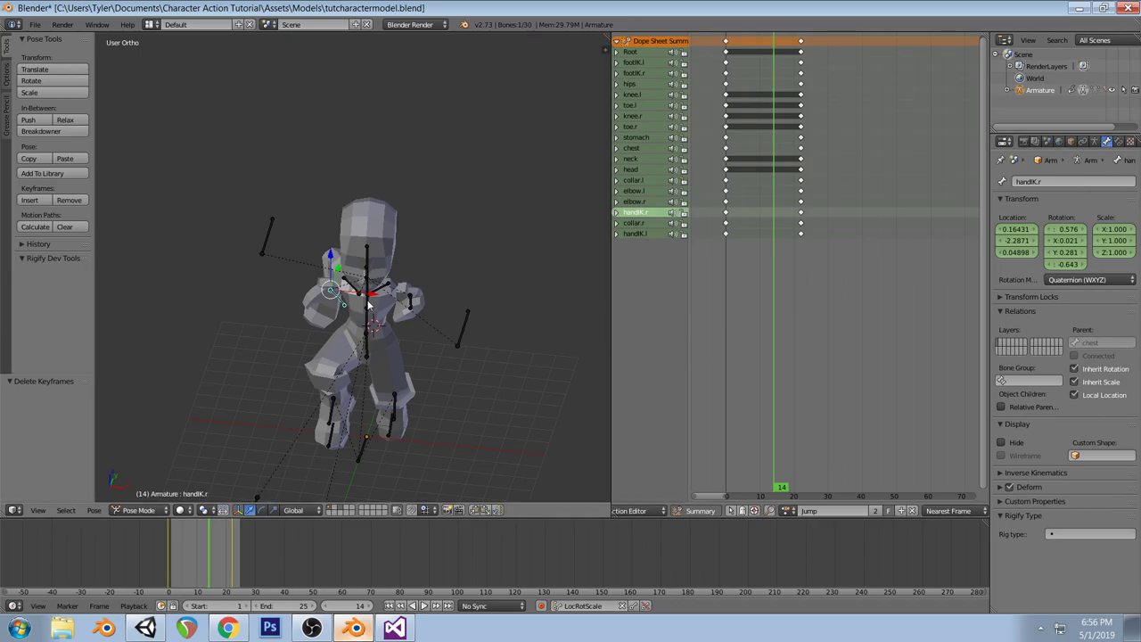
{"action": "middle_click_drag", "start_coordinate": [491, 237], "coordinate": [528, 247]}
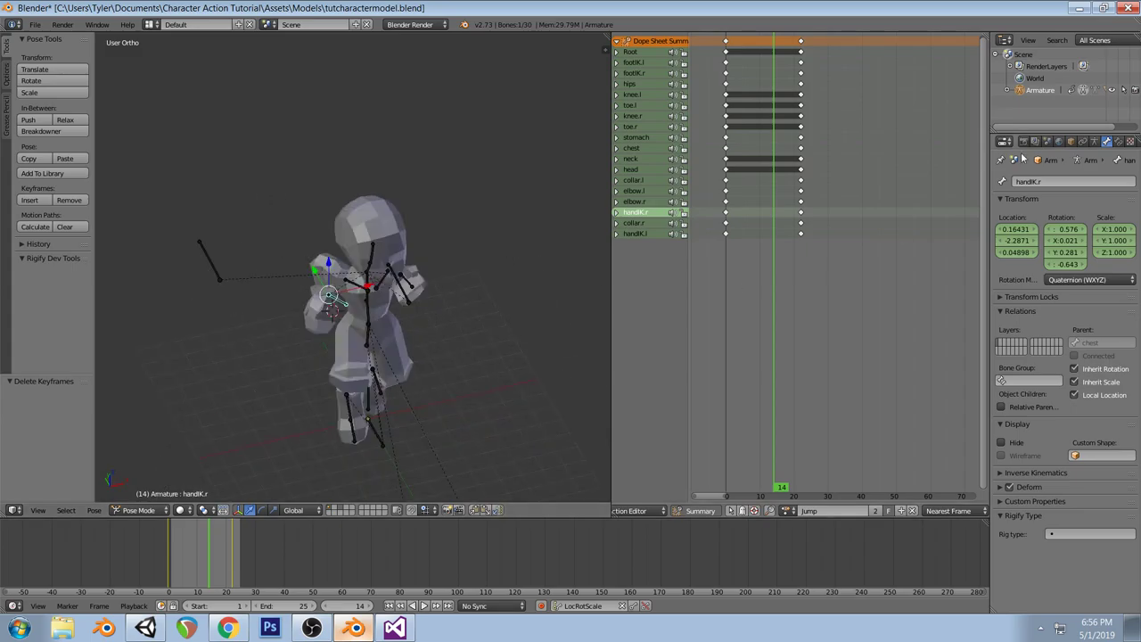
{"action": "left_click", "coordinate": [1095, 143]}
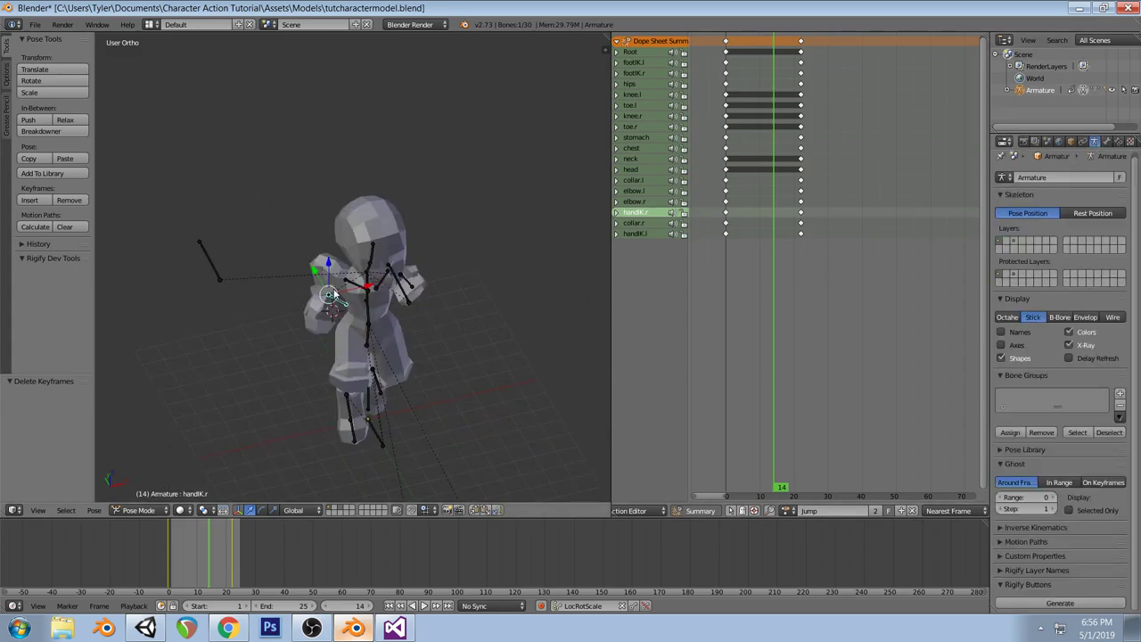
Show the armature layer holding the forearm and hand bones, return to Pose Mode, and inspect forearm.r's IK constraint
{"action": "left_click", "coordinate": [145, 513]}
{"action": "left_click", "coordinate": [139, 482]}
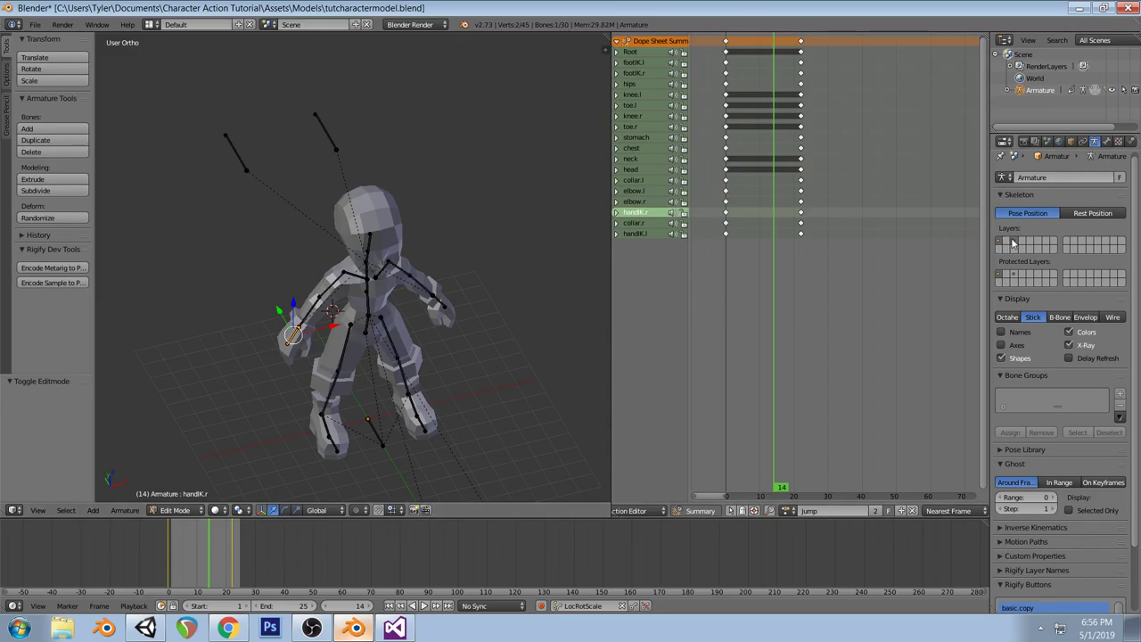
{"action": "left_click", "coordinate": [174, 511]}
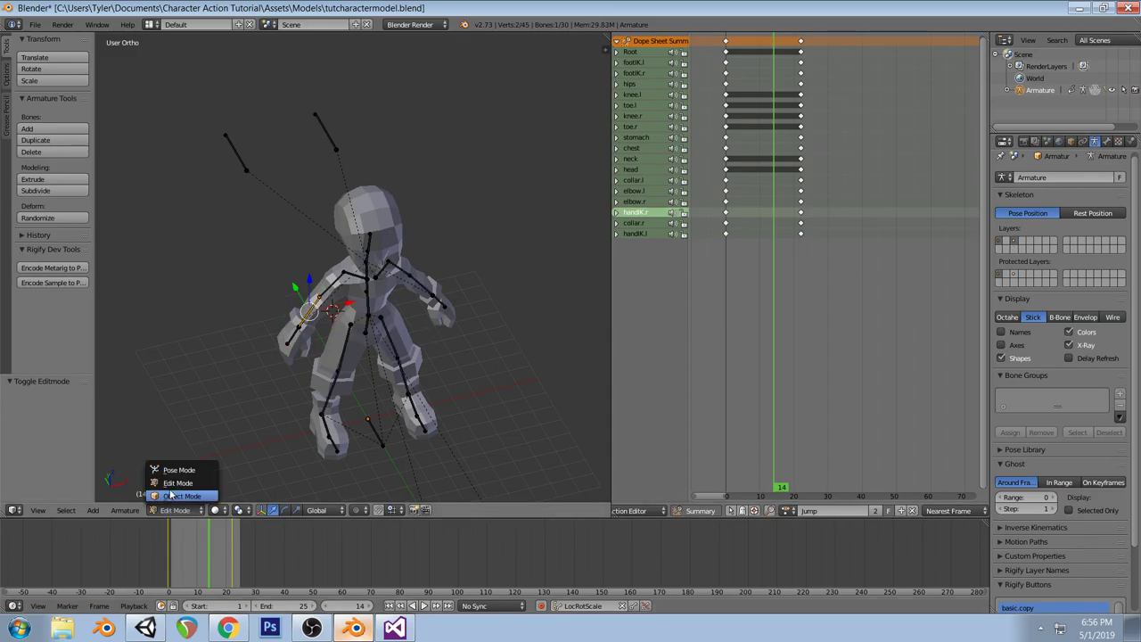
{"action": "left_click", "coordinate": [174, 467]}
{"action": "middle_click_drag", "start_coordinate": [390, 297], "coordinate": [448, 271]}
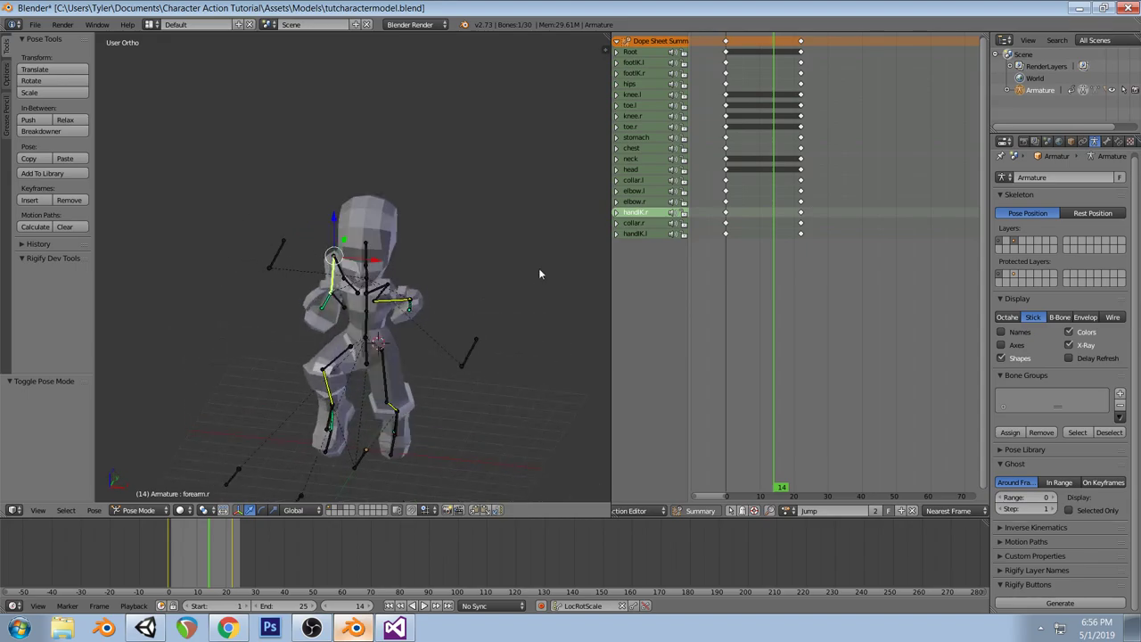
{"action": "left_click", "coordinate": [1120, 141]}
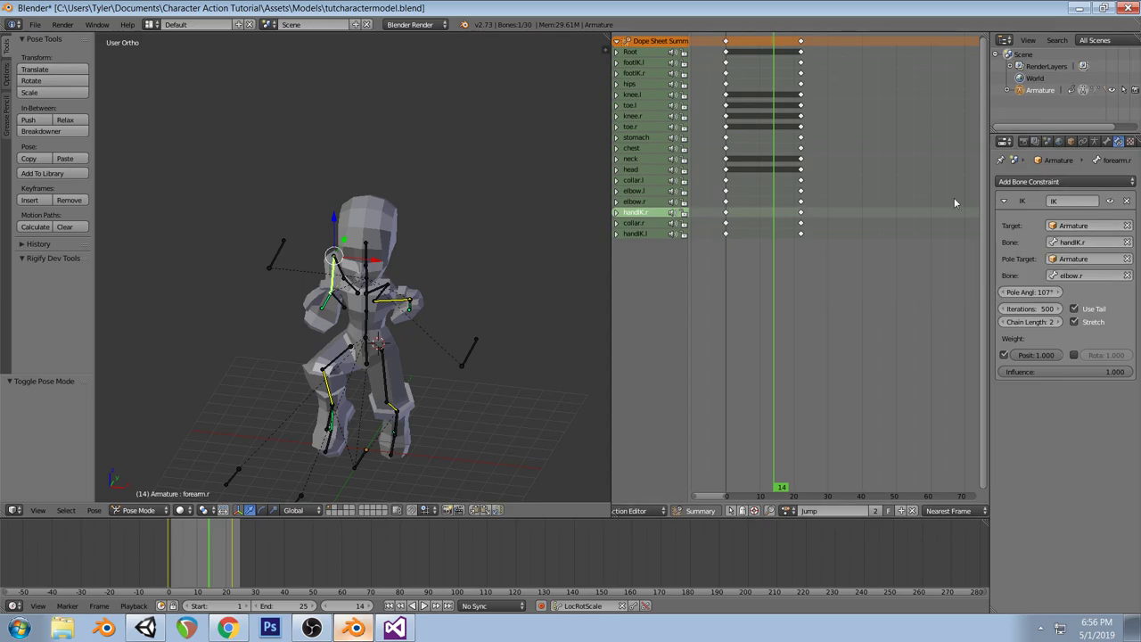
Turn off Offset in hand.r's Copy Rotation constraint and check the hand bones
{"action": "right_click", "coordinate": [325, 307]}
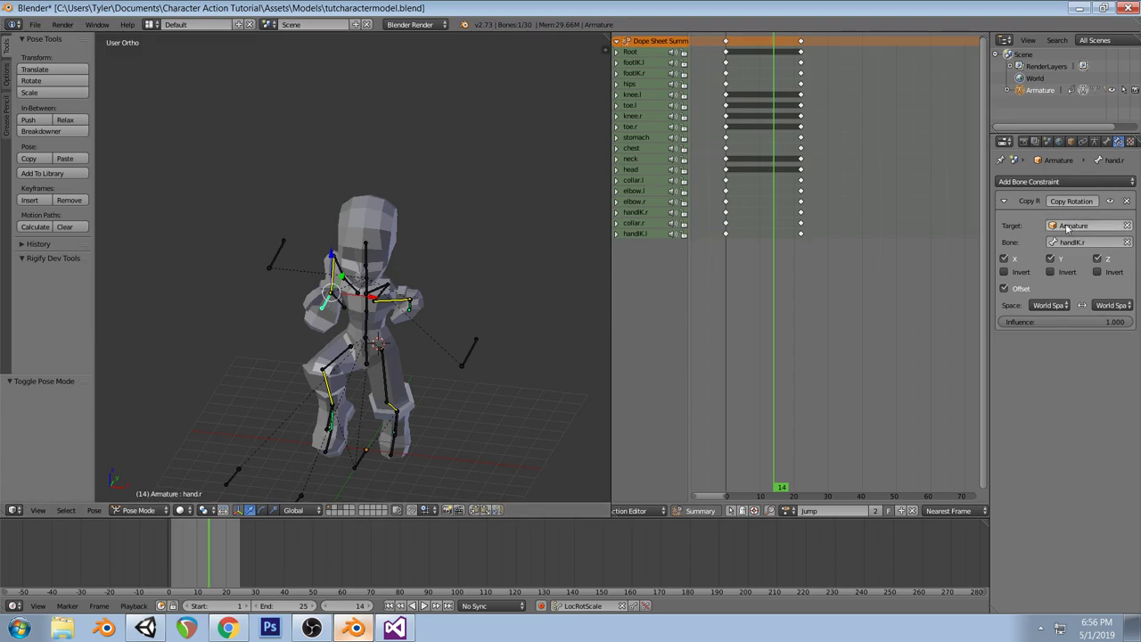
{"action": "left_click", "coordinate": [1003, 289]}
{"action": "middle_click_drag", "start_coordinate": [495, 272], "coordinate": [515, 281]}
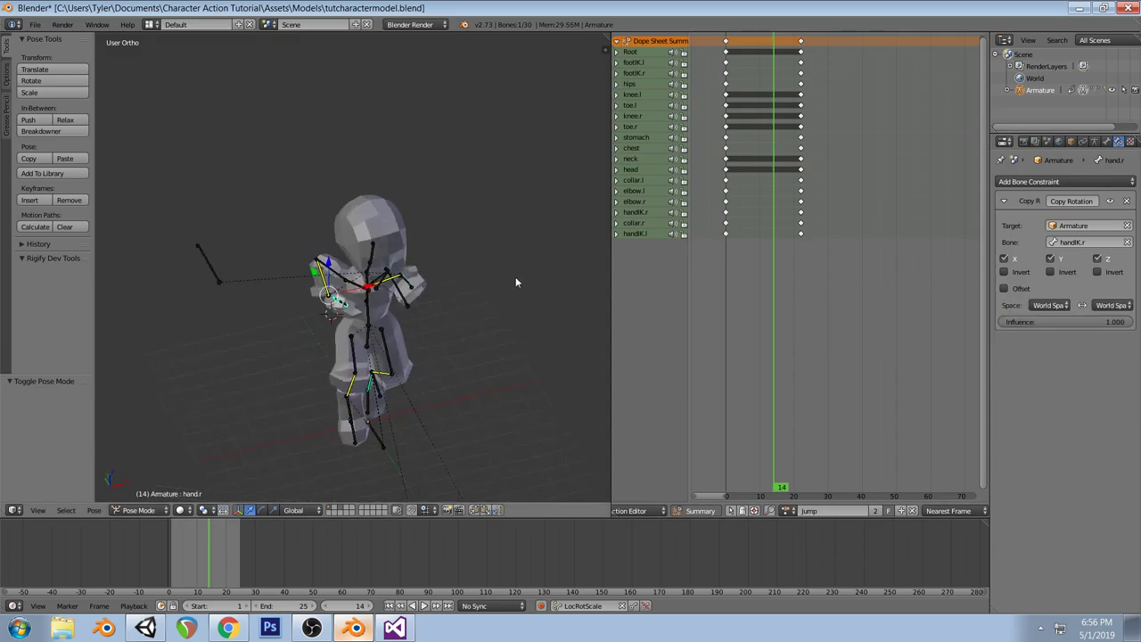
{"action": "right_click", "coordinate": [408, 287]}
{"action": "right_click", "coordinate": [339, 305]}
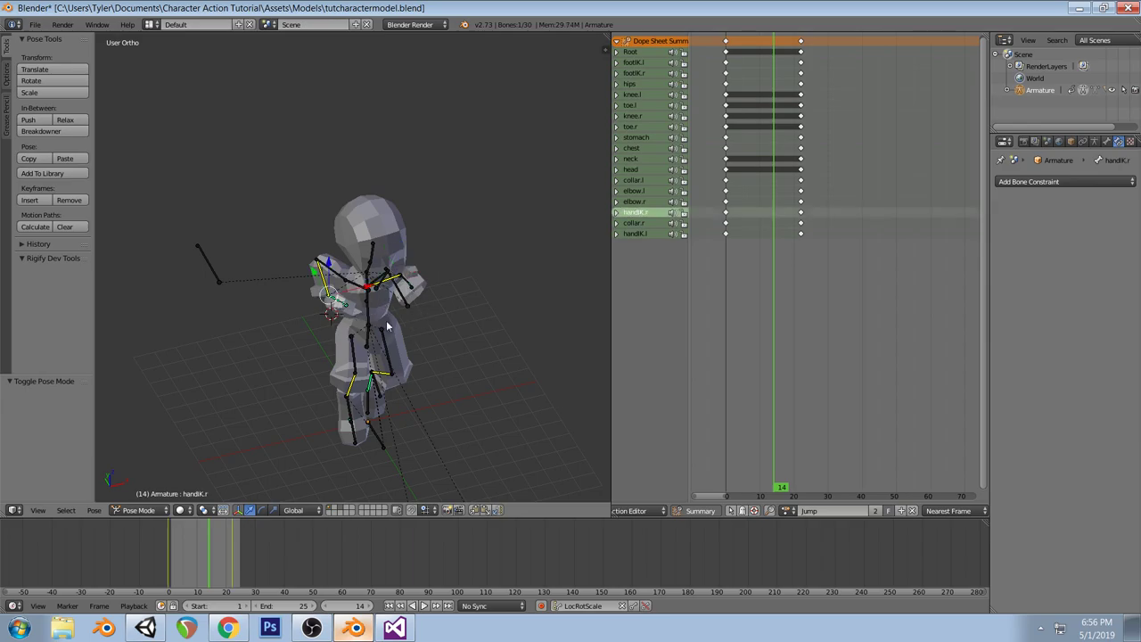
Try moving the hips at frame 14 to see how the arms follow, and return to frame 0 in the side view
{"action": "right_click", "coordinate": [371, 339]}
{"action": "key", "text": "g"}
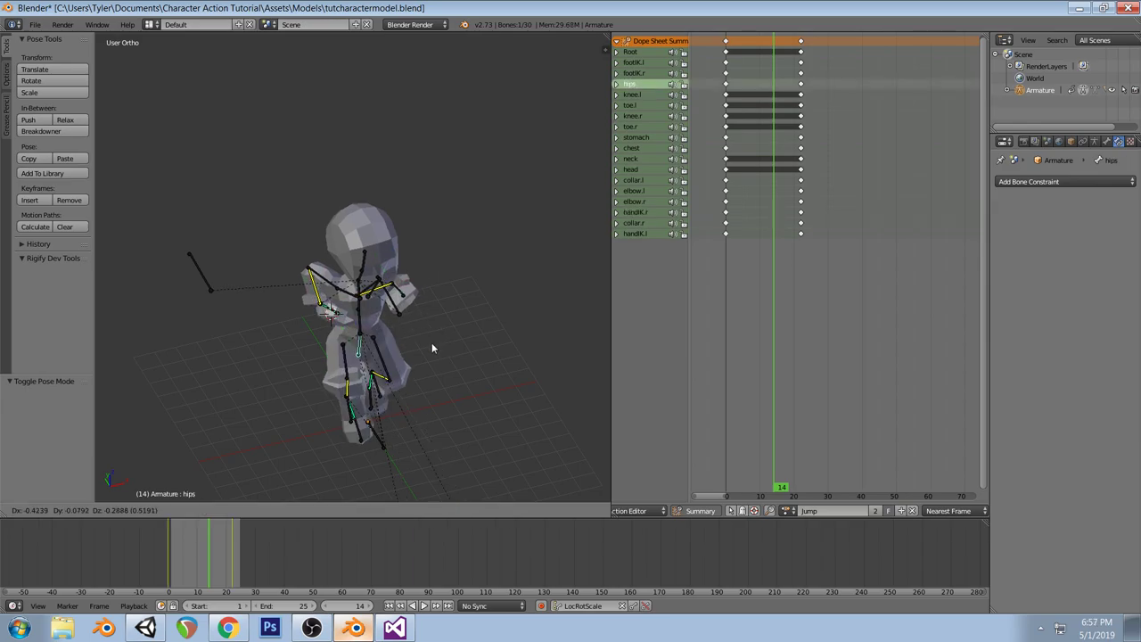
{"action": "left_click", "coordinate": [425, 353]}
{"action": "mouse_move", "coordinate": [727, 189]}
{"action": "left_mouse_down"}
{"action": "mouse_move", "coordinate": [781, 189]}
{"action": "mouse_move", "coordinate": [726, 198]}
{"action": "left_mouse_up"}
{"action": "middle_click_drag", "start_coordinate": [501, 258], "coordinate": [536, 286]}
{"action": "left_click_drag", "start_coordinate": [728, 198], "coordinate": [726, 227]}
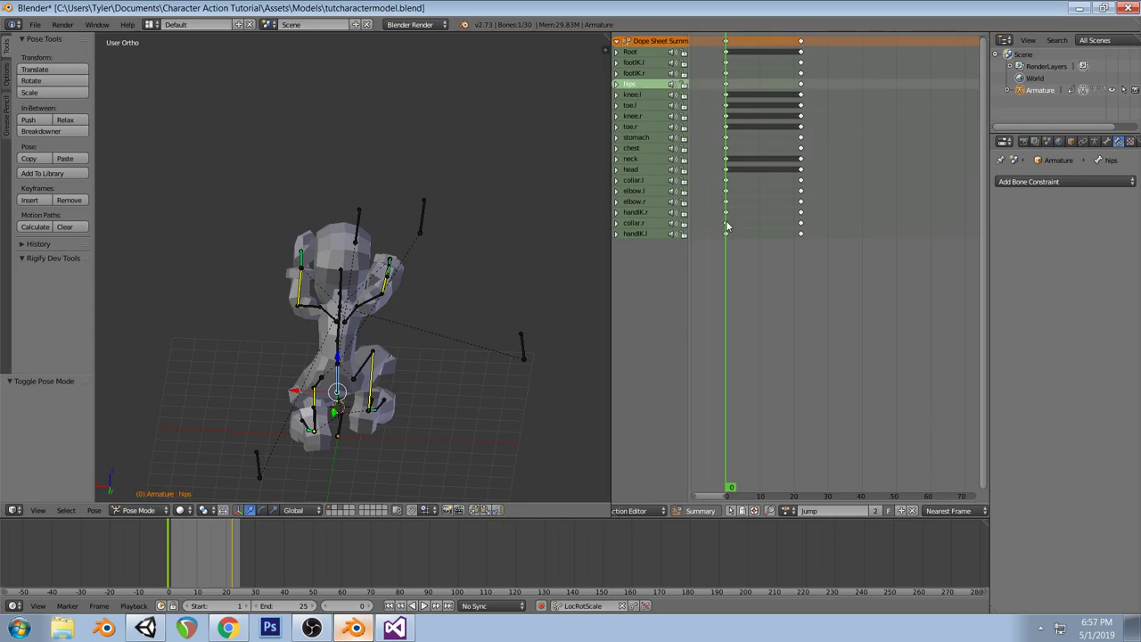
{"action": "key", "text": "KP_3"}
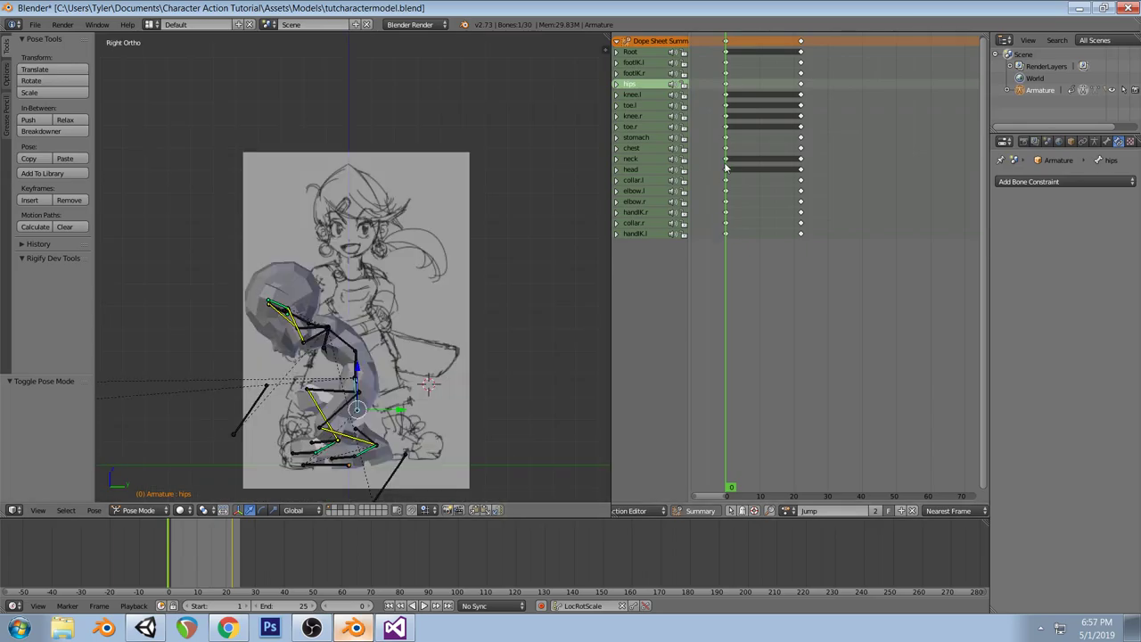
Try moving the elbow.r control at frame 11 to test the arm's bend, and undo the move
{"action": "left_click_drag", "start_coordinate": [729, 166], "coordinate": [760, 175]}
{"action": "middle_click_drag", "start_coordinate": [507, 278], "coordinate": [491, 298]}
{"action": "right_click", "coordinate": [482, 308]}
{"action": "key", "text": "g"}
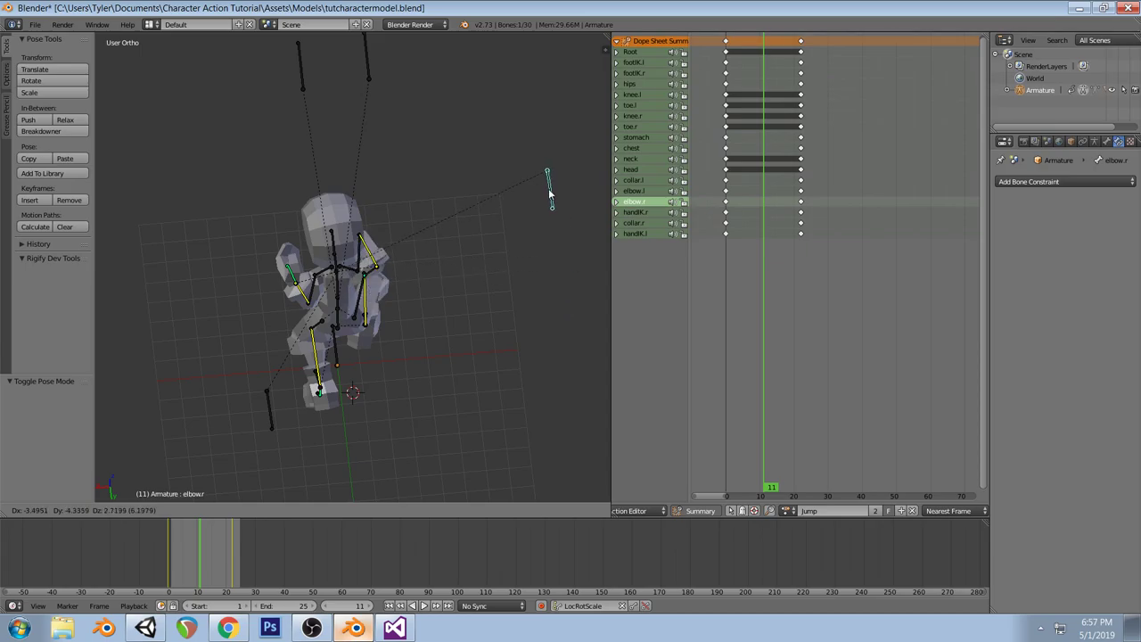
{"action": "left_click", "coordinate": [502, 294]}
{"action": "middle_click_drag", "start_coordinate": [502, 295], "coordinate": [450, 263]}
{"action": "key", "text": "ctrl+z"}
Return to frame 0 and hide the armature layer holding the forearm and hand bones
{"action": "left_click", "coordinate": [724, 192]}
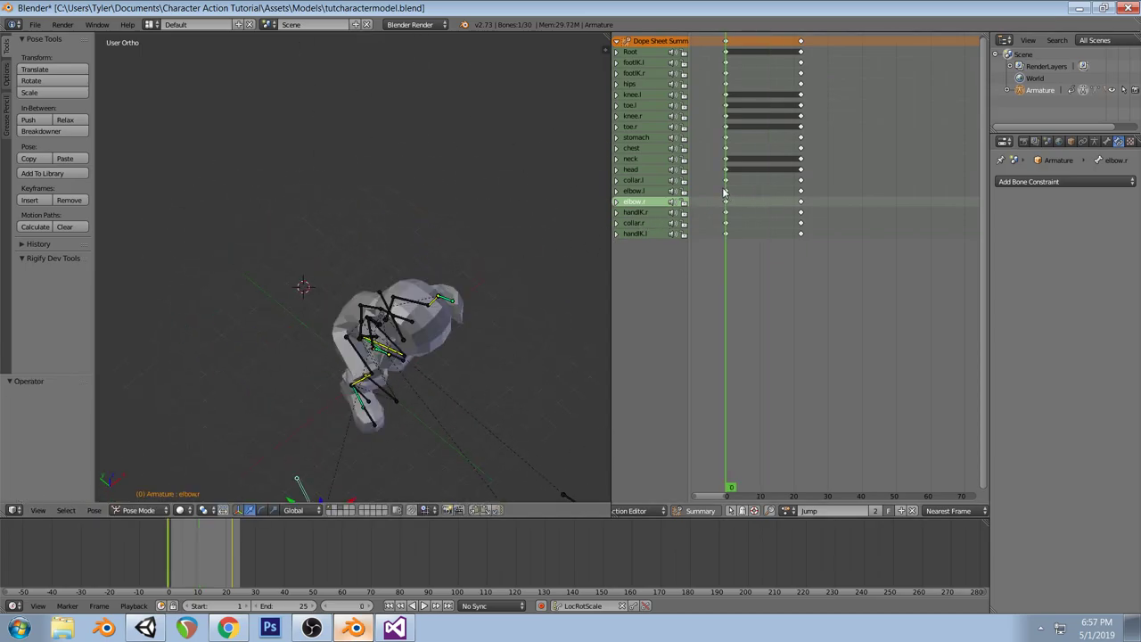
{"action": "middle_click_drag", "start_coordinate": [561, 221], "coordinate": [458, 299]}
{"action": "right_click", "coordinate": [433, 290]}
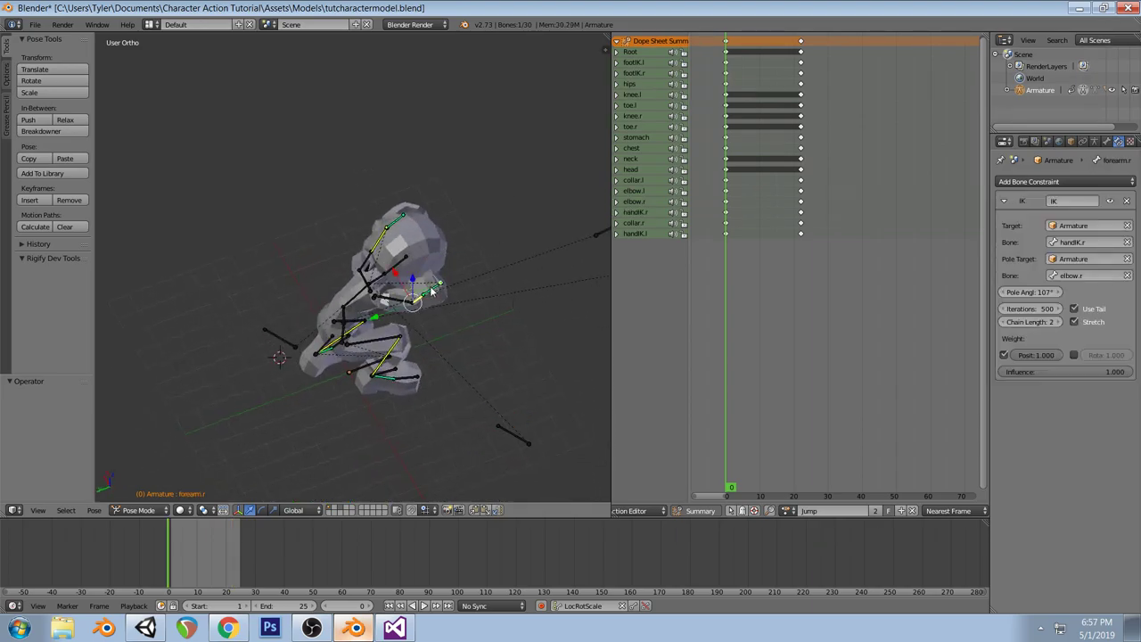
{"action": "left_click", "coordinate": [1095, 142]}
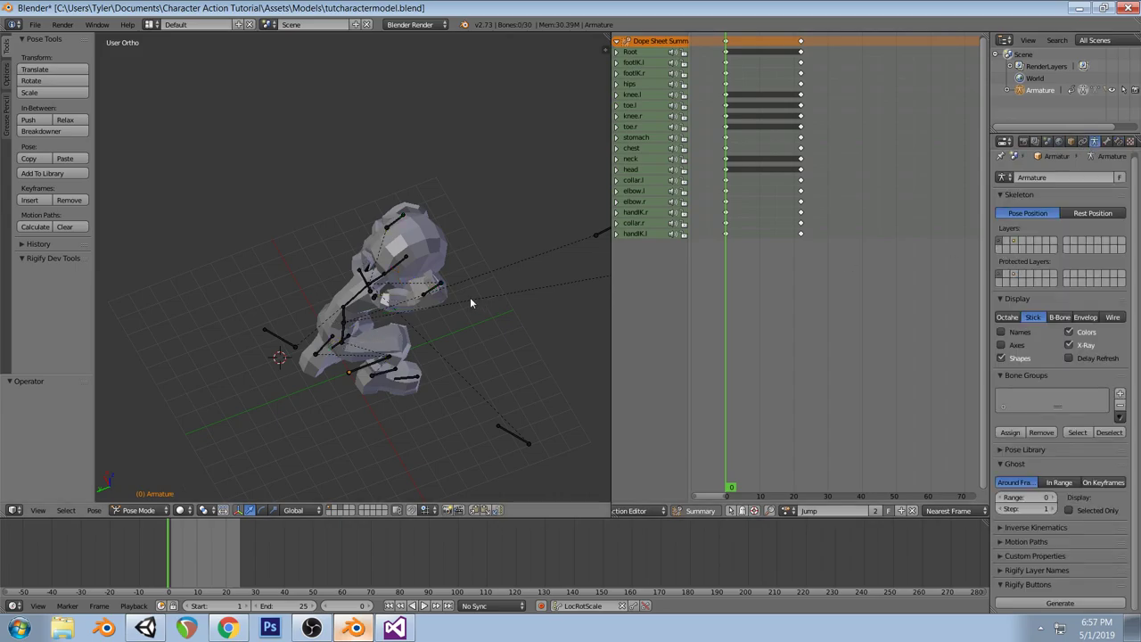
Select the handIK.r control at frame 0, rotate the raised hand about 108° in front view, refine it with a trackball rotation, and keyframe it
{"action": "right_click", "coordinate": [437, 286]}
{"action": "key", "text": "KP_1"}
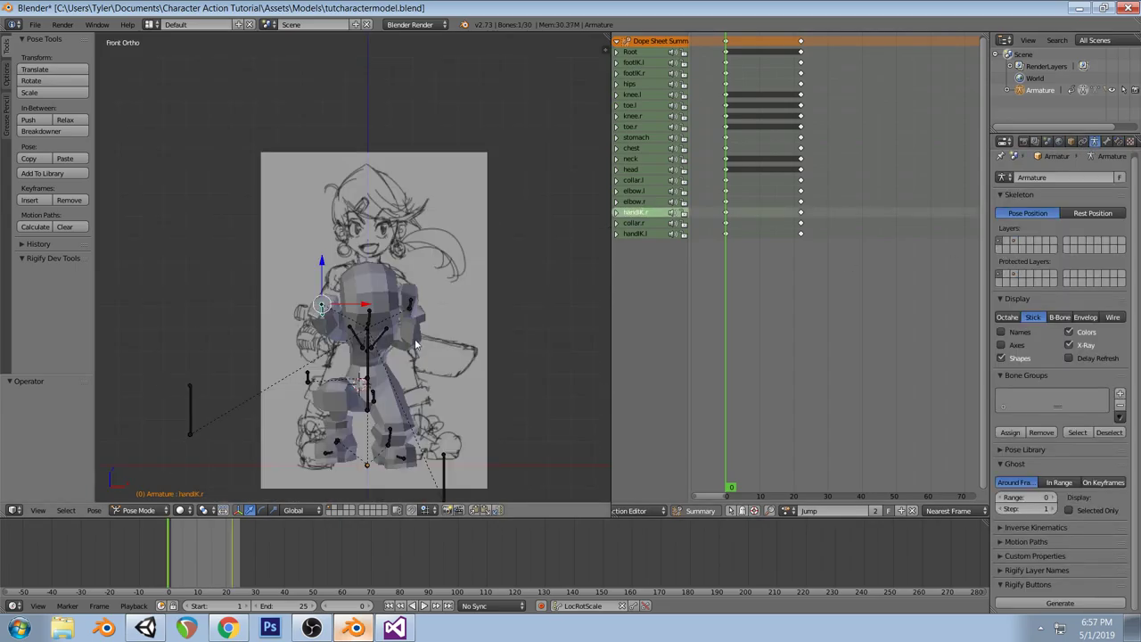
{"action": "key", "text": "r"}
{"action": "key", "text": "r"}
{"action": "left_click", "coordinate": [365, 223]}
{"action": "key", "text": "r"}
{"action": "left_click", "coordinate": [227, 407]}
{"action": "key", "text": "r"}
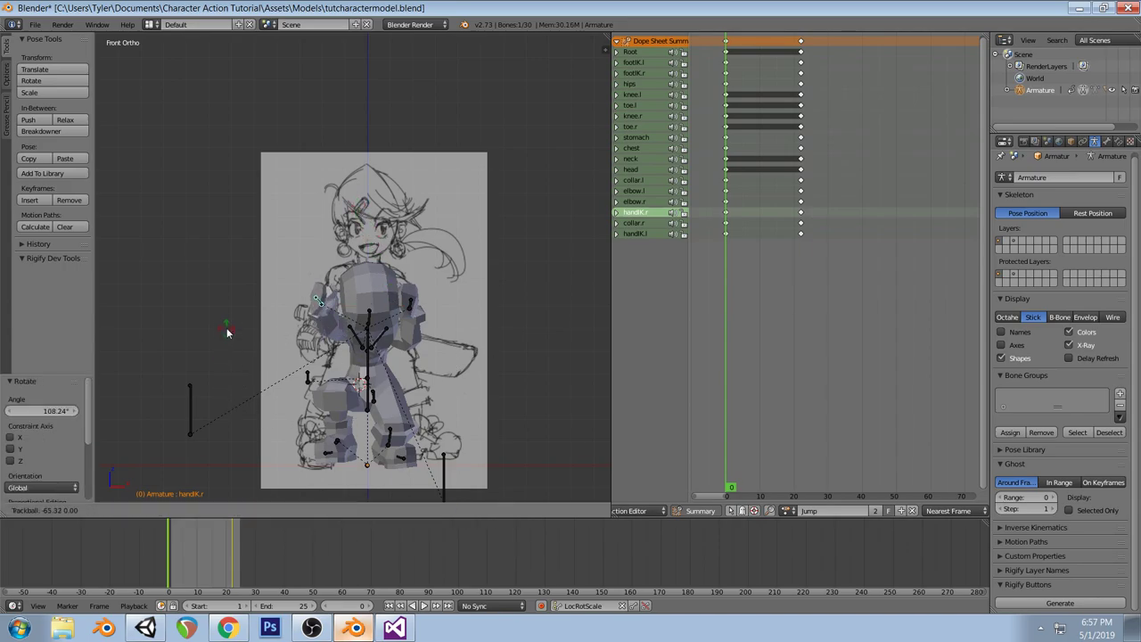
{"action": "left_click", "coordinate": [239, 332]}
{"action": "key", "text": "i"}
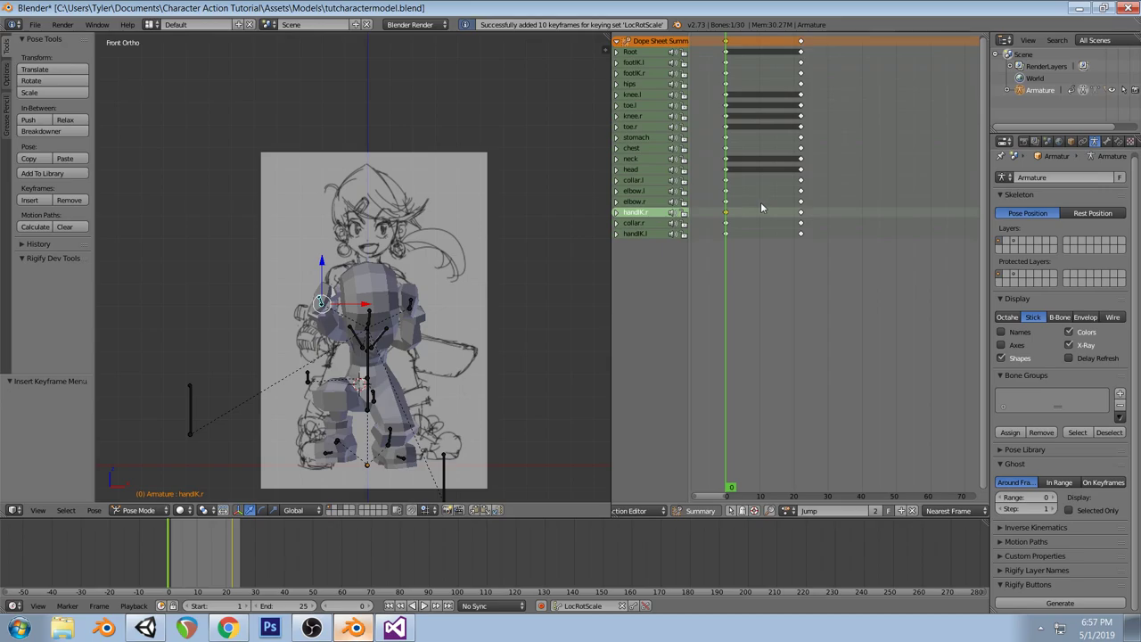
Copy handIK.r's pose from frame 0, paste it at frame 22, and compare the two frames
{"action": "mouse_move", "coordinate": [727, 205]}
{"action": "left_mouse_down"}
{"action": "mouse_move", "coordinate": [791, 208]}
{"action": "mouse_move", "coordinate": [728, 209]}
{"action": "left_mouse_up"}
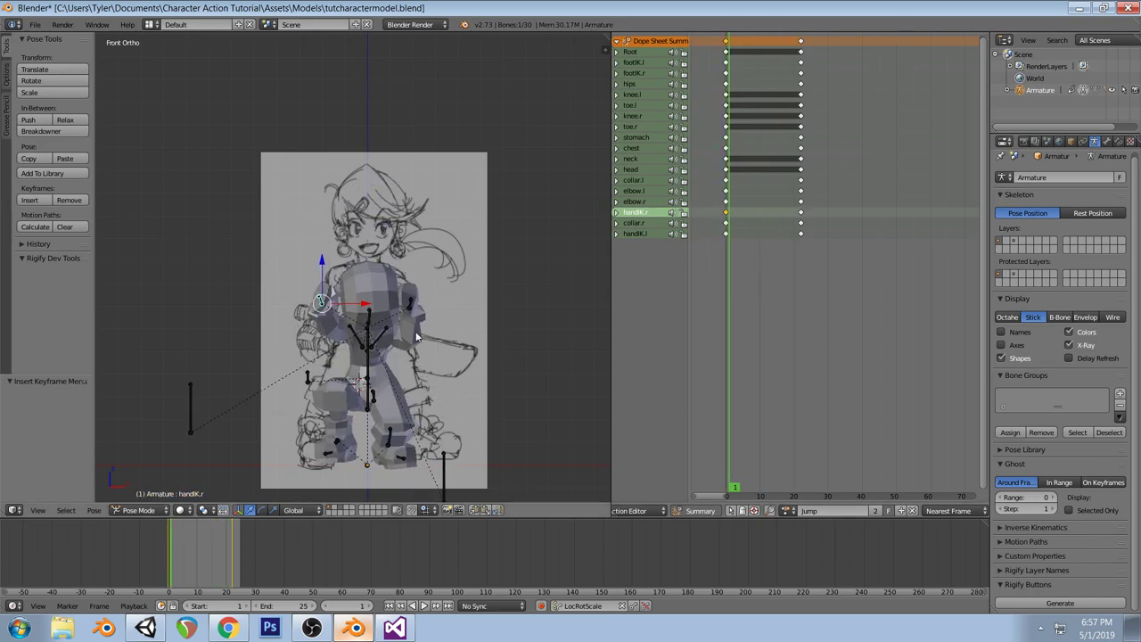
{"action": "left_click", "coordinate": [726, 167]}
{"action": "left_click", "coordinate": [801, 162]}
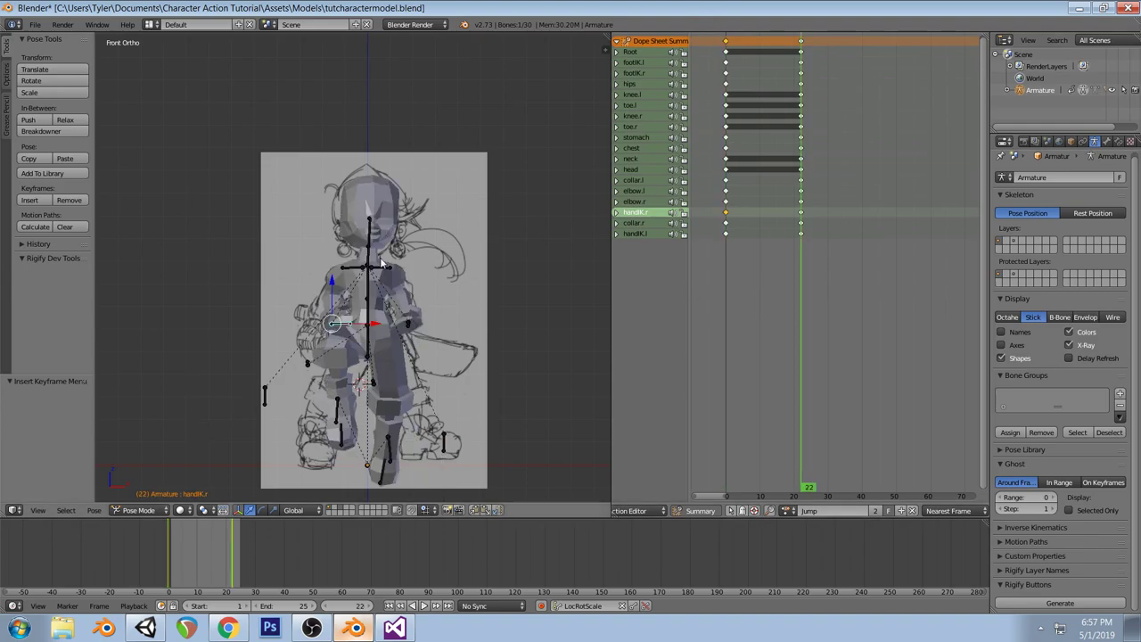
{"action": "key", "text": "ctrl+v"}
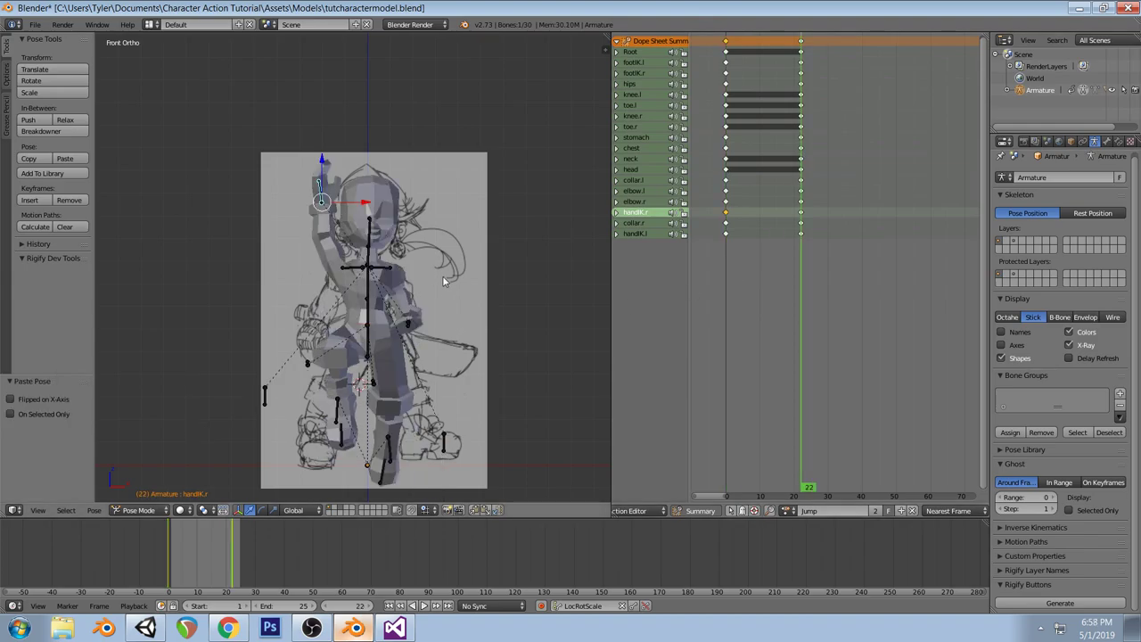
{"action": "key", "text": "g"}
{"action": "key", "text": "Escape"}
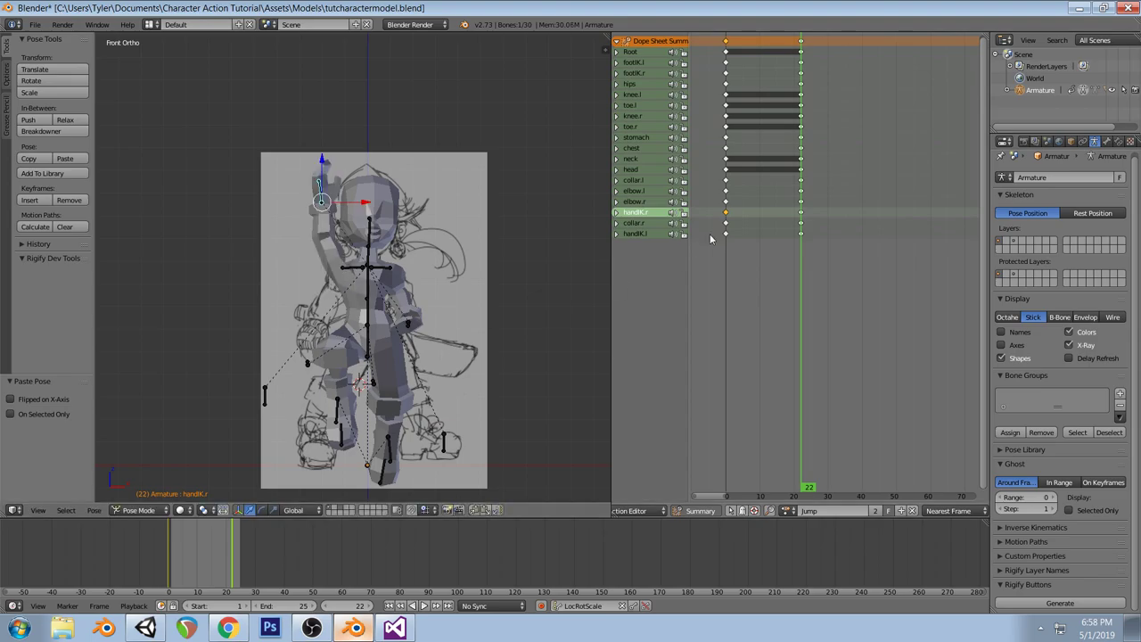
{"action": "left_click", "coordinate": [727, 187]}
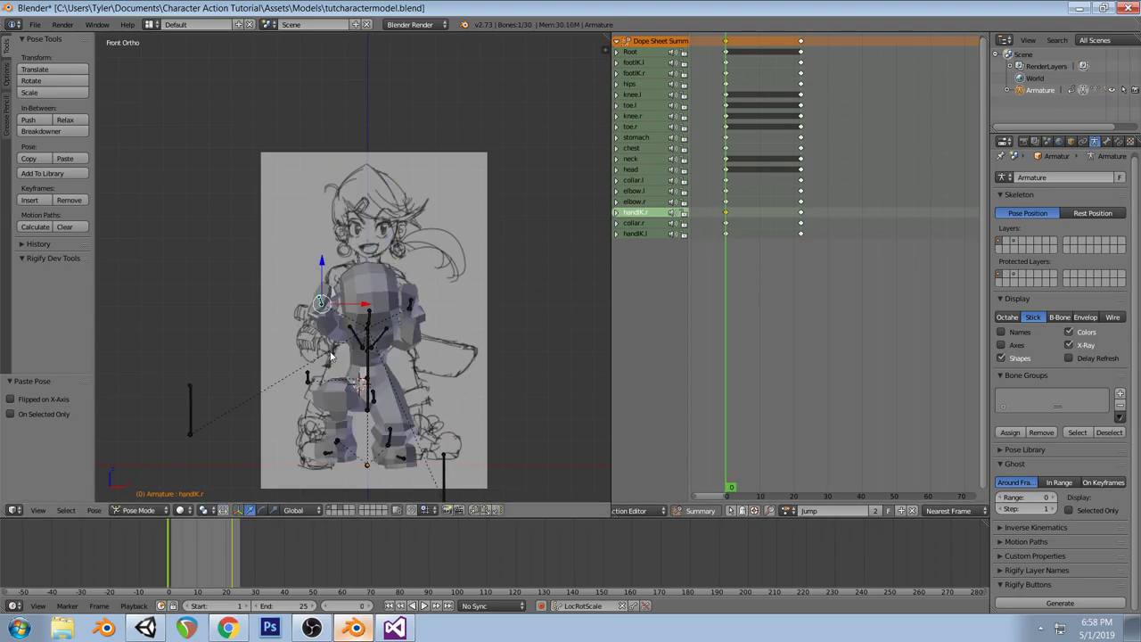
{"action": "left_click", "coordinate": [803, 156]}
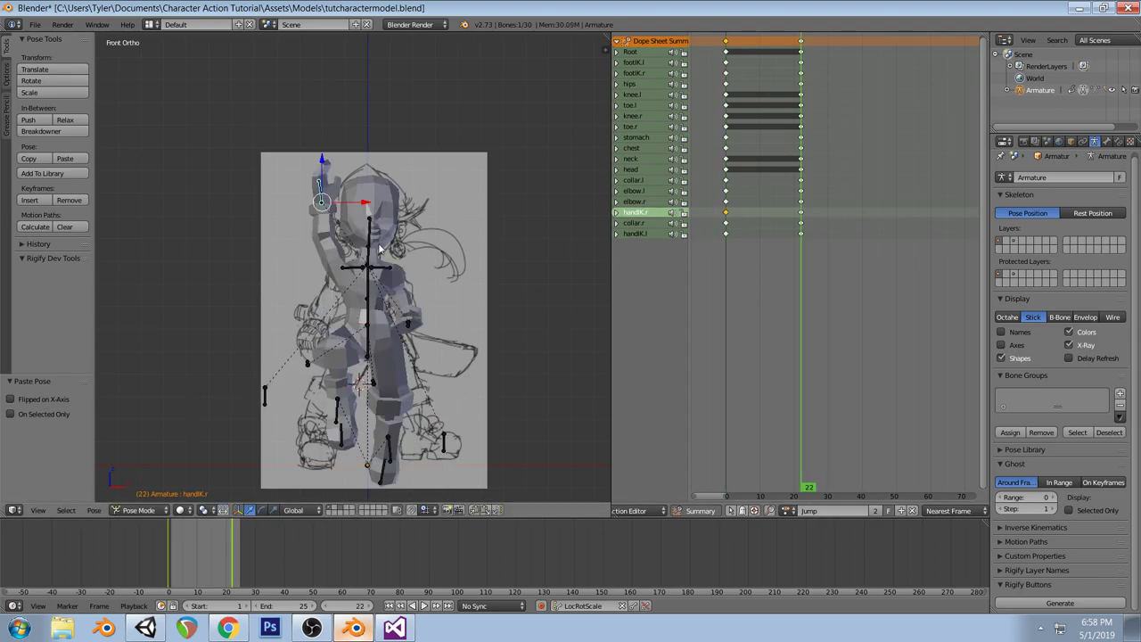
At frame 22 in the left side view, lower handIK.r to the hip, rotate it about 87°, and keyframe it
{"action": "key", "text": "ctrl+KP_3"}
{"action": "key", "text": "g"}
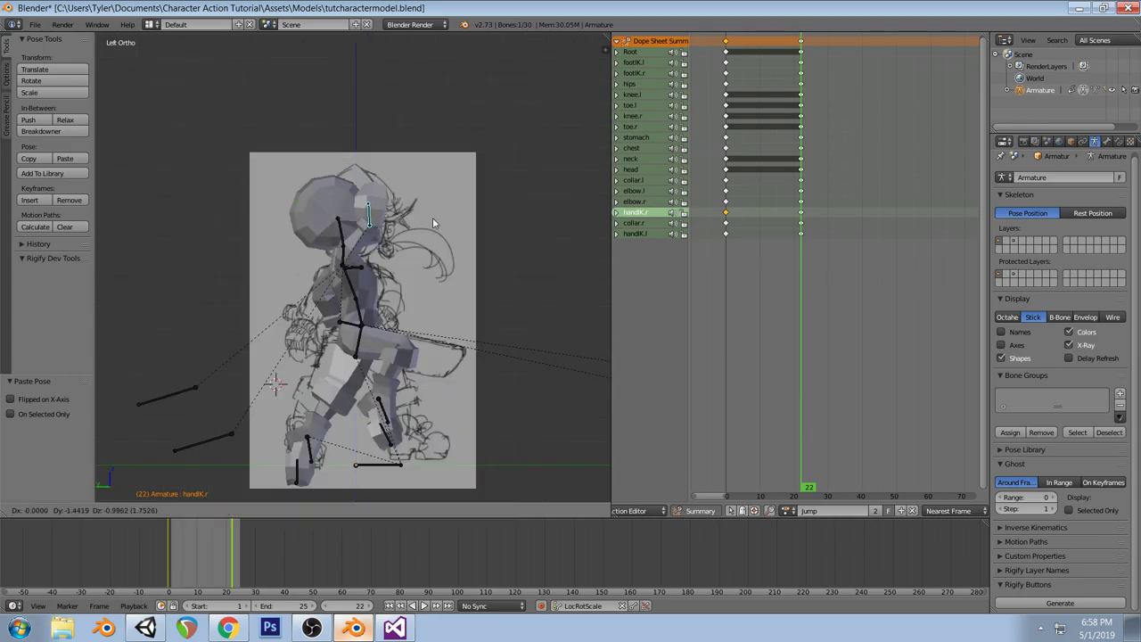
{"action": "left_click", "coordinate": [411, 322]}
{"action": "key", "text": "r"}
{"action": "left_click", "coordinate": [375, 455]}
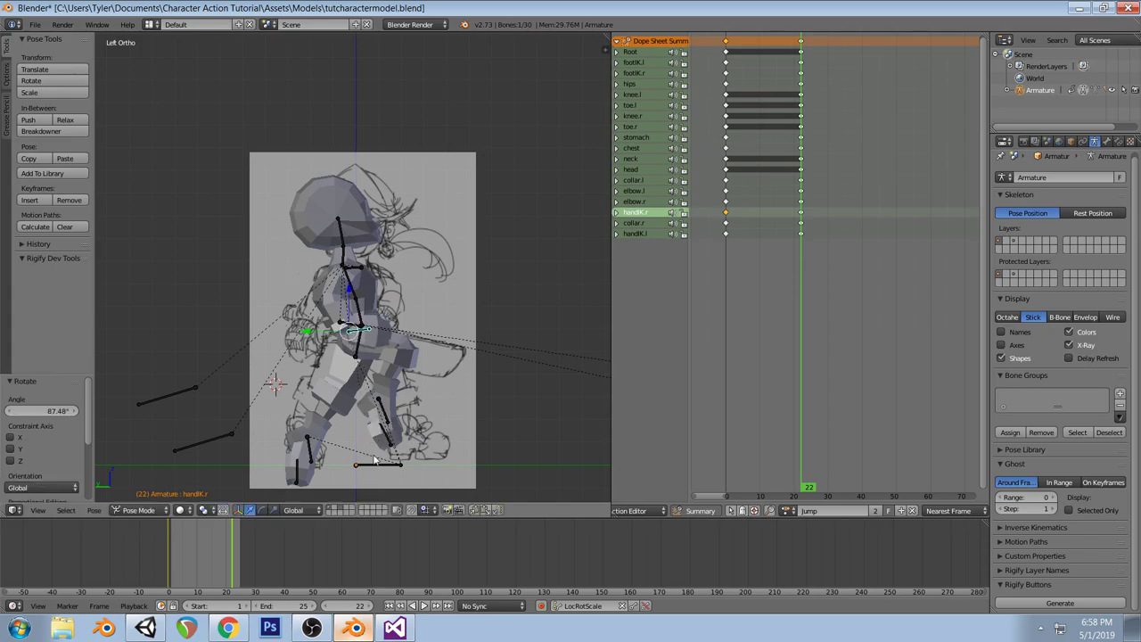
{"action": "key", "text": "i"}
At frame 9, select both hand IK controls, lower them in front of the body in the right side view, and keyframe them
{"action": "left_click_drag", "start_coordinate": [726, 197], "coordinate": [761, 201]}
{"action": "middle_click_drag", "start_coordinate": [548, 238], "coordinate": [410, 286]}
{"action": "right_click", "coordinate": [418, 288], "text": "shift"}
{"action": "key", "text": "KP_3"}
{"action": "key", "text": "g"}
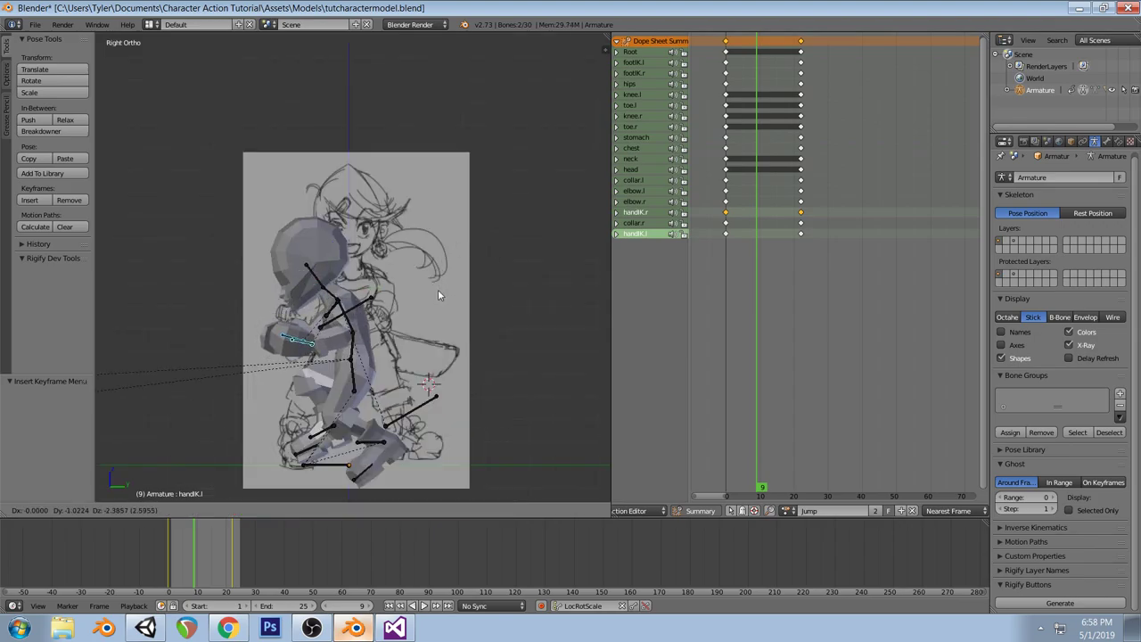
{"action": "left_click", "coordinate": [438, 289]}
{"action": "key", "text": "i"}
Shift both hand IK controls slightly further forward at frame 9 and update their keyframes
{"action": "left_click", "coordinate": [727, 168]}
{"action": "left_click_drag", "start_coordinate": [727, 168], "coordinate": [760, 168]}
{"action": "key", "text": "g"}
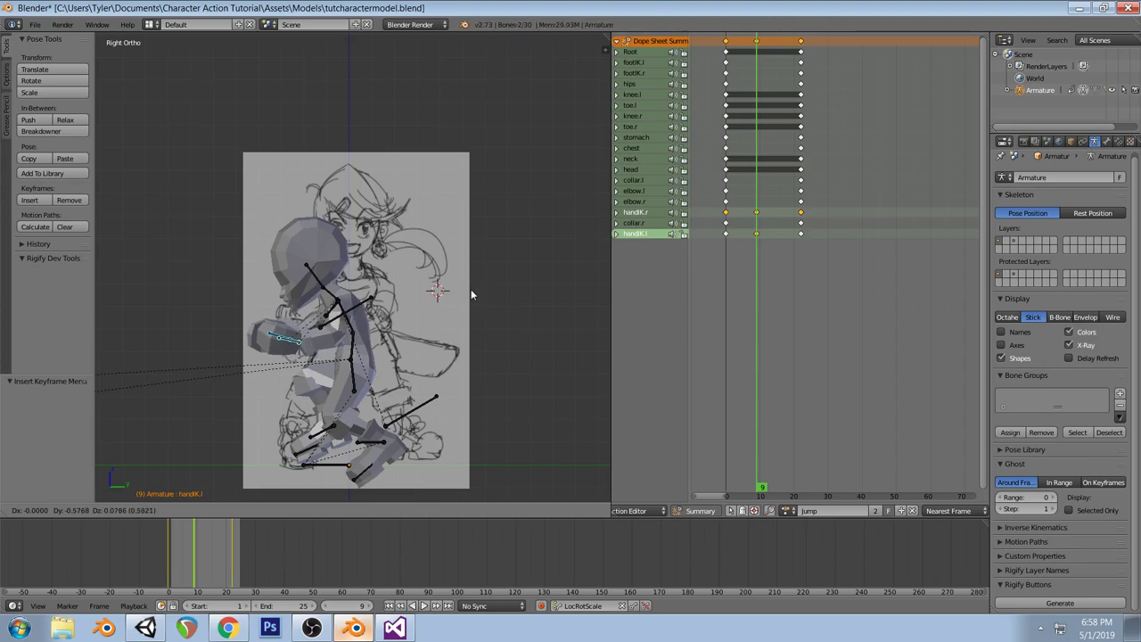
{"action": "left_click", "coordinate": [461, 291]}
{"action": "key", "text": "i"}
At frame 15, rotate and lower both hand IK controls so the arms hang beside the hips, and keyframe them
{"action": "left_click_drag", "start_coordinate": [727, 163], "coordinate": [778, 163]}
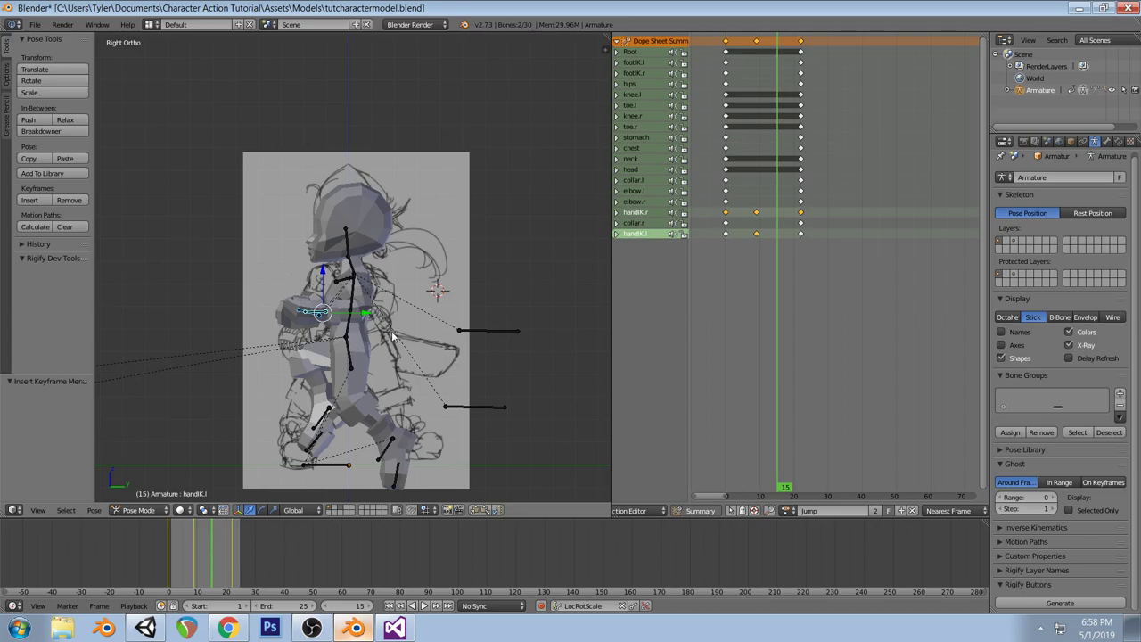
{"action": "key", "text": "r"}
{"action": "left_click", "coordinate": [394, 282]}
{"action": "key", "text": "g"}
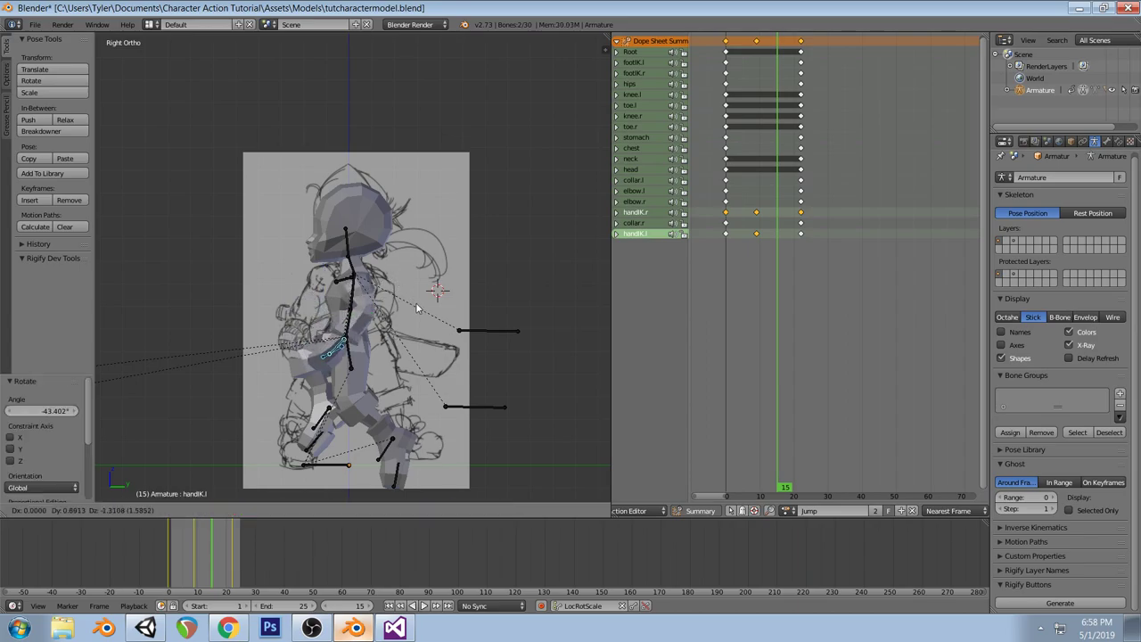
{"action": "left_click", "coordinate": [426, 314]}
{"action": "key", "text": "r"}
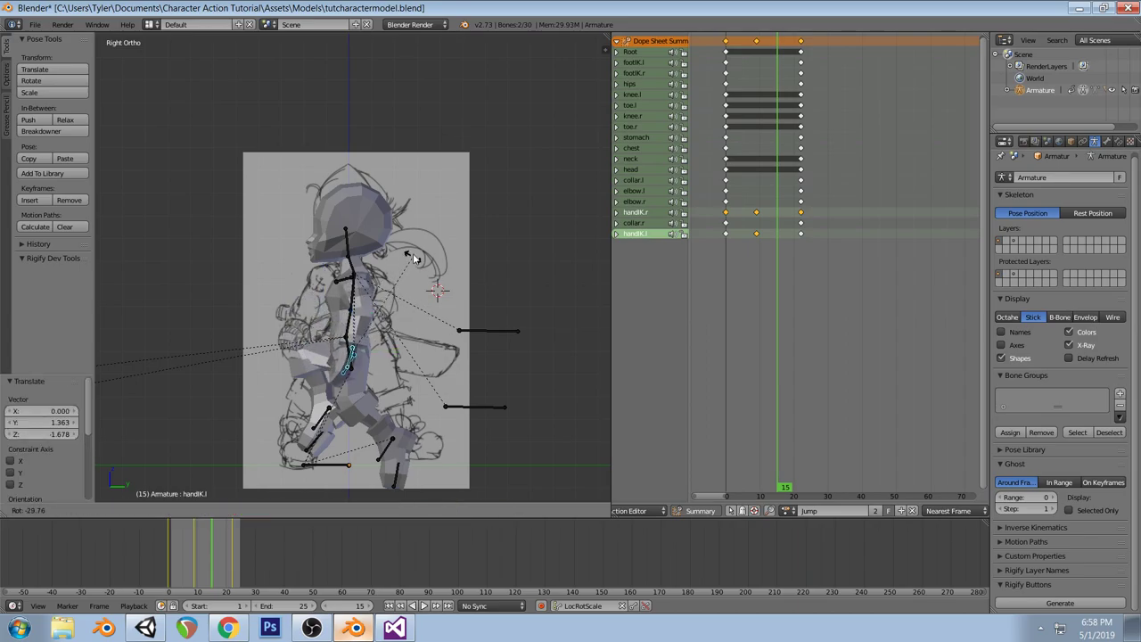
{"action": "left_click", "coordinate": [412, 252]}
{"action": "key", "text": "g"}
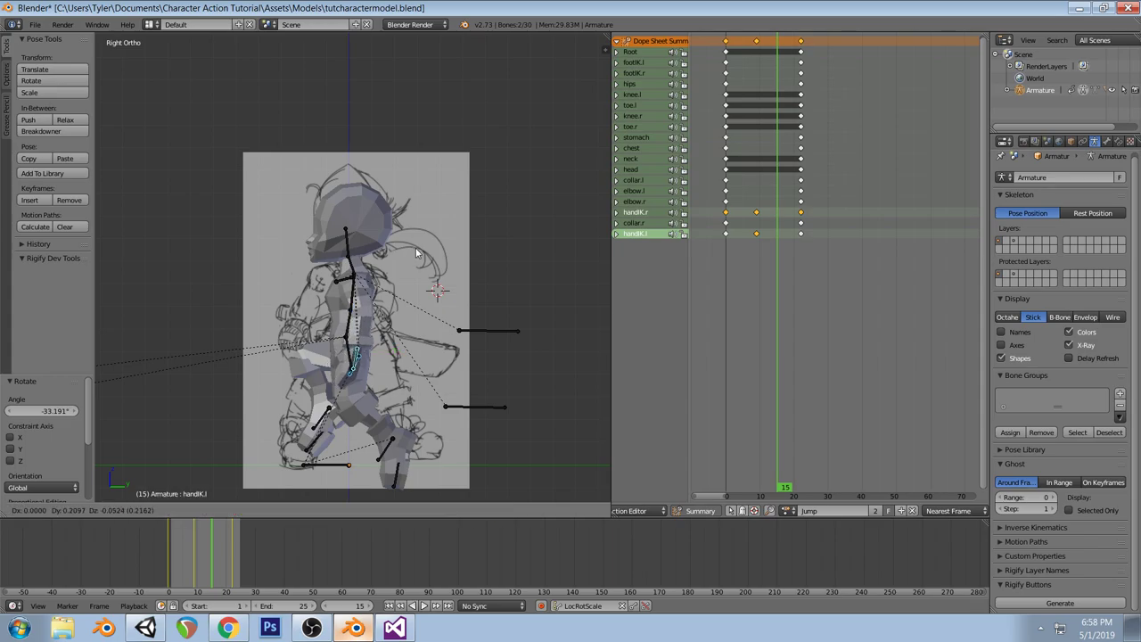
{"action": "left_click", "coordinate": [419, 252]}
{"action": "key", "text": "i"}
Delete the hand keyframes at frame 9 and return to frame 0
{"action": "middle_click_drag", "start_coordinate": [237, 267], "coordinate": [439, 275]}
{"action": "mouse_move", "coordinate": [778, 219]}
{"action": "left_mouse_down"}
{"action": "mouse_move", "coordinate": [805, 218]}
{"action": "mouse_move", "coordinate": [726, 218]}
{"action": "mouse_move", "coordinate": [790, 217]}
{"action": "mouse_move", "coordinate": [758, 214]}
{"action": "left_mouse_up"}
{"action": "right_click", "coordinate": [758, 44]}
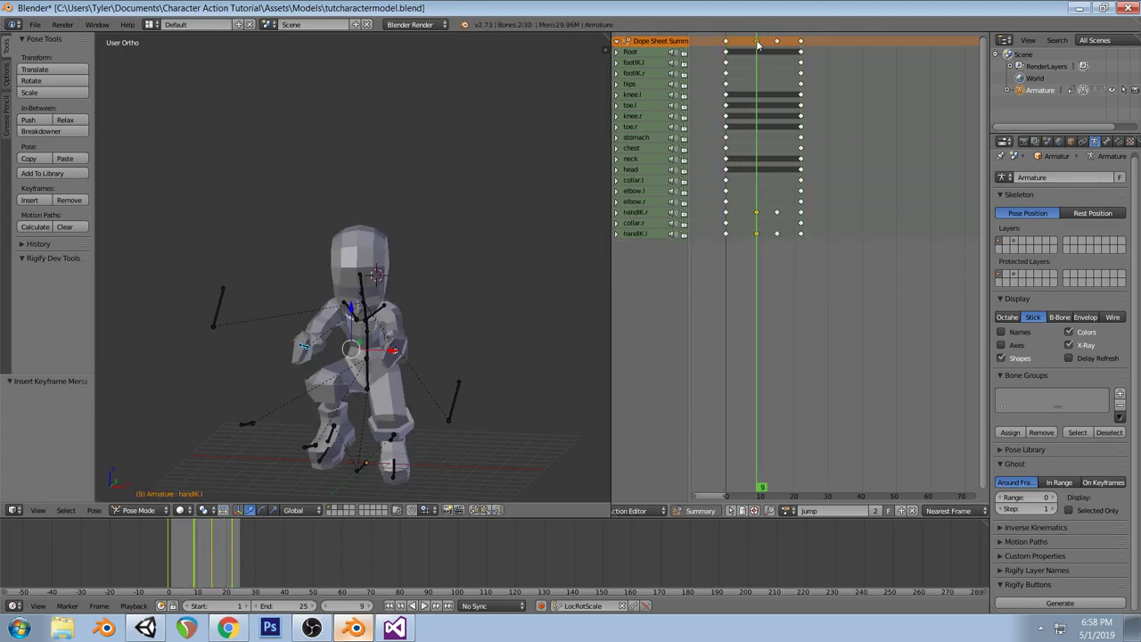
{"action": "key", "text": "x"}
{"action": "left_click", "coordinate": [756, 46]}
{"action": "left_click", "coordinate": [726, 46]}
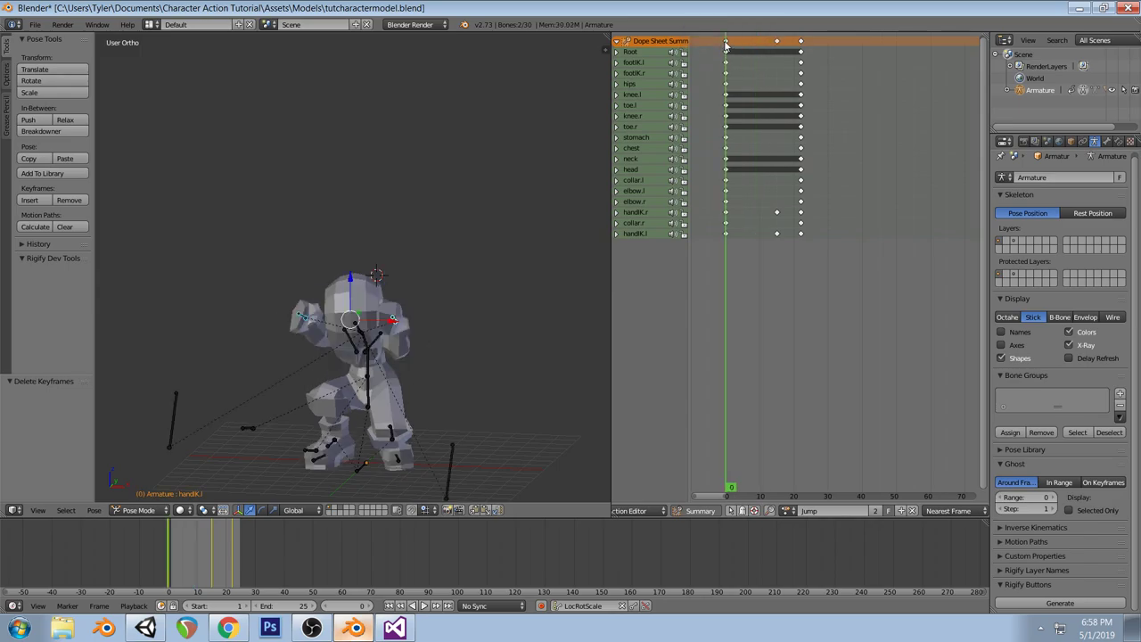
At frame 15, raise both hand IK controls by about 0.8, rotate them to bend the arms, and update their keyframes
{"action": "left_click_drag", "start_coordinate": [728, 48], "coordinate": [777, 65]}
{"action": "key", "text": "KP_3"}
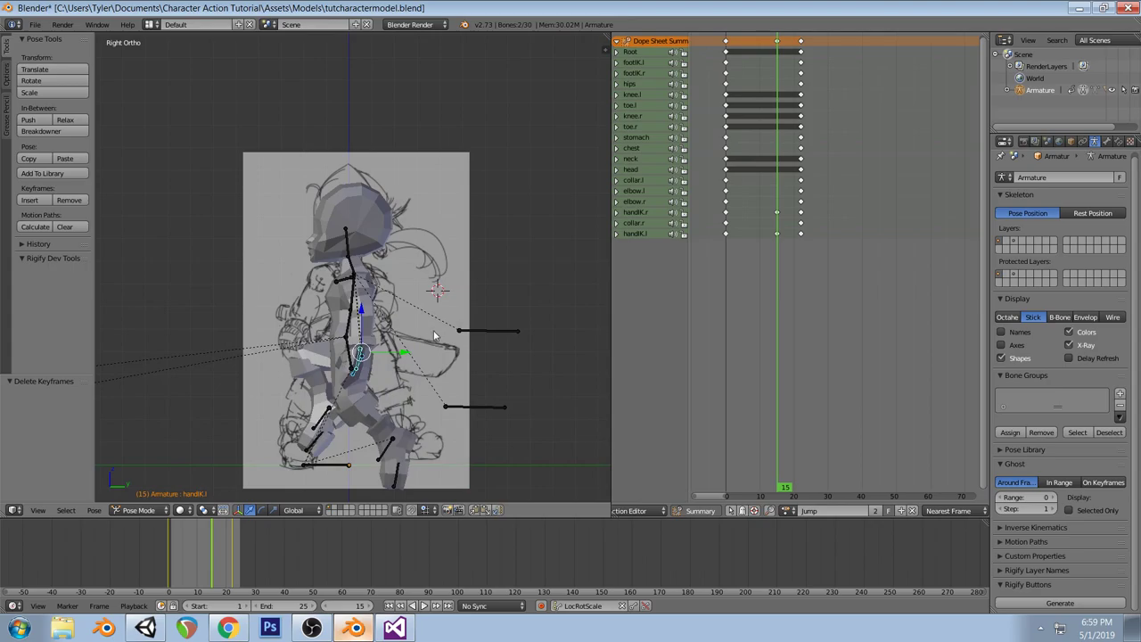
{"action": "key", "text": "g"}
{"action": "left_click", "coordinate": [440, 309]}
{"action": "key", "text": "r"}
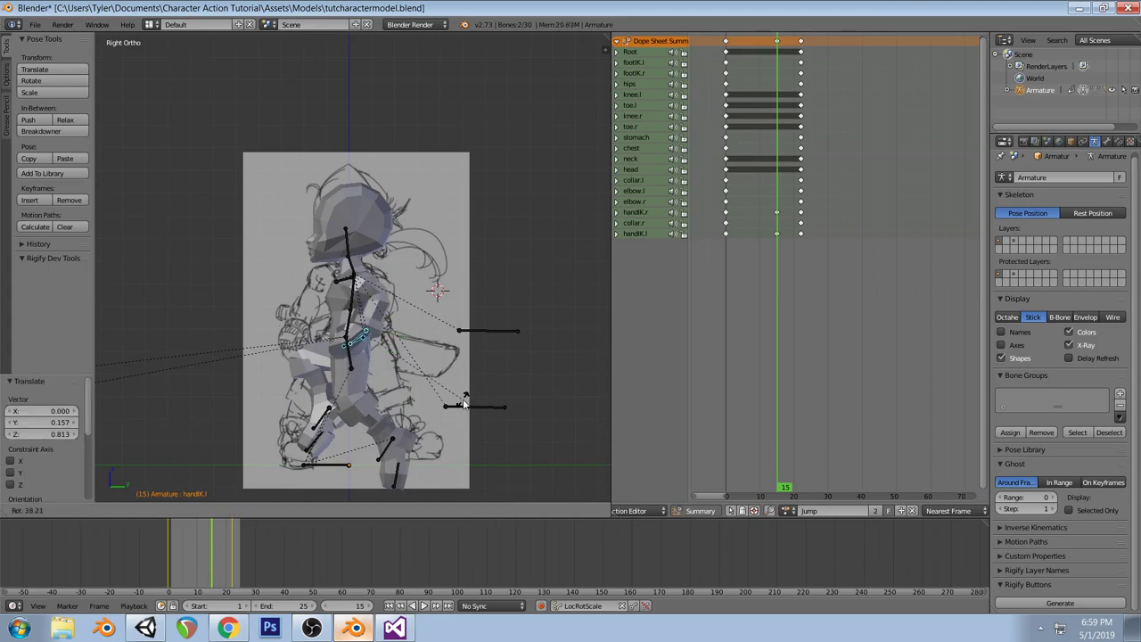
{"action": "left_click", "coordinate": [462, 404]}
{"action": "key", "text": "g"}
{"action": "left_click", "coordinate": [457, 404]}
{"action": "key", "text": "i"}
At frame 7, move both hand IK controls forward and down below the head, and keyframe them
{"action": "mouse_move", "coordinate": [748, 210]}
{"action": "left_mouse_down"}
{"action": "mouse_move", "coordinate": [798, 206]}
{"action": "mouse_move", "coordinate": [725, 208]}
{"action": "mouse_move", "coordinate": [755, 205]}
{"action": "left_mouse_up"}
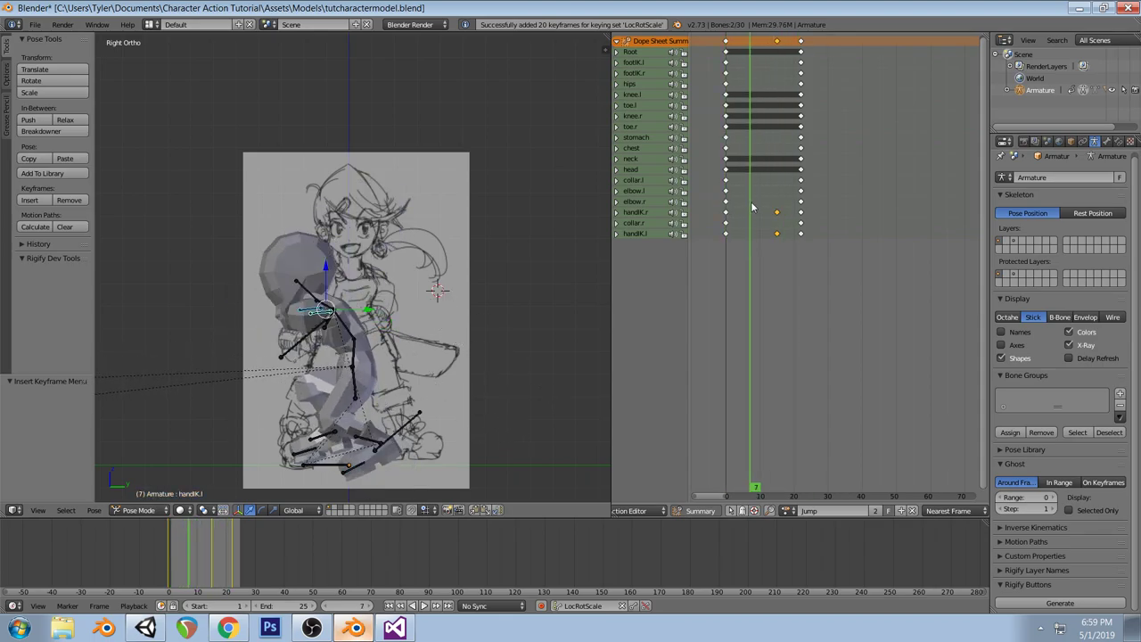
{"action": "key", "text": "g"}
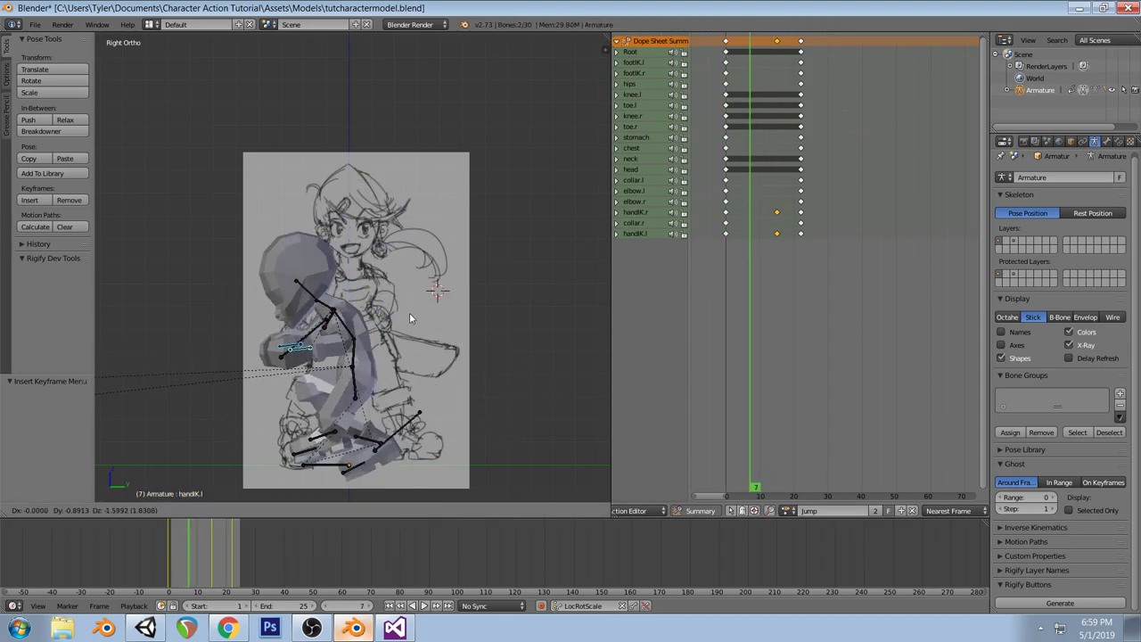
{"action": "left_click", "coordinate": [410, 313]}
{"action": "key", "text": "i"}
Deselect all bones and play the jump animation to check the arm motion from an angled view and the front view
{"action": "left_click_drag", "start_coordinate": [749, 215], "coordinate": [790, 215]}
{"action": "key", "text": "a"}
{"action": "middle_click_drag", "start_coordinate": [294, 272], "coordinate": [465, 307]}
{"action": "key", "text": "alt+a"}
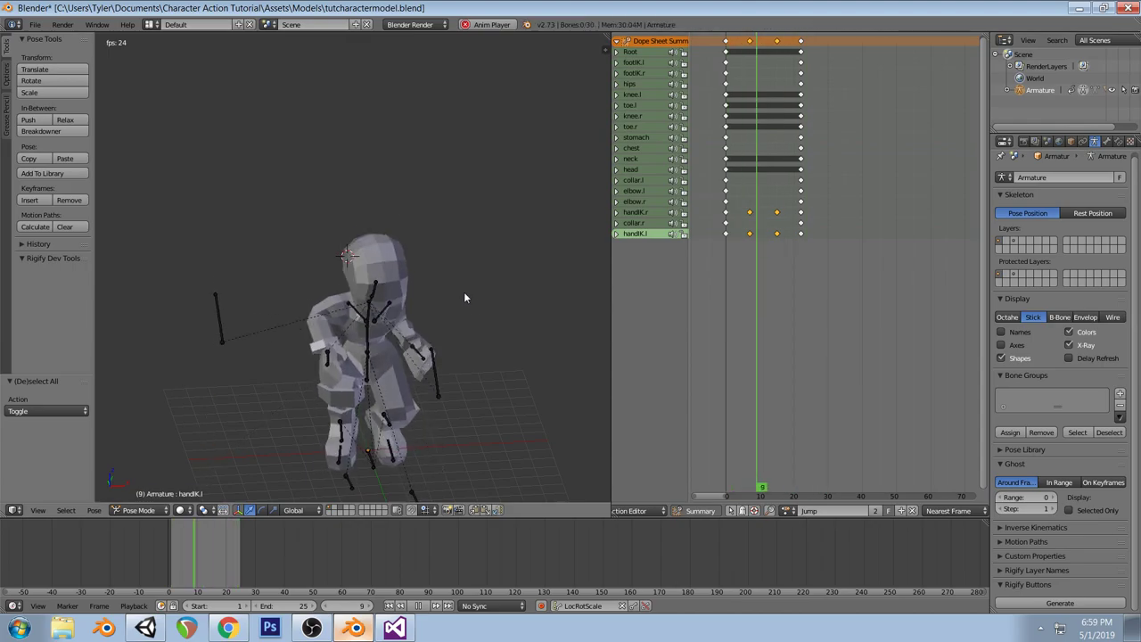
{"action": "key", "text": "KP_1"}
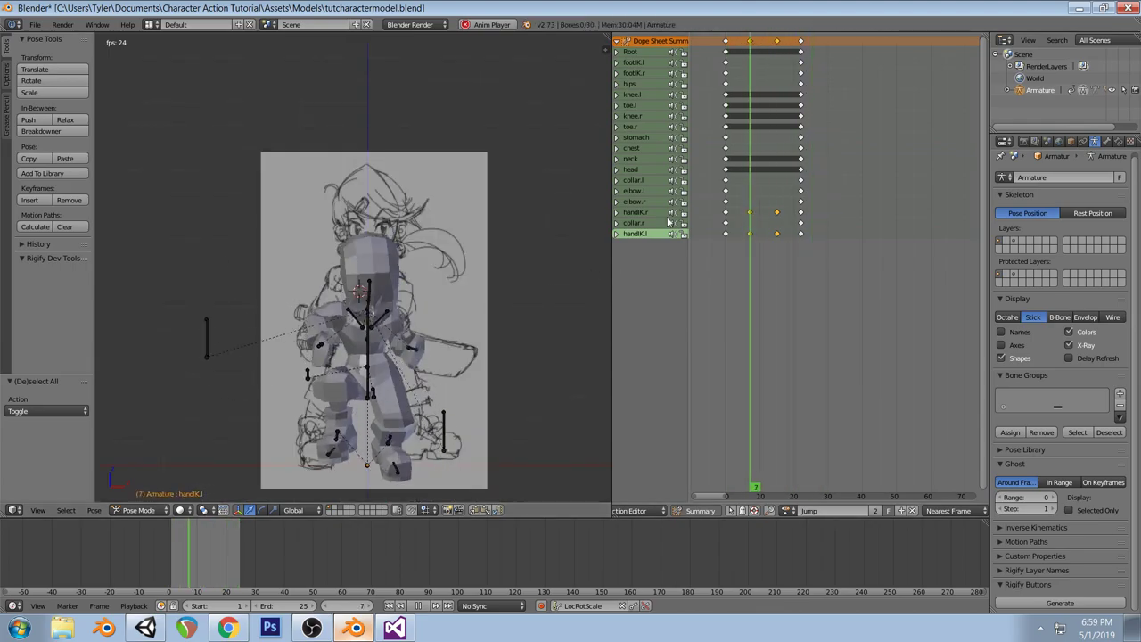
{"action": "key", "text": "alt+a"}
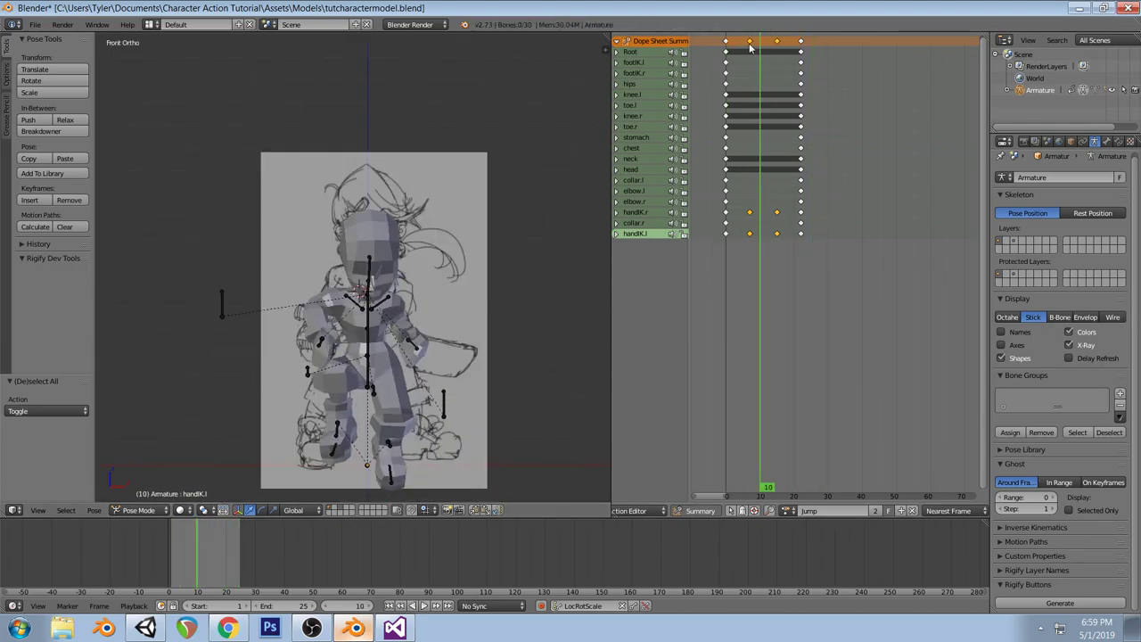
Delete the hand keyframes at frames 7 and 15 and check the arms at frame 13 from the right side
{"action": "left_click", "coordinate": [777, 41], "text": "shift"}
{"action": "key", "text": "x"}
{"action": "left_click", "coordinate": [748, 81]}
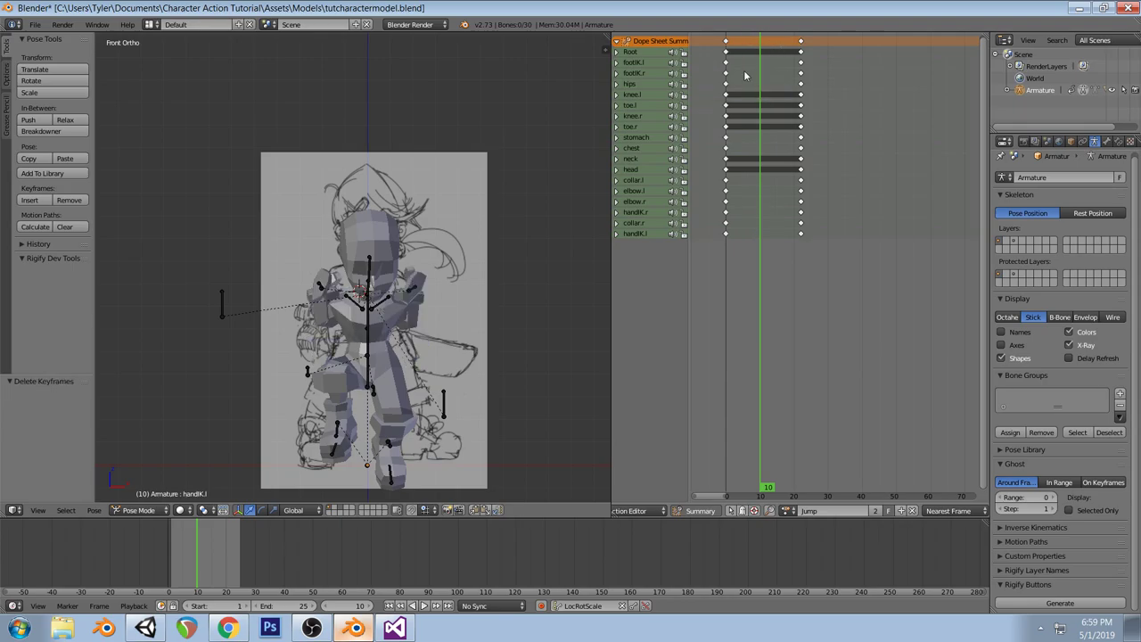
{"action": "left_click_drag", "start_coordinate": [727, 52], "coordinate": [771, 84]}
{"action": "key", "text": "KP_3"}
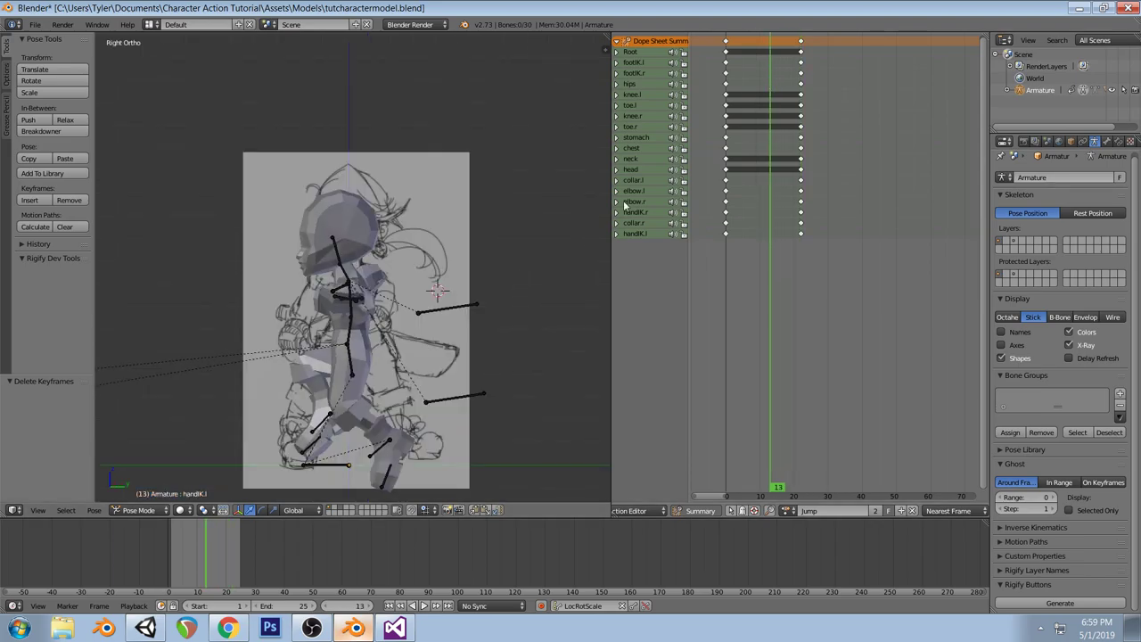
At frame 0, select both hand IK controls and move them by about -1.23 in Y and -0.79 in Z
{"action": "left_click", "coordinate": [729, 46]}
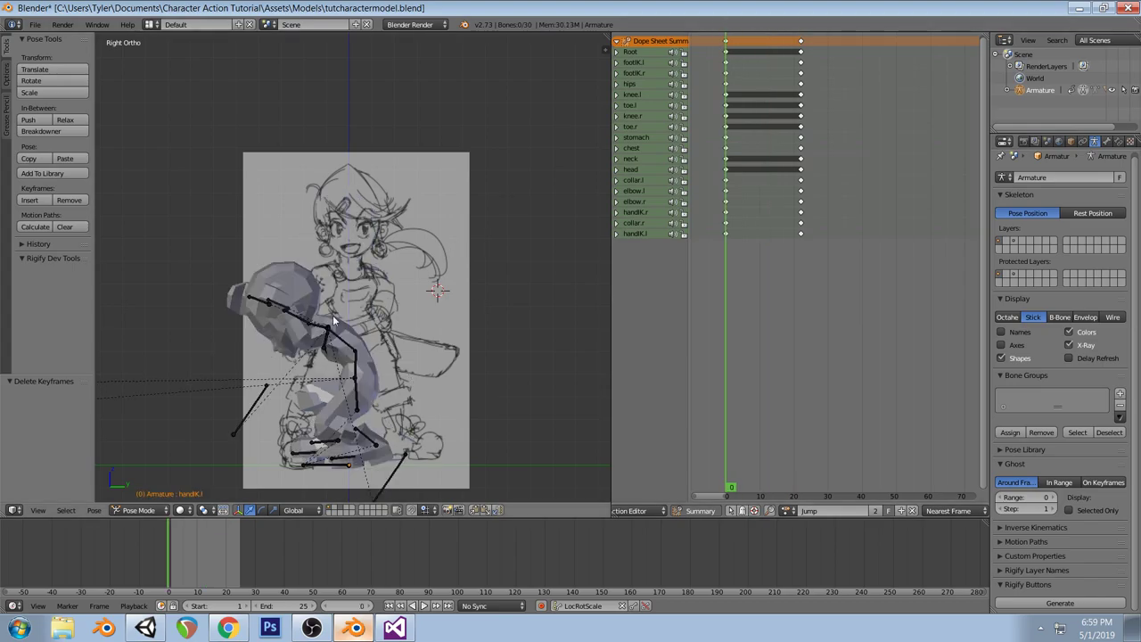
{"action": "right_click", "coordinate": [276, 301]}
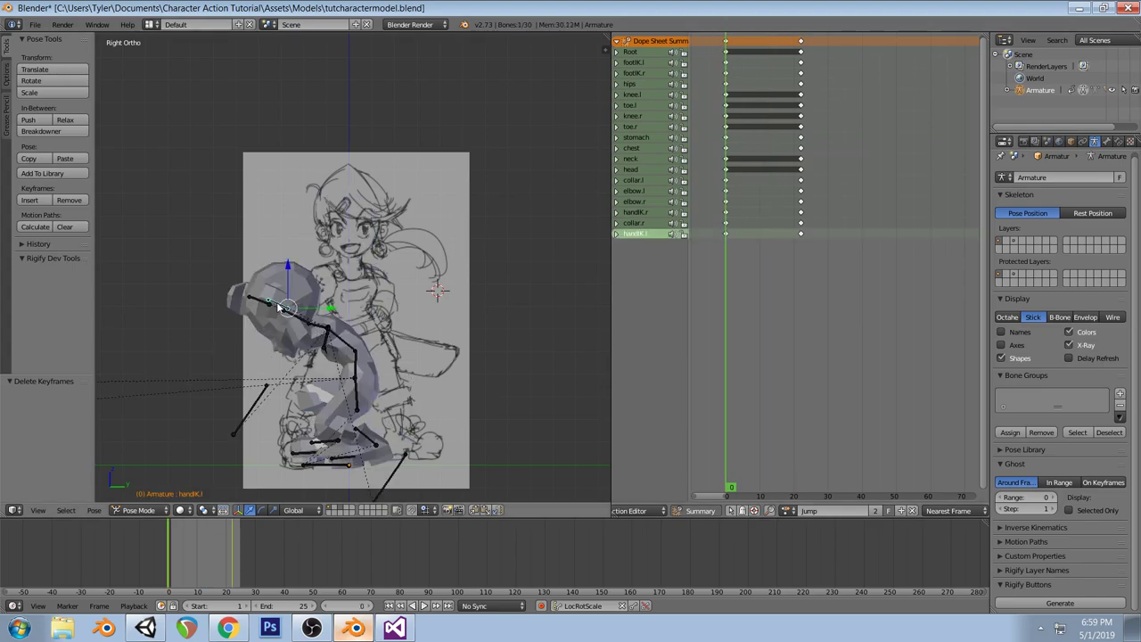
{"action": "middle_click_drag", "start_coordinate": [268, 282], "coordinate": [315, 306]}
{"action": "right_click", "coordinate": [251, 311]}
{"action": "key", "text": "KP_3"}
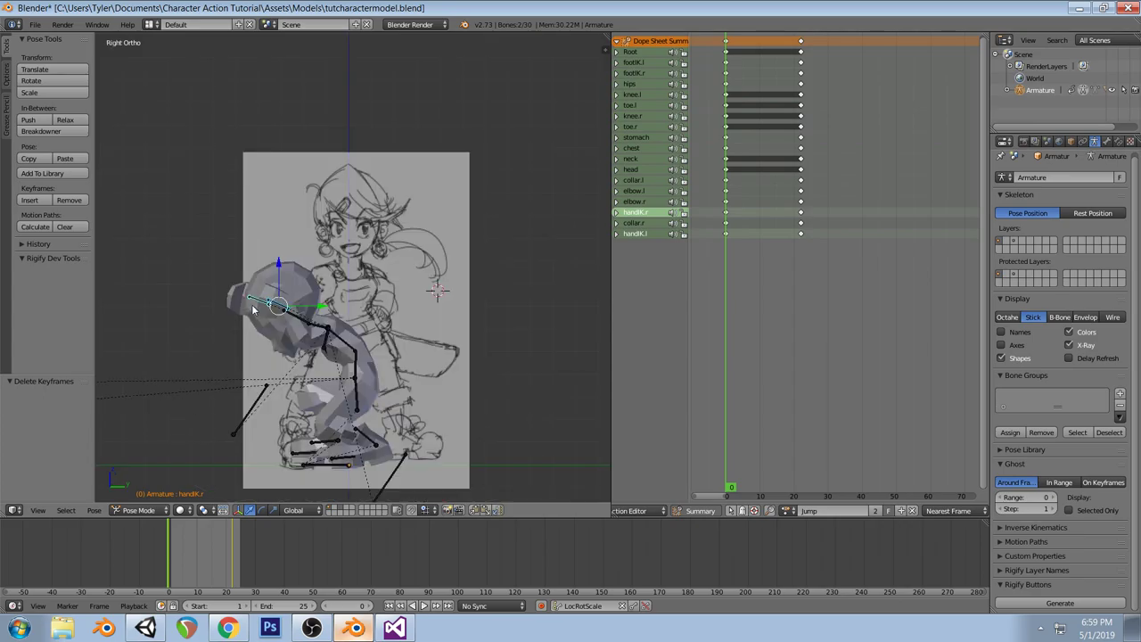
{"action": "key", "text": "g"}
{"action": "left_click", "coordinate": [401, 258]}
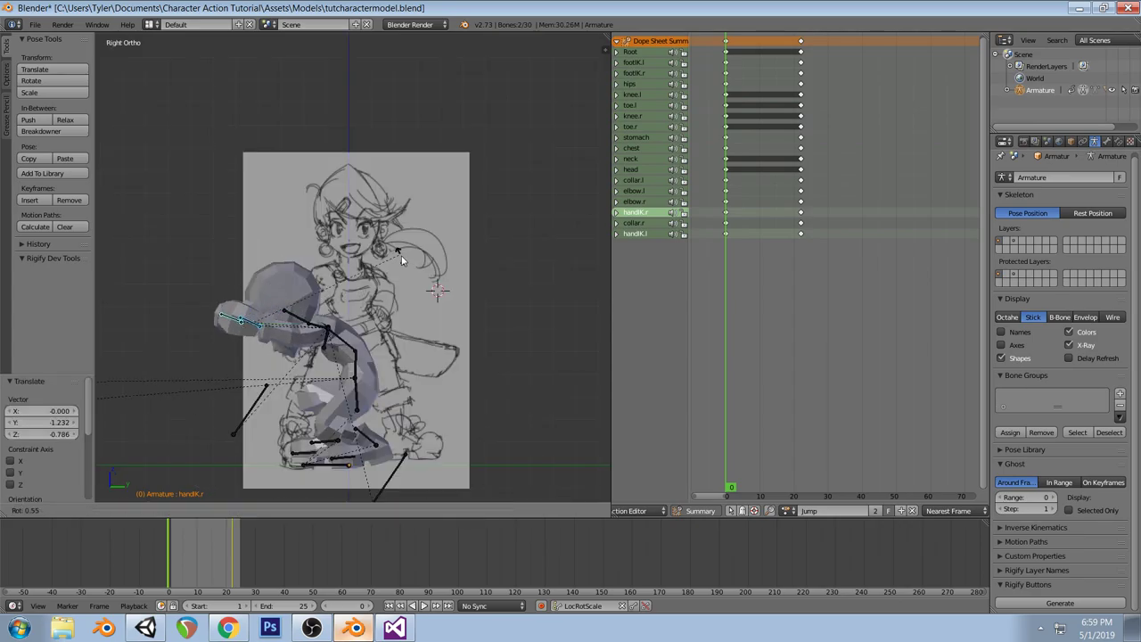
Rotate both hand IK controls about 41°, shift them 0.21 in Y and 0.341 in Z, keyframe them at frame 0, and check frame 22
{"action": "key", "text": "r"}
{"action": "left_click", "coordinate": [402, 366]}
{"action": "key", "text": "g"}
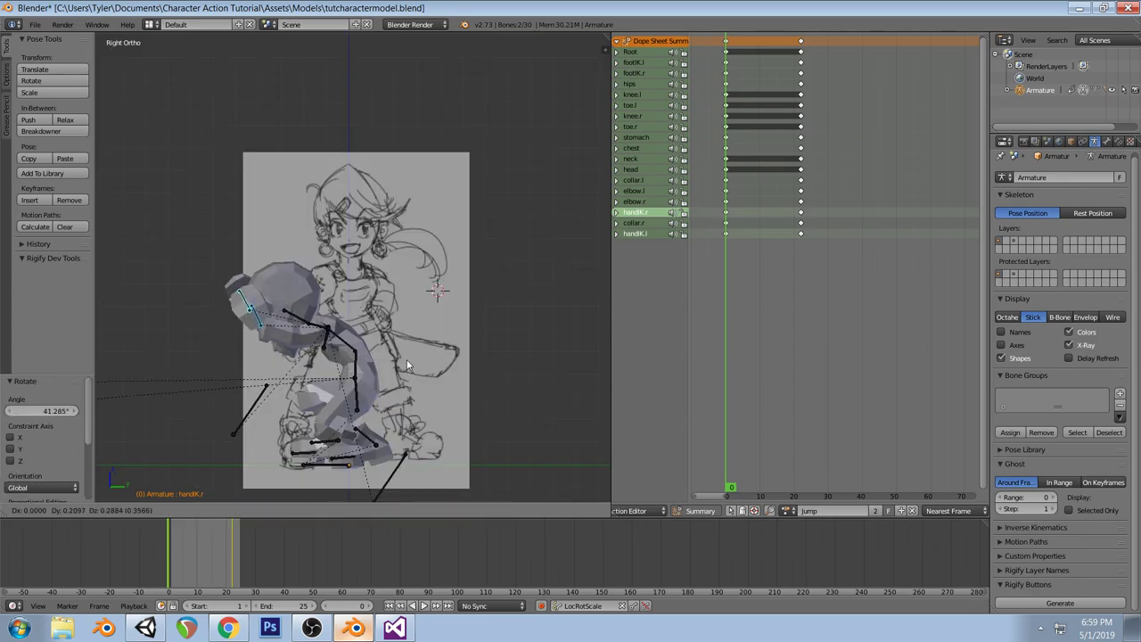
{"action": "left_click", "coordinate": [407, 358]}
{"action": "middle_click_drag", "start_coordinate": [405, 351], "coordinate": [414, 379]}
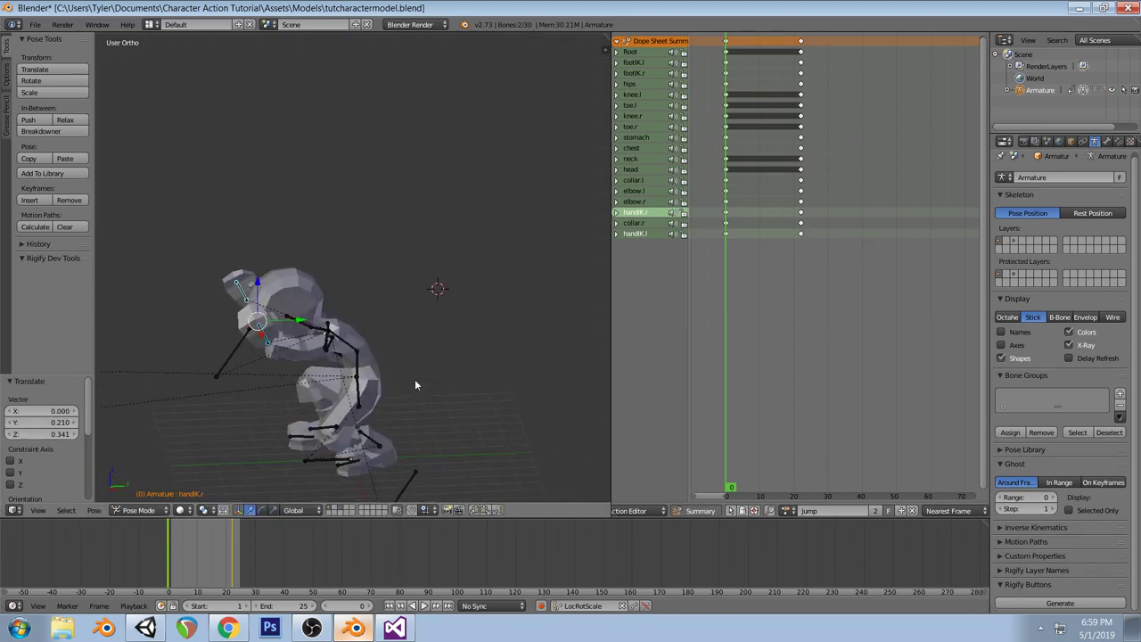
{"action": "key", "text": "i"}
{"action": "left_click_drag", "start_coordinate": [727, 136], "coordinate": [801, 139]}
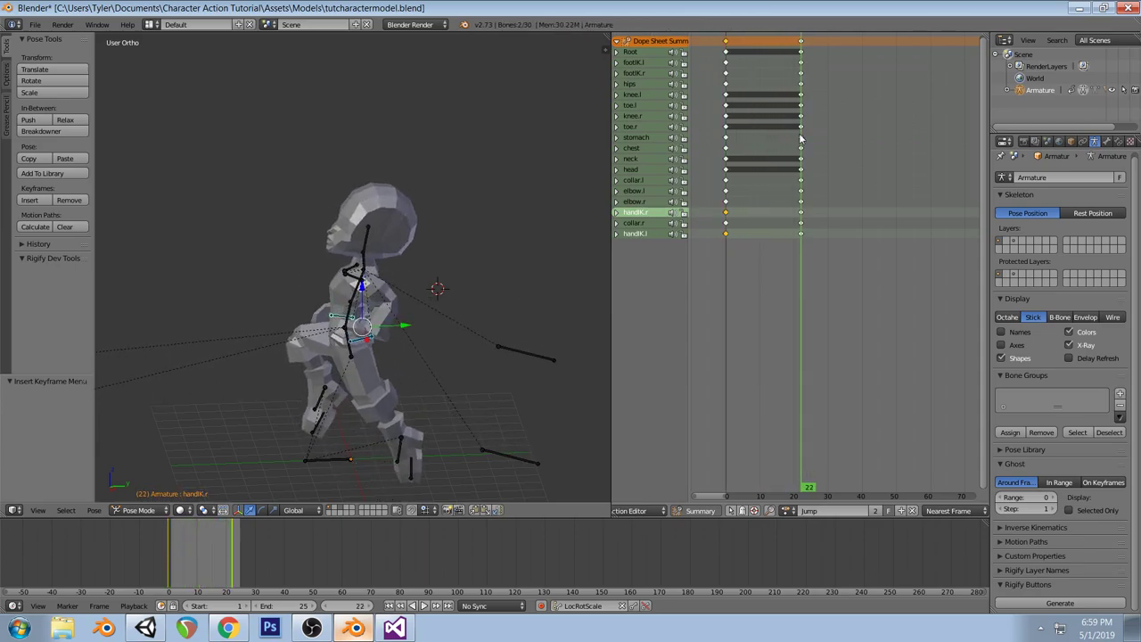
Deselect all bones, save the file, and play the jump animation from an angled view and the right view
{"action": "key", "text": "a"}
{"action": "key", "text": "ctrl+s"}
{"action": "left_click", "coordinate": [432, 259]}
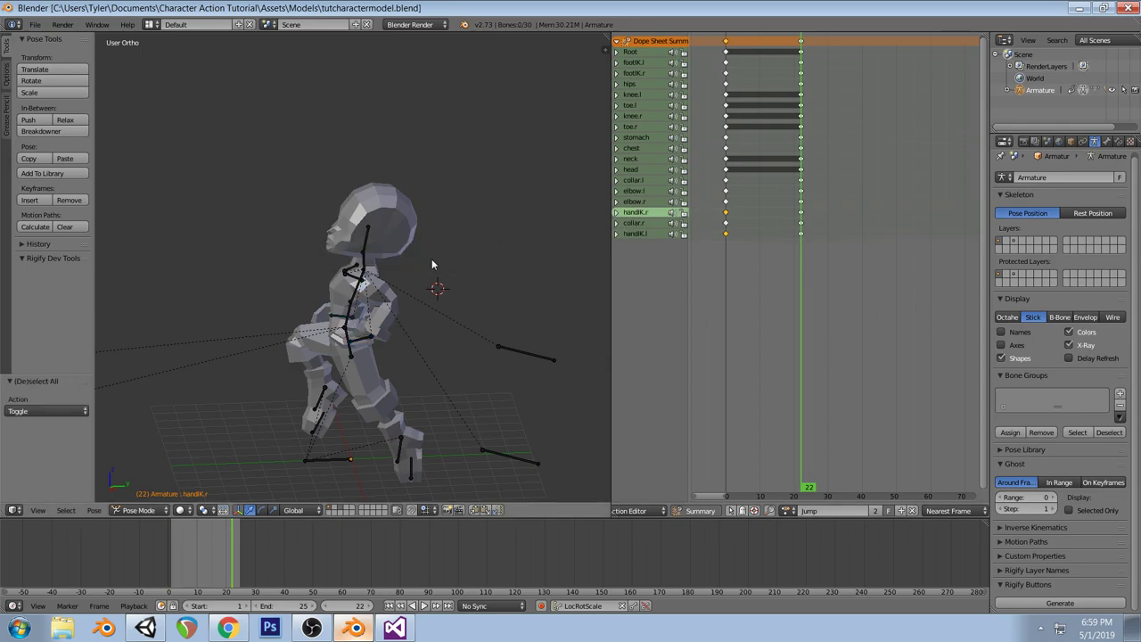
{"action": "middle_click_drag", "start_coordinate": [348, 259], "coordinate": [426, 285]}
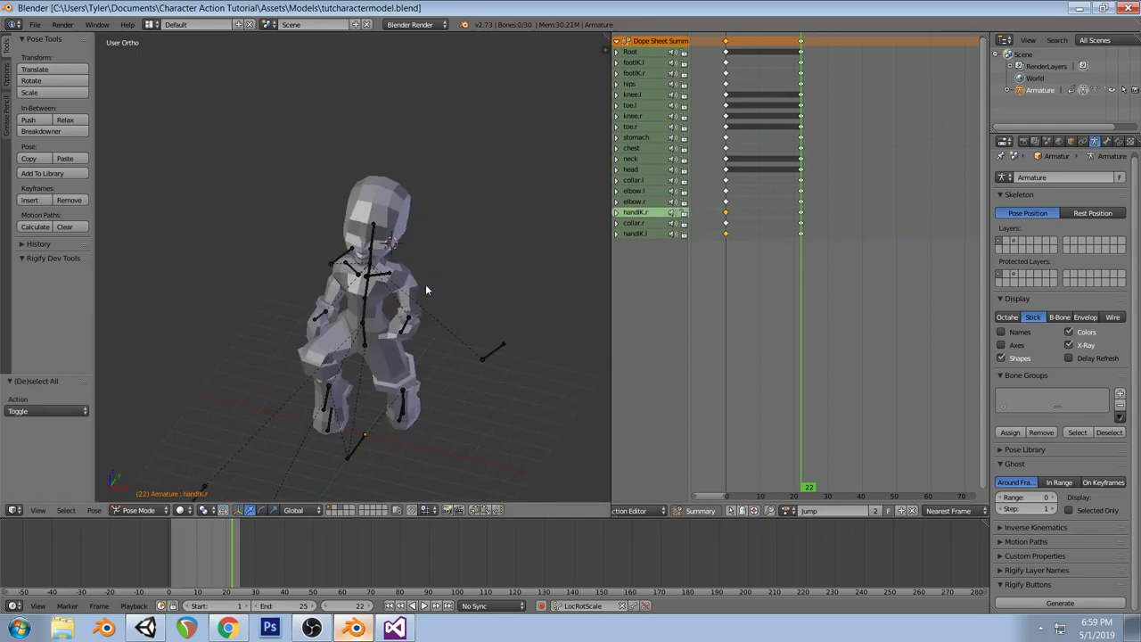
{"action": "key", "text": "alt+a"}
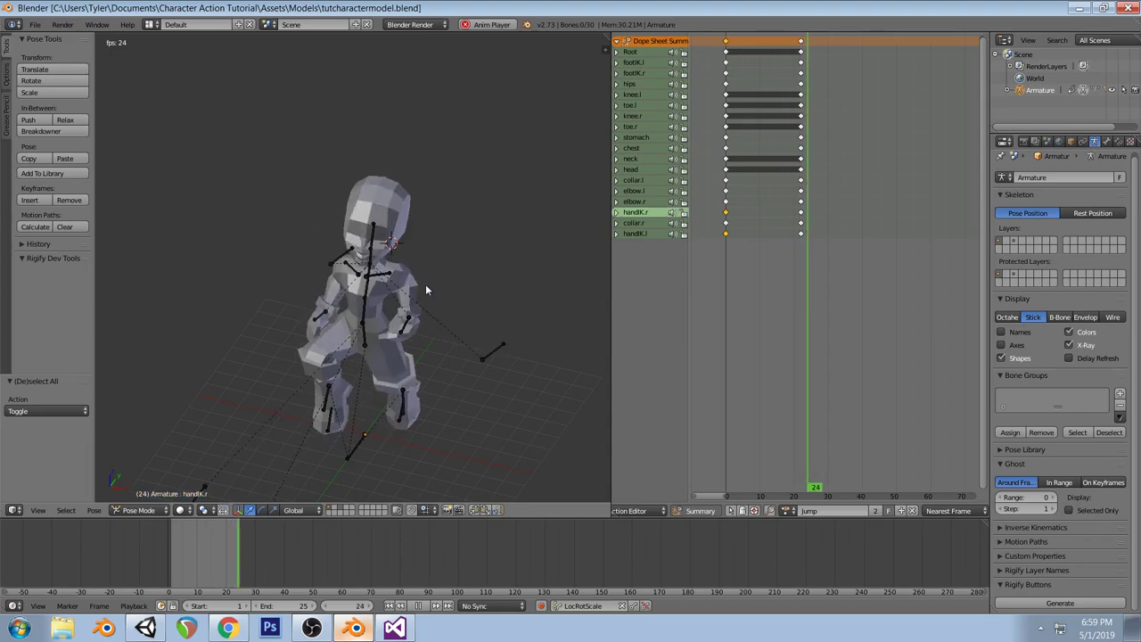
{"action": "key", "text": "KP_1"}
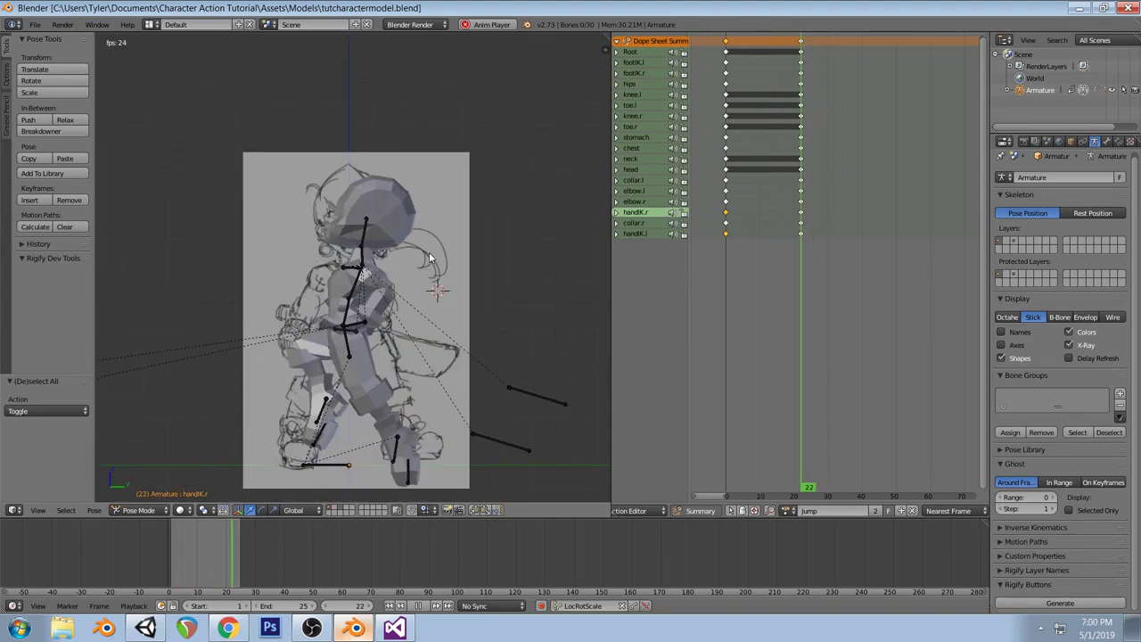
{"action": "key", "text": "alt+a"}
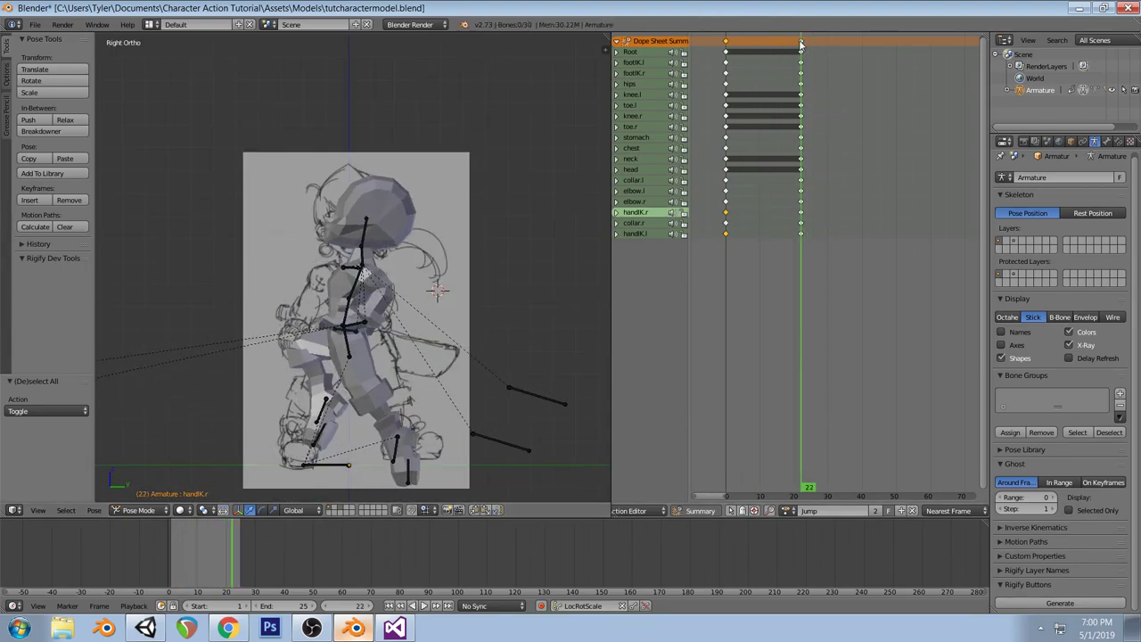
Keyframe all bones at frame 19 and move those keyframes to frame 2
{"action": "left_click", "coordinate": [800, 43]}
{"action": "left_click_drag", "start_coordinate": [801, 42], "coordinate": [793, 43]}
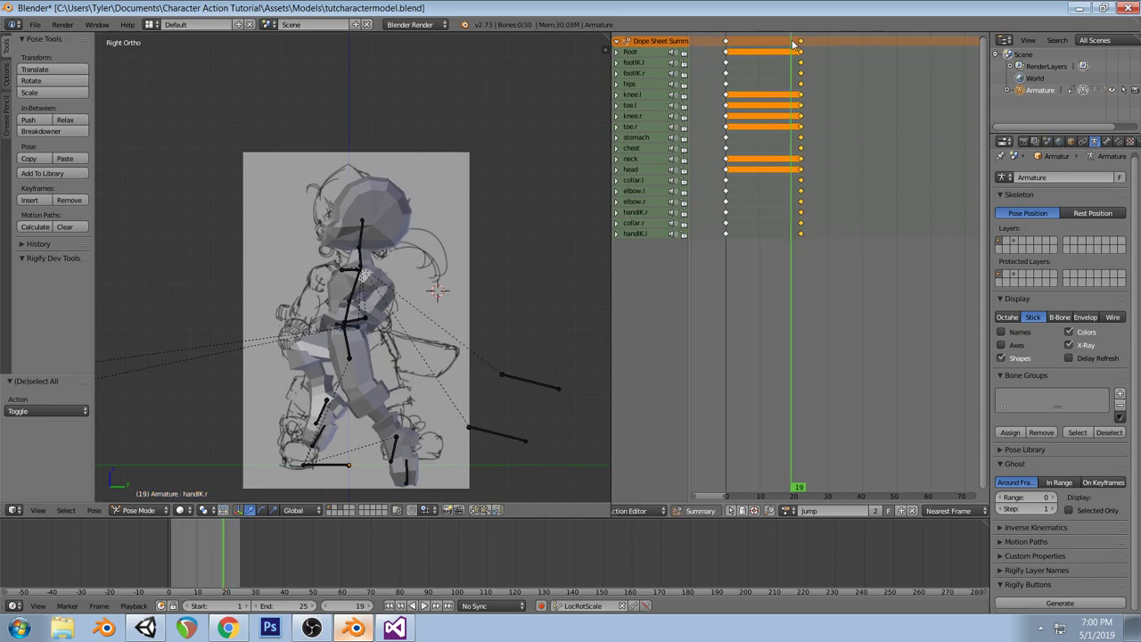
{"action": "key", "text": "a"}
{"action": "key", "text": "i"}
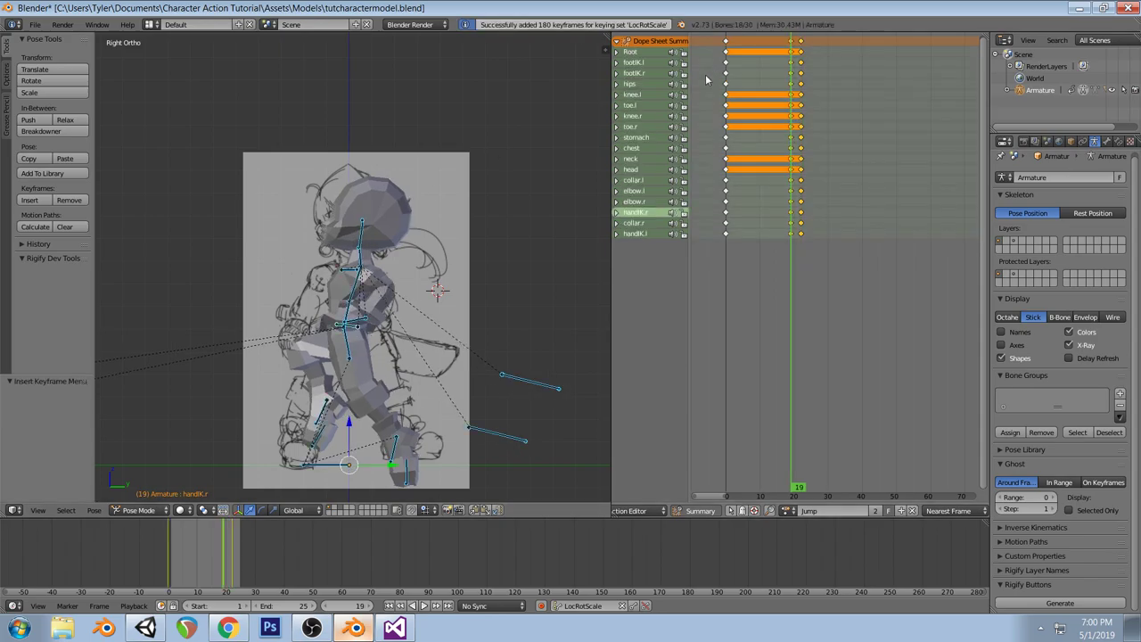
{"action": "left_click", "coordinate": [792, 44]}
{"action": "left_click_drag", "start_coordinate": [791, 44], "coordinate": [732, 46]}
{"action": "key", "text": "a"}
At frame 1, select both hand IK controls, move them forward and down in the right view, and keyframe them
{"action": "middle_click_drag", "start_coordinate": [294, 223], "coordinate": [482, 299]}
{"action": "right_click", "coordinate": [304, 279]}
{"action": "right_click", "coordinate": [367, 311]}
{"action": "key", "text": "ctrl+z"}
{"action": "right_click", "coordinate": [411, 296], "text": "shift"}
{"action": "key", "text": "KP_3"}
{"action": "key", "text": "g"}
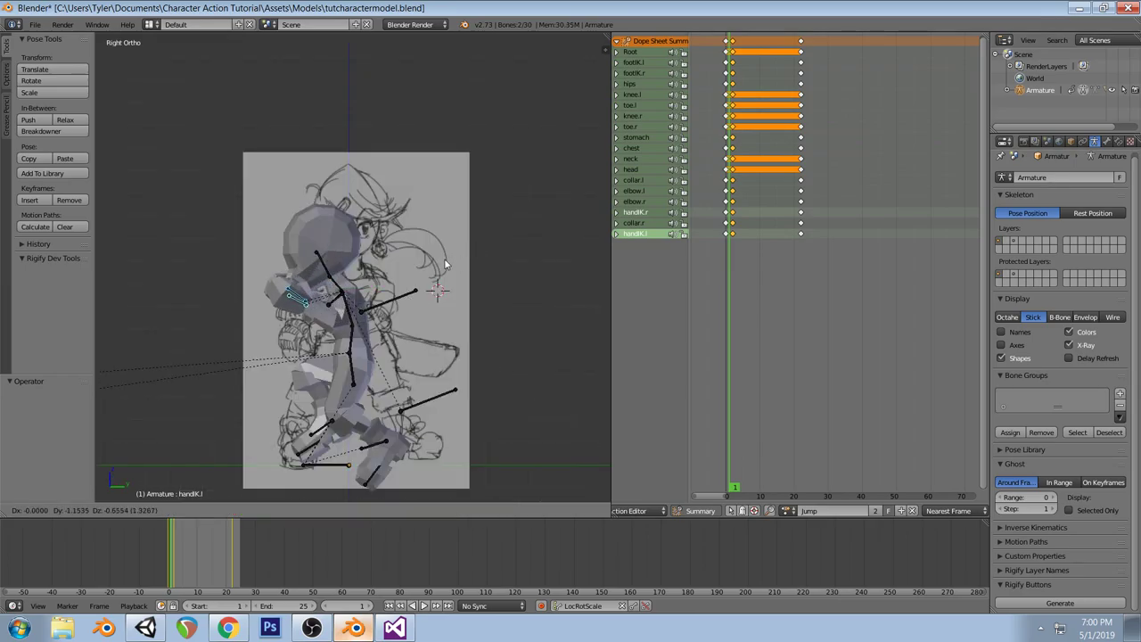
{"action": "left_click", "coordinate": [436, 261]}
{"action": "key", "text": "i"}
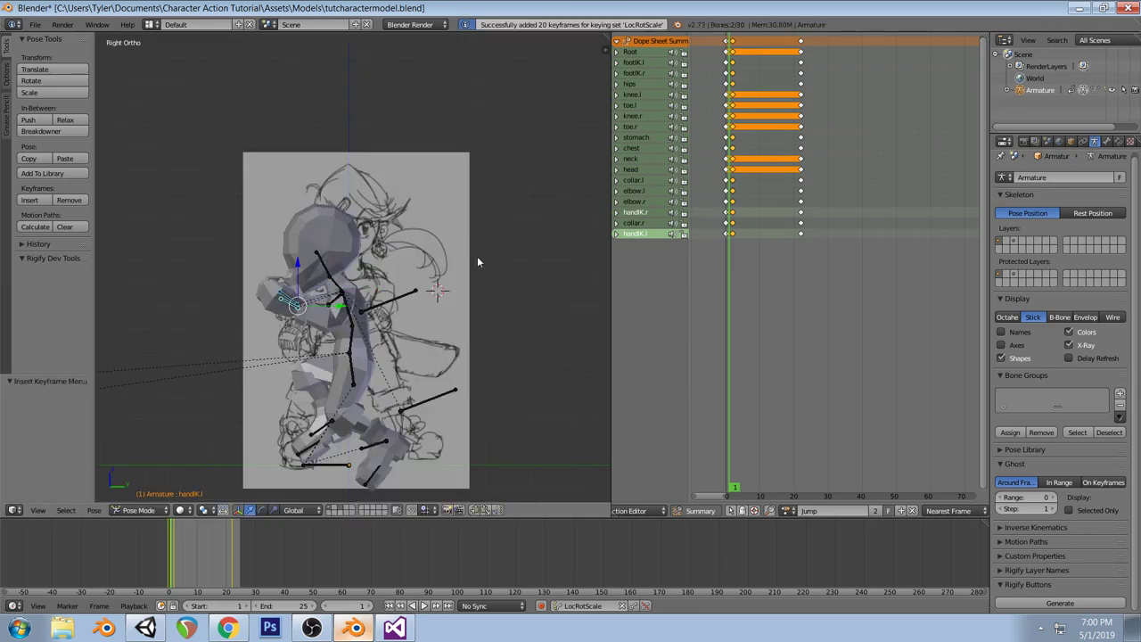
Scrub to frame 10 and play the jump animation in the right view with all bones deselected to check the arm swing
{"action": "left_click", "coordinate": [726, 138]}
{"action": "left_click", "coordinate": [731, 140]}
{"action": "left_click_drag", "start_coordinate": [730, 140], "coordinate": [761, 138]}
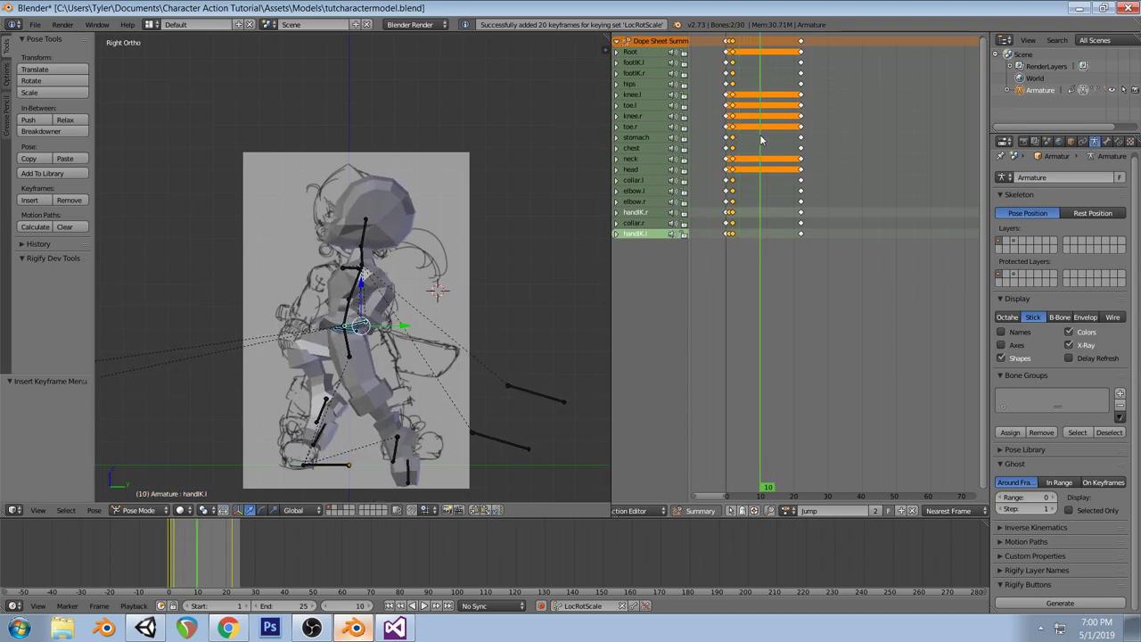
{"action": "key", "text": "alt+a"}
{"action": "key", "text": "a"}
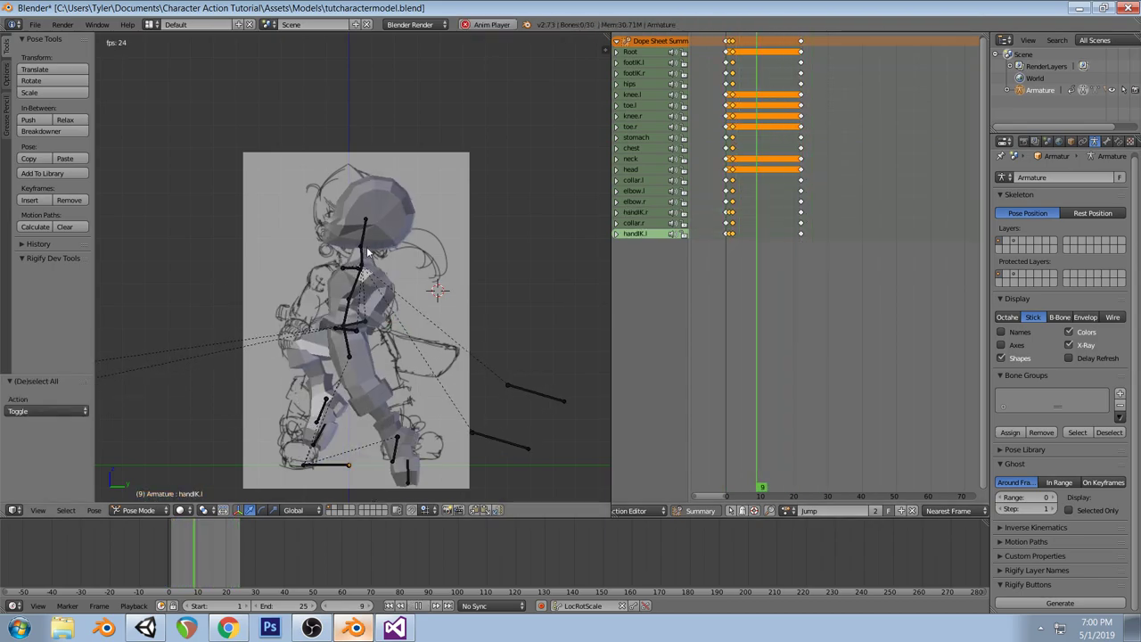
{"action": "key", "text": "alt+a"}
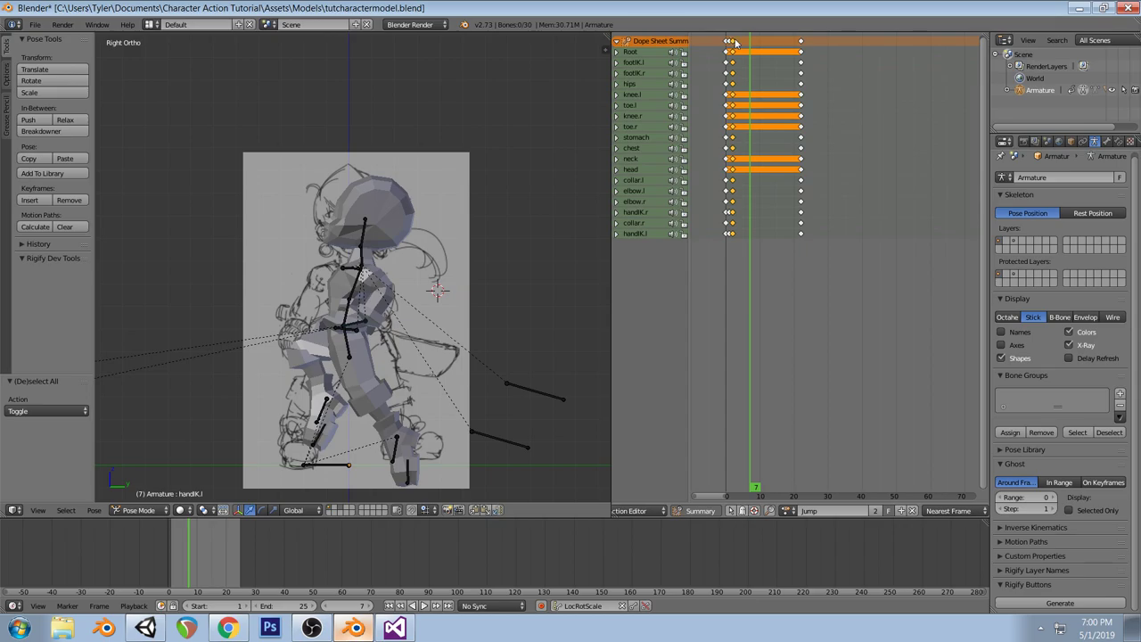
Move the frame 2 keyframes to frame 4 and the frame 1 hand IK keyframes to frame 2
{"action": "key", "text": "g"}
{"action": "left_click", "coordinate": [742, 42]}
{"action": "left_click", "coordinate": [730, 42]}
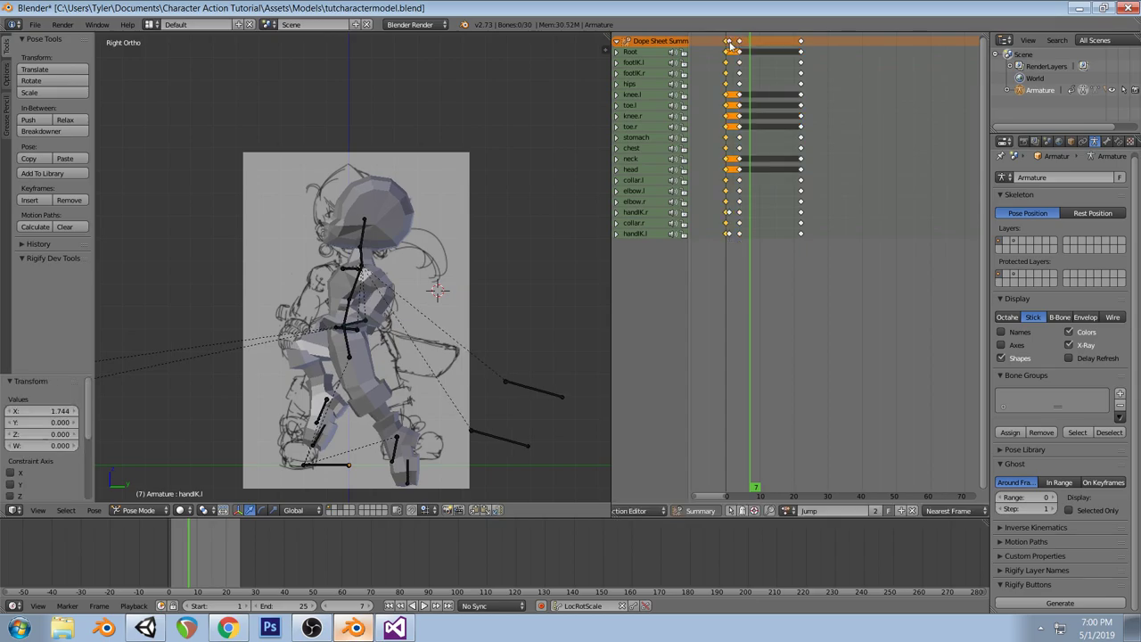
{"action": "key", "text": "g"}
{"action": "left_click", "coordinate": [735, 55]}
{"action": "left_click", "coordinate": [732, 57]}
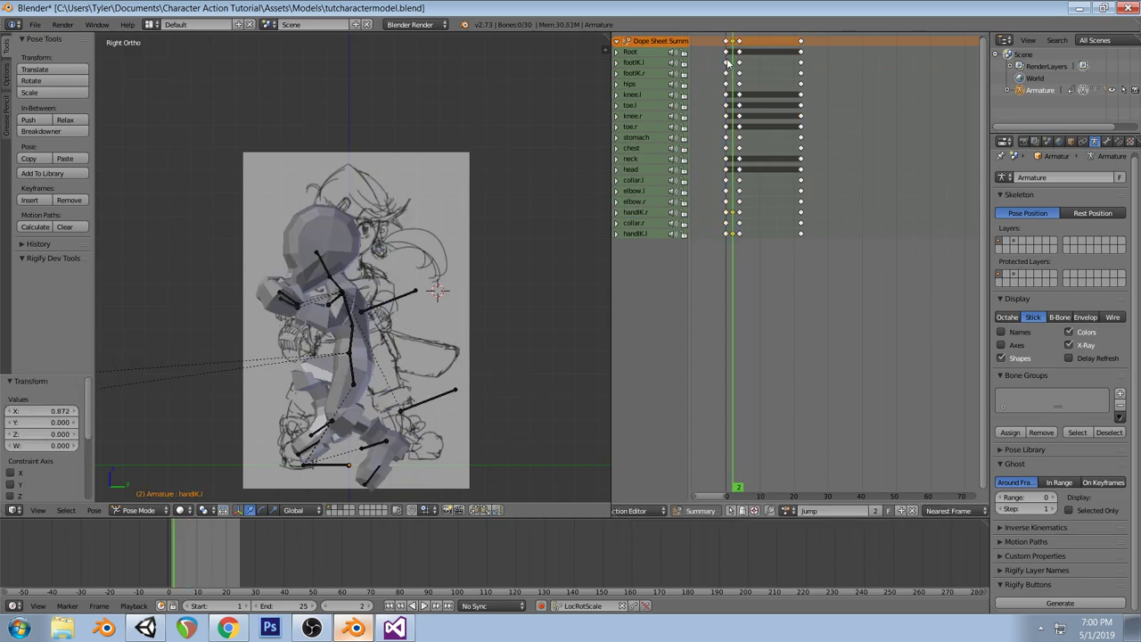
{"action": "left_click", "coordinate": [726, 61]}
Play the jump animation while viewing it from several angles, save the file, and return to the right view
{"action": "key", "text": "alt+a"}
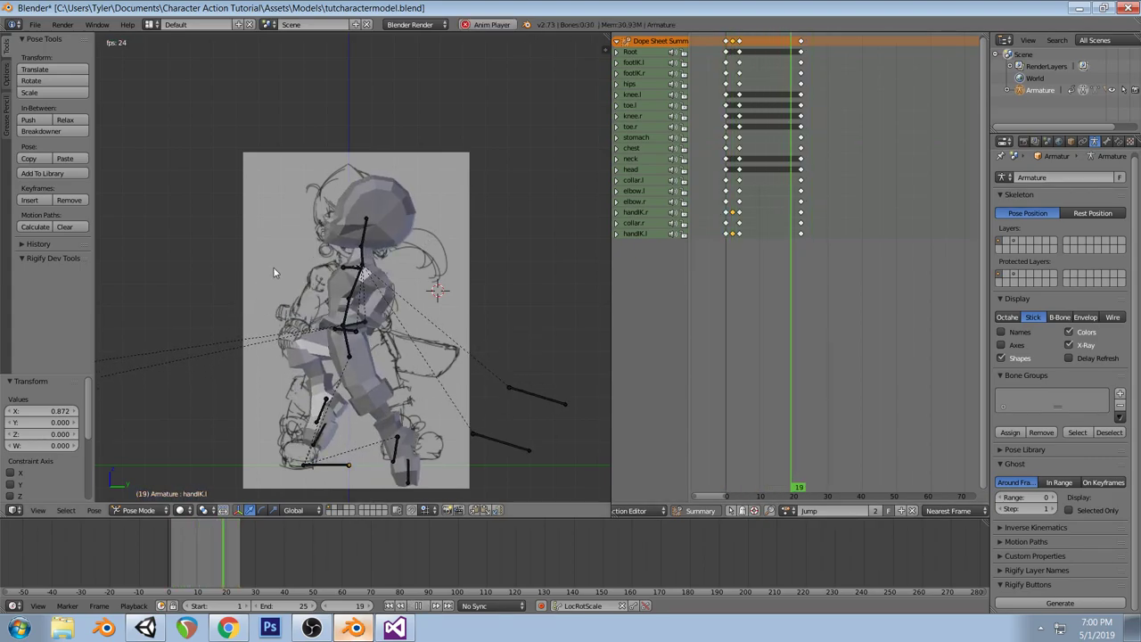
{"action": "middle_click_drag", "start_coordinate": [274, 267], "coordinate": [428, 315]}
{"action": "middle_click_drag", "start_coordinate": [366, 266], "coordinate": [489, 332]}
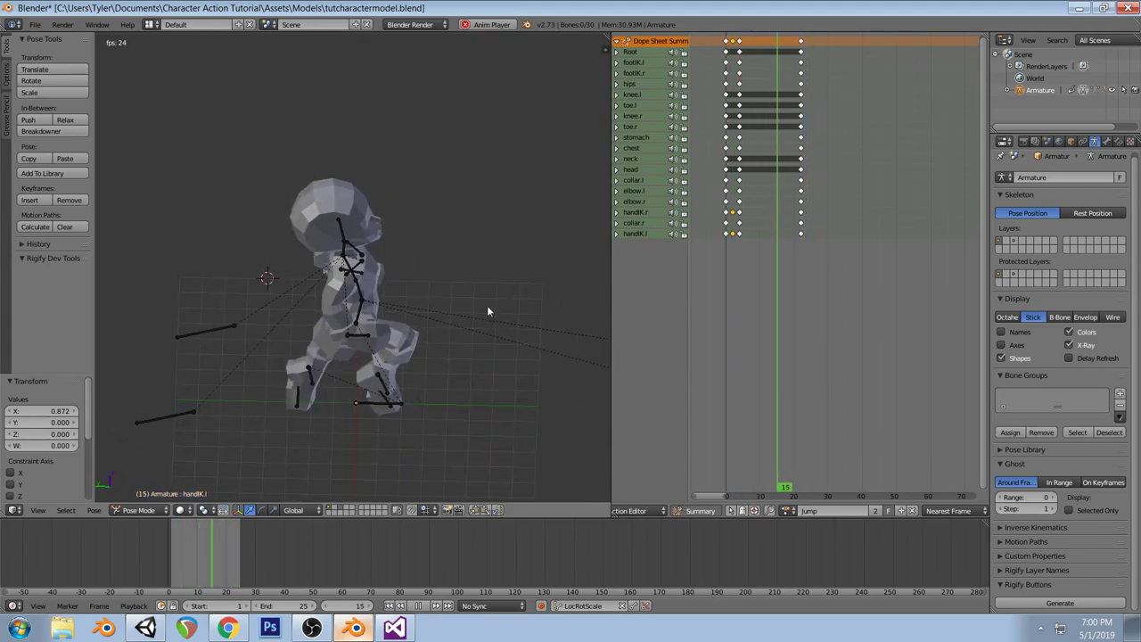
{"action": "key", "text": "alt+a"}
{"action": "key", "text": "ctrl+s"}
{"action": "left_click", "coordinate": [488, 306]}
{"action": "key", "text": "KP_3"}
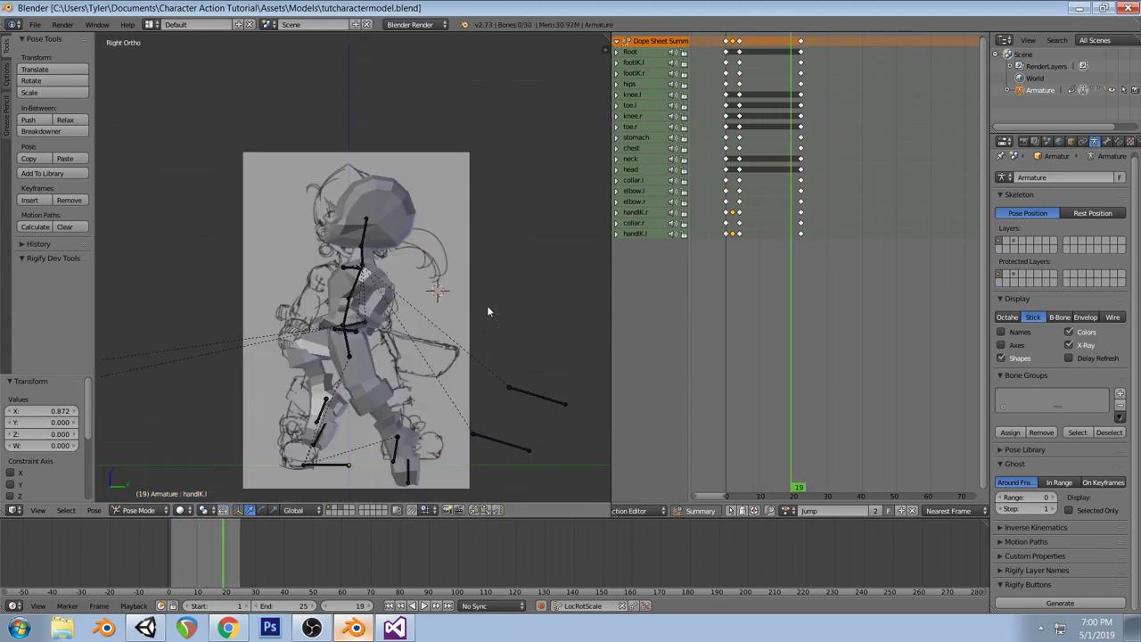
Move the frame 22 keyframes of all bones to frame 12 and play the shortened jump
{"action": "left_click", "coordinate": [802, 42], "text": "shift"}
{"action": "left_click_drag", "start_coordinate": [730, 98], "coordinate": [801, 45]}
{"action": "key", "text": "g"}
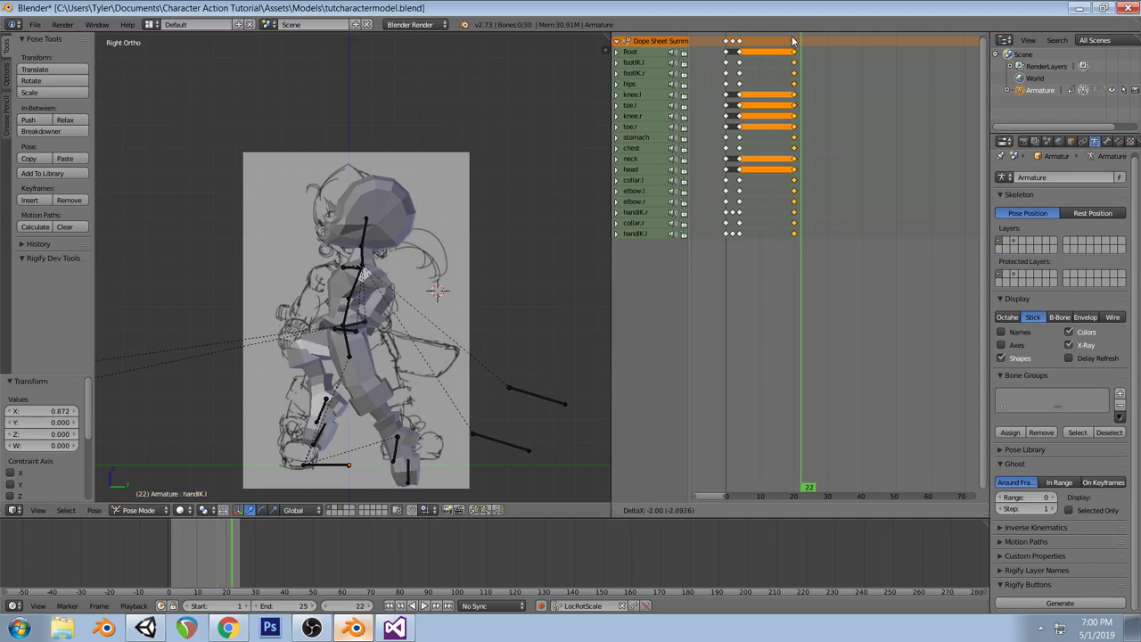
{"action": "left_click", "coordinate": [739, 419]}
{"action": "key", "text": "a"}
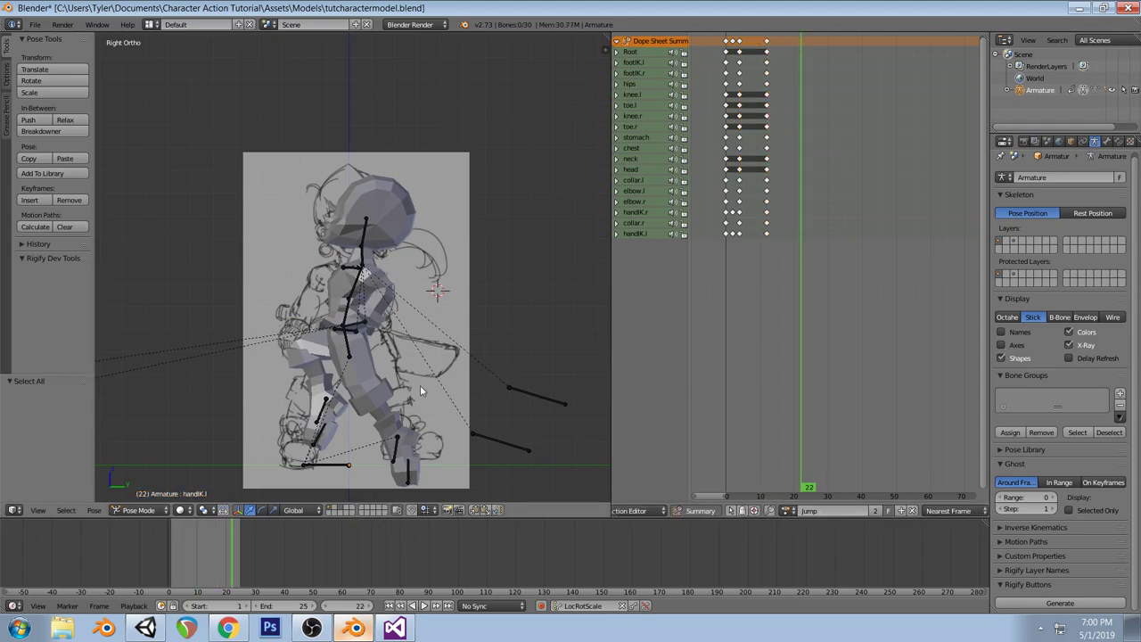
{"action": "key", "text": "alt+a"}
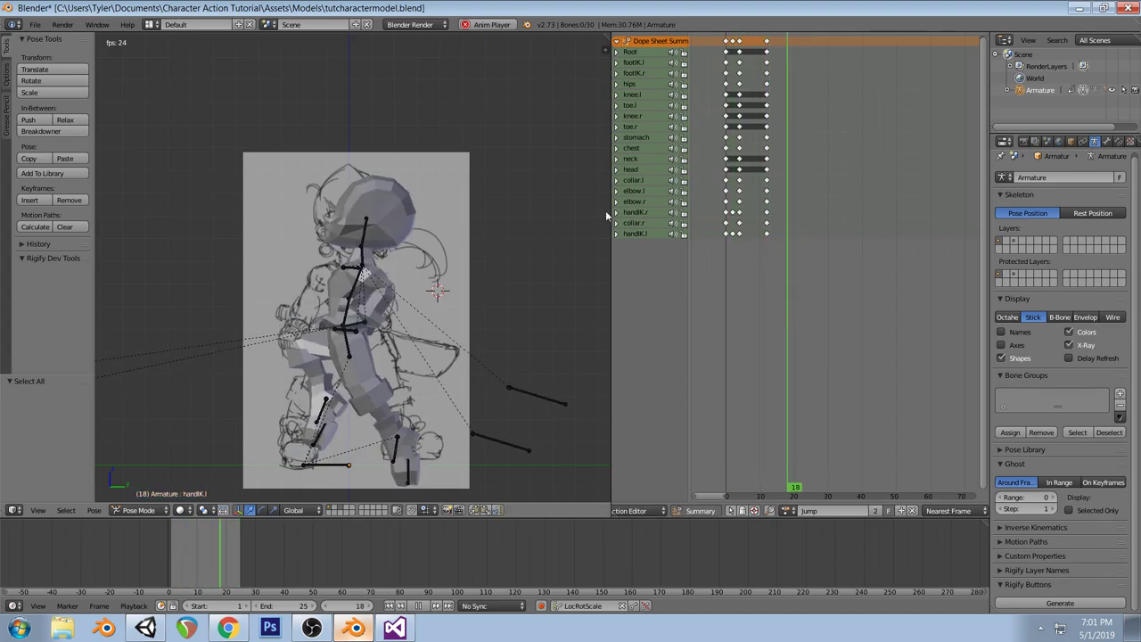
{"action": "key", "text": "alt+a"}
Set the animation's end frame to 11 and start playback
{"action": "left_click", "coordinate": [256, 606]}
{"action": "left_click", "coordinate": [257, 607]}
{"action": "left_click", "coordinate": [256, 606]}
{"action": "left_click", "coordinate": [257, 606]}
{"action": "left_click_drag", "start_coordinate": [258, 606], "coordinate": [258, 606]}
{"action": "key", "text": "alt+a"}
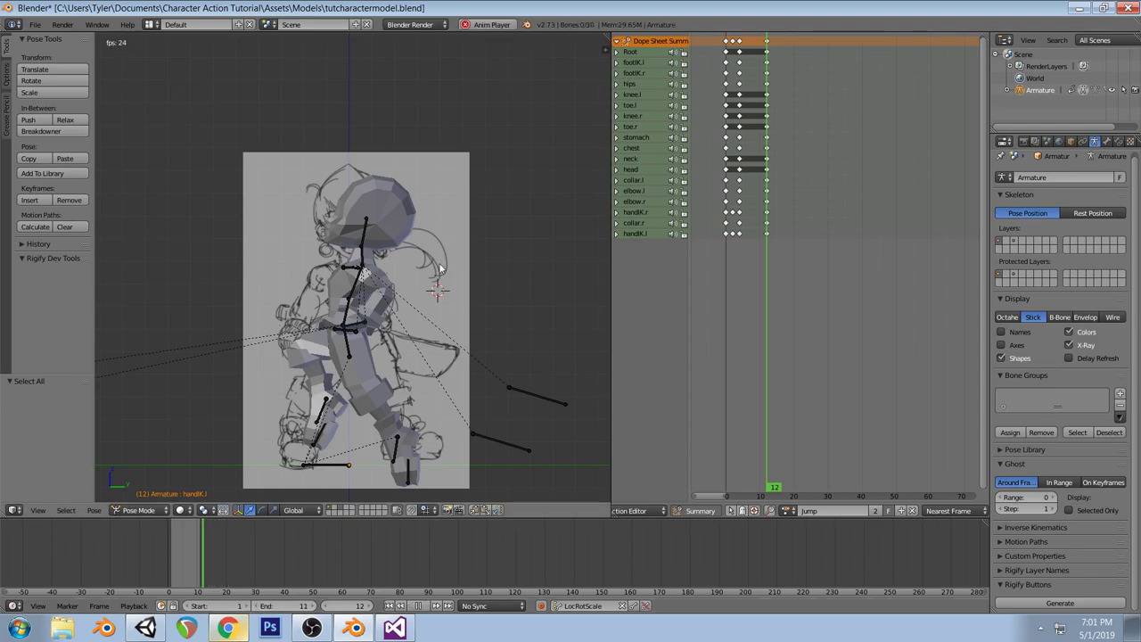
Check the playback from an angled view and the right view, and go to frame 0
{"action": "key", "text": "KP_0"}
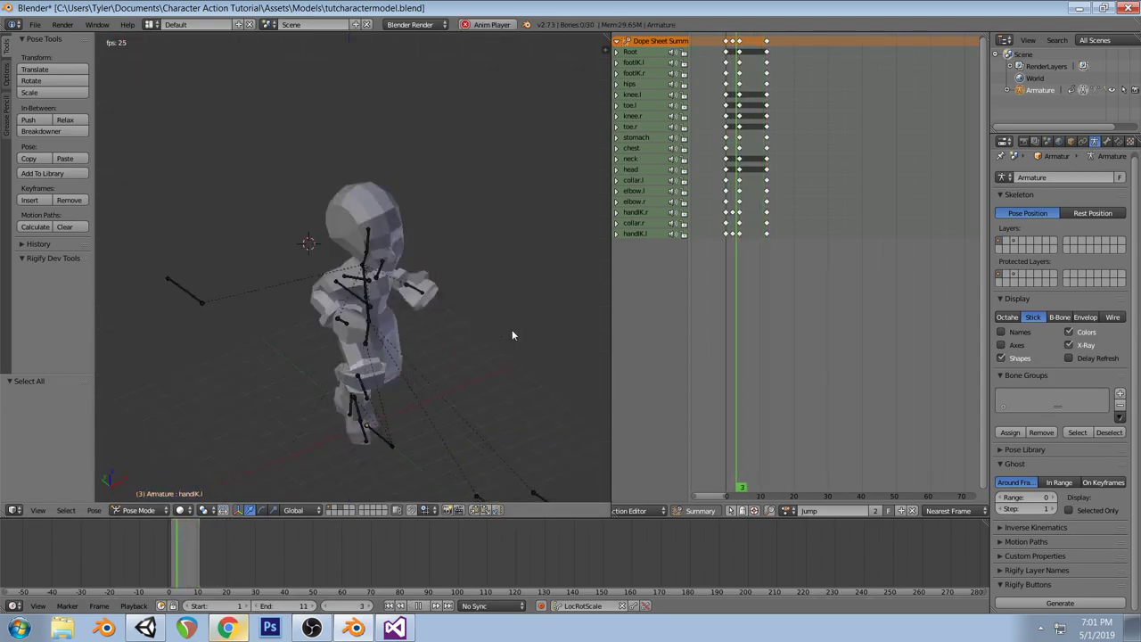
{"action": "key", "text": "KP_0"}
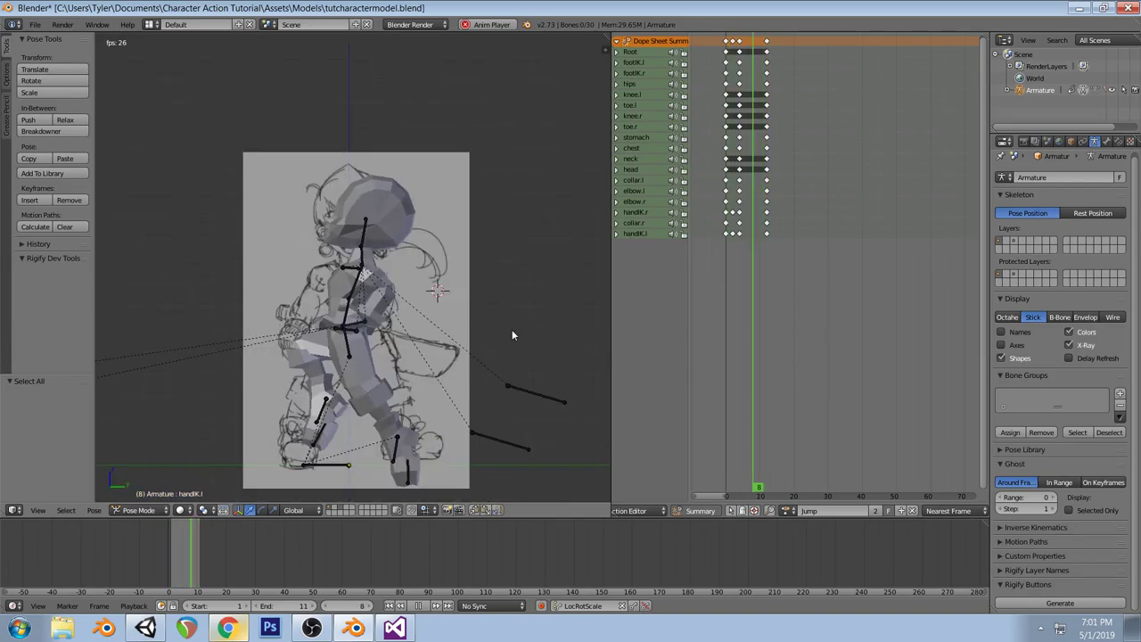
{"action": "key", "text": "alt+a"}
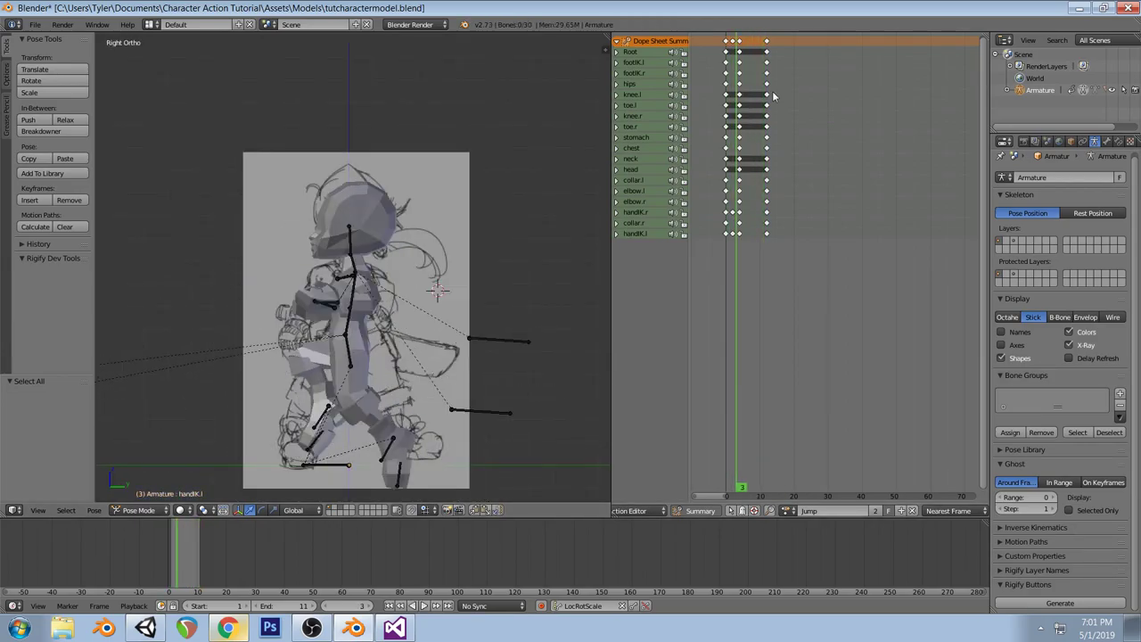
{"action": "left_click", "coordinate": [726, 118]}
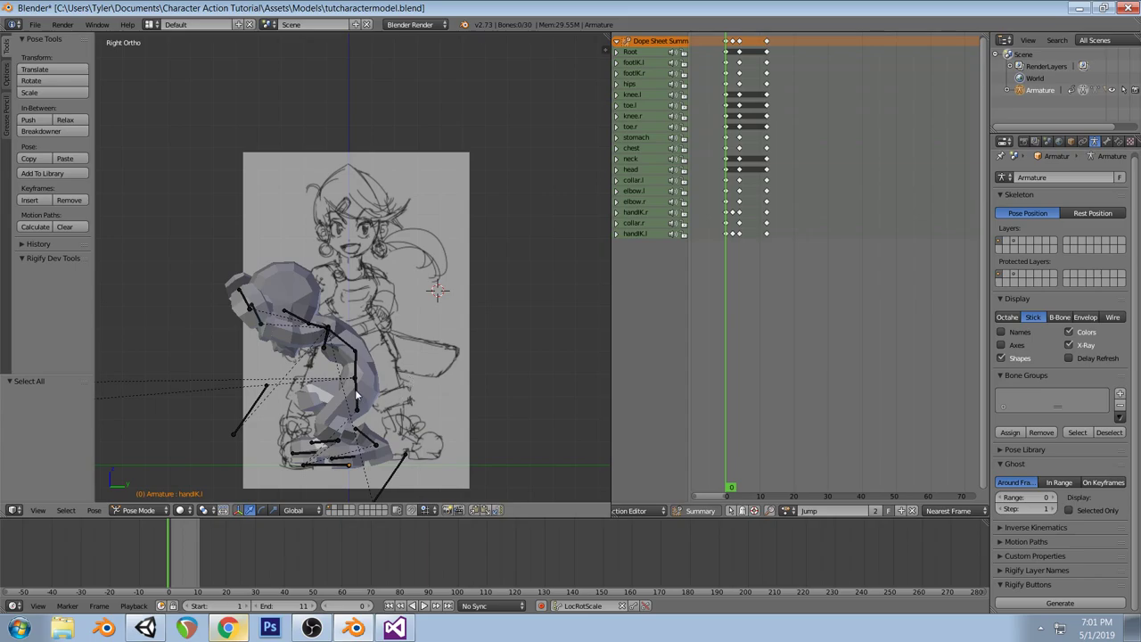
{"action": "right_click", "coordinate": [339, 444]}
{"action": "right_click", "coordinate": [345, 463], "text": "shift"}
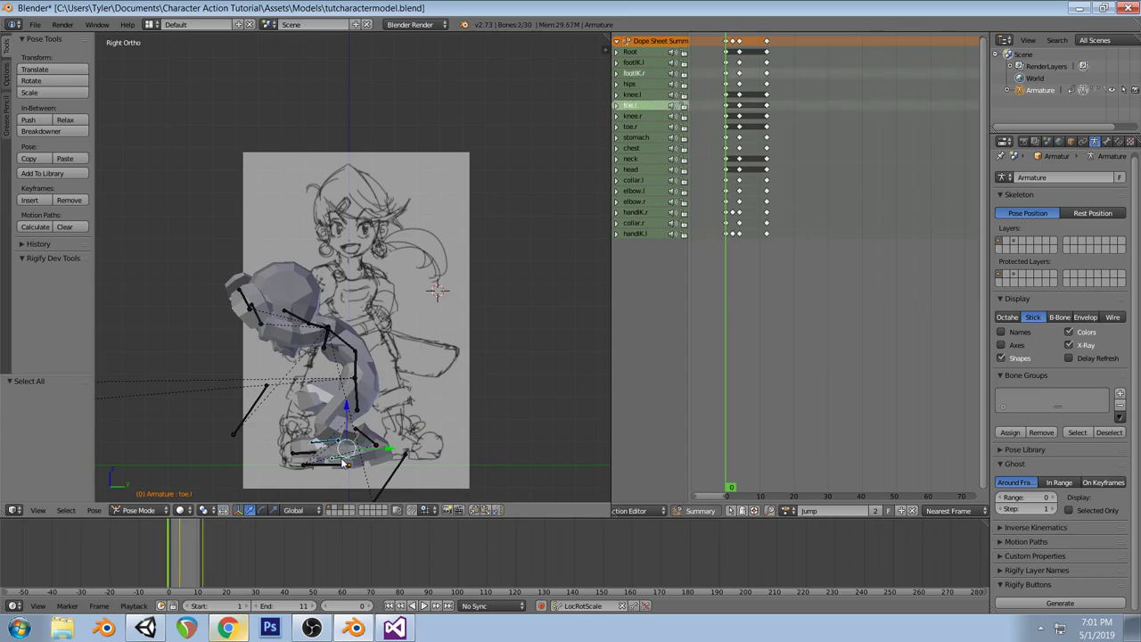
{"action": "right_click", "coordinate": [358, 396], "text": "shift"}
{"action": "left_click_drag", "start_coordinate": [390, 425], "coordinate": [405, 432]}
{"action": "key", "text": "ctrl+z"}
{"action": "key", "text": "ctrl+z"}
Select the hips along with both foot IK controls and shift them 1.521 in Y at frame 0
{"action": "right_click", "coordinate": [365, 441]}
{"action": "right_click", "coordinate": [332, 441], "text": "shift"}
{"action": "right_click", "coordinate": [355, 403]}
{"action": "key", "text": "g"}
{"action": "key", "text": "y"}
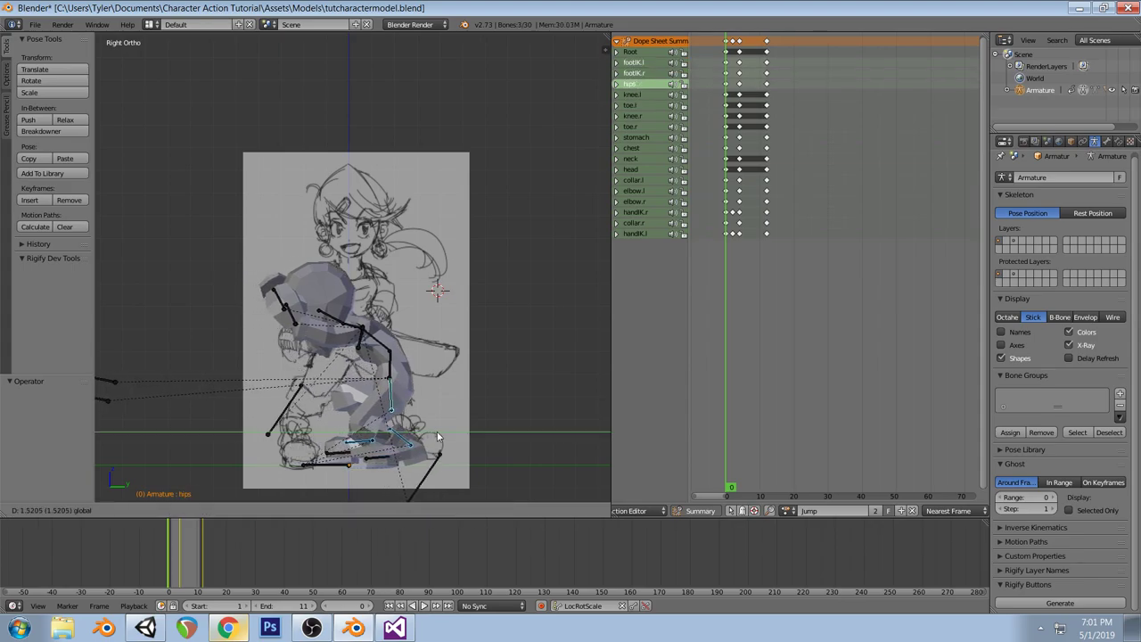
{"action": "left_click", "coordinate": [389, 388]}
Deepen the crouch at frame 0 by rotating the hips 33.569°, the chest -6.39° and the neck -9.694°
{"action": "right_click", "coordinate": [390, 385]}
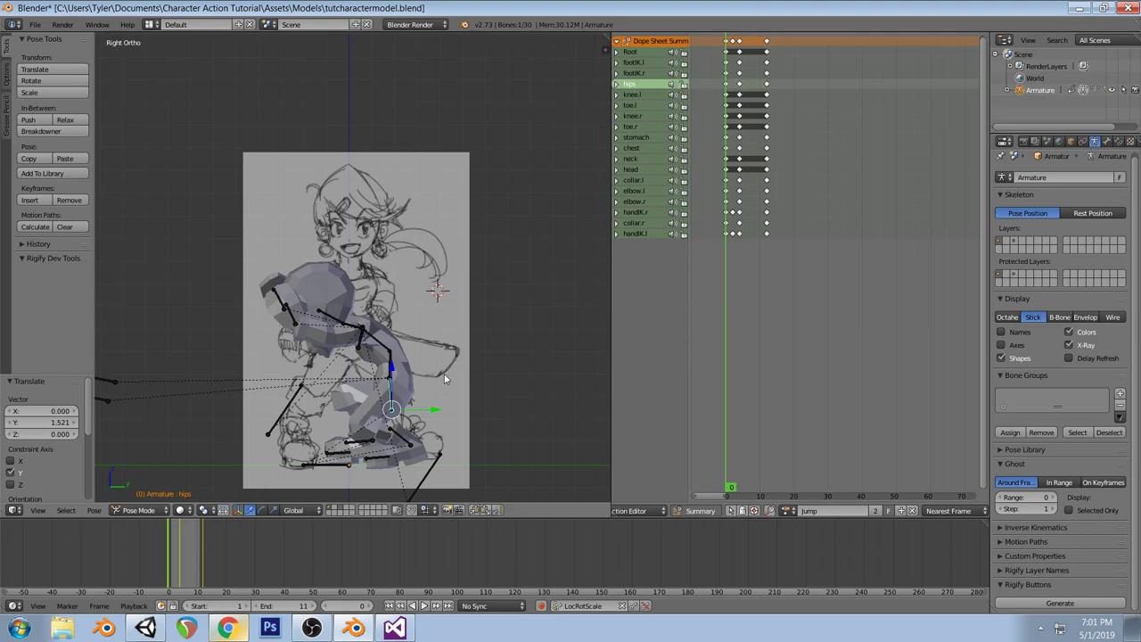
{"action": "key", "text": "r"}
{"action": "left_click", "coordinate": [469, 412]}
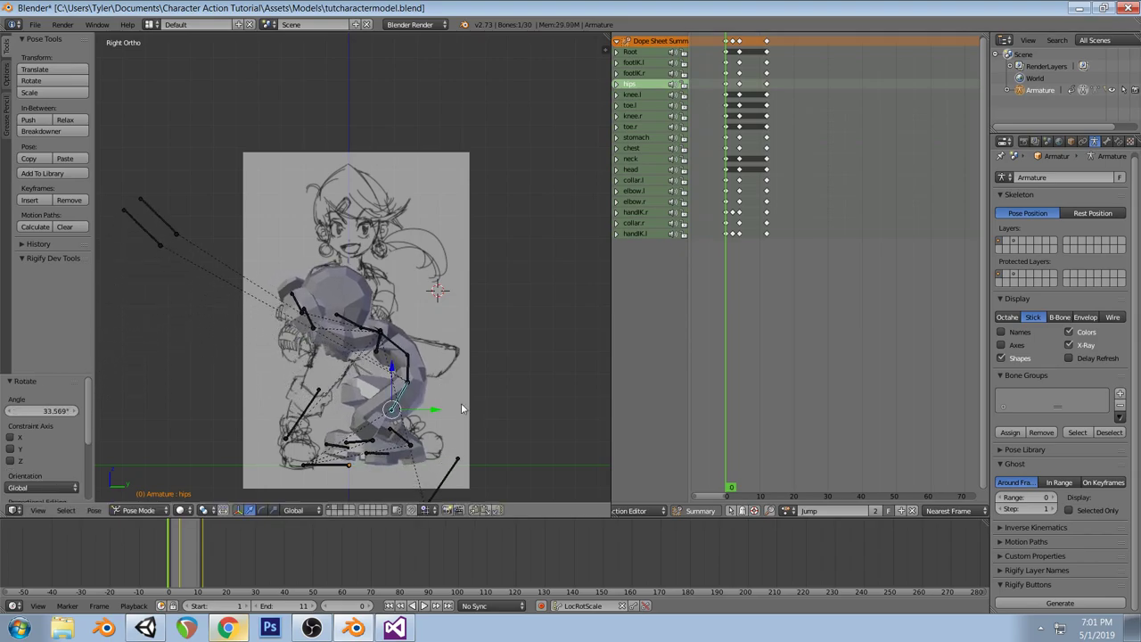
{"action": "right_click", "coordinate": [406, 353]}
{"action": "key", "text": "r"}
{"action": "left_click", "coordinate": [461, 341]}
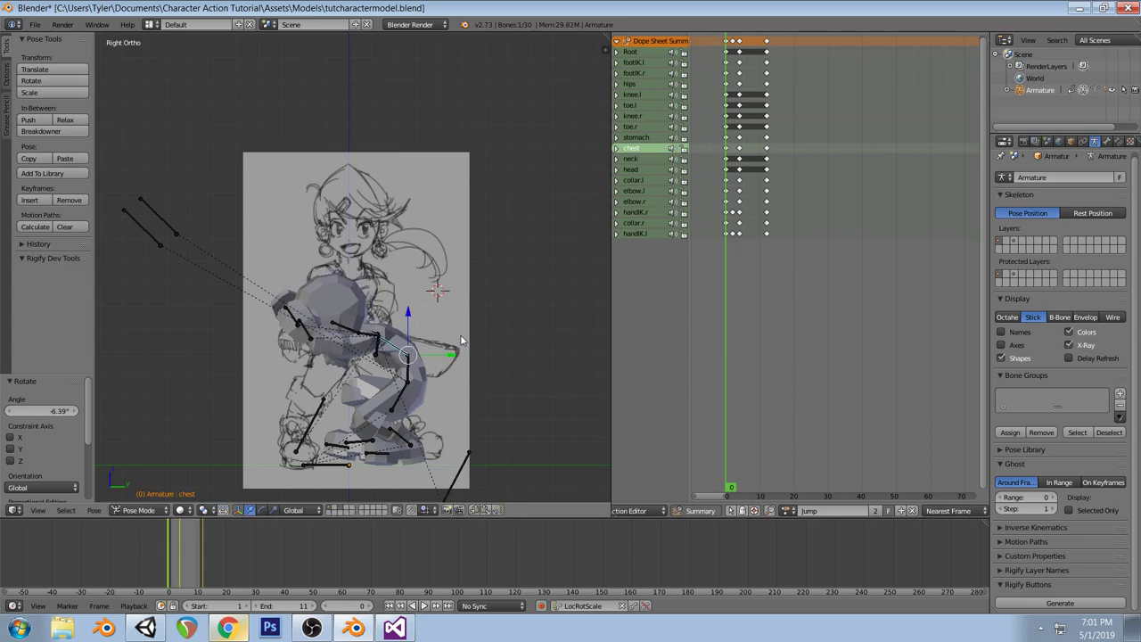
{"action": "right_click", "coordinate": [363, 340]}
{"action": "key", "text": "r"}
{"action": "left_click", "coordinate": [417, 350]}
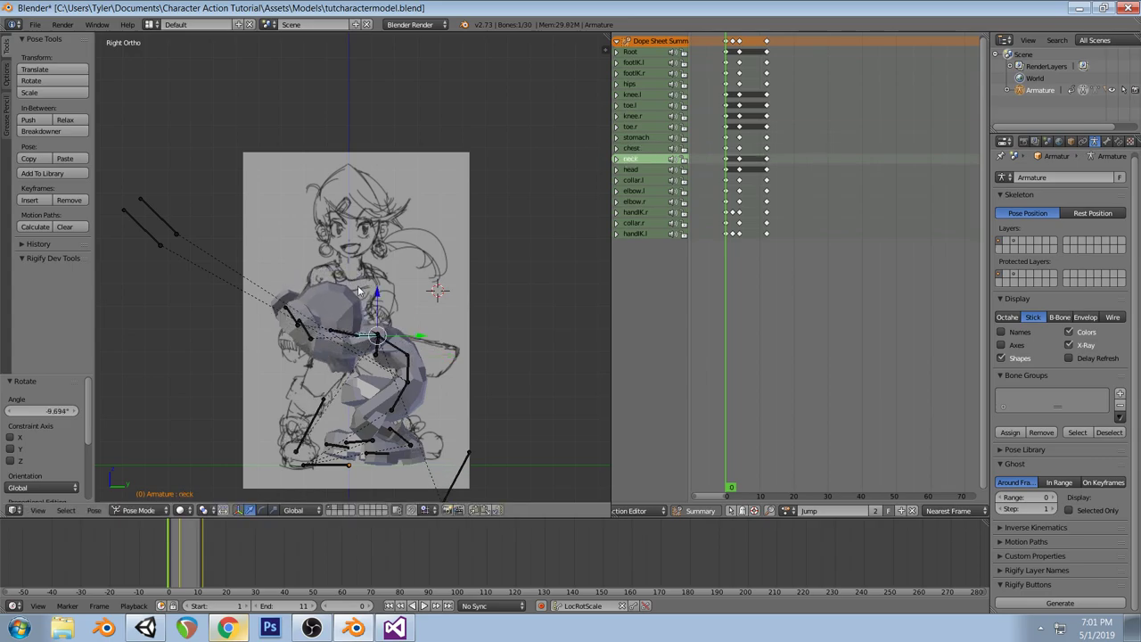
Keyframe all bones at frame 0 and deselect them
{"action": "key", "text": "a"}
{"action": "key", "text": "a"}
{"action": "key", "text": "i"}
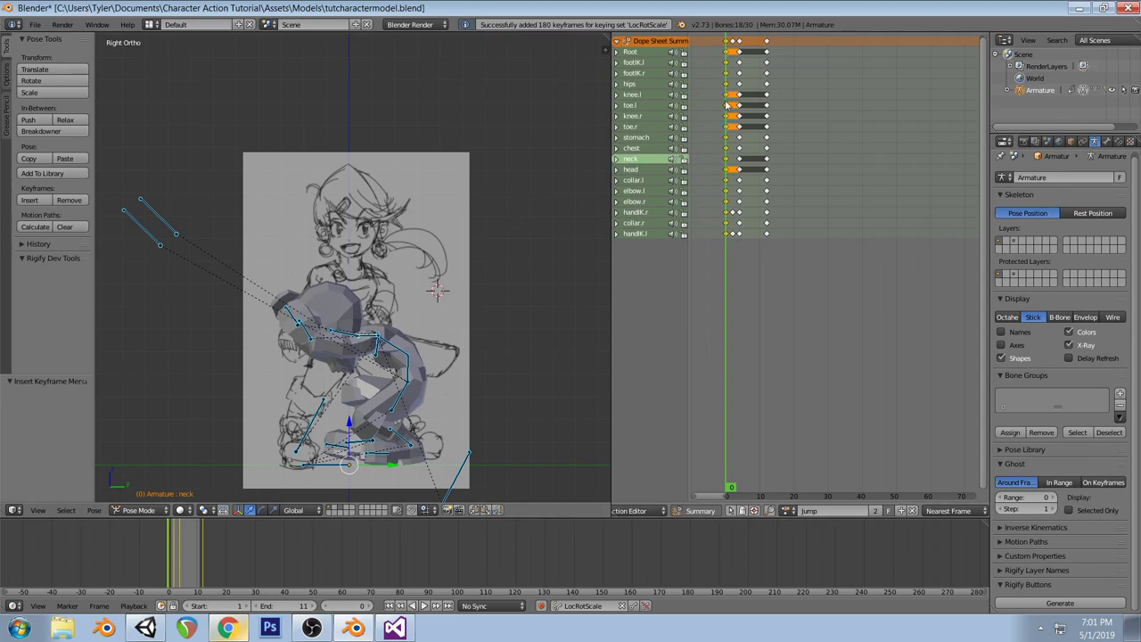
{"action": "mouse_move", "coordinate": [726, 110]}
{"action": "left_mouse_down"}
{"action": "mouse_move", "coordinate": [750, 112]}
{"action": "mouse_move", "coordinate": [728, 117]}
{"action": "left_mouse_up"}
{"action": "key", "text": "a"}
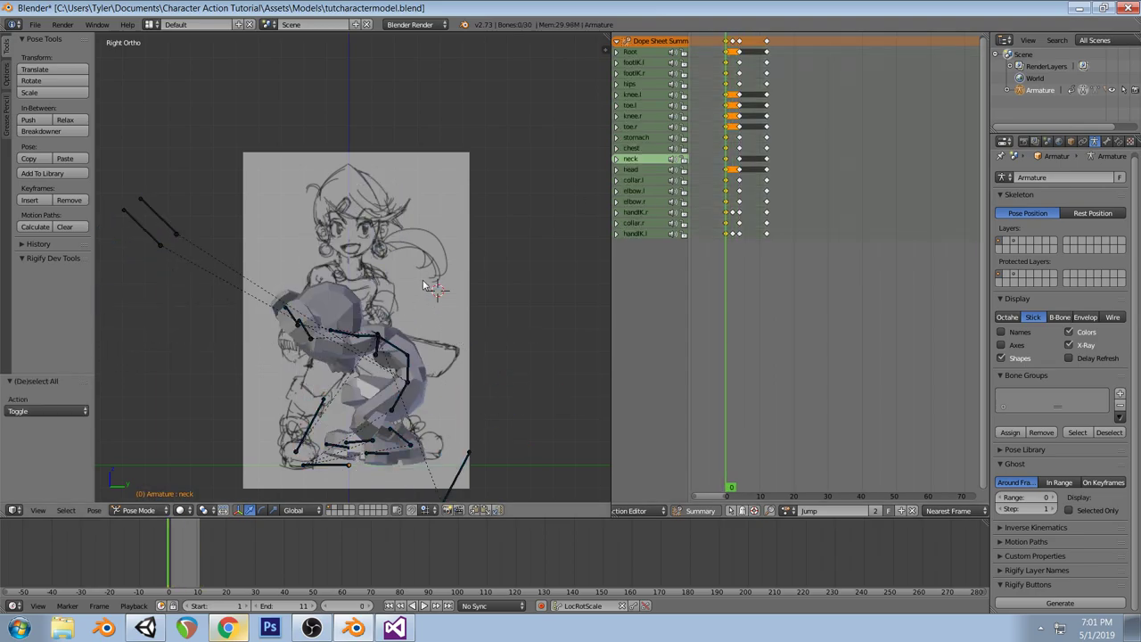
Play the jump animation and view the new crouch start from several angles
{"action": "key", "text": "alt+a"}
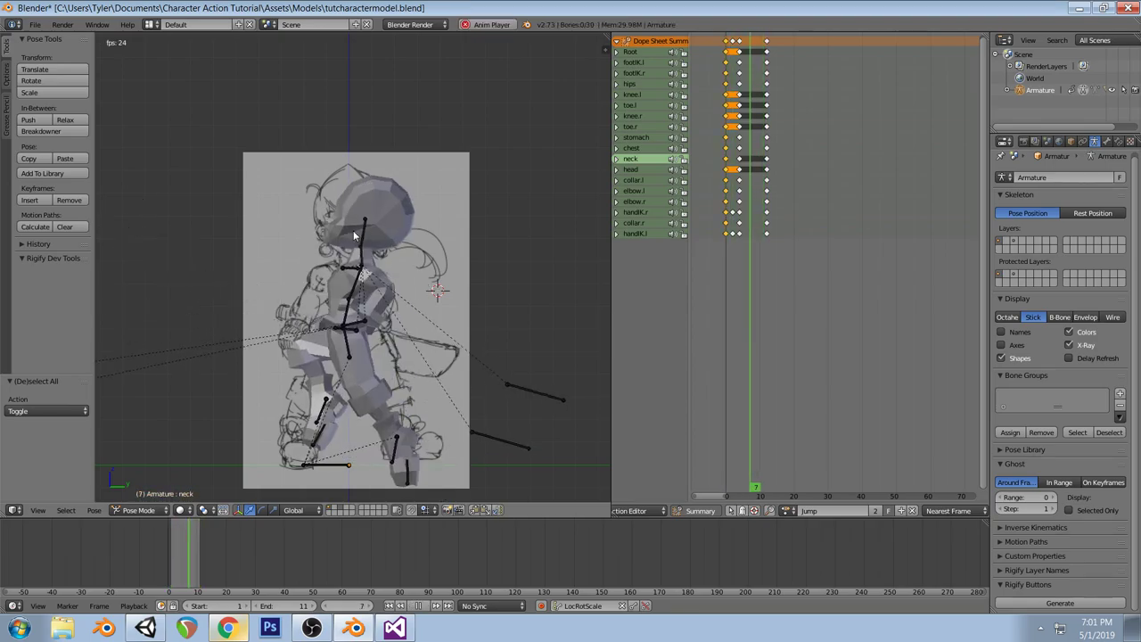
{"action": "middle_click_drag", "start_coordinate": [355, 235], "coordinate": [525, 312]}
{"action": "middle_click_drag", "start_coordinate": [332, 286], "coordinate": [454, 202]}
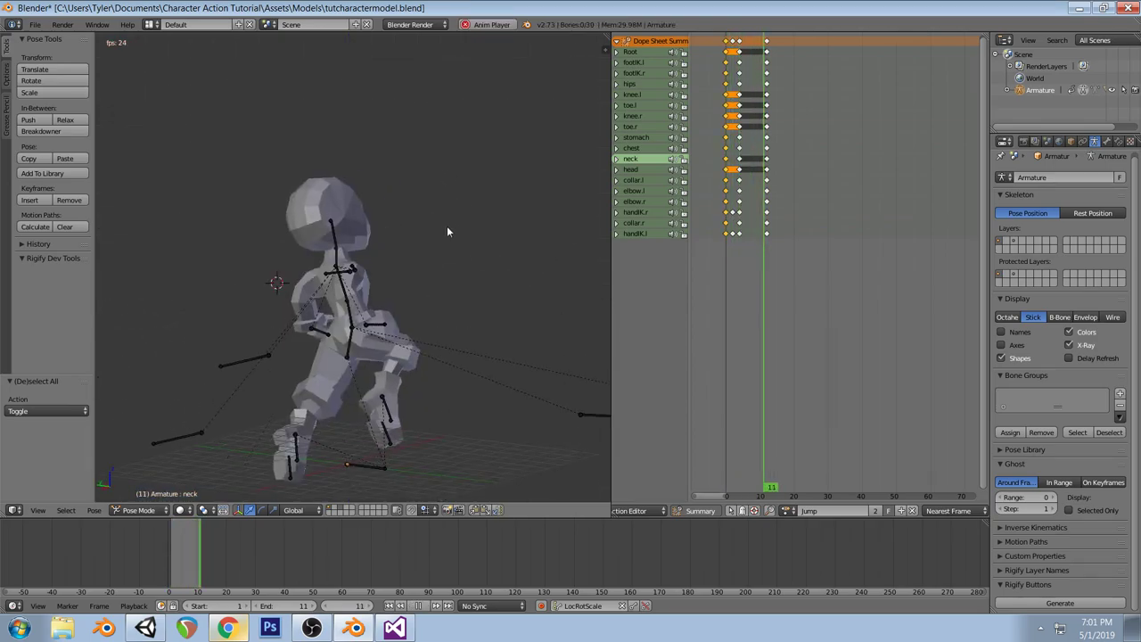
Stop the playback and retime the Jump action so its second, third and last keyframe columns fall on frames 3, 6 and 16
{"action": "key", "text": "KP_1"}
{"action": "key", "text": "KP_3"}
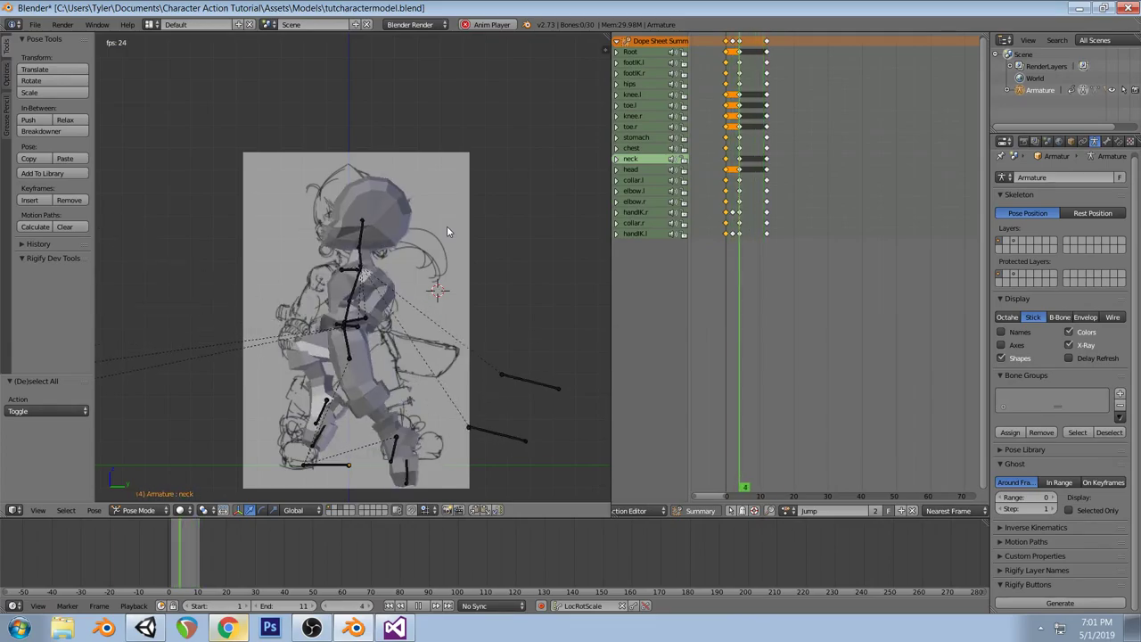
{"action": "key", "text": "alt+a"}
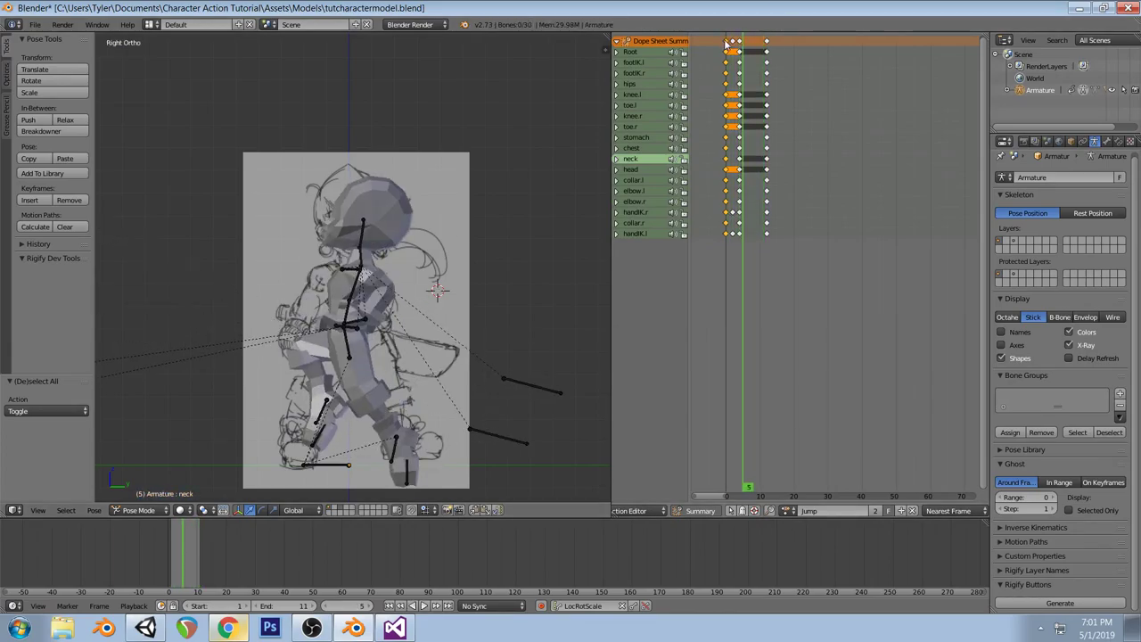
{"action": "left_click", "coordinate": [726, 42]}
{"action": "left_click_drag", "start_coordinate": [726, 45], "coordinate": [742, 45]}
{"action": "left_click", "coordinate": [733, 42]}
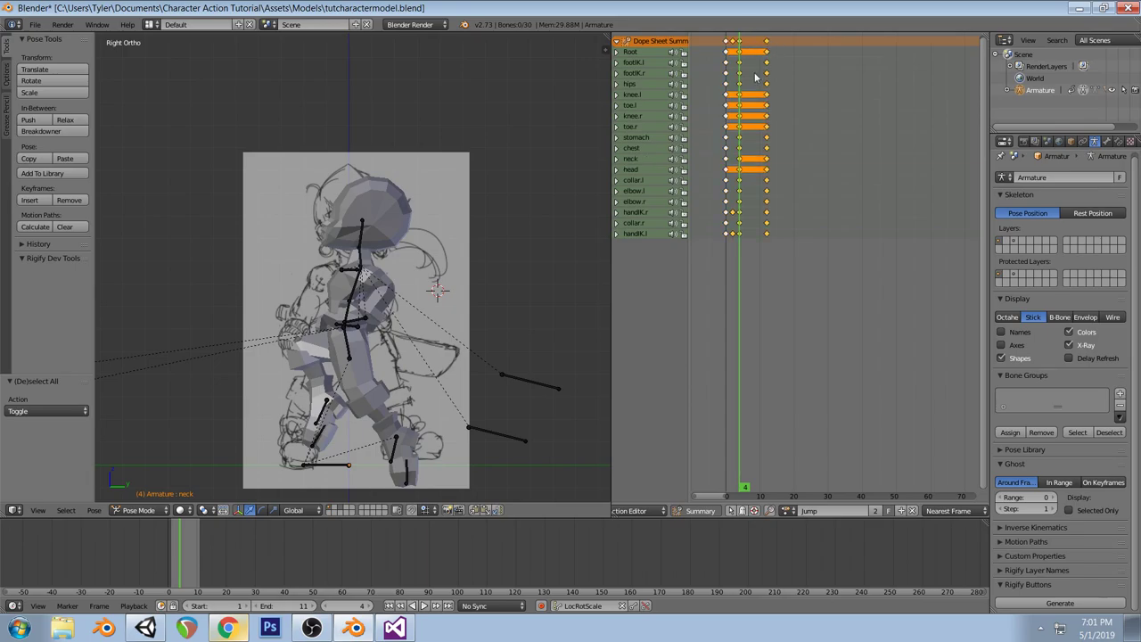
{"action": "key", "text": "g"}
{"action": "left_click", "coordinate": [757, 78]}
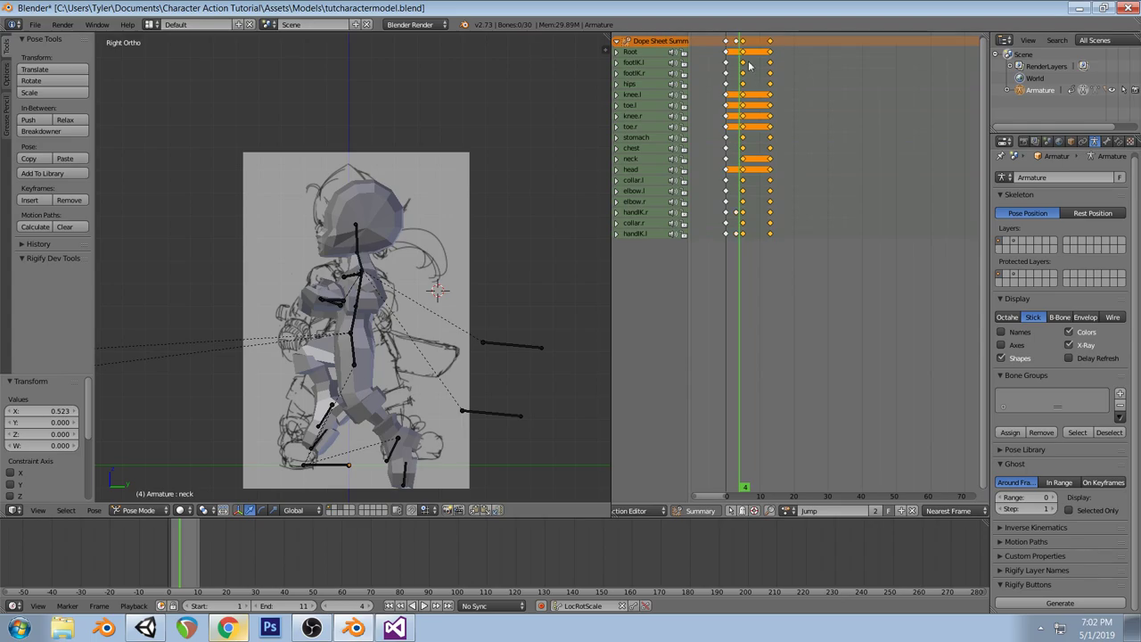
{"action": "key", "text": "g"}
{"action": "left_click", "coordinate": [749, 42]}
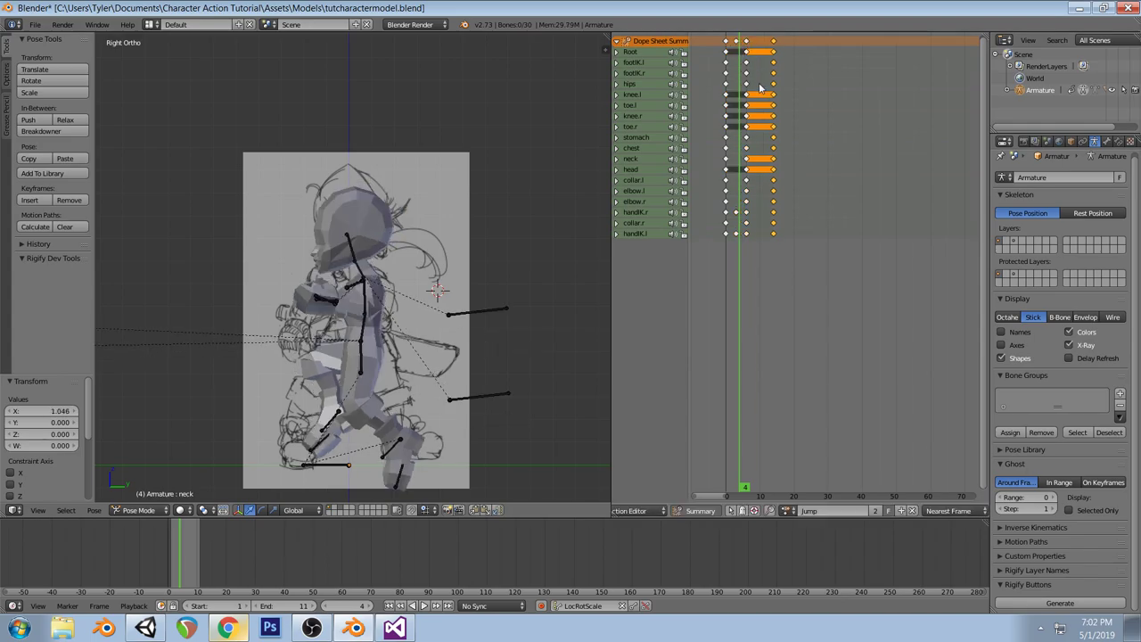
{"action": "key", "text": "a"}
Play the retimed jump animation and view its motion from the front and side
{"action": "key", "text": "alt+a"}
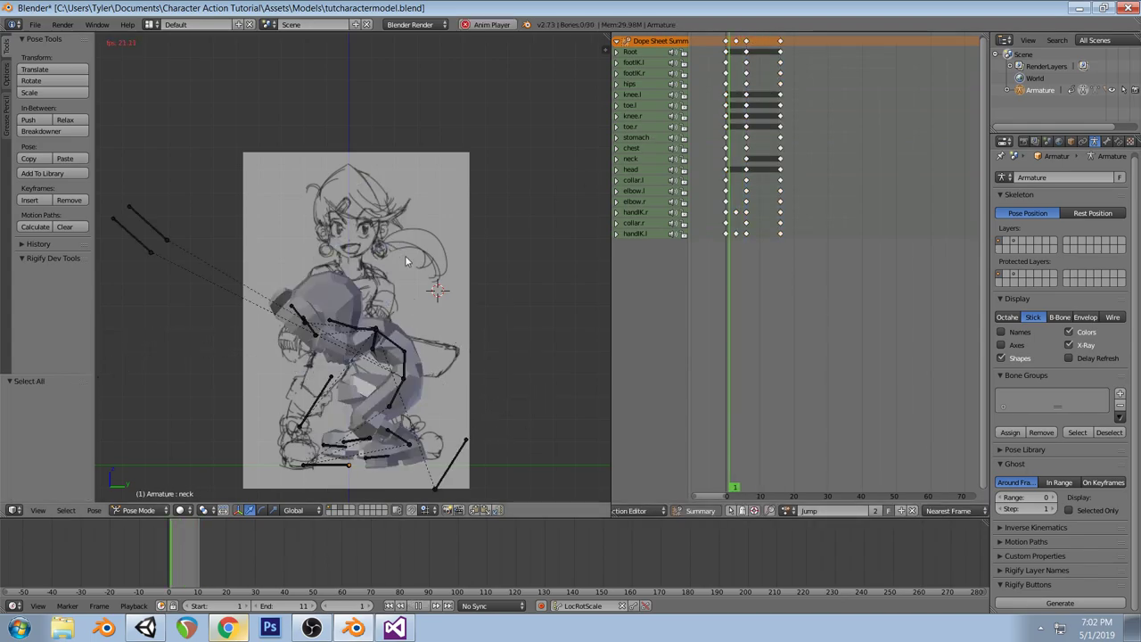
{"action": "middle_click_drag", "start_coordinate": [406, 261], "coordinate": [467, 303]}
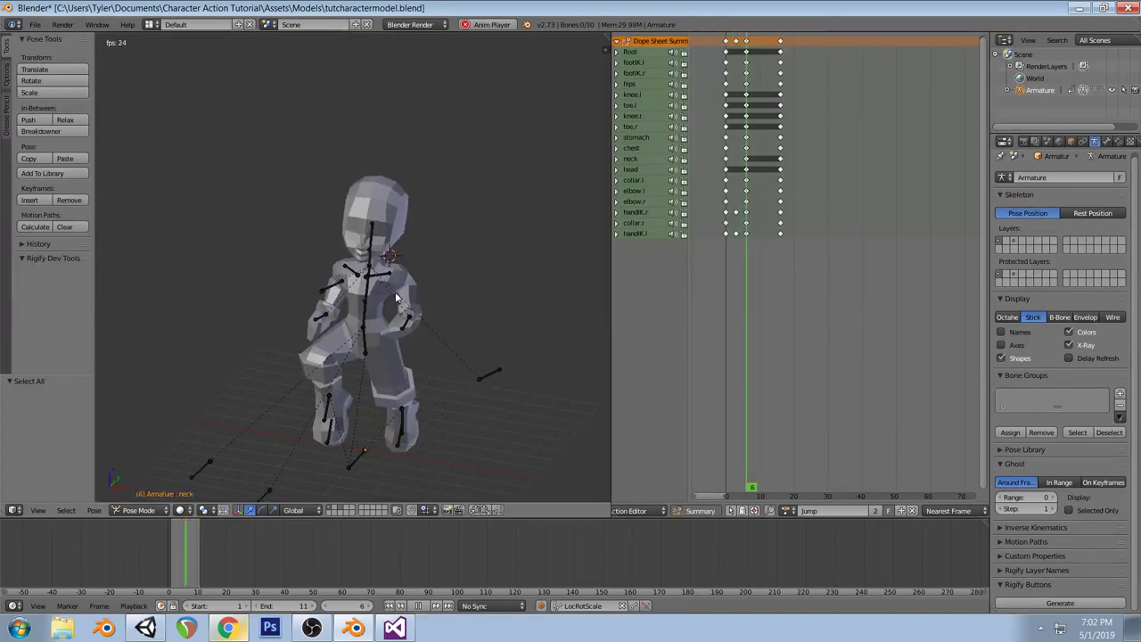
{"action": "middle_click_drag", "start_coordinate": [396, 297], "coordinate": [533, 298]}
{"action": "key", "text": "KP_0"}
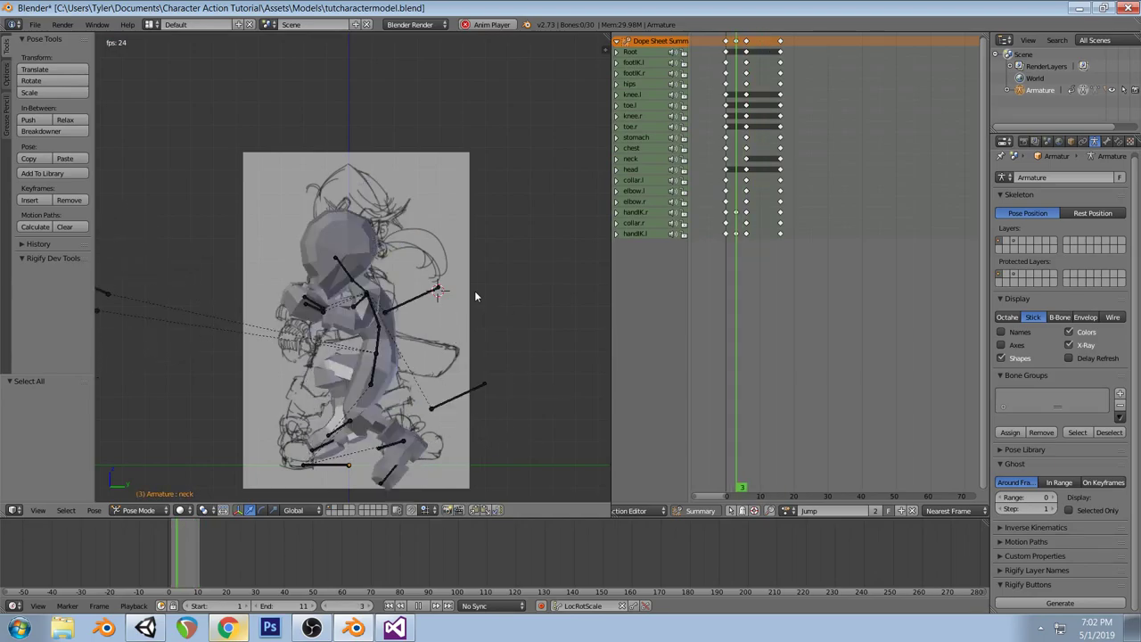
{"action": "key", "text": "alt+a"}
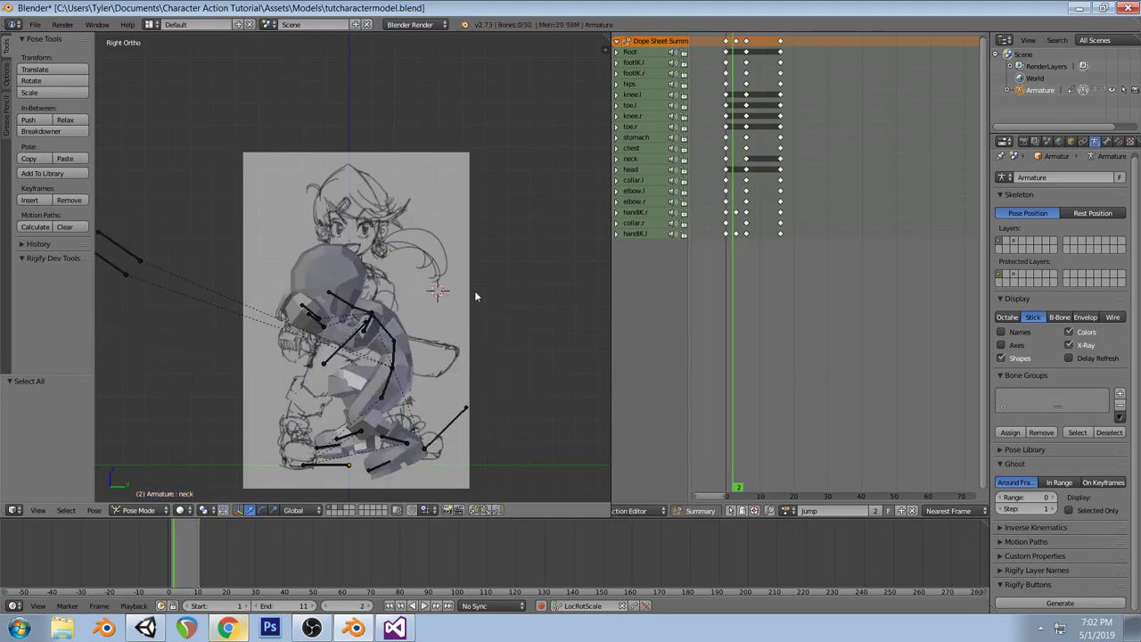
Go to frame 6 and save tutcharactermodel.blend over the existing file
{"action": "mouse_move", "coordinate": [733, 182]}
{"action": "left_mouse_down"}
{"action": "mouse_move", "coordinate": [772, 186]}
{"action": "mouse_move", "coordinate": [729, 186]}
{"action": "mouse_move", "coordinate": [751, 188]}
{"action": "left_mouse_up"}
{"action": "key", "text": "ctrl+s"}
{"action": "left_click", "coordinate": [416, 305]}
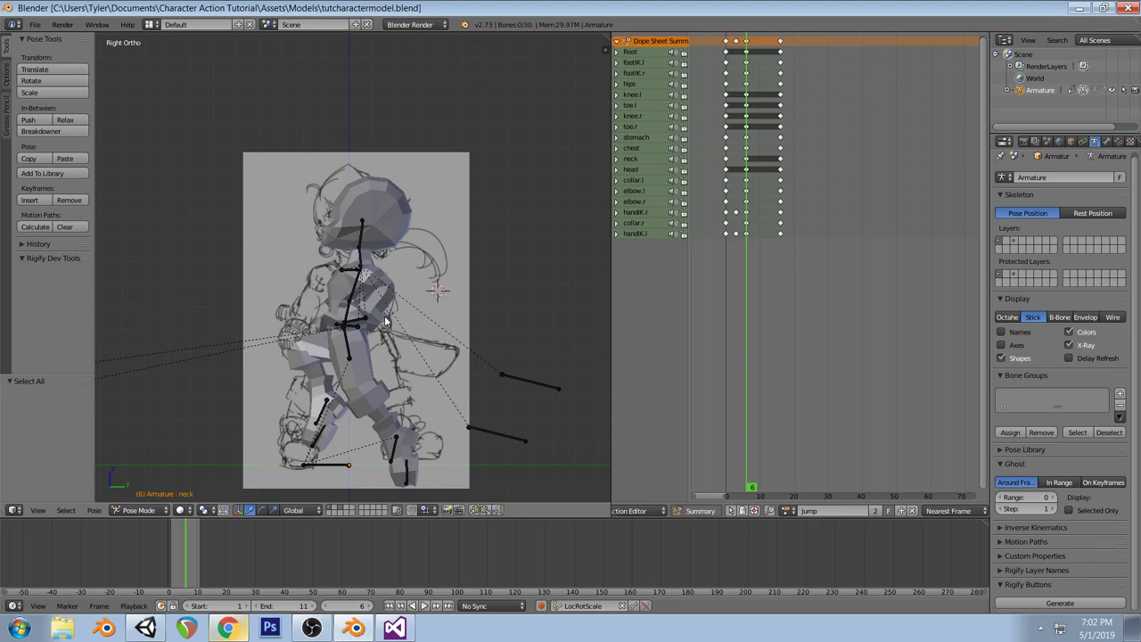
Check the live stream's status on the Twitch dashboard and in OBS
{"action": "left_click", "coordinate": [144, 628]}
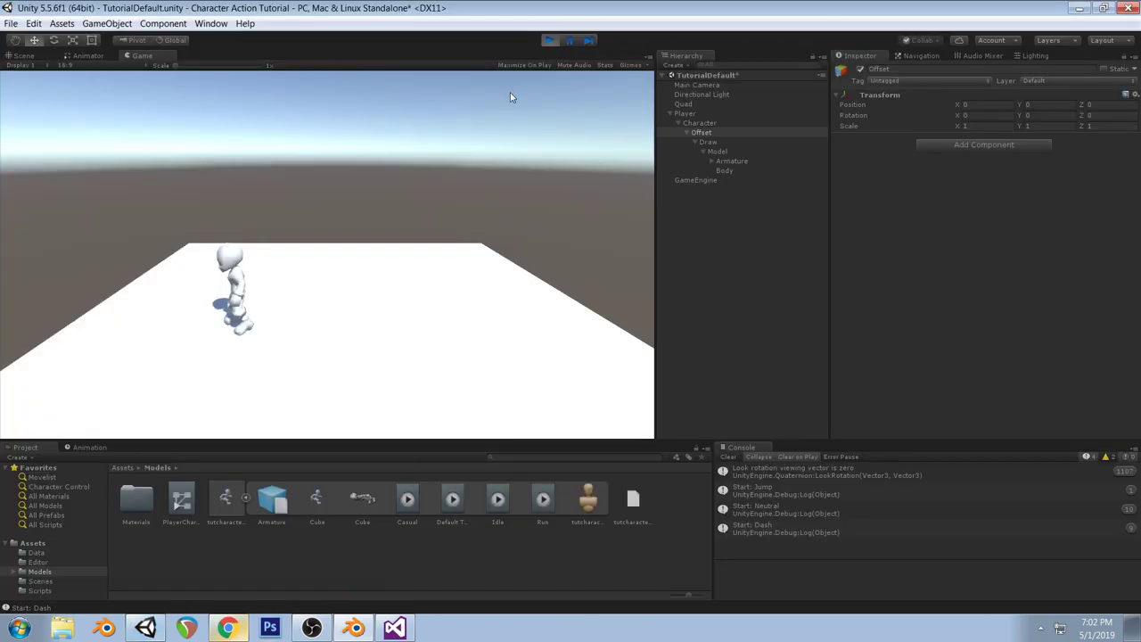
{"action": "left_click", "coordinate": [233, 630]}
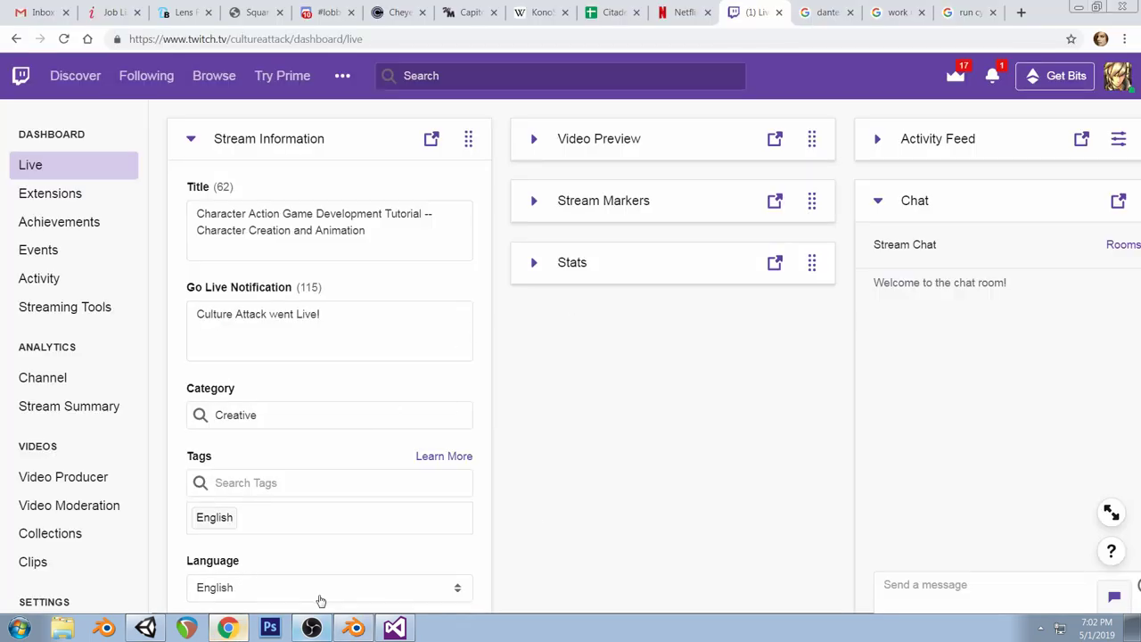
{"action": "left_click", "coordinate": [312, 628]}
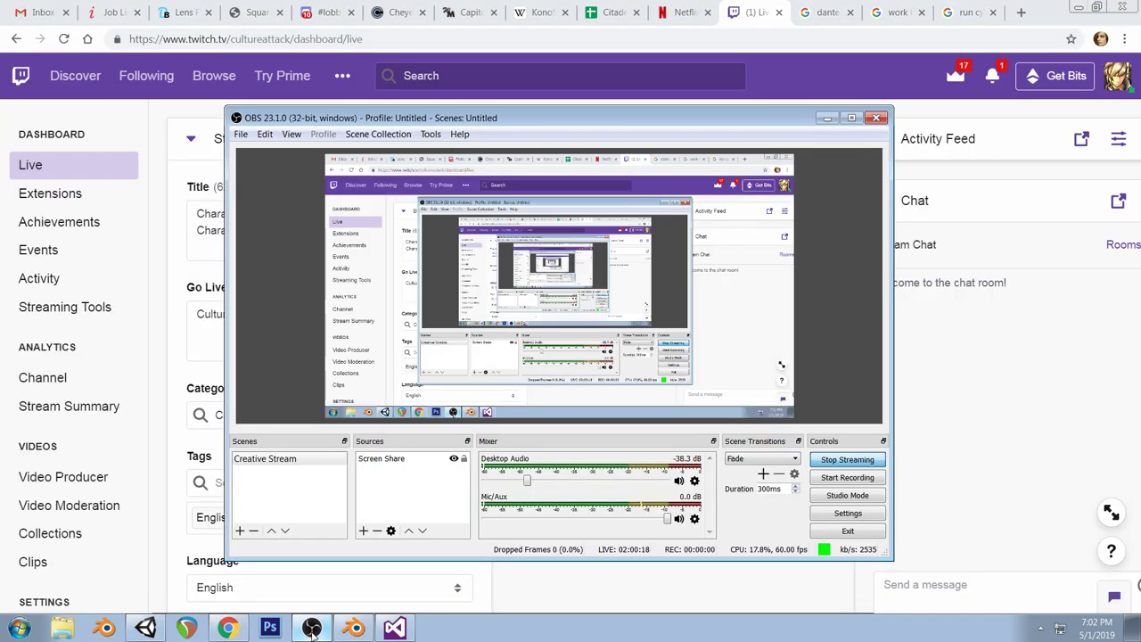
Switch back to Unity and stop the running game
{"action": "key", "text": "alt+Tab"}
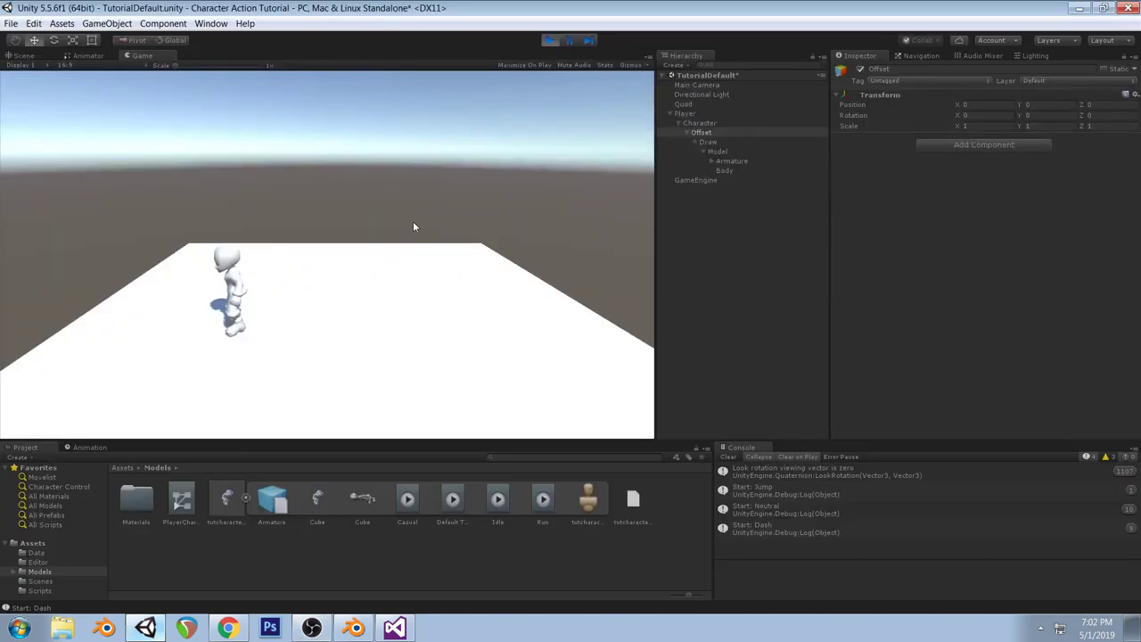
{"action": "left_click", "coordinate": [549, 41]}
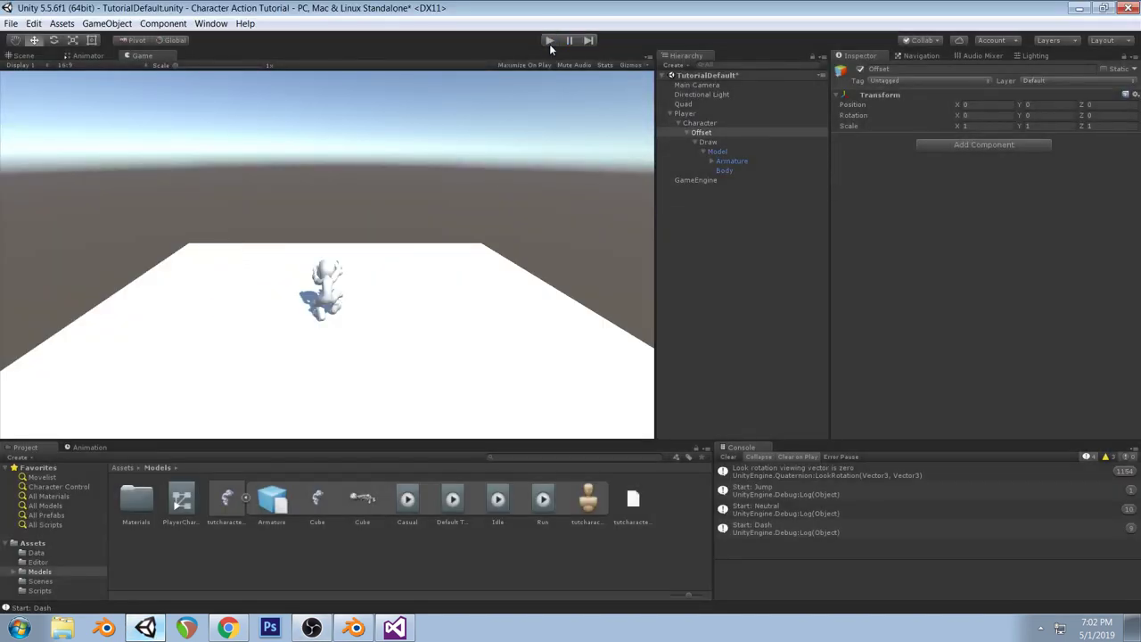
{"action": "key", "text": "alt+Tab"}
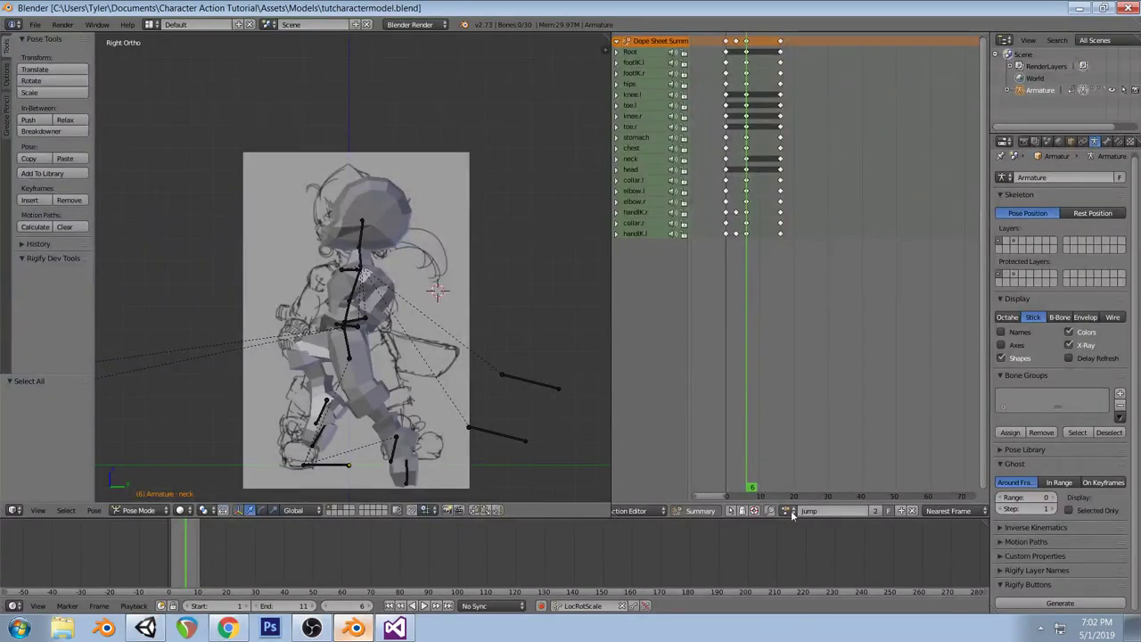
{"action": "key", "text": "alt+Tab"}
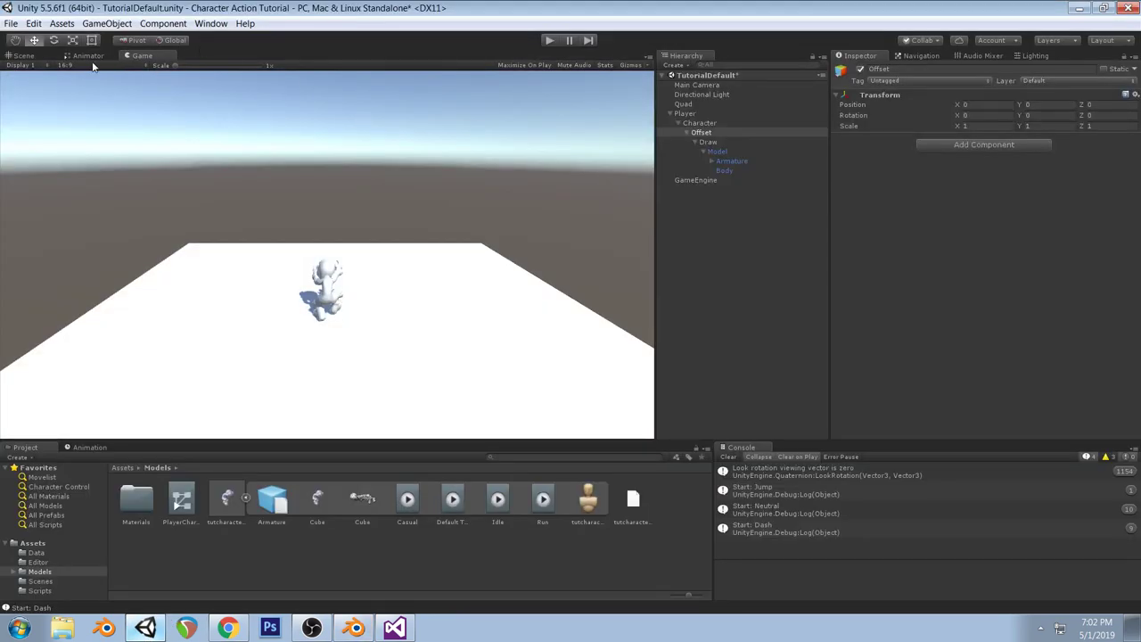
Add an animation clip to the tutcharactermodel import settings with Aerial as its source take
{"action": "left_click", "coordinate": [227, 500]}
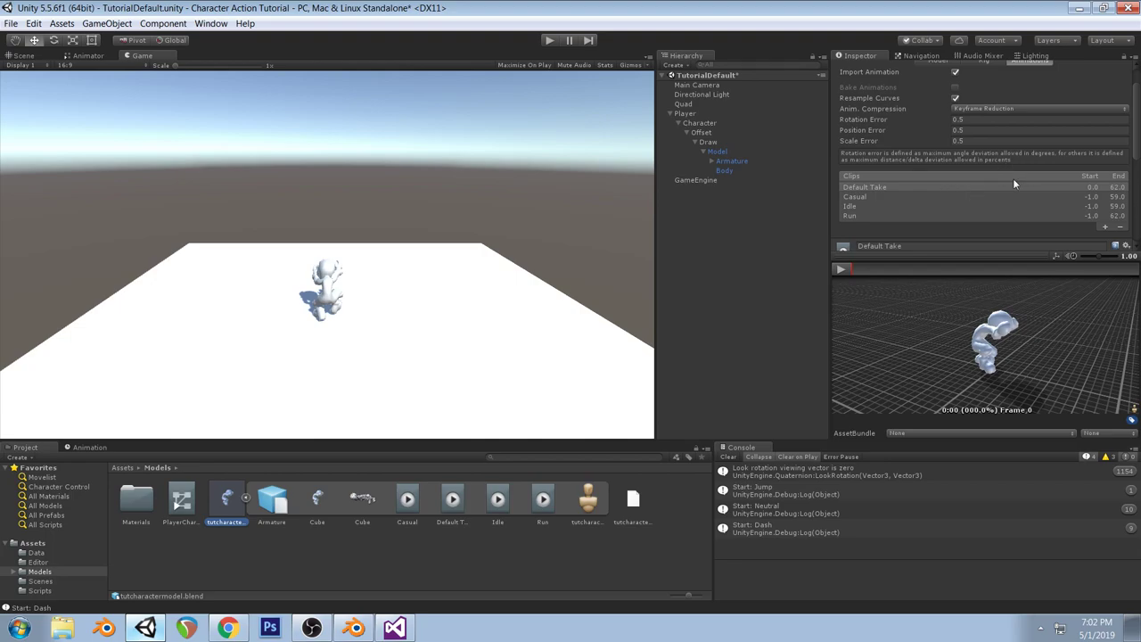
{"action": "scroll", "coordinate": [1013, 179], "scroll_direction": "down", "scroll_amount": 2}
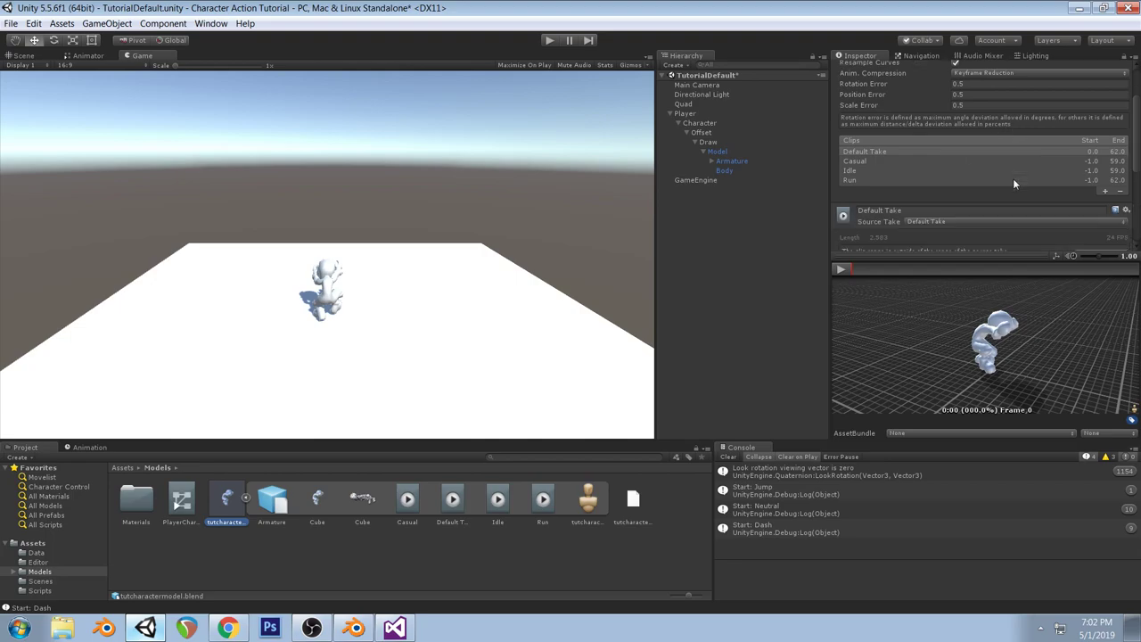
{"action": "left_click", "coordinate": [1107, 192]}
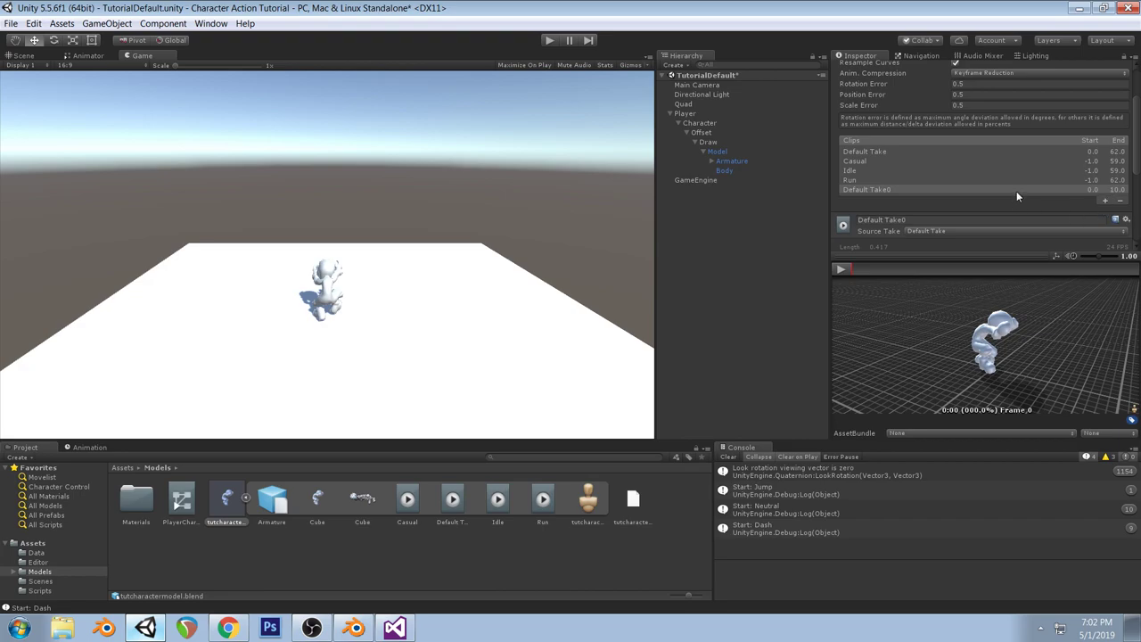
{"action": "left_click", "coordinate": [1119, 231]}
{"action": "left_click", "coordinate": [937, 259]}
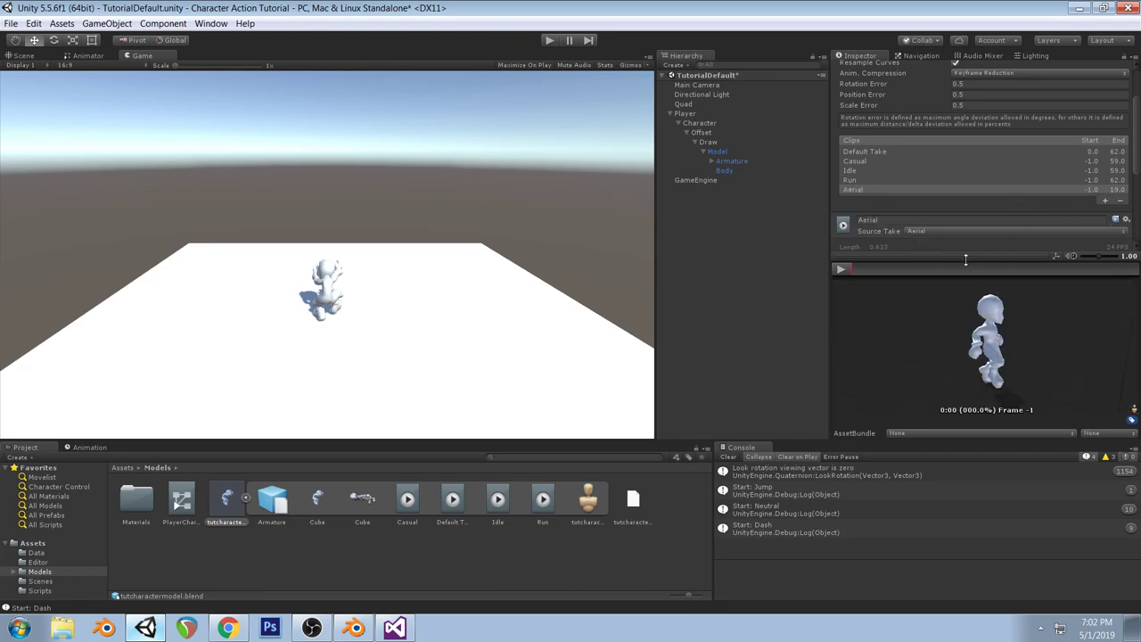
Add another animation clip to the model with Jump as its source take
{"action": "left_click", "coordinate": [1107, 202]}
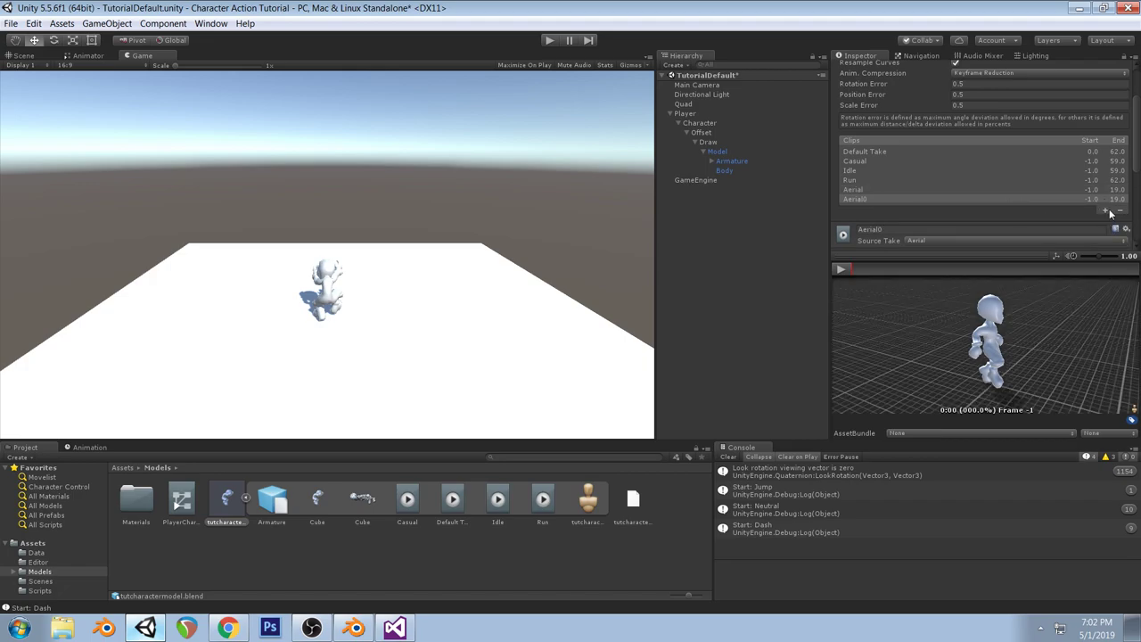
{"action": "left_click", "coordinate": [1124, 240]}
{"action": "left_click", "coordinate": [1010, 309]}
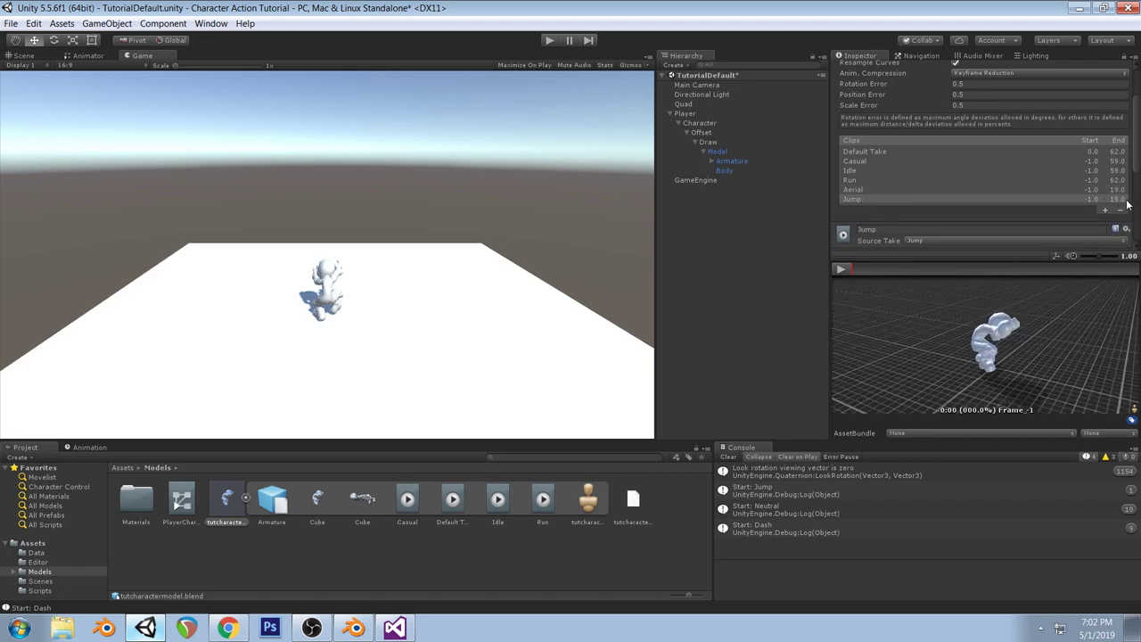
{"action": "scroll", "coordinate": [1114, 198], "scroll_direction": "down", "scroll_amount": 2}
{"action": "left_click", "coordinate": [1126, 210]}
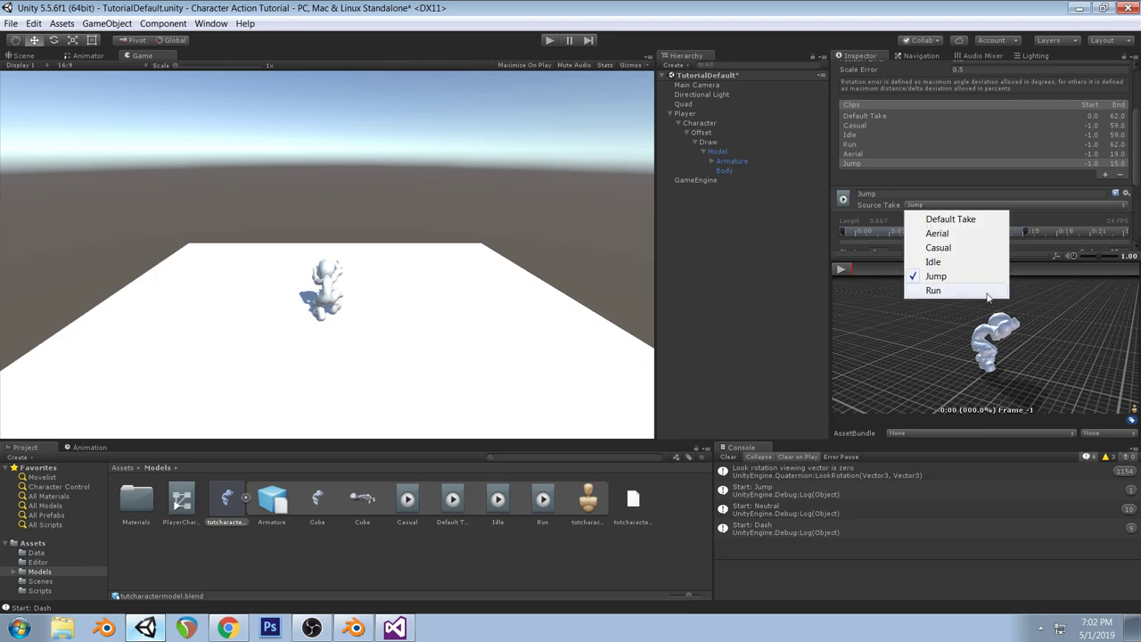
{"action": "left_click", "coordinate": [990, 7]}
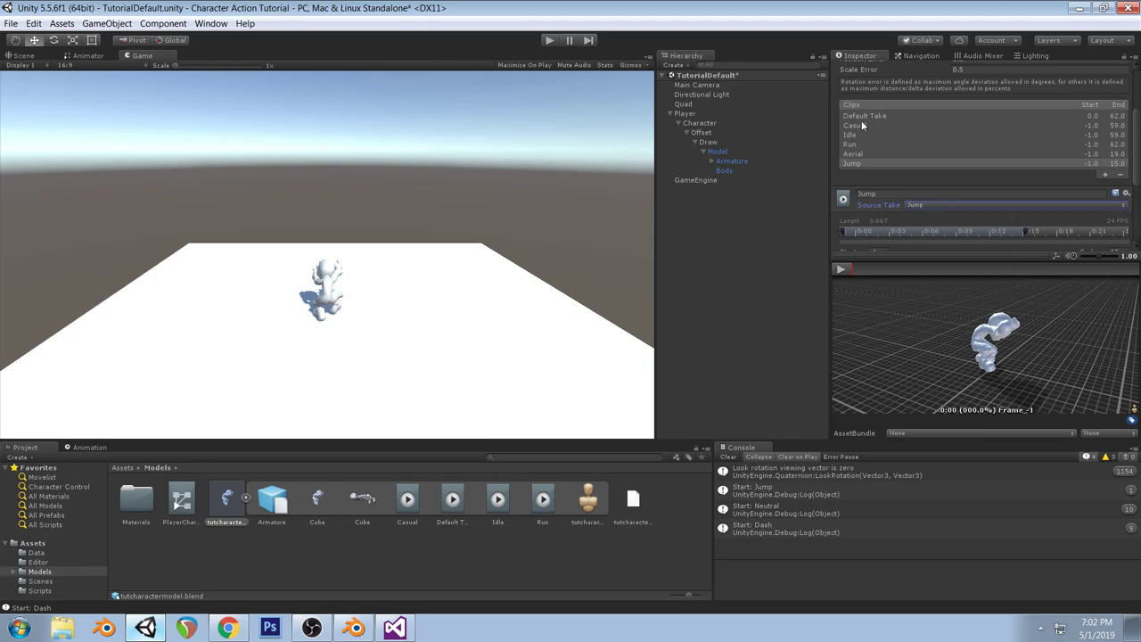
Enable Loop Time on the Aerial clip and apply the model's import settings
{"action": "left_click", "coordinate": [854, 154]}
{"action": "scroll", "coordinate": [904, 206], "scroll_direction": "down", "scroll_amount": 2}
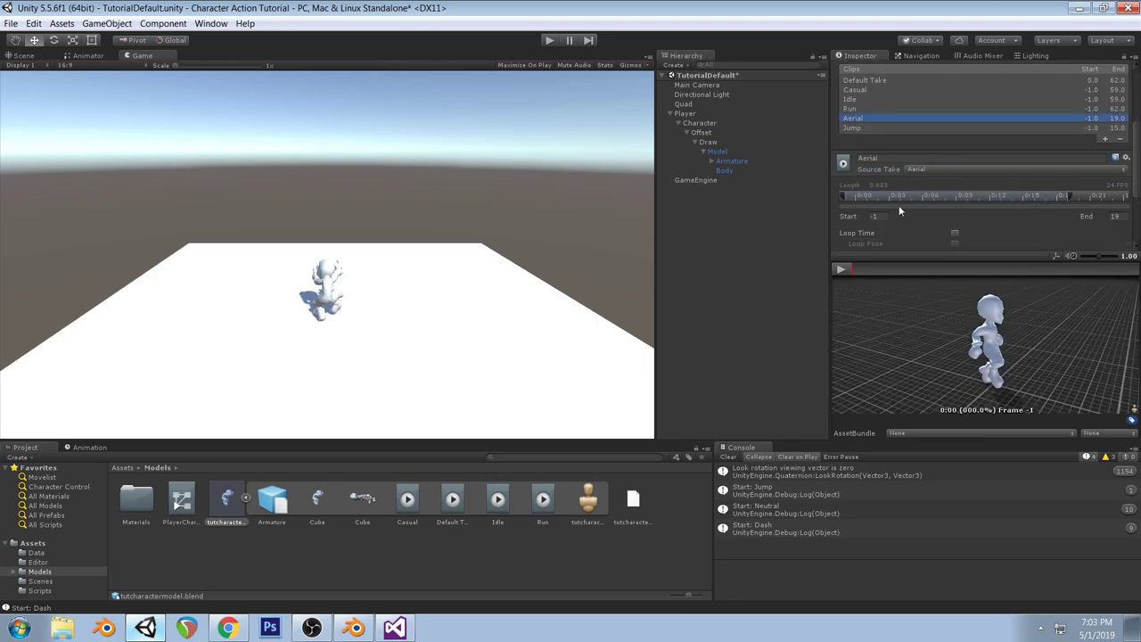
{"action": "left_click", "coordinate": [954, 233]}
{"action": "scroll", "coordinate": [1039, 186], "scroll_direction": "down", "scroll_amount": 4}
{"action": "left_click_drag", "start_coordinate": [1015, 348], "coordinate": [940, 326]}
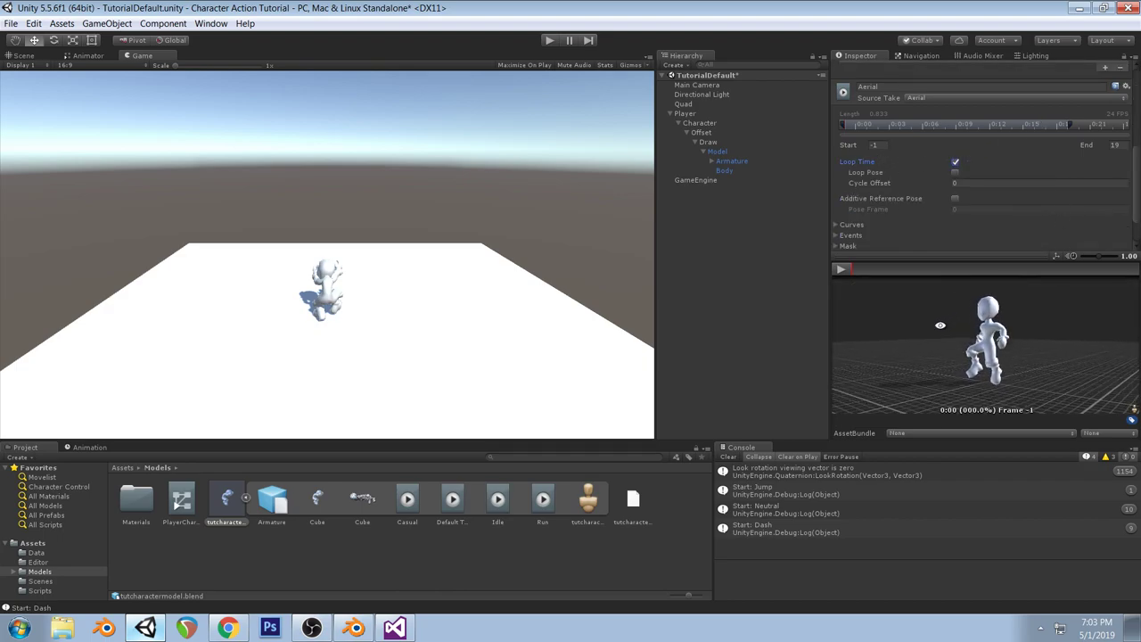
{"action": "scroll", "coordinate": [1027, 230], "scroll_direction": "down", "scroll_amount": 3}
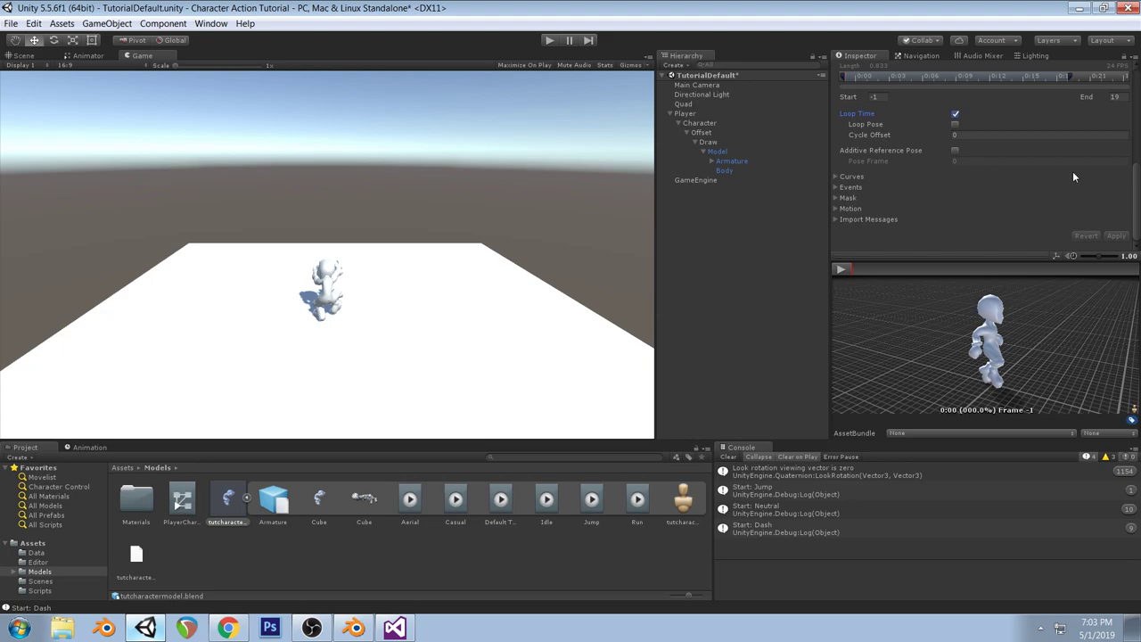
Add a float parameter named aerial to the PlayerCharacterController animator
{"action": "left_click", "coordinate": [88, 56]}
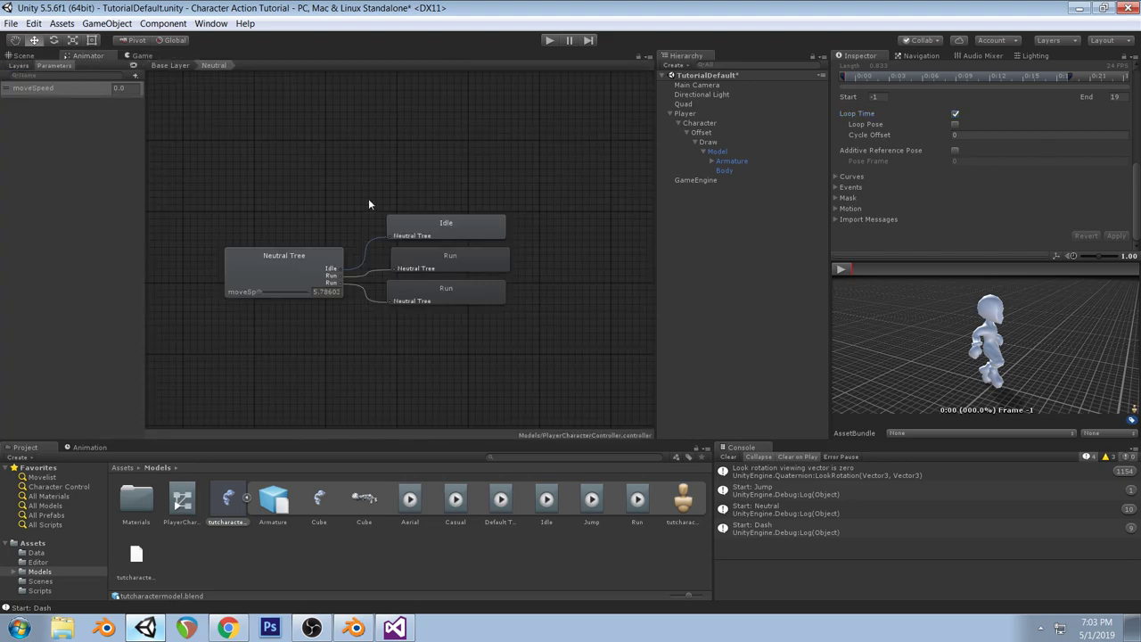
{"action": "left_click", "coordinate": [331, 265]}
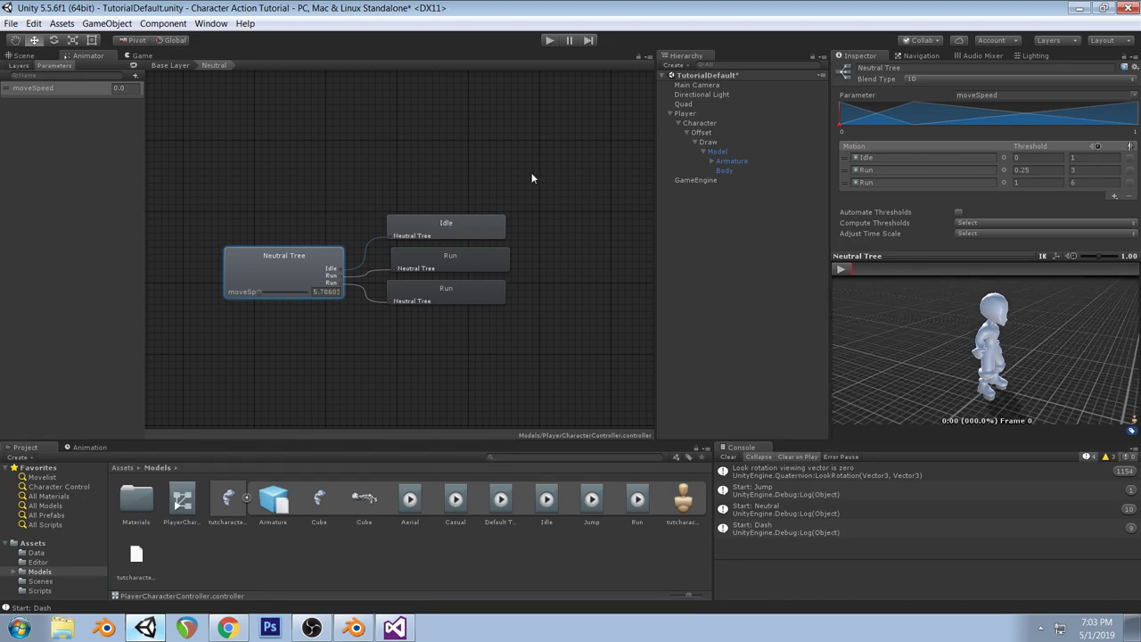
{"action": "middle_click_drag", "start_coordinate": [432, 186], "coordinate": [518, 187]}
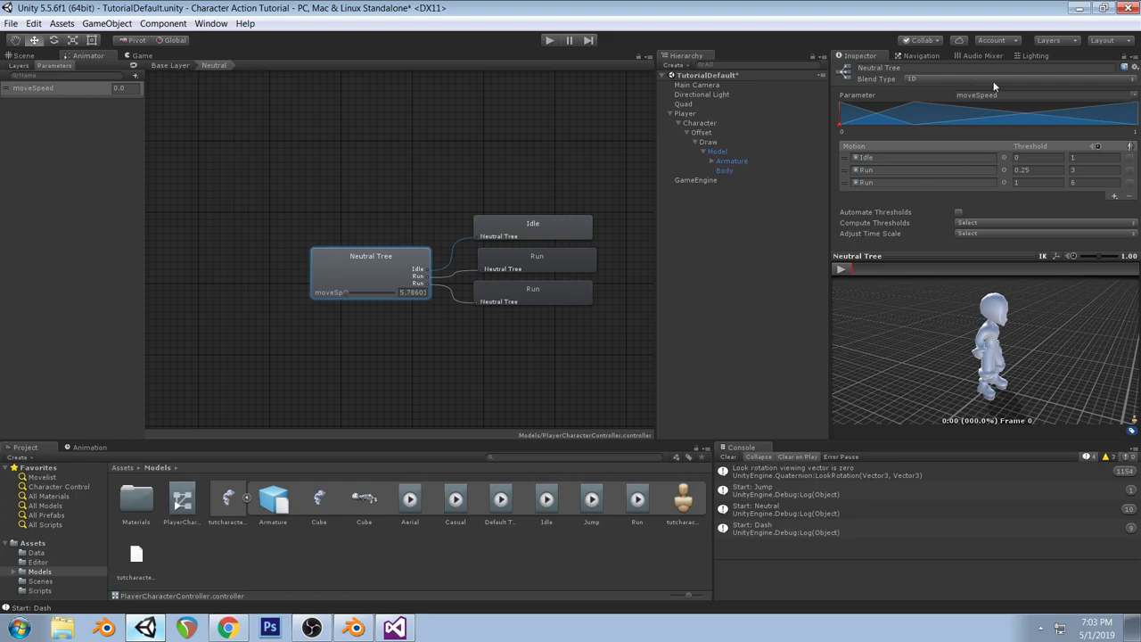
{"action": "left_click", "coordinate": [136, 76]}
{"action": "left_click", "coordinate": [157, 90]}
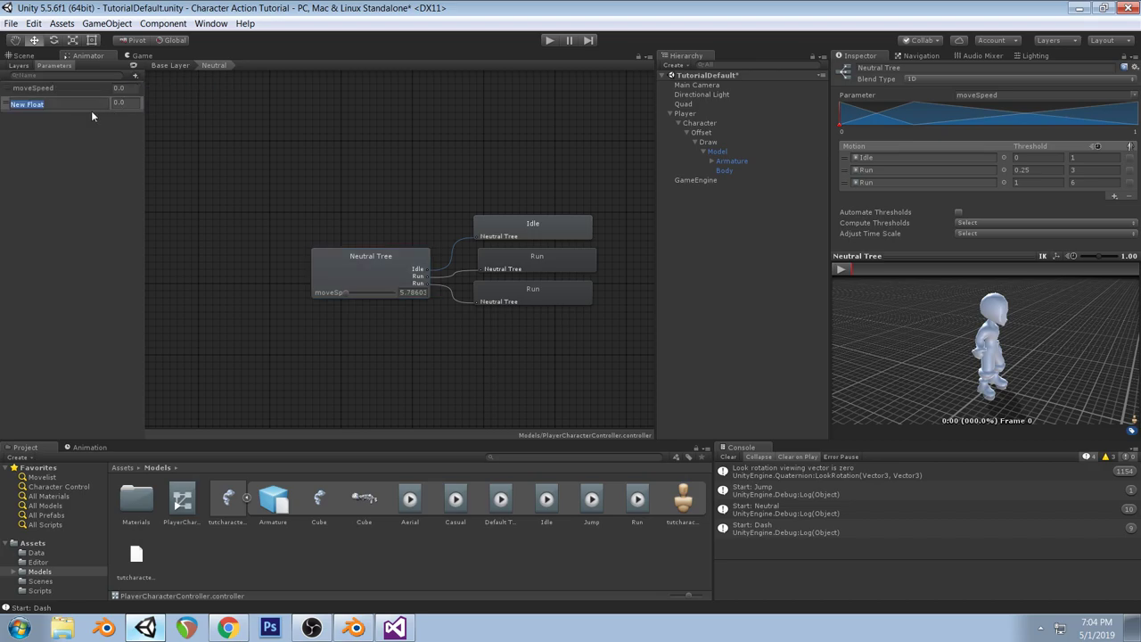
{"action": "type", "text": "aeria"}
{"action": "type", "text": "l"}
{"action": "key", "text": "Return"}
Rename the Neutral Tree blend tree as Aerial Tree
{"action": "left_click", "coordinate": [384, 265]}
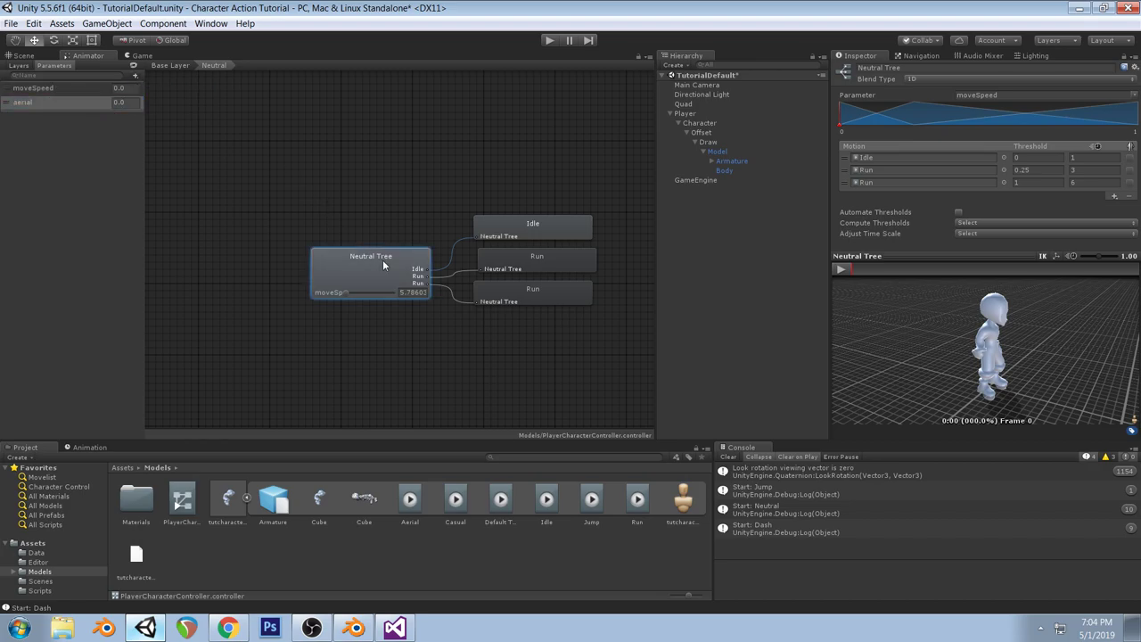
{"action": "left_click", "coordinate": [954, 66]}
{"action": "type", "text": "Aerial Tree"}
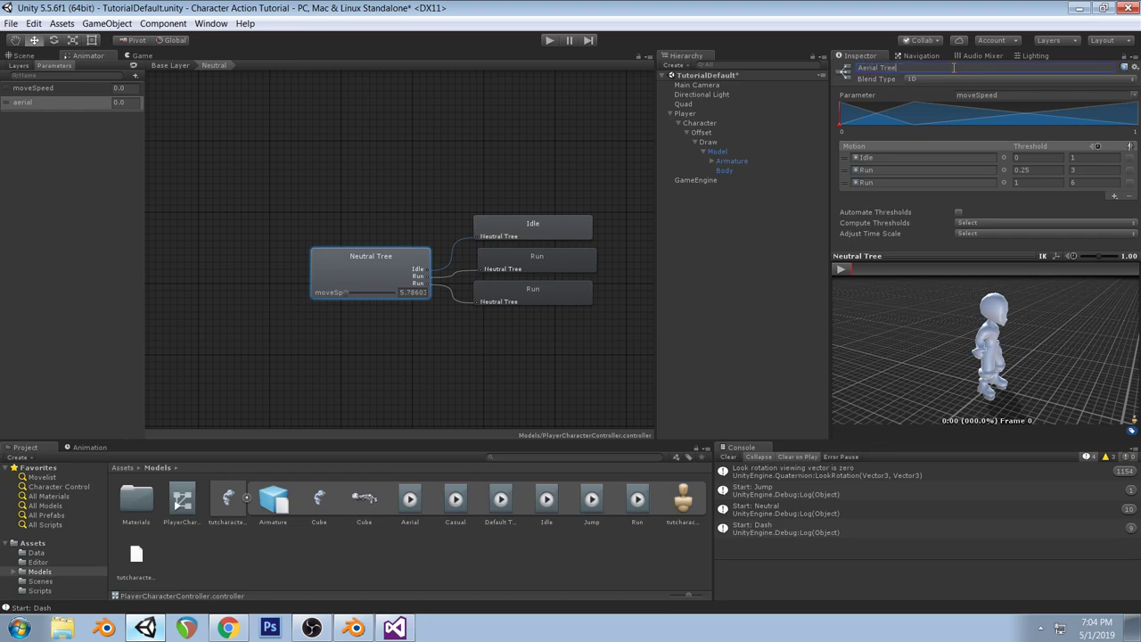
{"action": "key", "text": "Return"}
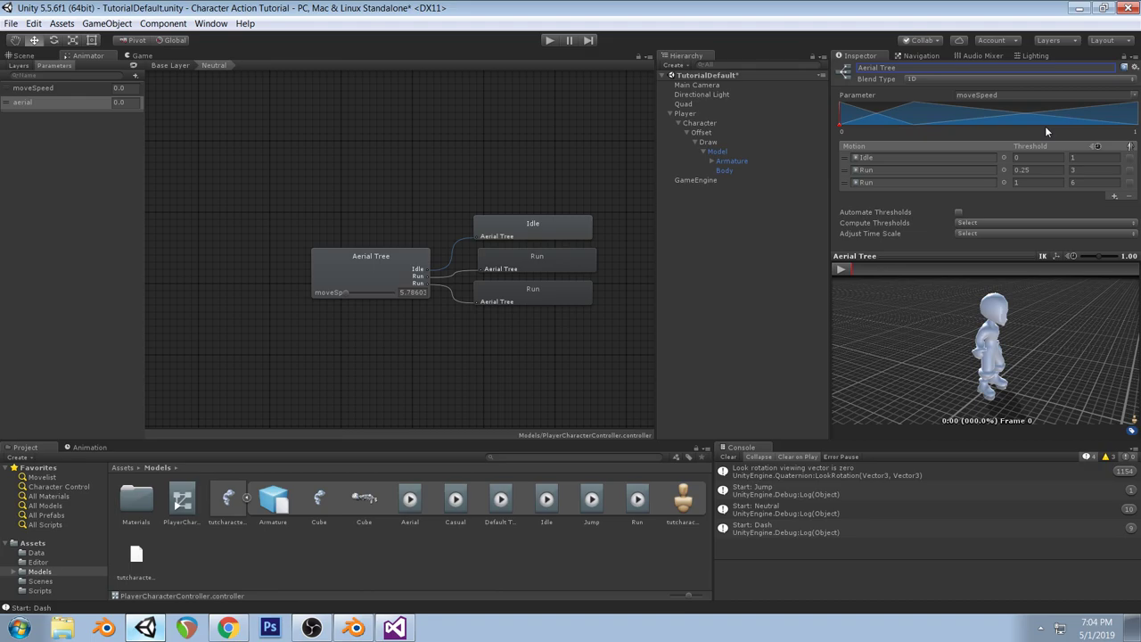
Add a new child blend tree to the Aerial Tree and rename the child as Ground Tree
{"action": "left_click", "coordinate": [1115, 196]}
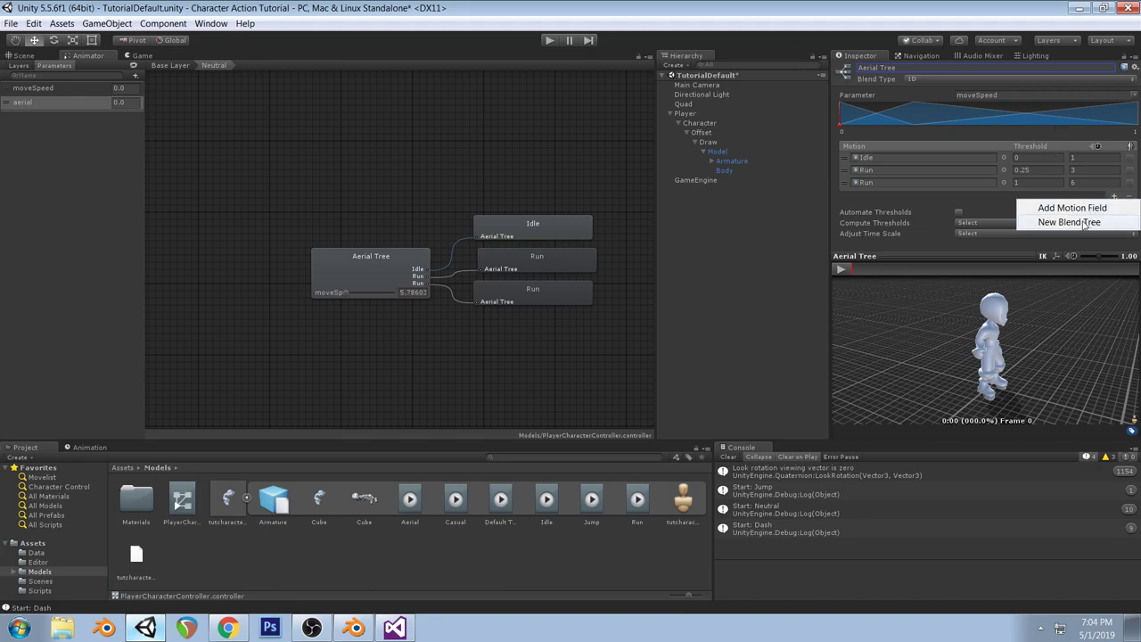
{"action": "left_click", "coordinate": [1085, 223]}
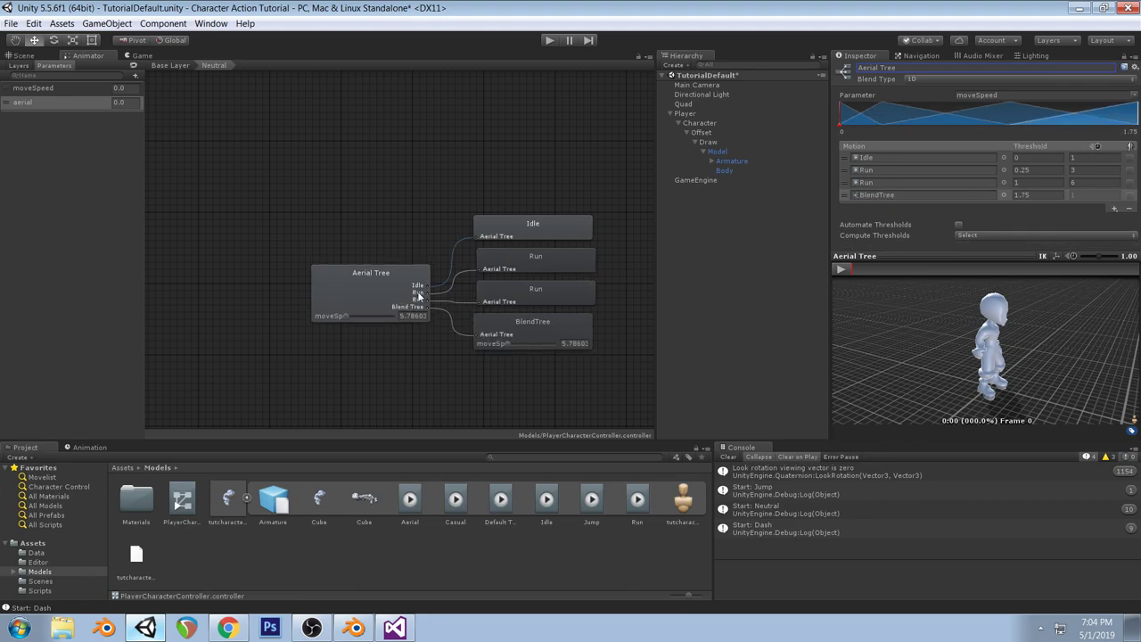
{"action": "left_click", "coordinate": [561, 331]}
{"action": "left_click", "coordinate": [923, 70]}
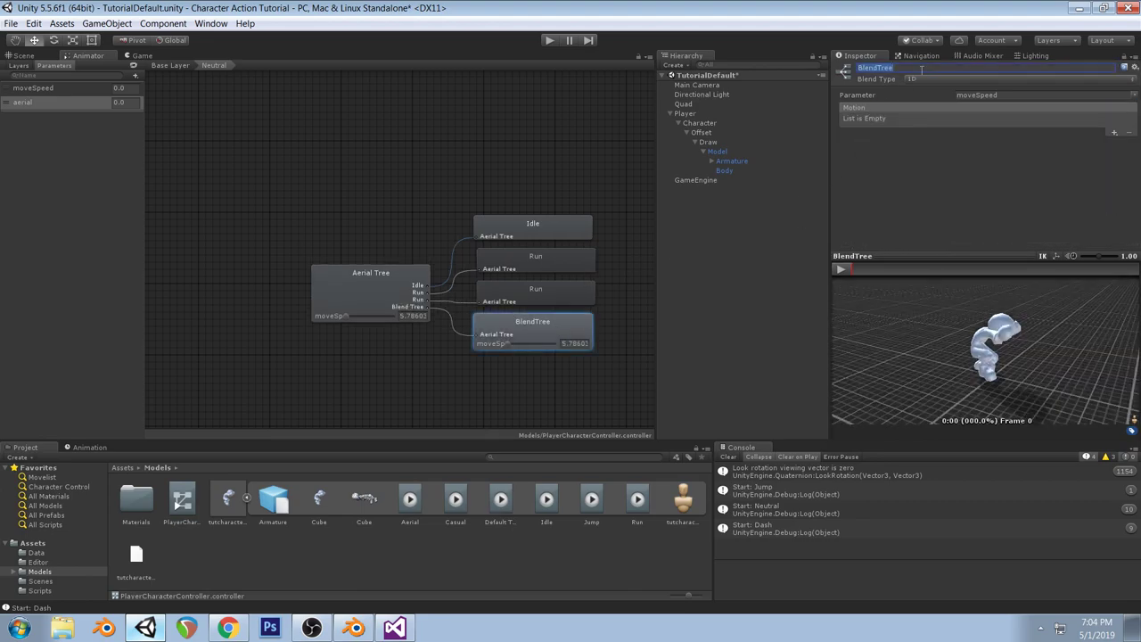
{"action": "type", "text": "Ground Tree"}
{"action": "key", "text": "Return"}
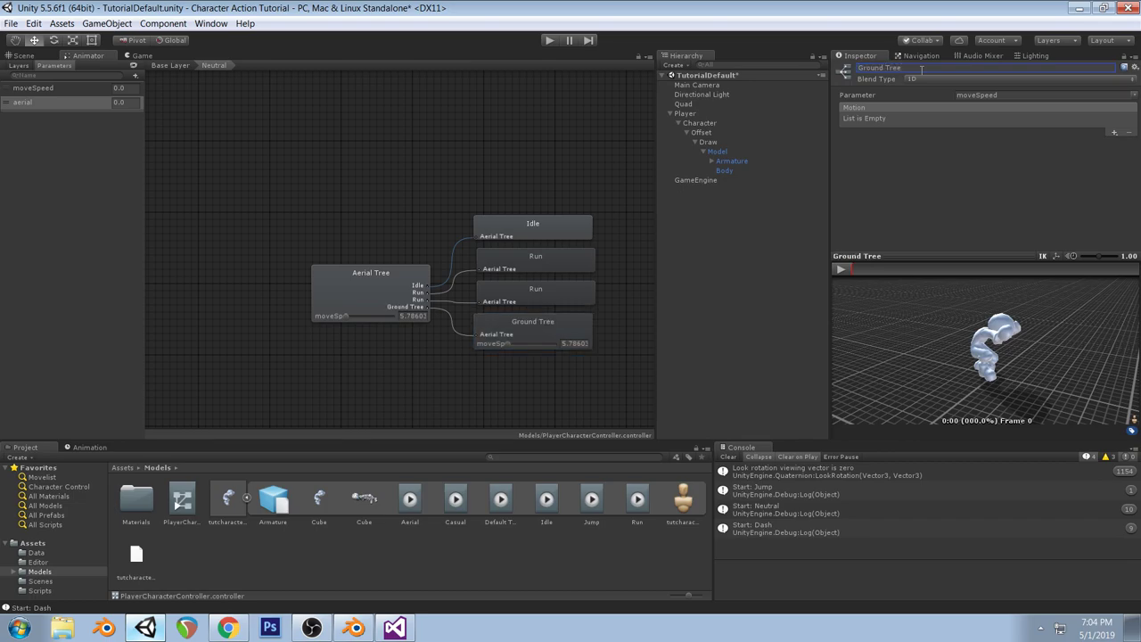
Rename the root blend tree as Neutral Tree
{"action": "left_click", "coordinate": [370, 287]}
{"action": "left_click", "coordinate": [928, 70]}
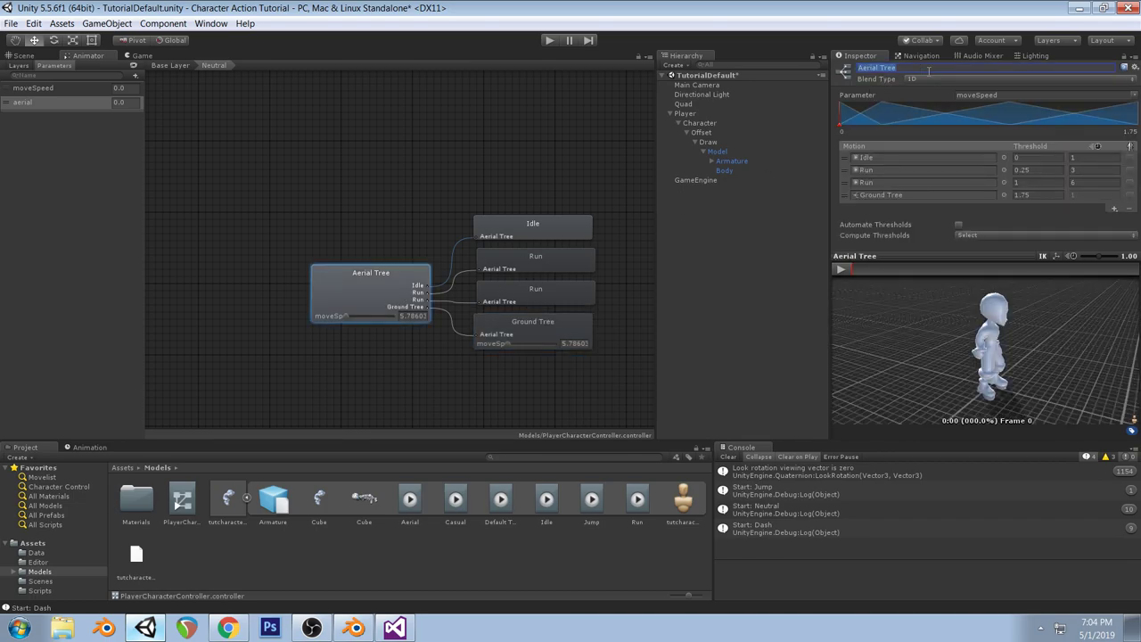
{"action": "type", "text": "Neutral Tree"}
{"action": "key", "text": "Return"}
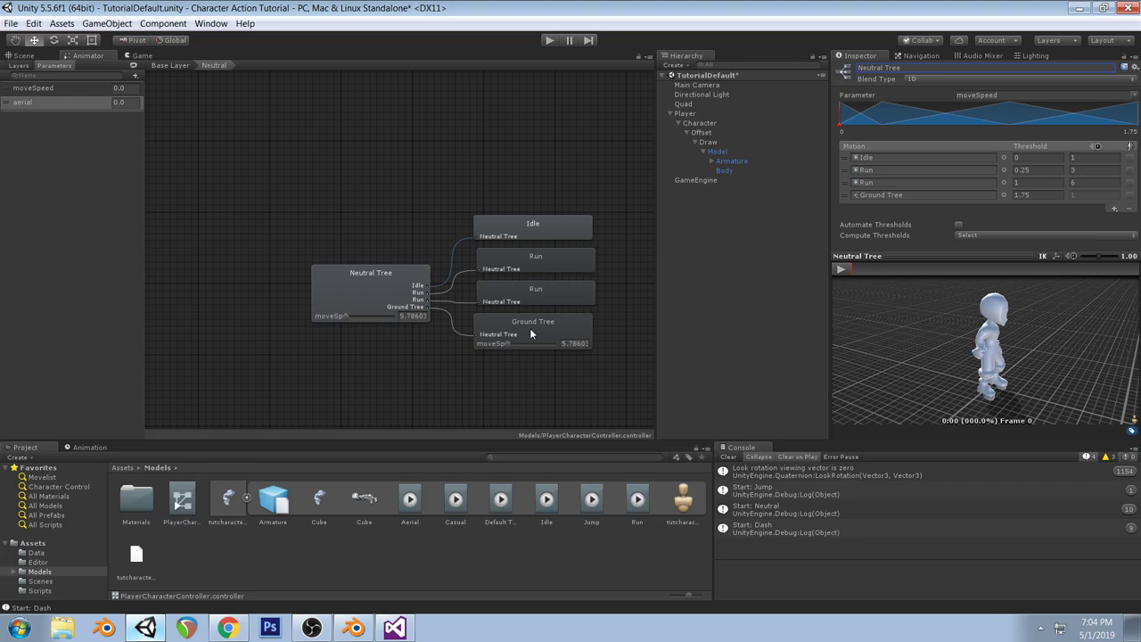
Delete the Idle motion and both Run motions from the Neutral Tree, keeping only the Ground Tree
{"action": "left_click", "coordinate": [412, 307]}
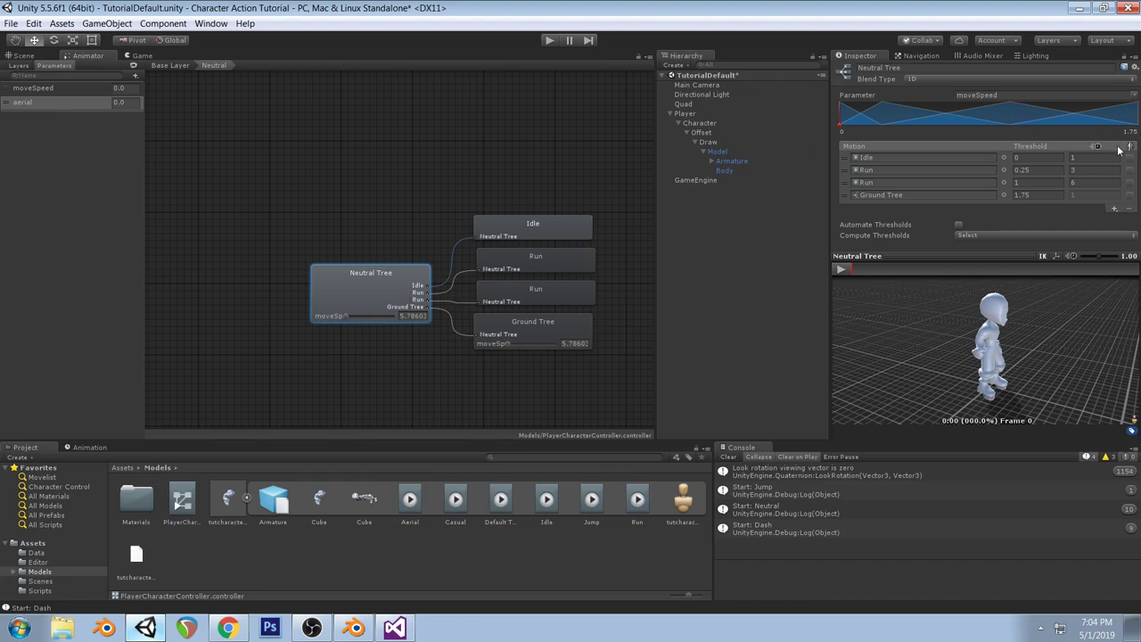
{"action": "left_click", "coordinate": [846, 160]}
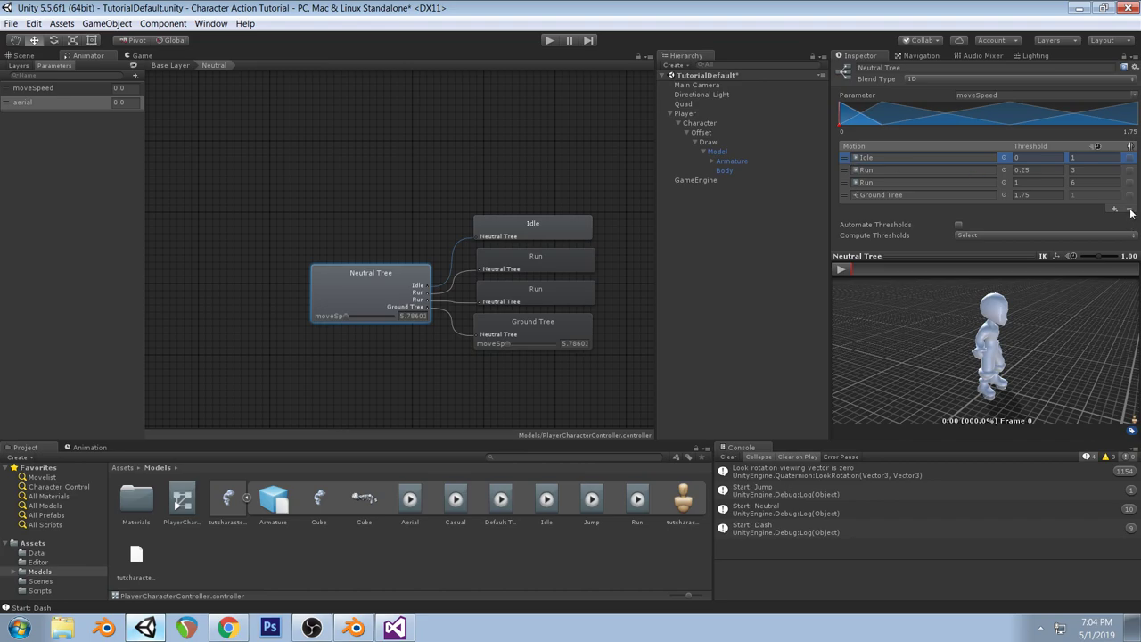
{"action": "key", "text": "Delete"}
{"action": "left_click", "coordinate": [613, 338]}
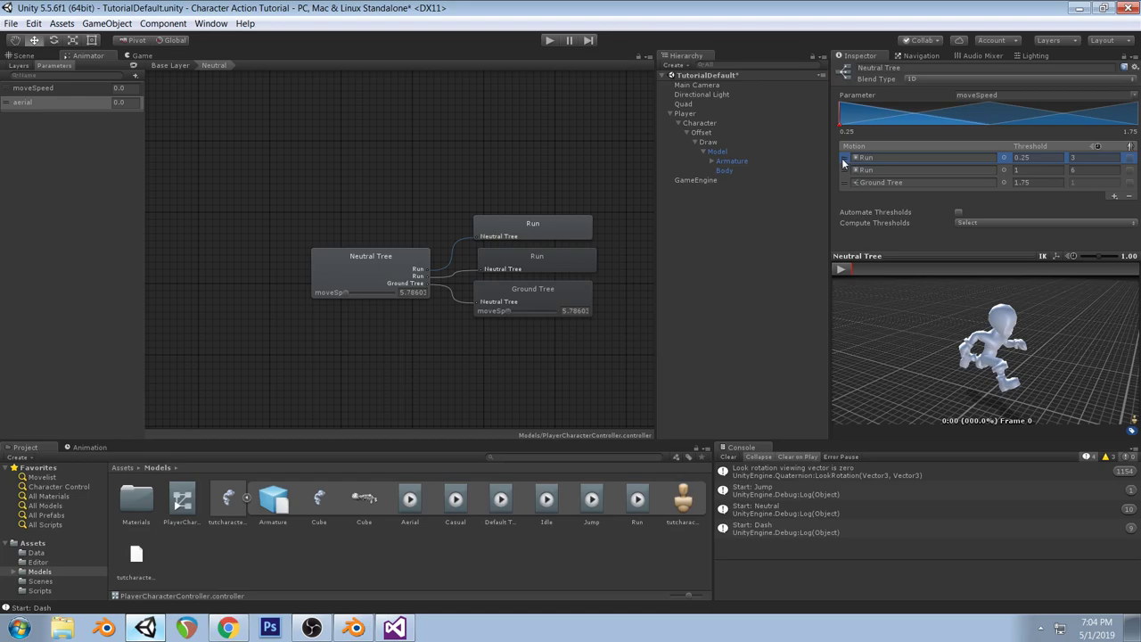
{"action": "left_click", "coordinate": [1129, 195]}
{"action": "left_click", "coordinate": [613, 339]}
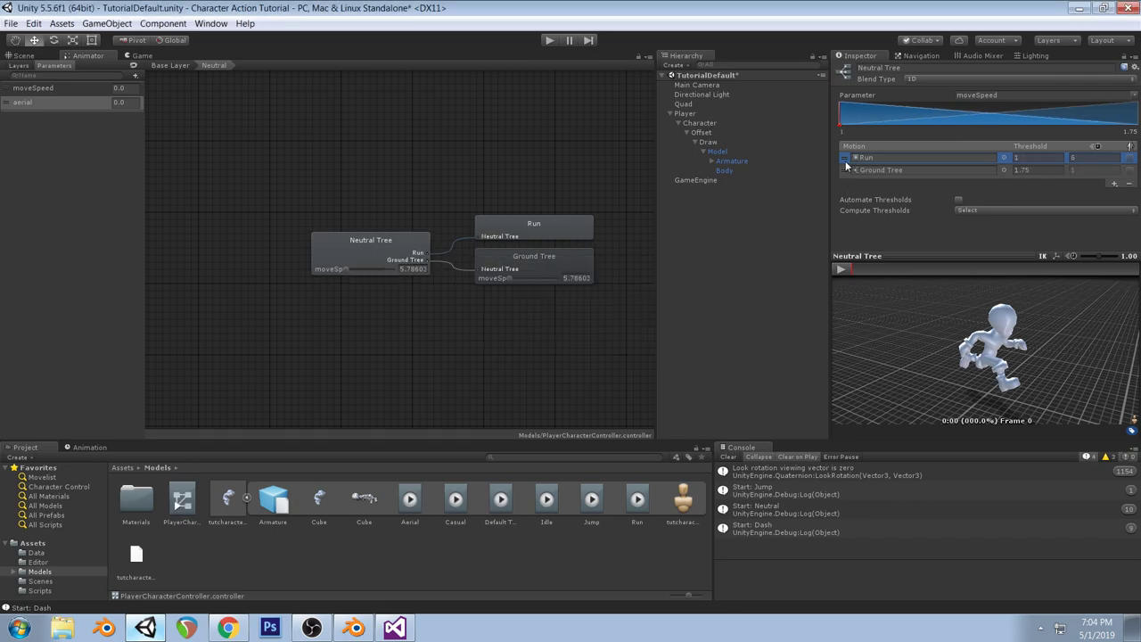
{"action": "left_click", "coordinate": [1129, 184]}
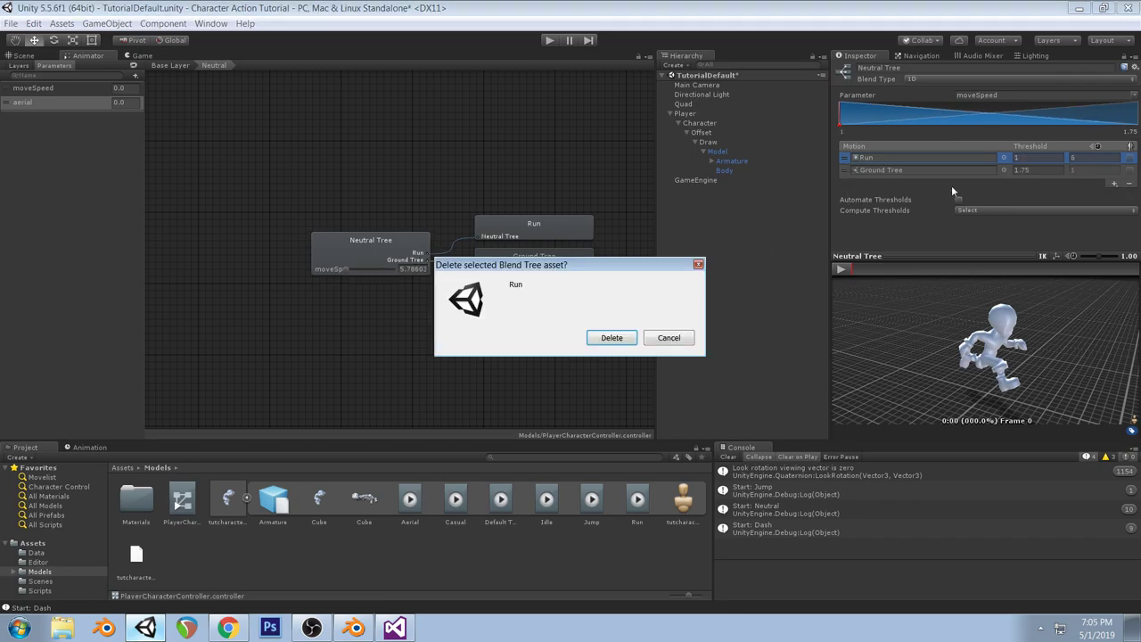
{"action": "left_click", "coordinate": [608, 337]}
In the Neutral Tree, set the Ground Tree's threshold to 0 and the blend parameter to aerial
{"action": "left_click", "coordinate": [399, 234]}
{"action": "left_click", "coordinate": [586, 232]}
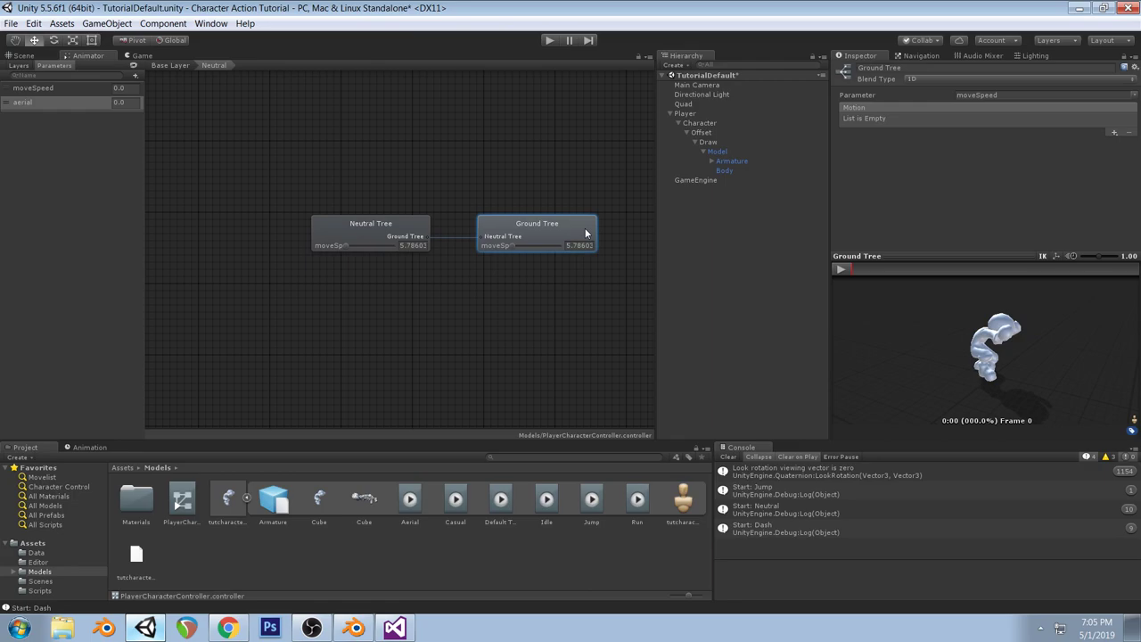
{"action": "left_click", "coordinate": [406, 234]}
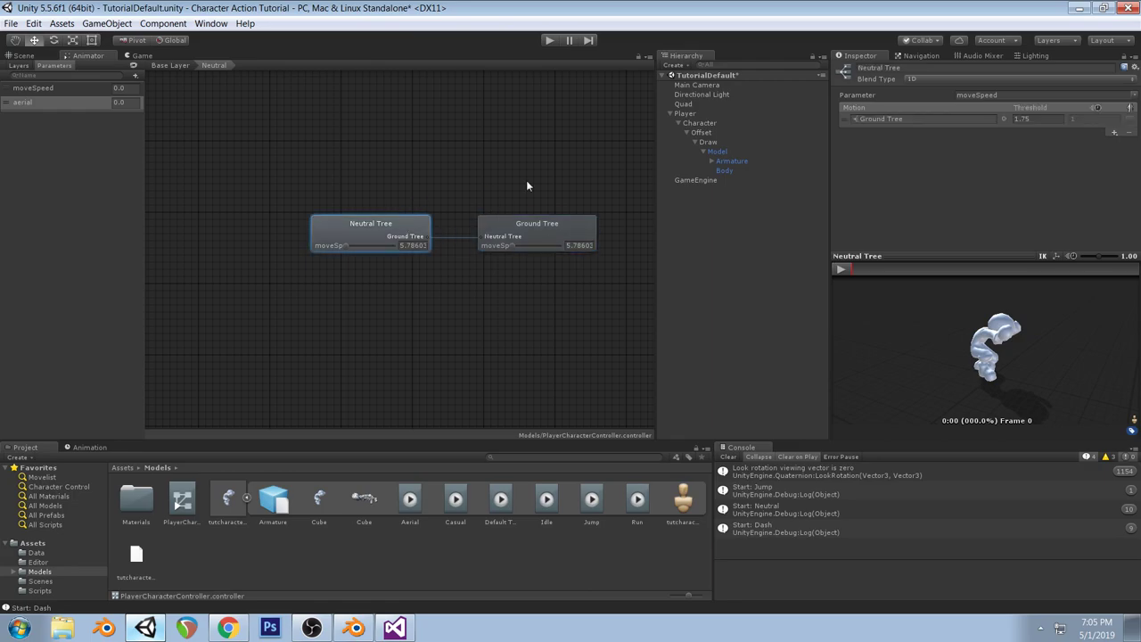
{"action": "left_click", "coordinate": [1045, 120]}
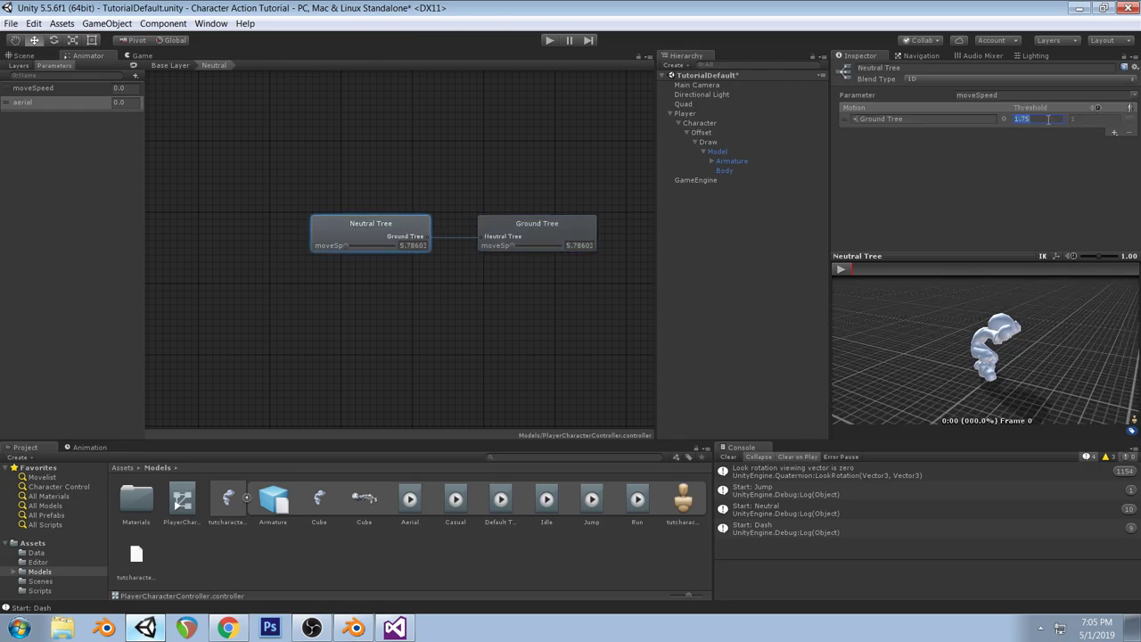
{"action": "type", "text": "0"}
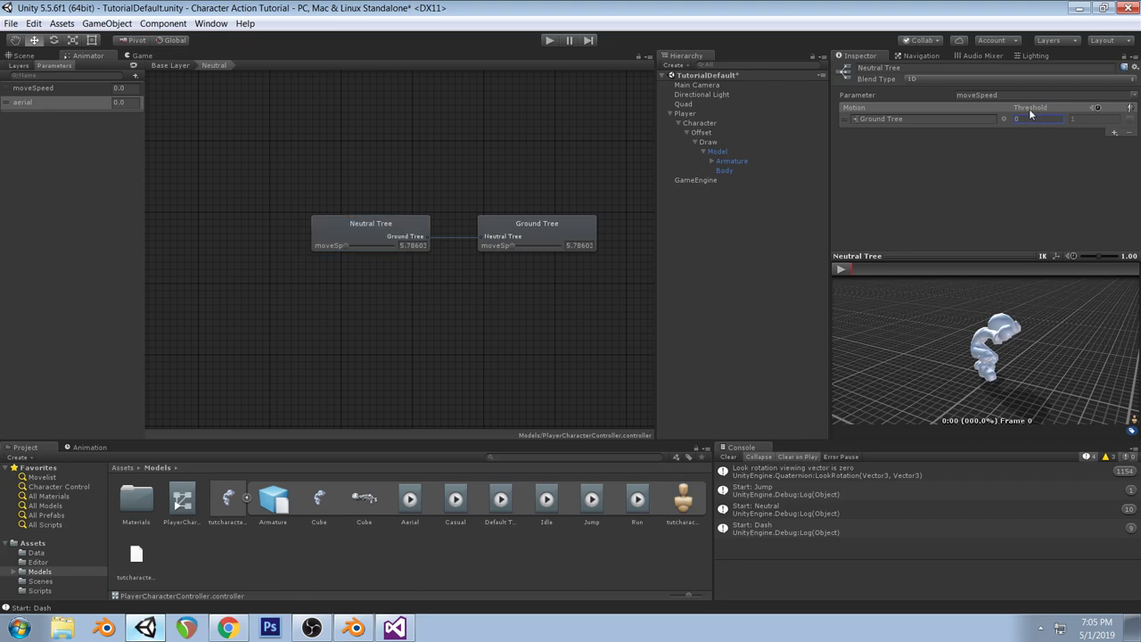
{"action": "left_click", "coordinate": [1033, 95]}
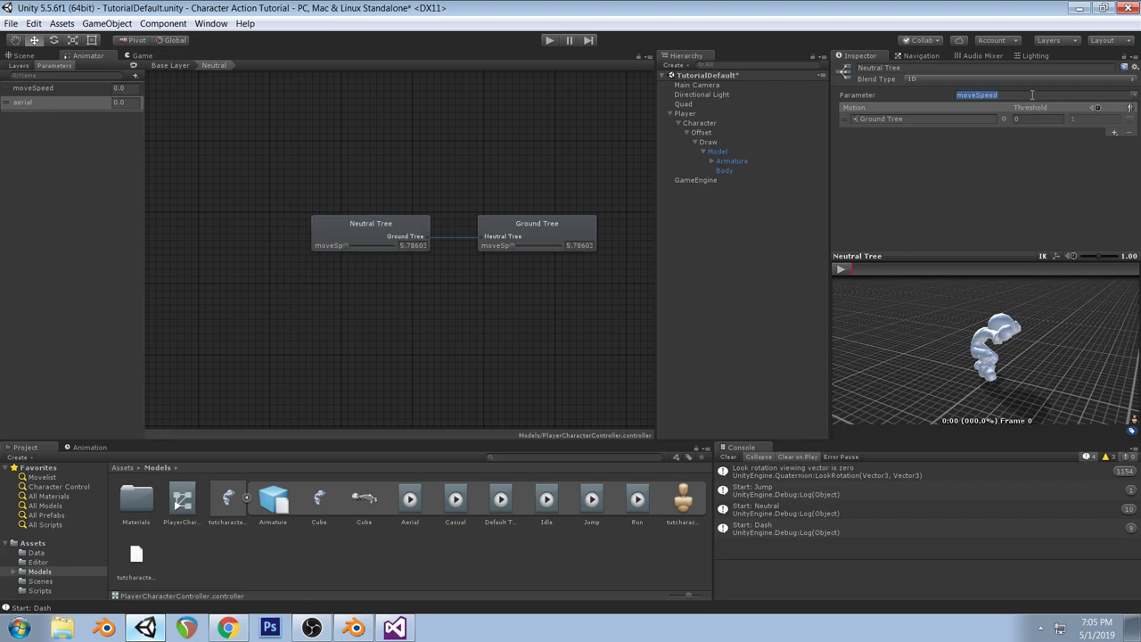
{"action": "left_click", "coordinate": [1135, 96]}
{"action": "left_click", "coordinate": [1085, 122]}
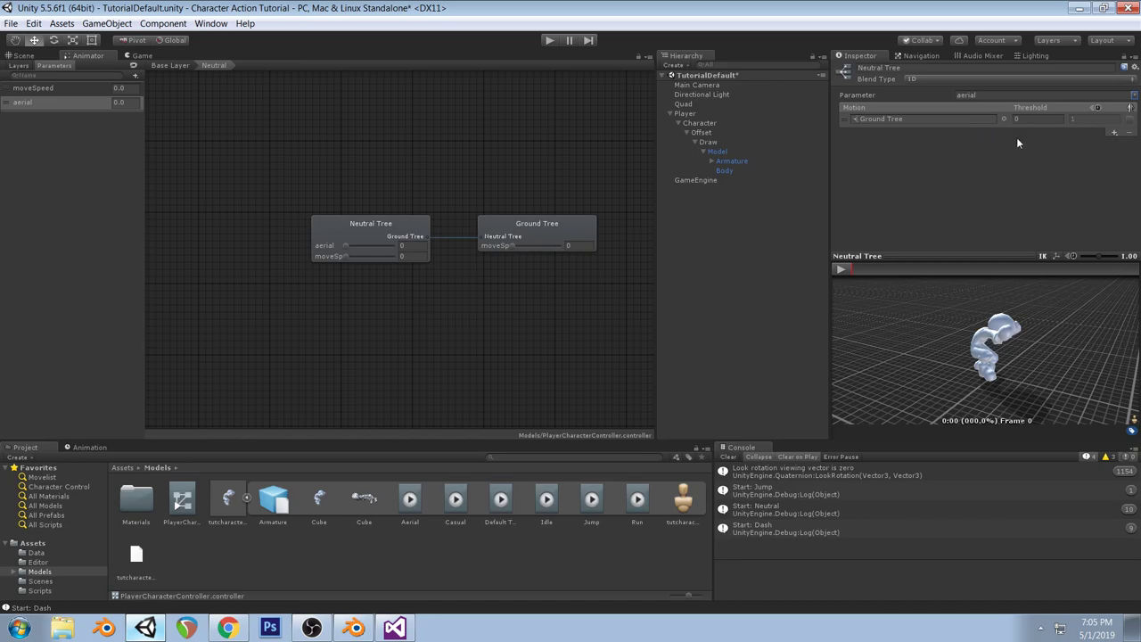
Add a second child blend tree to the Neutral Tree and rename the root tree as Aerial Tree
{"action": "left_click", "coordinate": [1113, 132]}
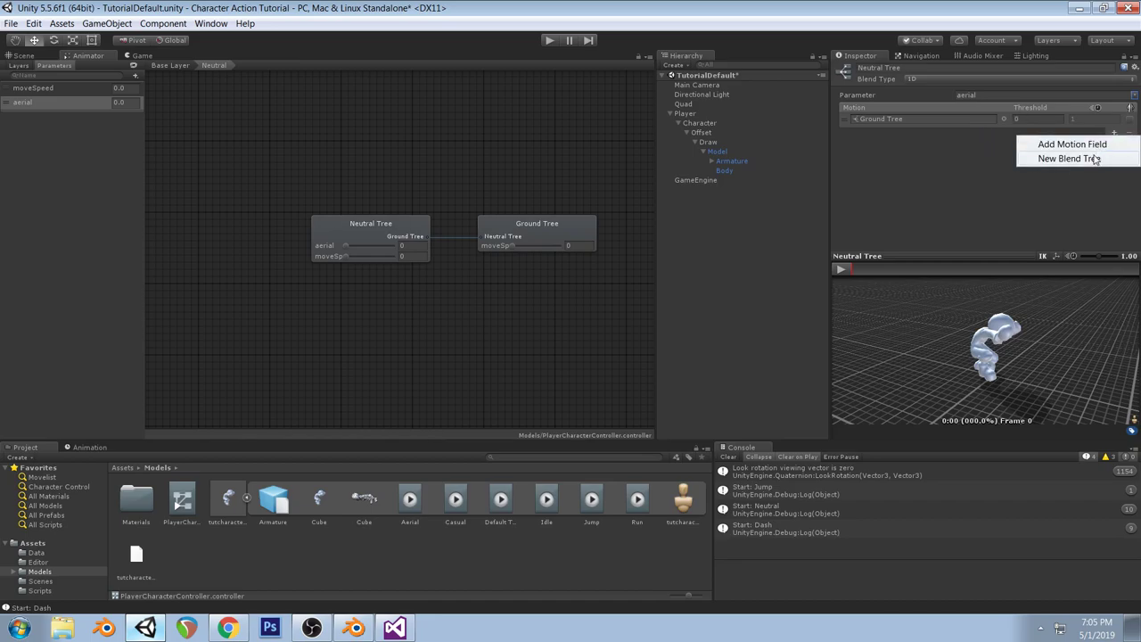
{"action": "left_click", "coordinate": [1093, 159]}
{"action": "left_click", "coordinate": [922, 67]}
{"action": "type", "text": "A"}
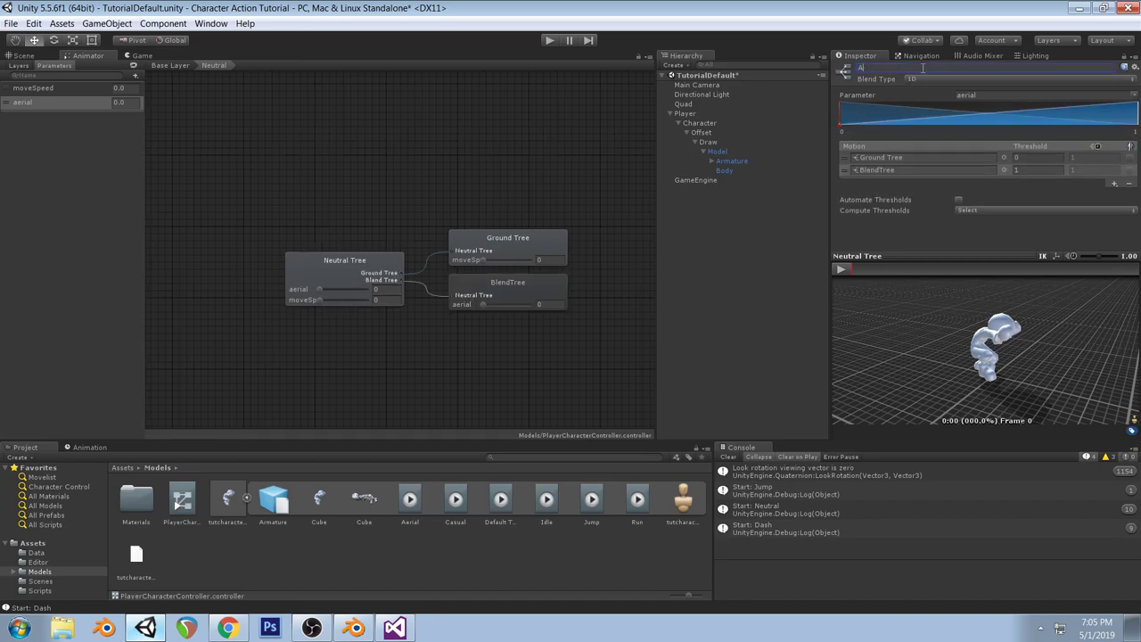
{"action": "type", "text": "erial Tree"}
{"action": "left_click", "coordinate": [390, 255]}
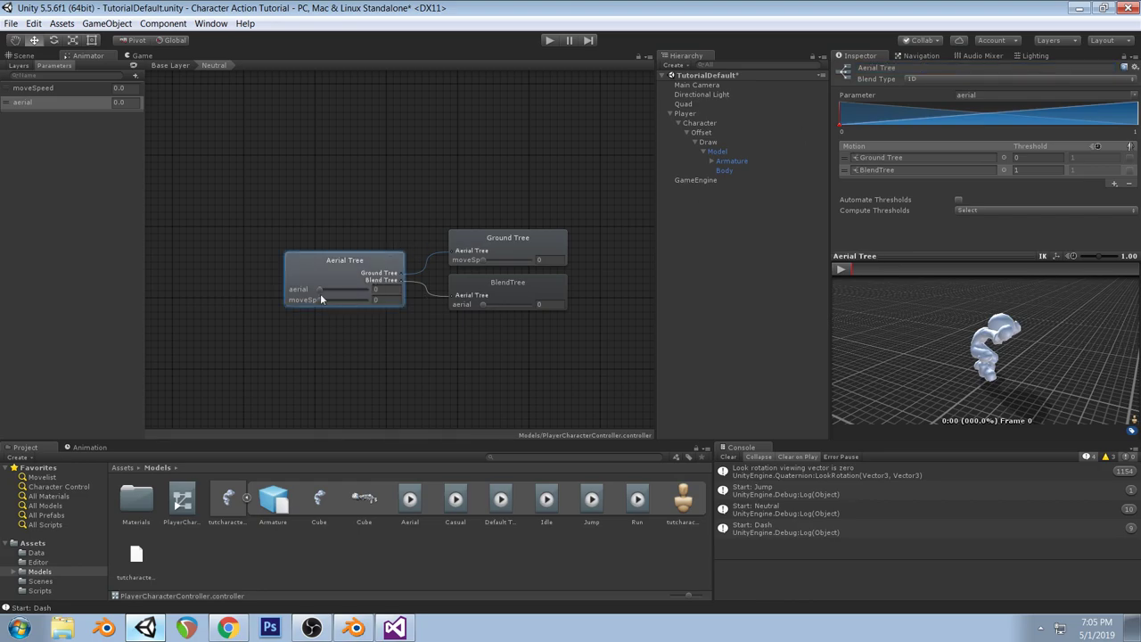
{"action": "mouse_move", "coordinate": [319, 292]}
{"action": "left_mouse_down"}
{"action": "mouse_move", "coordinate": [373, 298]}
{"action": "mouse_move", "coordinate": [300, 298]}
{"action": "mouse_move", "coordinate": [345, 292]}
{"action": "mouse_move", "coordinate": [310, 290]}
{"action": "left_mouse_up"}
{"action": "left_click", "coordinate": [532, 287]}
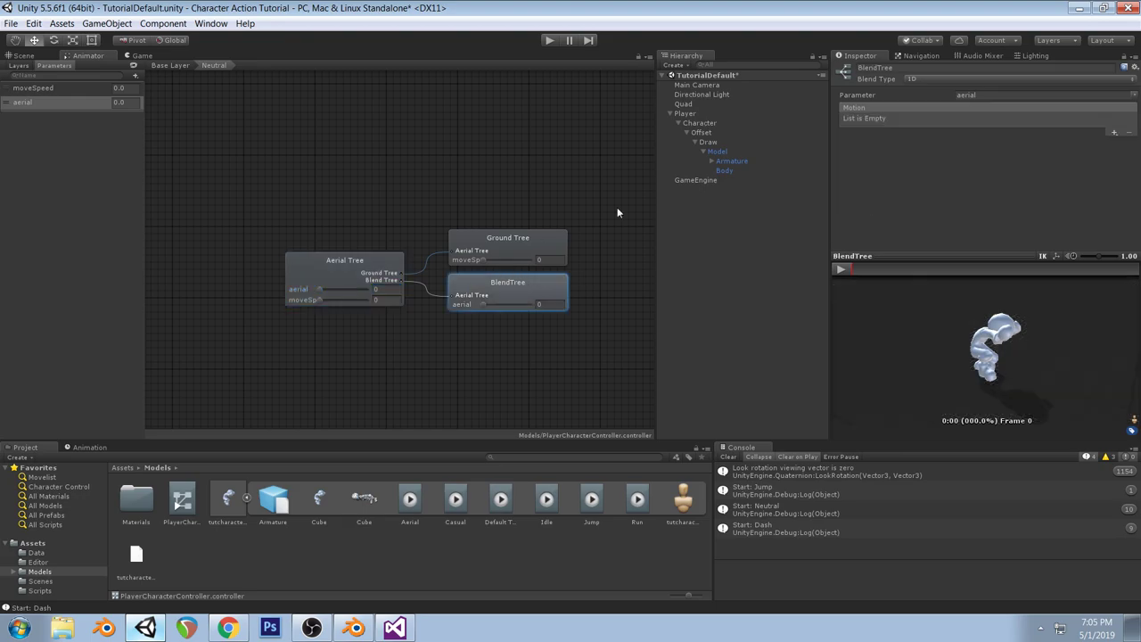
{"action": "left_click", "coordinate": [1115, 134]}
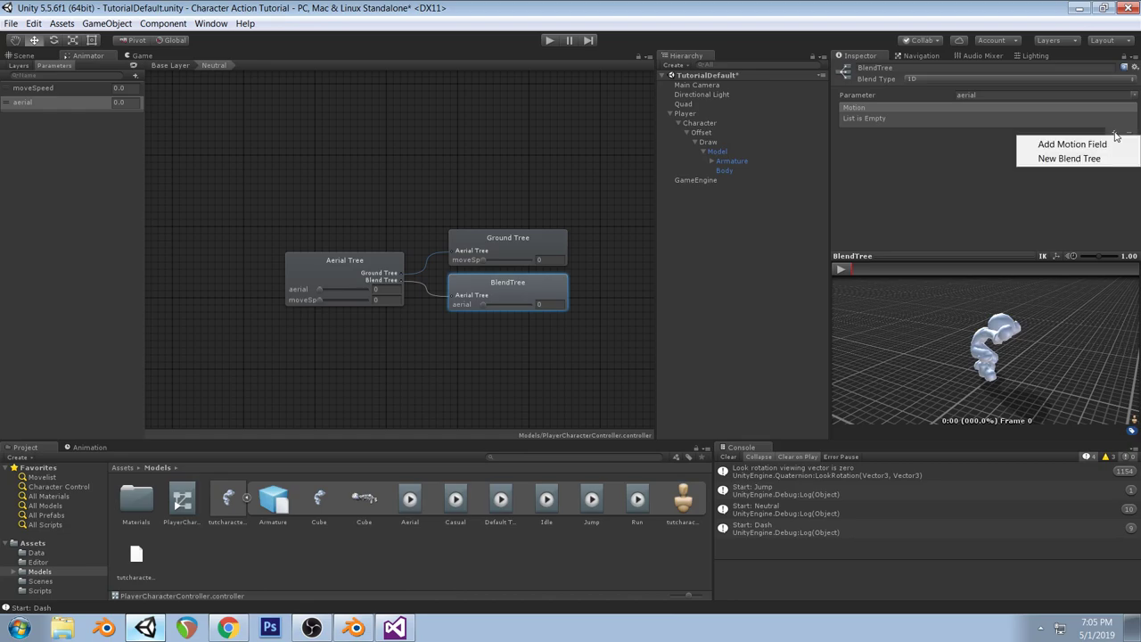
{"action": "left_click", "coordinate": [1066, 158]}
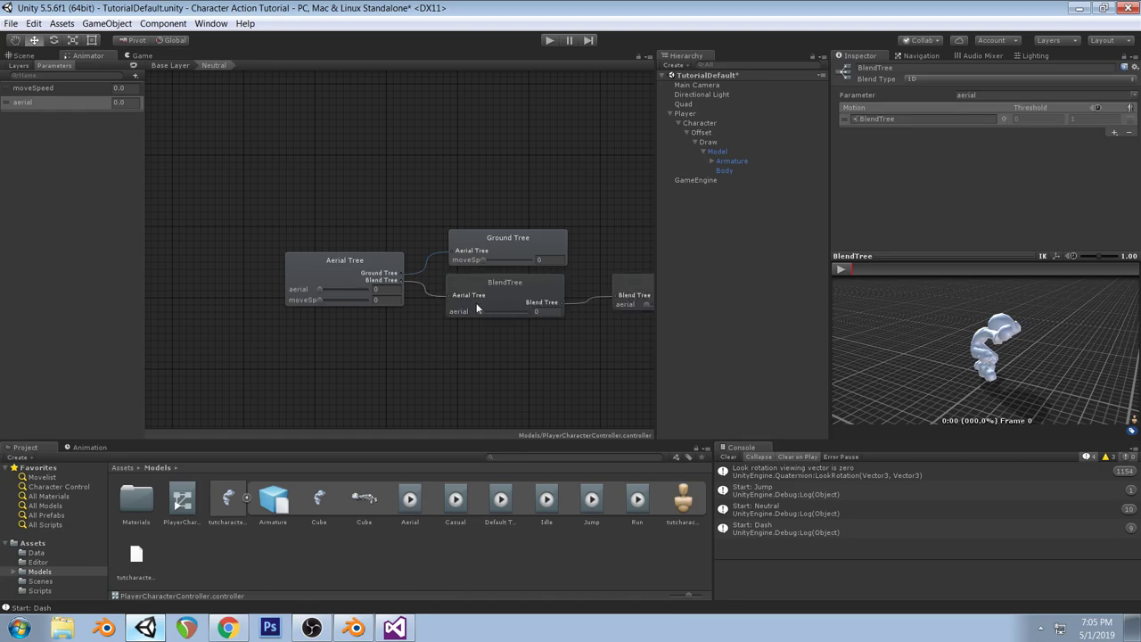
{"action": "left_click", "coordinate": [508, 291]}
{"action": "middle_click_drag", "start_coordinate": [582, 247], "coordinate": [464, 246]}
{"action": "left_click", "coordinate": [523, 284]}
{"action": "key", "text": "Delete"}
{"action": "left_click", "coordinate": [612, 338]}
Set the blend type of both the unnamed child BlendTree and the Ground Tree to 2D Simple Directional
{"action": "left_click", "coordinate": [425, 290]}
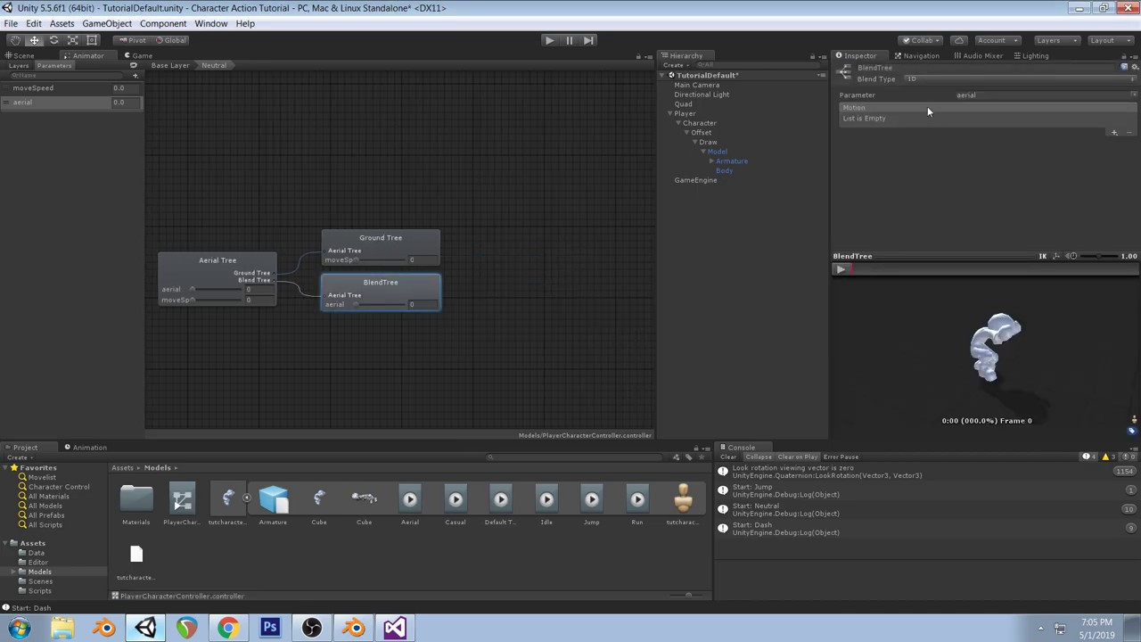
{"action": "left_click", "coordinate": [929, 82]}
{"action": "left_click", "coordinate": [960, 106]}
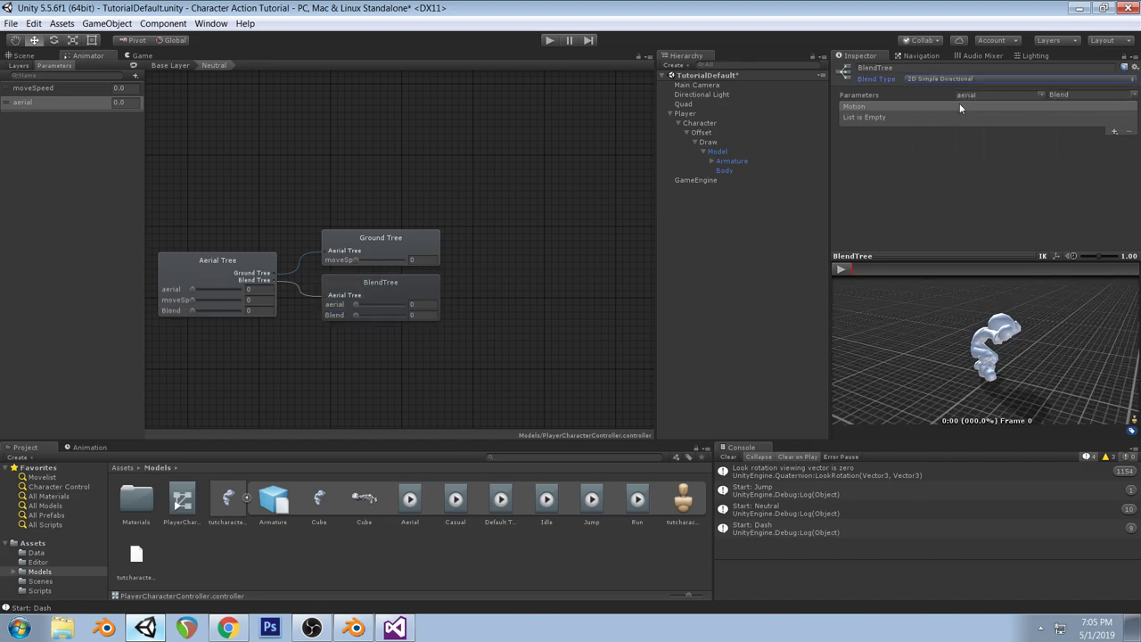
{"action": "left_click", "coordinate": [410, 239]}
{"action": "left_click", "coordinate": [1023, 80]}
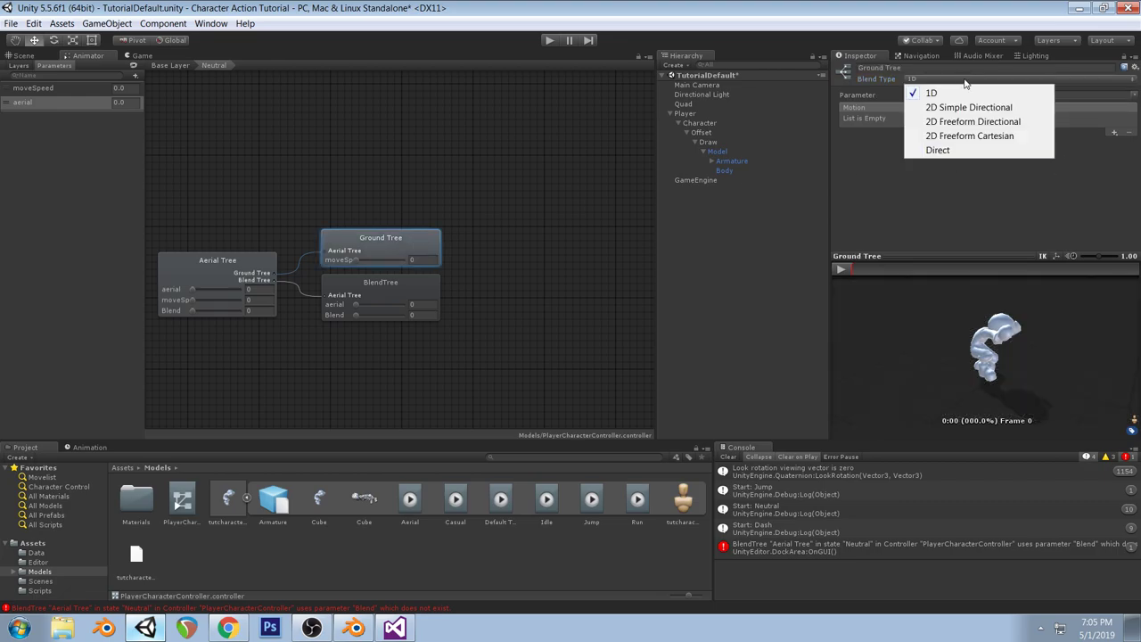
{"action": "left_click", "coordinate": [956, 105]}
{"action": "middle_click_drag", "start_coordinate": [478, 193], "coordinate": [556, 212]}
{"action": "left_click", "coordinate": [504, 258]}
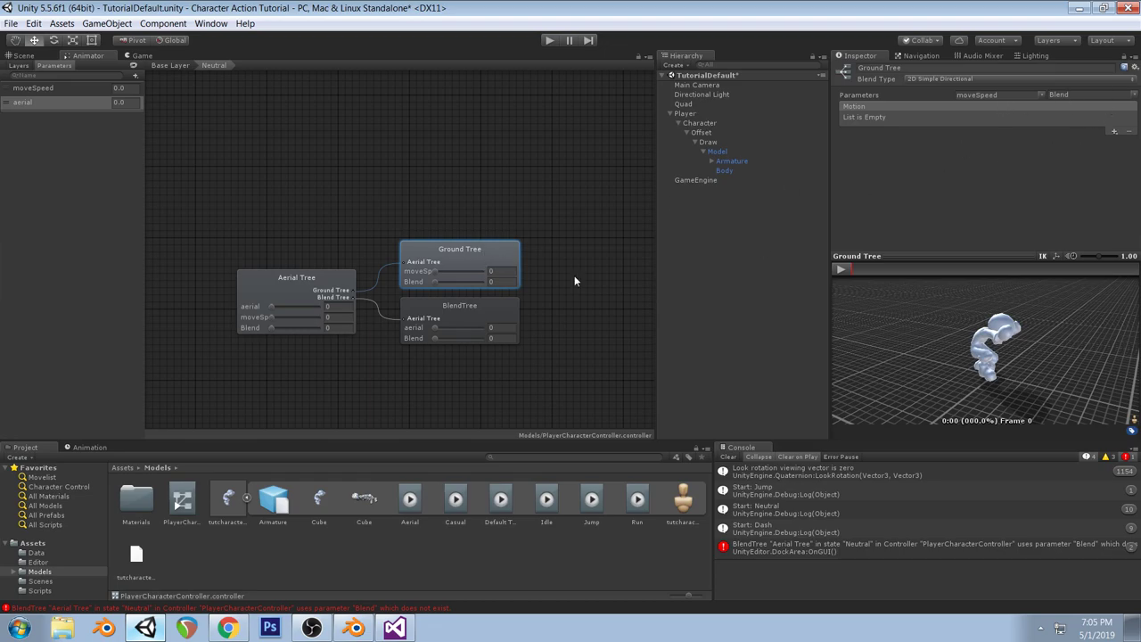
{"action": "left_click", "coordinate": [357, 628]}
{"action": "left_click", "coordinate": [396, 628]}
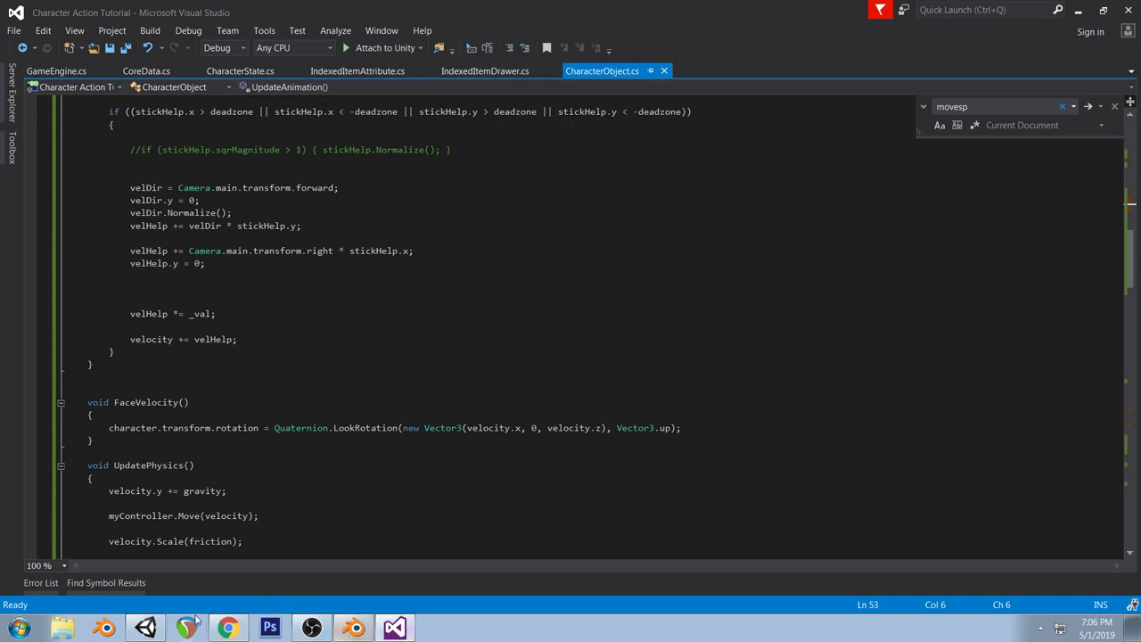
{"action": "left_click", "coordinate": [225, 628]}
{"action": "left_click", "coordinate": [143, 629]}
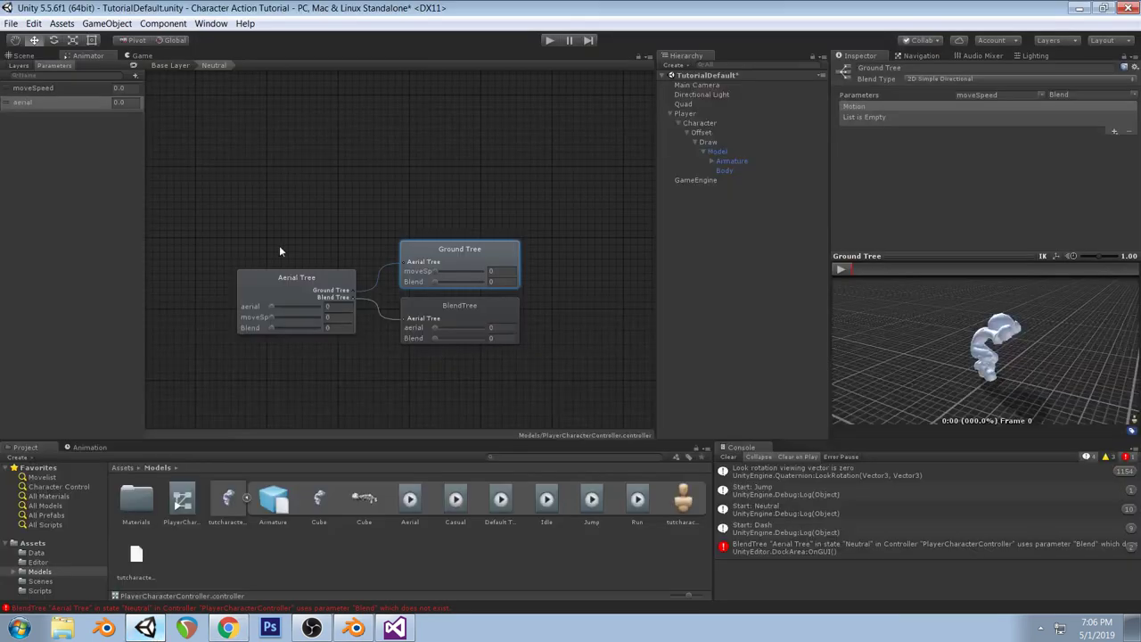
Add a float parameter named fallSpeed to the animator controller
{"action": "left_click", "coordinate": [134, 75]}
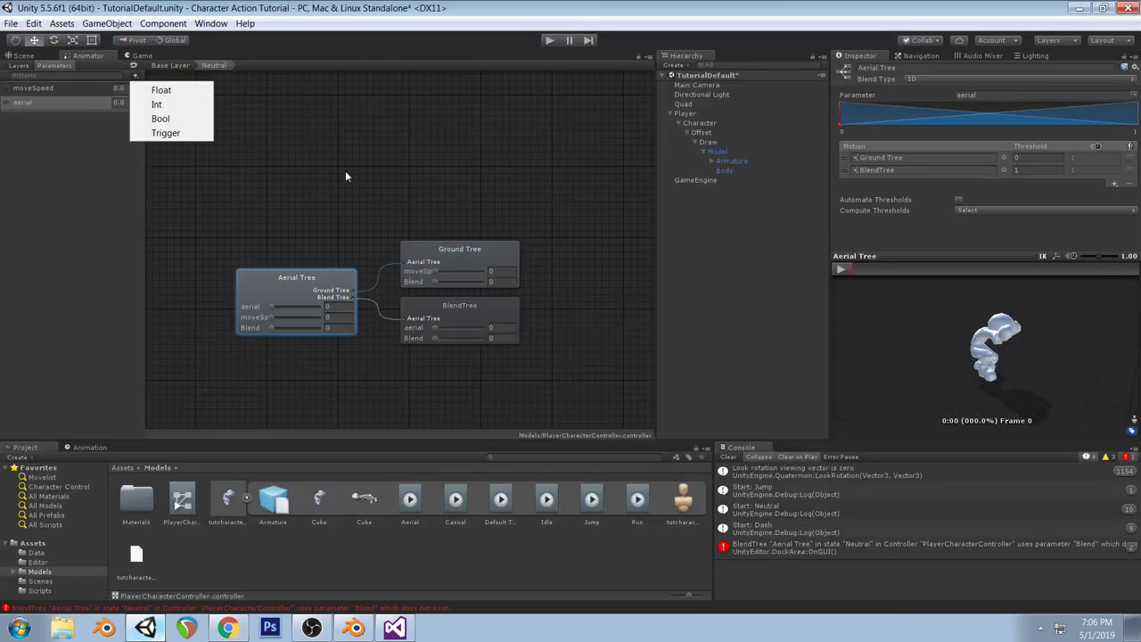
{"action": "left_click", "coordinate": [200, 91]}
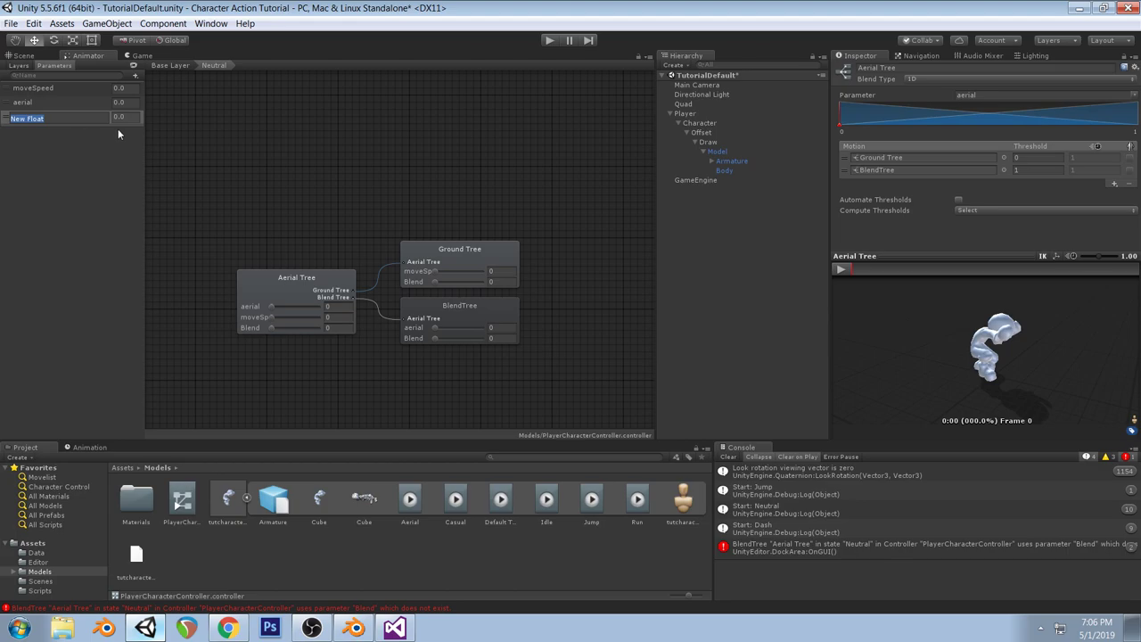
{"action": "type", "text": "fallSpeed"}
{"action": "key", "text": "Return"}
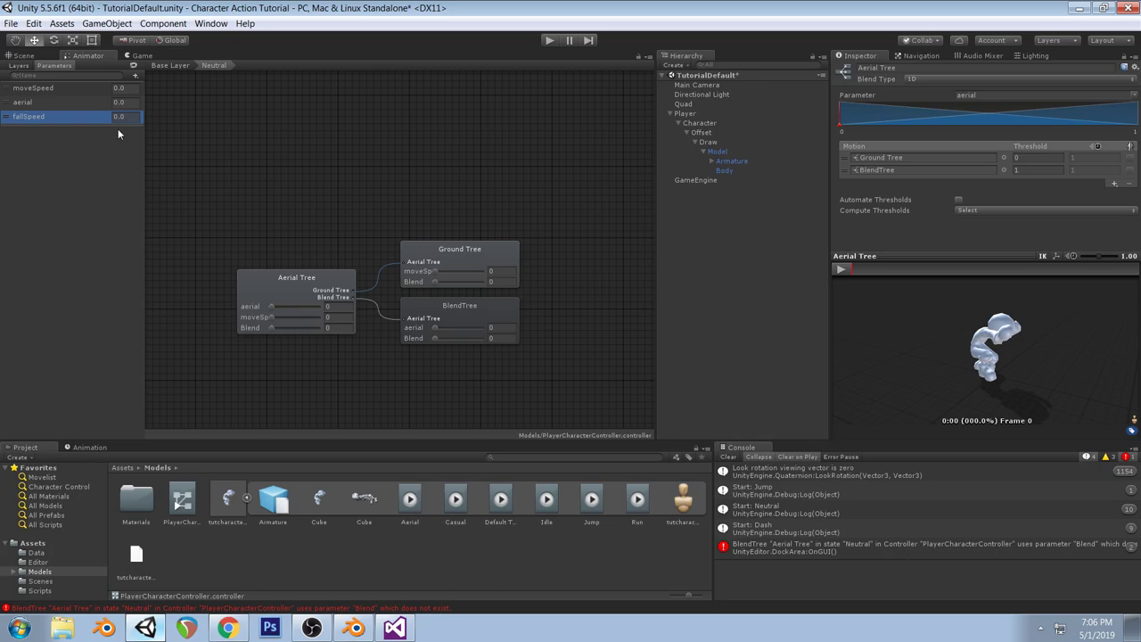
Rename the second child blend tree, below the Ground Tree, as Aerial Tree
{"action": "left_click", "coordinate": [468, 314]}
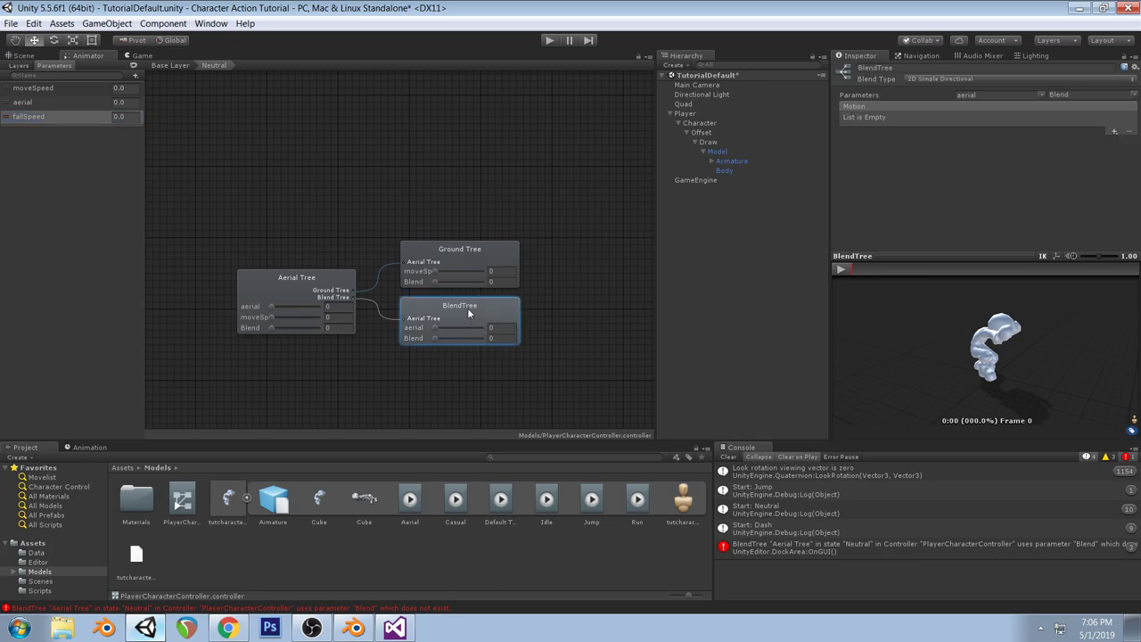
{"action": "left_click", "coordinate": [941, 70]}
{"action": "type", "text": "Aew"}
{"action": "key", "text": "BackSpace"}
{"action": "type", "text": "rial Tree"}
{"action": "key", "text": "Return"}
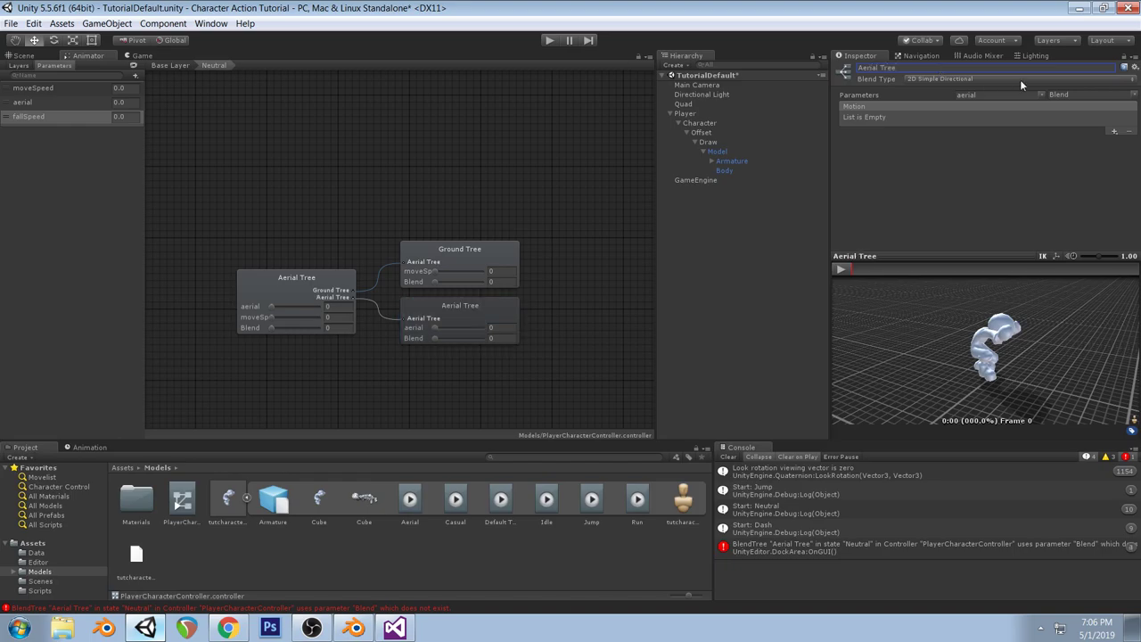
Set the blend type of both the child Aerial Tree and the Ground Tree to 1D
{"action": "left_click", "coordinate": [956, 77]}
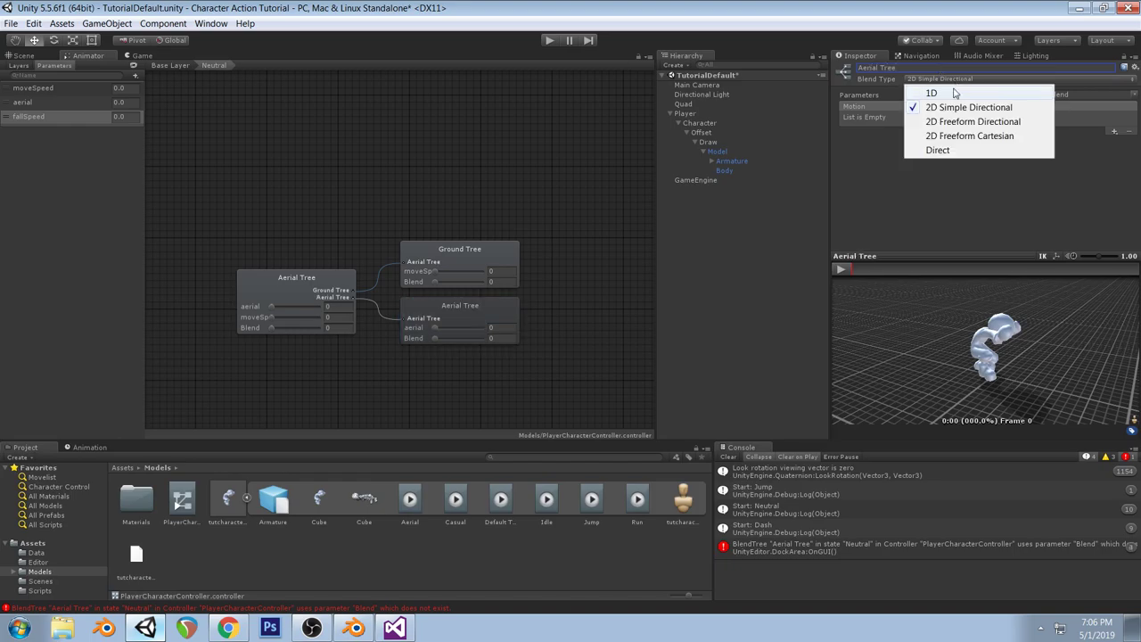
{"action": "left_click", "coordinate": [923, 90]}
{"action": "left_click", "coordinate": [505, 265]}
{"action": "left_click", "coordinate": [956, 77]}
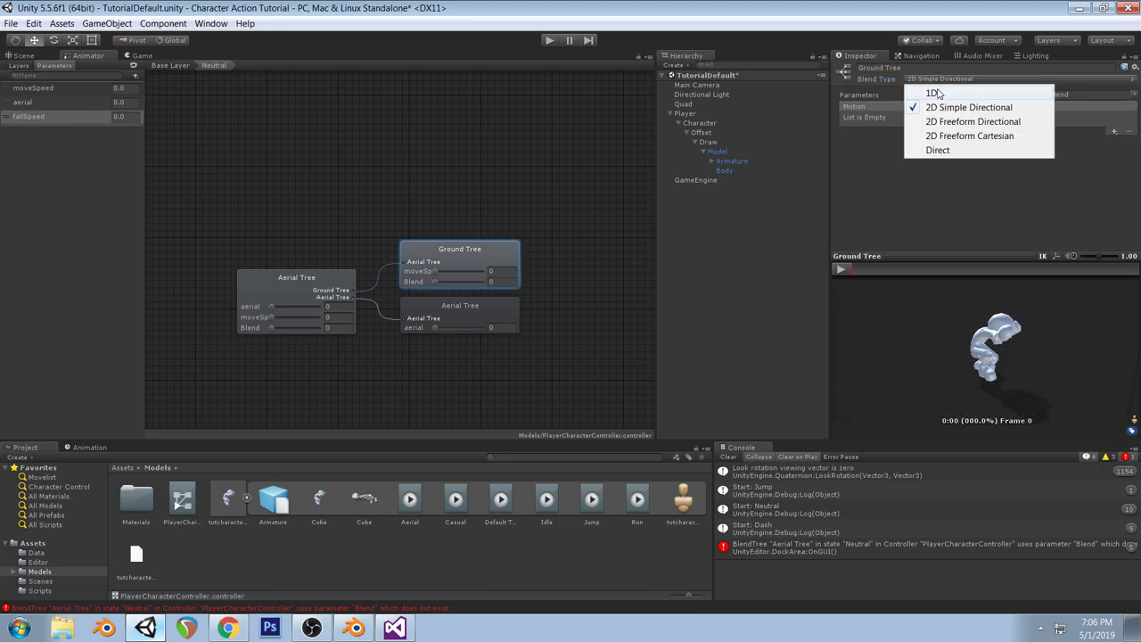
{"action": "left_click", "coordinate": [927, 91]}
{"action": "left_click", "coordinate": [488, 252]}
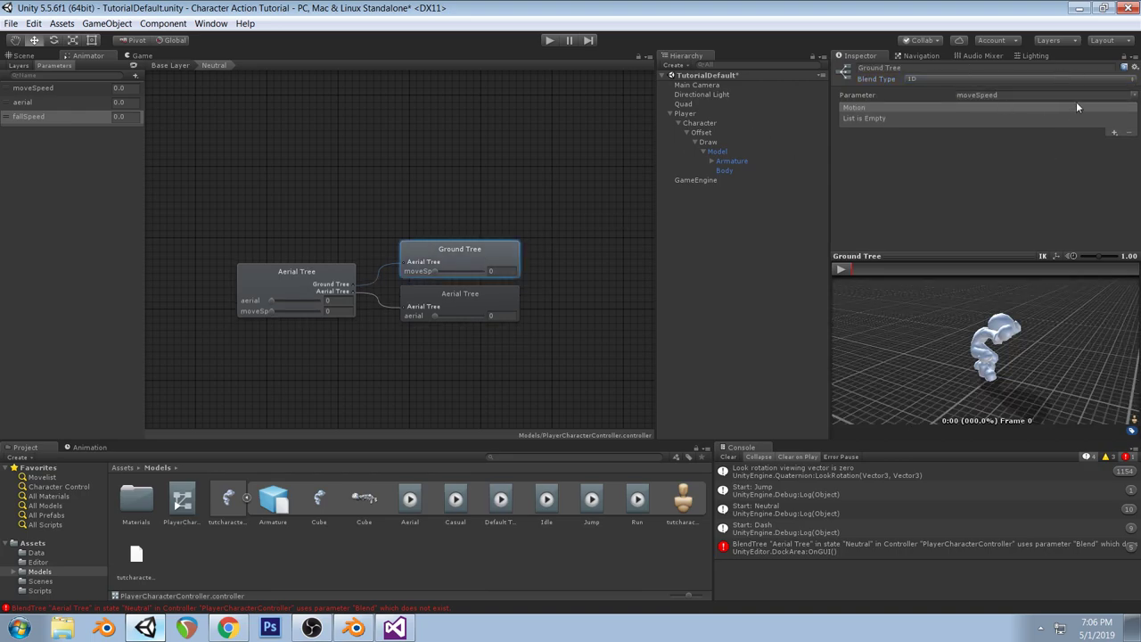
Set the child Aerial Tree's blend parameter to fallSpeed and clear the console messages
{"action": "left_click", "coordinate": [449, 298]}
{"action": "left_click", "coordinate": [1133, 95]}
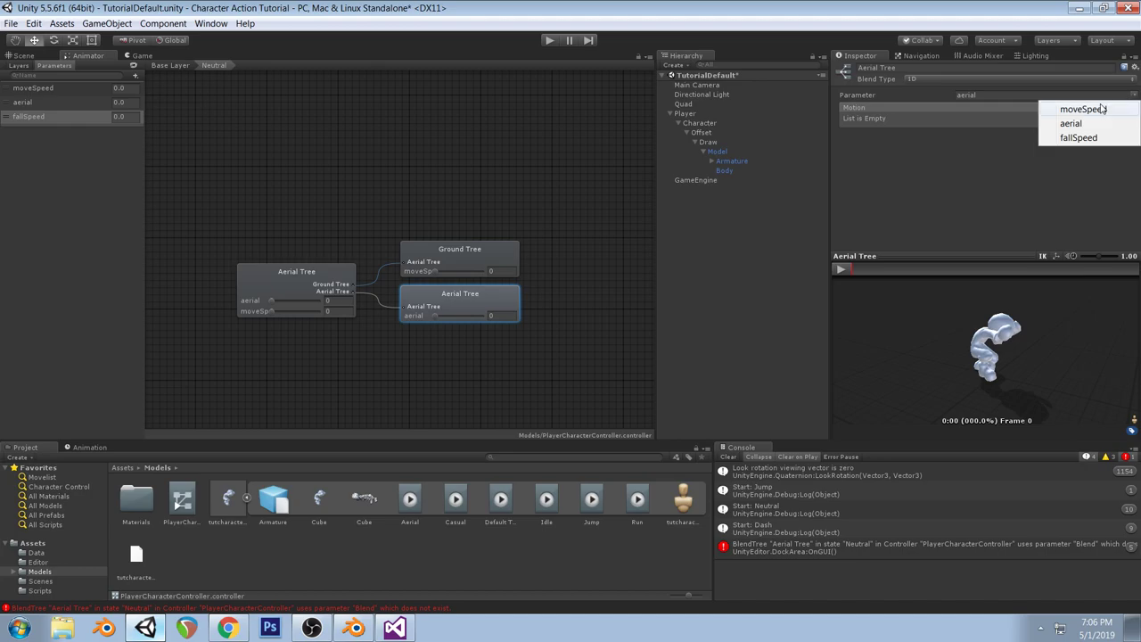
{"action": "left_click", "coordinate": [1095, 139]}
{"action": "left_click", "coordinate": [504, 253]}
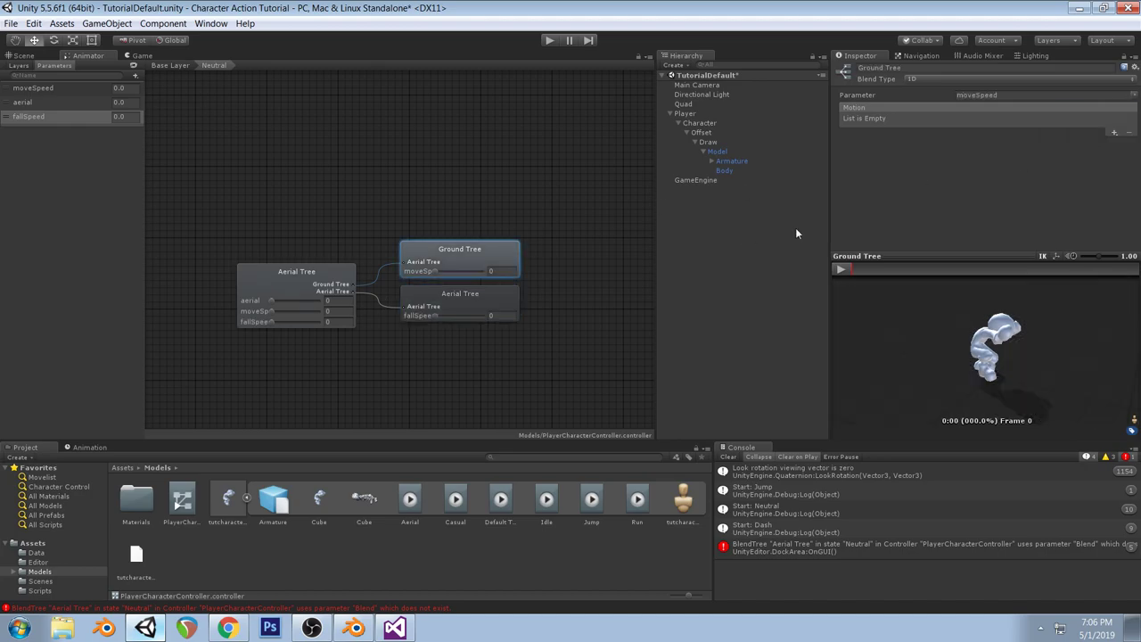
{"action": "left_click", "coordinate": [728, 456]}
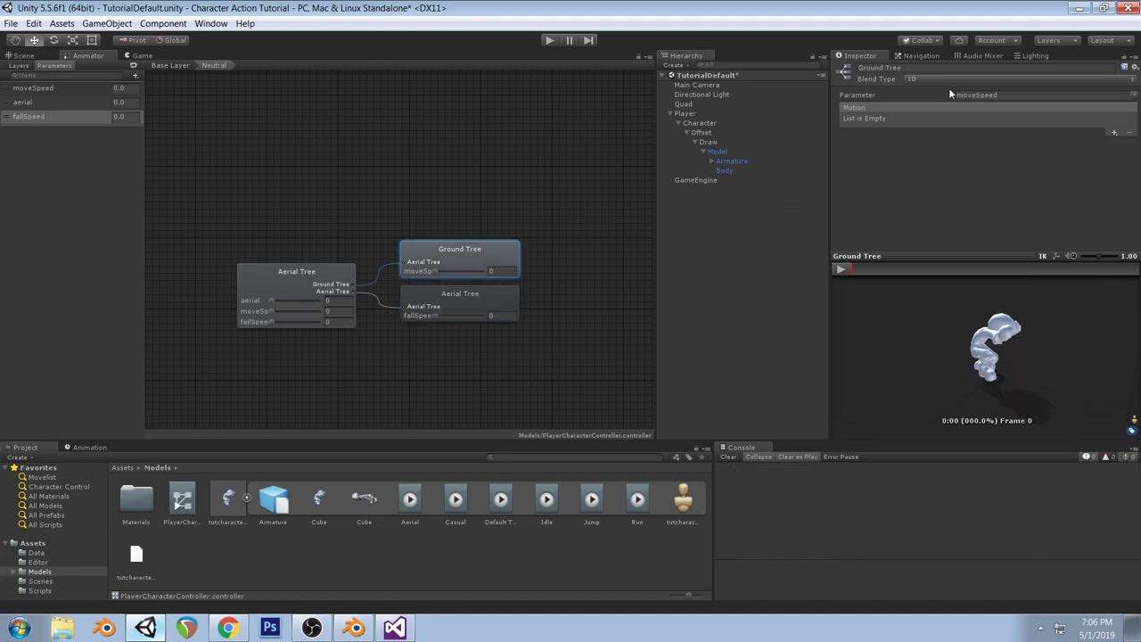
Add three empty motion fields to the Ground Tree
{"action": "left_click", "coordinate": [1114, 132]}
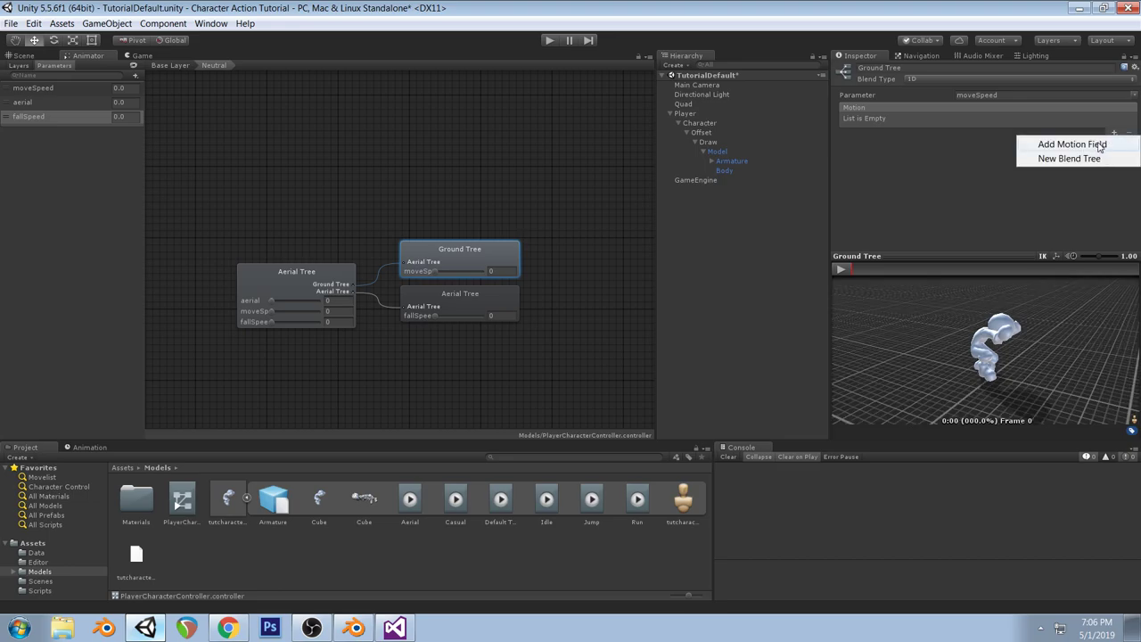
{"action": "left_click", "coordinate": [1100, 144]}
{"action": "left_click", "coordinate": [1114, 132]}
{"action": "left_click", "coordinate": [1101, 145]}
{"action": "left_click", "coordinate": [1114, 184]}
{"action": "left_click", "coordinate": [1081, 194]}
Assign the Idle clip to the Ground Tree's first motion field and the Run clip to the second and third
{"action": "left_click", "coordinate": [1004, 157]}
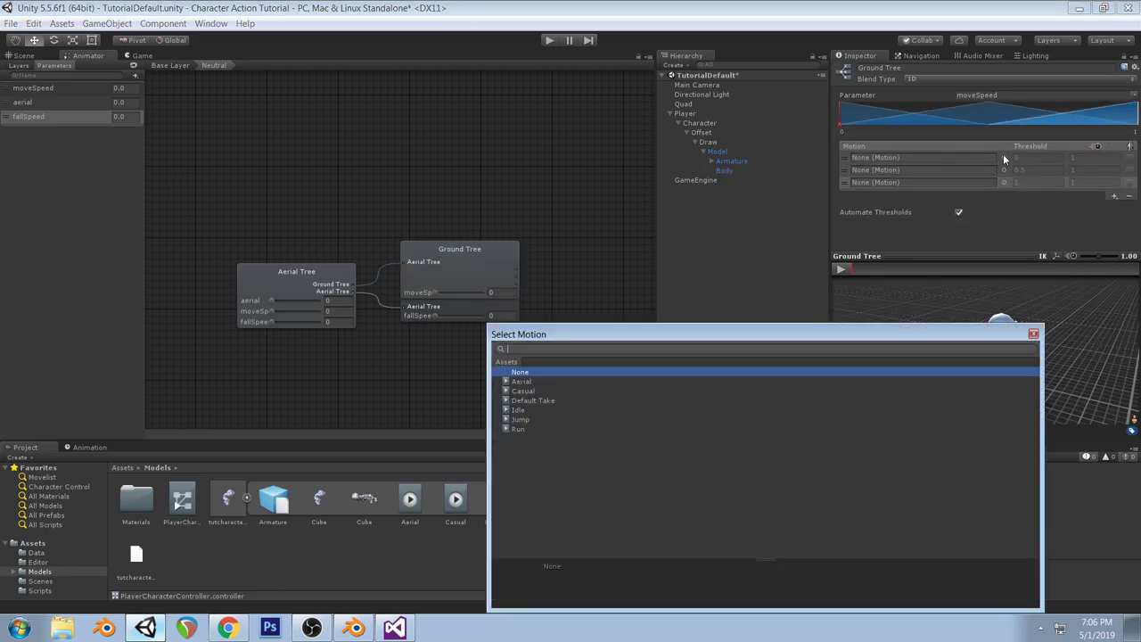
{"action": "double_click", "coordinate": [521, 411]}
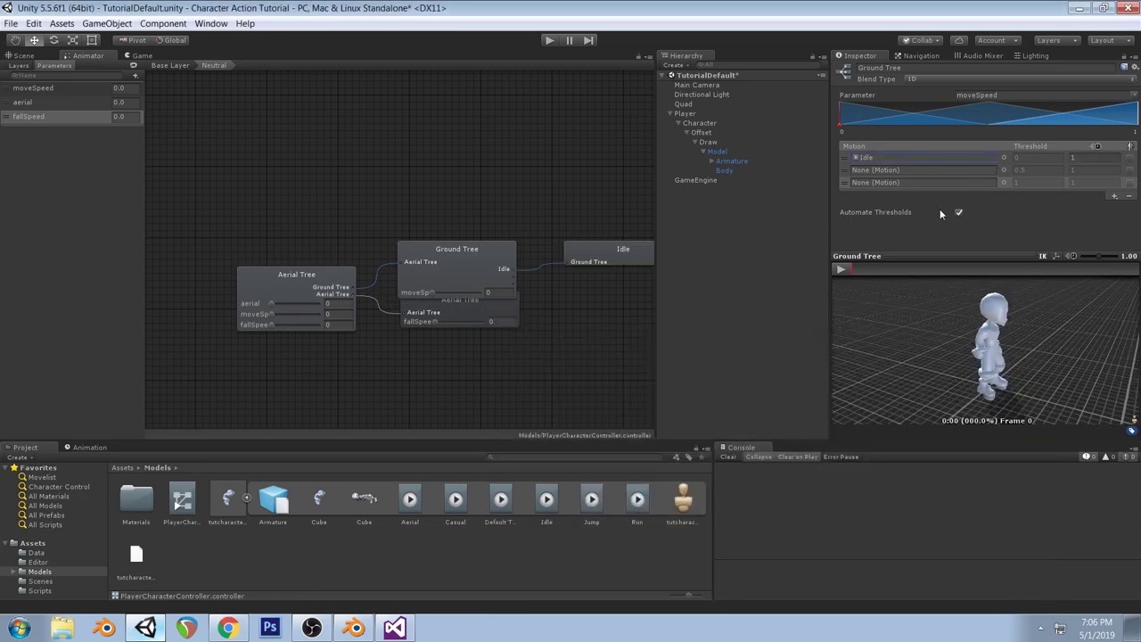
{"action": "left_click", "coordinate": [1003, 170]}
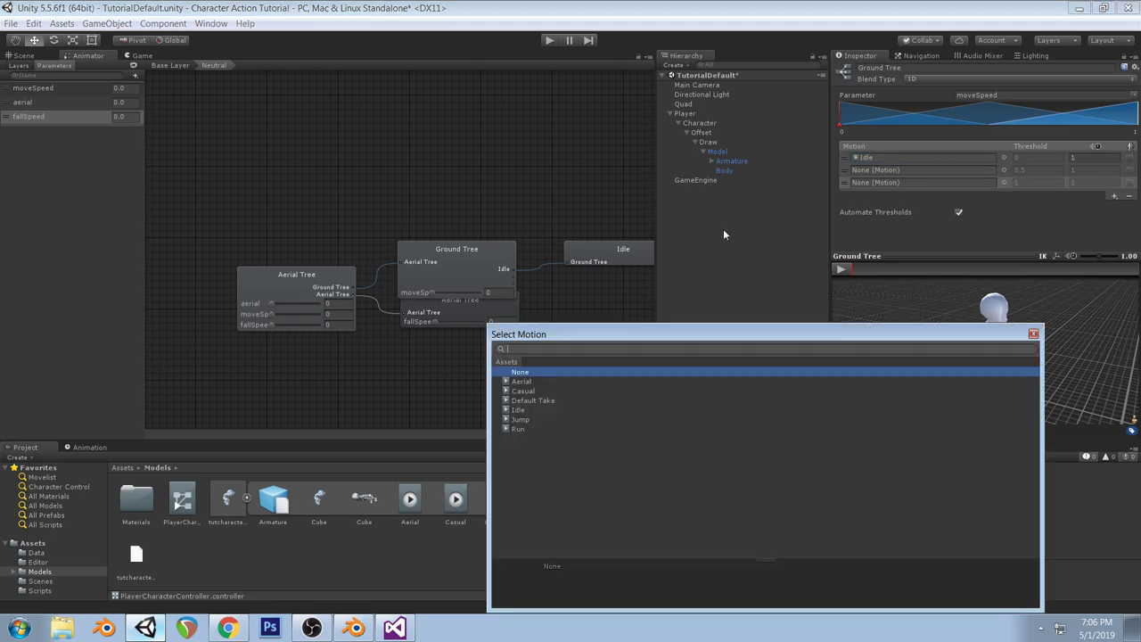
{"action": "double_click", "coordinate": [517, 430]}
{"action": "left_click", "coordinate": [1005, 181]}
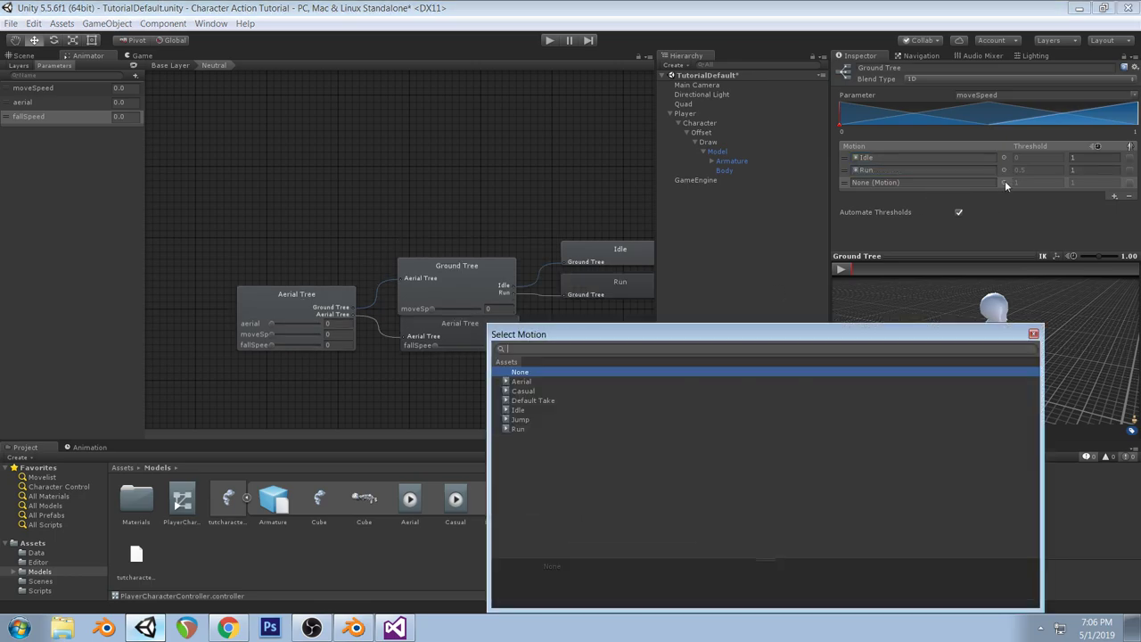
{"action": "double_click", "coordinate": [521, 429]}
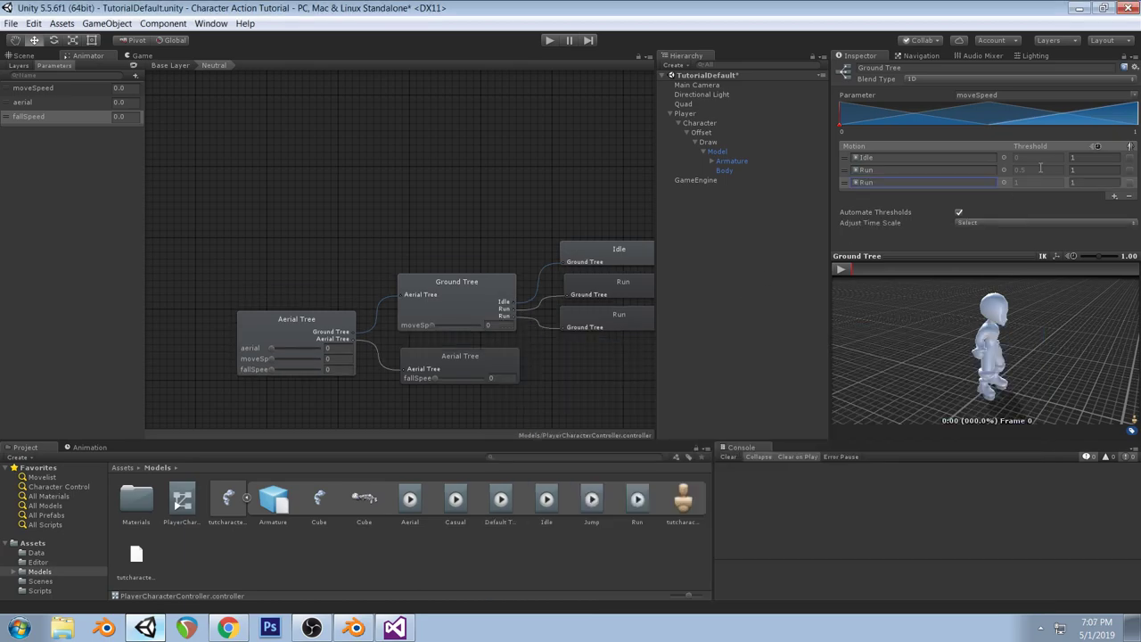
Turn off automatic thresholds for the Ground Tree and set the playback speeds of its two Run motions to 3 and 5
{"action": "left_click", "coordinate": [958, 212]}
{"action": "left_click", "coordinate": [1044, 169]}
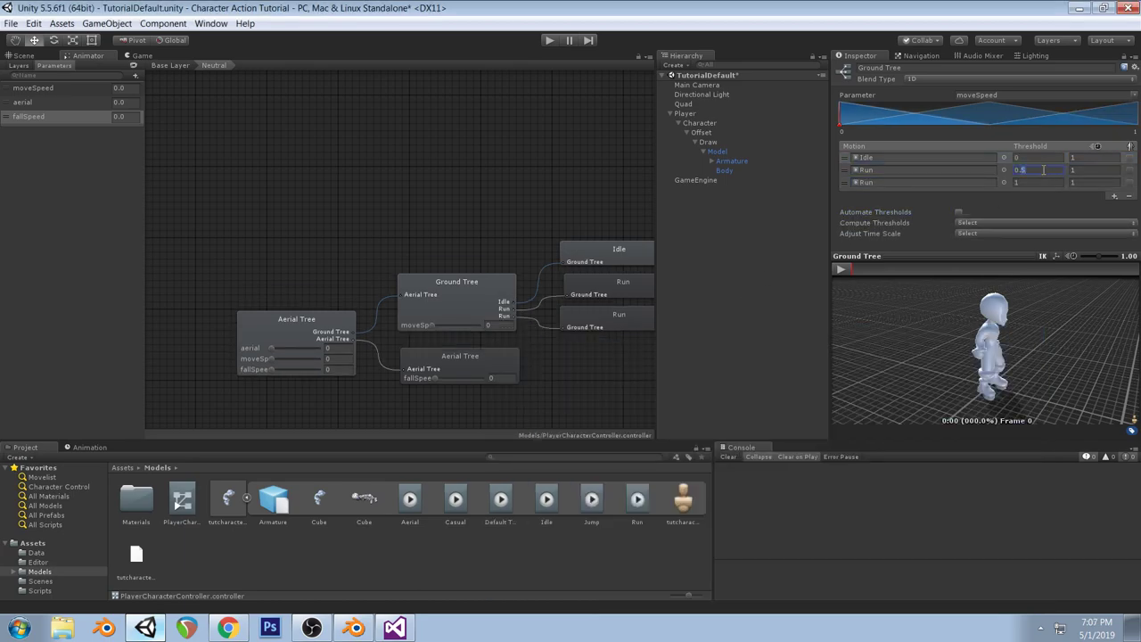
{"action": "left_click", "coordinate": [1090, 159]}
{"action": "left_click", "coordinate": [1080, 169]}
{"action": "type", "text": "3"}
{"action": "left_click", "coordinate": [1082, 182]}
{"action": "type", "text": "5"}
Add three empty motion fields to the child Aerial Tree
{"action": "middle_click_drag", "start_coordinate": [500, 265], "coordinate": [442, 210]}
{"action": "left_click", "coordinate": [453, 304]}
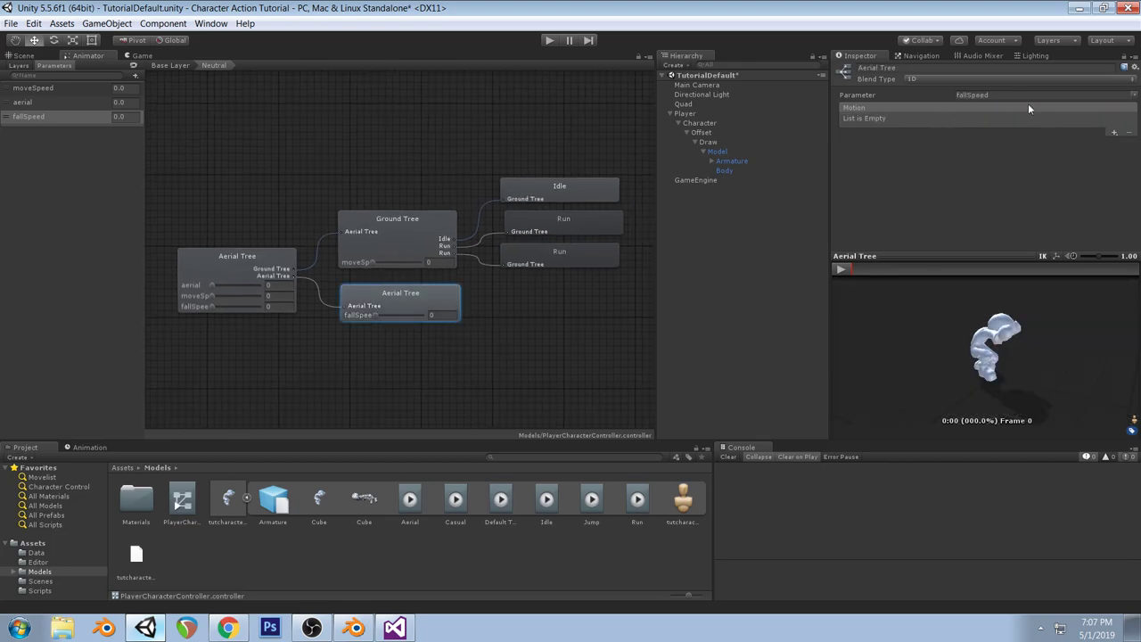
{"action": "left_click", "coordinate": [1114, 133]}
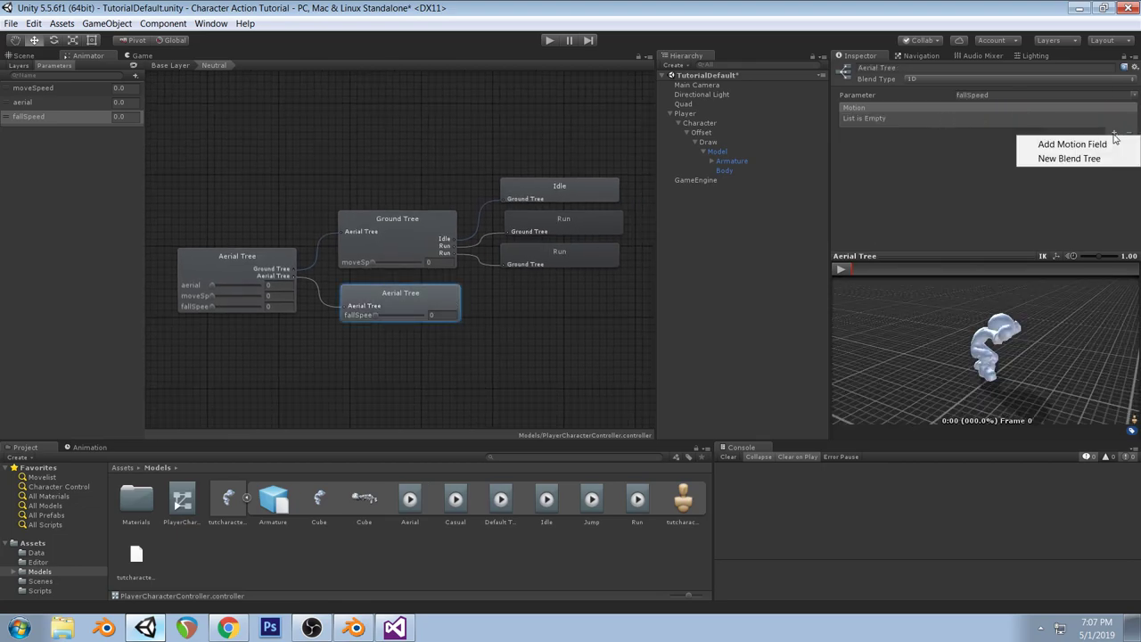
{"action": "left_click", "coordinate": [1115, 143]}
{"action": "left_click", "coordinate": [1115, 134]}
{"action": "left_click", "coordinate": [1093, 146]}
{"action": "left_click", "coordinate": [1115, 185]}
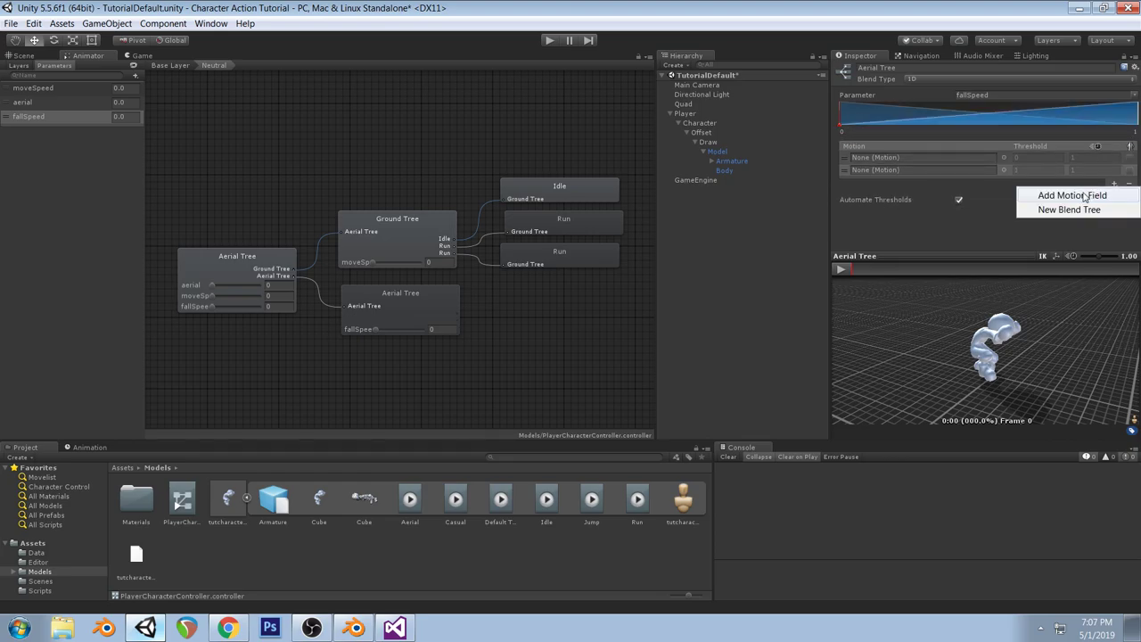
{"action": "left_click", "coordinate": [1073, 196]}
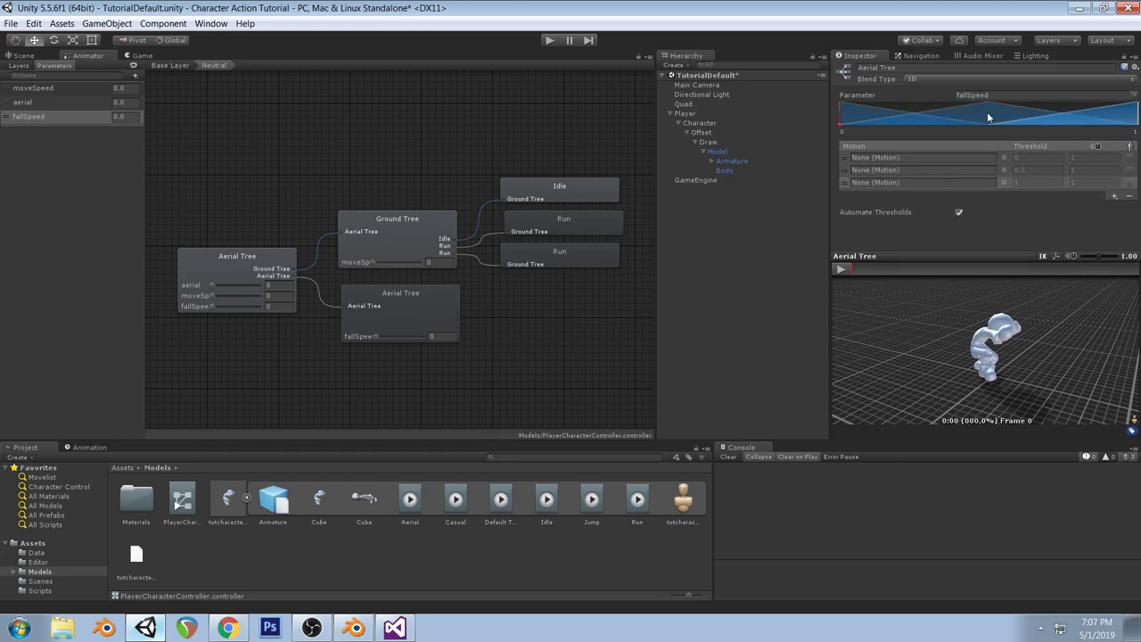
Turn off automatic thresholds for the child Aerial Tree and set its first two motion thresholds to -1 and 0
{"action": "left_click", "coordinate": [959, 212]}
{"action": "left_click", "coordinate": [1031, 158]}
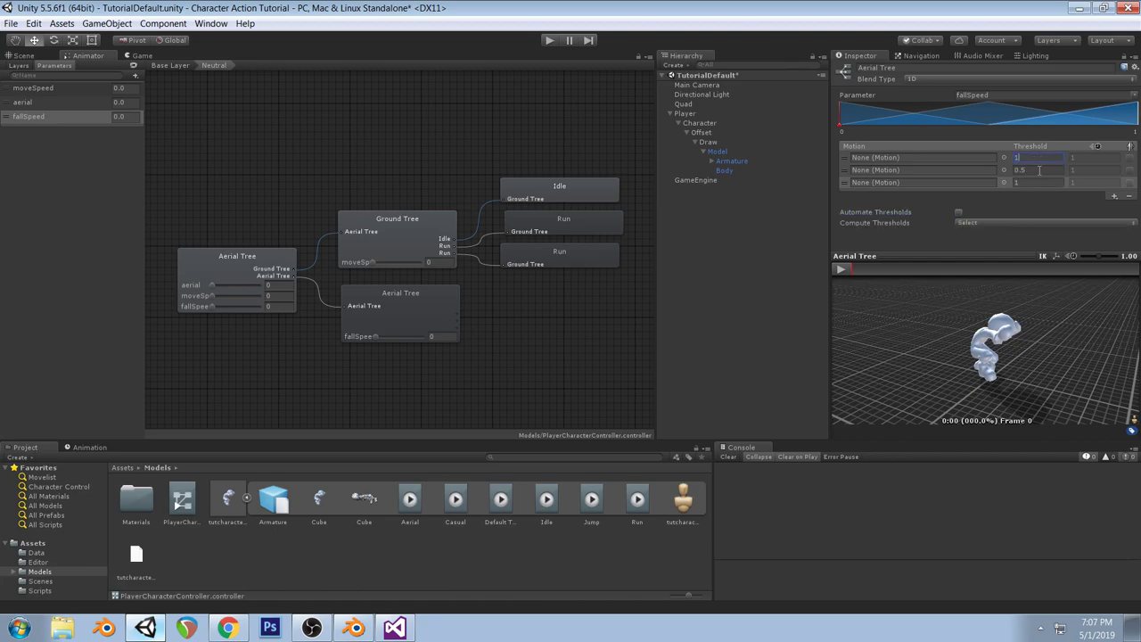
{"action": "left_click", "coordinate": [1037, 170]}
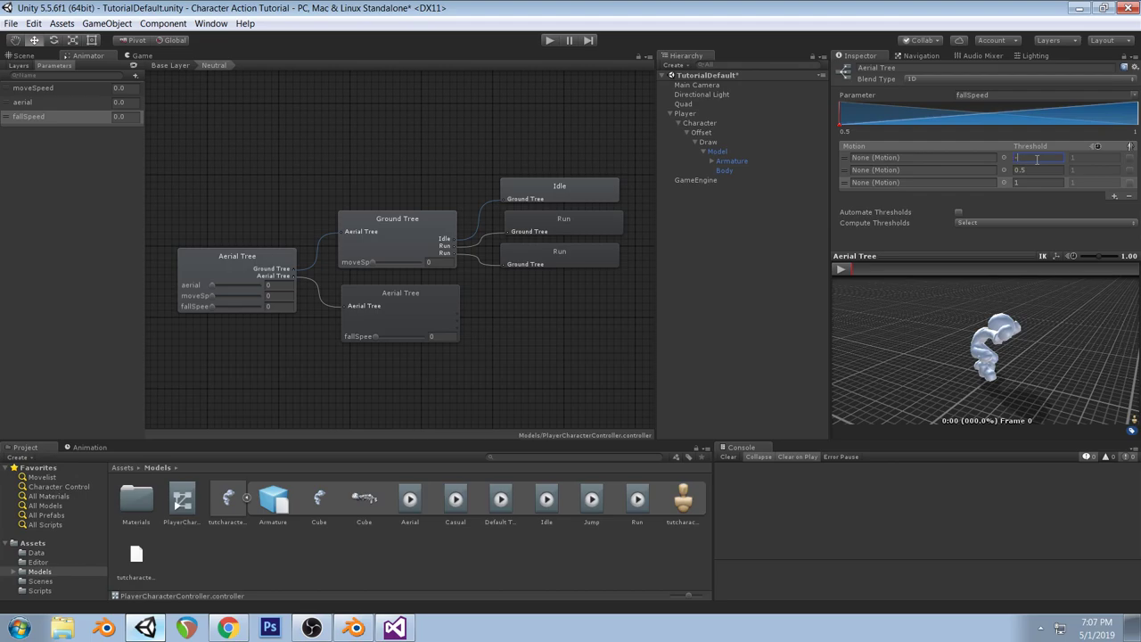
{"action": "type", "text": "1"}
{"action": "left_click", "coordinate": [1047, 169]}
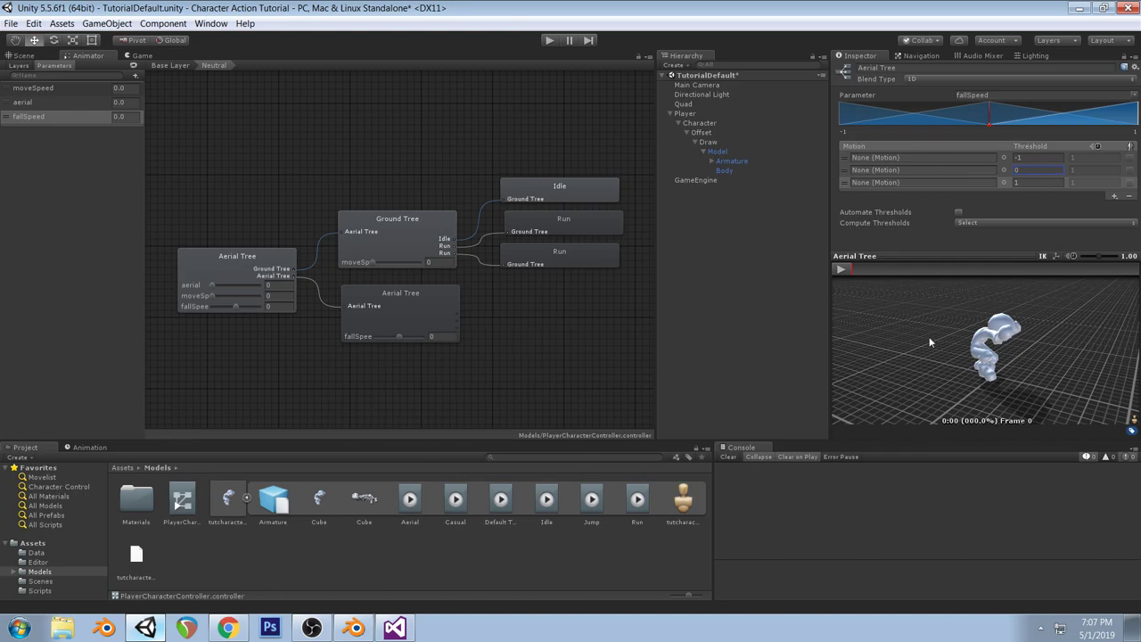
Assign the Aerial clip to all three motion fields of the child Aerial Tree
{"action": "left_click", "coordinate": [1004, 158]}
{"action": "double_click", "coordinate": [523, 382]}
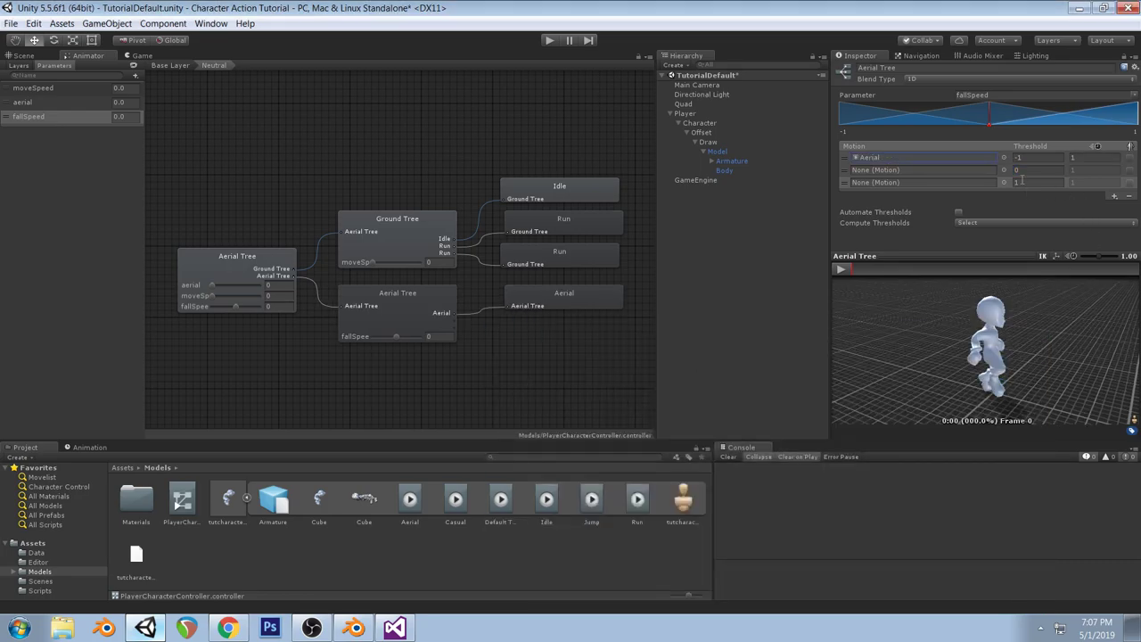
{"action": "left_click", "coordinate": [1005, 170]}
{"action": "double_click", "coordinate": [524, 383]}
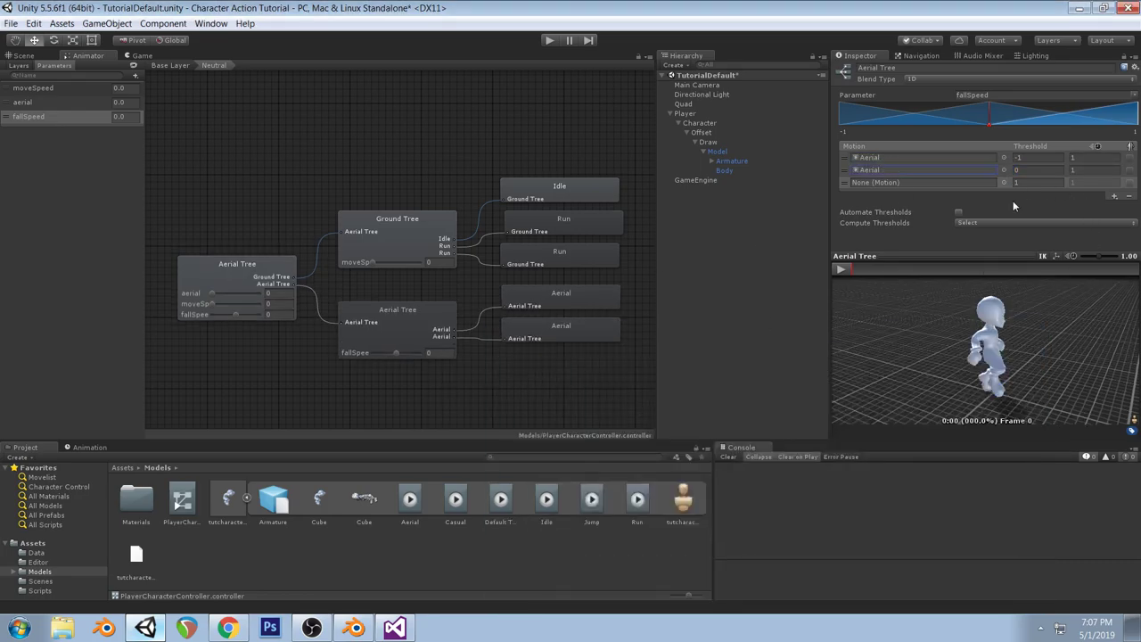
{"action": "left_click", "coordinate": [1005, 183]}
{"action": "double_click", "coordinate": [522, 382]}
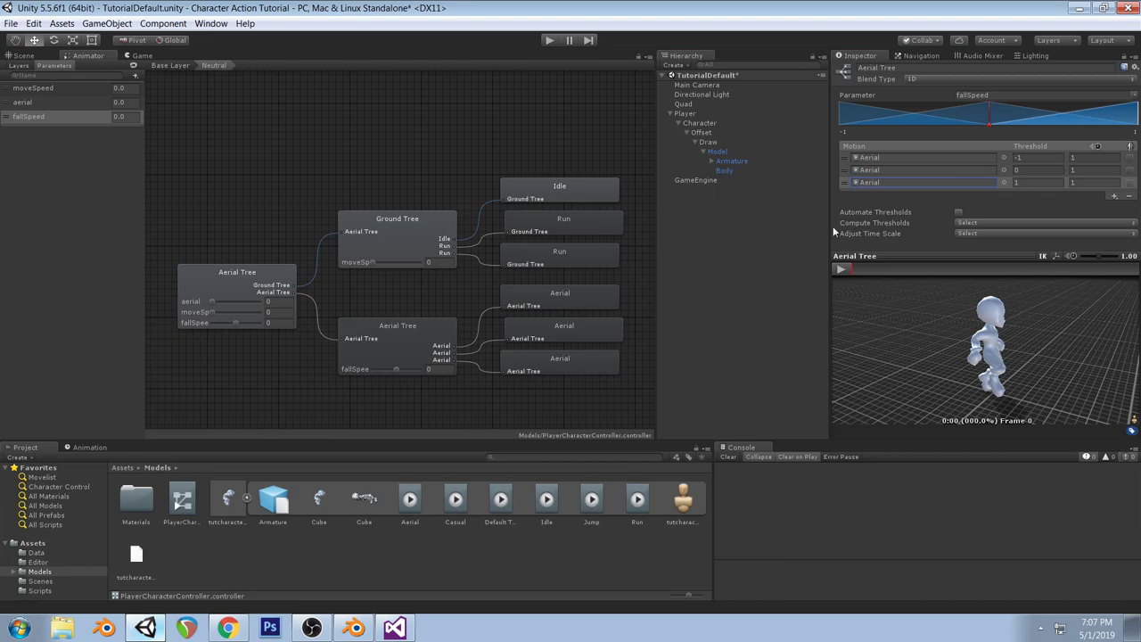
Save the scene and go back to the Base Layer with the Neutral state selected
{"action": "left_click_drag", "start_coordinate": [1115, 328], "coordinate": [838, 326]}
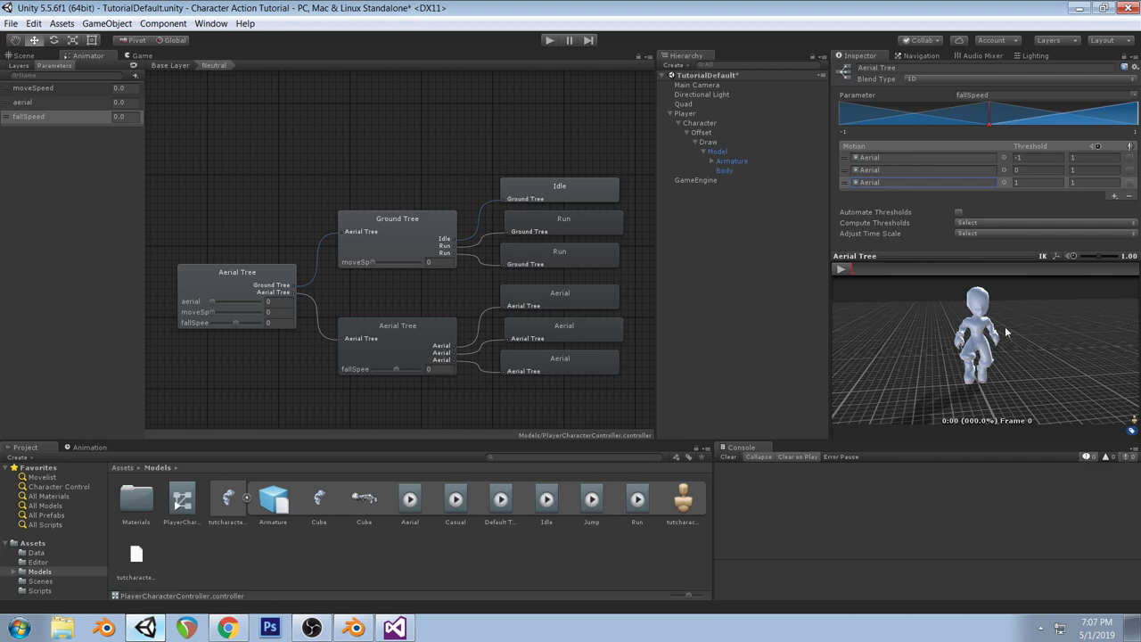
{"action": "left_click_drag", "start_coordinate": [1007, 330], "coordinate": [1003, 360]}
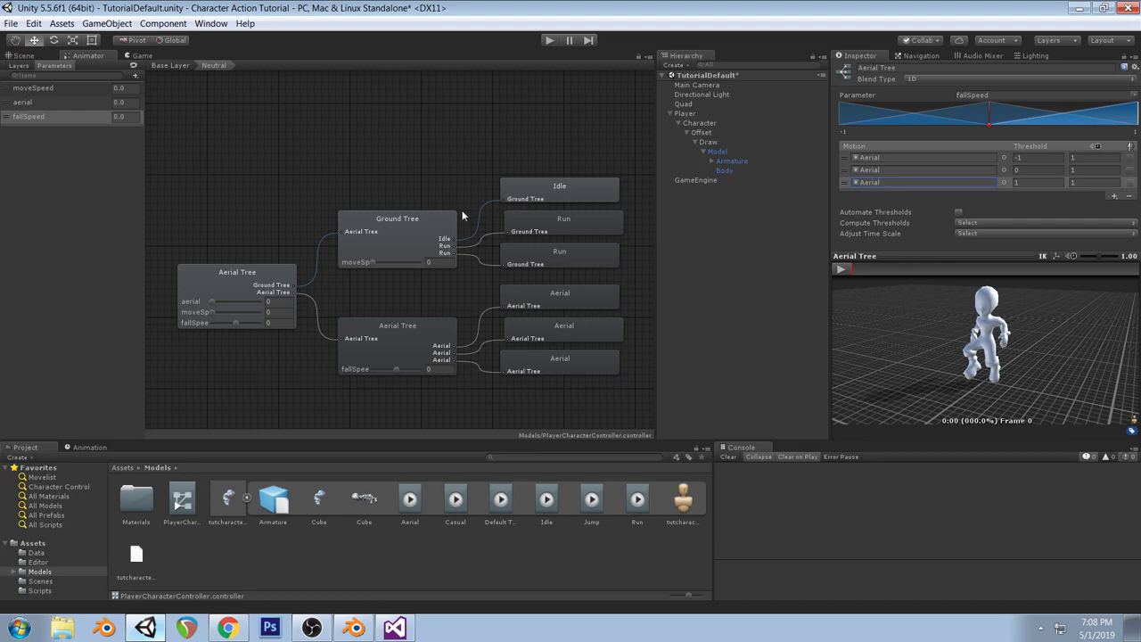
{"action": "key", "text": "ctrl+s"}
{"action": "left_click", "coordinate": [174, 67]}
{"action": "left_click", "coordinate": [394, 289]}
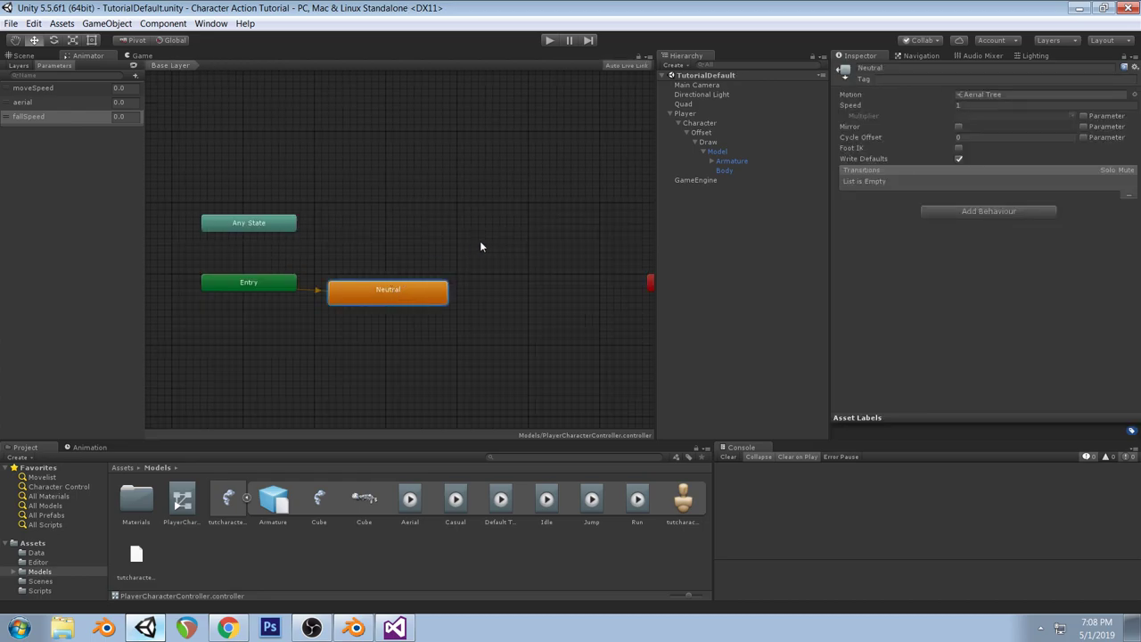
Switch to Visual Studio and declare a public float named aerial above the UpdatePhysics method in CharacterObject.cs
{"action": "left_click", "coordinate": [354, 628]}
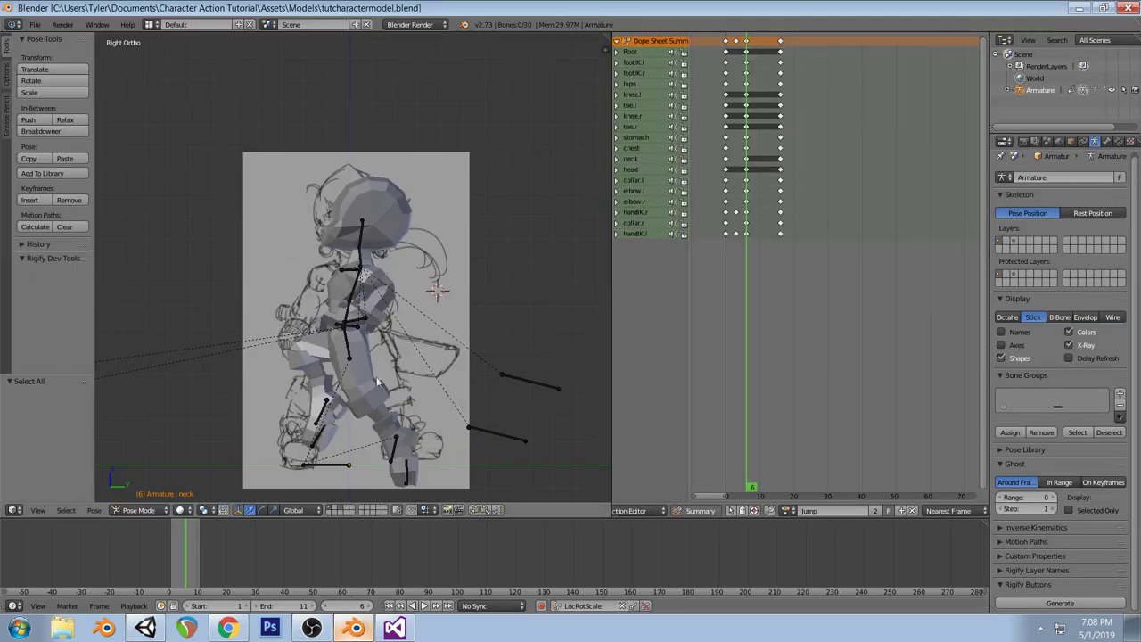
{"action": "left_click", "coordinate": [397, 629]}
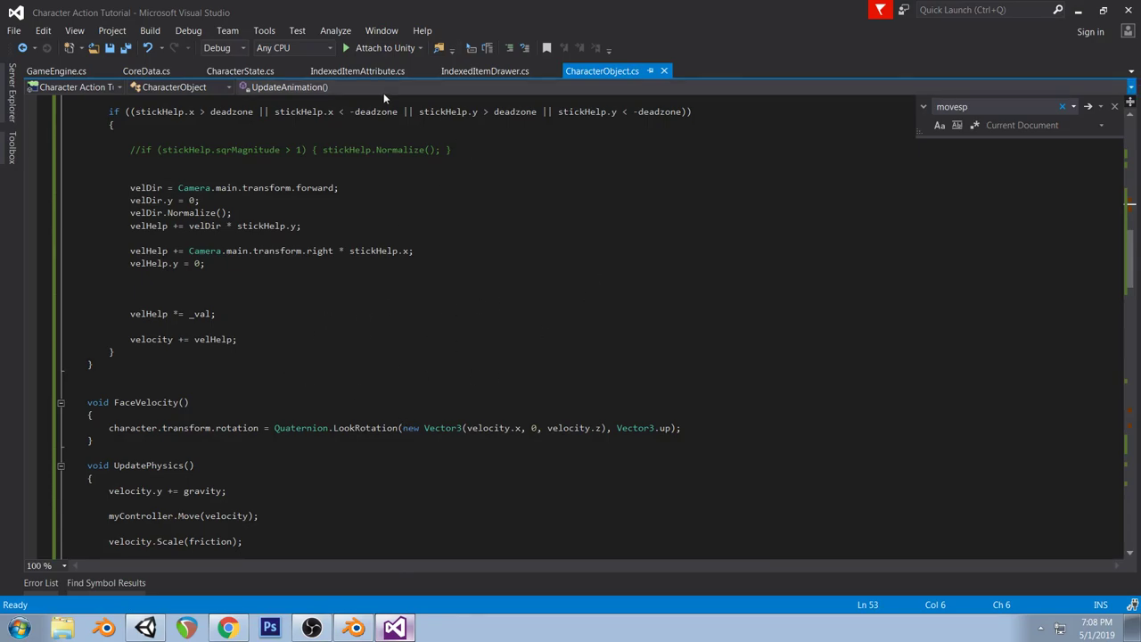
{"action": "scroll", "coordinate": [383, 92], "scroll_direction": "down", "scroll_amount": 1}
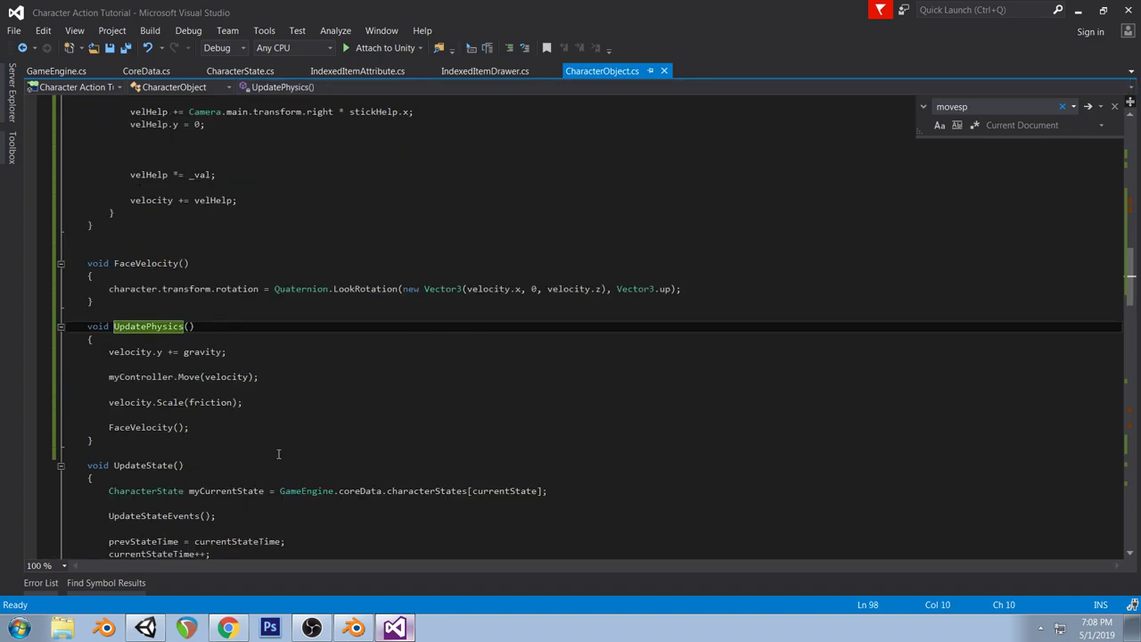
{"action": "left_click", "coordinate": [171, 440]}
{"action": "left_click", "coordinate": [131, 315]}
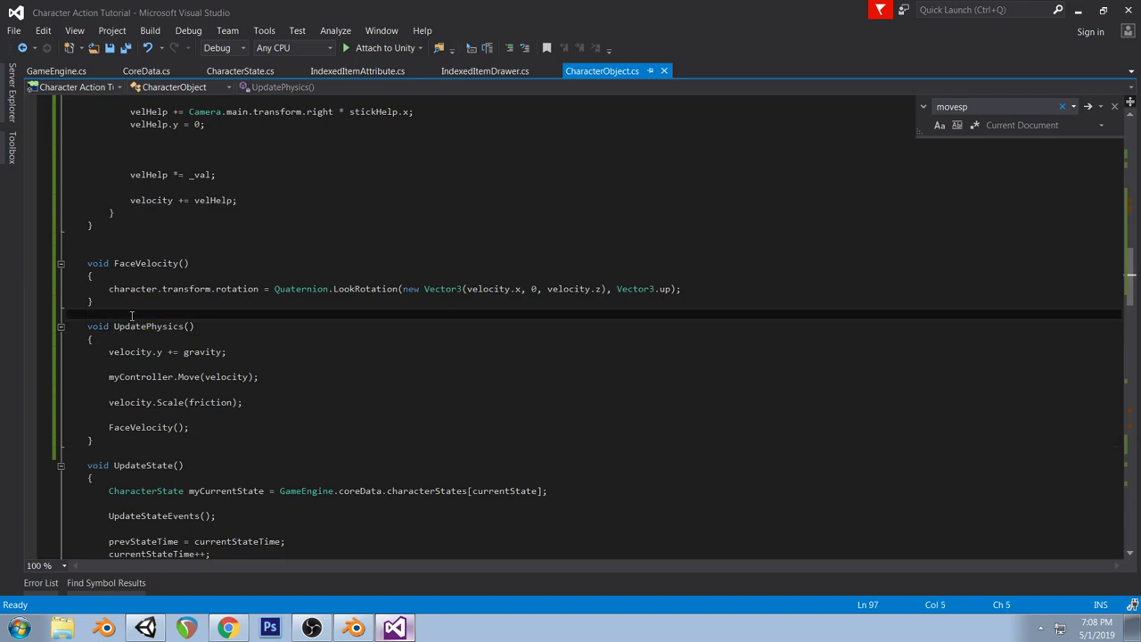
{"action": "key", "text": "Return"}
{"action": "key", "text": "Return"}
{"action": "type", "text": "public flo"}
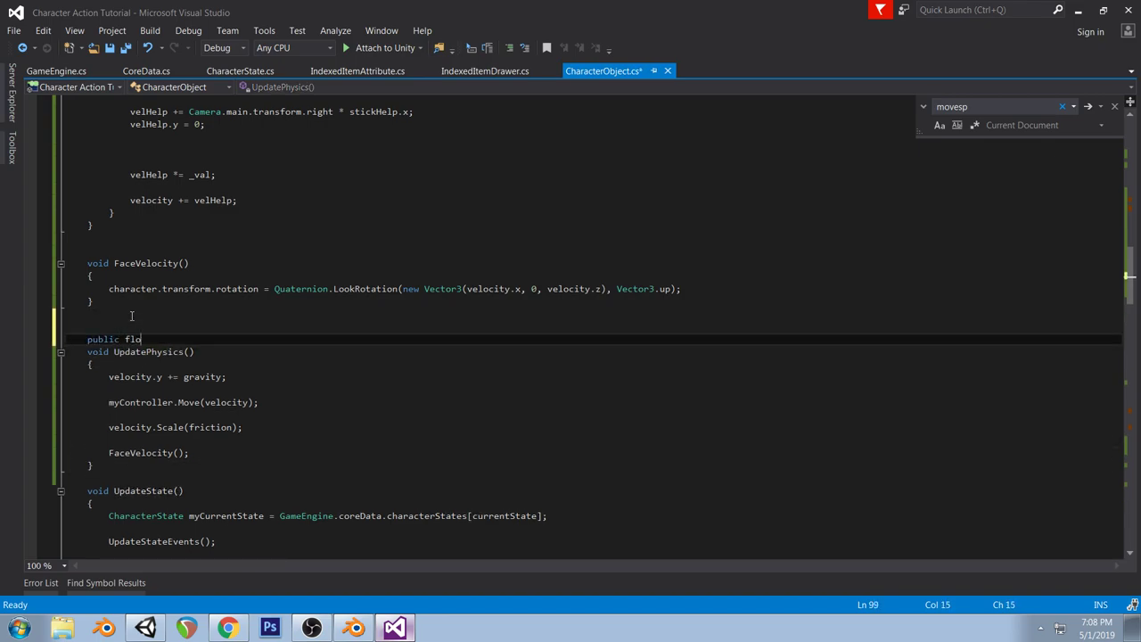
{"action": "type", "text": "at aerial"}
{"action": "type", "text": ";"}
Declare a public float named fallSpeed below the aerial variable and save the script
{"action": "key", "text": "Return"}
{"action": "type", "text": "public fl"}
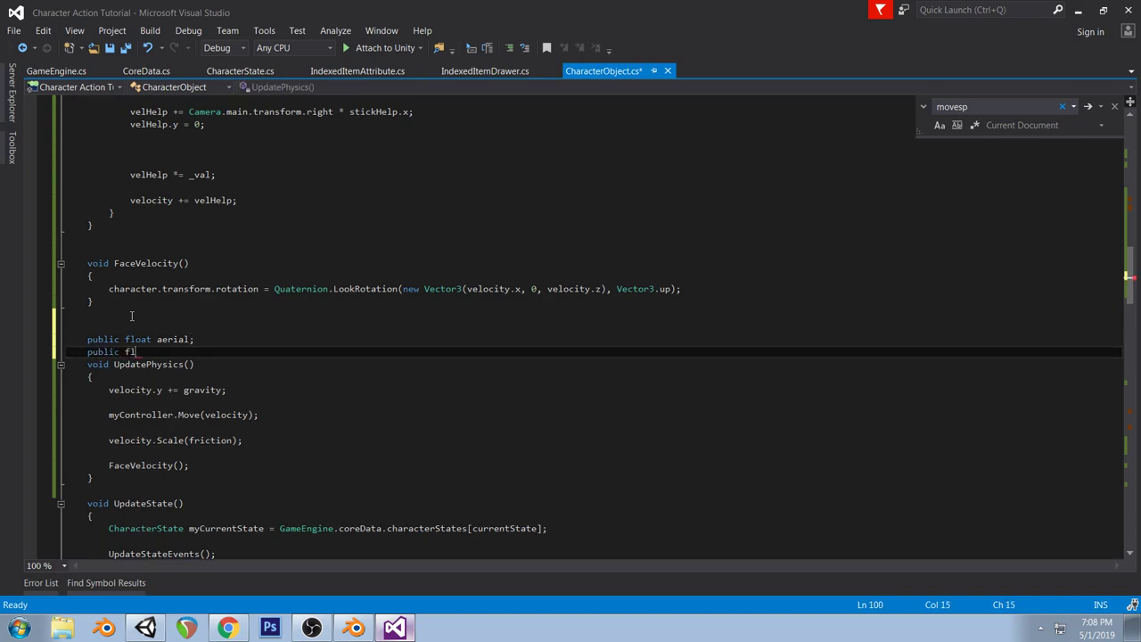
{"action": "type", "text": "oat fallSpeed;"}
{"action": "key", "text": "Return"}
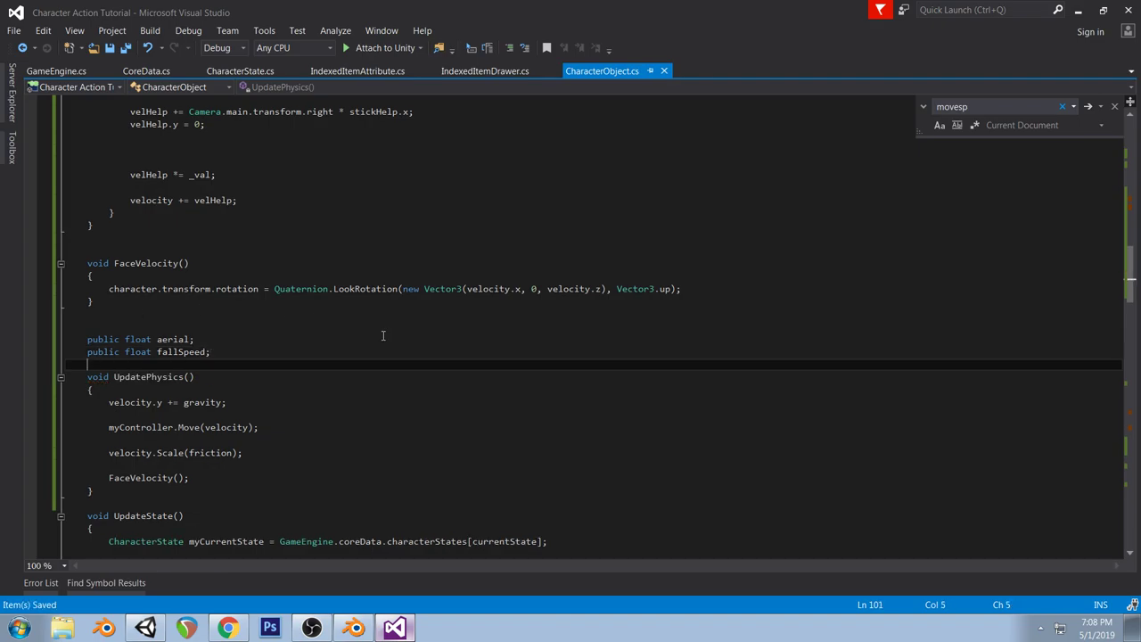
Switch back to Unity and move the Neutral state slightly away from Entry in the Base Layer graph
{"action": "left_click", "coordinate": [146, 628]}
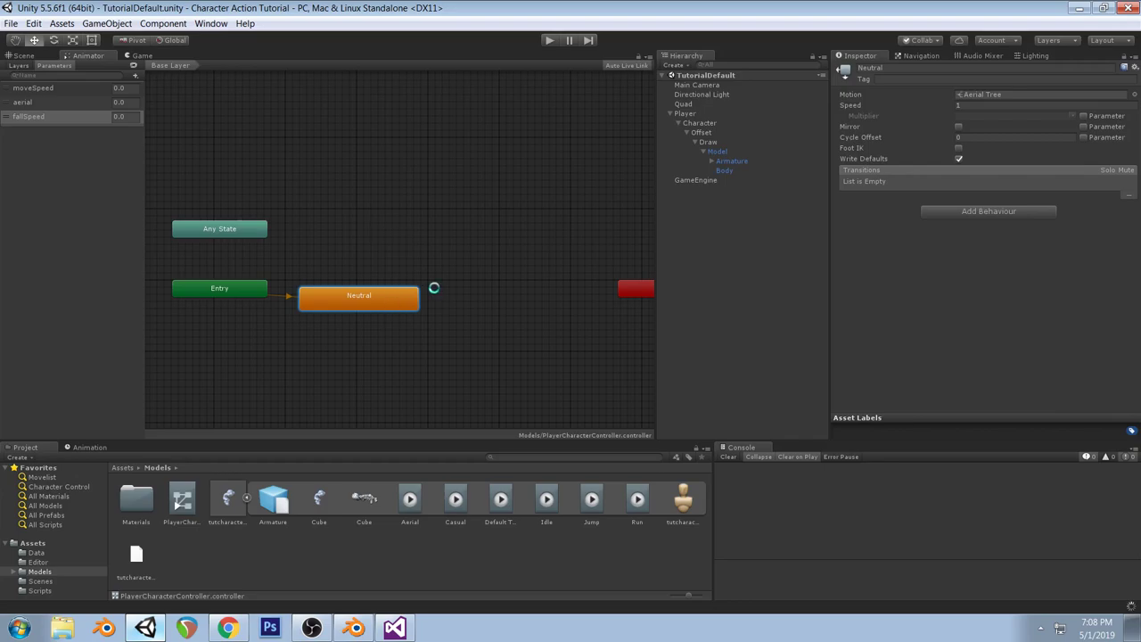
{"action": "left_click_drag", "start_coordinate": [366, 303], "coordinate": [381, 293]}
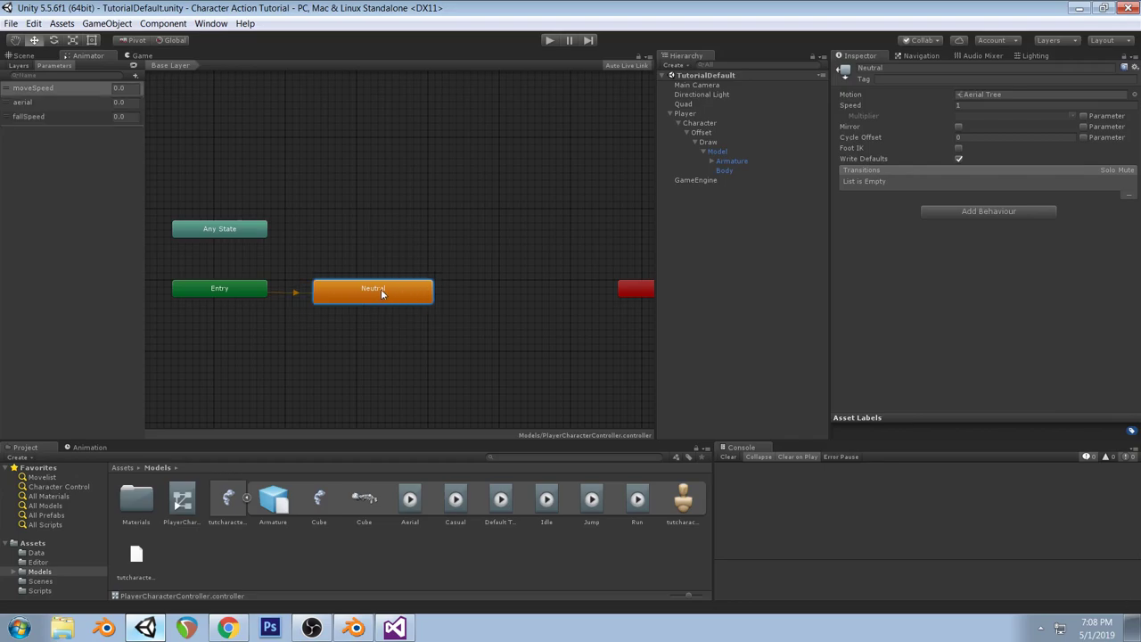
Create an empty state below Neutral in the Base Layer graph and rename it Jump
{"action": "right_click", "coordinate": [336, 337]}
{"action": "mouse_move", "coordinate": [344, 344]}
{"action": "left_click", "coordinate": [295, 347]}
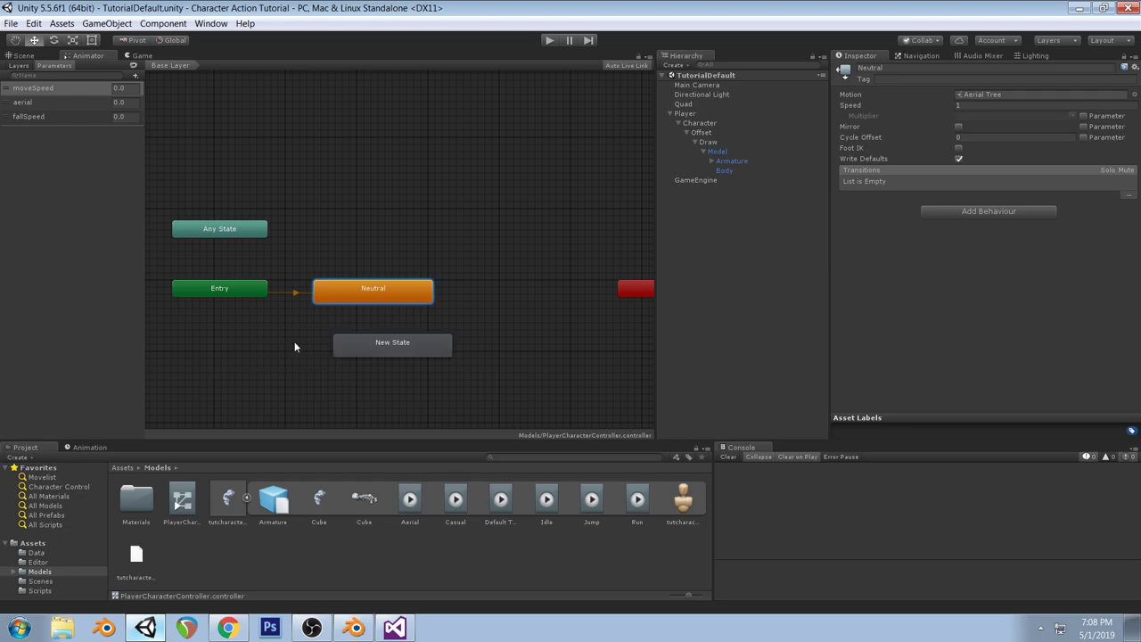
{"action": "left_click_drag", "start_coordinate": [398, 351], "coordinate": [371, 354]}
{"action": "left_click", "coordinate": [914, 68]}
{"action": "type", "text": "Jump"}
{"action": "key", "text": "Return"}
Assign the Jump animation as the Jump state's motion and line the state up directly beneath Neutral
{"action": "left_click", "coordinate": [1135, 95]}
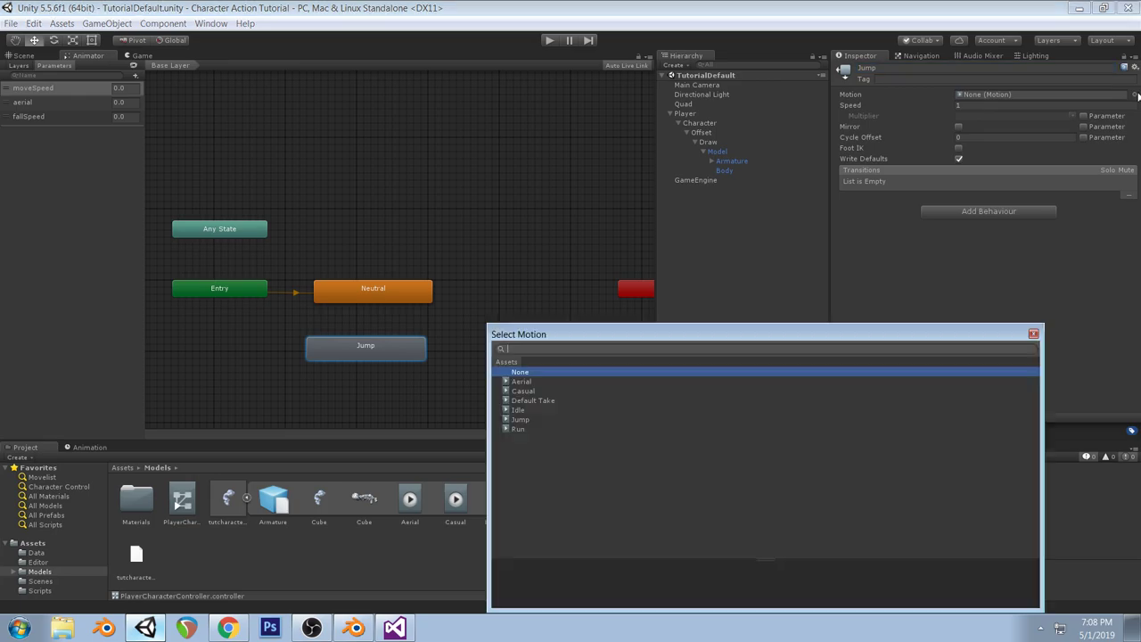
{"action": "double_click", "coordinate": [519, 420]}
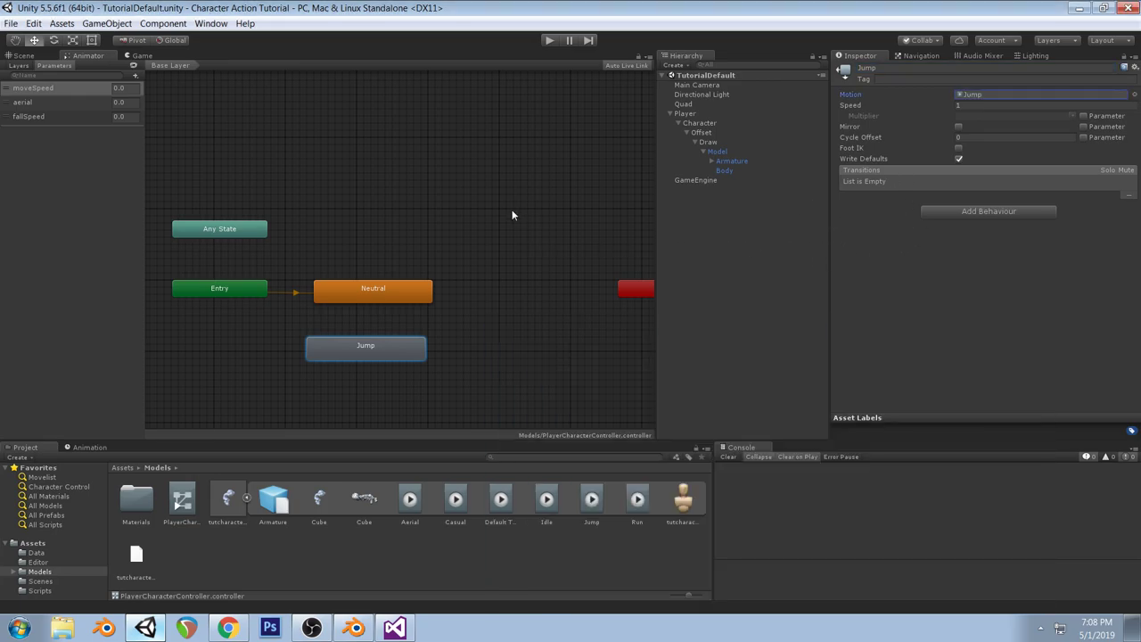
{"action": "left_click_drag", "start_coordinate": [411, 348], "coordinate": [419, 334]}
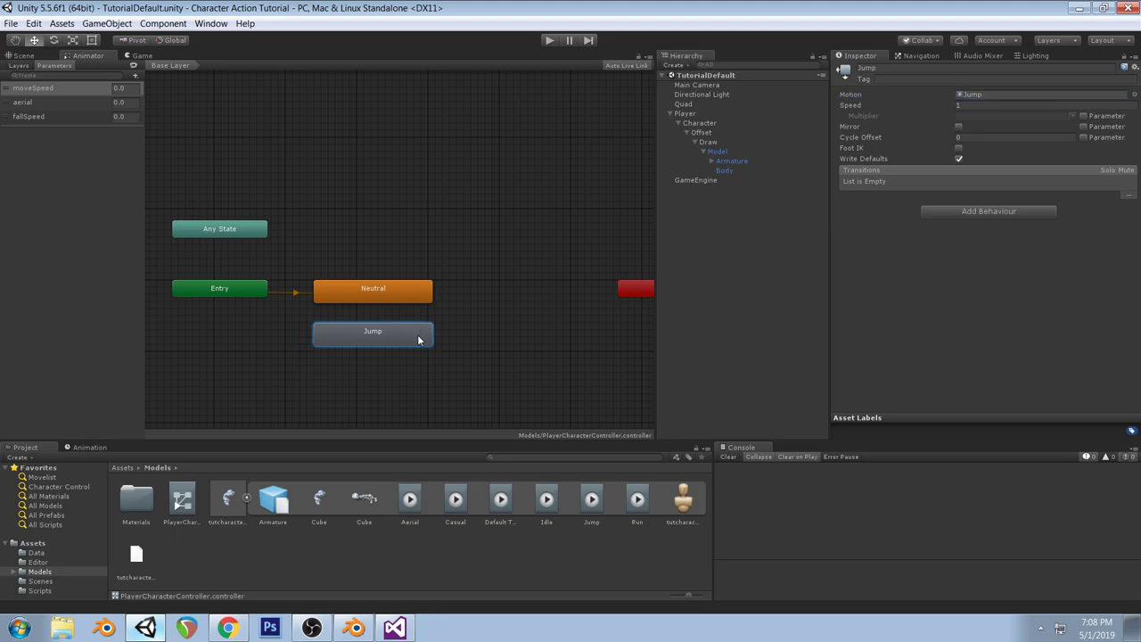
Play the game, run the character around in all directions, make it jump, and stop play mode
{"action": "left_click", "coordinate": [550, 42]}
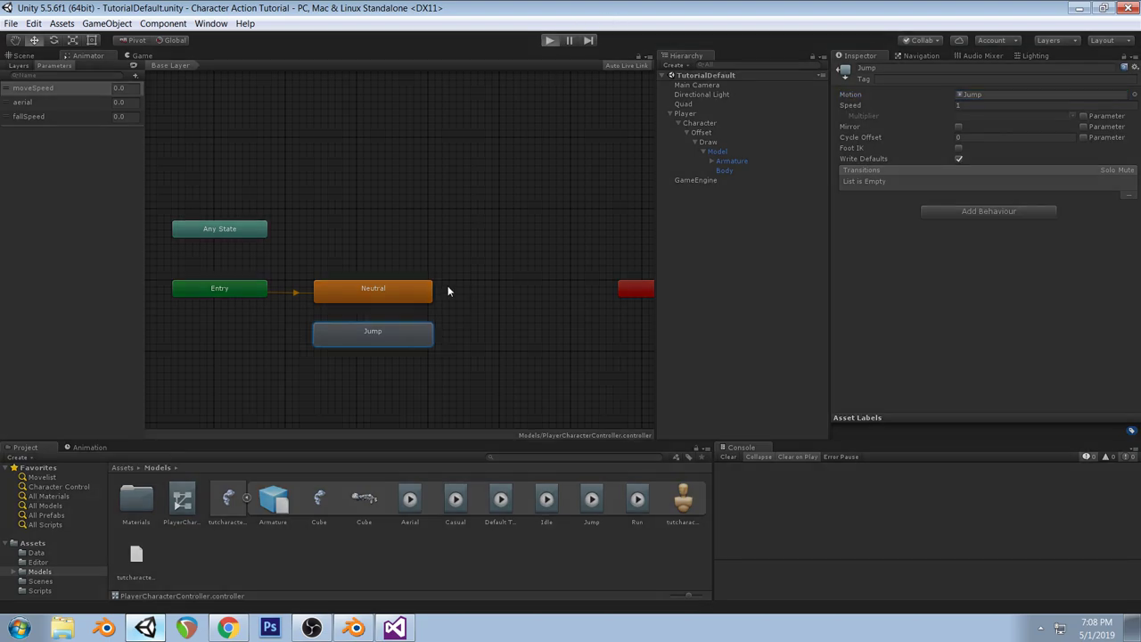
{"action": "key", "text": "d"}
{"action": "key", "text": "a"}
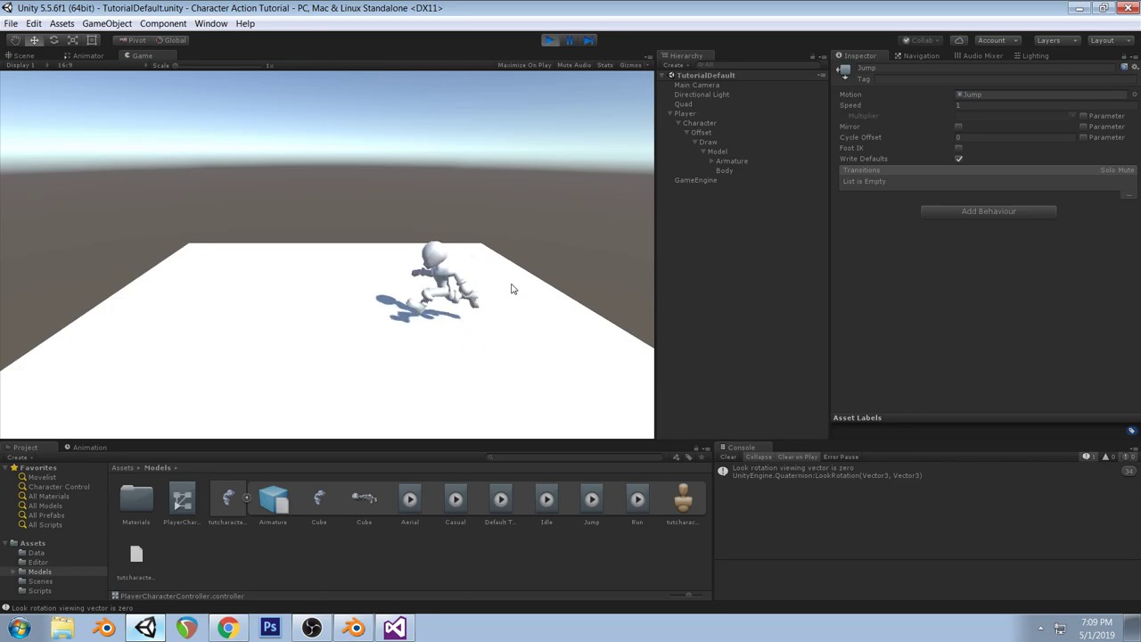
{"action": "key", "text": "s"}
{"action": "key", "text": "a"}
{"action": "key", "text": "w"}
{"action": "key", "text": "d"}
{"action": "key", "text": "s"}
{"action": "key", "text": "a"}
{"action": "key", "text": "d"}
{"action": "key", "text": "s"}
{"action": "key", "text": "a"}
{"action": "key", "text": "w"}
{"action": "key", "text": "d"}
{"action": "key", "text": "s"}
{"action": "key", "text": "a"}
{"action": "key", "text": "space"}
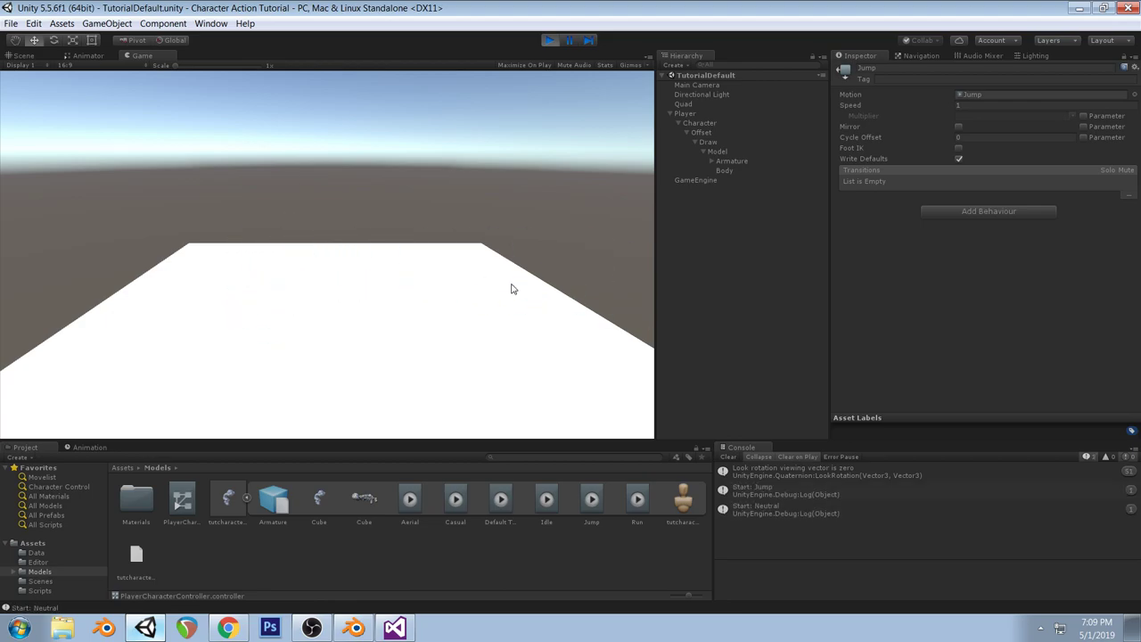
{"action": "left_click", "coordinate": [550, 39]}
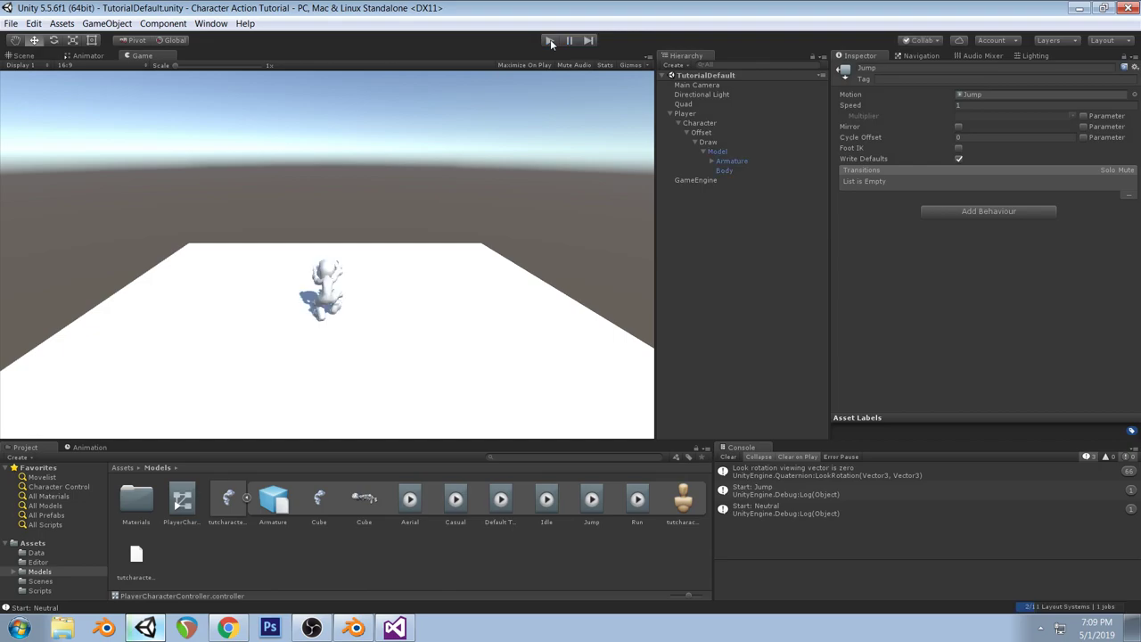
Start play mode again to test repeated jumps, and switch to Blender to look at the Jump action
{"action": "left_click", "coordinate": [550, 39]}
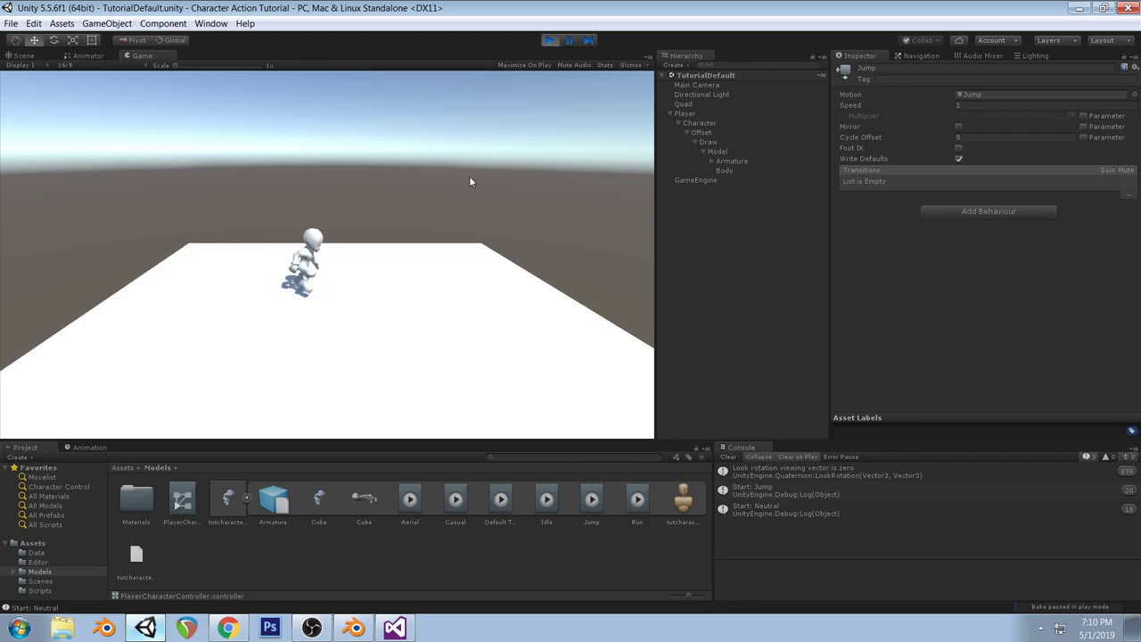
{"action": "key", "text": "space"}
{"action": "key", "text": "space"}
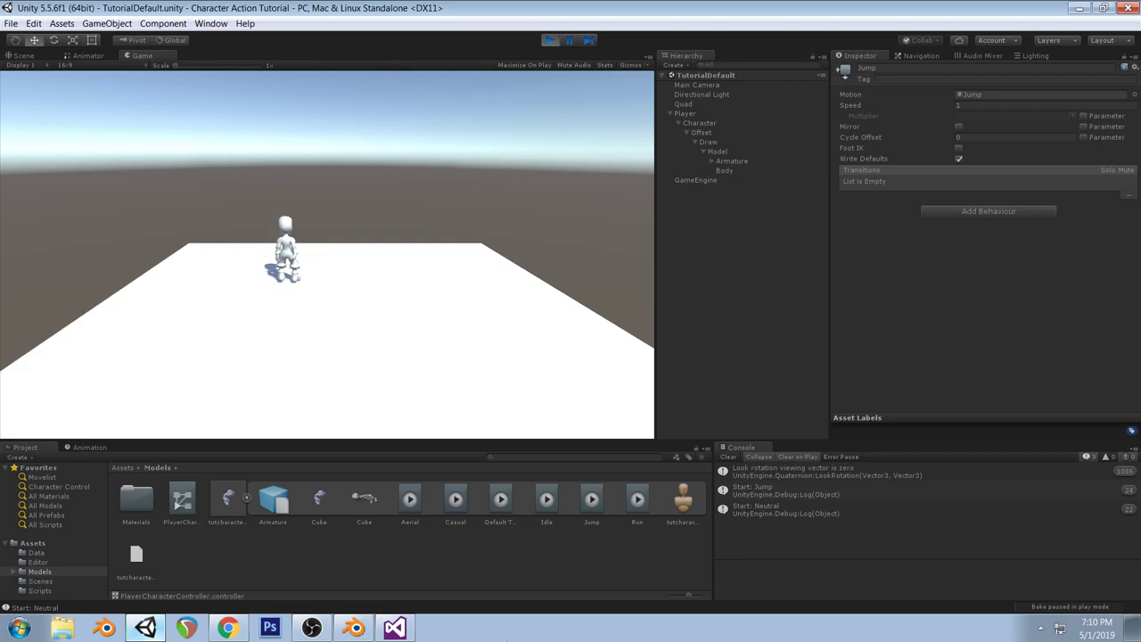
{"action": "left_click", "coordinate": [354, 627]}
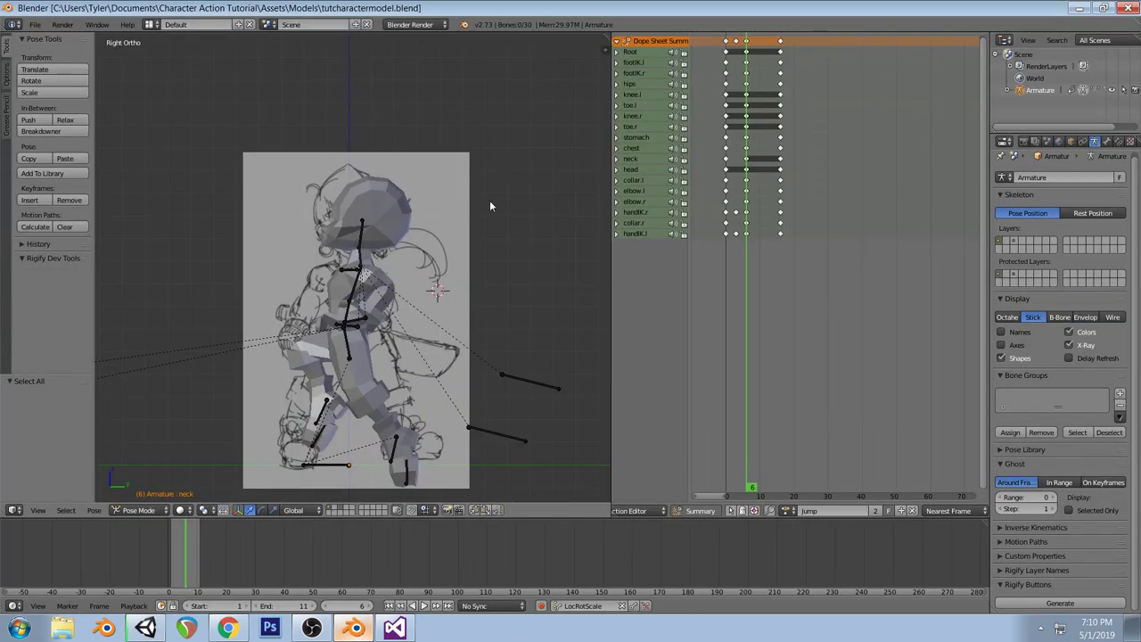
Return to the running game in Unity and test the character's running, jumping and dashing in different directions
{"action": "key", "text": "alt+Tab"}
{"action": "key", "text": "space"}
{"action": "key", "text": "w"}
{"action": "key", "text": "space"}
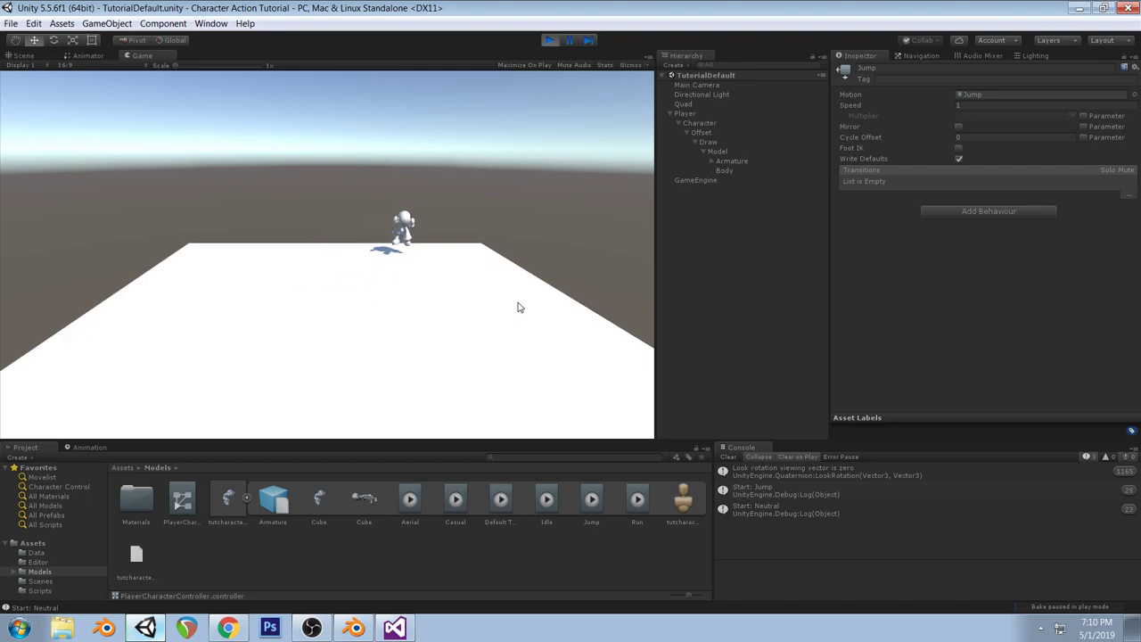
{"action": "key", "text": "a"}
{"action": "key", "text": "s"}
{"action": "key", "text": "d"}
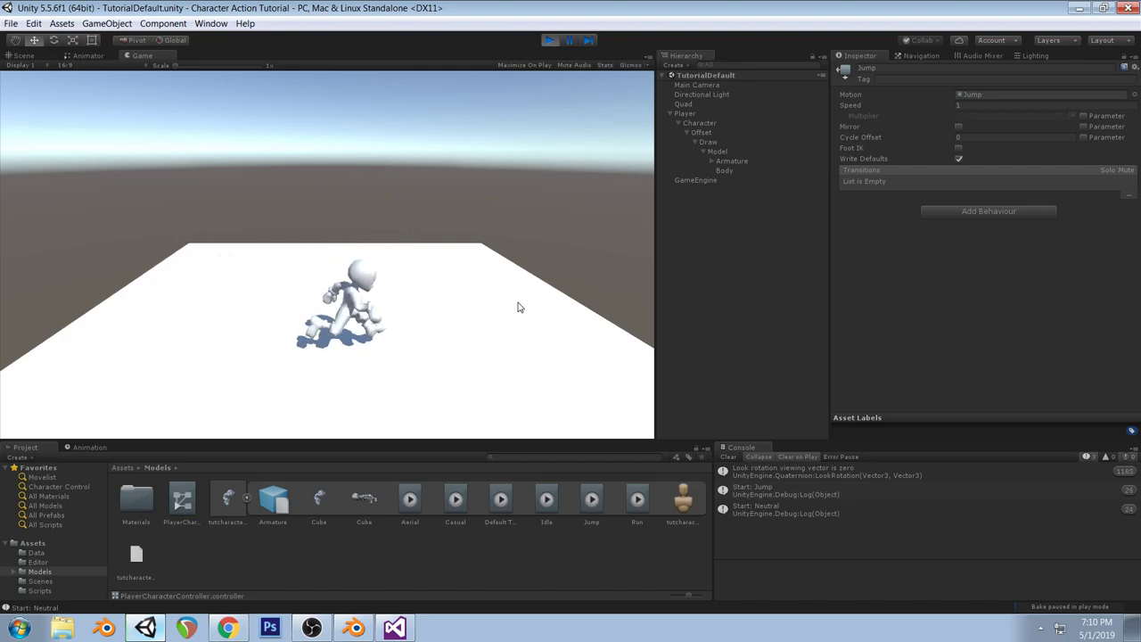
{"action": "key", "text": "a"}
{"action": "key", "text": "w"}
{"action": "key", "text": "d"}
{"action": "key", "text": "s"}
{"action": "key", "text": "space"}
{"action": "key", "text": "d"}
{"action": "key", "text": "a"}
{"action": "key", "text": "shift"}
{"action": "key", "text": "space"}
{"action": "key", "text": "d"}
{"action": "key", "text": "a"}
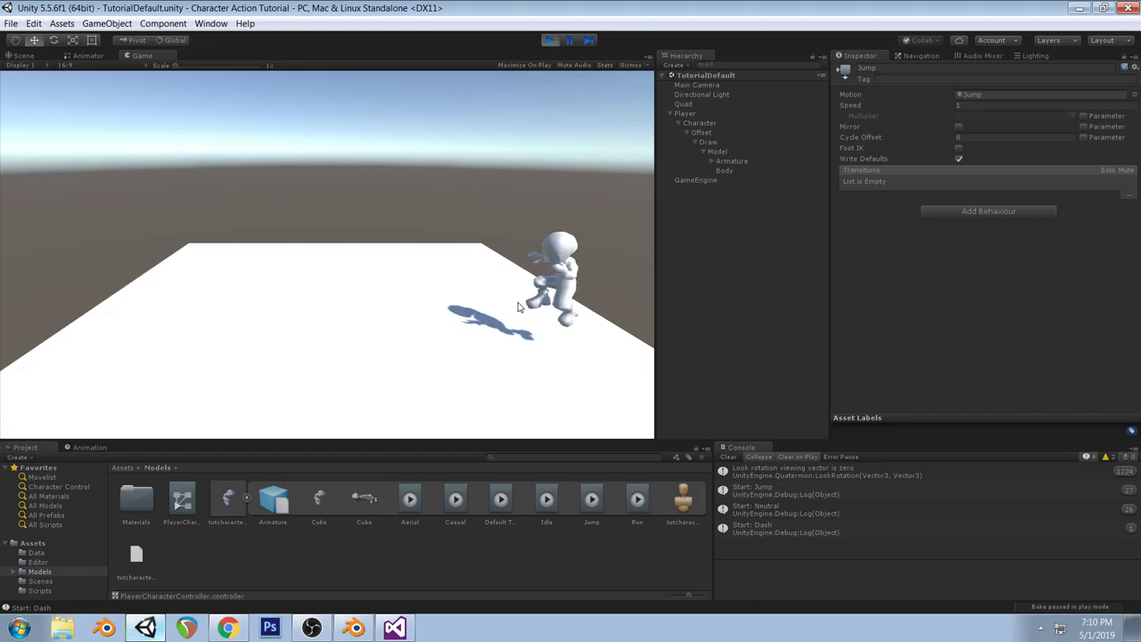
{"action": "key", "text": "a"}
{"action": "key", "text": "space"}
{"action": "key", "text": "d"}
{"action": "key", "text": "w"}
{"action": "key", "text": "space"}
{"action": "key", "text": "d"}
{"action": "key", "text": "a"}
{"action": "key", "text": "w"}
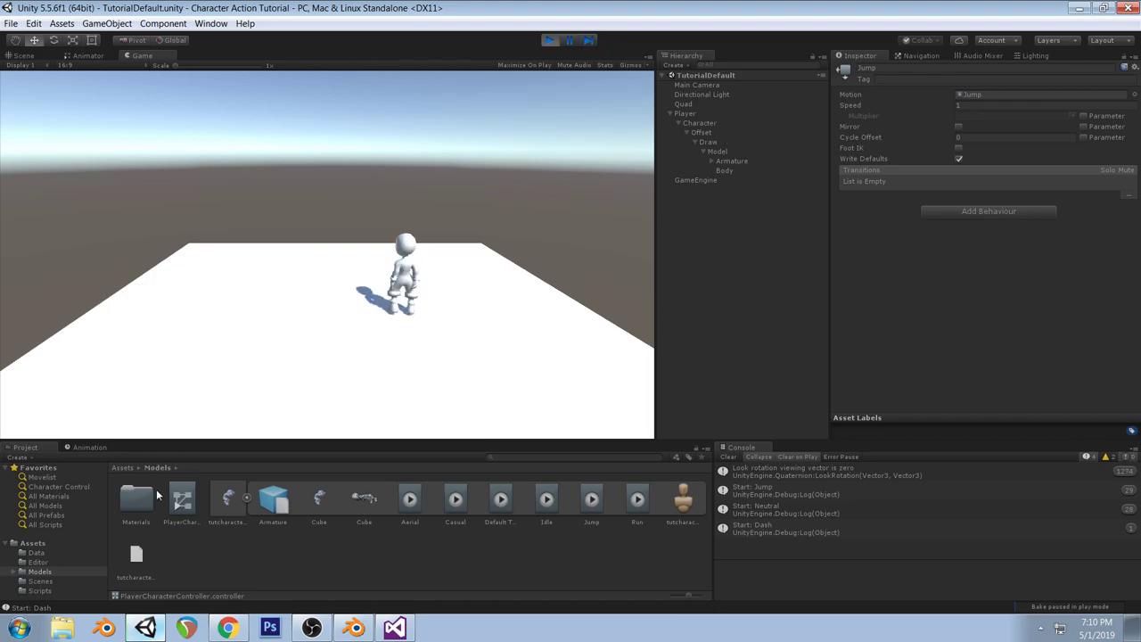
In the Core Data asset, set the Variable of the Jump state's Stick Move event to 0.05
{"action": "left_click", "coordinate": [36, 552]}
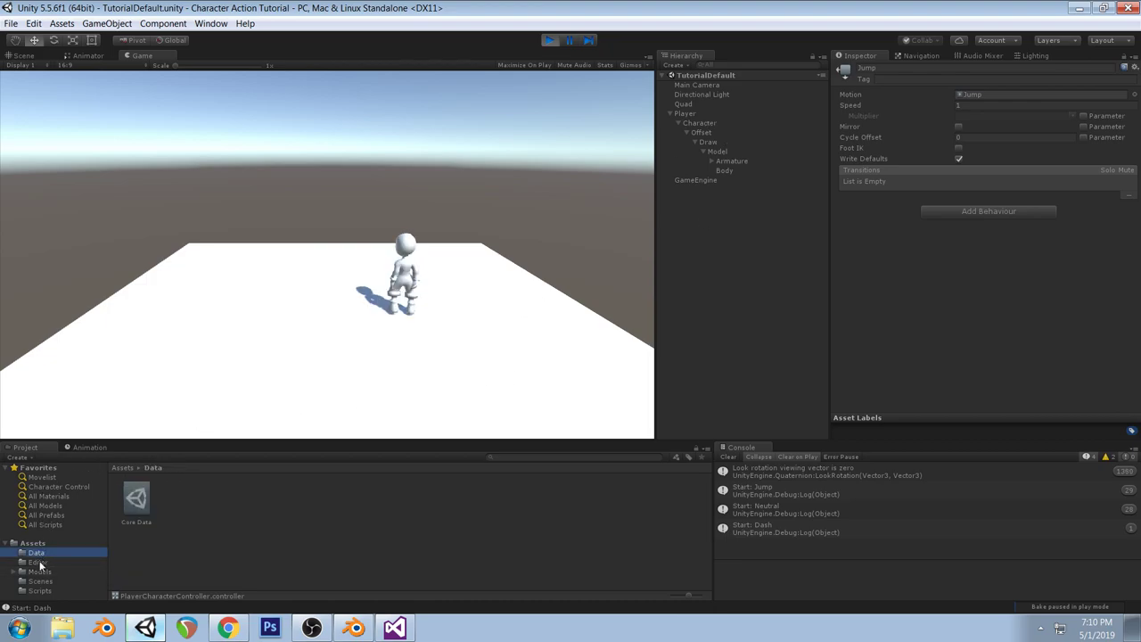
{"action": "left_click", "coordinate": [138, 501]}
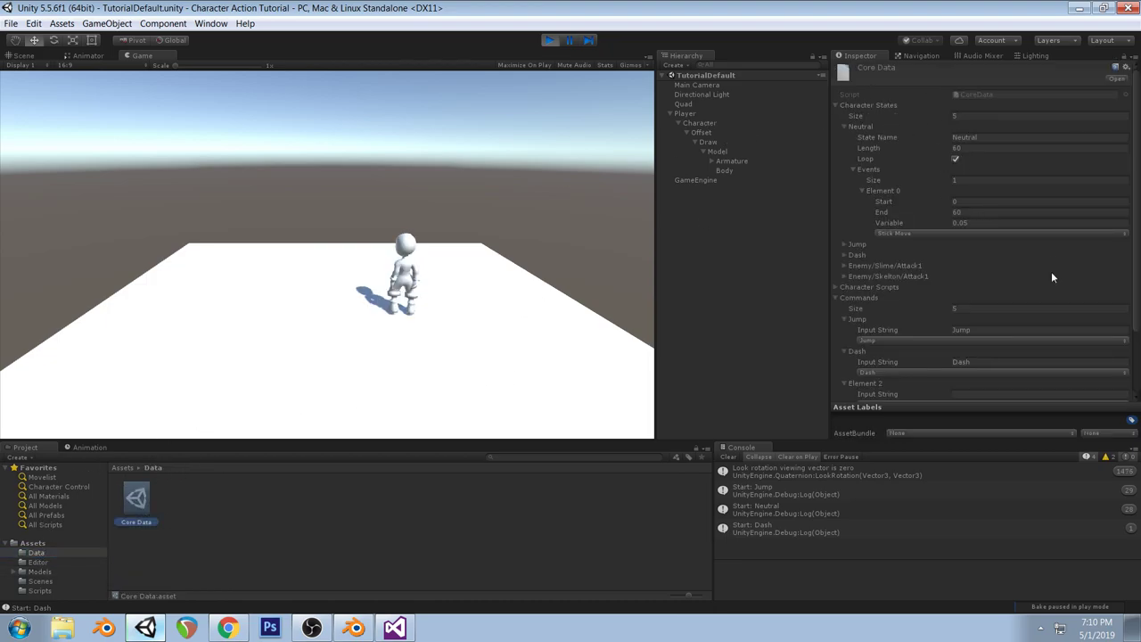
{"action": "scroll", "coordinate": [1001, 285], "scroll_direction": "down", "scroll_amount": 2}
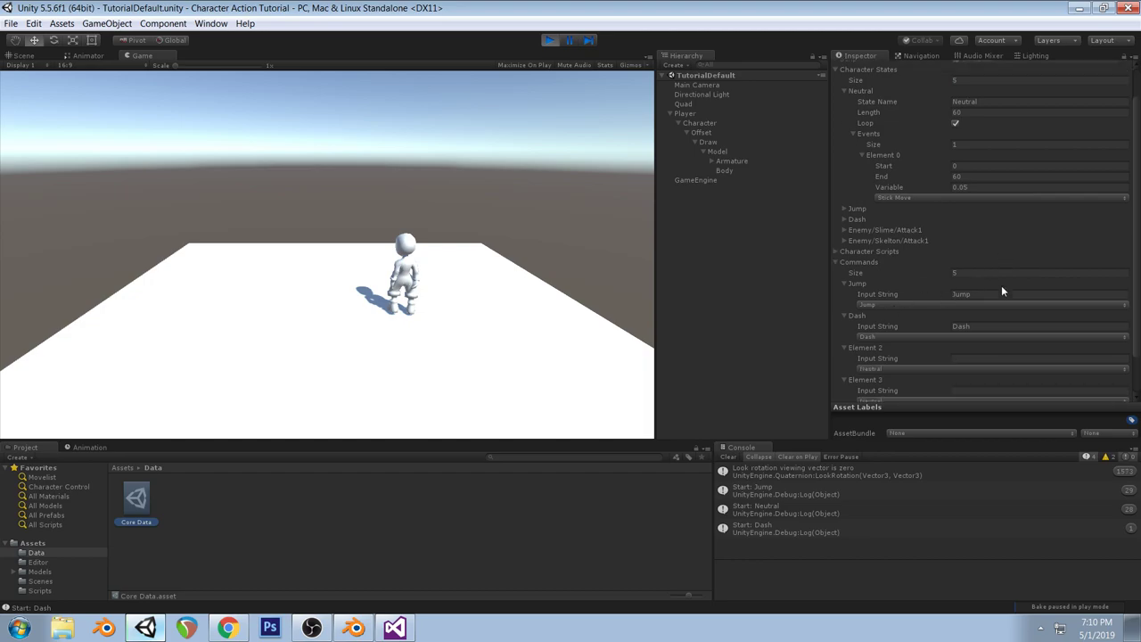
{"action": "scroll", "coordinate": [1002, 287], "scroll_direction": "down", "scroll_amount": 1}
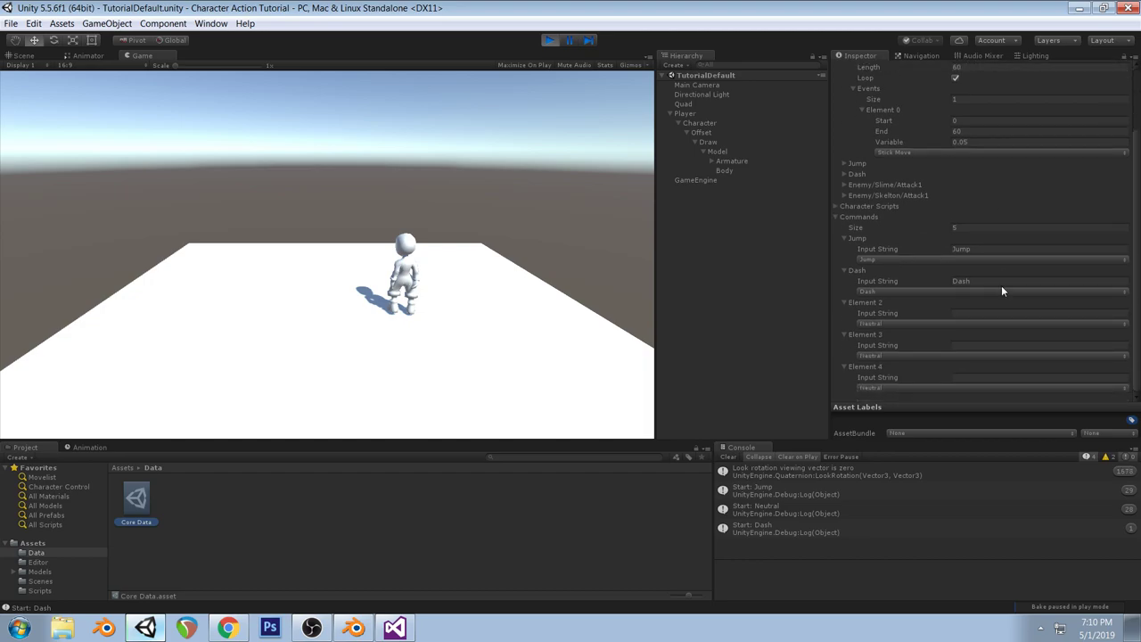
{"action": "scroll", "coordinate": [893, 218], "scroll_direction": "up", "scroll_amount": 3}
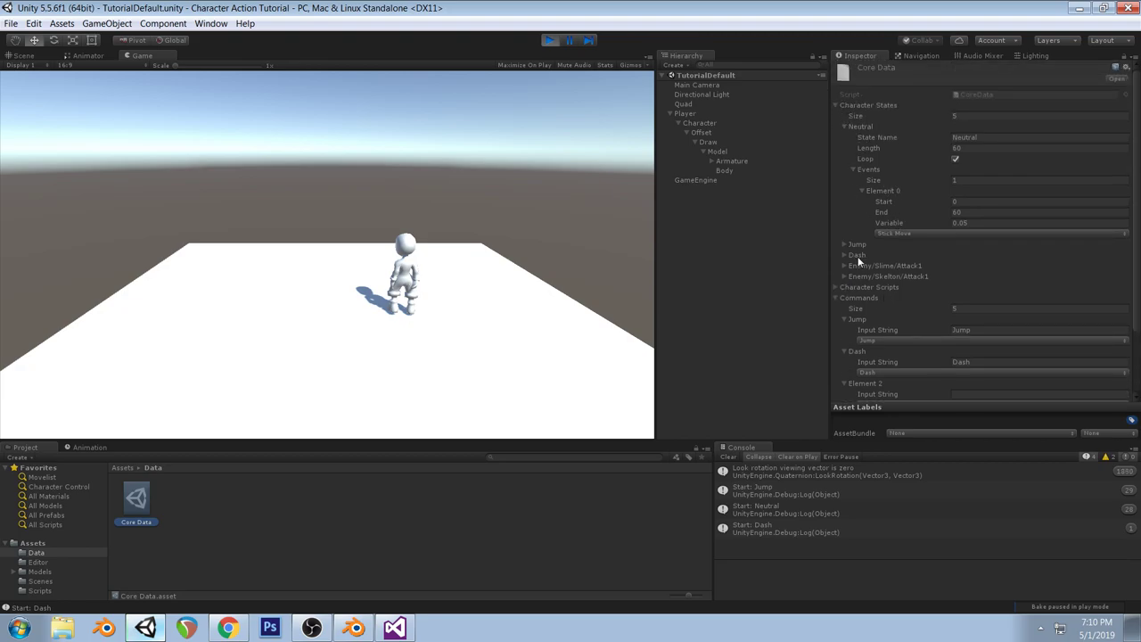
{"action": "left_click", "coordinate": [845, 245]}
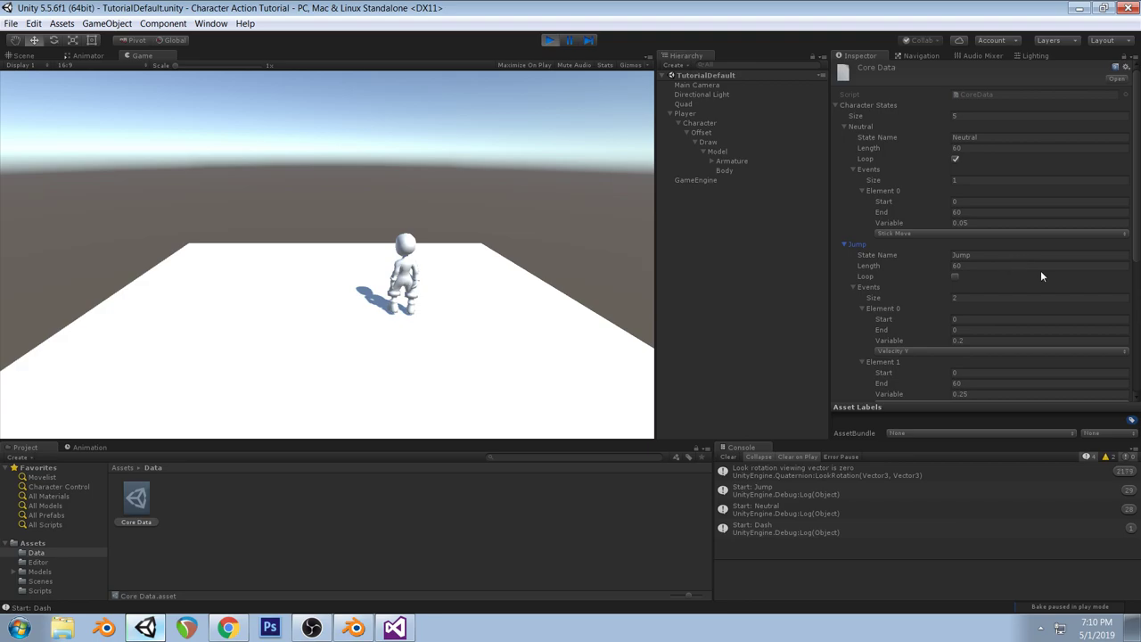
{"action": "scroll", "coordinate": [1041, 277], "scroll_direction": "down", "scroll_amount": 1}
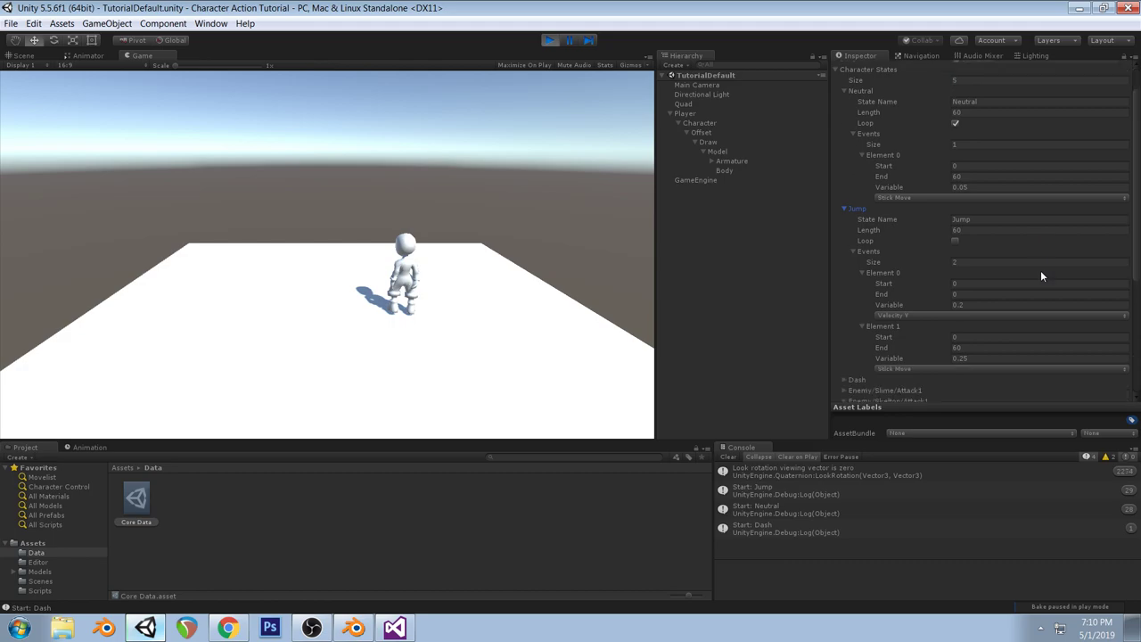
{"action": "left_click", "coordinate": [990, 260]}
{"action": "left_click", "coordinate": [986, 359]}
Test the adjusted air movement in the running game by jumping repeatedly while moving in different directions
{"action": "left_click", "coordinate": [586, 260]}
{"action": "key", "text": "space"}
{"action": "key", "text": "space"}
{"action": "key", "text": "d"}
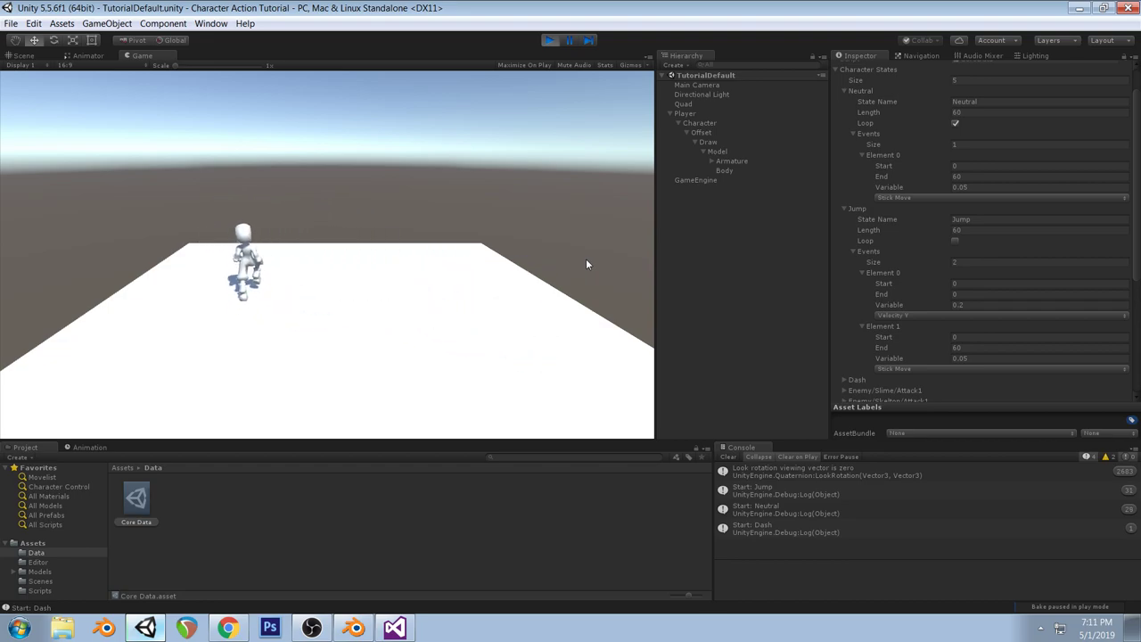
{"action": "key", "text": "a"}
{"action": "key", "text": "space"}
{"action": "key", "text": "a"}
{"action": "key", "text": "space"}
{"action": "key", "text": "d"}
{"action": "key", "text": "space"}
{"action": "key", "text": "a"}
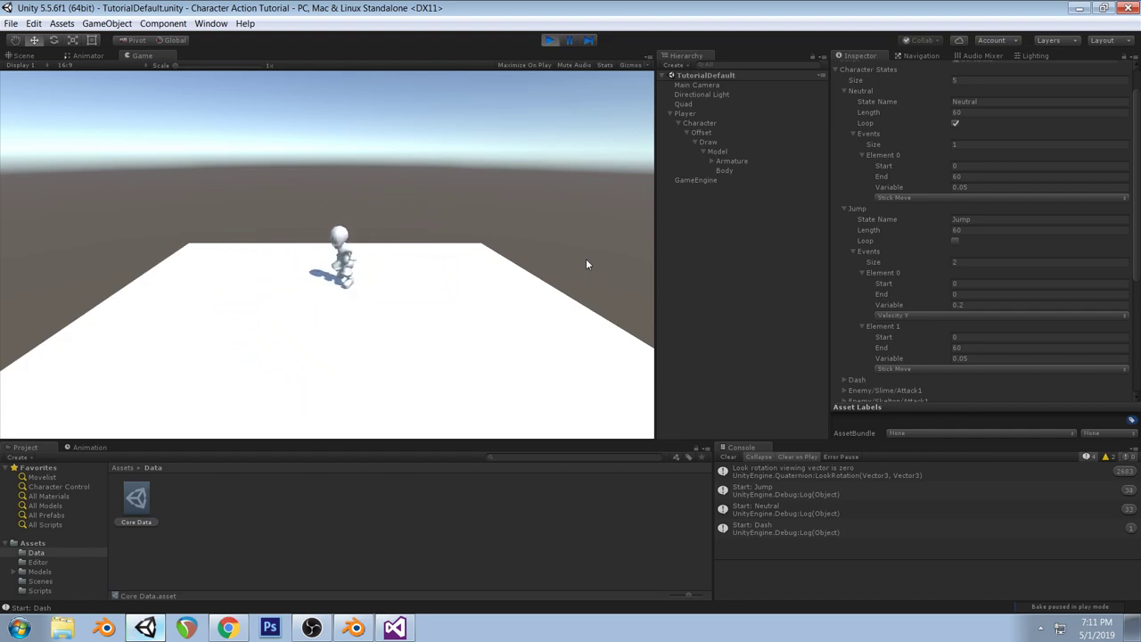
{"action": "key", "text": "space"}
{"action": "key", "text": "d"}
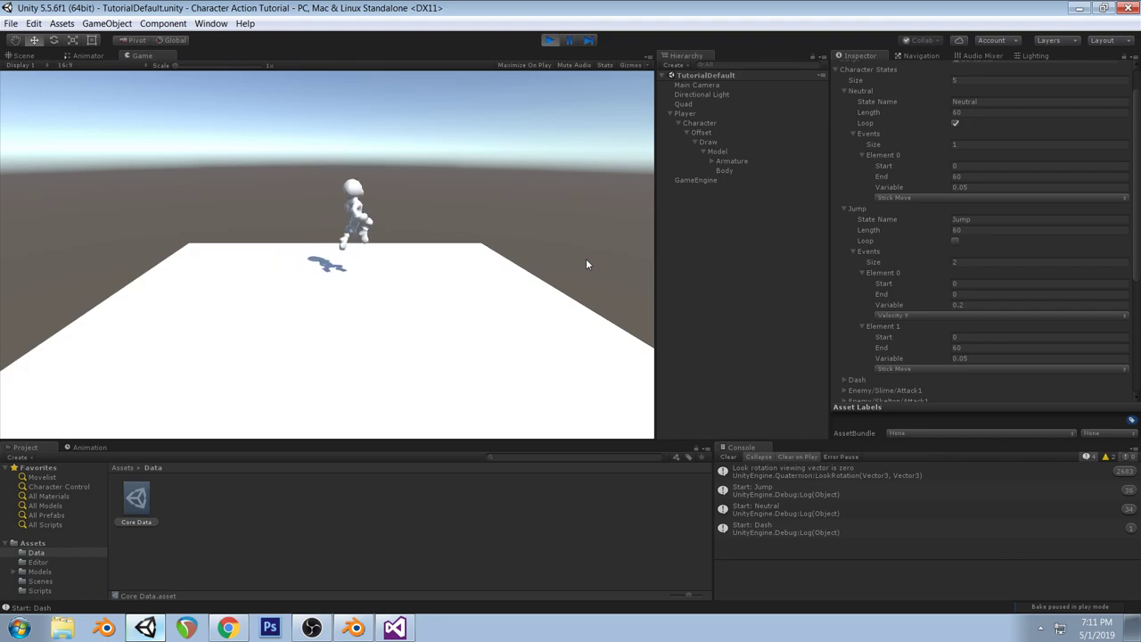
{"action": "key", "text": "a"}
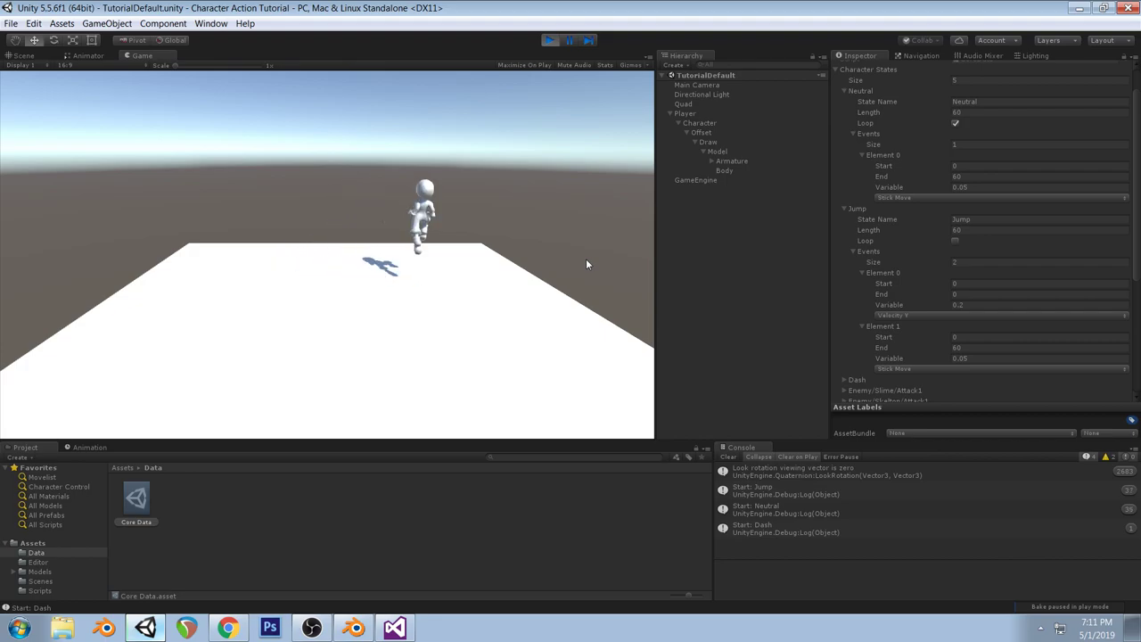
{"action": "key", "text": "space"}
{"action": "key", "text": "s"}
{"action": "key", "text": "a"}
{"action": "key", "text": "w"}
{"action": "key", "text": "d"}
{"action": "key", "text": "a"}
{"action": "key", "text": "s"}
{"action": "key", "text": "space"}
{"action": "key", "text": "w"}
{"action": "key", "text": "d"}
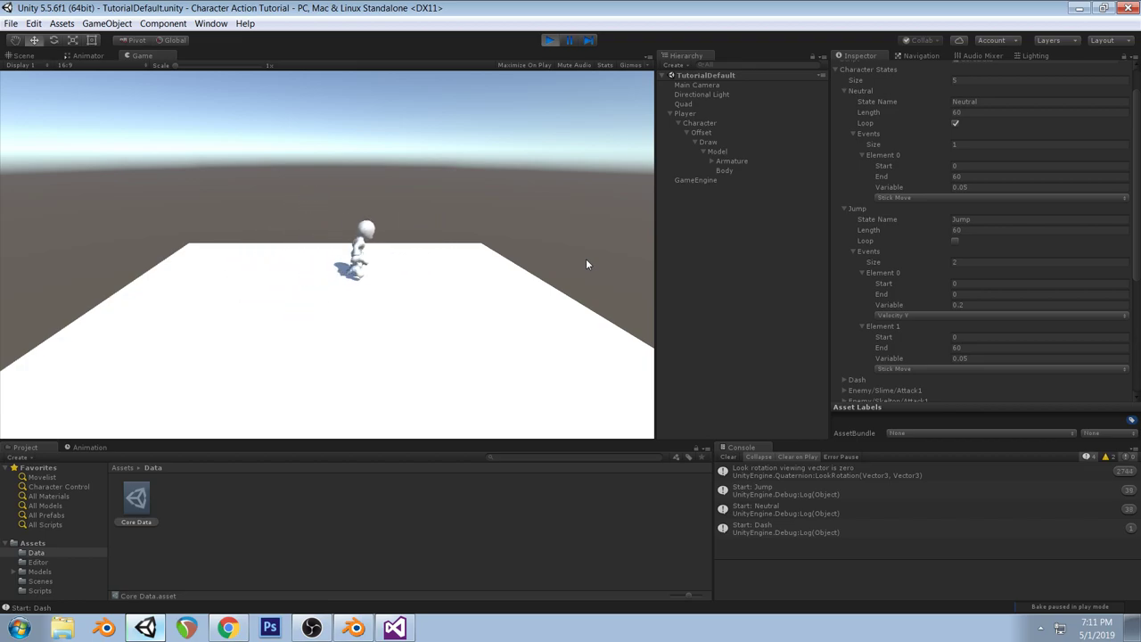
{"action": "key", "text": "s"}
{"action": "key", "text": "a"}
{"action": "key", "text": "space"}
{"action": "key", "text": "s"}
{"action": "key", "text": "a"}
{"action": "key", "text": "w"}
{"action": "key", "text": "d"}
{"action": "key", "text": "space"}
{"action": "key", "text": "a"}
{"action": "key", "text": "space"}
{"action": "key", "text": "d"}
{"action": "key", "text": "space"}
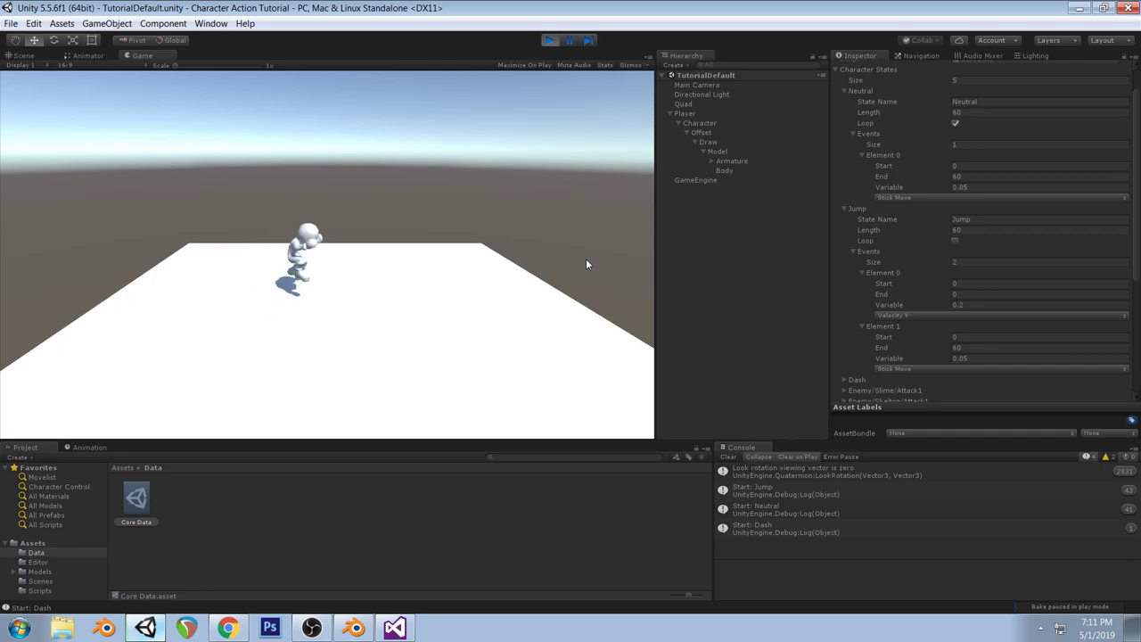
{"action": "key", "text": "a"}
{"action": "key", "text": "space"}
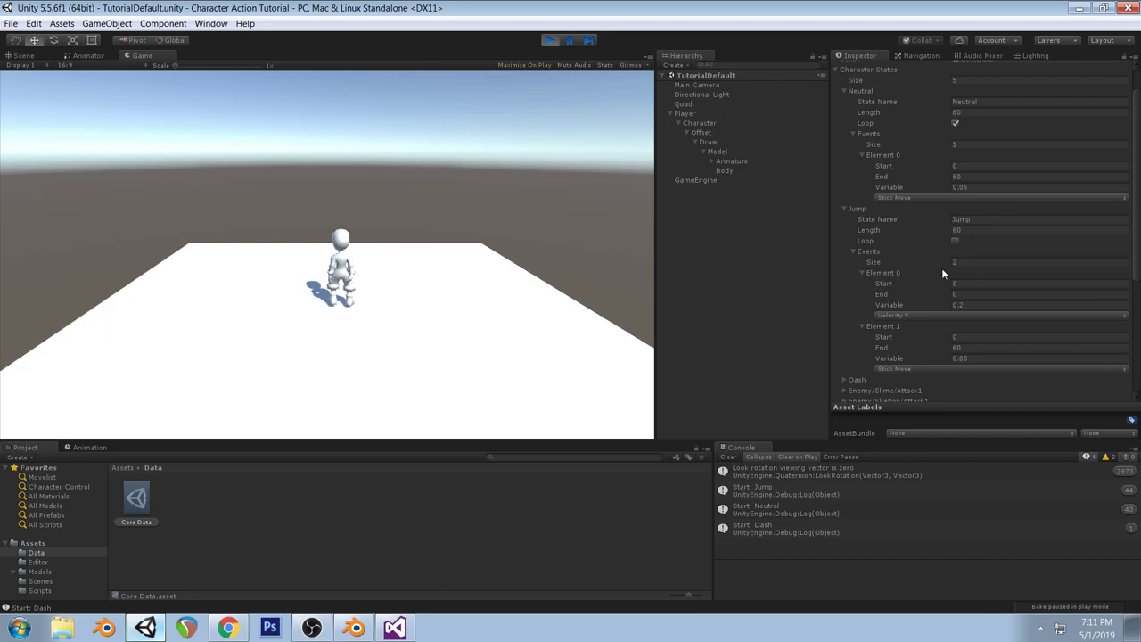
Switch to Blender and shift the Jump action's intermediate hand IK keyframes slightly earlier, to about frame 2
{"action": "left_click", "coordinate": [355, 628]}
{"action": "left_click_drag", "start_coordinate": [776, 127], "coordinate": [781, 122]}
{"action": "key", "text": "shift+d"}
{"action": "left_click", "coordinate": [739, 47]}
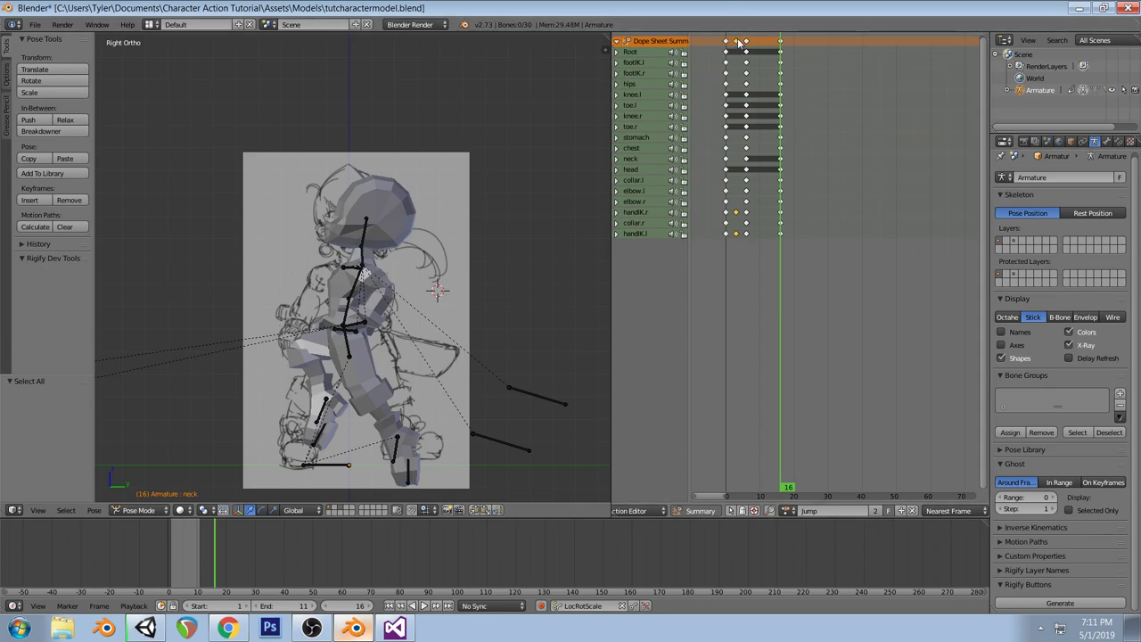
{"action": "key", "text": "g"}
{"action": "left_click", "coordinate": [739, 56]}
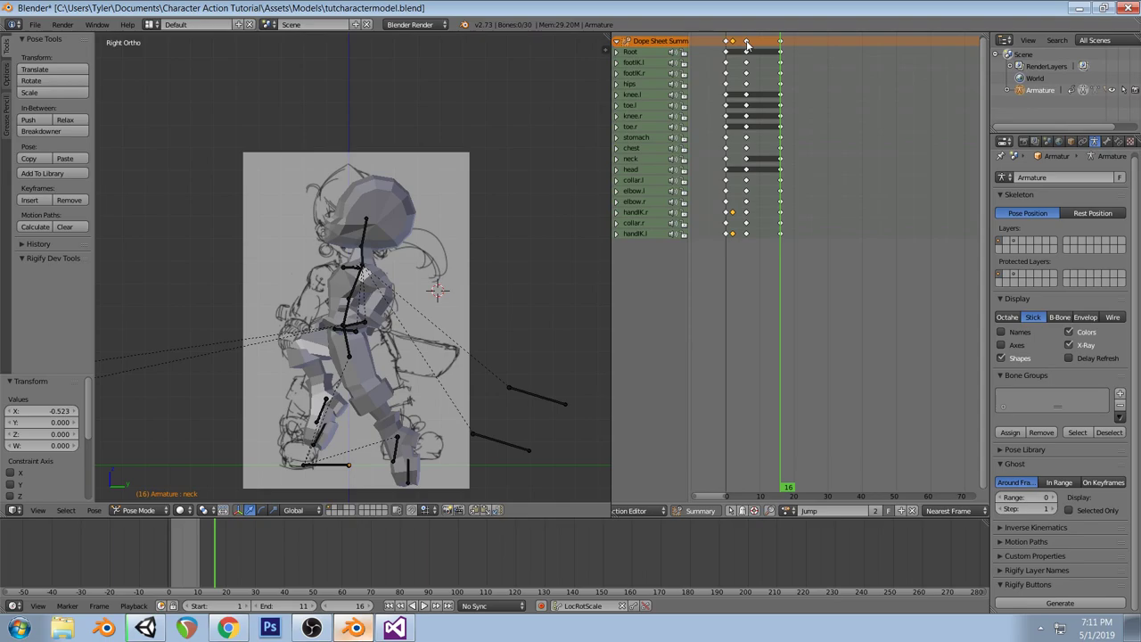
Move the jump action's keyframe column at frame 6 to frame 4
{"action": "left_click", "coordinate": [747, 42]}
{"action": "key", "text": "g"}
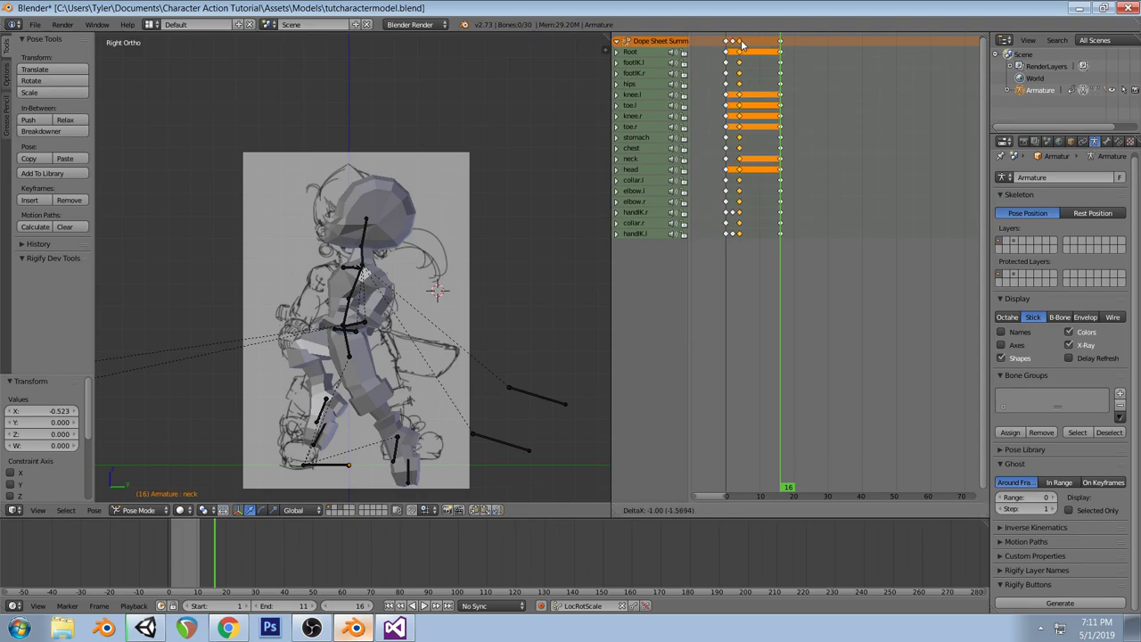
{"action": "left_click", "coordinate": [742, 45]}
Move the jump action's last keyframe column to frame 10 and save the file
{"action": "key", "text": "g"}
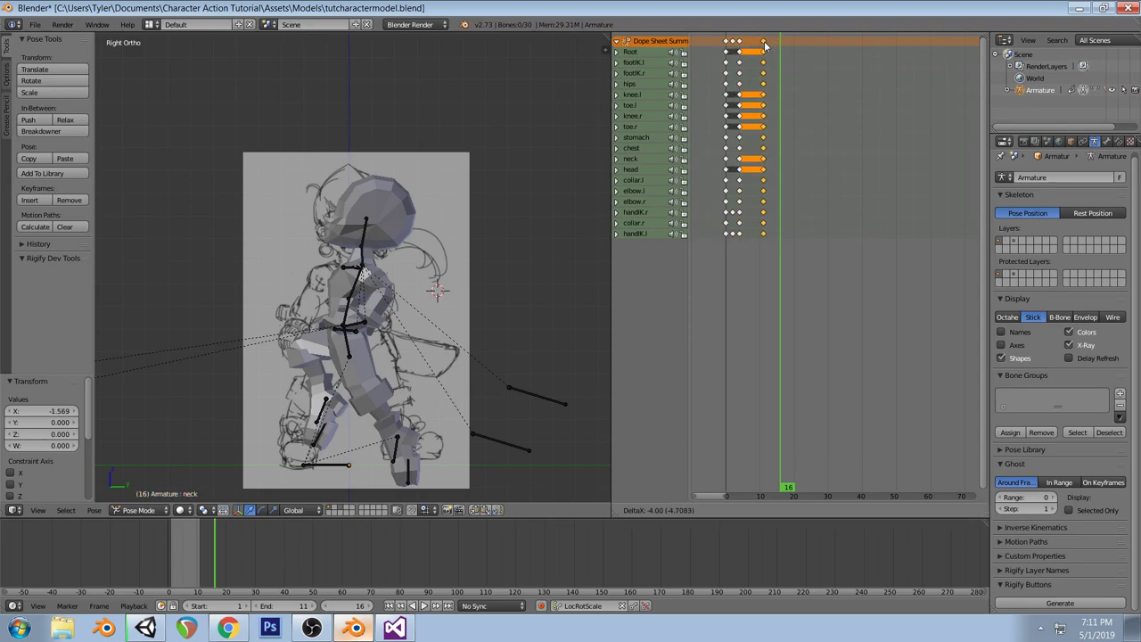
{"action": "left_click", "coordinate": [760, 43]}
{"action": "left_click", "coordinate": [761, 43]}
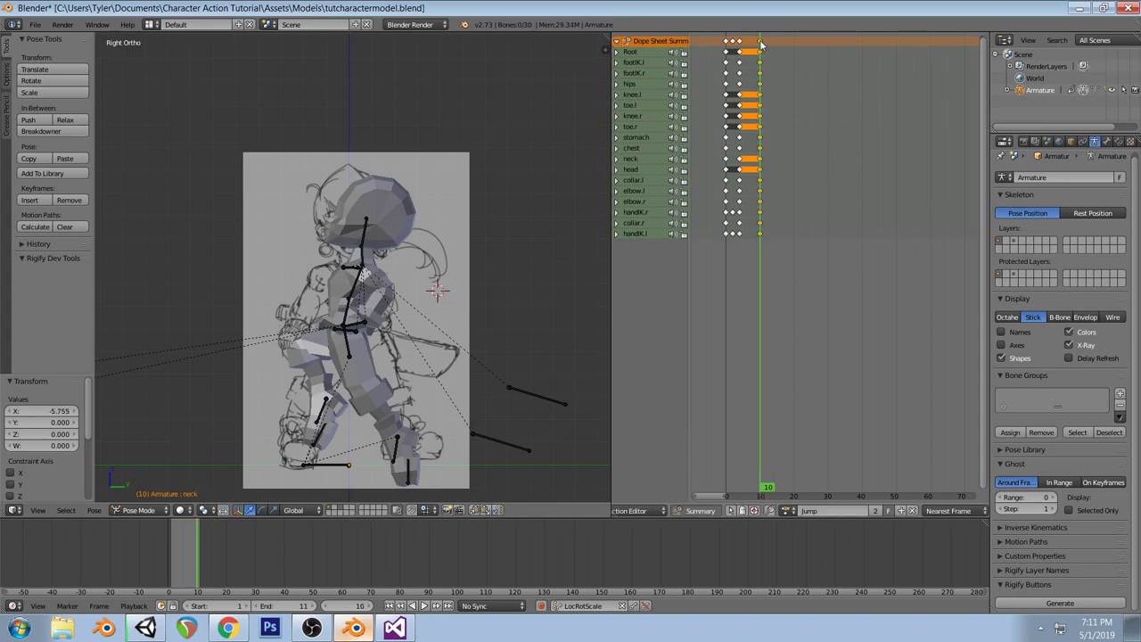
{"action": "key", "text": "ctrl+s"}
{"action": "left_click", "coordinate": [477, 353]}
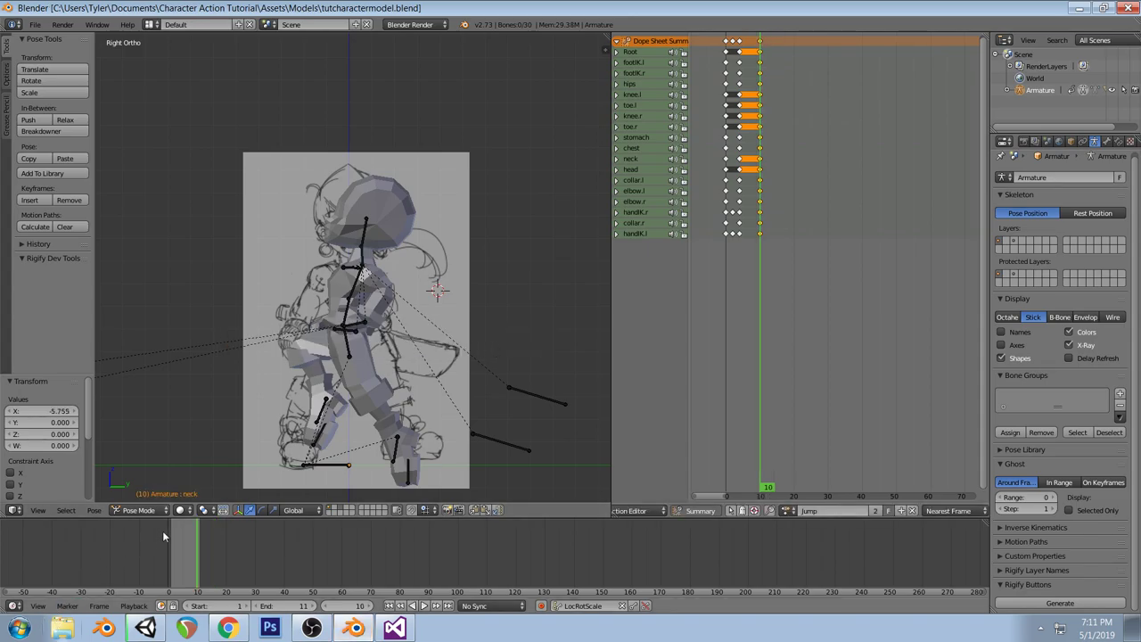
Open the Calculator and calculate 24 / 6 and 24 / 60
{"action": "left_click", "coordinate": [20, 627]}
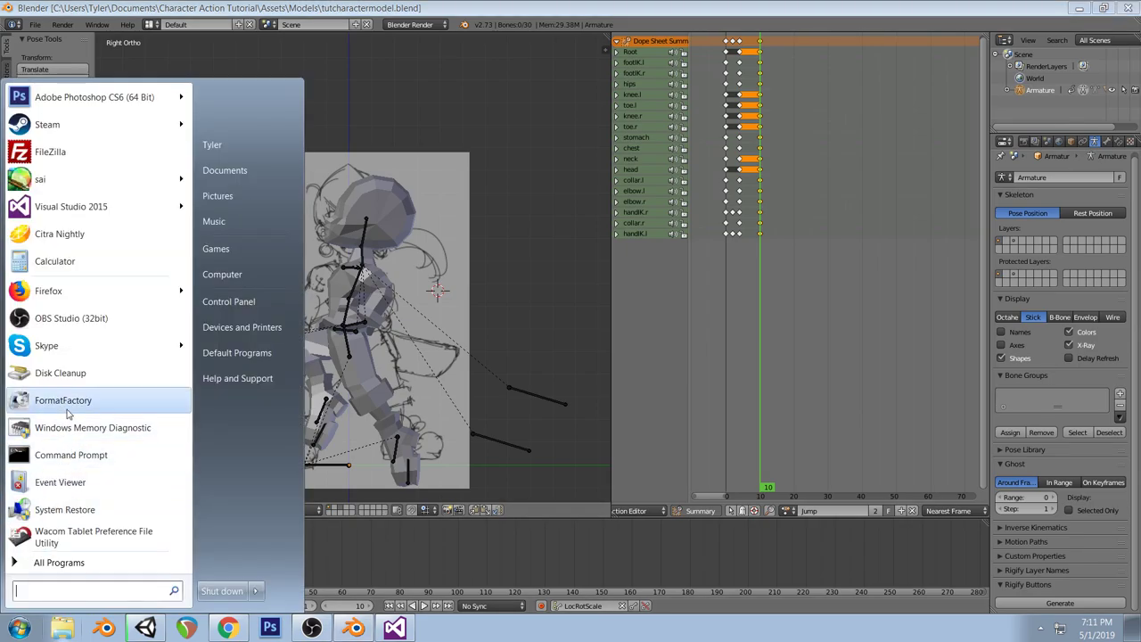
{"action": "left_click", "coordinate": [67, 261]}
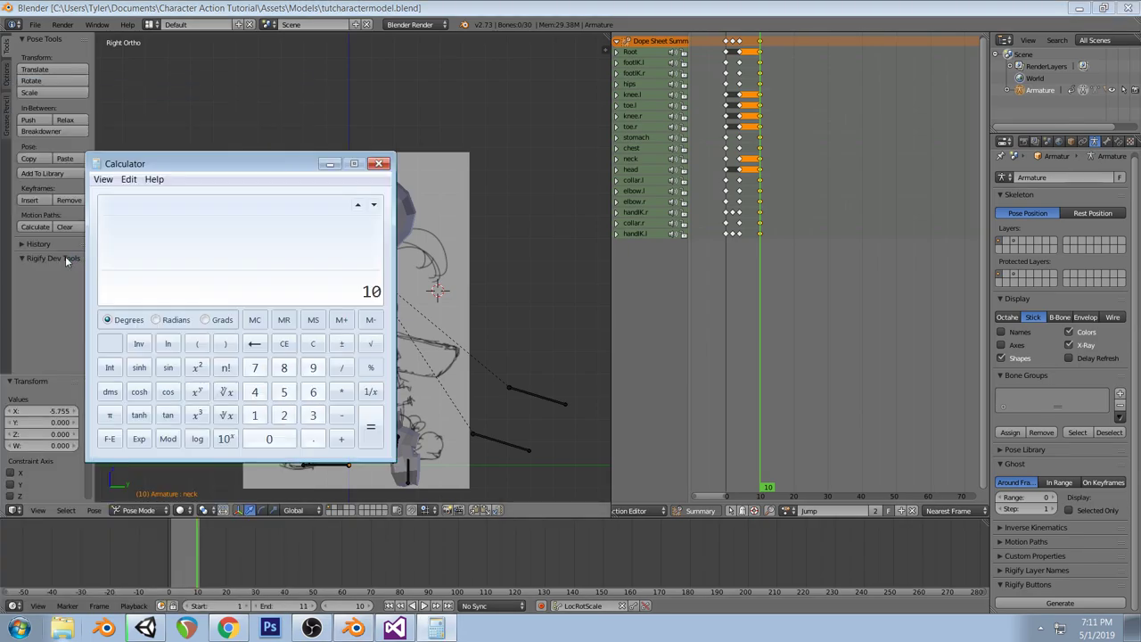
{"action": "key", "text": "BackSpace"}
{"action": "left_click", "coordinate": [312, 346]}
{"action": "type", "text": "24 / 6"}
{"action": "key", "text": "Return"}
{"action": "left_click", "coordinate": [312, 346]}
{"action": "type", "text": "24/60"}
{"action": "key", "text": "Return"}
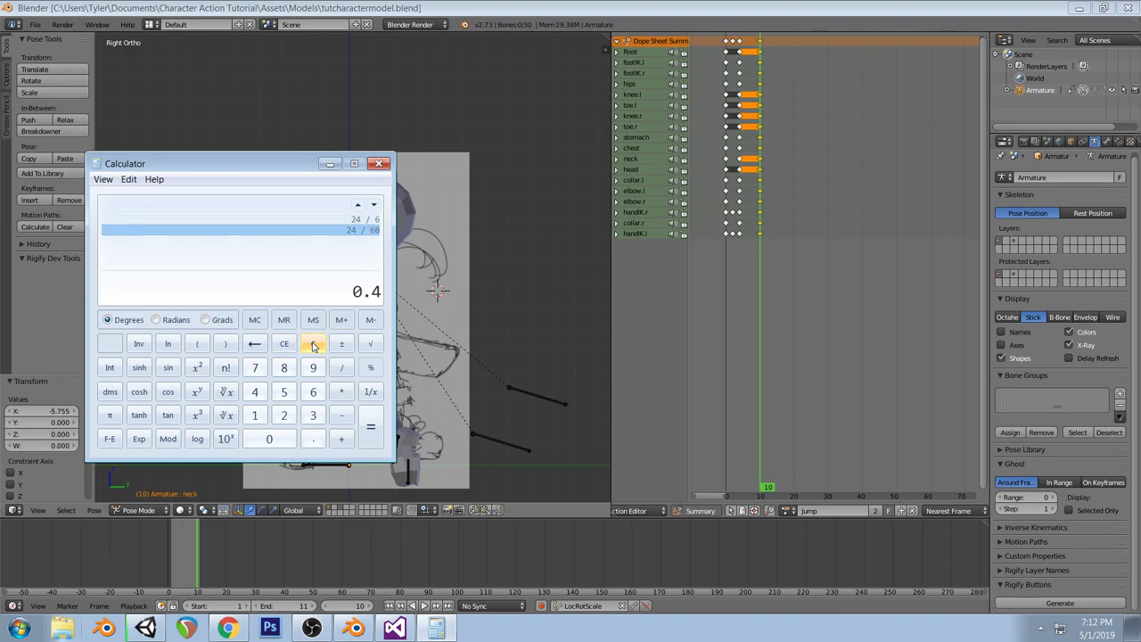
Calculate 604 / 24 and close the Calculator
{"action": "left_click", "coordinate": [313, 346]}
{"action": "type", "text": "604 / 24"}
{"action": "key", "text": "Return"}
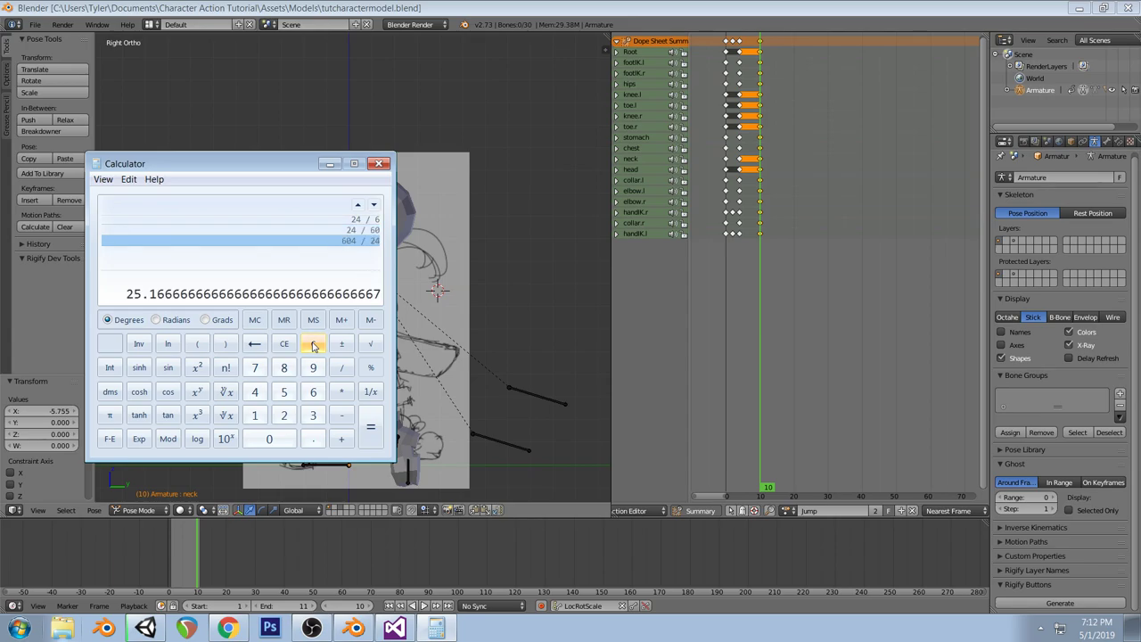
{"action": "left_click", "coordinate": [312, 346]}
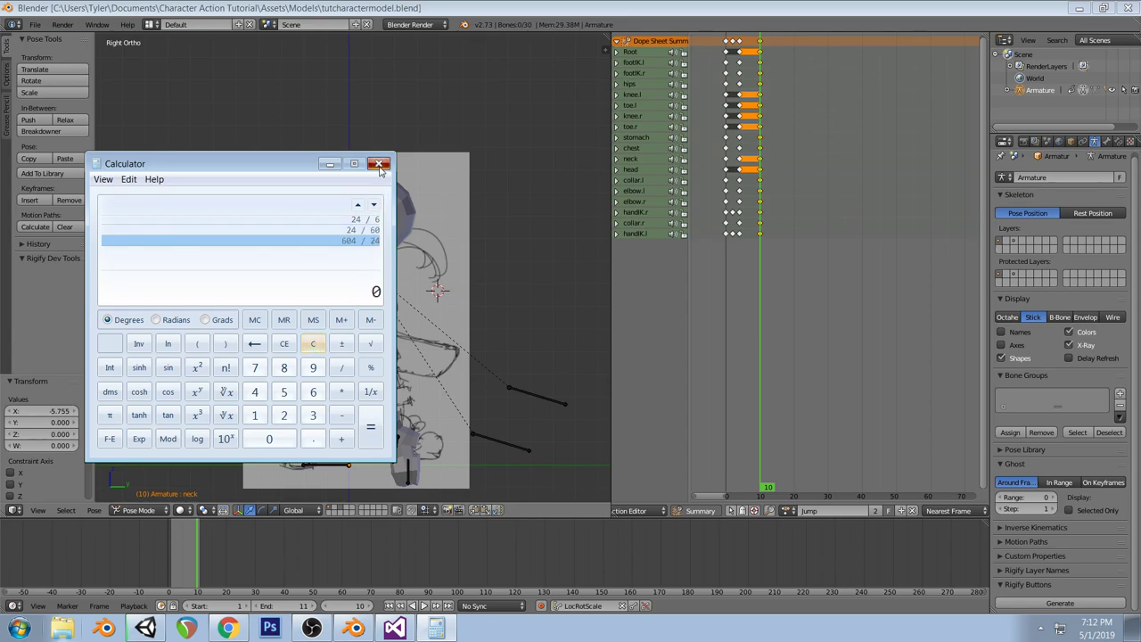
{"action": "left_click", "coordinate": [379, 163]}
Switch to Unity and set the Jump state's length to 30 in the core data
{"action": "left_click_drag", "start_coordinate": [726, 211], "coordinate": [762, 203]}
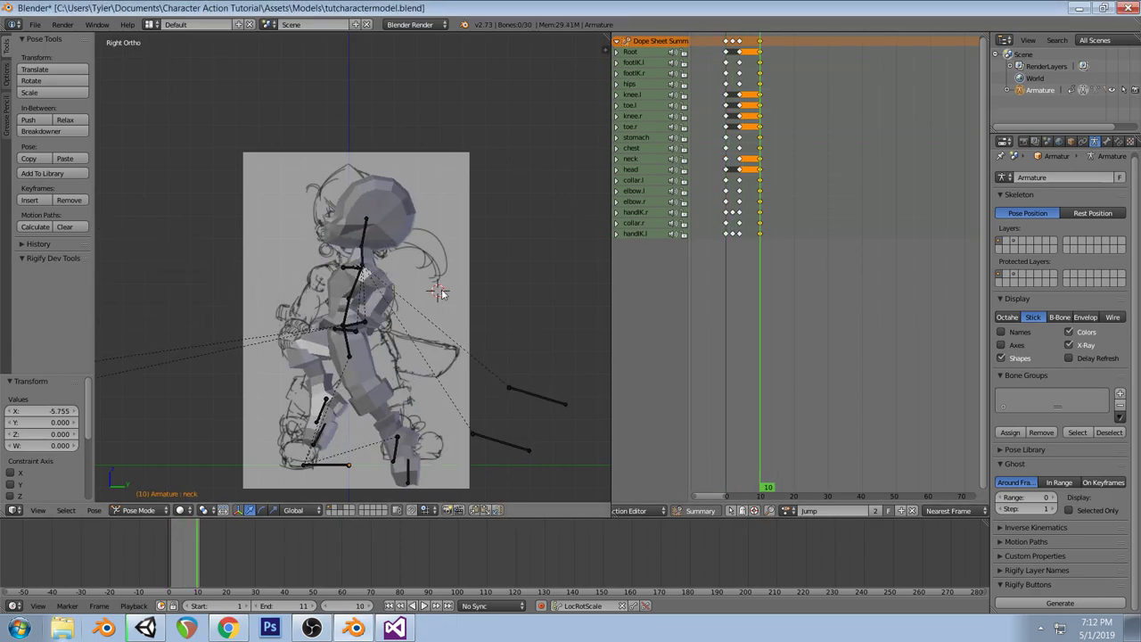
{"action": "left_click", "coordinate": [146, 627]}
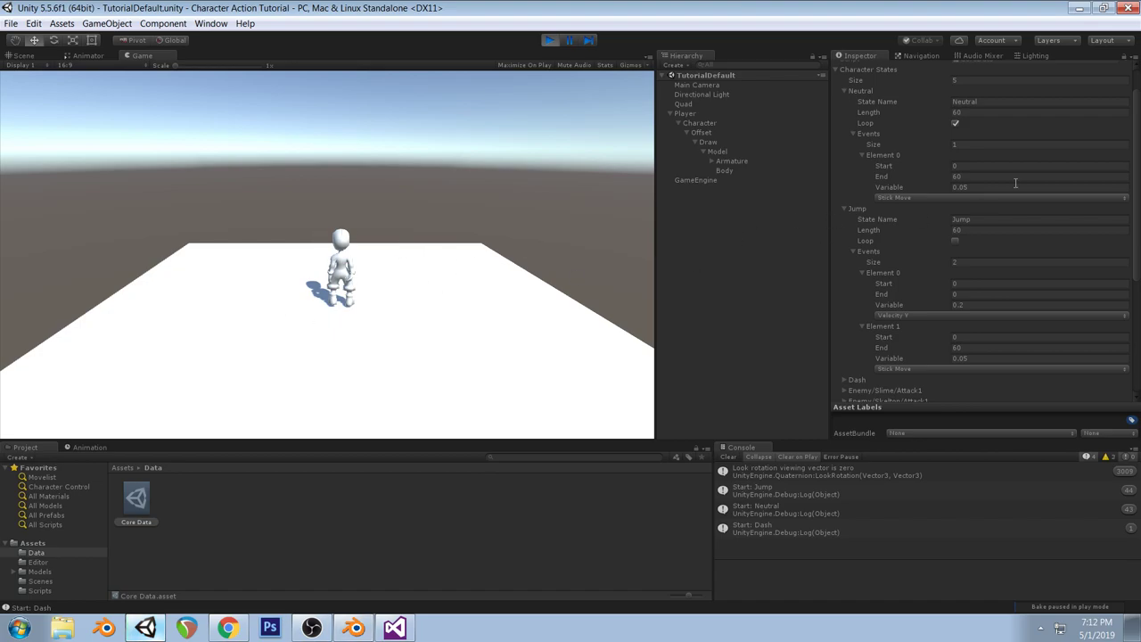
{"action": "left_click", "coordinate": [980, 231]}
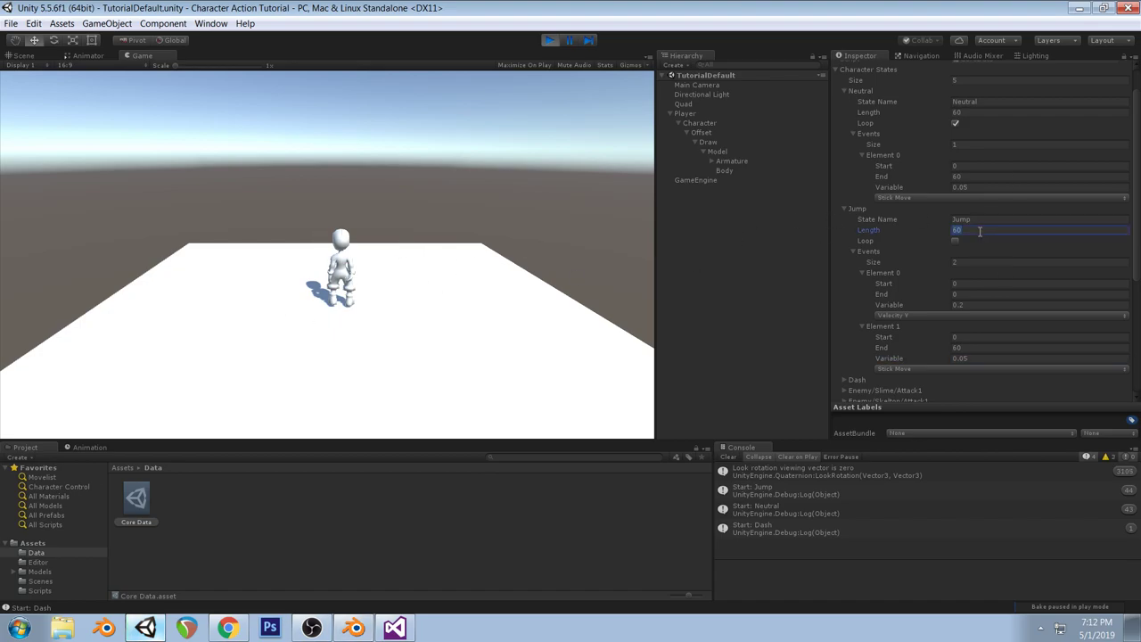
{"action": "left_click", "coordinate": [416, 260]}
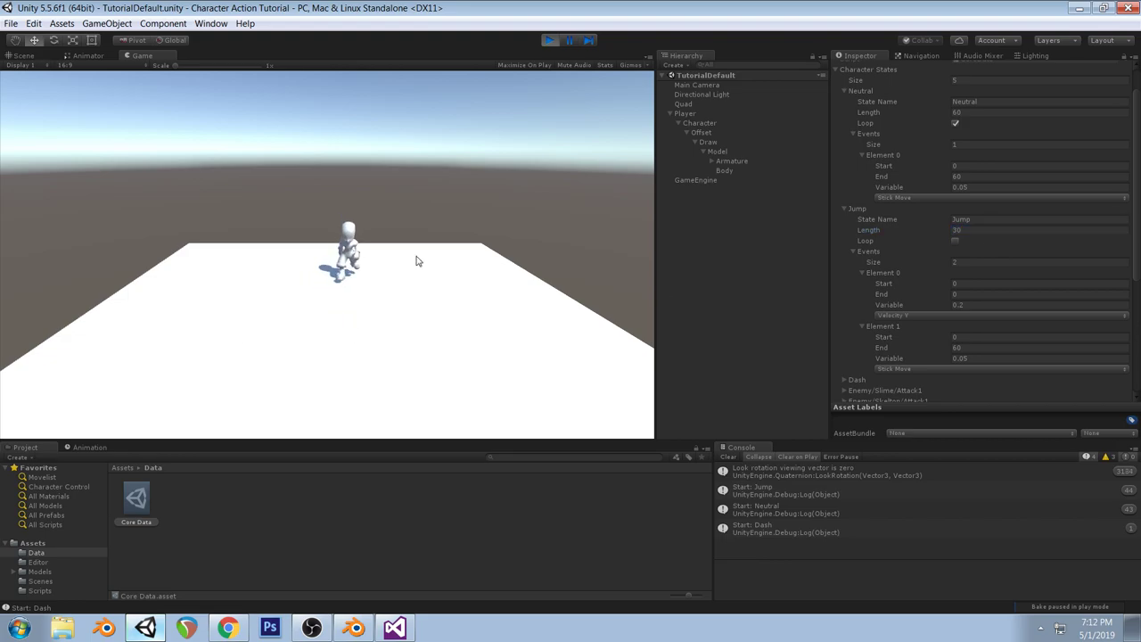
Test the character's jump several times in the running game
{"action": "key", "text": "space"}
{"action": "key", "text": "space"}
{"action": "key", "text": "space"}
{"action": "key", "text": "space"}
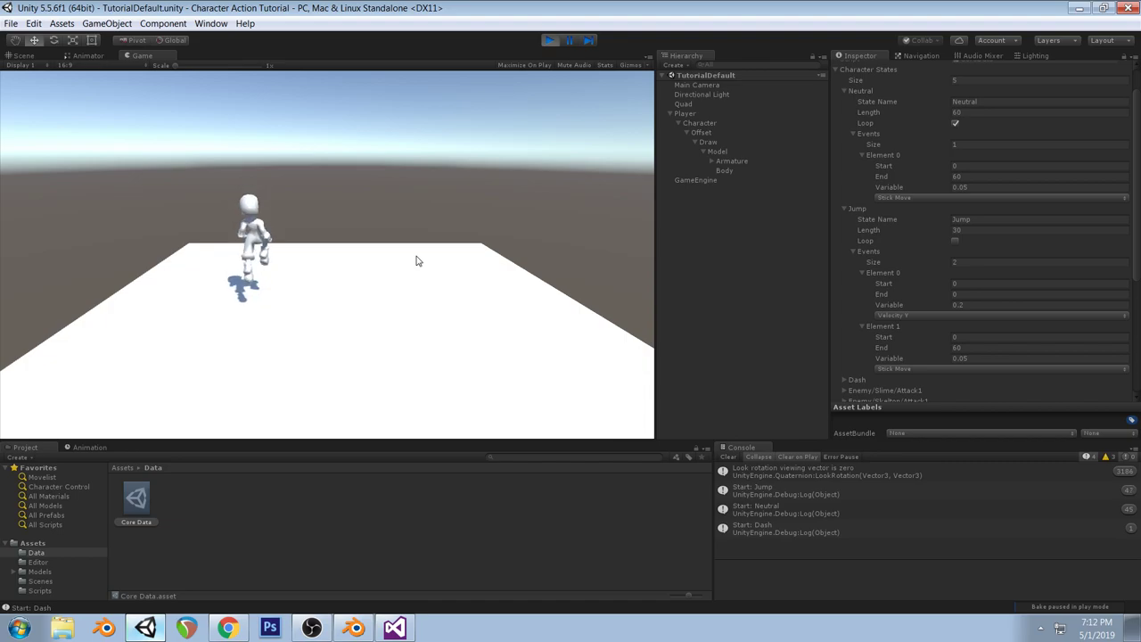
{"action": "key", "text": "space"}
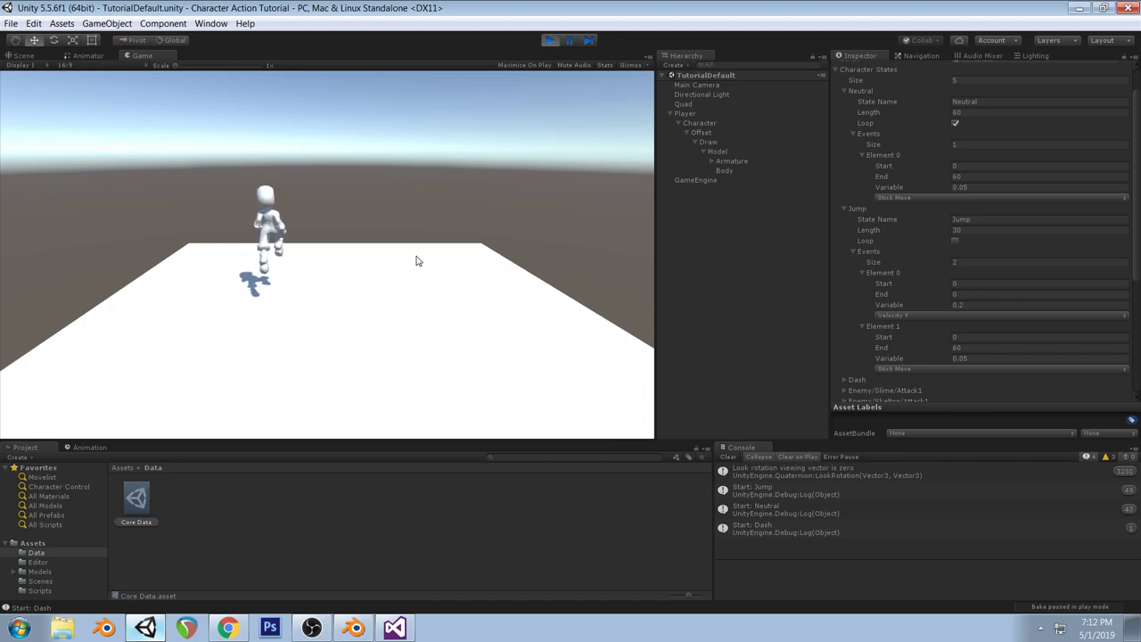
Switch to Blender, save over the character model file, and return to Unity
{"action": "key", "text": "alt+Tab"}
{"action": "key", "text": "ctrl+s"}
{"action": "left_click", "coordinate": [351, 384]}
{"action": "key", "text": "alt+Tab"}
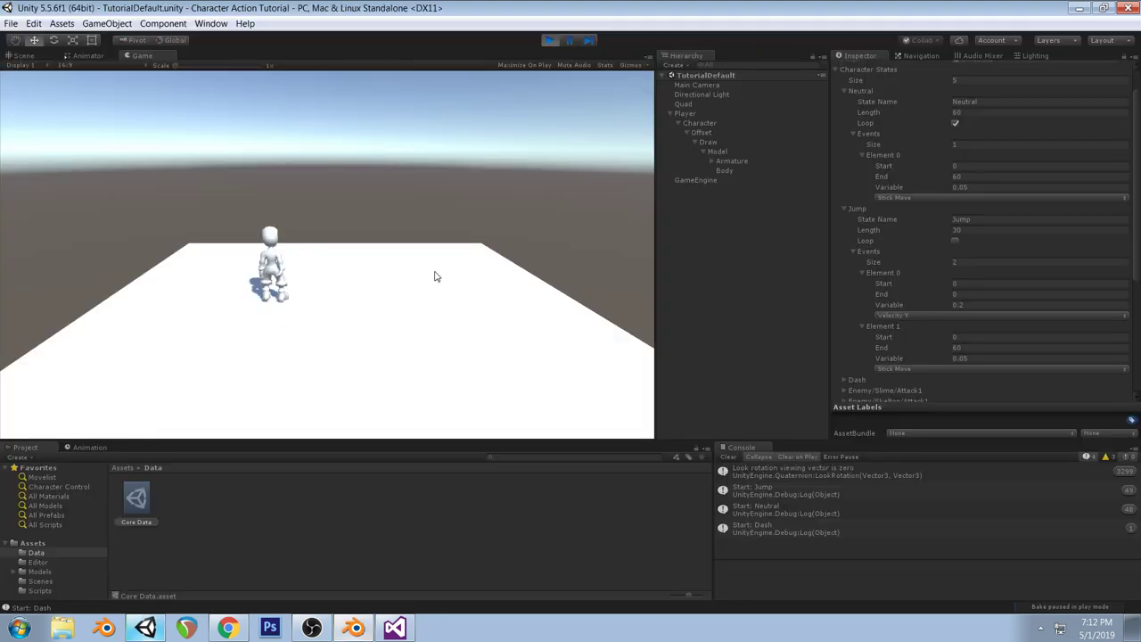
Test repeated jumps in the running game while moving the character in different directions
{"action": "key", "text": "space"}
{"action": "key", "text": "d"}
{"action": "key", "text": "space"}
{"action": "key", "text": "a"}
{"action": "key", "text": "space"}
{"action": "key", "text": "d"}
{"action": "key", "text": "space"}
{"action": "key", "text": "s"}
{"action": "key", "text": "space"}
{"action": "key", "text": "d"}
{"action": "key", "text": "space"}
{"action": "key", "text": "s"}
{"action": "key", "text": "a"}
{"action": "key", "text": "w"}
{"action": "key", "text": "space"}
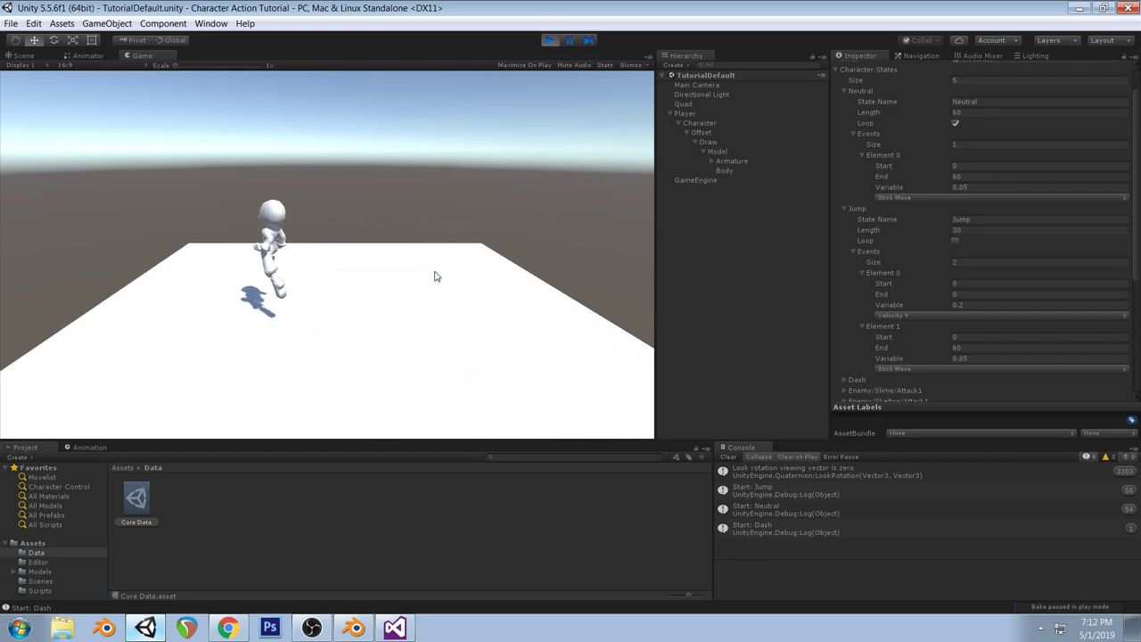
{"action": "key", "text": "d"}
{"action": "key", "text": "space"}
{"action": "key", "text": "s"}
{"action": "key", "text": "space"}
{"action": "key", "text": "s"}
{"action": "key", "text": "w"}
{"action": "key", "text": "space"}
{"action": "key", "text": "a"}
{"action": "key", "text": "Right"}
{"action": "key", "text": "space"}
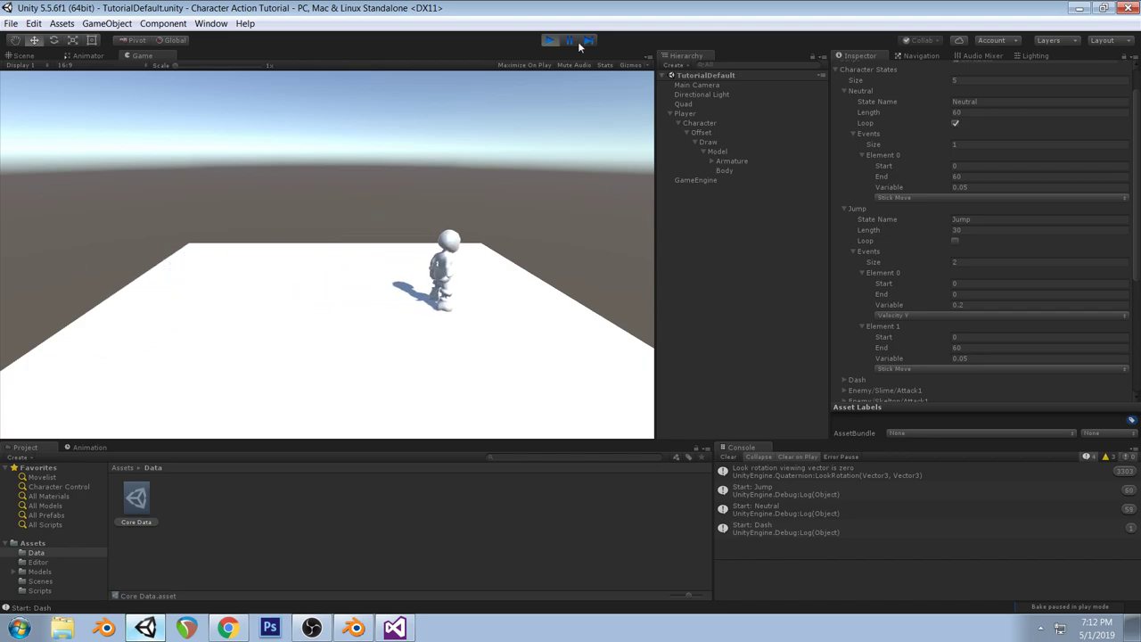
Stop the running game and switch to the character scripts in Visual Studio
{"action": "left_click", "coordinate": [549, 40]}
{"action": "left_click", "coordinate": [357, 630]}
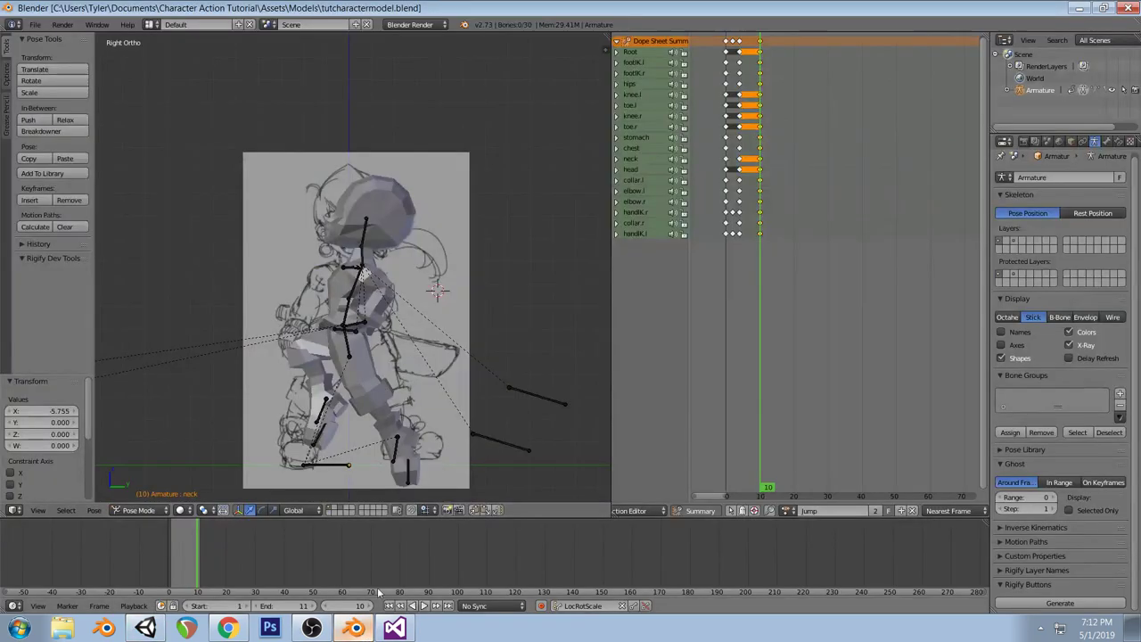
{"action": "left_click", "coordinate": [395, 628]}
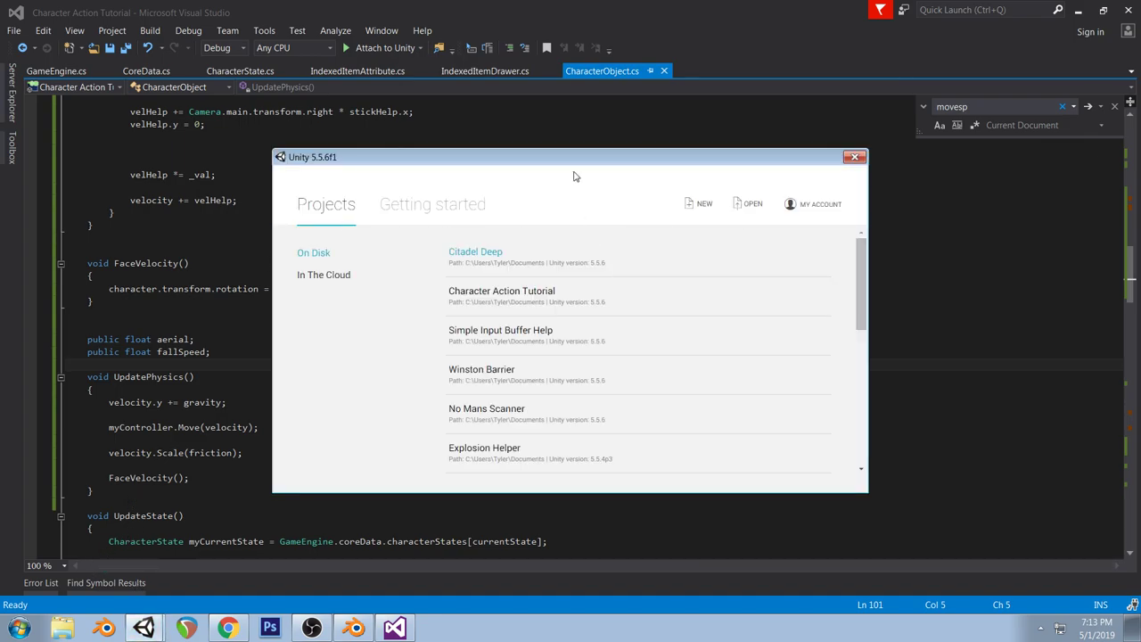
Open the Citadel Deep project in Unity and open its CharacterControl script
{"action": "left_click_drag", "start_coordinate": [615, 159], "coordinate": [637, 160]}
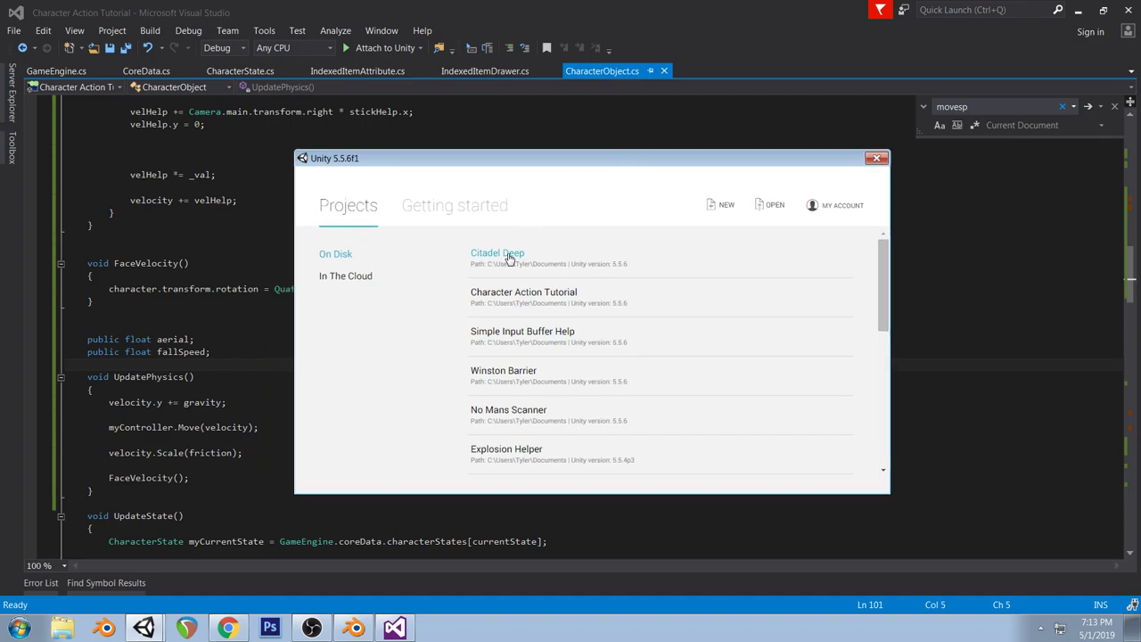
{"action": "left_click", "coordinate": [509, 257]}
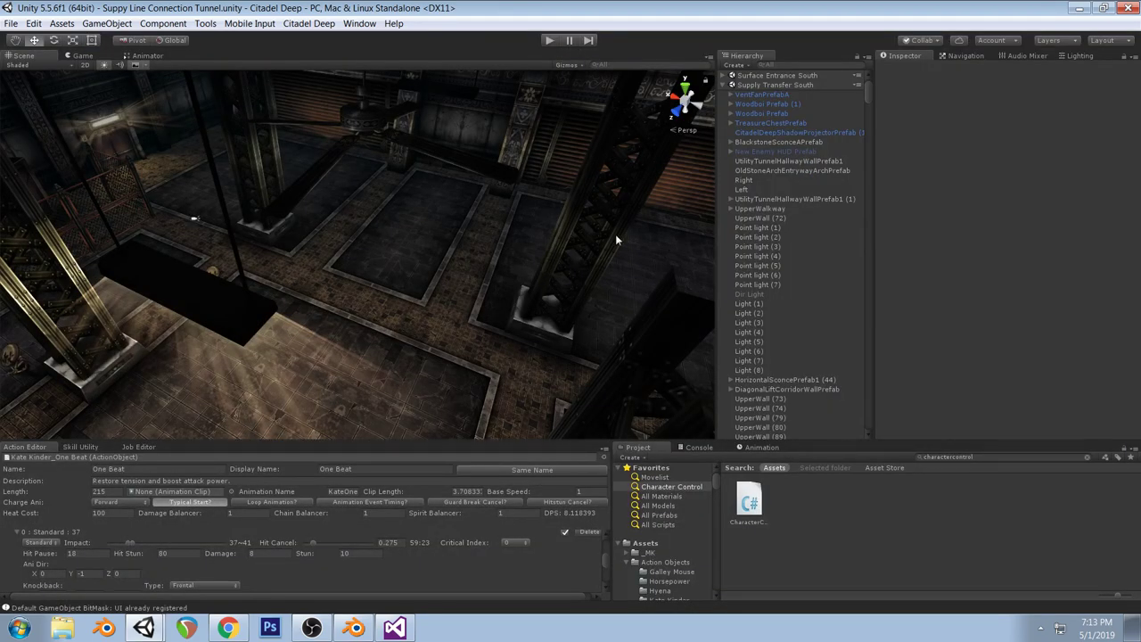
{"action": "left_click", "coordinate": [749, 499]}
{"action": "double_click", "coordinate": [749, 499]}
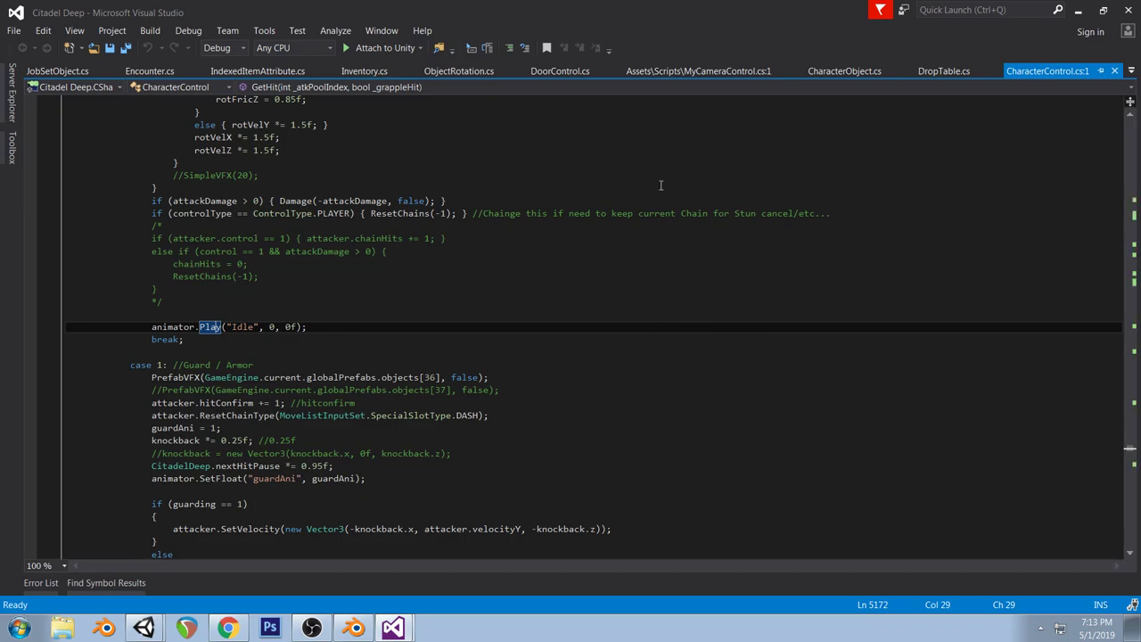
Search the script for "updatephy" and go to the definition of the UpdatePhysics method
{"action": "key", "text": "ctrl+f"}
{"action": "type", "text": "updatephy"}
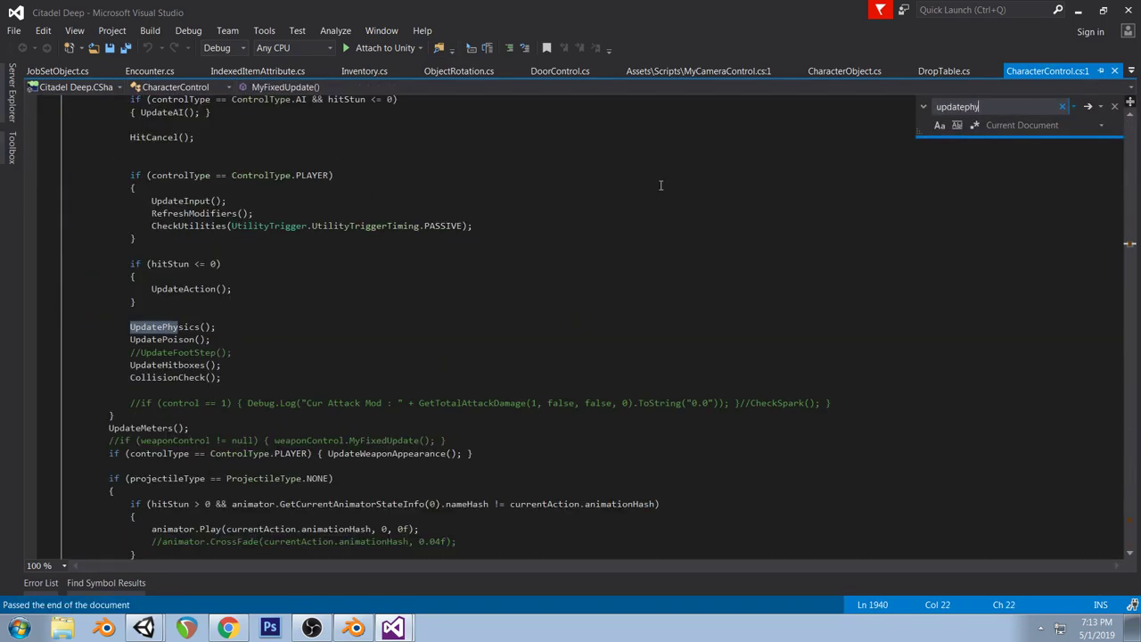
{"action": "left_click", "coordinate": [161, 329]}
{"action": "key", "text": "shift+F12"}
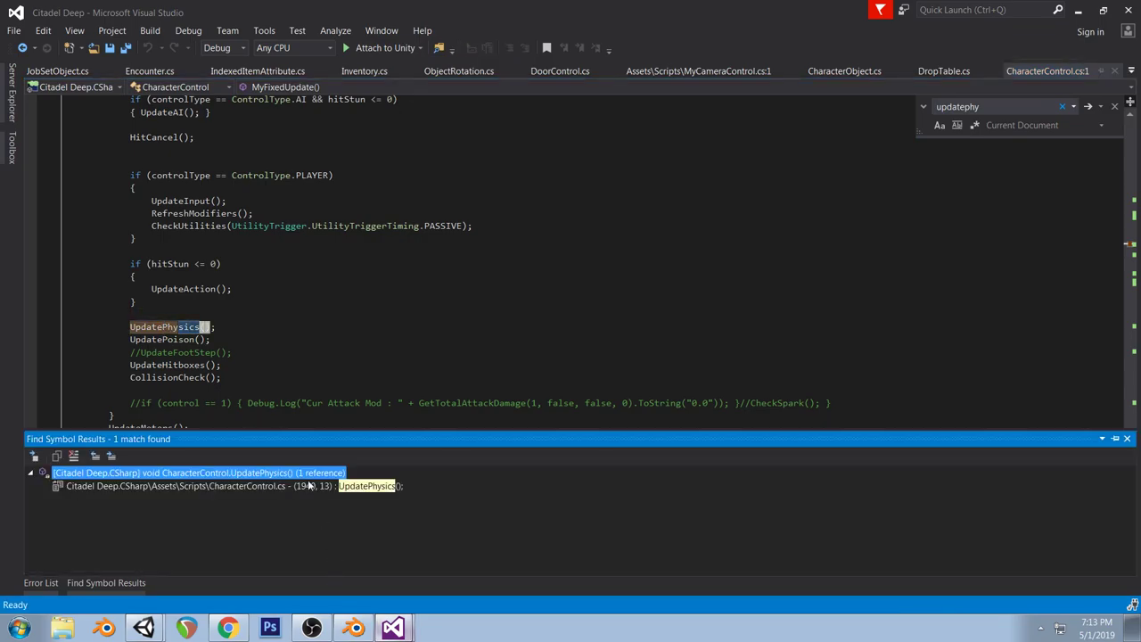
{"action": "double_click", "coordinate": [307, 473]}
{"action": "left_click", "coordinate": [401, 365]}
{"action": "key", "text": "shift+Escape"}
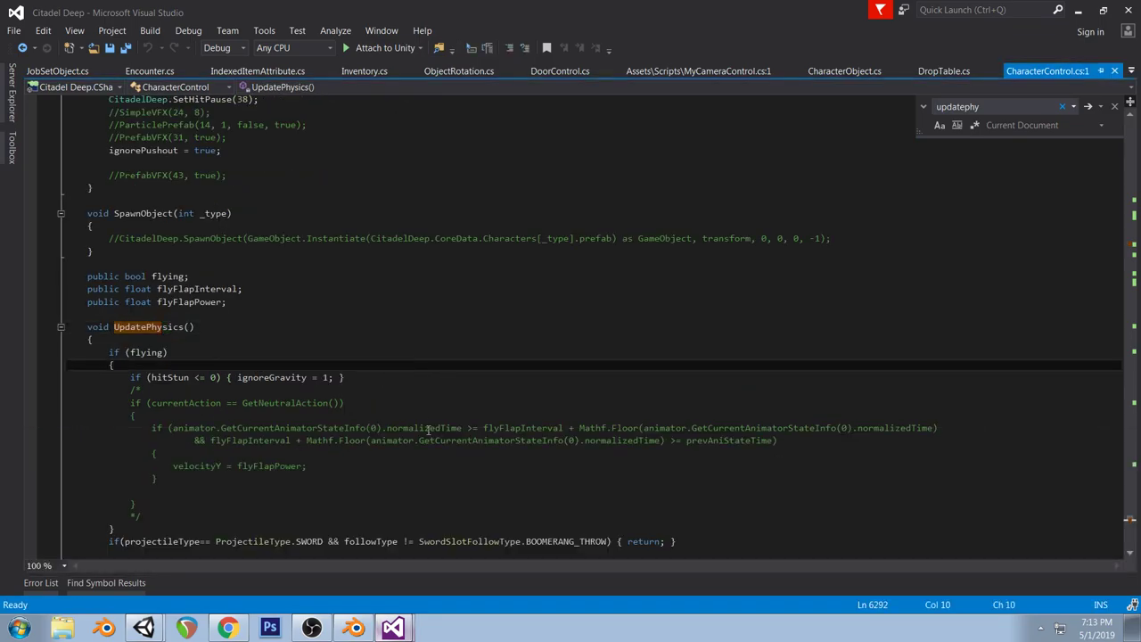
Examine how UpdatePhysics handles gravity, friction, the ground collision check, and the aerial timer, aerial flag and jump count
{"action": "scroll", "coordinate": [589, 390], "scroll_direction": "down", "scroll_amount": 6}
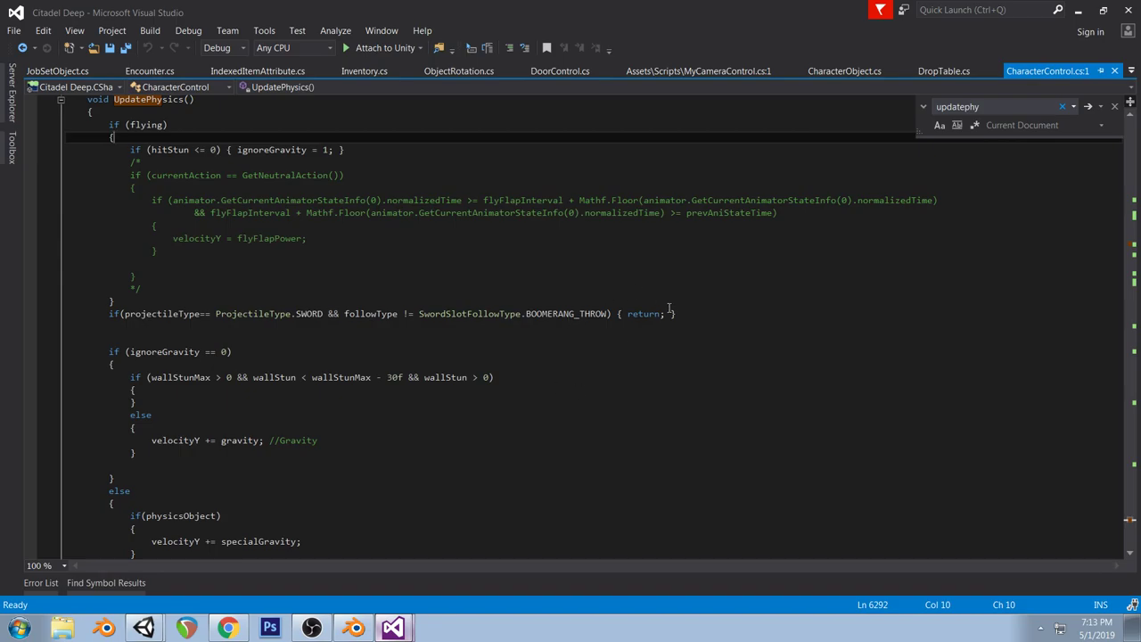
{"action": "scroll", "coordinate": [668, 308], "scroll_direction": "down", "scroll_amount": 15}
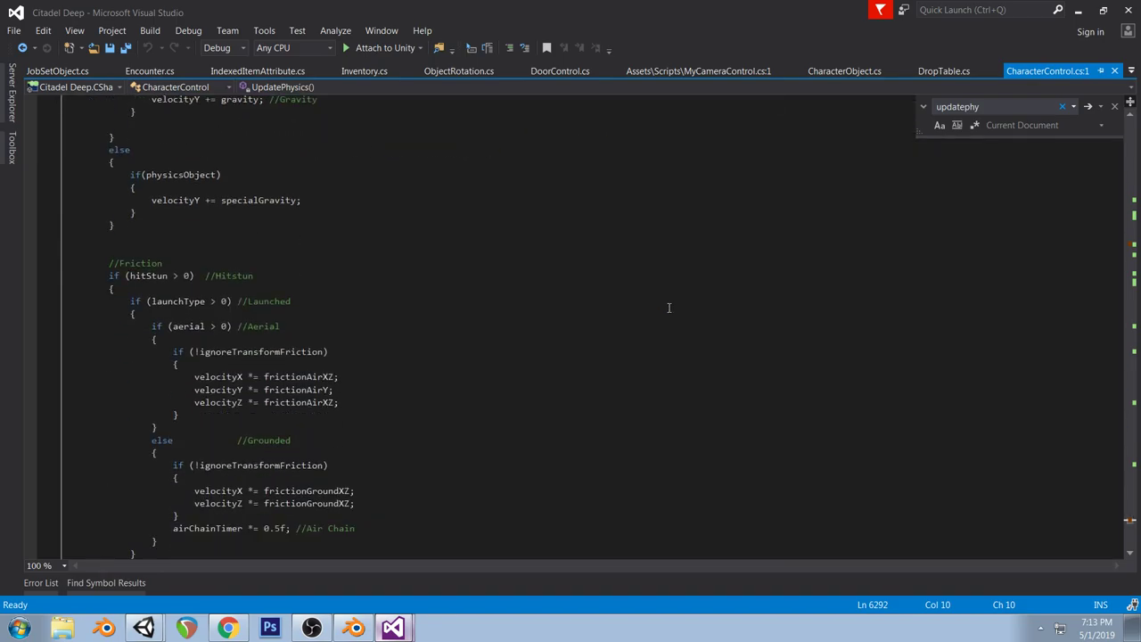
{"action": "scroll", "coordinate": [669, 307], "scroll_direction": "down", "scroll_amount": 5}
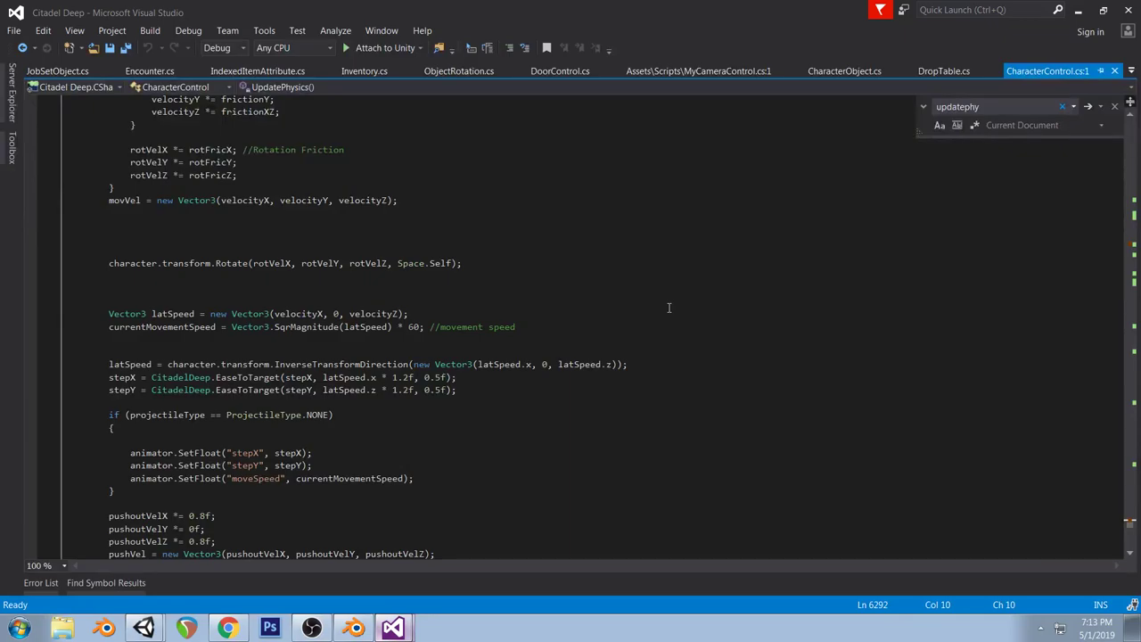
{"action": "scroll", "coordinate": [669, 307], "scroll_direction": "down", "scroll_amount": 7}
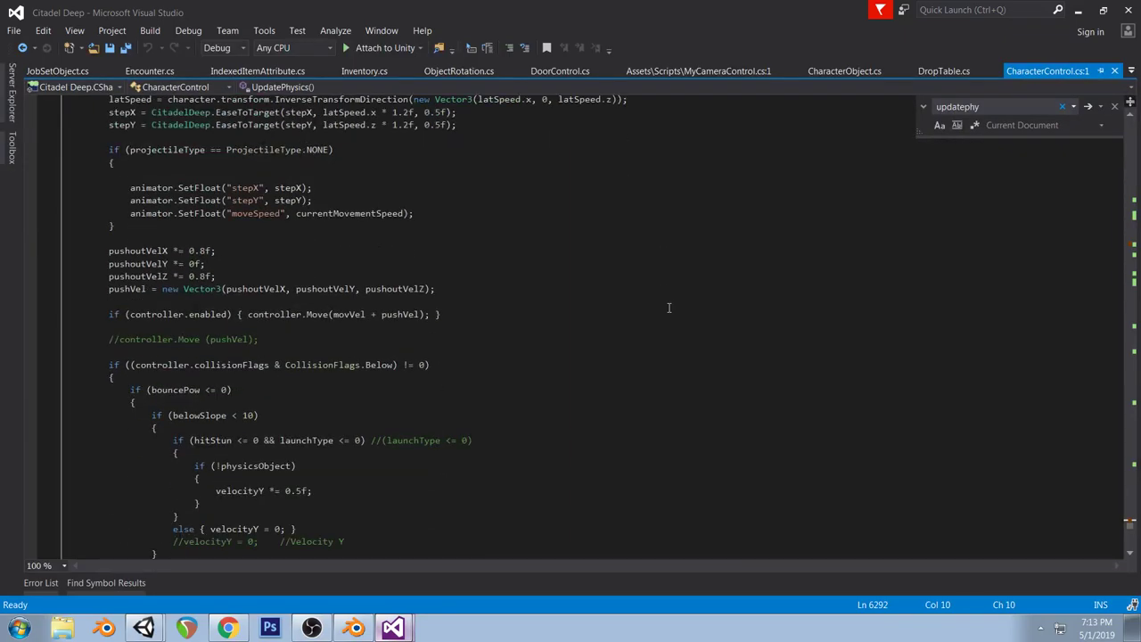
{"action": "scroll", "coordinate": [669, 308], "scroll_direction": "down", "scroll_amount": 2}
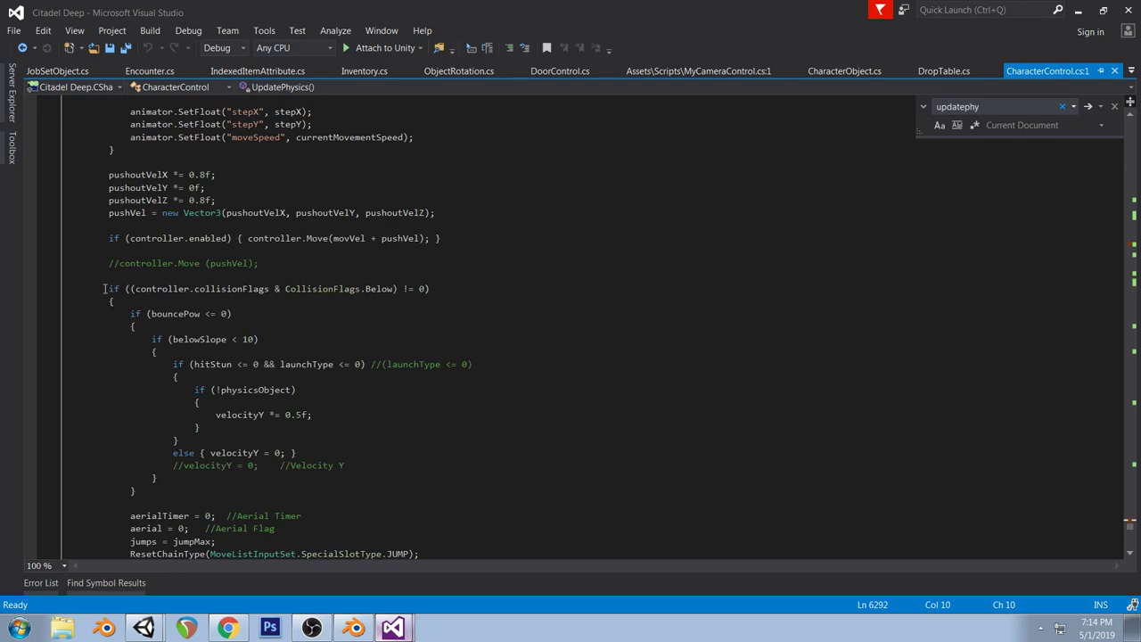
{"action": "scroll", "coordinate": [105, 289], "scroll_direction": "down", "scroll_amount": 2}
{"action": "left_click", "coordinate": [111, 226]}
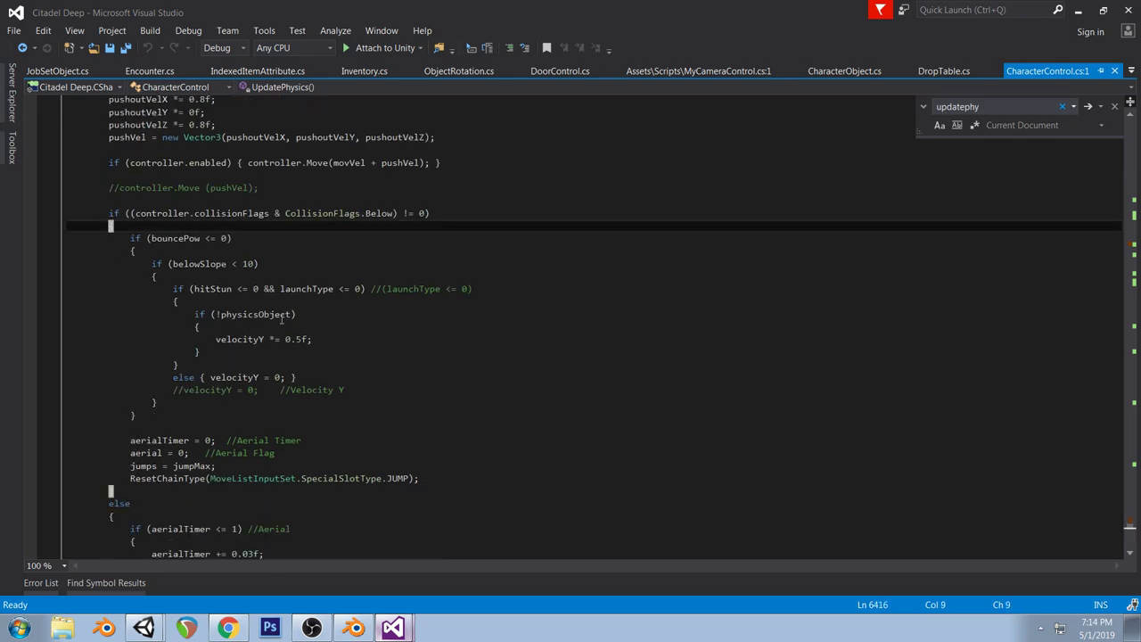
{"action": "scroll", "coordinate": [311, 308], "scroll_direction": "down", "scroll_amount": 3}
{"action": "scroll", "coordinate": [266, 326], "scroll_direction": "down", "scroll_amount": 3}
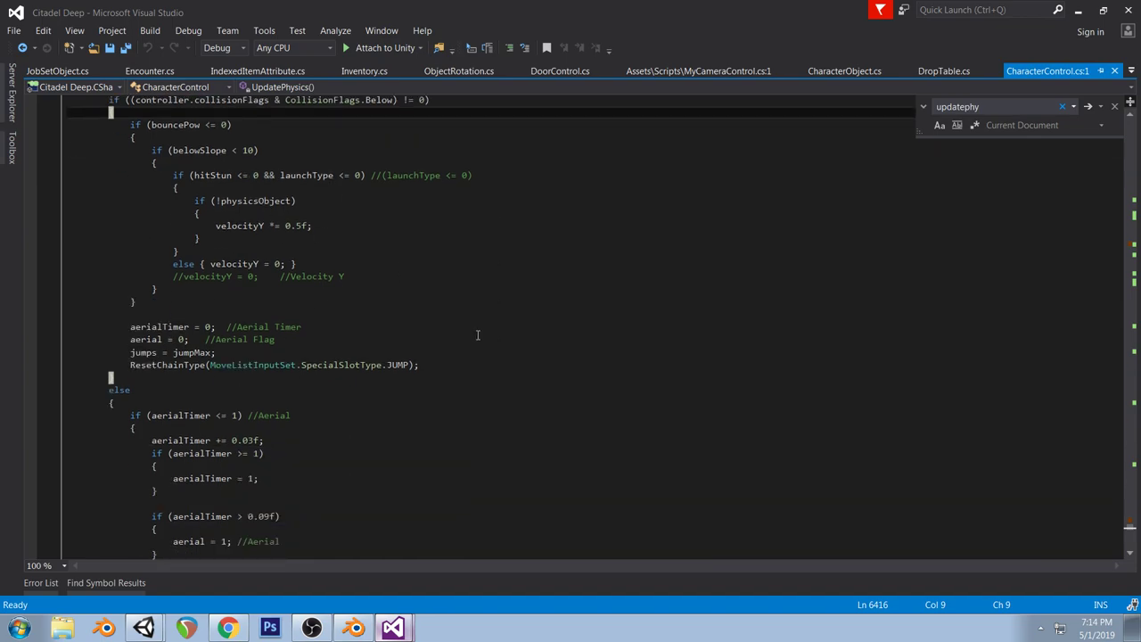
{"action": "scroll", "coordinate": [477, 335], "scroll_direction": "down", "scroll_amount": 3}
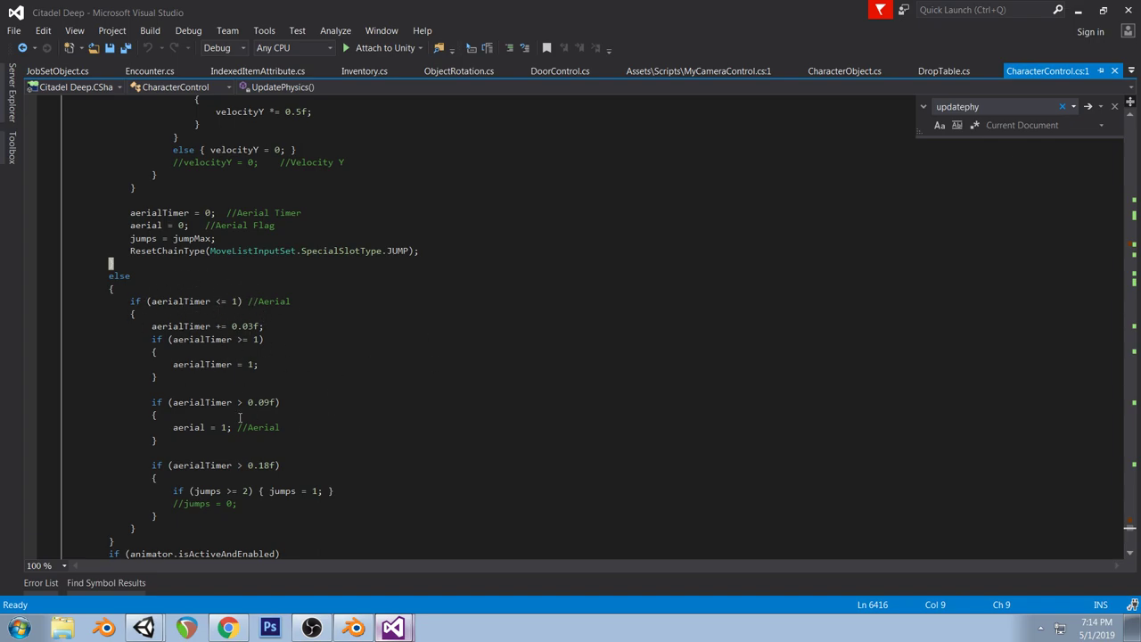
{"action": "scroll", "coordinate": [319, 384], "scroll_direction": "down", "scroll_amount": 1}
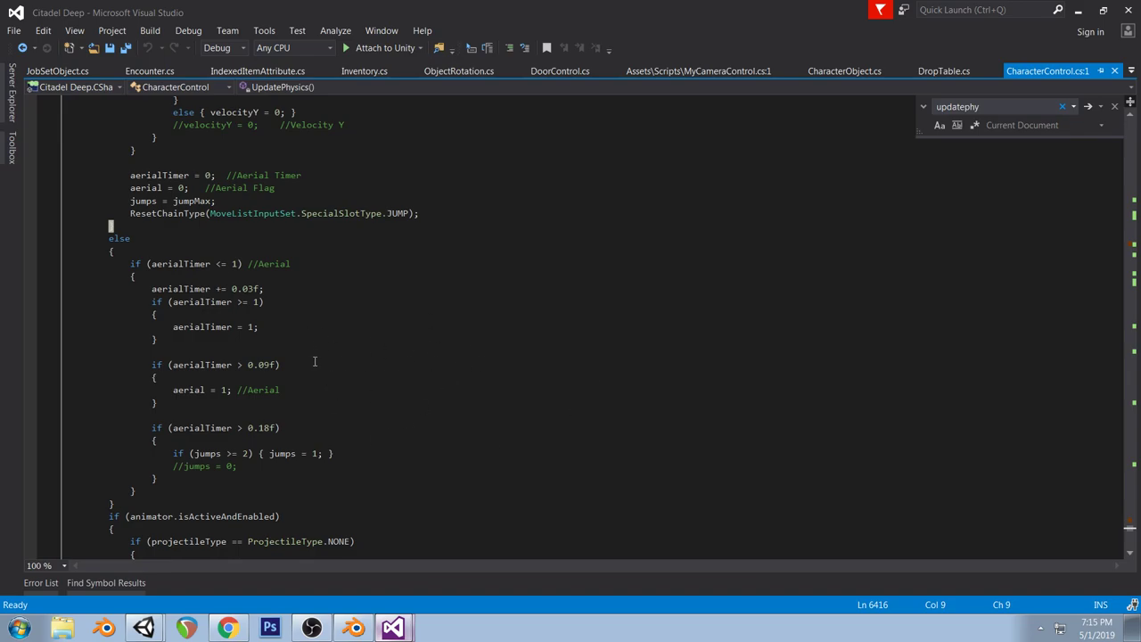
Copy the ground collision condition using CollisionFlags.Below, with its opening brace, from Citadel Deep's UpdatePhysics method
{"action": "scroll", "coordinate": [371, 330], "scroll_direction": "up", "scroll_amount": 5}
{"action": "left_click", "coordinate": [141, 216]}
{"action": "left_click_drag", "start_coordinate": [109, 137], "coordinate": [114, 149]}
{"action": "key", "text": "ctrl+c"}
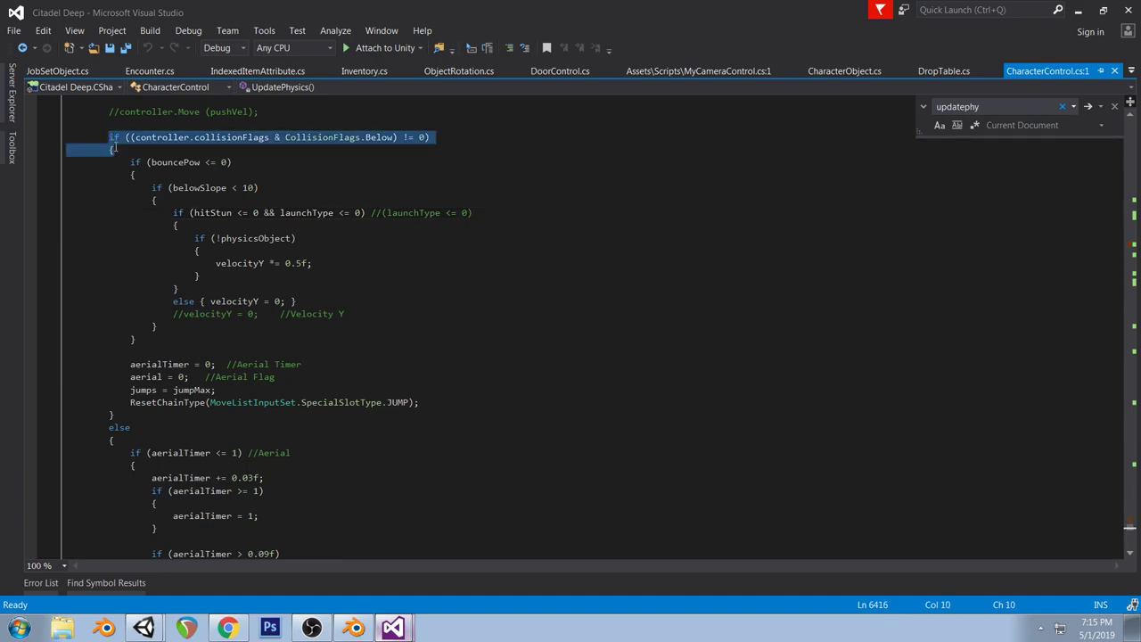
Compare the tutorial's UpdatePhysics method with the aerial timer and animator code at the end of Citadel Deep's version
{"action": "left_click", "coordinate": [395, 629]}
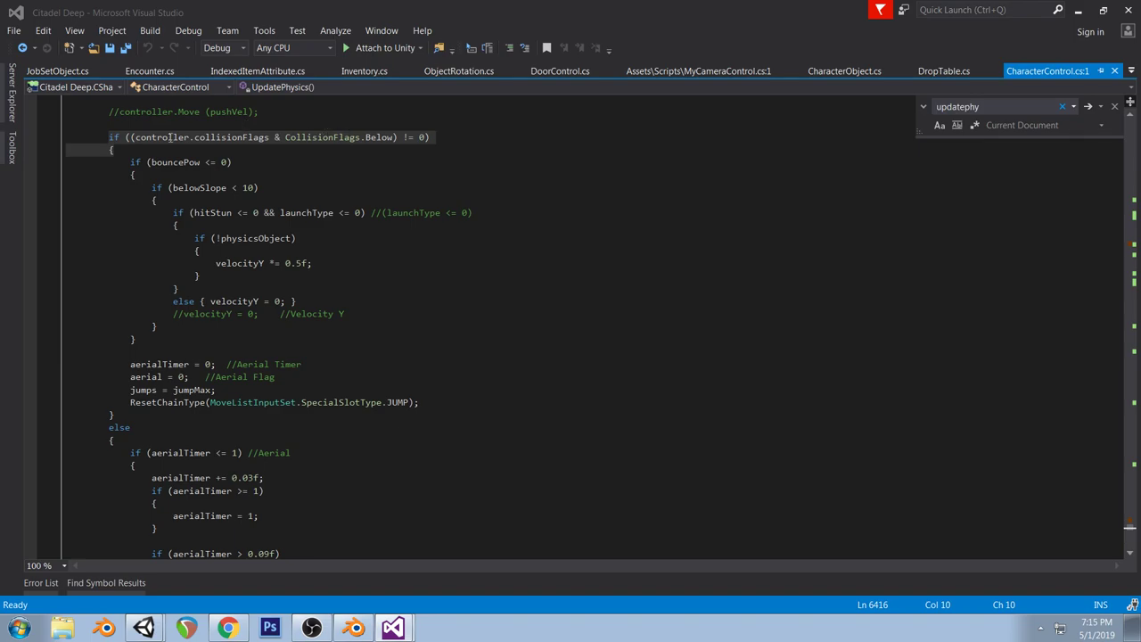
{"action": "left_click", "coordinate": [393, 629]}
{"action": "left_click", "coordinate": [354, 580]}
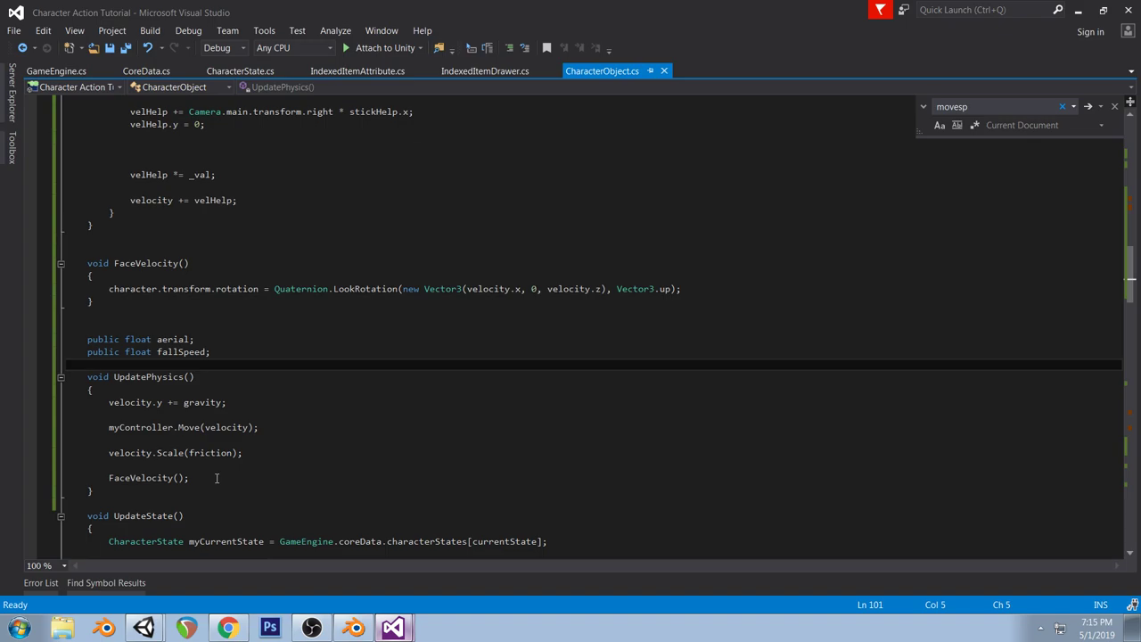
{"action": "left_click", "coordinate": [405, 622]}
{"action": "left_click", "coordinate": [439, 544]}
{"action": "scroll", "coordinate": [453, 396], "scroll_direction": "down", "scroll_amount": 10}
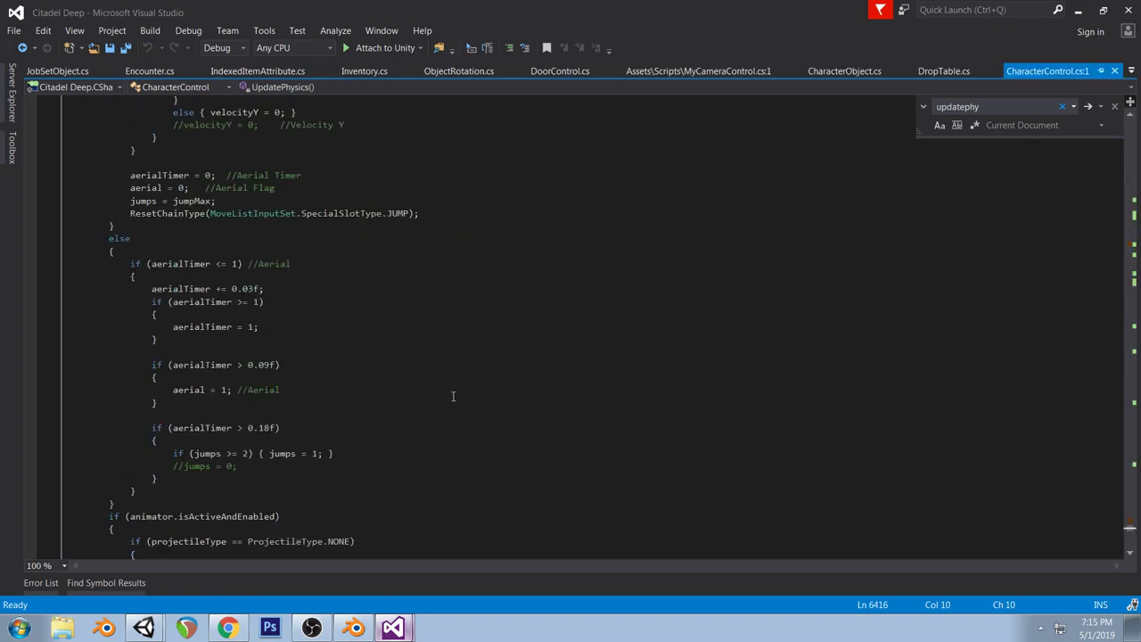
Paste the copied collision check below the friction line in the Character Action Tutorial's UpdatePhysics method and close its block
{"action": "left_click", "coordinate": [389, 628]}
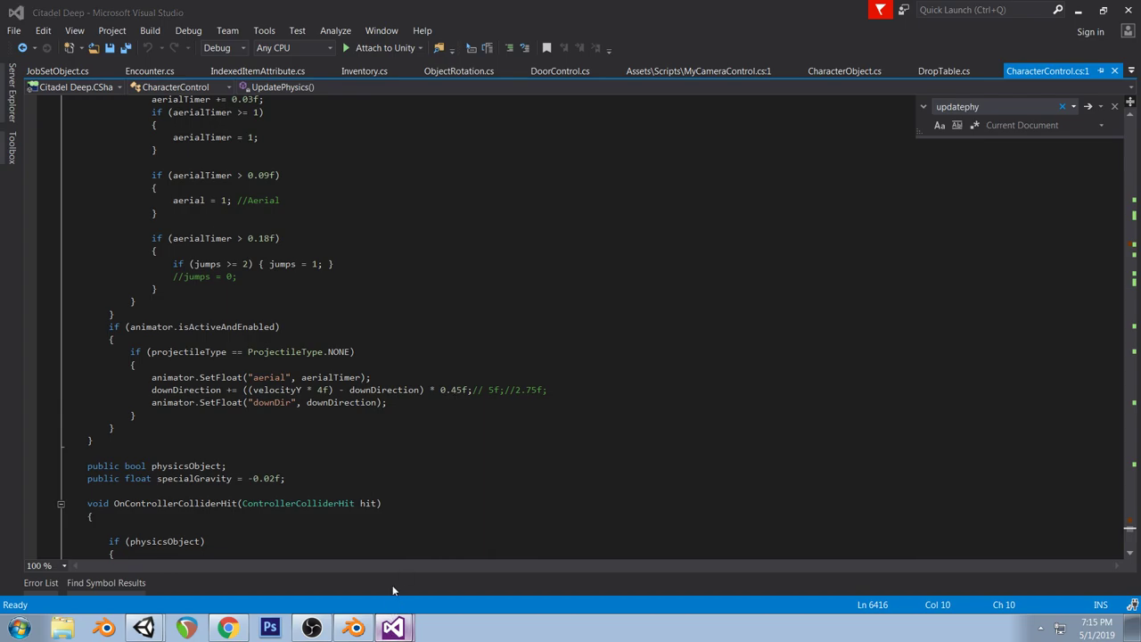
{"action": "left_click", "coordinate": [396, 577]}
{"action": "left_click", "coordinate": [208, 478]}
{"action": "left_click", "coordinate": [254, 461]}
{"action": "key", "text": "Return"}
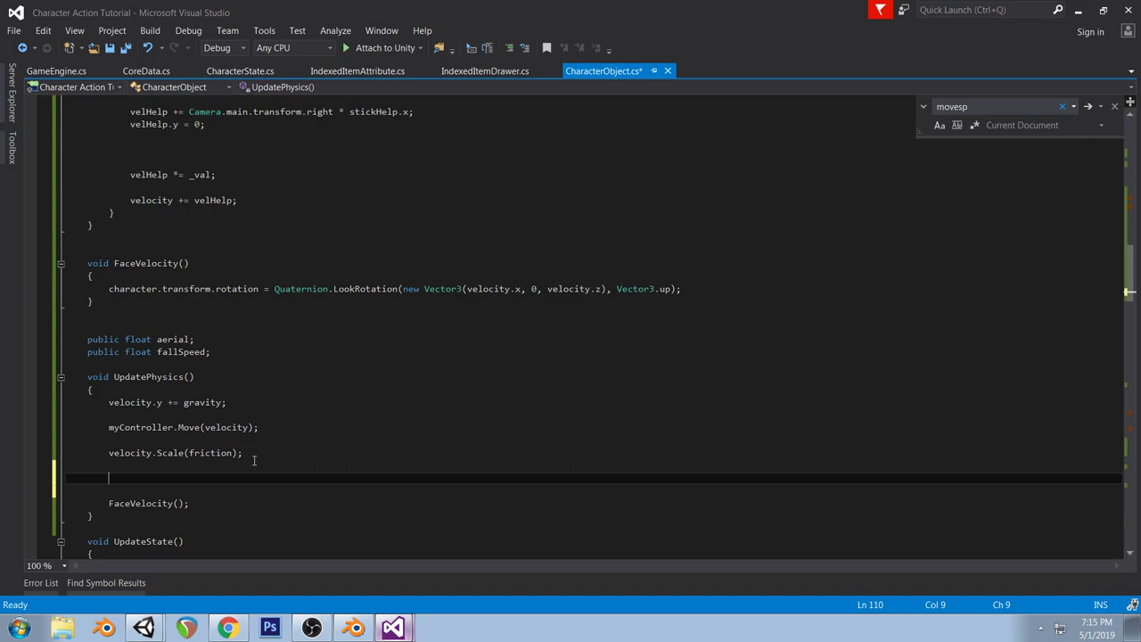
{"action": "key", "text": "ctrl+v"}
{"action": "key", "text": "Return"}
{"action": "type", "text": "}"}
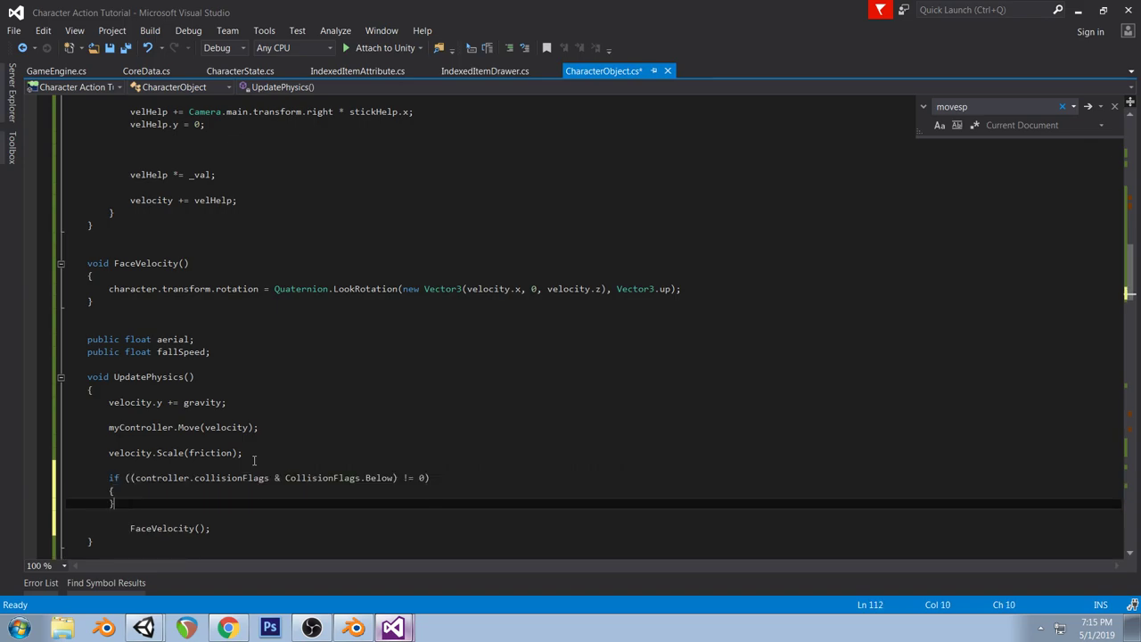
{"action": "key", "text": "Return"}
Add the comment "//Aerial Check" above the collision condition and replace controller with myController in it
{"action": "left_click", "coordinate": [232, 465]}
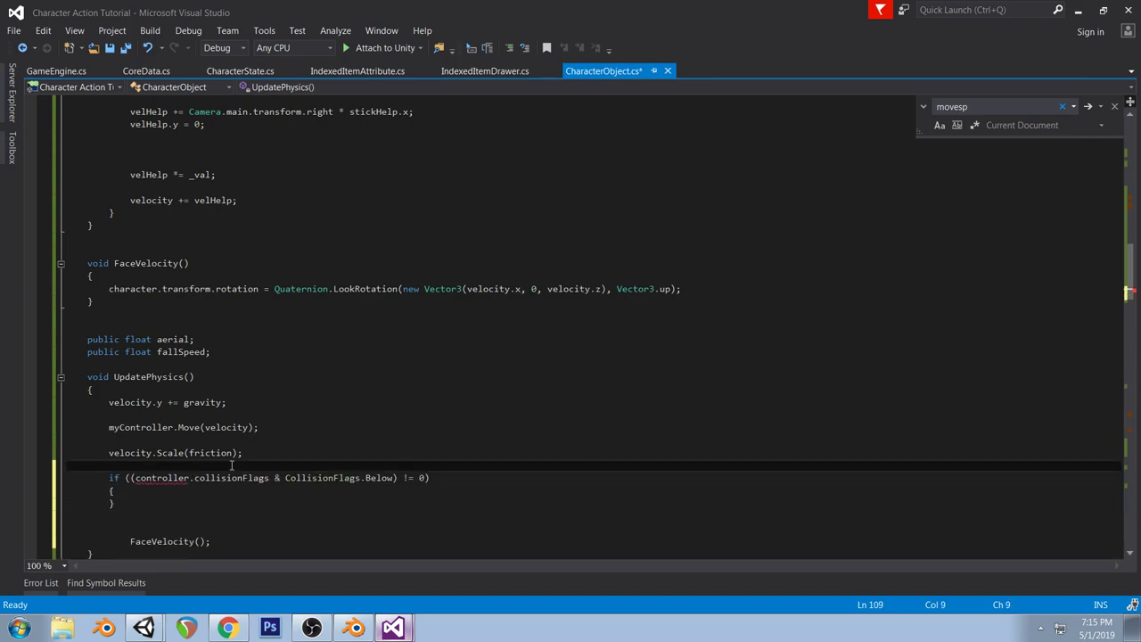
{"action": "key", "text": "Return"}
{"action": "type", "text": "//Aerial C"}
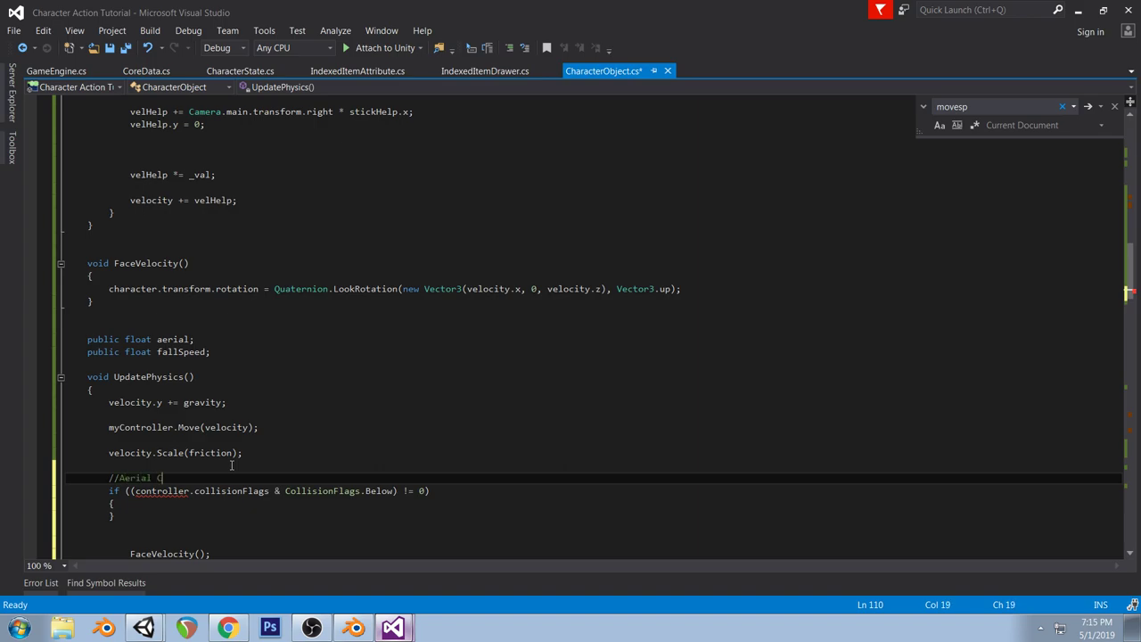
{"action": "type", "text": "heck"}
{"action": "double_click", "coordinate": [177, 491]}
{"action": "type", "text": "myController"}
{"action": "scroll", "coordinate": [146, 493], "scroll_direction": "down", "scroll_amount": 2}
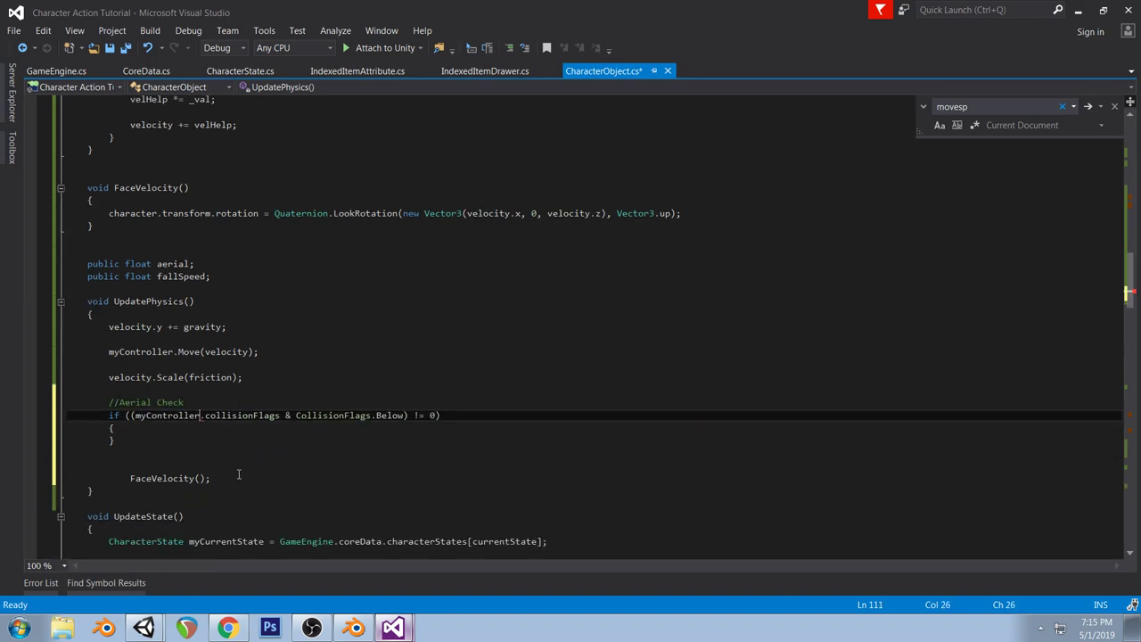
Restore the indentation of the FaceVelocity() call and insert an empty line inside the collision check's block
{"action": "left_click", "coordinate": [146, 493]}
{"action": "key", "text": "BackSpace"}
{"action": "type", "text": "}"}
{"action": "left_click", "coordinate": [140, 432]}
{"action": "key", "text": "Return"}
{"action": "left_click", "coordinate": [132, 455]}
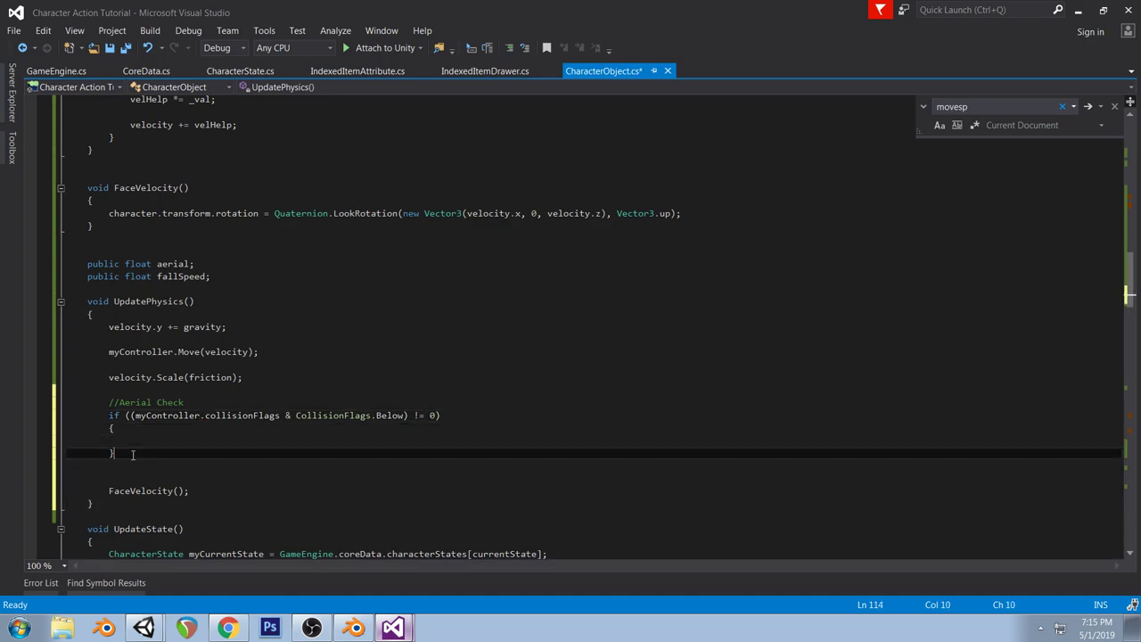
Add an empty else block after the ground collision check
{"action": "key", "text": "Return"}
{"action": "type", "text": "else"}
{"action": "key", "text": "Return"}
{"action": "type", "text": "{"}
{"action": "key", "text": "Return"}
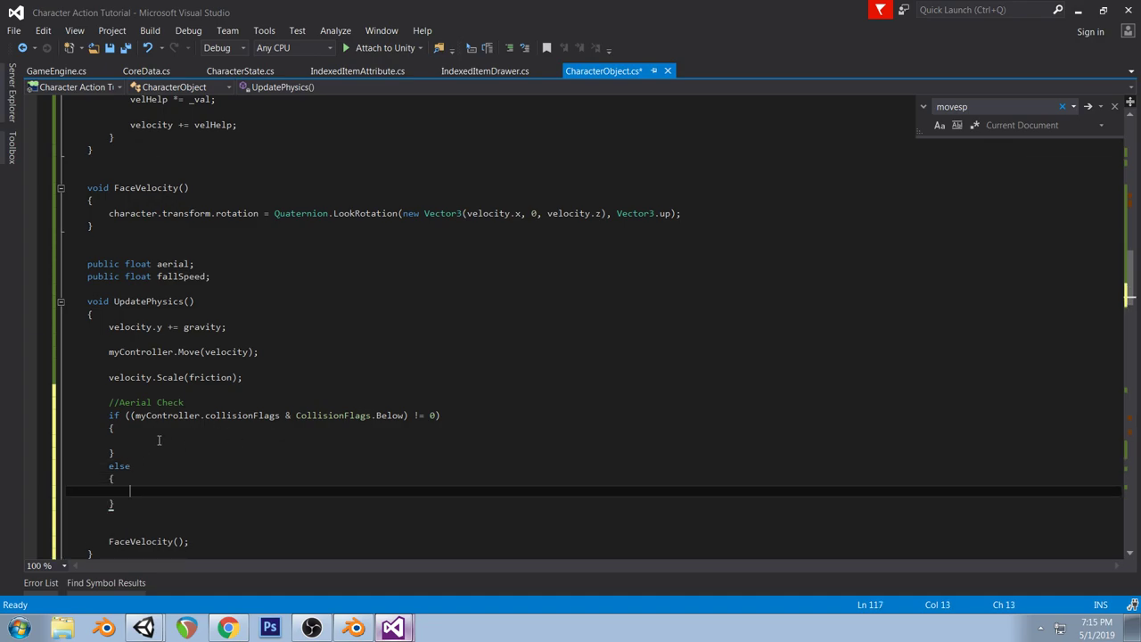
{"action": "left_click", "coordinate": [156, 440]}
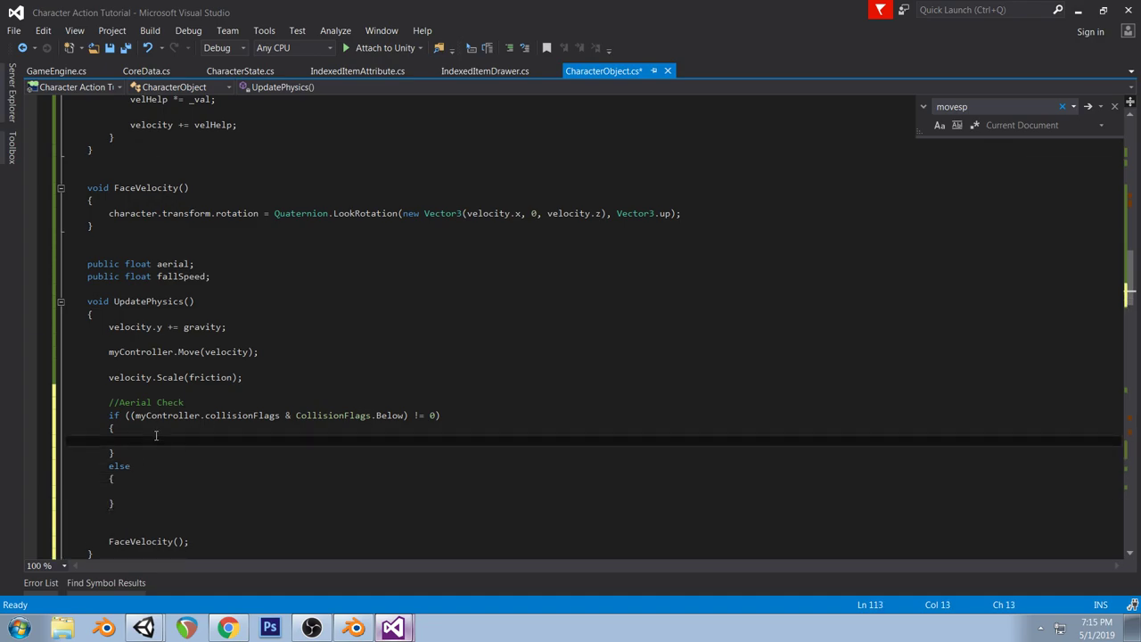
Declare "public float aerialFlag;" below fallSpeed and delete the old aerial declaration
{"action": "left_click", "coordinate": [201, 289]}
{"action": "key", "text": "Return"}
{"action": "type", "text": "public float aerialFlag;"}
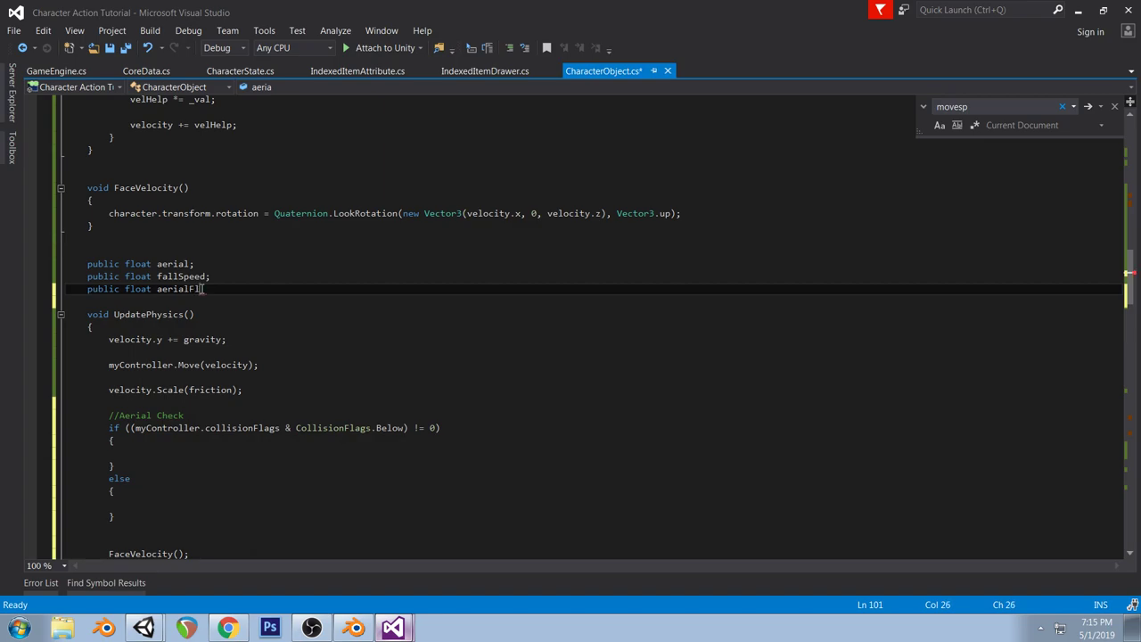
{"action": "left_click", "coordinate": [196, 264]}
{"action": "left_click_drag", "start_coordinate": [196, 264], "coordinate": [87, 264]}
{"action": "key", "text": "BackSpace"}
Declare "public float aerialTimer;" below aerialFlag and change aerialFlag's type to bool
{"action": "left_click", "coordinate": [120, 301]}
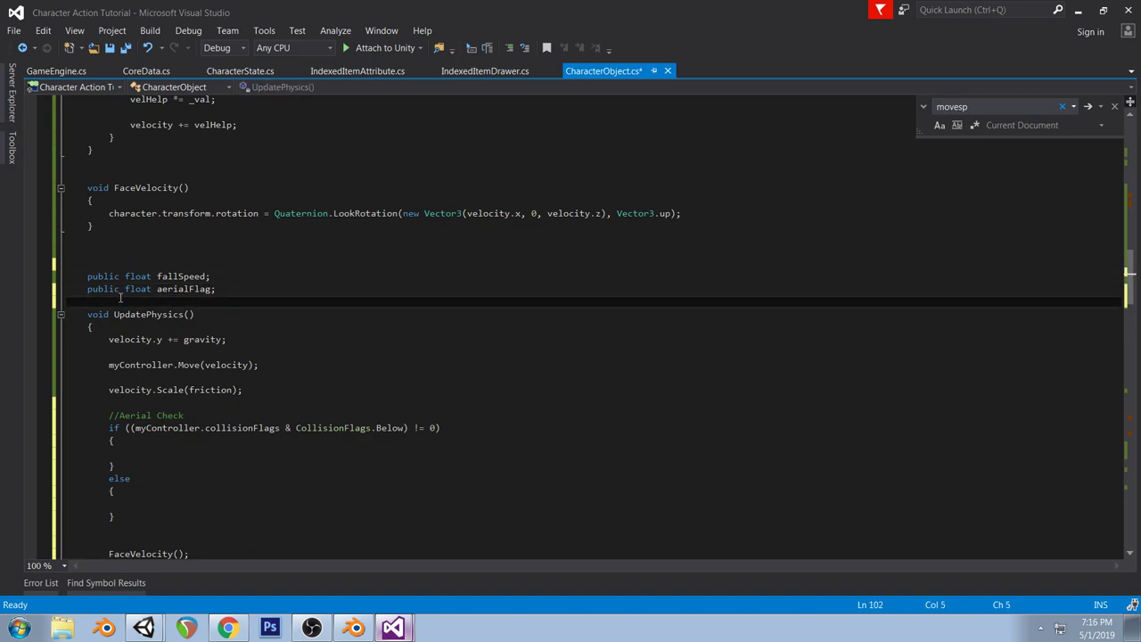
{"action": "key", "text": "Return"}
{"action": "type", "text": "public flo"}
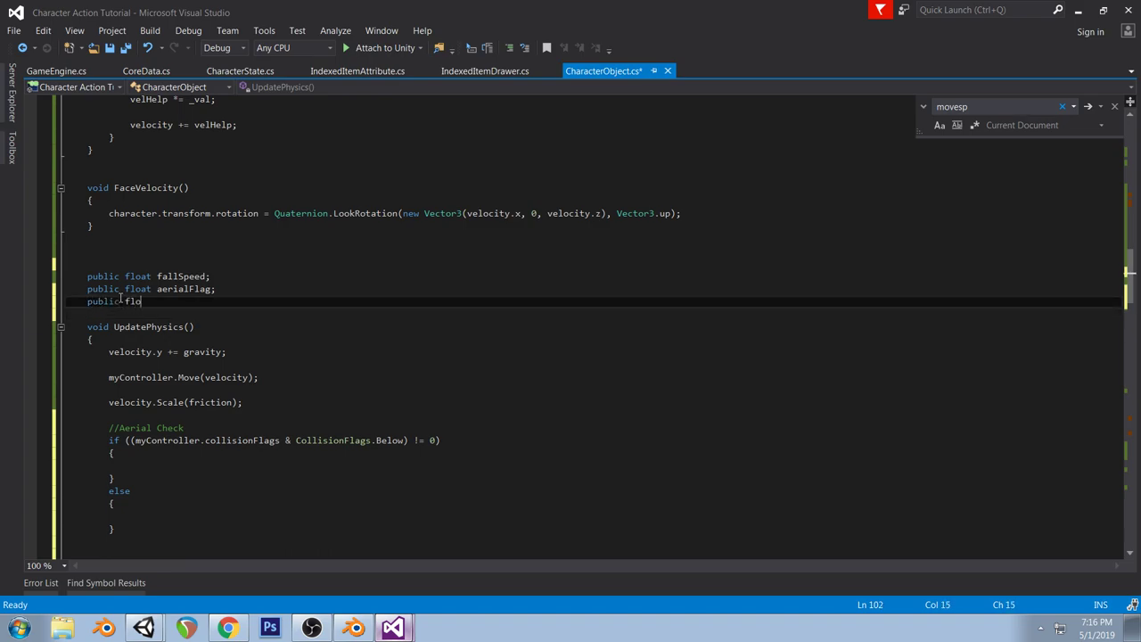
{"action": "type", "text": "at aerialTimer;"}
{"action": "double_click", "coordinate": [141, 290]}
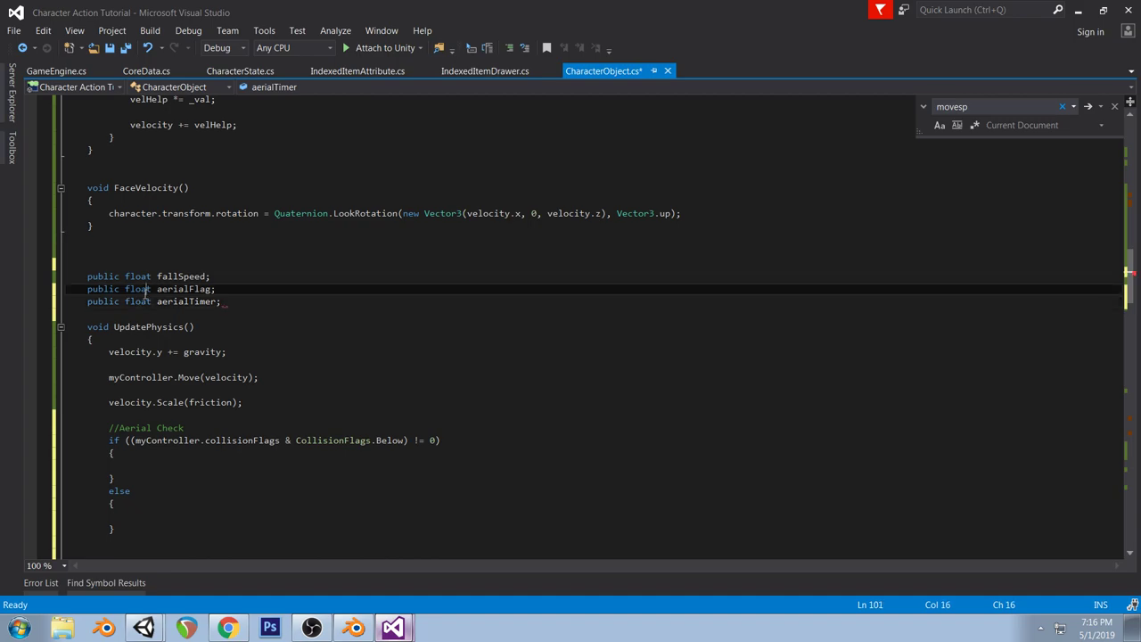
{"action": "type", "text": "bool"}
{"action": "left_click", "coordinate": [230, 288]}
Switch to Unity and open the Neutral state's blend tree in the Animator to check its aerial branches
{"action": "left_click", "coordinate": [145, 630]}
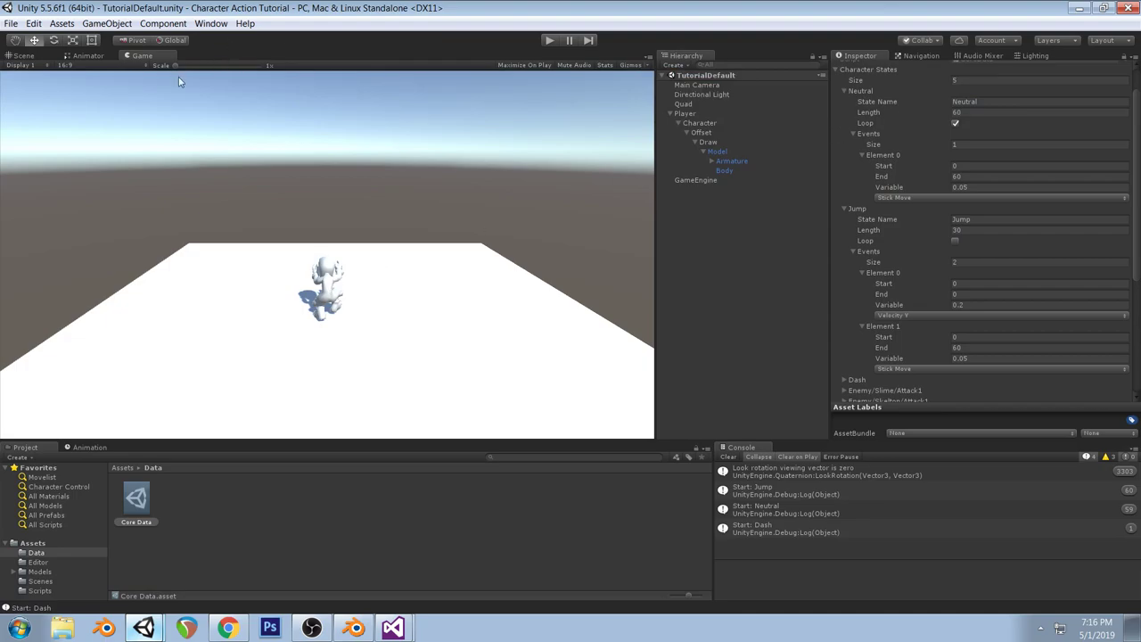
{"action": "left_click", "coordinate": [87, 55]}
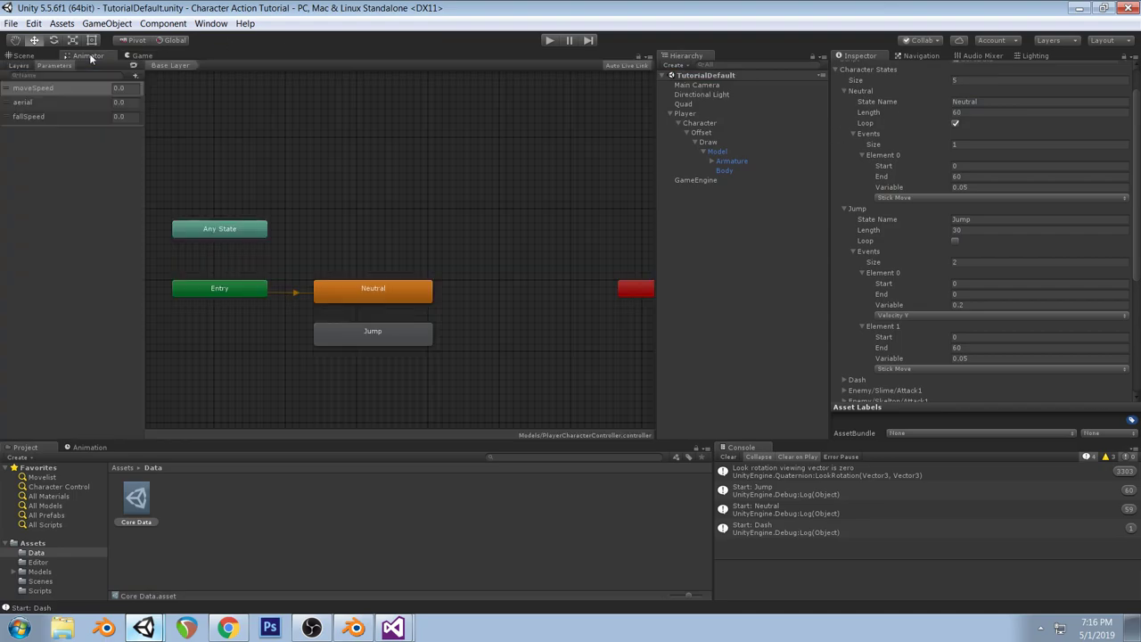
{"action": "left_click", "coordinate": [398, 301]}
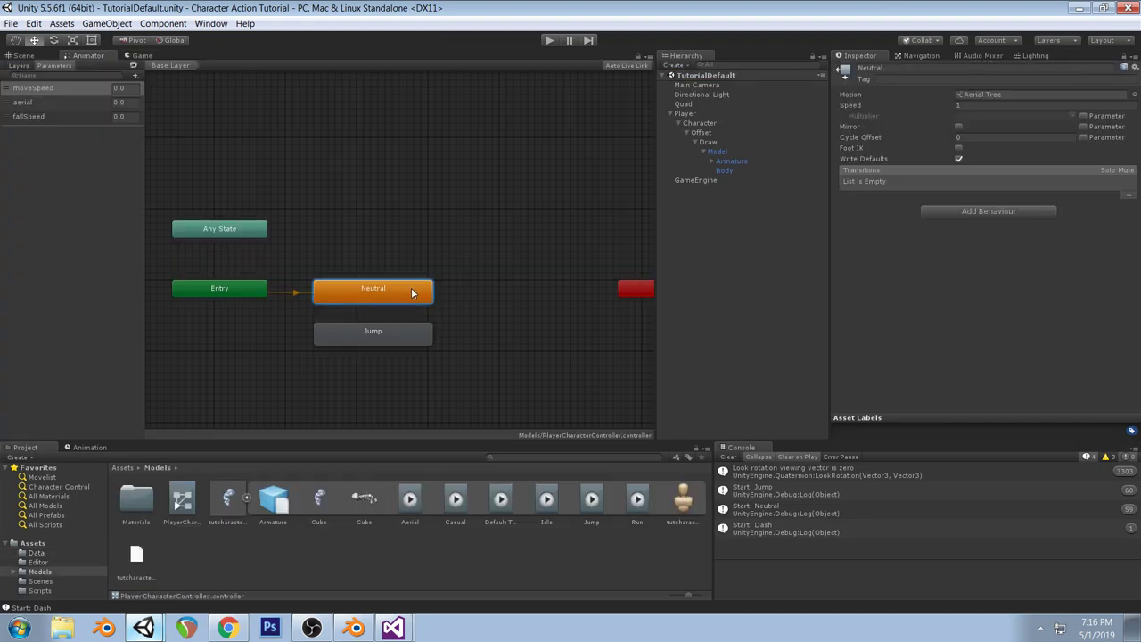
{"action": "double_click", "coordinate": [402, 299]}
{"action": "left_click", "coordinate": [390, 295]}
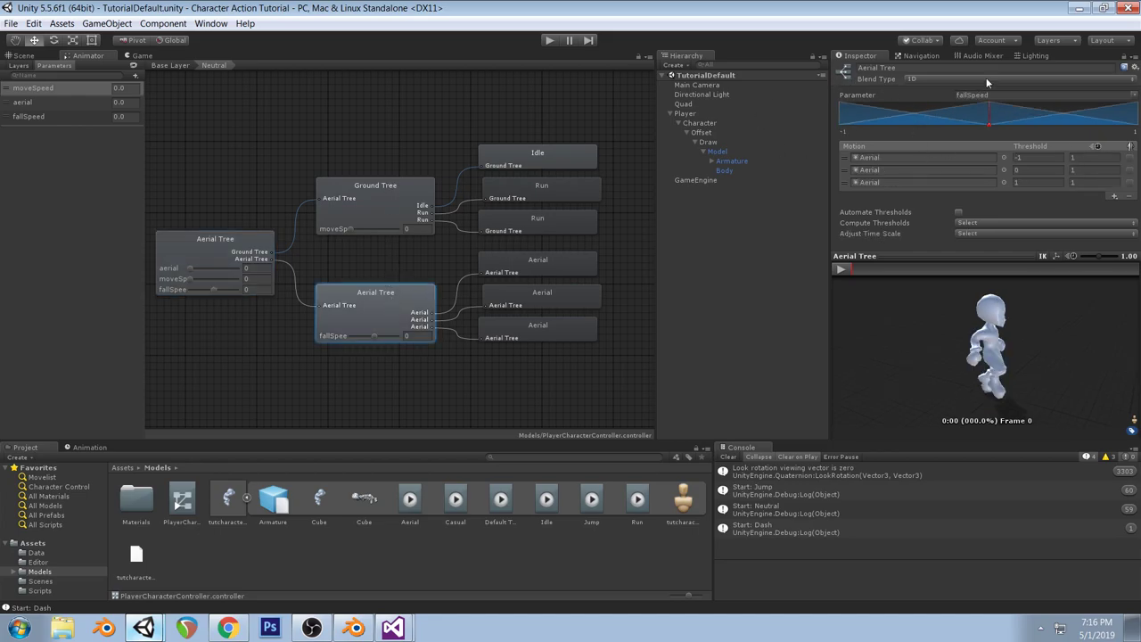
Rename the Animator parameter aerial as aerialState
{"action": "left_click", "coordinate": [32, 104]}
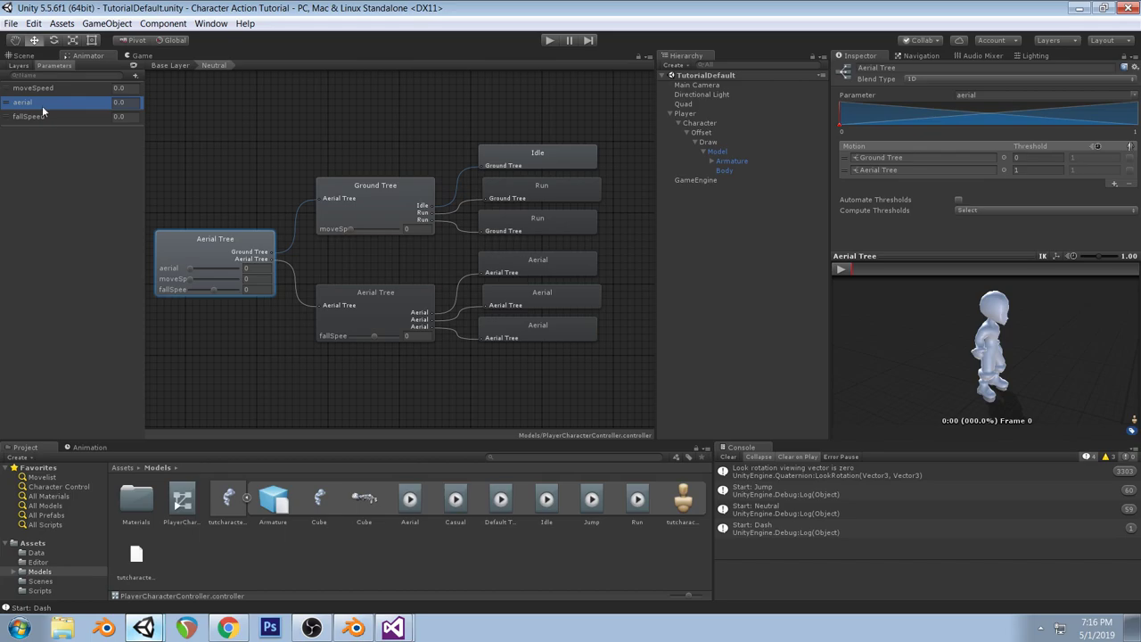
{"action": "double_click", "coordinate": [43, 105]}
{"action": "left_click", "coordinate": [60, 104]}
{"action": "type", "text": "State"}
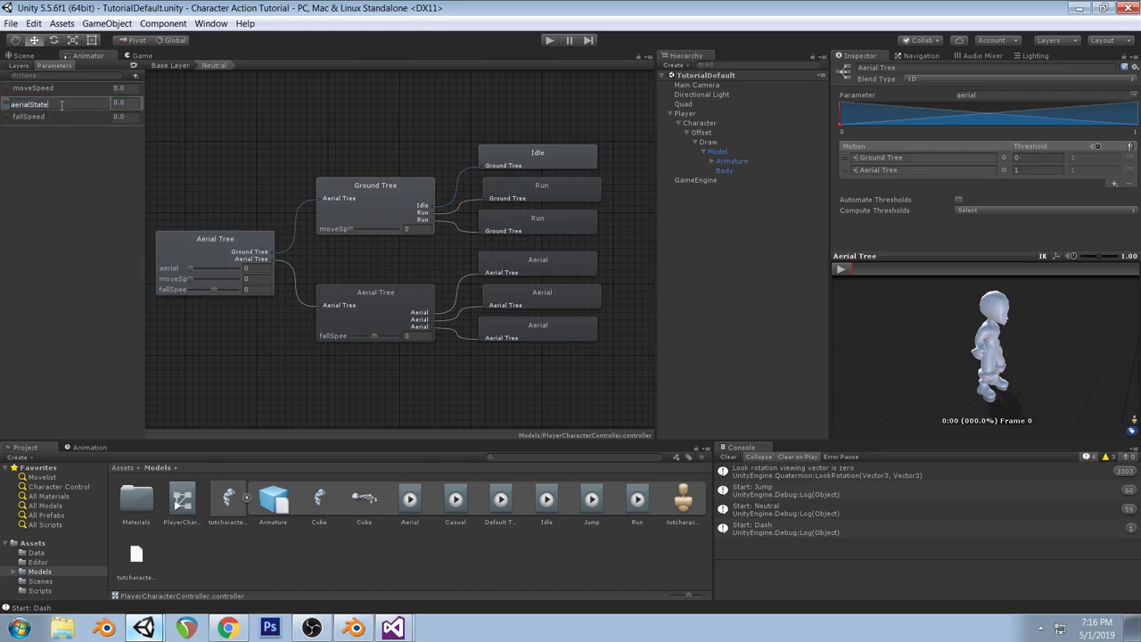
{"action": "key", "text": "Return"}
Return to the CharacterObject script in Visual Studio and declare "public float aniAerialState;" below aerialTimer
{"action": "left_click", "coordinate": [393, 627]}
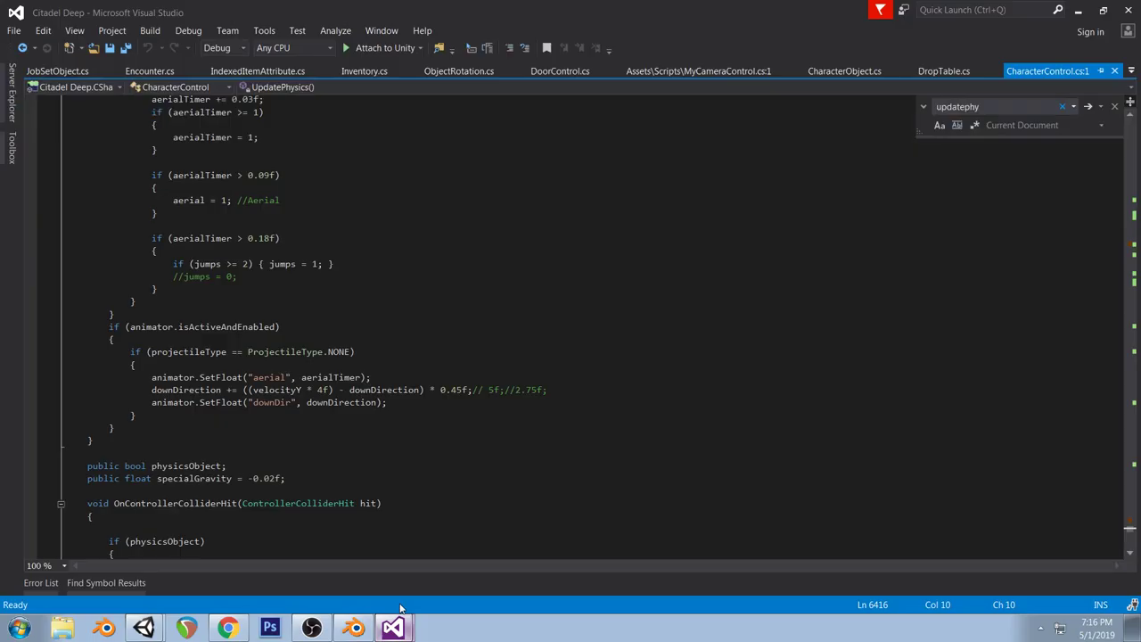
{"action": "left_click", "coordinate": [392, 626]}
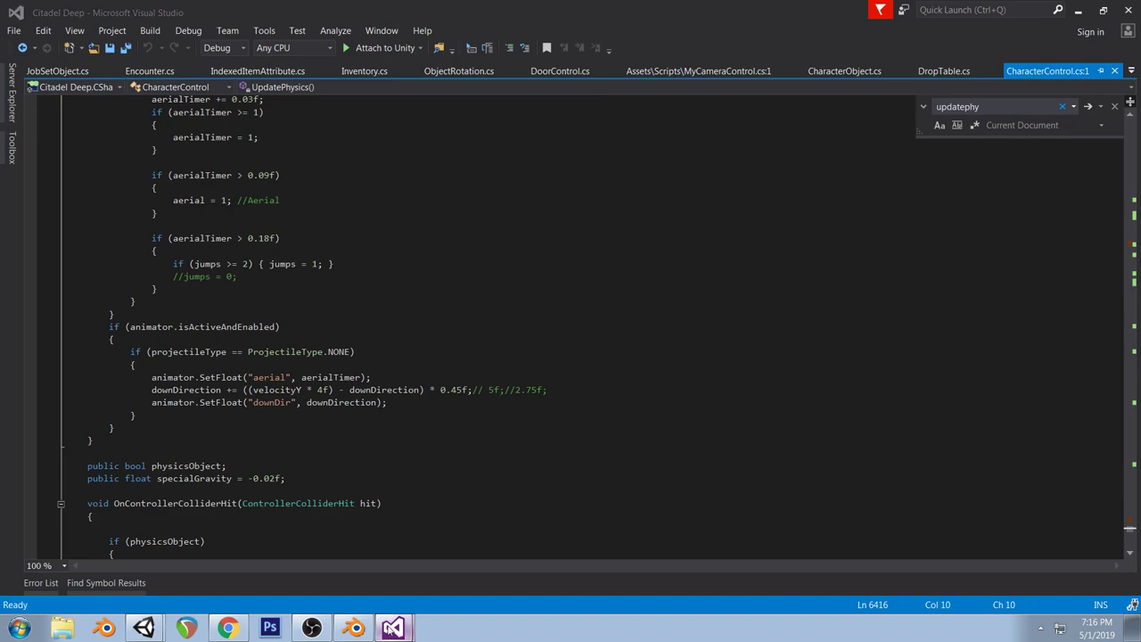
{"action": "left_click", "coordinate": [392, 575]}
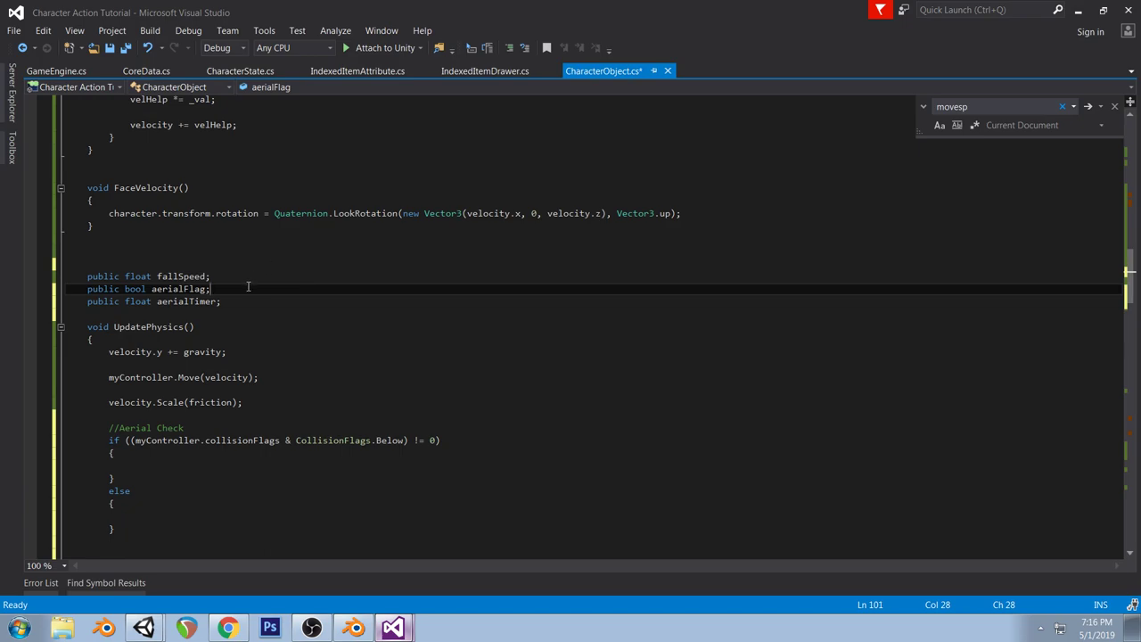
{"action": "left_click", "coordinate": [244, 305]}
{"action": "key", "text": "Return"}
{"action": "key", "text": "Return"}
{"action": "type", "text": "public f"}
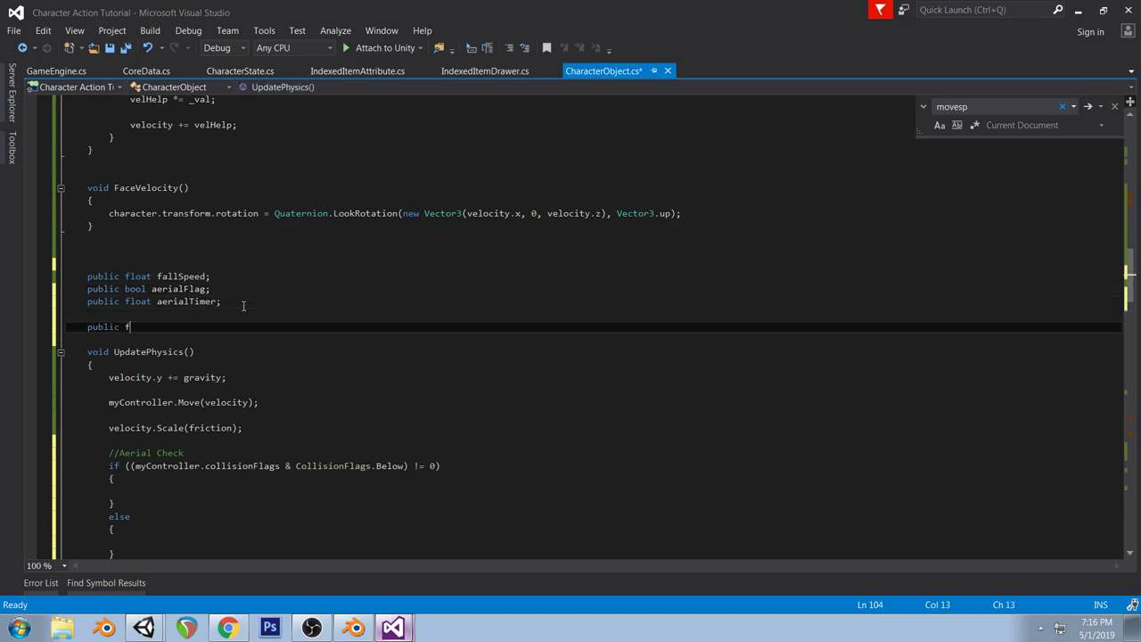
{"action": "type", "text": "loat aniAerialState;"}
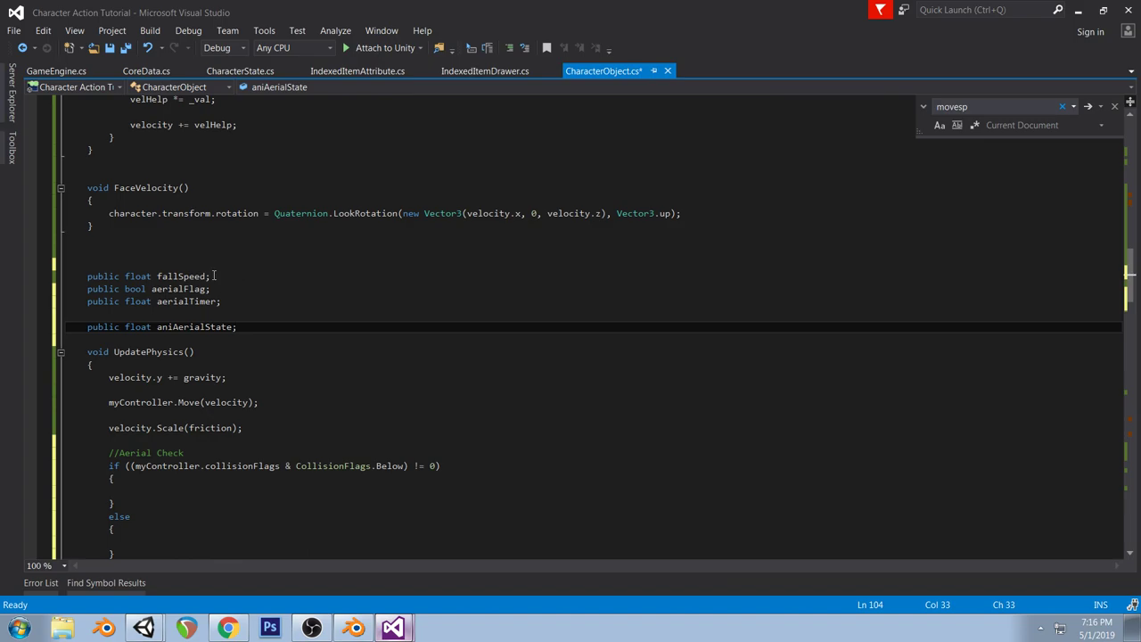
Rename the fallSpeed variable as aniFallSpeed and move its declaration below aniAerialState
{"action": "left_click", "coordinate": [156, 277]}
{"action": "type", "text": "ani"}
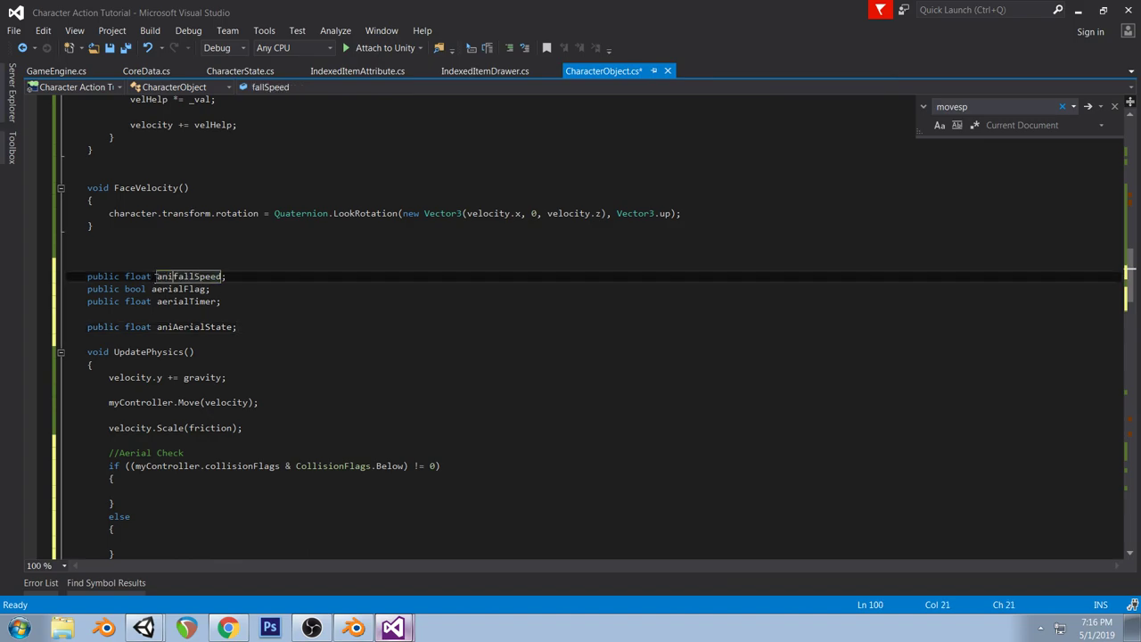
{"action": "key", "text": "Delete"}
{"action": "type", "text": "F"}
{"action": "left_click_drag", "start_coordinate": [228, 277], "coordinate": [87, 277]}
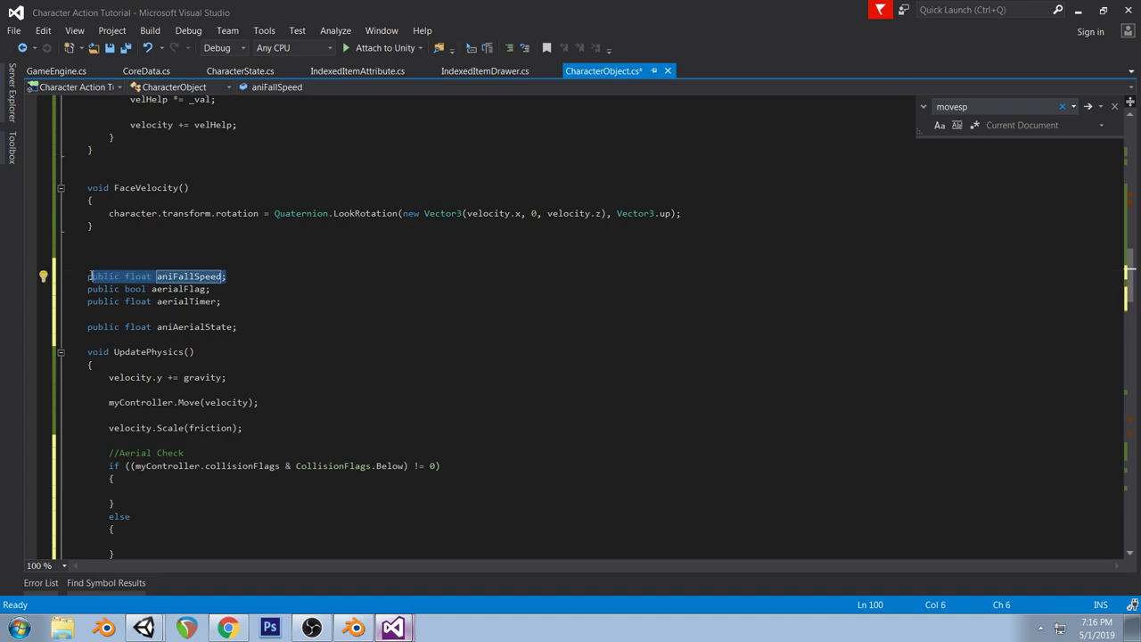
{"action": "key", "text": "ctrl+x"}
{"action": "left_click", "coordinate": [114, 339]}
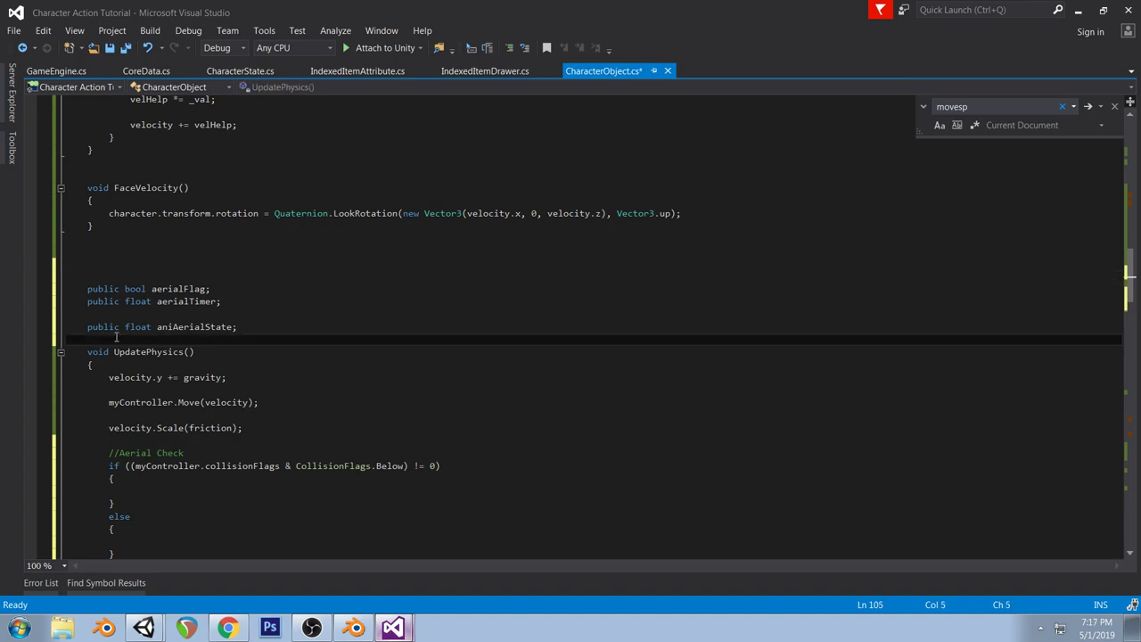
{"action": "key", "text": "Return"}
{"action": "key", "text": "ctrl+v"}
{"action": "key", "text": "Return"}
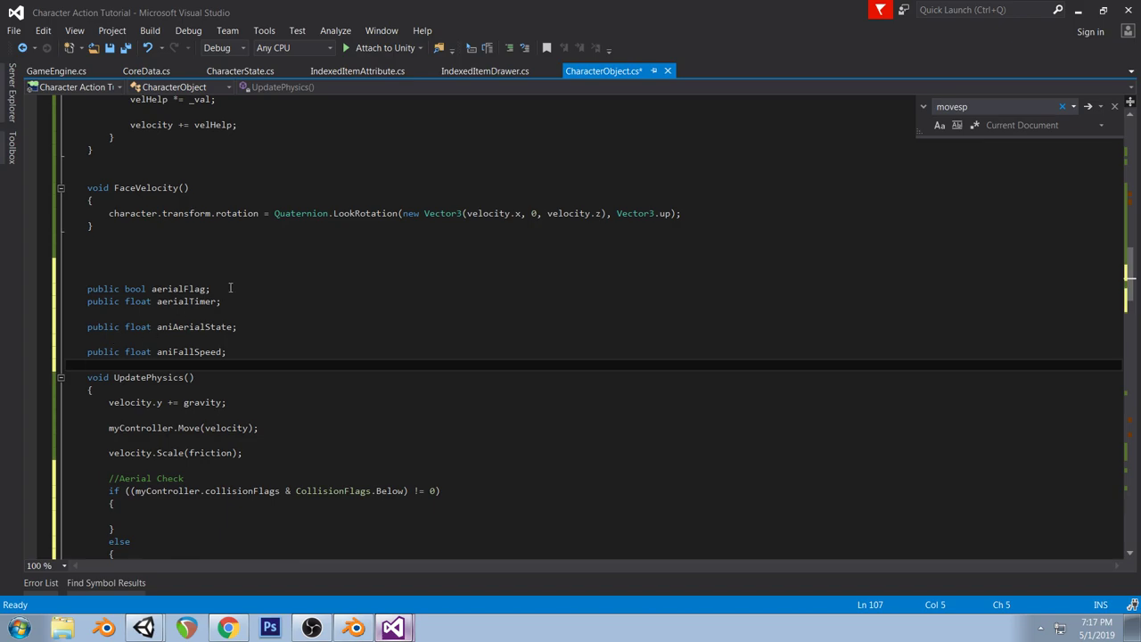
Set aerialFlag to false inside the grounded branch of the aerial check
{"action": "scroll", "coordinate": [339, 347], "scroll_direction": "down", "scroll_amount": 1}
{"action": "left_click", "coordinate": [156, 473]}
{"action": "left_click", "coordinate": [176, 475]}
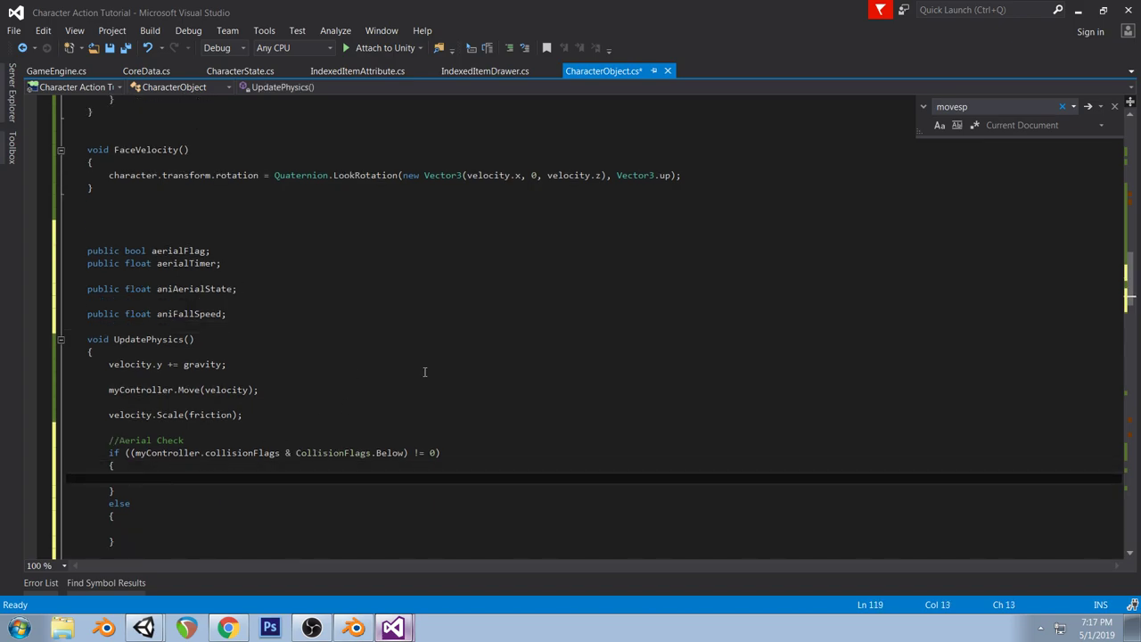
{"action": "type", "text": "aerialFlag = false;"}
{"action": "left_click", "coordinate": [164, 527]}
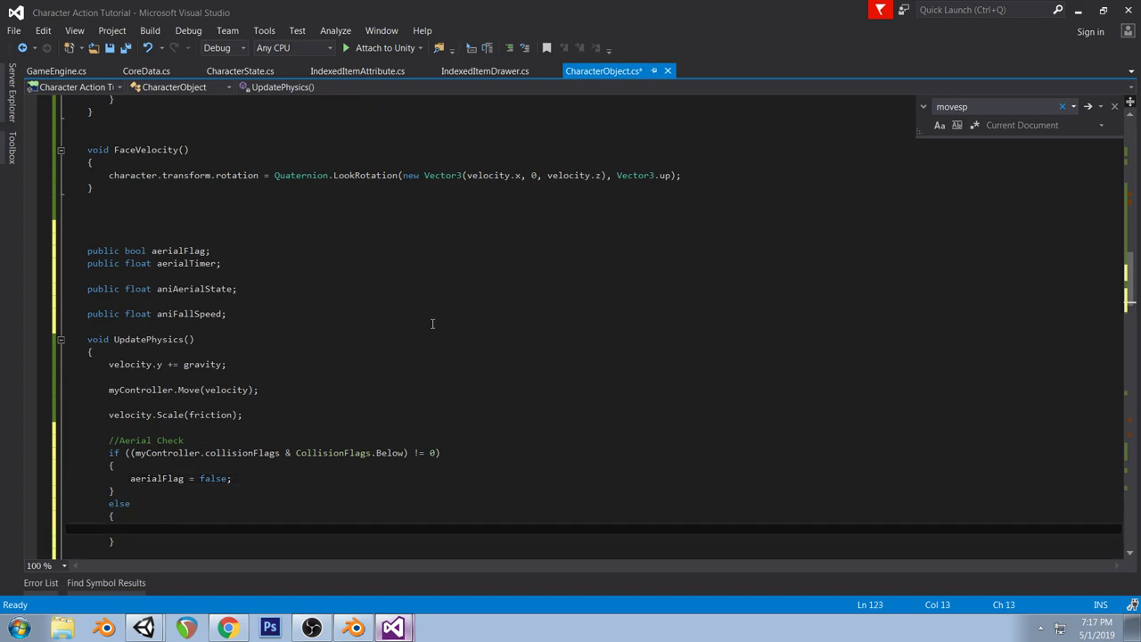
{"action": "left_click", "coordinate": [255, 480]}
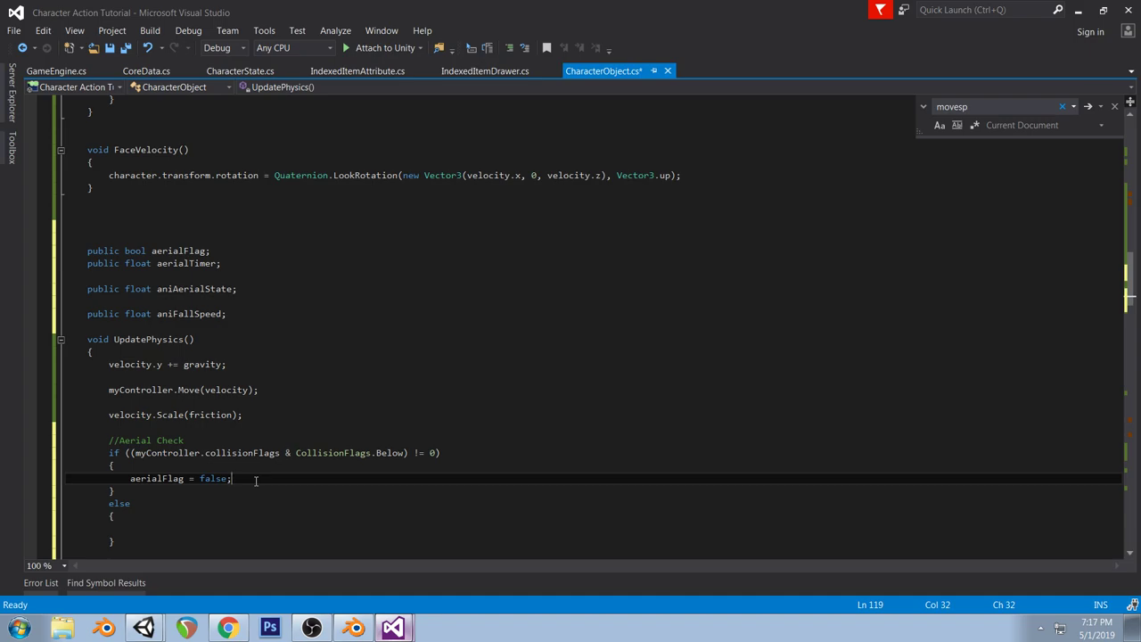
Add "aerialTimer = 0;" below the aerialFlag assignment in the grounded branch of the aerial check
{"action": "key", "text": "Return"}
{"action": "type", "text": "ae"}
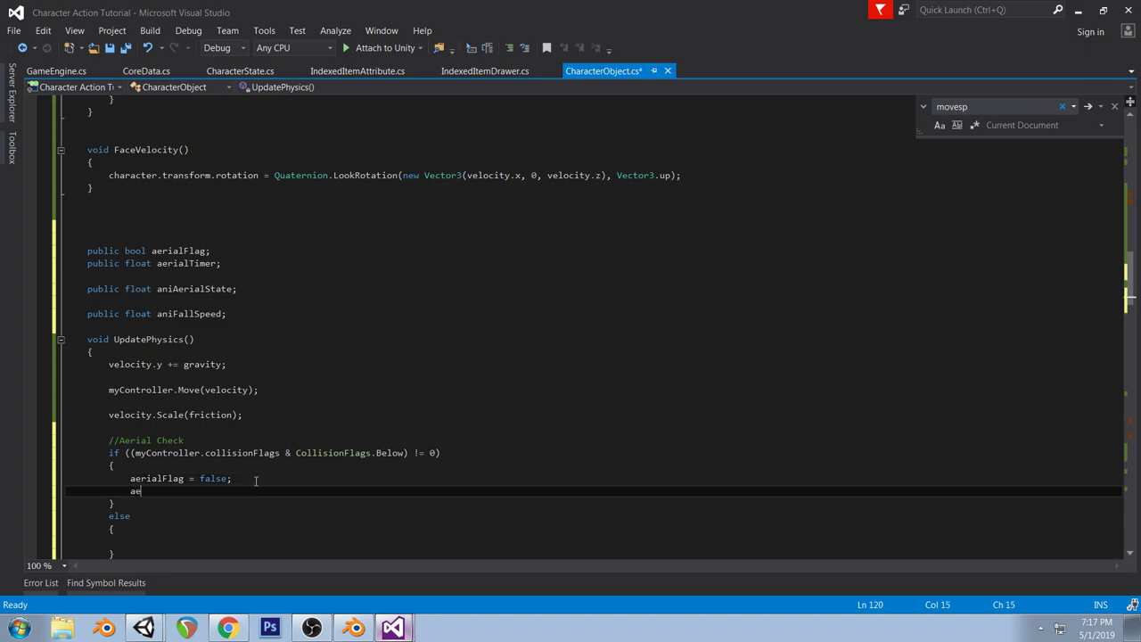
{"action": "type", "text": "rialTimer = 0;"}
Inside the else branch of the aerial check, add an if(!aerialFlag) block containing "aerialTimer++;"
{"action": "scroll", "coordinate": [307, 428], "scroll_direction": "down", "scroll_amount": 2}
{"action": "left_click", "coordinate": [159, 467]}
{"action": "type", "text": "ae"}
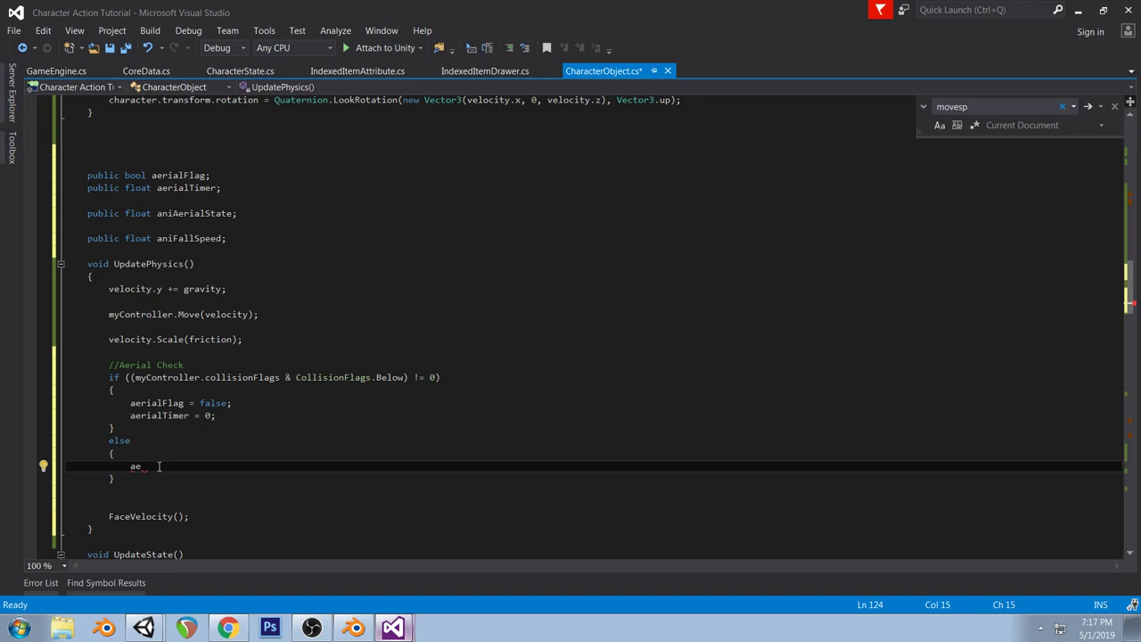
{"action": "key", "text": "BackSpace"}
{"action": "key", "text": "BackSpace"}
{"action": "type", "text": "if(!aerialFlag"}
{"action": "key", "text": "Right"}
{"action": "key", "text": "Return"}
{"action": "type", "text": "{"}
{"action": "key", "text": "Return"}
{"action": "type", "text": "aer"}
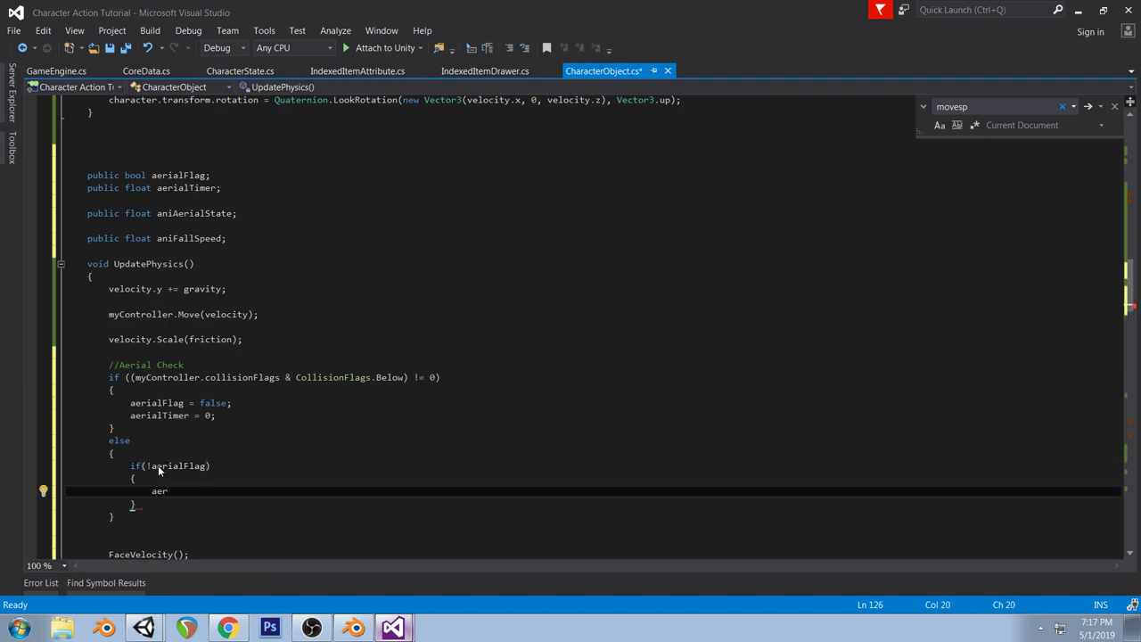
{"action": "type", "text": "ialTimer++;"}
Above the aerialTimer increment, add "if (aerialTimer >= 5) { aerialFlag = false; }"
{"action": "key", "text": "ctrl+Return"}
{"action": "type", "text": "if"}
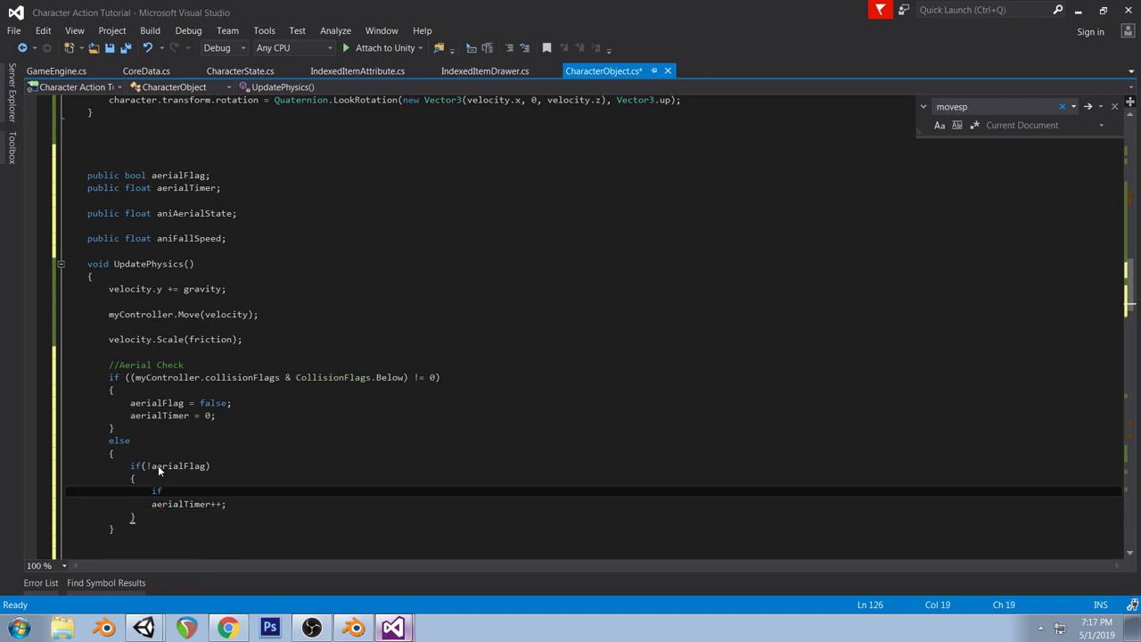
{"action": "type", "text": " (aerialTimer >= 5) { aerialFlag = false;"}
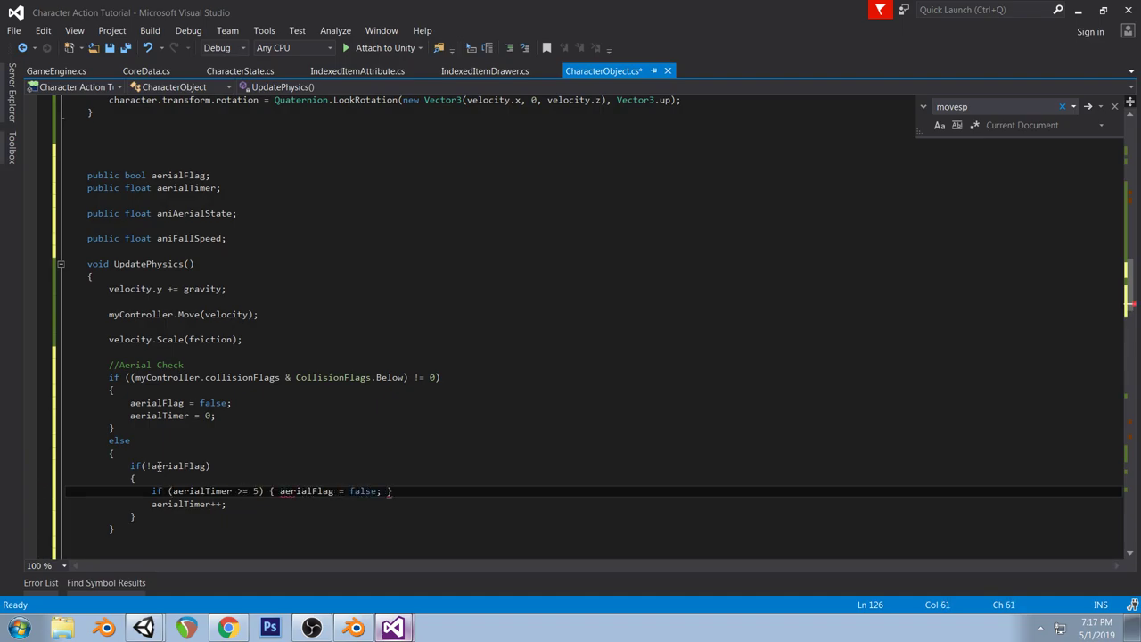
Split the one-line aerialTimer condition into a multi-line block with its braces on separate lines
{"action": "left_click", "coordinate": [270, 490]}
{"action": "key", "text": "Return"}
{"action": "key", "text": "Return"}
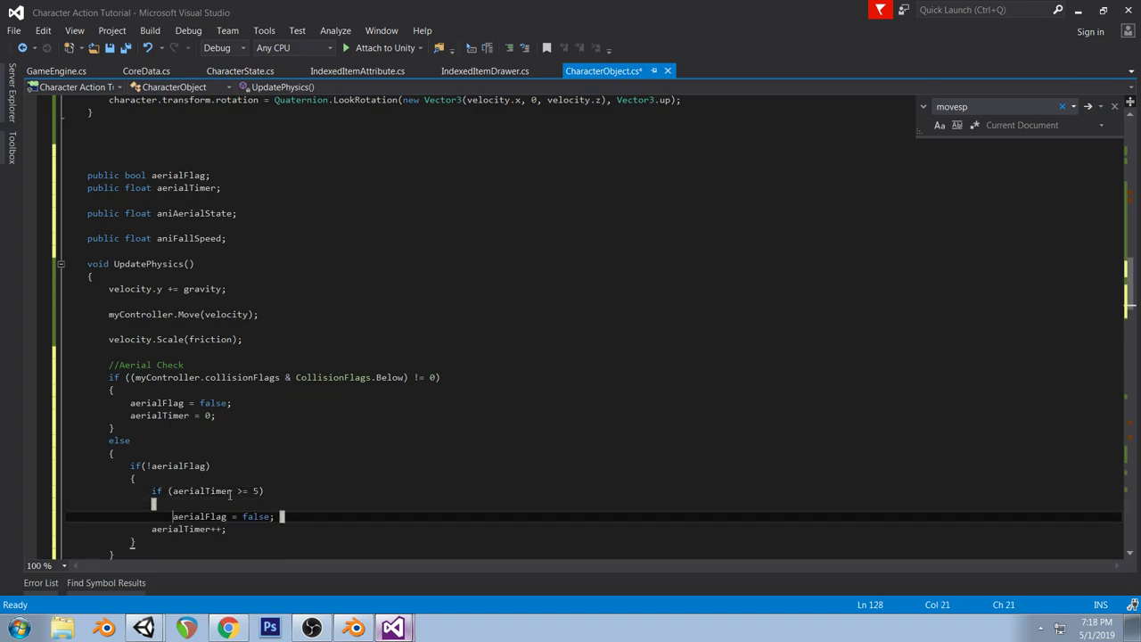
{"action": "left_click", "coordinate": [279, 517]}
{"action": "key", "text": "Return"}
Add "aniAerialState += 0.05f;" below the aerialFlag assignment in the aerialTimer condition and save the script
{"action": "left_click", "coordinate": [300, 517]}
{"action": "key", "text": "Return"}
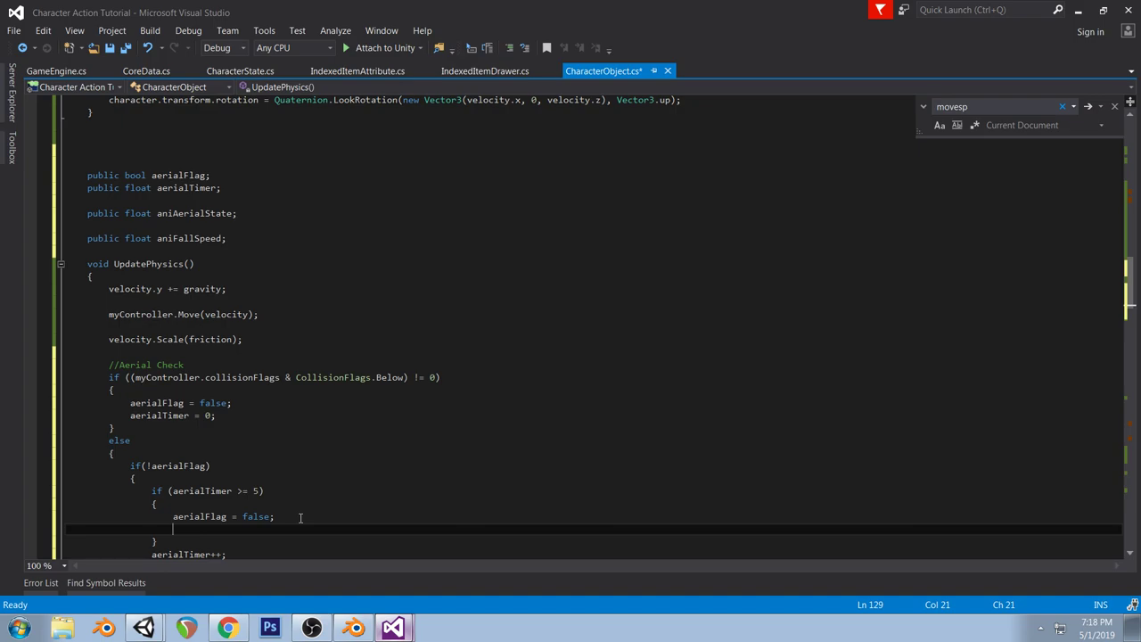
{"action": "type", "text": "niAerialState += 0.01f;"}
{"action": "key", "text": "Left"}
{"action": "key", "text": "BackSpace"}
{"action": "type", "text": "065"}
{"action": "key", "text": "BackSpace"}
{"action": "key", "text": "BackSpace"}
{"action": "key", "text": "BackSpace"}
{"action": "key", "text": "BackSpace"}
{"action": "type", "text": "1"}
{"action": "key", "text": "BackSpace"}
{"action": "type", "text": "05"}
{"action": "key", "text": "ctrl+s"}
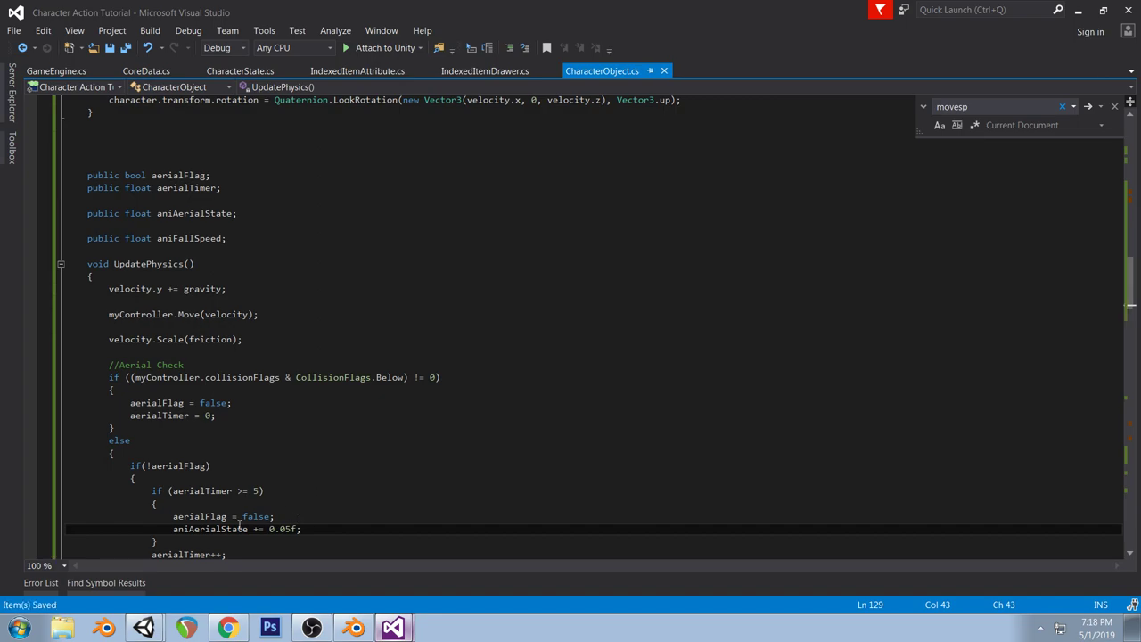
Add "aniAerialState = 0;" below the aerialTimer reset in the grounded branch
{"action": "left_click", "coordinate": [260, 416]}
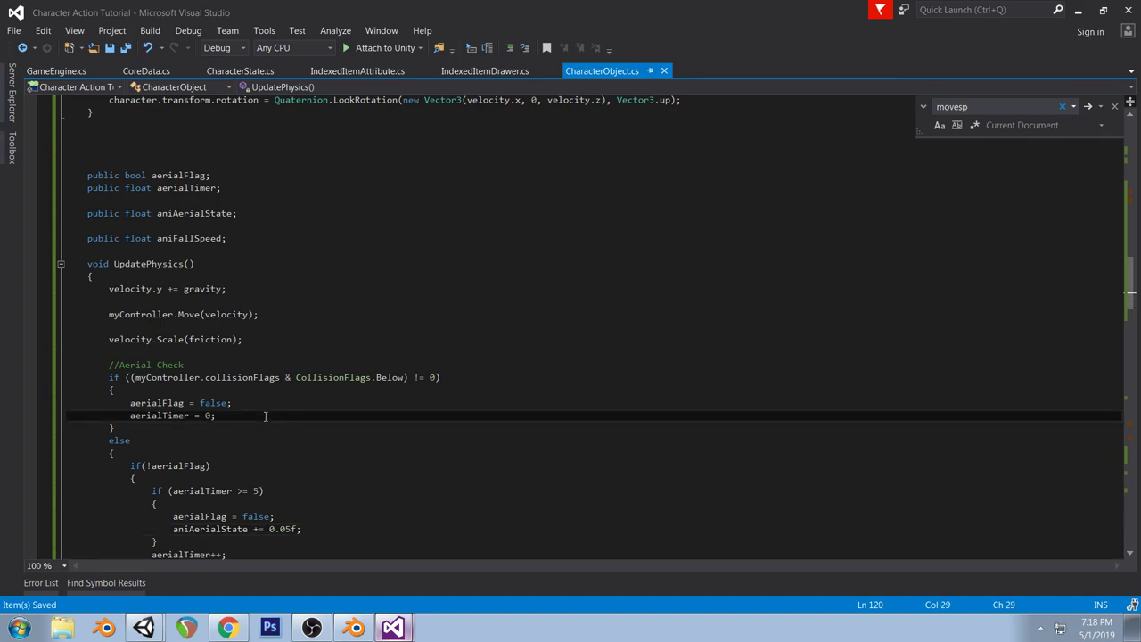
{"action": "key", "text": "Return"}
{"action": "type", "text": "ania"}
{"action": "key", "text": "Tab"}
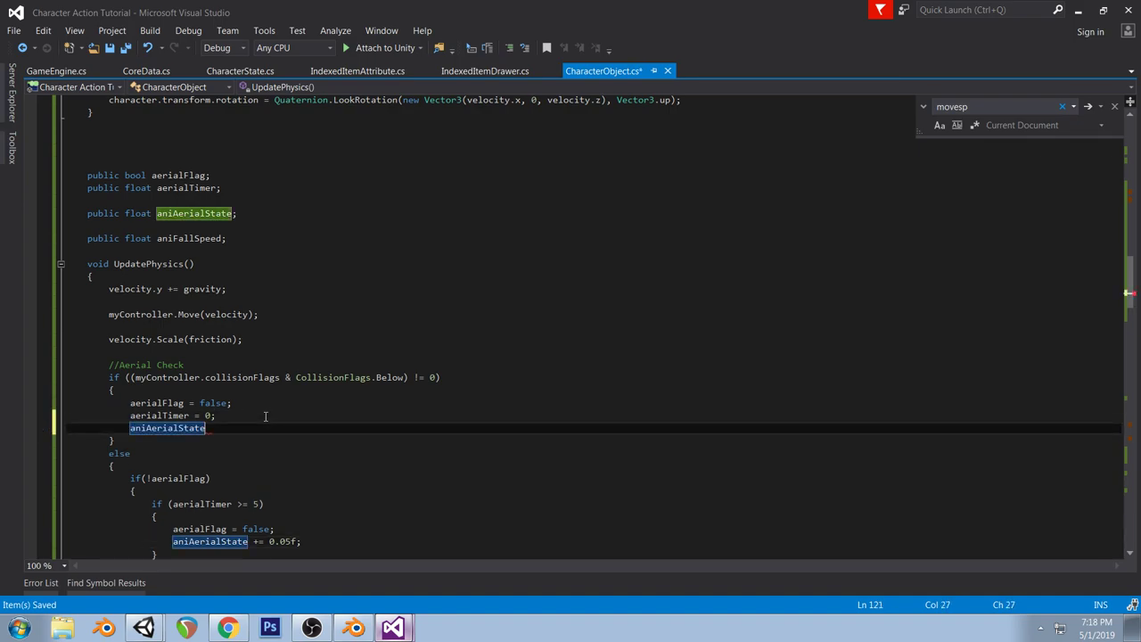
{"action": "type", "text": "= 0;"}
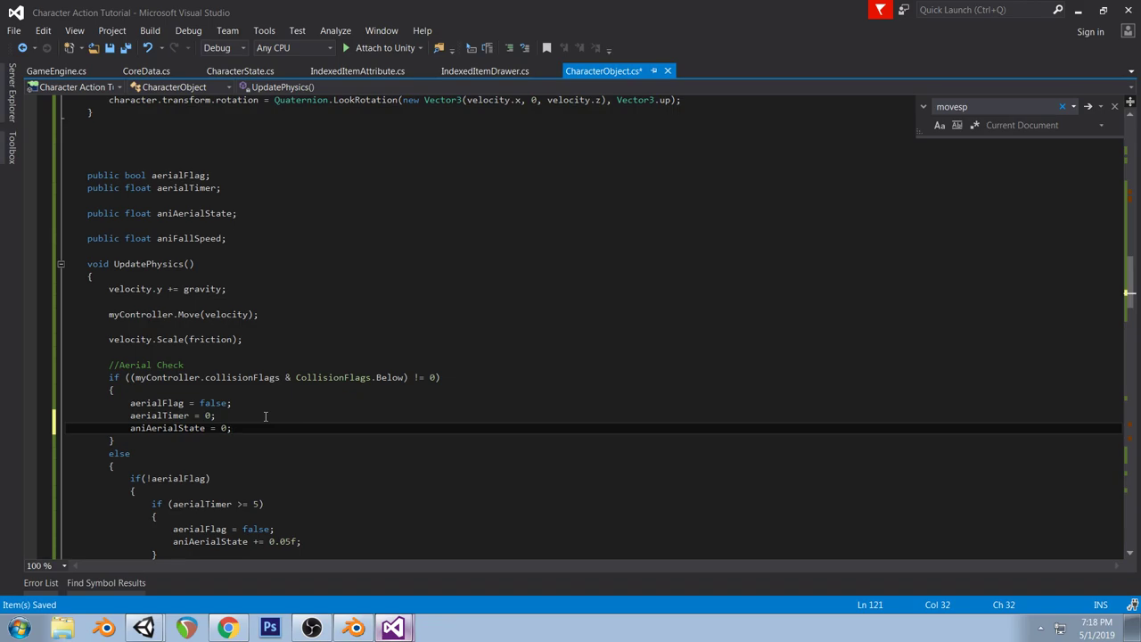
Change the grounded aniAerialState assignment to multiply the value with "*= 0.75f"
{"action": "key", "text": "Left"}
{"action": "key", "text": "BackSpace"}
{"action": "key", "text": "BackSpace"}
{"action": "key", "text": "BackSpace"}
{"action": "type", "text": "*= 0.75f;"}
Try changing the aerialTimer condition in the else branch to "aerialTimer <= 5"
{"action": "scroll", "coordinate": [326, 363], "scroll_direction": "down", "scroll_amount": 1}
{"action": "scroll", "coordinate": [326, 364], "scroll_direction": "down", "scroll_amount": 1}
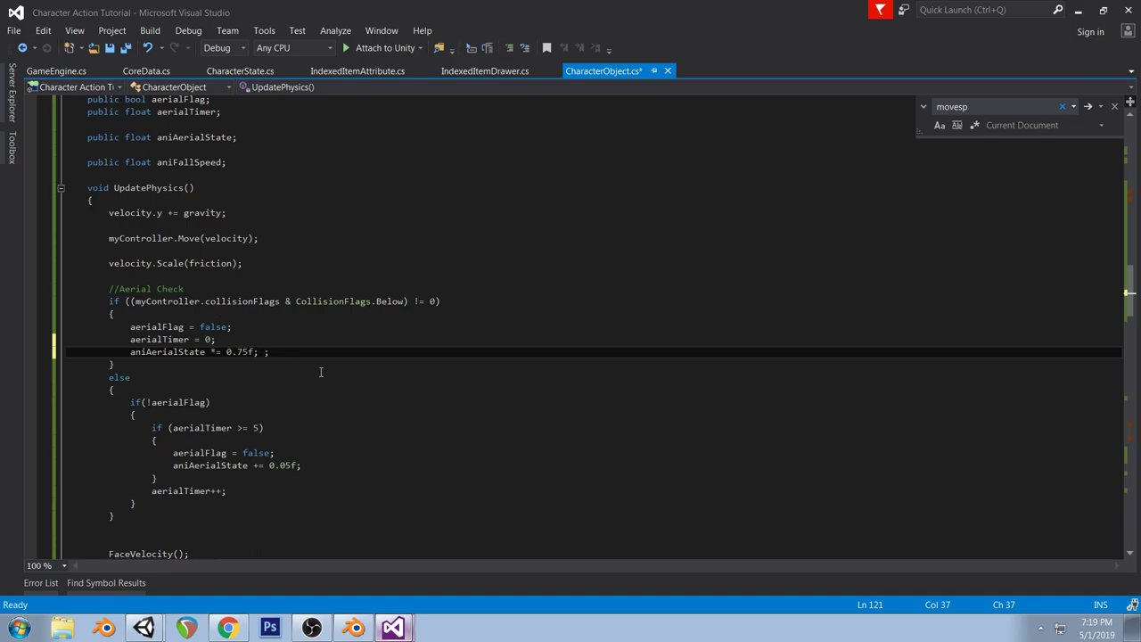
{"action": "scroll", "coordinate": [321, 372], "scroll_direction": "down", "scroll_amount": 1}
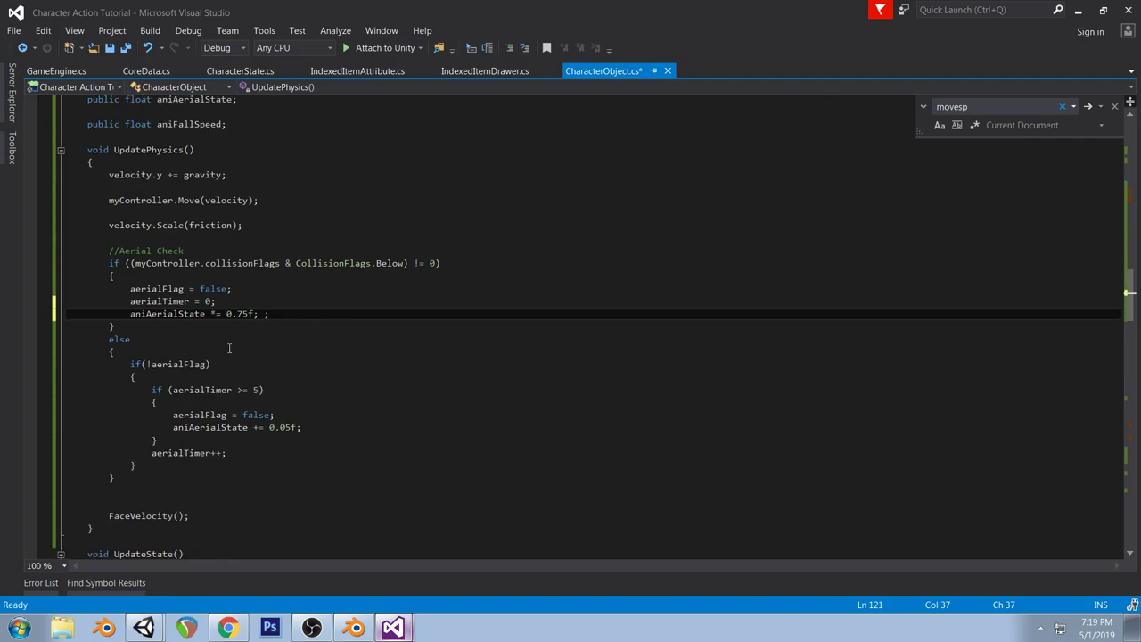
{"action": "left_click", "coordinate": [164, 364]}
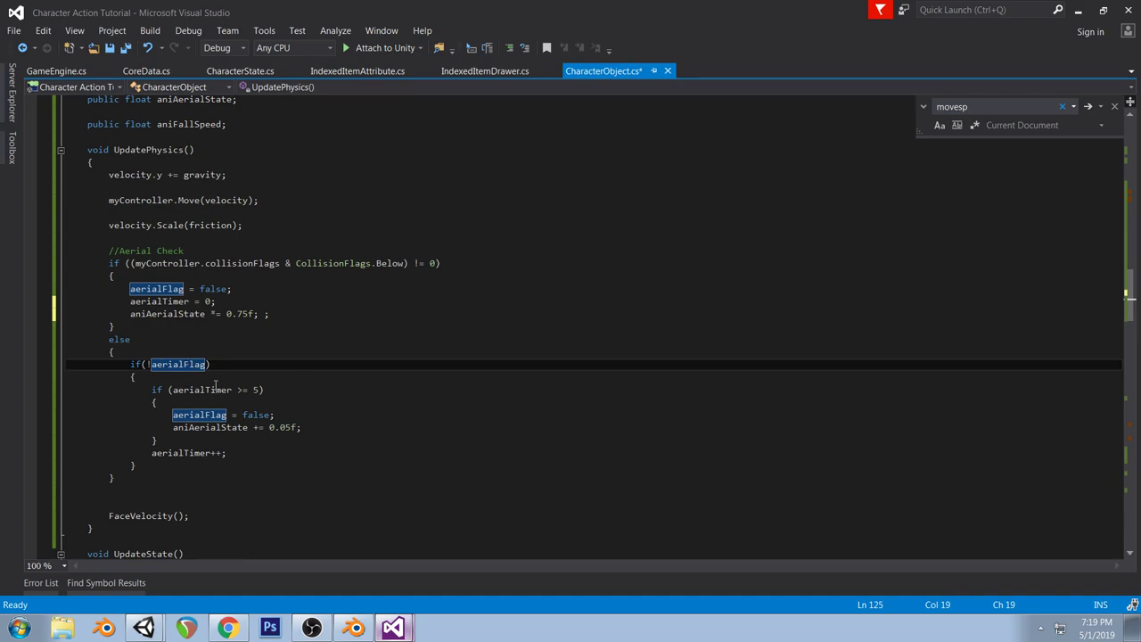
{"action": "left_click", "coordinate": [244, 391]}
{"action": "key", "text": "BackSpace"}
{"action": "type", "text": "<"}
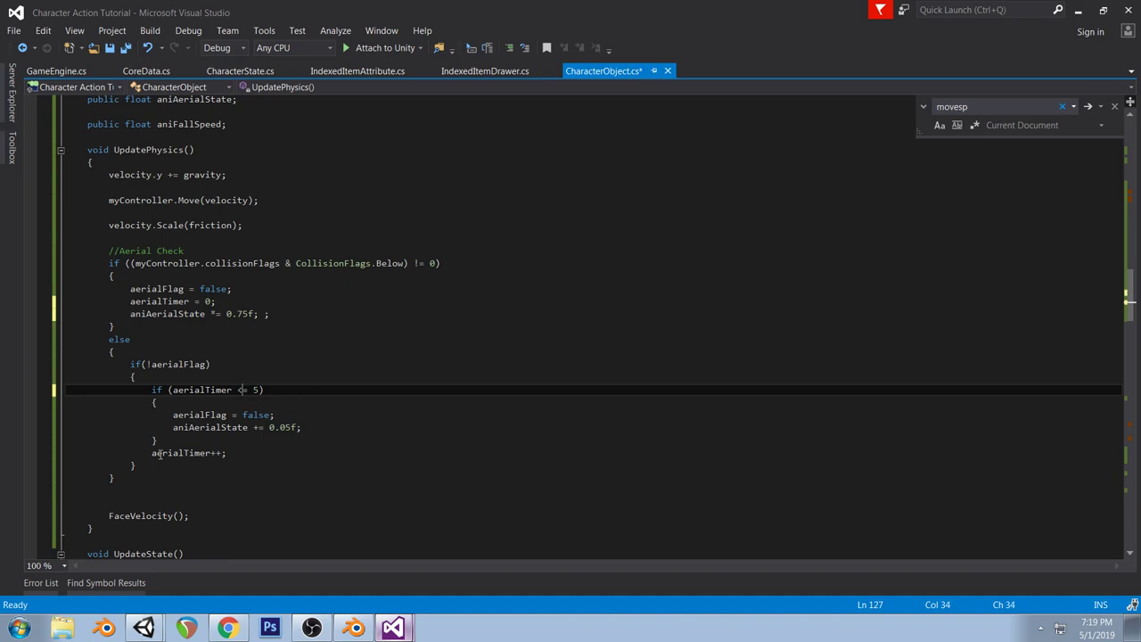
Undo the last change to the aerialTimer comparison operator
{"action": "left_click", "coordinate": [232, 456]}
{"action": "left_click_drag", "start_coordinate": [230, 456], "coordinate": [152, 455]}
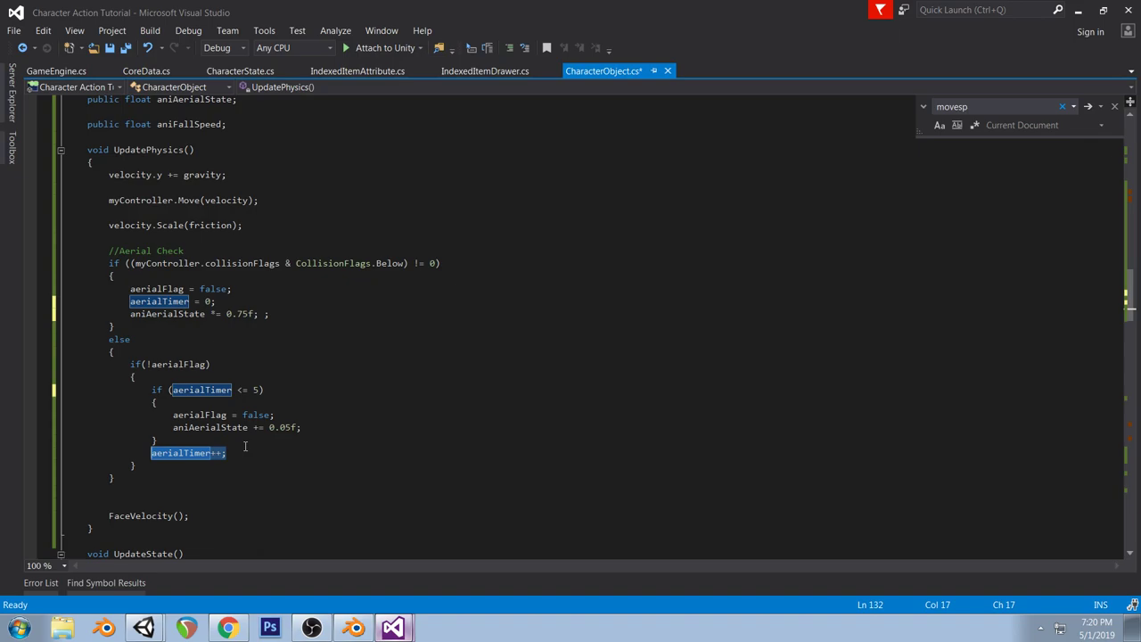
{"action": "key", "text": "ctrl+z"}
{"action": "key", "text": "ctrl+z"}
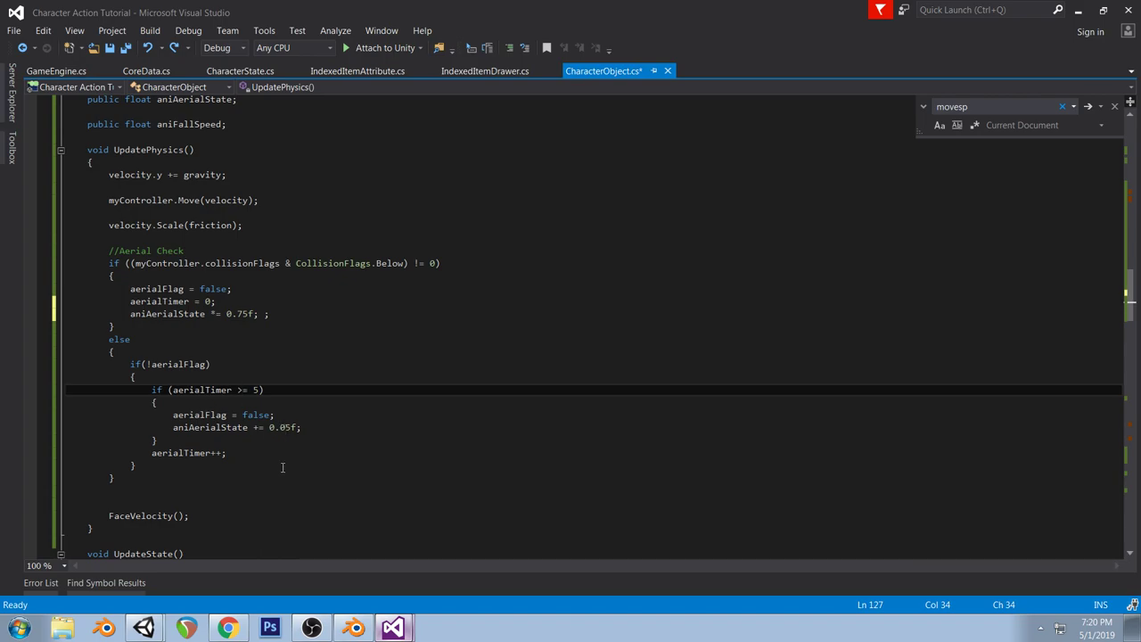
Move "aerialTimer++;" to the start of the if(!aerialFlag) block, above the aerialTimer condition
{"action": "left_click", "coordinate": [249, 455]}
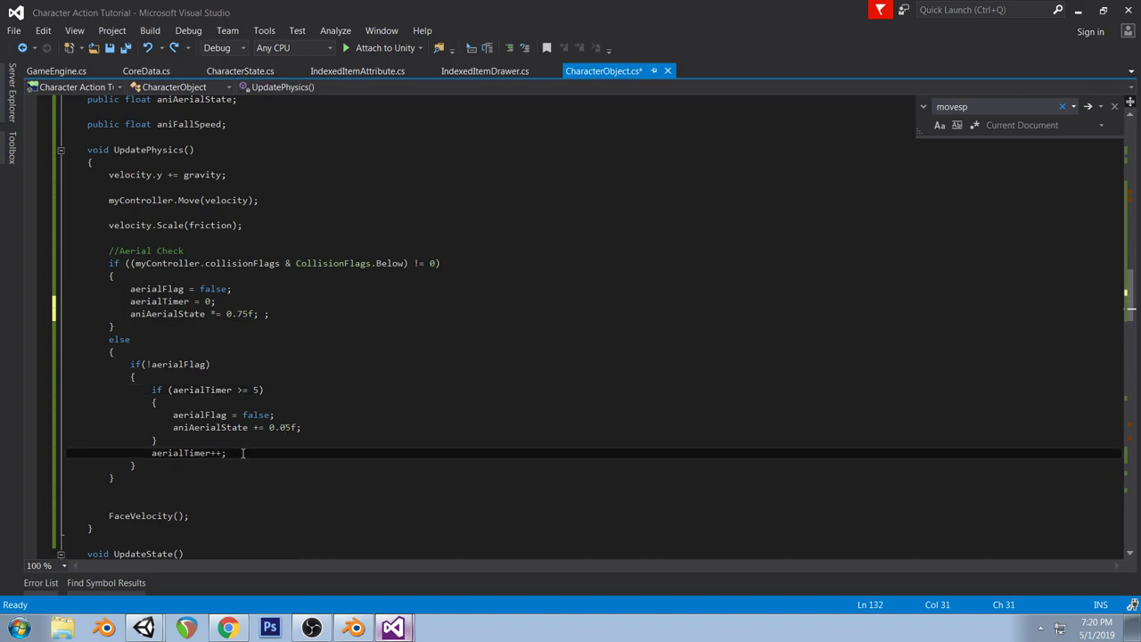
{"action": "left_click_drag", "start_coordinate": [251, 460], "coordinate": [151, 455]}
{"action": "key", "text": "ctrl+c"}
{"action": "key", "text": "BackSpace"}
{"action": "left_click", "coordinate": [167, 376]}
{"action": "key", "text": "Return"}
{"action": "key", "text": "ctrl+v"}
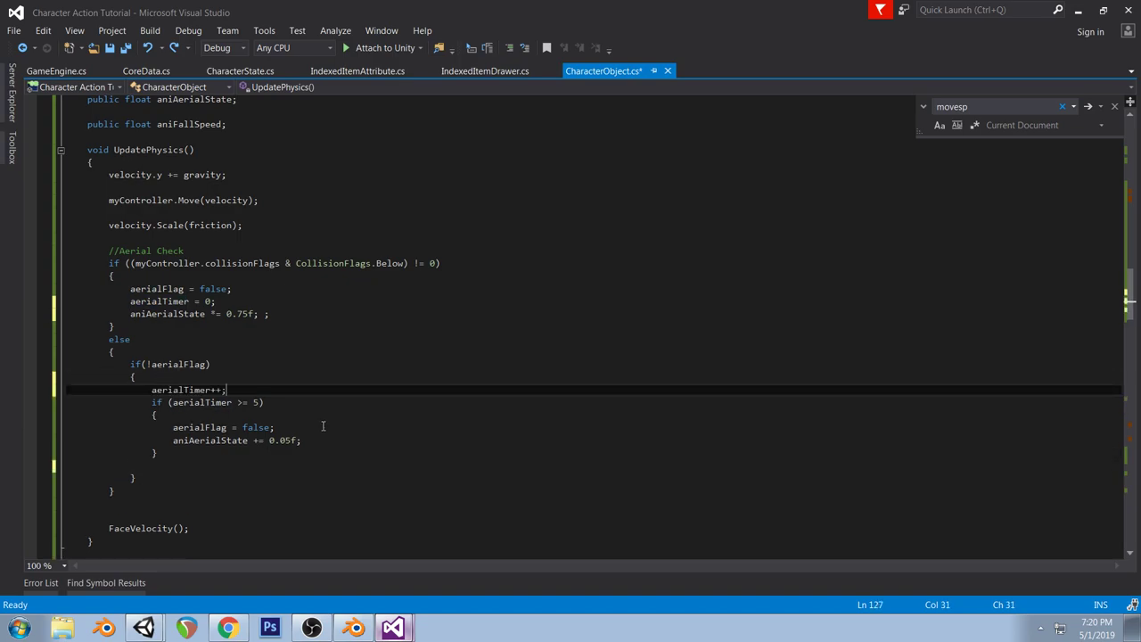
Set the aerialTimer threshold to 6 and make its condition set aerialFlag to true
{"action": "left_click", "coordinate": [254, 402]}
{"action": "key", "text": "Delete"}
{"action": "type", "text": "6"}
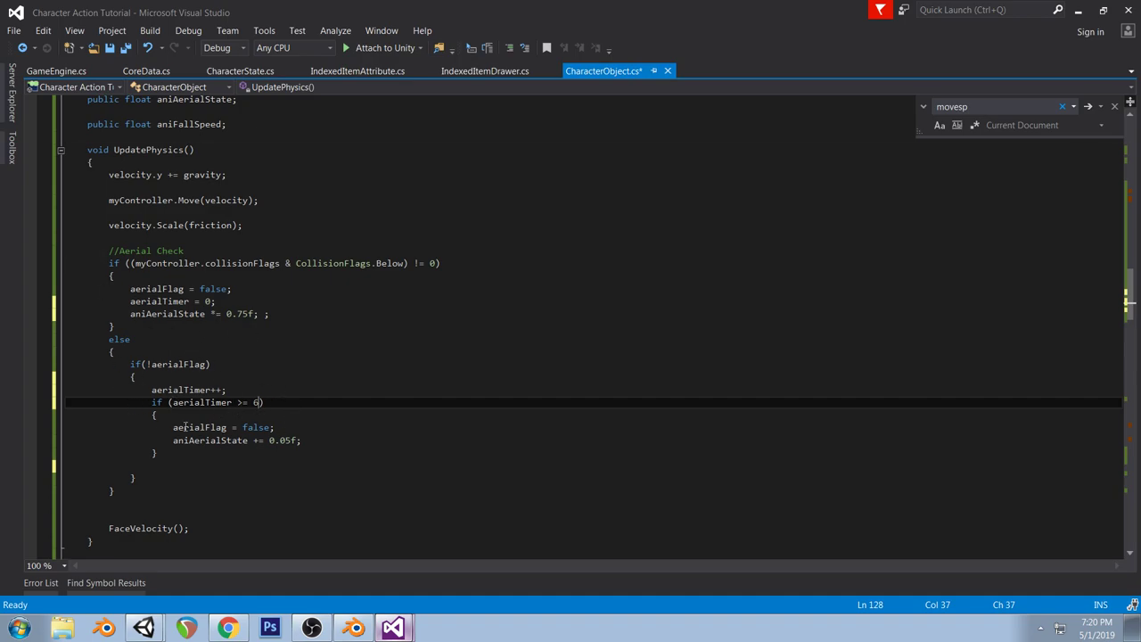
{"action": "double_click", "coordinate": [257, 428]}
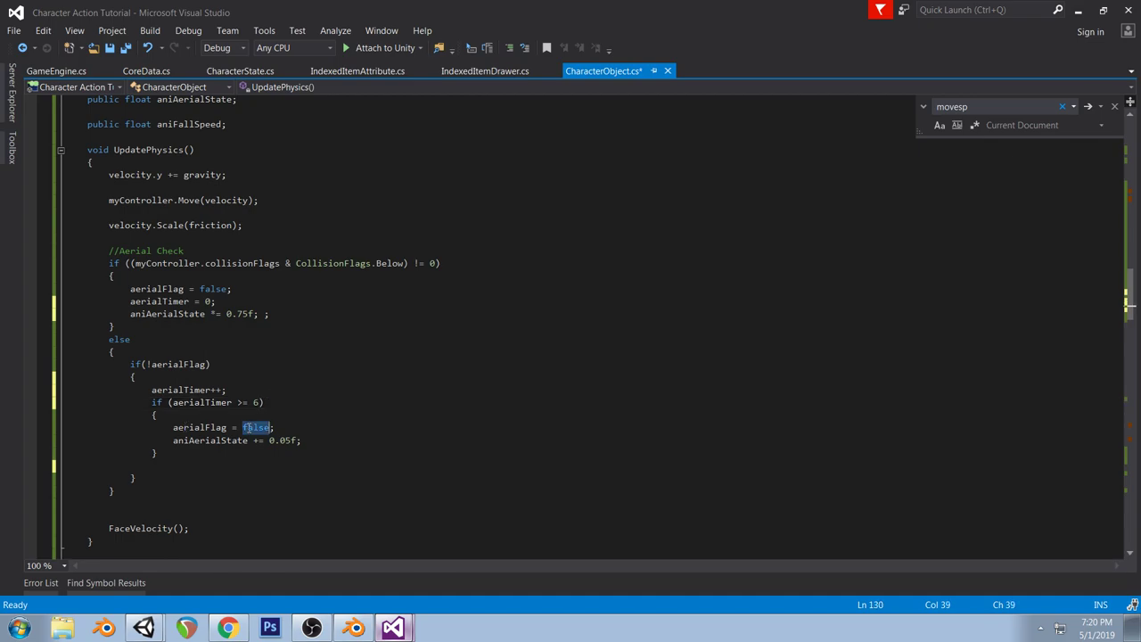
{"action": "type", "text": "true"}
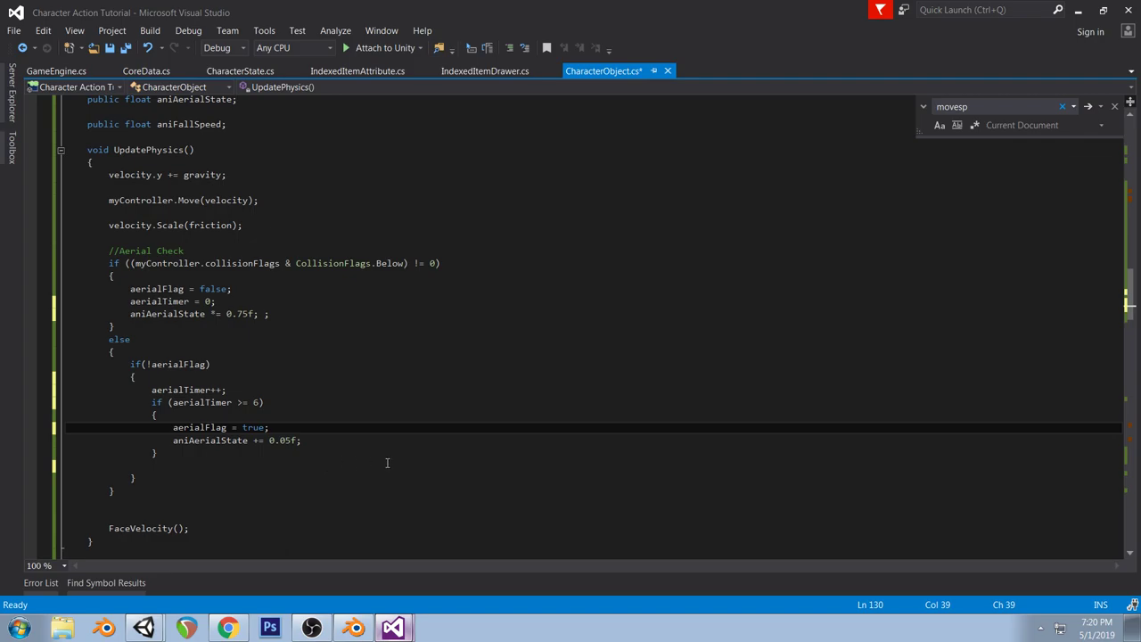
Set the aniAerialState increment in the aerial branch to 0.1f and save the script
{"action": "left_click_drag", "start_coordinate": [291, 440], "coordinate": [279, 440]}
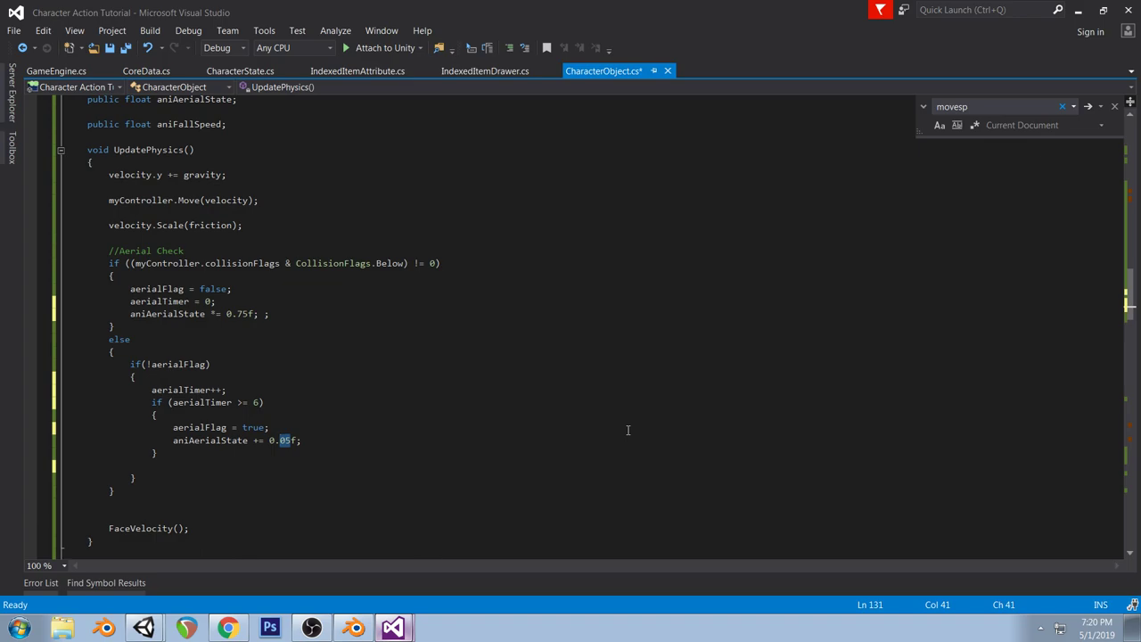
{"action": "type", "text": "1"}
{"action": "key", "text": "ctrl+s"}
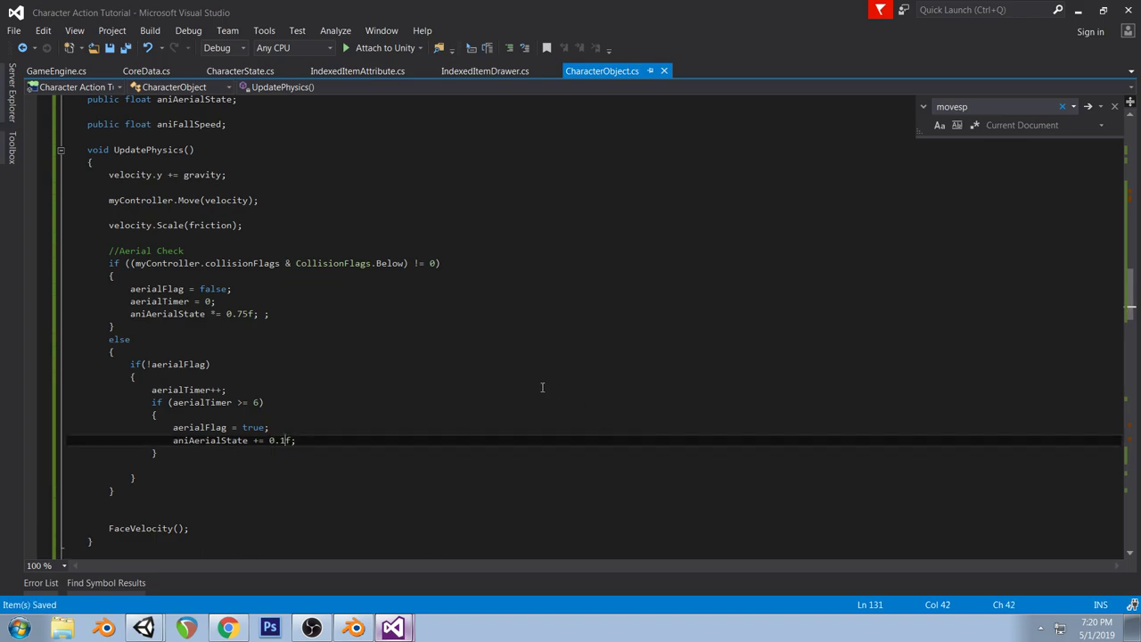
In UpdateAnimation, add "myAnimator.SetFloat("aerialState", aniAerialState);" below the moveSpeed line and save the script
{"action": "scroll", "coordinate": [385, 425], "scroll_direction": "down", "scroll_amount": 1}
{"action": "scroll", "coordinate": [385, 426], "scroll_direction": "up", "scroll_amount": 2}
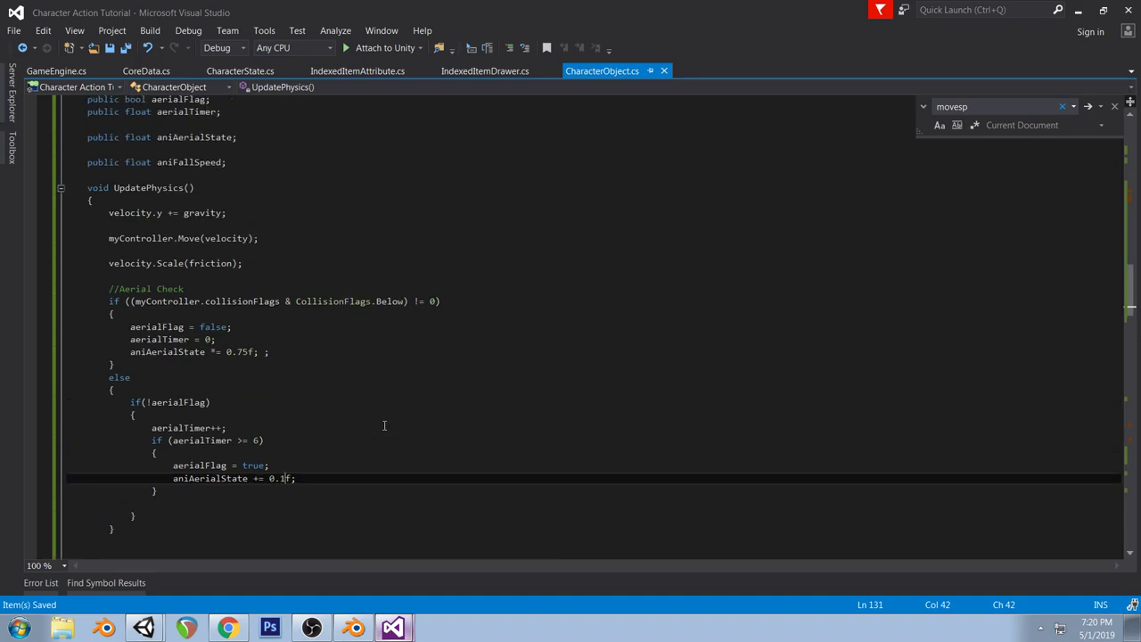
{"action": "scroll", "coordinate": [384, 425], "scroll_direction": "down", "scroll_amount": 4}
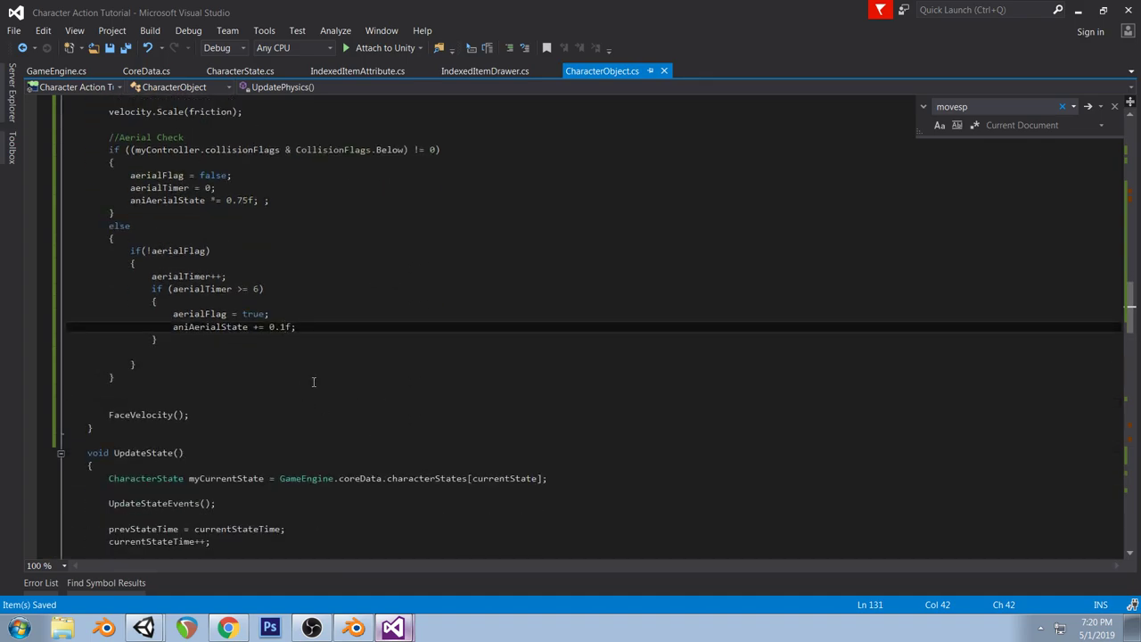
{"action": "scroll", "coordinate": [453, 390], "scroll_direction": "down", "scroll_amount": 3}
{"action": "scroll", "coordinate": [452, 391], "scroll_direction": "up", "scroll_amount": 11}
{"action": "scroll", "coordinate": [451, 392], "scroll_direction": "up", "scroll_amount": 14}
{"action": "scroll", "coordinate": [451, 391], "scroll_direction": "down", "scroll_amount": 19}
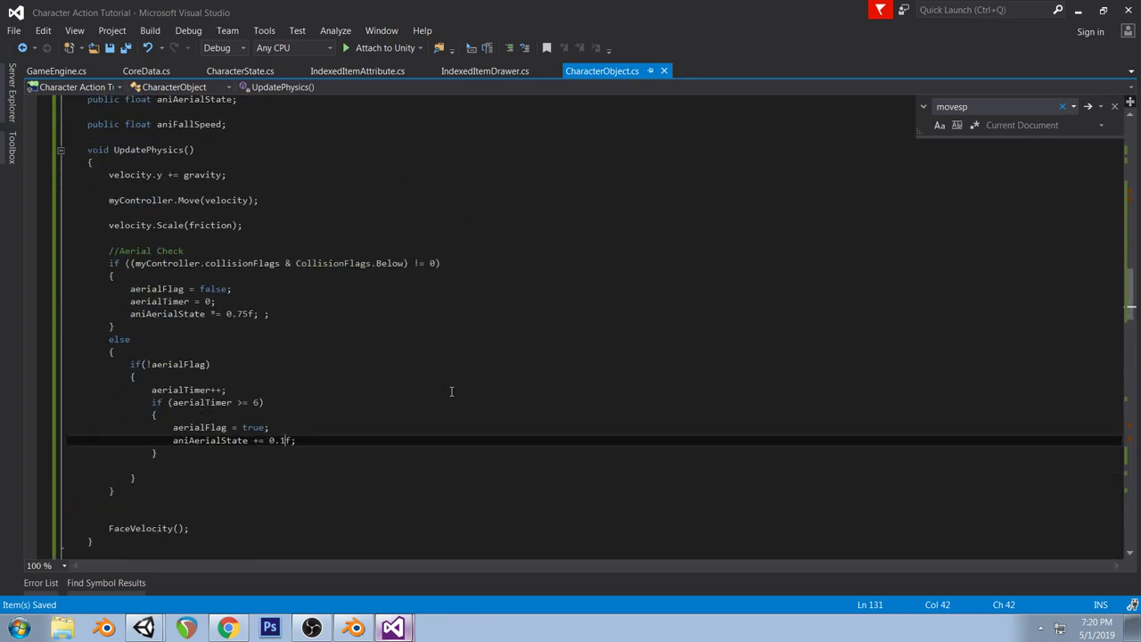
{"action": "left_click", "coordinate": [212, 439]}
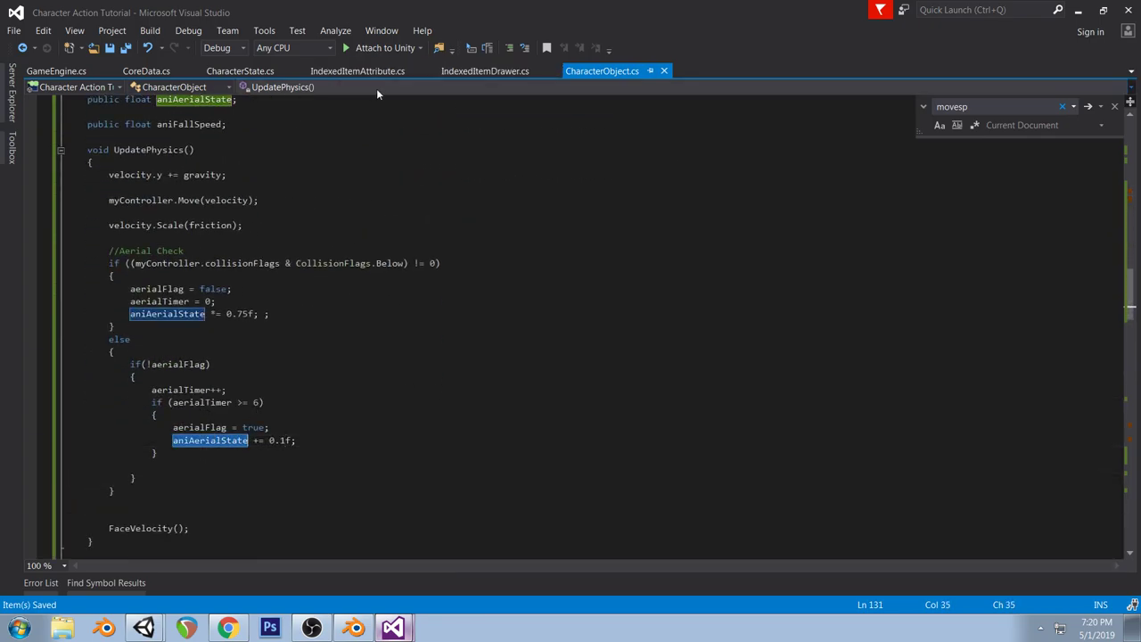
{"action": "scroll", "coordinate": [364, 88], "scroll_direction": "up", "scroll_amount": 2}
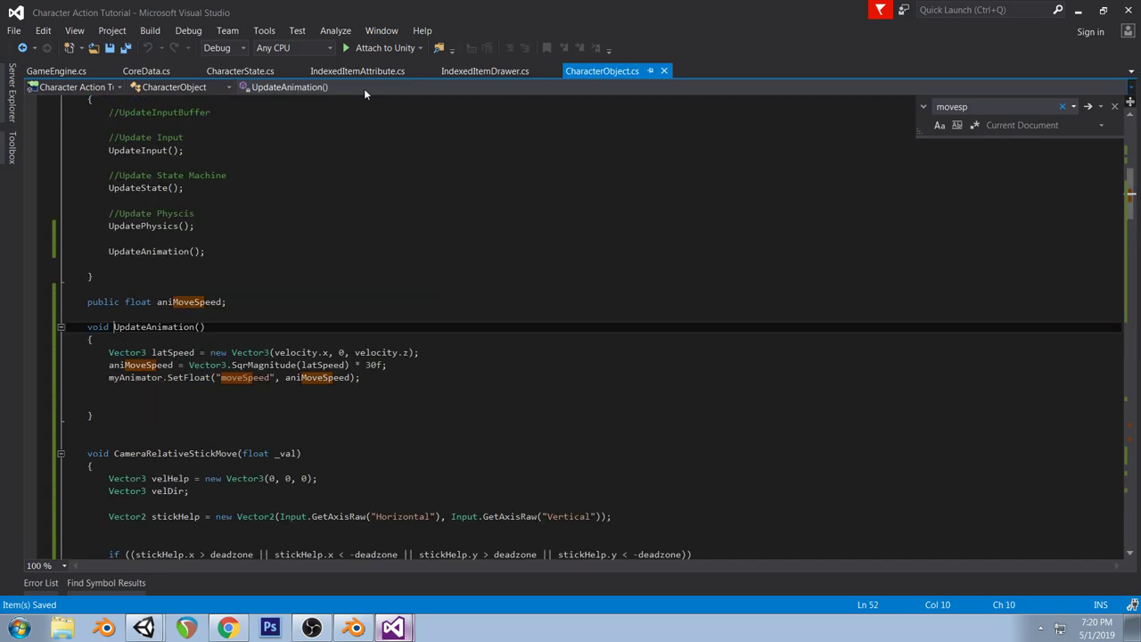
{"action": "left_click", "coordinate": [370, 393]}
{"action": "type", "text": "myAnimator.SetBoneLocalRotation("}
{"action": "type", "text": "\""}
{"action": "type", "text": "a"}
{"action": "type", "text": "erialState\""}
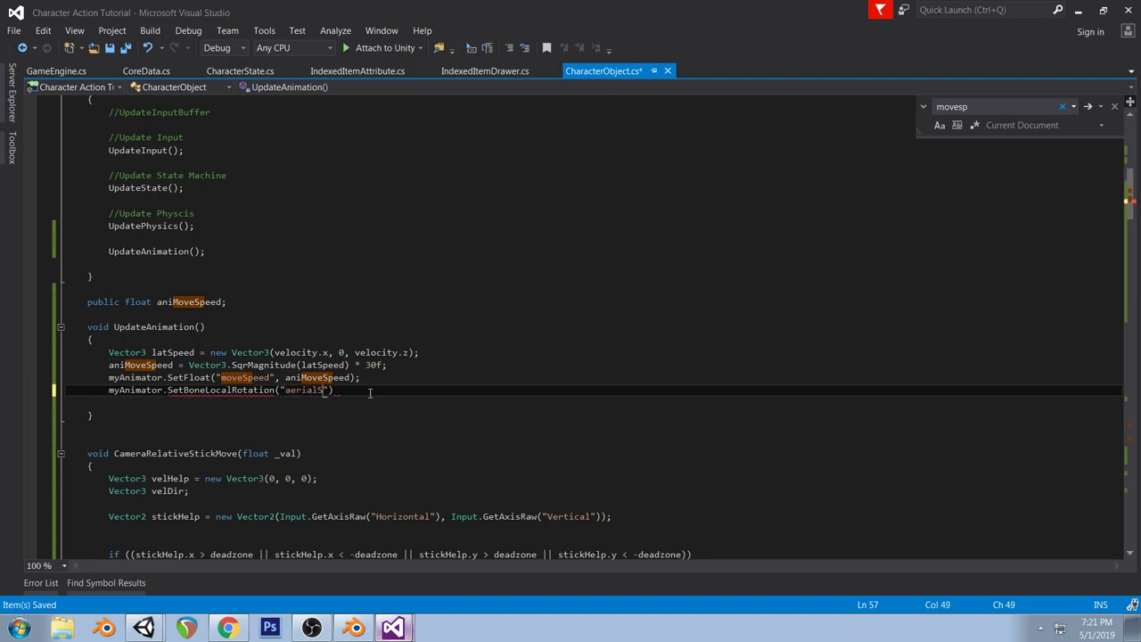
{"action": "type", "text": ", aniAerialState);"}
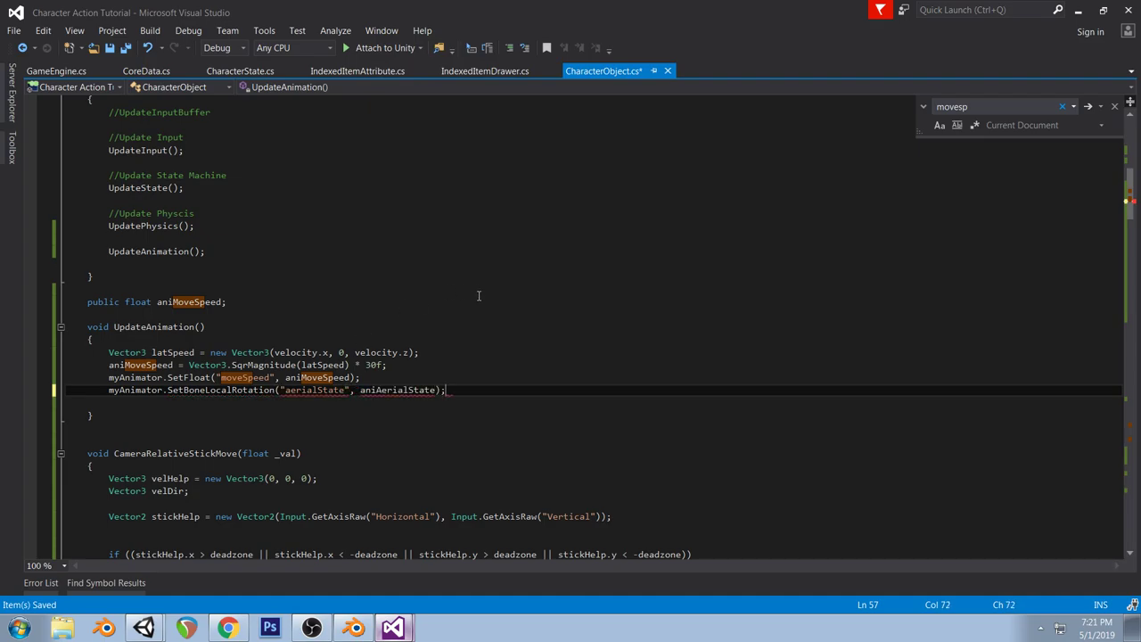
{"action": "double_click", "coordinate": [247, 390]}
{"action": "type", "text": "SetFloat"}
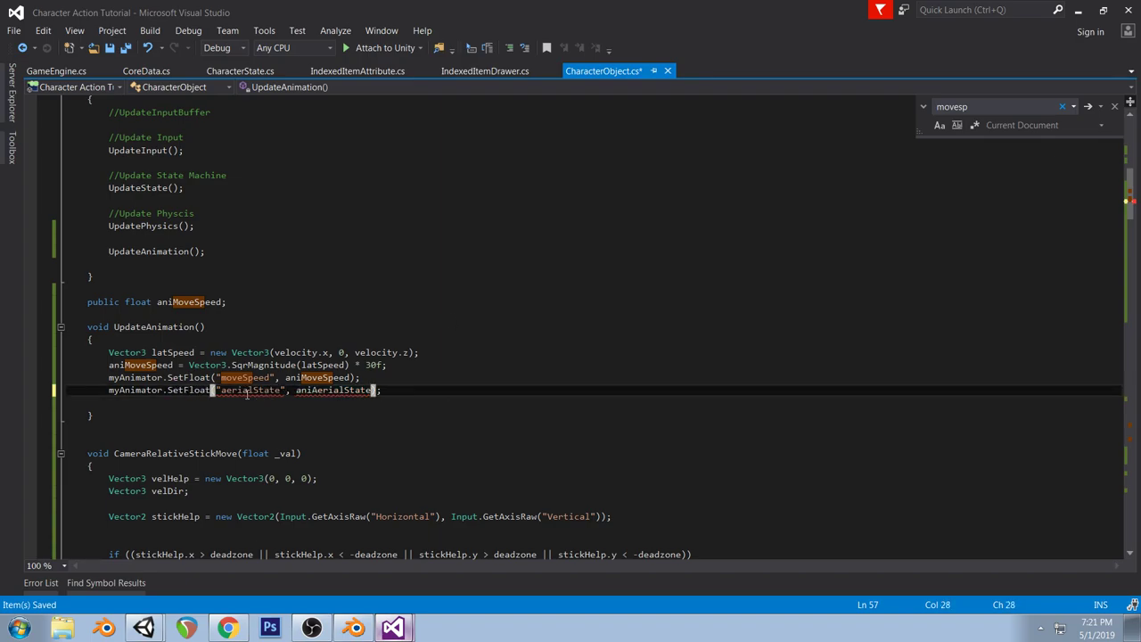
{"action": "left_click", "coordinate": [455, 389]}
{"action": "key", "text": "ctrl+s"}
Add "myAnimator.SetFloat("fallSpeed", aniFallSpeed);" below the aerialState line in UpdateAnimation and save the script
{"action": "key", "text": "Return"}
{"action": "type", "text": "myAnimator.s"}
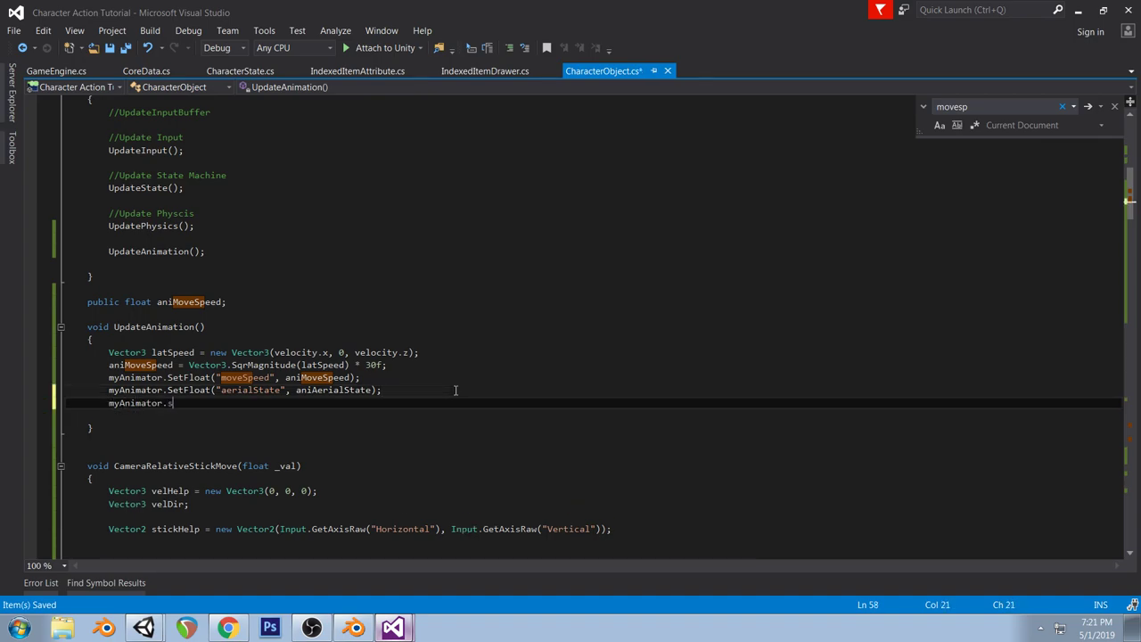
{"action": "type", "text": "etFloat(\""}
{"action": "type", "text": "fallSpeed\""}
{"action": "type", "text": ", aniFallSpeed"}
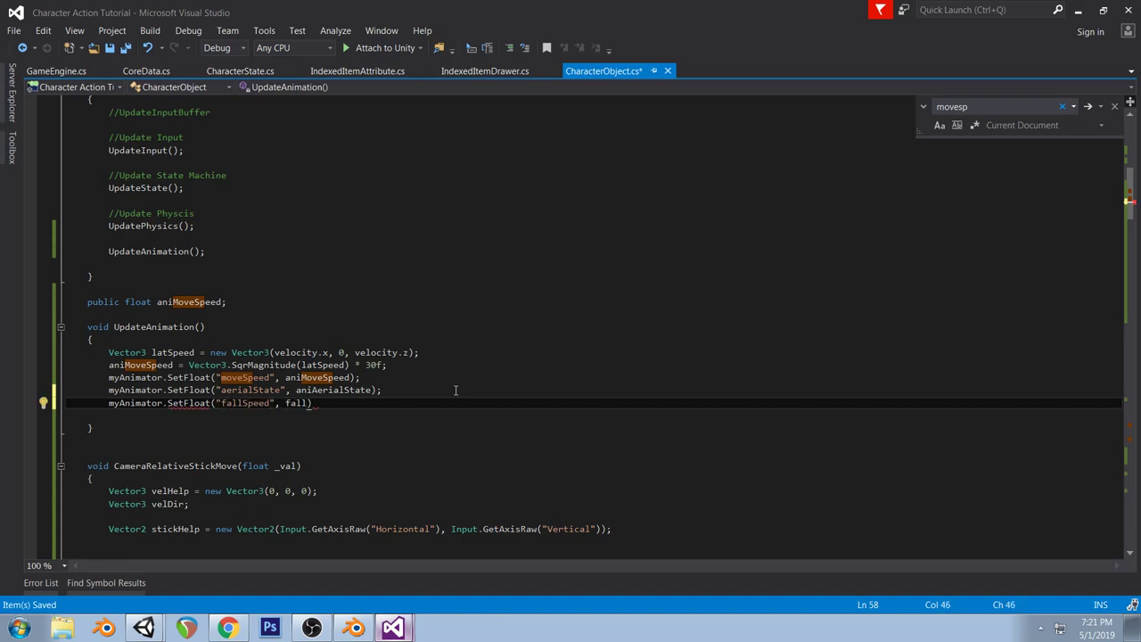
{"action": "type", "text": ");"}
{"action": "key", "text": "ctrl+s"}
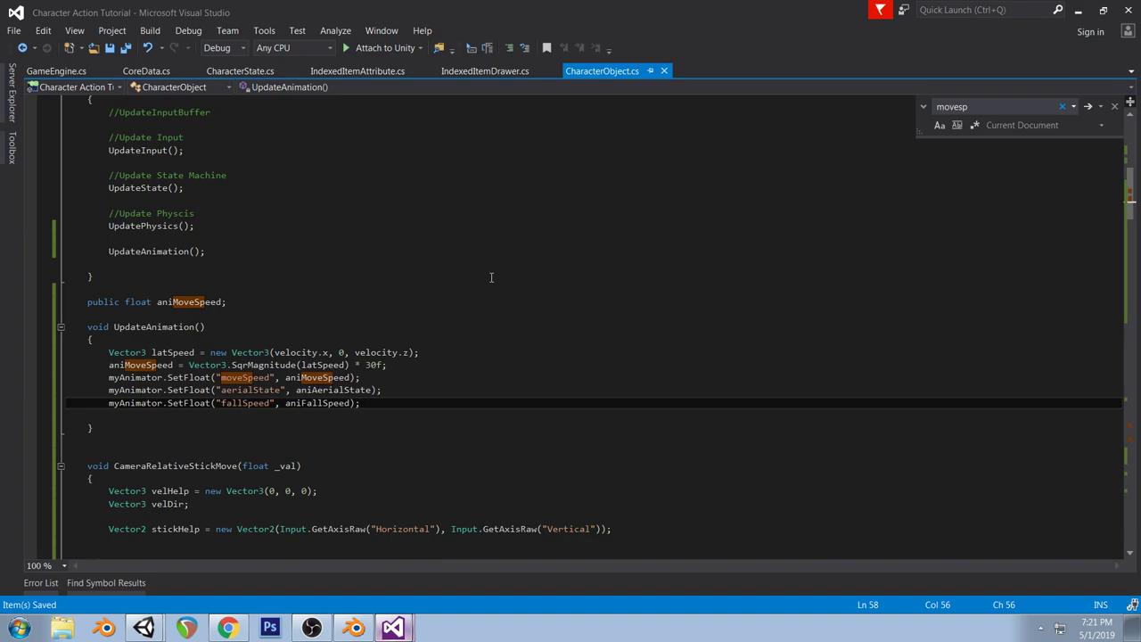
In UpdateAnimation, add "aniFallSpeed = velocity.y * 30f;" below the aniMoveSpeed calculation and save the script
{"action": "left_click", "coordinate": [422, 362]}
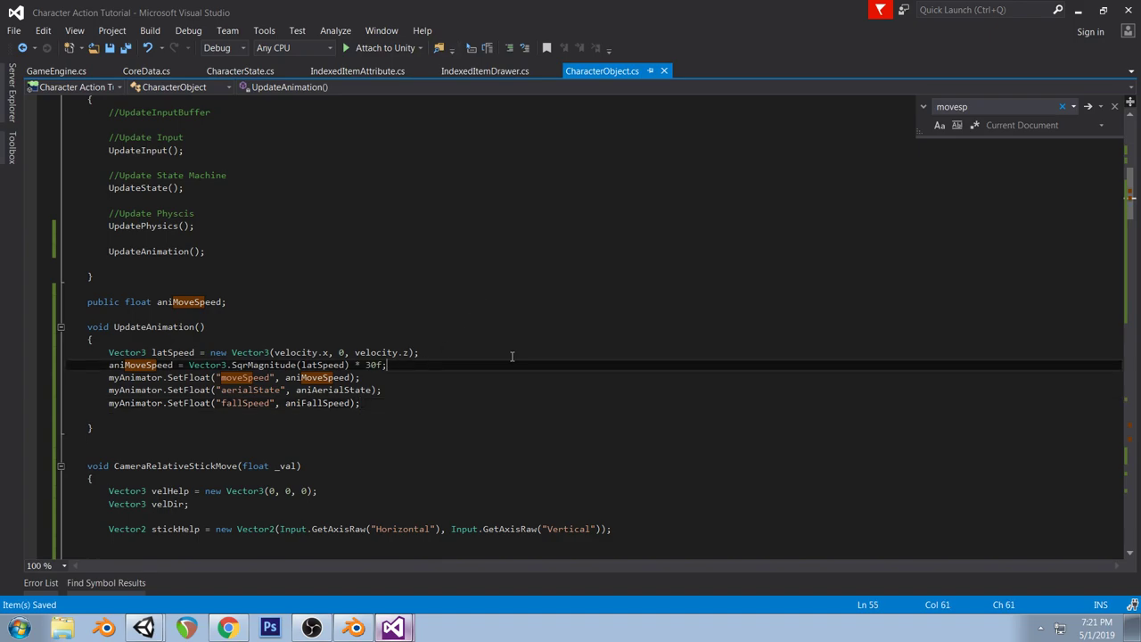
{"action": "key", "text": "Return"}
{"action": "type", "text": "aniFallSpeed = Ve"}
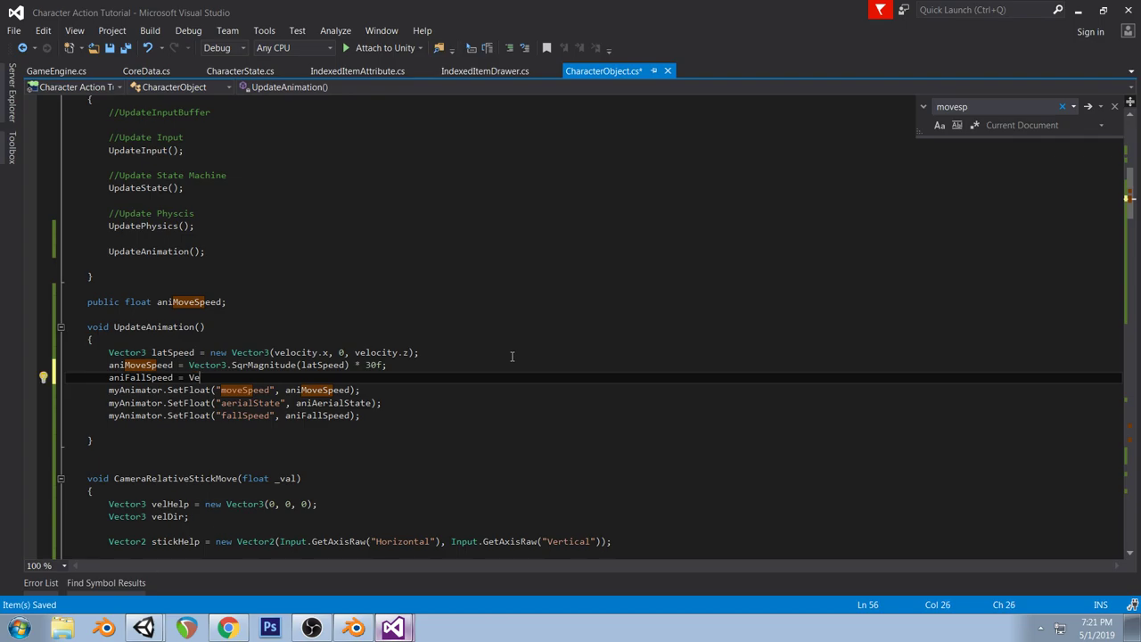
{"action": "type", "text": "ctor3"}
{"action": "key", "text": "BackSpace"}
{"action": "key", "text": "BackSpace"}
{"action": "key", "text": "BackSpace"}
{"action": "key", "text": "BackSpace"}
{"action": "key", "text": "BackSpace"}
{"action": "key", "text": "BackSpace"}
{"action": "key", "text": "BackSpace"}
{"action": "type", "text": "vel"}
{"action": "type", "text": "ocity."}
{"action": "type", "text": "Y *.0"}
{"action": "key", "text": "BackSpace"}
{"action": "key", "text": "BackSpace"}
{"action": "type", "text": "30f;"}
{"action": "key", "text": "ctrl+s"}
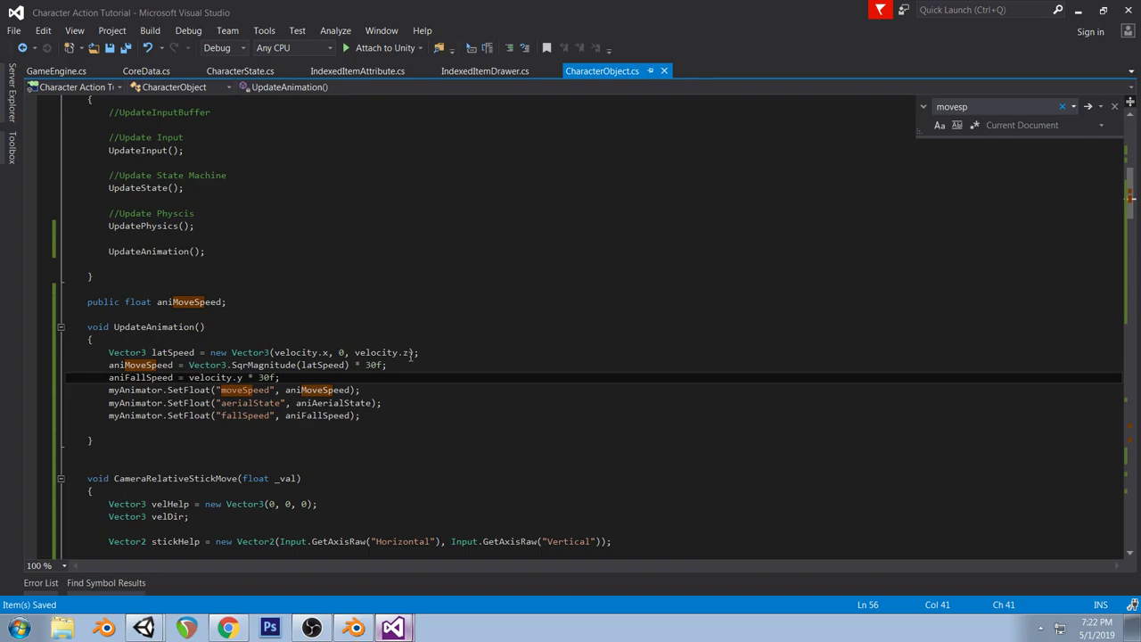
Switch to Unity, run the game in the Game view, and test the character's running and jumping in both directions
{"action": "left_click", "coordinate": [354, 627]}
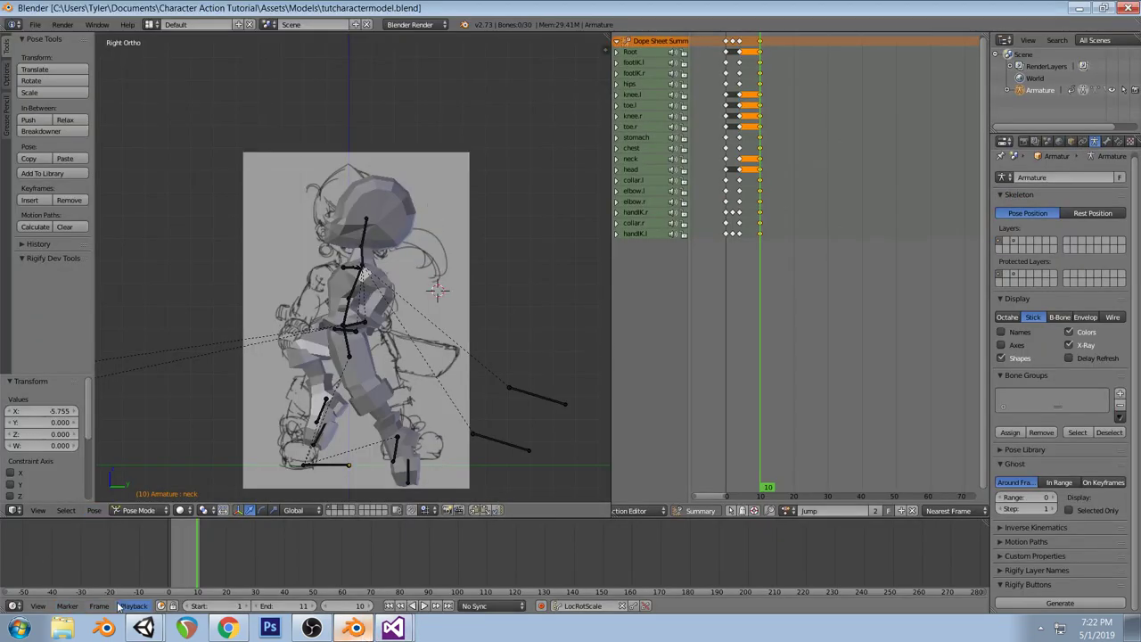
{"action": "left_click", "coordinate": [146, 628]}
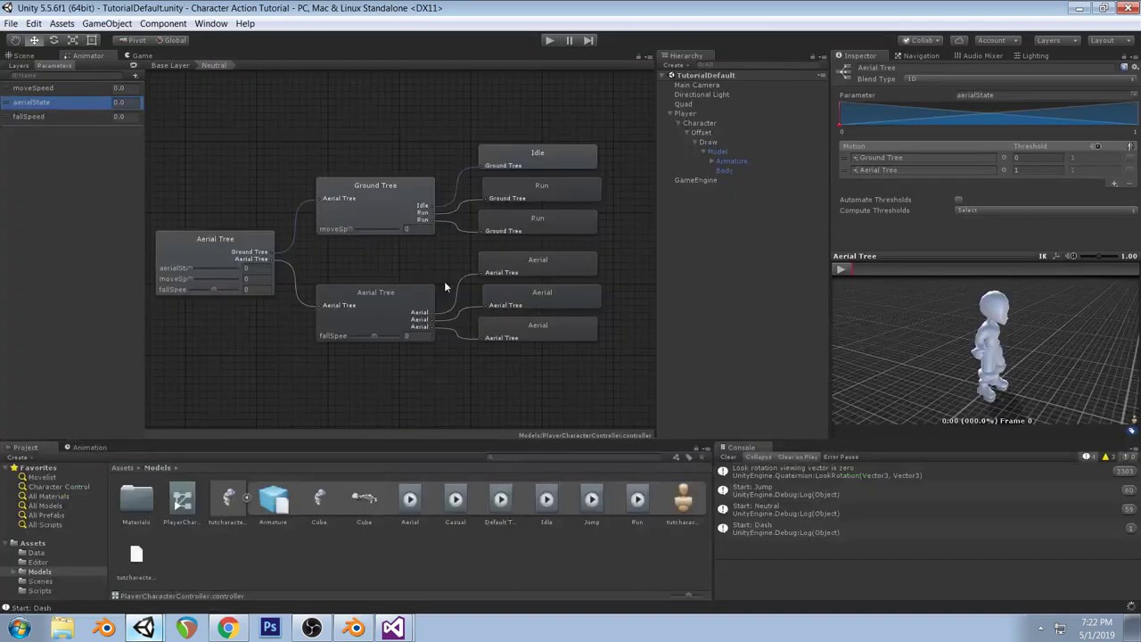
{"action": "left_click", "coordinate": [33, 56]}
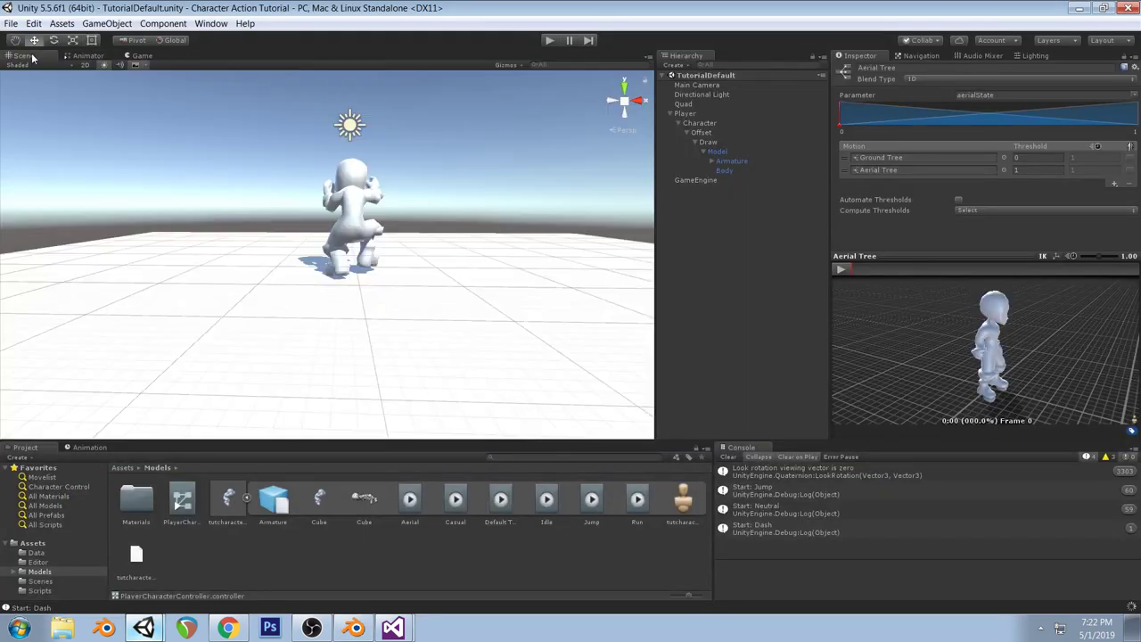
{"action": "left_click", "coordinate": [143, 56]}
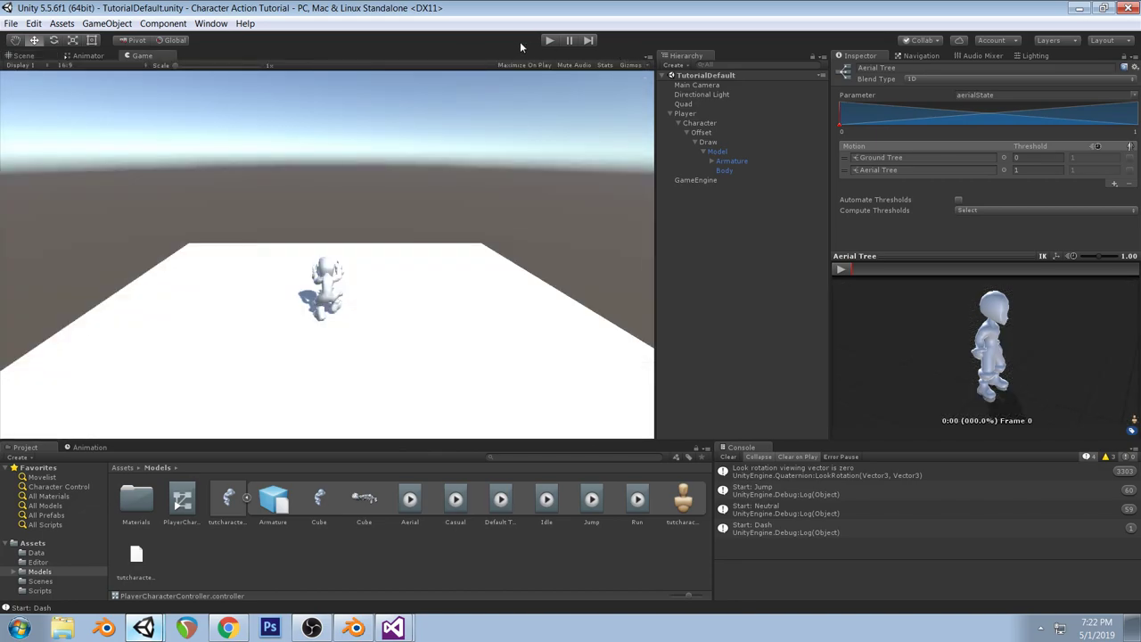
{"action": "left_click", "coordinate": [548, 41]}
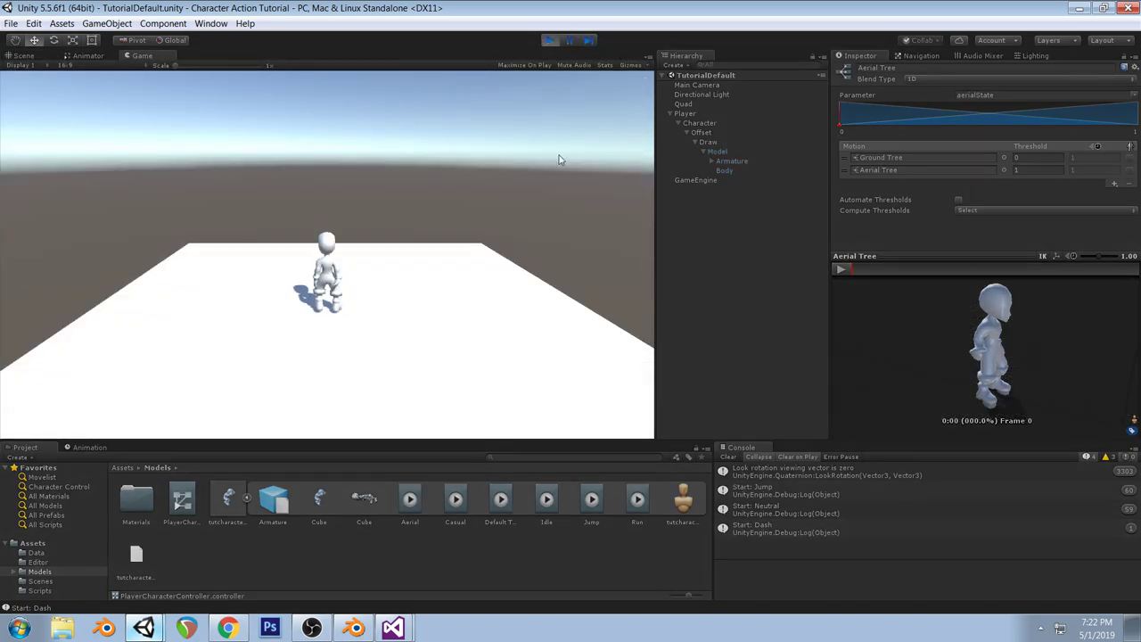
{"action": "key", "text": "d"}
{"action": "key", "text": "space"}
{"action": "key", "text": "space"}
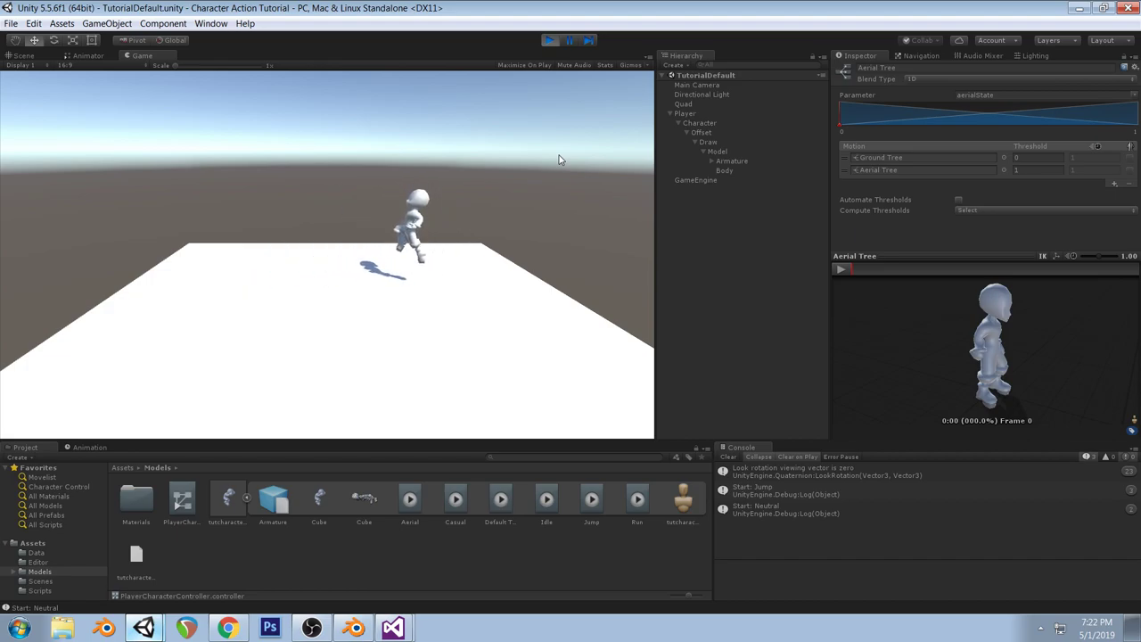
{"action": "key", "text": "a"}
{"action": "key", "text": "space"}
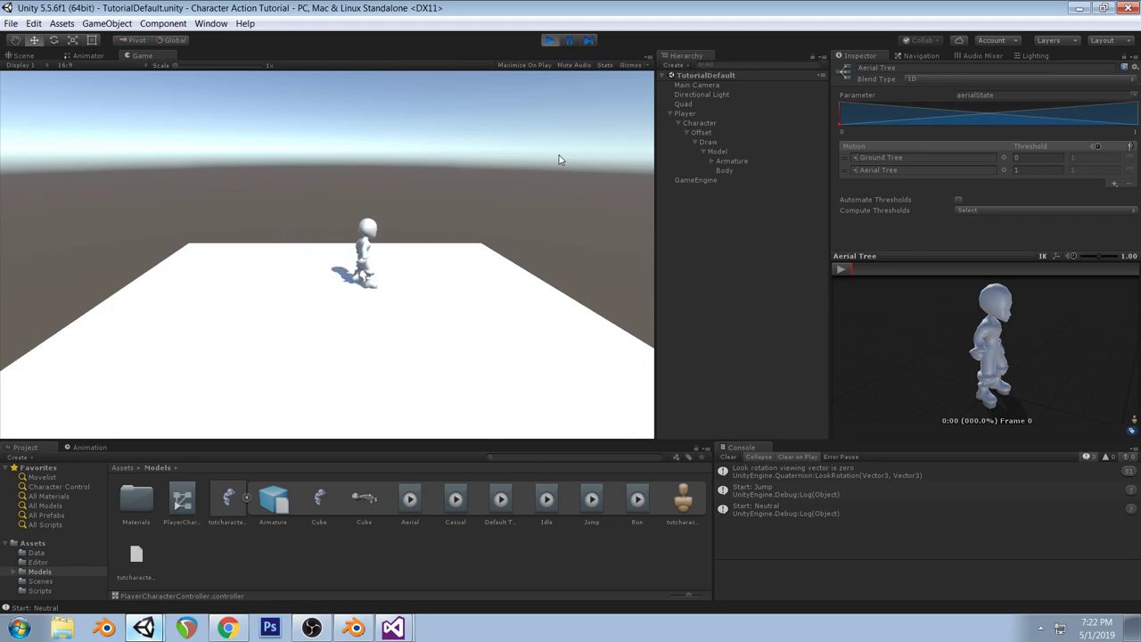
Select the Player object and jump repeatedly to examine its Aerial Flag, Ani Aerial State and Ani Fall Speed values
{"action": "left_click", "coordinate": [687, 113]}
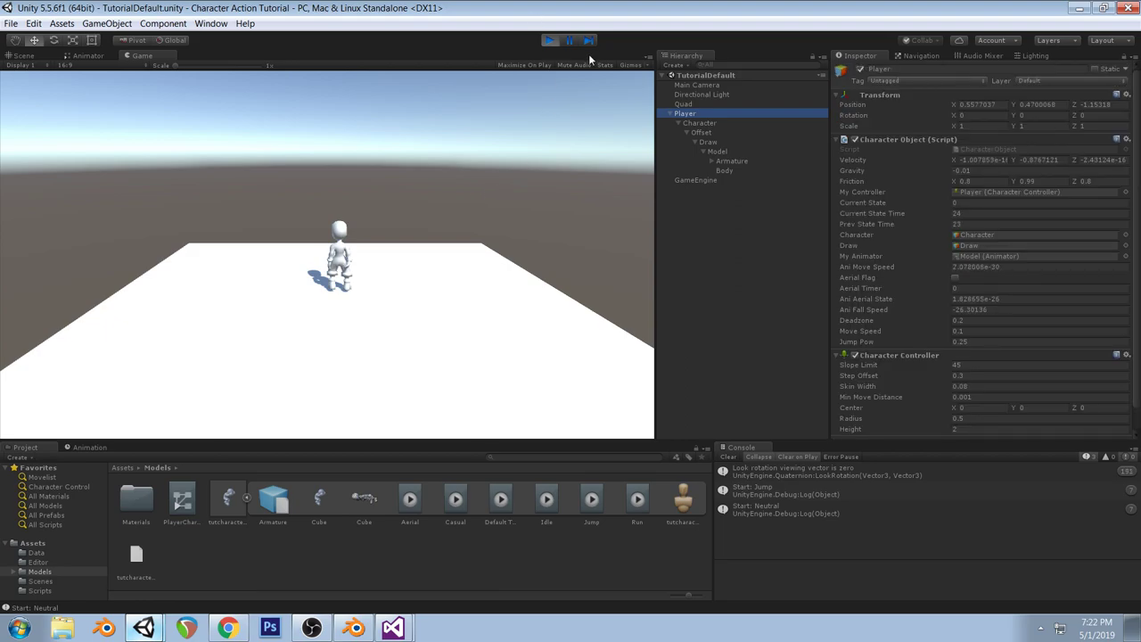
{"action": "left_click", "coordinate": [552, 122]}
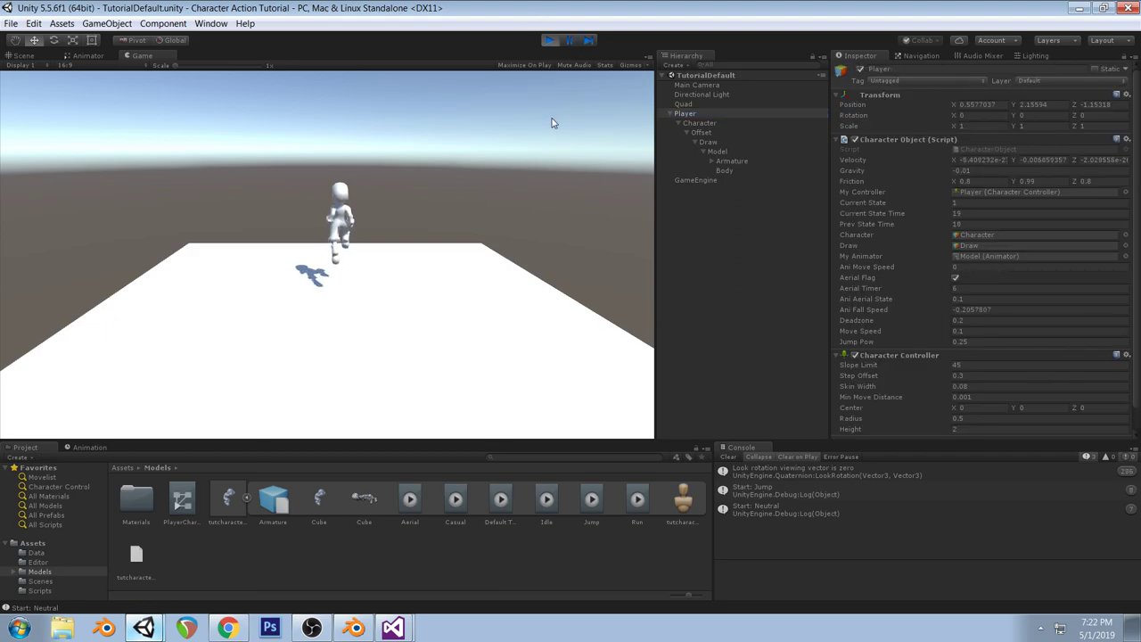
{"action": "key", "text": "space"}
{"action": "key", "text": "space"}
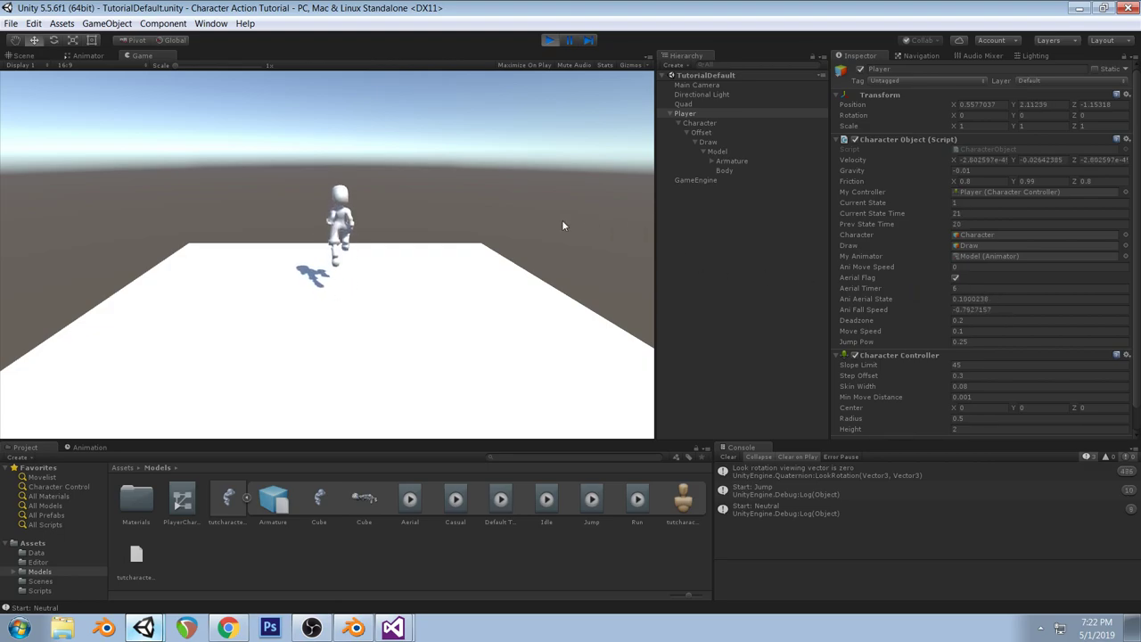
{"action": "key", "text": "space"}
{"action": "key", "text": "space"}
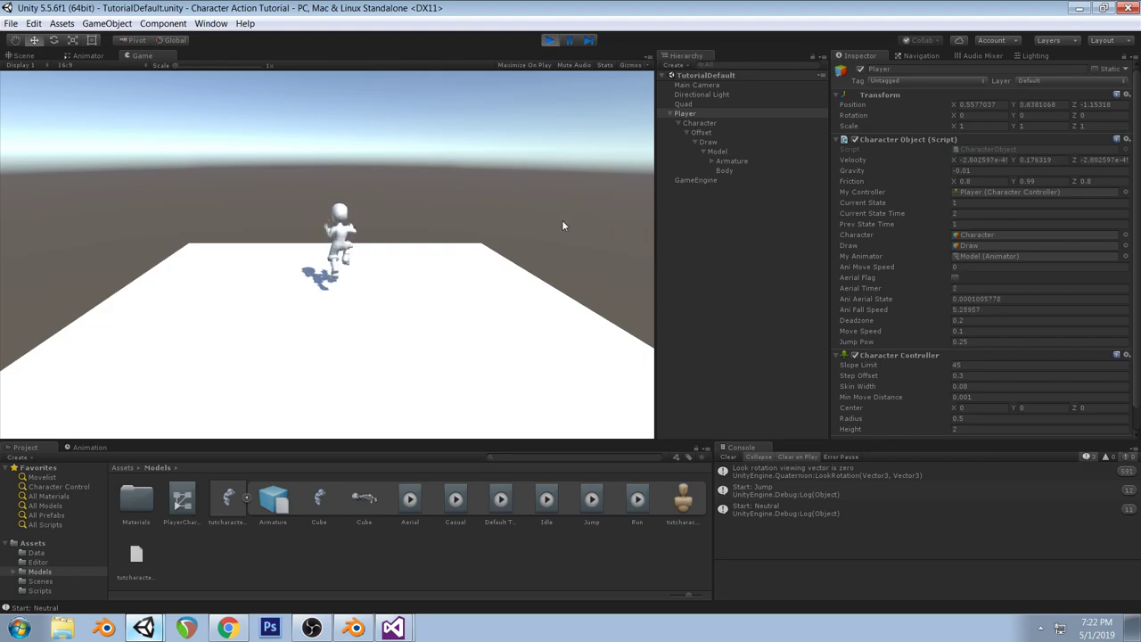
{"action": "key", "text": "space"}
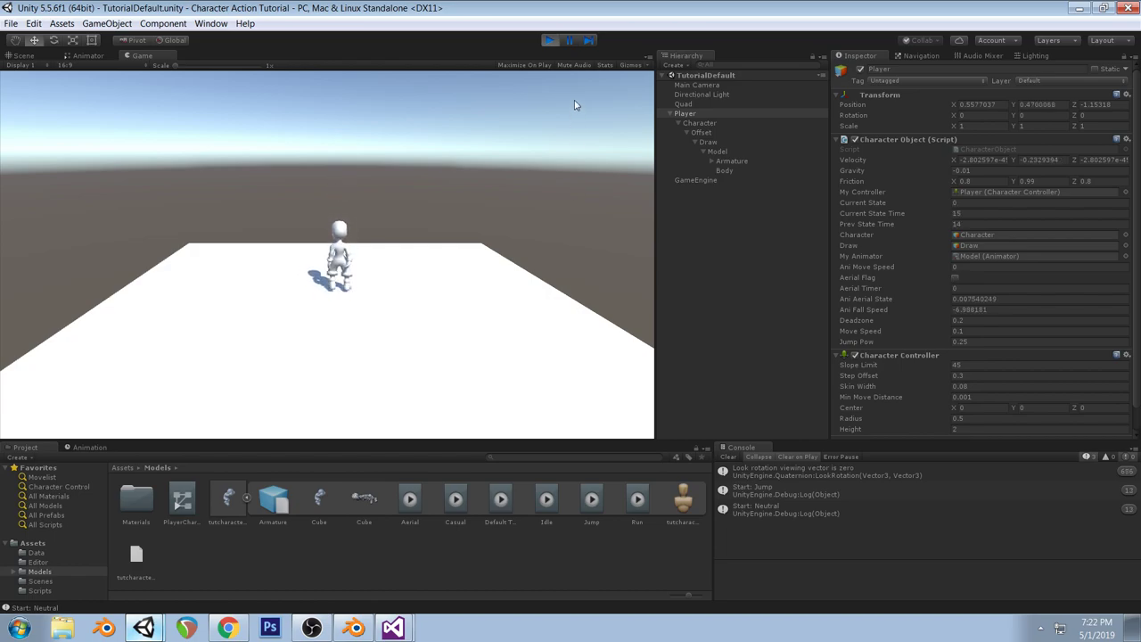
{"action": "key", "text": "space"}
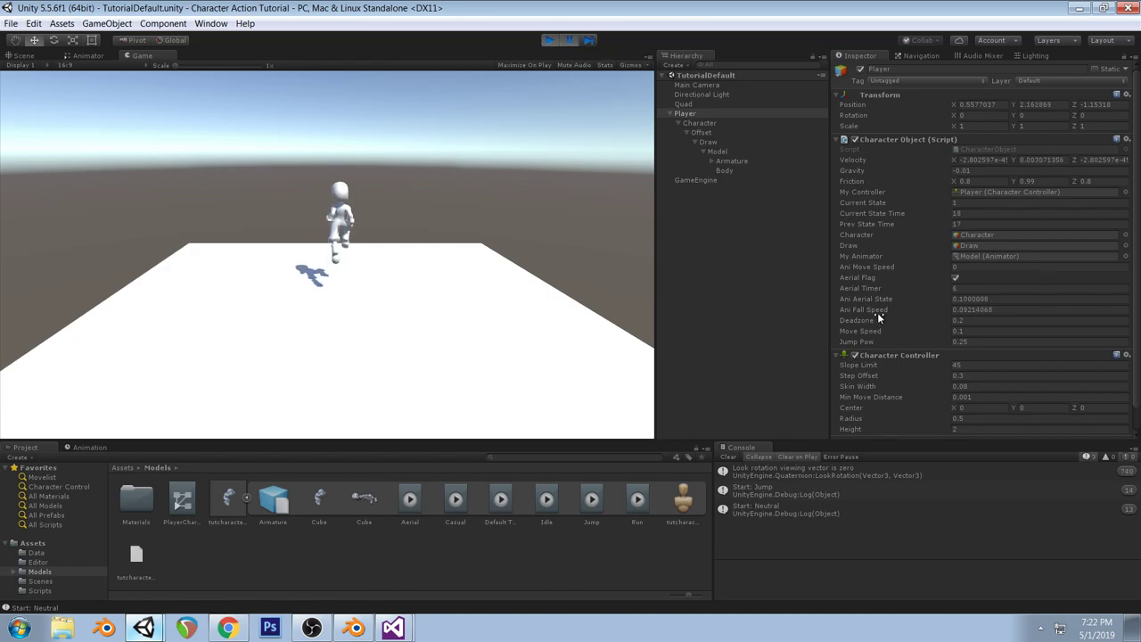
Advance the paused game frame by frame to examine how the Player's aerial values change during the jump
{"action": "left_click", "coordinate": [589, 41]}
{"action": "left_click", "coordinate": [589, 41]}
{"action": "left_click", "coordinate": [589, 41]}
{"action": "left_click", "coordinate": [589, 41]}
{"action": "left_click", "coordinate": [588, 41]}
Switch to the Citadel Deep project in Visual Studio and search CharacterControl.cs for its aerial state code using "aerial"
{"action": "left_click", "coordinate": [354, 628]}
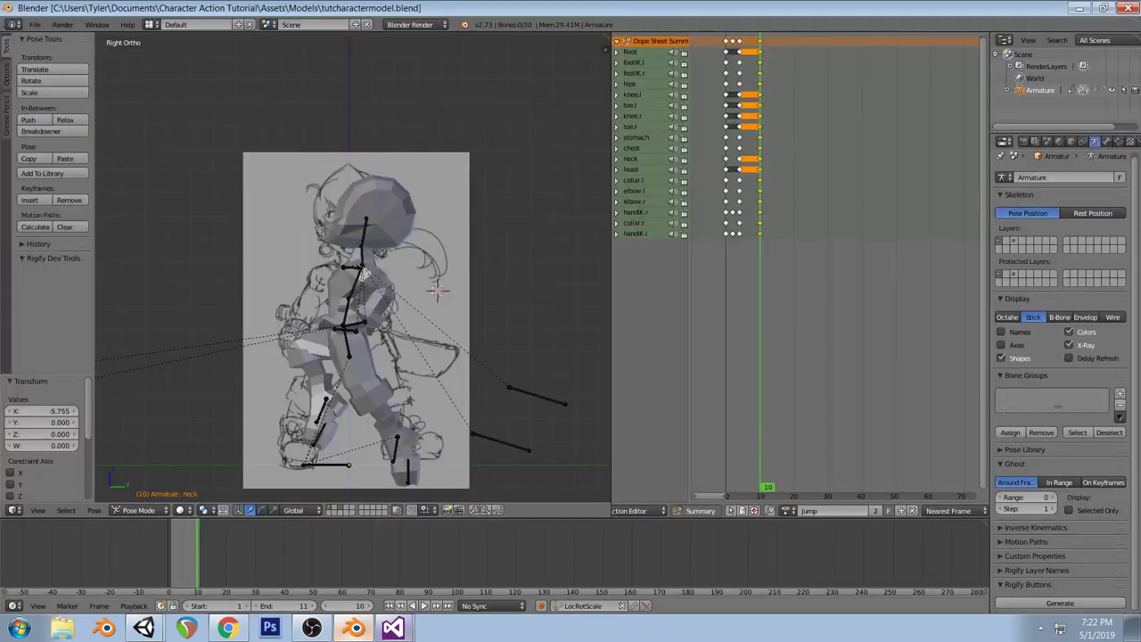
{"action": "left_click", "coordinate": [392, 628]}
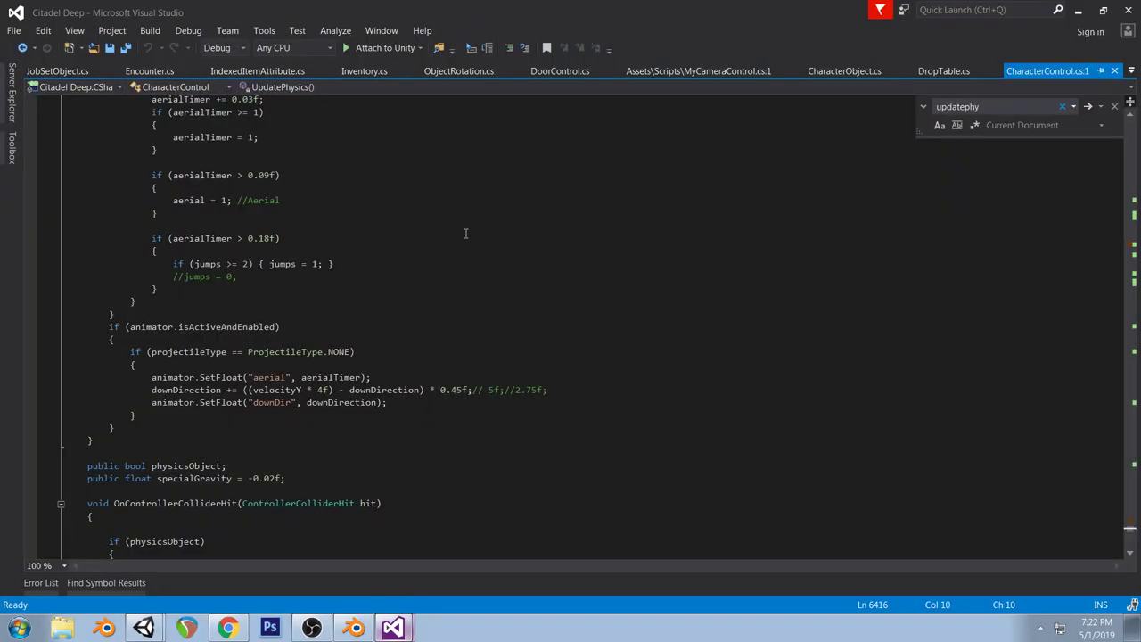
{"action": "key", "text": "ctrl+f"}
{"action": "type", "text": "aerialani"}
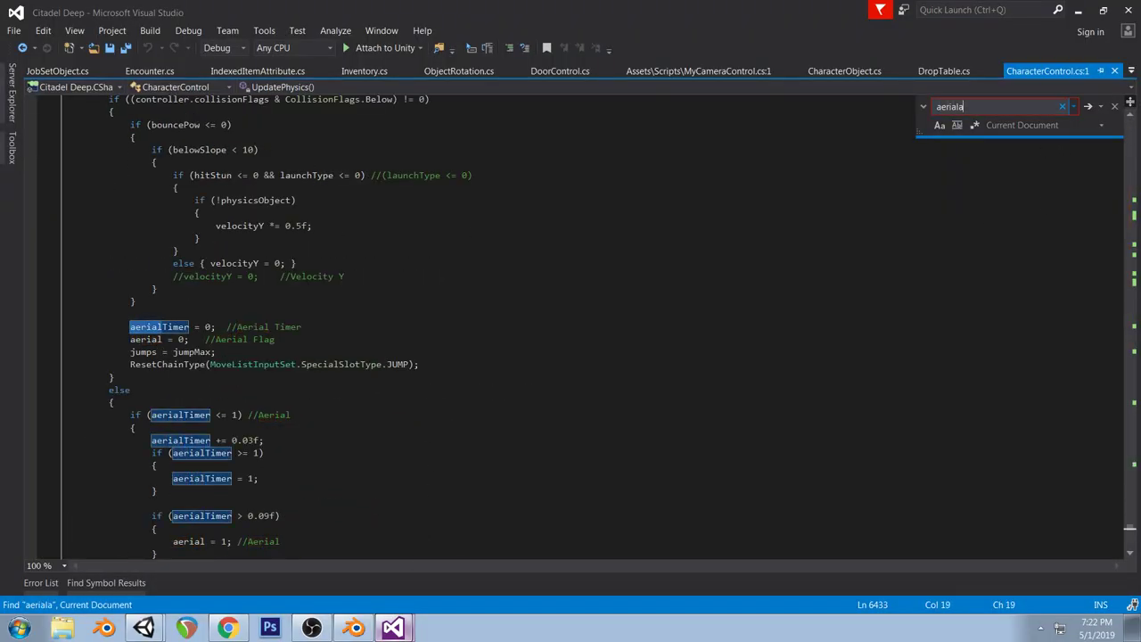
{"action": "key", "text": "BackSpace"}
{"action": "key", "text": "BackSpace"}
{"action": "key", "text": "BackSpace"}
{"action": "type", "text": "sta"}
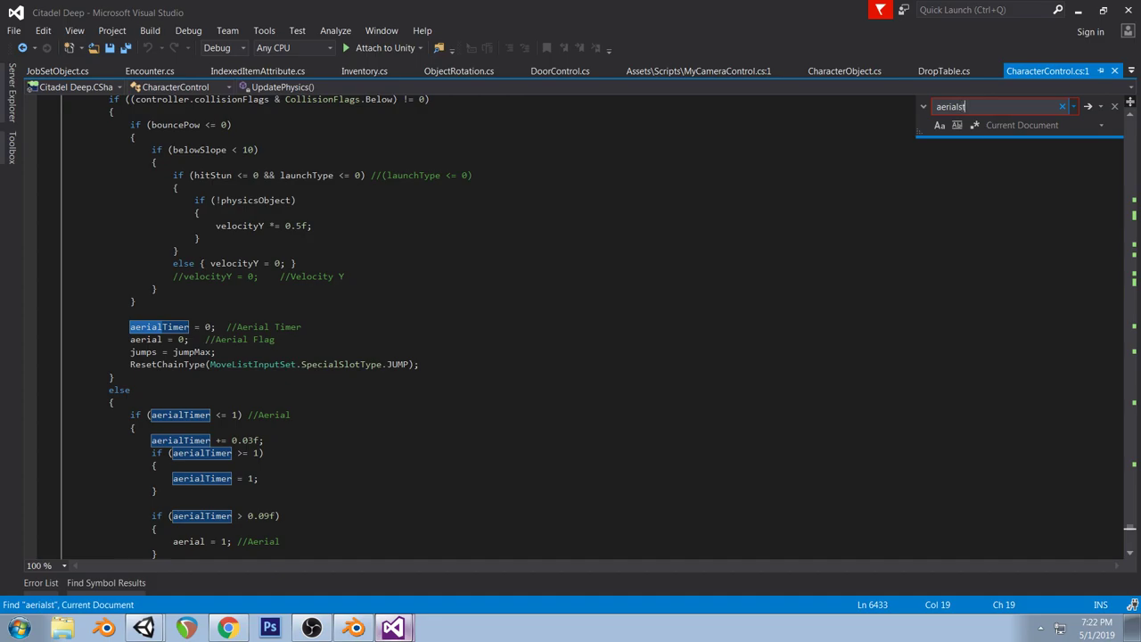
{"action": "key", "text": "BackSpace"}
{"action": "key", "text": "BackSpace"}
{"action": "key", "text": "BackSpace"}
{"action": "key", "text": "BackSpace"}
{"action": "key", "text": "BackSpace"}
{"action": "key", "text": "BackSpace"}
{"action": "key", "text": "BackSpace"}
{"action": "key", "text": "BackSpace"}
{"action": "key", "text": "BackSpace"}
{"action": "type", "text": "s"}
{"action": "key", "text": "BackSpace"}
{"action": "type", "text": "state"}
{"action": "key", "text": "BackSpace"}
{"action": "key", "text": "BackSpace"}
{"action": "key", "text": "BackSpace"}
{"action": "key", "text": "BackSpace"}
{"action": "key", "text": "BackSpace"}
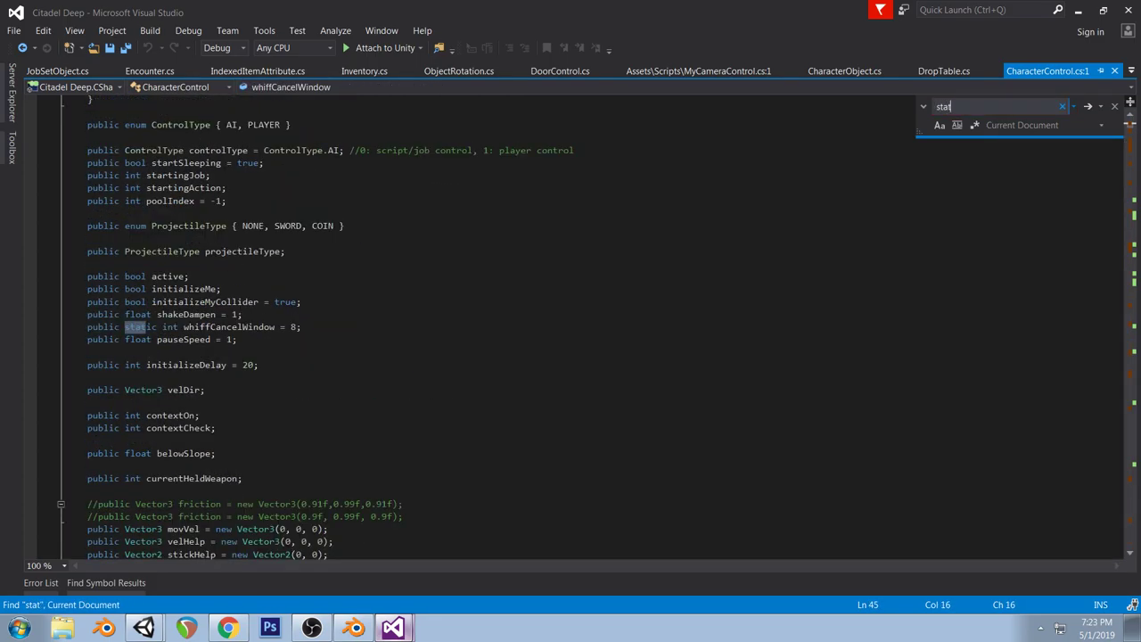
{"action": "type", "text": "aerial"}
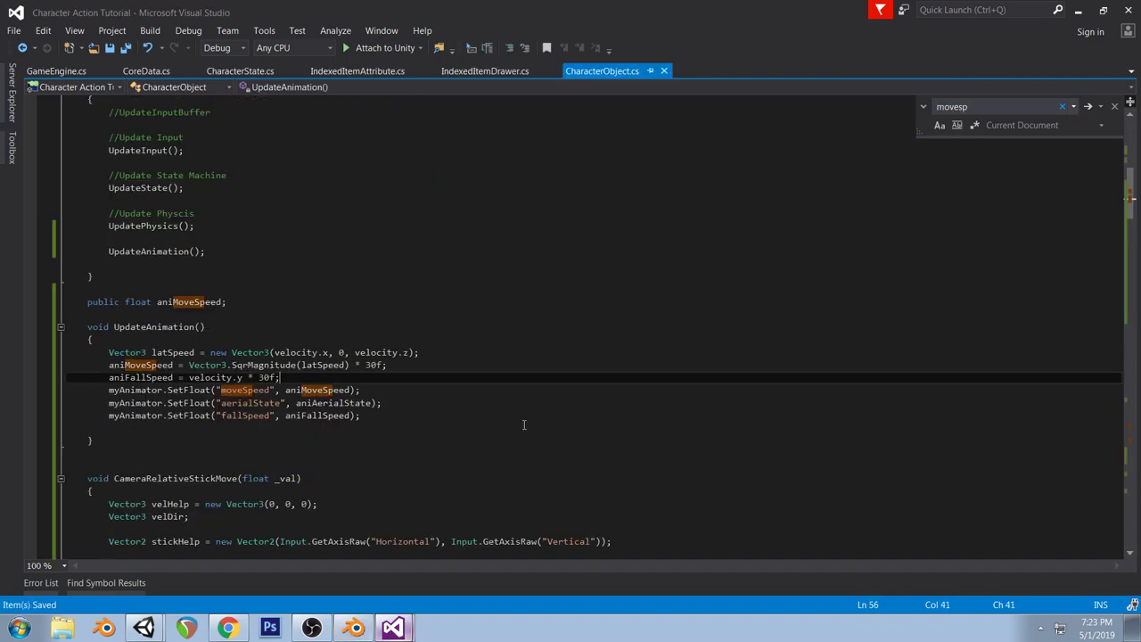
Search the tutorial project's CharacterObject.cs for "aniaerialst" and go to the aniAerialState increment in UpdatePhysics
{"action": "key", "text": "ctrl+f"}
{"action": "type", "text": "aerialani"}
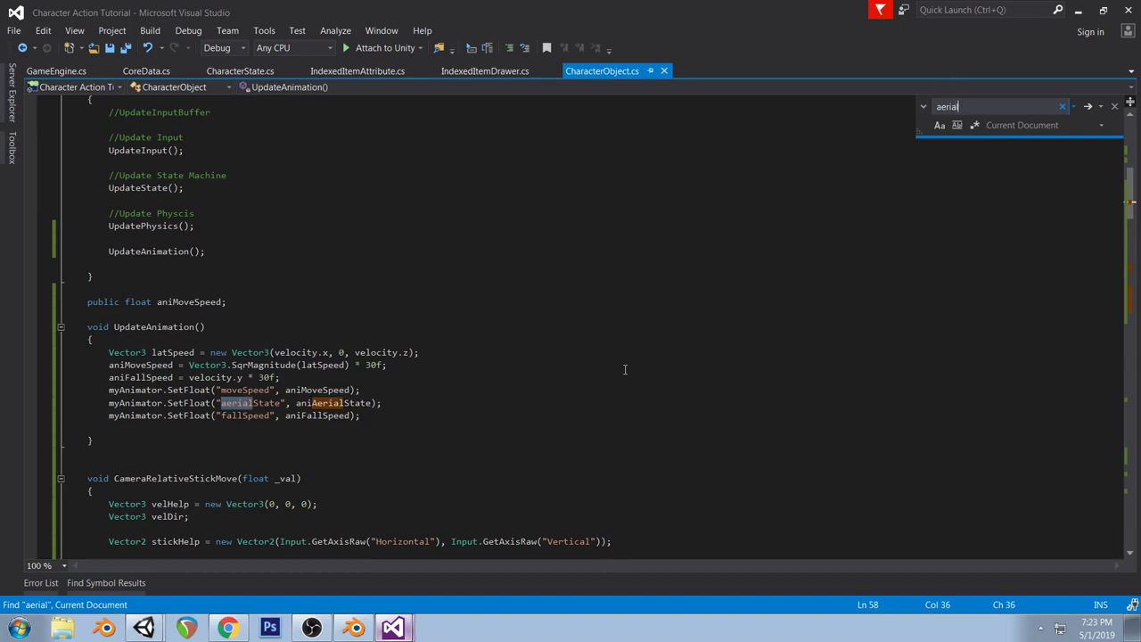
{"action": "type", "text": "s"}
{"action": "key", "text": "BackSpace"}
{"action": "key", "text": "BackSpace"}
{"action": "key", "text": "BackSpace"}
{"action": "key", "text": "BackSpace"}
{"action": "key", "text": "BackSpace"}
{"action": "key", "text": "BackSpace"}
{"action": "key", "text": "BackSpace"}
{"action": "key", "text": "BackSpace"}
{"action": "key", "text": "BackSpace"}
{"action": "key", "text": "BackSpace"}
{"action": "type", "text": "aniaerialst"}
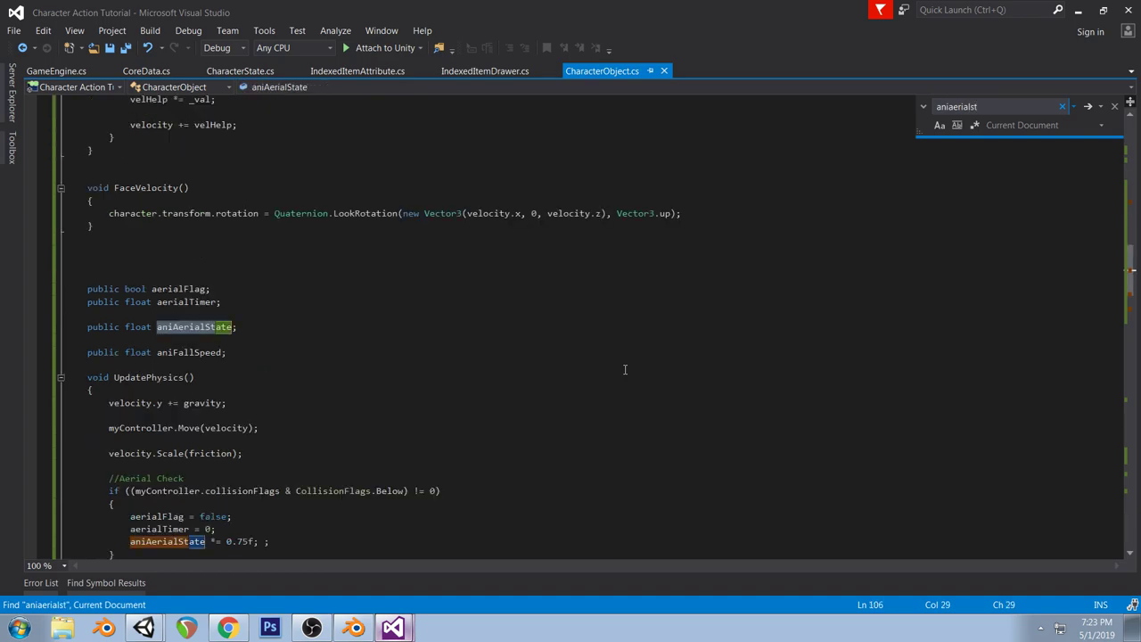
{"action": "key", "text": "Return"}
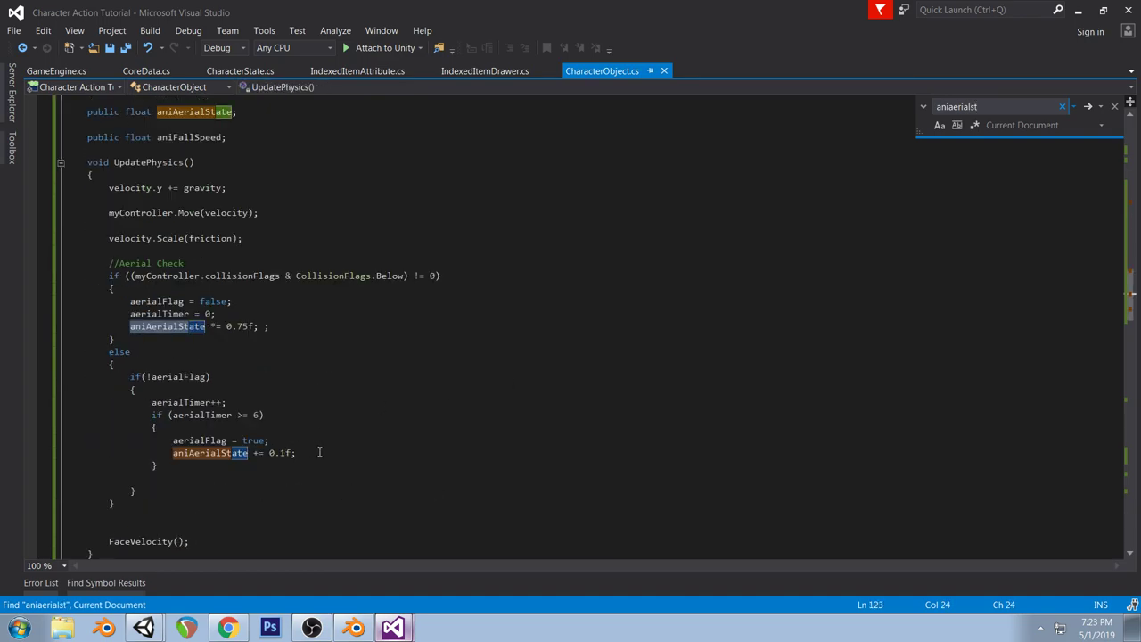
{"action": "left_click", "coordinate": [273, 452]}
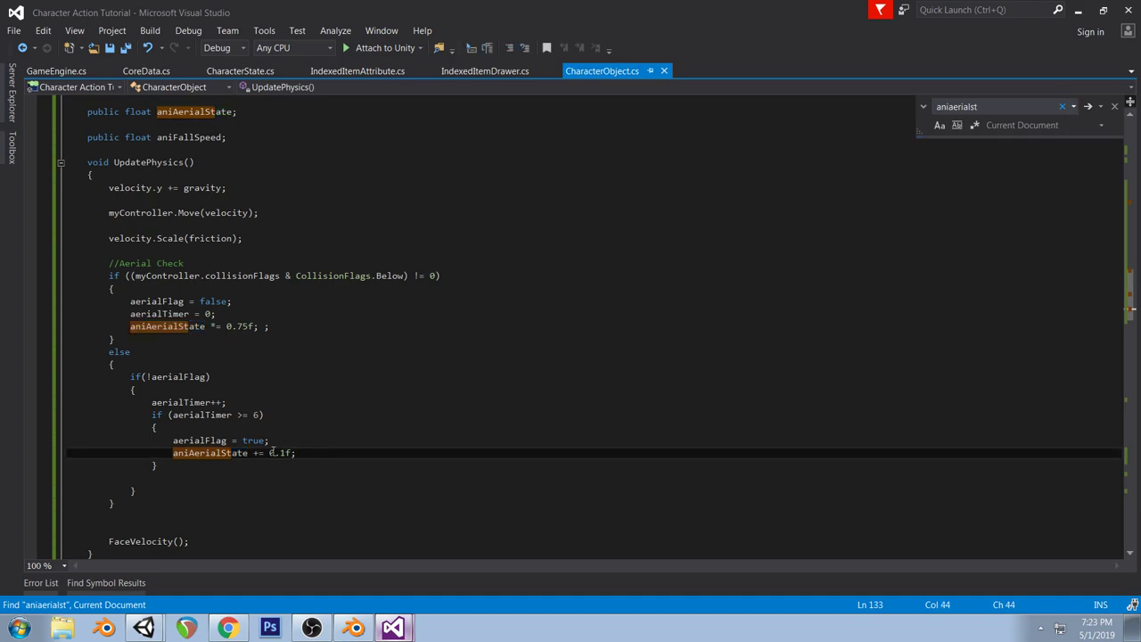
{"action": "left_click", "coordinate": [153, 628]}
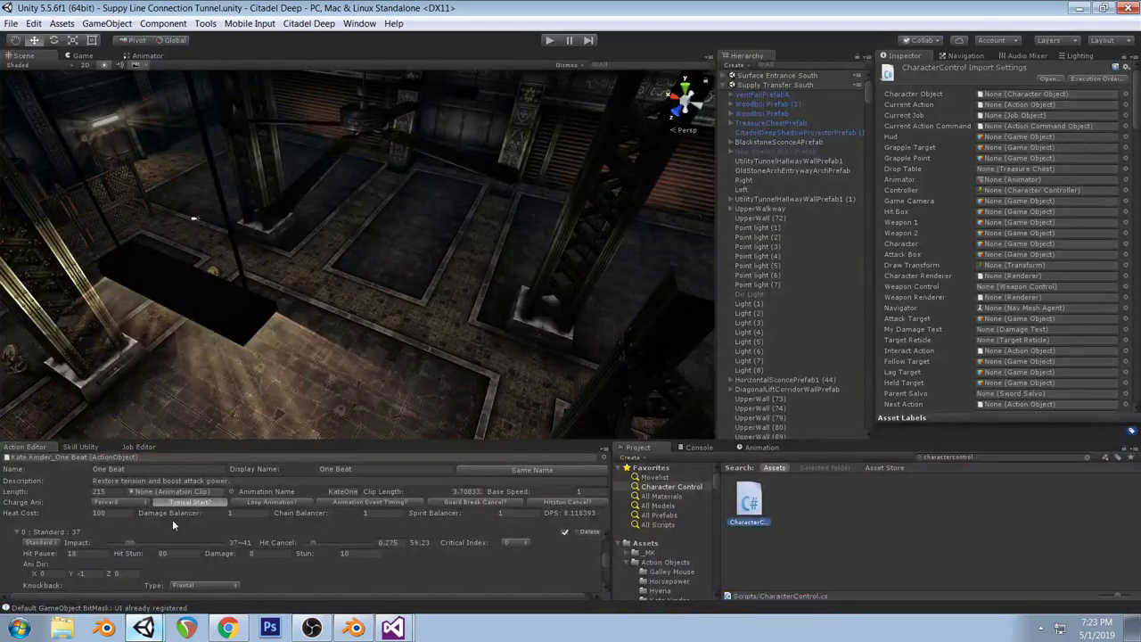
{"action": "left_click", "coordinate": [154, 632]}
{"action": "left_click", "coordinate": [164, 565]}
{"action": "left_click", "coordinate": [396, 630]}
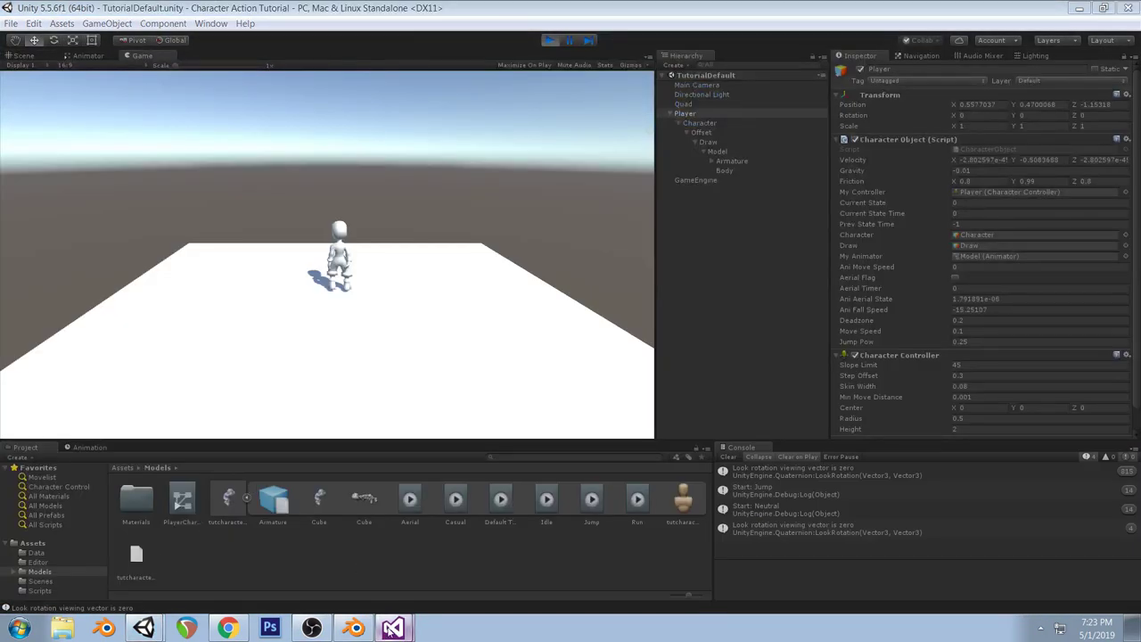
{"action": "left_click", "coordinate": [355, 631]}
{"action": "left_click", "coordinate": [393, 630]}
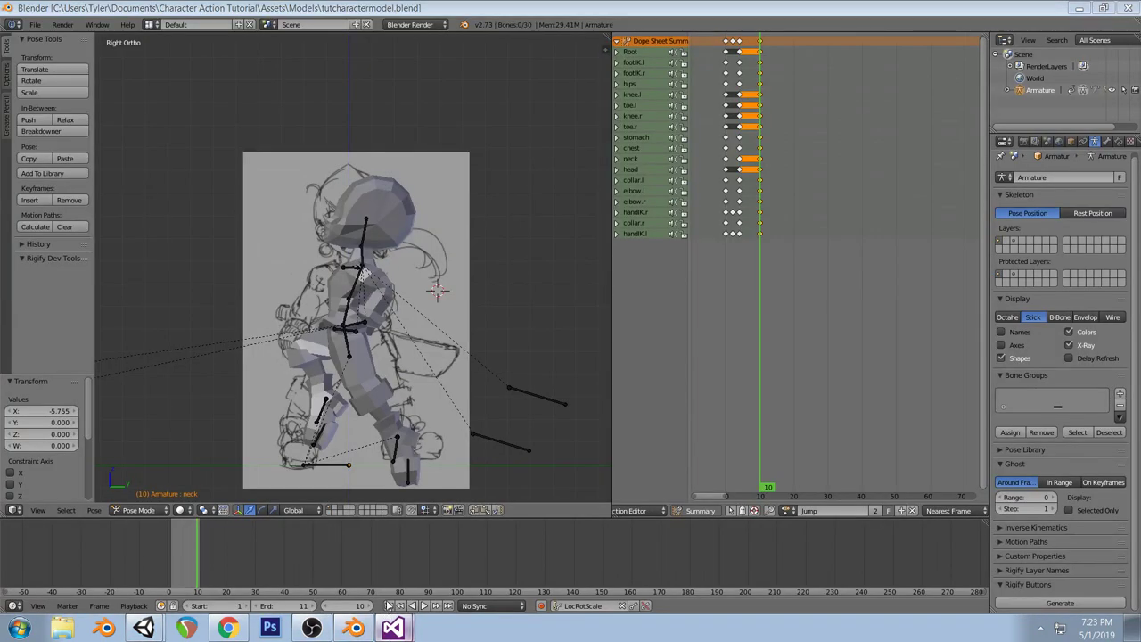
{"action": "left_click", "coordinate": [389, 607]}
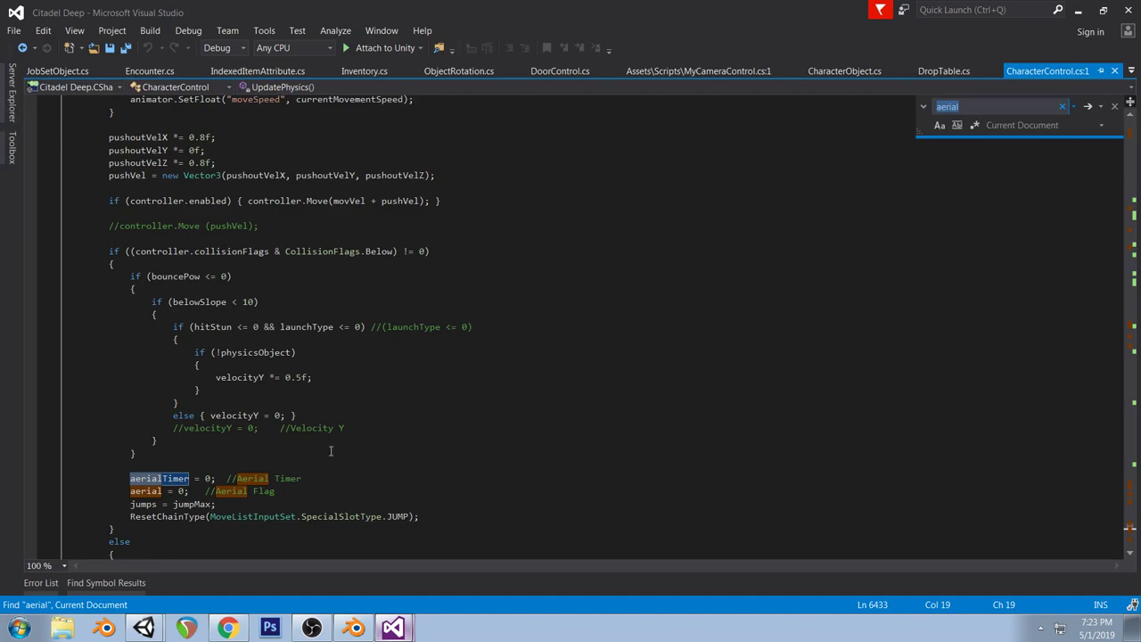
{"action": "left_click", "coordinate": [404, 577]}
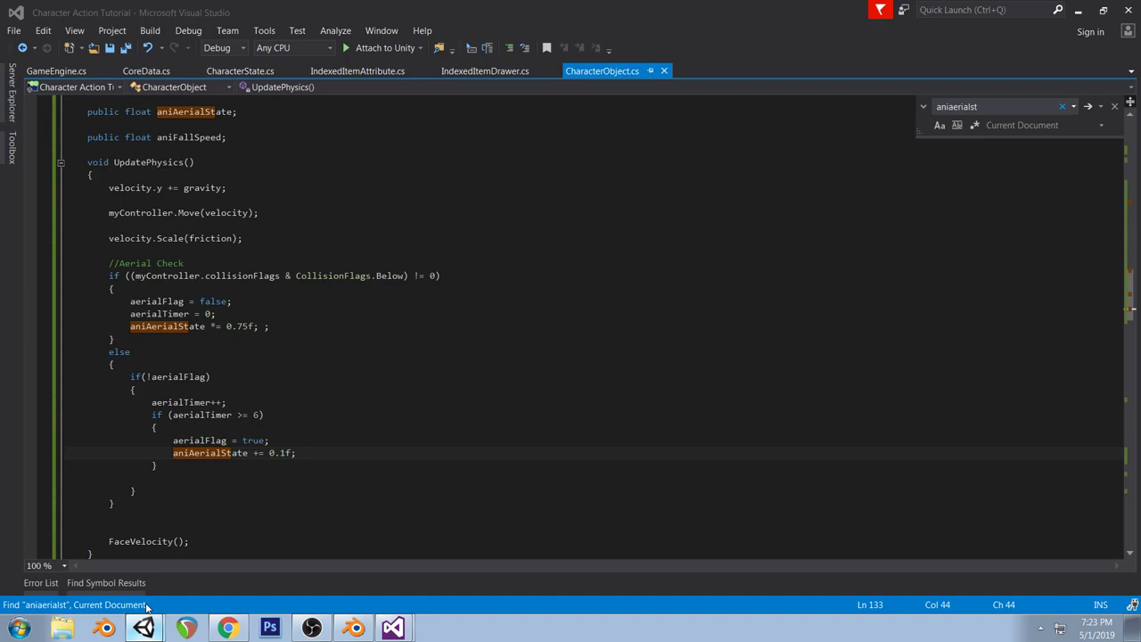
Switch to the tutorial project in Unity and move the character around in the running game
{"action": "left_click", "coordinate": [144, 627]}
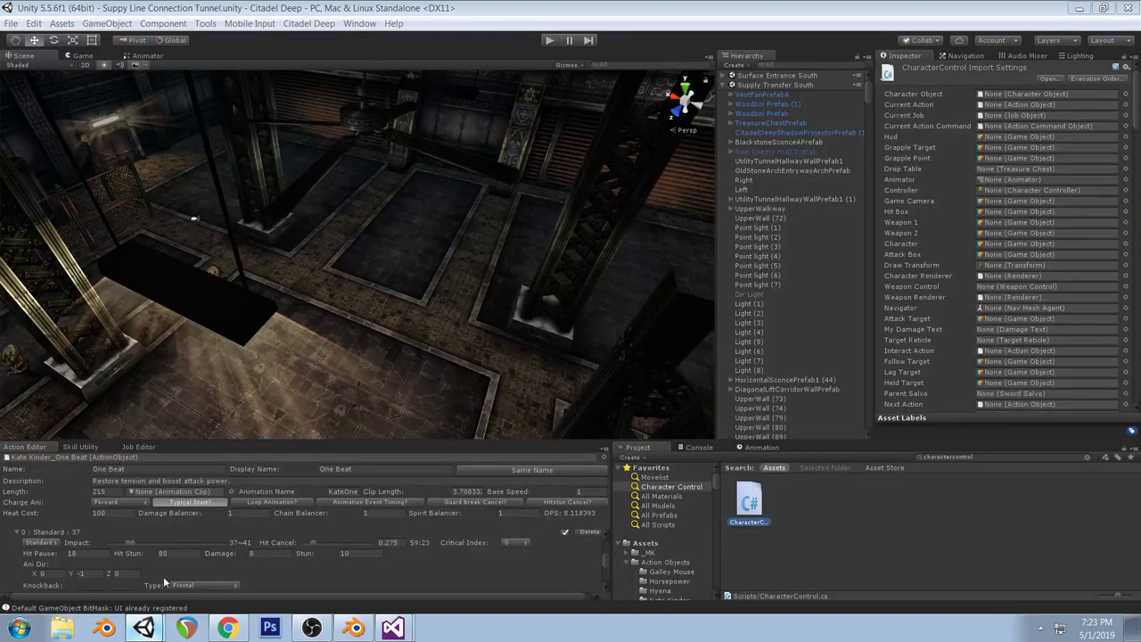
{"action": "left_click", "coordinate": [205, 576]}
{"action": "key", "text": "d"}
{"action": "key", "text": "a"}
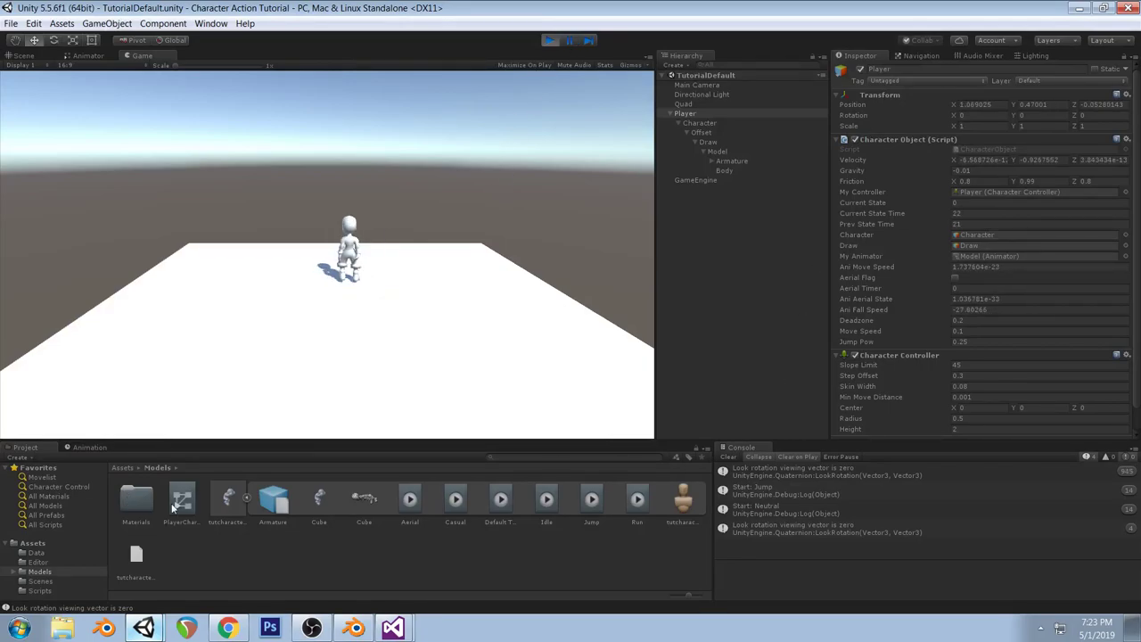
Open the Core Data asset referenced by the GameEngine object to show its character states
{"action": "left_click", "coordinate": [697, 180]}
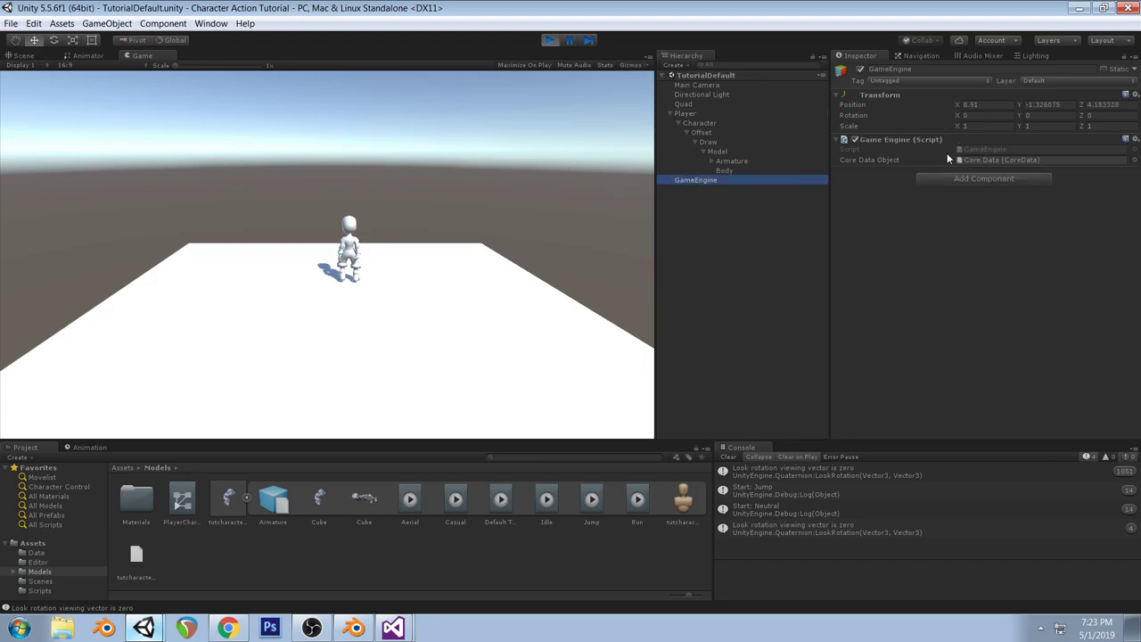
{"action": "left_click", "coordinate": [987, 158]}
{"action": "left_click", "coordinate": [136, 499]}
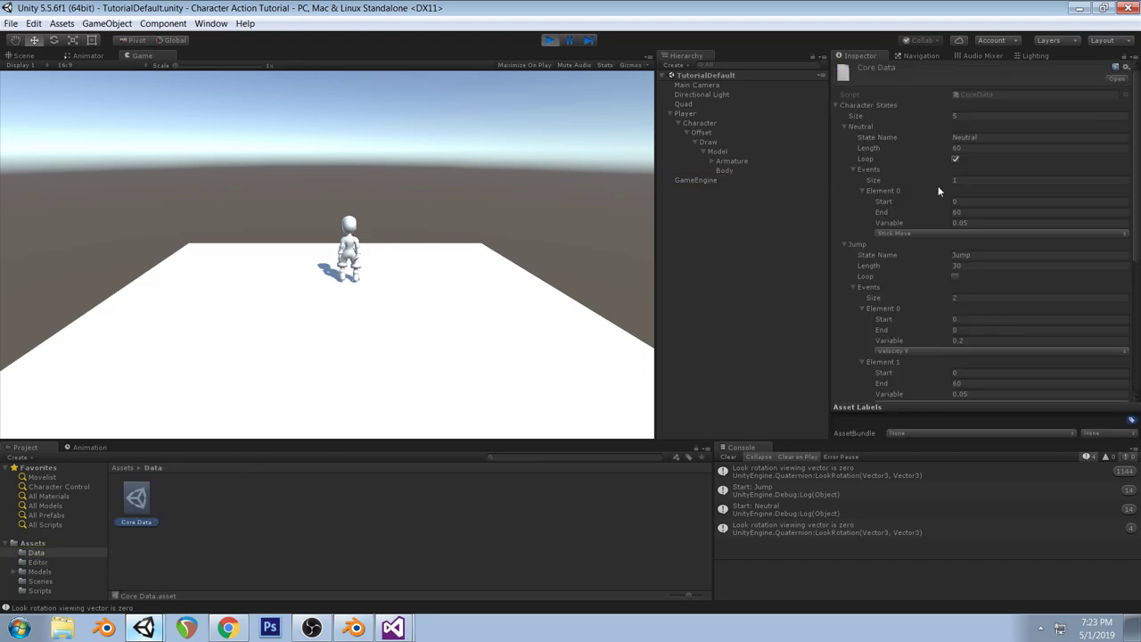
Set the Variable of the Jump state's Velocity Y event to 0.4 in Core Data and test the jump in the running game
{"action": "scroll", "coordinate": [911, 288], "scroll_direction": "down", "scroll_amount": 5}
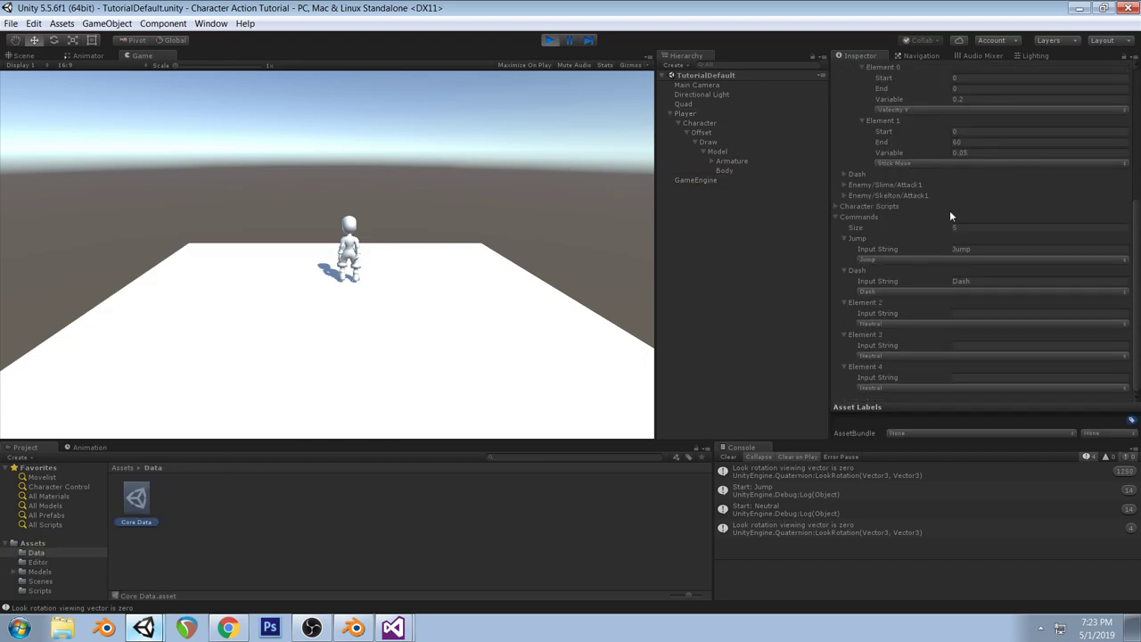
{"action": "scroll", "coordinate": [924, 238], "scroll_direction": "up", "scroll_amount": 3}
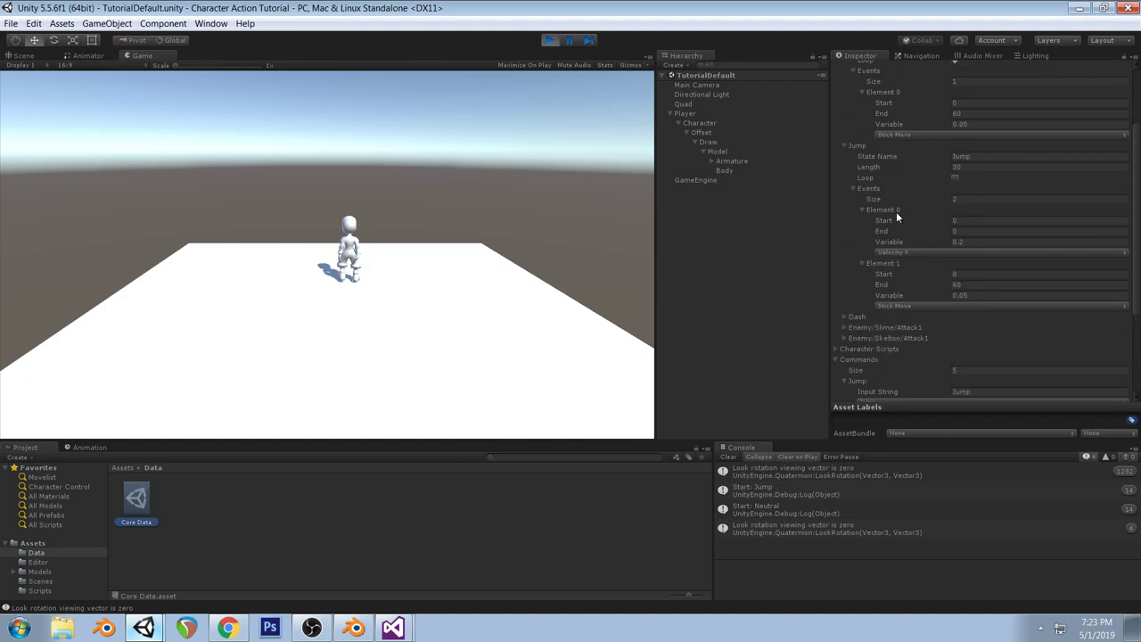
{"action": "left_click", "coordinate": [963, 241]}
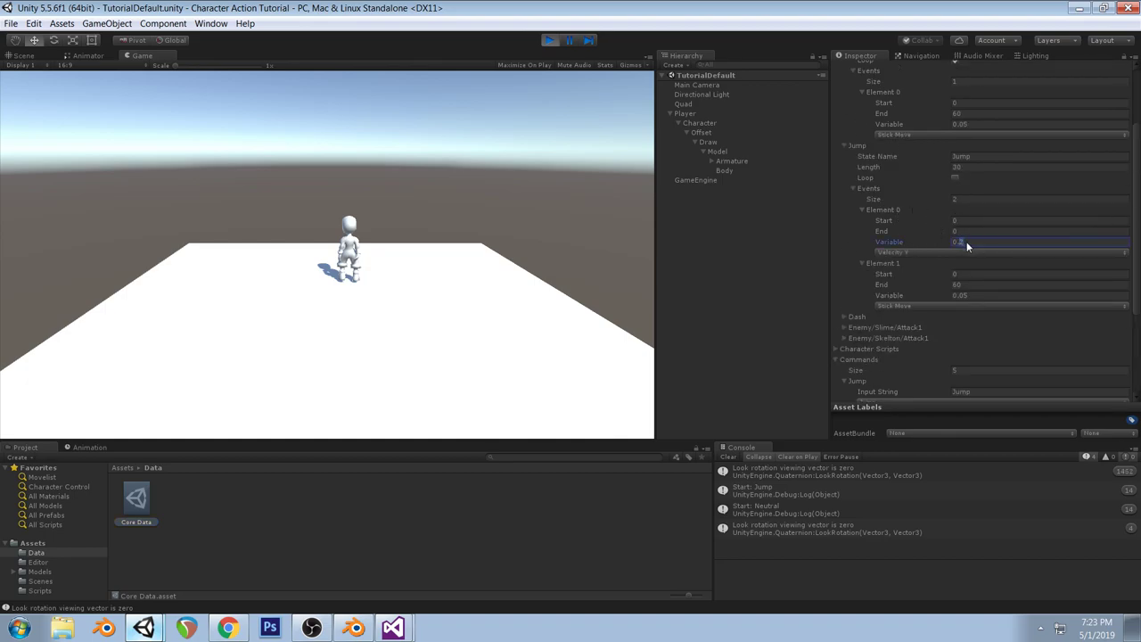
{"action": "type", "text": "0.4"}
{"action": "left_click", "coordinate": [545, 262]}
{"action": "key", "text": "space"}
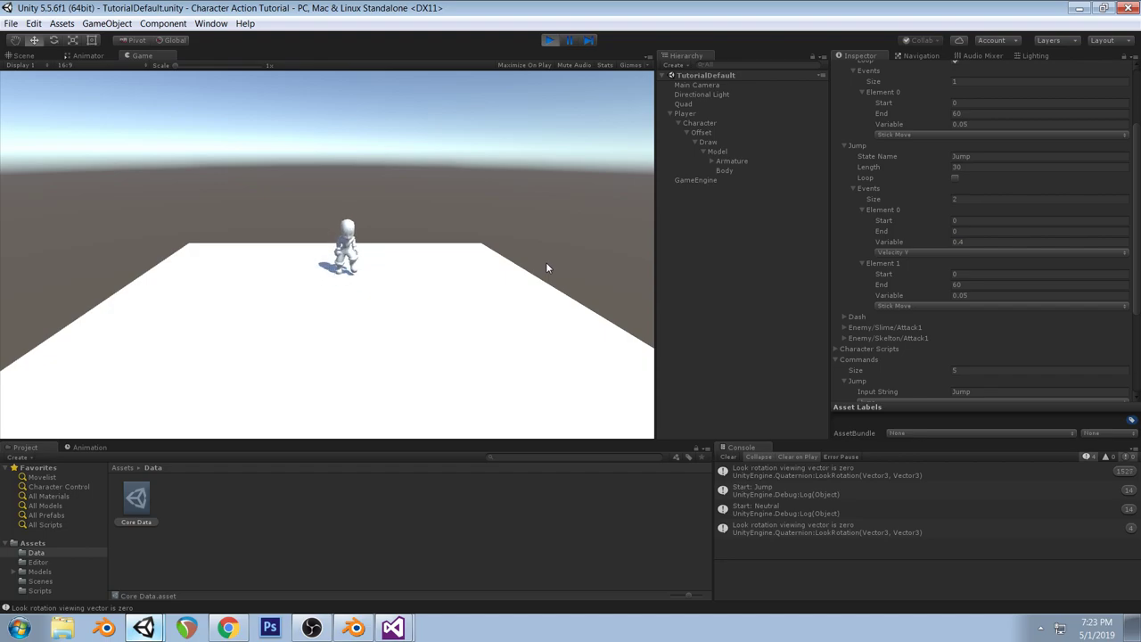
{"action": "key", "text": "space"}
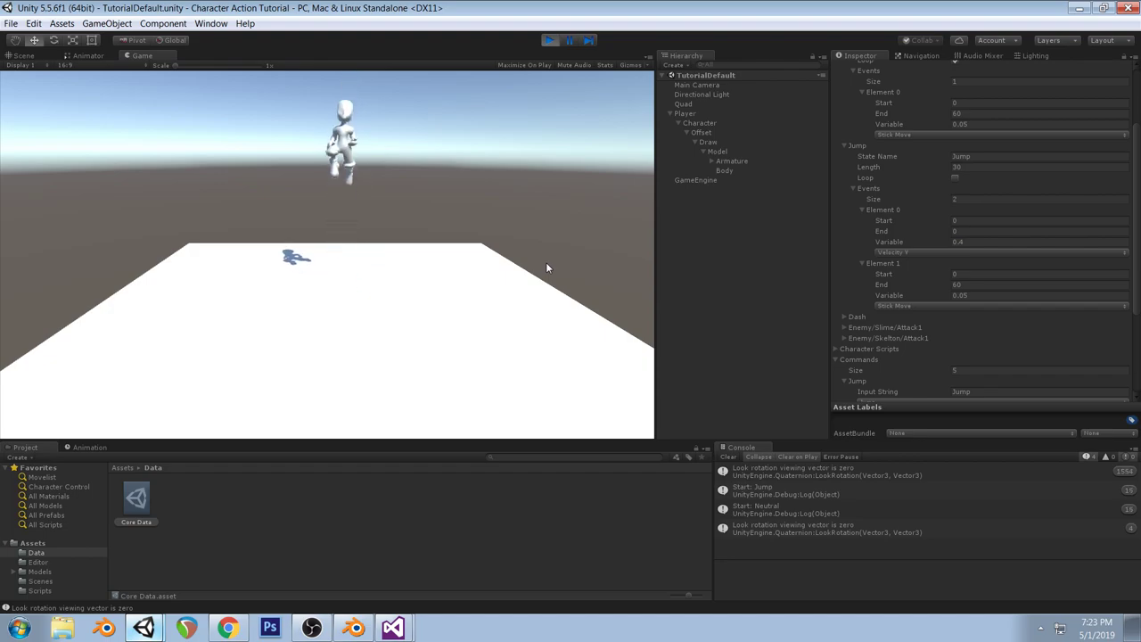
Set the Variable of the Jump state's Velocity Y event to 0.3 and test moving and jumping in the running game
{"action": "left_click", "coordinate": [975, 240]}
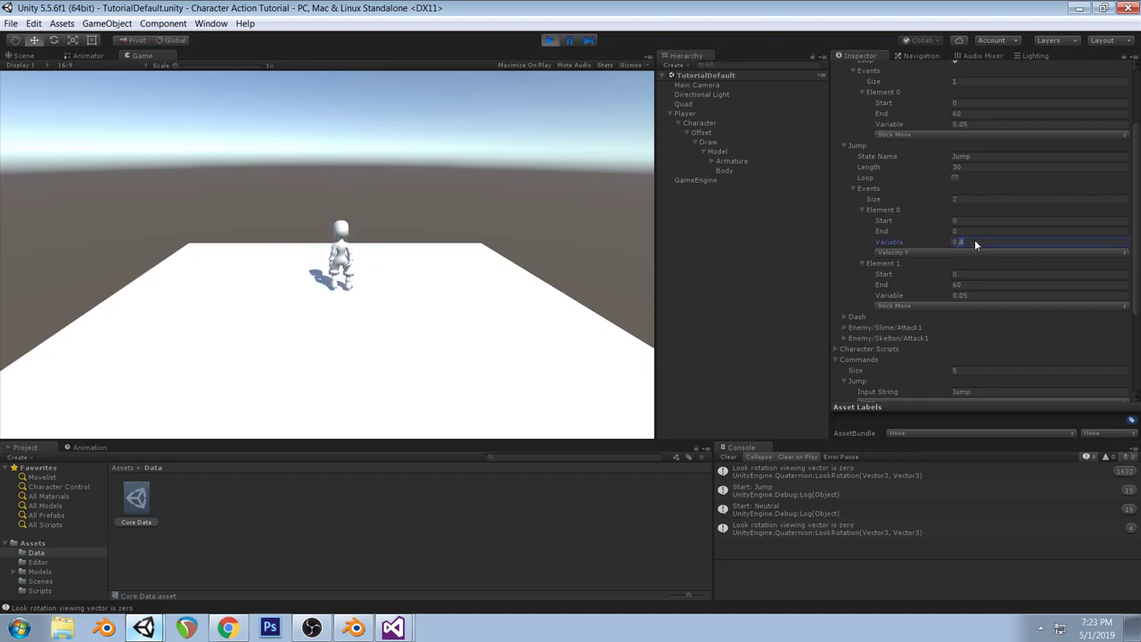
{"action": "type", "text": "3"}
{"action": "left_click", "coordinate": [552, 271]}
{"action": "key", "text": "d"}
{"action": "key", "text": "a"}
{"action": "key", "text": "space"}
{"action": "key", "text": "space"}
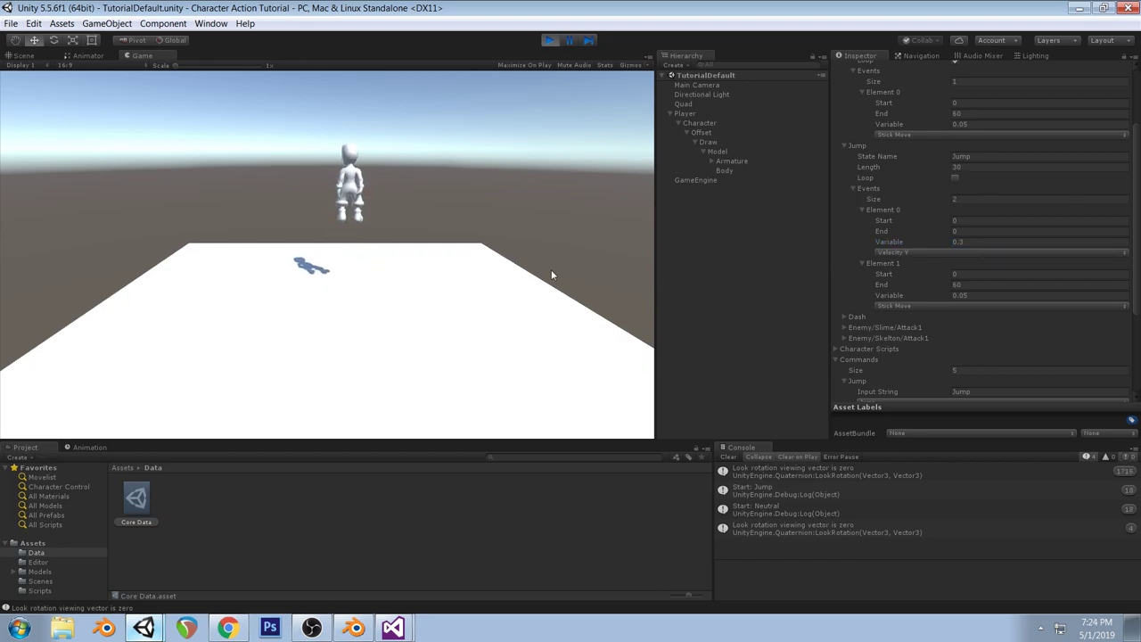
{"action": "key", "text": "space"}
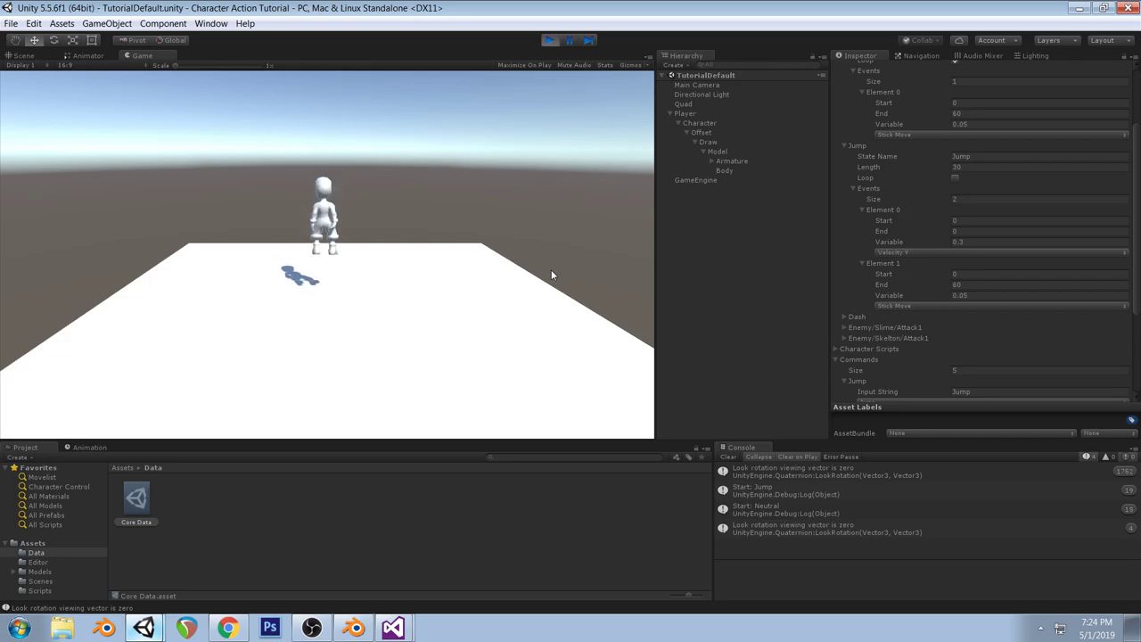
{"action": "key", "text": "space"}
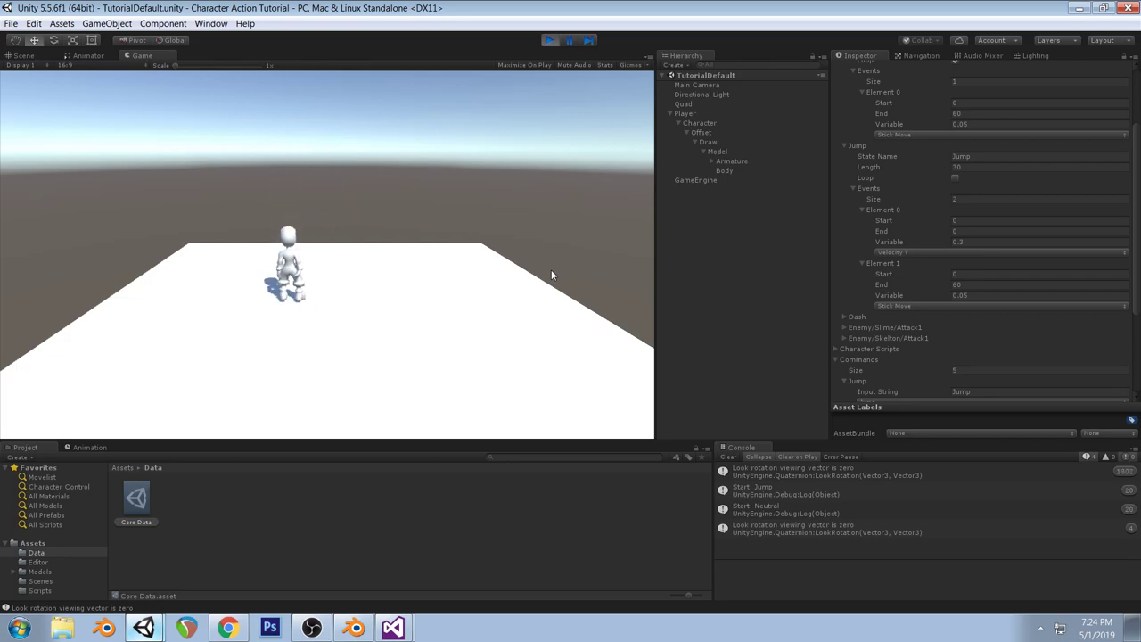
Switch to Blender and move the jump action's handIK keyframes from frame 2 to frame 1
{"action": "left_click", "coordinate": [354, 628]}
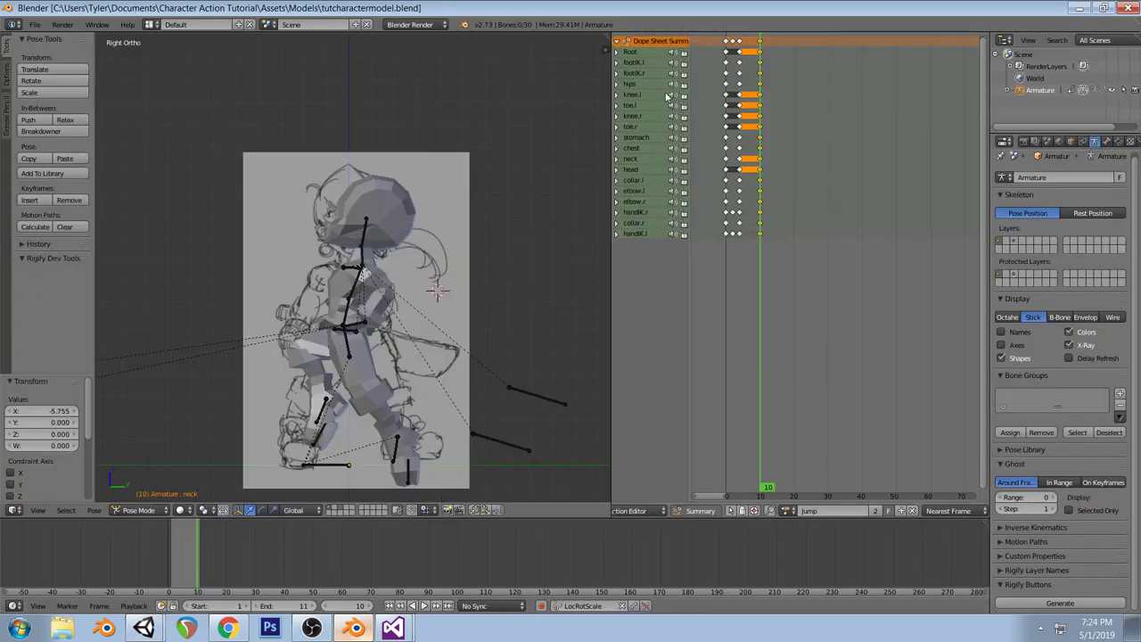
{"action": "right_click", "coordinate": [733, 41]}
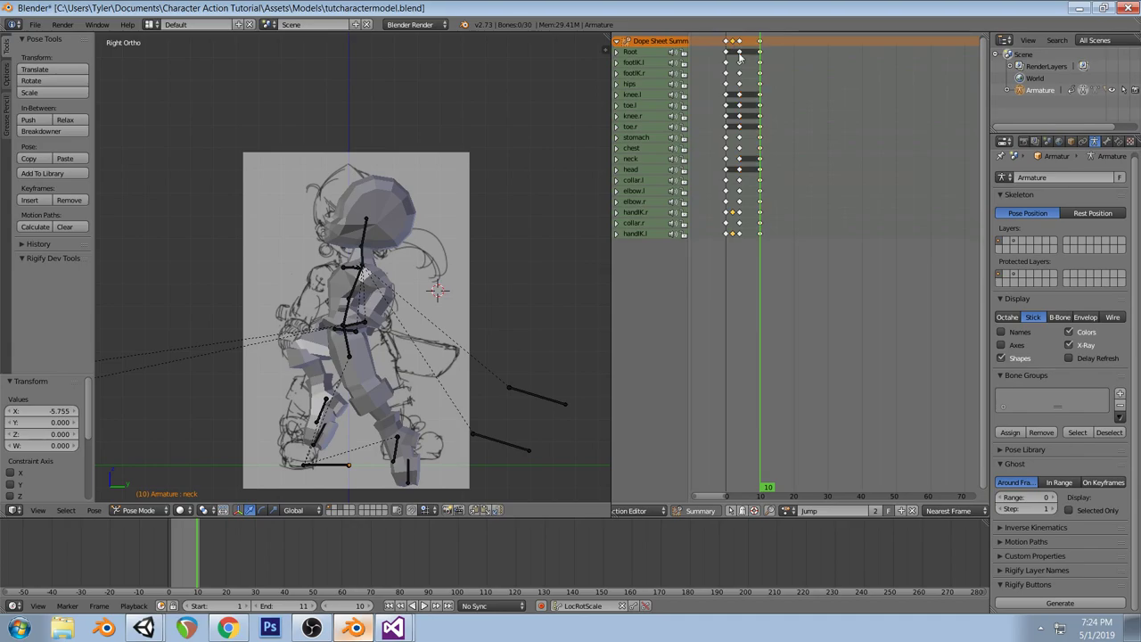
{"action": "key", "text": "g"}
{"action": "left_click", "coordinate": [739, 56]}
{"action": "left_click_drag", "start_coordinate": [727, 63], "coordinate": [740, 66]}
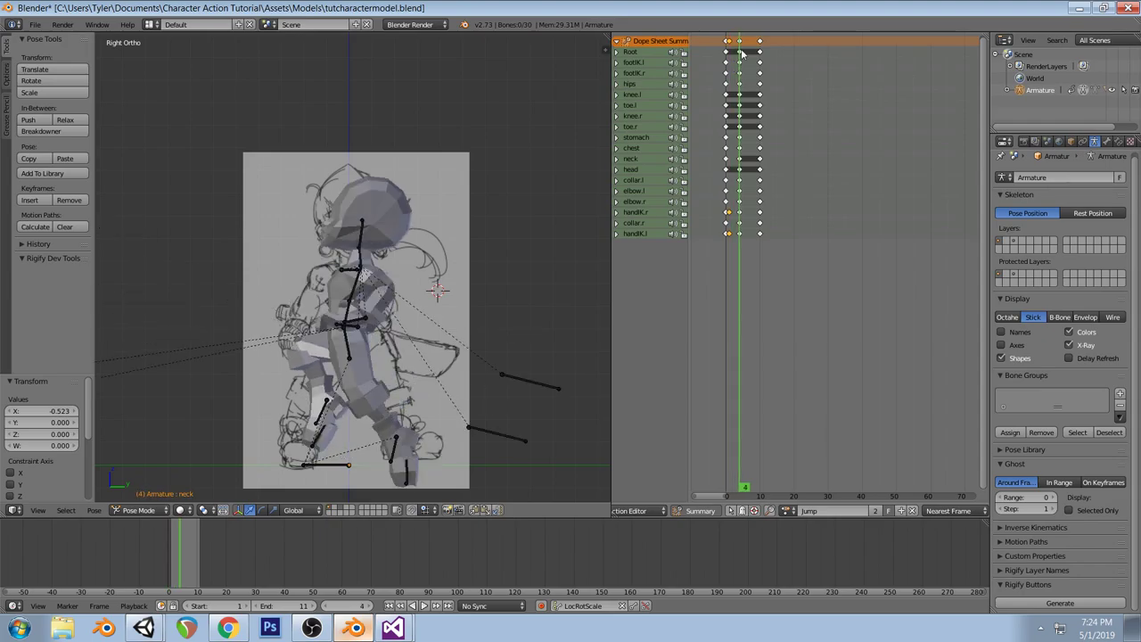
Move the jump action's frame 4 keyframes to frame 2 and save the Blender file
{"action": "left_click", "coordinate": [739, 42]}
{"action": "key", "text": "g"}
{"action": "left_click", "coordinate": [739, 49]}
{"action": "key", "text": "ctrl+s"}
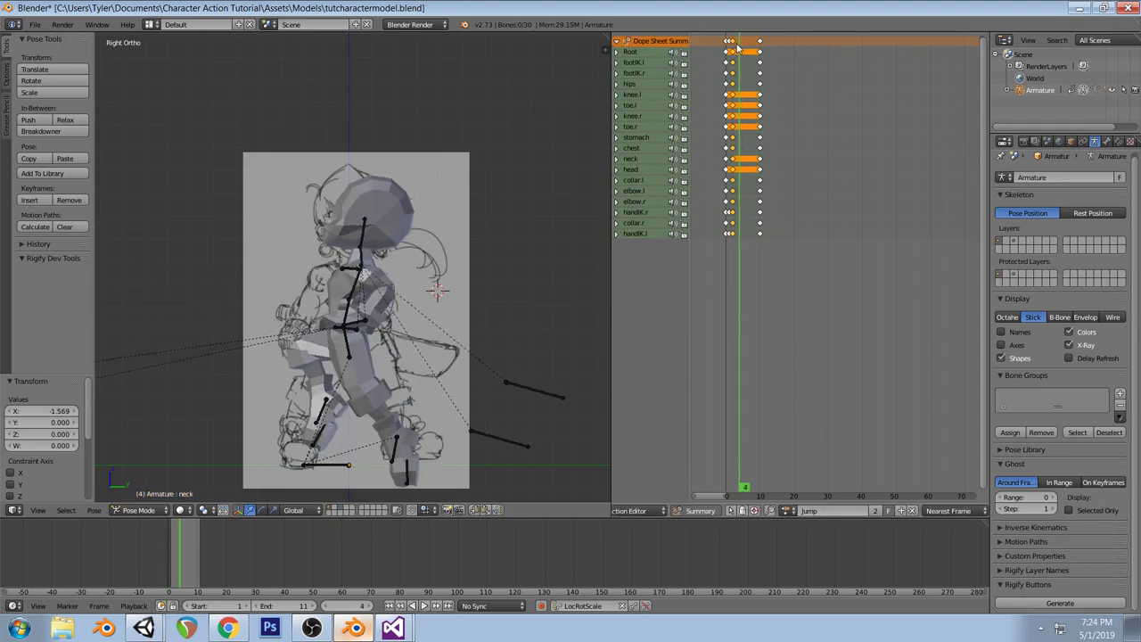
{"action": "left_click", "coordinate": [446, 235]}
Switch to Unity, set the Jump state's Velocity Y Variable to 0.25 and test the jump
{"action": "left_click", "coordinate": [146, 629]}
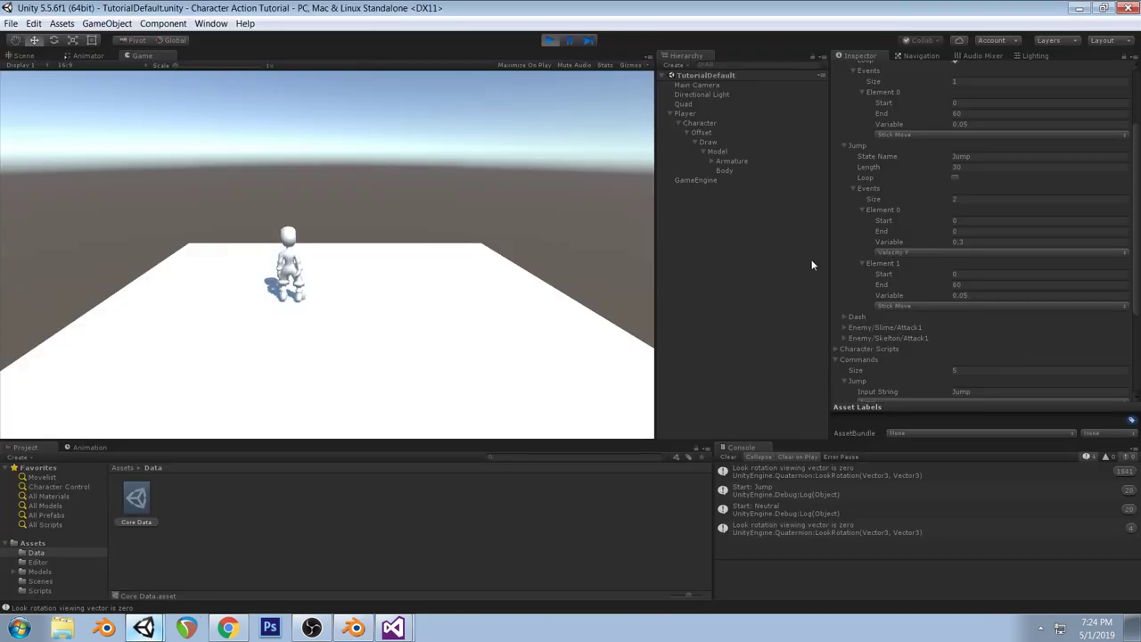
{"action": "left_click", "coordinate": [959, 242]}
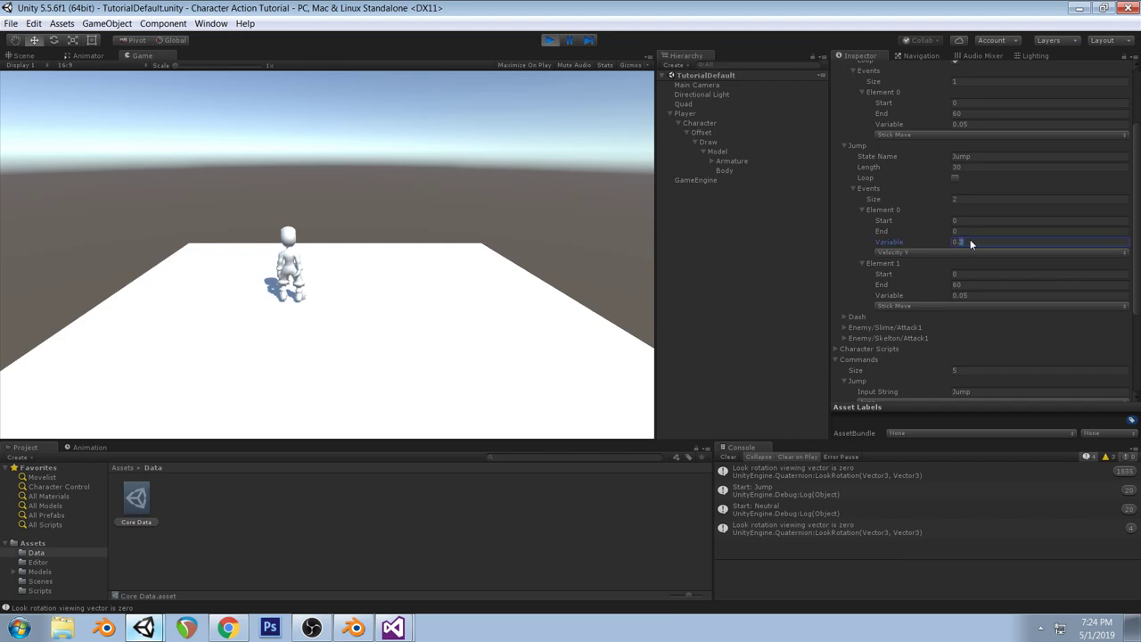
{"action": "left_click", "coordinate": [572, 222]}
{"action": "key", "text": "space"}
{"action": "key", "text": "space"}
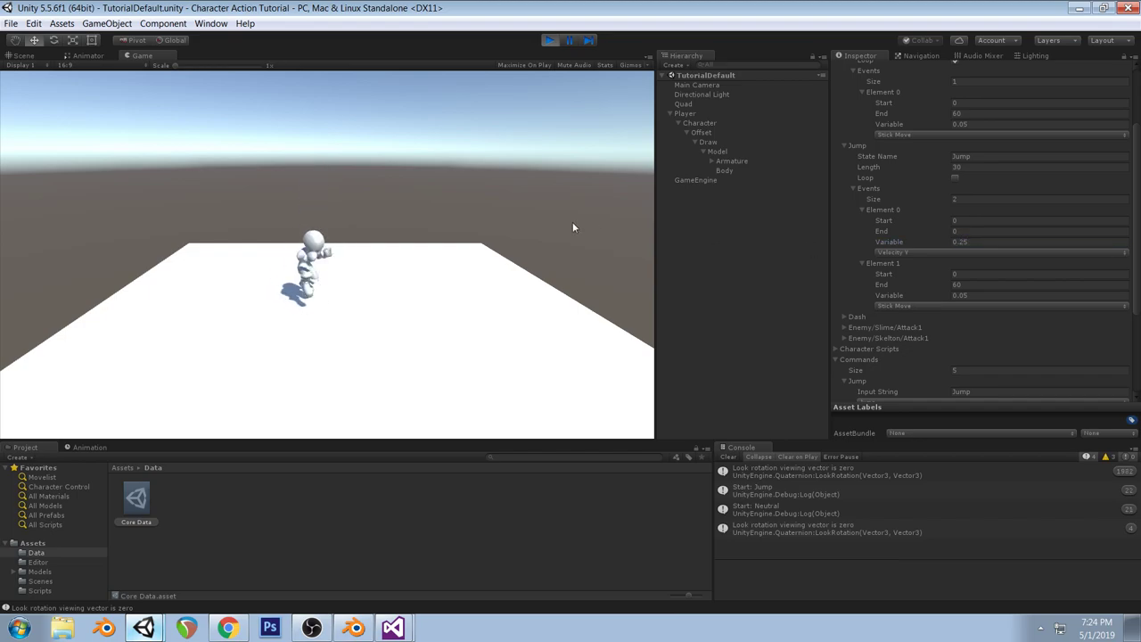
{"action": "key", "text": "space"}
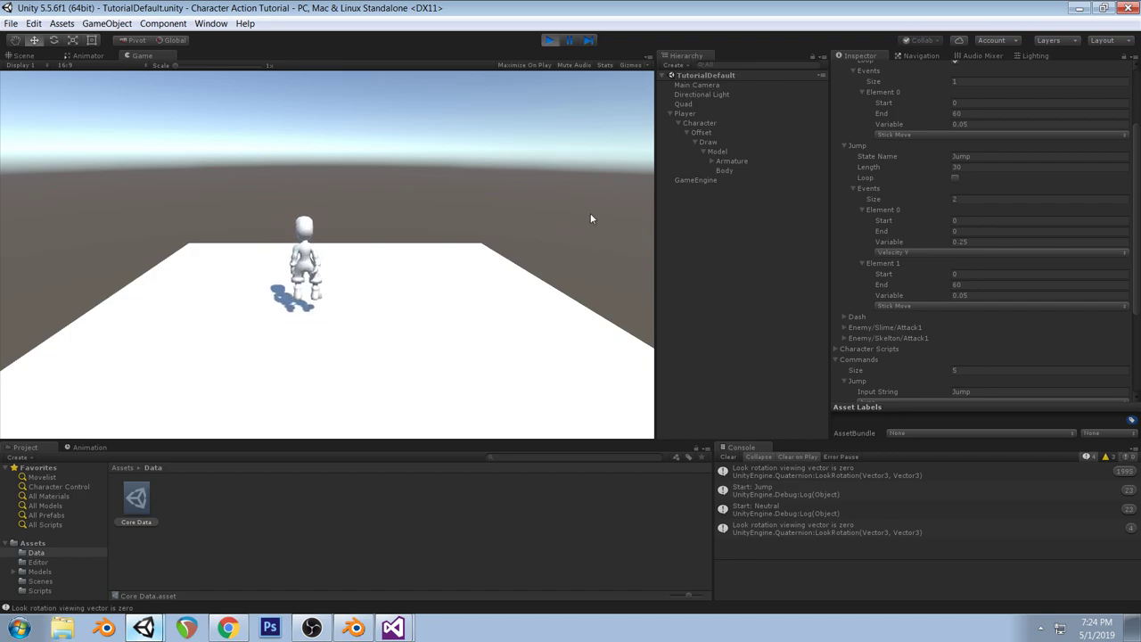
Select the Player object and jump repeatedly in the game to watch its Character Object values
{"action": "left_click", "coordinate": [685, 114]}
{"action": "left_click", "coordinate": [523, 243]}
{"action": "key", "text": "space"}
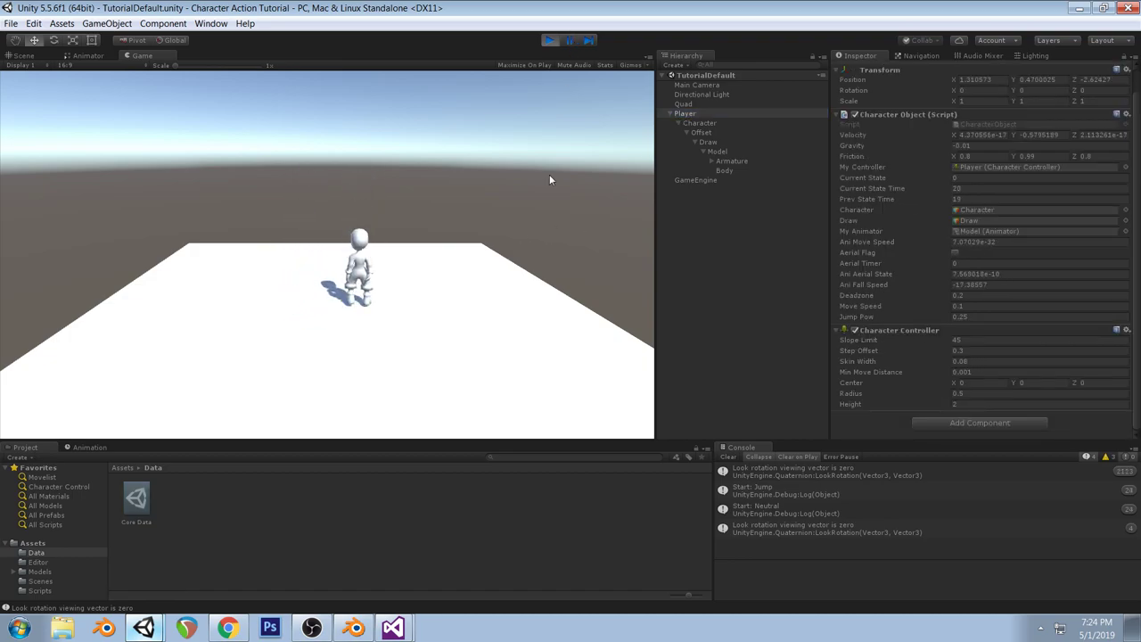
{"action": "key", "text": "space"}
{"action": "key", "text": "space"}
{"action": "key", "text": "space"}
{"action": "key", "text": "space"}
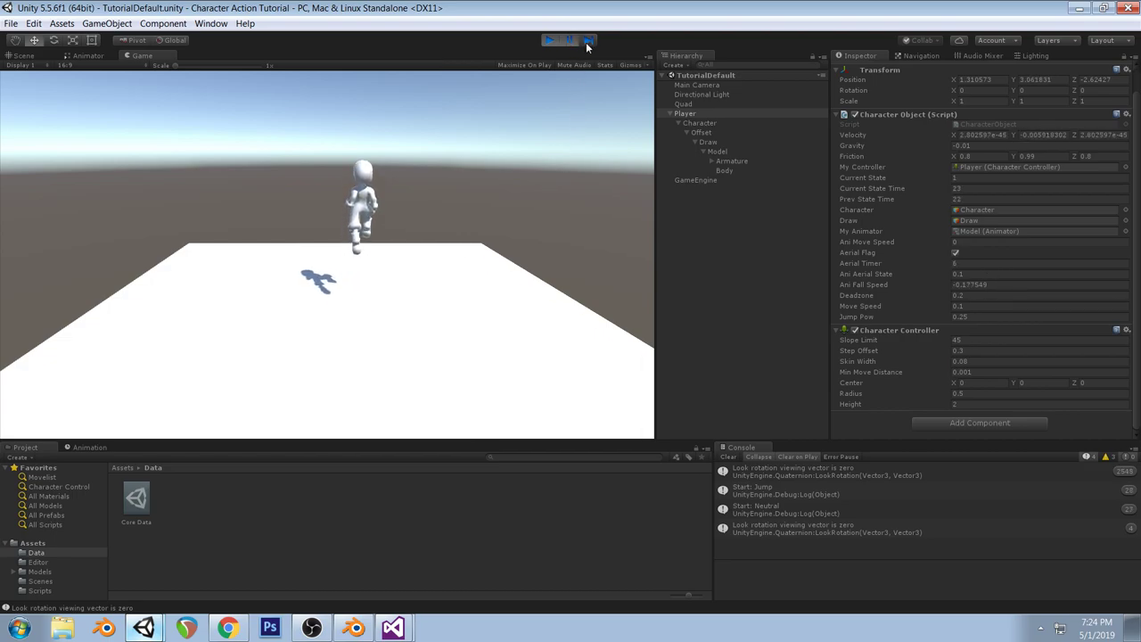
Pause, advance and resume the game during several jumps to examine the Player's aerial flag, timer and aerial state values
{"action": "left_click", "coordinate": [588, 41]}
{"action": "left_click", "coordinate": [588, 41]}
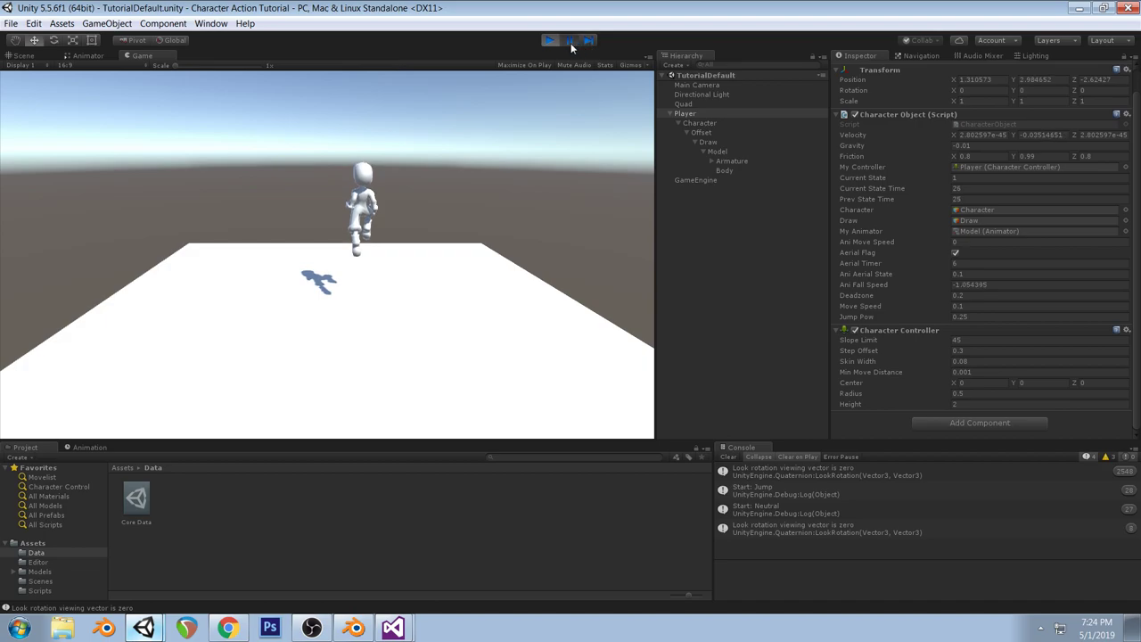
{"action": "left_click", "coordinate": [570, 42]}
{"action": "key", "text": "space"}
{"action": "left_click", "coordinate": [570, 42]}
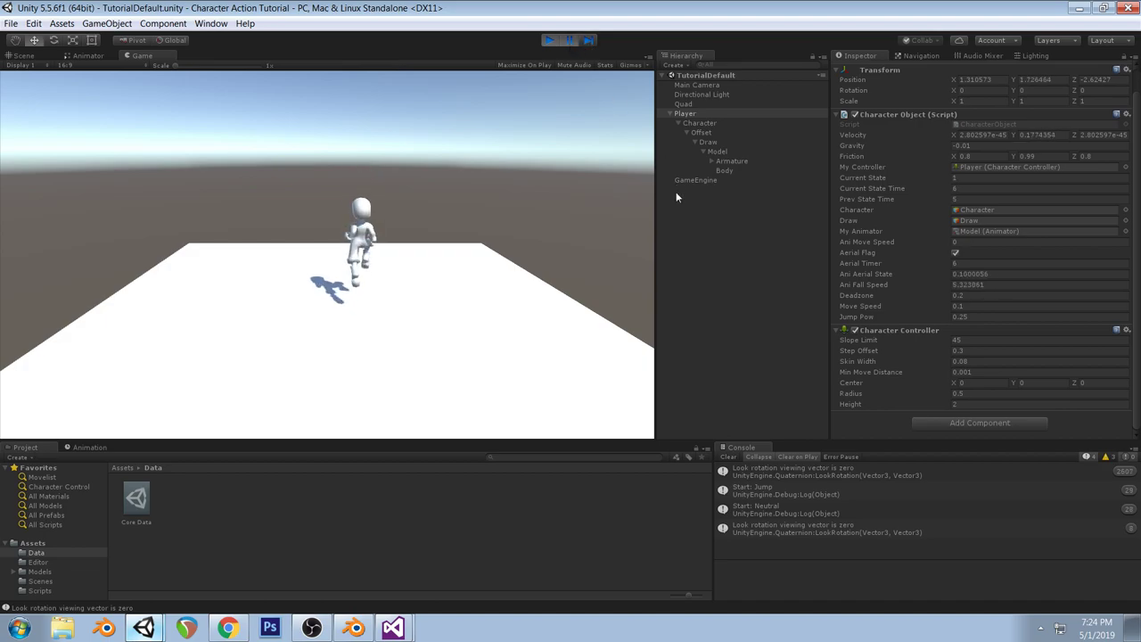
{"action": "left_click", "coordinate": [569, 44]}
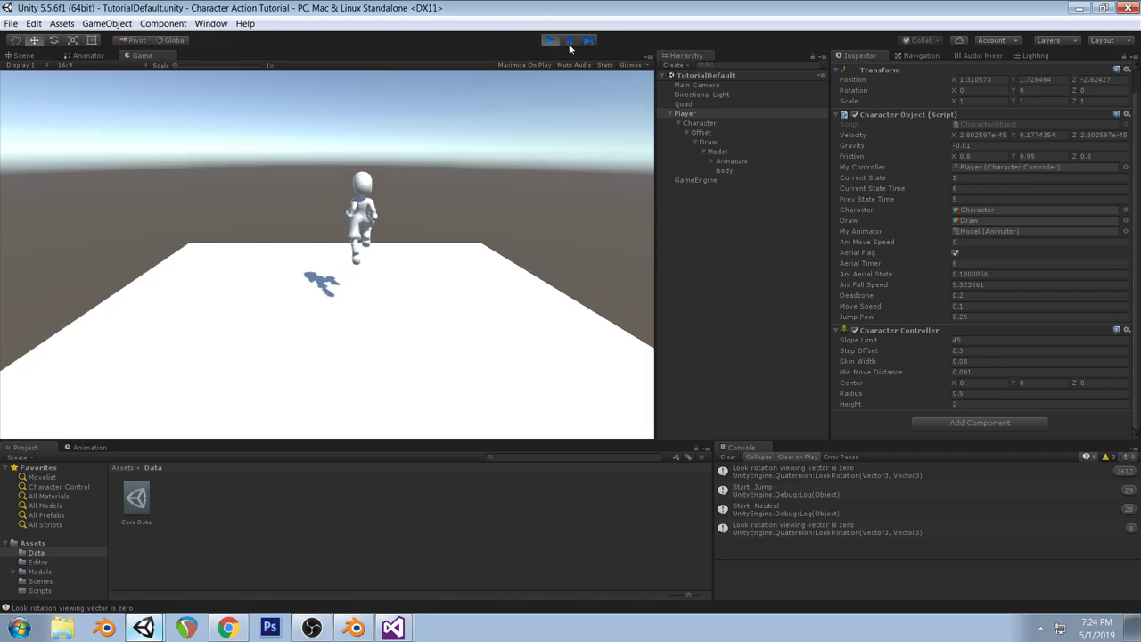
{"action": "left_click", "coordinate": [569, 42]}
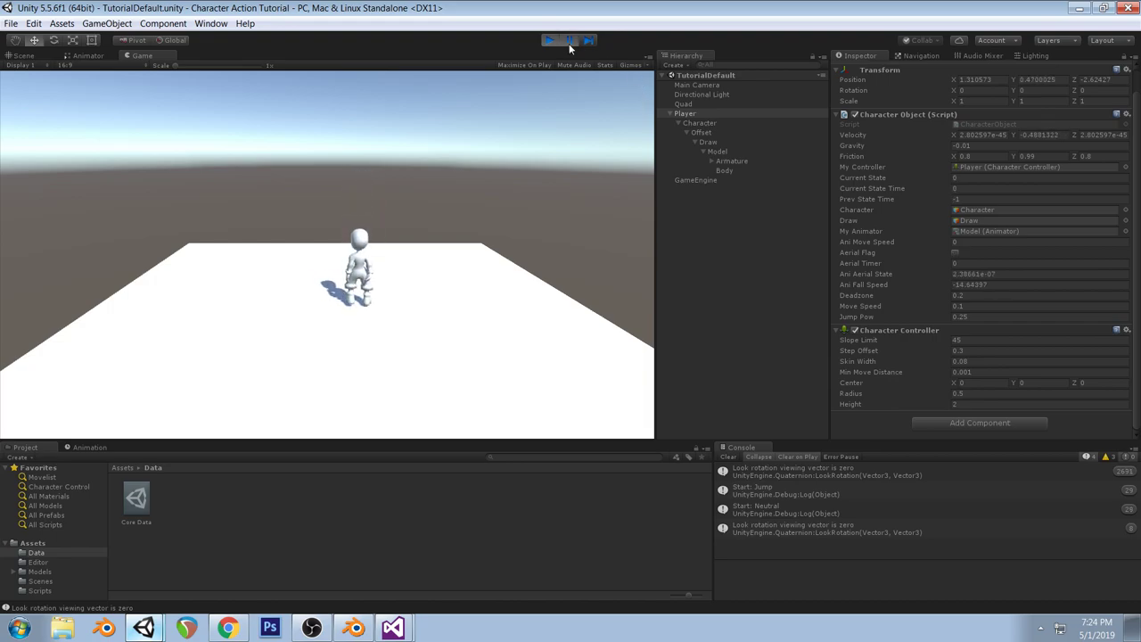
{"action": "left_click", "coordinate": [587, 42]}
{"action": "left_click", "coordinate": [571, 40]}
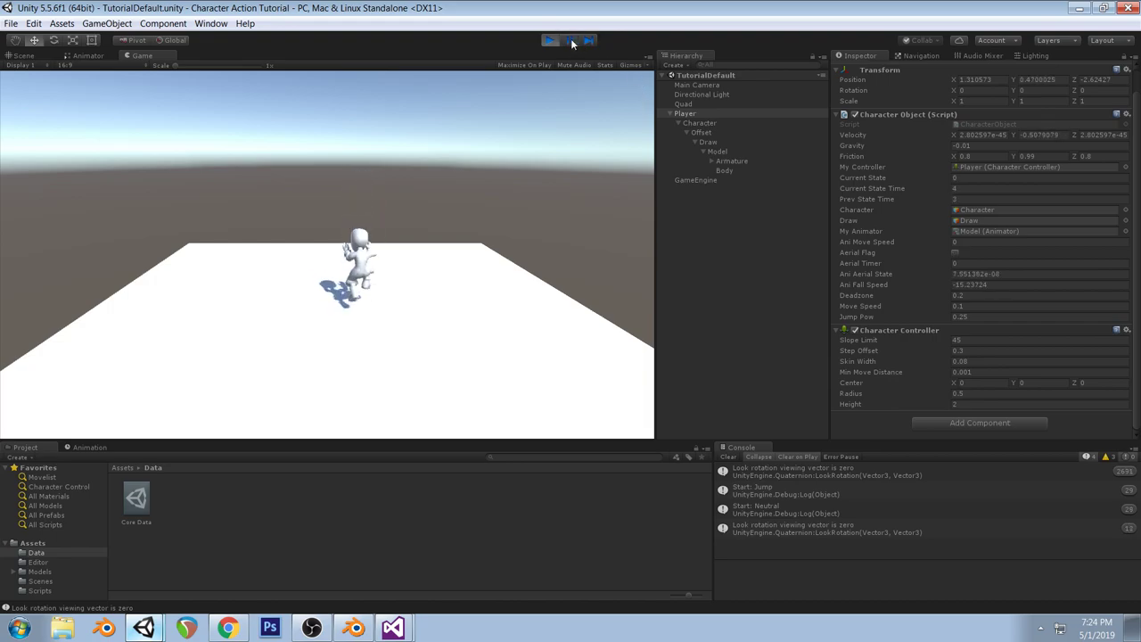
{"action": "key", "text": "space"}
{"action": "left_click", "coordinate": [571, 40]}
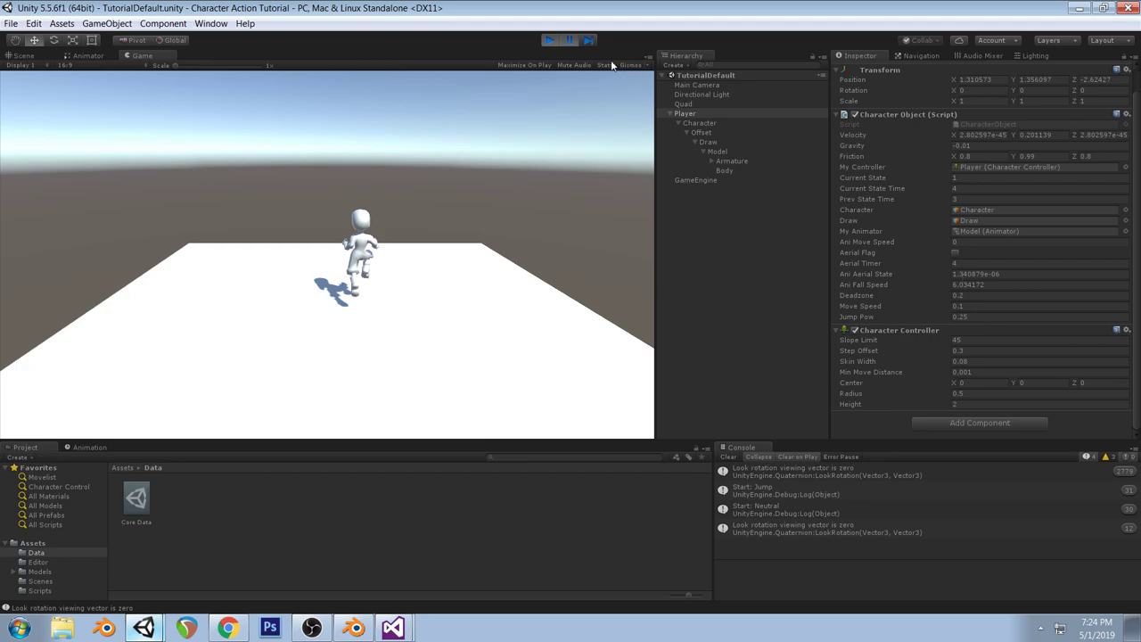
Advance the paused jump frame by frame to examine how Aerial Timer, Aerial Flag and Ani Aerial State develop
{"action": "left_click", "coordinate": [591, 41]}
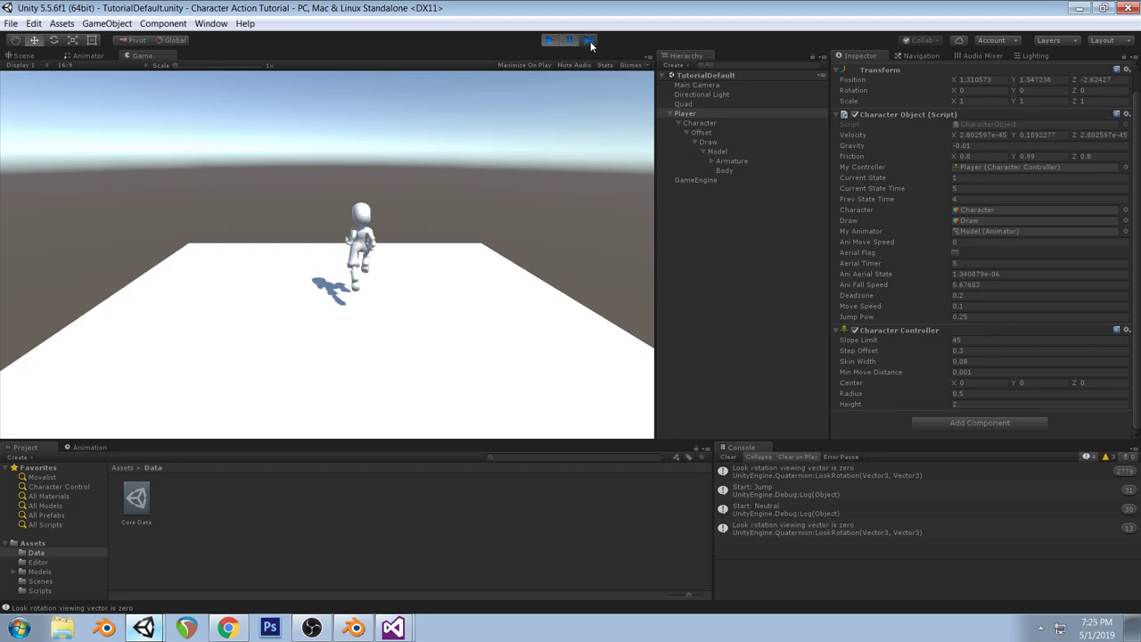
{"action": "left_click", "coordinate": [590, 41]}
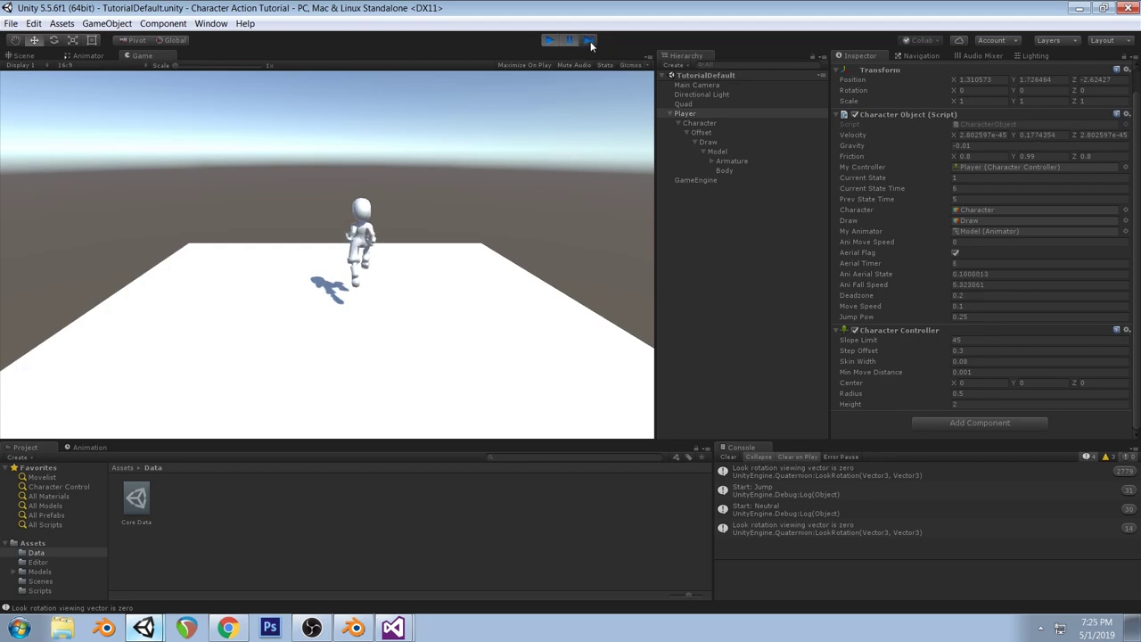
{"action": "left_click", "coordinate": [591, 41]}
{"action": "left_click", "coordinate": [590, 41]}
{"action": "left_click", "coordinate": [590, 41]}
{"action": "left_click", "coordinate": [590, 41]}
{"action": "left_click", "coordinate": [590, 41]}
{"action": "left_click", "coordinate": [590, 41]}
{"action": "left_click", "coordinate": [590, 41]}
{"action": "left_click", "coordinate": [590, 41]}
{"action": "left_click", "coordinate": [590, 41]}
{"action": "left_click", "coordinate": [591, 41]}
{"action": "left_click", "coordinate": [591, 41]}
{"action": "left_click", "coordinate": [590, 41]}
{"action": "left_click", "coordinate": [590, 41]}
{"action": "left_click", "coordinate": [591, 41]}
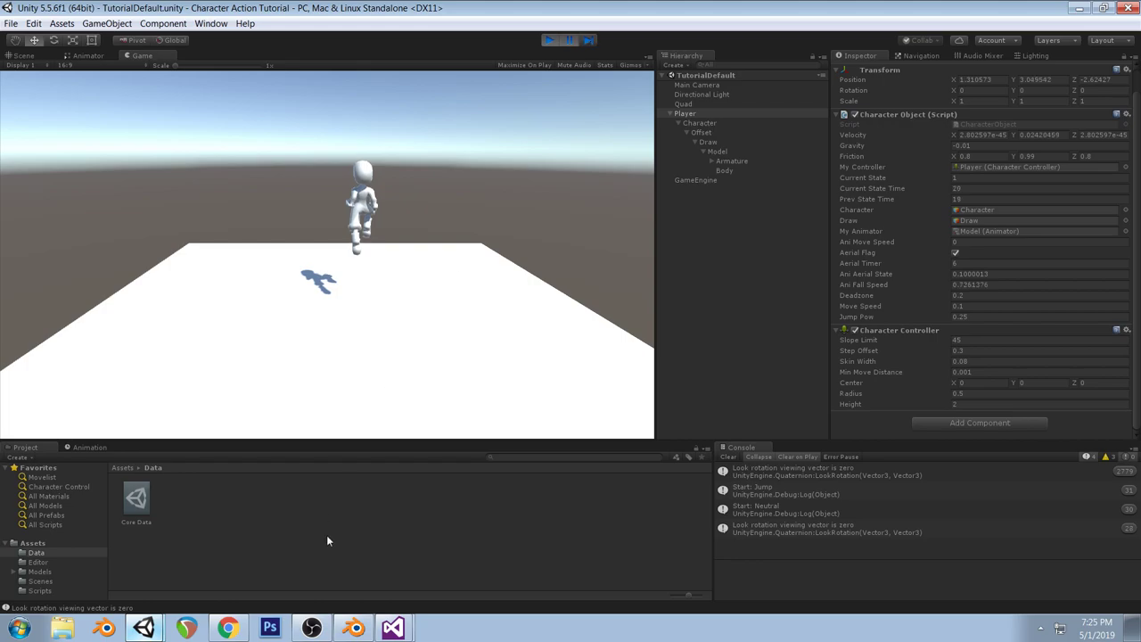
Switch to the tutorial project's CharacterObject.cs in Visual Studio, set the aerialTimer threshold in UpdatePhysics to 3 and save
{"action": "left_click", "coordinate": [364, 632]}
{"action": "left_click", "coordinate": [386, 628]}
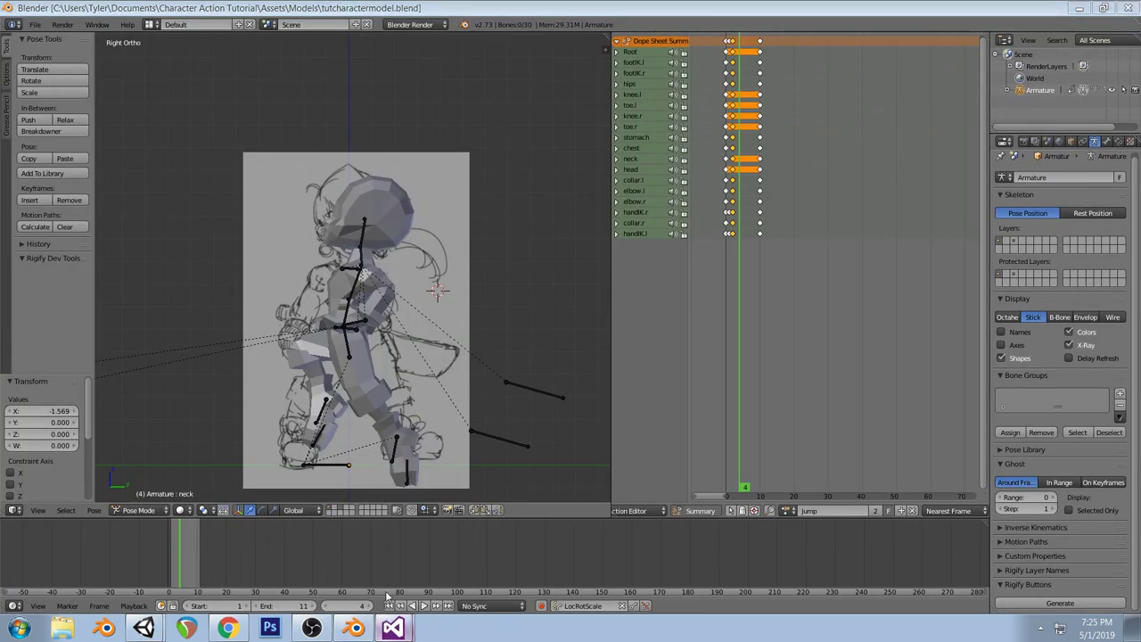
{"action": "left_click", "coordinate": [251, 506]}
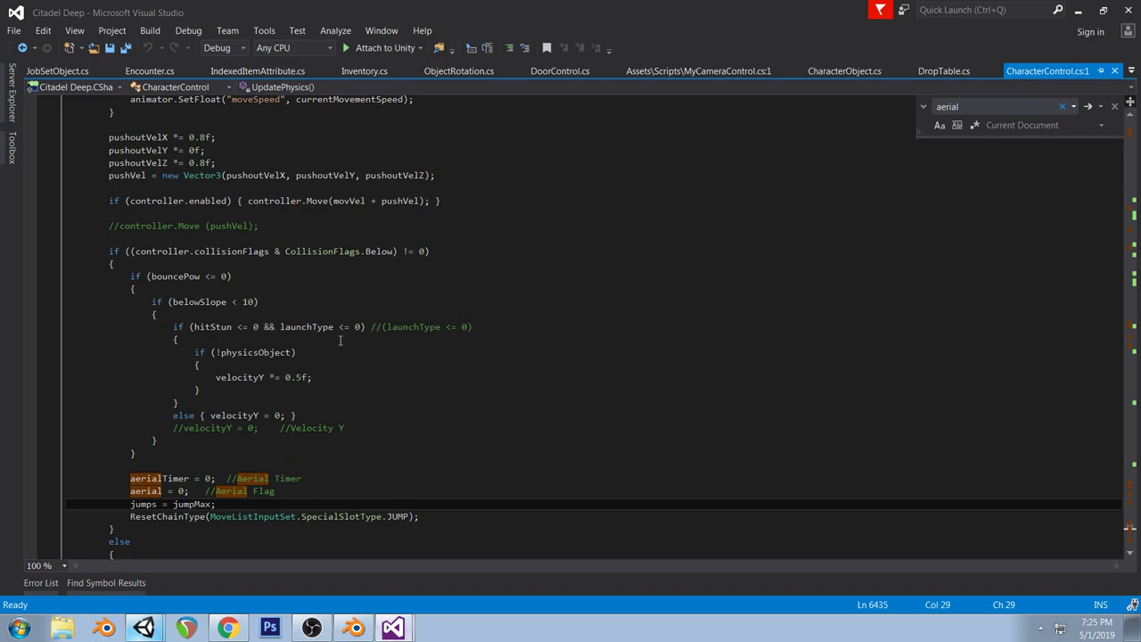
{"action": "left_click", "coordinate": [393, 628]}
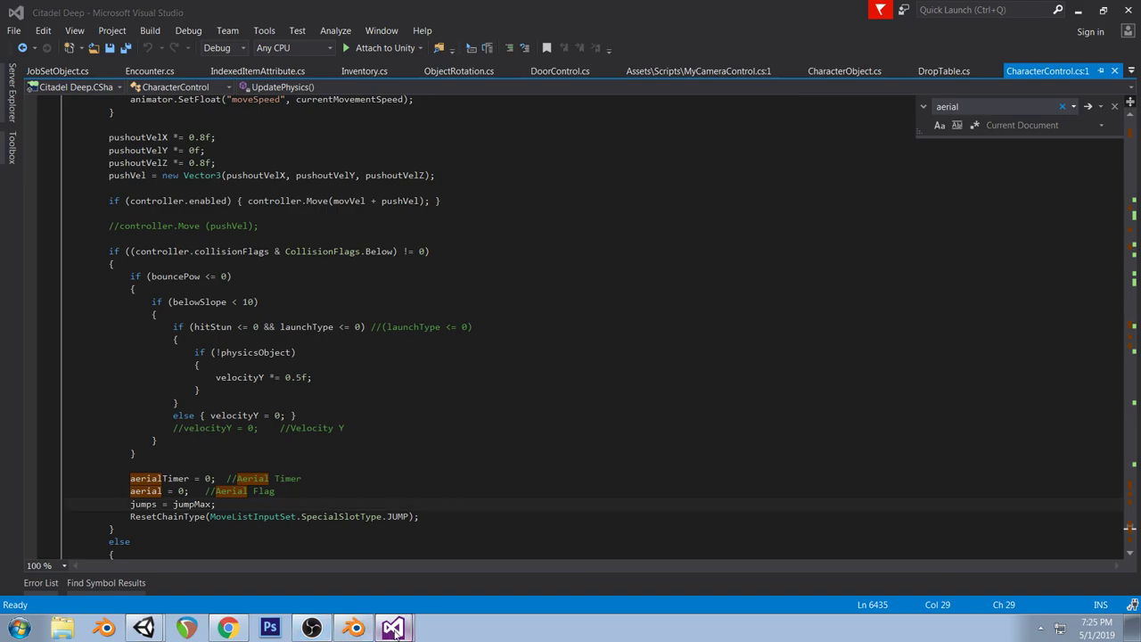
{"action": "left_click", "coordinate": [402, 567]}
{"action": "left_click", "coordinate": [259, 415]}
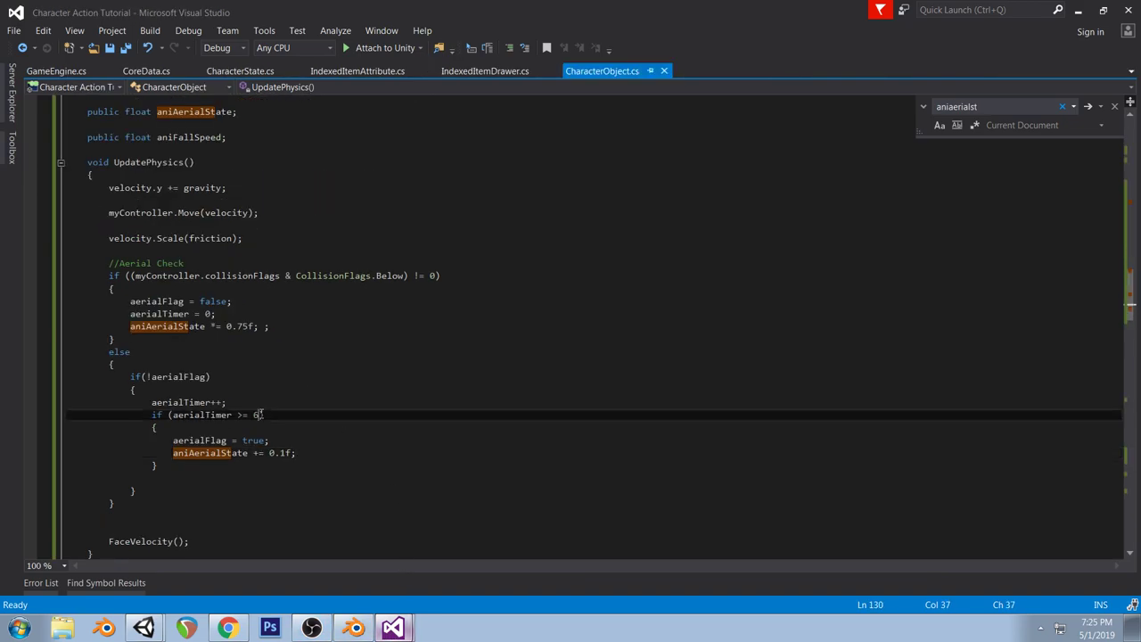
{"action": "key", "text": "BackSpace"}
{"action": "type", "text": "3"}
{"action": "key", "text": "ctrl+s"}
Rework the aerialTimer block in UpdatePhysics so aniAerialState keeps increasing while the character is airborne, and save the script
{"action": "left_click", "coordinate": [291, 443]}
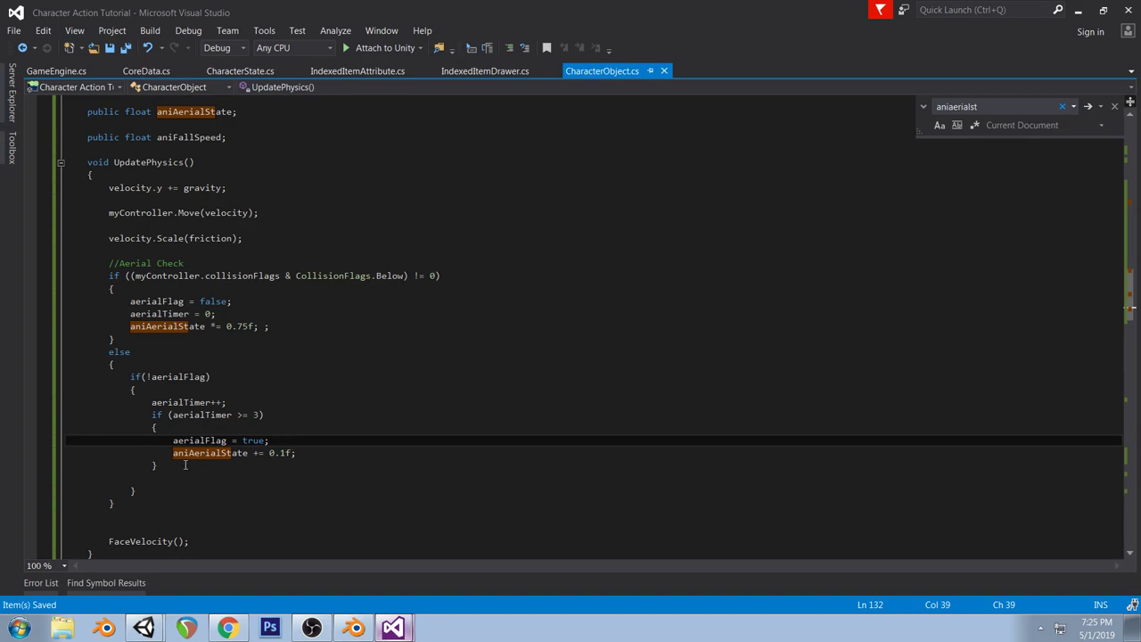
{"action": "left_click_drag", "start_coordinate": [166, 464], "coordinate": [233, 403]}
{"action": "key", "text": "Delete"}
{"action": "key", "text": "Delete"}
{"action": "key", "text": "ctrl+z"}
{"action": "key", "text": "ctrl+z"}
{"action": "key", "text": "ctrl+s"}
Switch to Unity, restart the game and test the jump with the updated aerial code
{"action": "left_click", "coordinate": [144, 628]}
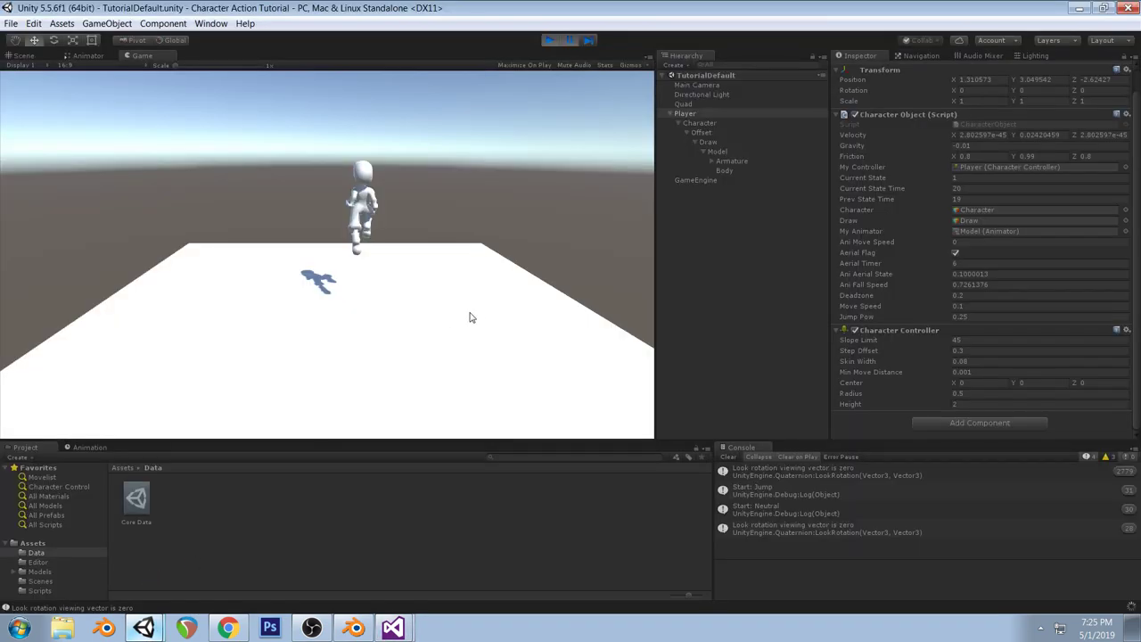
{"action": "left_click", "coordinate": [550, 40]}
{"action": "left_click", "coordinate": [548, 41]}
{"action": "key", "text": "ctrl+p"}
{"action": "key", "text": "space"}
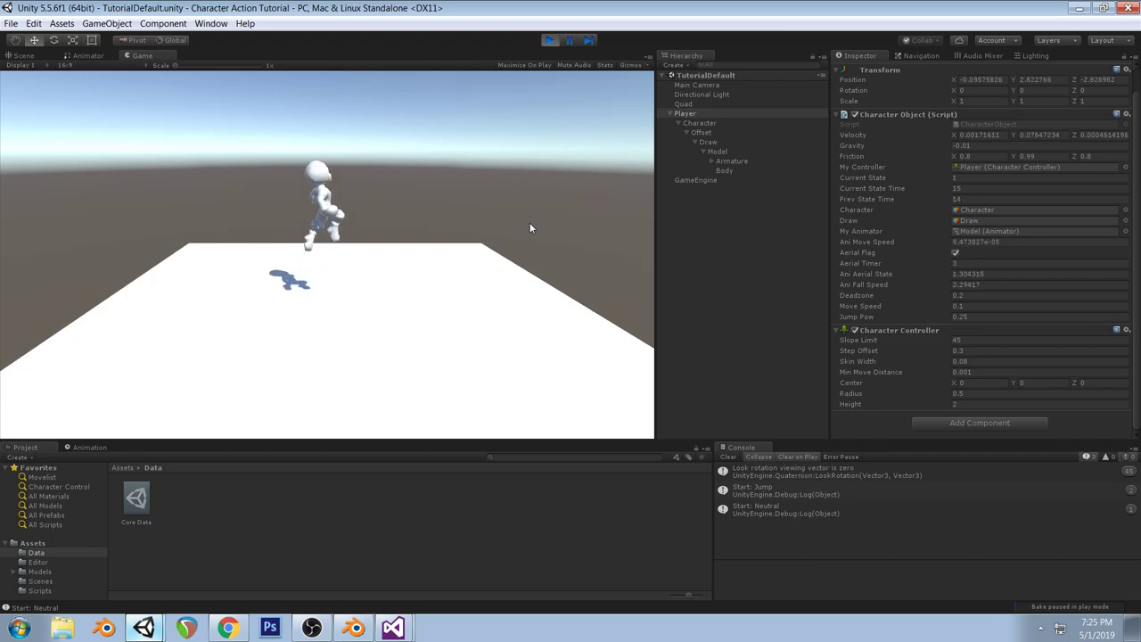
Run and jump the character around the platform in several directions to test the aerial animation
{"action": "key", "text": "d"}
{"action": "key", "text": "space"}
{"action": "key", "text": "space"}
{"action": "key", "text": "space"}
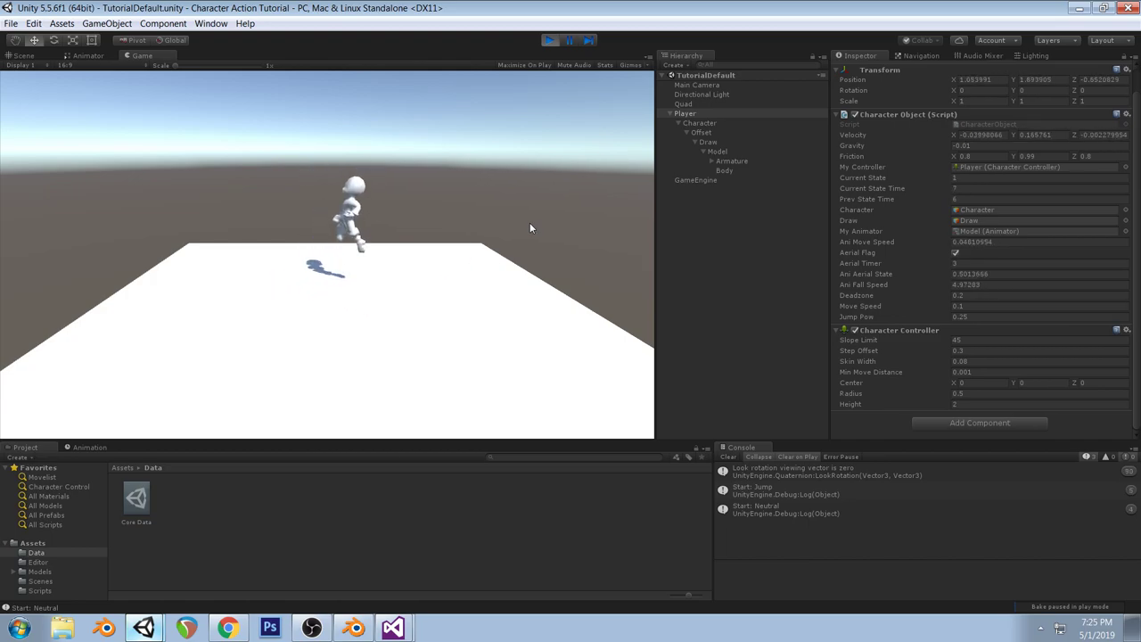
{"action": "key", "text": "space"}
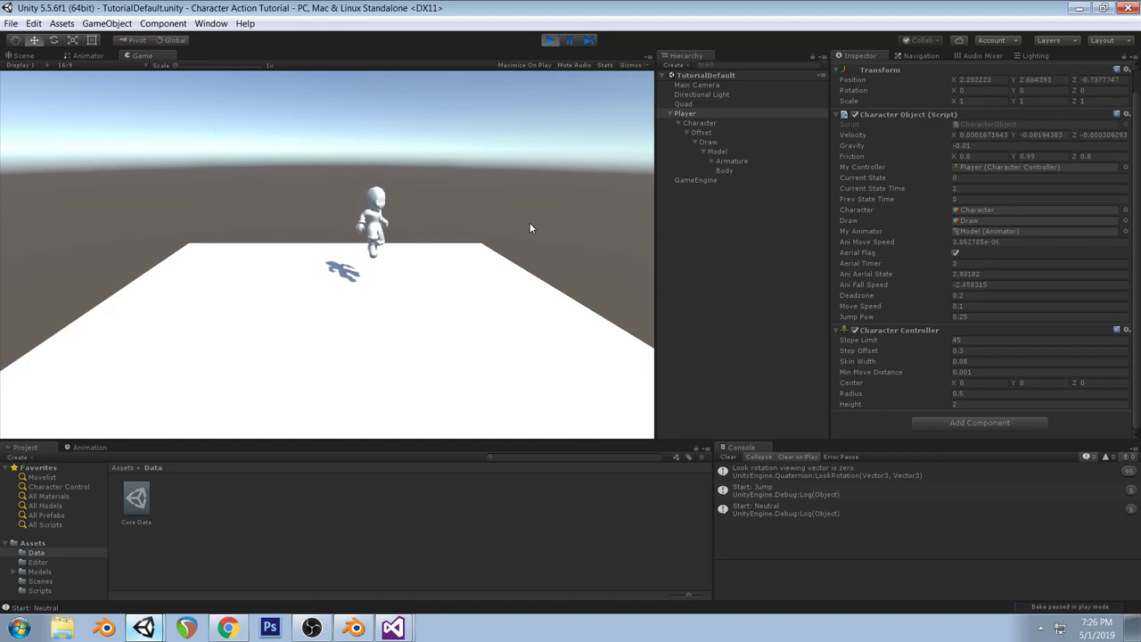
{"action": "key", "text": "s"}
{"action": "key", "text": "a"}
{"action": "key", "text": "space"}
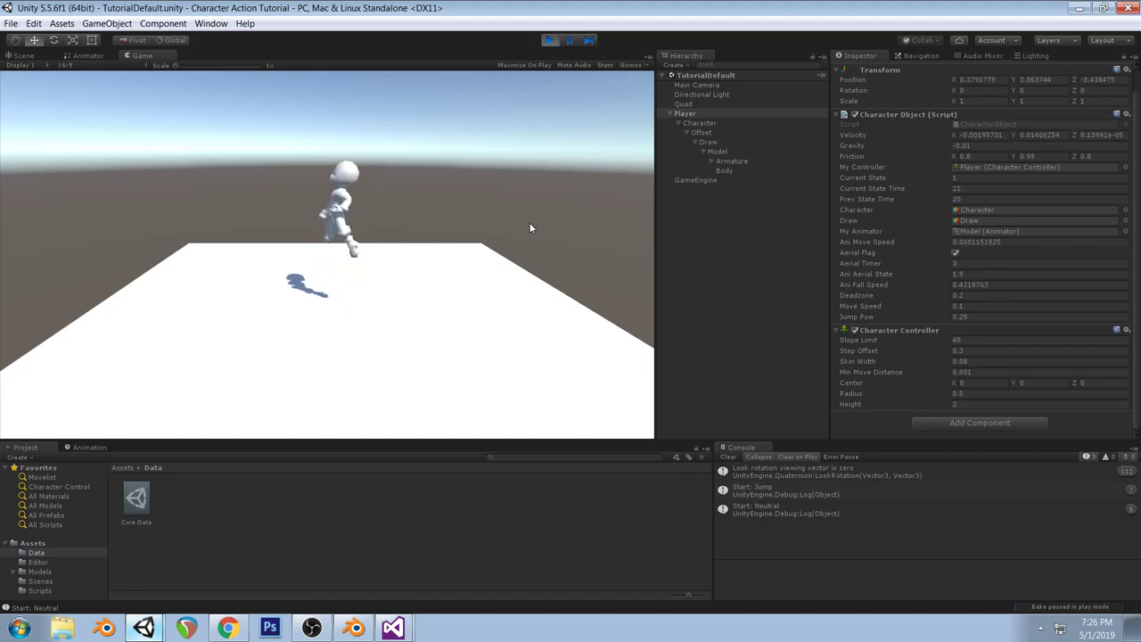
{"action": "key", "text": "space"}
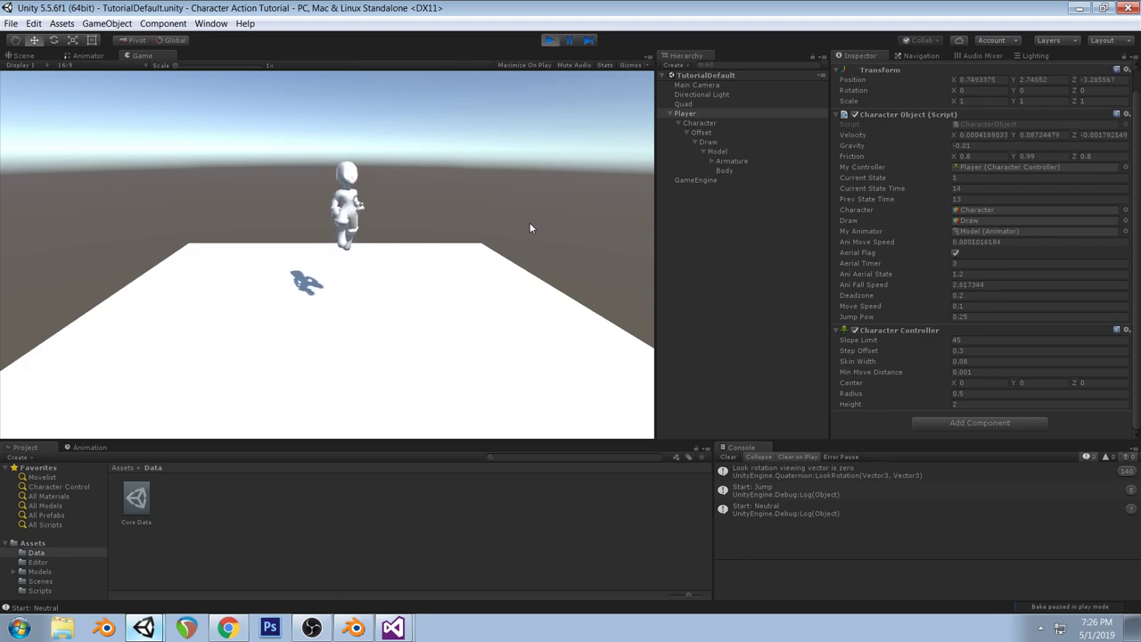
{"action": "key", "text": "s"}
{"action": "key", "text": "a"}
{"action": "key", "text": "d"}
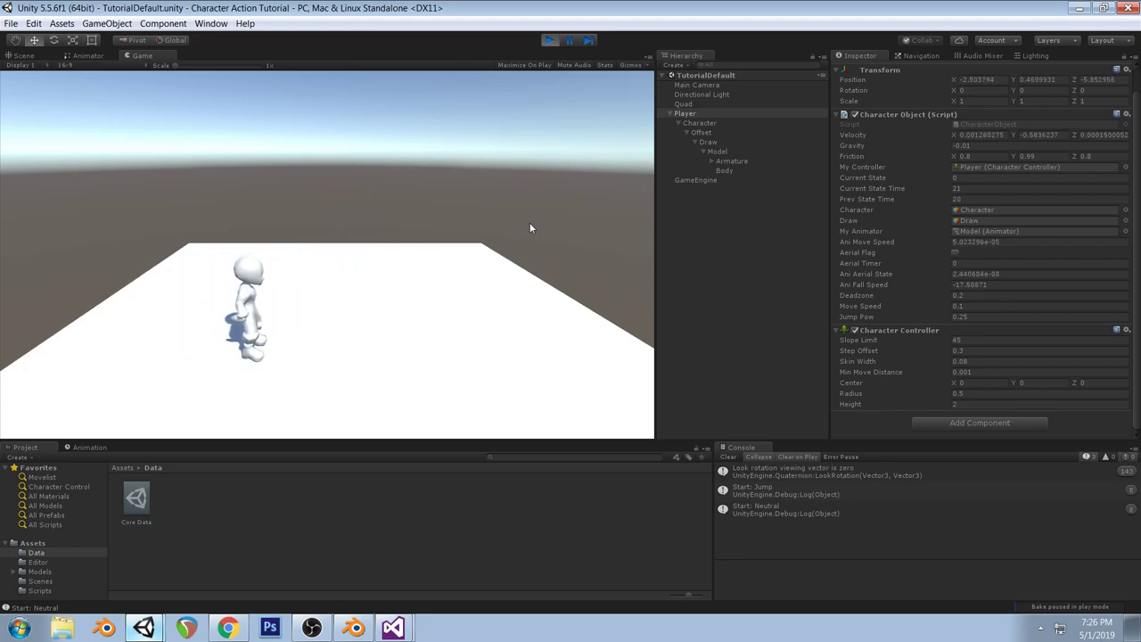
{"action": "key", "text": "Right"}
{"action": "key", "text": "space"}
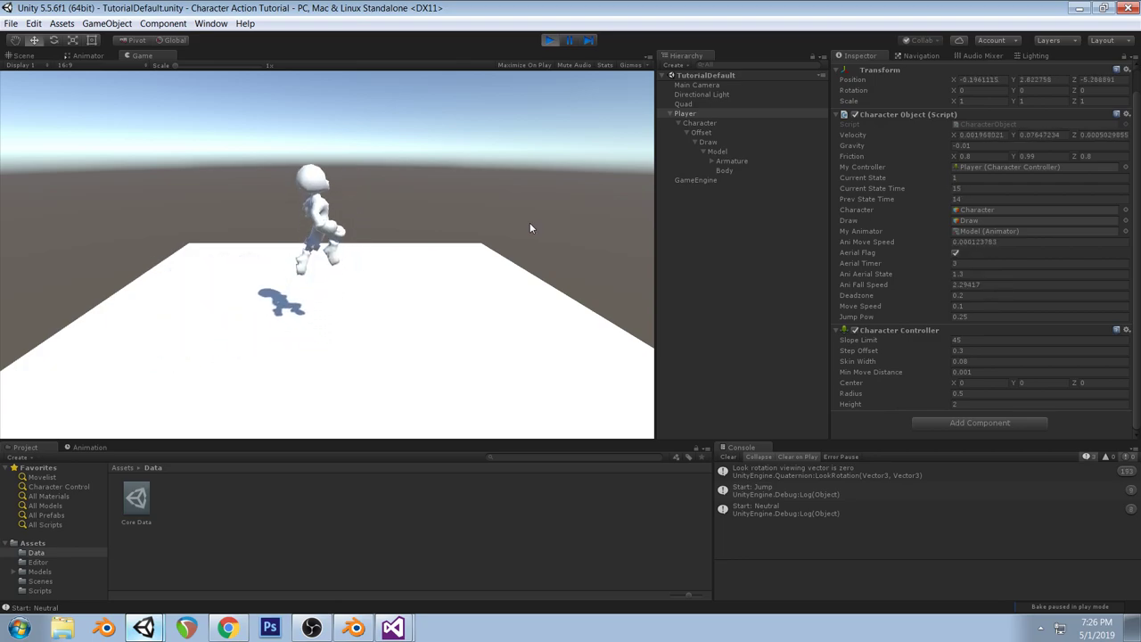
{"action": "key", "text": "w"}
{"action": "key", "text": "d"}
{"action": "key", "text": "s"}
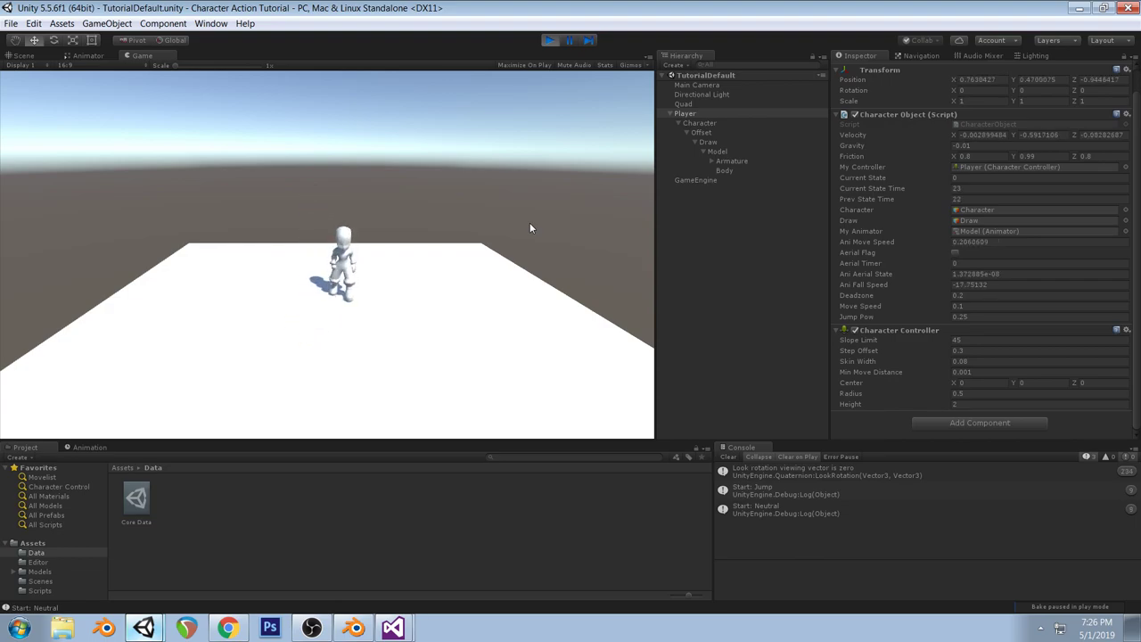
{"action": "key", "text": "space"}
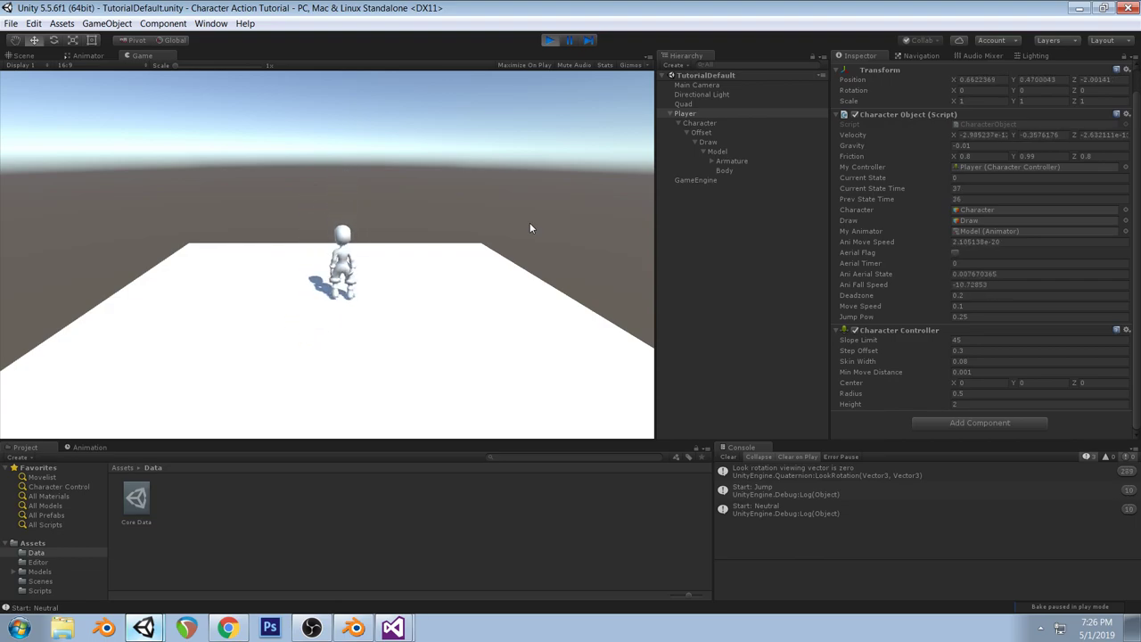
Make the character jump, pause mid-air and advance frame by frame to examine Ani Aerial State, then resume play
{"action": "key", "text": "space"}
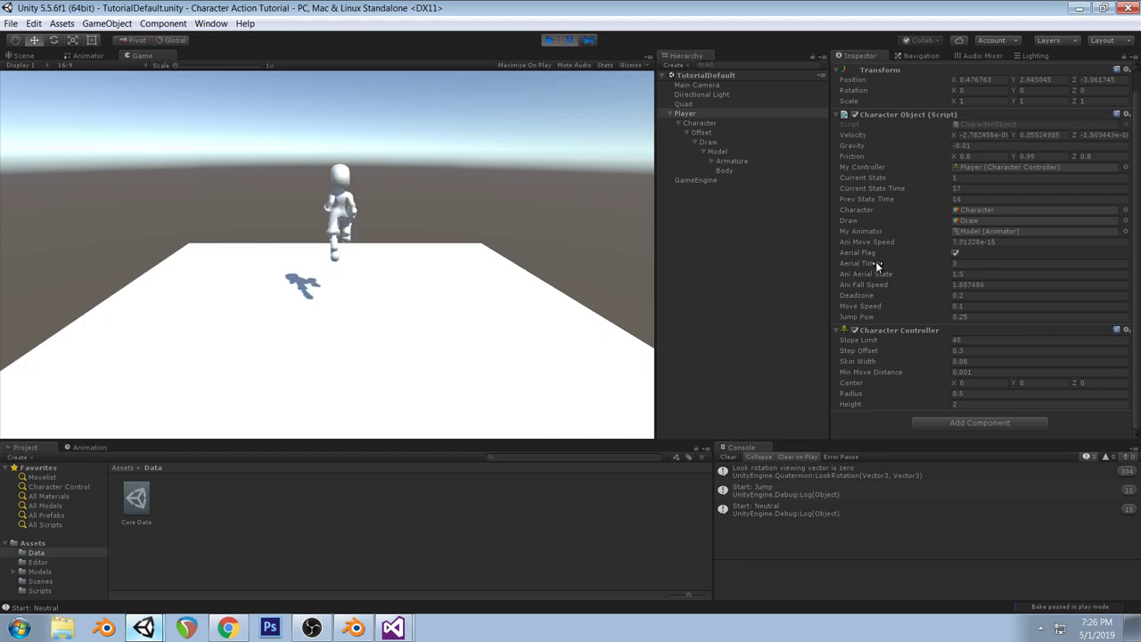
{"action": "left_click", "coordinate": [588, 40]}
{"action": "left_click", "coordinate": [588, 41]}
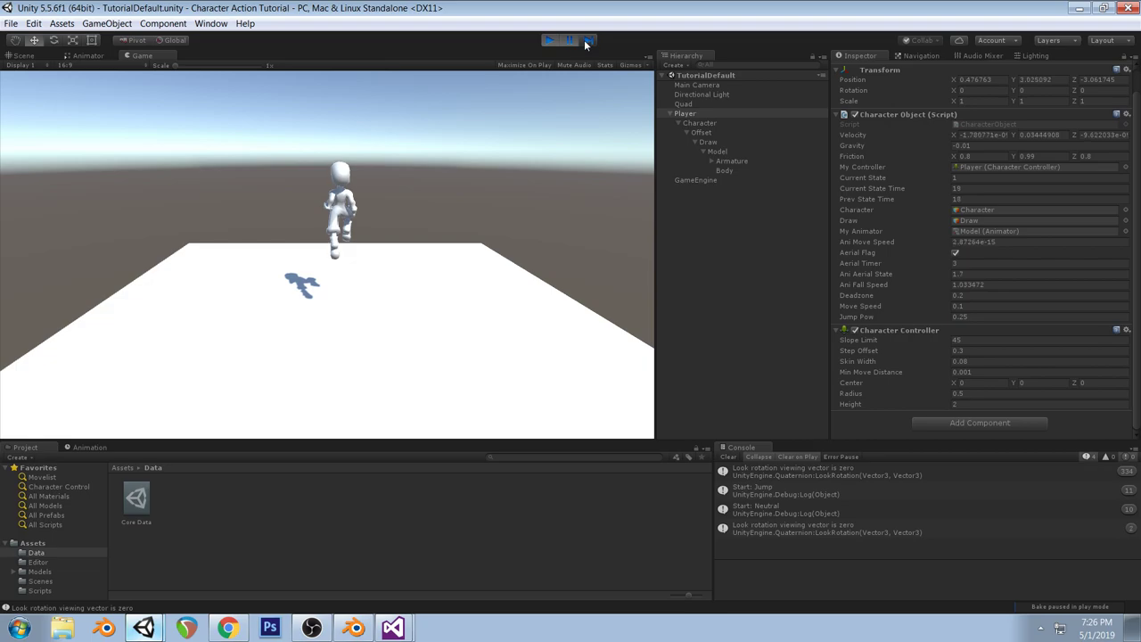
{"action": "left_click", "coordinate": [588, 41]}
{"action": "left_click", "coordinate": [588, 41]}
{"action": "left_click", "coordinate": [588, 41]}
{"action": "left_click", "coordinate": [588, 41]}
{"action": "left_click", "coordinate": [588, 41]}
{"action": "left_click", "coordinate": [588, 41]}
{"action": "left_click", "coordinate": [588, 41]}
{"action": "left_click", "coordinate": [586, 40]}
{"action": "left_click", "coordinate": [568, 41]}
Switch to the tutorial's CharacterObject.cs in Visual Studio, set the airborne aniAerialState increment to 0.01f and save
{"action": "left_click", "coordinate": [393, 626]}
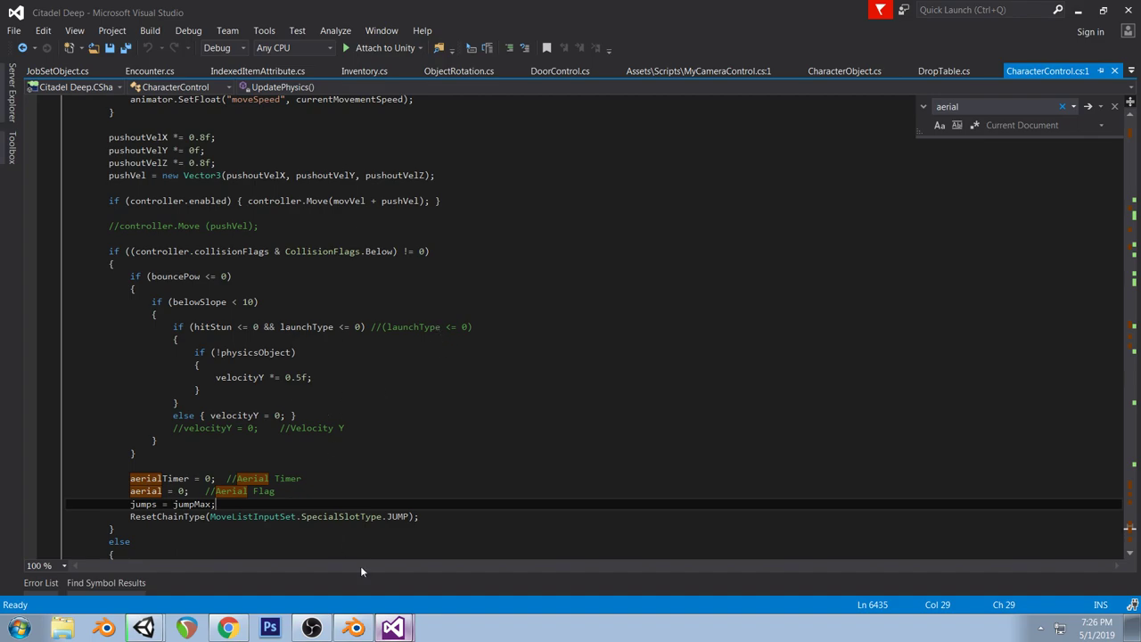
{"action": "left_click", "coordinate": [398, 578]}
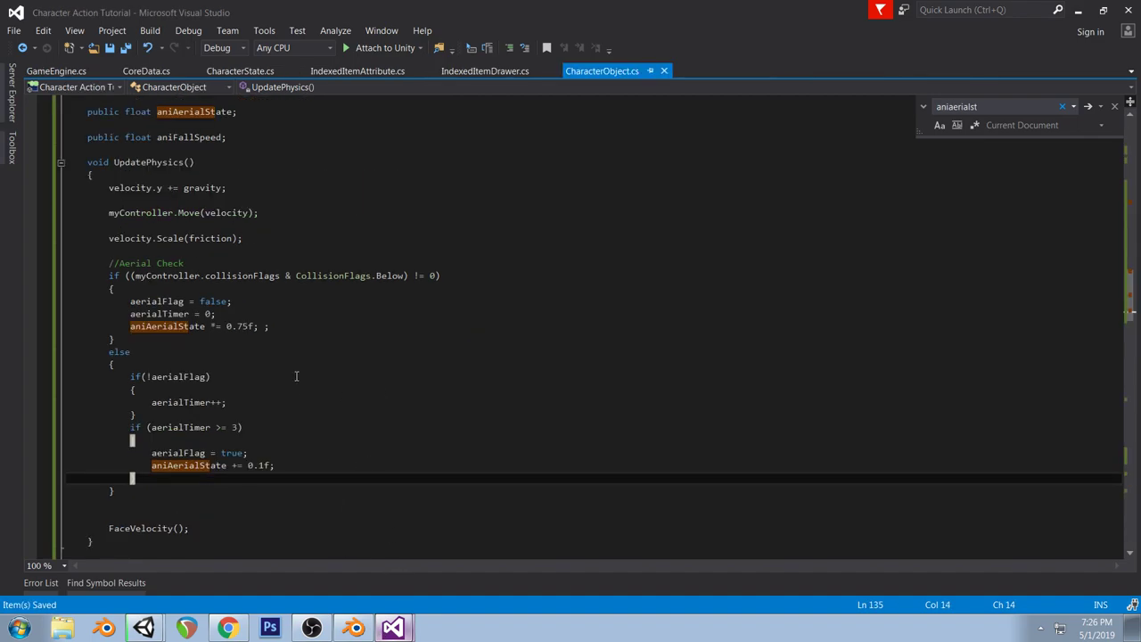
{"action": "left_click", "coordinate": [259, 466]}
{"action": "type", "text": "0"}
{"action": "key", "text": "ctrl+s"}
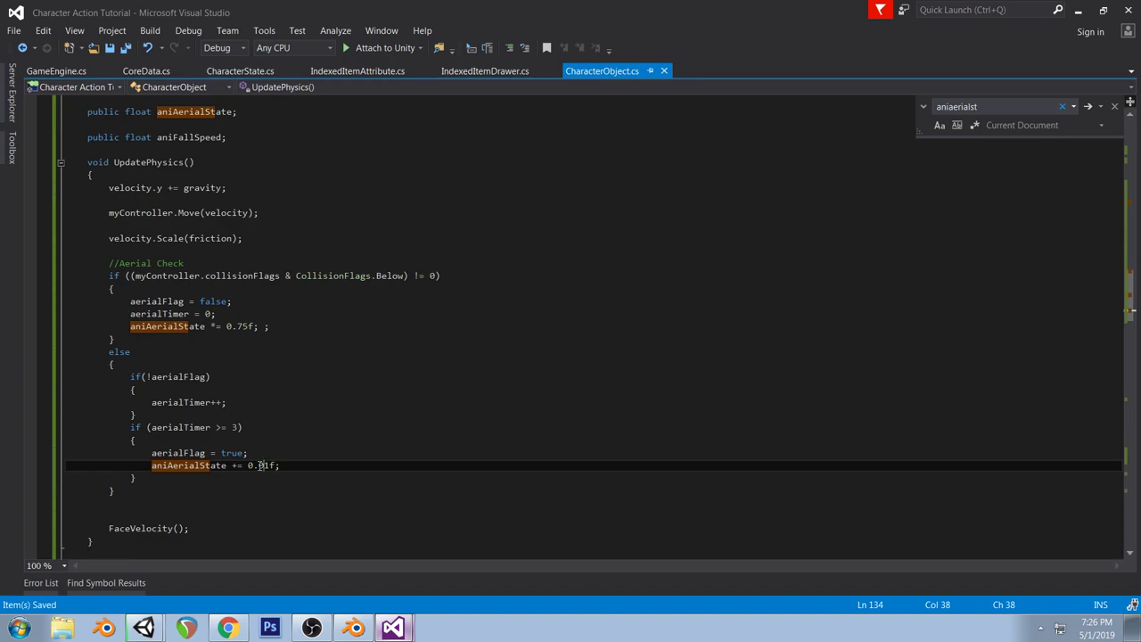
Switch to the tutorial project in Unity, restart the game and test jumping with the slower aerial state increase
{"action": "left_click", "coordinate": [148, 630]}
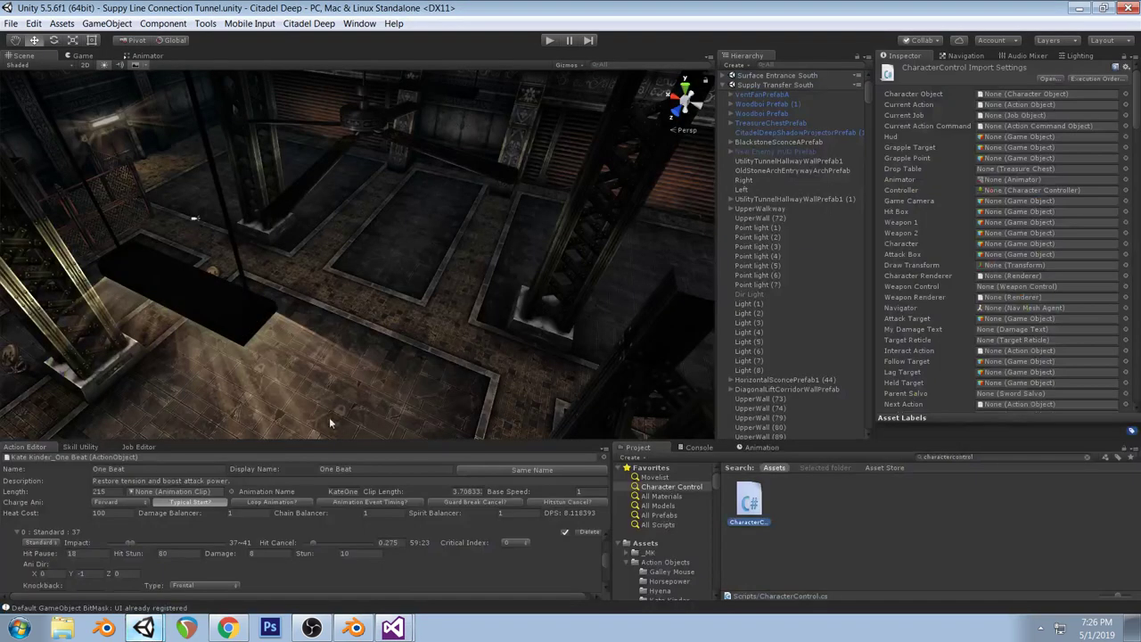
{"action": "left_click", "coordinate": [153, 629]}
{"action": "left_click", "coordinate": [152, 580]}
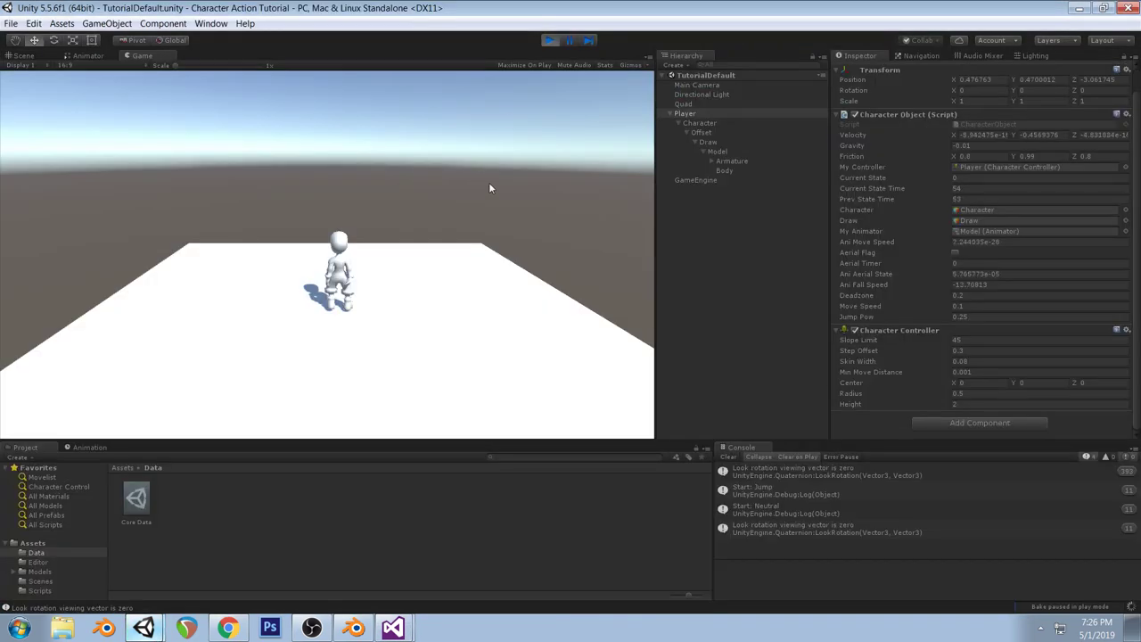
{"action": "left_click", "coordinate": [551, 40]}
{"action": "left_click", "coordinate": [551, 41]}
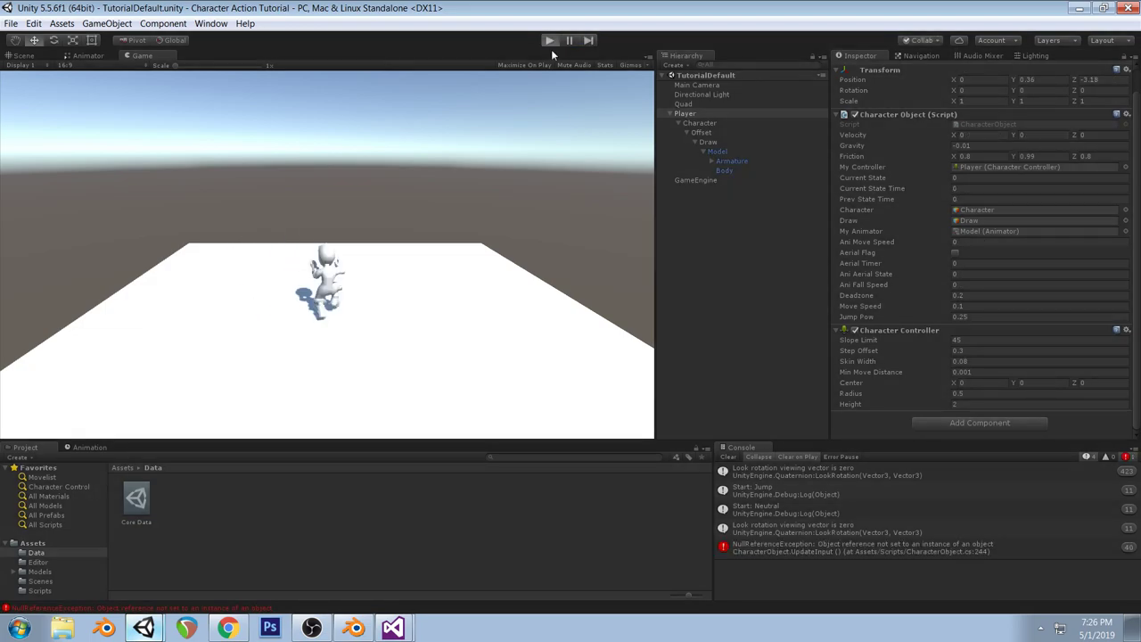
{"action": "key", "text": "ctrl+p"}
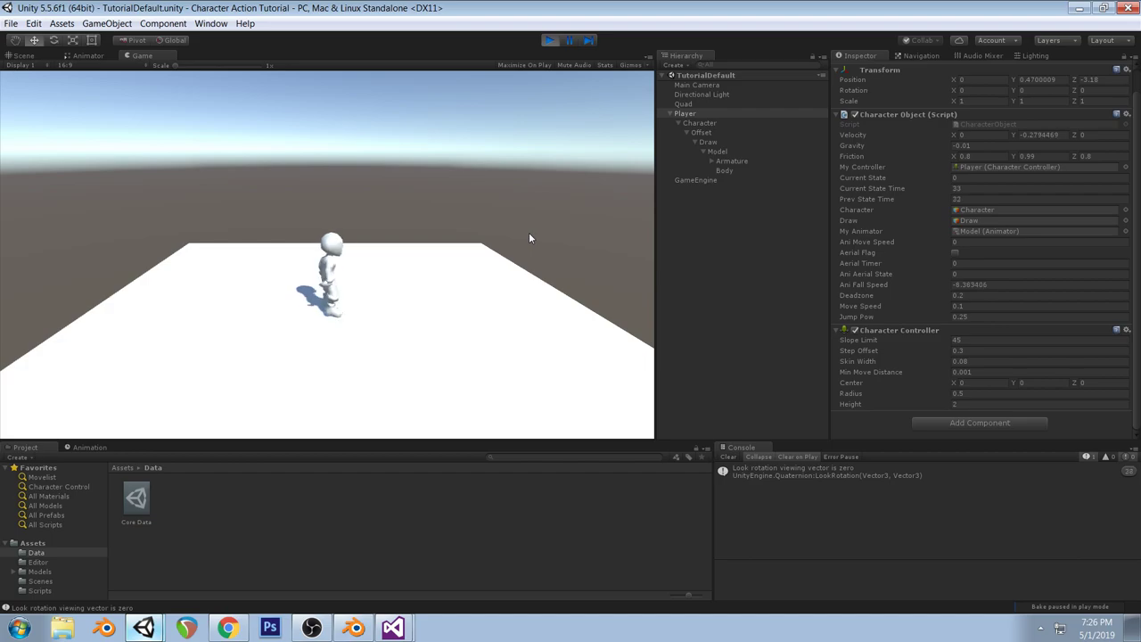
{"action": "key", "text": "space"}
{"action": "key", "text": "space"}
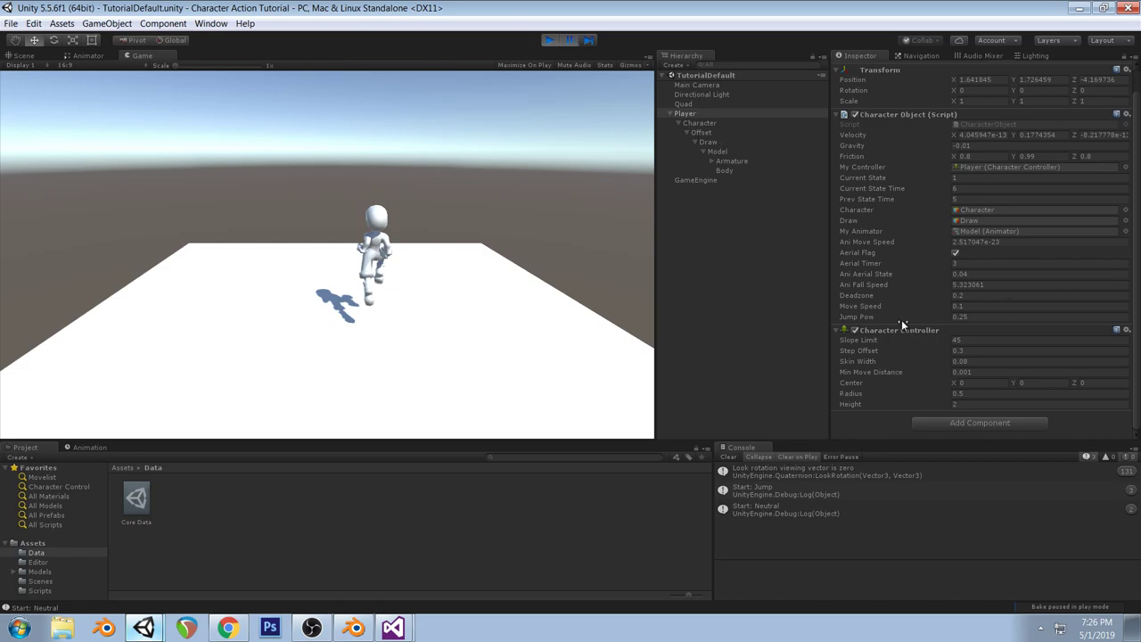
Advance the paused jump frame by frame to examine Ani Aerial State and Ani Fall Speed through the rise and fall
{"action": "left_click", "coordinate": [585, 40]}
{"action": "left_click", "coordinate": [585, 40]}
{"action": "left_click", "coordinate": [585, 40]}
{"action": "left_click", "coordinate": [585, 40]}
{"action": "left_click", "coordinate": [585, 40]}
{"action": "left_click", "coordinate": [585, 40]}
{"action": "left_click", "coordinate": [585, 40]}
{"action": "left_click", "coordinate": [585, 41]}
{"action": "left_click", "coordinate": [588, 41]}
{"action": "left_click", "coordinate": [588, 41]}
{"action": "left_click", "coordinate": [588, 41]}
{"action": "left_click", "coordinate": [587, 41]}
{"action": "left_click", "coordinate": [588, 41]}
{"action": "left_click", "coordinate": [587, 41]}
{"action": "left_click", "coordinate": [588, 41]}
{"action": "left_click", "coordinate": [588, 41]}
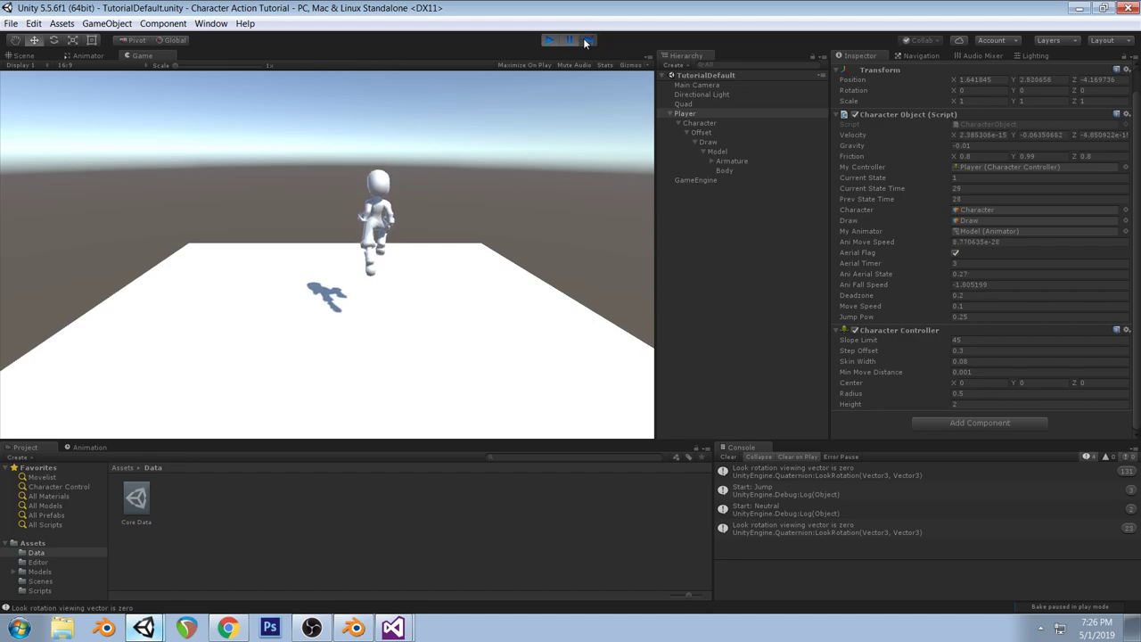
{"action": "left_click", "coordinate": [588, 41]}
{"action": "left_click", "coordinate": [588, 41]}
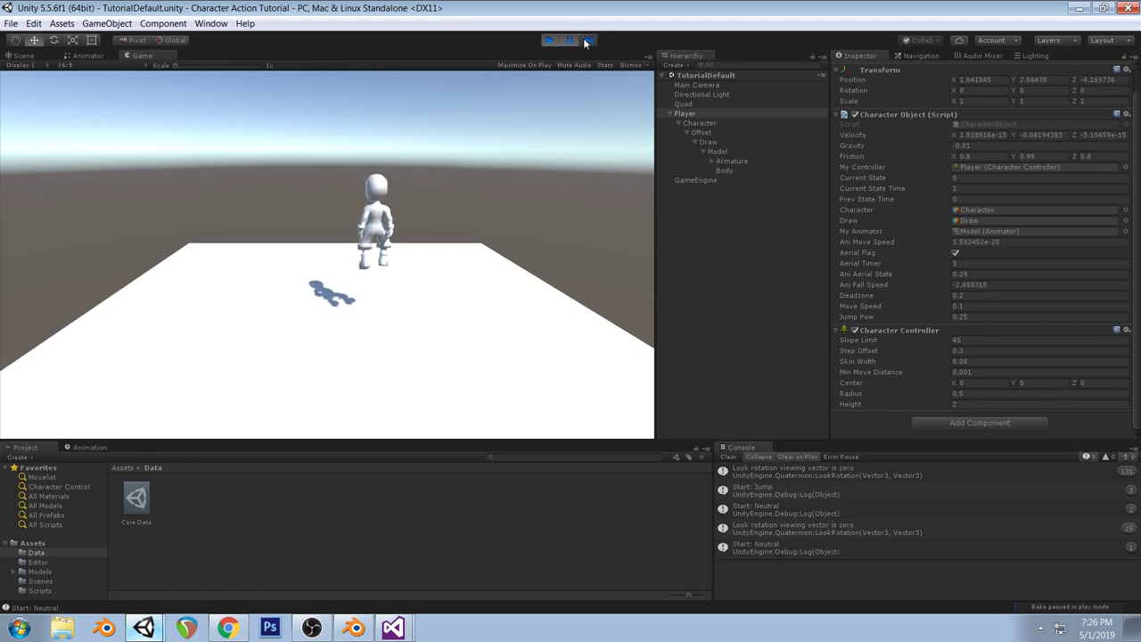
{"action": "left_click", "coordinate": [587, 41]}
{"action": "left_click", "coordinate": [588, 41]}
{"action": "left_click", "coordinate": [588, 41]}
{"action": "left_click", "coordinate": [587, 41]}
{"action": "left_click", "coordinate": [588, 41]}
{"action": "left_click", "coordinate": [587, 41]}
{"action": "left_click", "coordinate": [586, 42]}
{"action": "left_click", "coordinate": [585, 42]}
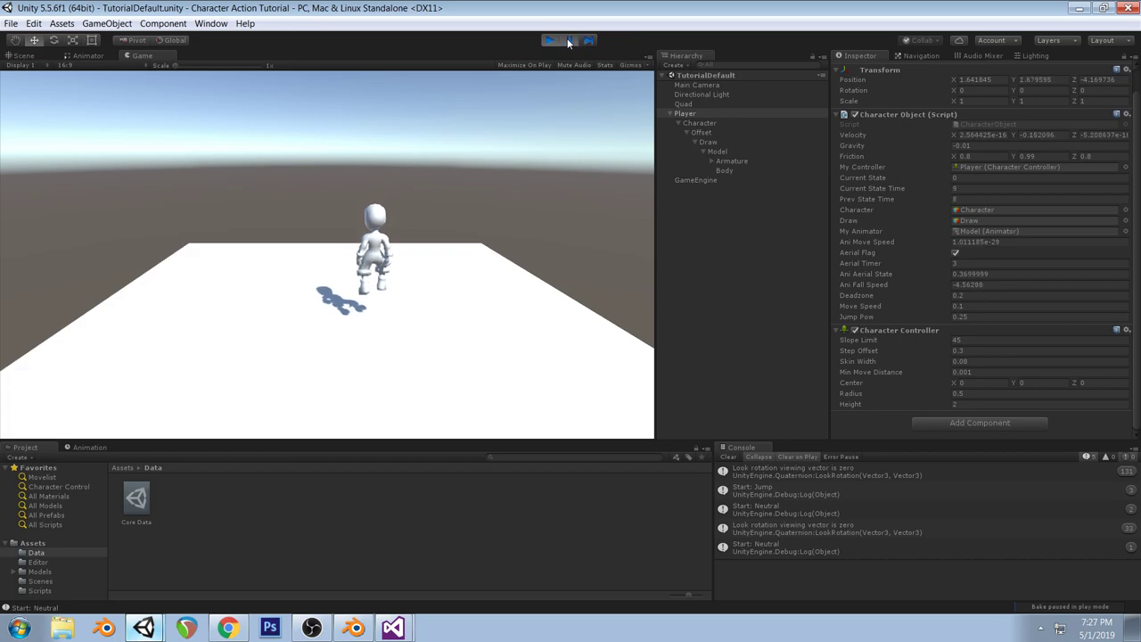
Show the Model's animator controller for the paused game and open the Neutral state's blend tree
{"action": "left_click", "coordinate": [87, 55]}
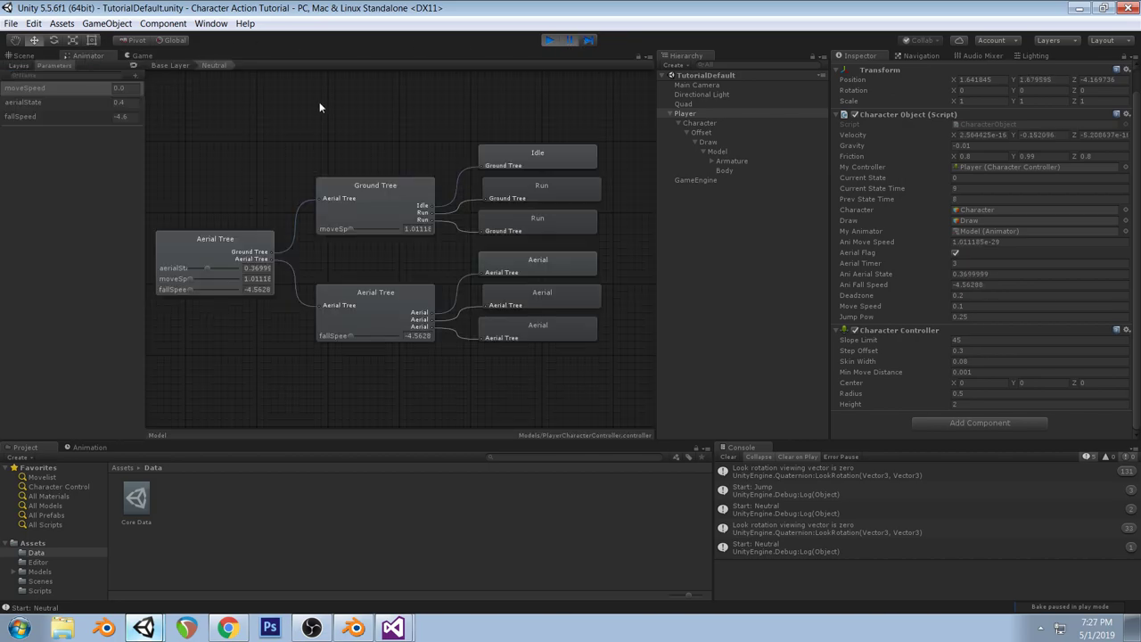
{"action": "left_click", "coordinate": [712, 143]}
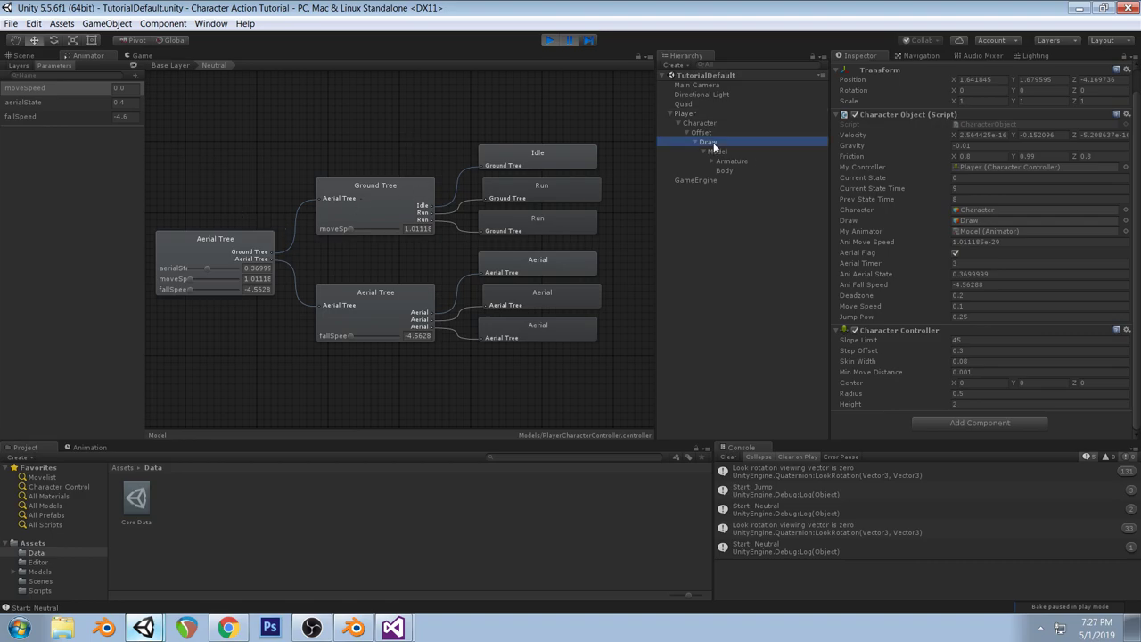
{"action": "left_click", "coordinate": [716, 152]}
{"action": "left_click", "coordinate": [725, 162]}
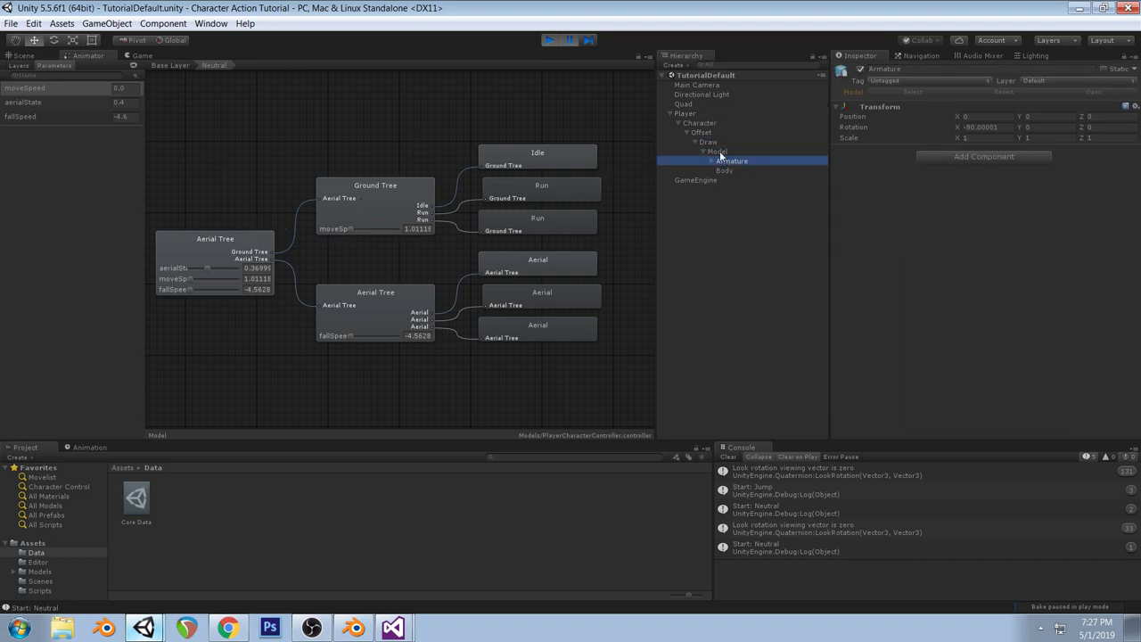
{"action": "left_click", "coordinate": [714, 152]}
{"action": "left_click", "coordinate": [172, 66]}
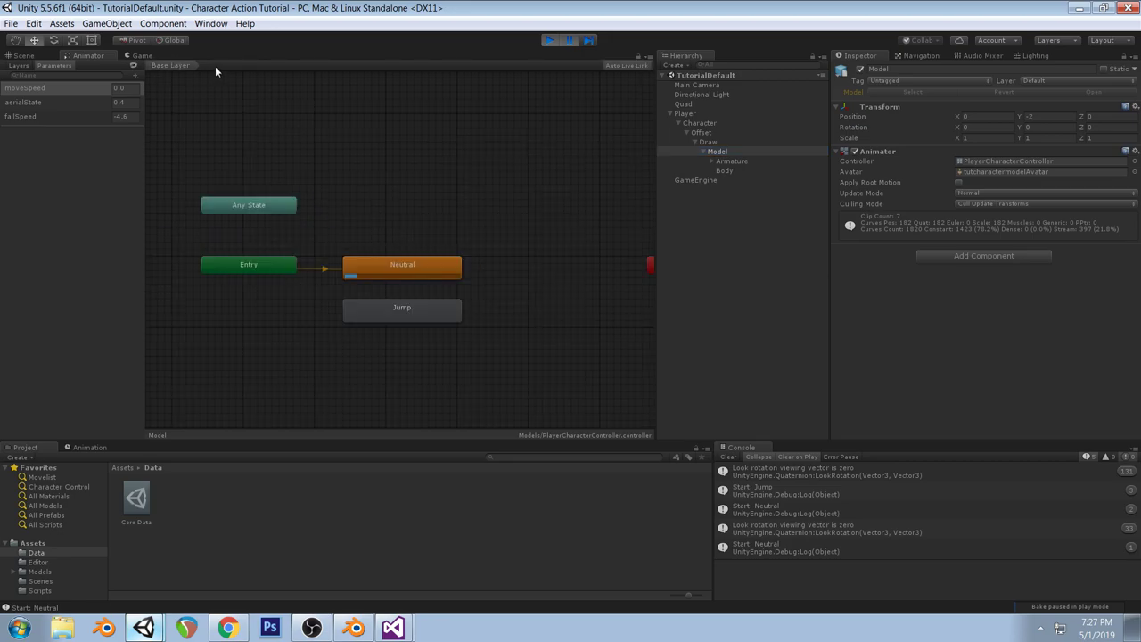
{"action": "double_click", "coordinate": [432, 263]}
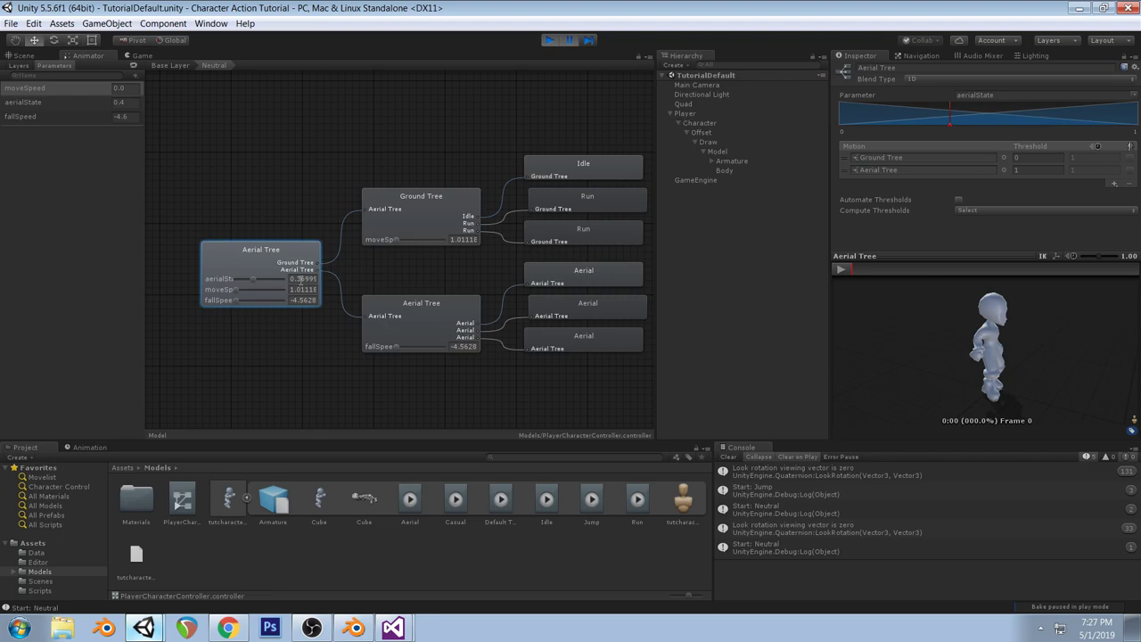
Set aerialState to 1 on the root Aerial Tree and examine the previewed aerial pose from different angles
{"action": "left_click", "coordinate": [689, 115]}
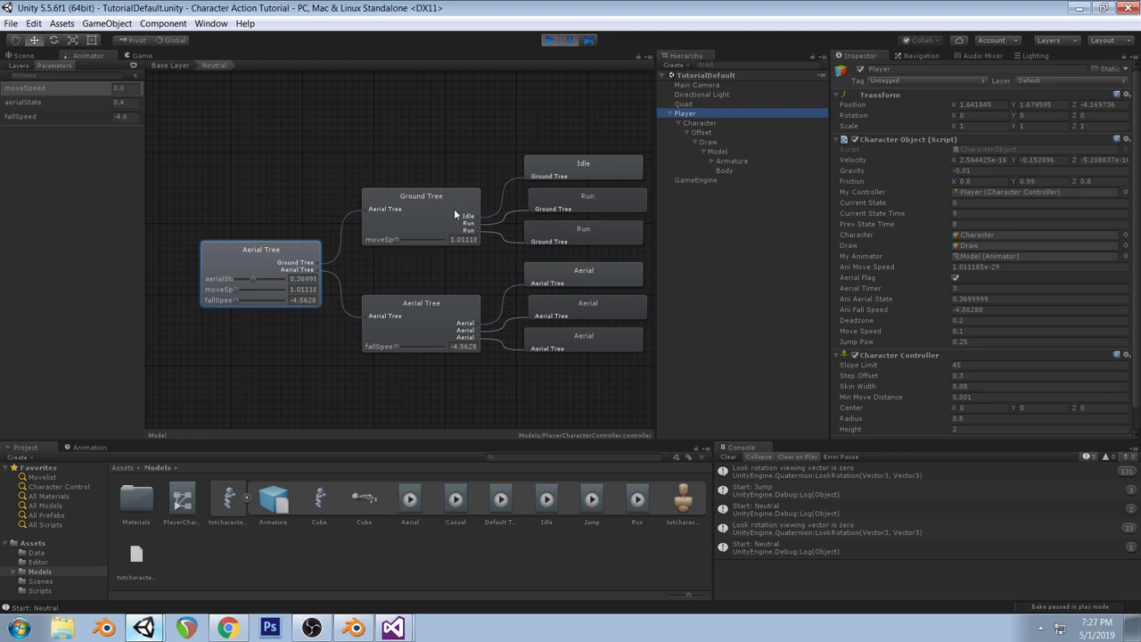
{"action": "left_click", "coordinate": [307, 256]}
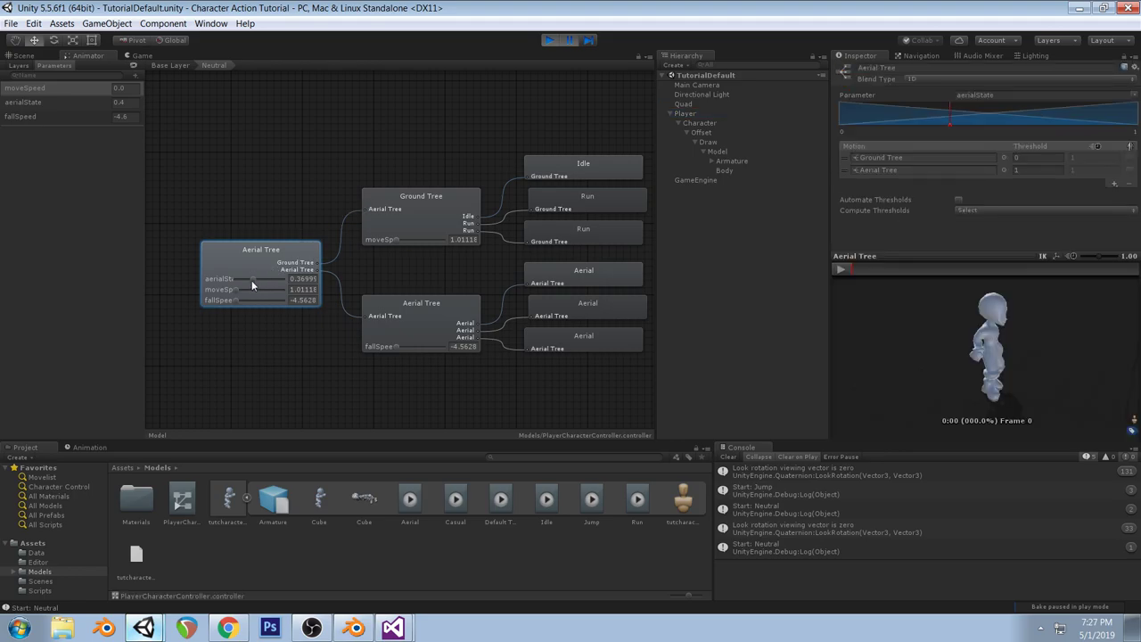
{"action": "left_click_drag", "start_coordinate": [254, 283], "coordinate": [303, 288]}
{"action": "left_click_drag", "start_coordinate": [942, 351], "coordinate": [872, 337]}
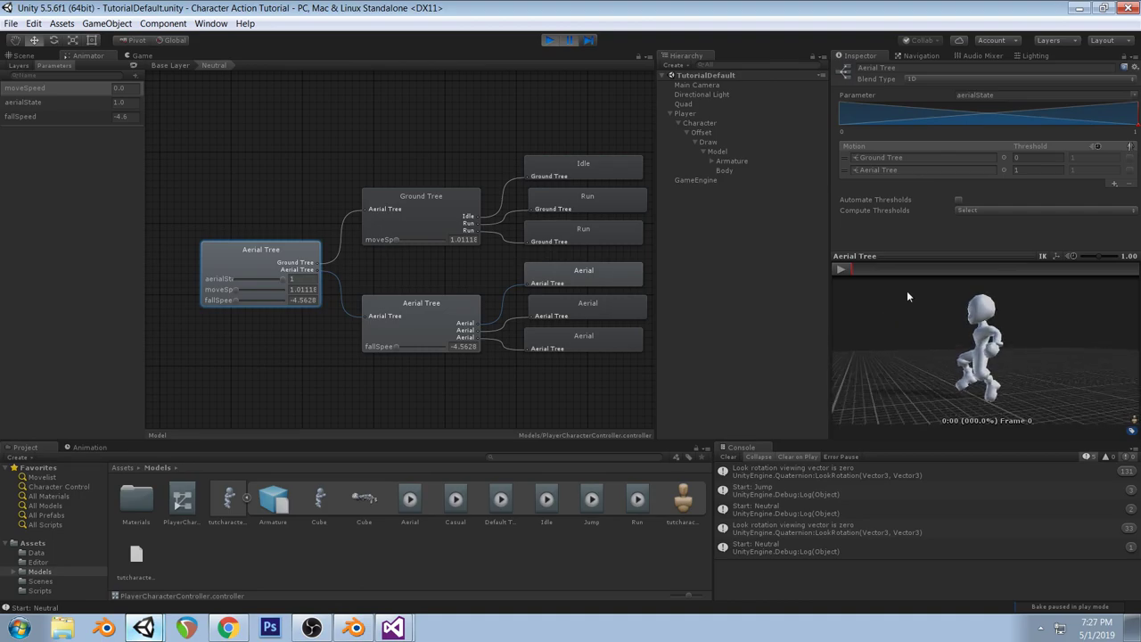
{"action": "left_click_drag", "start_coordinate": [282, 278], "coordinate": [312, 282]}
{"action": "left_click_drag", "start_coordinate": [999, 333], "coordinate": [1021, 347]}
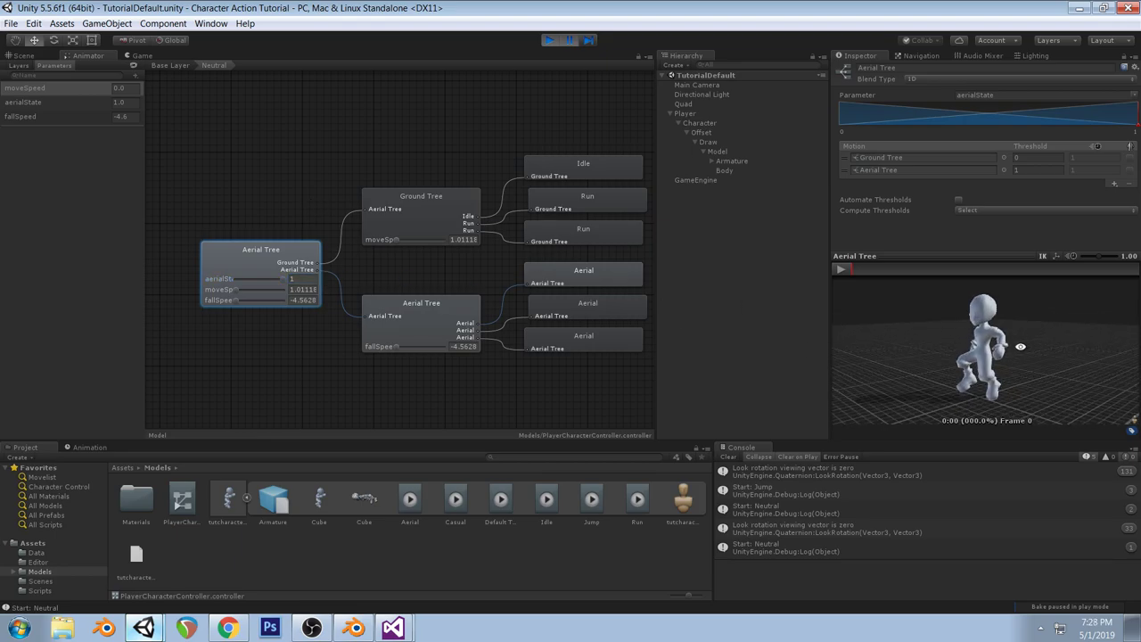
Stop the running game and return to the tutorial project's Animator view in Unity
{"action": "left_click", "coordinate": [550, 41]}
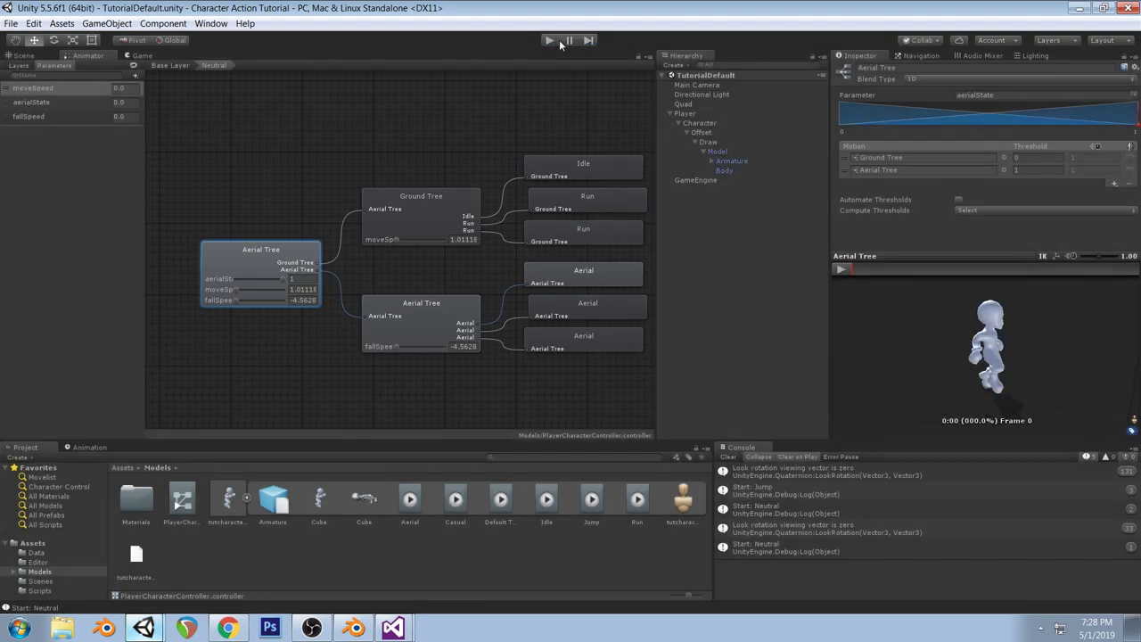
{"action": "left_click", "coordinate": [355, 629]}
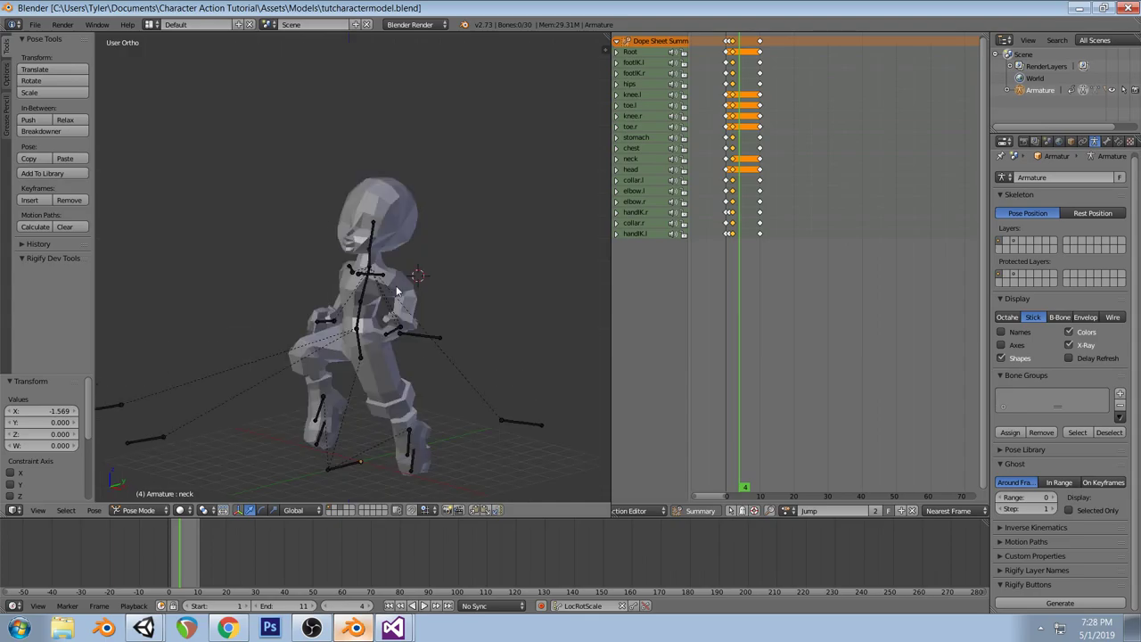
{"action": "left_click", "coordinate": [228, 628]}
{"action": "left_click", "coordinate": [144, 629]}
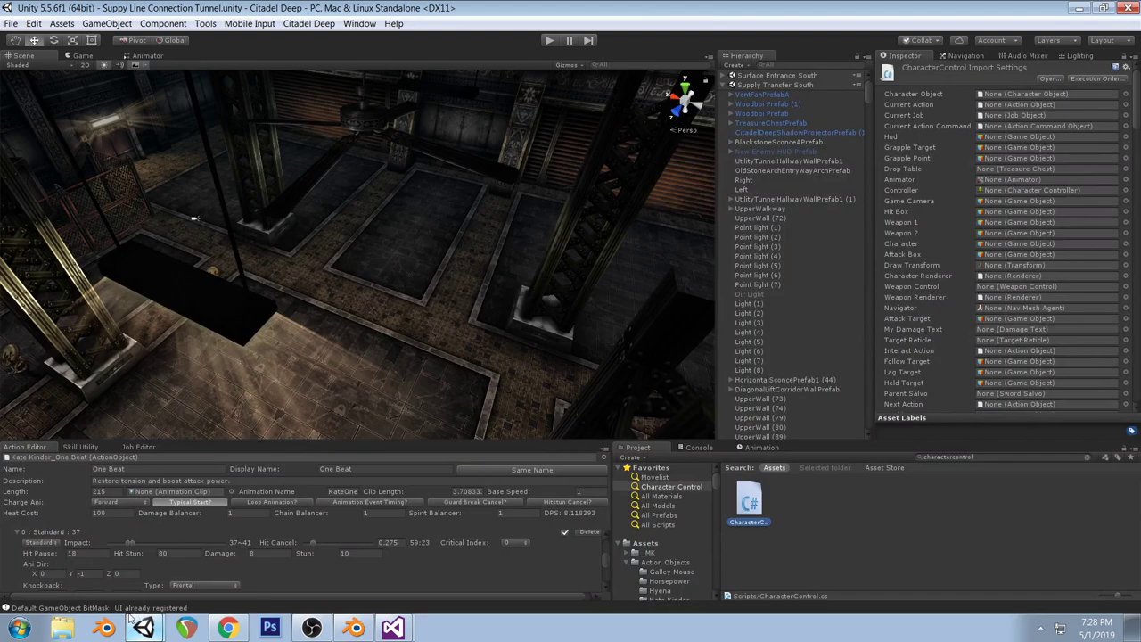
{"action": "left_click", "coordinate": [161, 571]}
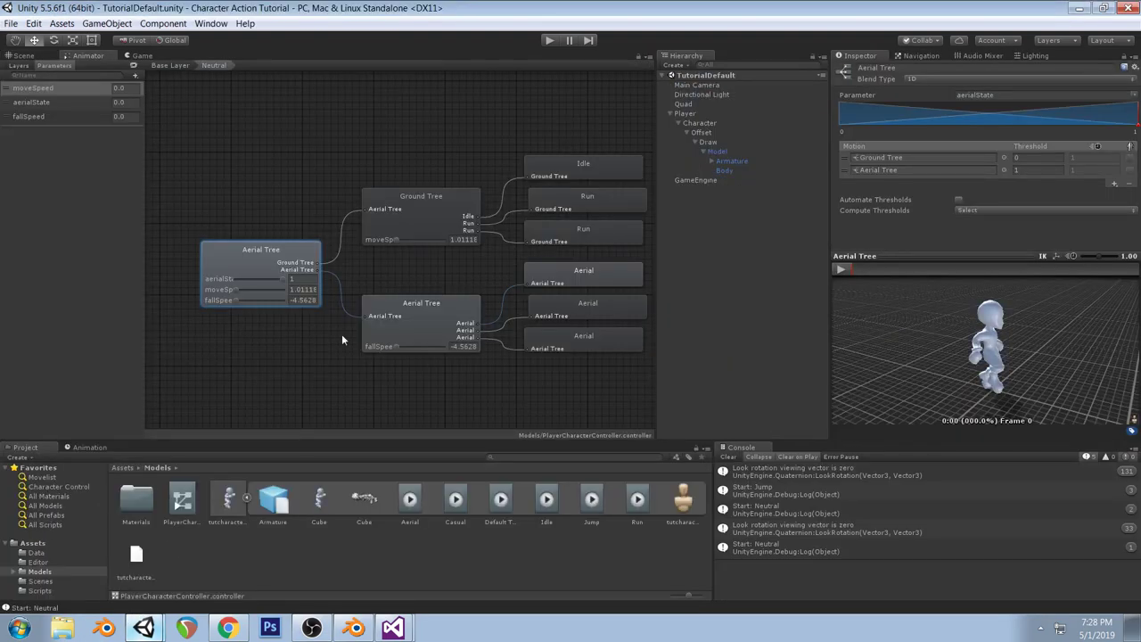
Preview the root Aerial Tree's pose at different aerialState values, and inspect the Jump state on the Base Layer
{"action": "left_click_drag", "start_coordinate": [283, 278], "coordinate": [262, 287]}
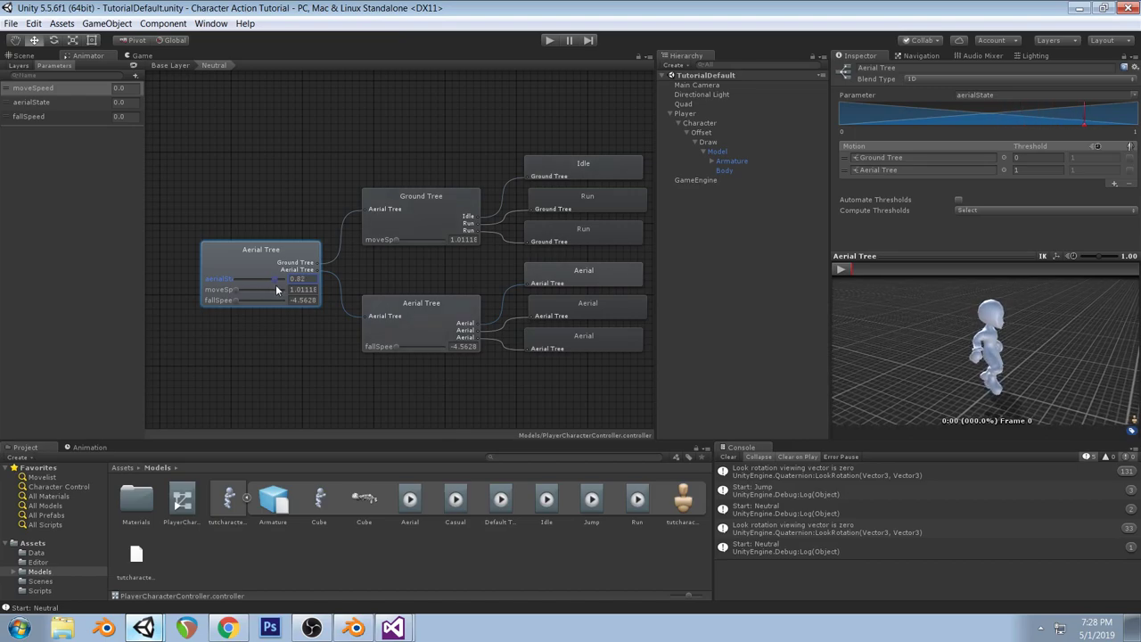
{"action": "left_click_drag", "start_coordinate": [1079, 368], "coordinate": [970, 354]}
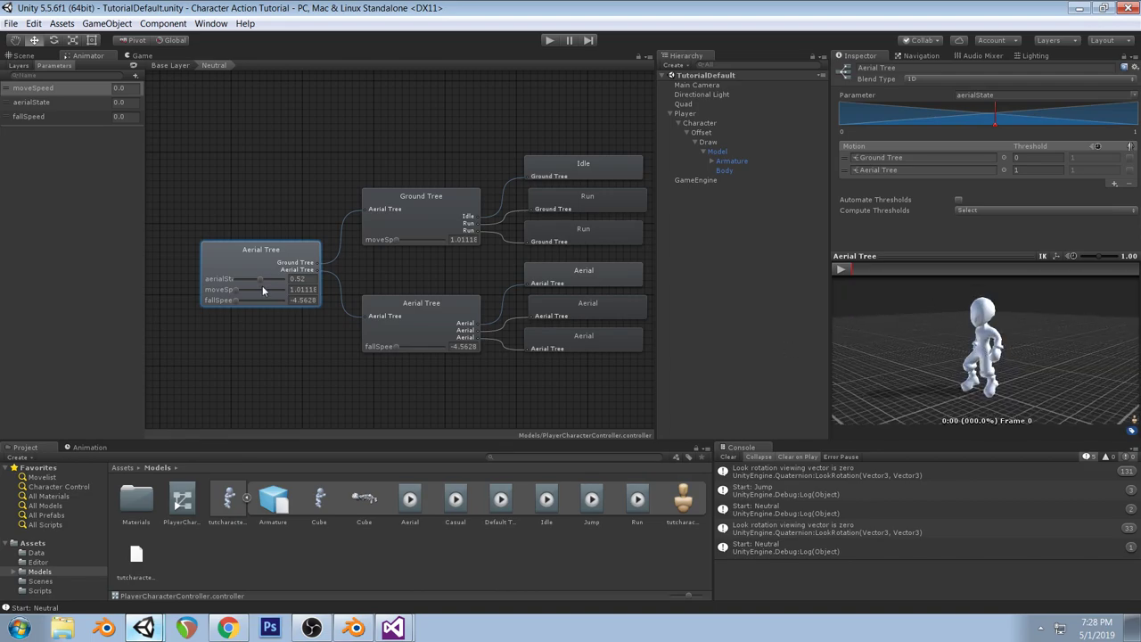
{"action": "mouse_move", "coordinate": [258, 287]}
{"action": "left_mouse_down"}
{"action": "mouse_move", "coordinate": [262, 298]}
{"action": "mouse_move", "coordinate": [241, 303]}
{"action": "left_mouse_up"}
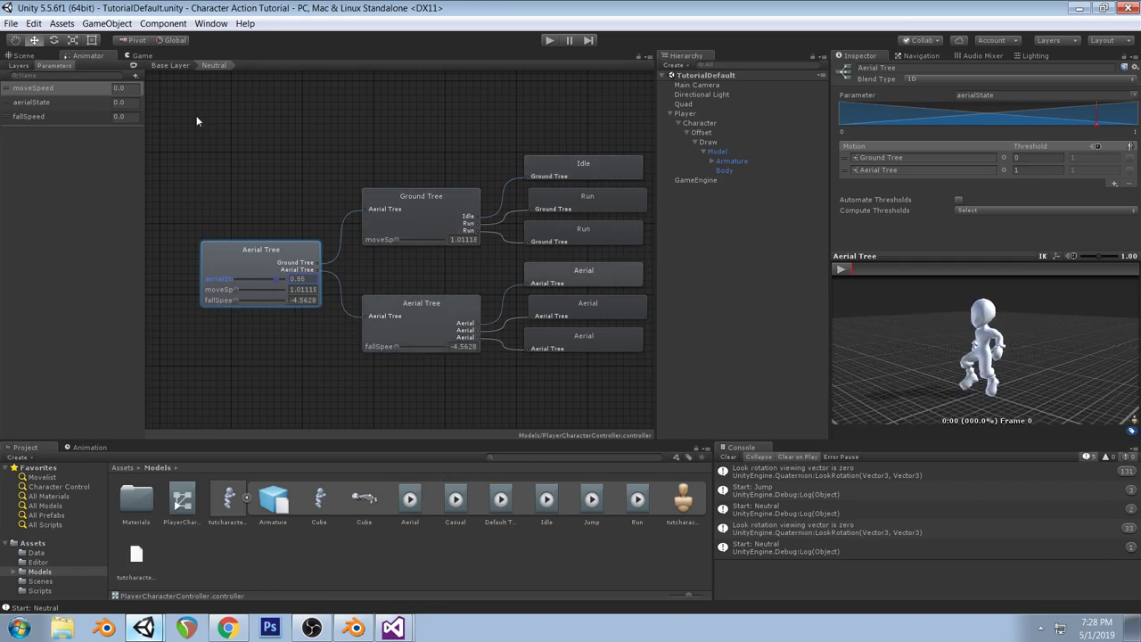
{"action": "left_click", "coordinate": [170, 65]}
{"action": "left_click", "coordinate": [439, 310]}
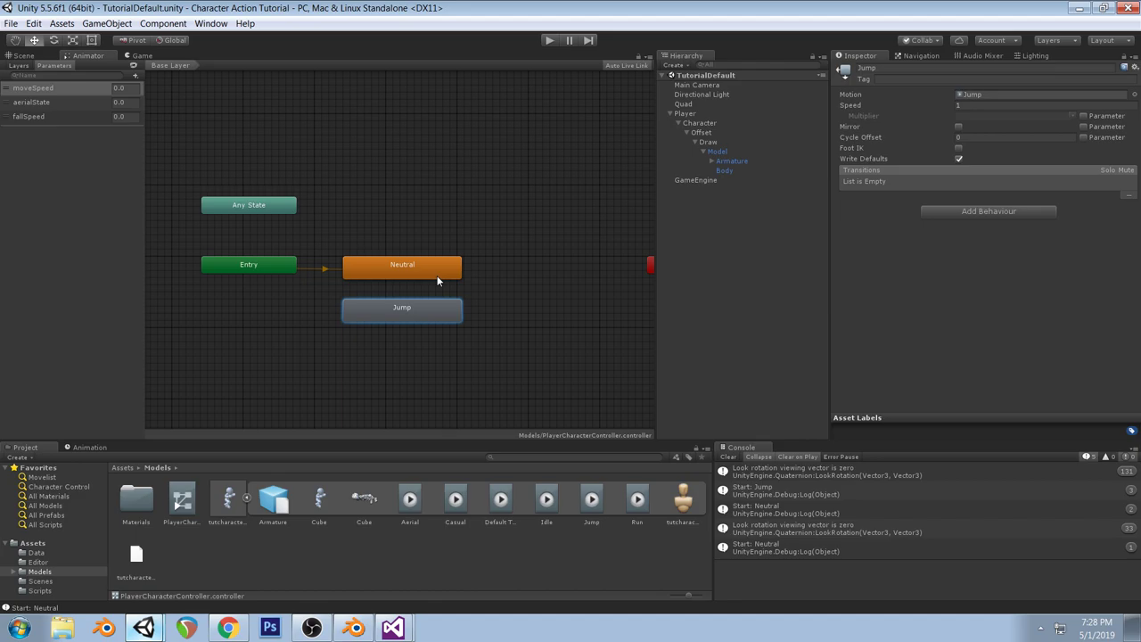
Switch to the Character Action Tutorial project in Visual Studio and search CharacterObject.cs for ".pla"
{"action": "left_click", "coordinate": [354, 628]}
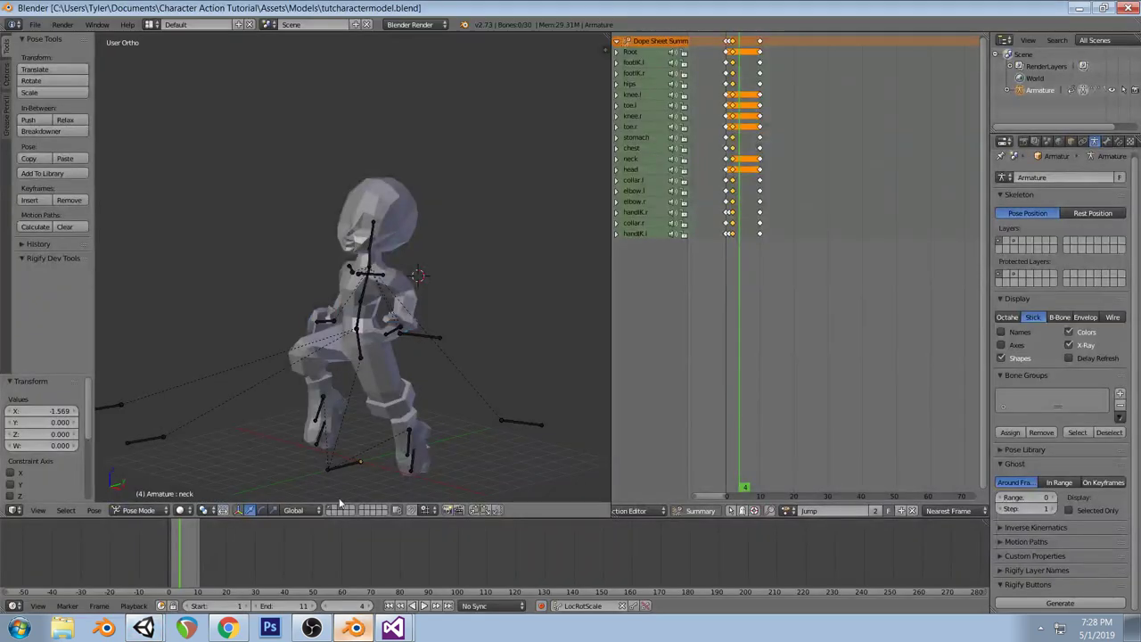
{"action": "left_click", "coordinate": [392, 628]}
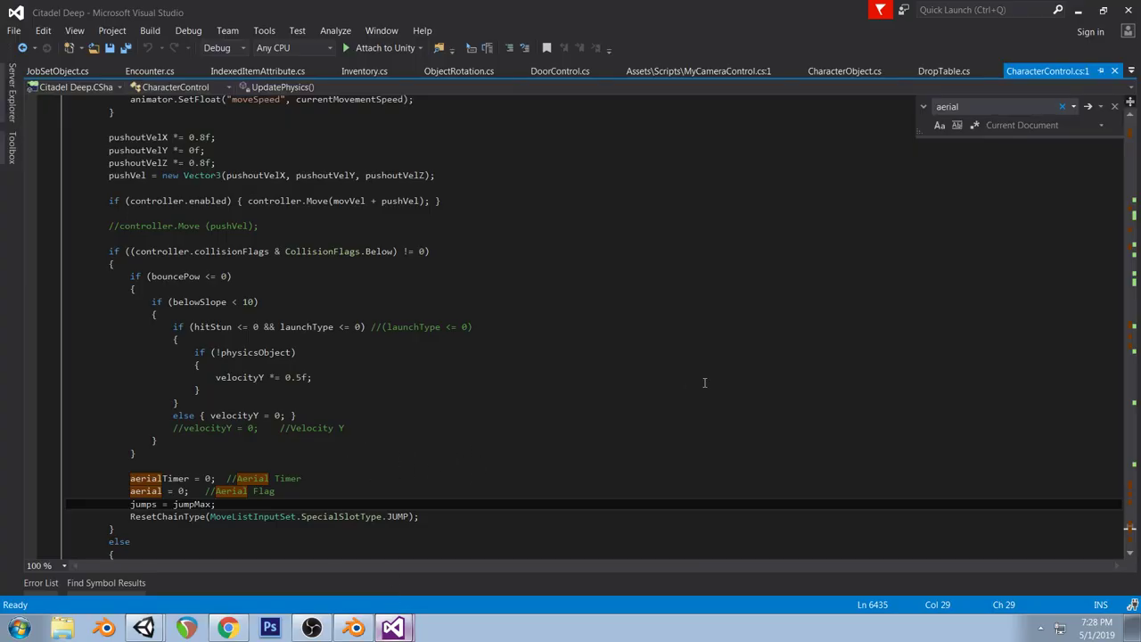
{"action": "left_click", "coordinate": [404, 633]}
{"action": "left_click", "coordinate": [407, 576]}
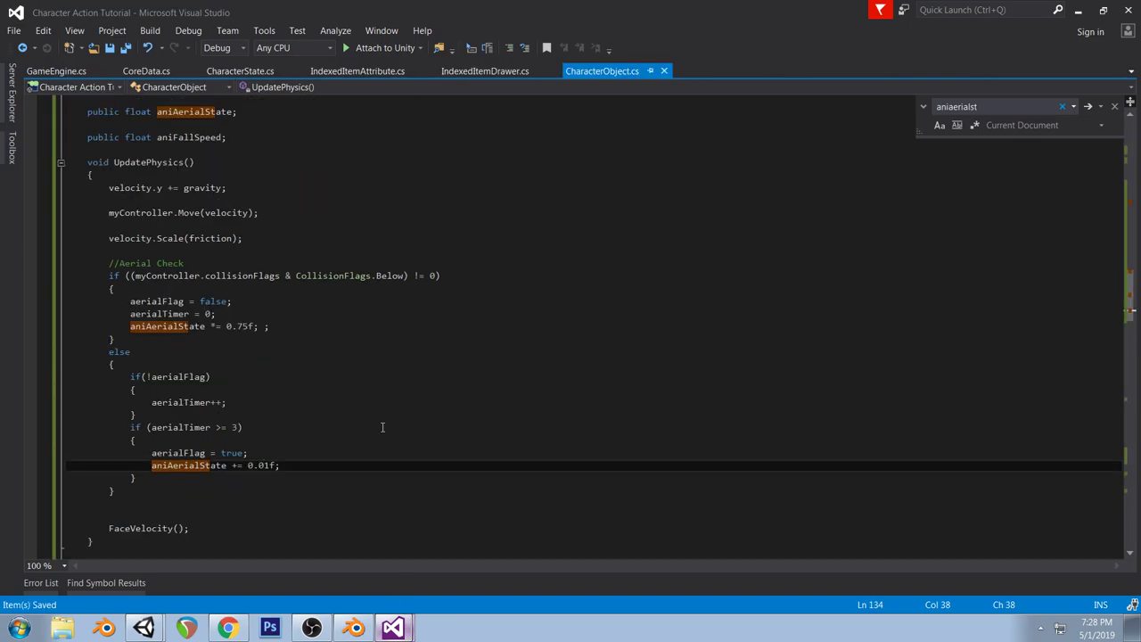
{"action": "left_click", "coordinate": [999, 108]}
{"action": "key", "text": "ctrl+a"}
{"action": "type", "text": ".pla"}
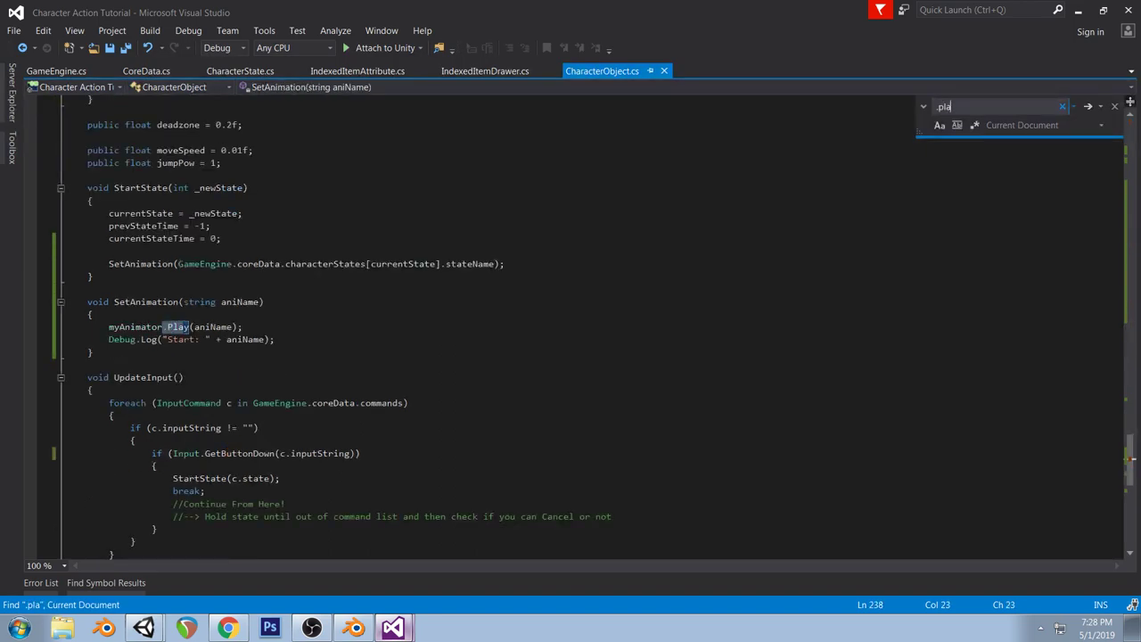
Replace the Play call in SetAnimation with myAnimator.CrossFadeInFixedTime(aniName, 0.13f) and save the script
{"action": "double_click", "coordinate": [178, 327]}
{"action": "type", "text": "Cro"}
{"action": "type", "text": "ssFade"}
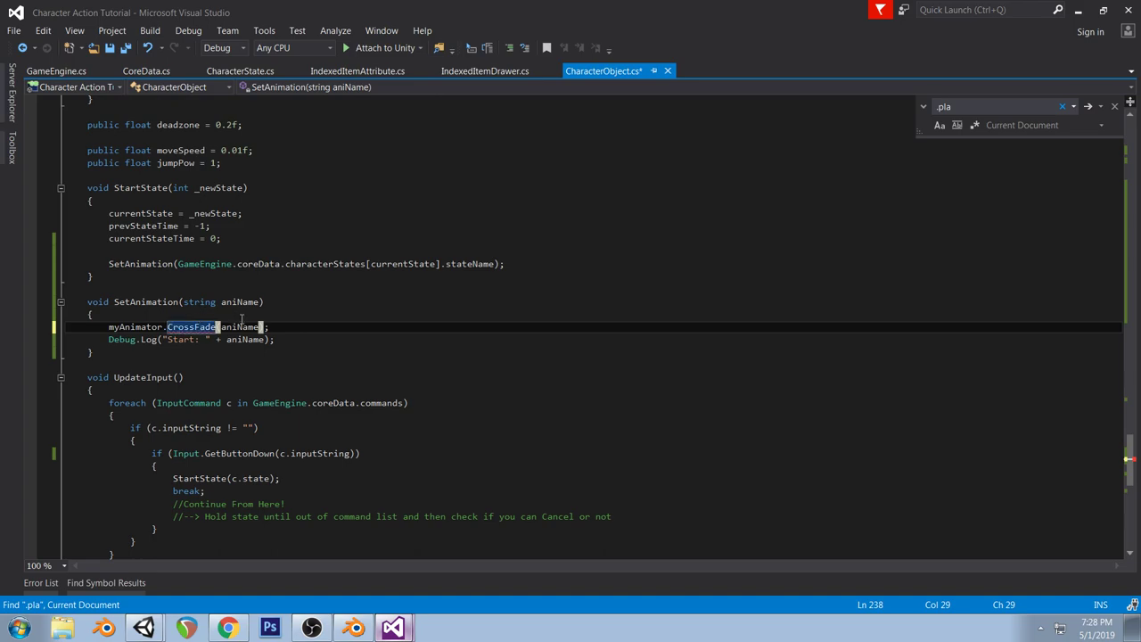
{"action": "key", "text": "BackSpace"}
{"action": "key", "text": "BackSpace"}
{"action": "key", "text": "BackSpace"}
{"action": "key", "text": "BackSpace"}
{"action": "key", "text": "BackSpace"}
{"action": "key", "text": "BackSpace"}
{"action": "key", "text": "BackSpace"}
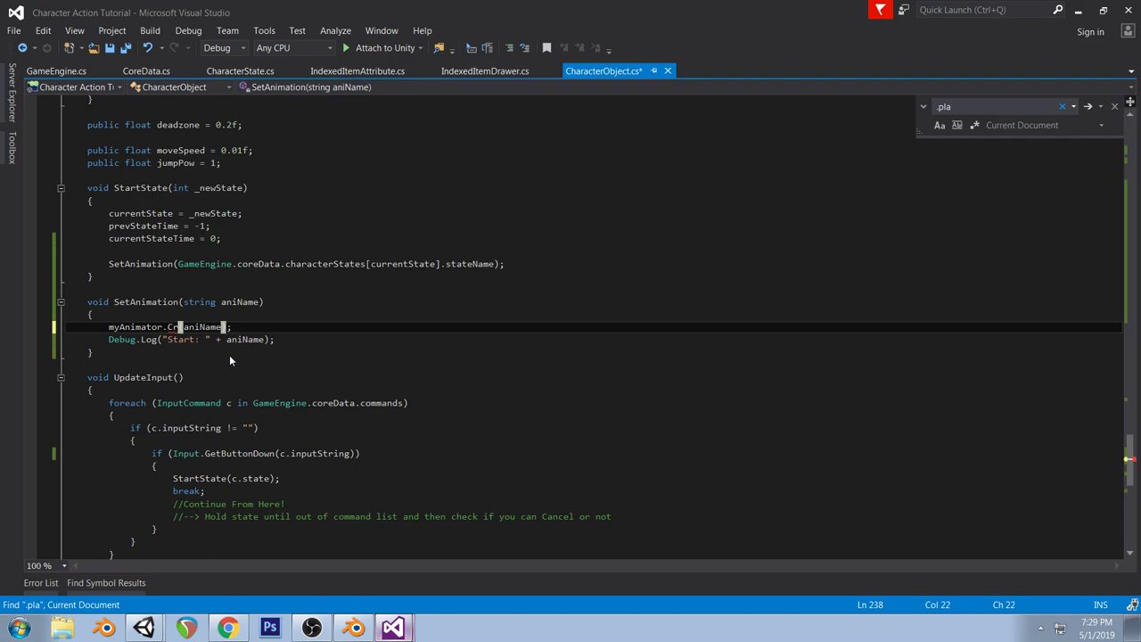
{"action": "type", "text": "ossFadeInFixedTime(aniName"}
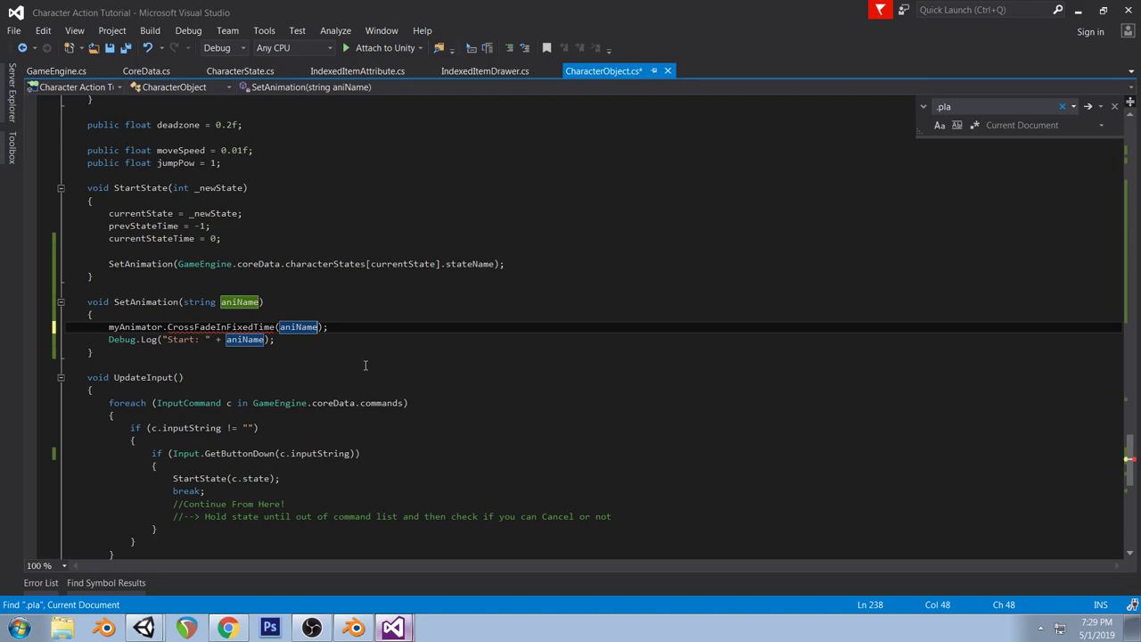
{"action": "type", "text": ","}
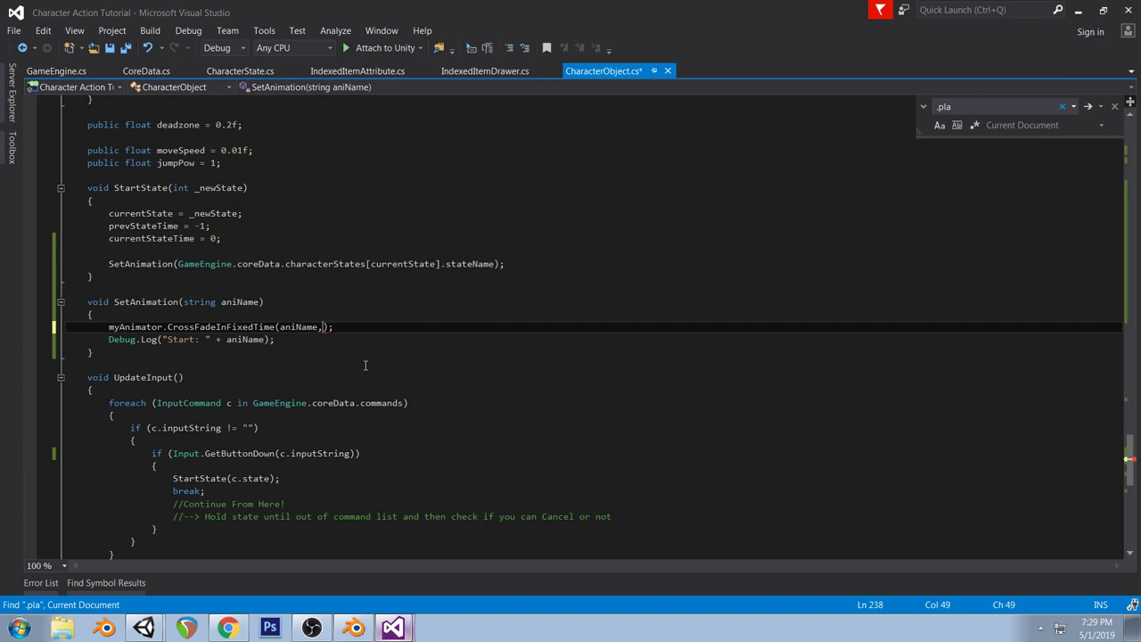
{"action": "type", "text": "0.13f);"}
{"action": "key", "text": "ctrl+s"}
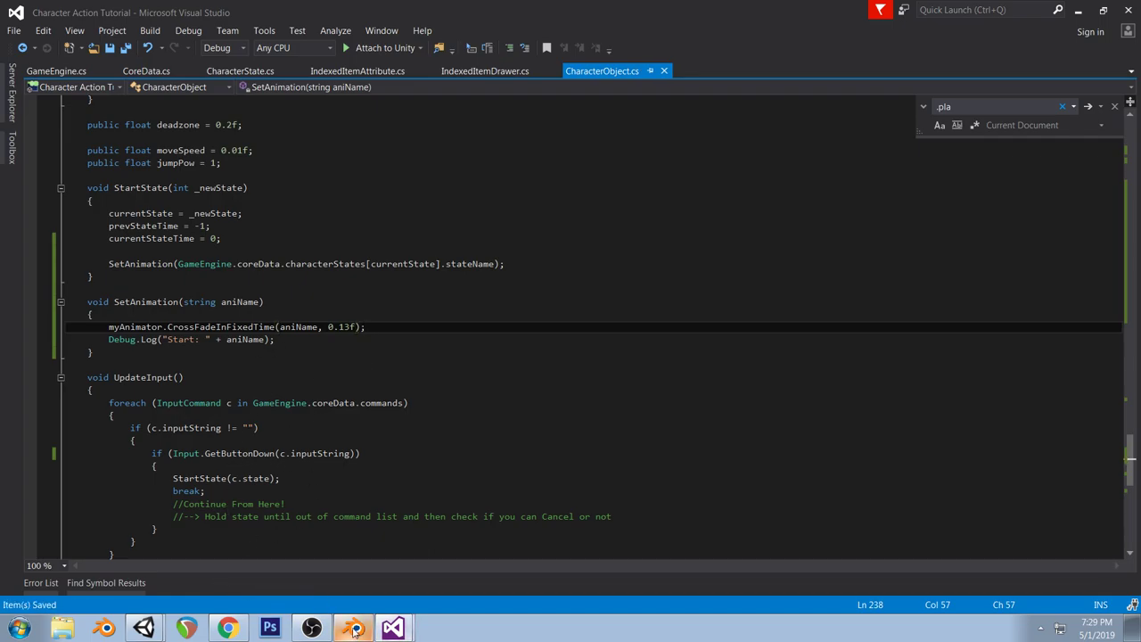
Switch to Unity, start the game and test running and jumping with the cross-faded animations
{"action": "left_click", "coordinate": [147, 630]}
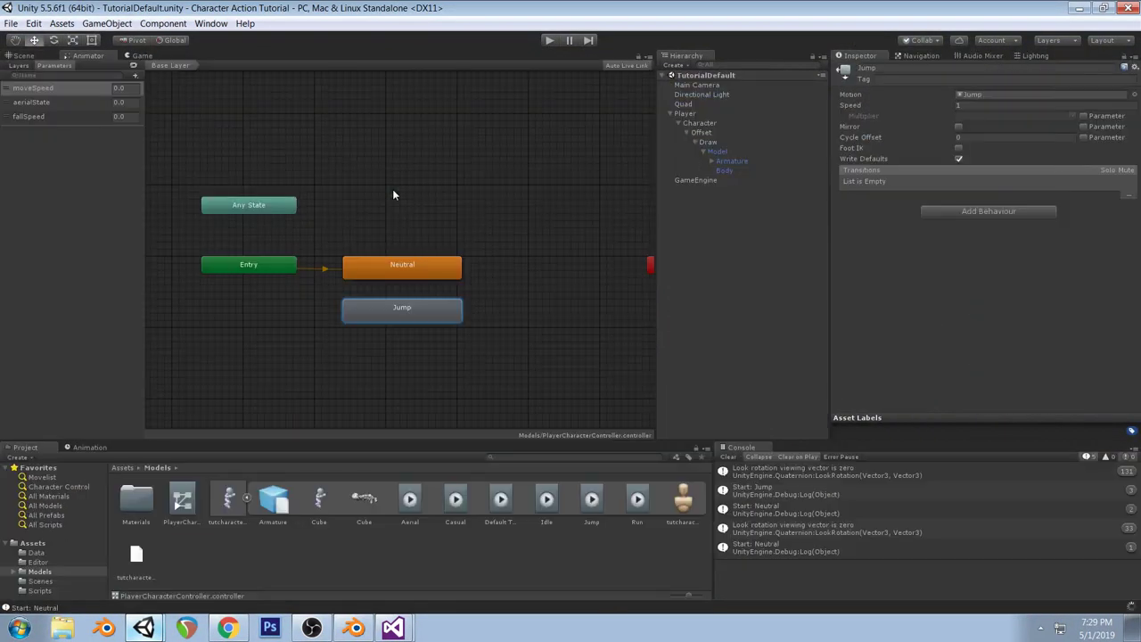
{"action": "left_click", "coordinate": [548, 41]}
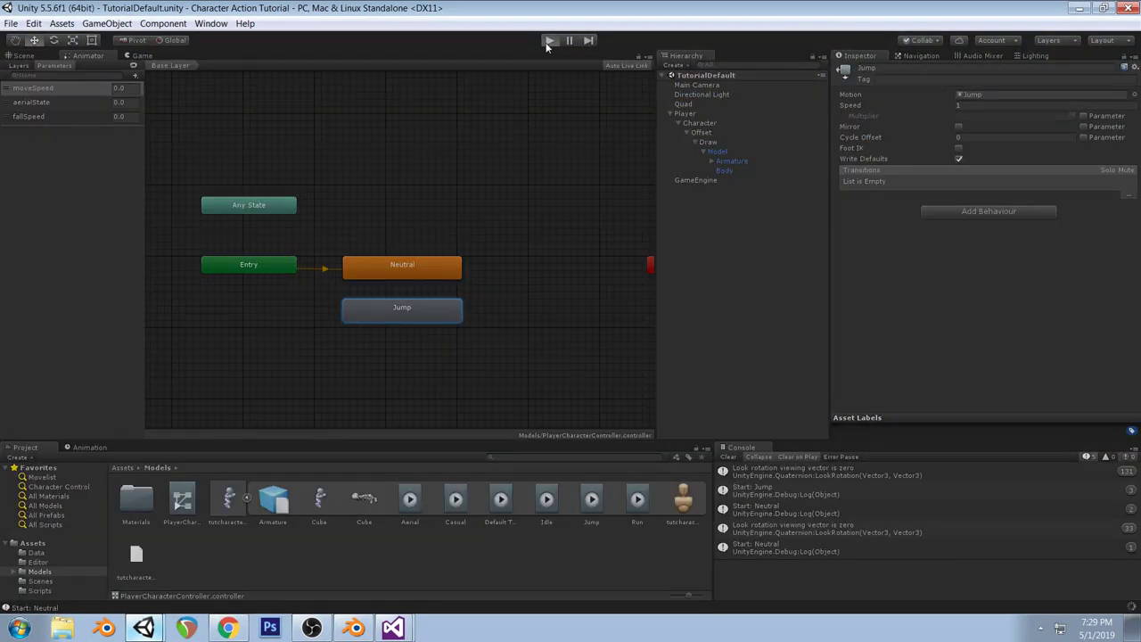
{"action": "key", "text": "w"}
{"action": "key", "text": "d"}
{"action": "key", "text": "space"}
{"action": "key", "text": "space"}
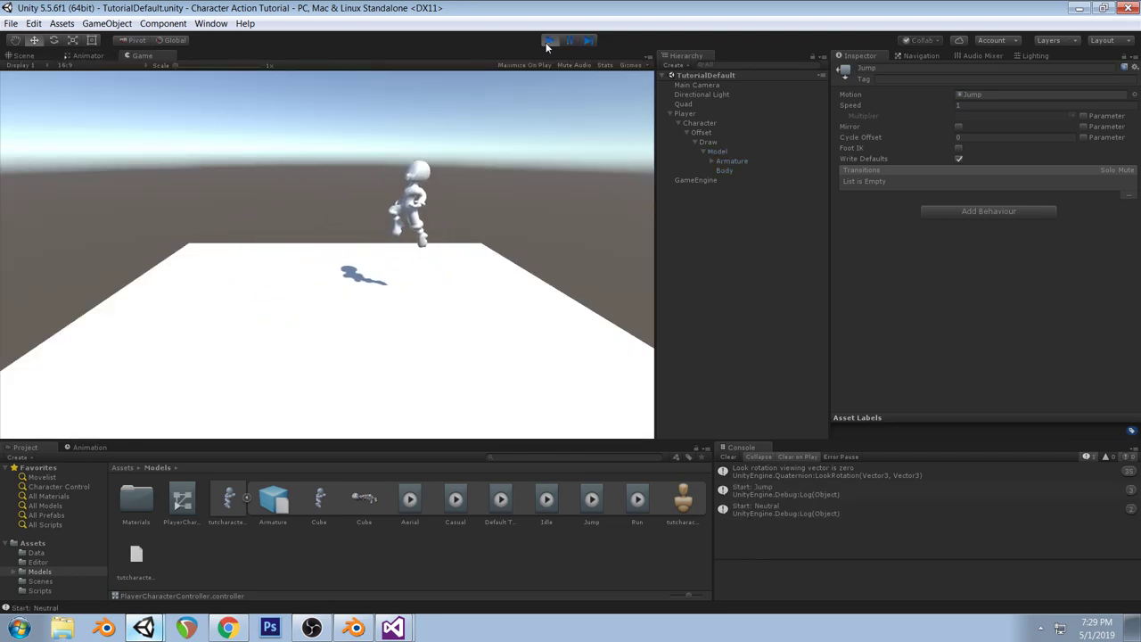
{"action": "key", "text": "space"}
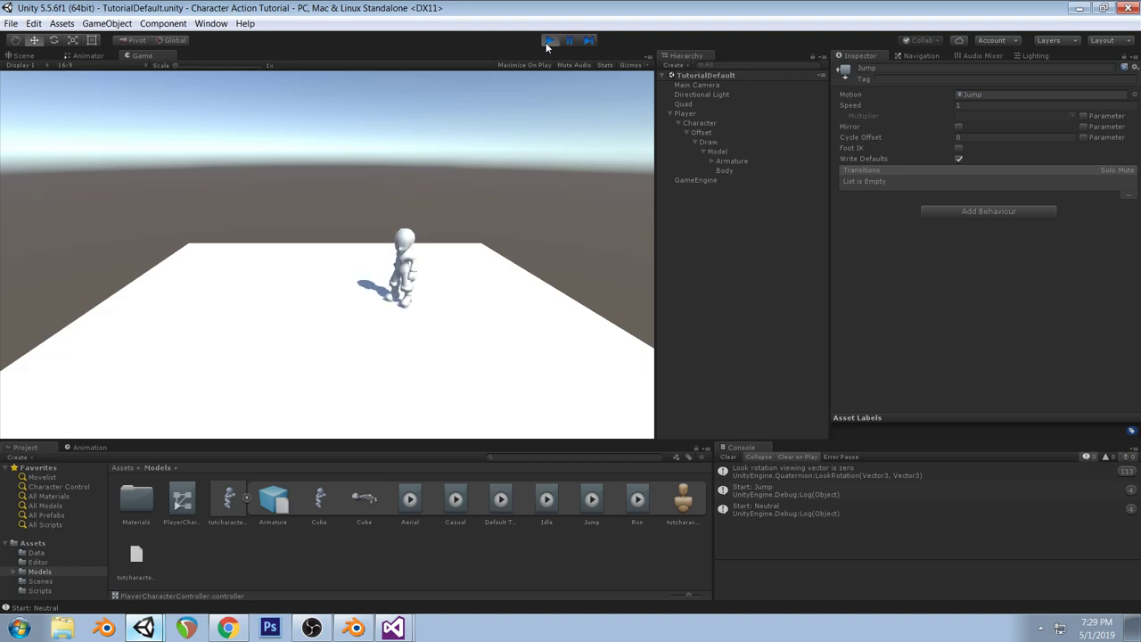
Find the aniAerialState increase in CharacterObject.cs's UpdatePhysics, raise it to 0.1f and save the script
{"action": "left_click", "coordinate": [354, 628]}
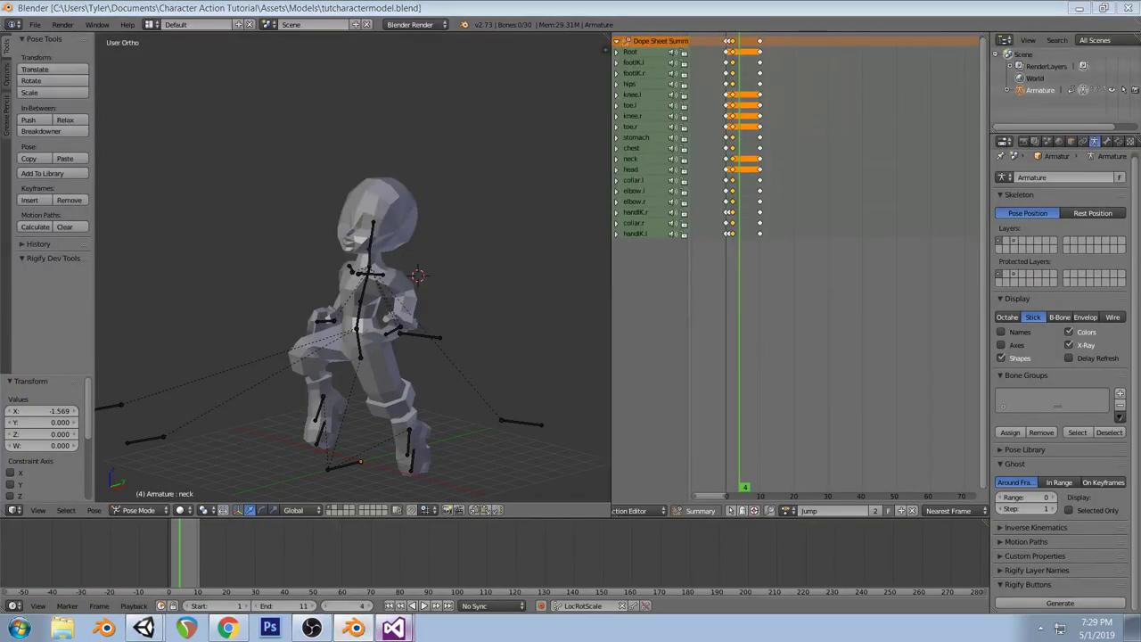
{"action": "left_click", "coordinate": [393, 628]}
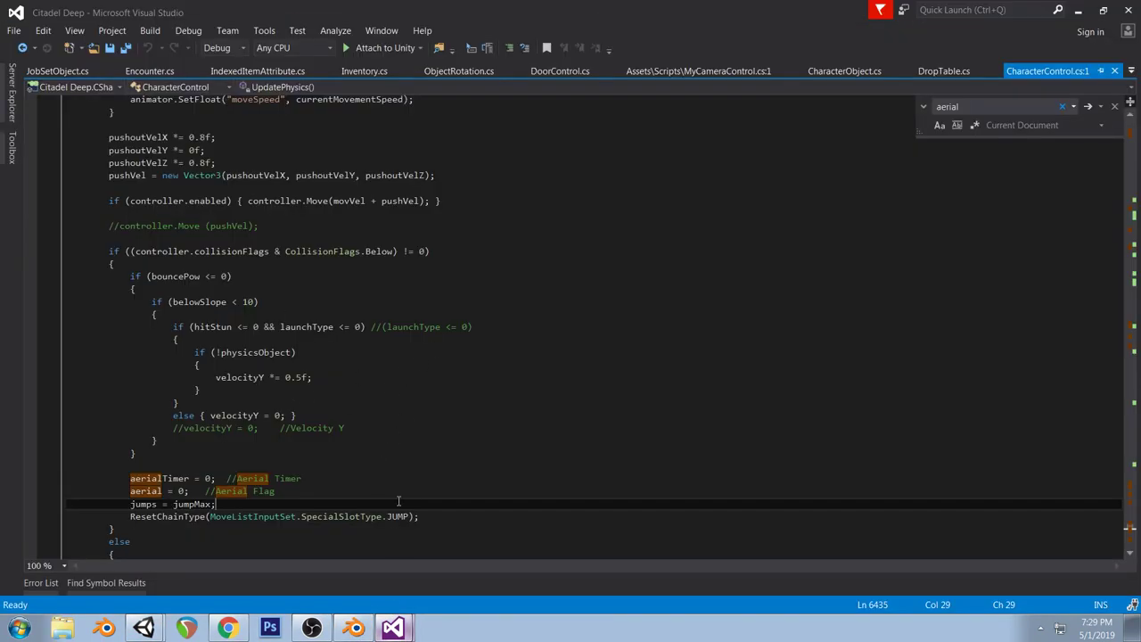
{"action": "left_click", "coordinate": [404, 622]}
{"action": "left_click", "coordinate": [348, 553]}
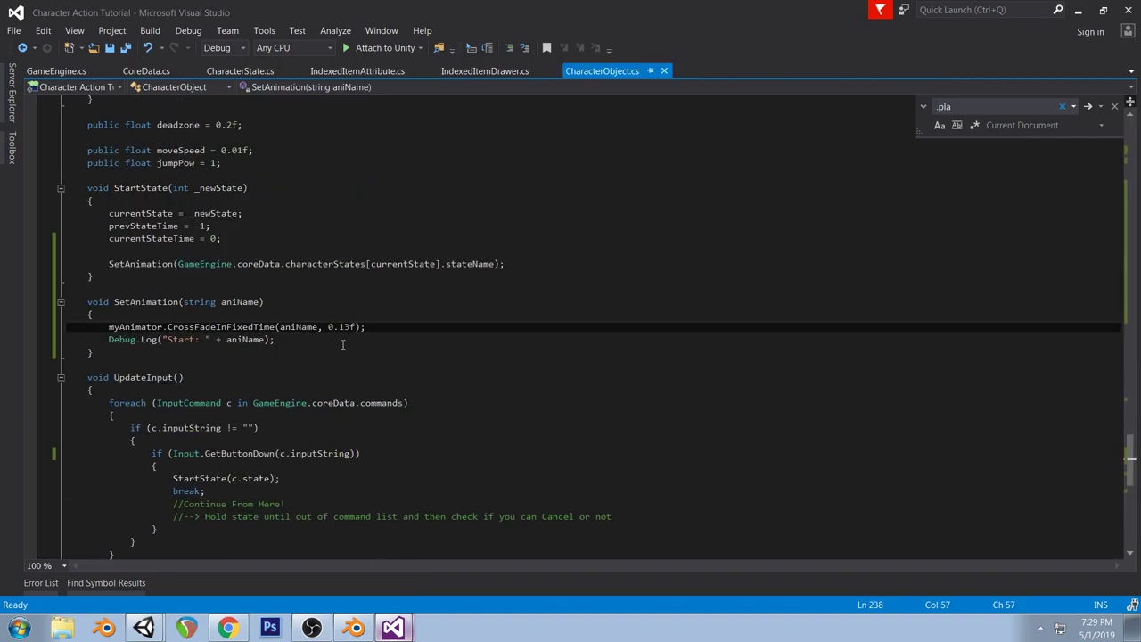
{"action": "key", "text": "ctrl+f"}
{"action": "type", "text": "an"}
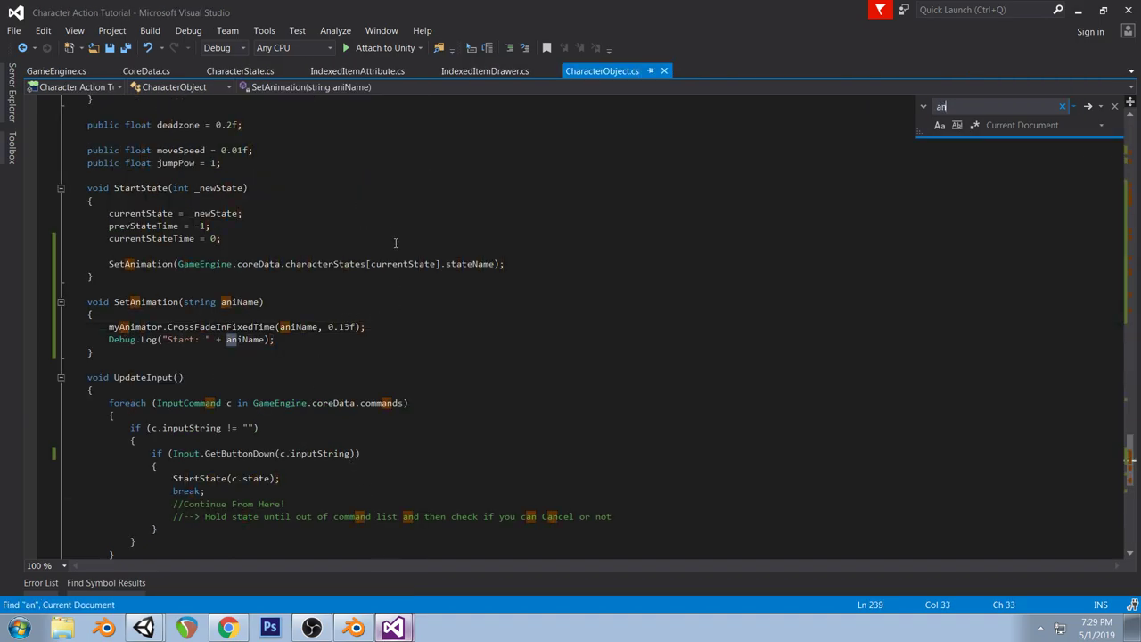
{"action": "type", "text": "iaer"}
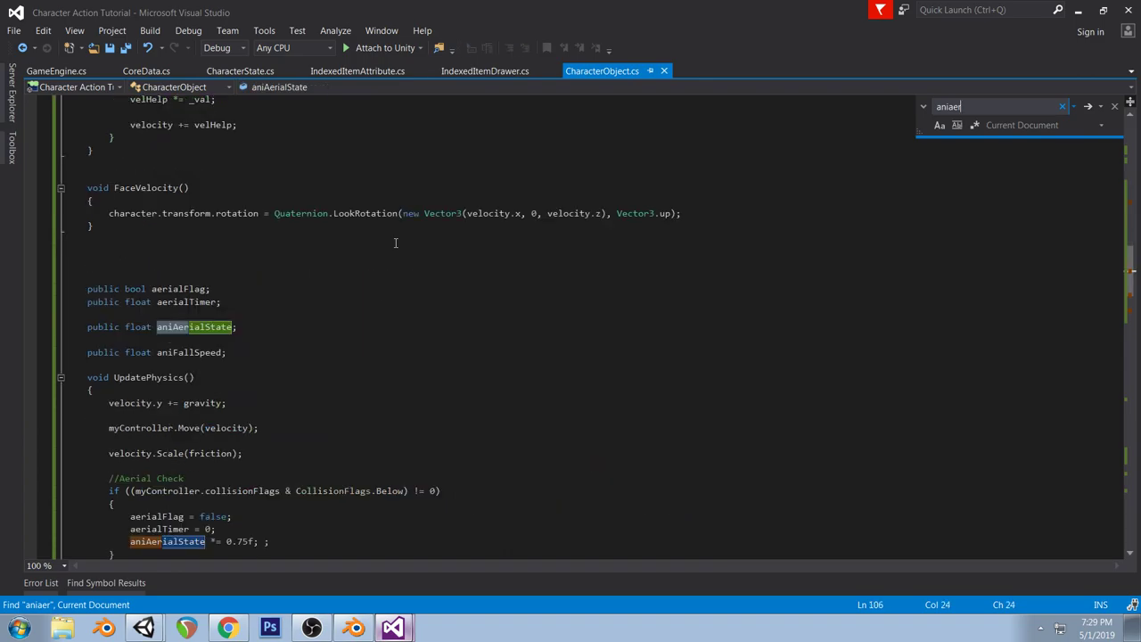
{"action": "key", "text": "Return"}
{"action": "key", "text": "Return"}
{"action": "left_click", "coordinate": [263, 465]}
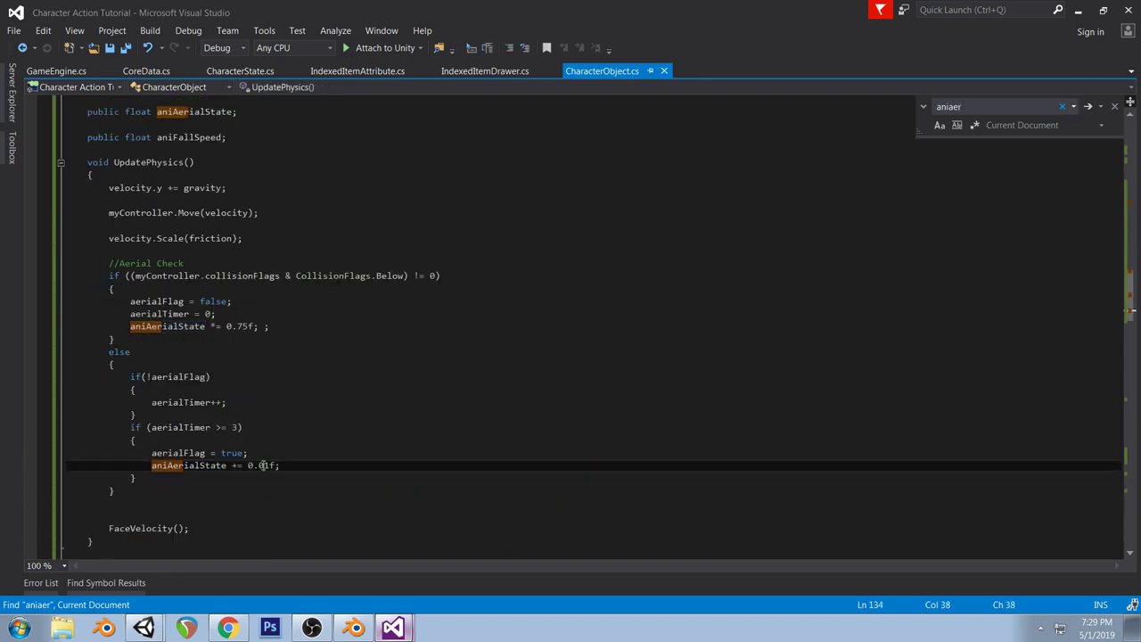
{"action": "key", "text": "BackSpace"}
{"action": "key", "text": "ctrl+s"}
Switch to Unity, run the character around briefly and stop the game
{"action": "left_click", "coordinate": [143, 628]}
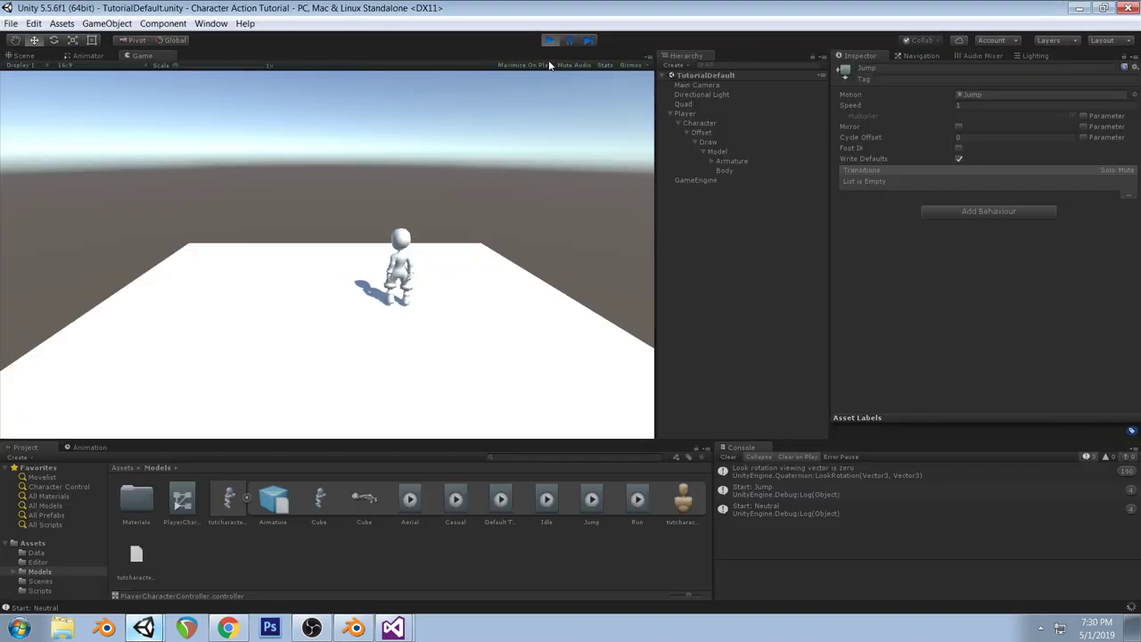
{"action": "key", "text": "a"}
{"action": "key", "text": "d"}
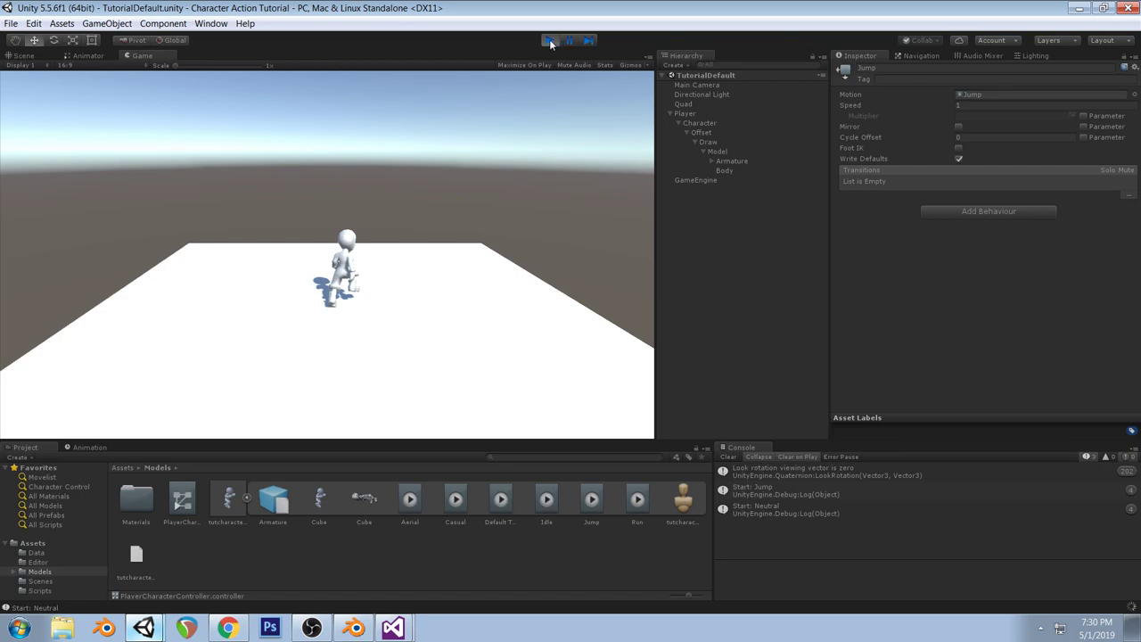
{"action": "left_click", "coordinate": [549, 39]}
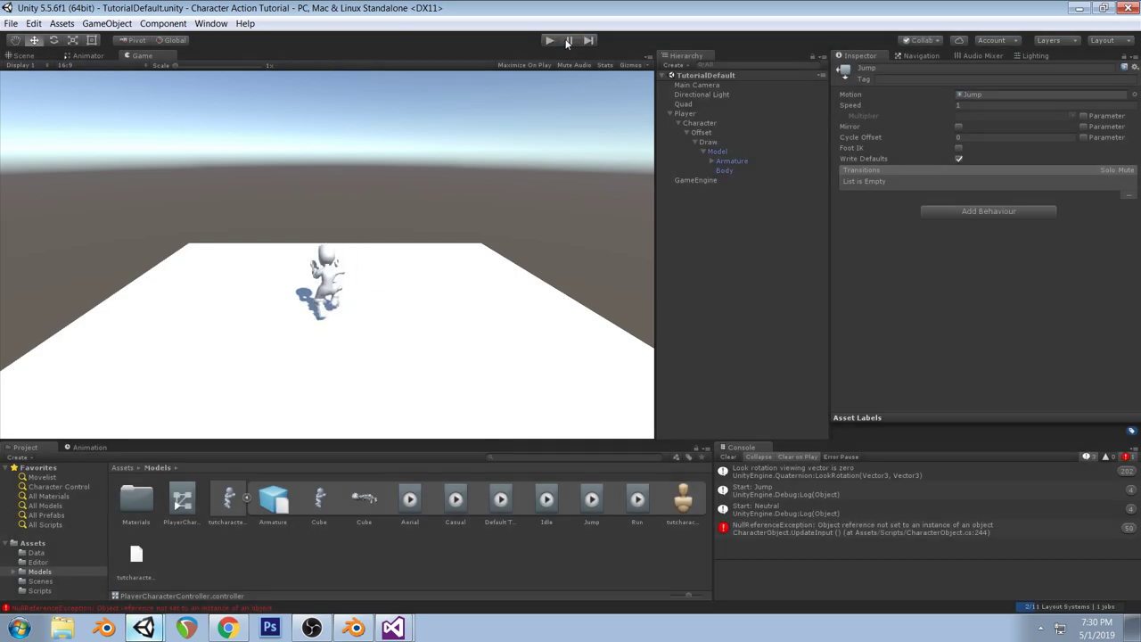
Add a cube to the scene and move it along the X axis to -4.41, away from the character
{"action": "left_click", "coordinate": [39, 24]}
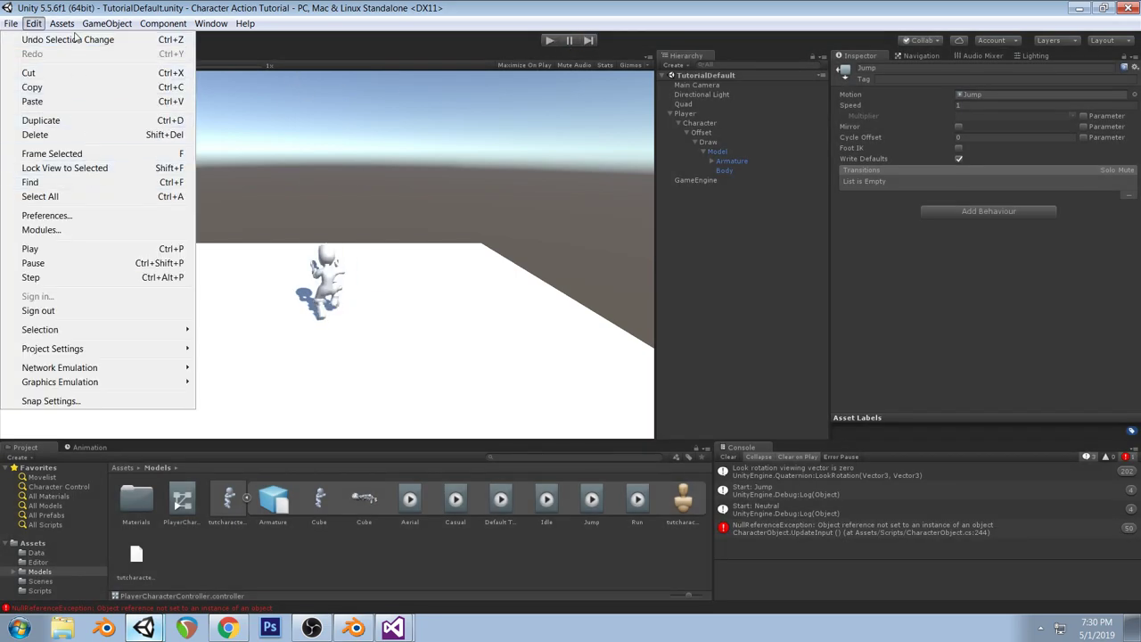
{"action": "mouse_move", "coordinate": [107, 23]}
{"action": "mouse_move", "coordinate": [70, 70]}
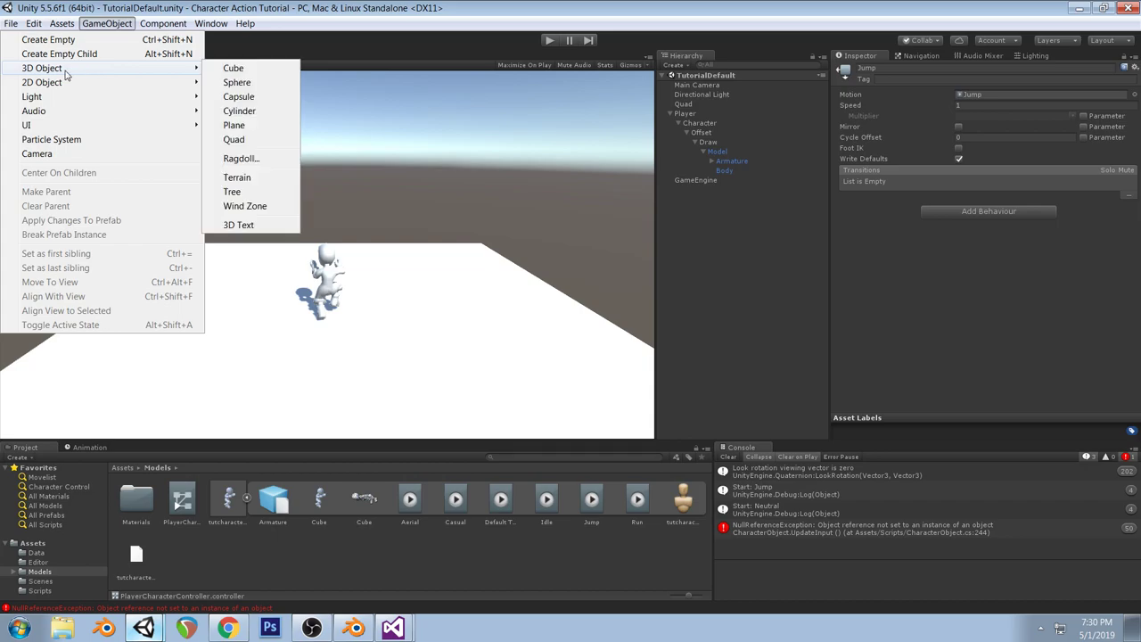
{"action": "left_click", "coordinate": [232, 68]}
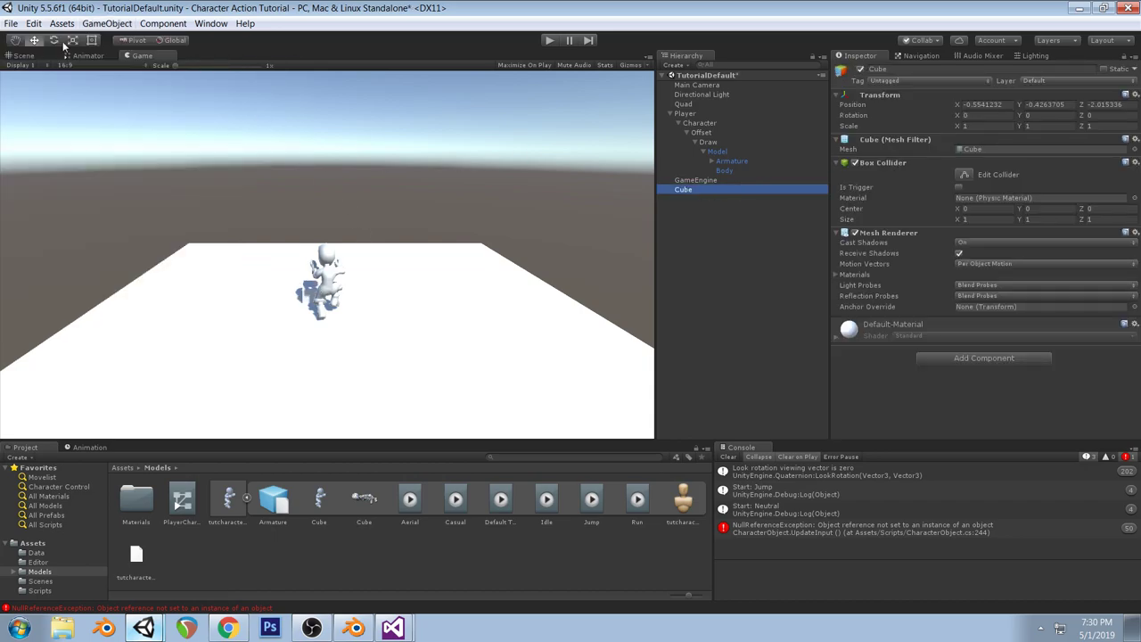
{"action": "left_click", "coordinate": [25, 55]}
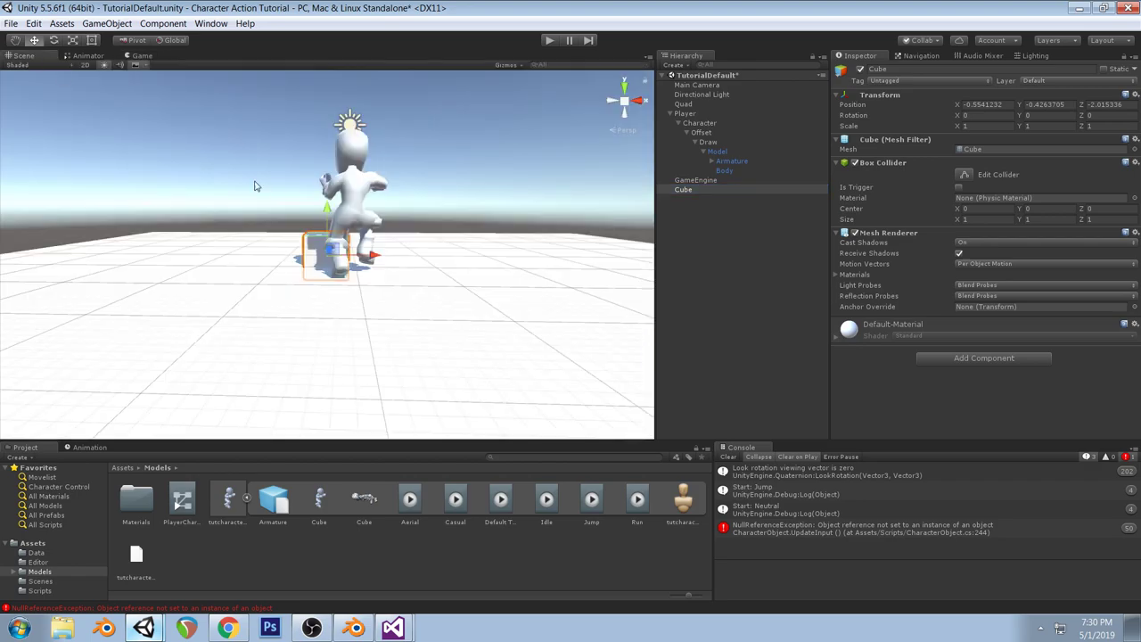
{"action": "left_click_drag", "start_coordinate": [377, 256], "coordinate": [215, 254]}
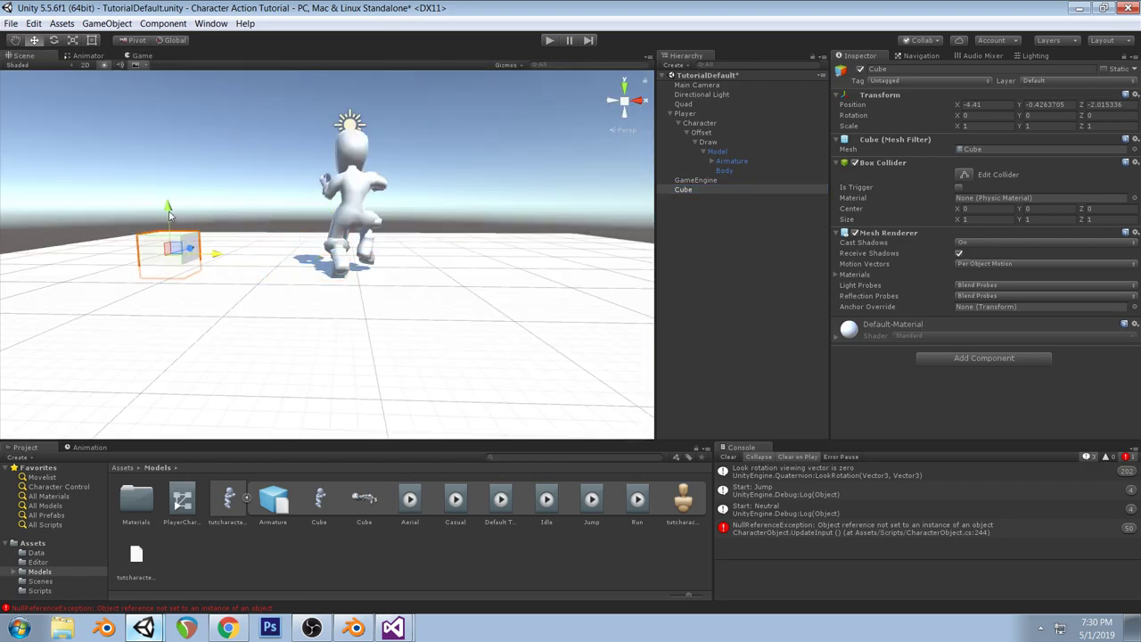
Scale the cube uniformly to about 3.12 and raise it to Y 0.72 above the ground
{"action": "left_click_drag", "start_coordinate": [169, 214], "coordinate": [171, 183]}
{"action": "key", "text": "r"}
{"action": "left_click_drag", "start_coordinate": [174, 230], "coordinate": [288, 270]}
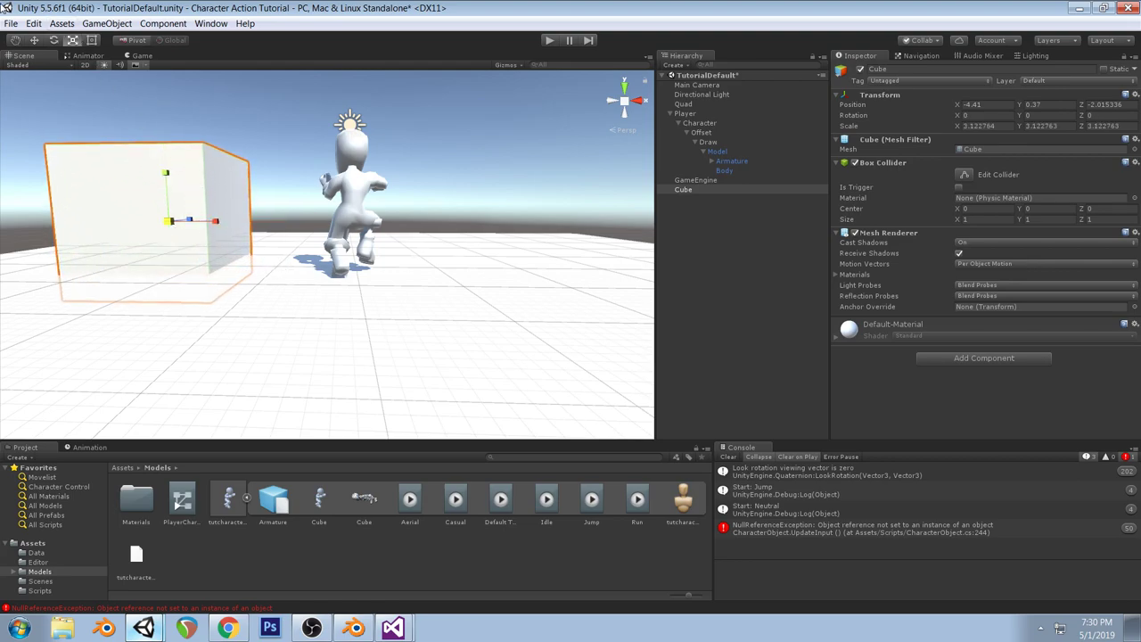
{"action": "key", "text": "w"}
{"action": "left_click_drag", "start_coordinate": [169, 181], "coordinate": [168, 164]}
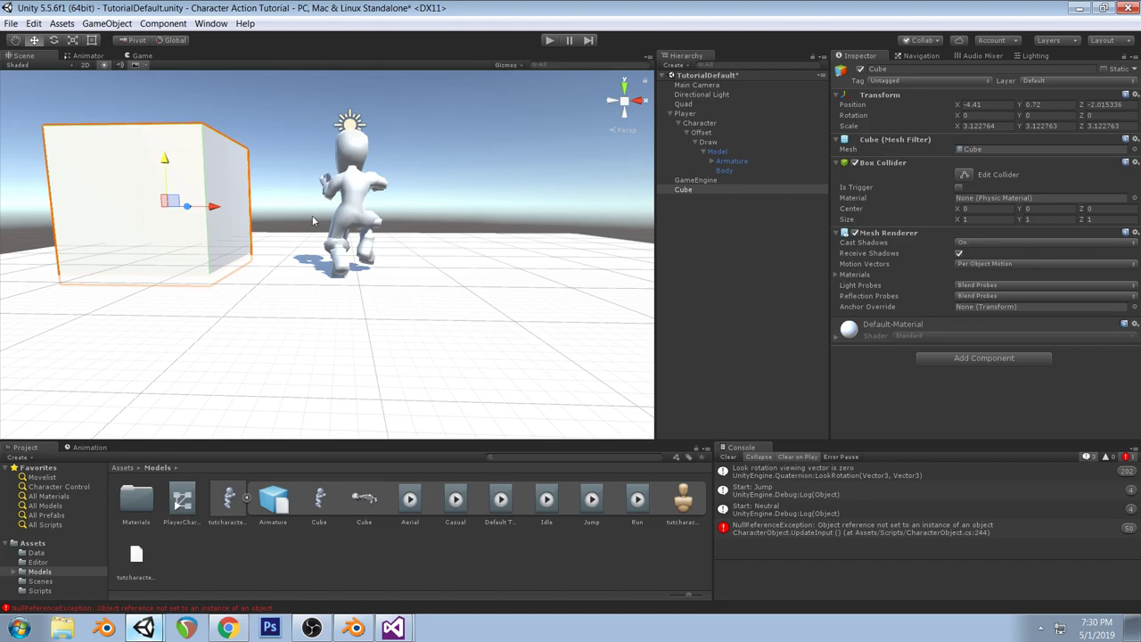
Duplicate the cube, move the copy to X 7.25, Y 4.7 and flatten it into a platform scaled about 3.9 × 0.41 × 3.9
{"action": "right_click_drag", "start_coordinate": [357, 139], "coordinate": [334, 200]}
{"action": "scroll", "coordinate": [351, 216], "scroll_direction": "down", "scroll_amount": 2}
{"action": "scroll", "coordinate": [374, 236], "scroll_direction": "down", "scroll_amount": 5}
{"action": "right_click_drag", "start_coordinate": [415, 178], "coordinate": [418, 234]}
{"action": "left_click_drag", "start_coordinate": [418, 234], "coordinate": [389, 334], "text": "alt"}
{"action": "key", "text": "ctrl+d"}
{"action": "left_click_drag", "start_coordinate": [283, 222], "coordinate": [470, 152]}
{"action": "key", "text": "t"}
{"action": "key", "text": "r"}
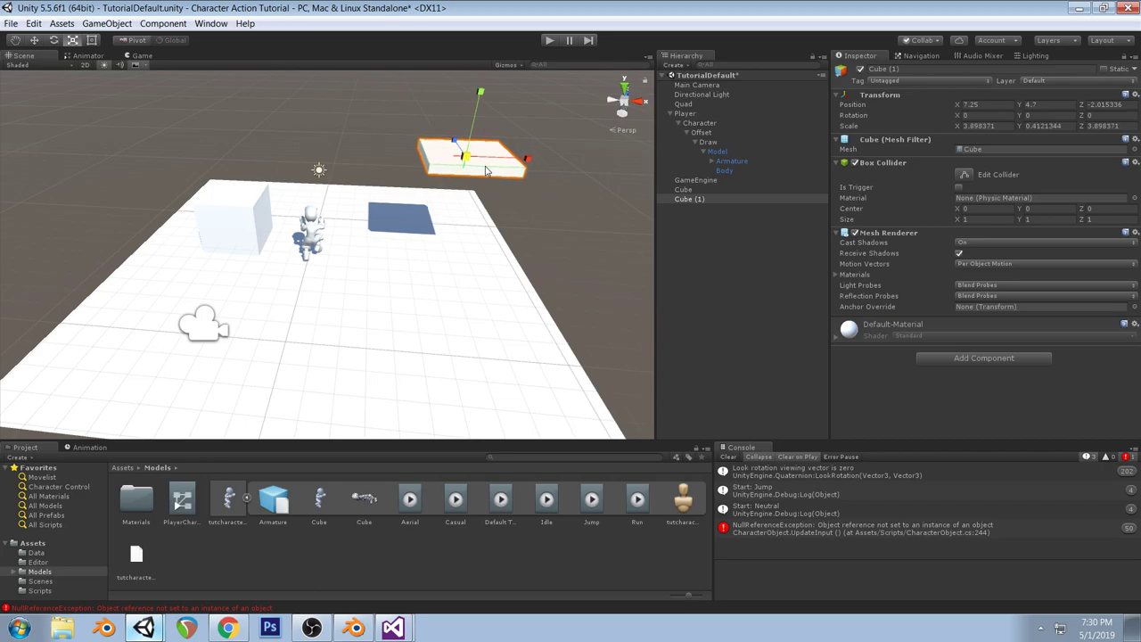
Move the large cube along Z to -4.95 and raise the flat platform to Y 4.85
{"action": "left_click", "coordinate": [244, 213]}
{"action": "left_click", "coordinate": [244, 214]}
{"action": "key", "text": "w"}
{"action": "left_click_drag", "start_coordinate": [253, 202], "coordinate": [236, 229]}
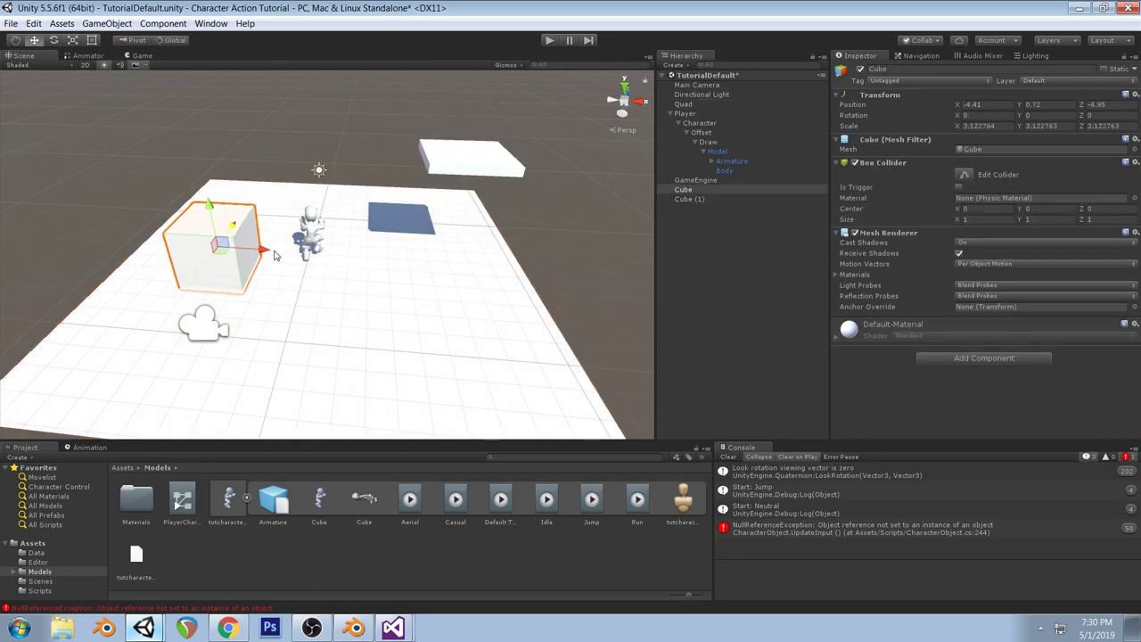
{"action": "left_click", "coordinate": [470, 154]}
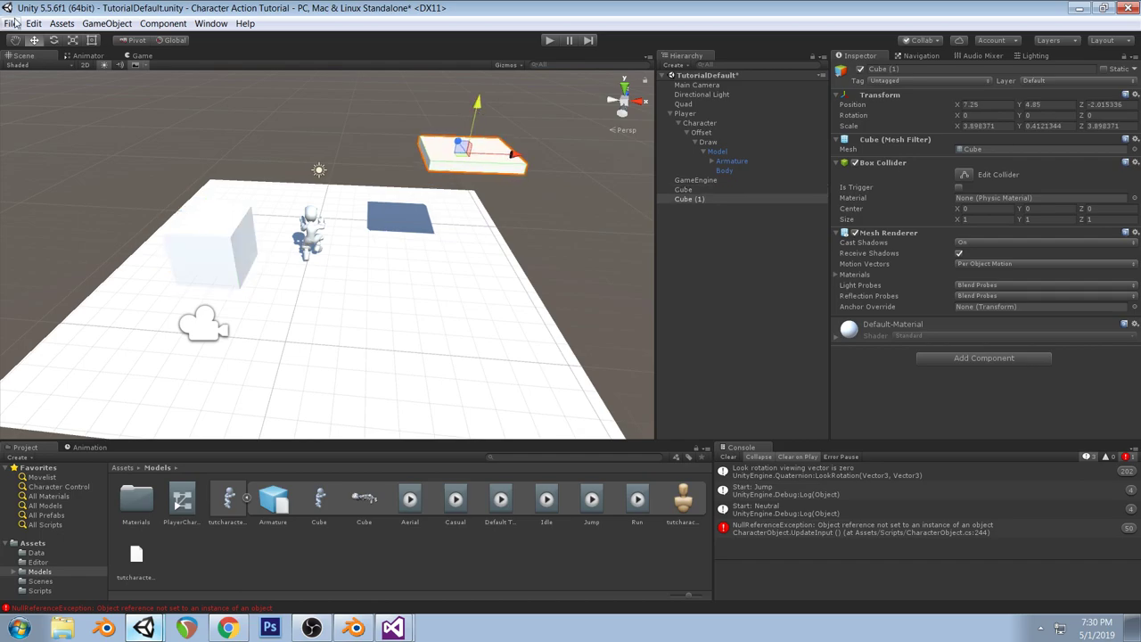
Start the game in the Game view and test jumping onto the large cube and running off its edge
{"action": "left_click", "coordinate": [146, 56]}
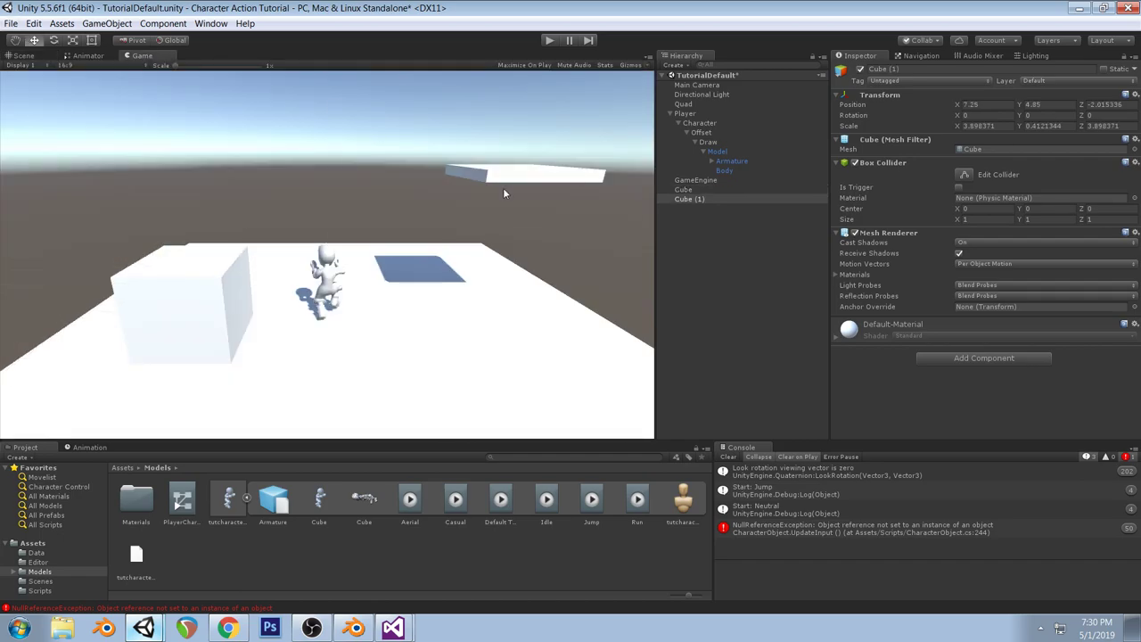
{"action": "left_click", "coordinate": [547, 41]}
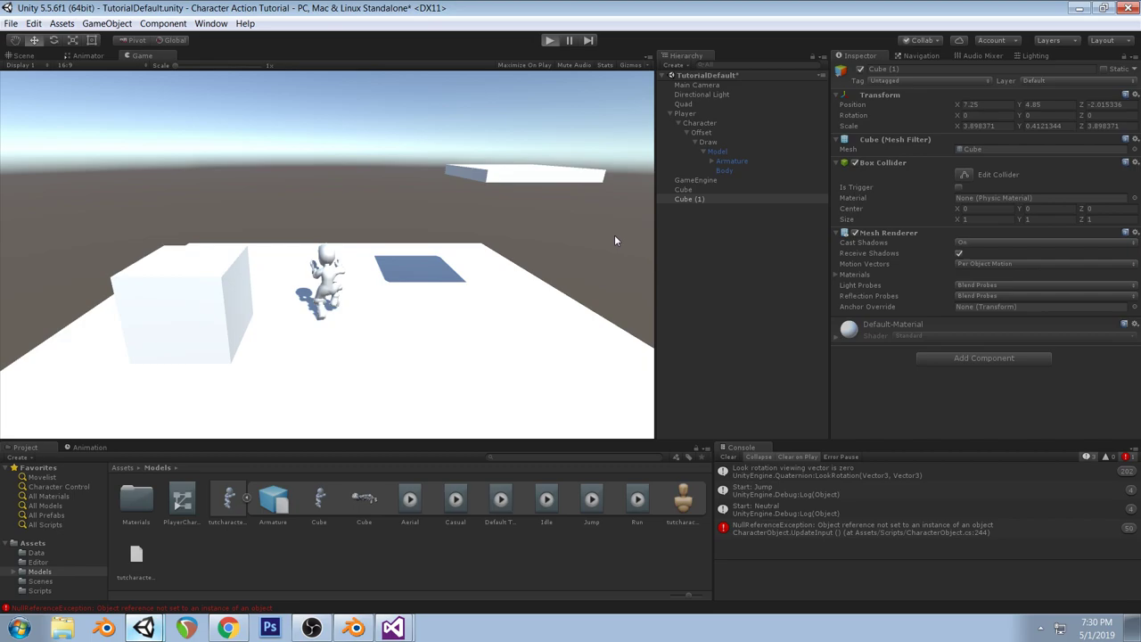
{"action": "key", "text": "space"}
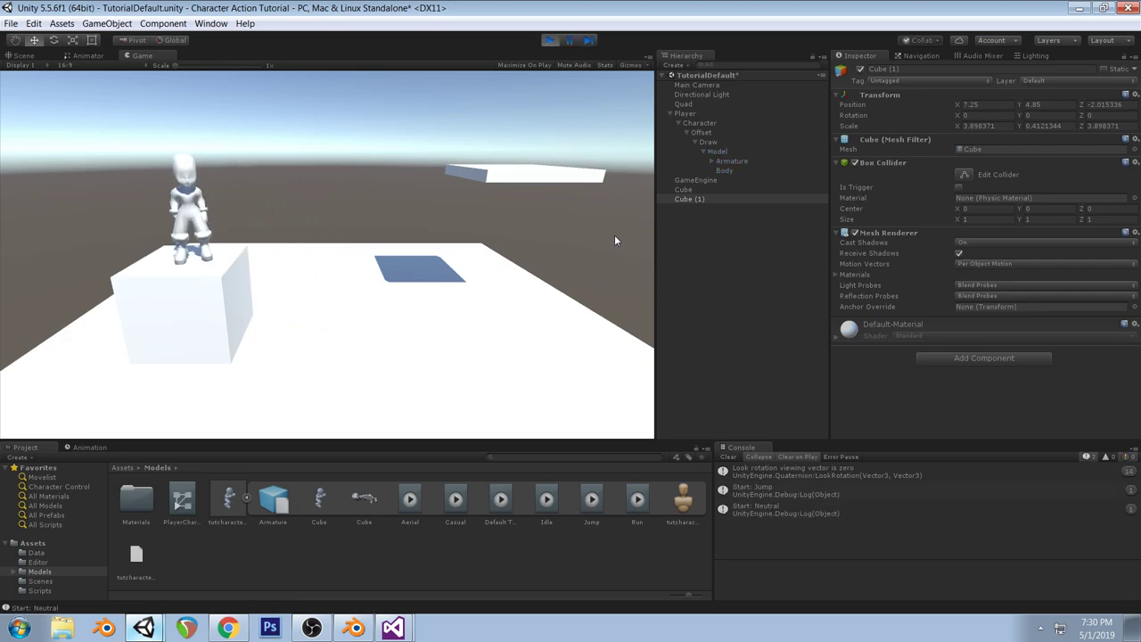
{"action": "key", "text": "space"}
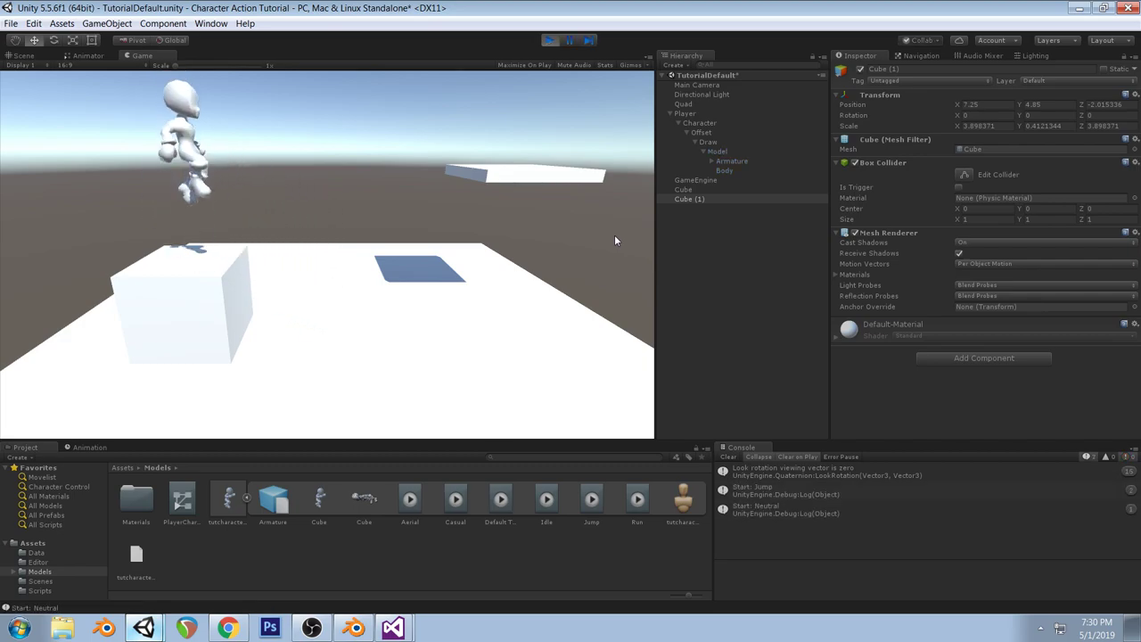
{"action": "key", "text": "space"}
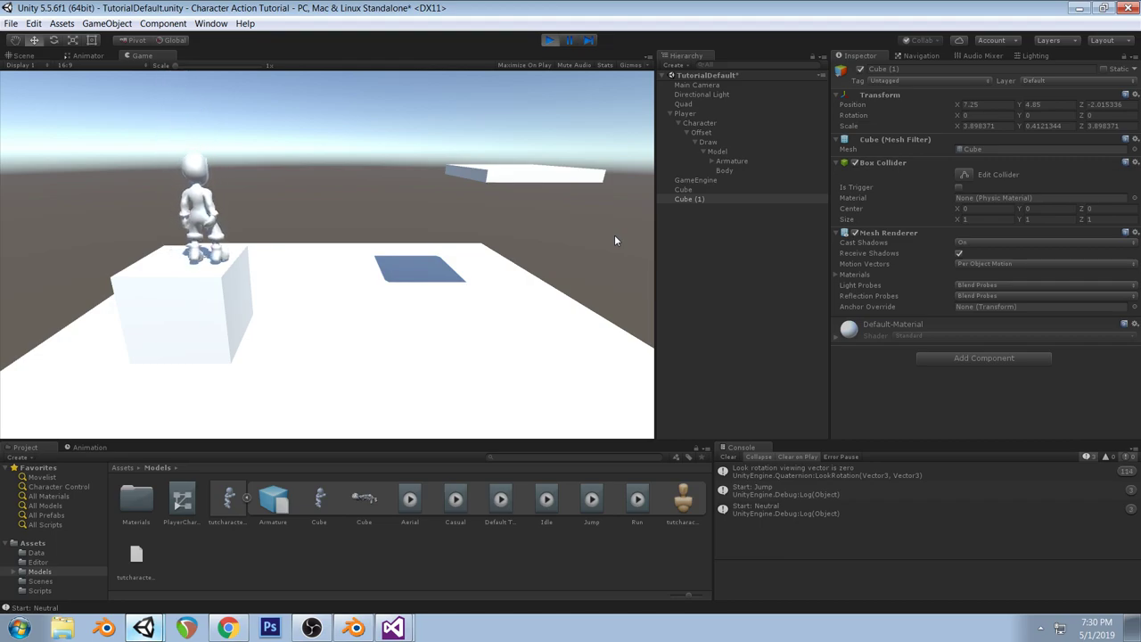
{"action": "key", "text": "space"}
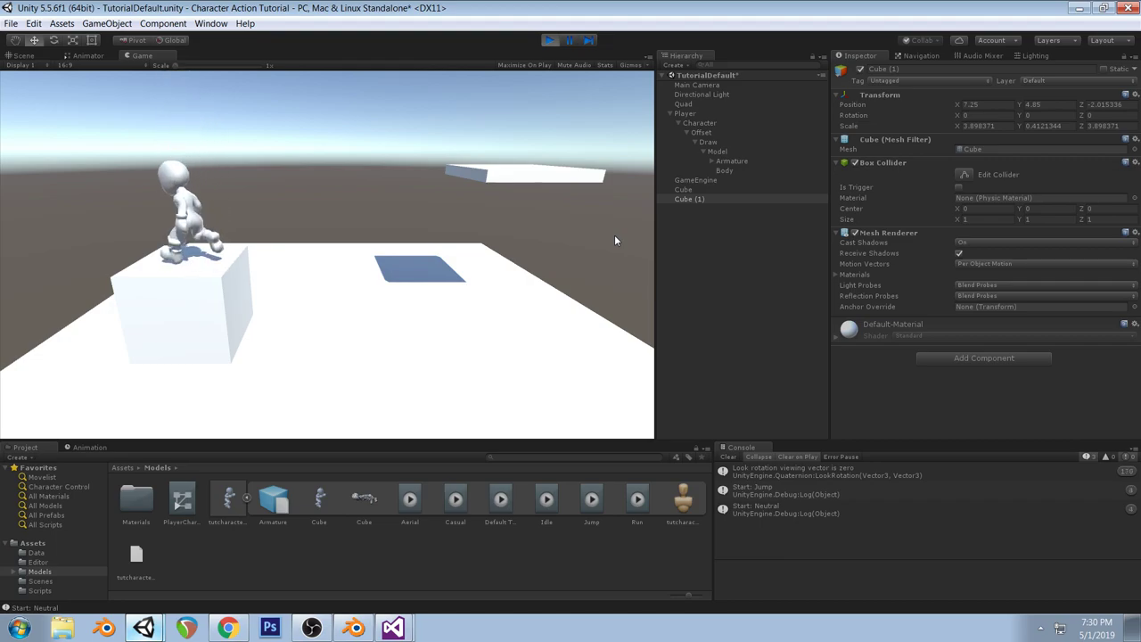
{"action": "key", "text": "d"}
{"action": "key", "text": "a"}
{"action": "key", "text": "space"}
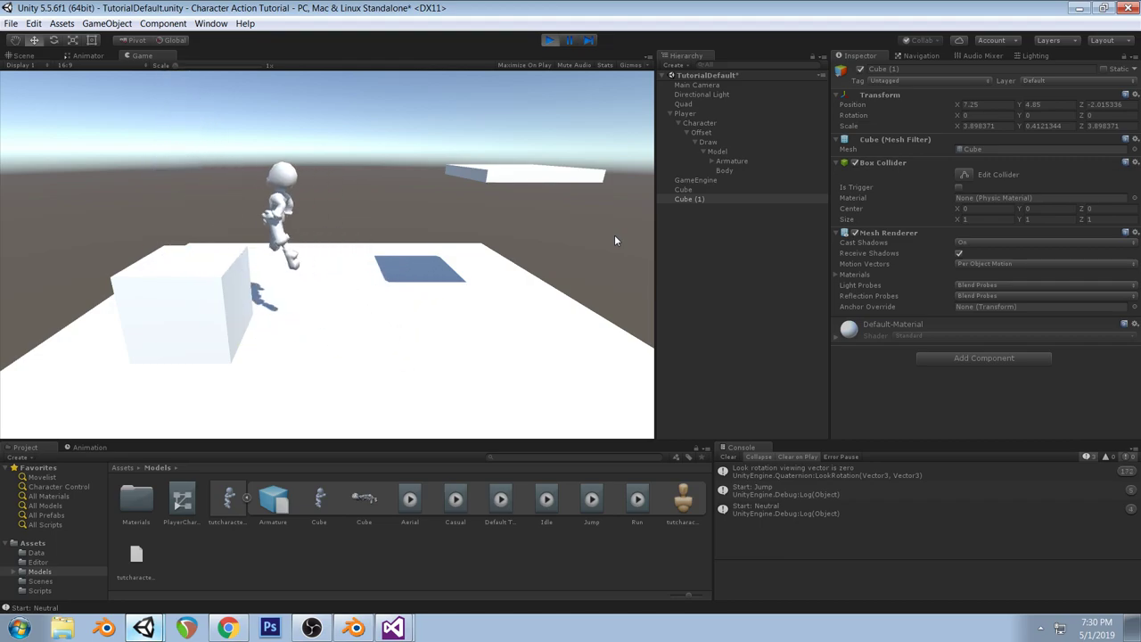
Switch to CharacterObject.cs in Visual Studio, add velocity.y = 0; after the aniAerialState decay in the grounded branch, remove the stray semicolon and save
{"action": "left_click", "coordinate": [354, 628]}
{"action": "left_click", "coordinate": [393, 628]}
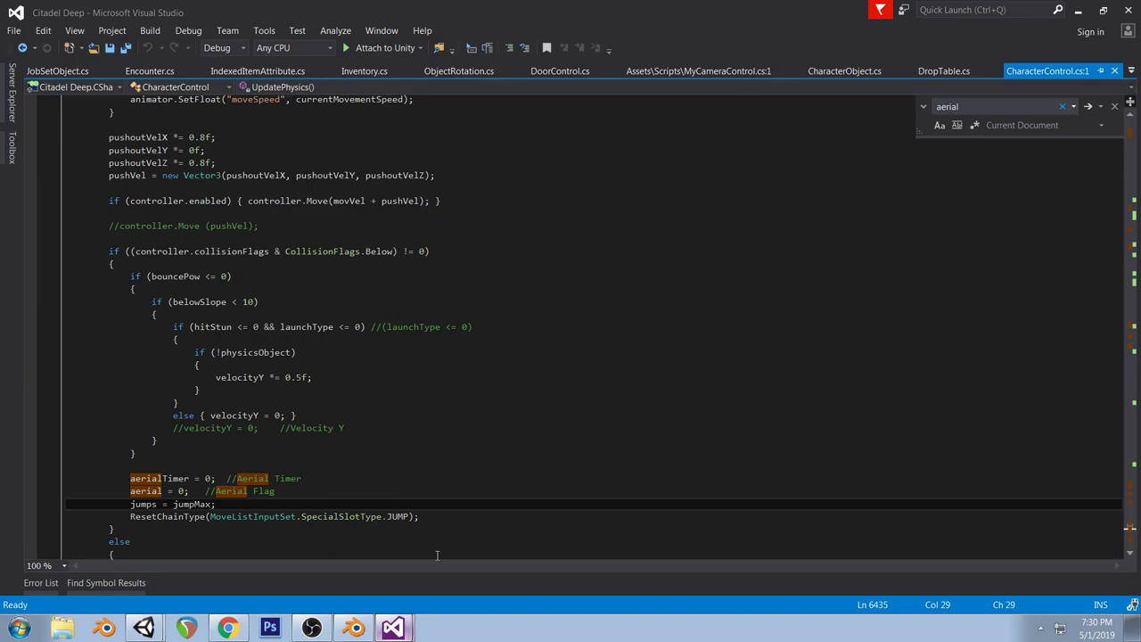
{"action": "left_click", "coordinate": [396, 573]}
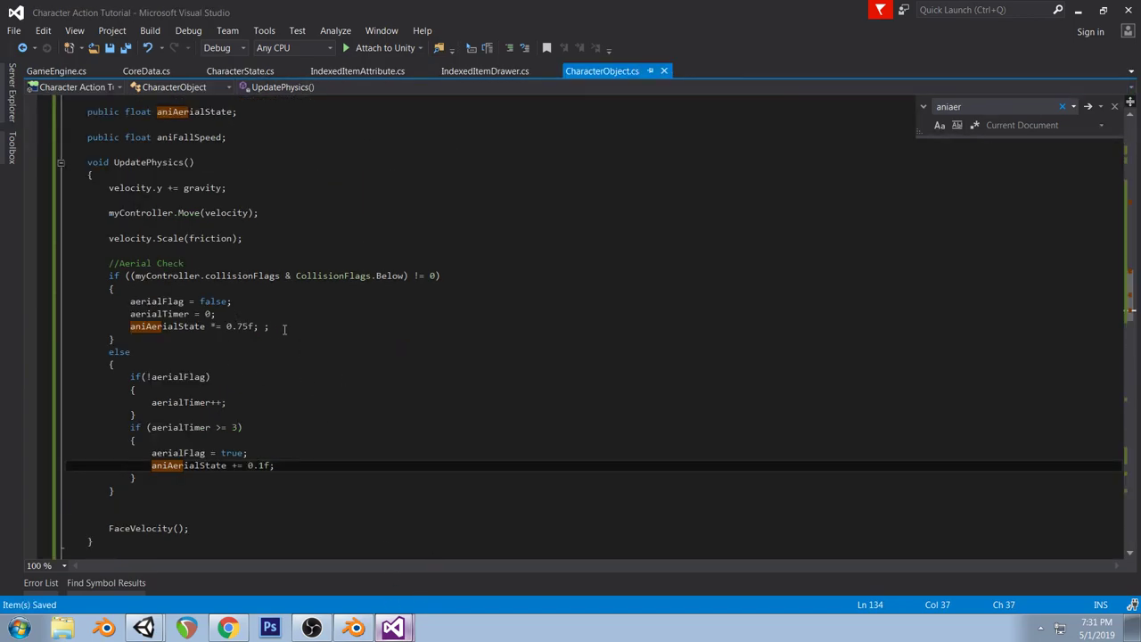
{"action": "left_click", "coordinate": [310, 327]}
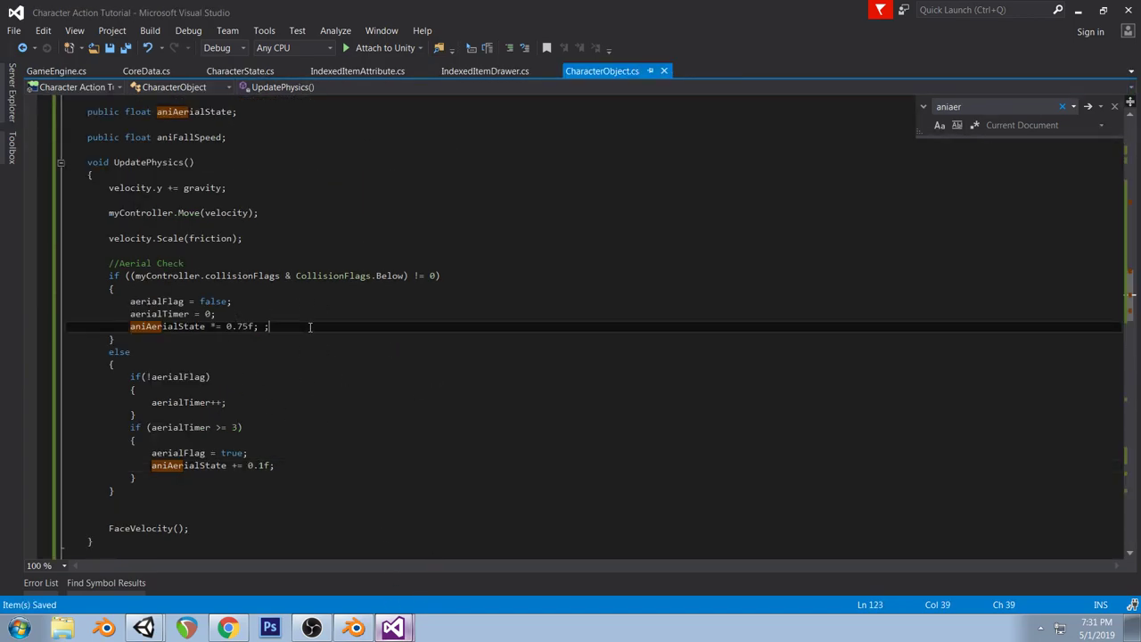
{"action": "key", "text": "Return"}
{"action": "type", "text": "velocity.y = 0;"}
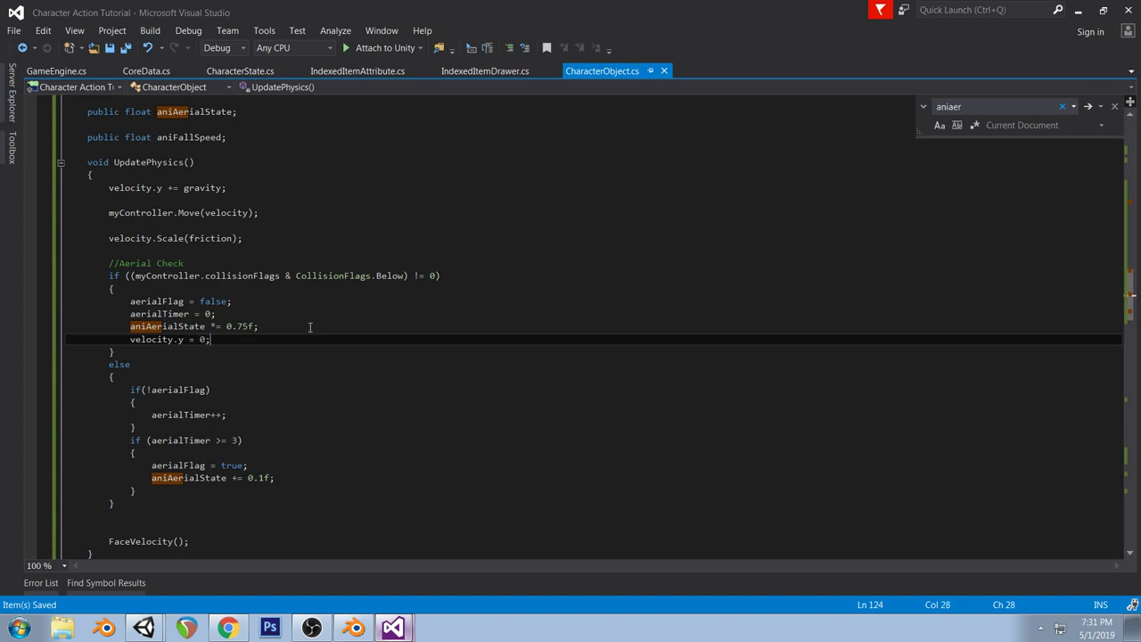
Switch to Unity, restart the game and repeatedly test jumping onto and falling off the large cube
{"action": "left_click", "coordinate": [144, 628]}
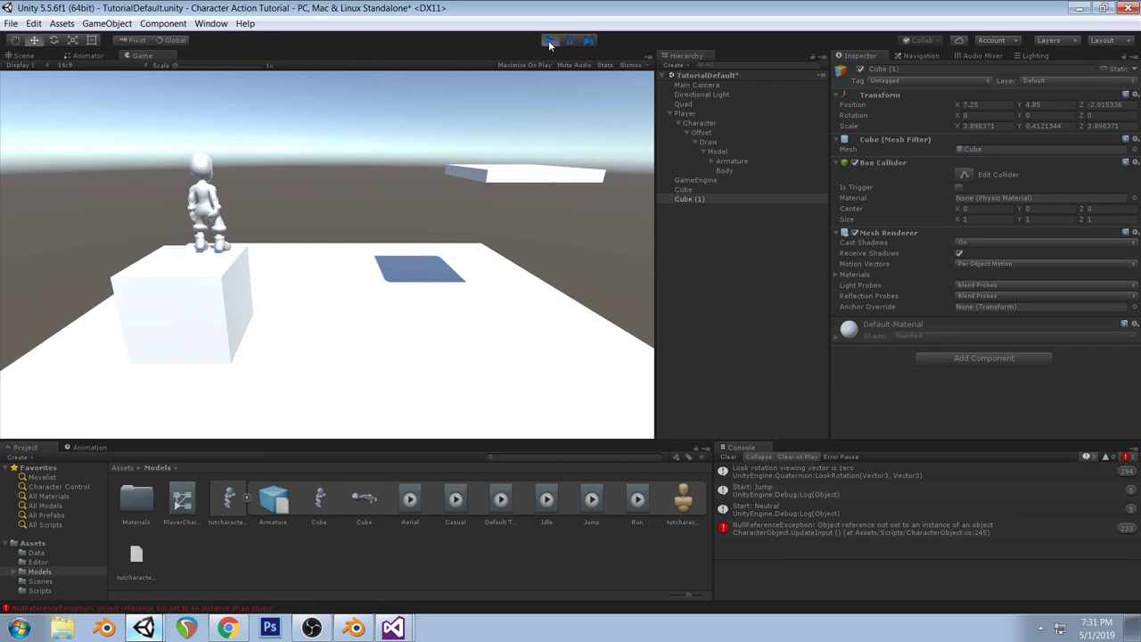
{"action": "left_click", "coordinate": [548, 41]}
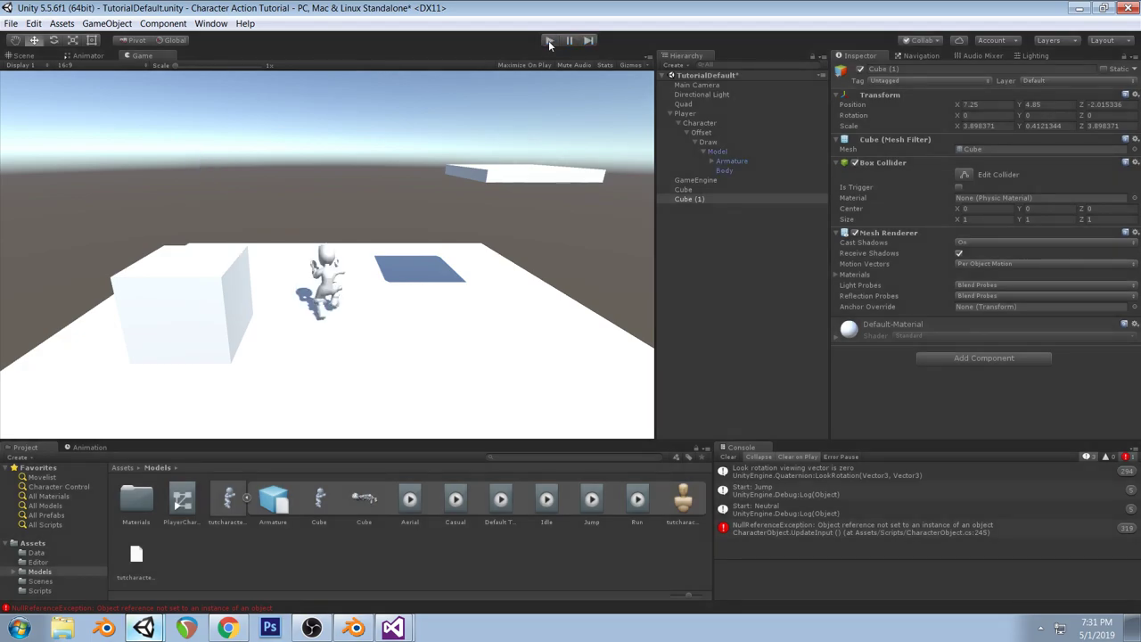
{"action": "key", "text": "ctrl+p"}
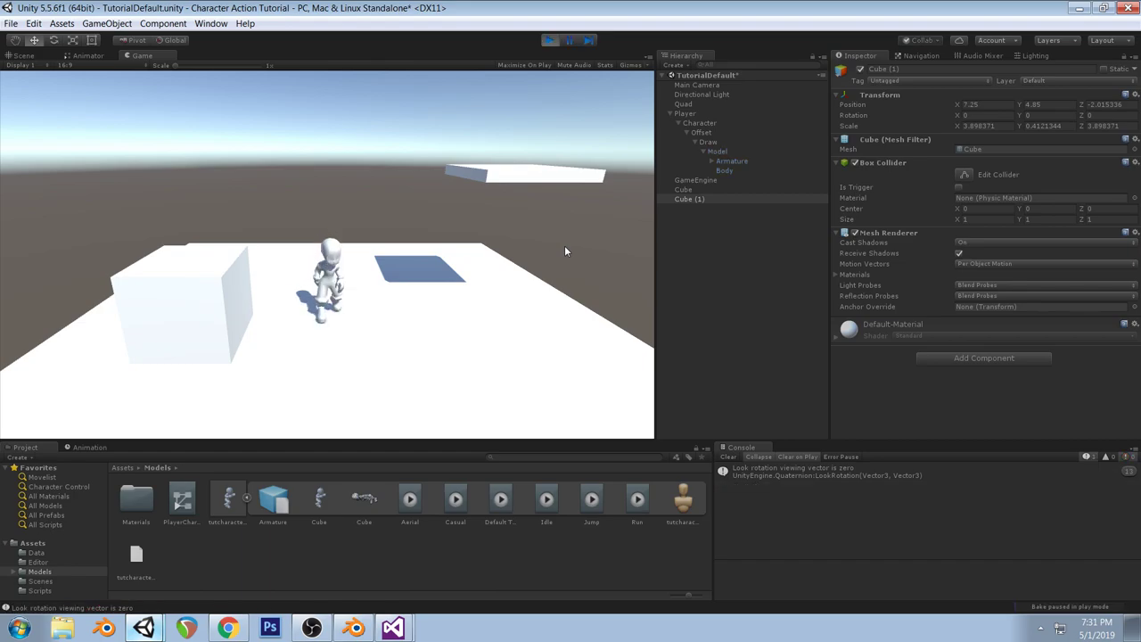
{"action": "key", "text": "a"}
{"action": "key", "text": "space"}
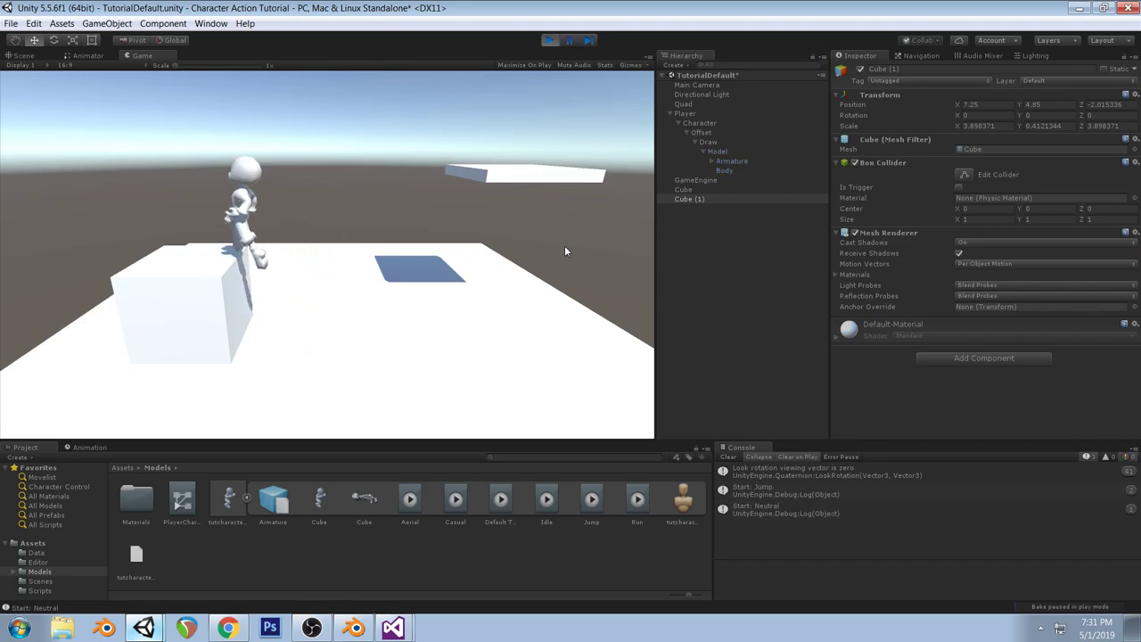
{"action": "key", "text": "d"}
{"action": "key", "text": "a"}
{"action": "key", "text": "space"}
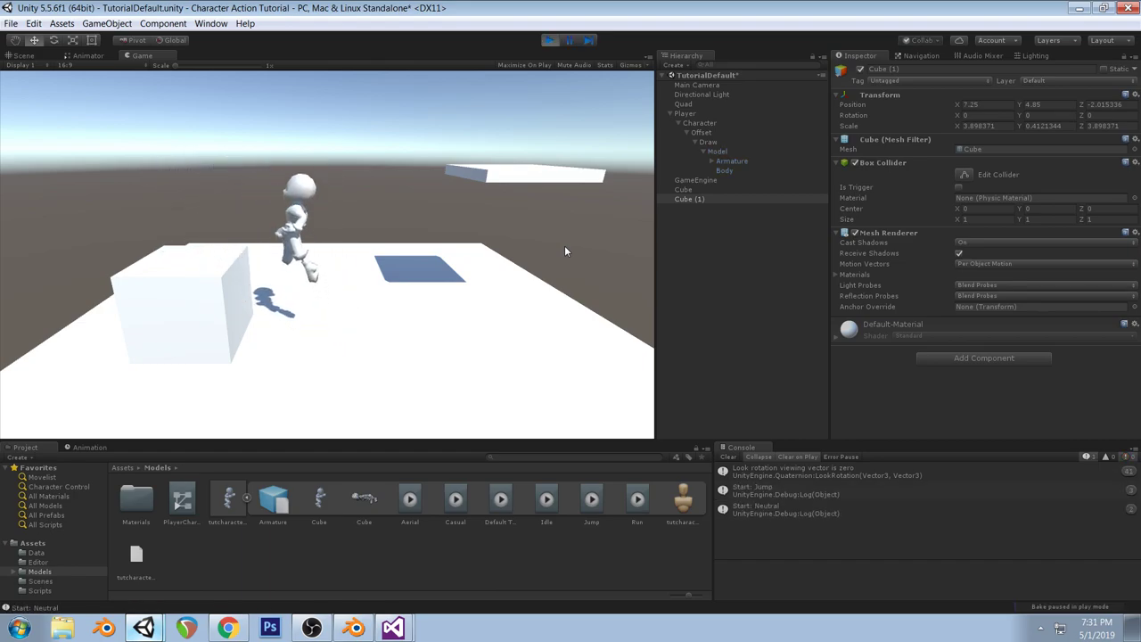
{"action": "key", "text": "d"}
{"action": "key", "text": "a"}
{"action": "key", "text": "space"}
{"action": "key", "text": "space"}
{"action": "key", "text": "d"}
{"action": "key", "text": "a"}
{"action": "key", "text": "space"}
{"action": "key", "text": "space"}
{"action": "key", "text": "d"}
{"action": "key", "text": "space"}
{"action": "key", "text": "a"}
{"action": "key", "text": "space"}
{"action": "key", "text": "d"}
{"action": "key", "text": "space"}
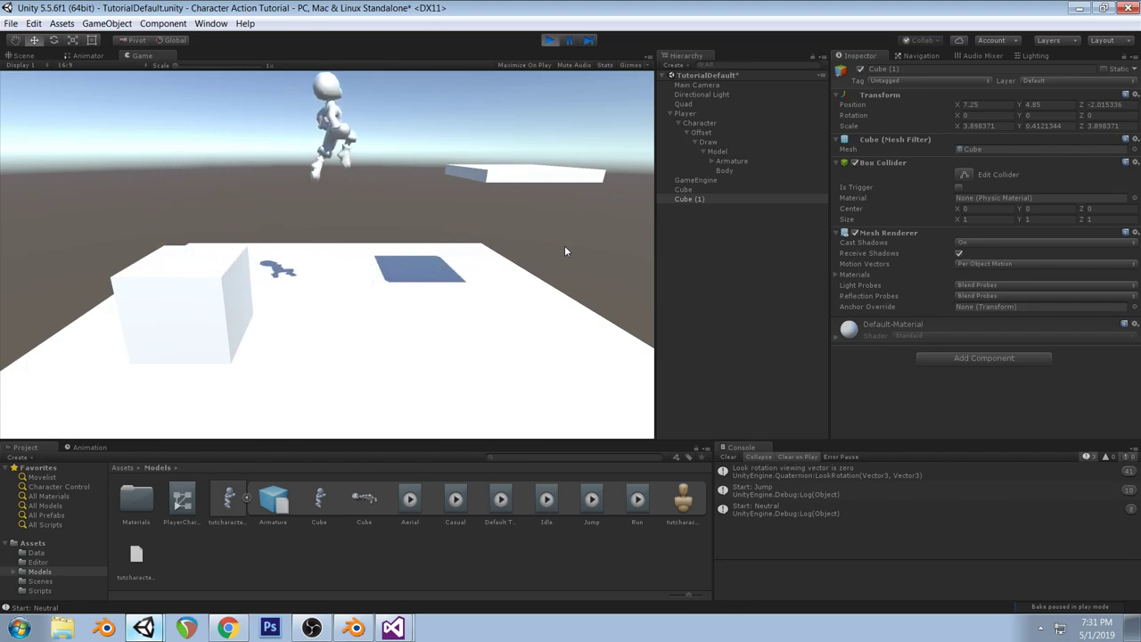
Keep jumping the character between the ground and the obstacles until it lands on the floating platform
{"action": "key", "text": "a"}
{"action": "key", "text": "space"}
{"action": "key", "text": "d"}
{"action": "key", "text": "space"}
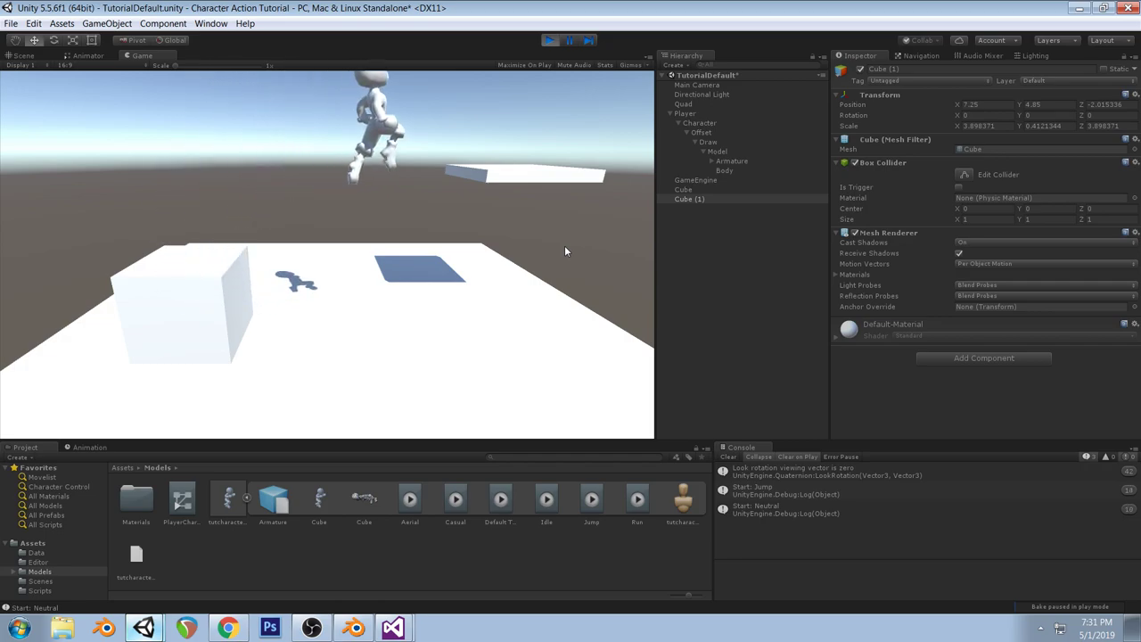
{"action": "key", "text": "a"}
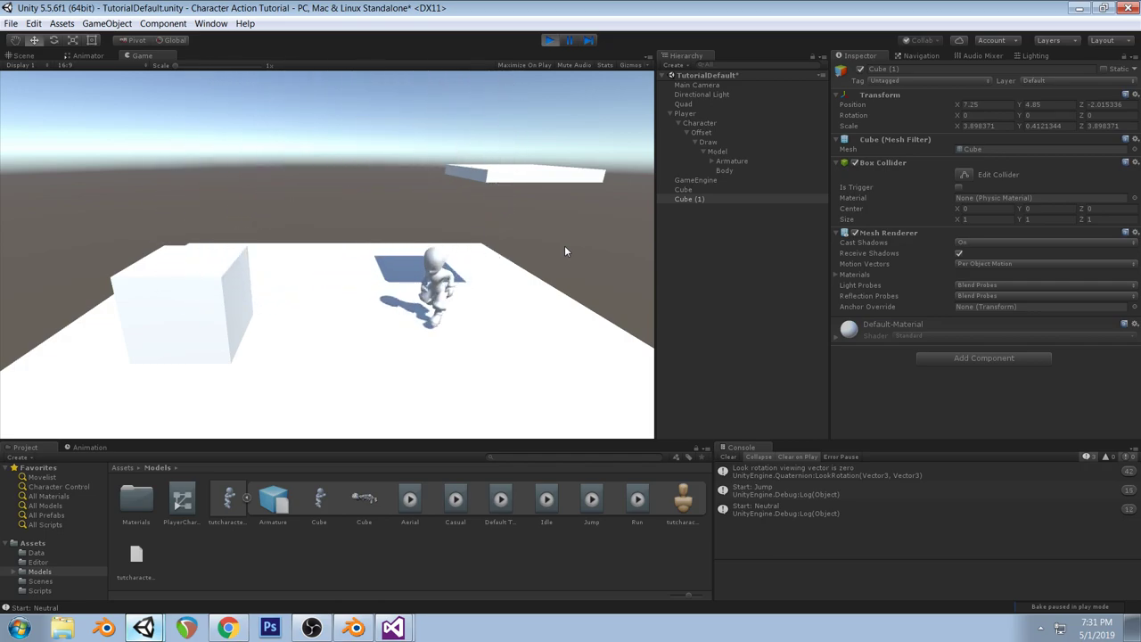
{"action": "key", "text": "space"}
{"action": "key", "text": "d"}
{"action": "key", "text": "a"}
{"action": "key", "text": "space"}
{"action": "key", "text": "d"}
{"action": "key", "text": "space"}
{"action": "key", "text": "a"}
{"action": "key", "text": "a"}
{"action": "key", "text": "space"}
{"action": "key", "text": "d"}
{"action": "key", "text": "space"}
{"action": "key", "text": "a"}
{"action": "key", "text": "d"}
{"action": "key", "text": "space"}
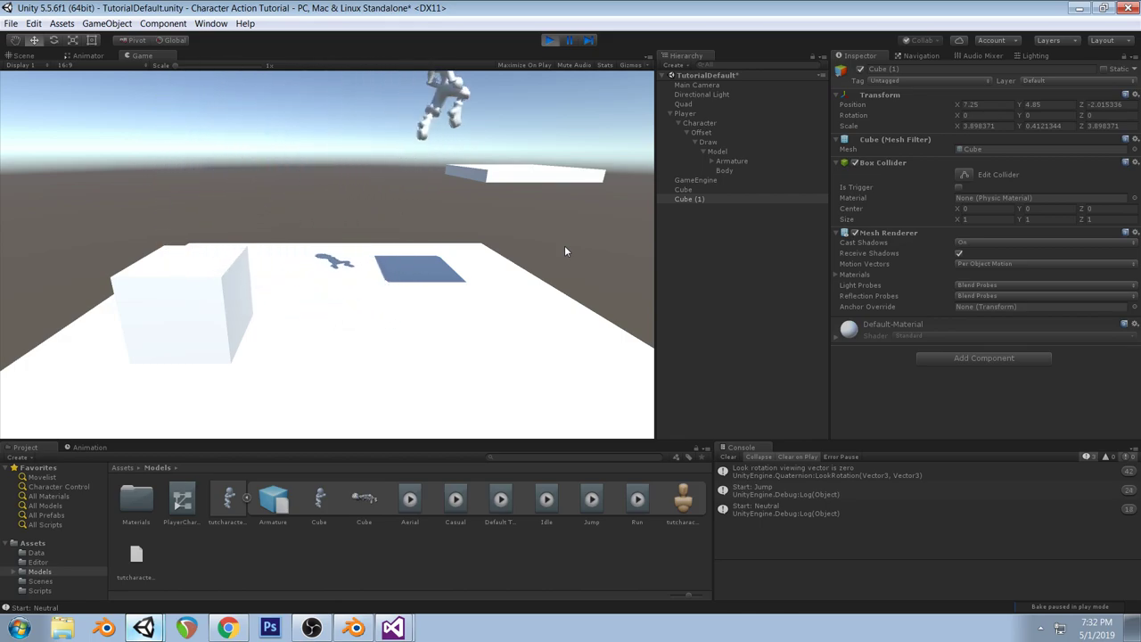
{"action": "key", "text": "a"}
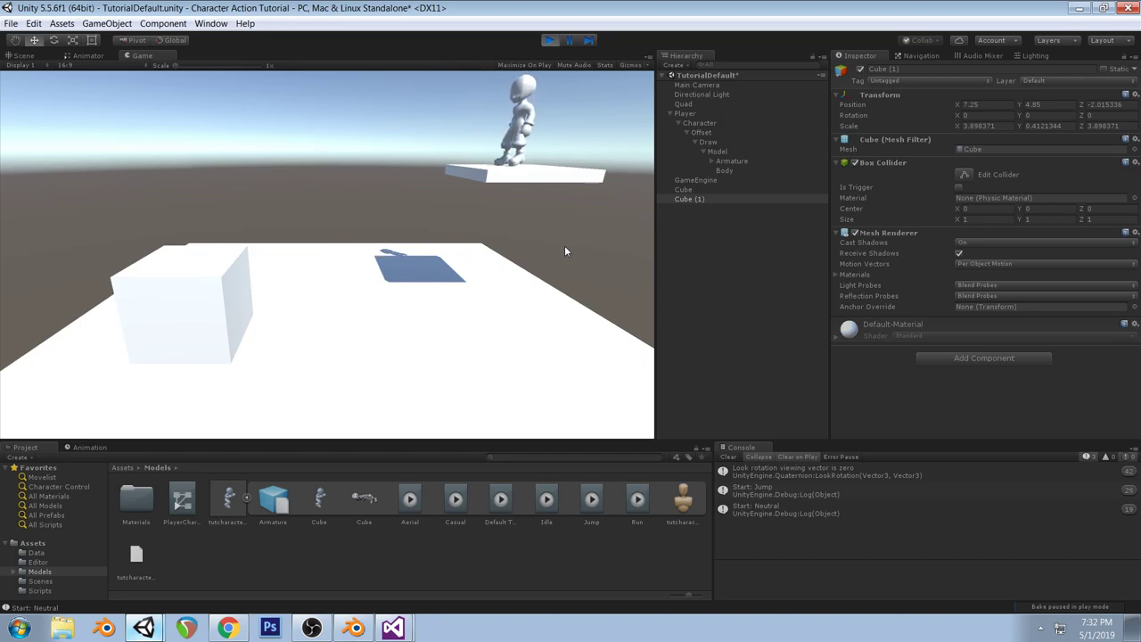
Run the character off the floating platform, pause the game, step through the fall frame by frame and resume play
{"action": "key", "text": "d"}
{"action": "key", "text": "a"}
{"action": "key", "text": "d"}
{"action": "key", "text": "a"}
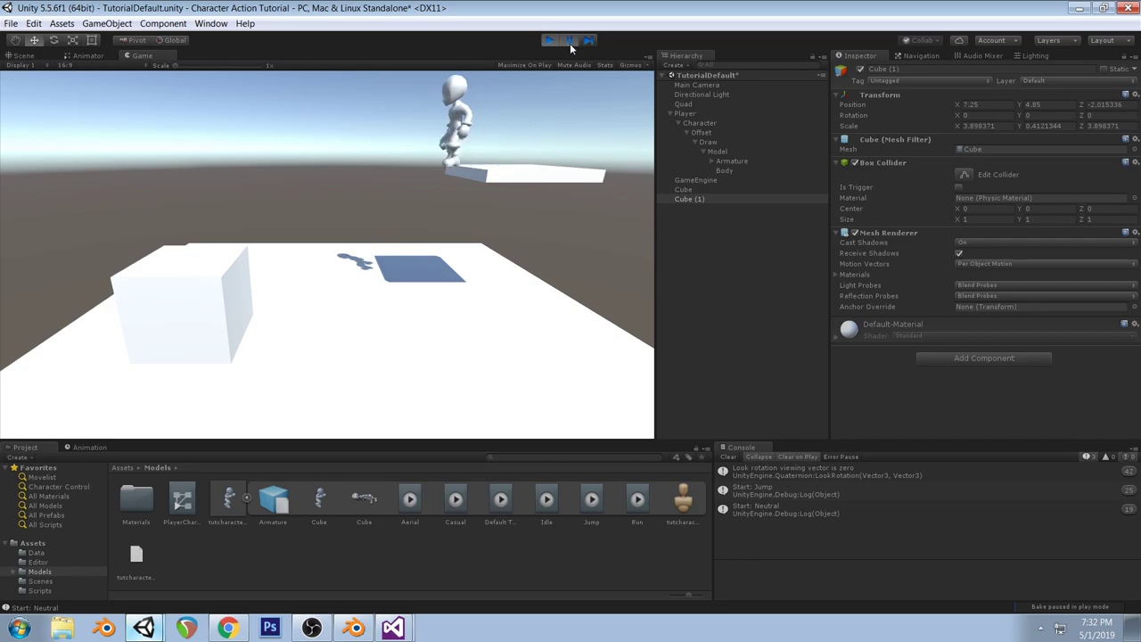
{"action": "left_click", "coordinate": [586, 41]}
{"action": "left_click", "coordinate": [585, 41]}
{"action": "left_click", "coordinate": [585, 41]}
{"action": "left_click", "coordinate": [586, 41]}
{"action": "left_click", "coordinate": [587, 41]}
{"action": "left_click", "coordinate": [588, 40]}
{"action": "left_click", "coordinate": [588, 40]}
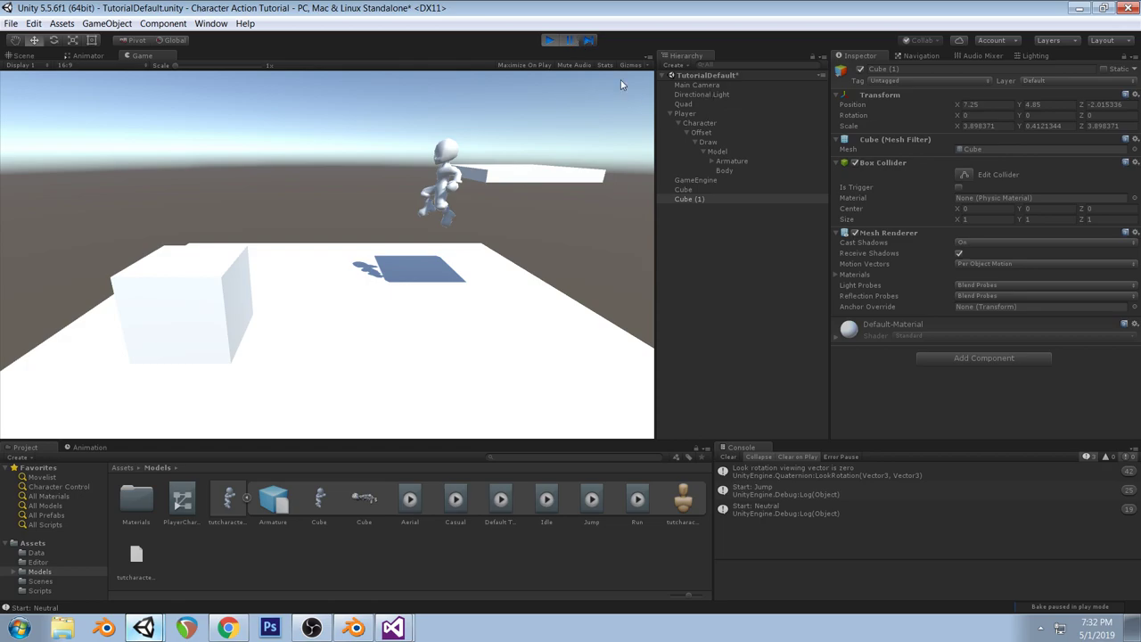
{"action": "left_click", "coordinate": [569, 40]}
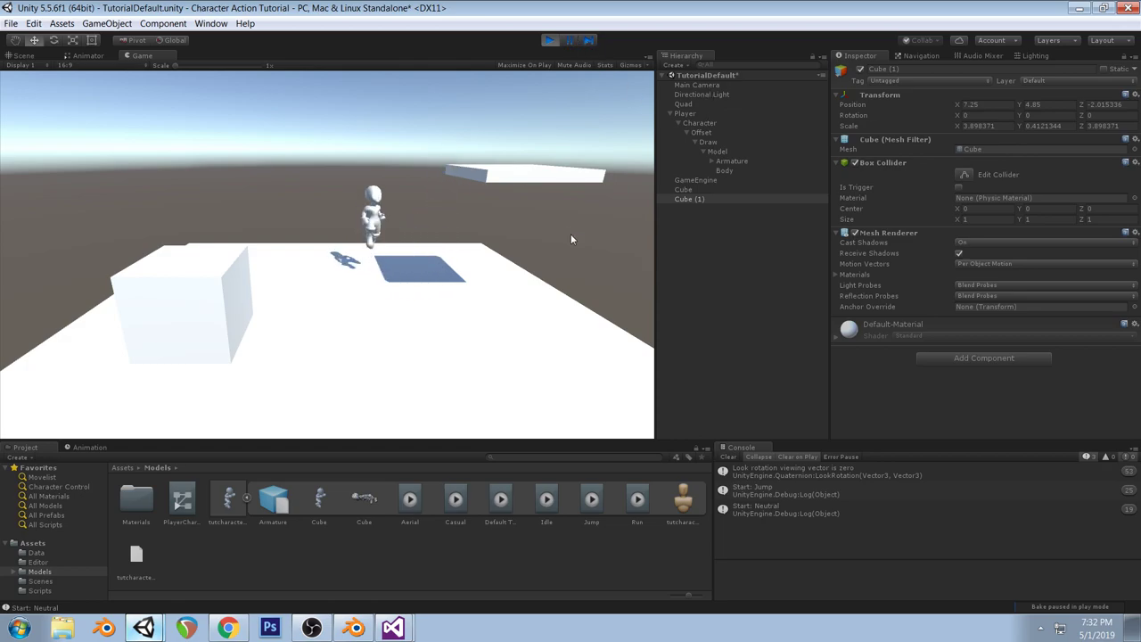
Test repeated jumps and direction changes on the ground, including a diagonal run, and stop the game
{"action": "key", "text": "space"}
{"action": "key", "text": "space"}
{"action": "key", "text": "space"}
{"action": "key", "text": "space"}
{"action": "key", "text": "a"}
{"action": "key", "text": "space"}
{"action": "key", "text": "d"}
{"action": "key", "text": "space"}
{"action": "key", "text": "a"}
{"action": "key", "text": "space"}
{"action": "key", "text": "space"}
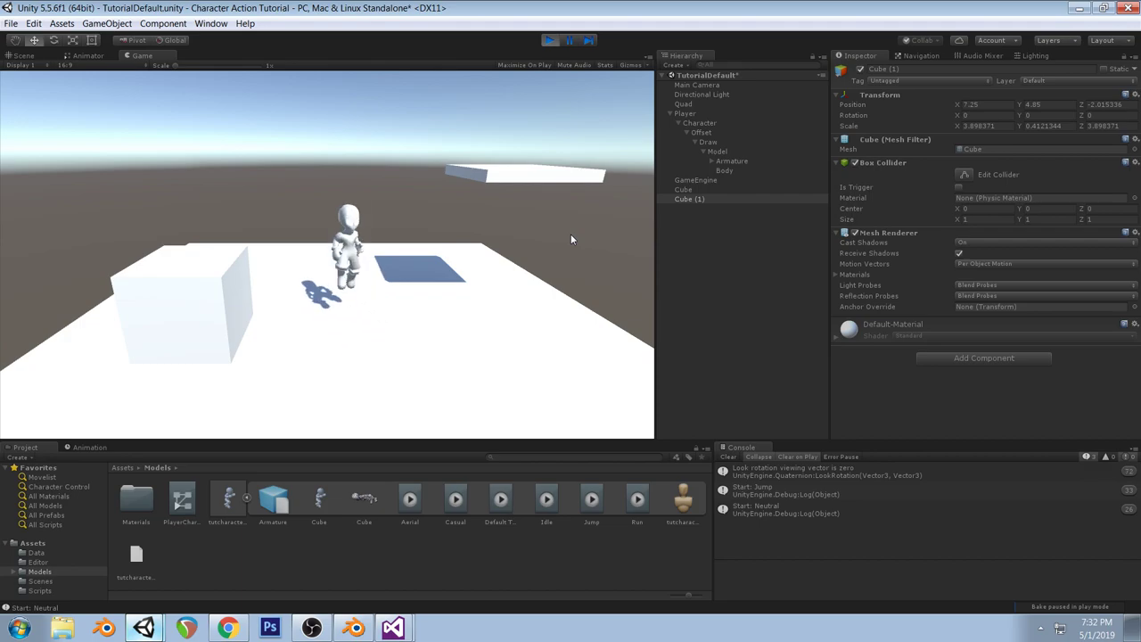
{"action": "key", "text": "space"}
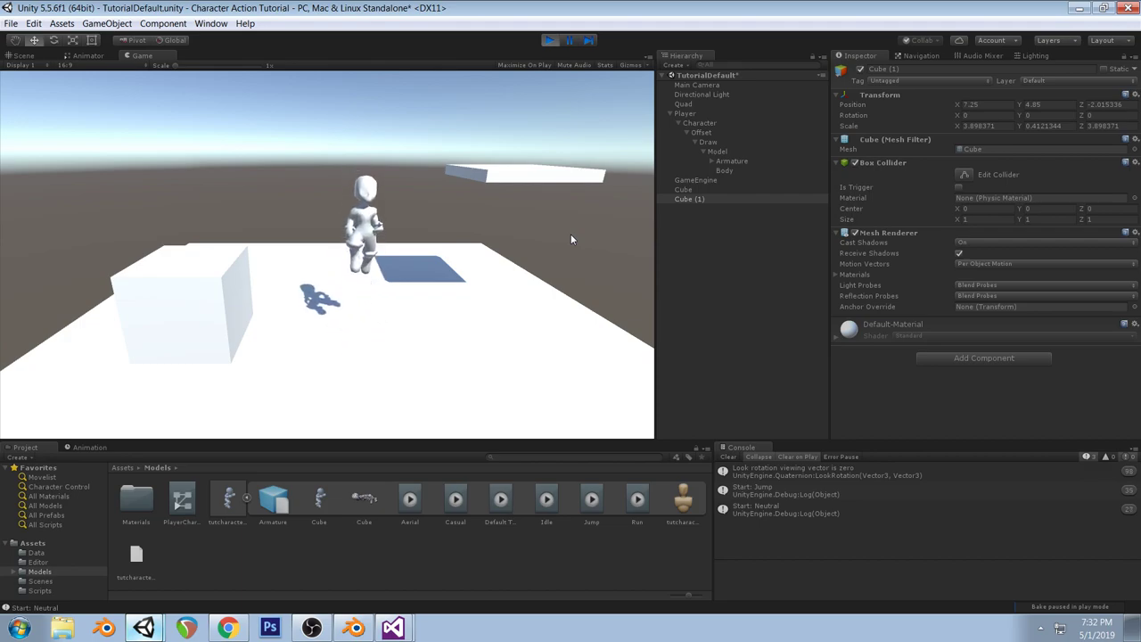
{"action": "key", "text": "space"}
{"action": "key", "text": "w+a"}
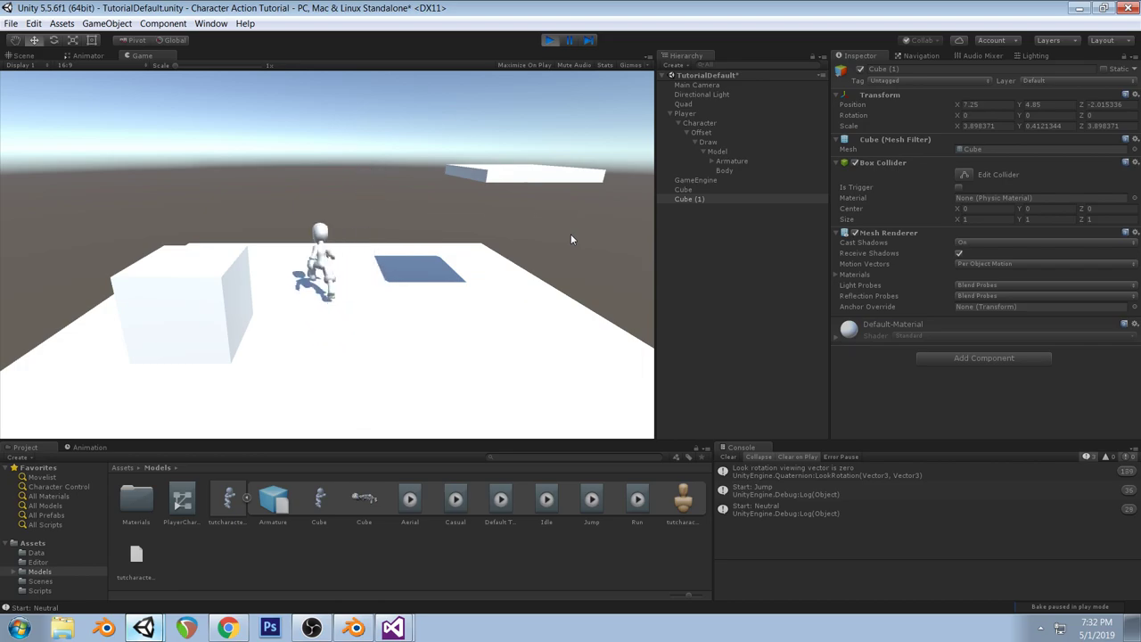
{"action": "left_click", "coordinate": [551, 39]}
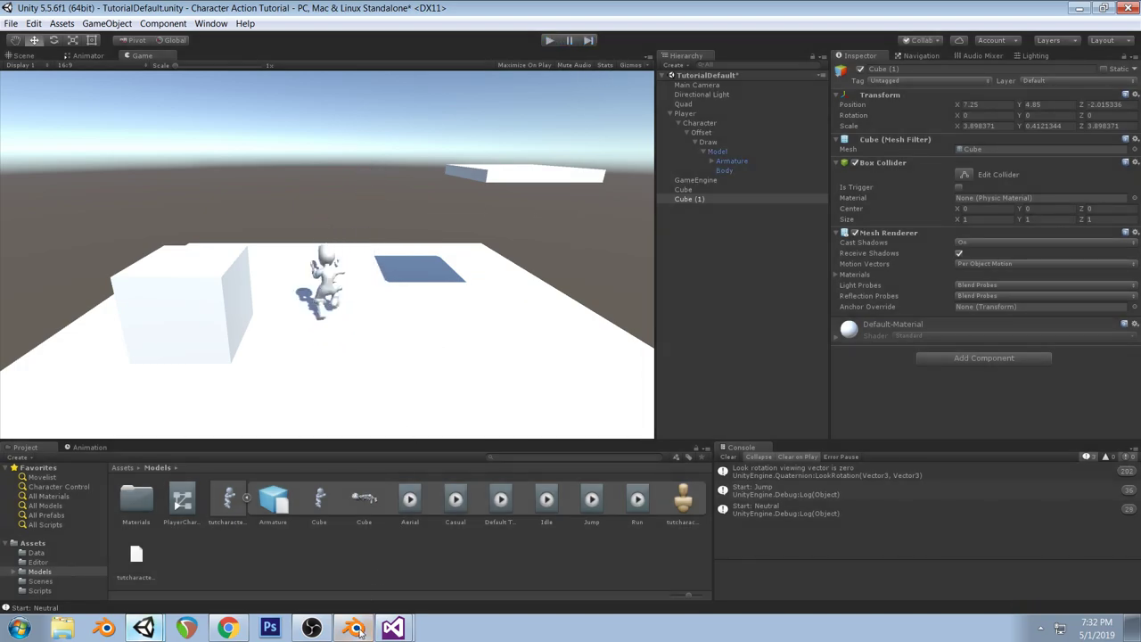
Review the movement, aerial timer and animator parameter code in UpdatePhysics of the Citadel Deep CharacterControl script in Visual Studio
{"action": "left_click", "coordinate": [354, 628]}
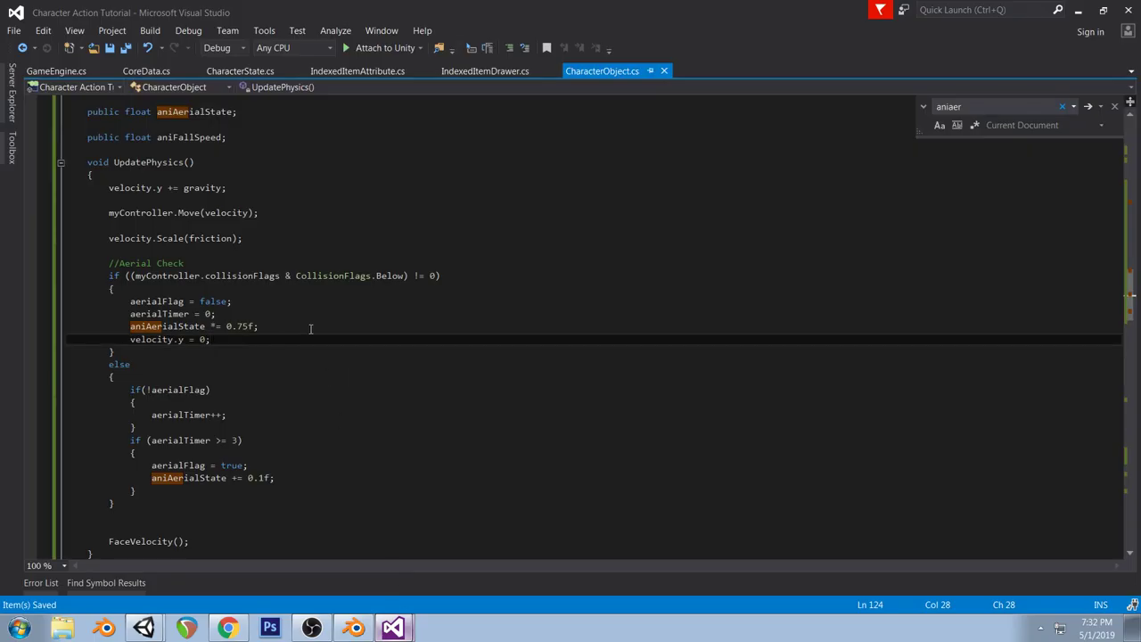
{"action": "scroll", "coordinate": [500, 325], "scroll_direction": "down", "scroll_amount": 3}
{"action": "left_click", "coordinate": [395, 635]}
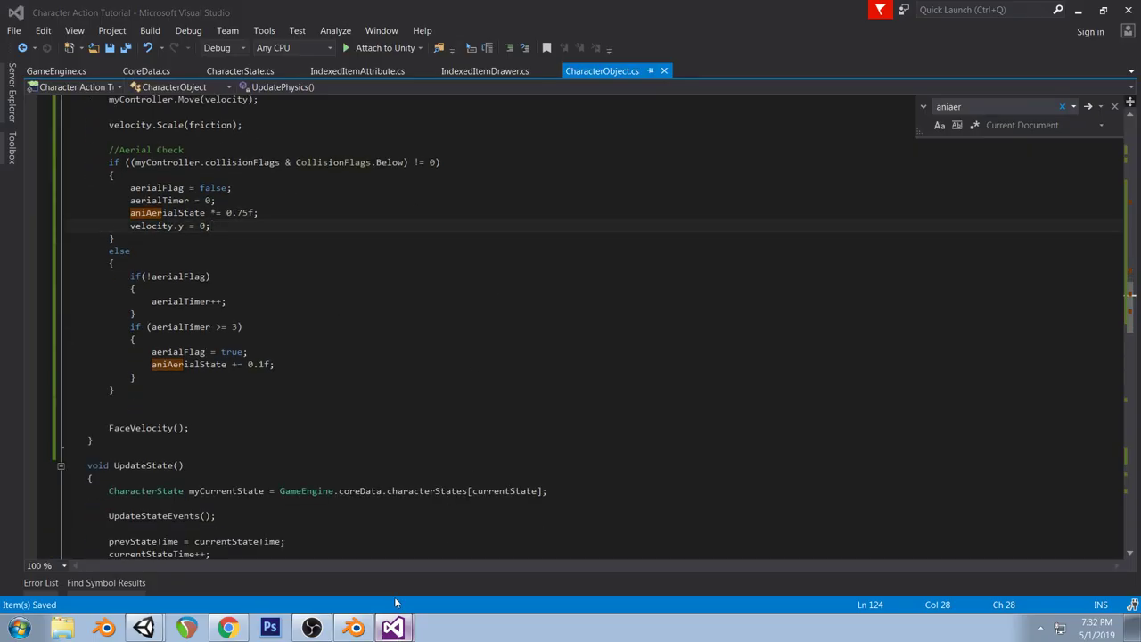
{"action": "left_click", "coordinate": [391, 553]}
{"action": "scroll", "coordinate": [431, 416], "scroll_direction": "down", "scroll_amount": 5}
{"action": "scroll", "coordinate": [428, 414], "scroll_direction": "up", "scroll_amount": 6}
{"action": "scroll", "coordinate": [426, 414], "scroll_direction": "up", "scroll_amount": 13}
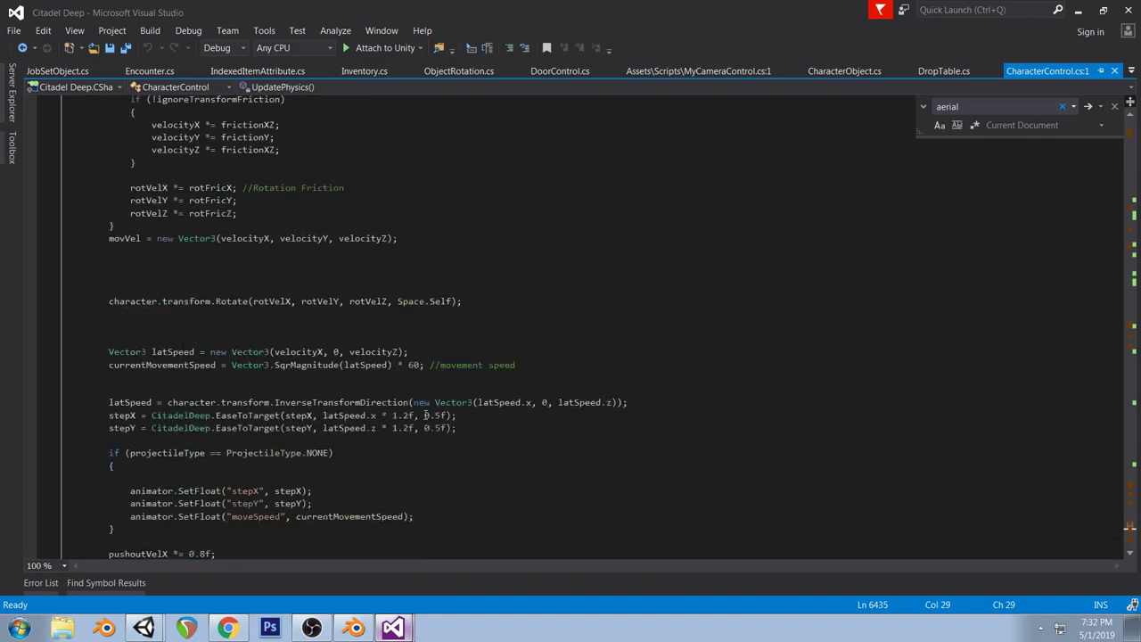
{"action": "scroll", "coordinate": [419, 424], "scroll_direction": "down", "scroll_amount": 15}
{"action": "scroll", "coordinate": [419, 425], "scroll_direction": "down", "scroll_amount": 19}
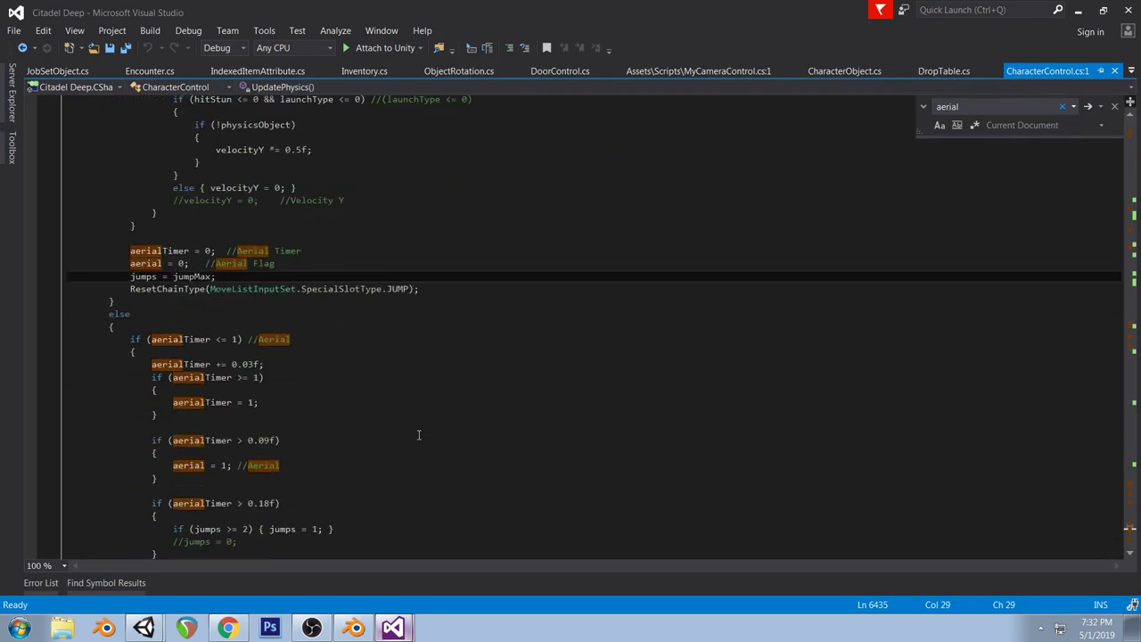
{"action": "scroll", "coordinate": [435, 399], "scroll_direction": "up", "scroll_amount": 4}
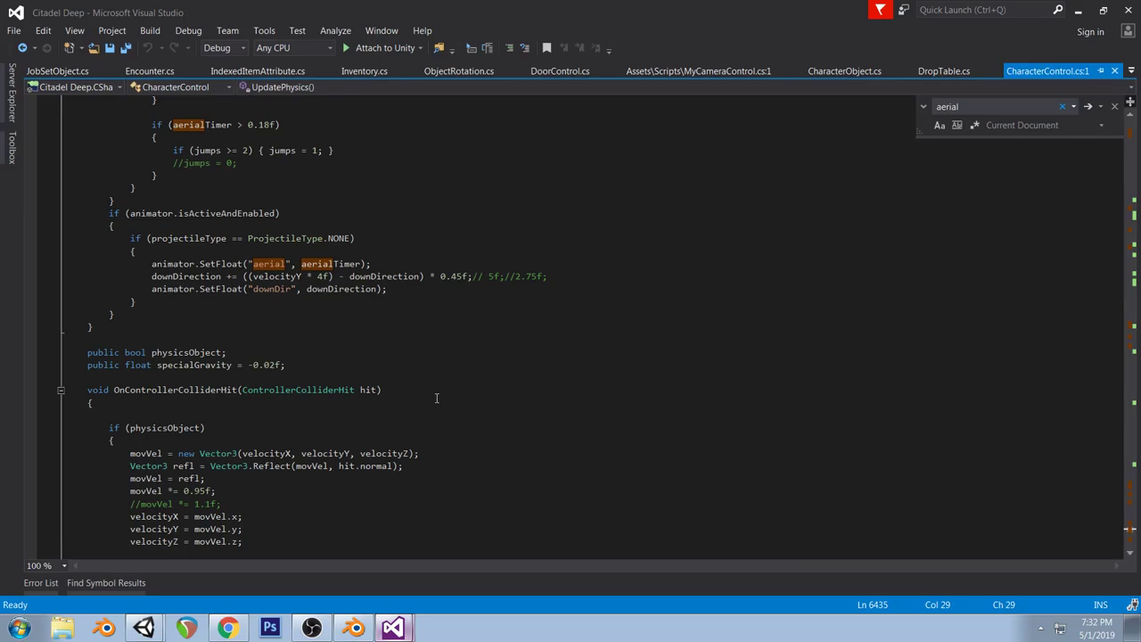
Return to CharacterObject.cs in the Character Action Tutorial project and go to the definition of FaceVelocity
{"action": "left_click", "coordinate": [228, 628]}
{"action": "left_click", "coordinate": [354, 628]}
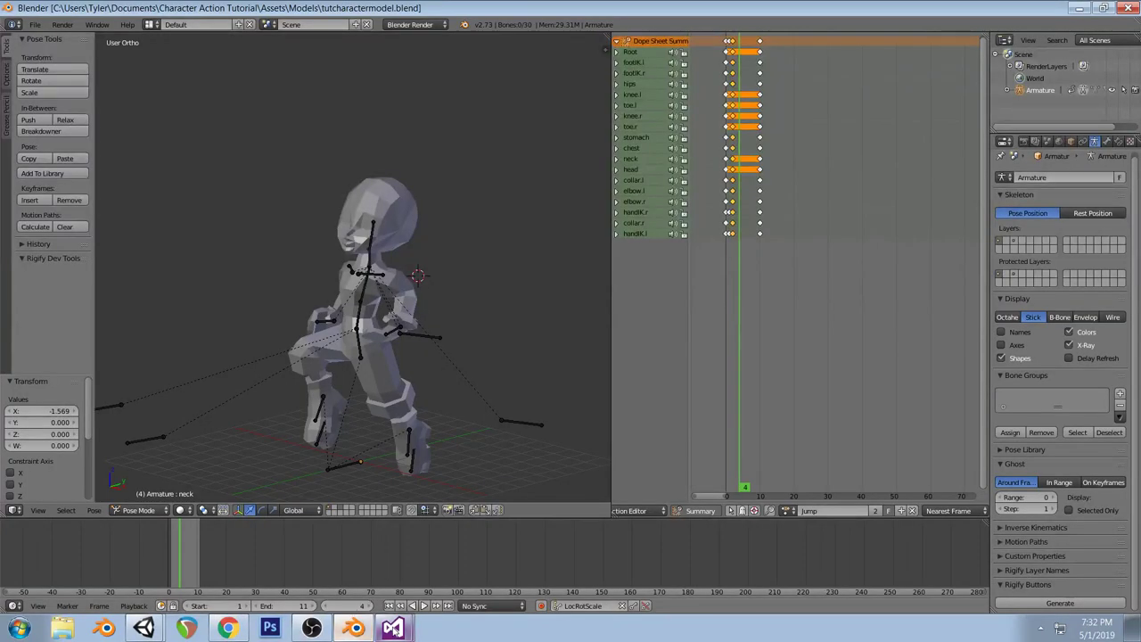
{"action": "left_click", "coordinate": [392, 627]}
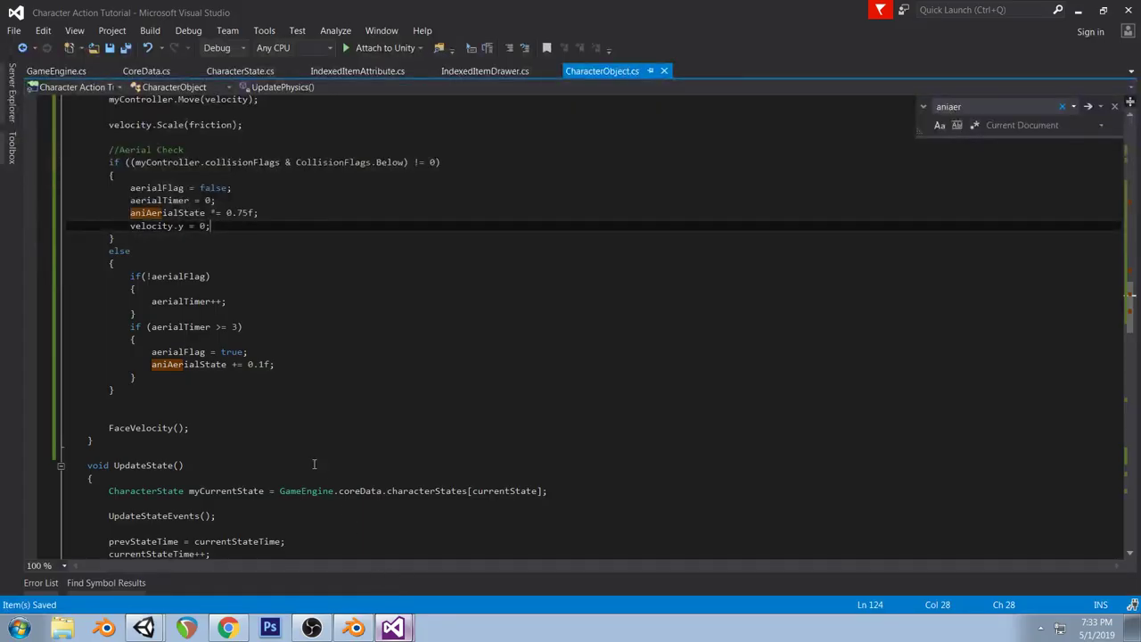
{"action": "left_click", "coordinate": [199, 452]}
{"action": "double_click", "coordinate": [156, 428]}
{"action": "key", "text": "F12"}
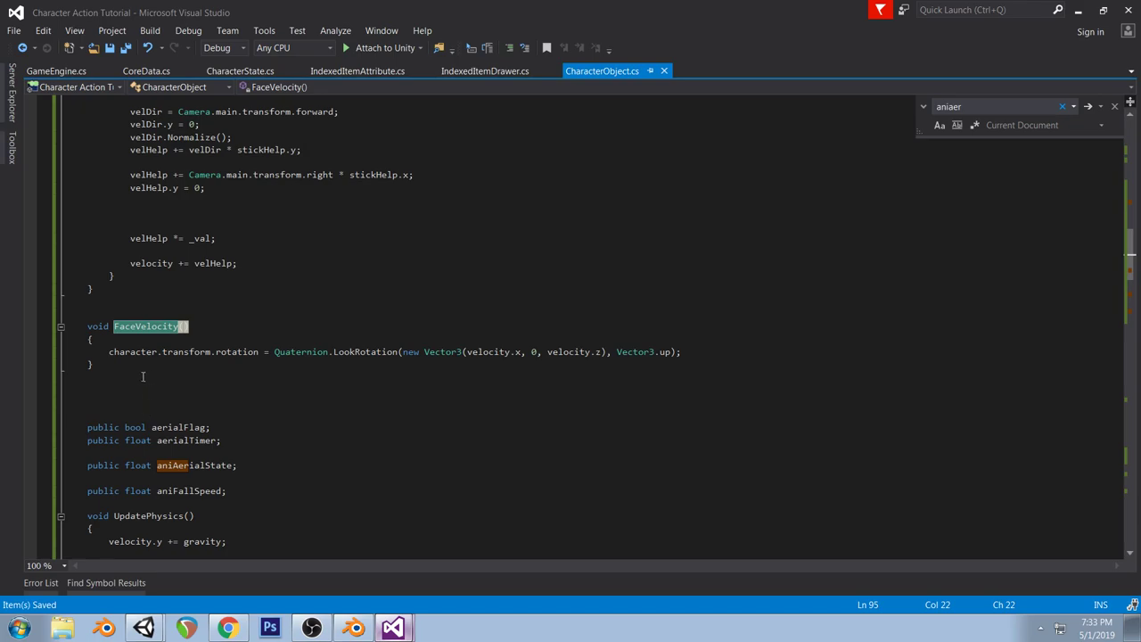
Add a method public bool CheckVelocityDeadZone() that returns false, directly below FaceVelocity
{"action": "left_click", "coordinate": [130, 388]}
{"action": "type", "text": "public bool CheckVelocityDeadZone"}
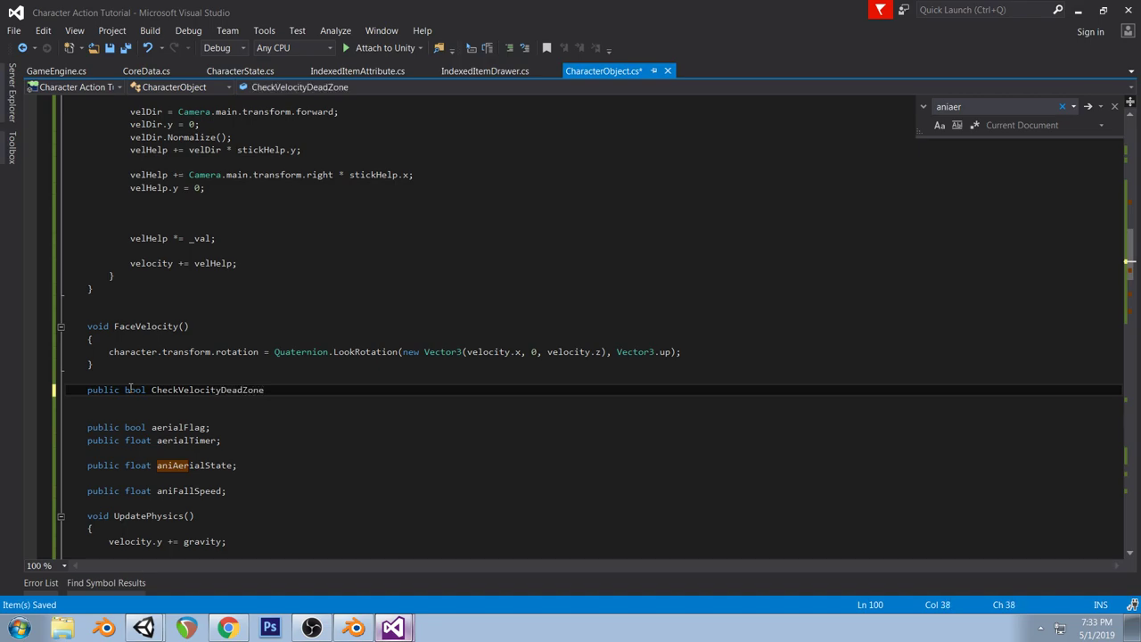
{"action": "type", "text": ")"}
{"action": "key", "text": "Return"}
{"action": "type", "text": "{"}
{"action": "key", "text": "Return"}
{"action": "type", "text": "return false;"}
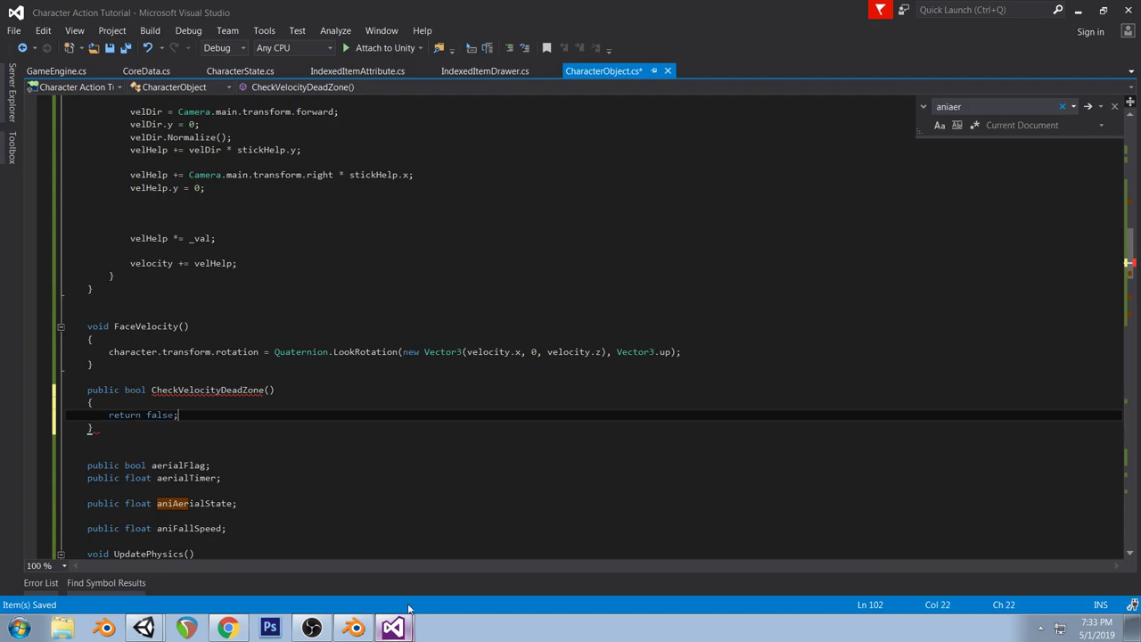
Copy the four velocityX and velocityZ threshold checks from CheckVelocityDeadzone in the Citadel Deep CharacterControl script
{"action": "left_click", "coordinate": [393, 630]}
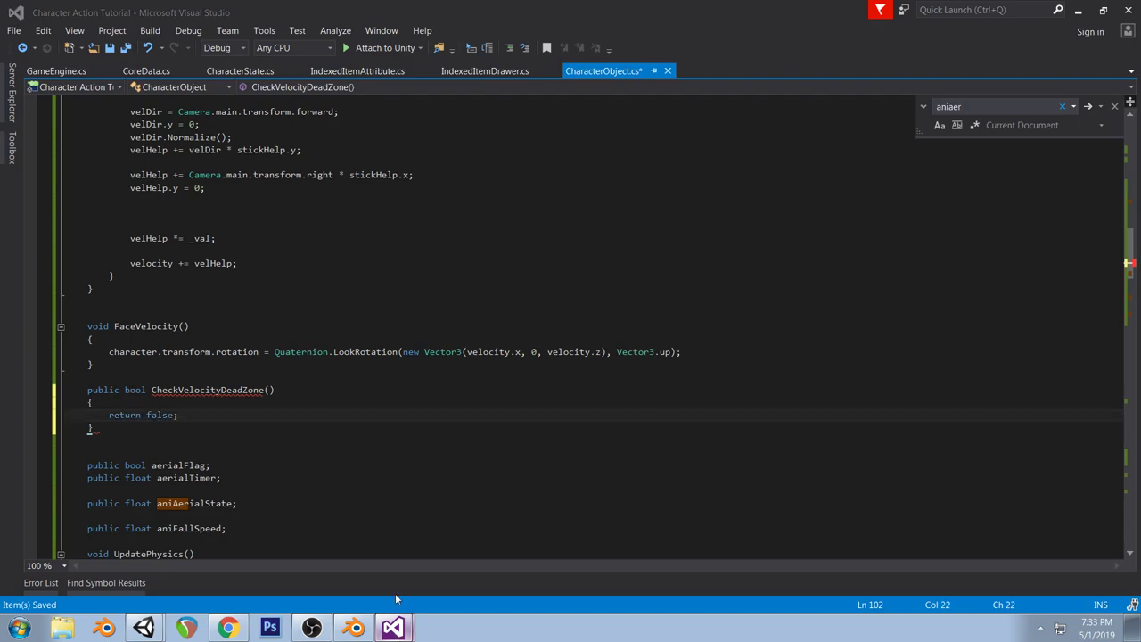
{"action": "left_click", "coordinate": [401, 583]}
{"action": "left_click", "coordinate": [398, 630]}
{"action": "left_click", "coordinate": [395, 592]}
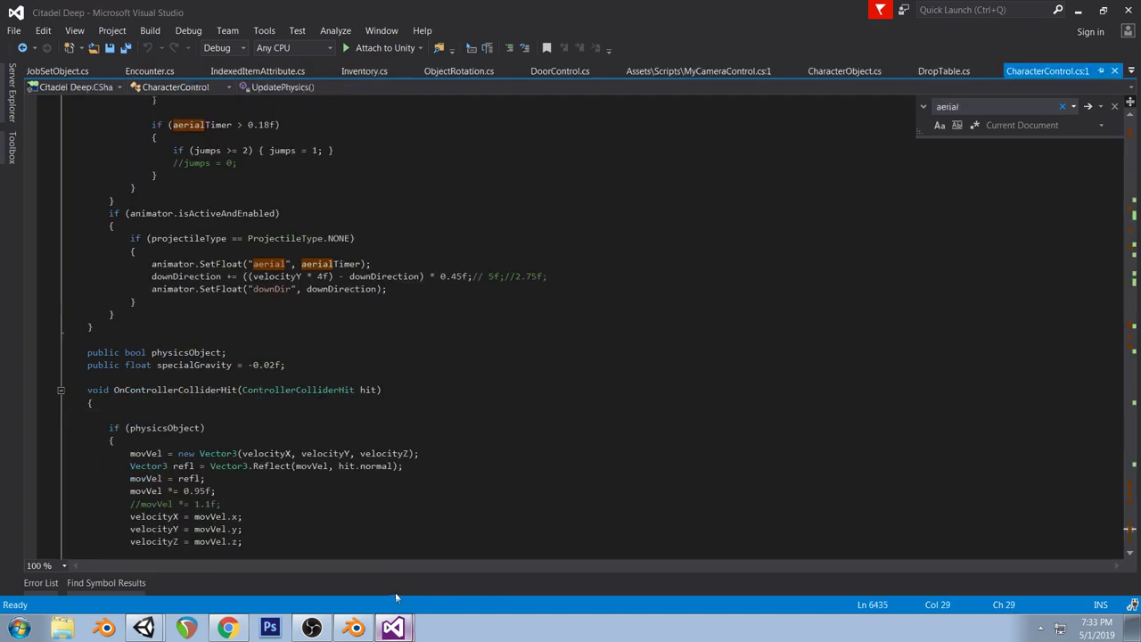
{"action": "left_click", "coordinate": [372, 90]}
{"action": "left_click_drag", "start_coordinate": [107, 351], "coordinate": [326, 389]}
{"action": "key", "text": "ctrl+c"}
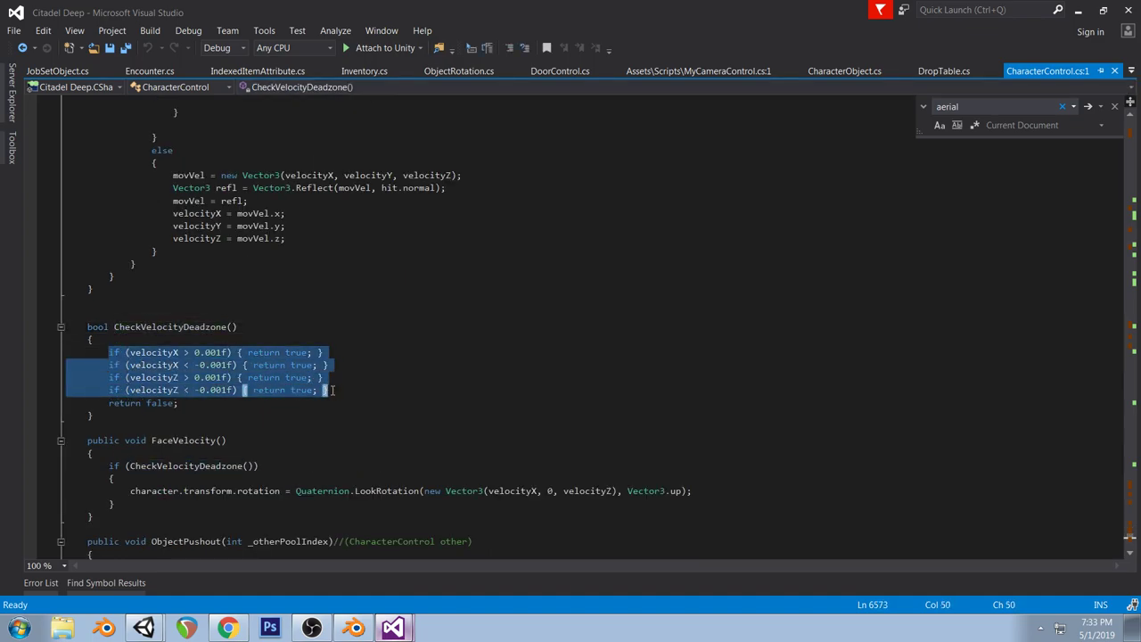
Paste the copied threshold checks above return false in CheckVelocityDeadZone in CharacterObject.cs
{"action": "left_click", "coordinate": [399, 632]}
{"action": "left_click", "coordinate": [347, 544]}
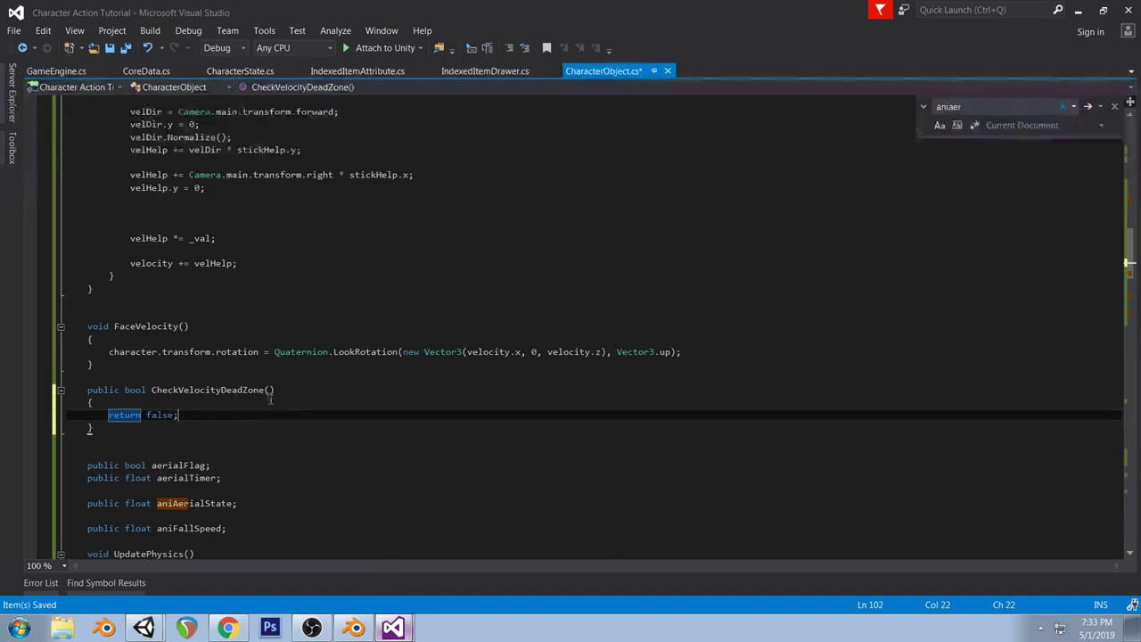
{"action": "left_click", "coordinate": [208, 402]}
{"action": "key", "text": "Return"}
{"action": "key", "text": "ctrl+v"}
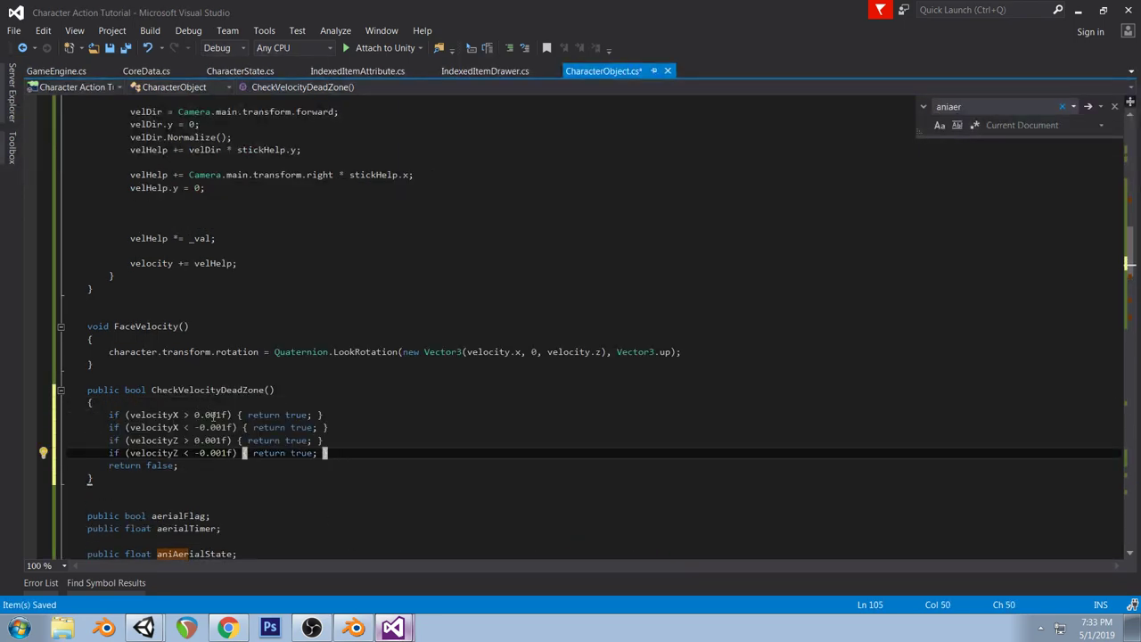
Change velocityX to velocity.x in the first two checks of CheckVelocityDeadZone
{"action": "left_click", "coordinate": [174, 415]}
{"action": "type", "text": "."}
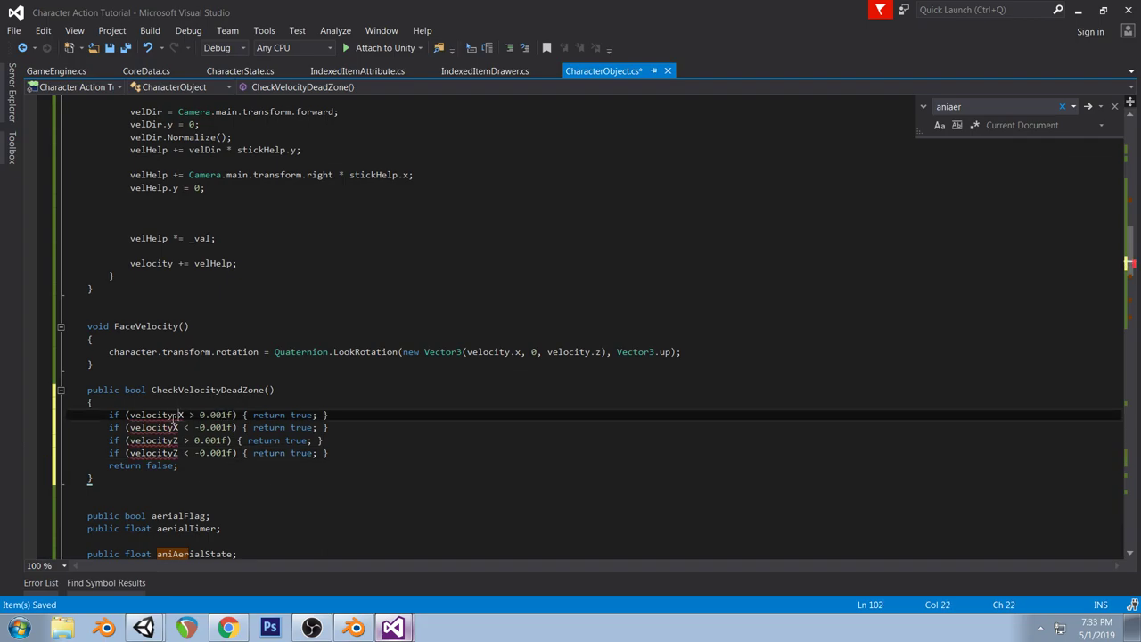
{"action": "key", "text": "Right"}
{"action": "key", "text": "Delete"}
{"action": "type", "text": "x"}
{"action": "key", "text": "Left"}
{"action": "left_click", "coordinate": [175, 428]}
{"action": "key", "text": "BackSpace"}
{"action": "type", "text": ".x"}
Change velocityZ to velocity.z in the last two checks of CheckVelocityDeadZone and save the script
{"action": "left_click", "coordinate": [168, 441]}
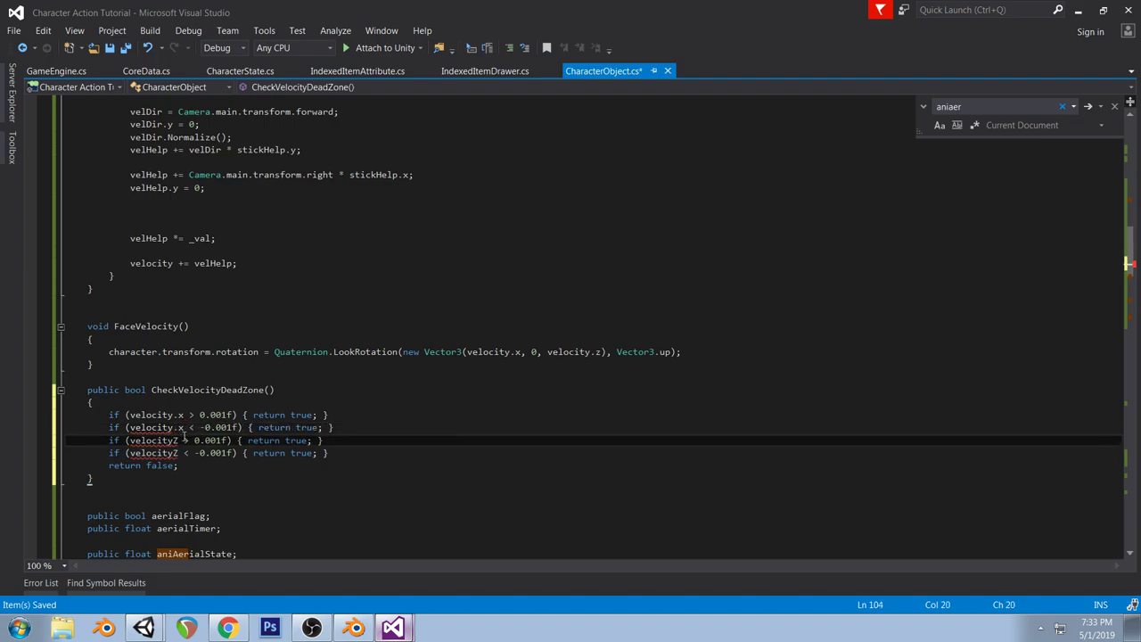
{"action": "key", "text": "BackSpace"}
{"action": "type", "text": ".z"}
{"action": "left_click", "coordinate": [179, 453]}
{"action": "key", "text": "BackSpace"}
{"action": "type", "text": ".z"}
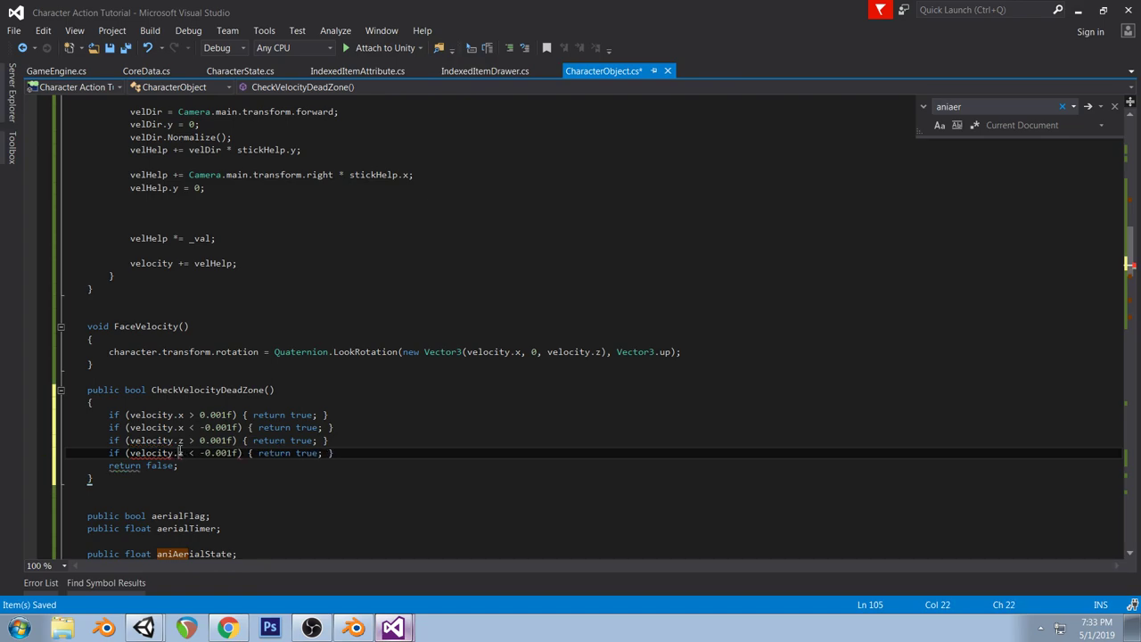
{"action": "key", "text": "ctrl+s"}
Switch to the Character Action Tutorial project in Unity, start the game and run the character around the ground
{"action": "left_click", "coordinate": [144, 627]}
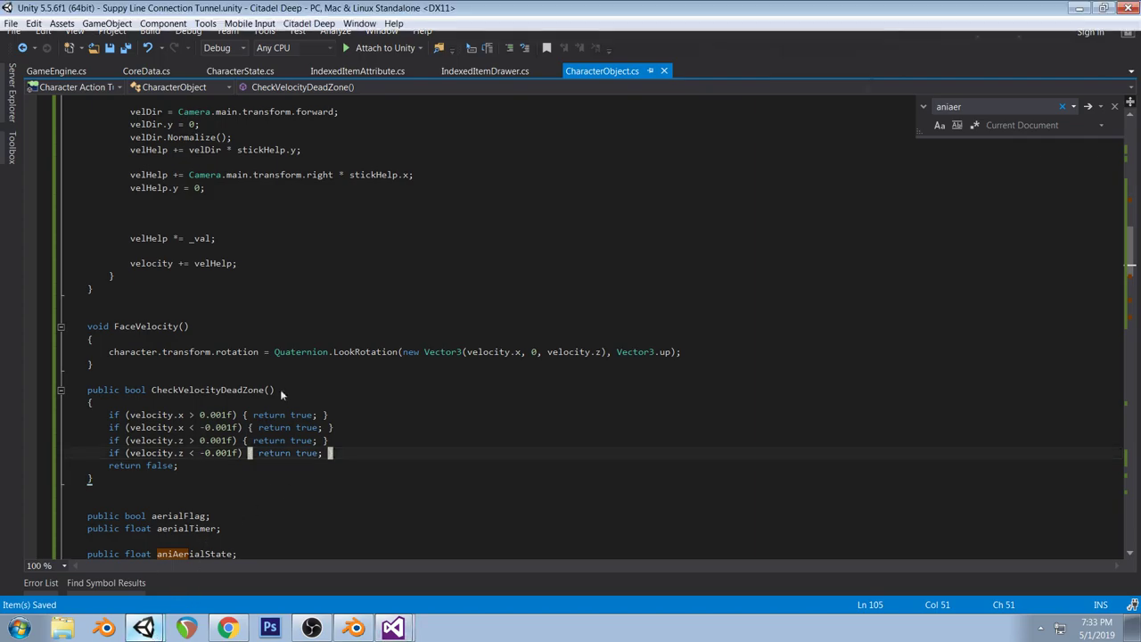
{"action": "left_click", "coordinate": [173, 576]}
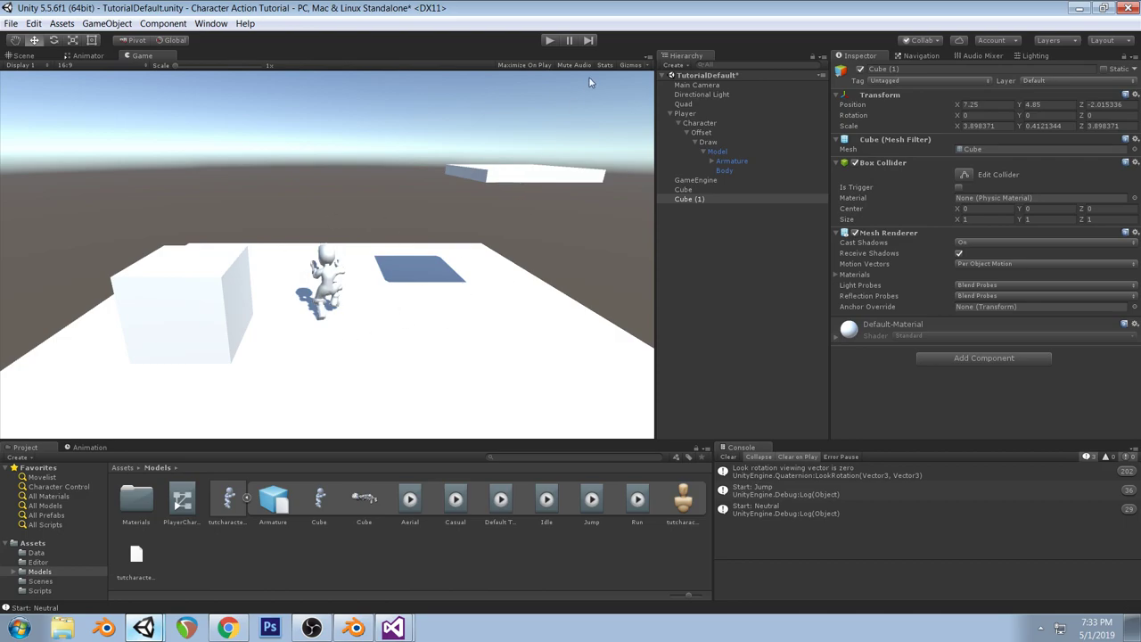
{"action": "left_click", "coordinate": [548, 41]}
{"action": "key", "text": "w"}
{"action": "key", "text": "d"}
{"action": "key", "text": "a"}
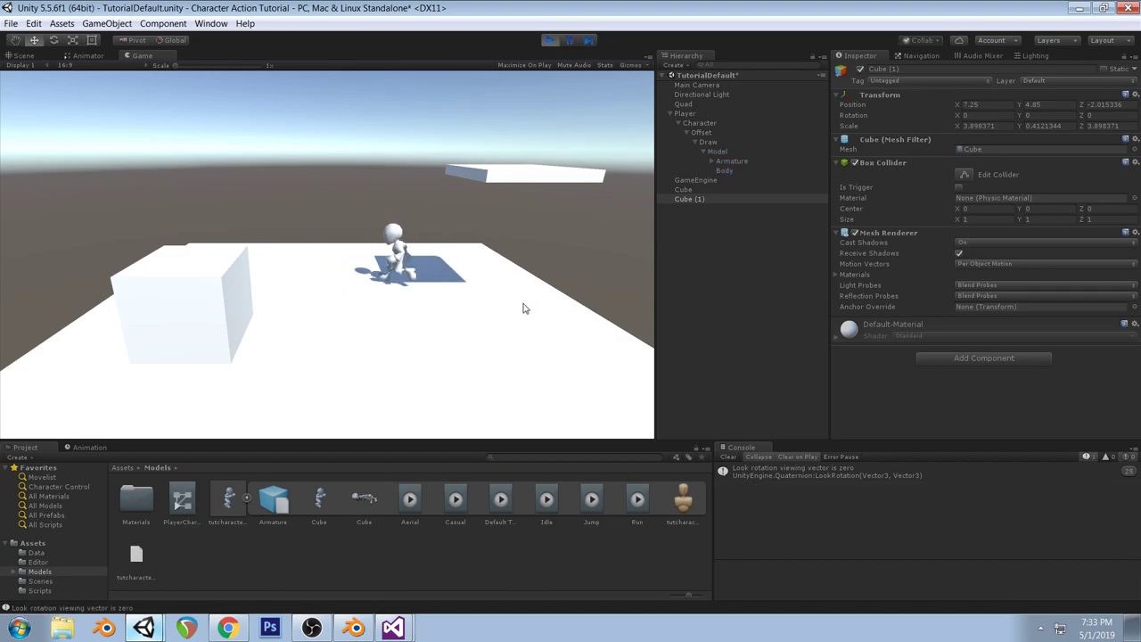
{"action": "key", "text": "s"}
{"action": "key", "text": "d"}
Test several jumps between the cube and the platform's shadow while changing the running direction
{"action": "key", "text": "space"}
{"action": "key", "text": "w"}
{"action": "key", "text": "a"}
{"action": "key", "text": "space"}
{"action": "key", "text": "d"}
{"action": "key", "text": "space"}
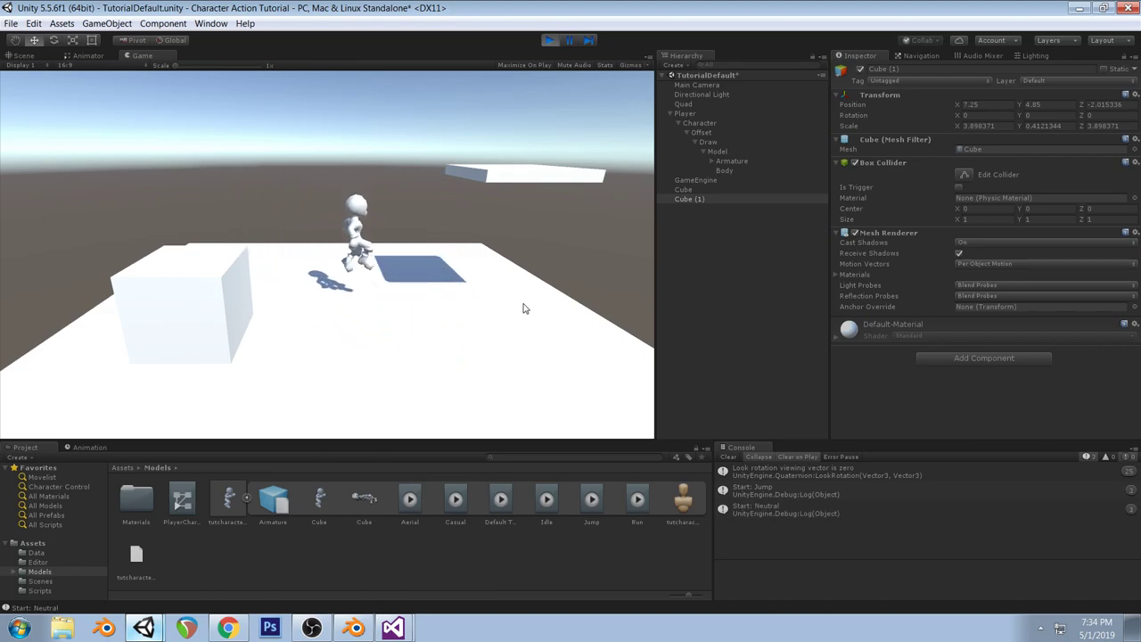
{"action": "key", "text": "space"}
{"action": "key", "text": "space"}
{"action": "key", "text": "space"}
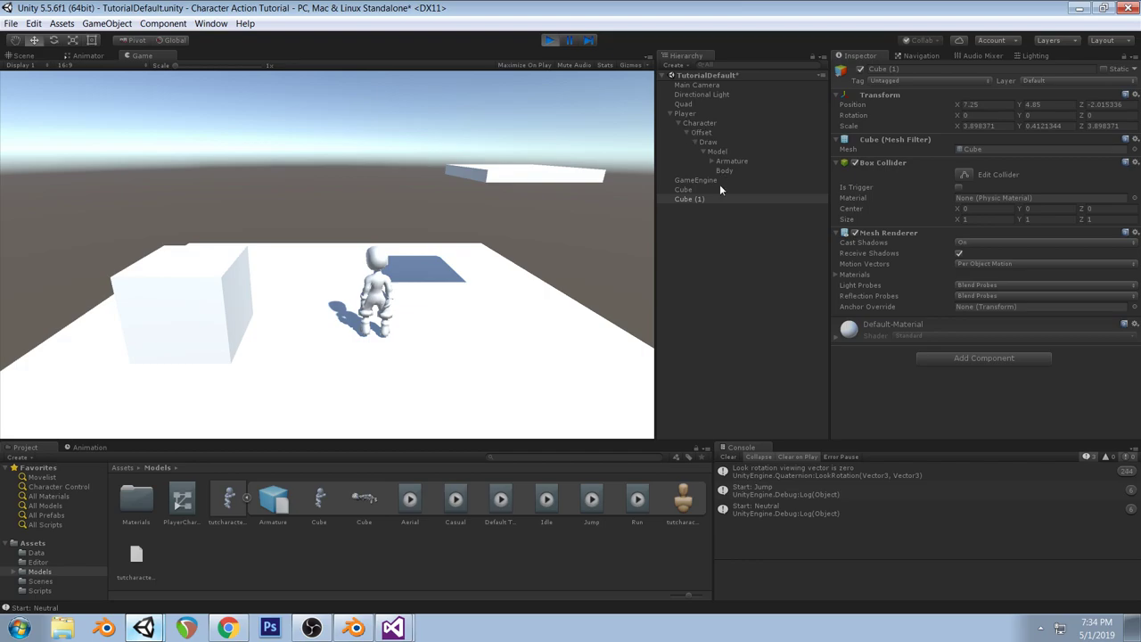
Open the Core Data asset referenced by GameEngine and set the Jump state's length to 15
{"action": "left_click", "coordinate": [696, 179]}
{"action": "left_click", "coordinate": [998, 159]}
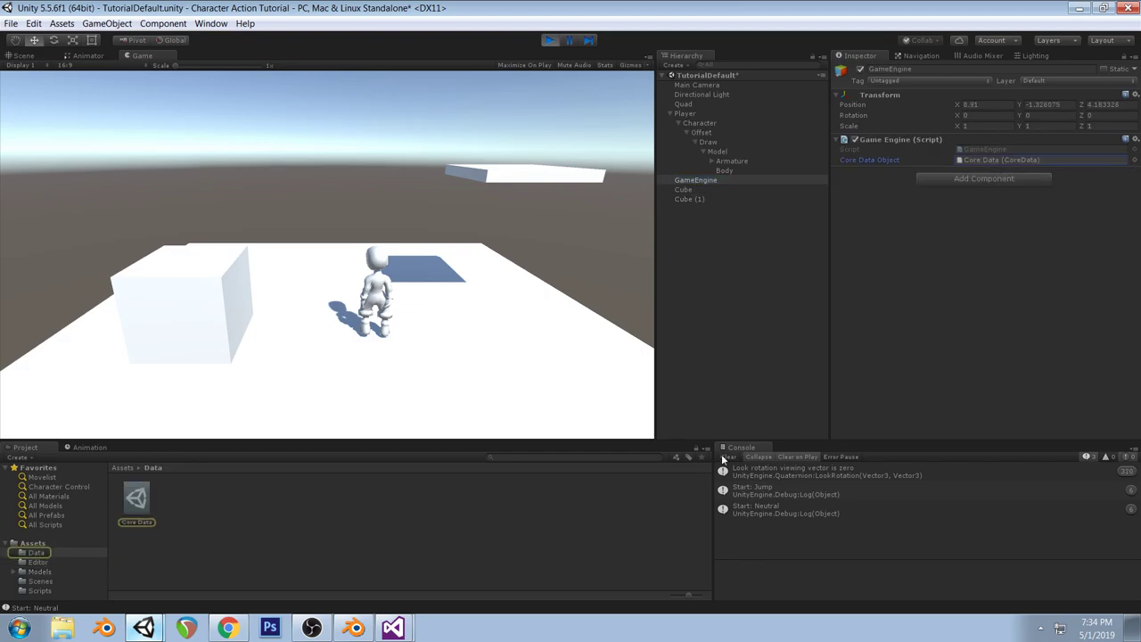
{"action": "left_click", "coordinate": [142, 499]}
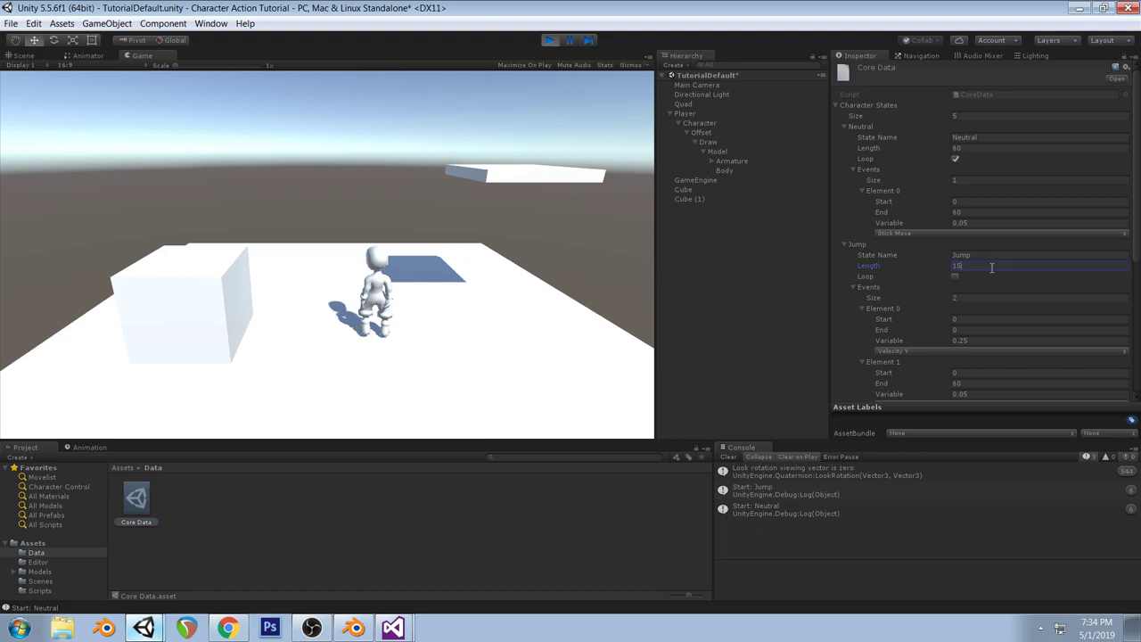
Test the shortened Jump state with repeated jumps while running back and forth across the ground
{"action": "key", "text": "w"}
{"action": "key", "text": "space"}
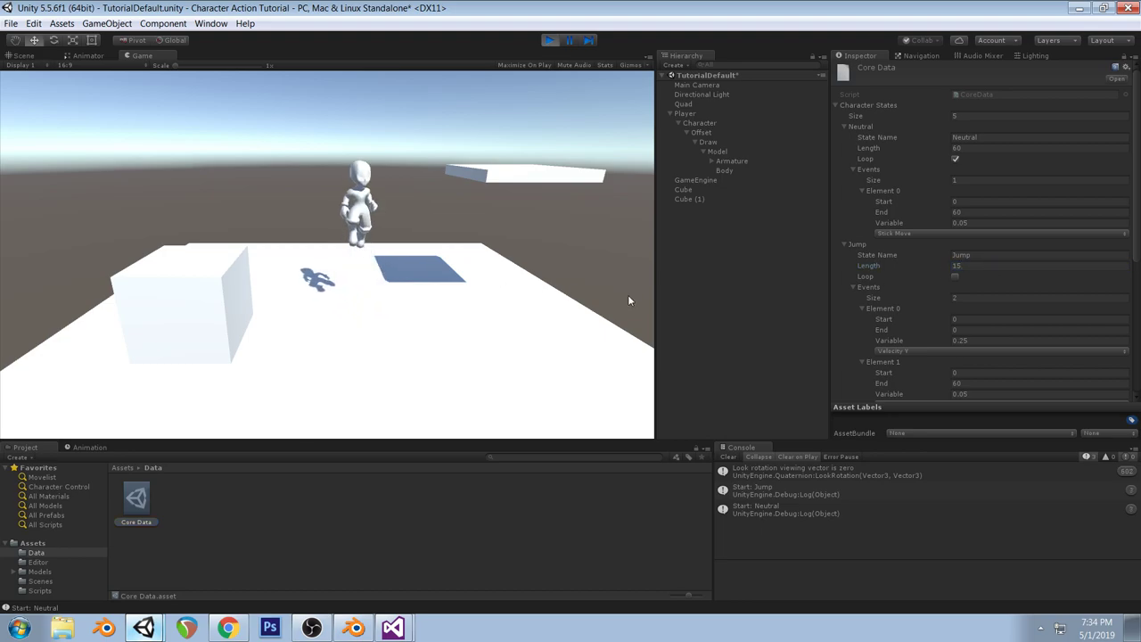
{"action": "key", "text": "d"}
{"action": "key", "text": "space"}
{"action": "key", "text": "a"}
{"action": "key", "text": "space"}
{"action": "key", "text": "d"}
{"action": "key", "text": "space"}
{"action": "key", "text": "a"}
{"action": "key", "text": "space"}
{"action": "key", "text": "w"}
{"action": "key", "text": "d"}
{"action": "key", "text": "s"}
{"action": "key", "text": "space"}
{"action": "key", "text": "d"}
{"action": "key", "text": "space"}
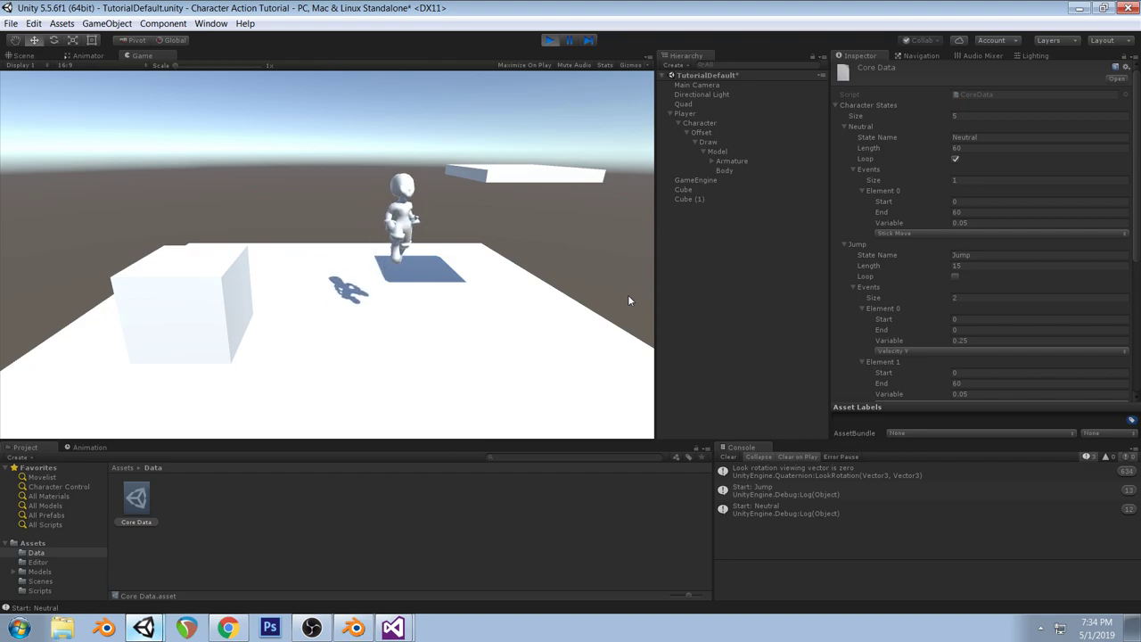
Keep testing jumps while running toward and away from the camera, ending with a run on the ground
{"action": "key", "text": "s"}
{"action": "key", "text": "w"}
{"action": "key", "text": "space"}
{"action": "key", "text": "s"}
{"action": "key", "text": "w"}
{"action": "key", "text": "d"}
{"action": "key", "text": "space"}
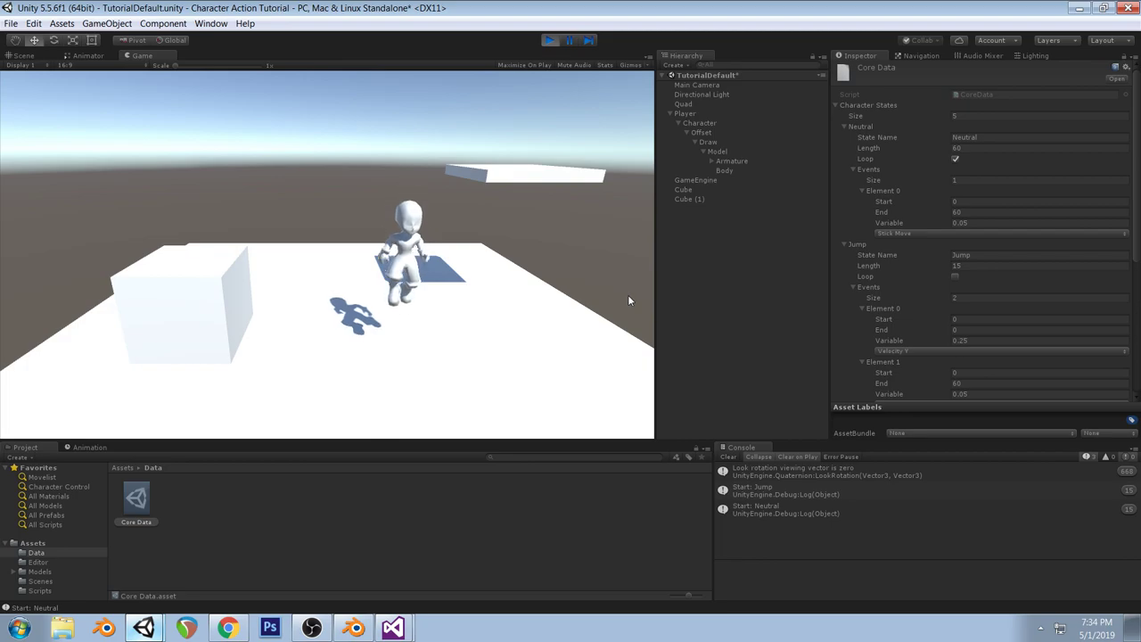
{"action": "key", "text": "w"}
{"action": "key", "text": "s"}
{"action": "key", "text": "space"}
{"action": "key", "text": "w"}
{"action": "key", "text": "a"}
{"action": "key", "text": "w"}
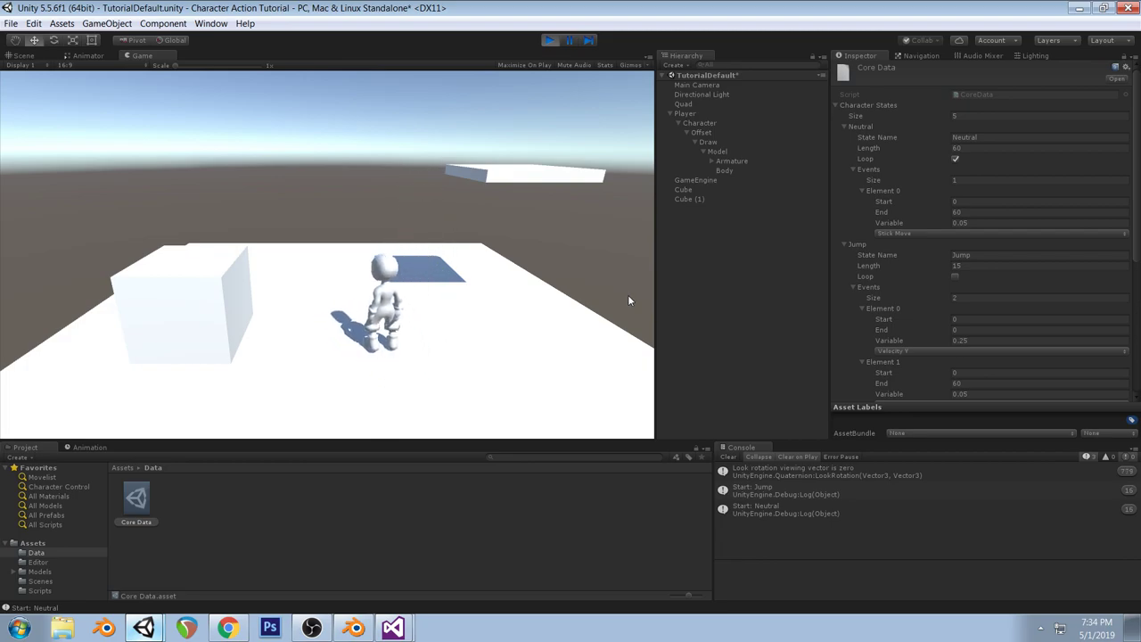
Jump the character near the cube, then run and jump it toward the opposite edge of the ground
{"action": "key", "text": "a"}
{"action": "key", "text": "space"}
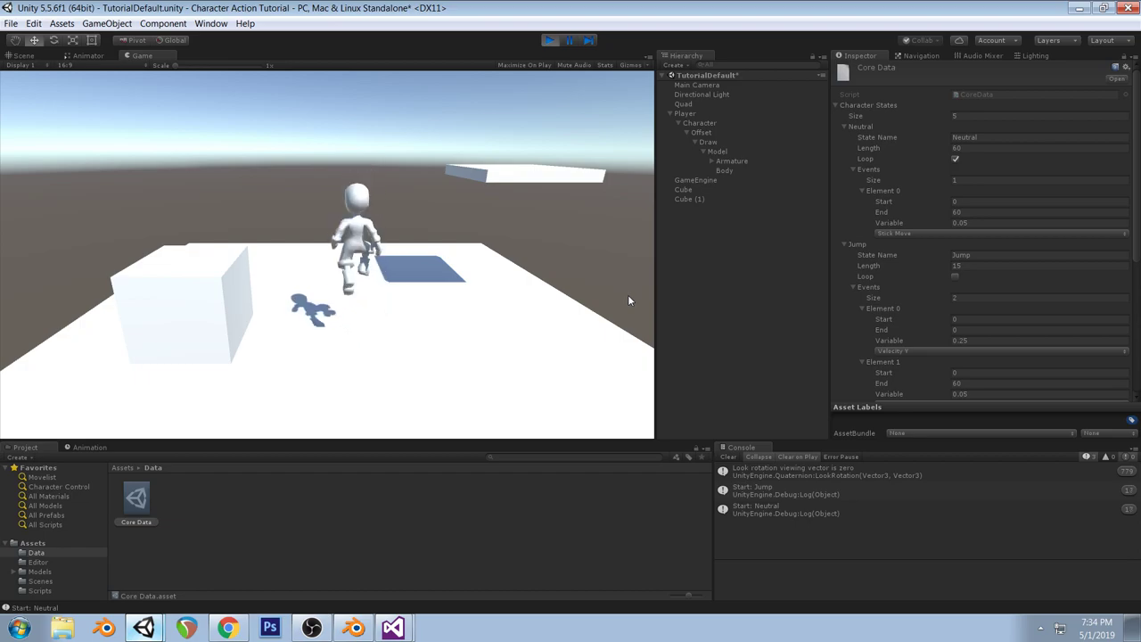
{"action": "key", "text": "s"}
{"action": "key", "text": "space"}
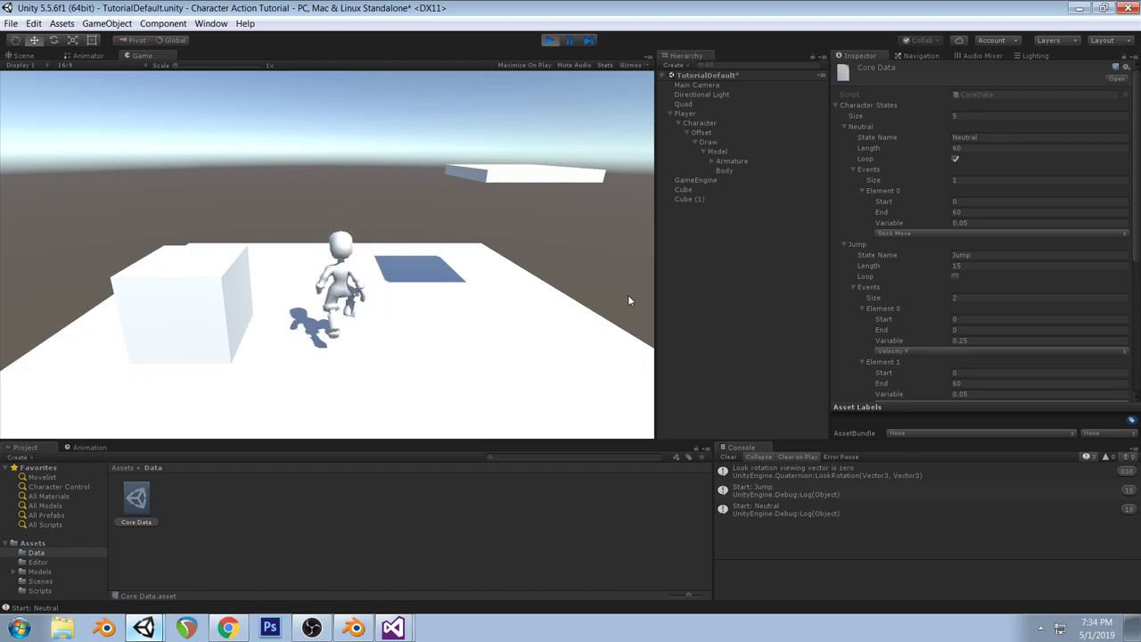
{"action": "key", "text": "d"}
{"action": "key", "text": "space"}
{"action": "key", "text": "d"}
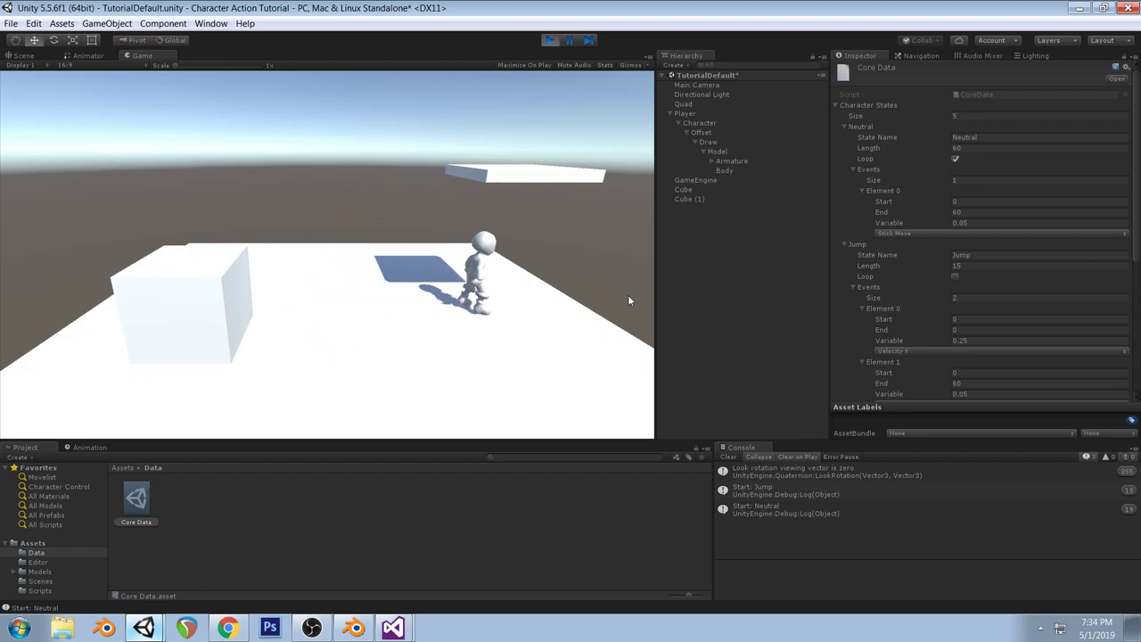
Stop the game after a short run and switch to the Citadel Deep CharacterControl script in Visual Studio
{"action": "key", "text": "s"}
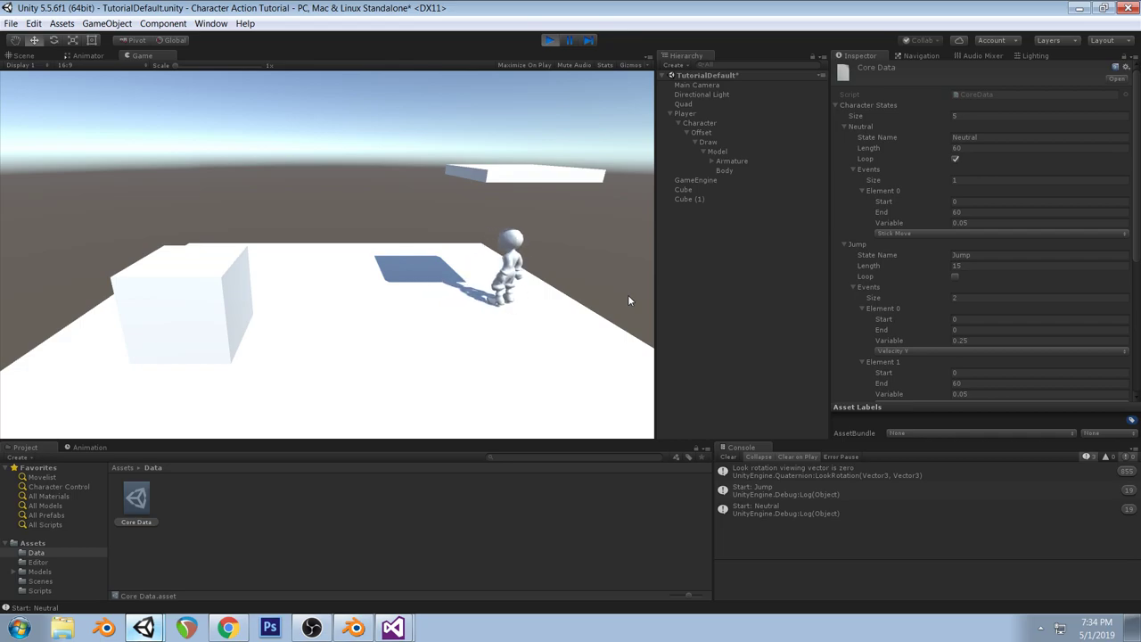
{"action": "key", "text": "a"}
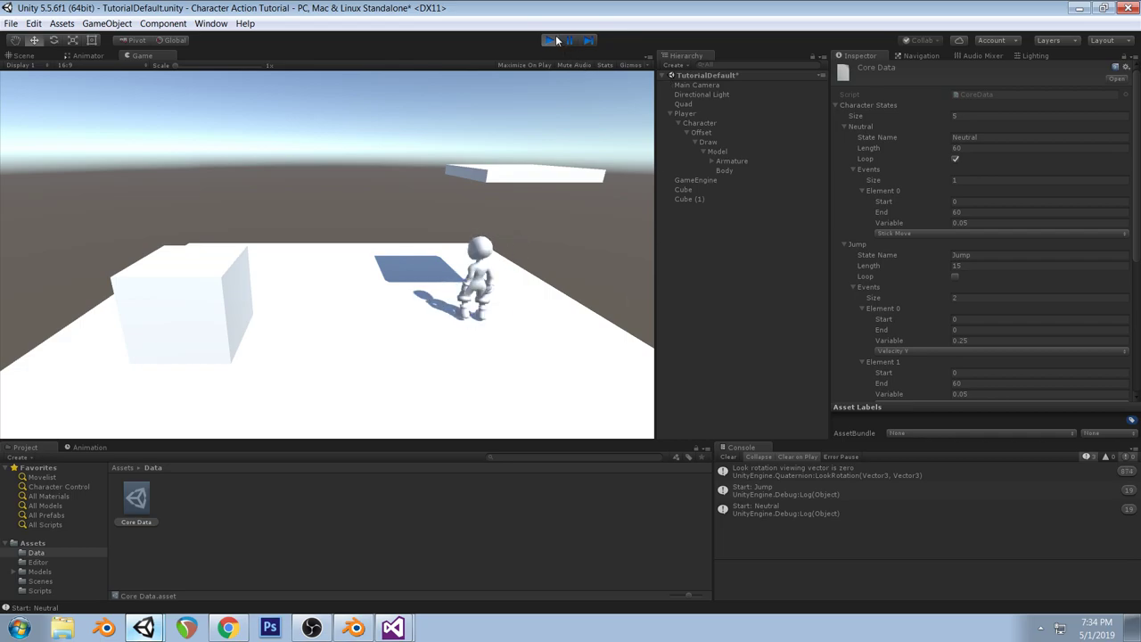
{"action": "left_click", "coordinate": [549, 40]}
{"action": "key", "text": "alt+Tab"}
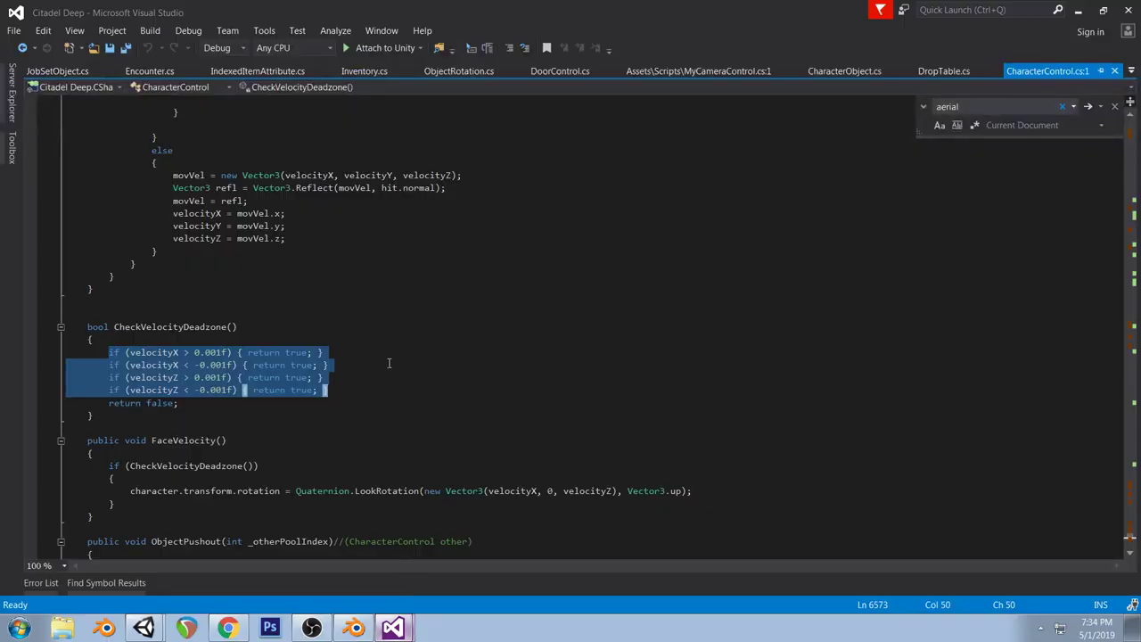
In the tutorial's CharacterObject script, wrap FaceVelocity's LookRotation line in an if (CheckVelocityDeadZone()) block and save the script
{"action": "left_click", "coordinate": [229, 326]}
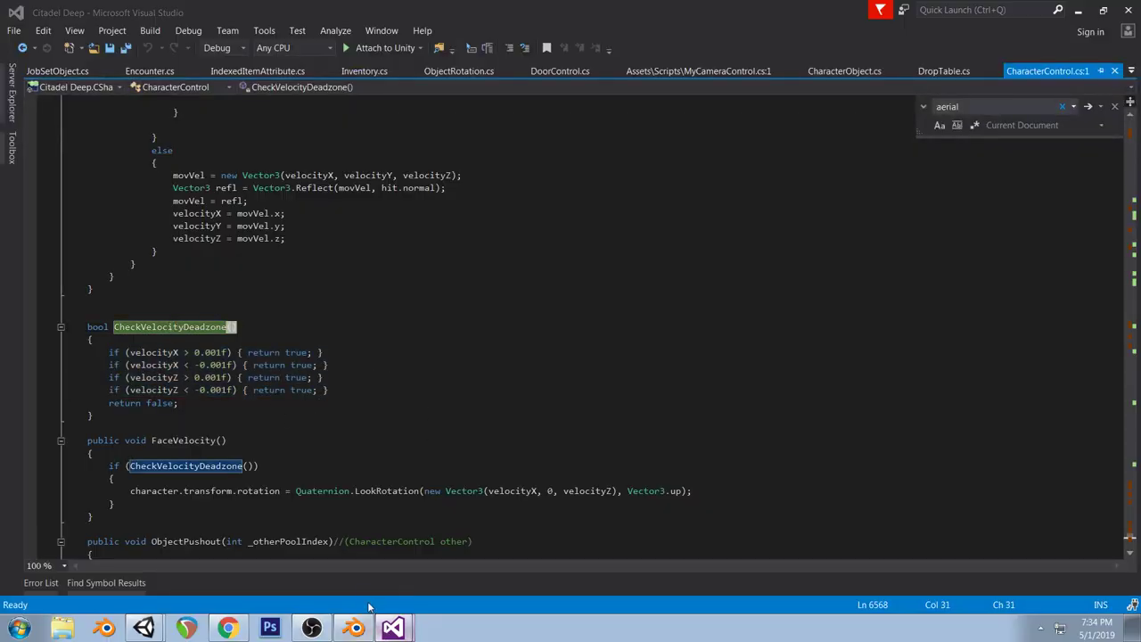
{"action": "key", "text": "alt+Tab"}
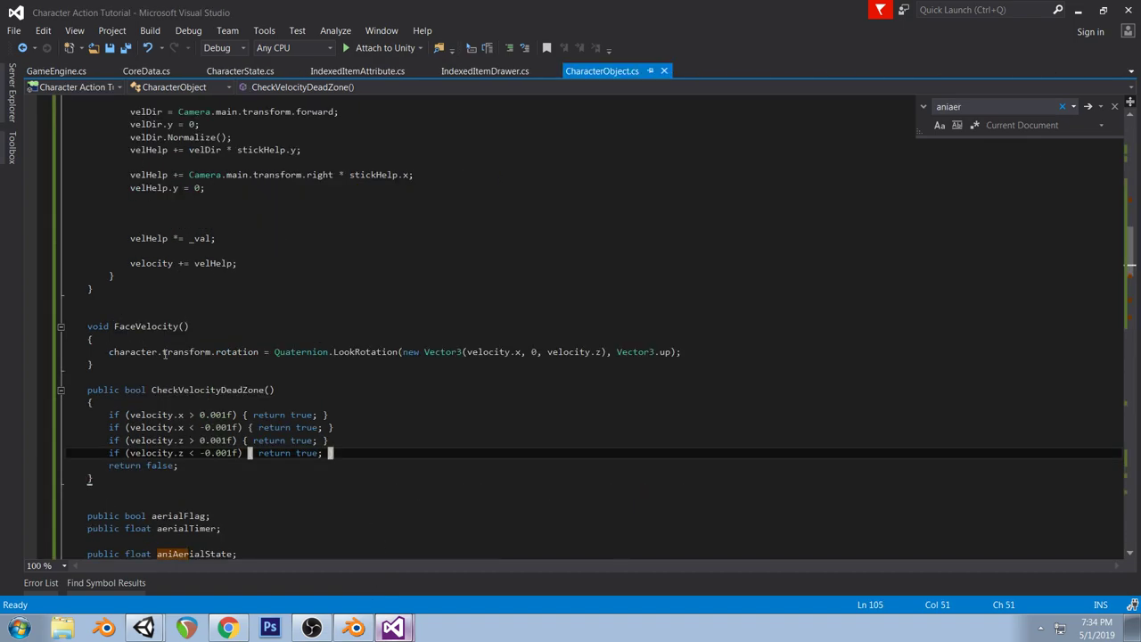
{"action": "left_click", "coordinate": [278, 339]}
{"action": "key", "text": "Return"}
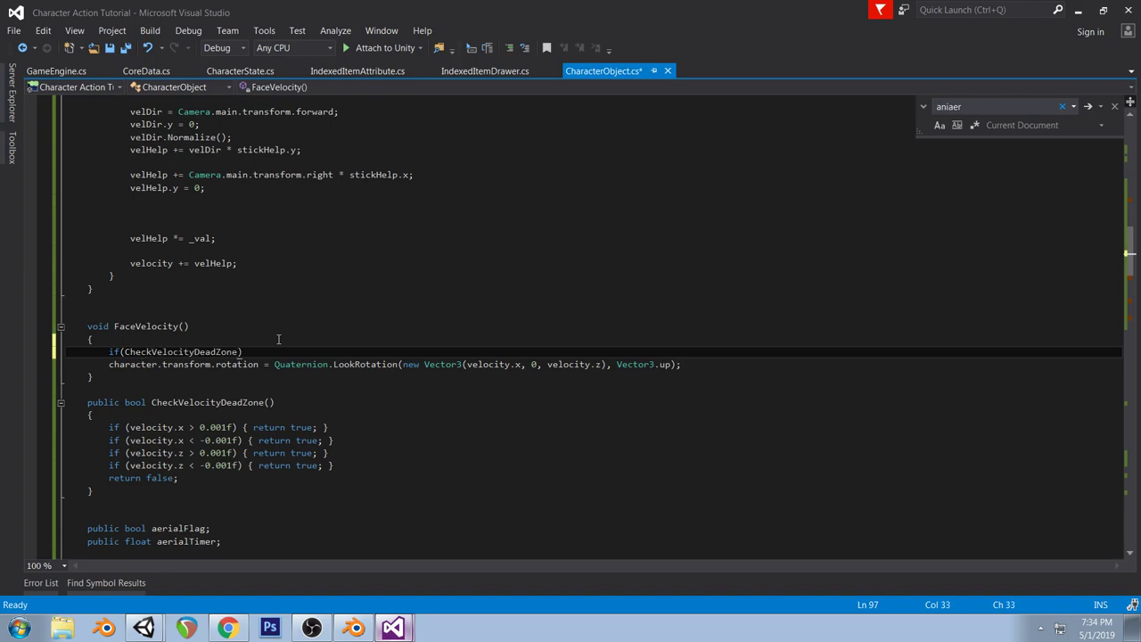
{"action": "key", "text": "Return"}
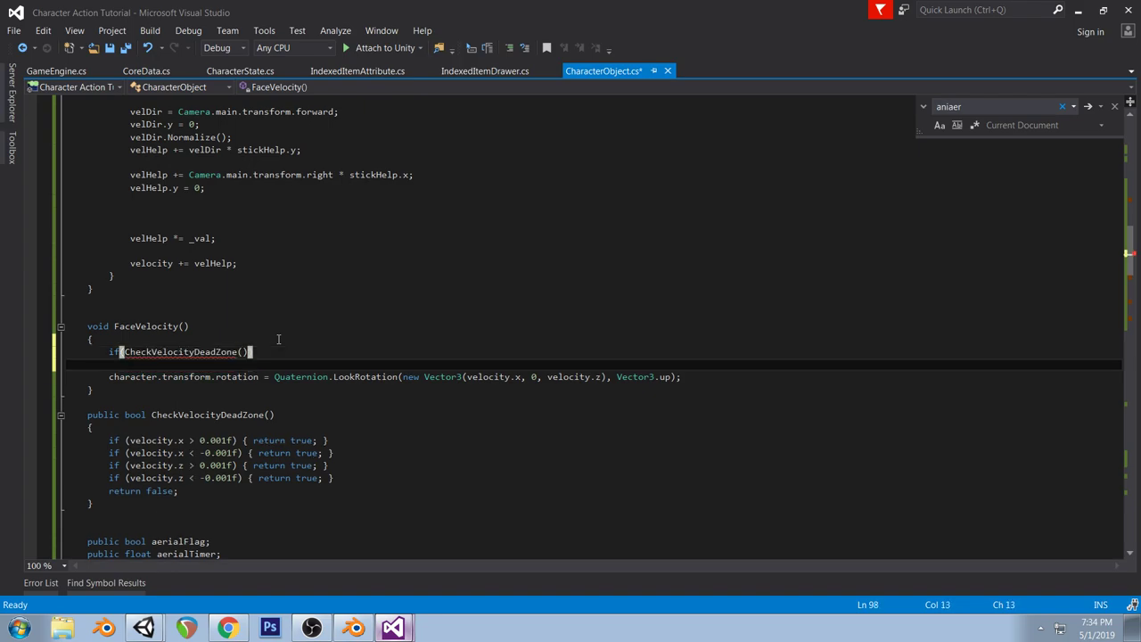
{"action": "type", "text": "{"}
{"action": "left_click", "coordinate": [679, 378]}
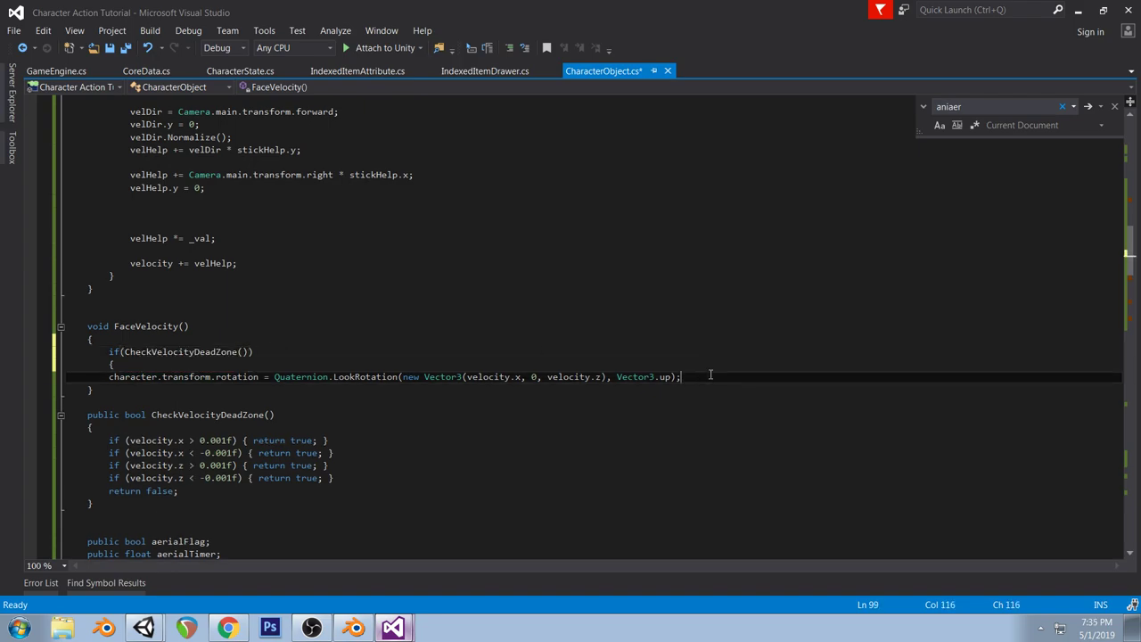
{"action": "key", "text": "Return"}
{"action": "type", "text": "}"}
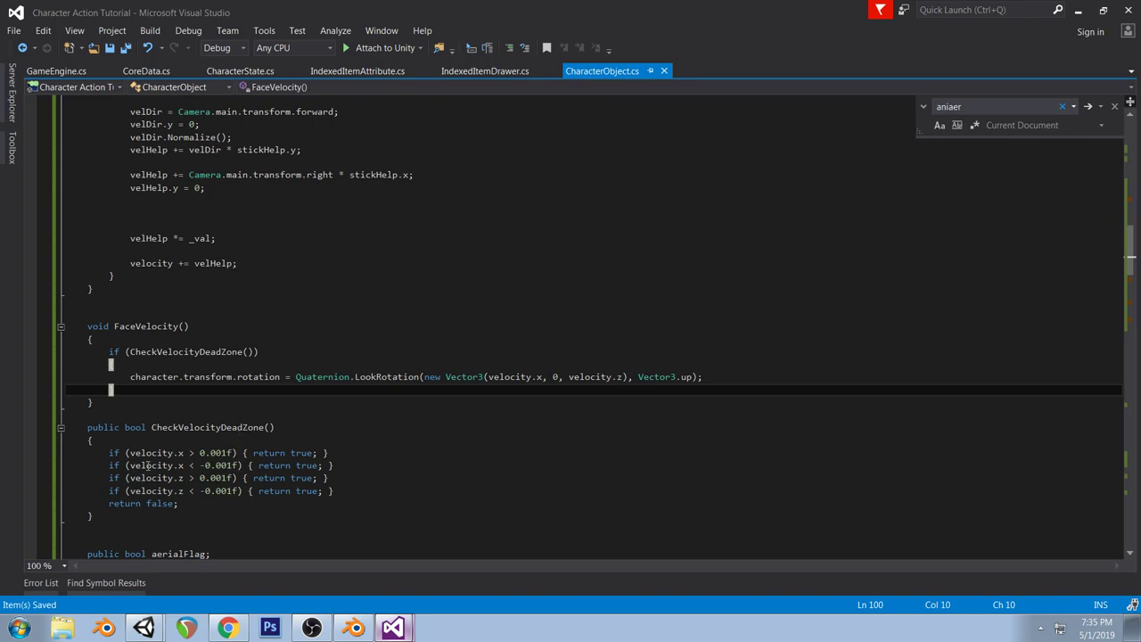
Switch to the tutorial project in Unity, run the game, and test the character's facing with a standing jump and a running jump
{"action": "left_click", "coordinate": [143, 628]}
{"action": "left_click", "coordinate": [137, 617]}
{"action": "left_click", "coordinate": [168, 573]}
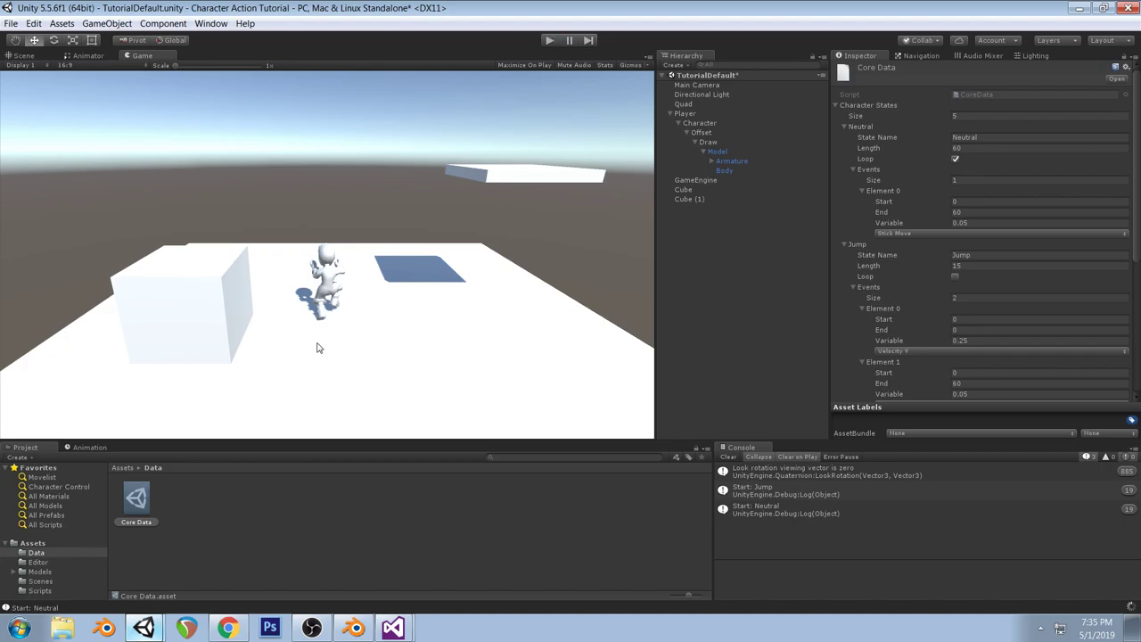
{"action": "left_click", "coordinate": [550, 41]}
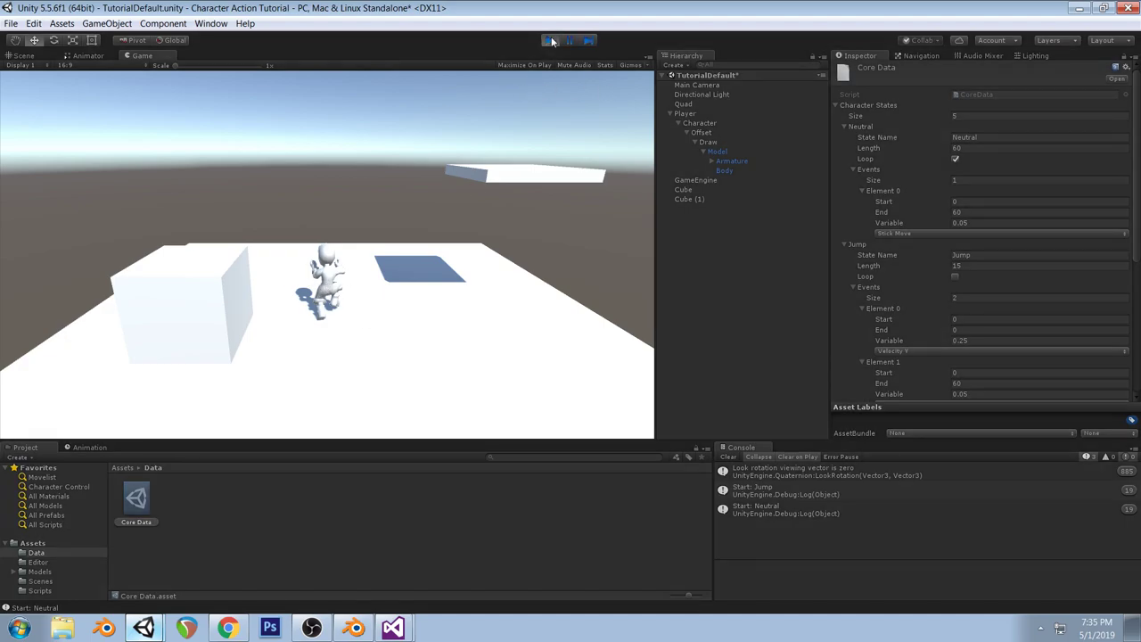
{"action": "key", "text": "space"}
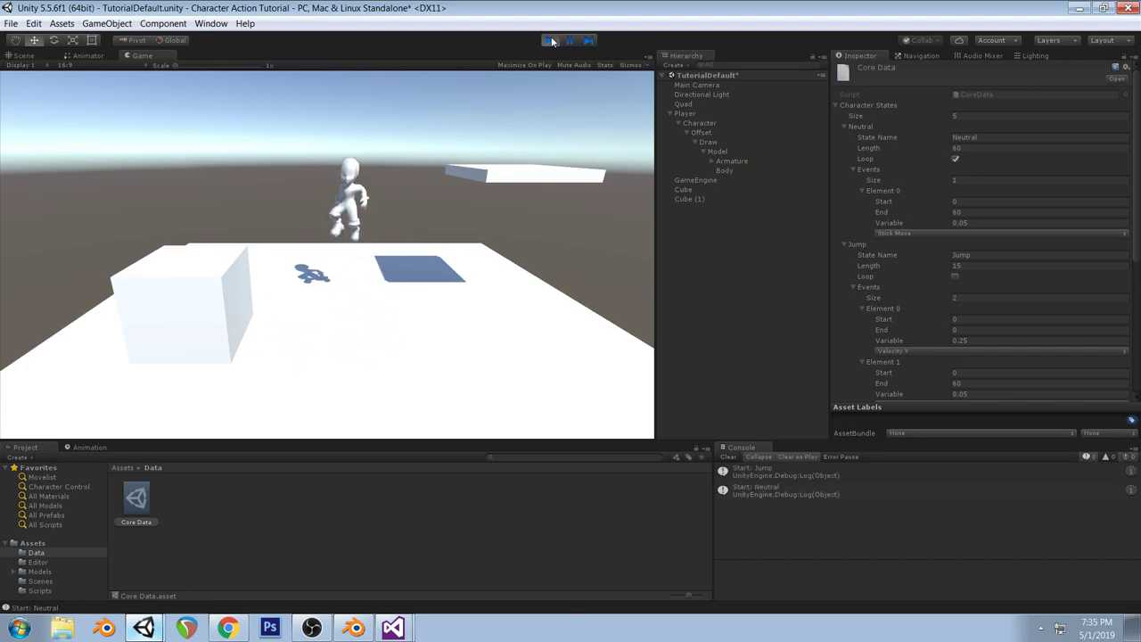
{"action": "key", "text": "s"}
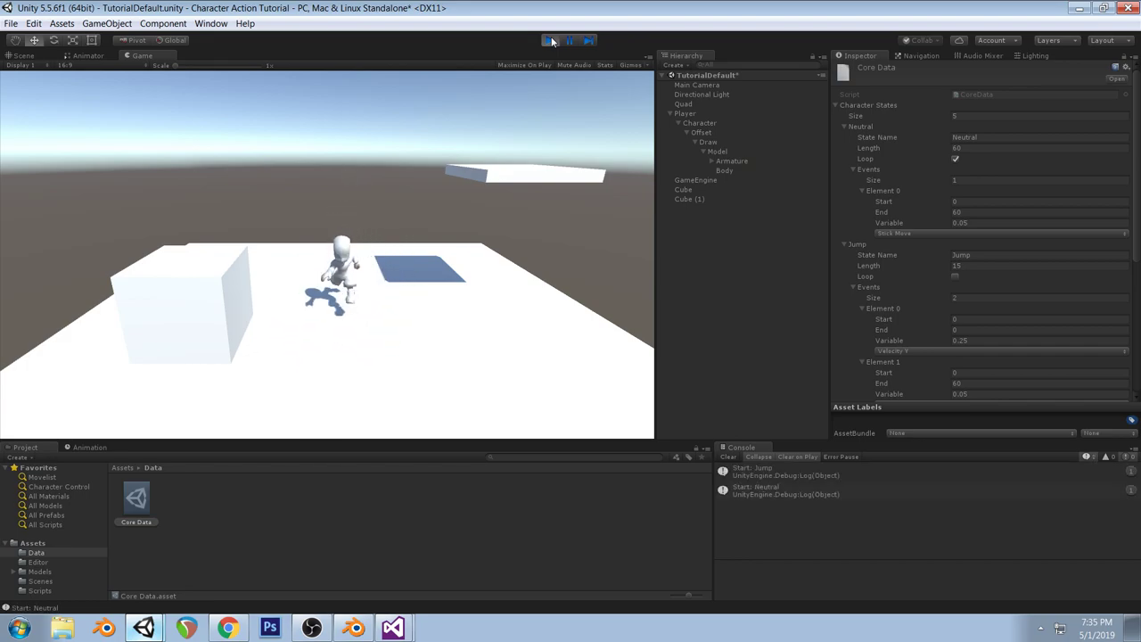
{"action": "key", "text": "w"}
{"action": "key", "text": "d"}
{"action": "key", "text": "space"}
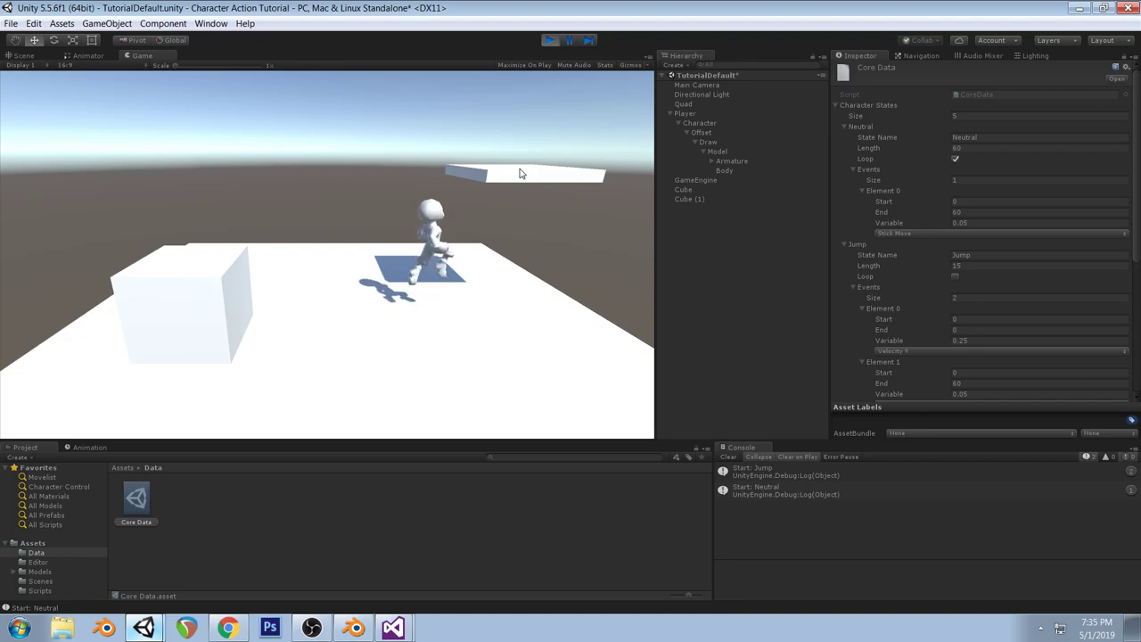
Test facing with jumps away from the floating platform and toward the camera, ending with several jumps in place
{"action": "key", "text": "a"}
{"action": "key", "text": "space"}
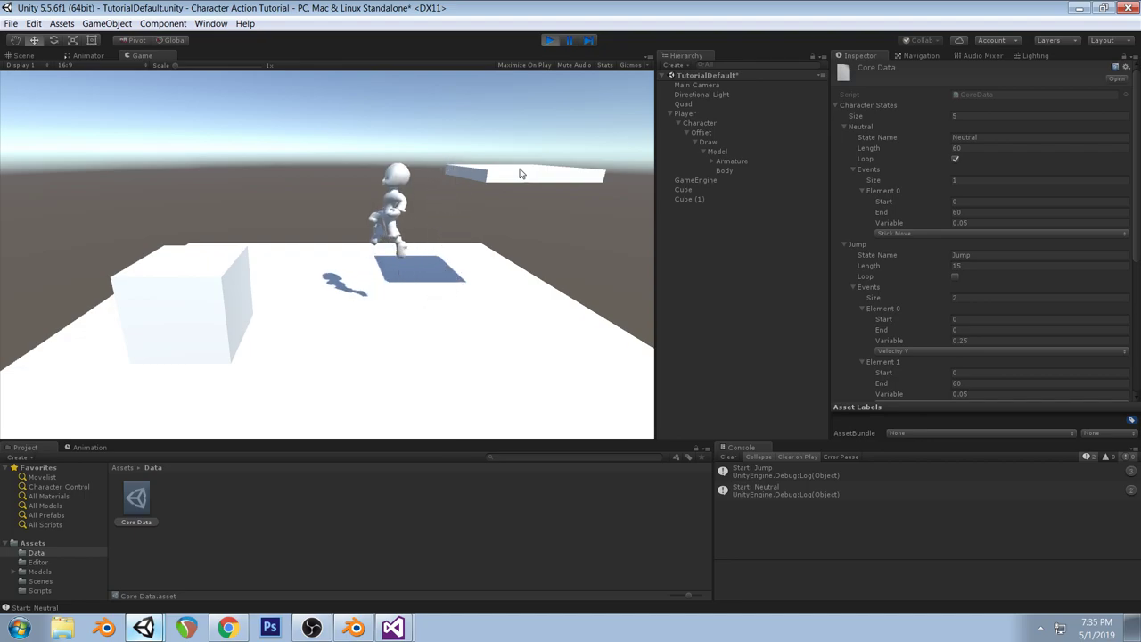
{"action": "key", "text": "s"}
{"action": "key", "text": "space"}
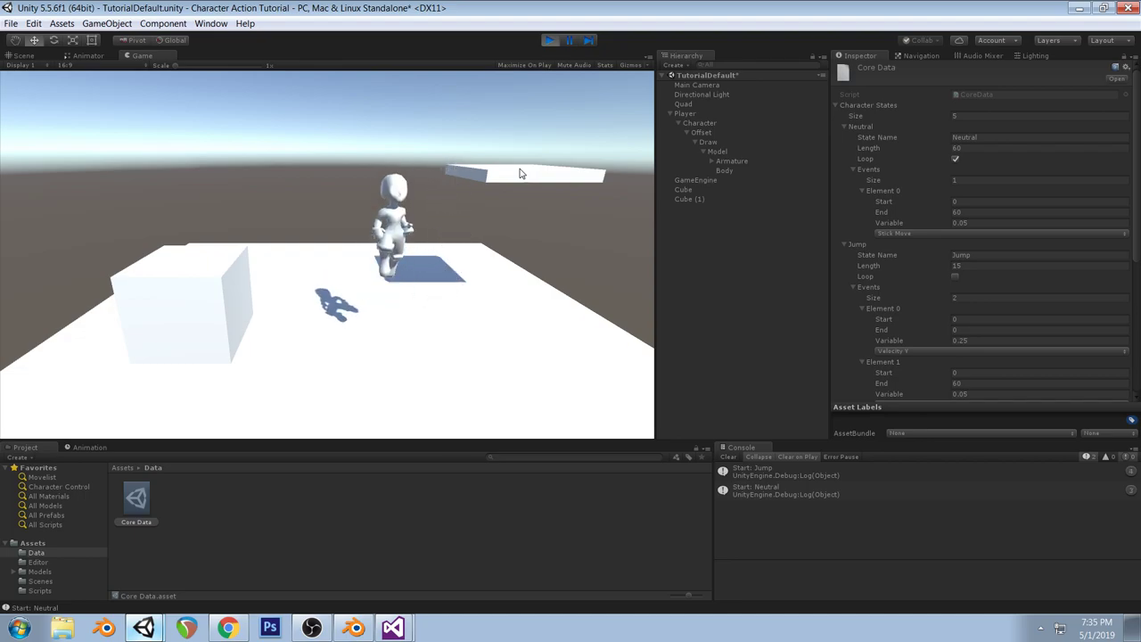
{"action": "key", "text": "Left"}
{"action": "key", "text": "space"}
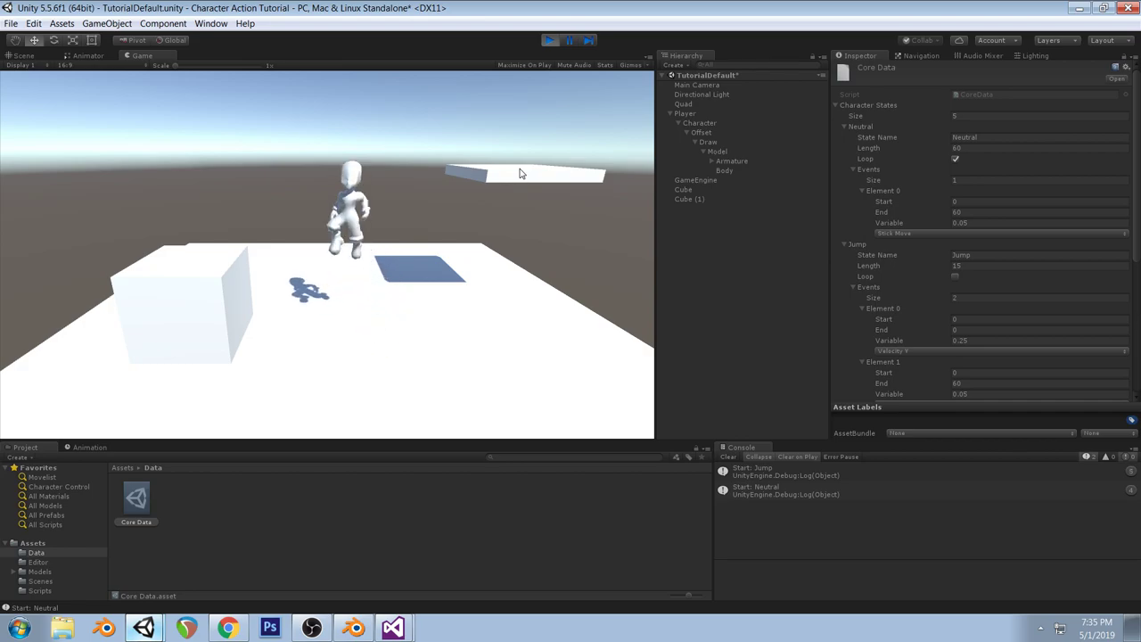
{"action": "key", "text": "space"}
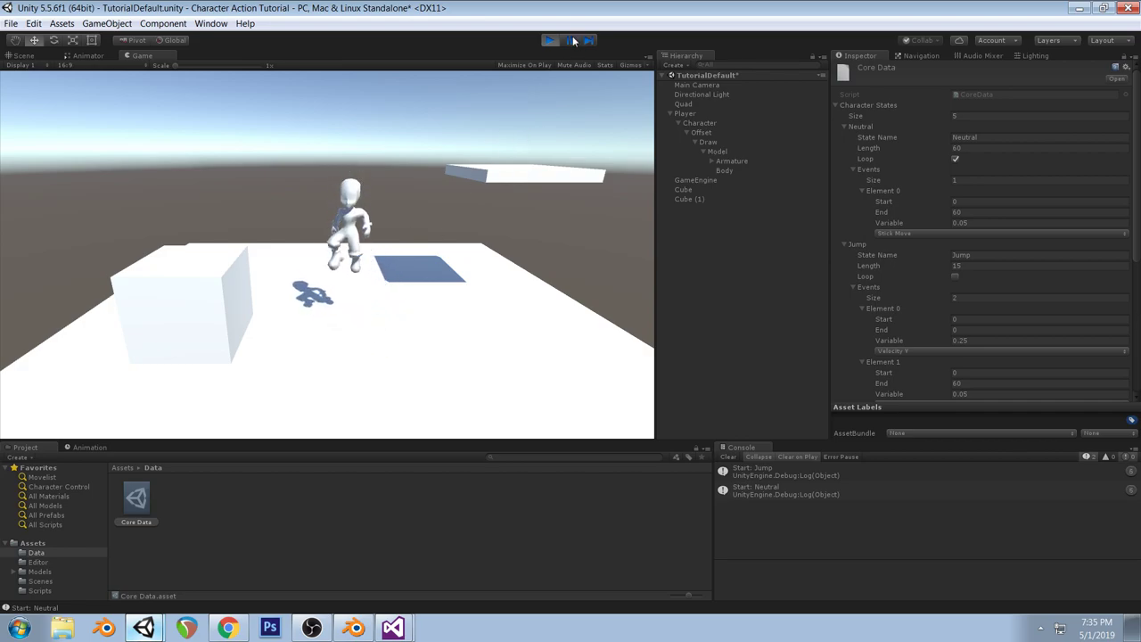
{"action": "key", "text": "space"}
Pause the game and examine the aerialState, moveSpeed and fallSpeed values in the Neutral state's Aerial Tree
{"action": "left_click", "coordinate": [573, 40]}
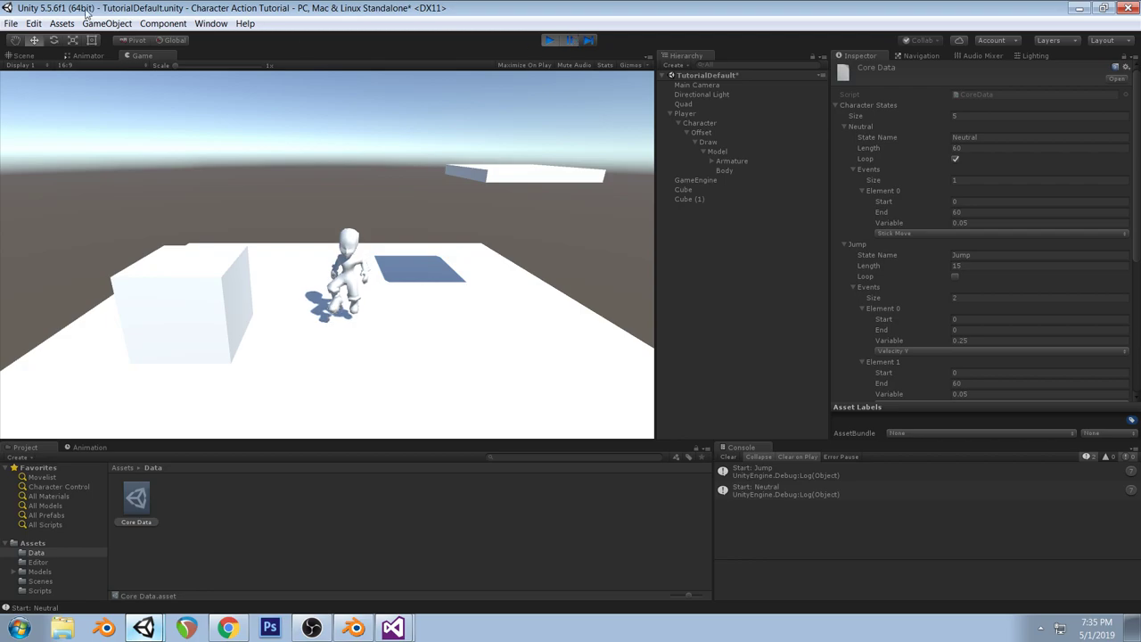
{"action": "left_click", "coordinate": [87, 56]}
{"action": "double_click", "coordinate": [385, 260]}
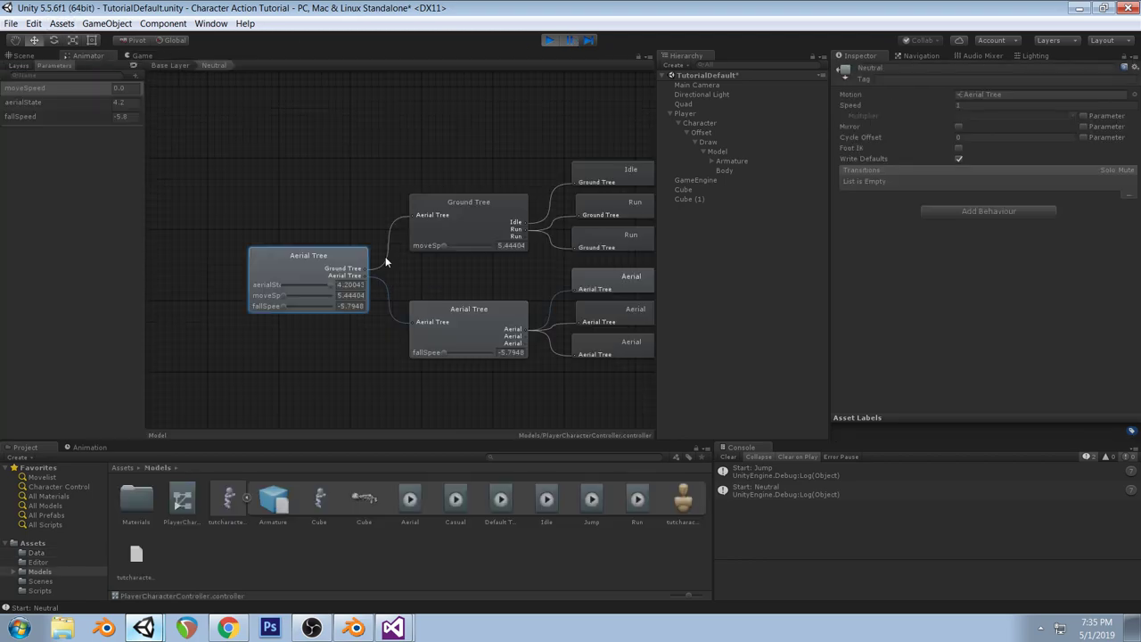
{"action": "middle_click_drag", "start_coordinate": [489, 226], "coordinate": [459, 223]}
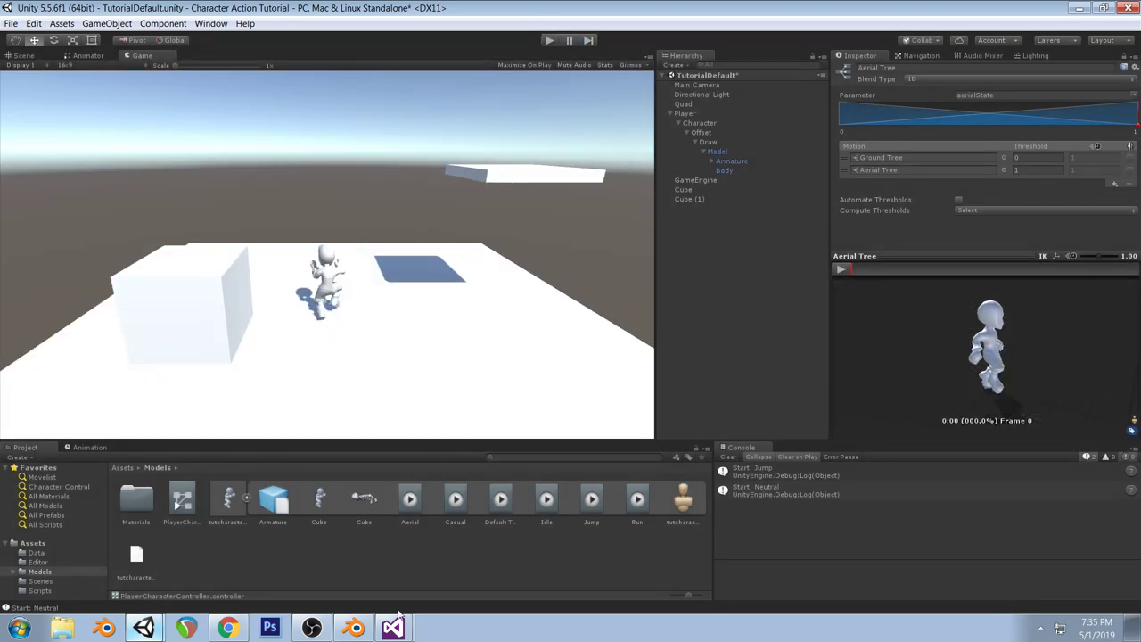
In CharacterObject's UpdatePhysics, wrap the aniAerialState += 0.1f line in an if (aniAerialState <= 1f) block and save the script
{"action": "left_click", "coordinate": [397, 621]}
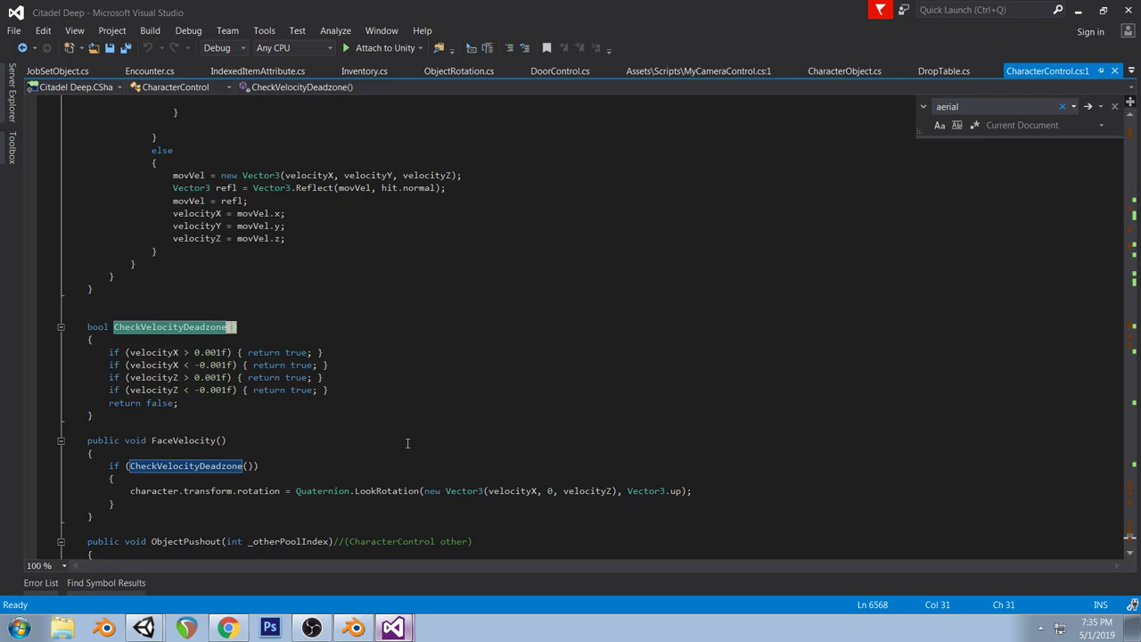
{"action": "type", "text": "ani"}
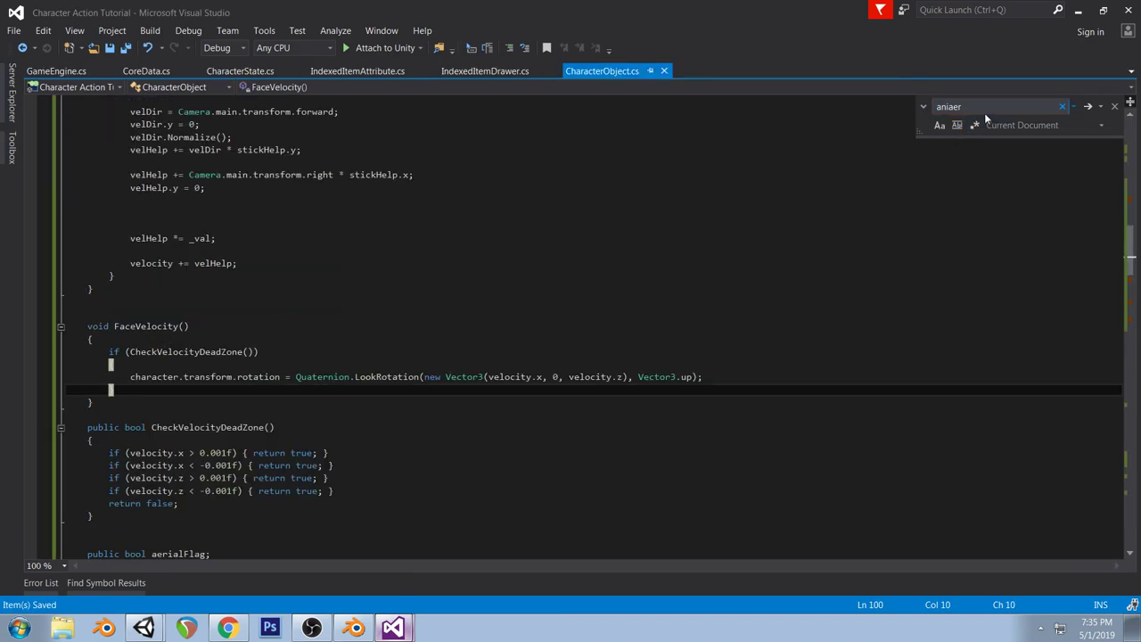
{"action": "key", "text": "Return"}
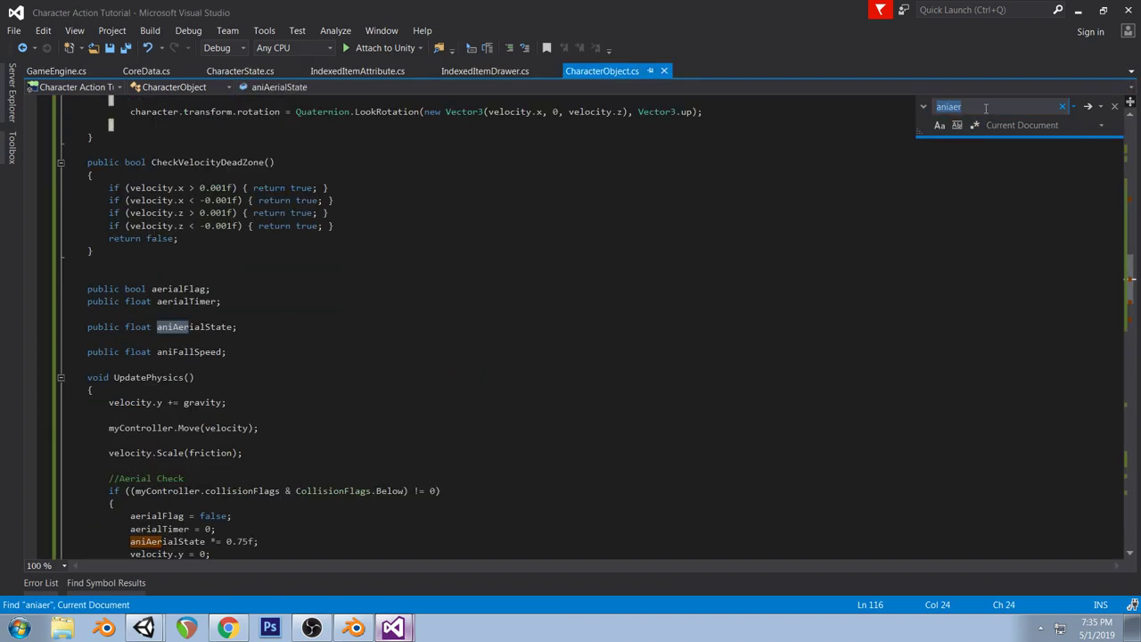
{"action": "key", "text": "Return"}
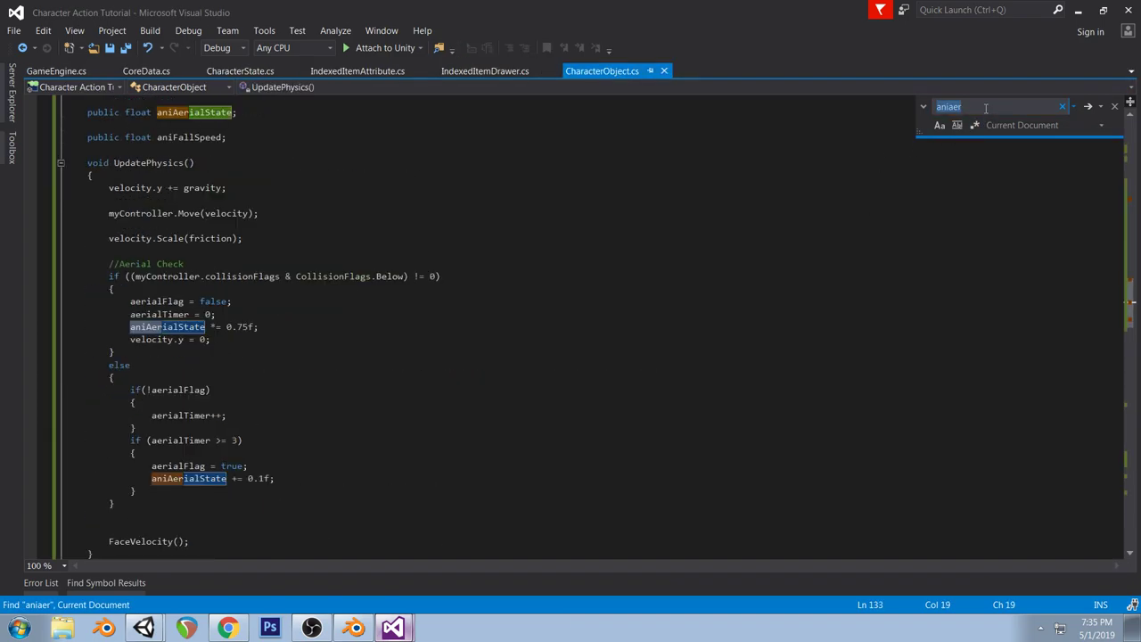
{"action": "left_click", "coordinate": [258, 468]}
{"action": "key", "text": "Return"}
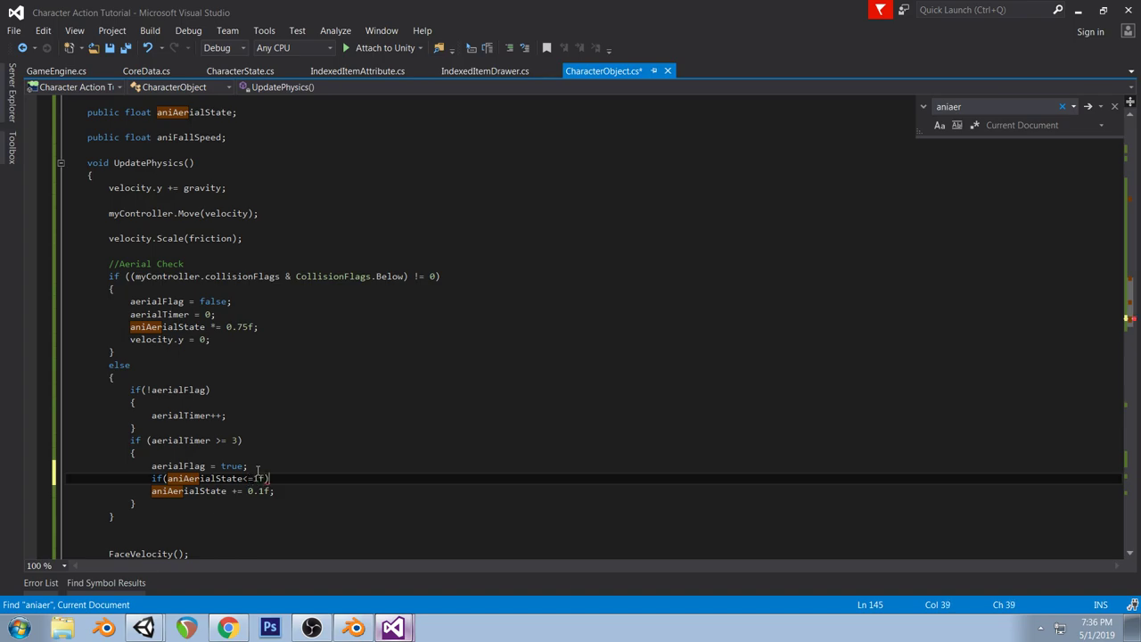
{"action": "key", "text": "Return"}
{"action": "type", "text": "{"}
{"action": "left_click", "coordinate": [287, 503]}
{"action": "key", "text": "Return"}
{"action": "type", "text": "}"}
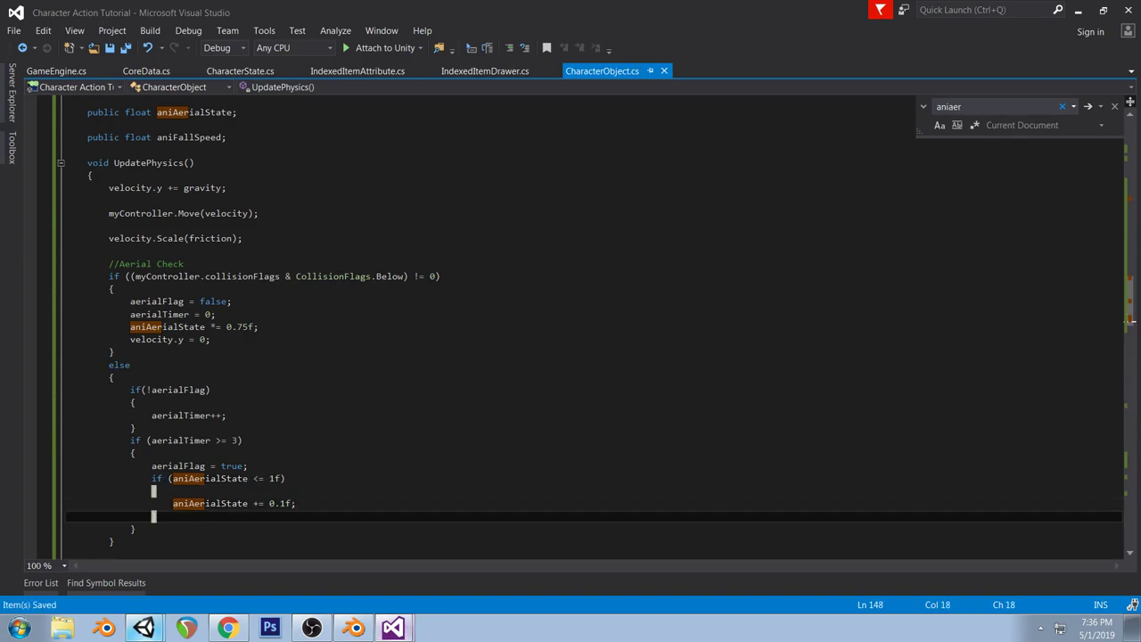
Return to the tutorial project in Unity, run the game, and test the capped aerial blend with sideways runs and jumps
{"action": "left_click", "coordinate": [145, 629]}
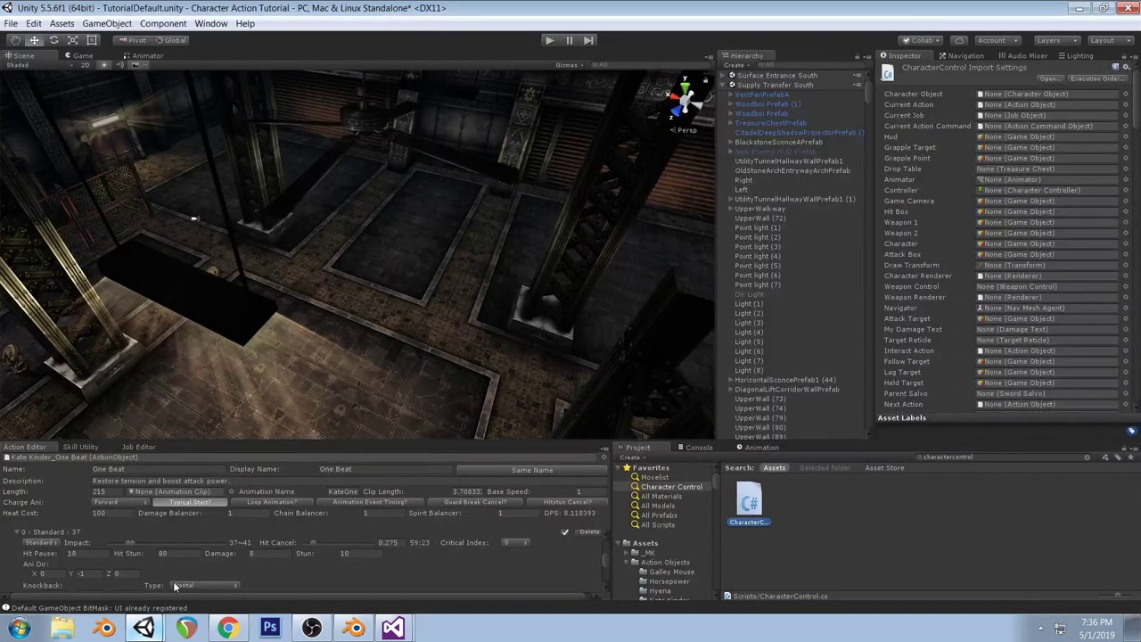
{"action": "left_click", "coordinate": [175, 585]}
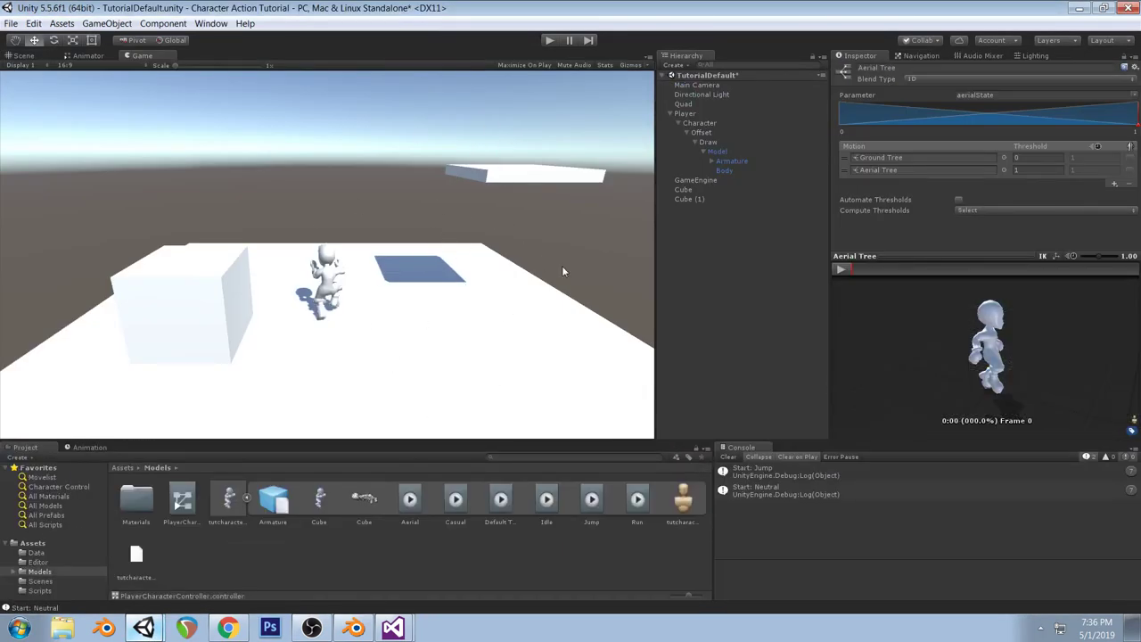
{"action": "left_click", "coordinate": [550, 41]}
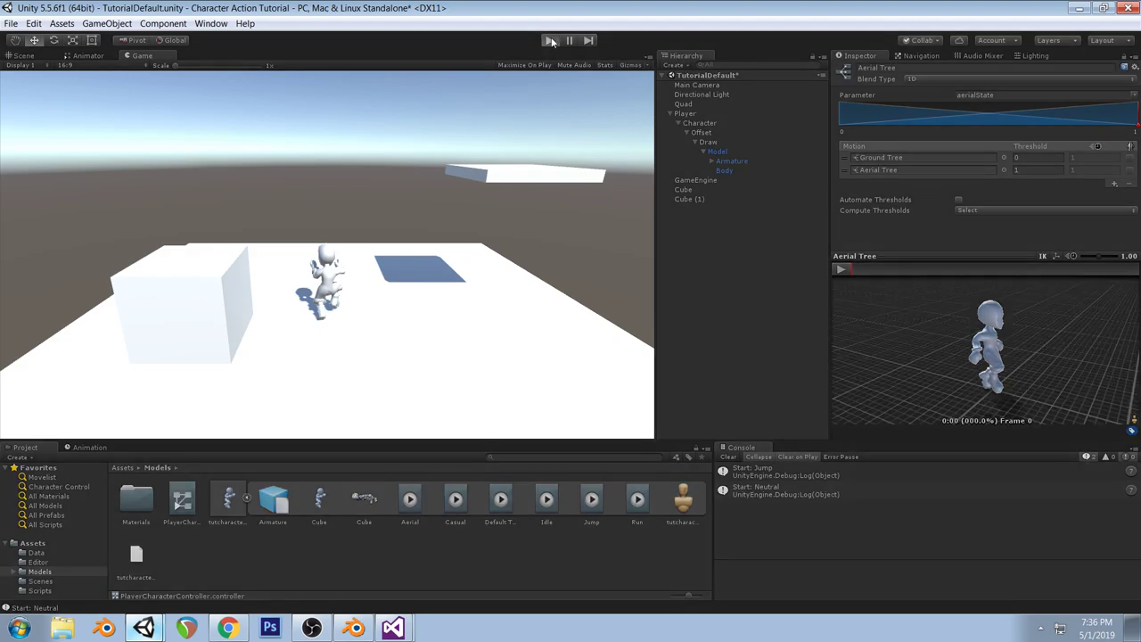
{"action": "left_click", "coordinate": [552, 42]}
{"action": "key", "text": "a"}
{"action": "key", "text": "d"}
{"action": "key", "text": "space"}
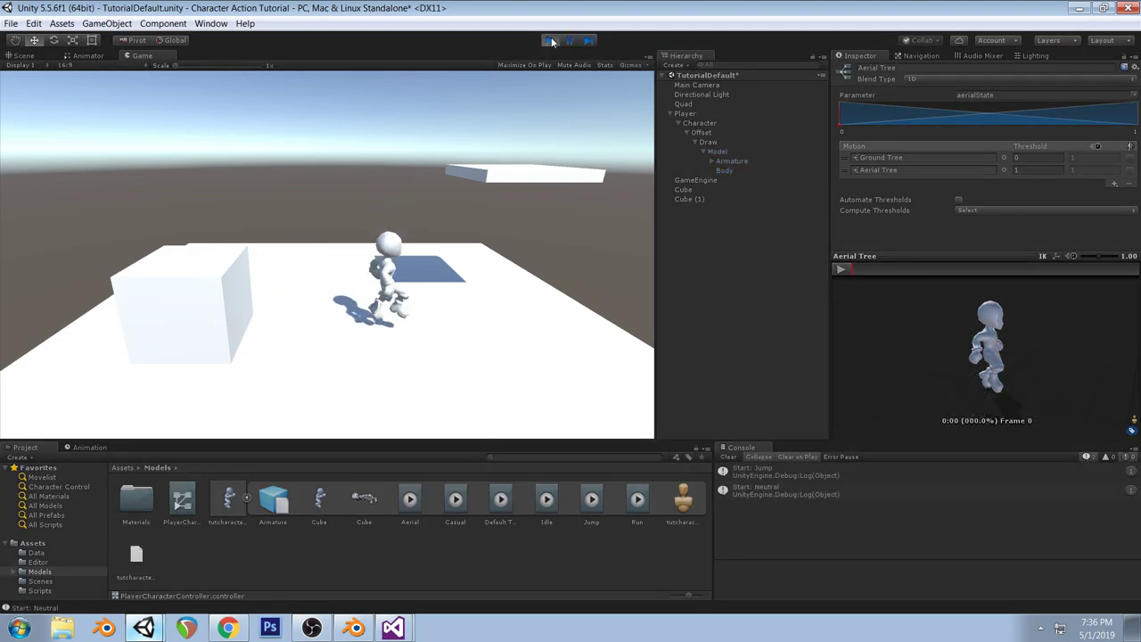
{"action": "key", "text": "space"}
{"action": "key", "text": "a"}
{"action": "key", "text": "space"}
{"action": "key", "text": "space"}
Keep testing the landing blend by running the character in all directions around the ground with occasional jumps
{"action": "key", "text": "d"}
{"action": "key", "text": "s"}
{"action": "key", "text": "w"}
{"action": "key", "text": "space"}
{"action": "key", "text": "d"}
{"action": "key", "text": "a"}
{"action": "key", "text": "w"}
{"action": "key", "text": "d"}
{"action": "key", "text": "s"}
{"action": "key", "text": "space"}
{"action": "key", "text": "a"}
{"action": "key", "text": "w"}
{"action": "key", "text": "space"}
{"action": "key", "text": "d"}
{"action": "key", "text": "s"}
{"action": "key", "text": "a"}
{"action": "key", "text": "w"}
{"action": "key", "text": "d"}
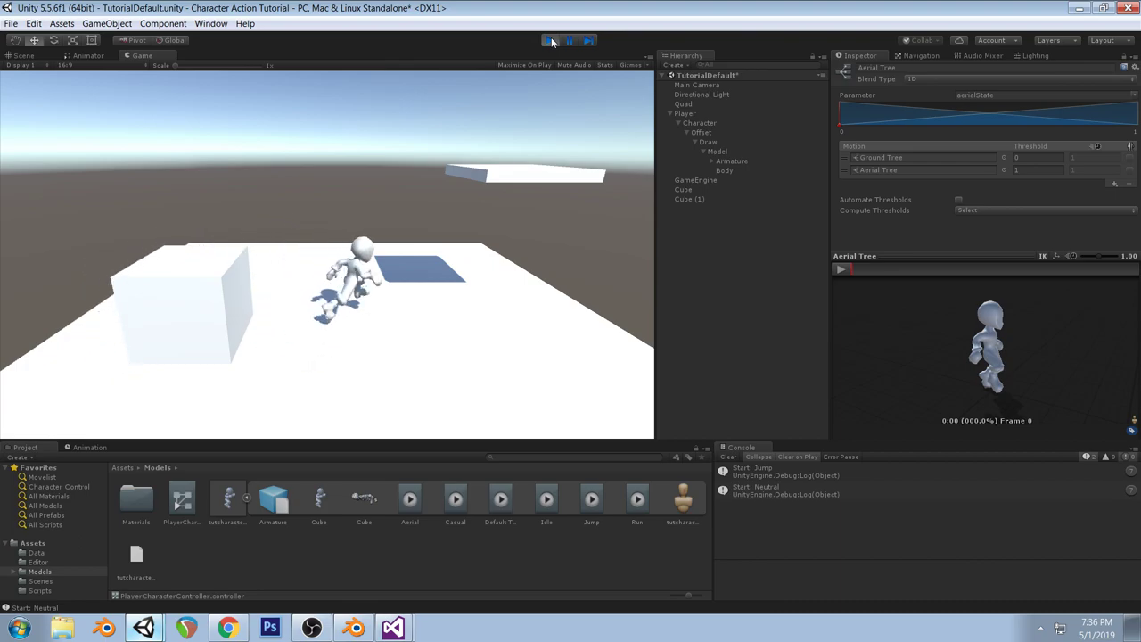
Jump the character repeatedly behind the large cube, then jump it back toward the camera
{"action": "key", "text": "a"}
{"action": "key", "text": "space"}
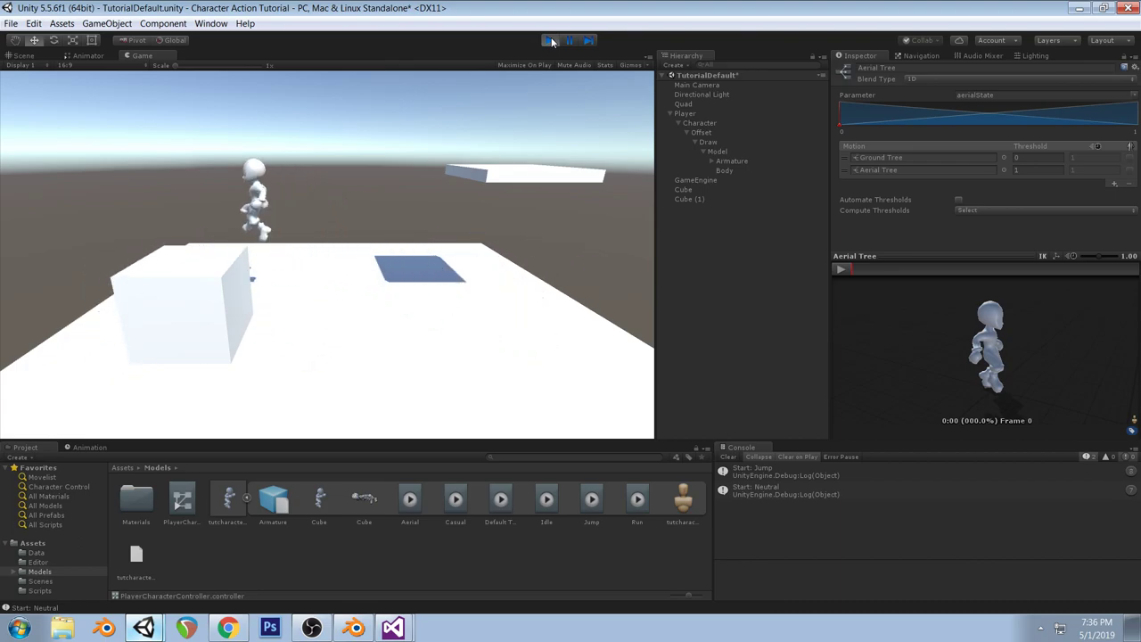
{"action": "key", "text": "space"}
{"action": "key", "text": "s"}
{"action": "key", "text": "d"}
{"action": "key", "text": "space"}
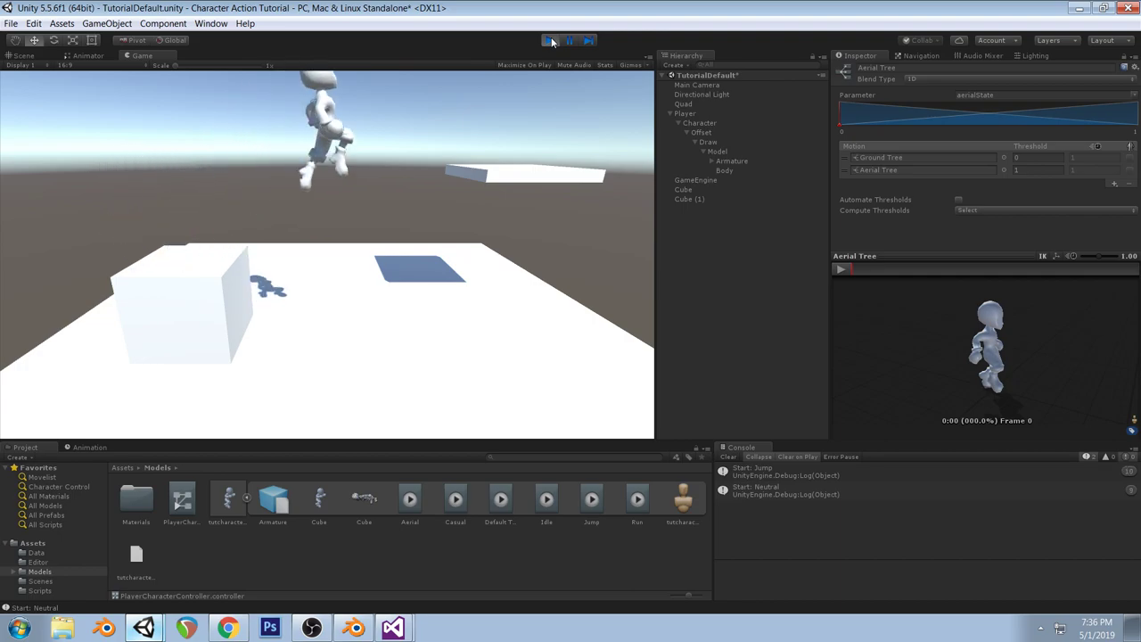
{"action": "key", "text": "a"}
{"action": "key", "text": "space"}
Run the character toward and away from the camera several times, jumping in both directions
{"action": "key", "text": "s"}
{"action": "key", "text": "w"}
{"action": "key", "text": "d"}
{"action": "key", "text": "s"}
{"action": "key", "text": "w"}
{"action": "key", "text": "s"}
{"action": "key", "text": "w"}
{"action": "key", "text": "s"}
{"action": "key", "text": "space"}
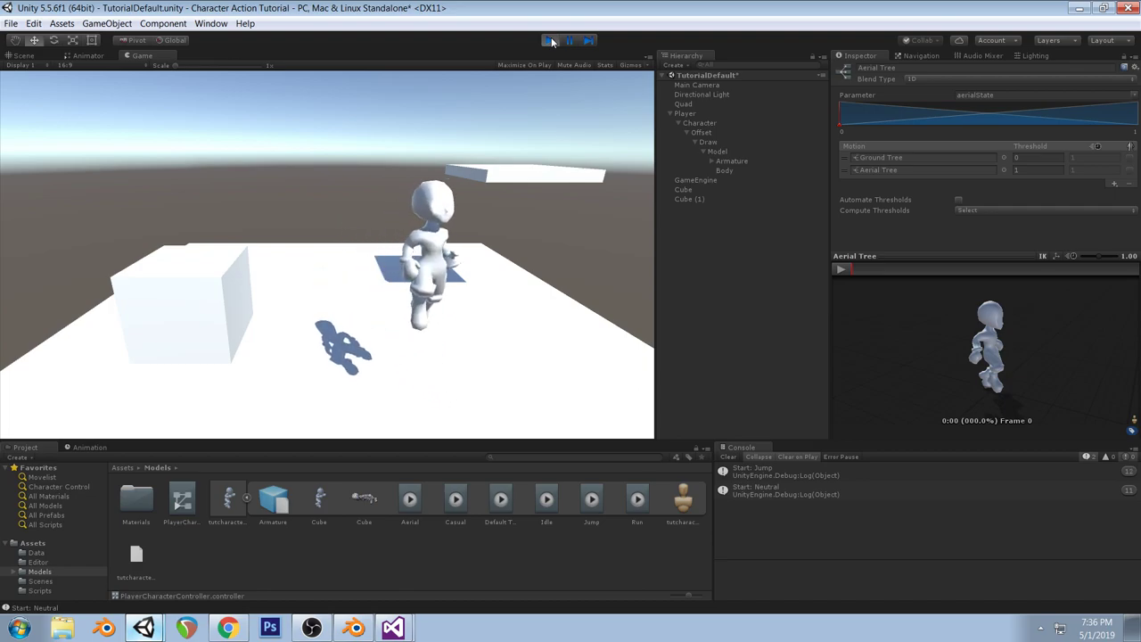
{"action": "key", "text": "a"}
{"action": "key", "text": "w"}
{"action": "key", "text": "space"}
{"action": "key", "text": "d"}
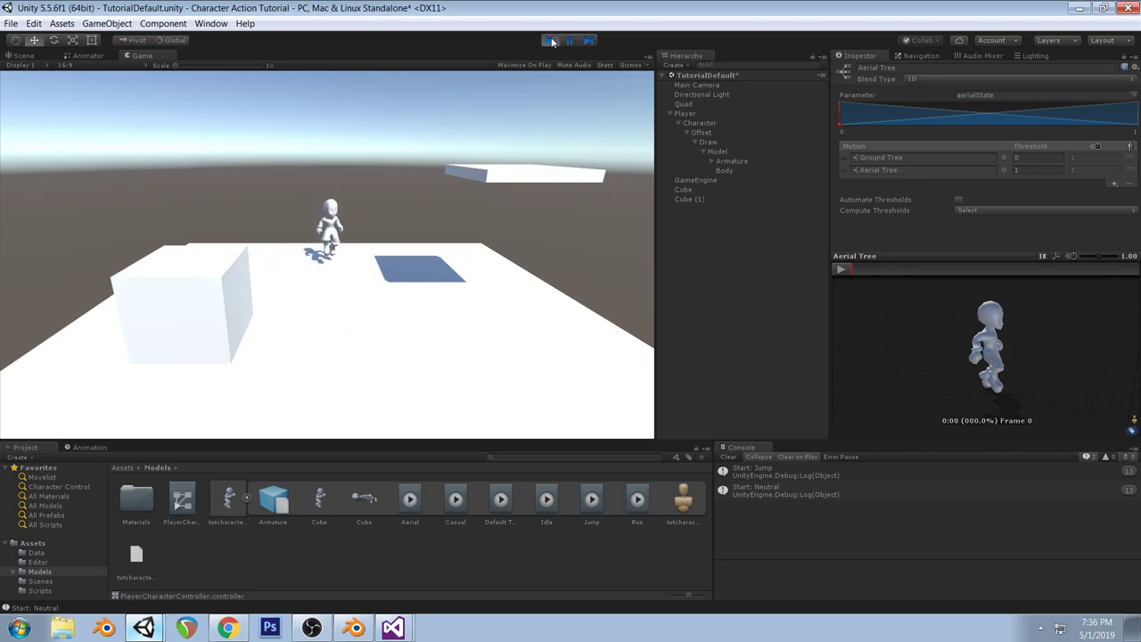
Test quick side-to-side direction changes with jumps near the floating platform's shadow, ending with a run on the ground
{"action": "key", "text": "a"}
{"action": "key", "text": "d"}
{"action": "key", "text": "s"}
{"action": "key", "text": "a"}
{"action": "key", "text": "d"}
{"action": "key", "text": "space"}
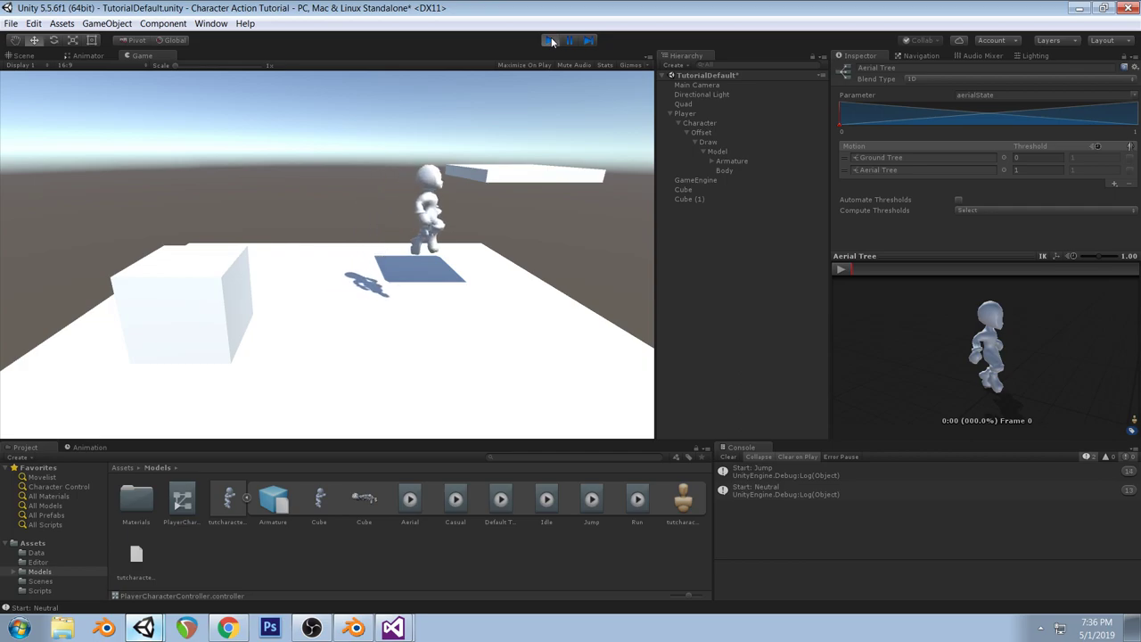
{"action": "key", "text": "a"}
{"action": "key", "text": "d"}
{"action": "key", "text": "s"}
{"action": "key", "text": "space"}
{"action": "key", "text": "a"}
{"action": "key", "text": "d"}
{"action": "key", "text": "space"}
{"action": "key", "text": "a"}
{"action": "key", "text": "d"}
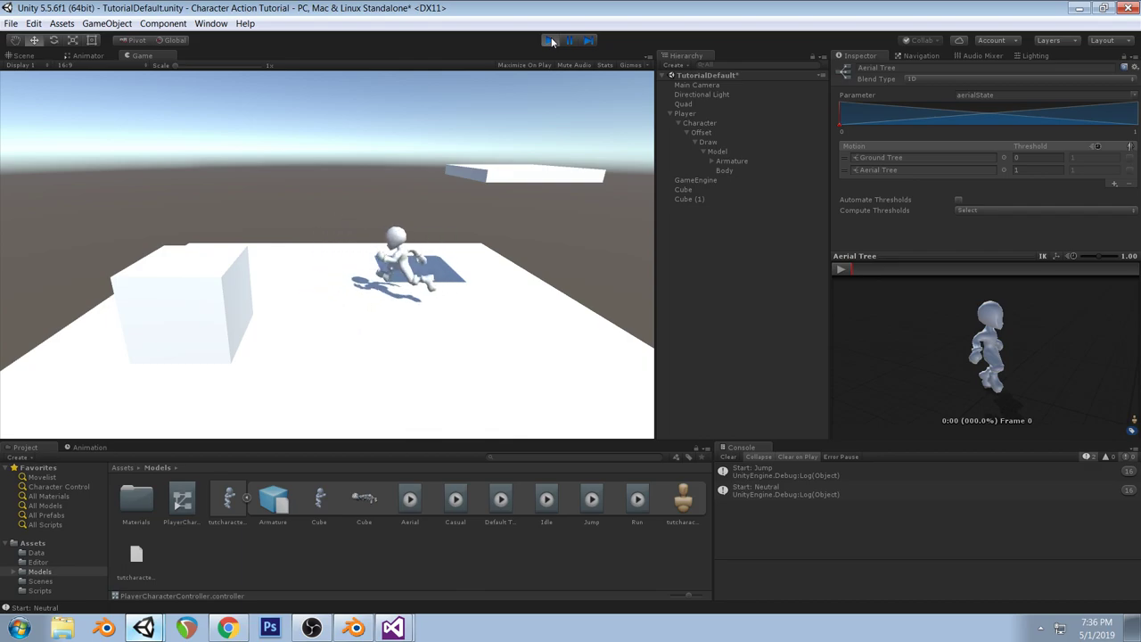
Run and jump the character in alternating directions across the ground between the large cube and the floating platform's shadow
{"action": "key", "text": "space"}
{"action": "key", "text": "a"}
{"action": "key", "text": "space"}
{"action": "key", "text": "s"}
{"action": "key", "text": "space"}
{"action": "key", "text": "w"}
{"action": "key", "text": "d"}
{"action": "key", "text": "space"}
{"action": "key", "text": "a"}
{"action": "key", "text": "space"}
{"action": "key", "text": "d"}
{"action": "key", "text": "s"}
{"action": "key", "text": "d"}
{"action": "key", "text": "w"}
{"action": "key", "text": "a"}
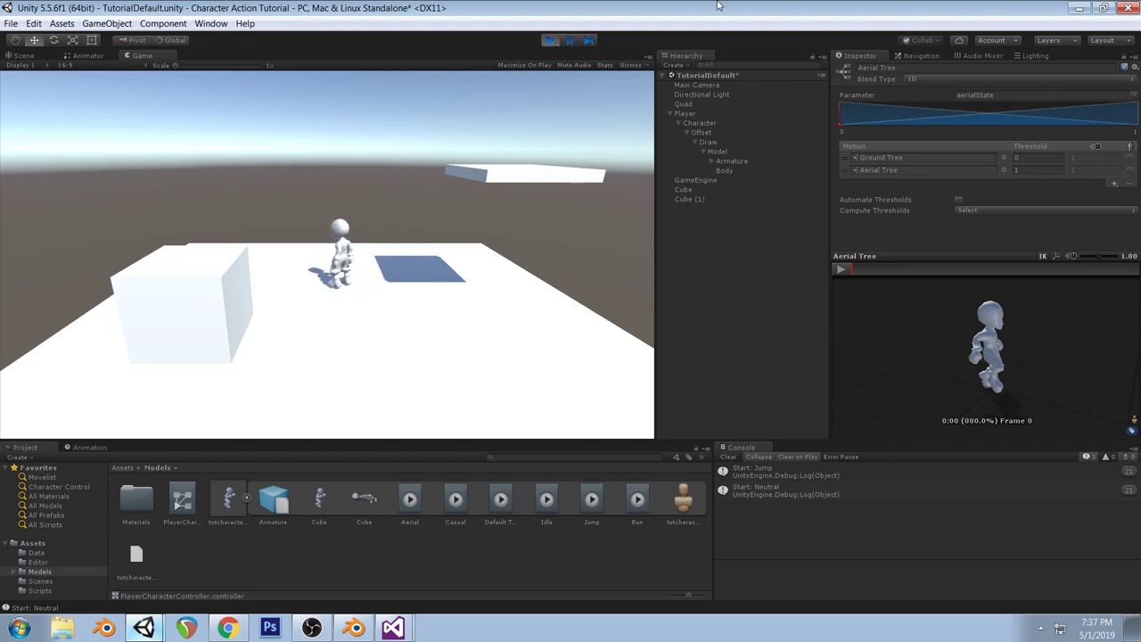
Check the live Aerial Tree blend graph in the Animator and the scene view, ending back in the game view
{"action": "left_click", "coordinate": [87, 56]}
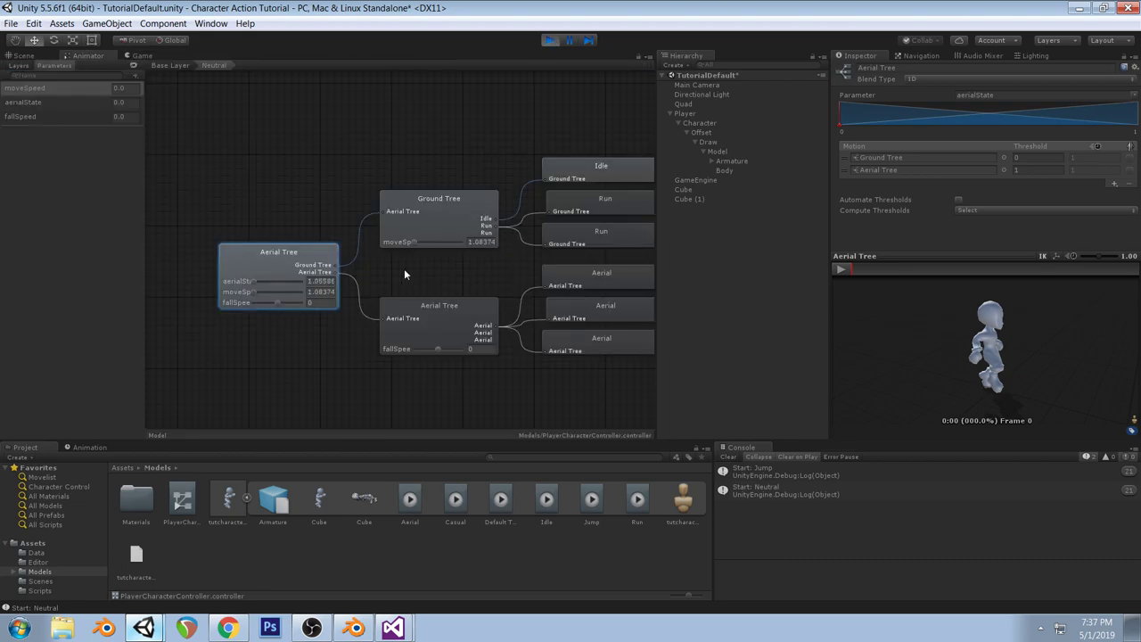
{"action": "left_click", "coordinate": [21, 55]}
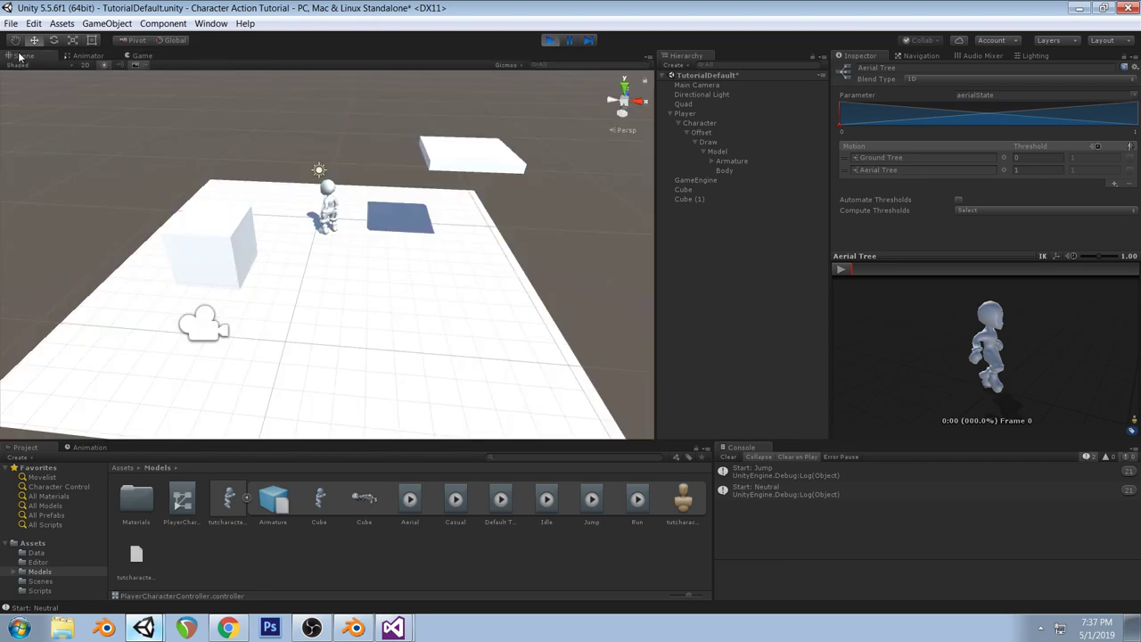
{"action": "left_click", "coordinate": [136, 55]}
Test short side-to-side runs in the middle of the ground, adding jumps and a jump away from the camera
{"action": "key", "text": "a"}
{"action": "key", "text": "d"}
{"action": "key", "text": "a"}
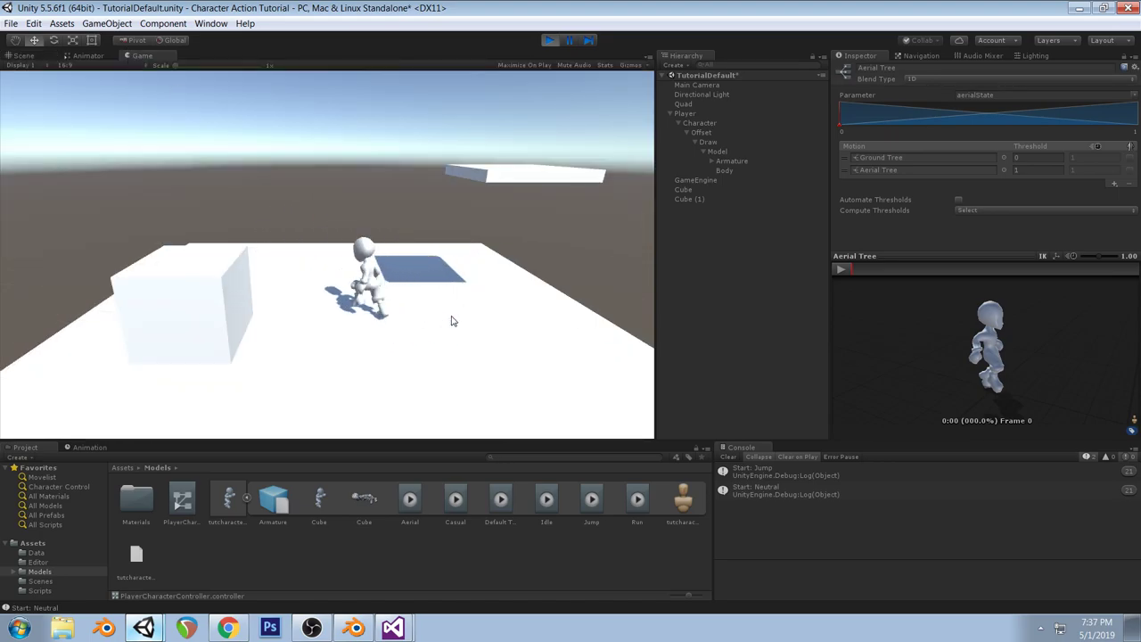
{"action": "key", "text": "d"}
{"action": "key", "text": "space"}
{"action": "key", "text": "a"}
{"action": "key", "text": "d"}
{"action": "key", "text": "w"}
{"action": "key", "text": "space"}
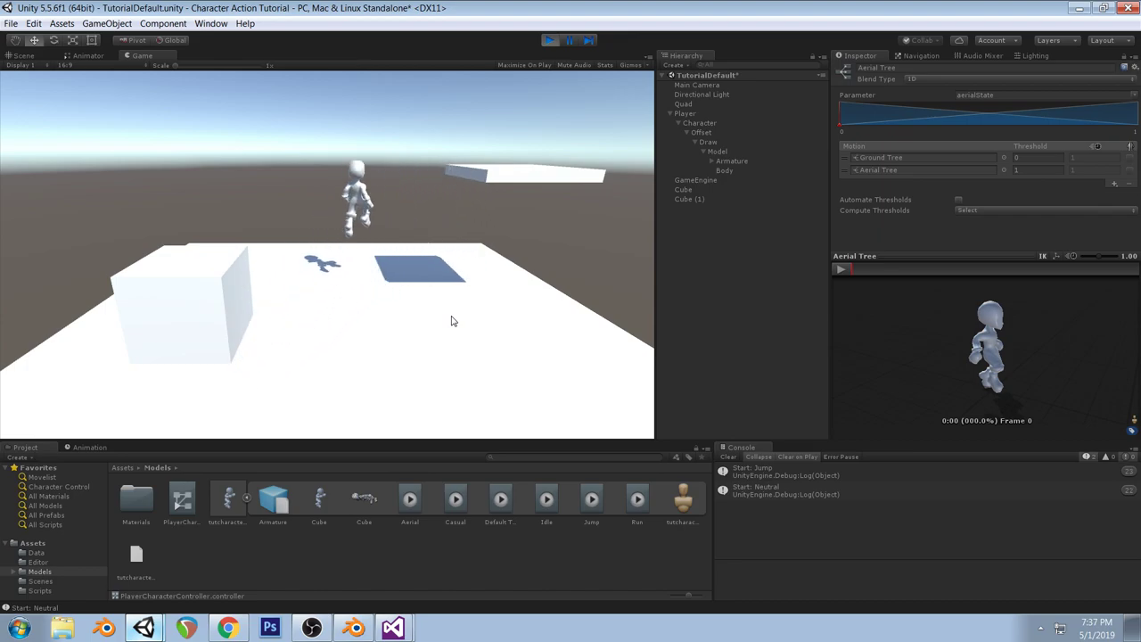
Jump the character toward and away from the camera beside the large cube, reversing direction between jumps
{"action": "key", "text": "s"}
{"action": "key", "text": "space"}
{"action": "key", "text": "a"}
{"action": "key", "text": "w"}
{"action": "key", "text": "space"}
{"action": "key", "text": "d"}
{"action": "key", "text": "a"}
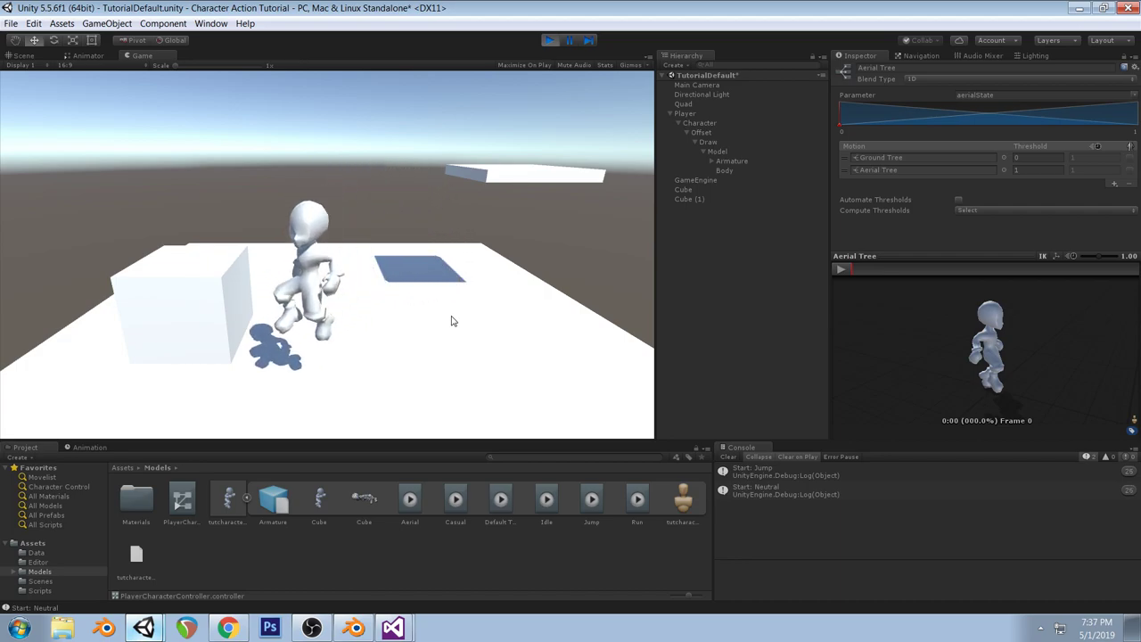
Jump the character from beside the large cube across to the floating platform's shadow
{"action": "key", "text": "space"}
{"action": "key", "text": "d"}
{"action": "key", "text": "space"}
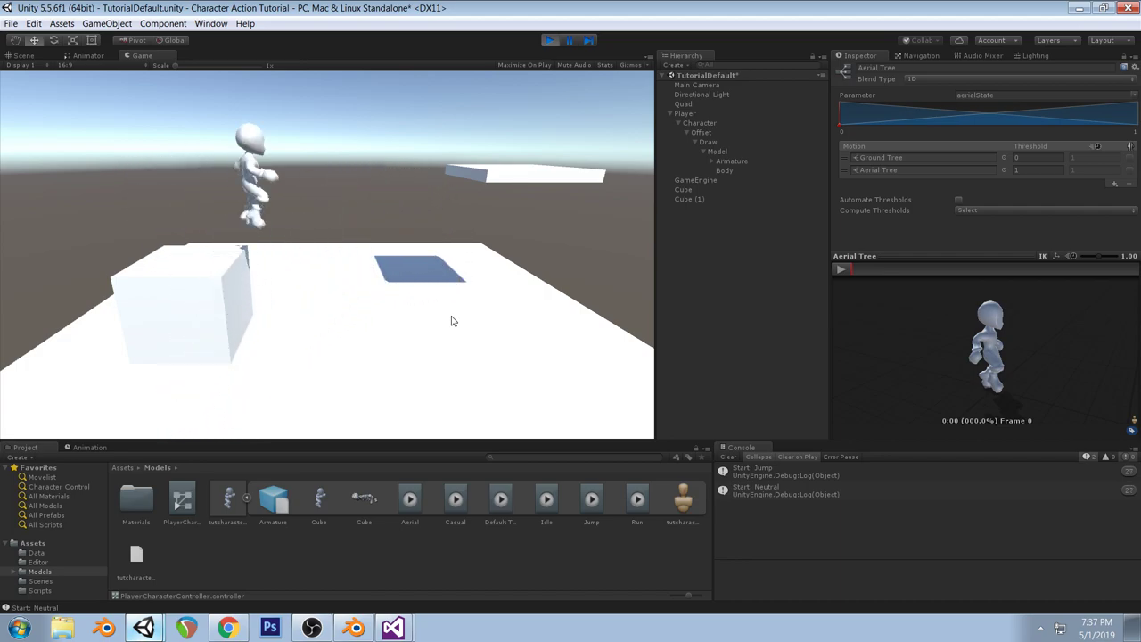
{"action": "key", "text": "a"}
{"action": "key", "text": "d"}
{"action": "key", "text": "space"}
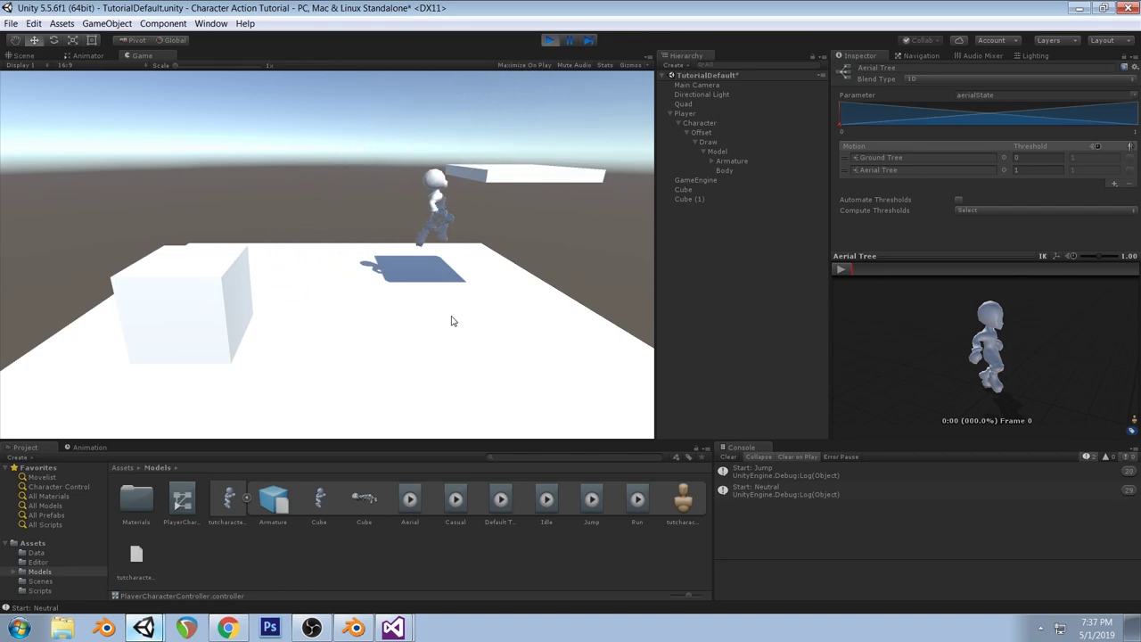
Test side-to-side jumps combined with dashes around the large cube
{"action": "key", "text": "a"}
{"action": "key", "text": "space"}
{"action": "key", "text": "a"}
{"action": "key", "text": "space"}
{"action": "key", "text": "d"}
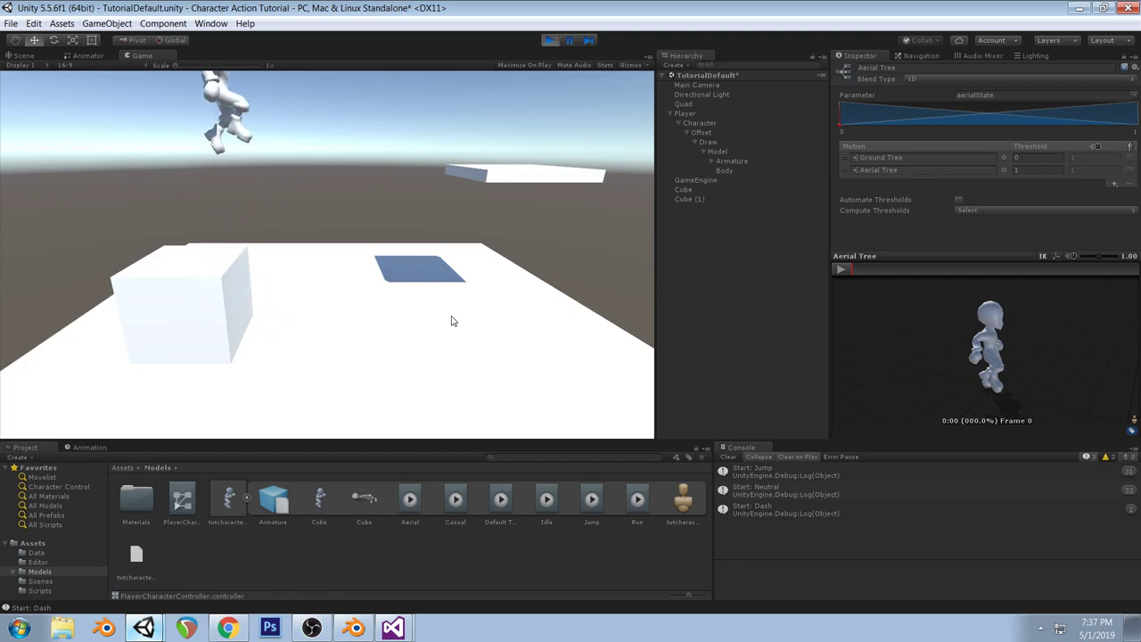
{"action": "key", "text": "a"}
{"action": "key", "text": "space"}
{"action": "key", "text": "space"}
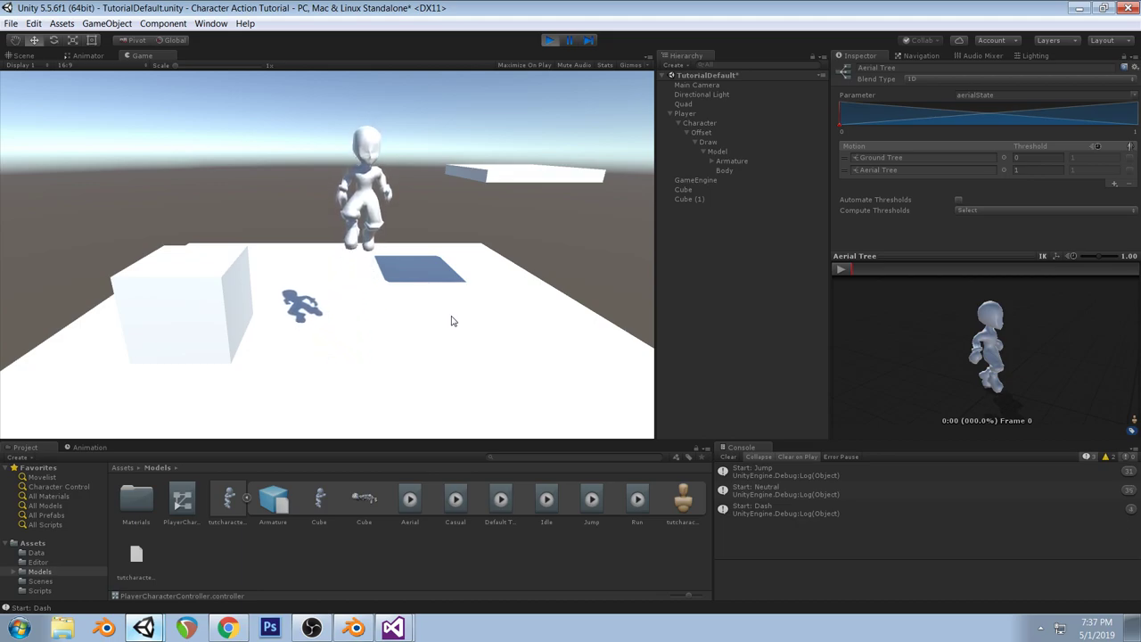
Keep testing dashes and jumps with quick direction changes, ending in a ground run behind the large cube
{"action": "key", "text": "w"}
{"action": "key", "text": "d"}
{"action": "key", "text": "a"}
{"action": "key", "text": "a"}
{"action": "key", "text": "space"}
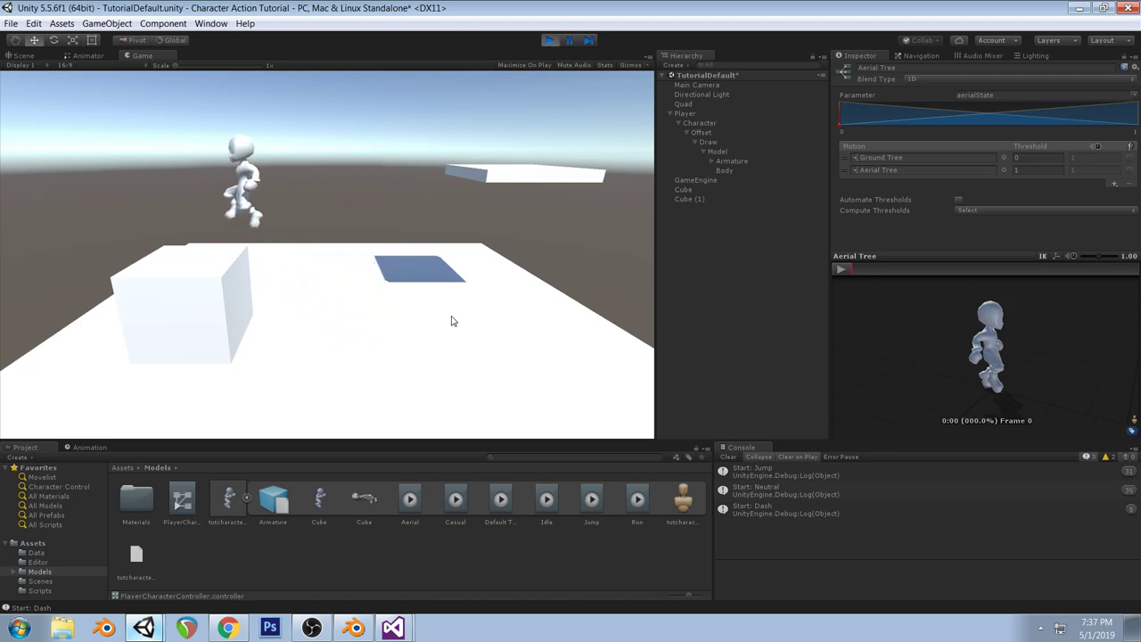
{"action": "key", "text": "d"}
{"action": "key", "text": "space"}
{"action": "key", "text": "a"}
{"action": "key", "text": "d"}
{"action": "key", "text": "s"}
{"action": "key", "text": "a"}
{"action": "key", "text": "w"}
{"action": "key", "text": "d"}
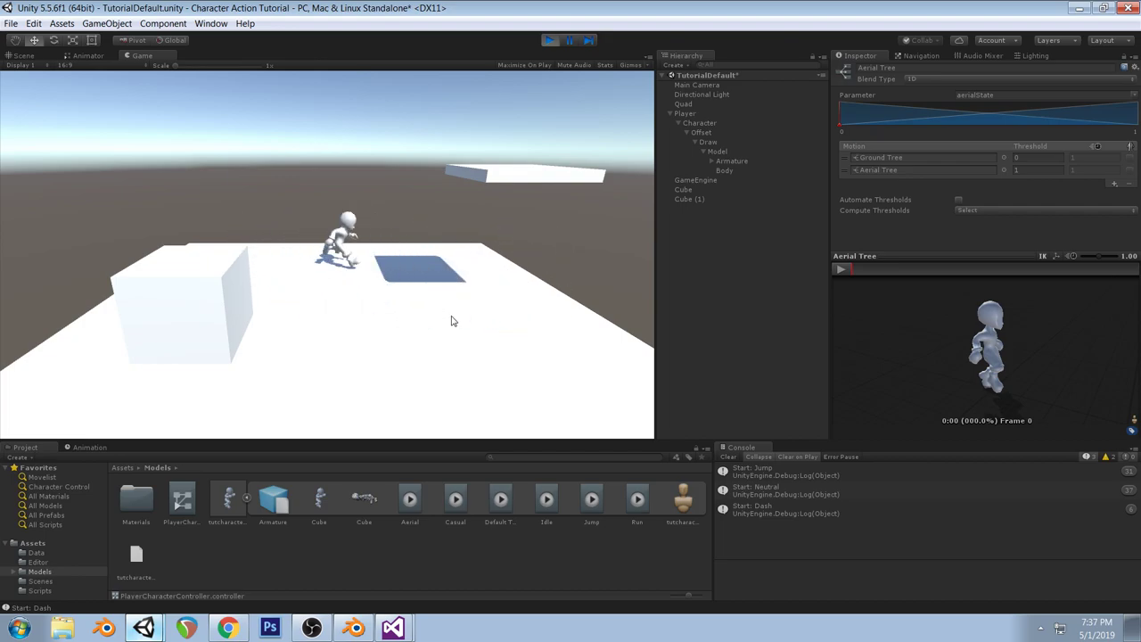
Jump the character in opposite diagonal directions, ending near the back edge by the platform's shadow
{"action": "key", "text": "s"}
{"action": "key", "text": "a"}
{"action": "key", "text": "space"}
{"action": "key", "text": "d"}
{"action": "key", "text": "w"}
{"action": "key", "text": "space"}
{"action": "key", "text": "a"}
{"action": "key", "text": "s"}
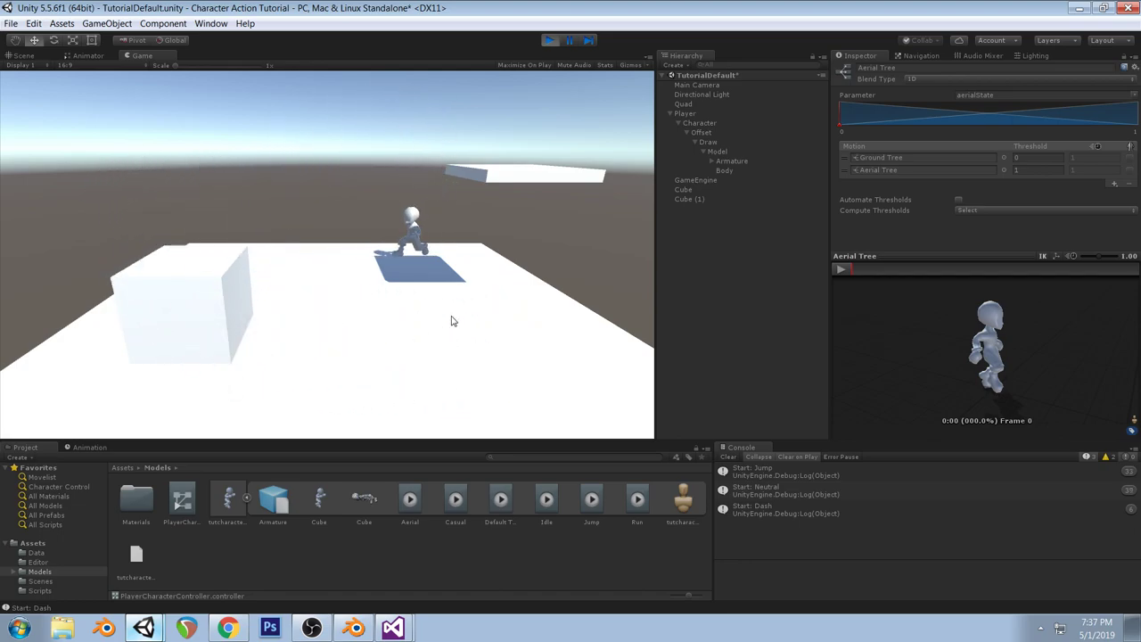
Run the character in circles around the platform's shadow without jumping to examine the ground movement
{"action": "key", "text": "d"}
{"action": "key", "text": "w"}
{"action": "key", "text": "a"}
{"action": "key", "text": "s"}
{"action": "key", "text": "d"}
{"action": "key", "text": "w"}
{"action": "key", "text": "a"}
{"action": "key", "text": "s"}
{"action": "key", "text": "a"}
{"action": "key", "text": "w"}
{"action": "key", "text": "d"}
{"action": "key", "text": "s"}
{"action": "key", "text": "a"}
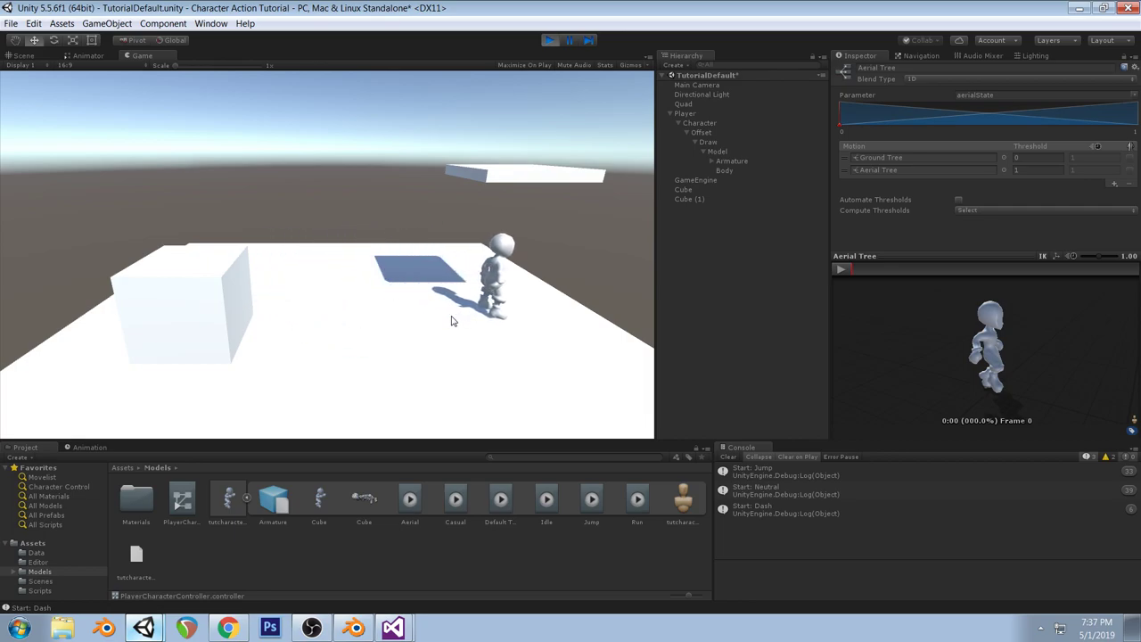
Jump the character several times from beside the platform's shadow, then run it back and forth on the ground
{"action": "key", "text": "space"}
{"action": "key", "text": "space"}
{"action": "key", "text": "s"}
{"action": "key", "text": "space"}
{"action": "key", "text": "d"}
{"action": "key", "text": "a"}
{"action": "key", "text": "s"}
{"action": "key", "text": "w"}
{"action": "key", "text": "d"}
{"action": "key", "text": "a"}
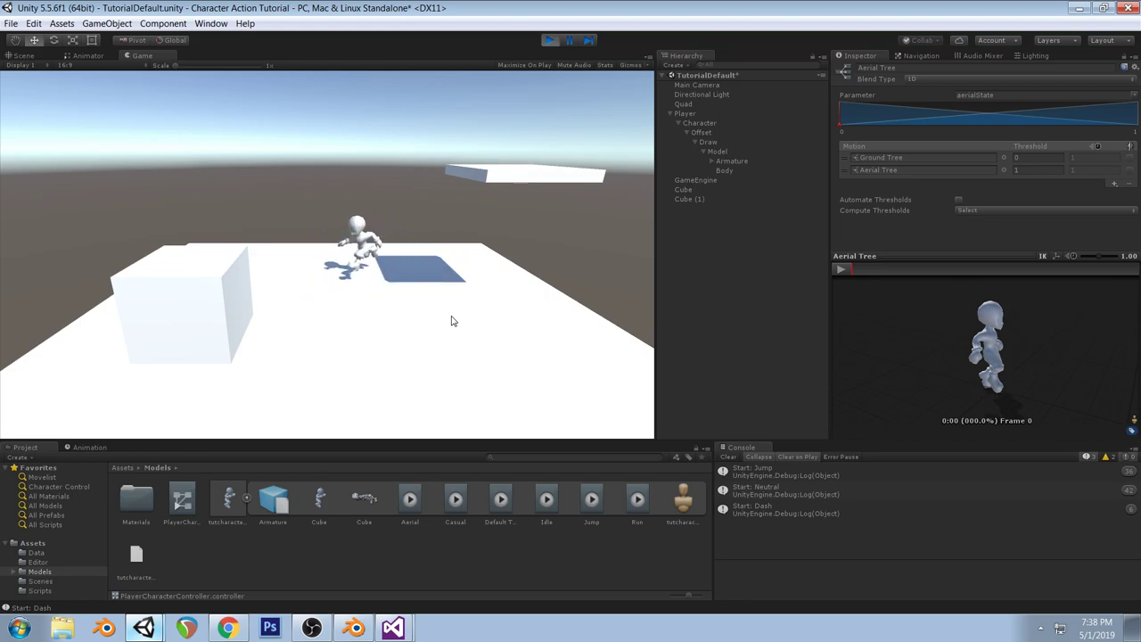
Test quick ground turns with a jump toward the camera, then stop the character beside the large cube
{"action": "key", "text": "d"}
{"action": "key", "text": "a"}
{"action": "key", "text": "w"}
{"action": "key", "text": "d"}
{"action": "key", "text": "s"}
{"action": "key", "text": "space"}
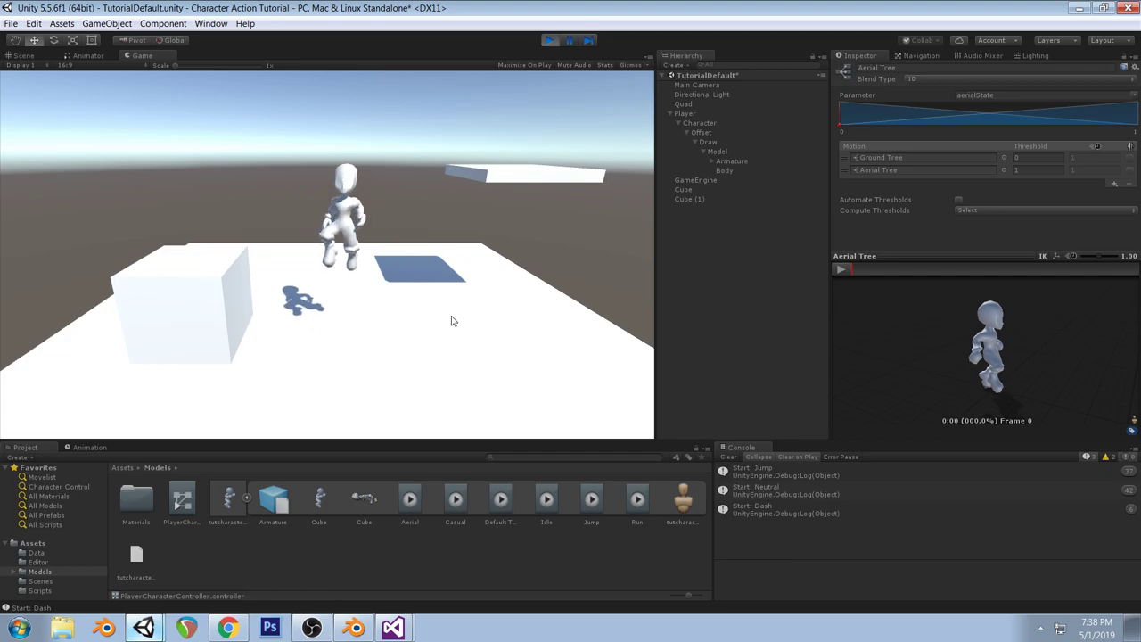
{"action": "key", "text": "d"}
{"action": "key", "text": "a"}
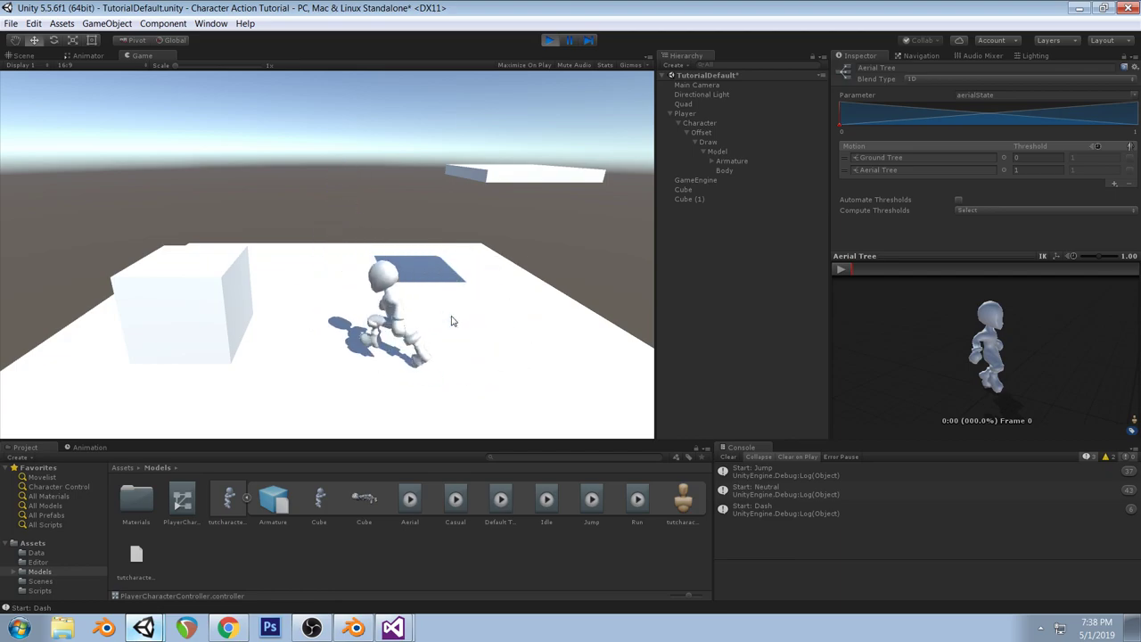
{"action": "key", "text": "a"}
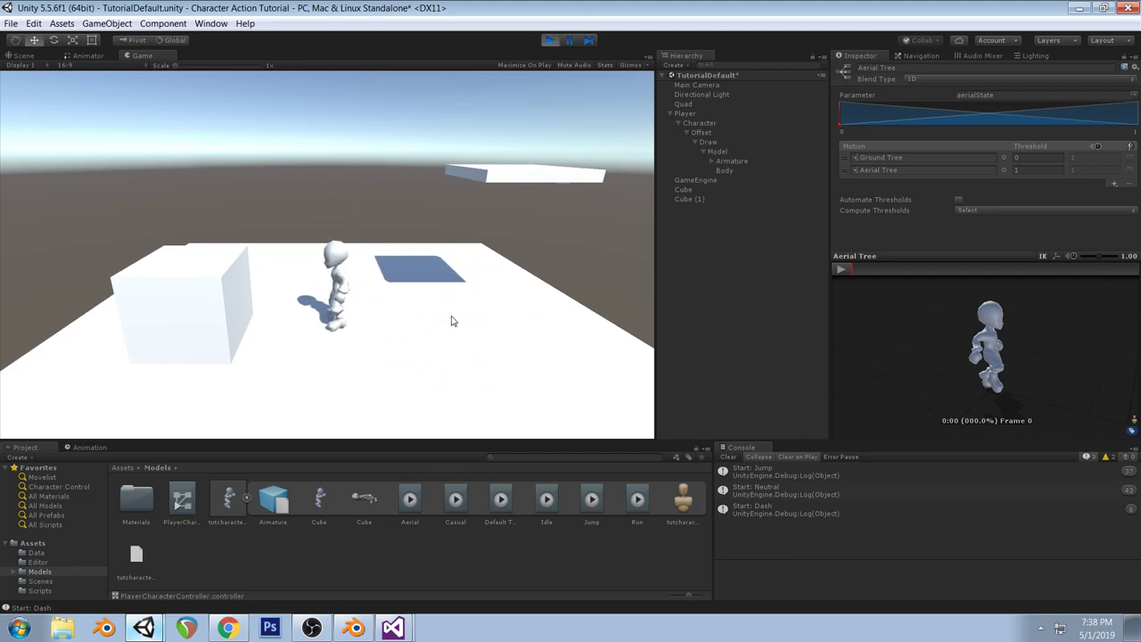
Test the run-to-idle transition with short ground runs and stops between the large cube and the platform's shadow
{"action": "key", "text": "w"}
{"action": "key", "text": "d"}
{"action": "key", "text": "a"}
{"action": "key", "text": "s"}
{"action": "key", "text": "a"}
{"action": "key", "text": "w"}
{"action": "key", "text": "d"}
{"action": "key", "text": "a"}
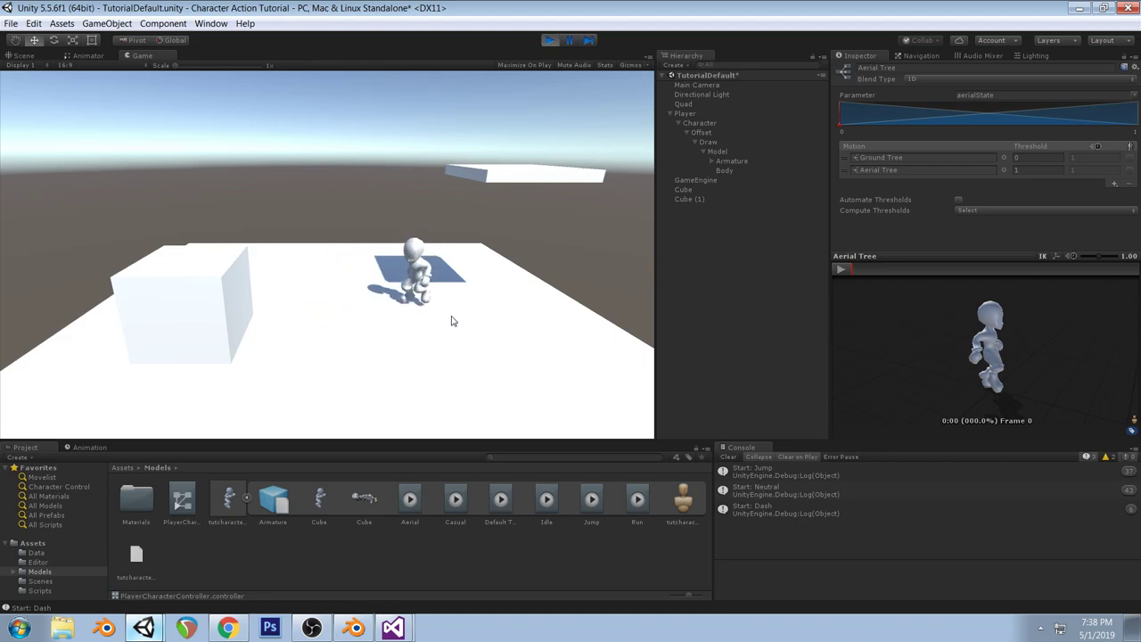
{"action": "key", "text": "s"}
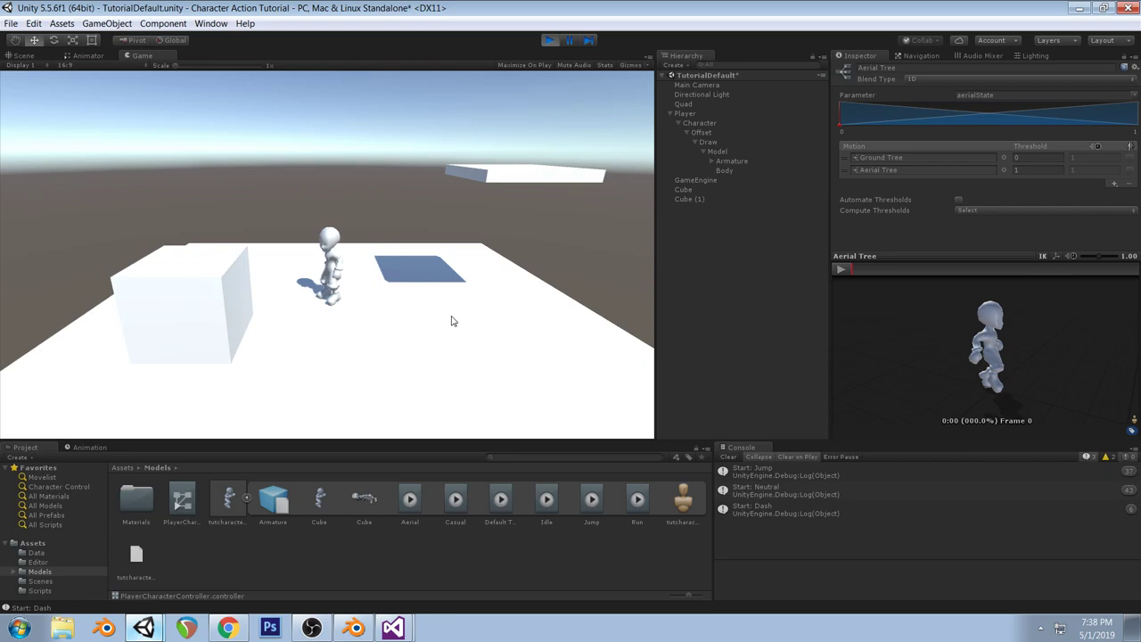
{"action": "key", "text": "w"}
{"action": "key", "text": "d"}
{"action": "key", "text": "a"}
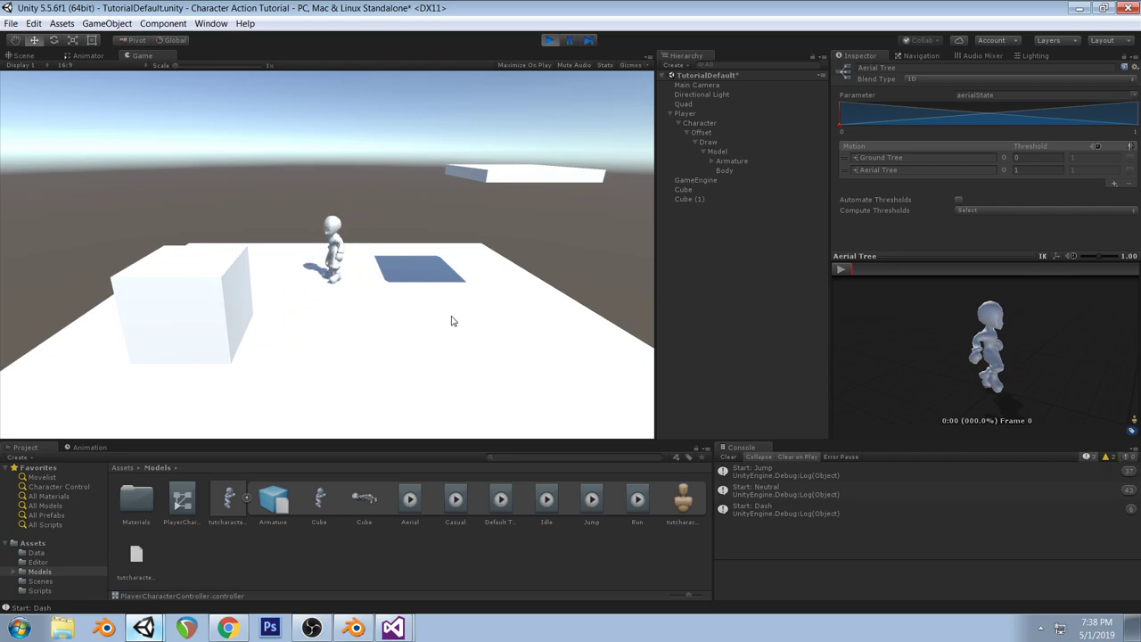
Run the character in continuous circles on the ground, then stop it in front of the platform's shadow
{"action": "key", "text": "s"}
{"action": "key", "text": "a"}
{"action": "key", "text": "w"}
{"action": "key", "text": "d"}
{"action": "key", "text": "s"}
{"action": "key", "text": "a"}
{"action": "key", "text": "w"}
{"action": "key", "text": "d"}
{"action": "key", "text": "s"}
{"action": "key", "text": "a"}
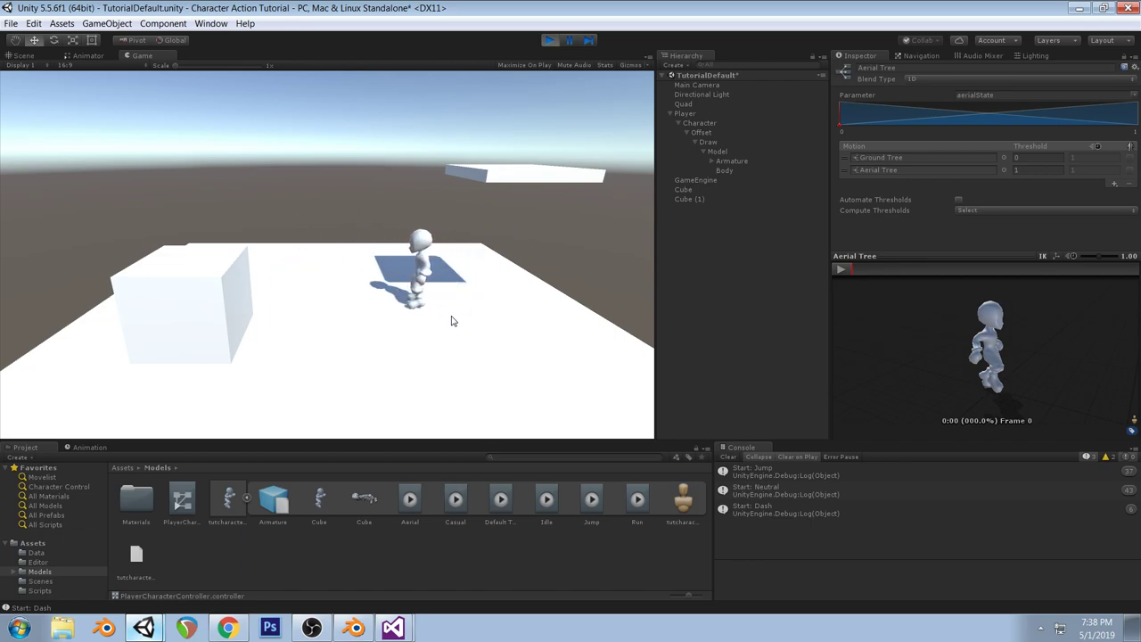
Jump the character repeatedly from side to side between the large cube and the floating platform
{"action": "key", "text": "a"}
{"action": "key", "text": "space"}
{"action": "key", "text": "d"}
{"action": "key", "text": "space"}
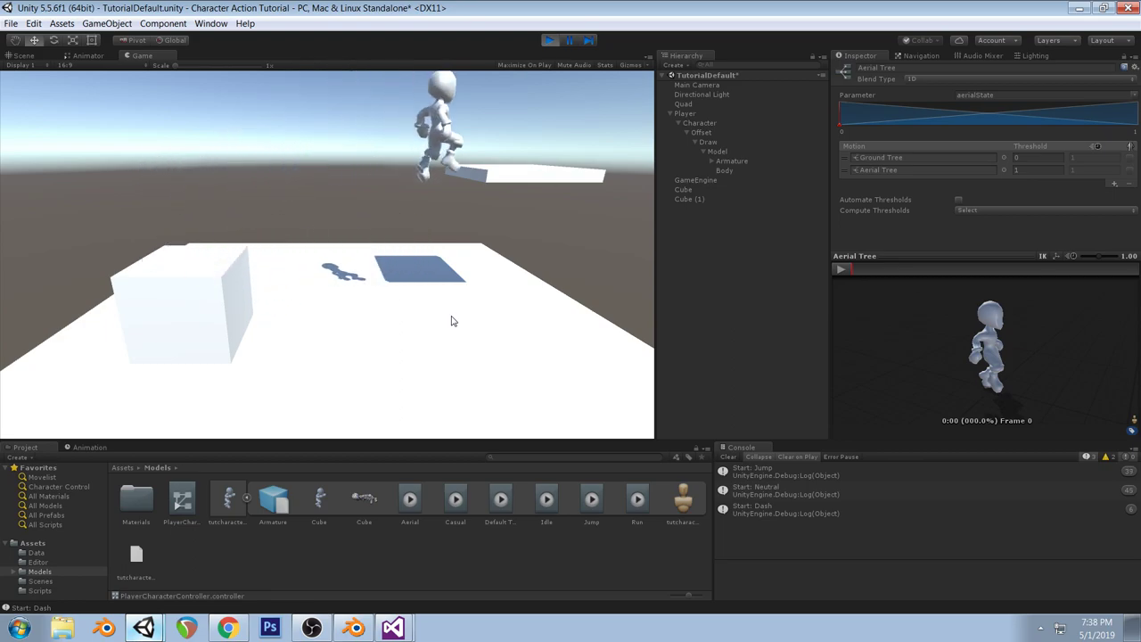
{"action": "key", "text": "a"}
{"action": "key", "text": "space"}
{"action": "key", "text": "space"}
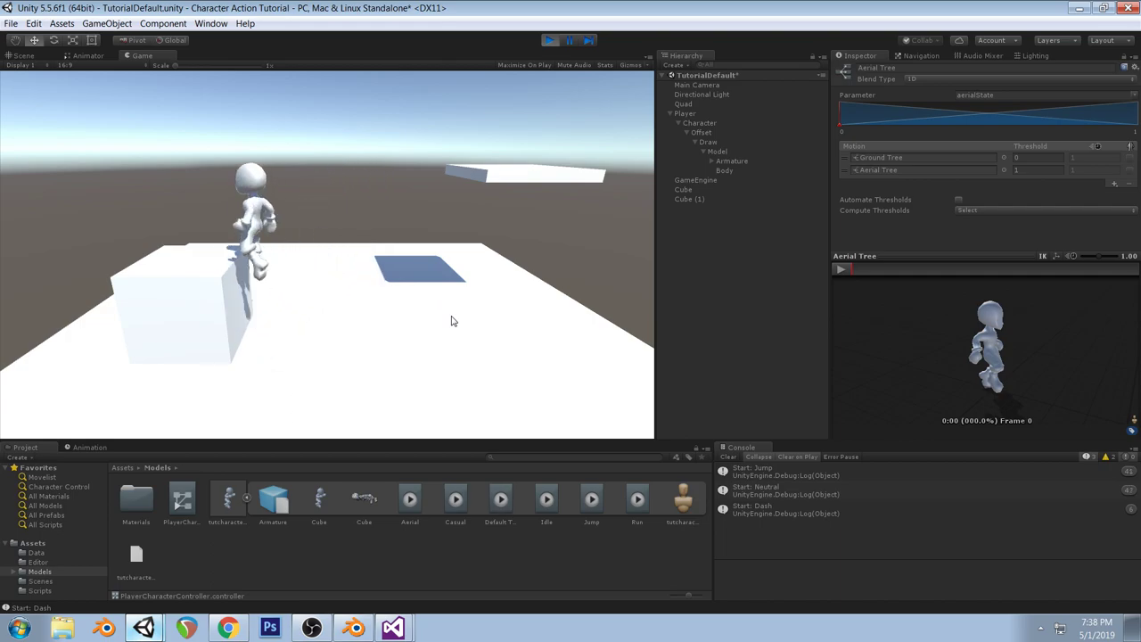
{"action": "key", "text": "d"}
{"action": "key", "text": "space"}
Run the character in many continuous loops around the ground to examine turning and running animation
{"action": "key", "text": "a"}
{"action": "key", "text": "w"}
{"action": "key", "text": "d"}
{"action": "key", "text": "s"}
{"action": "key", "text": "a"}
{"action": "key", "text": "w"}
{"action": "key", "text": "d"}
{"action": "key", "text": "s"}
{"action": "key", "text": "a"}
{"action": "key", "text": "w"}
{"action": "key", "text": "d"}
{"action": "key", "text": "s"}
{"action": "key", "text": "a"}
{"action": "key", "text": "w"}
{"action": "key", "text": "d"}
{"action": "key", "text": "s"}
{"action": "key", "text": "a"}
{"action": "key", "text": "s"}
{"action": "key", "text": "d"}
{"action": "key", "text": "w"}
{"action": "key", "text": "d"}
{"action": "key", "text": "s"}
{"action": "key", "text": "a"}
{"action": "key", "text": "w"}
{"action": "key", "text": "d"}
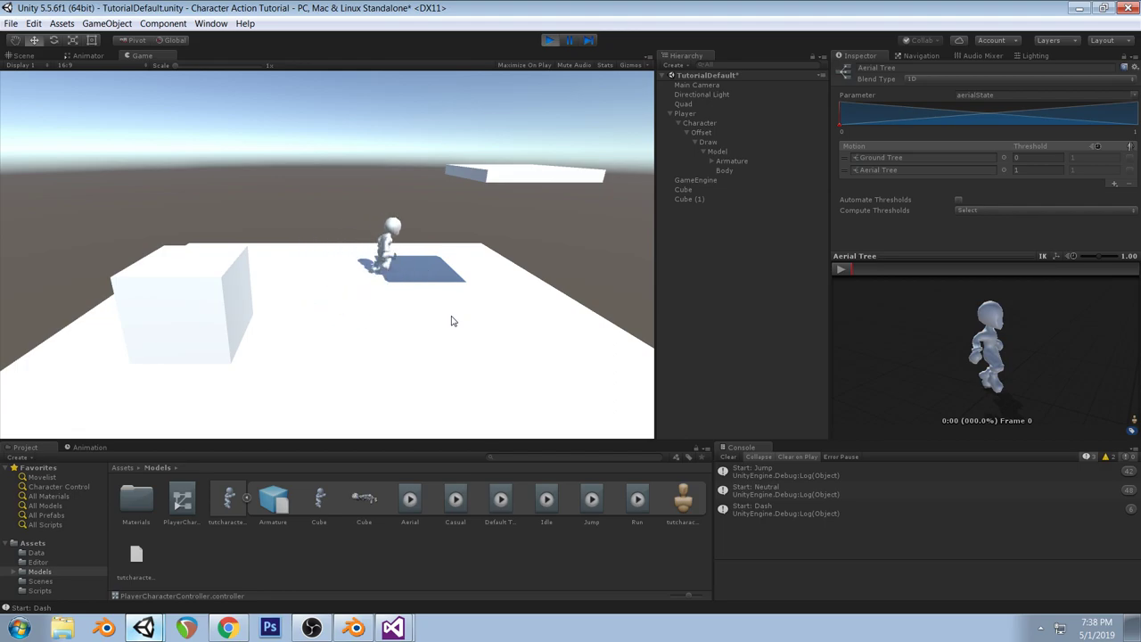
Run the character back and forth with quick direction reversals, then stop it in front of the platform's shadow
{"action": "key", "text": "a"}
{"action": "key", "text": "d"}
{"action": "key", "text": "a"}
{"action": "key", "text": "d"}
{"action": "key", "text": "a"}
{"action": "key", "text": "d"}
{"action": "key", "text": "a"}
{"action": "key", "text": "s"}
{"action": "key", "text": "d"}
{"action": "key", "text": "w"}
{"action": "key", "text": "a"}
{"action": "key", "text": "s"}
{"action": "key", "text": "w"}
{"action": "key", "text": "d"}
{"action": "key", "text": "d"}
{"action": "key", "text": "s"}
{"action": "key", "text": "w"}
{"action": "key", "text": "s"}
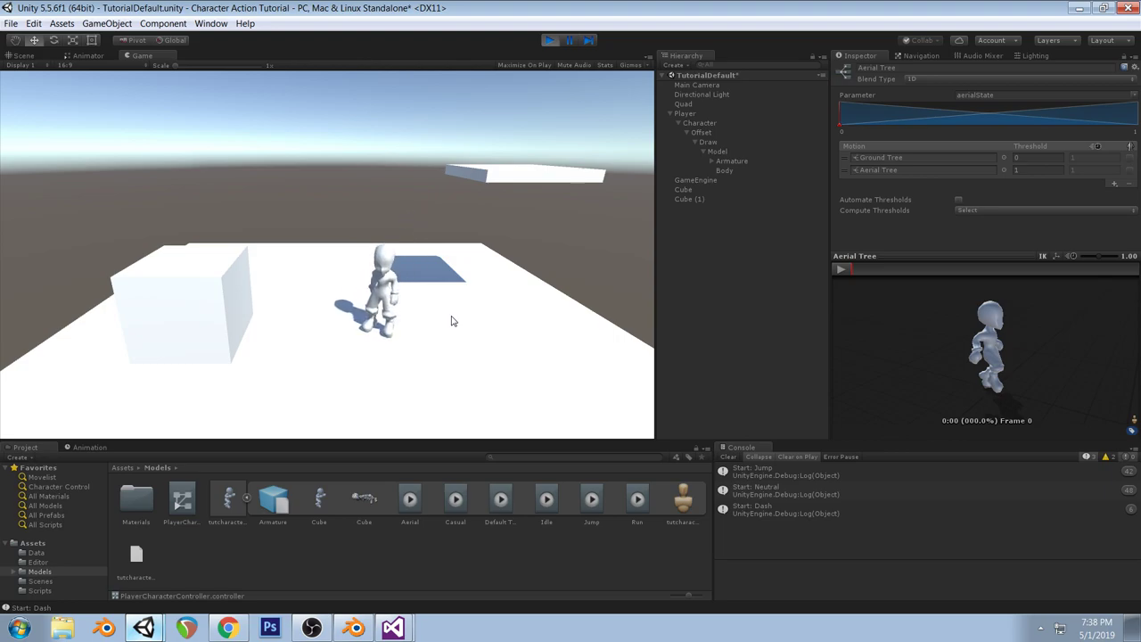
Run the character in tight circles near the platform's shadow and finish with a jump
{"action": "key", "text": "a"}
{"action": "key", "text": "w"}
{"action": "key", "text": "d"}
{"action": "key", "text": "s"}
{"action": "key", "text": "a"}
{"action": "key", "text": "w"}
{"action": "key", "text": "d"}
{"action": "key", "text": "s"}
{"action": "key", "text": "a"}
{"action": "key", "text": "w"}
{"action": "key", "text": "d"}
{"action": "key", "text": "s"}
{"action": "key", "text": "a"}
{"action": "key", "text": "space"}
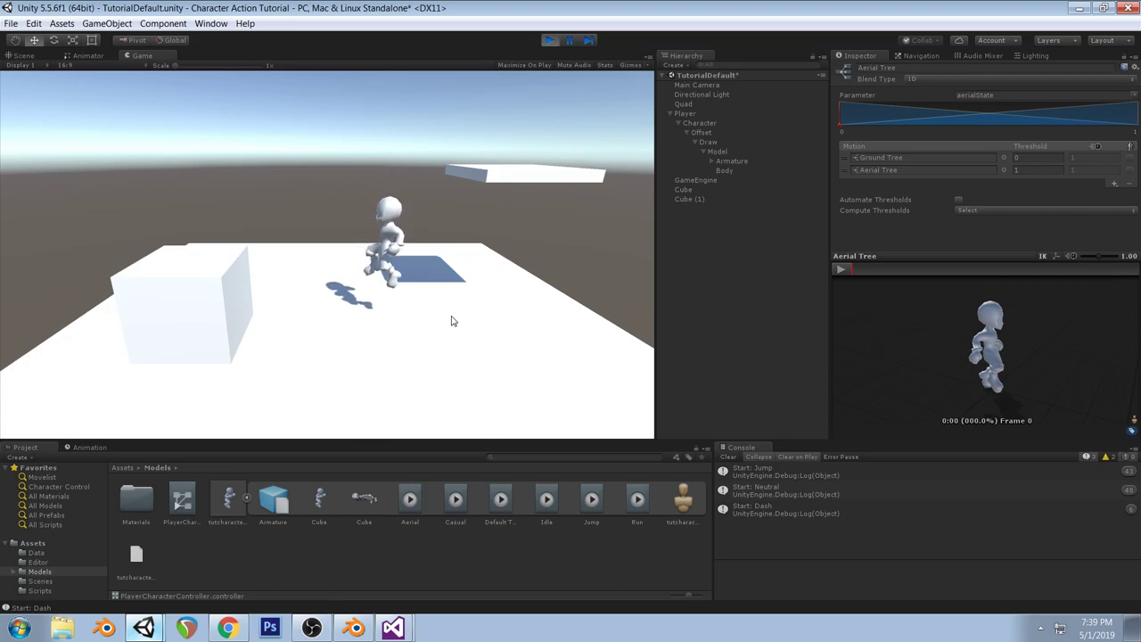
Circle the character on the ground after landing, then test short runs and stops between the large cube and the shadow
{"action": "key", "text": "a"}
{"action": "key", "text": "w"}
{"action": "key", "text": "d"}
{"action": "key", "text": "s"}
{"action": "key", "text": "a"}
{"action": "key", "text": "w"}
{"action": "key", "text": "d"}
{"action": "key", "text": "s"}
{"action": "key", "text": "s"}
{"action": "key", "text": "s"}
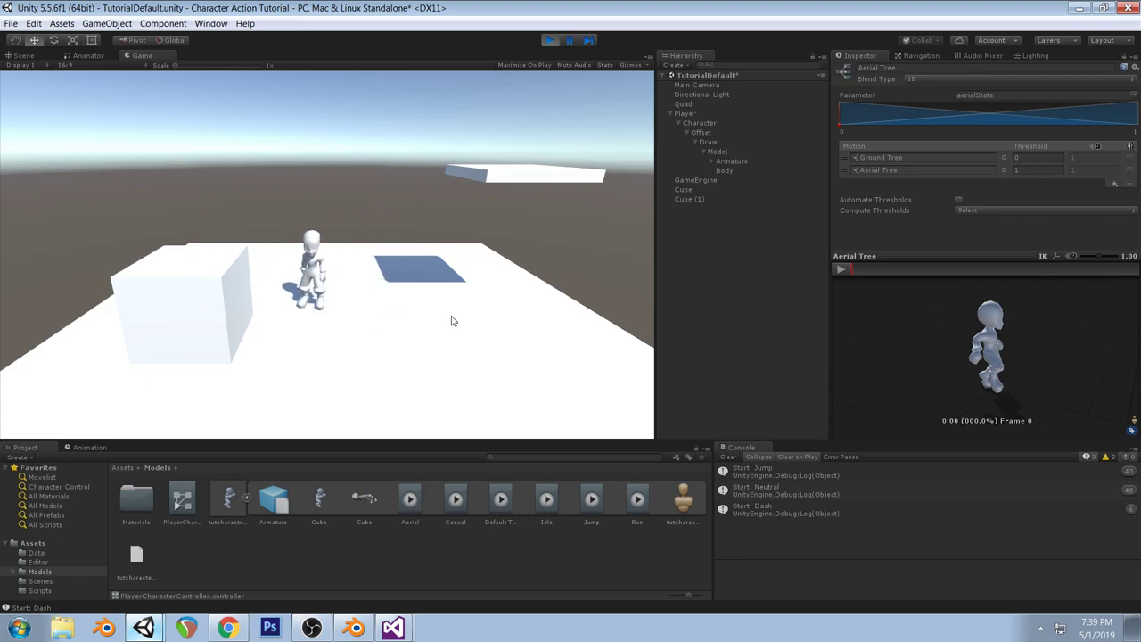
{"action": "key", "text": "d"}
{"action": "key", "text": "w"}
{"action": "key", "text": "d"}
{"action": "key", "text": "s"}
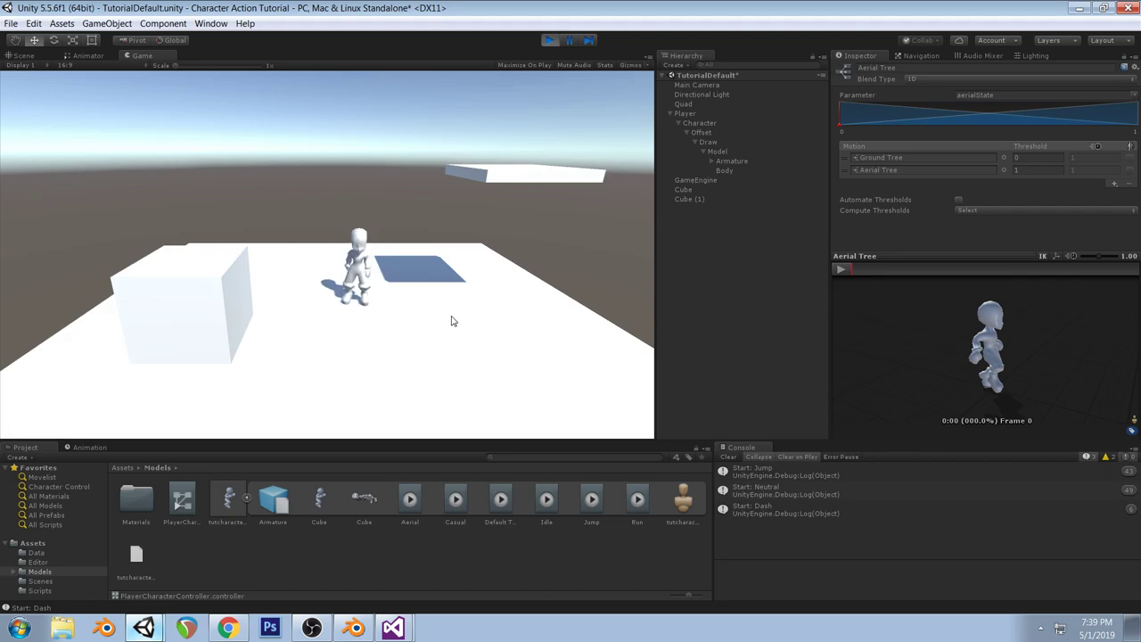
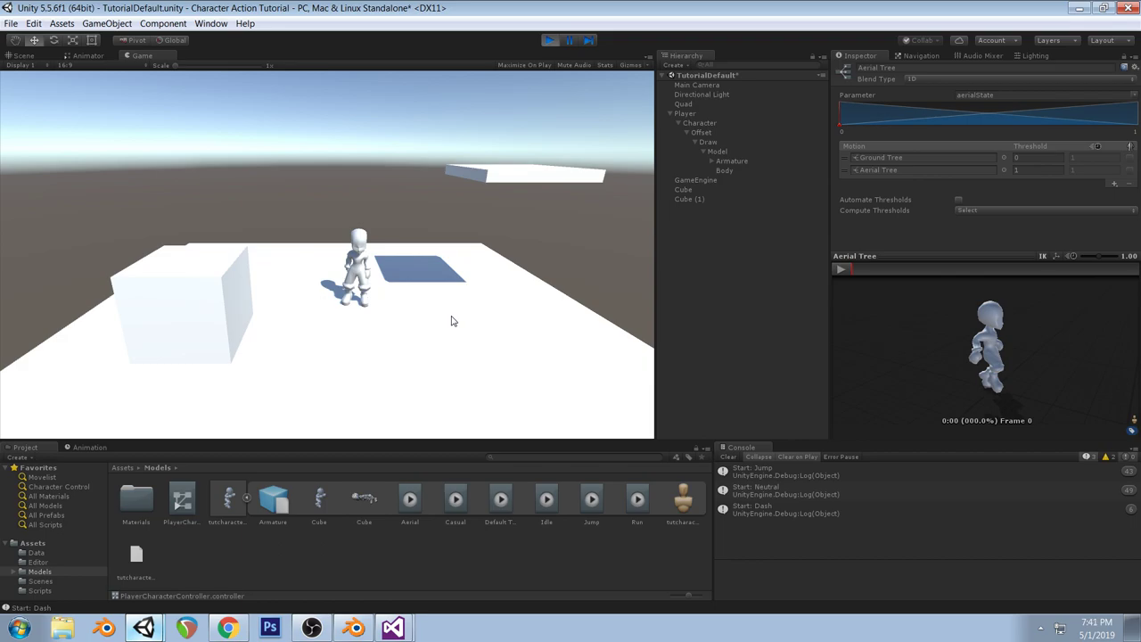
Run the character around the ground with alternating side-to-side turns and loops to check the running animation
{"action": "key", "text": "w"}
{"action": "key", "text": "a"}
{"action": "key", "text": "d"}
{"action": "key", "text": "a"}
{"action": "key", "text": "d"}
{"action": "key", "text": "a"}
{"action": "key", "text": "s"}
{"action": "key", "text": "d"}
{"action": "key", "text": "a"}
{"action": "key", "text": "w"}
{"action": "key", "text": "d"}
{"action": "key", "text": "s"}
{"action": "key", "text": "a"}
{"action": "key", "text": "w"}
{"action": "key", "text": "d"}
{"action": "key", "text": "a"}
{"action": "key", "text": "s"}
{"action": "key", "text": "d"}
Jump the character toward the large cube and back to check the aerial animation
{"action": "key", "text": "a"}
{"action": "key", "text": "space"}
{"action": "key", "text": "d"}
{"action": "key", "text": "space"}
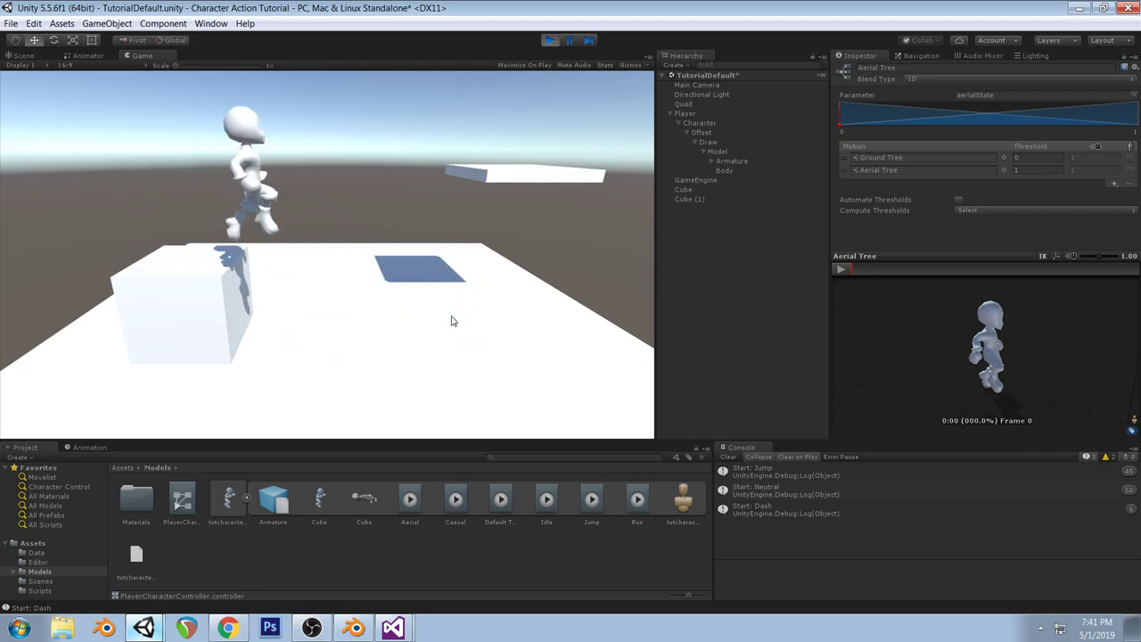
Run the character through more ground loops and reversals, then stop it beside the large cube
{"action": "key", "text": "a"}
{"action": "key", "text": "s"}
{"action": "key", "text": "d"}
{"action": "key", "text": "w"}
{"action": "key", "text": "a"}
{"action": "key", "text": "s"}
{"action": "key", "text": "w"}
{"action": "key", "text": "d"}
{"action": "key", "text": "s"}
{"action": "key", "text": "a"}
{"action": "key", "text": "d"}
{"action": "key", "text": "w"}
{"action": "key", "text": "a"}
{"action": "key", "text": "d"}
{"action": "key", "text": "a"}
{"action": "key", "text": "s"}
{"action": "key", "text": "s"}
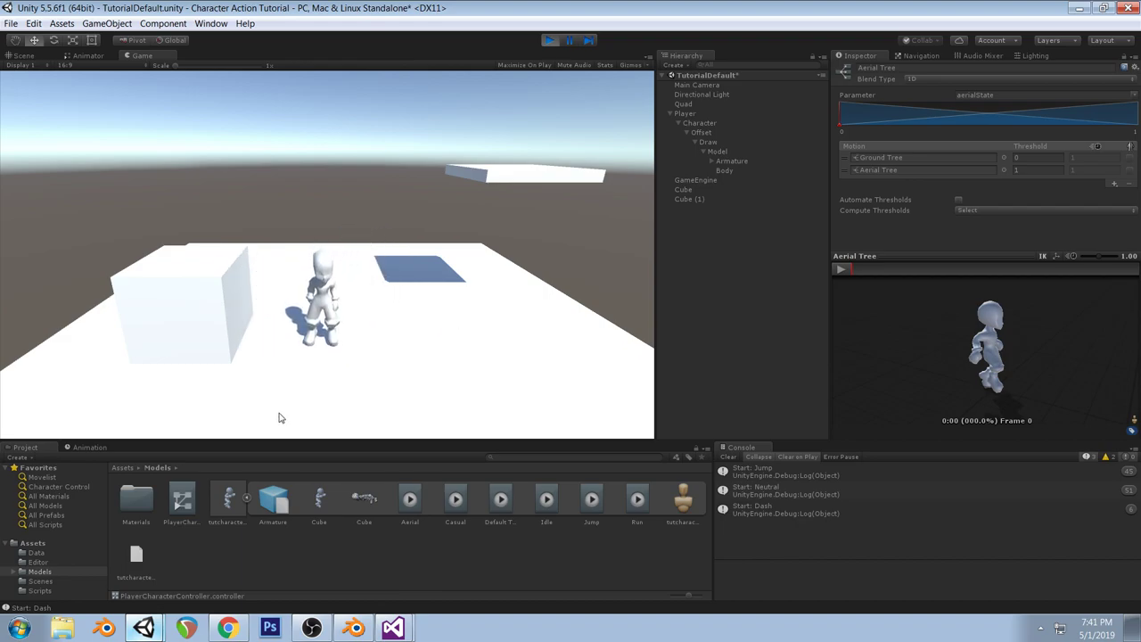
Switch to Blender, then bring up the OBS window with the streaming controls
{"action": "left_click", "coordinate": [356, 624]}
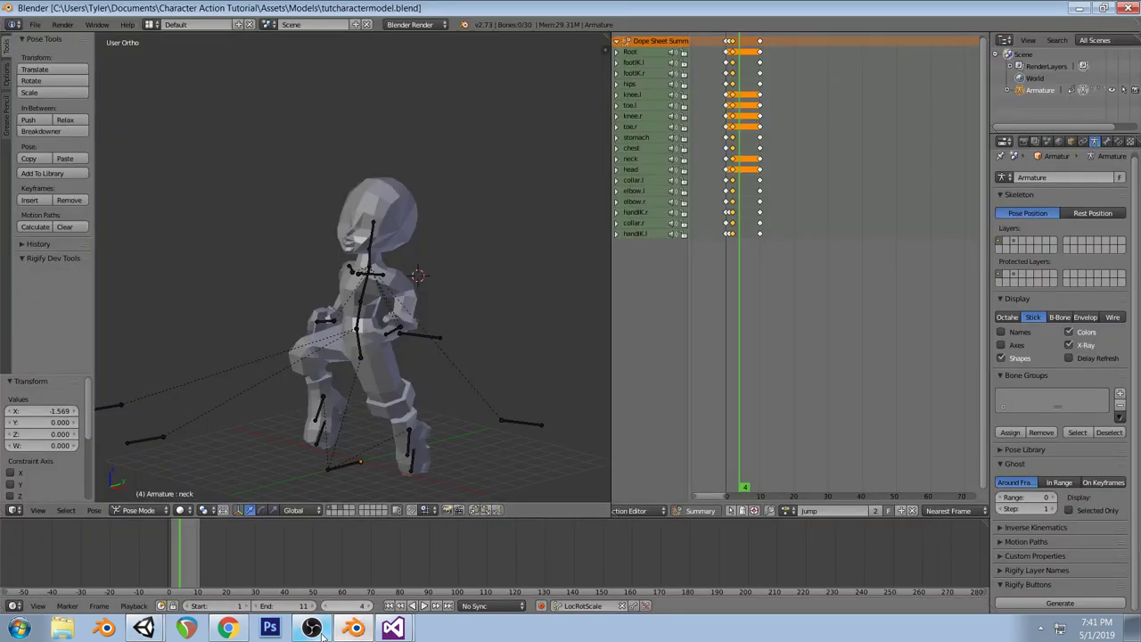
{"action": "left_click", "coordinate": [314, 630]}
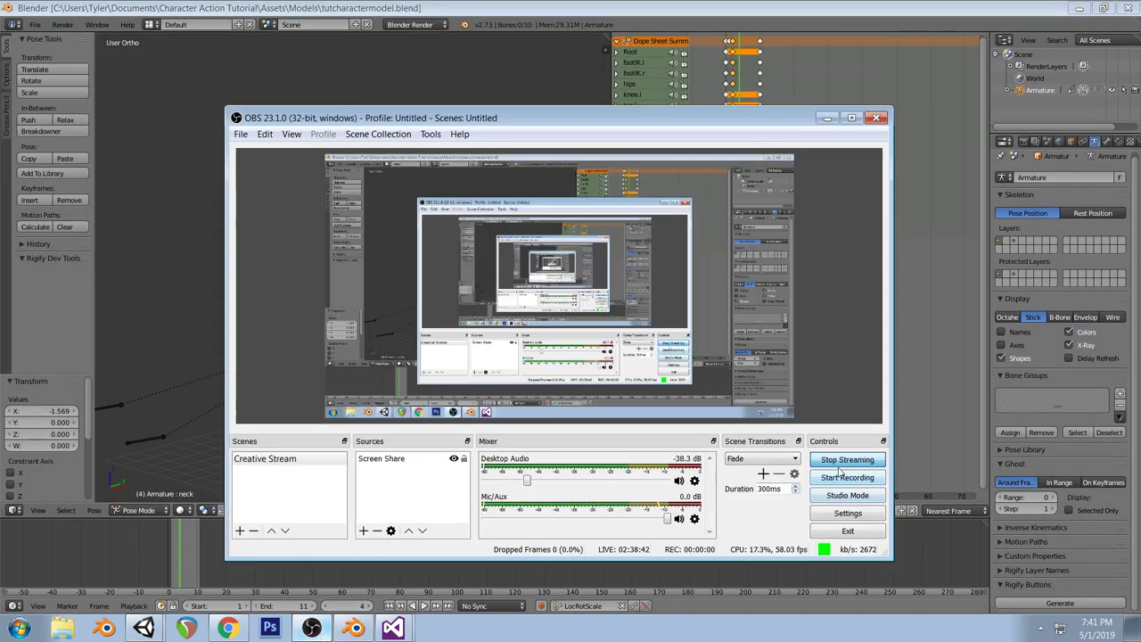